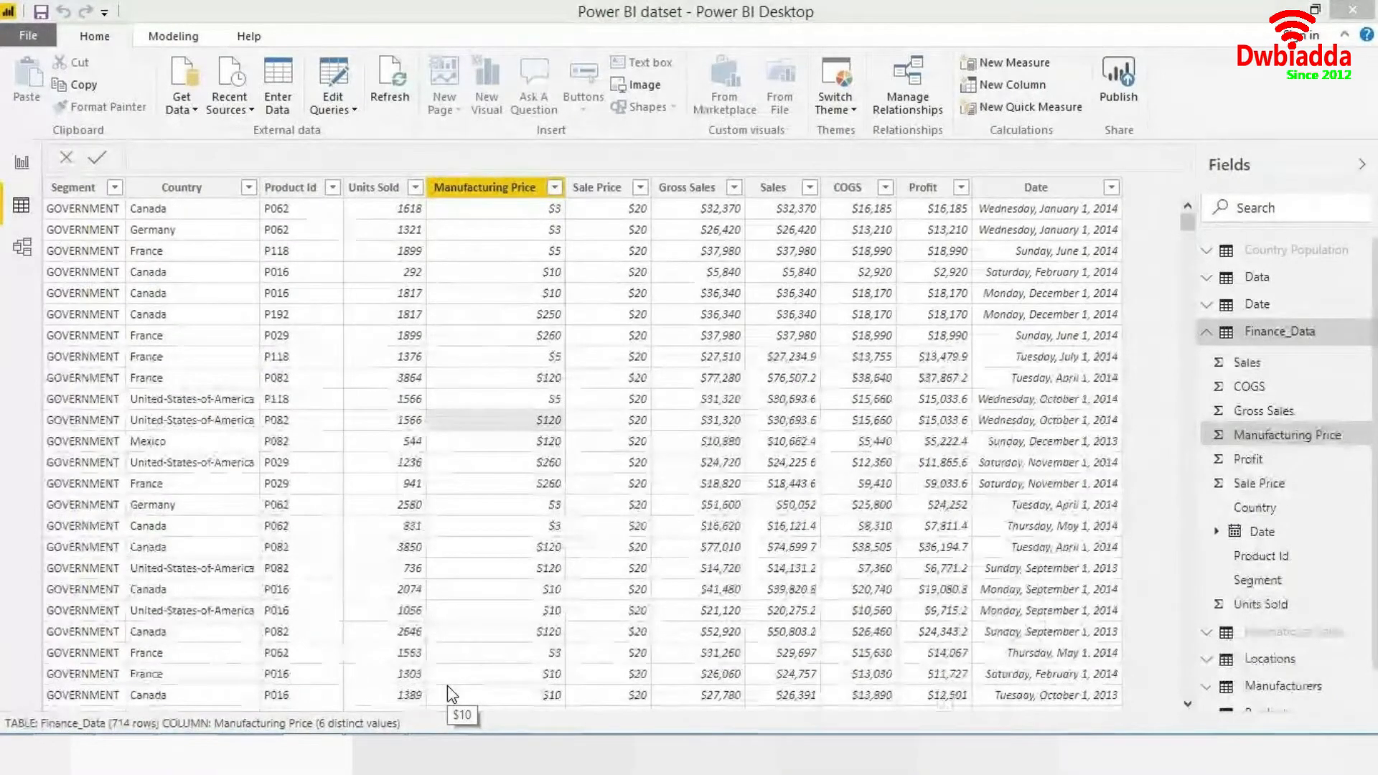
- Open the Finance_Data query for editing in the Power Query Editor from the report view
key(alt+Tab)
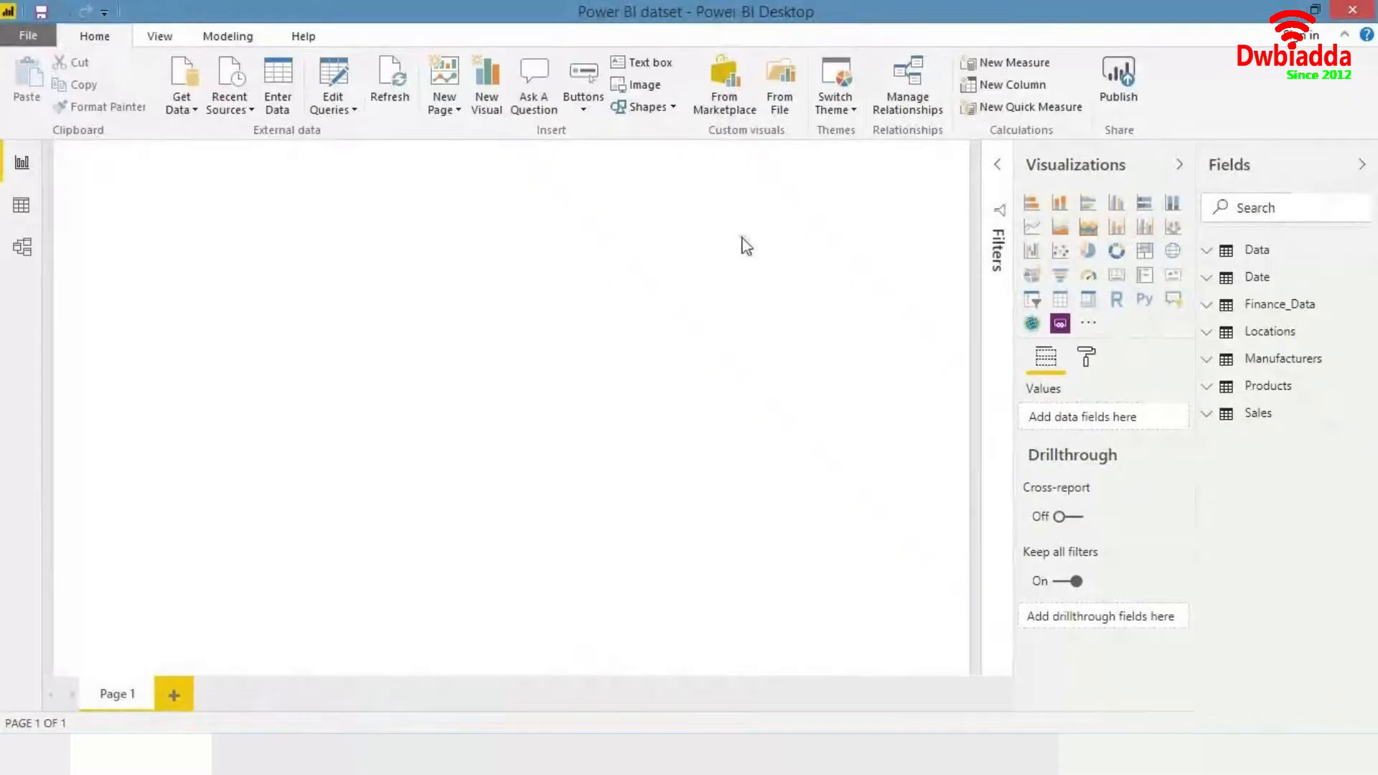
right_click(1297, 313)
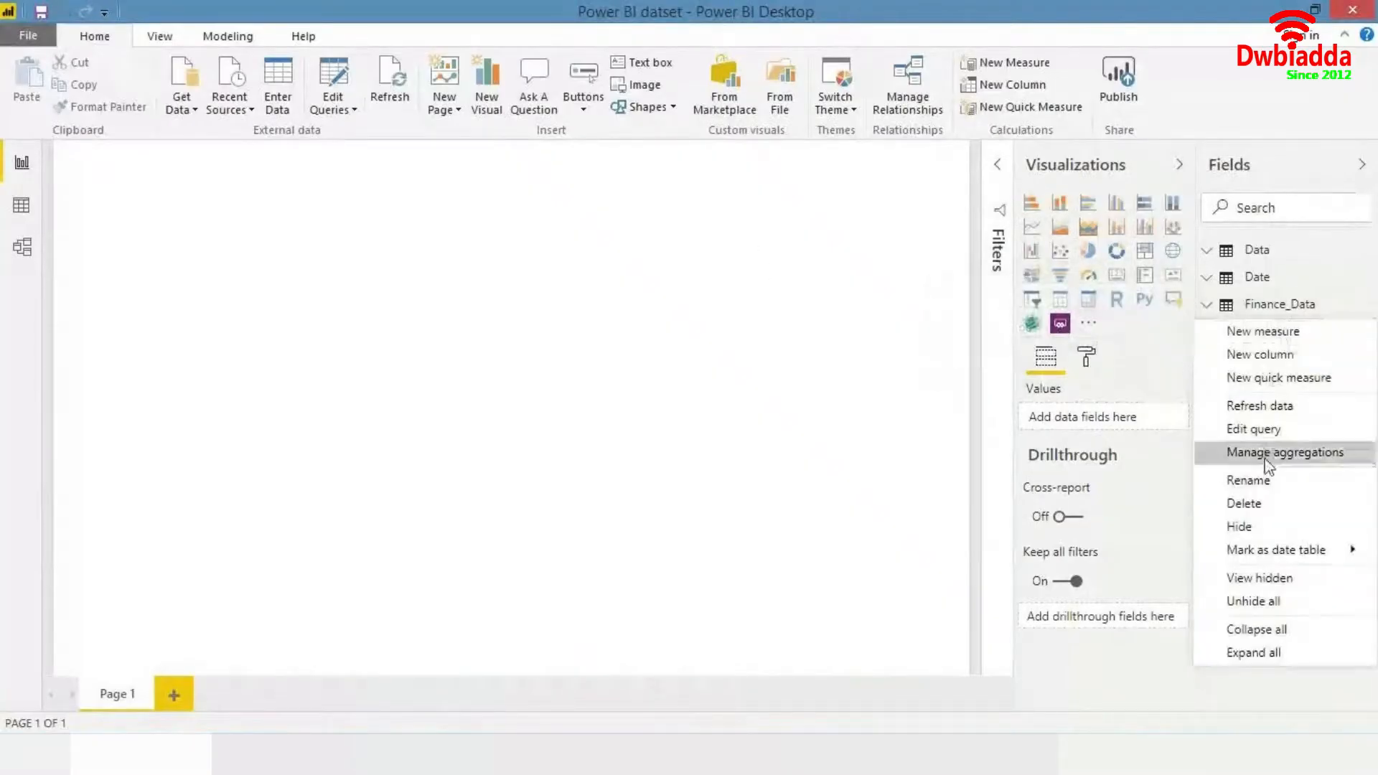
click(1267, 429)
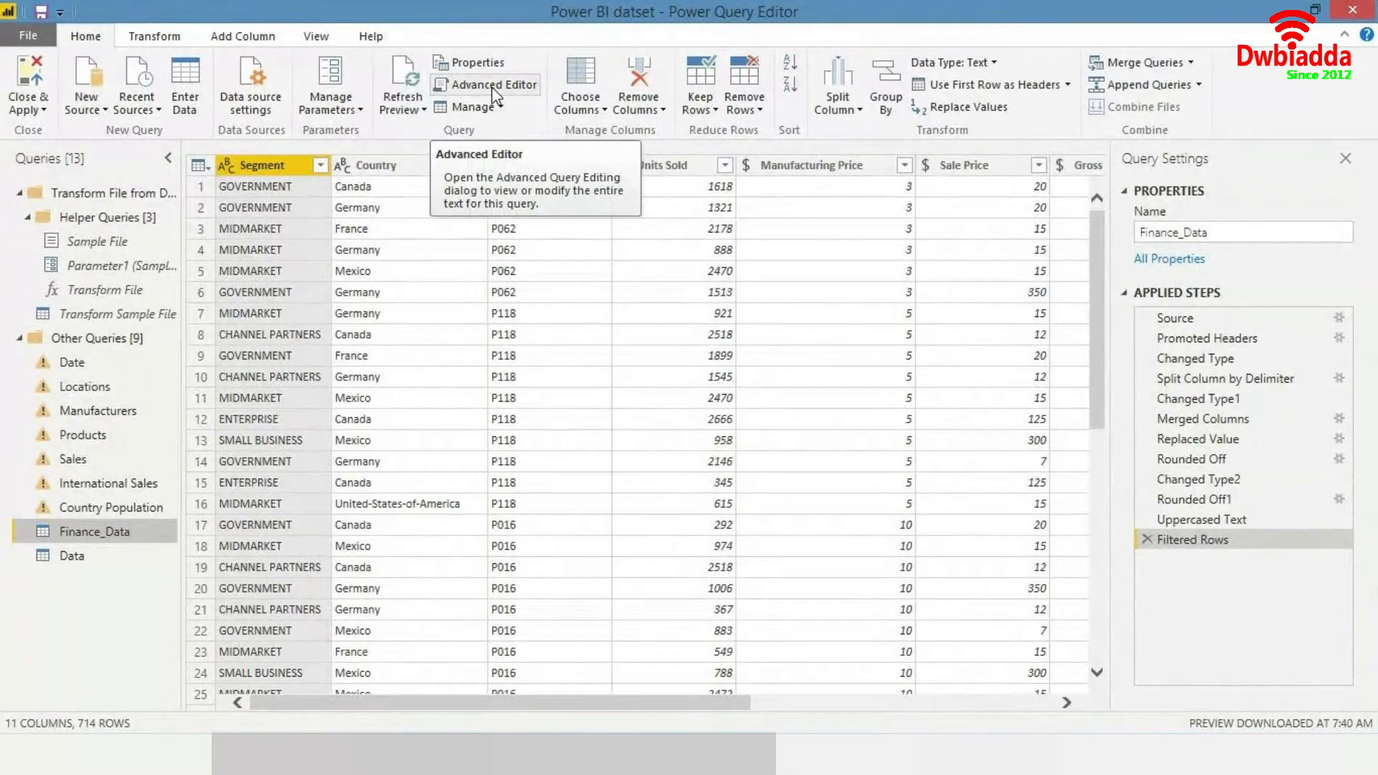
- Open the Advanced Editor and examine the M code of the Finance_Data query's Replaced Value step, then close it
click(492, 87)
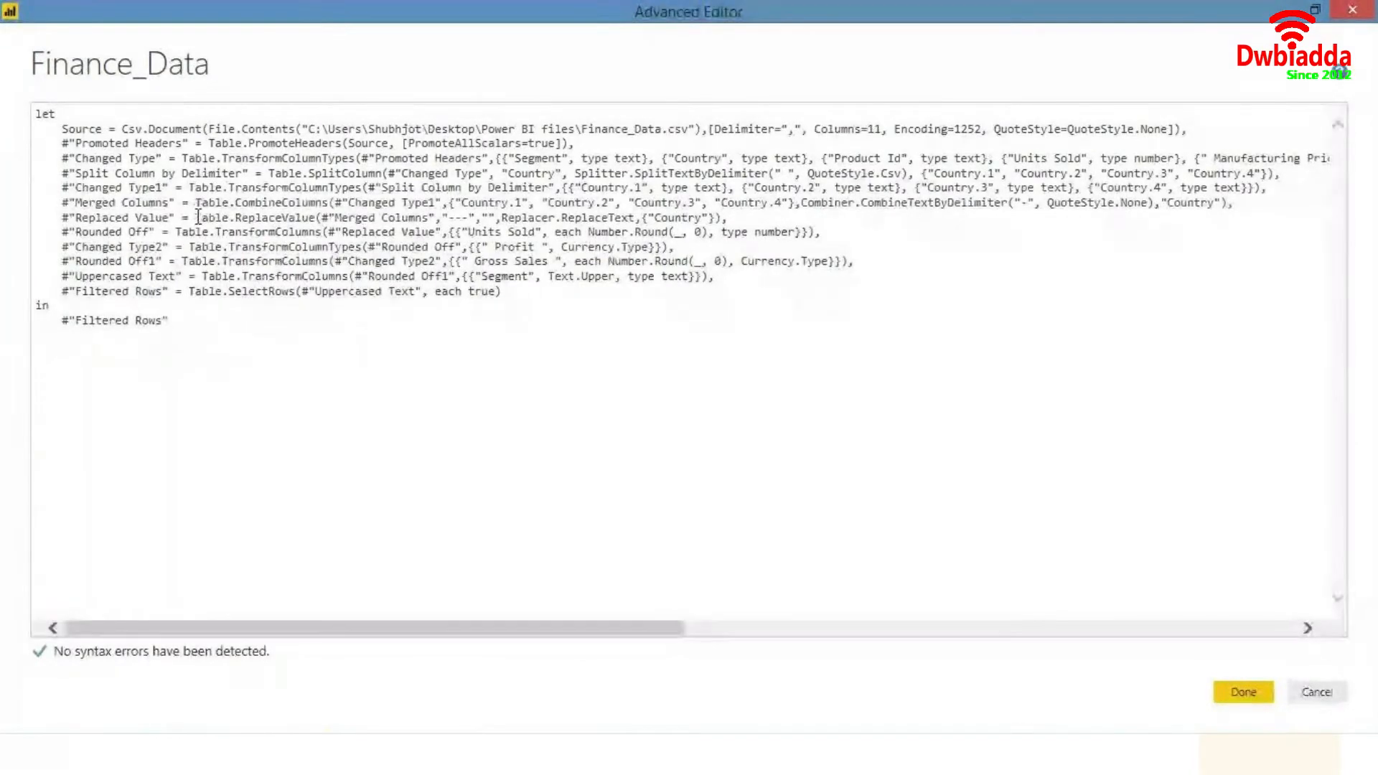
double_click(267, 217)
drag(267, 215, 404, 223)
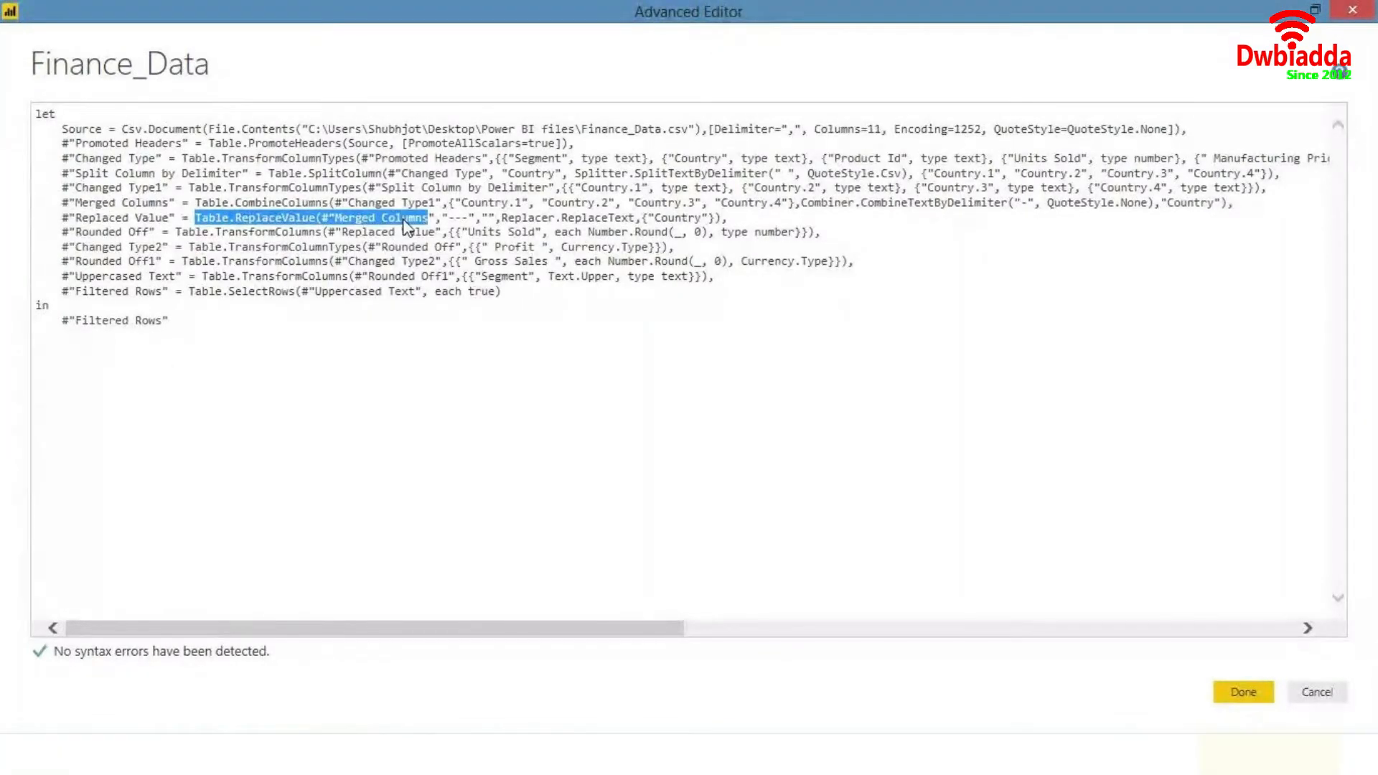
key(ctrl+Right)
key(ctrl+Right)
key(ctrl+Right)
key(ctrl+Right)
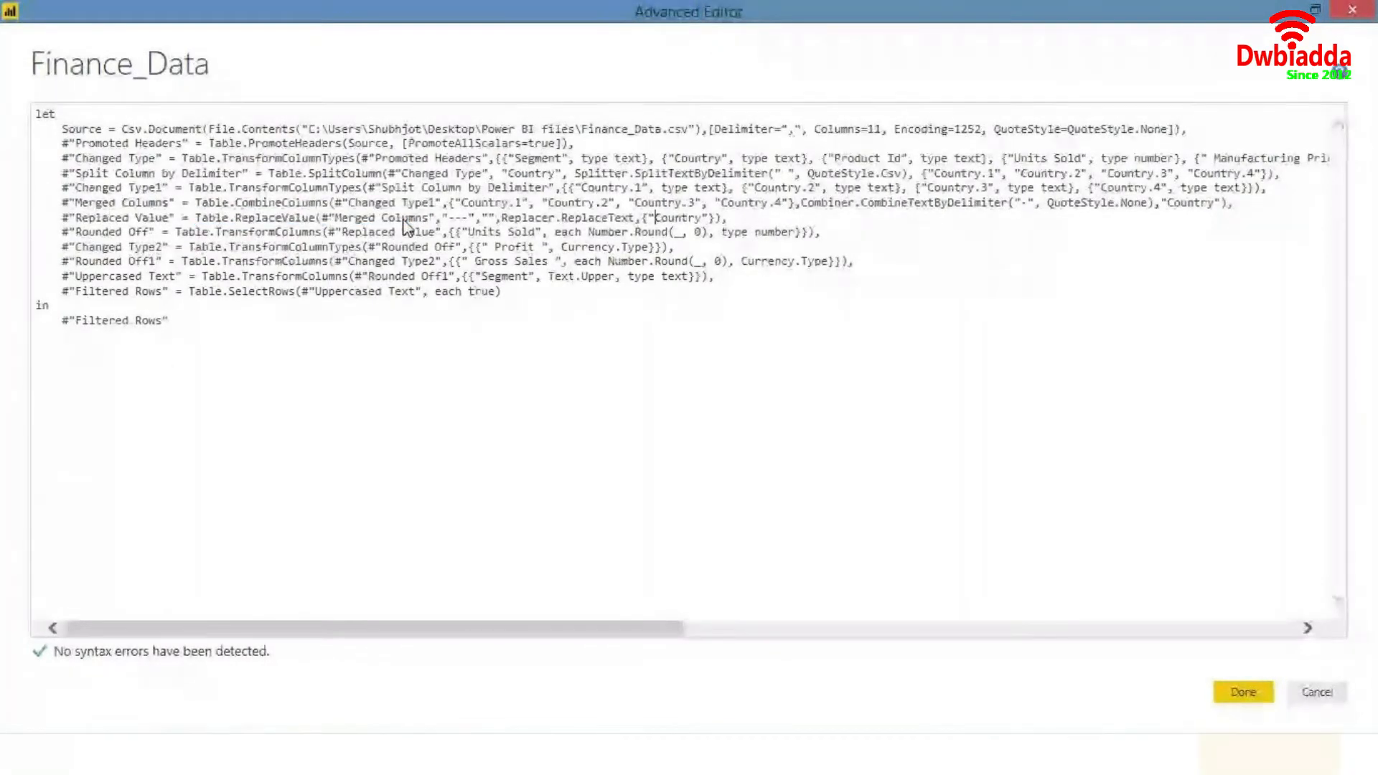
key(End)
key(Down)
key(Down)
key(Down)
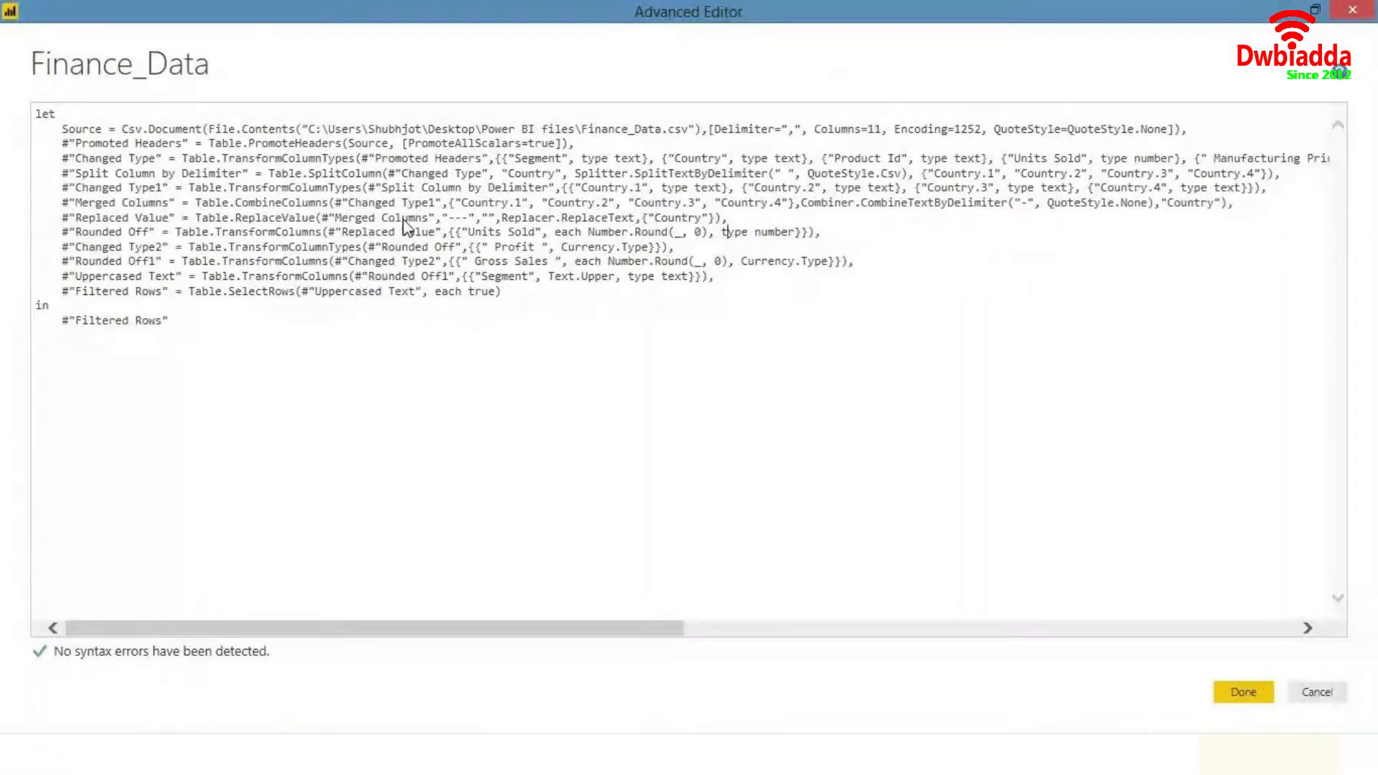
key(Down)
key(Down)
click(295, 312)
click(1324, 694)
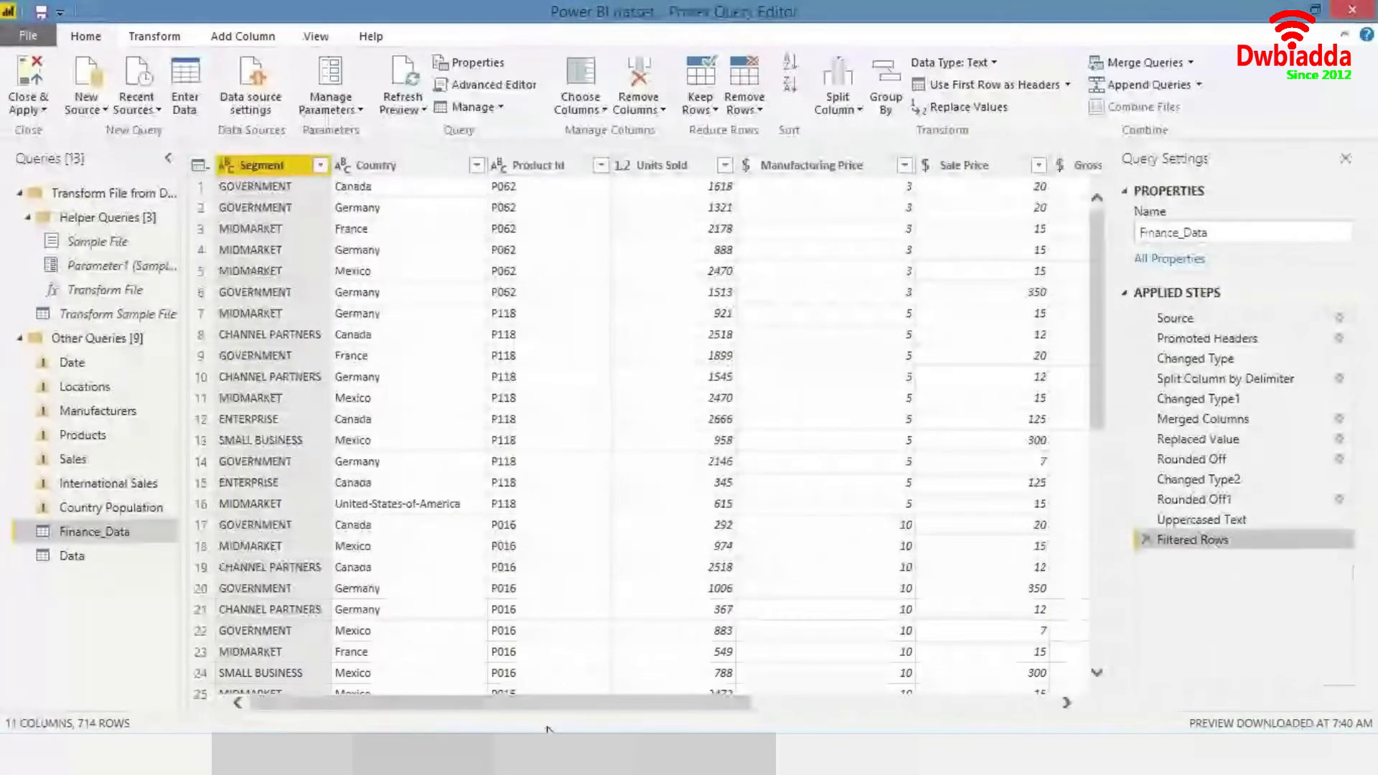
mouse_move(548, 702)
mouse_down()
mouse_move(790, 682)
mouse_move(549, 729)
mouse_up()
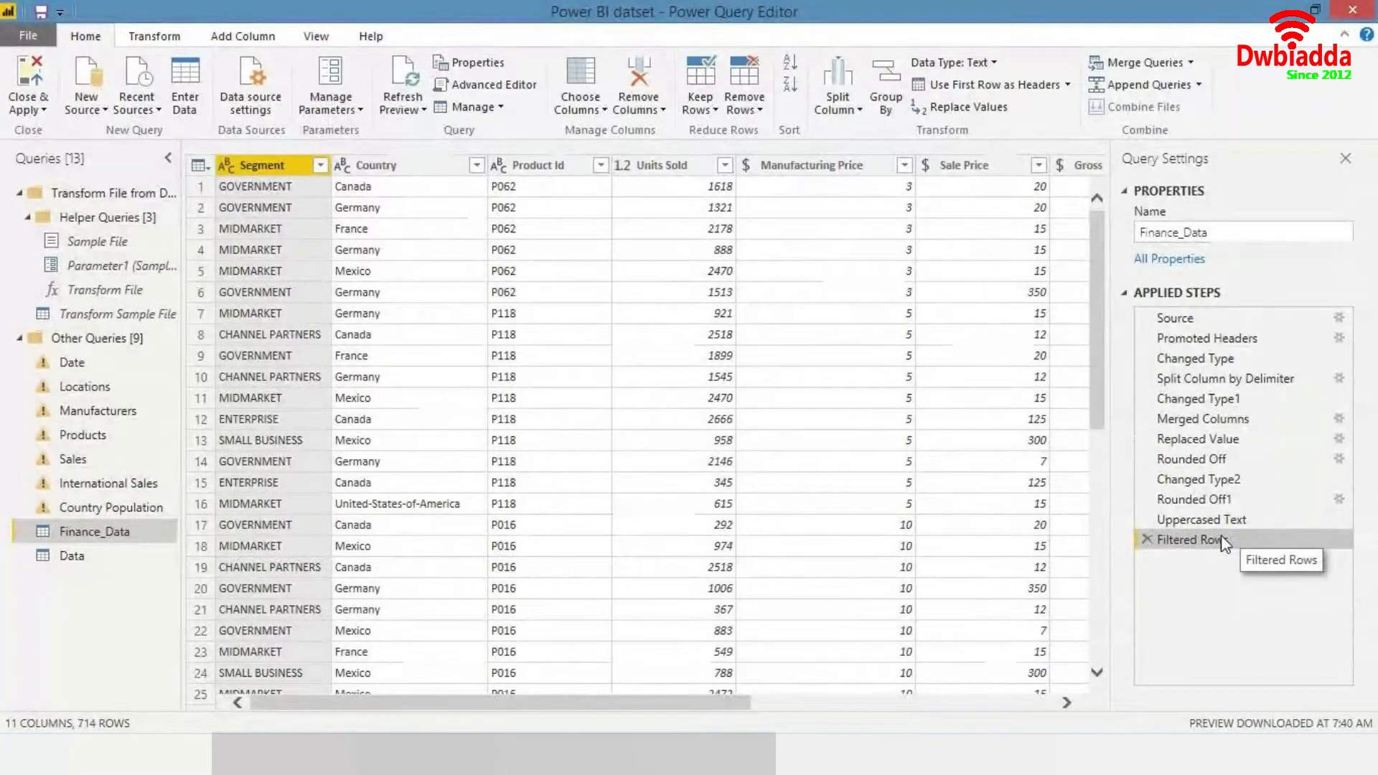
click(516, 88)
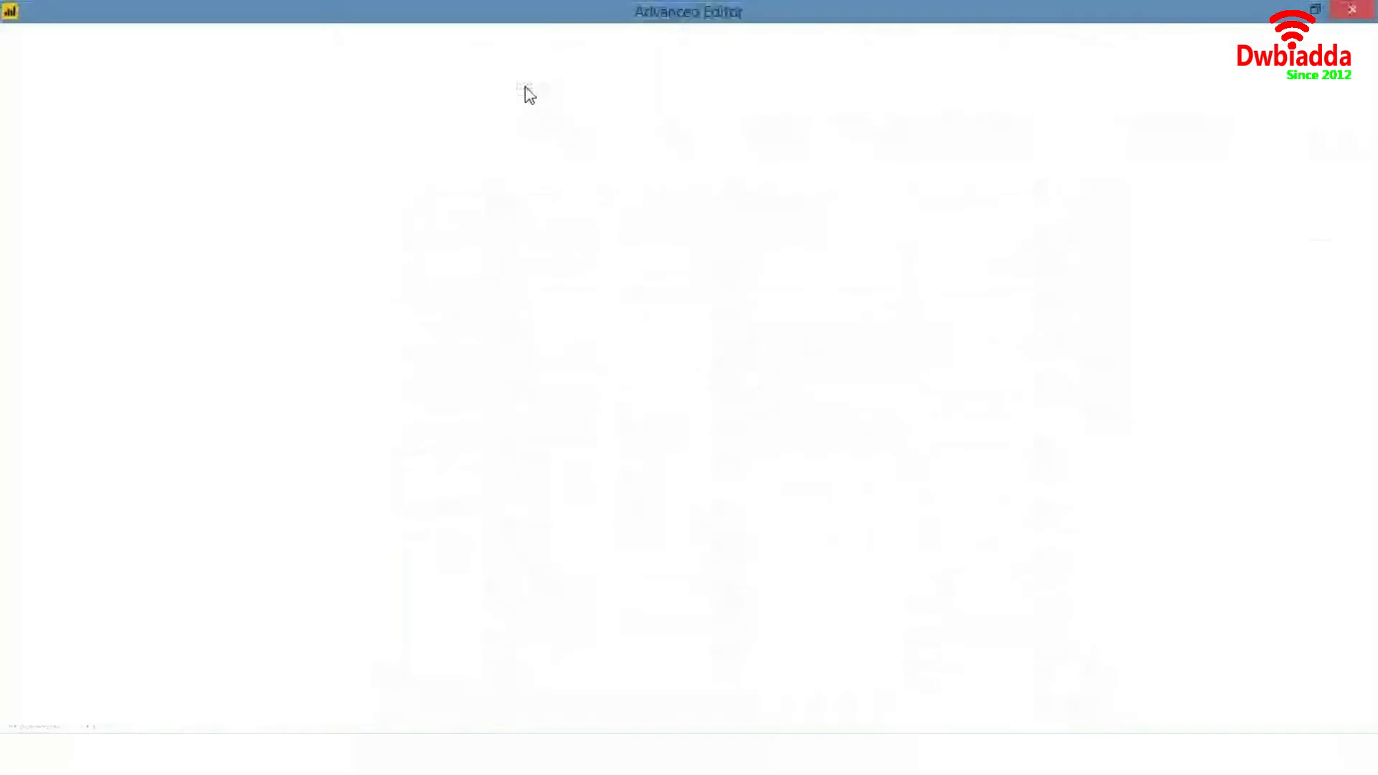
click(368, 334)
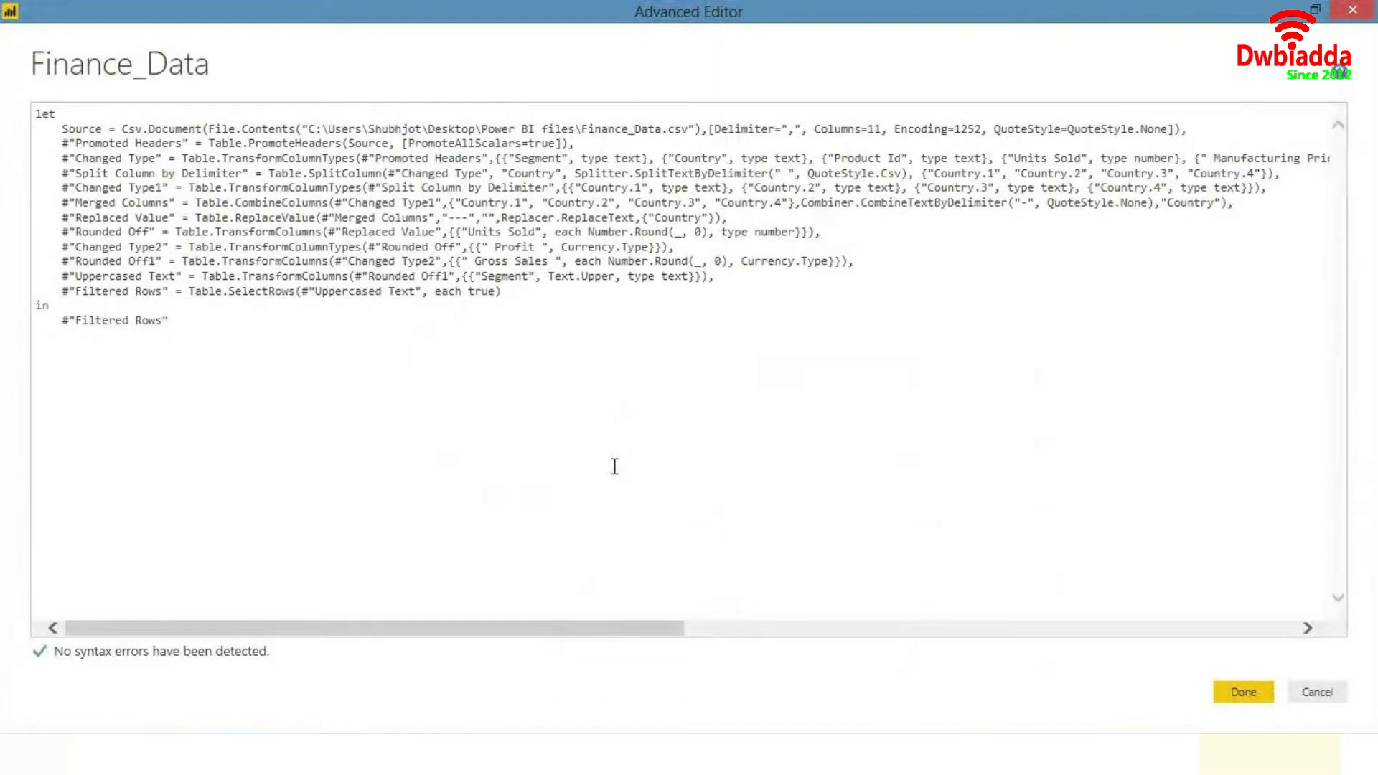
click(1319, 692)
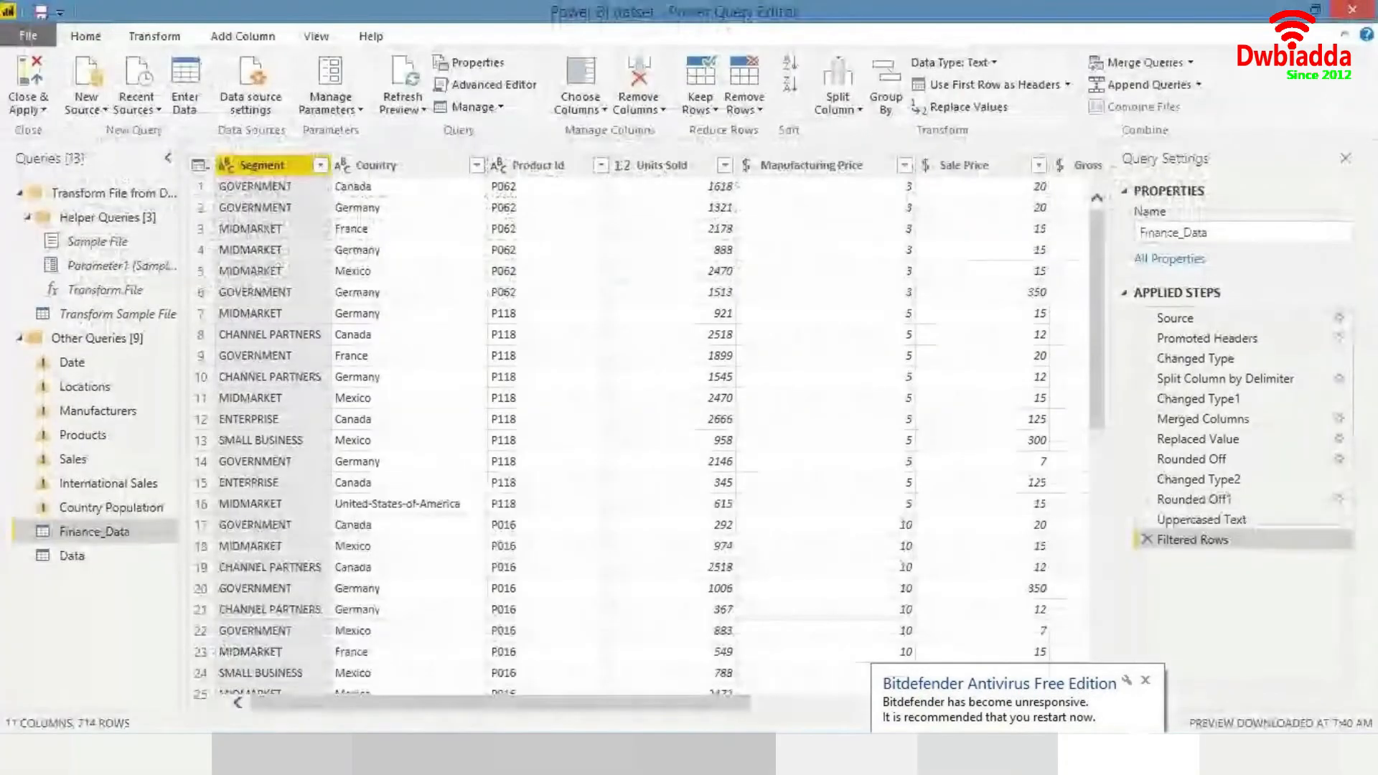
- Scroll through the table's columns and select the Uppercased Text applied step
drag(479, 699, 664, 689)
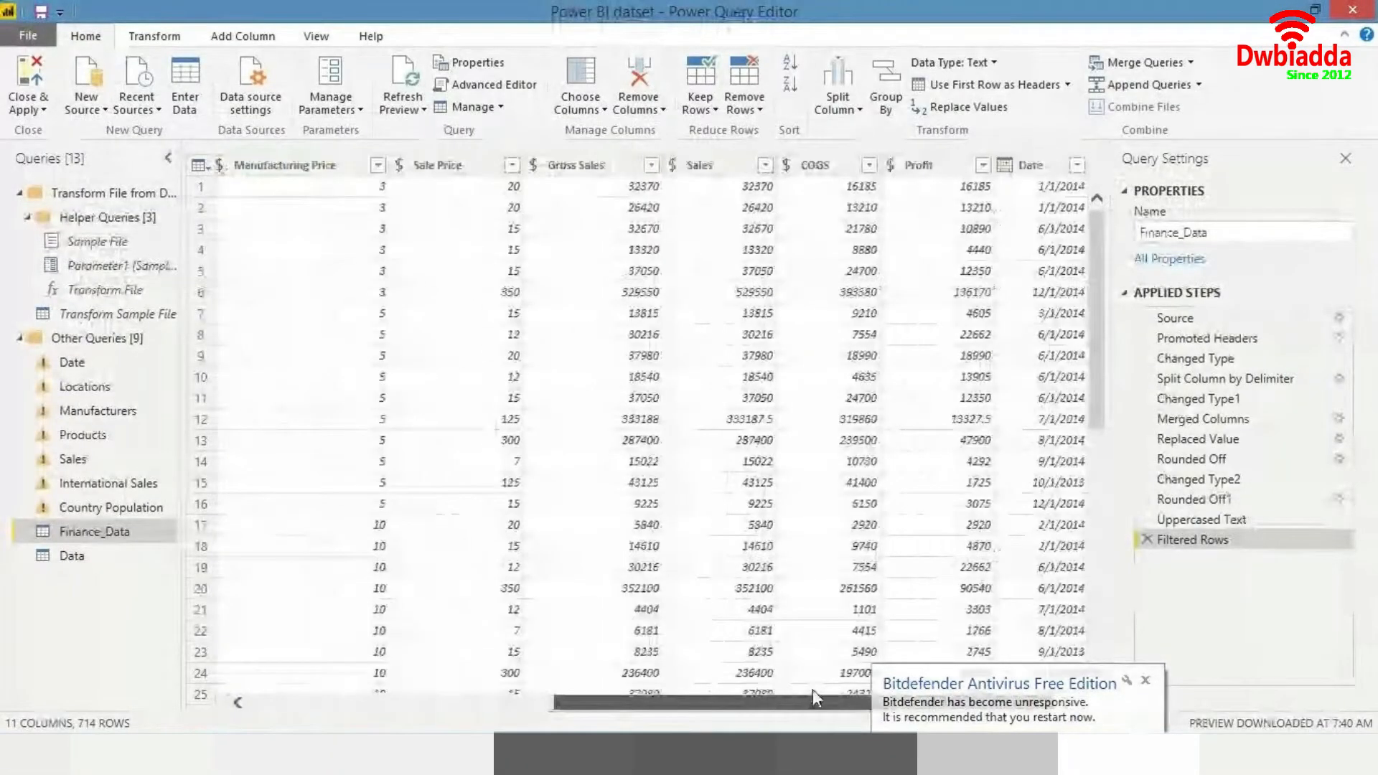
click(1202, 520)
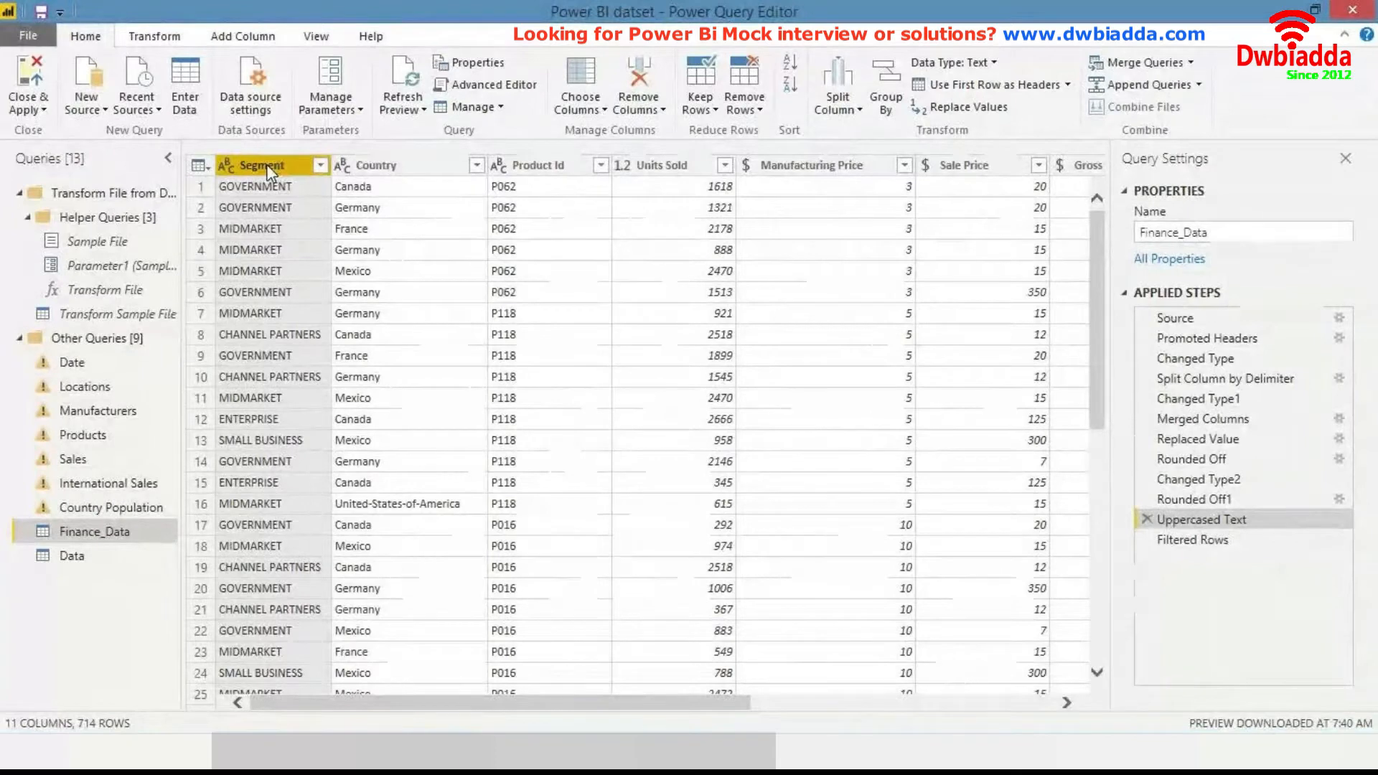
- In the Advanced Editor, examine the Uppercased Text line's Table.TransformColumns arguments: source step, Segment column, Text.Upper and type text
click(471, 89)
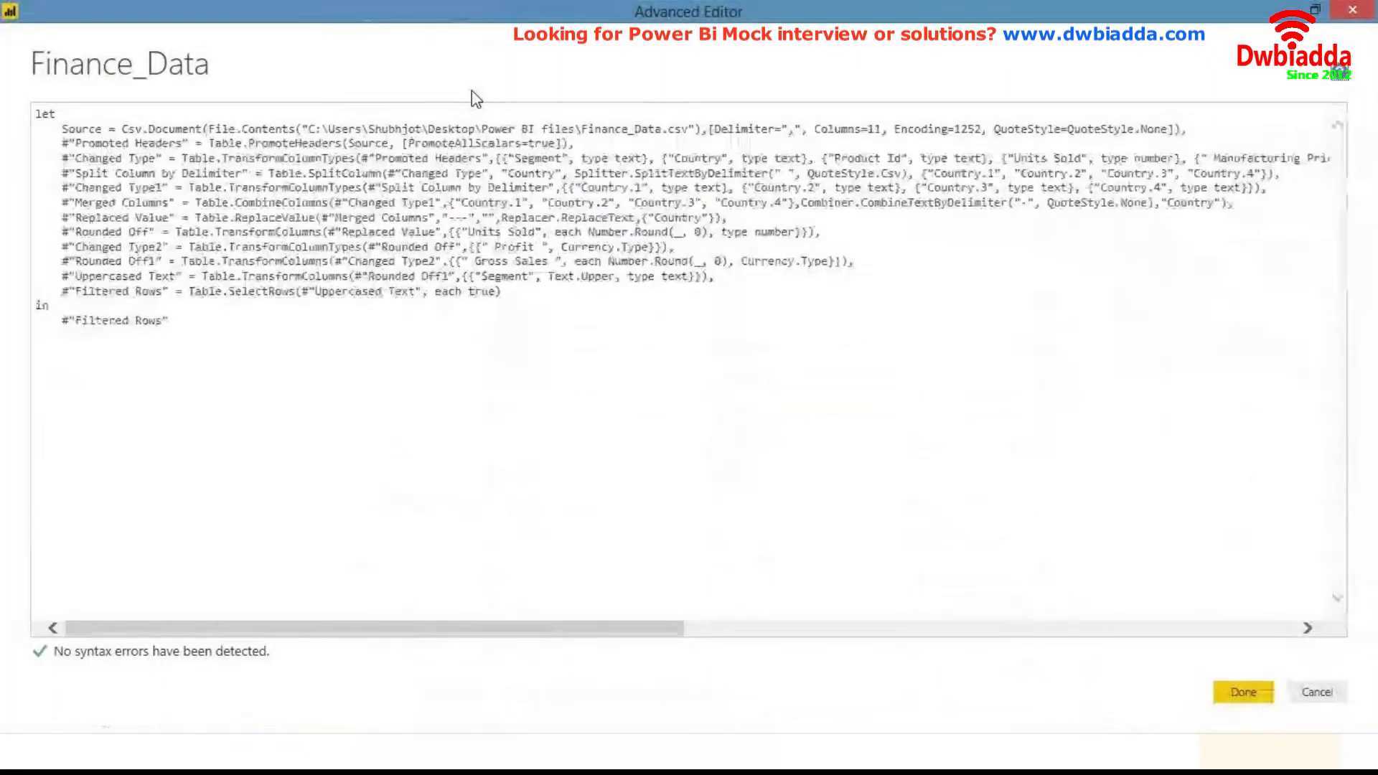
drag(202, 277, 334, 279)
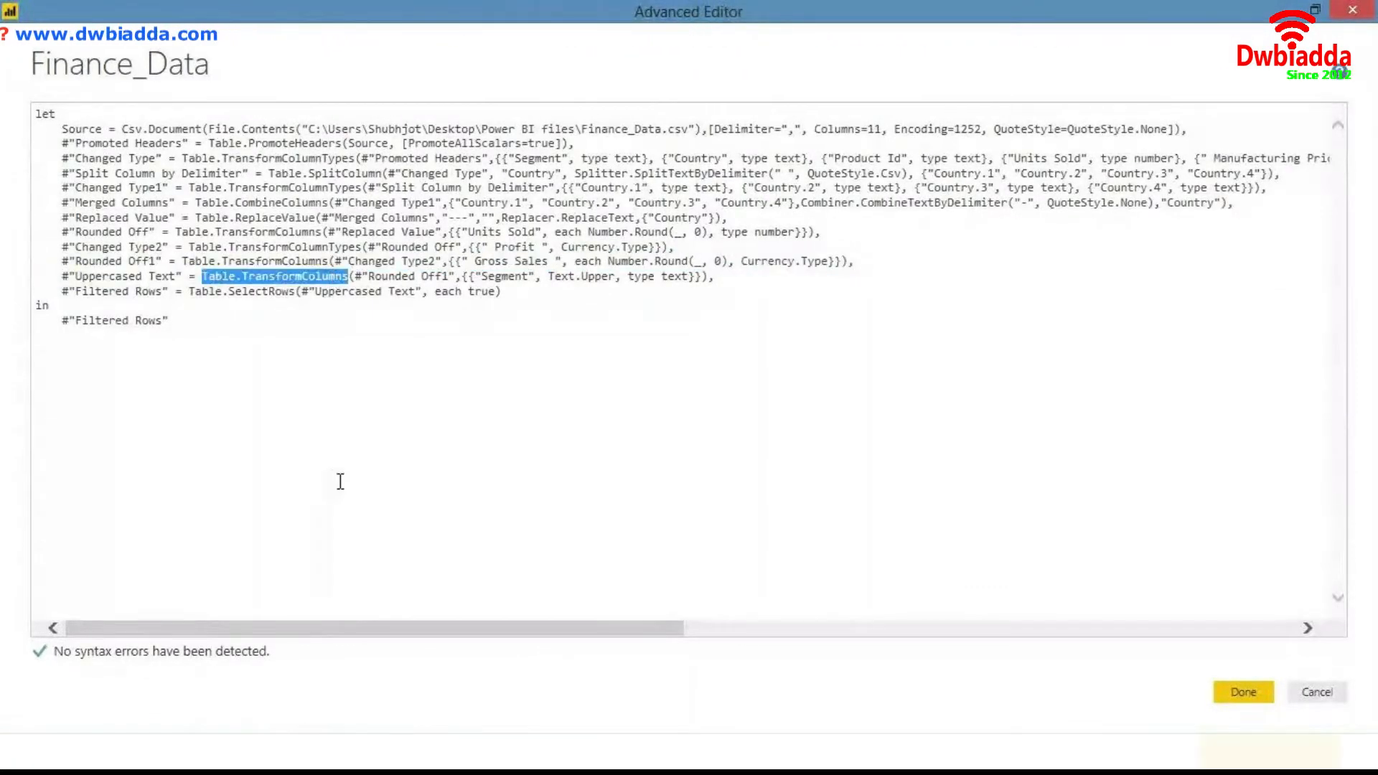
key(shift+Right)
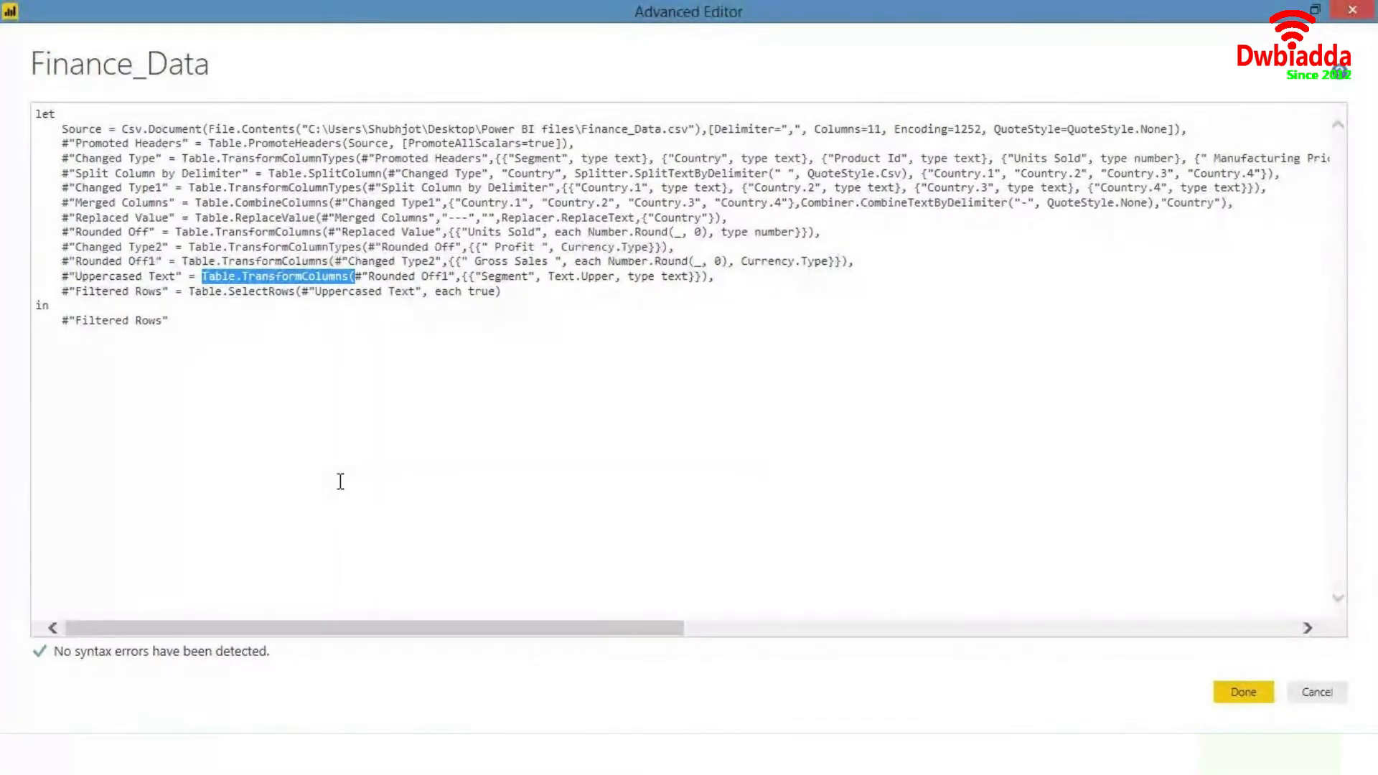
key(Right)
key(shift+Right)
key(shift+Right)
key(shift+Right)
key(shift+Right)
key(shift+Right)
key(shift+Right)
key(shift+Right)
key(shift+Right)
key(shift+Right)
key(shift+Right)
key(shift+Right)
key(shift+Right)
key(shift+Right)
key(shift+Right)
key(shift+Right)
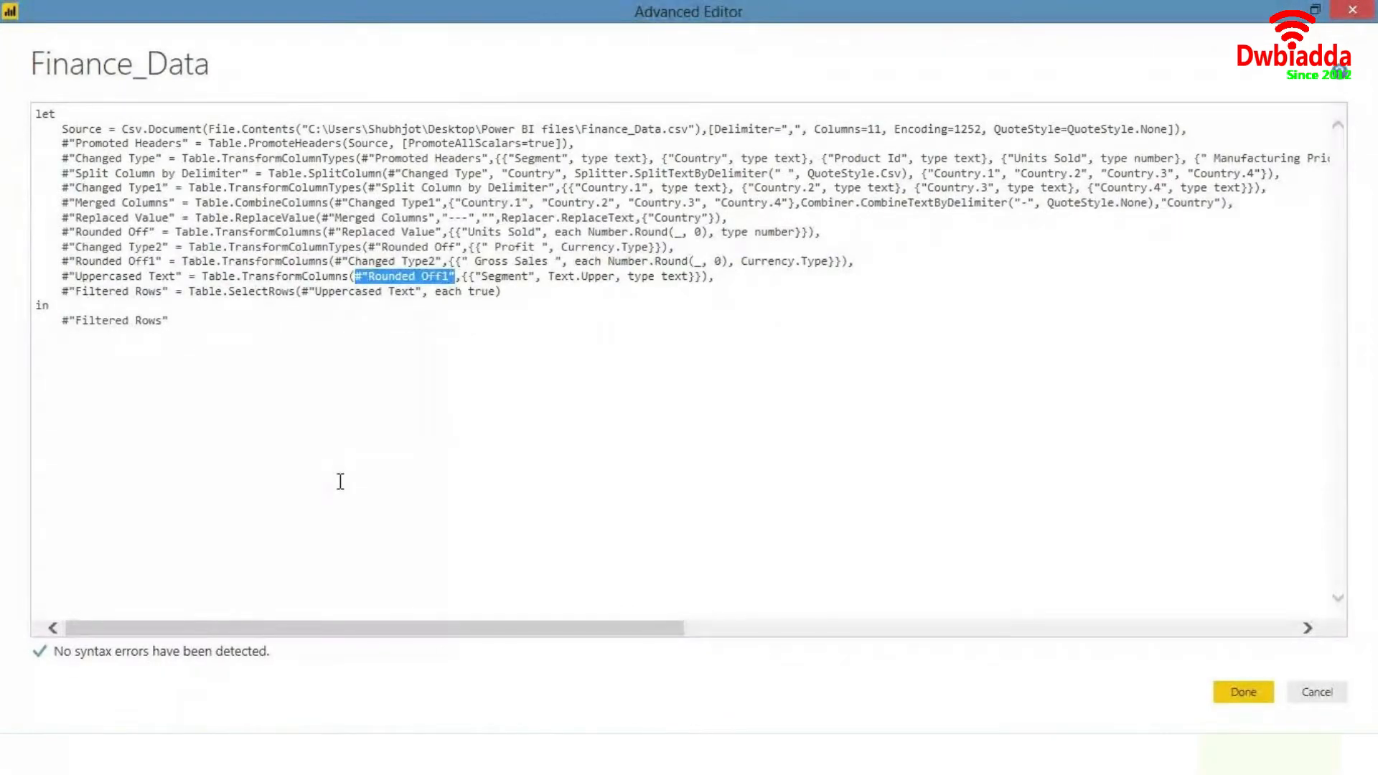
key(Right)
key(Right)
key(Right)
key(Right)
key(Right)
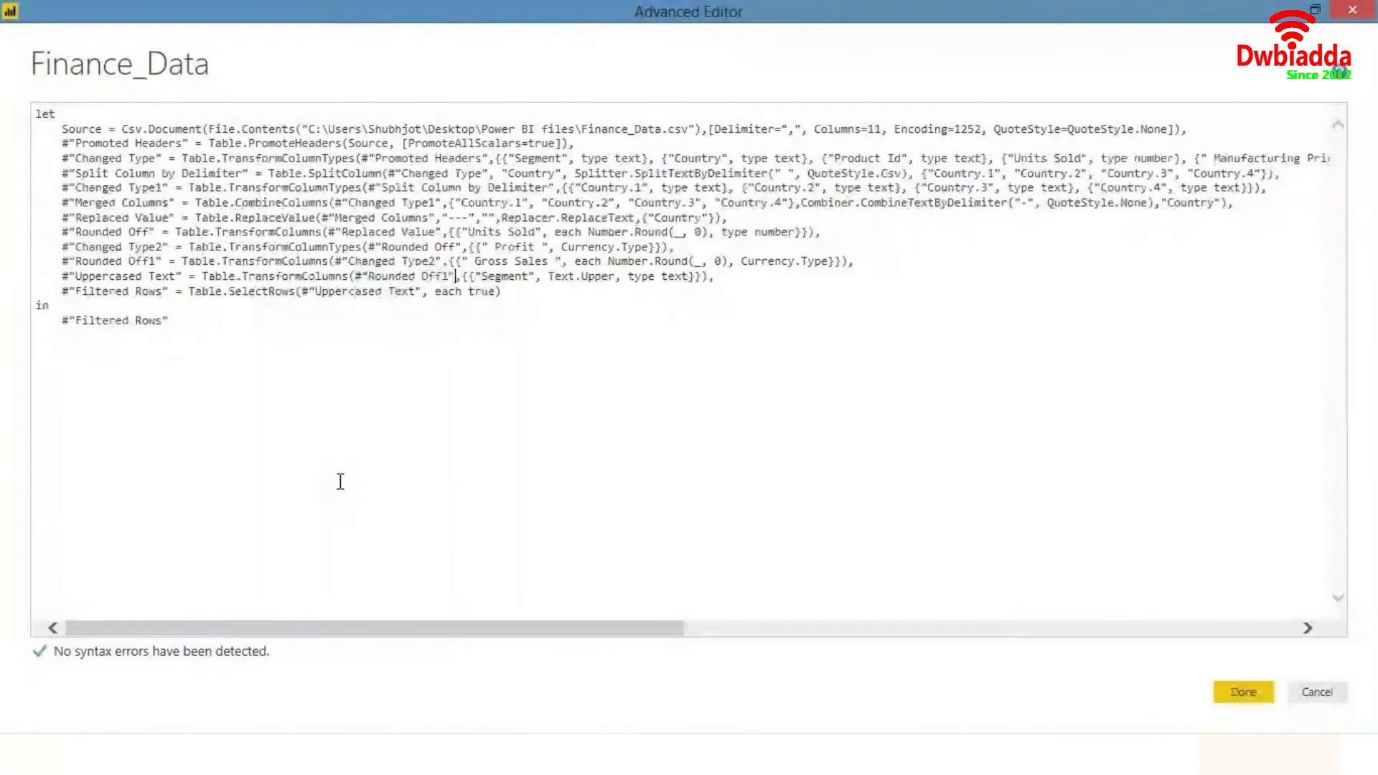
key(shift+Right)
key(shift+Right)
key(shift+Right)
key(shift+Right)
key(shift+Right)
key(shift+Right)
key(shift+Right)
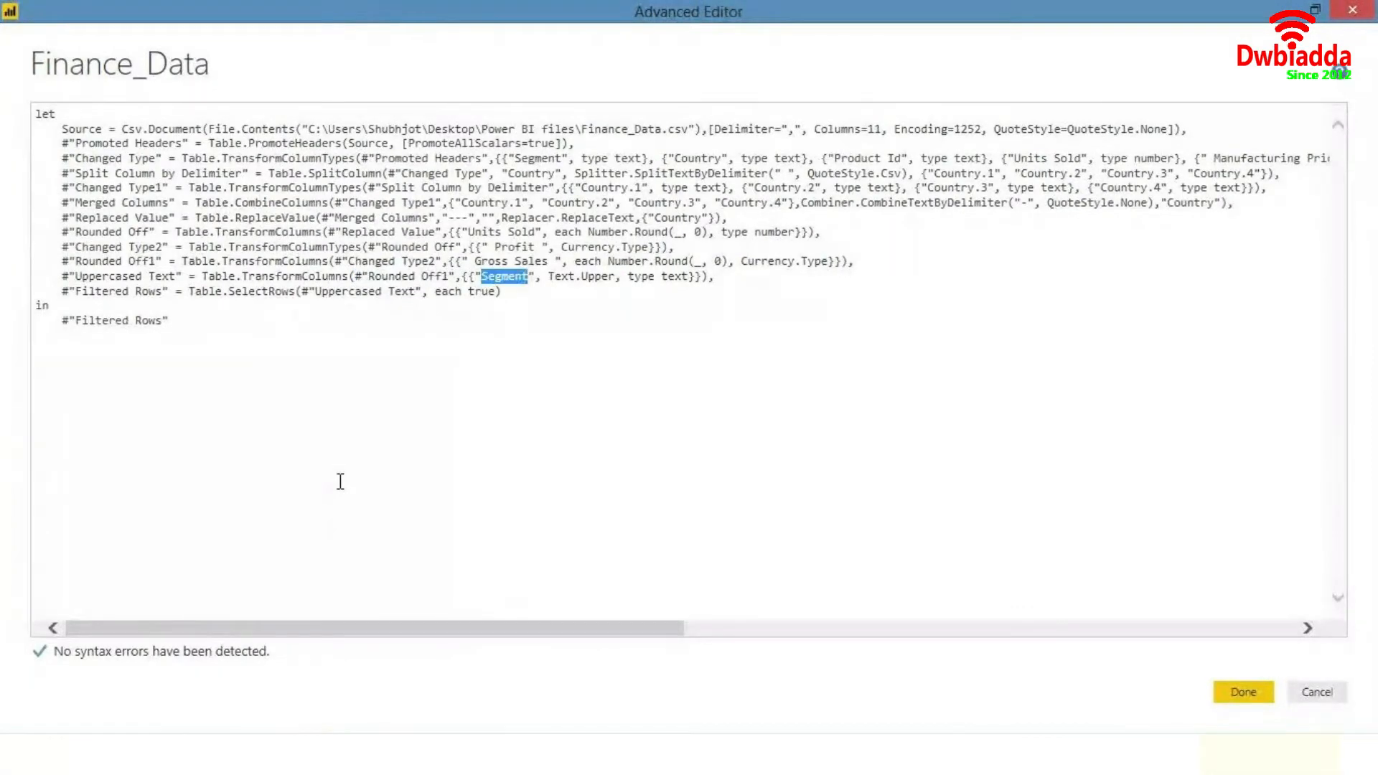
key(Right)
key(Right)
key(Right)
key(Right)
key(Right)
key(Right)
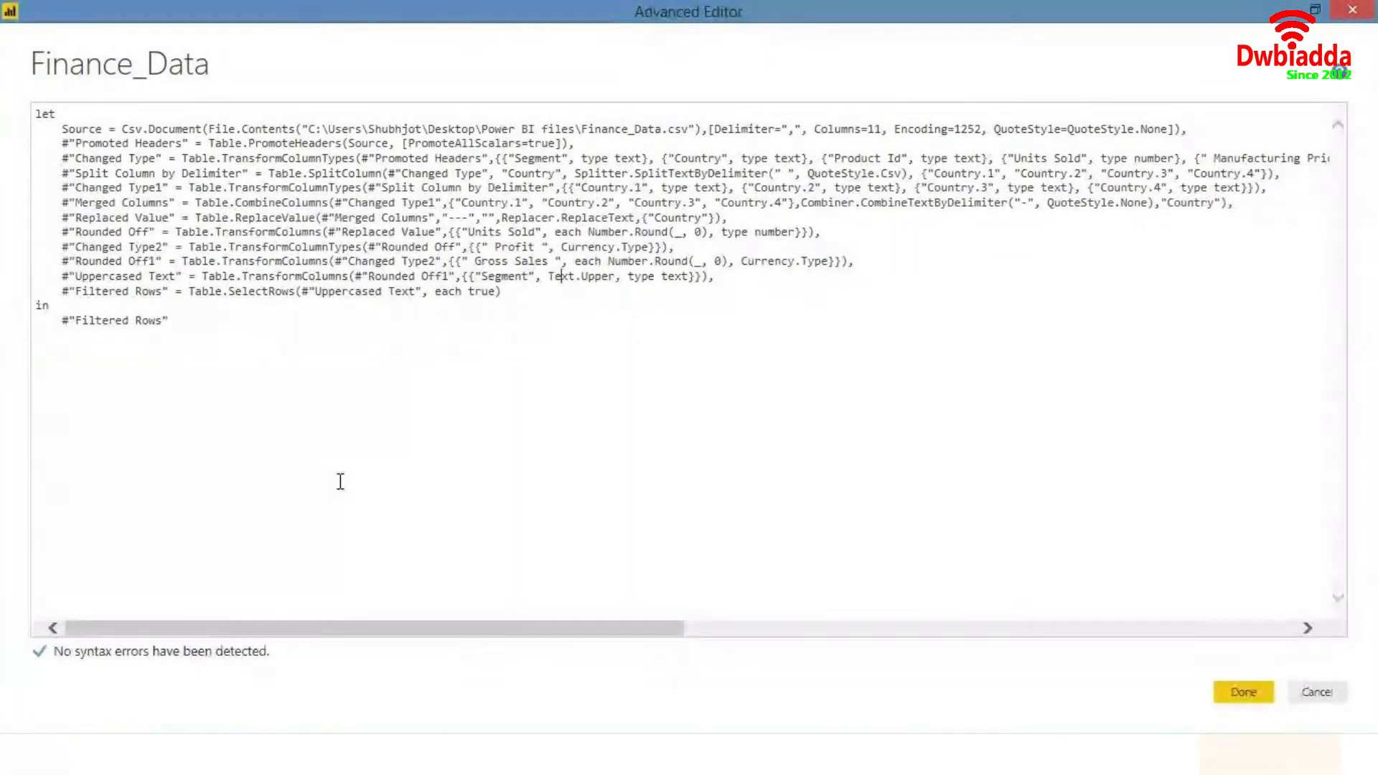
key(shift+Right)
key(shift+Right)
key(shift+Right)
key(shift+Right)
key(shift+Right)
key(shift+Right)
key(shift+Right)
key(shift+Right)
key(shift+Right)
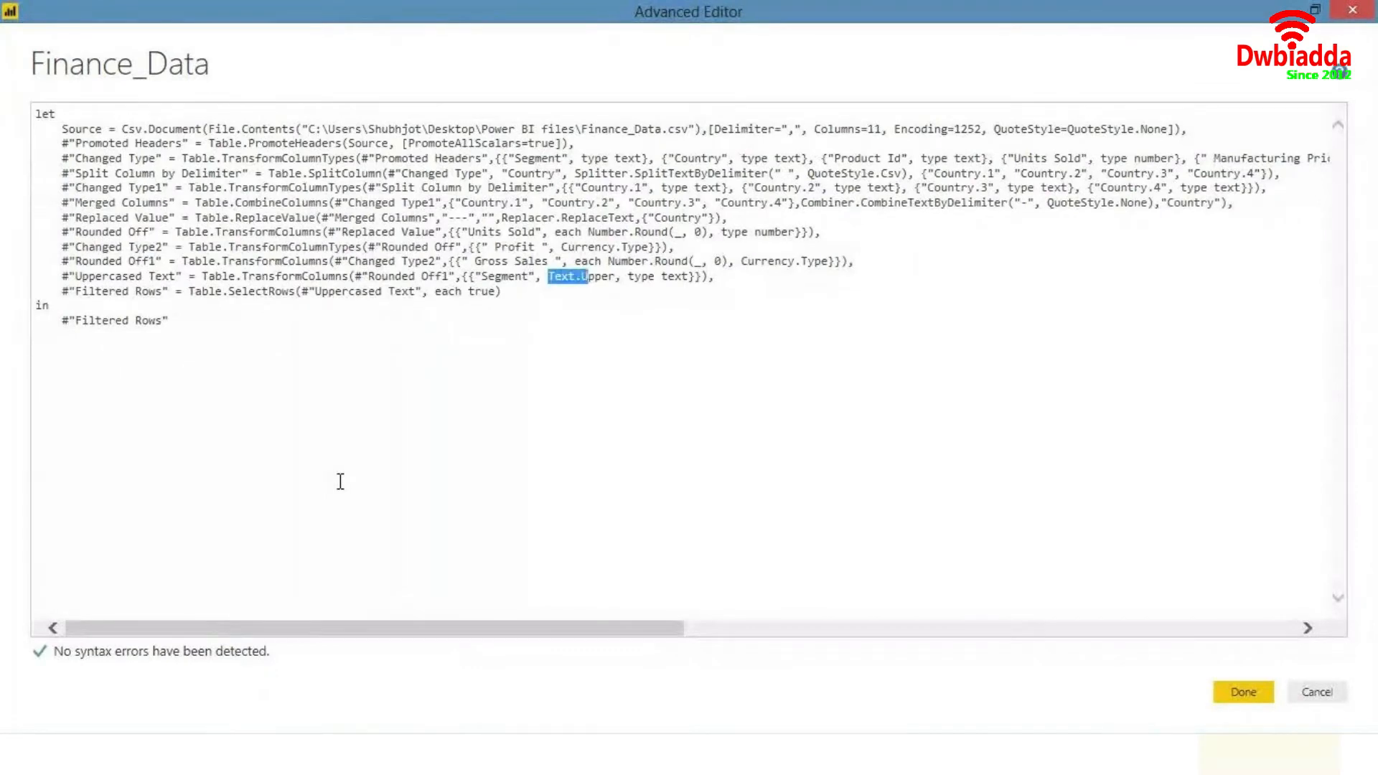
key(shift+Right)
key(Right)
key(Right)
key(Right)
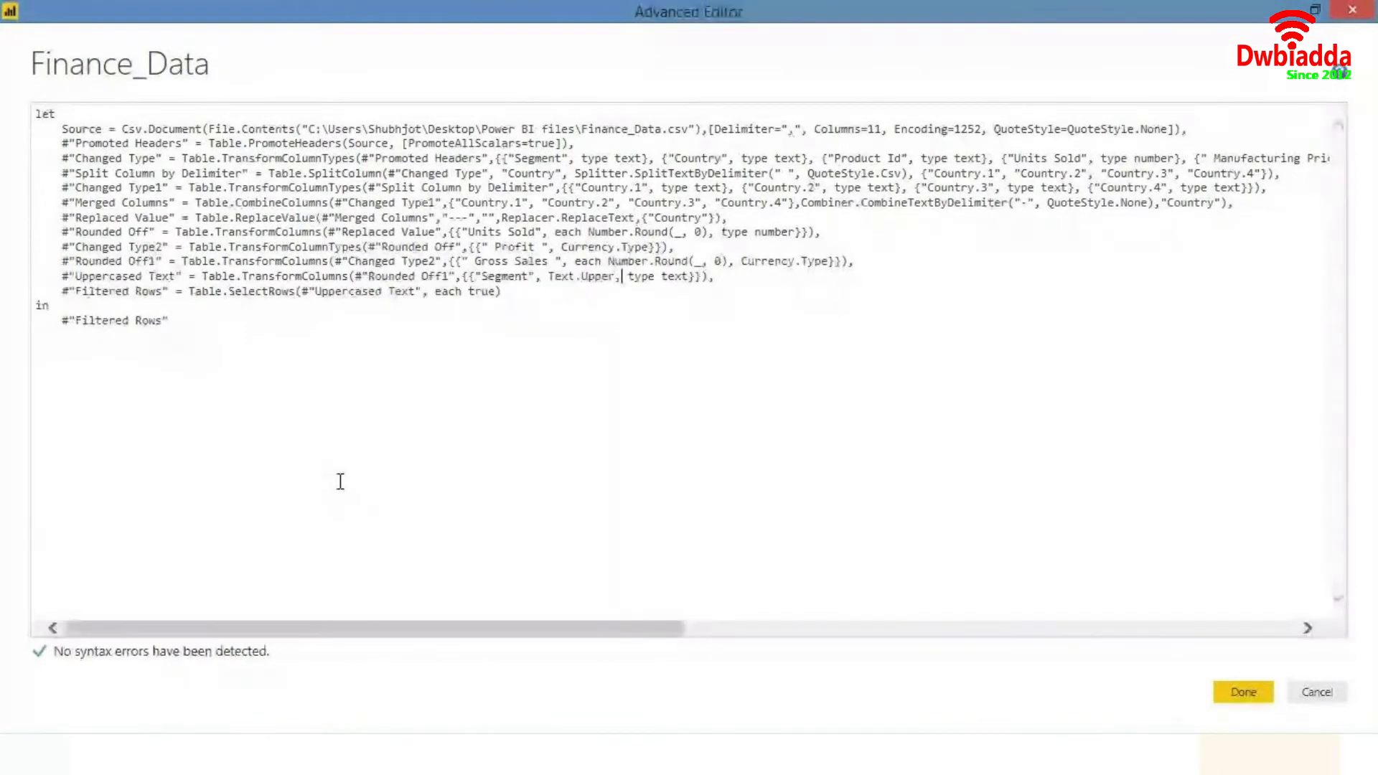
key(shift+Right)
key(shift+Right)
key(shift+Right)
key(shift+Right)
key(shift+Right)
key(shift+Right)
key(shift+Right)
key(shift+Right)
key(shift+Right)
key(shift+Right)
key(shift+Right)
key(shift+Left)
key(shift+Left)
click(341, 481)
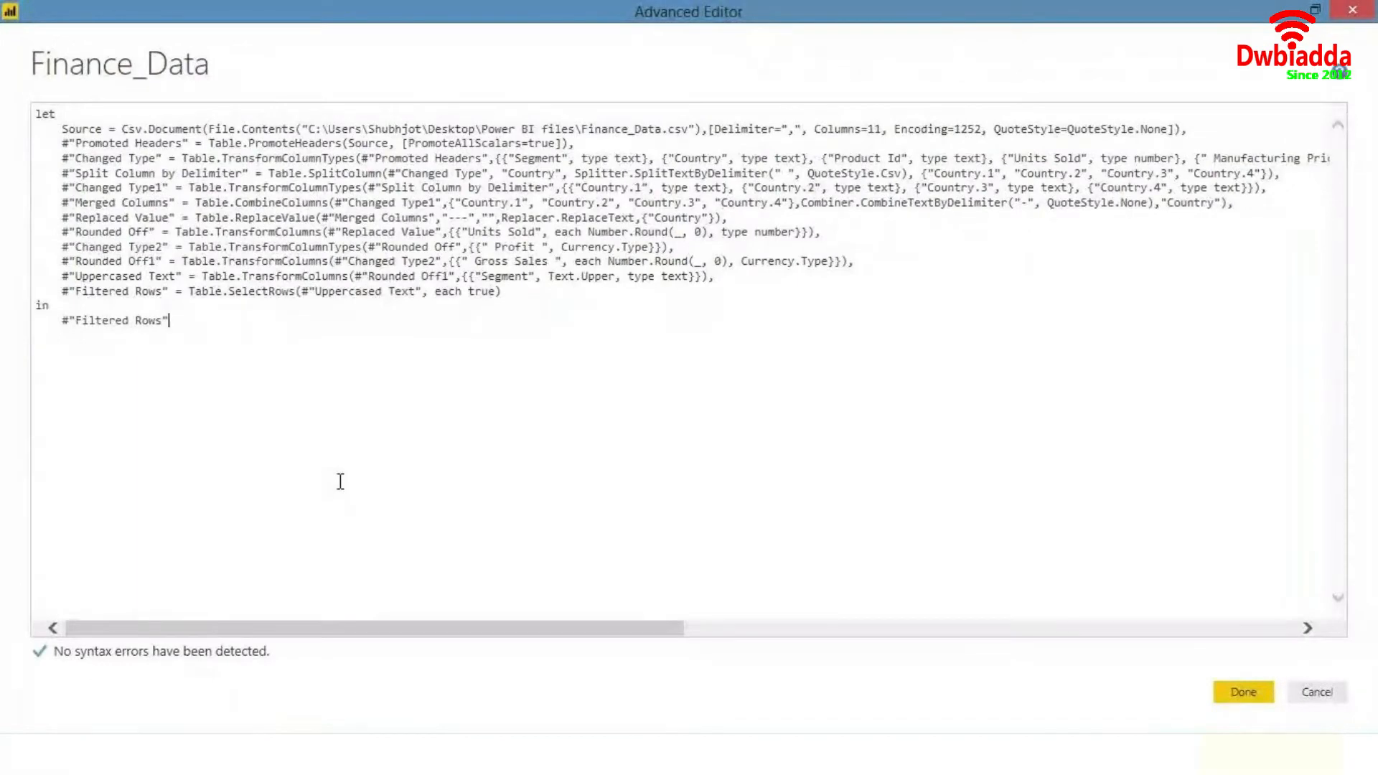
- Switch to the web browser and search Google for Power BI M functions
mouse_move(190, 753)
click(192, 653)
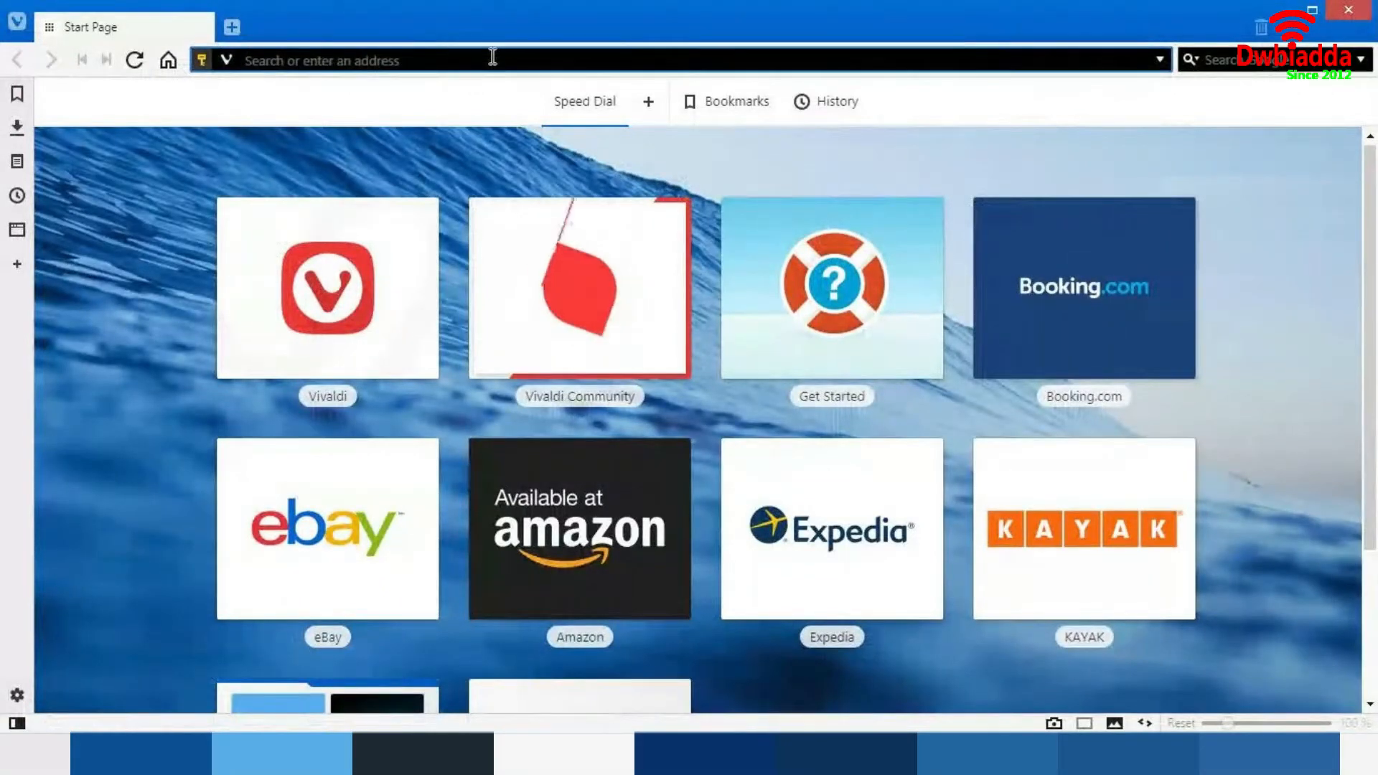
text(M)
key(BackSpace)
key(BackSpace)
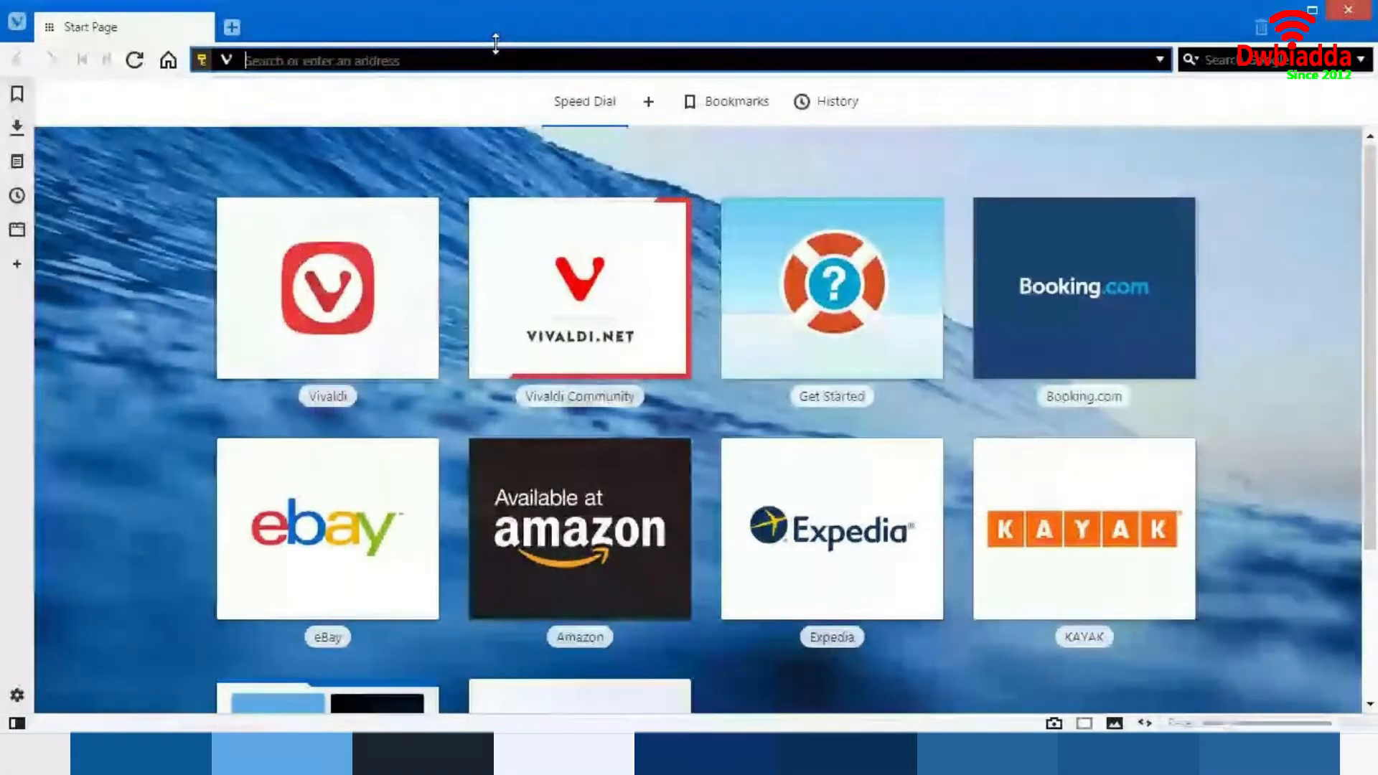
text(power BI M)
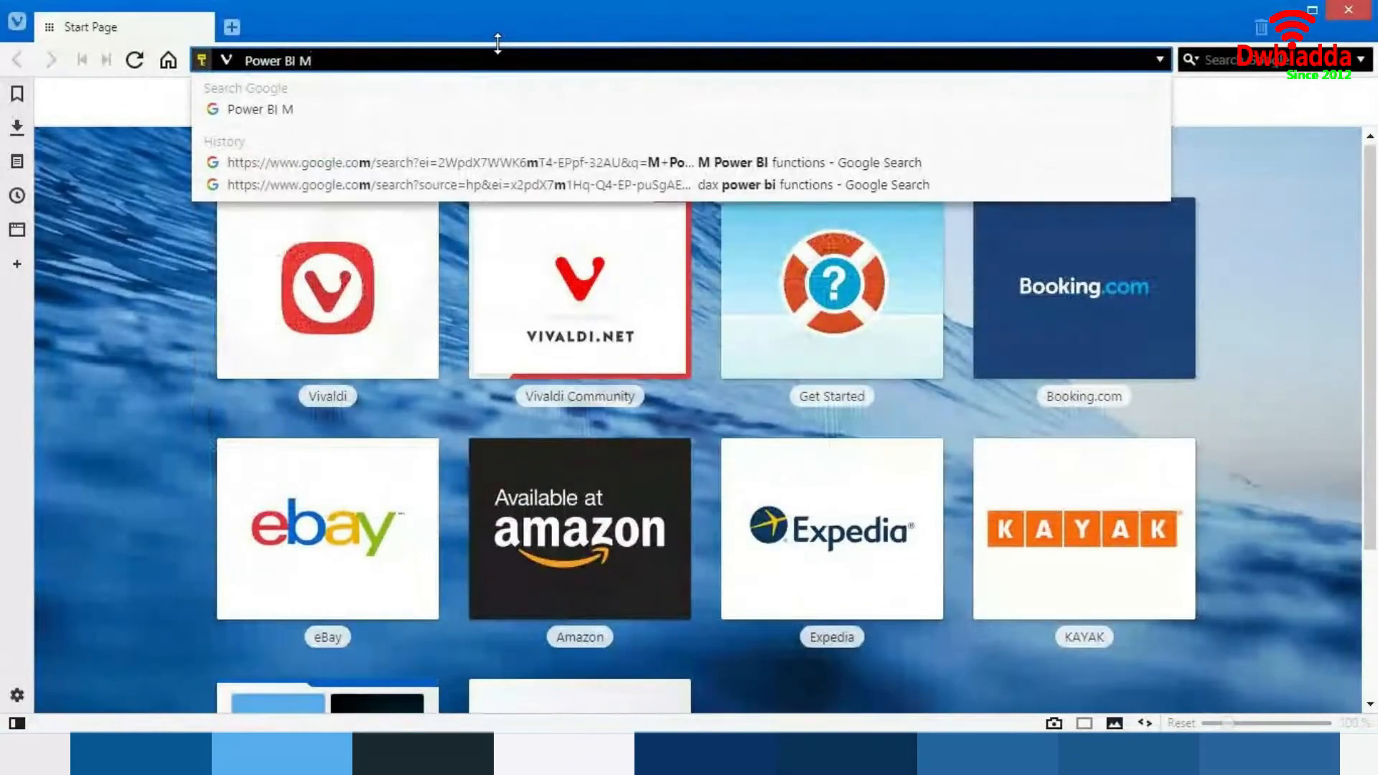
text( functions)
key(Return)
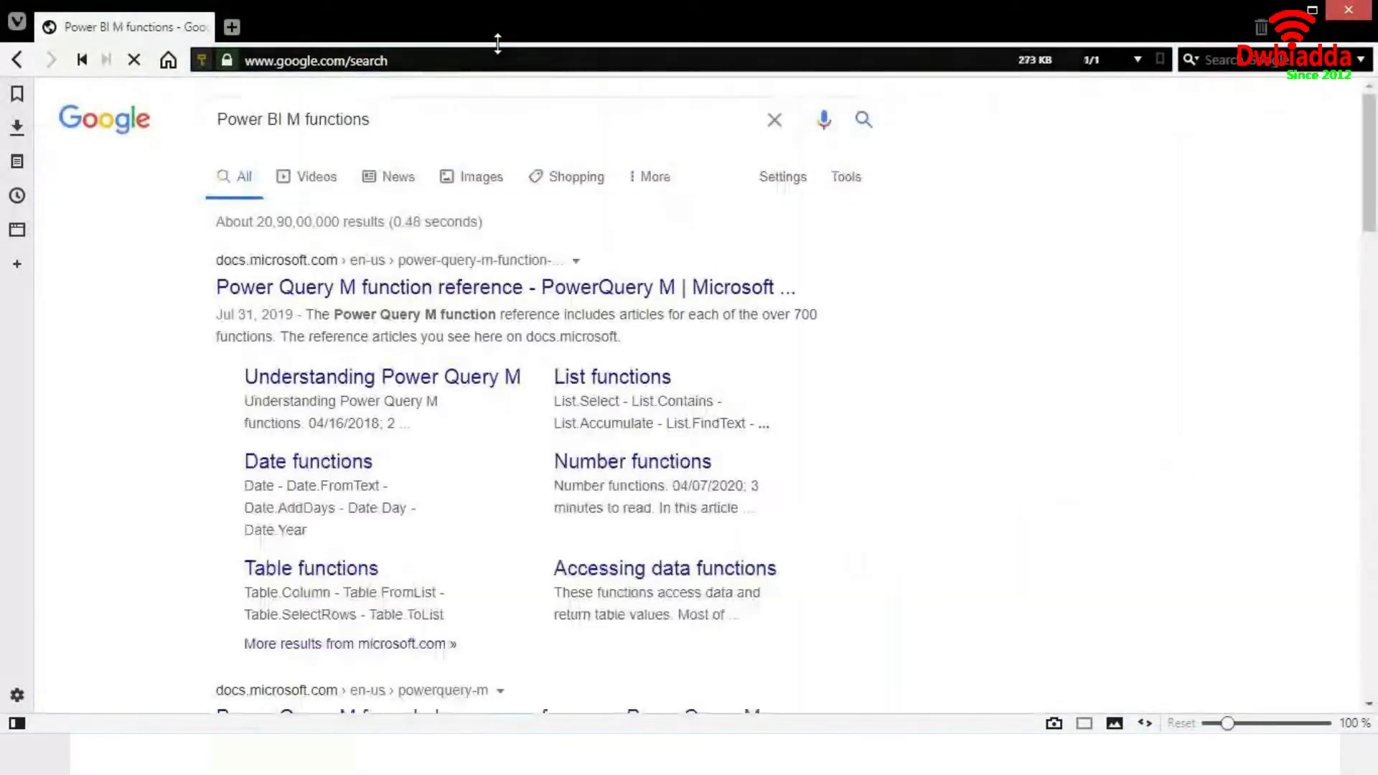
- Open the Power Query M function reference and browse the Combiner functions and Date functions categories
click(237, 291)
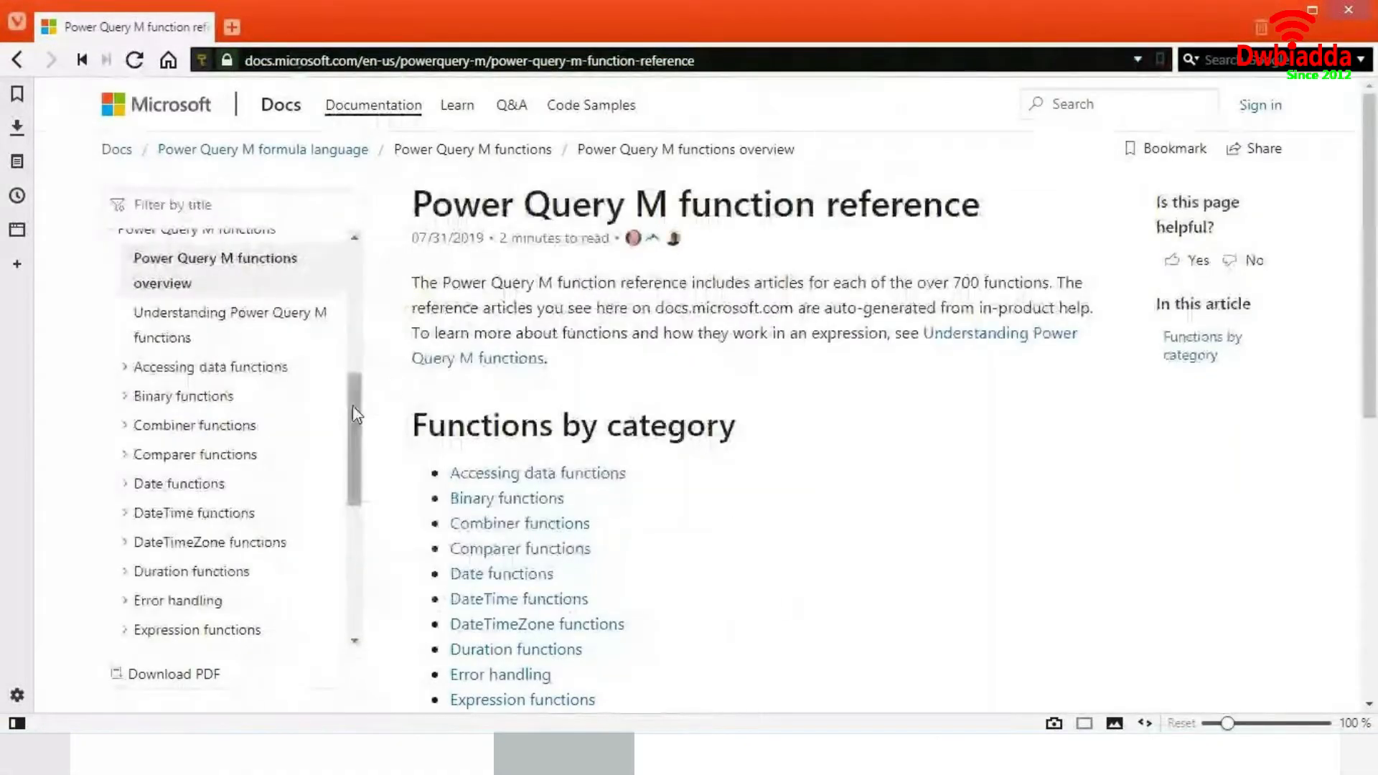
drag(356, 417, 346, 271)
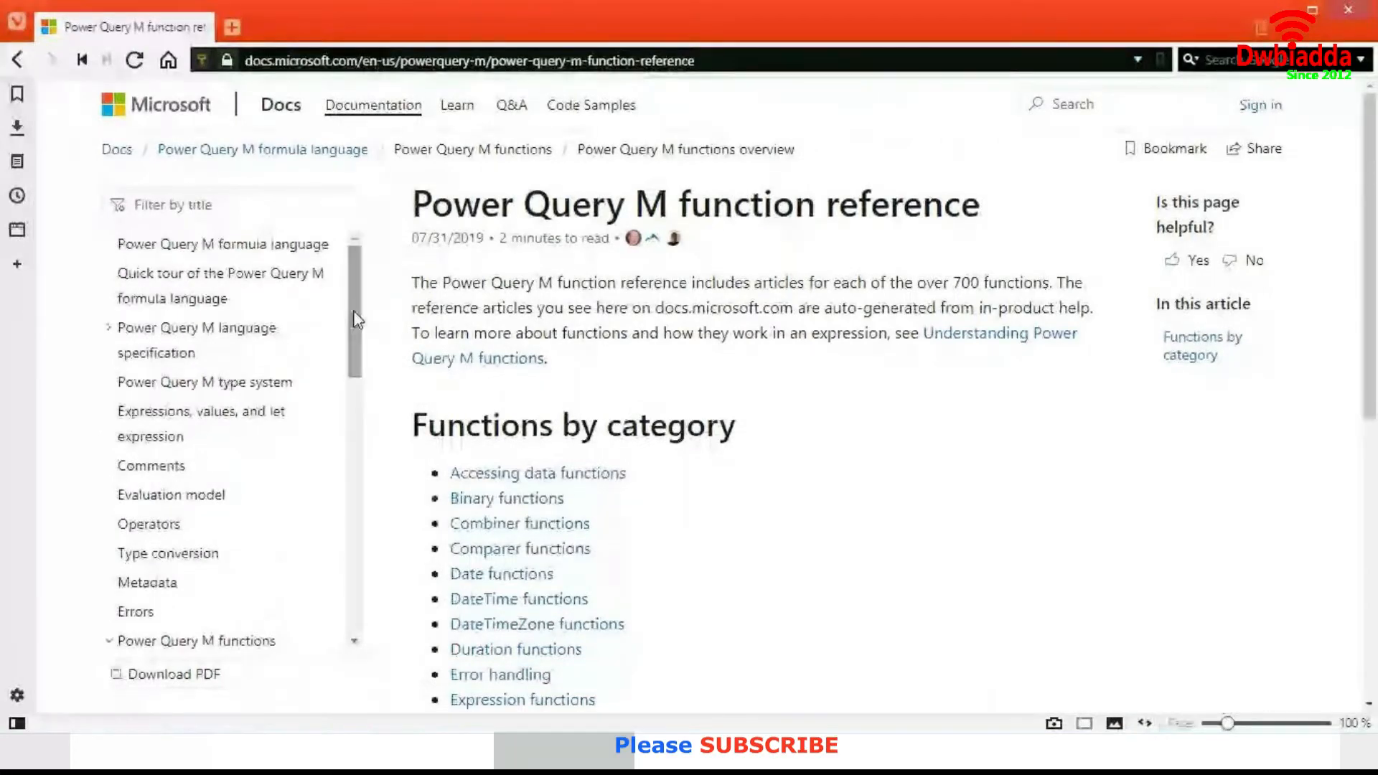
drag(347, 271, 354, 424)
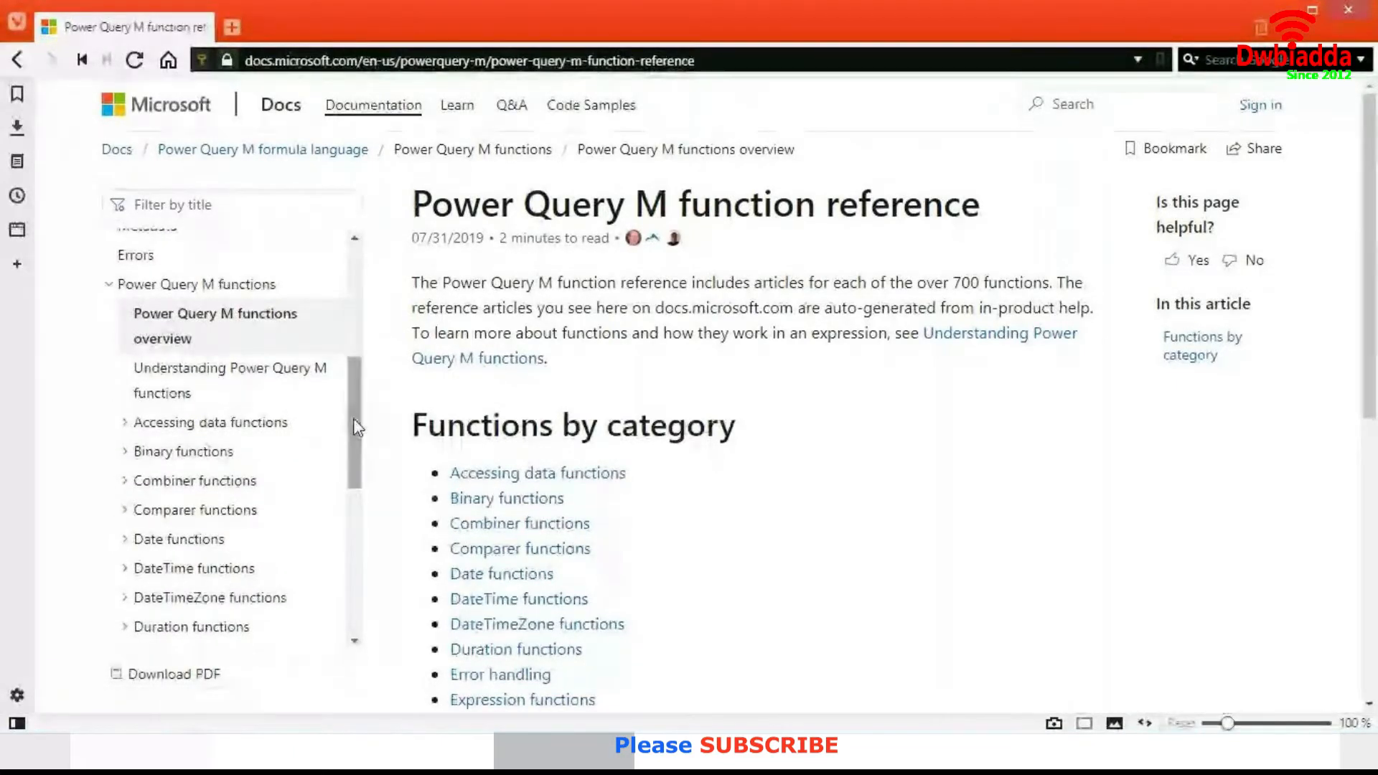
click(171, 482)
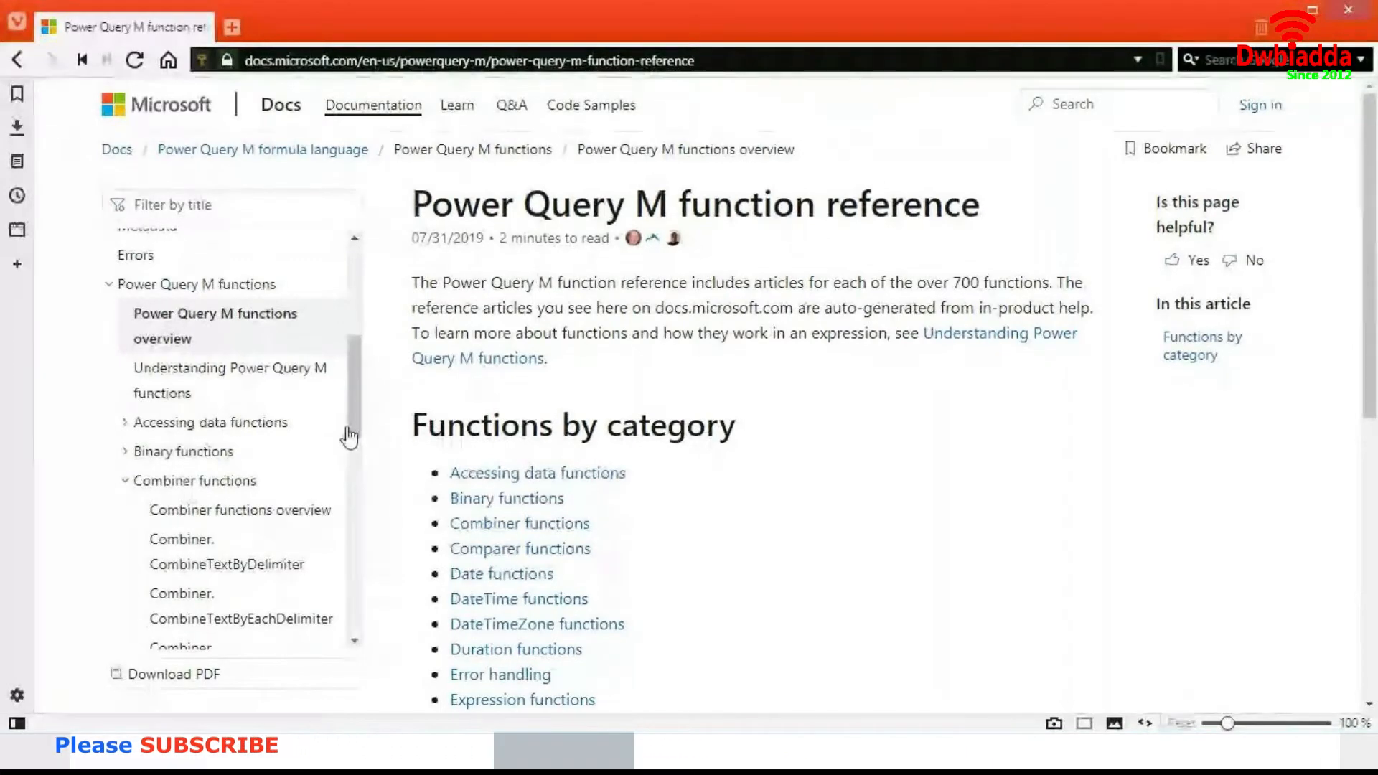
scroll(352, 452, down, 2)
scroll(366, 453, down, 2)
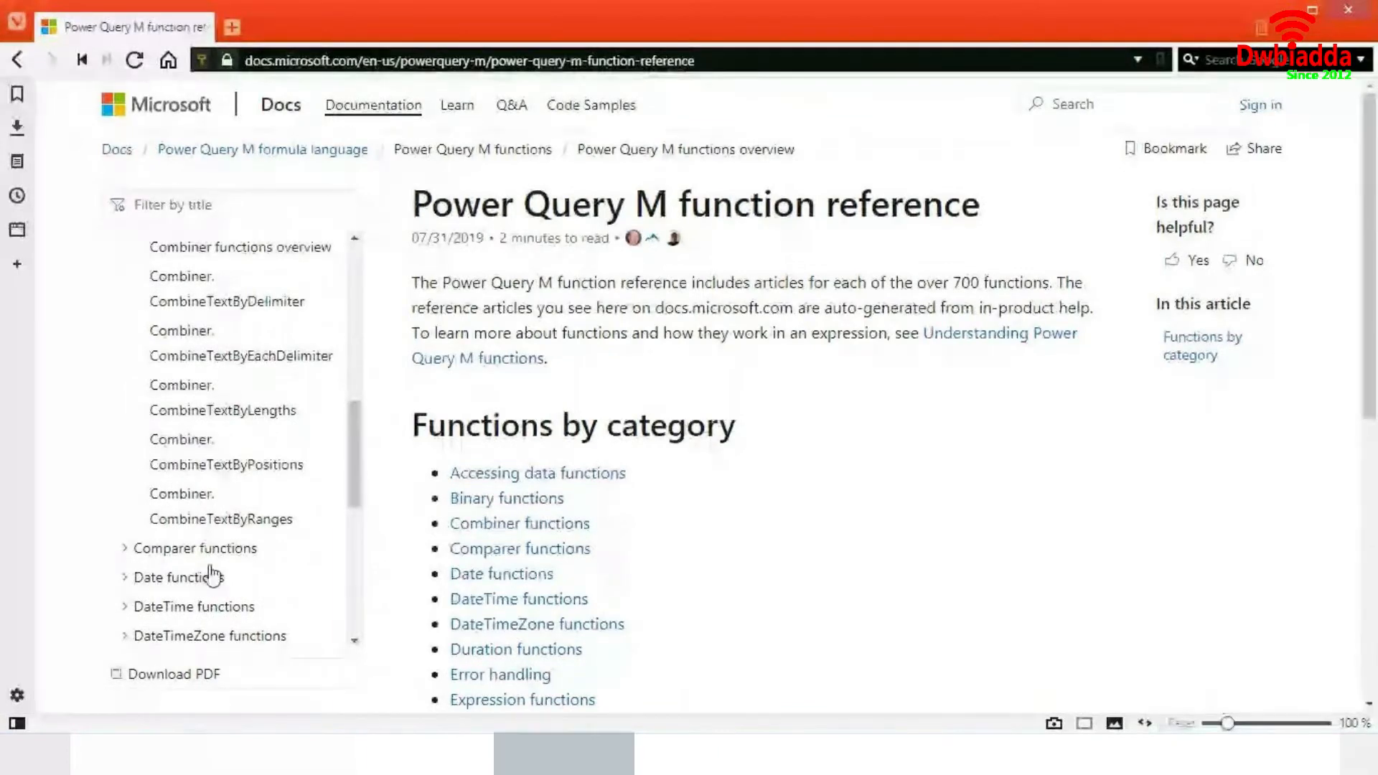
click(220, 579)
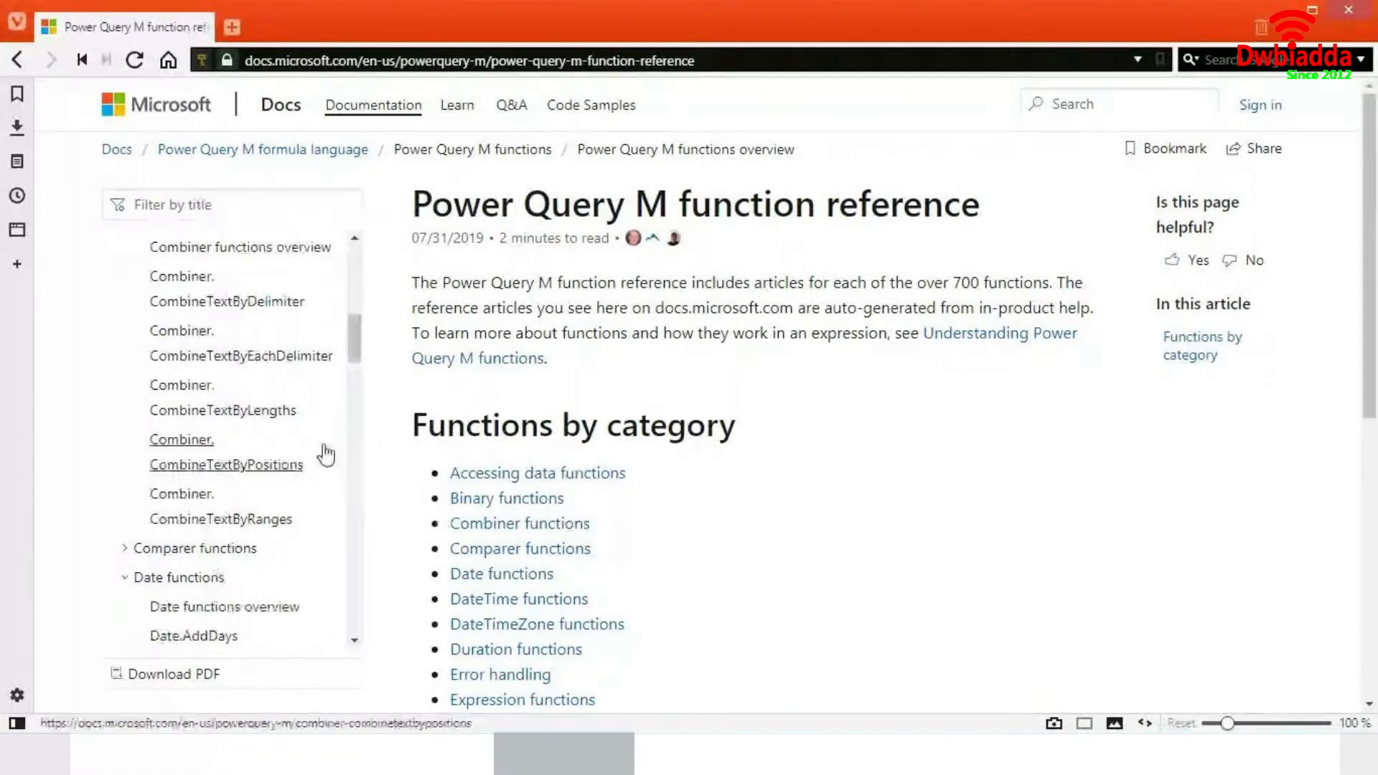
scroll(353, 326, down, 5)
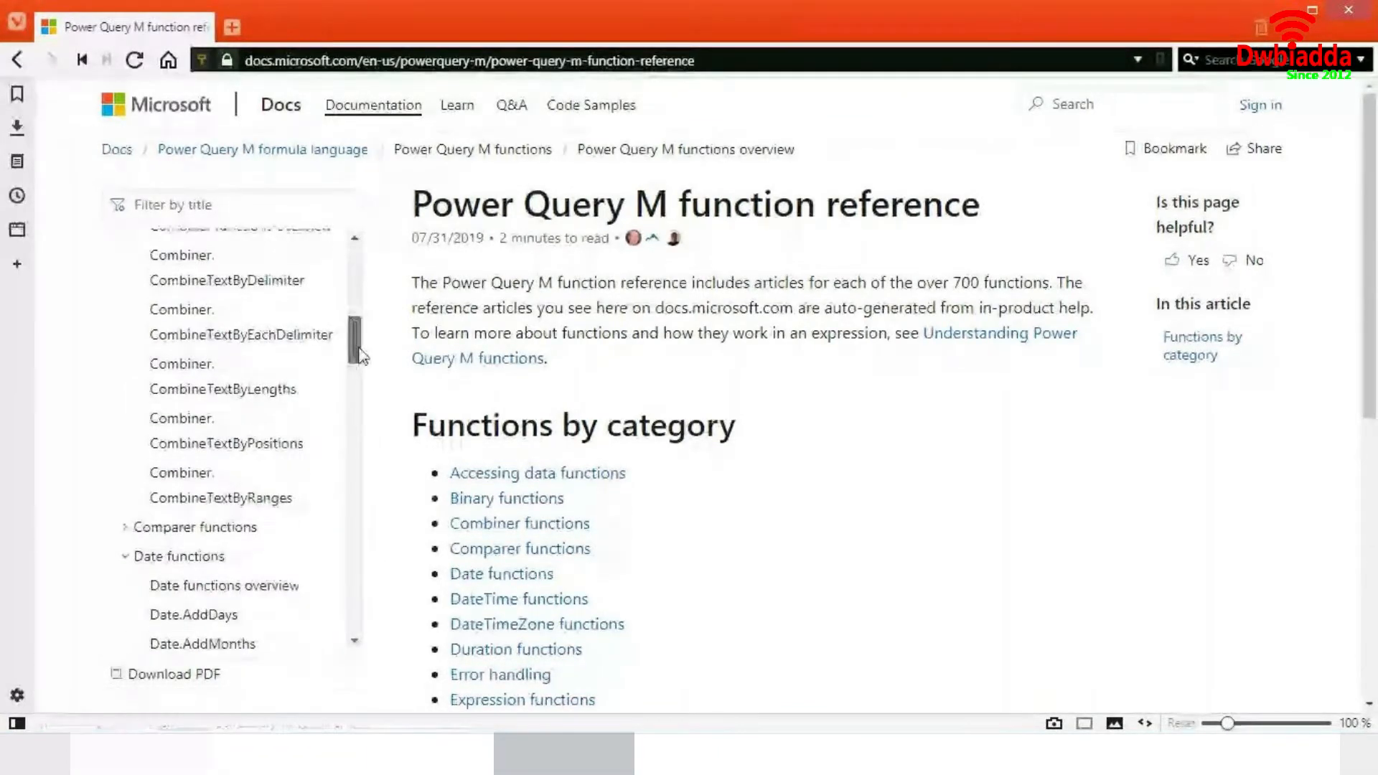
- Collapse the Date functions category and scroll through the remaining function categories in the reference's contents list
drag(357, 408, 357, 377)
scroll(327, 352, down, 4)
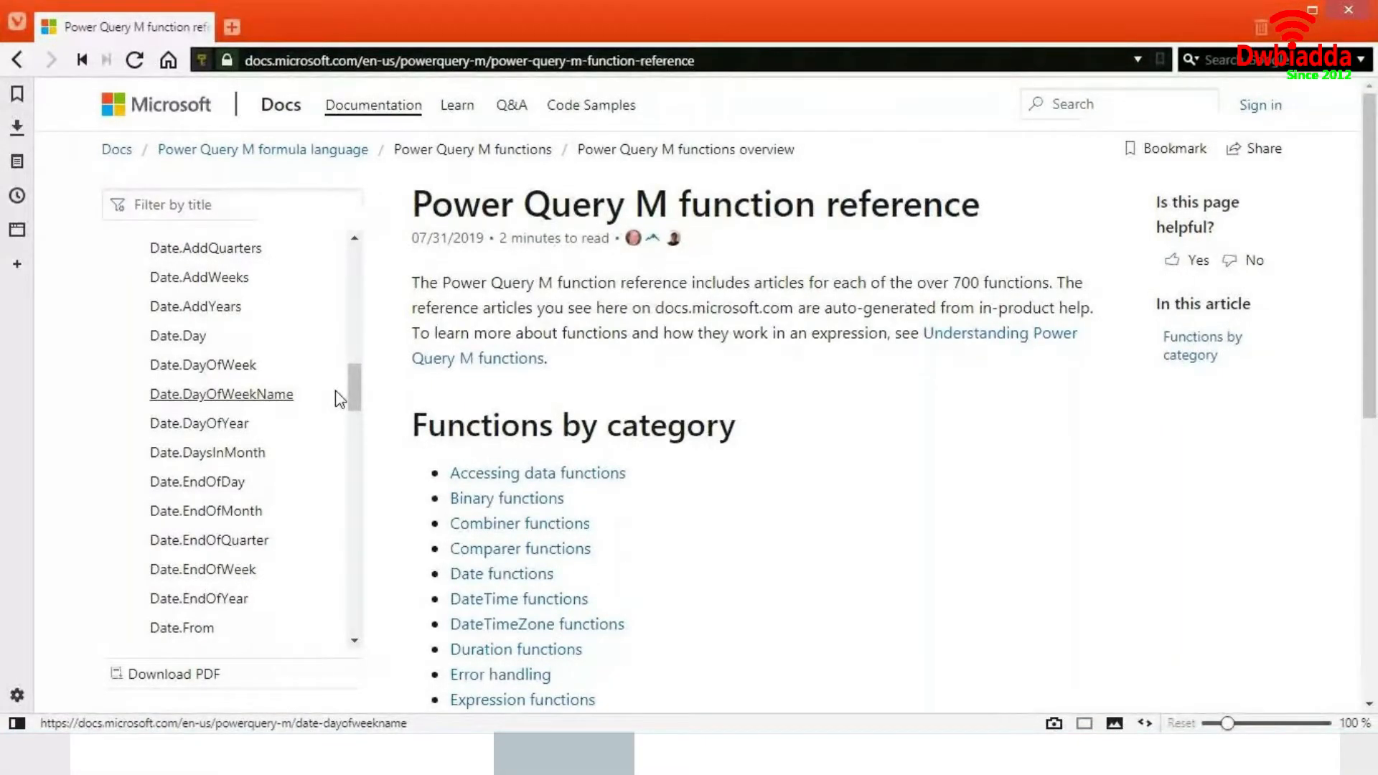
scroll(355, 423, down, 3)
drag(356, 427, 373, 366)
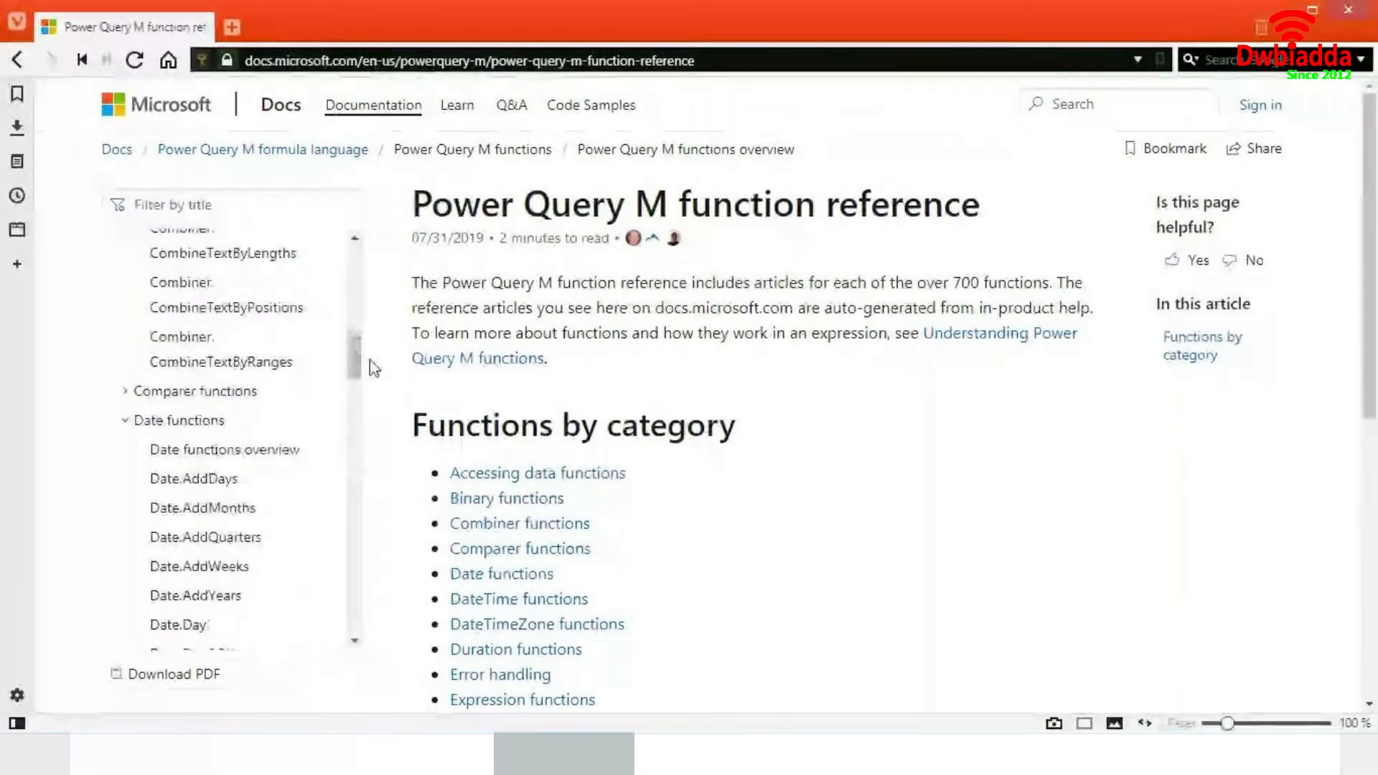
click(128, 423)
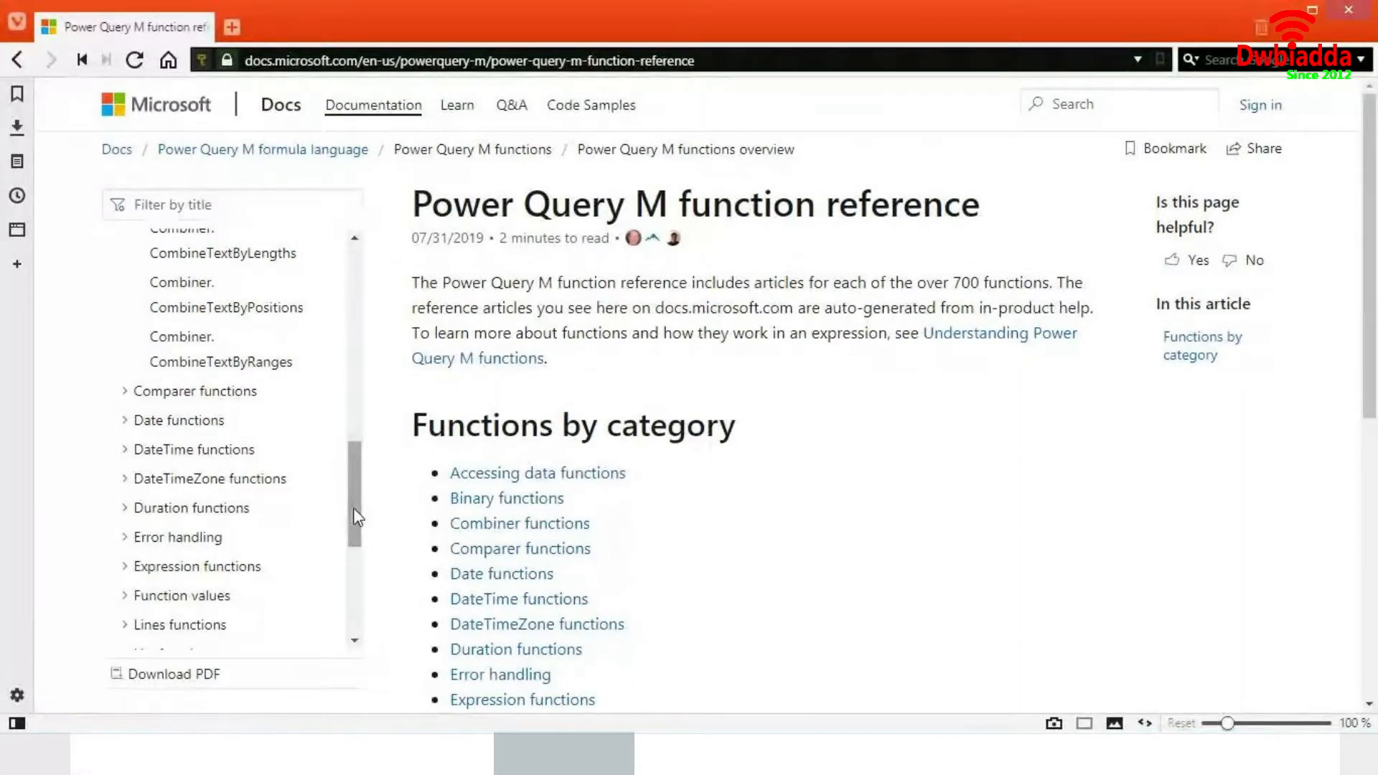
scroll(353, 507, down, 1)
drag(357, 538, 355, 606)
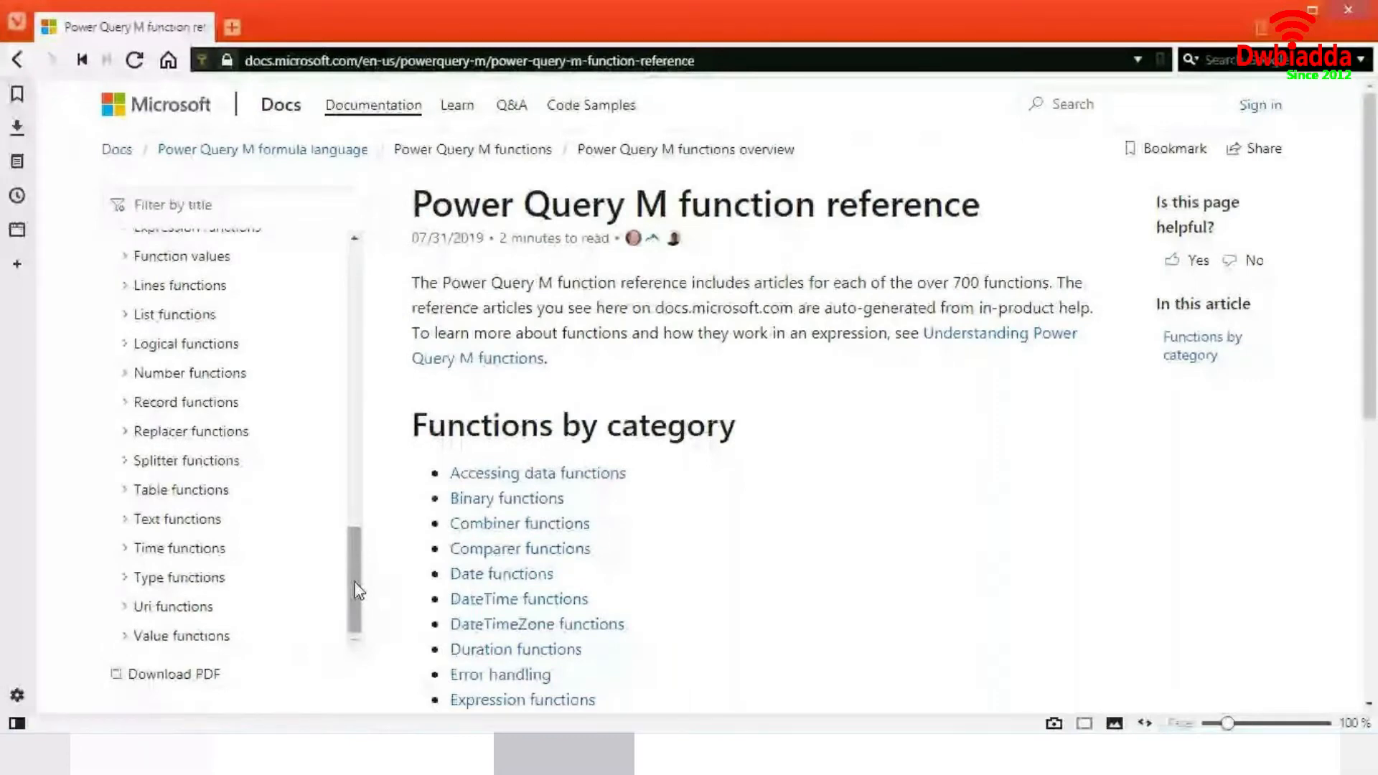
drag(357, 590, 353, 302)
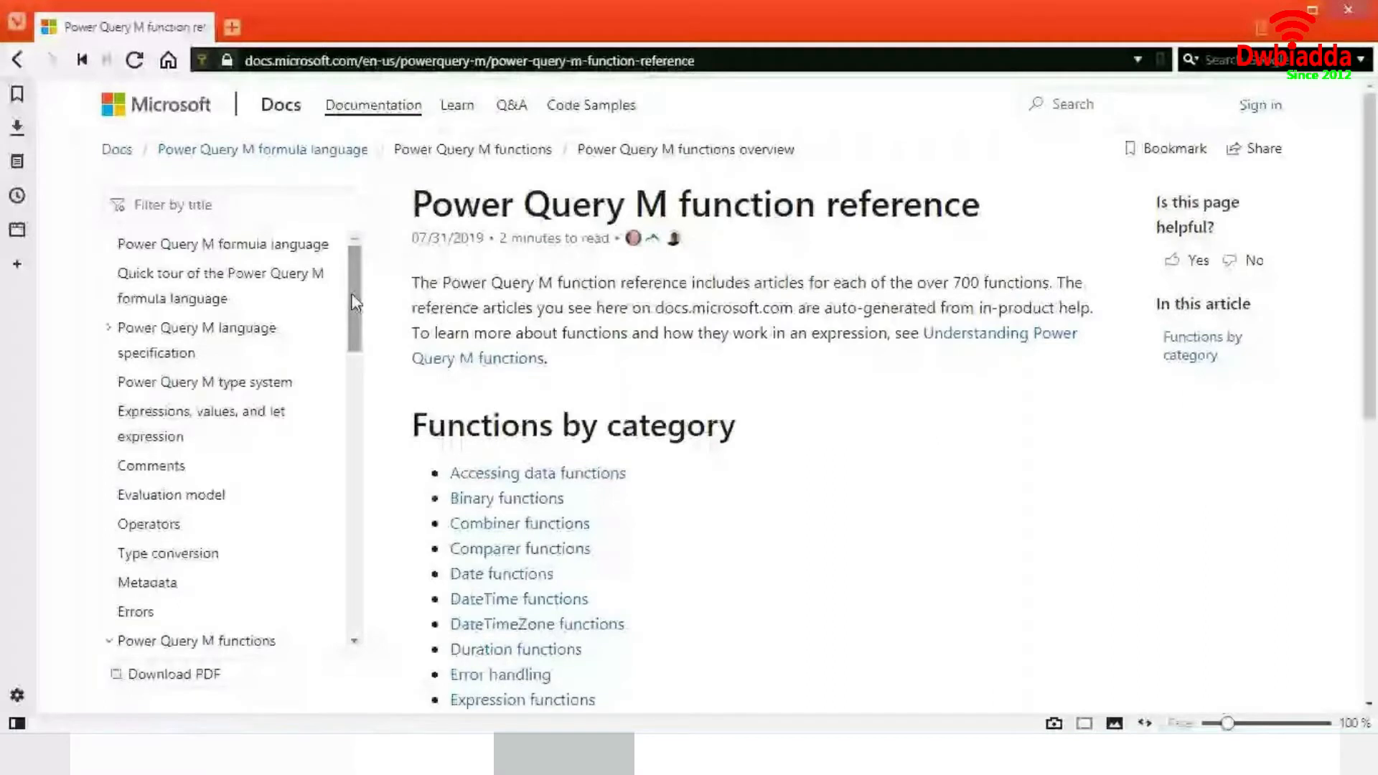
- Filter the reference contents by Text.Star and open the Text.StartsWith article
click(232, 206)
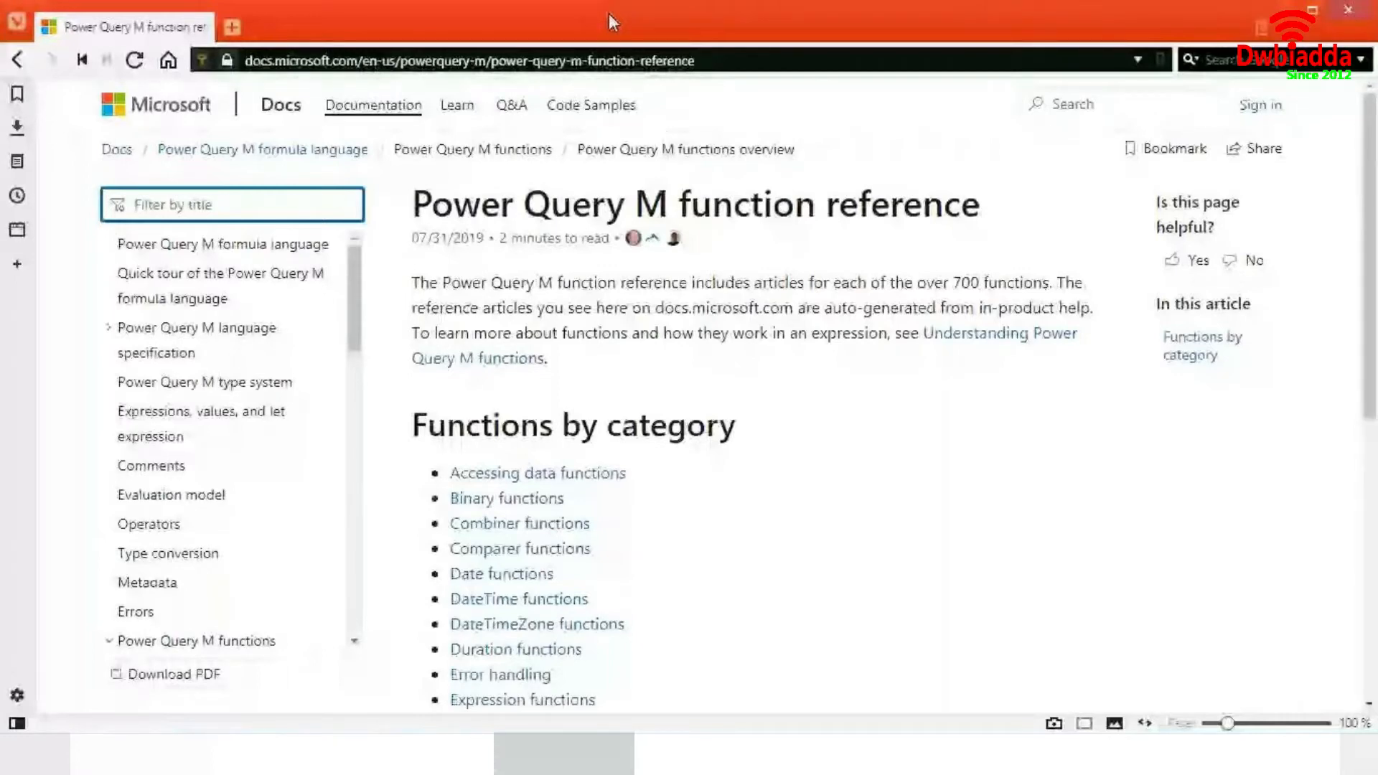
text(Text)
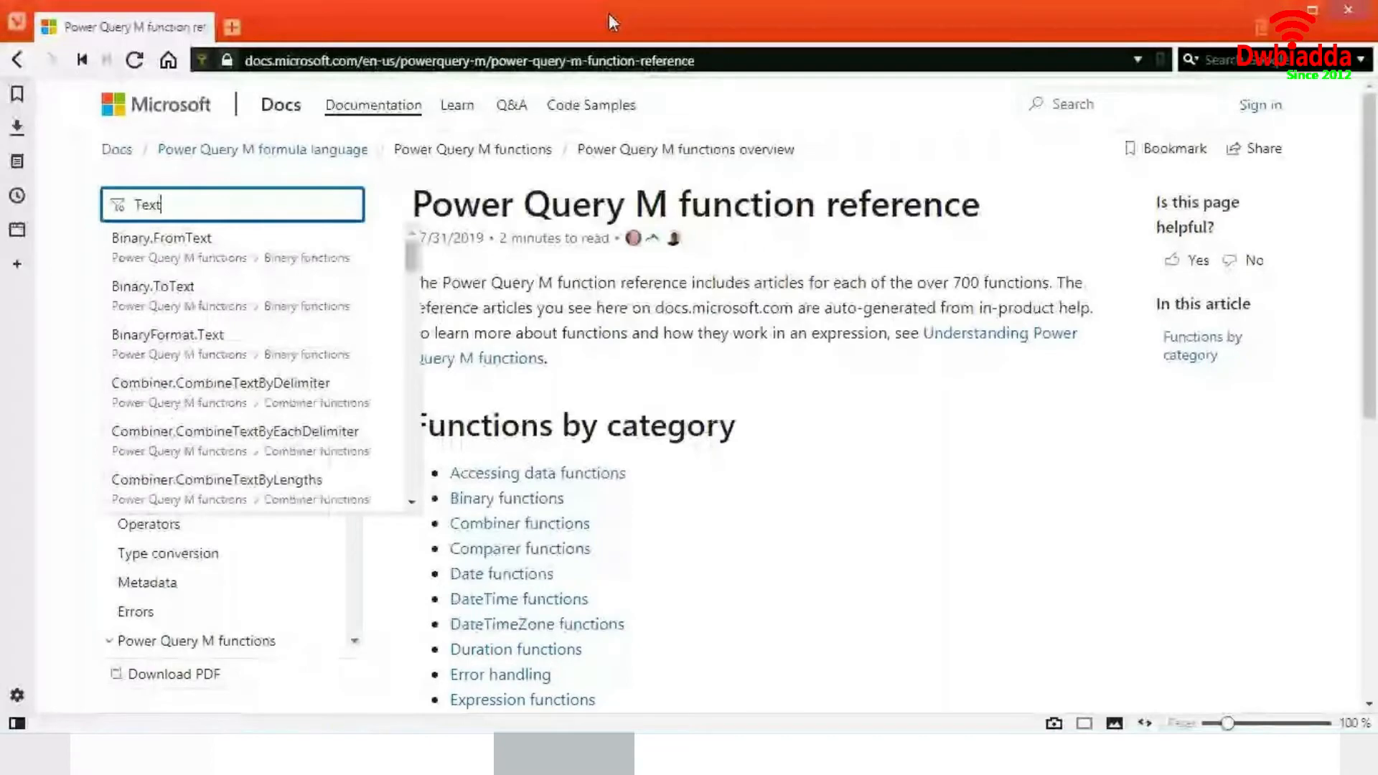
text(.Star)
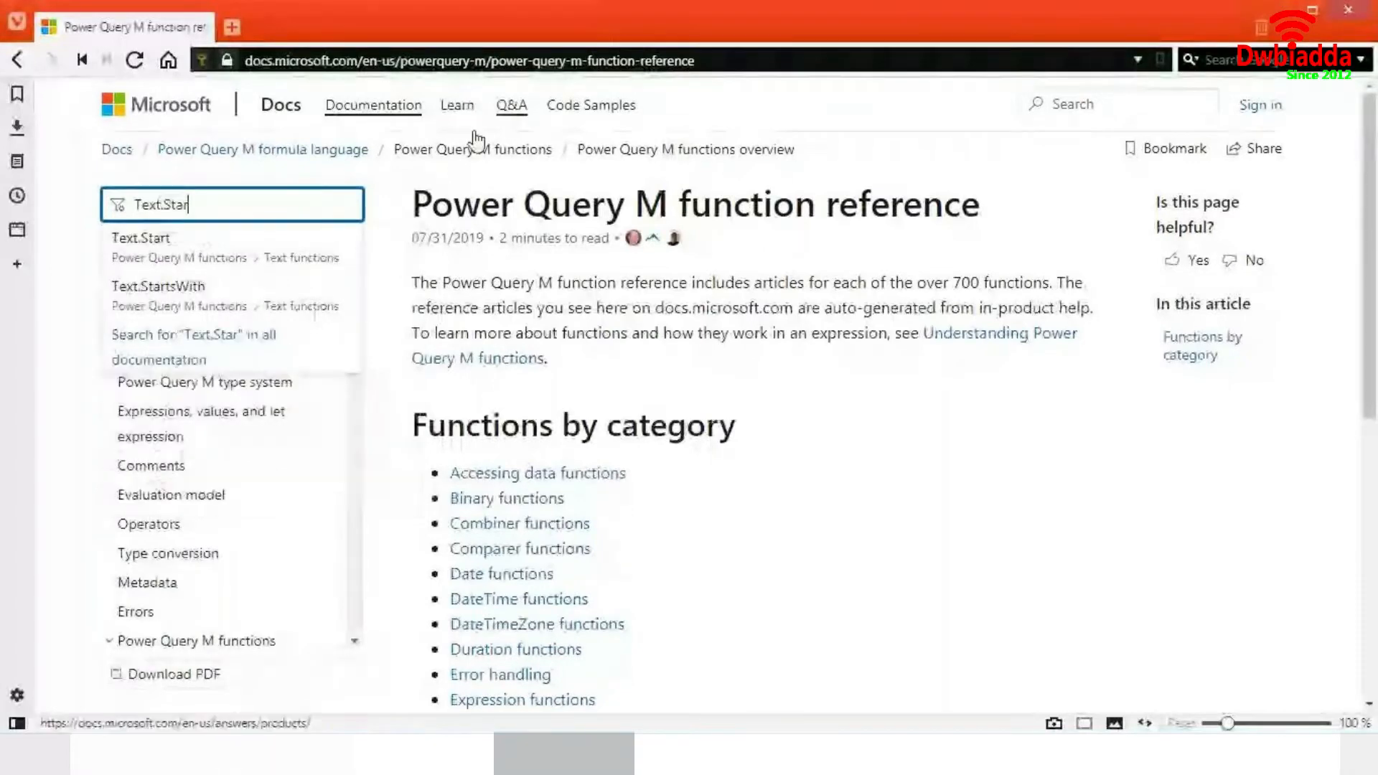
click(253, 333)
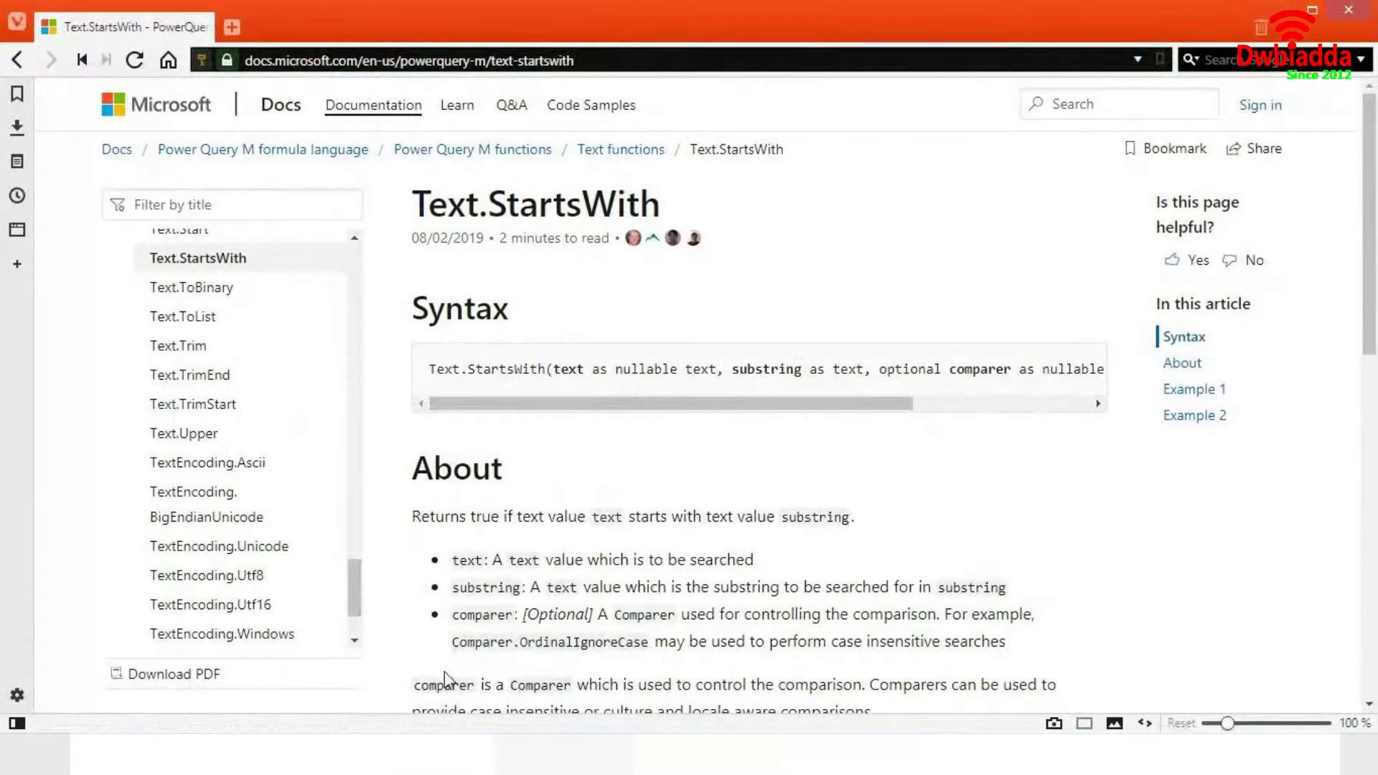
- Switch back to the Advanced Editor and close it without saving changes
mouse_move(350, 753)
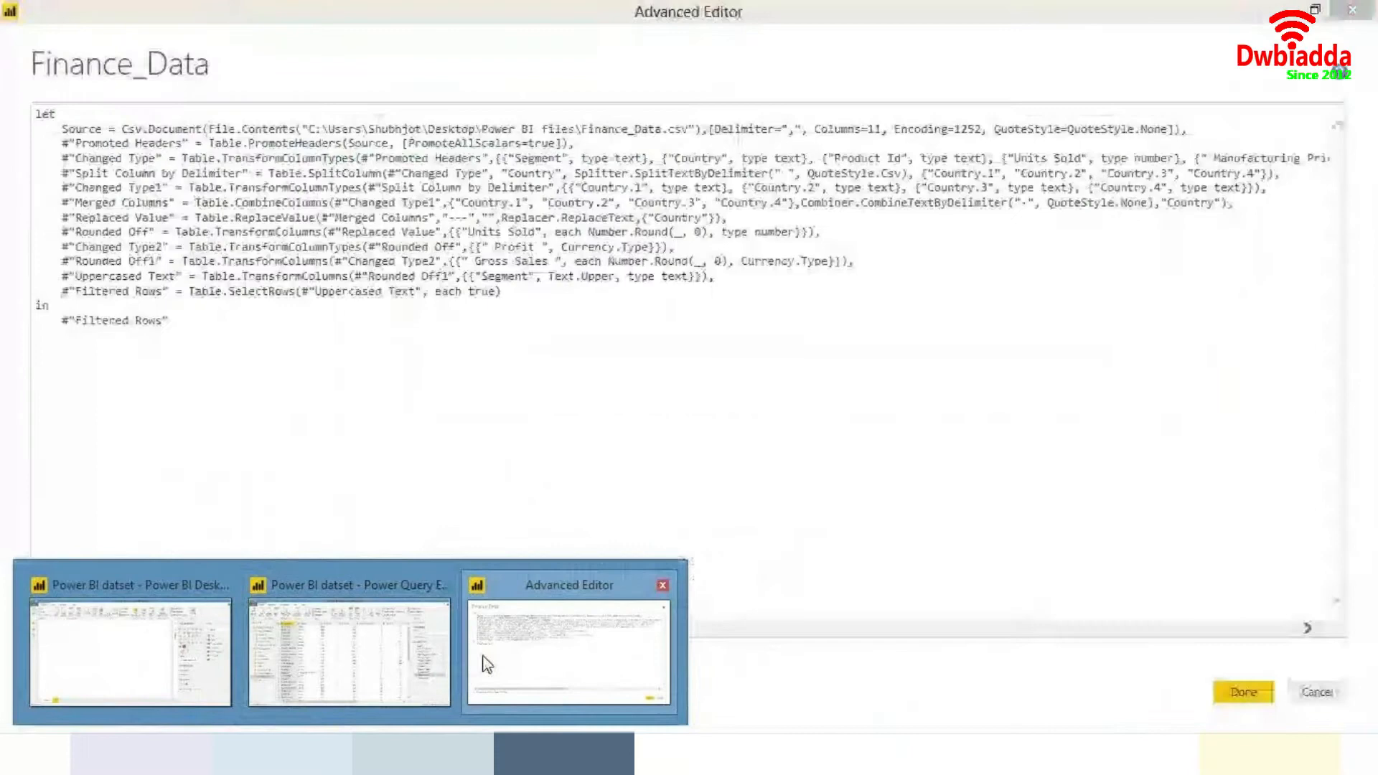
click(486, 662)
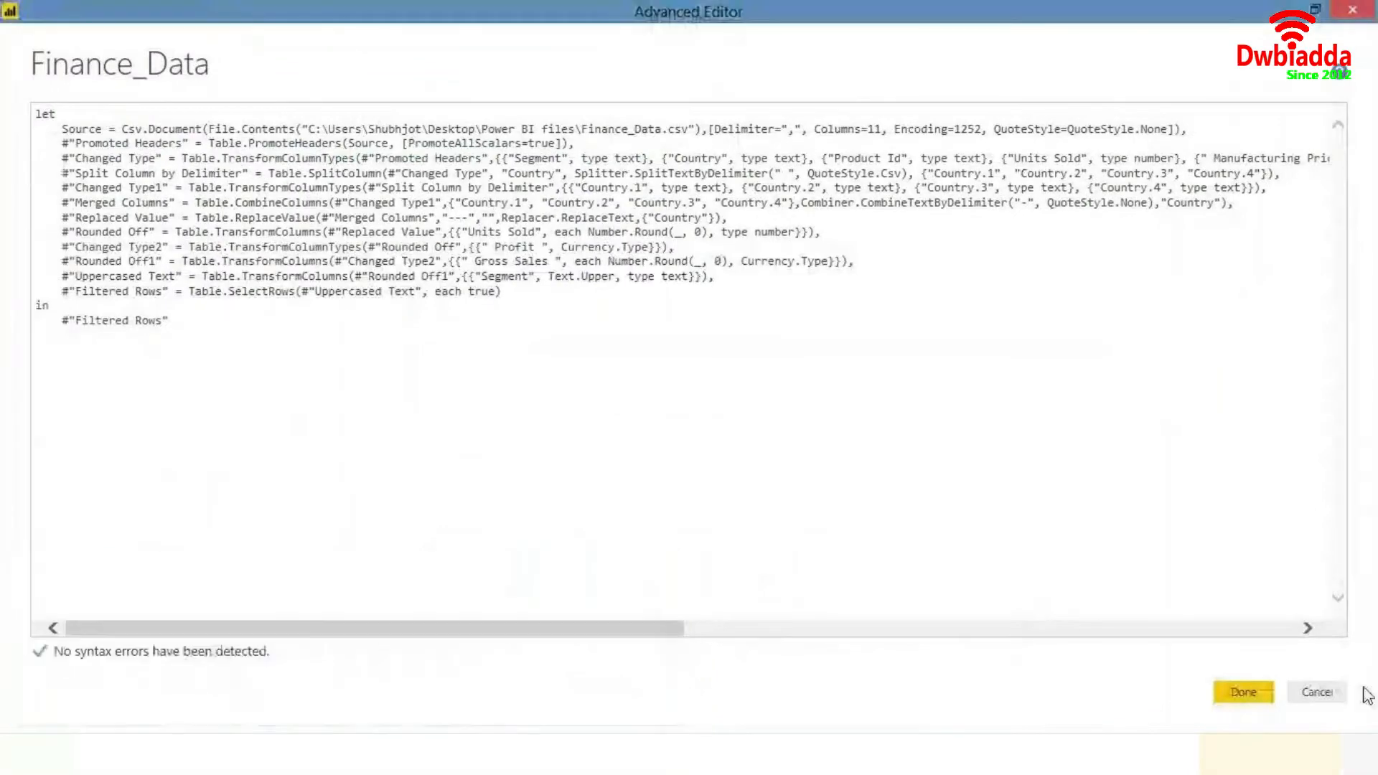
click(1318, 691)
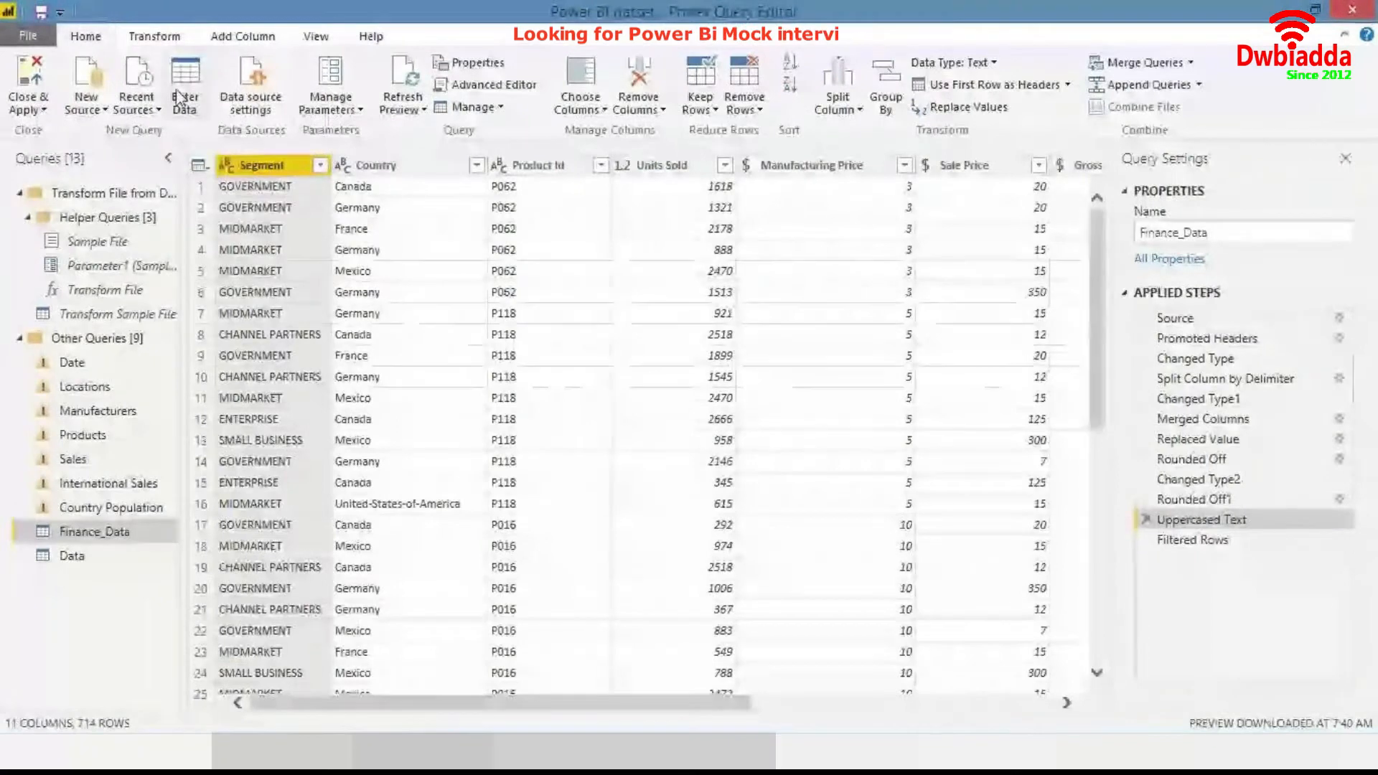
- Select the last applied step, Filtered Rows, and open the Custom Column dialog
click(237, 36)
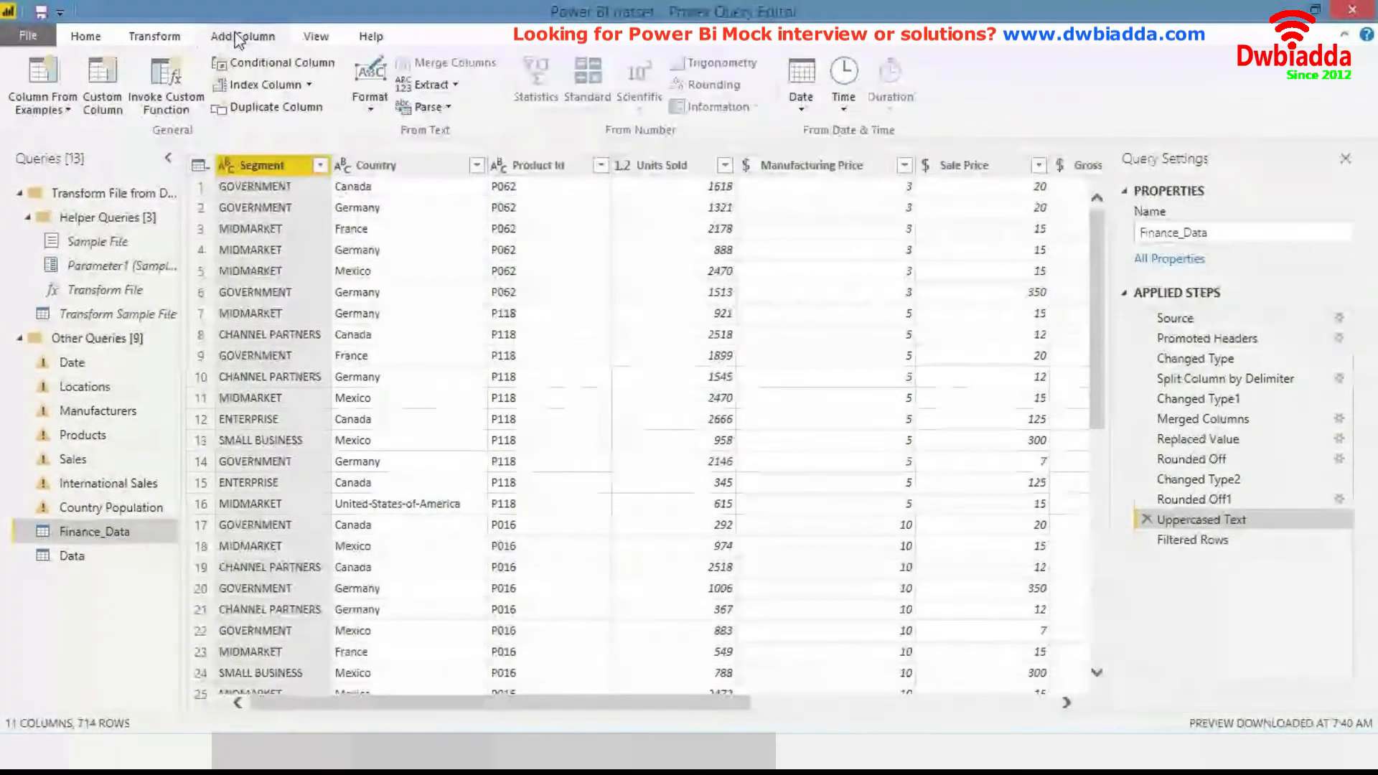
click(104, 90)
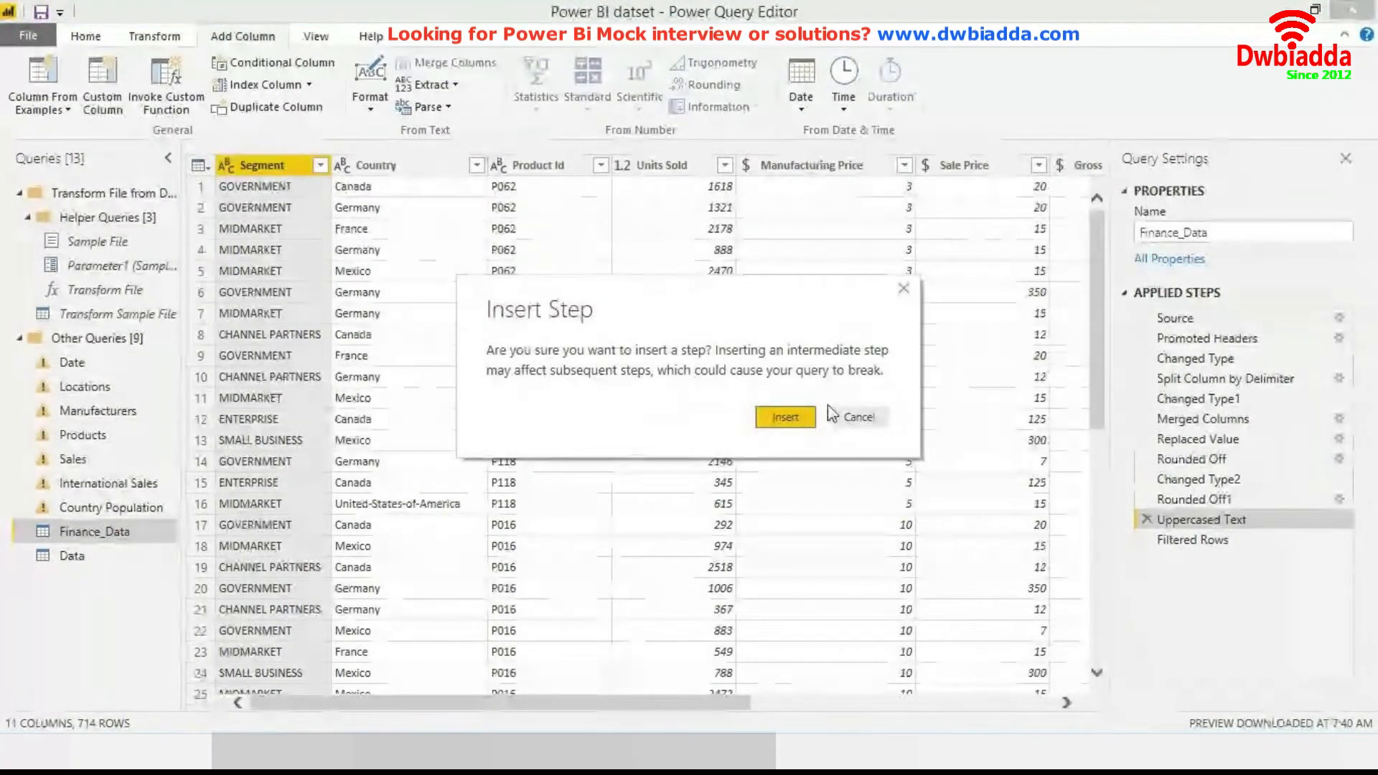
click(858, 417)
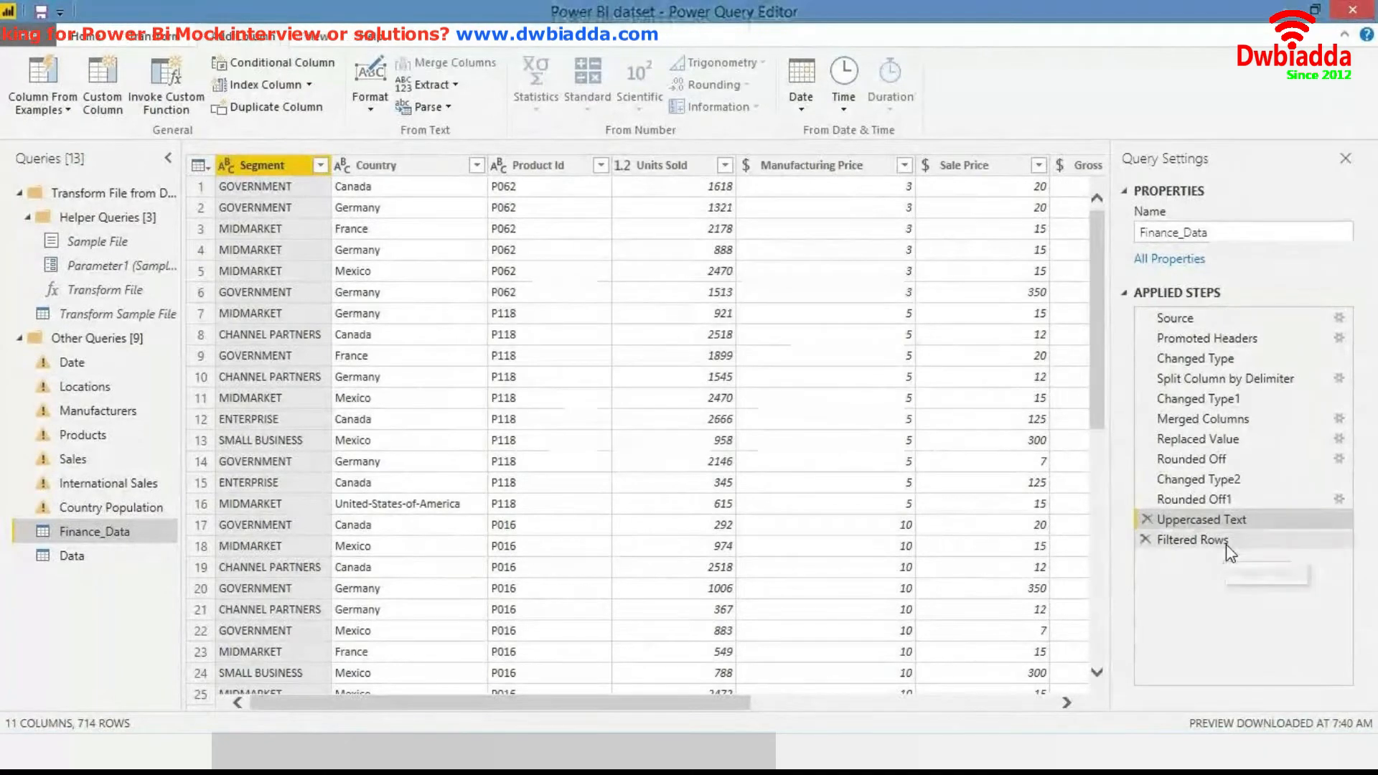
click(1226, 544)
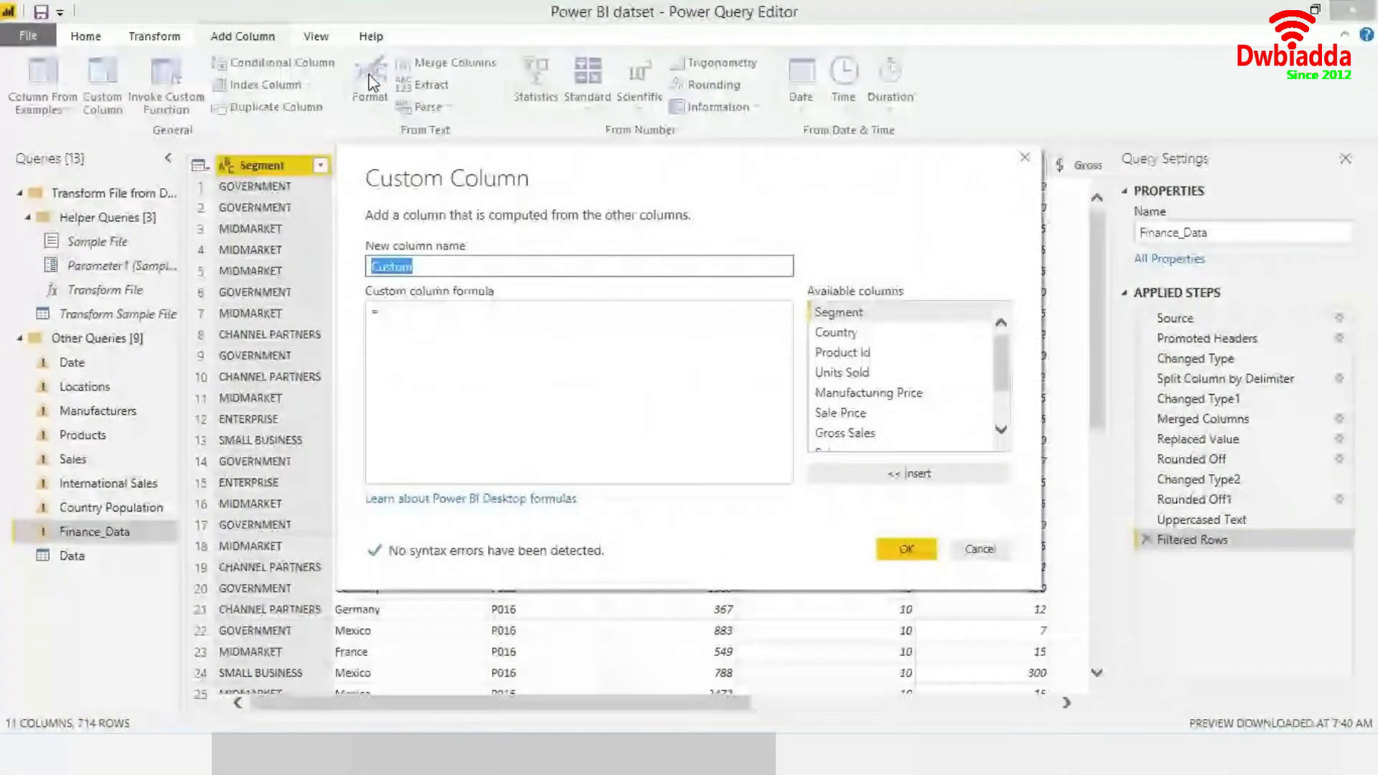
- Begin the custom column formula with an if expression calling Text.Startswith(
drag(632, 188, 722, 226)
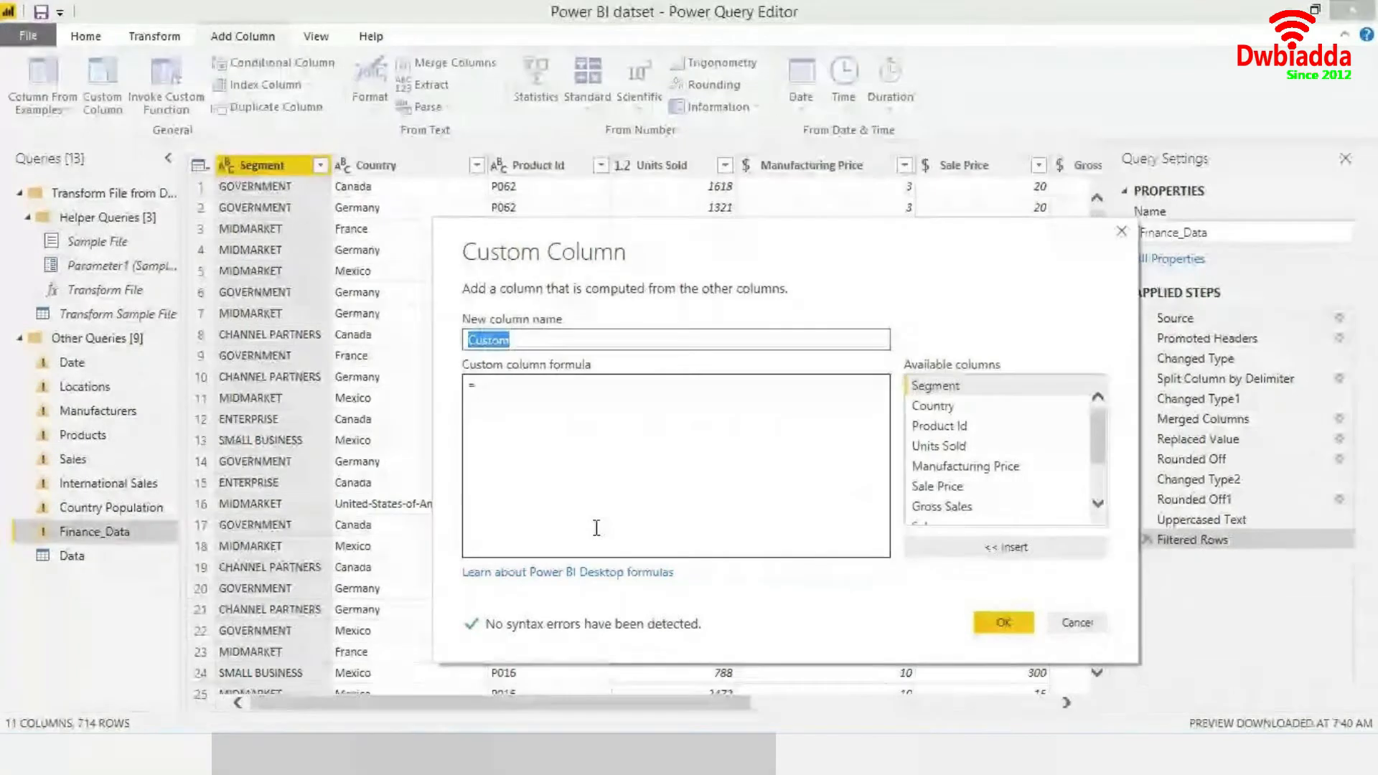
click(546, 445)
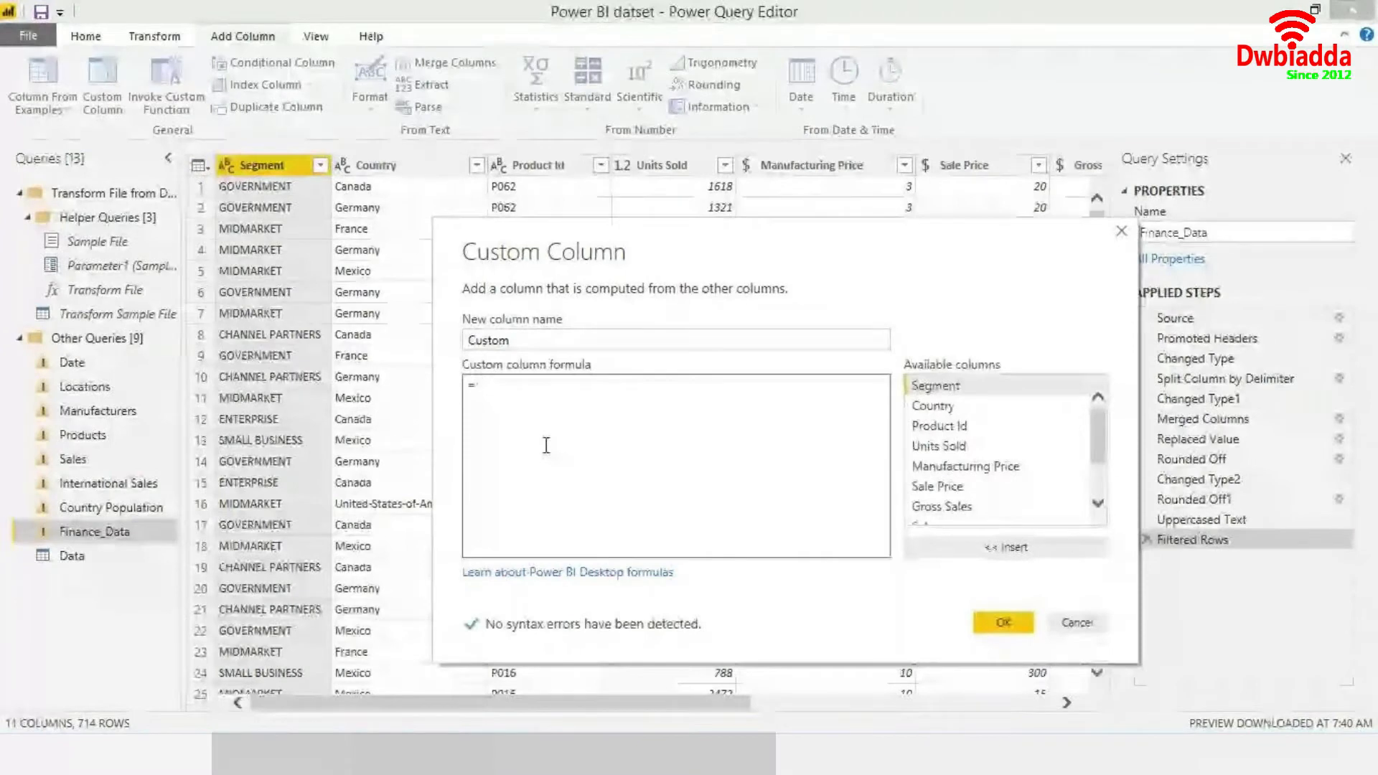
text(T)
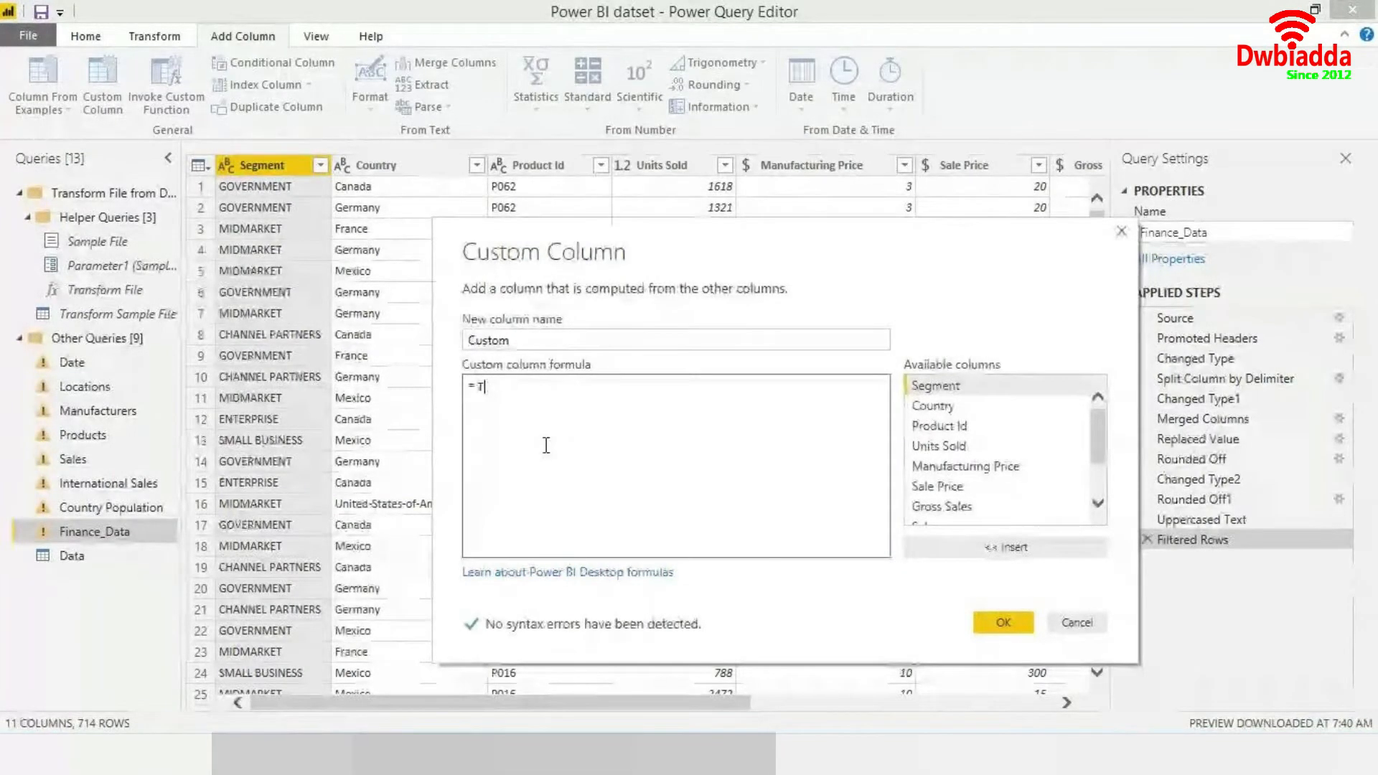
key(BackSpace)
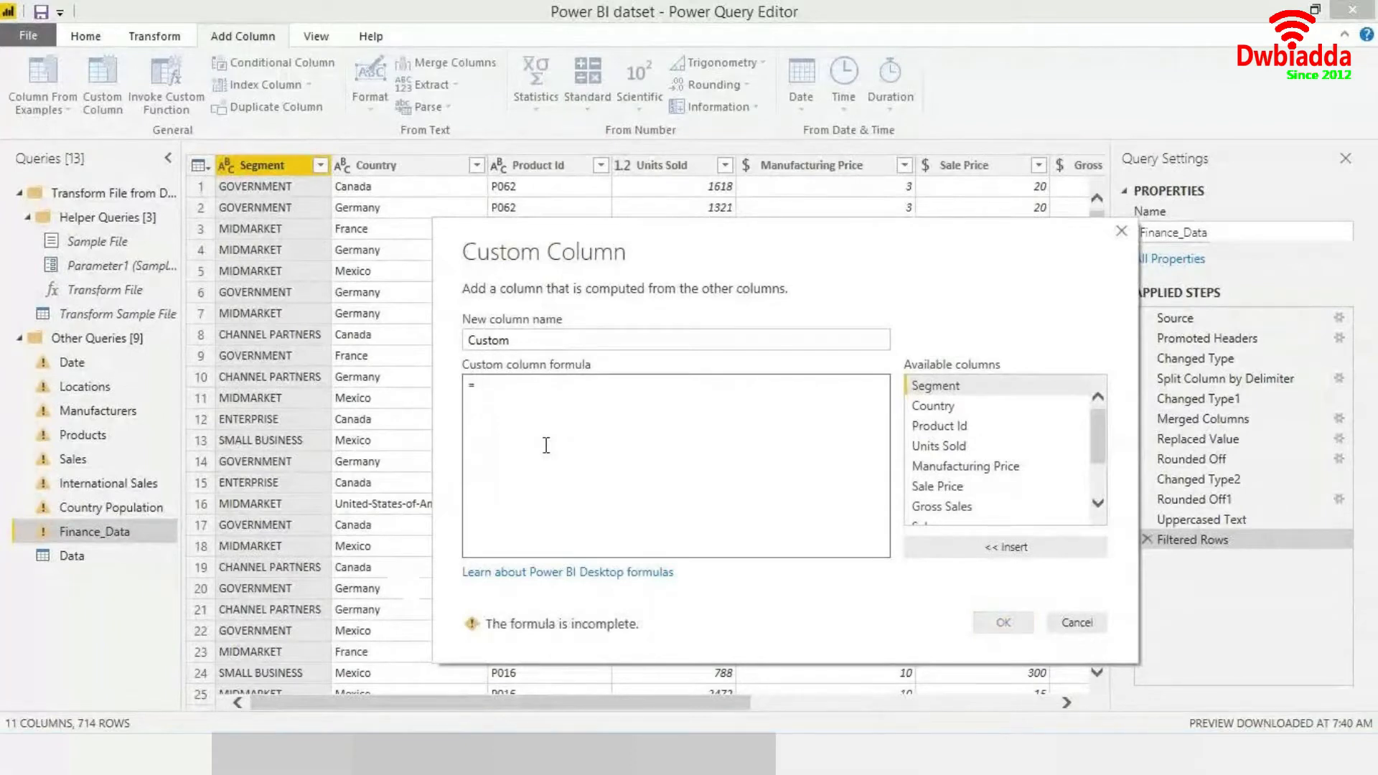
text(if )
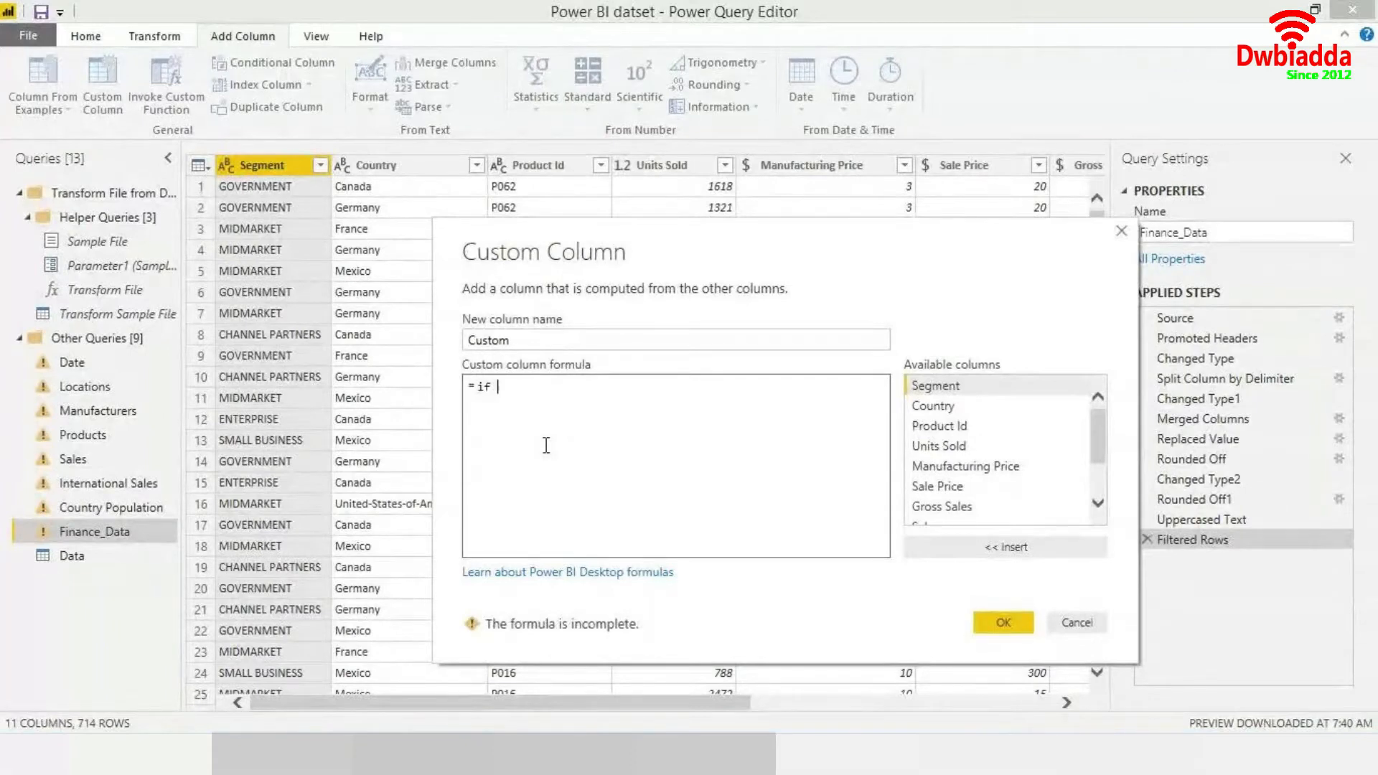
text(Text.)
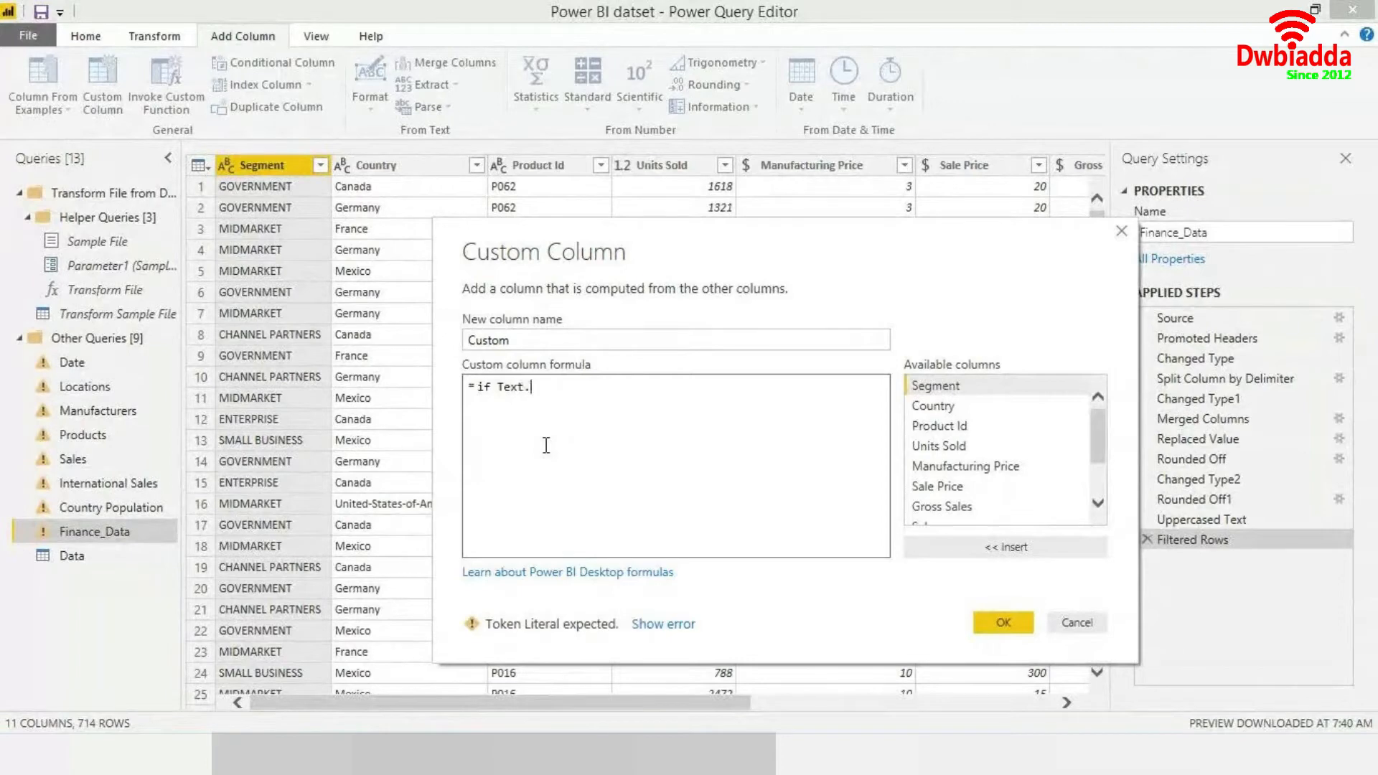
text(Startswit)
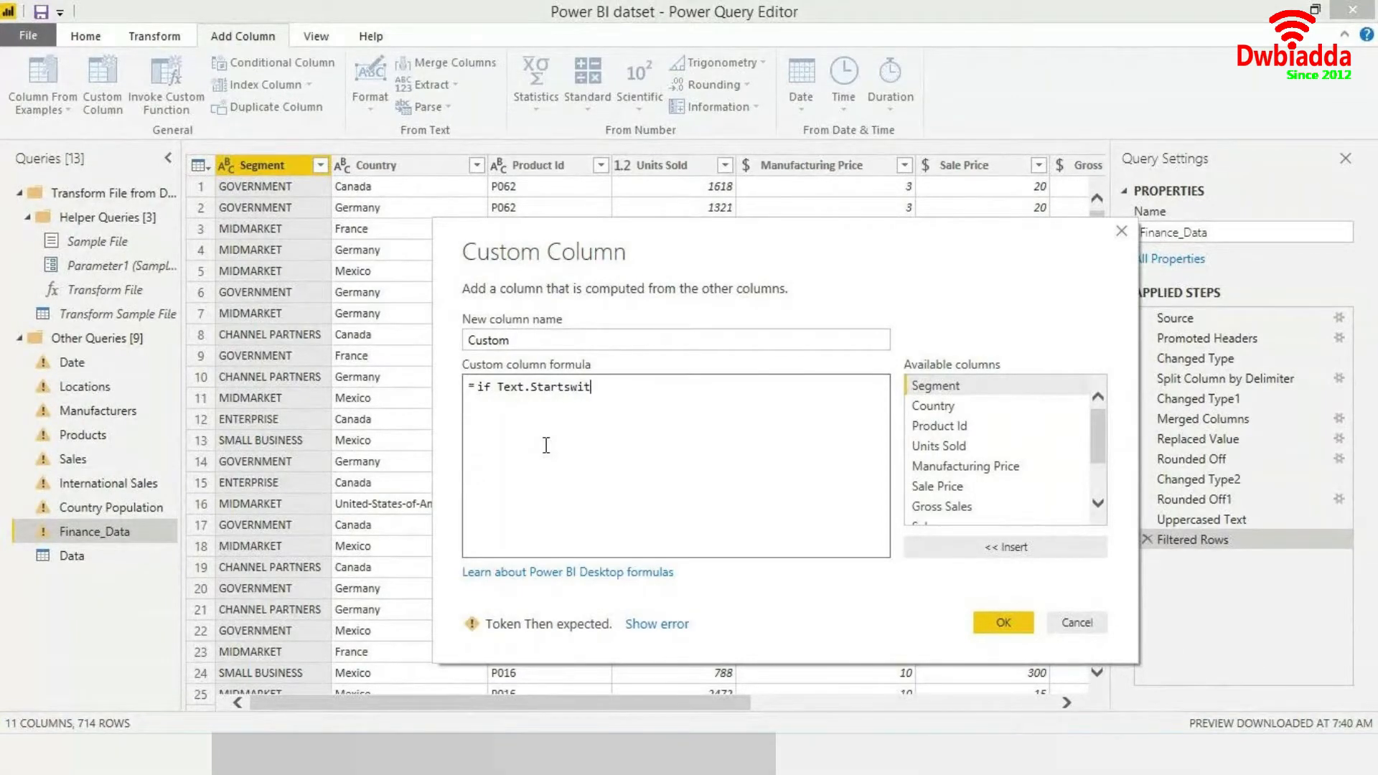
text(h()
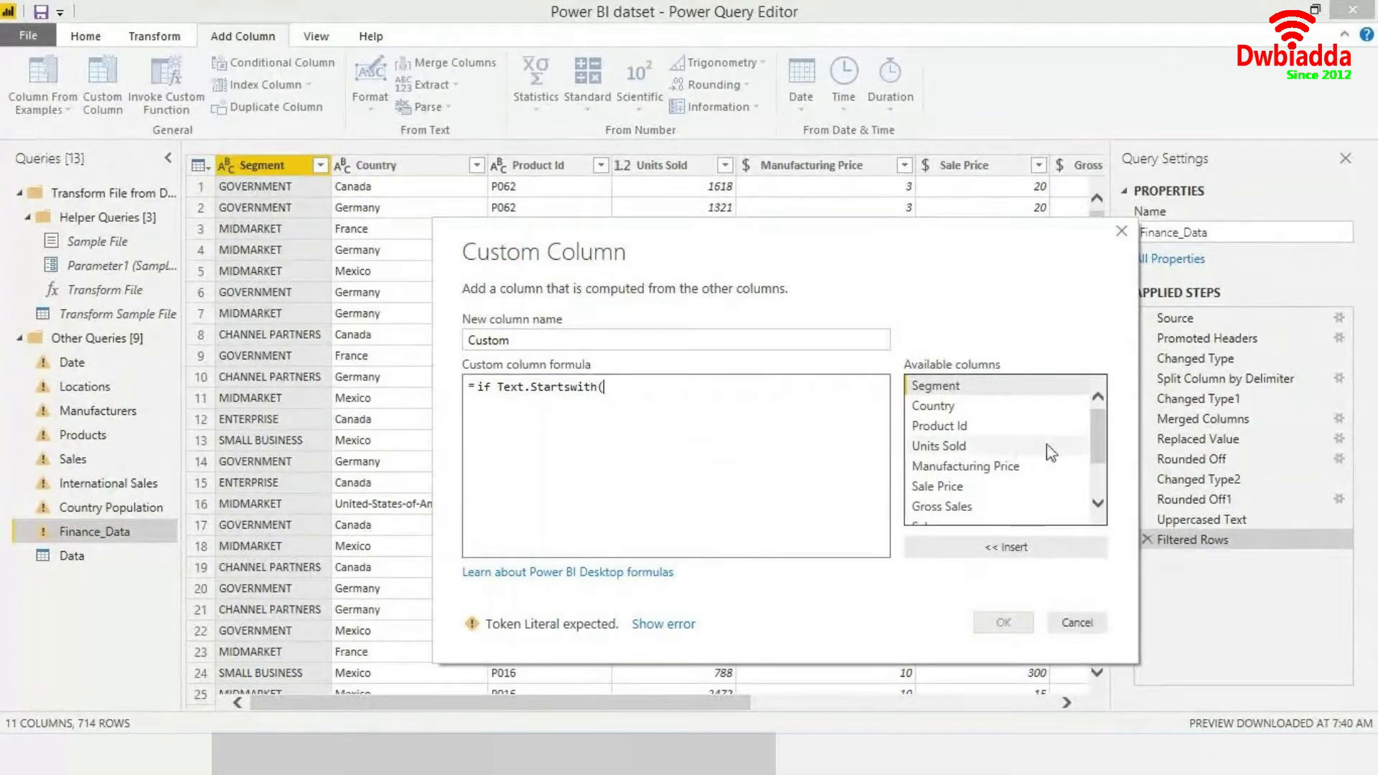
- Correct the function name's capitalization so the formula reads if Text.StartsWith(
click(827, 421)
key(BackSpace)
key(BackSpace)
key(BackSpace)
key(BackSpace)
key(BackSpace)
text(With()
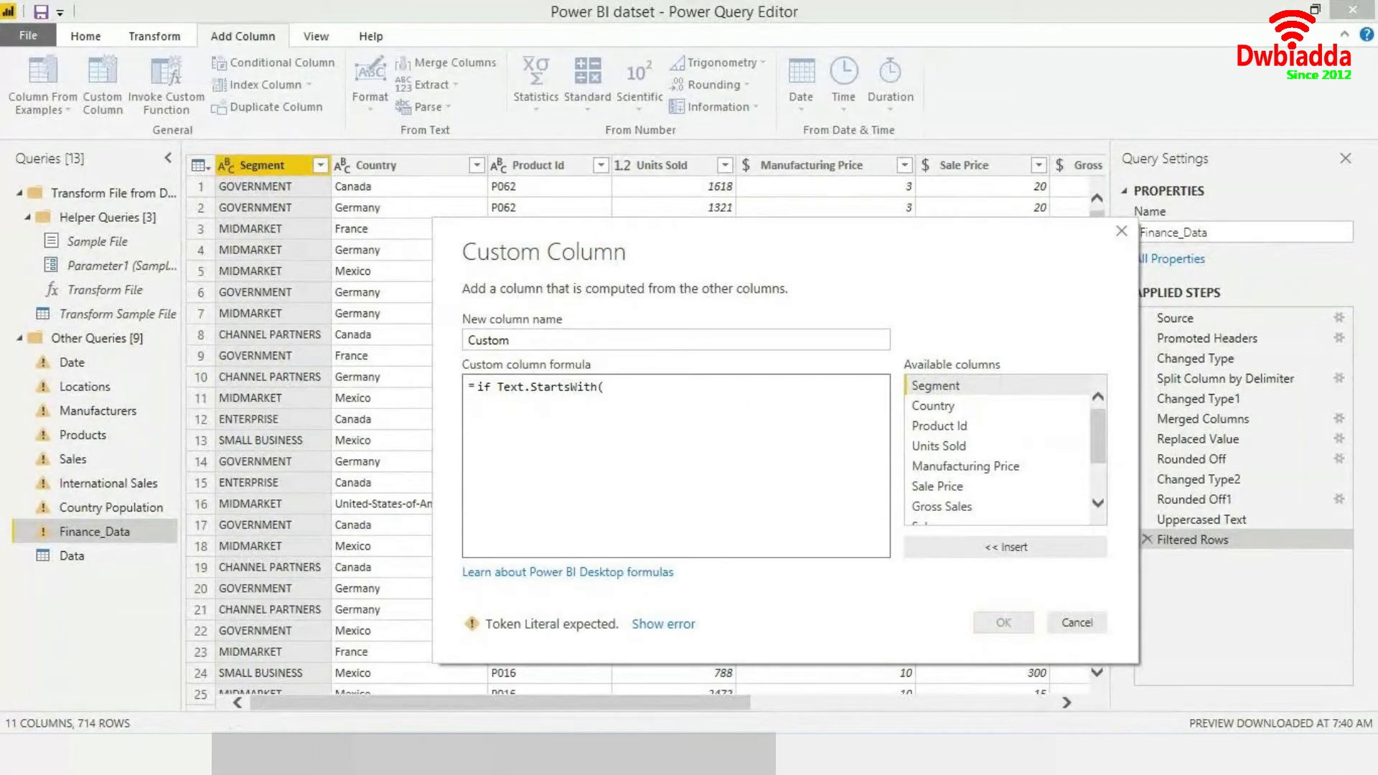
- Switch to the browser and study the Text.StartsWith syntax, highlighting its substring and comparer parameters
key(alt+Tab)
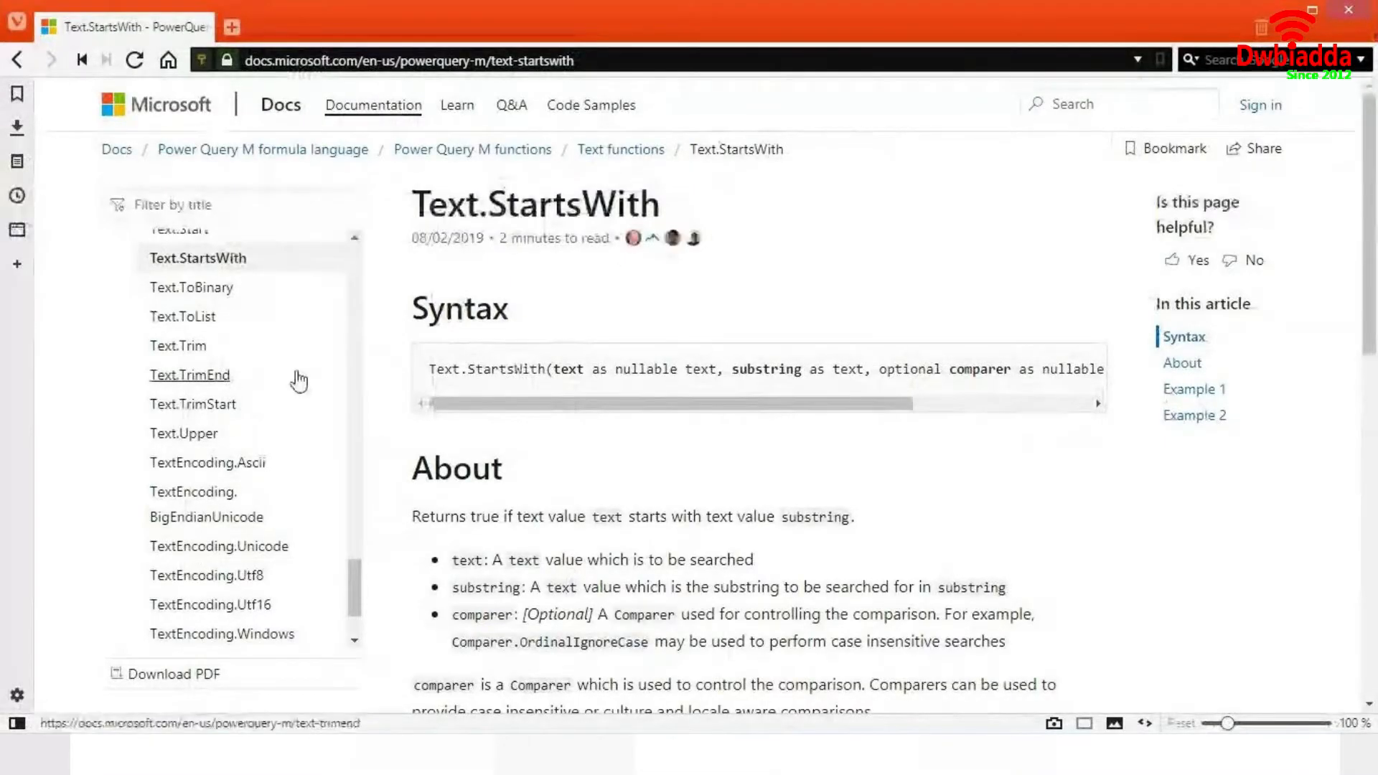
key(alt+Tab)
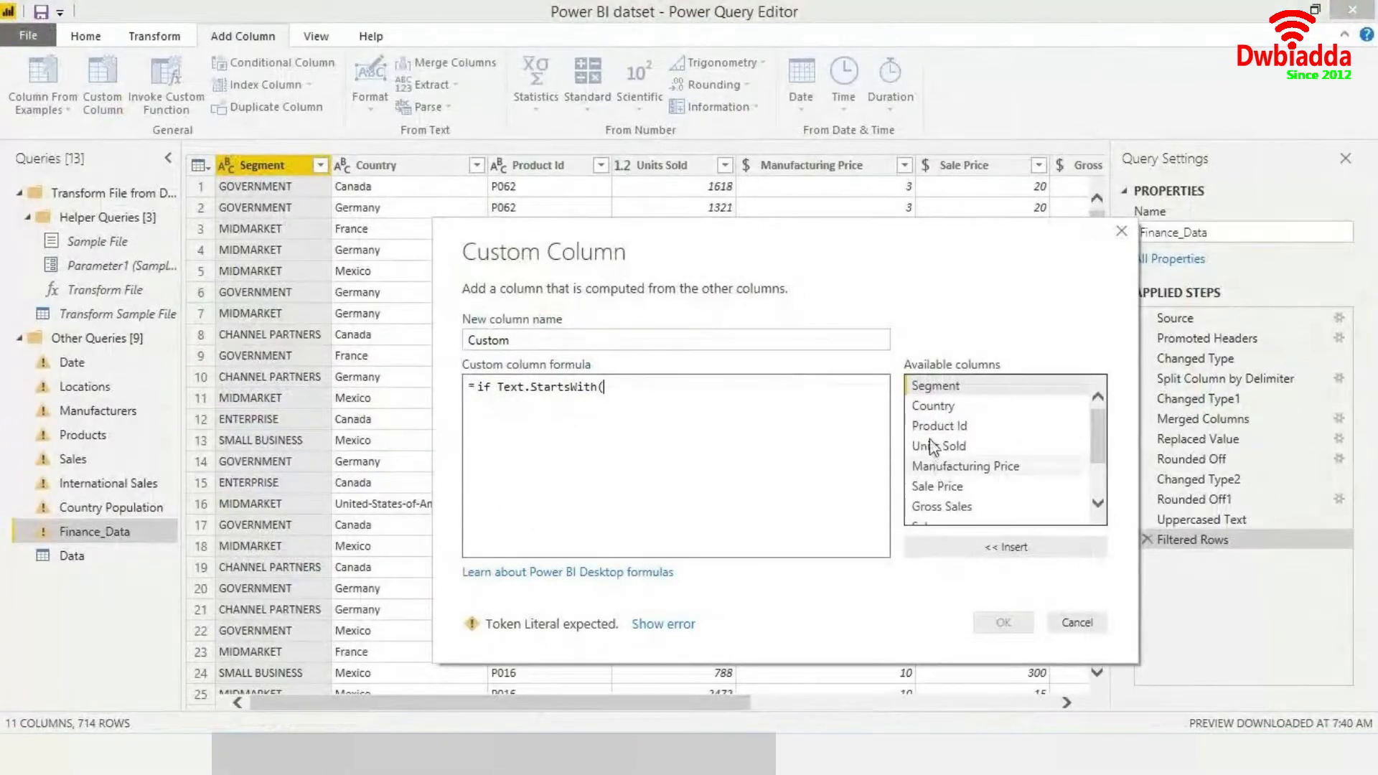
drag(756, 227, 699, 164)
key(alt+Tab)
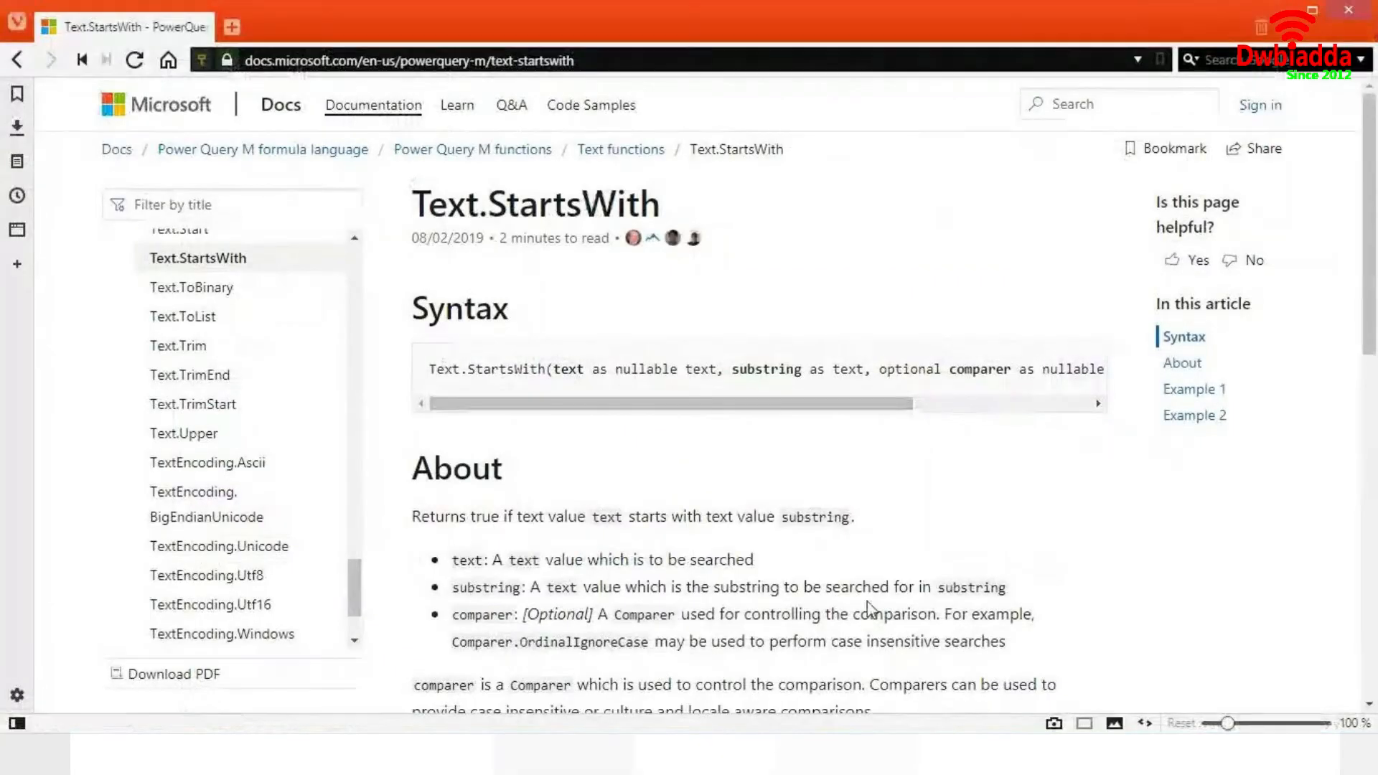
scroll(869, 609, down, 2)
scroll(875, 547, down, 5)
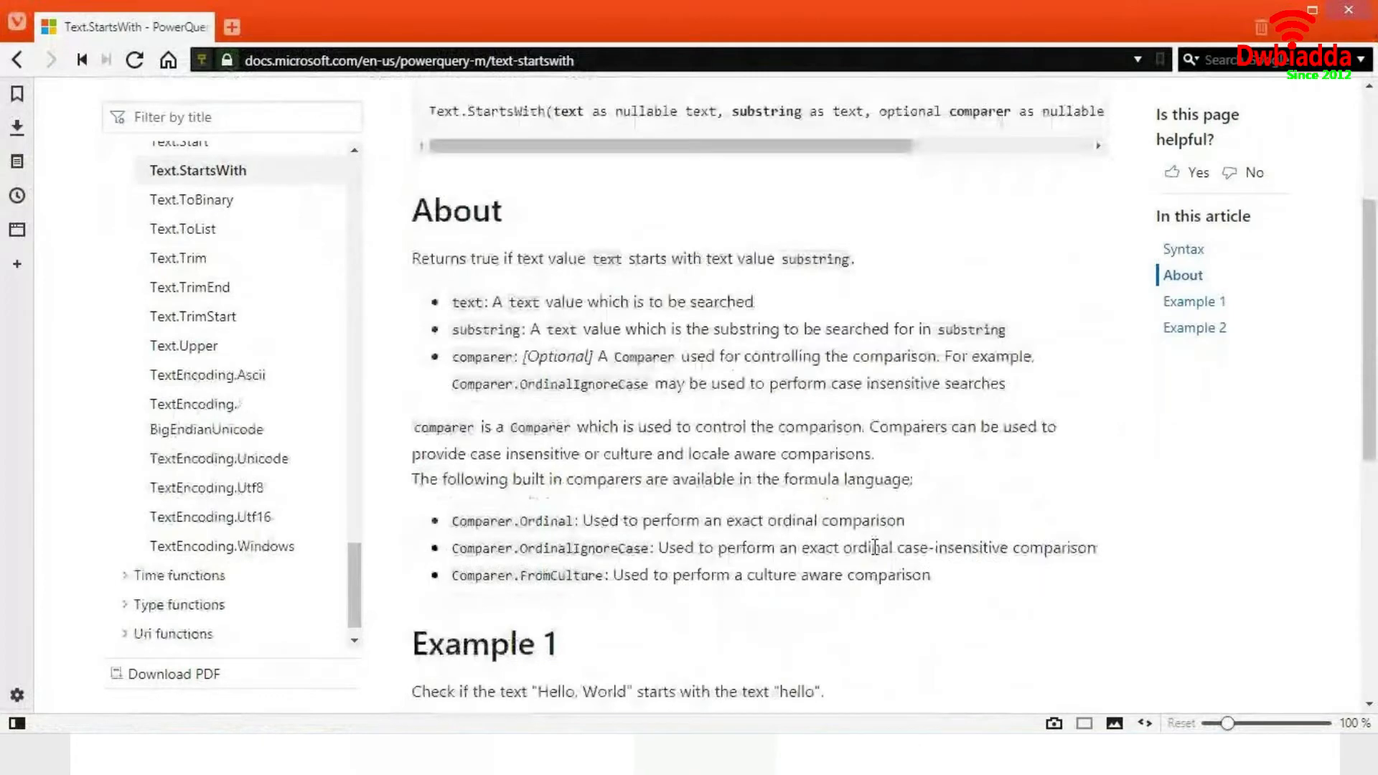
scroll(495, 369, up, 8)
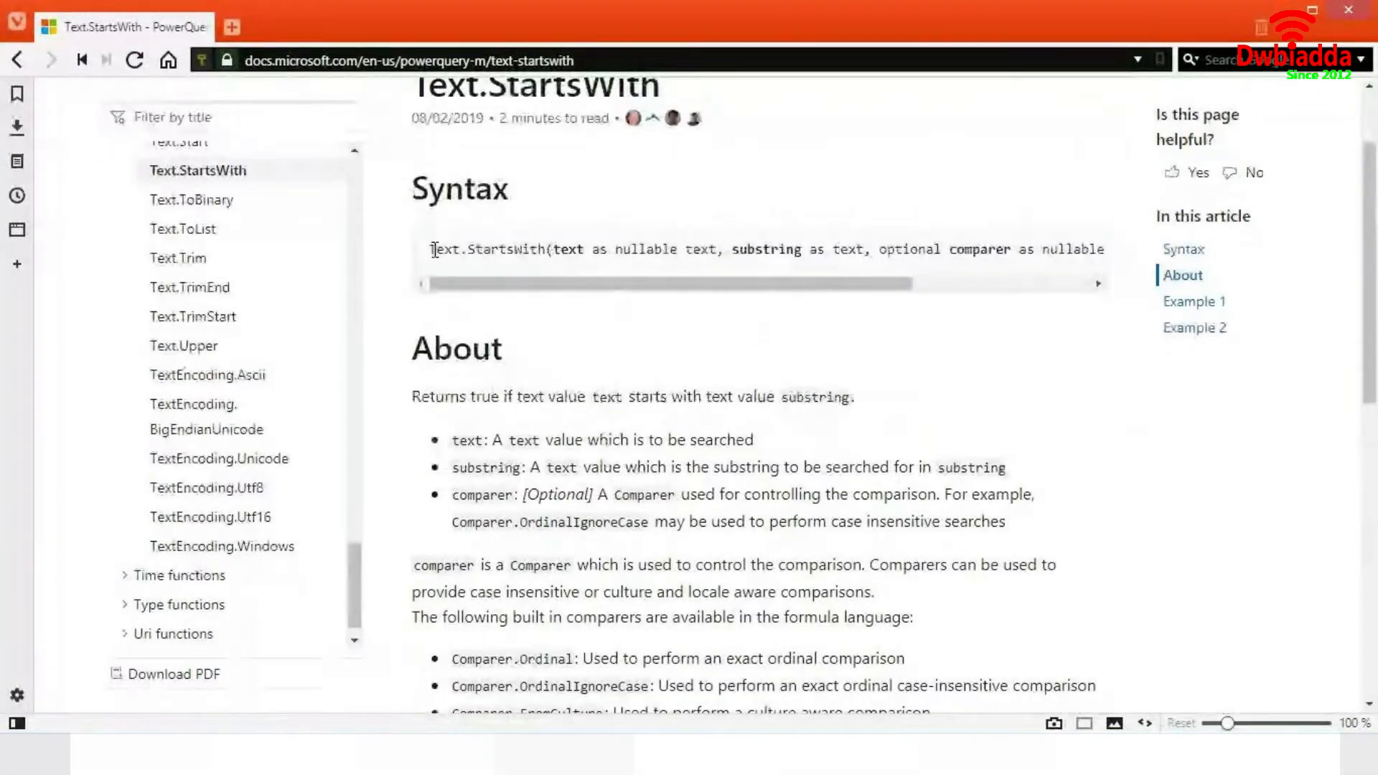
drag(554, 249, 850, 252)
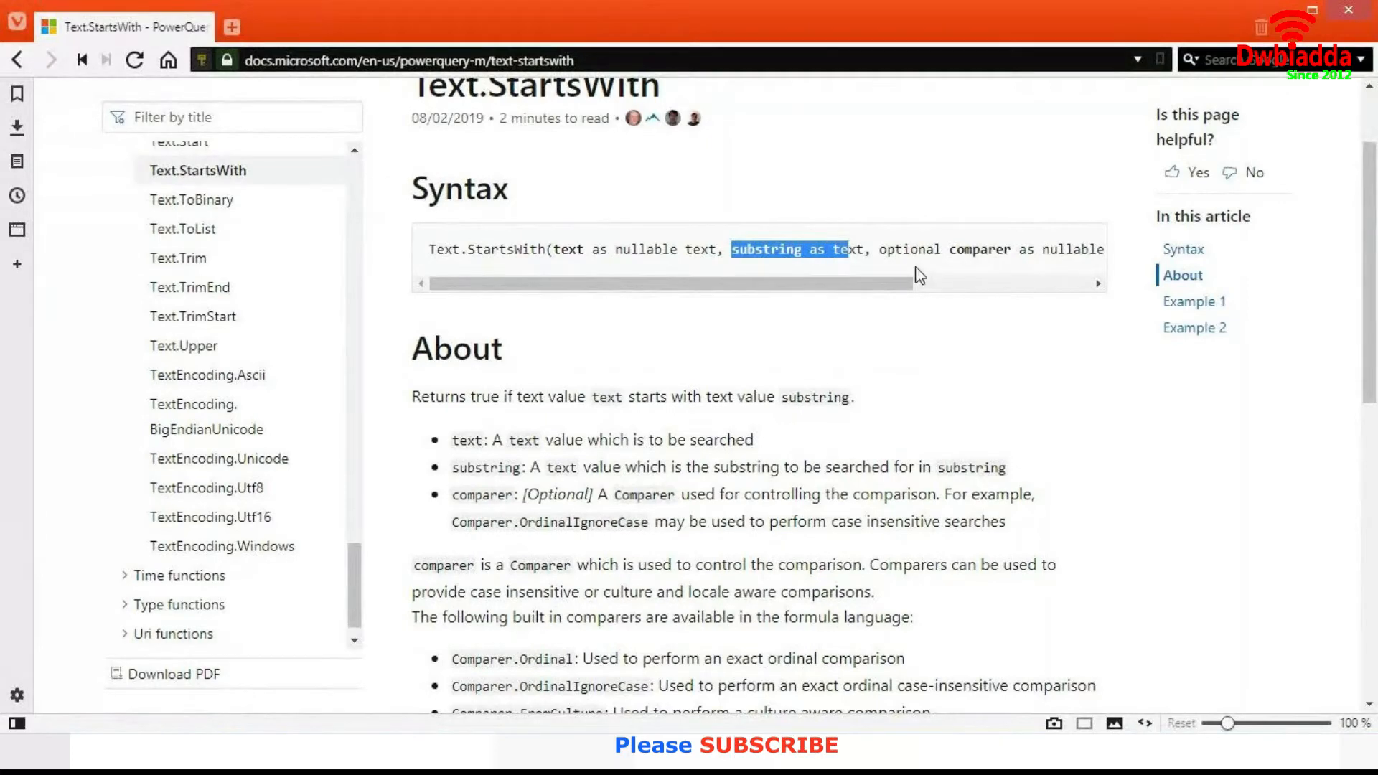
click(887, 250)
drag(887, 250, 1050, 247)
click(1051, 246)
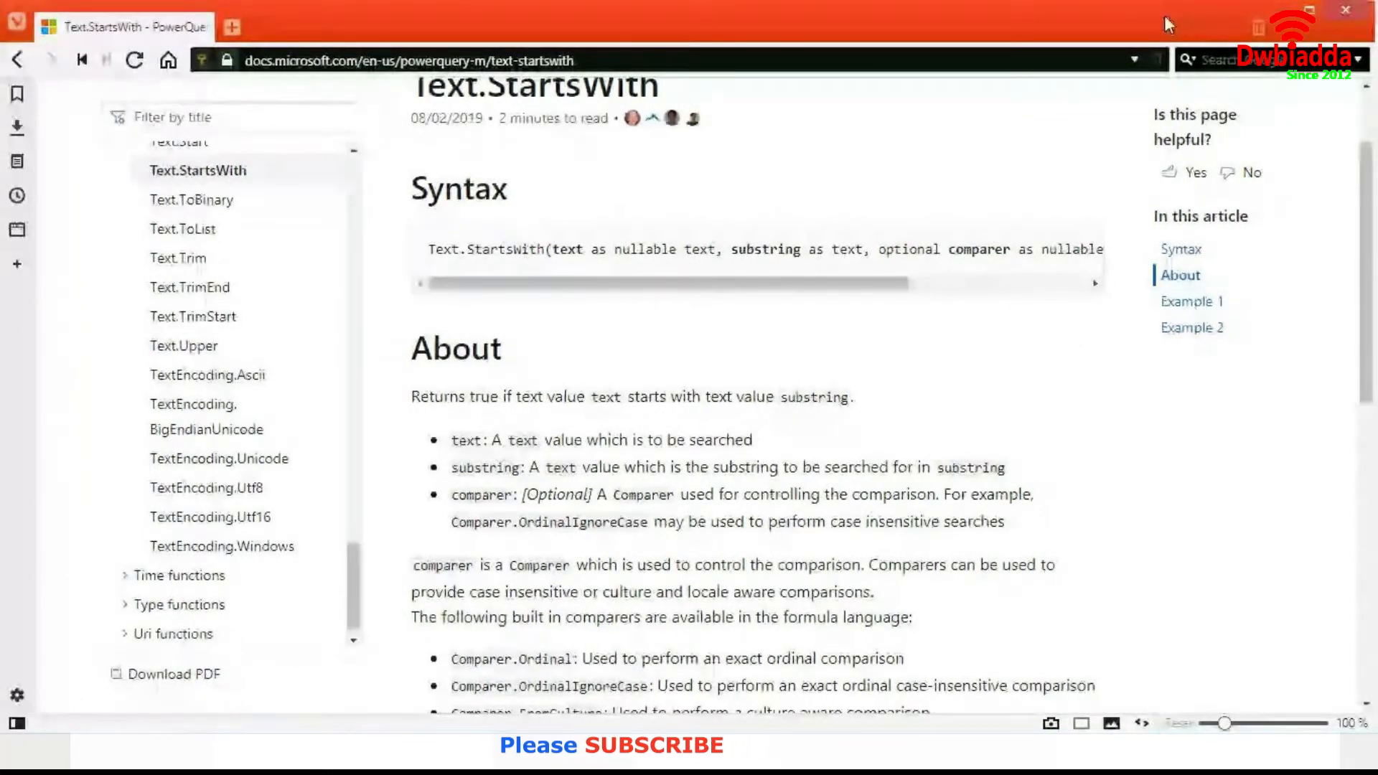
- Scroll down to the Text.StartsWith examples and dismiss the antivirus notification
drag(1362, 294, 1375, 446)
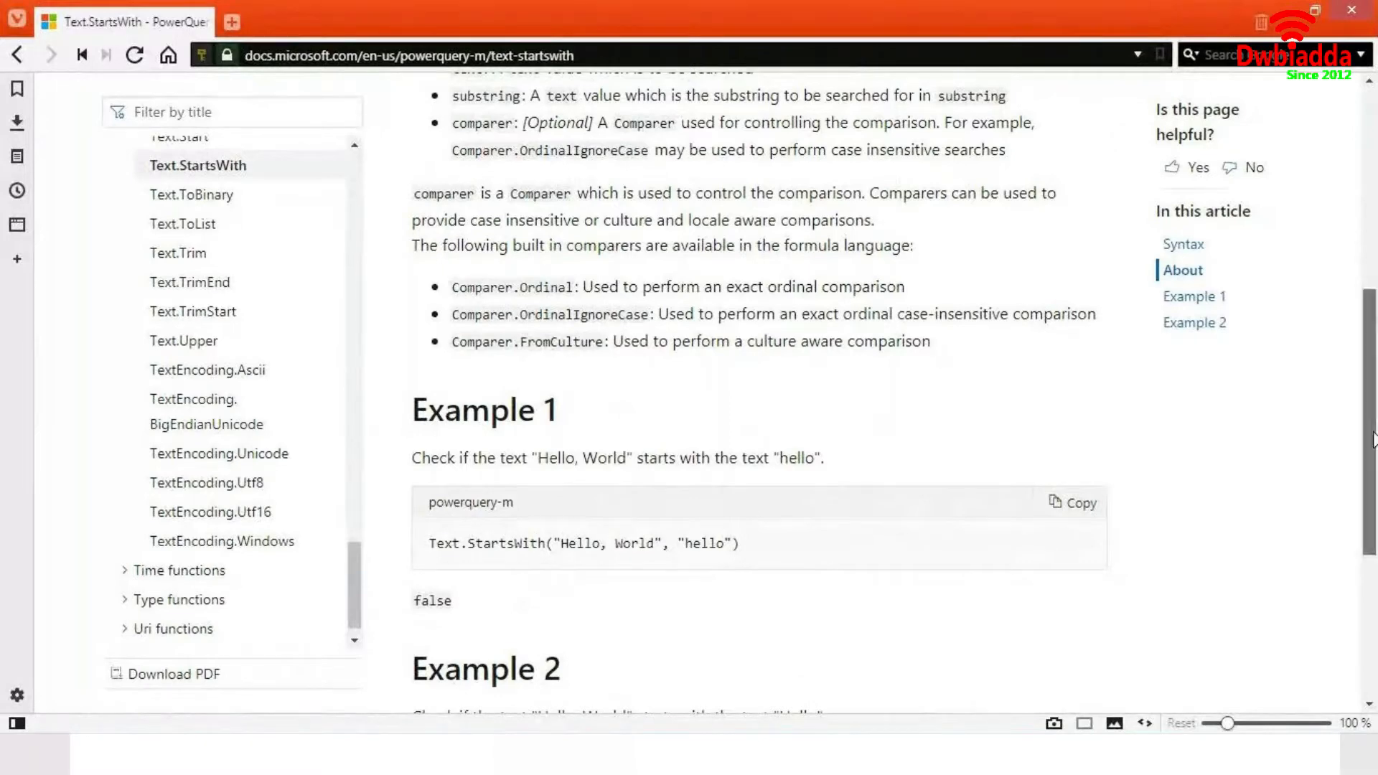
drag(1372, 445, 1371, 508)
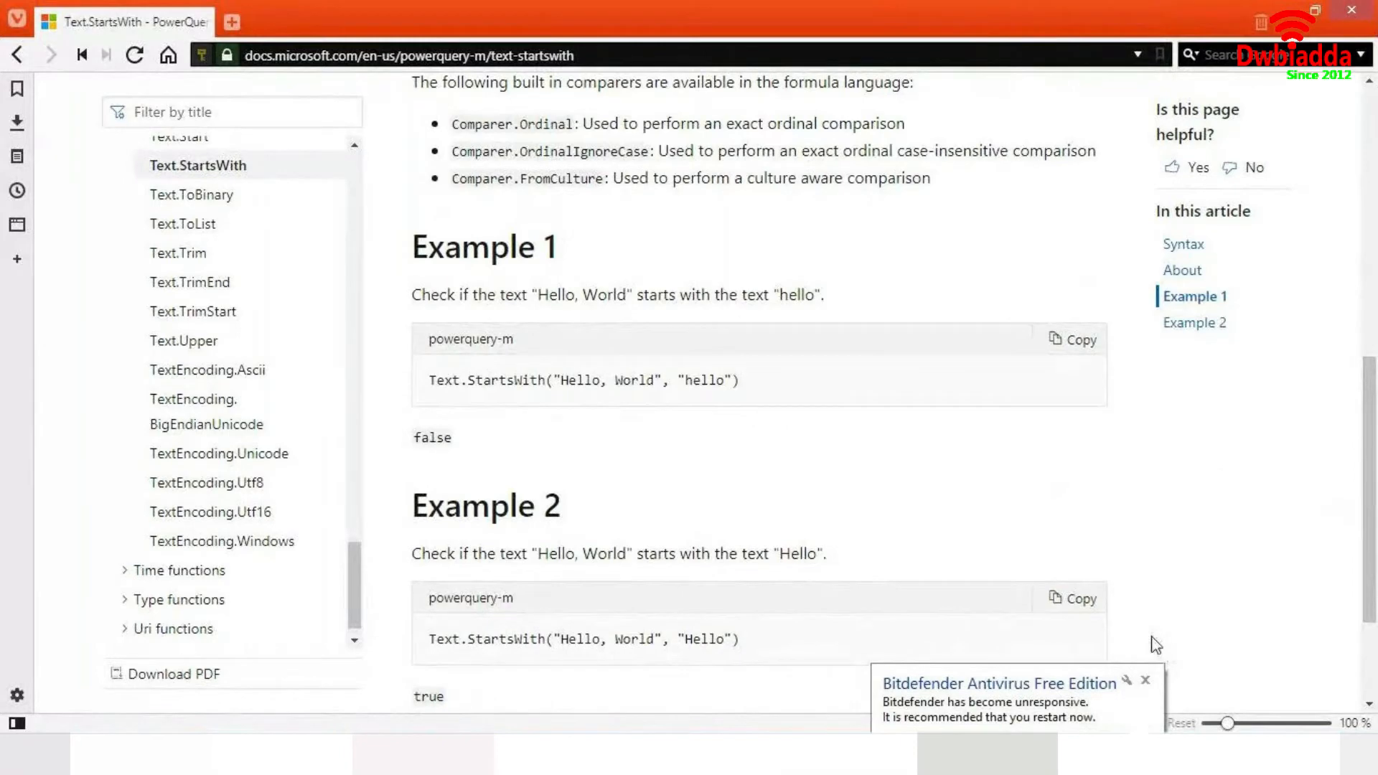
click(1145, 680)
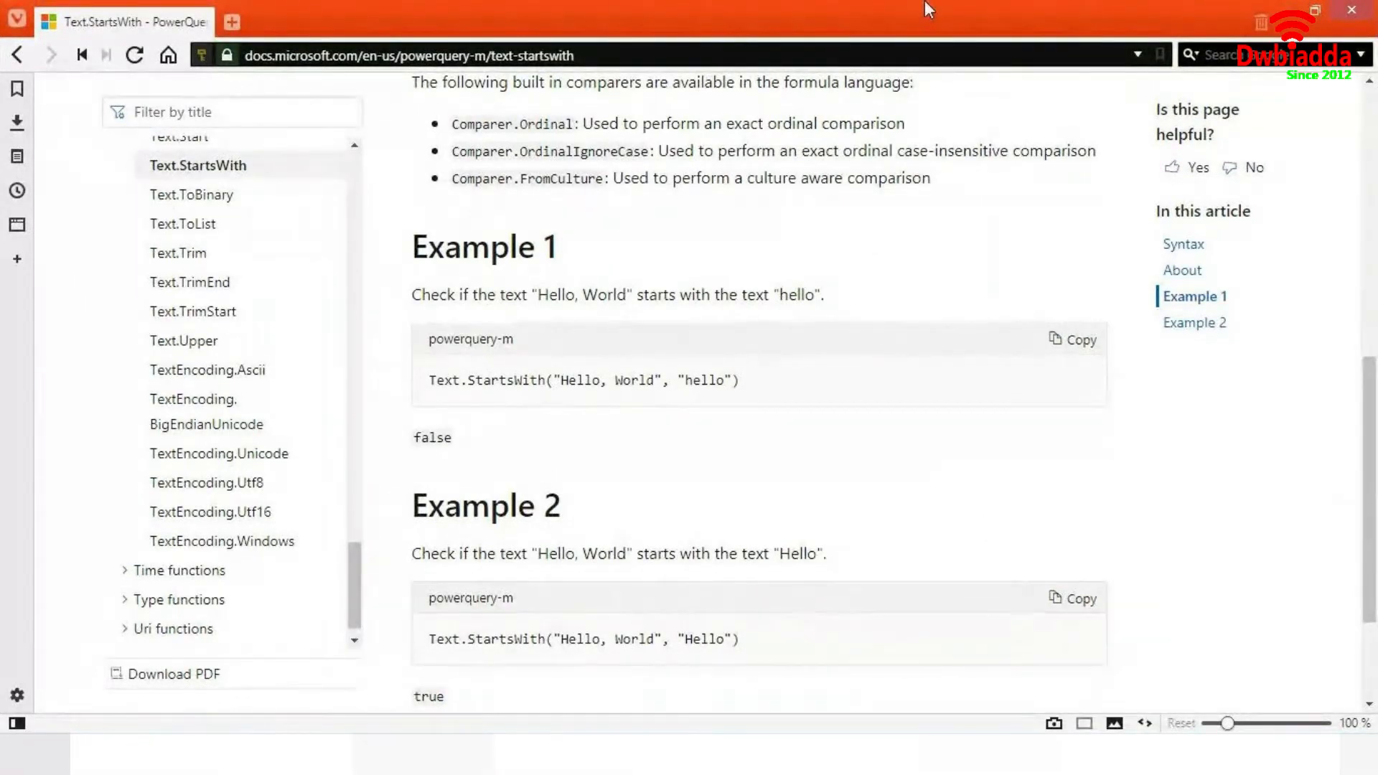
- Return to the Custom Column dialog and continue the formula with [Segment], "GOV") then "Government"
key(alt+Tab)
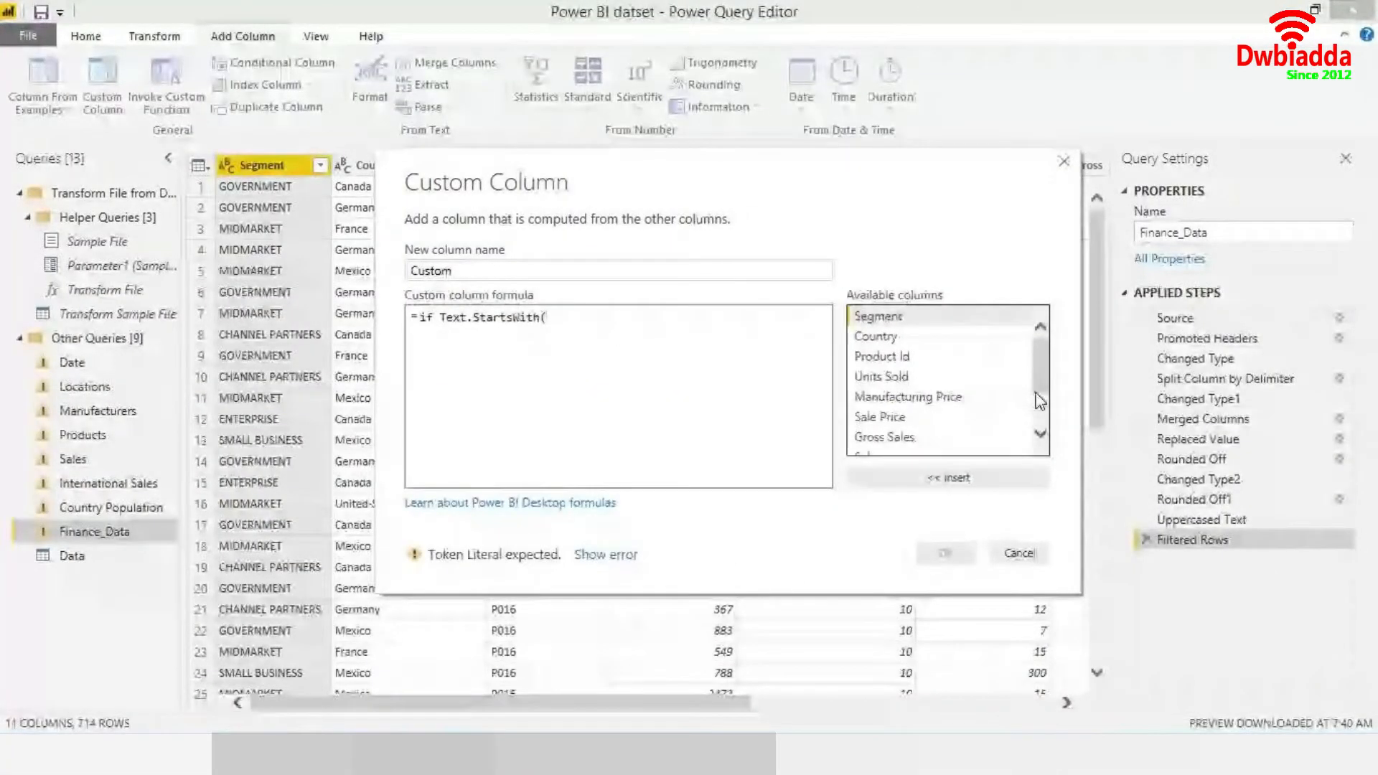
text([Segment])
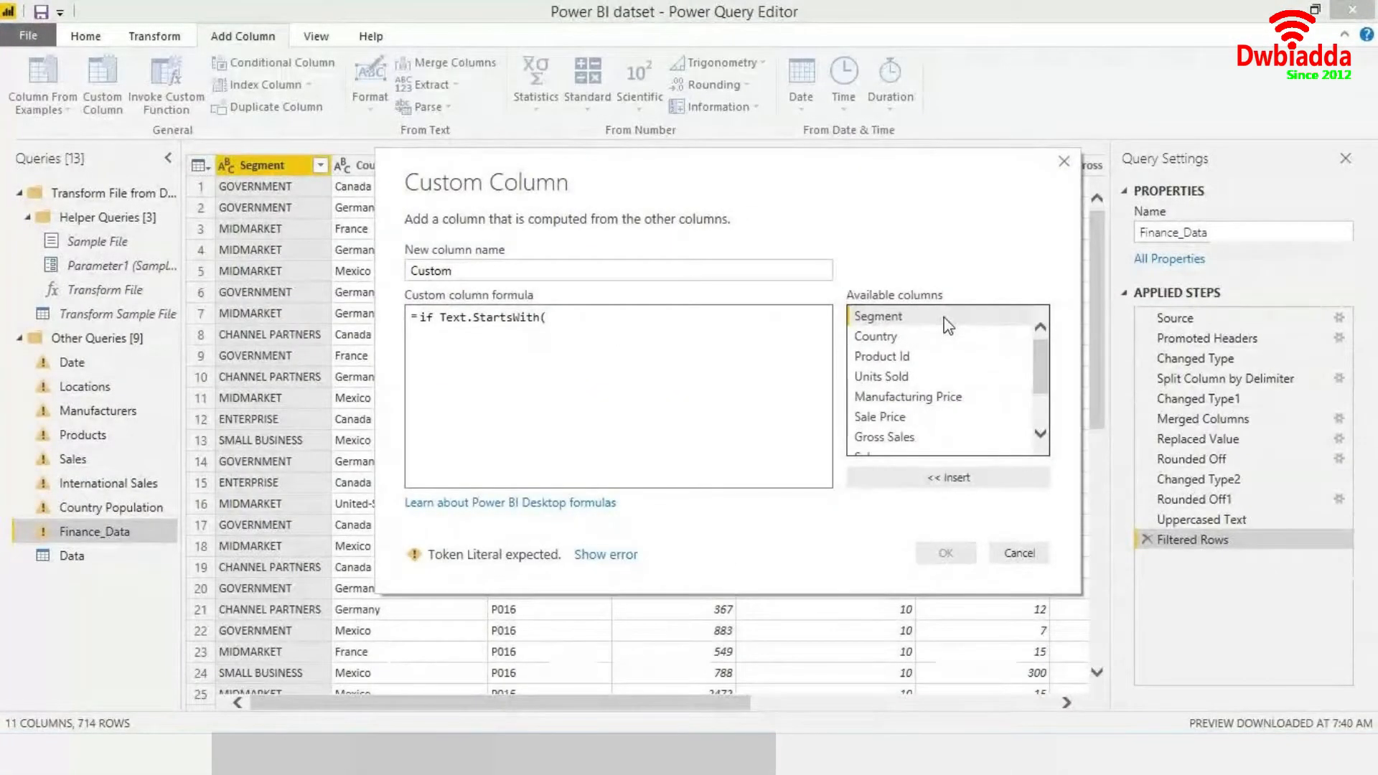
text(,)
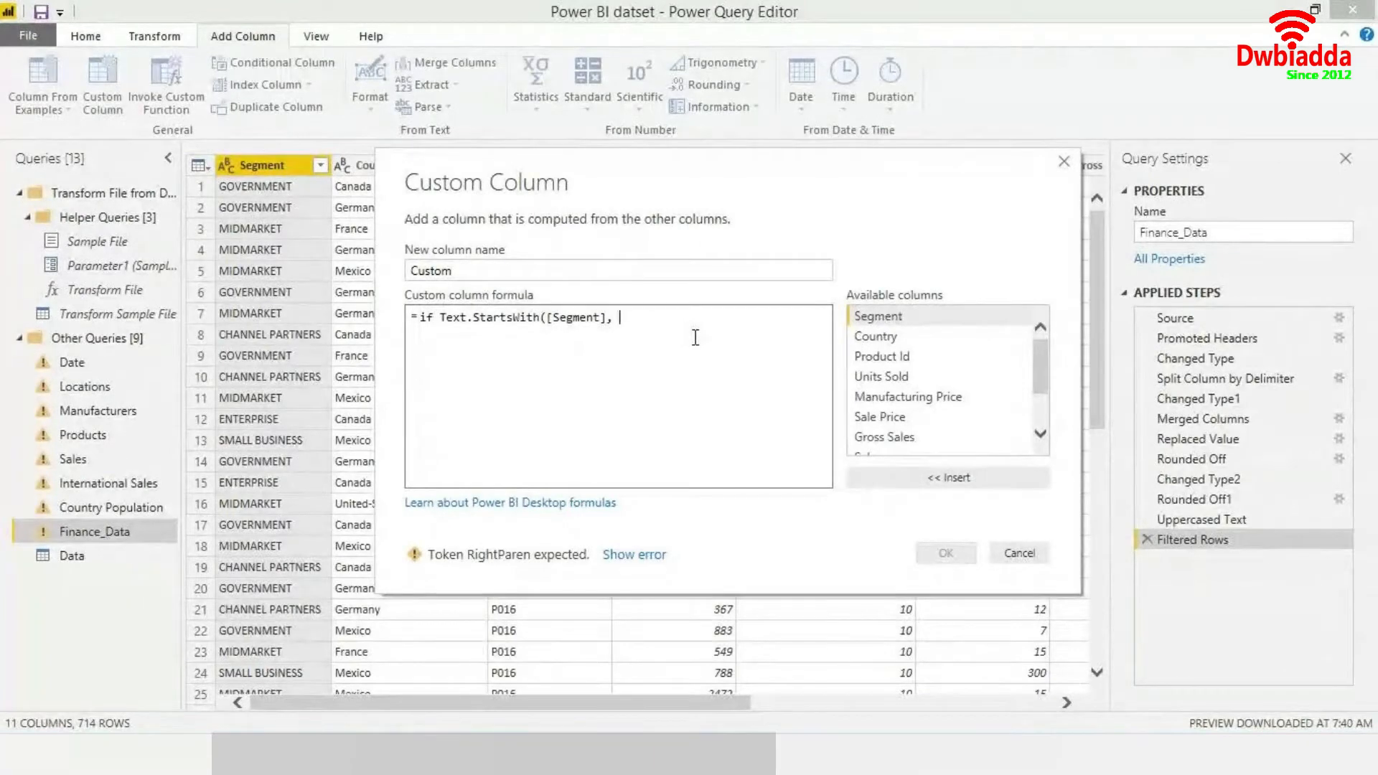
text(")
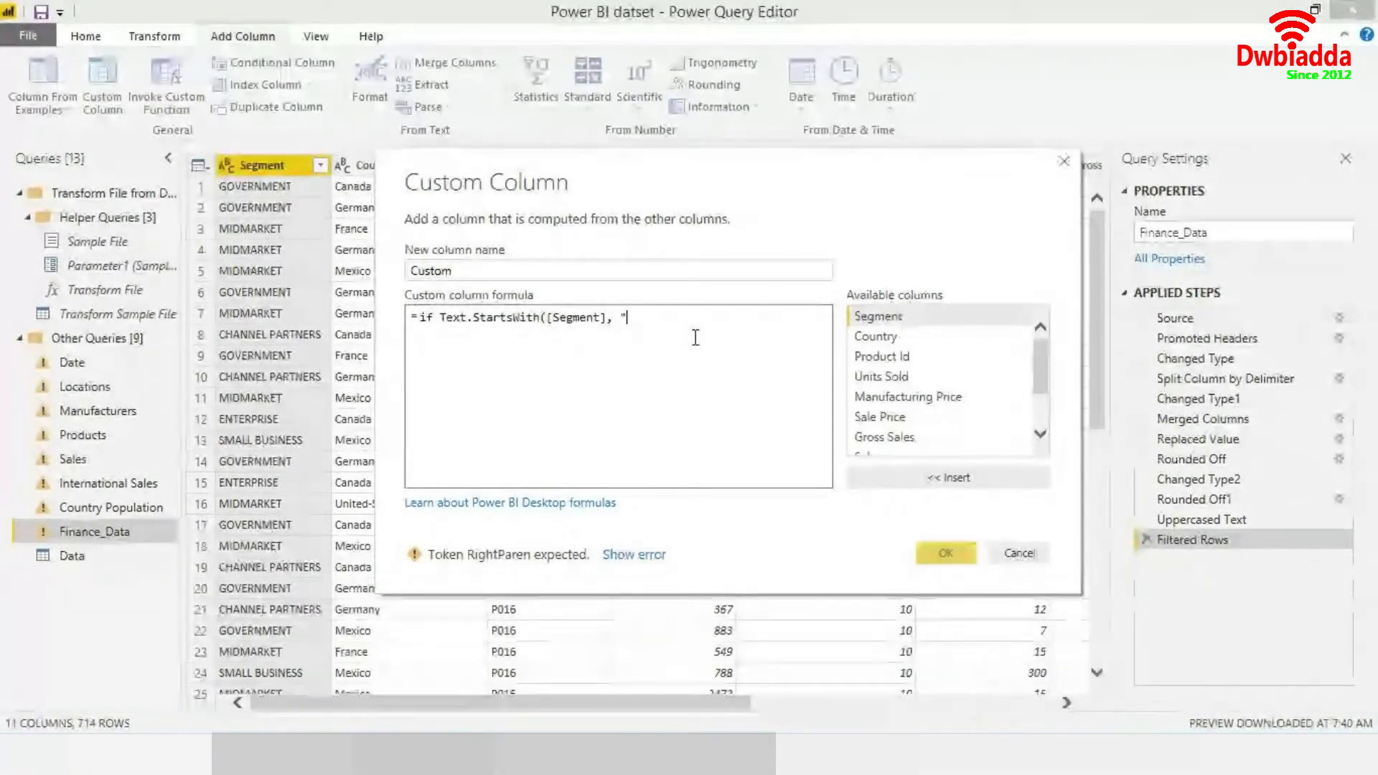
text(GO)
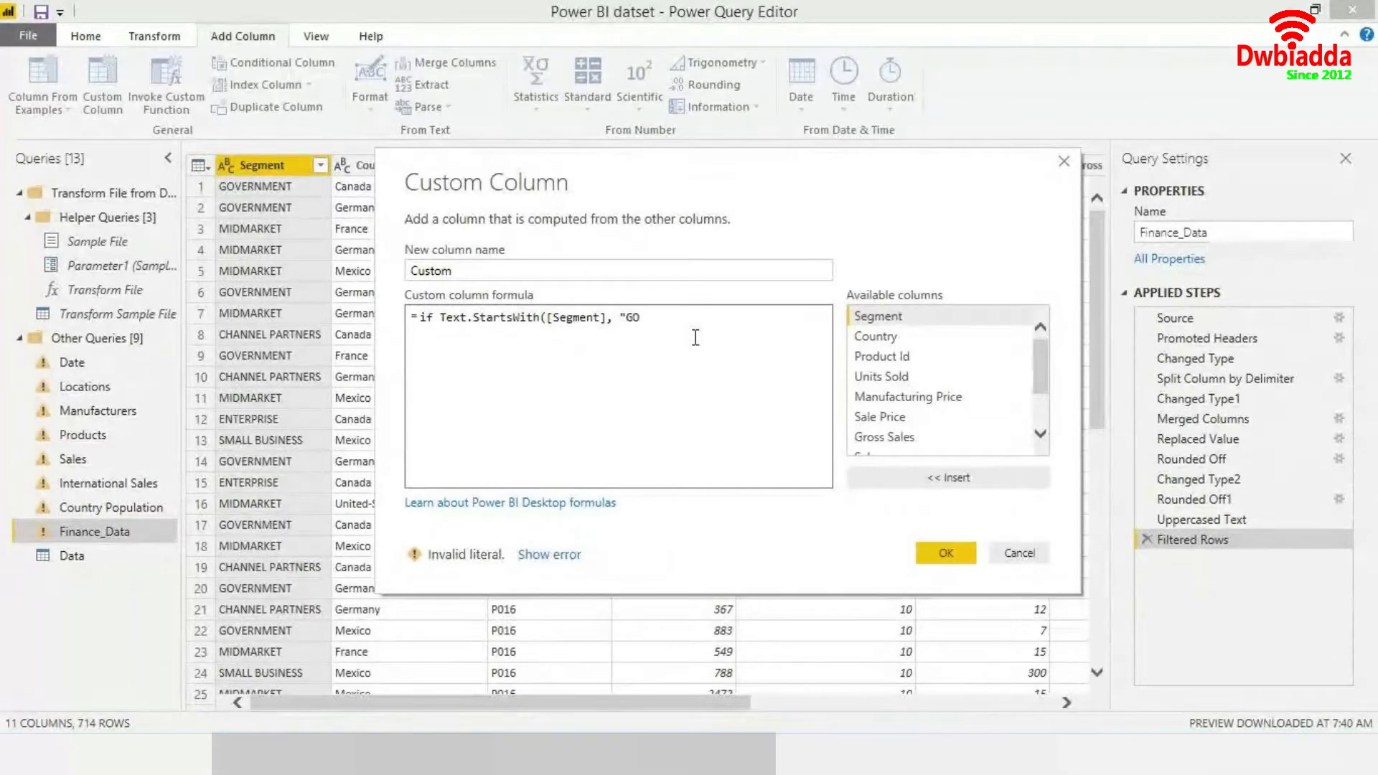
text(V") then)
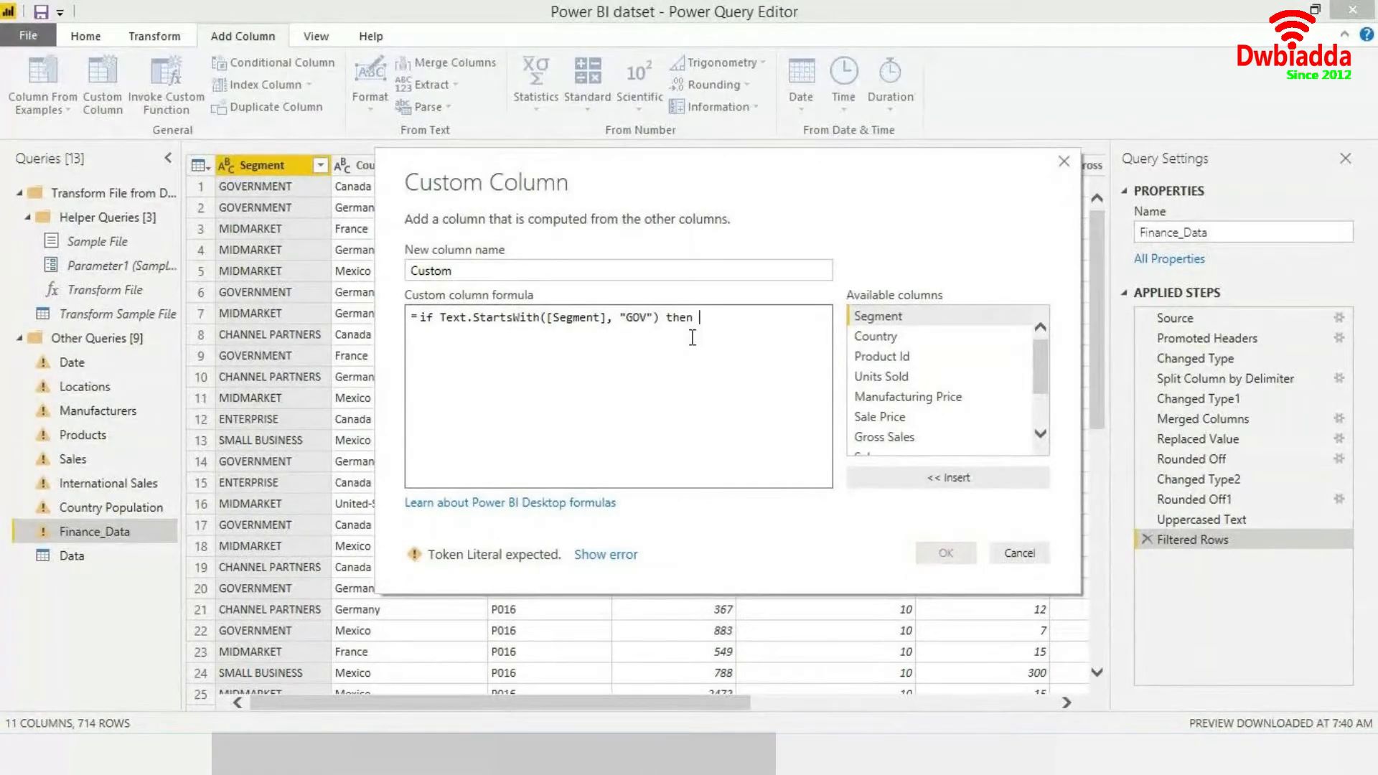
text( ")
text(Gover)
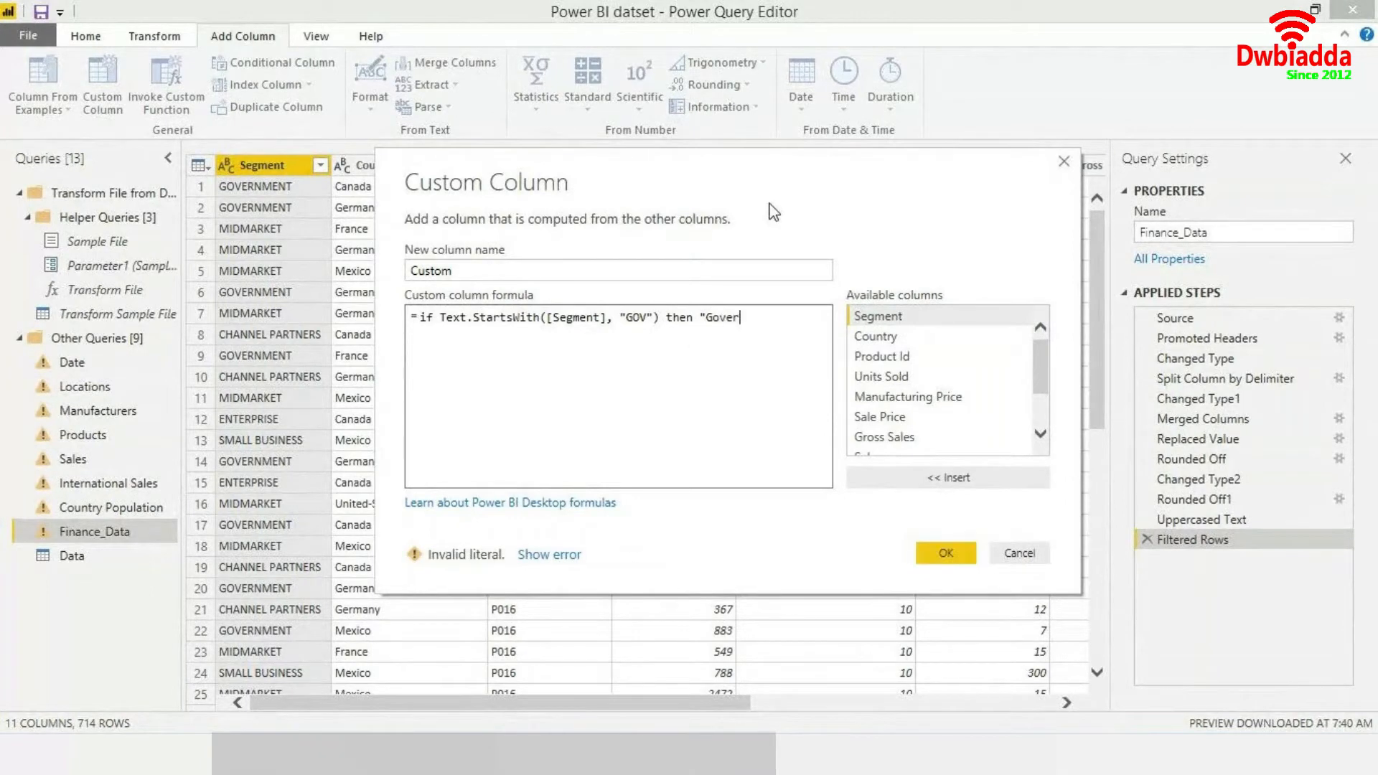
text(nment")
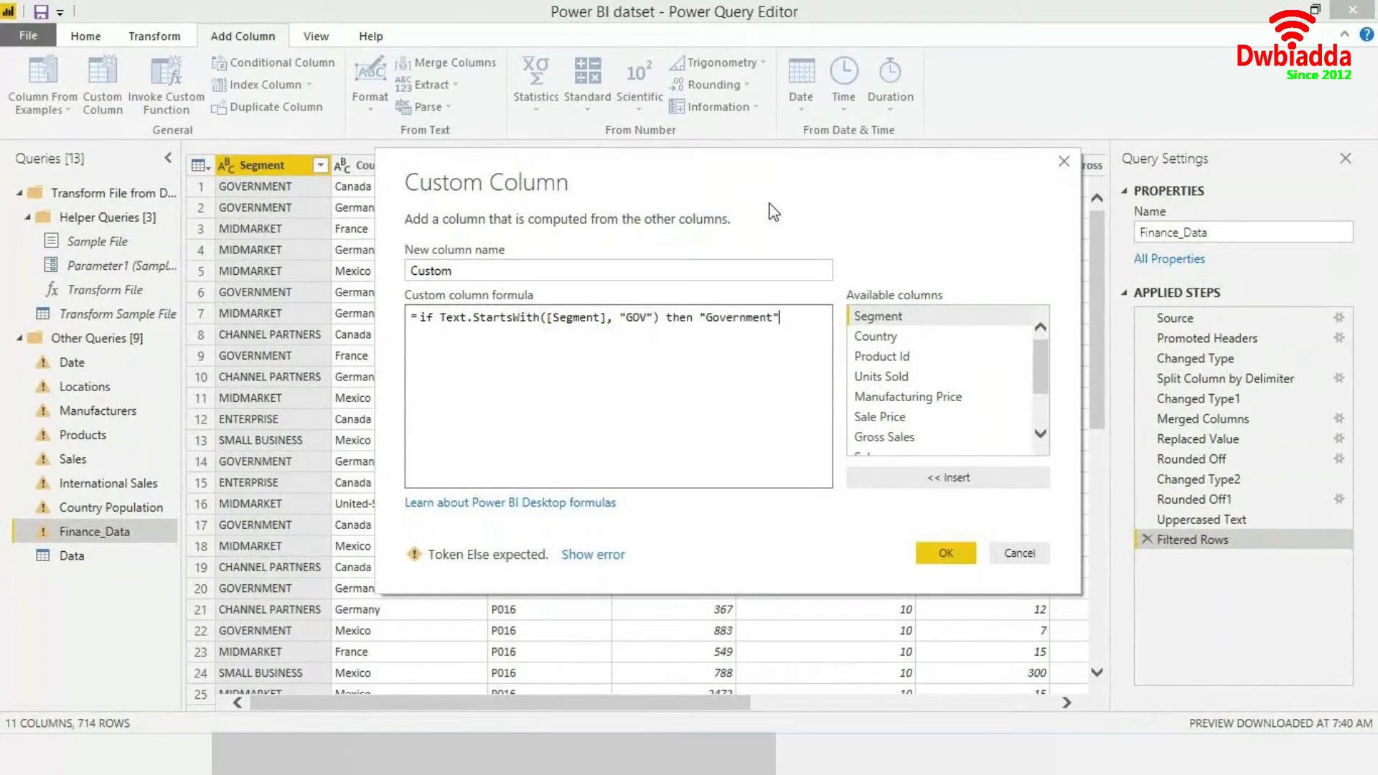
- Add else "Other" on new lines to finish the formula and confirm the custom column
key(Return)
text(else)
key(Return)
text("Other")
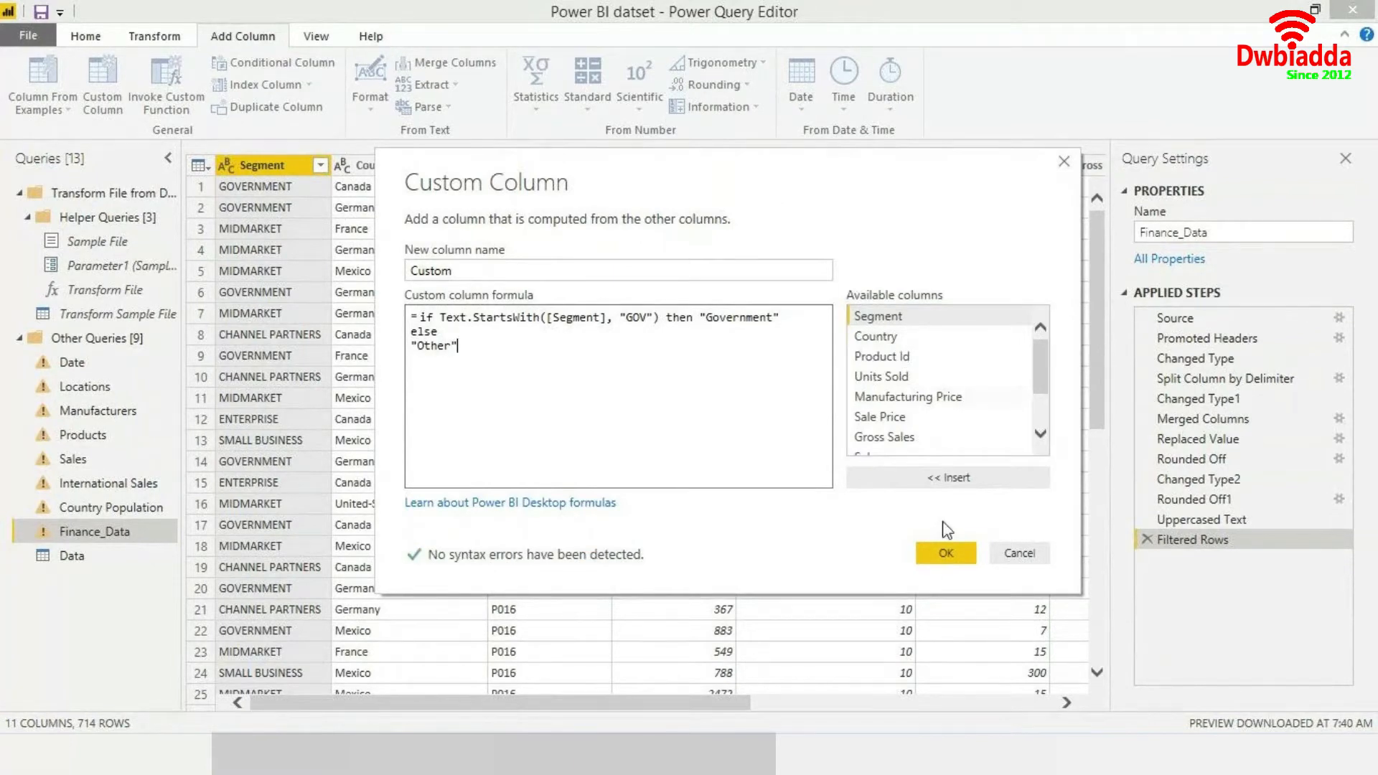
click(946, 554)
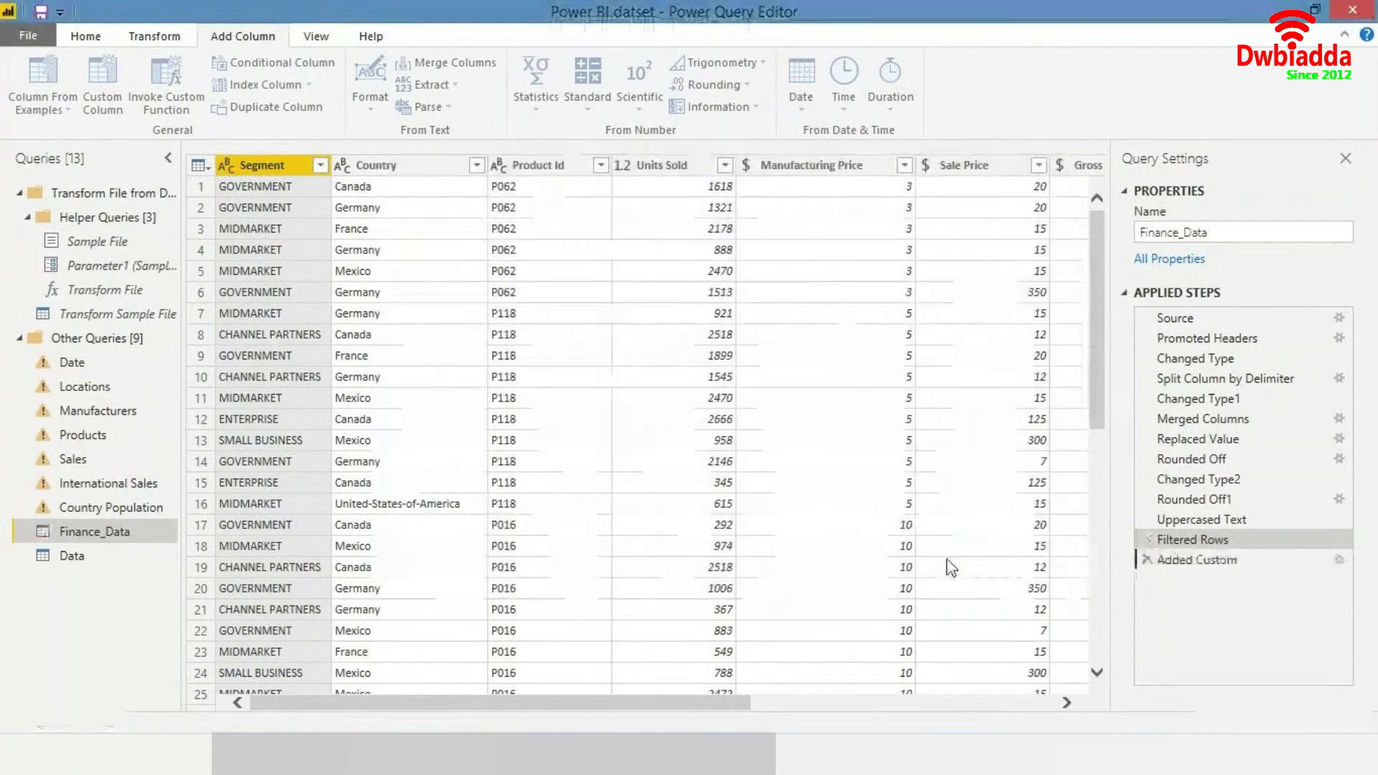
- Open the Added Custom step's settings to inspect its conditional logic, closing the dialog each time
click(1339, 560)
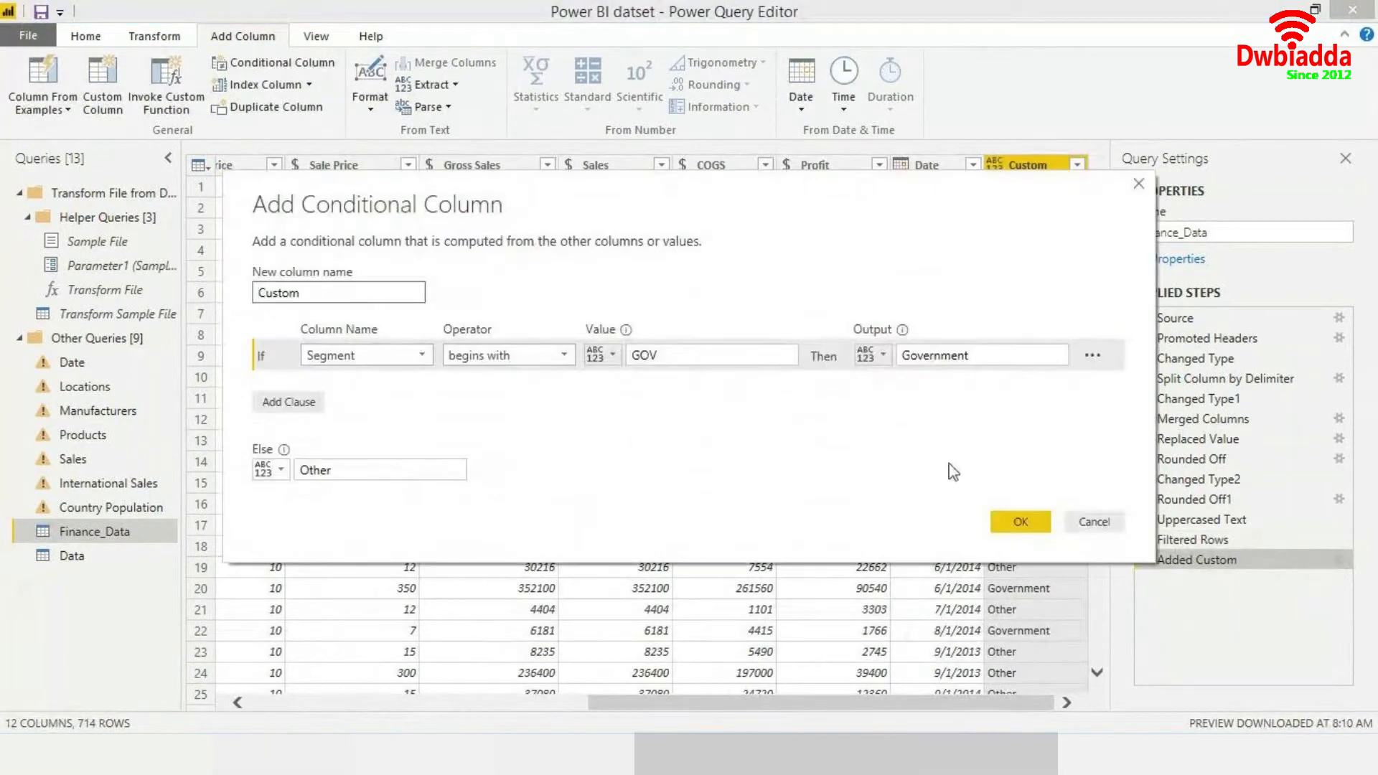
click(1095, 522)
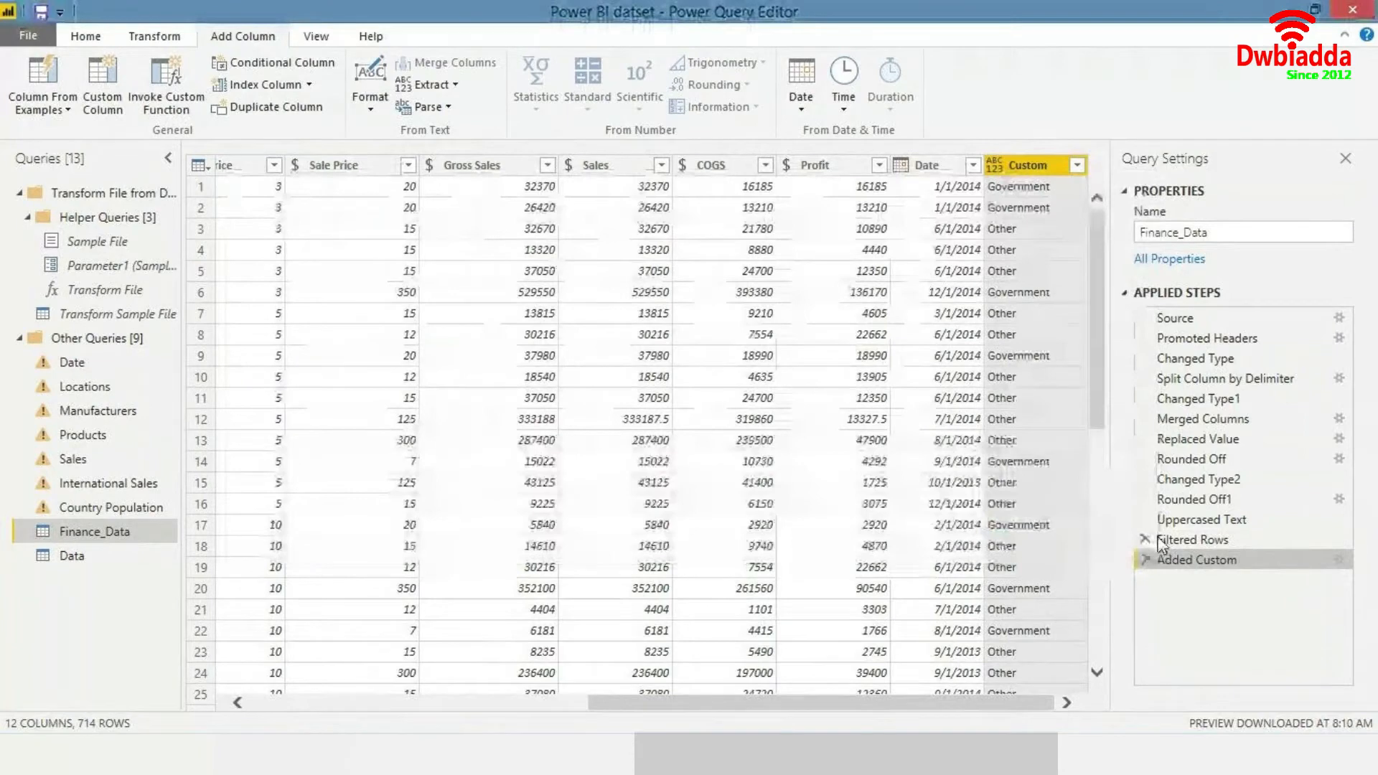
double_click(1207, 558)
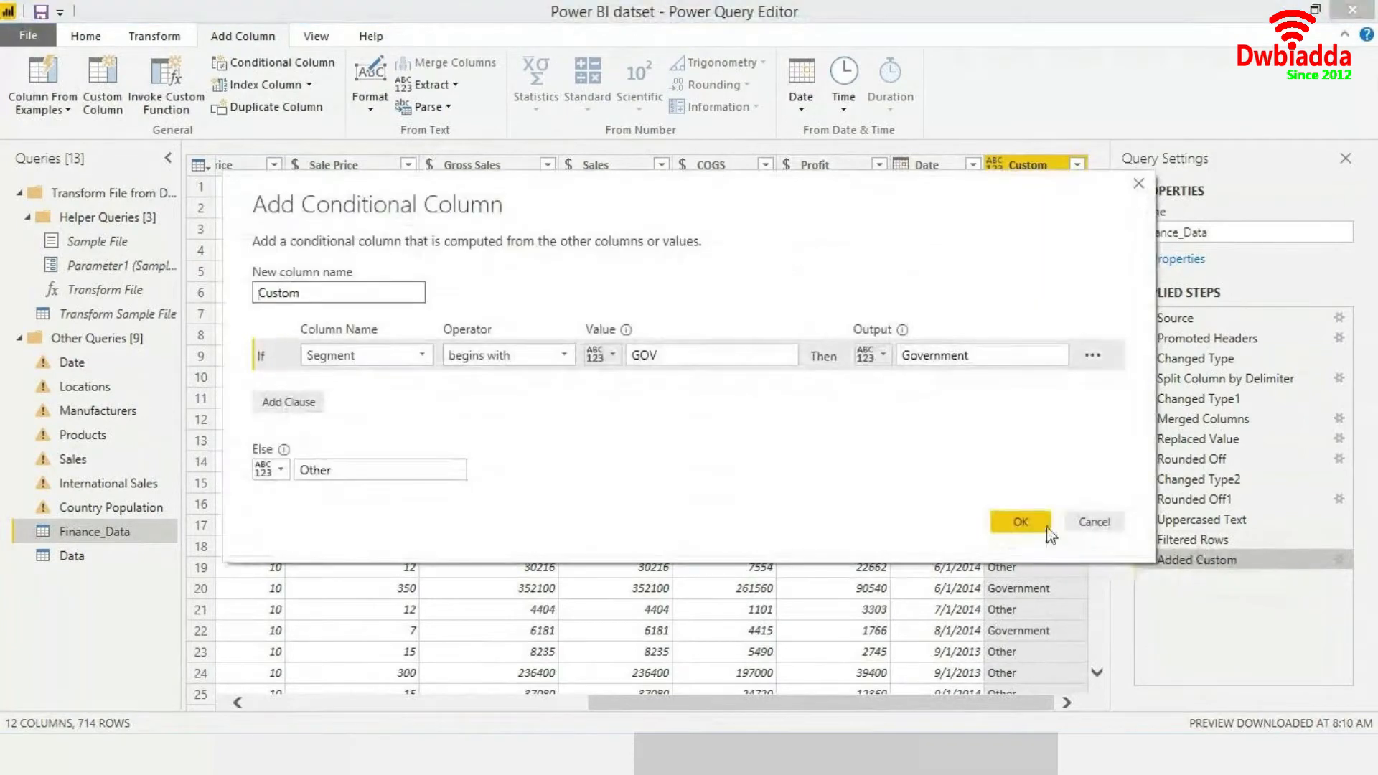
click(1093, 522)
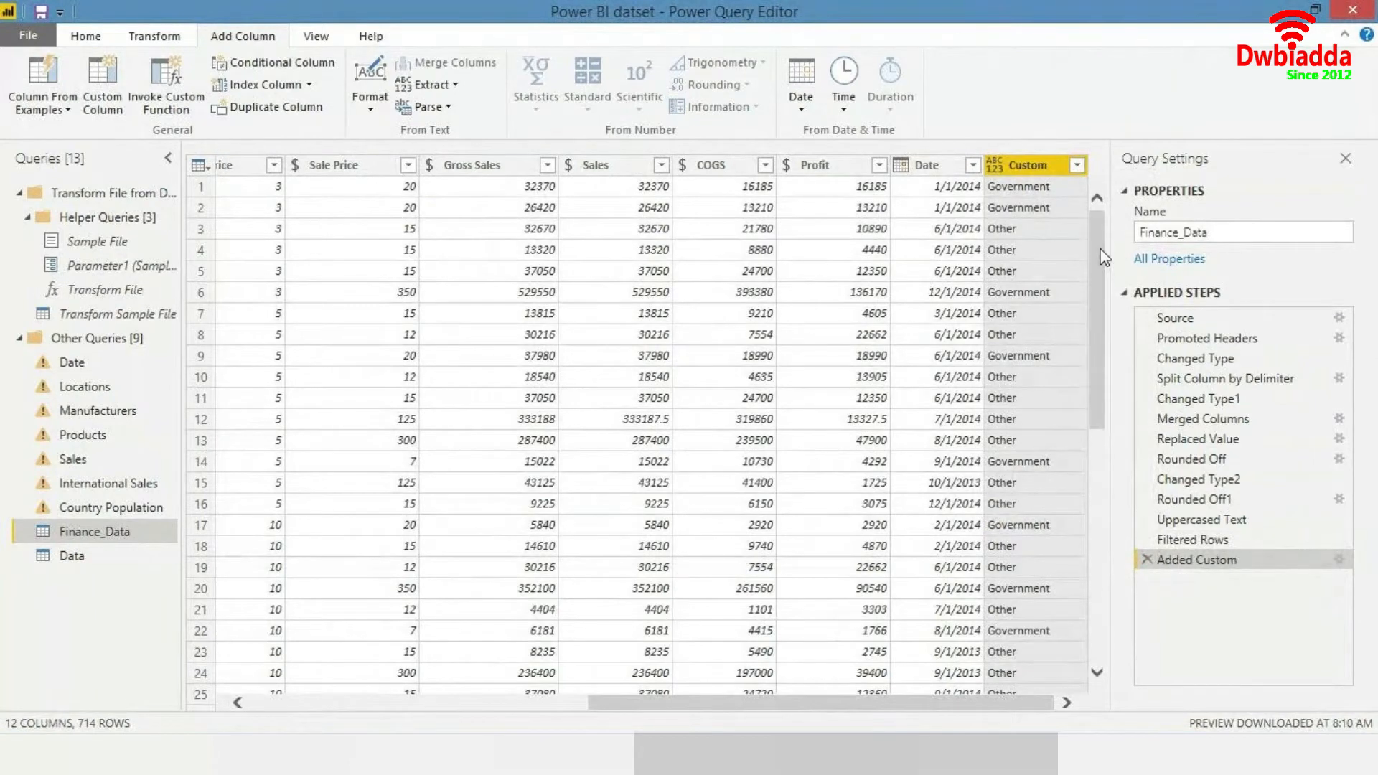
- Filter the Custom column to keep only the Government rows
click(1077, 166)
click(814, 417)
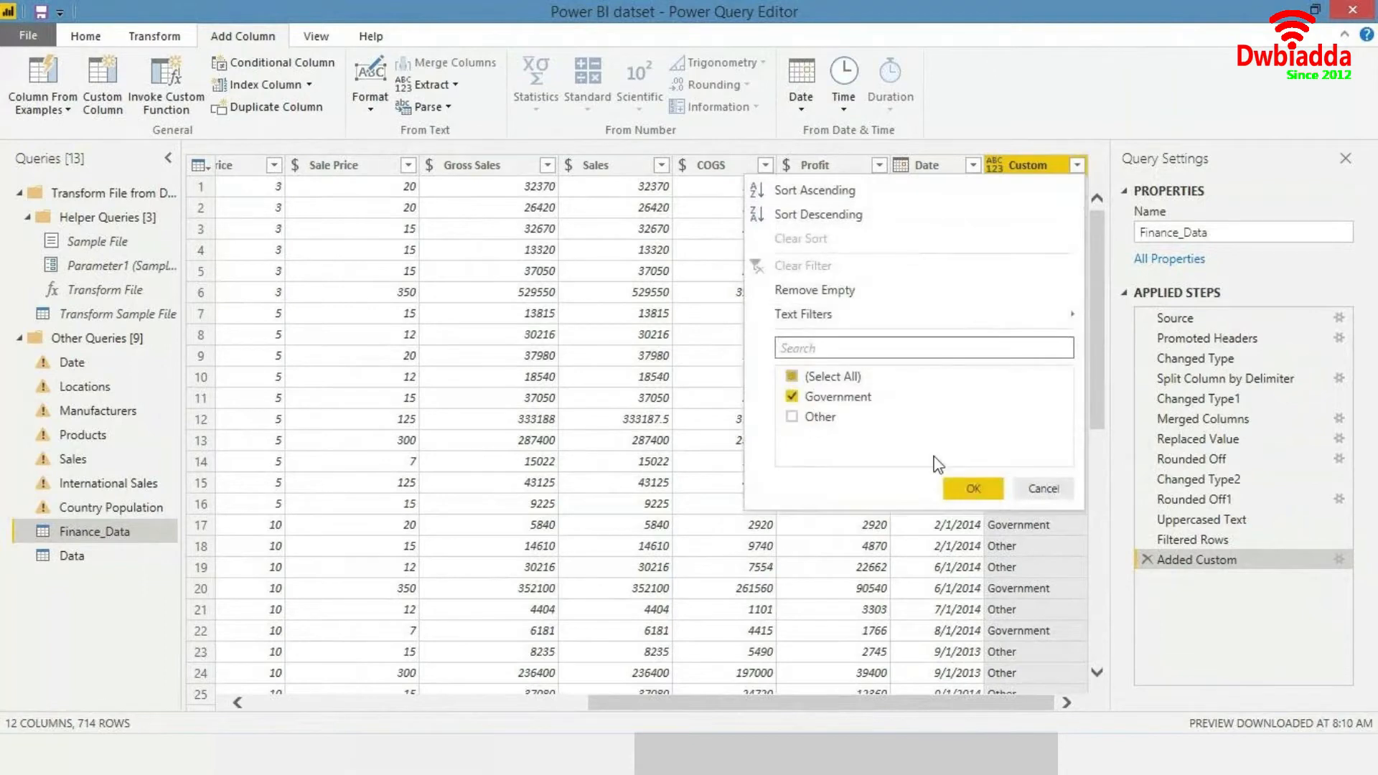
click(974, 490)
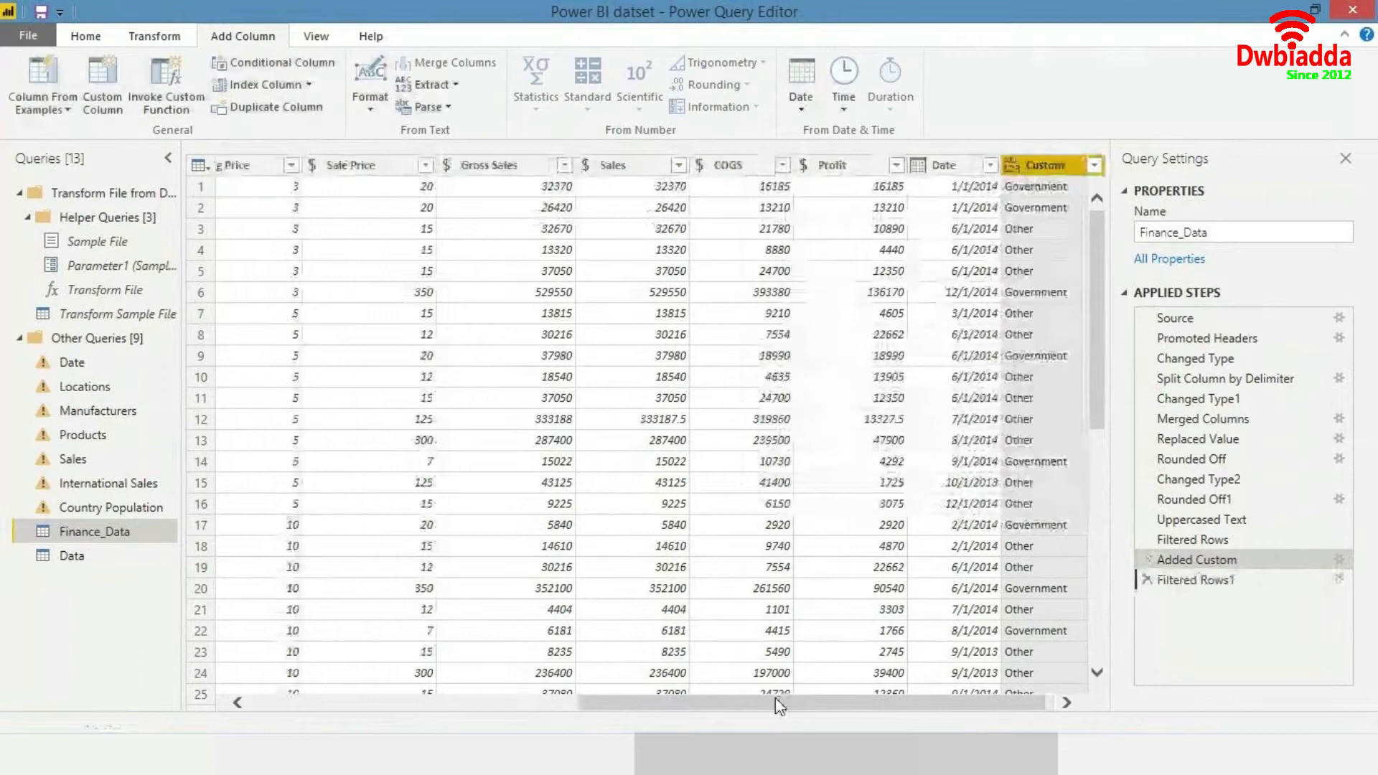
drag(702, 713, 373, 712)
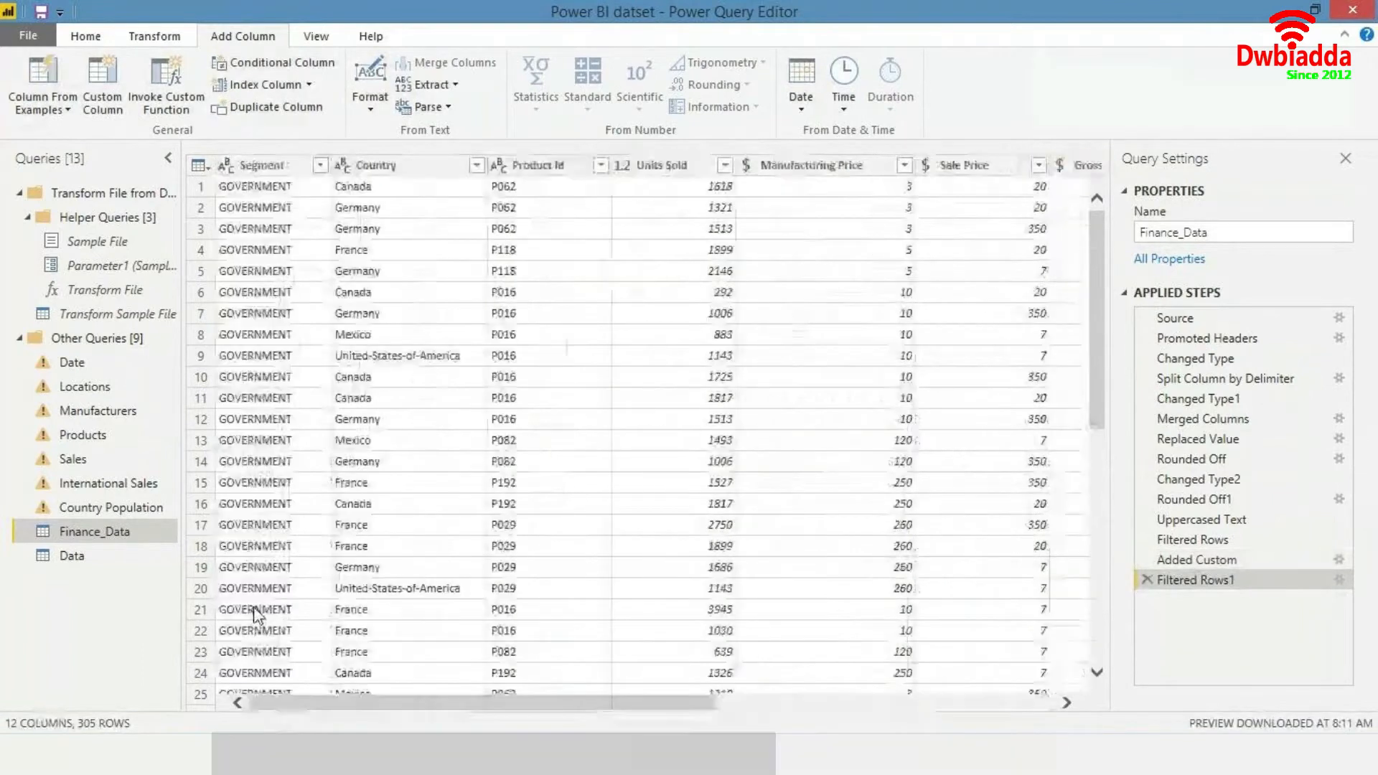
- Inspect the Segment column's filter values without changing them
click(321, 166)
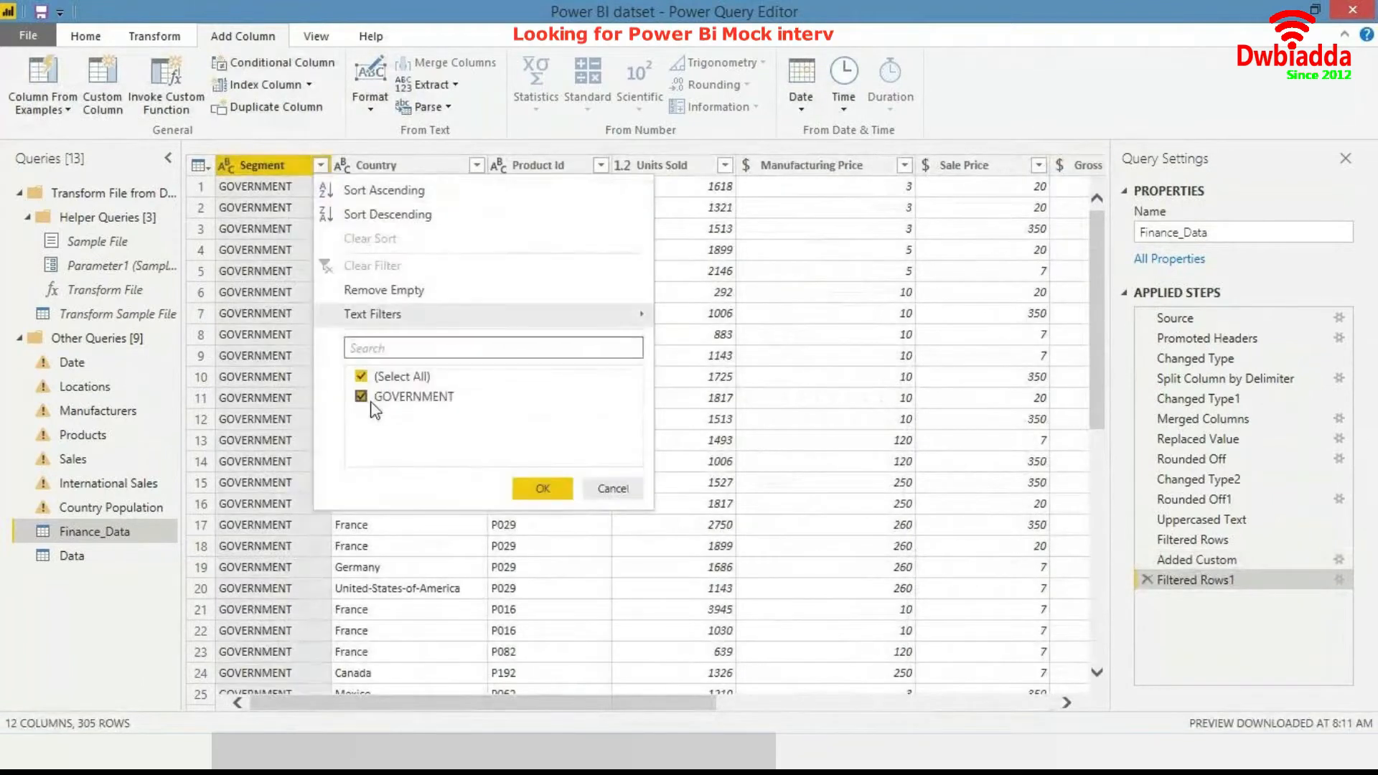
click(610, 494)
drag(386, 707, 746, 683)
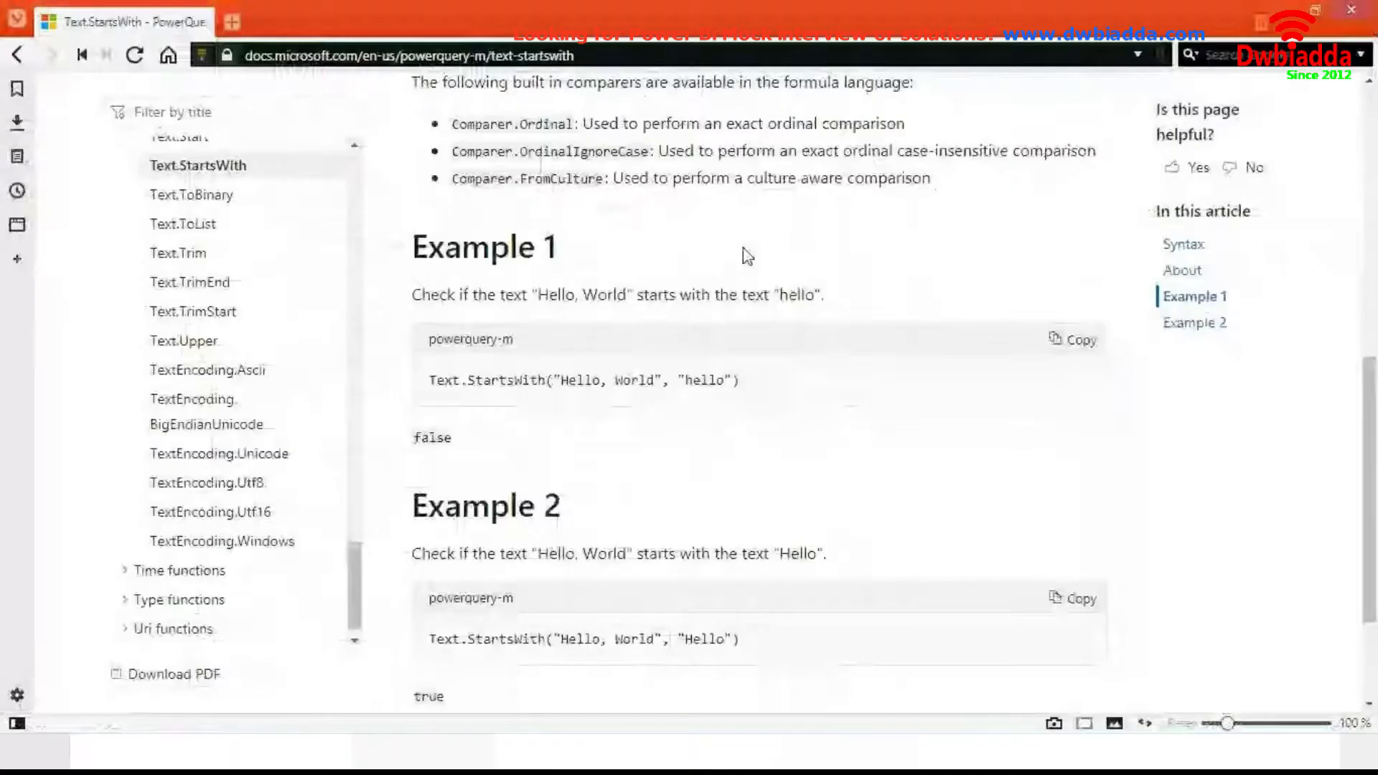
- Browse the M function reference, opening Text.Trim and expanding the Text and Logical function groups
drag(1370, 506, 1370, 205)
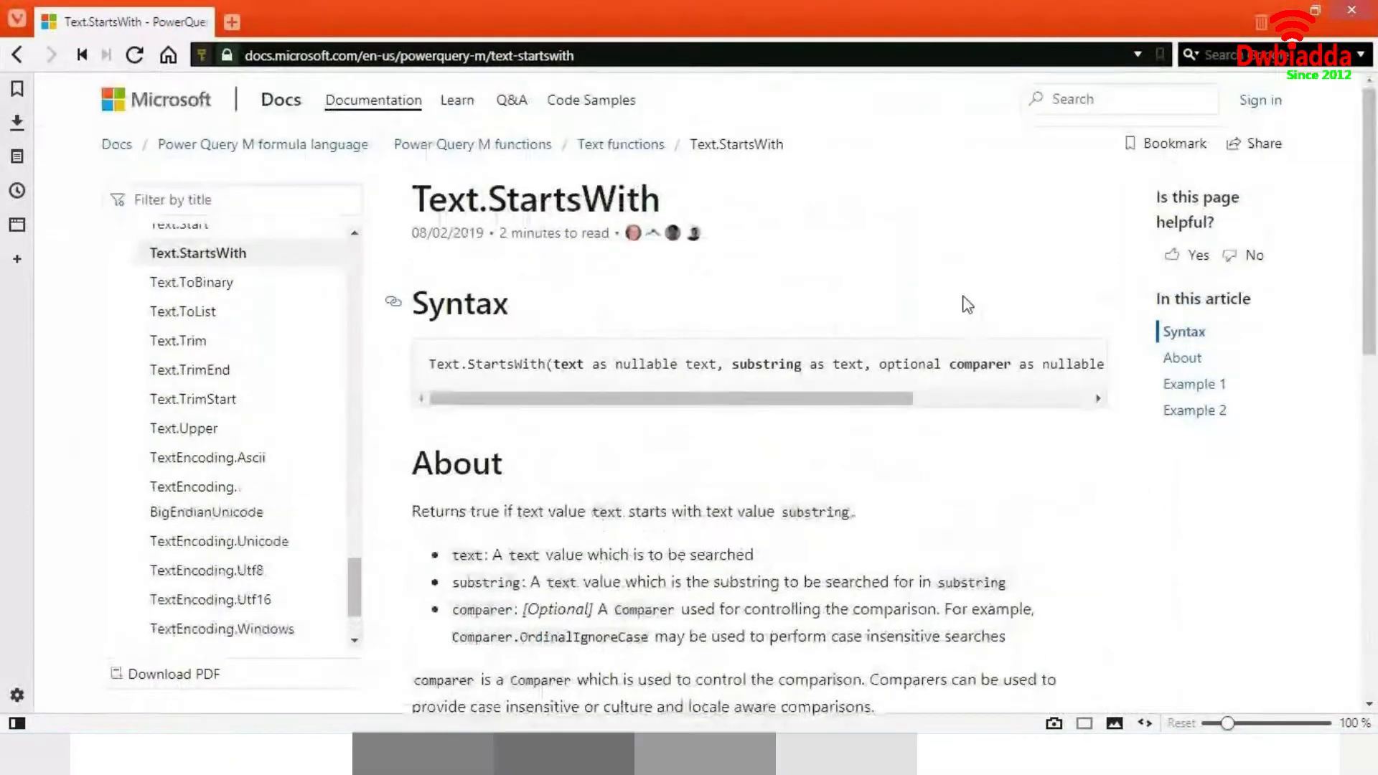
scroll(962, 481, down, 3)
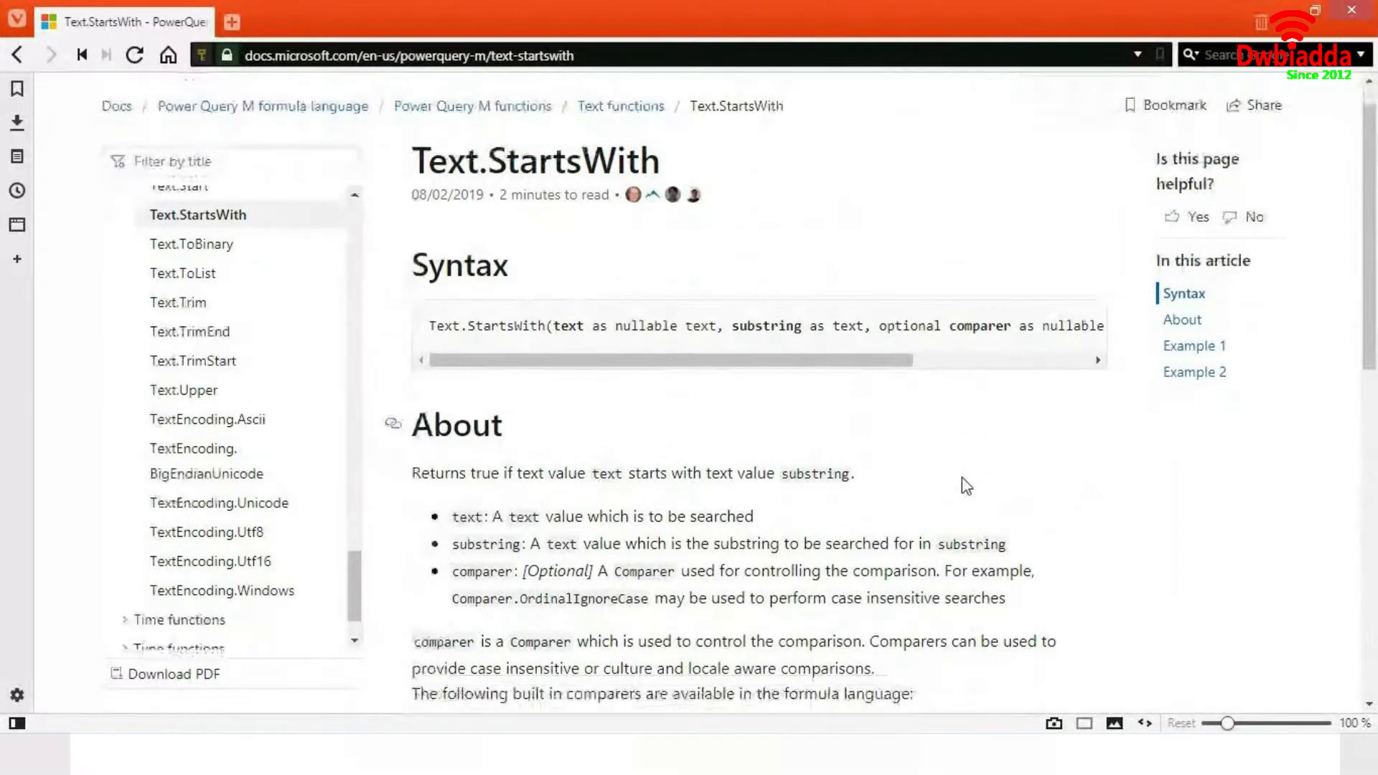
click(222, 264)
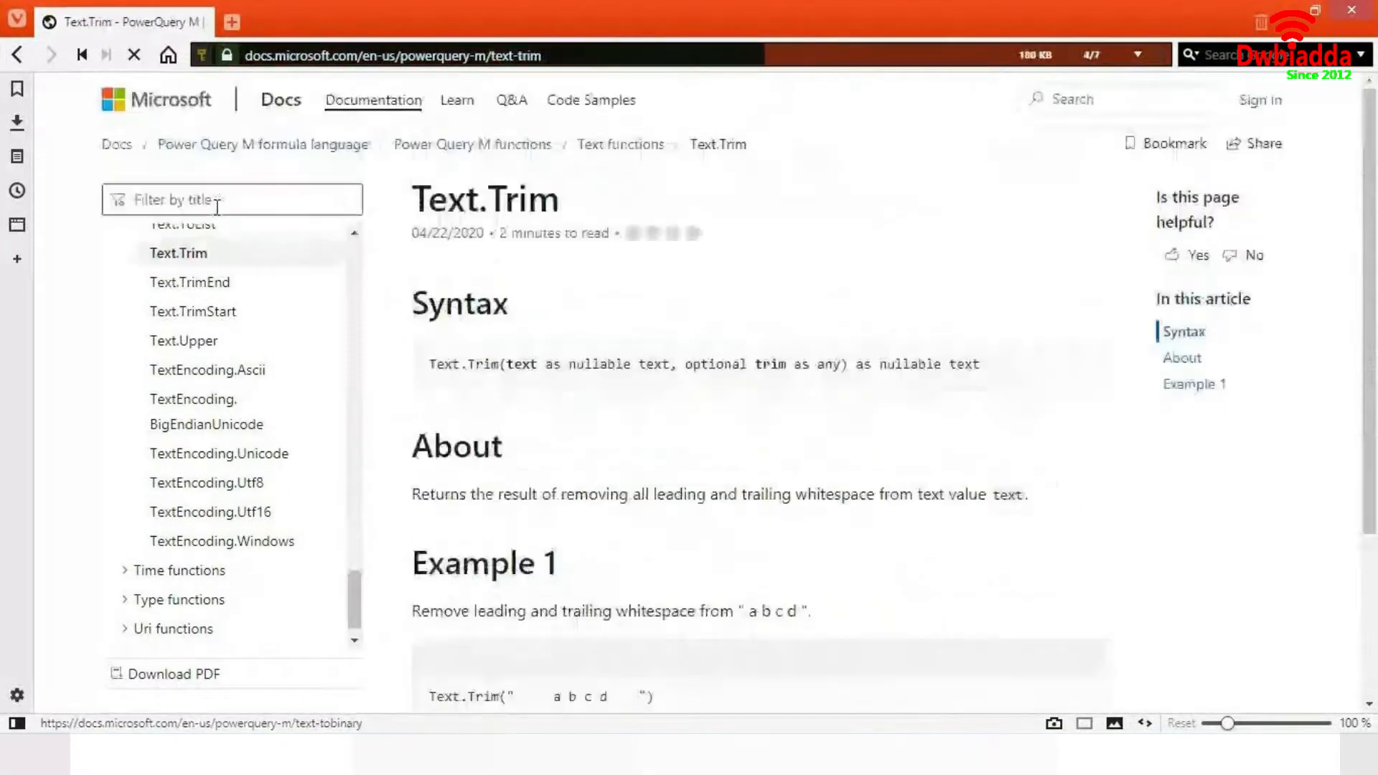
scroll(262, 378, up, 5)
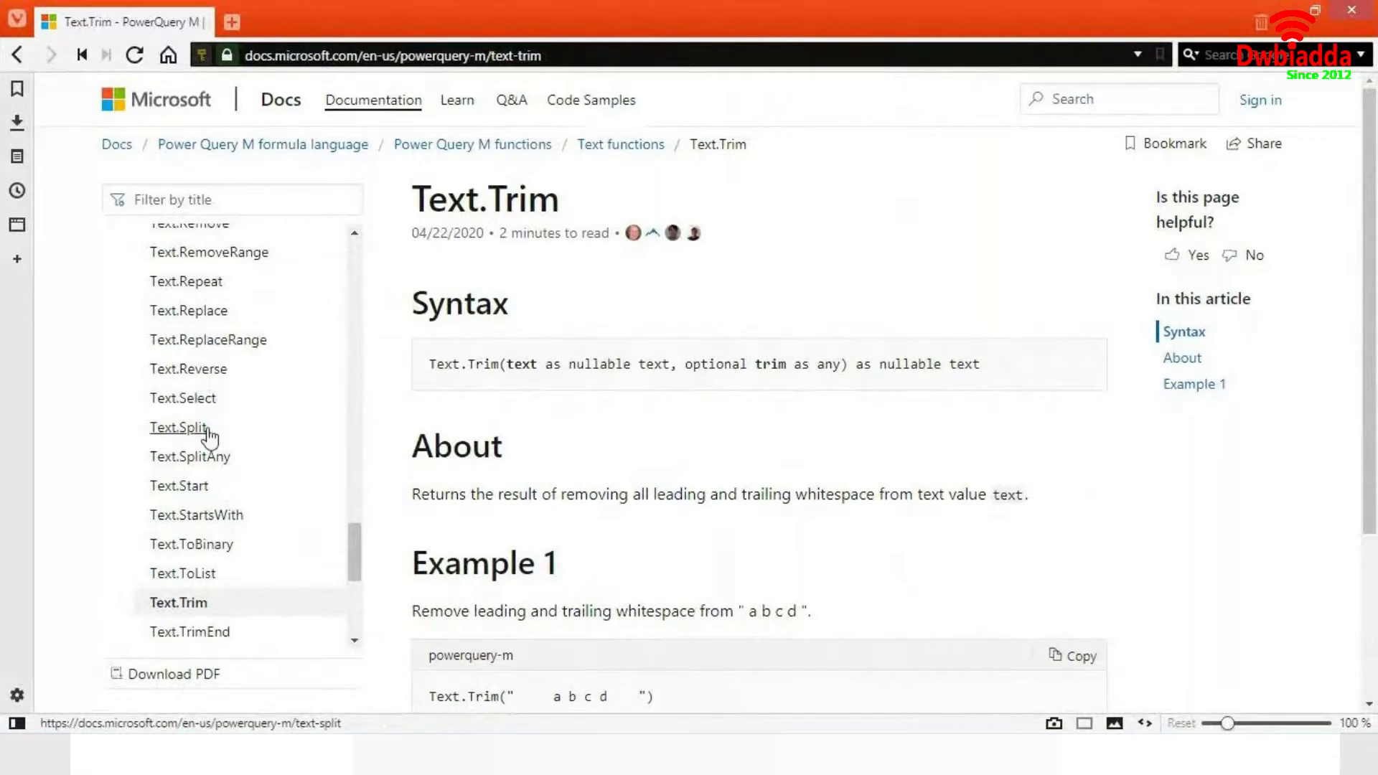
scroll(208, 435, up, 5)
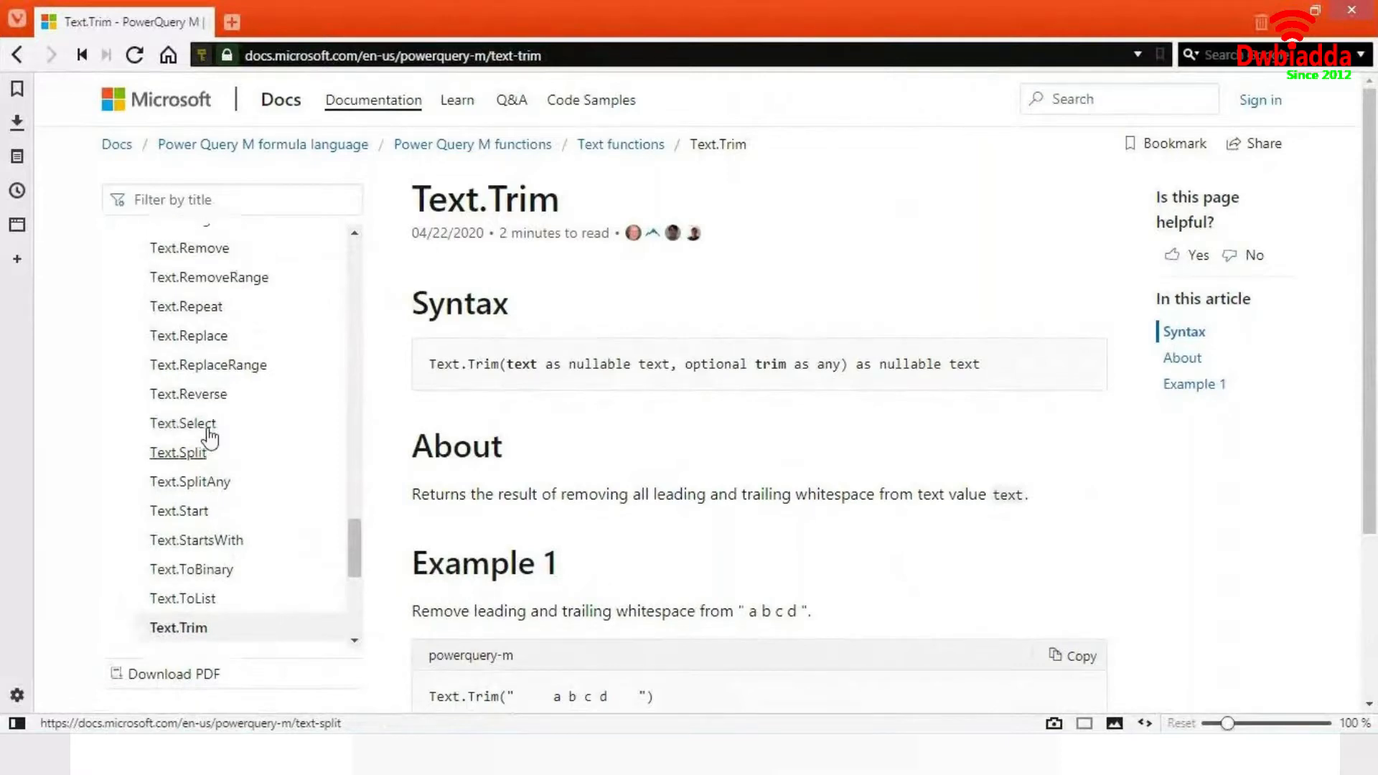
scroll(208, 435, up, 10)
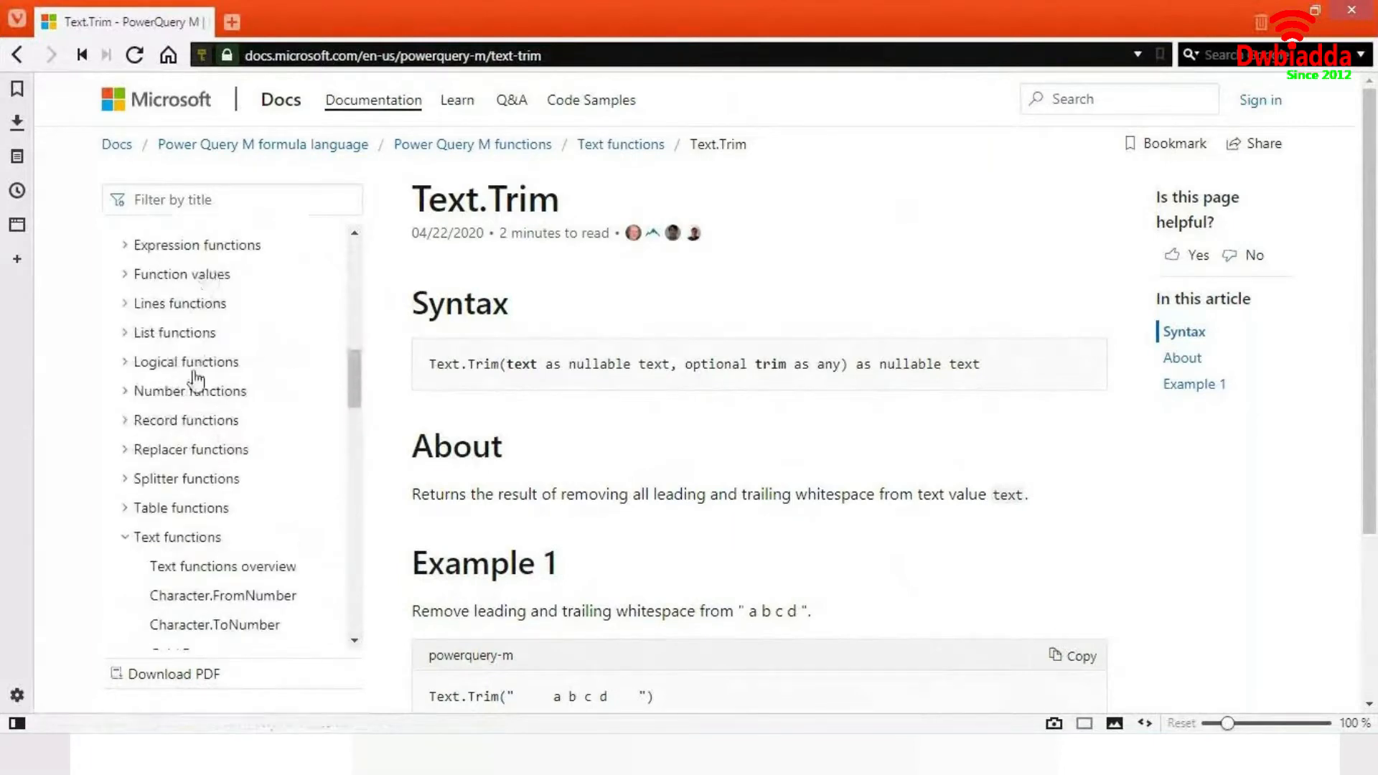
click(129, 540)
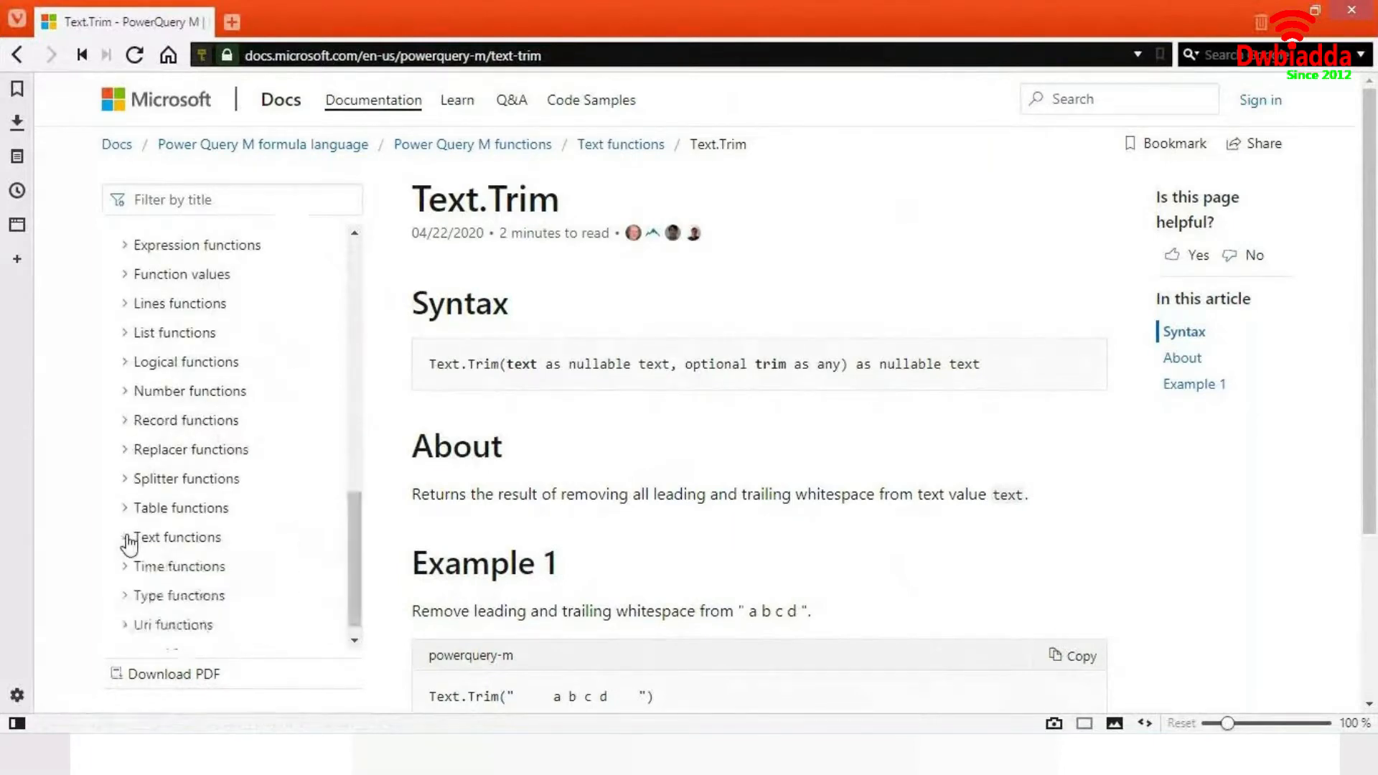
click(129, 368)
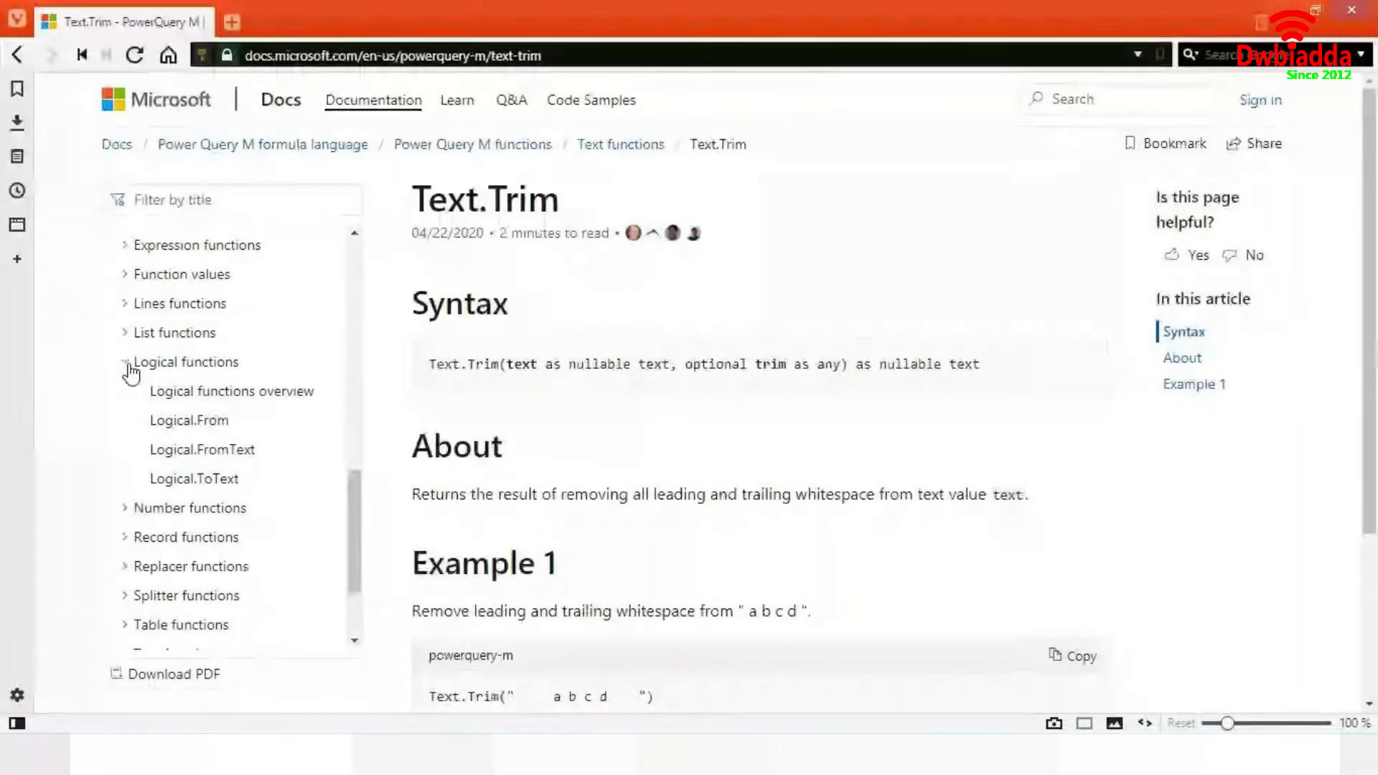
click(129, 366)
scroll(139, 547, down, 1)
scroll(138, 547, up, 5)
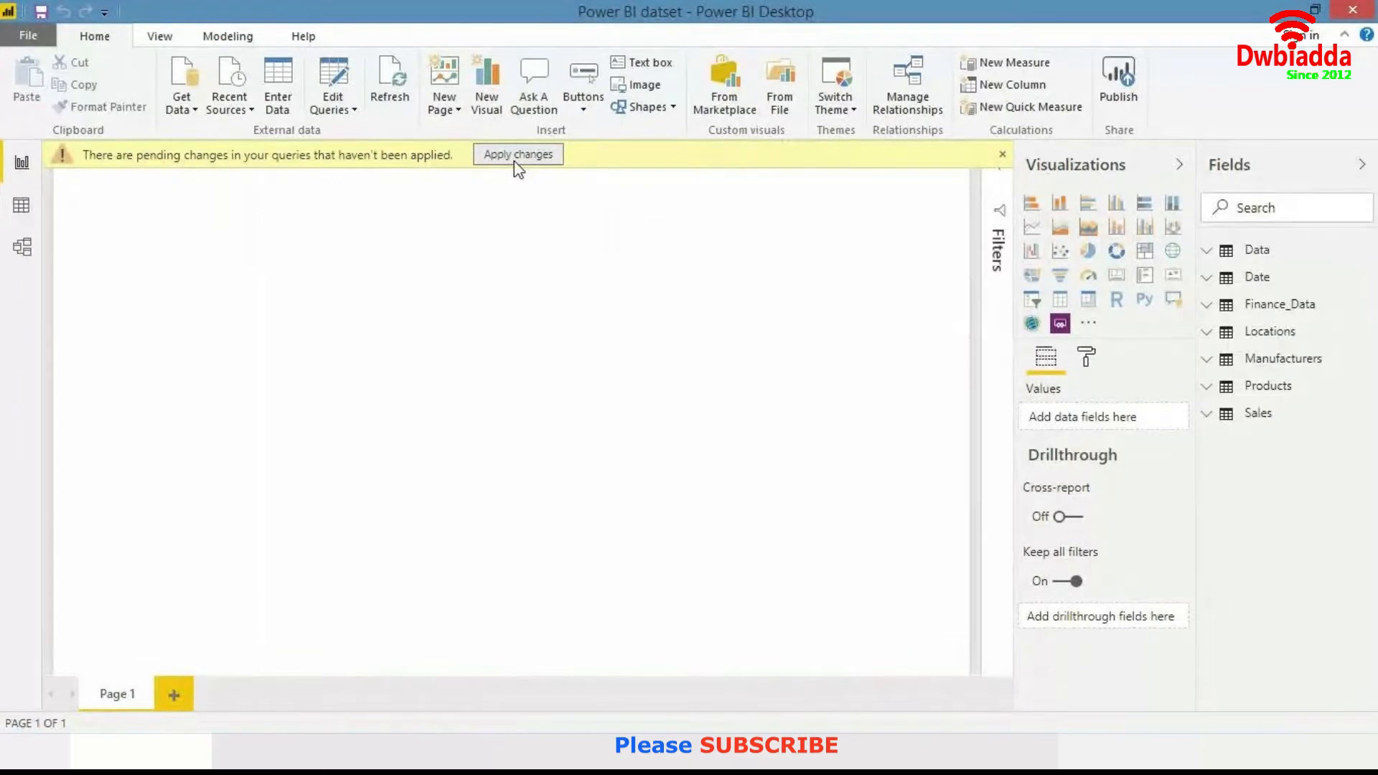
- Dismiss the pending-changes notice and open the Finance_Data table in the data view
click(1002, 155)
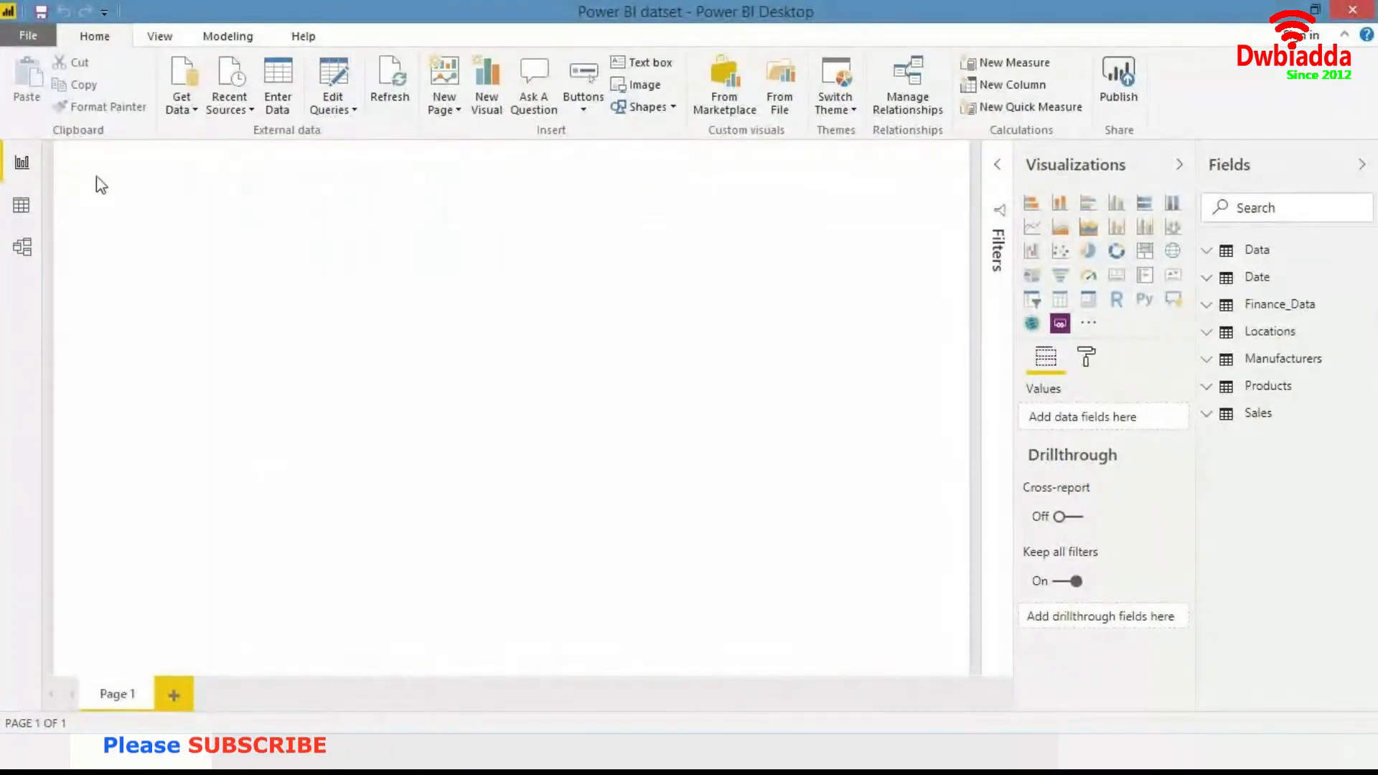
click(28, 208)
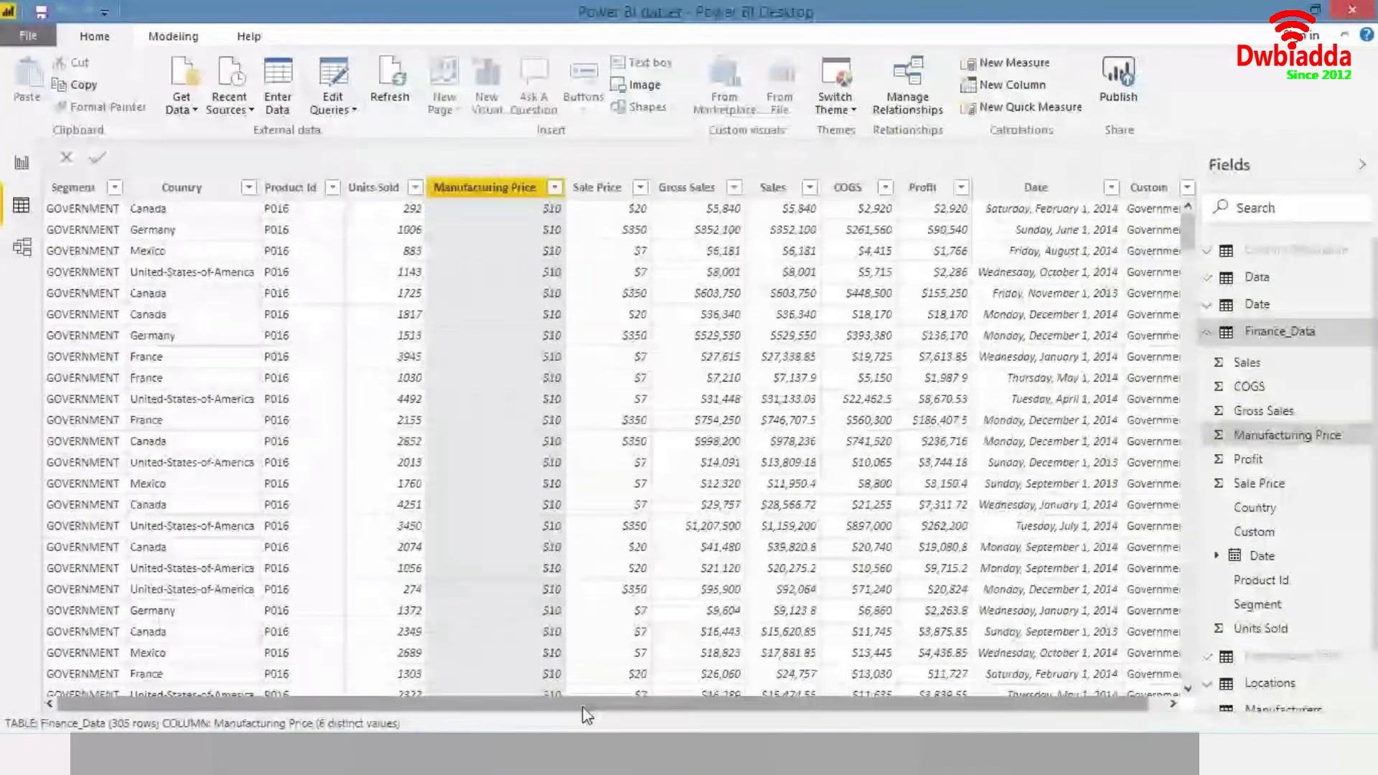
drag(583, 708, 723, 703)
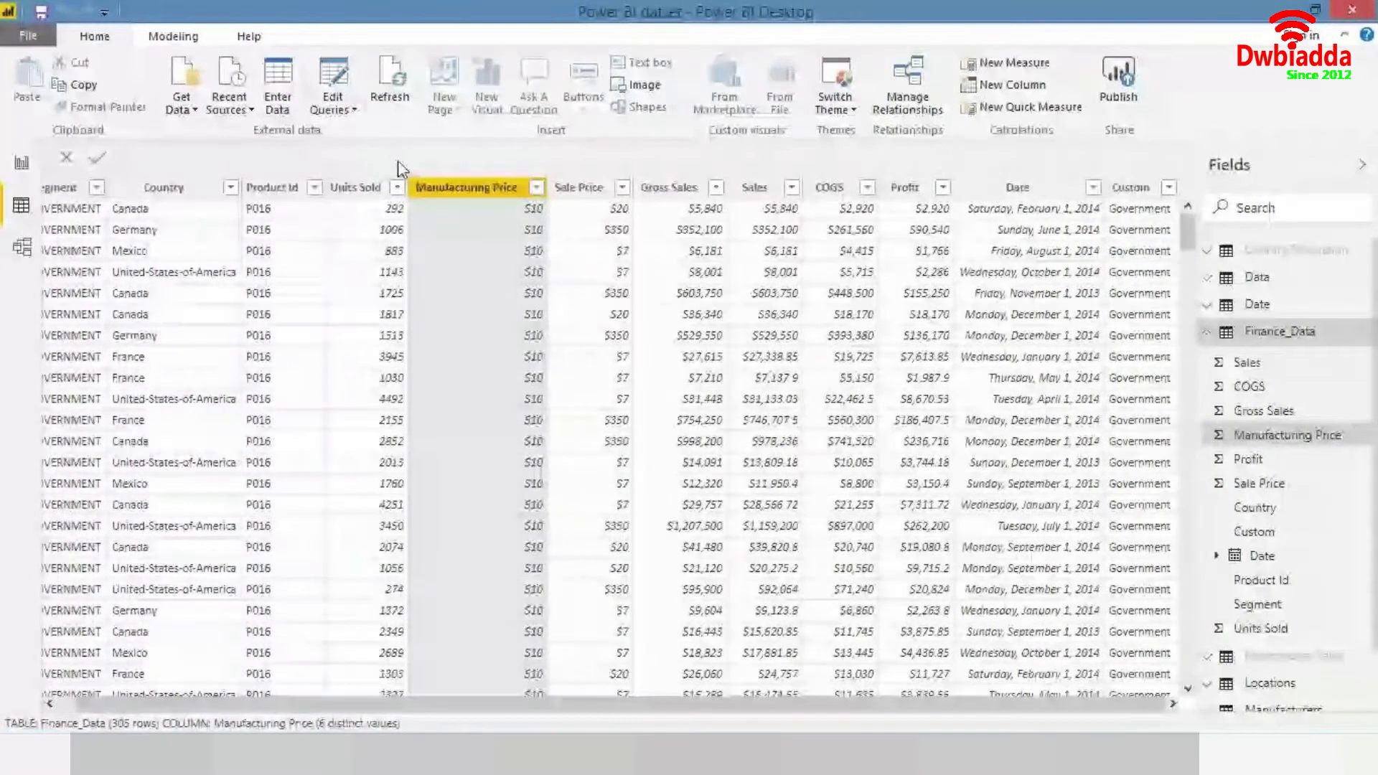
- Create a calculated column named Is > 1000000 with the DAX formula IF(Finance_Data[ Profit ] > 1000000, "Yes", "No")
click(175, 42)
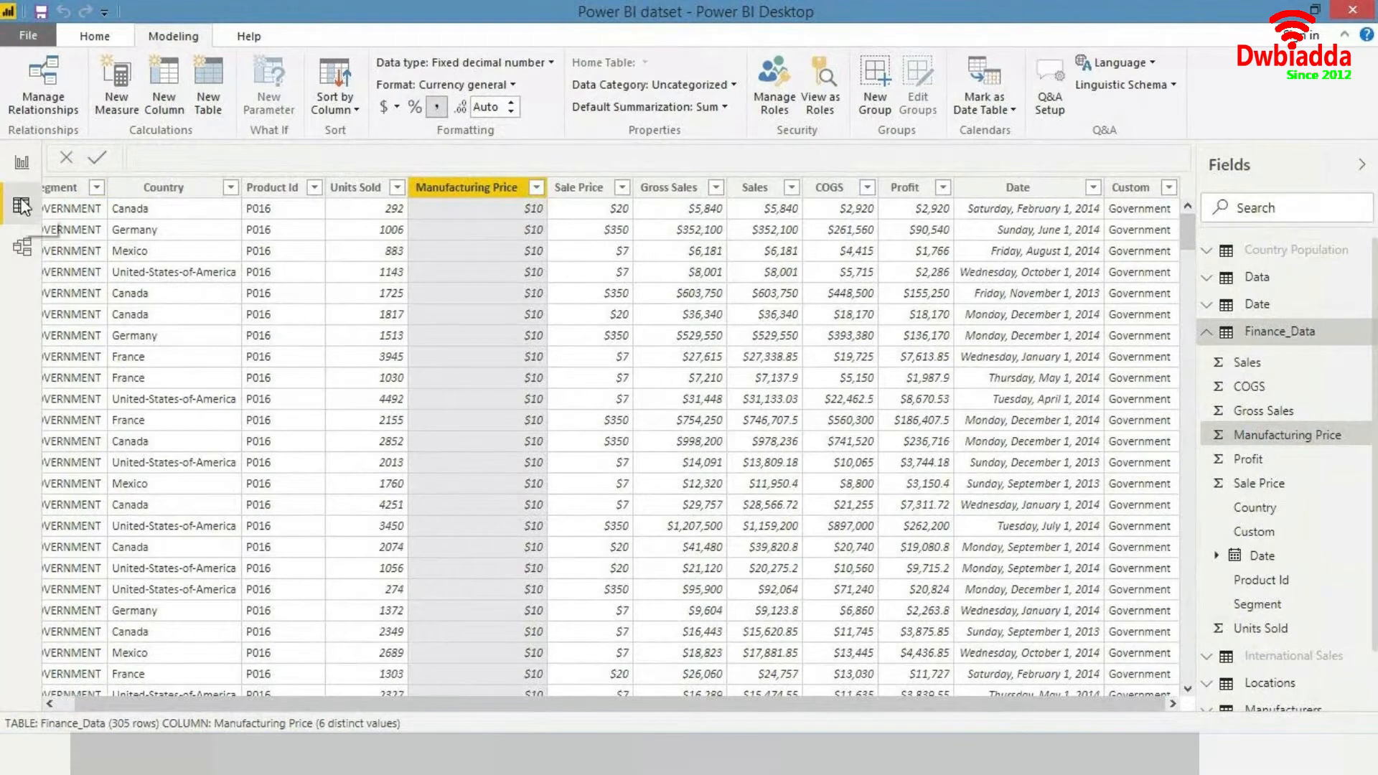
click(158, 112)
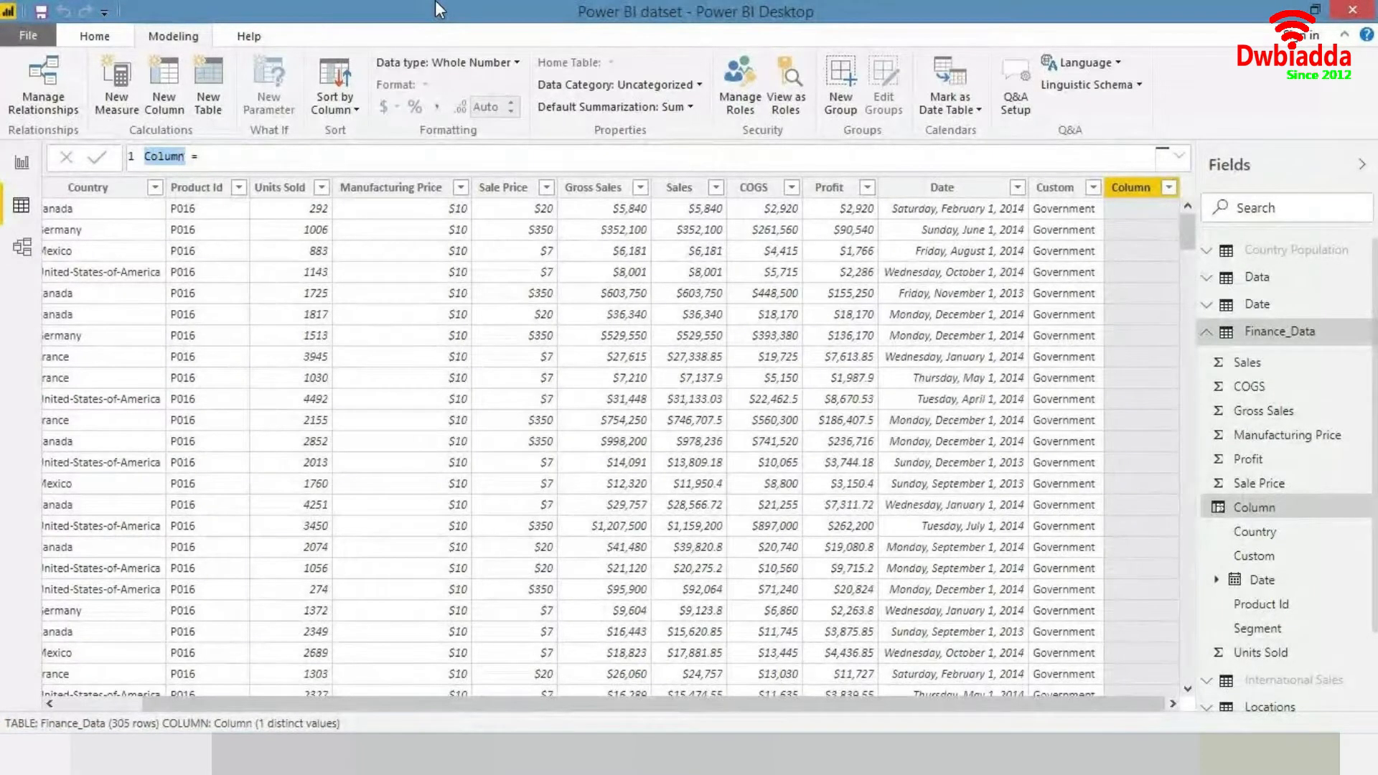
text(Is > 10)
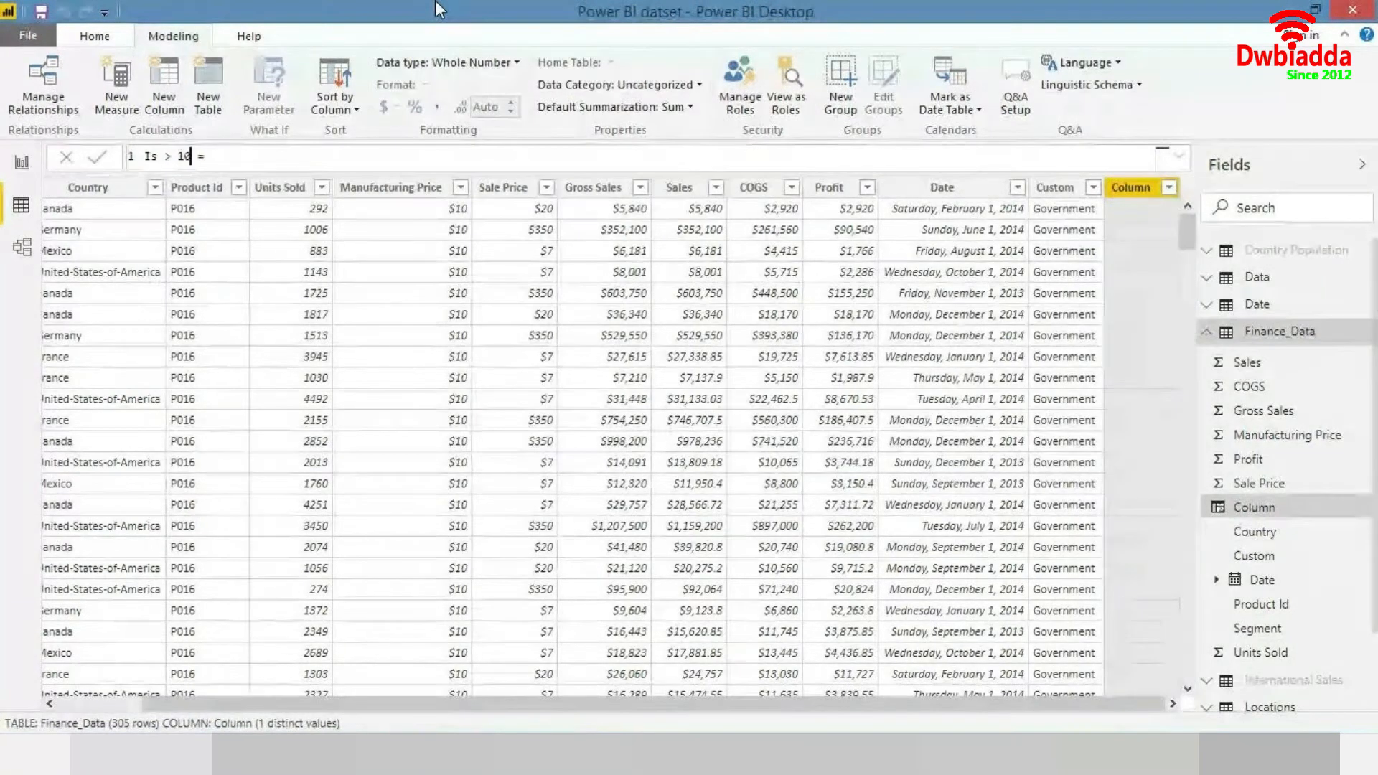
text(00000)
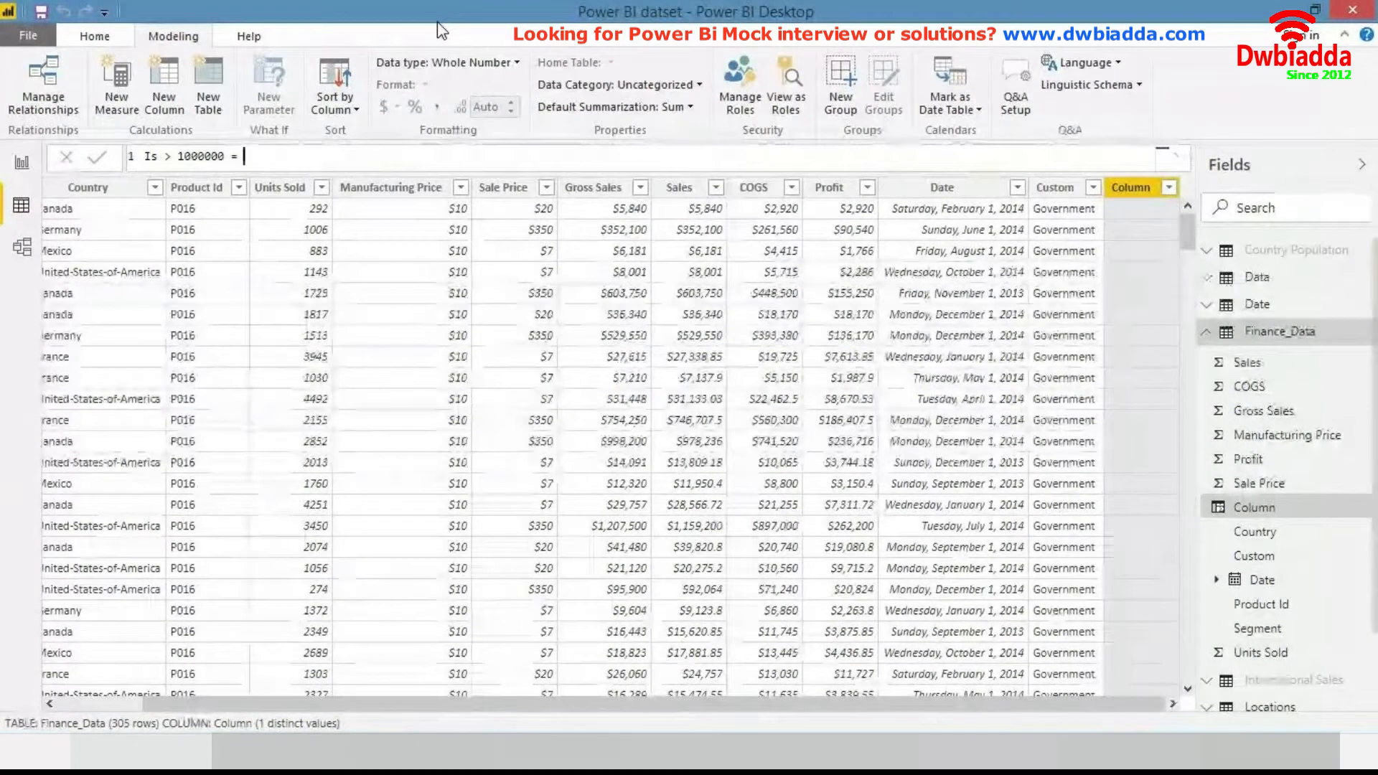
text(if)
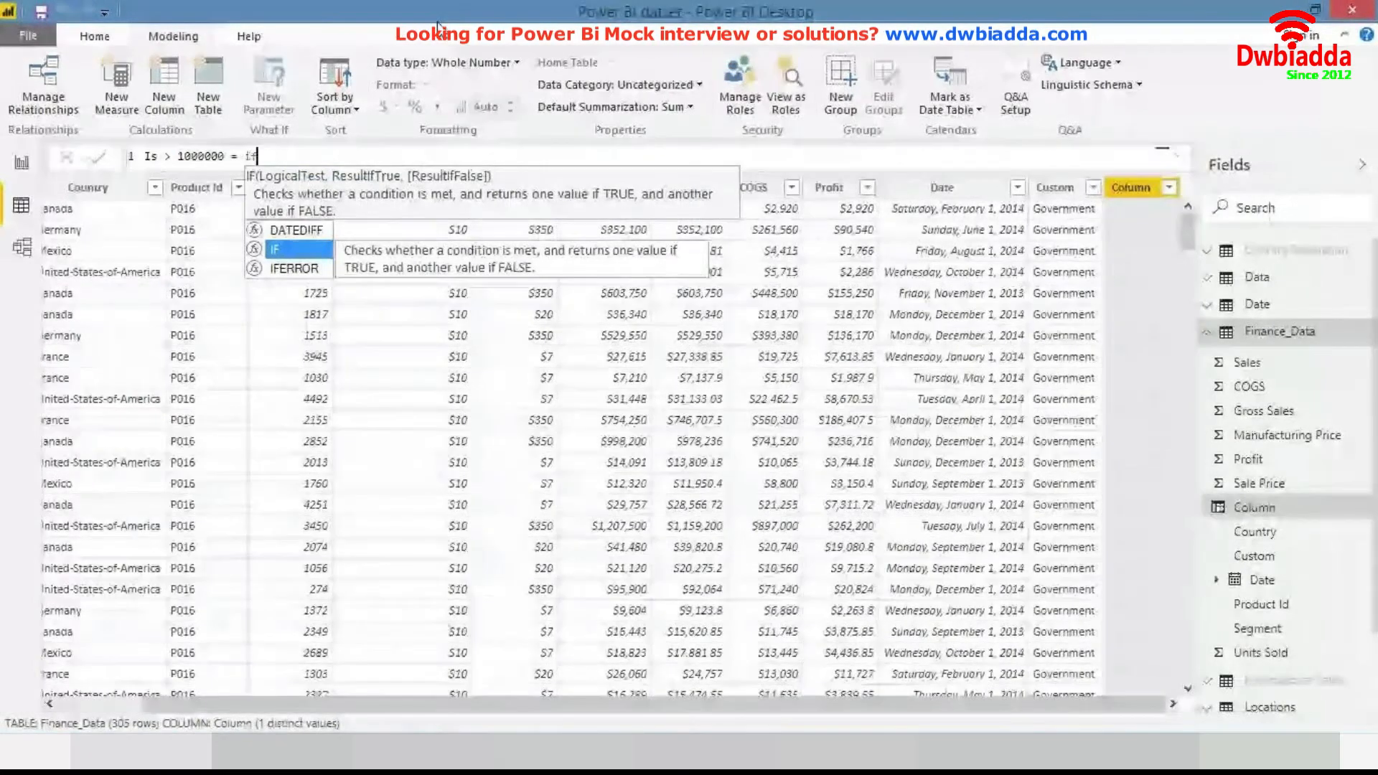
key(Tab)
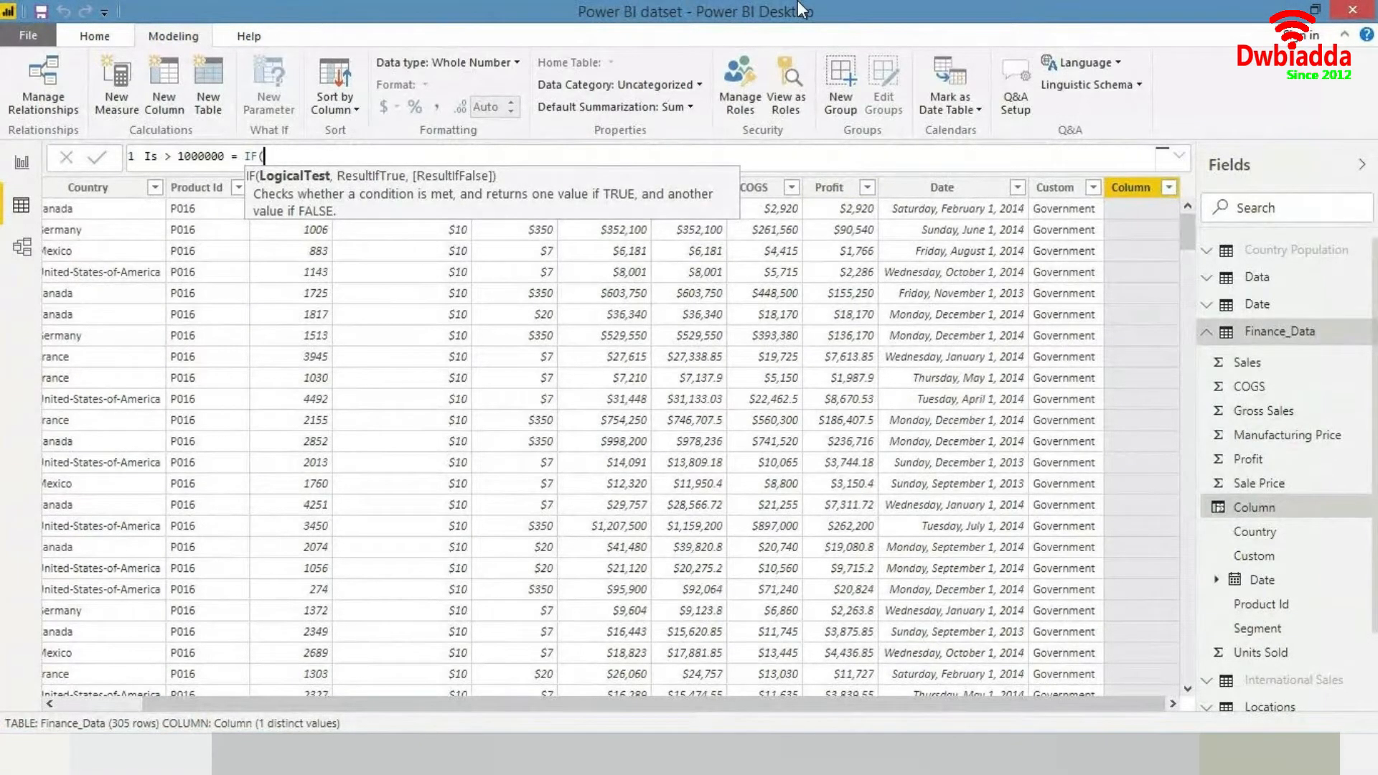
text(g)
text(r)
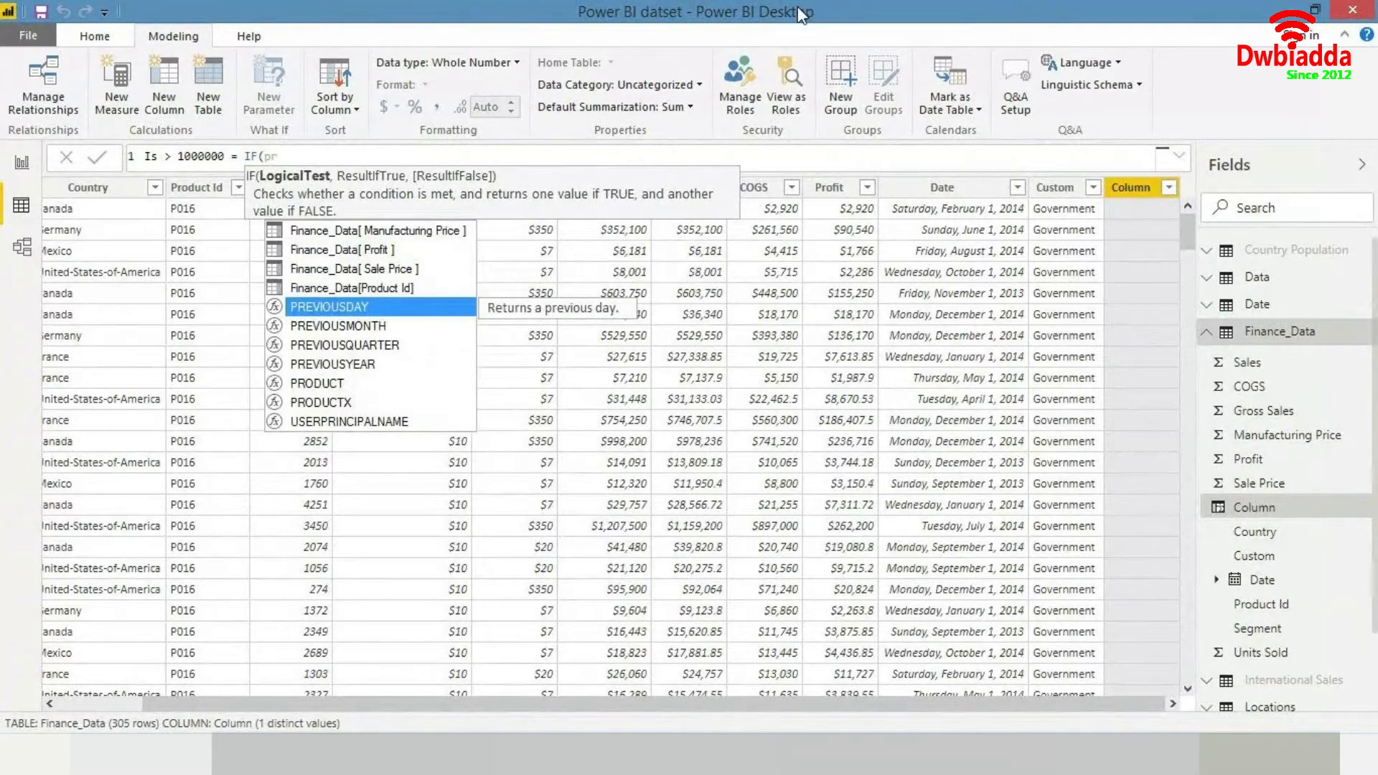
text(o)
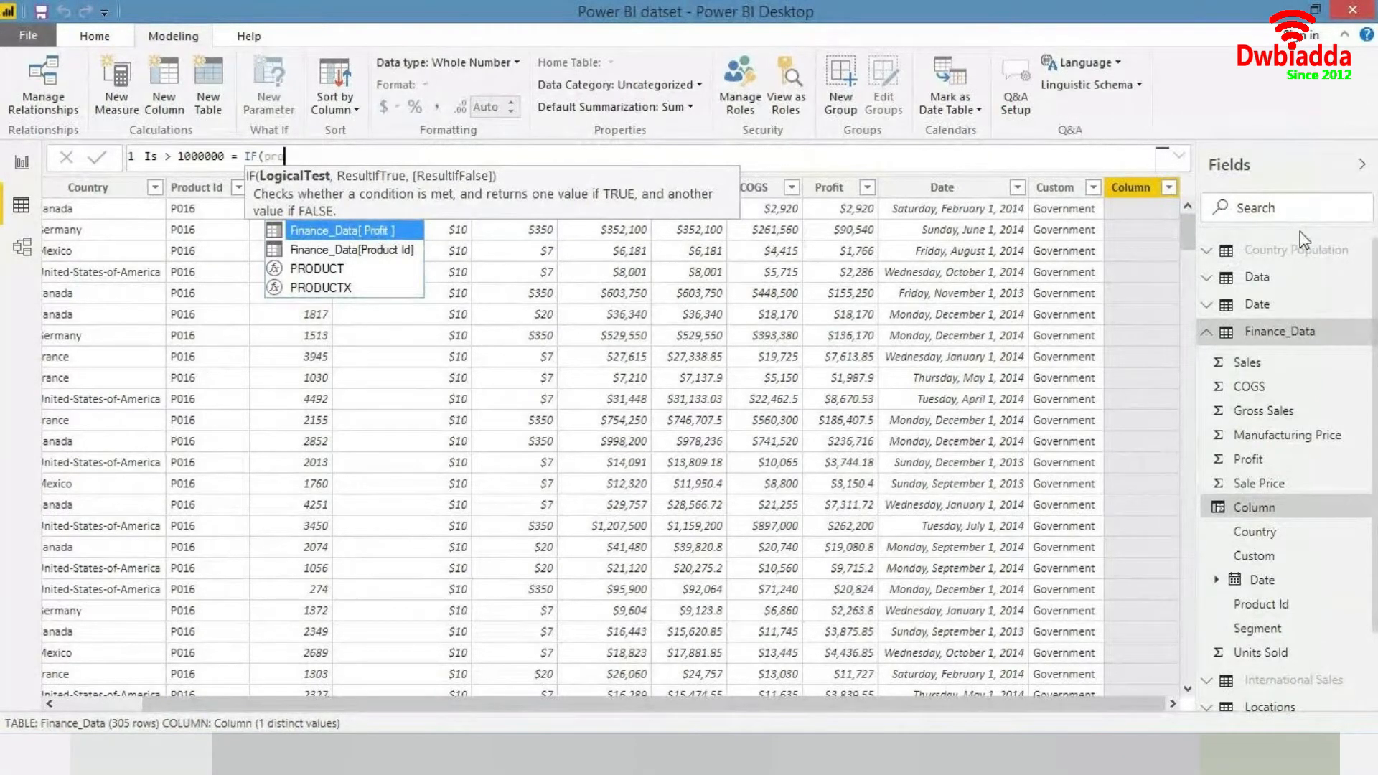
key(Tab)
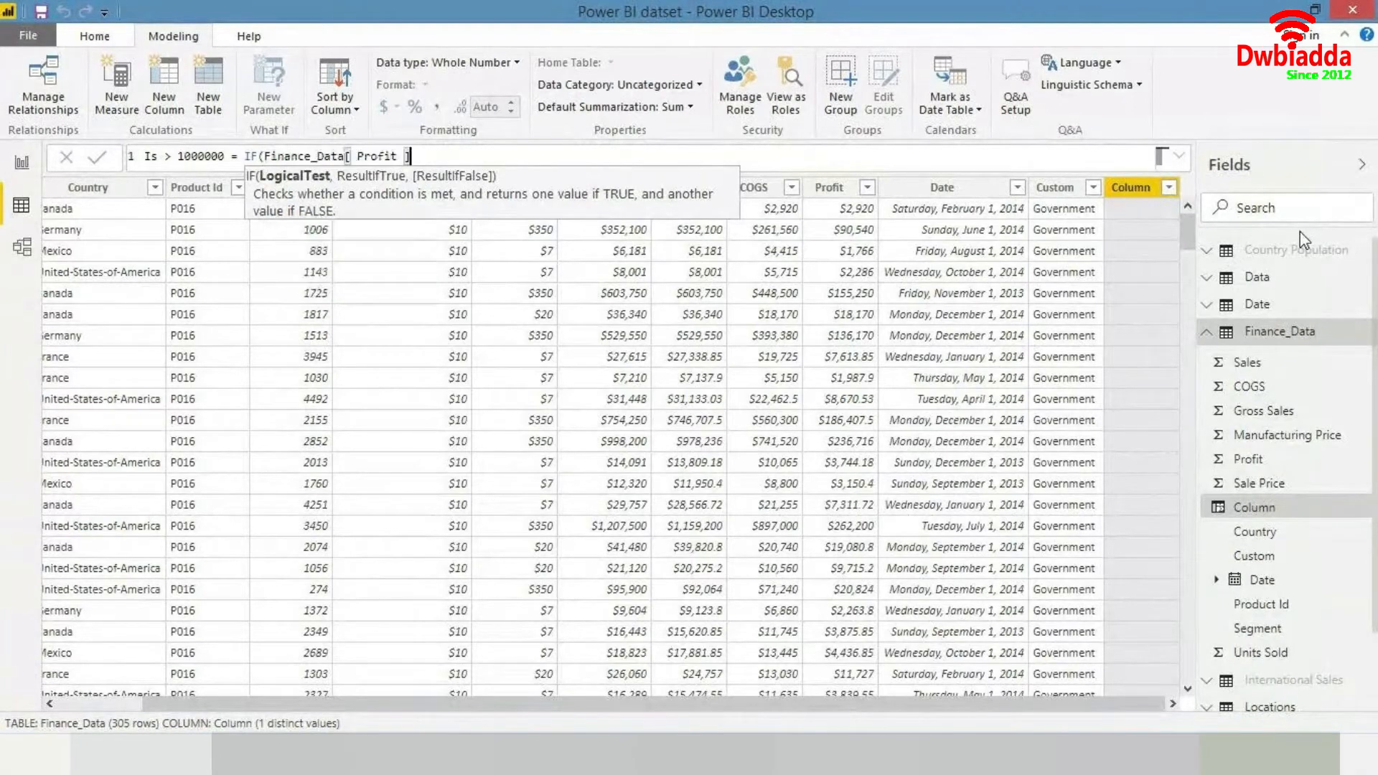
text(> 100)
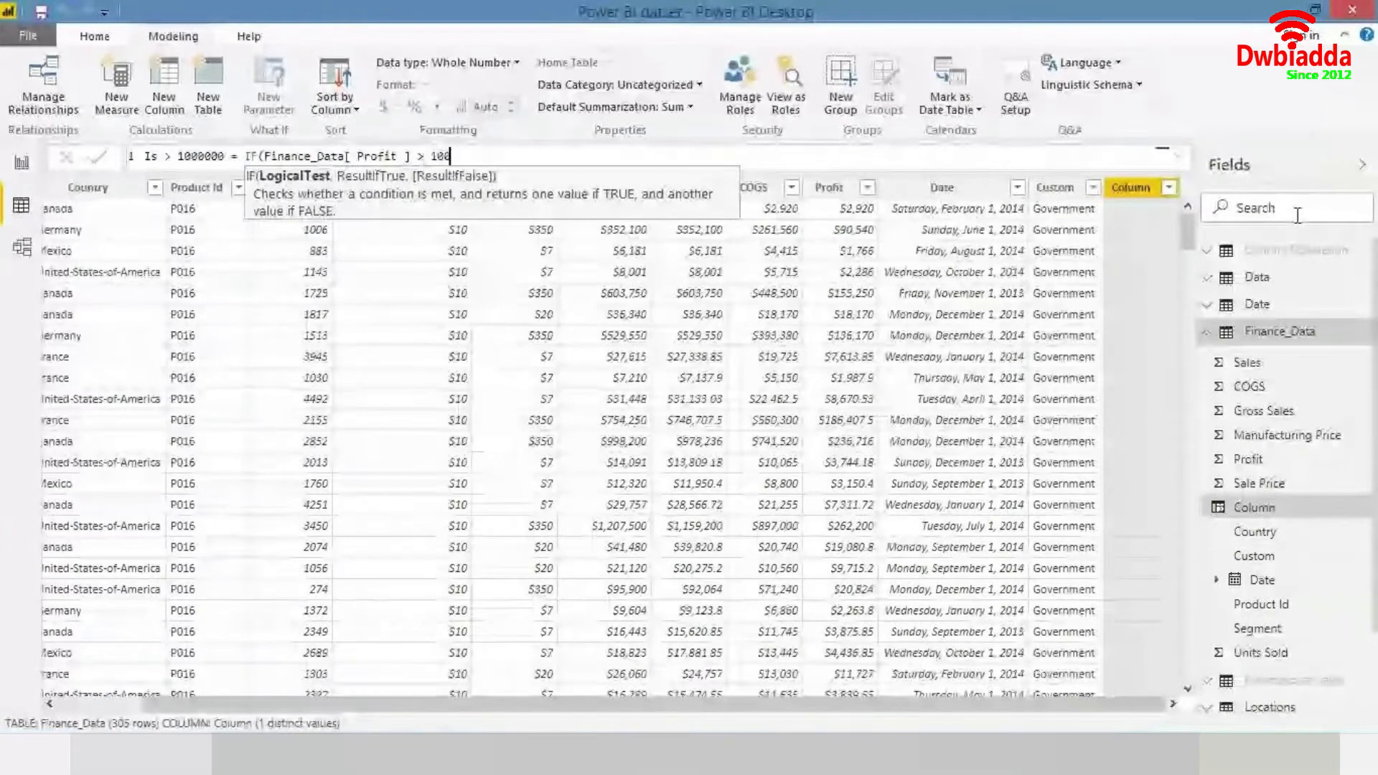
text(0000)
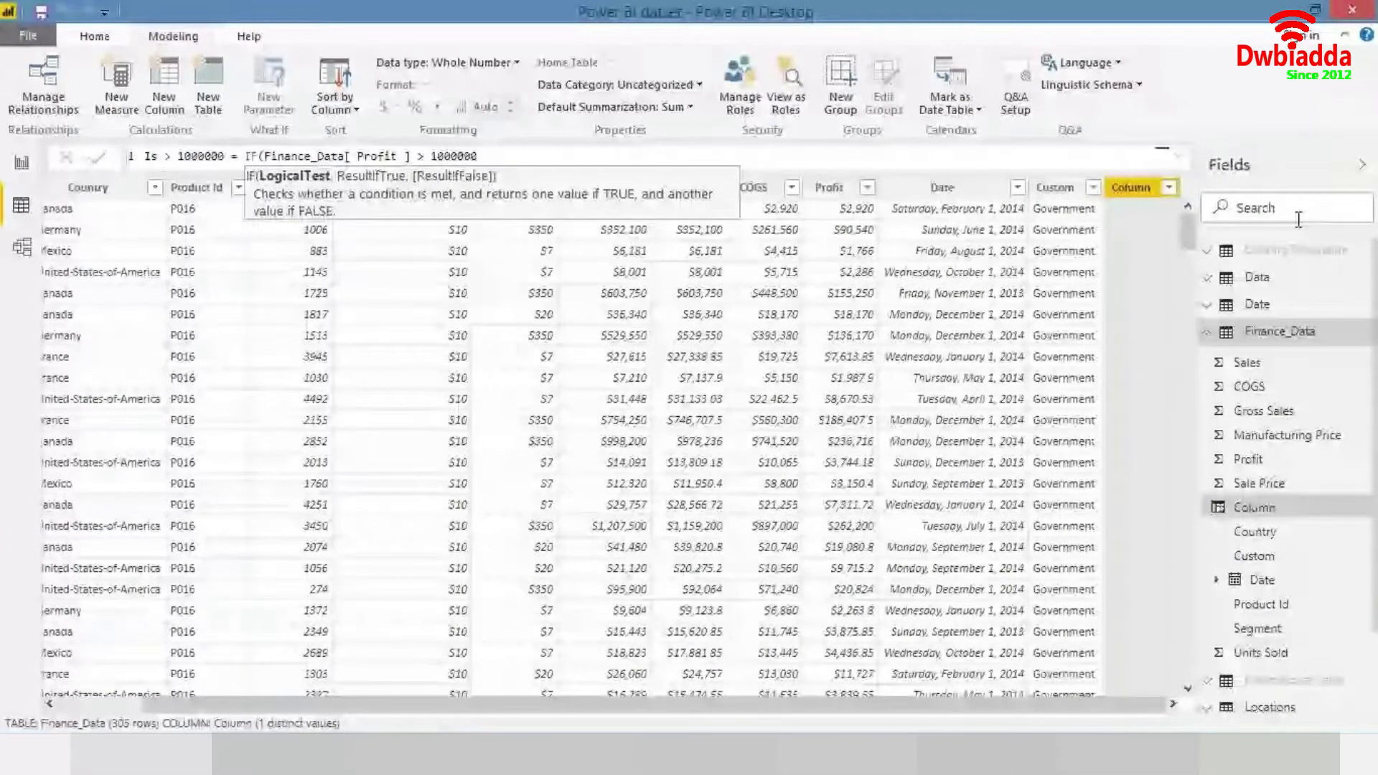
text(, "yes)
key(BackSpace)
key(BackSpace)
key(BackSpace)
text(Yes",)
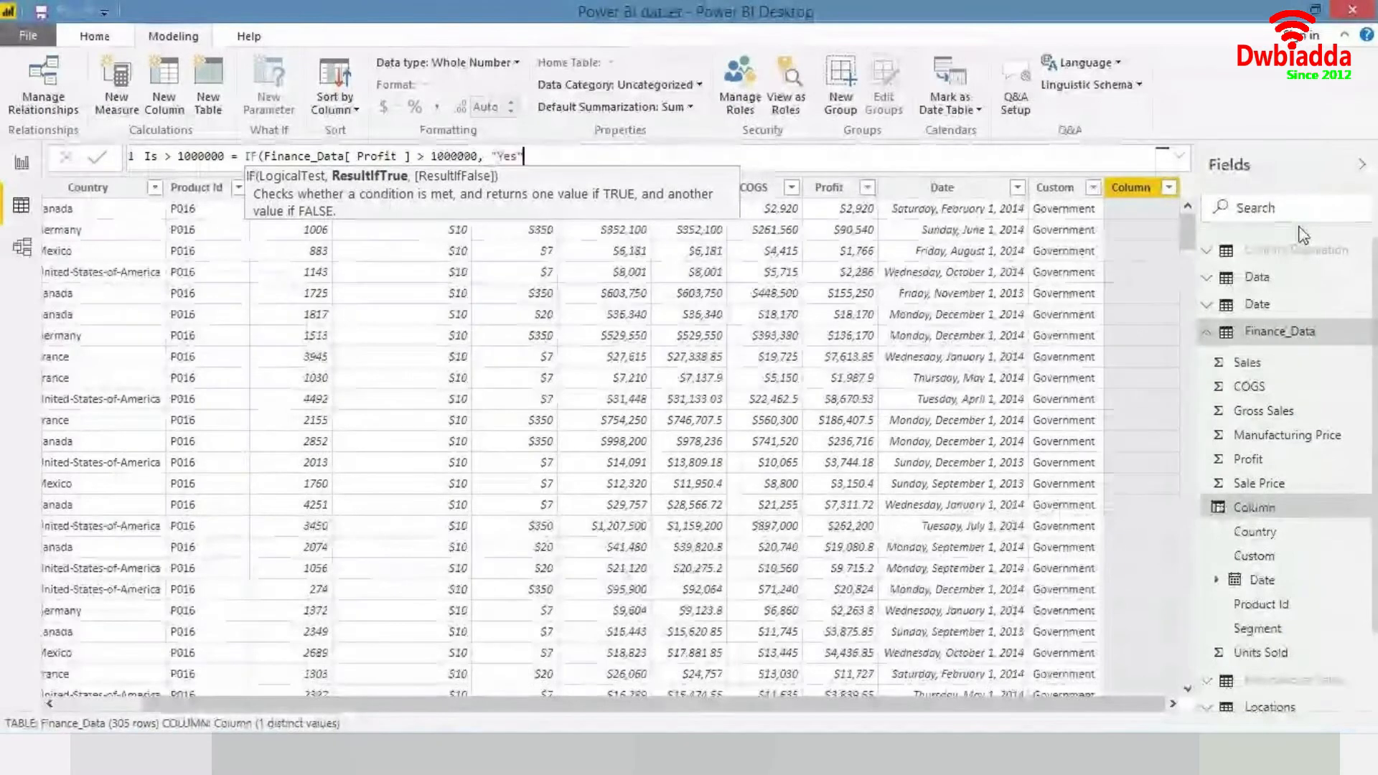
text( "No")
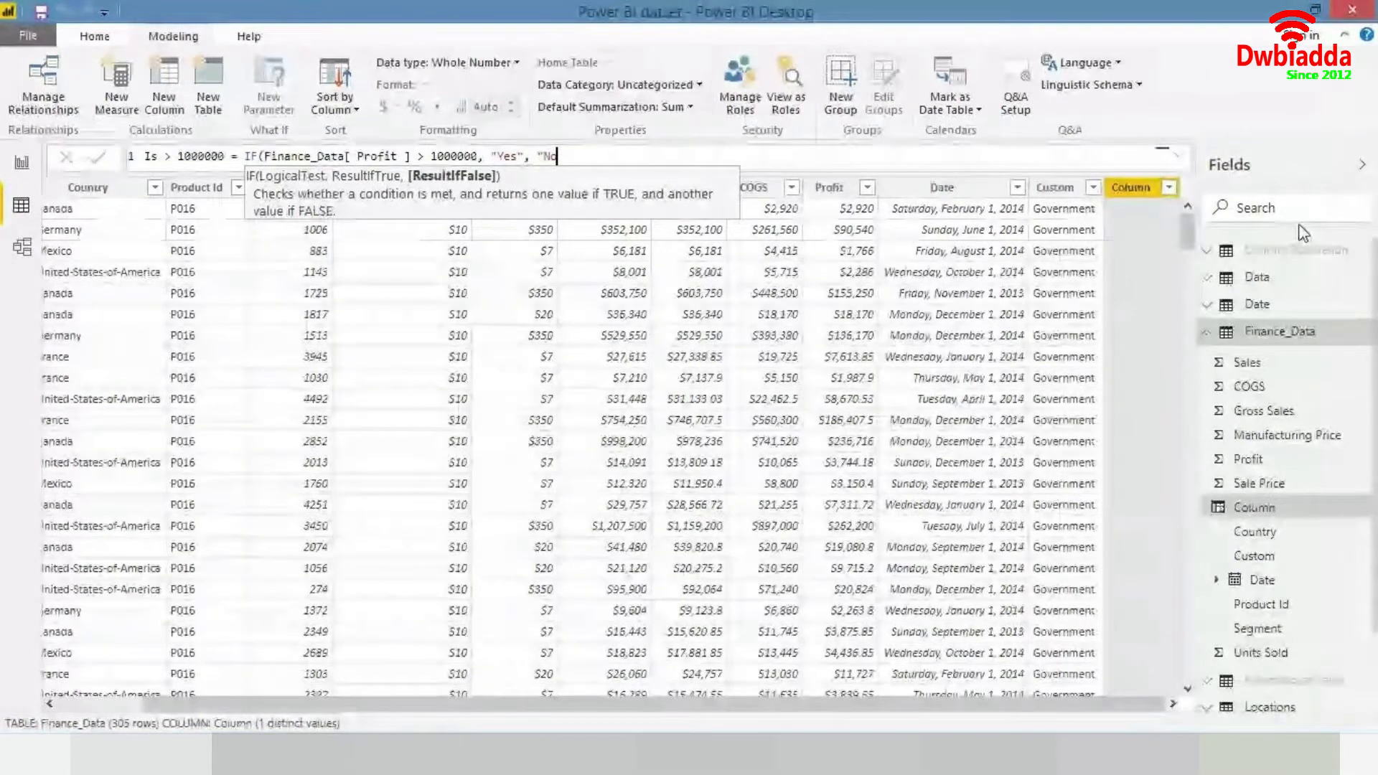
text())
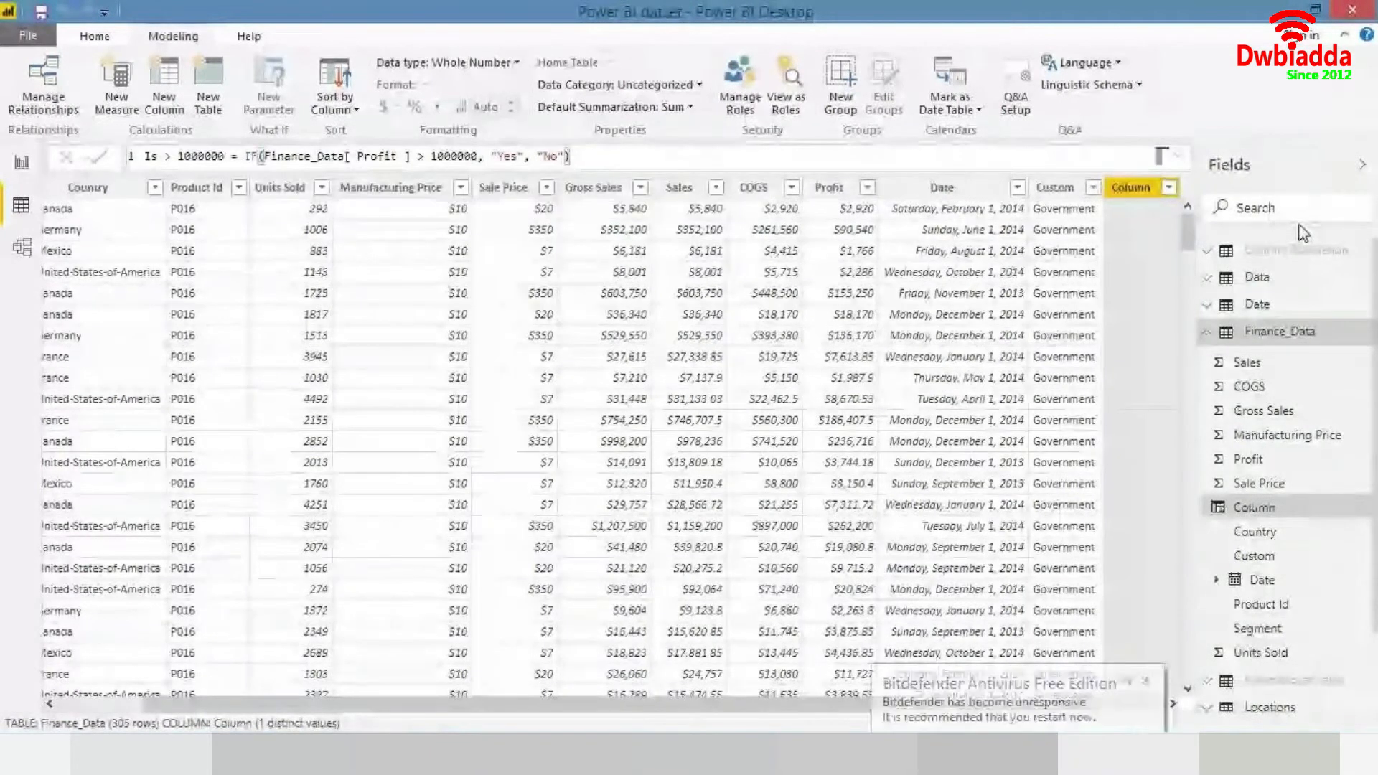
key(Return)
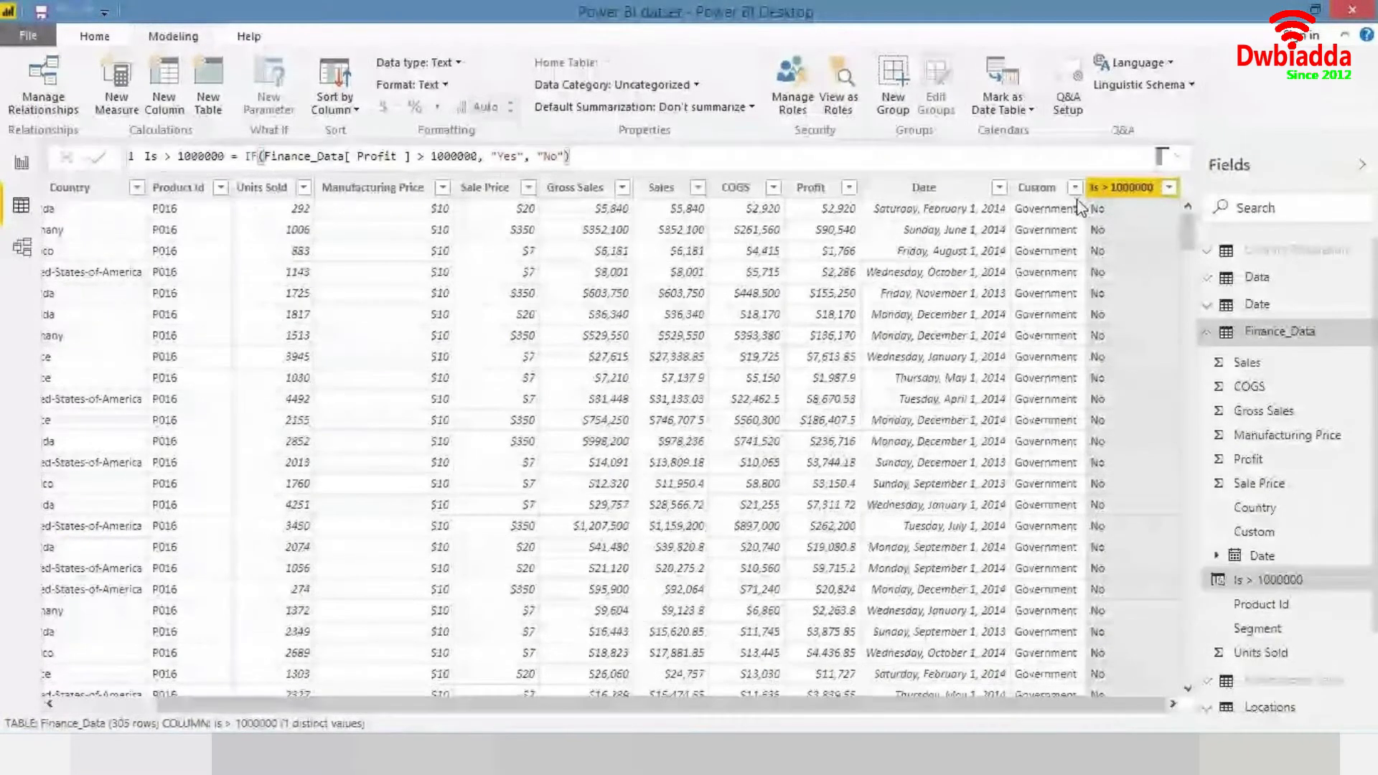
- Change the calculated column's threshold to 100000 in both its name and its IF condition
click(1169, 189)
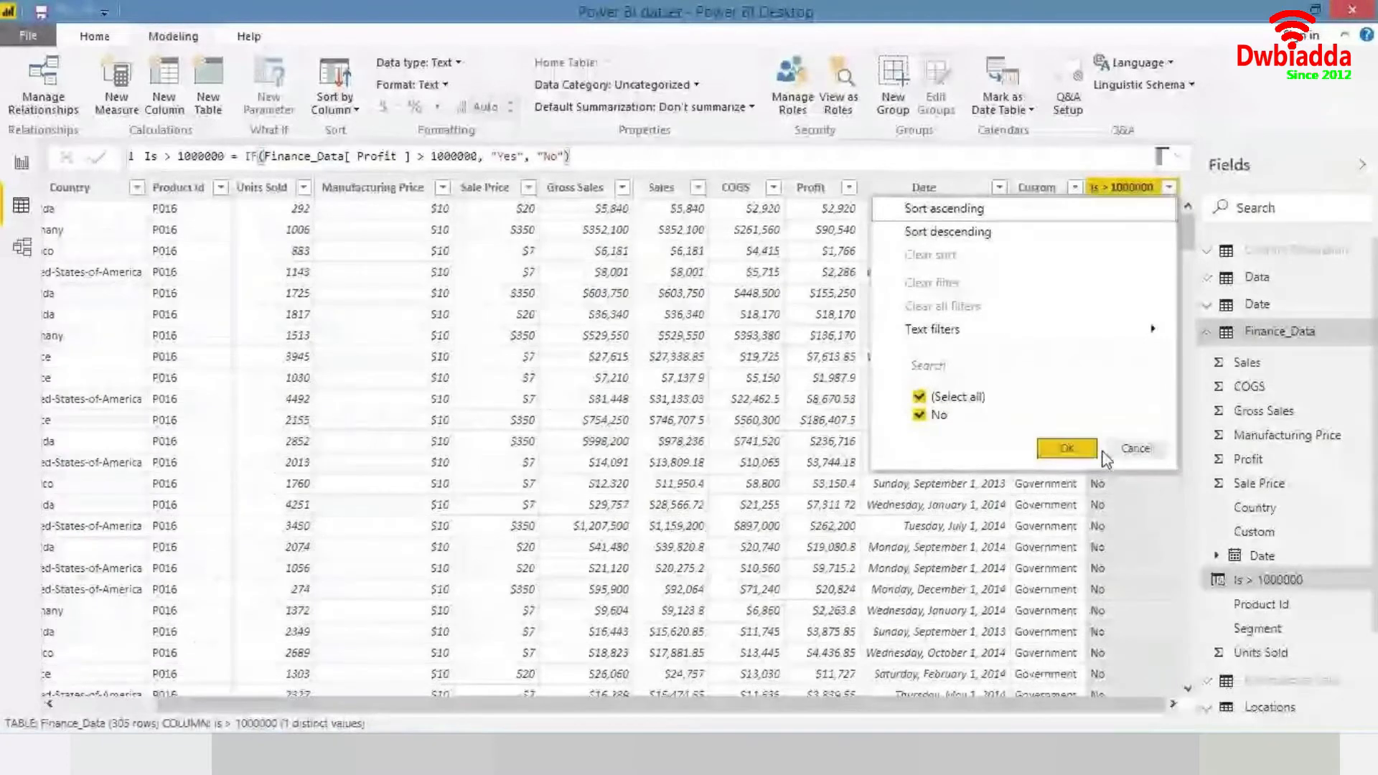
click(1065, 448)
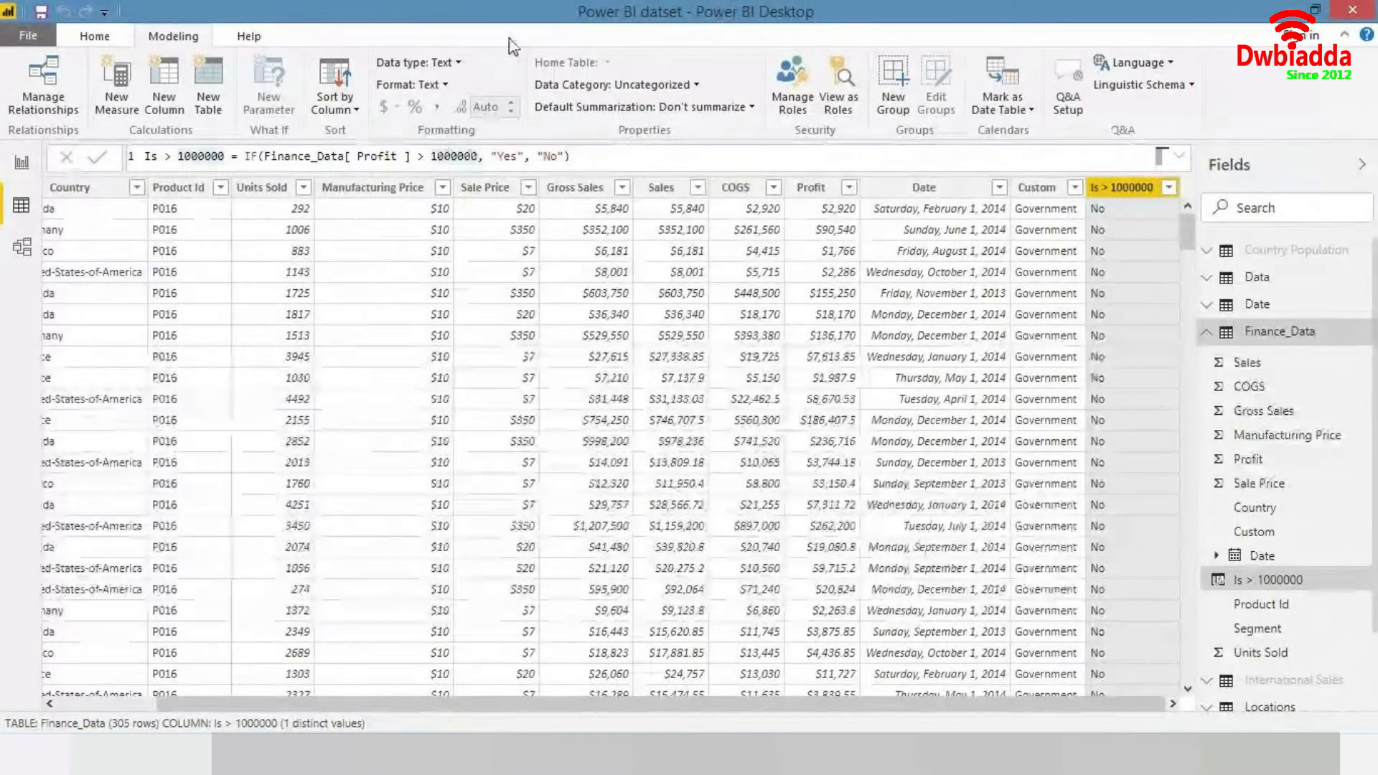
click(477, 155)
key(BackSpace)
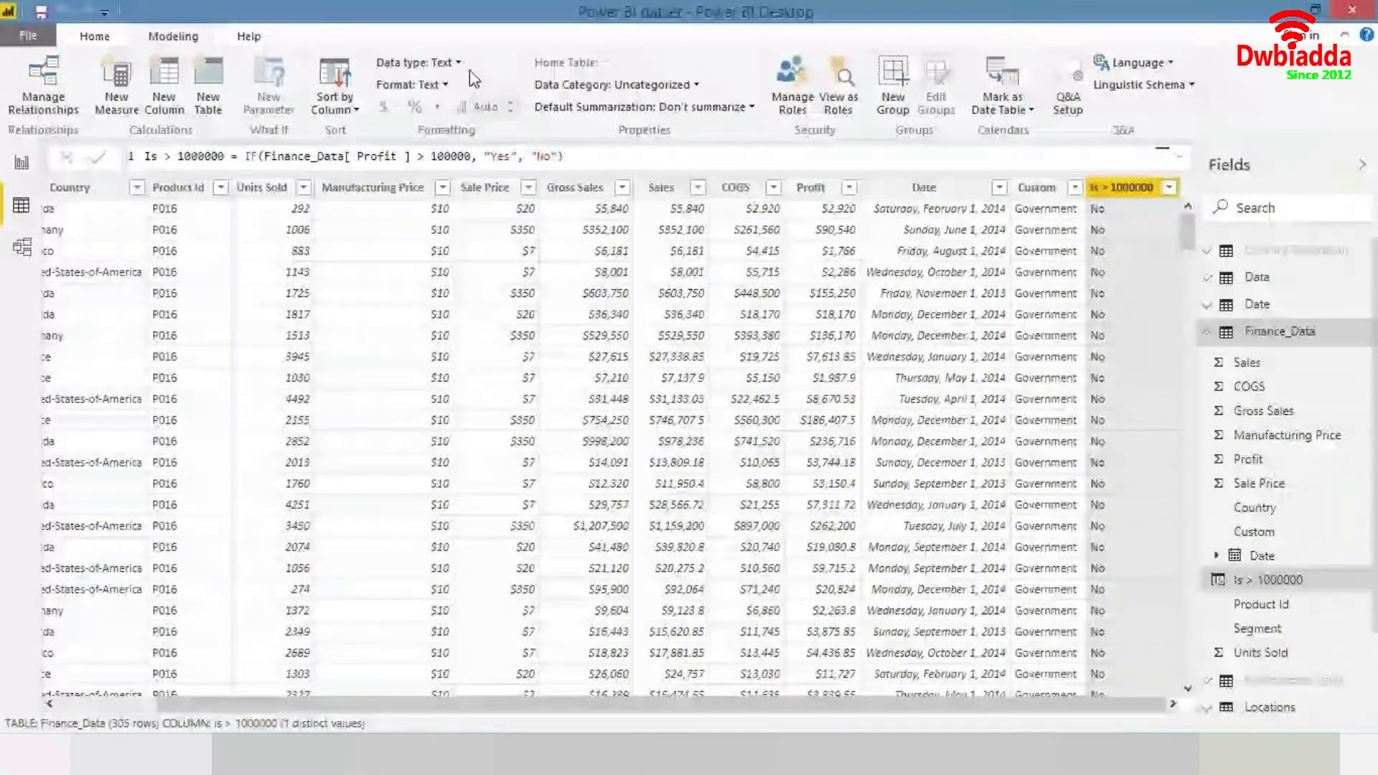
click(215, 158)
key(BackSpace)
key(Return)
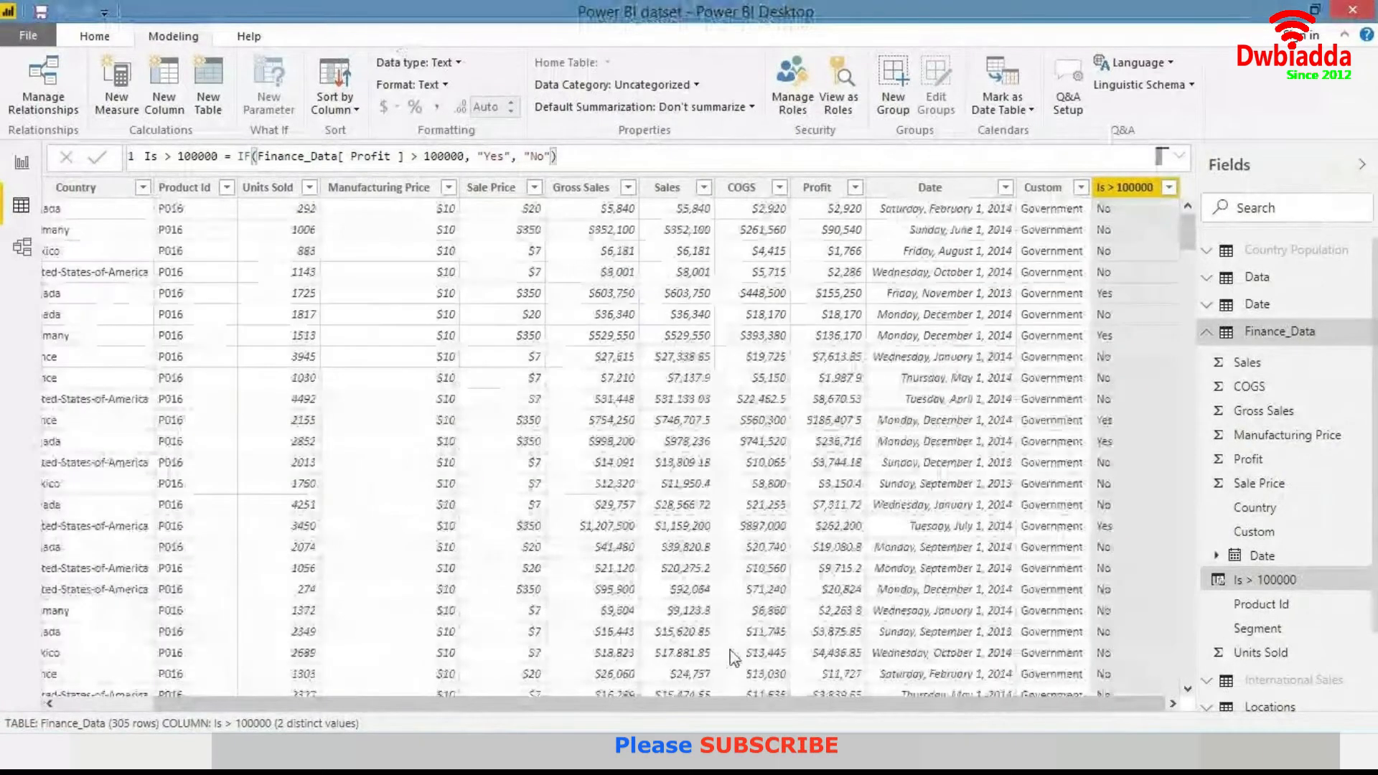
- Filter the Is > 100000 column to keep only the Yes rows
click(1169, 188)
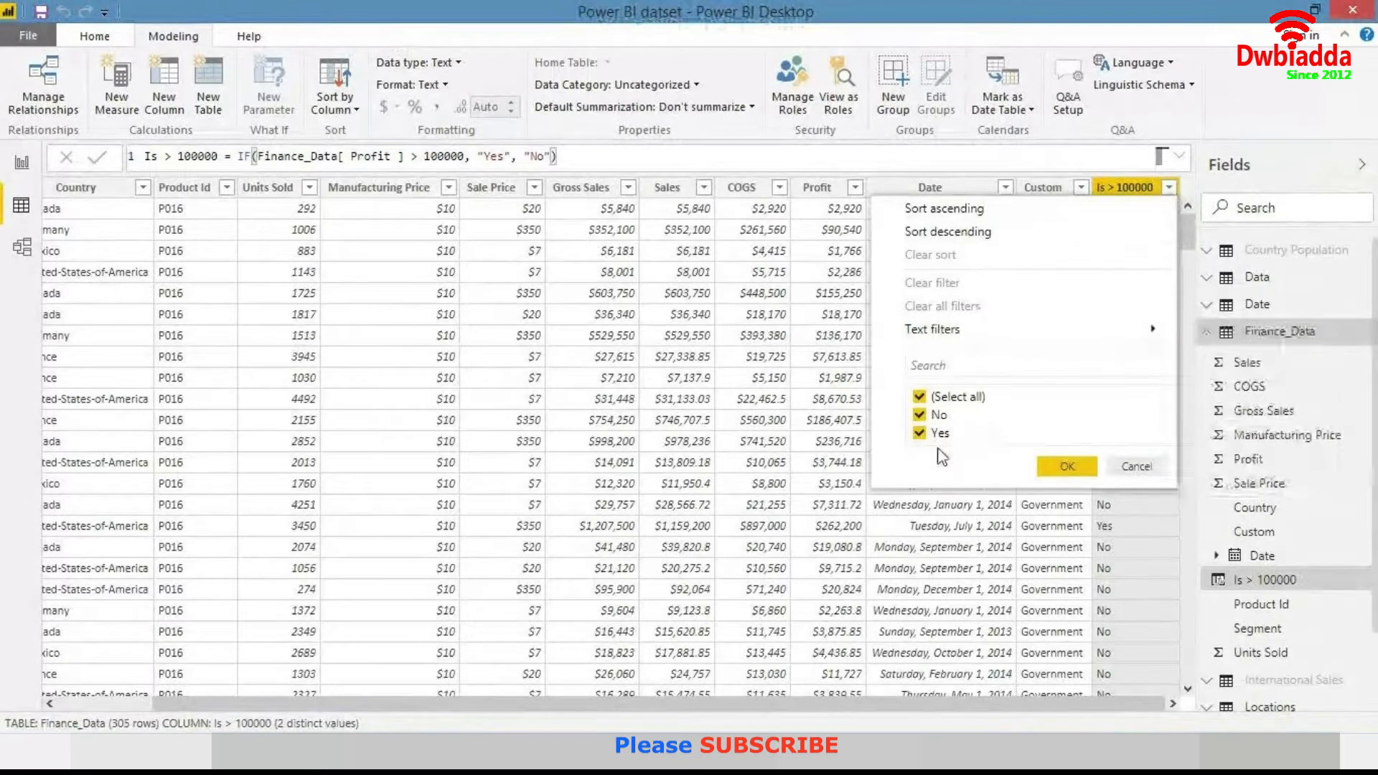
click(930, 415)
click(1062, 465)
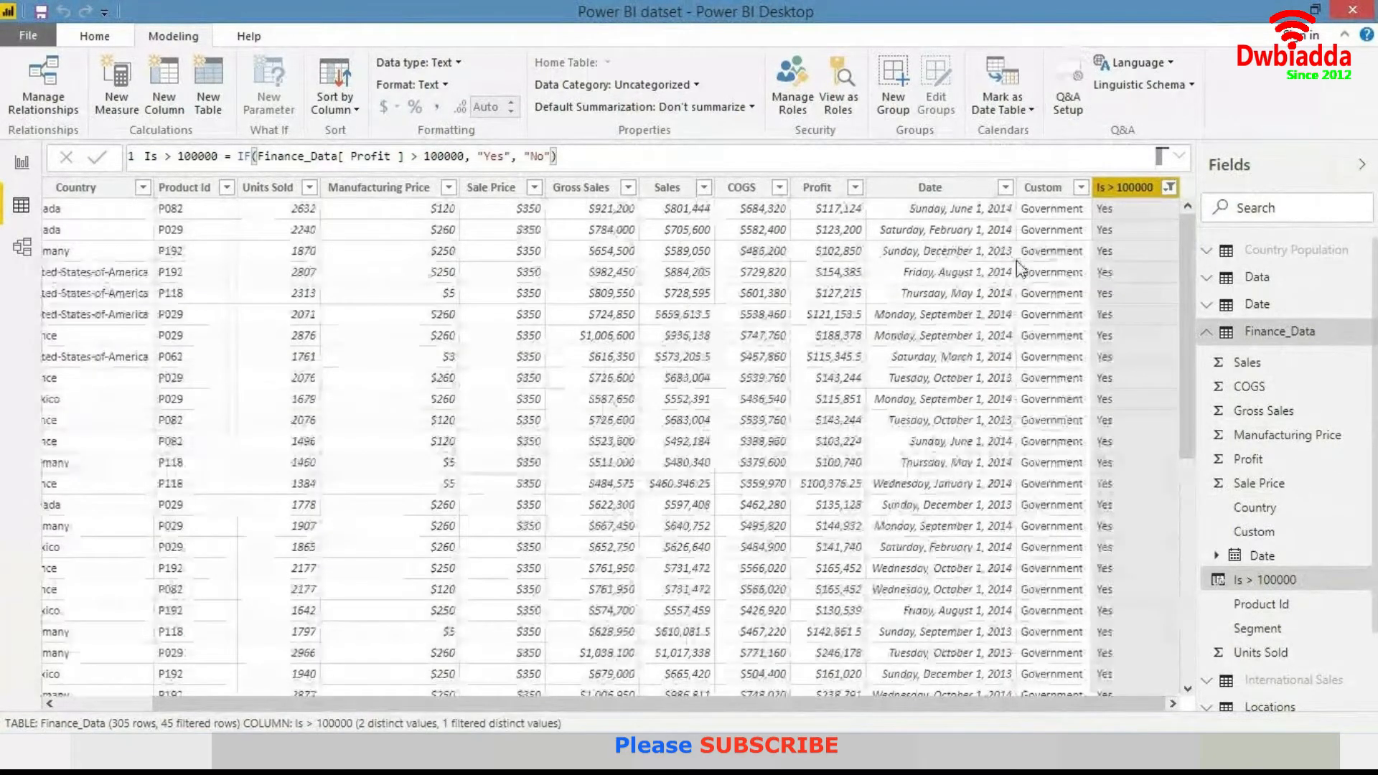
- Inspect the Profit column's filter values without changing them
click(855, 188)
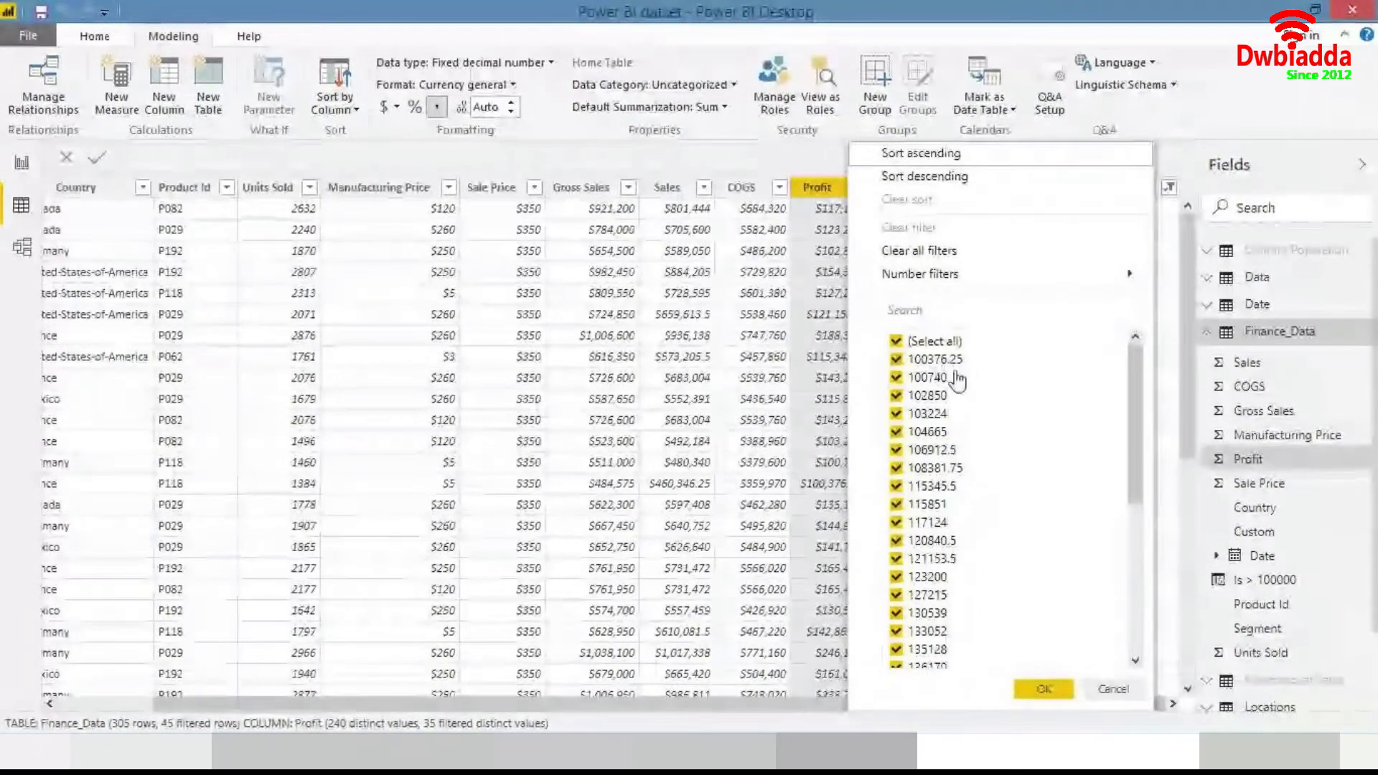
click(1113, 689)
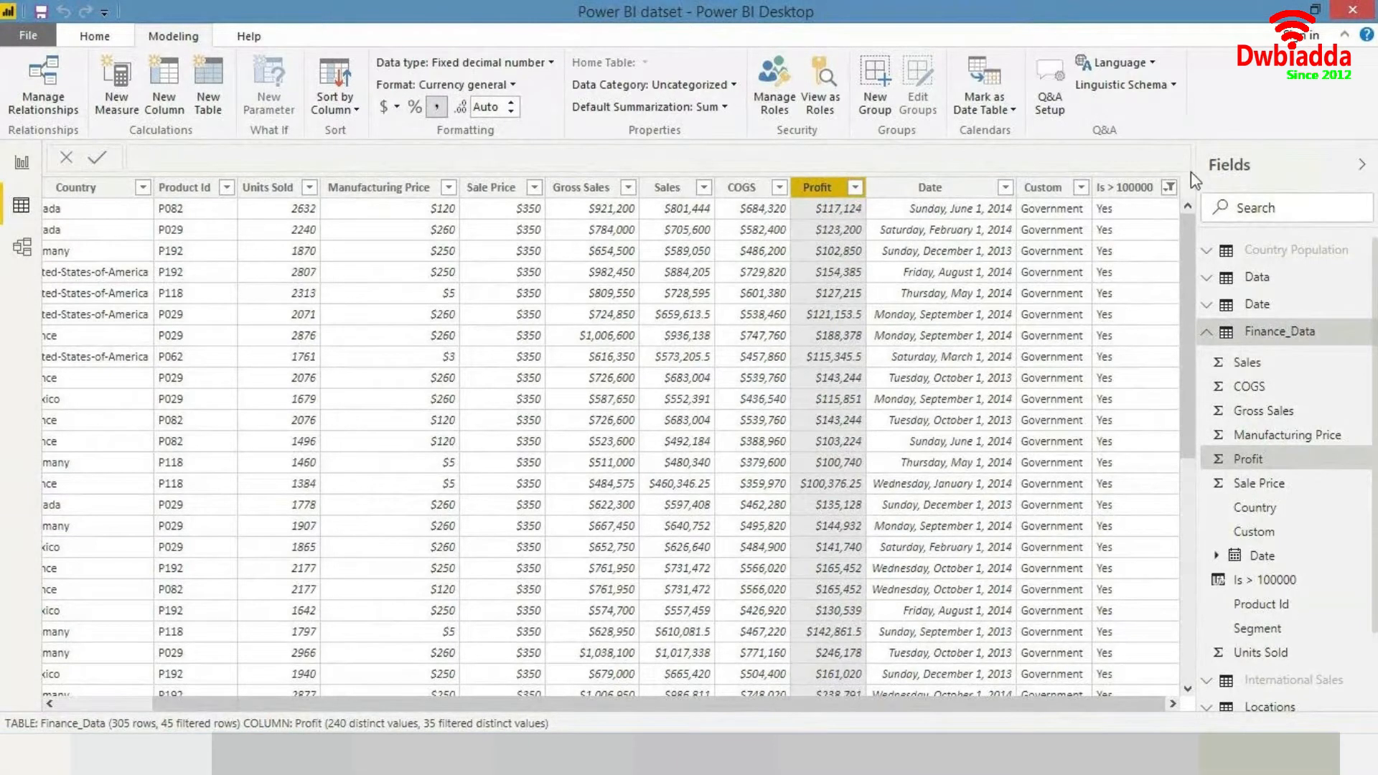
- Re-include the No rows in the Is > 100000 column filter
click(1170, 188)
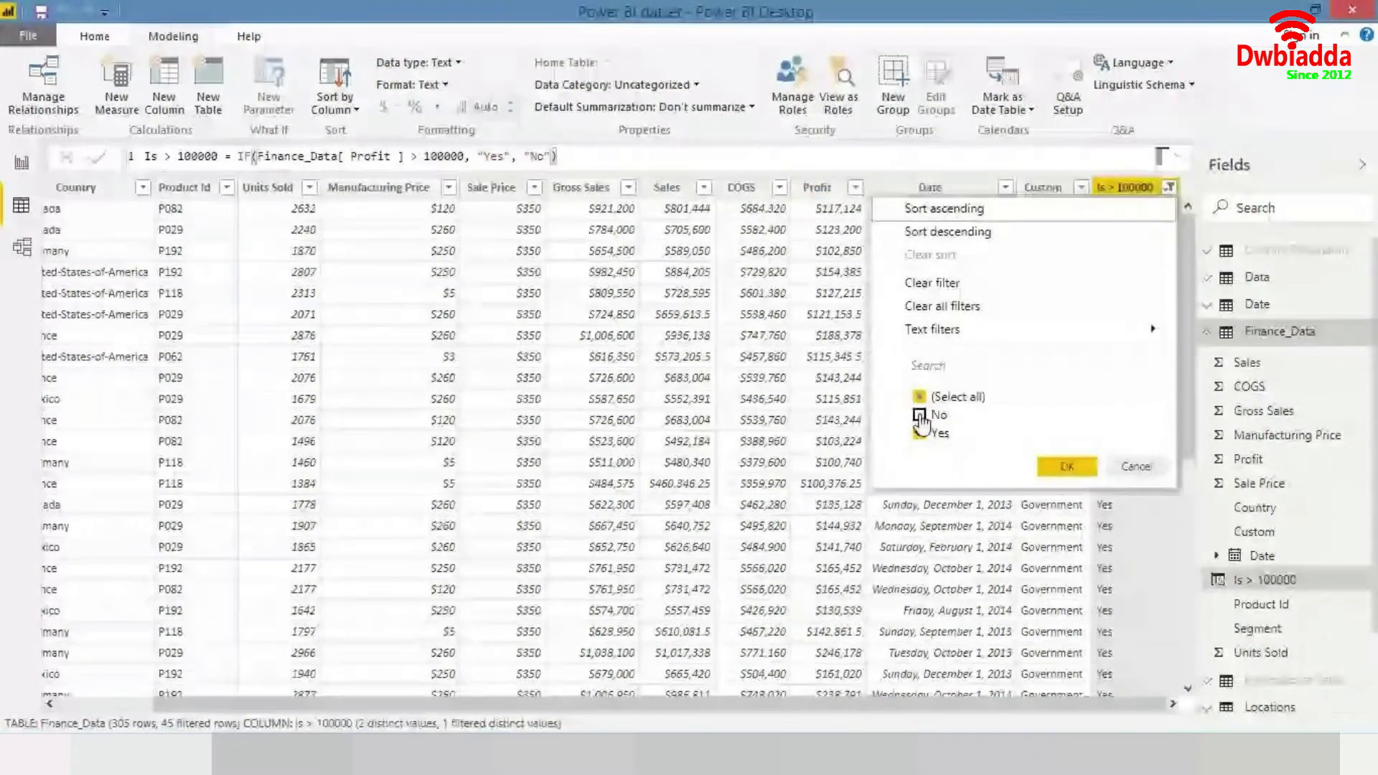
click(921, 422)
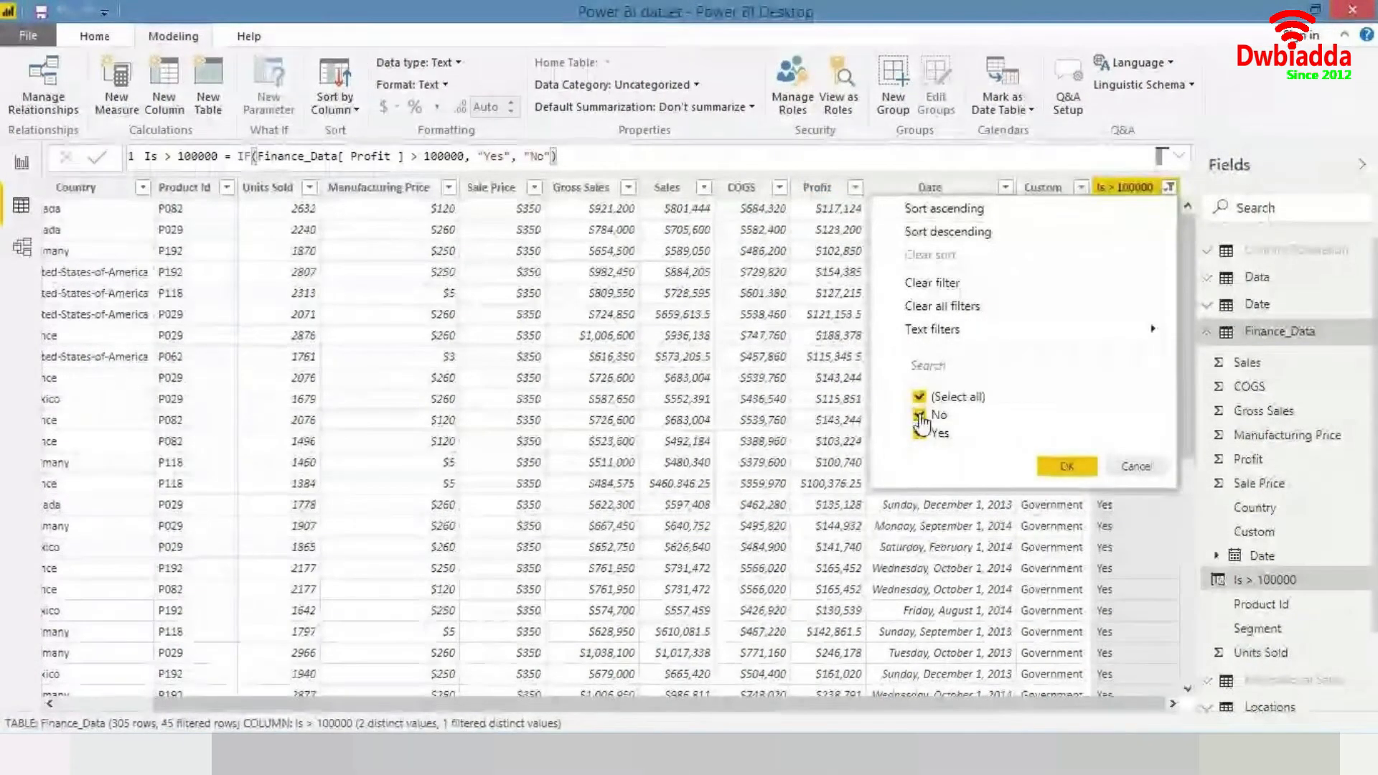
click(1063, 465)
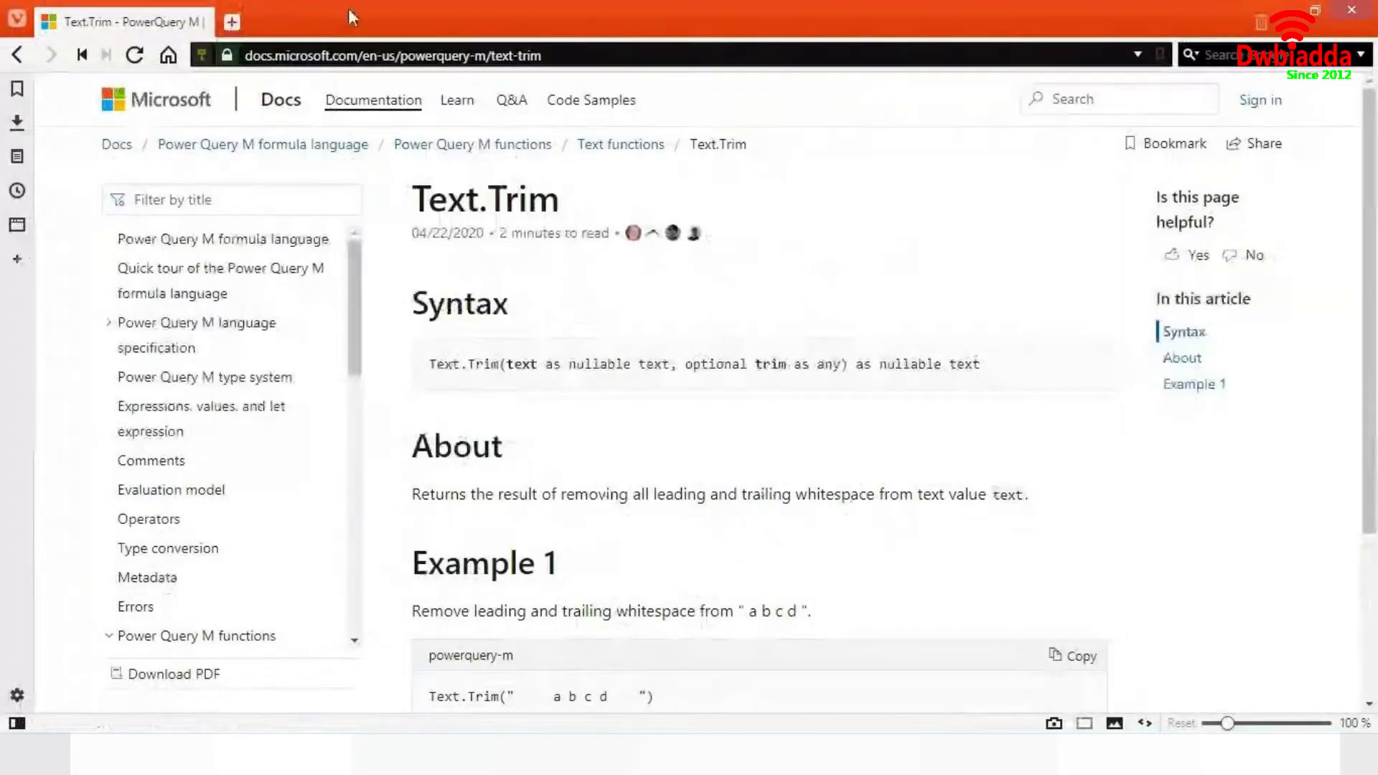
- Switch to the browser, open a new tab and search Google for DAX Power BI functions
click(231, 22)
click(165, 23)
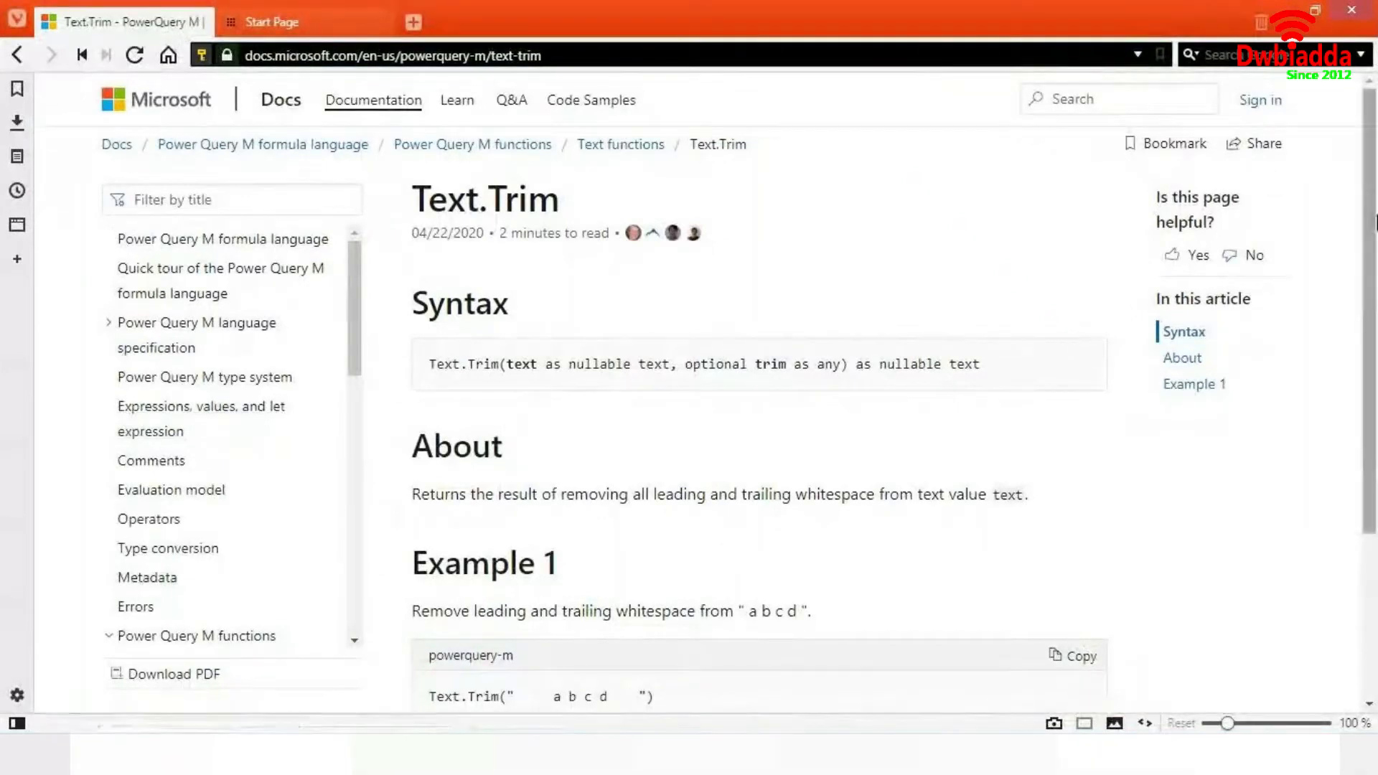
click(248, 242)
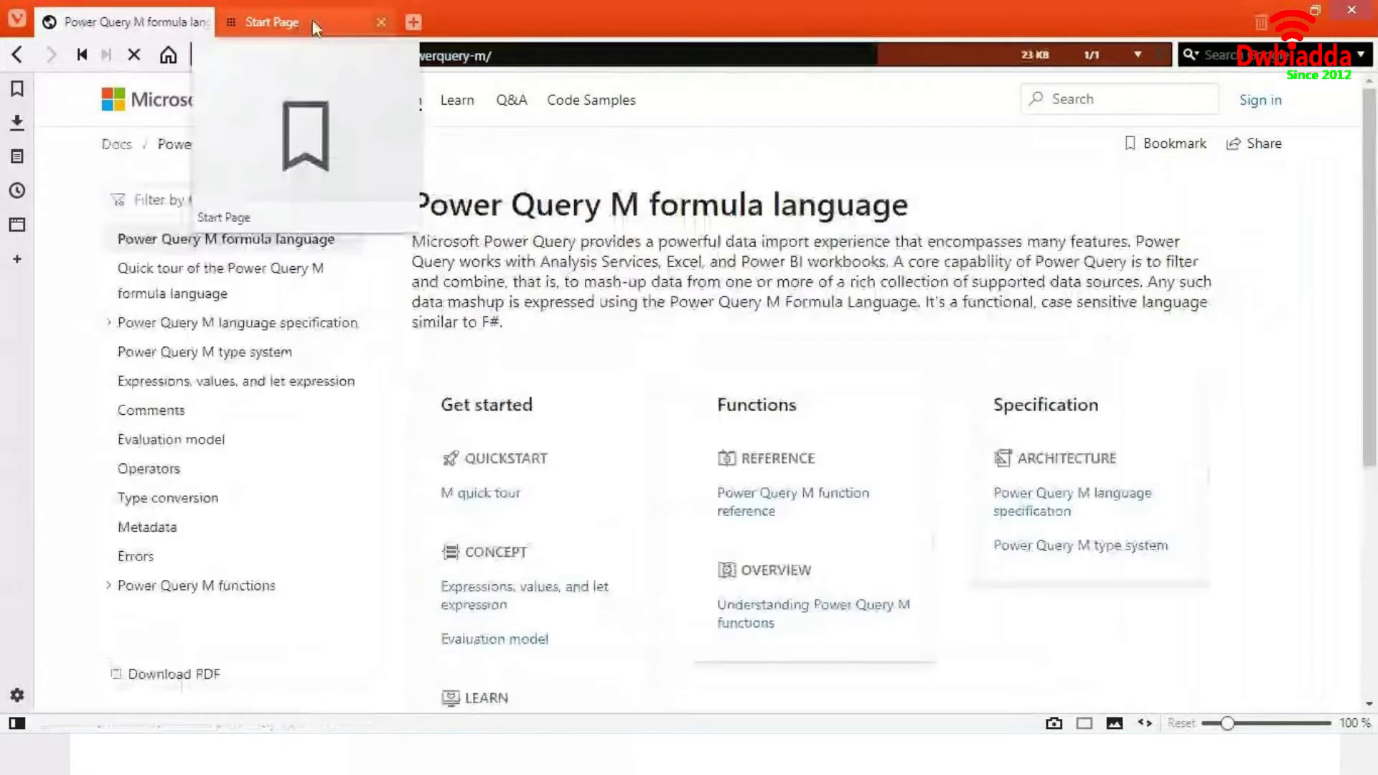
click(313, 25)
click(384, 54)
text(DAX)
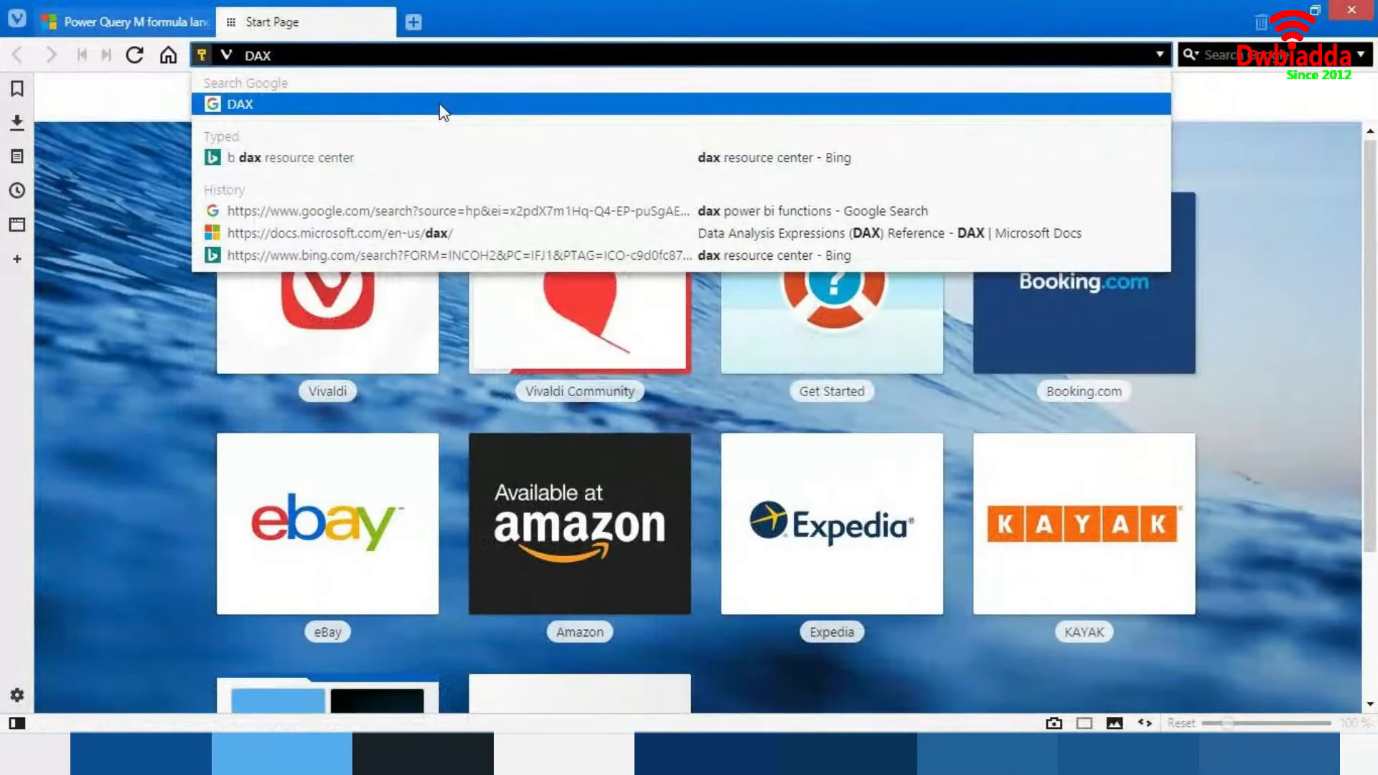
text( Power BI)
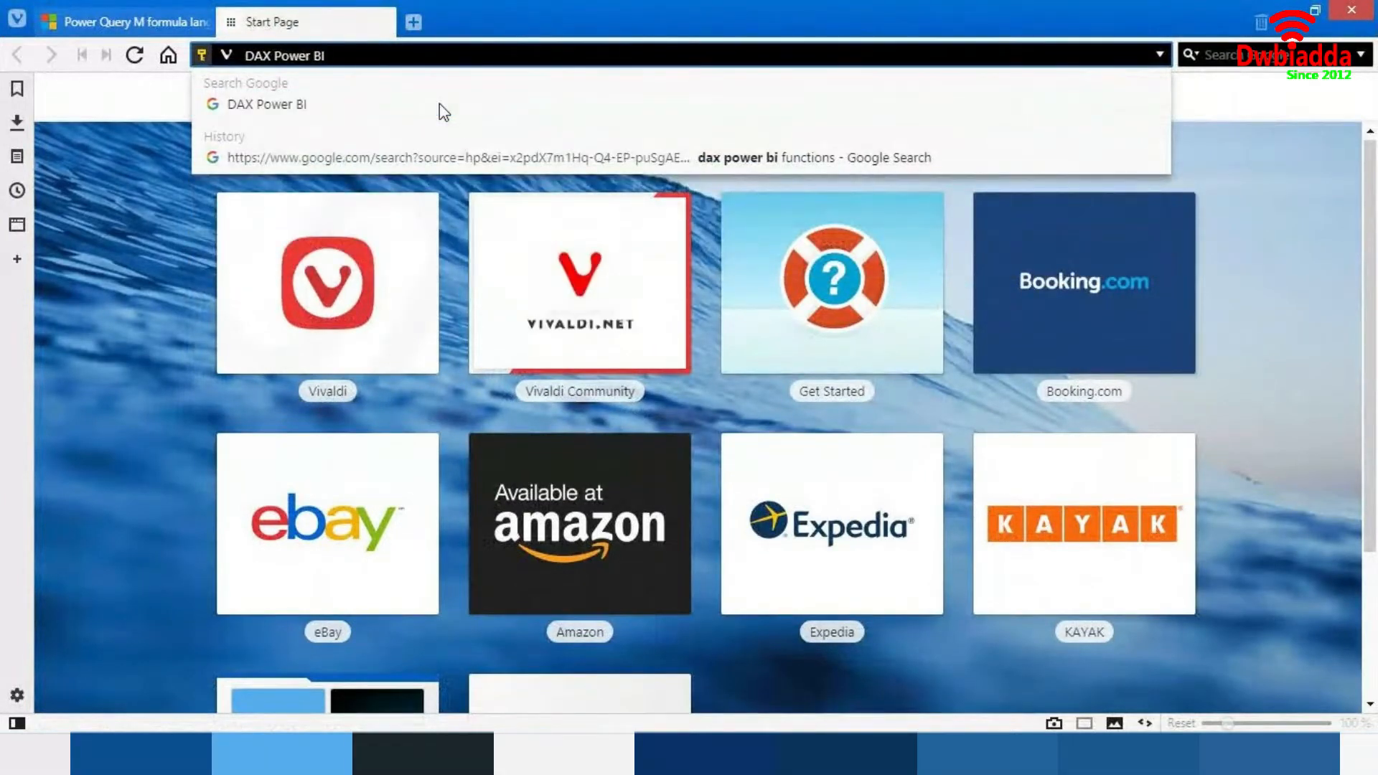
text( fucn)
key(BackSpace)
key(BackSpace)
text(nctions)
key(Return)
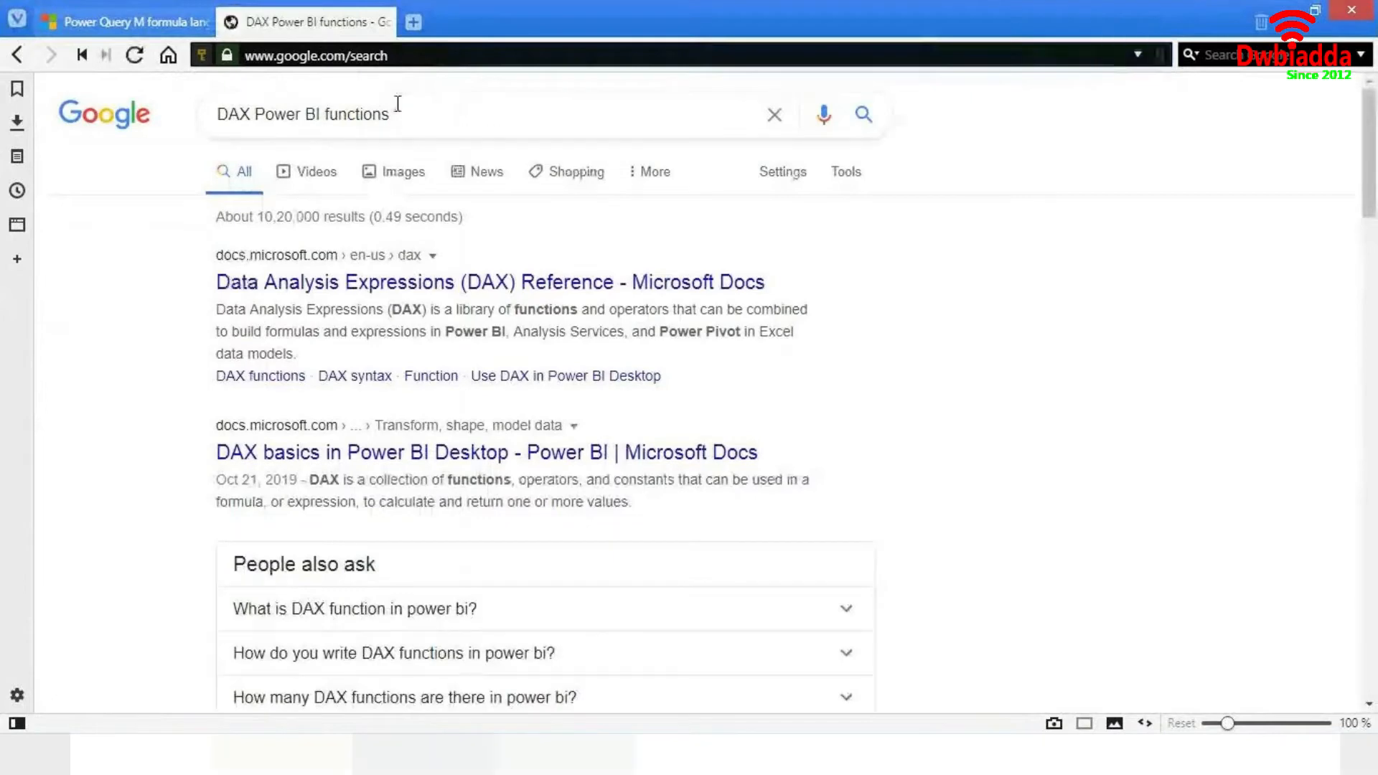
- Open the Data Analysis Expressions (DAX) Reference page and browse its list of DAX function categories
right_click(388, 287)
key(Escape)
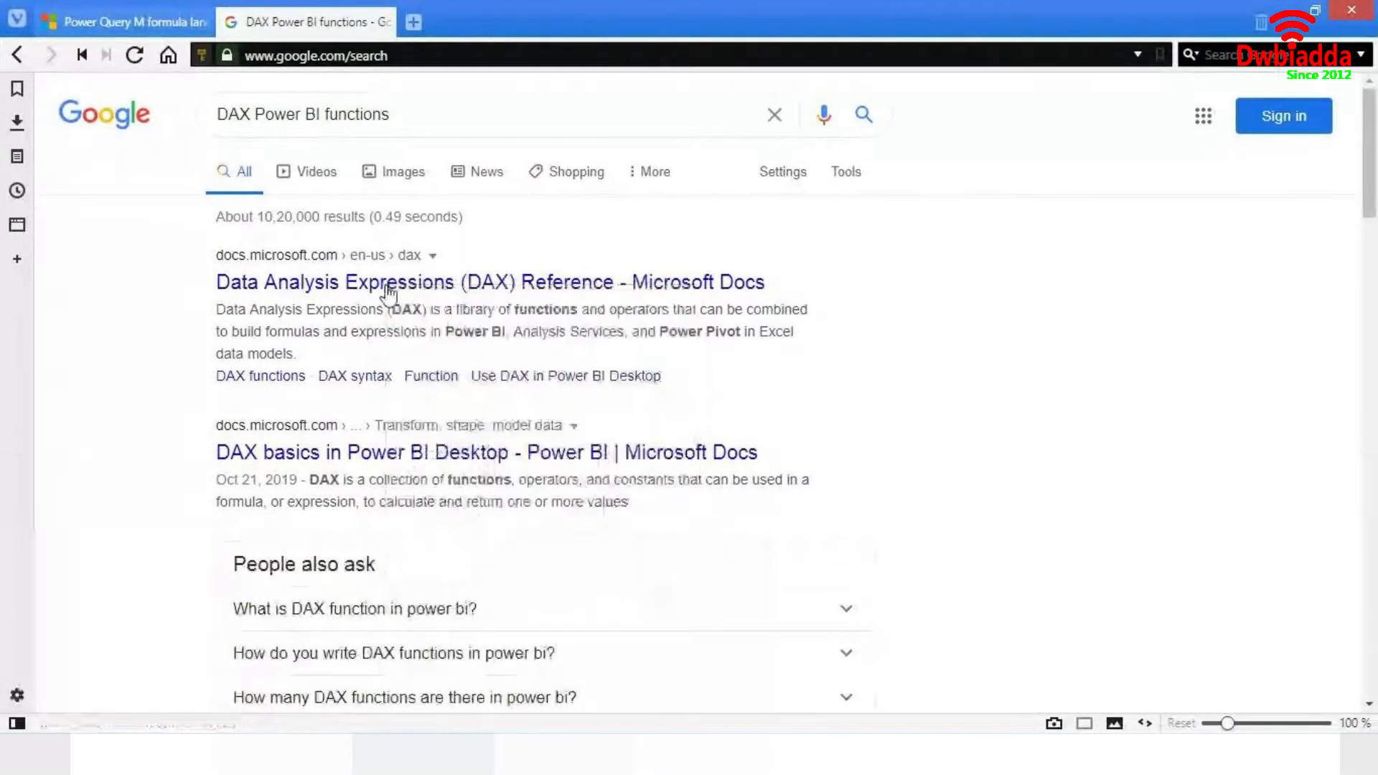
click(388, 286)
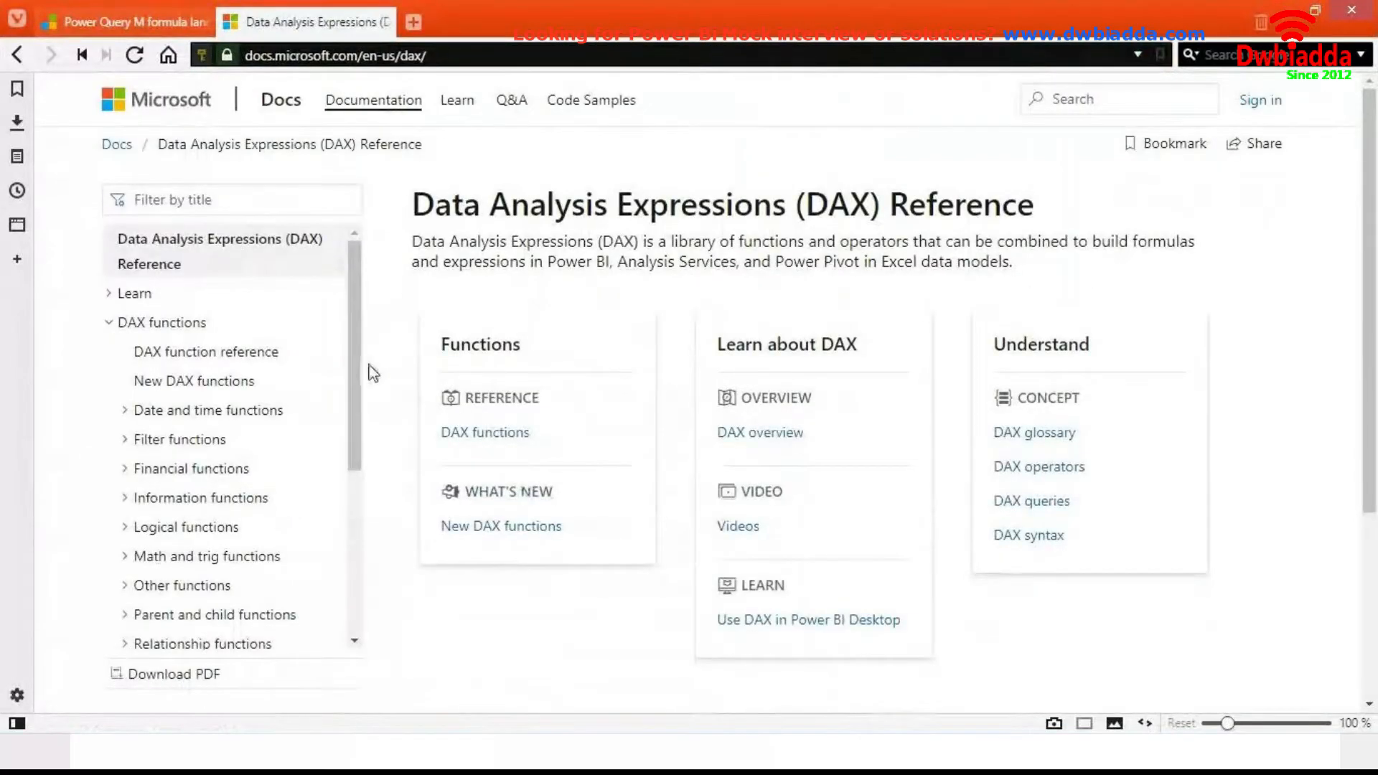
scroll(295, 357, down, 2)
scroll(296, 357, down, 6)
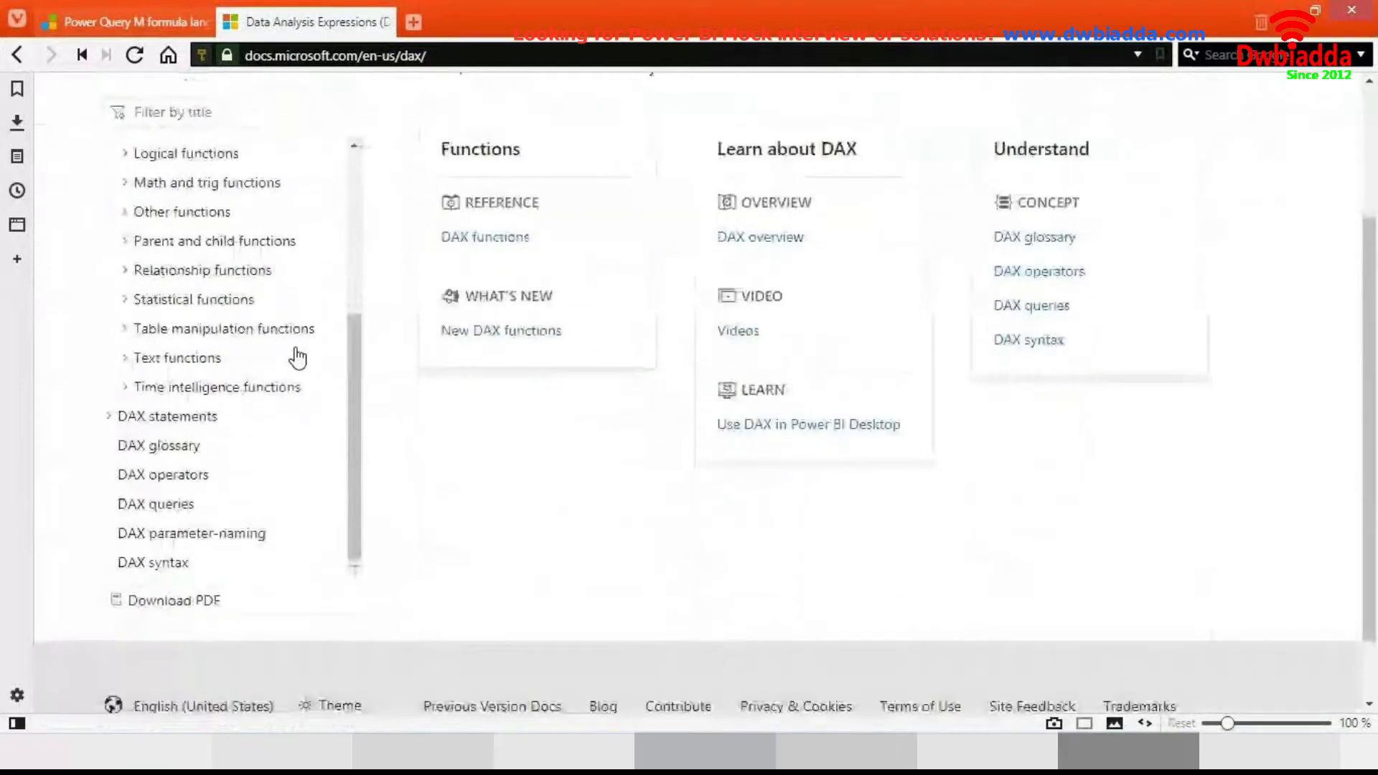
drag(363, 400, 361, 355)
scroll(359, 338, up, 5)
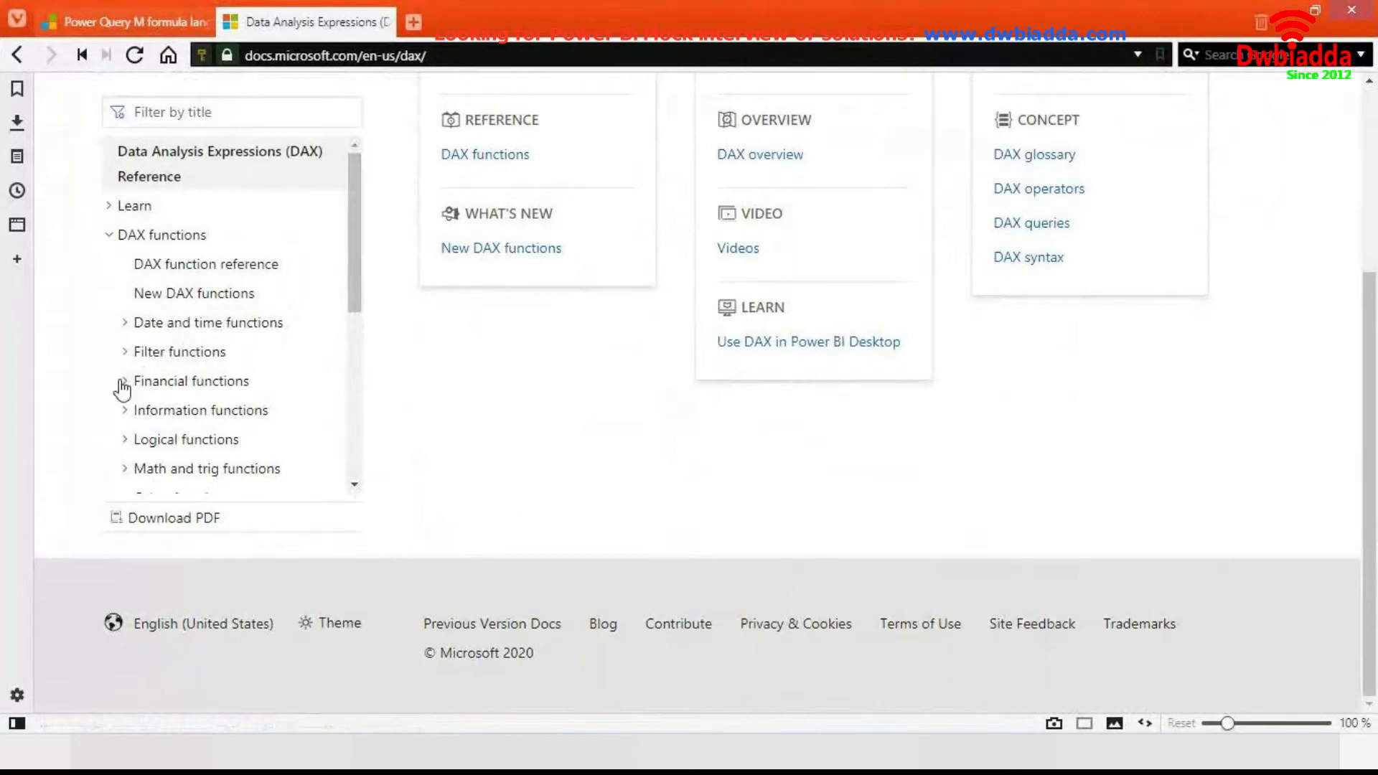
- Expand and collapse the DAX function categories in the reference's navigation list and scroll through it
click(123, 382)
click(123, 381)
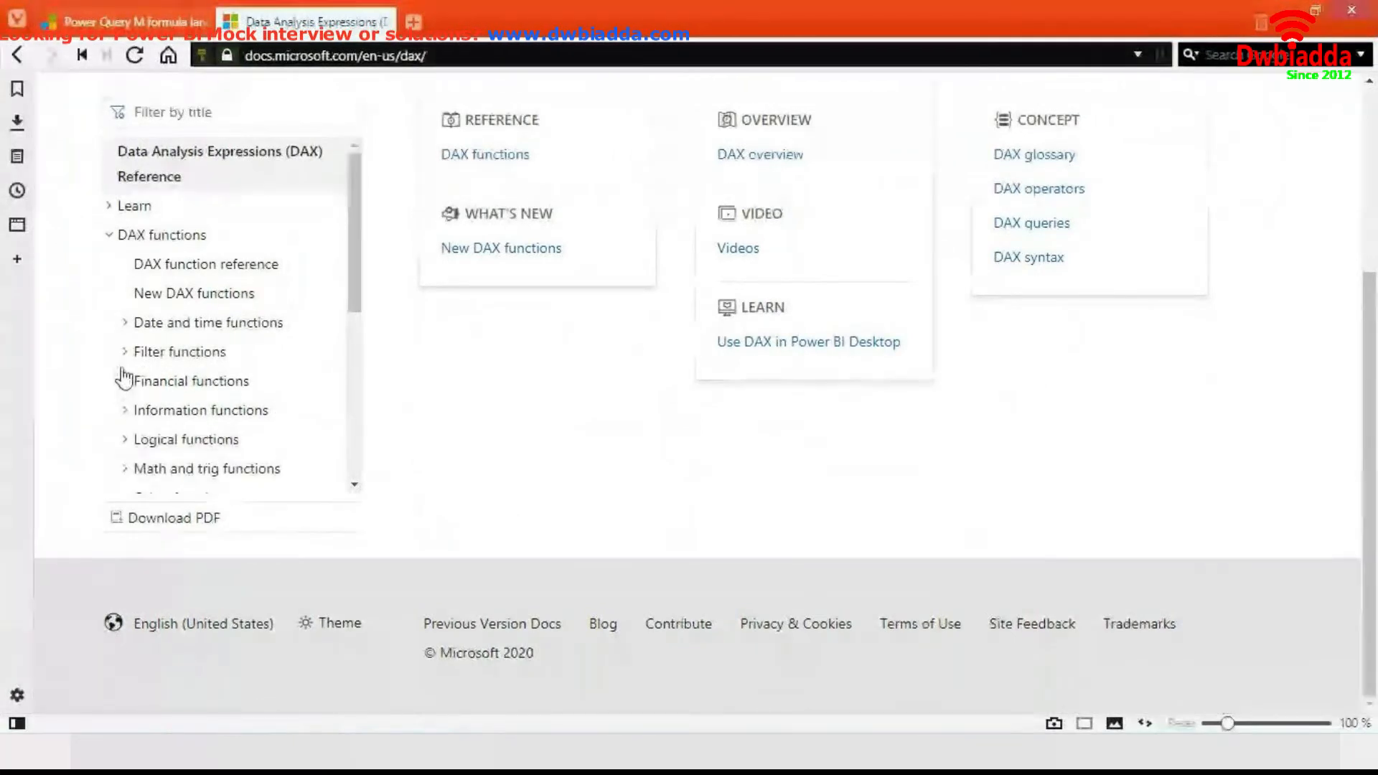
click(125, 362)
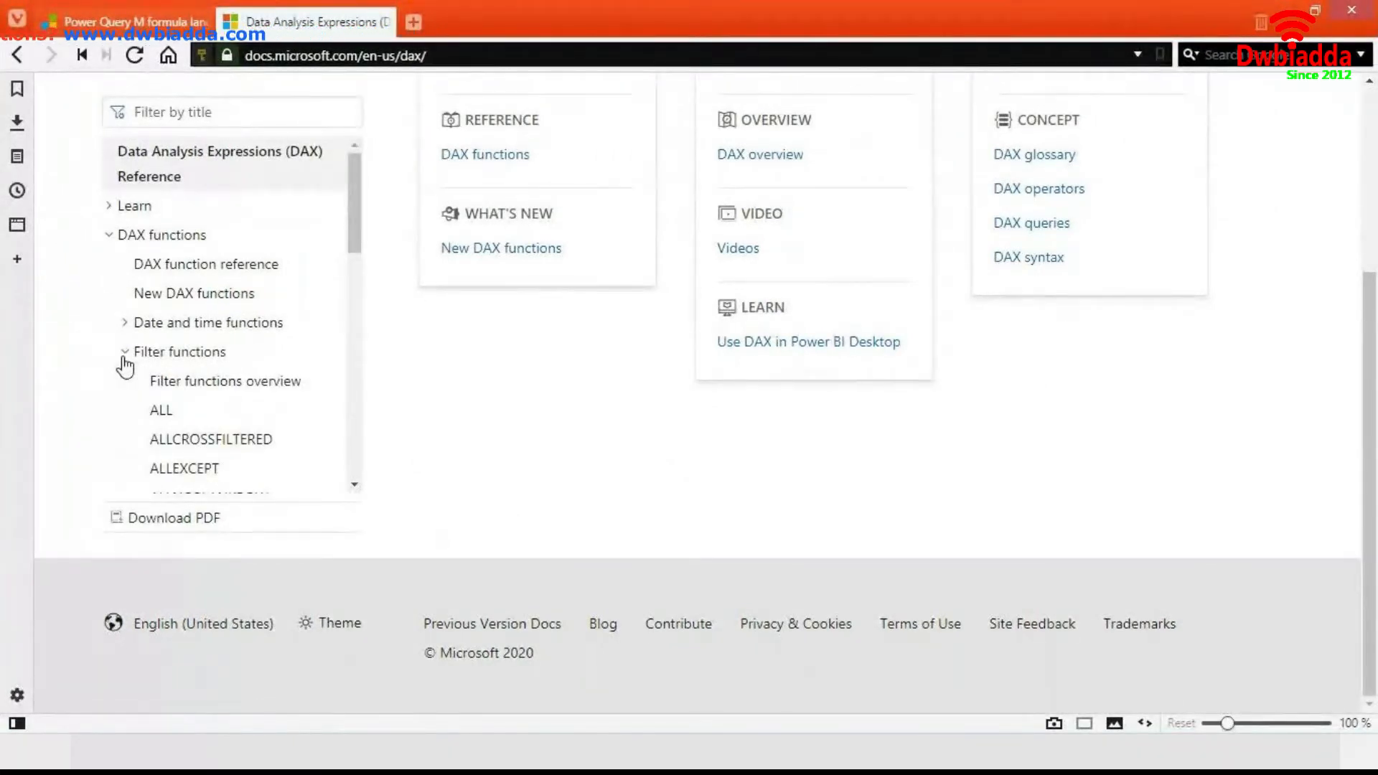
click(125, 361)
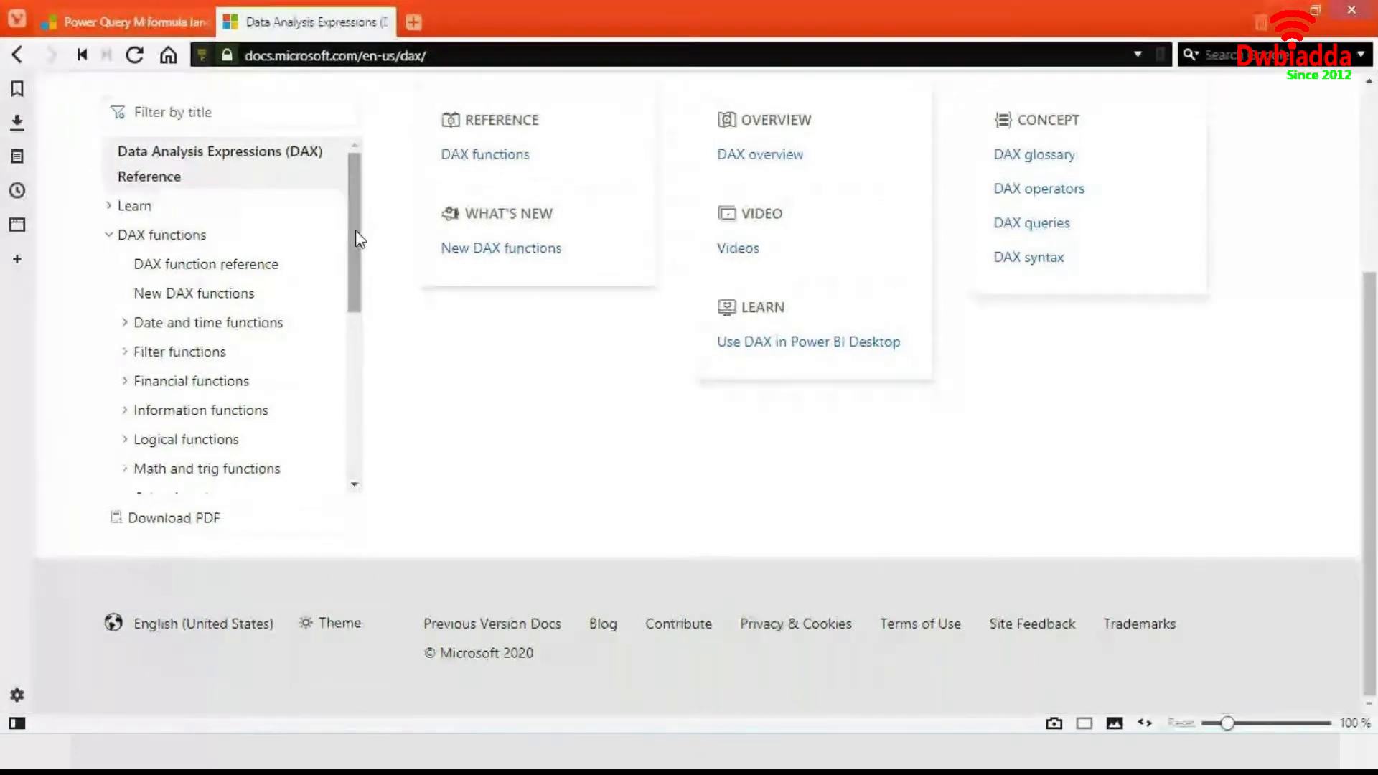
drag(356, 239, 358, 280)
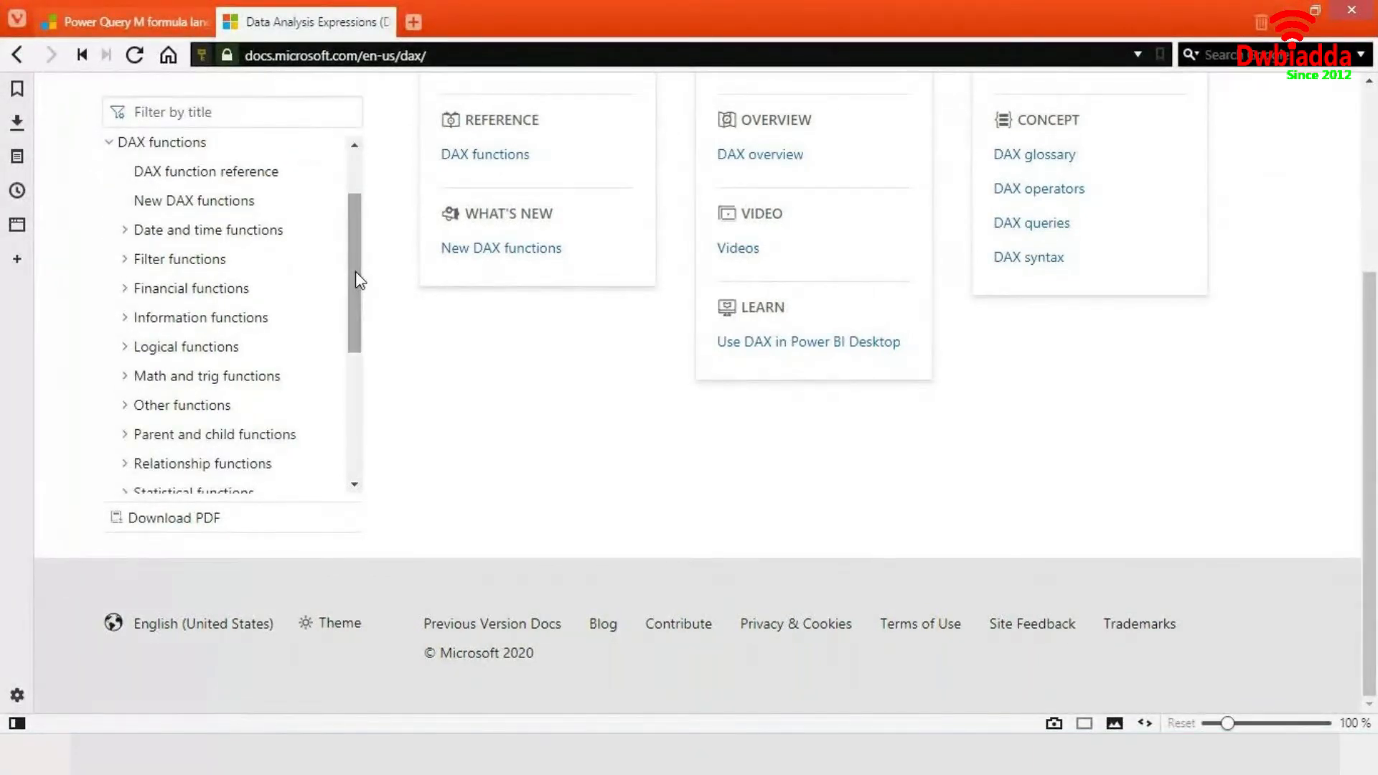
drag(358, 280, 352, 230)
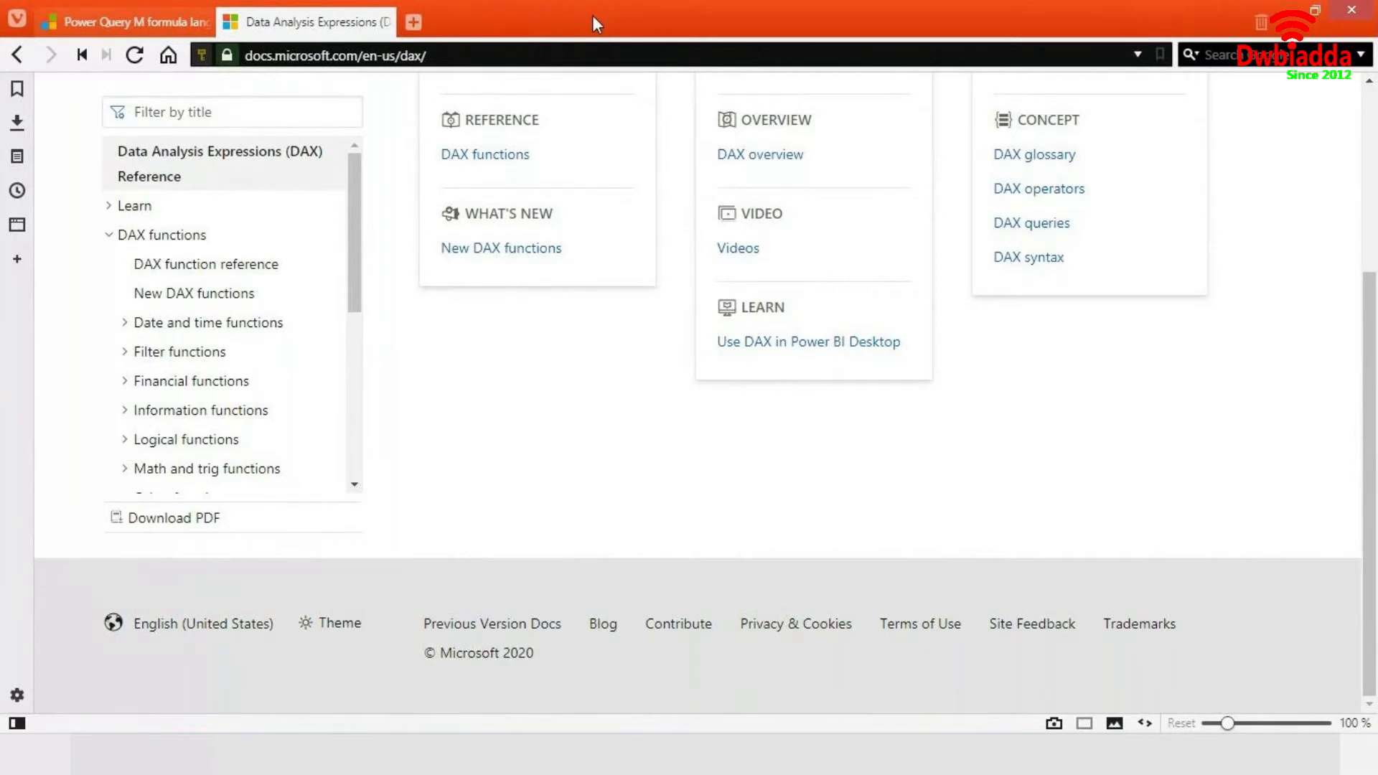
- Switch between the Power Query M formula language tab and the DAX Reference tab to compare them
click(124, 30)
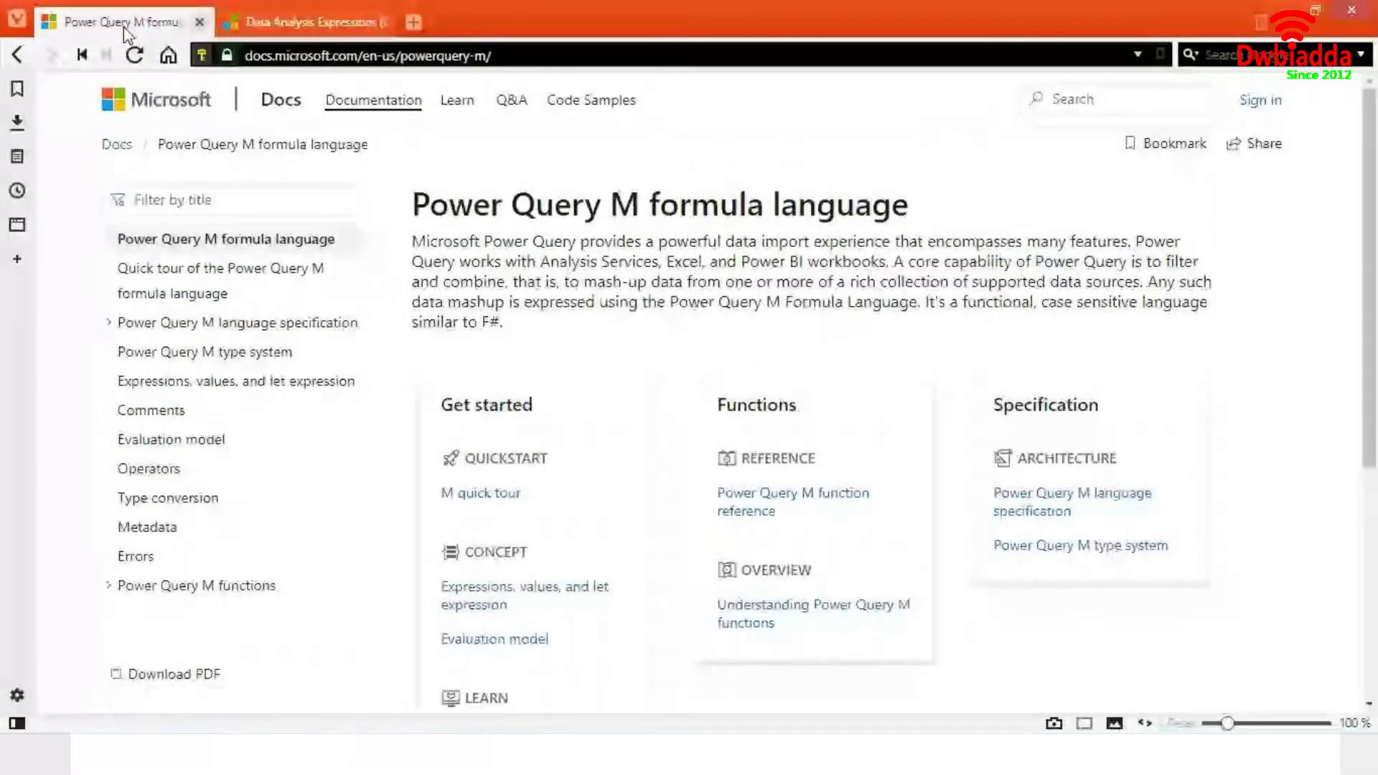
click(308, 22)
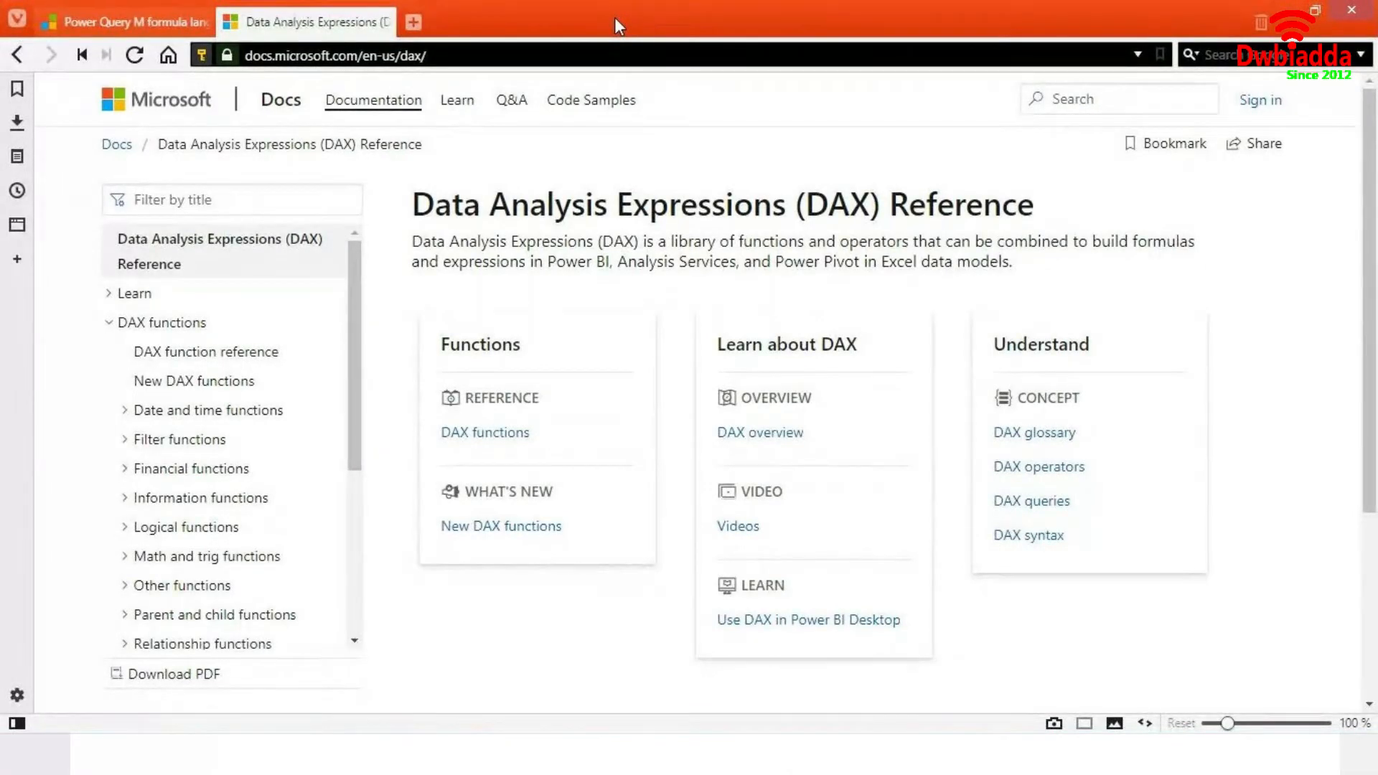
mouse_move(173, 17)
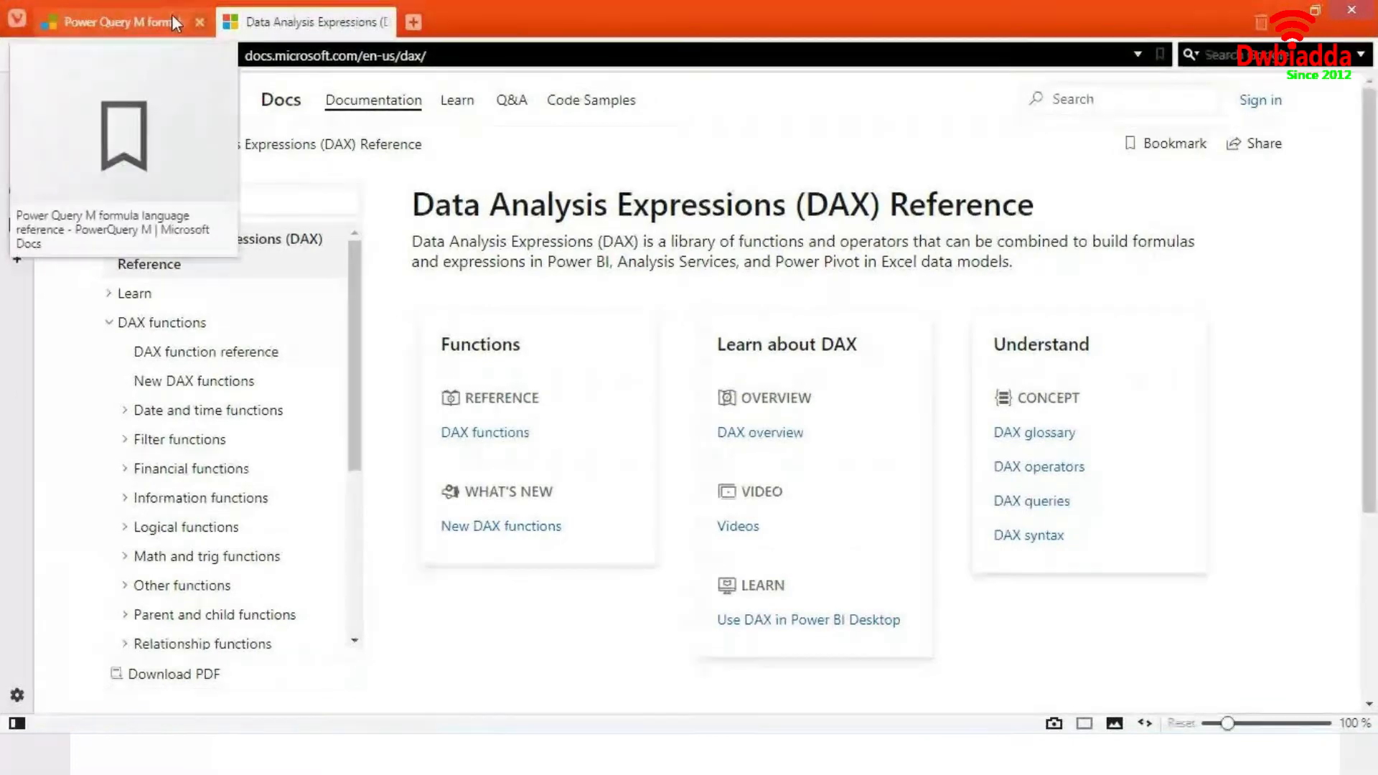
click(173, 19)
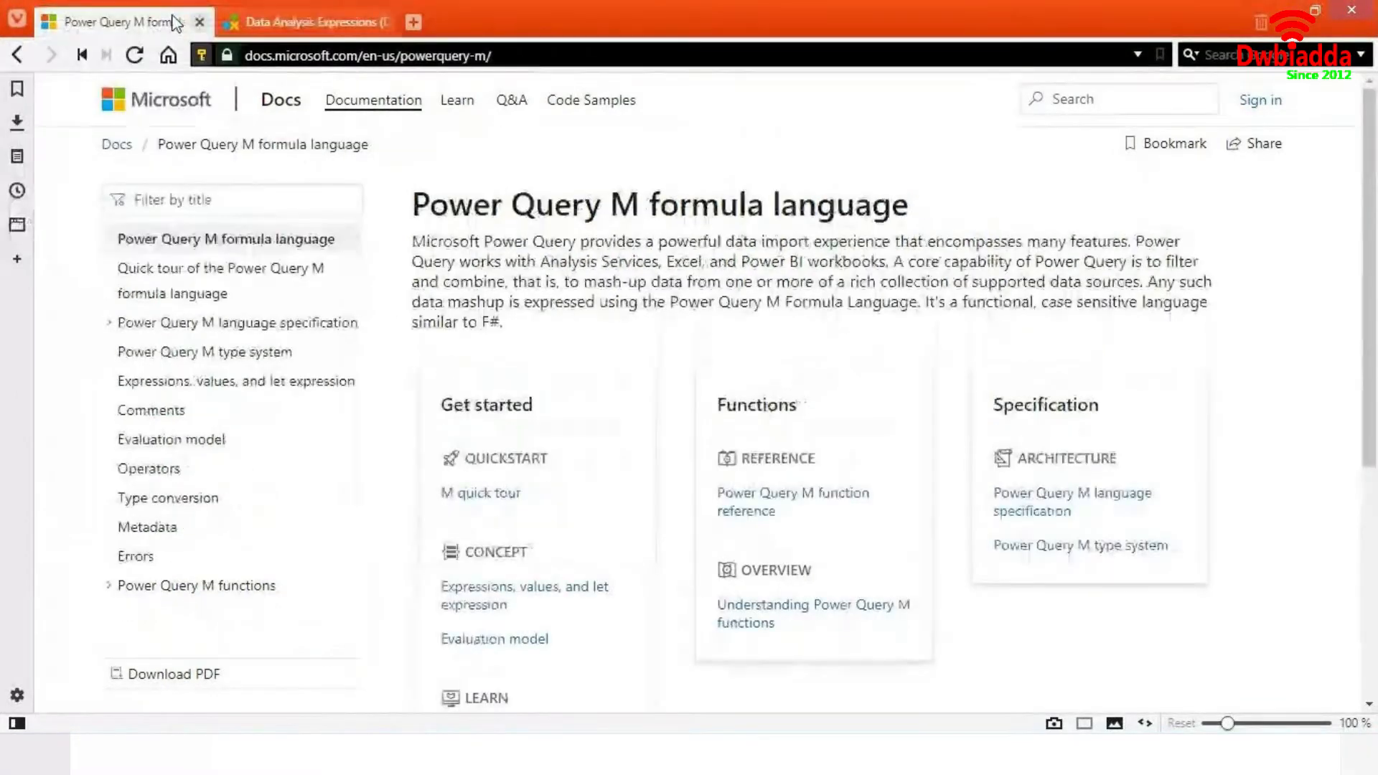
click(293, 15)
- Return to Power BI Desktop and switch from the Finance_Data table to Report view
key(alt+Tab)
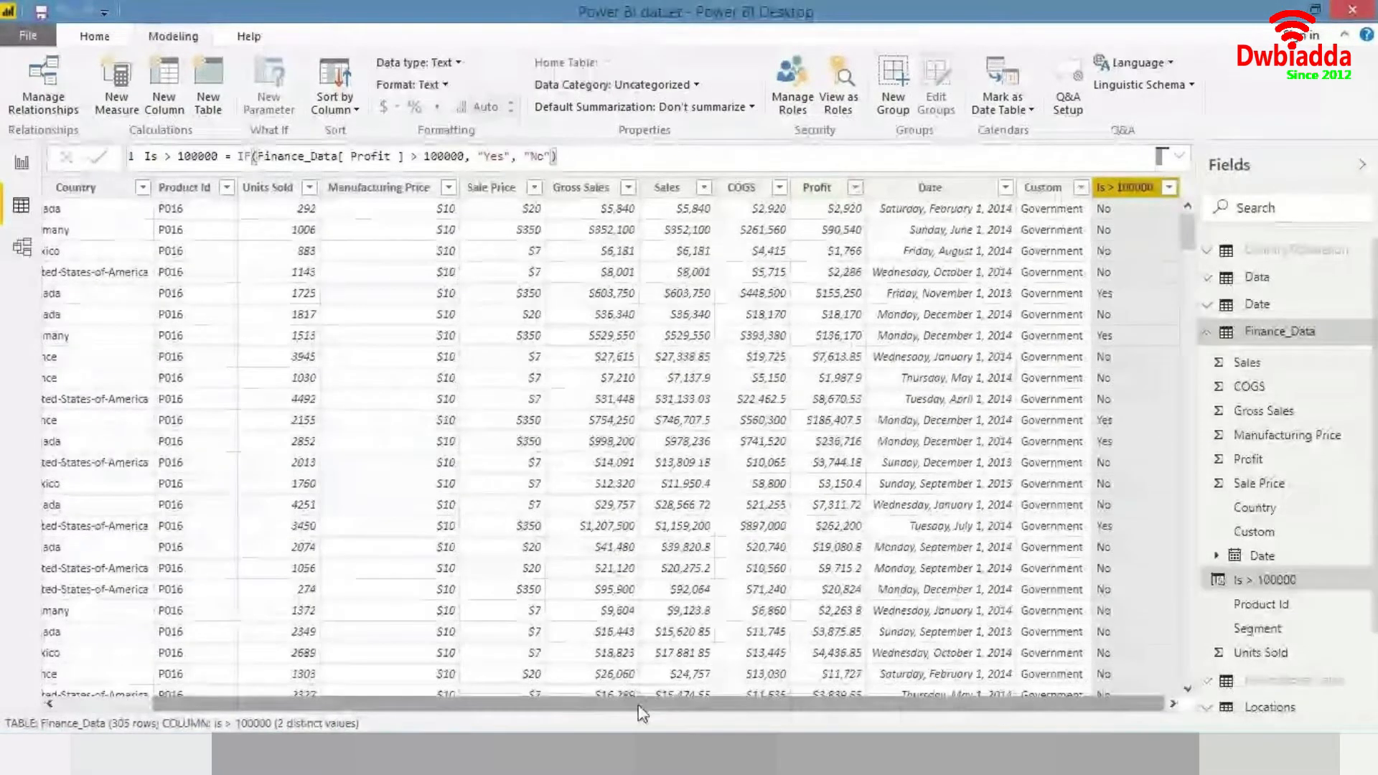
drag(595, 702, 500, 700)
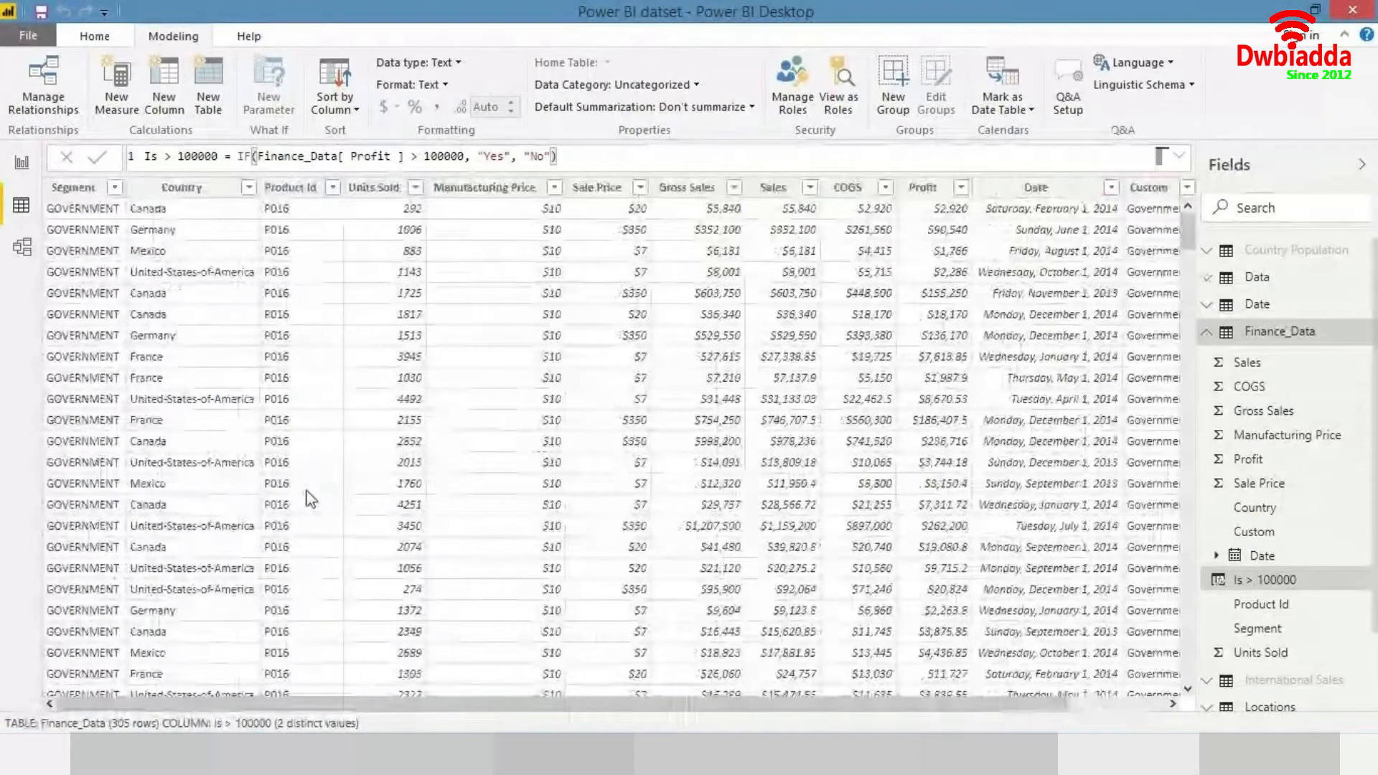
scroll(1375, 414, down, 2)
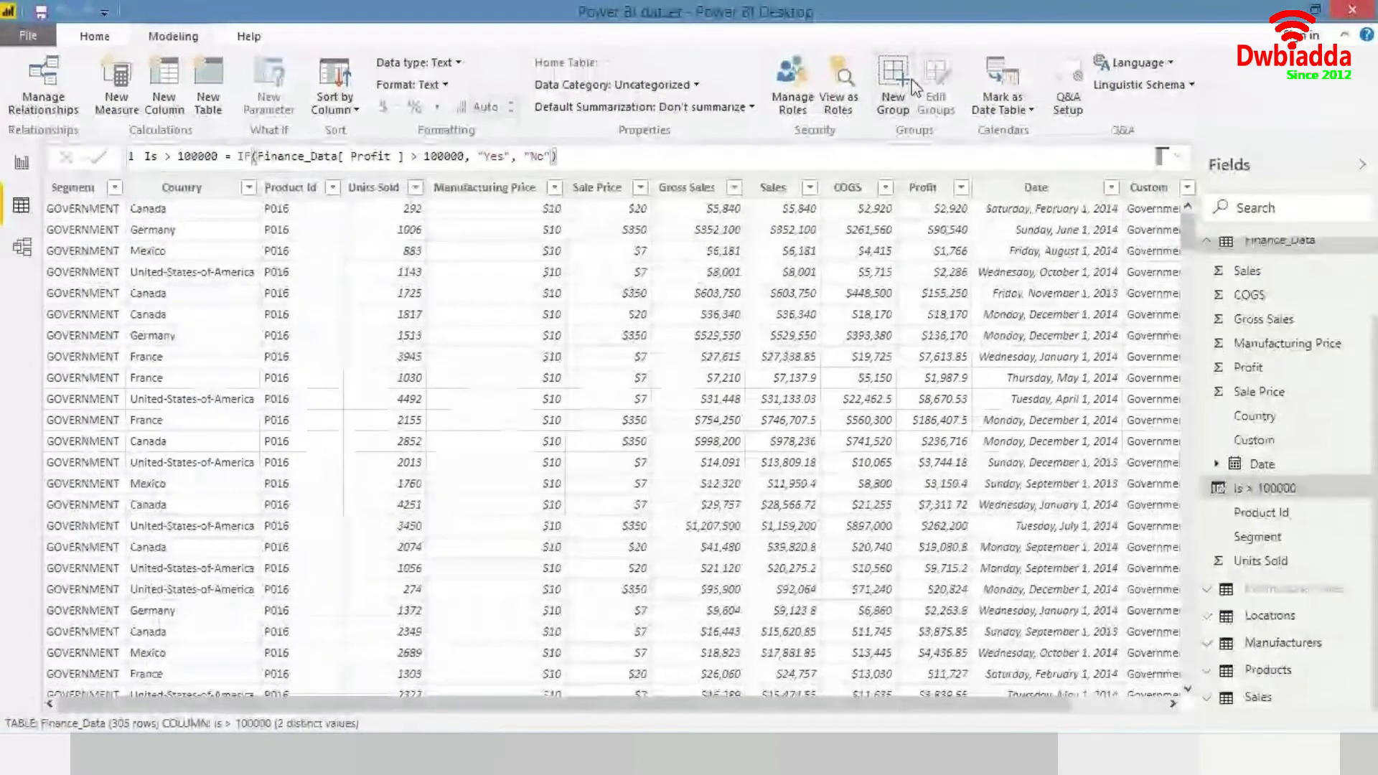
double_click(671, 6)
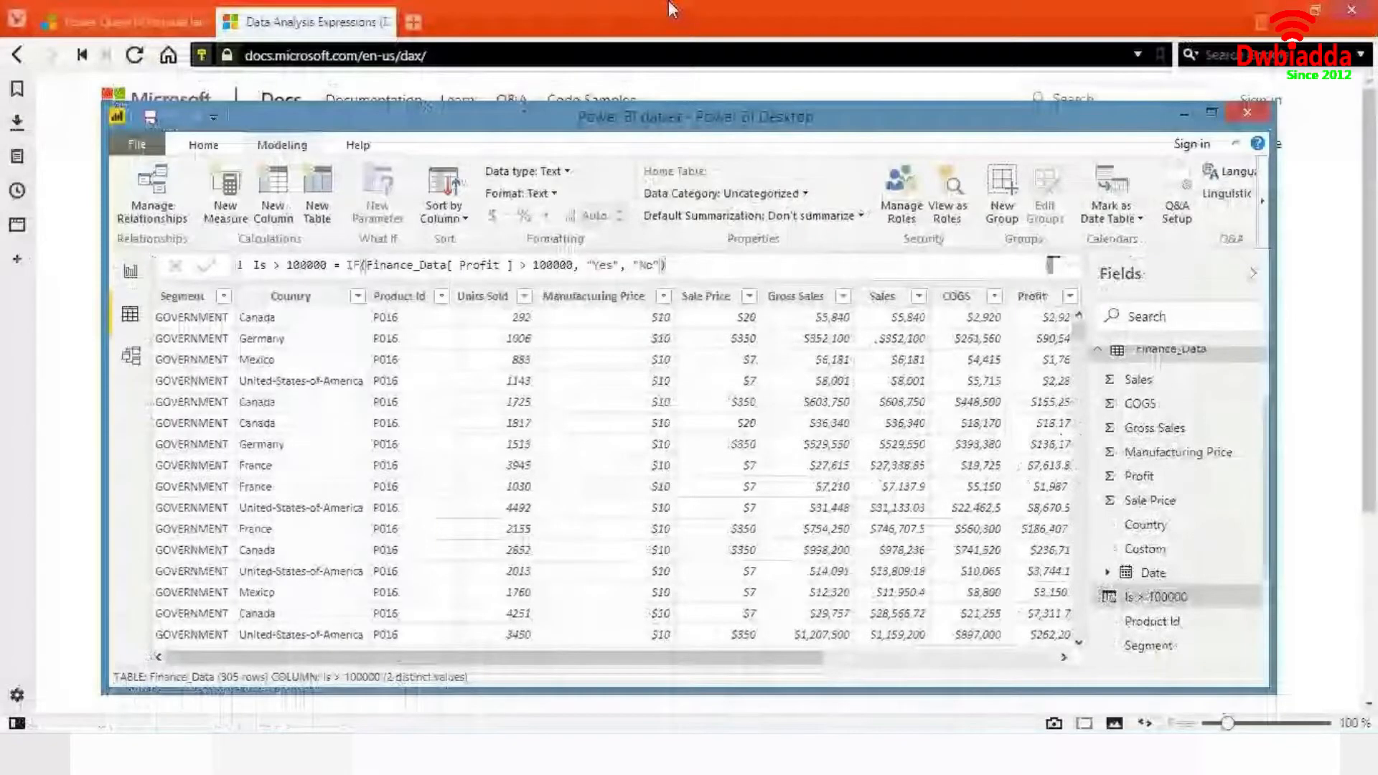
double_click(694, 118)
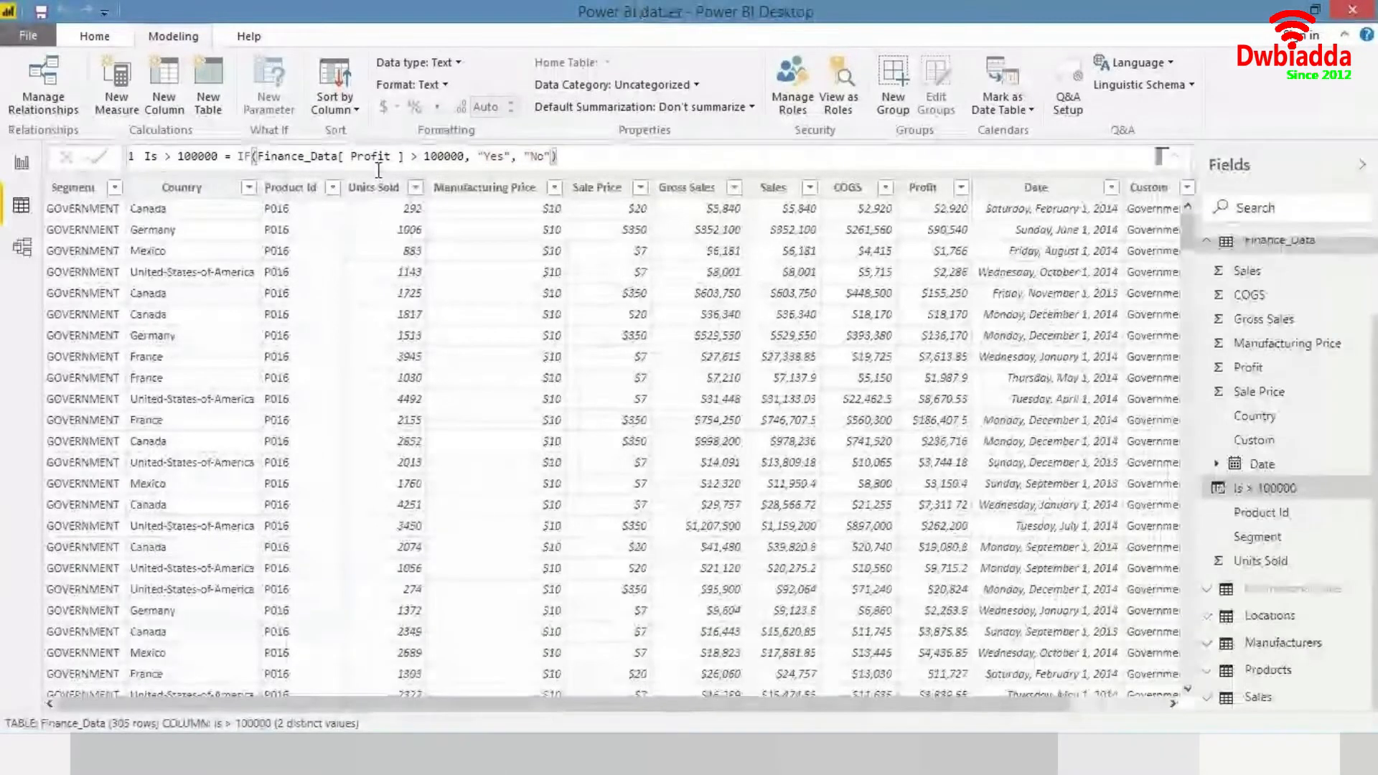
click(22, 163)
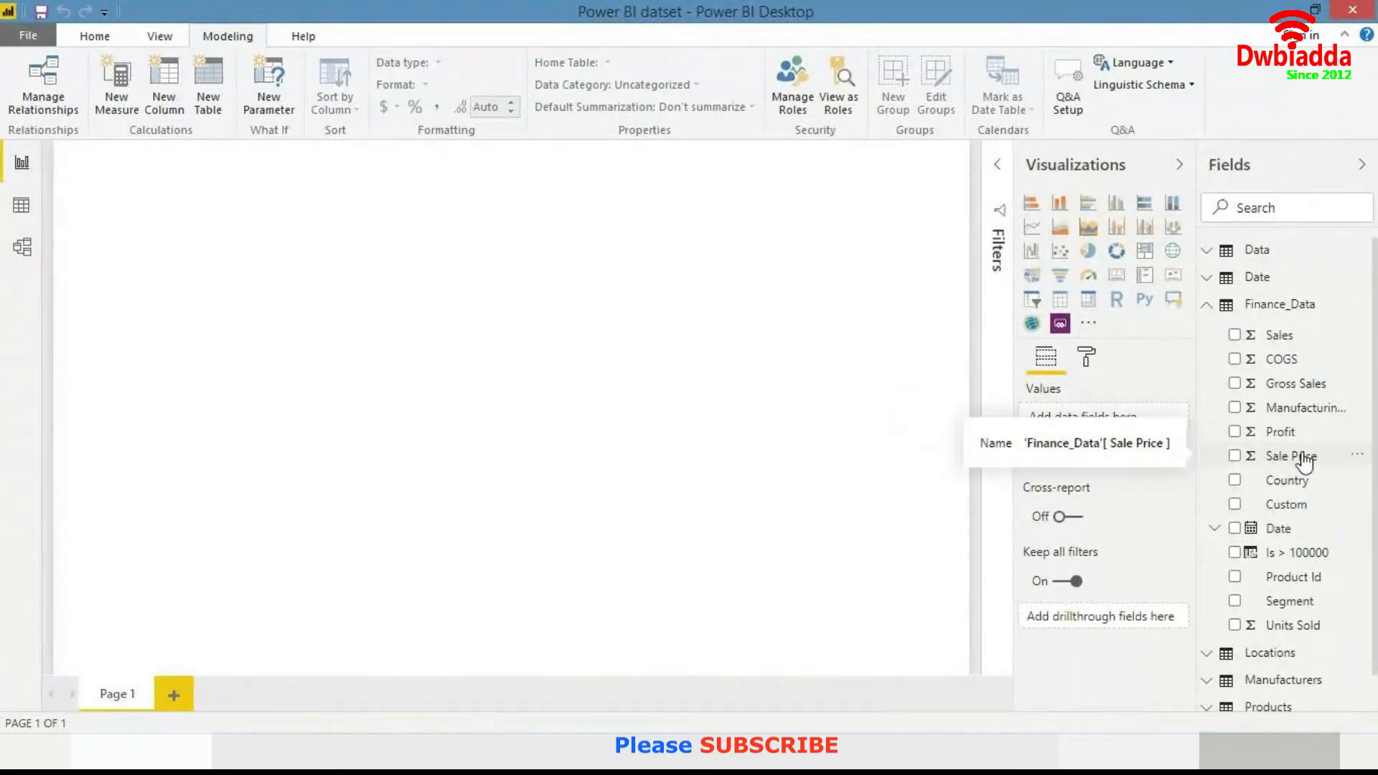
right_click(1252, 314)
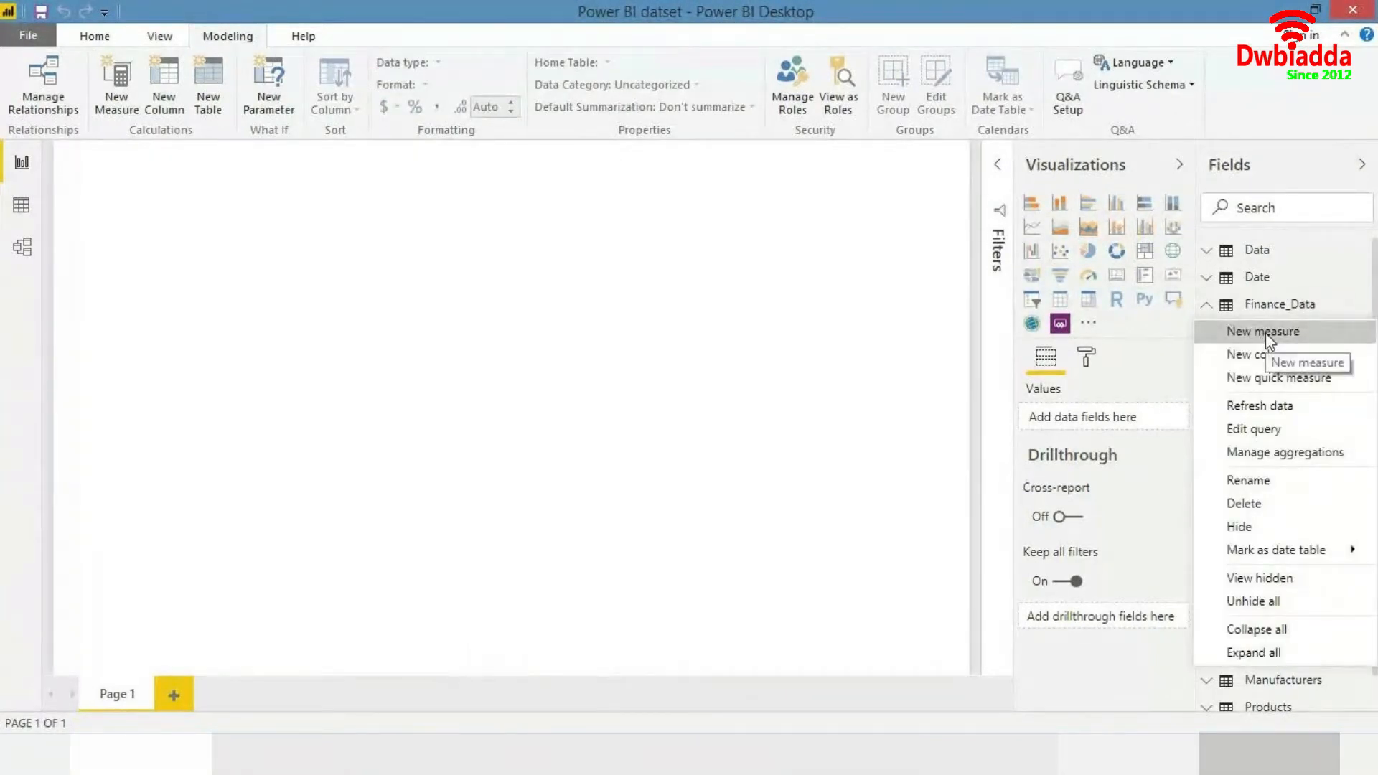
click(1264, 333)
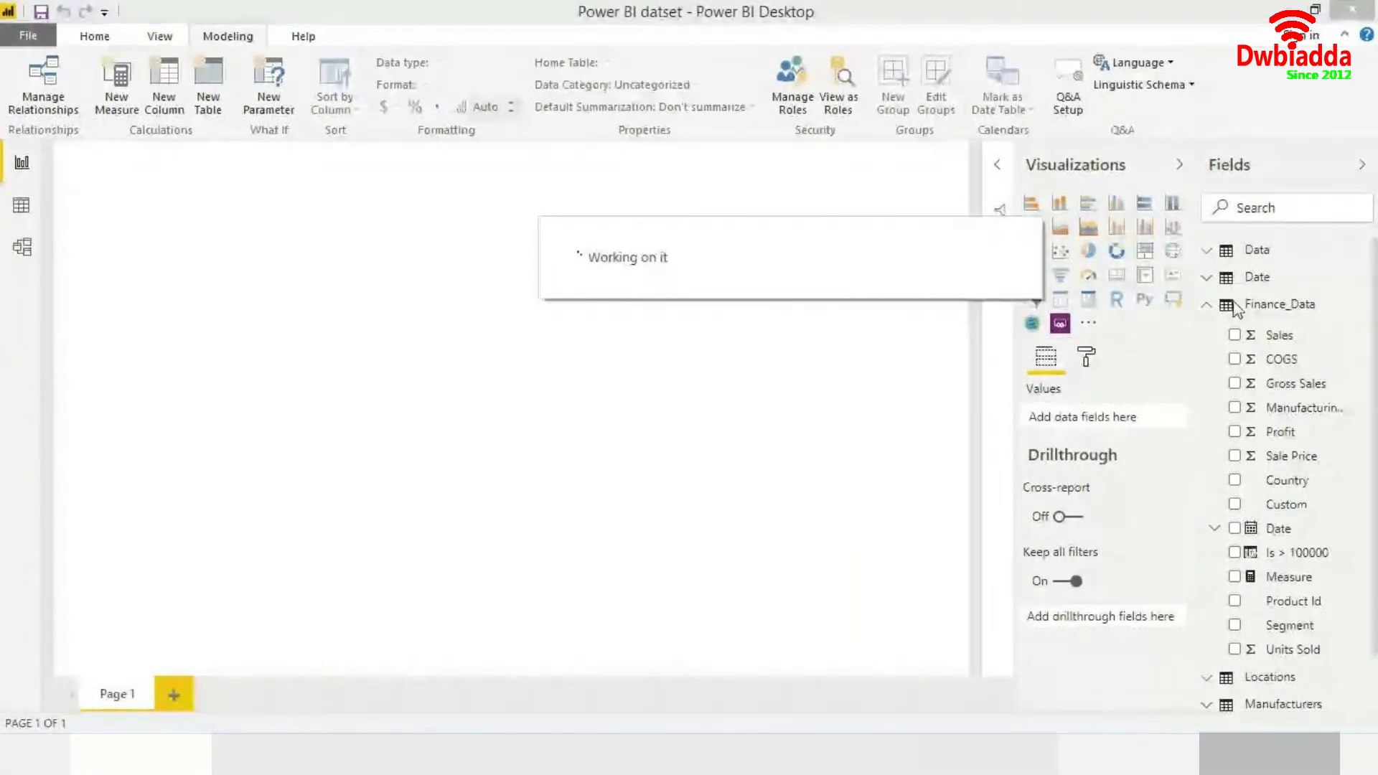
click(1272, 308)
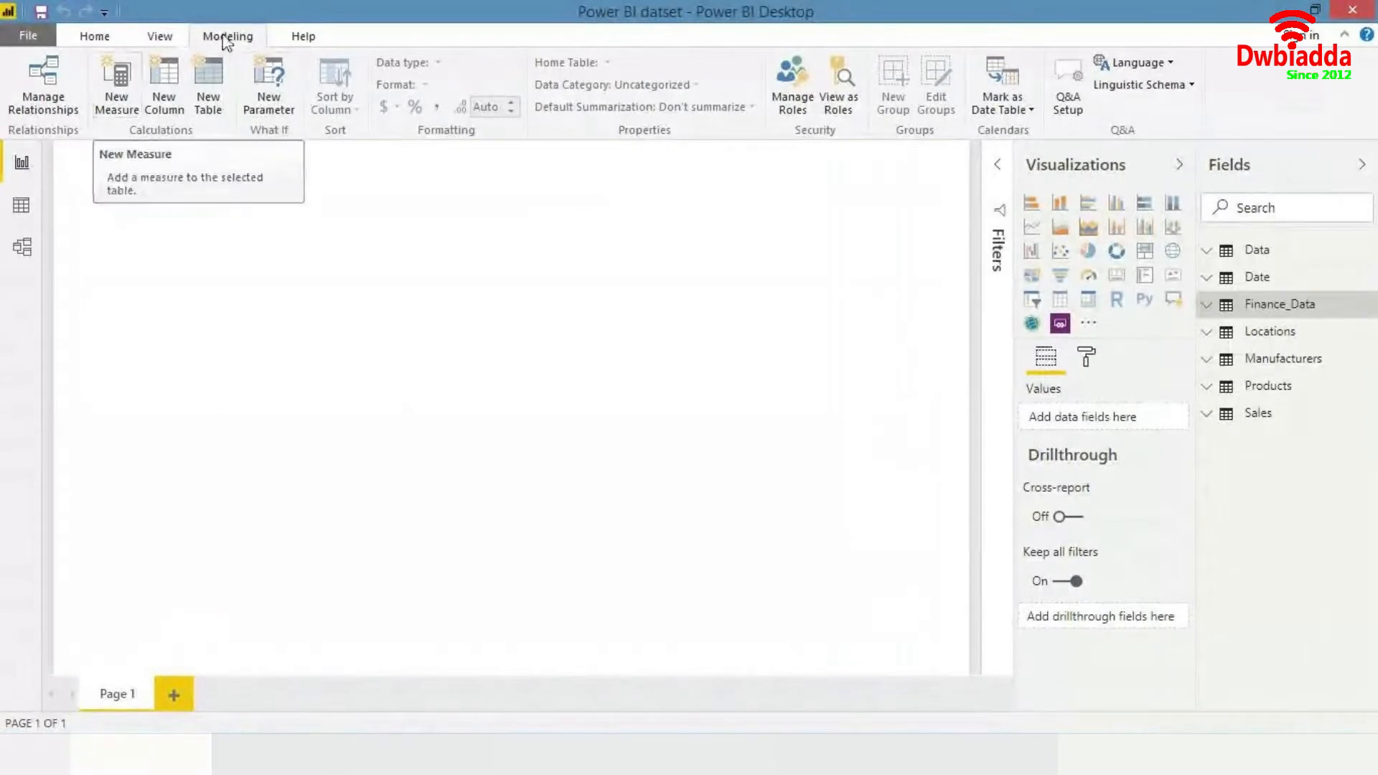
click(117, 34)
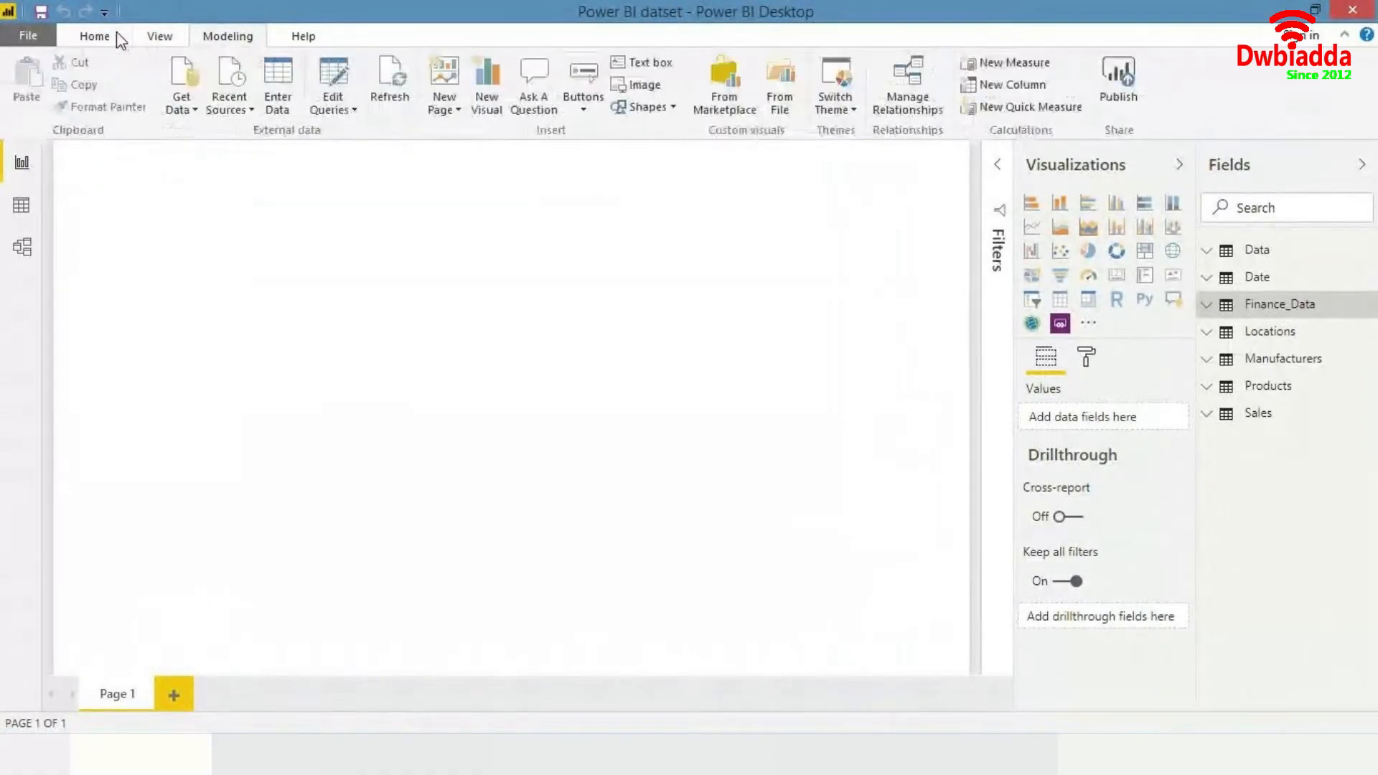
click(211, 37)
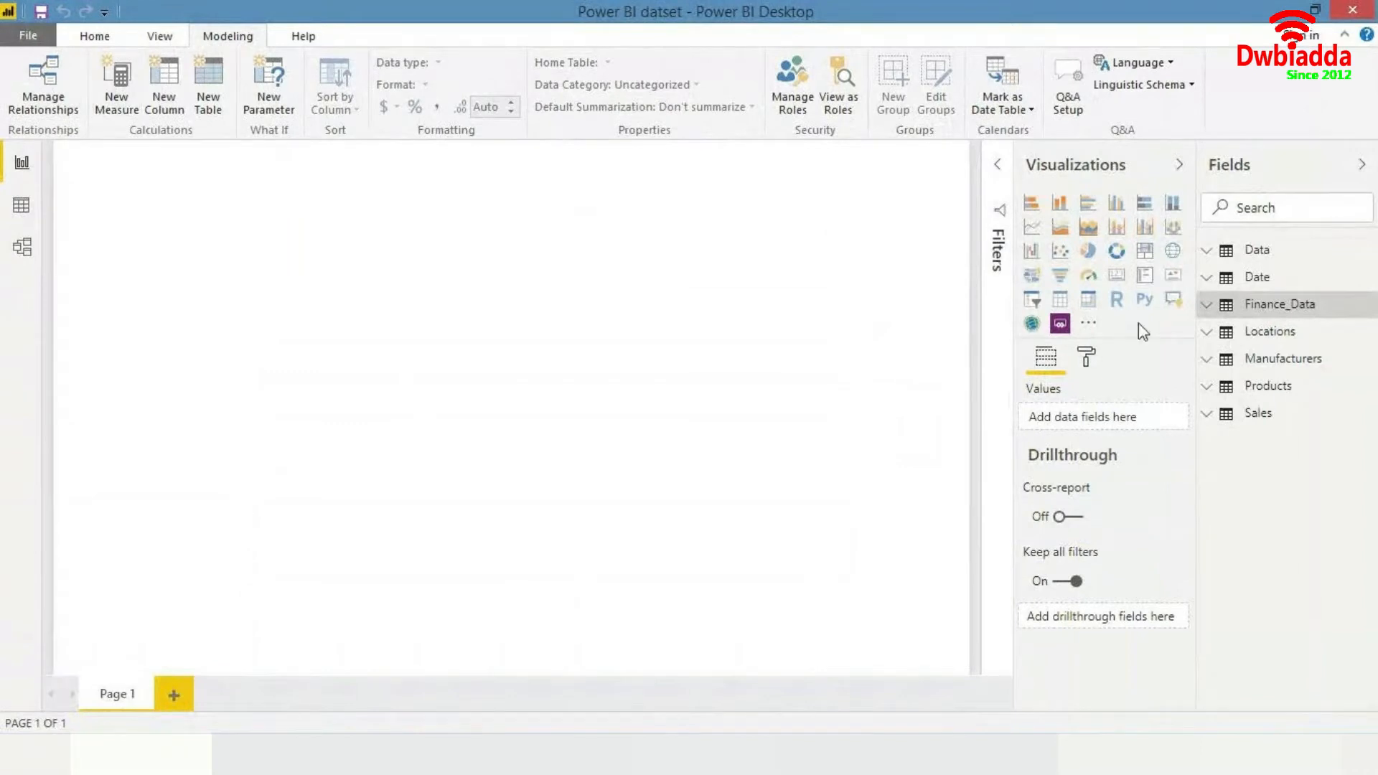
- Add a new measure to the Finance_Data table and name it Total Sales
right_click(1277, 311)
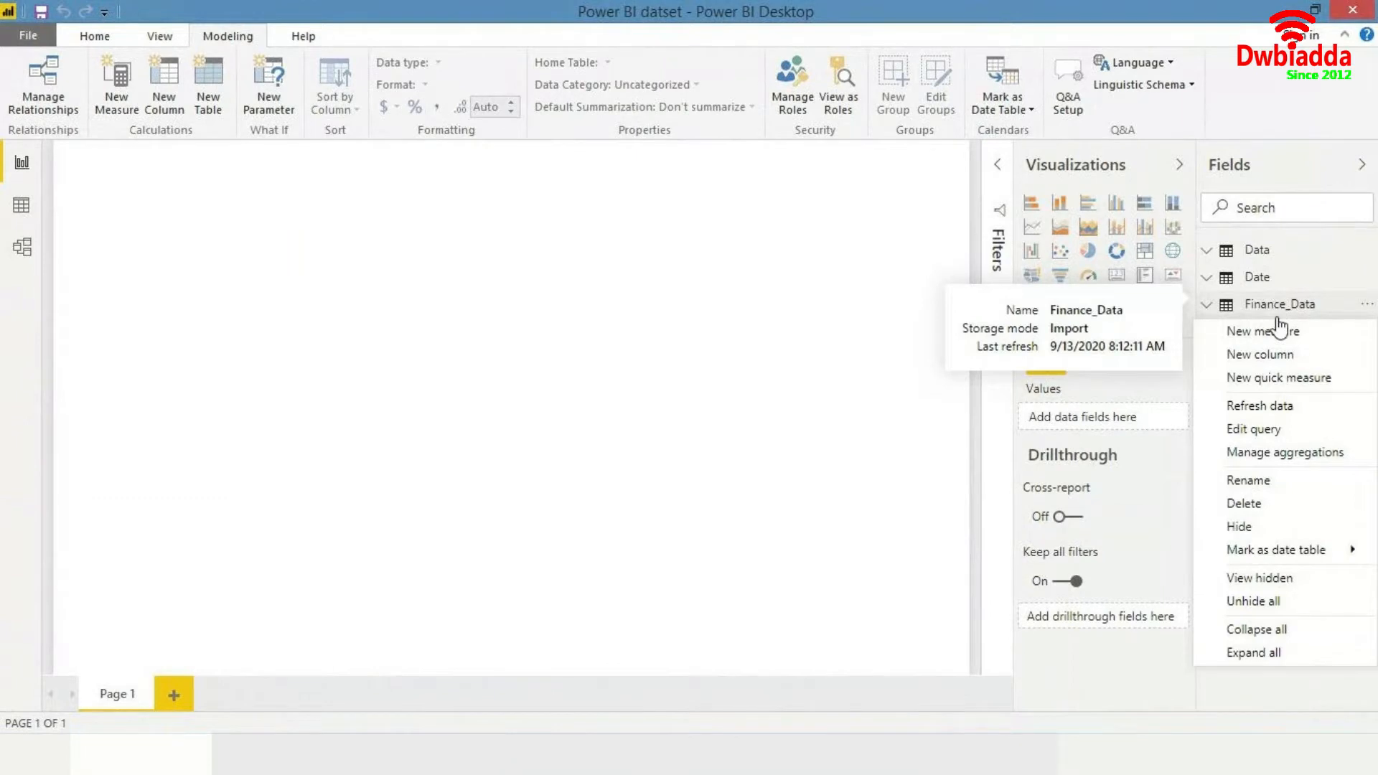
click(1278, 327)
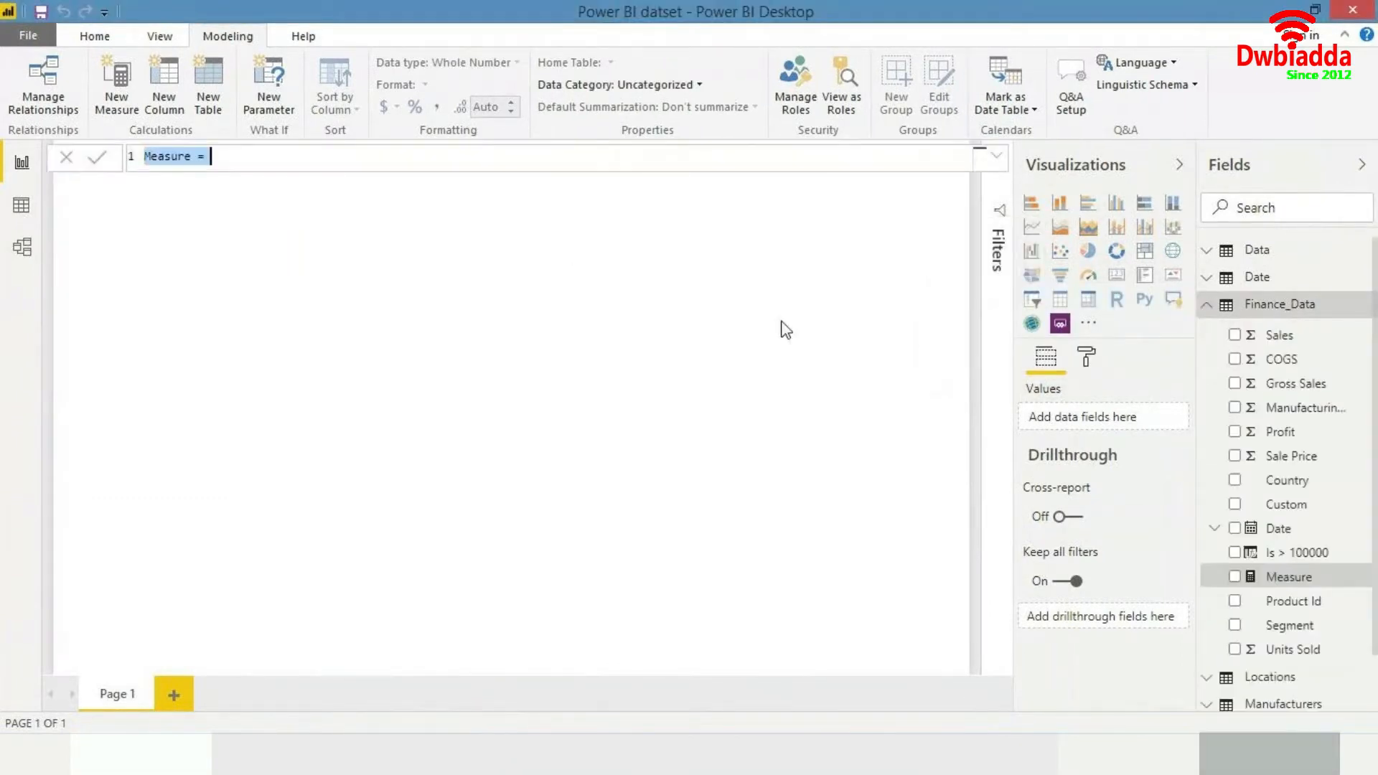
key(Right)
key(Left)
key(Left)
key(Left)
key(shift+Home)
text(Sales)
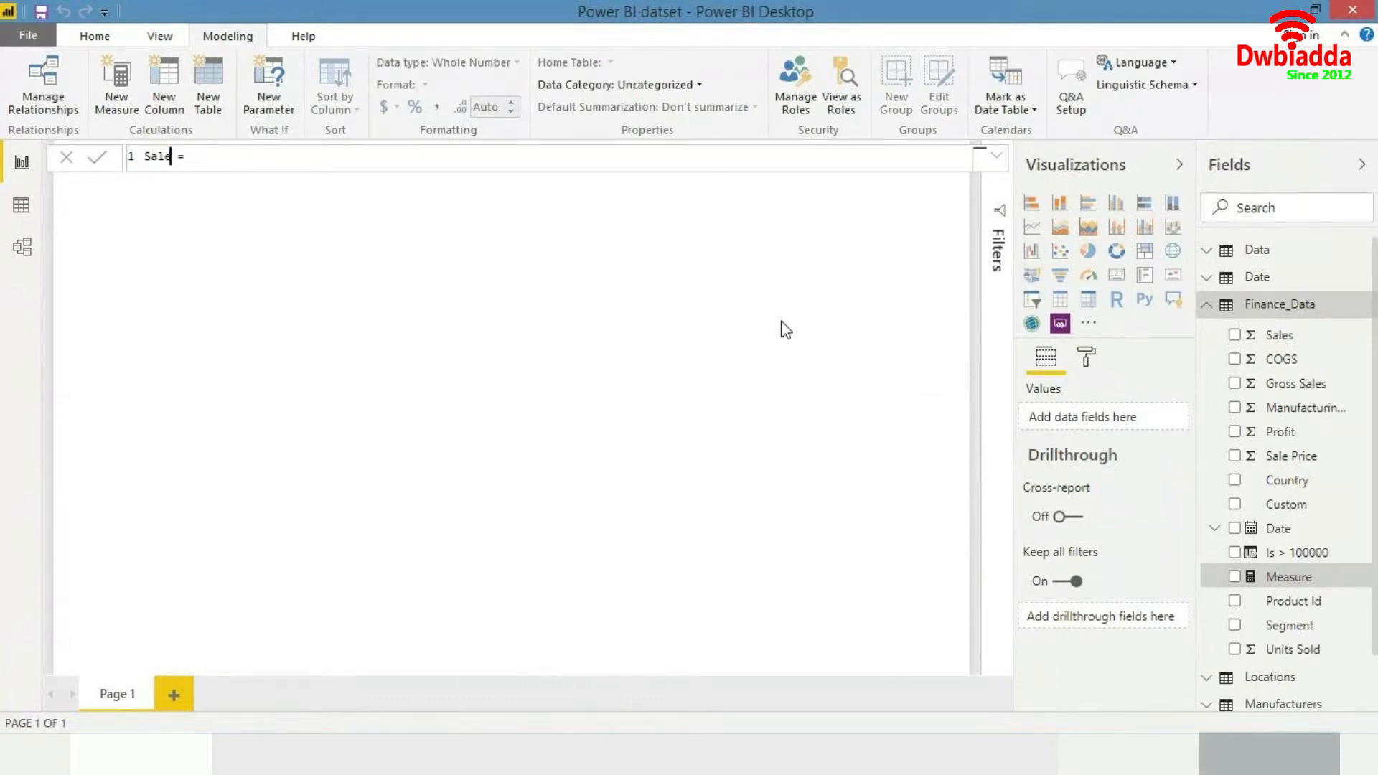
key(ctrl+BackSpace)
text(Total)
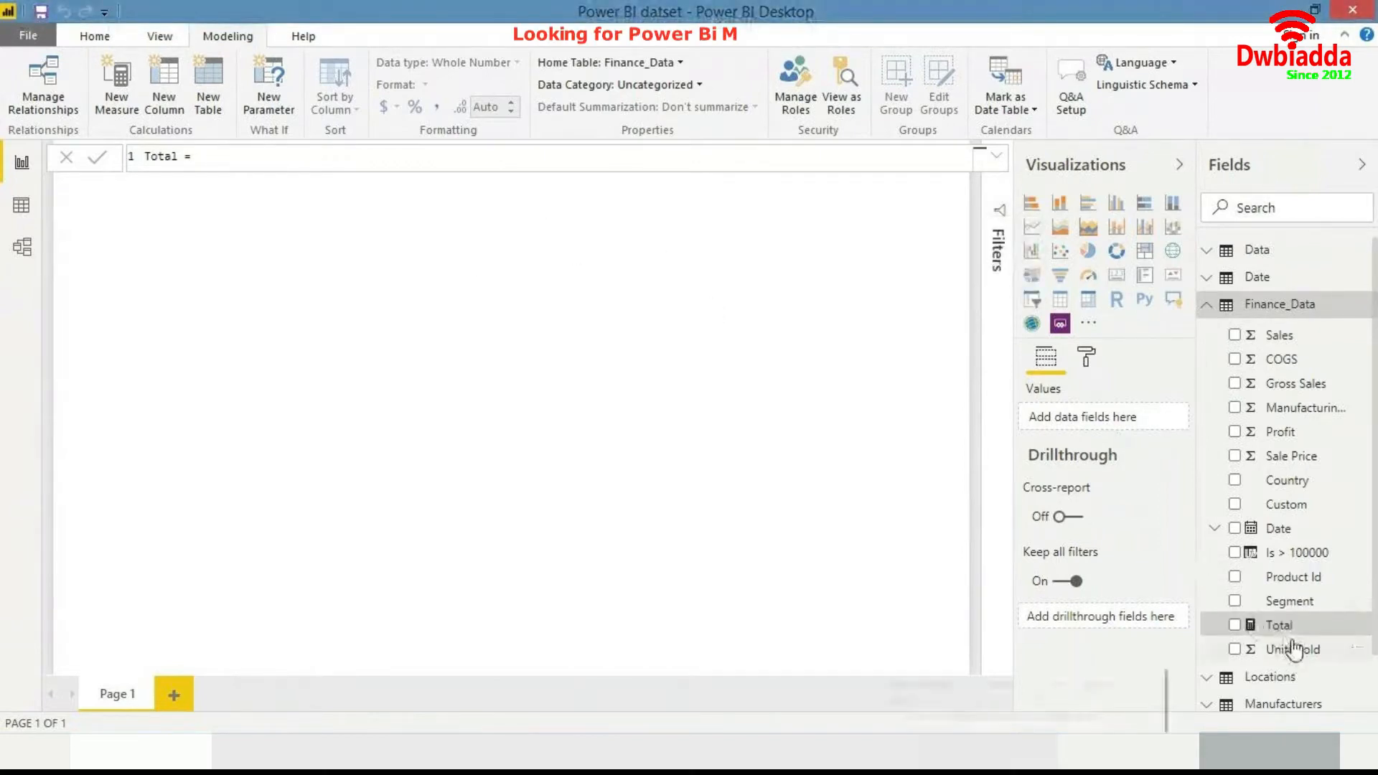
click(184, 156)
text(Sales = )
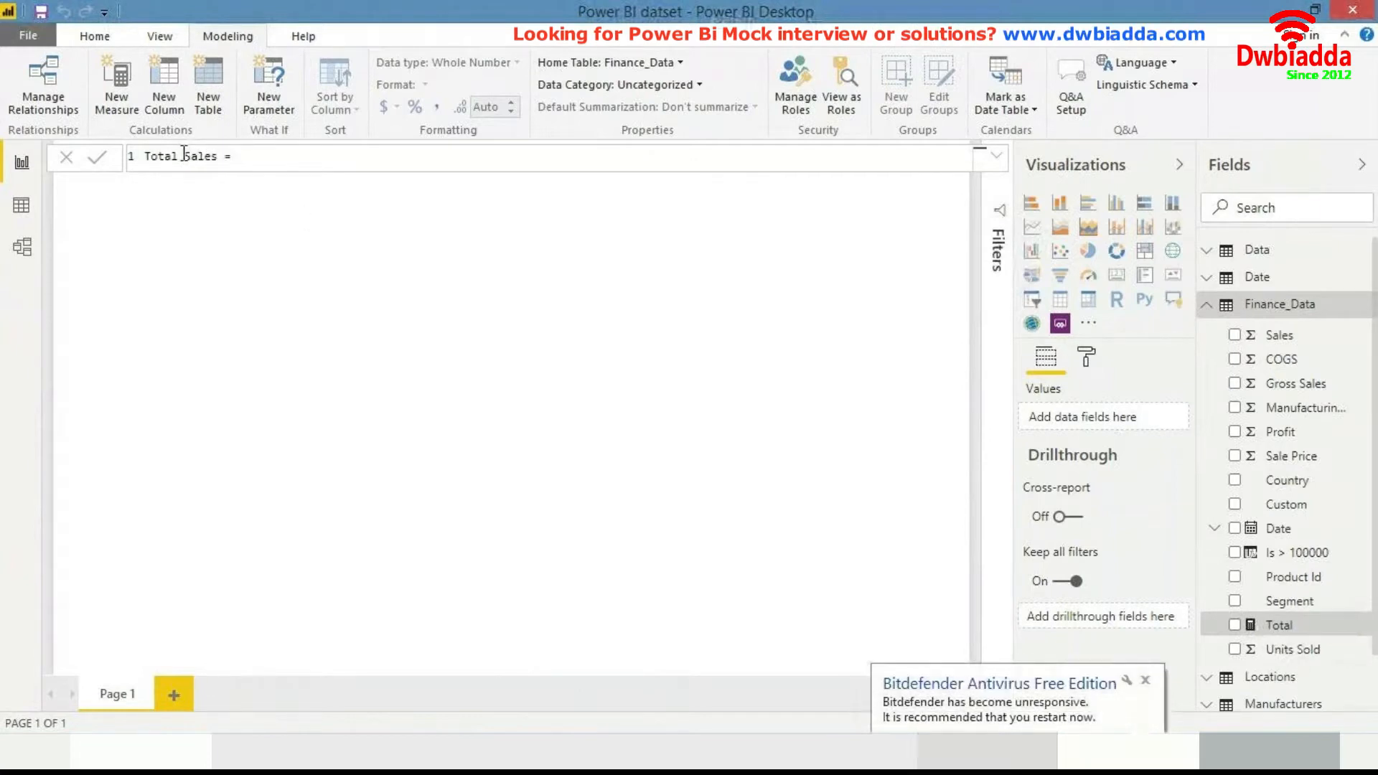
text(sum)
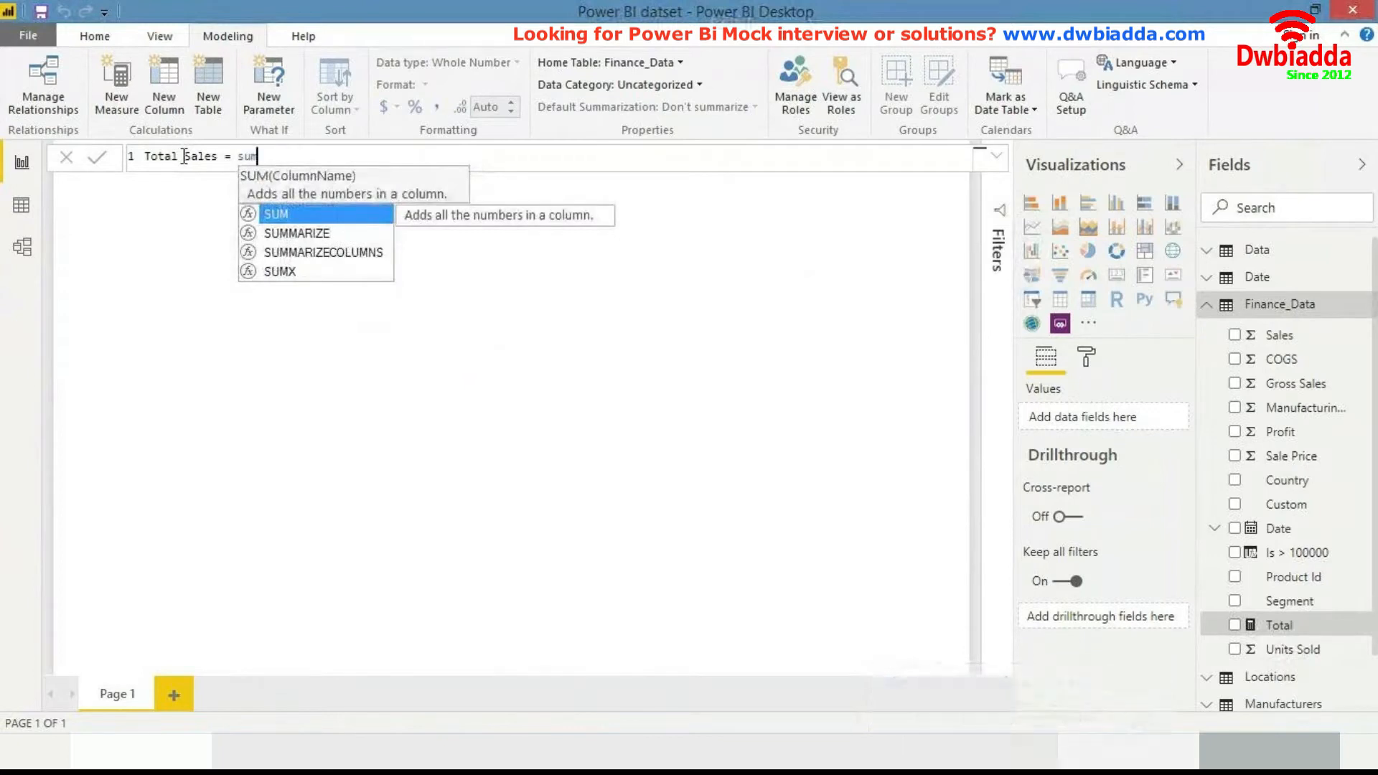
- Define the Total Sales measure as SUM(Finance_Data[Sales]) and commit the formula
key(Tab)
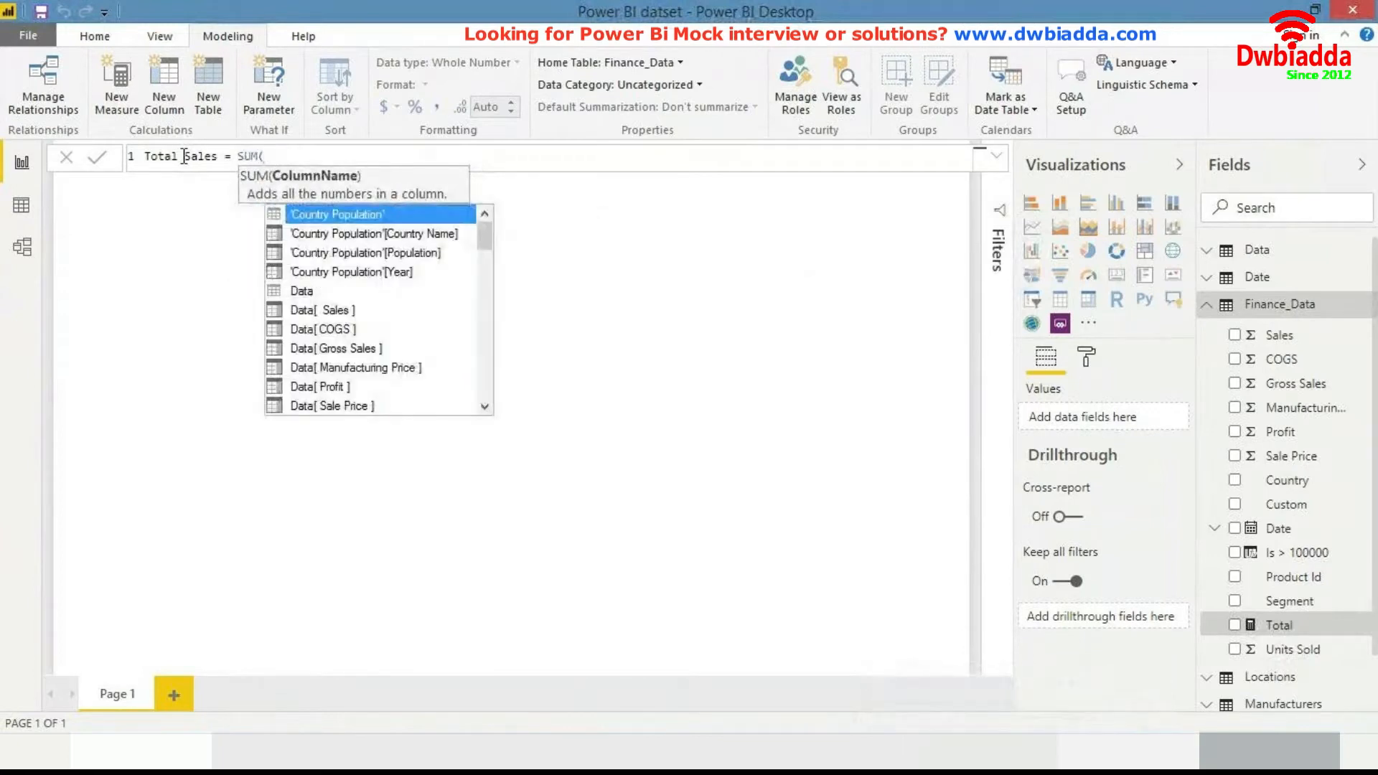
text(sales)
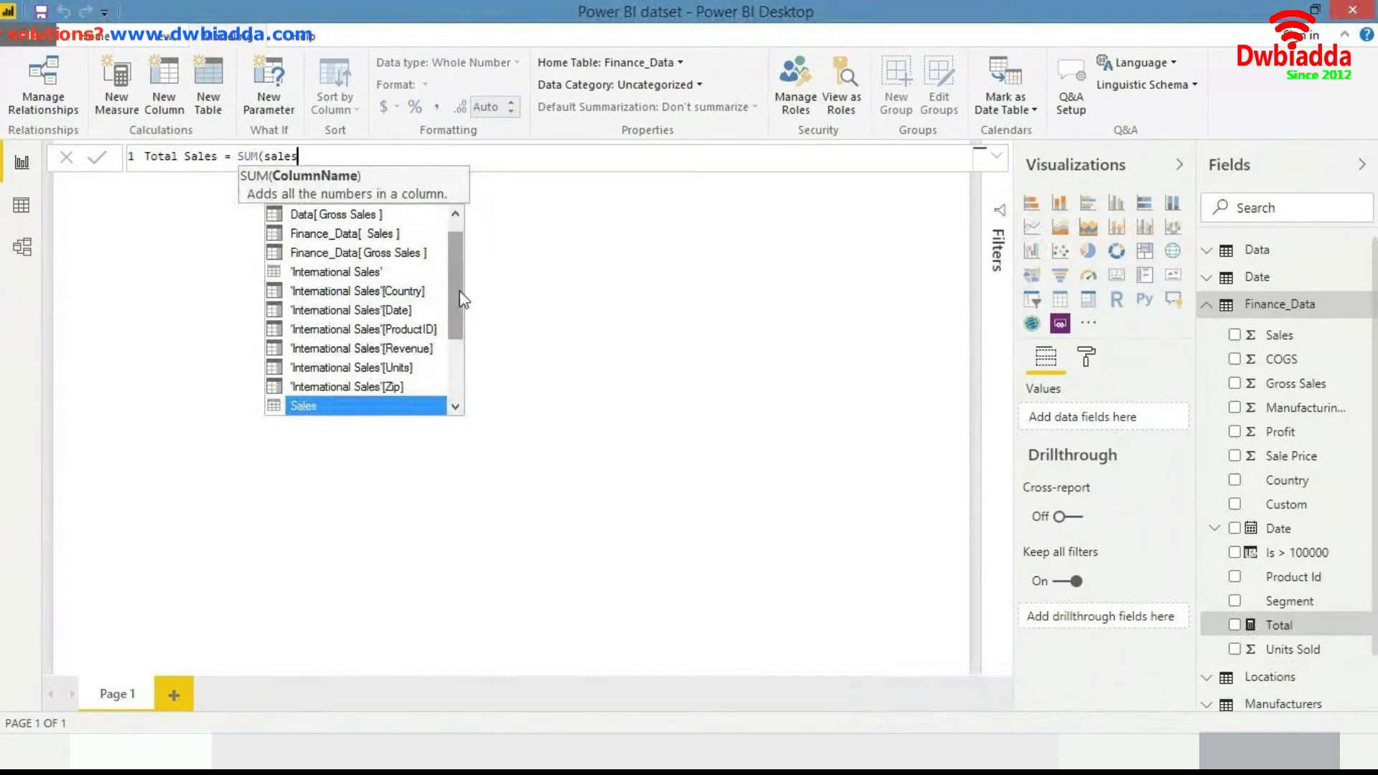
drag(462, 300, 460, 267)
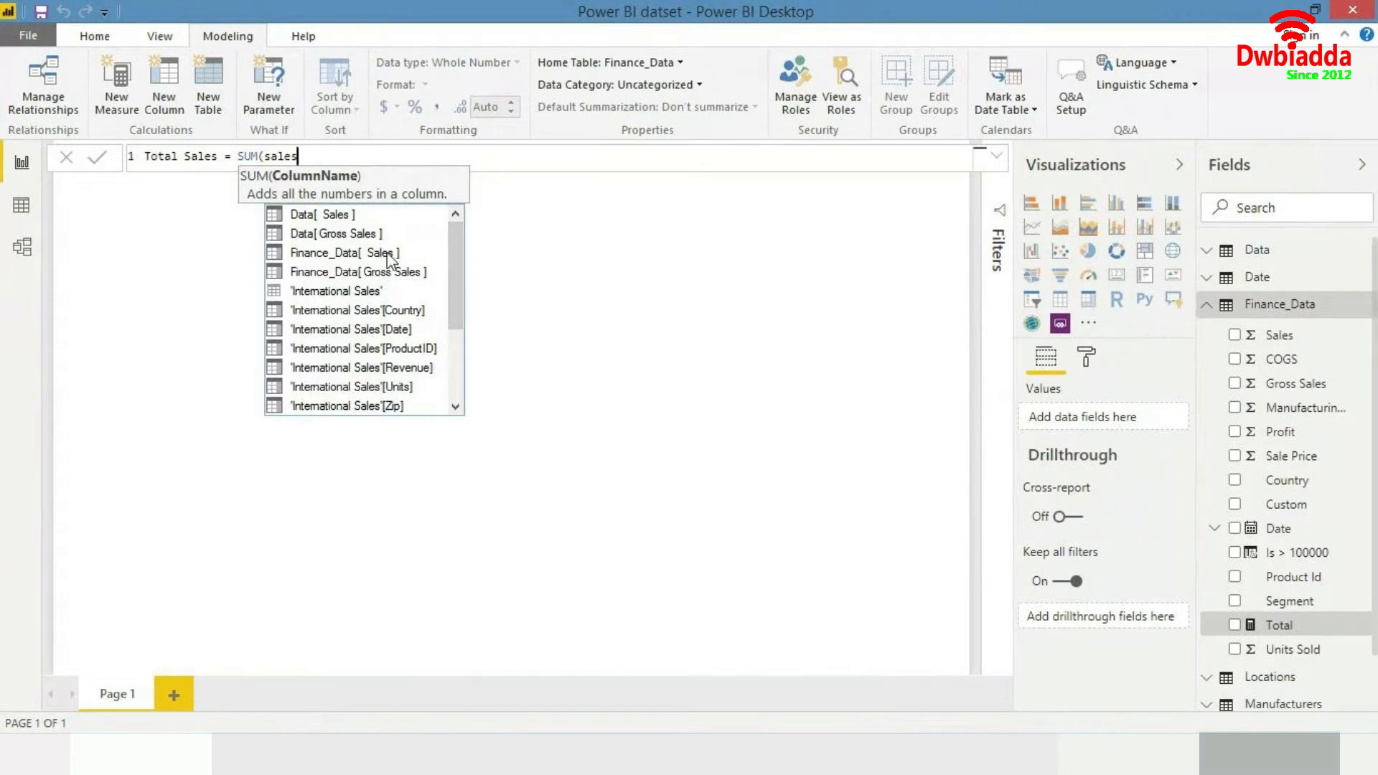
double_click(387, 252)
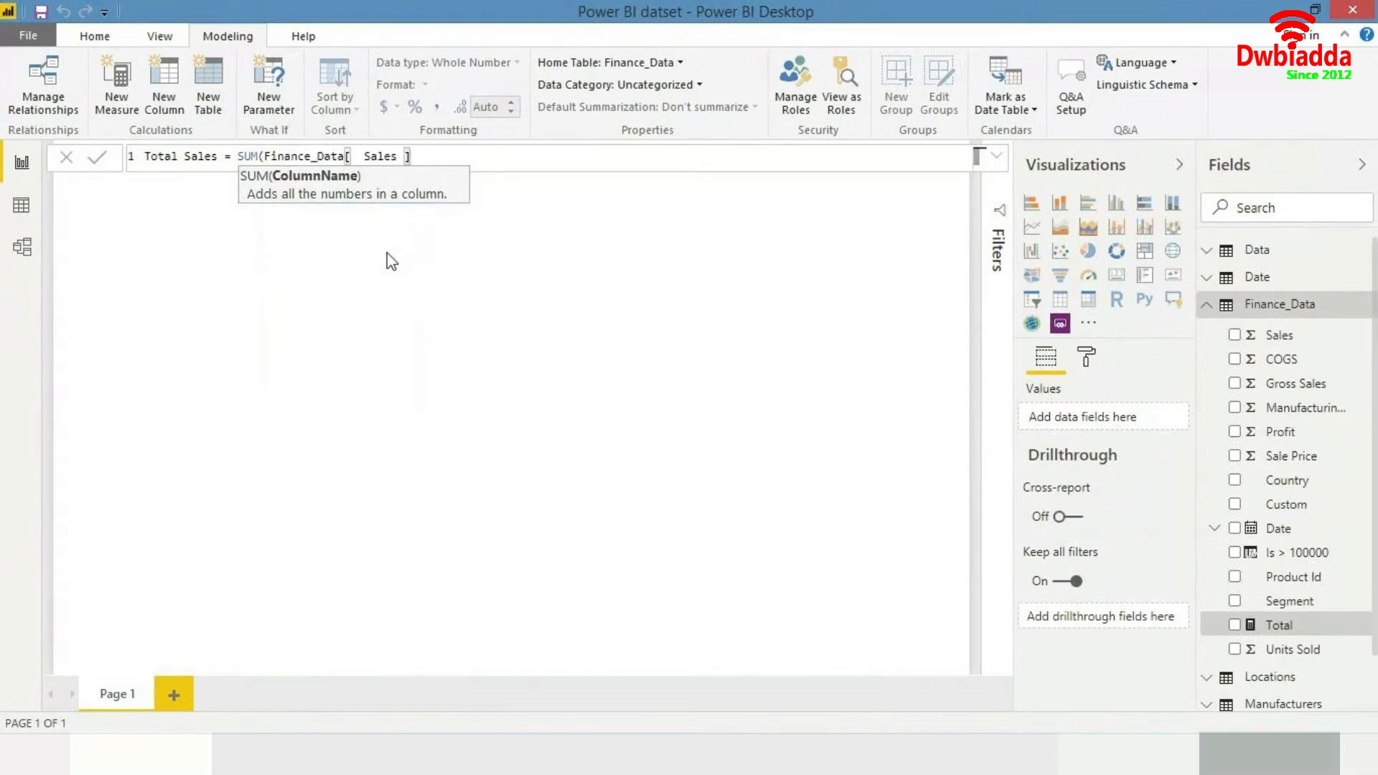
text())
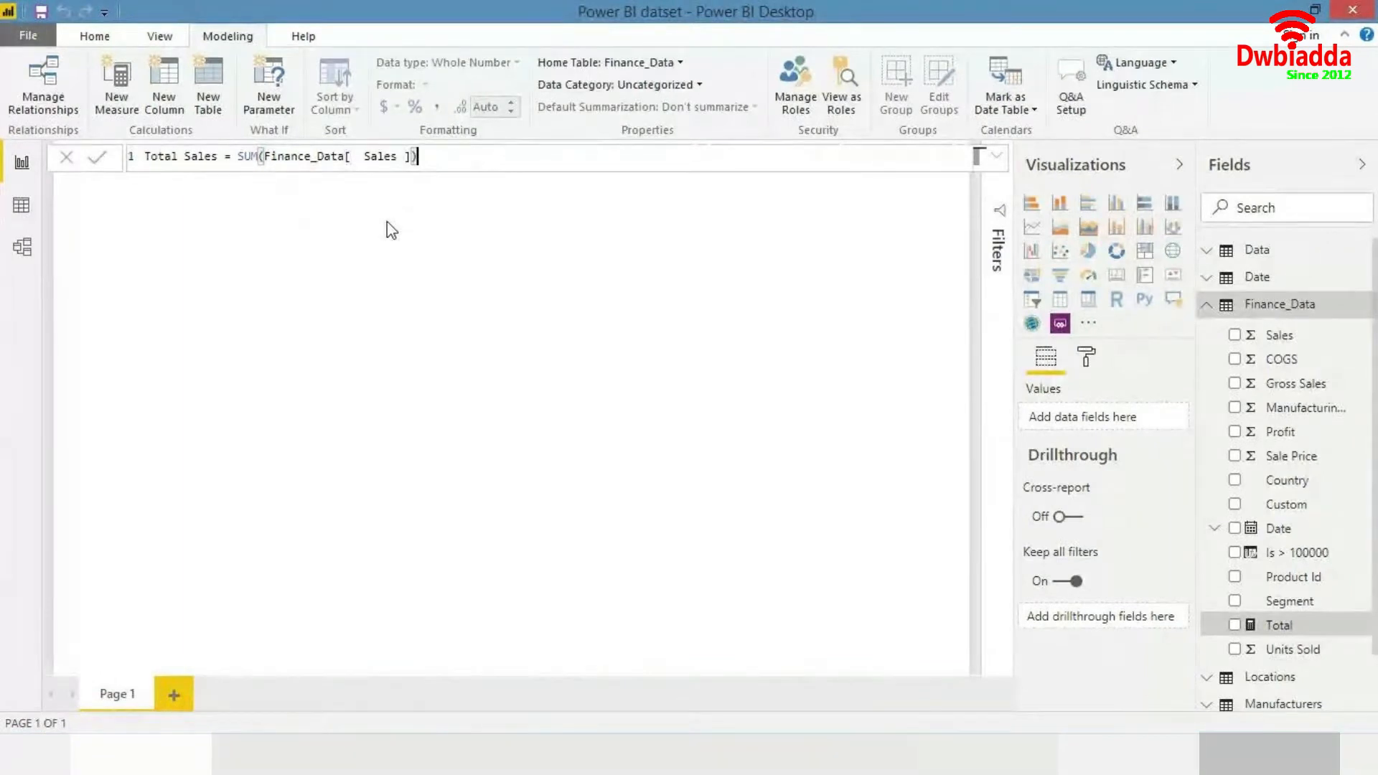
key(Return)
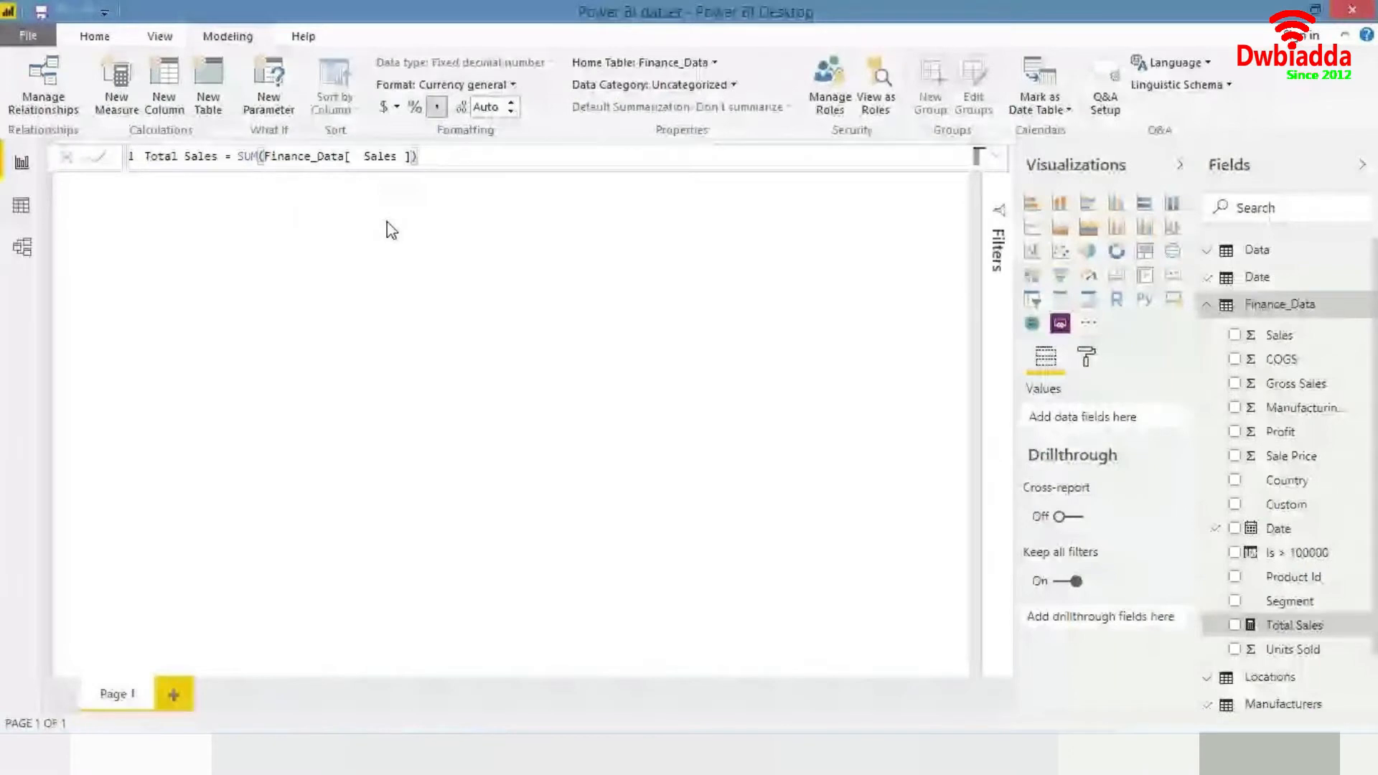
- Add a card visual to the report page, shrink it, and move it to the page's upper right corner
click(1117, 277)
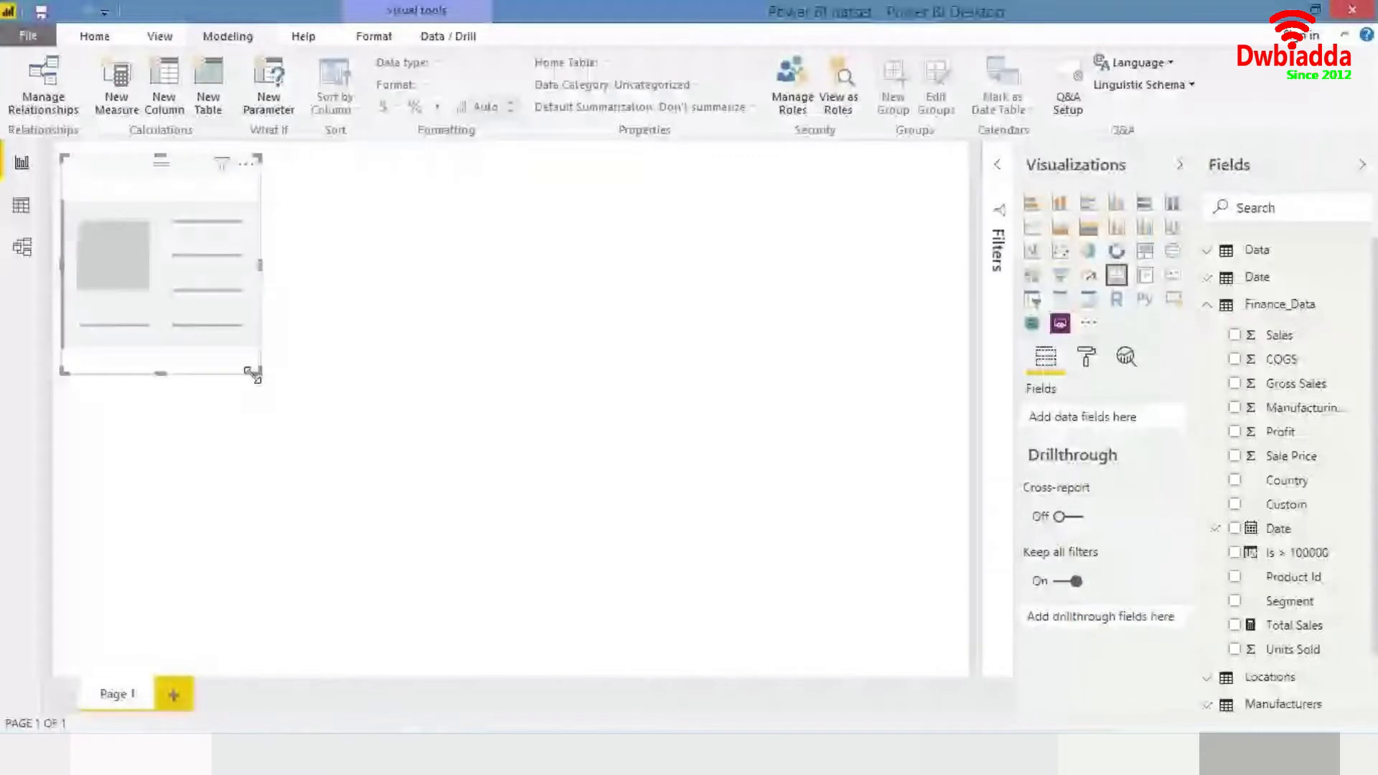
drag(253, 375, 253, 268)
drag(226, 218, 951, 226)
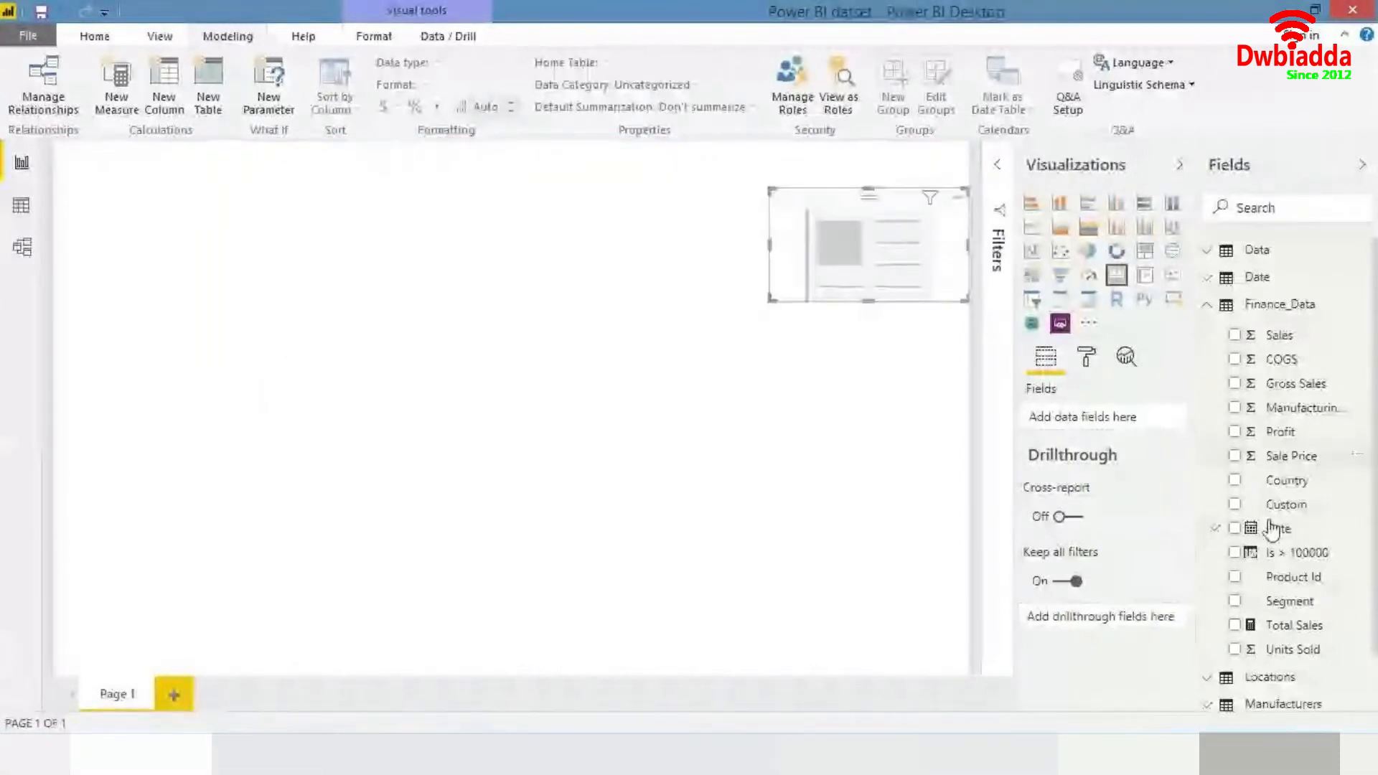
- Select the Total Sales measure and set its decimal places to 0
click(1277, 625)
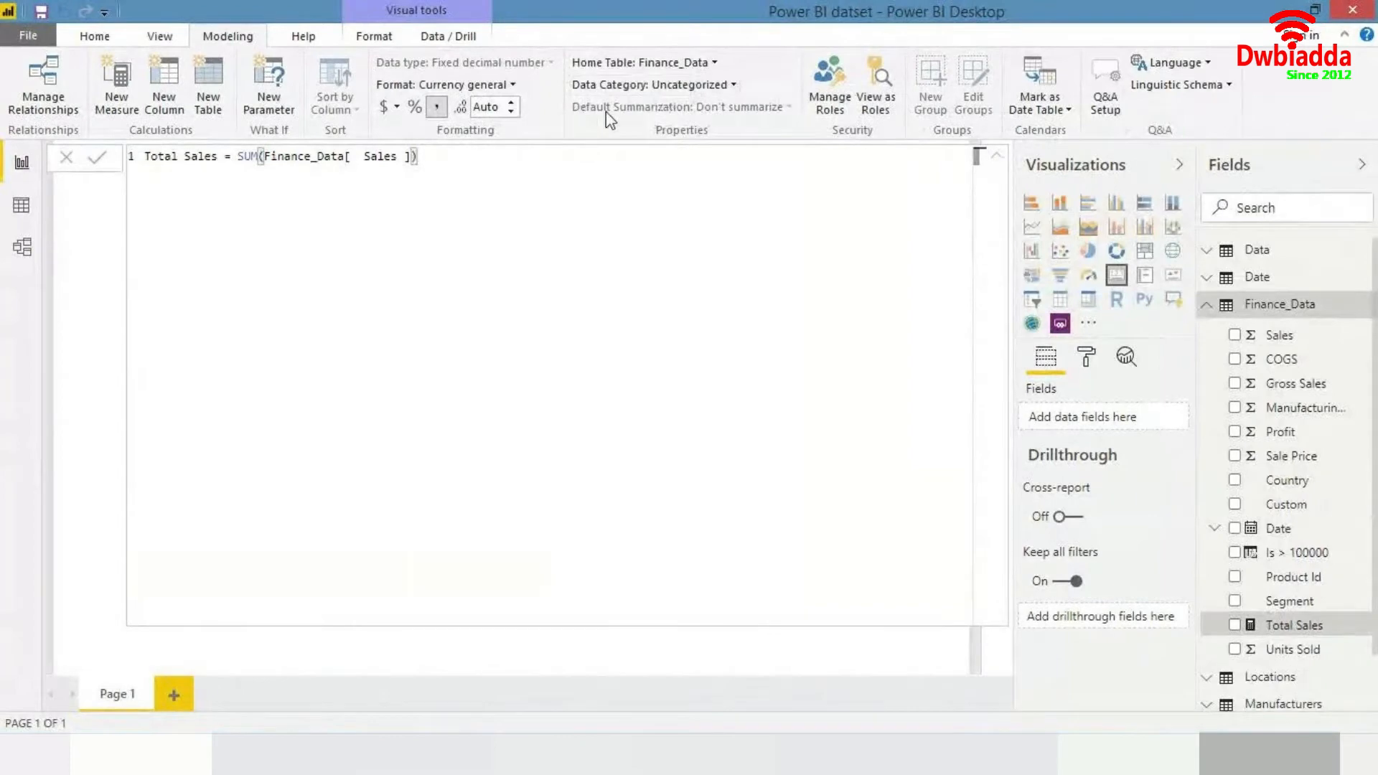
click(997, 155)
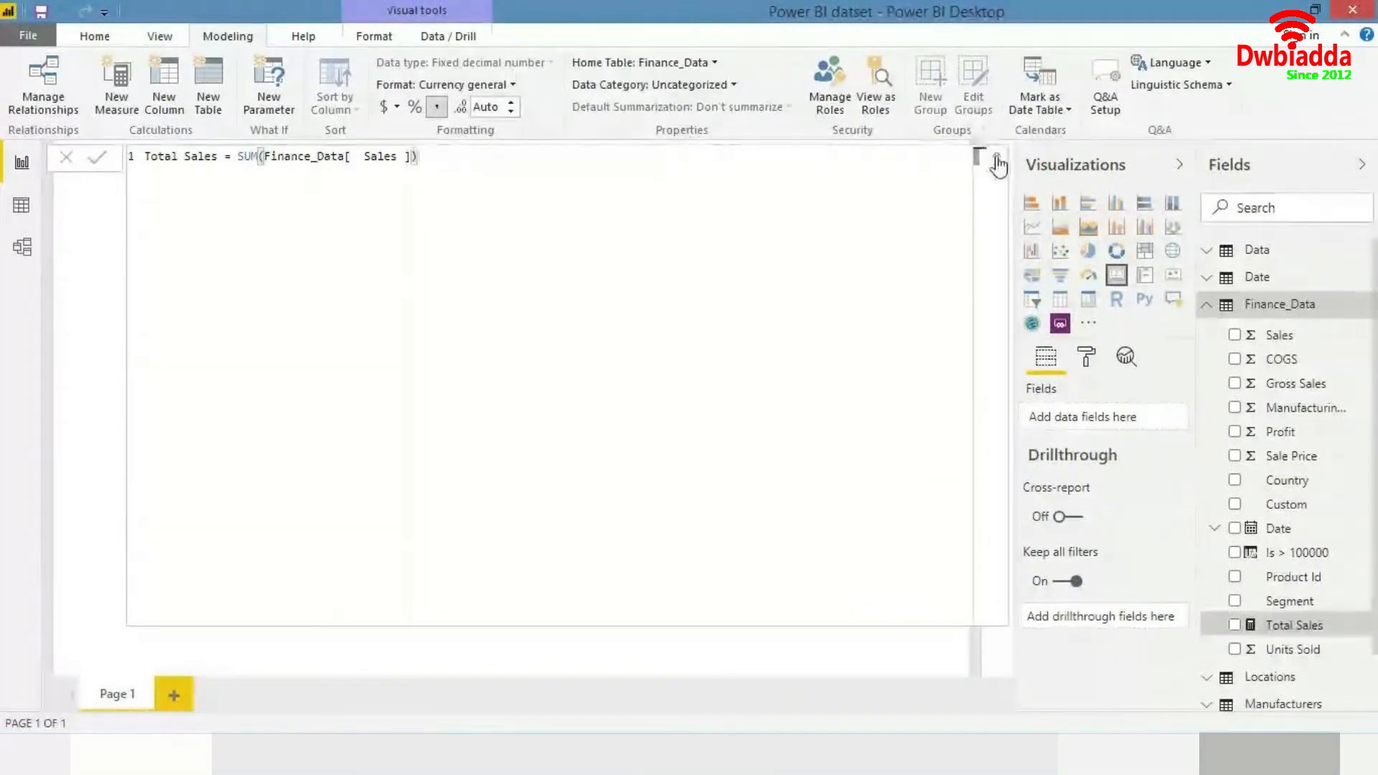
click(501, 107)
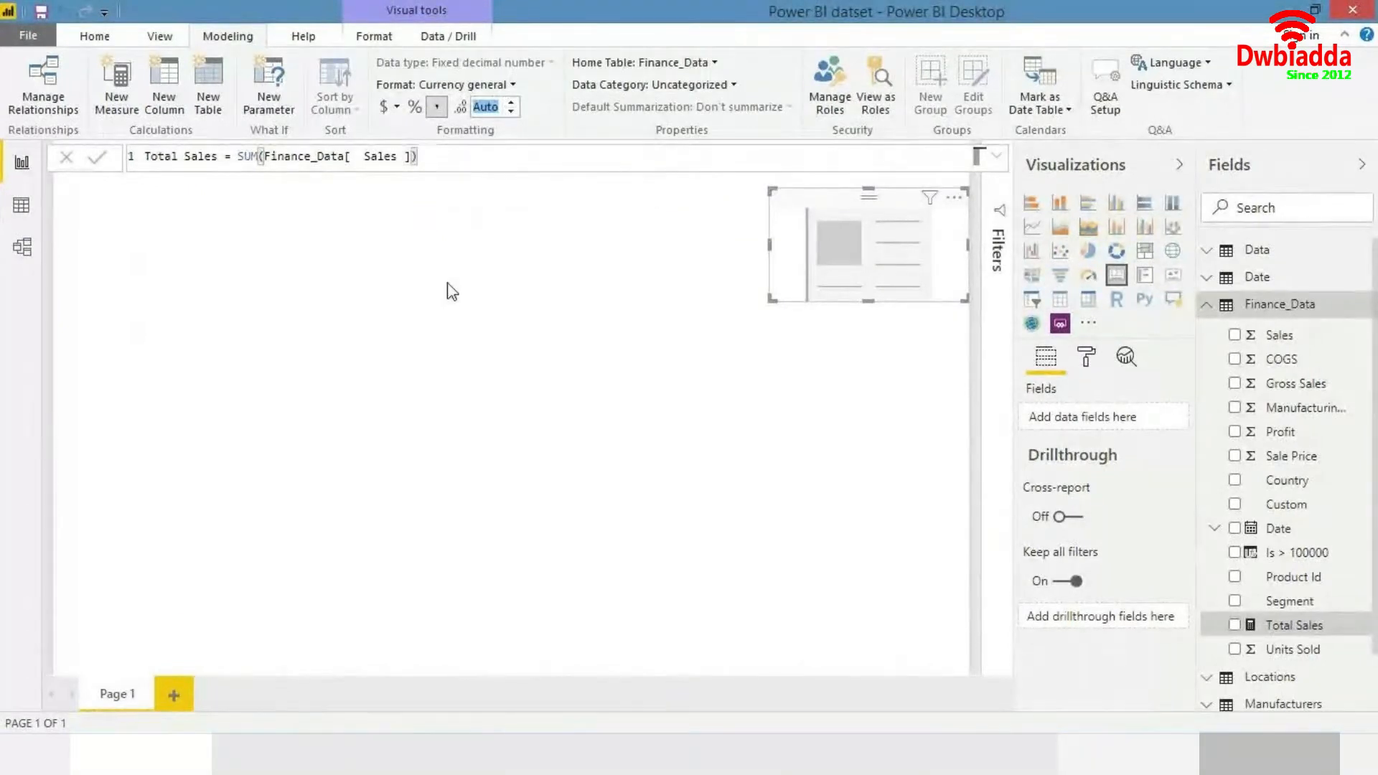
text(0)
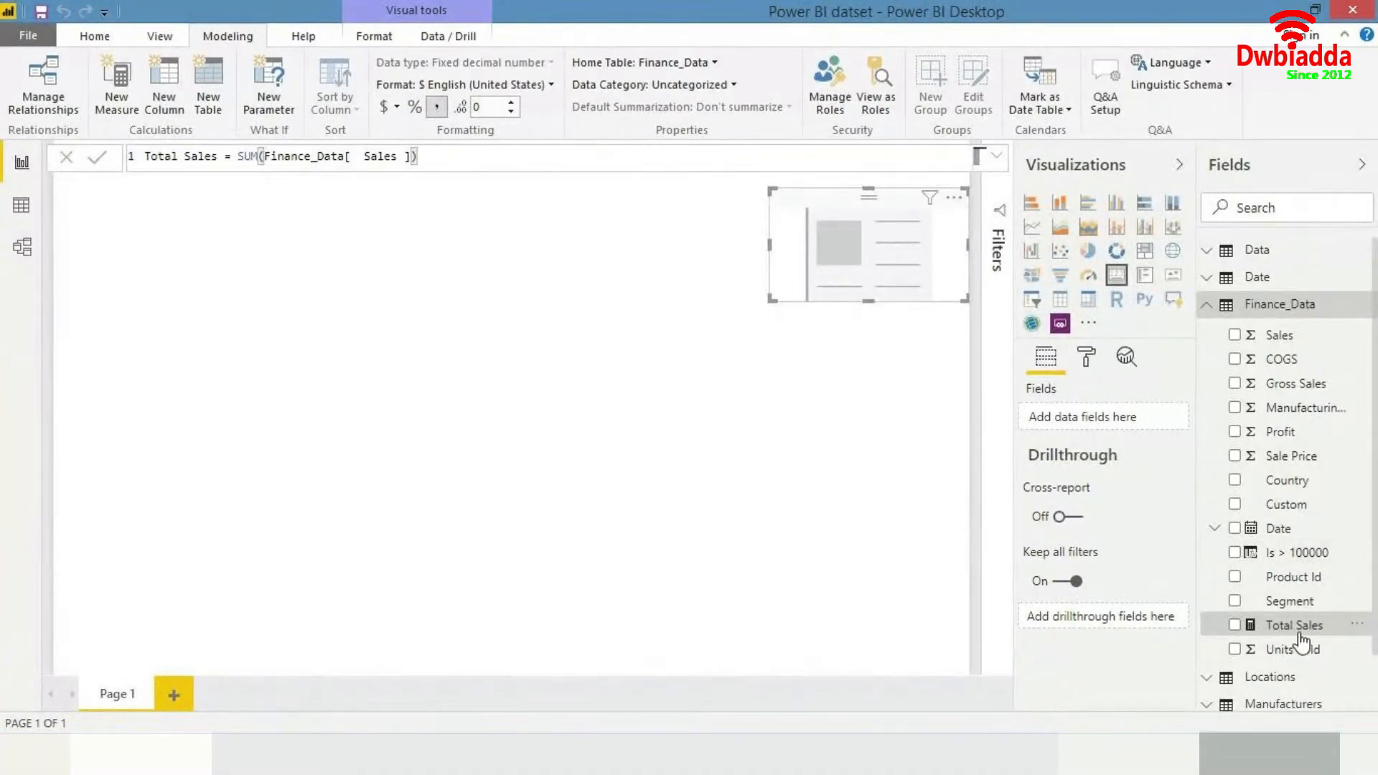
- Put the Total Sales measure into the card and resize the card smaller
drag(1306, 626, 911, 270)
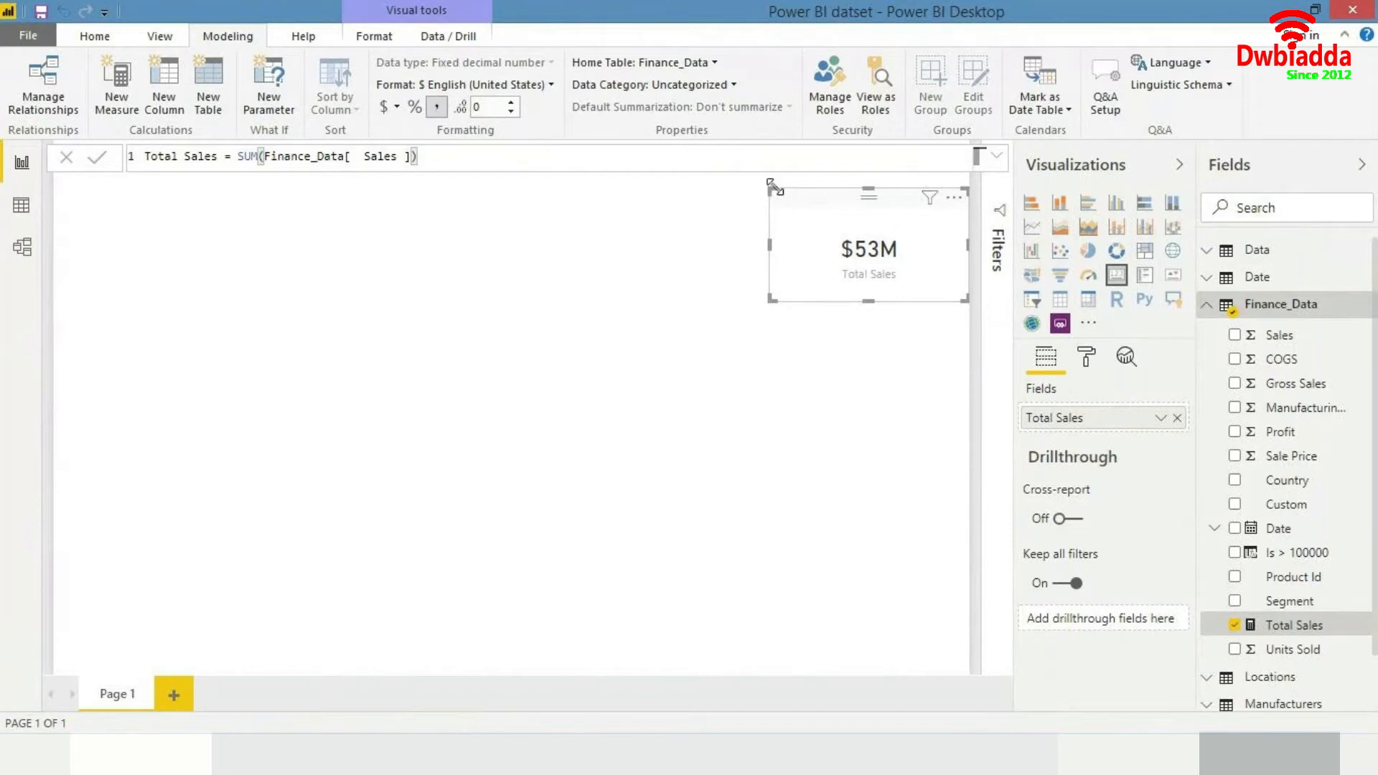
drag(773, 186, 813, 223)
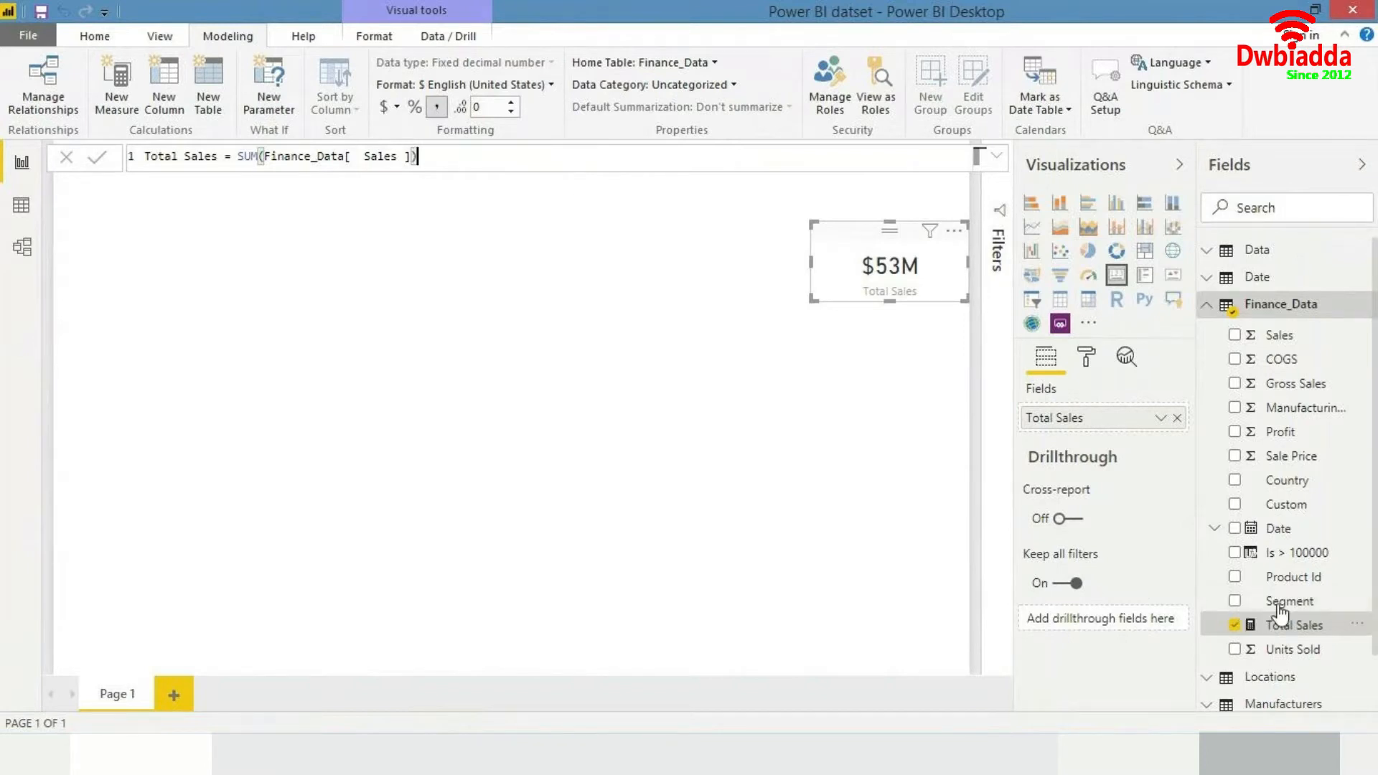
- Add a new measure to the Finance_Data table and name it Profits
scroll(1282, 595, down, 1)
scroll(1289, 483, up, 1)
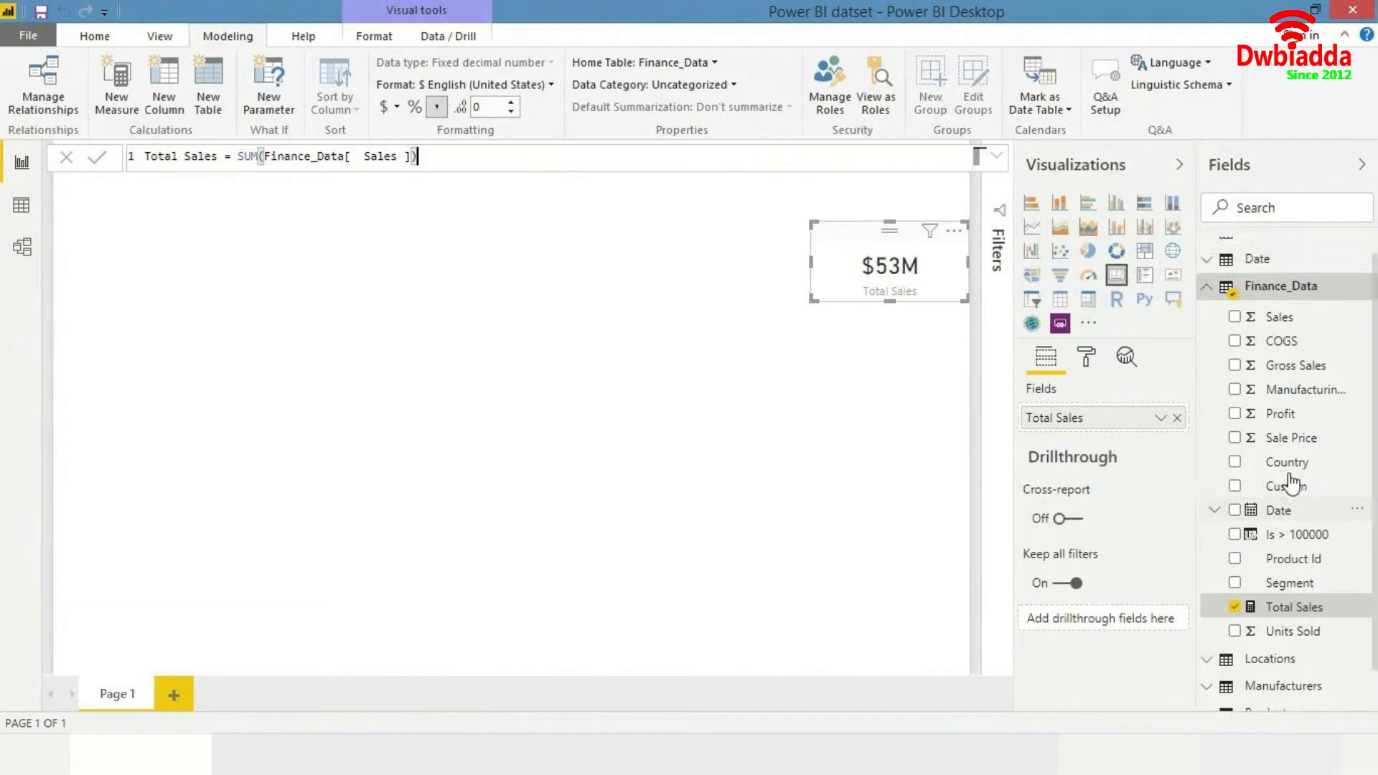
scroll(1289, 483, down, 1)
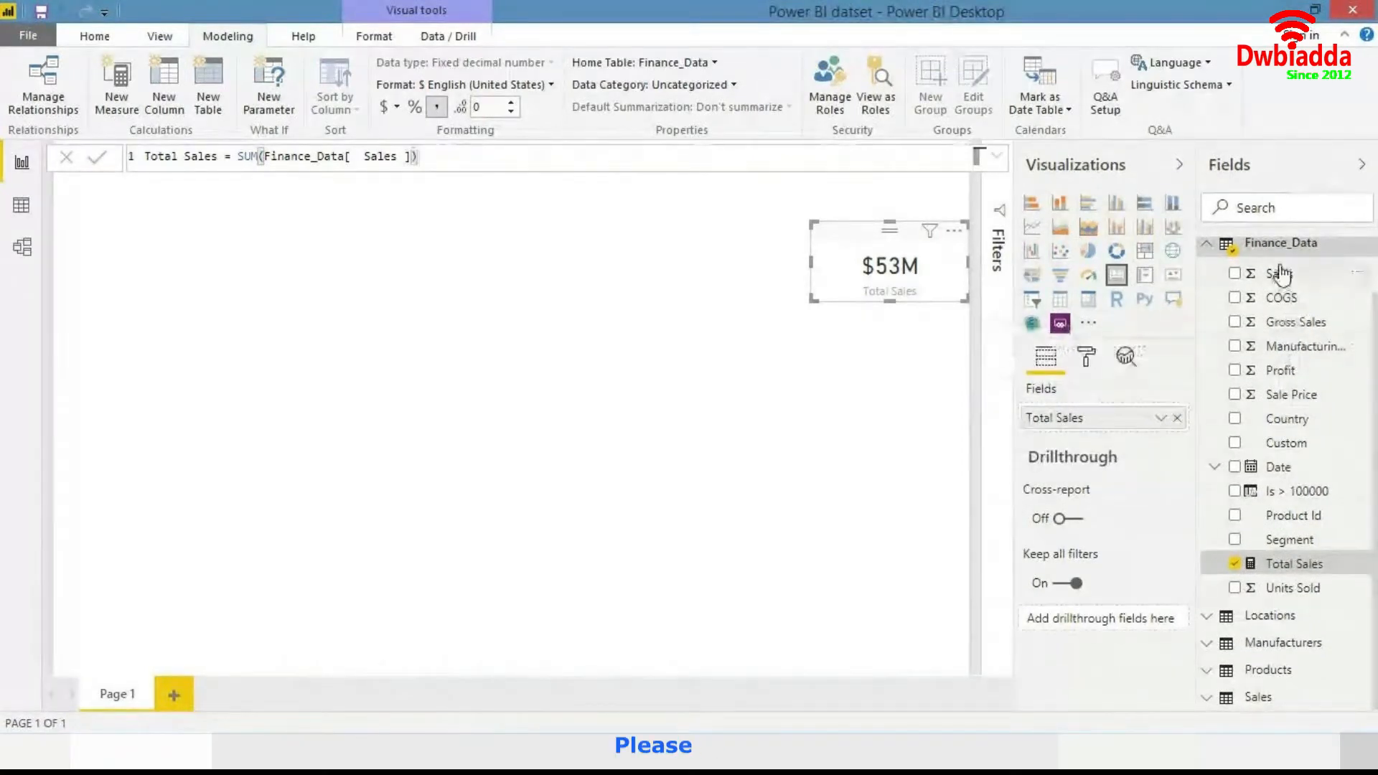
scroll(1280, 269, up, 1)
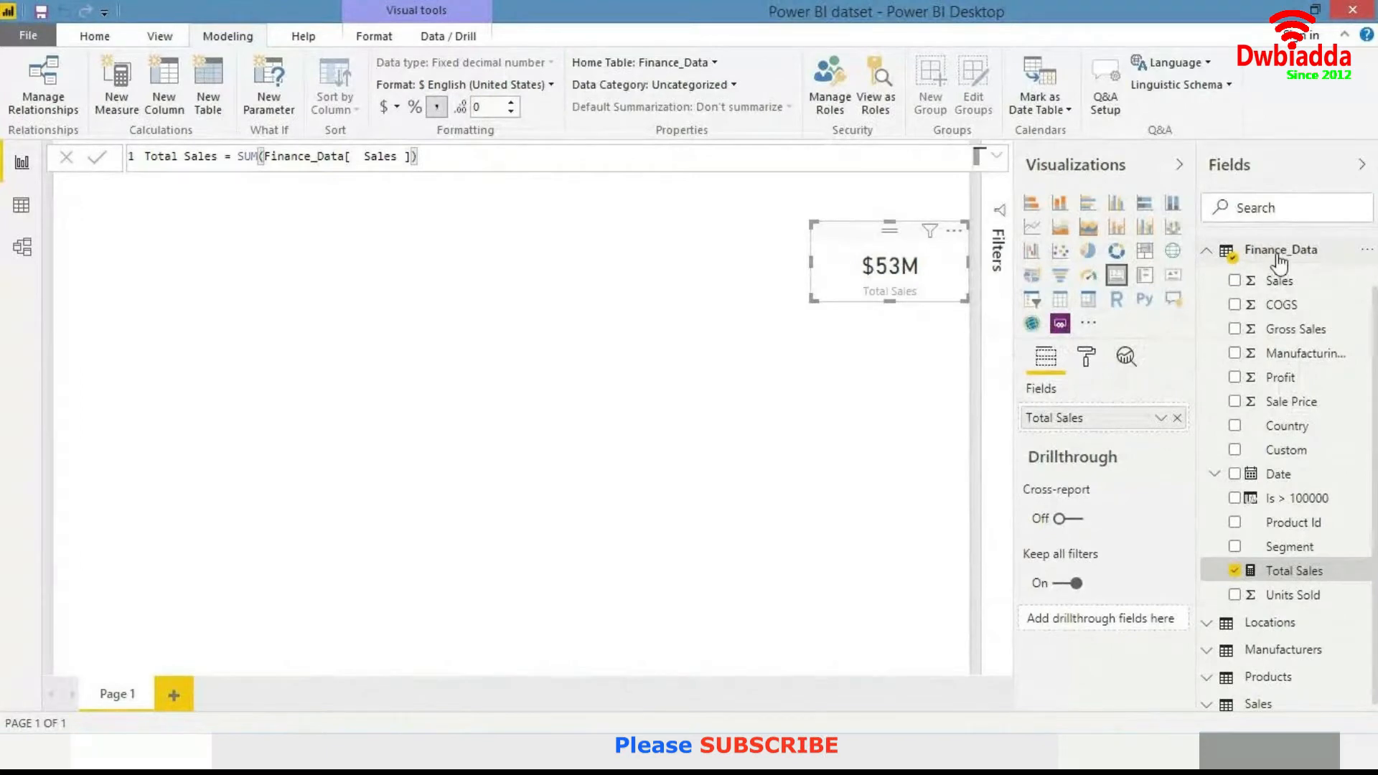
right_click(1280, 258)
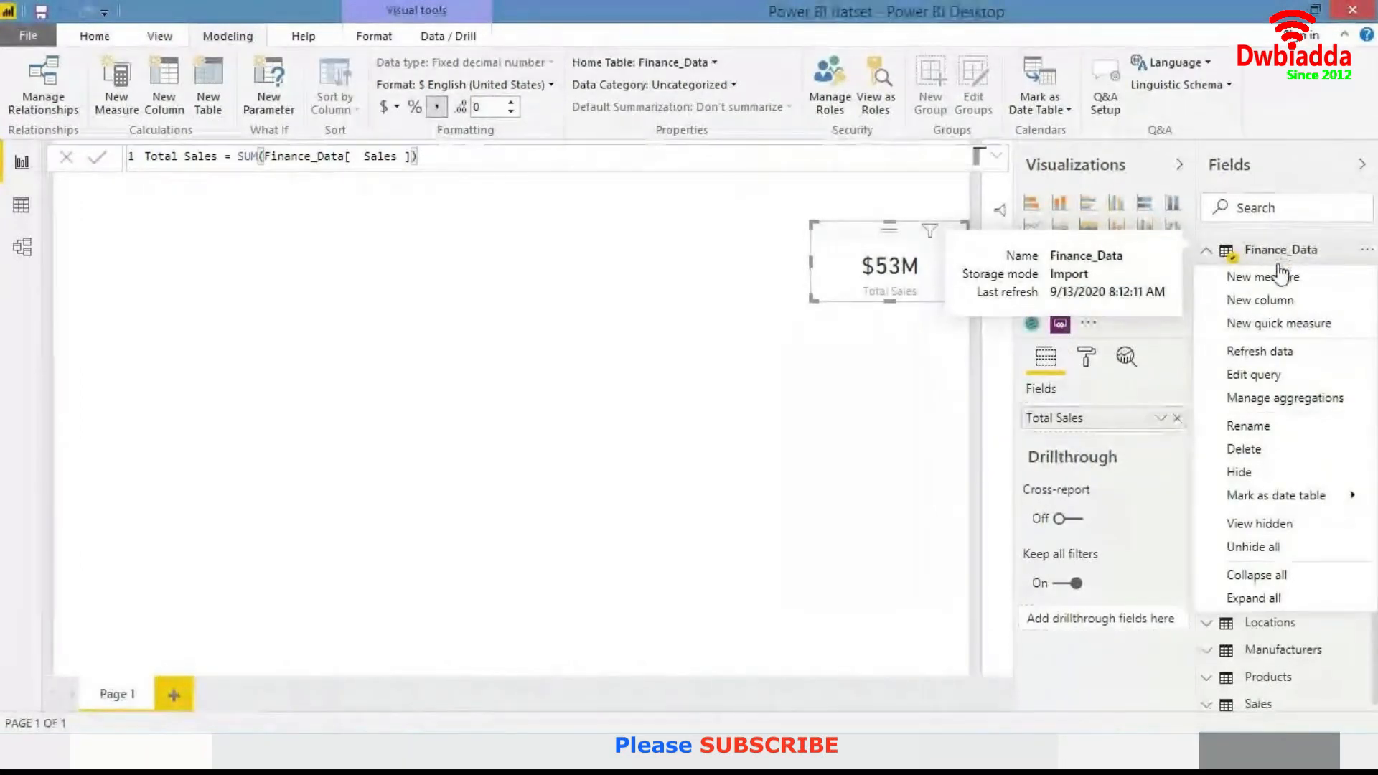
click(1280, 275)
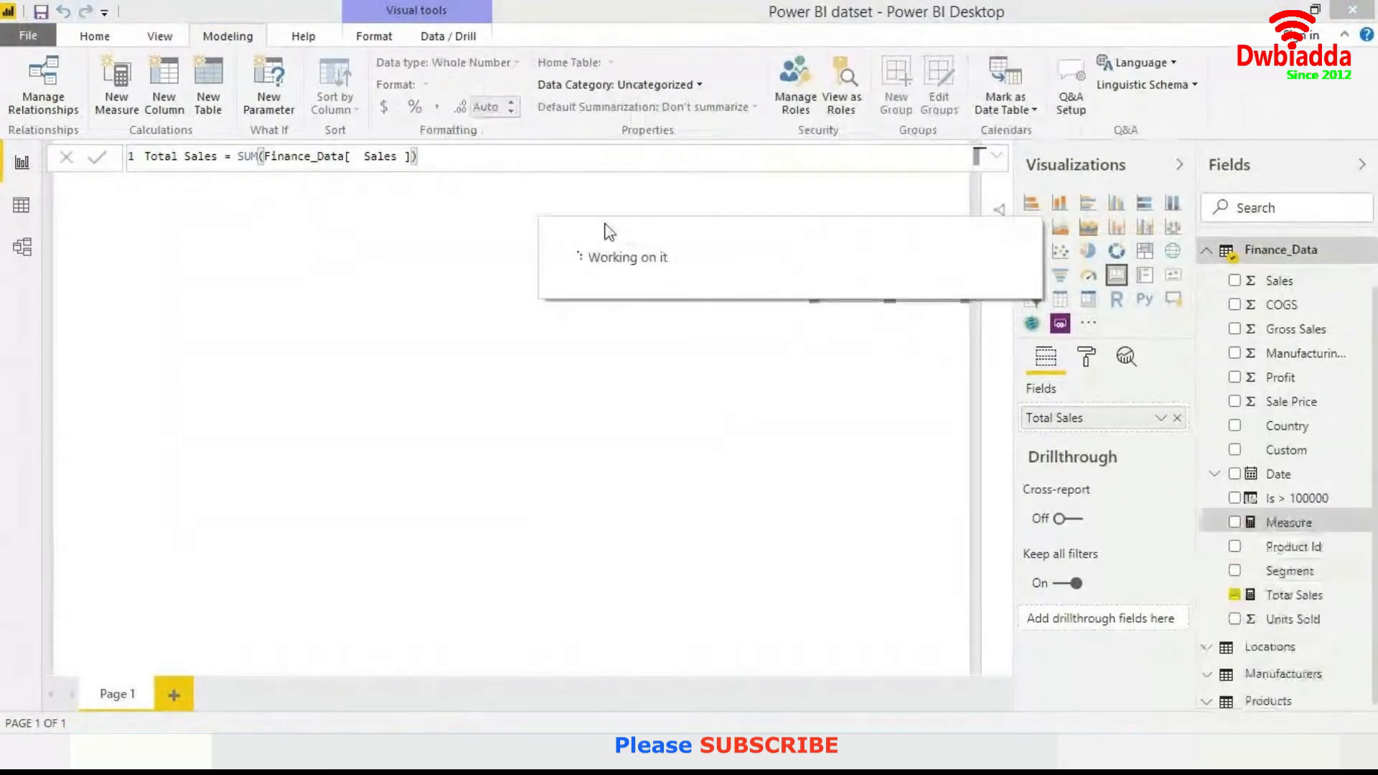
text(Pro)
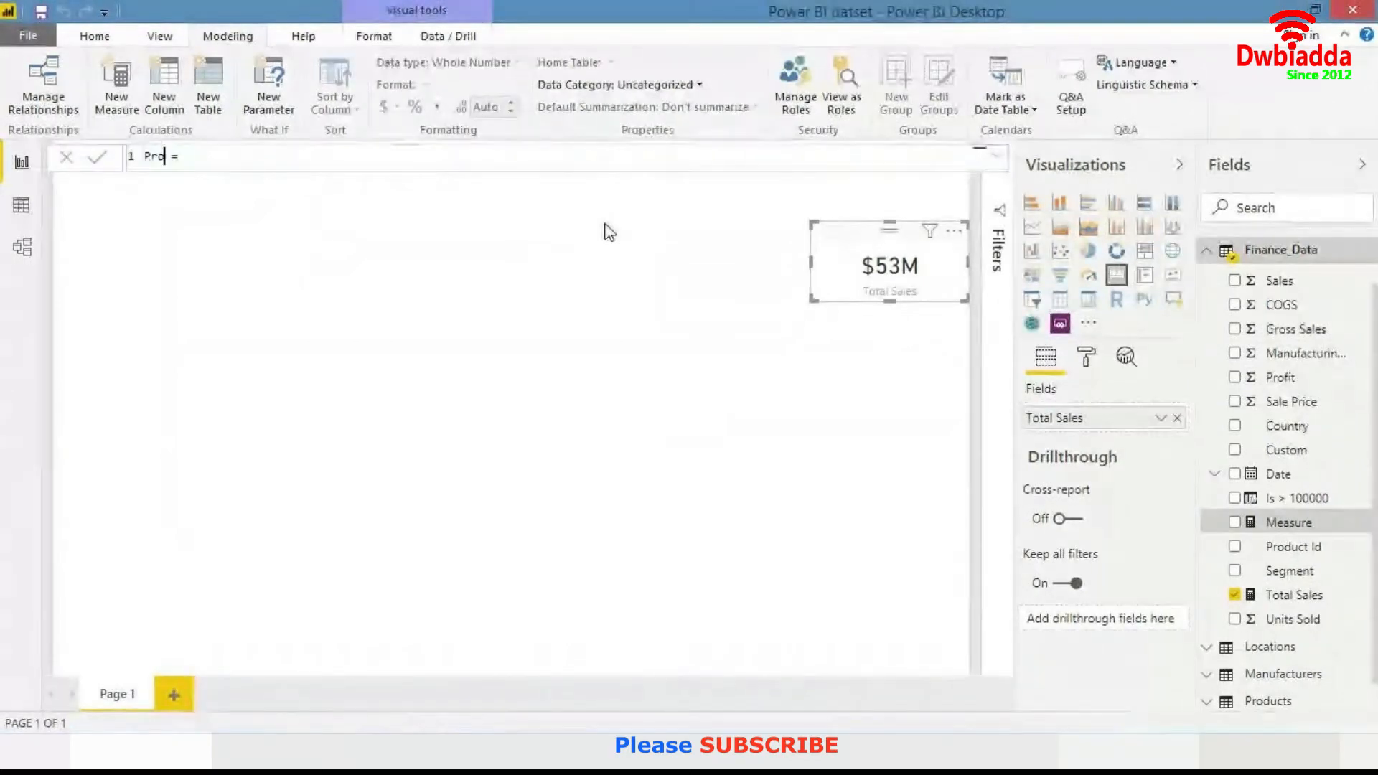
text(fits)
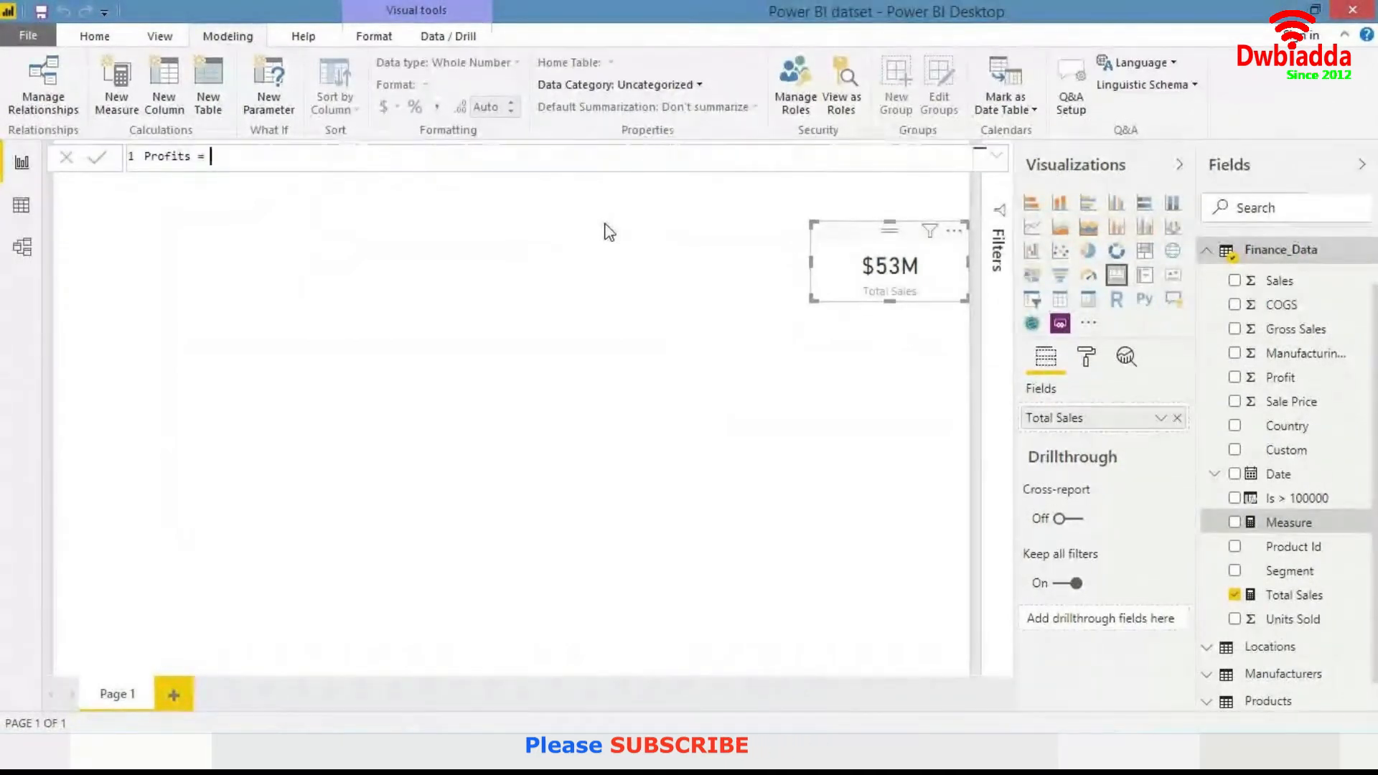
text(sum(por)
- Define the Profits measure as SUM(Finance_Data[ Profit ]) and commit the formula
key(BackSpace)
key(BackSpace)
text(ro)
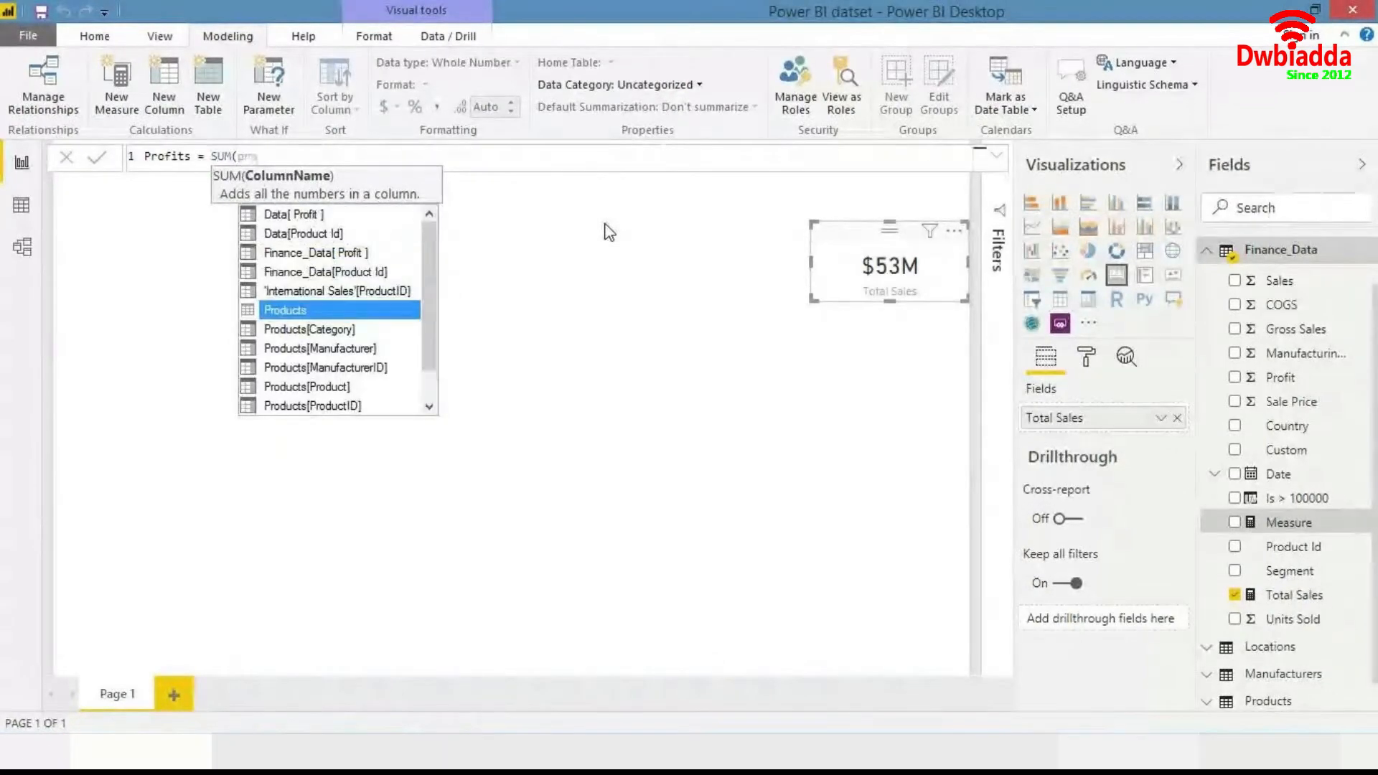
text(f)
key(Down)
key(Tab)
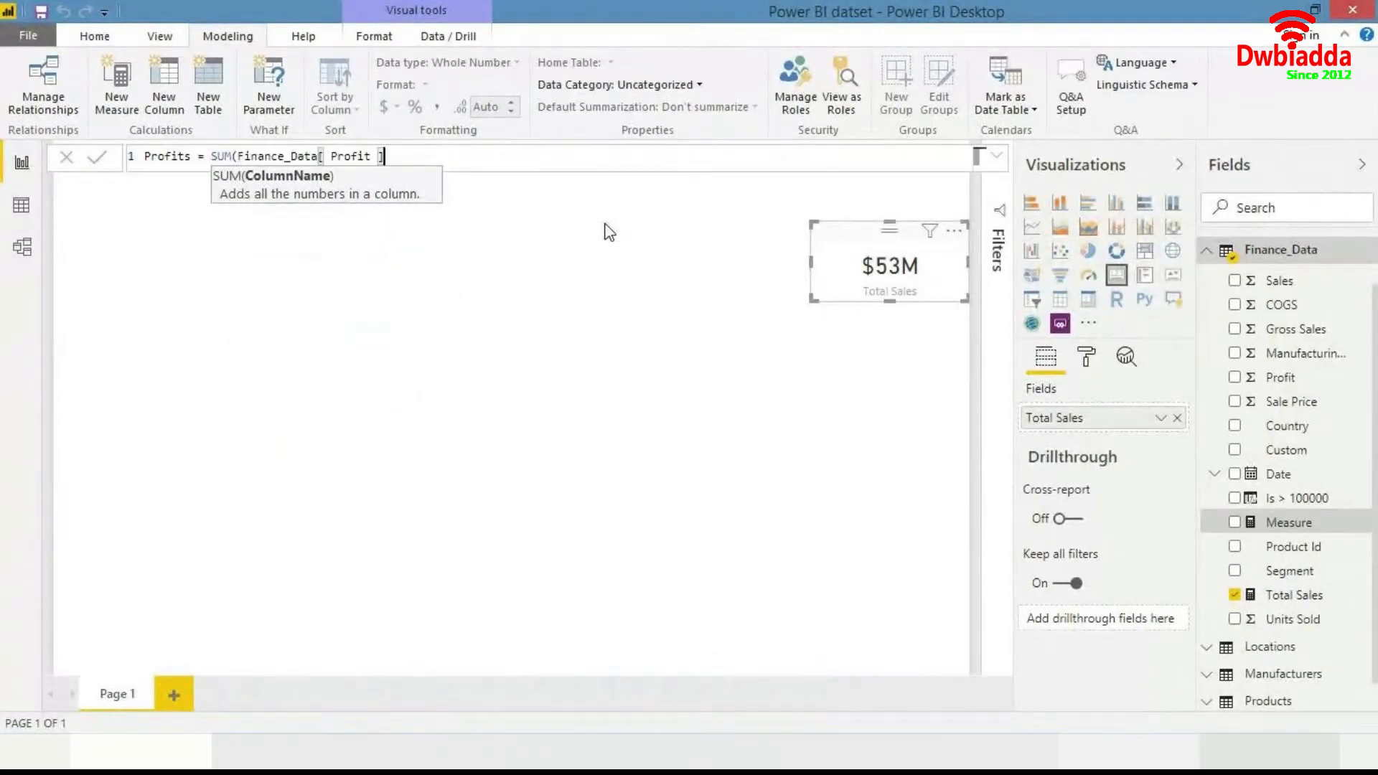
text())
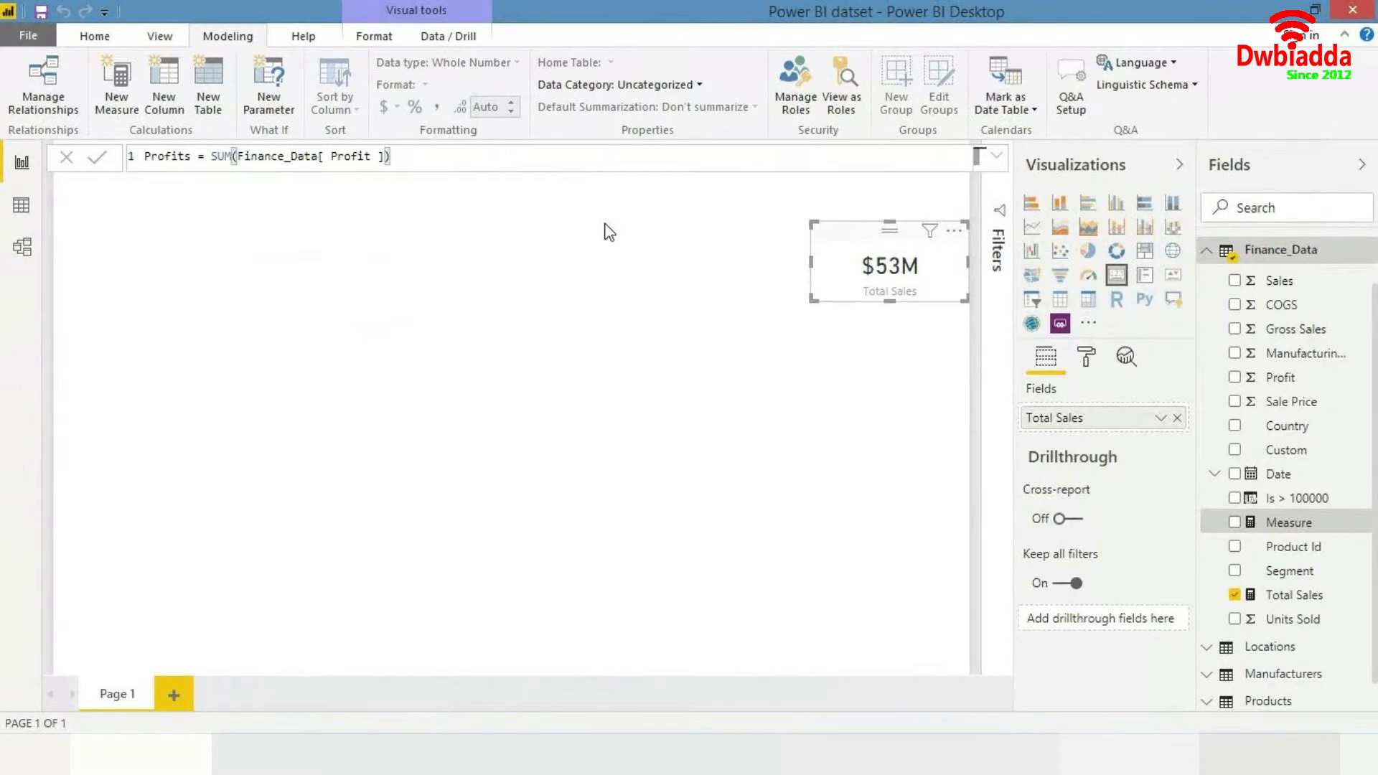
key(Return)
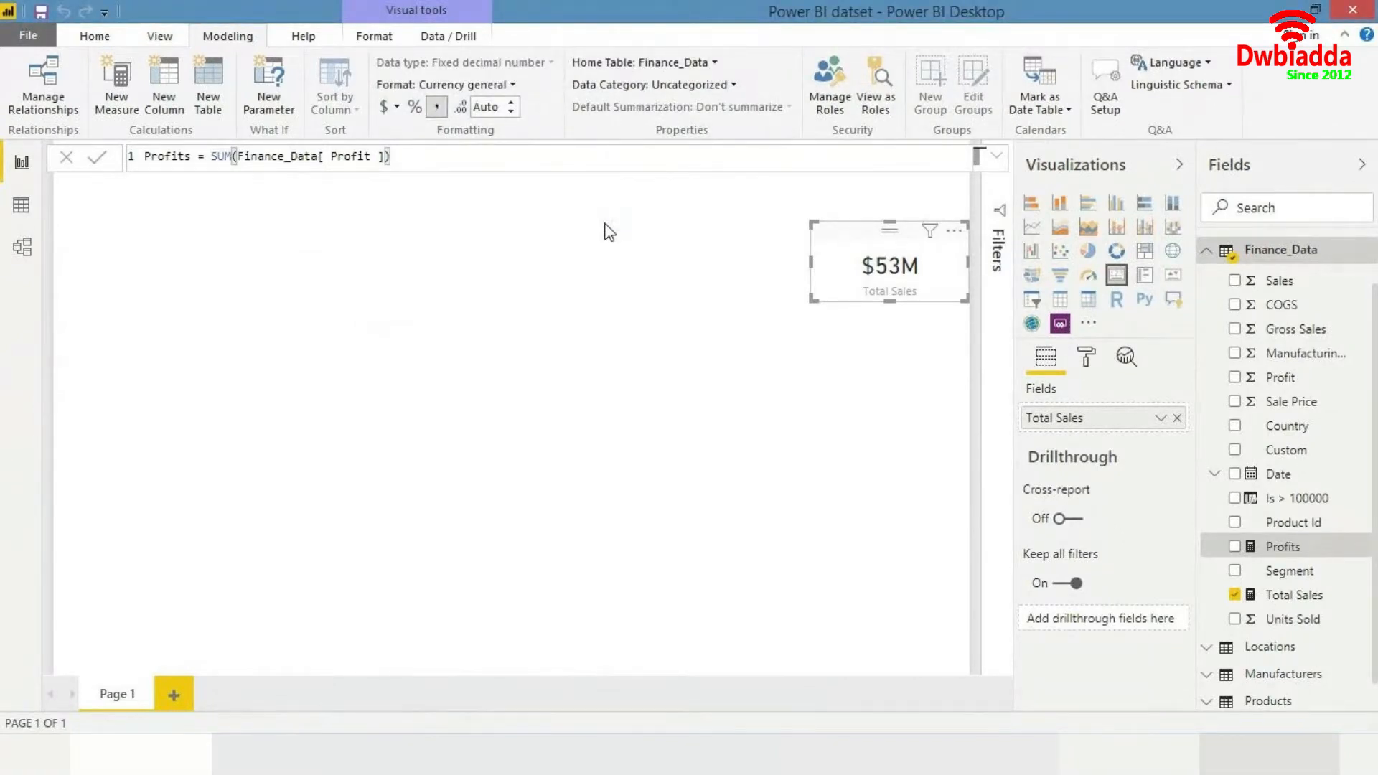
- Set the Profits measure's decimal places to 0
click(492, 107)
text(0)
key(Return)
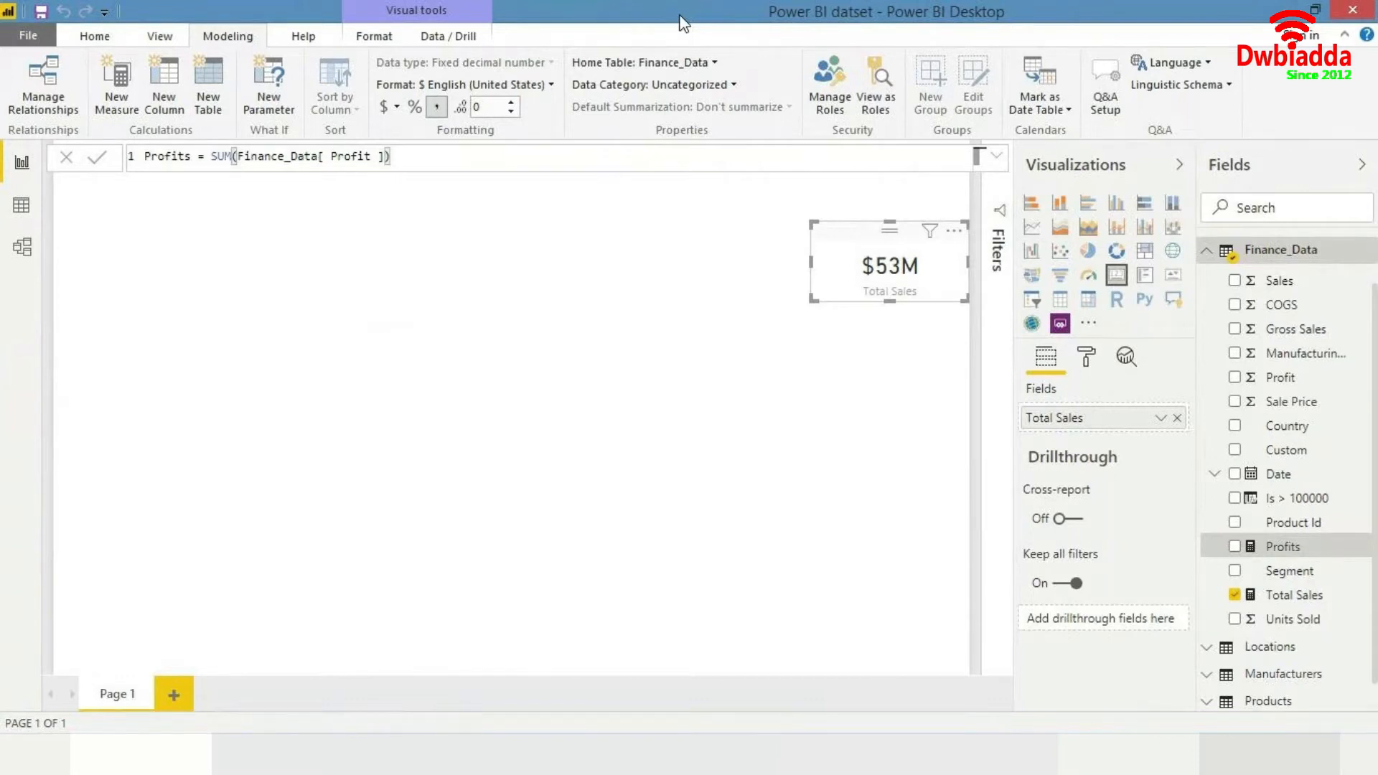
- Add a new Finance_Data measure named Germany Sales and start its formula with the CALCULATE function
right_click(1290, 261)
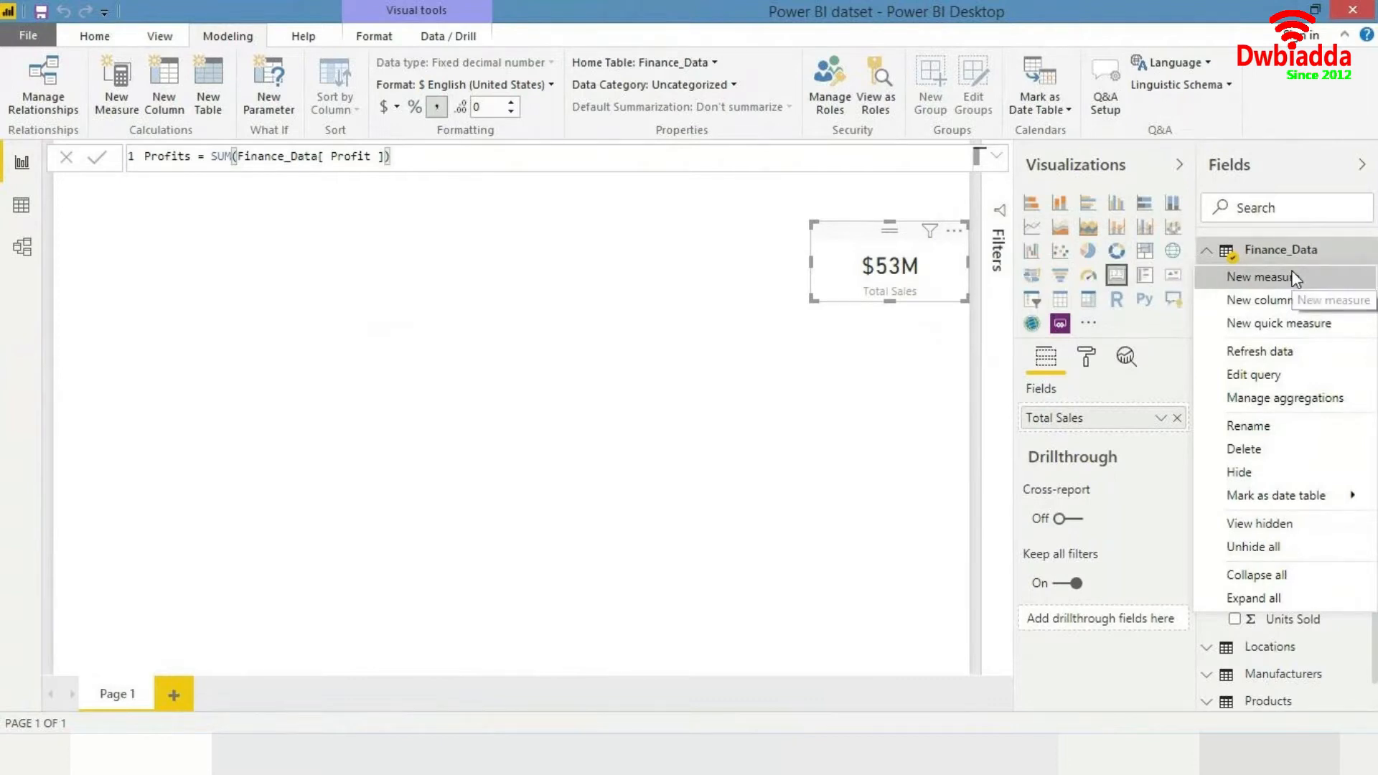
click(1292, 278)
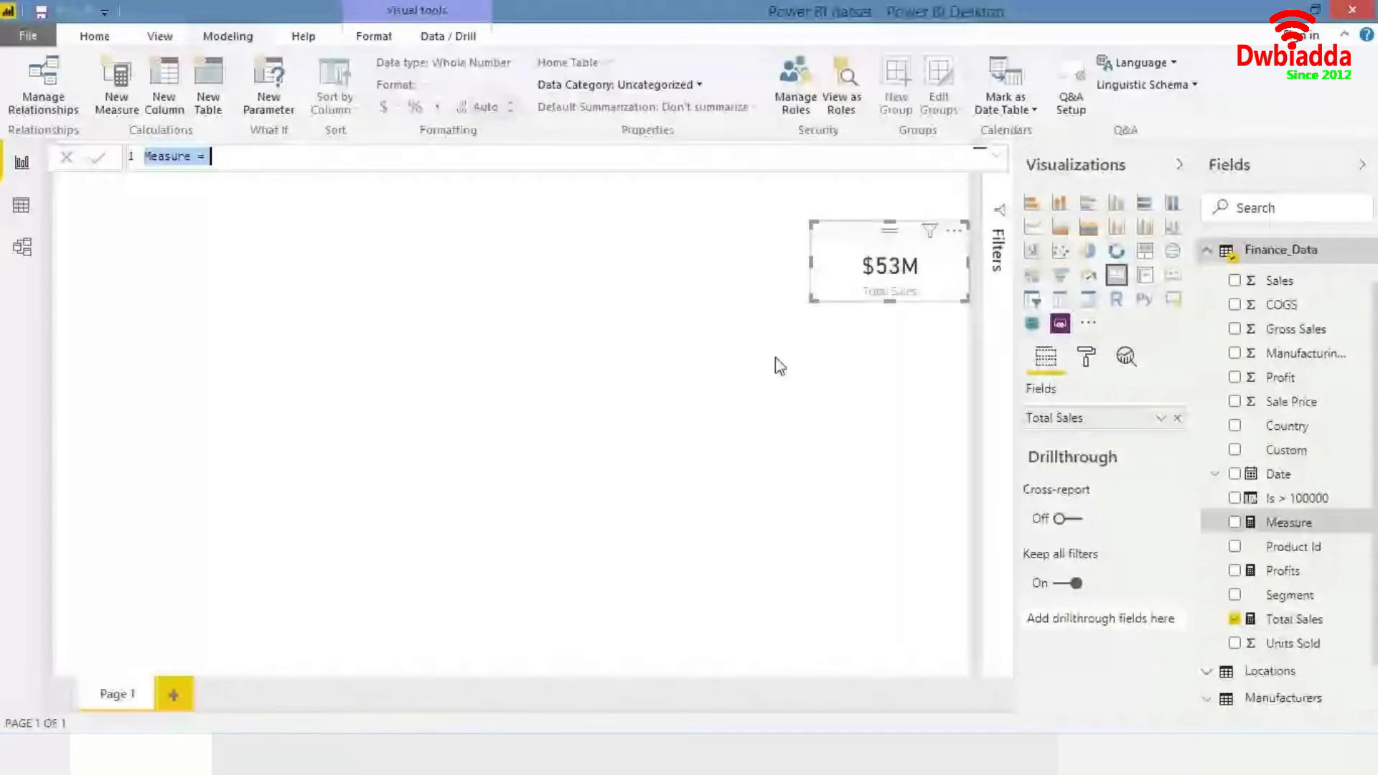
key(Escape)
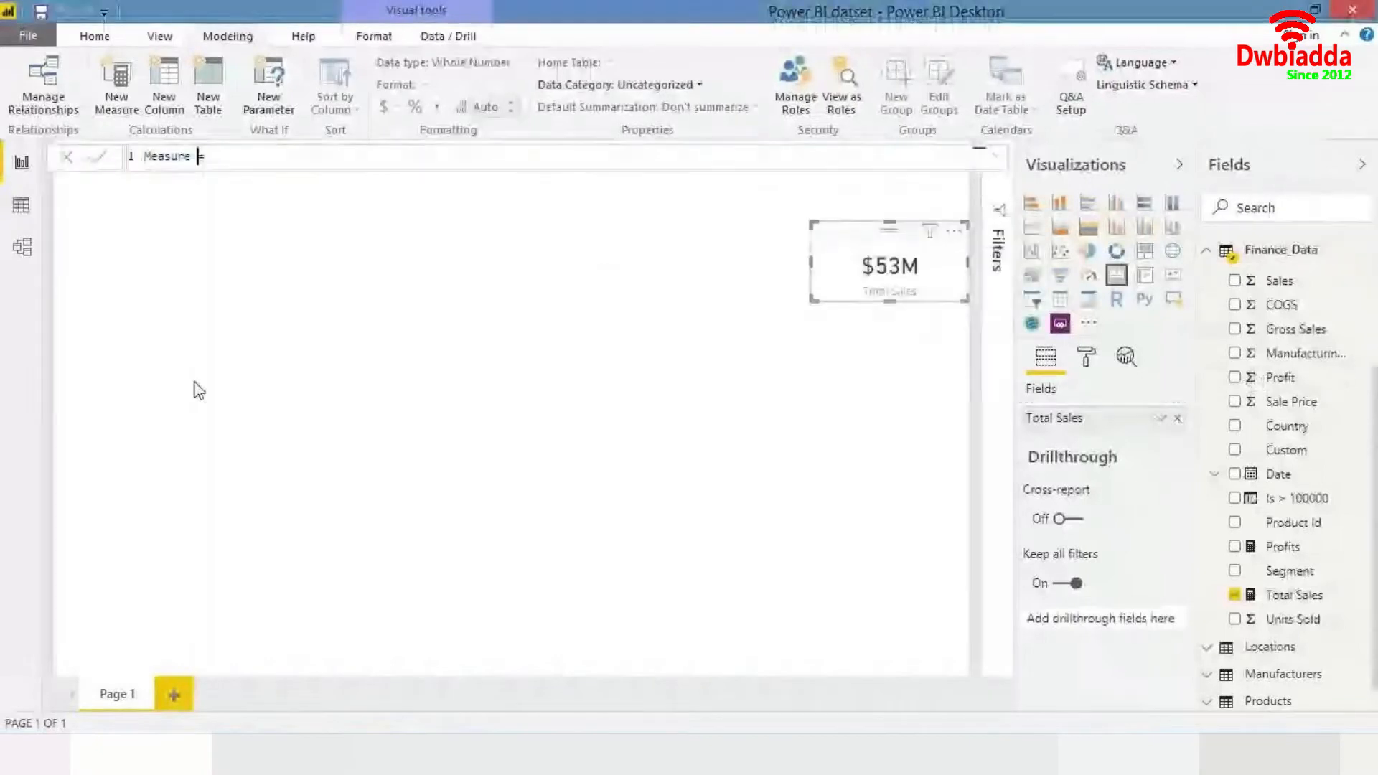
key(BackSpace)
text(Ge)
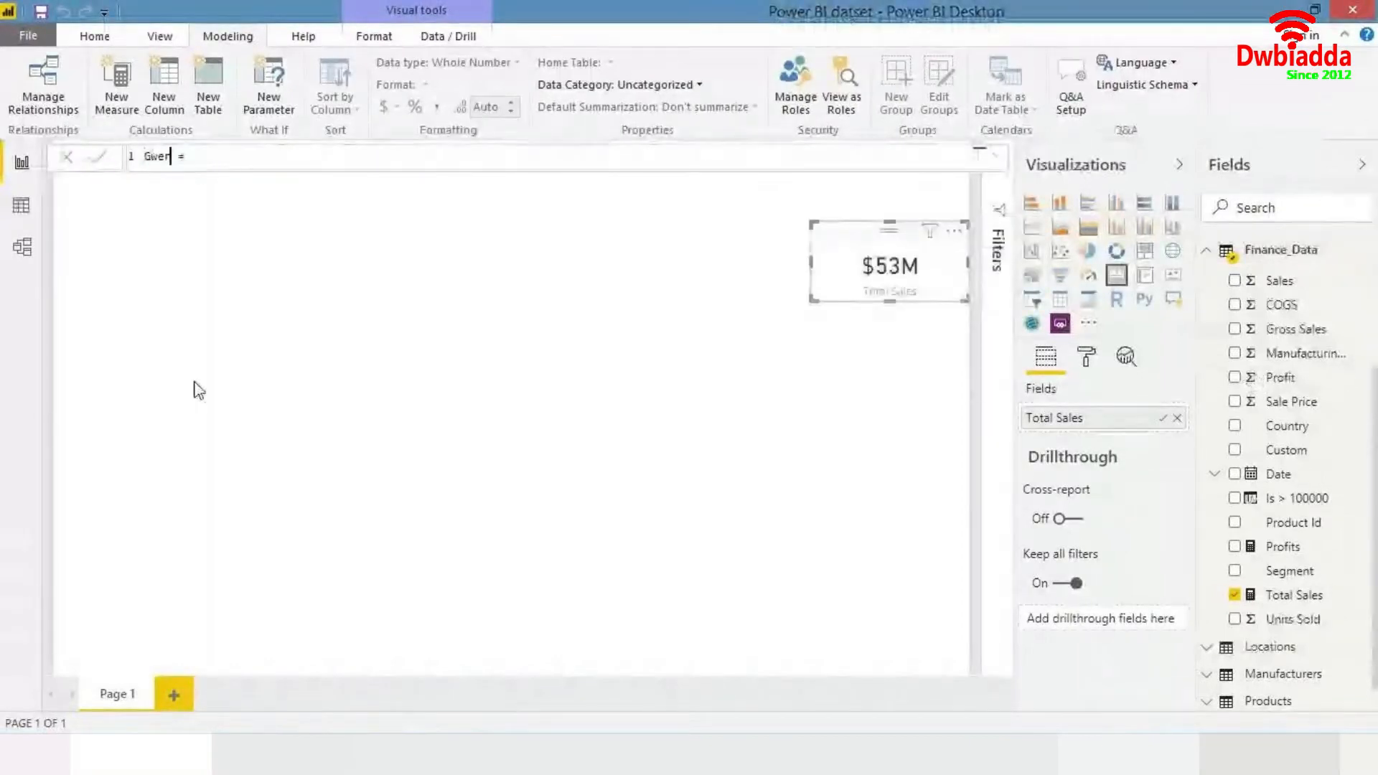
text(rmany Sales)
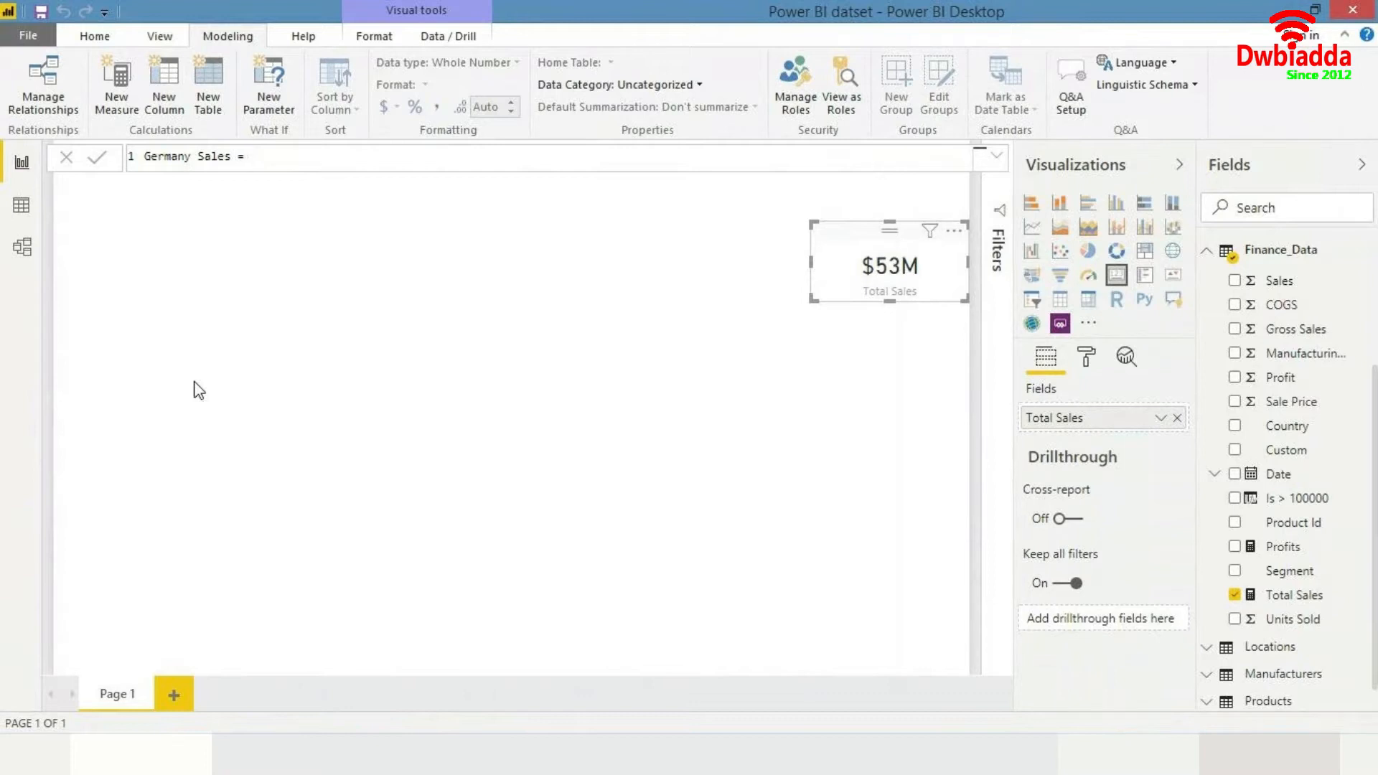
text(cal)
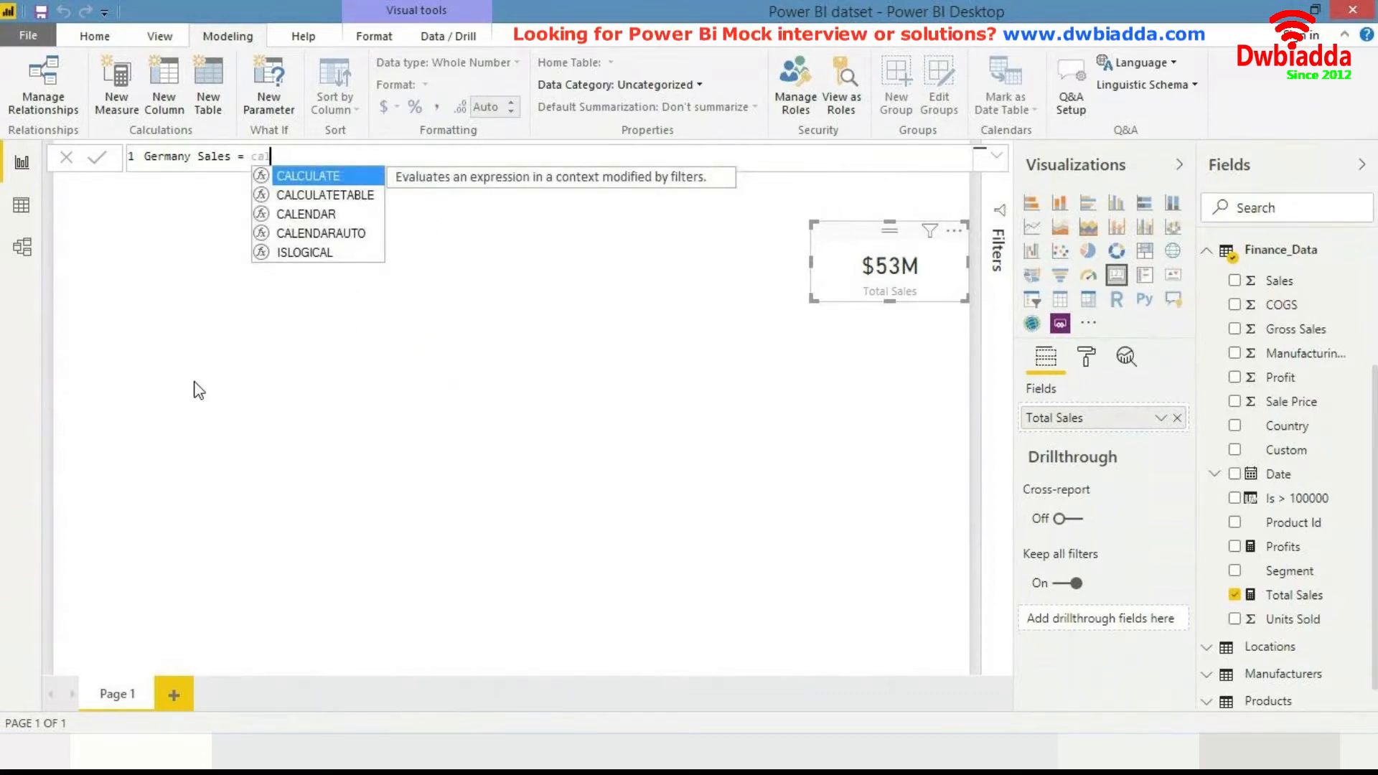
key(Tab)
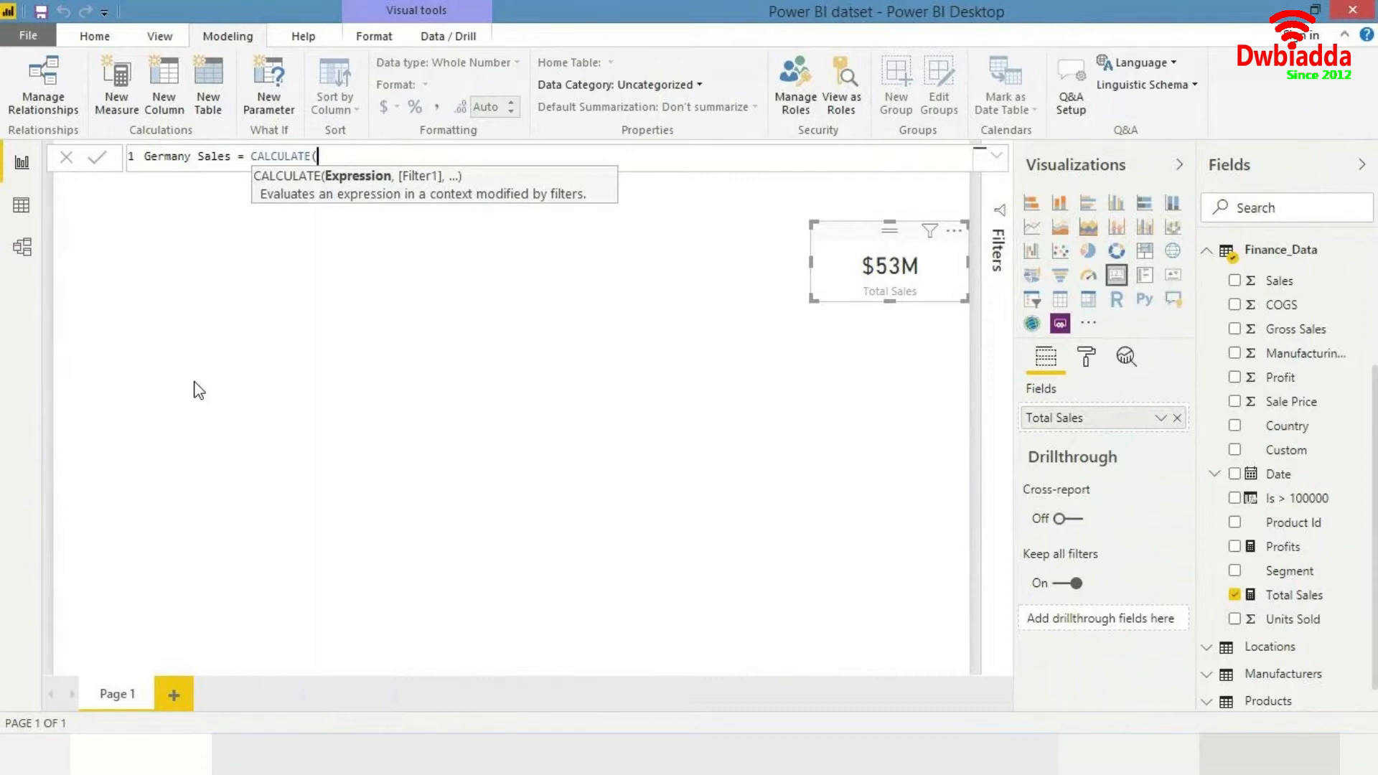
text(tota)
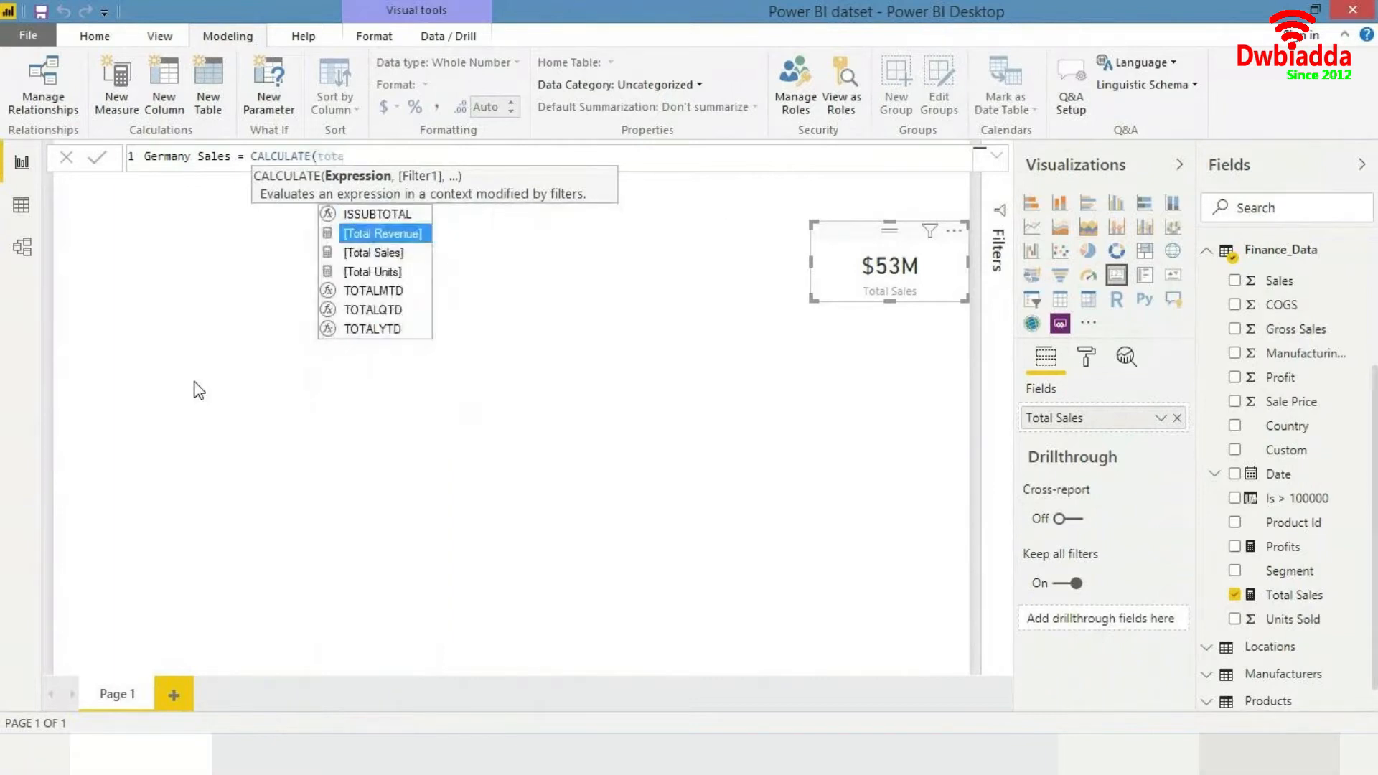
key(Down)
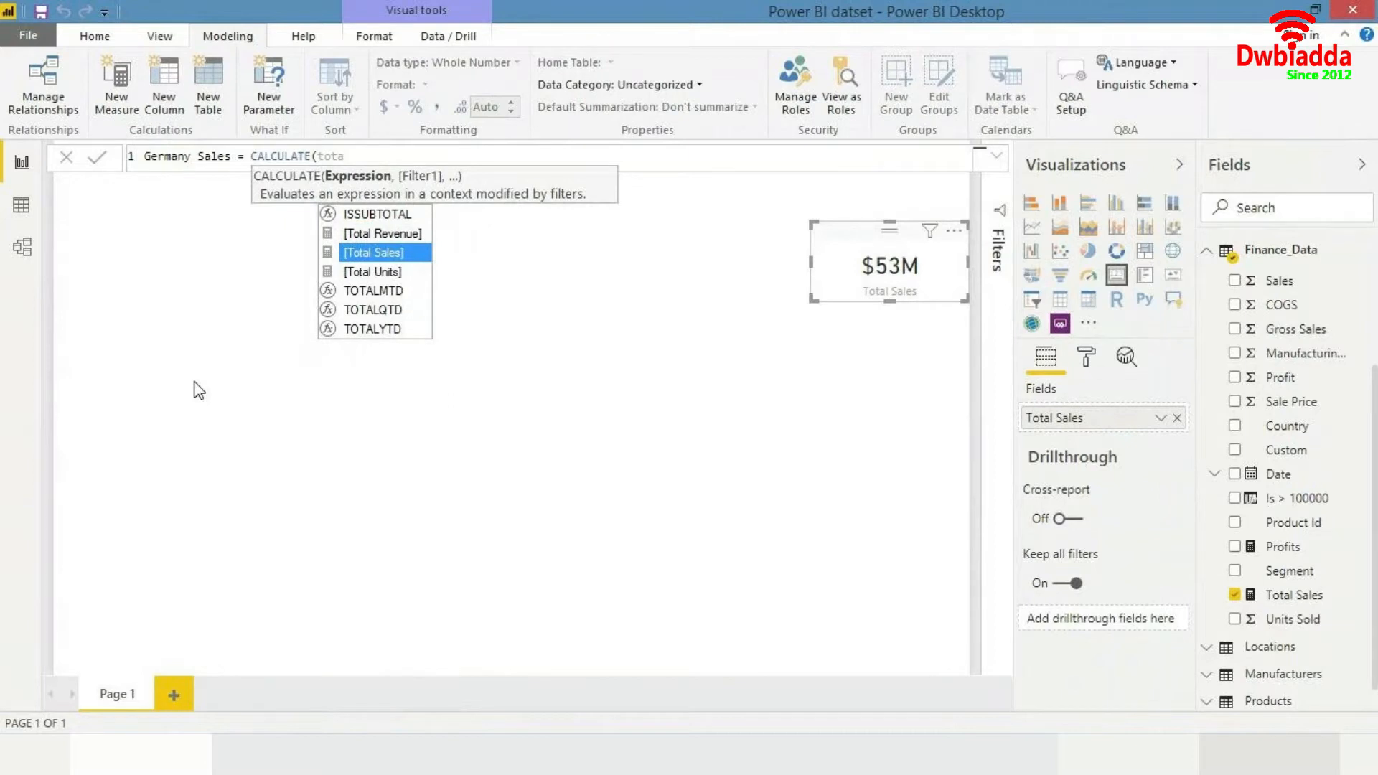
key(BackSpace)
key(BackSpace)
key(BackSpace)
key(BackSpace)
text(sales)
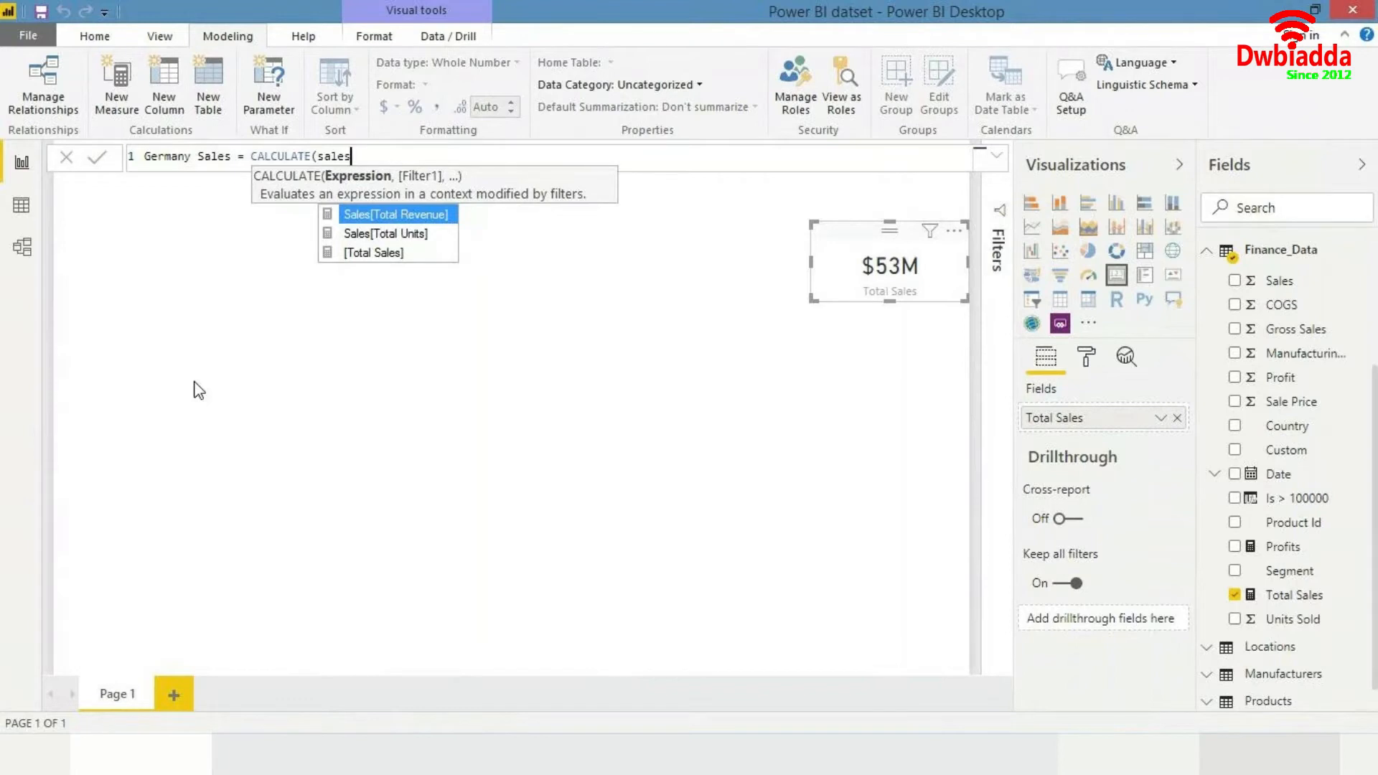
key(BackSpace)
key(BackSpace)
key(BackSpace)
key(BackSpace)
key(BackSpace)
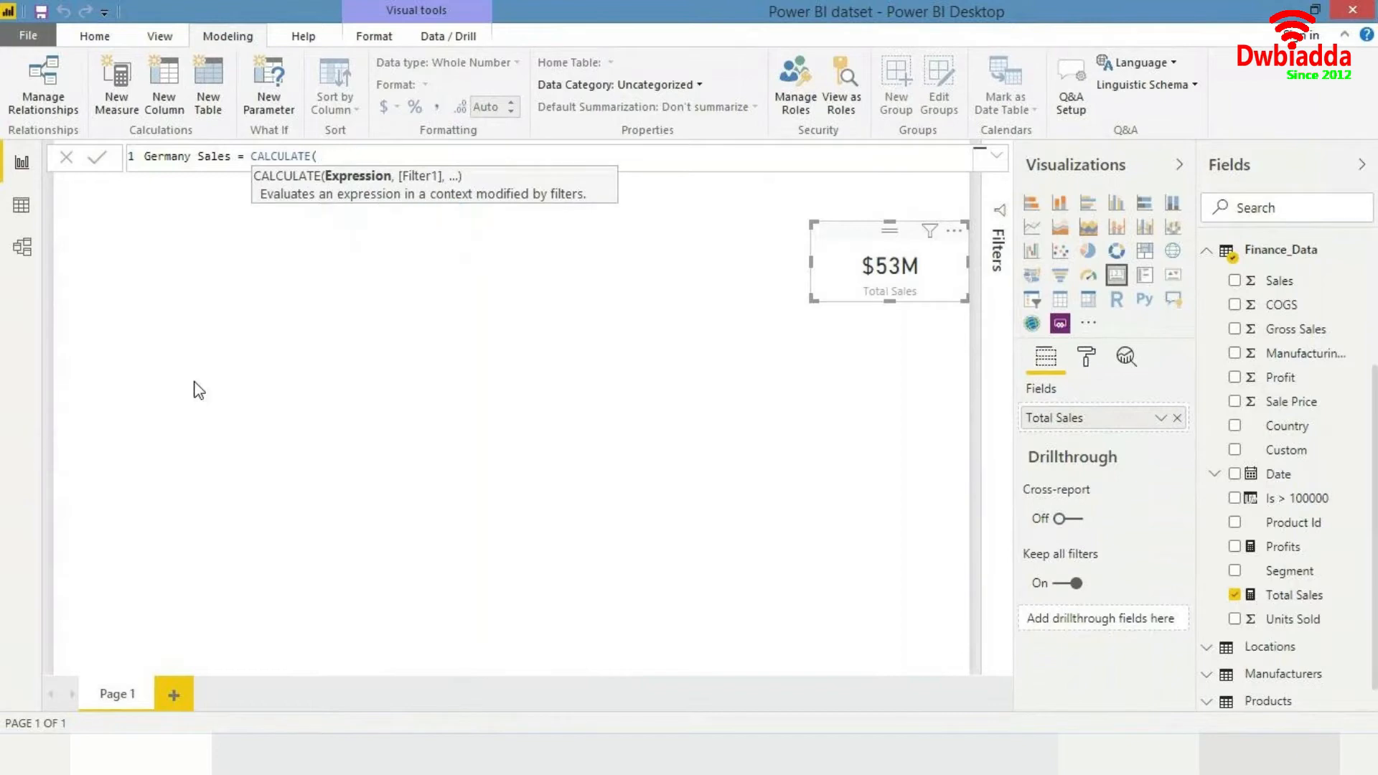
text(SUM()
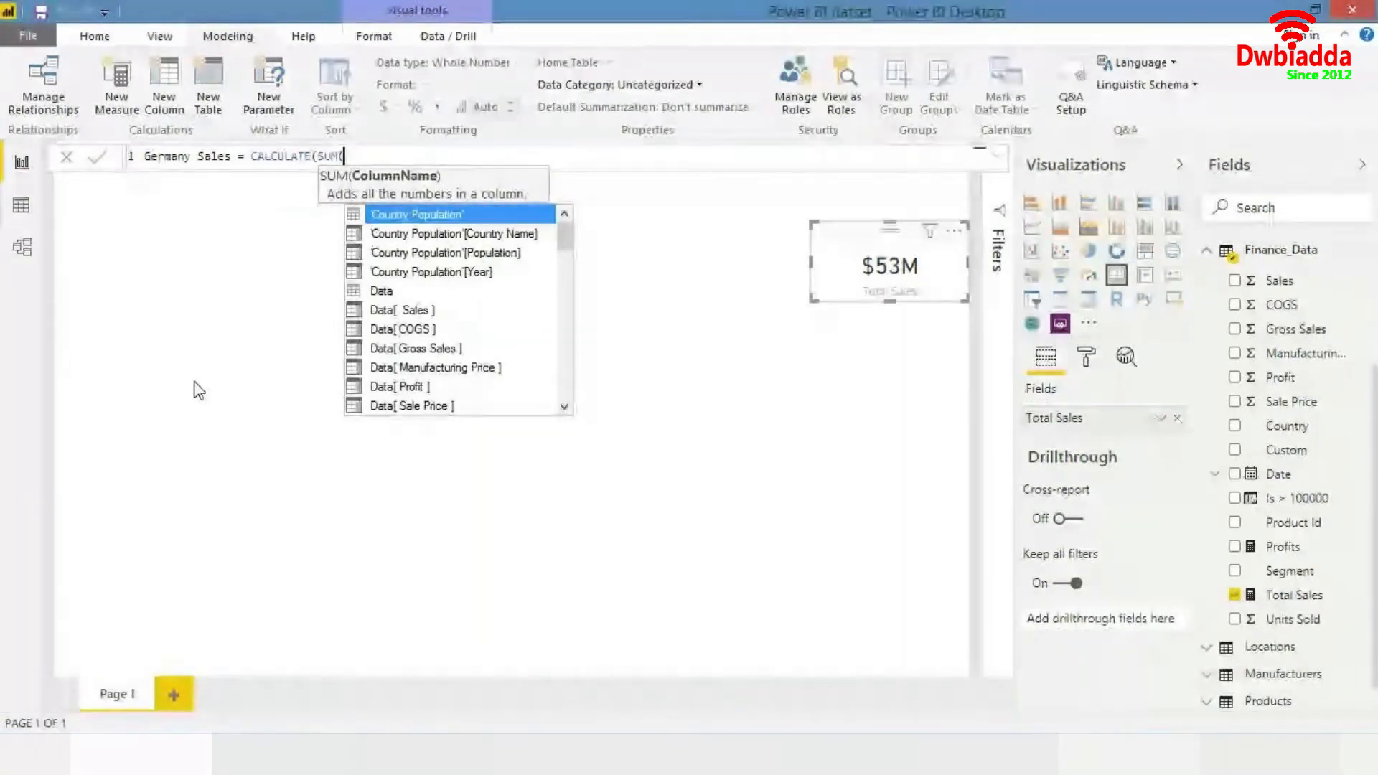
text(sales)
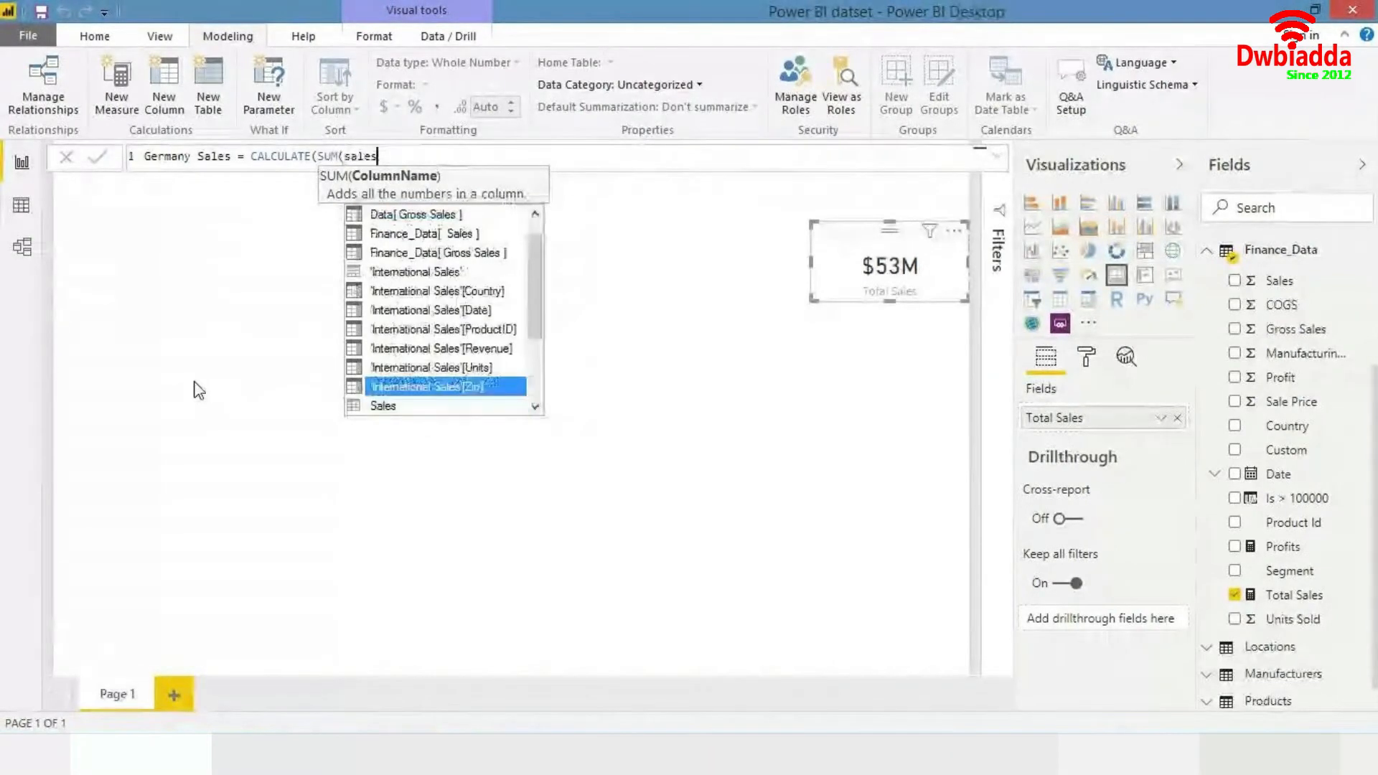
key(Up)
key(Up)
key(Up)
key(Up)
key(BackSpace)
key(BackSpace)
key(BackSpace)
key(BackSpace)
key(BackSpace)
key(BackSpace)
key(BackSpace)
key(BackSpace)
key(BackSpace)
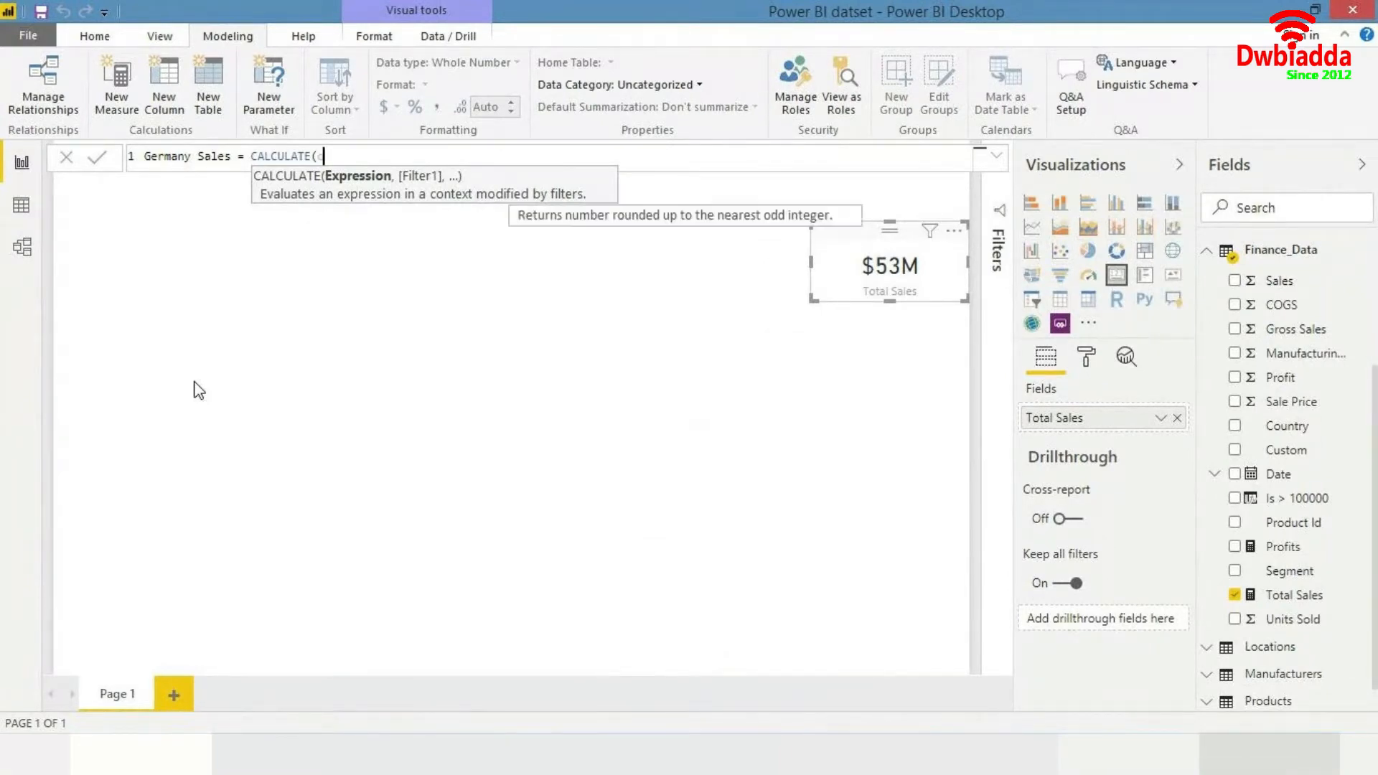
- Use the [Total Sales] measure as the CALCULATE expression in the Germany Sales formula
key(BackSpace)
text((total)
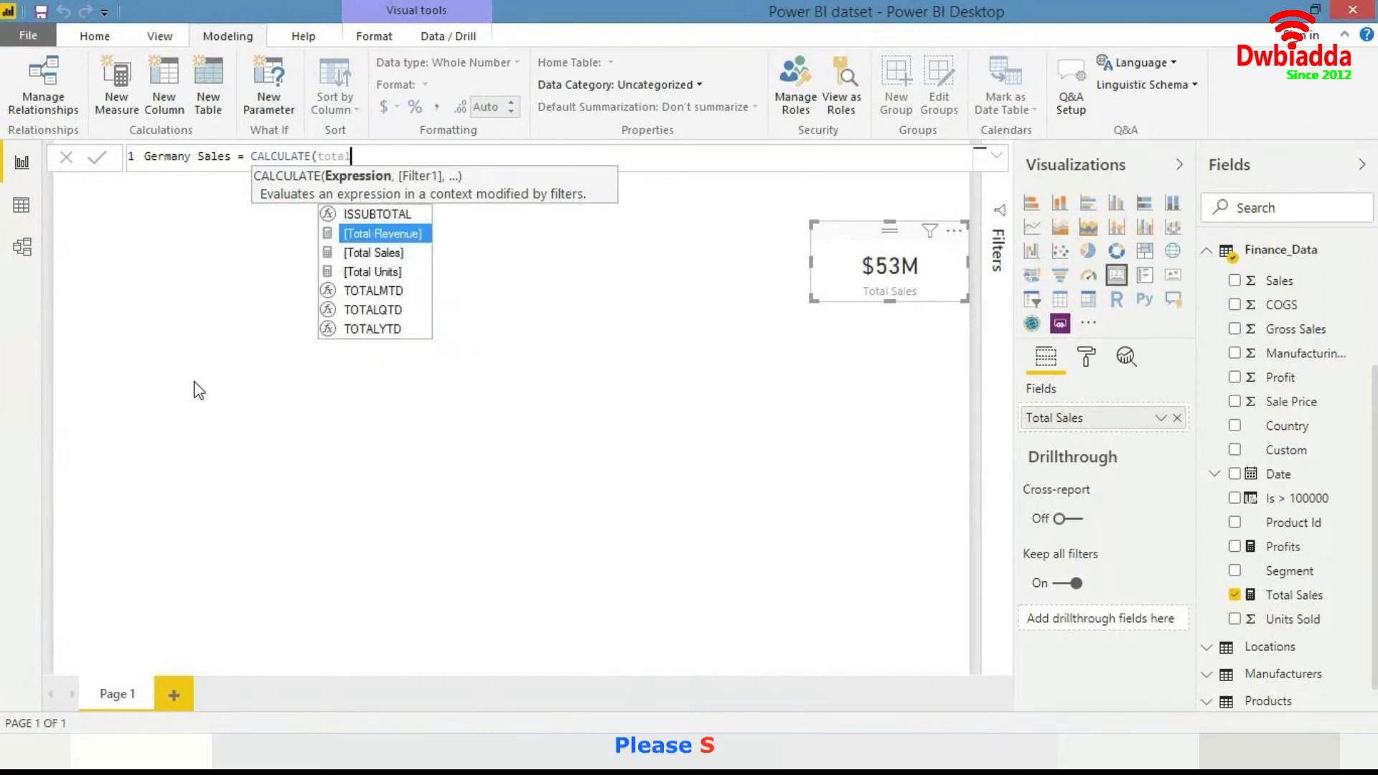
key(Down)
key(Tab)
text(,)
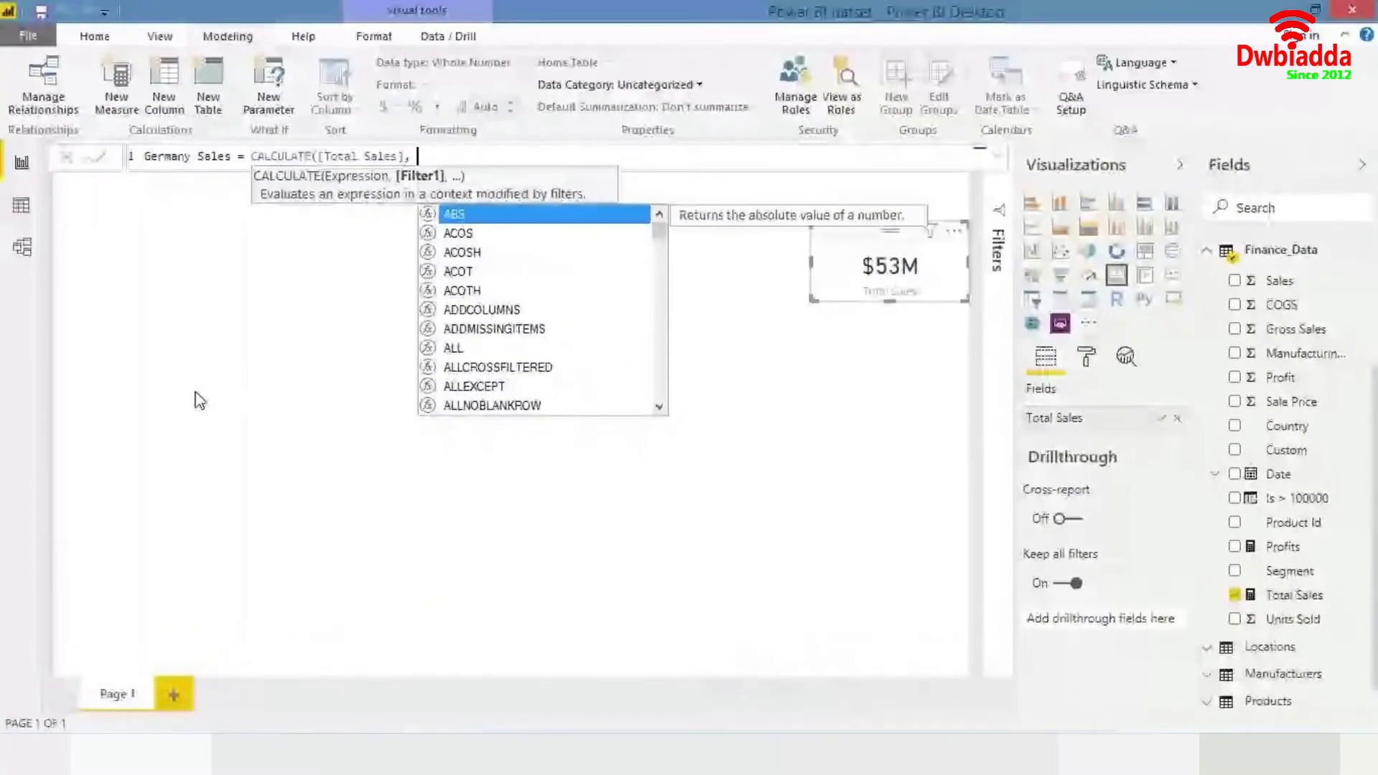
- Add Finance_Data[Country] as the filter column of the CALCULATE function
text(Country)
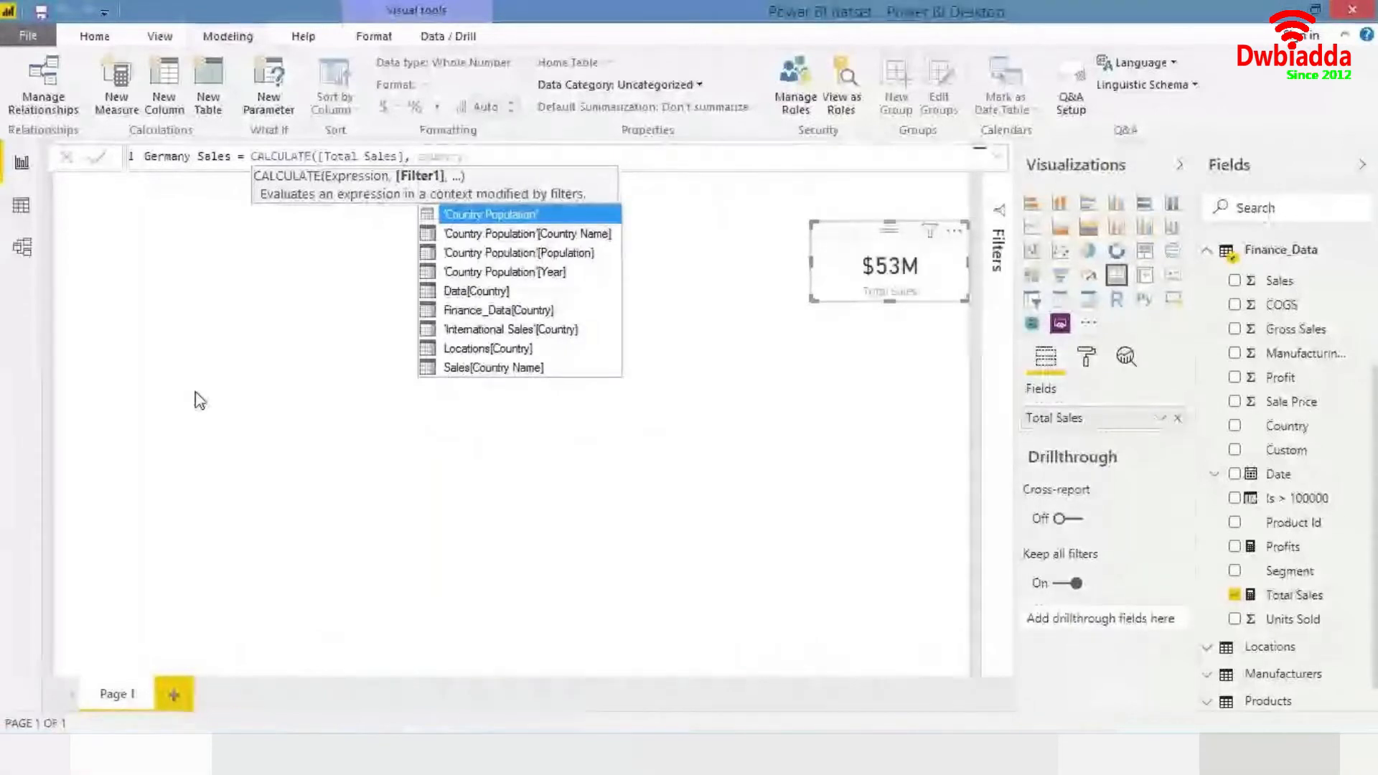
key(Down)
key(Down)
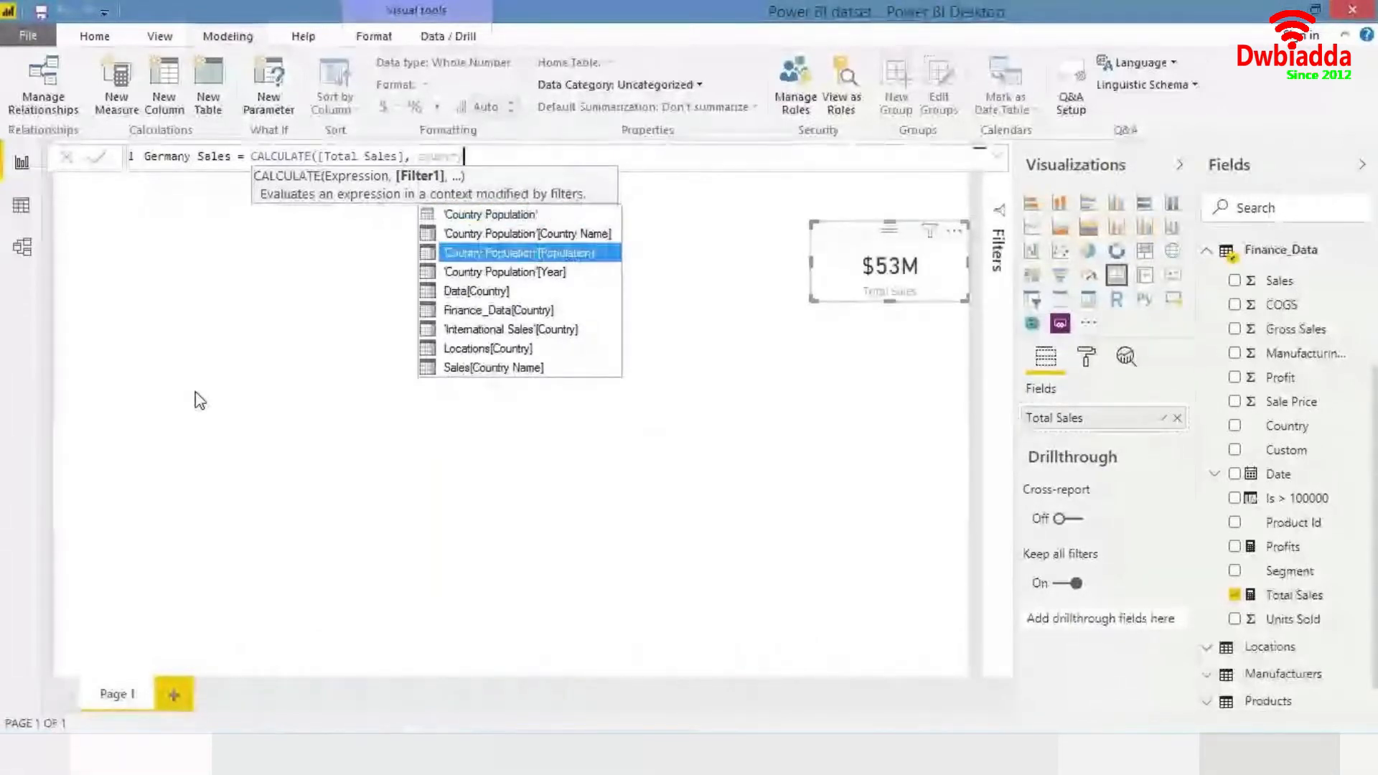
key(Escape)
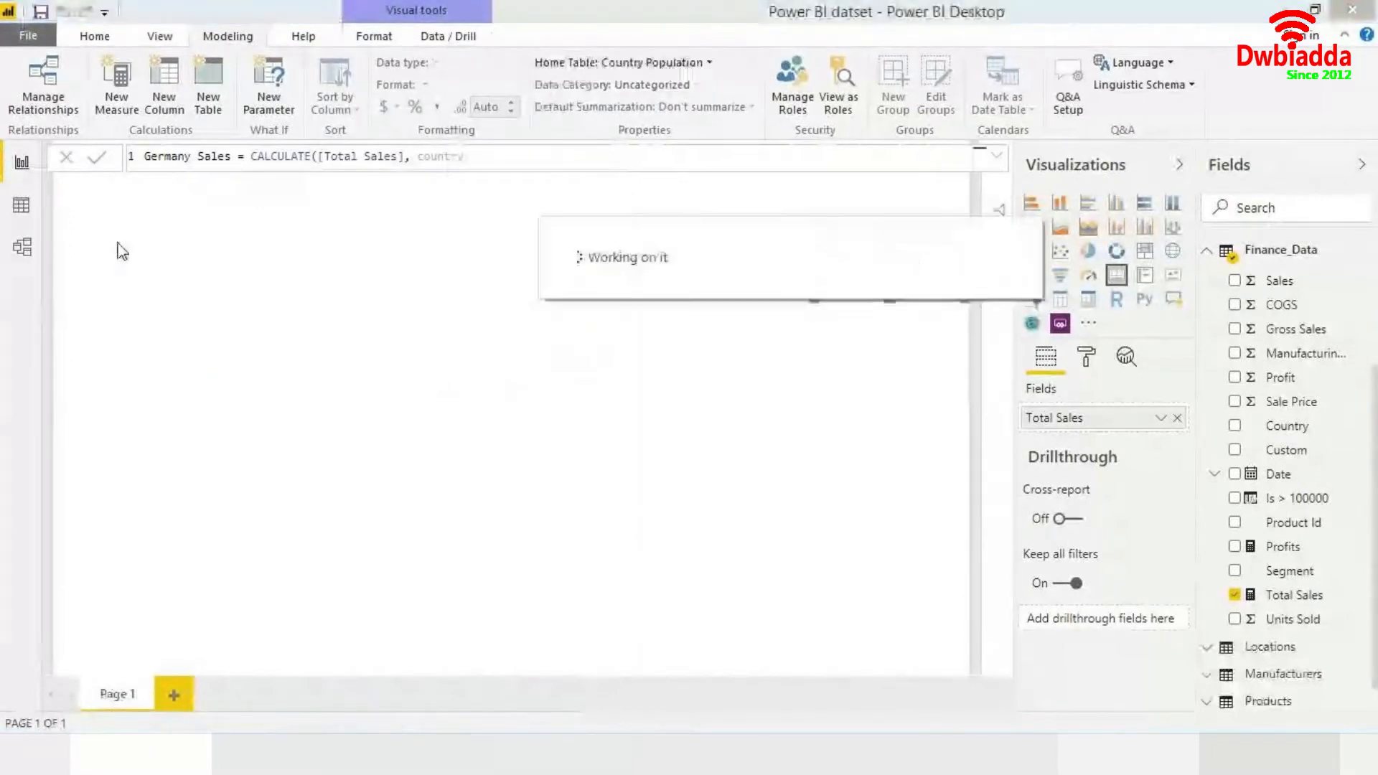
click(503, 157)
key(BackSpace)
key(BackSpace)
key(BackSpace)
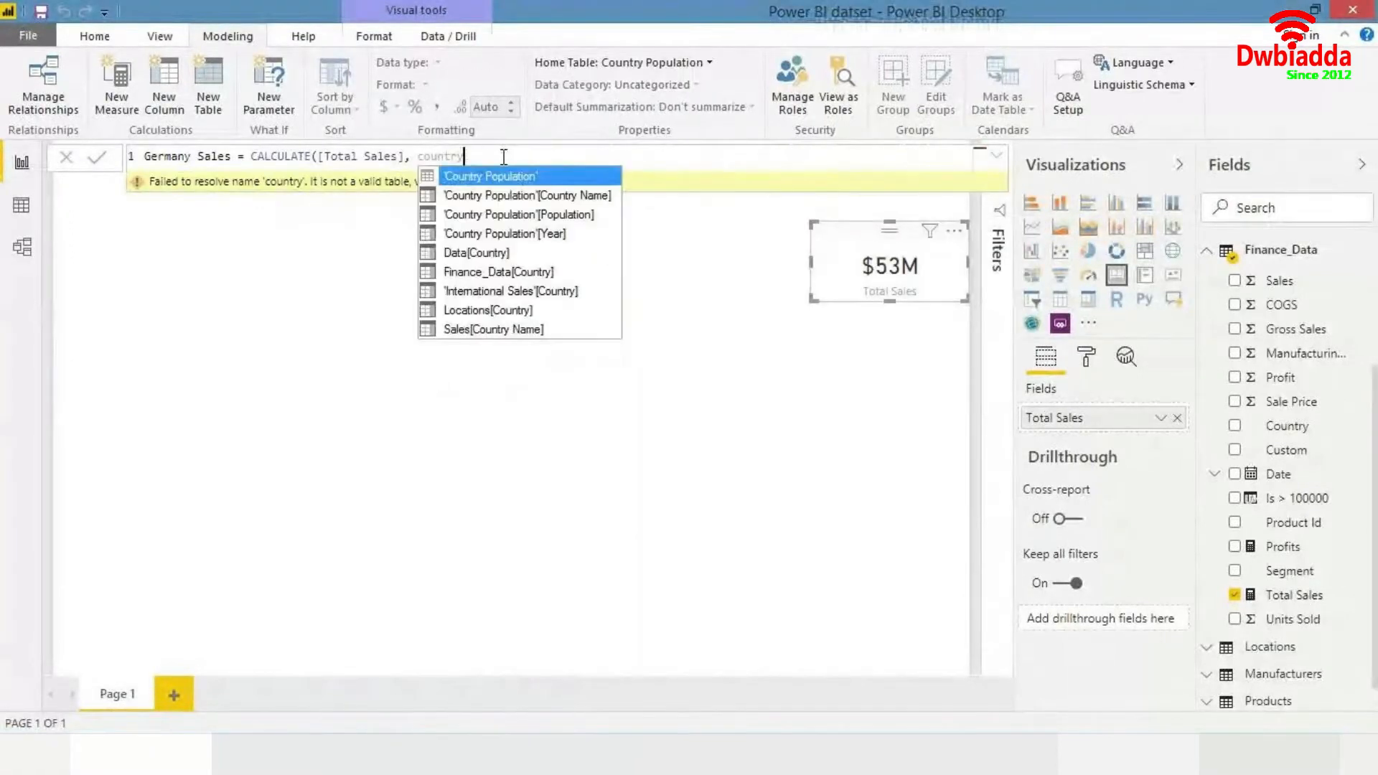
key(BackSpace)
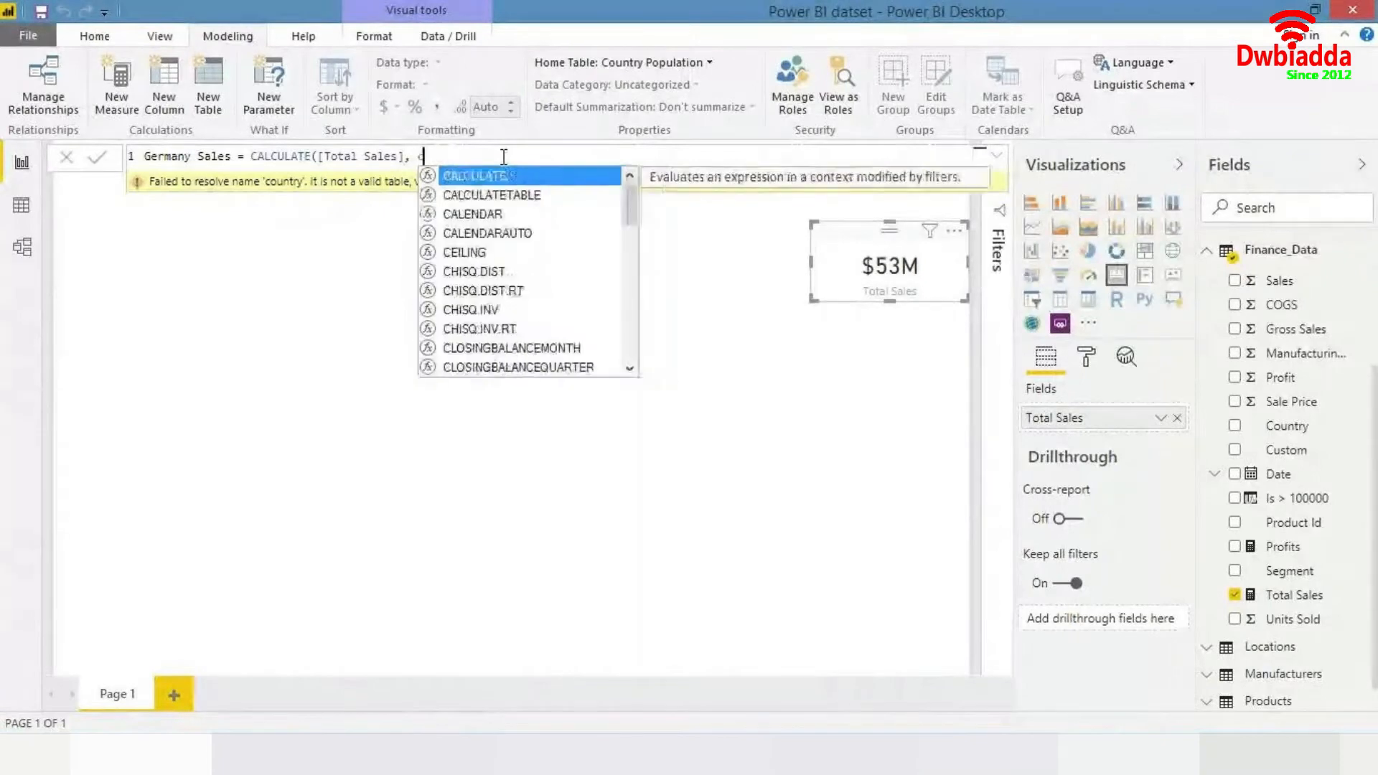
text(ry)
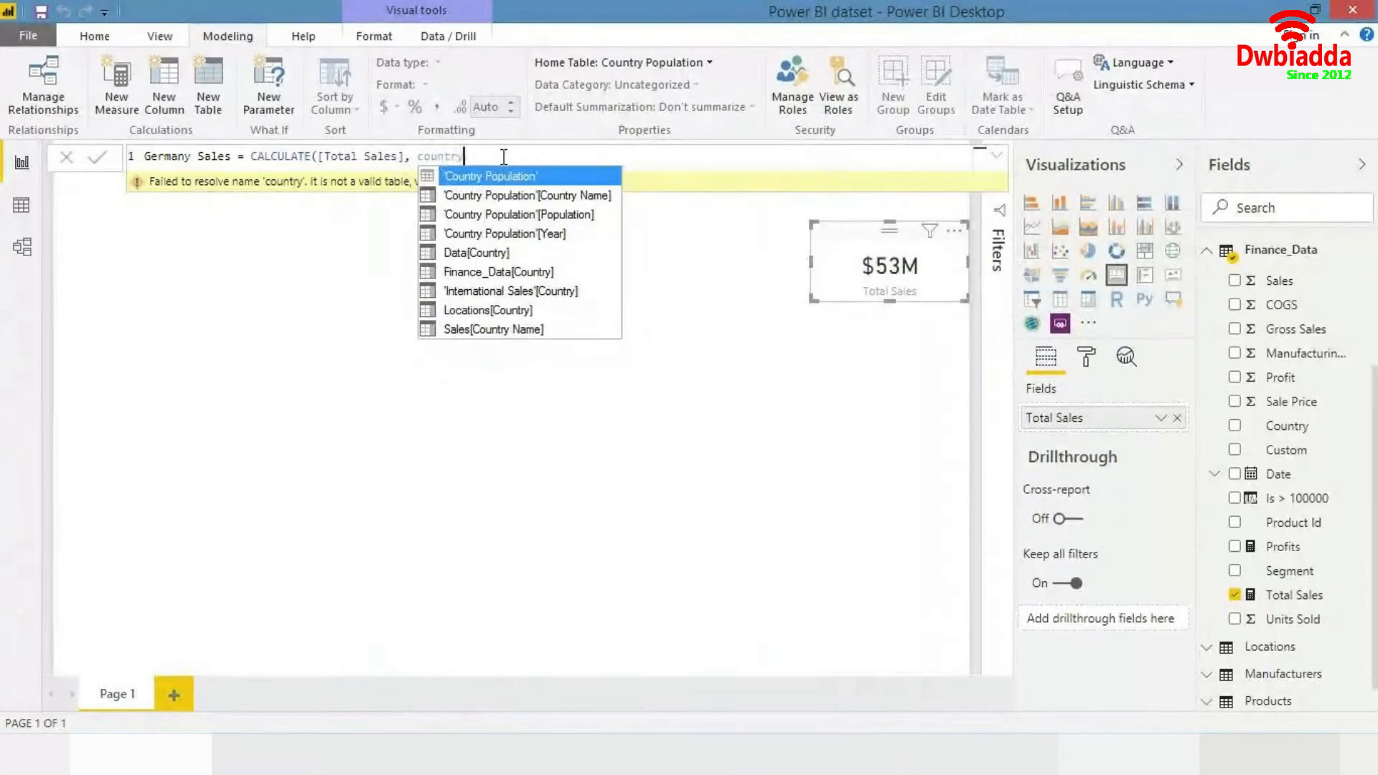
key(Down)
key(Down)
key(Down)
key(Down)
key(Down)
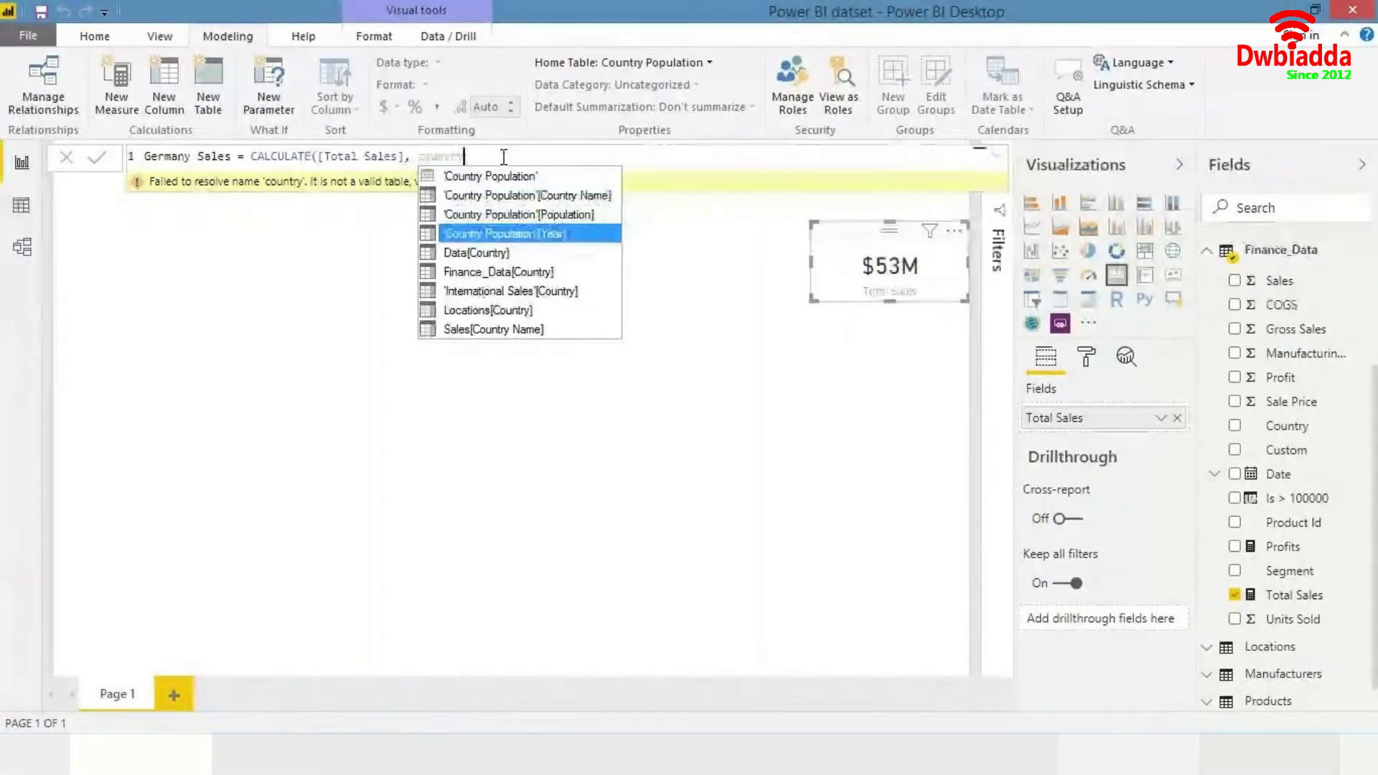
key(Tab)
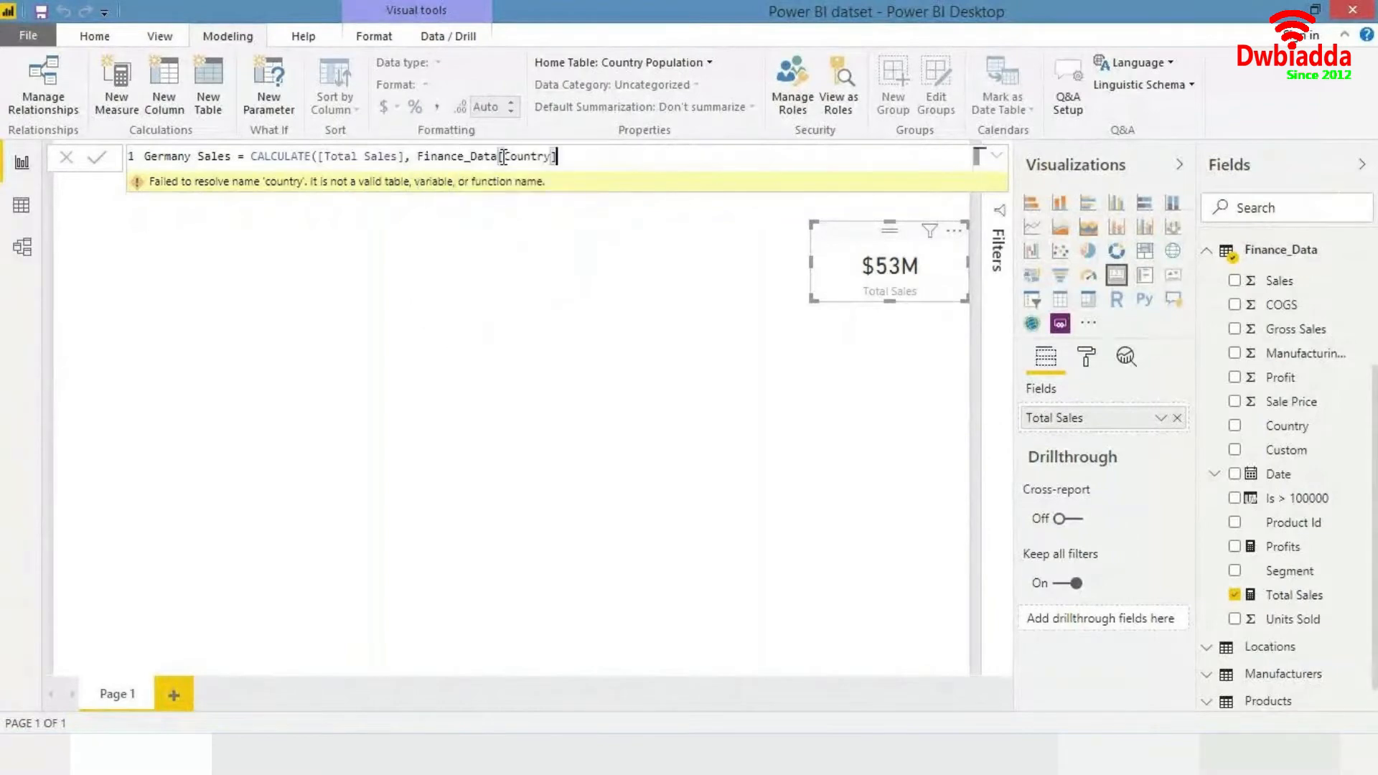
- Complete the filter as Finance_Data[Country] = "Germany" and commit the Germany Sales measure
text(= "Germany"))
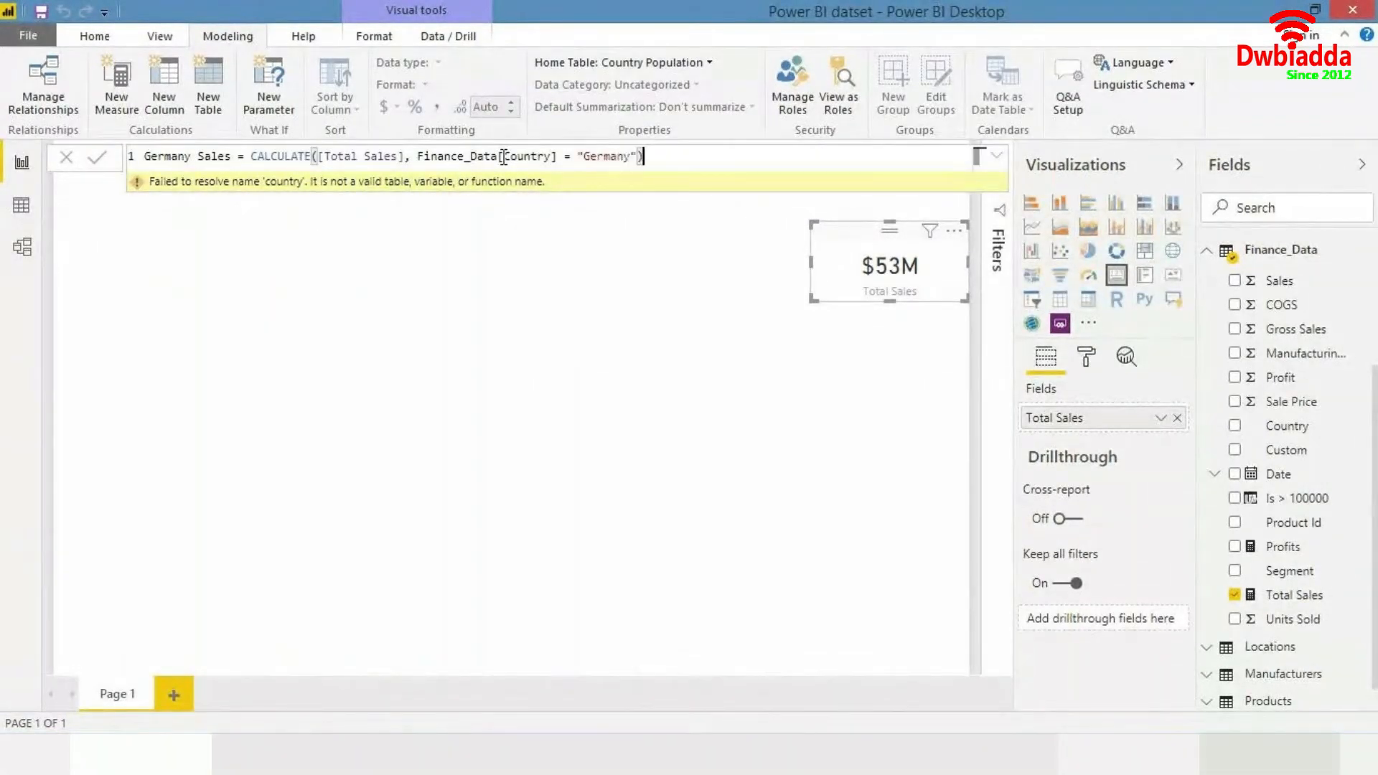
key(Return)
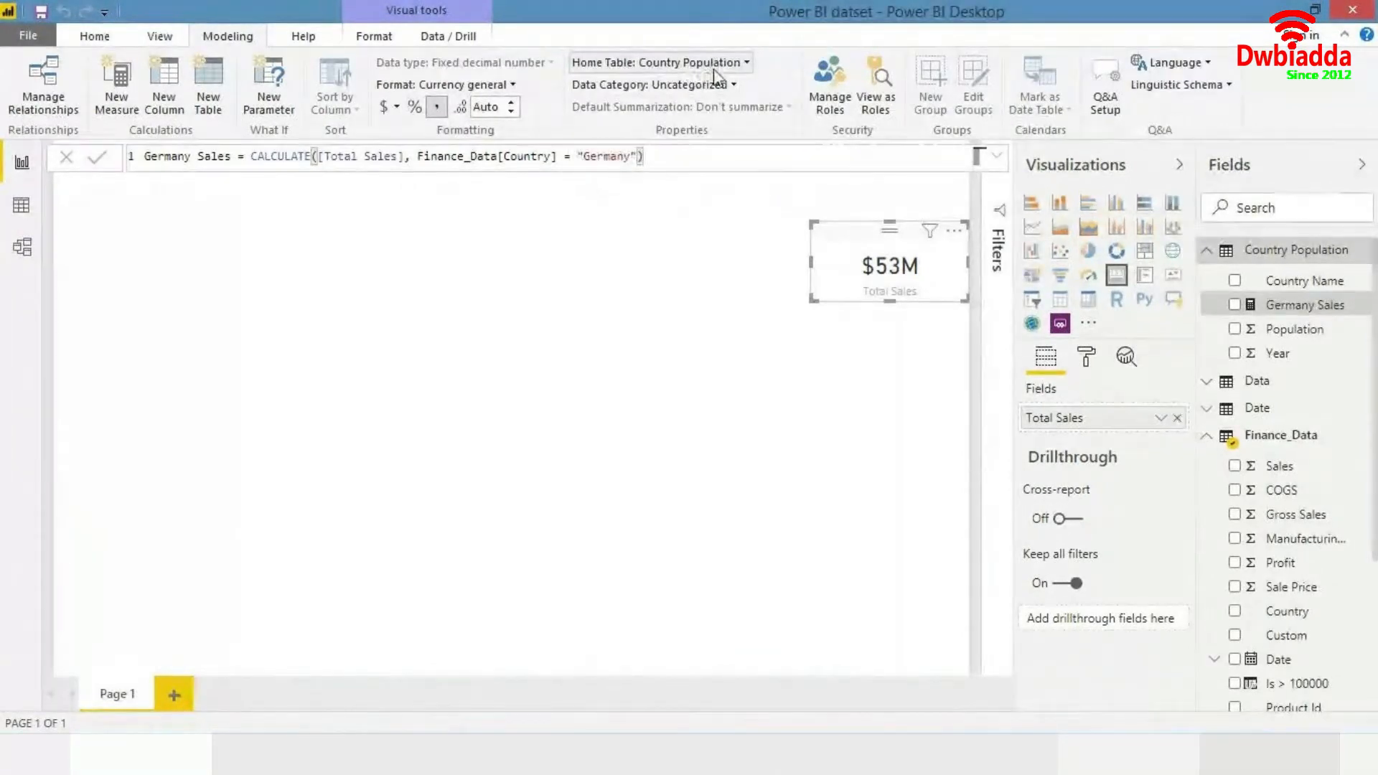
- Set the Germany Sales measure's home table to Finance_Data
click(741, 69)
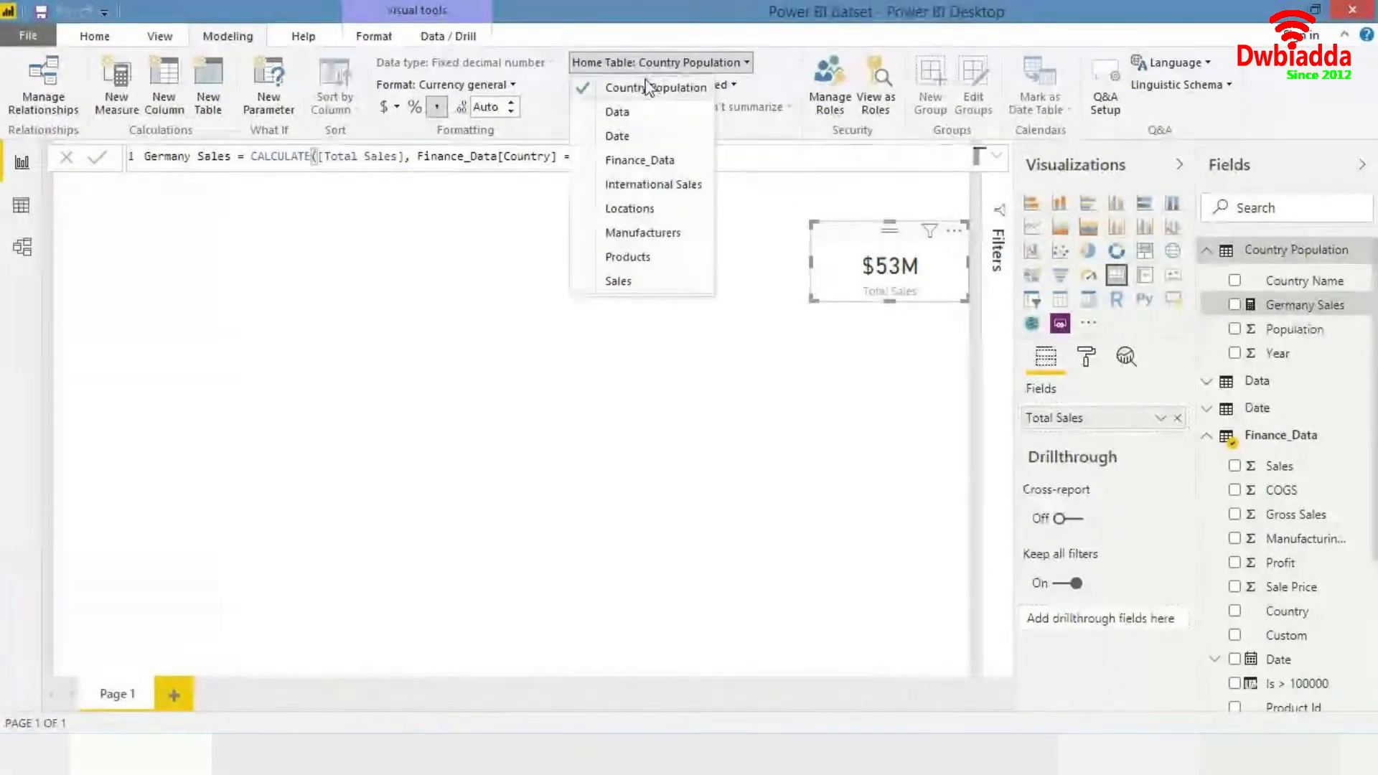
click(639, 160)
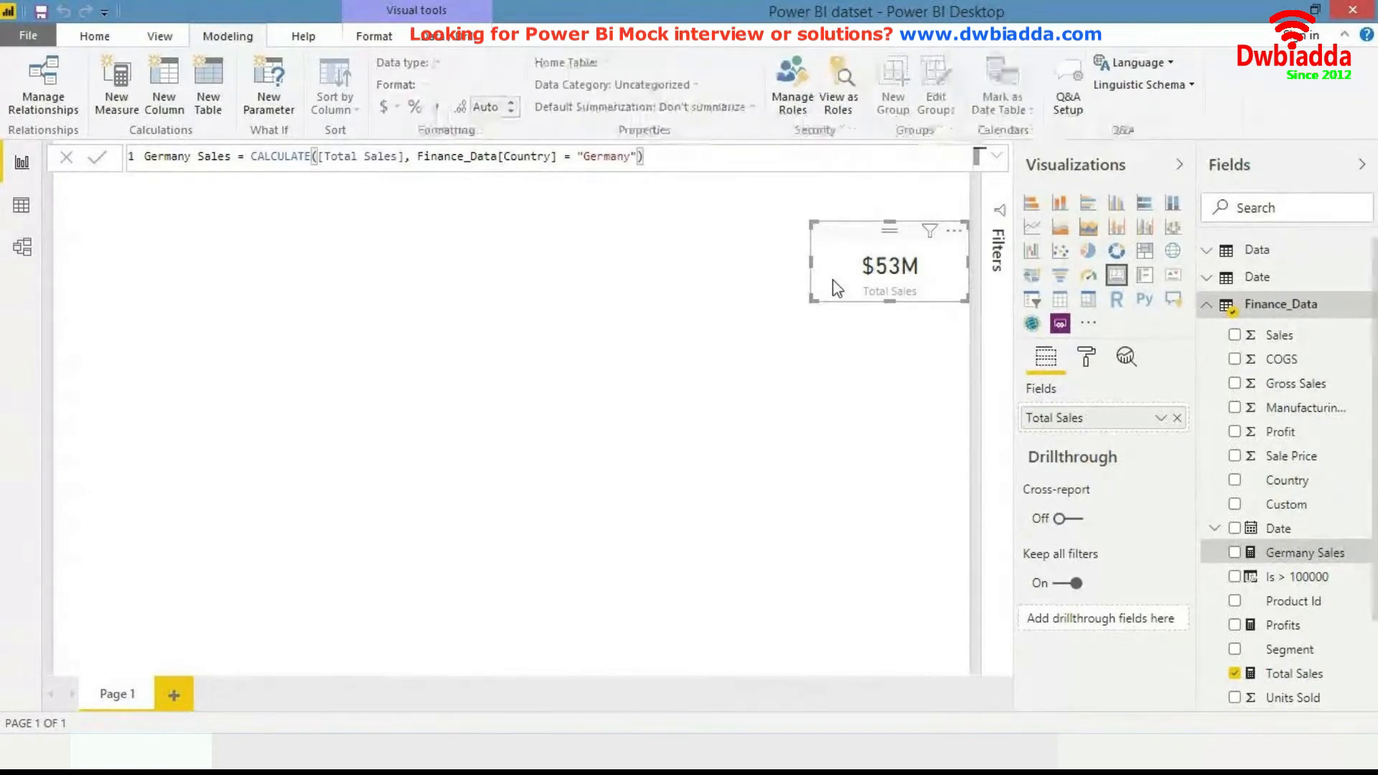
- Duplicate the Total Sales card and replace the copy's field with the Germany Sales measure
click(868, 282)
right_click(868, 276)
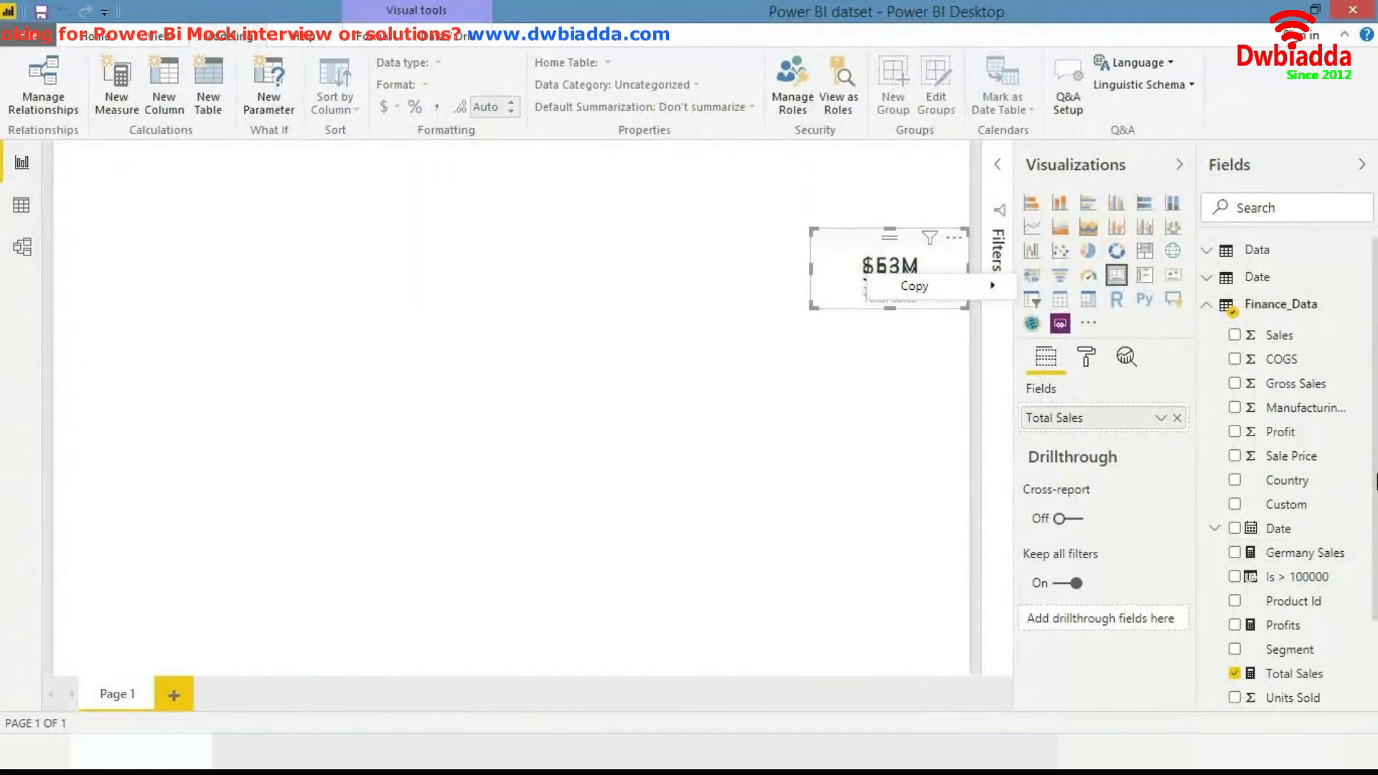
key(ctrl+c)
key(ctrl+v)
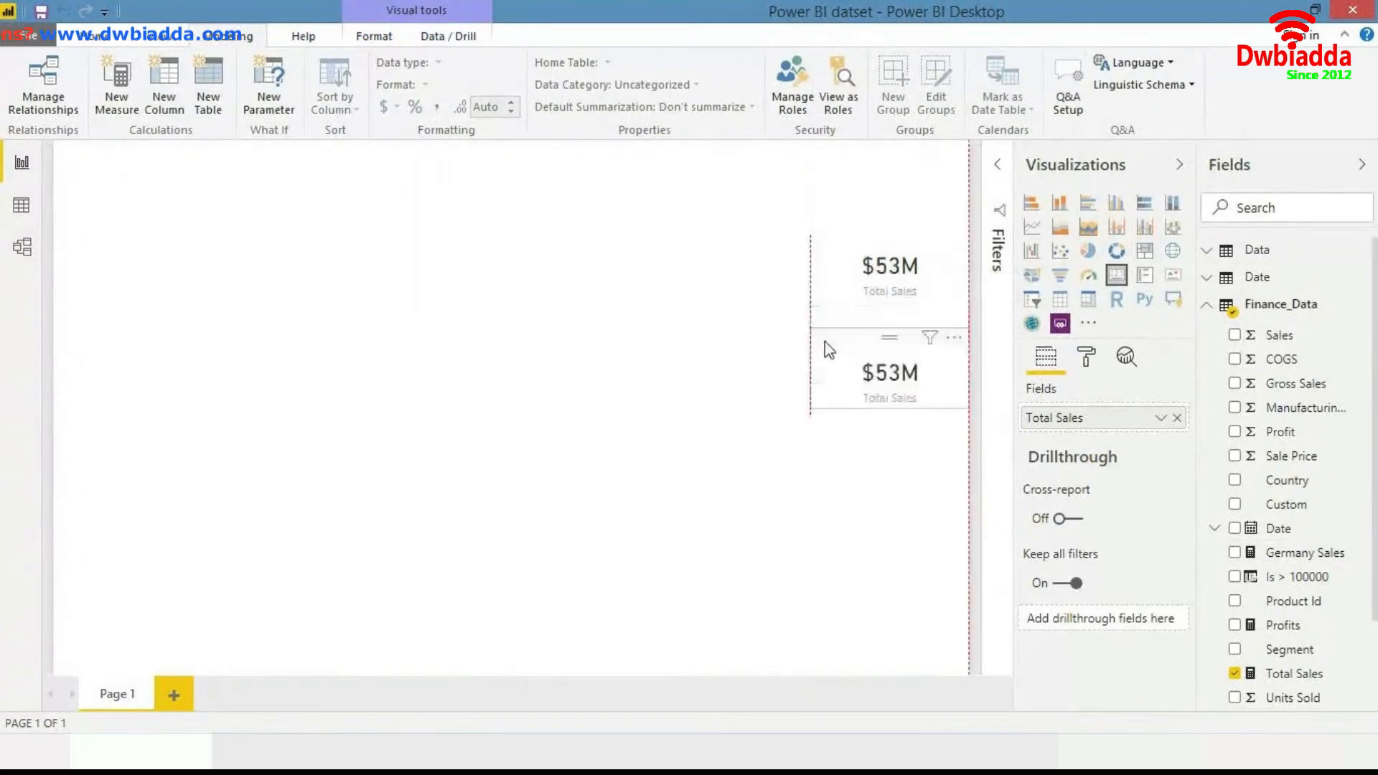
drag(833, 332, 833, 330)
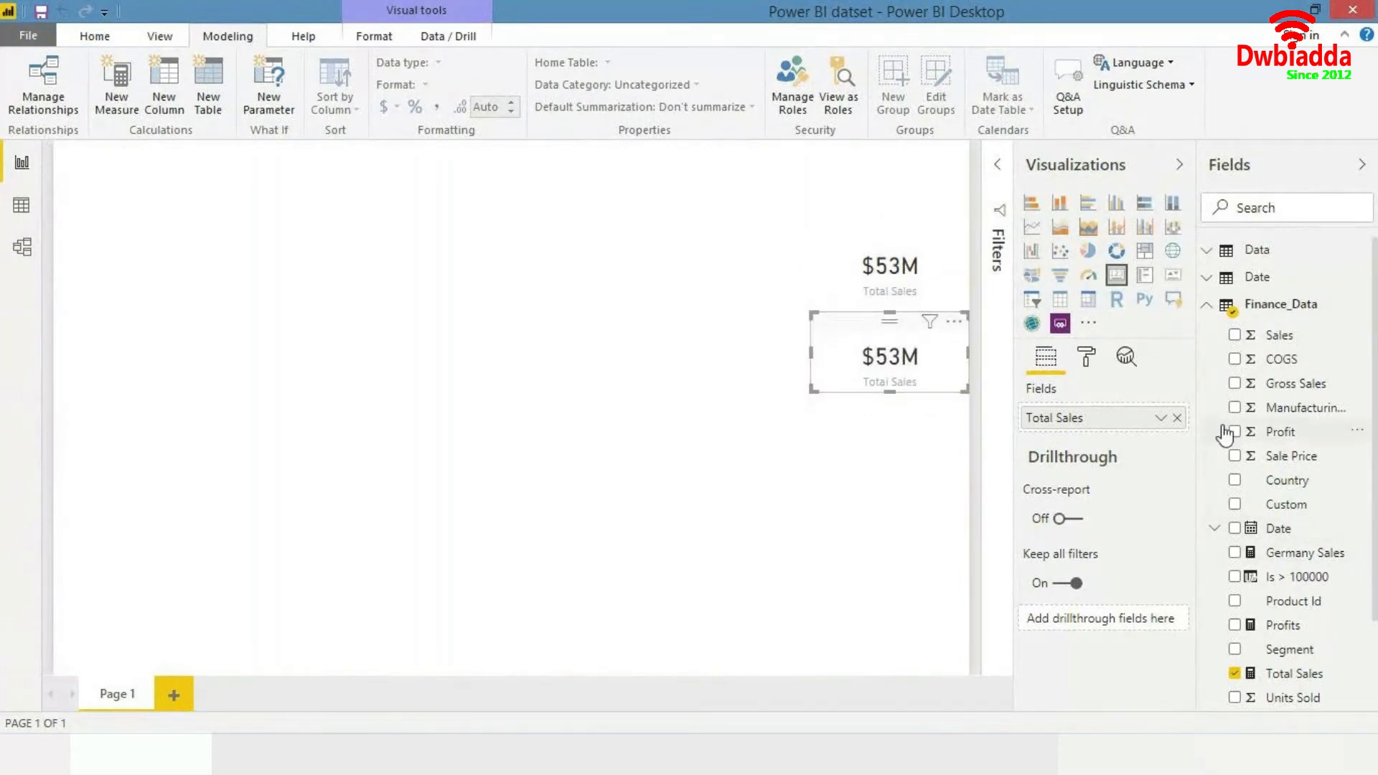
drag(1269, 555, 1119, 424)
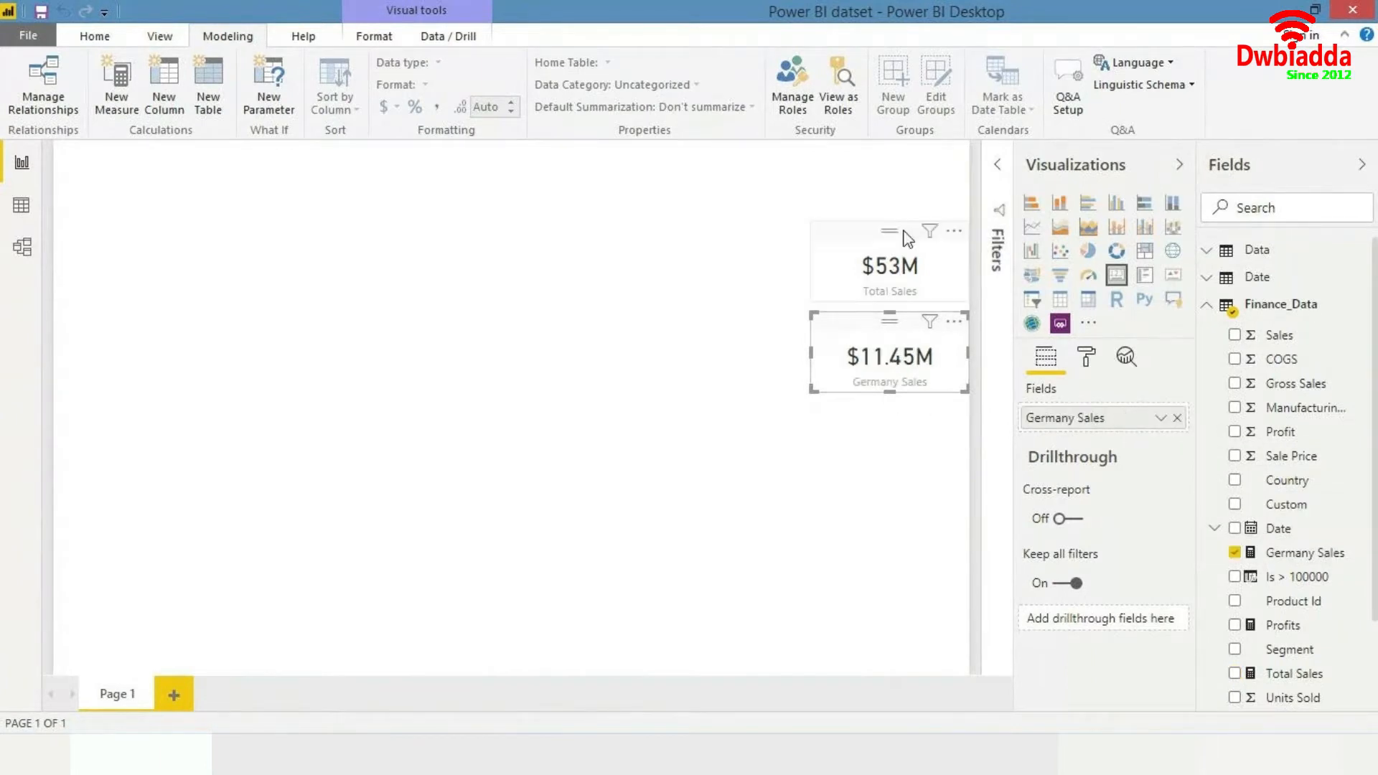
- Examine the Total Sales and Germany Sales cards and the Germany Sales formula
click(928, 266)
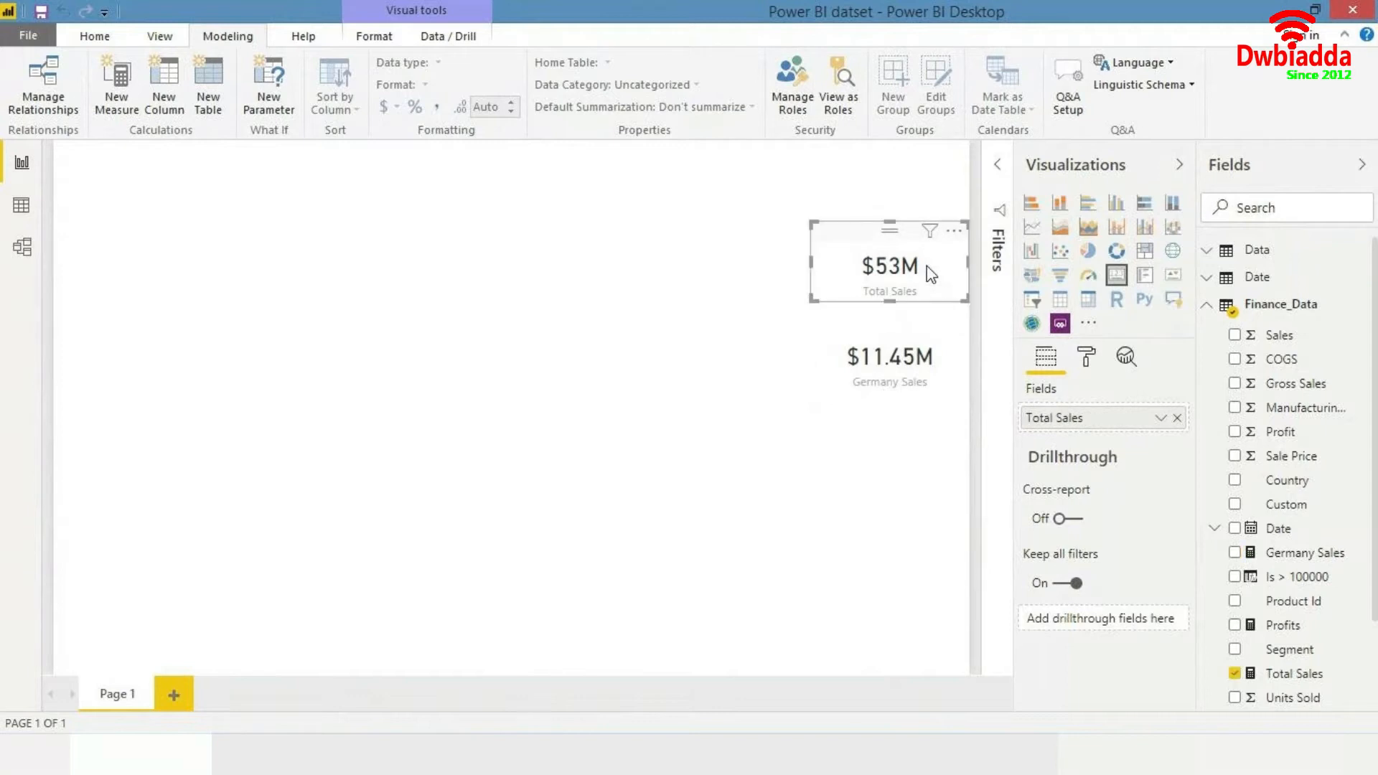
click(906, 350)
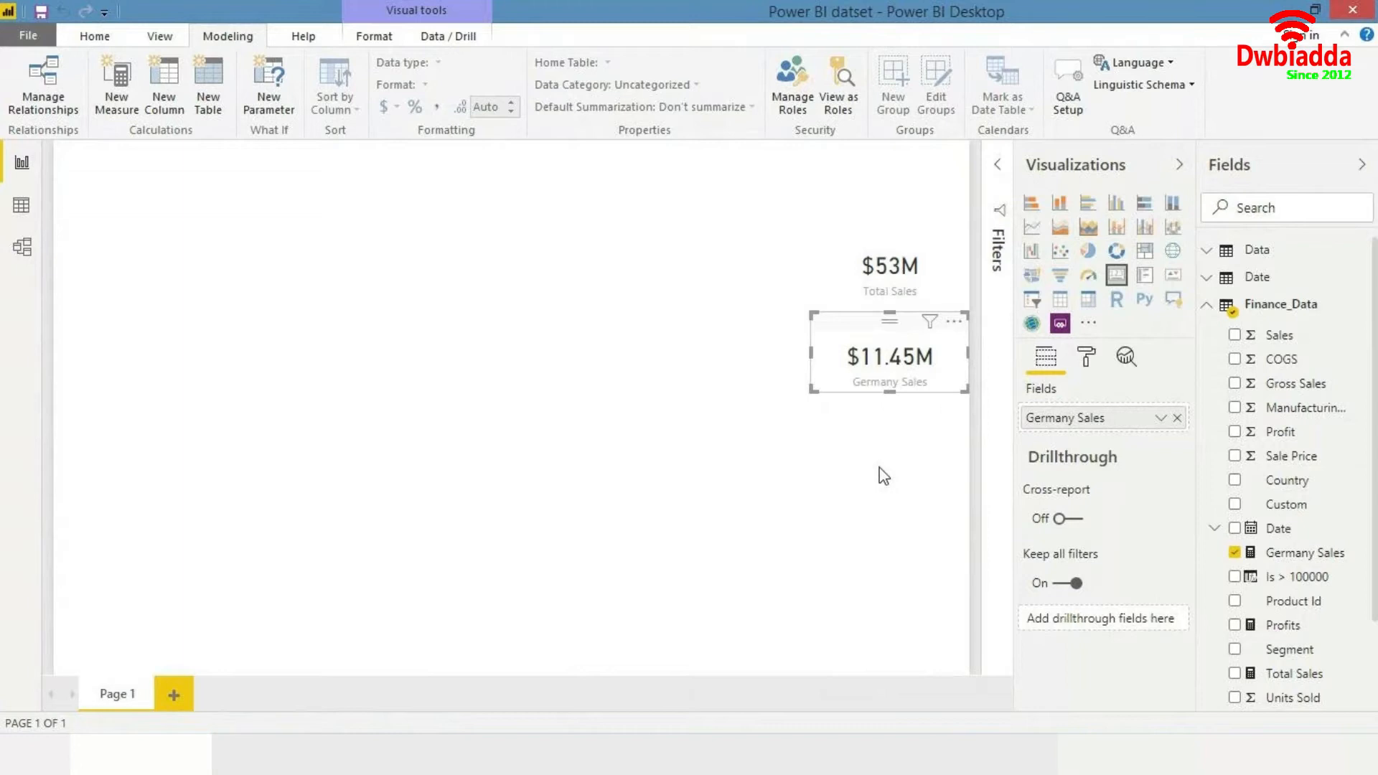
click(739, 299)
click(877, 368)
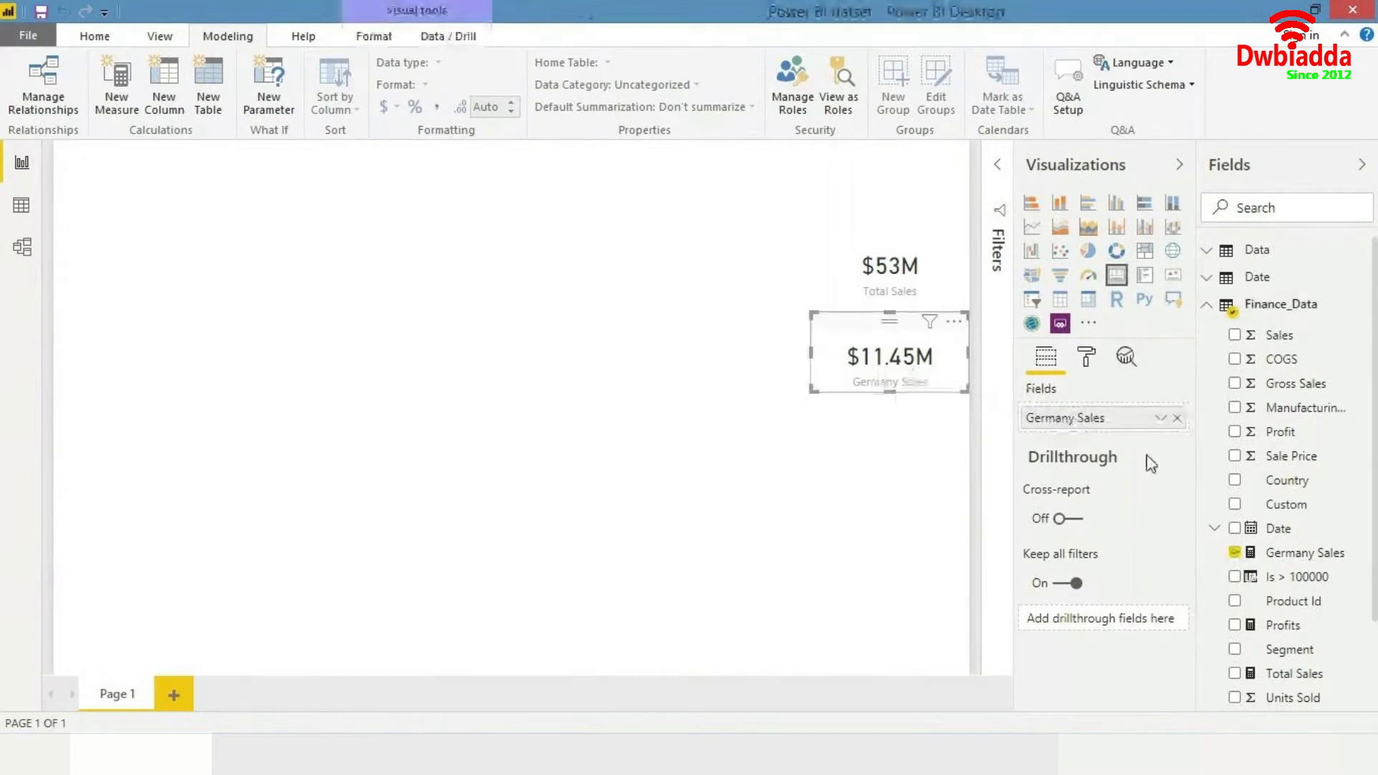
click(1295, 557)
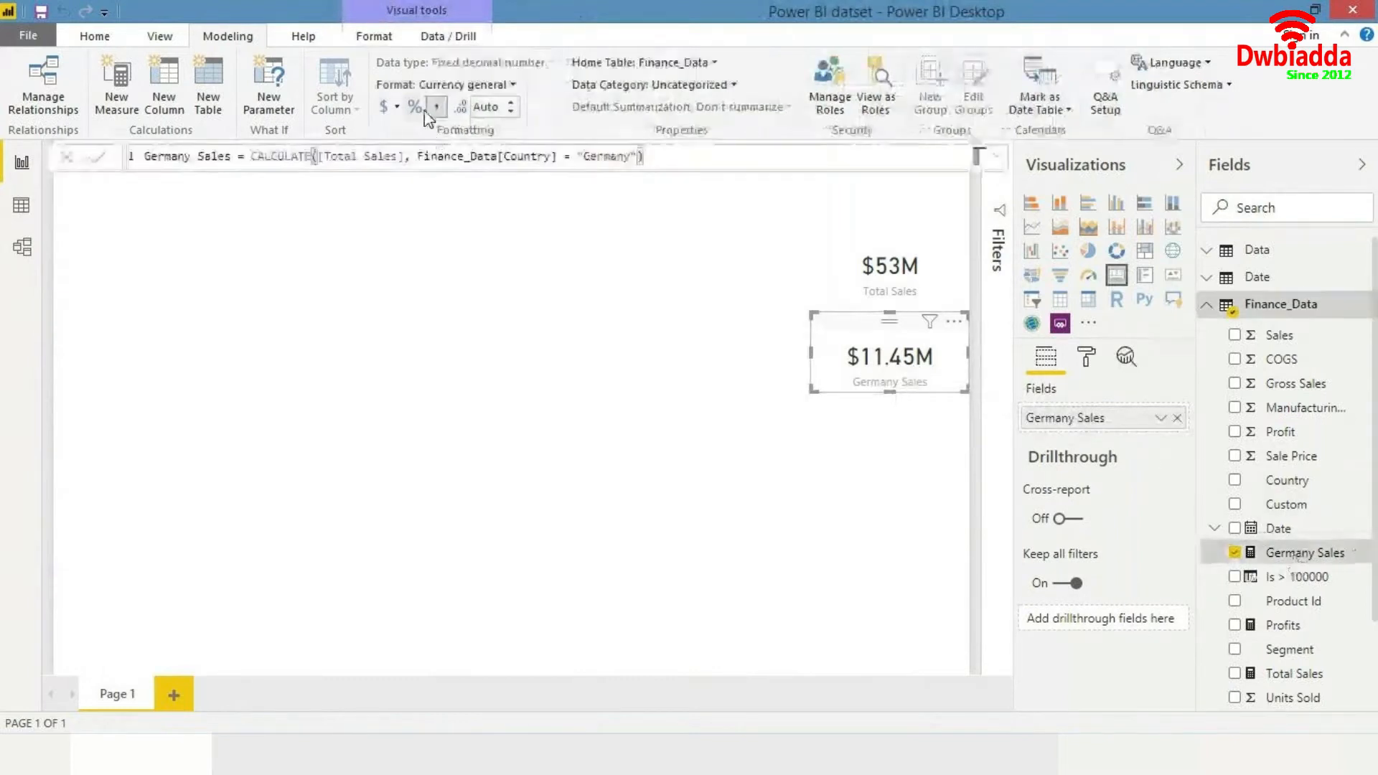
click(253, 156)
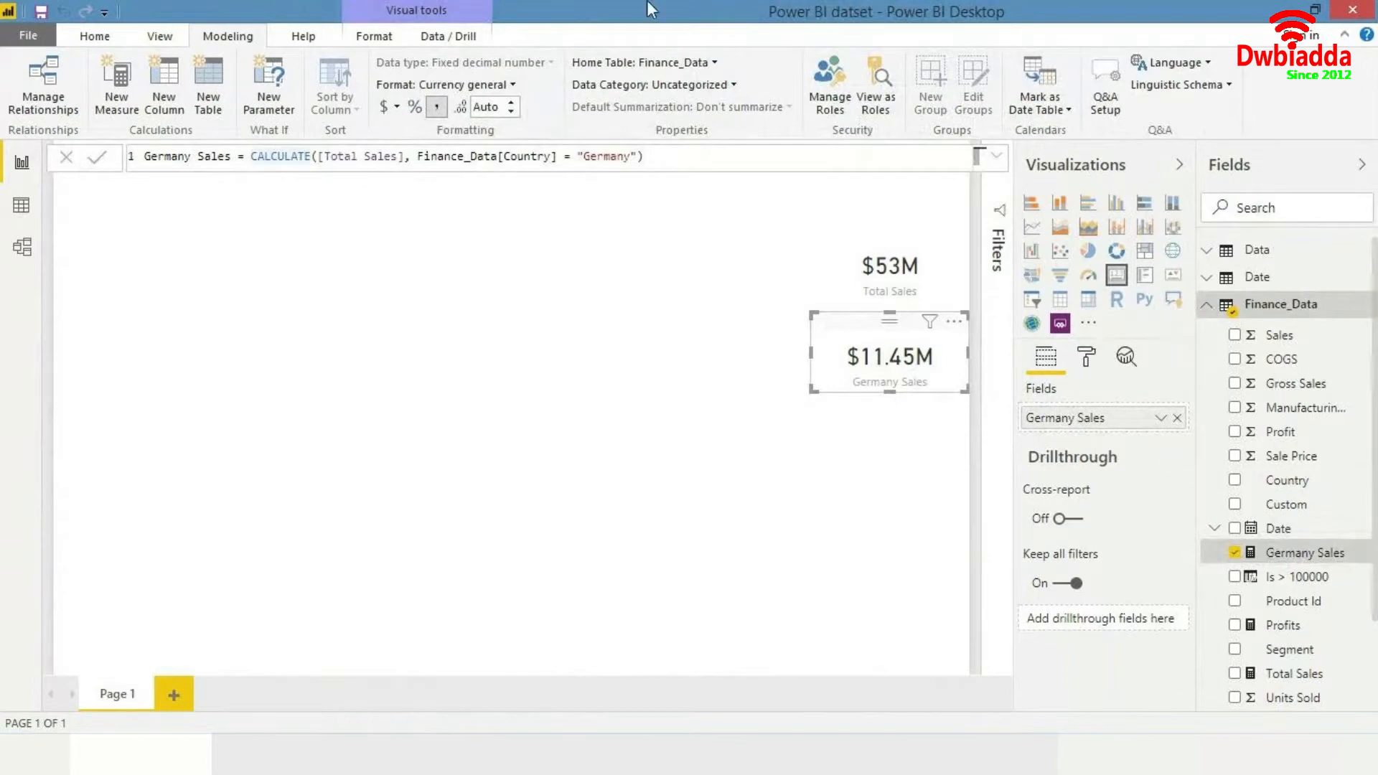
click(539, 286)
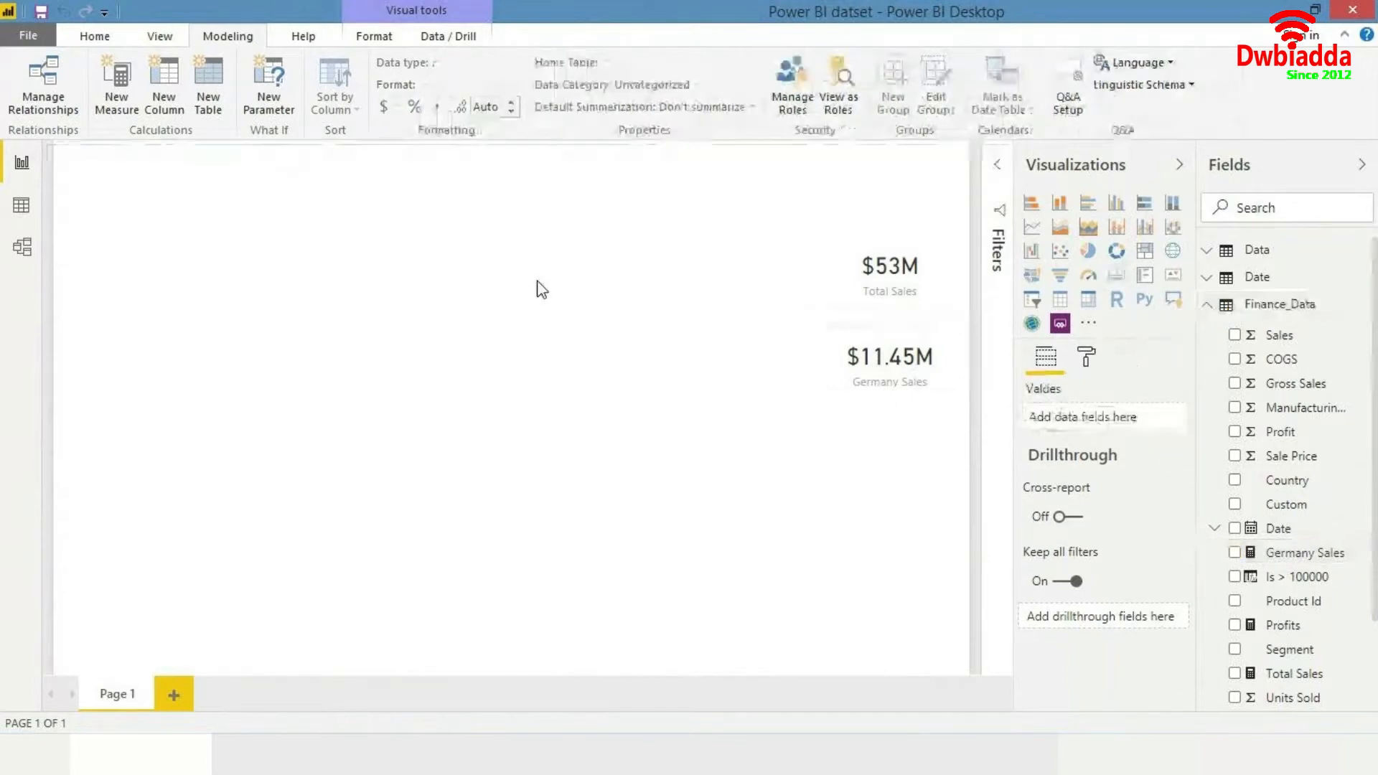
- In the Finance_Data data view, add a new calculated column named Country_new
click(22, 206)
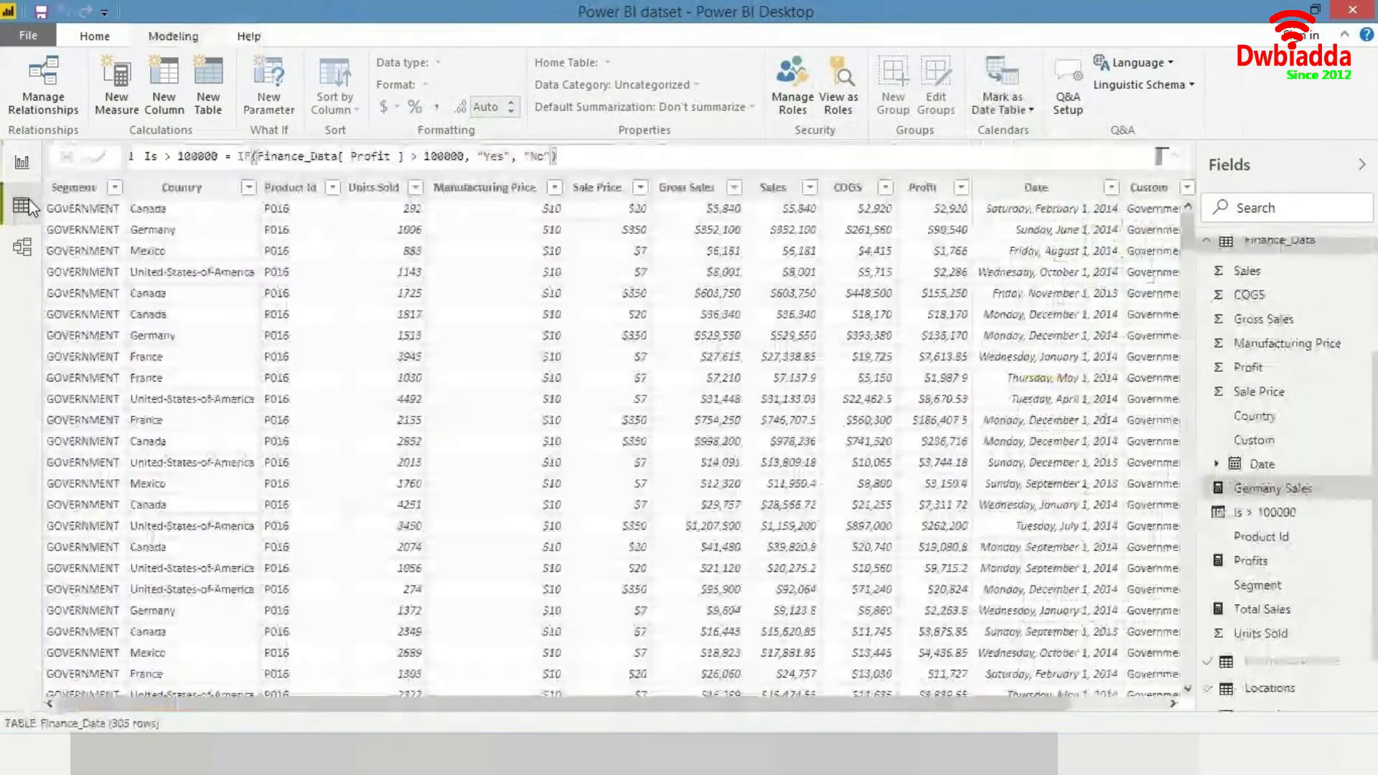
drag(556, 704, 747, 709)
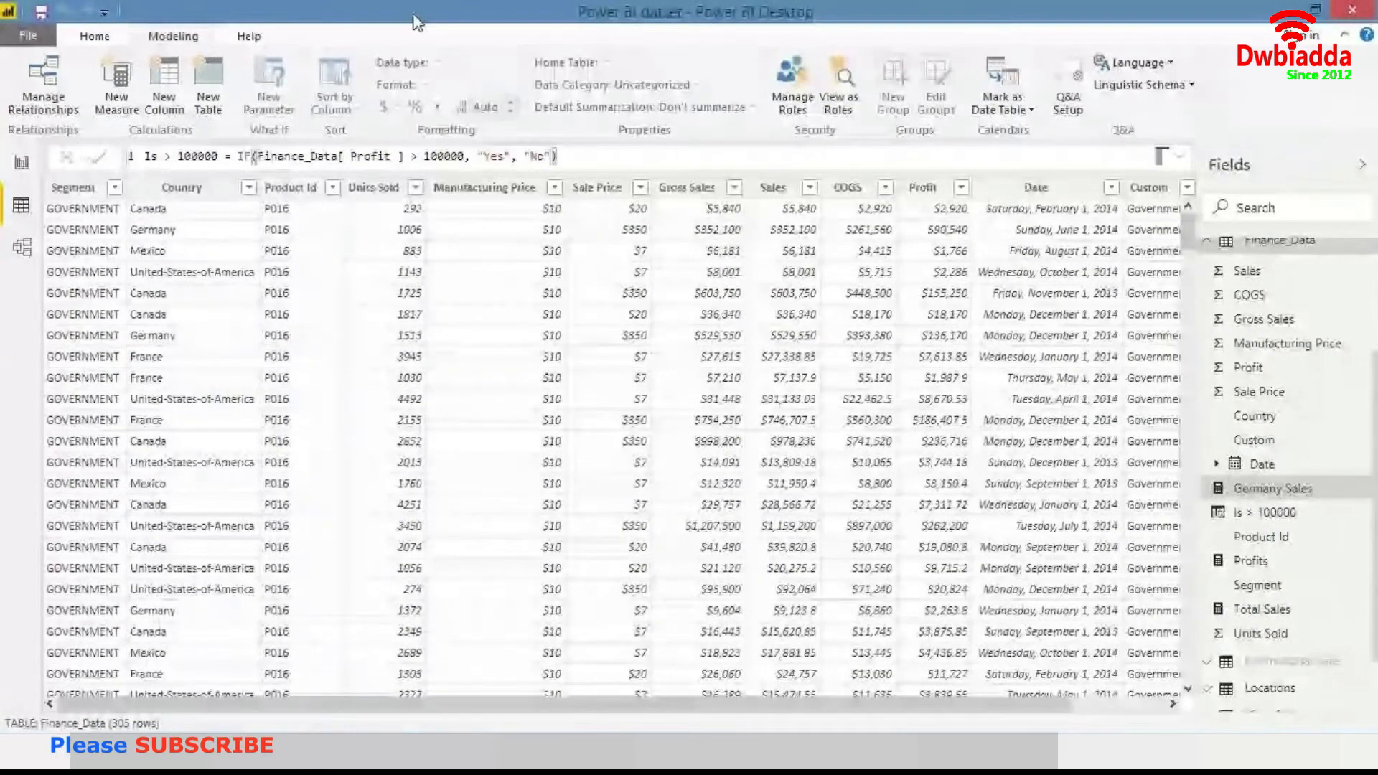
click(388, 187)
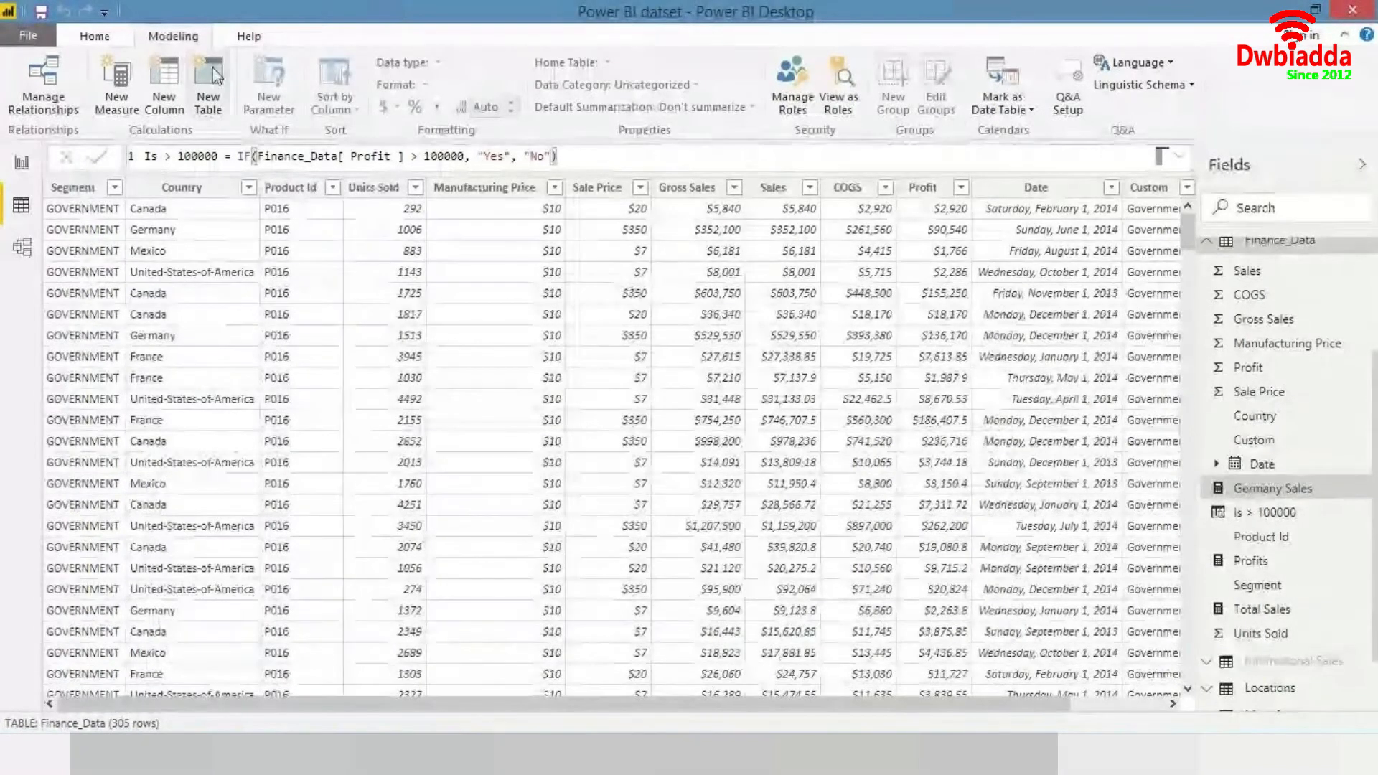
click(166, 76)
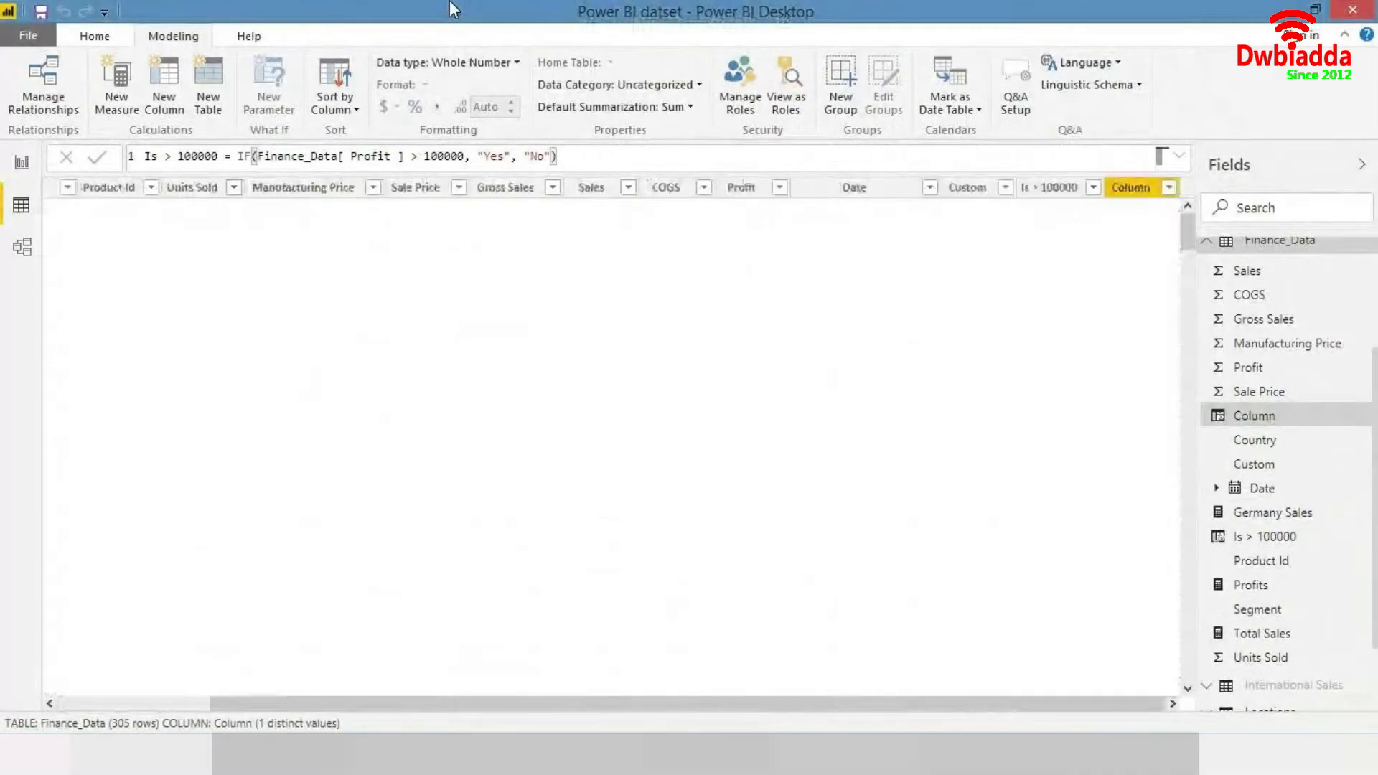
key(Right)
key(Left)
key(Left)
key(Left)
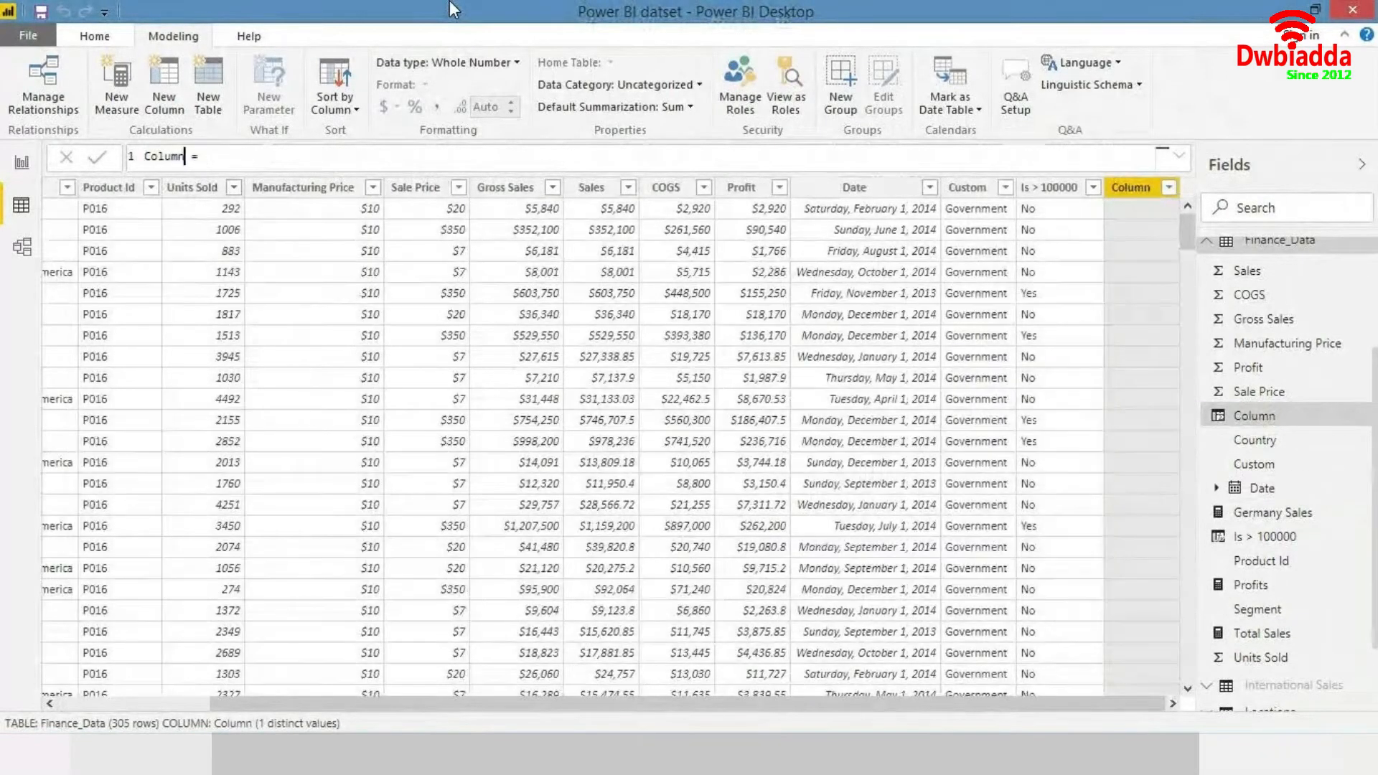
key(ctrl+shift+Left)
key(BackSpace)
text(Country_new)
- Define the Country_new column as CONTAINSSTRING(Finance_Data[Country], "United")
key(End)
text(conta)
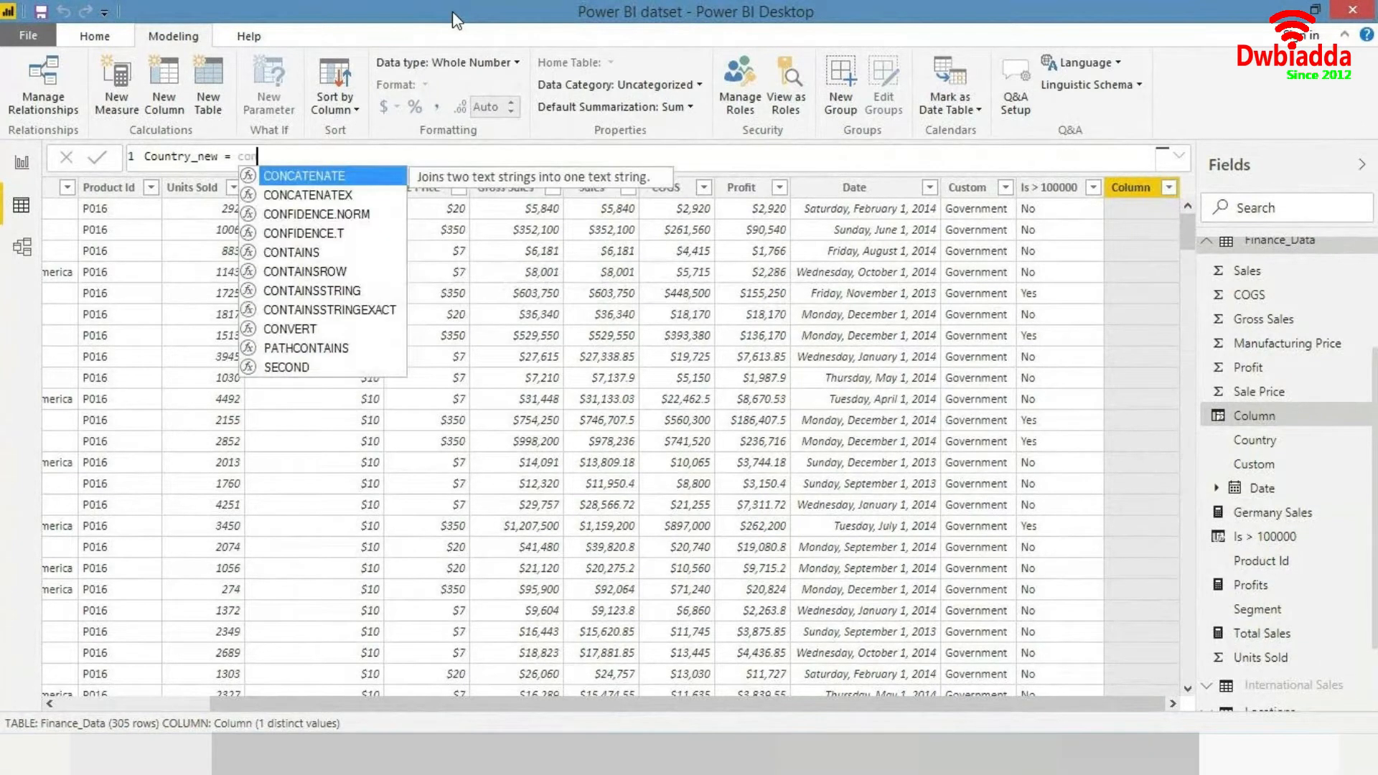
key(Down)
key(Down)
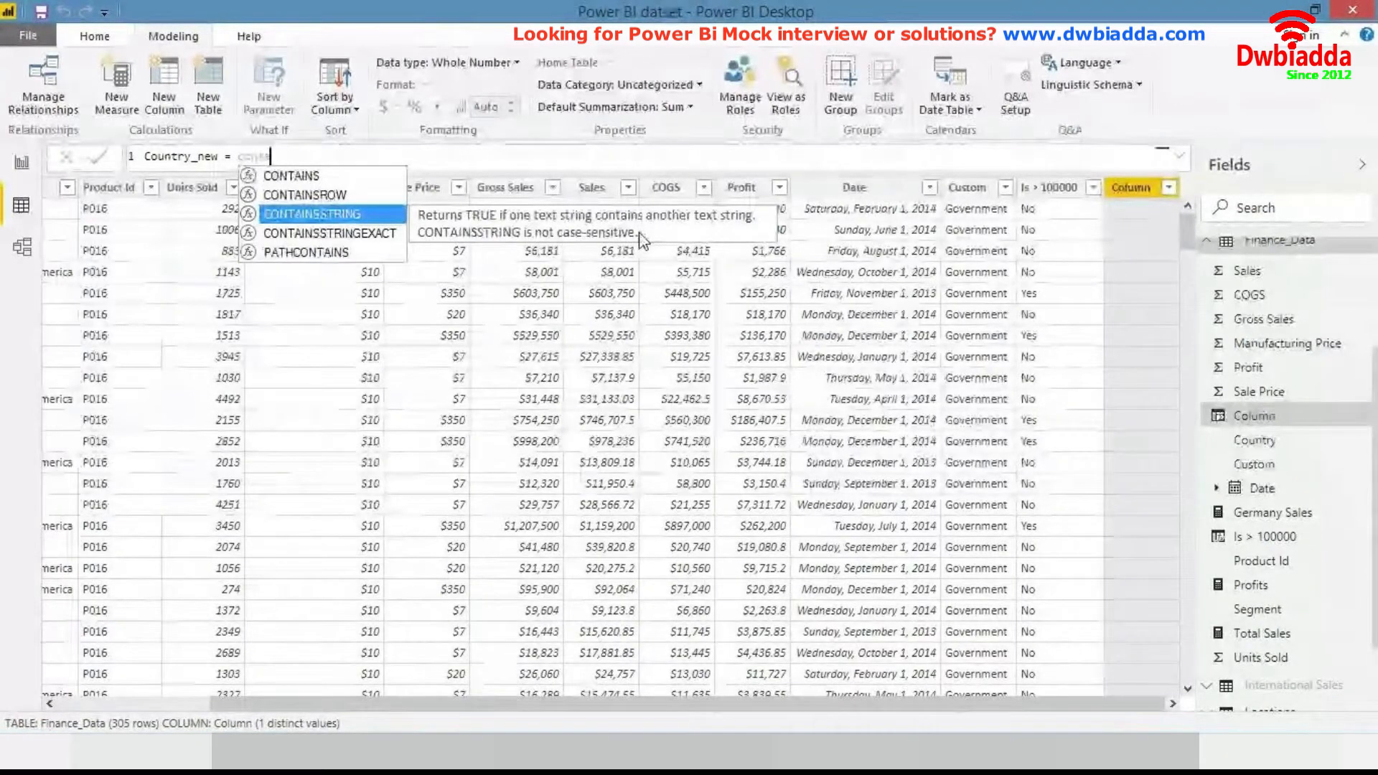
key(Tab)
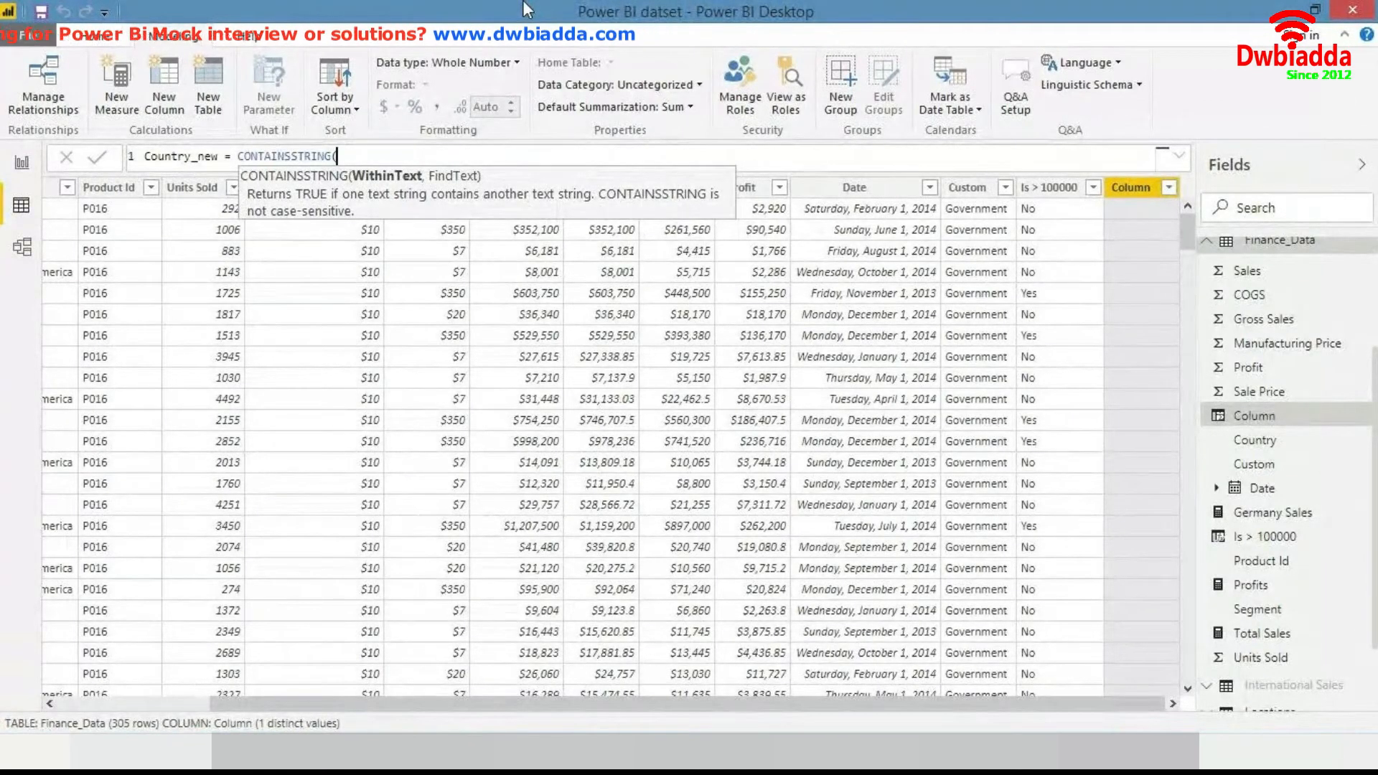
text(coun)
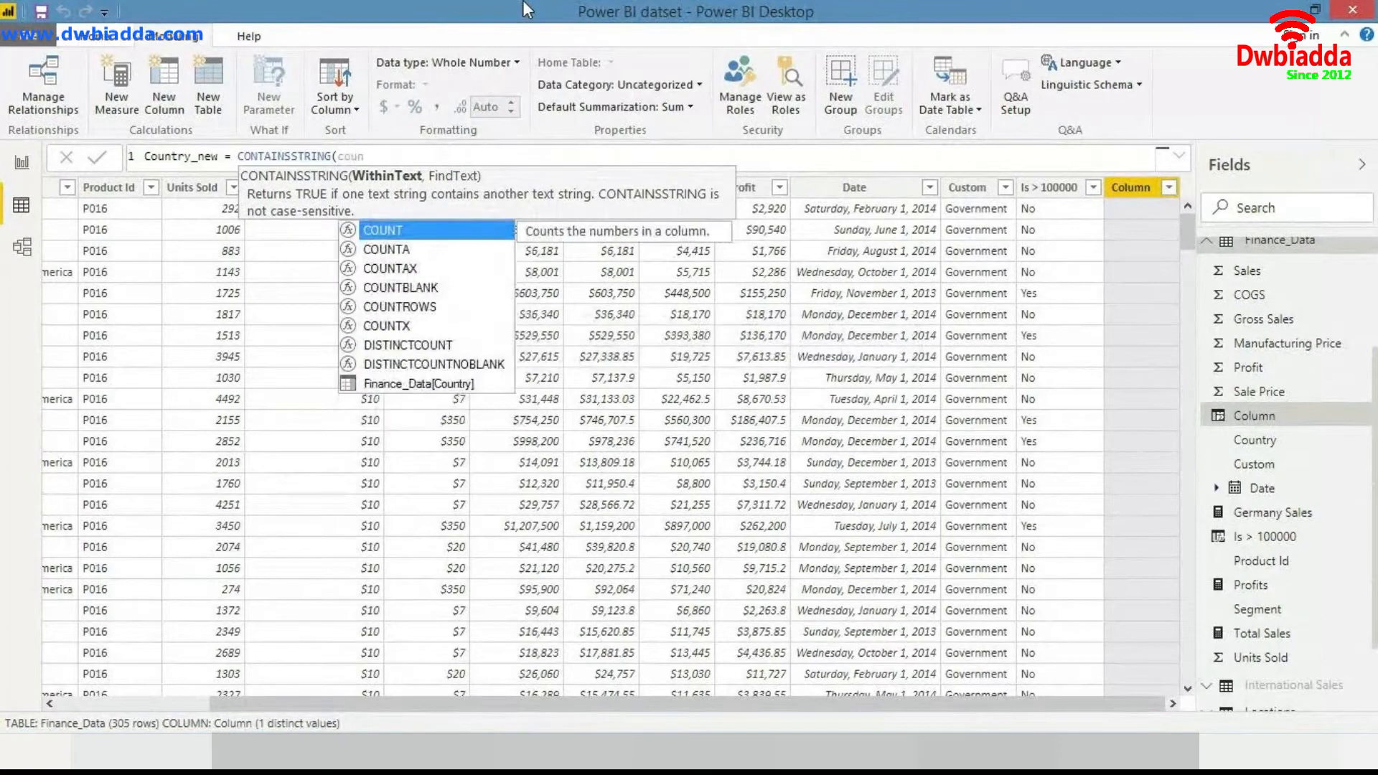
key(Down)
key(Down)
key(Down)
key(Down)
key(Down)
key(Down)
key(Down)
key(Down)
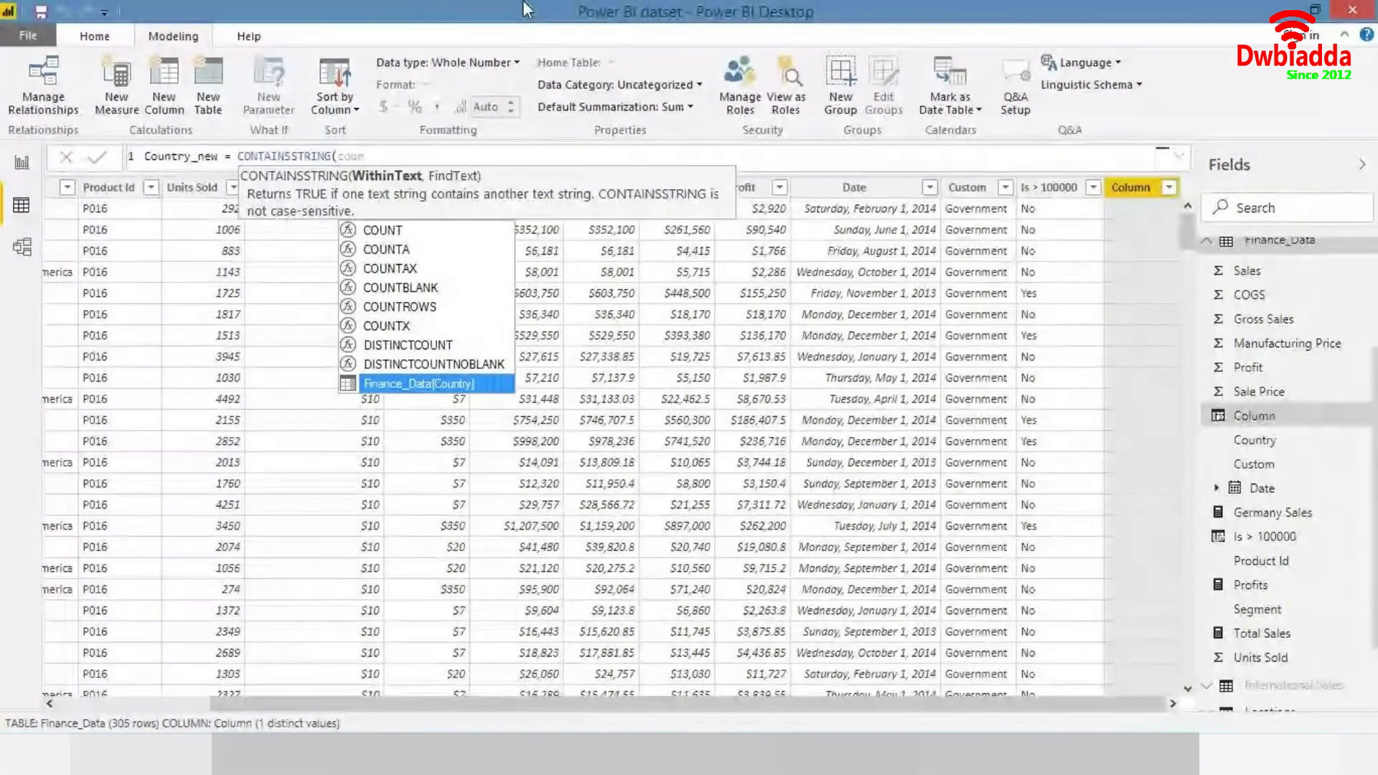
key(Tab)
text(,)
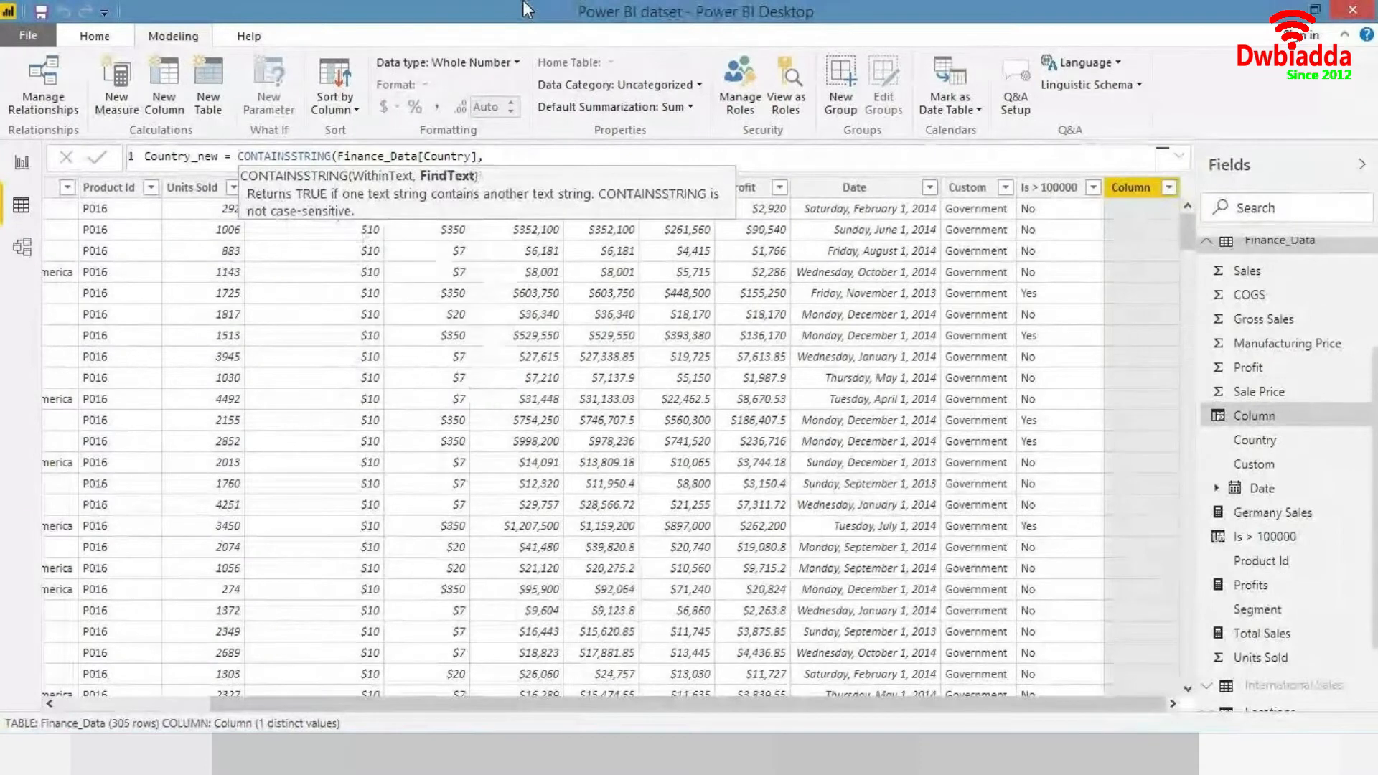
text( "u)
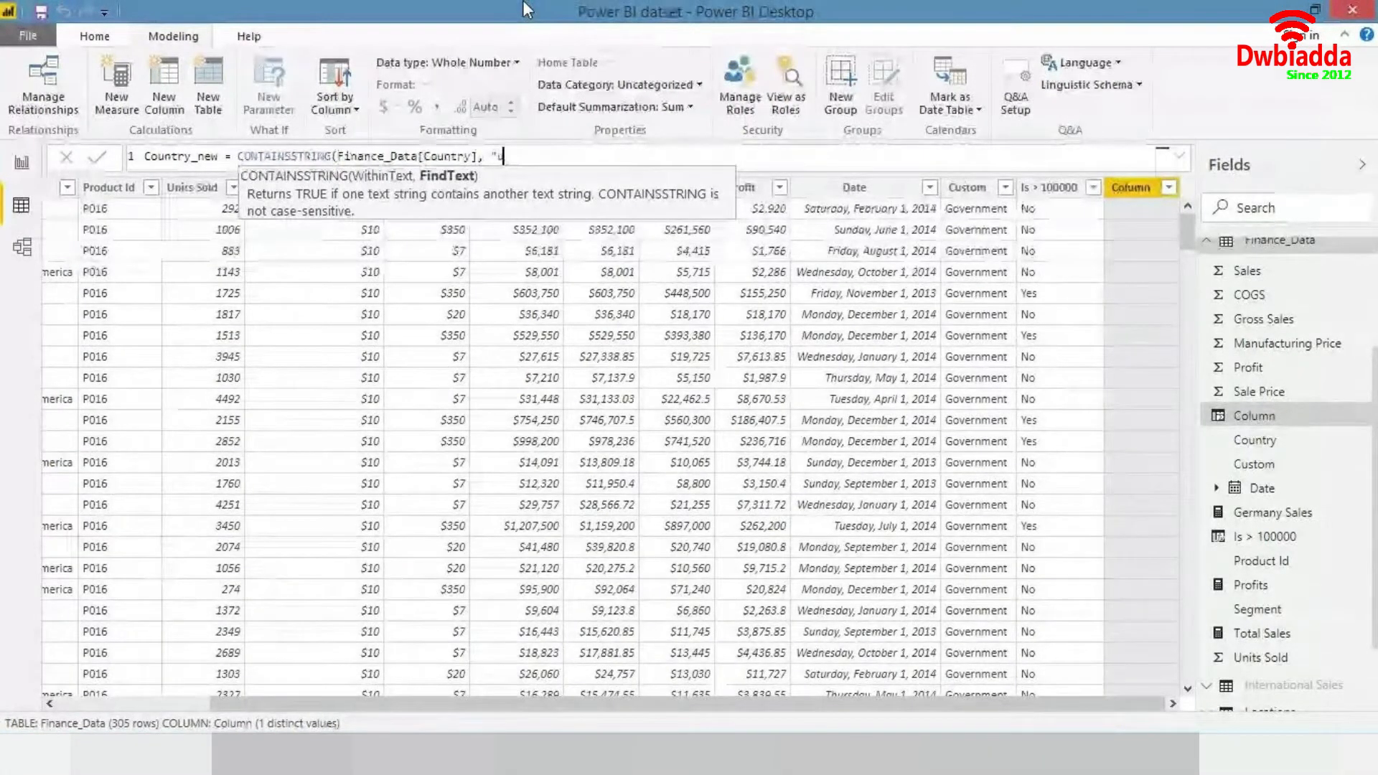
text(nite)
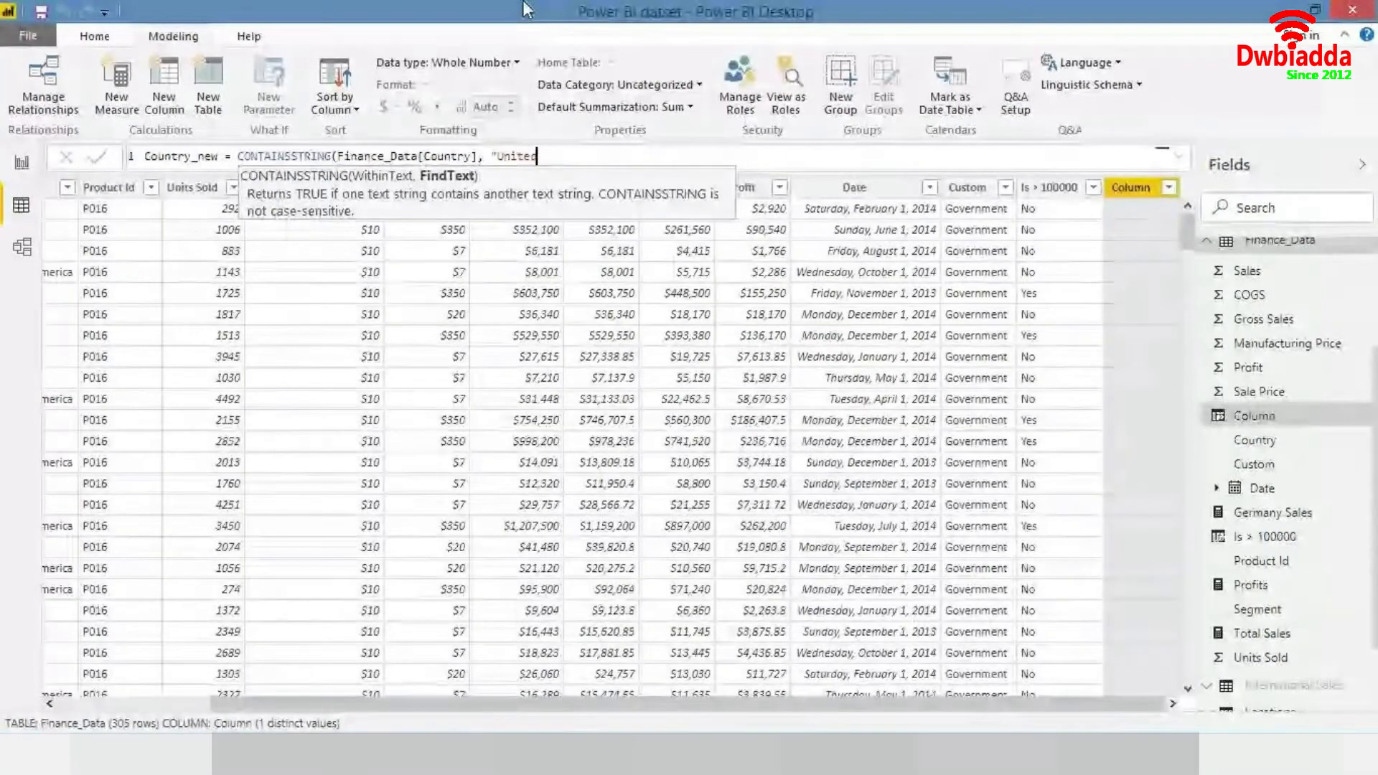
text(d"))
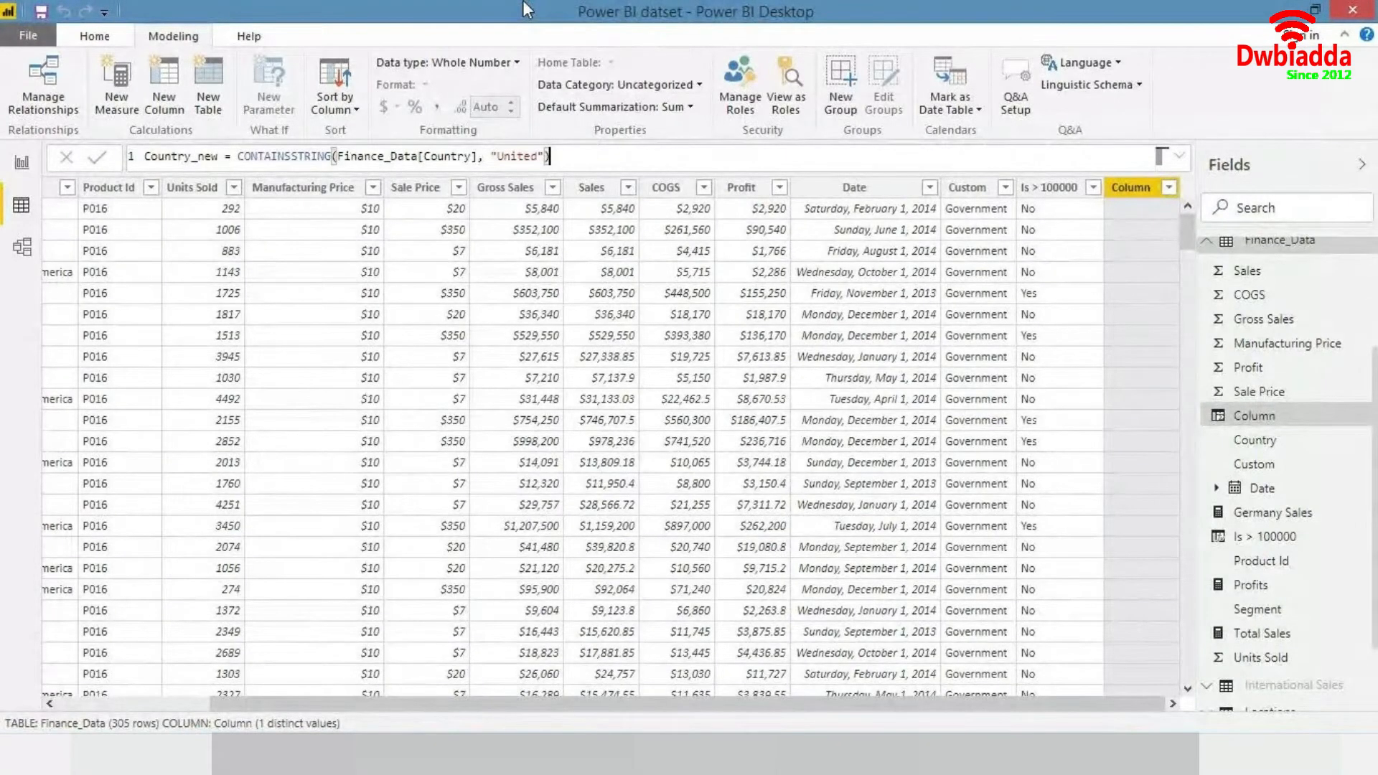
key(Return)
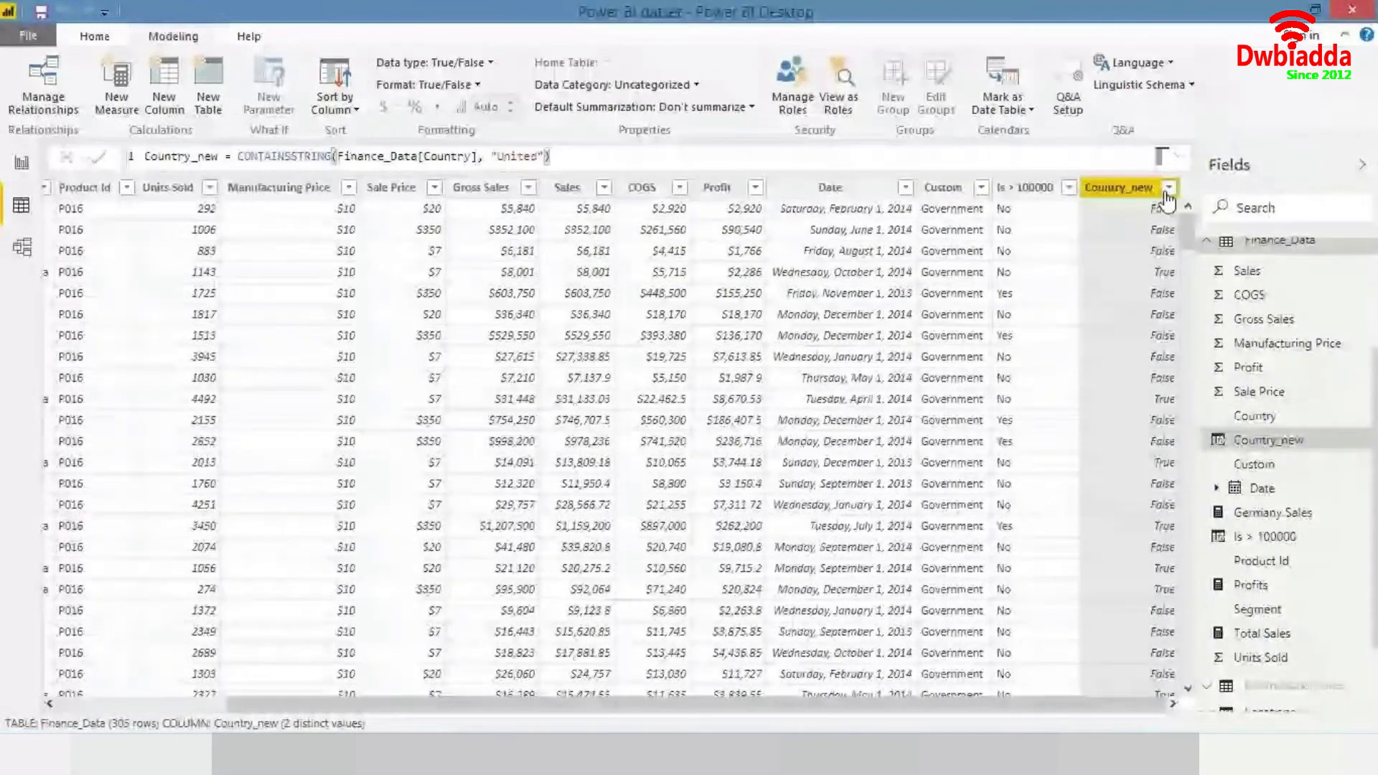
- Temporarily filter Country_new to True rows to inspect which countries match, then clear the filter
click(1169, 187)
click(919, 356)
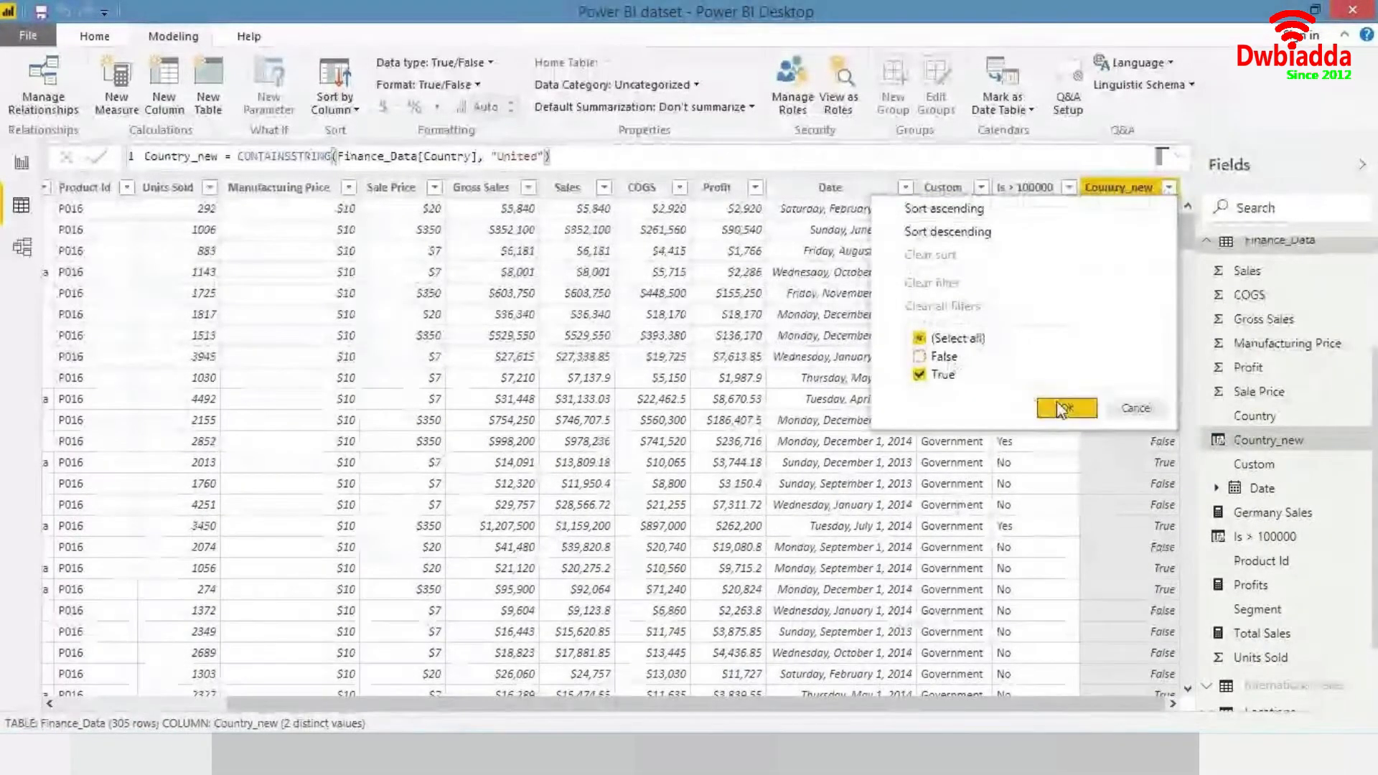
click(1065, 407)
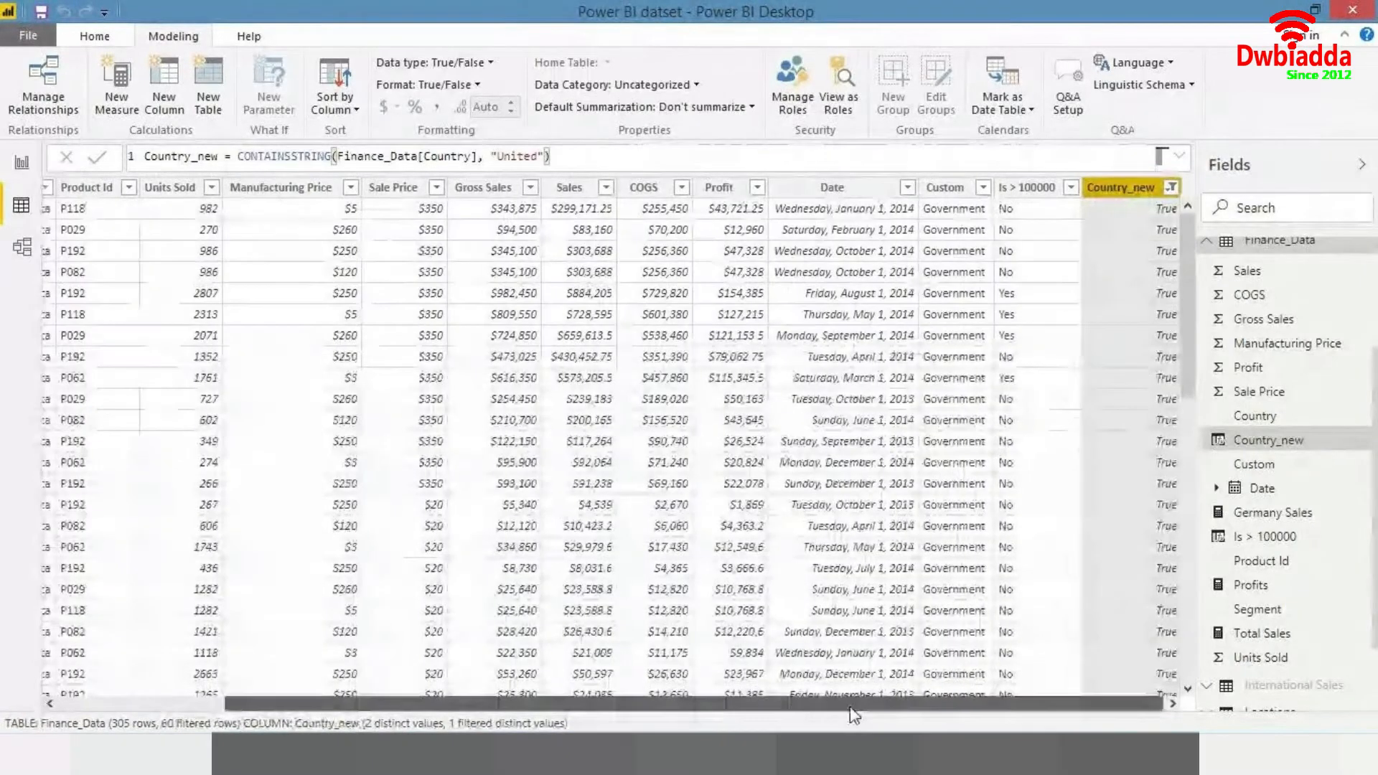
drag(851, 709, 616, 710)
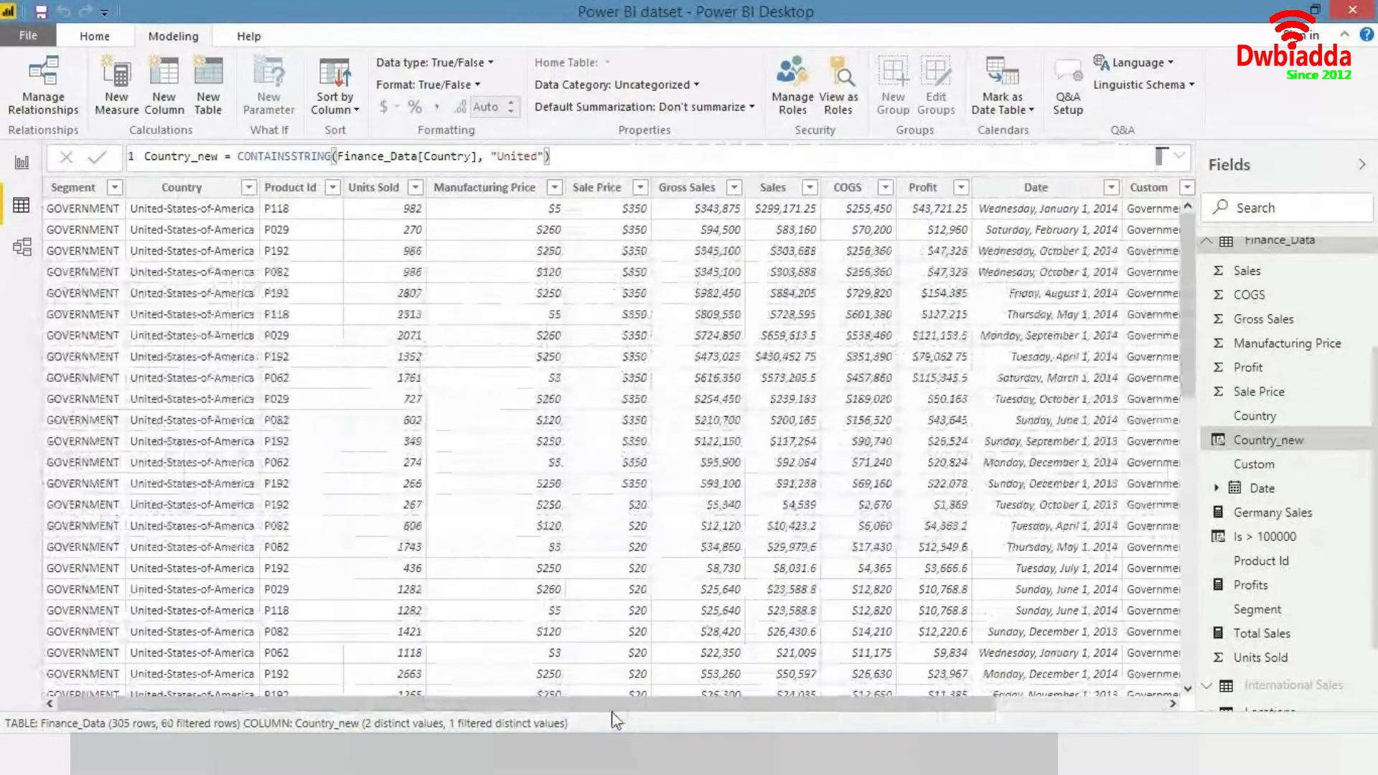
drag(614, 715, 792, 714)
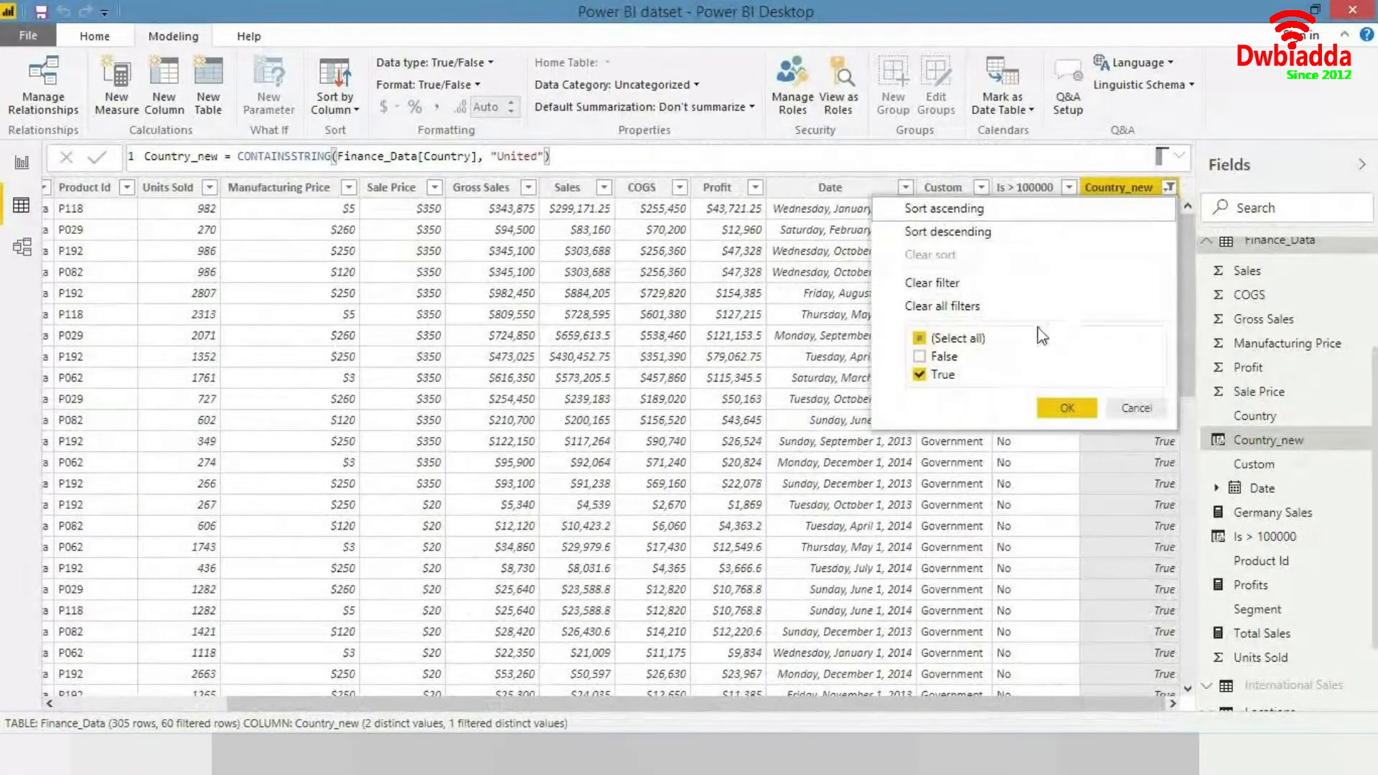
click(968, 357)
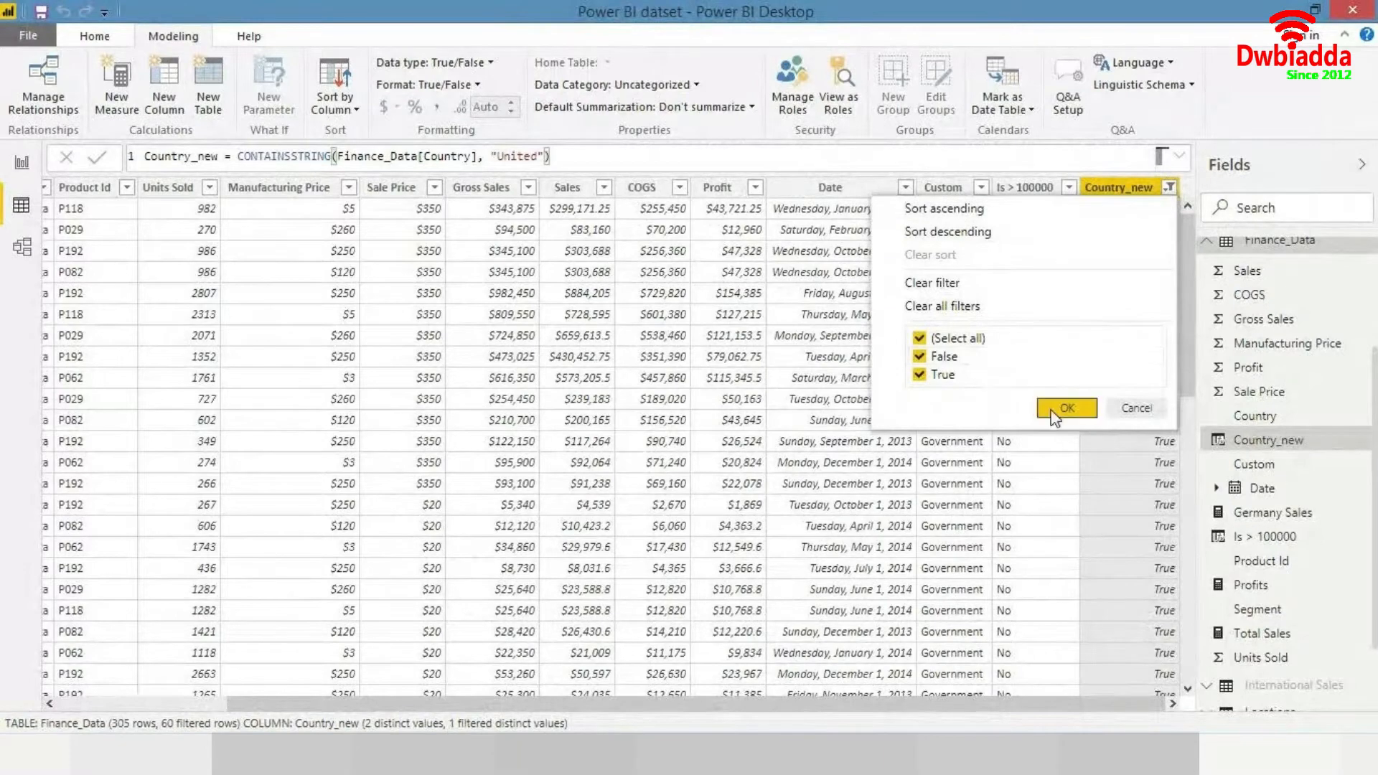
click(1052, 408)
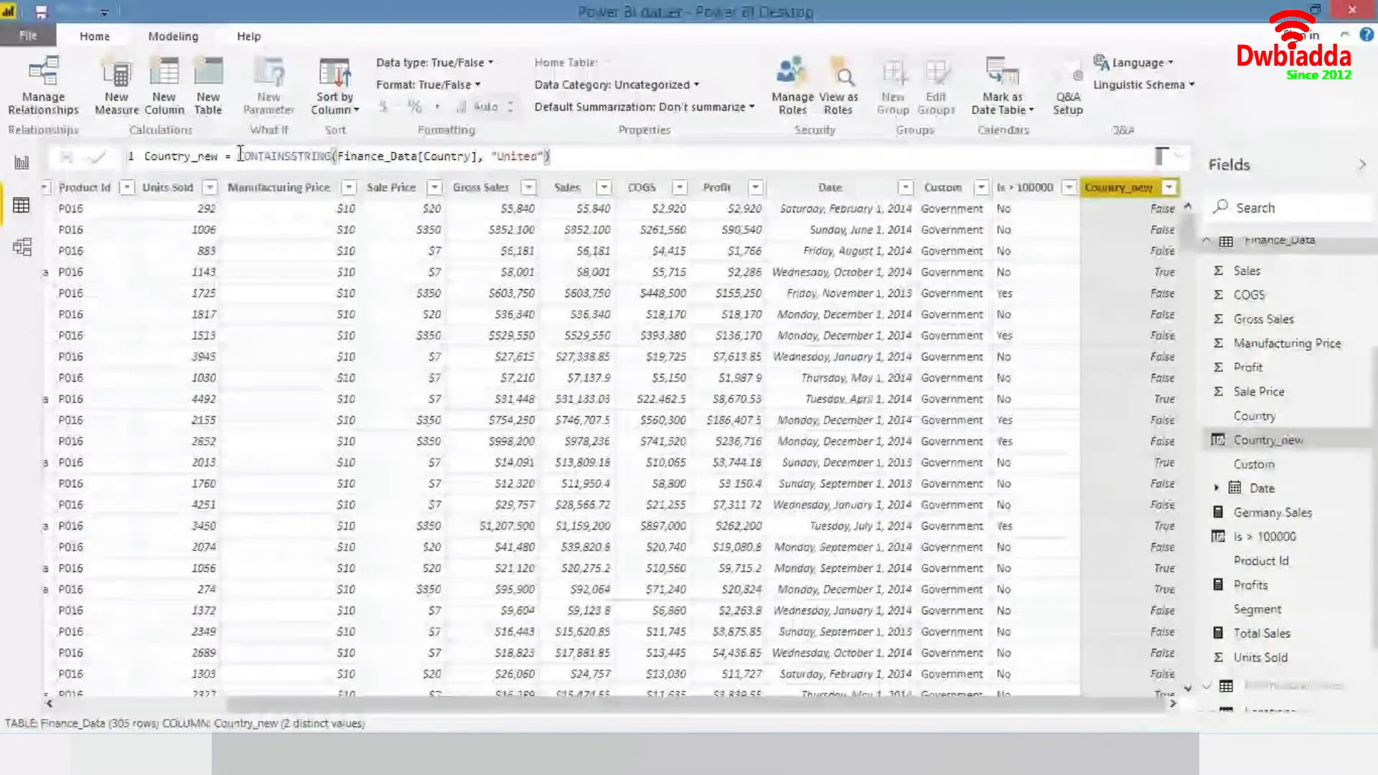
- Wrap the formula in IF so Country_new returns "USA" when true and Finance_Data[Country] otherwise
click(239, 155)
text(i)
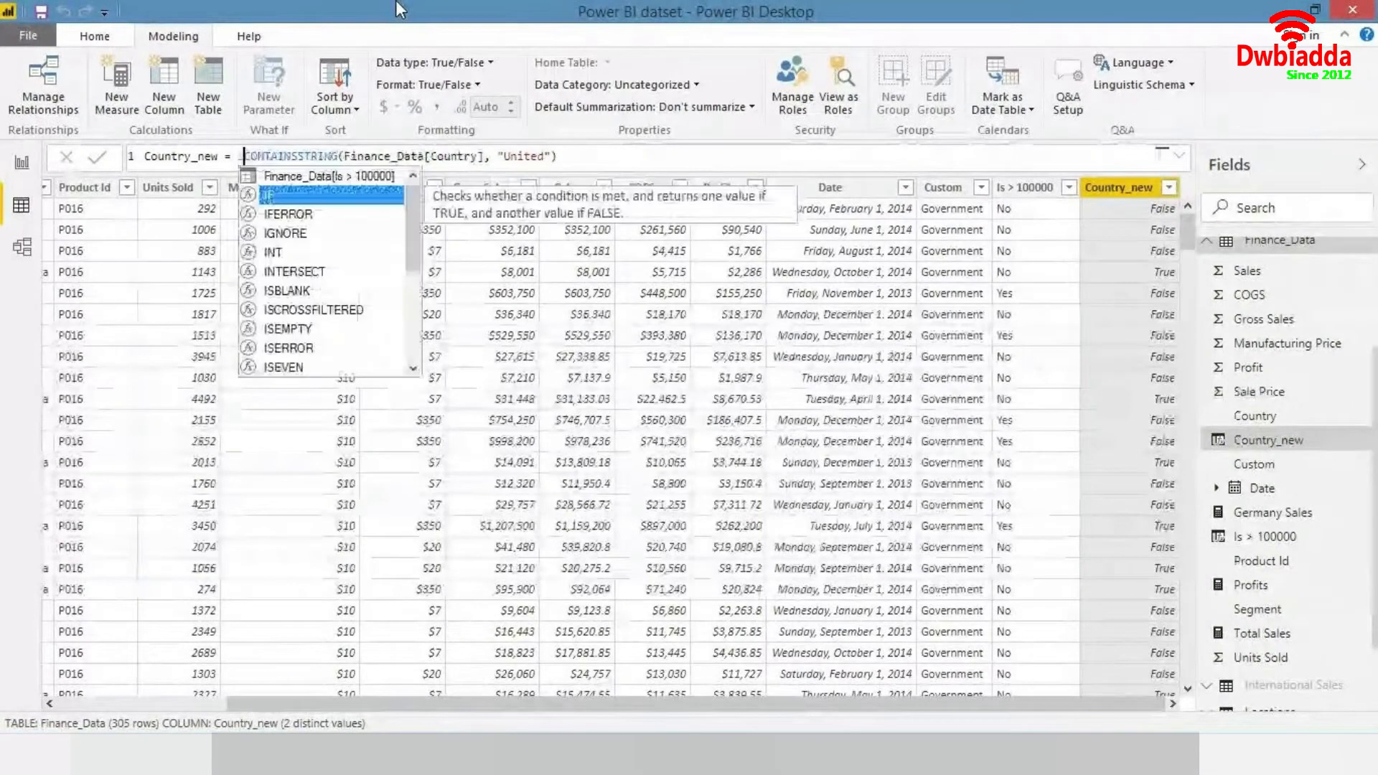
text(f)
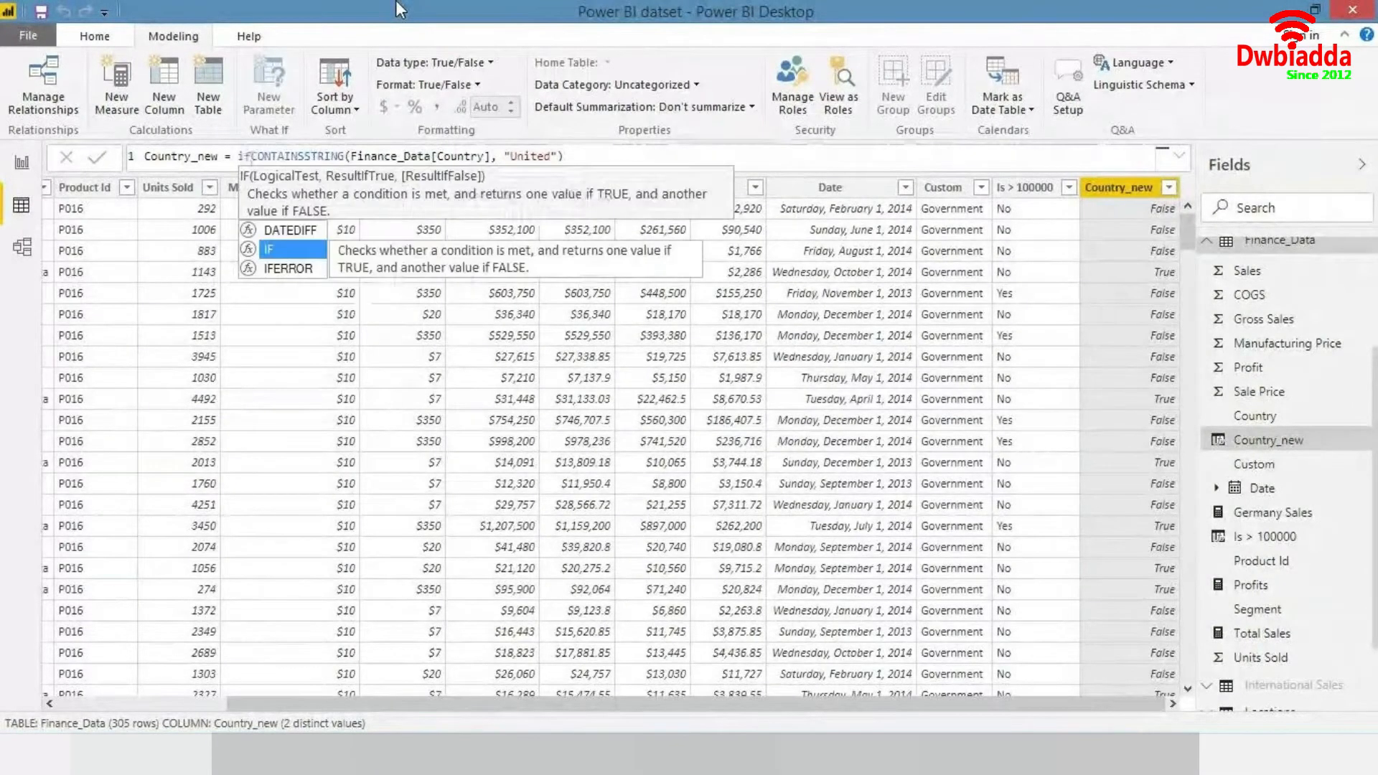
key(Tab)
key(End)
text(, )
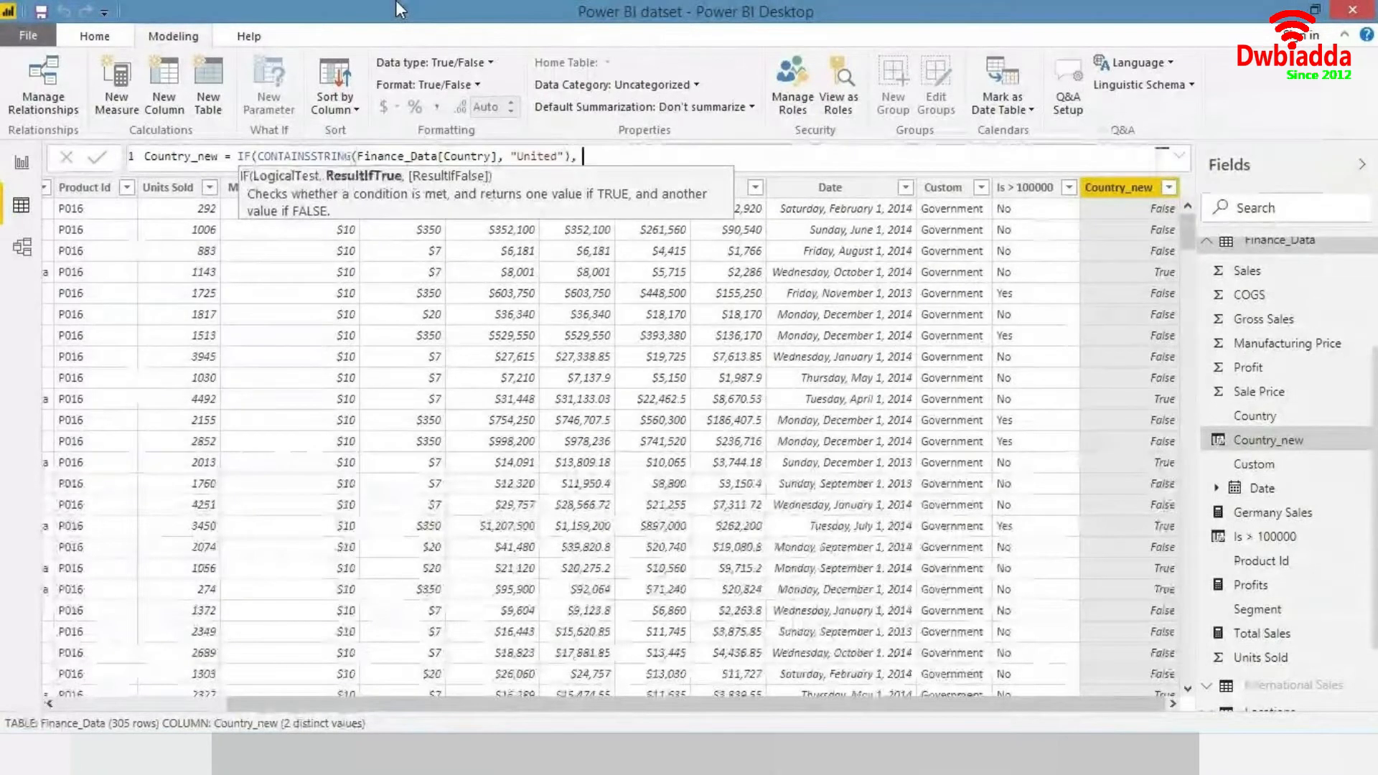
text("USA",)
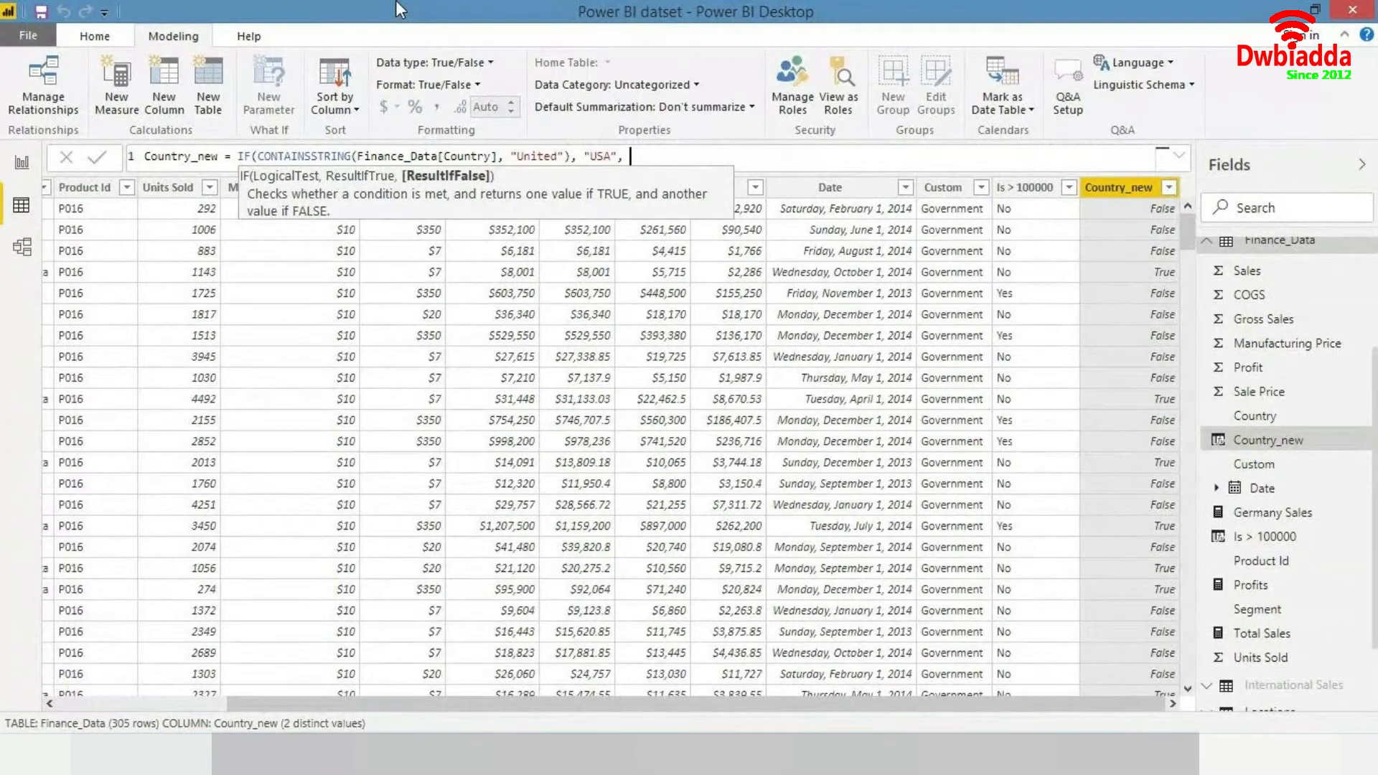
text(count)
key(Down)
key(Down)
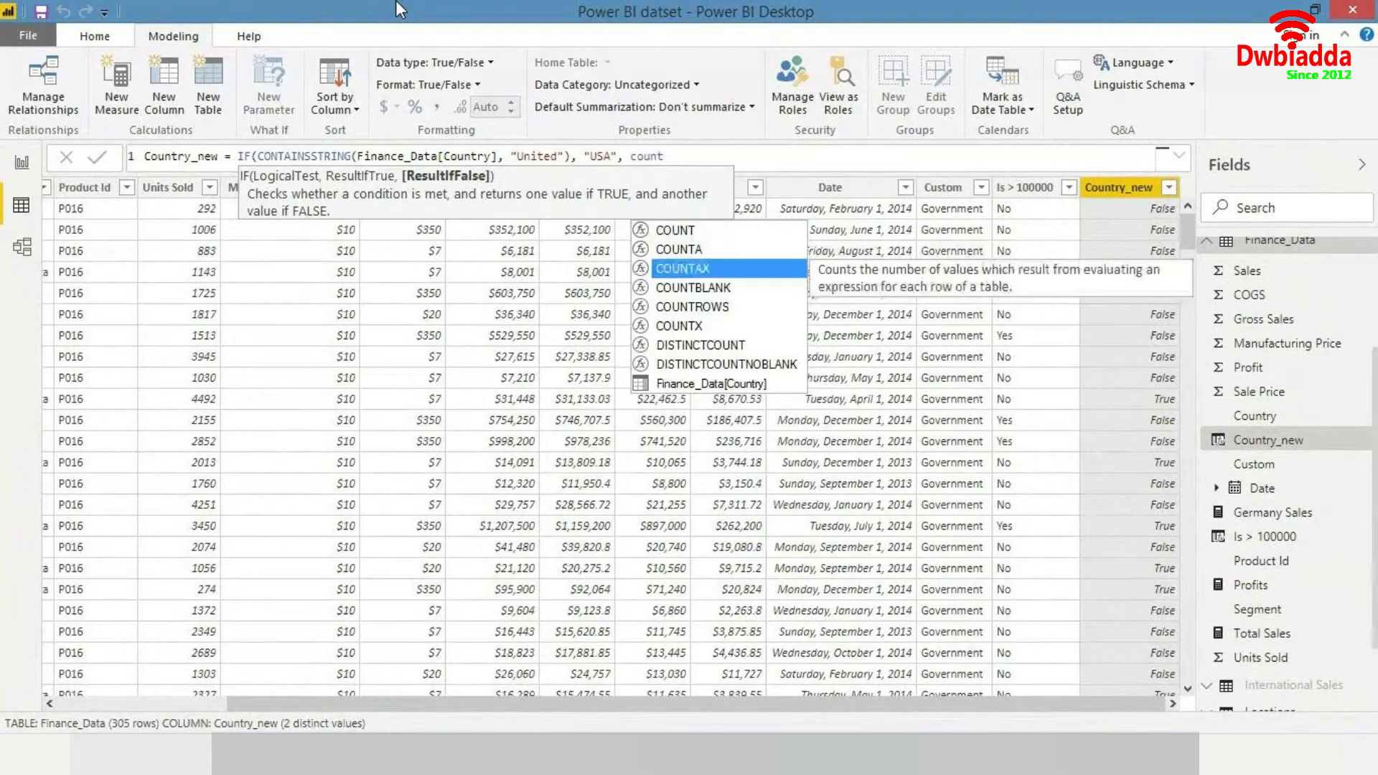
key(Down)
key(Down)
key(Down)
key(Down)
key(Down)
key(Down)
key(Tab)
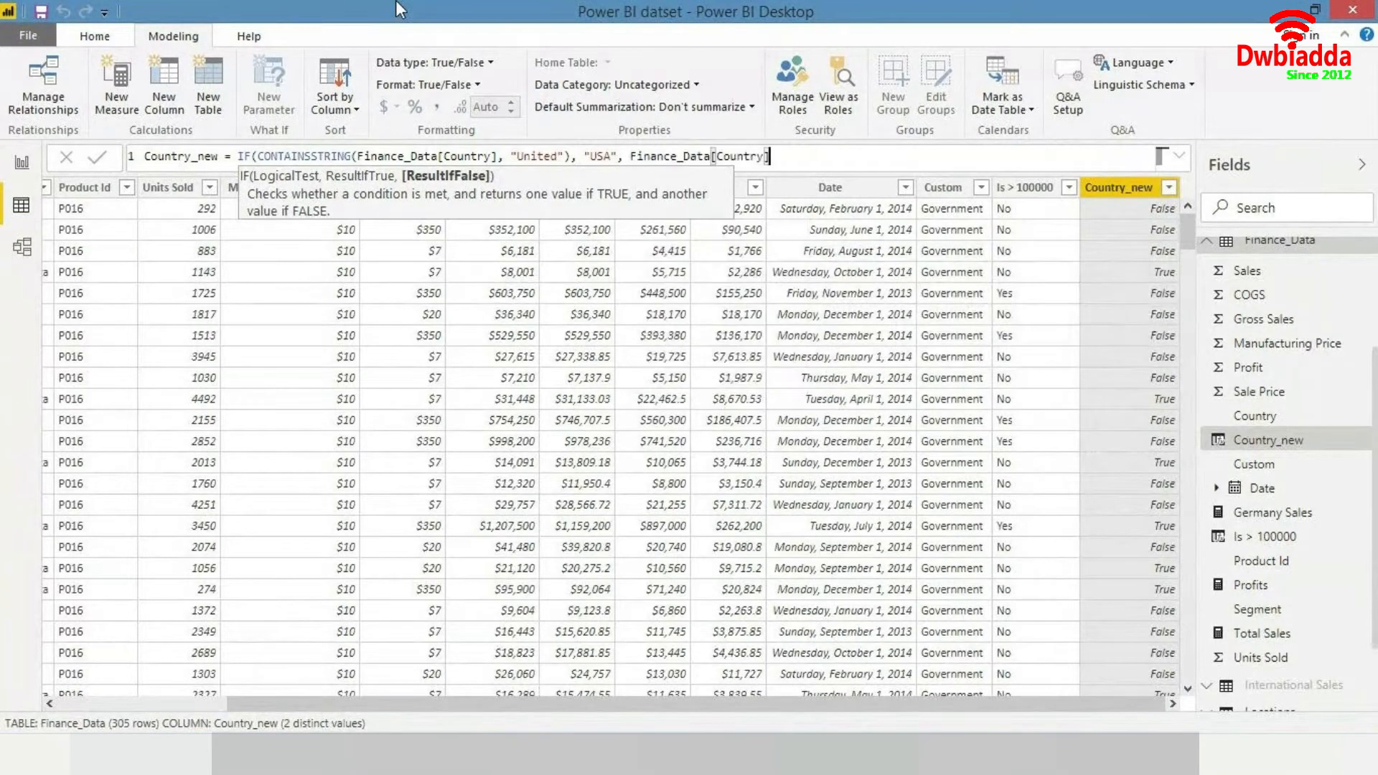
text())
key(Return)
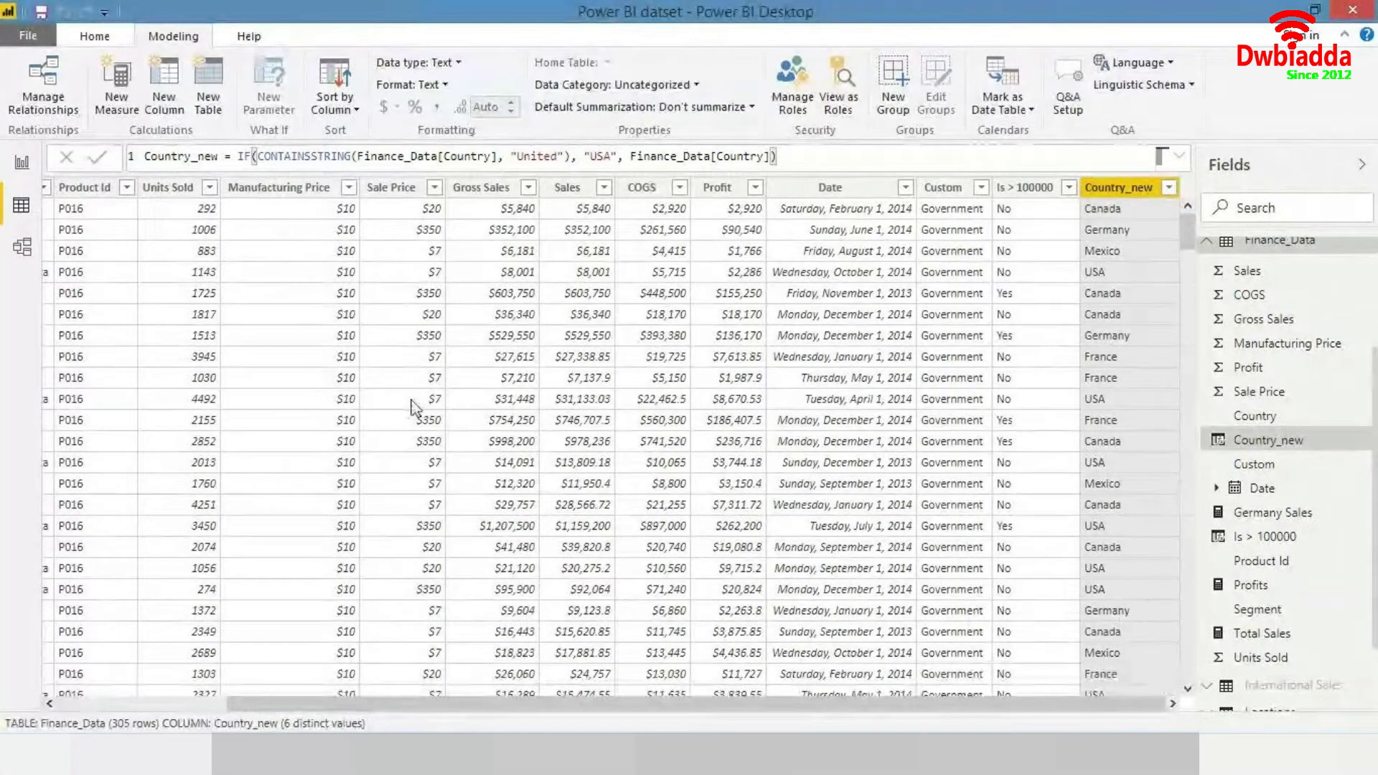
- Compare the Country and Country_new columns across the table
drag(464, 709, 194, 716)
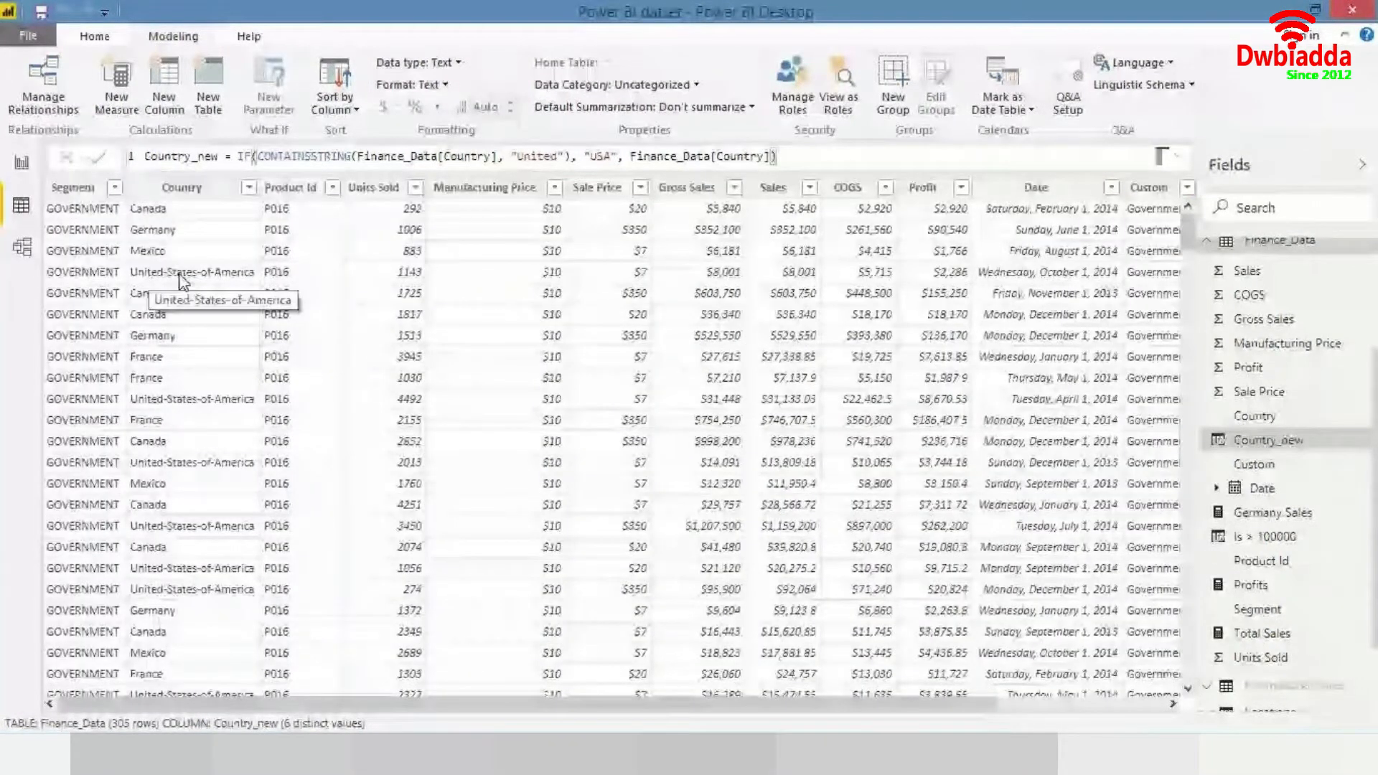
drag(463, 709, 633, 709)
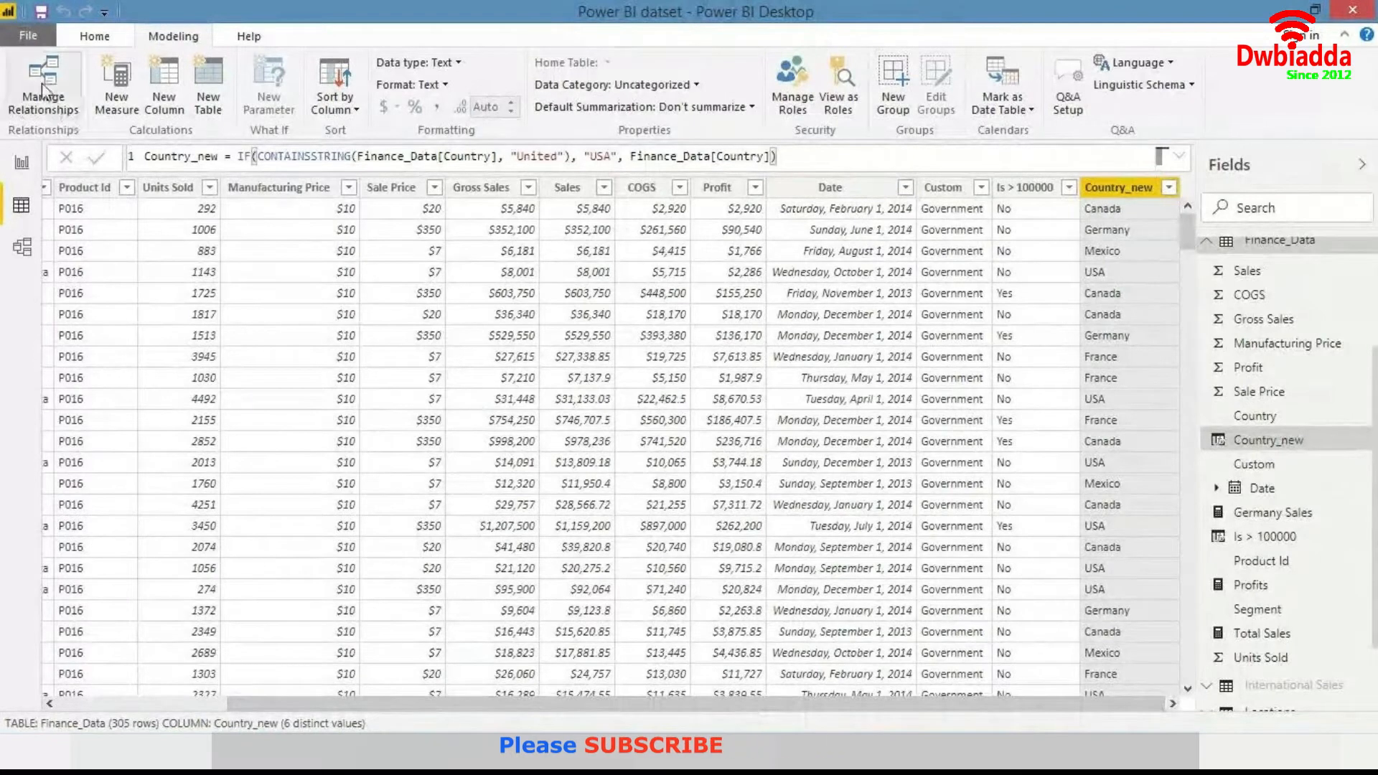
click(34, 155)
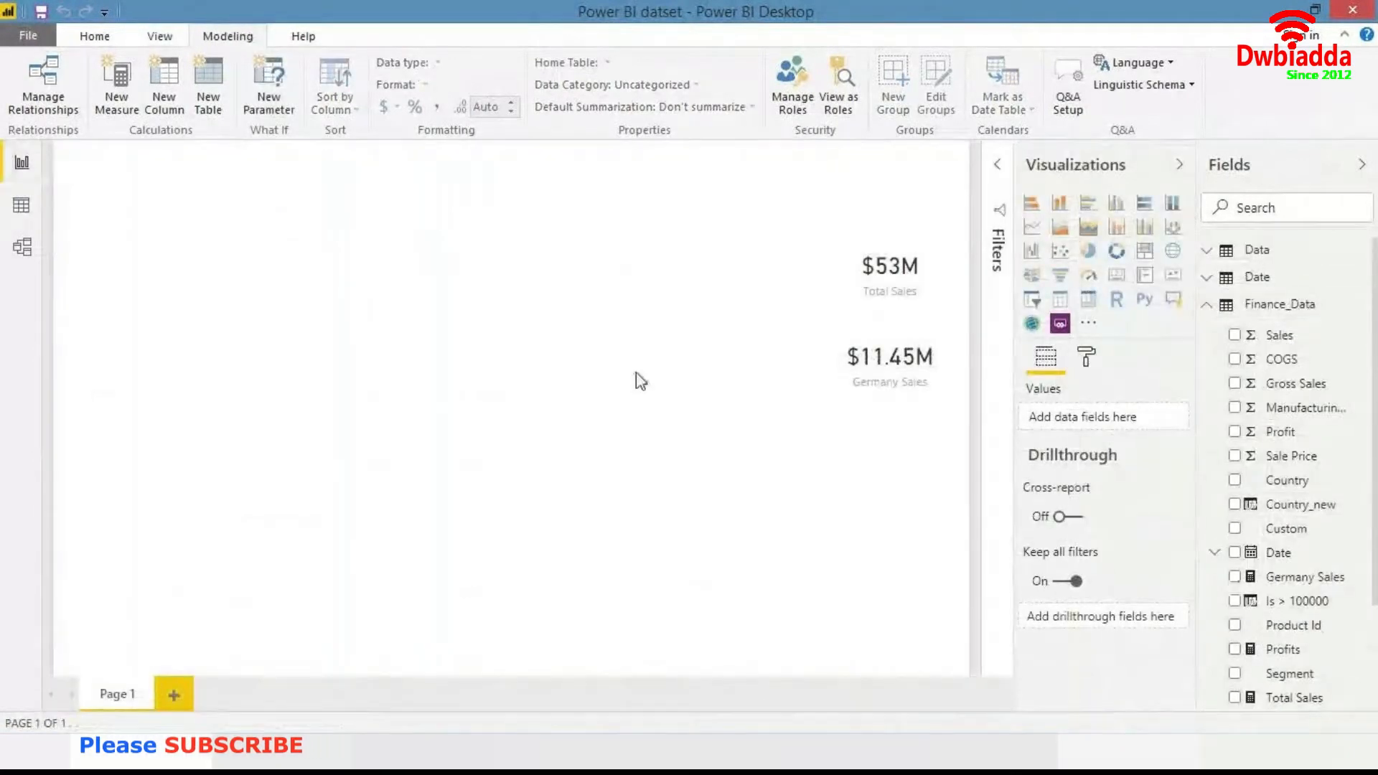
click(22, 208)
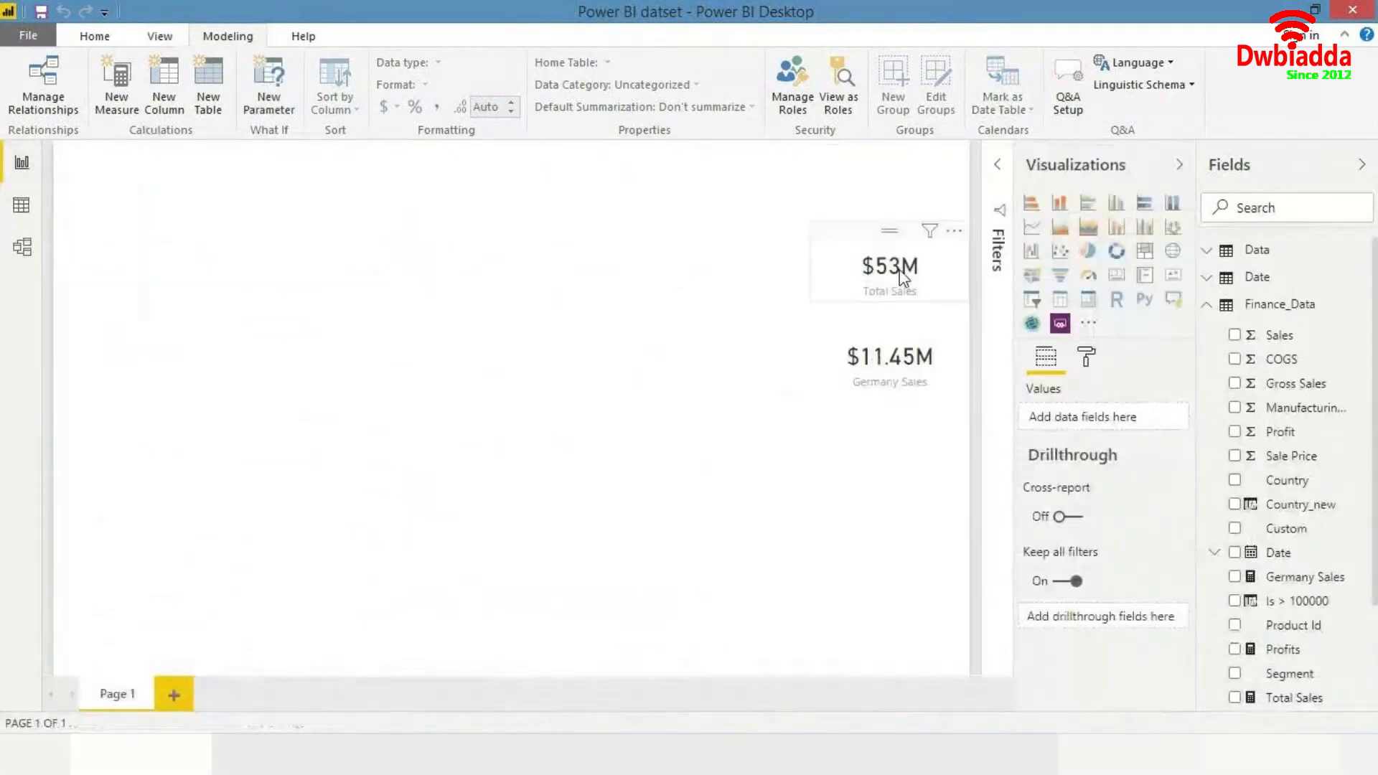
- Delete the Total Sales and Germany Sales cards from the report page and collapse the Finance_Data field list
click(903, 277)
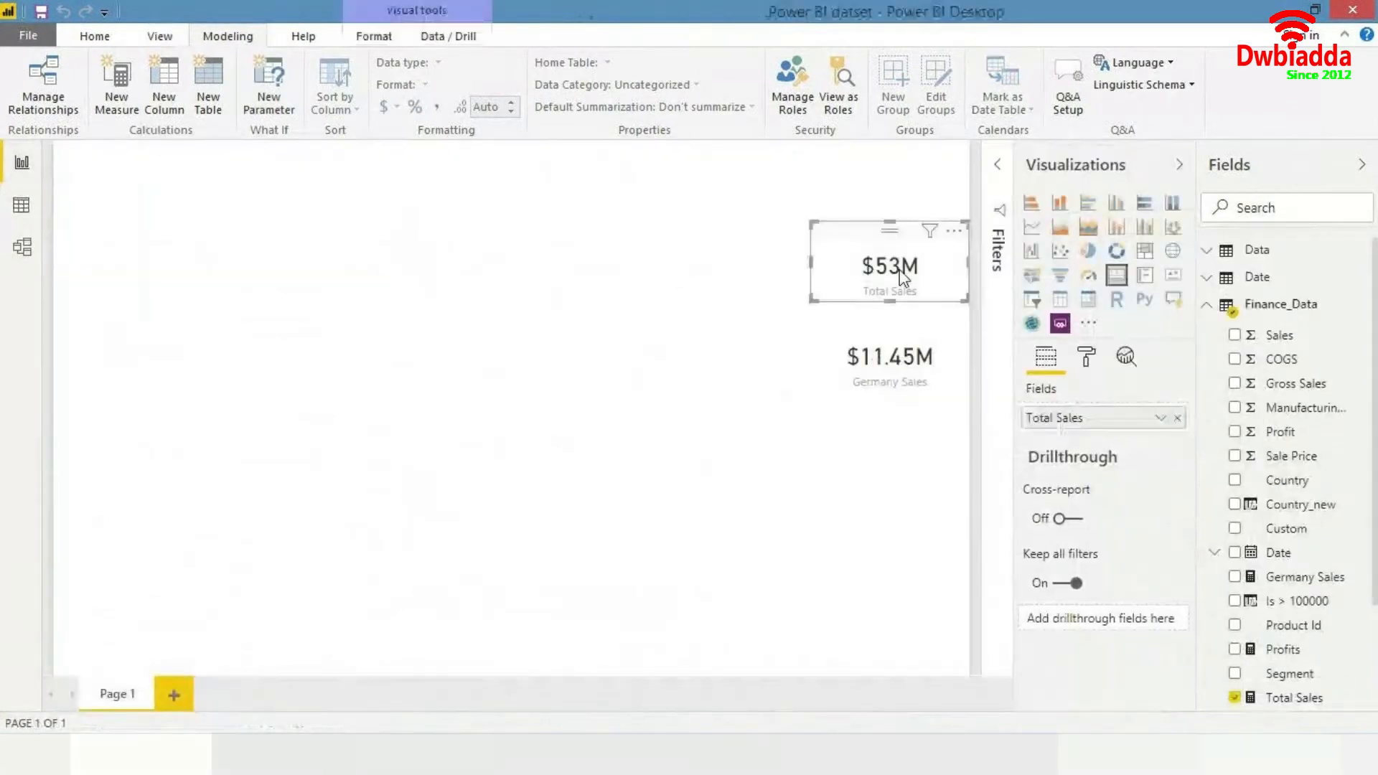
key(Delete)
click(911, 330)
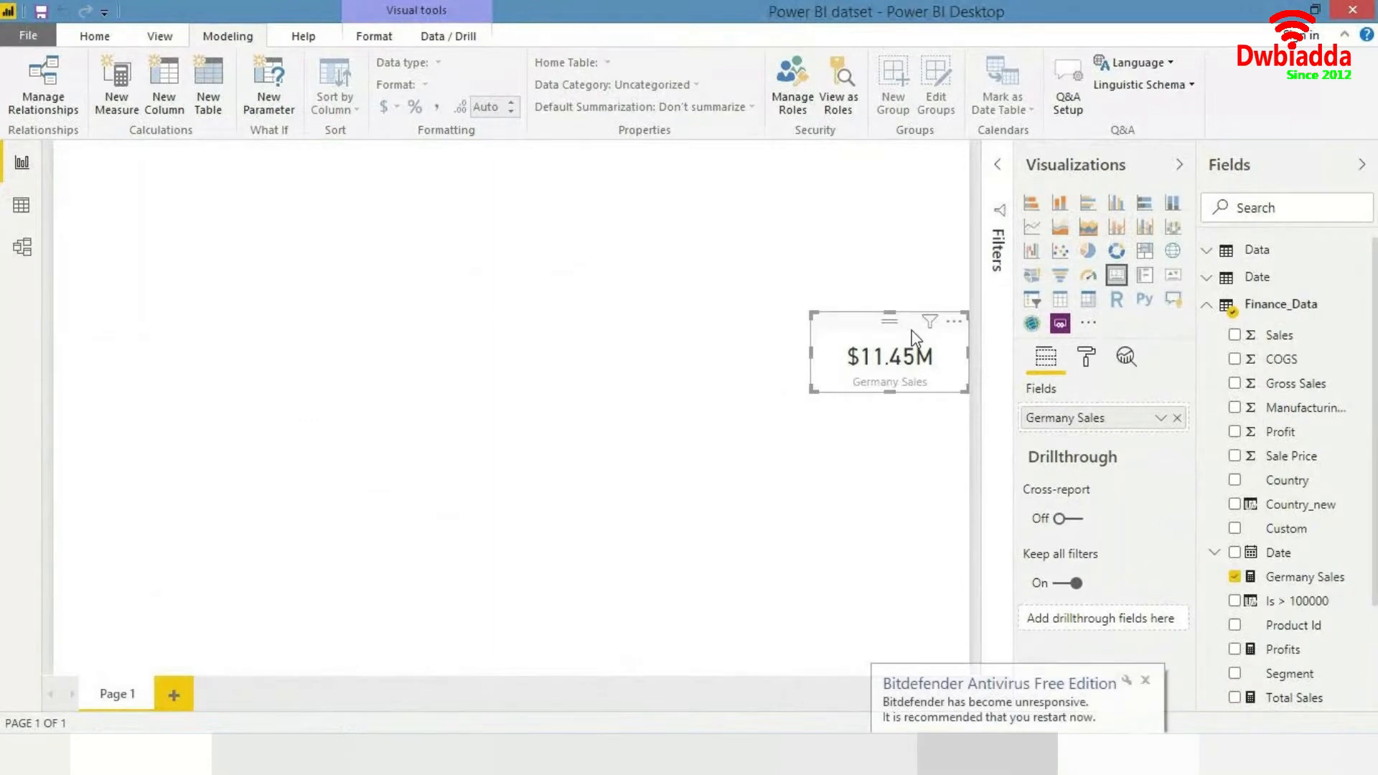
key(Delete)
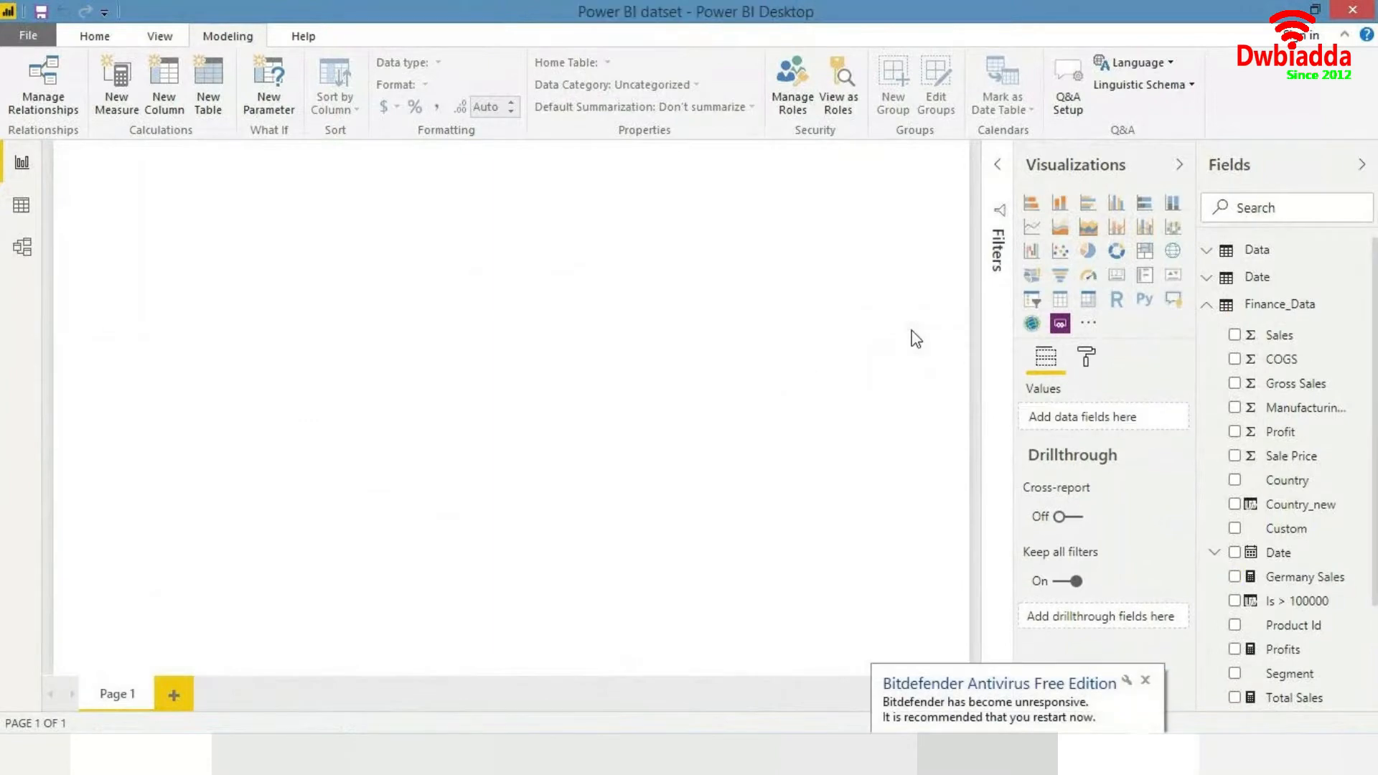
click(1145, 682)
click(1208, 307)
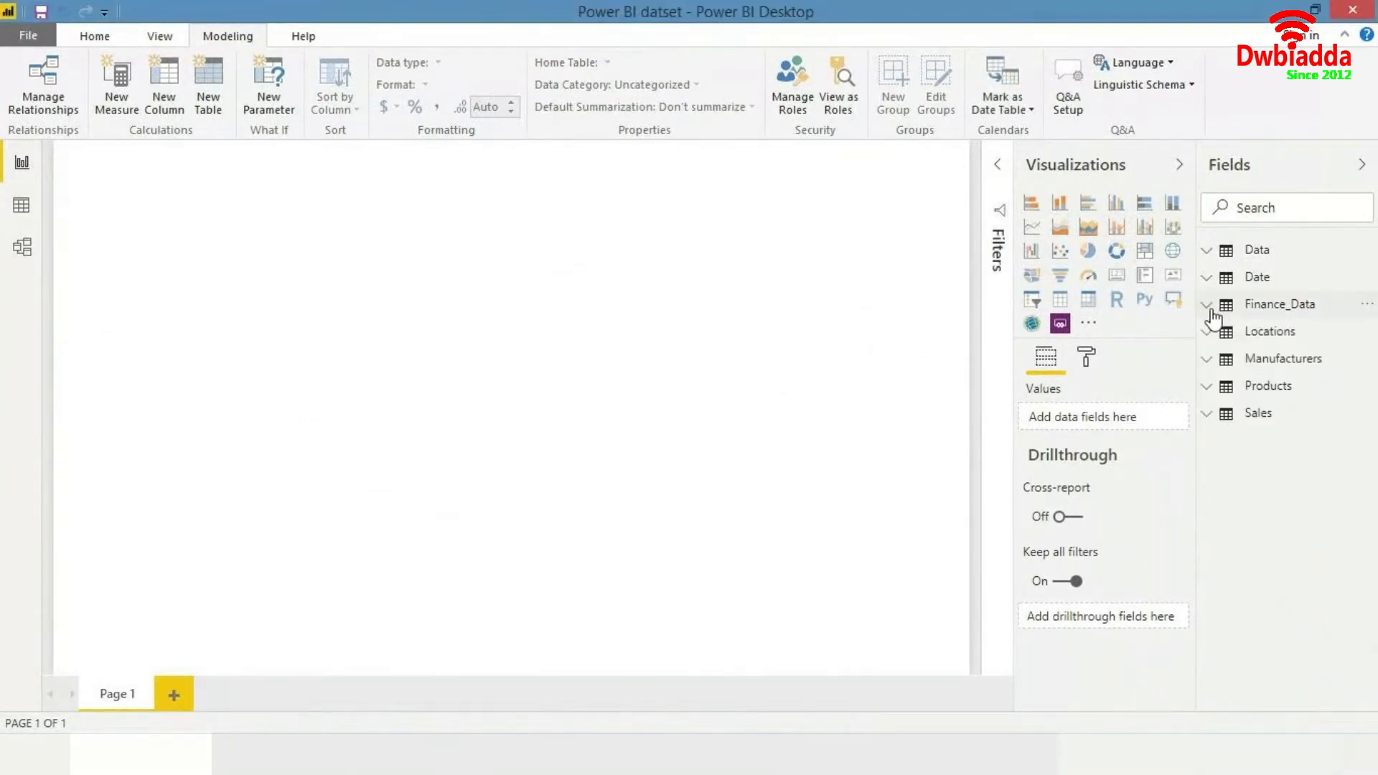
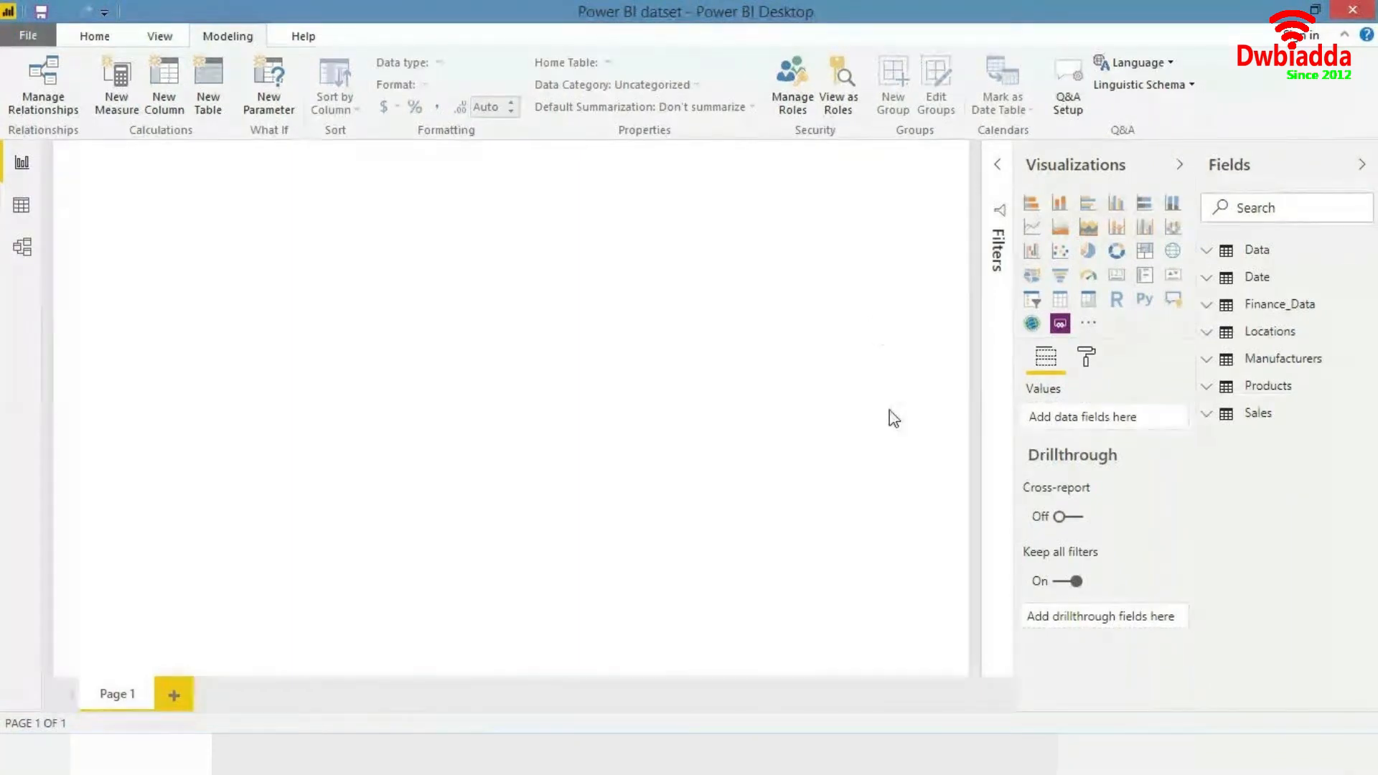
- Create a new measure in Finance_Data named Sales all Countries and start its formula with CALCULATE
right_click(1254, 363)
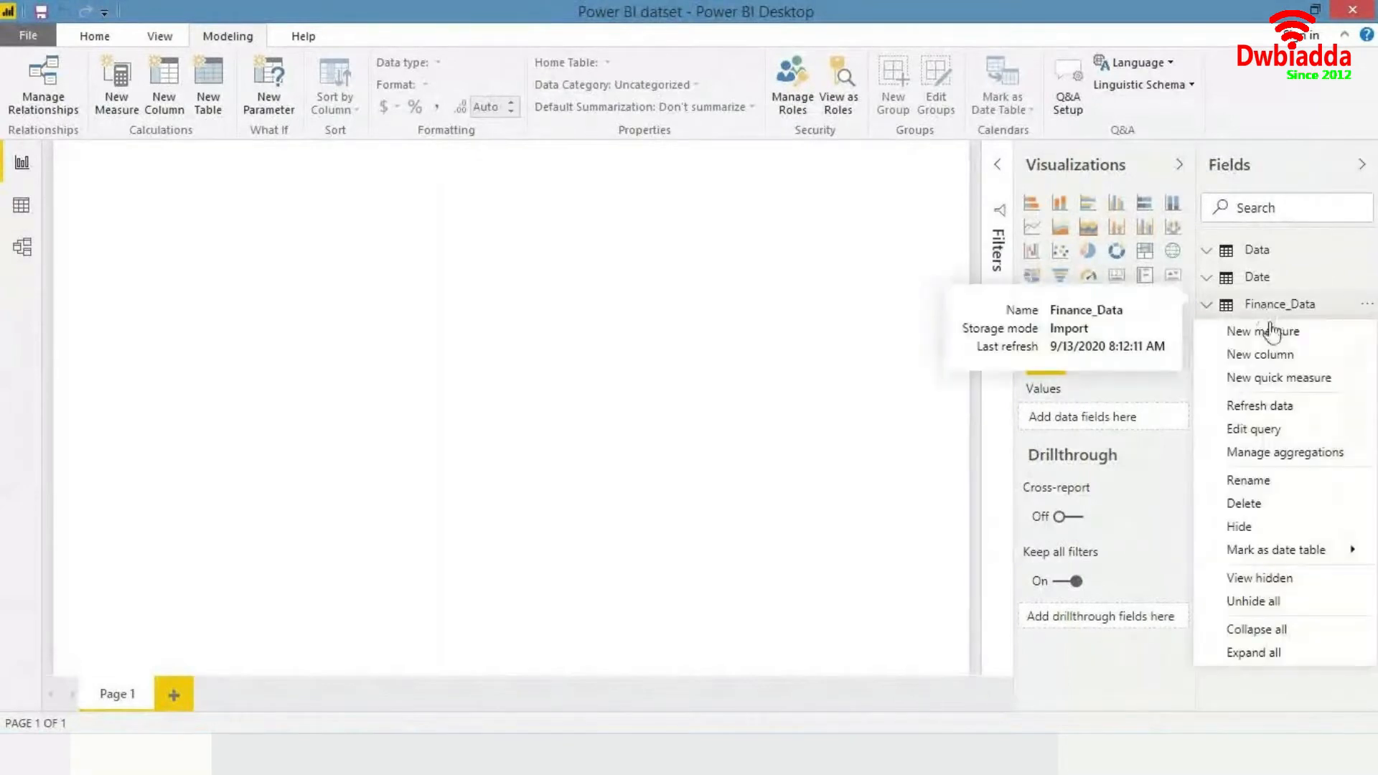
click(1277, 334)
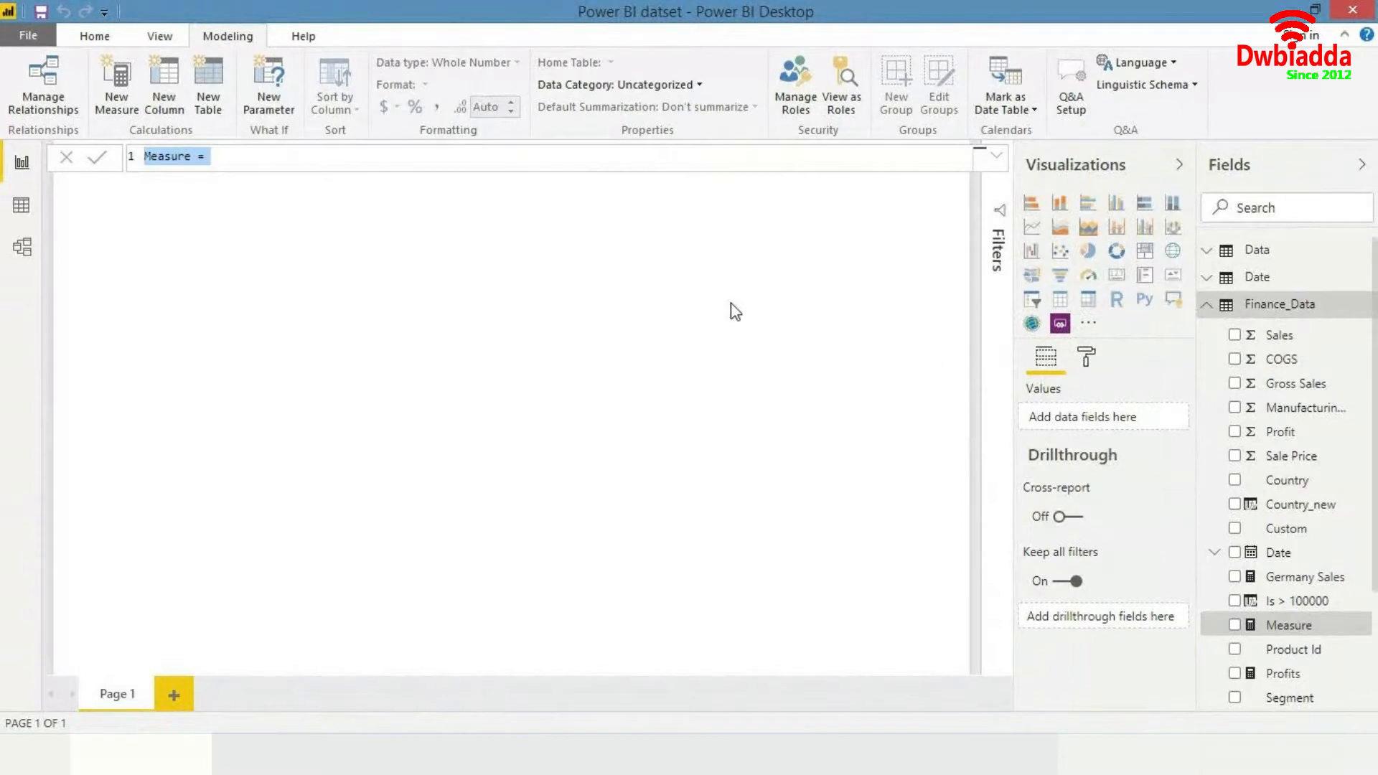
key(Right)
key(Left)
key(Left)
key(Left)
key(ctrl+shift+Left)
text(Sales all )
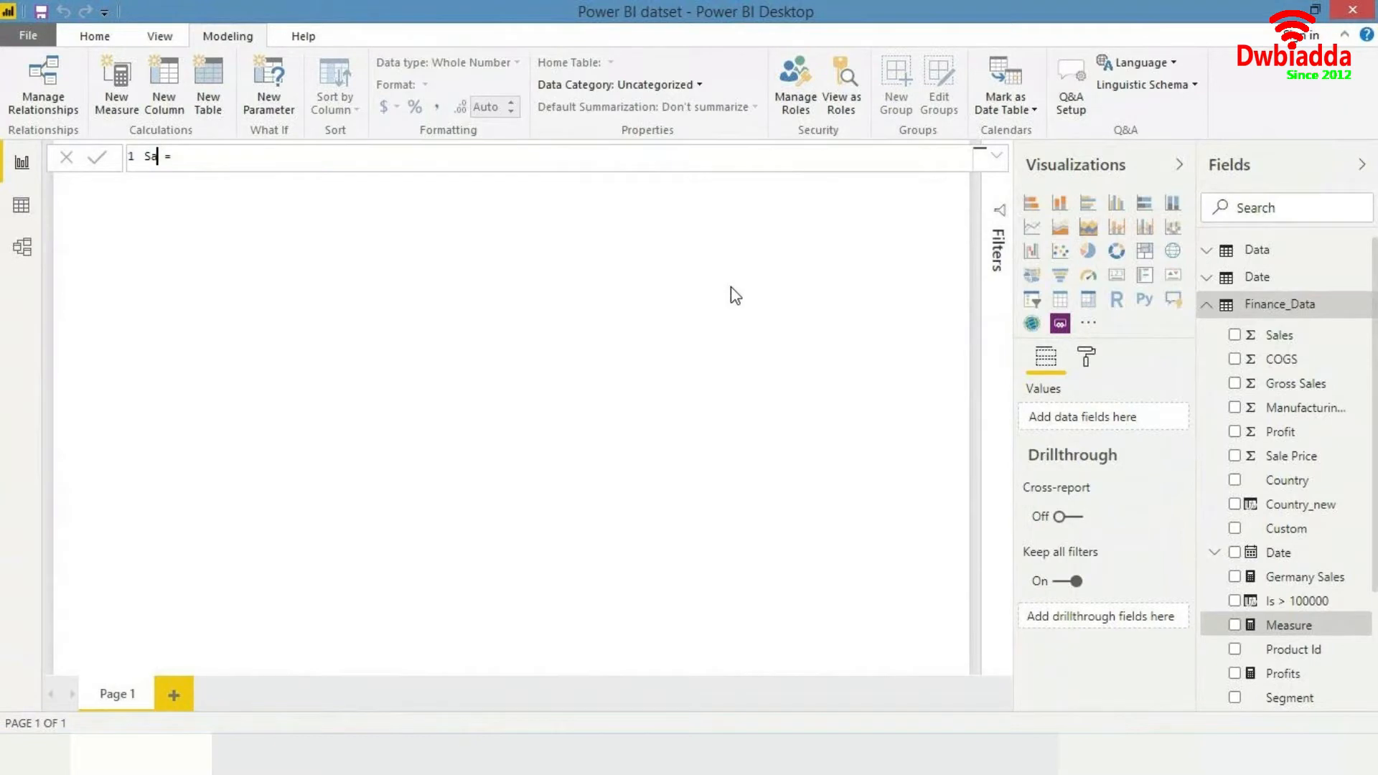
text(Countries)
key(ctrl+BackSpace)
text(Countries)
key(Right)
key(Right)
text(ca)
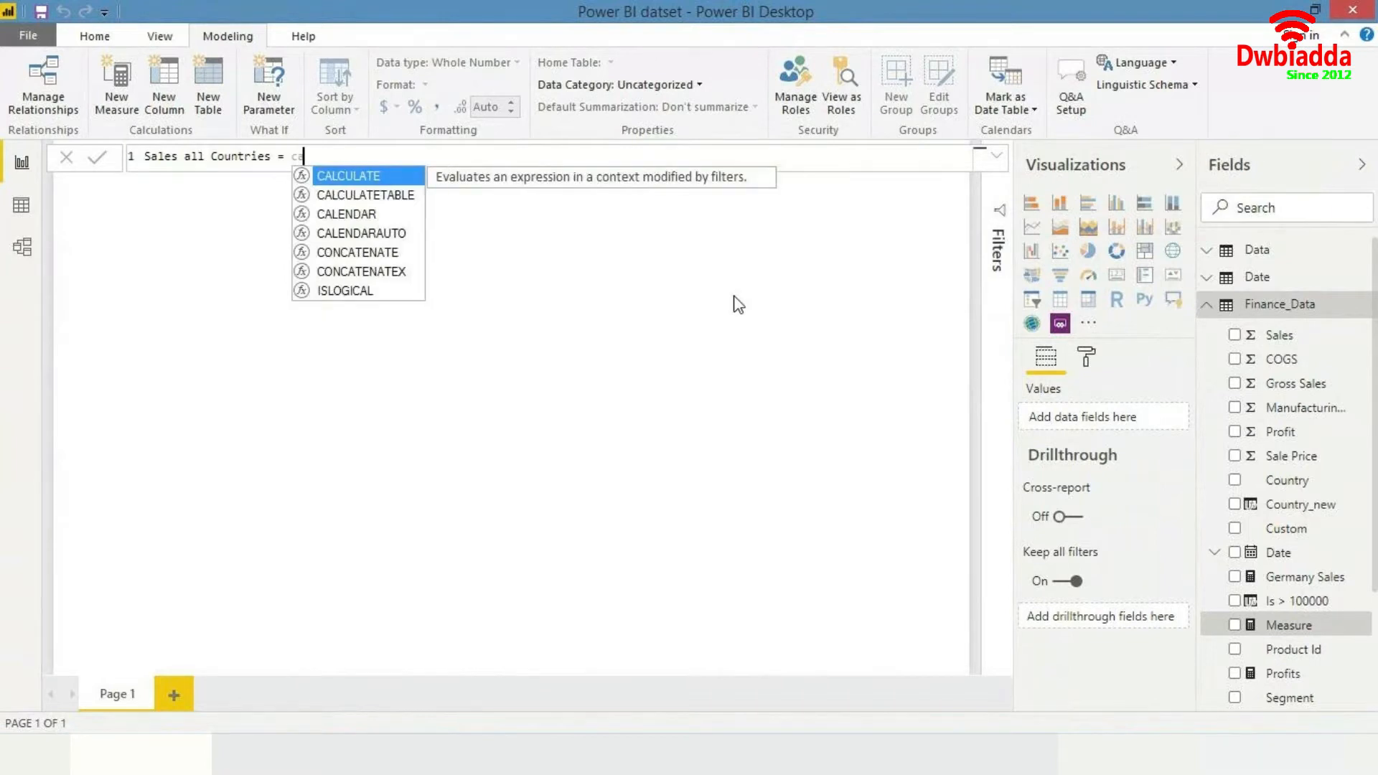
- Complete the formula as CALCULATE([Total Sales], ALL(Finance_Data[Country_new])) and commit the measure
key(Tab)
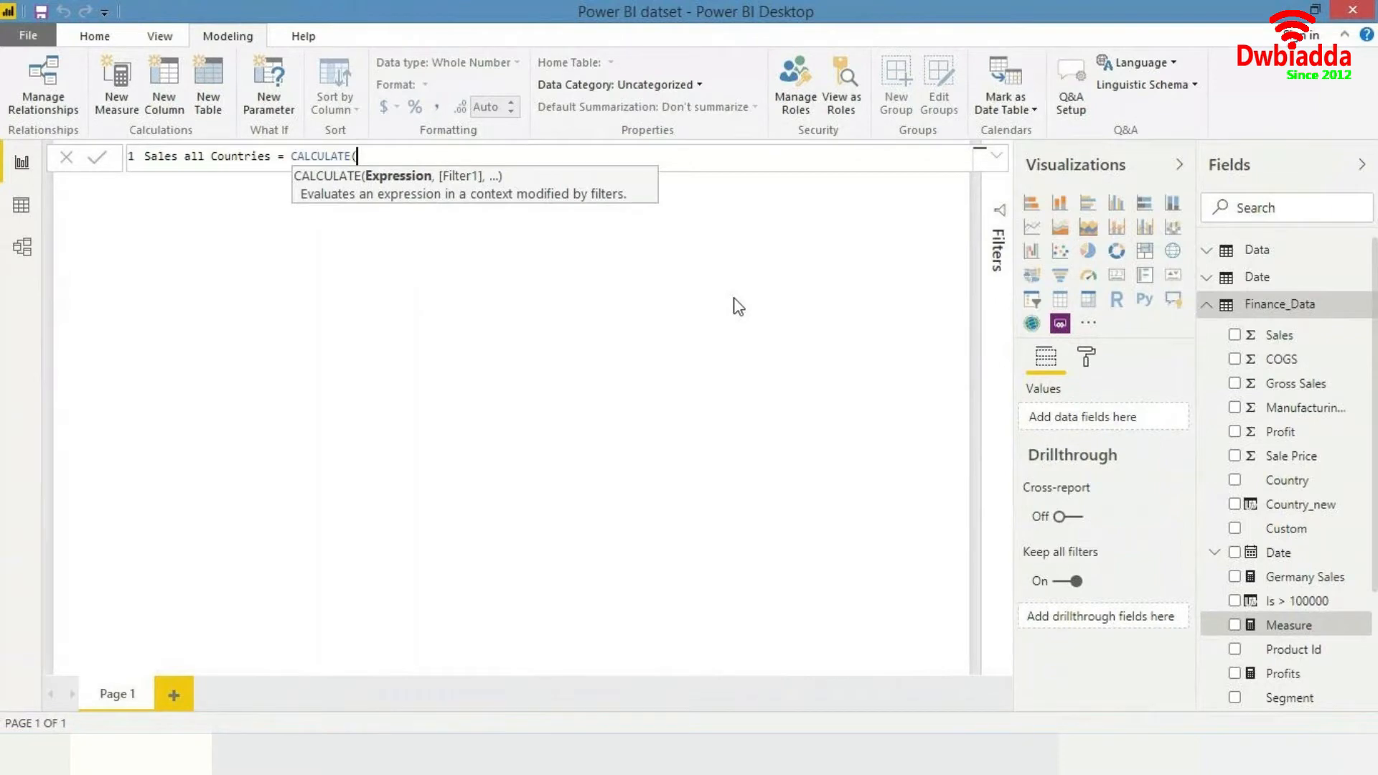
text(to)
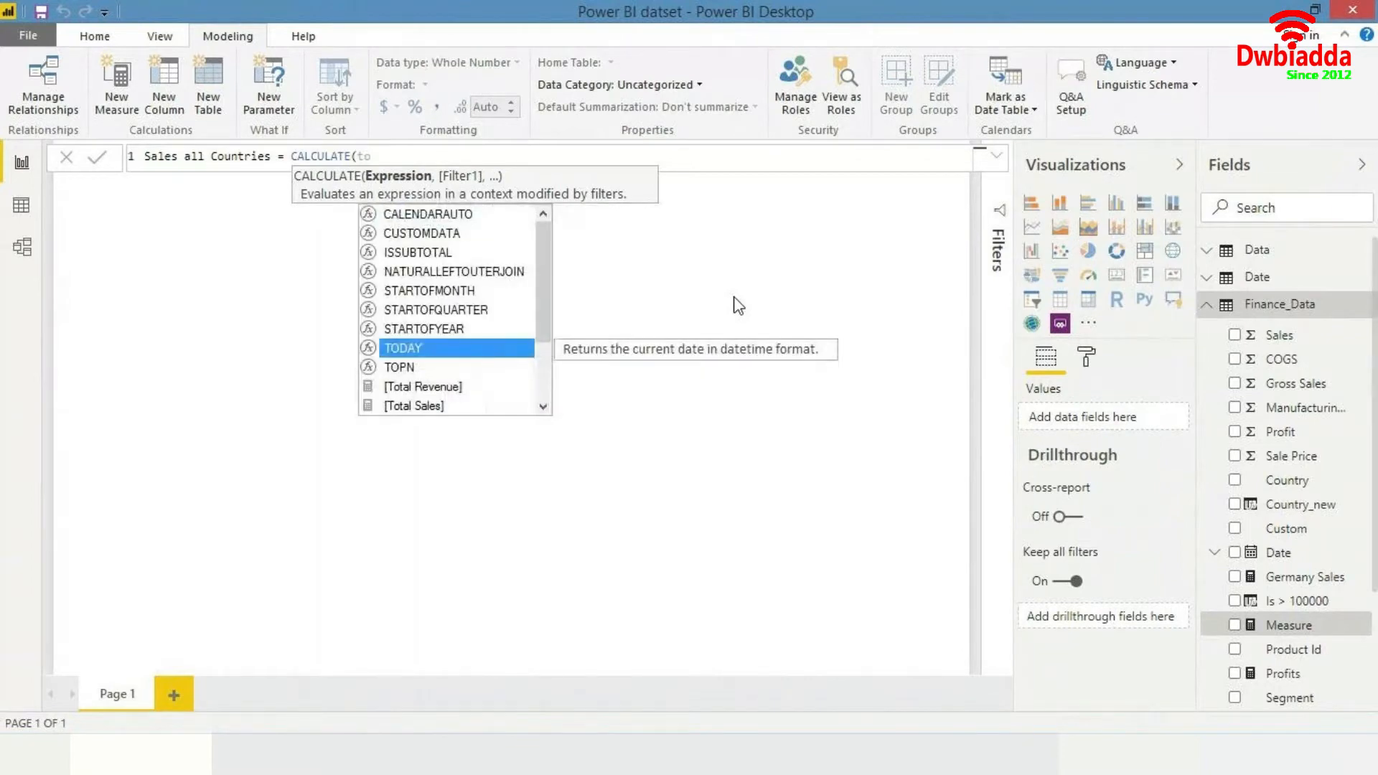
text(tal)
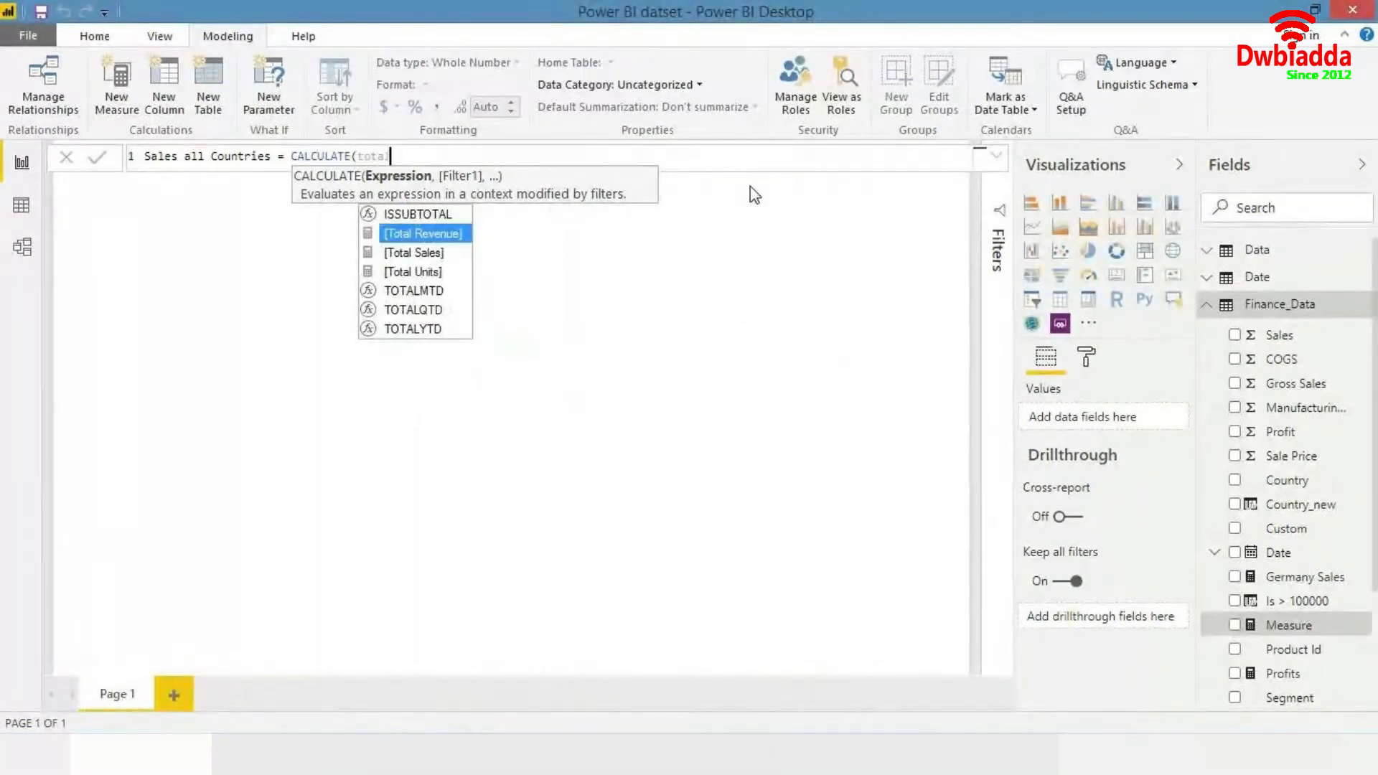
key(Down)
key(Tab)
text(, )
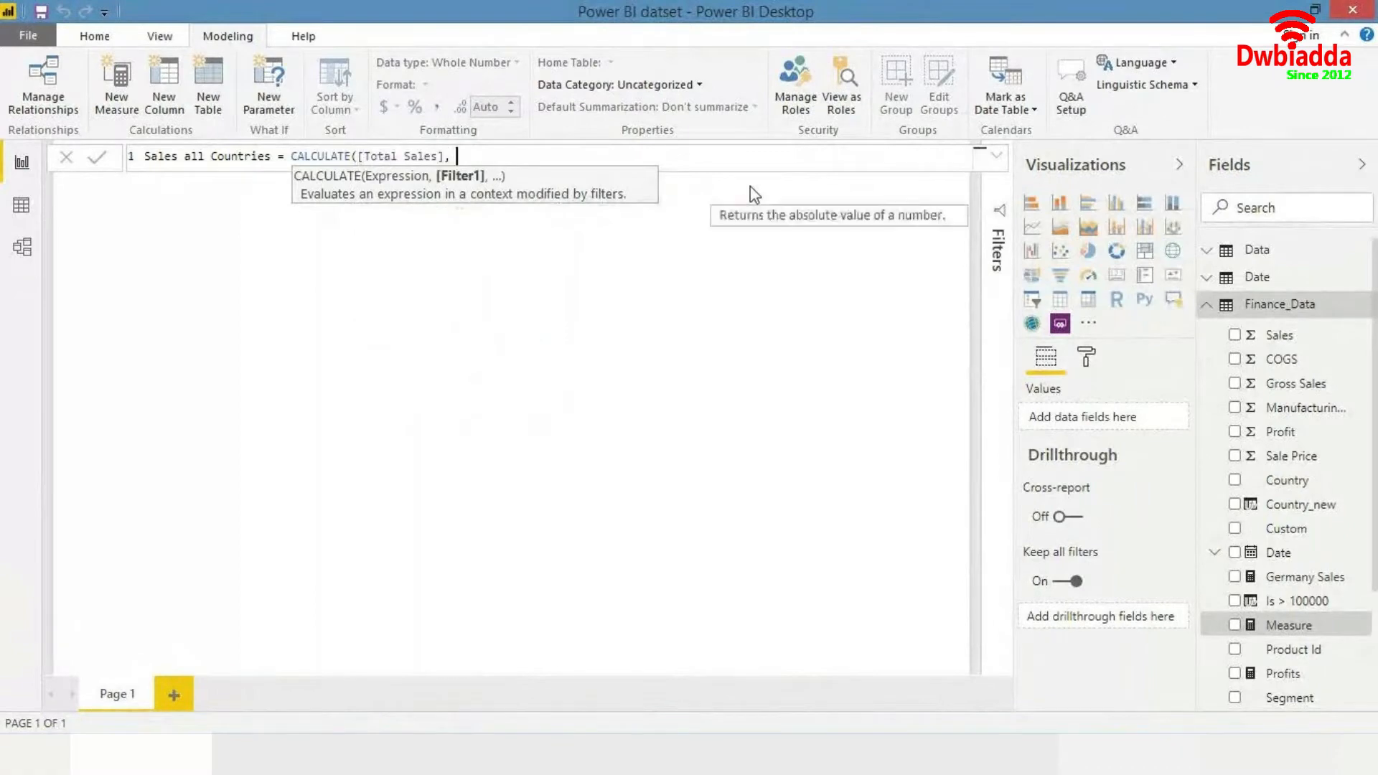
text(all)
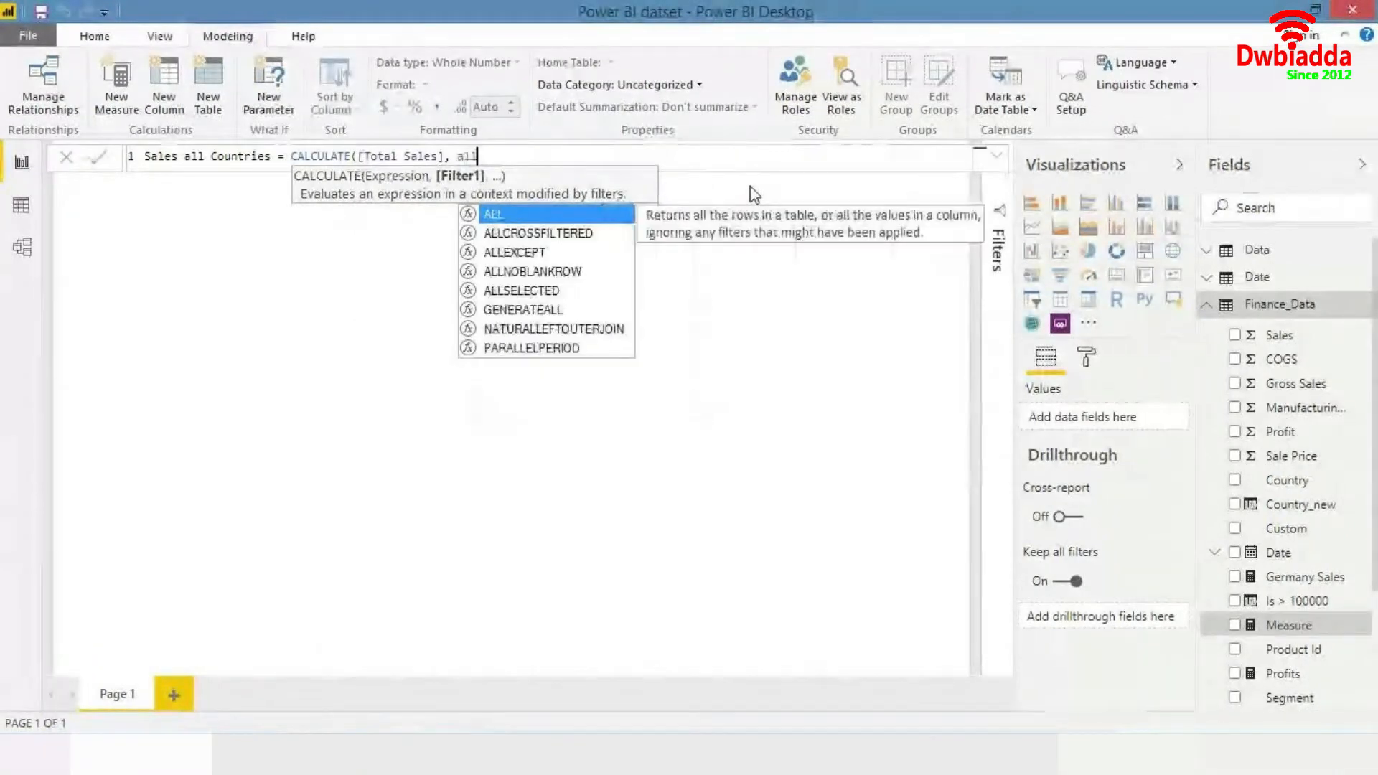
key(Tab)
text(count)
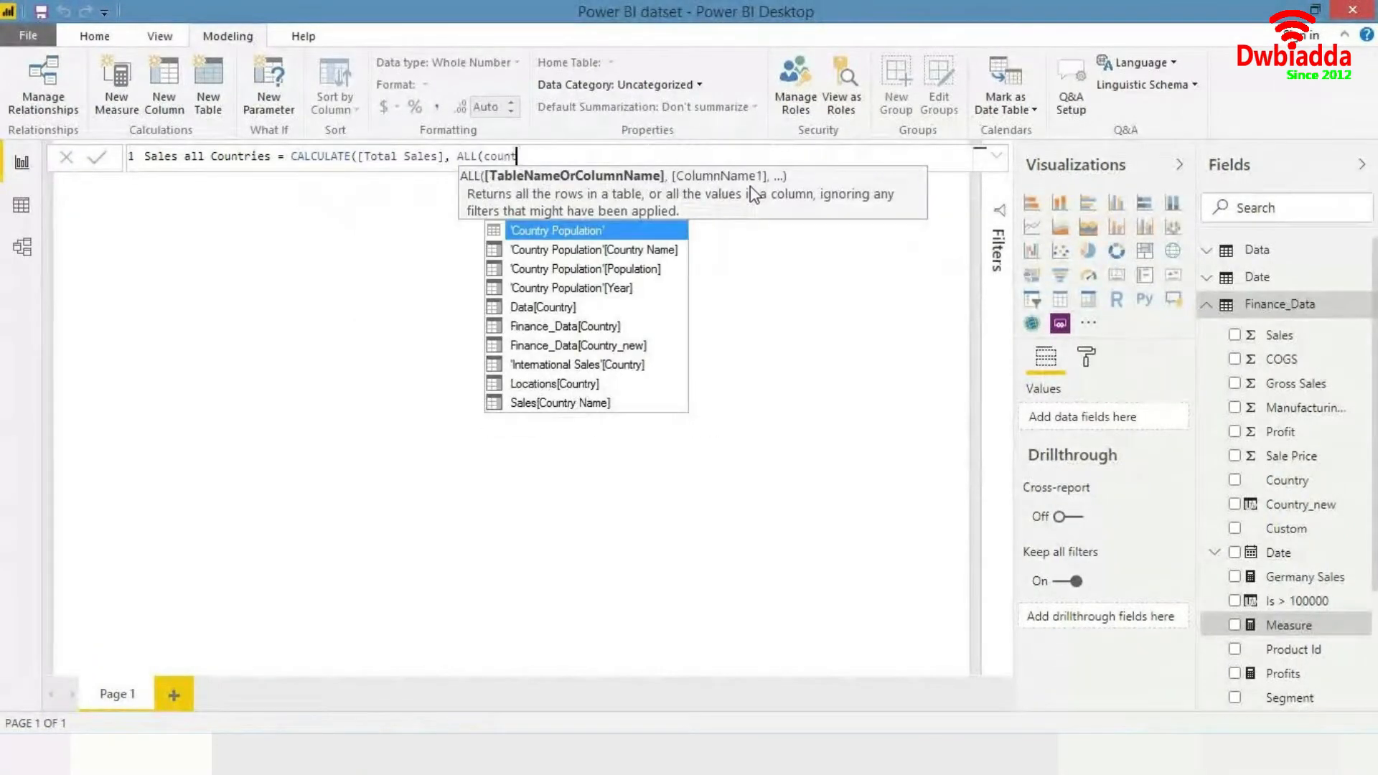
key(Down)
key(Down)
key(Down)
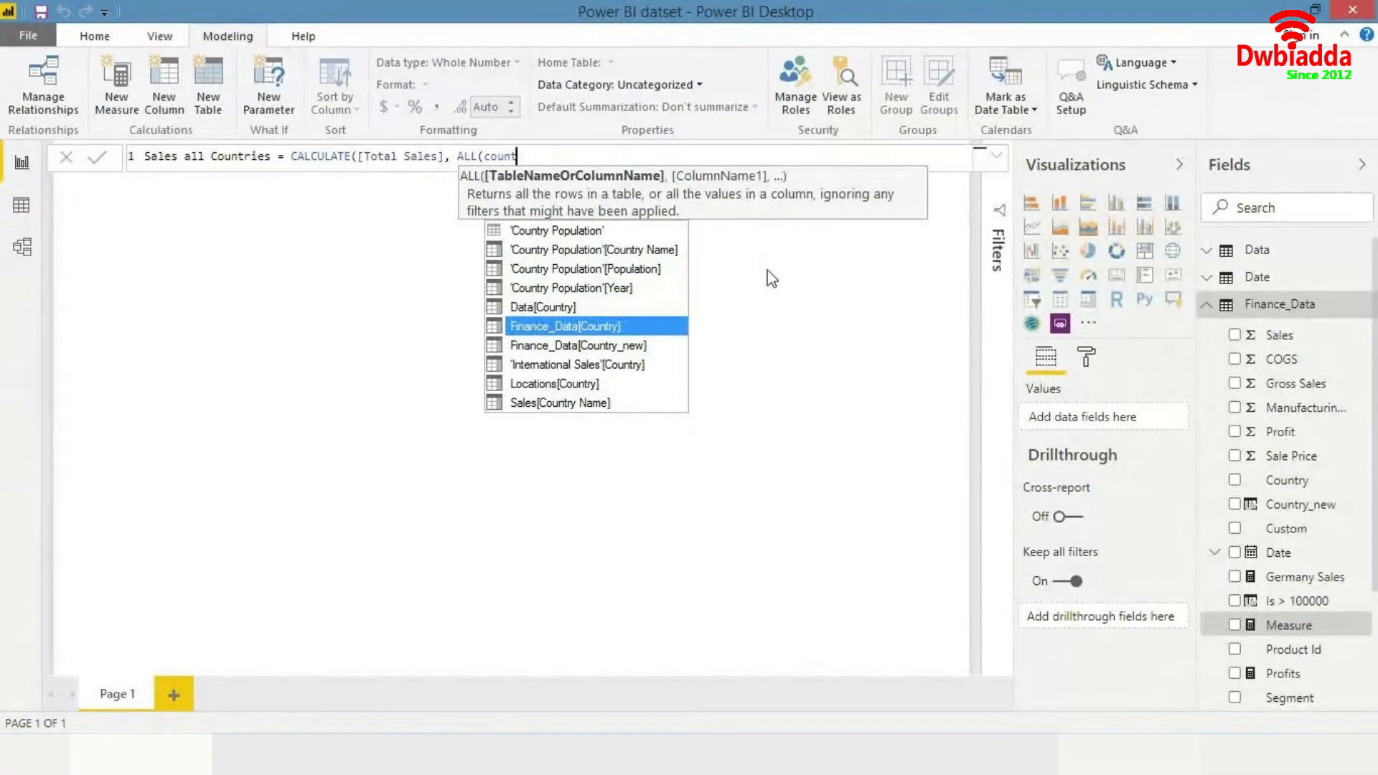
key(Down)
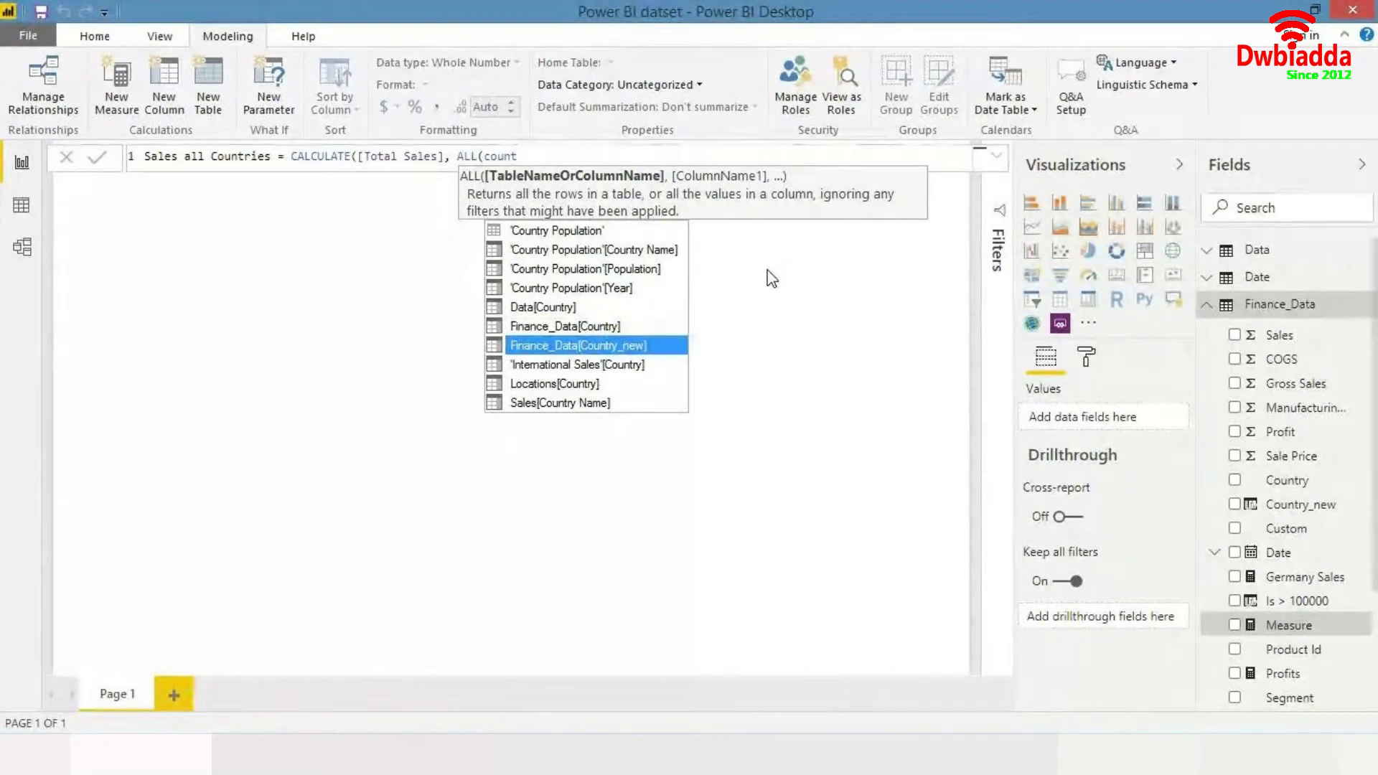
key(Tab)
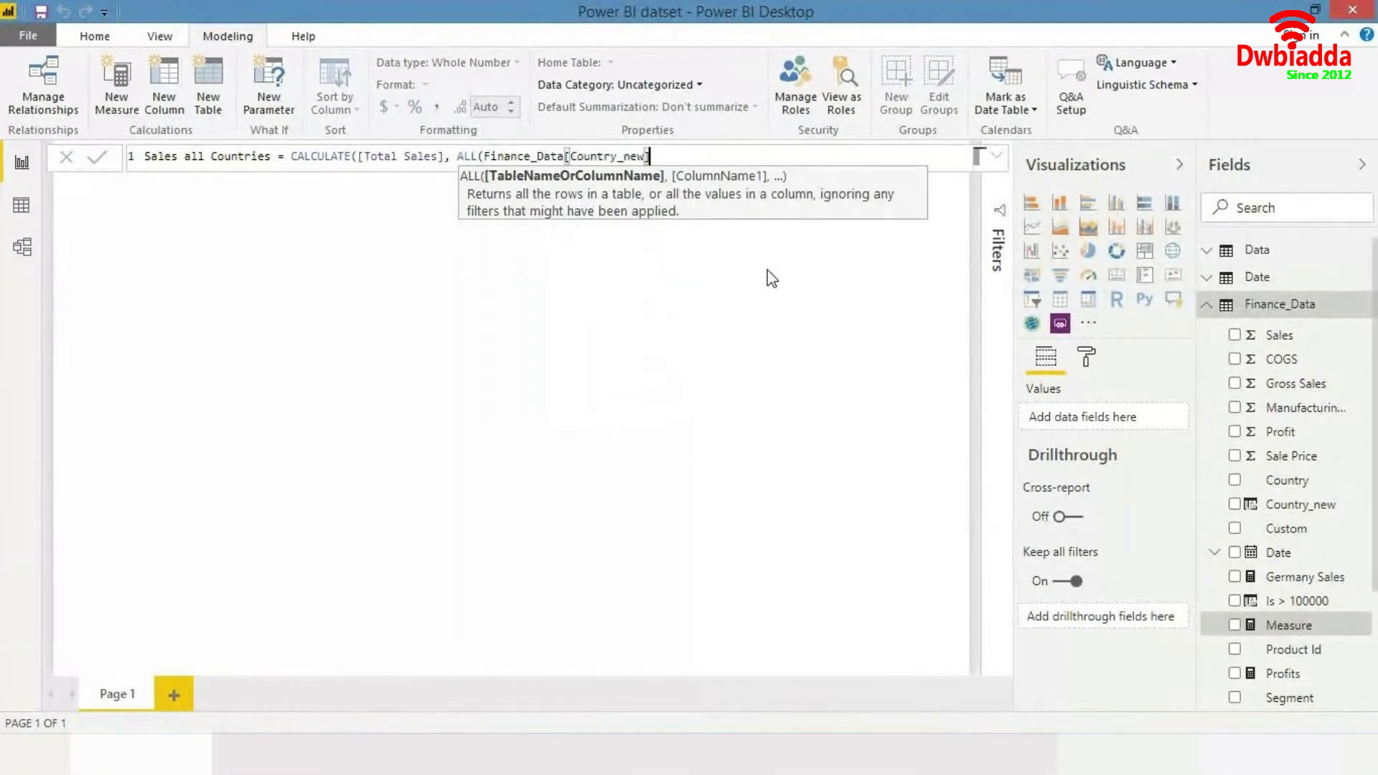
text())
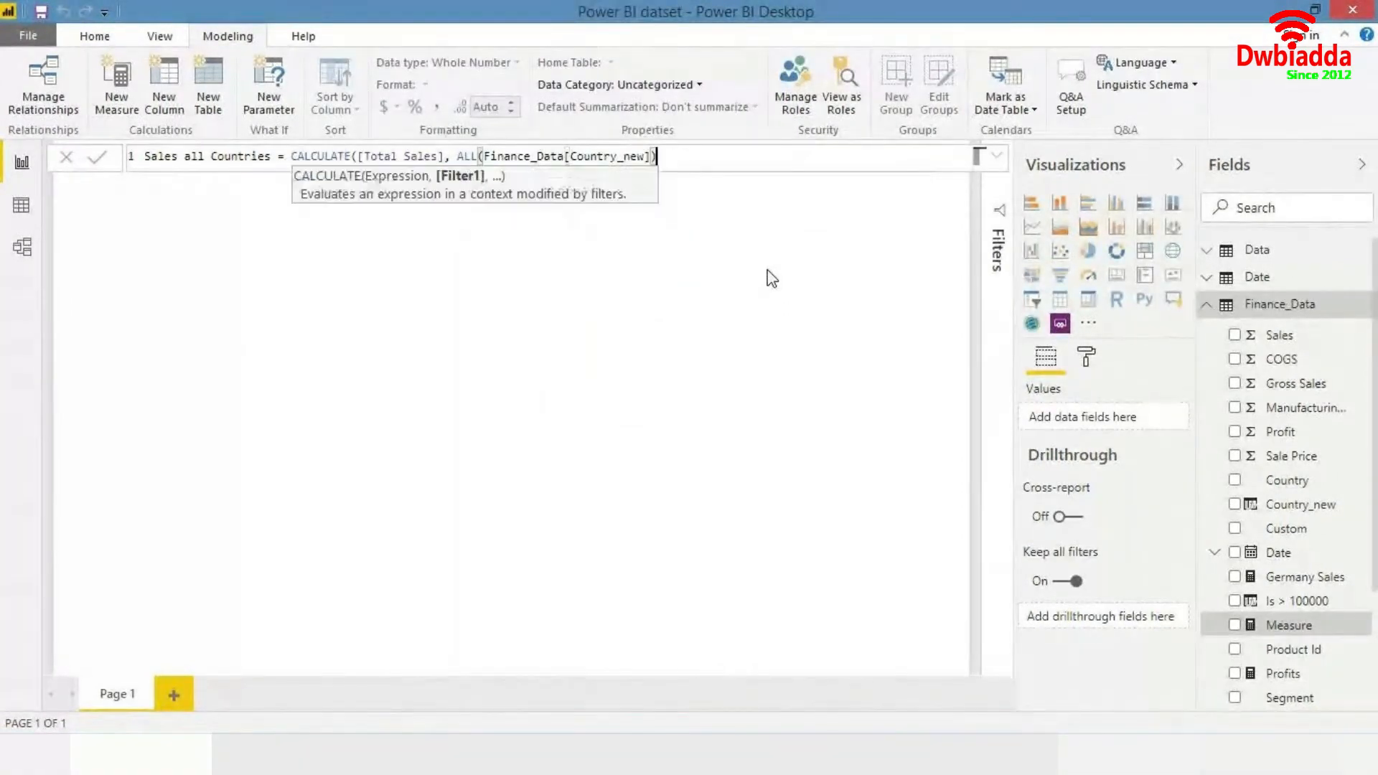
text())
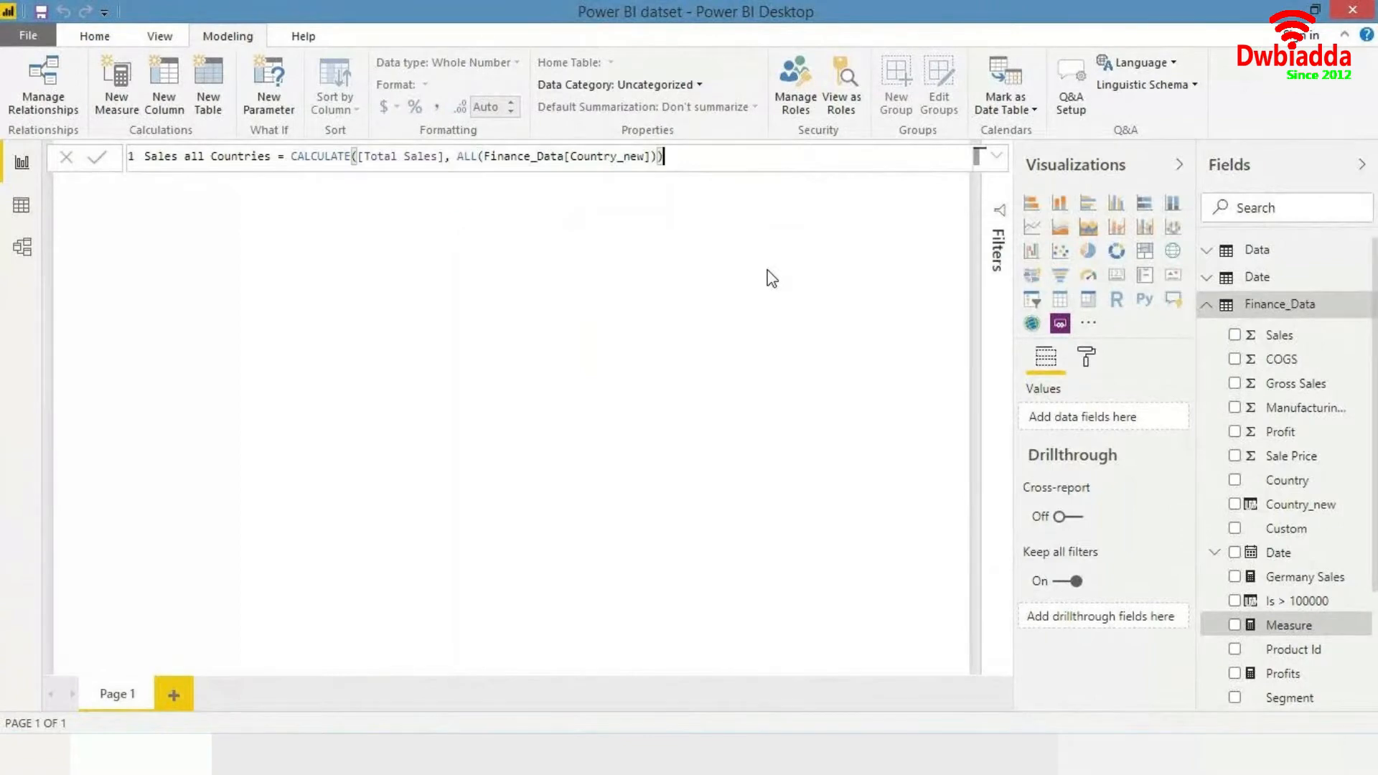
key(Return)
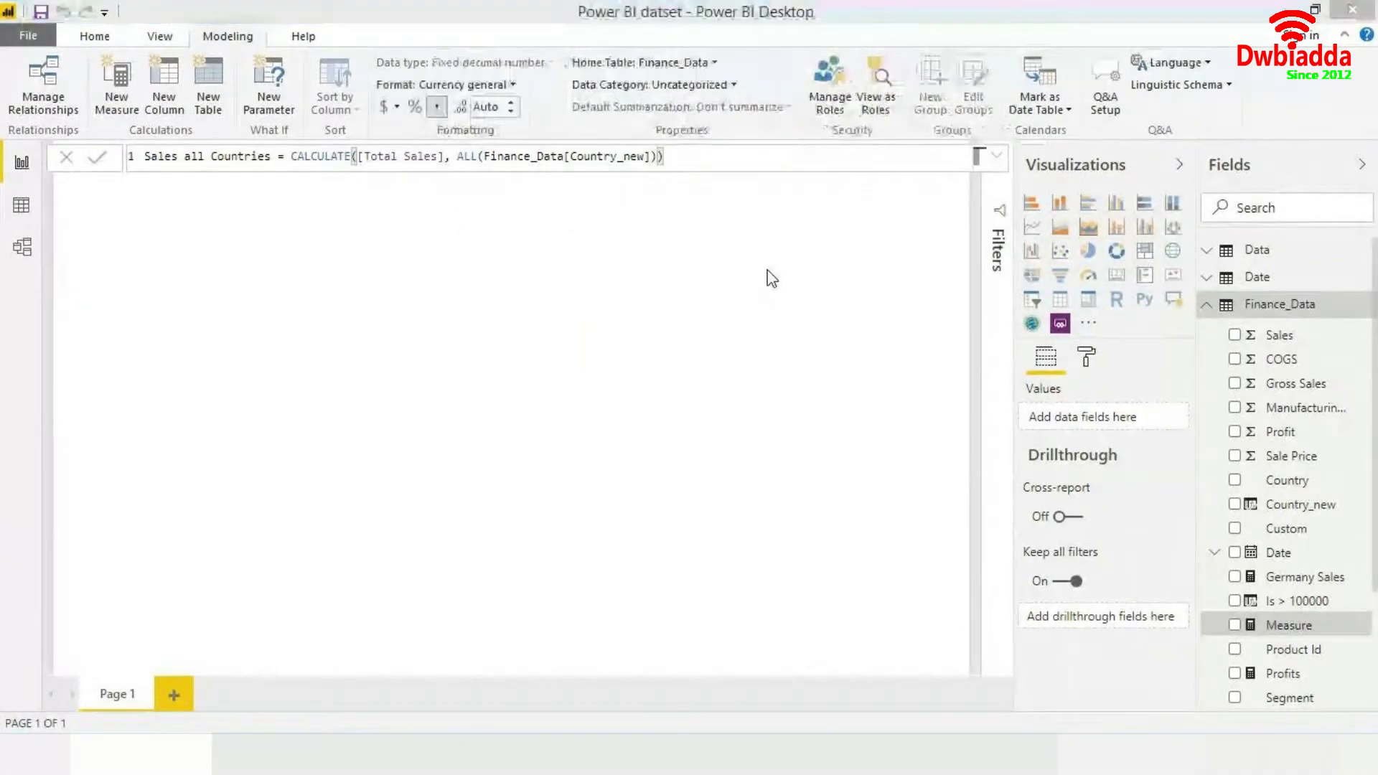
- Set the measure's decimal places to 0
click(497, 107)
text(0)
key(Return)
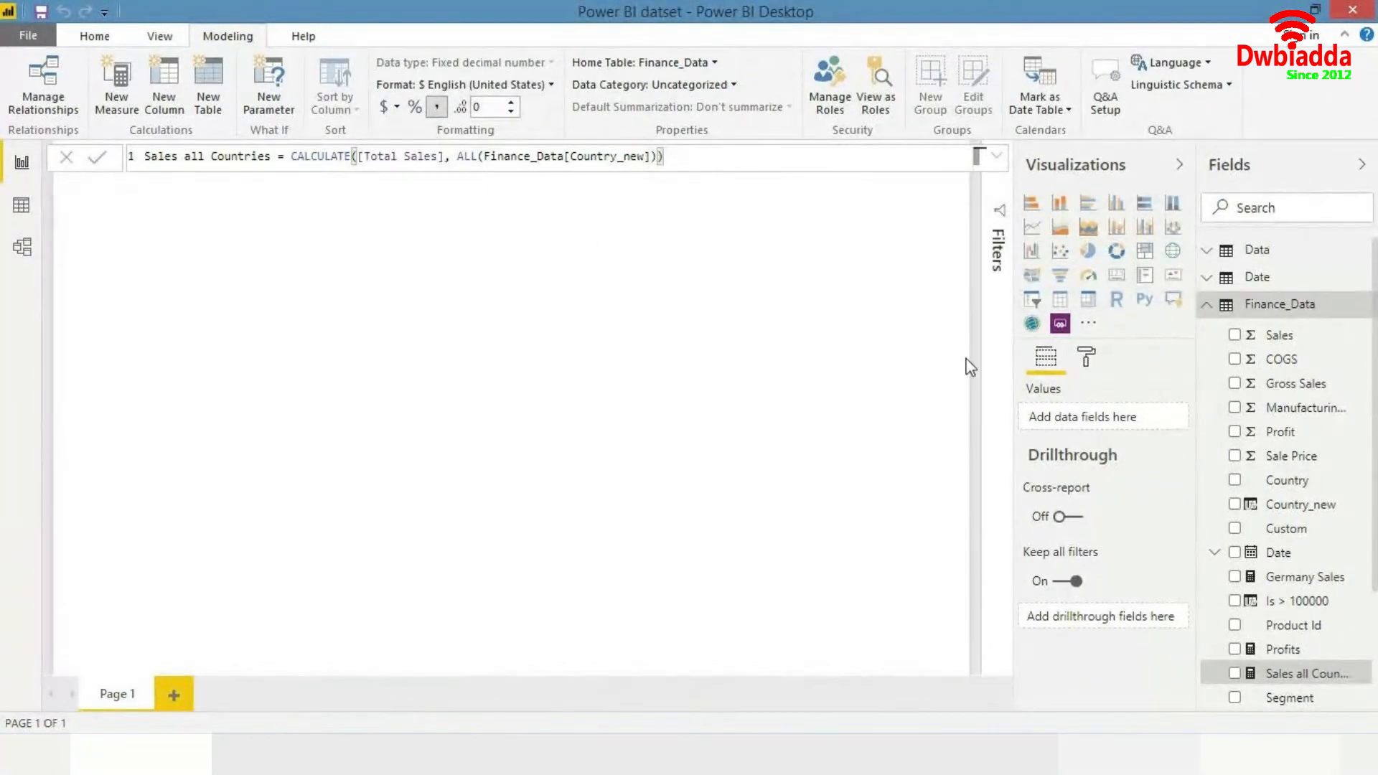
- Add Country_new to the report page and switch the visual to a table
drag(1288, 504, 717, 352)
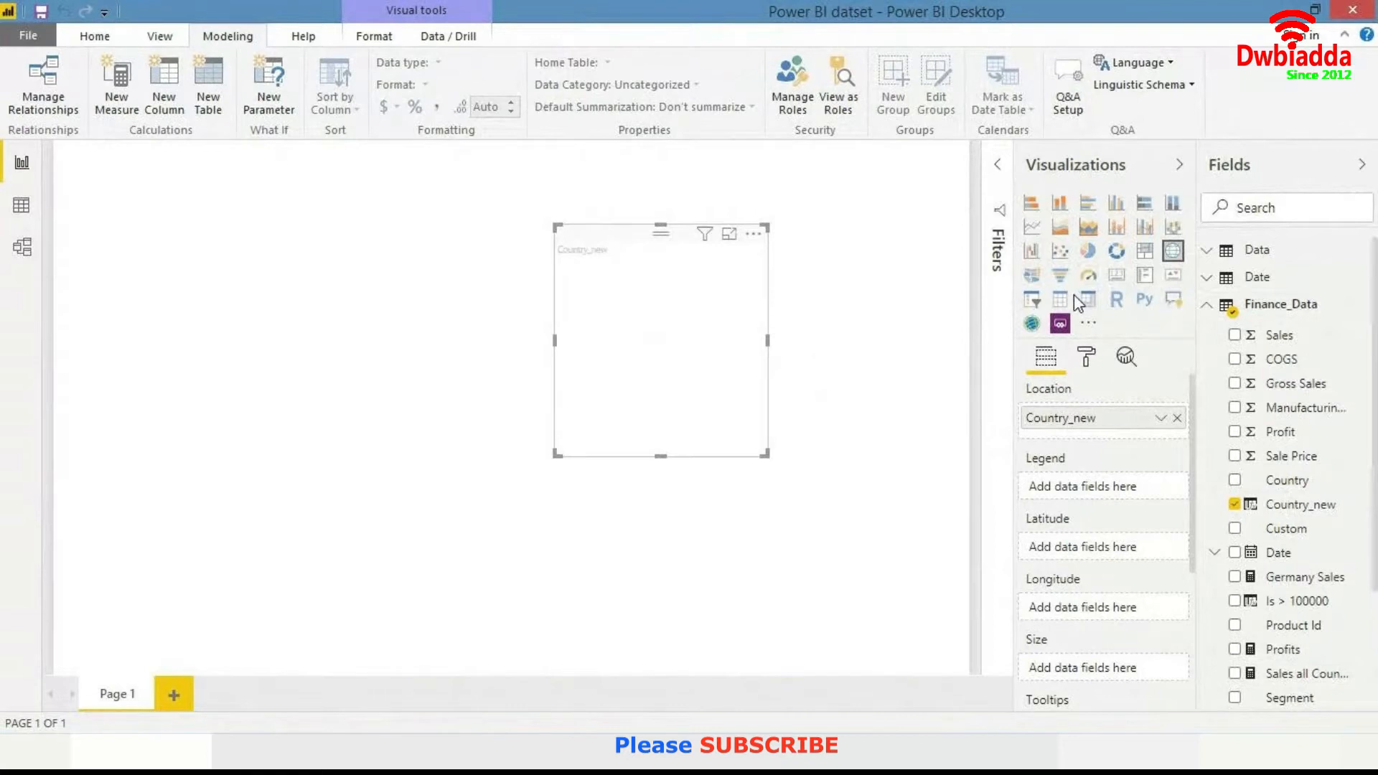
click(1059, 300)
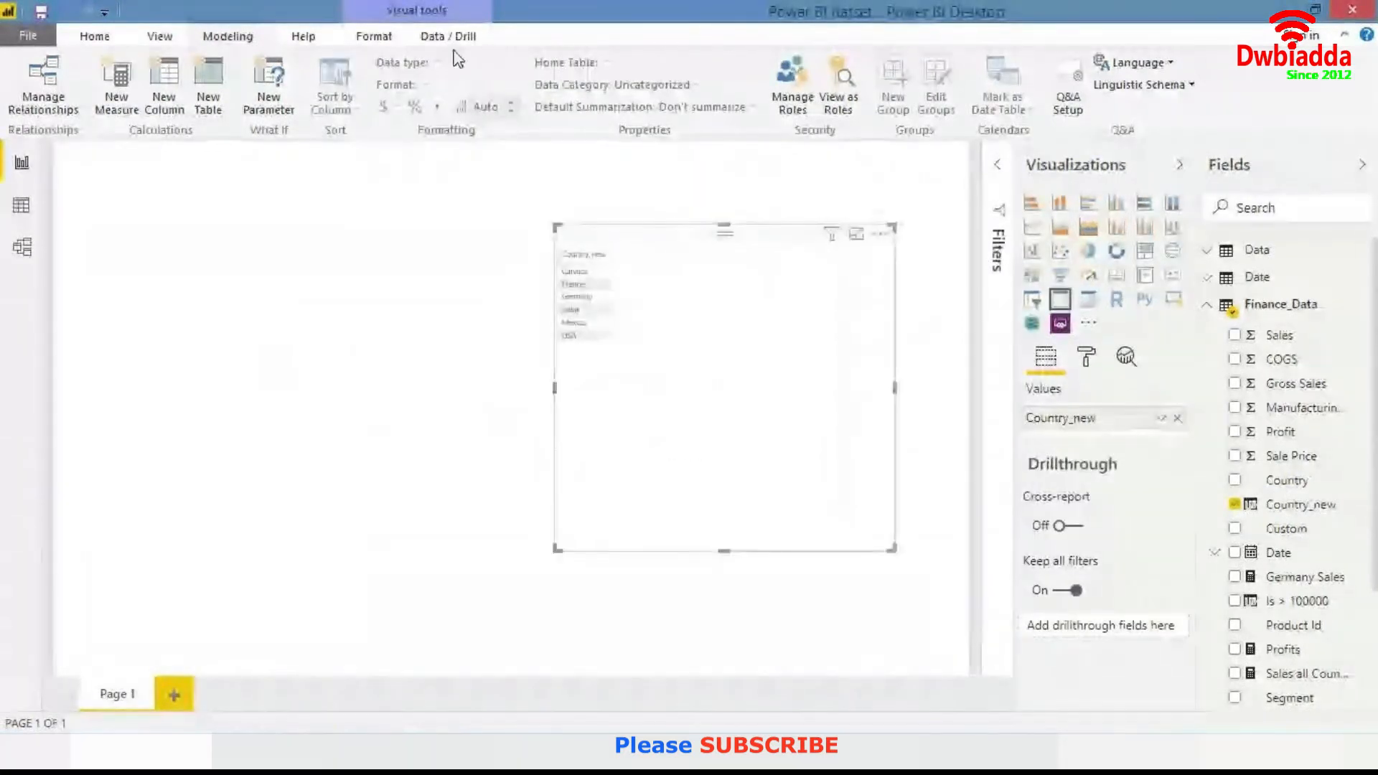
- Set the page view to Actual Size and move the table visual to the upper left of the canvas
click(160, 36)
click(69, 99)
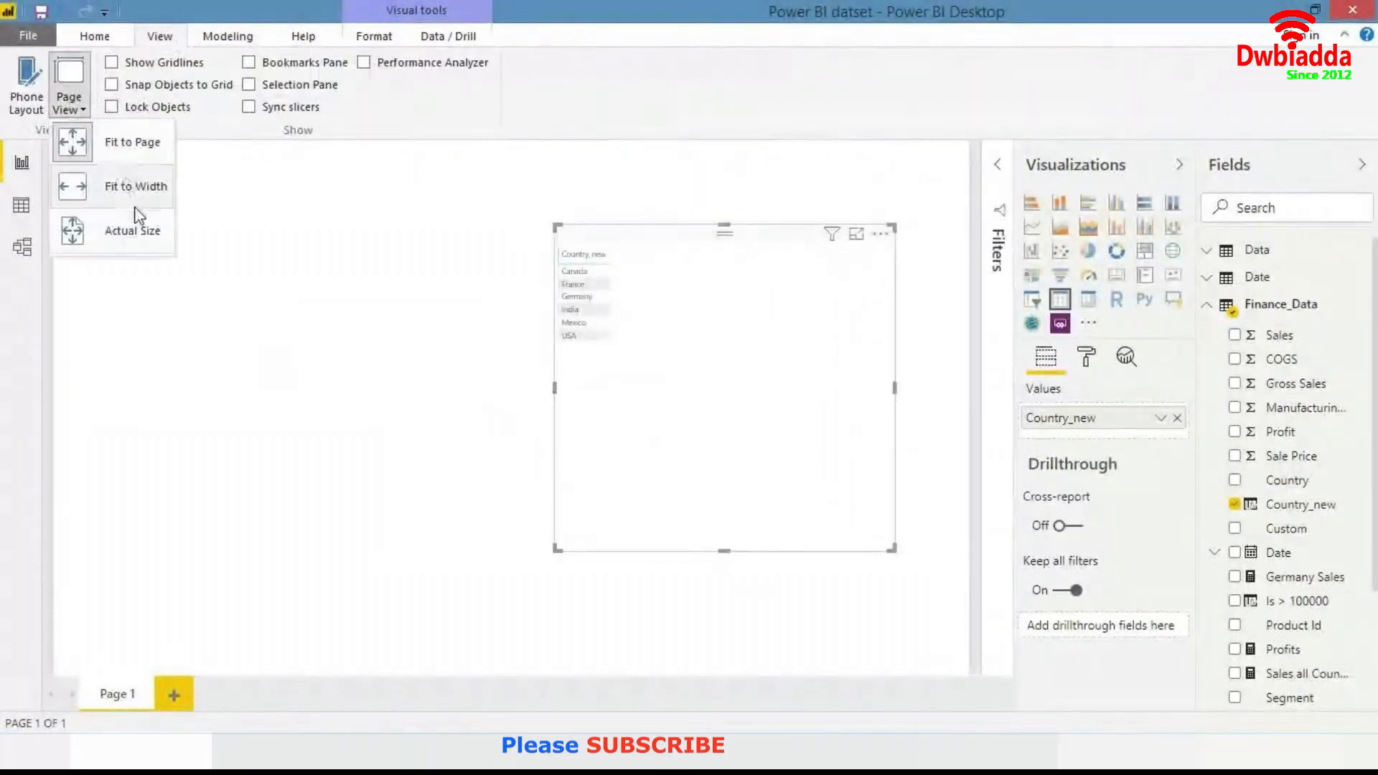
click(136, 228)
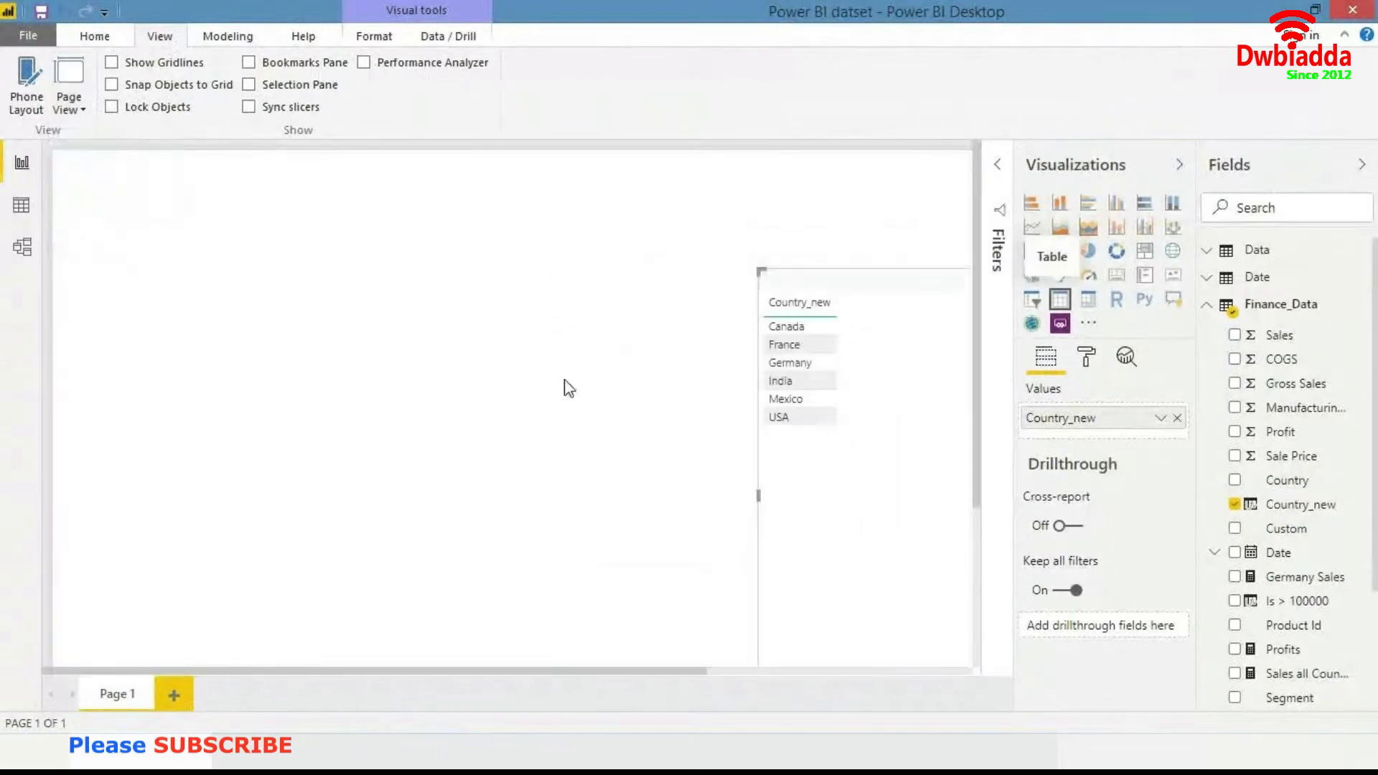
drag(886, 465, 360, 317)
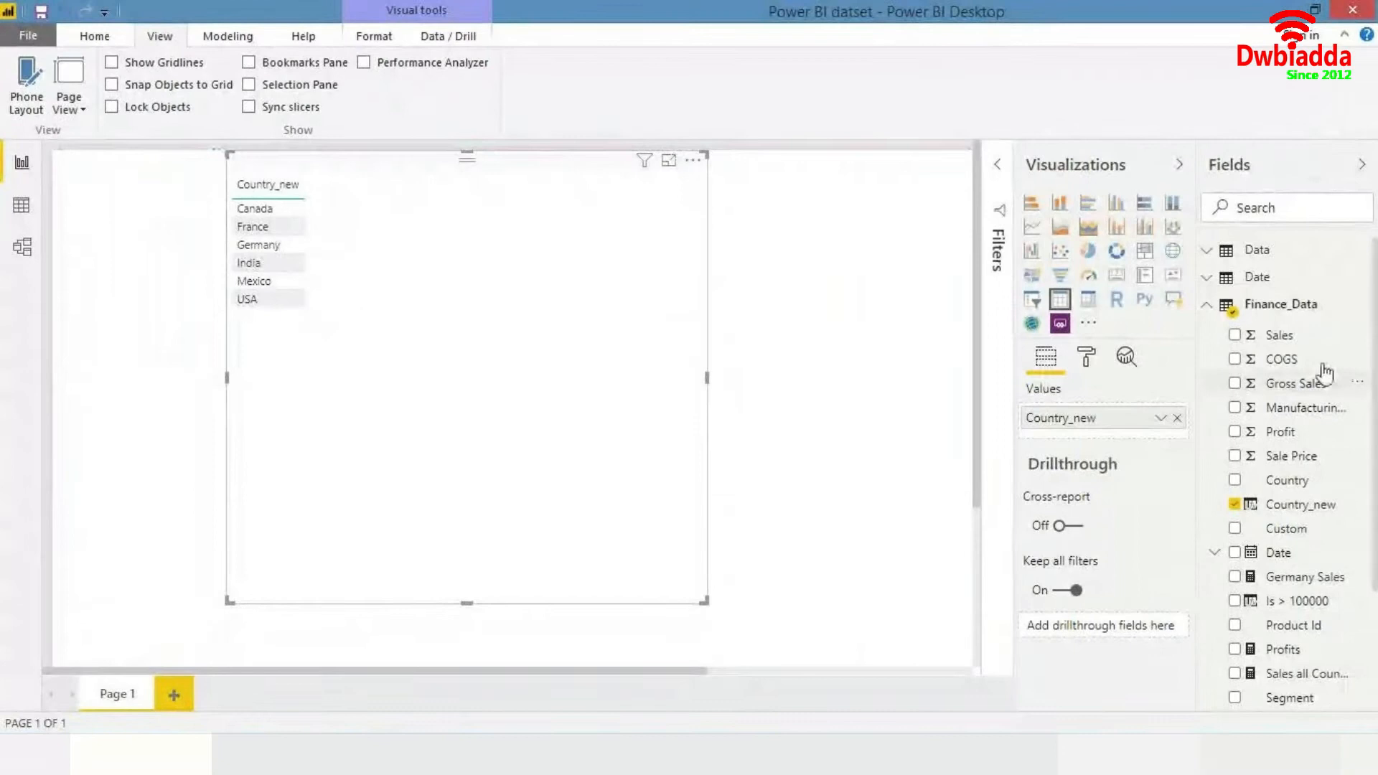
- Search the fields for total sales and add the Total Sales measure to the table
click(1284, 219)
text(total sales)
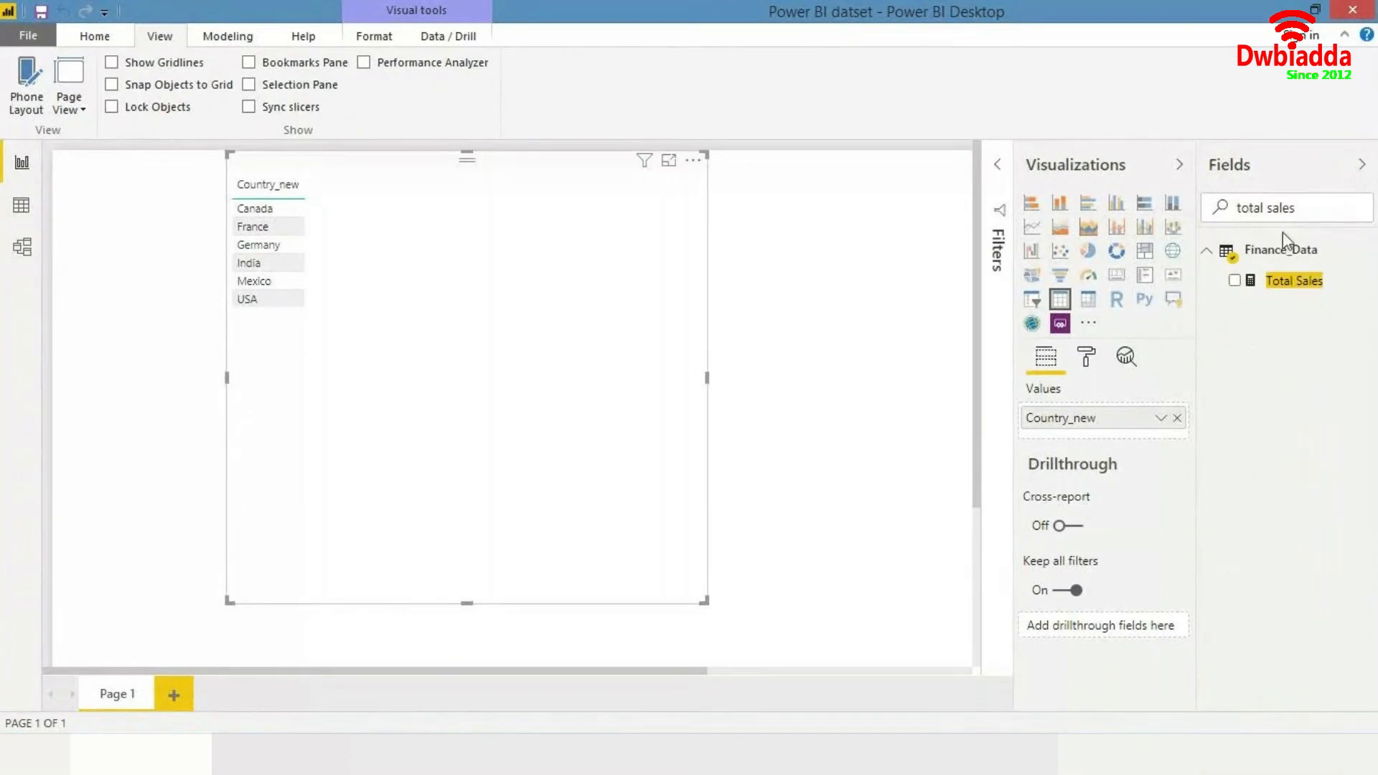
drag(1291, 283, 1008, 208)
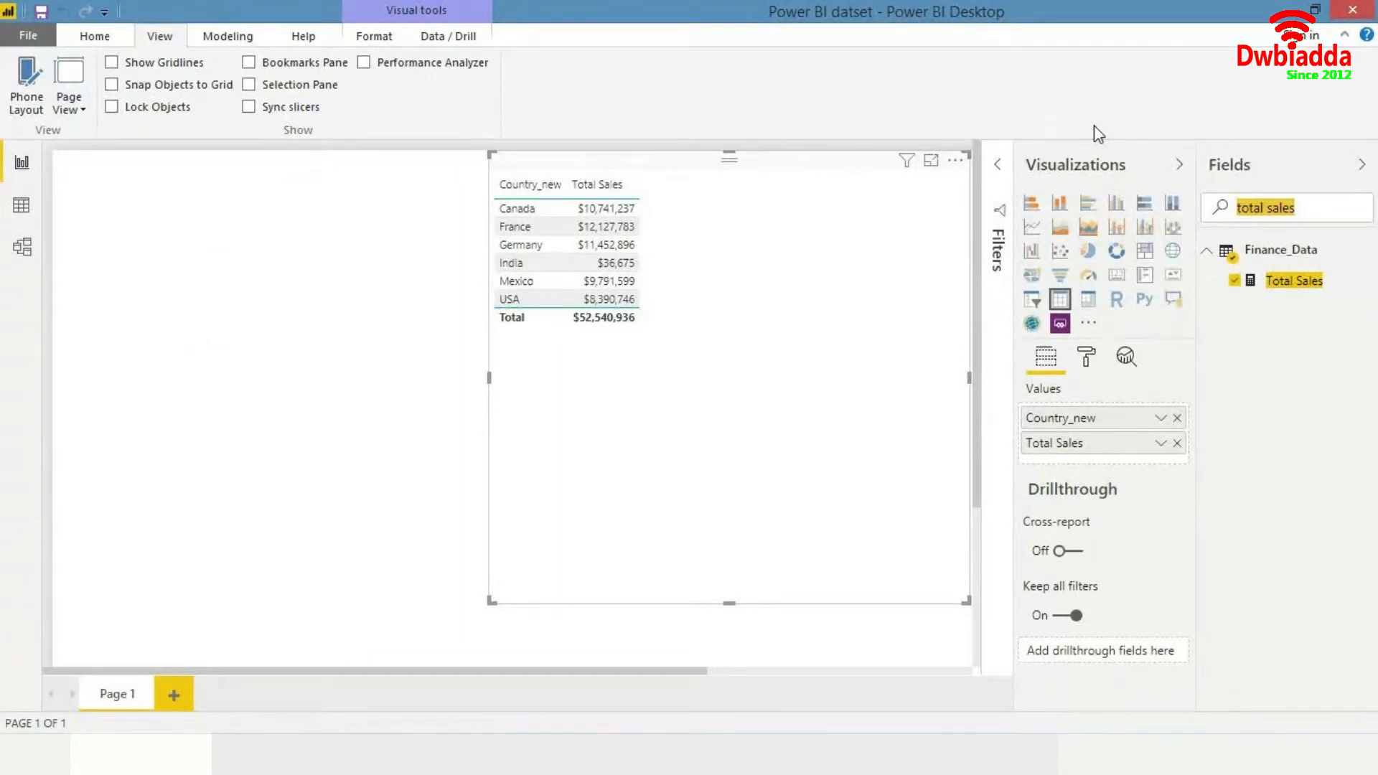
- Search for sales all, add the Sales all Countries measure to the table, and clear the search
text(sales all)
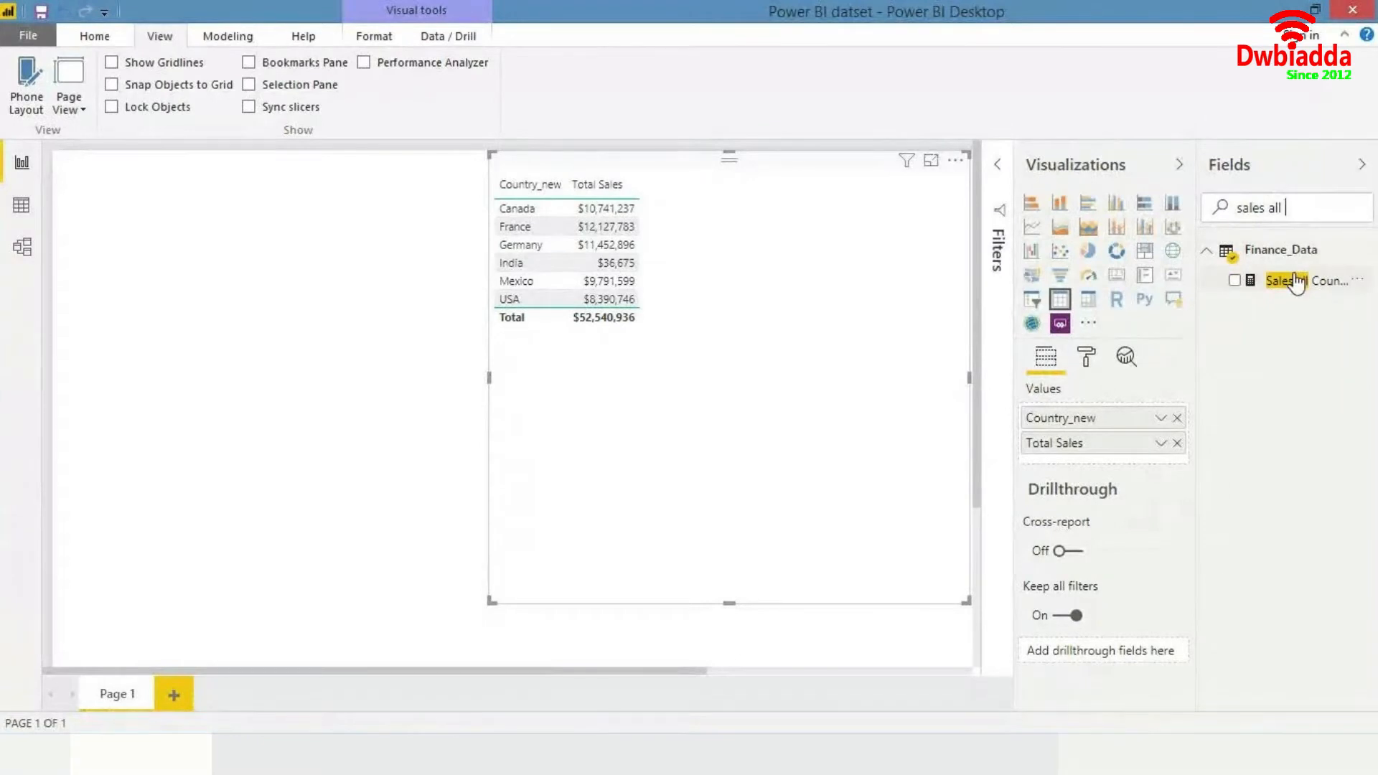
drag(1295, 282, 849, 313)
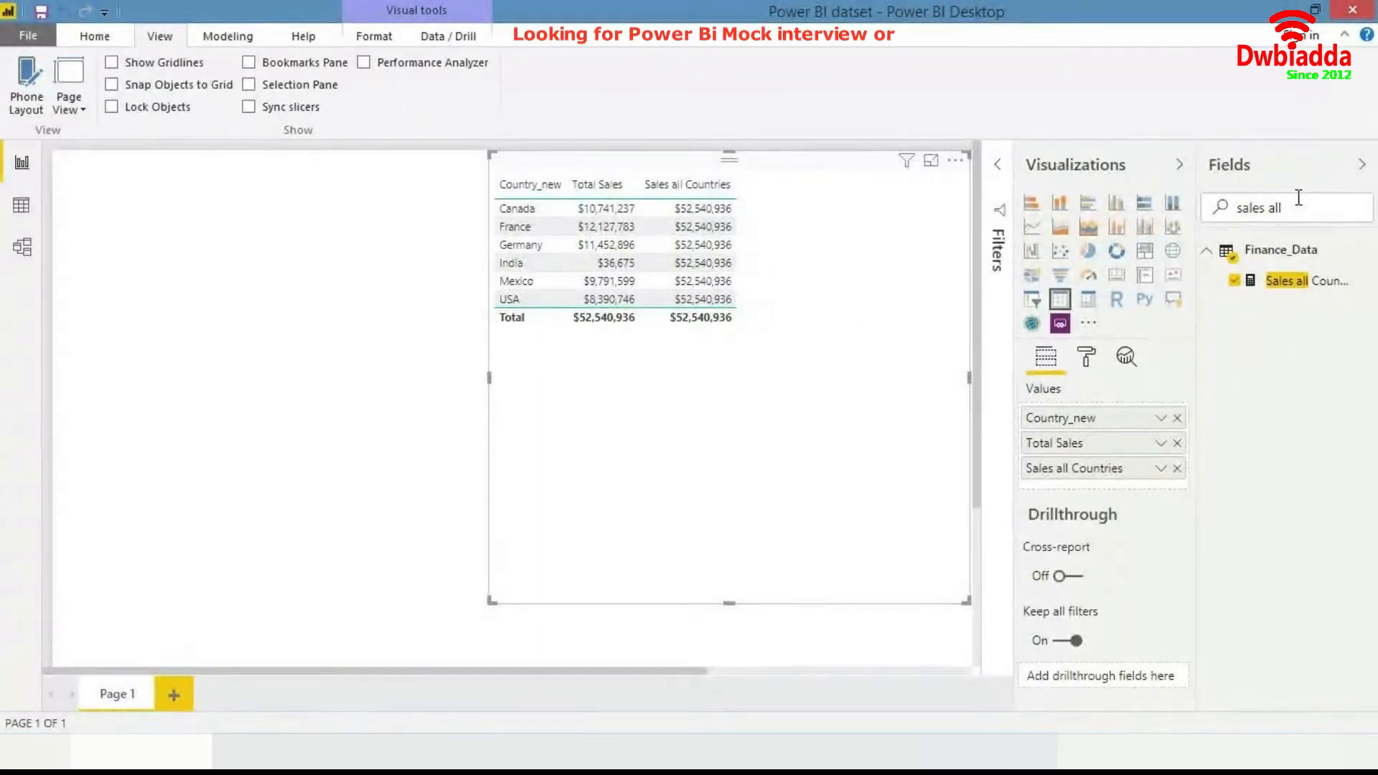
drag(1284, 206, 1209, 216)
key(BackSpace)
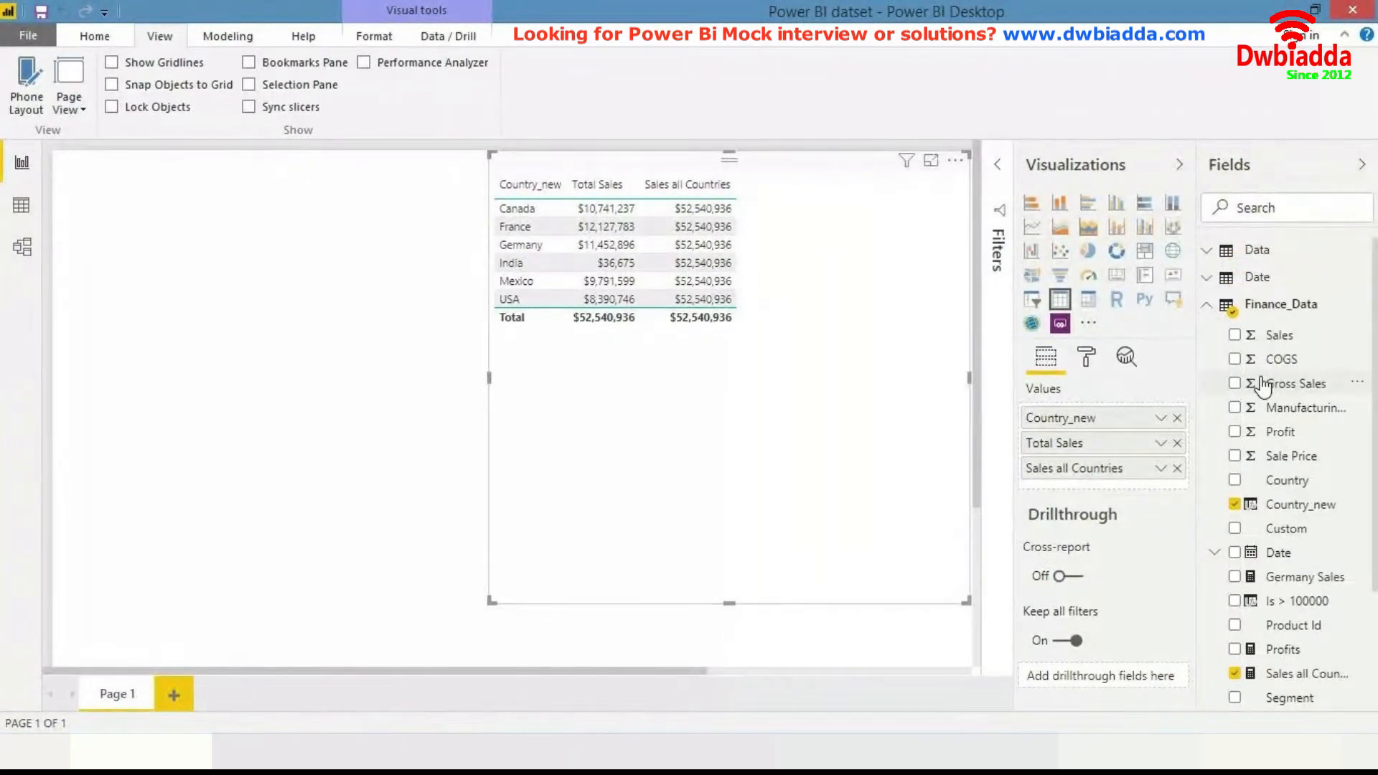
- Collapse the Finance_Data field list and move the table toward the centre of the page
click(1208, 306)
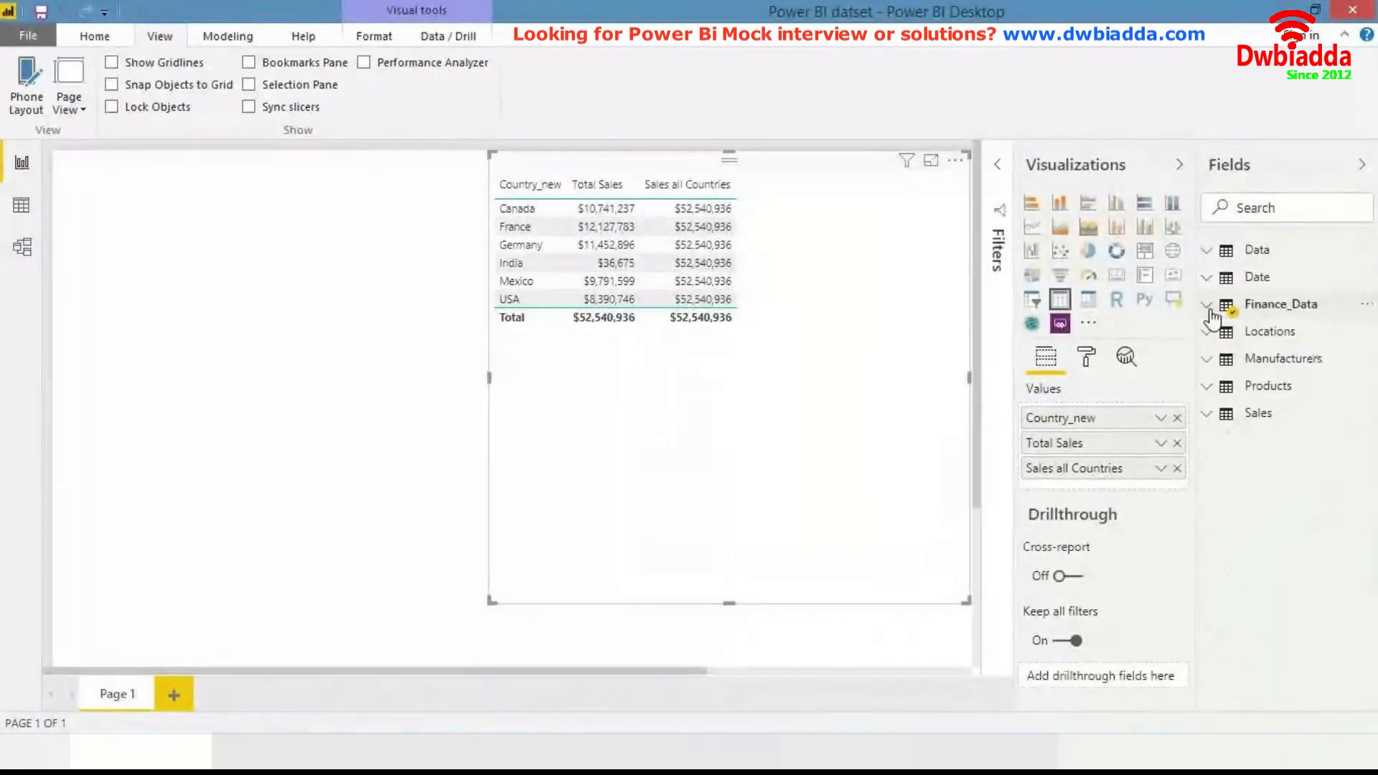
drag(945, 351, 744, 384)
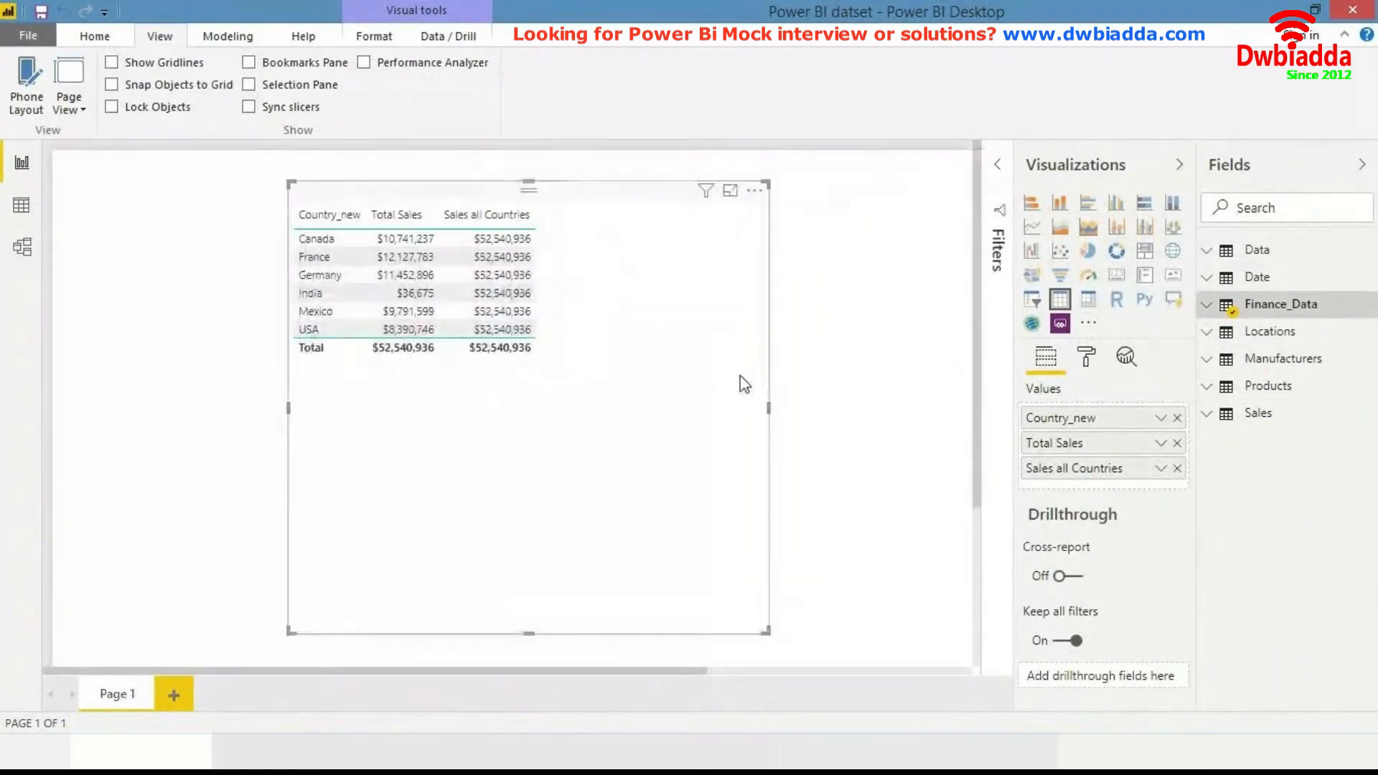
- Create a new measure in Finance_Data named Sales Contribution %
right_click(1258, 312)
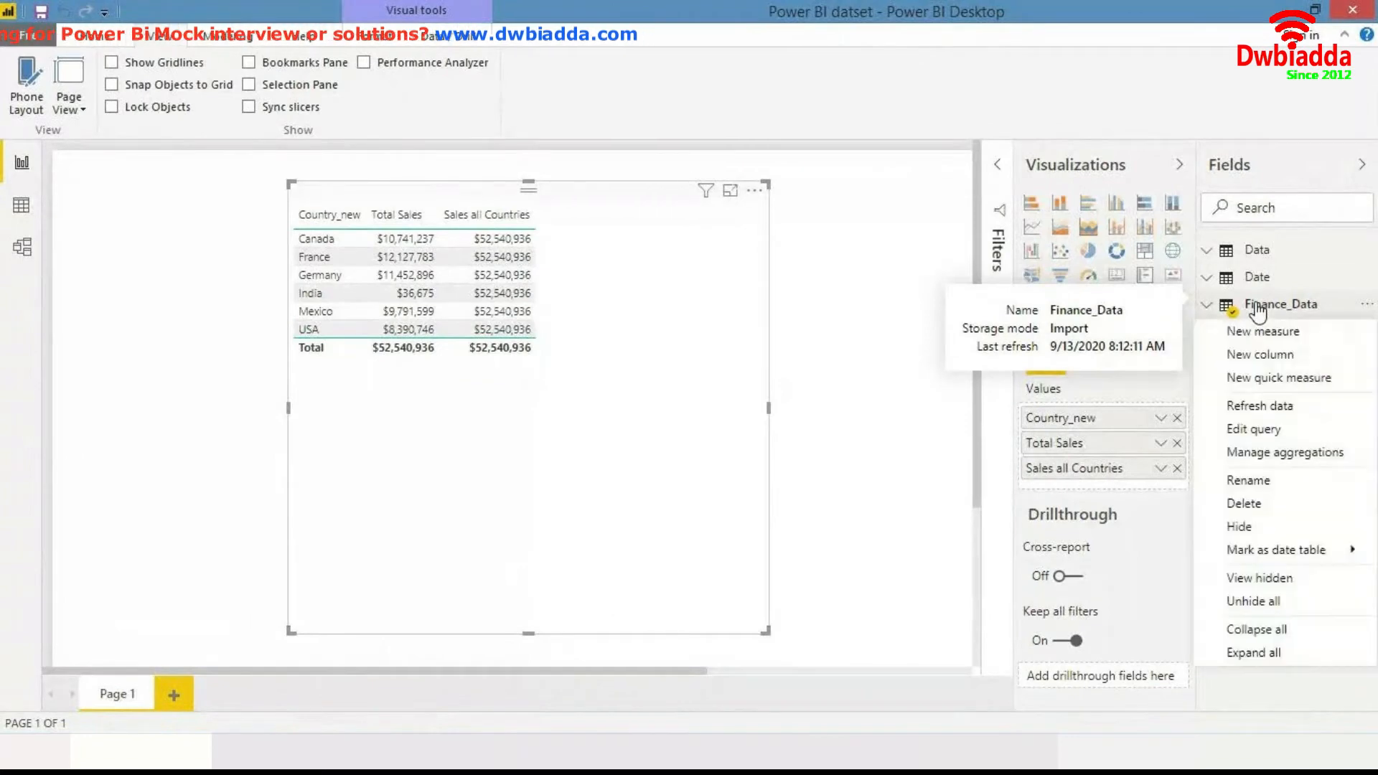
click(1262, 333)
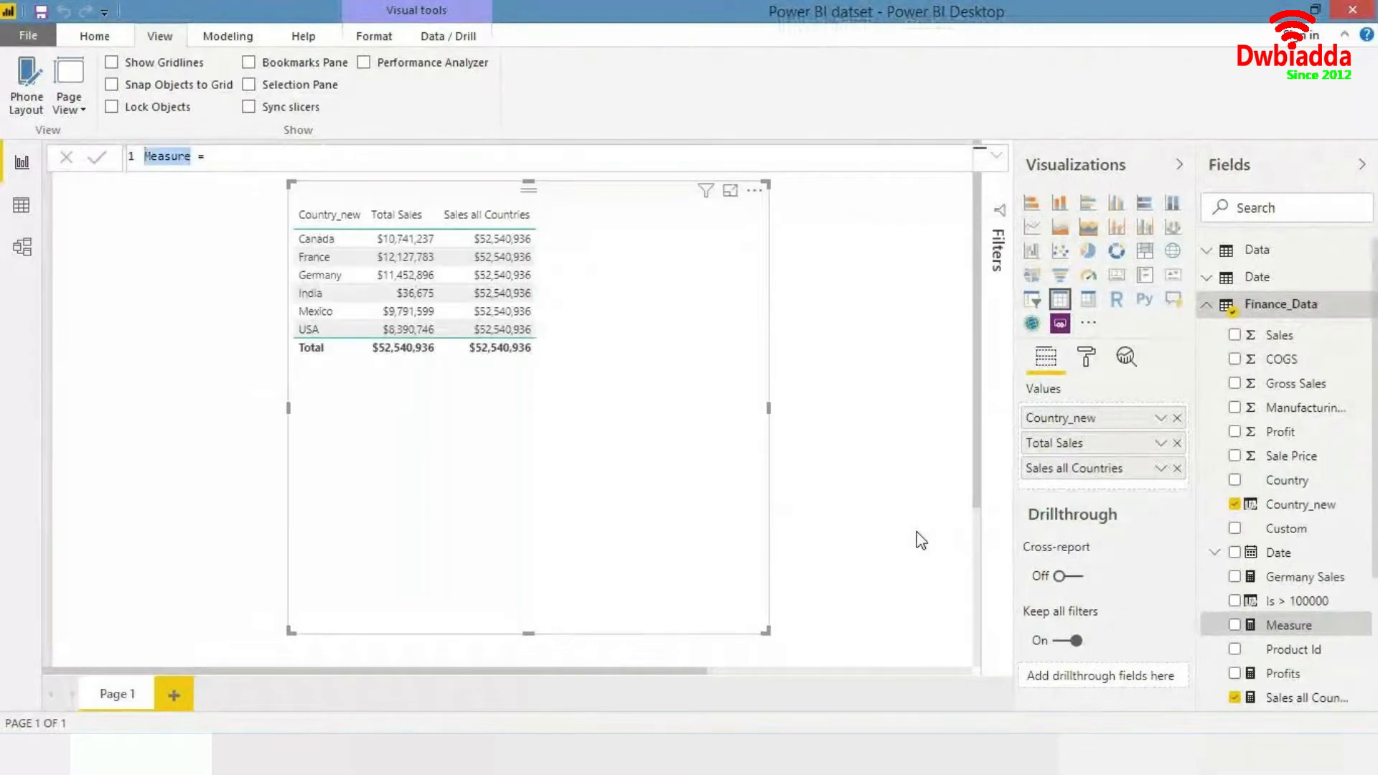
text(Sales Contribution %)
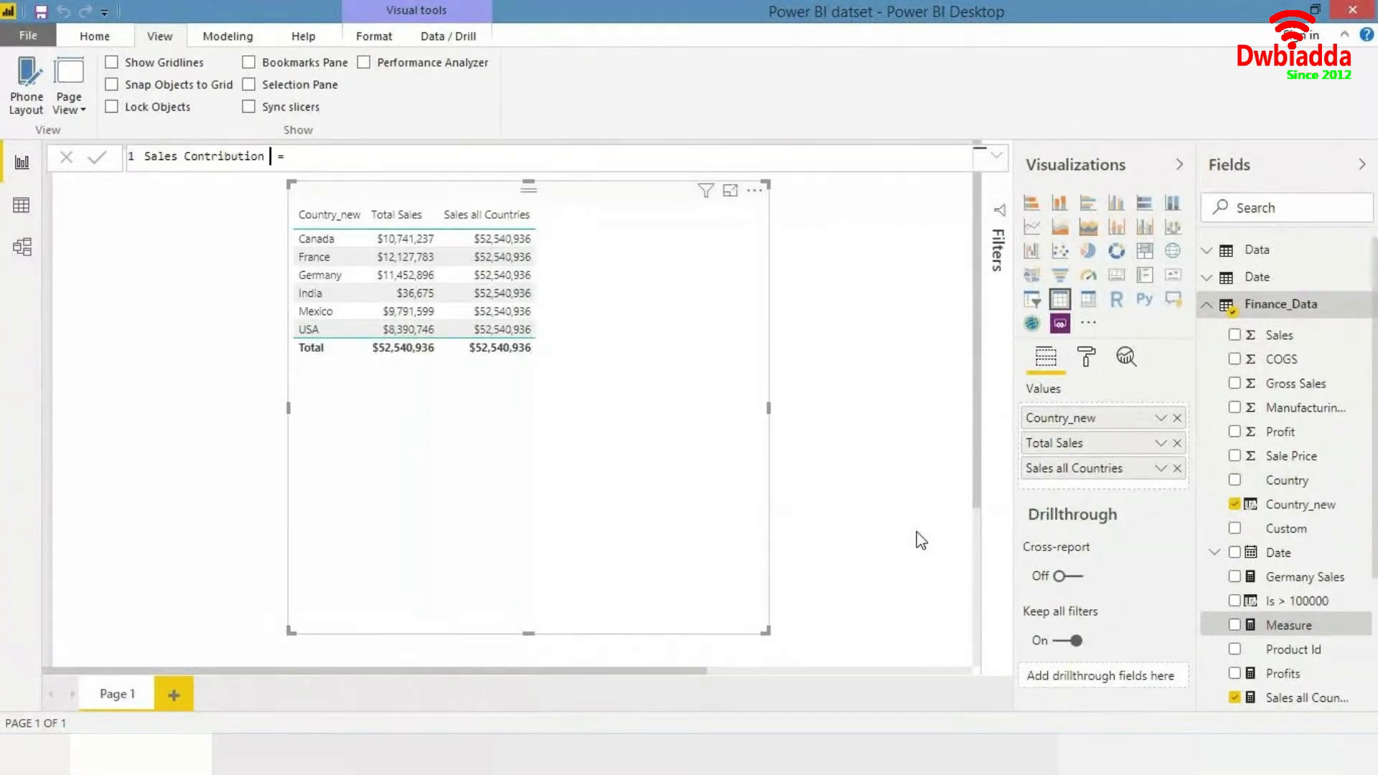
- Define the Sales Contribution % measure as DIVIDE([Total Sales], [Sales all Countries]) and commit the formula
key(End)
text(div)
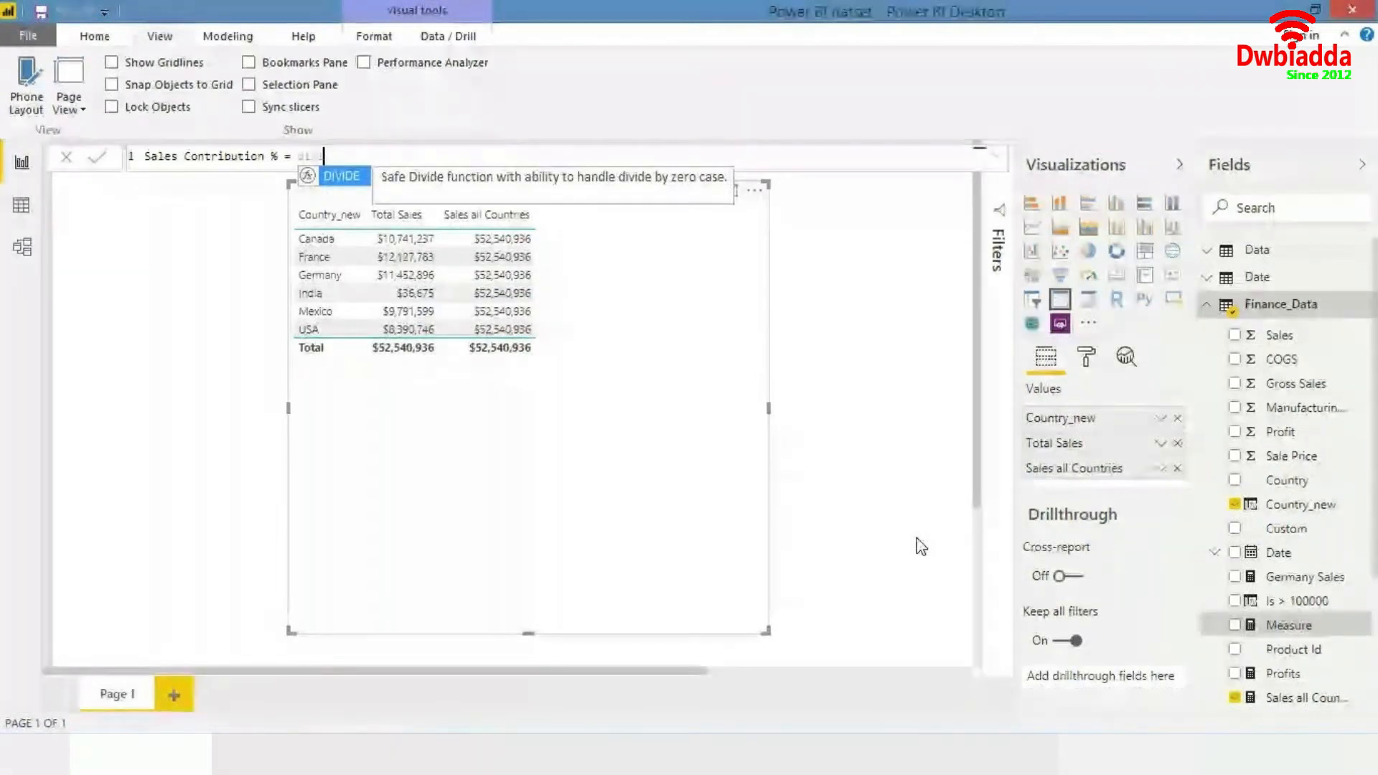
key(Tab)
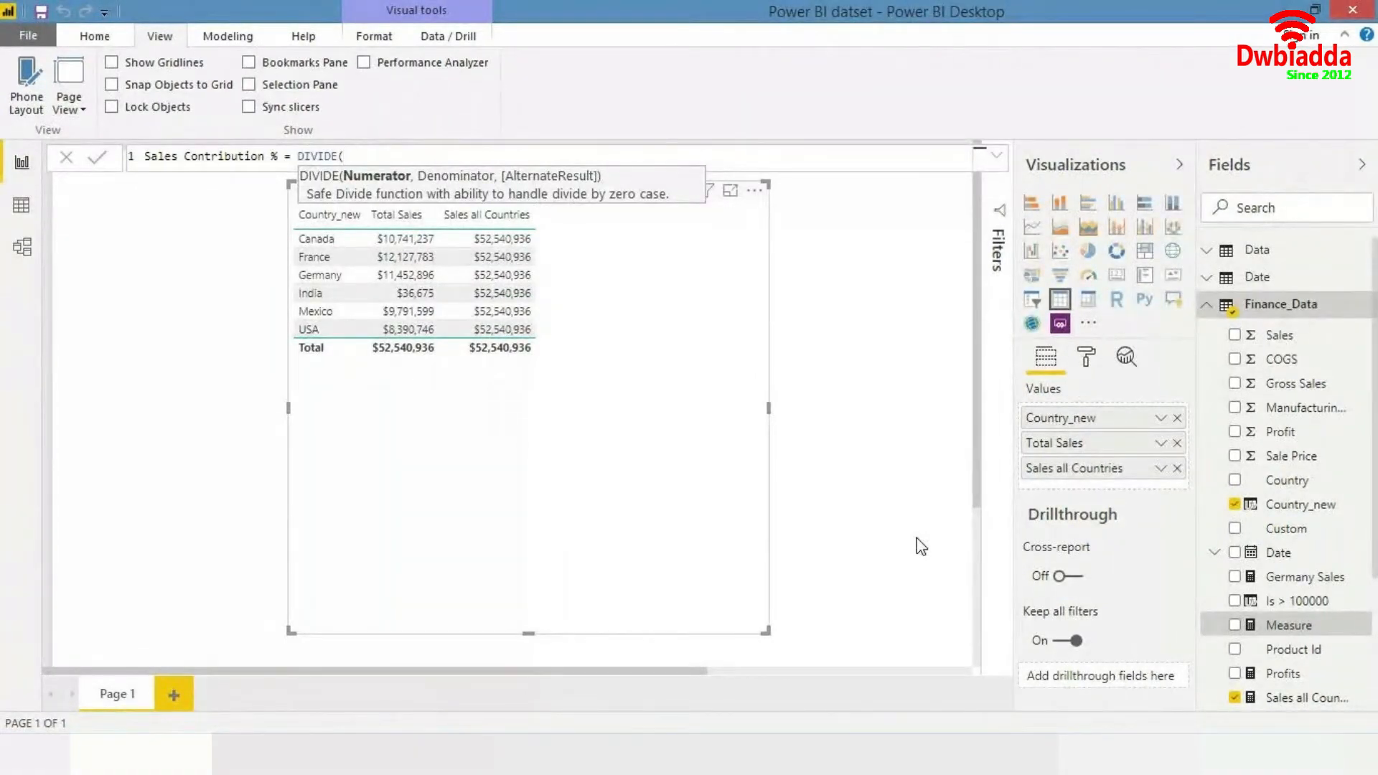
text(total)
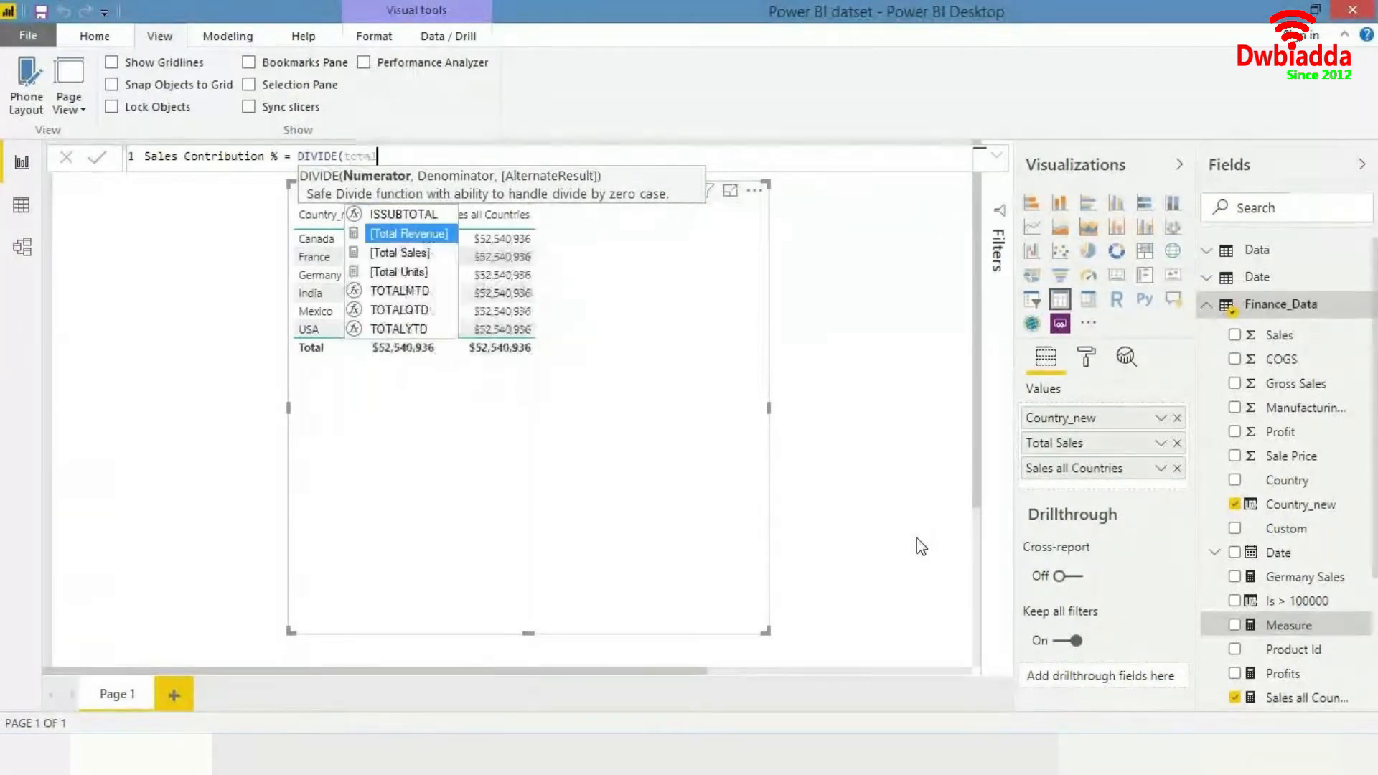
key(Down)
key(Tab)
text(, )
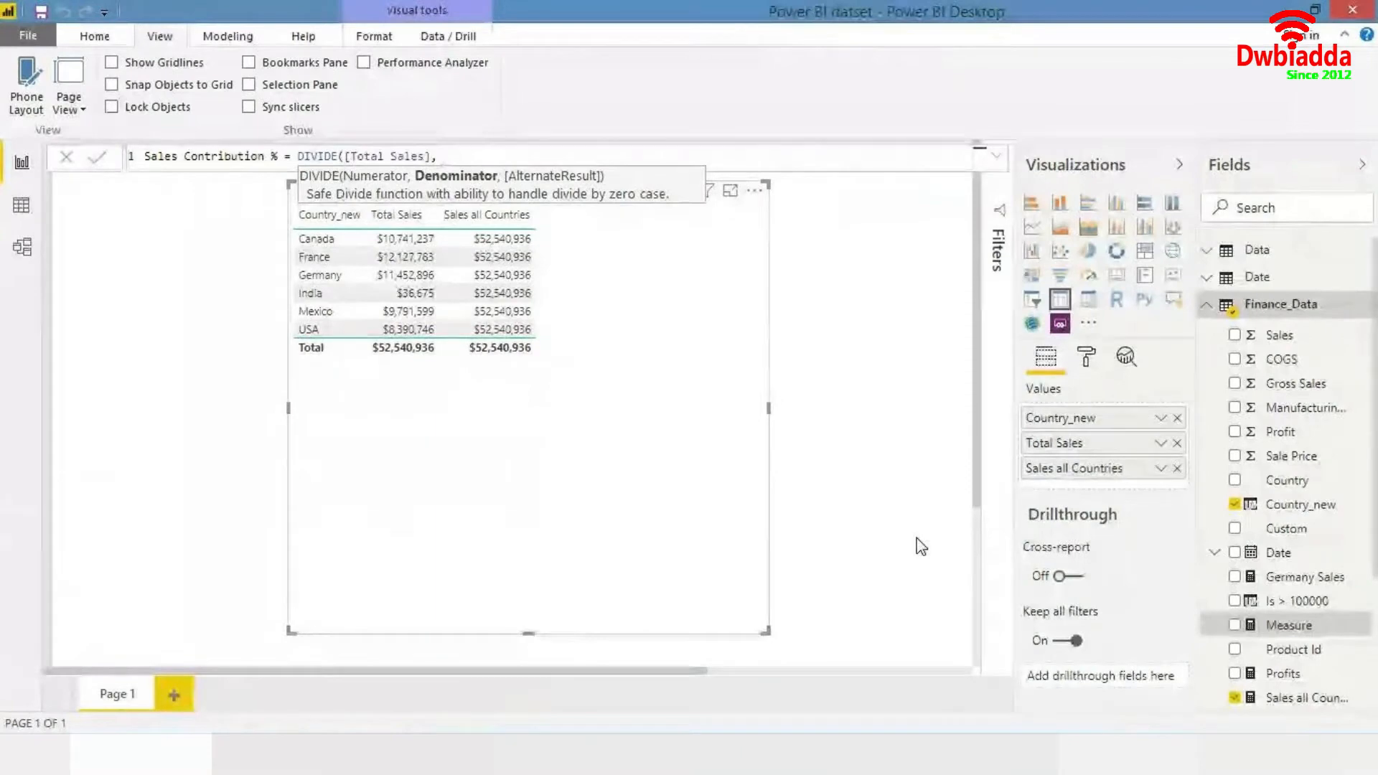
text(sal)
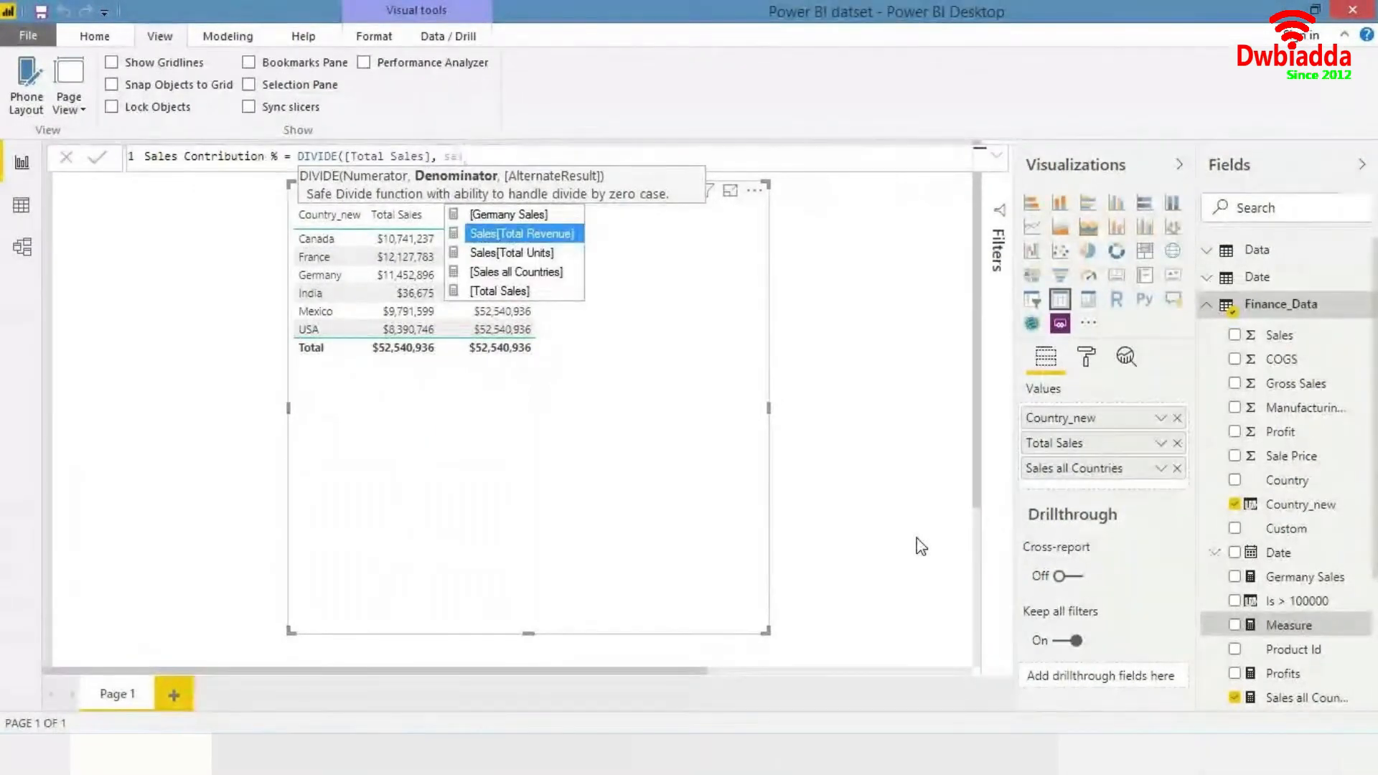
key(Down)
key(Down)
key(Tab)
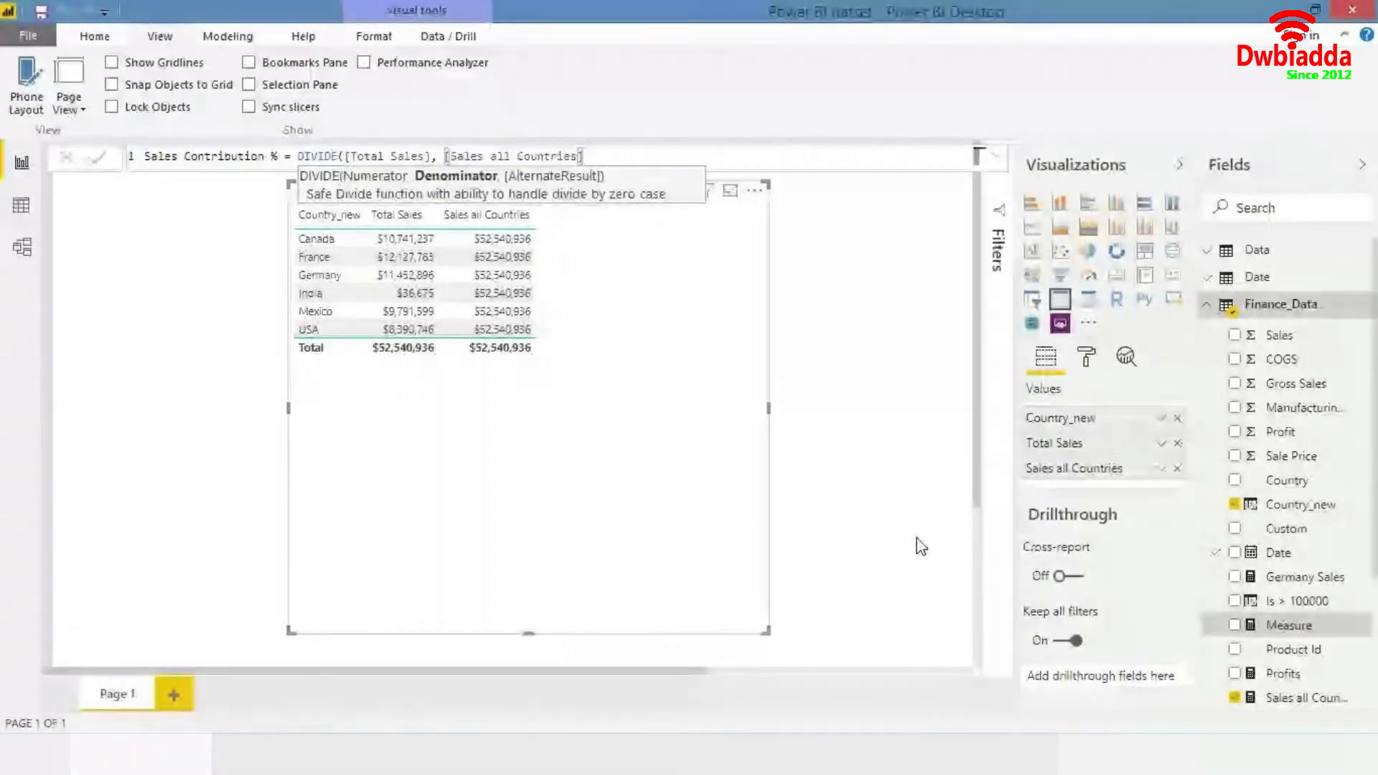
text())
key(Return)
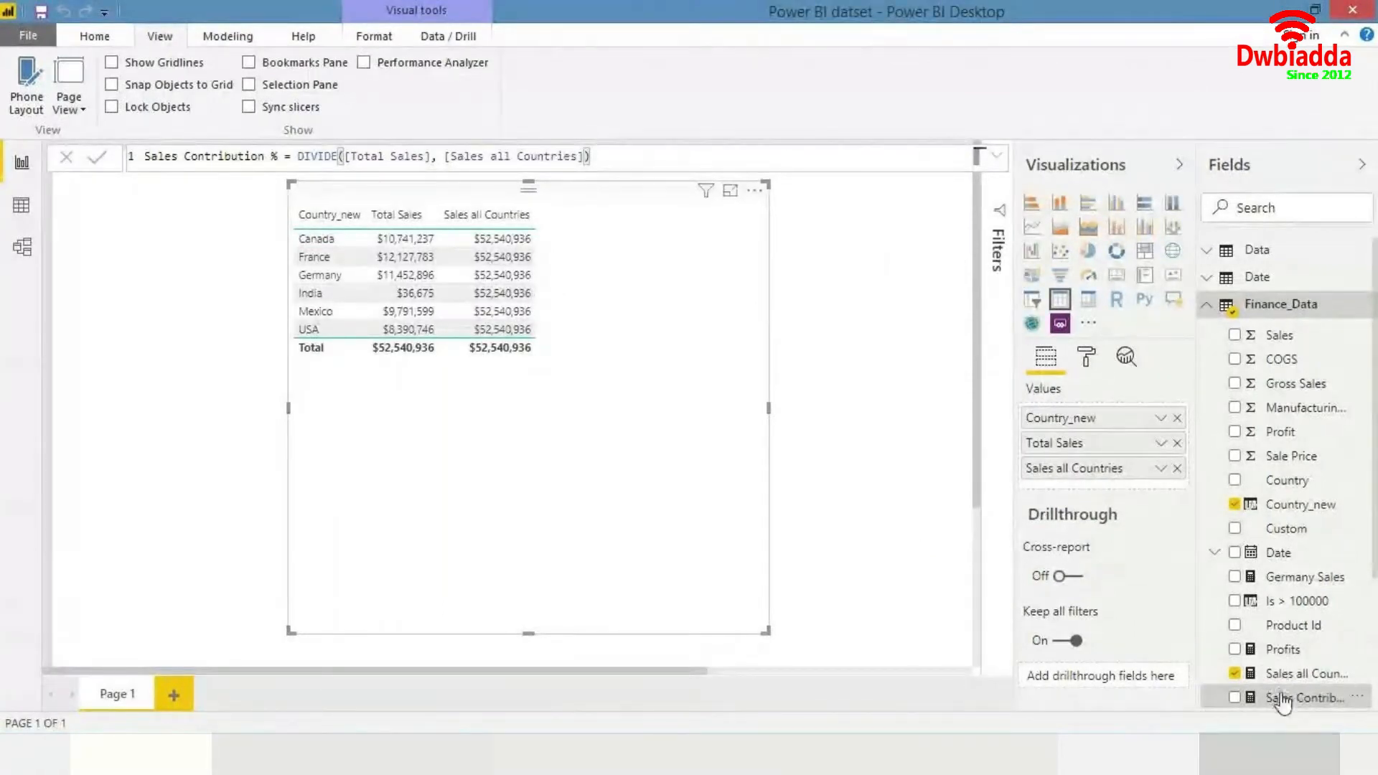
- Add the Sales Contribution % measure to the table visual
drag(1282, 702, 616, 423)
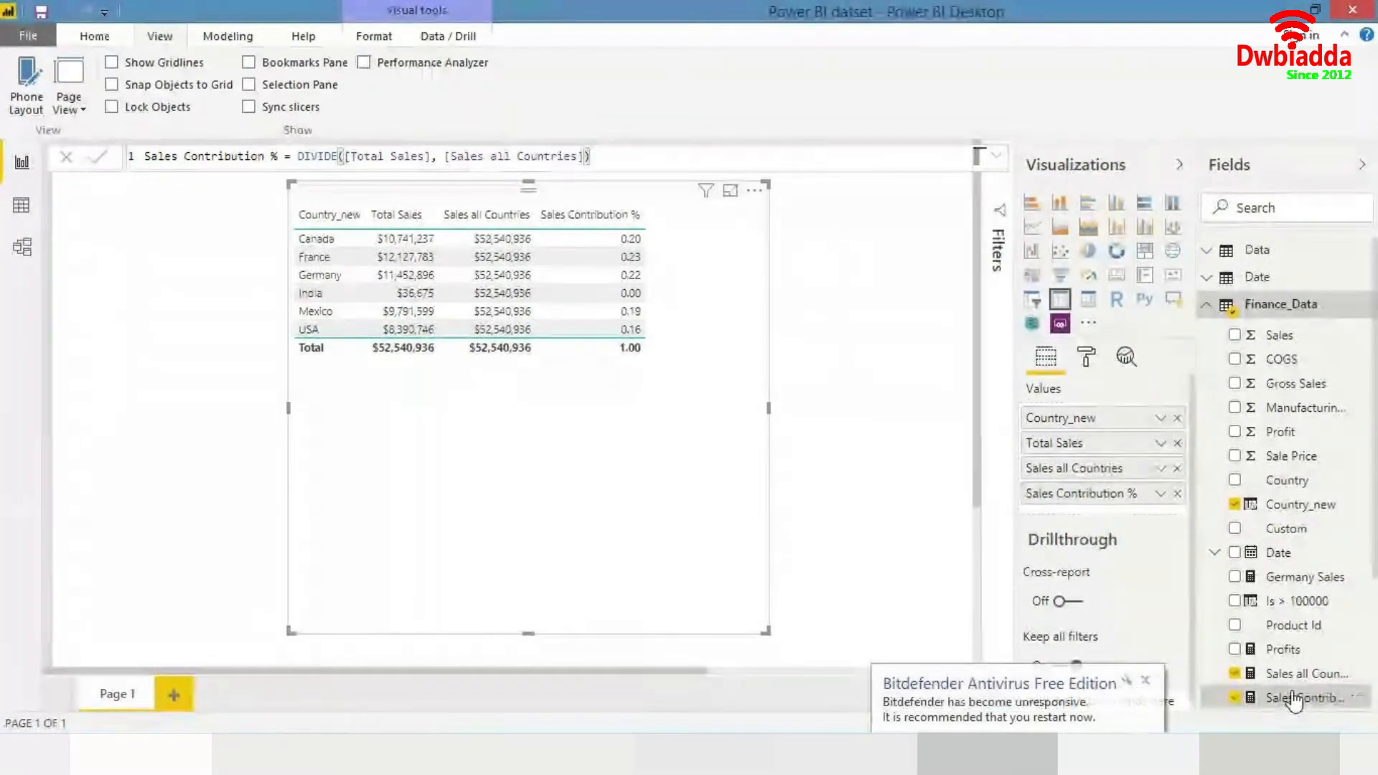
click(1146, 680)
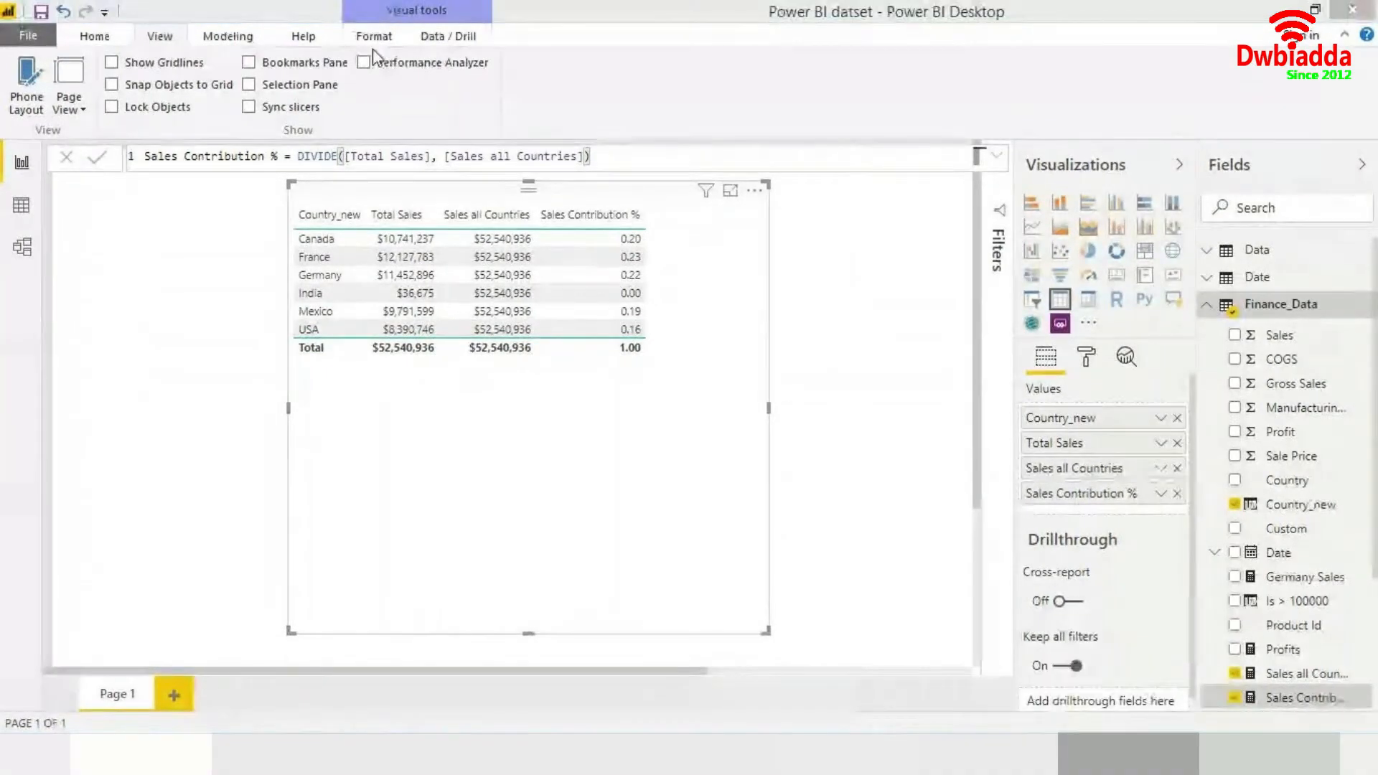
- Format Sales Contribution % as a percentage and set its decimal places to 0
click(257, 39)
click(255, 42)
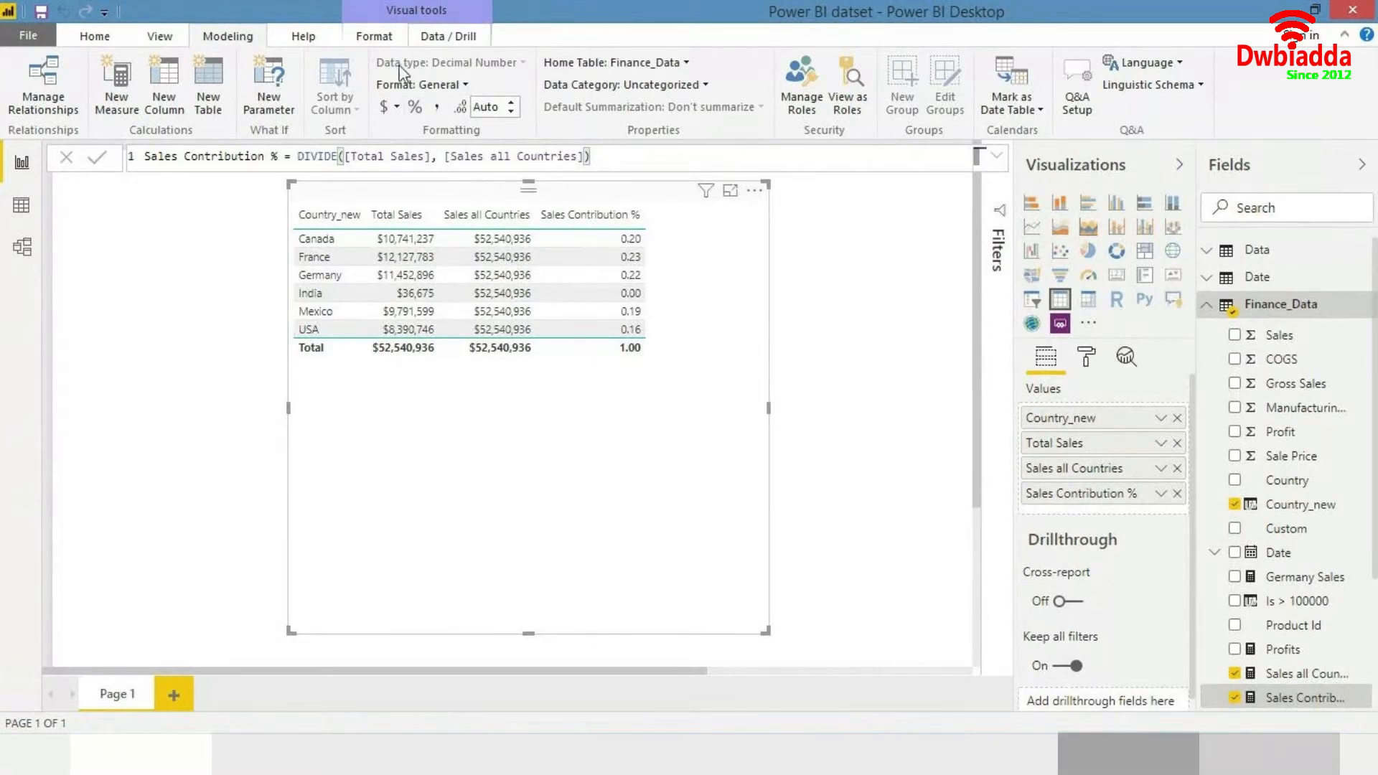
click(414, 107)
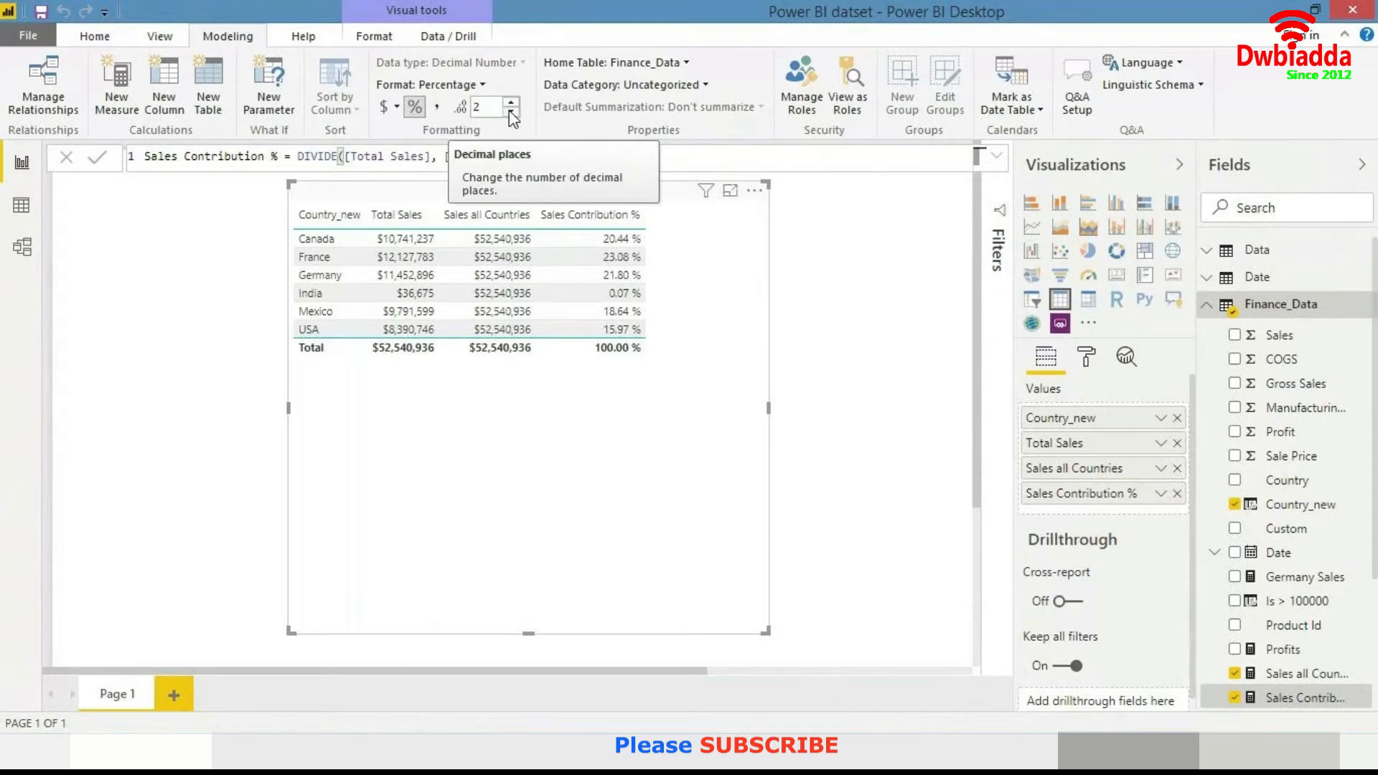
click(511, 112)
click(511, 112)
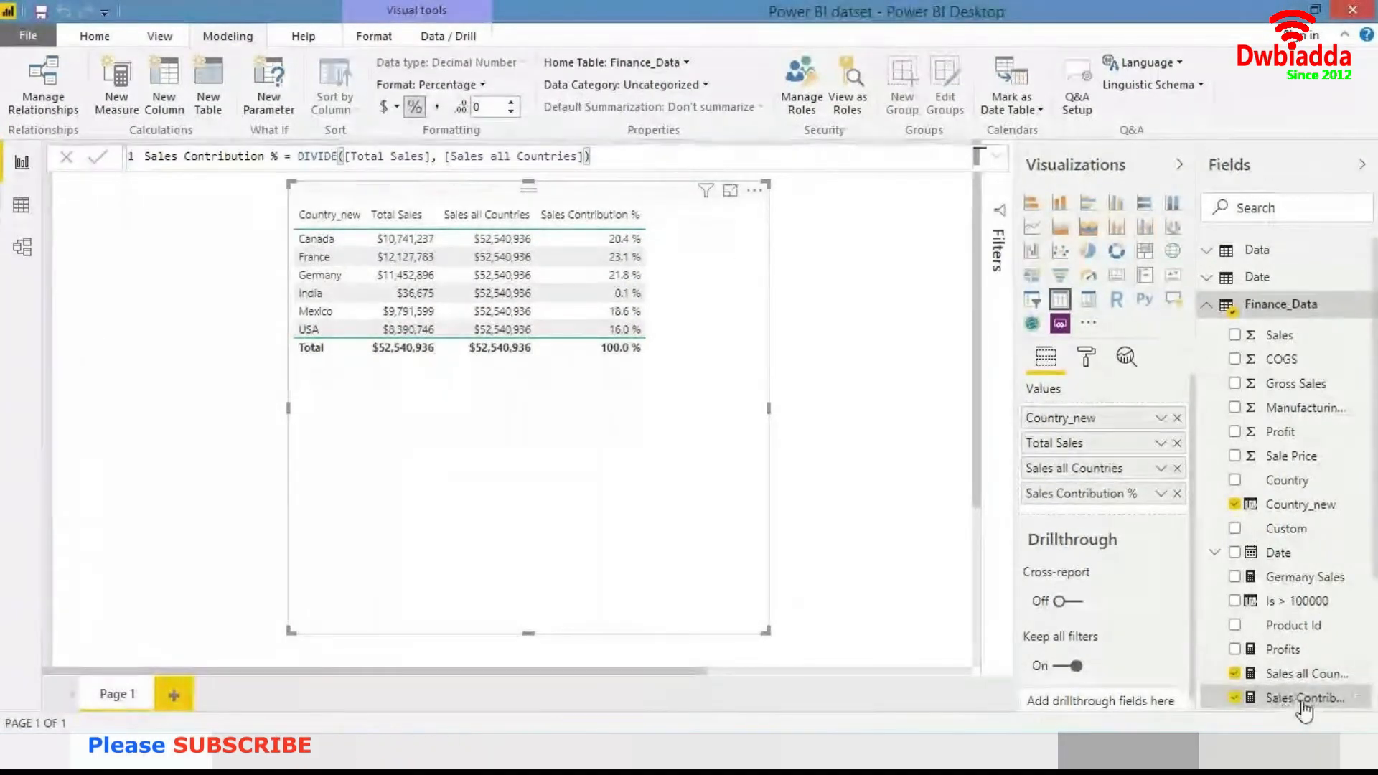
click(508, 102)
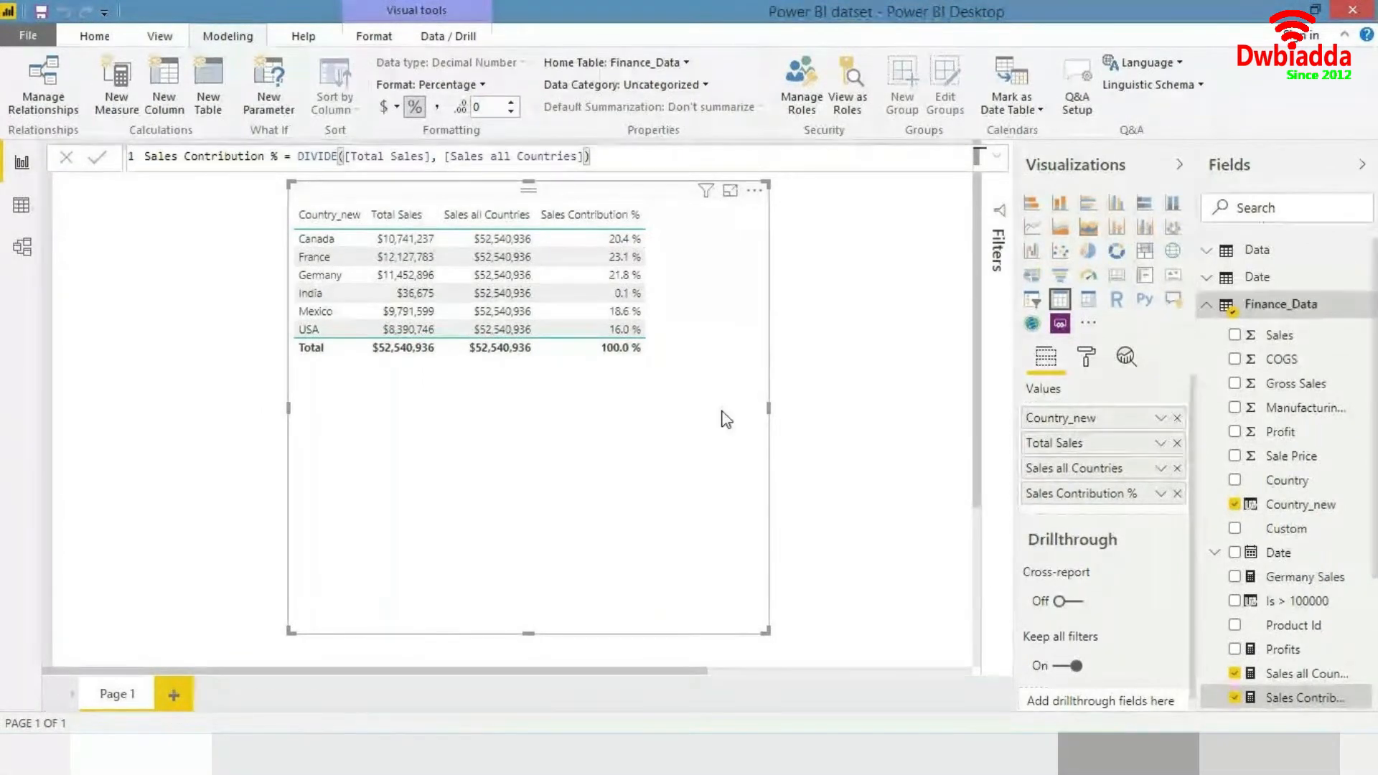
click(511, 103)
click(511, 103)
click(511, 111)
click(511, 112)
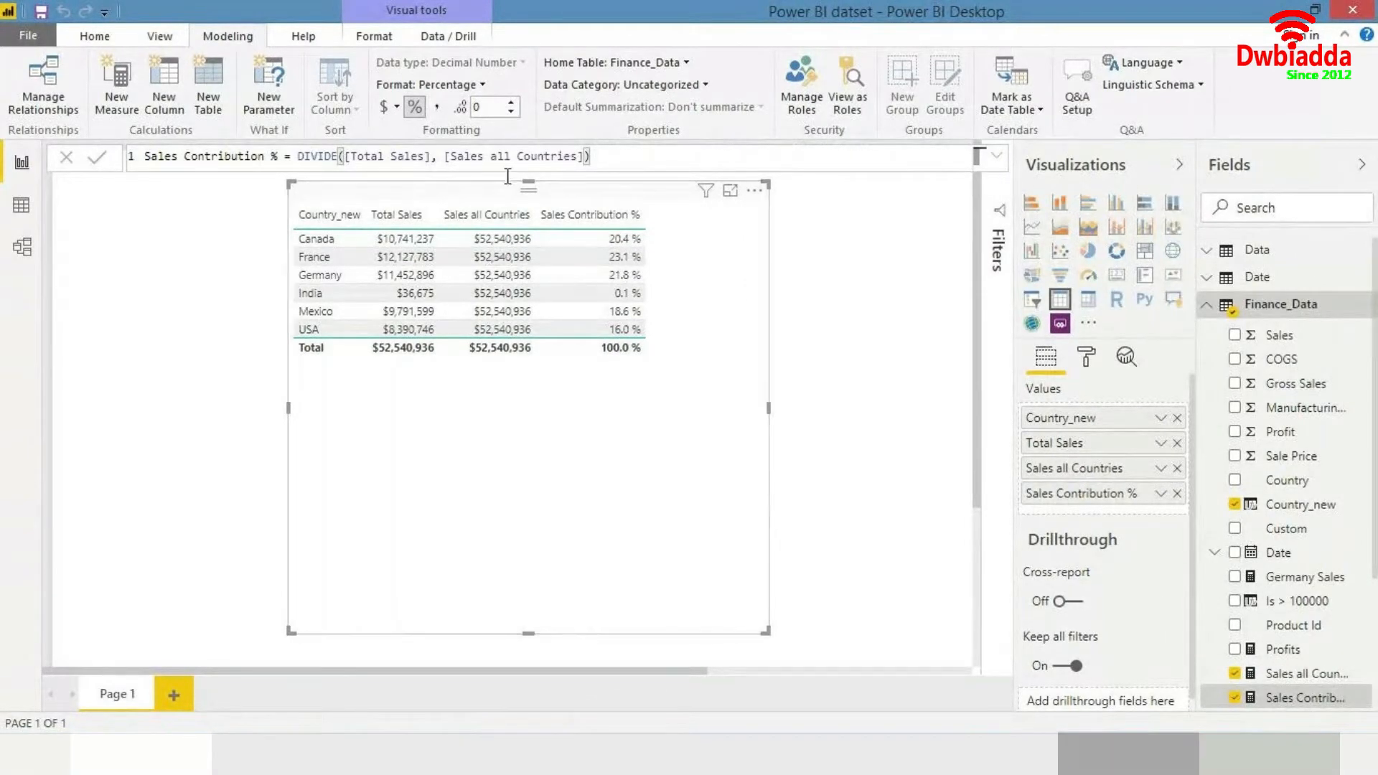
- Sort the table by the Sales Contribution % column in descending order
click(790, 401)
click(731, 405)
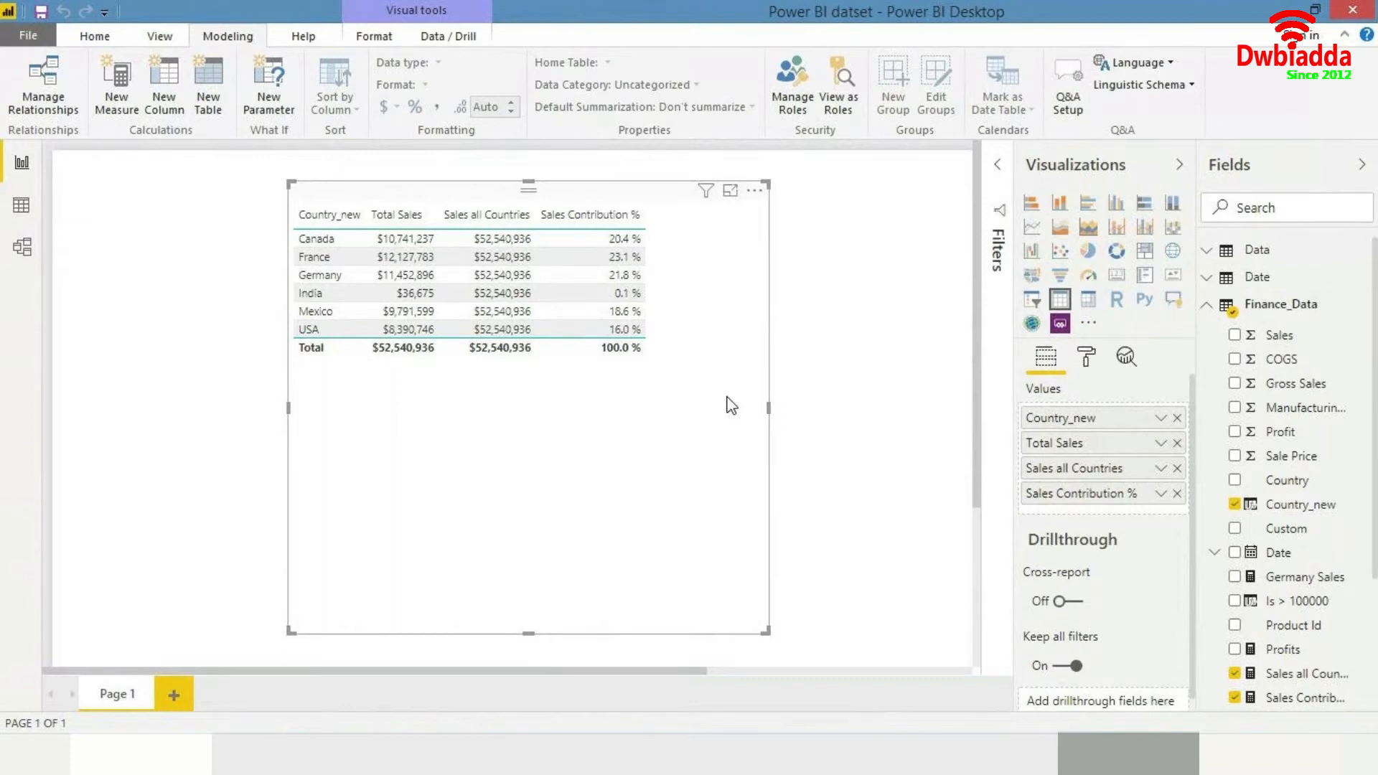
click(583, 219)
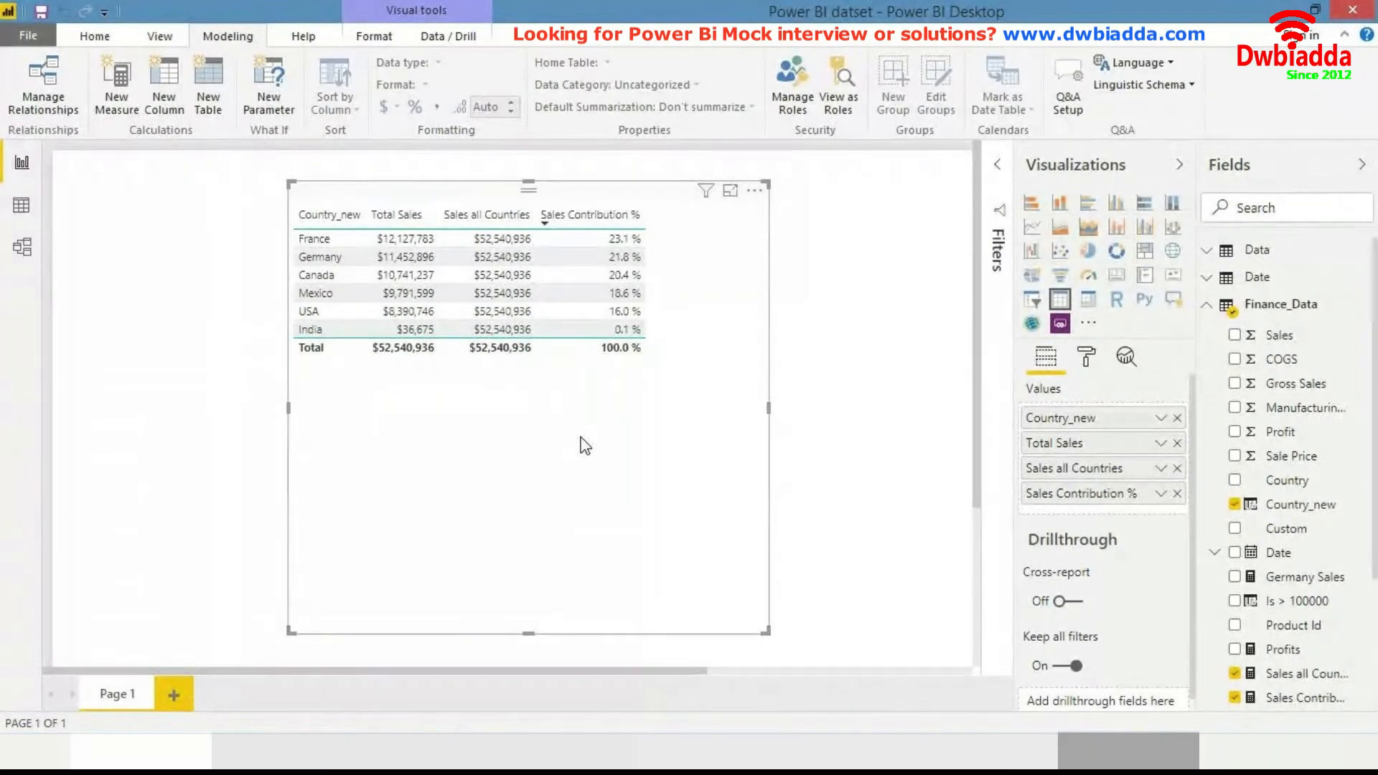
- Delete the table visual from the page
key(Delete)
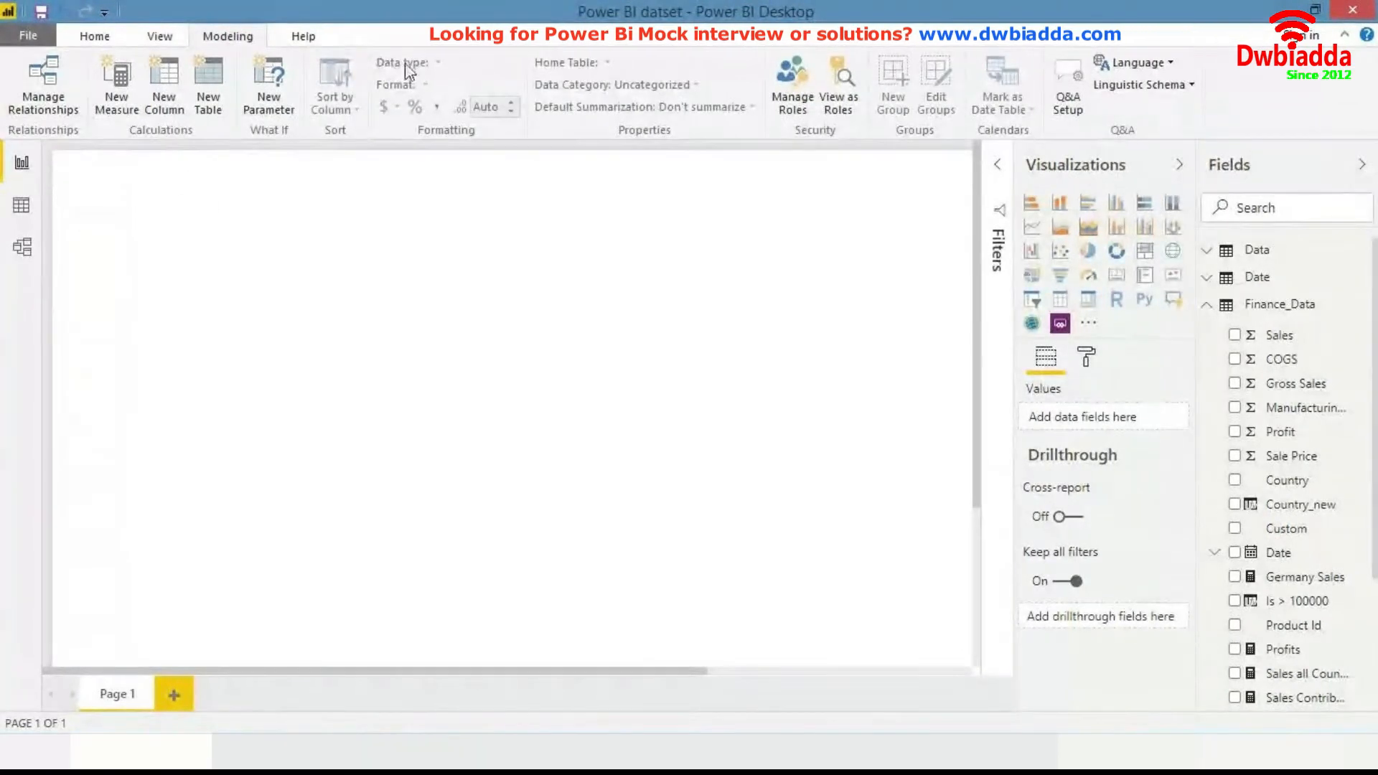
- Set the report page view to Fit to Page
click(160, 36)
click(53, 111)
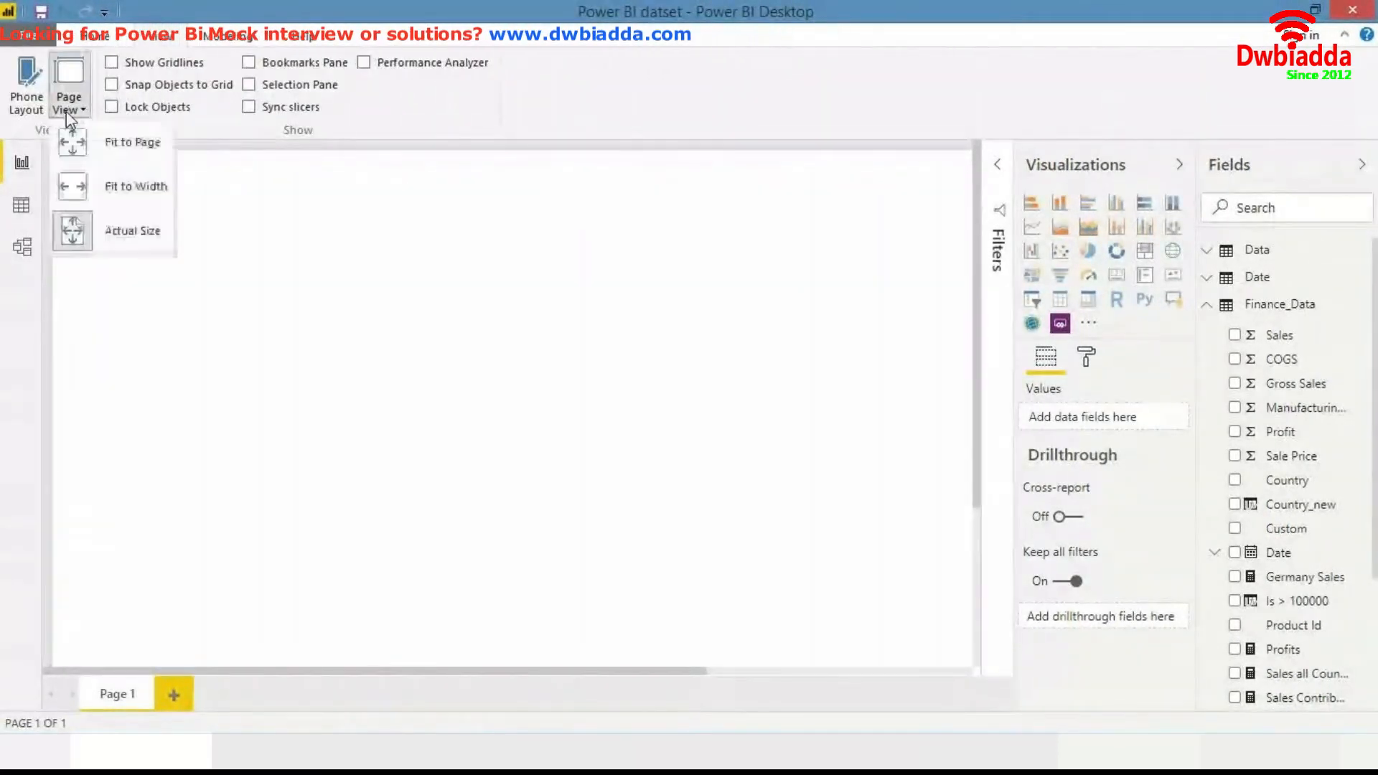
click(127, 151)
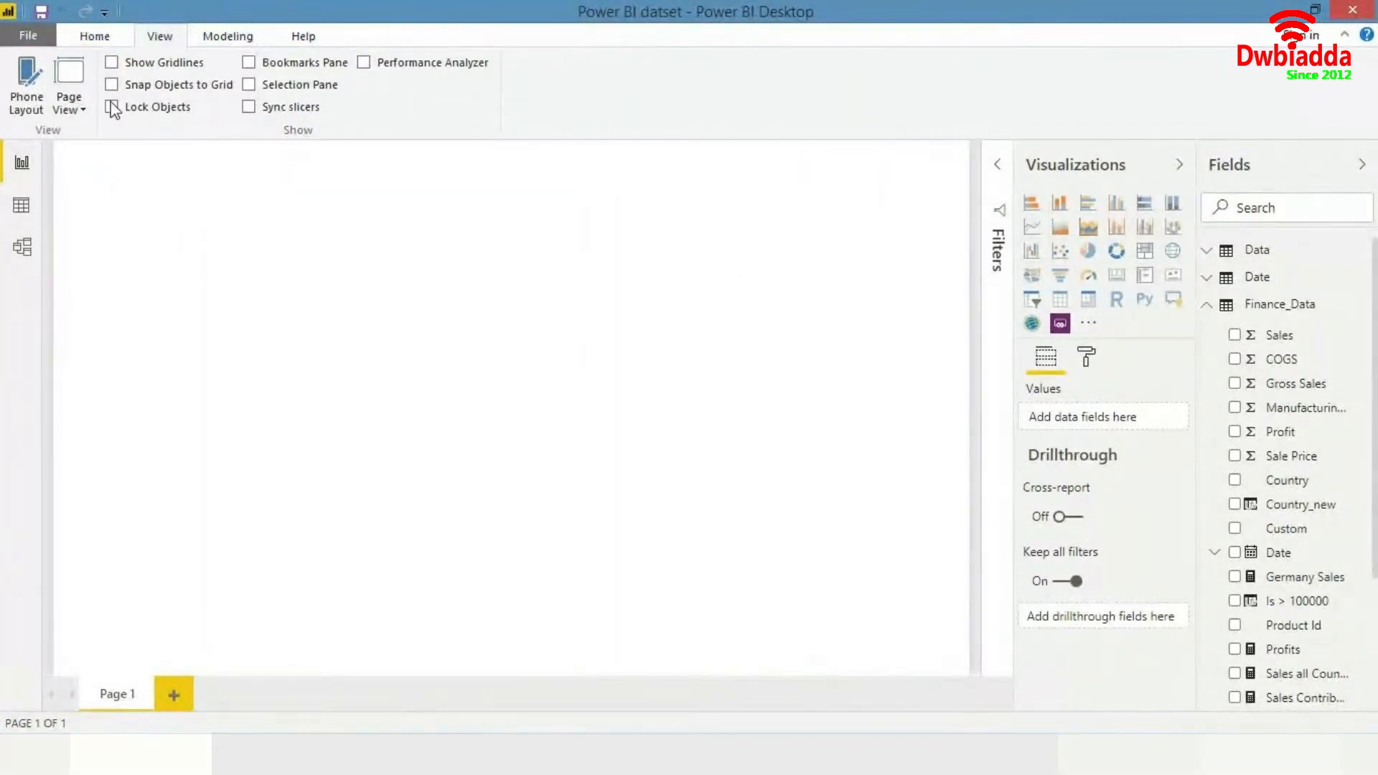
- Collapse the Finance_Data field list and browse the Sales table's fields
click(103, 34)
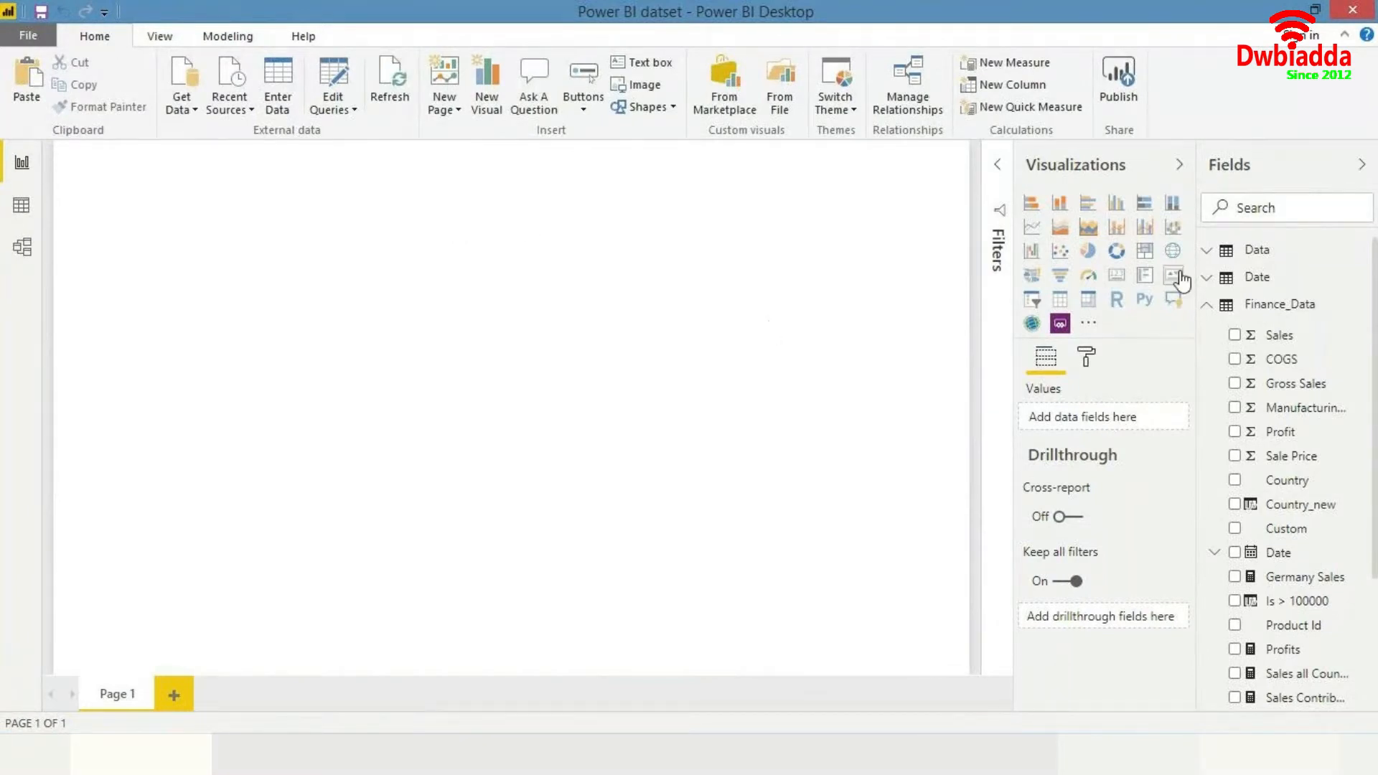
click(1220, 309)
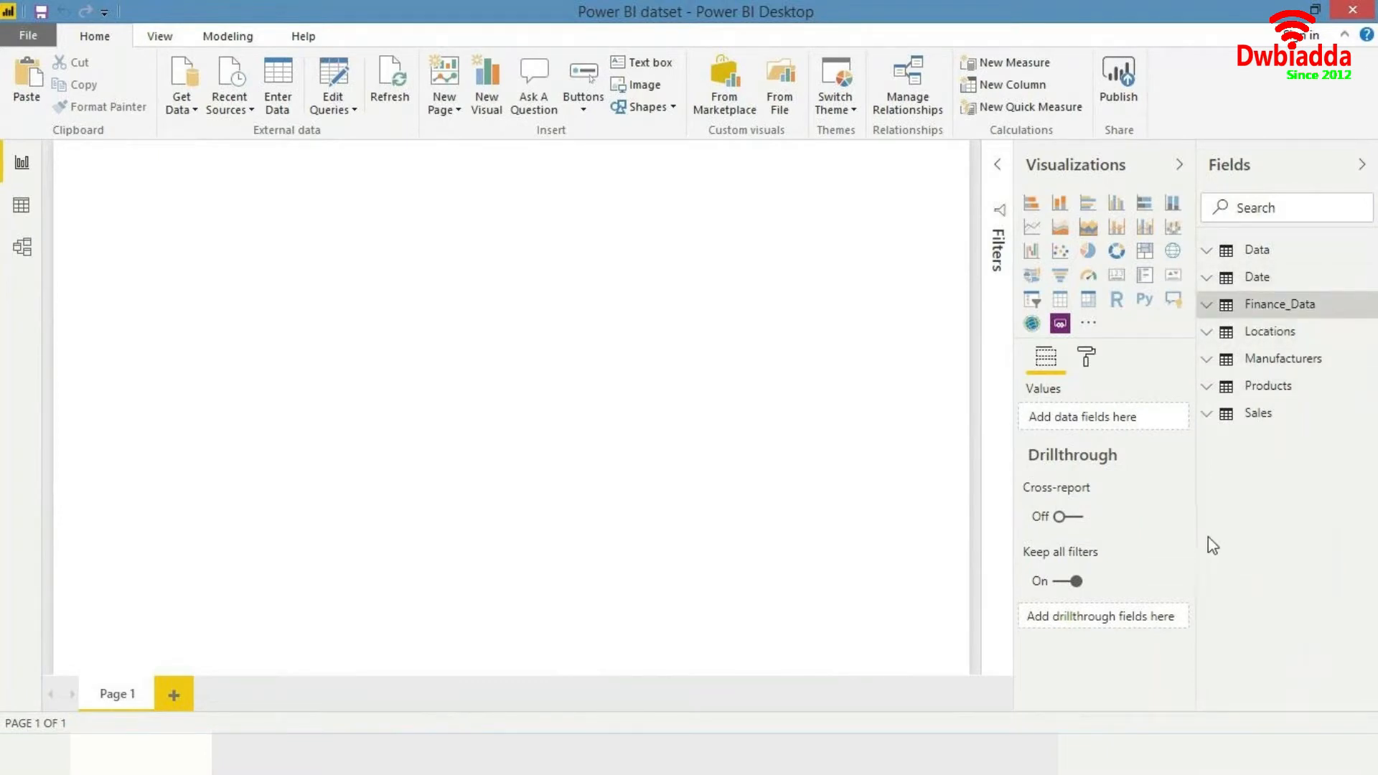
click(1225, 430)
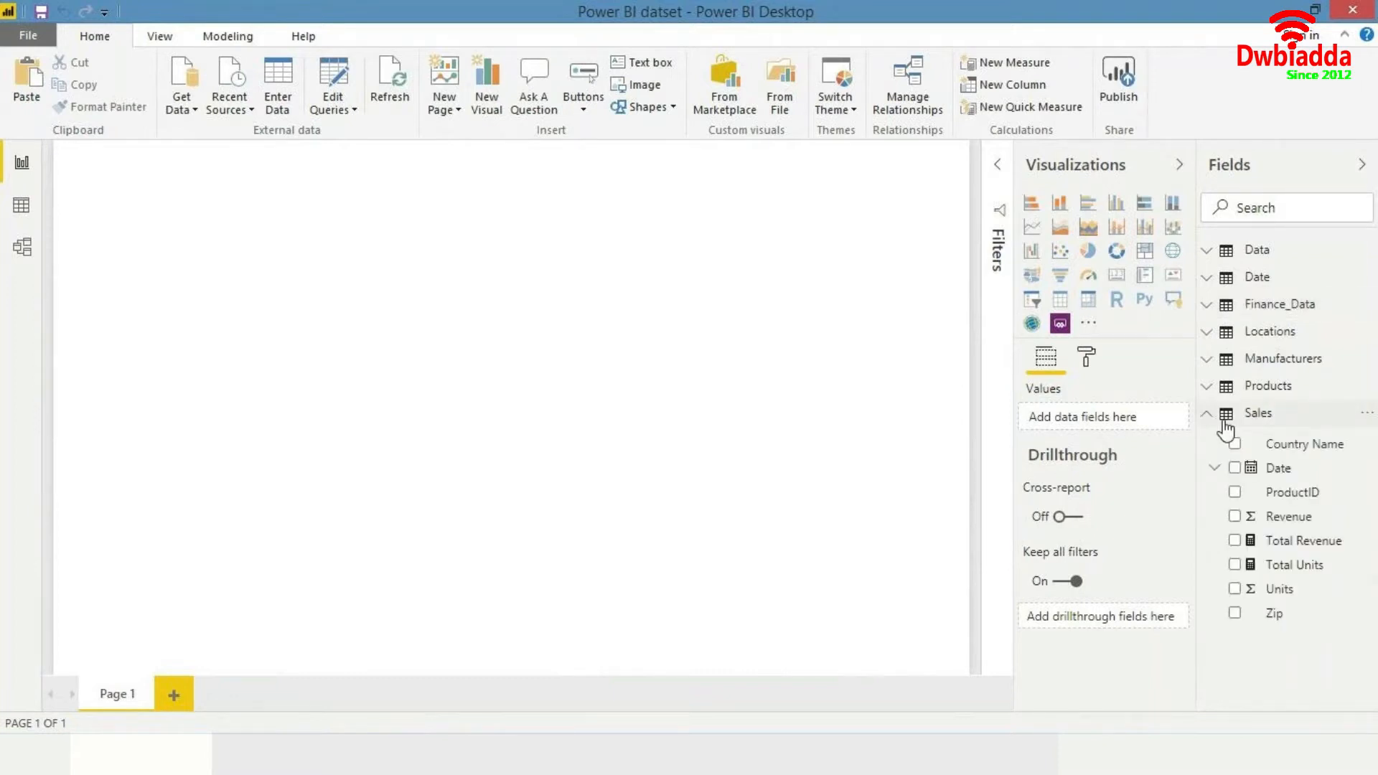
click(1226, 429)
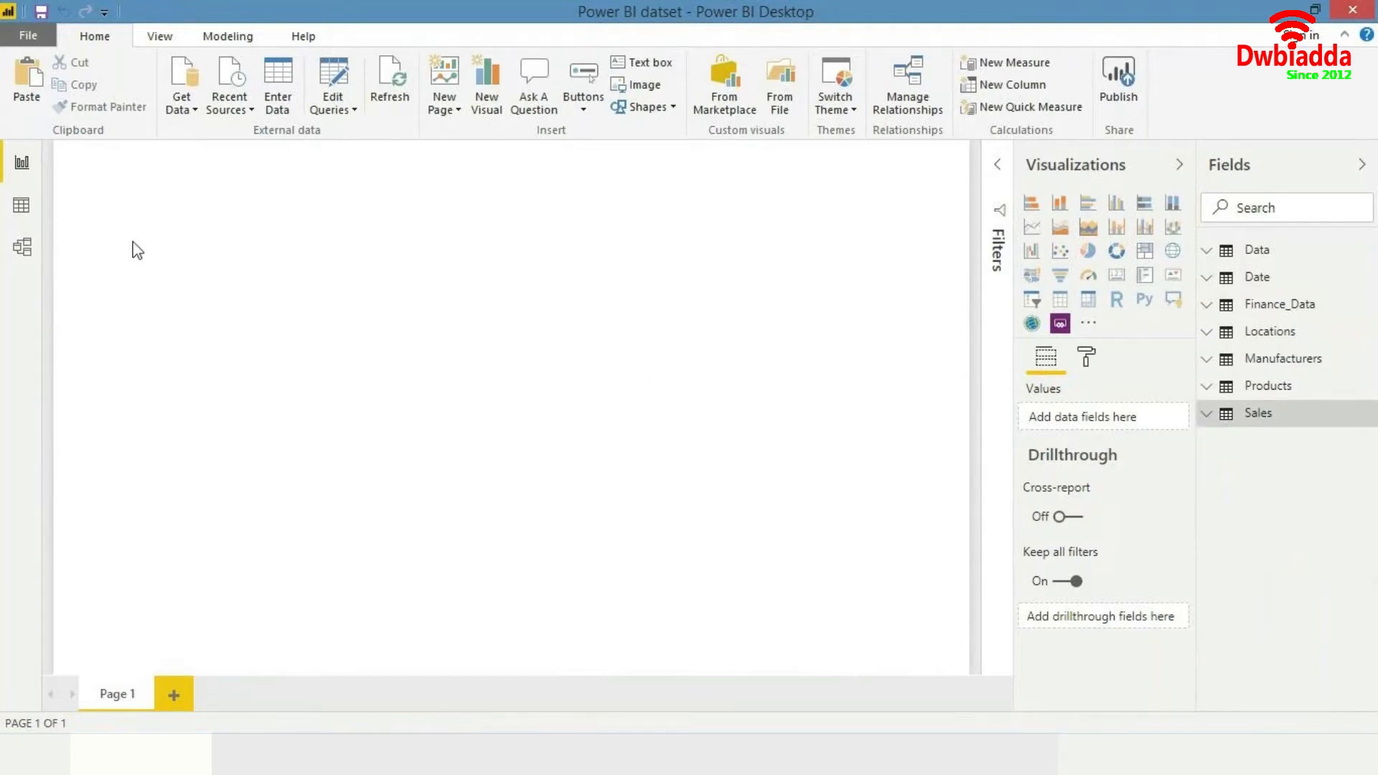
- Examine the Country Population and Sales tables and their columns in Data view
click(22, 207)
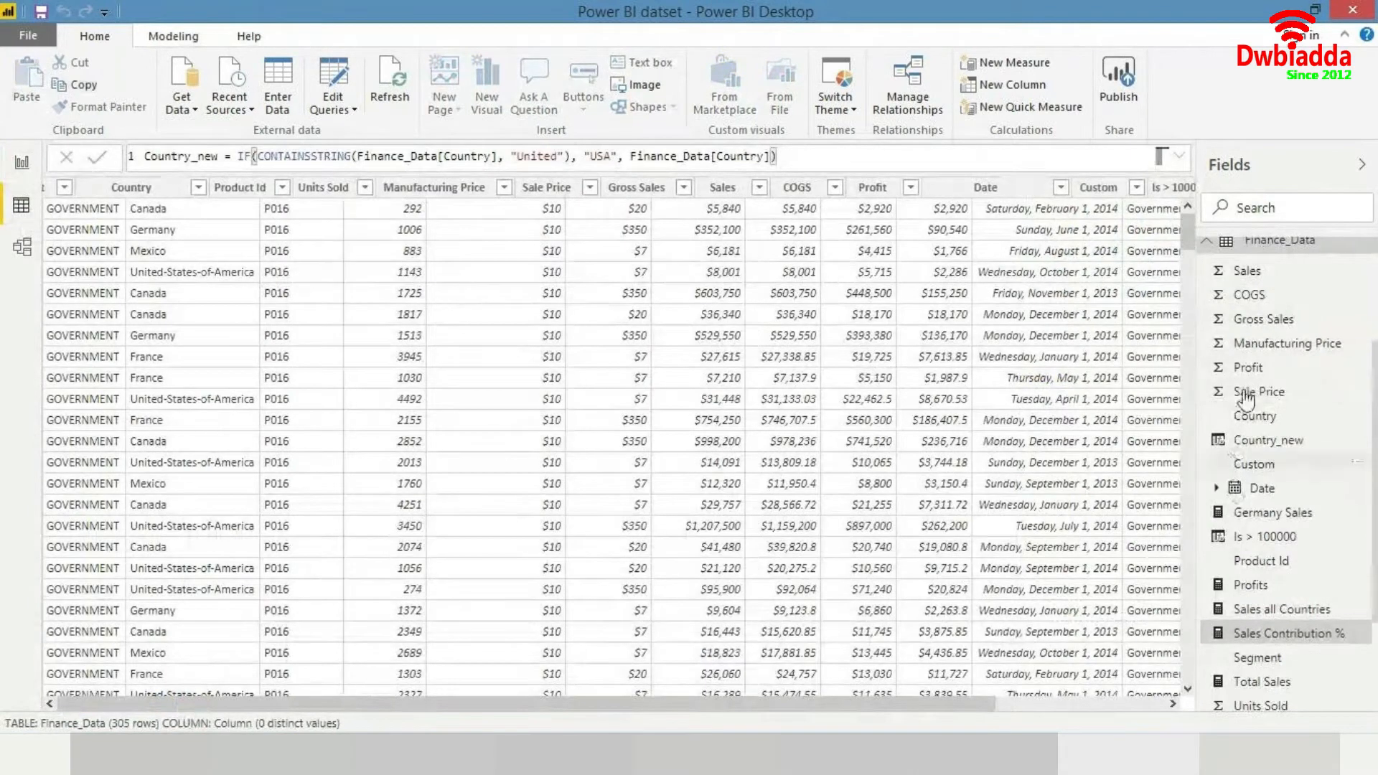
click(1207, 248)
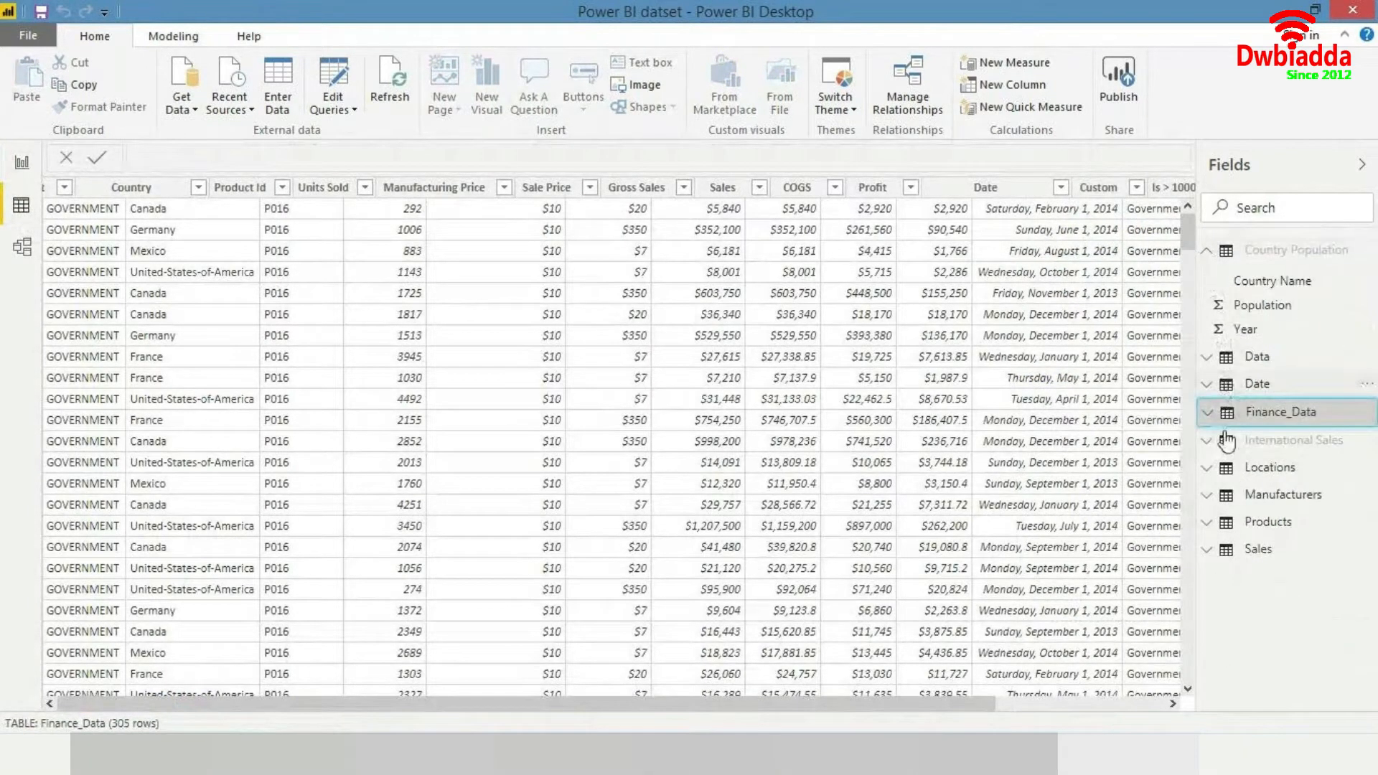
click(1215, 253)
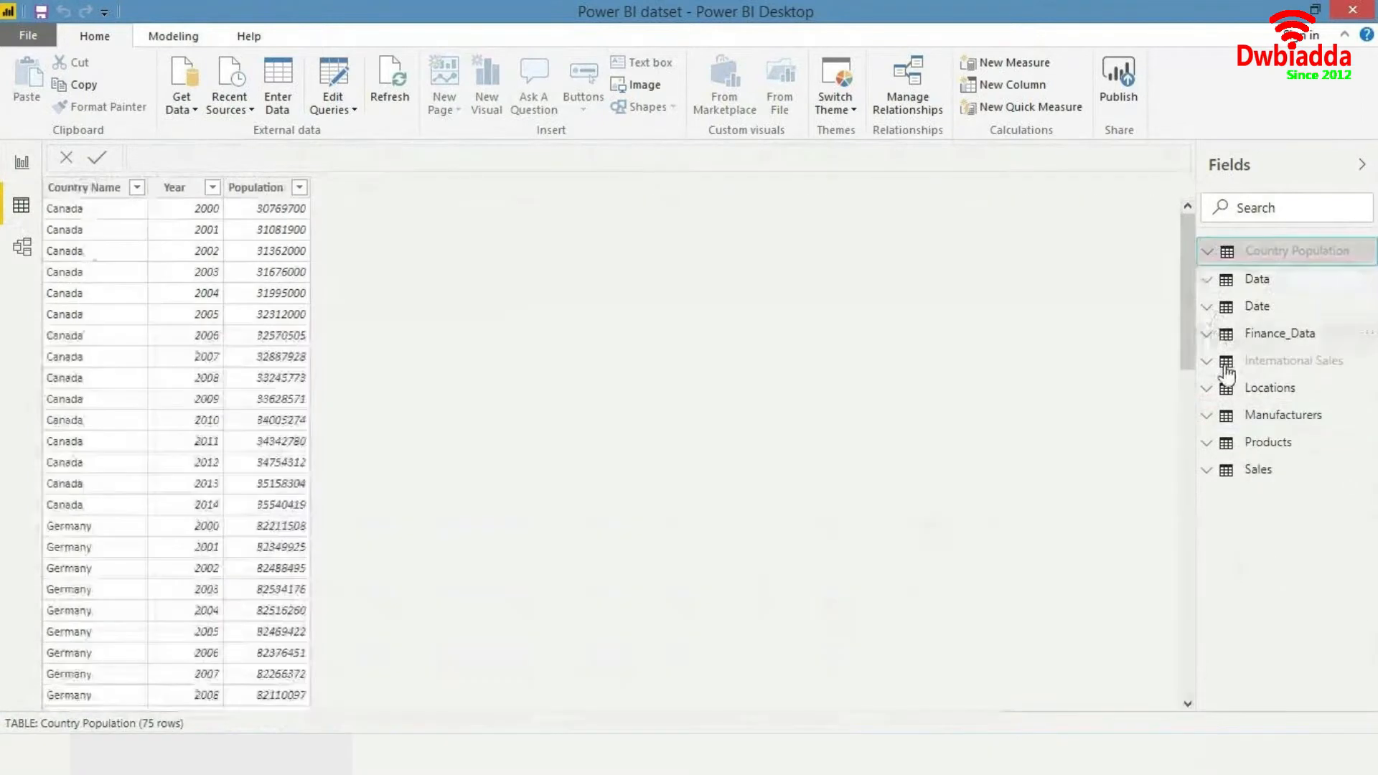
click(1260, 469)
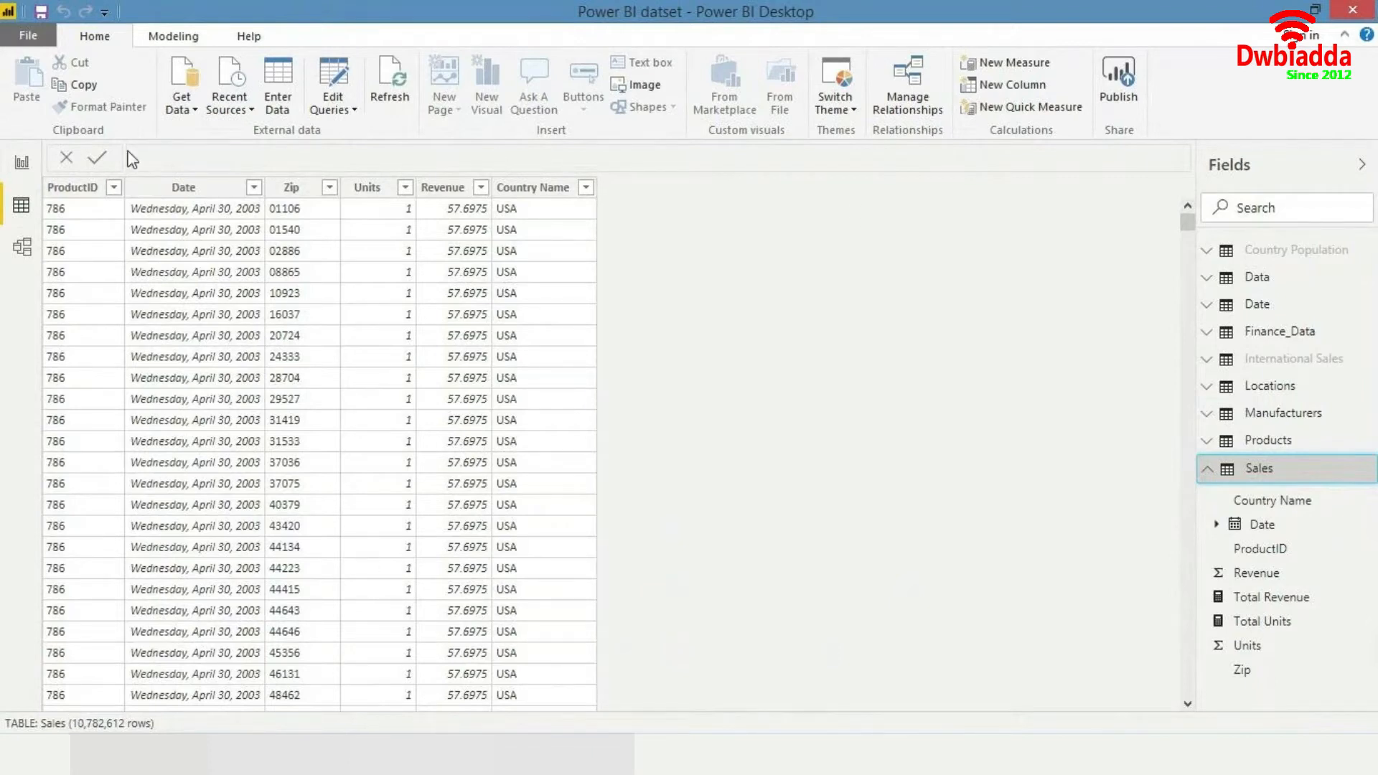
click(112, 188)
click(112, 187)
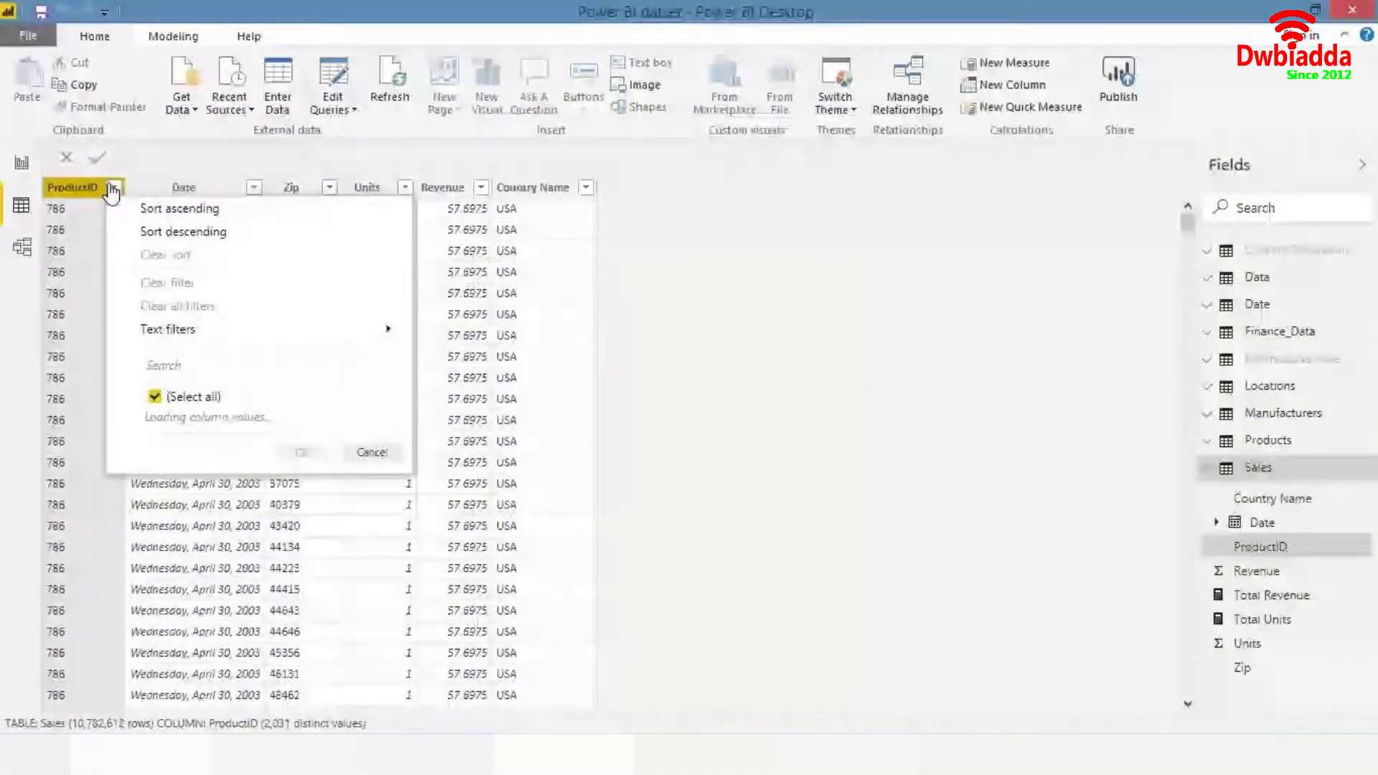
click(720, 246)
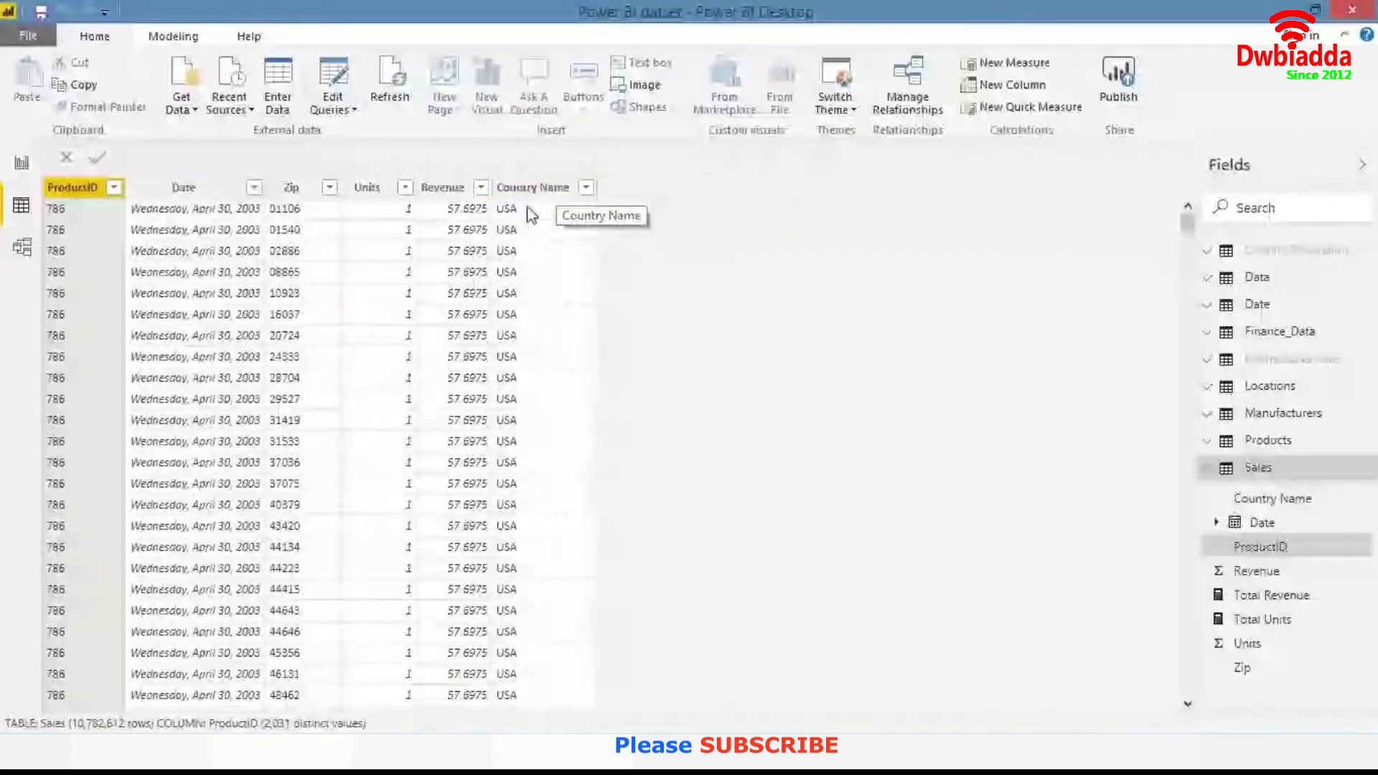
click(533, 188)
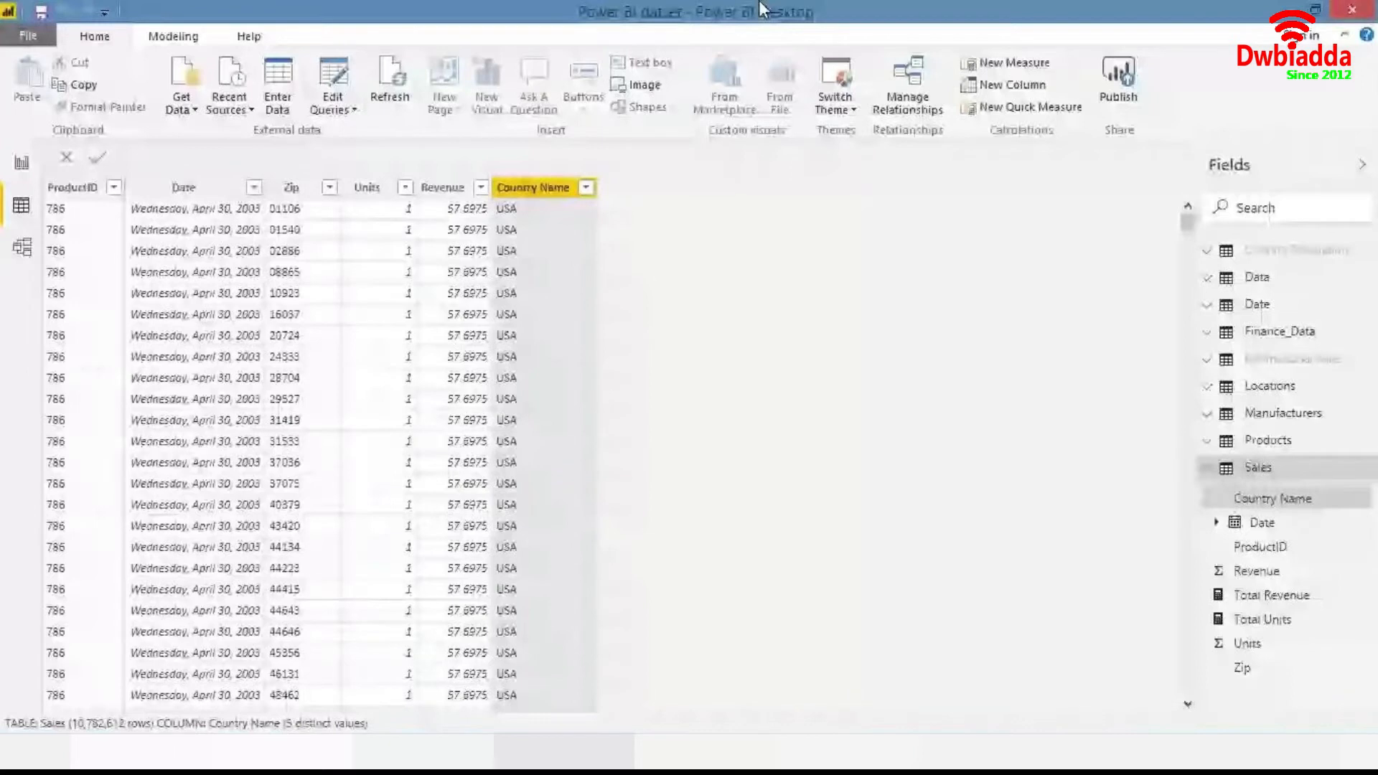
- Back in Report view, add Total Revenue as a card visual and shrink it
click(21, 163)
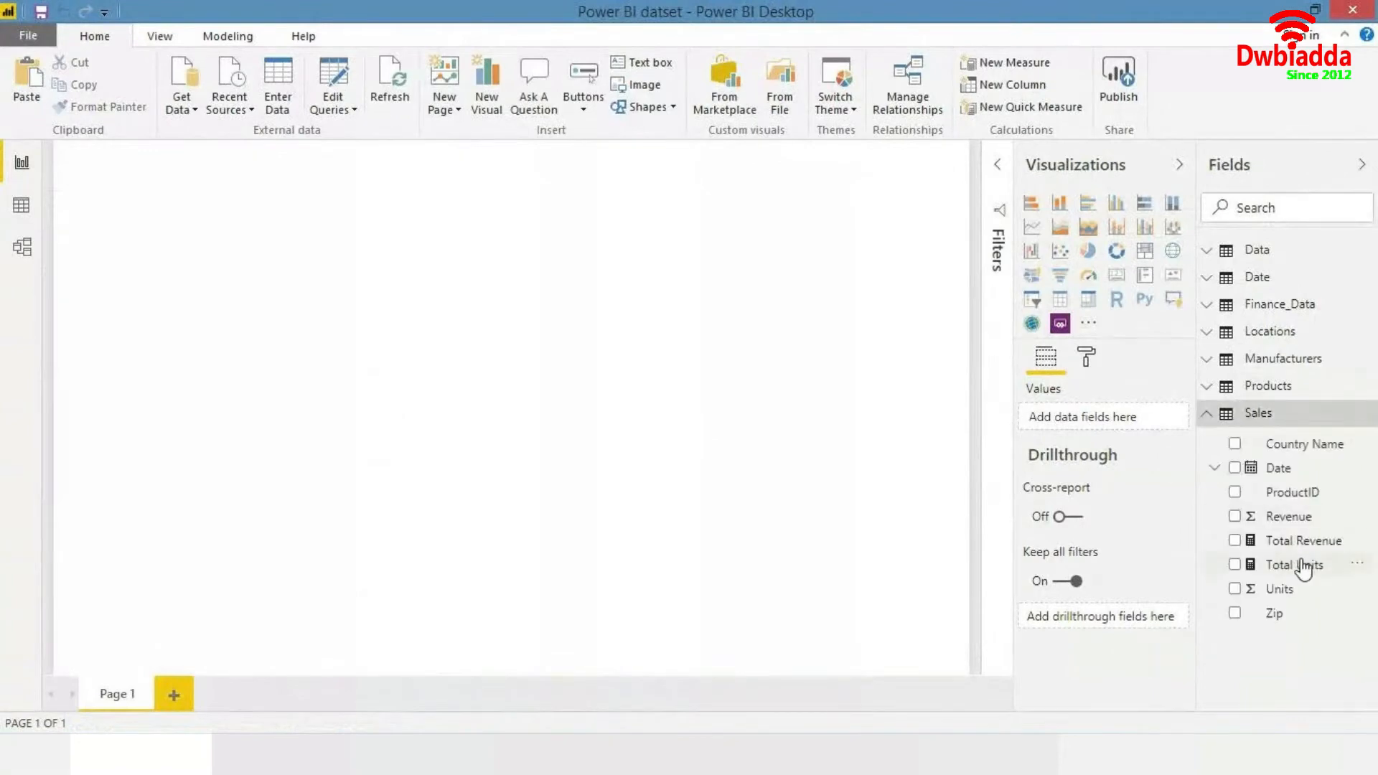
drag(1292, 544, 872, 237)
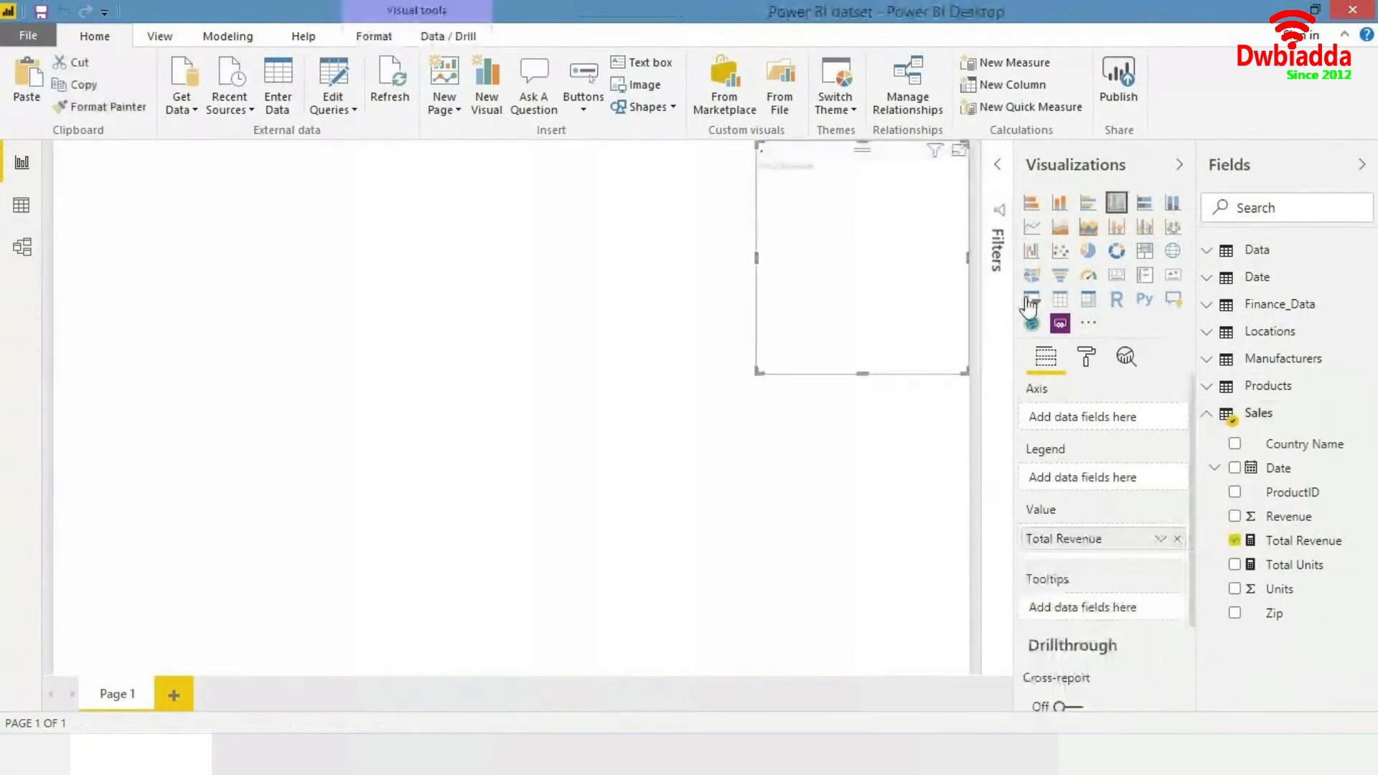
click(1117, 286)
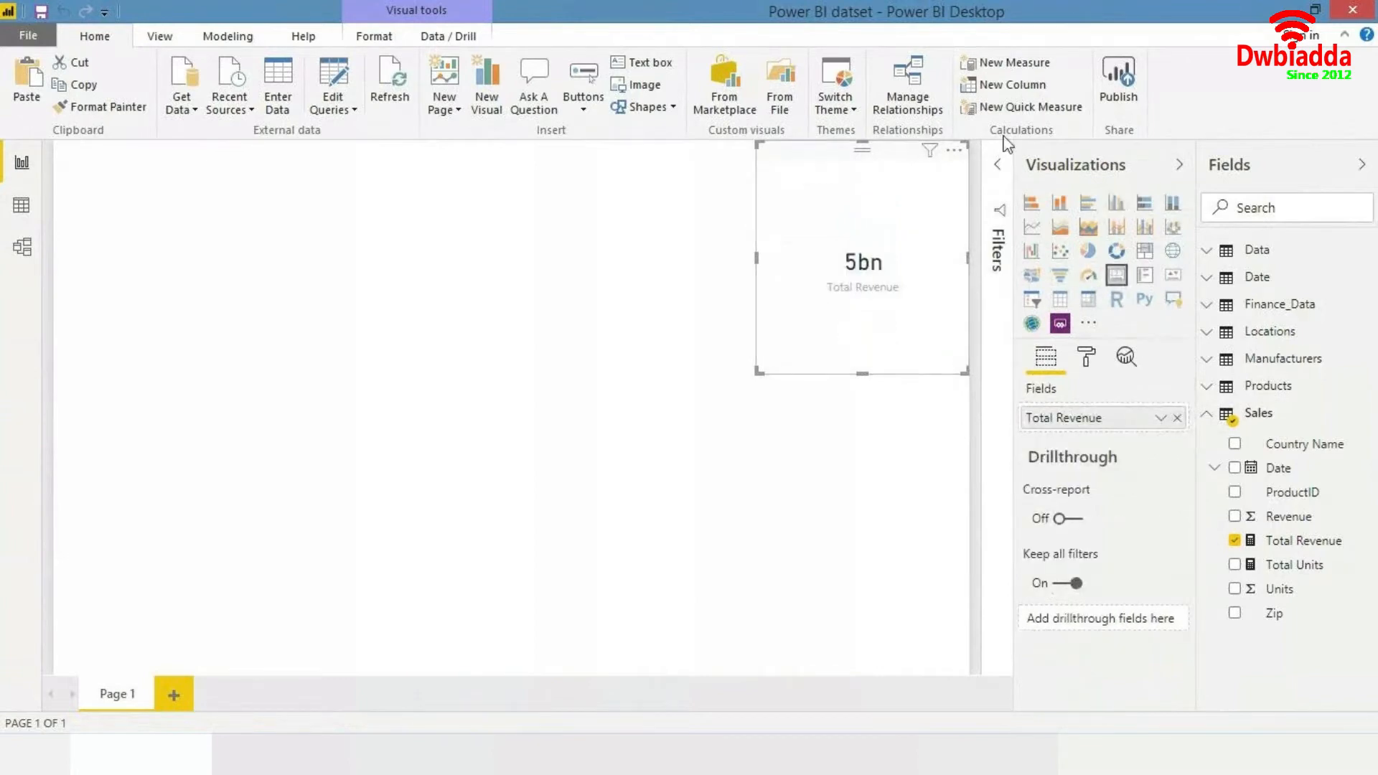
drag(967, 144, 923, 293)
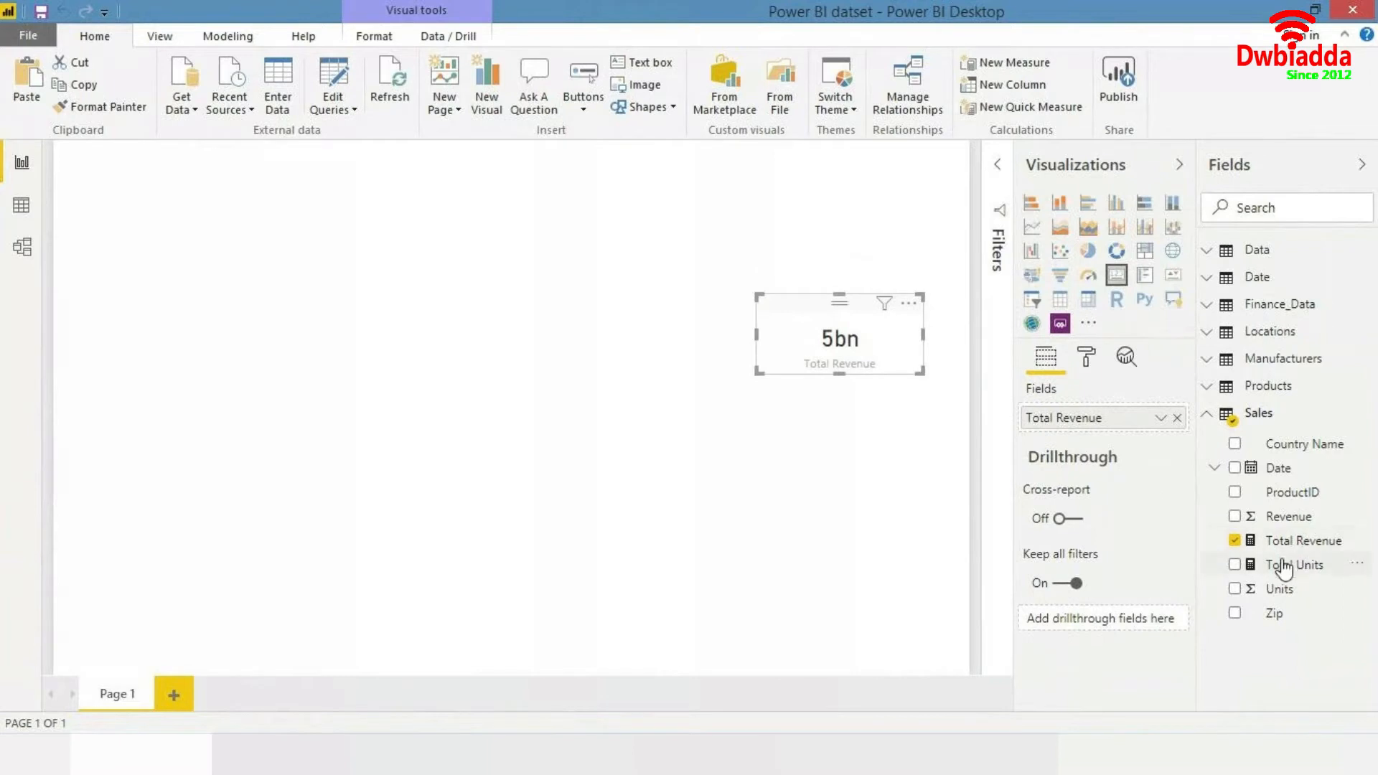
- Add Total Units to the canvas as a card visual and shrink it below the Total Revenue card
drag(1294, 564, 876, 438)
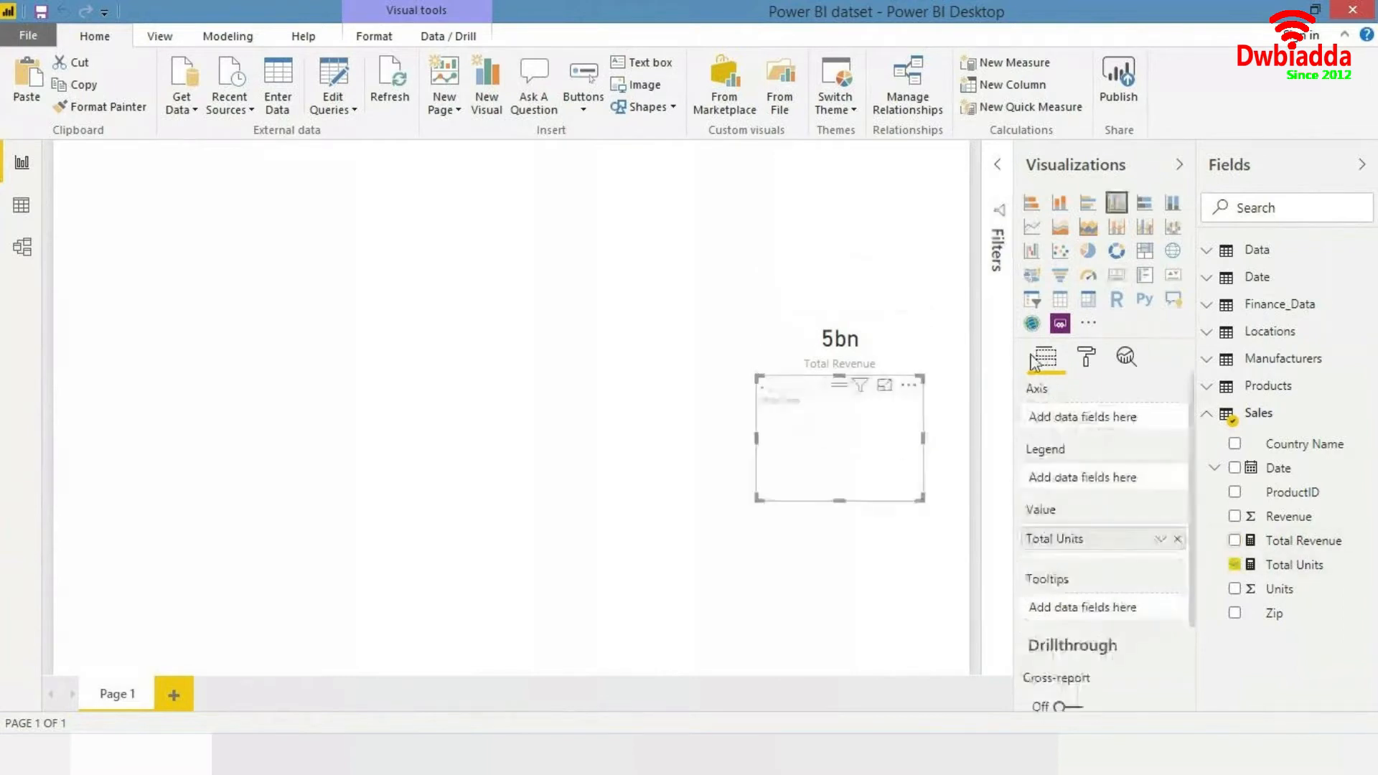
click(1117, 277)
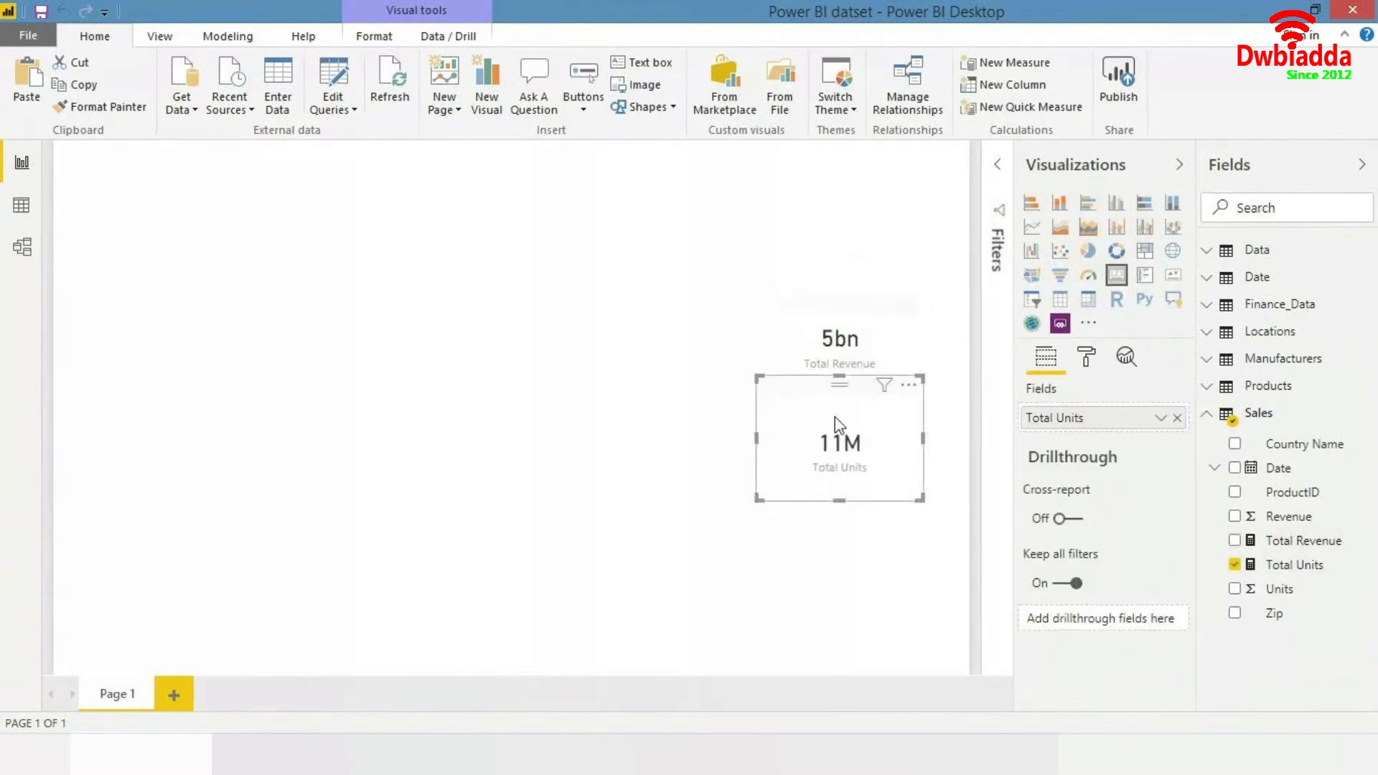
drag(838, 497, 829, 442)
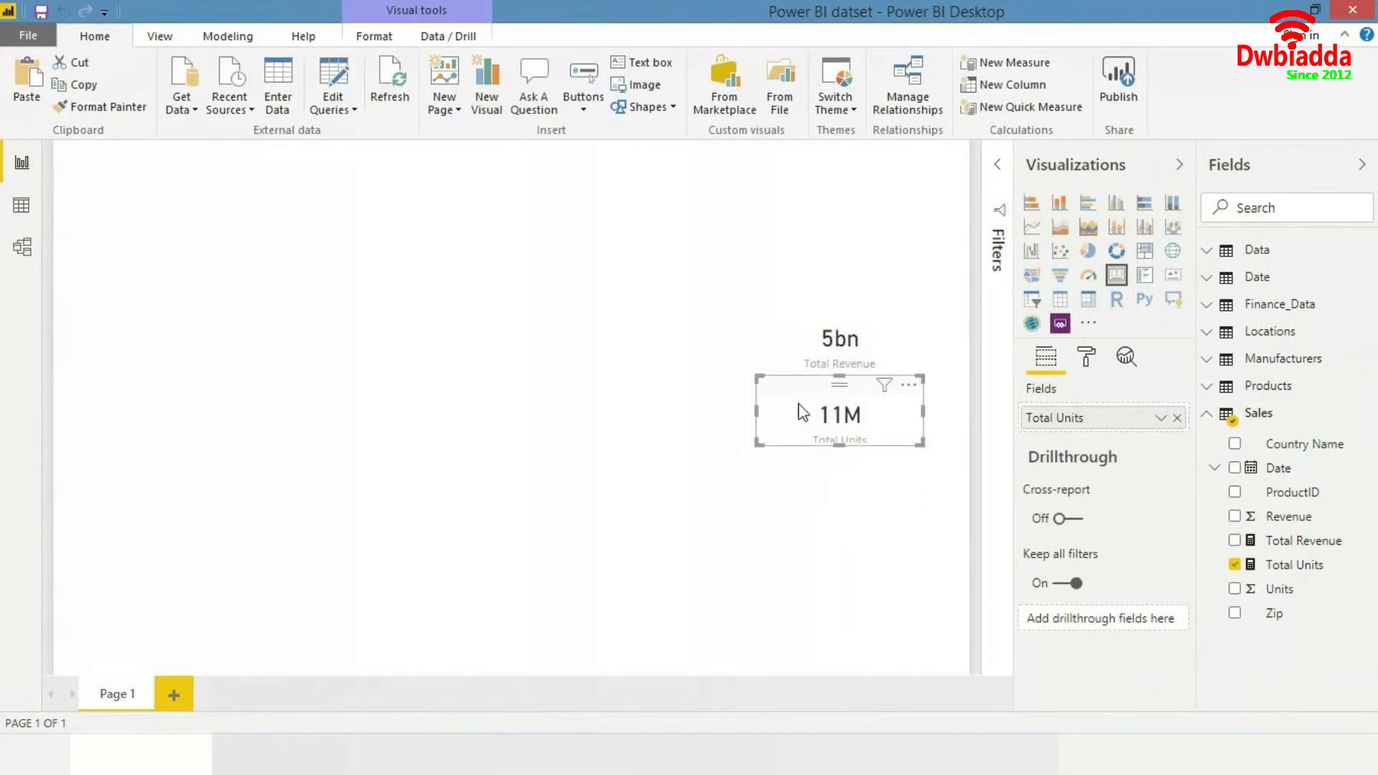
- Delete both the Total Units and Total Revenue card visuals from the report page
key(Delete)
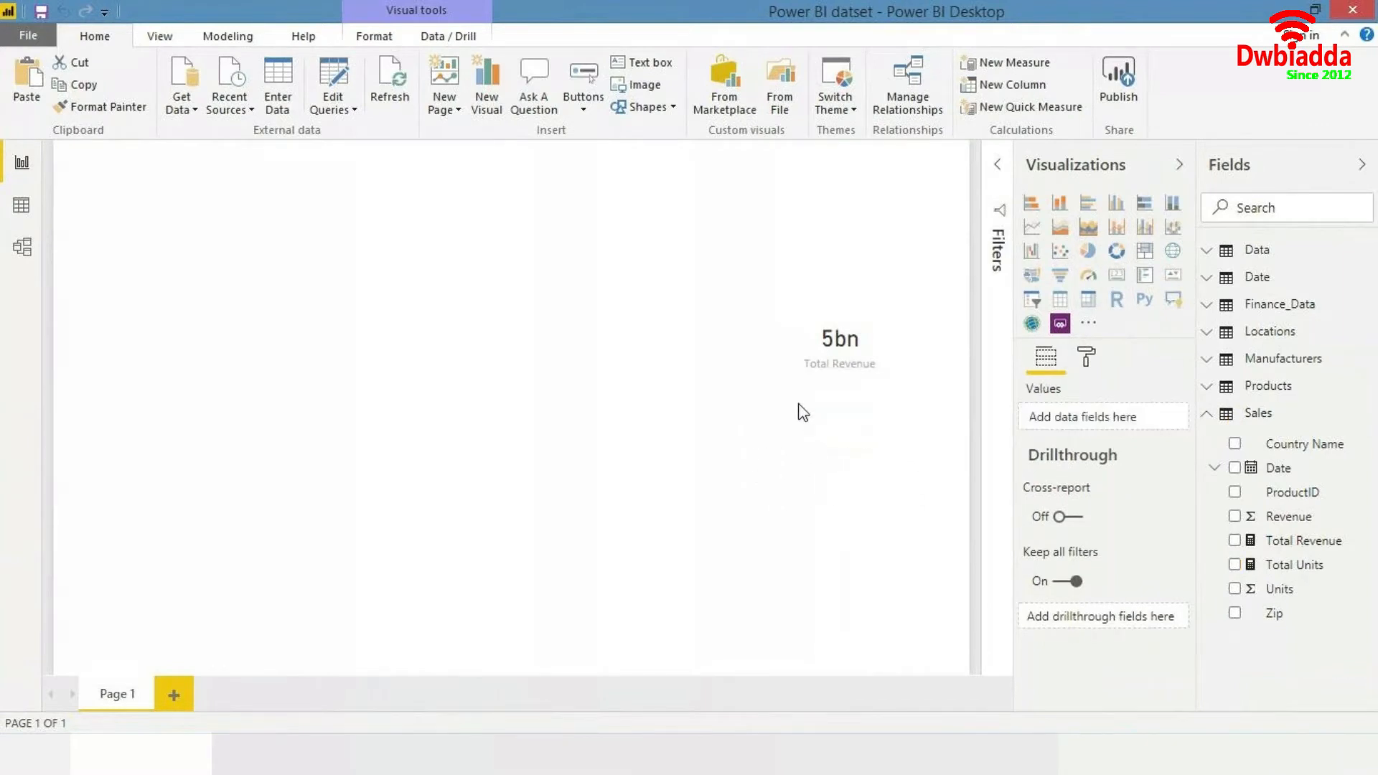
click(890, 345)
key(Delete)
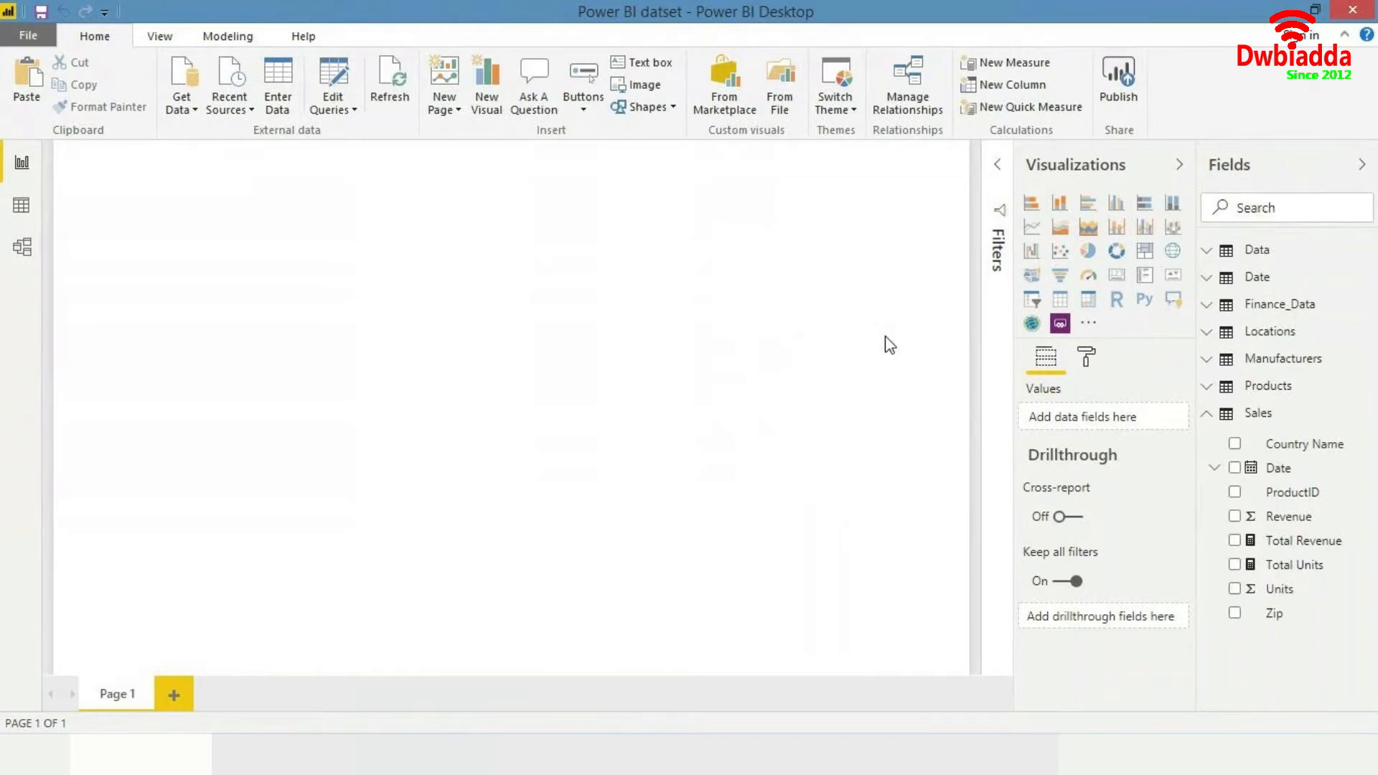
- In Data view, select the Sales table's Date column and add a new calculated column
click(21, 206)
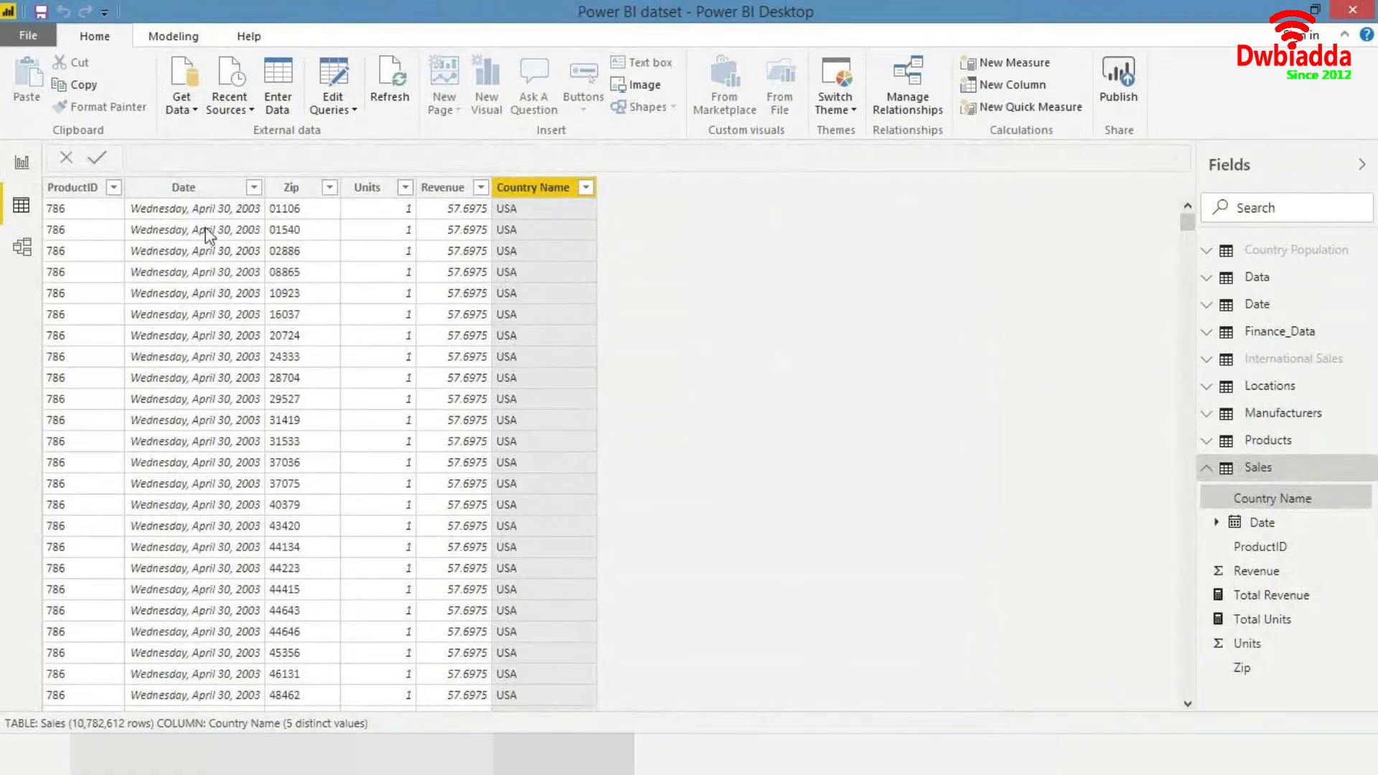
click(205, 192)
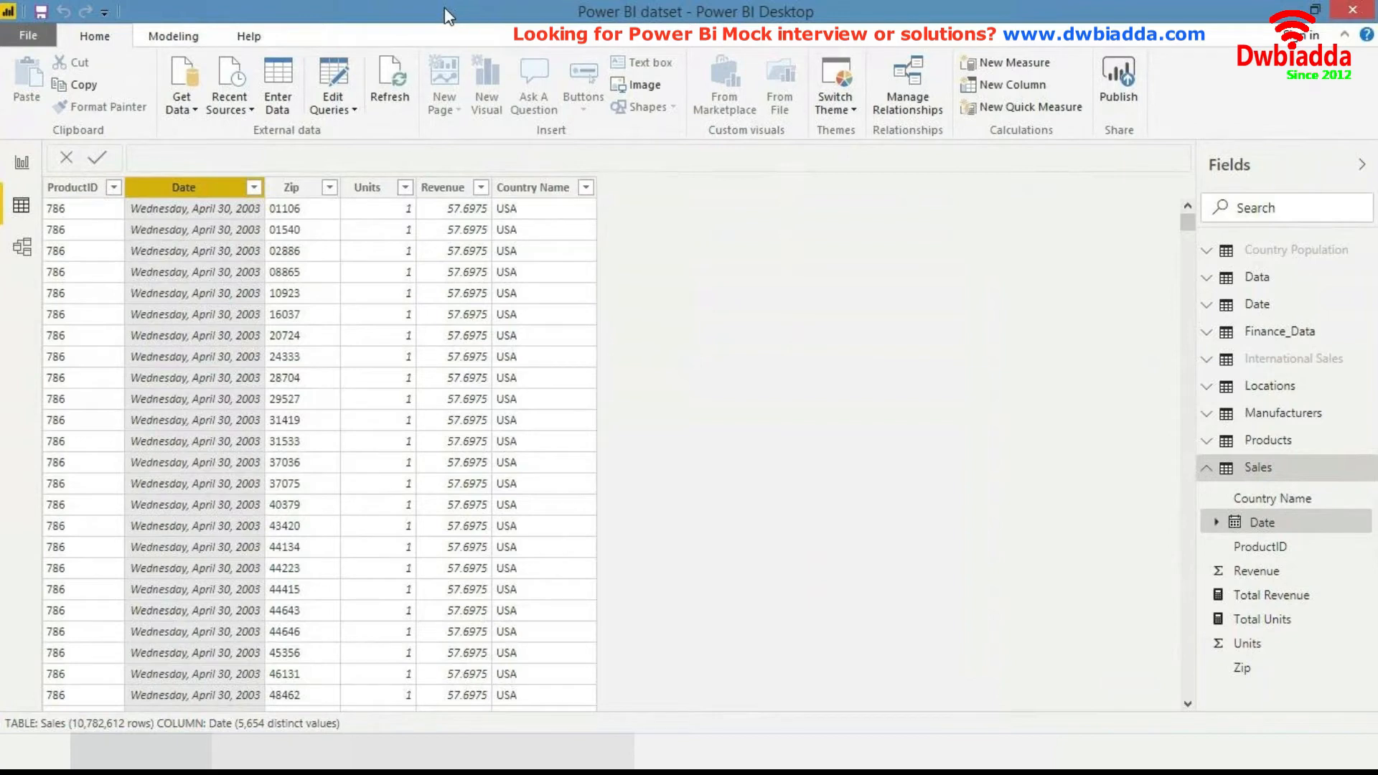
click(183, 34)
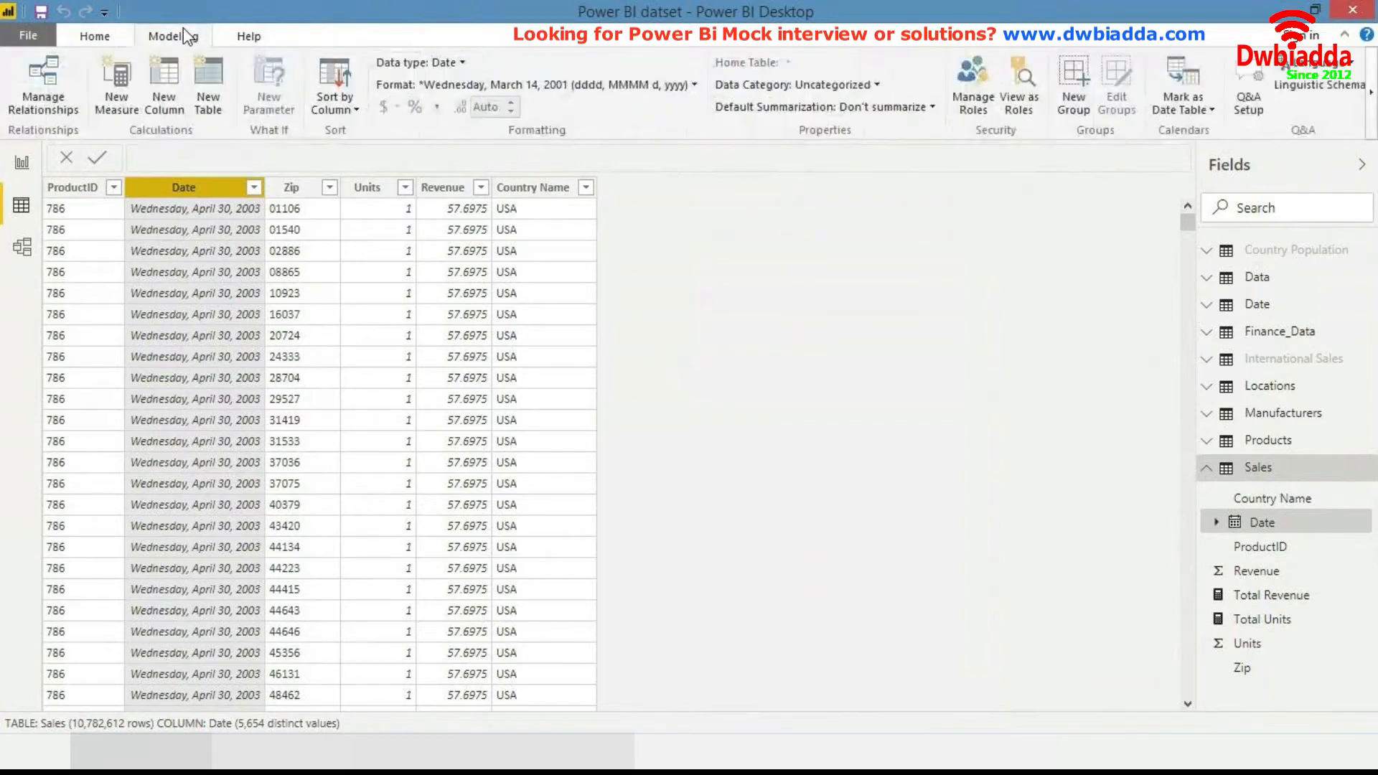
click(177, 77)
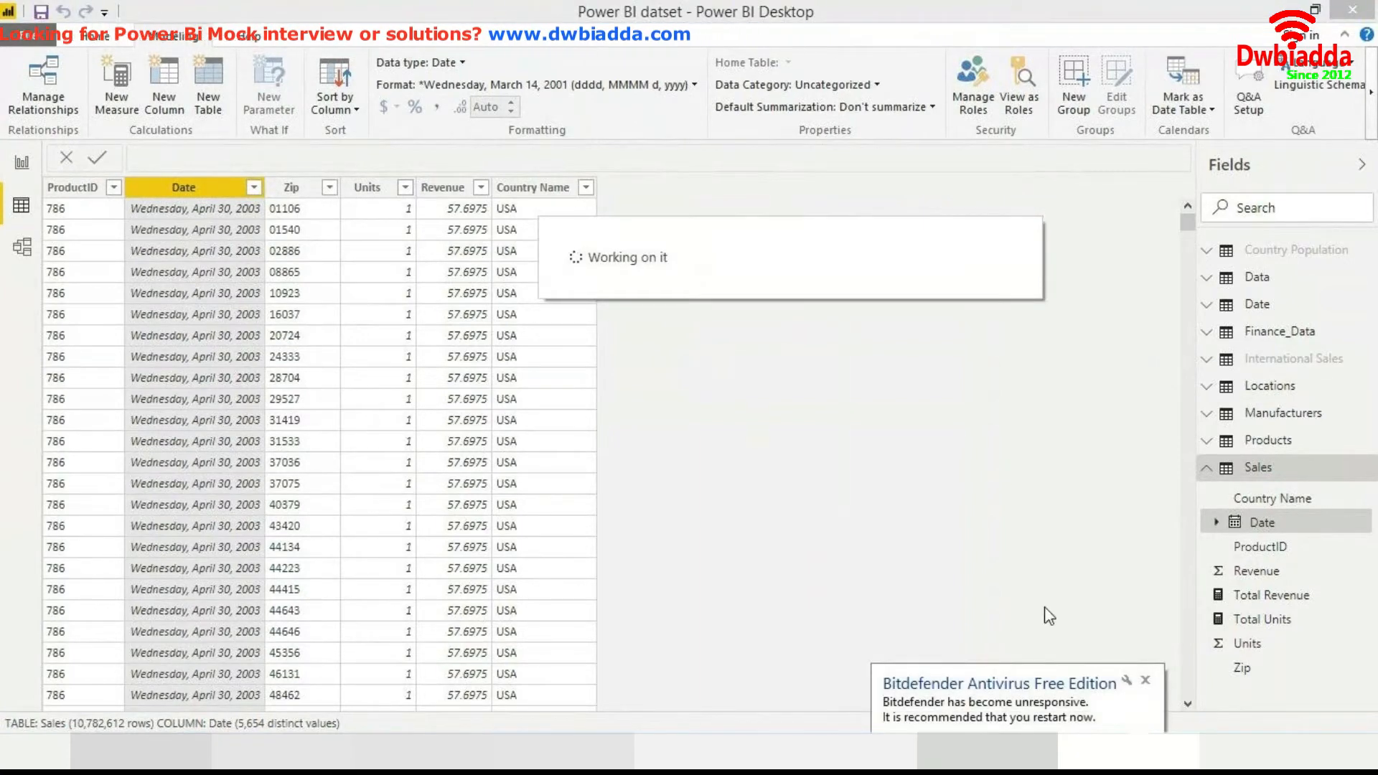
click(1144, 680)
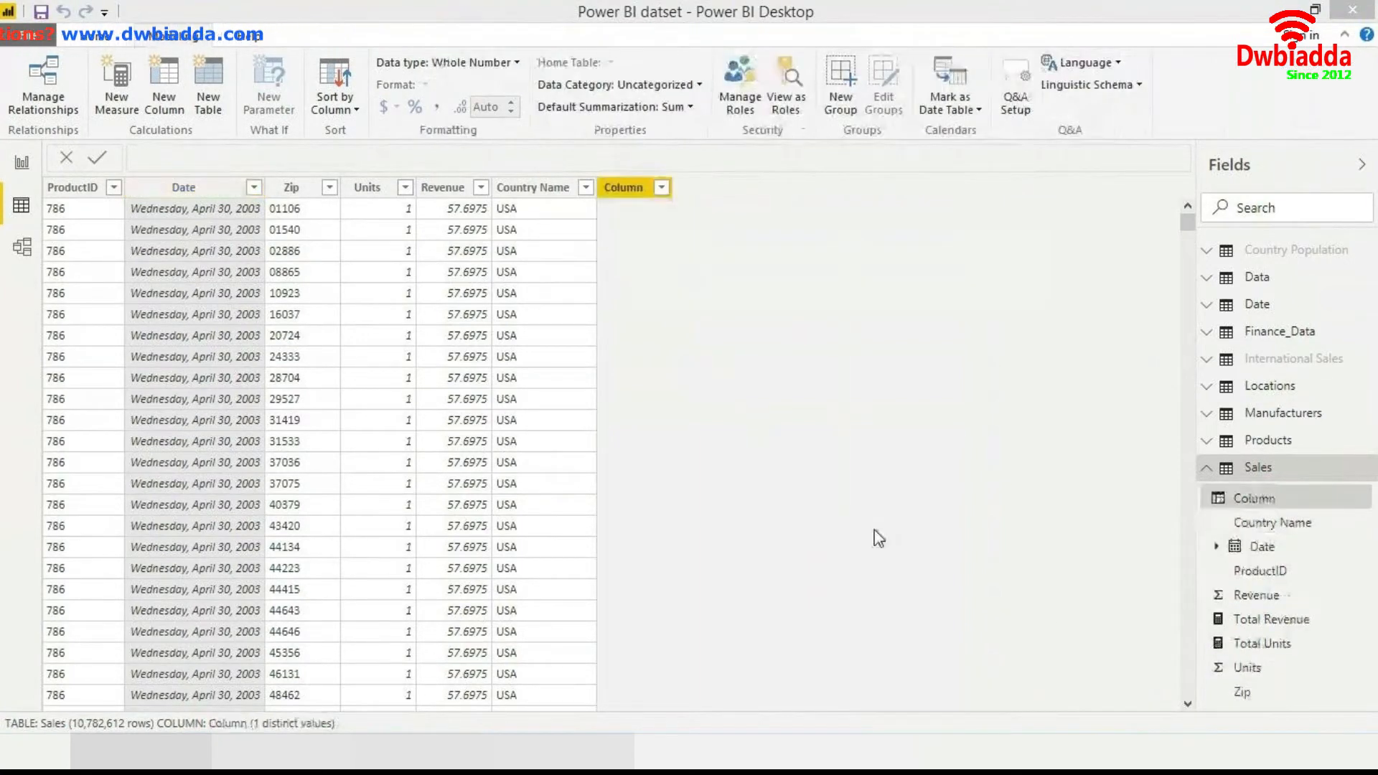
- Define the new column as Year = FORMAT(Sales[Date], "YYYY")
key(Right)
key(Left)
key(Left)
key(Left)
key(shift+Left)
key(shift+Left)
key(shift+Left)
key(shift+Left)
key(shift+Left)
key(shift+Left)
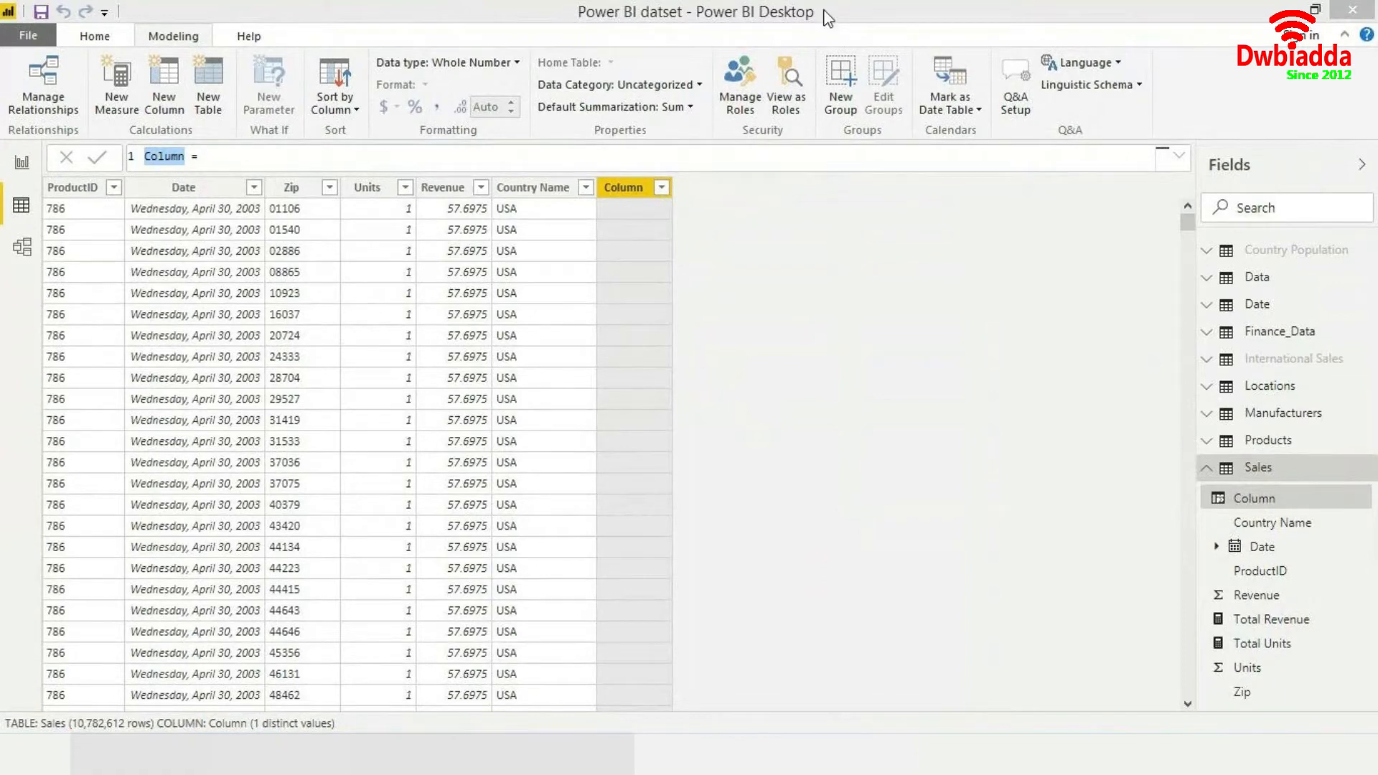
text(Year)
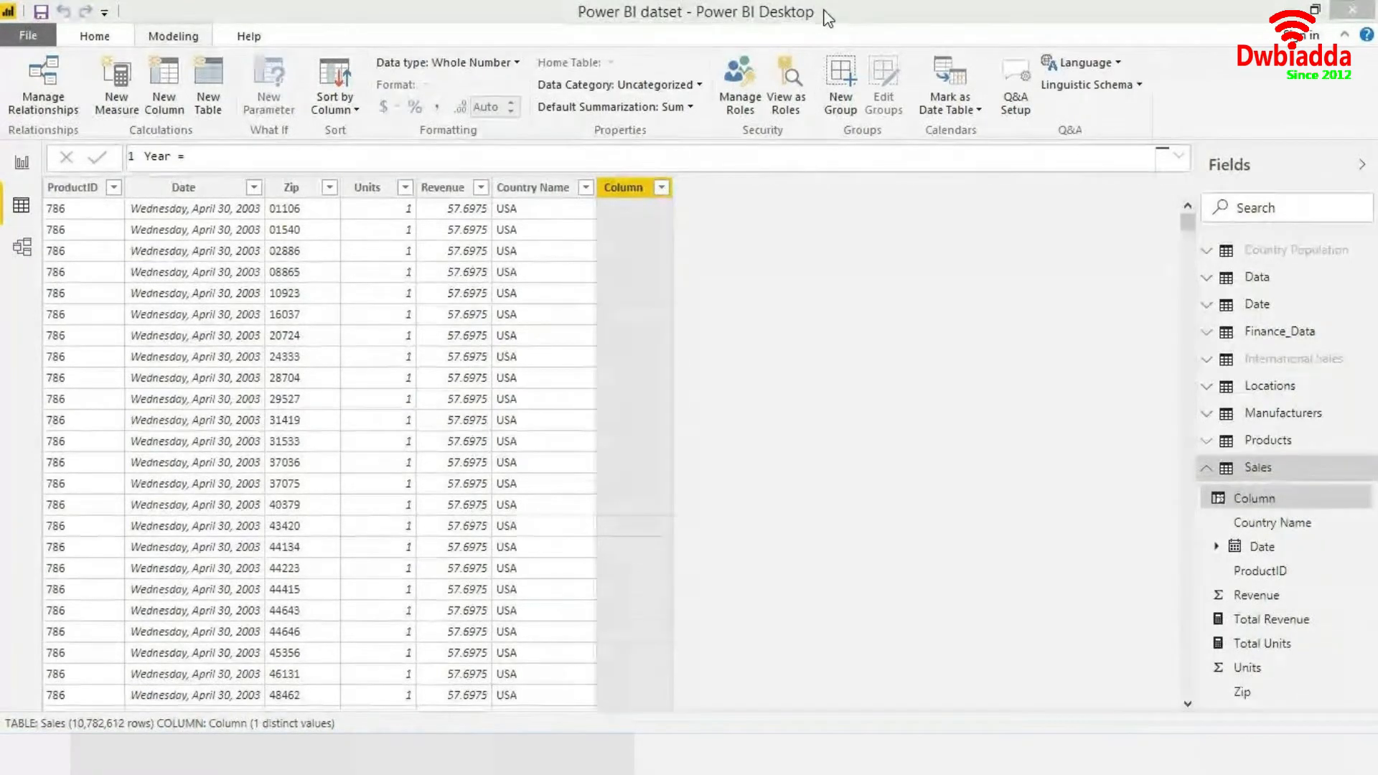
text(for)
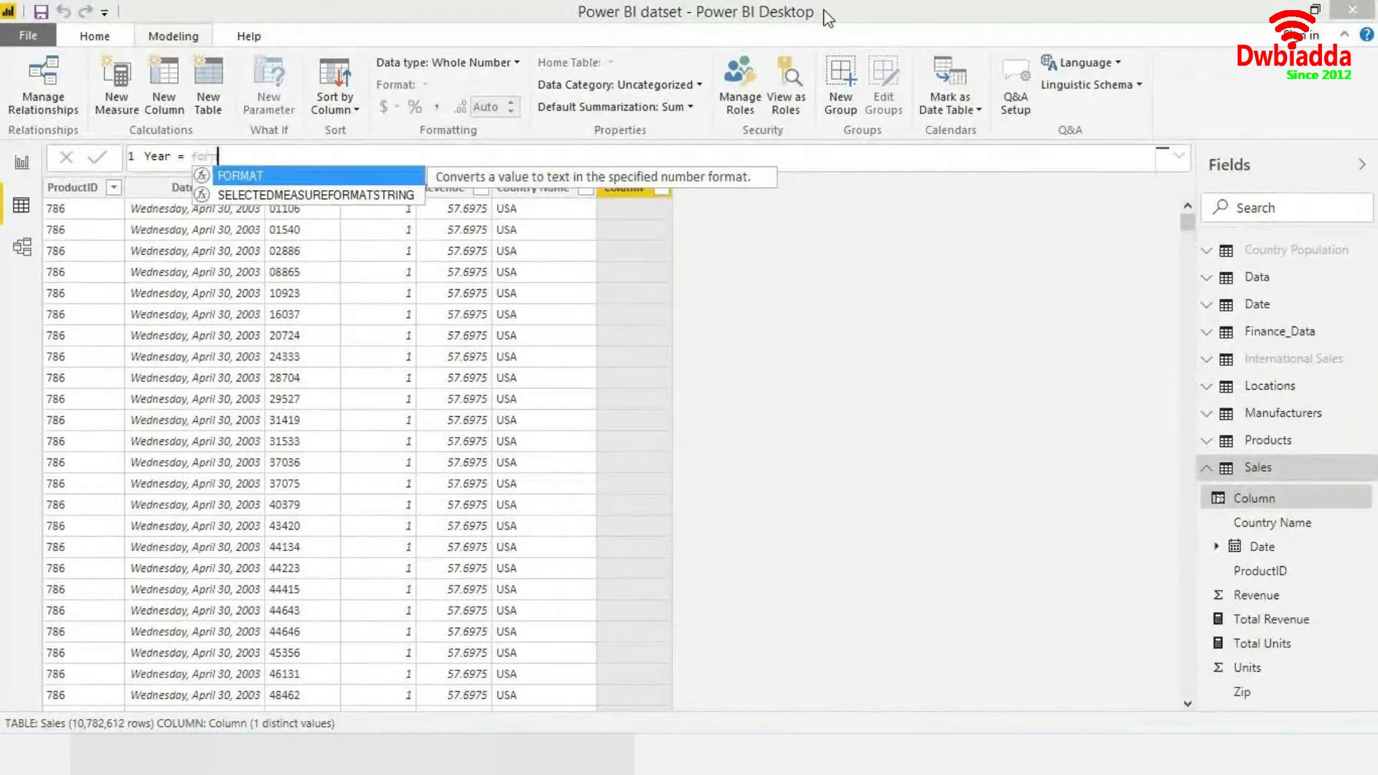
key(Tab)
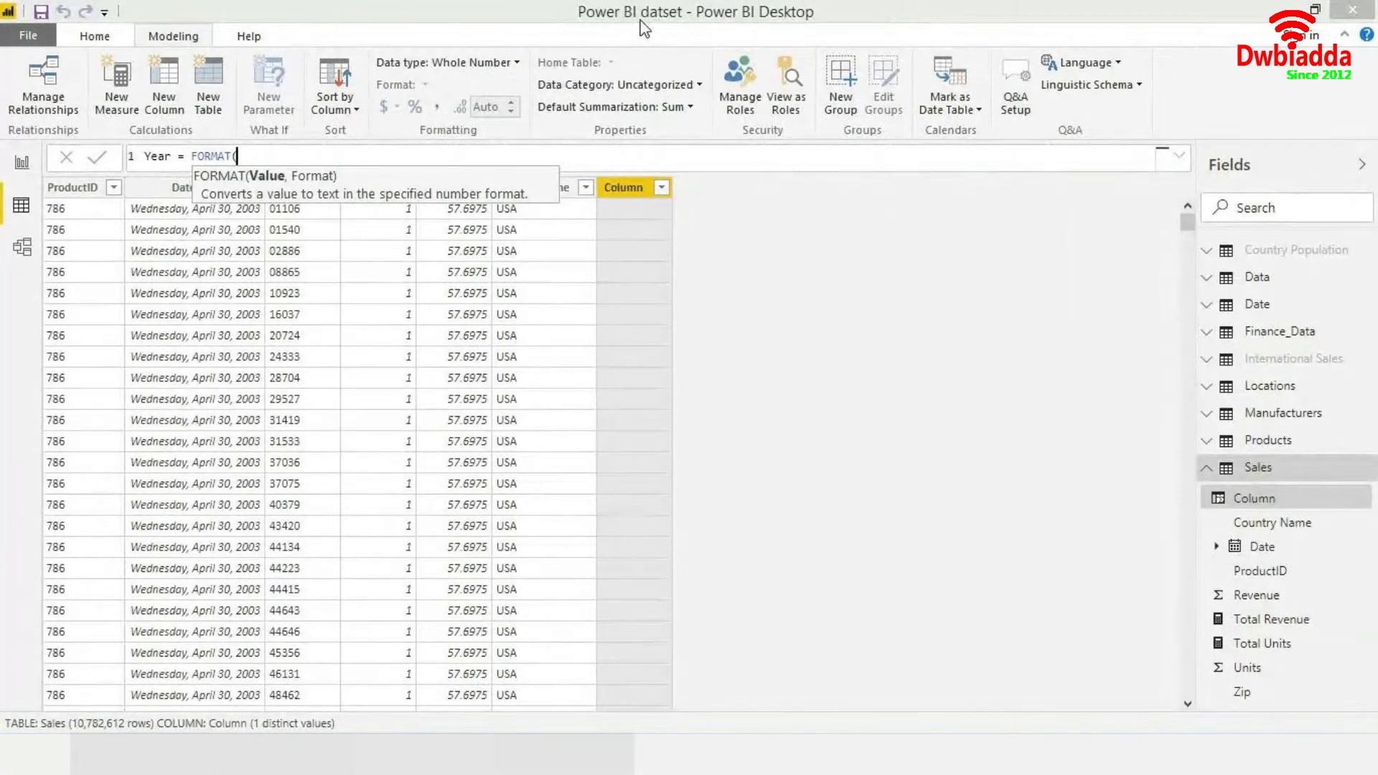
text(date)
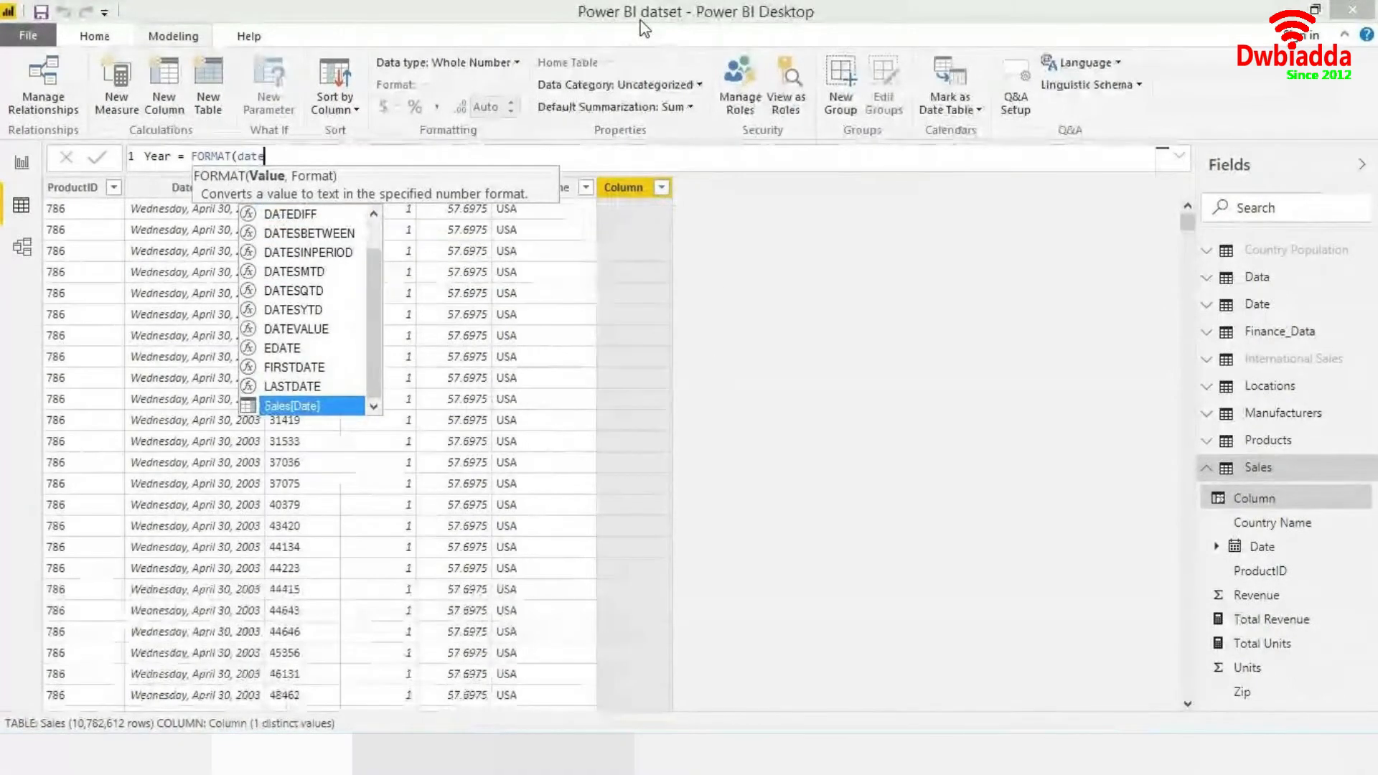
key(Tab)
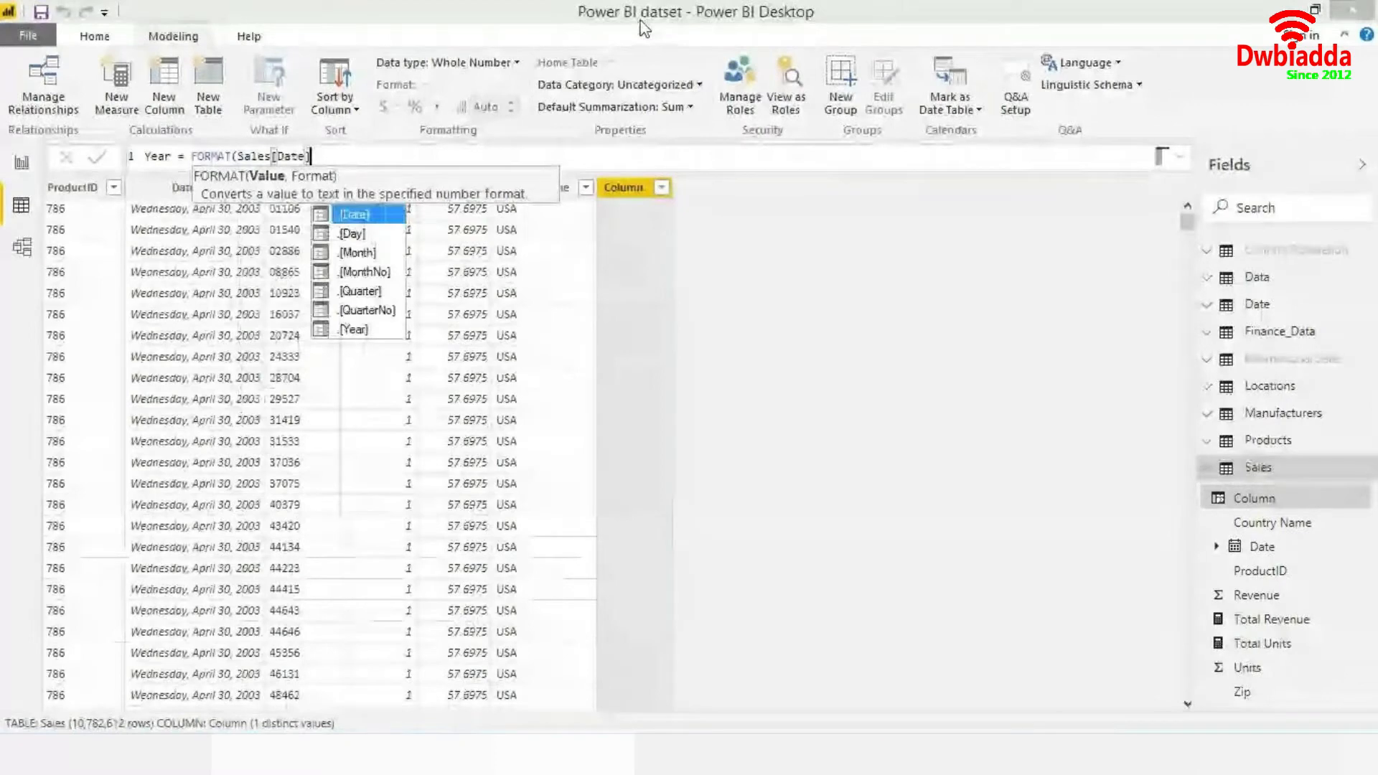
text(, "YYYY")
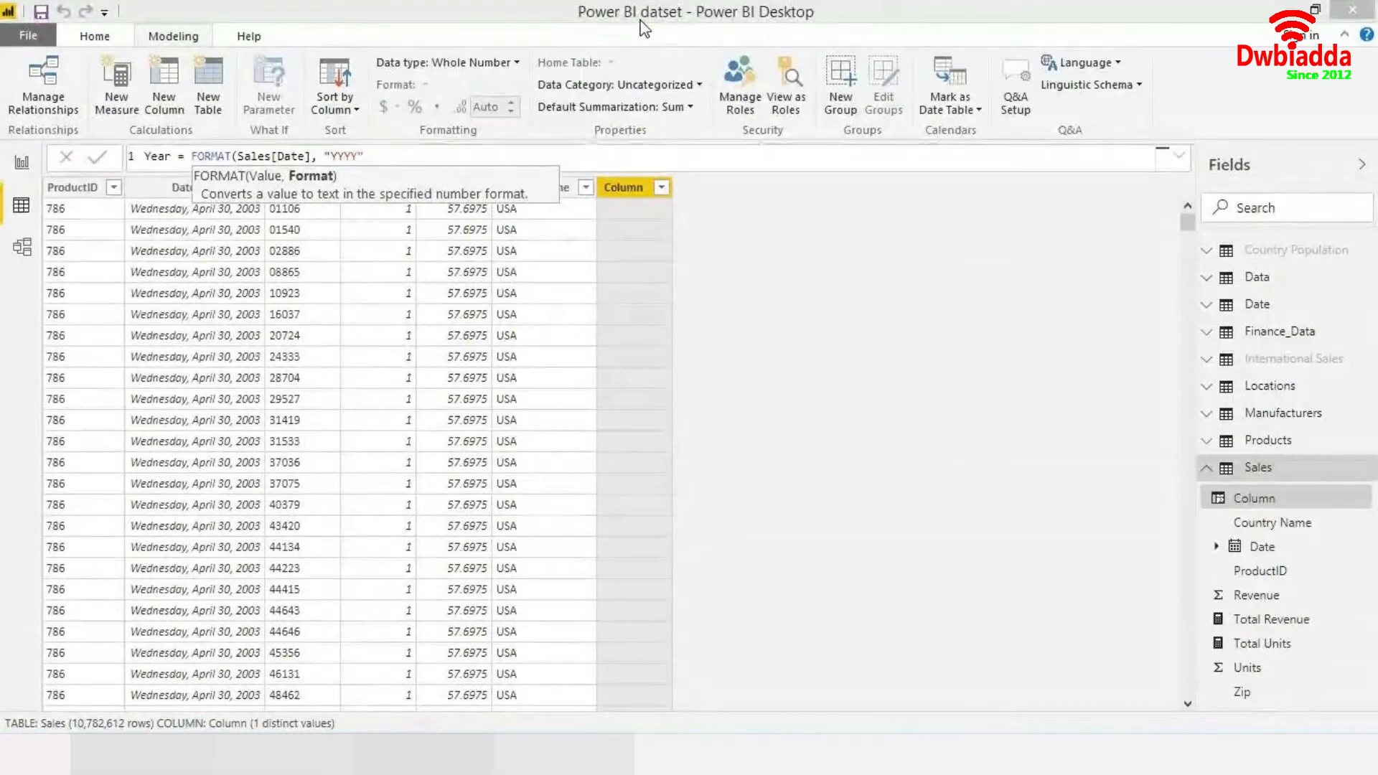
text())
key(Return)
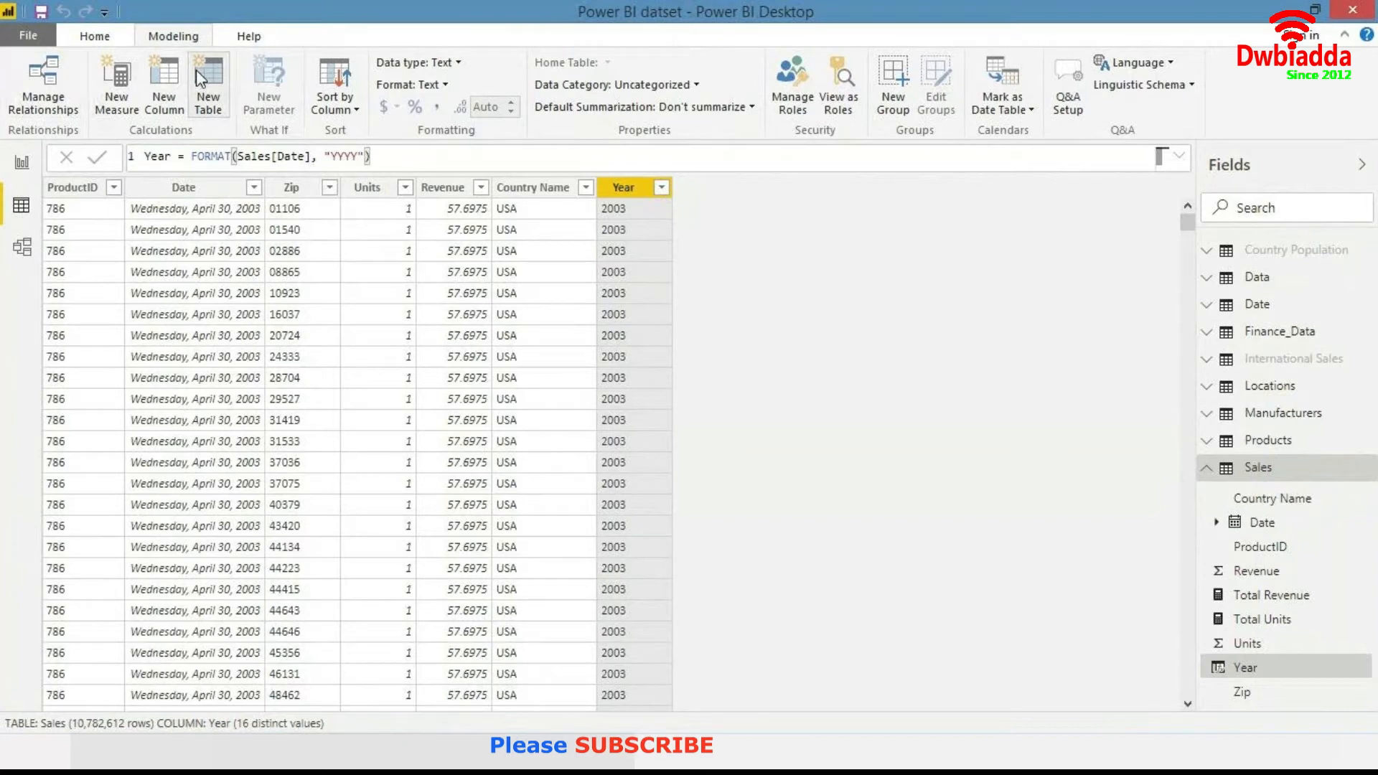
- Add another calculated column Month = FORMAT(Sales[Date], "MMM") to the Sales table
click(153, 111)
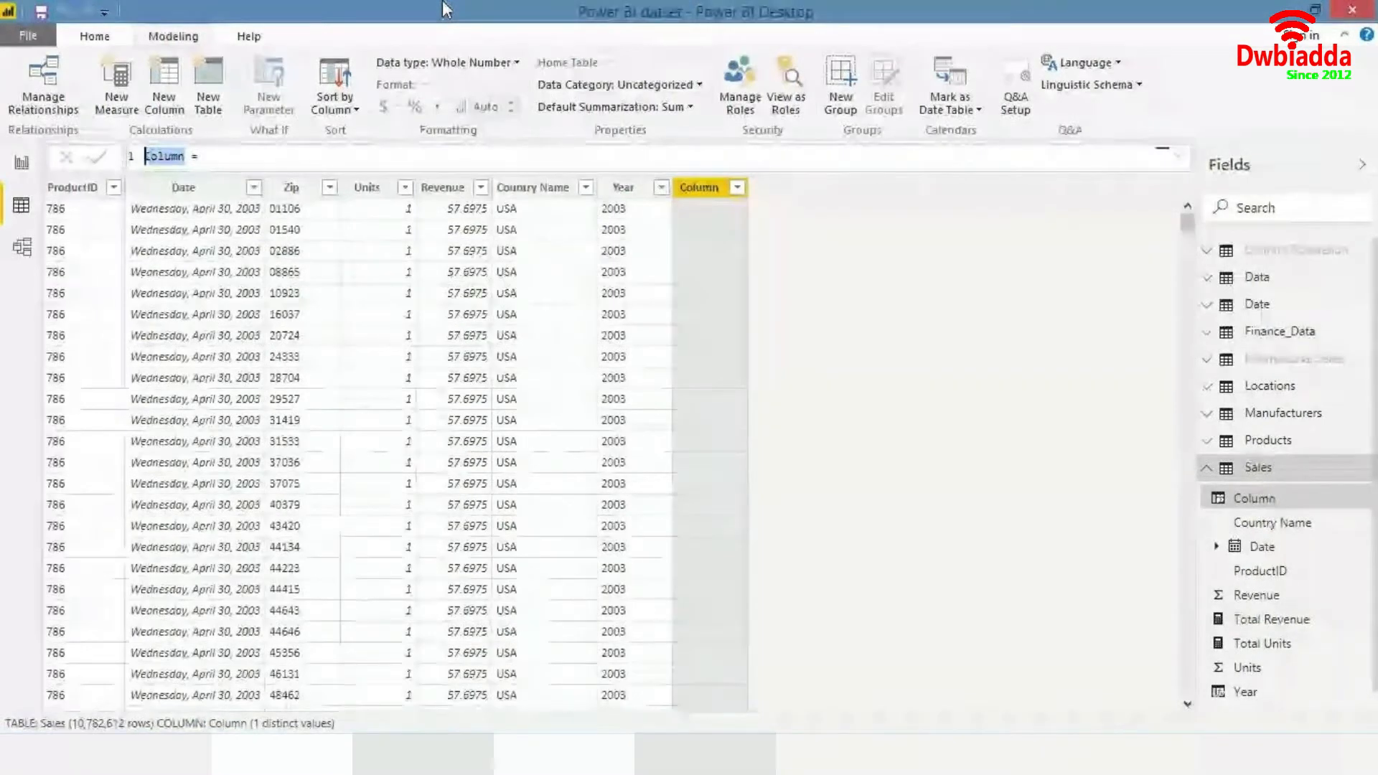
text(Month)
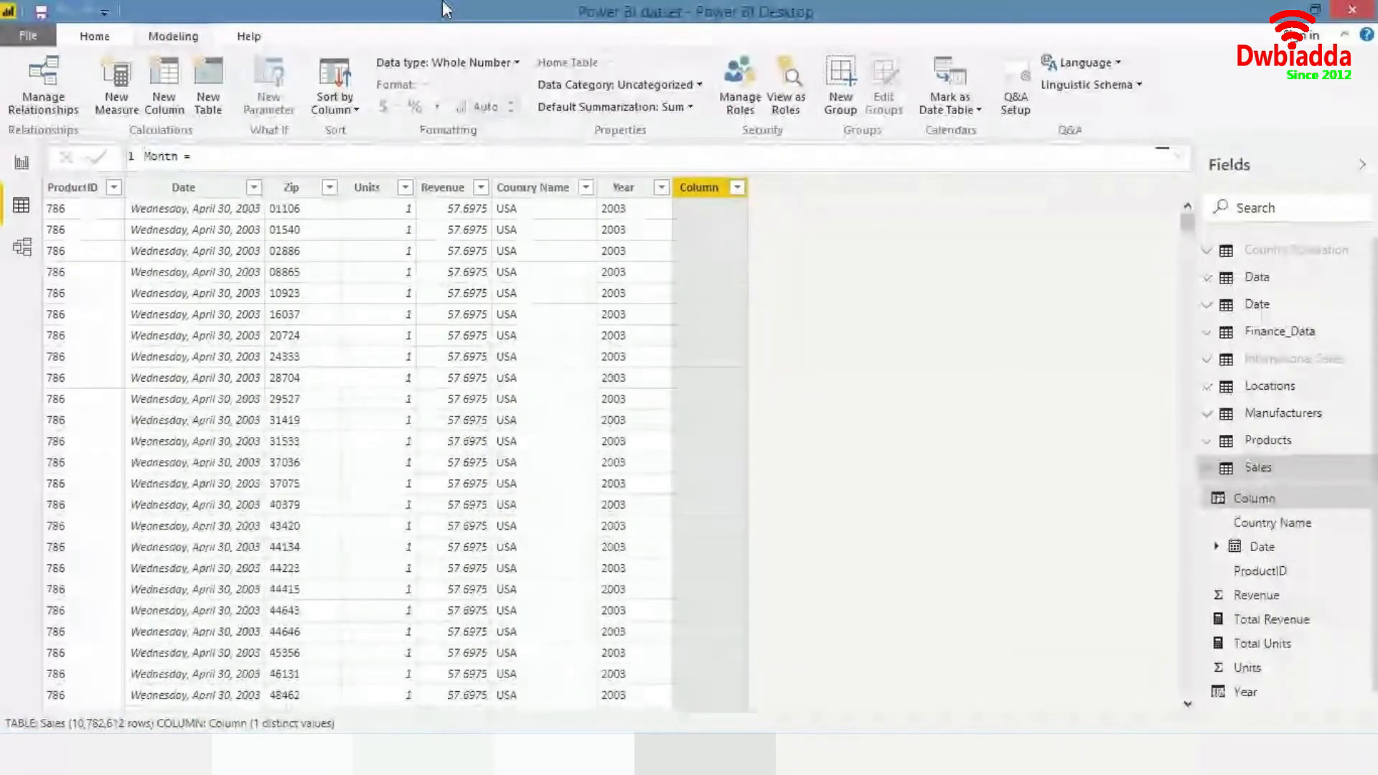
text(for)
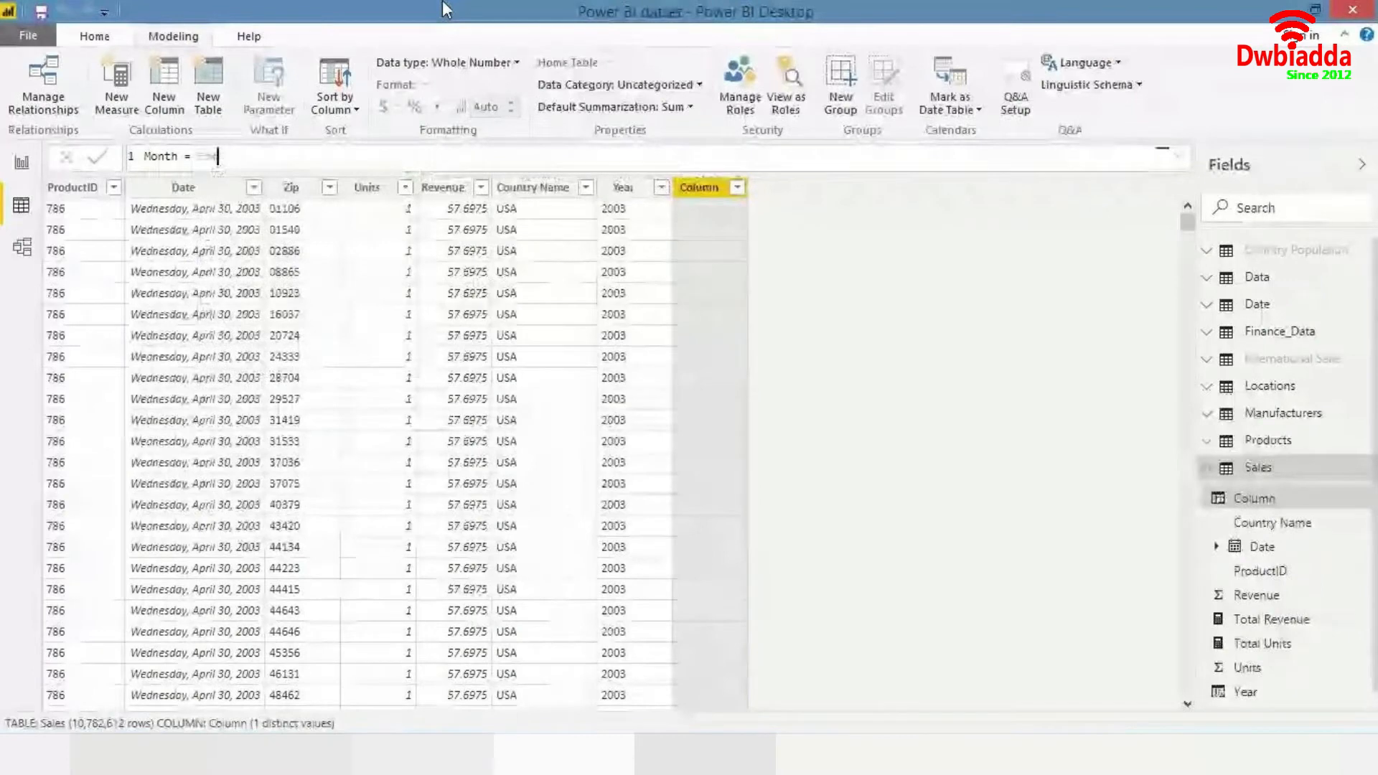
text(mat()
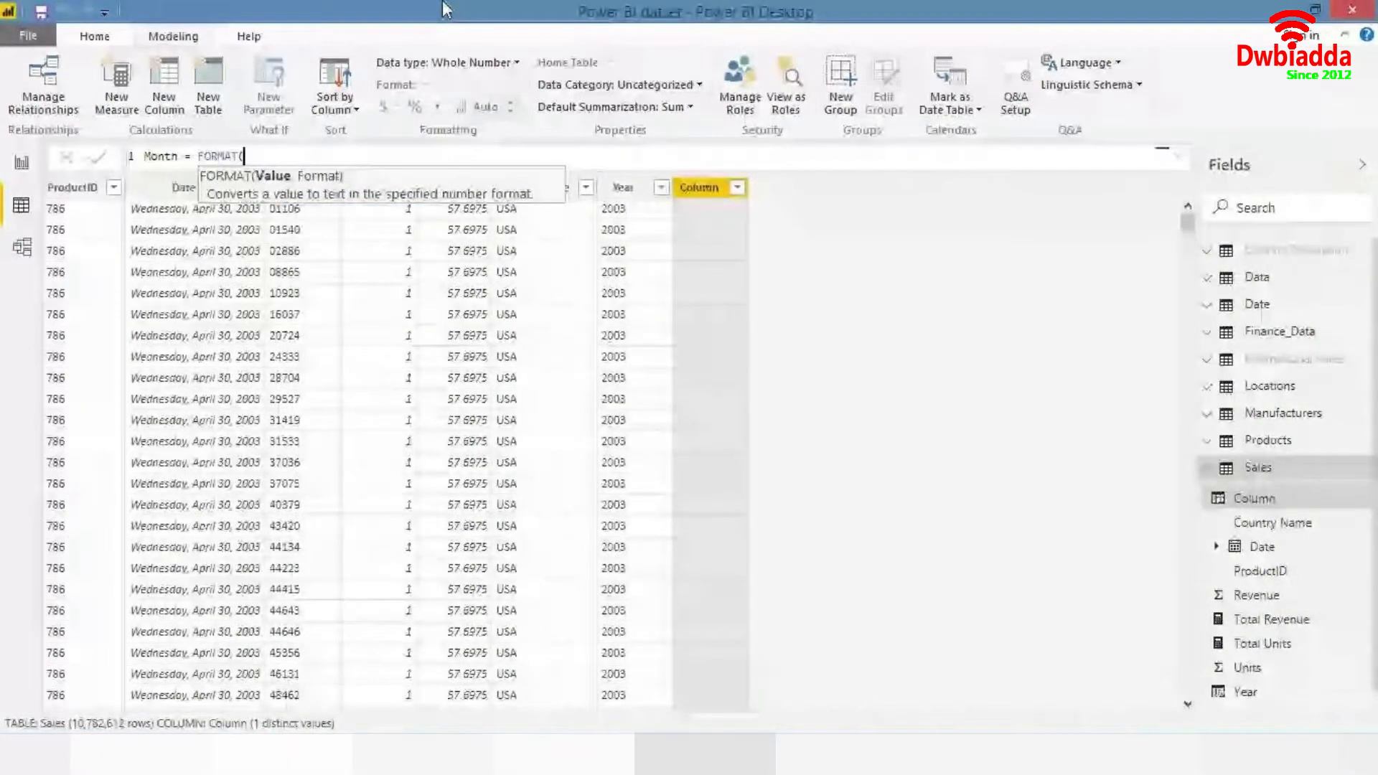
text(date)
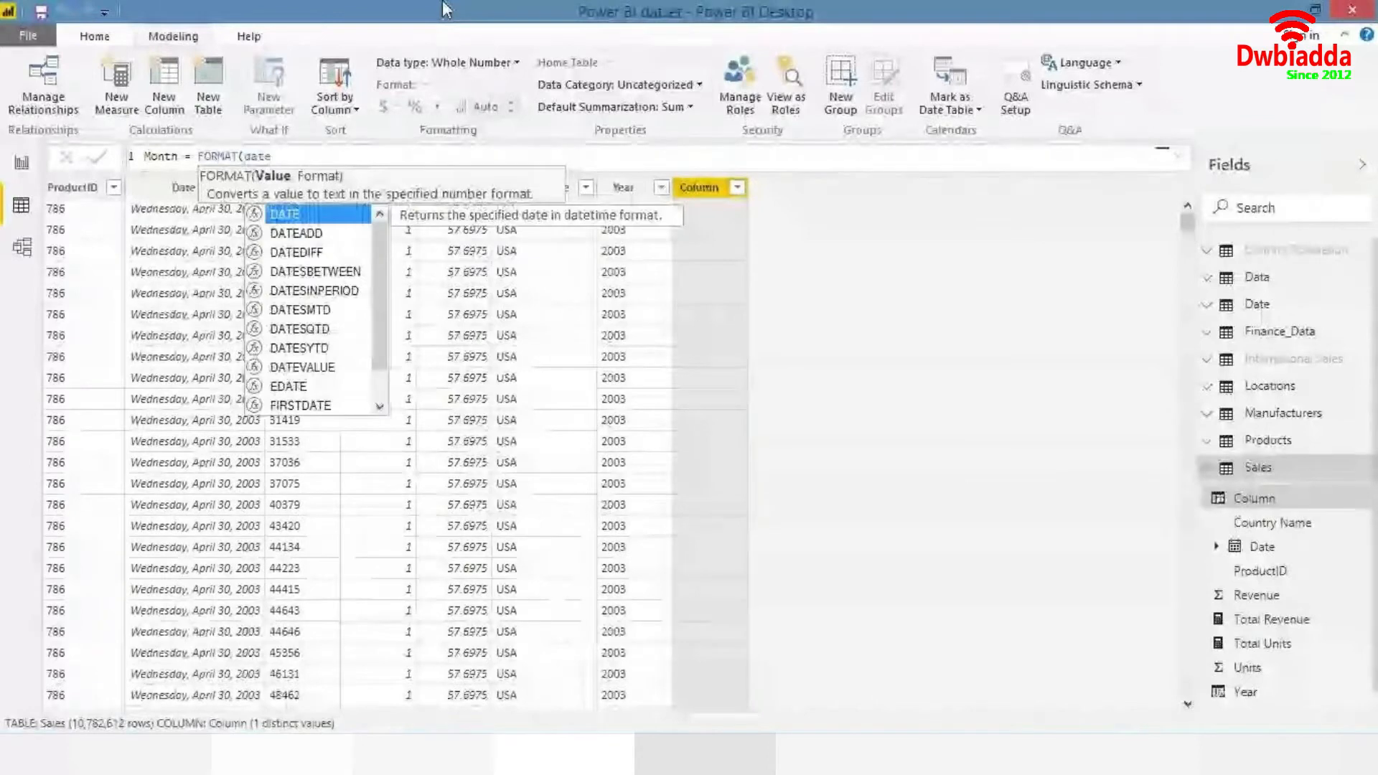
key(Down)
key(Down)
key(Down)
key(Down)
key(Down)
key(Down)
key(Down)
key(Down)
key(Down)
key(Down)
key(Down)
key(Down)
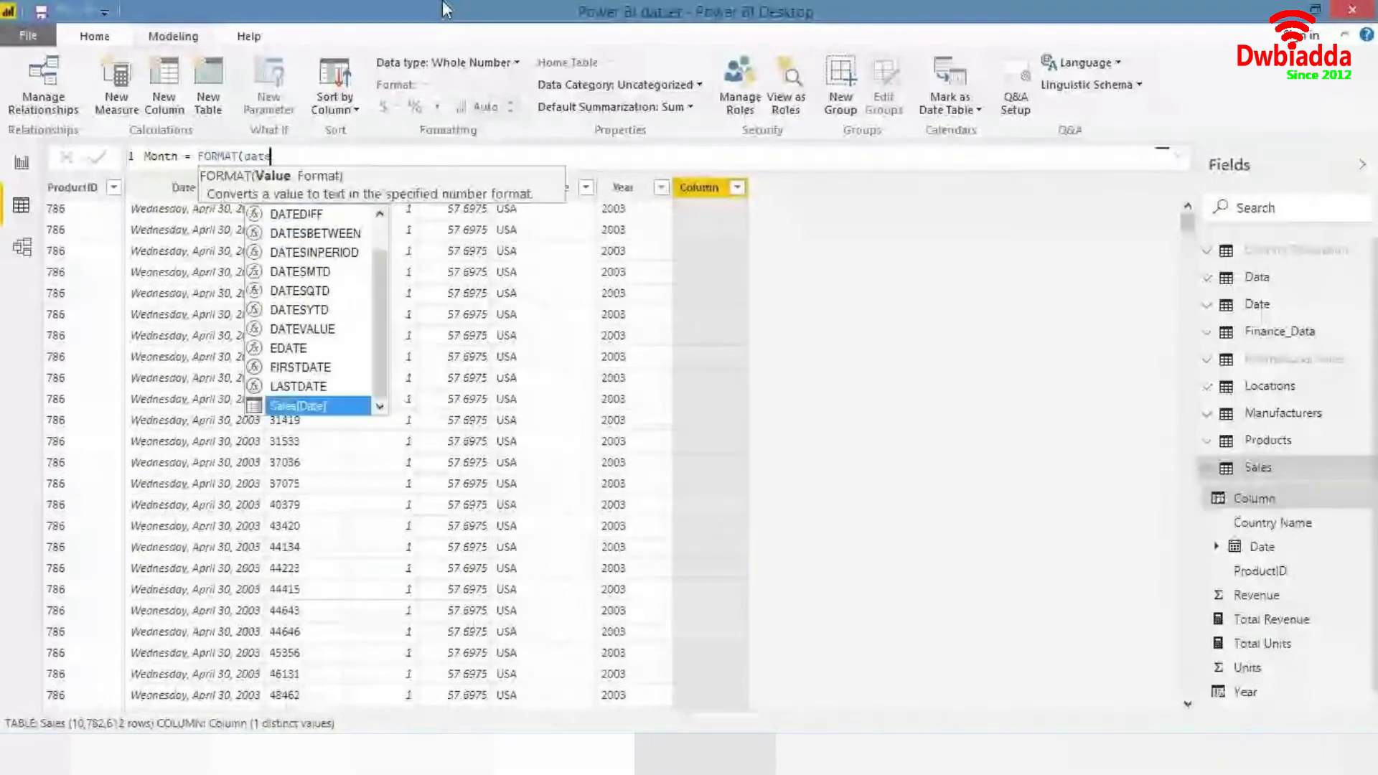
key(Tab)
text(,)
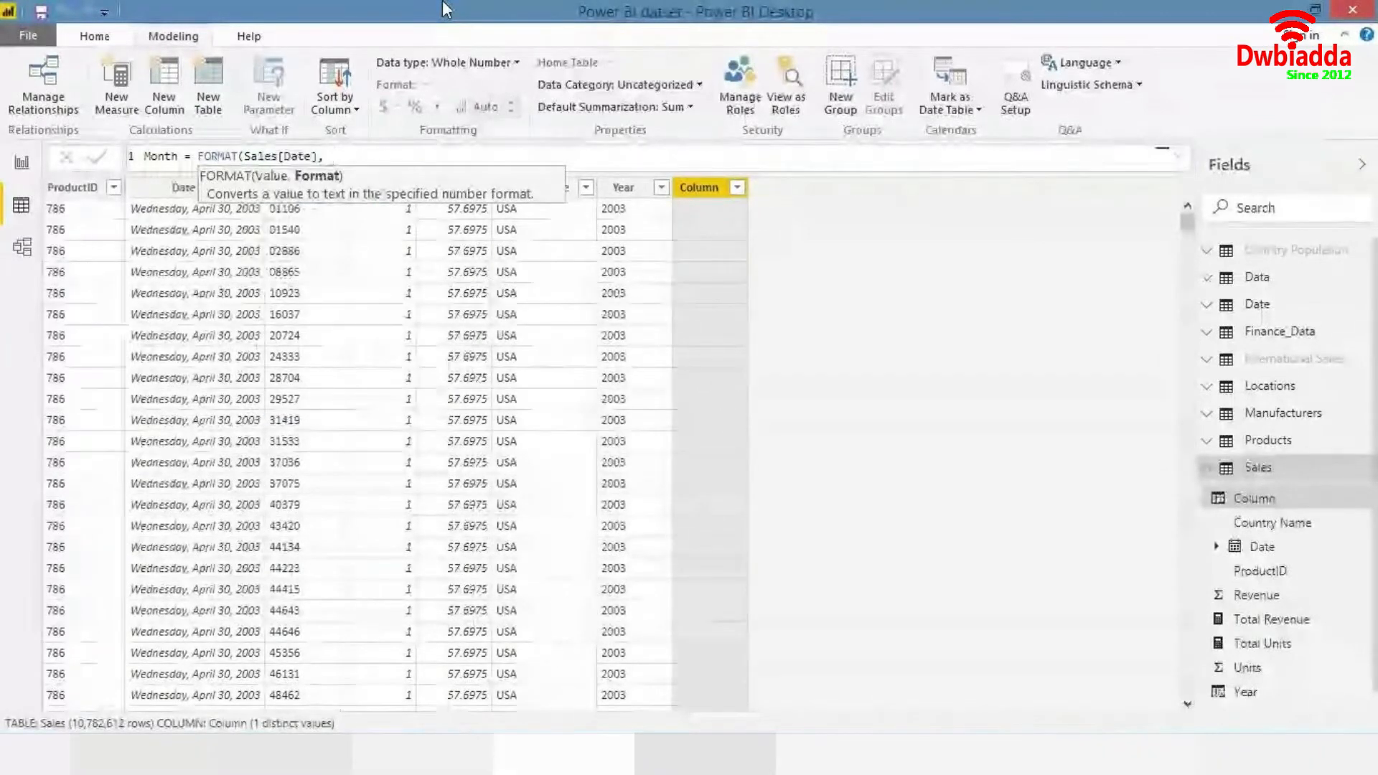
text( ")
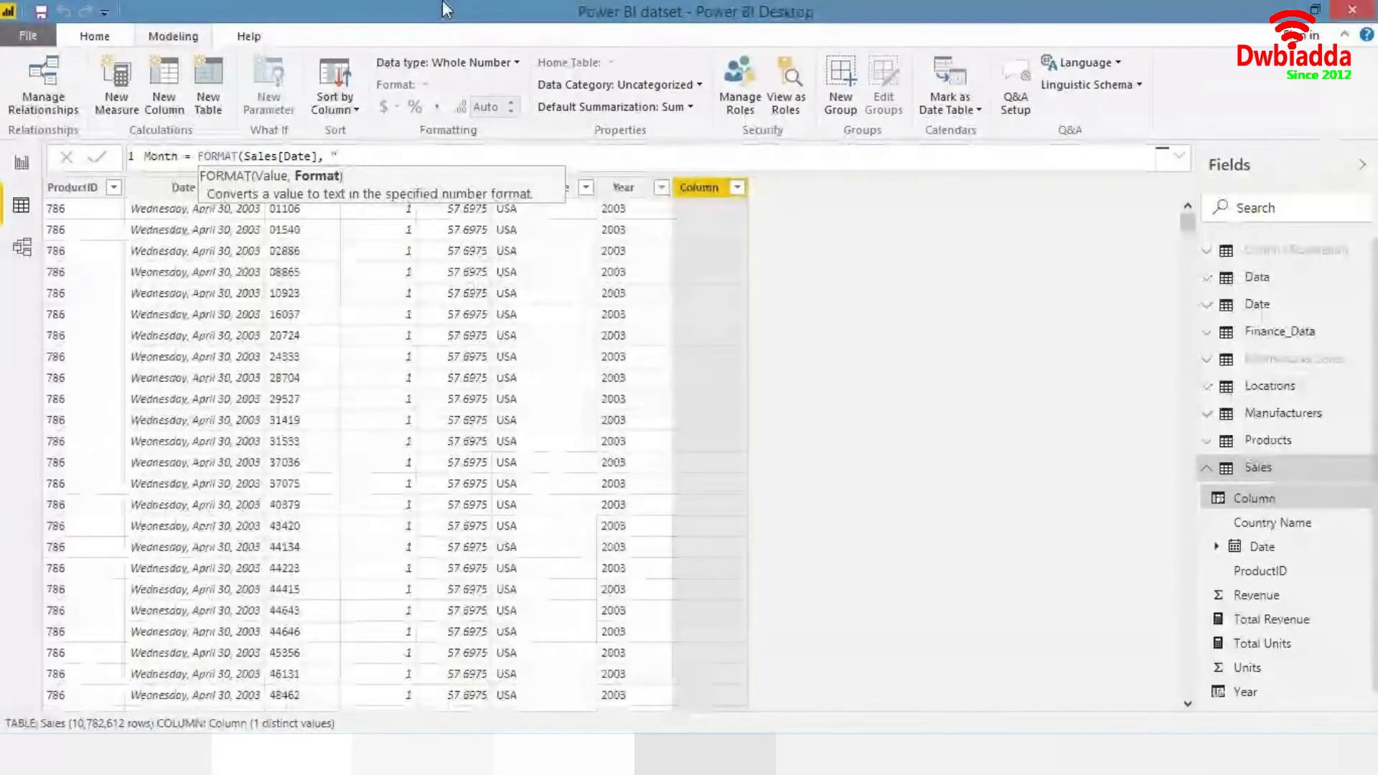
text(MMM)
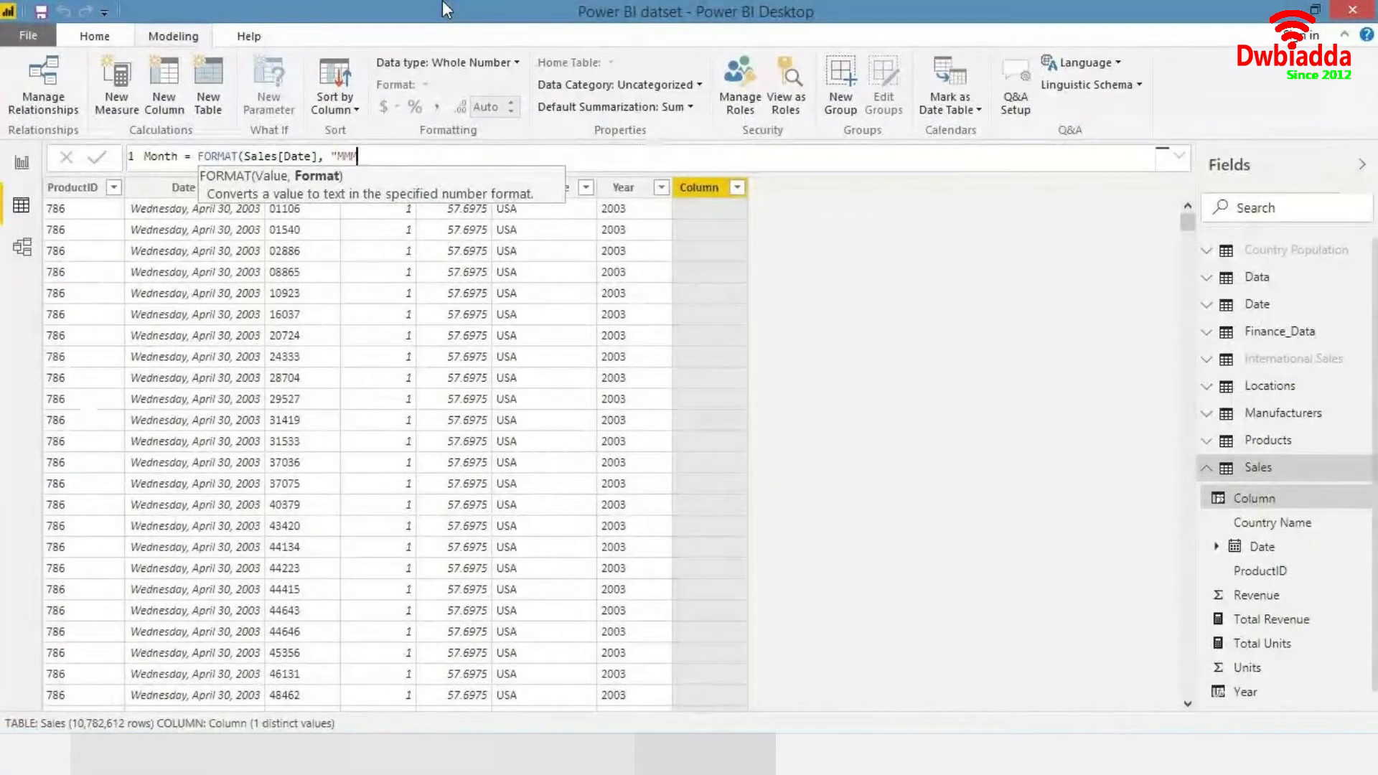
text(")
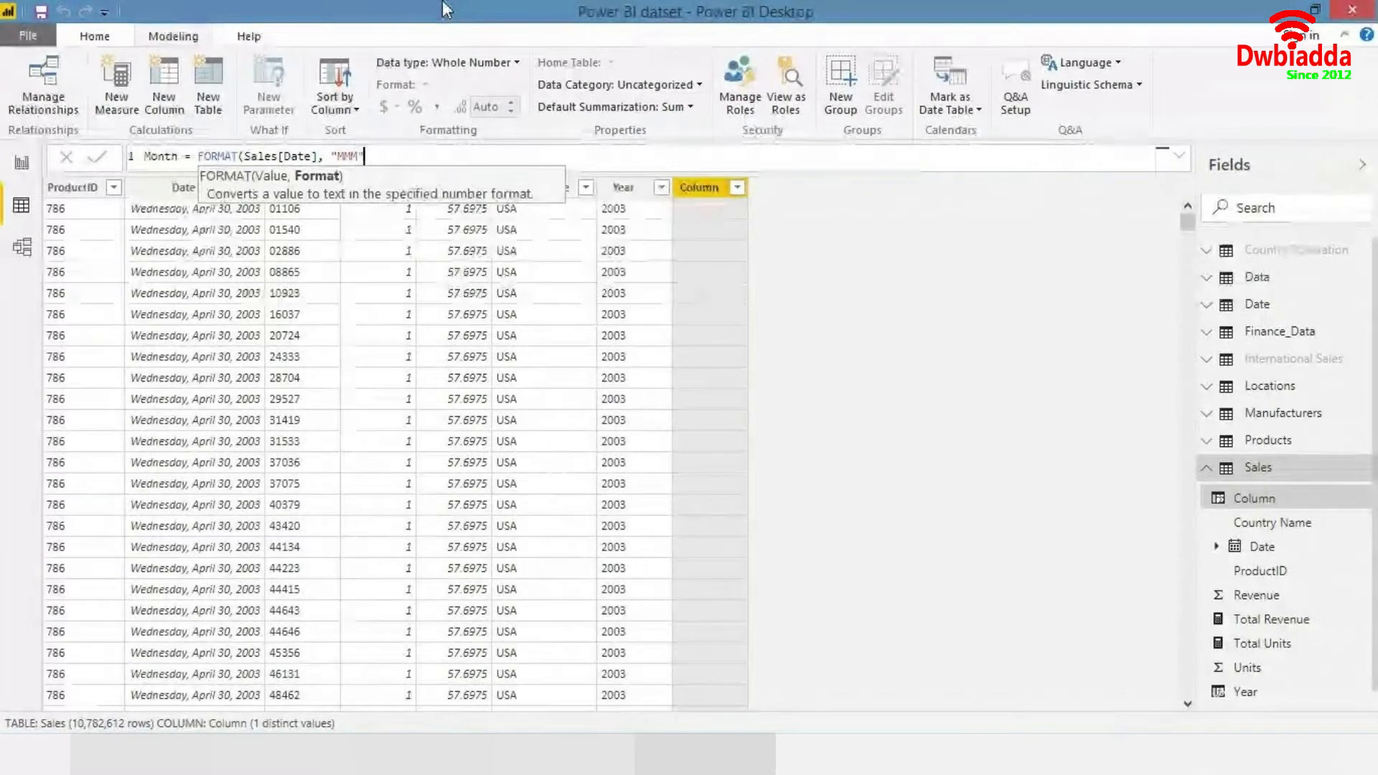
text())
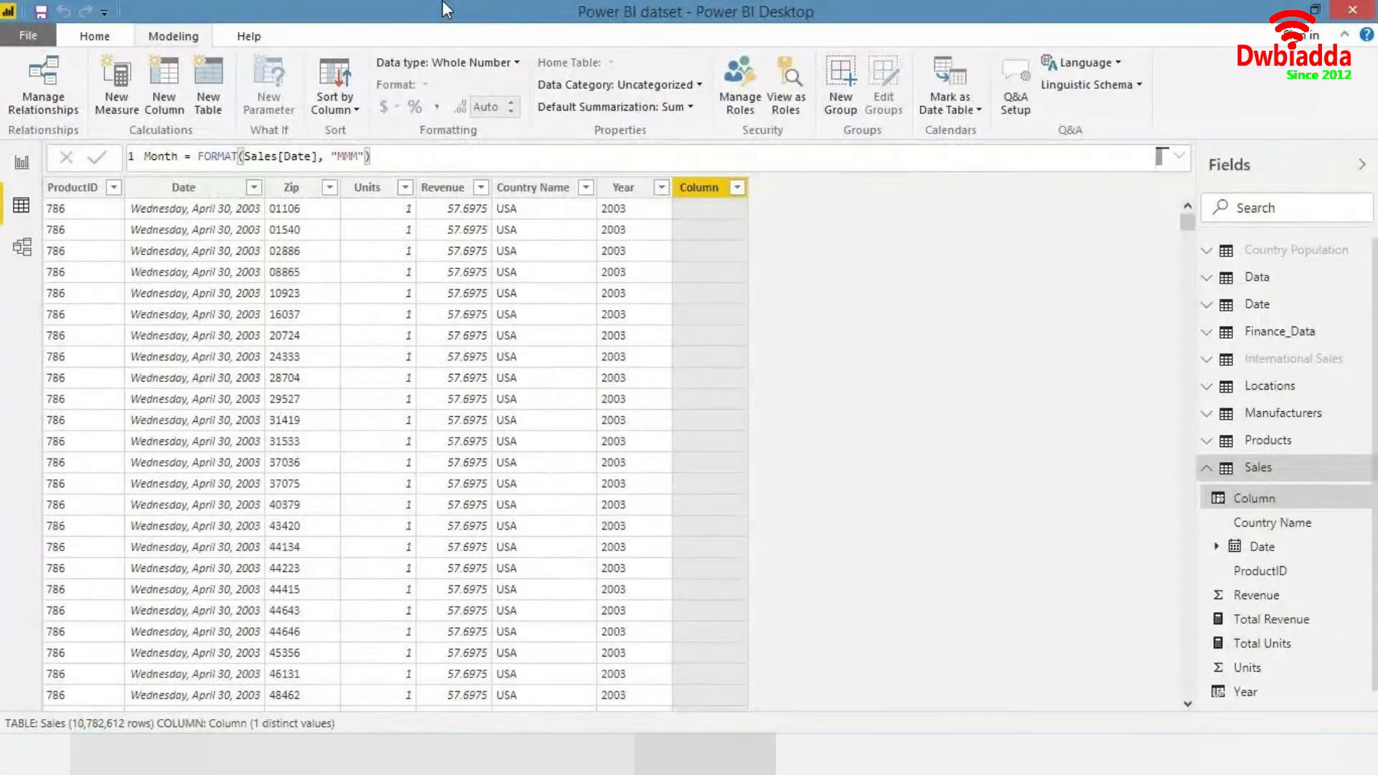
key(Return)
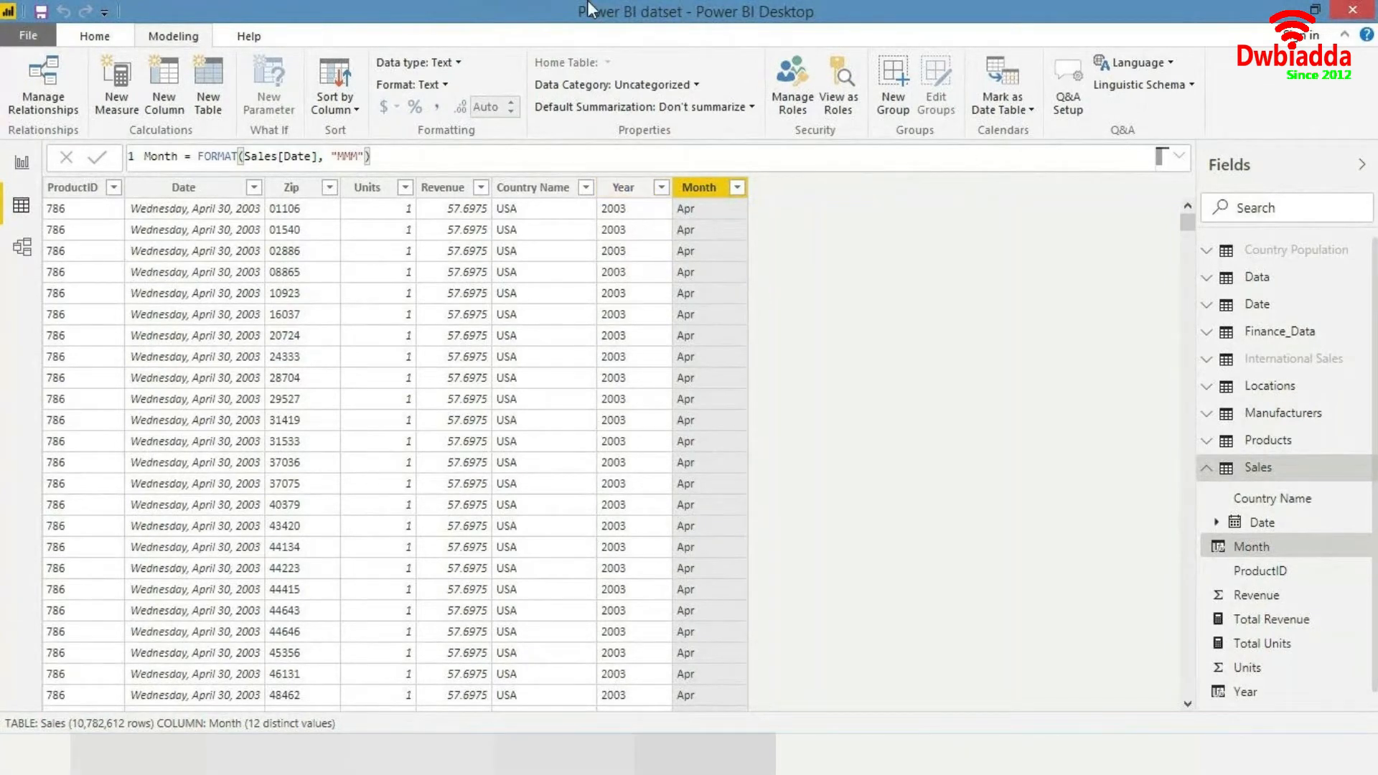
- Add a calculated column Quarter = FORMAT(Sales[Date], "Q") to the Sales table
click(153, 102)
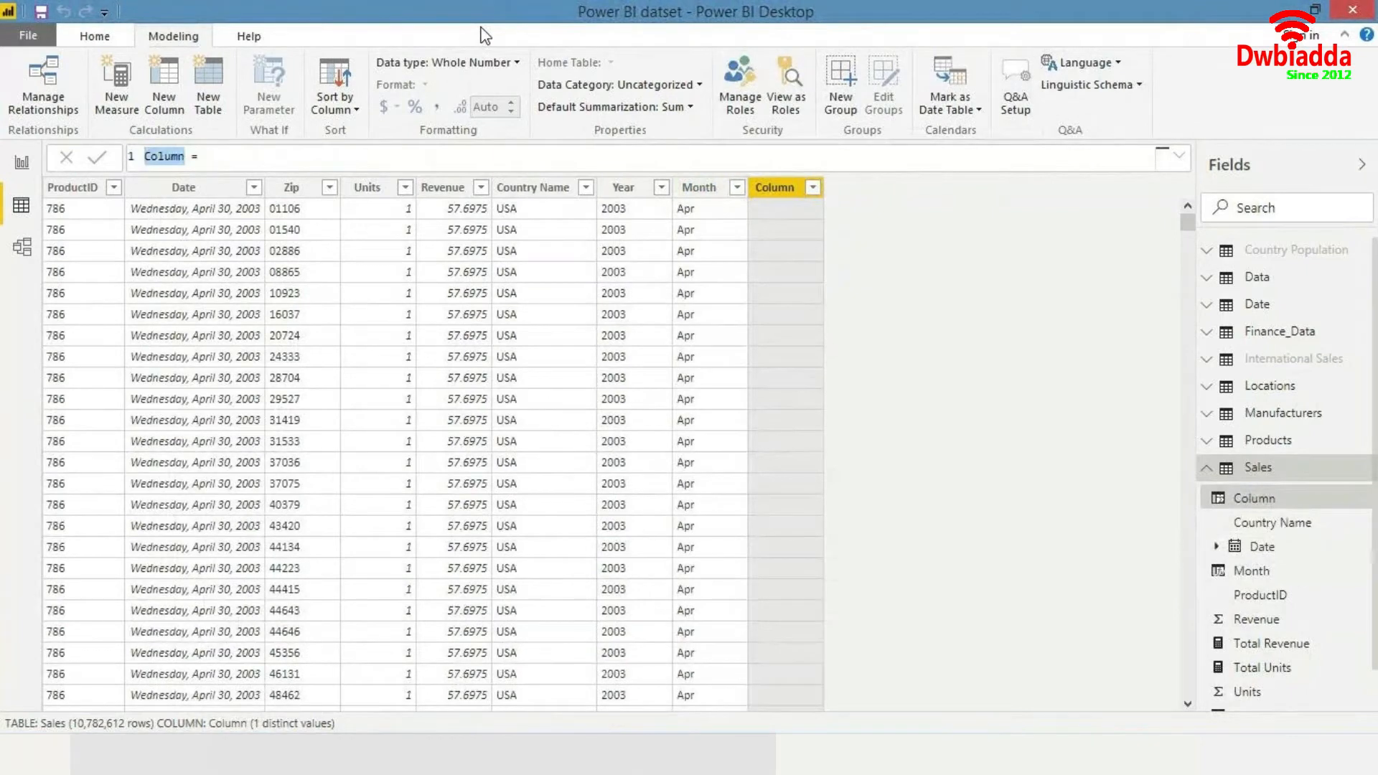
text(Quarter)
key(End)
text(FORMAT()
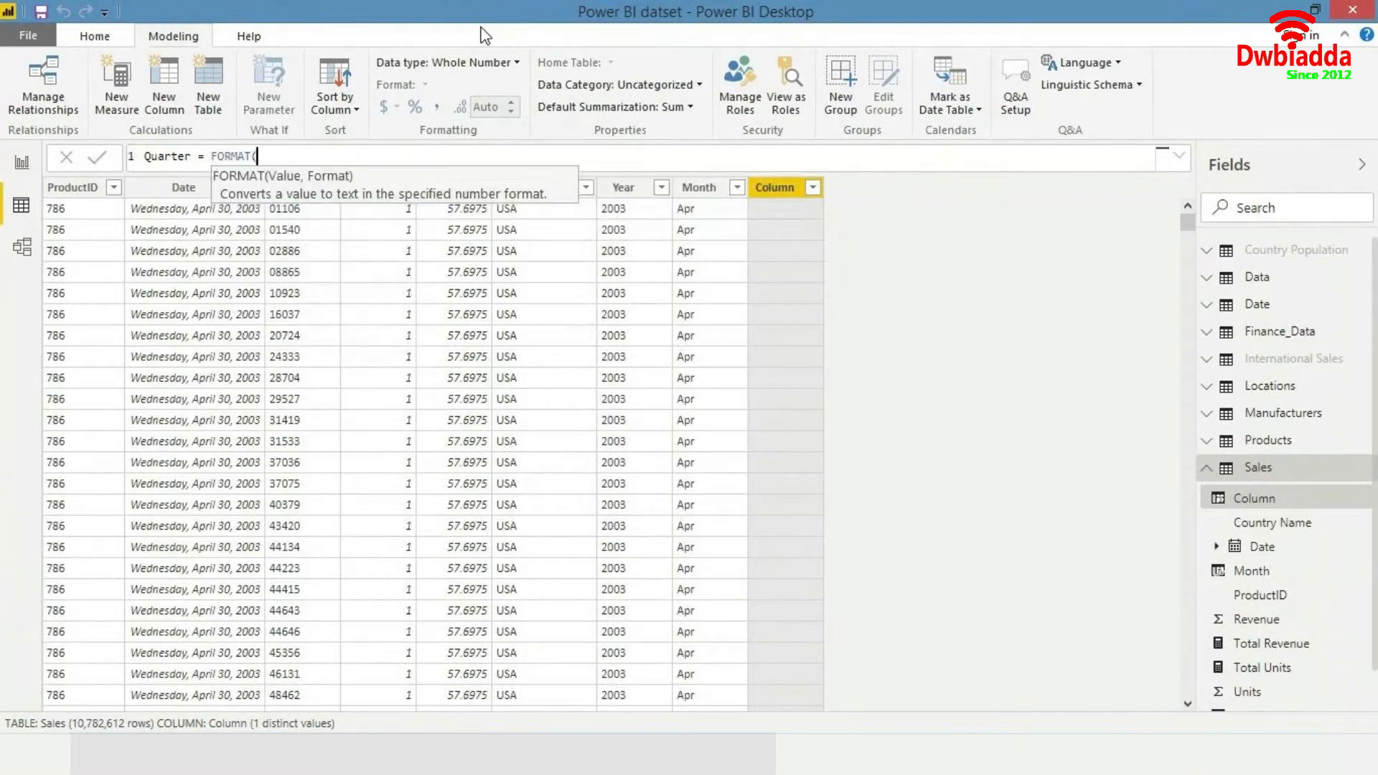
text(Sales[Date], "Q")
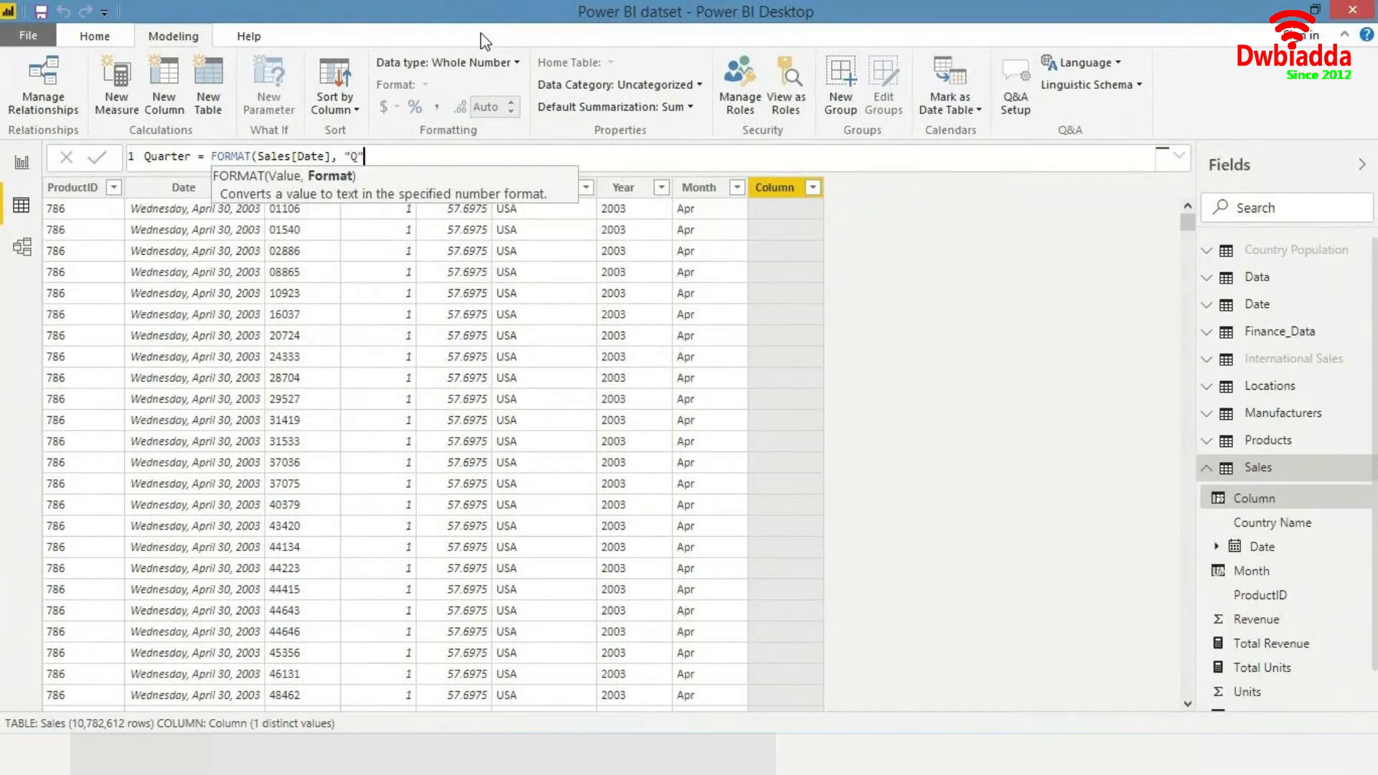
text())
key(Return)
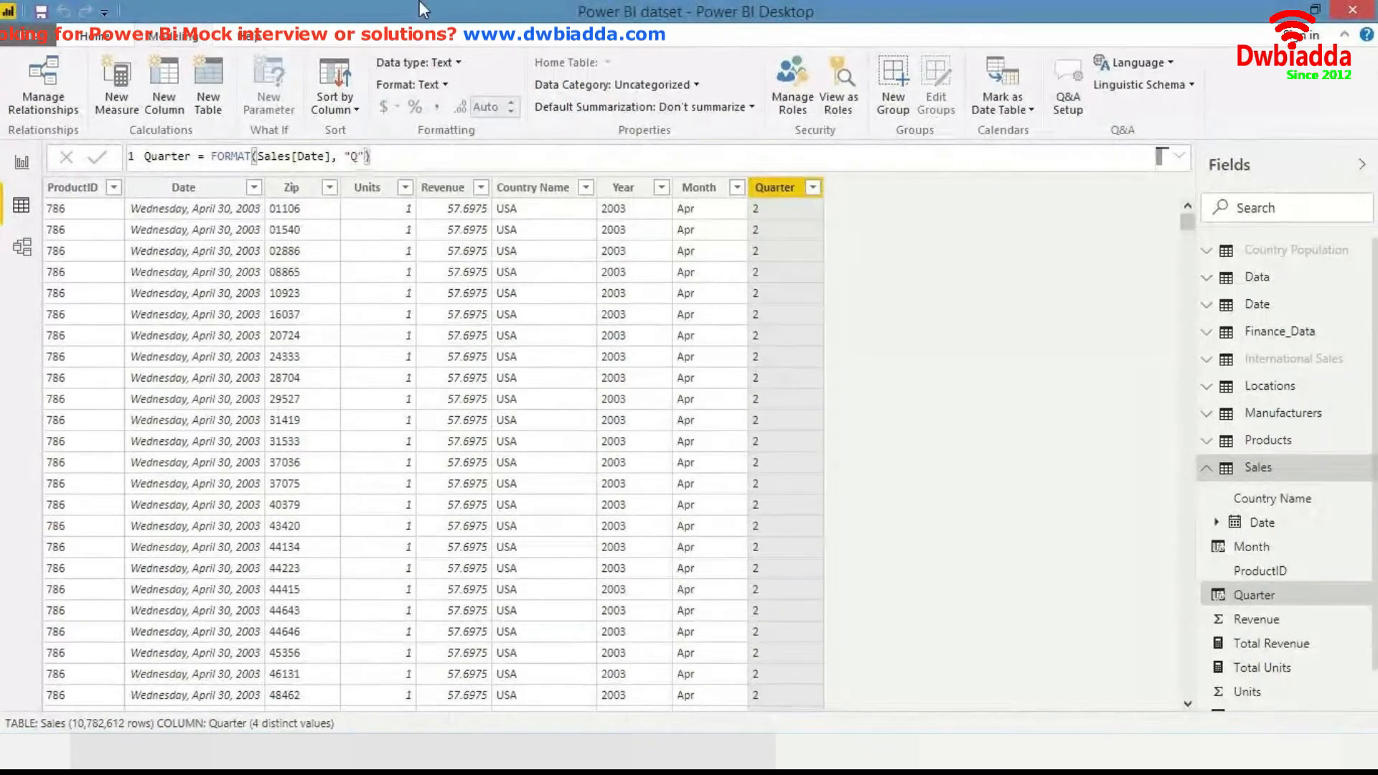
- Change the Quarter column formula to CONCATENATE("Q", FORMAT(Sales[Date], "Q")) so quarters read Q1–Q4
key(Left)
key(Left)
key(Left)
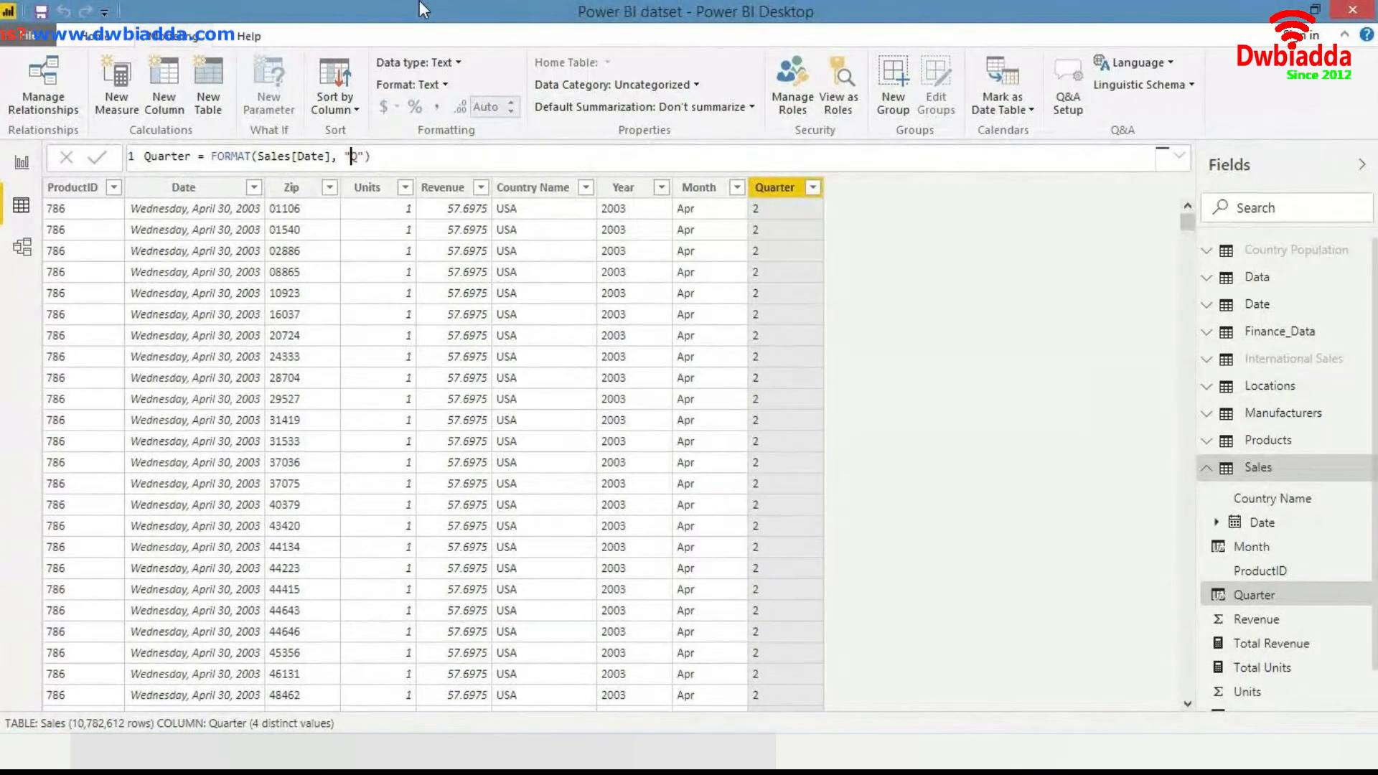
key(Left)
key(Left)
key(Left)
key(Left)
key(Left)
key(Left)
key(Left)
key(Left)
key(Left)
key(Left)
key(Left)
key(Left)
key(Left)
key(Left)
key(Left)
key(Left)
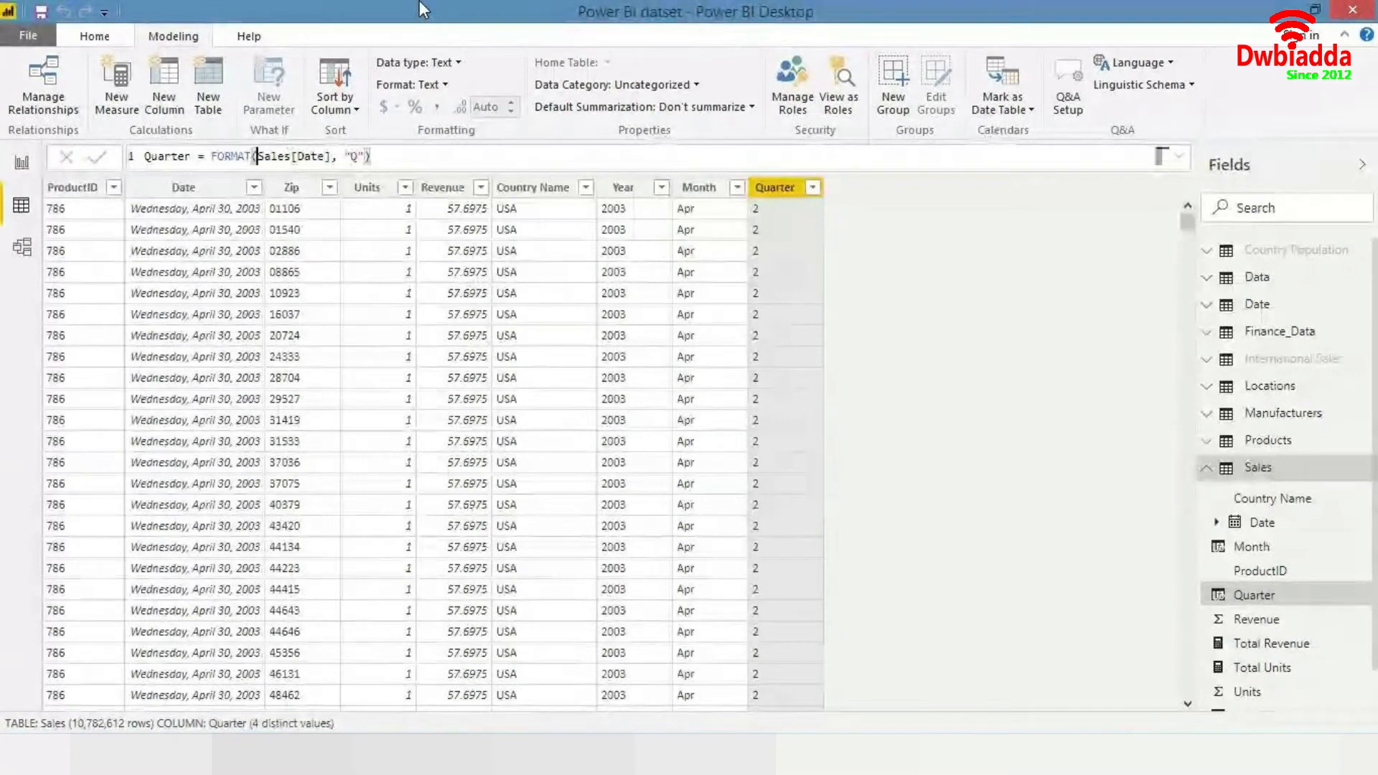
key(Left)
key(Left)
key(Left)
key(Left)
key(Left)
text(conca)
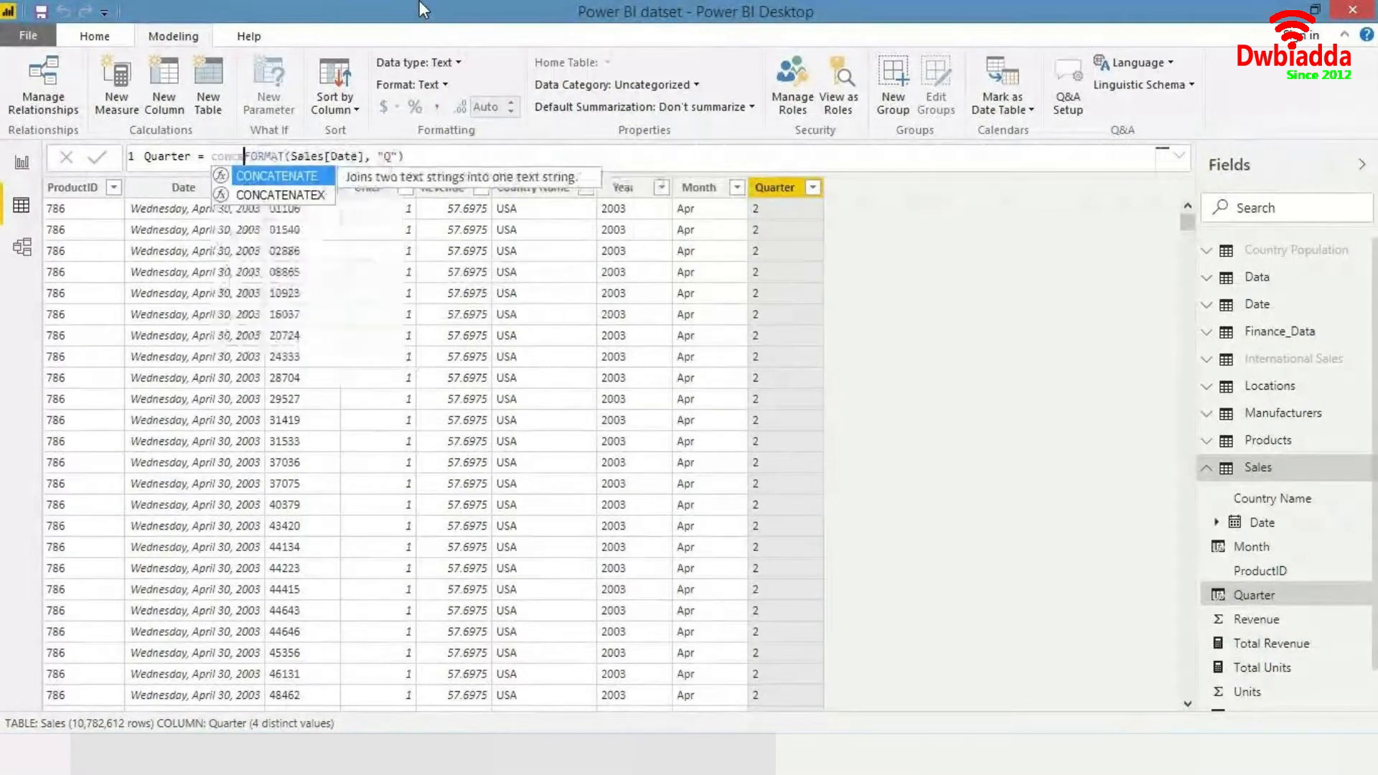
key(Tab)
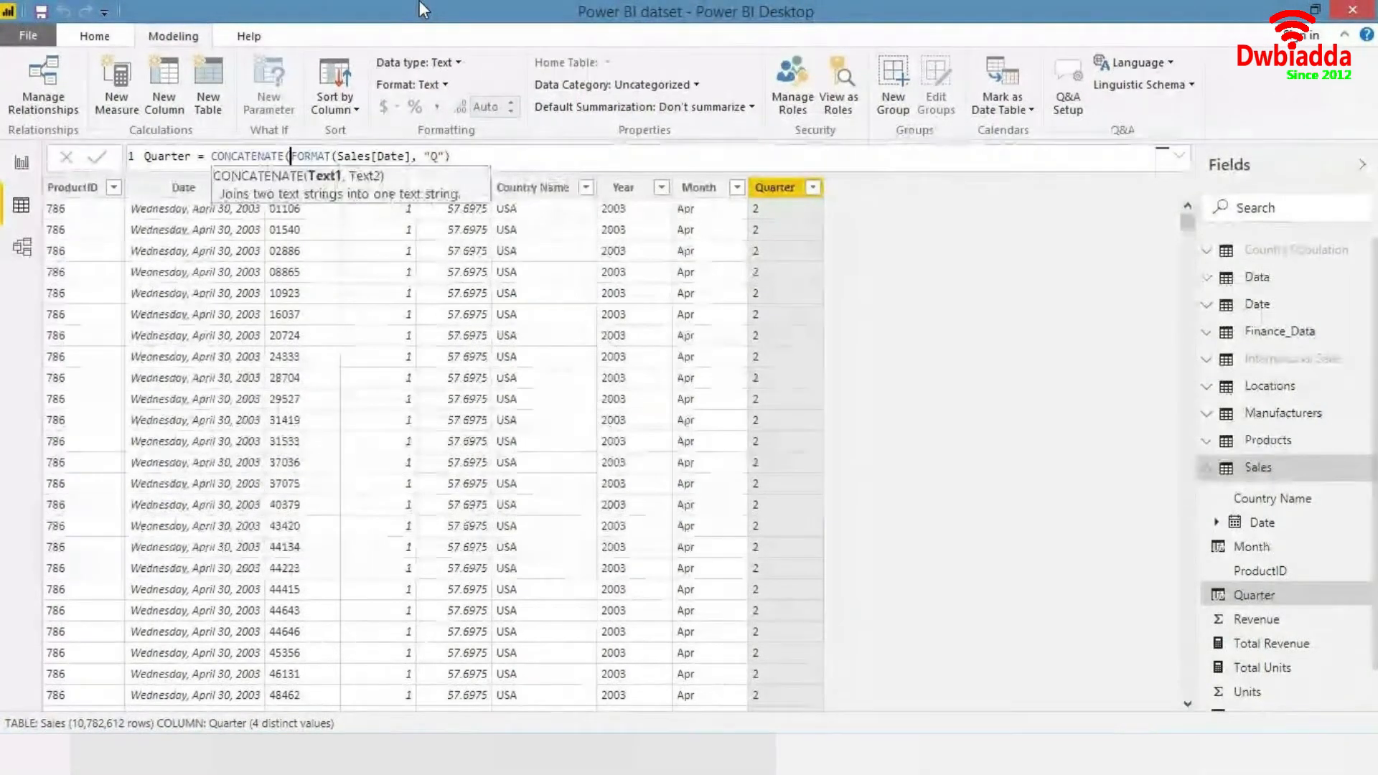
text("Q",)
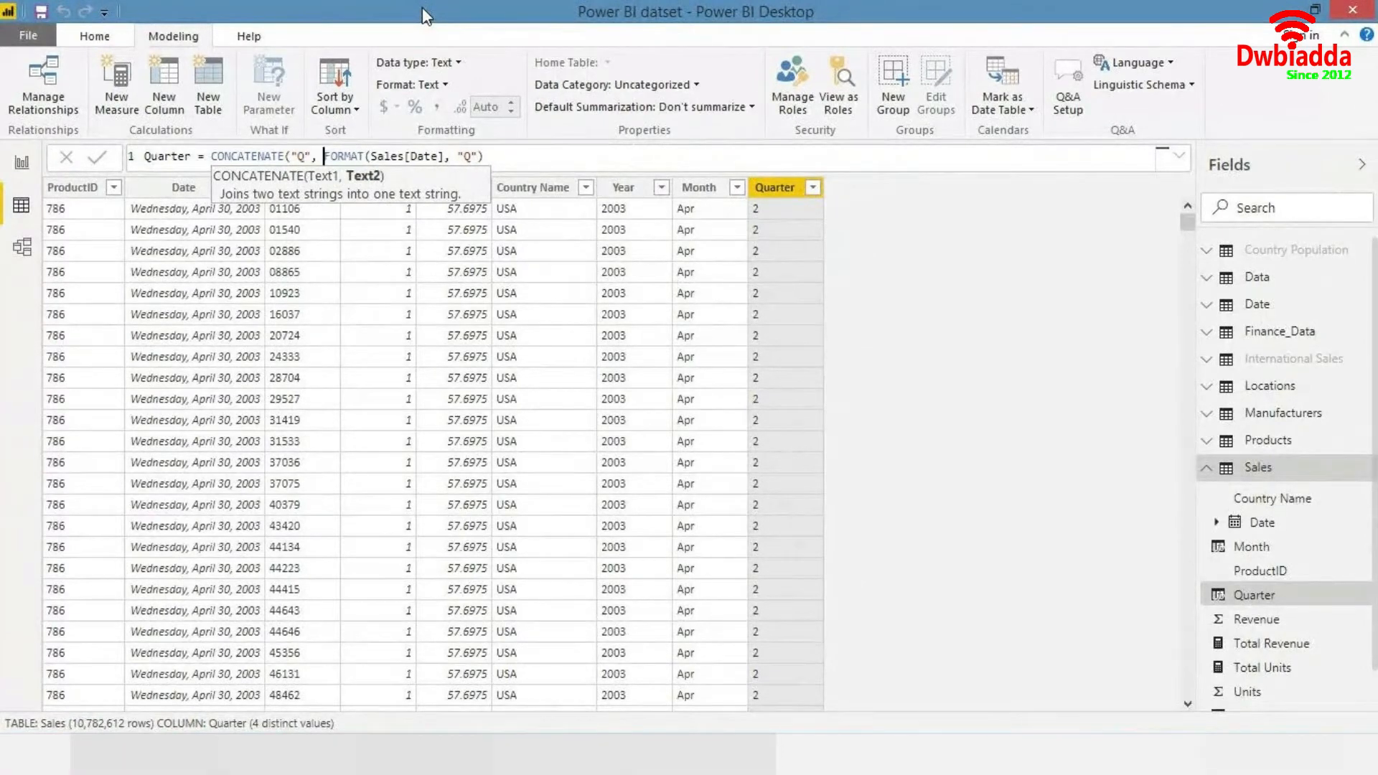
key(End)
text())
key(Return)
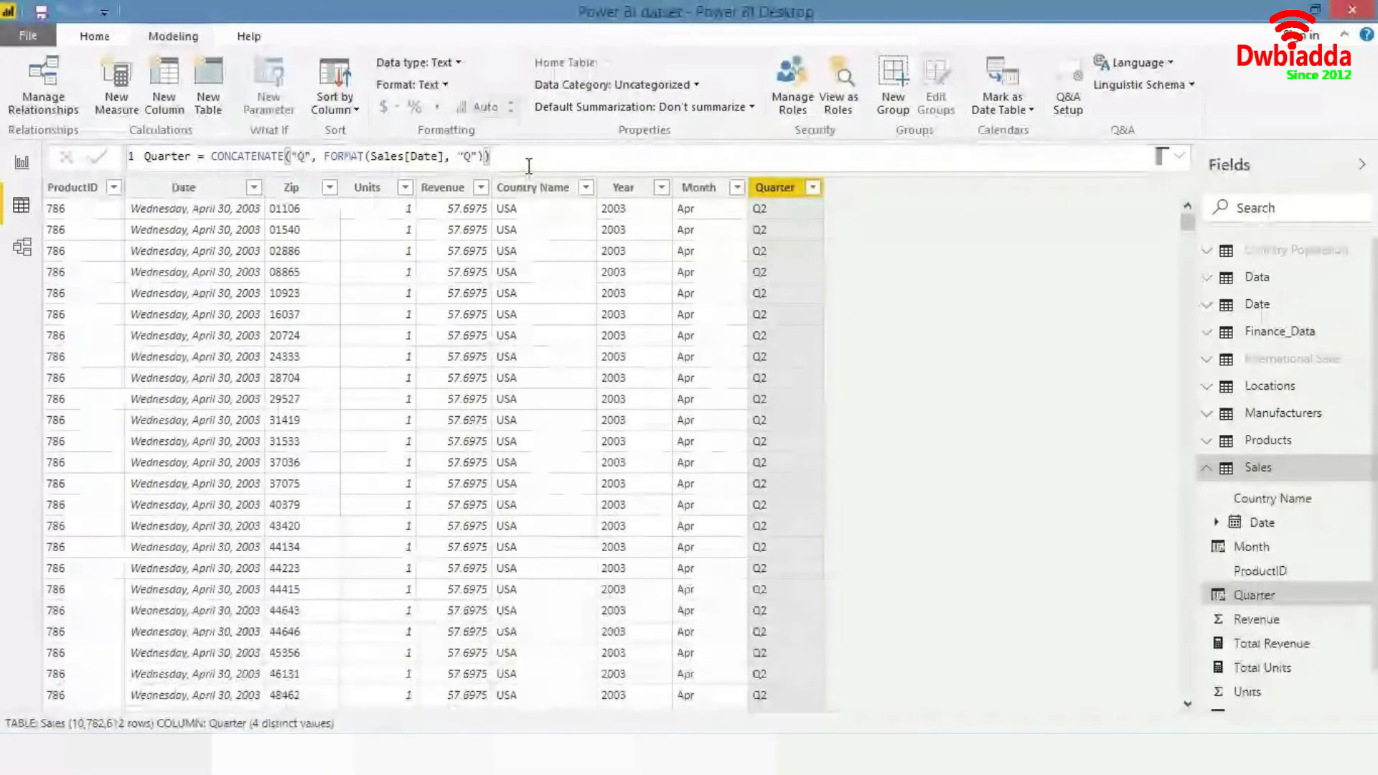
drag(210, 156, 287, 156)
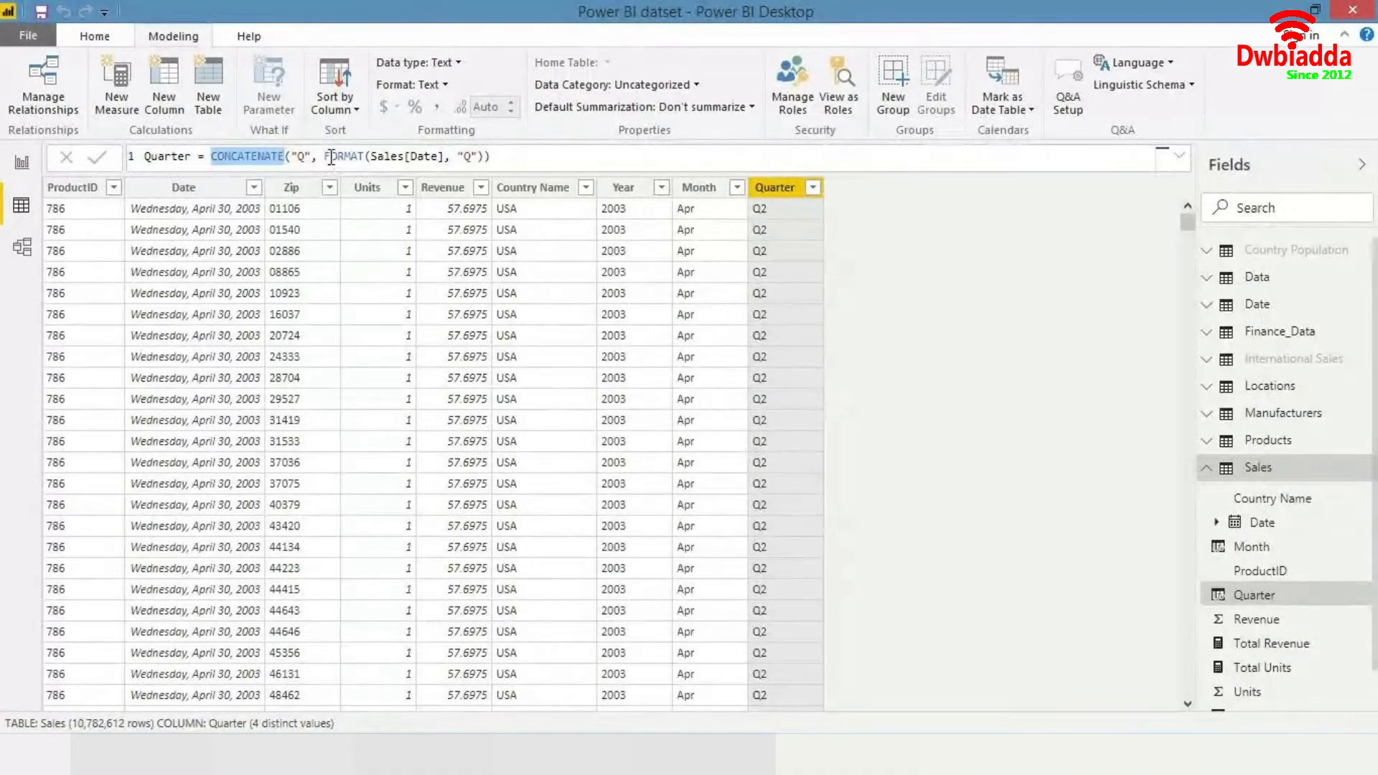
drag(324, 156, 555, 150)
click(555, 150)
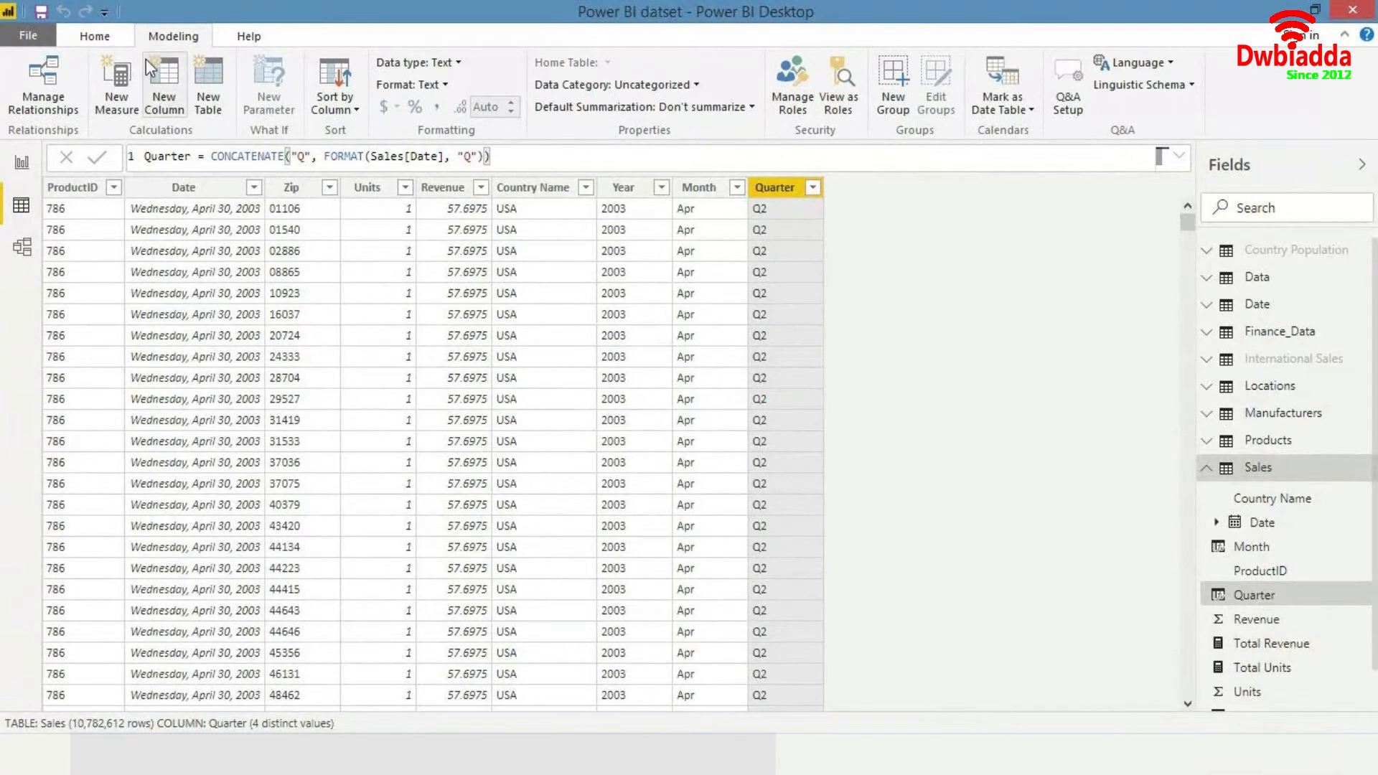
- Add a calculated column Month Year = CONCATENATE(Sales[Month], Sales[Year]) to the Sales table
right_click(160, 76)
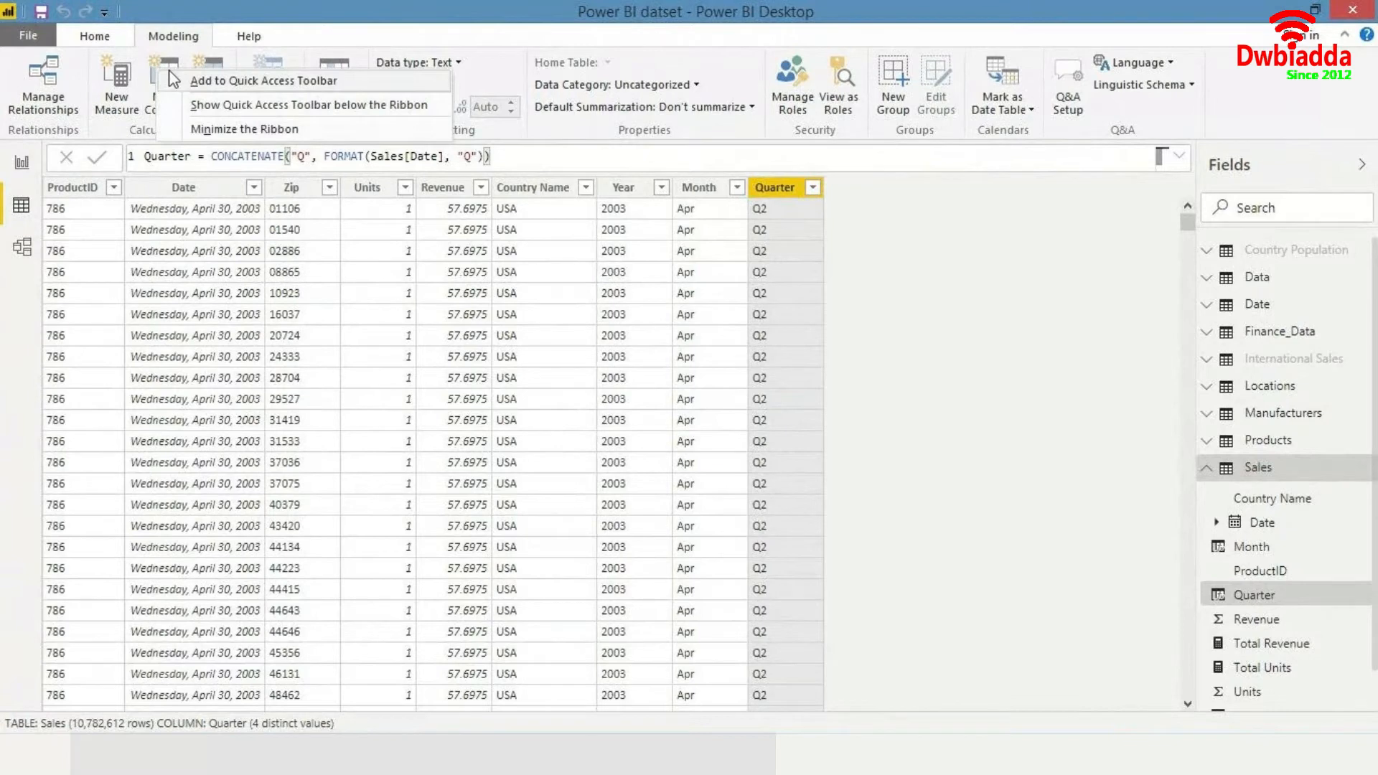
click(164, 66)
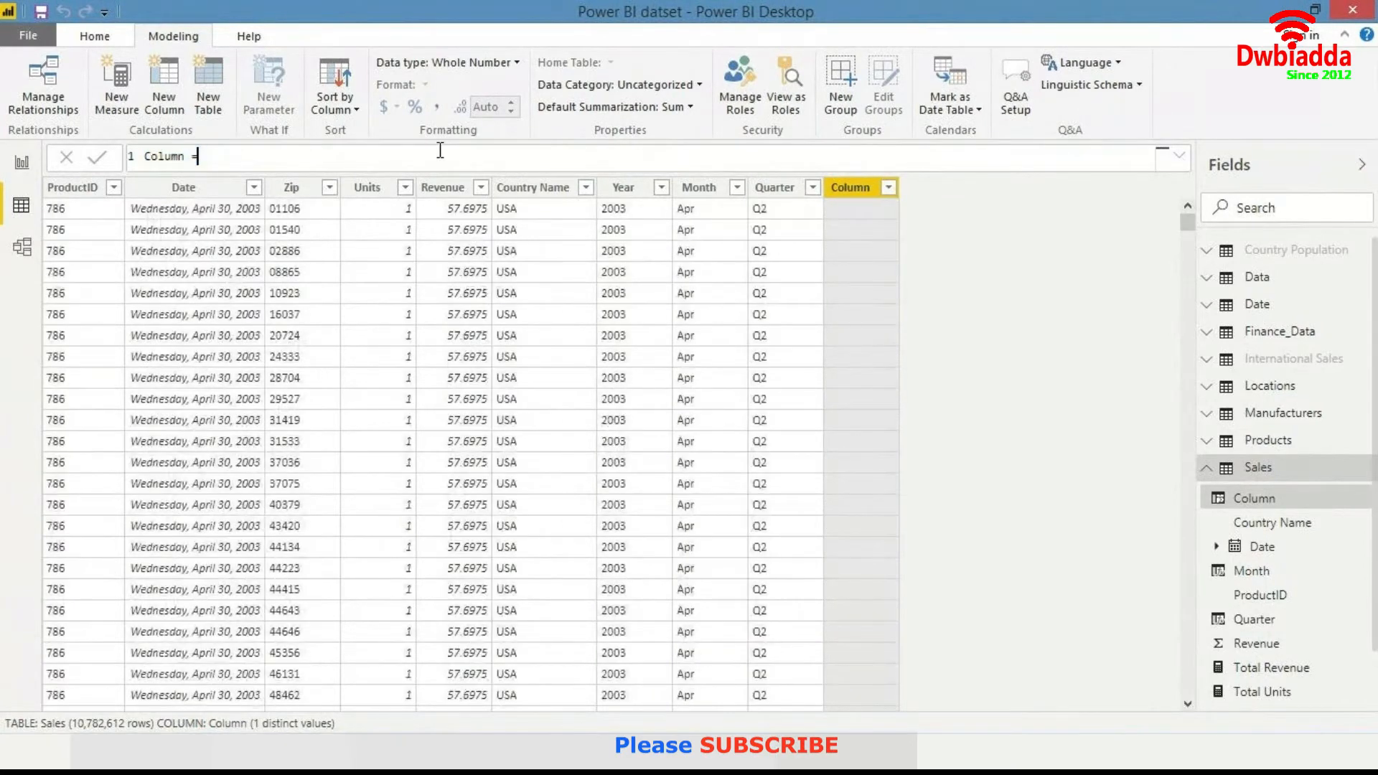
text(Month Year)
key(End)
text(cont)
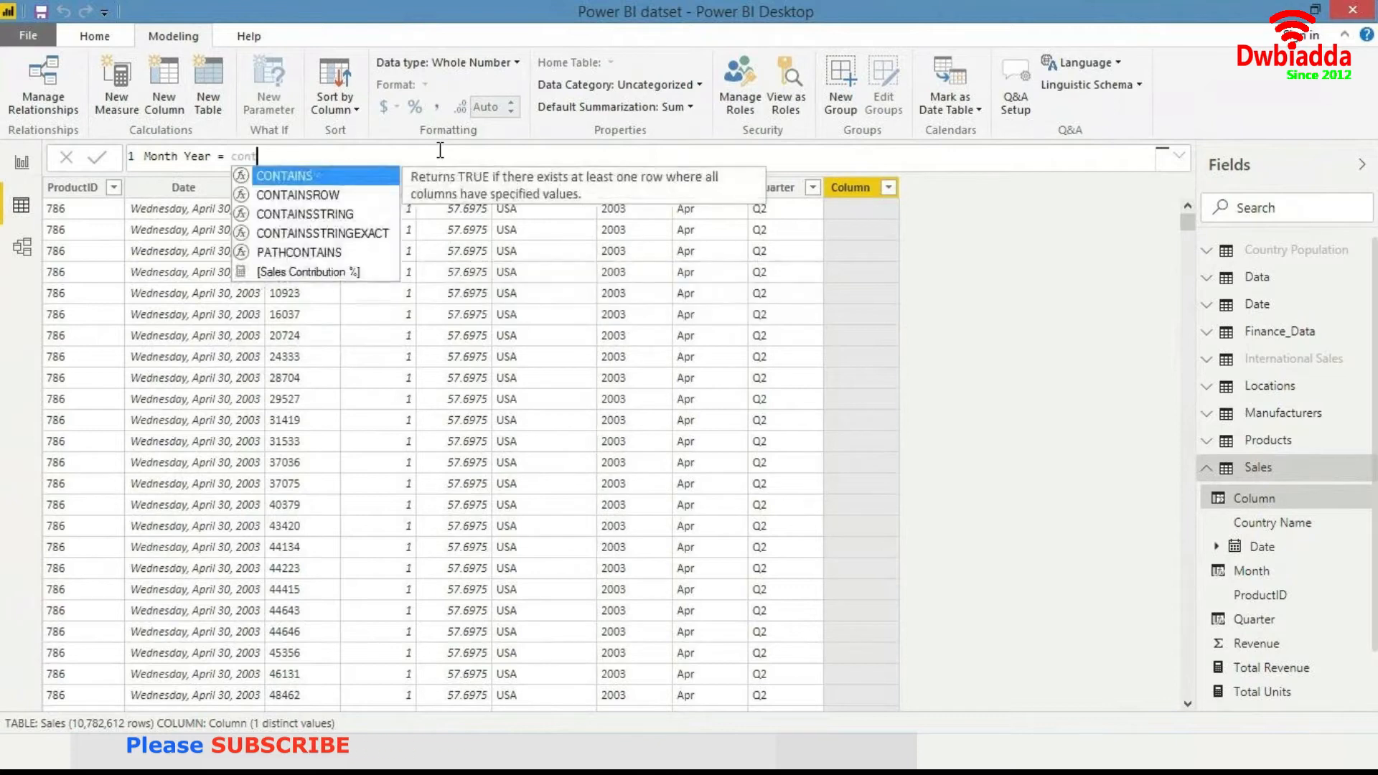
key(BackSpace)
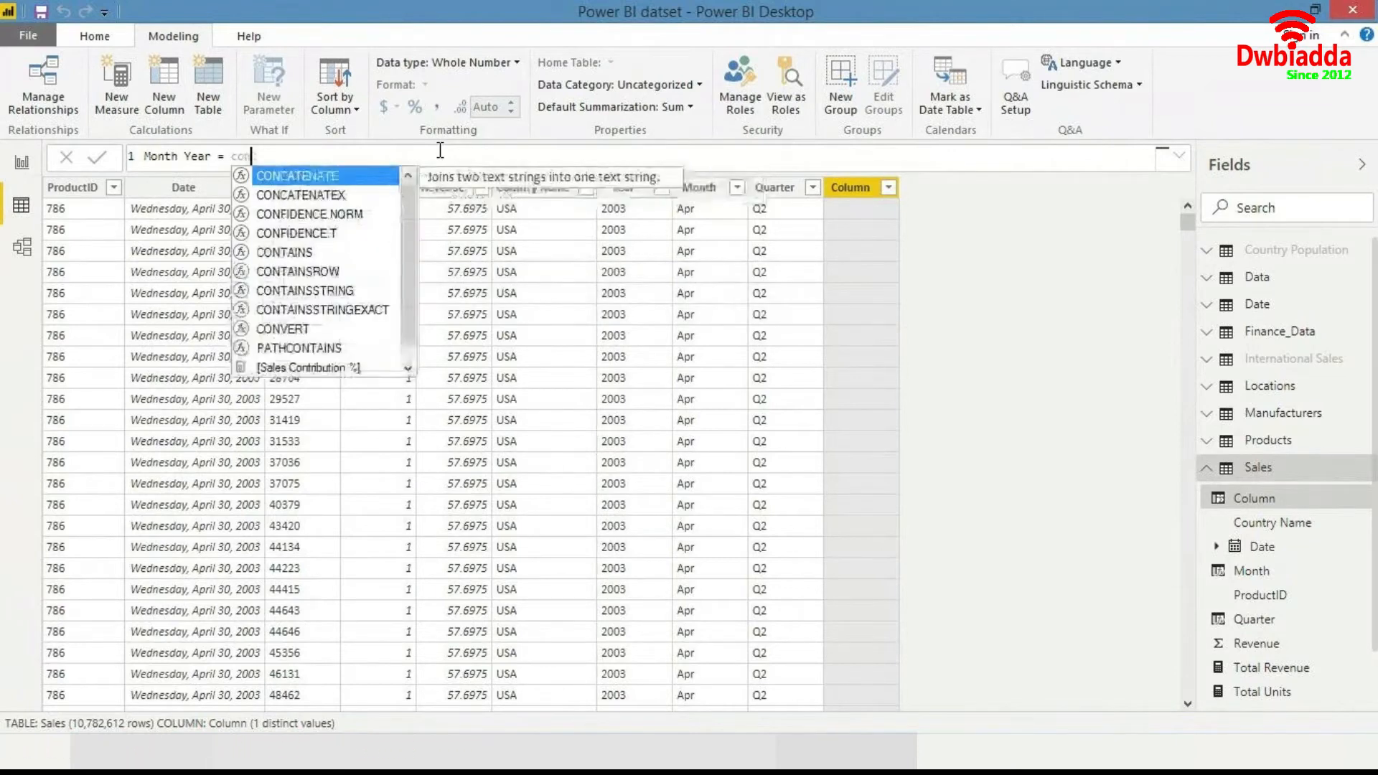
key(Tab)
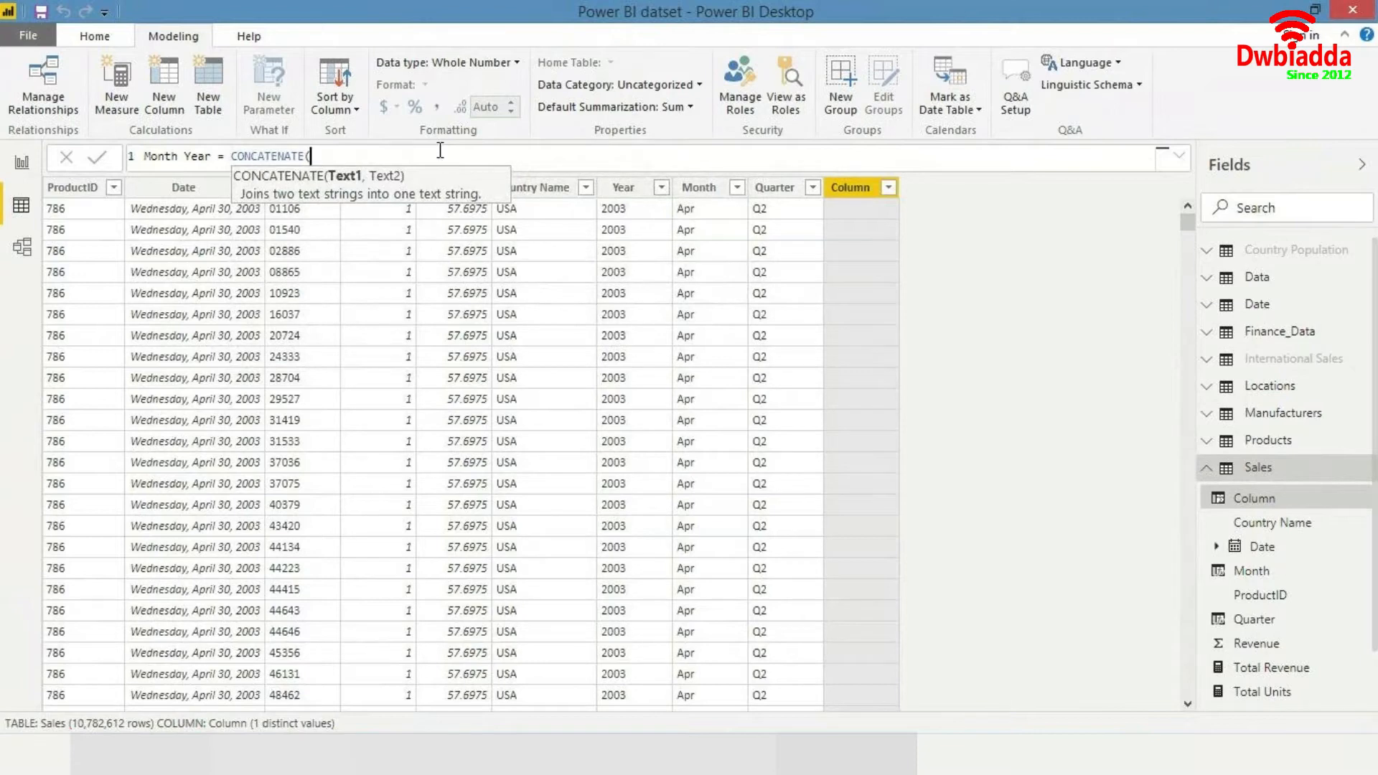
text(month)
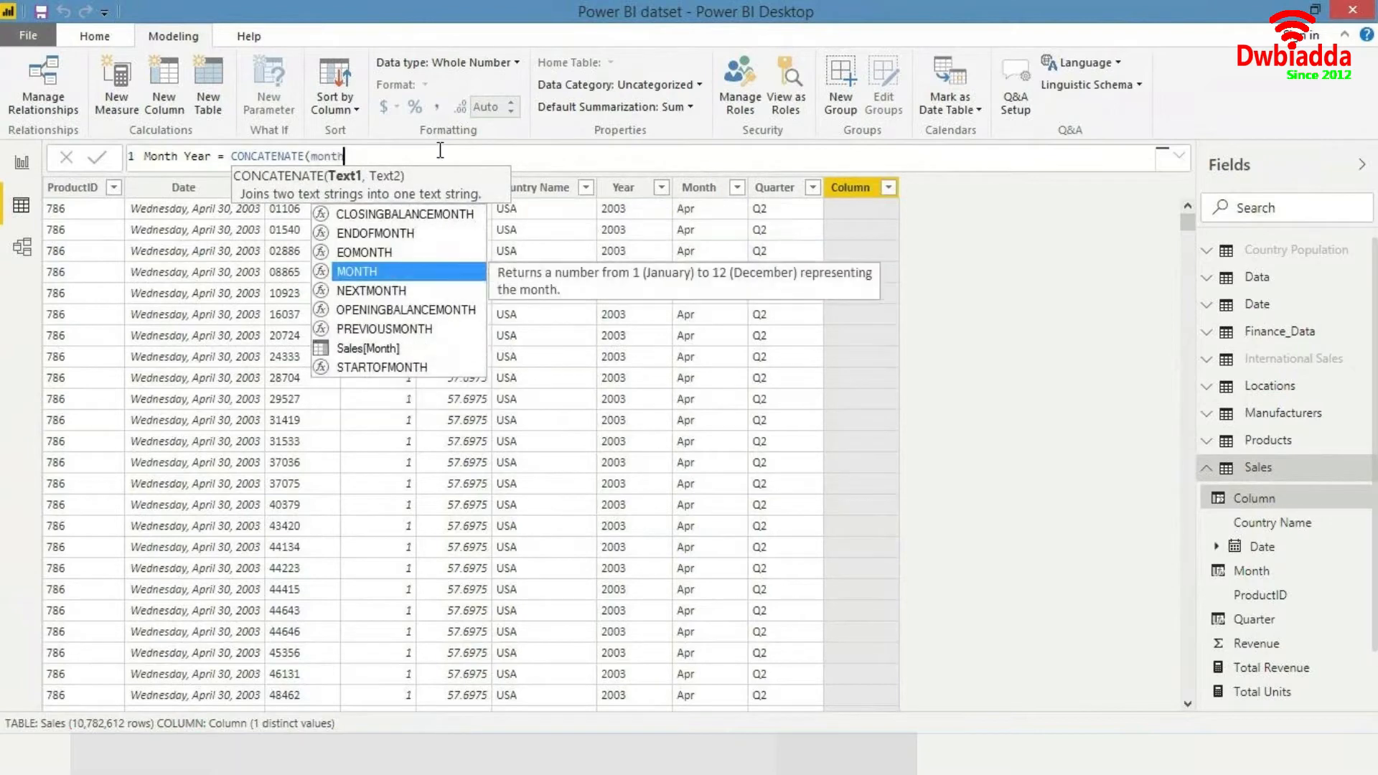
key(Down)
key(Down)
key(Down)
key(Down)
key(Tab)
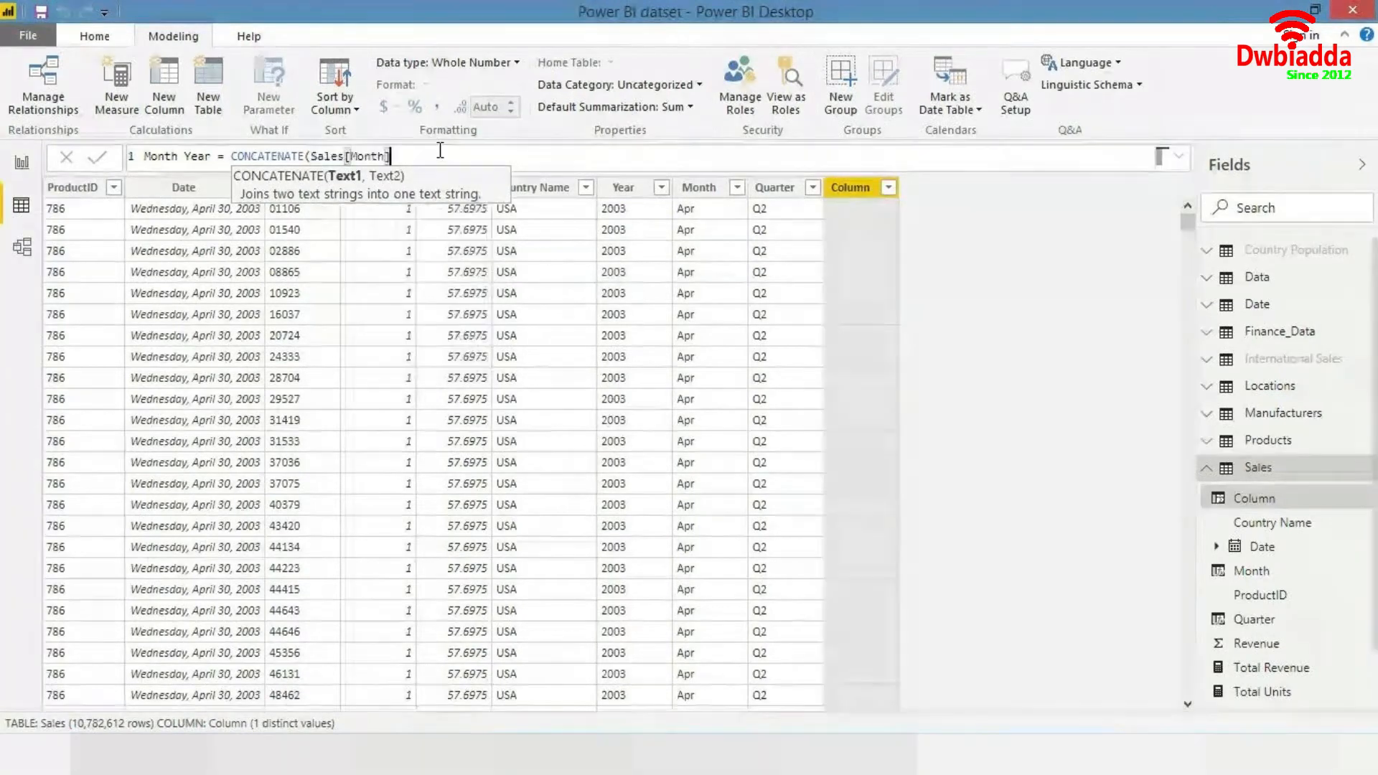
text(, )
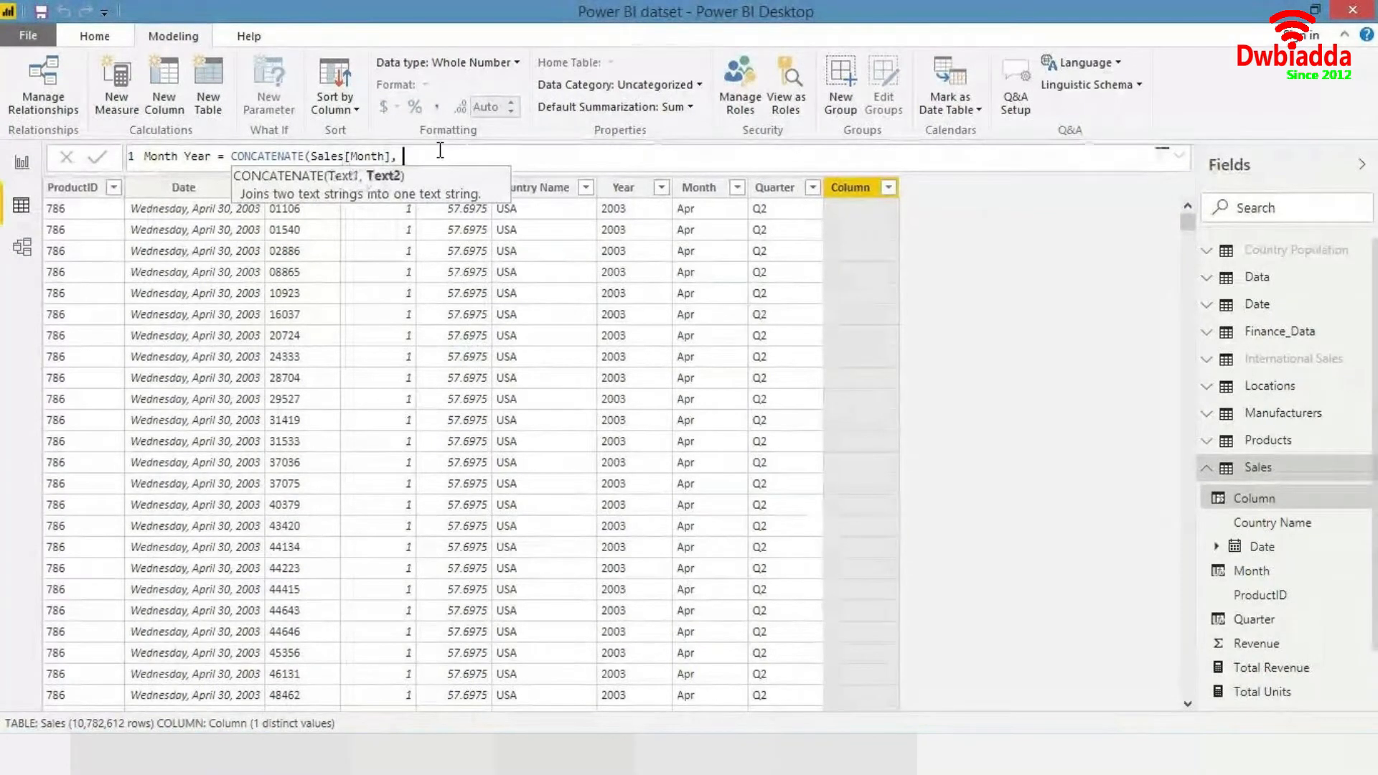
text(y)
key(Up)
key(Up)
key(Up)
key(Tab)
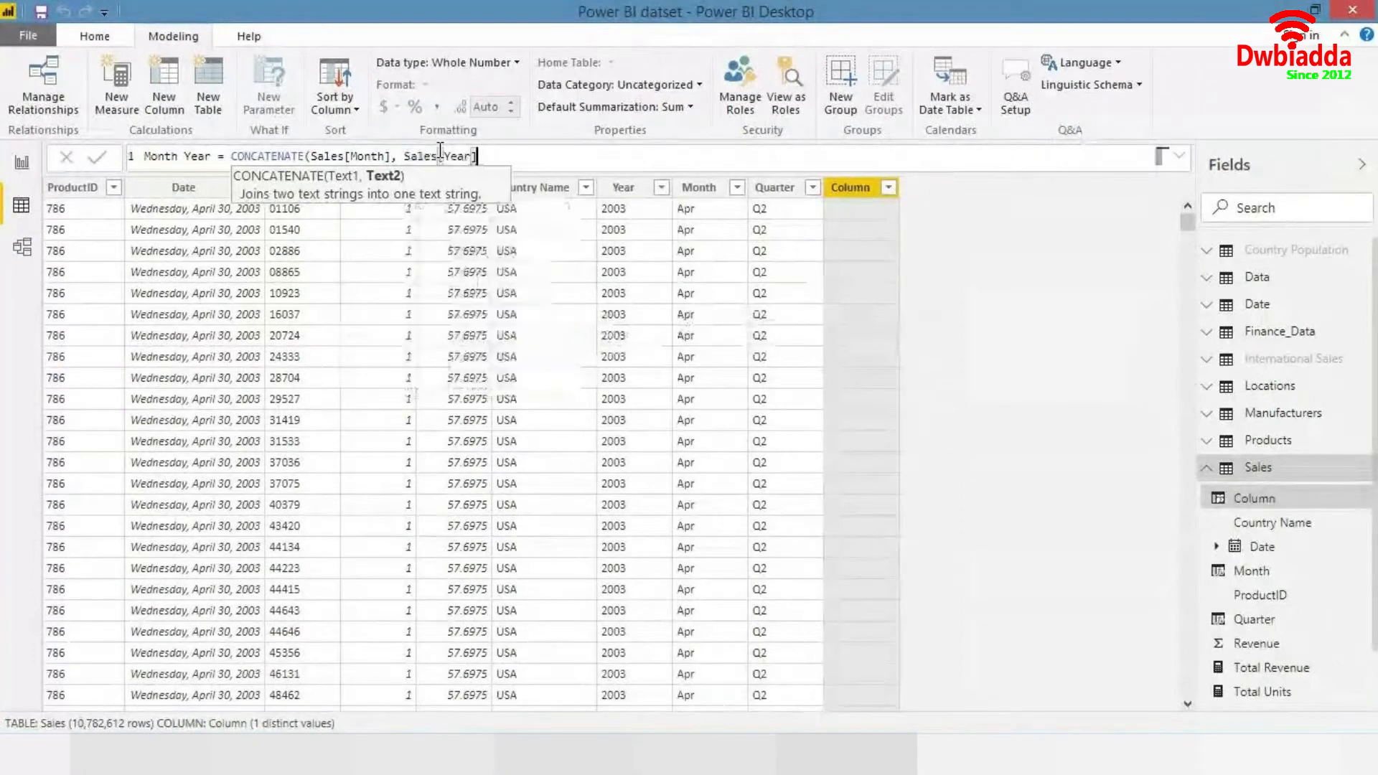
text())
key(Return)
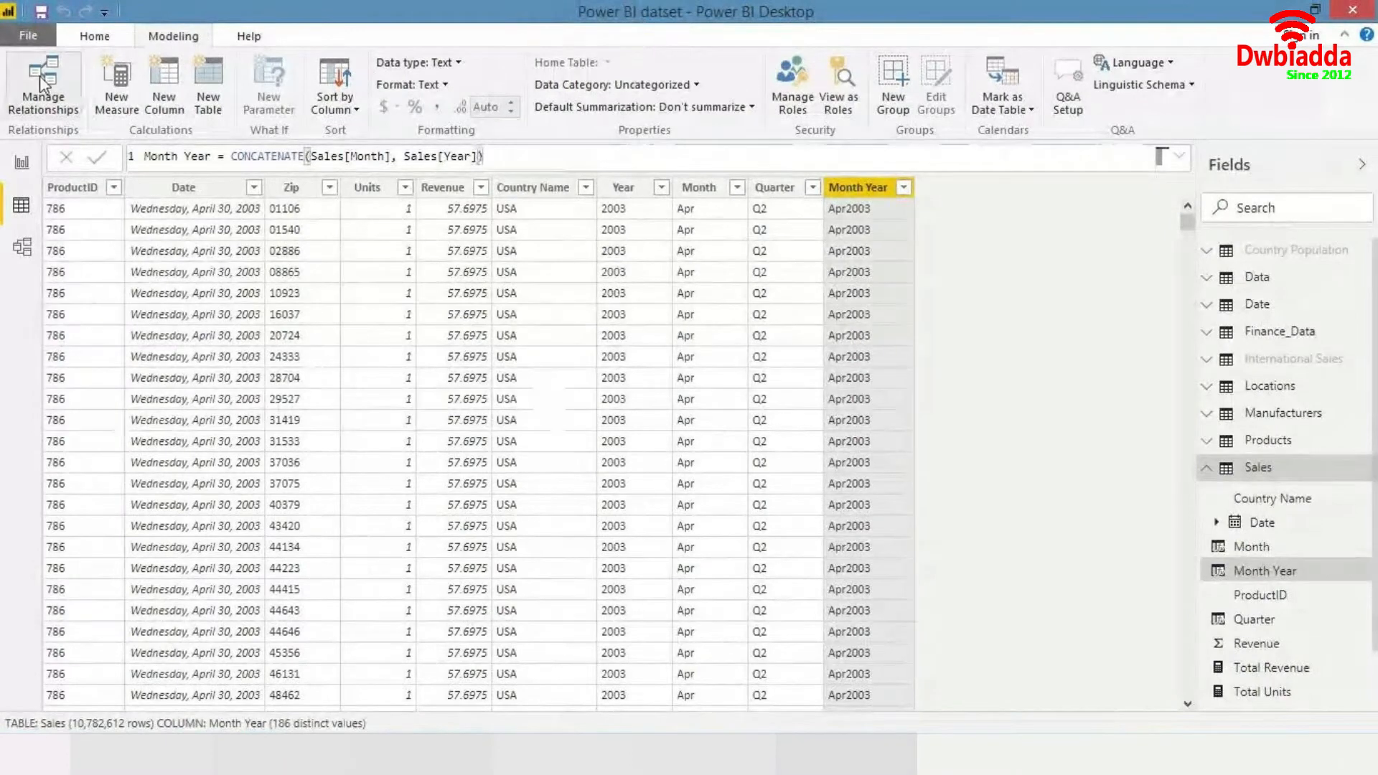
- Switch to Report view and review the Total Revenue and Total Units measure formulas in the Sales table
click(23, 163)
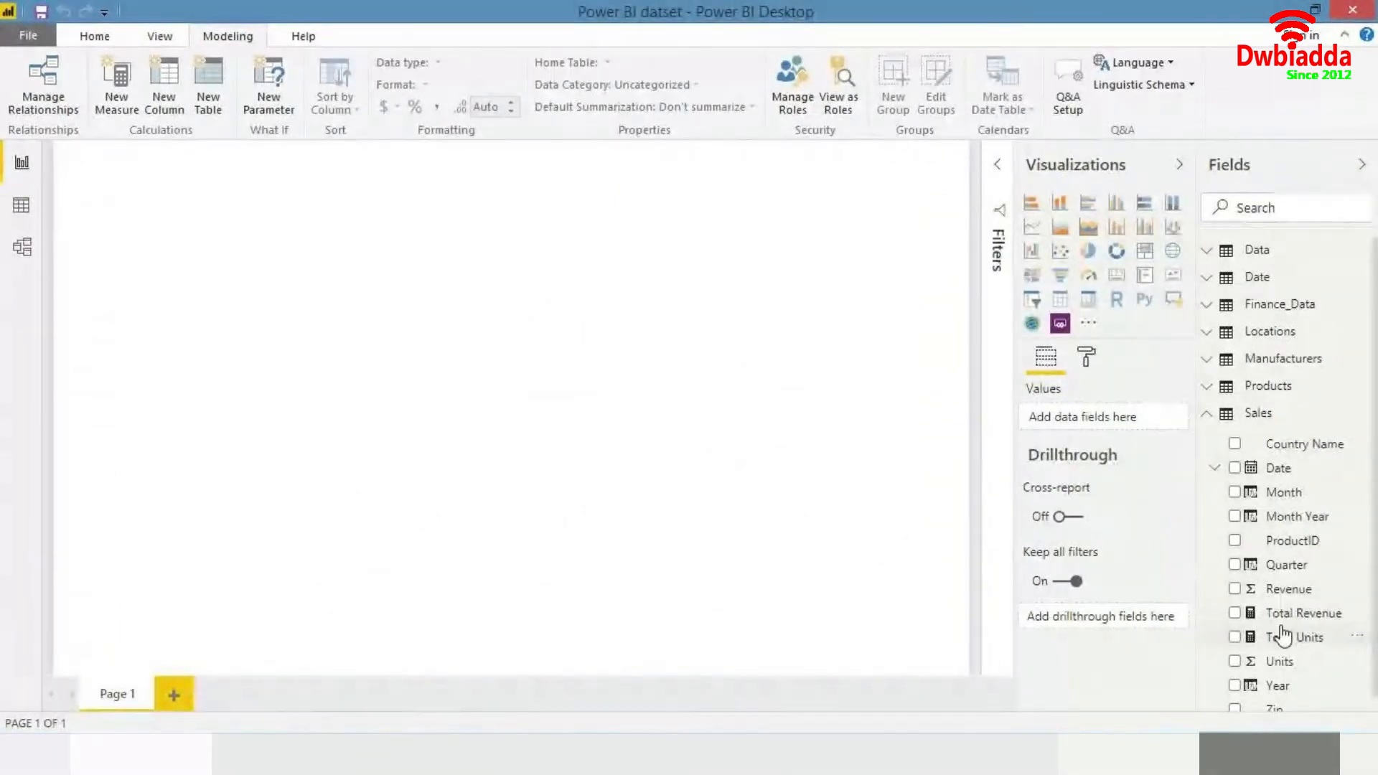
scroll(1284, 606, down, 1)
click(1289, 603)
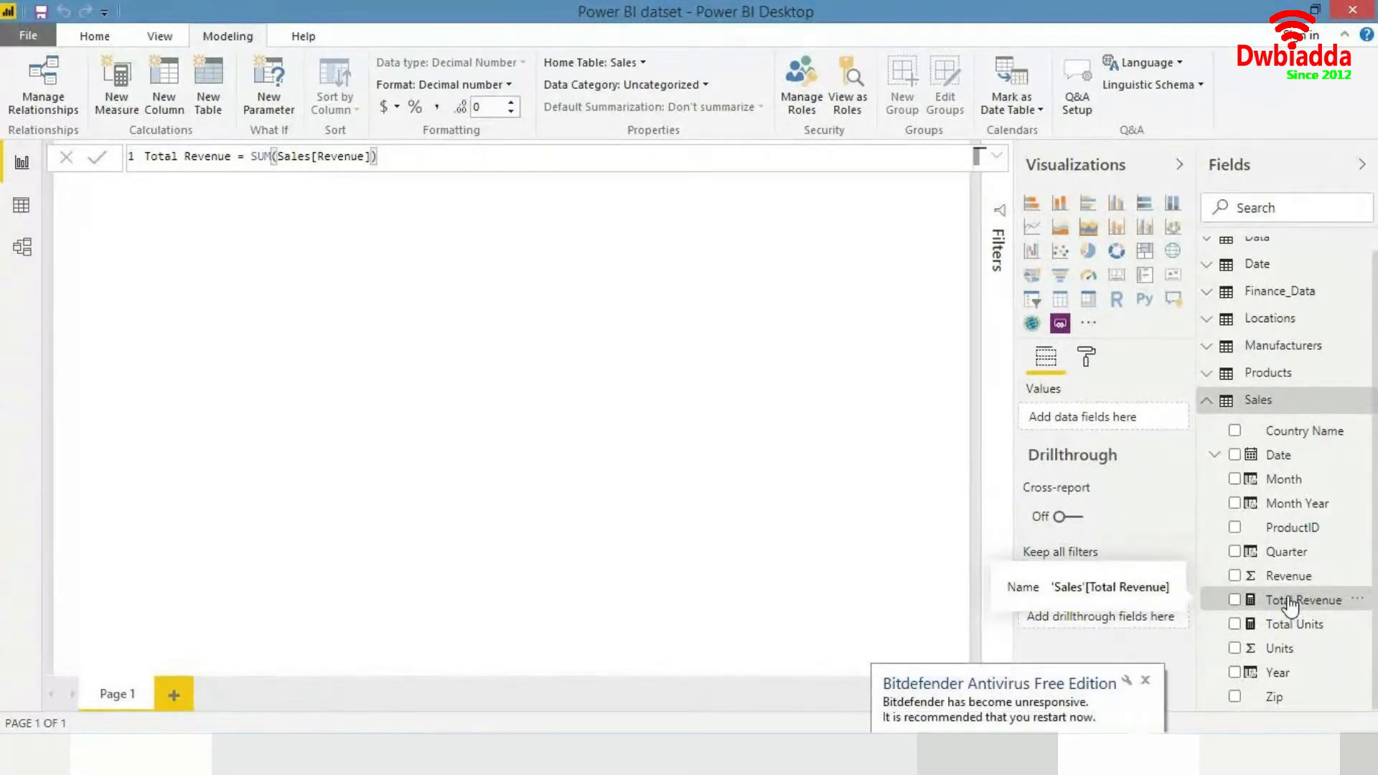
click(1145, 679)
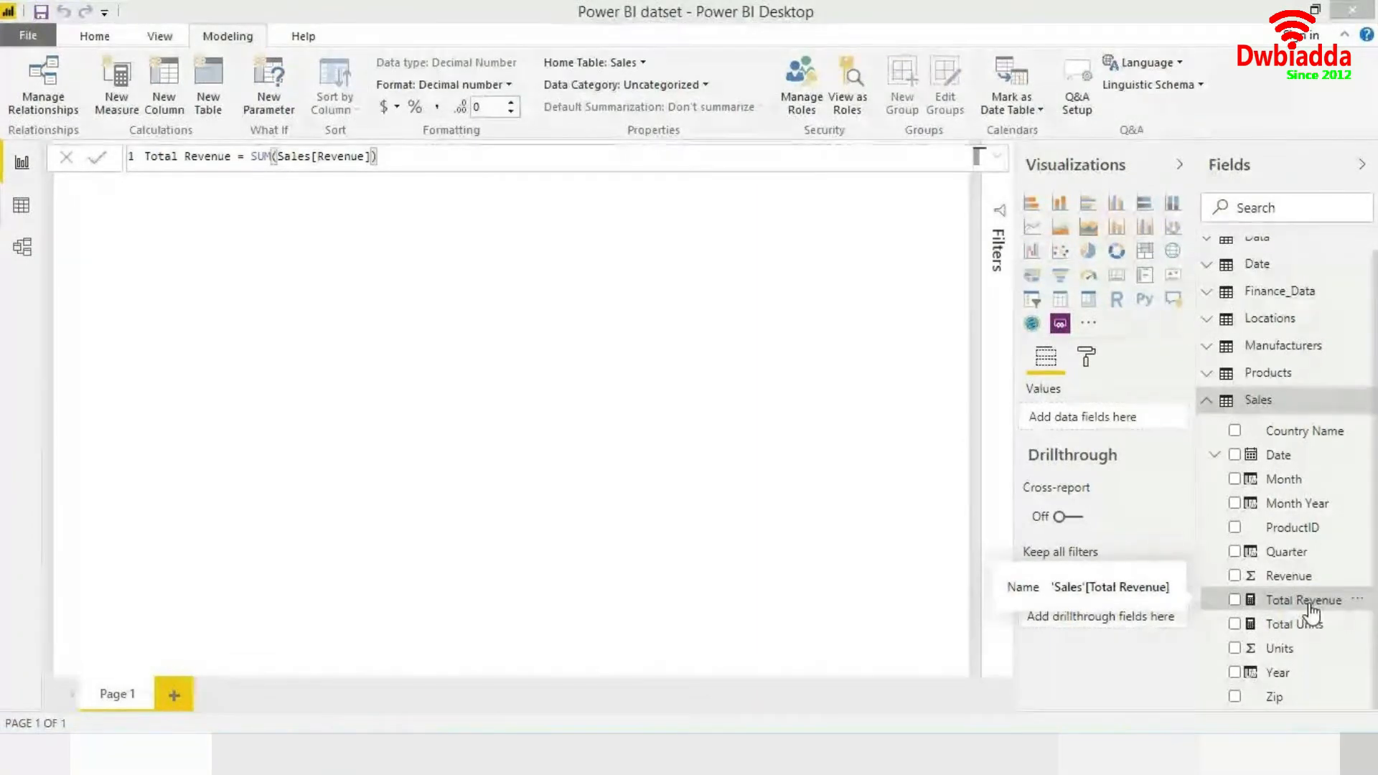
click(1294, 624)
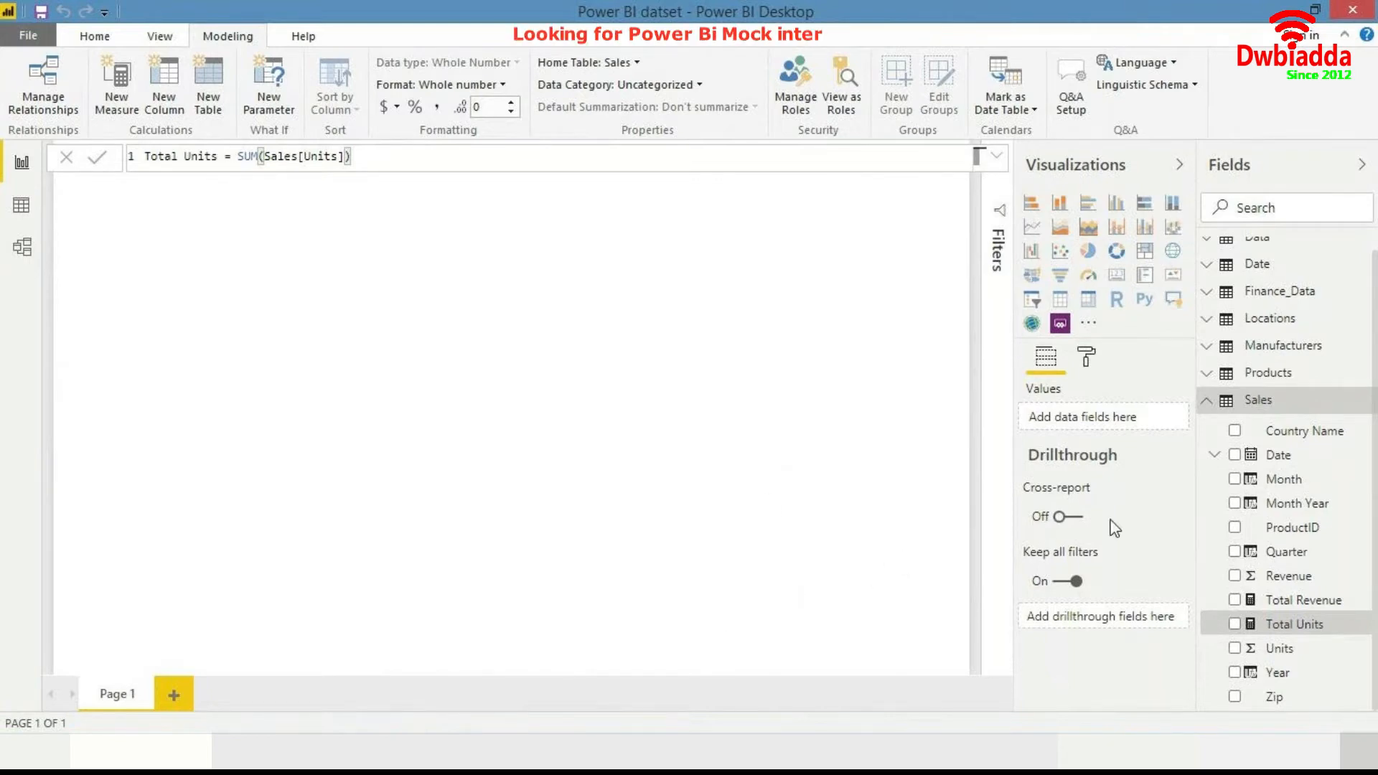
- Create a new measure in the Sales table named YTD Revenue
right_click(1282, 410)
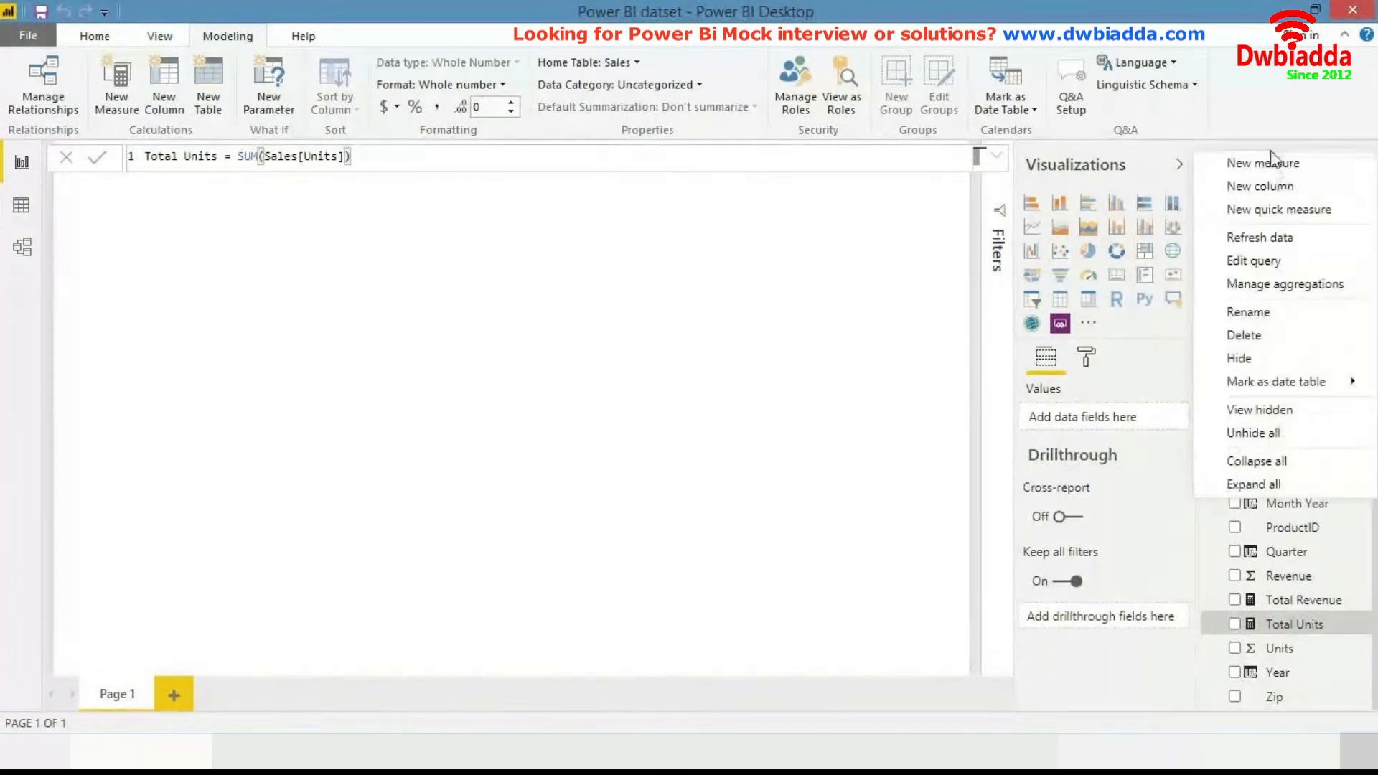
click(895, 260)
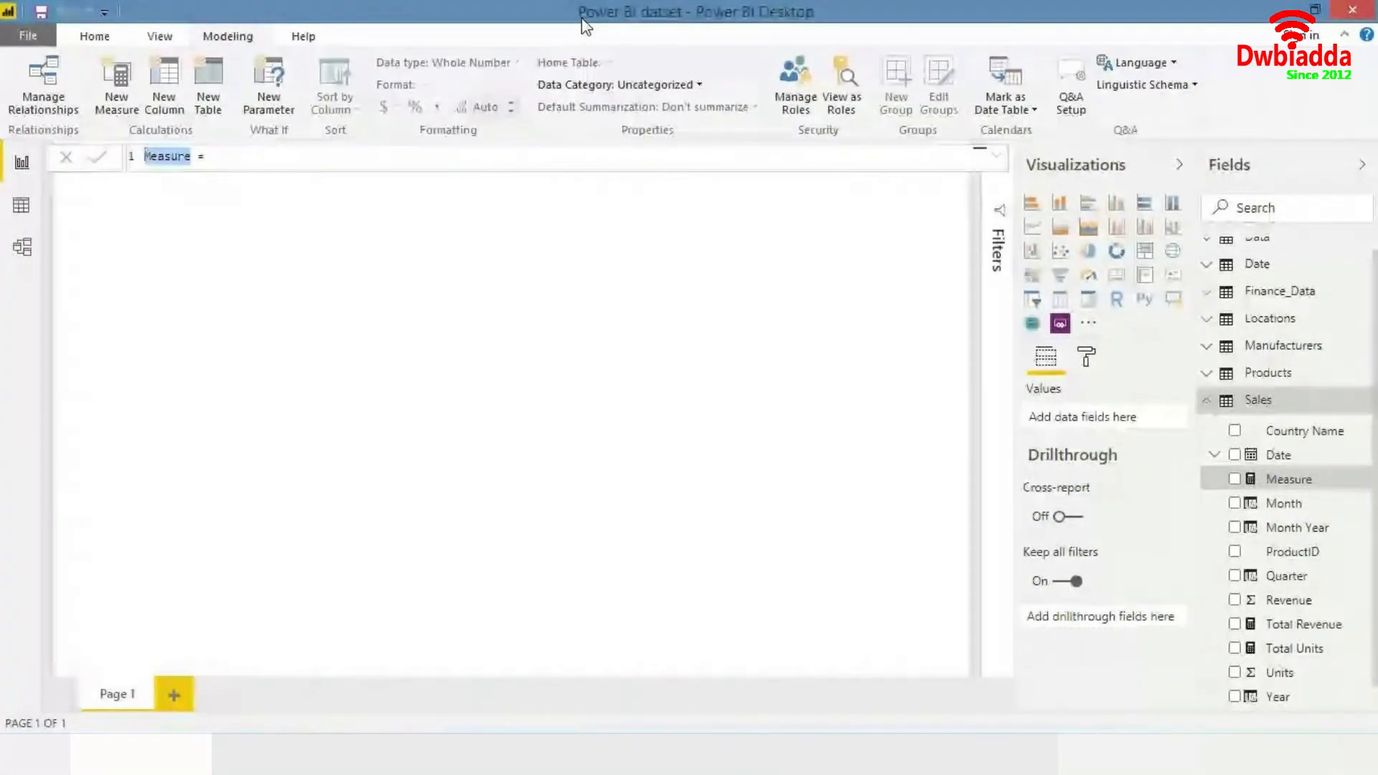
text(YTD)
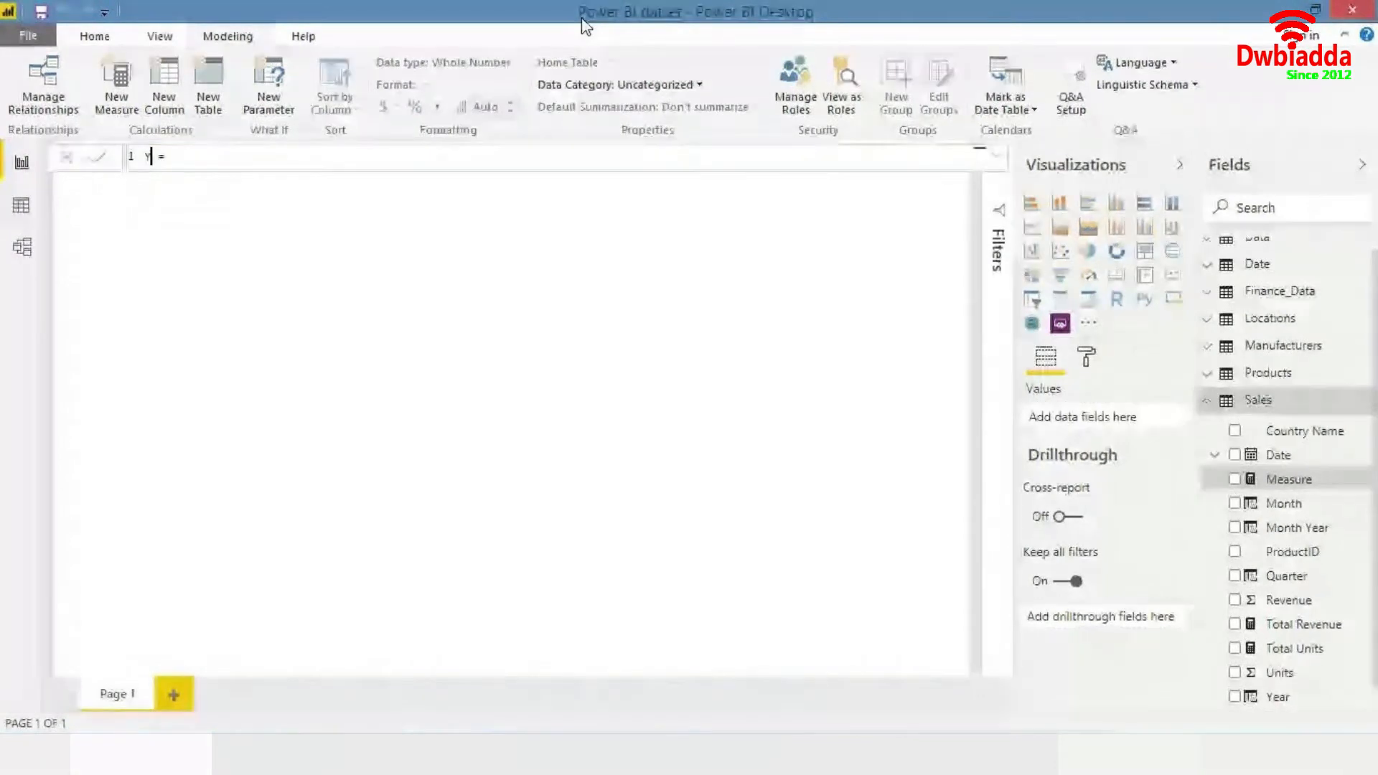
text( Revenue)
key(End)
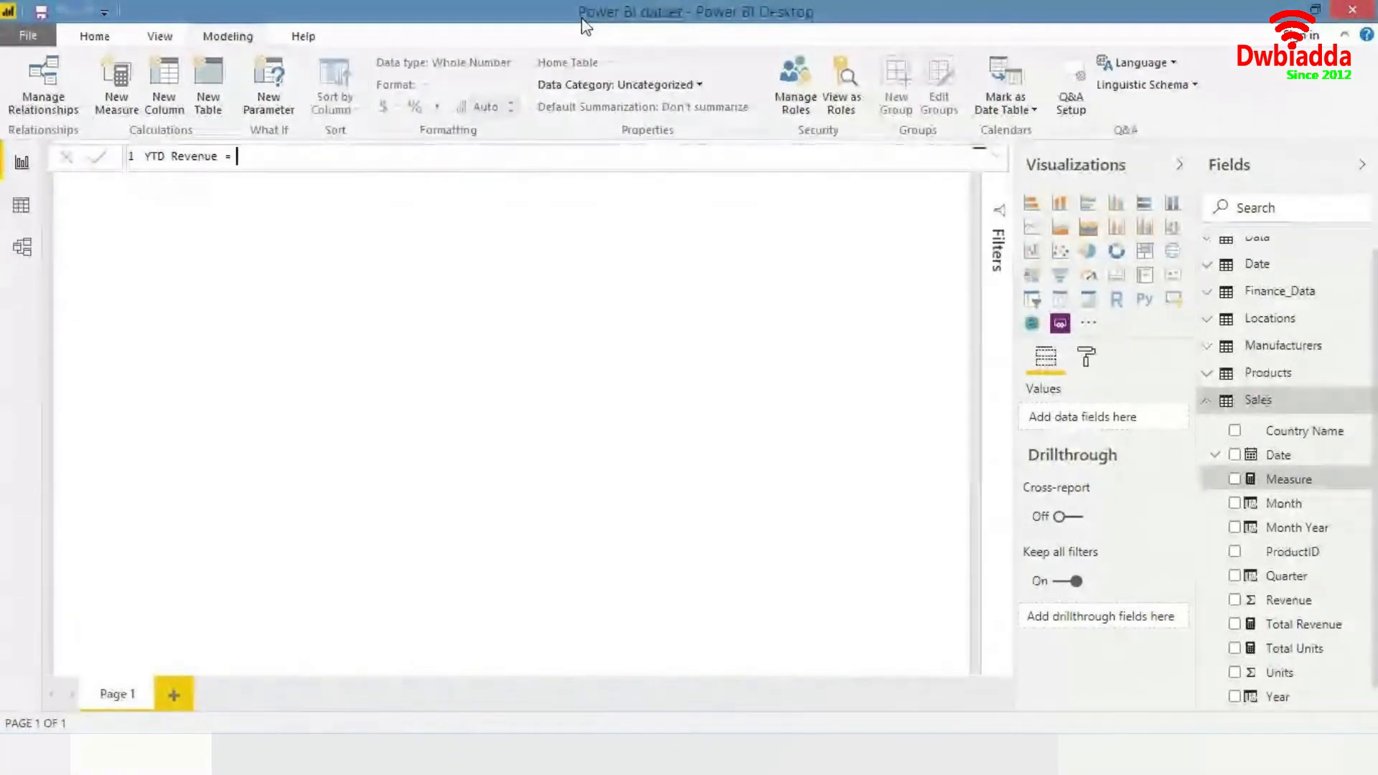
- Define the YTD Revenue measure as CALCULATE(TOTALYTD([Total Revenue], Sales[Date])) and commit it
text(CALCULATE()
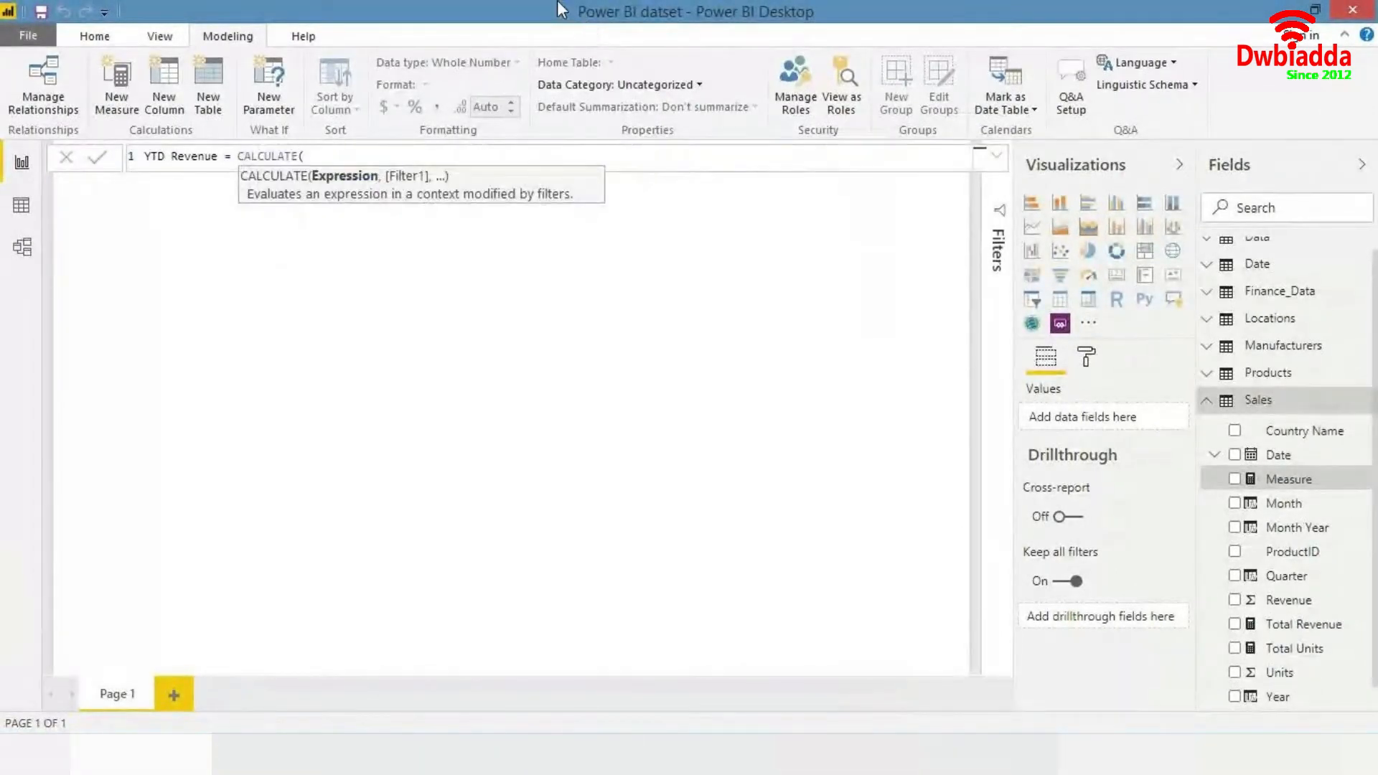
text(y)
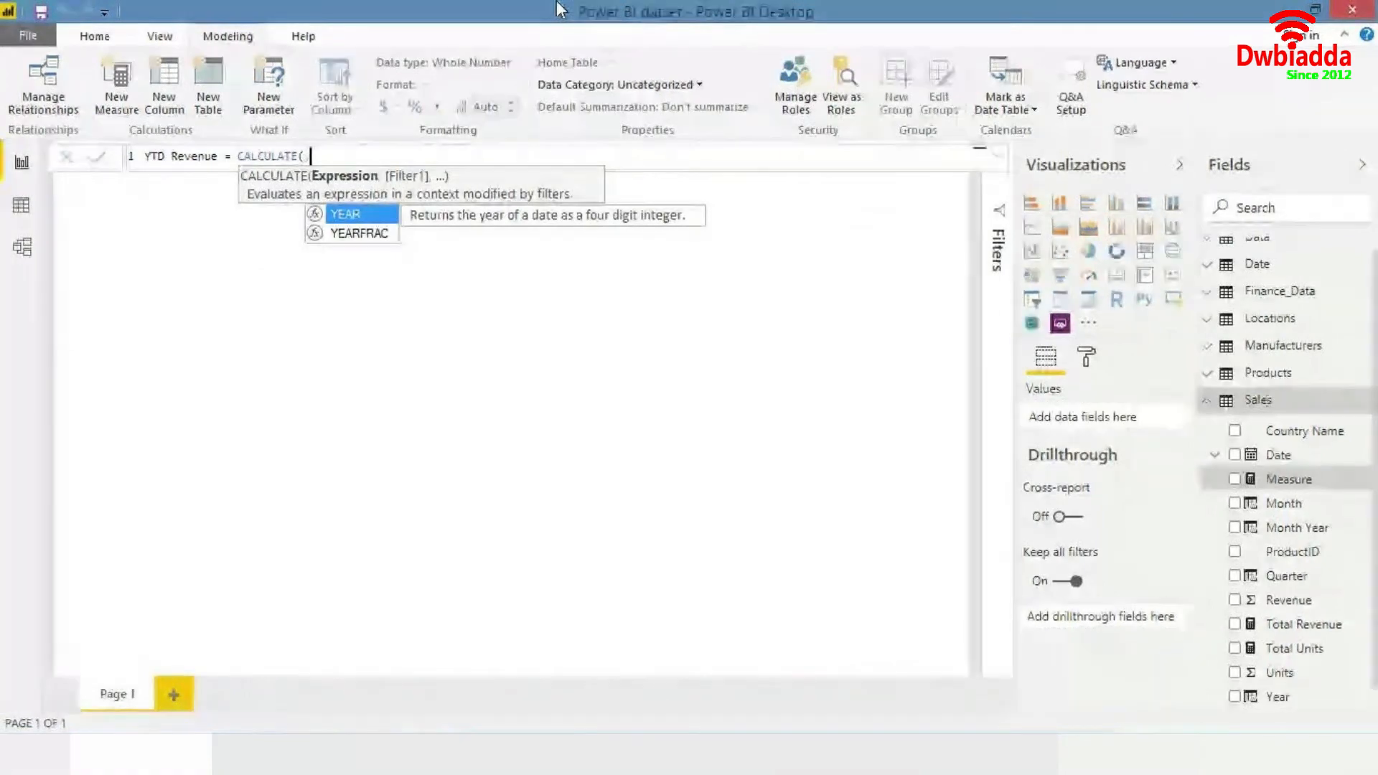
key(BackSpace)
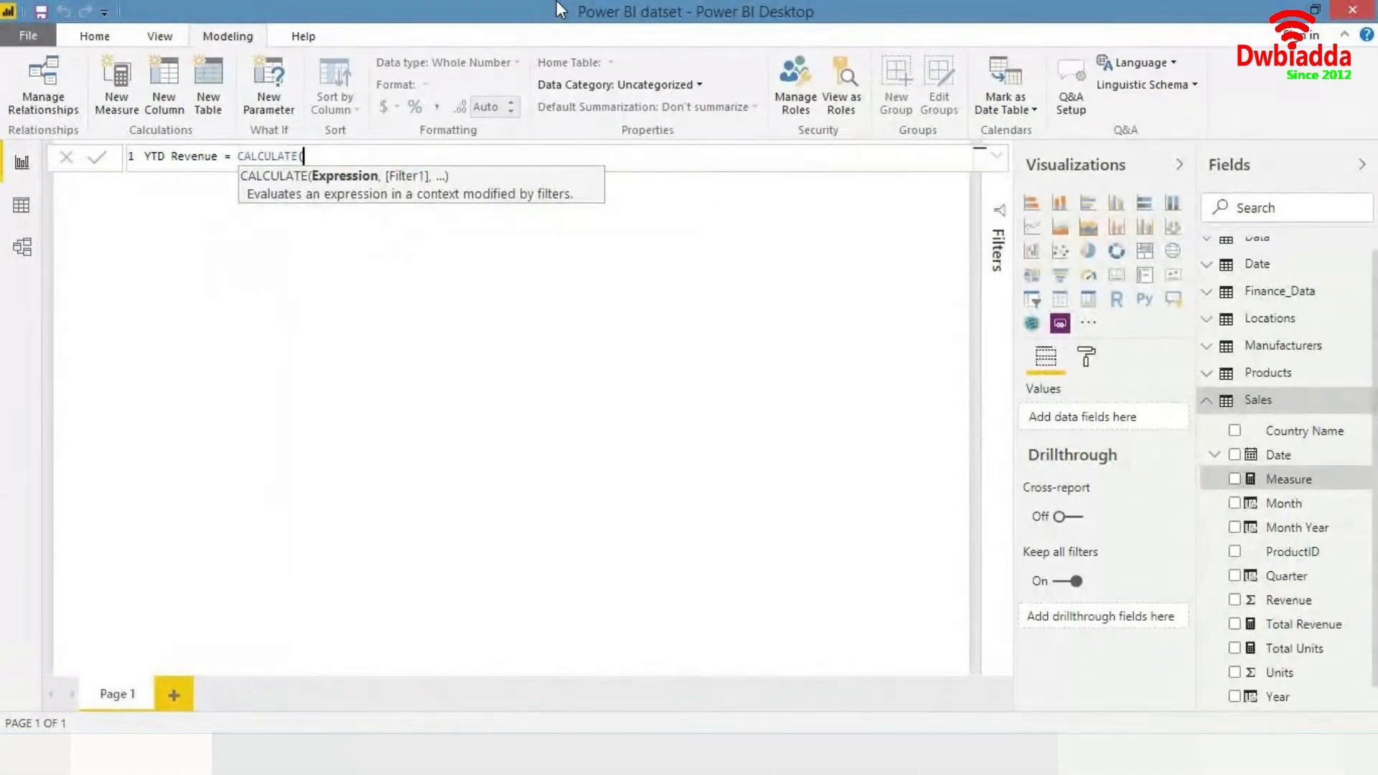
text(ytd)
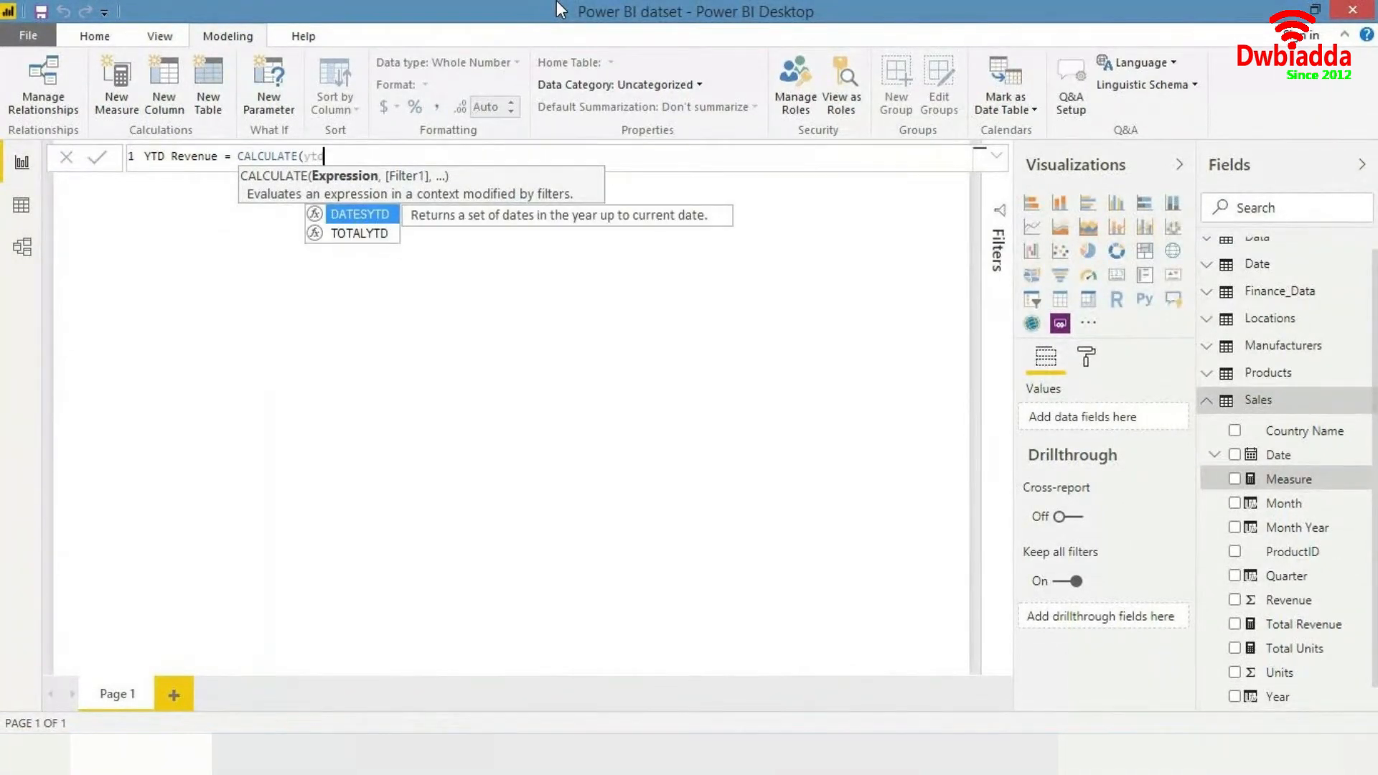
key(Down)
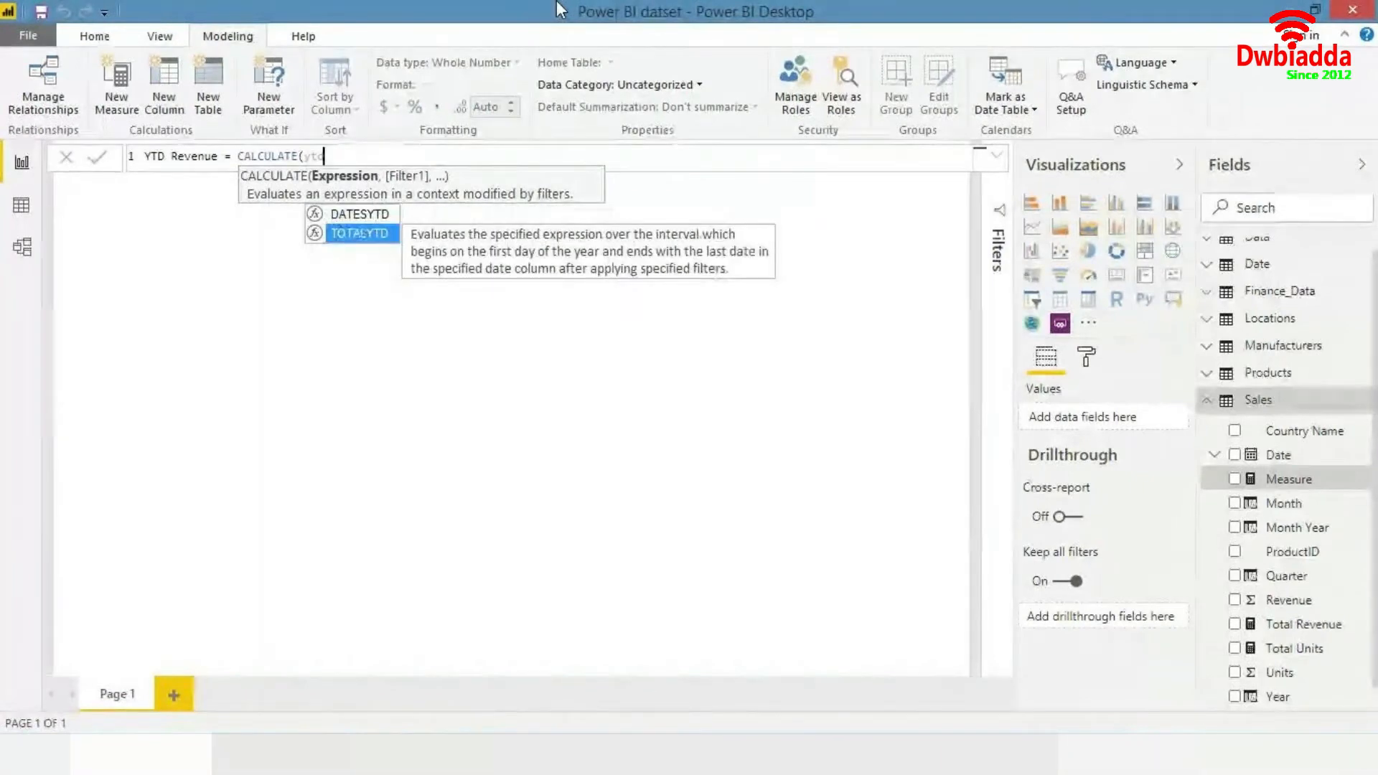
key(Tab)
text(t)
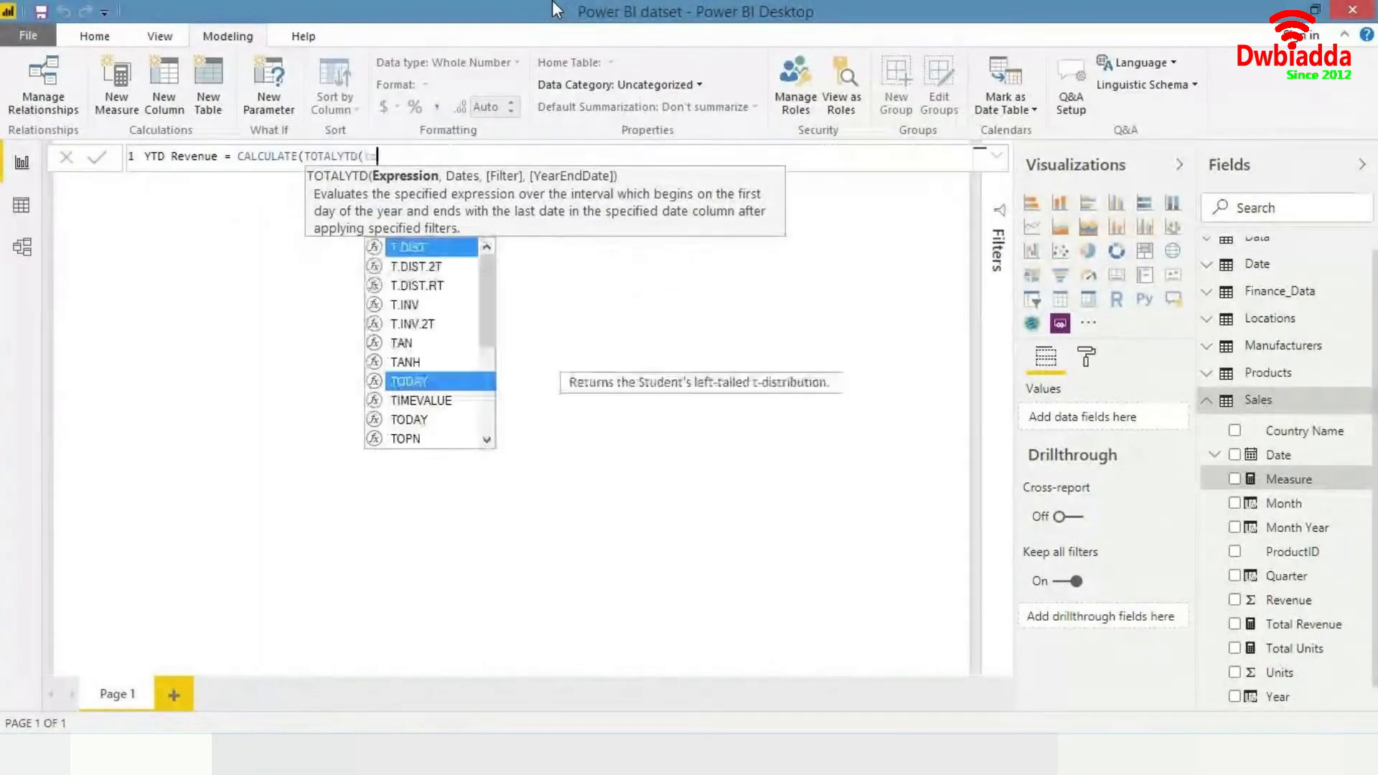
text(ota)
key(Tab)
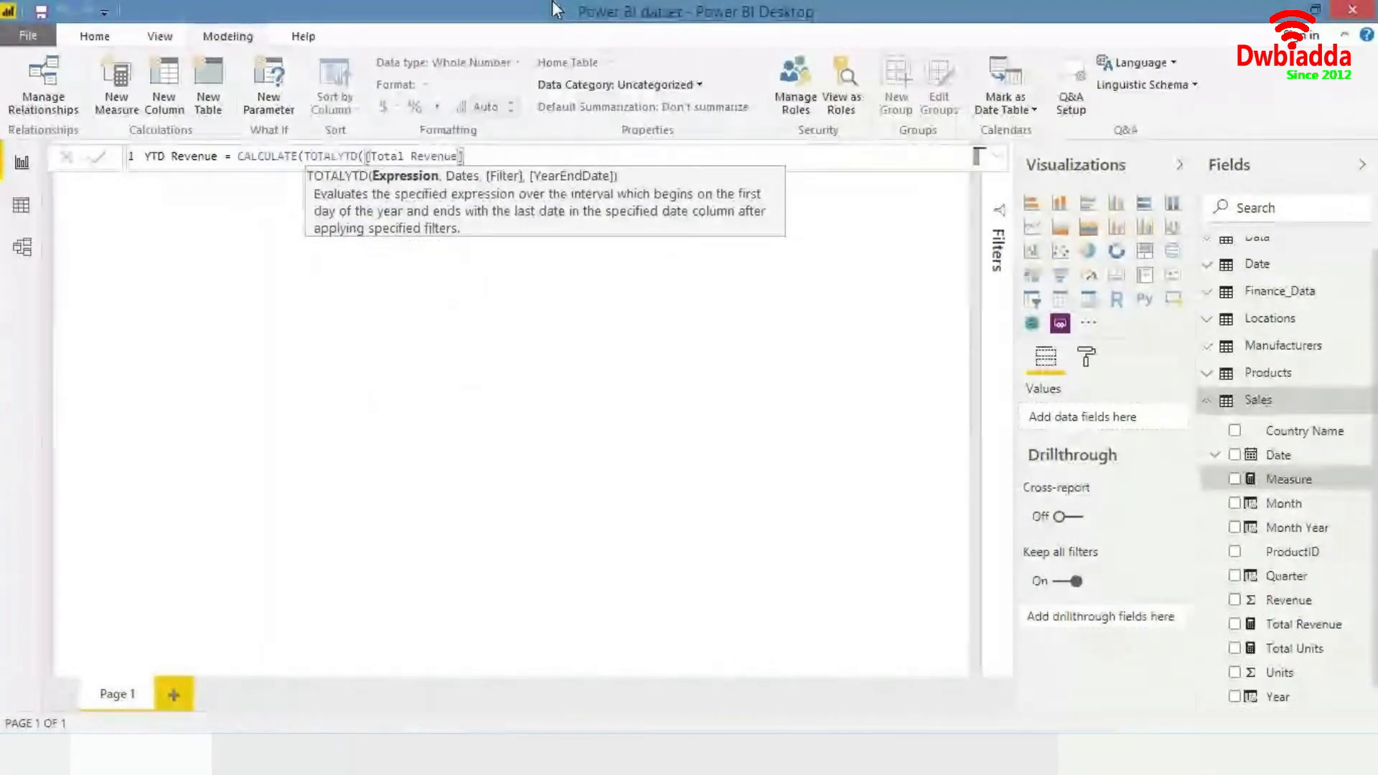
text(,)
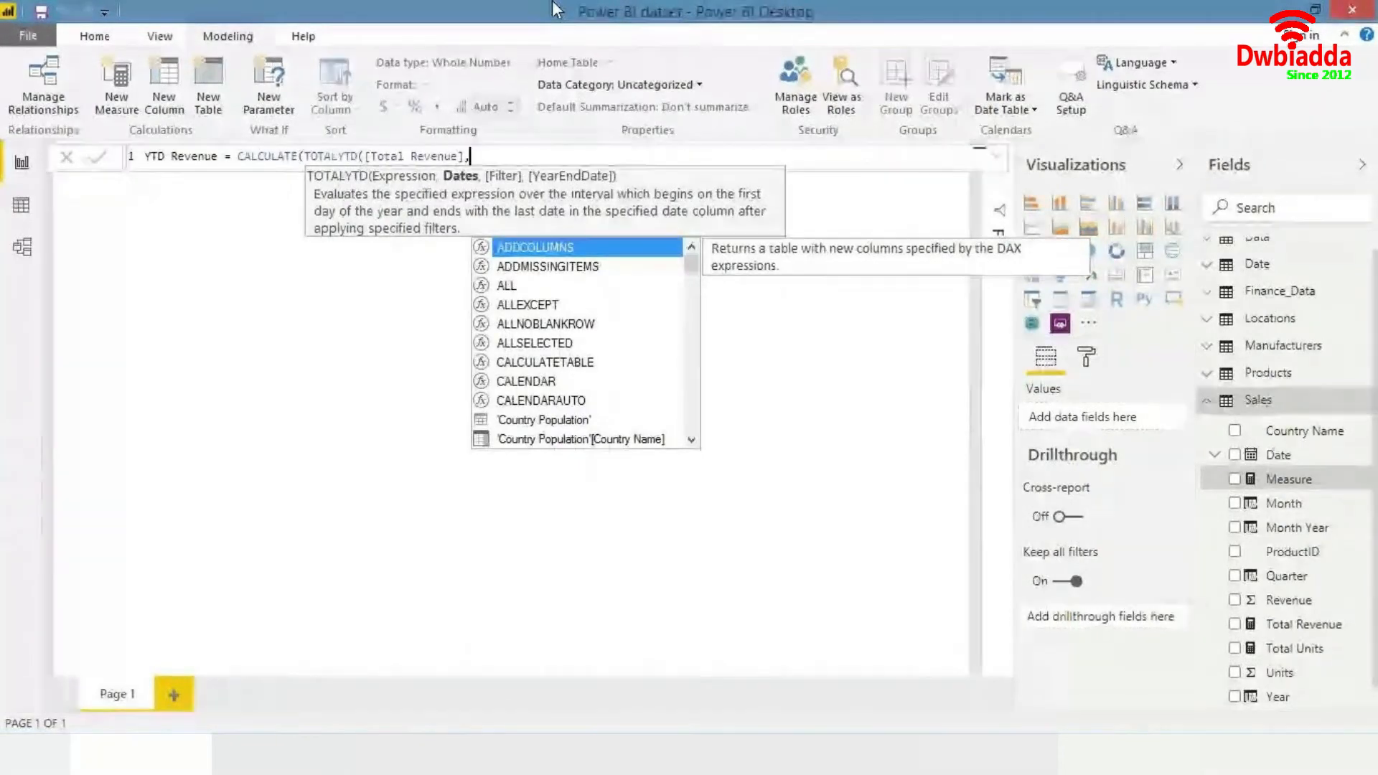
key(BackSpace)
text(,)
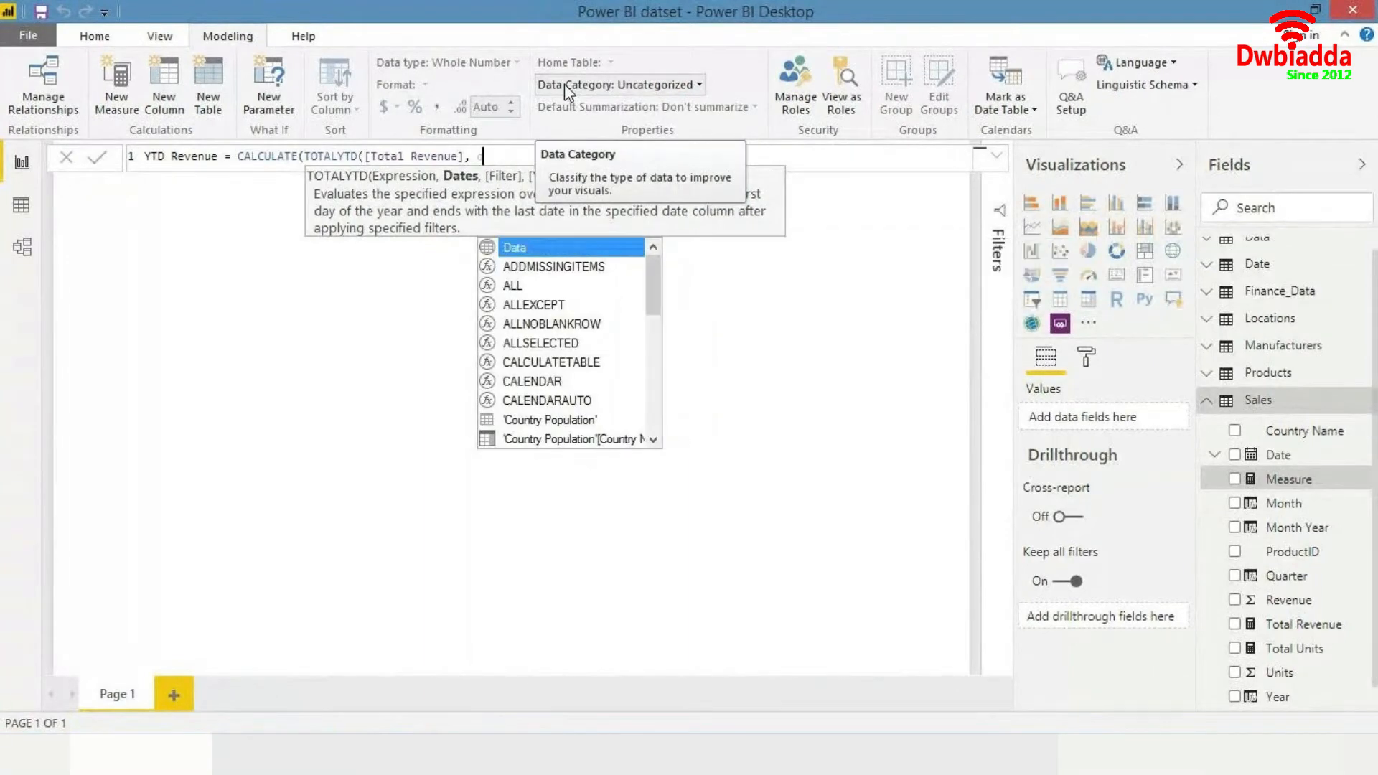
text( date)
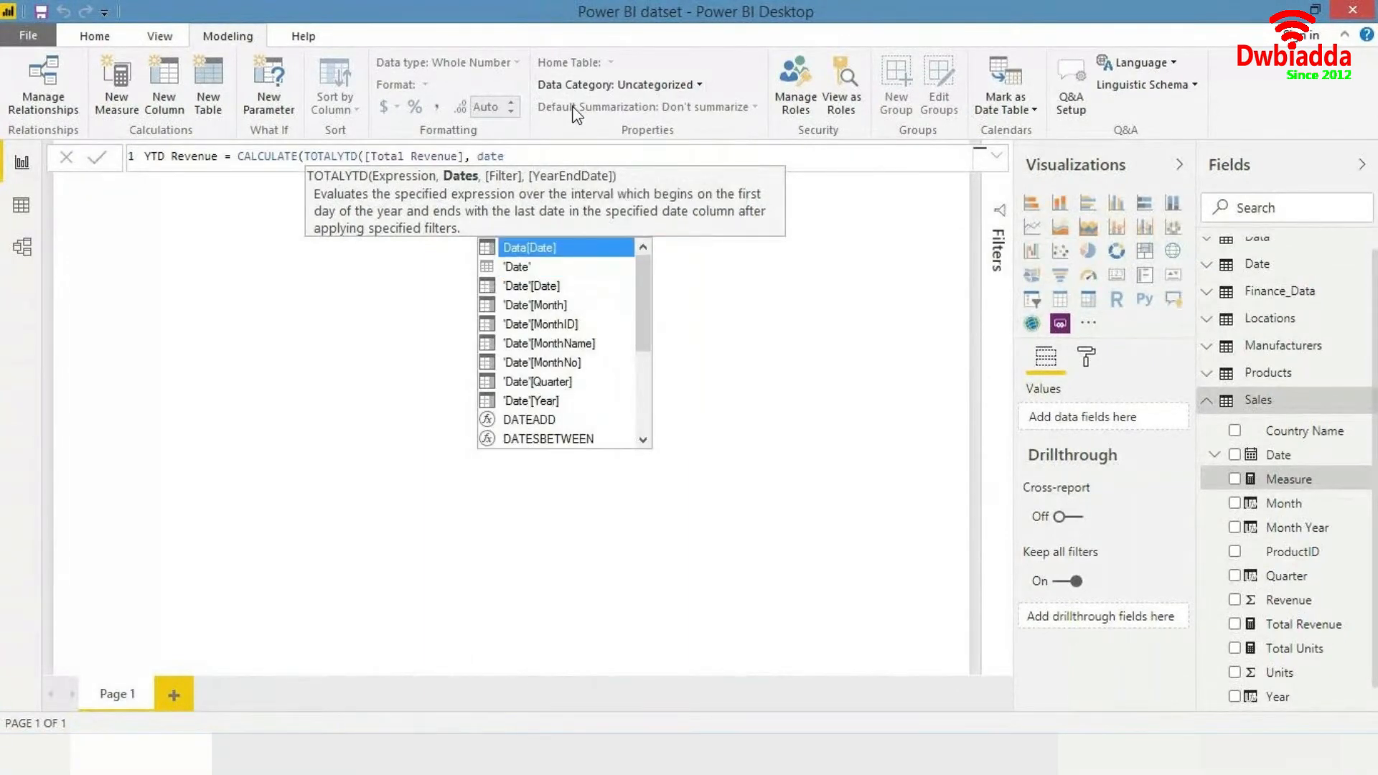
key(Down)
key(Down)
key(Down)
key(Down)
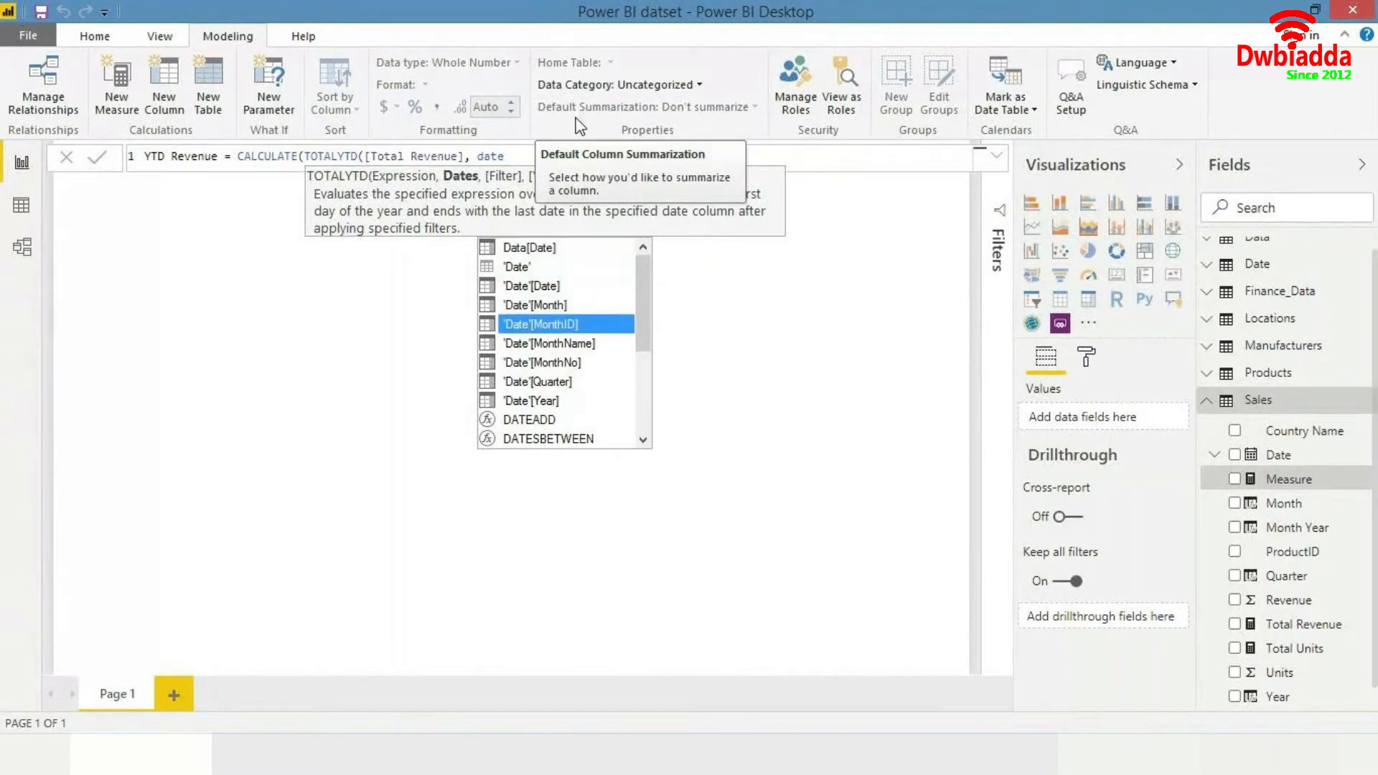
key(Down)
key(Down)
key(Down)
key(Down)
key(Down)
key(Down)
key(Down)
key(Down)
key(Down)
key(Down)
key(Down)
key(Down)
key(Down)
key(Down)
key(Down)
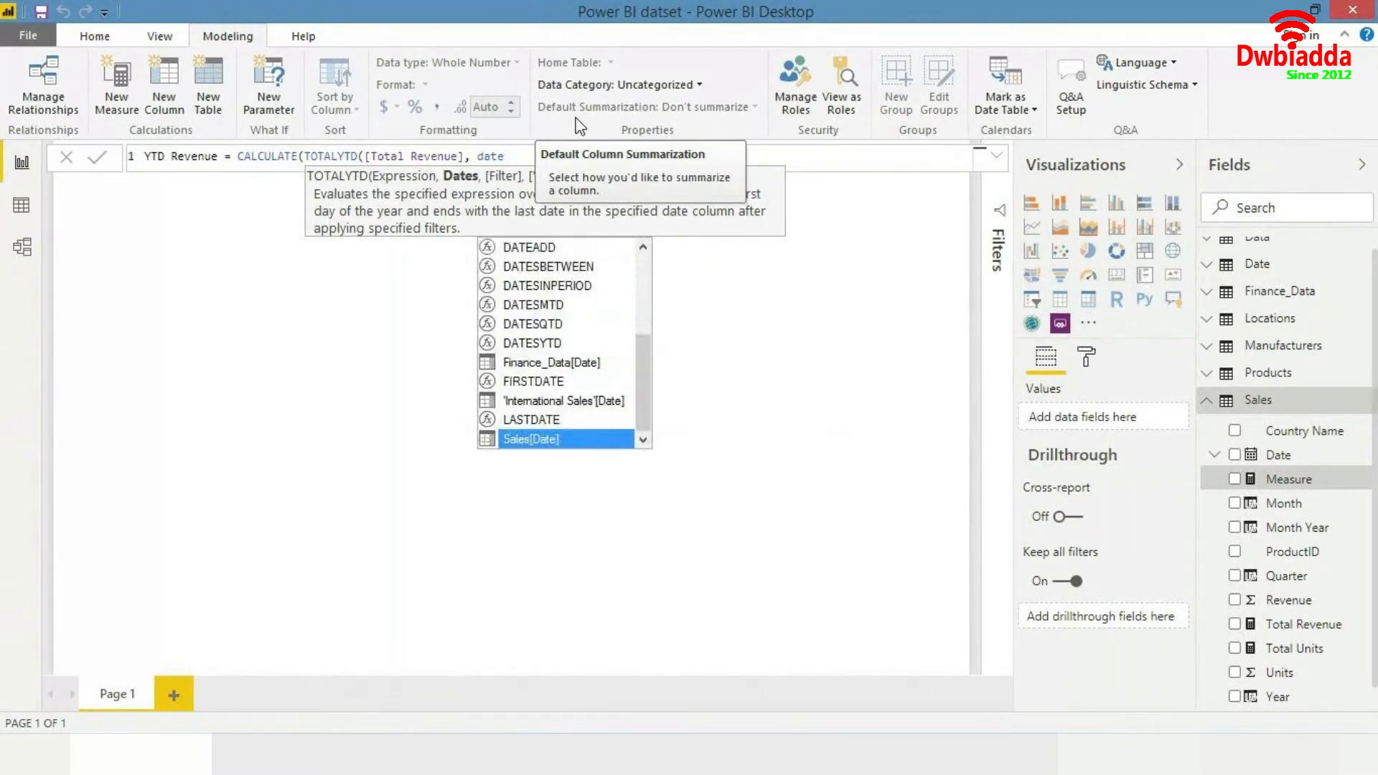
key(Tab)
text()))
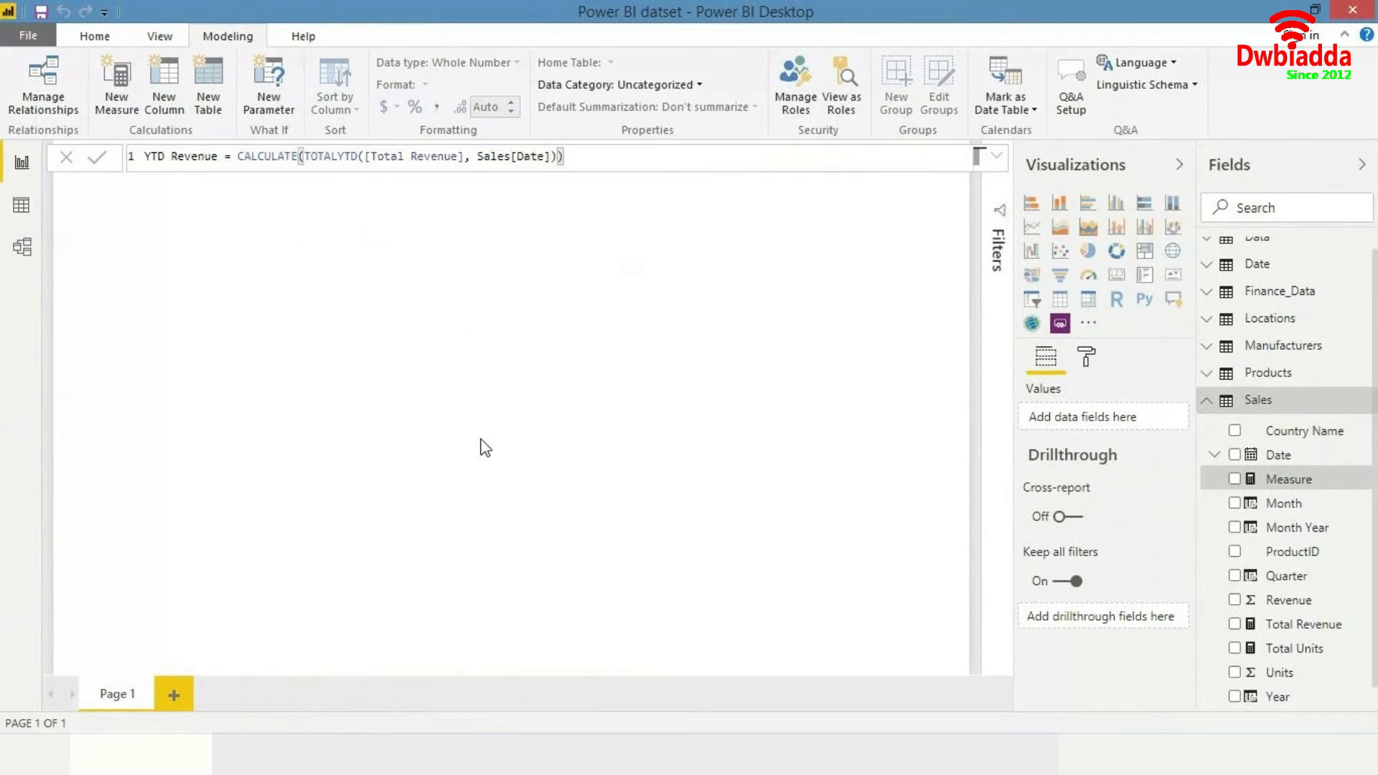
key(Return)
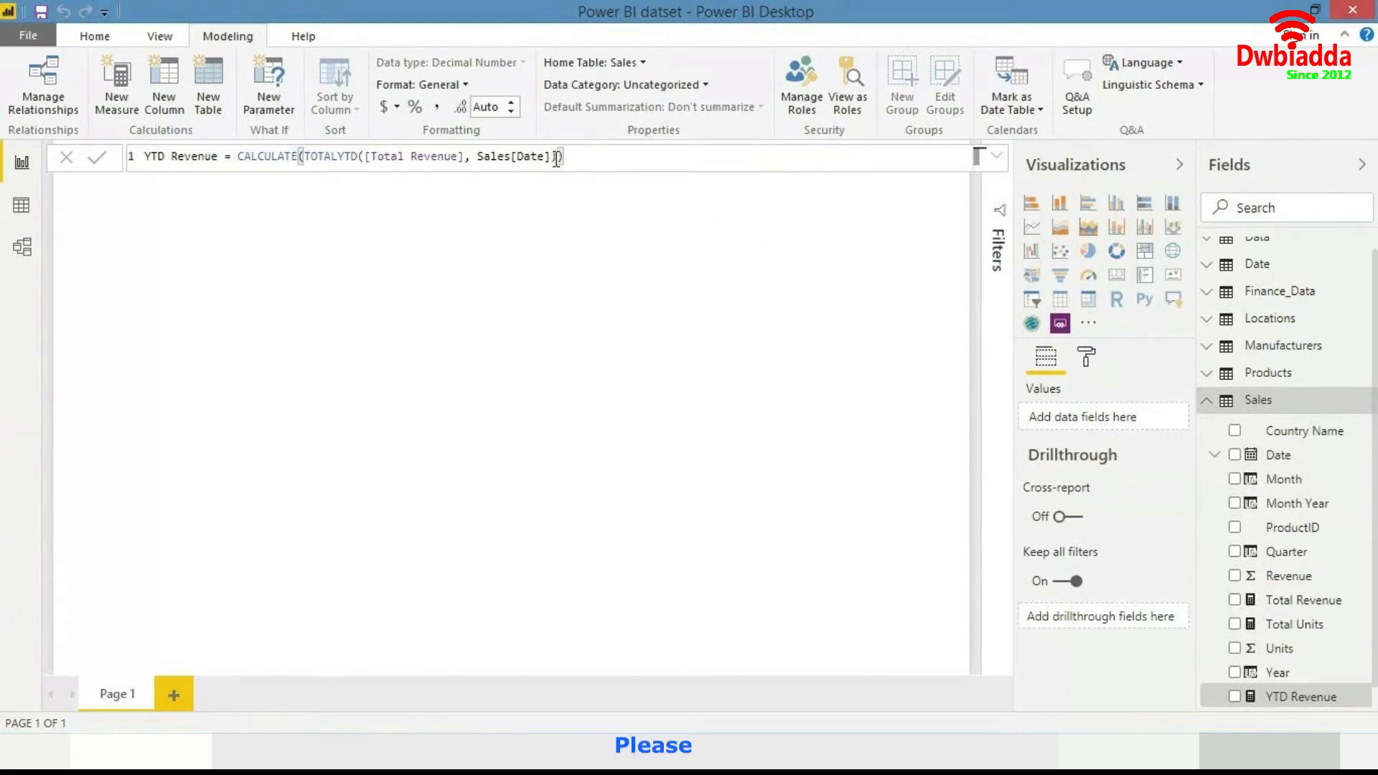
- Change the date argument in the YTD Revenue formula to Sales[Year] and commit the measure
key(shift+Left)
key(shift+Left)
key(shift+Left)
key(shift+Left)
key(shift+Left)
key(shift+Left)
key(shift+Left)
key(shift+Left)
key(shift+Left)
key(shift+Left)
key(shift+Left)
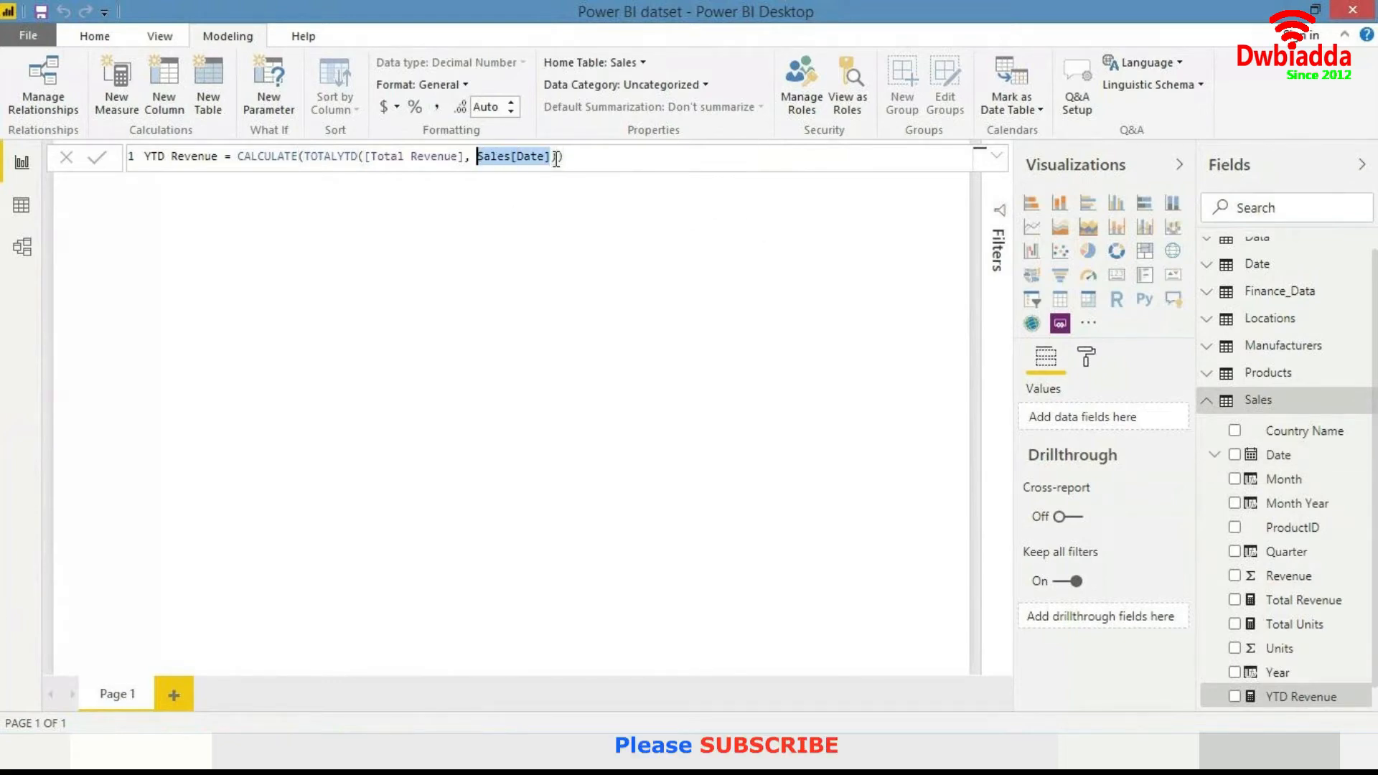
key(BackSpace)
text(Year)
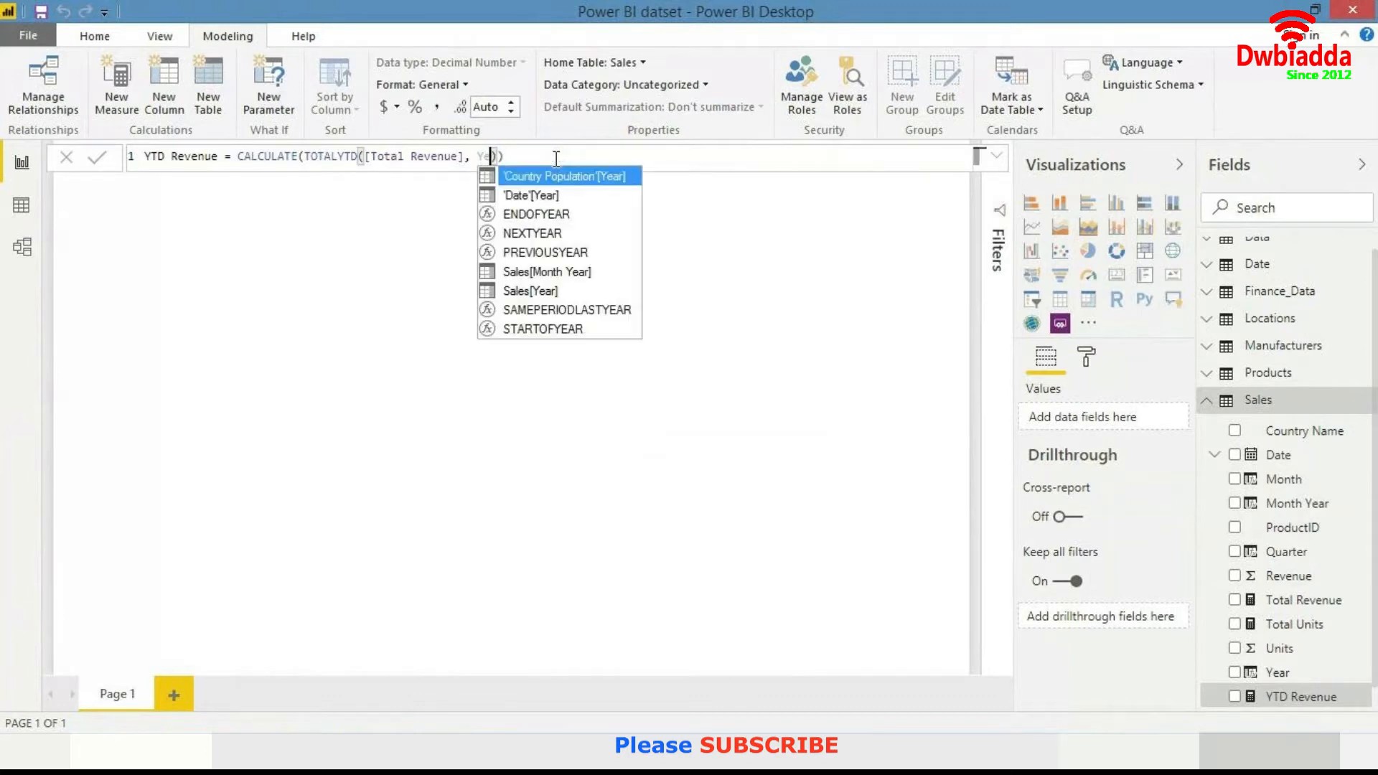
key(Down)
key(Down)
key(Down)
key(Down)
key(Down)
key(Down)
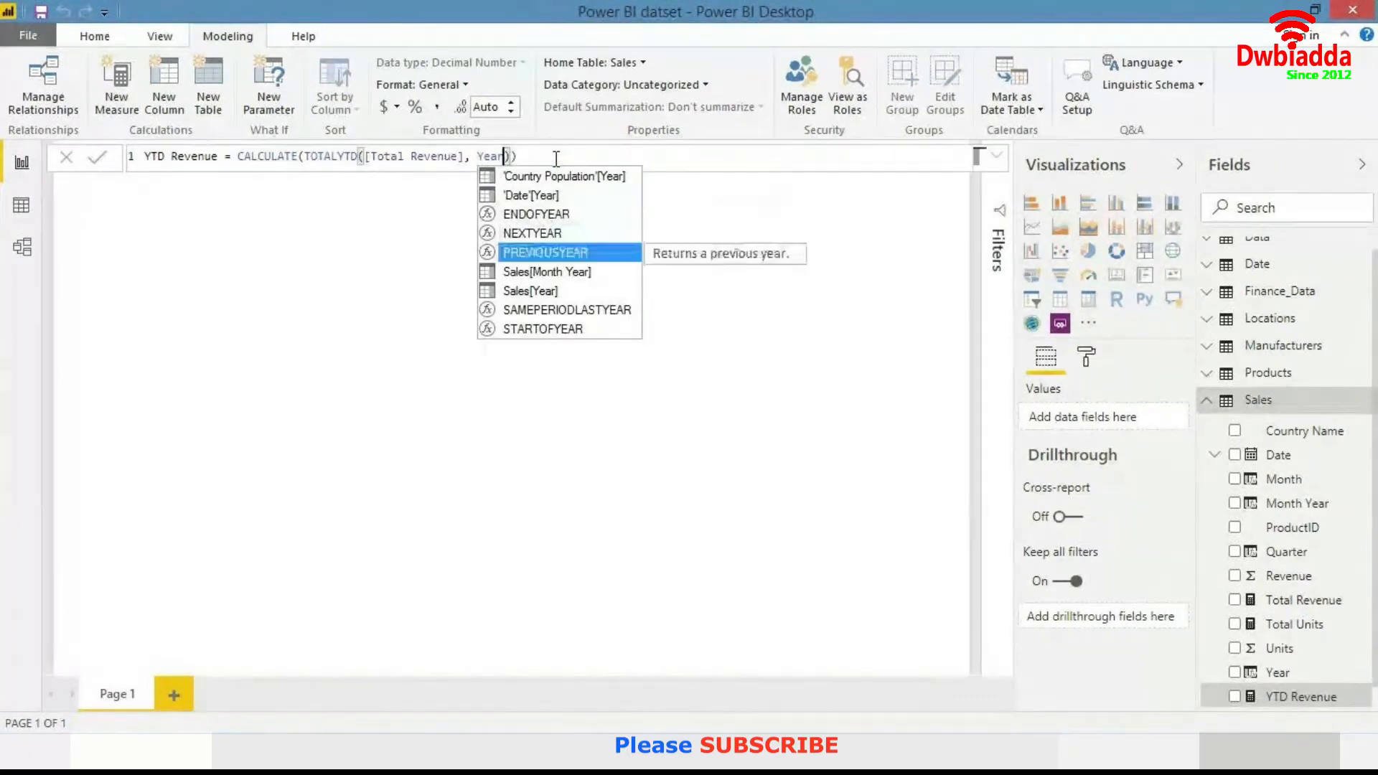
key(Tab)
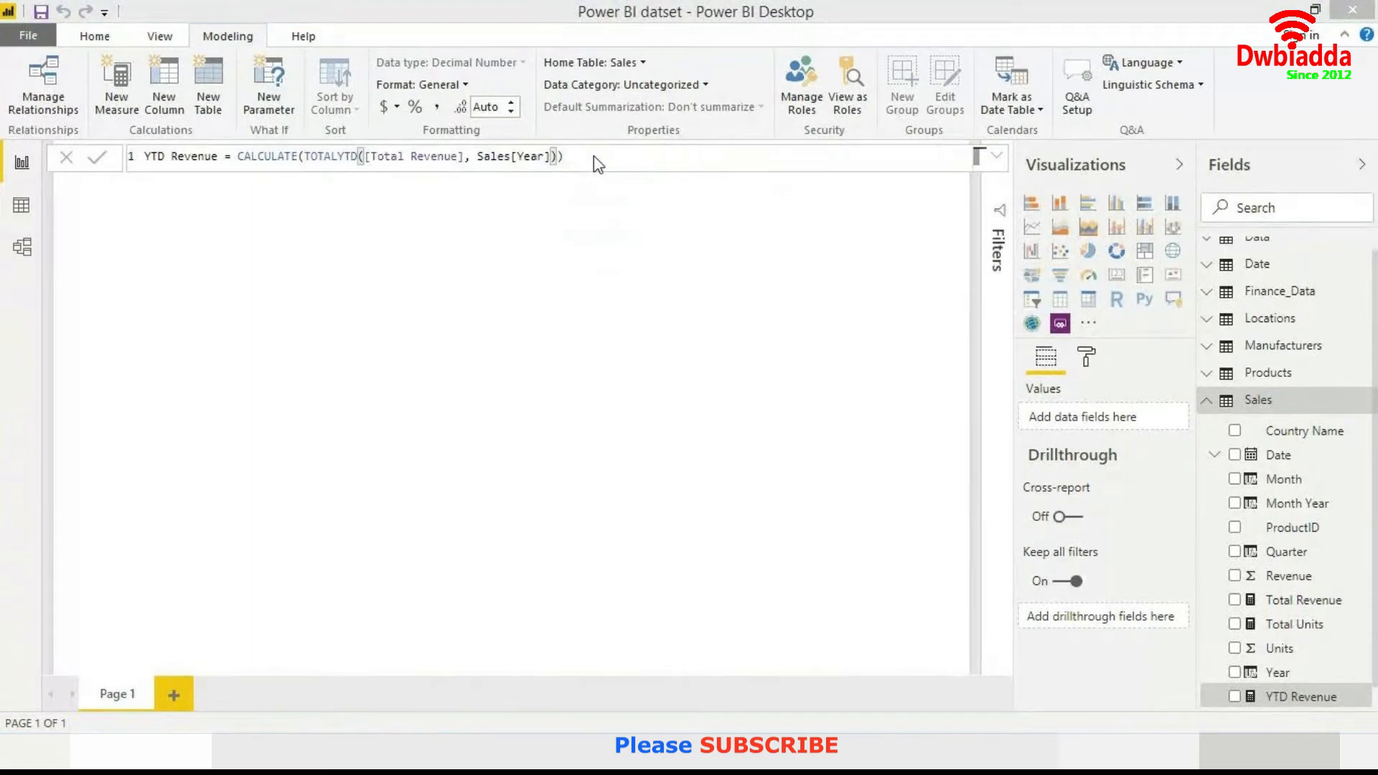
key(Return)
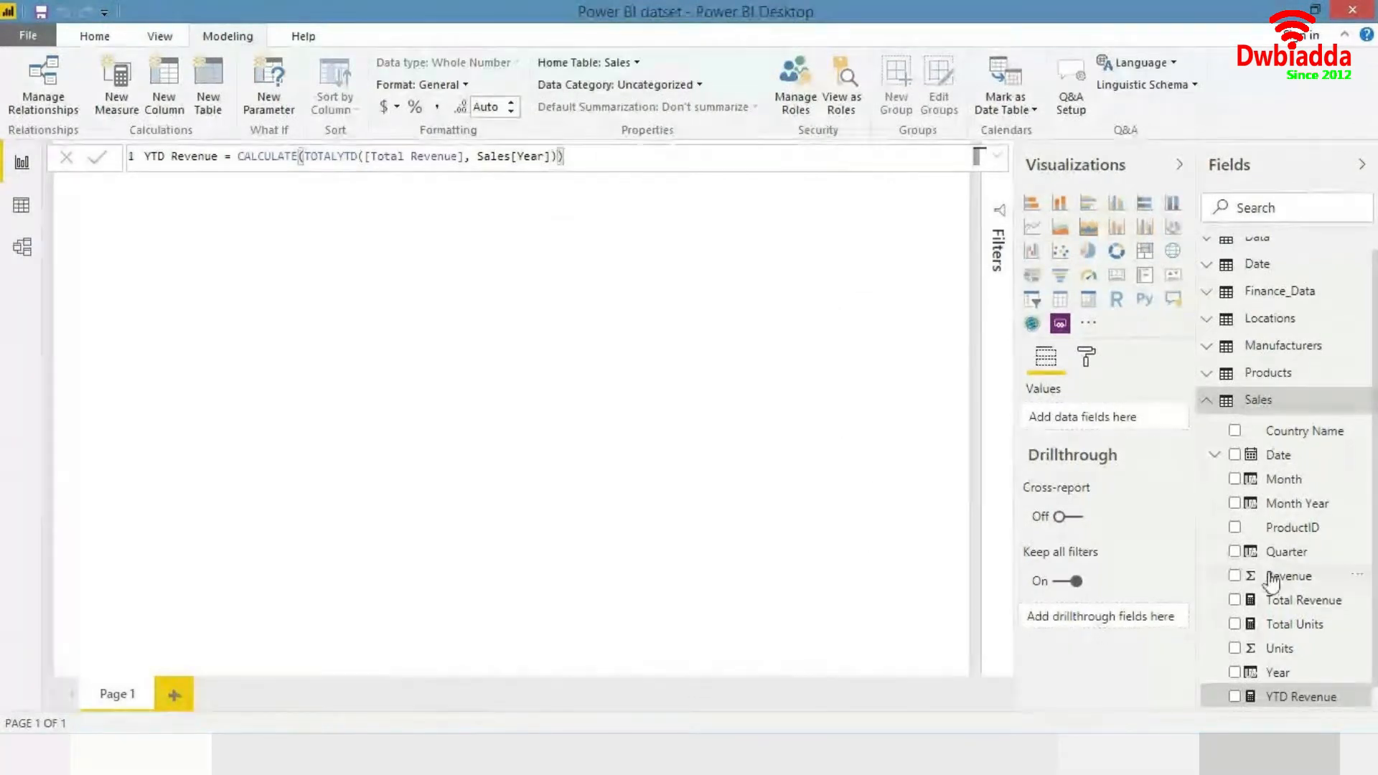
- Add a card visual to the report page, reposition it, and place the YTD Revenue measure in it
click(1116, 274)
drag(253, 367, 924, 287)
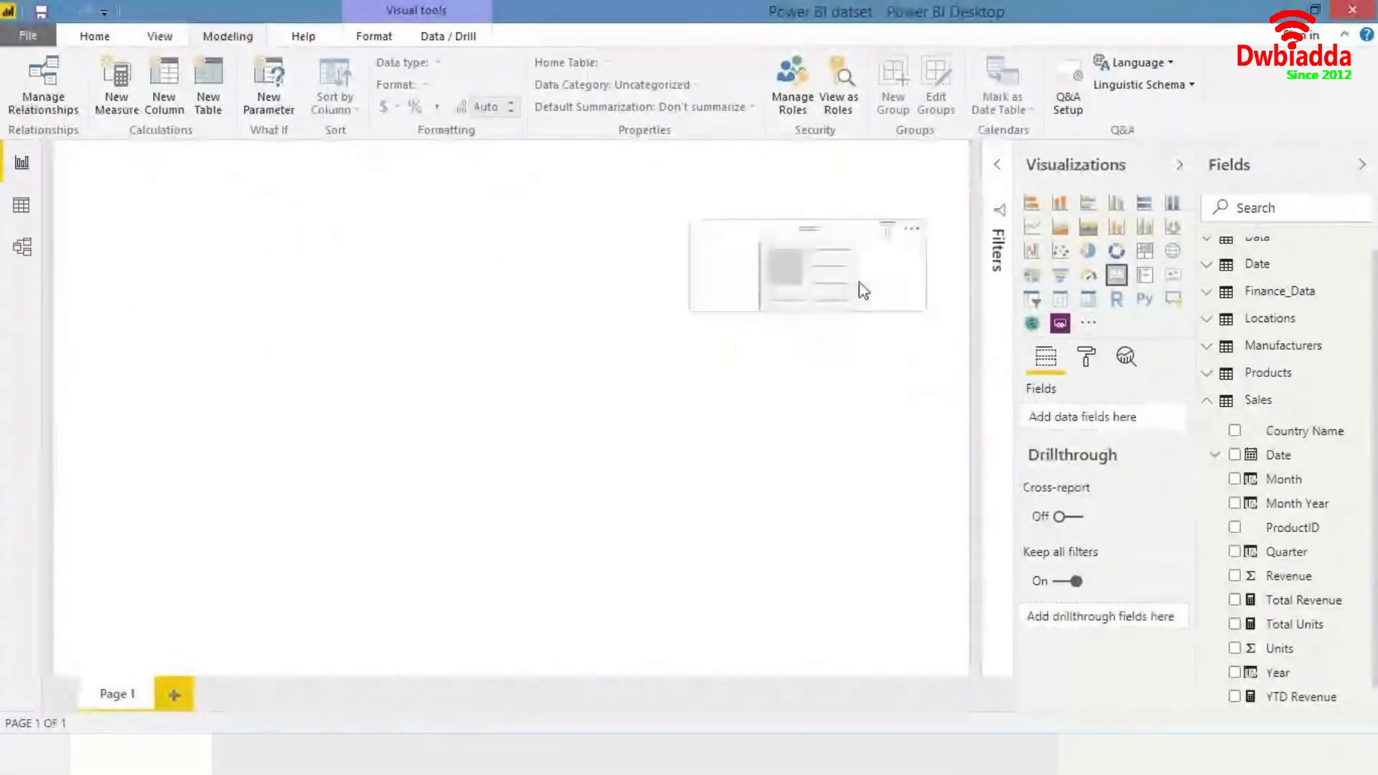
click(1295, 697)
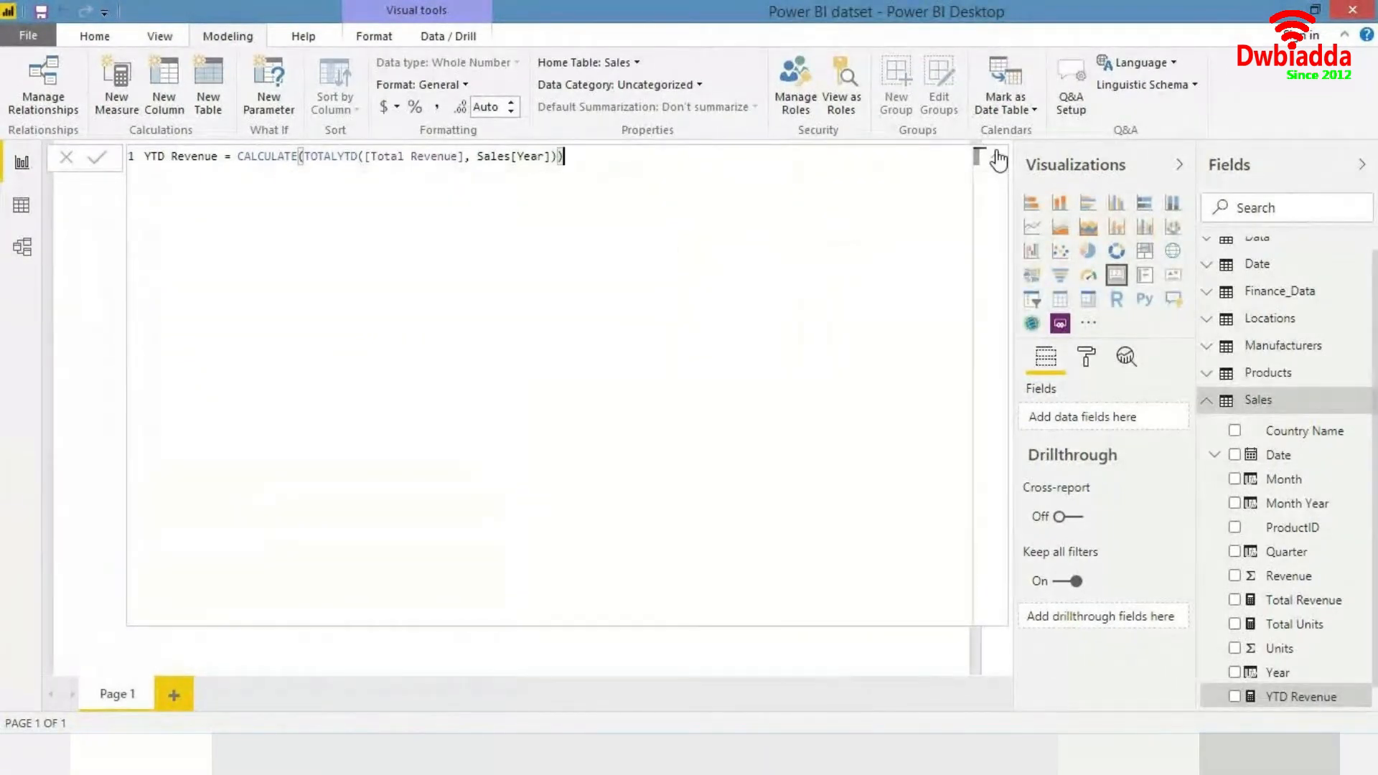
click(998, 161)
drag(883, 287, 879, 544)
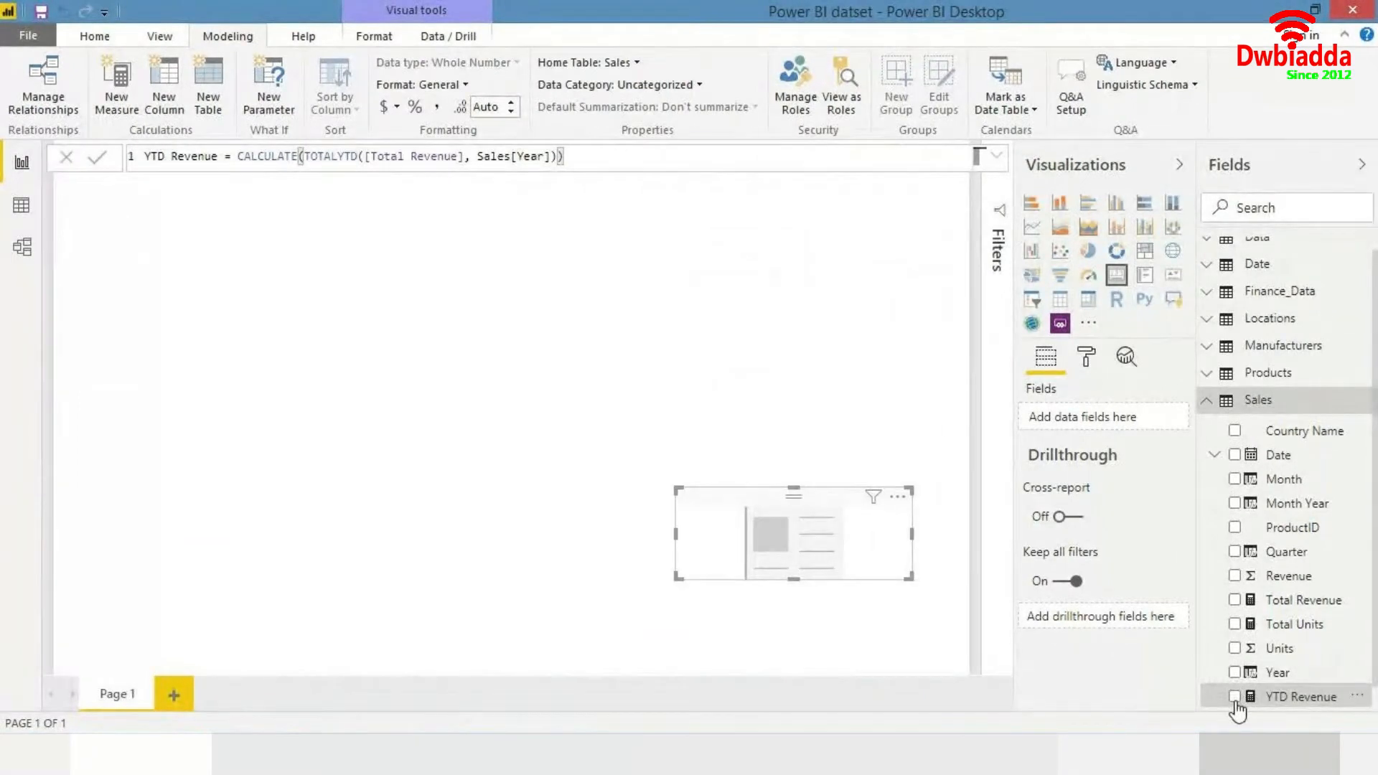
click(1234, 696)
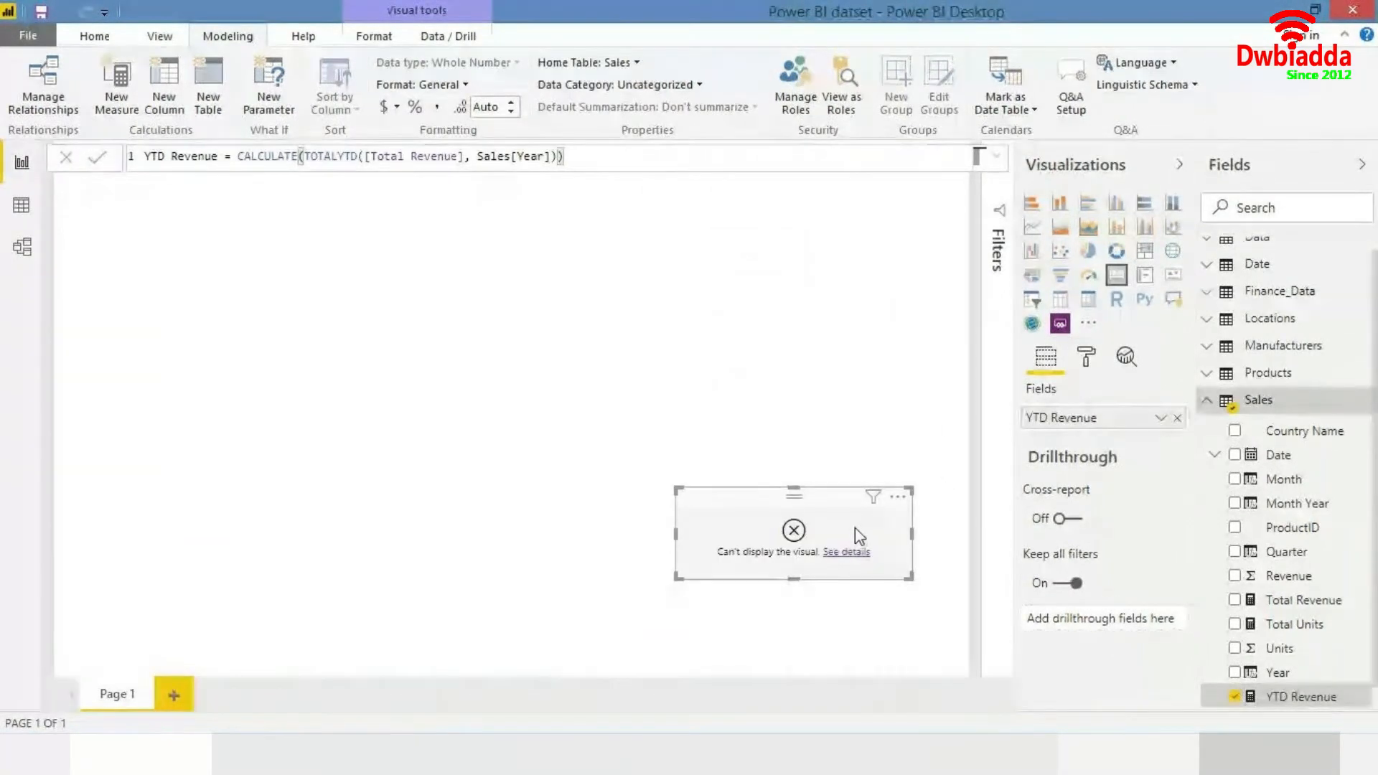
- Move the YTD Revenue card higher on the page and open, then close, its error details
drag(855, 527, 873, 324)
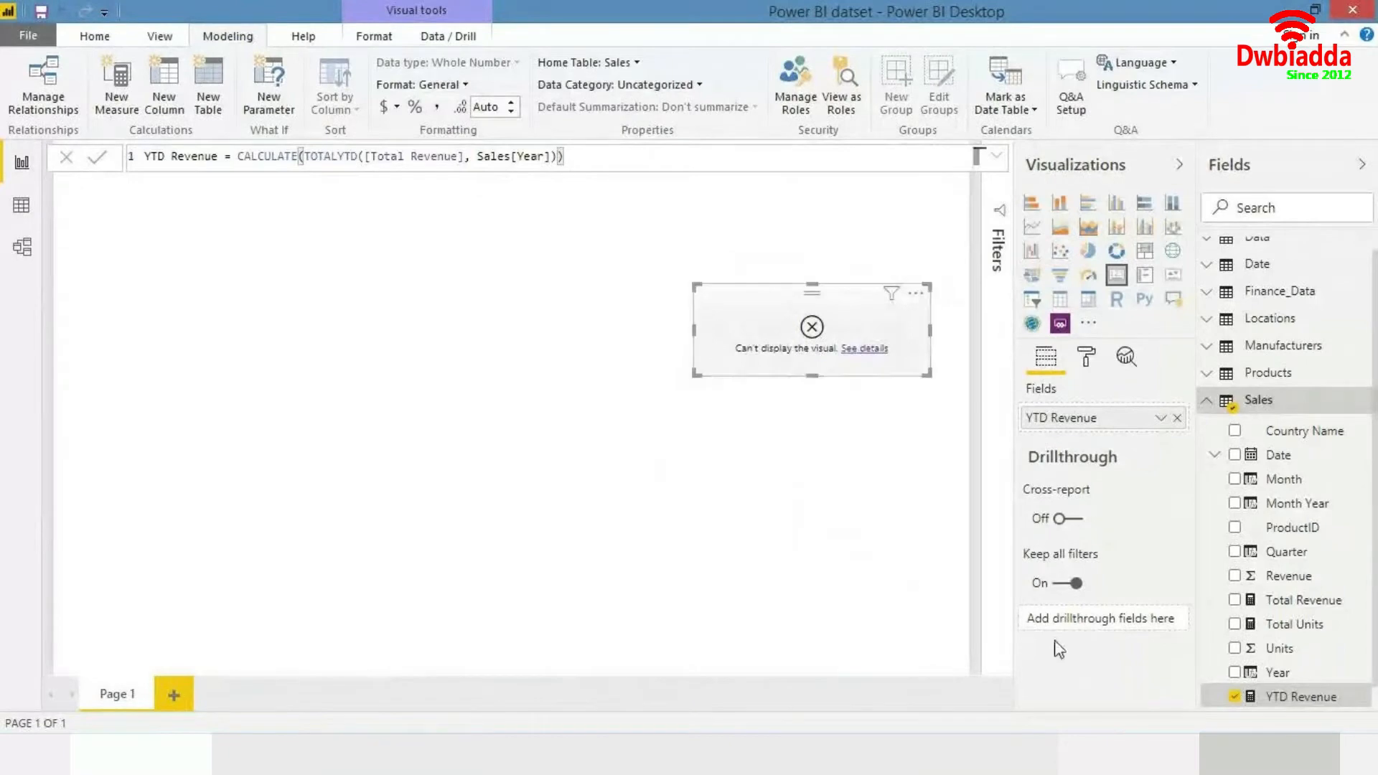
click(877, 350)
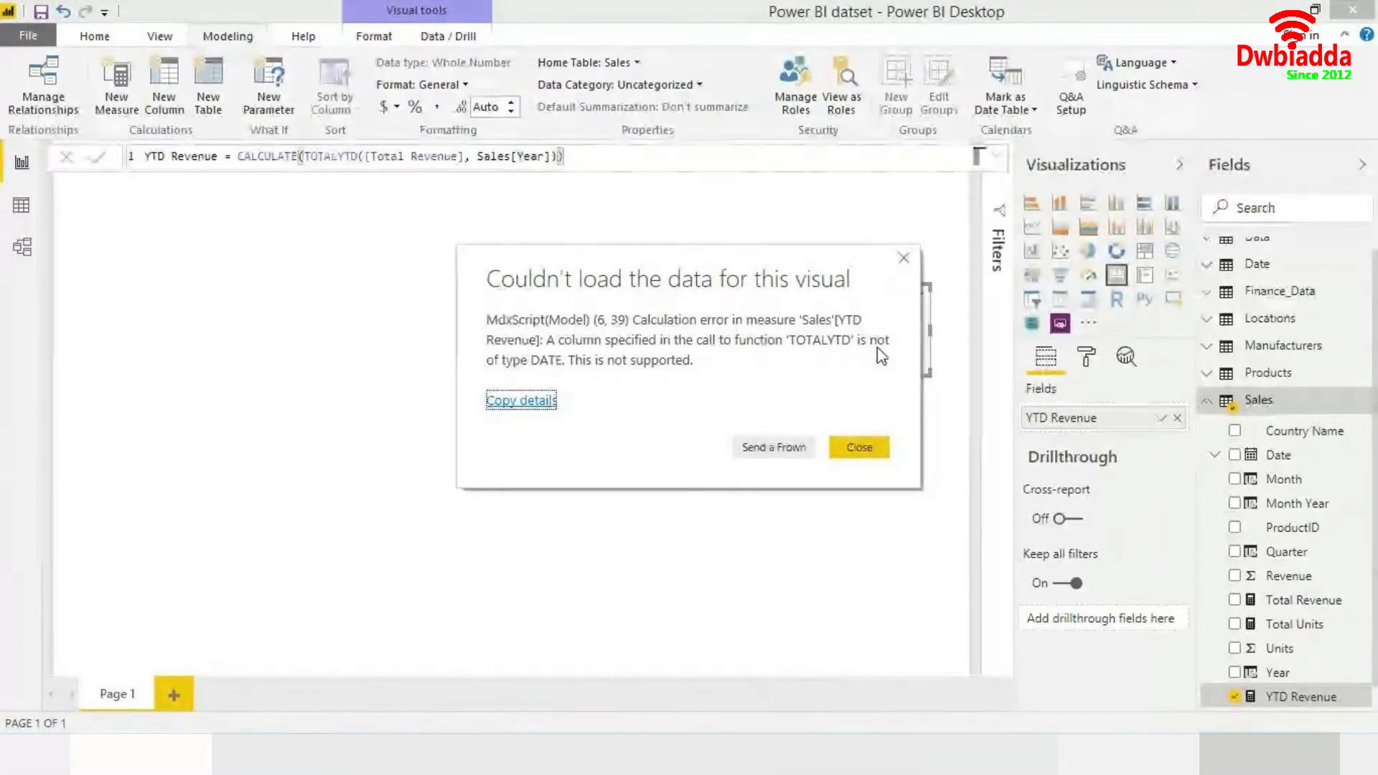
click(904, 260)
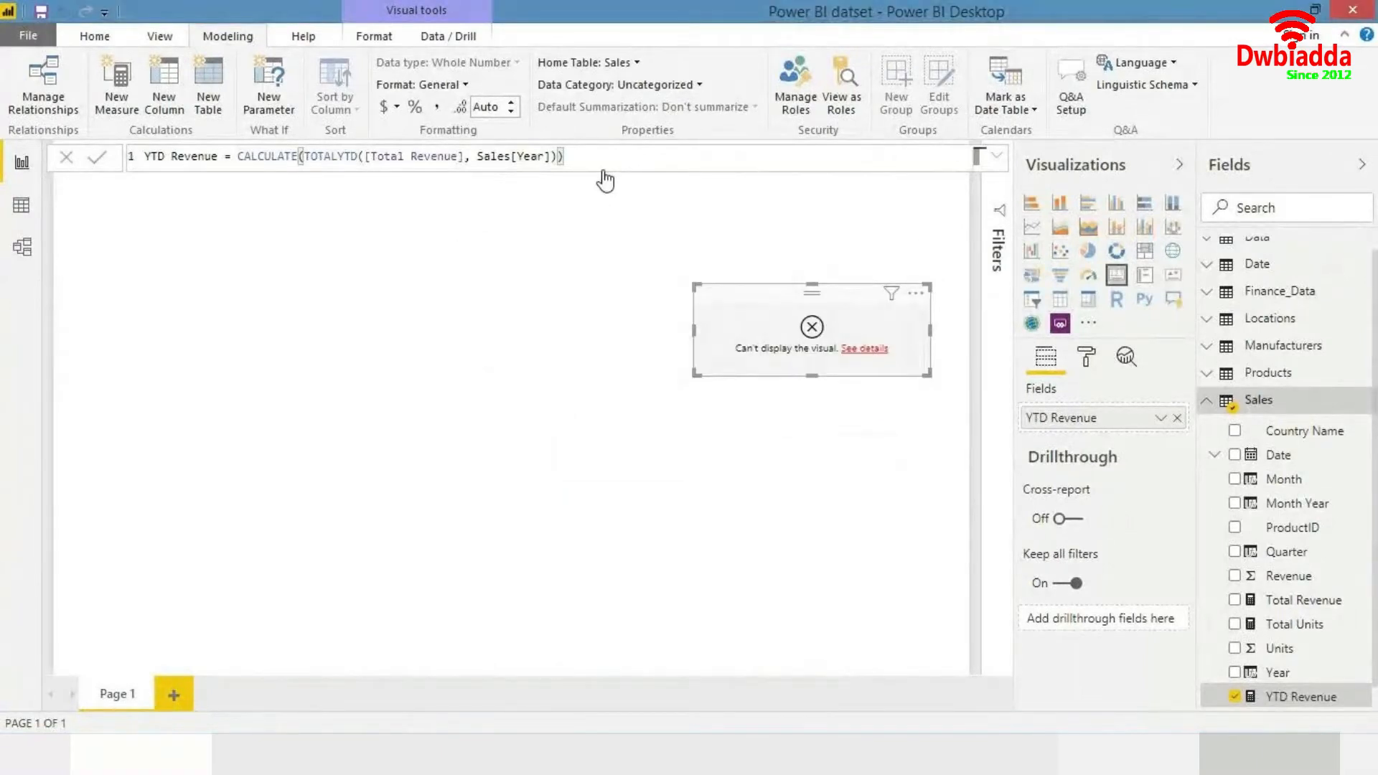
- Rebuild the YTD Revenue formula's TOTALYTD arguments as [Total Revenue] and Sales[Date]
key(BackSpace)
key(BackSpace)
key(BackSpace)
key(BackSpace)
key(BackSpace)
key(BackSpace)
key(BackSpace)
key(BackSpace)
key(BackSpace)
key(BackSpace)
key(BackSpace)
key(BackSpace)
key(BackSpace)
key(BackSpace)
key(BackSpace)
key(BackSpace)
key(BackSpace)
key(BackSpace)
key(BackSpace)
key(BackSpace)
key(BackSpace)
key(BackSpace)
key(BackSpace)
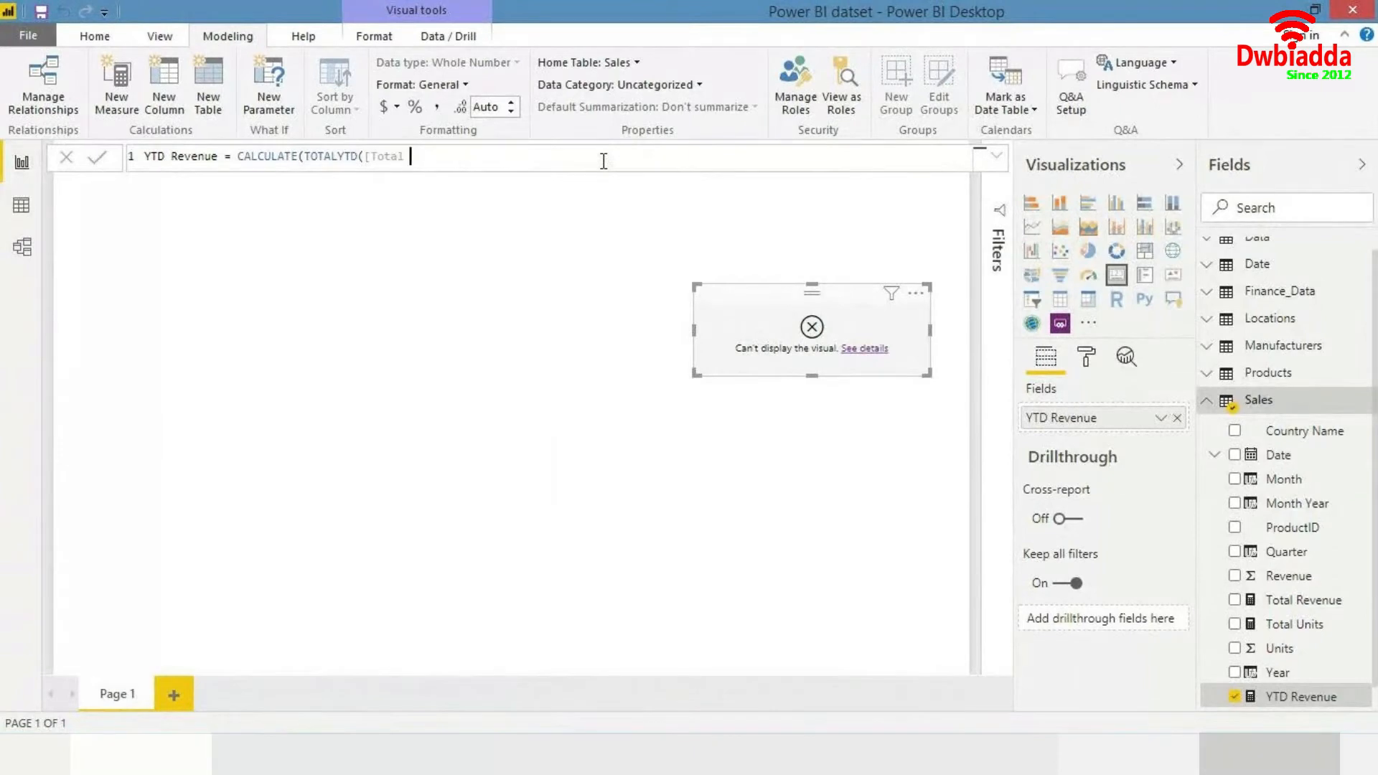
key(BackSpace)
key(BackSpace)
key(BackSpace)
key(BackSpace)
key(BackSpace)
key(BackSpace)
text(total)
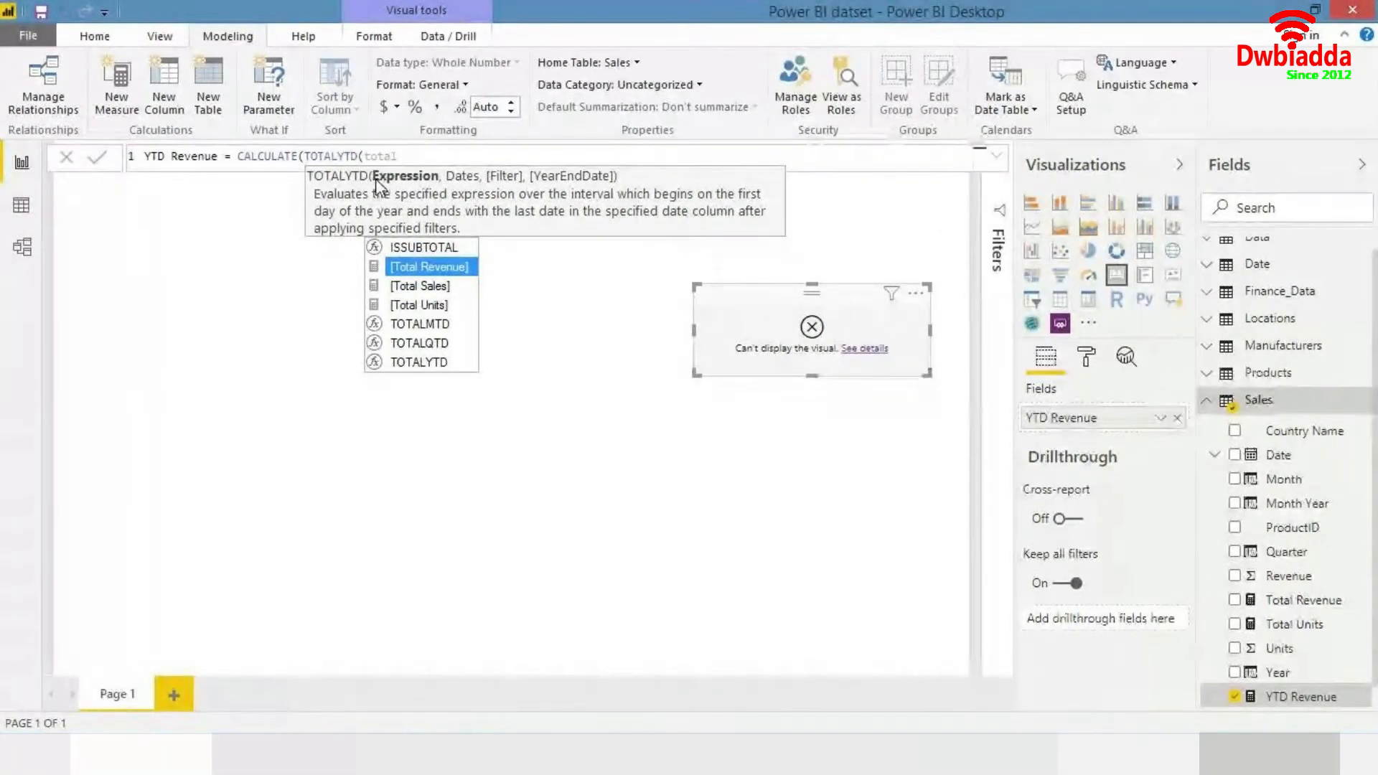
click(407, 268)
text(,)
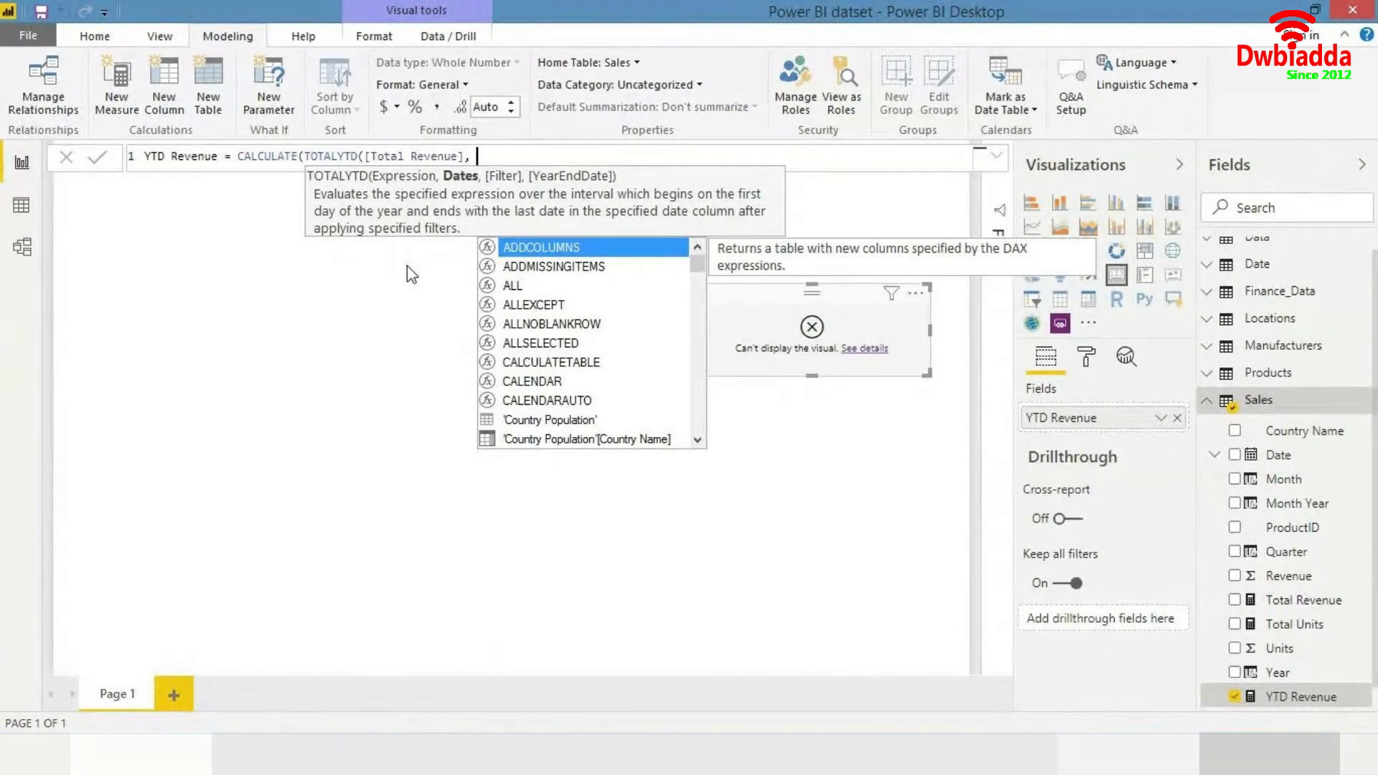
text(date)
key(Down)
key(Down)
key(Down)
key(Down)
key(Down)
key(Down)
key(Down)
key(Down)
key(Down)
key(Down)
key(Down)
key(Down)
key(Down)
key(Down)
key(Down)
key(Down)
key(Down)
key(Down)
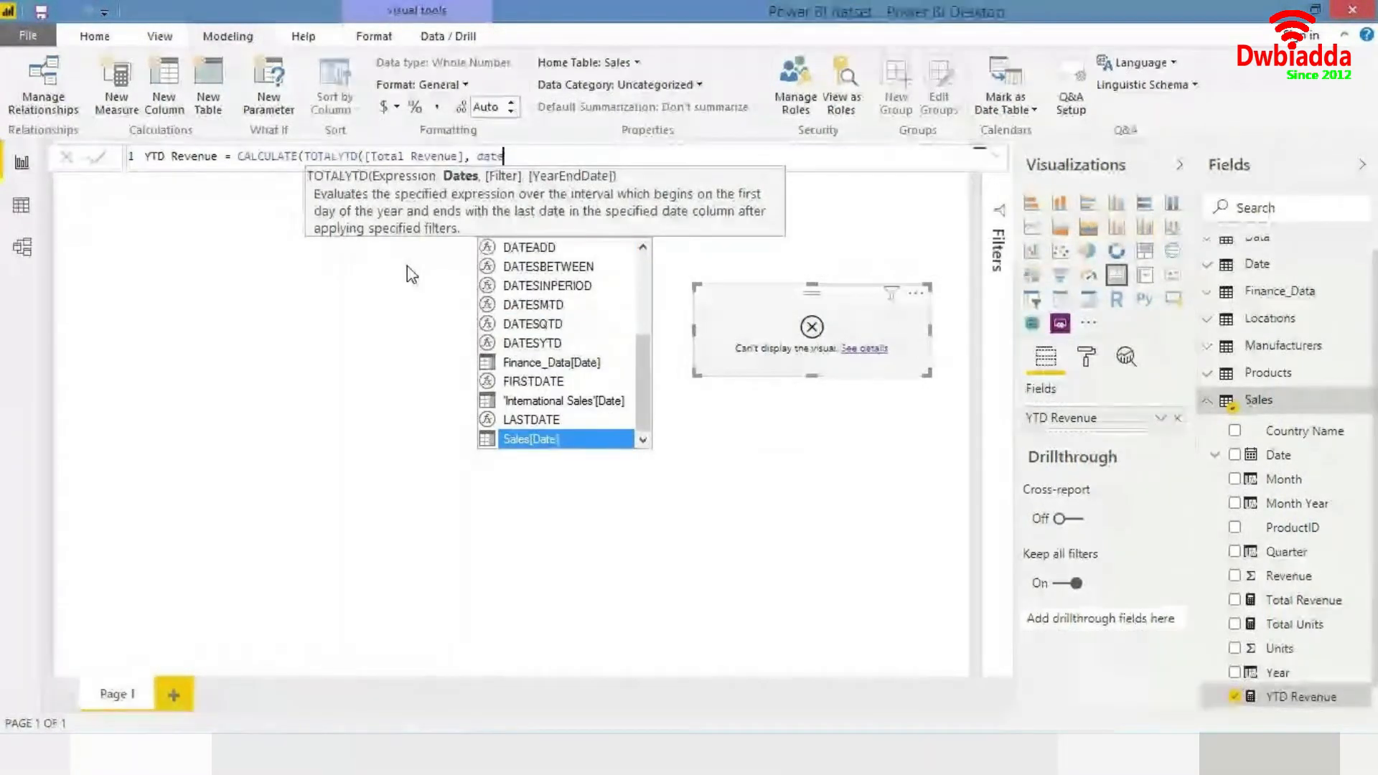
key(Up)
key(Down)
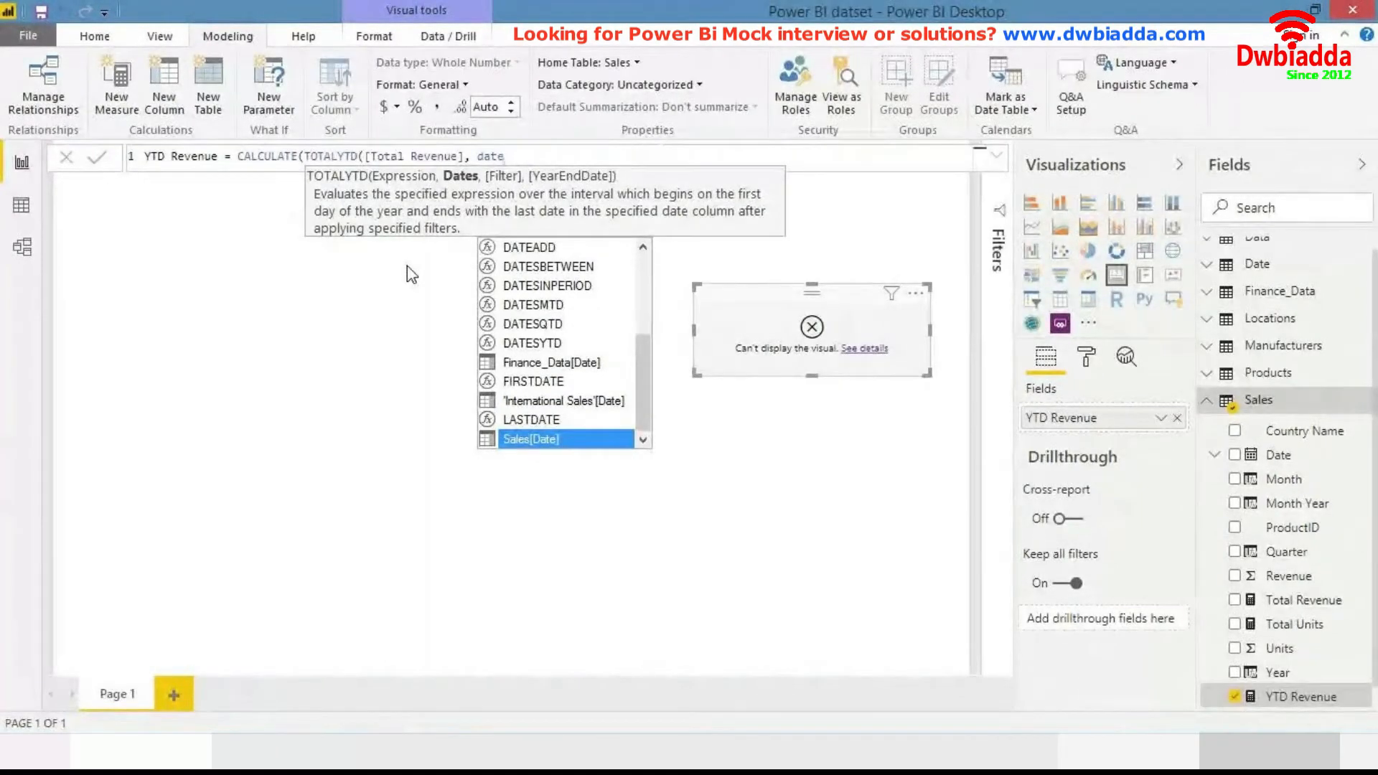
key(Tab)
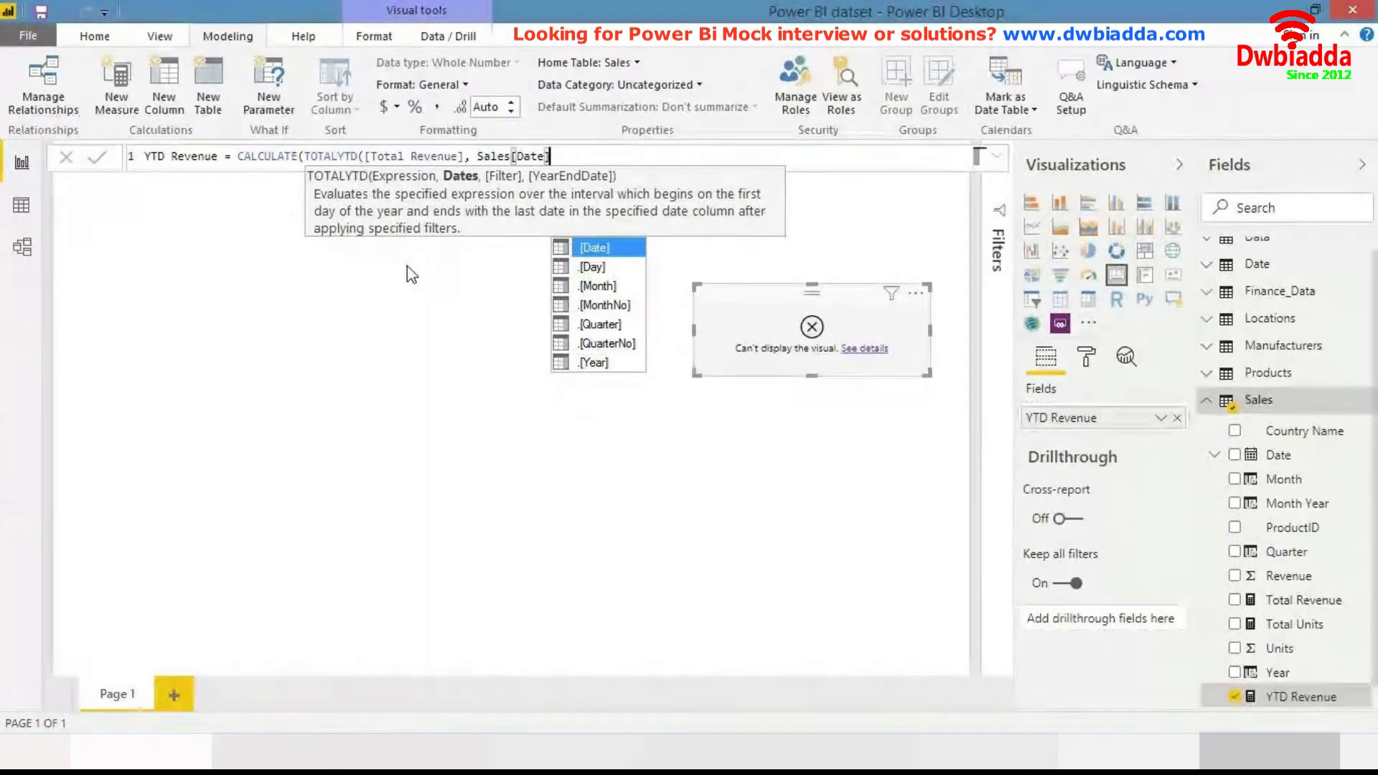
- Add Sales[Date] as the filter argument of the YTD Revenue formula, close both parentheses, and commit the measure
text(, )
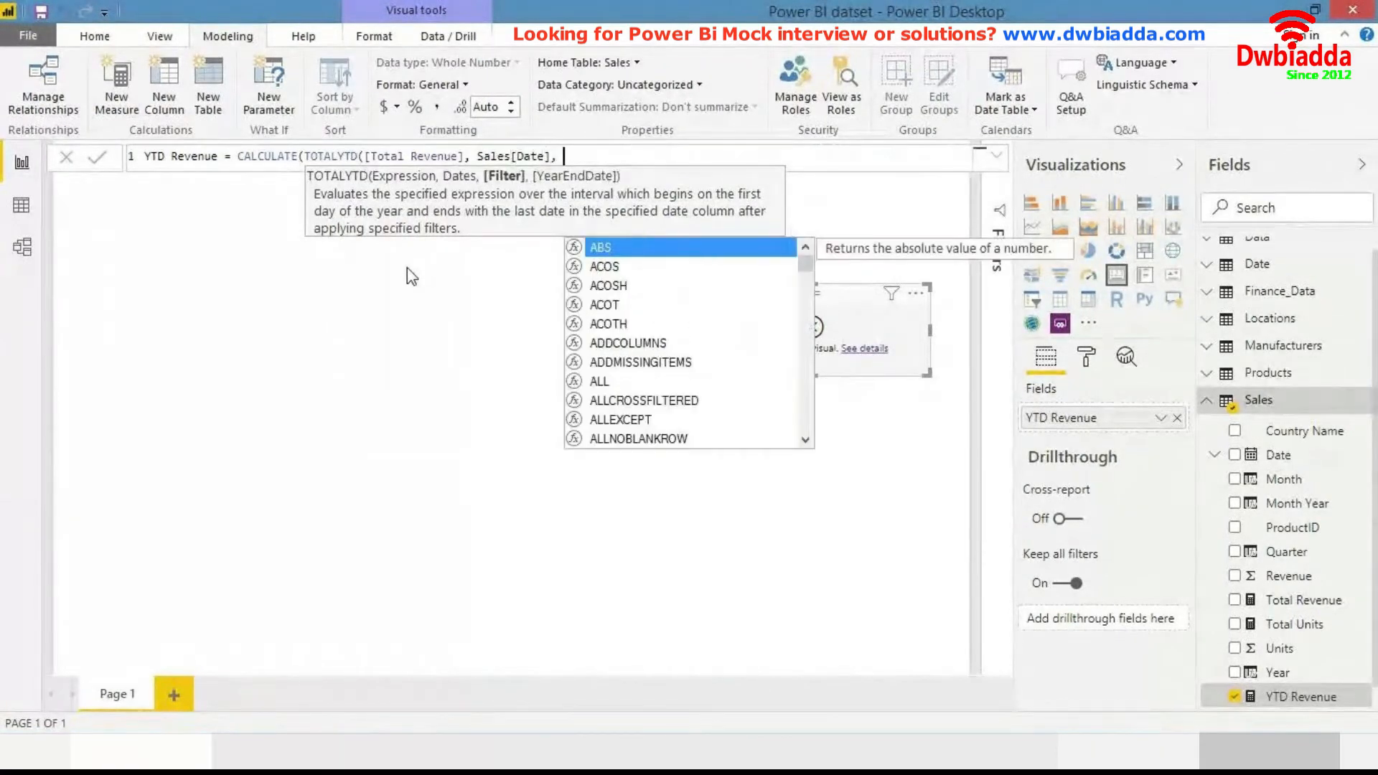
text(date)
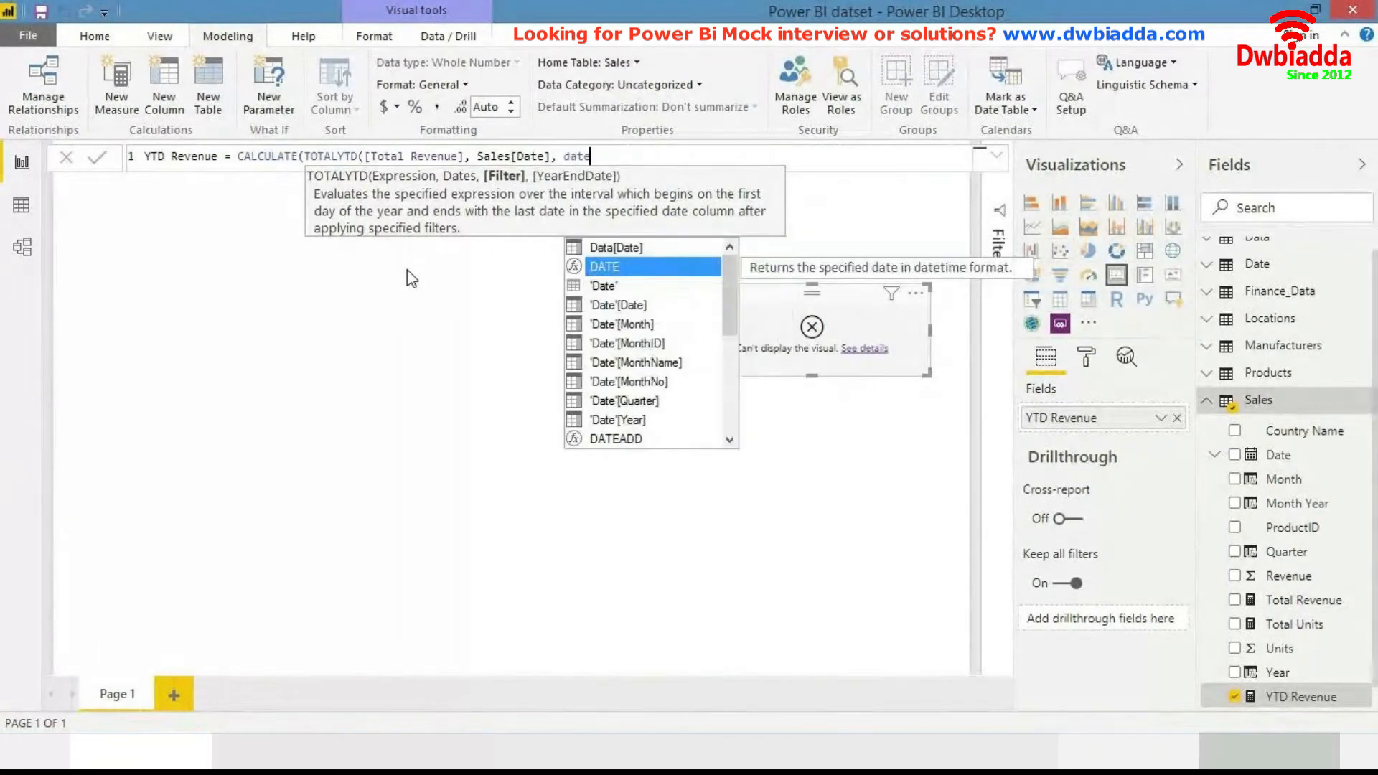
key(Down)
key(Down)
key(Down)
key(Down)
key(Down)
key(Down)
key(Down)
key(Down)
key(Down)
key(Down)
key(Down)
key(Down)
key(Down)
key(Down)
key(Down)
key(Down)
key(Down)
key(Down)
key(Down)
key(Down)
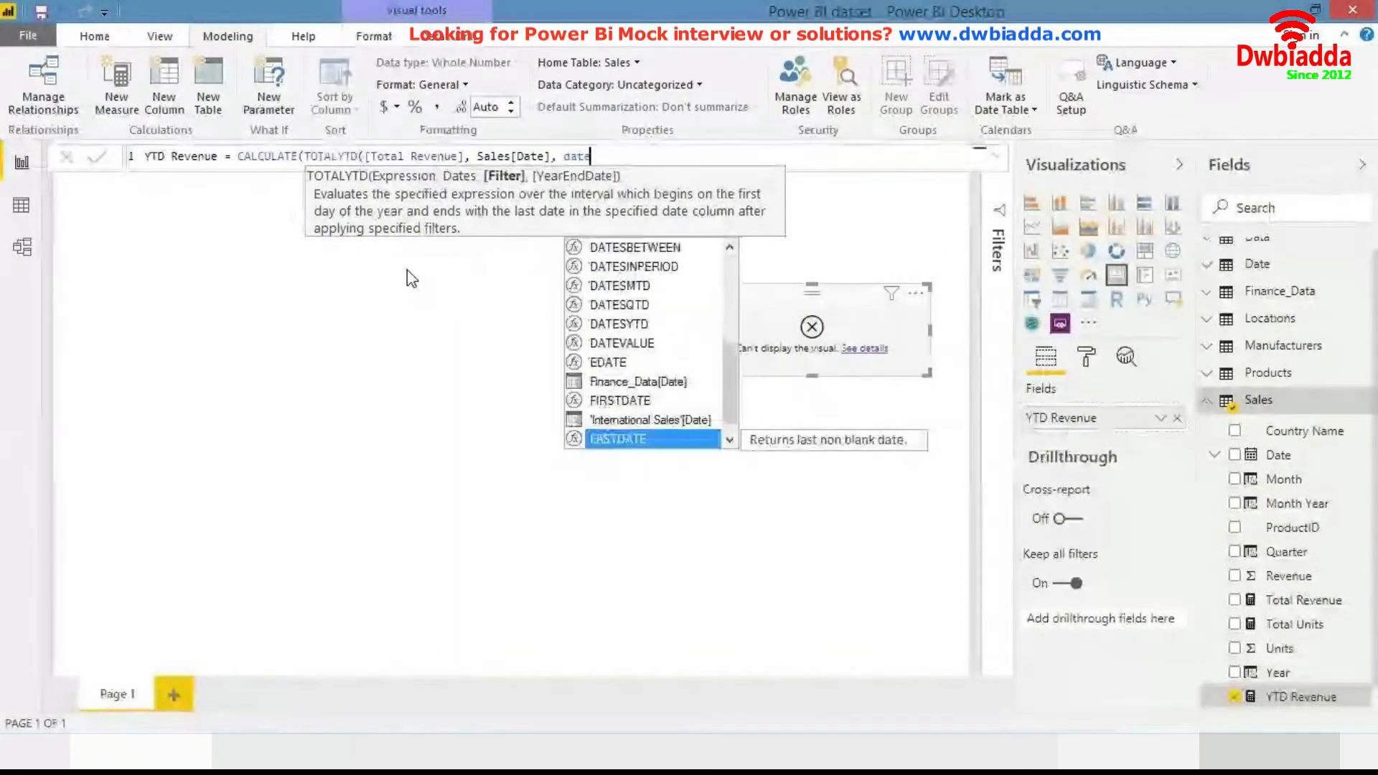
key(Down)
key(Tab)
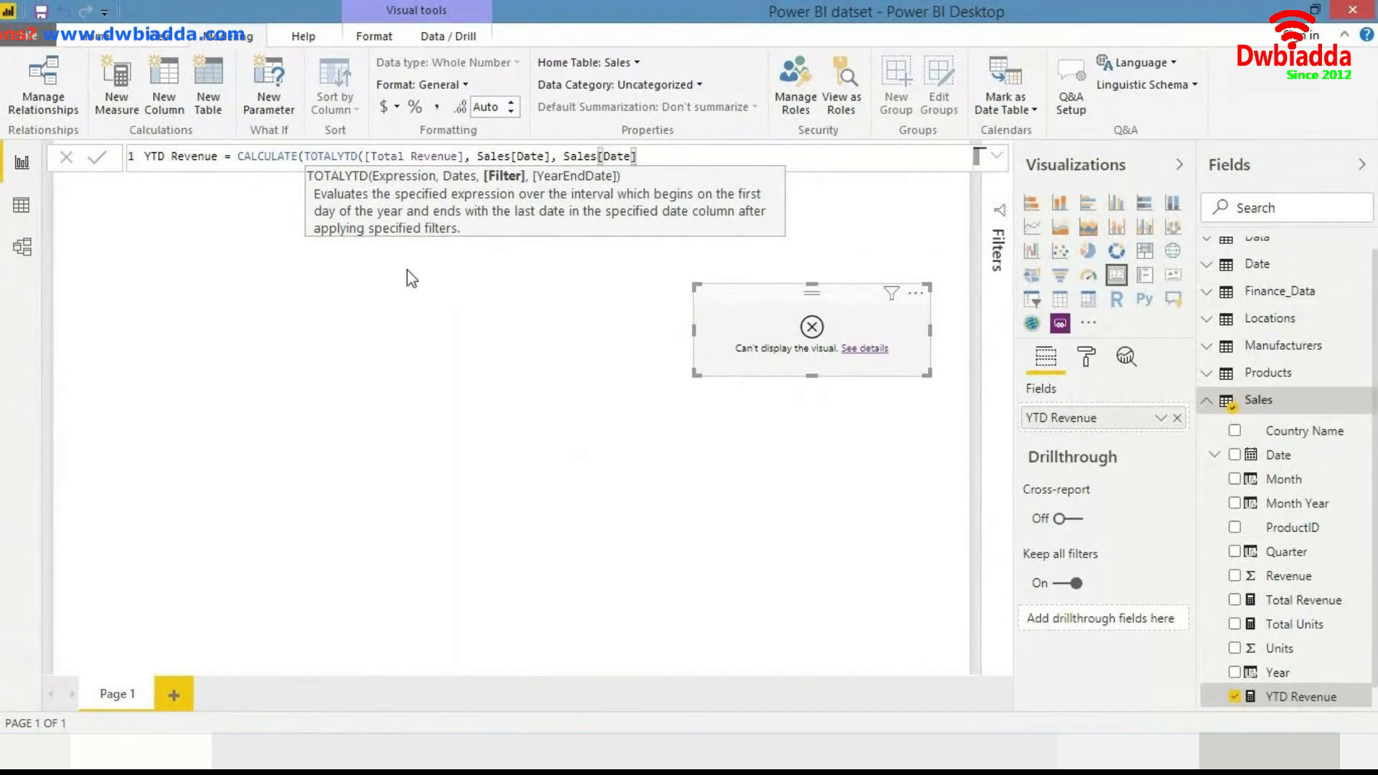
text()))
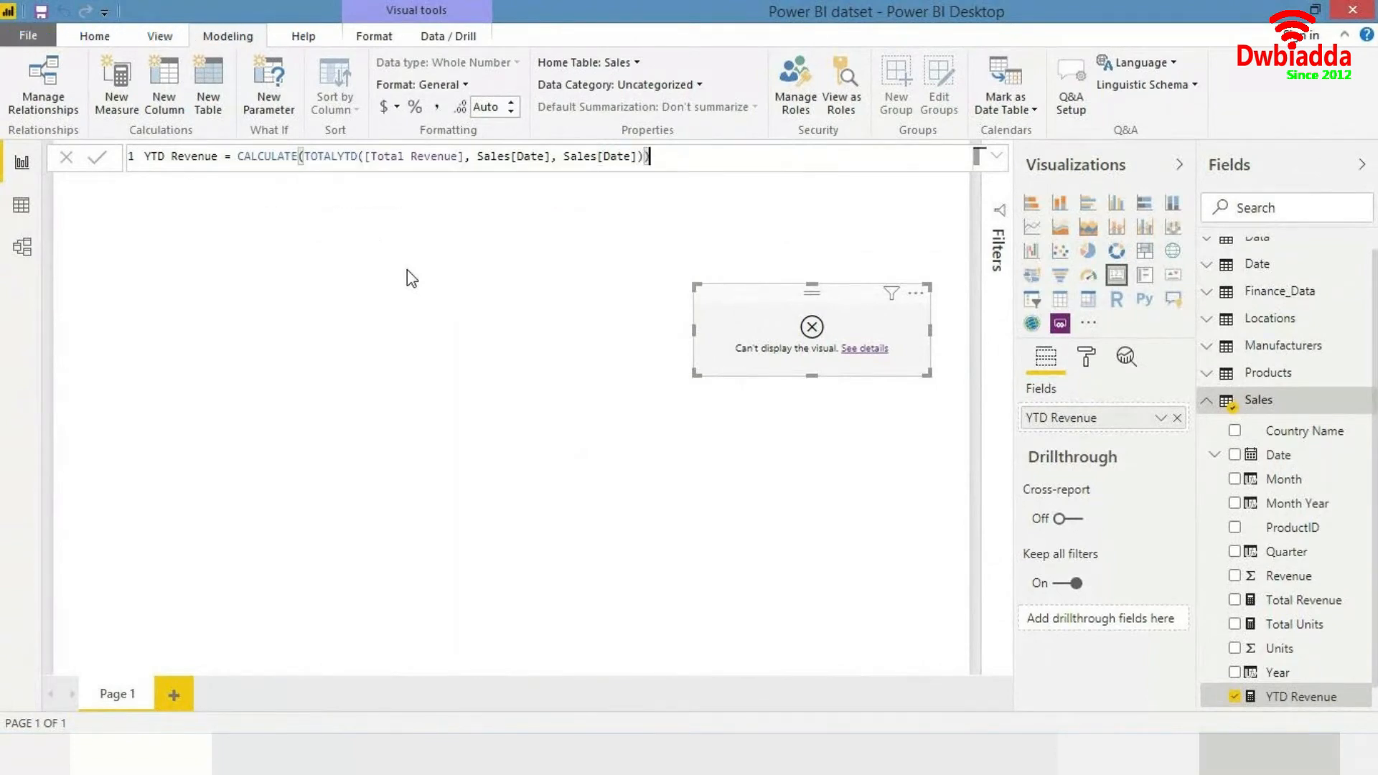
key(Return)
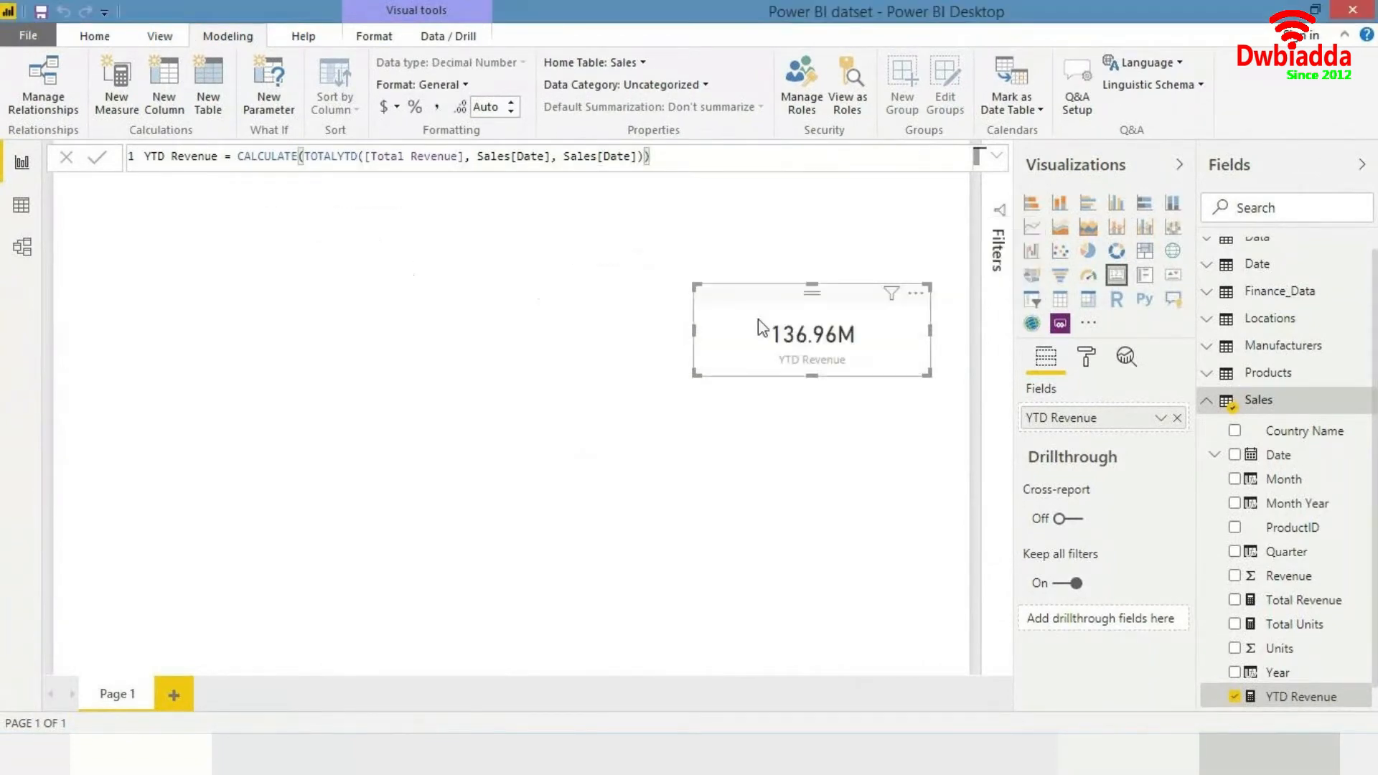
- Move the YTD Revenue card up and toward the centre of the page
drag(865, 342, 769, 271)
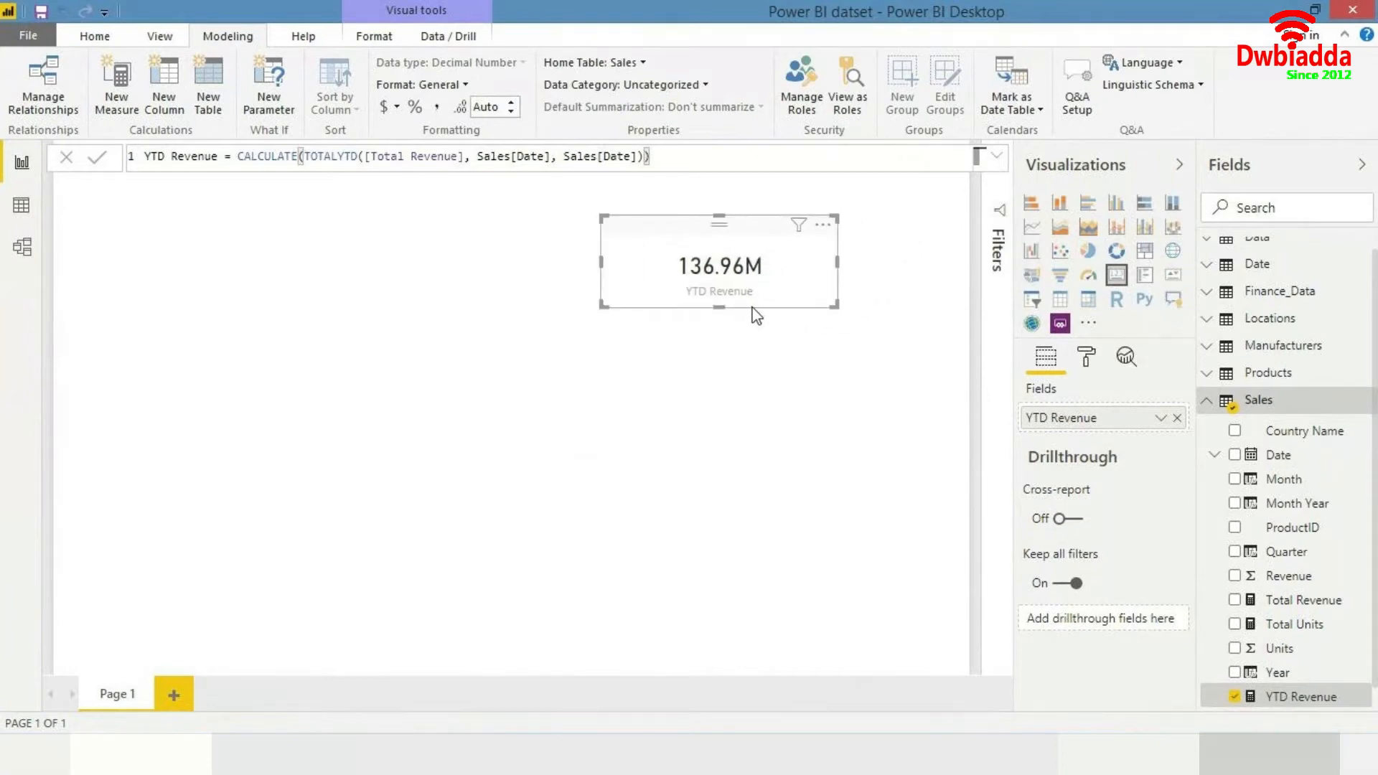
drag(833, 303, 656, 284)
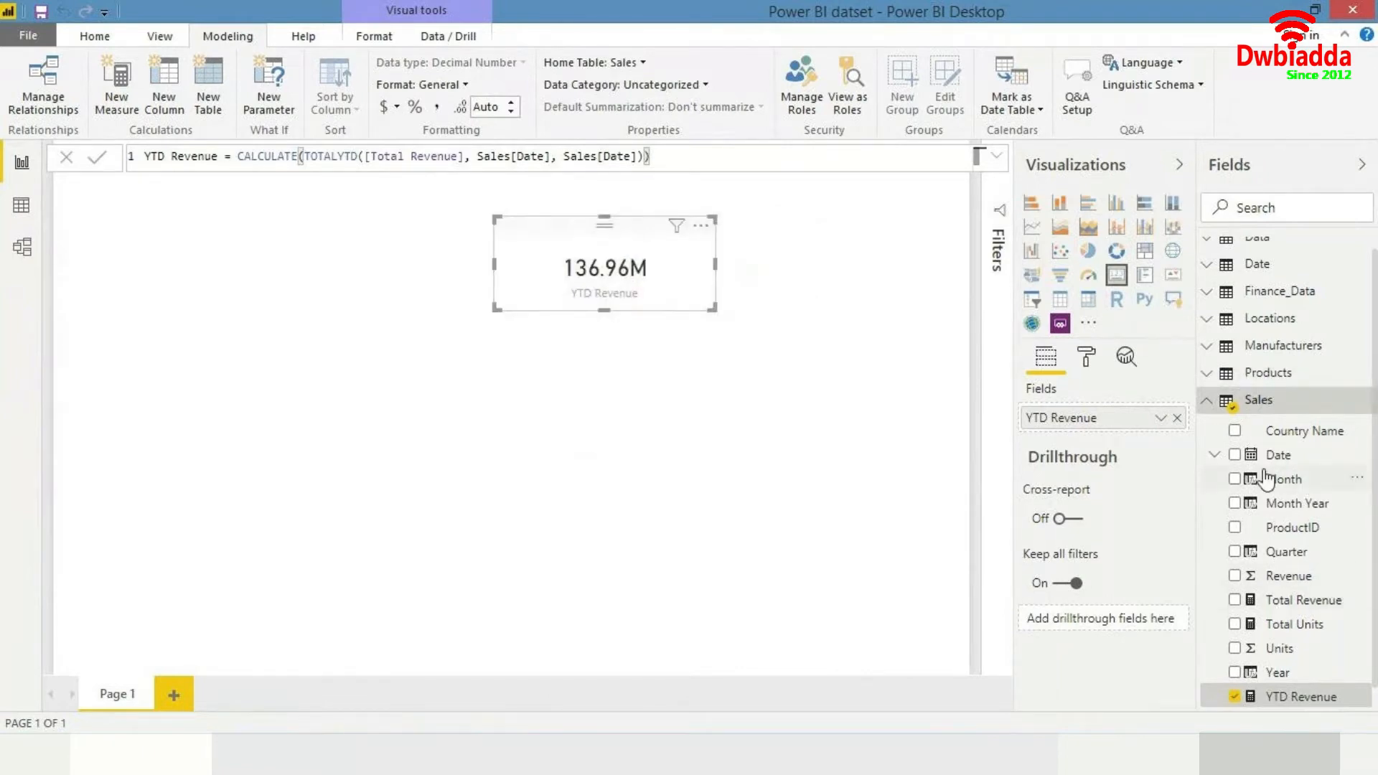
- Add the Sales Year field as a slicer and position it at the upper right of the page
drag(1301, 683, 913, 387)
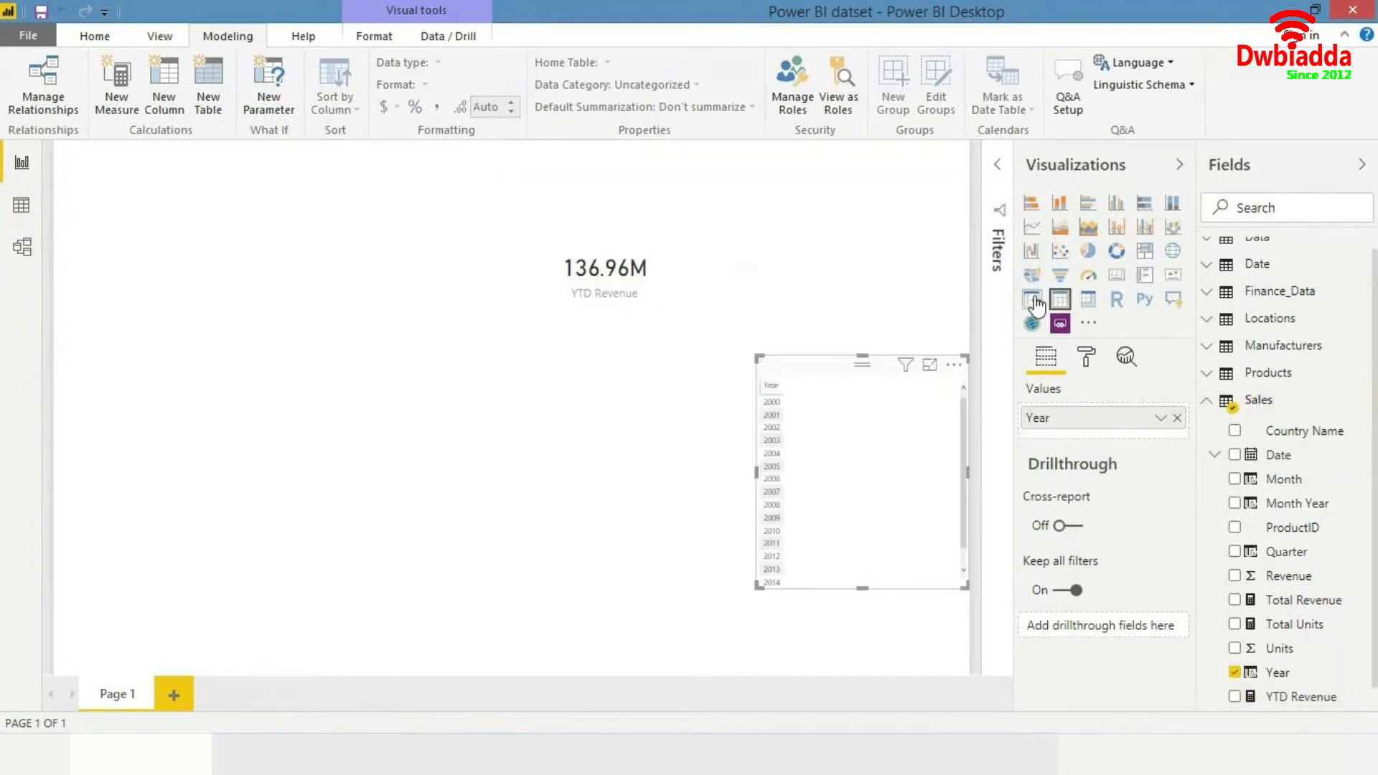
click(1034, 306)
drag(876, 416, 917, 212)
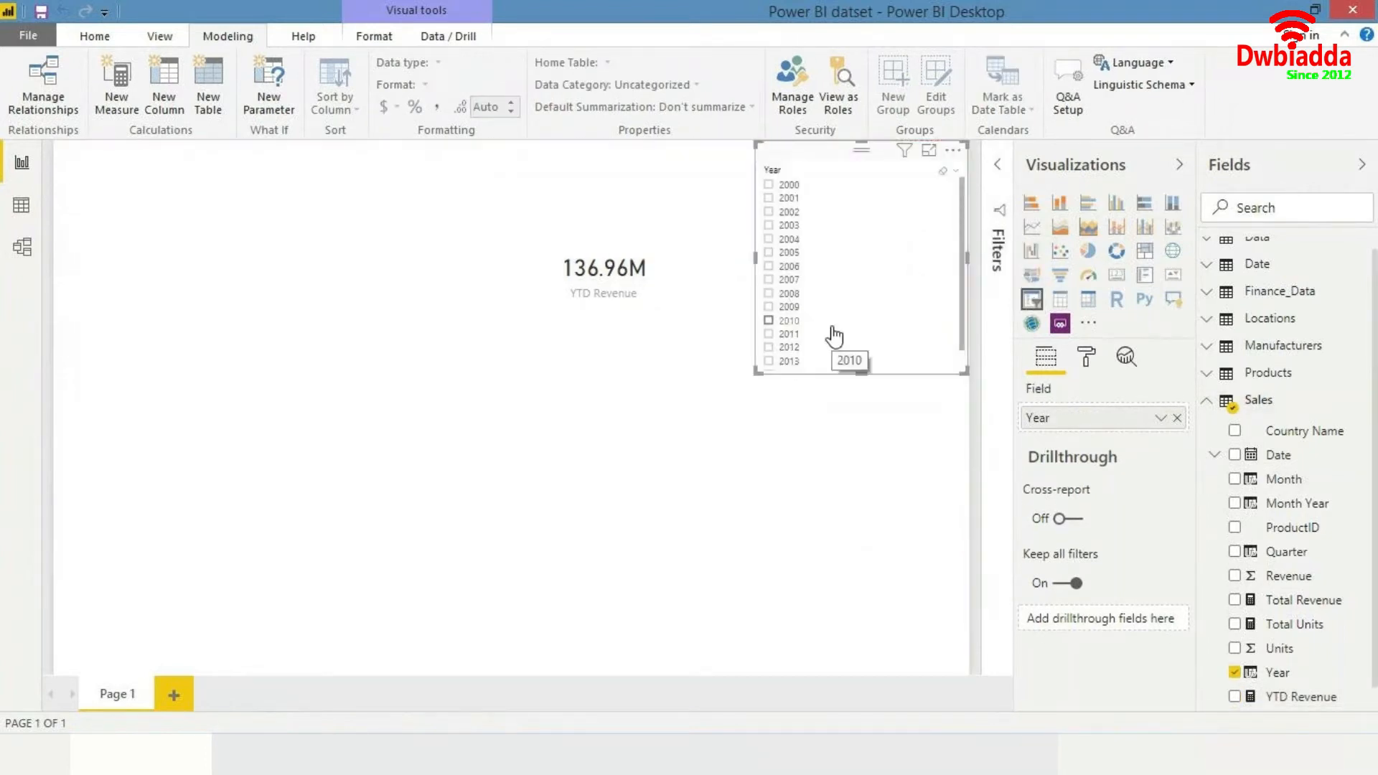
scroll(836, 327, down, 1)
drag(858, 324, 861, 349)
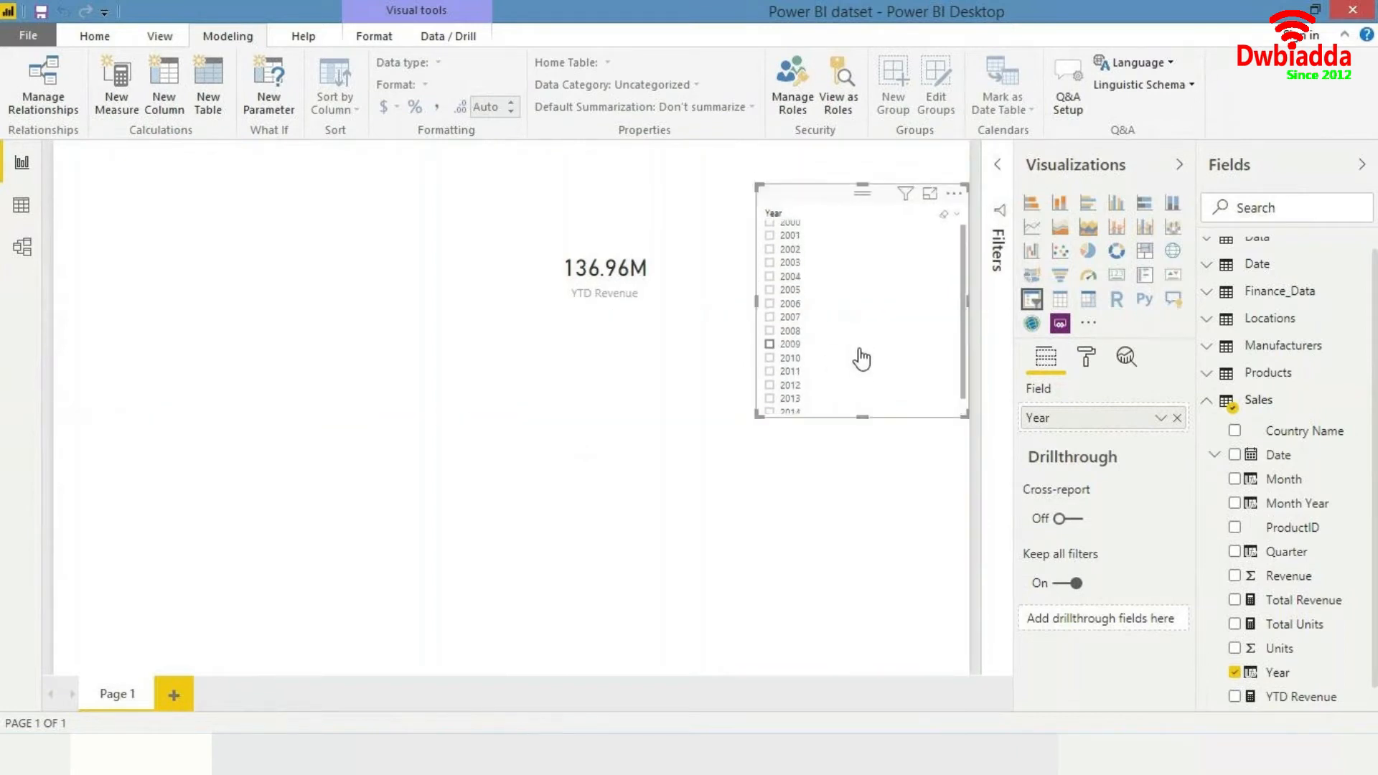
- Select 2011 in the Year slicer after trying 2014 and 2013, and shift the YTD Revenue card left
click(770, 395)
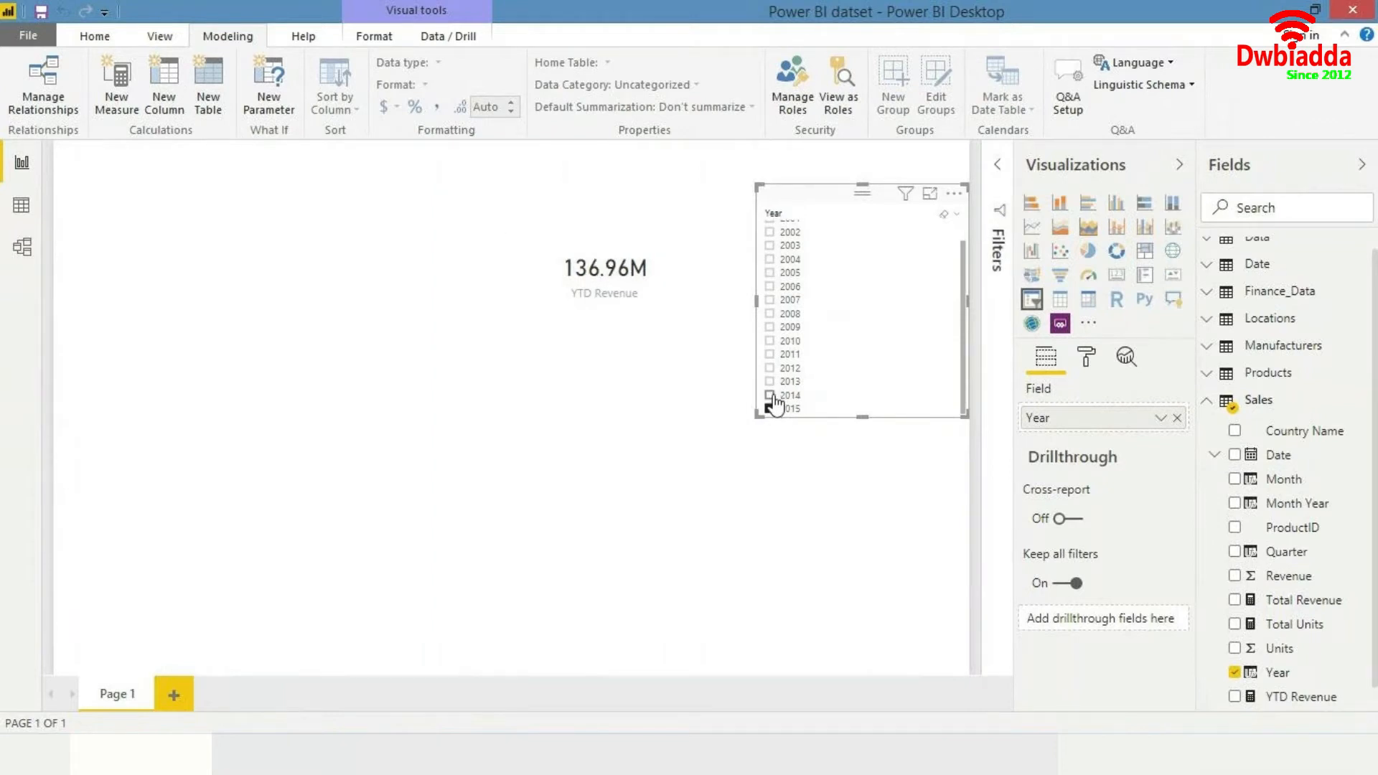
click(770, 395)
click(770, 381)
drag(682, 291, 578, 262)
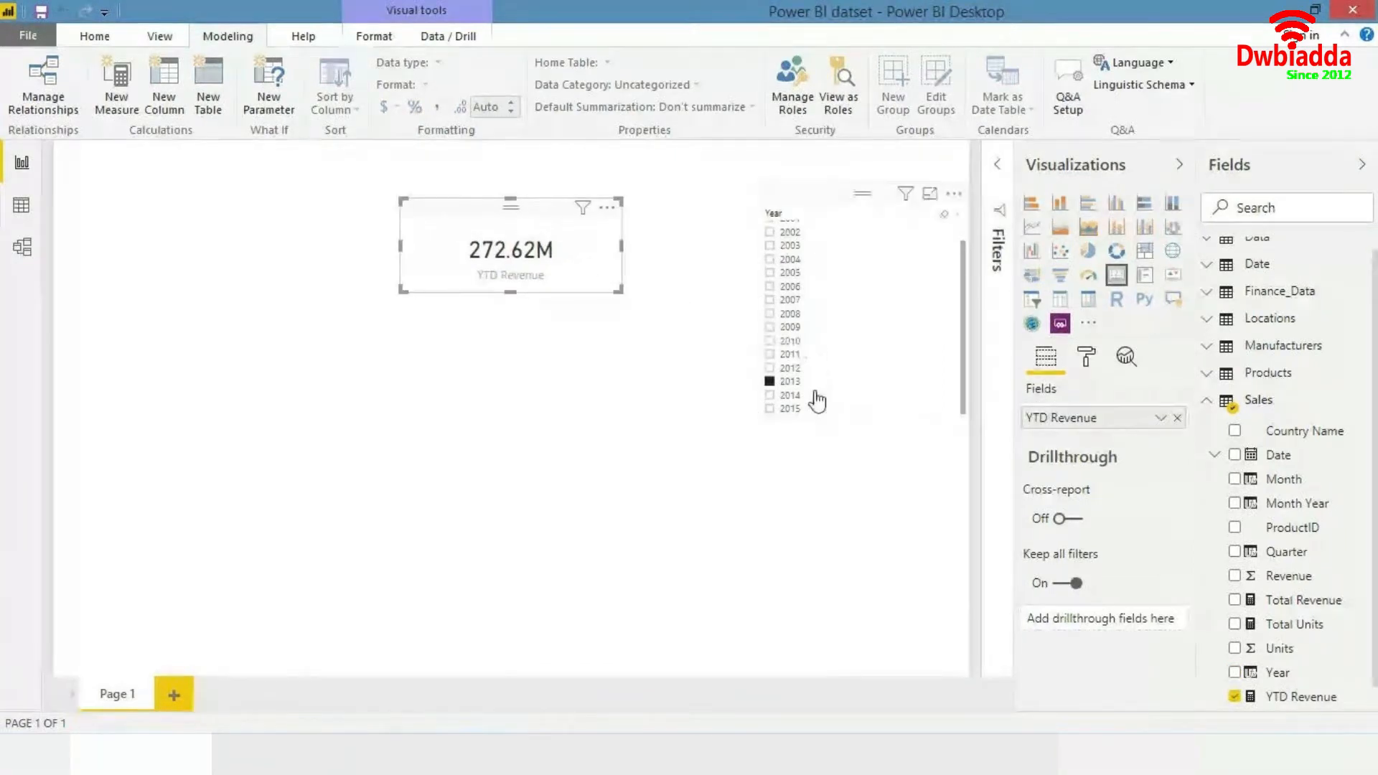
click(790, 367)
click(792, 355)
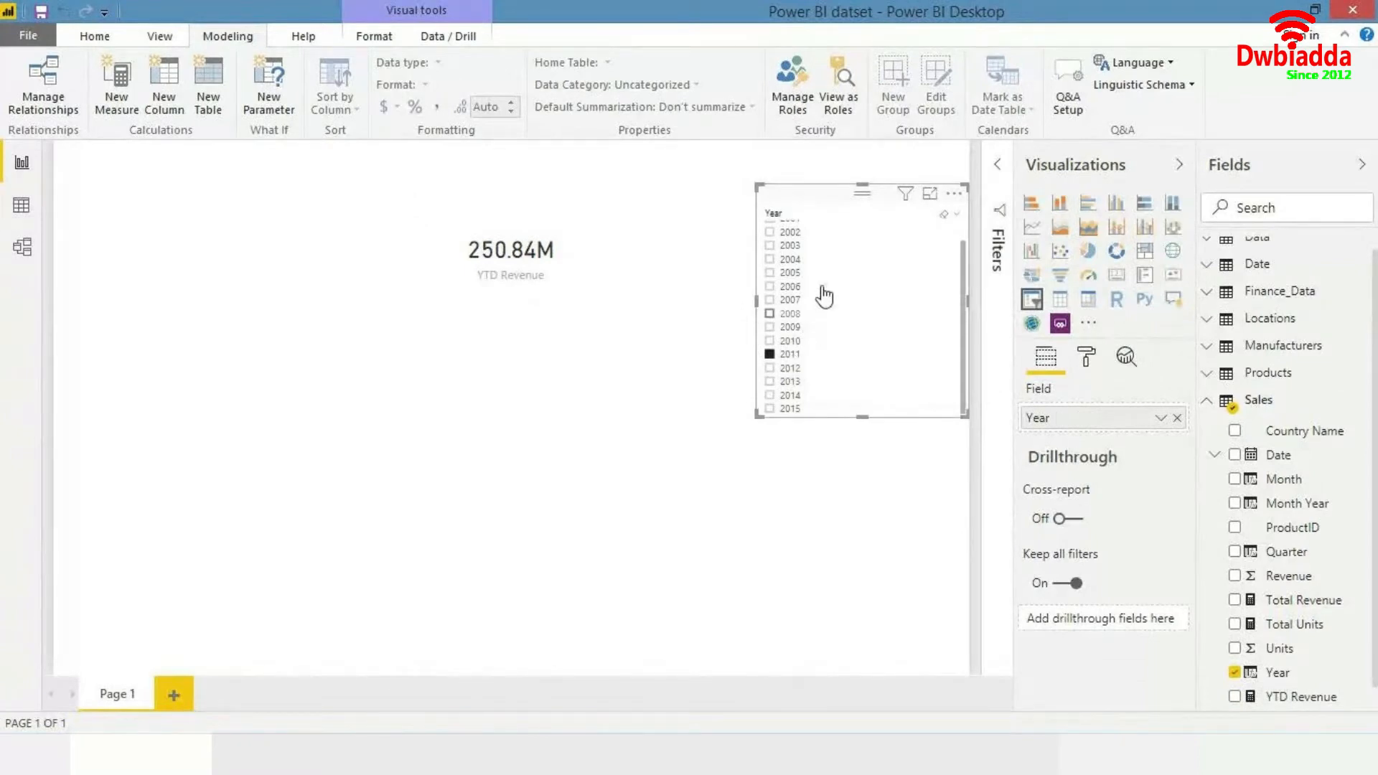
- Narrow the Year slicer from its left edge and dismiss the antivirus notification
drag(756, 299, 813, 302)
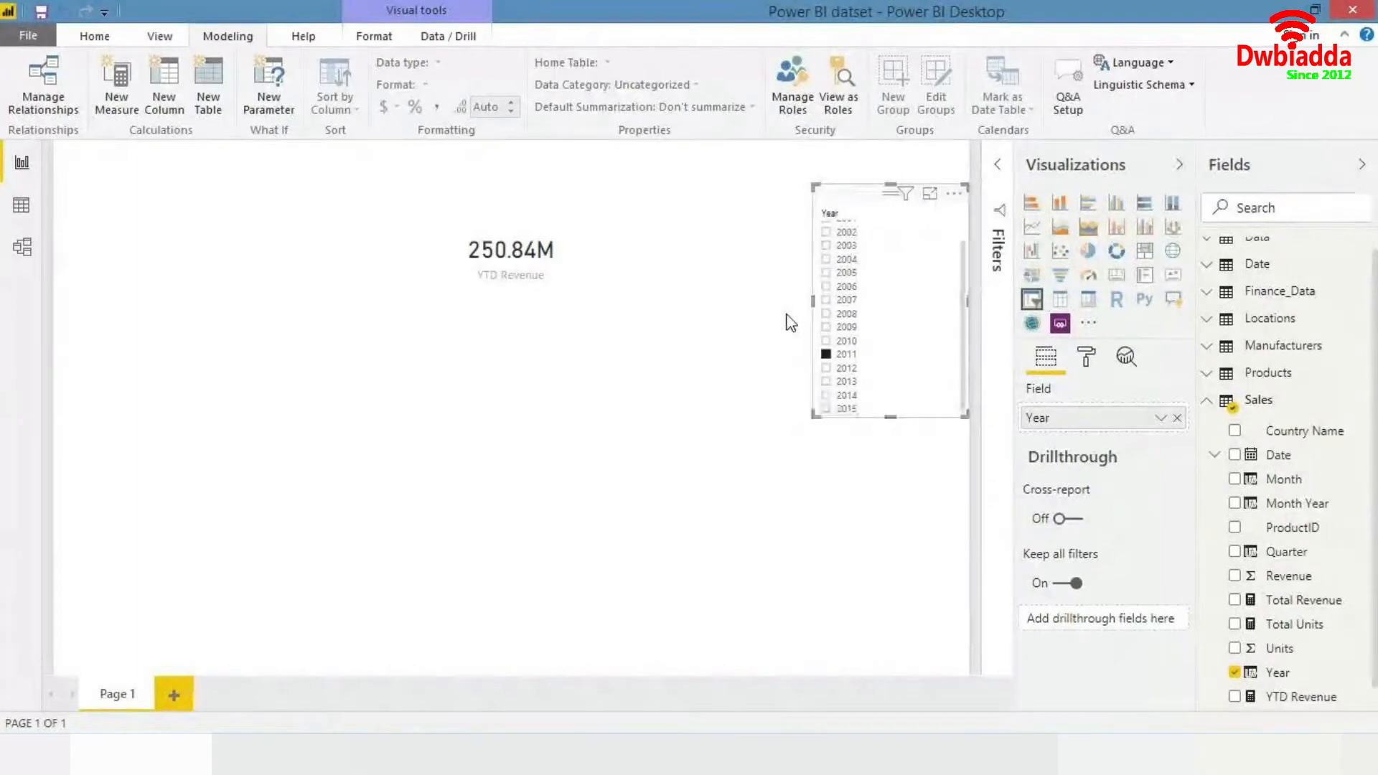
click(789, 323)
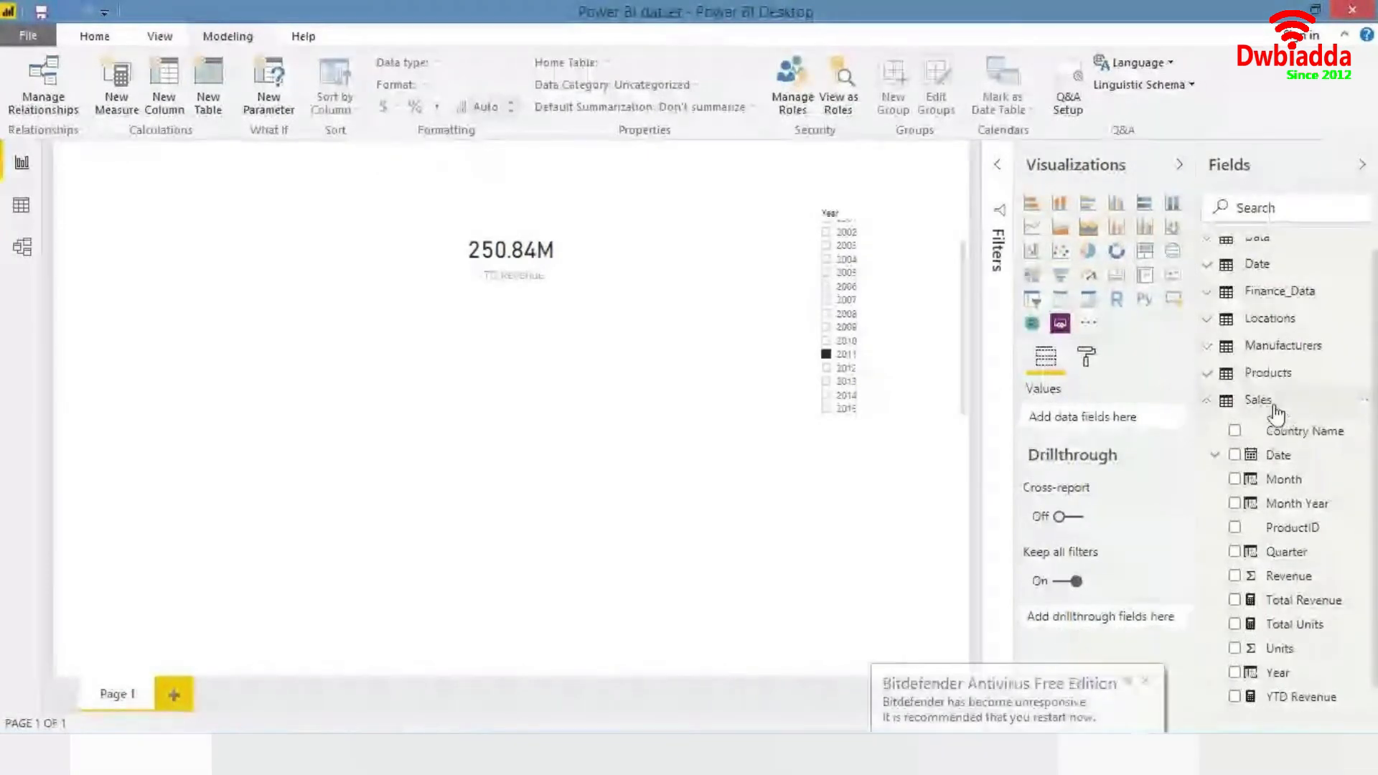
click(1147, 682)
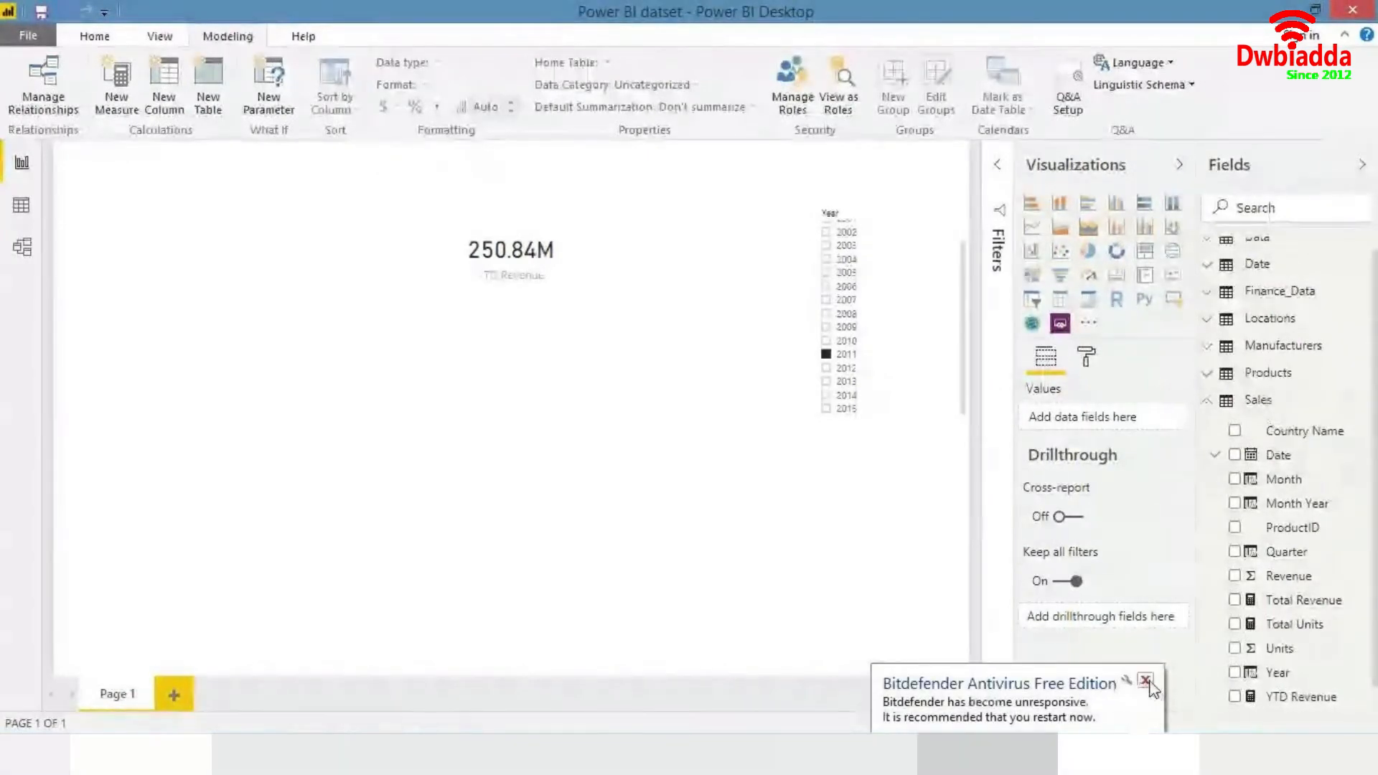
- Create a new measure in the Sales table named LY Revenue
right_click(1321, 407)
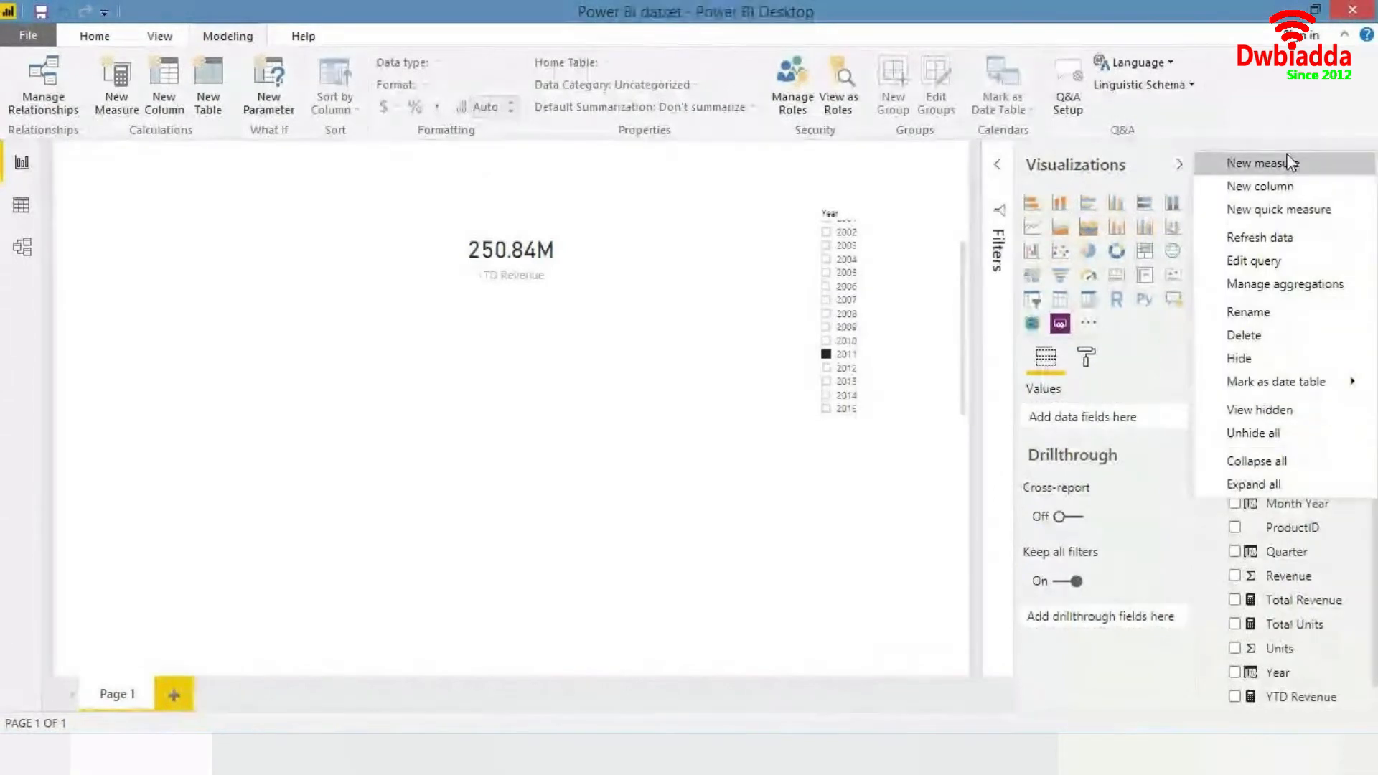
click(1293, 163)
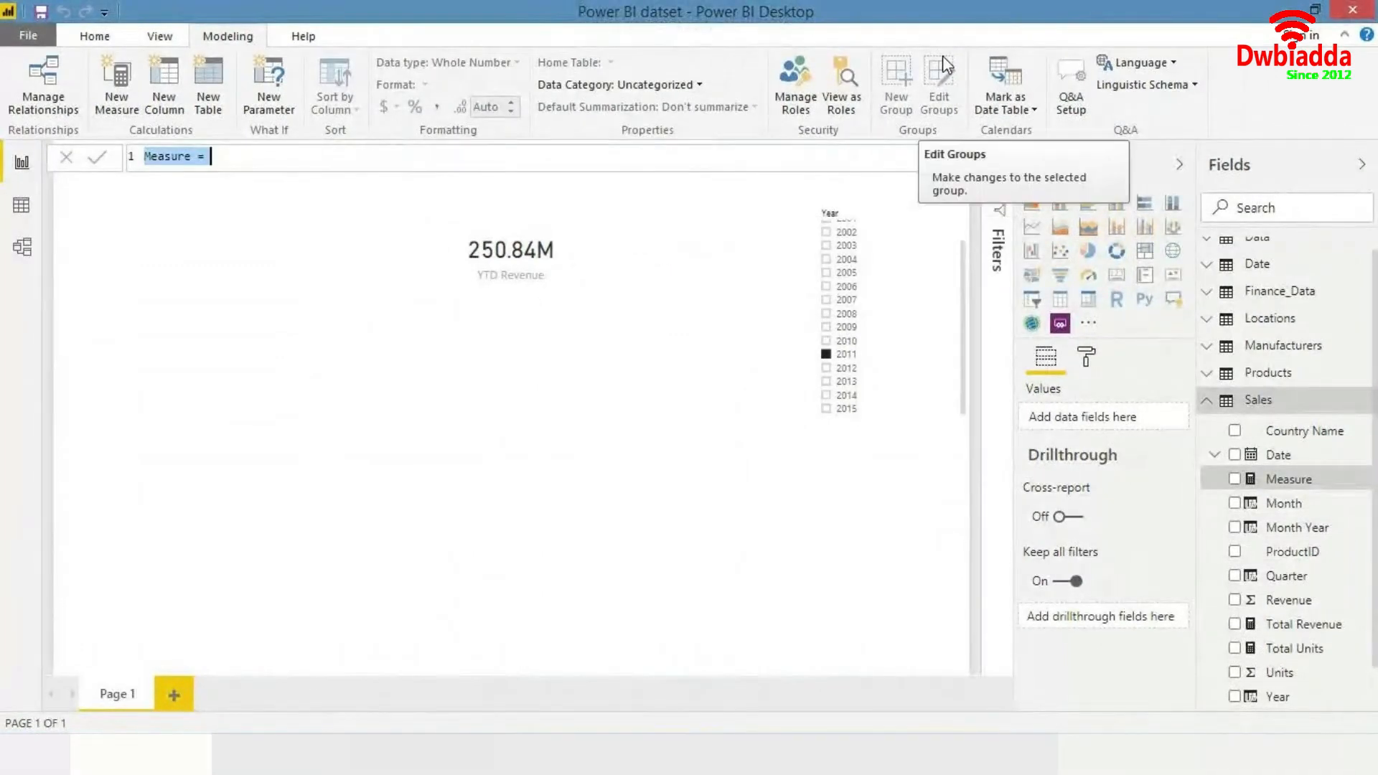
key(Right)
key(Left)
key(Left)
key(Left)
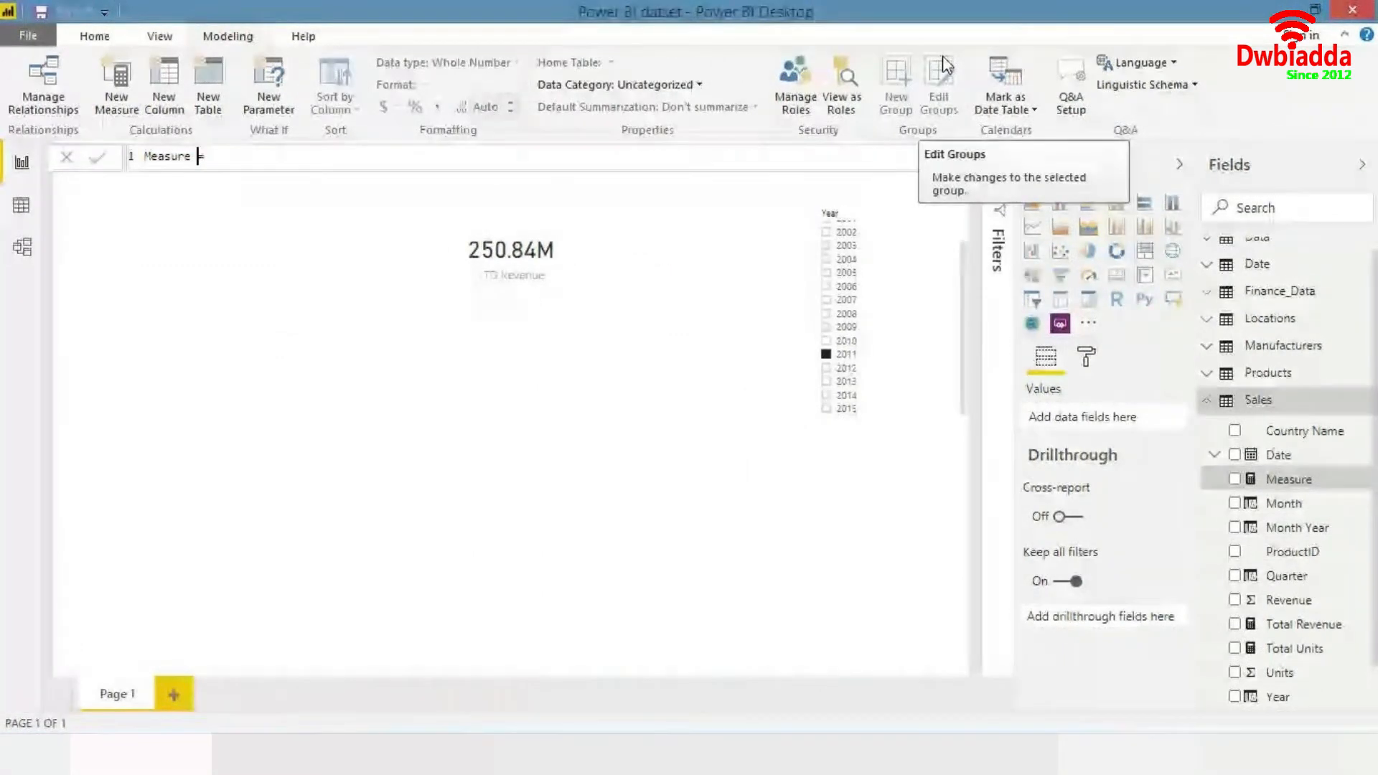
key(shift+Home)
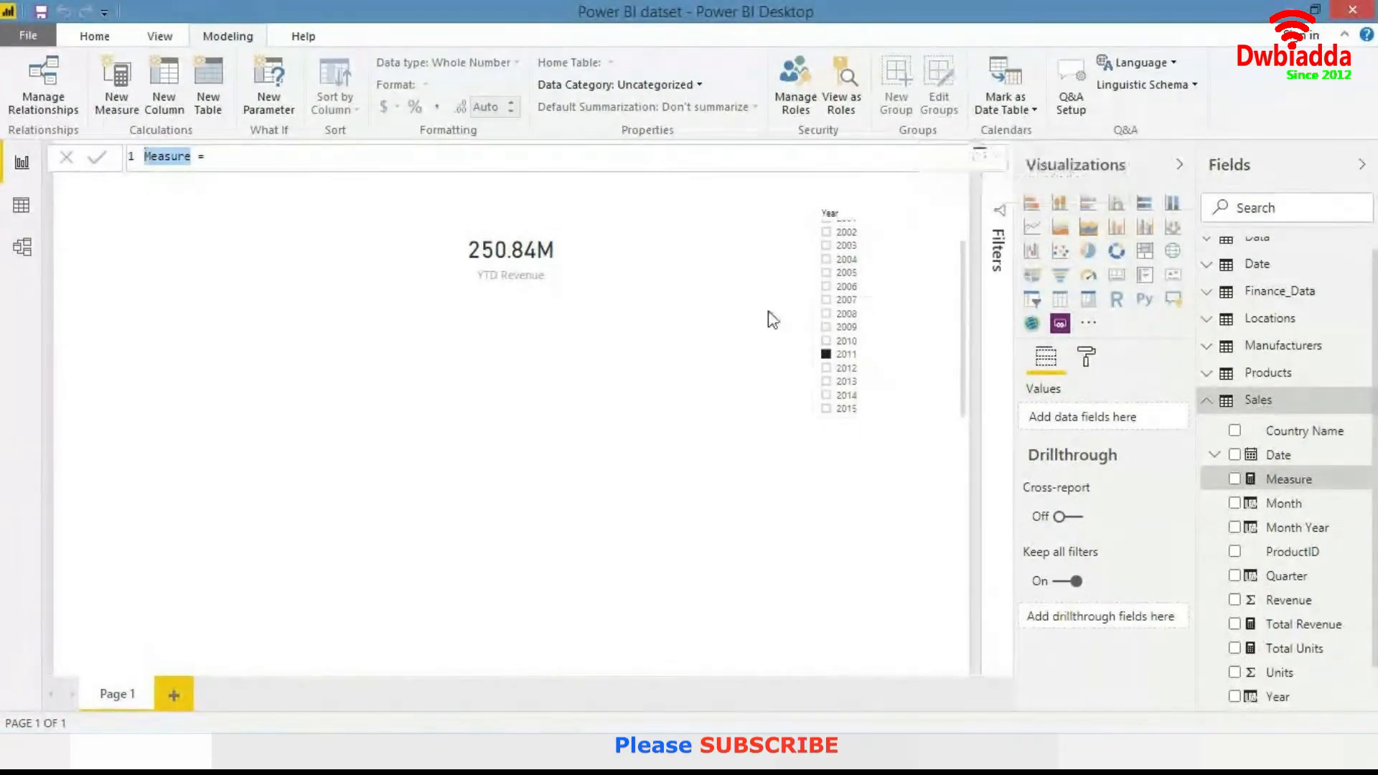
text(LY Reven)
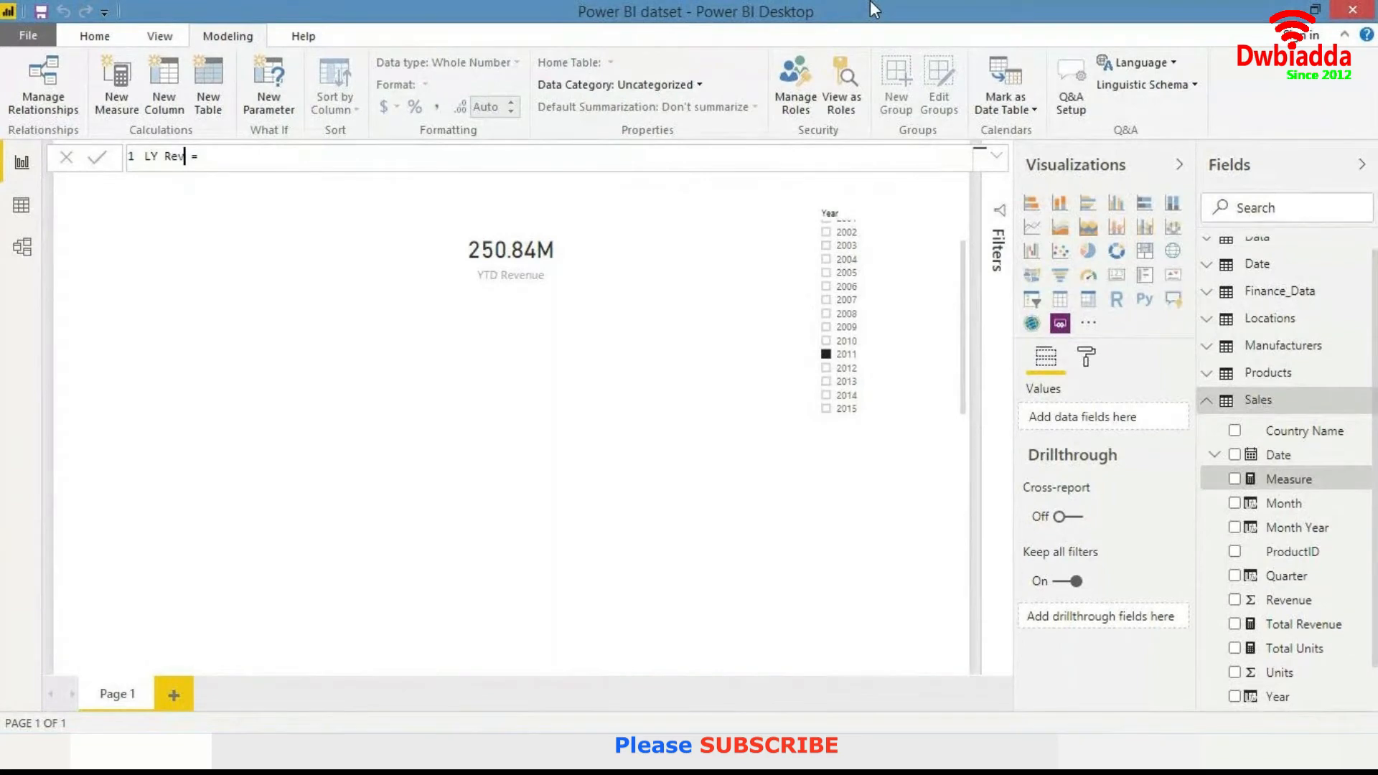
text(ue)
- Begin the LY Revenue formula with the CALCULATE function
key(Right)
key(Right)
key(Right)
text(cal)
key(Tab)
text(tot)
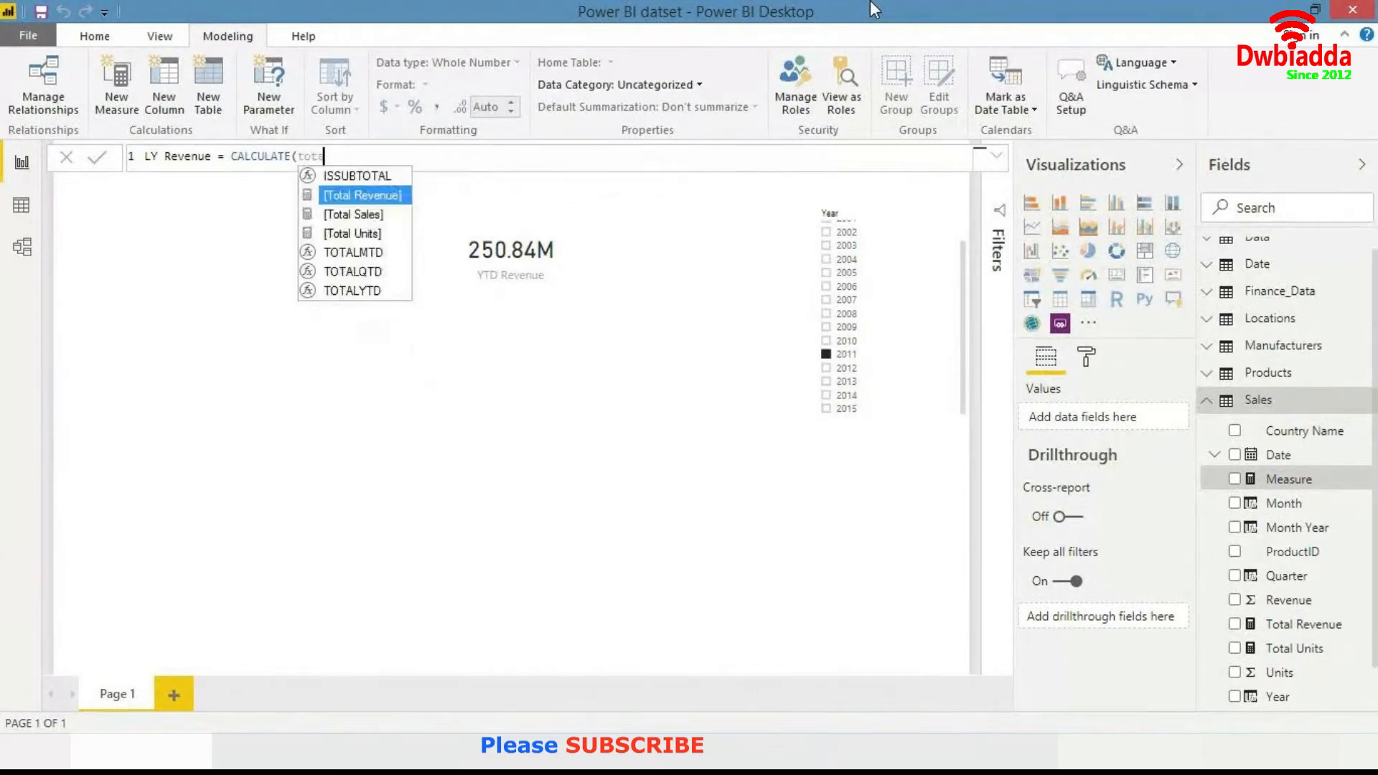
key(Tab)
text(,)
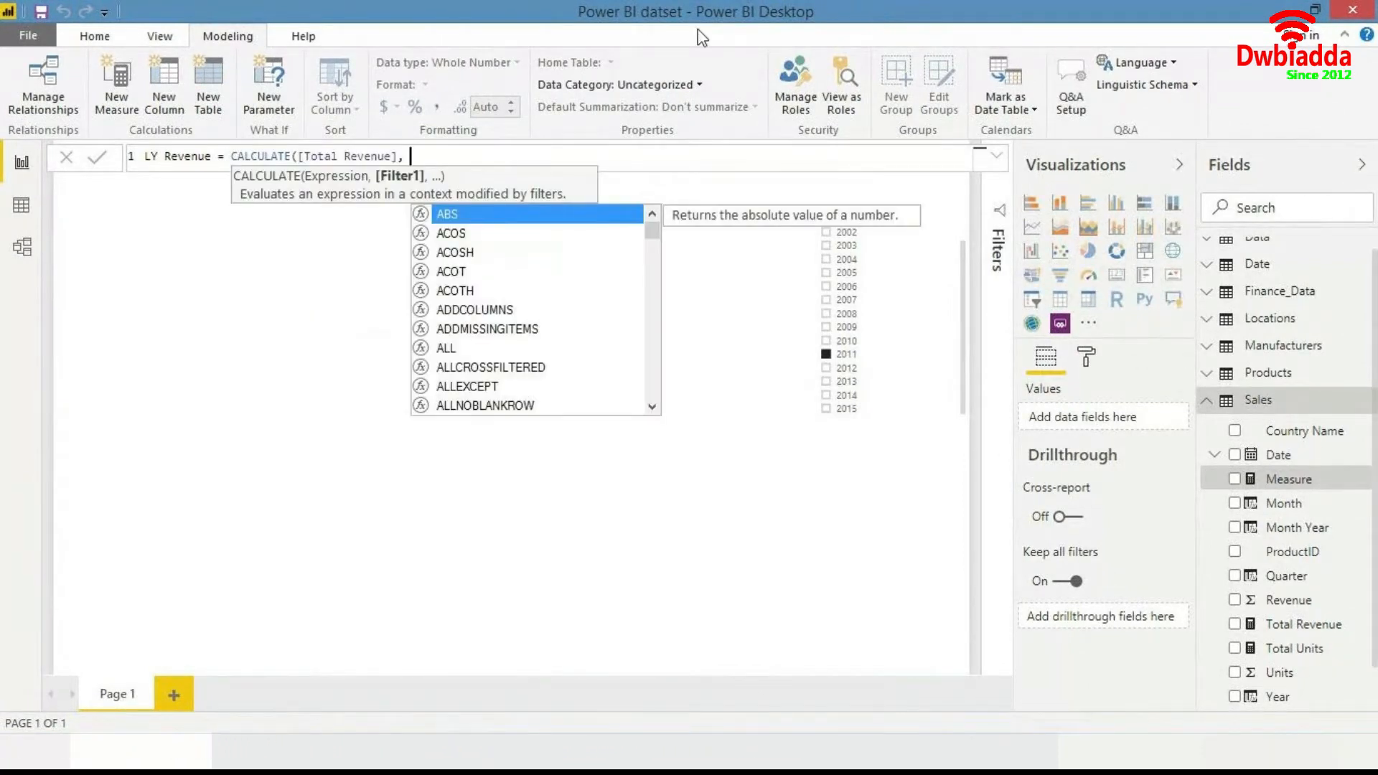
key(BackSpace)
key(BackSpace)
key(BackSpace)
key(BackSpace)
key(BackSpace)
key(BackSpace)
key(BackSpace)
key(BackSpace)
key(BackSpace)
key(BackSpace)
key(BackSpace)
key(BackSpace)
key(BackSpace)
key(BackSpace)
key(BackSpace)
key(BackSpace)
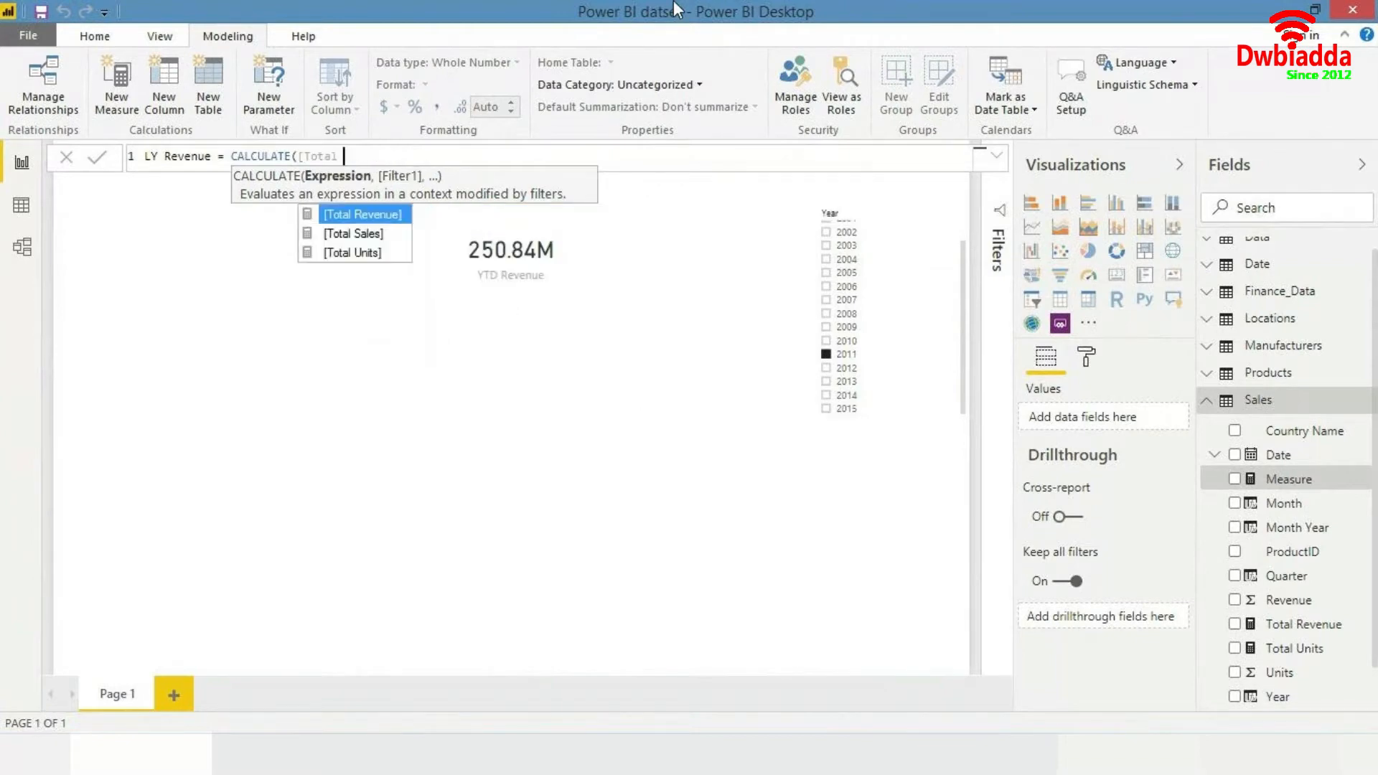
key(BackSpace)
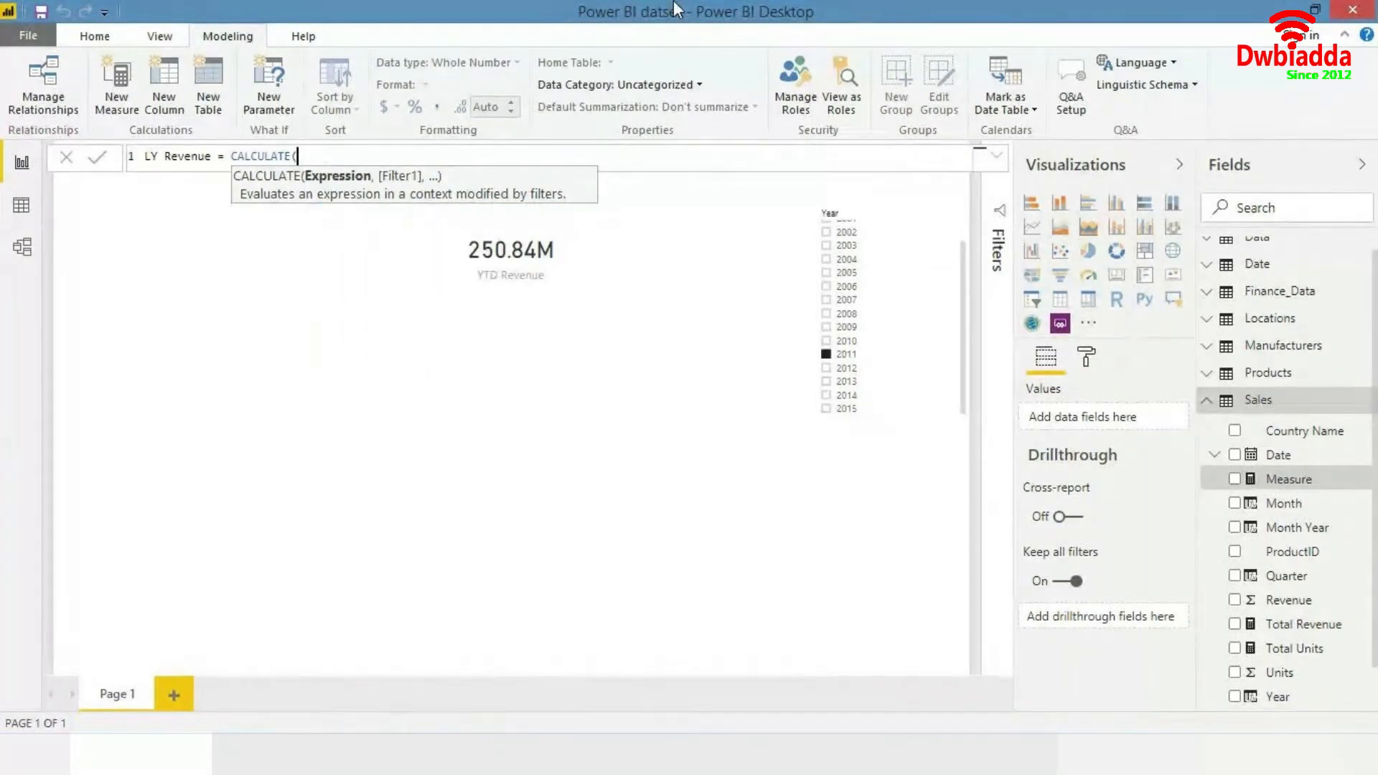
text(same)
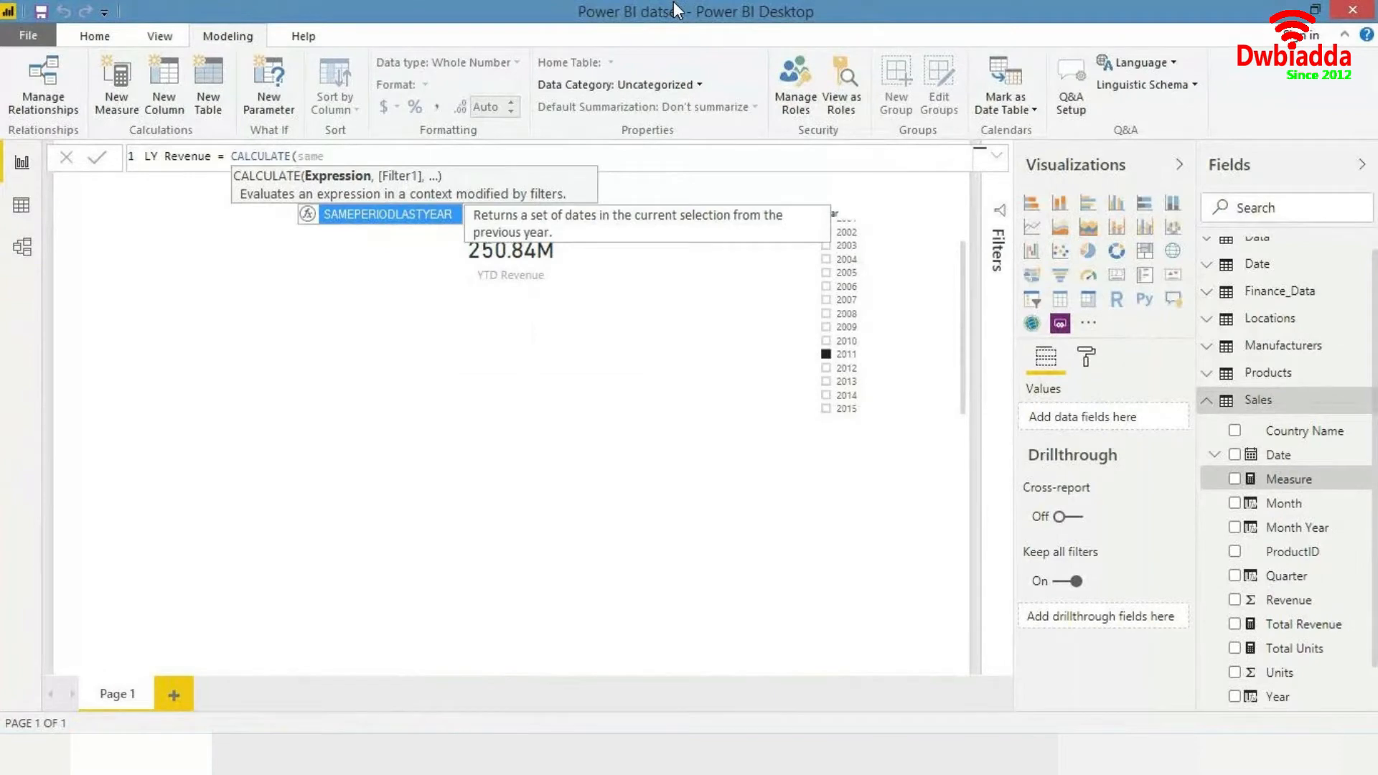
key(Tab)
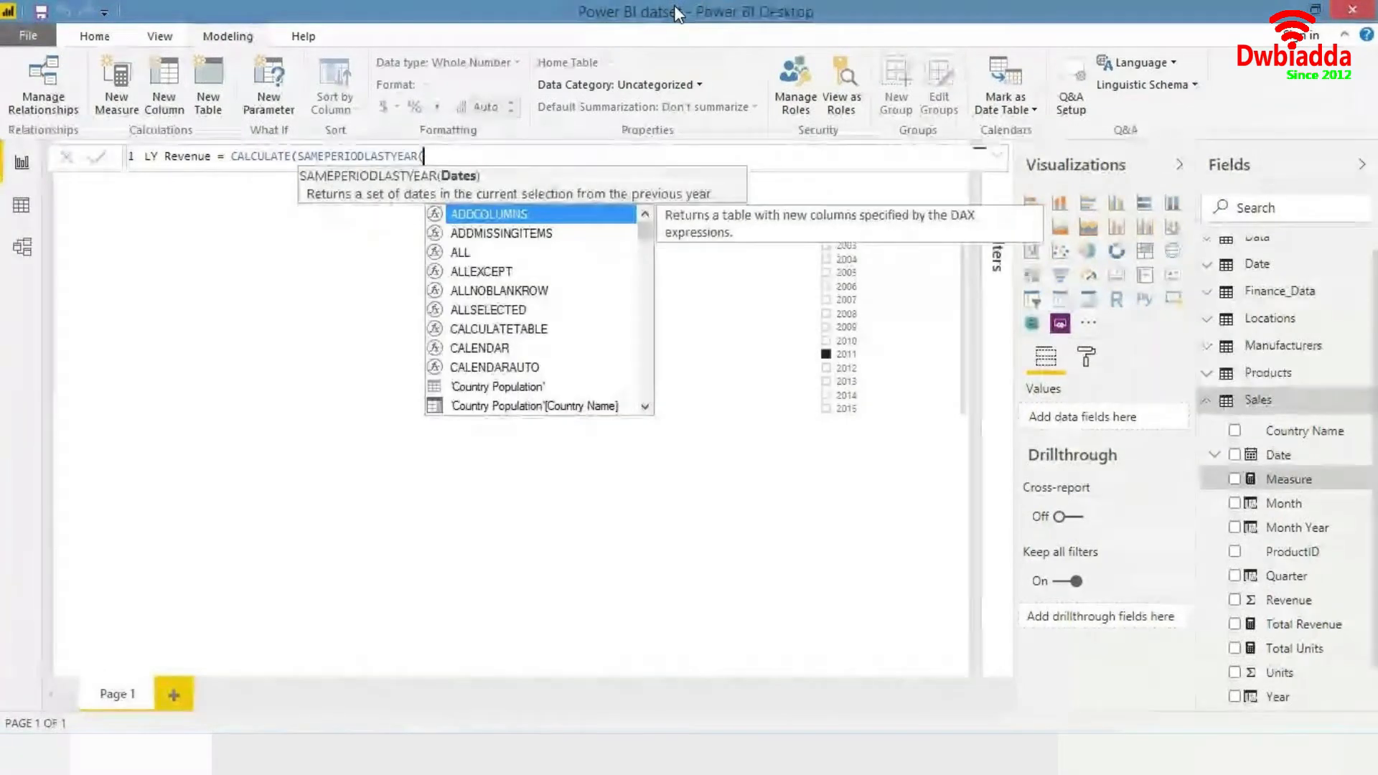
key(BackSpace)
key(BackSpace)
key(BackSpace)
key(BackSpace)
key(BackSpace)
key(BackSpace)
key(BackSpace)
key(BackSpace)
key(BackSpace)
key(BackSpace)
key(BackSpace)
key(BackSpace)
key(BackSpace)
key(BackSpace)
key(BackSpace)
key(BackSpace)
key(BackSpace)
key(BackSpace)
key(BackSpace)
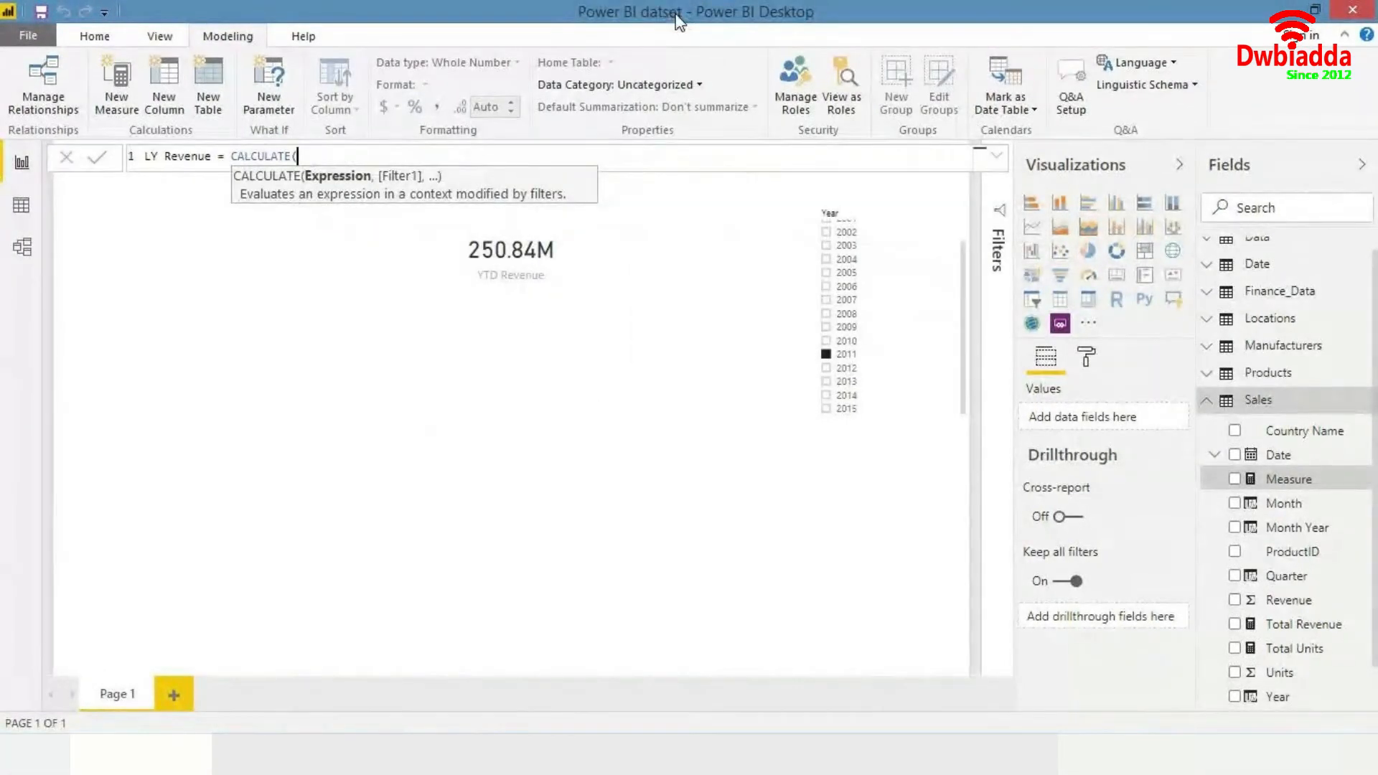
- Enter [Total Revenue] as the CALCULATE expression and start a SAMEPERIODLASTYEAR filter argument
text(to)
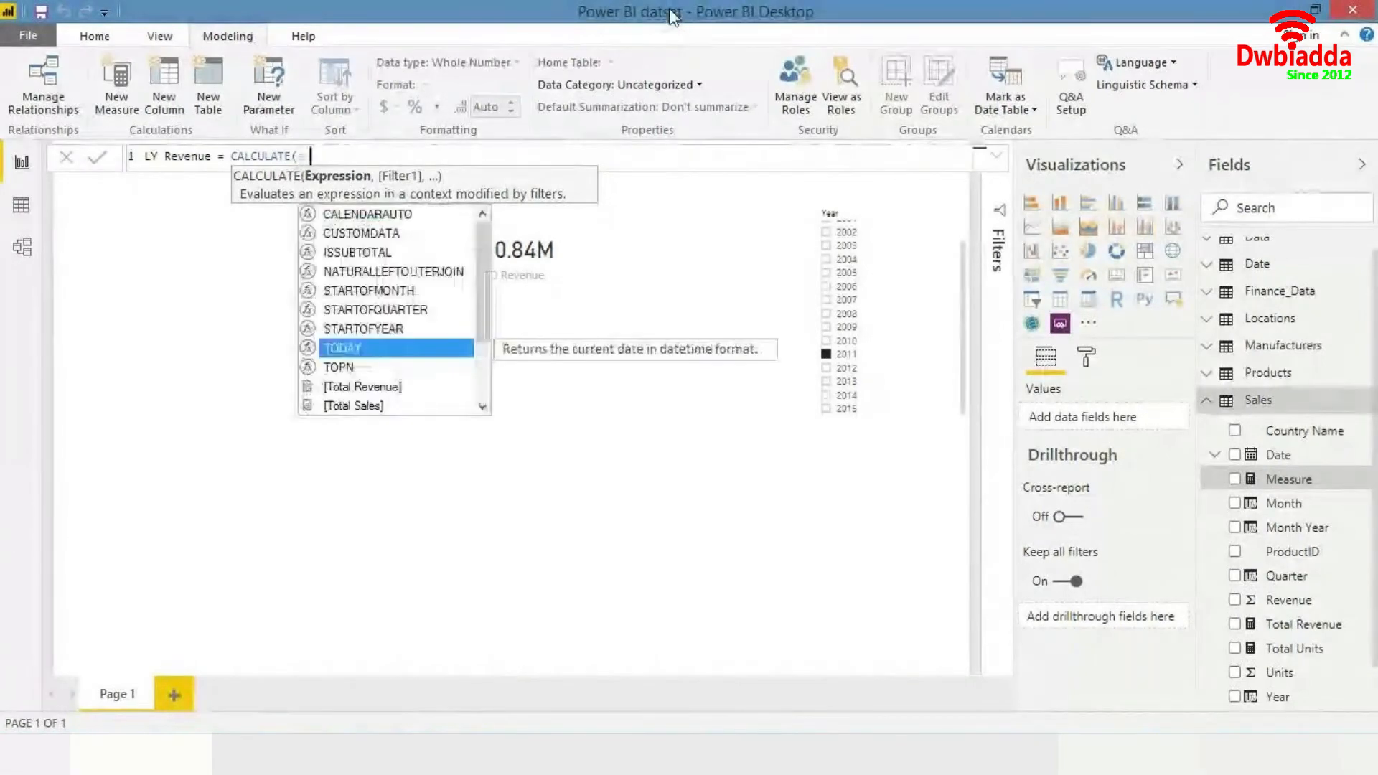
key(Down)
key(Down)
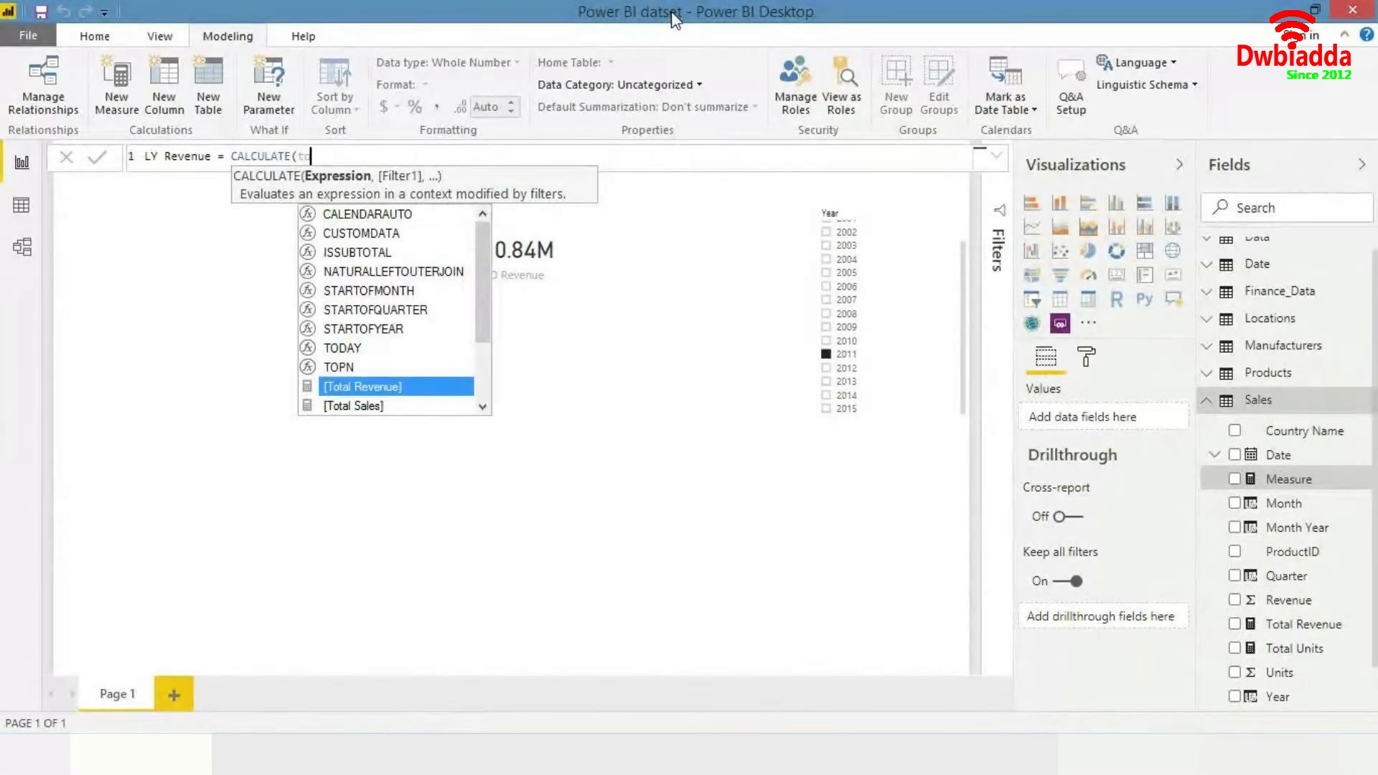
key(Tab)
text(,)
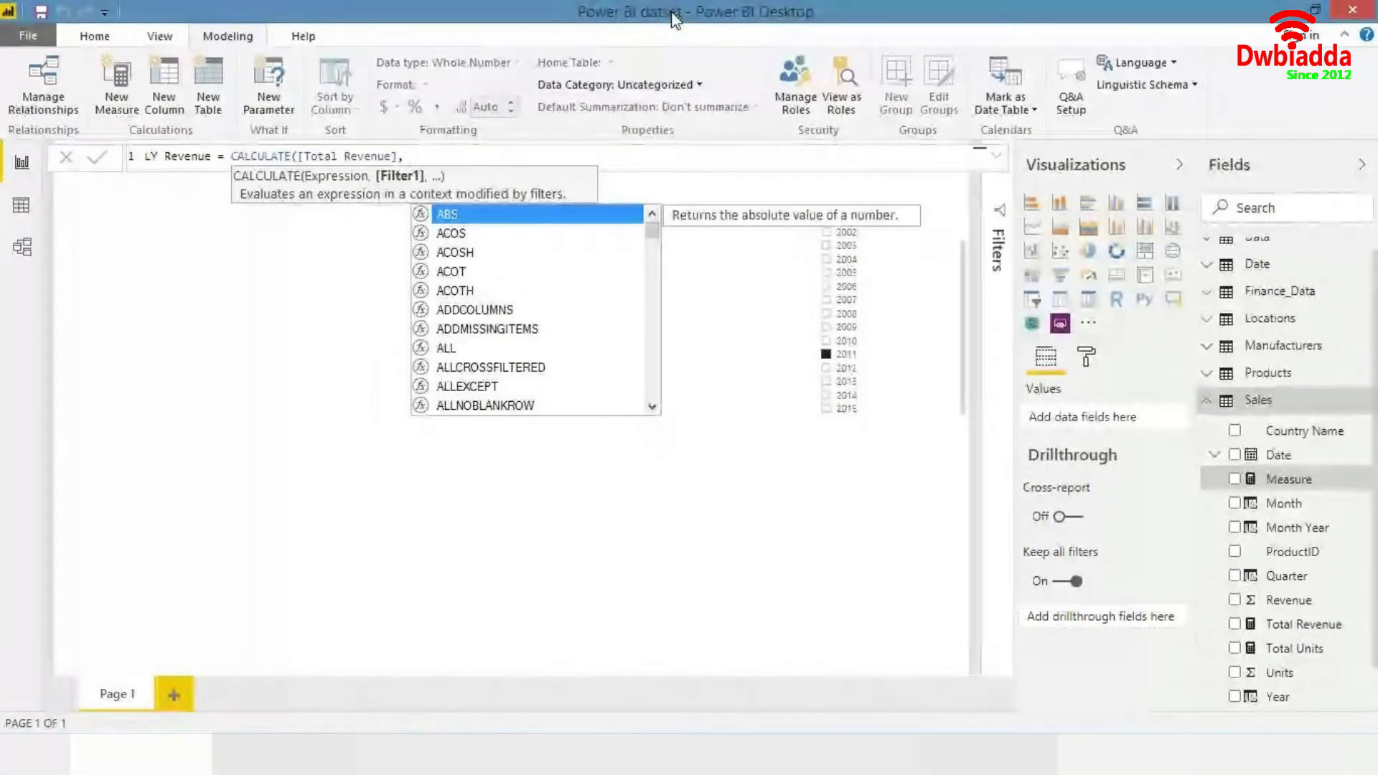
text( same)
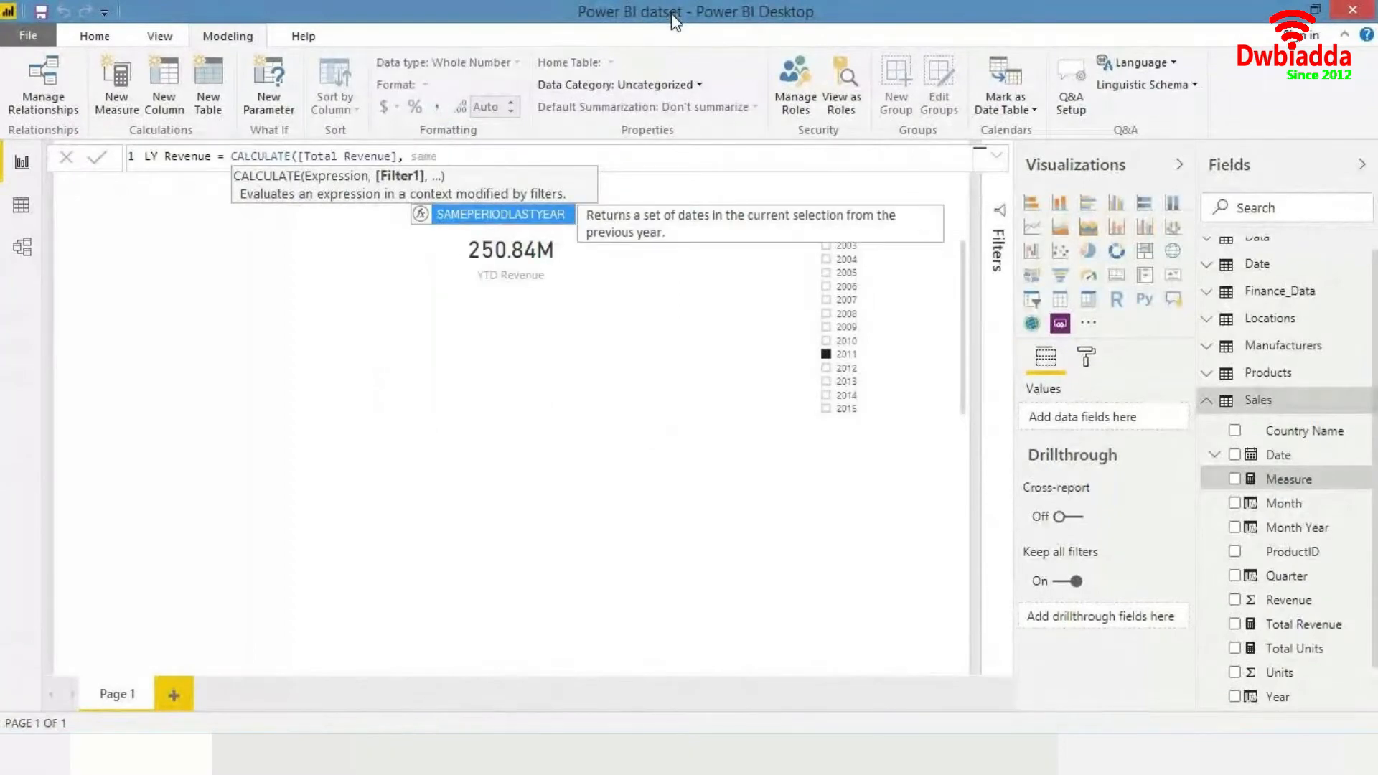
key(Tab)
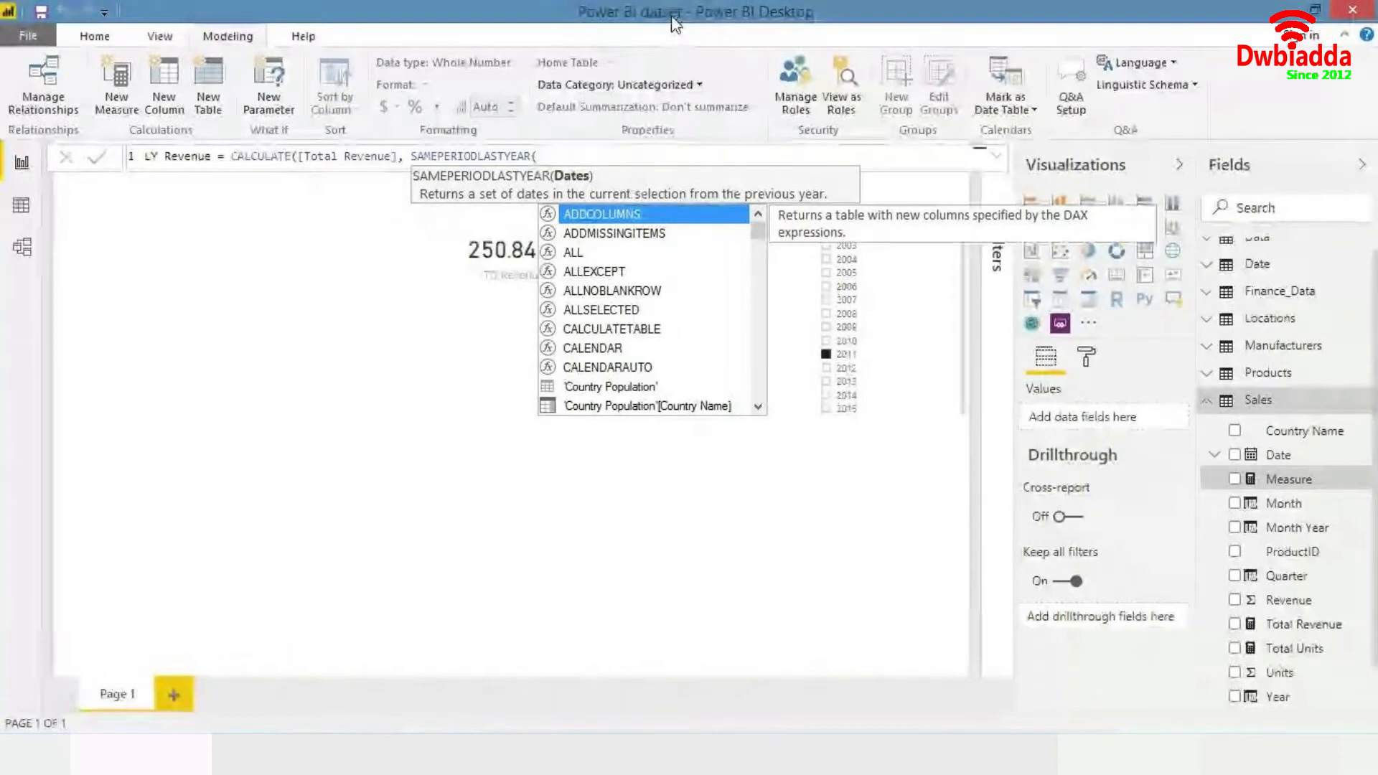
- Pass Sales[Date] to SAMEPERIODLASTYEAR and close both parentheses of the LY Revenue formula
text(date)
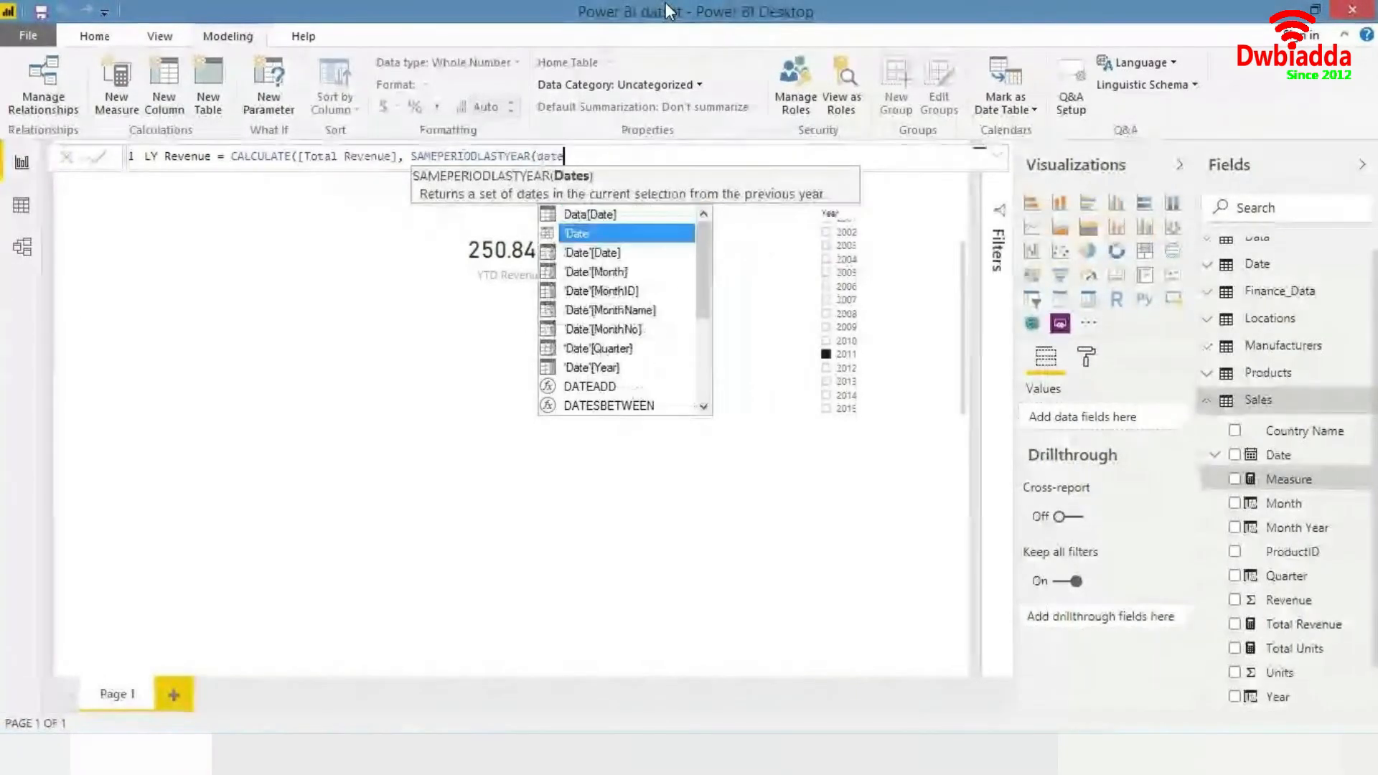
key(Down)
key(Down)
key(Down)
key(Down)
key(Down)
key(Down)
key(Down)
key(Down)
key(Down)
key(Down)
key(Down)
key(Down)
key(Down)
key(Down)
key(Down)
key(Down)
key(Down)
key(Down)
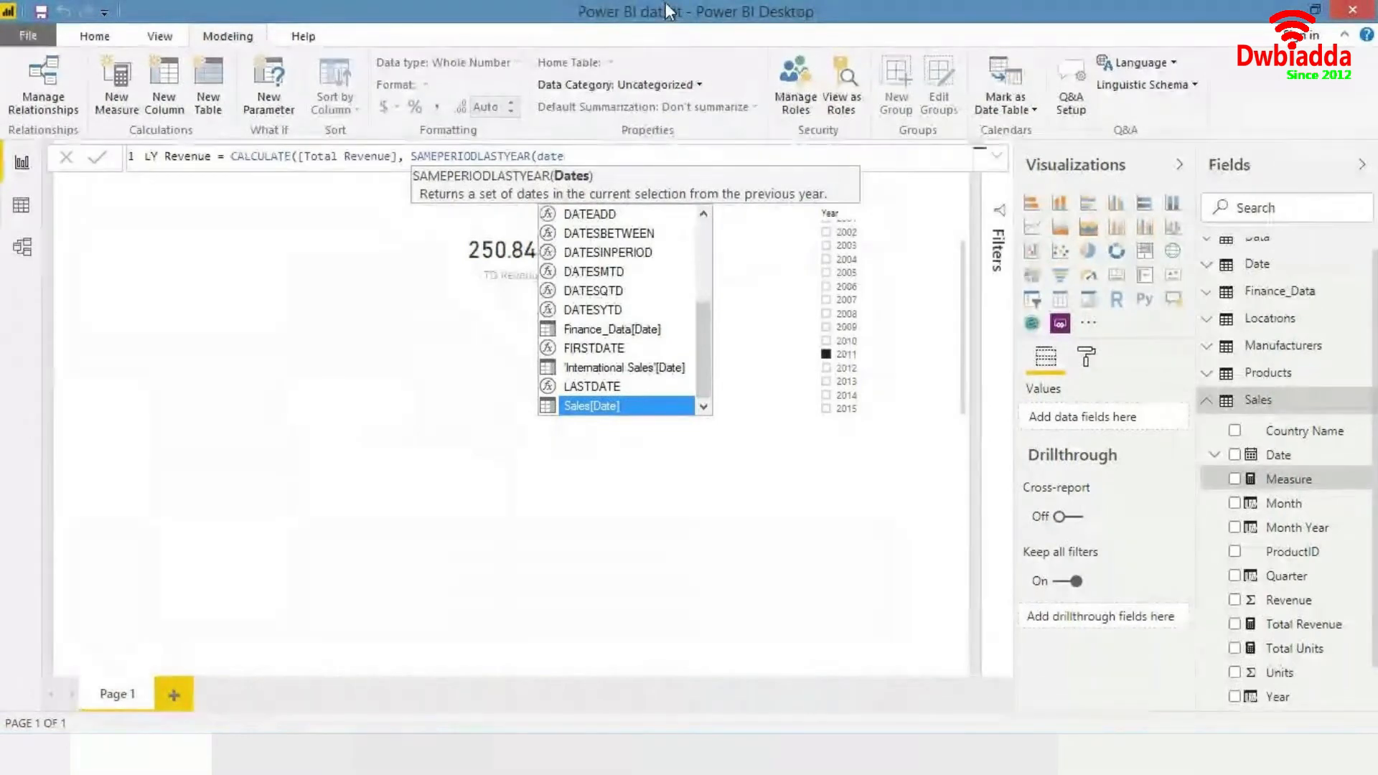
key(Tab)
text())
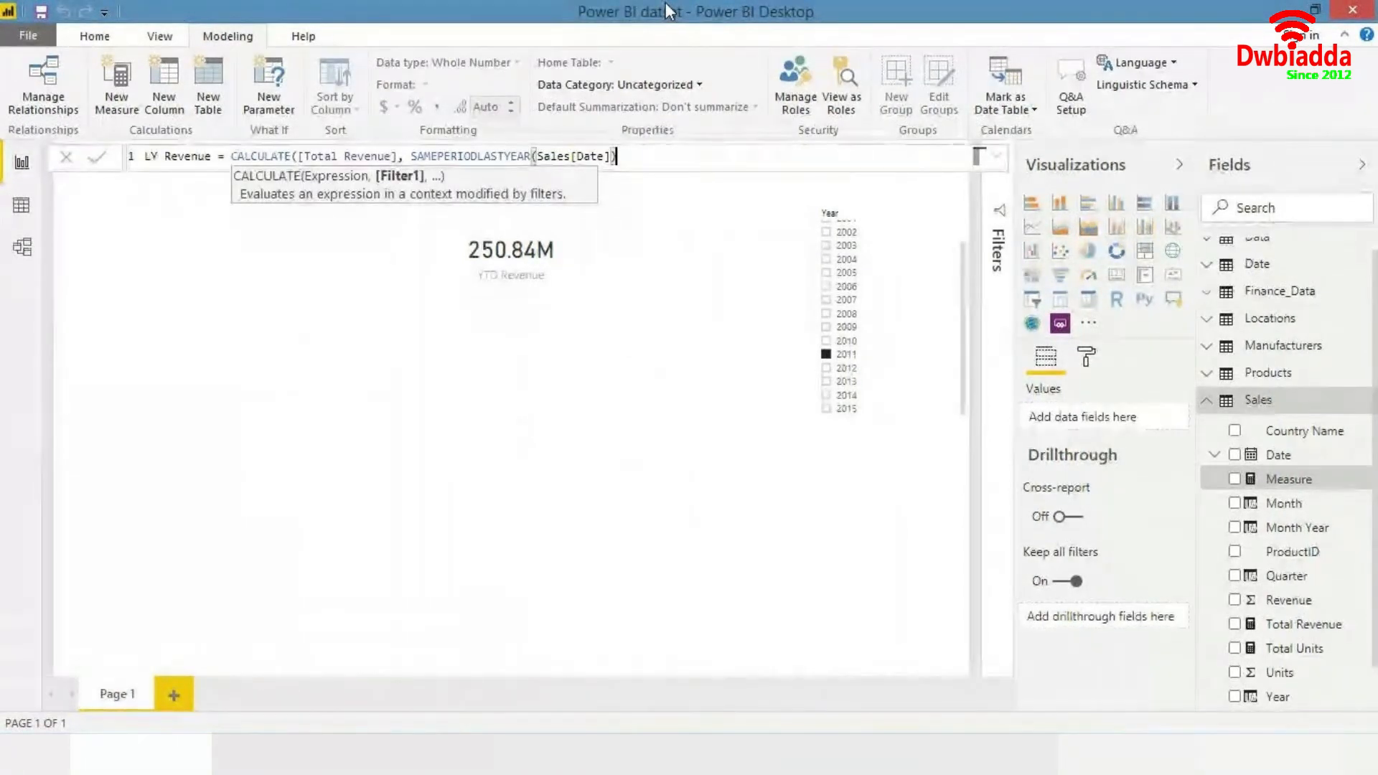
text())
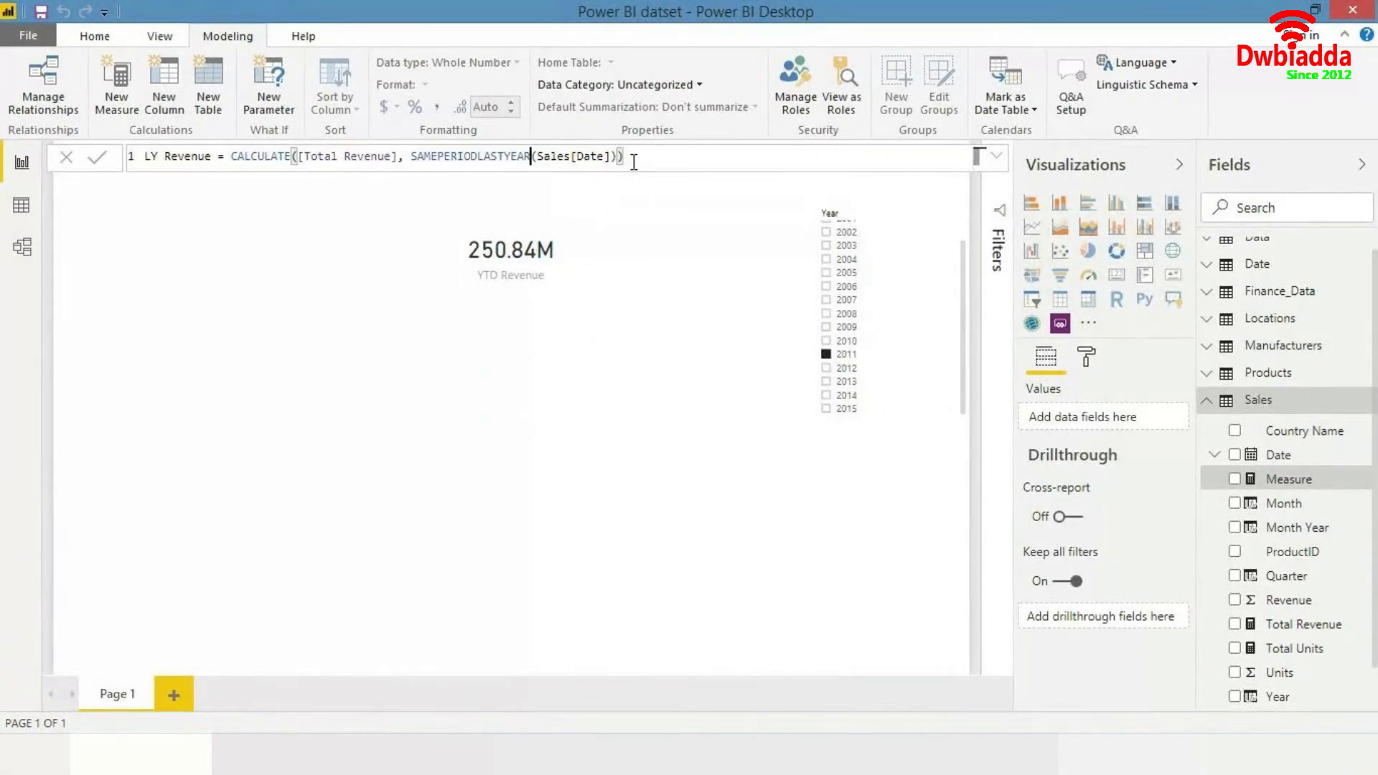
- Review the LY Revenue formula and commit the measure
key(Left)
key(Left)
key(Left)
key(Left)
key(Left)
key(Left)
key(Left)
key(Left)
key(Left)
key(Left)
key(Left)
key(Left)
key(Left)
key(Left)
key(Right)
key(Right)
key(Right)
key(Right)
key(Right)
key(Right)
key(Right)
key(Right)
key(Right)
key(Right)
key(Right)
key(Right)
key(Right)
key(Right)
key(Right)
key(Right)
key(Right)
key(Right)
key(End)
click(412, 157)
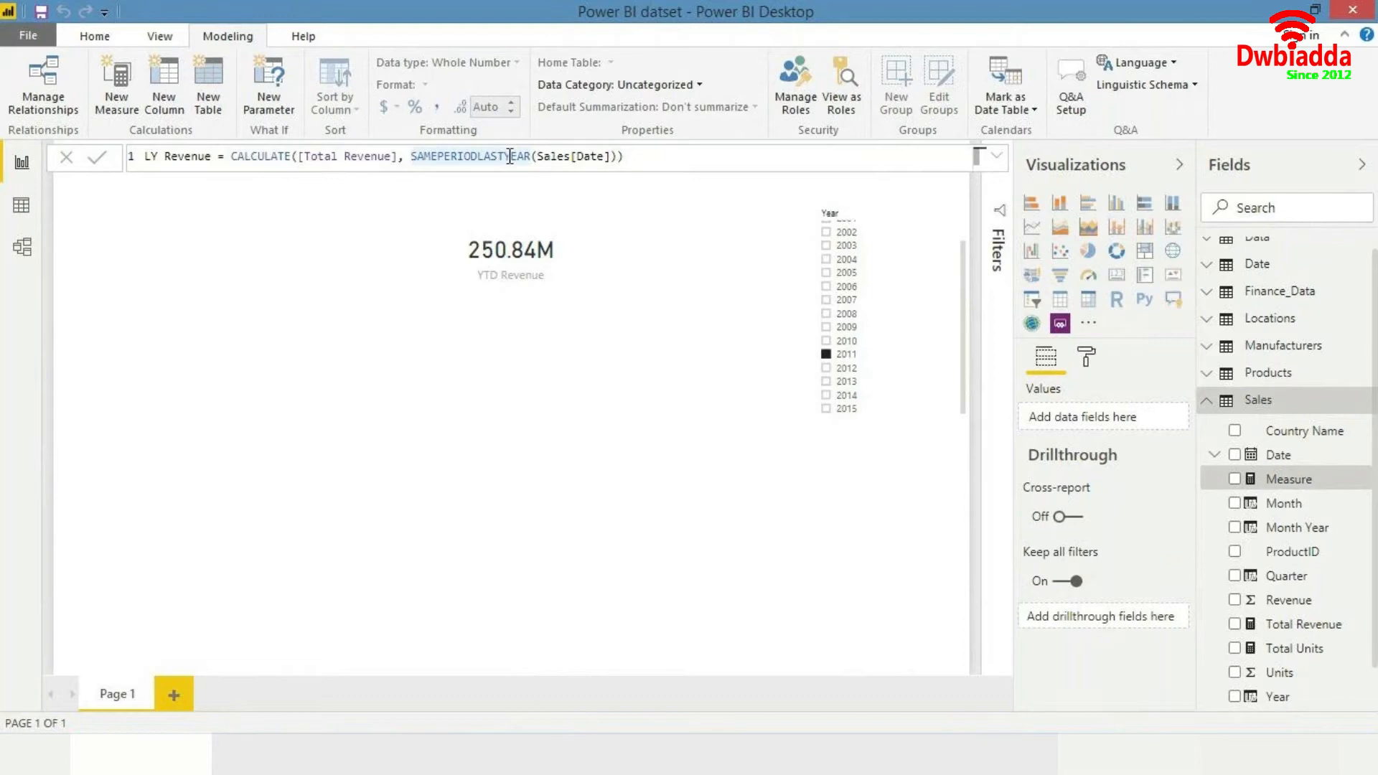
click(625, 157)
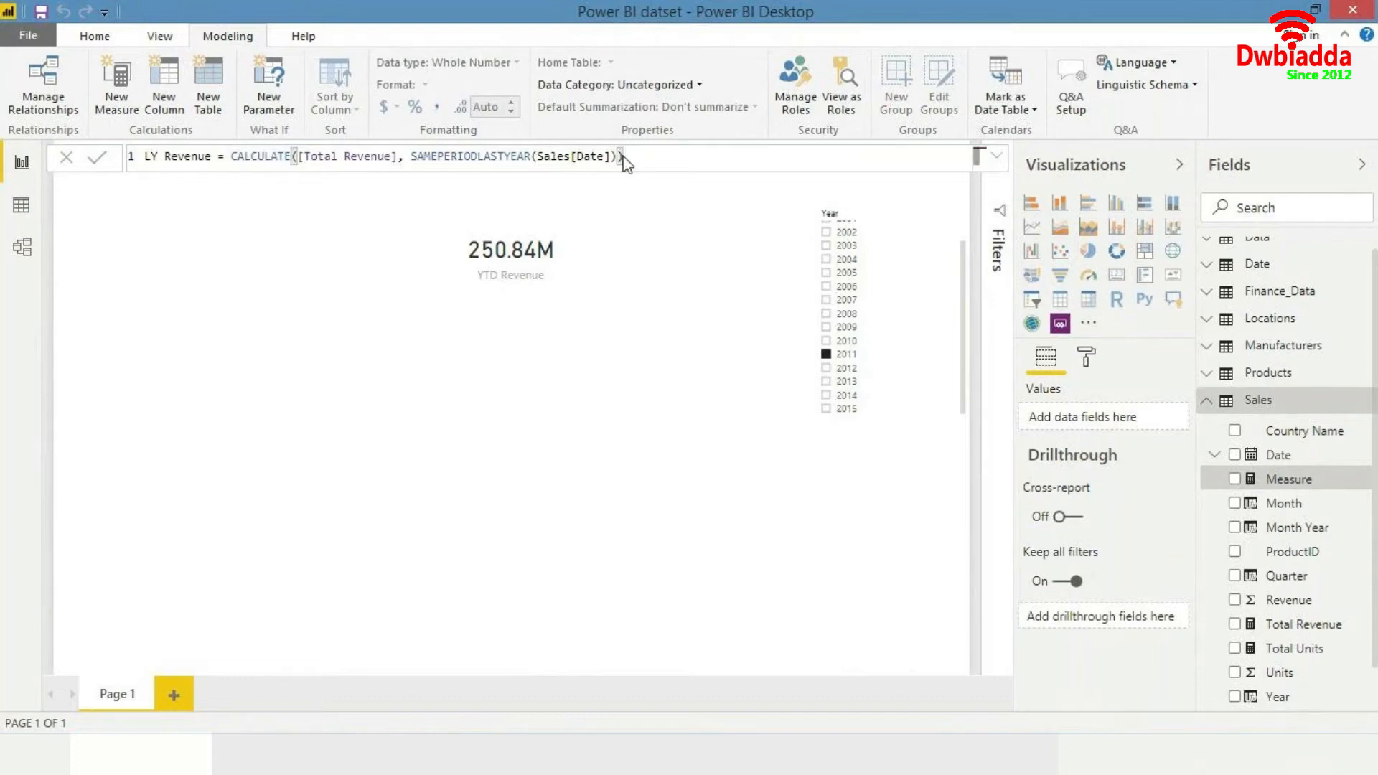
key(Return)
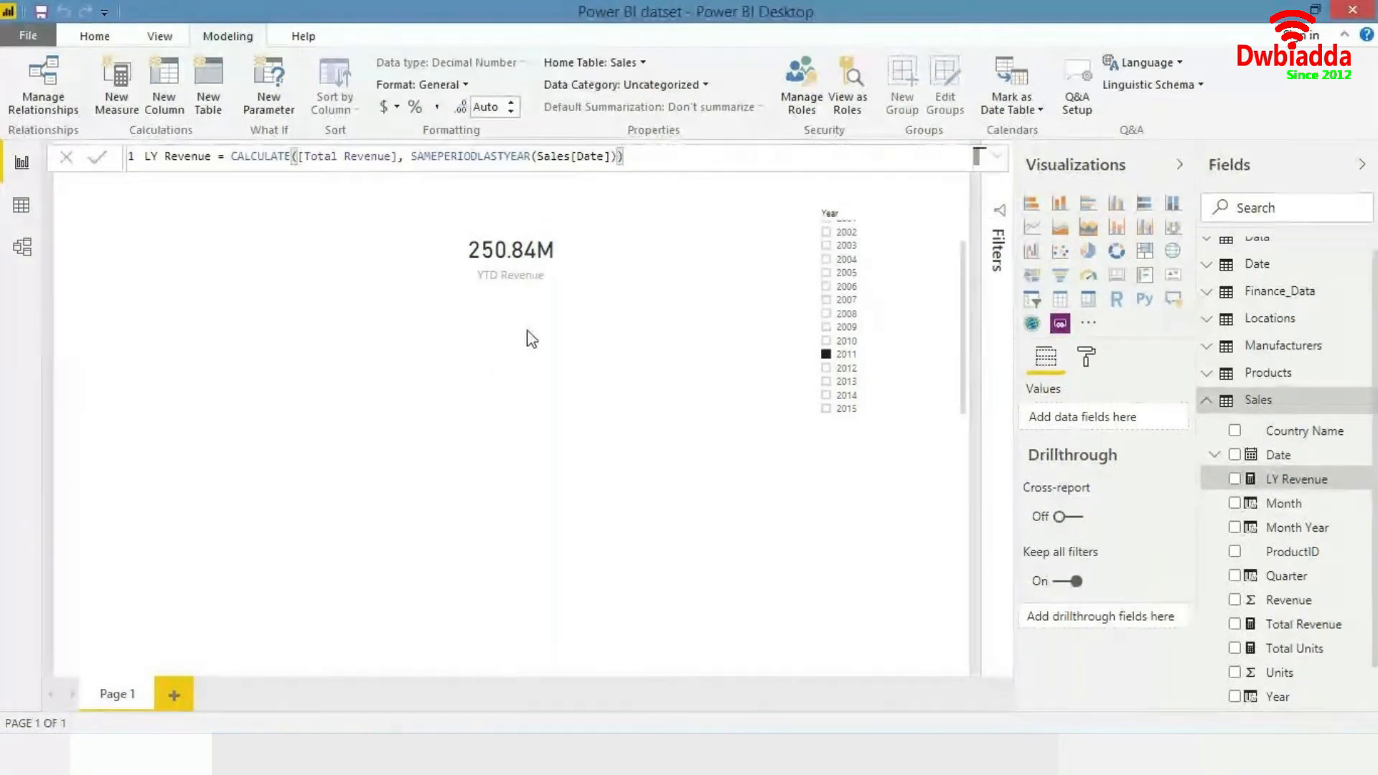
- Delete the YTD Revenue card and insert a table visual, moving it to the upper middle of the page
click(550, 287)
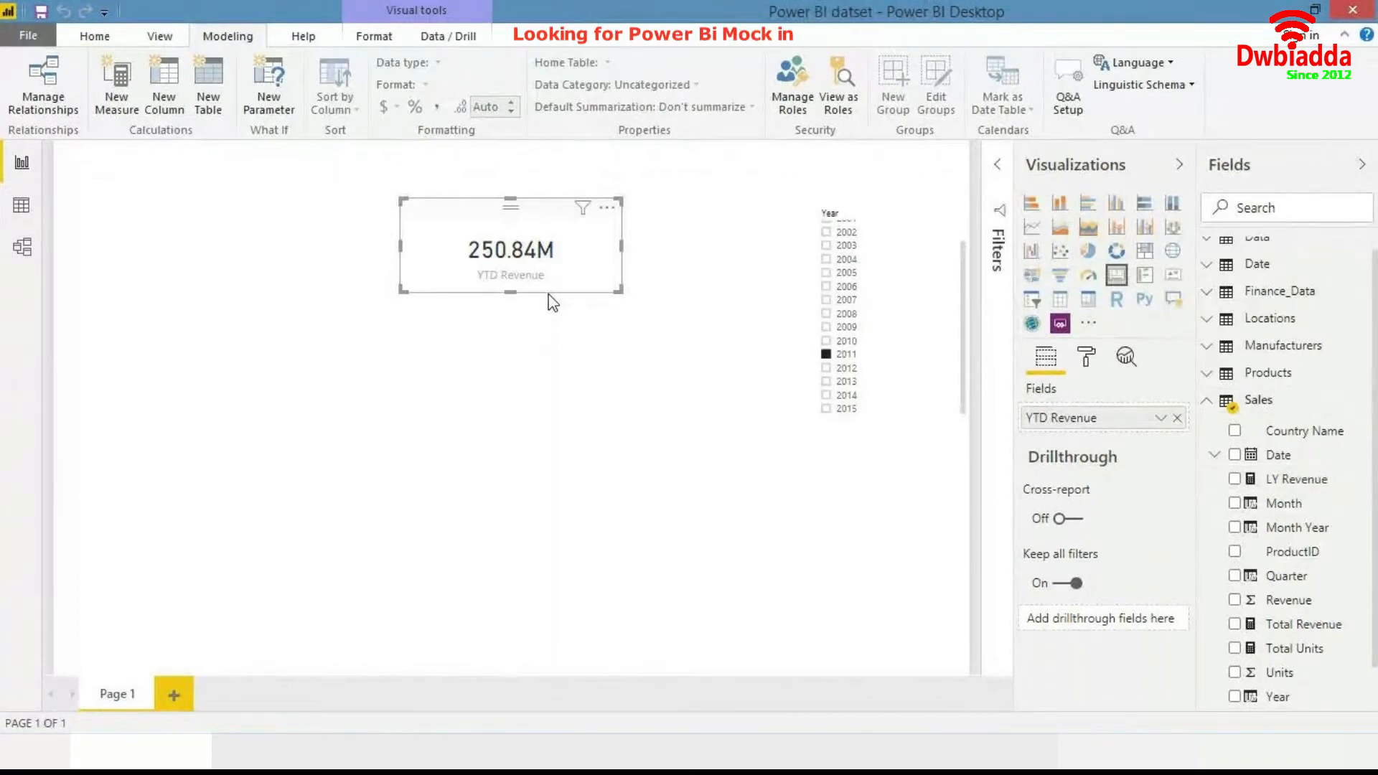
key(Delete)
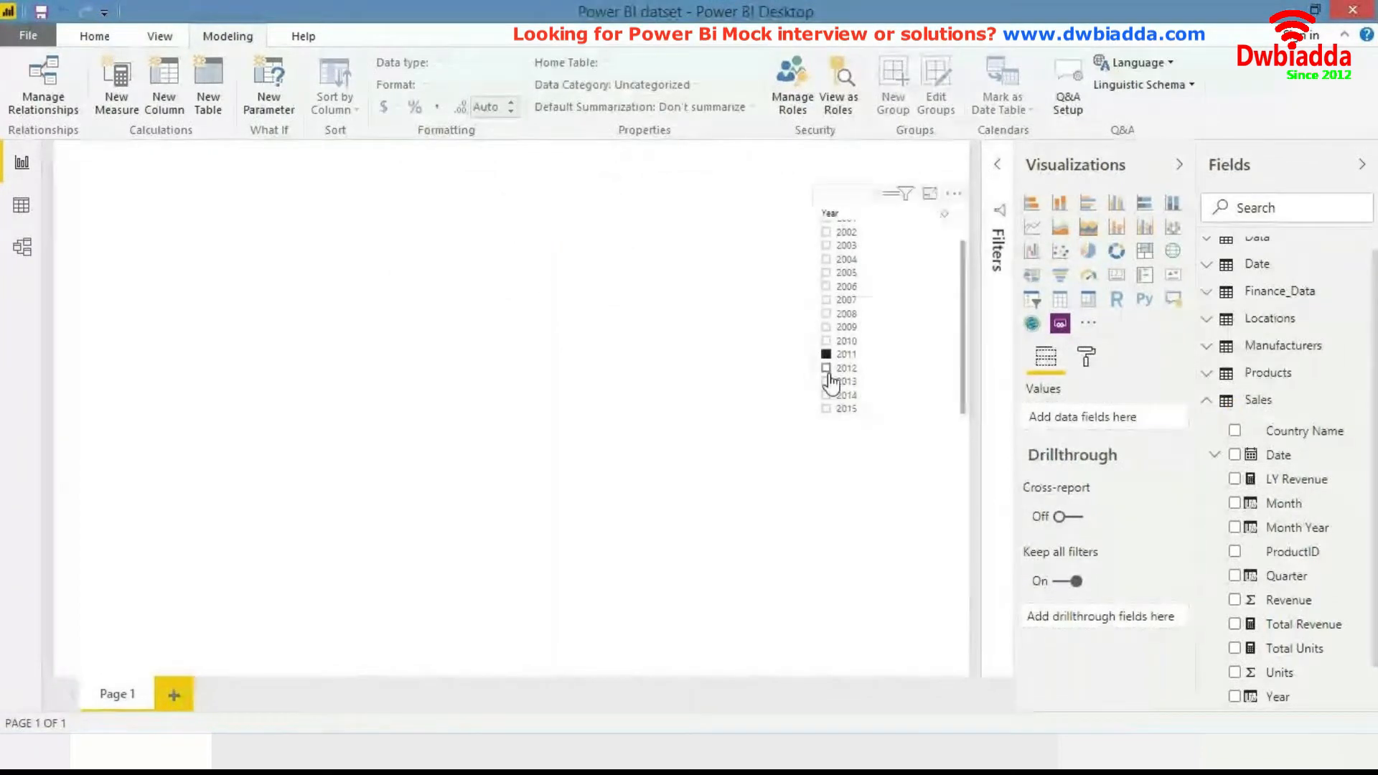
click(1060, 300)
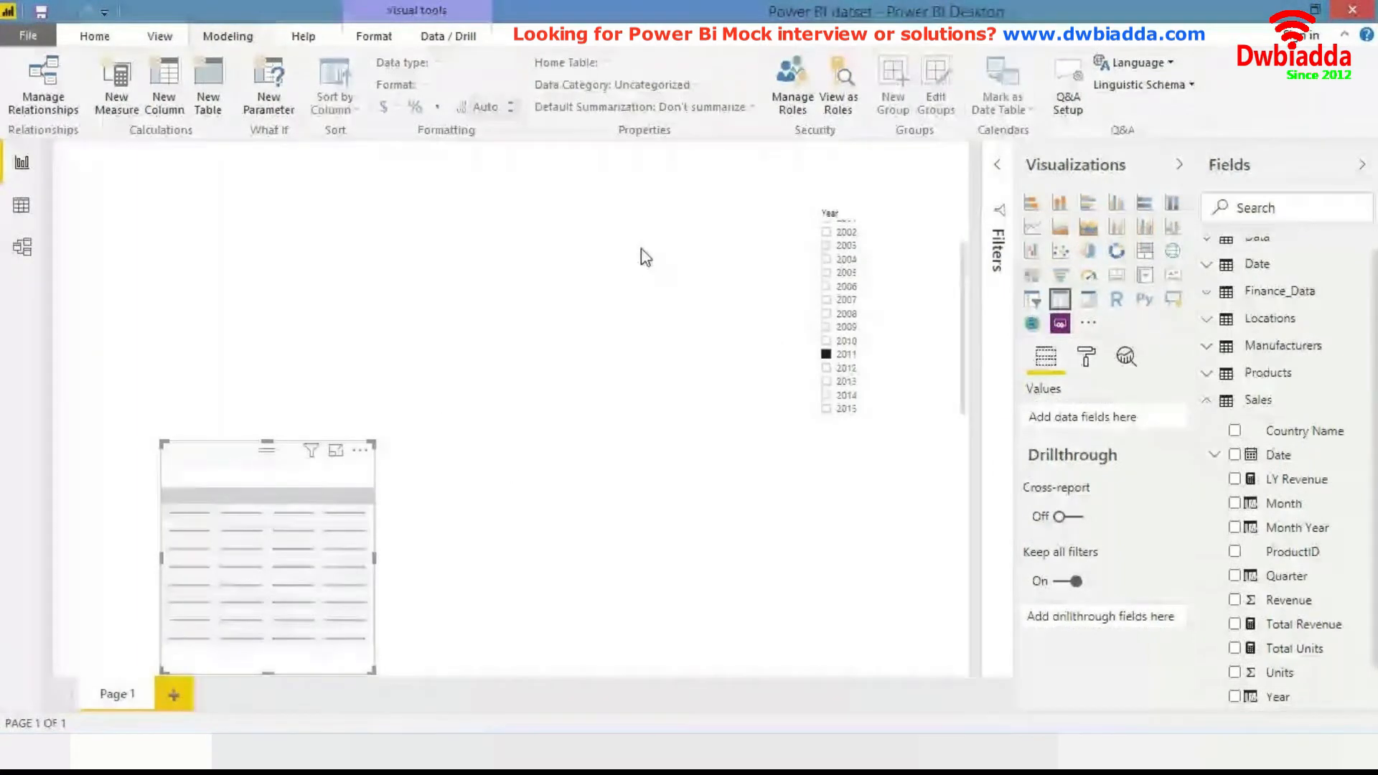
drag(333, 524, 661, 282)
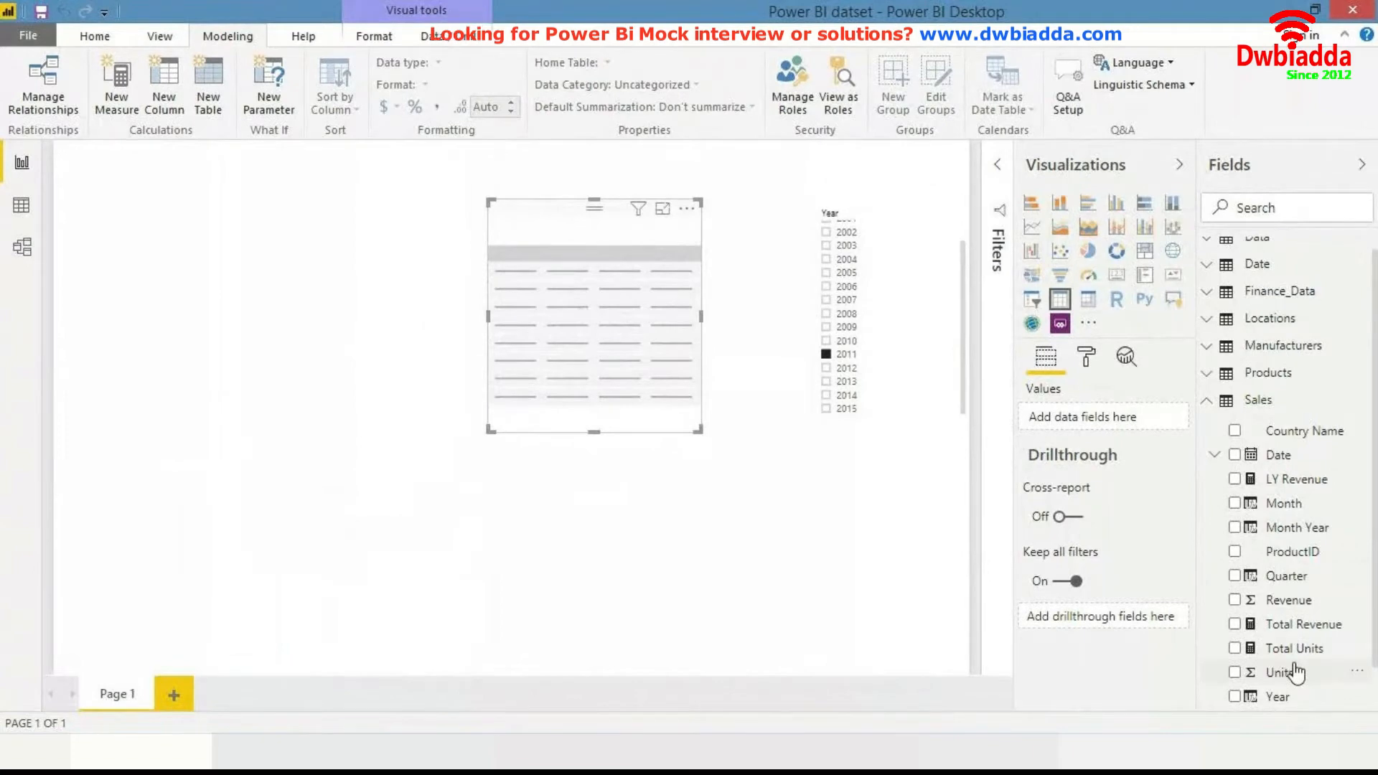
- Add Total Revenue and LY Revenue from the Sales table to the table visual's values
scroll(1292, 664, down, 1)
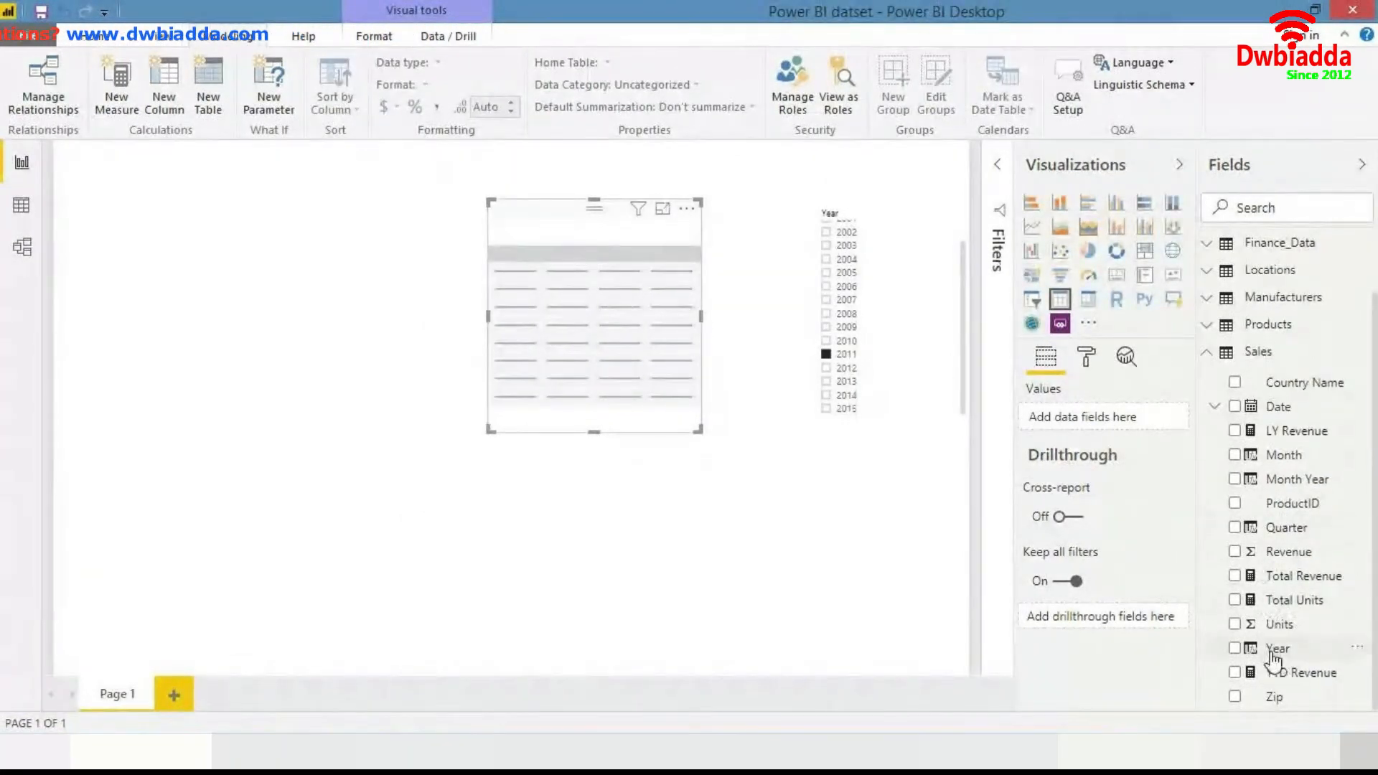
drag(1271, 590, 603, 323)
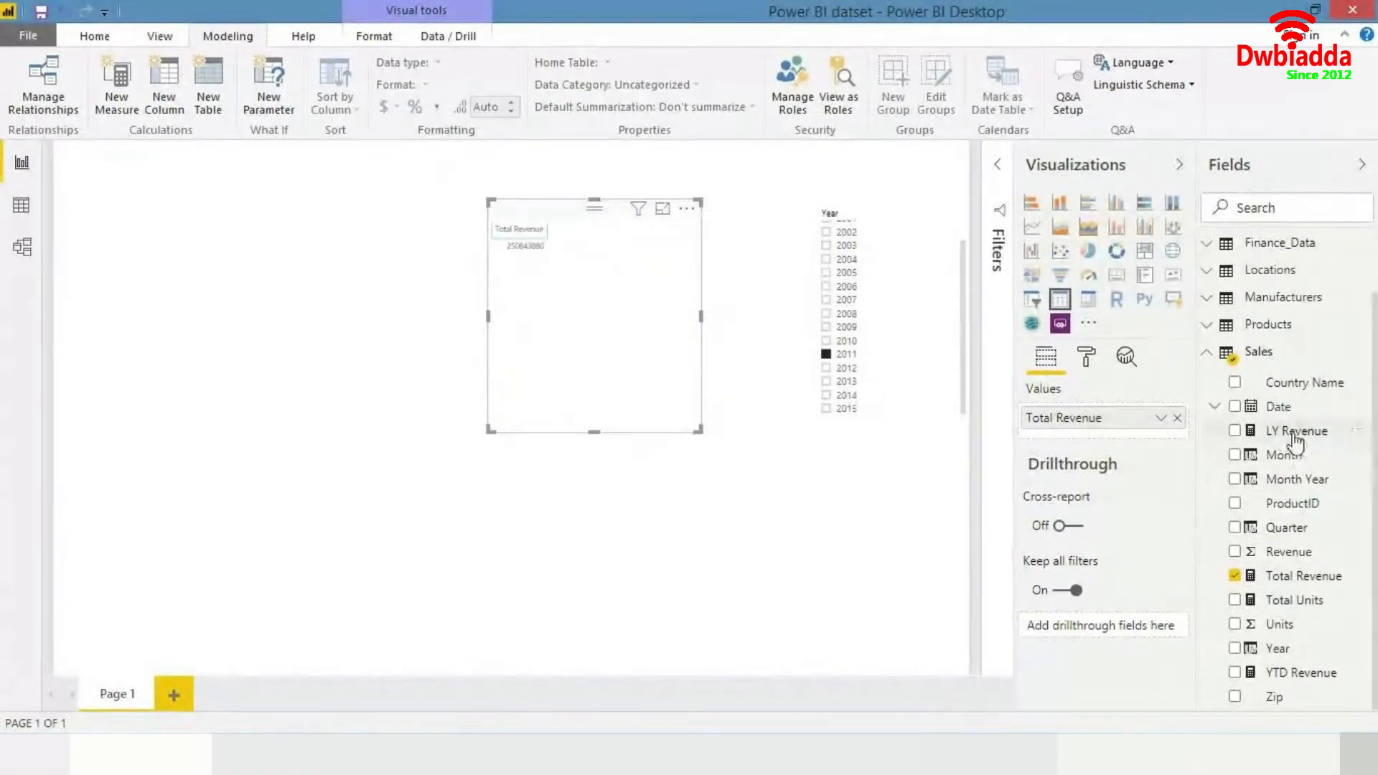
drag(1288, 430, 1130, 430)
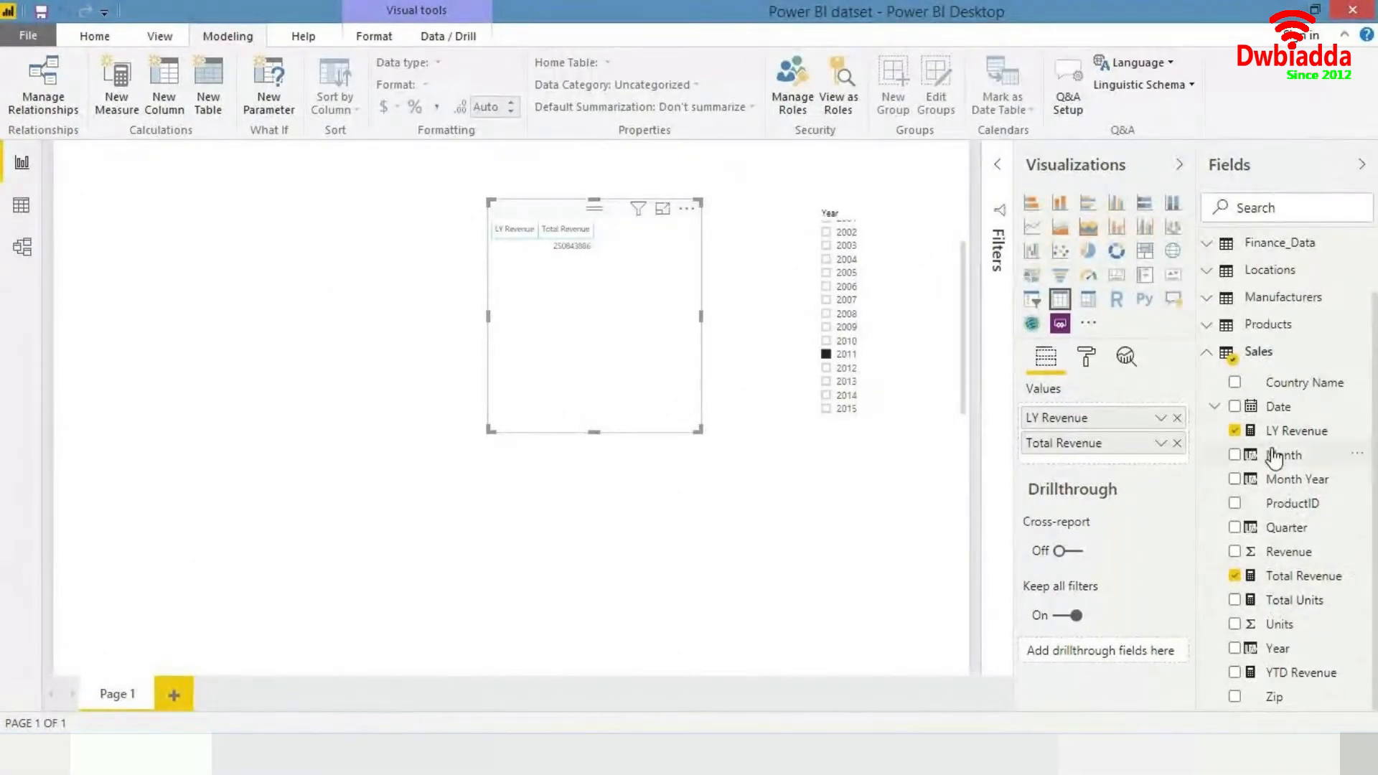
- Search the fields for country and add Sales Country Name to the table visual
scroll(1277, 555, up, 1)
scroll(1276, 556, up, 2)
scroll(1276, 556, down, 2)
click(1258, 207)
text(country)
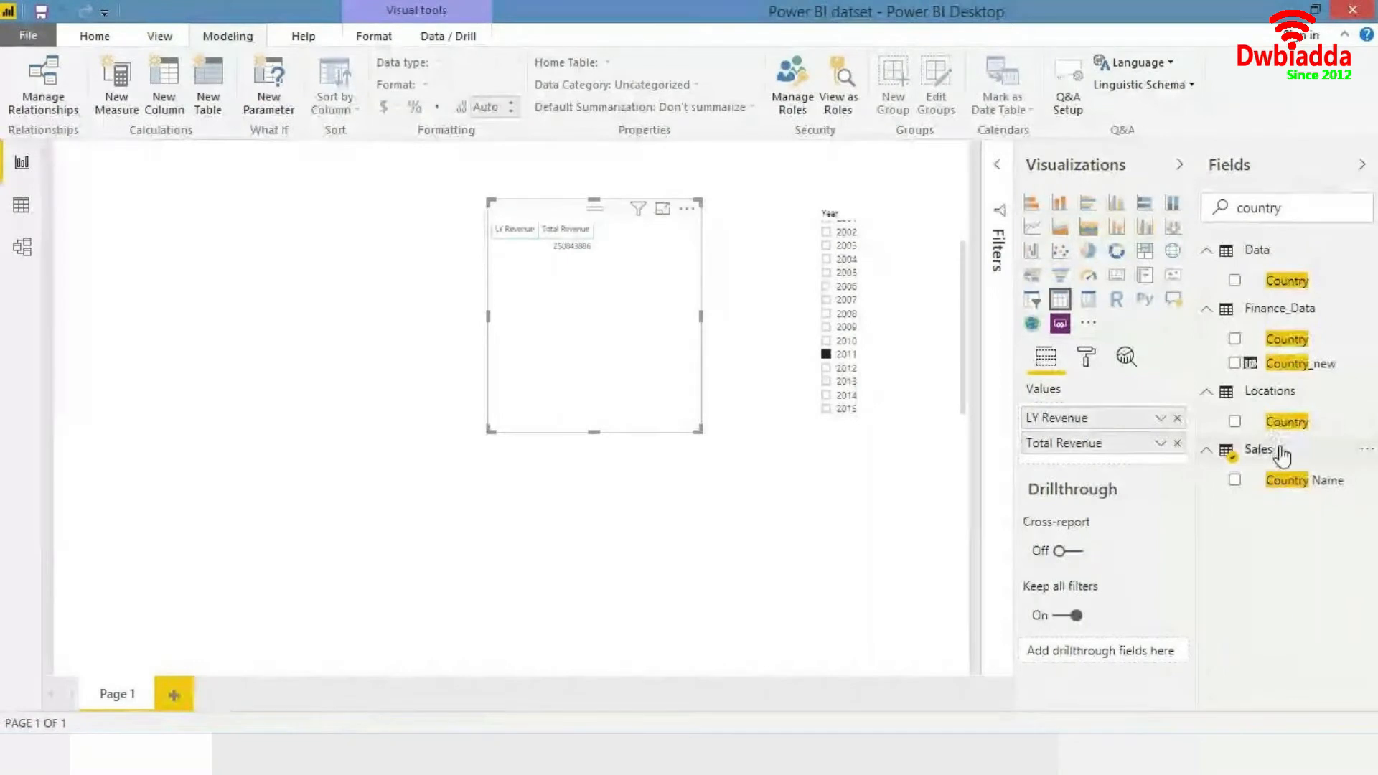
drag(1288, 480, 1113, 420)
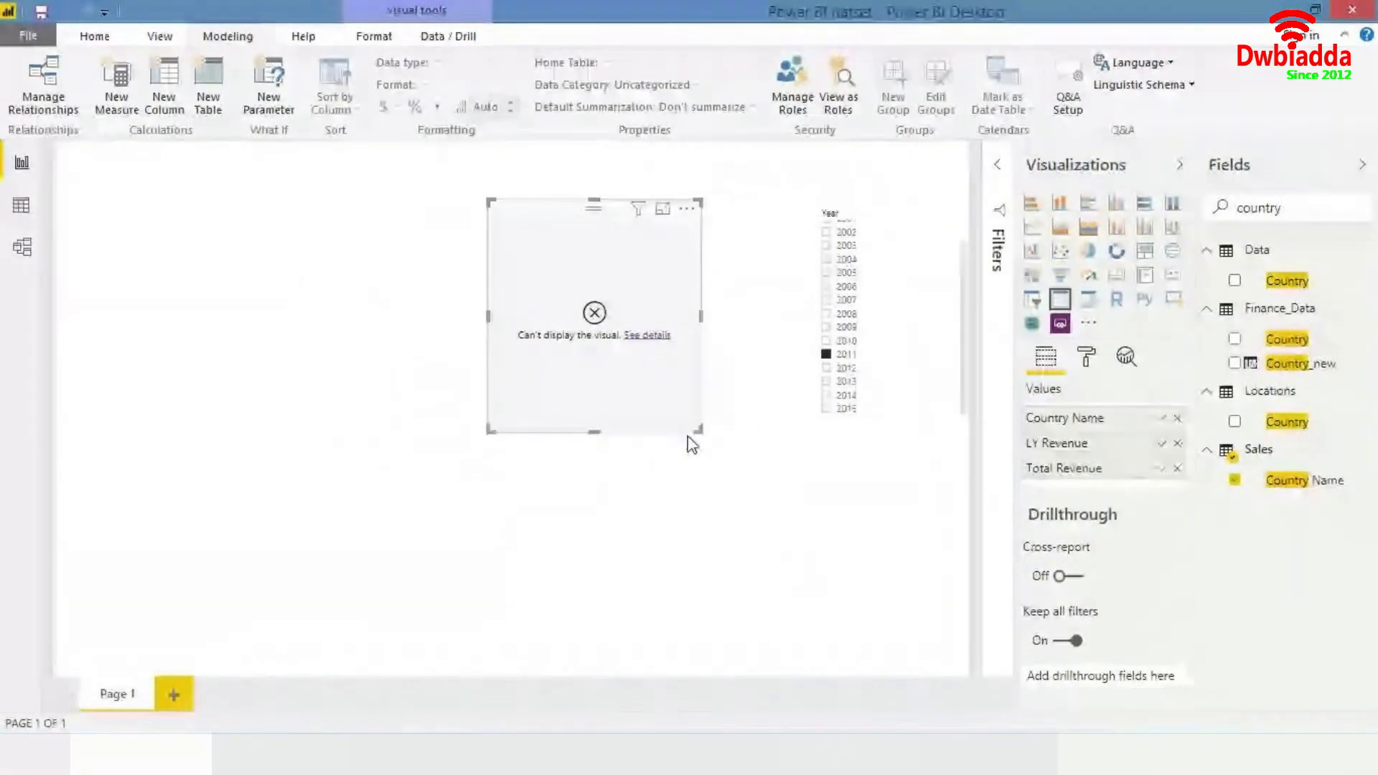
- Open the table visual's error details and close the dialog
drag(697, 434, 702, 447)
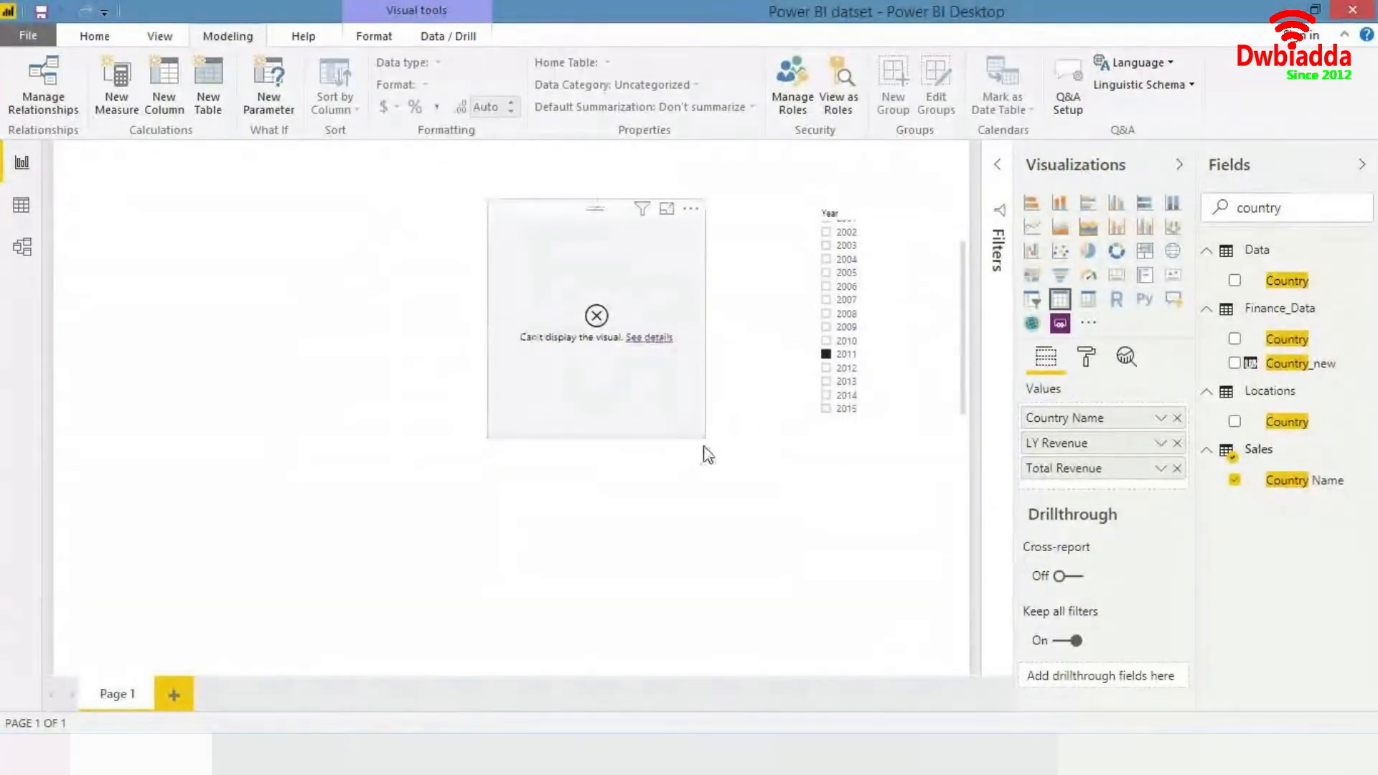
click(670, 345)
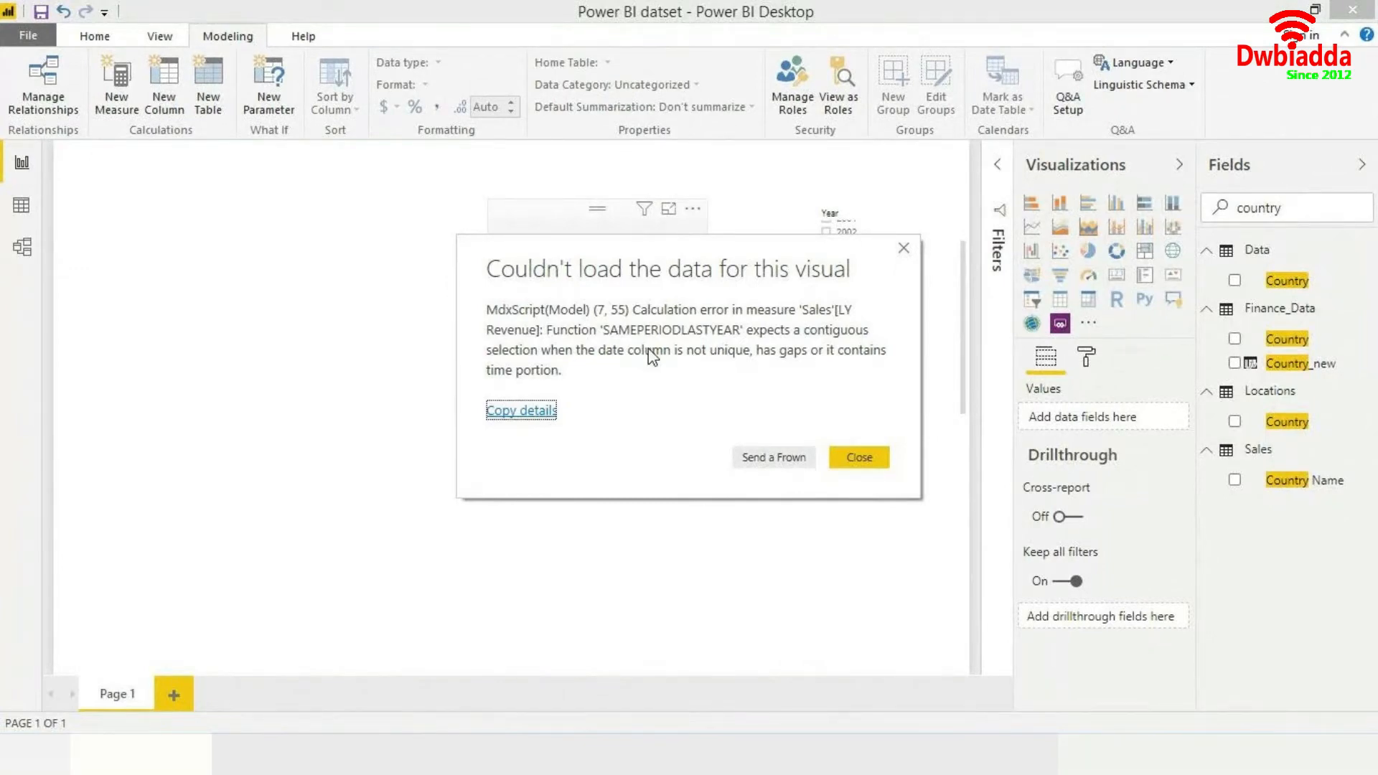
click(903, 247)
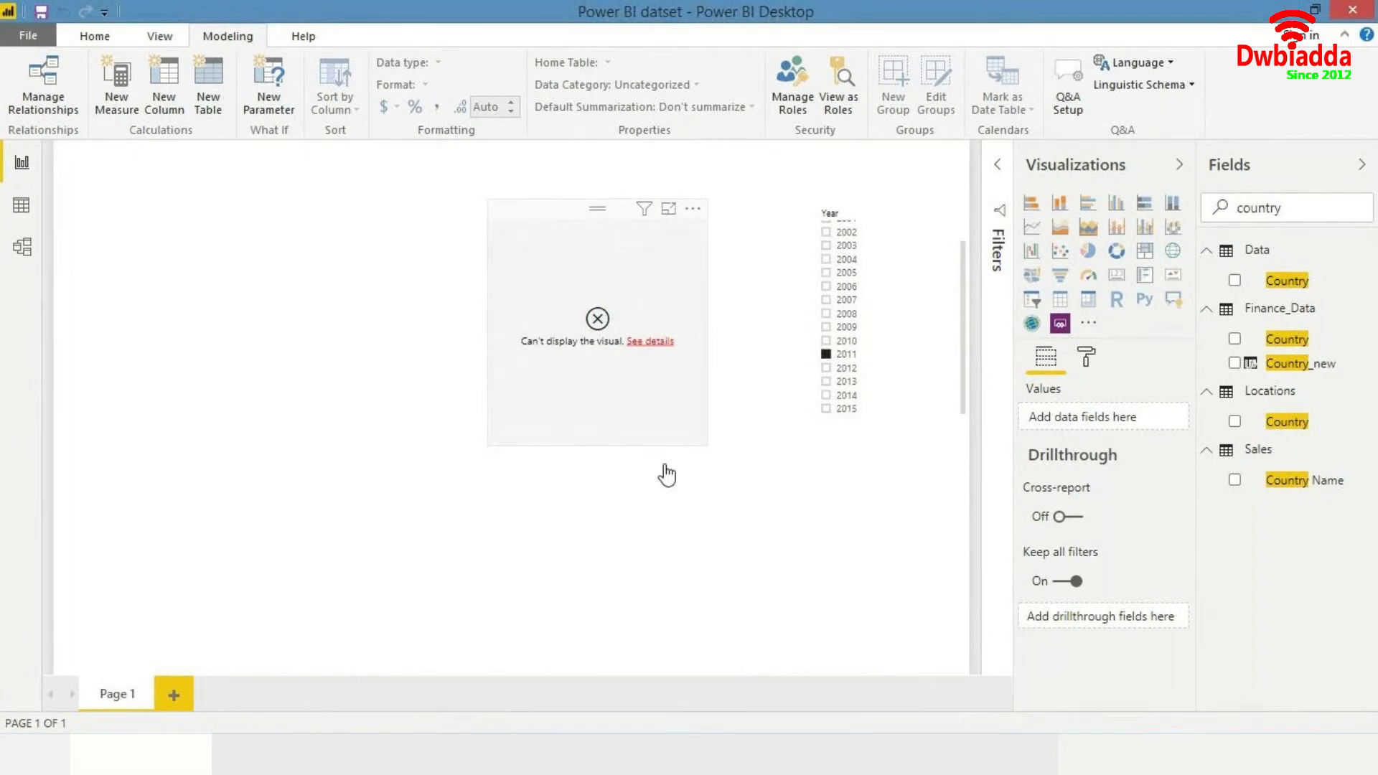
- Clear the field search and inspect the Date table's columns in data view
click(628, 416)
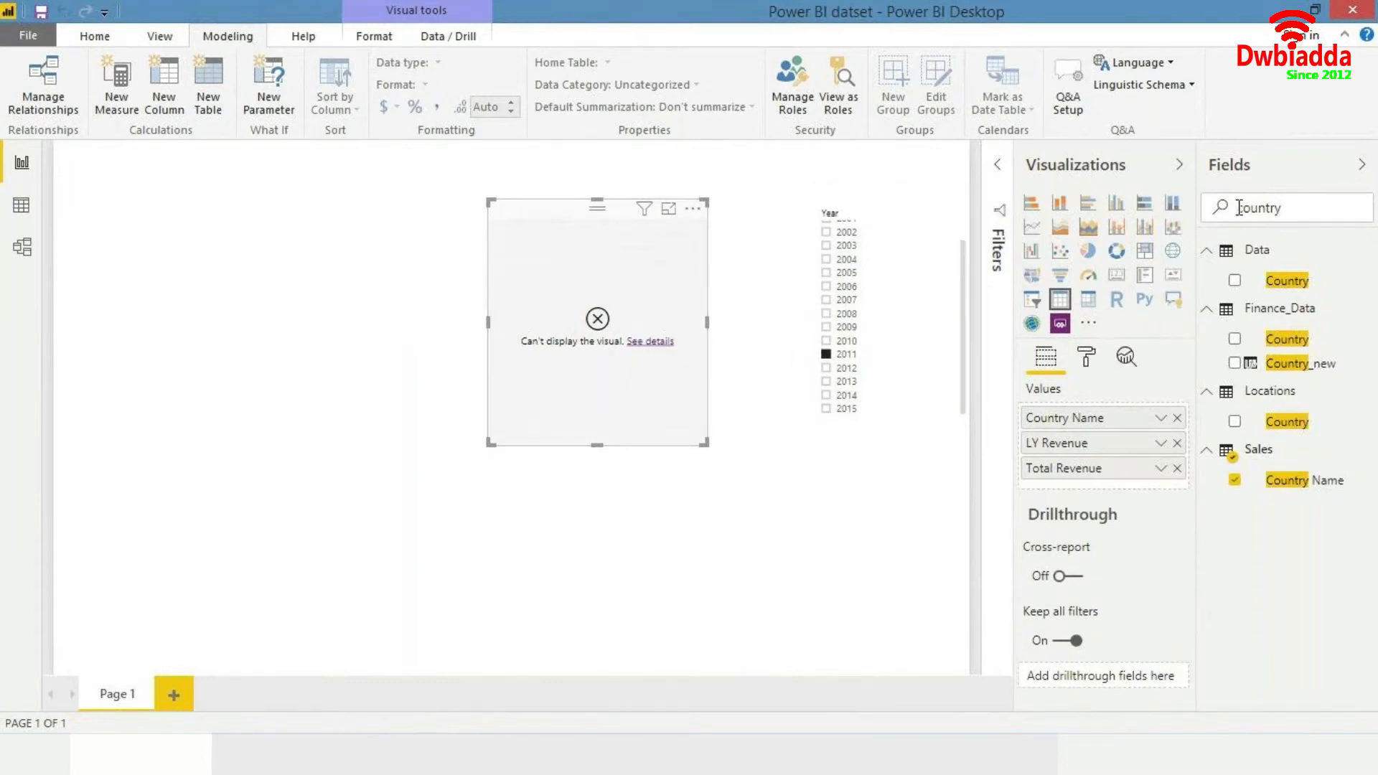
double_click(1295, 215)
key(BackSpace)
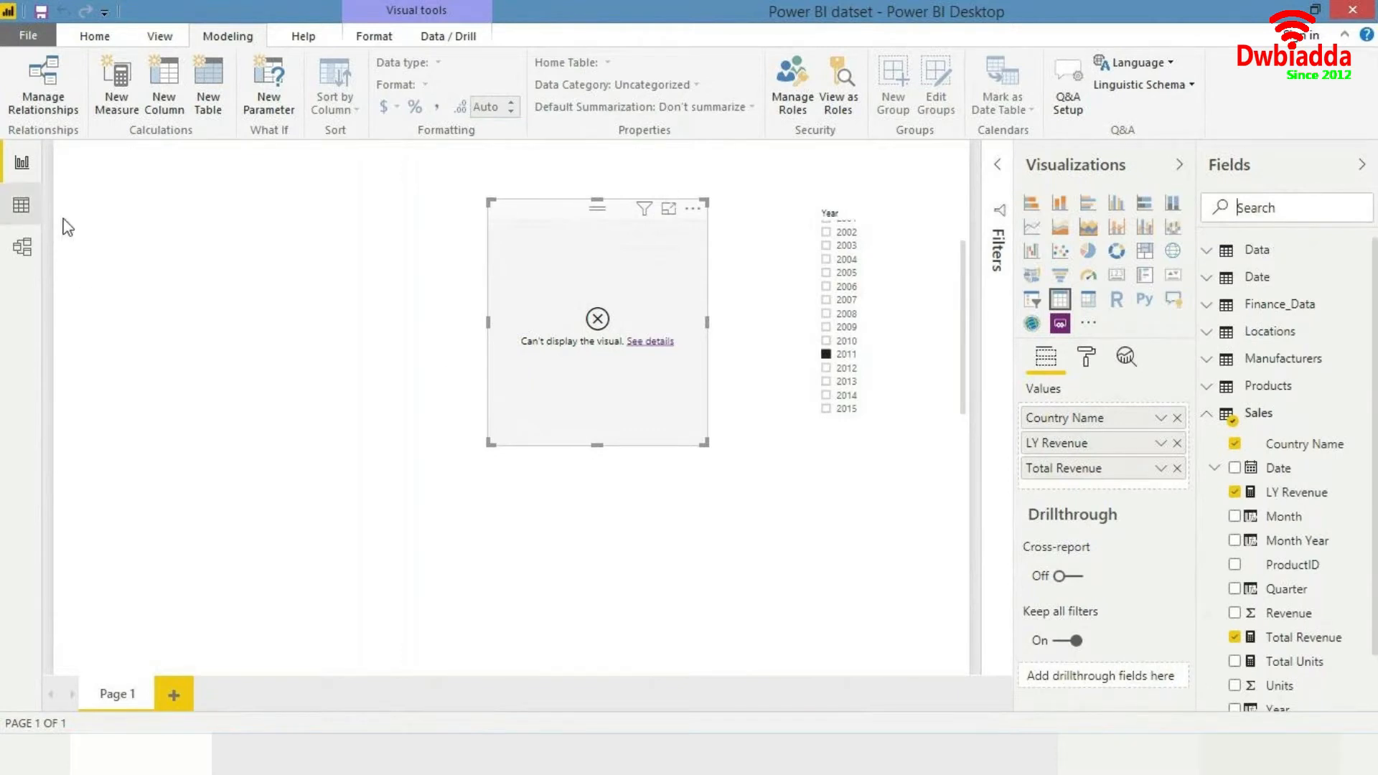
click(1285, 280)
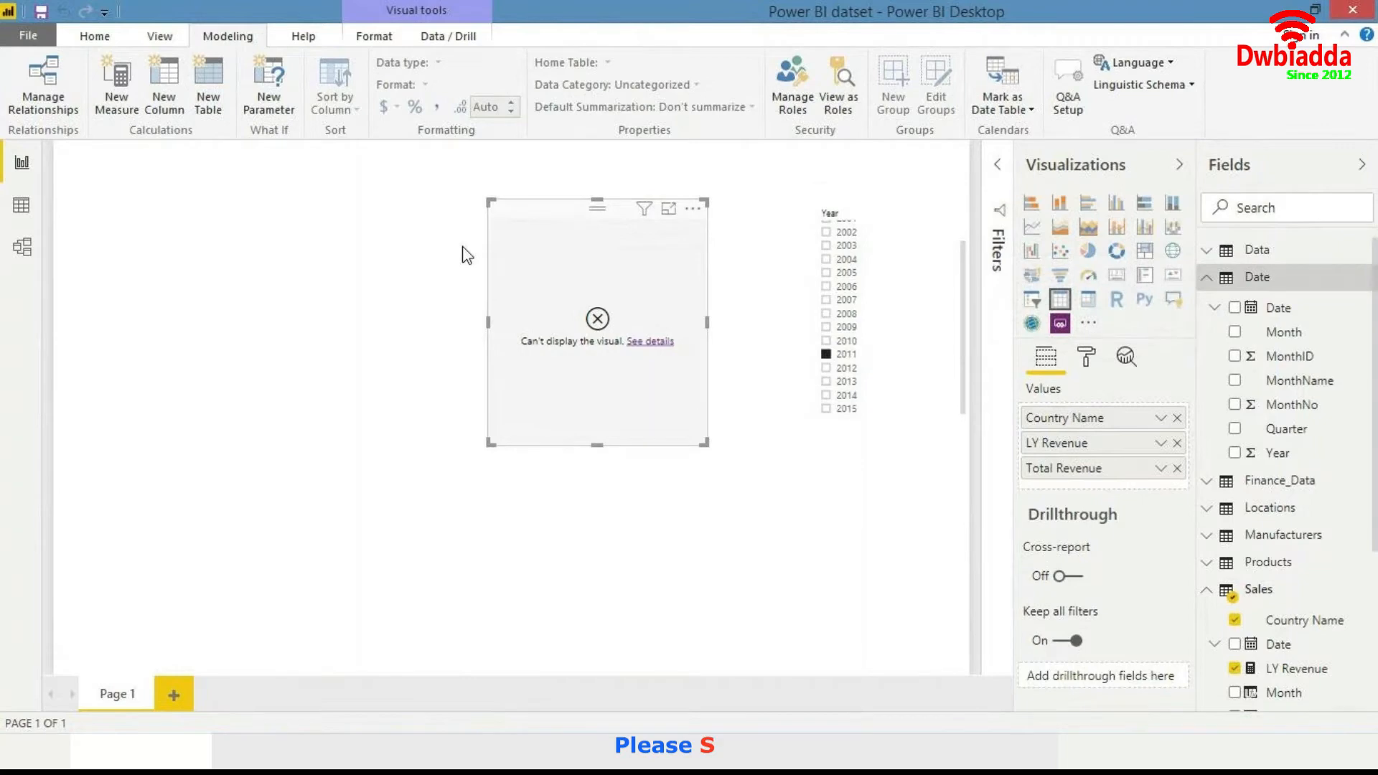
click(22, 205)
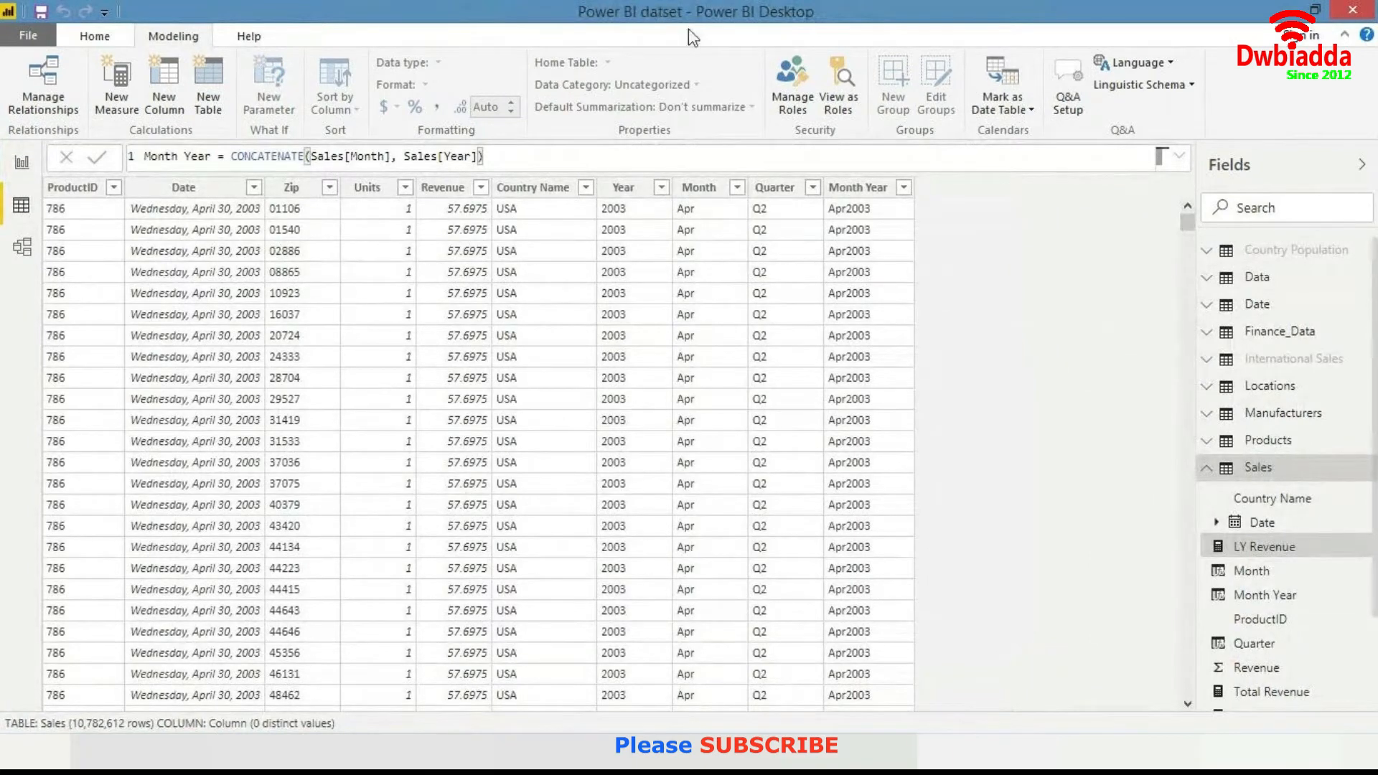
click(1282, 307)
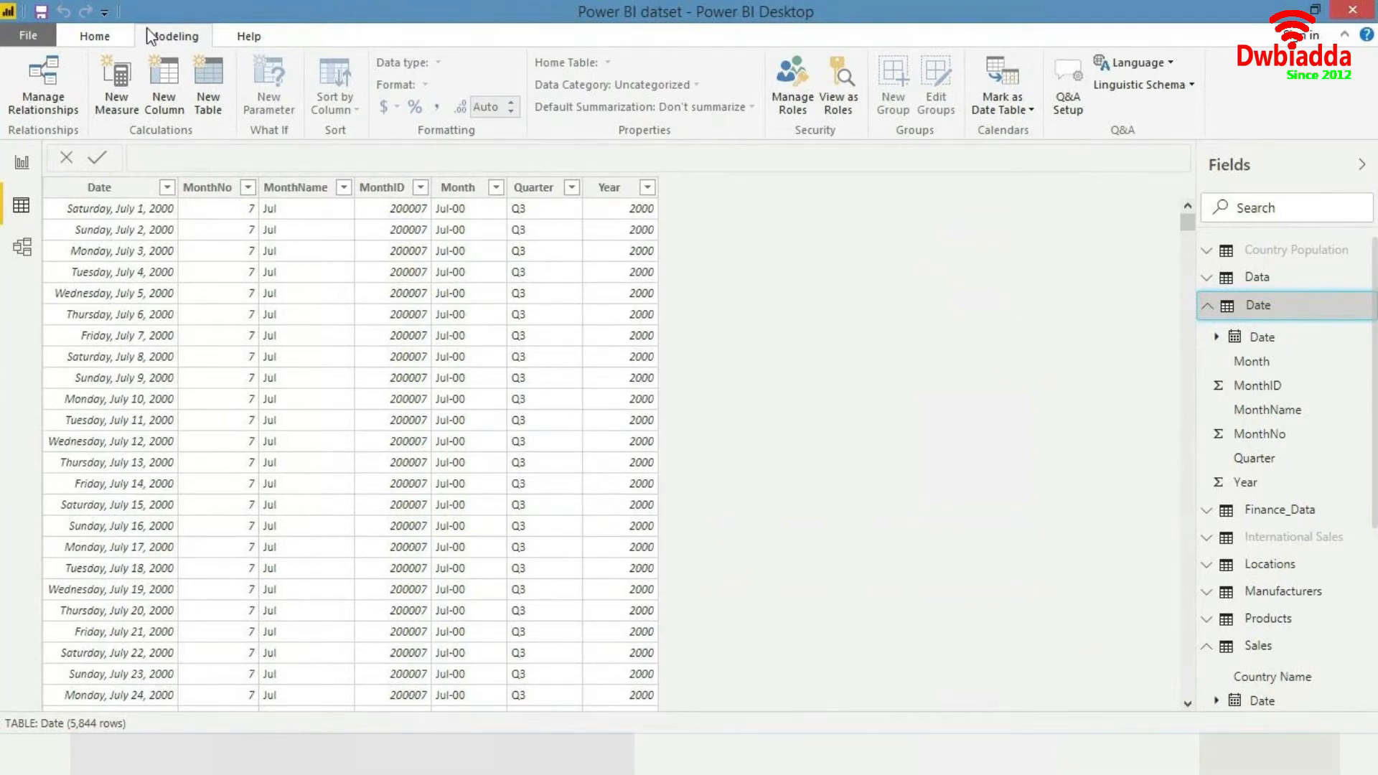
- Create an active many-to-one relationship from the Sales table's Date column to the Date table's Date column
click(37, 72)
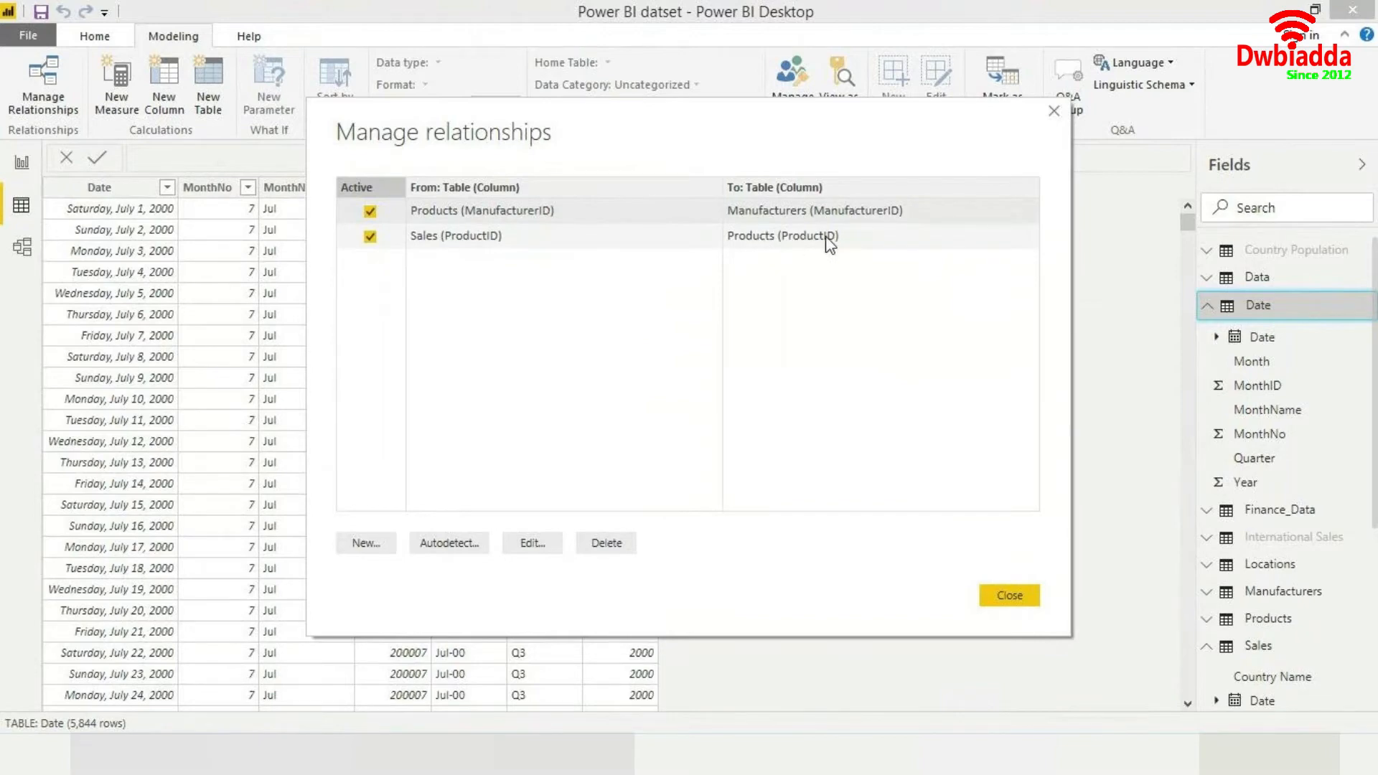
click(764, 243)
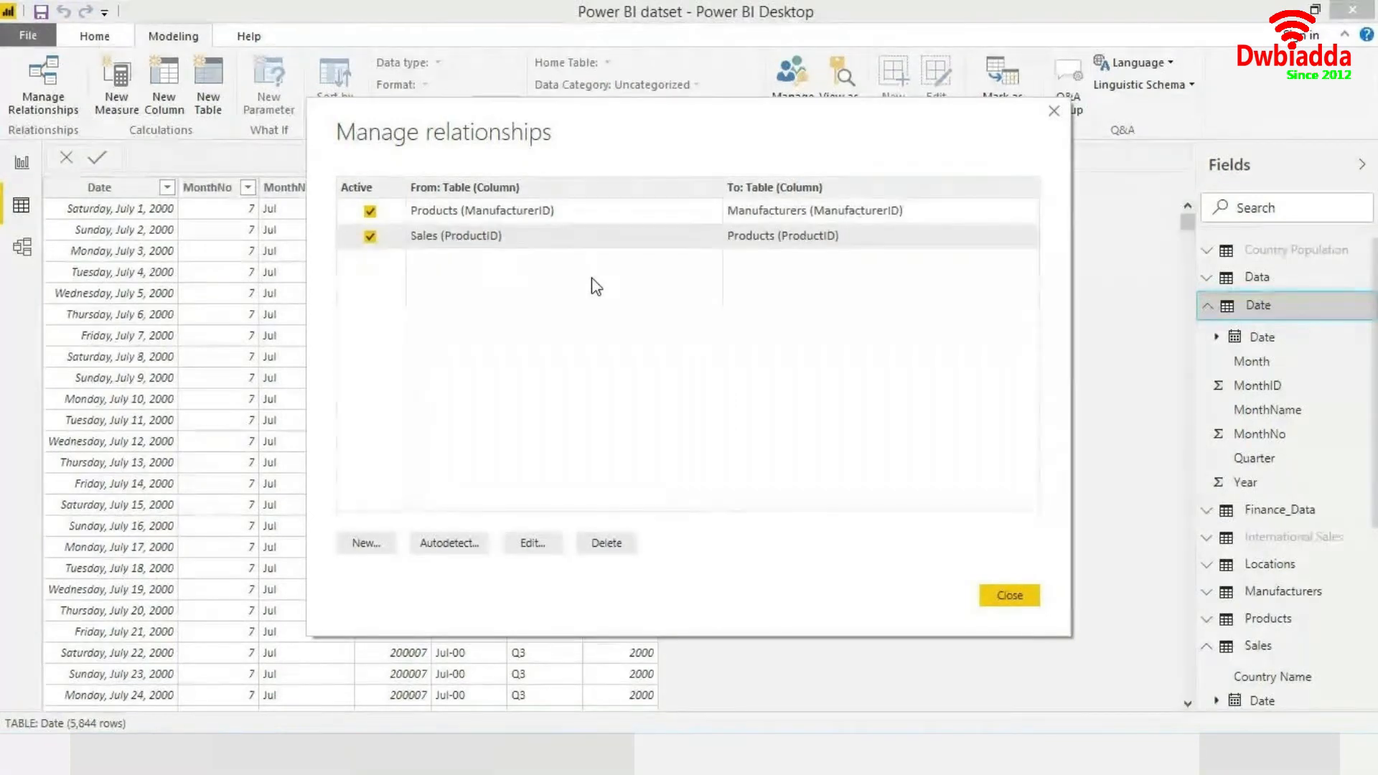
click(384, 549)
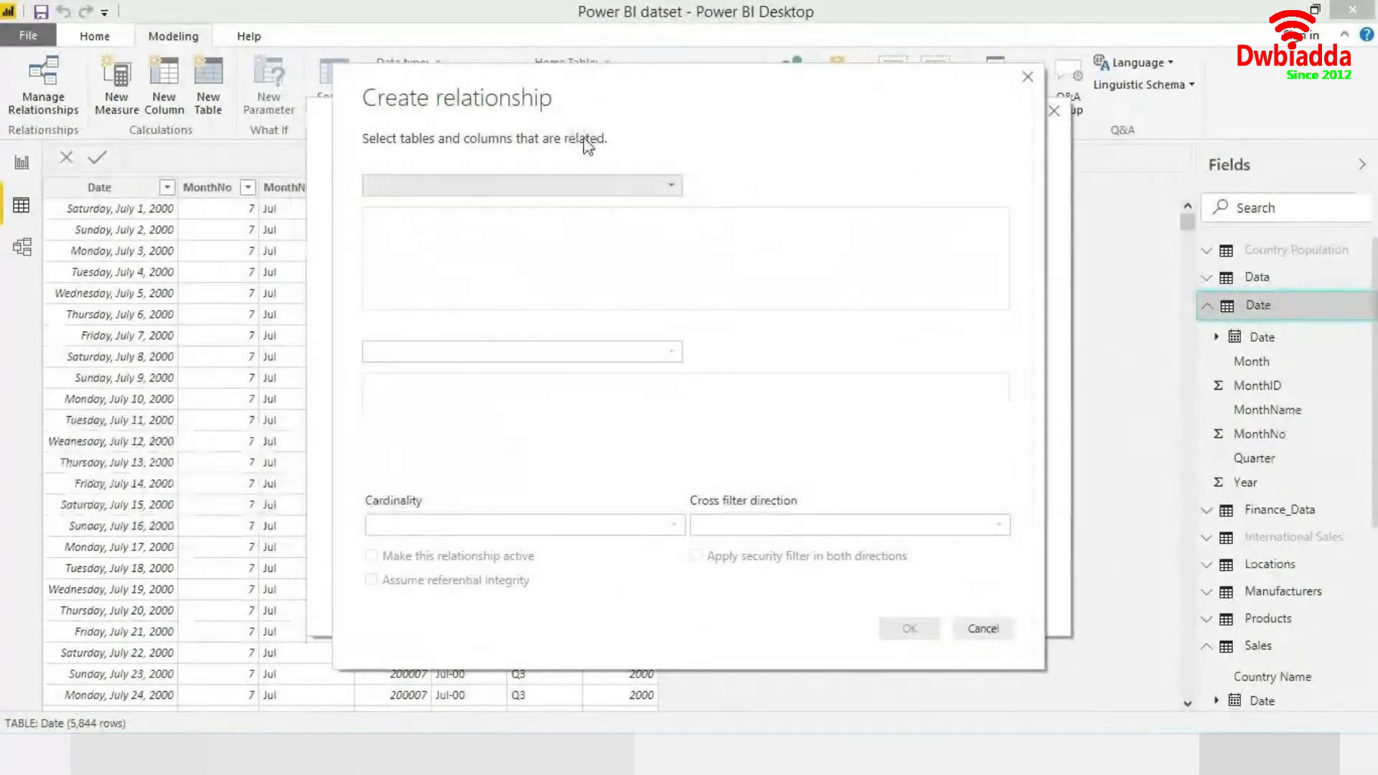
click(599, 189)
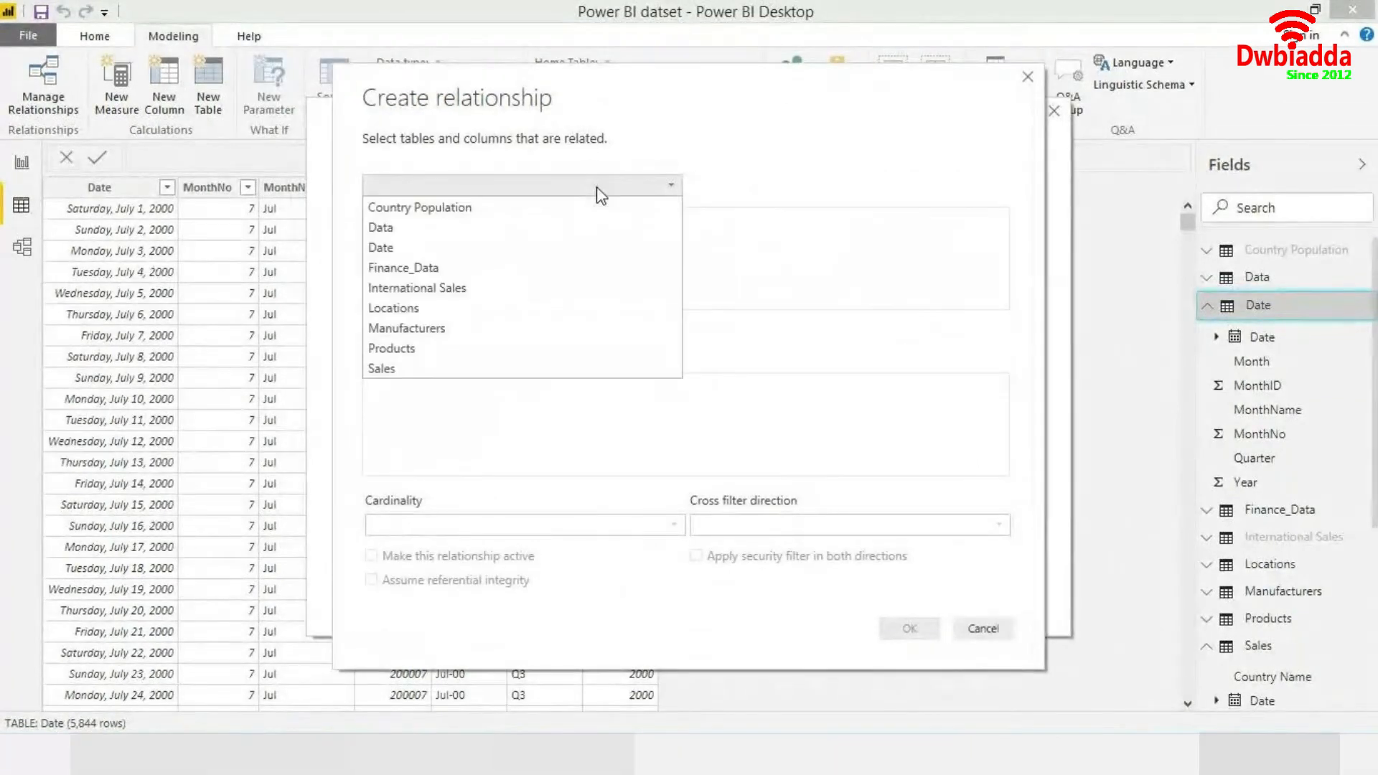
click(441, 370)
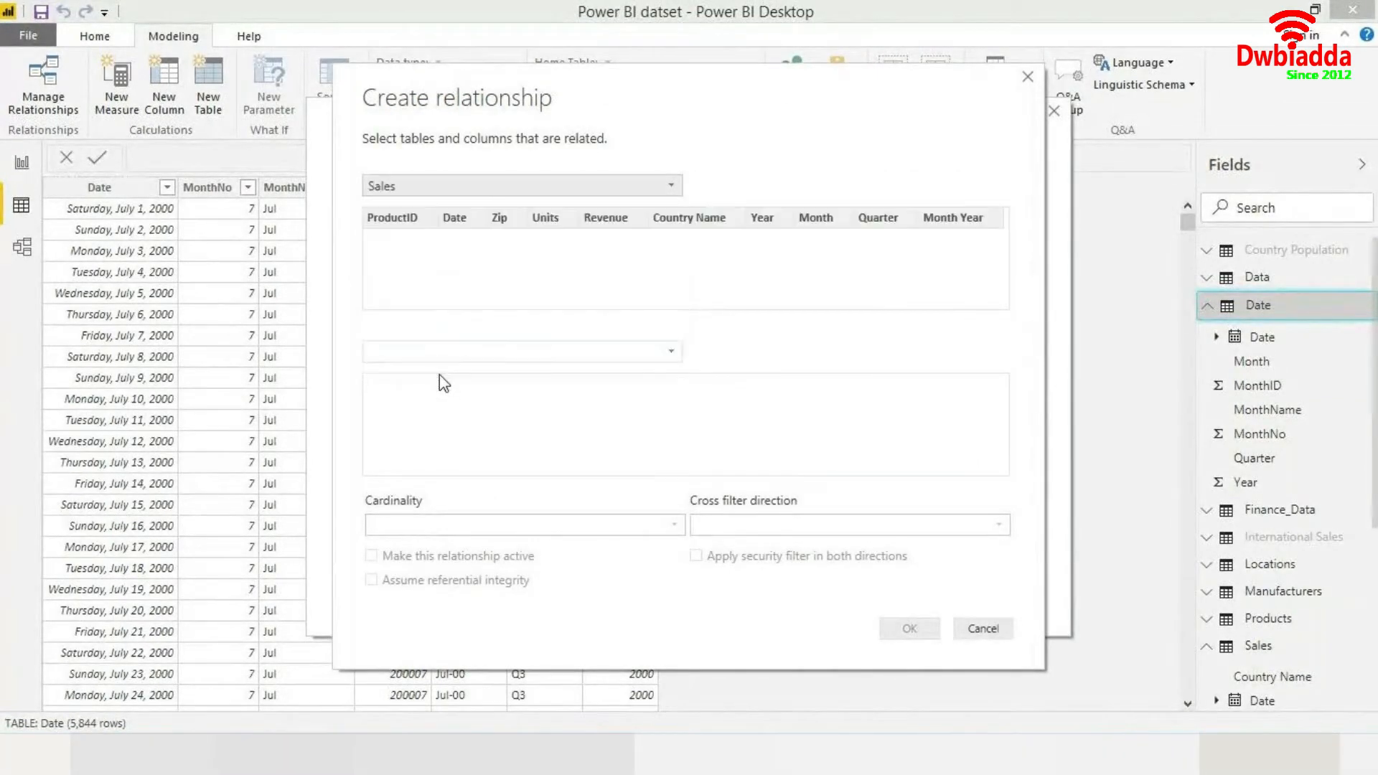
click(563, 351)
click(450, 413)
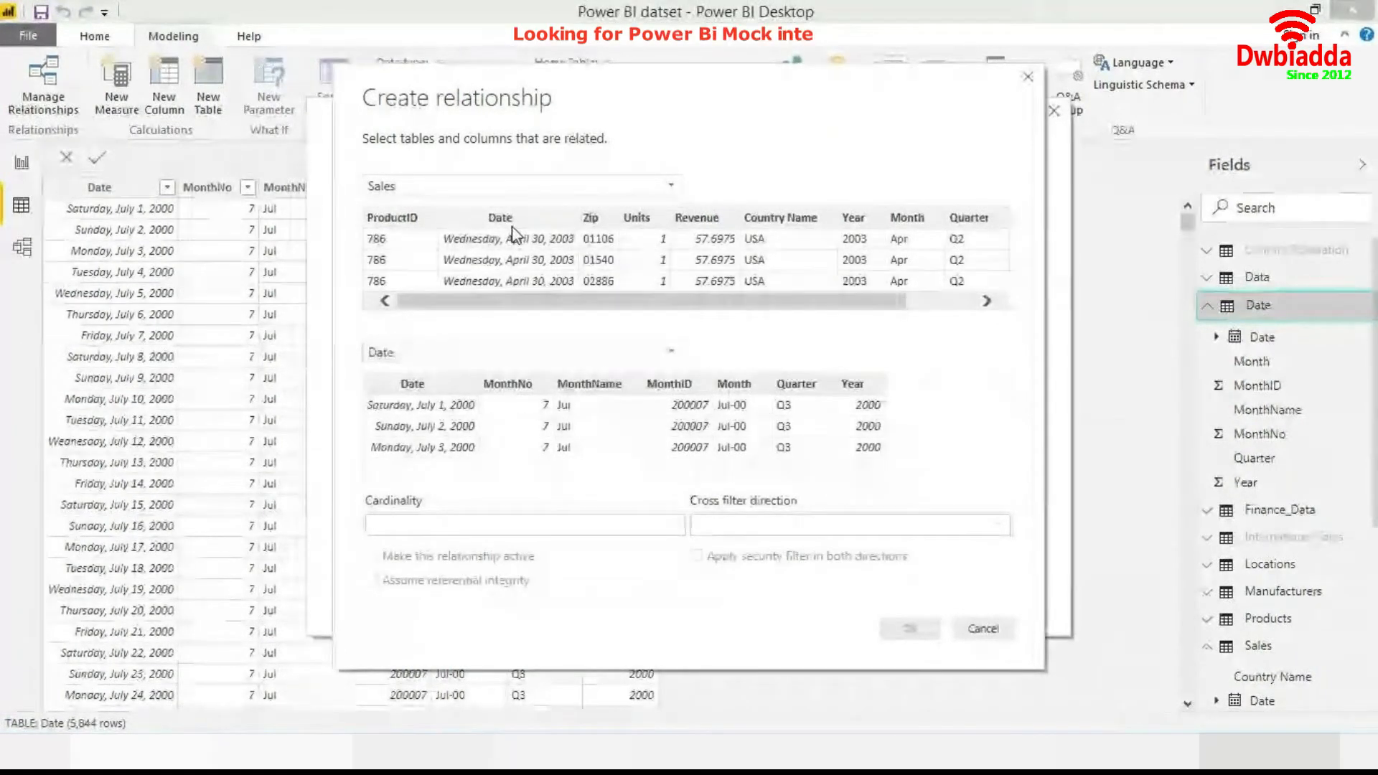
click(500, 266)
click(437, 386)
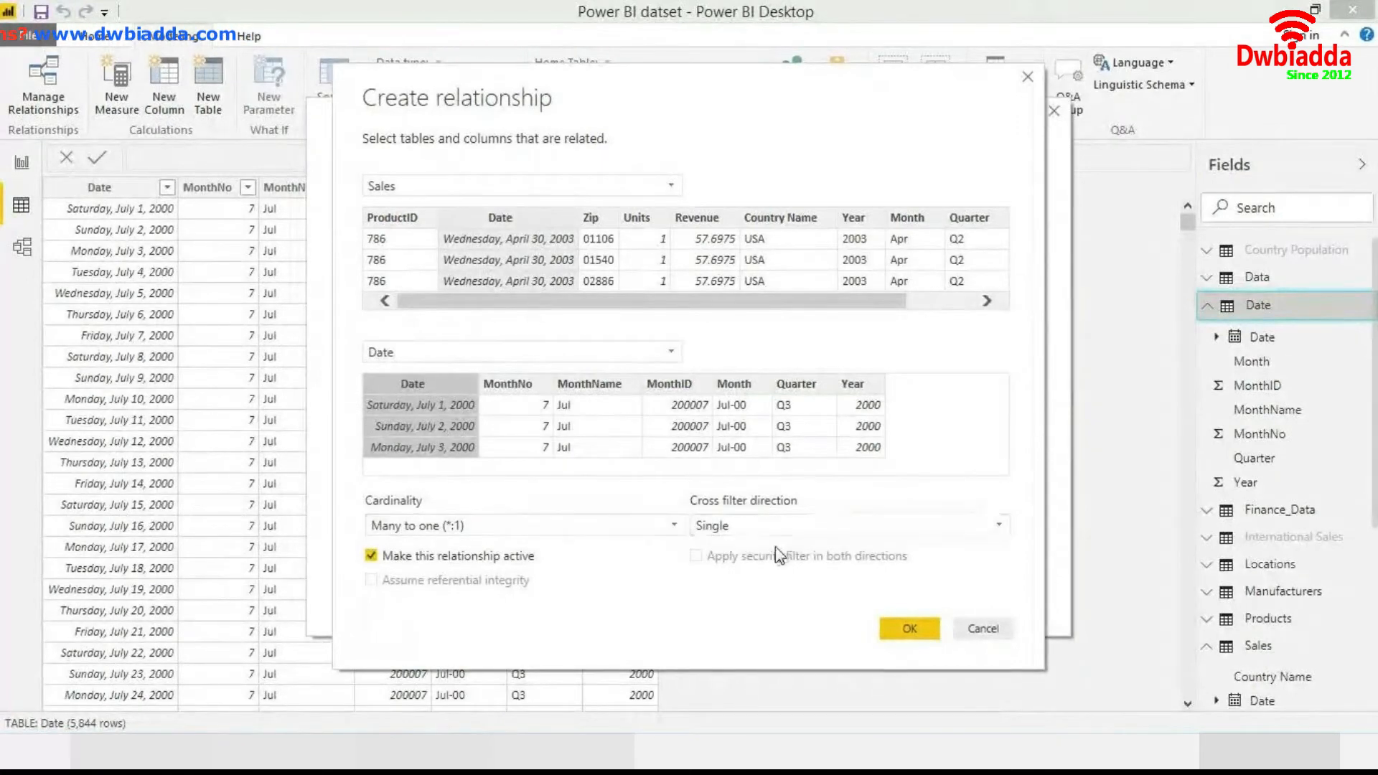
click(901, 631)
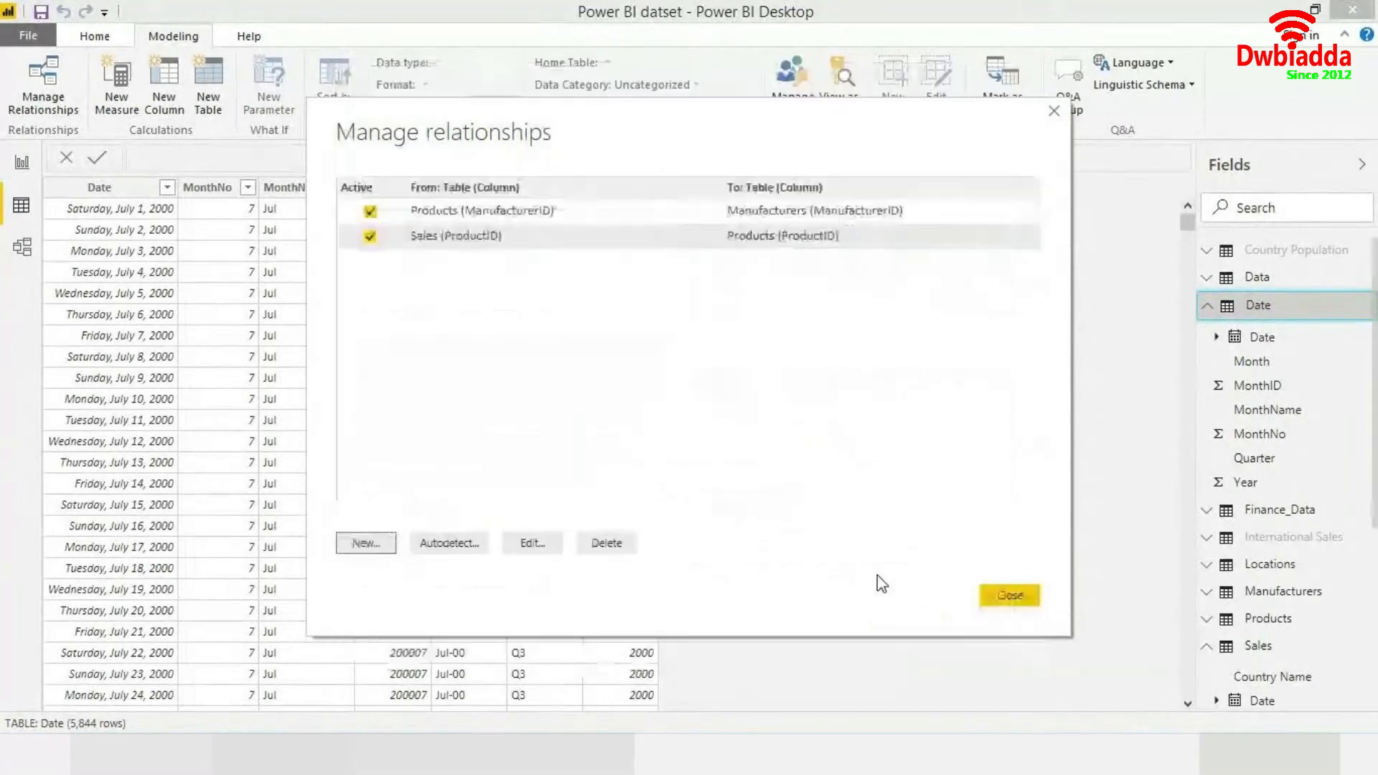
click(989, 599)
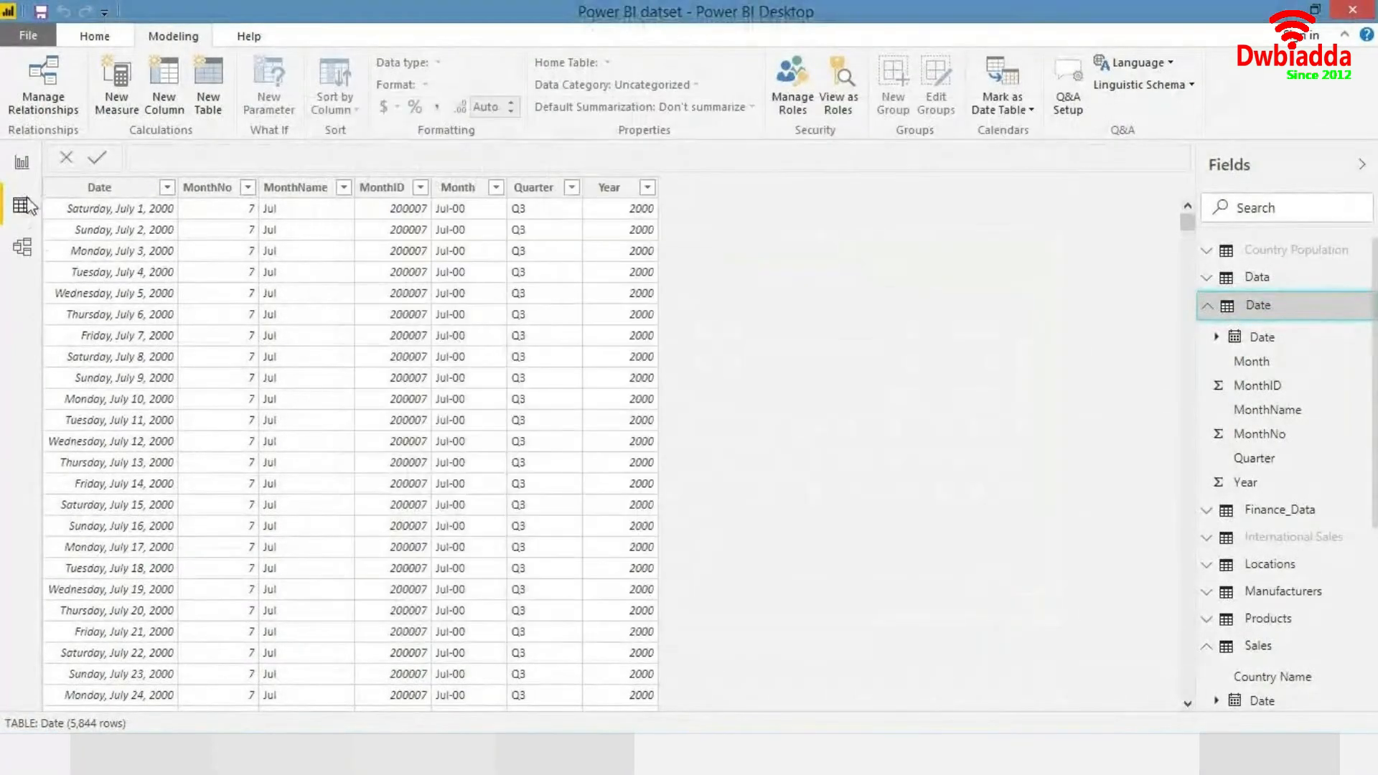
- Edit the LY Revenue measure so SAMEPERIODLASTYEAR uses 'Date'[Date] instead of Sales[Date]
click(22, 171)
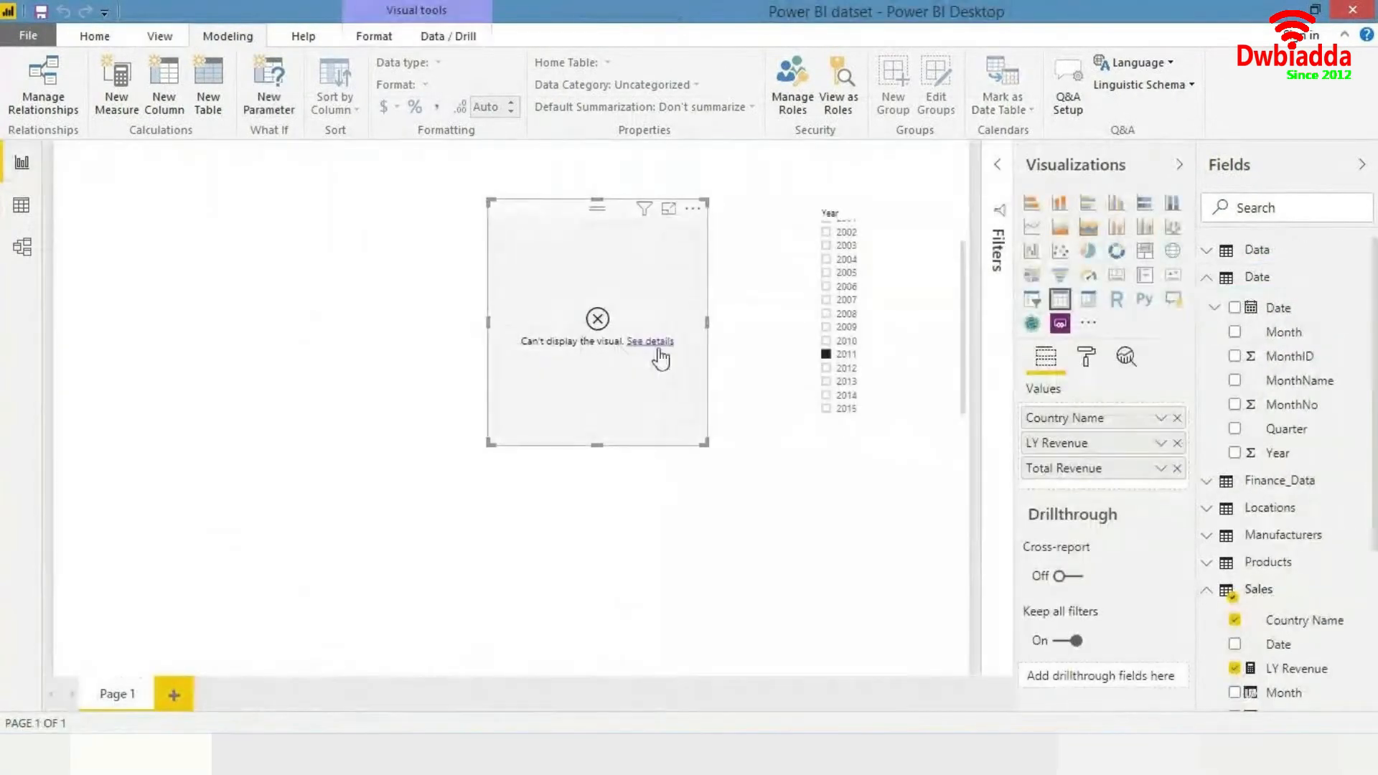
scroll(1260, 656, down, 3)
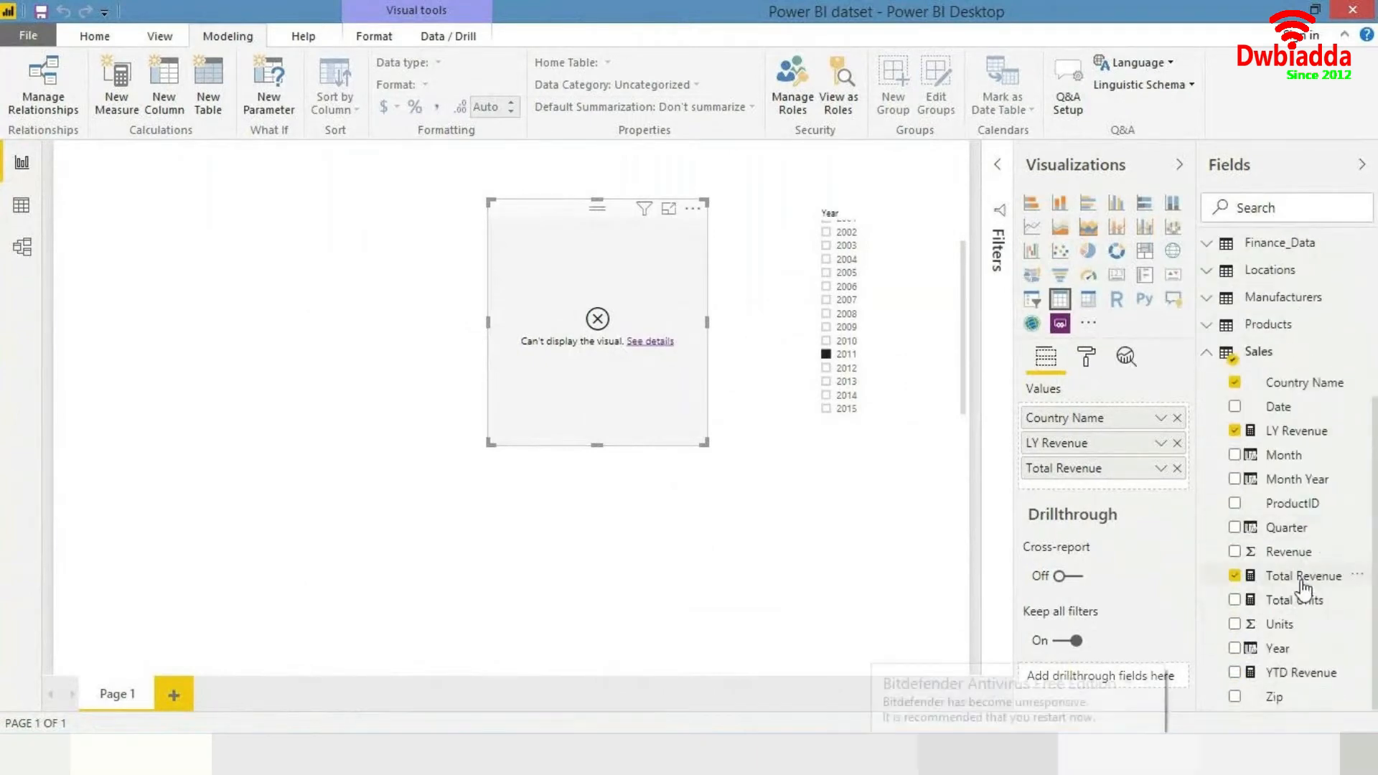
click(1293, 432)
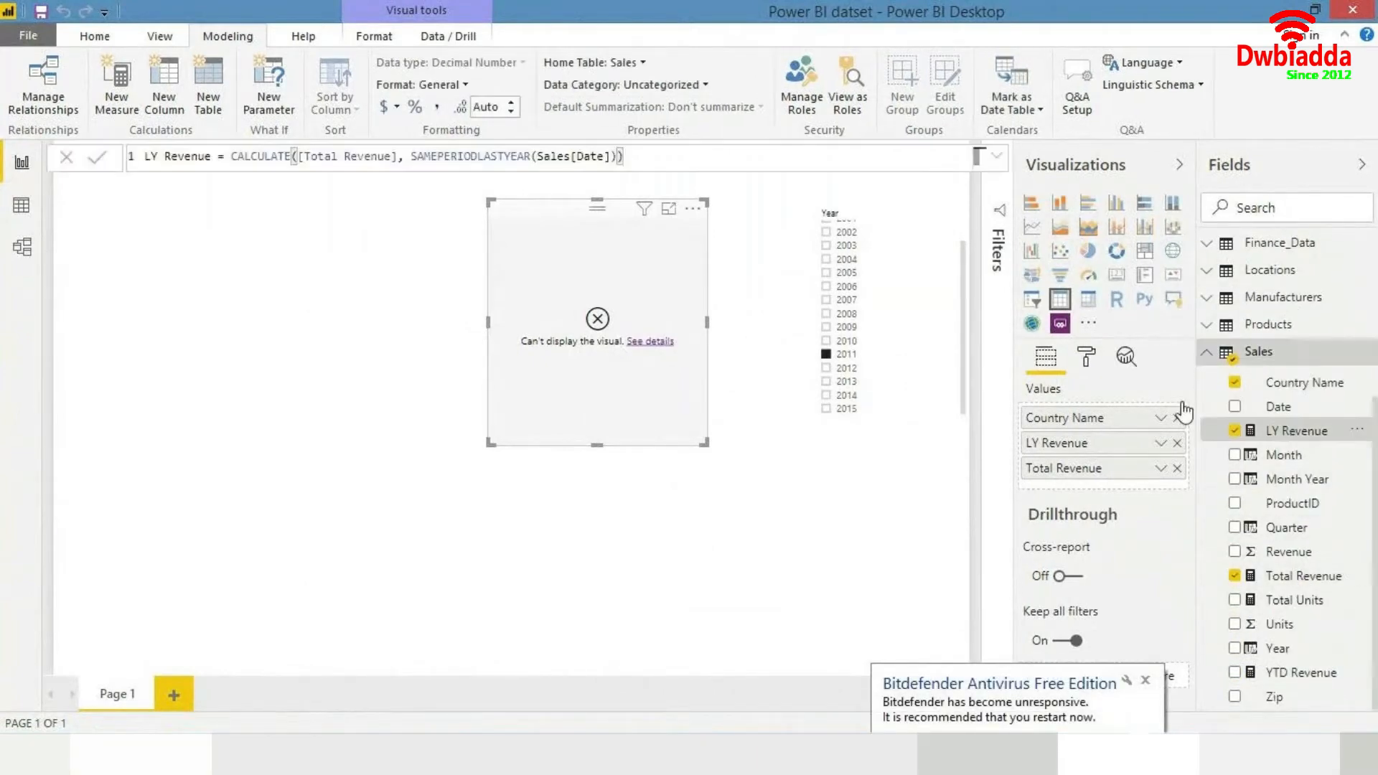
click(618, 156)
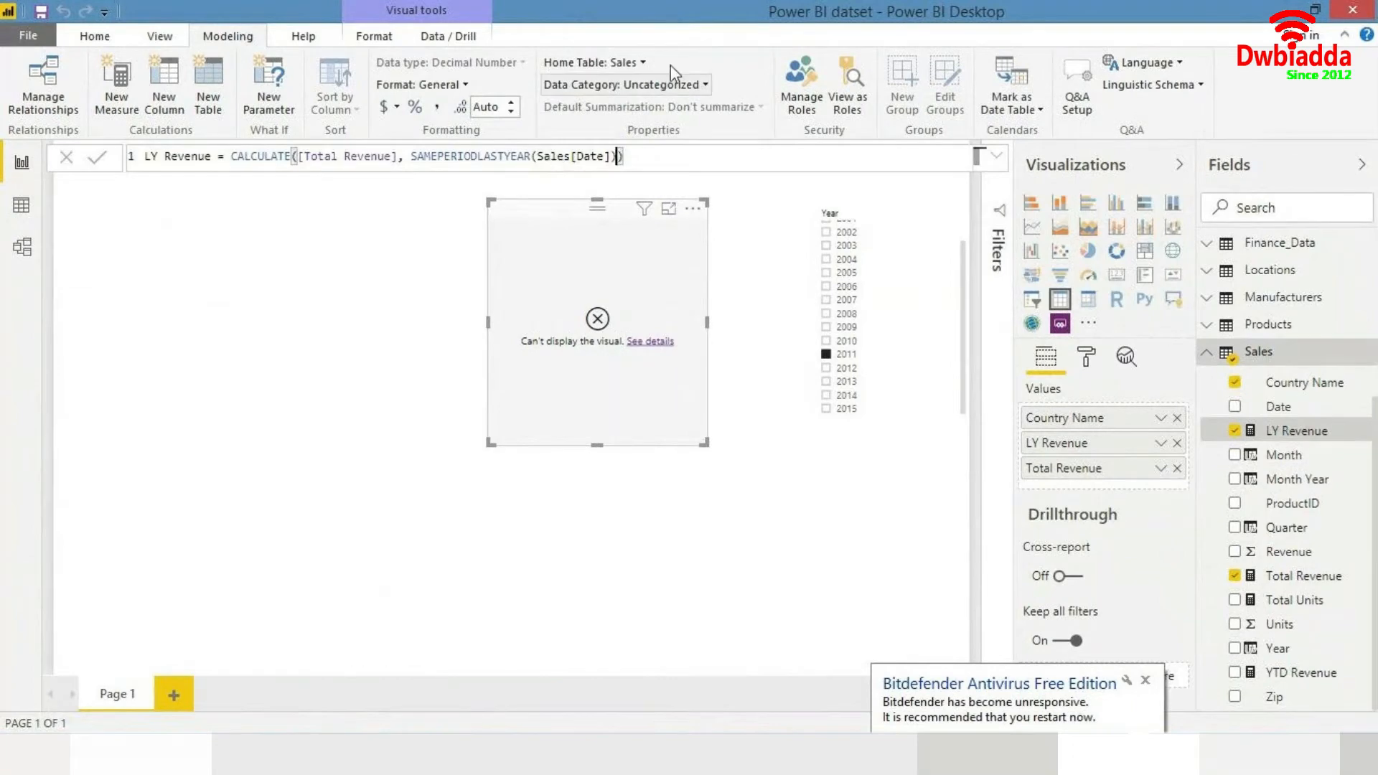
key(Left)
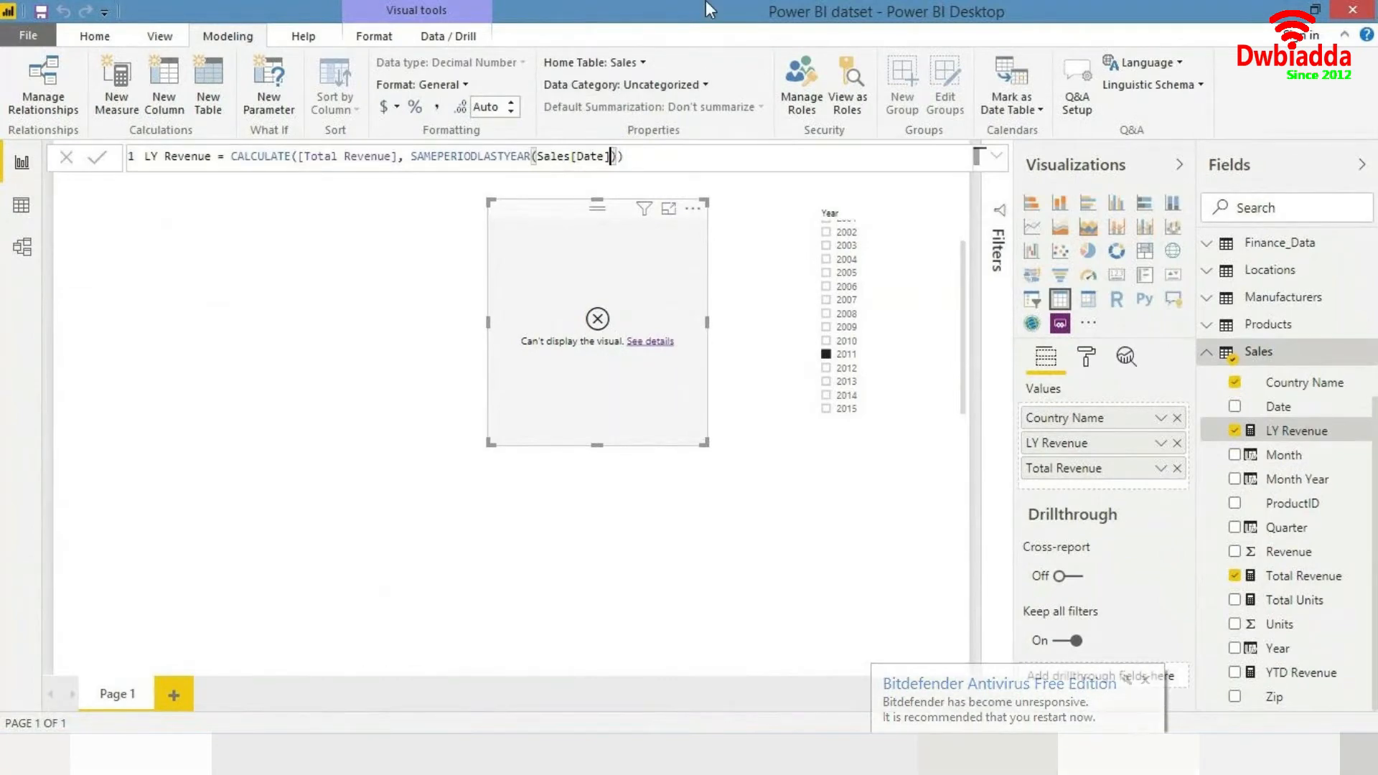
key(shift+Left)
key(shift+Left)
key(shift+Left)
key(shift+Left)
key(shift+Left)
key(shift+Left)
key(shift+Left)
key(shift+Left)
key(shift+Left)
key(shift+Left)
key(shift+Left)
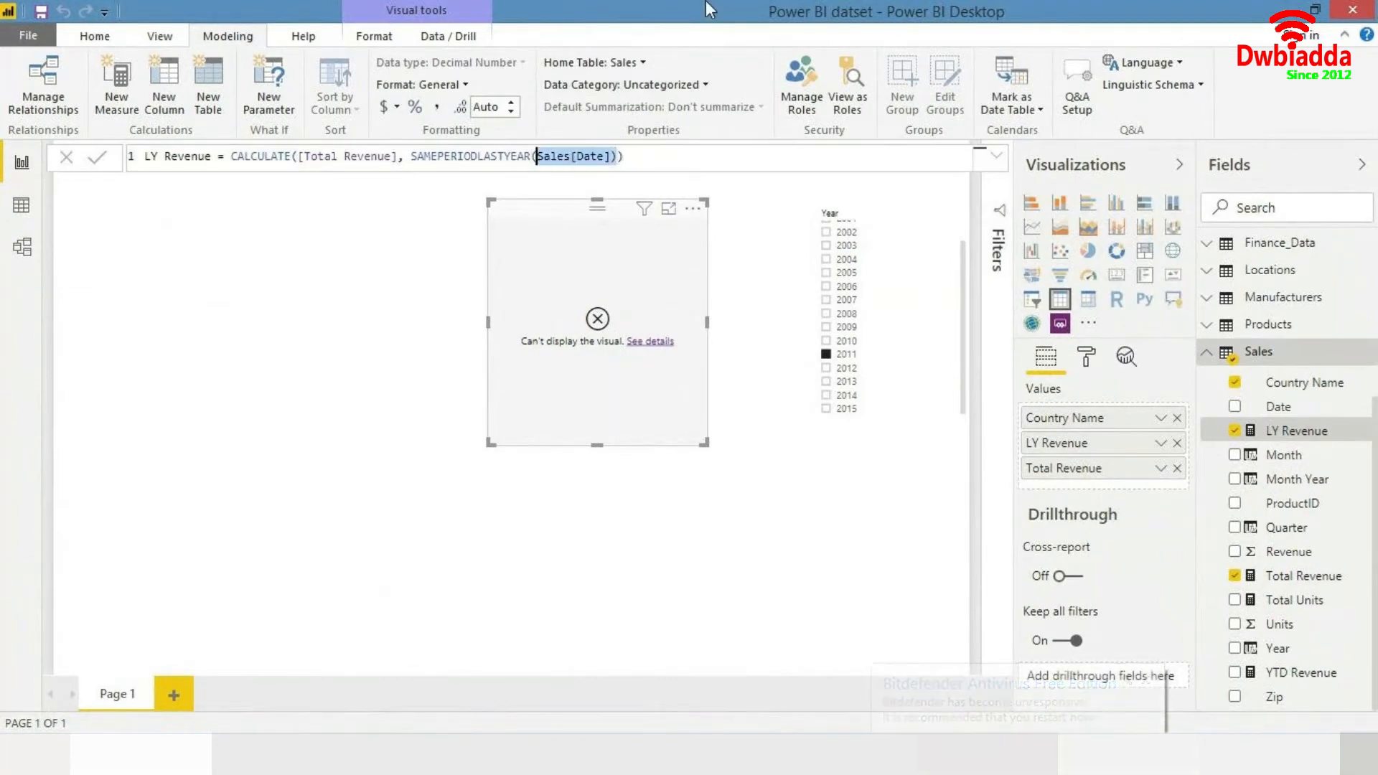
key(BackSpace)
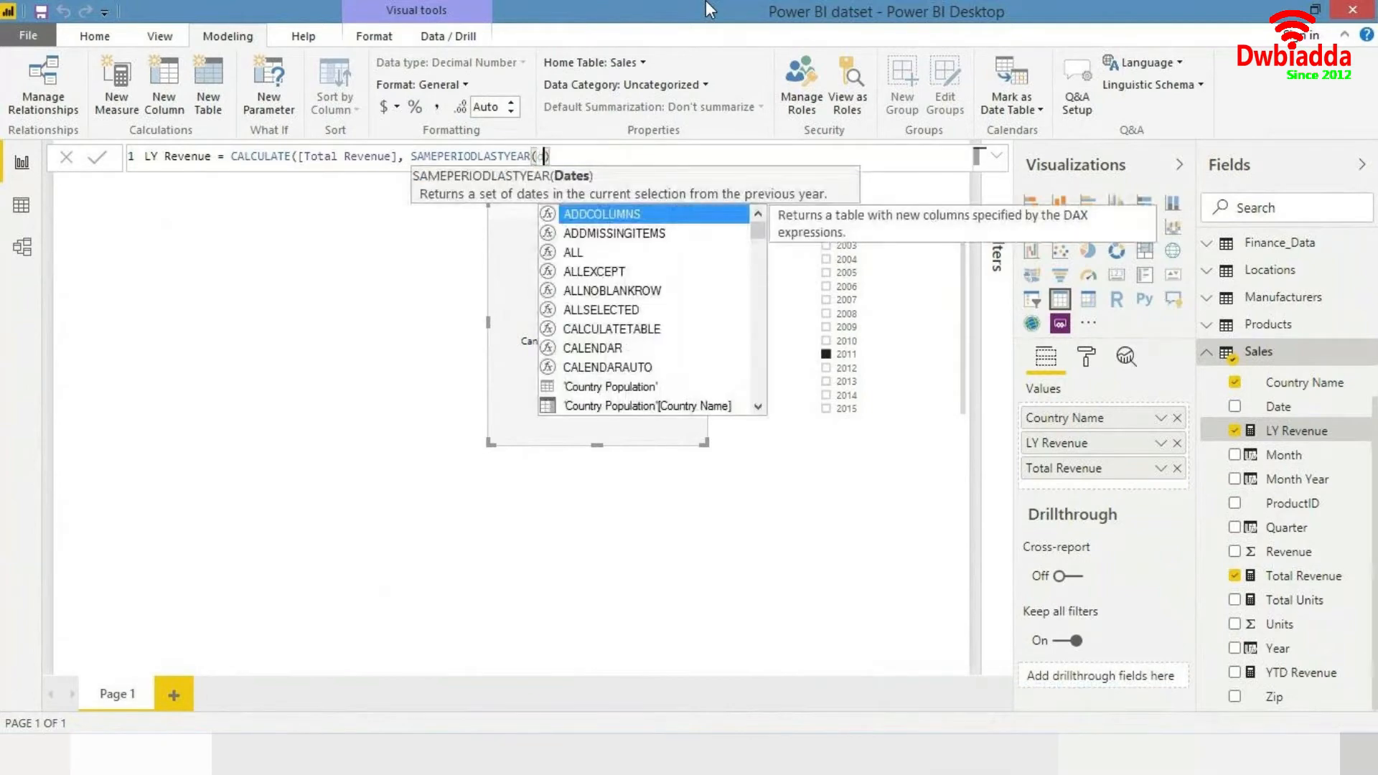
text(date)
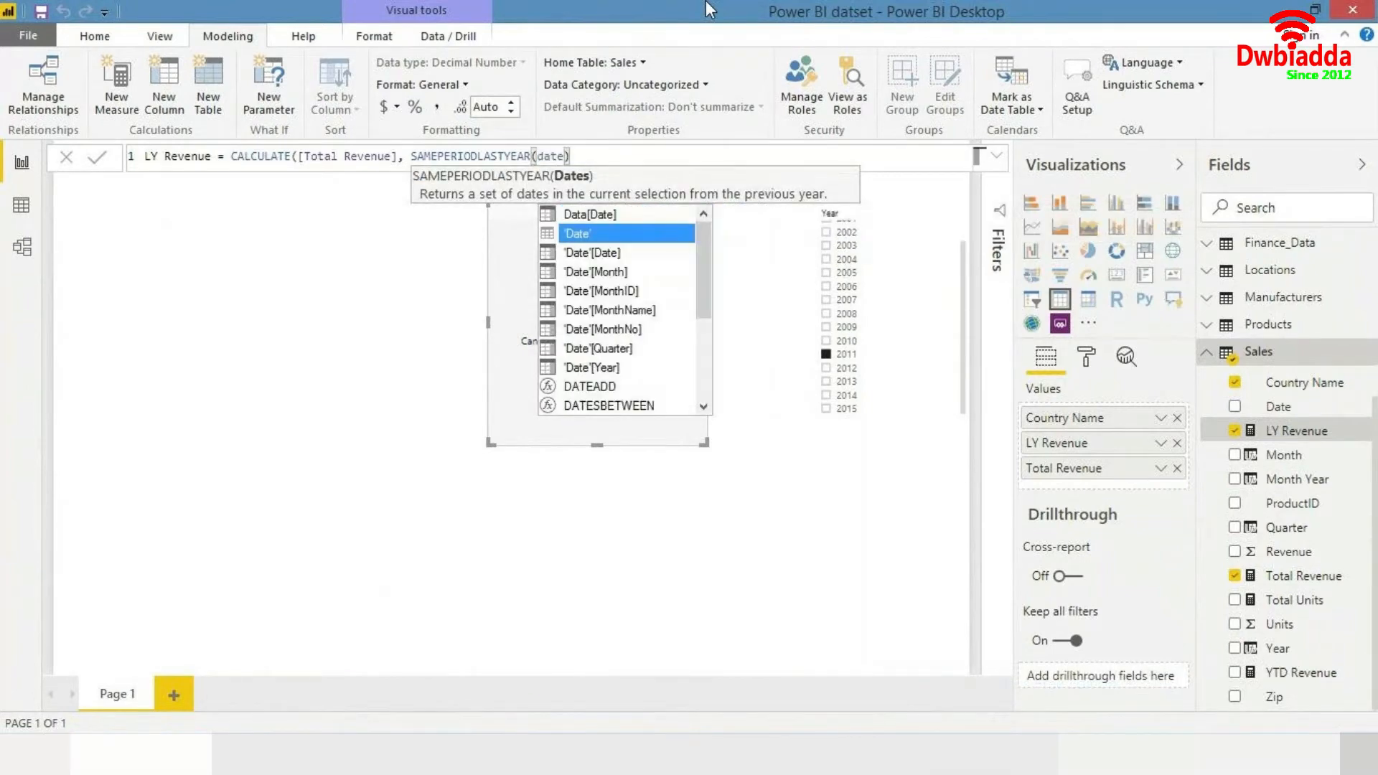
key(Down)
key(Down)
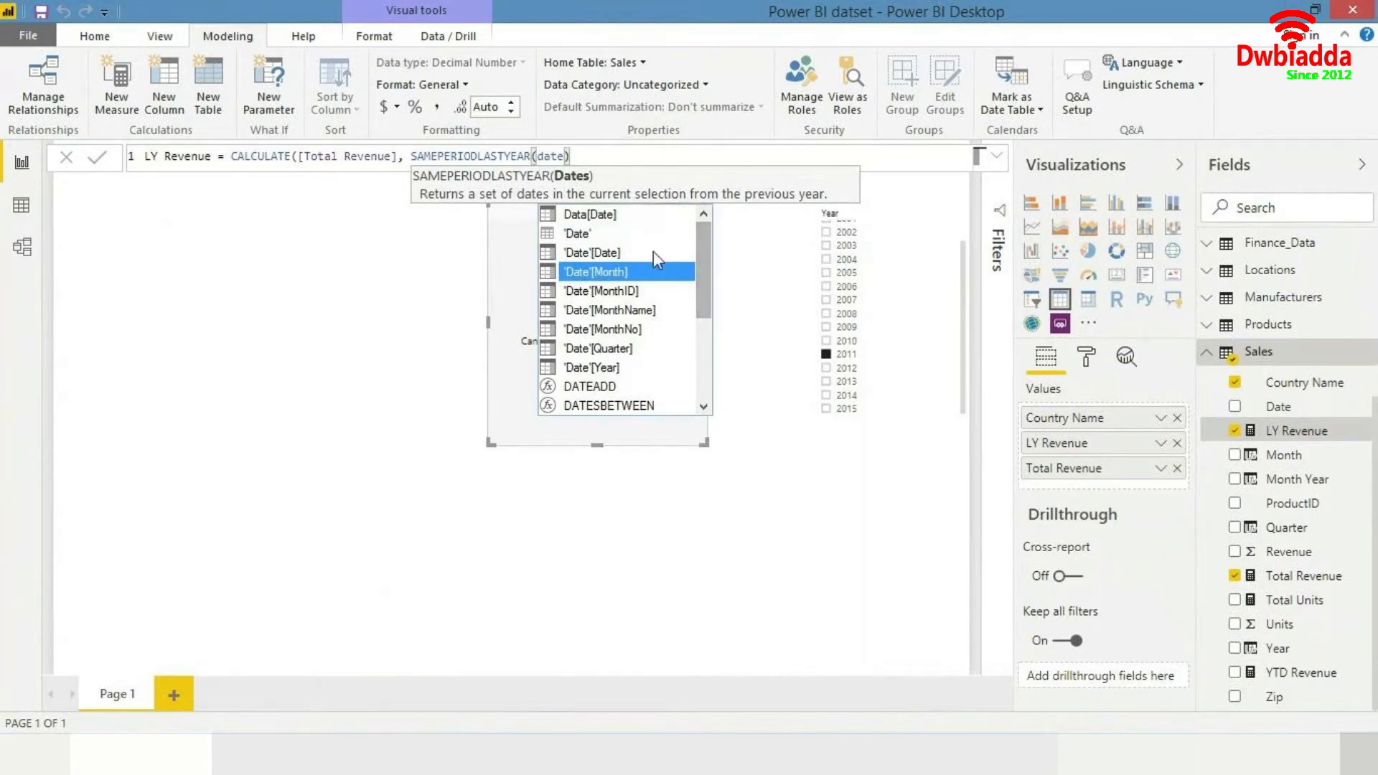
key(Up)
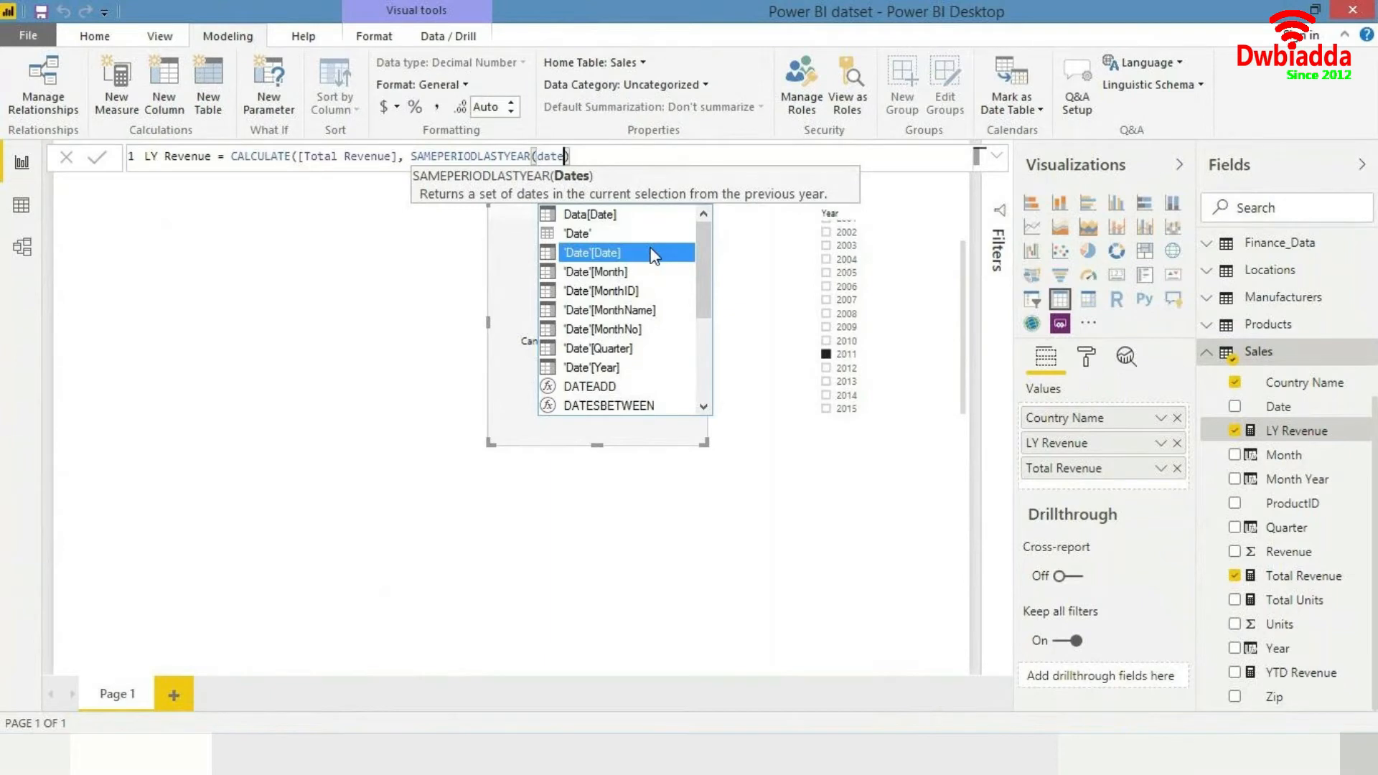
key(Tab)
text())
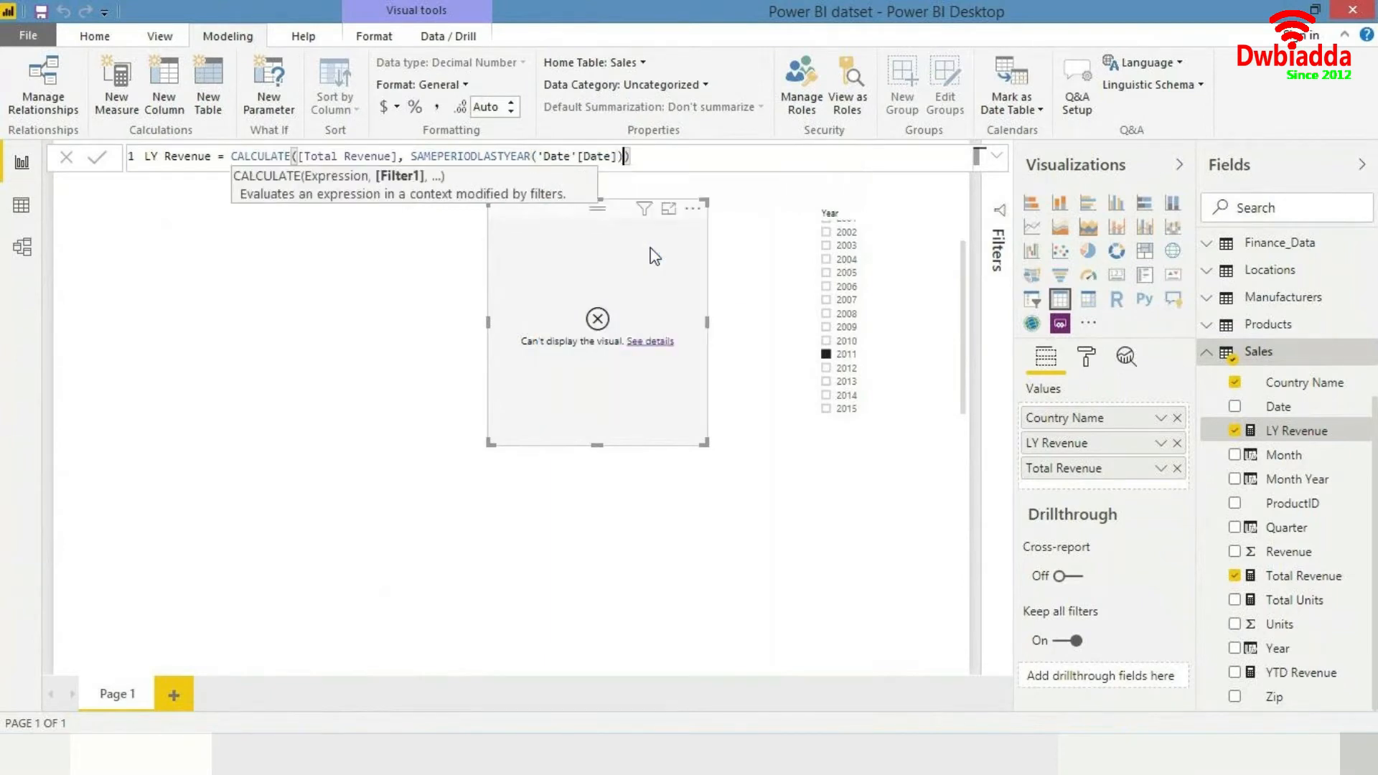
text())
key(Return)
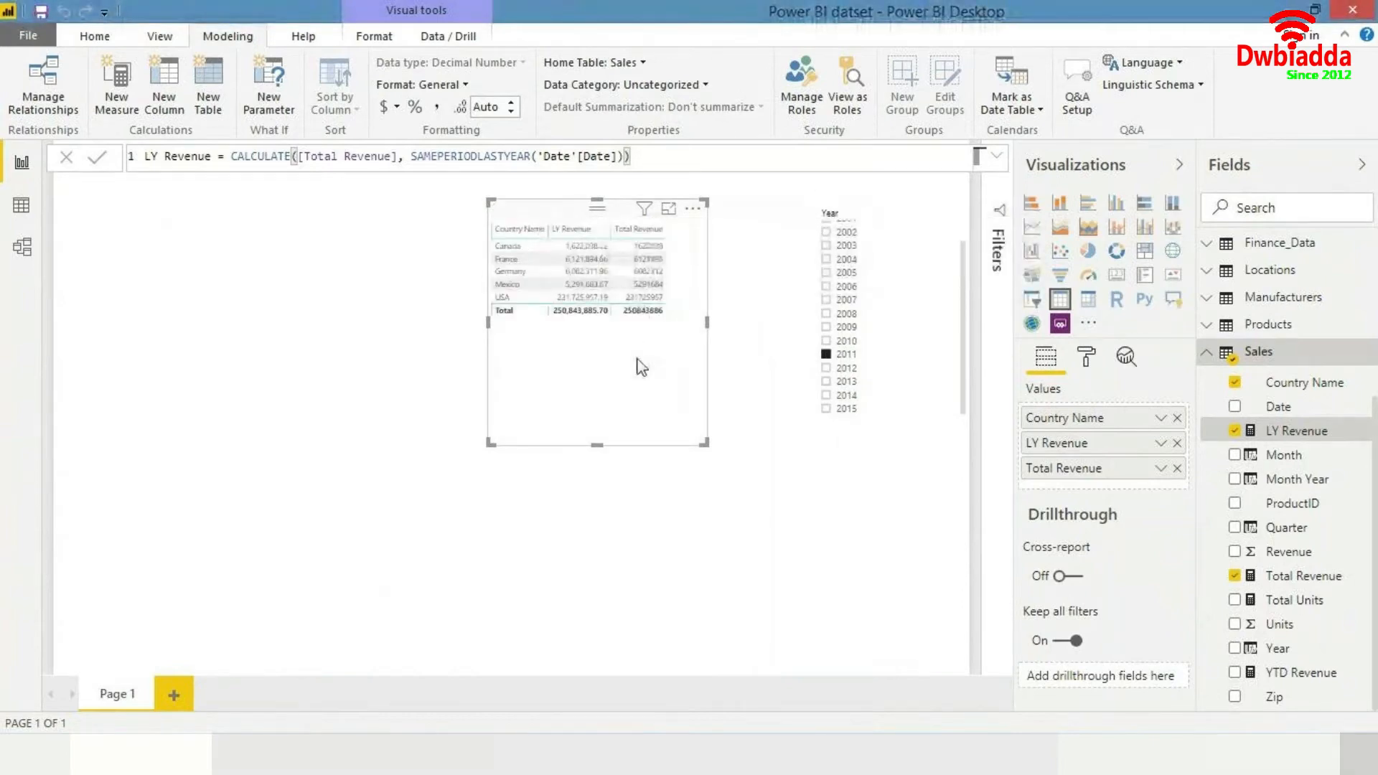
- Move the revenue table visual to the page's upper-left corner and resize it
drag(640, 363, 610, 391)
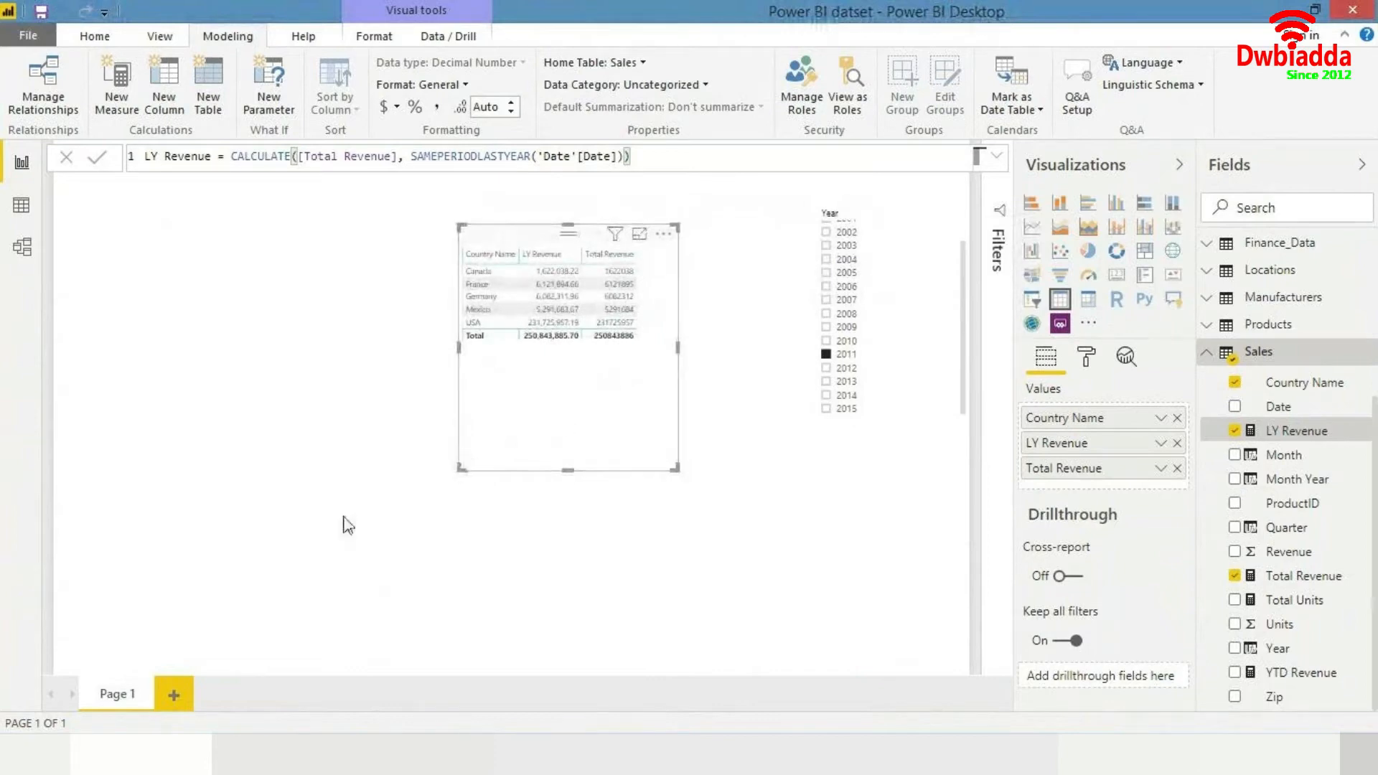
drag(460, 469, 170, 617)
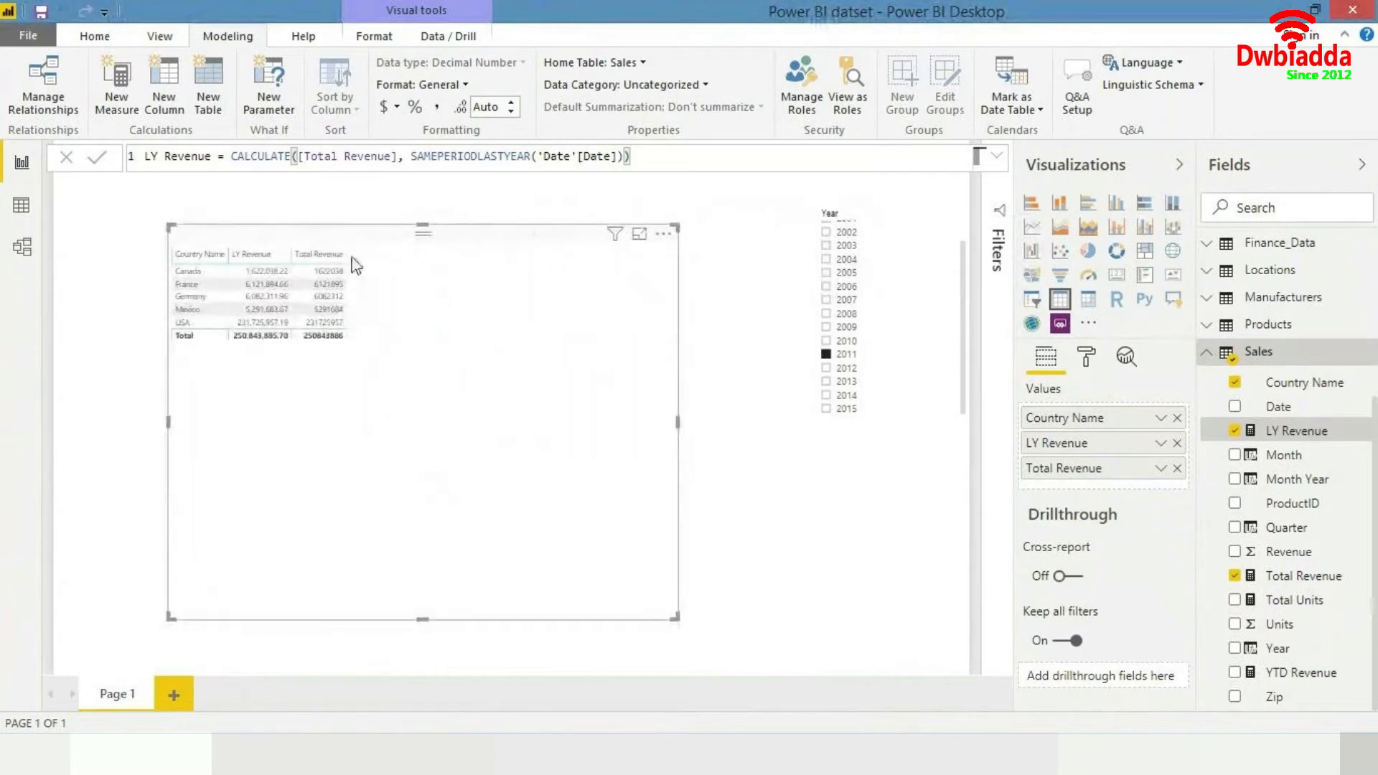
click(160, 37)
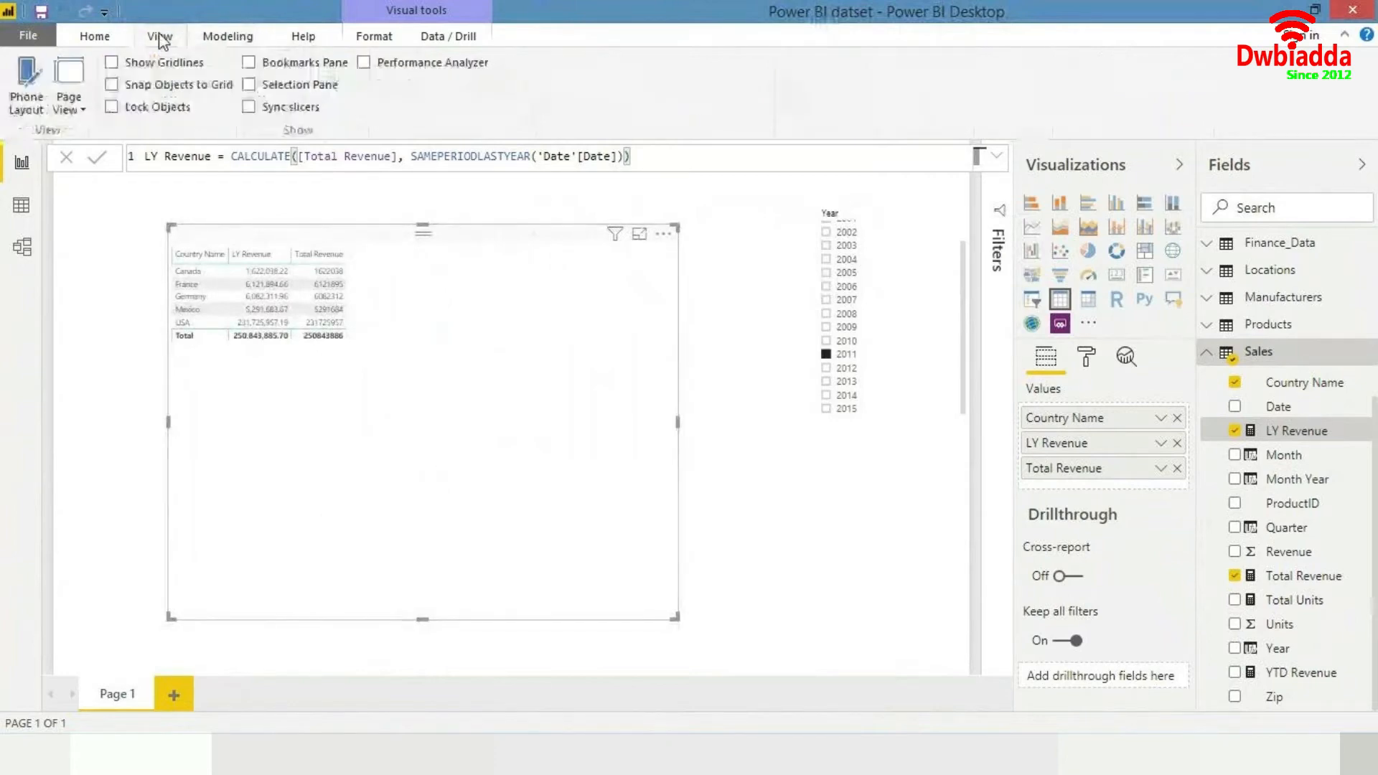
click(69, 94)
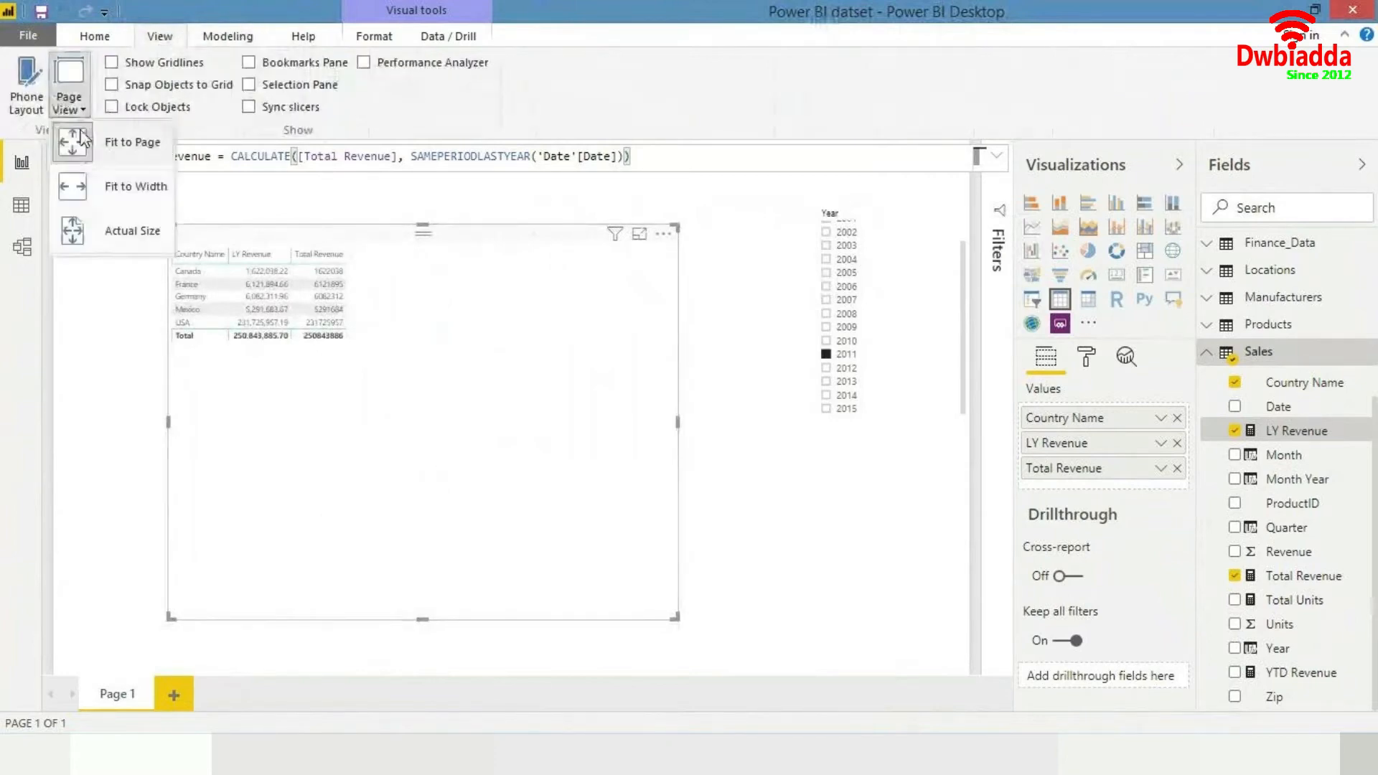
click(125, 230)
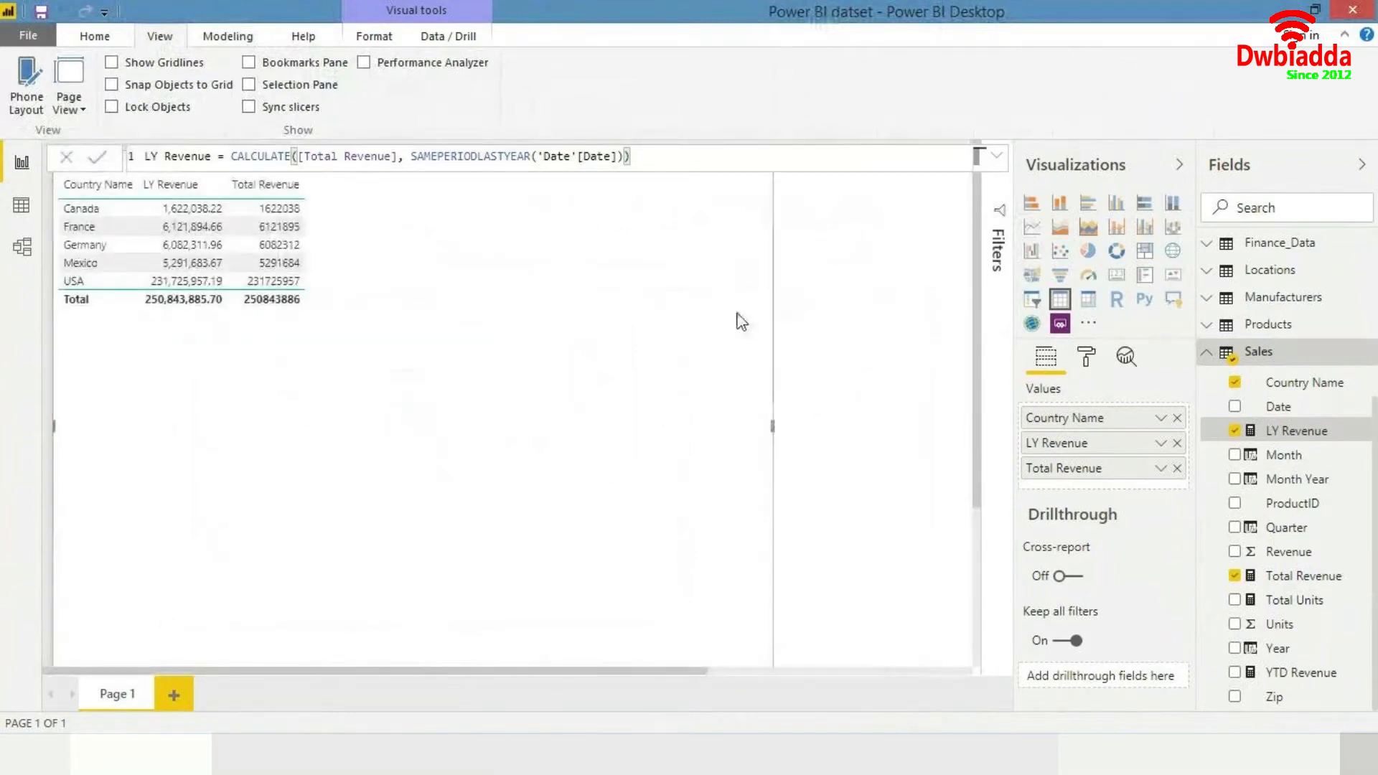
drag(774, 240, 608, 551)
drag(552, 592, 520, 83)
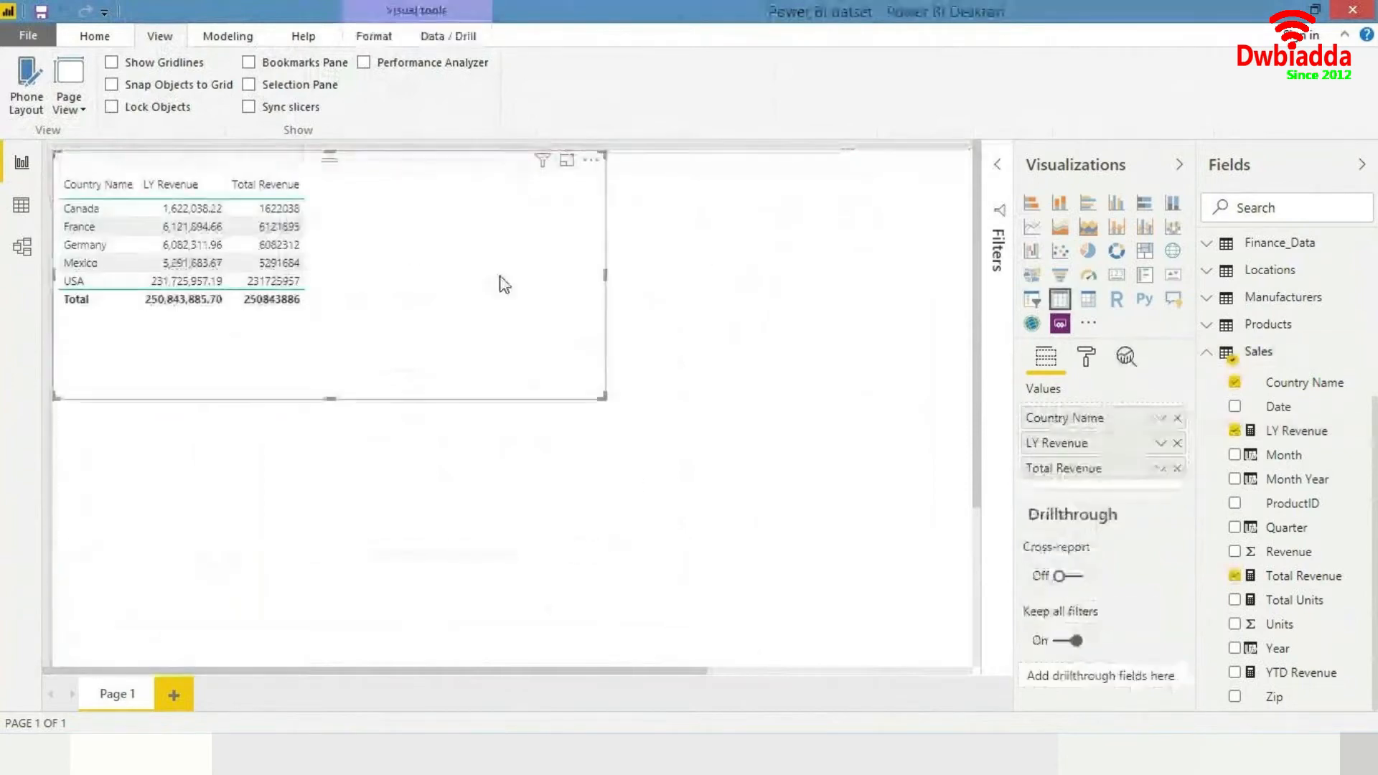
- Set the LY Revenue measure's decimal places to 0
click(1307, 437)
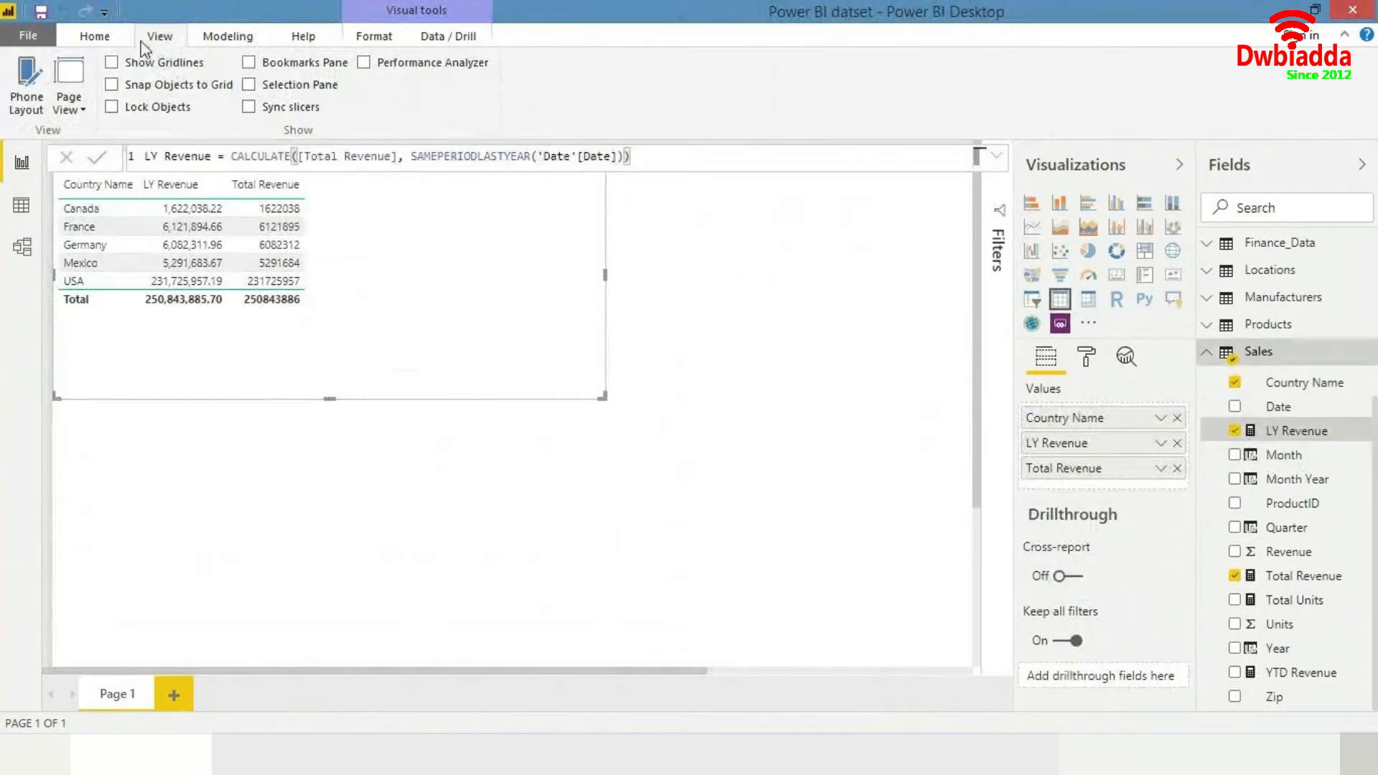
click(192, 44)
click(497, 106)
text(0)
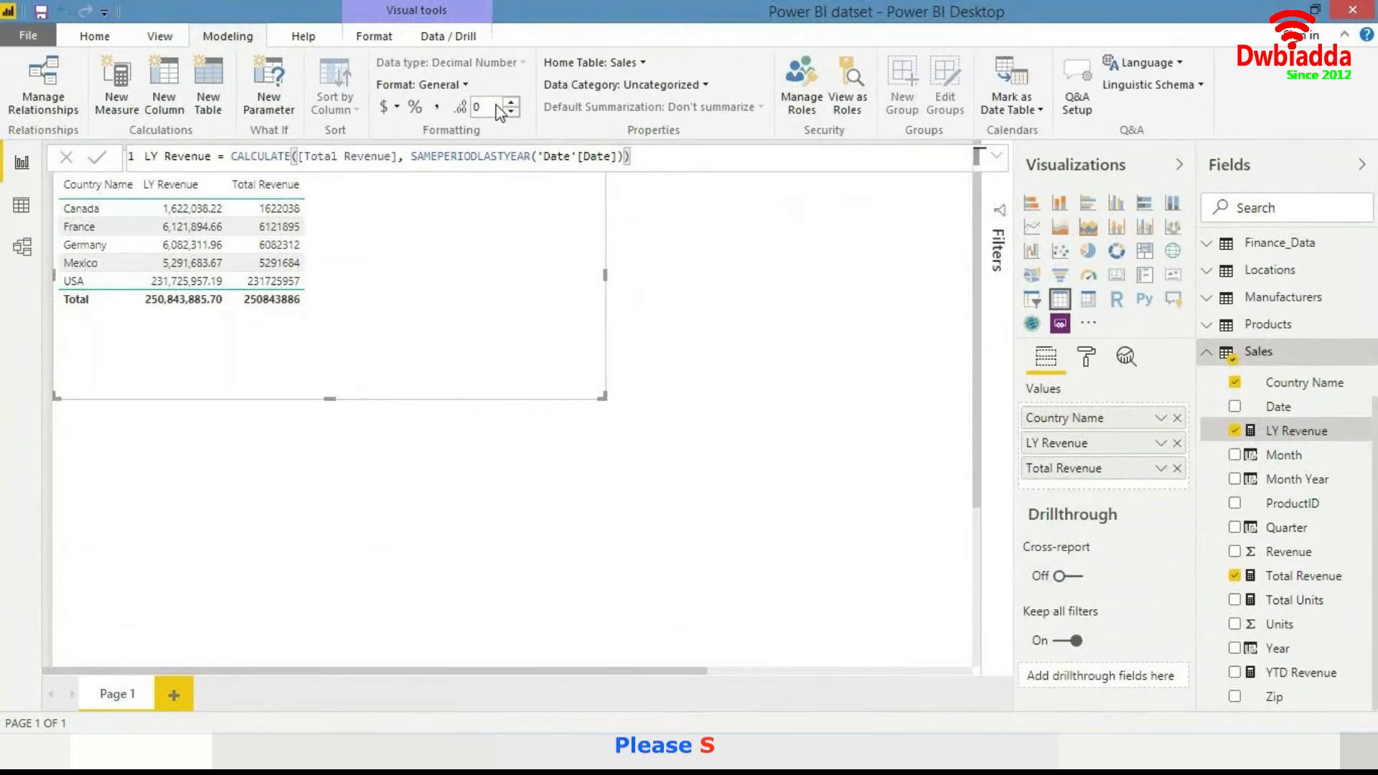
key(Return)
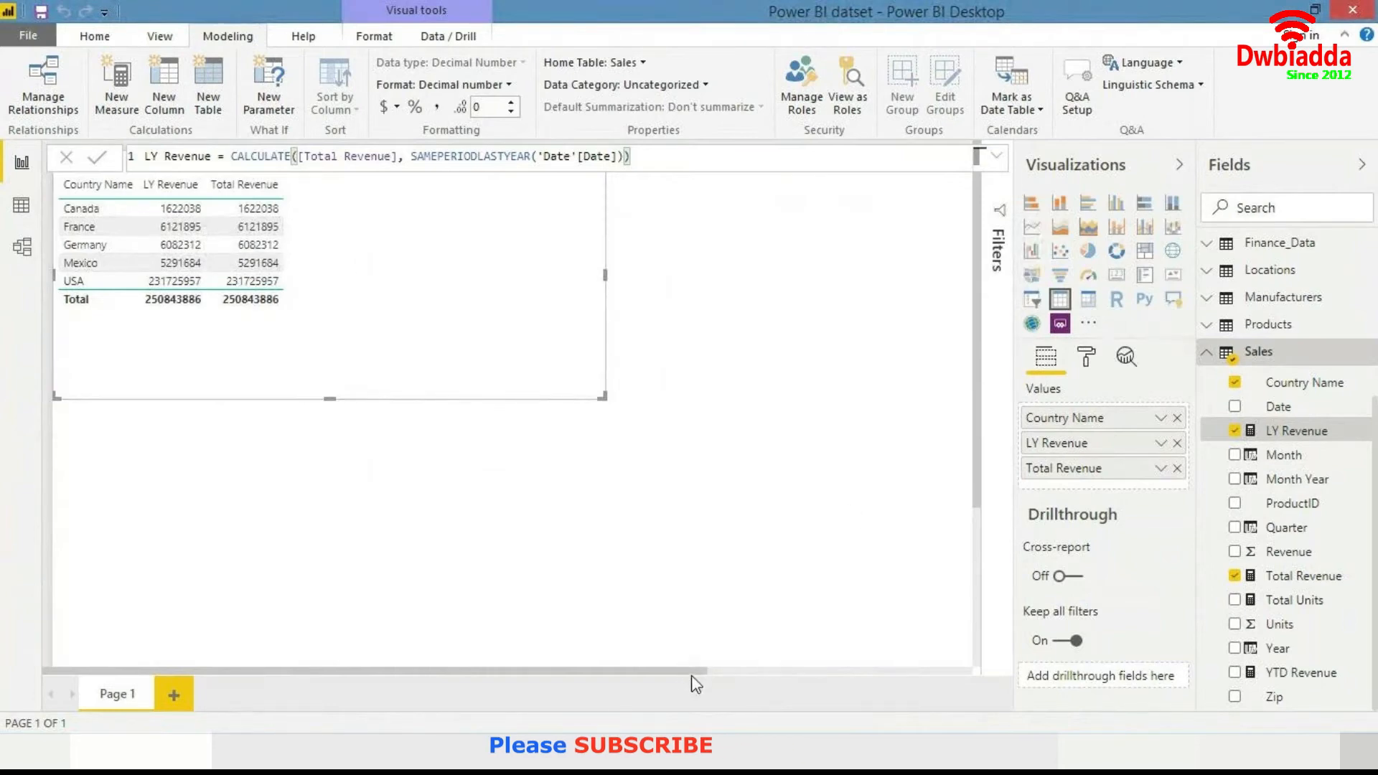
- Delete the existing Year list slicer from the page
drag(690, 671, 892, 668)
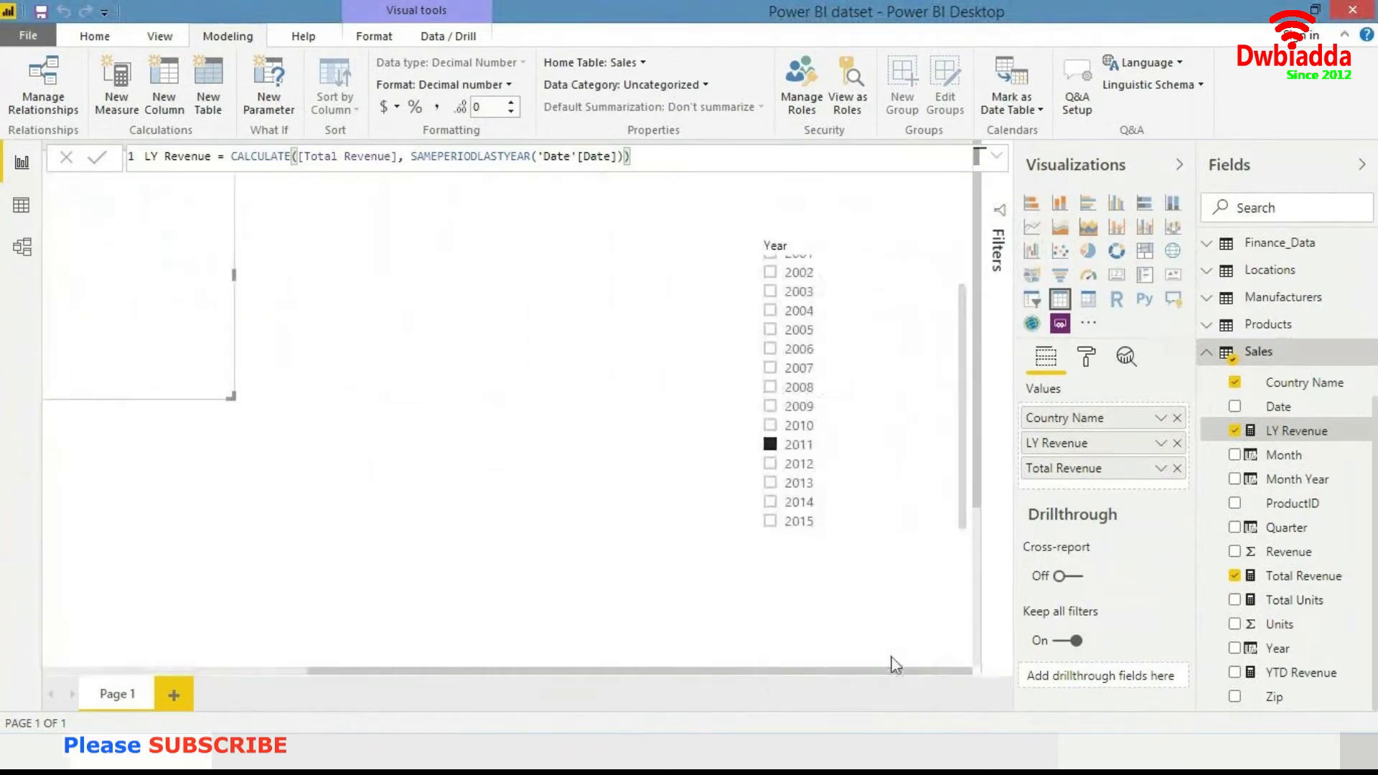
click(837, 247)
key(Delete)
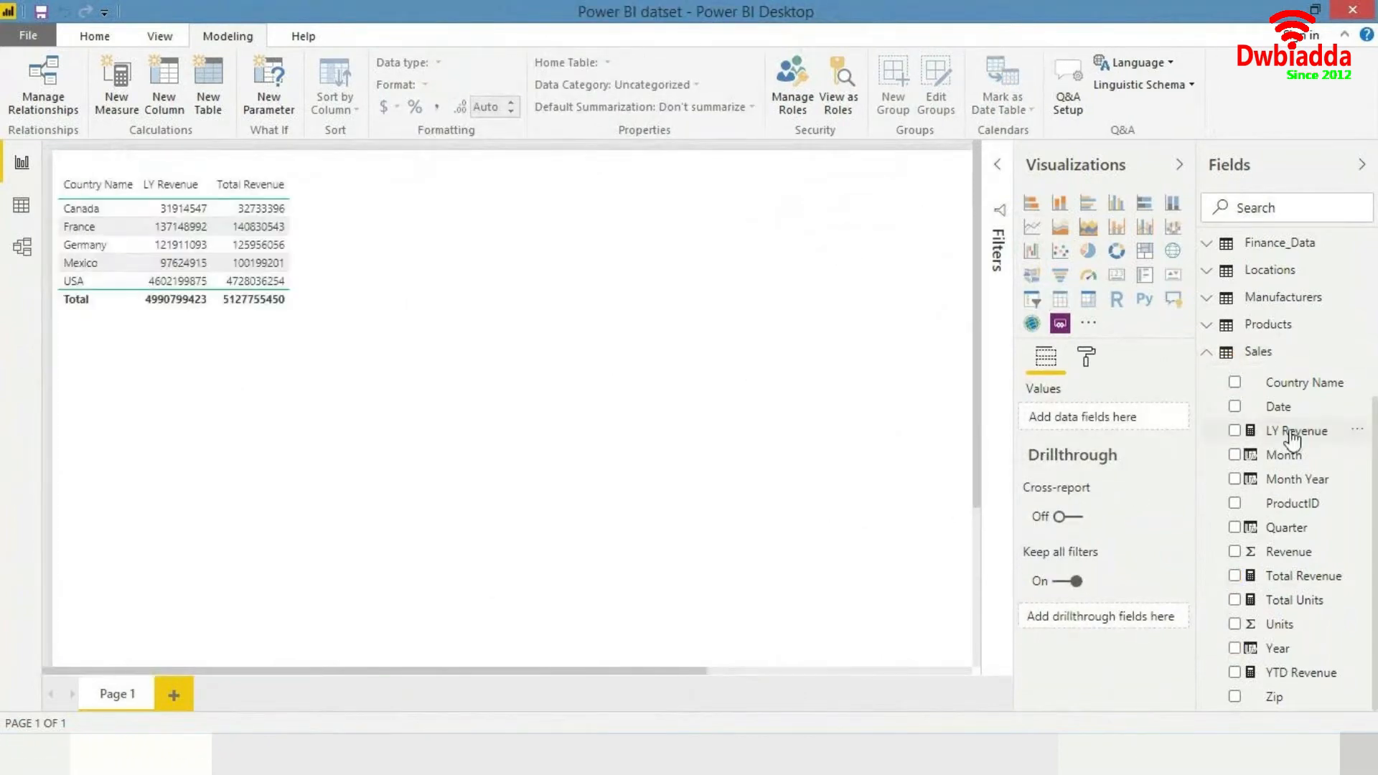
- Add a Year slicer from the Date table beside the revenue table
click(1218, 356)
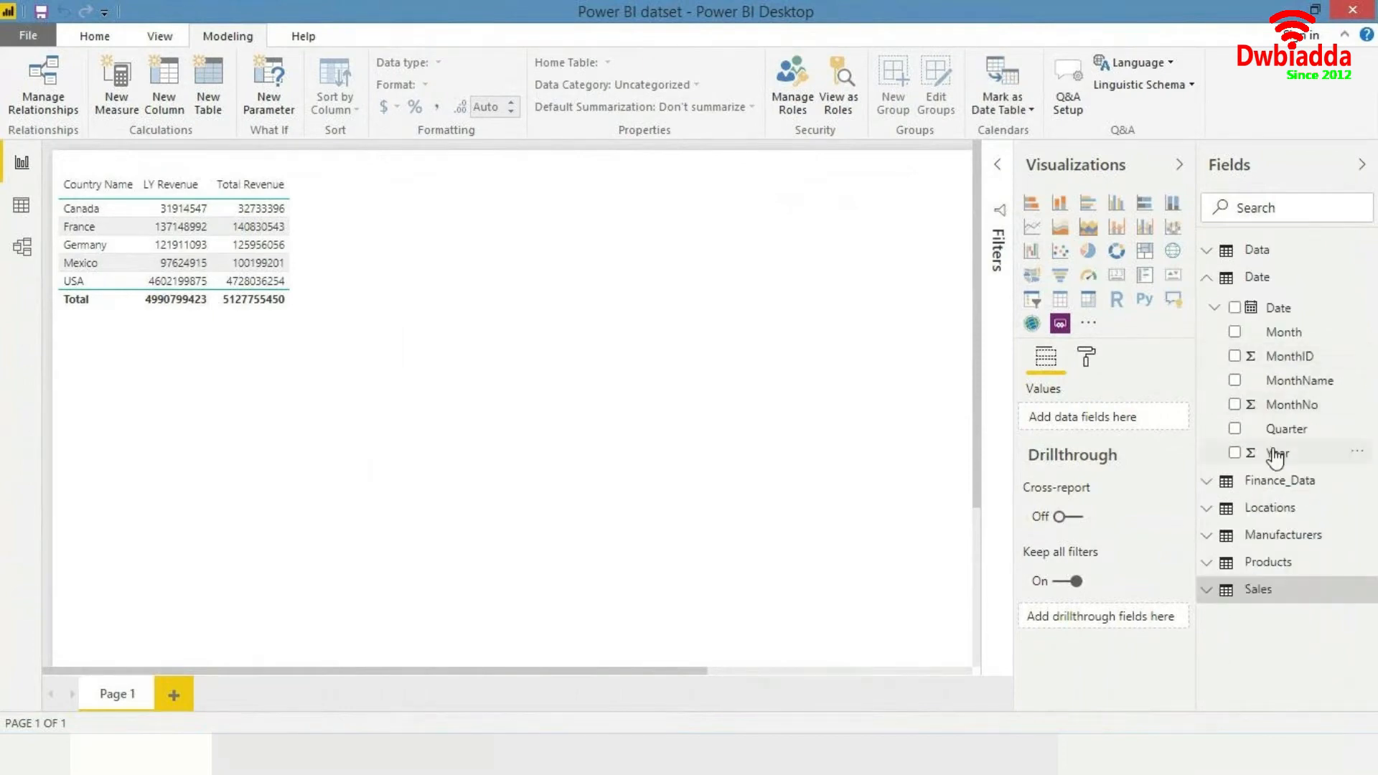
drag(1276, 460, 729, 227)
click(1031, 300)
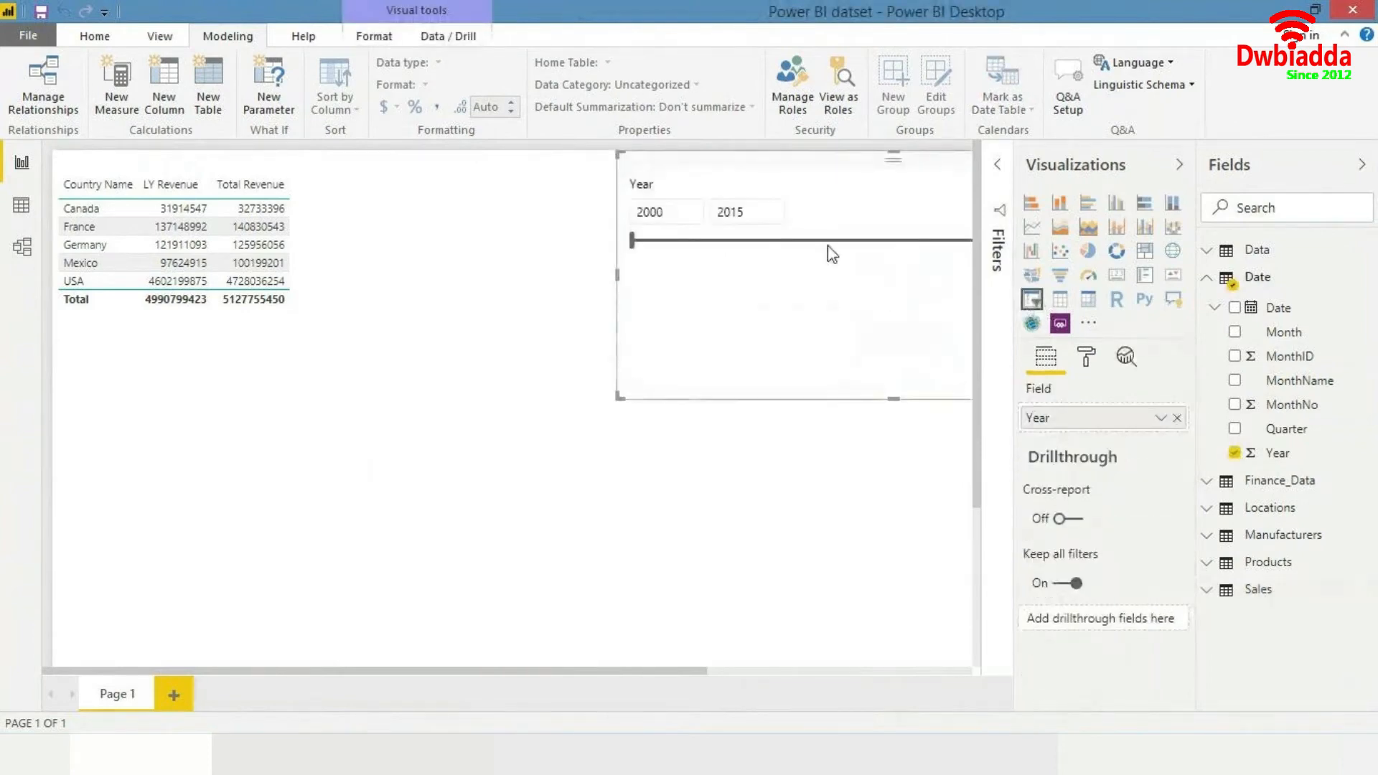
drag(806, 176, 613, 159)
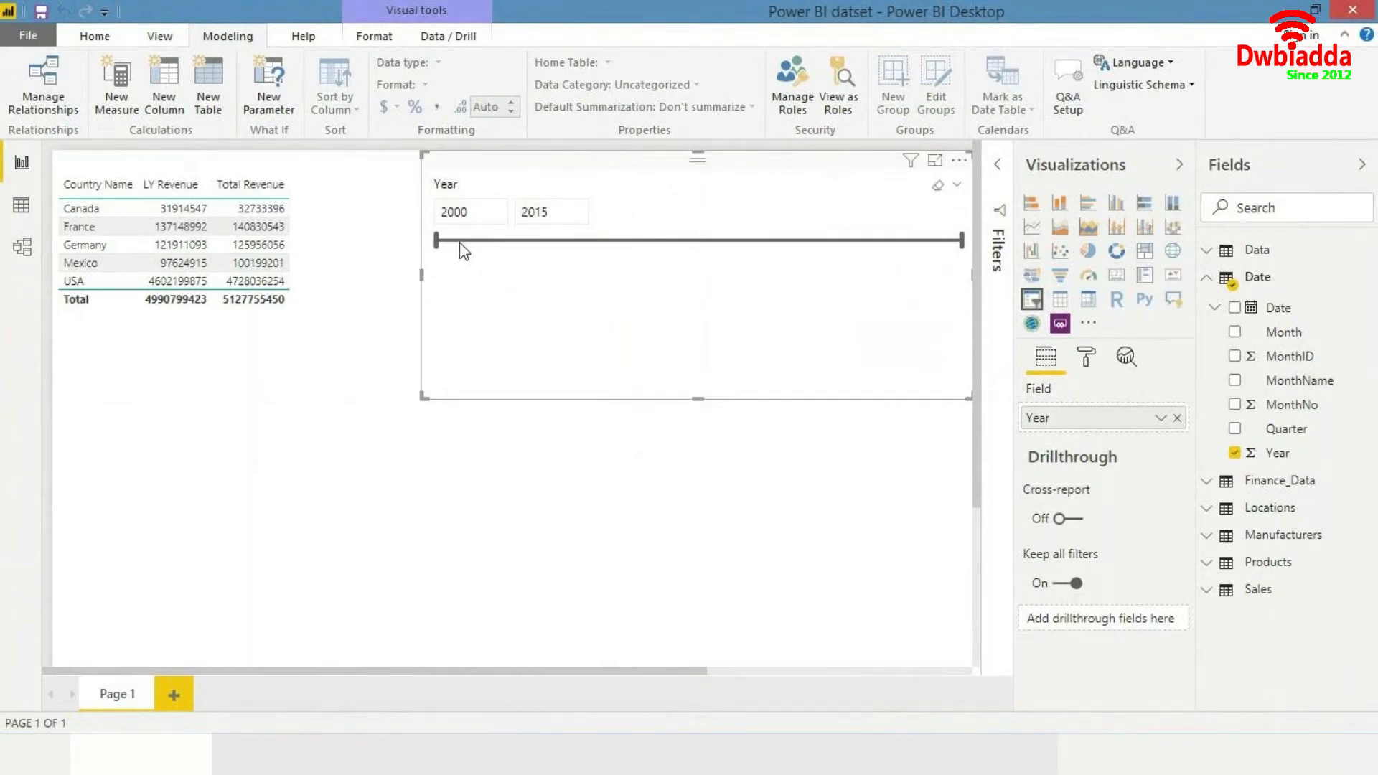
- Switch the Year slicer from a range slider to the List style
drag(467, 249, 694, 308)
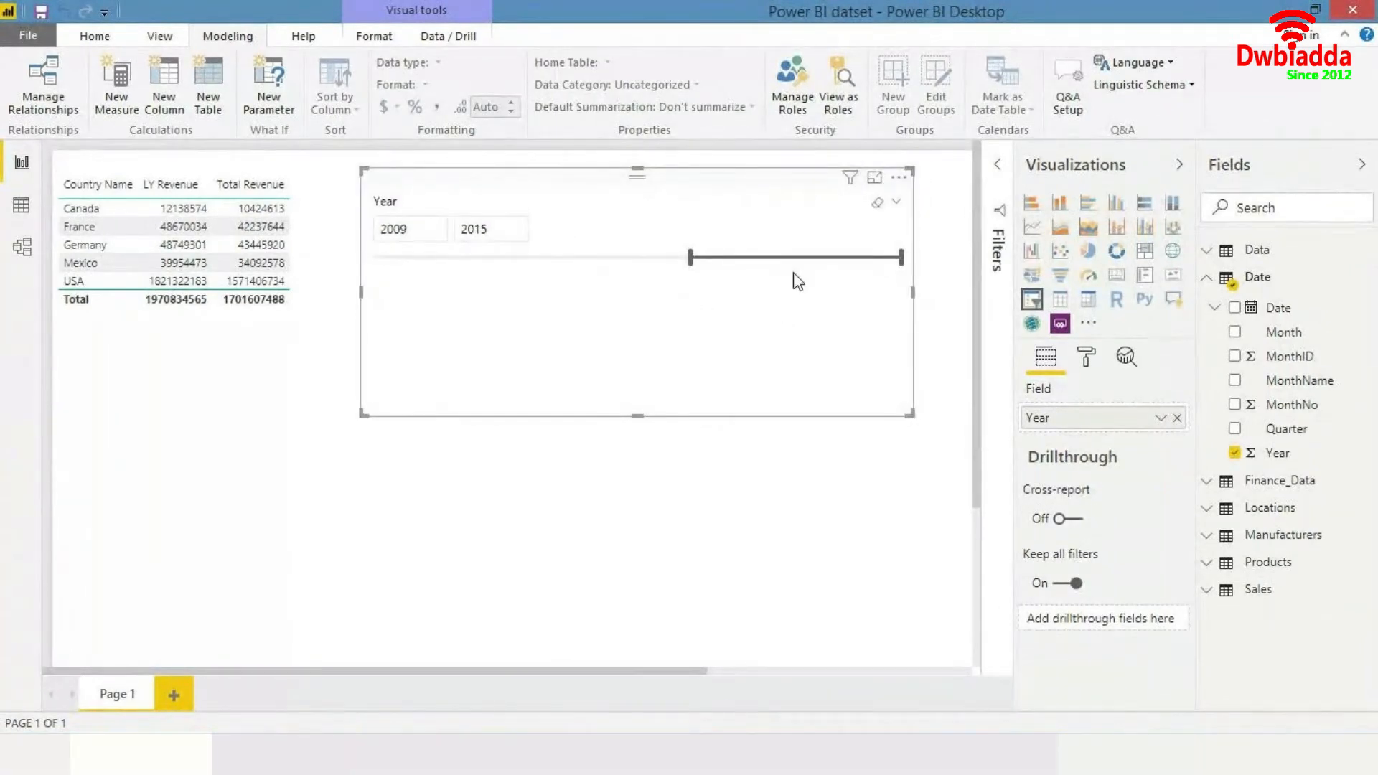
click(895, 203)
click(840, 192)
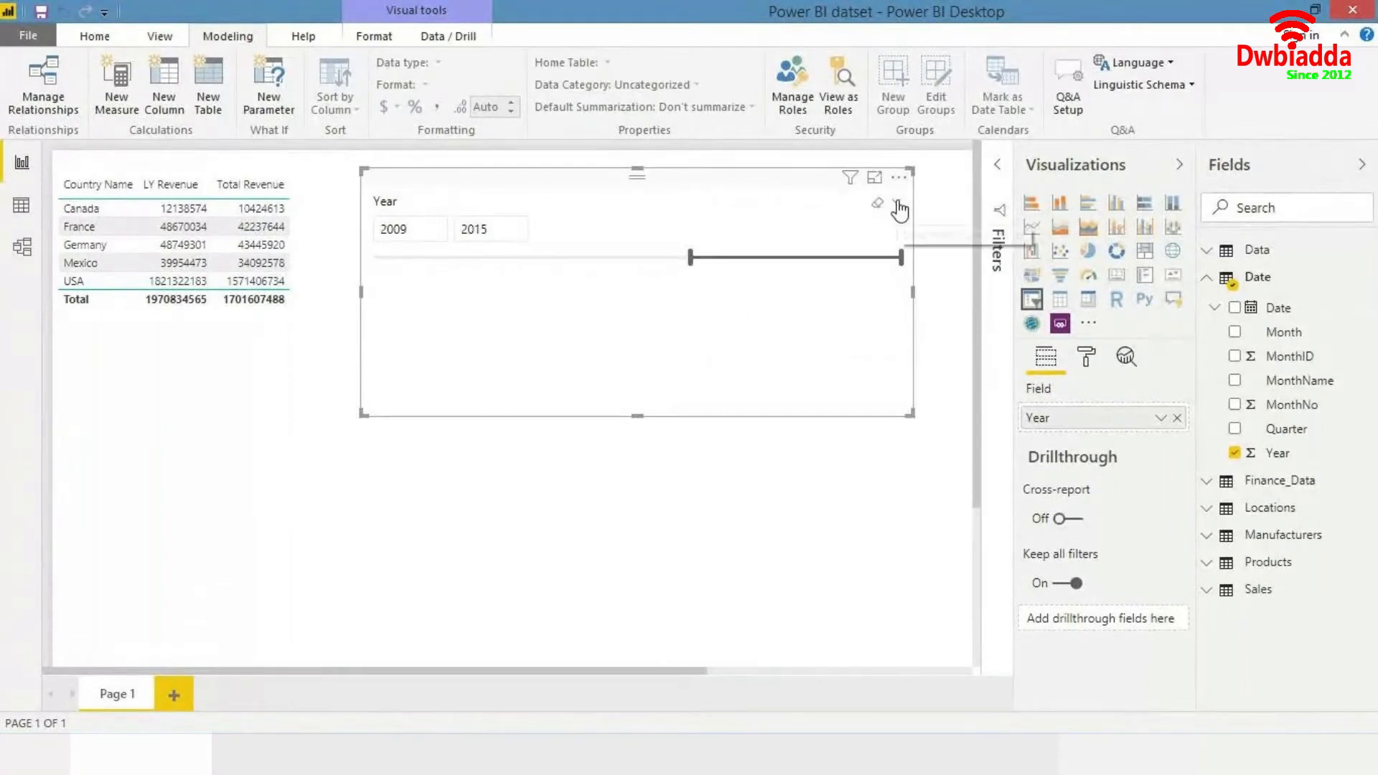
click(896, 203)
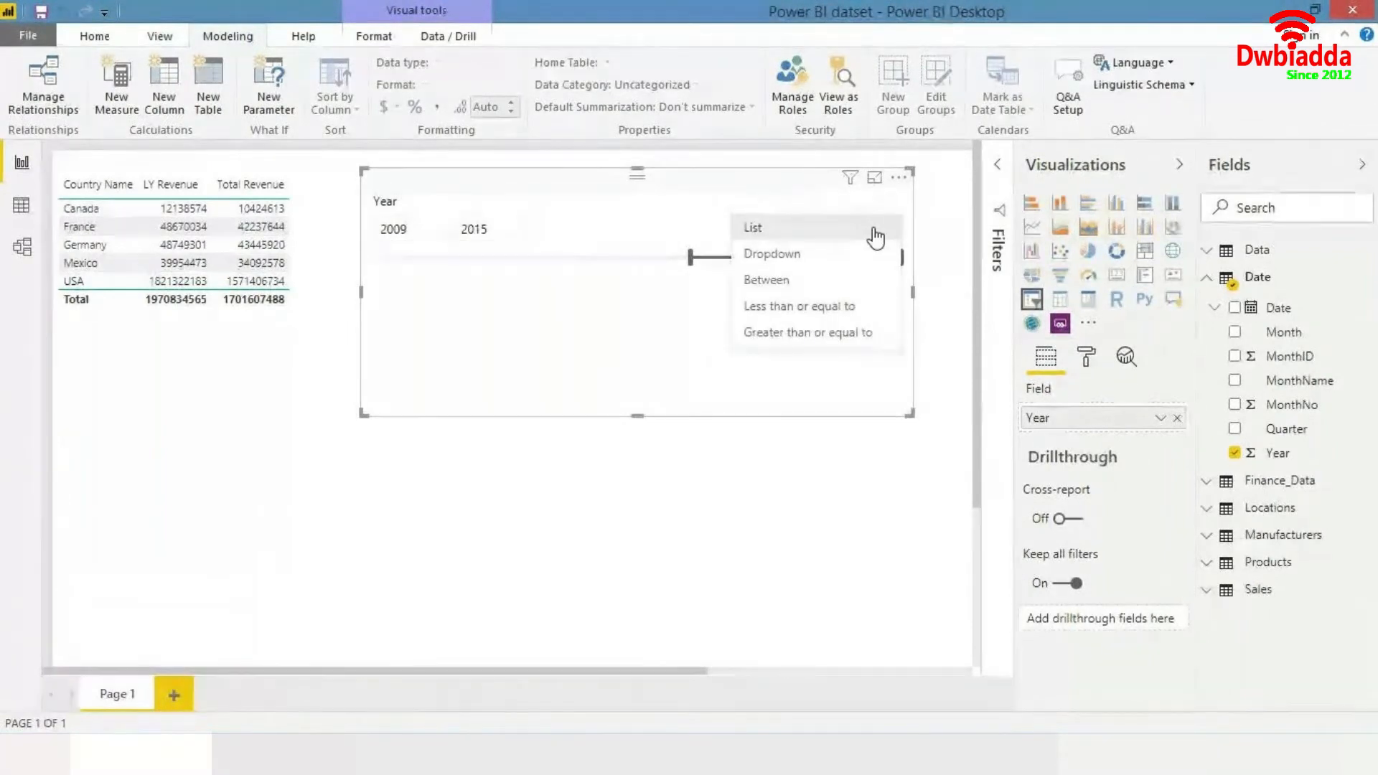
click(876, 231)
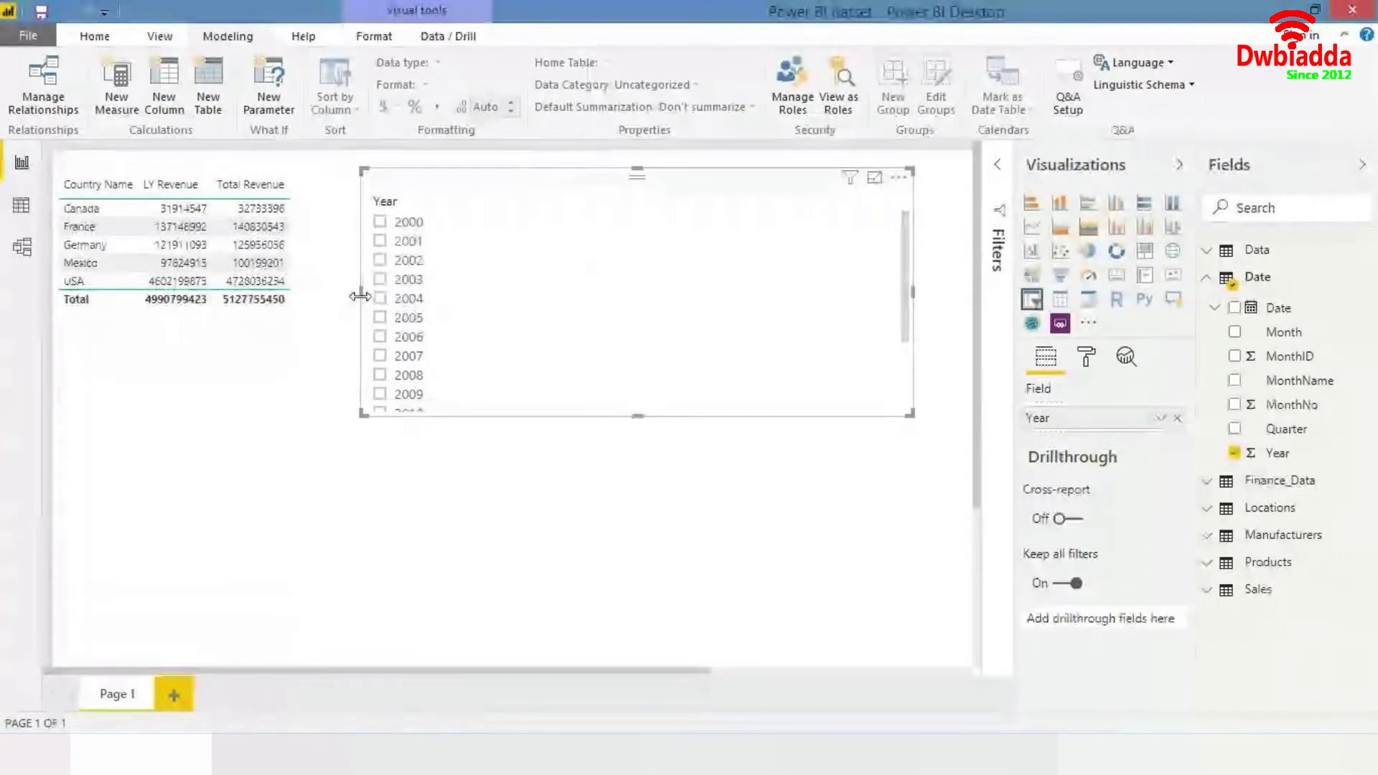
- Narrow the Year slicer from its left edge so it sits further right on the page
drag(359, 297, 658, 297)
scroll(831, 392, down, 3)
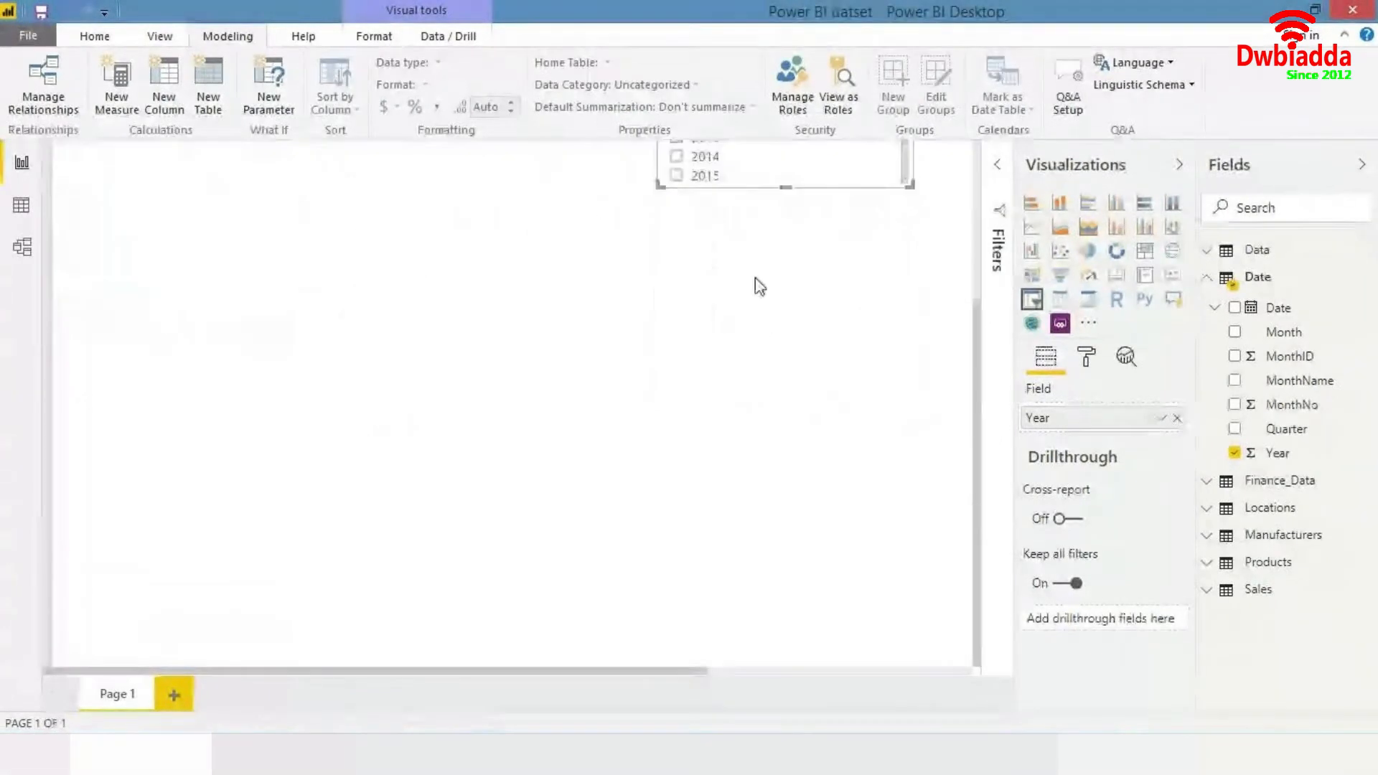
- Select 2015, then 2014, 2013 and finally 2012 in the Year slicer to compare the table's revenue figures
click(676, 403)
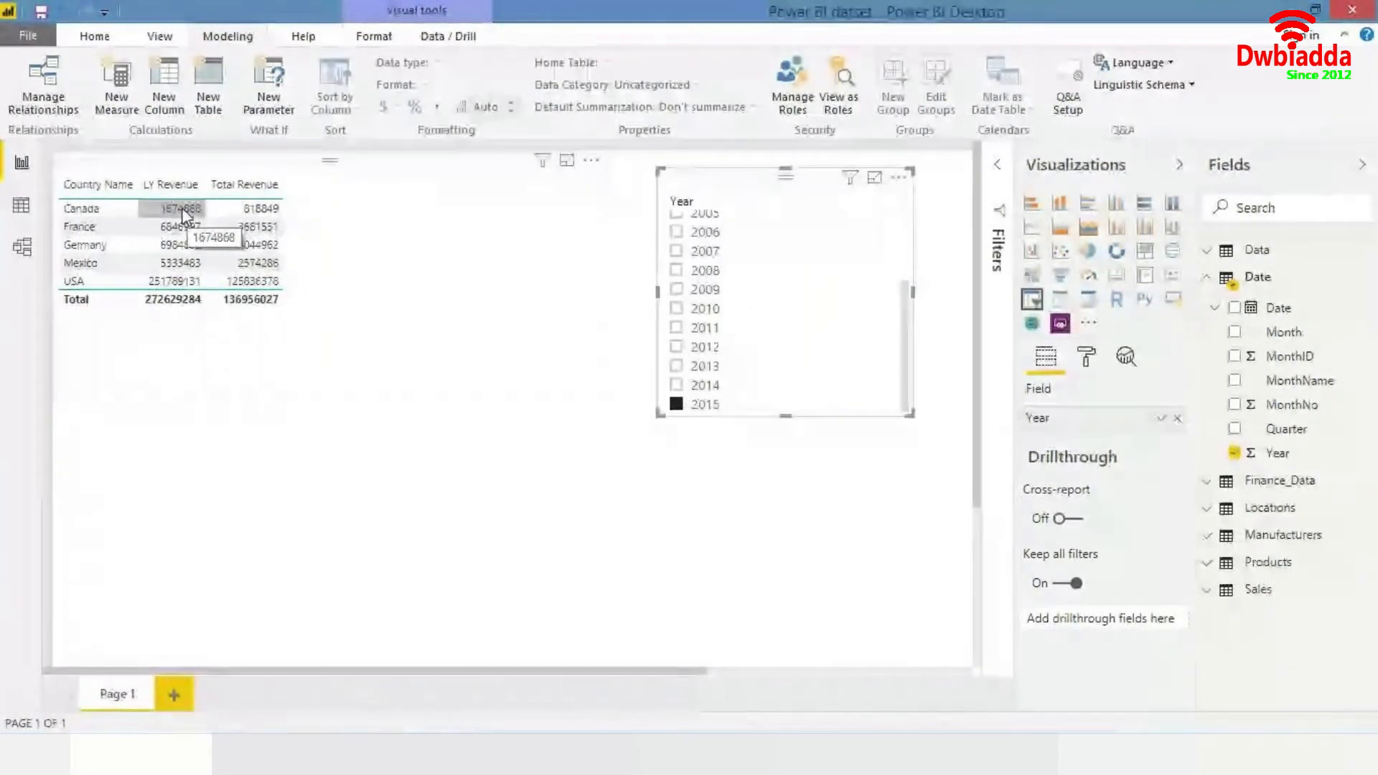
click(676, 385)
click(677, 366)
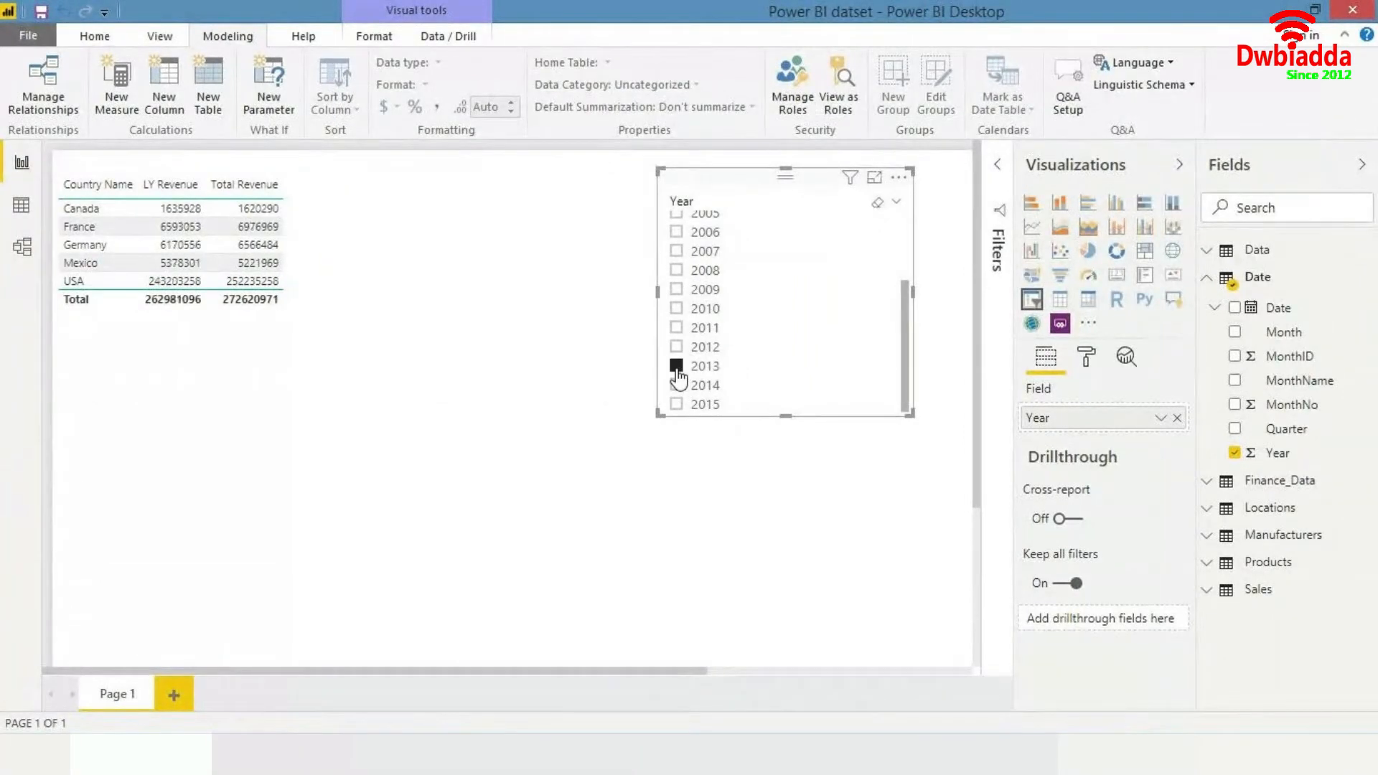
click(676, 347)
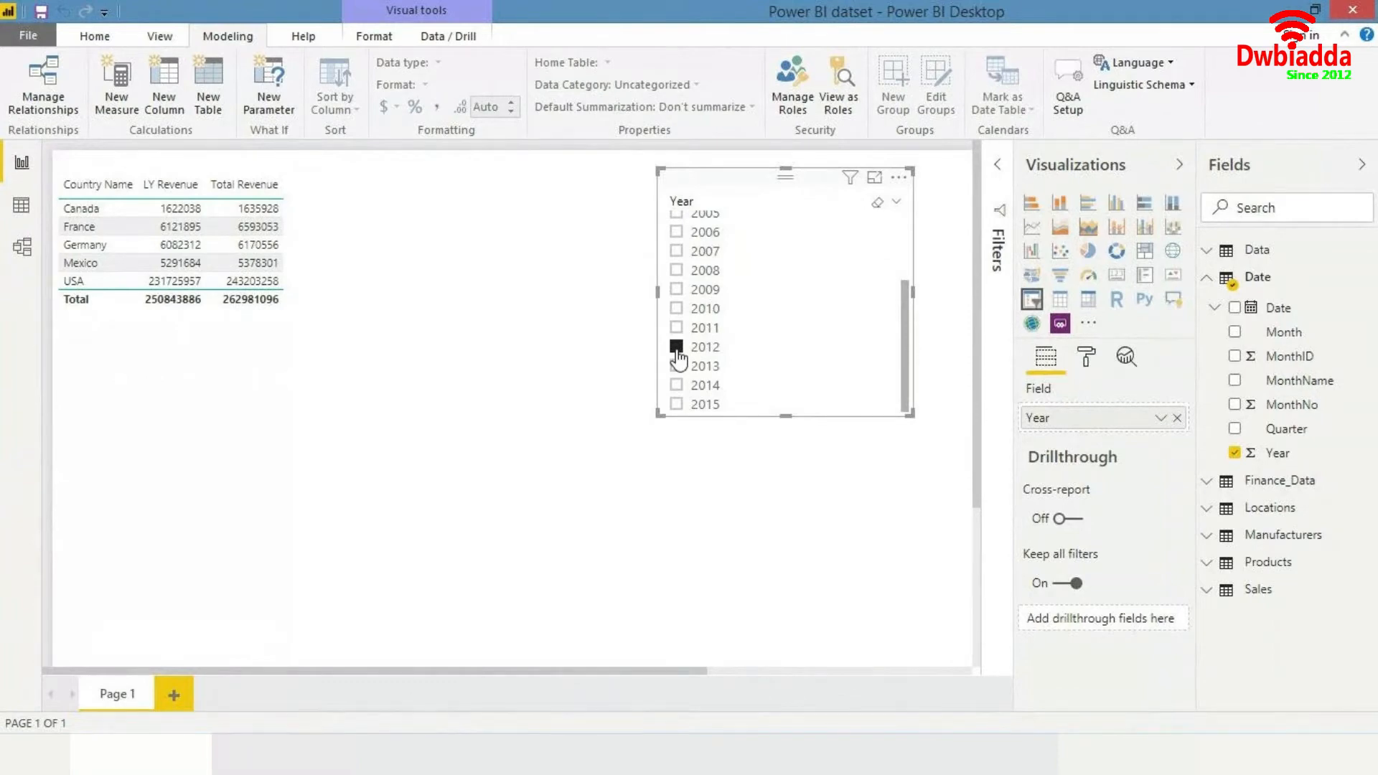
click(349, 269)
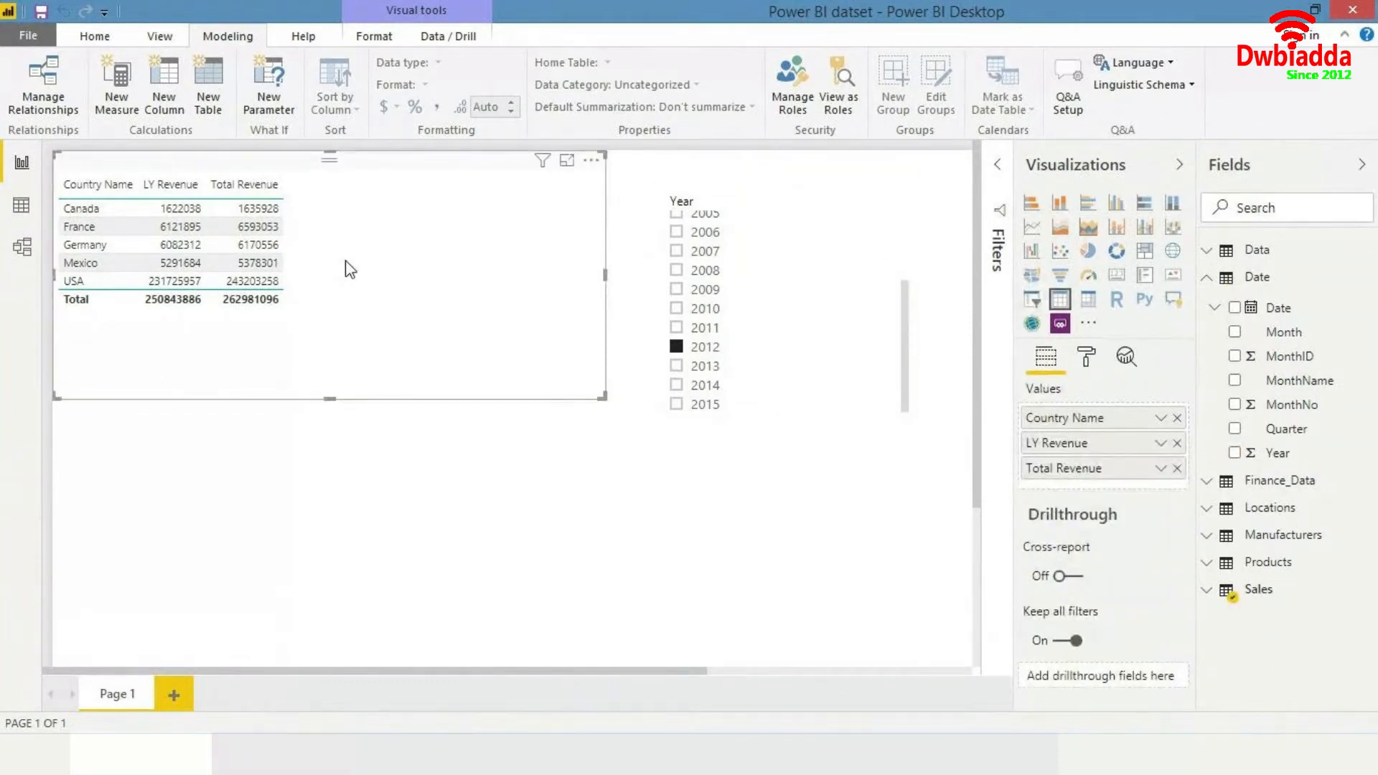
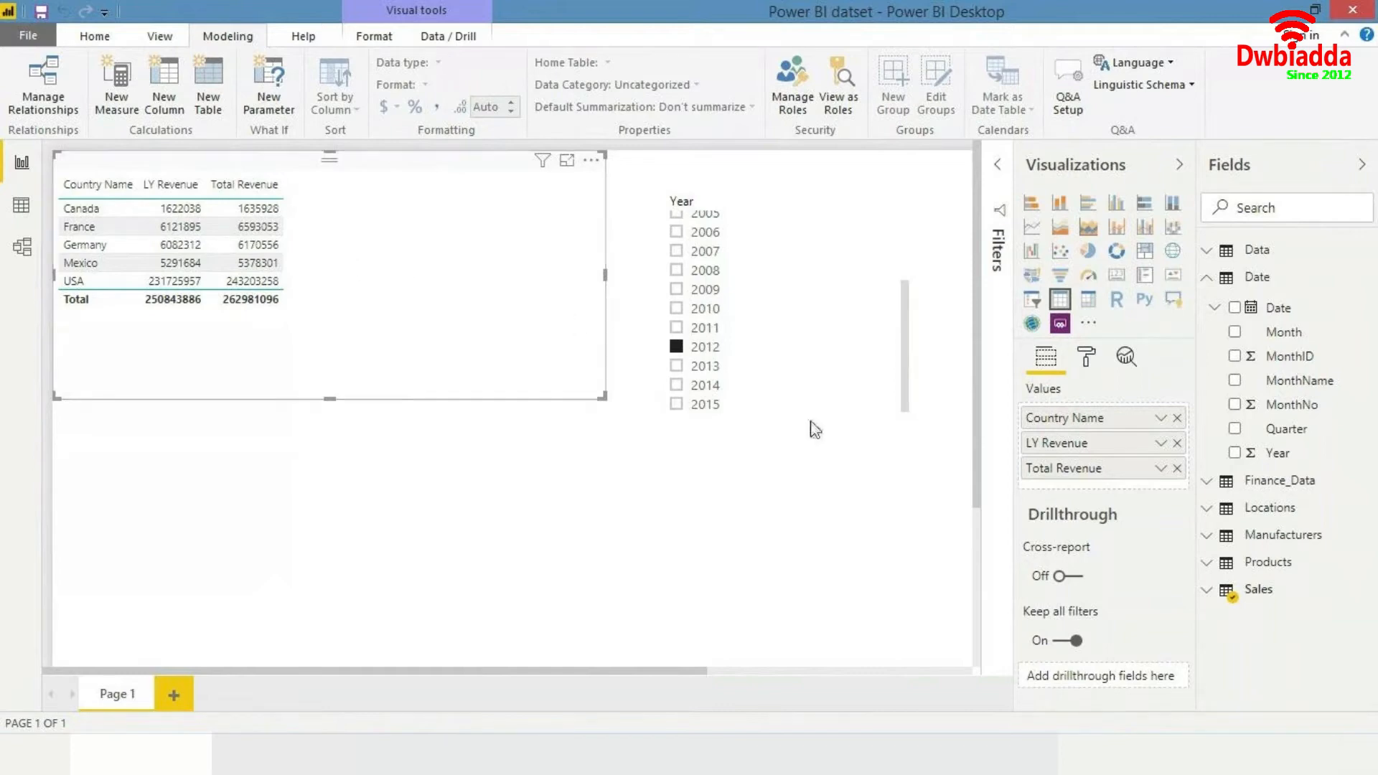
- Create a new measure in the Sales table named LY Rev Growth %
right_click(1268, 587)
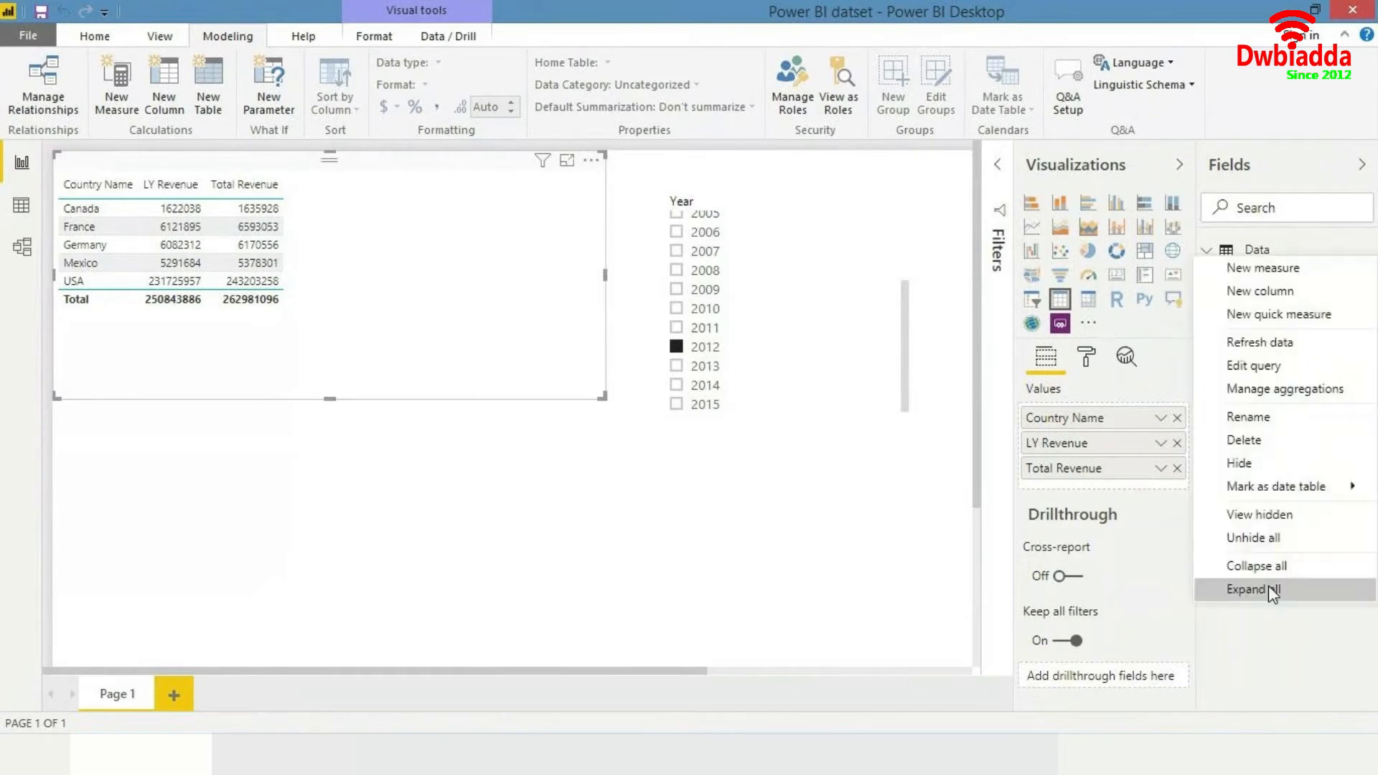
click(1263, 267)
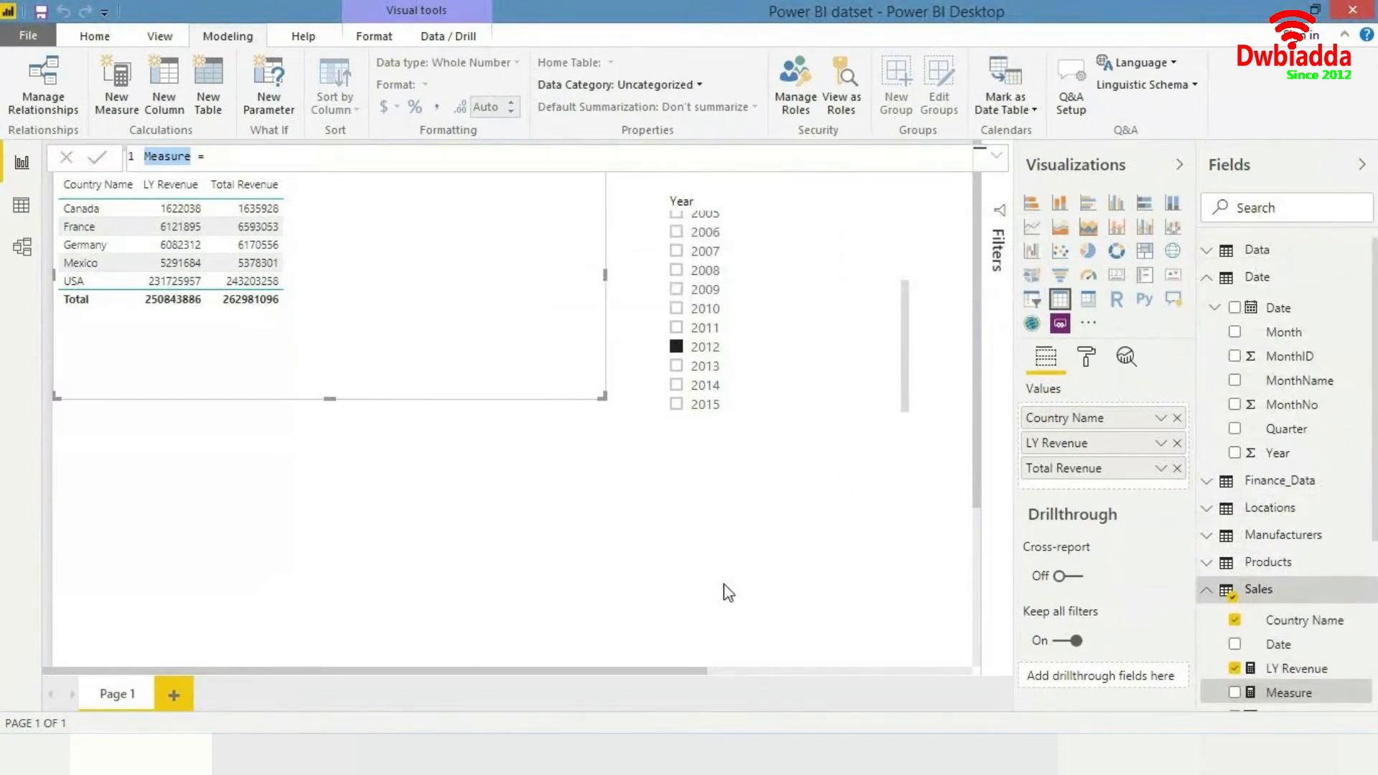
text(LY Growth %)
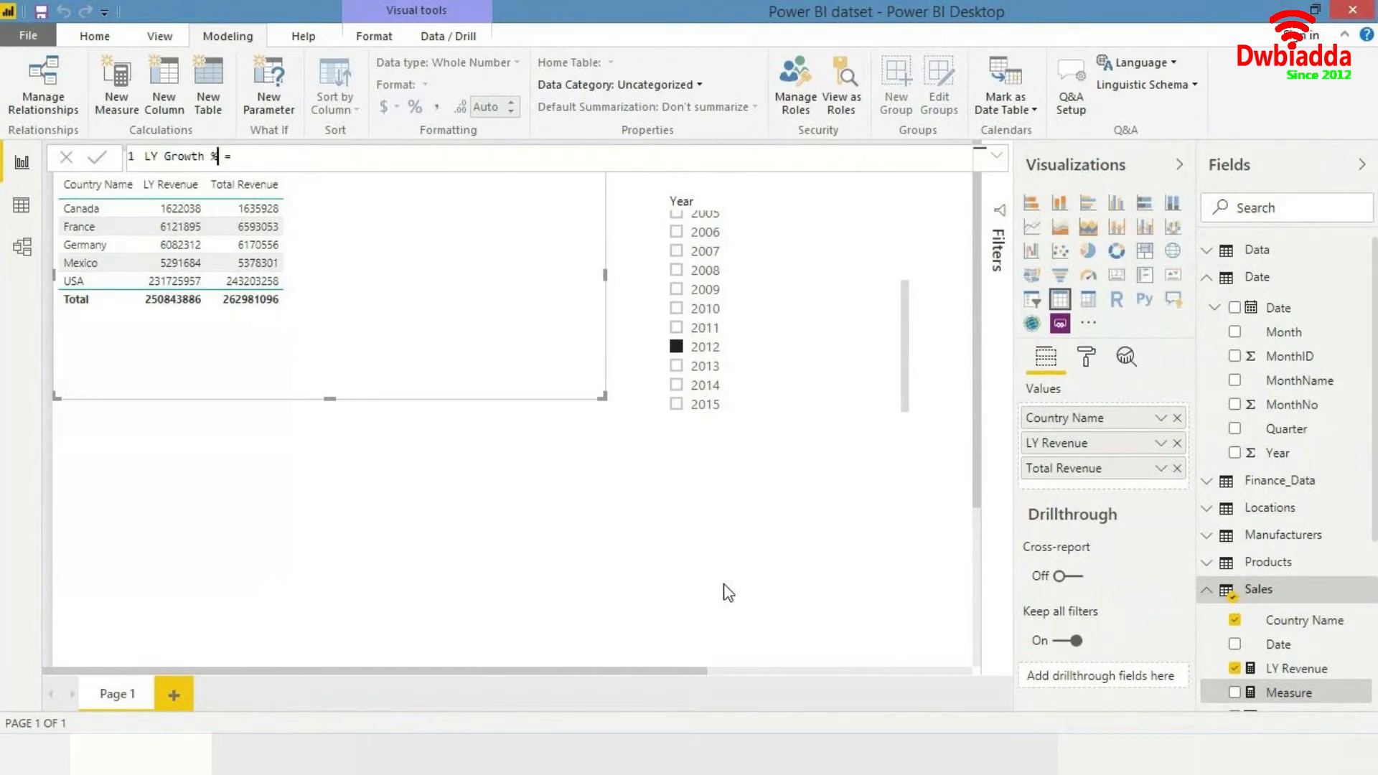
key(ctrl+Left)
key(ctrl+Left)
key(Left)
text(Rev)
key(End)
- Define the measure as ([Total Revenue] - [LY Revenue]) / [LY Revenue]
text(d)
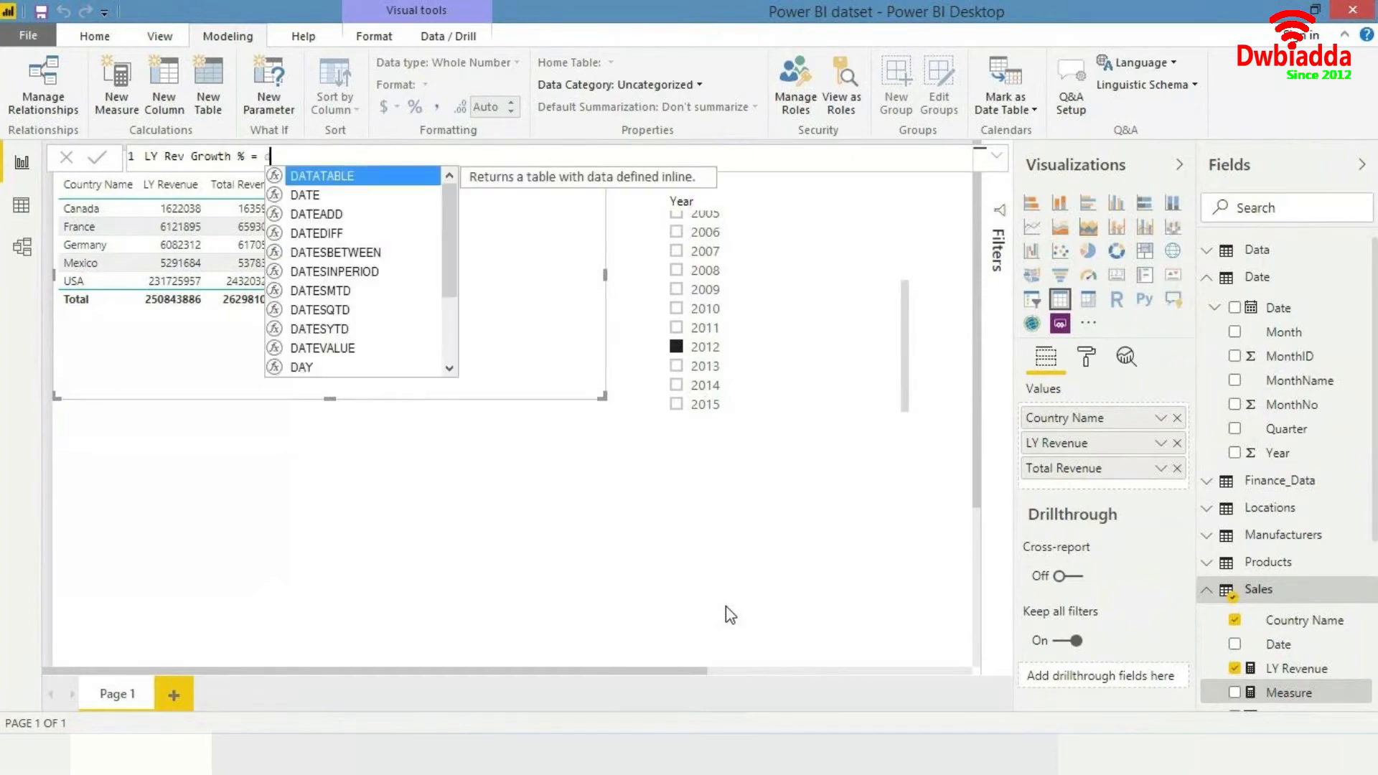
text(i)
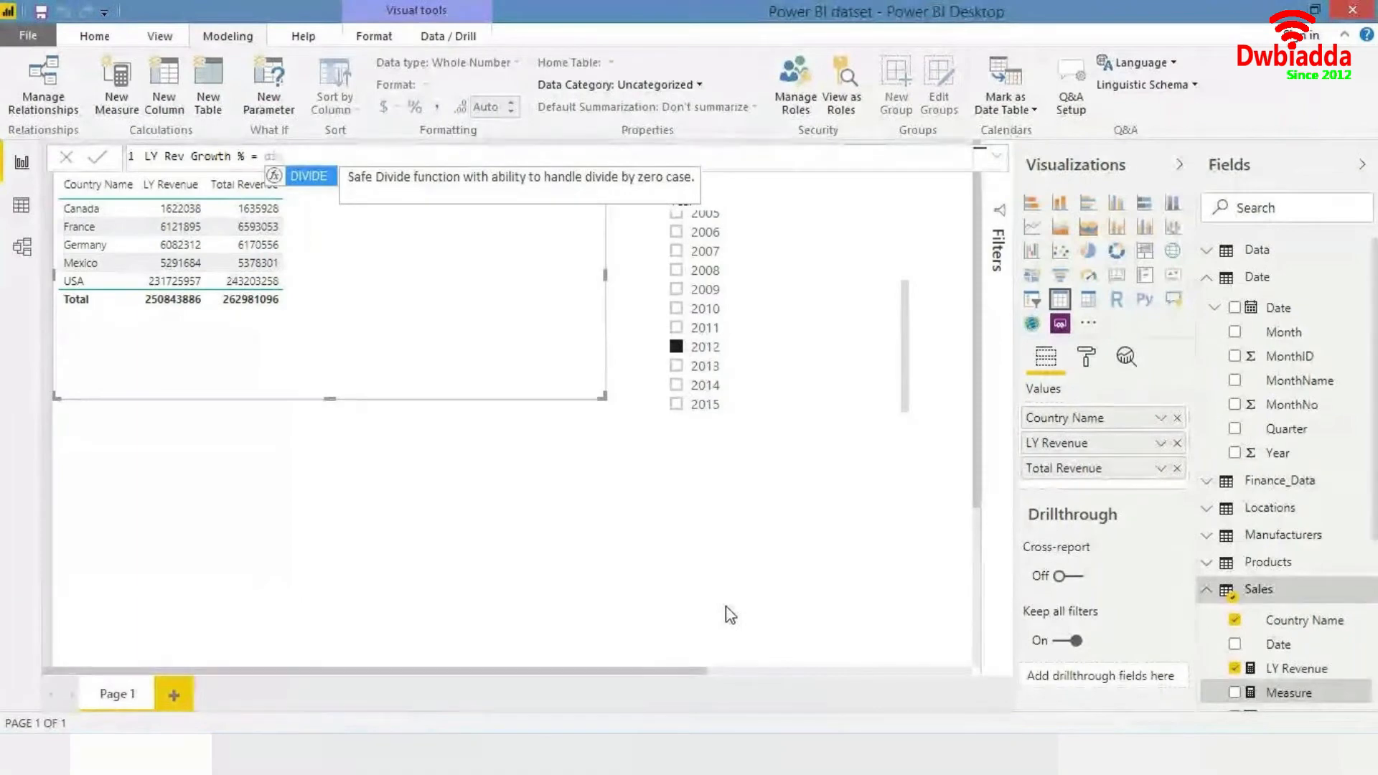
key(BackSpace)
key(BackSpace)
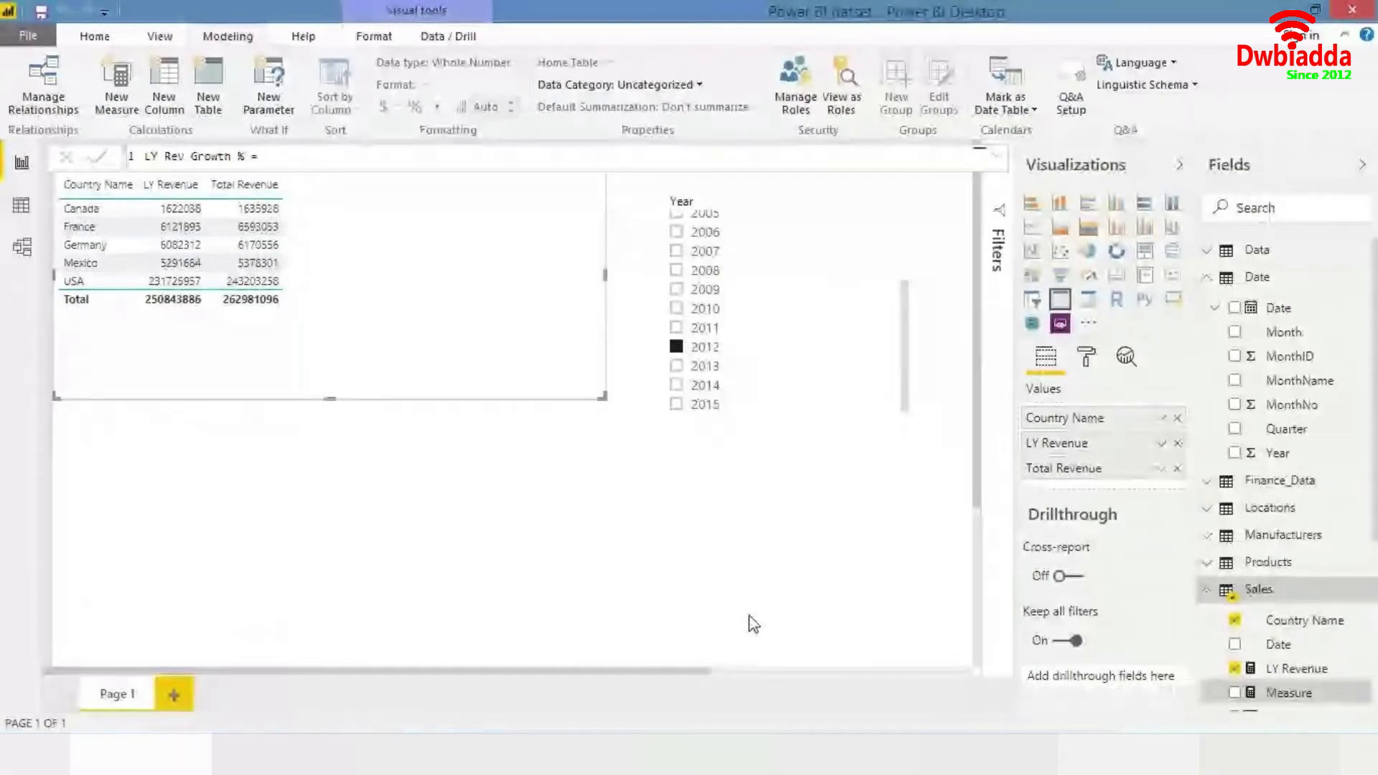
text((total)
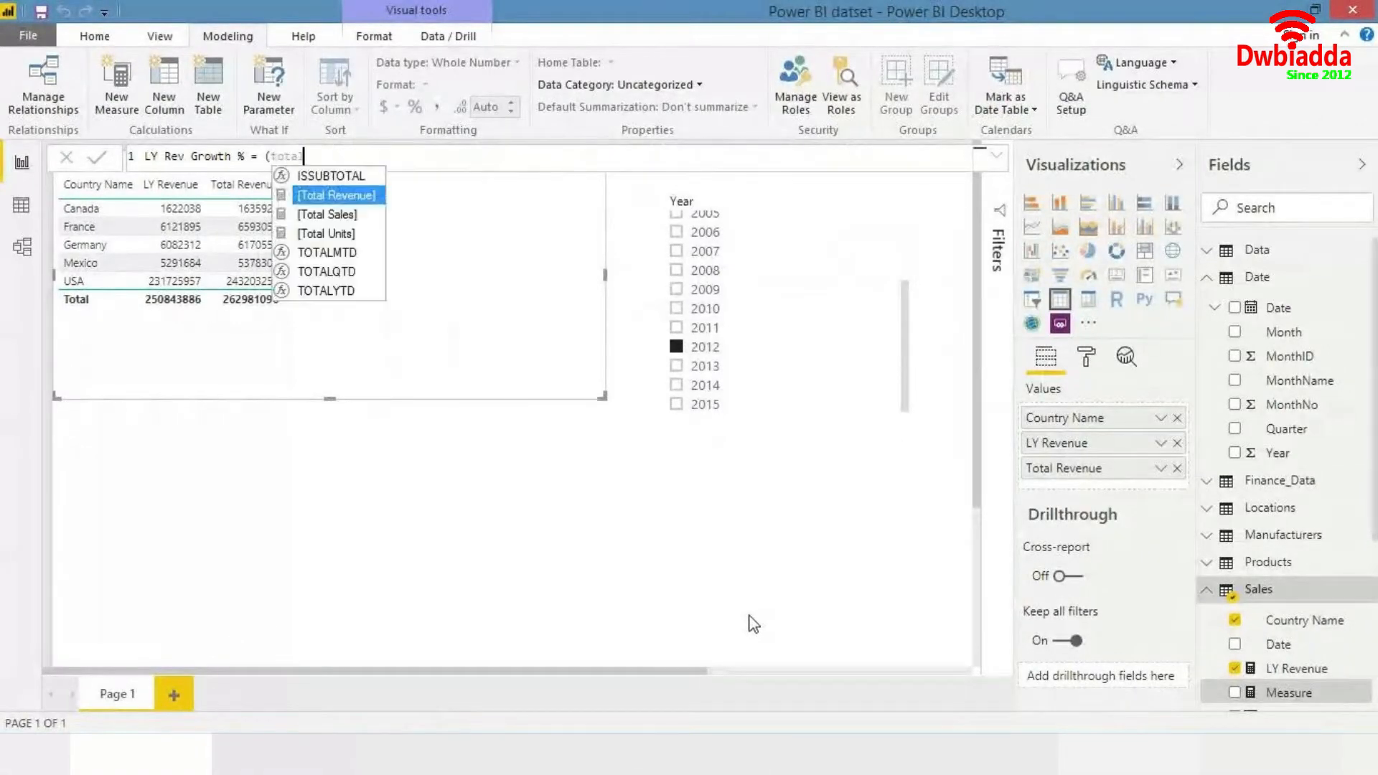
key(Tab)
text(-)
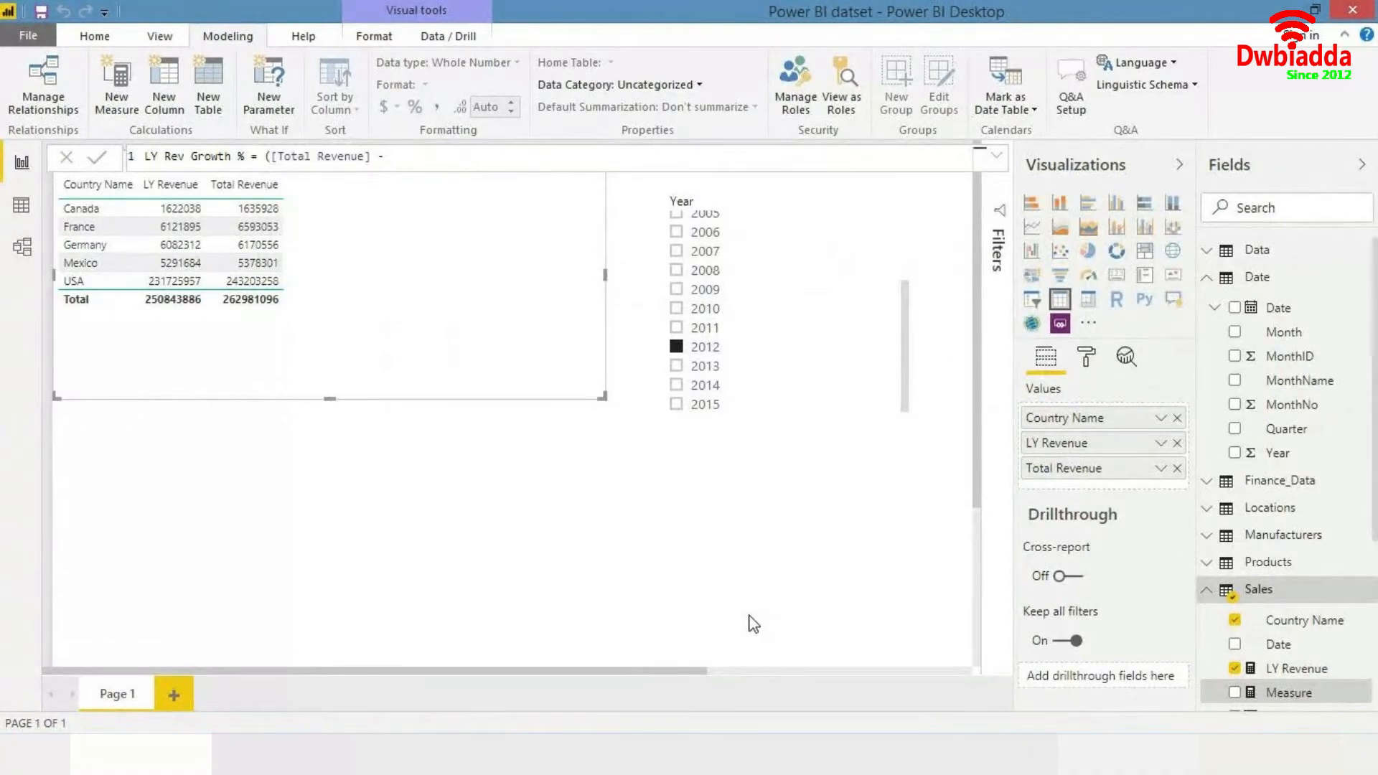
text( ly)
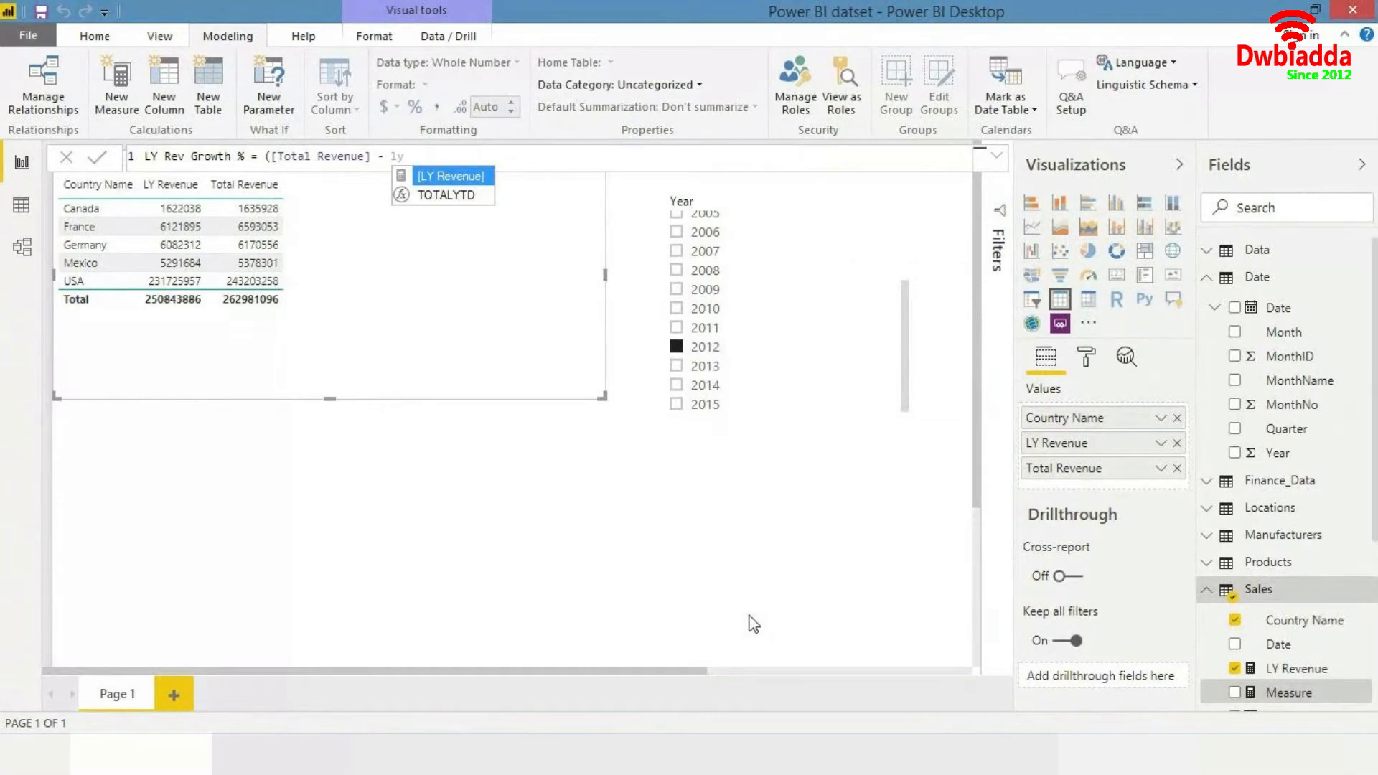
key(Tab)
text())
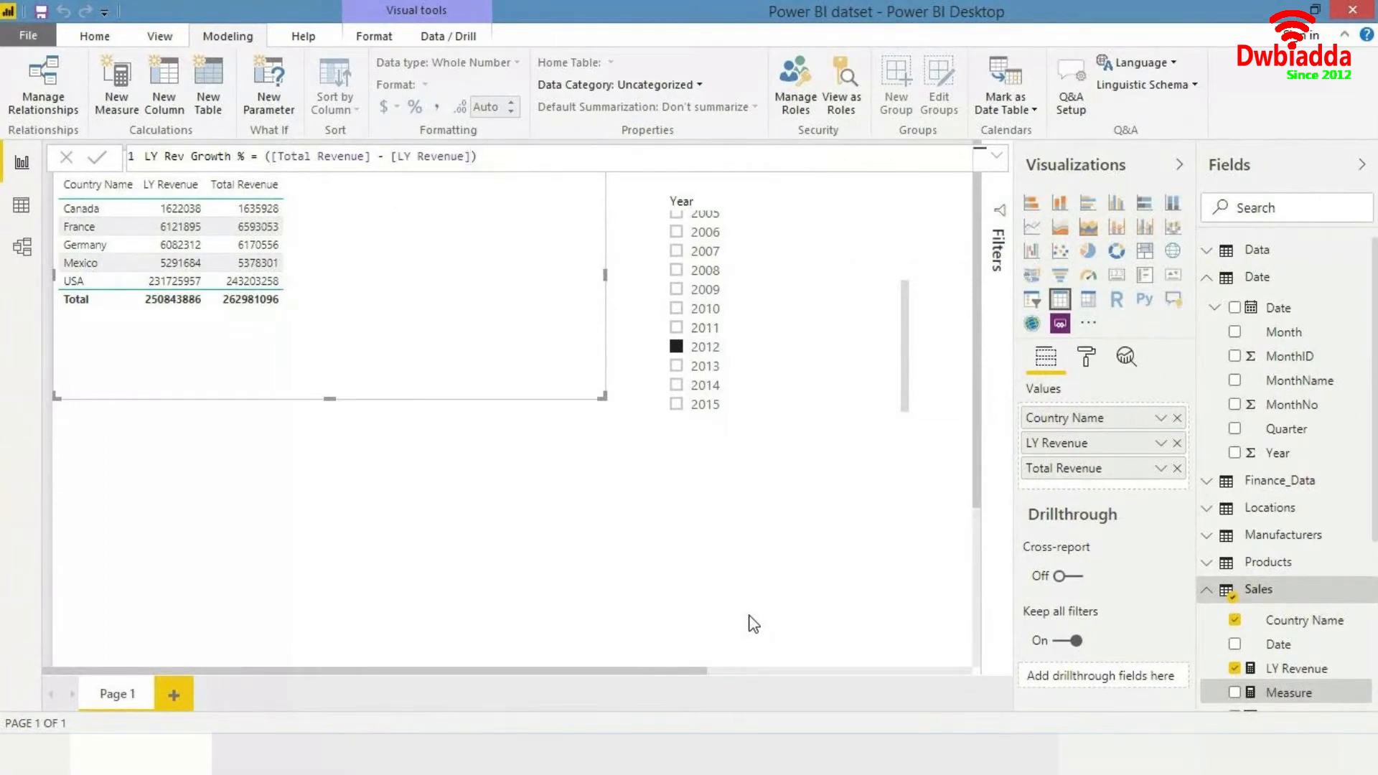
text( / )
text(ly)
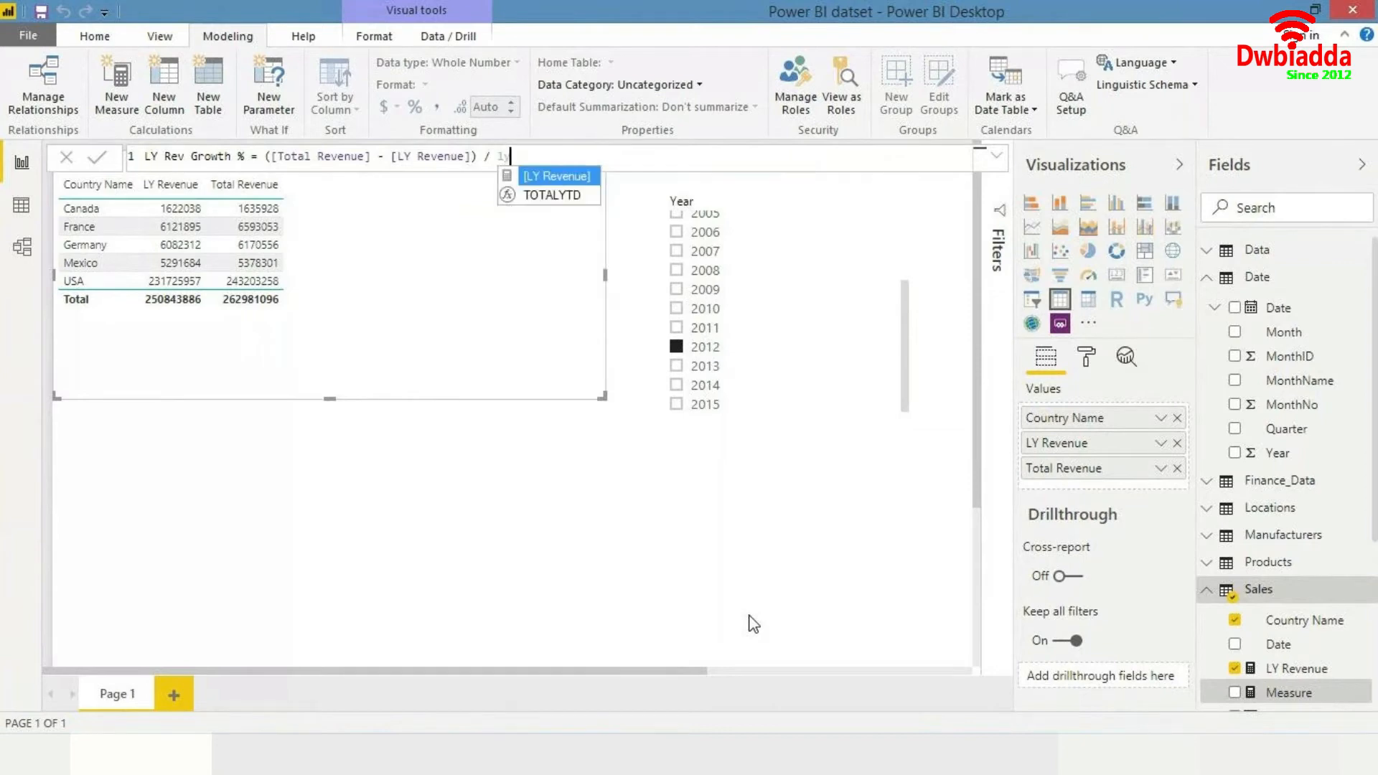
key(Tab)
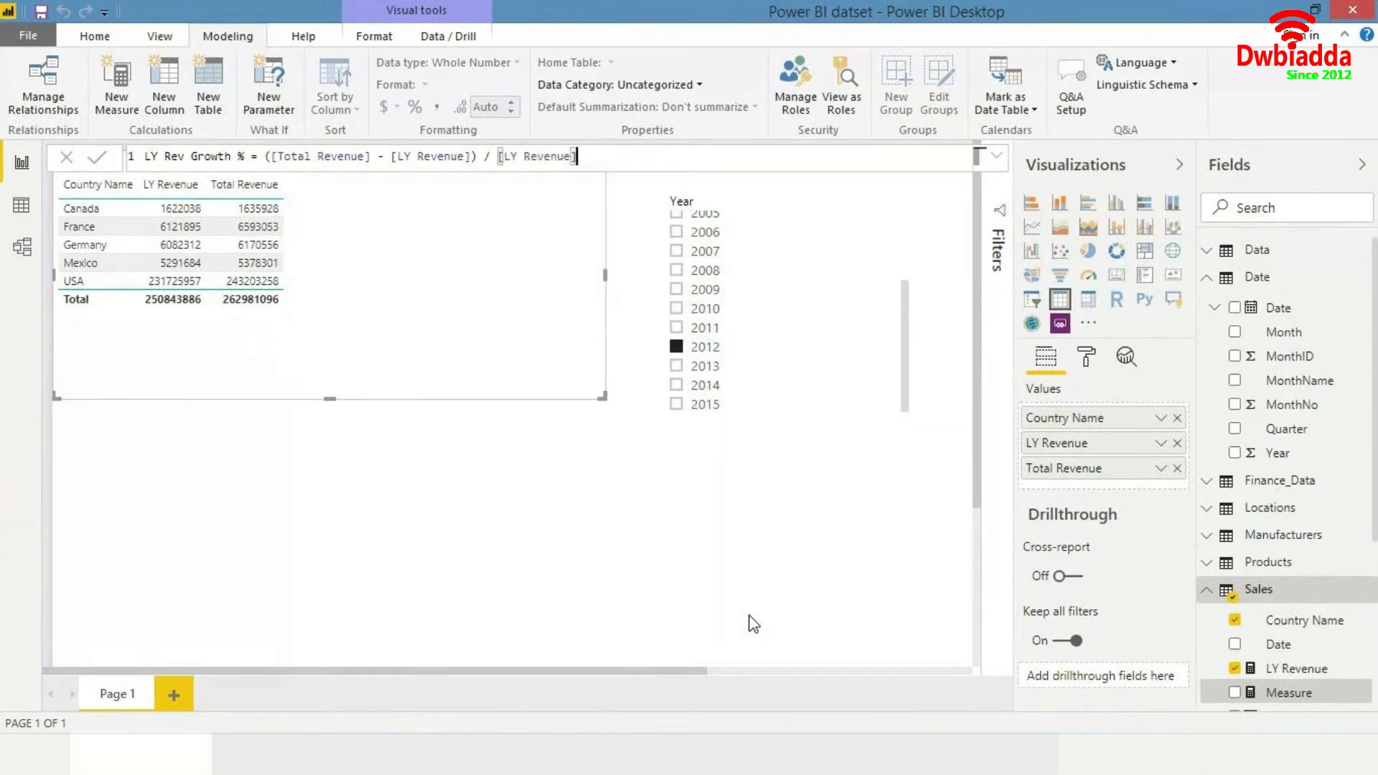
key(Return)
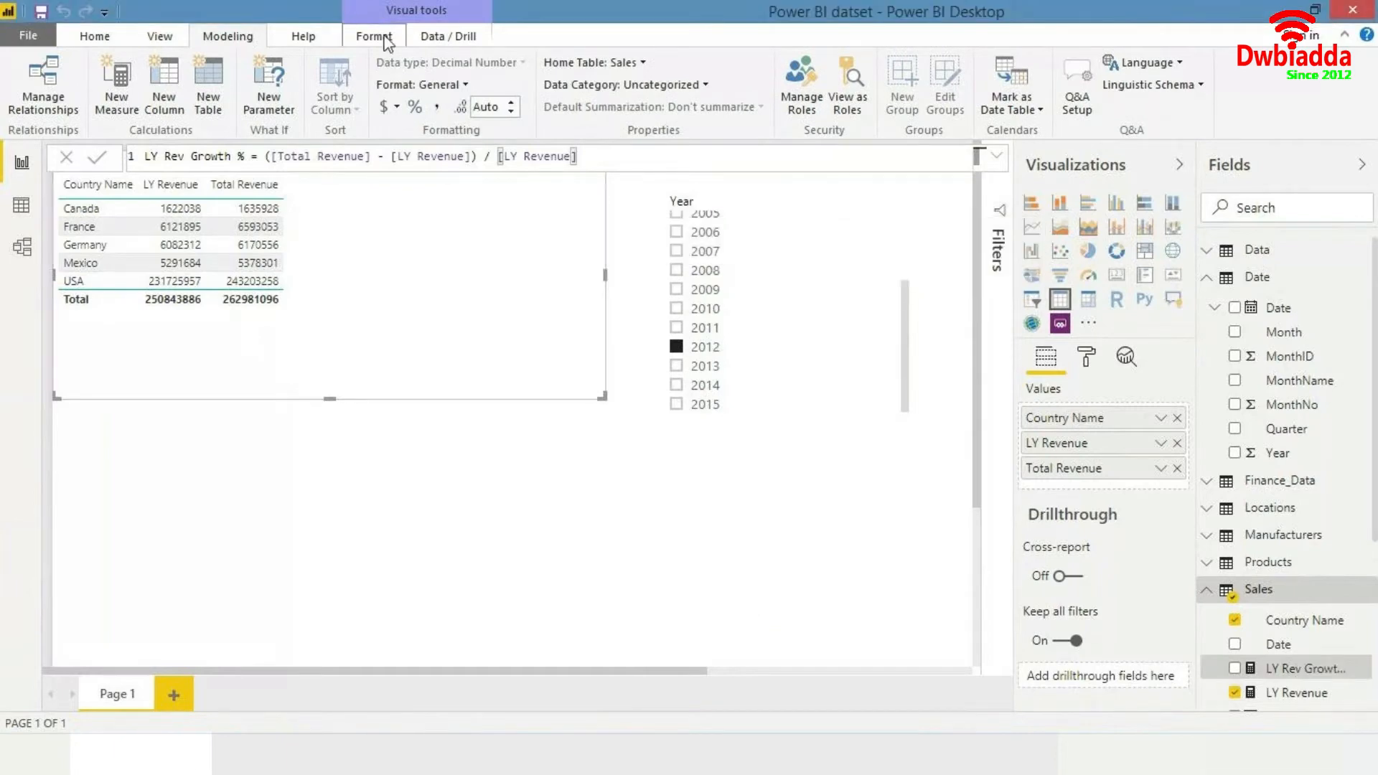
- Format LY Rev Growth % as a percentage with 0 decimal places and add it to the revenue table
click(414, 107)
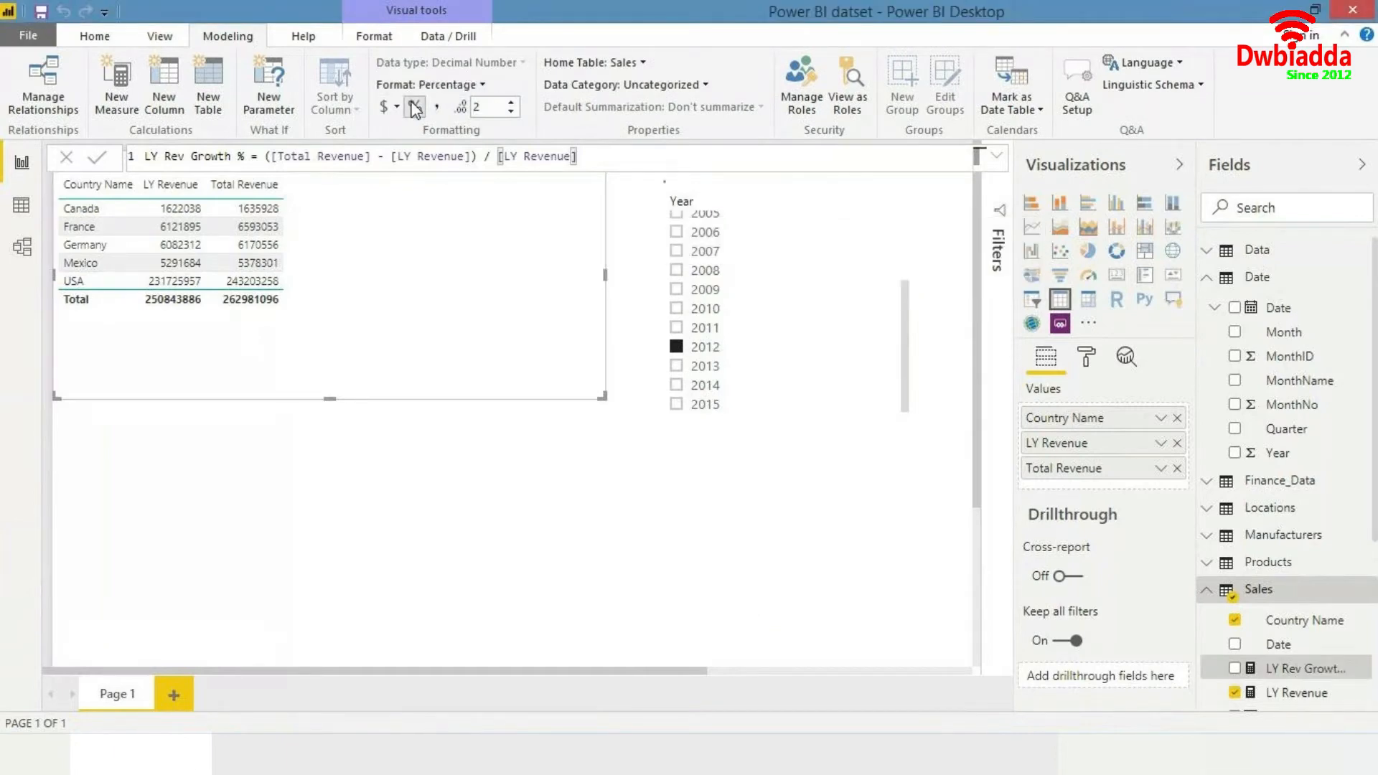
click(511, 111)
click(511, 112)
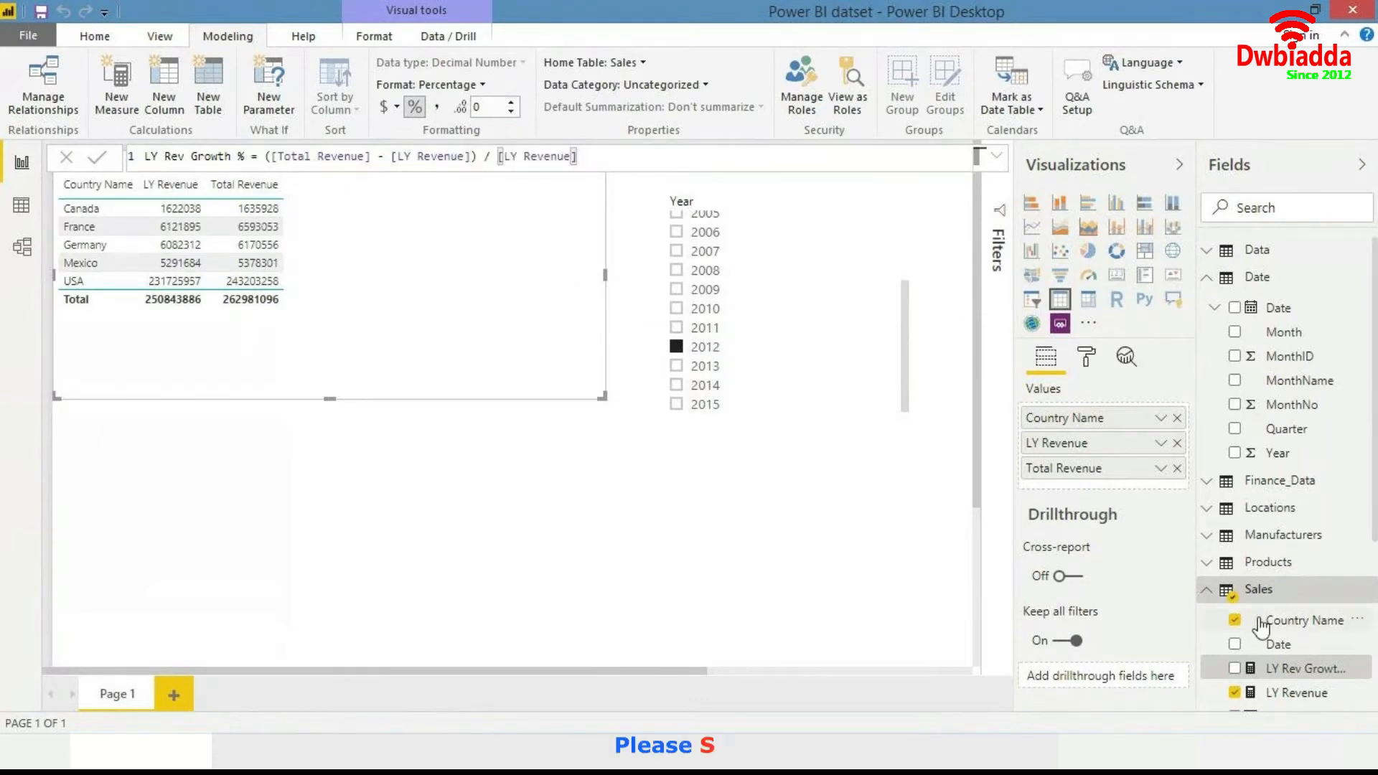
click(1236, 671)
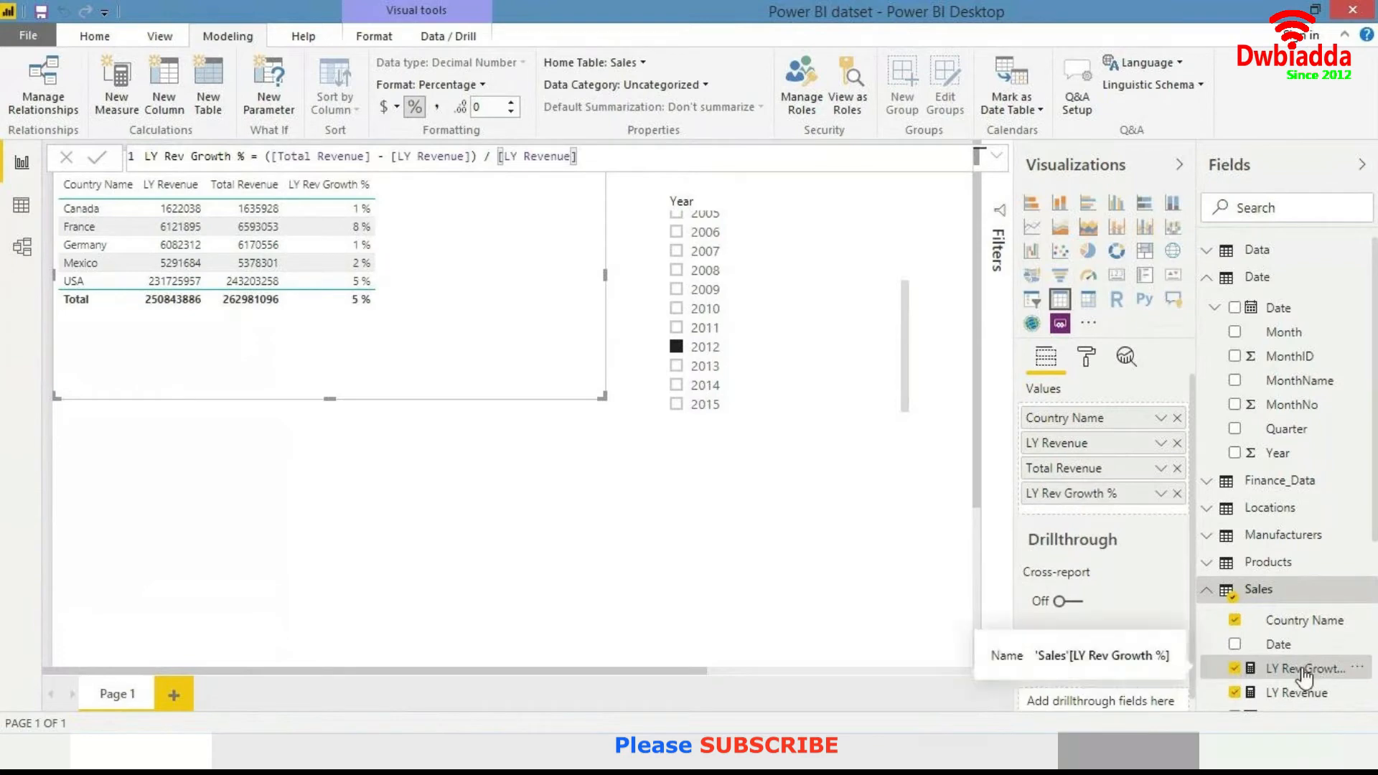
- Set the LY Rev Growth % measure to 1 decimal place
click(511, 102)
click(511, 102)
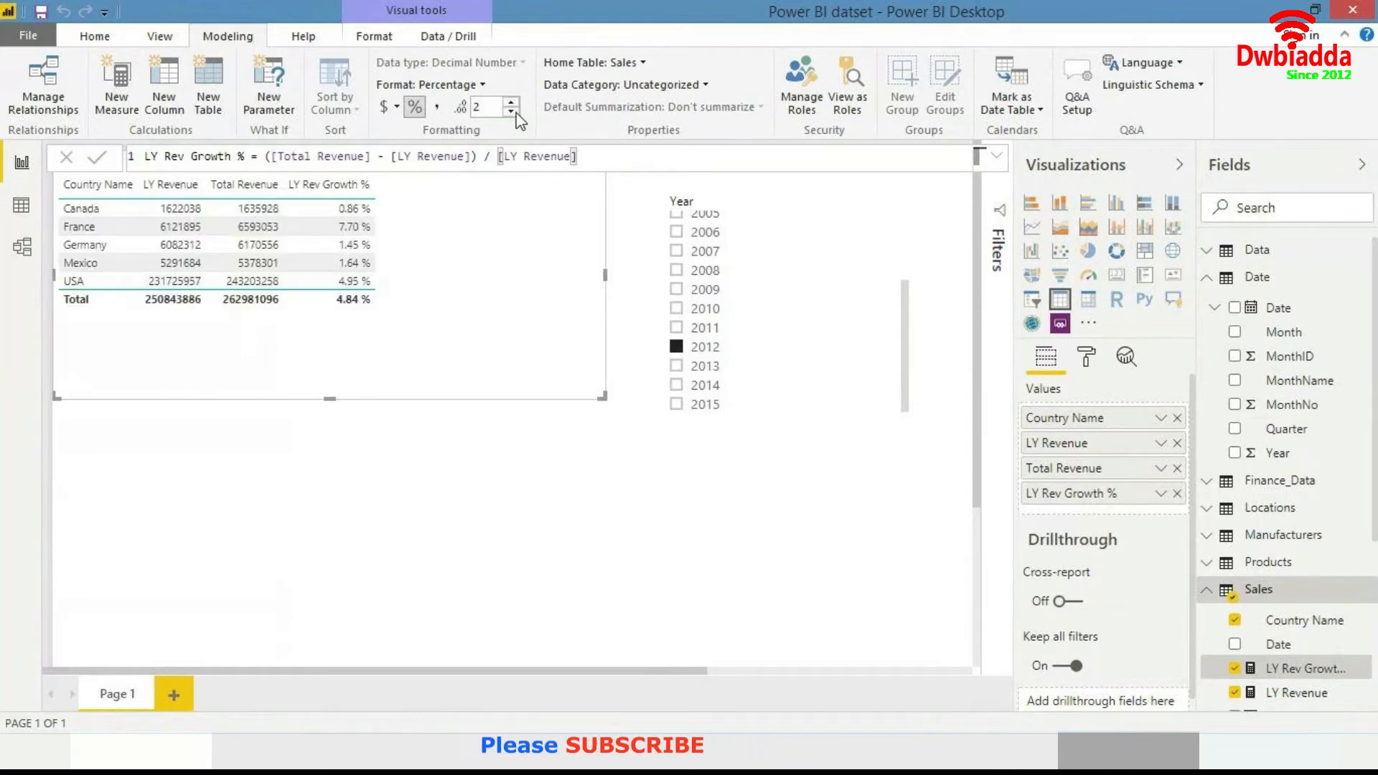
click(511, 110)
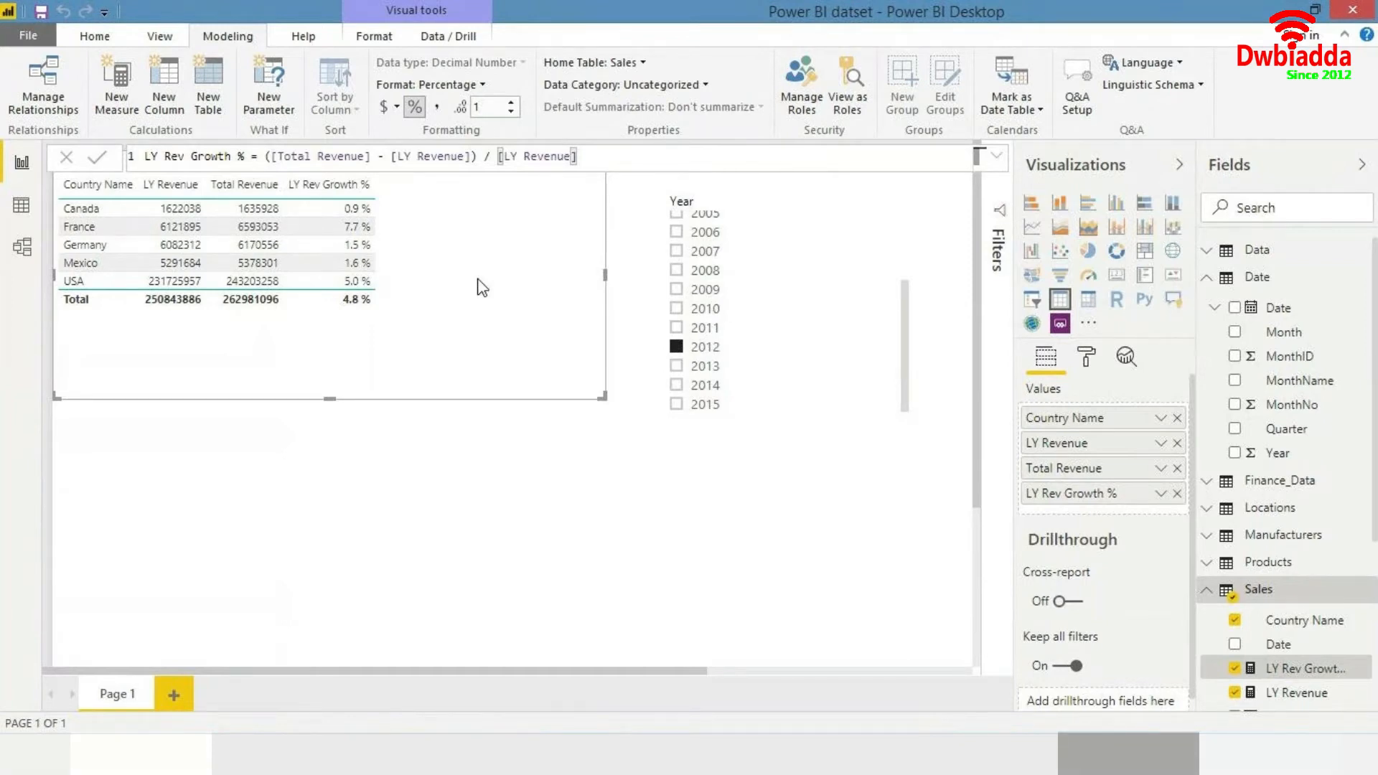
- Select 2013, 2014, then 2013 down to 2009 in the Year slicer to compare growth percentages
click(683, 368)
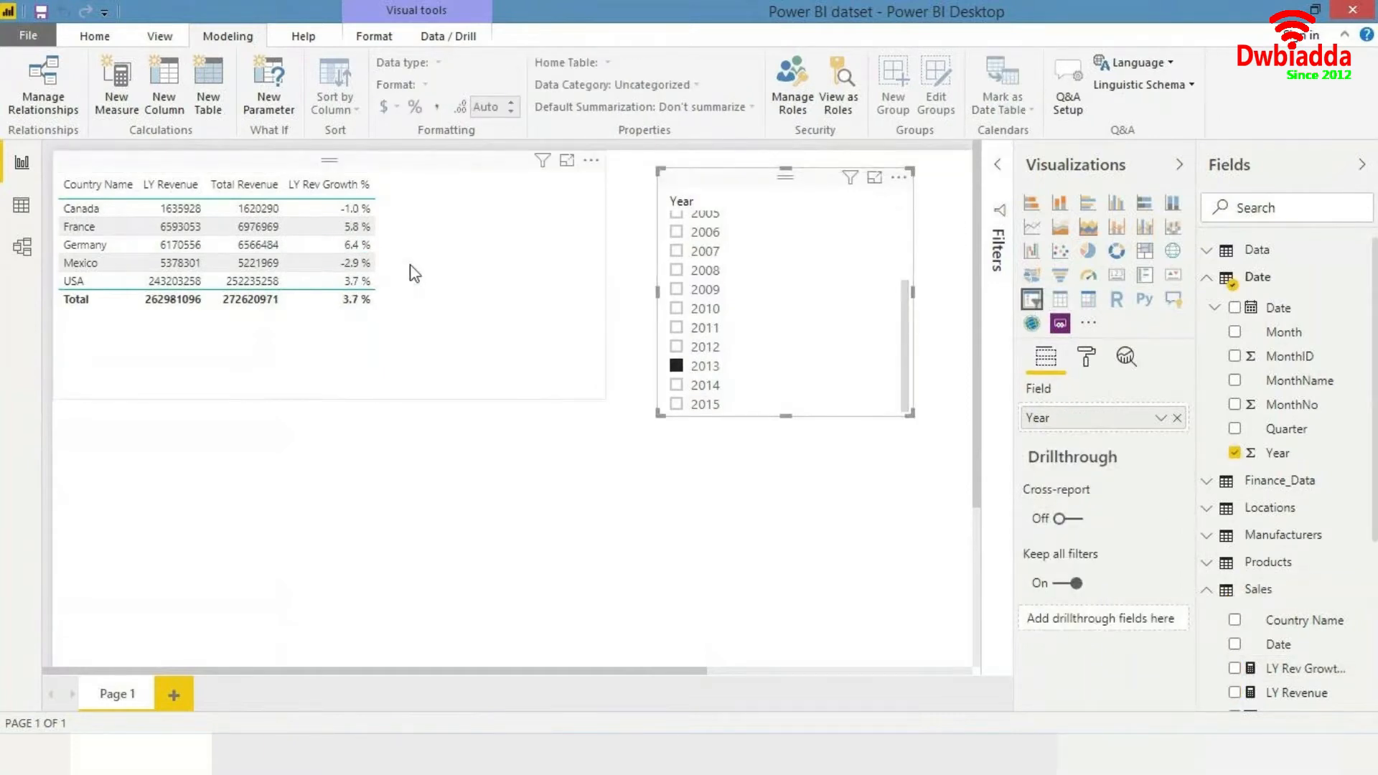
click(724, 388)
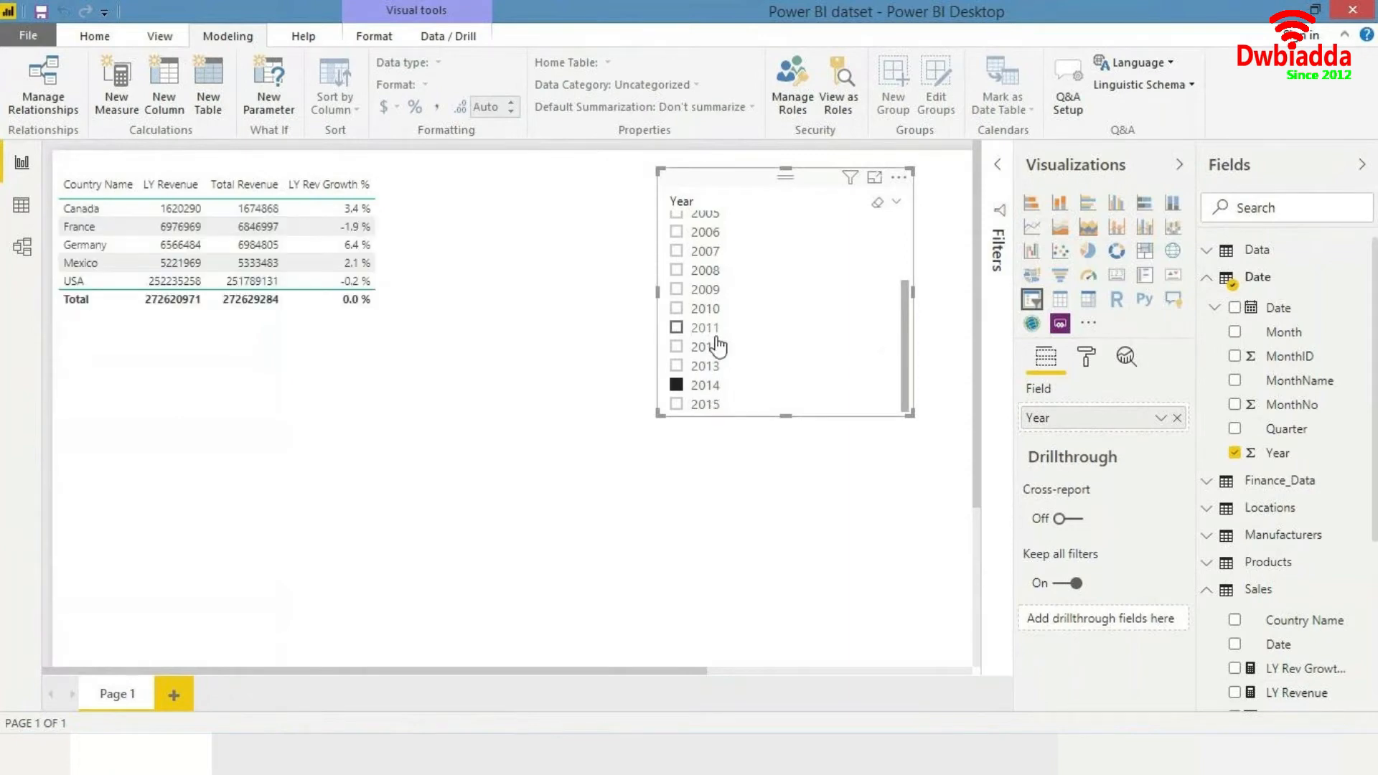
click(677, 367)
click(678, 349)
click(677, 329)
click(677, 308)
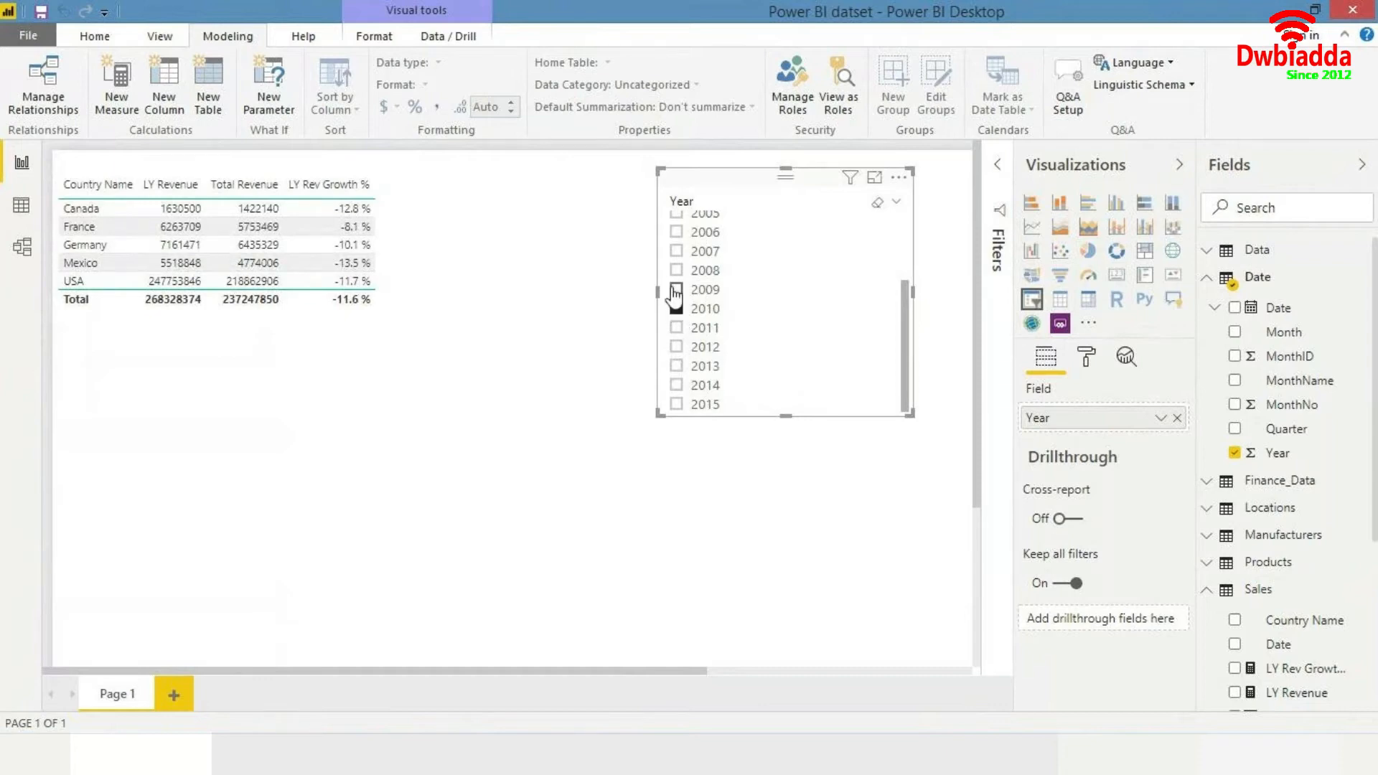
click(675, 291)
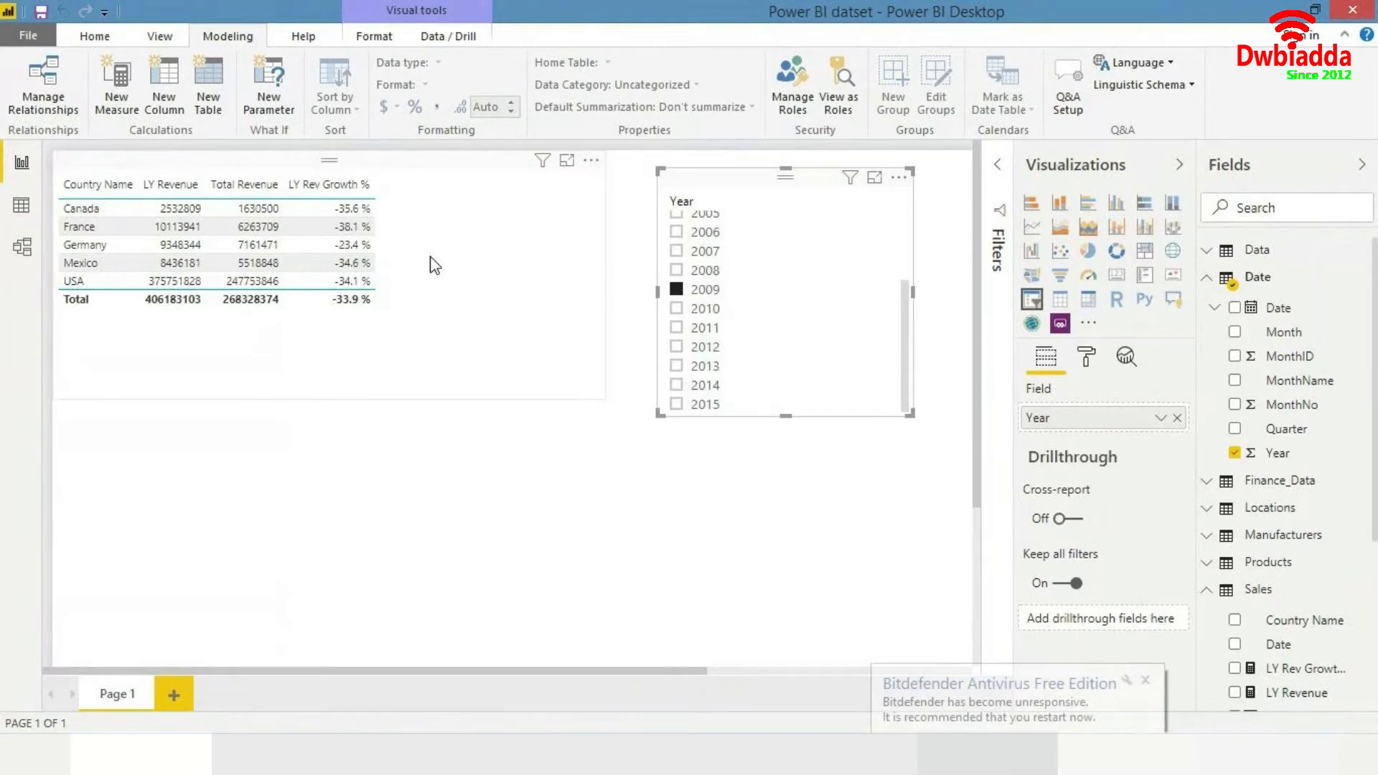
- Try the Bold header style on the revenue table, then apply the Alternating rows style
click(1145, 681)
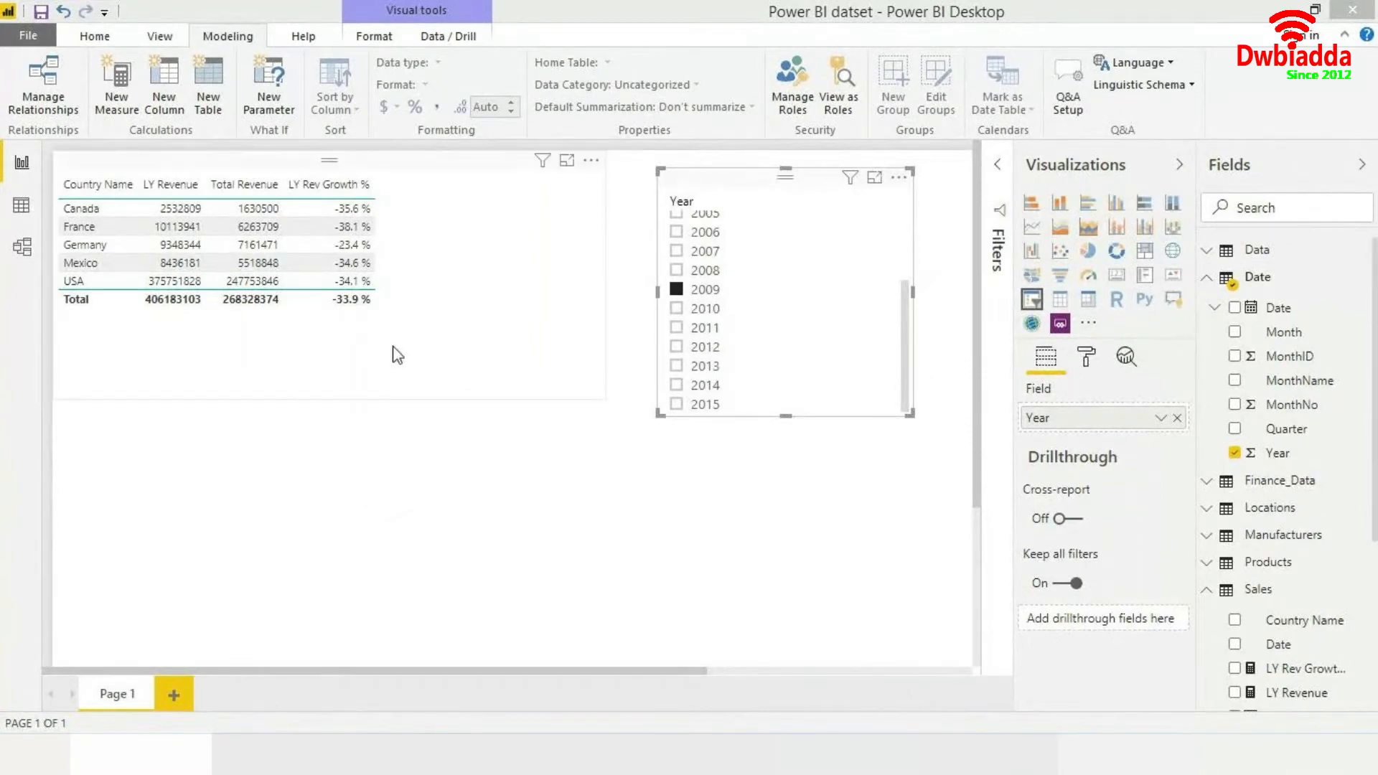
click(399, 297)
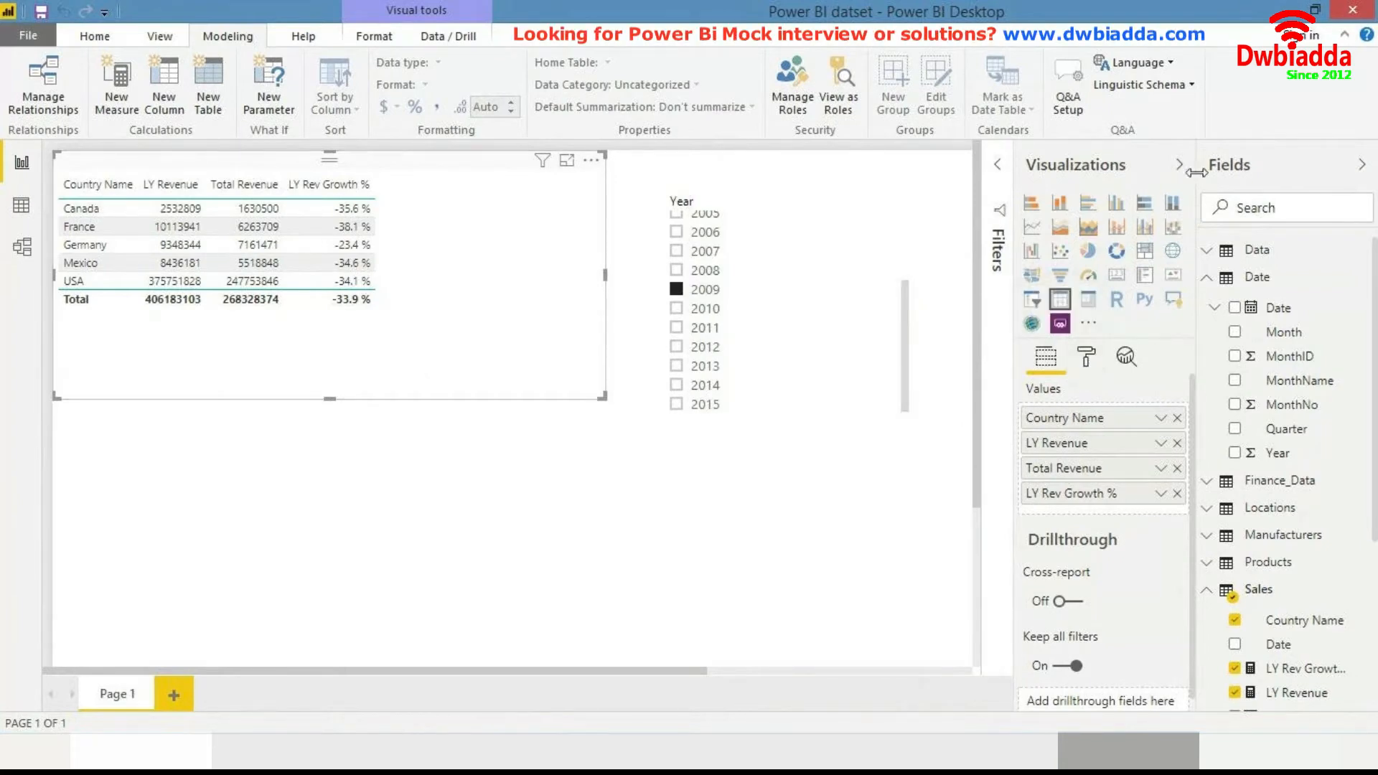
click(1087, 361)
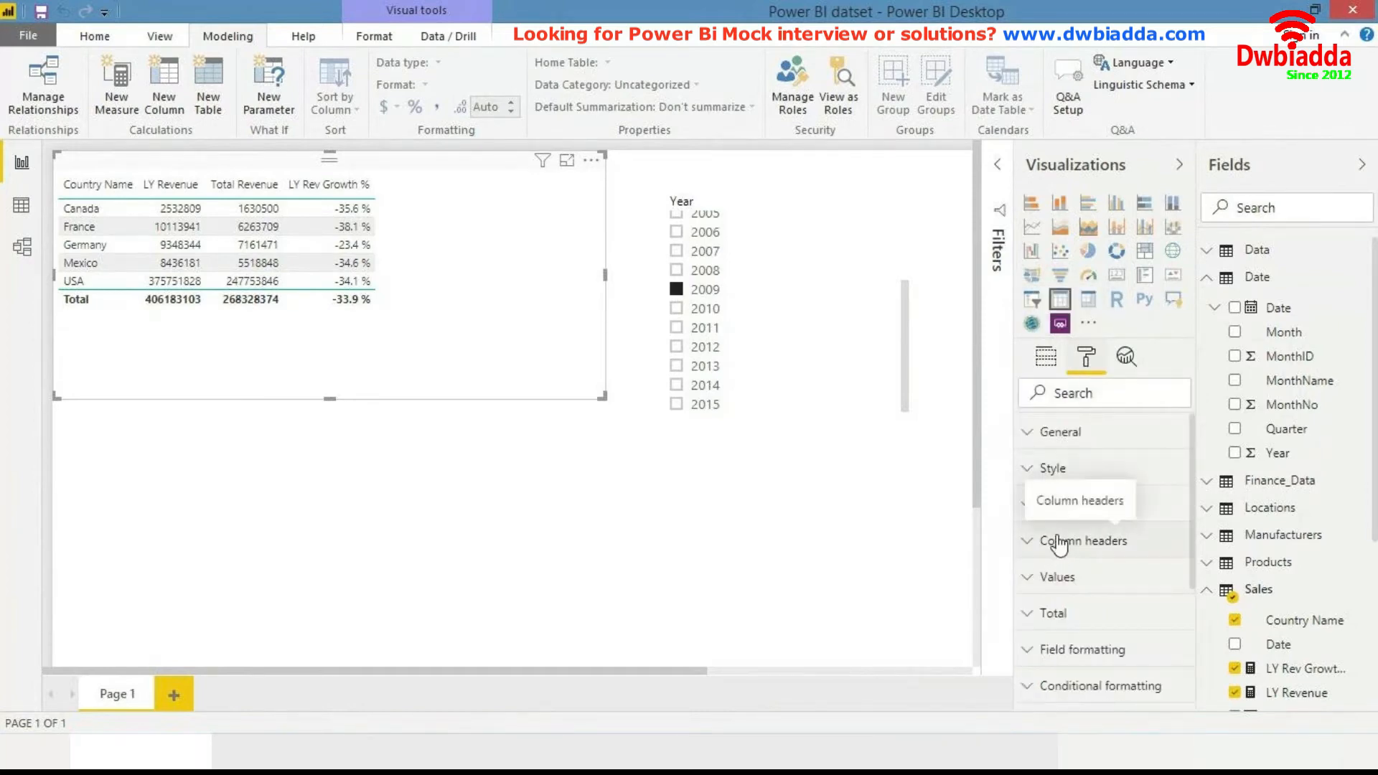
click(1079, 476)
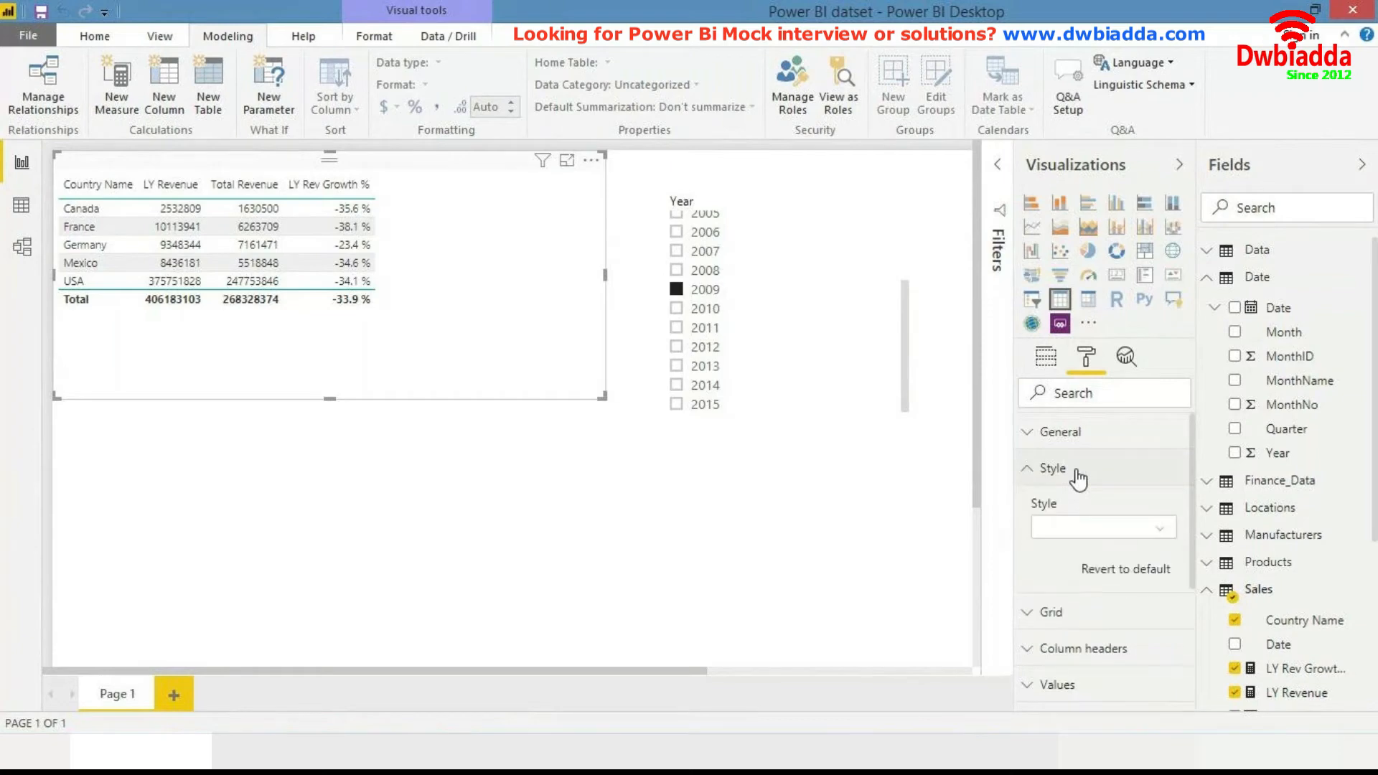
click(1095, 526)
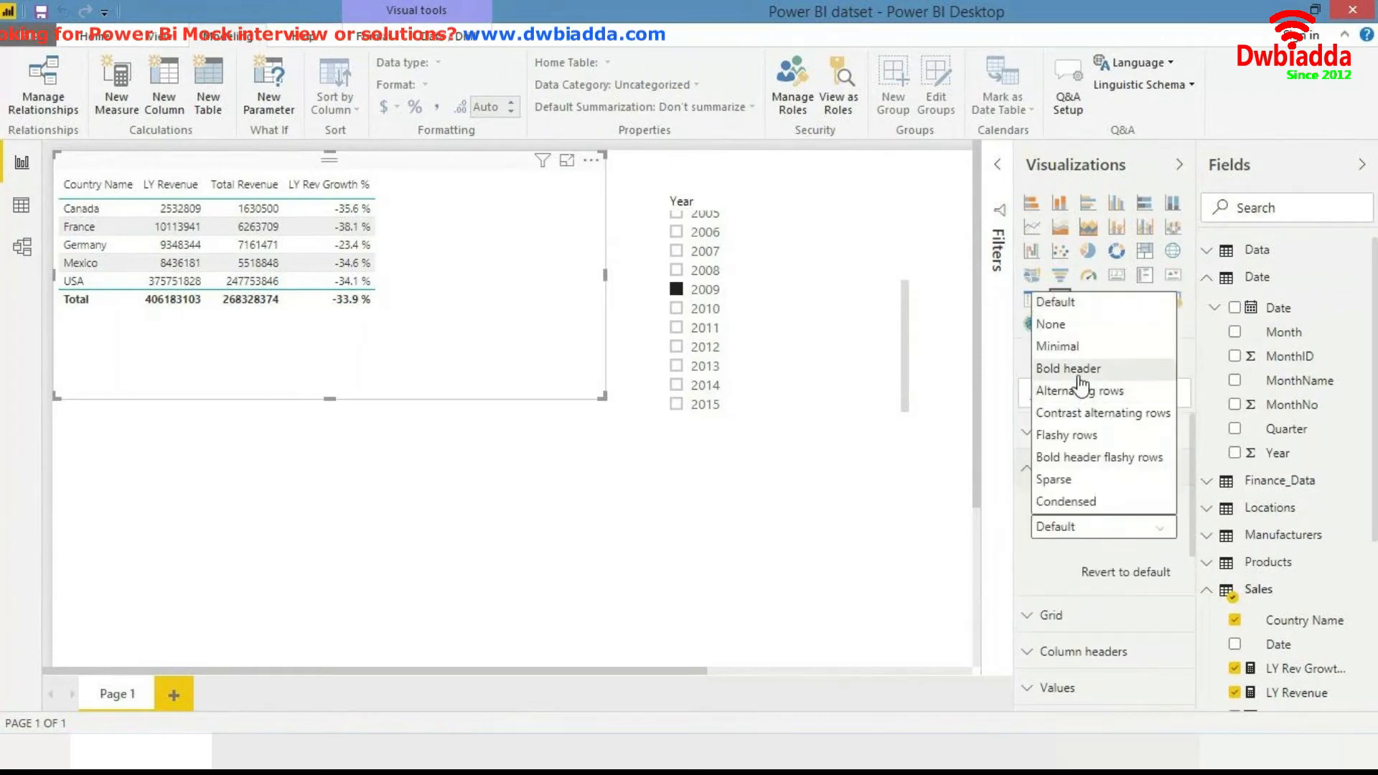
click(1069, 368)
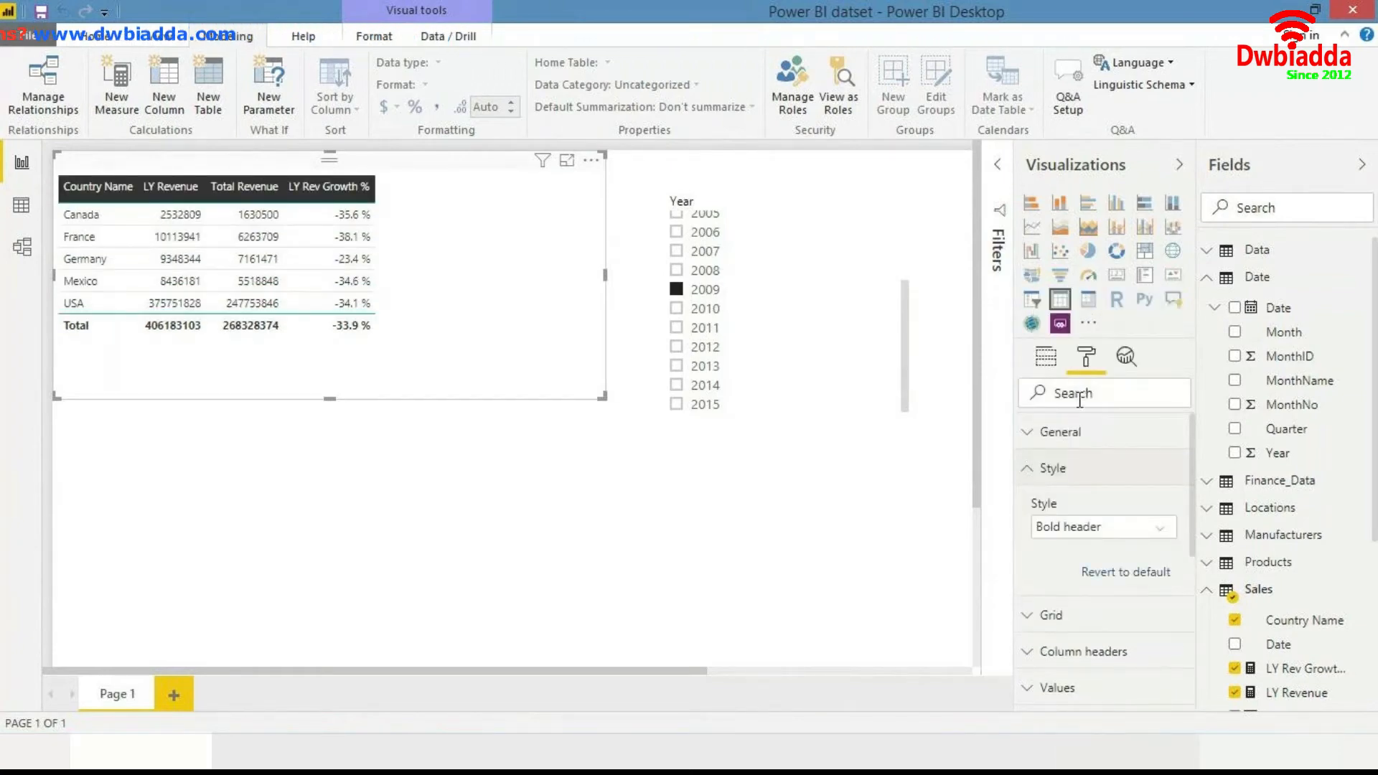
click(1088, 527)
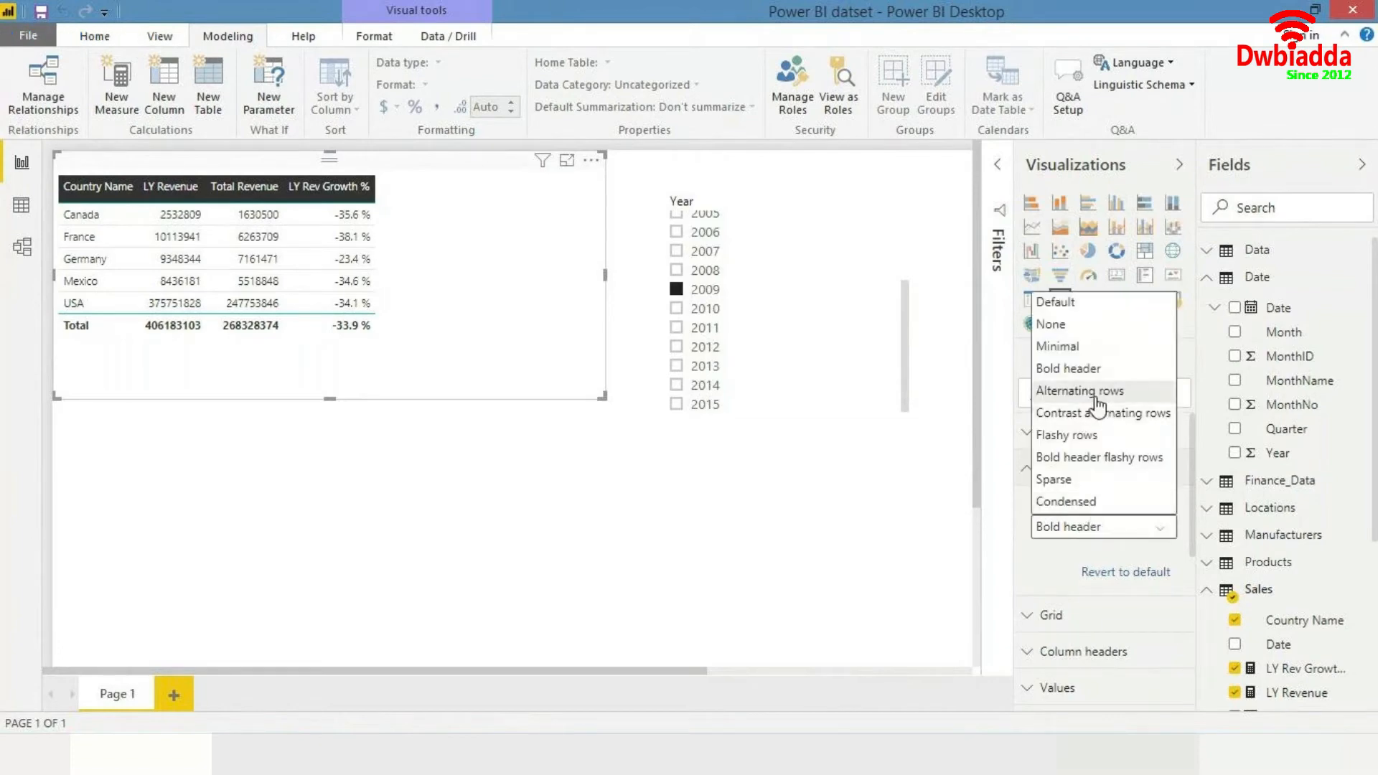
click(1097, 391)
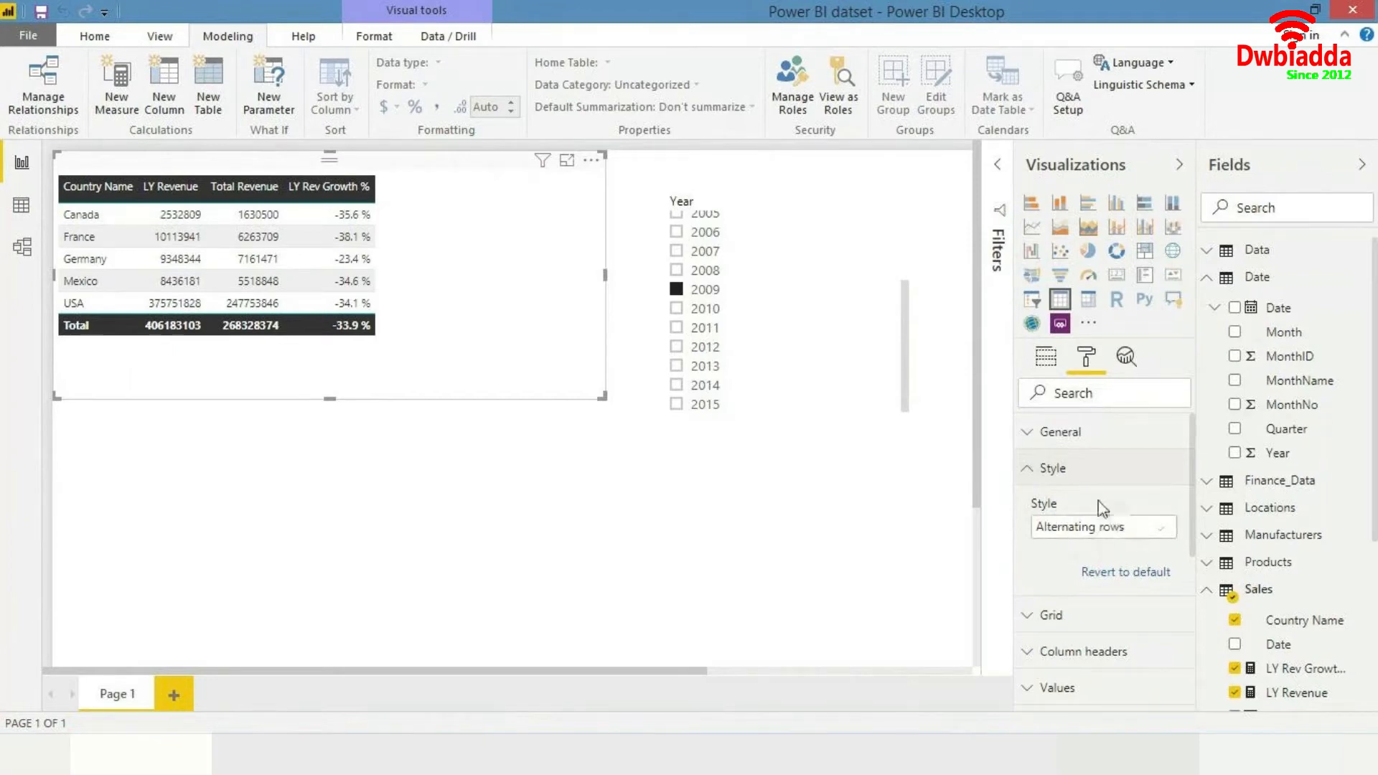
click(1079, 470)
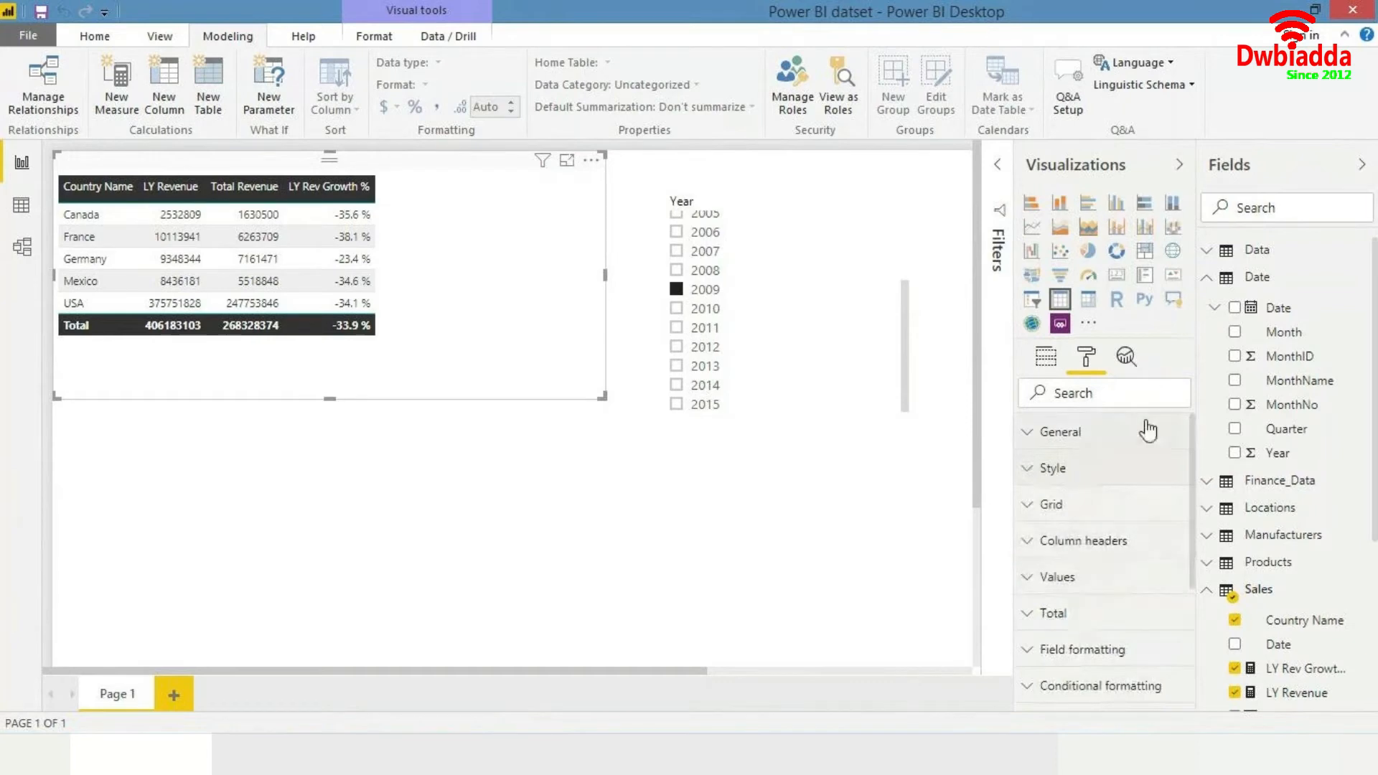
click(1073, 688)
drag(1193, 484, 1197, 624)
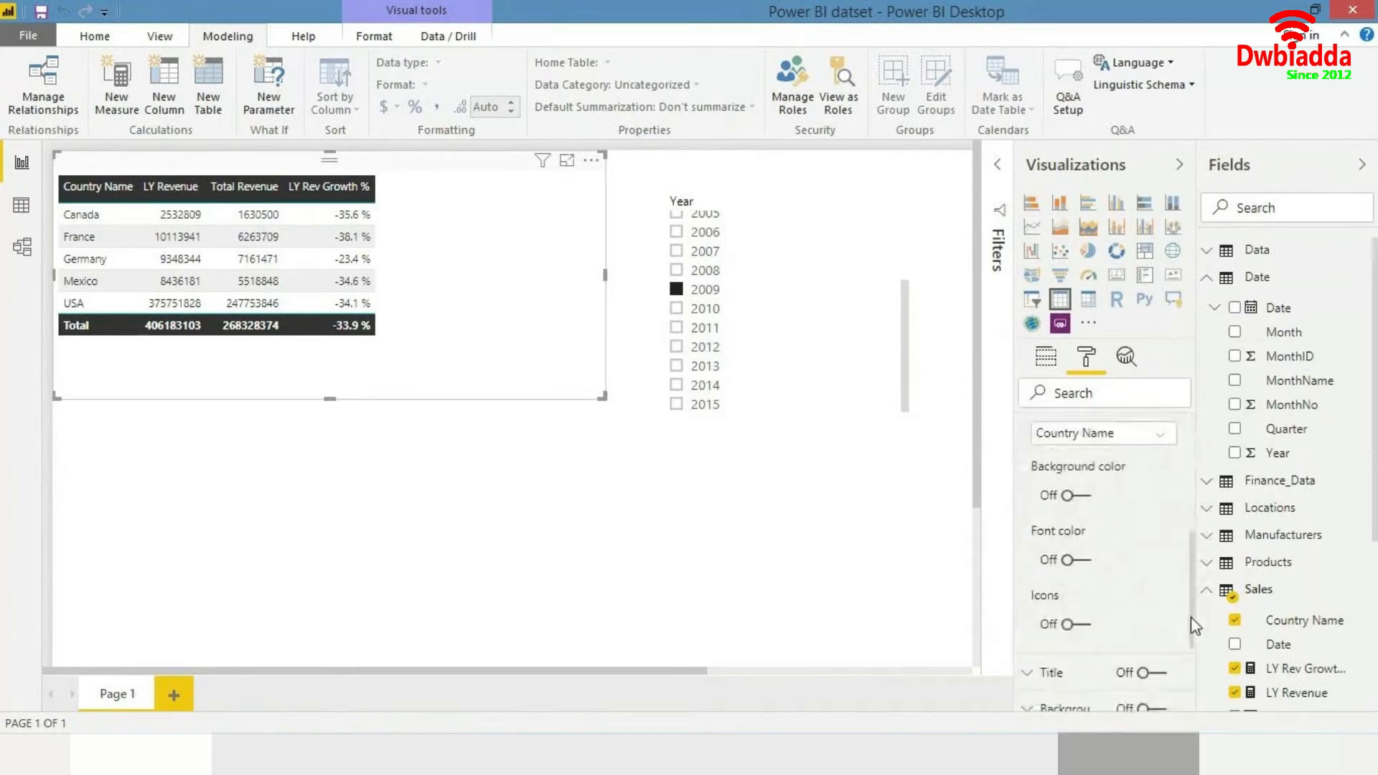
click(1073, 563)
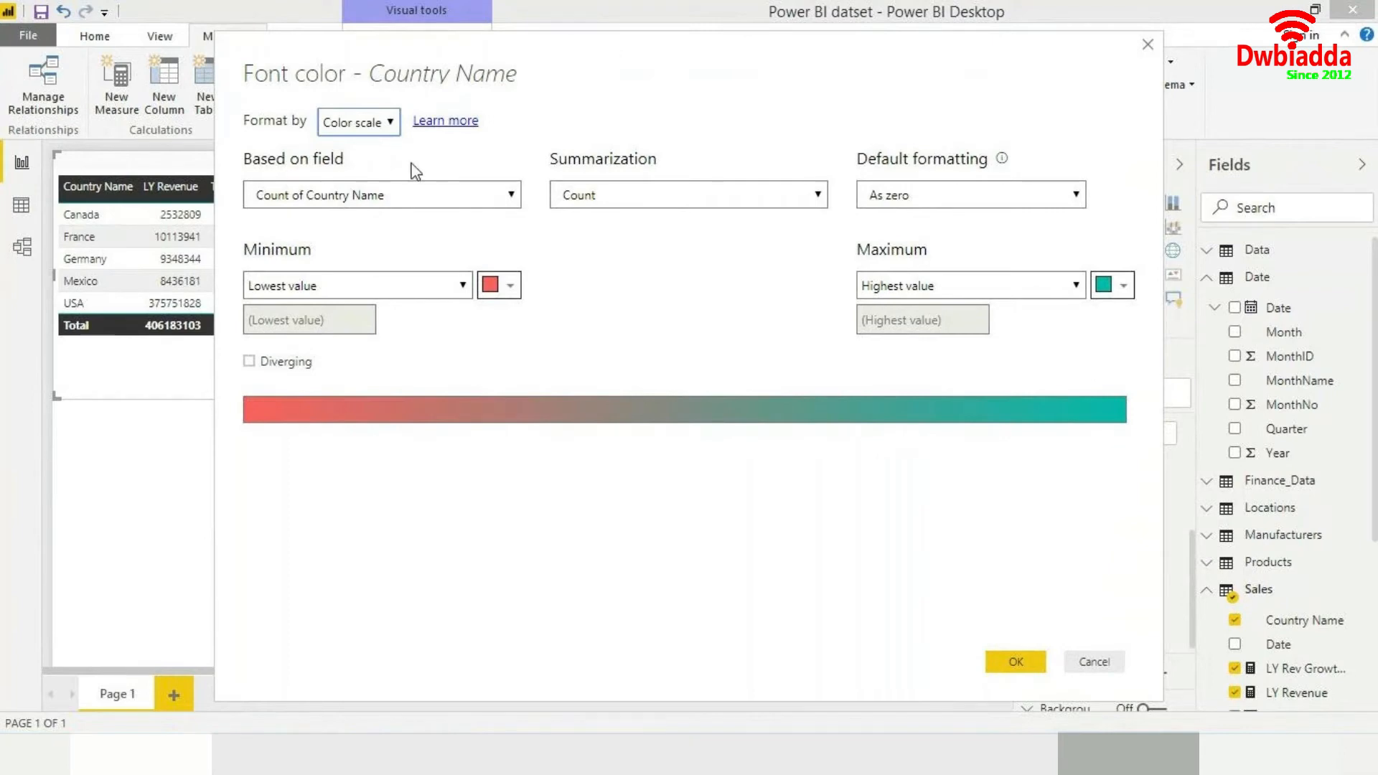
click(369, 194)
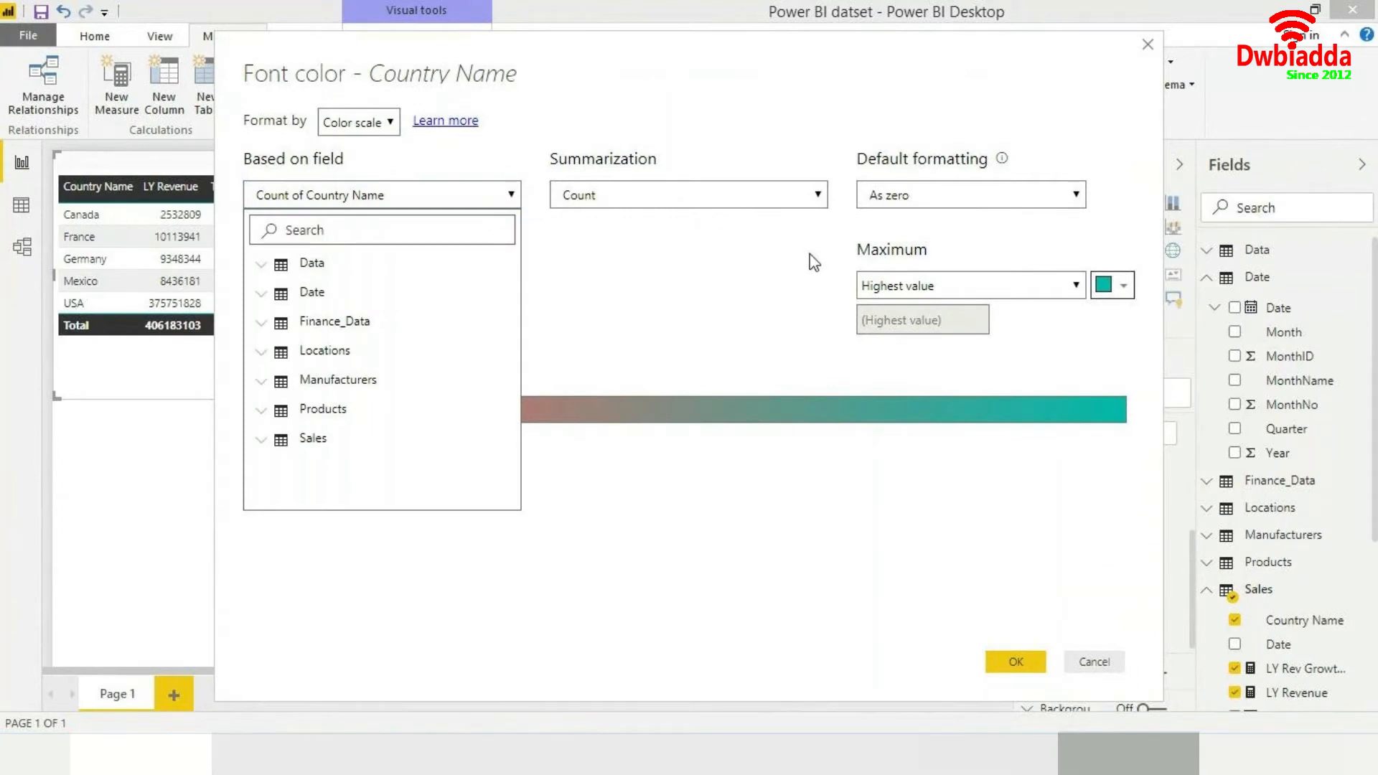
click(388, 125)
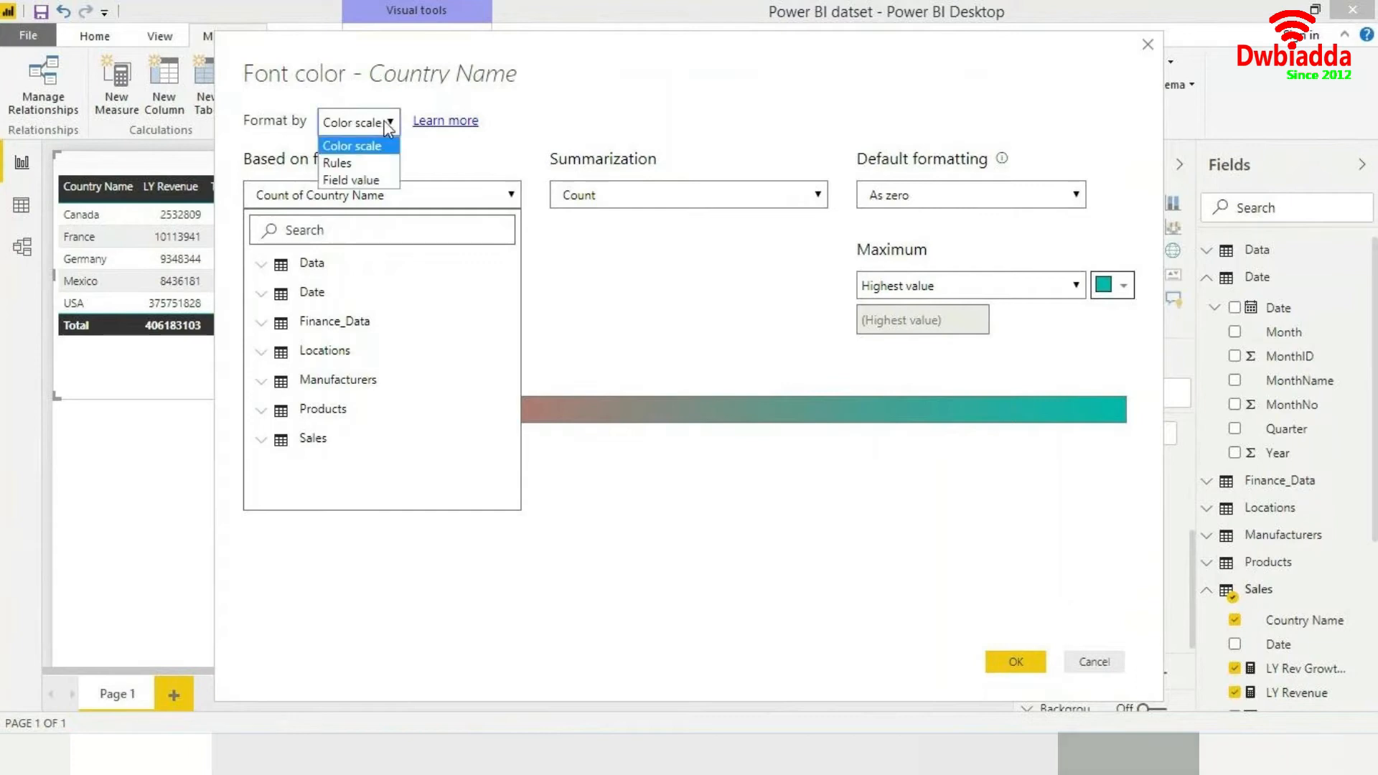
click(379, 165)
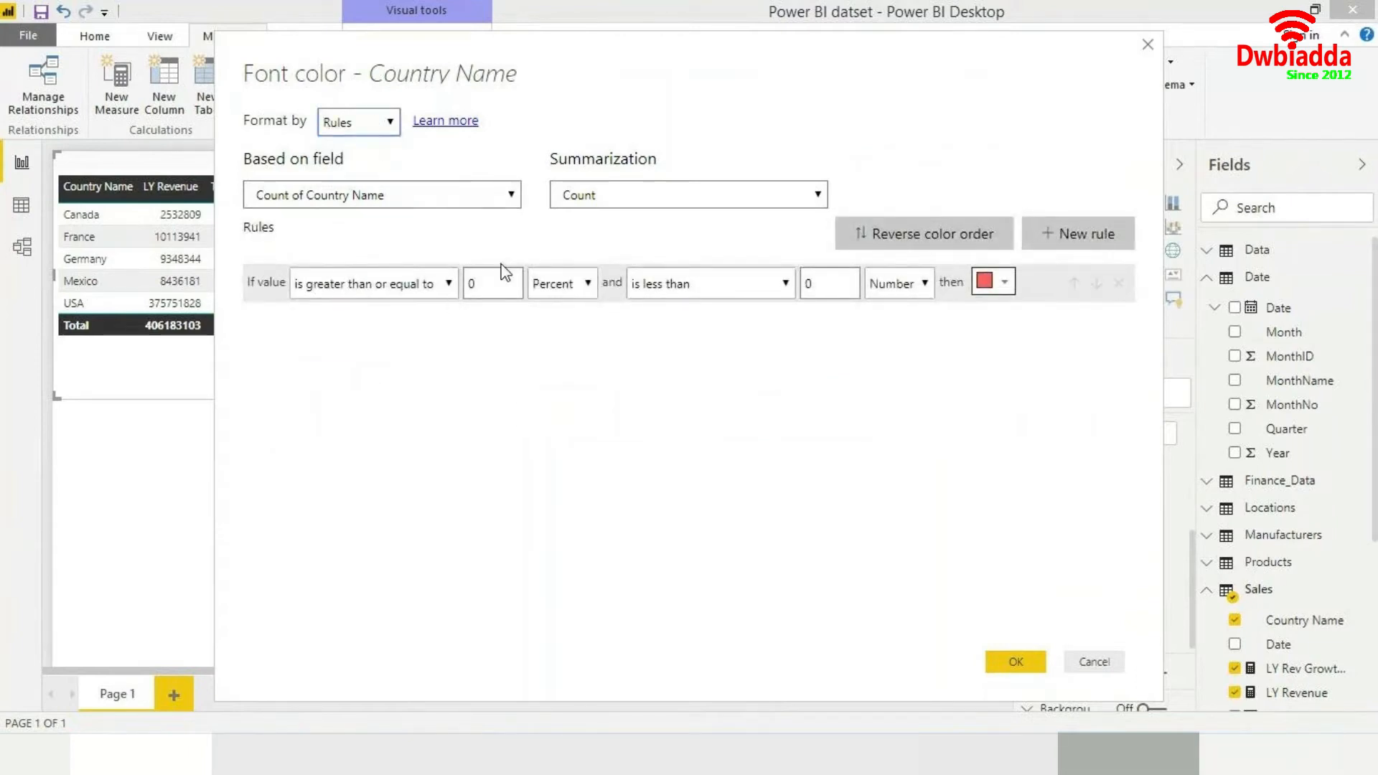
click(449, 287)
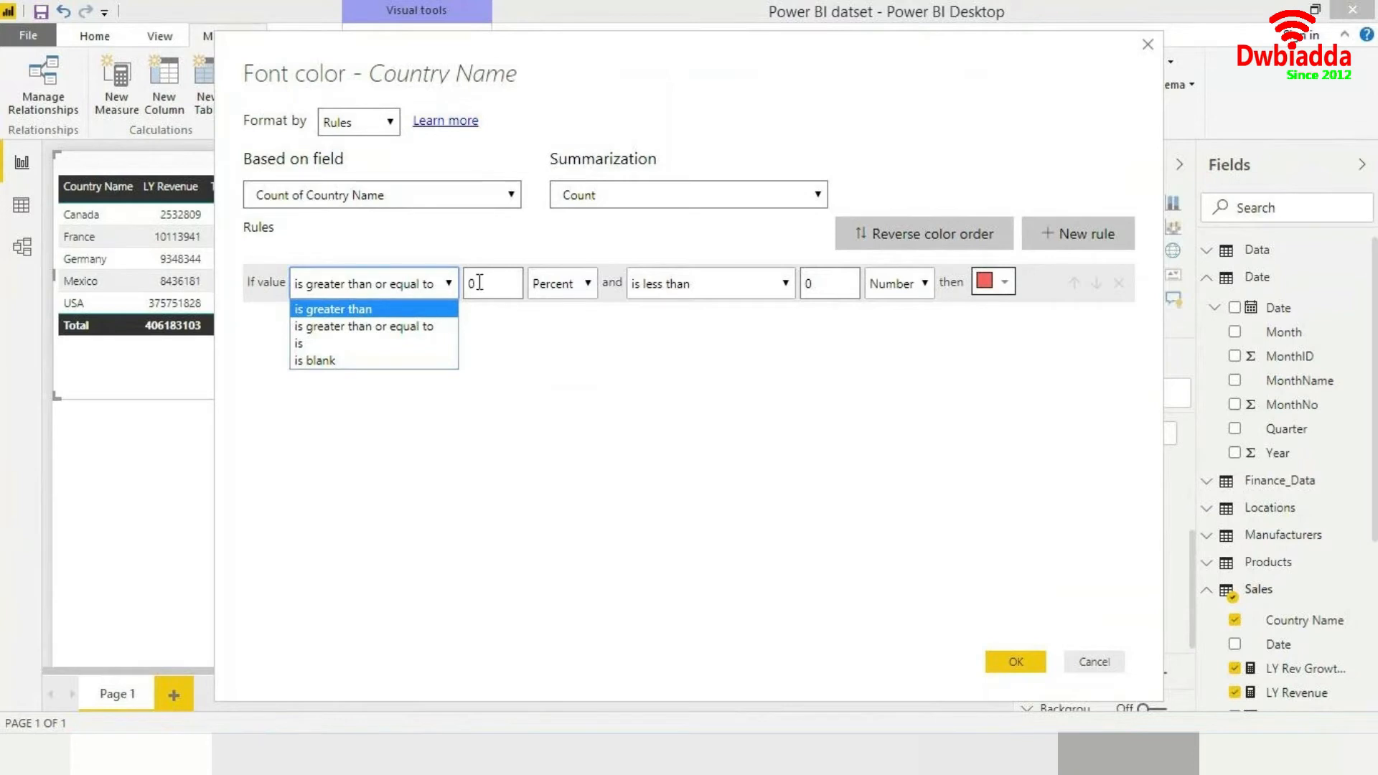
click(546, 241)
click(675, 196)
click(538, 234)
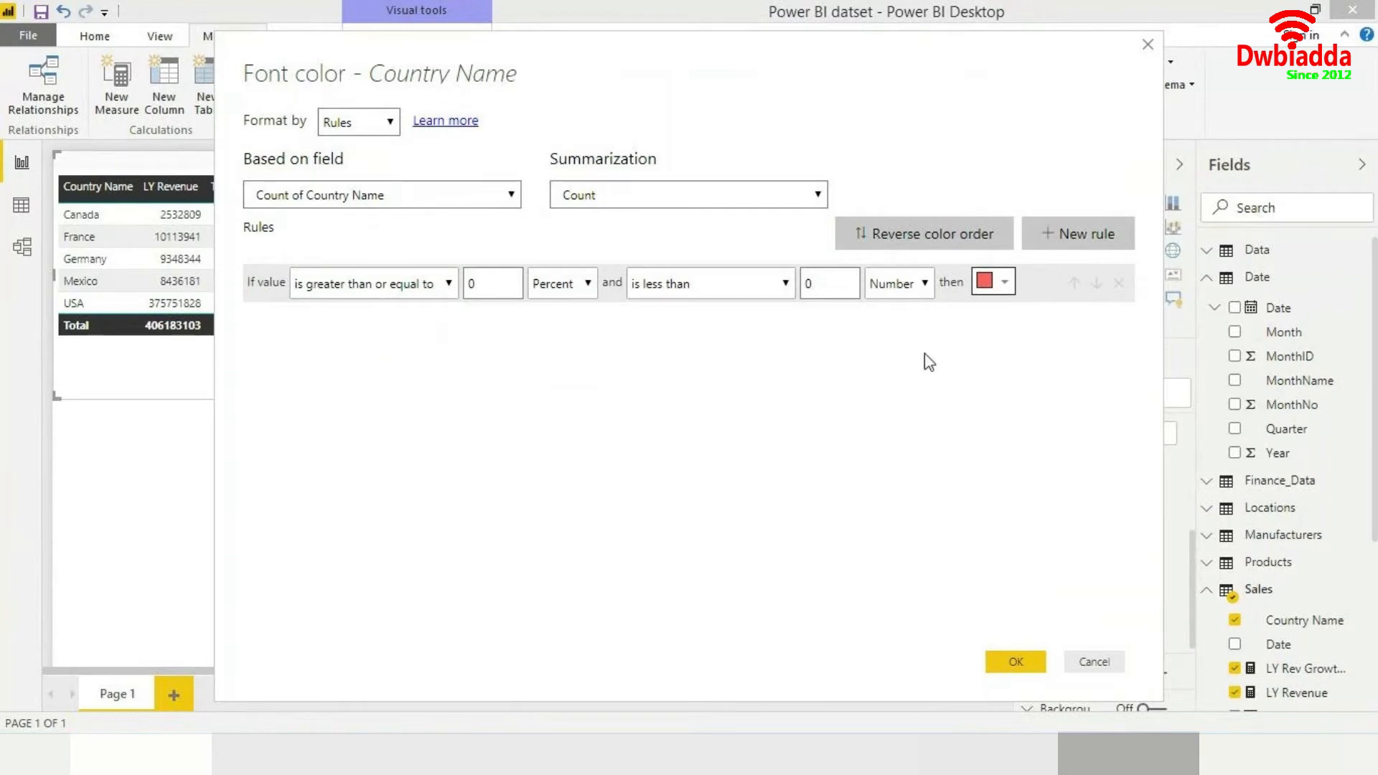
click(1093, 662)
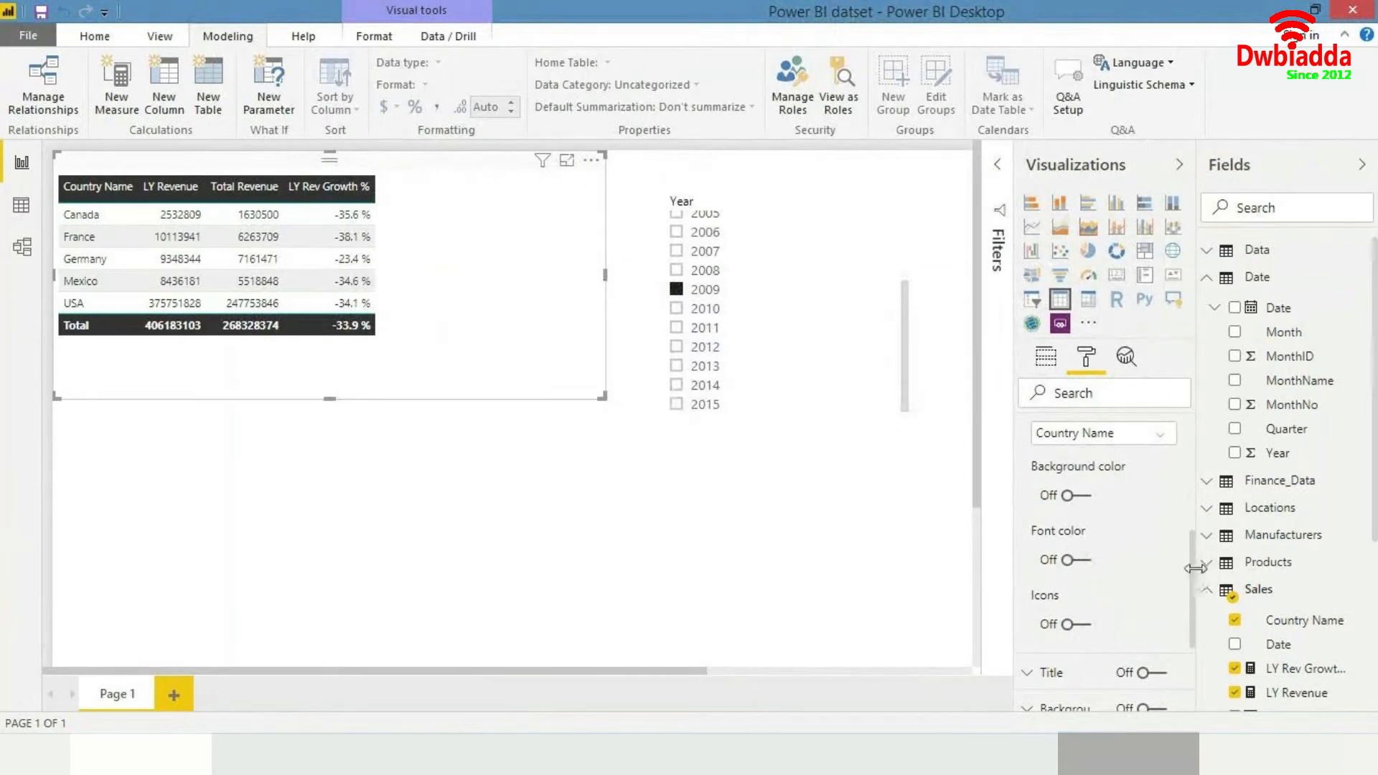
- Turn on conditional font color for the LY Rev Growth % column of the revenue table
scroll(1155, 585, up, 3)
scroll(1155, 584, down, 4)
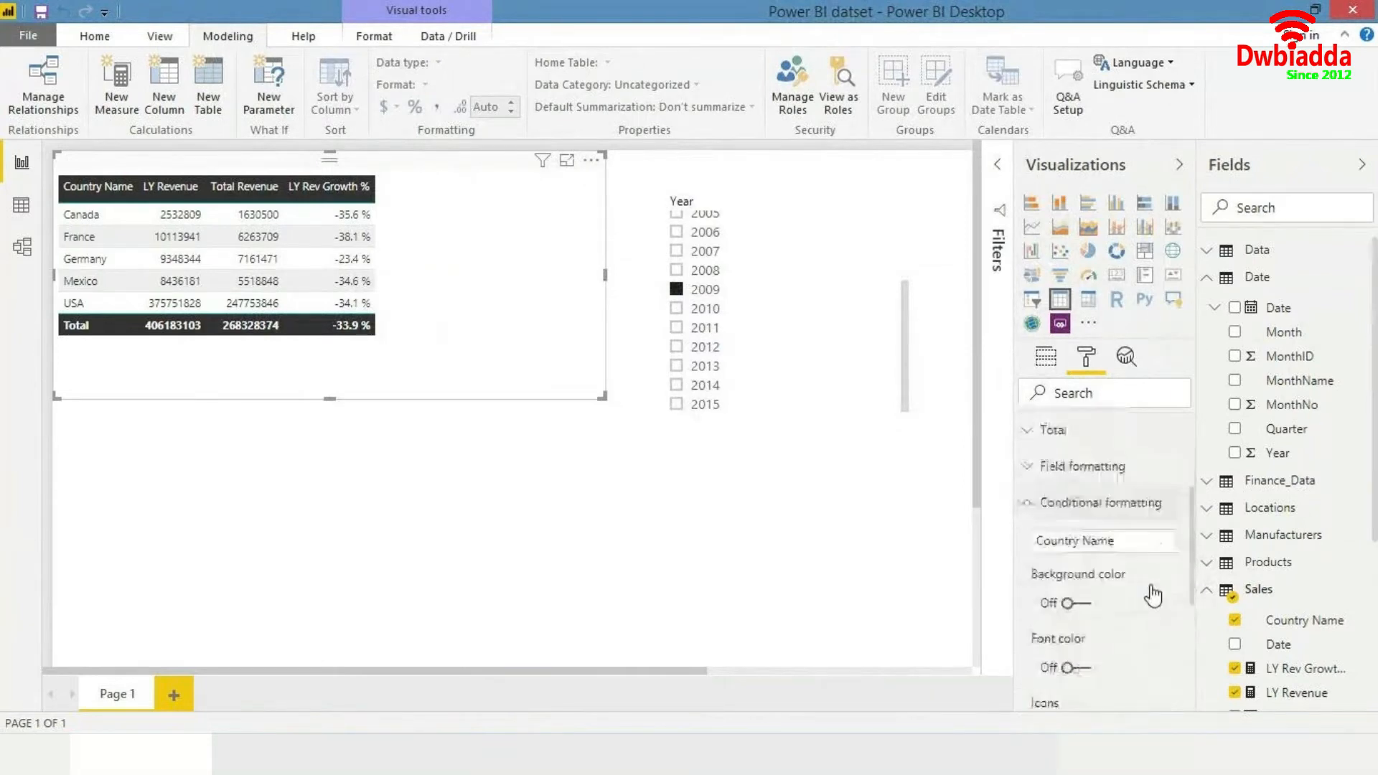
scroll(1151, 594, up, 3)
click(1137, 561)
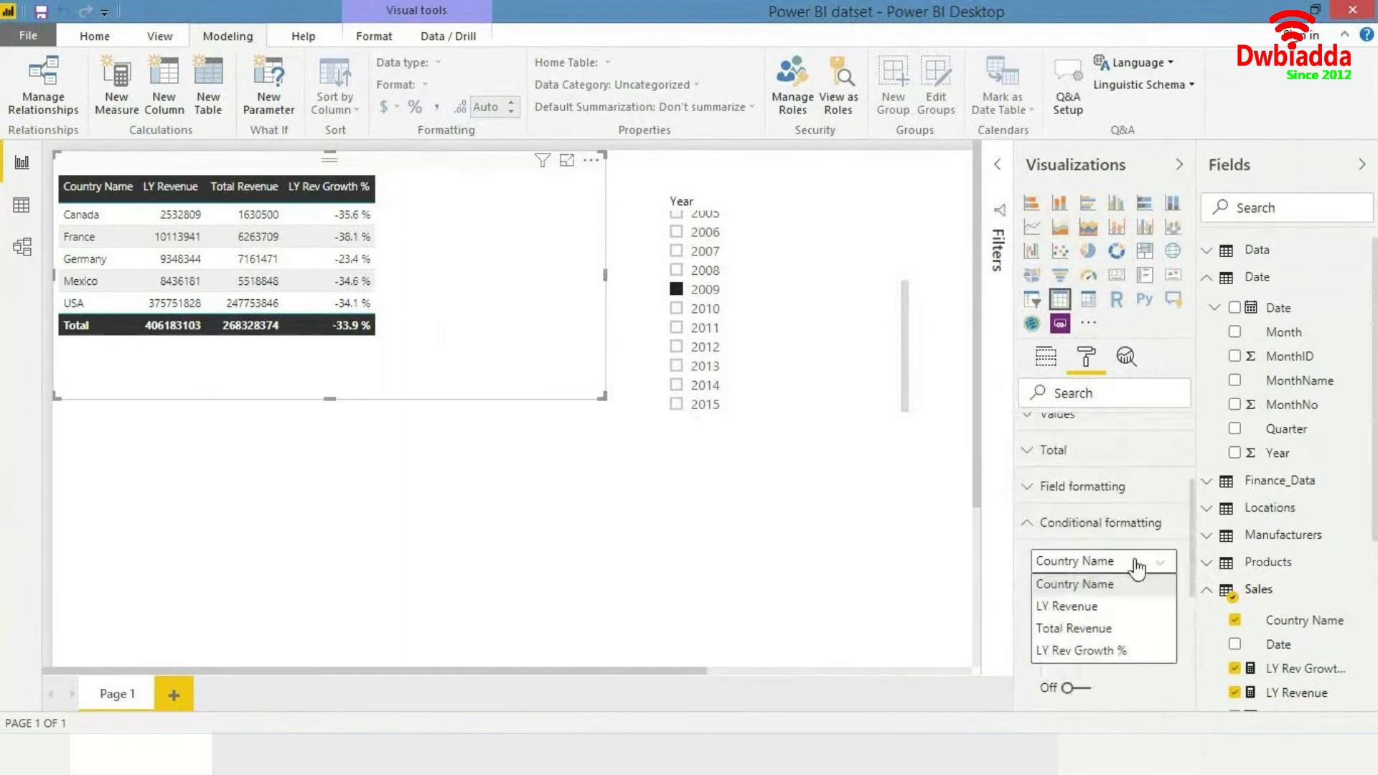
click(1091, 652)
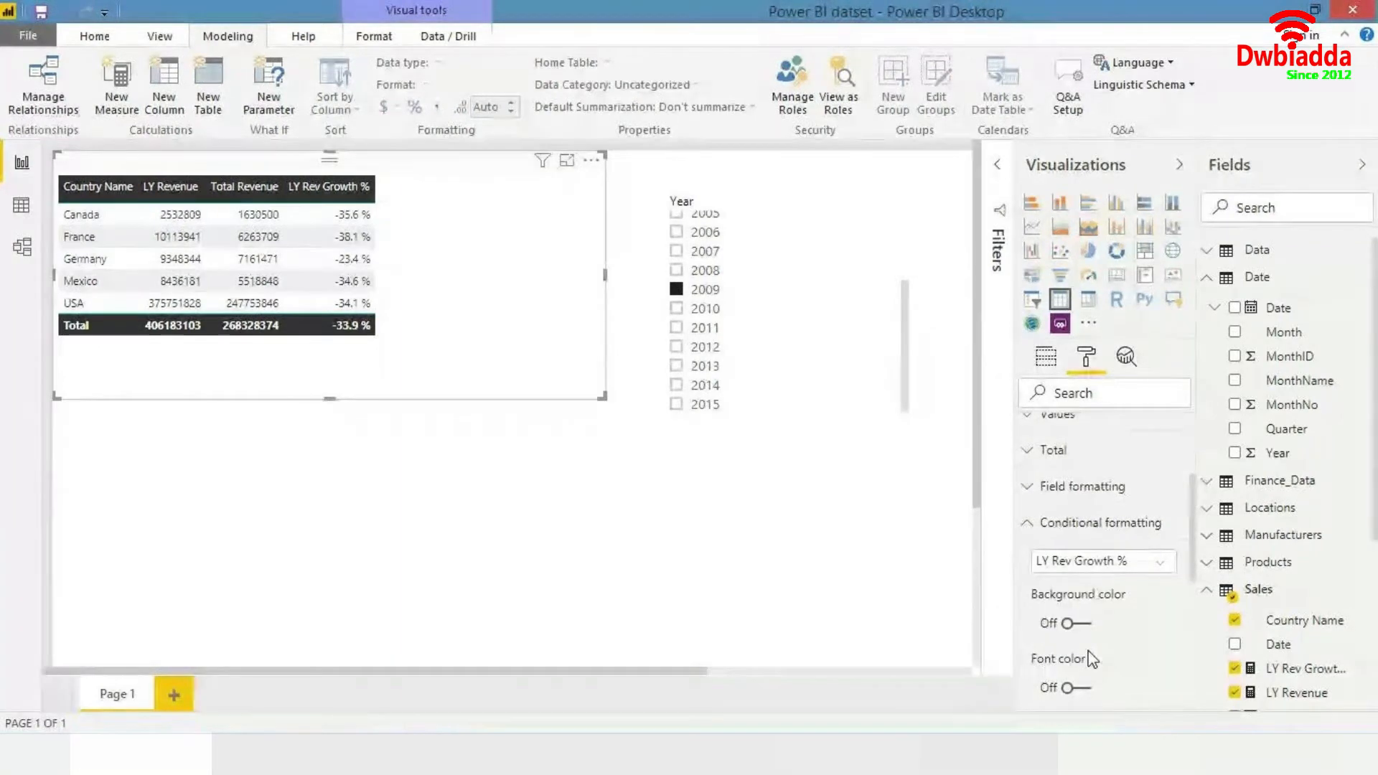
scroll(1090, 659, down, 3)
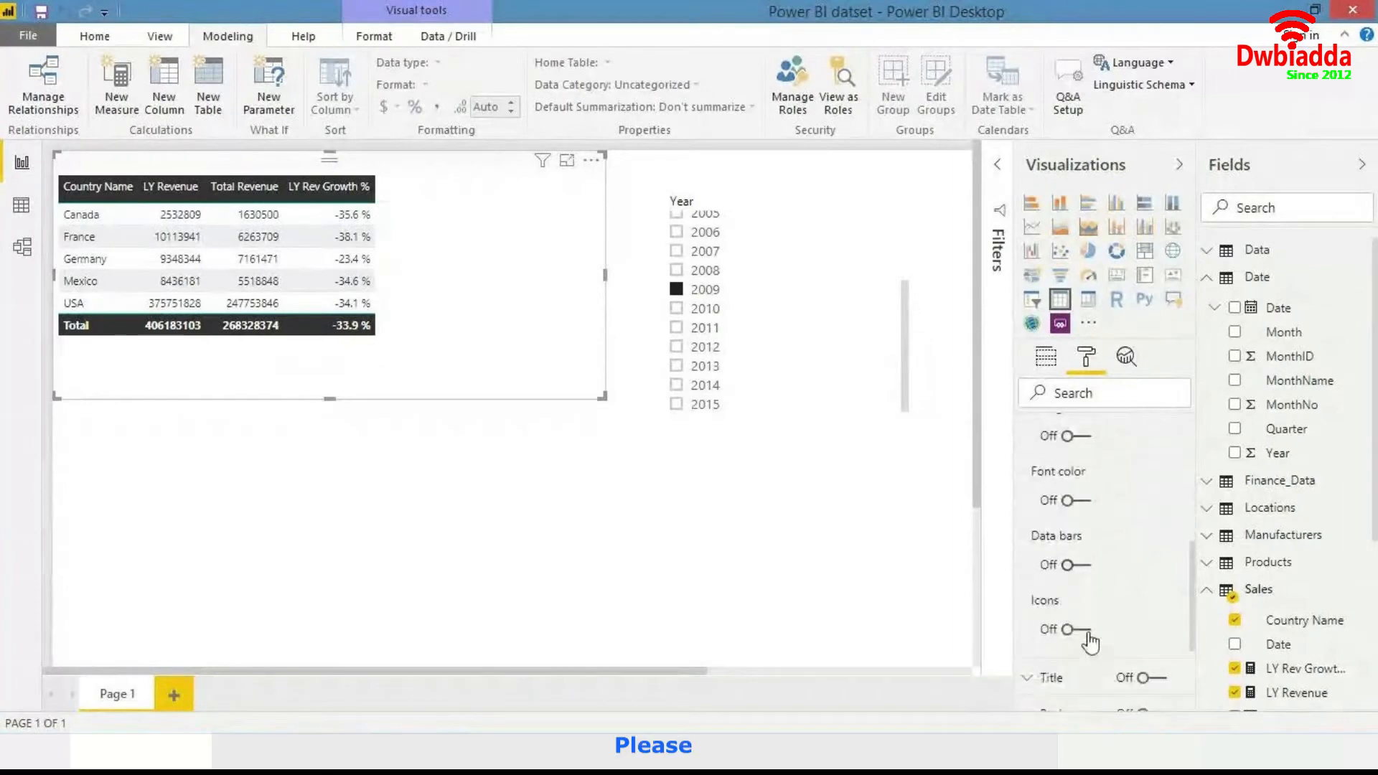
click(1075, 503)
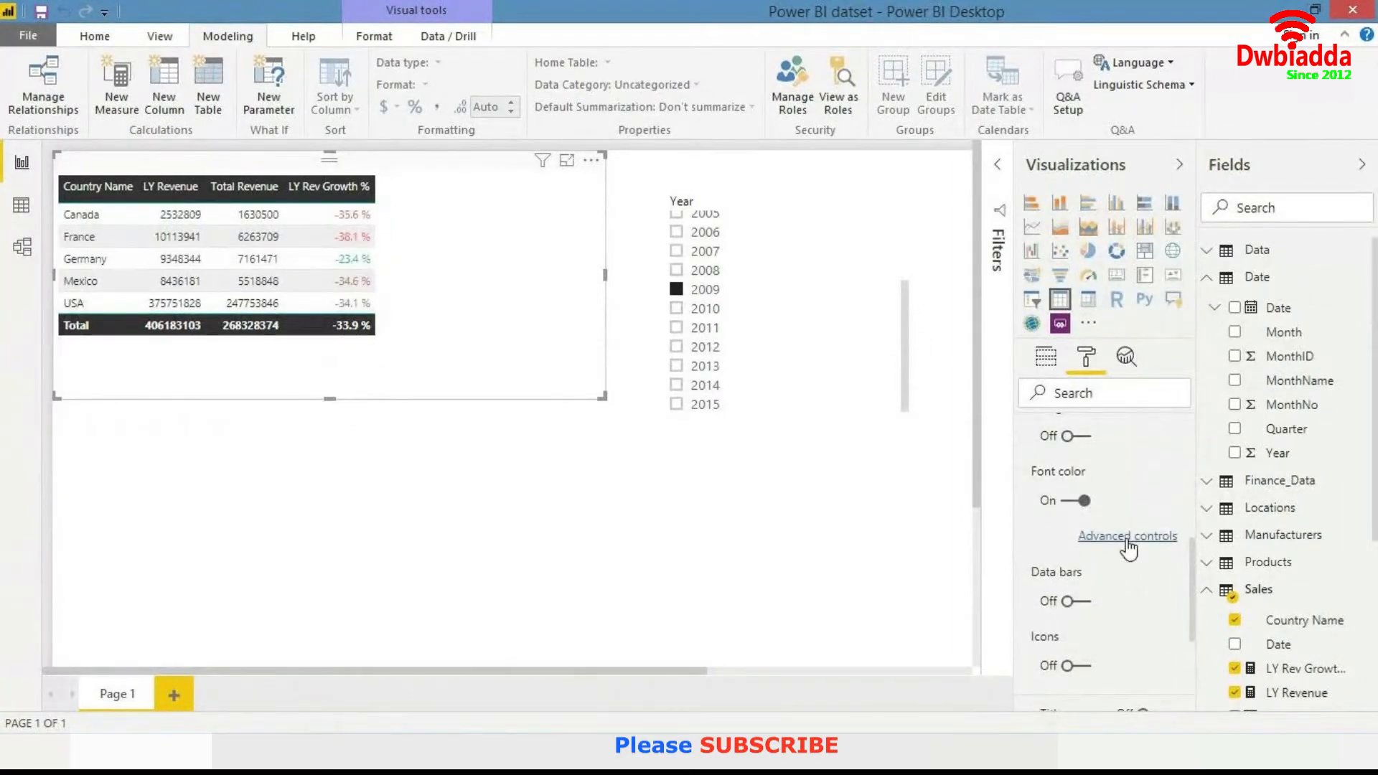
- Open the advanced font color controls and format LY Rev Growth % by Rules with Number value types
click(1127, 538)
drag(659, 48, 1017, 60)
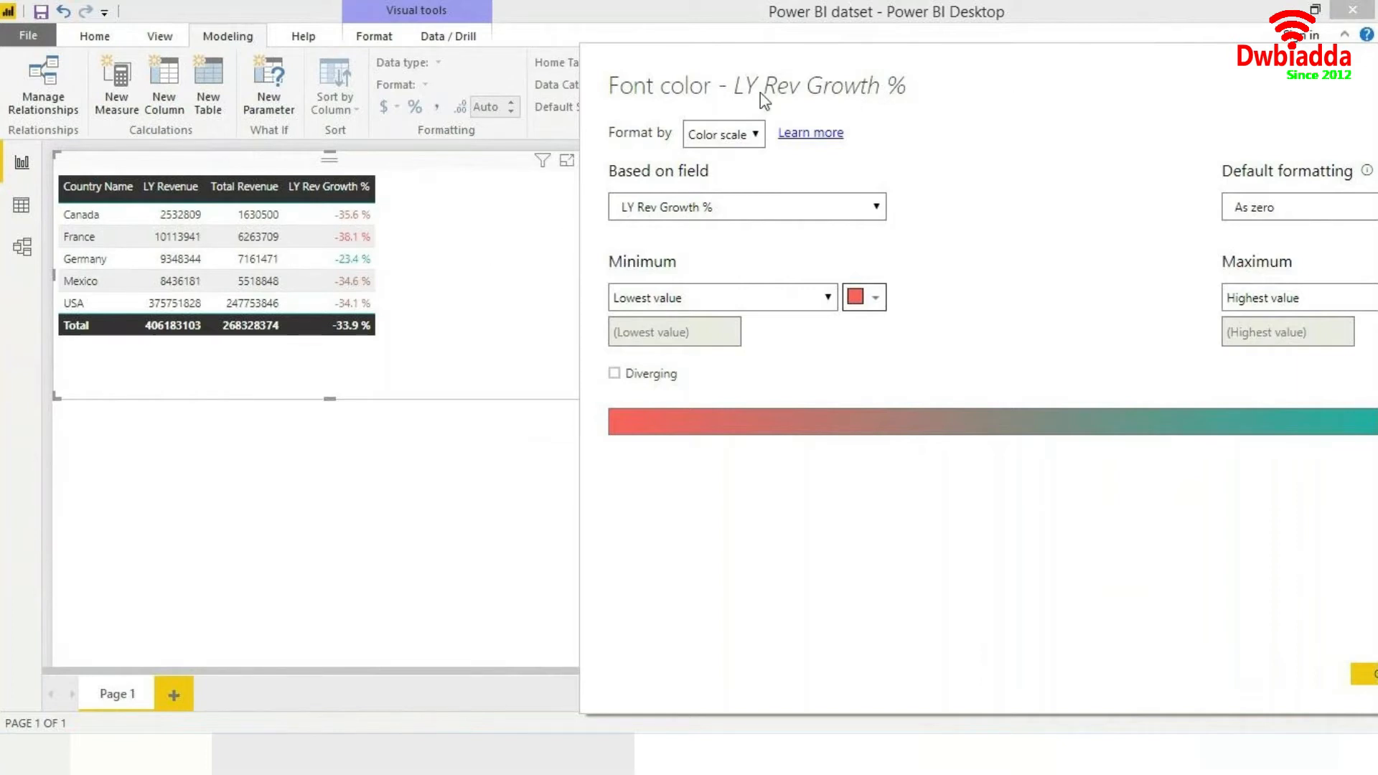
drag(963, 48, 866, 25)
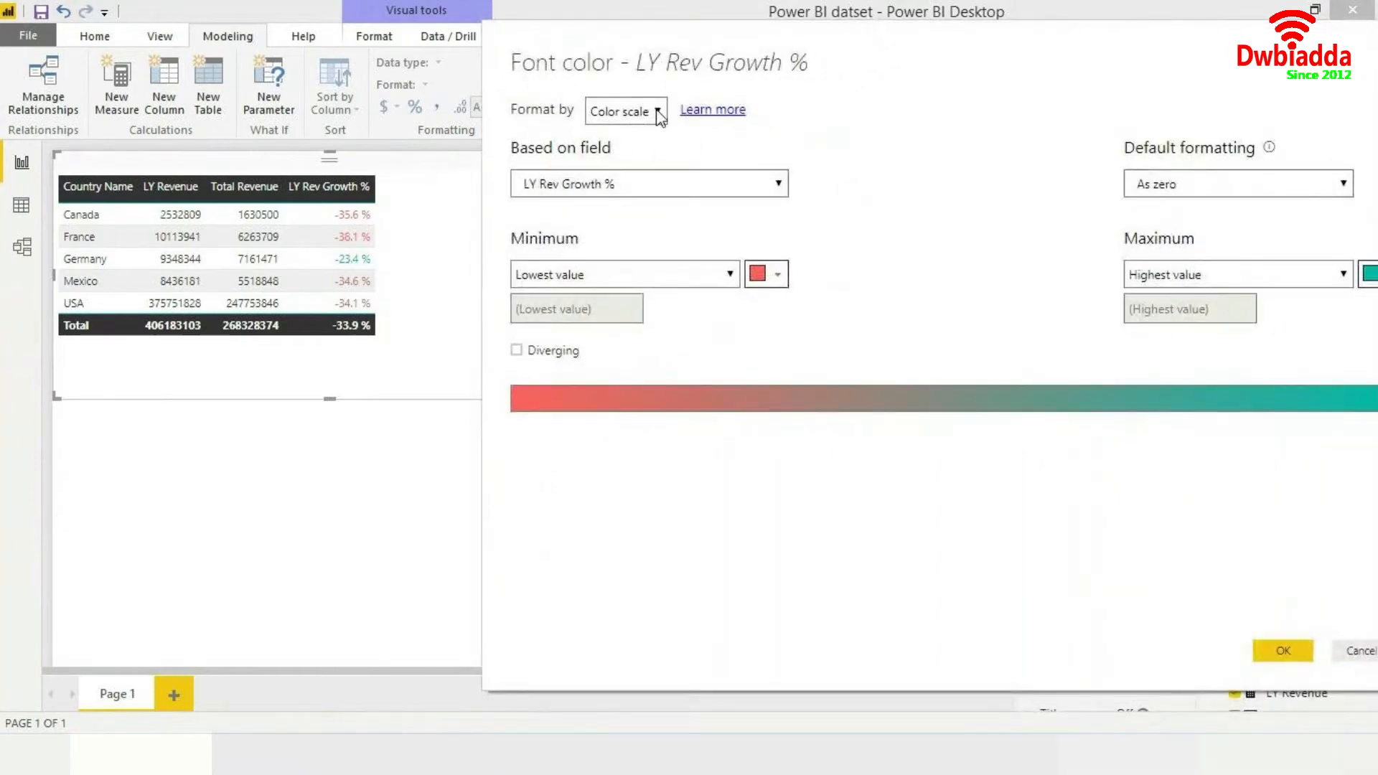
click(682, 181)
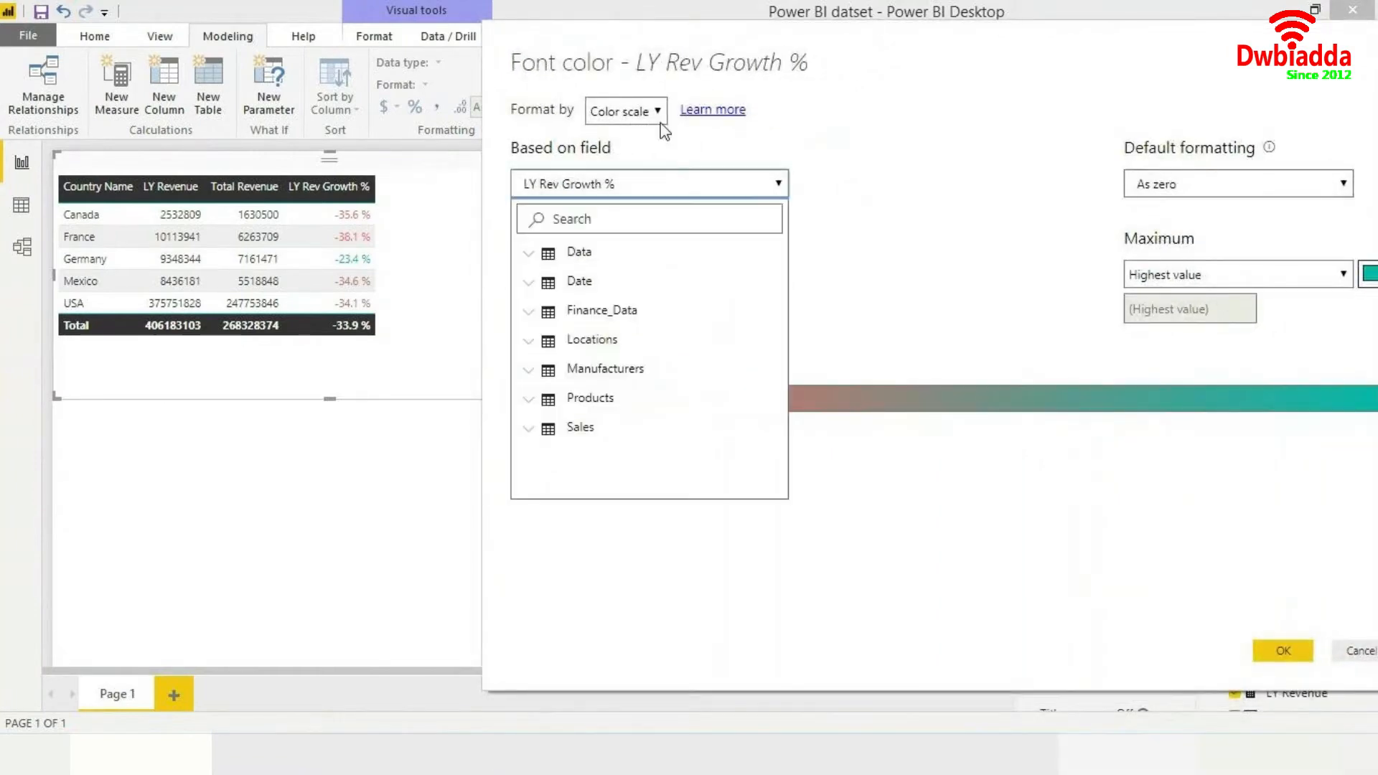
click(671, 163)
click(621, 111)
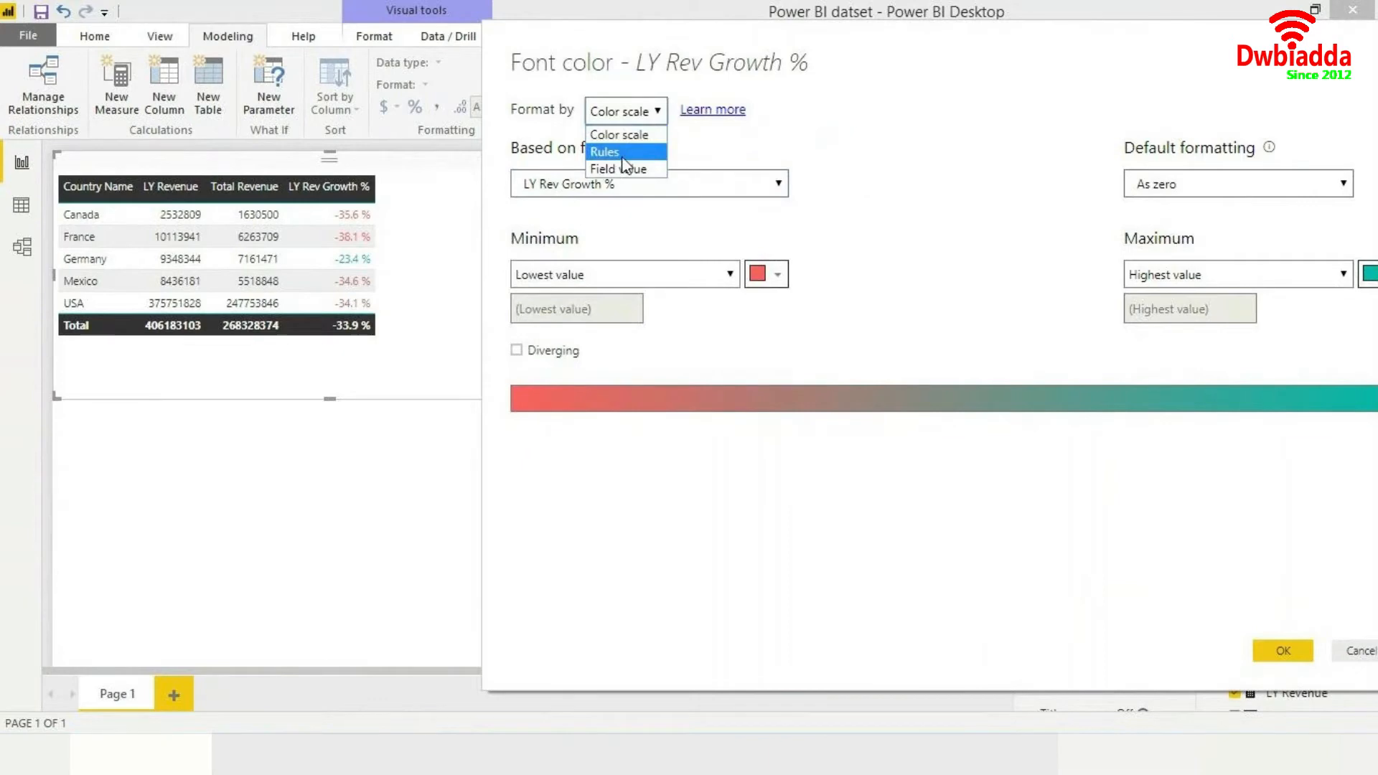
click(621, 155)
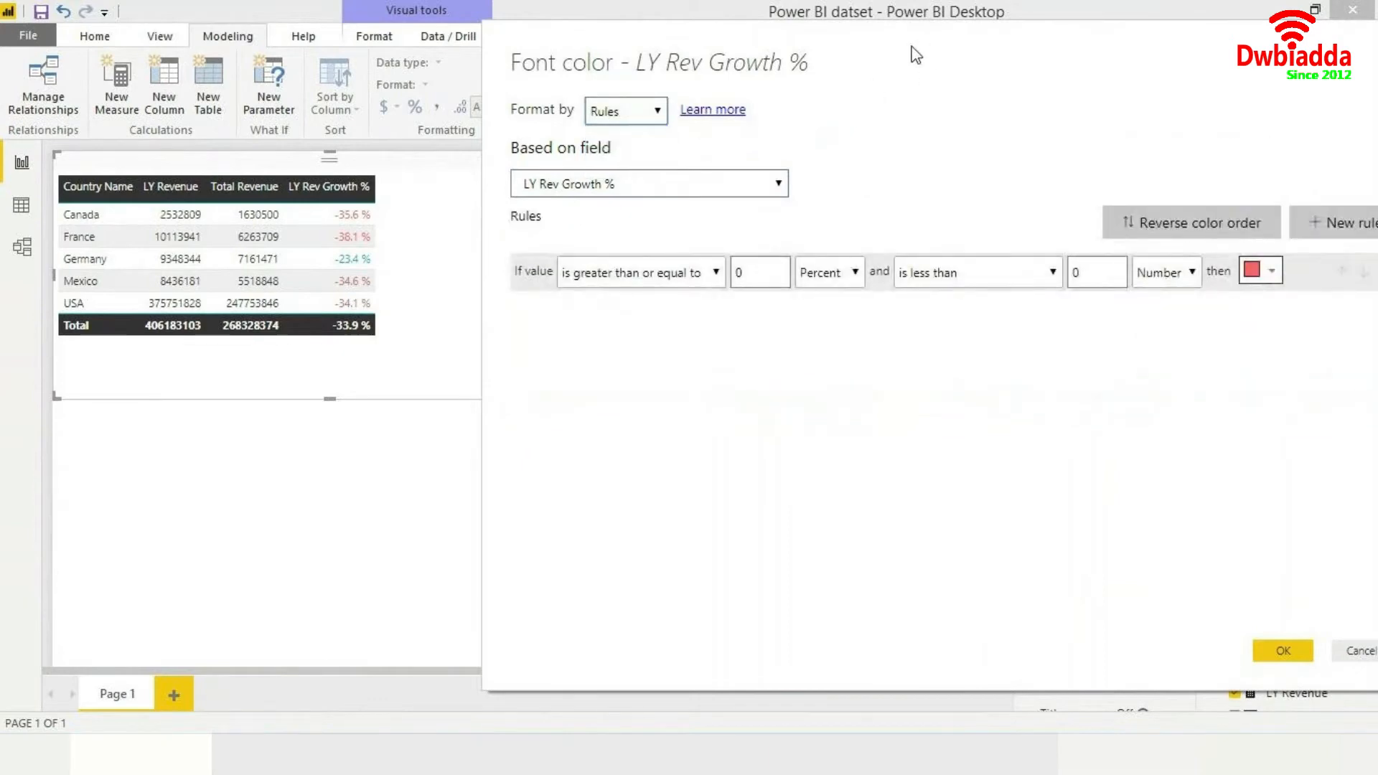
double_click(618, 274)
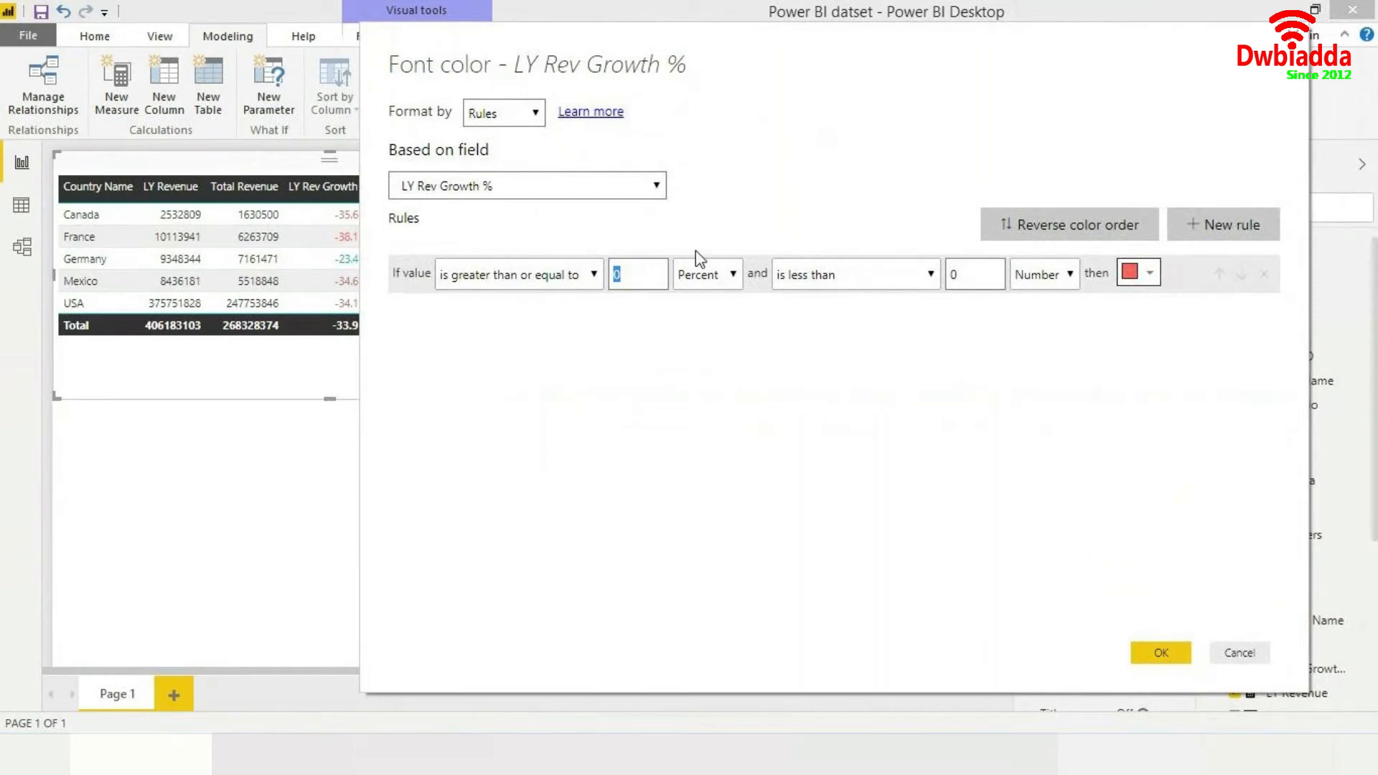
click(703, 274)
click(631, 269)
click(699, 284)
click(699, 299)
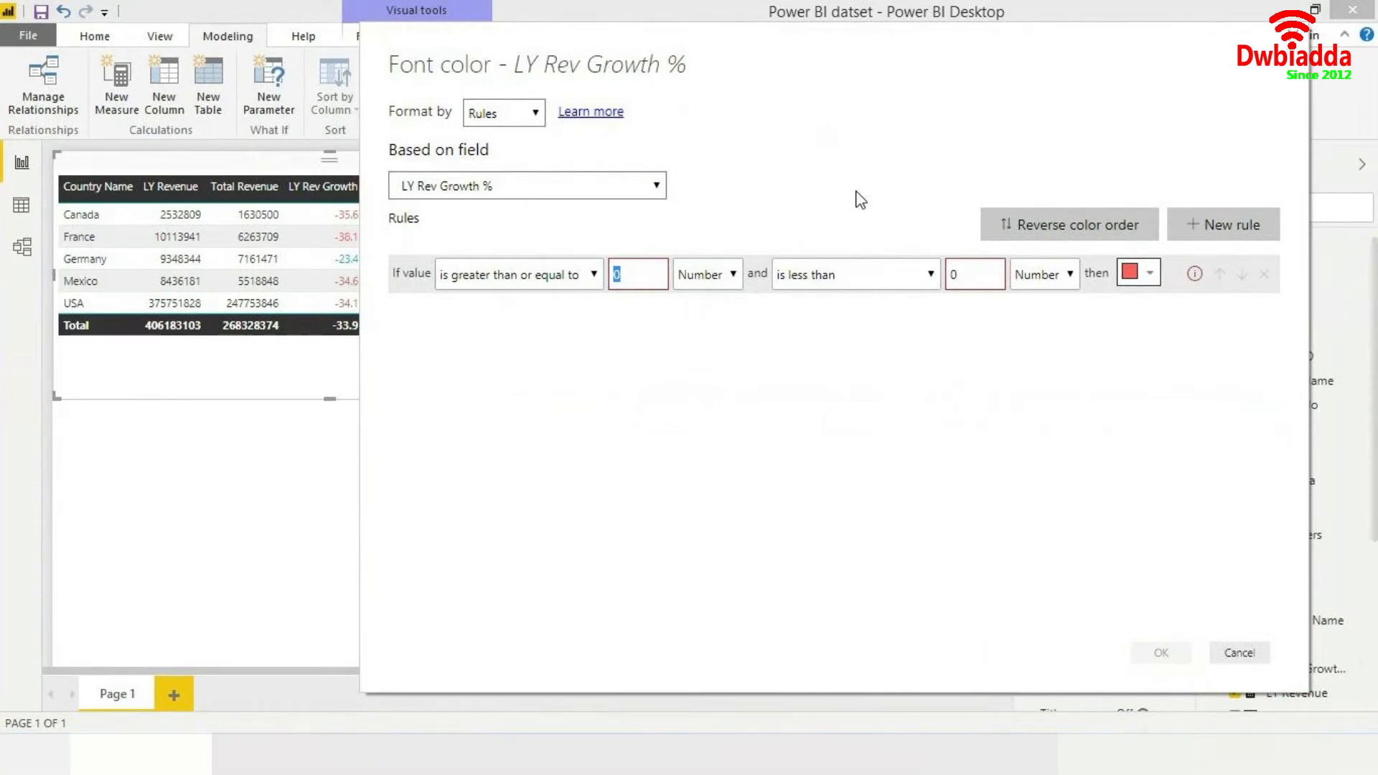
drag(748, 41, 839, 47)
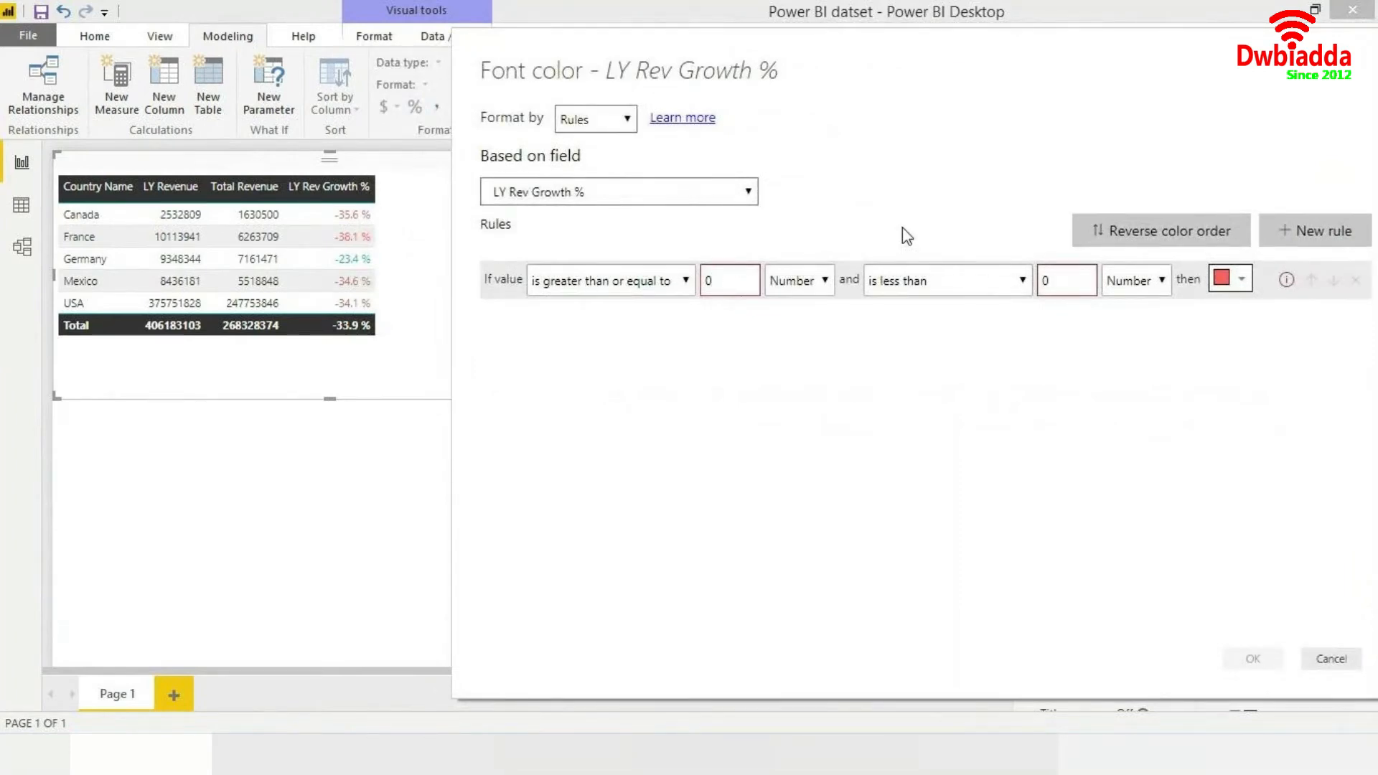
- Color values greater than or equal to 0 teal, clearing the rule's upper limit
click(1244, 280)
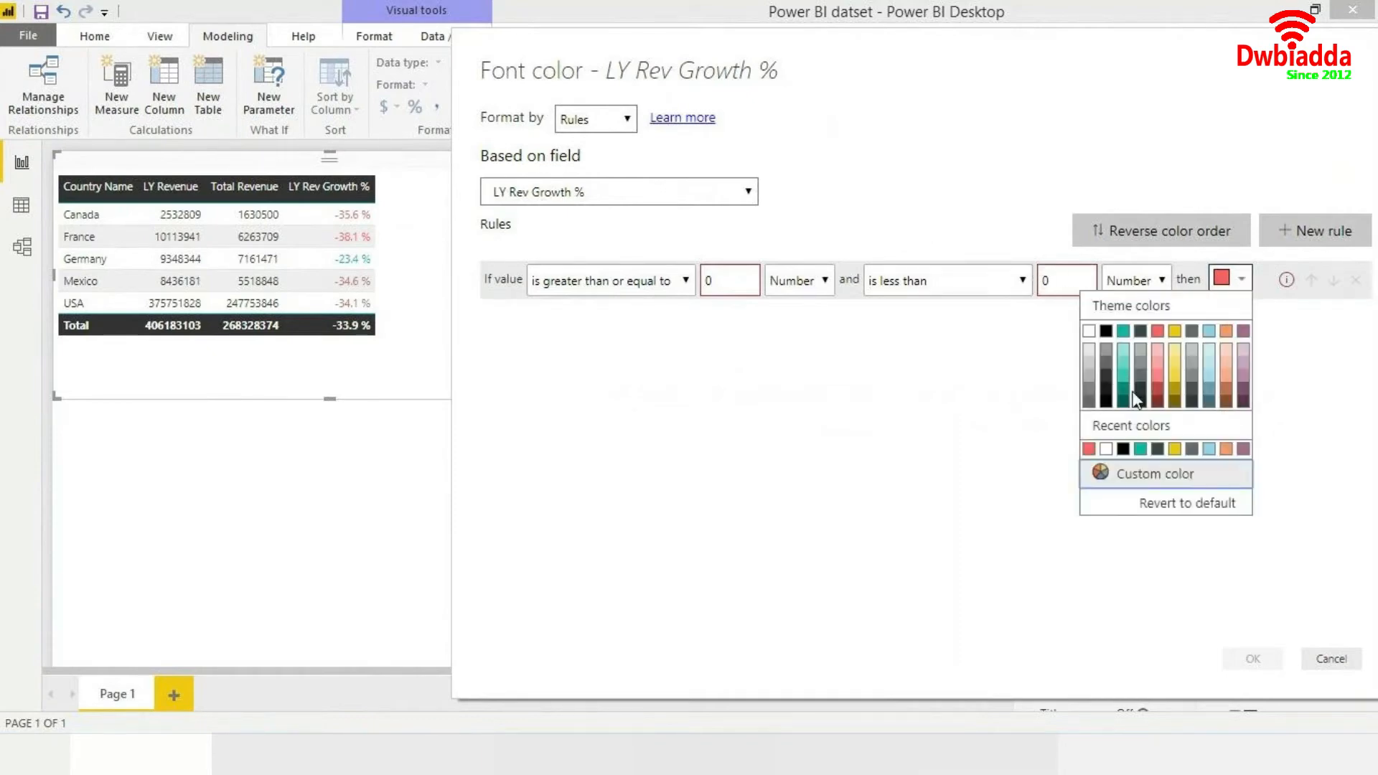
click(1123, 333)
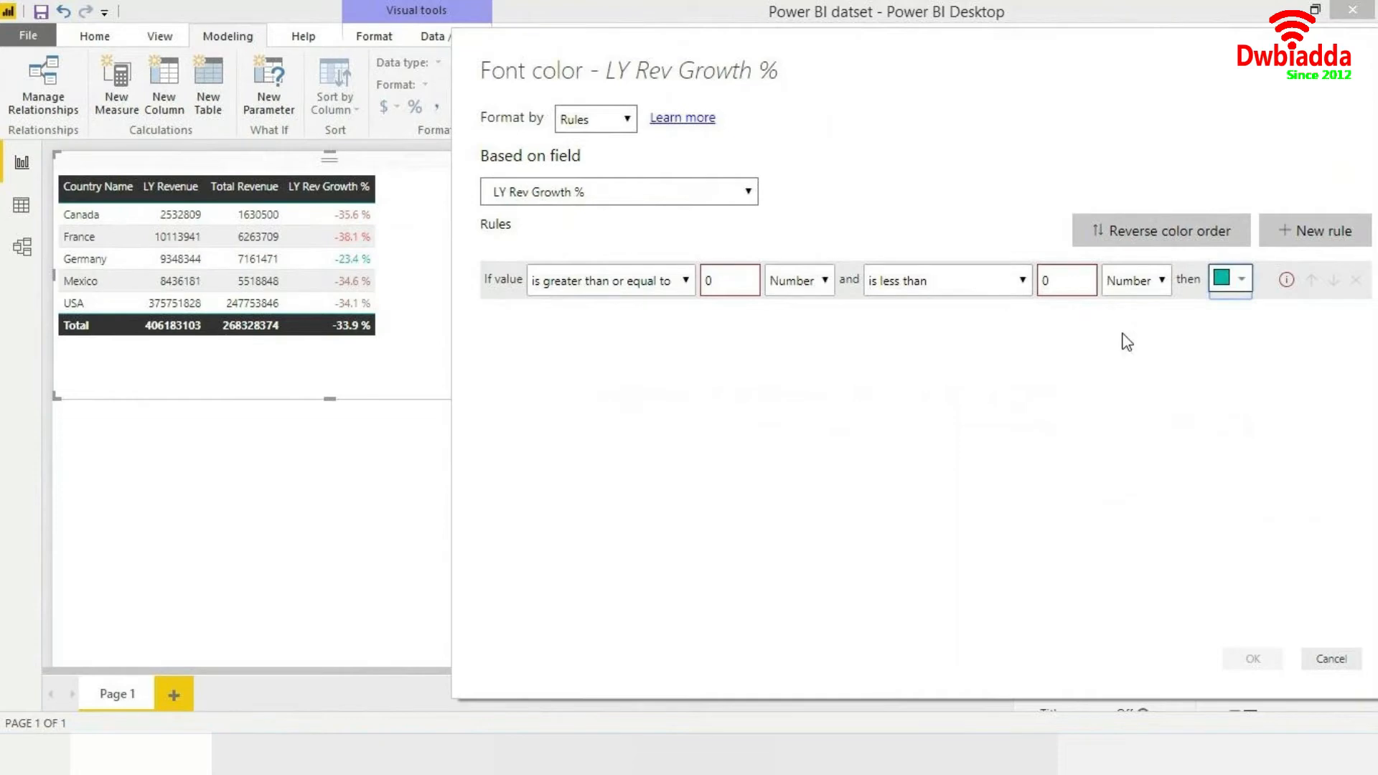
double_click(1058, 280)
key(BackSpace)
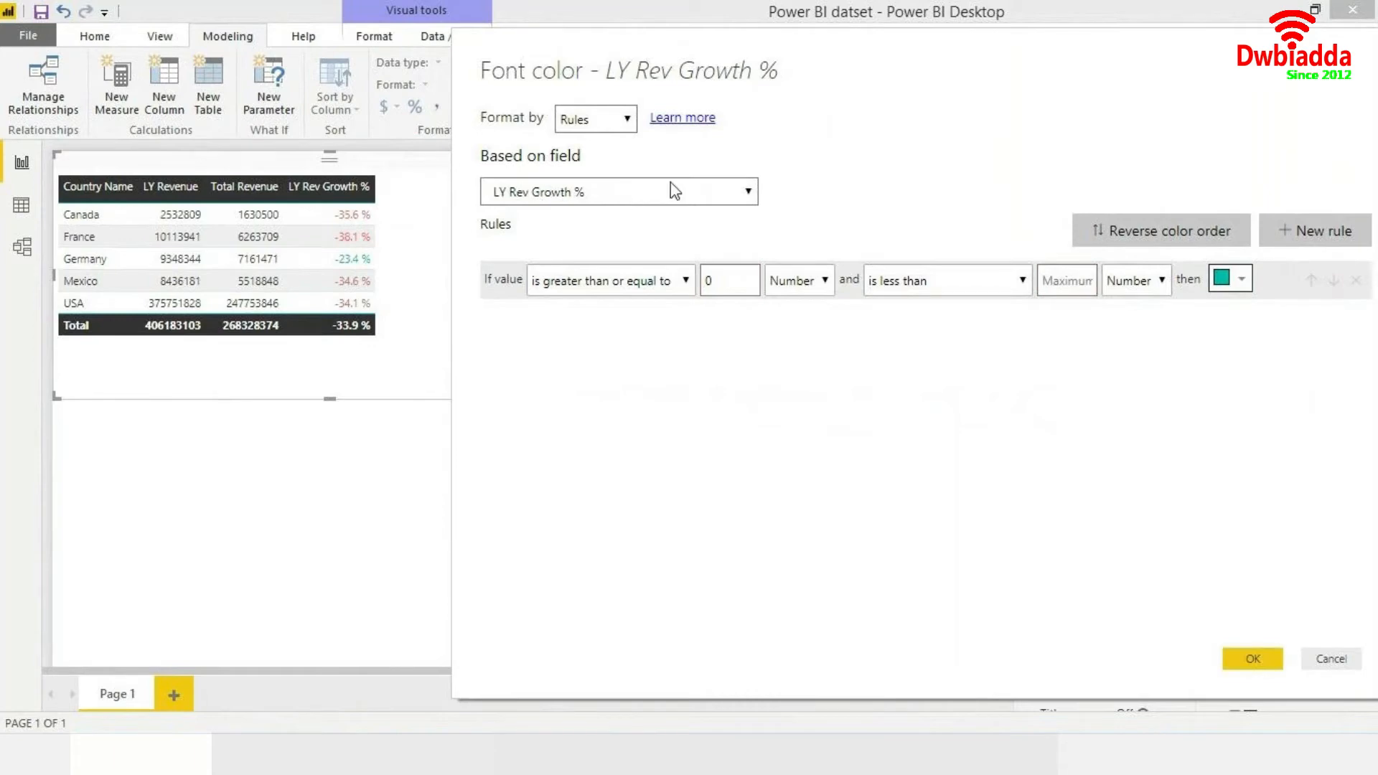
- Add a second rule coloring values less than 0 red, with no minimum and Number types, and apply the rules
click(1281, 233)
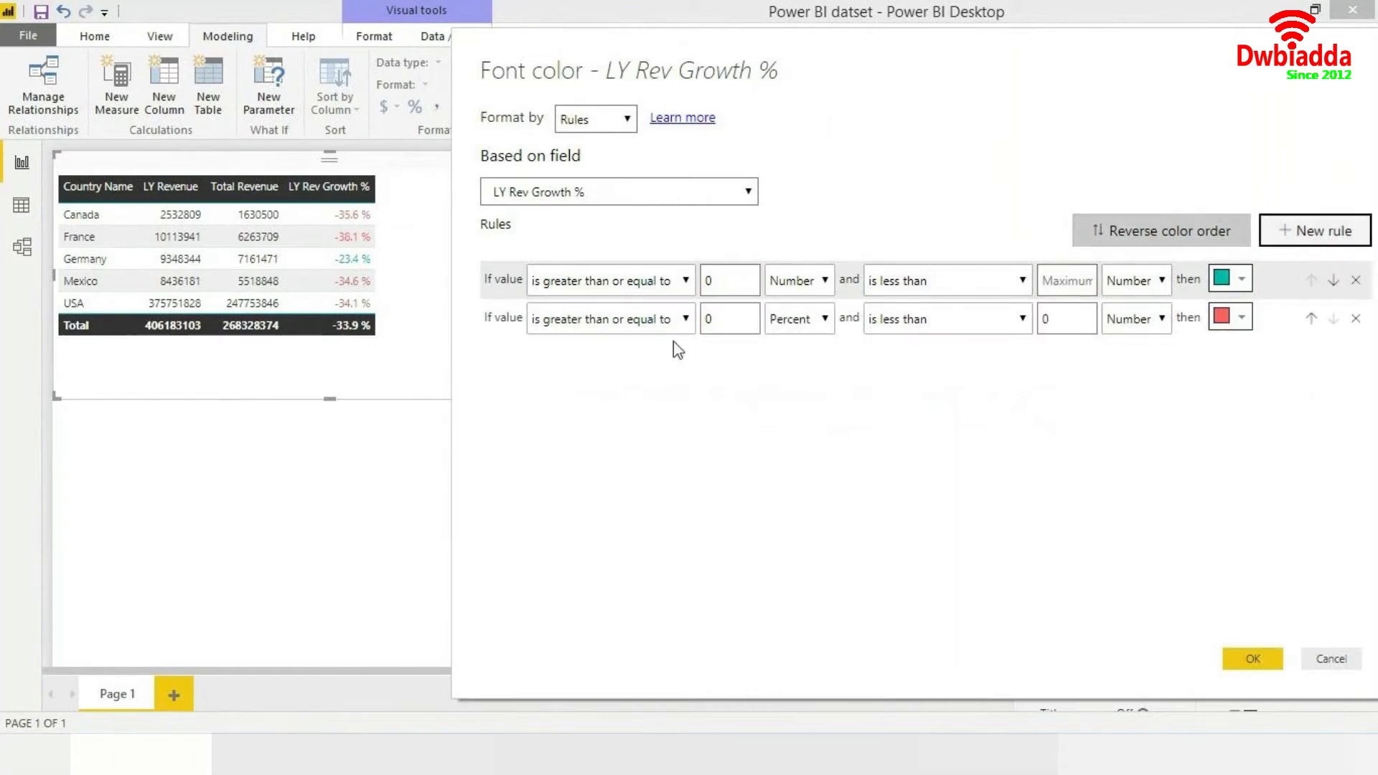
double_click(711, 319)
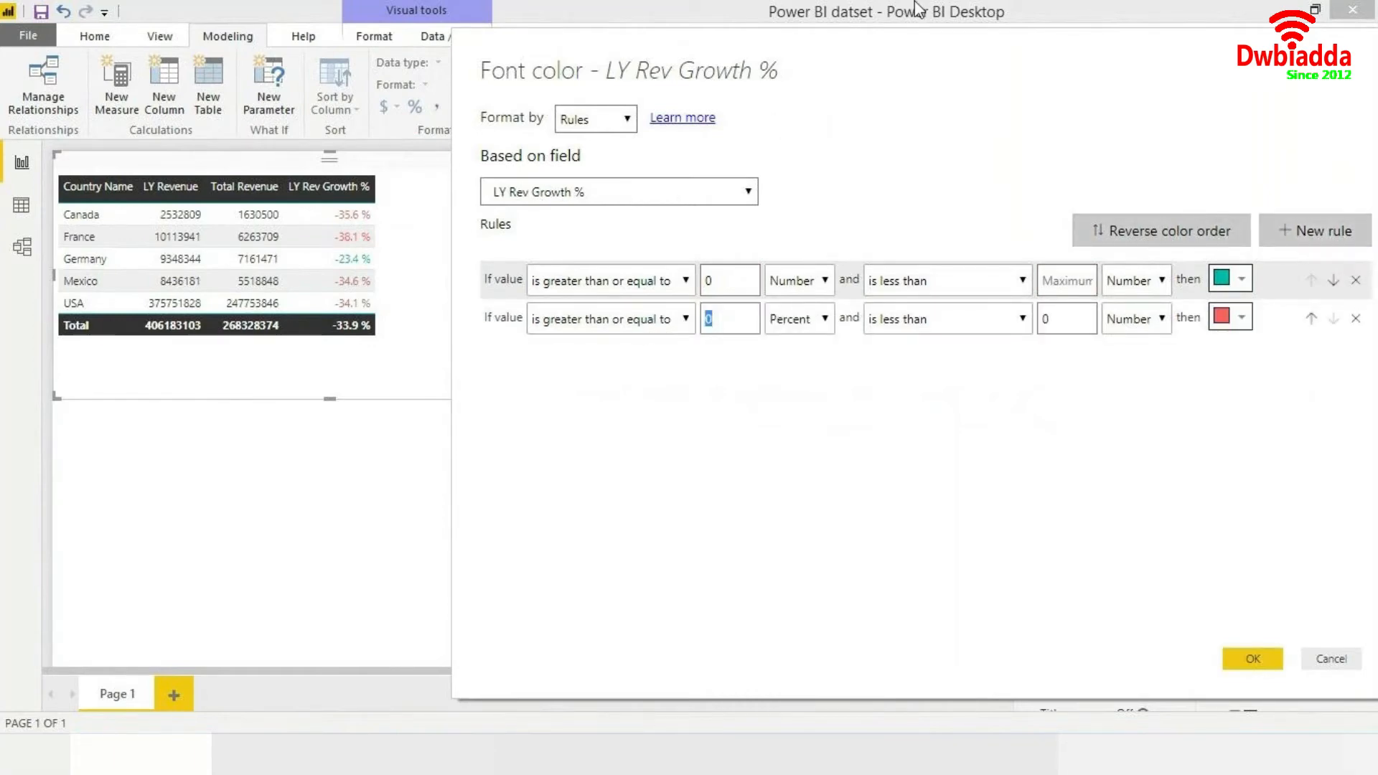
key(BackSpace)
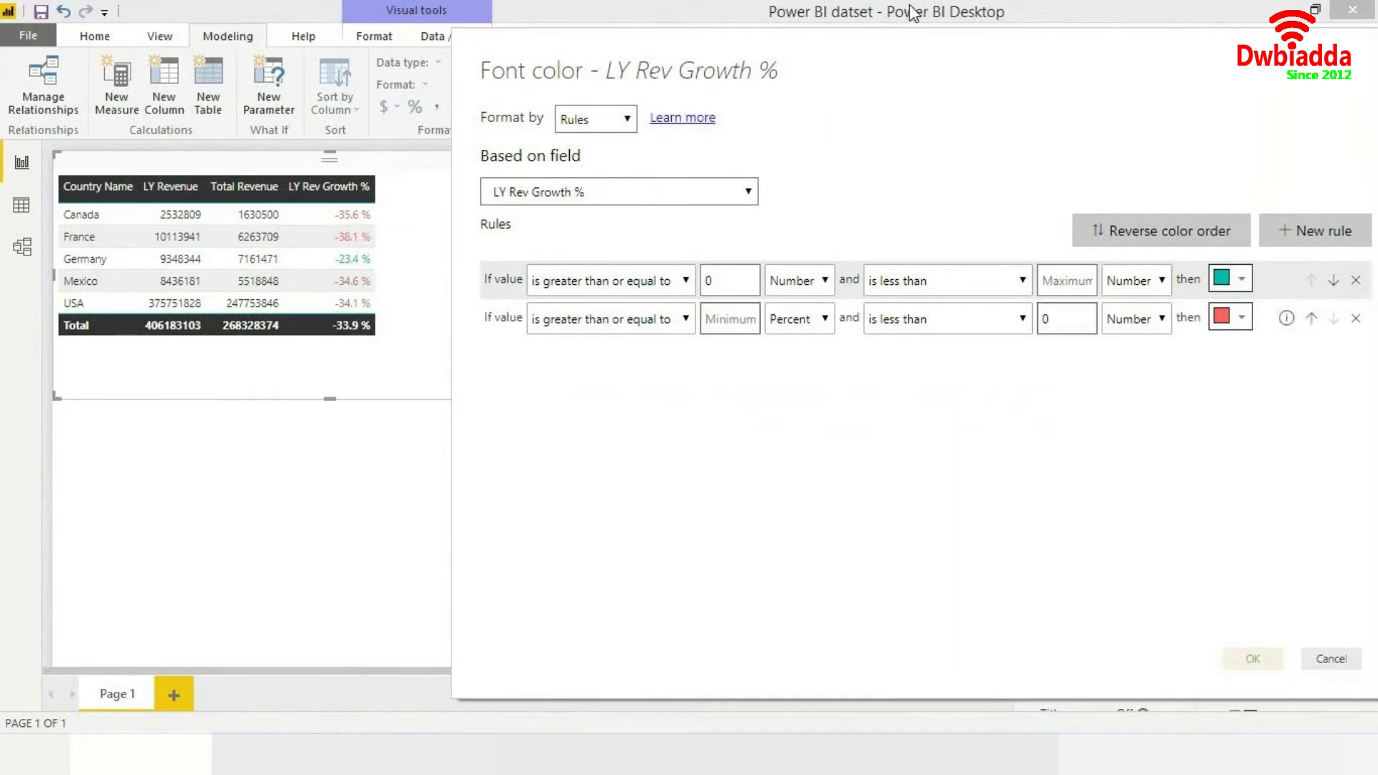
click(820, 317)
click(811, 345)
click(1002, 321)
click(1049, 318)
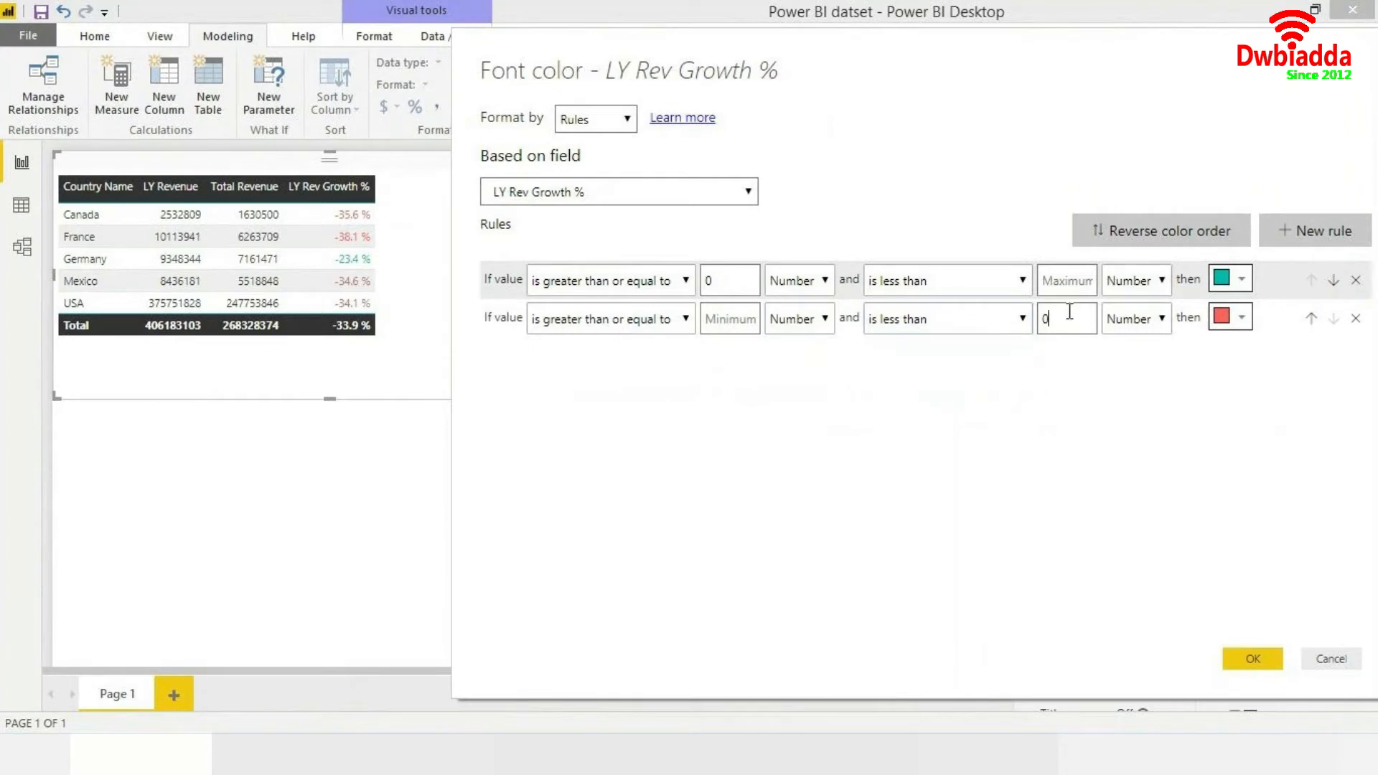
click(1228, 317)
click(1151, 358)
click(1252, 659)
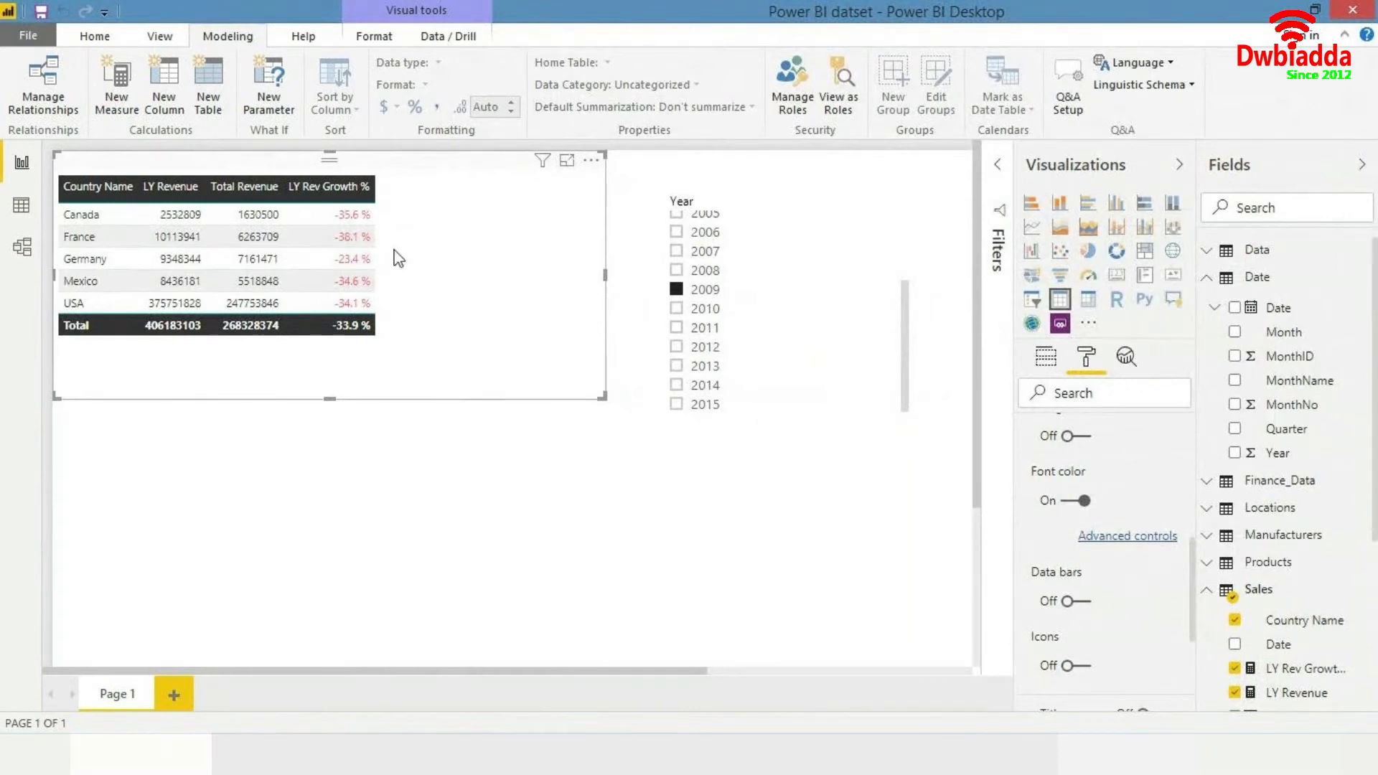
- Select 2008, 2007, then 2006 in the Year slicer to check the colored growth values
click(679, 271)
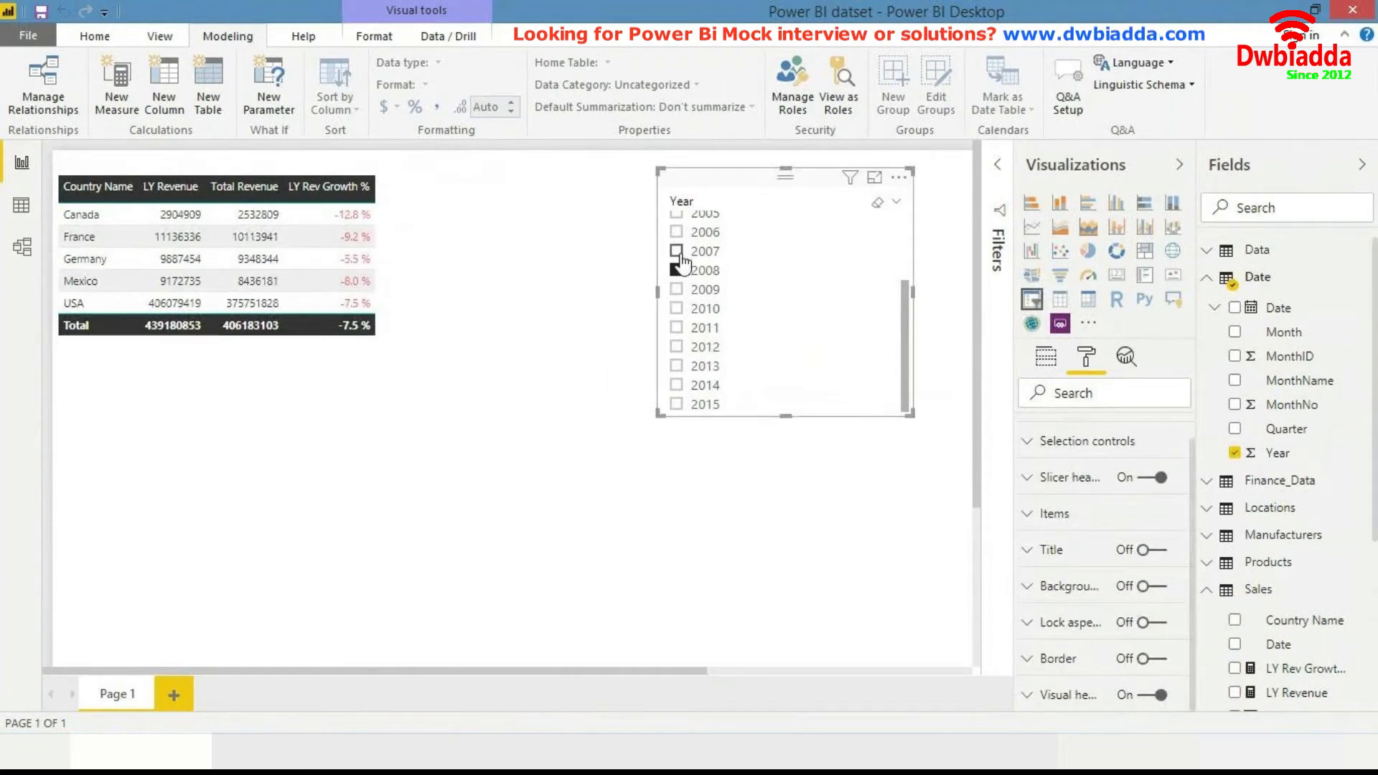
click(678, 253)
click(691, 235)
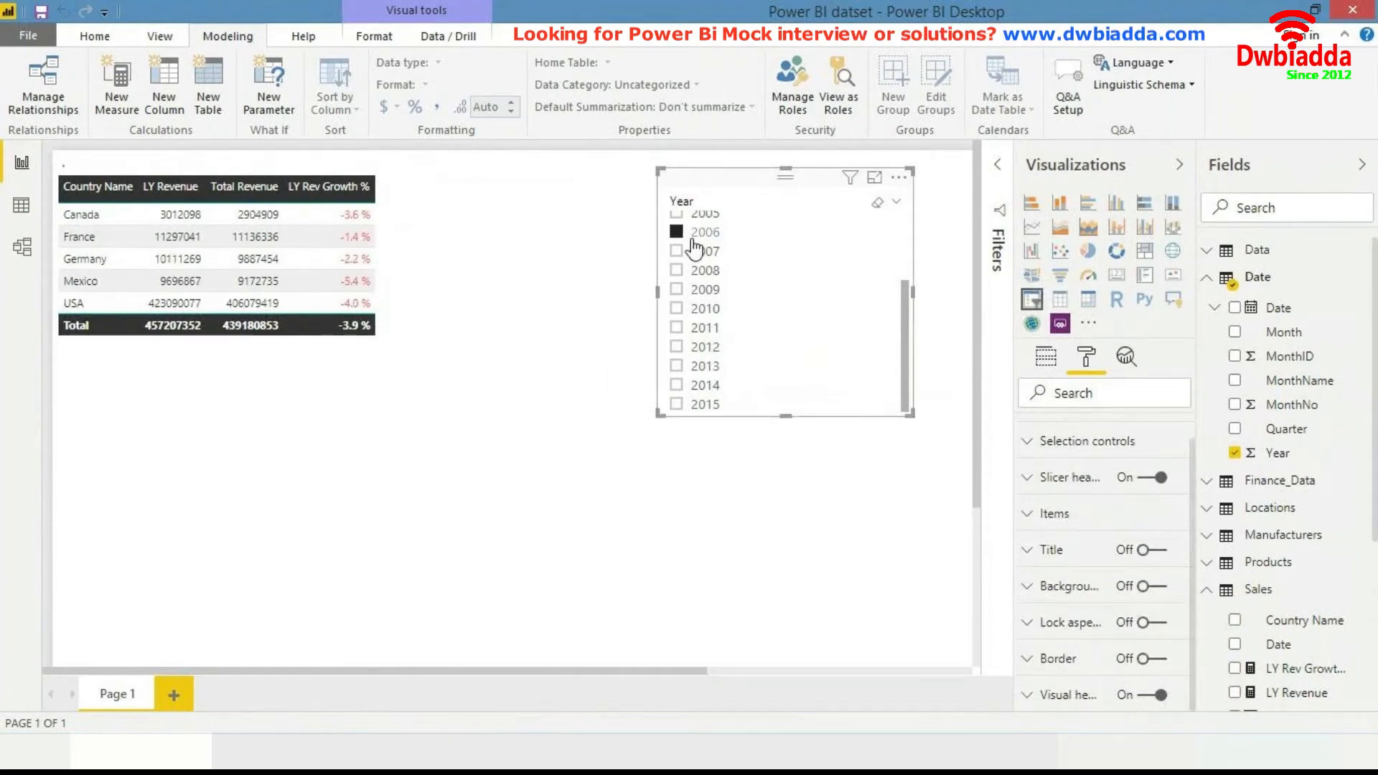
click(435, 272)
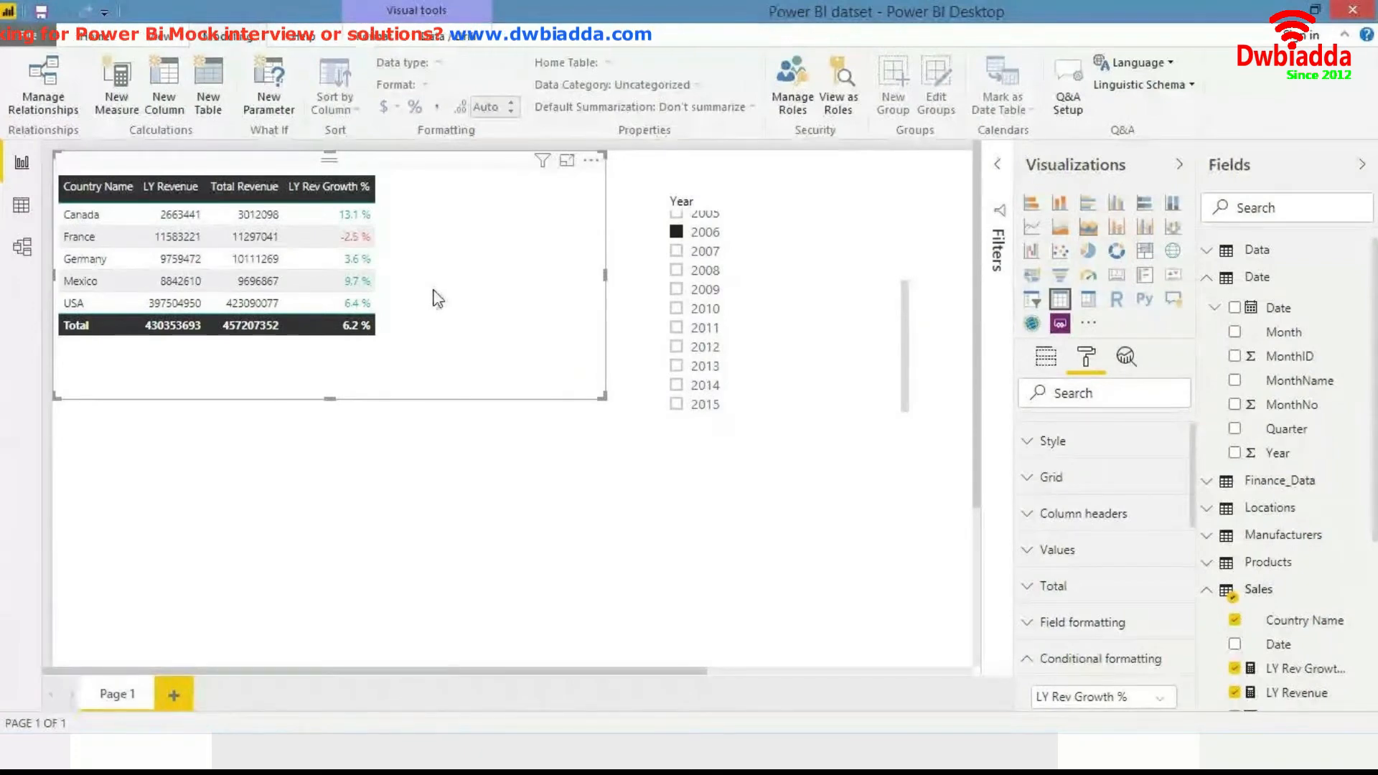
click(498, 415)
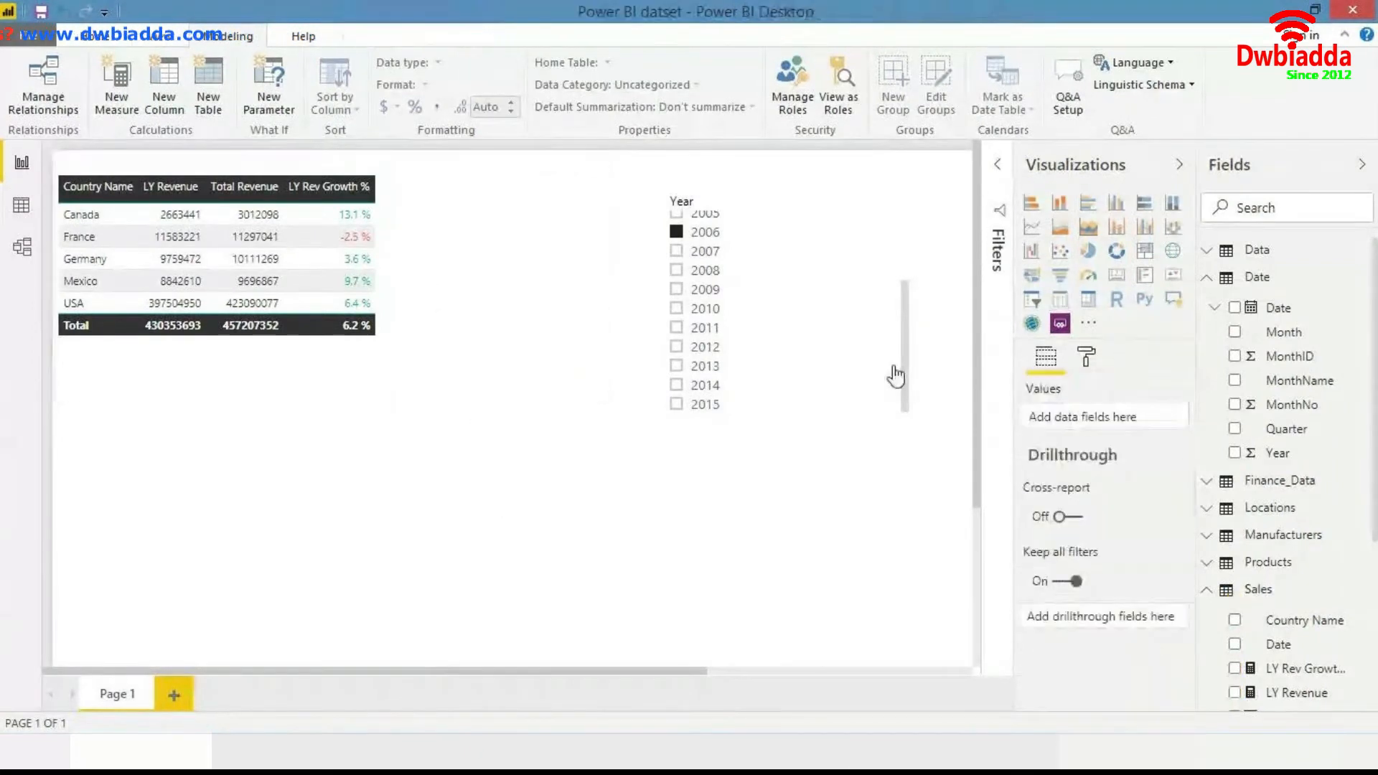
drag(903, 363, 905, 251)
click(576, 257)
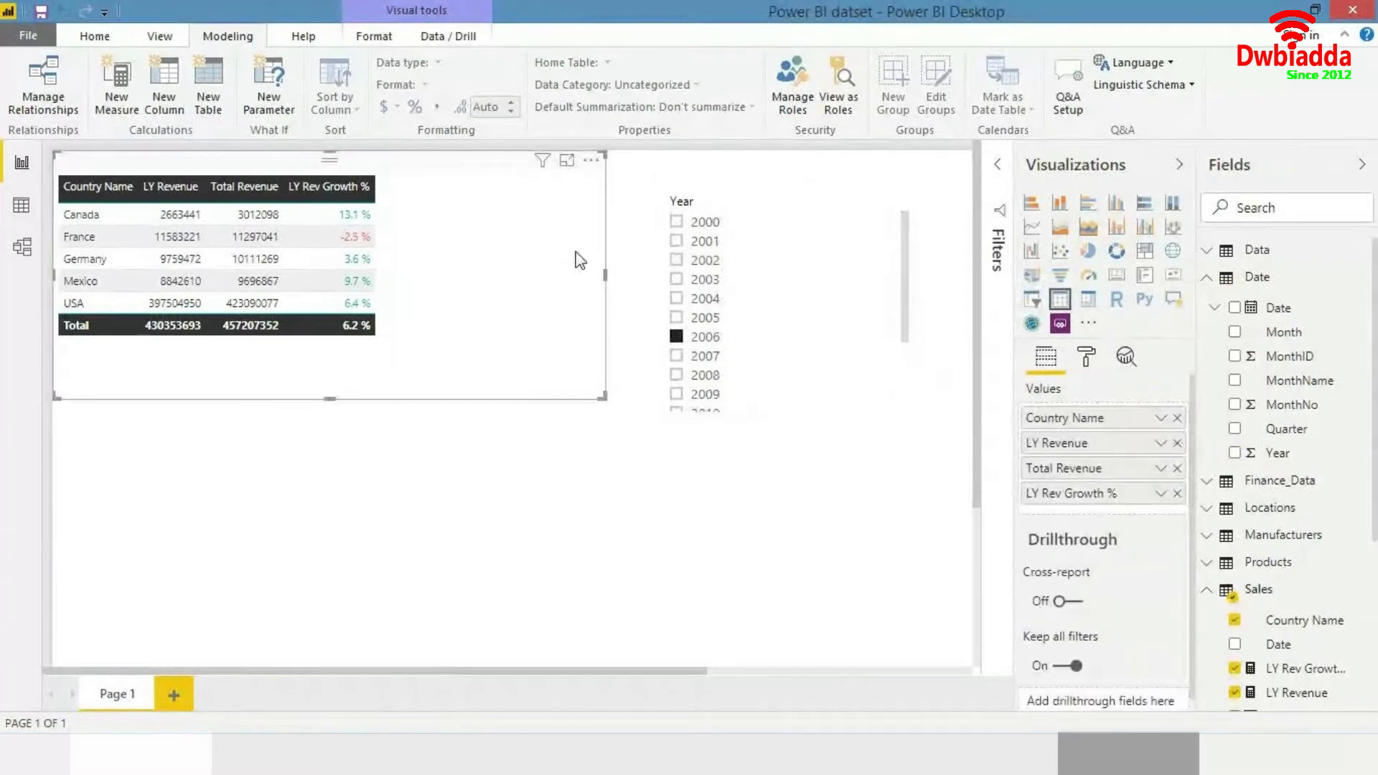
- Open the model's relationships to review them, then close the dialog
click(454, 510)
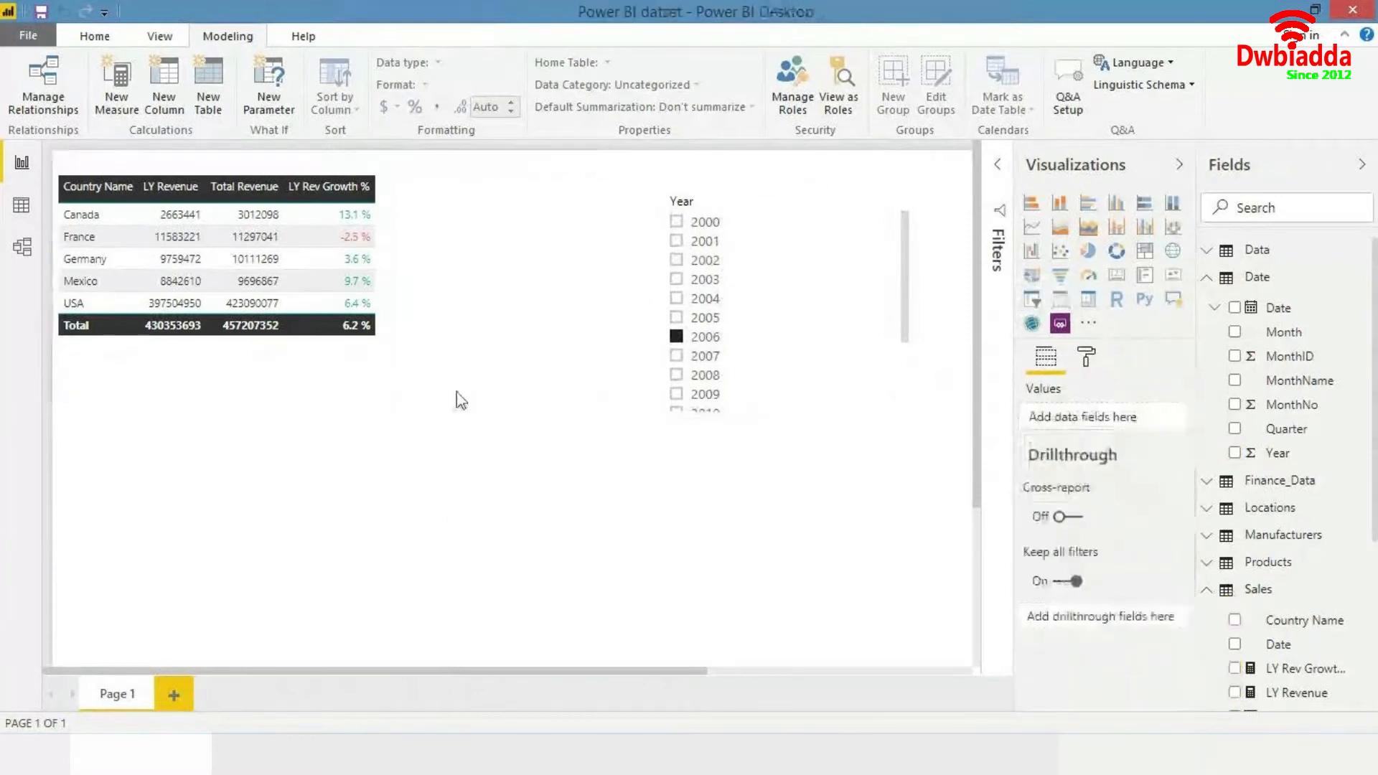
click(464, 263)
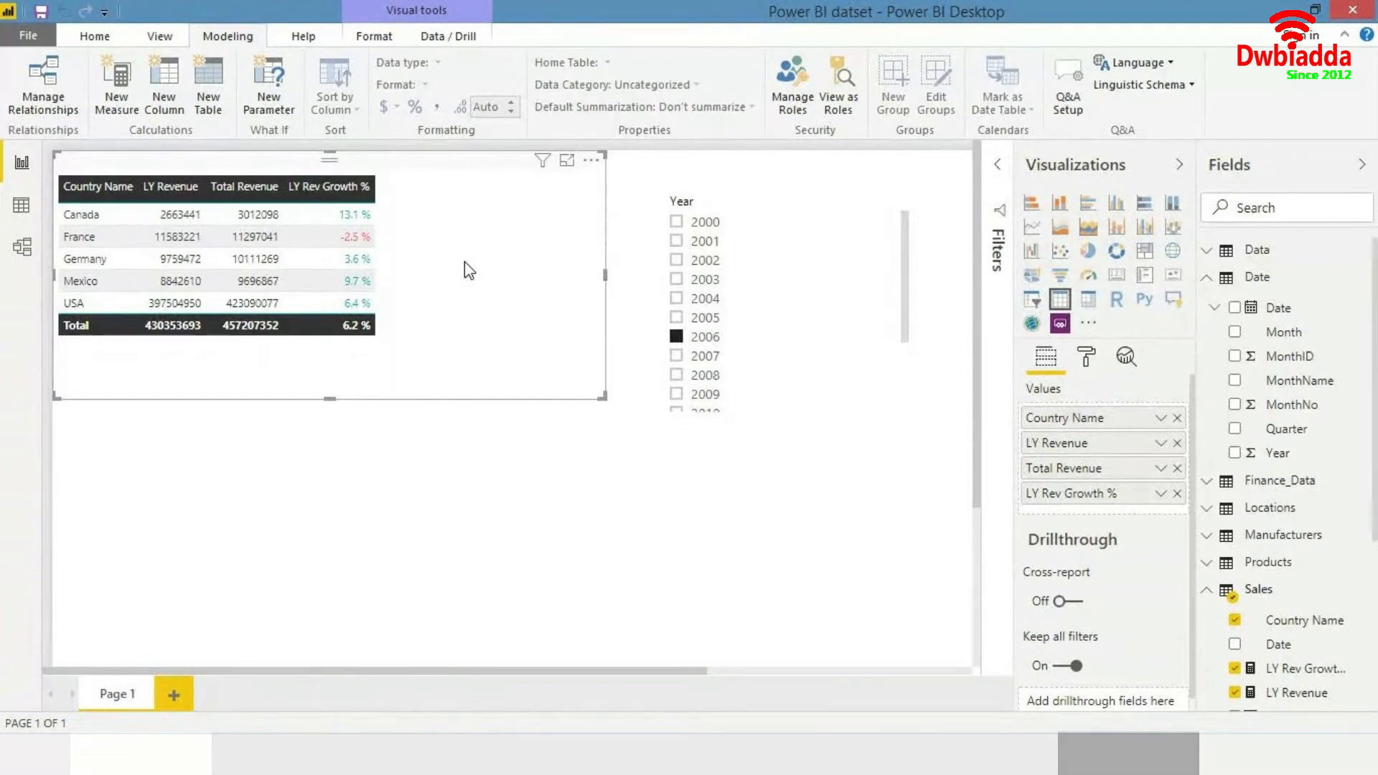
click(43, 84)
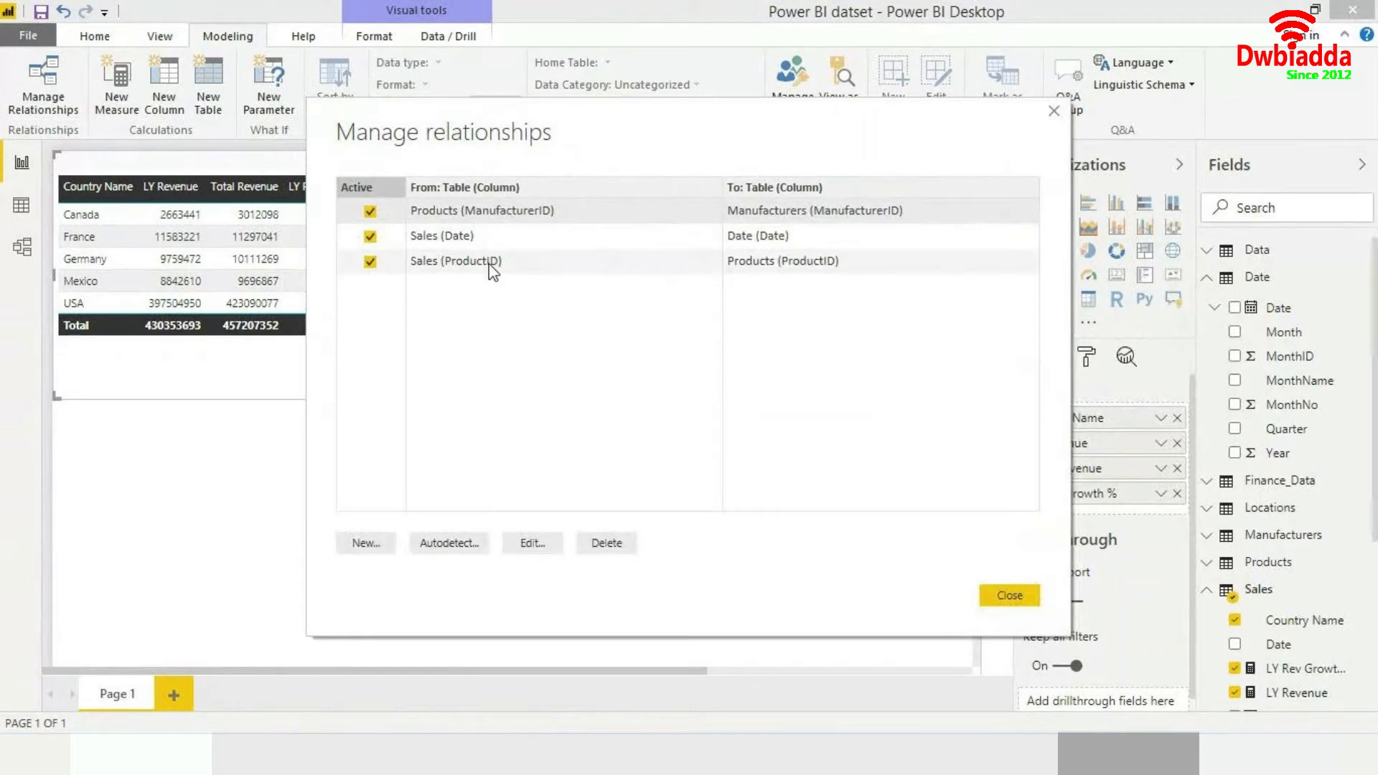
click(415, 272)
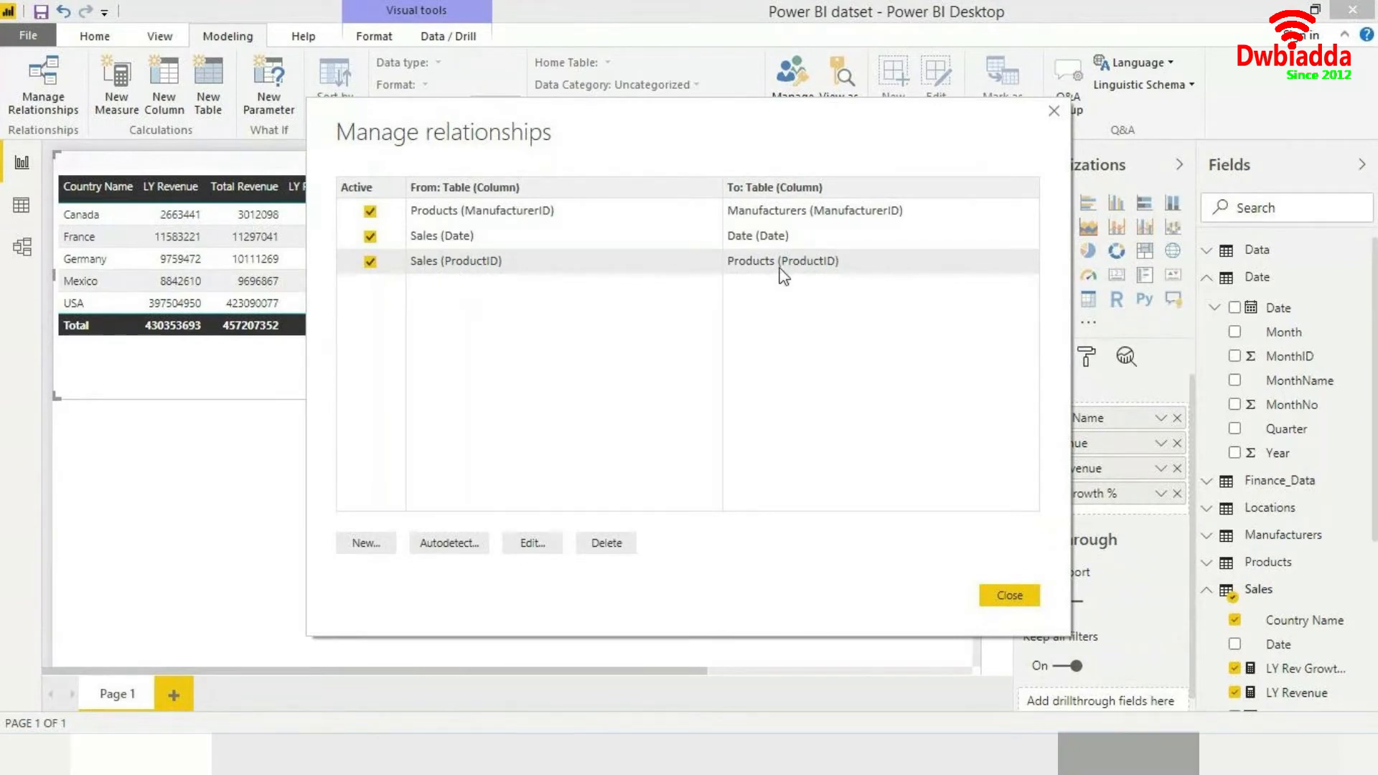
click(1005, 595)
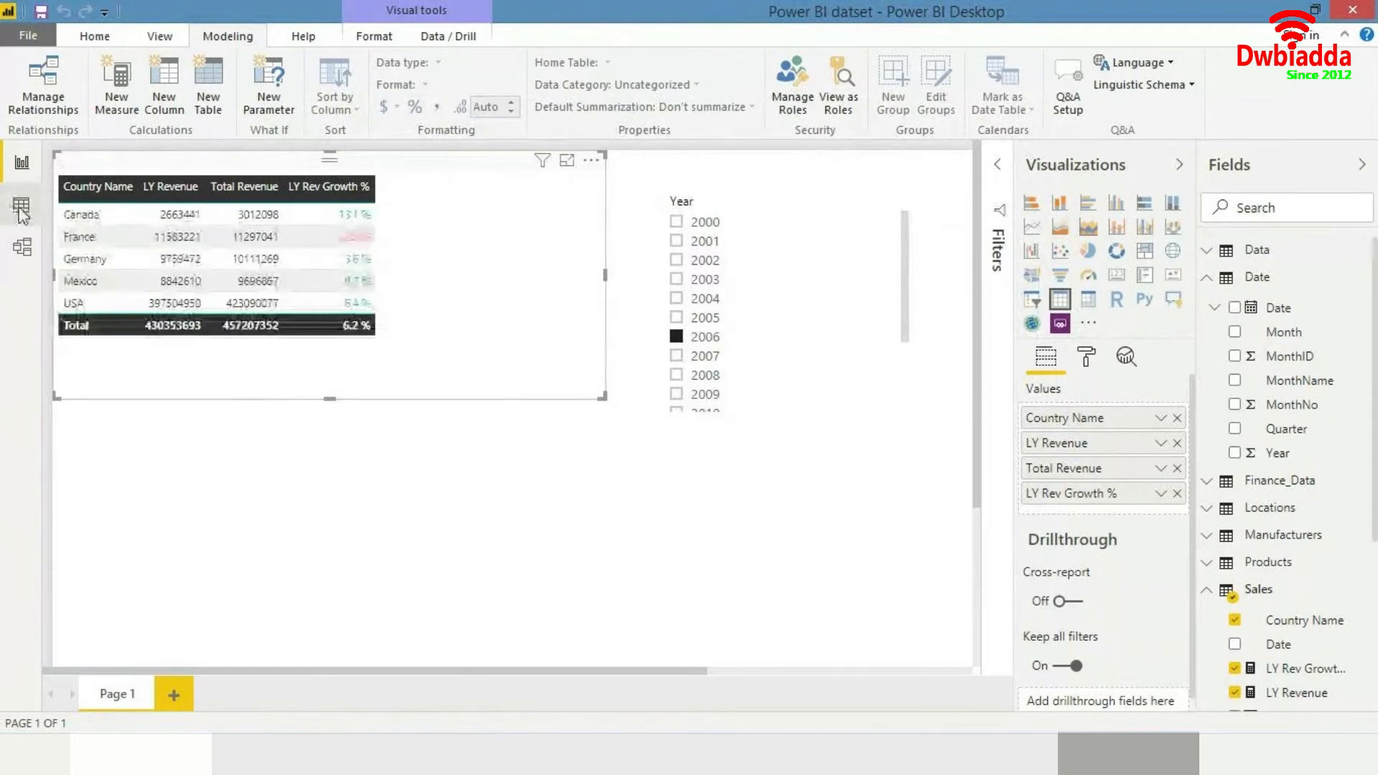
- Inspect the Date and Products tables and the Category column's values in data view, then return to the report
click(22, 208)
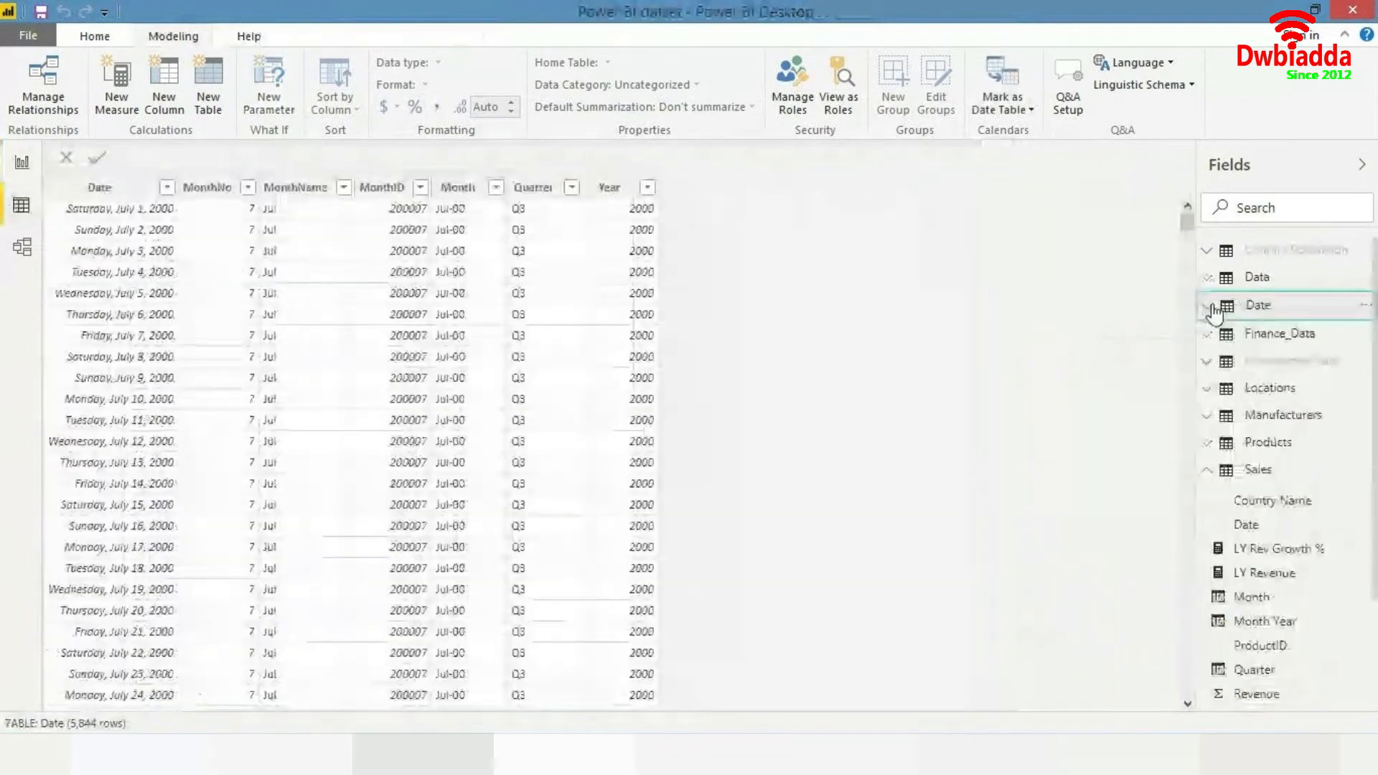
click(1204, 475)
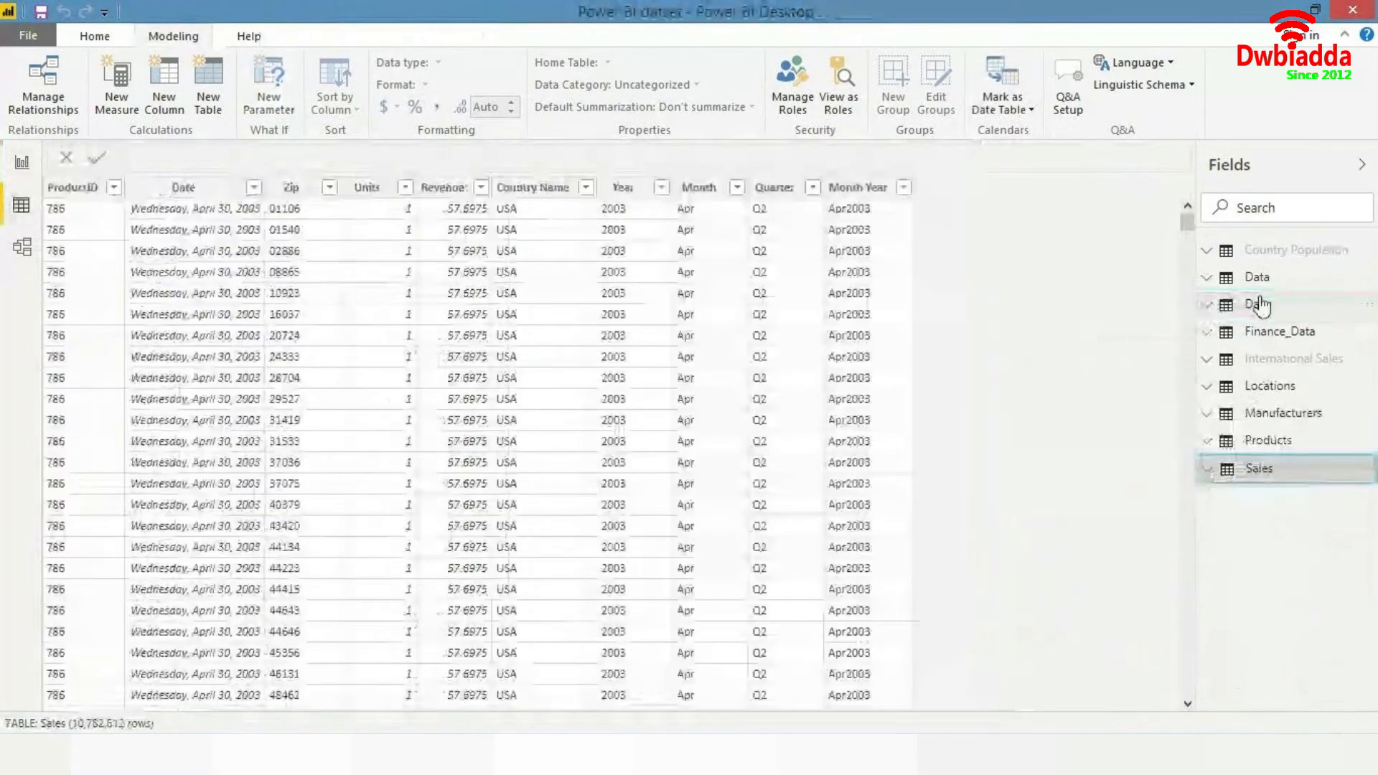
click(1260, 440)
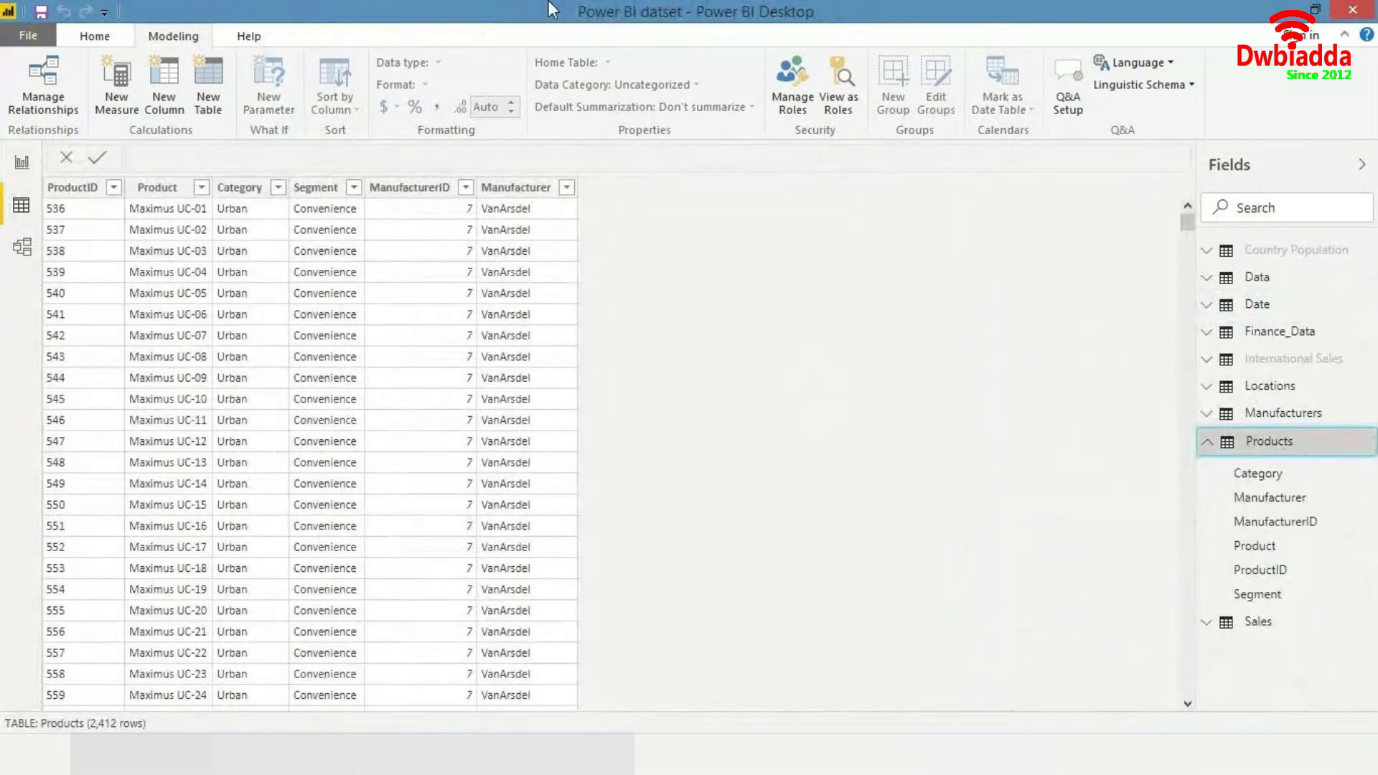
click(278, 188)
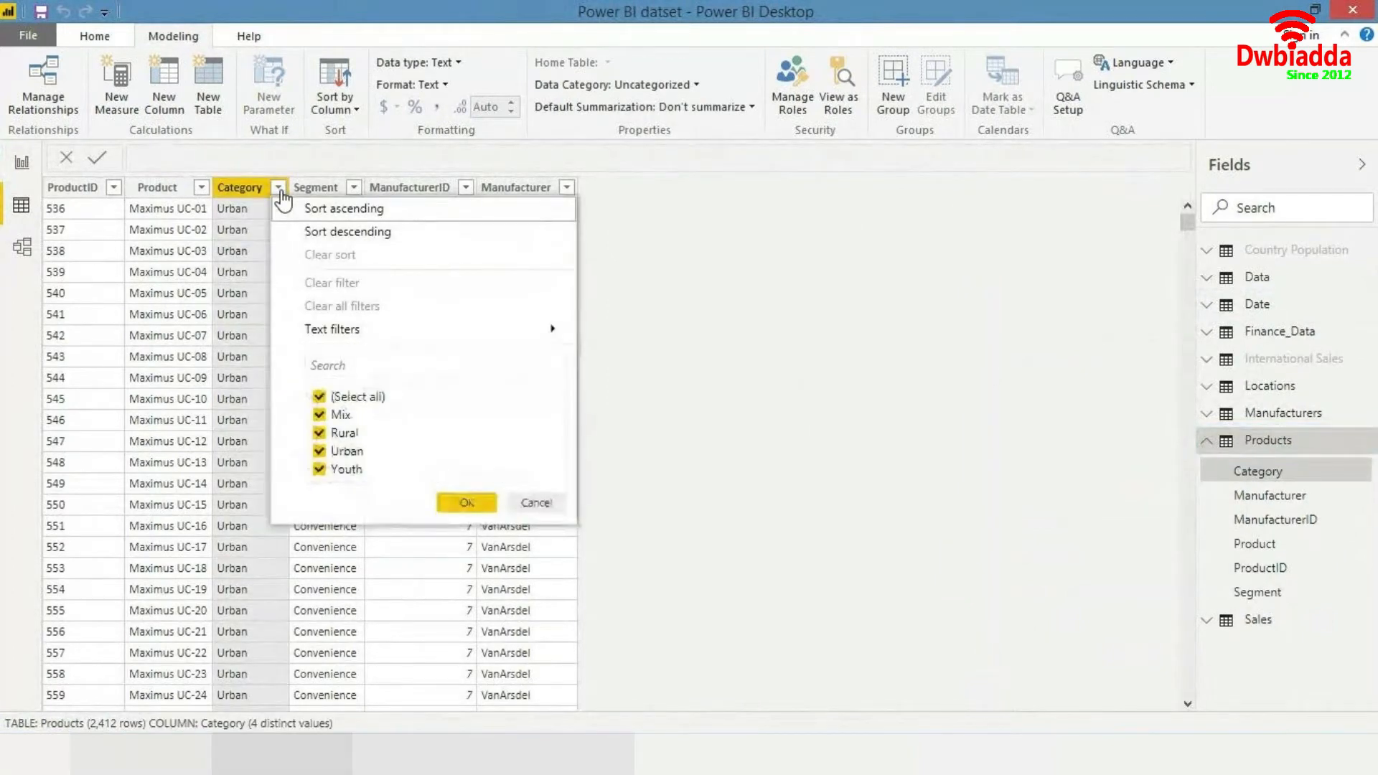
click(354, 172)
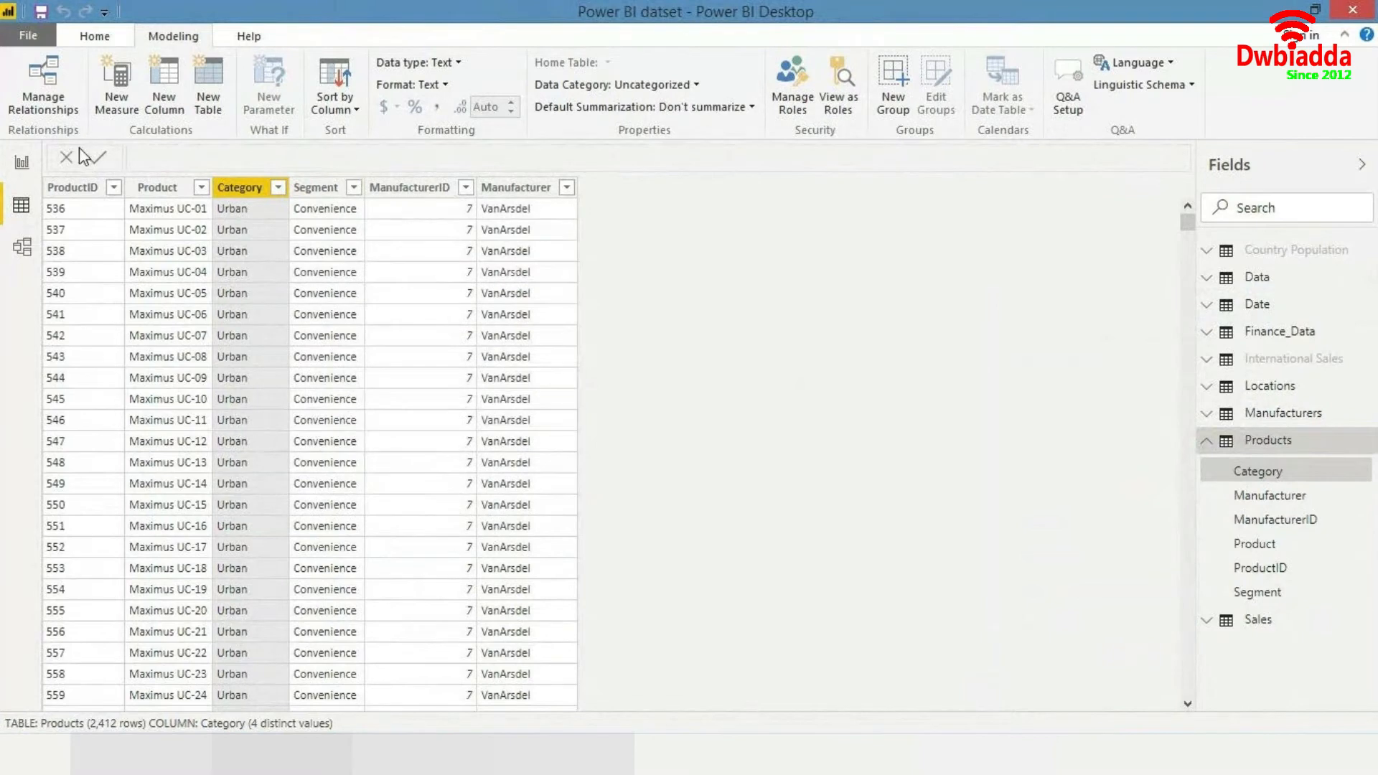
click(21, 164)
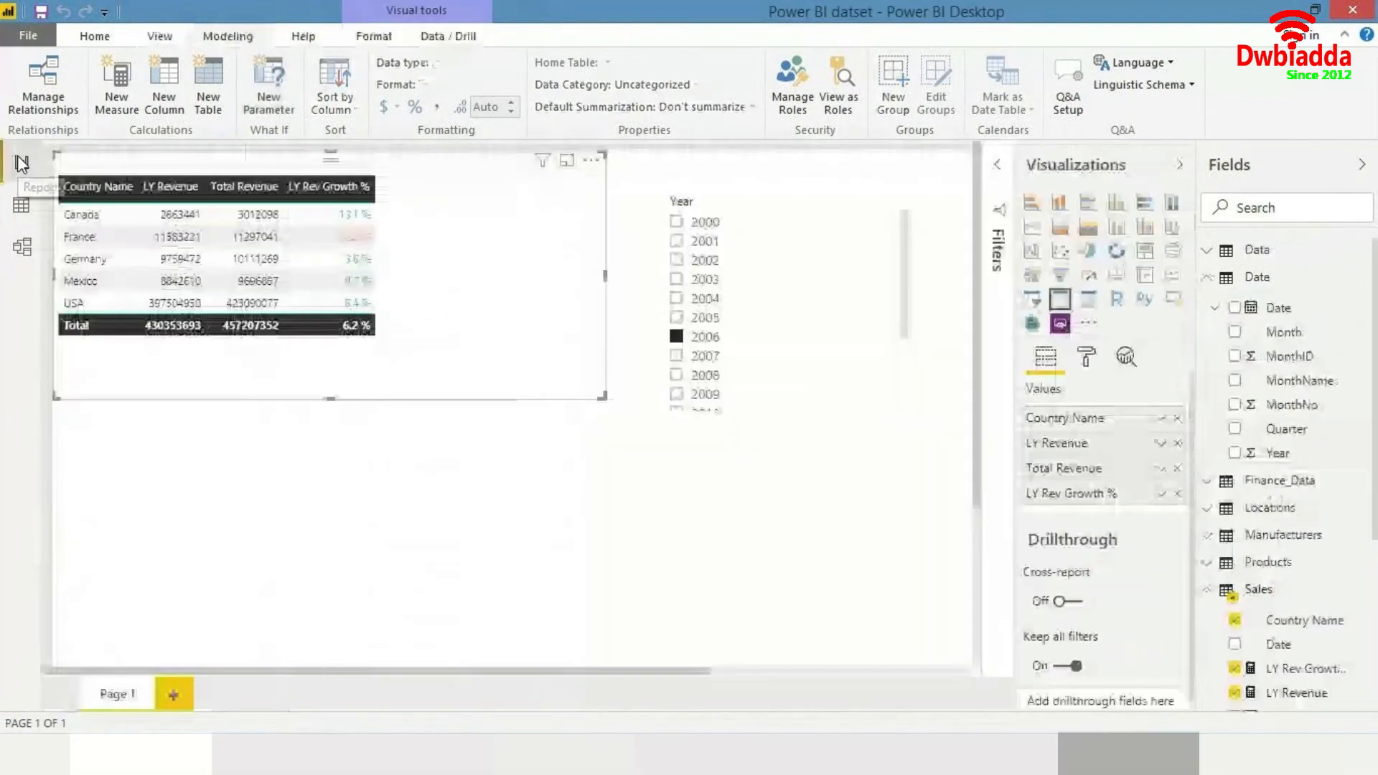
- Select 2014 in the Year slicer
click(818, 385)
scroll(741, 397, down, 3)
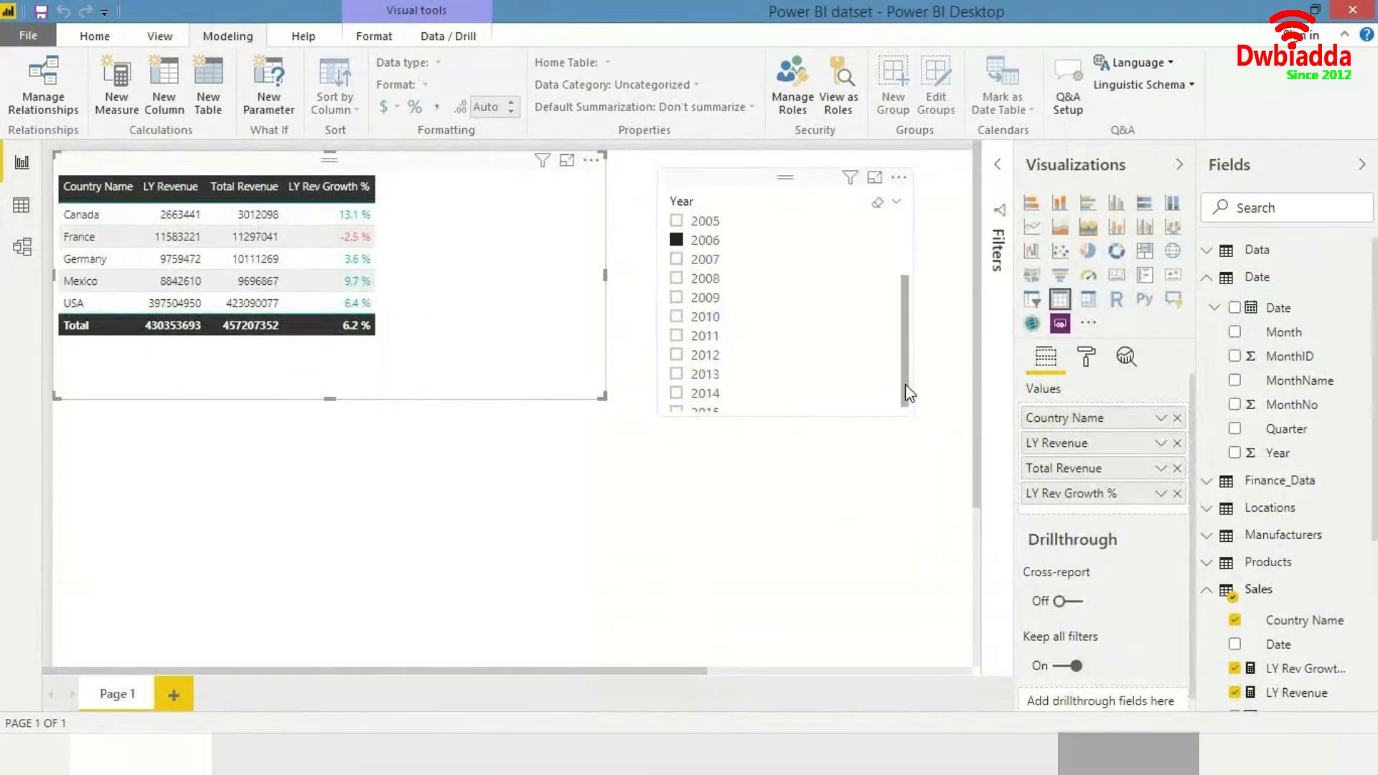
click(735, 388)
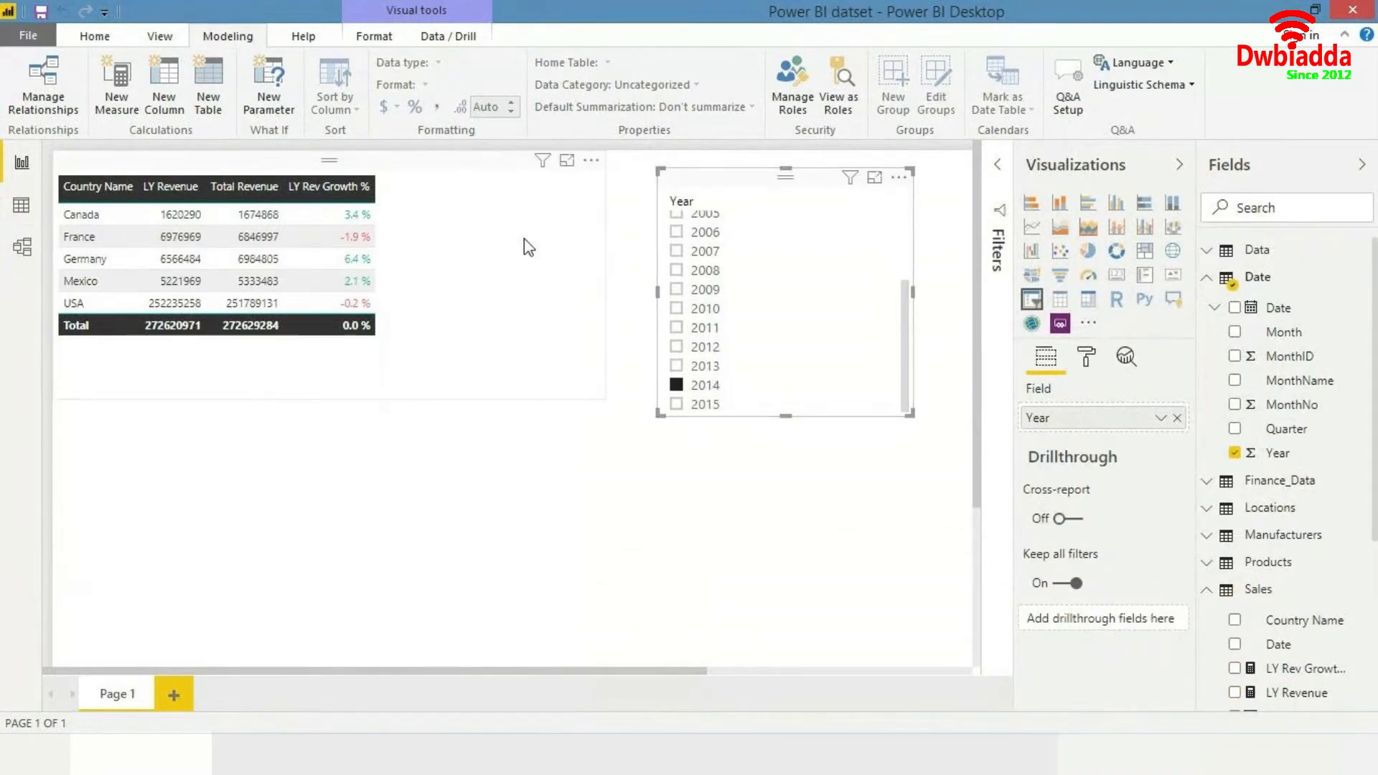
- Replace Country Name with the Products Segment field in the revenue table's values
click(517, 282)
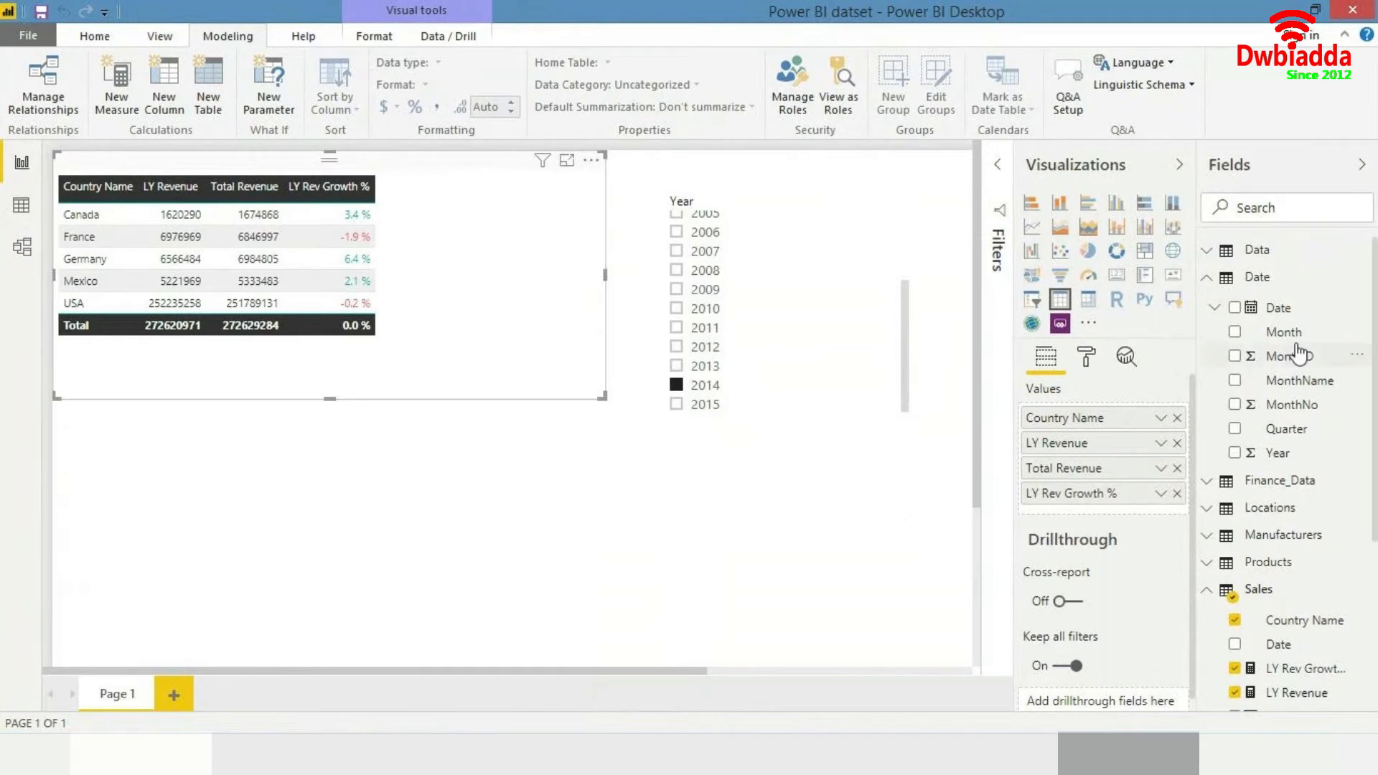
click(1303, 204)
text(segm)
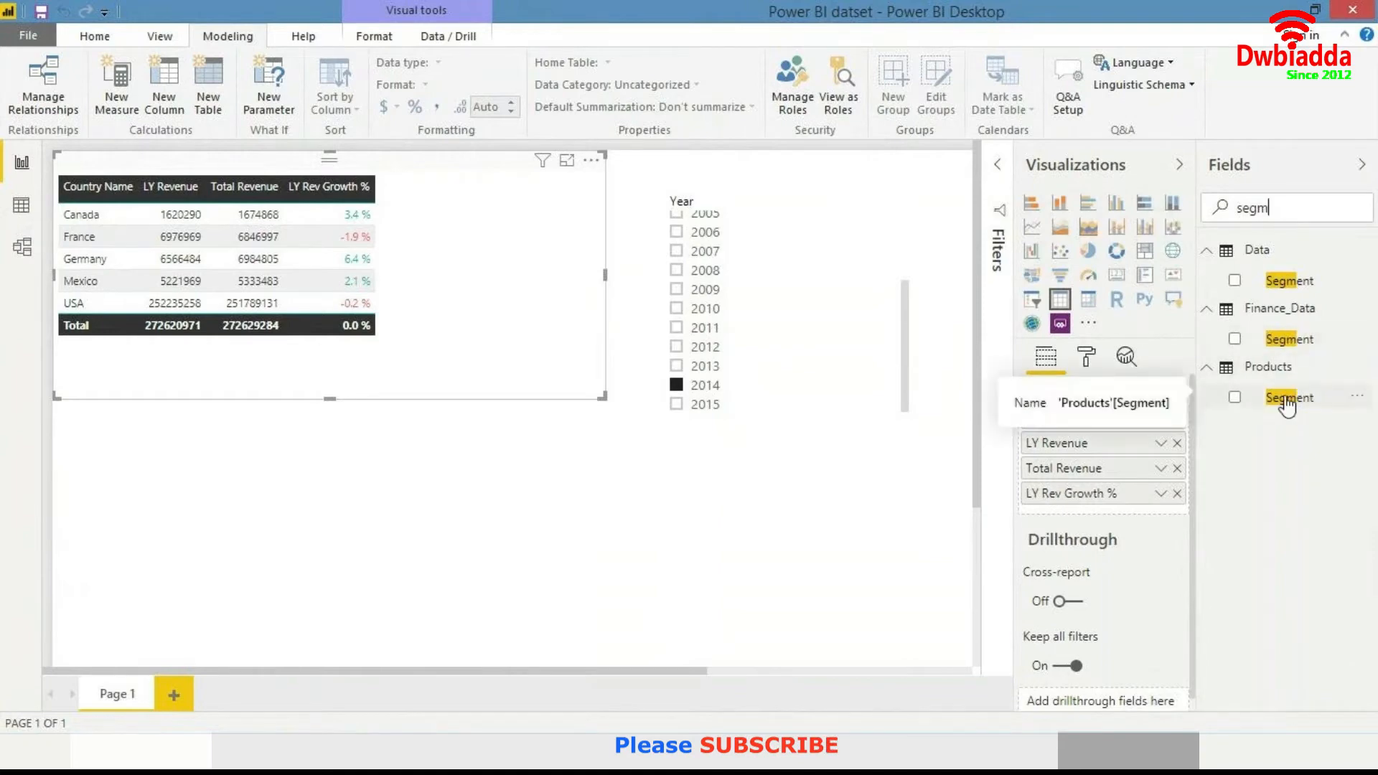
right_click(1288, 408)
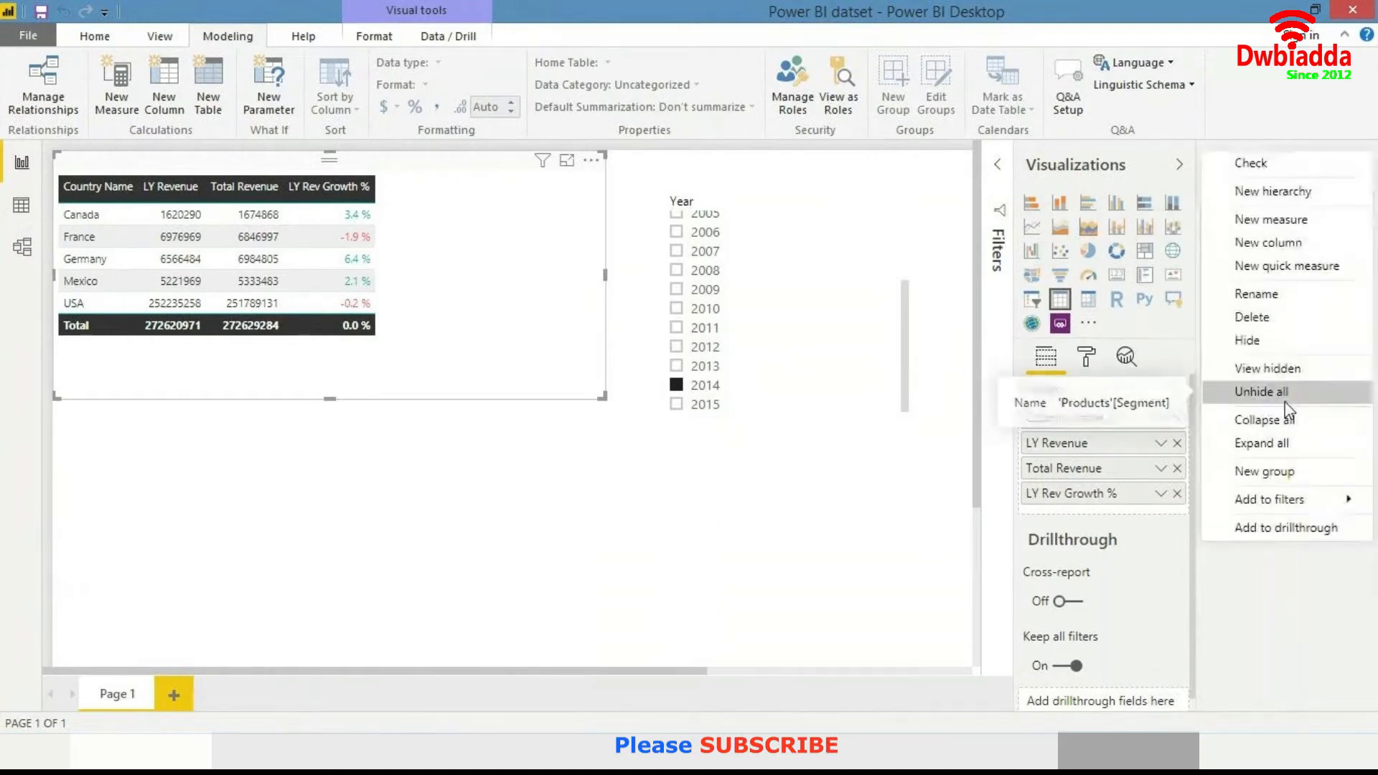
click(1261, 601)
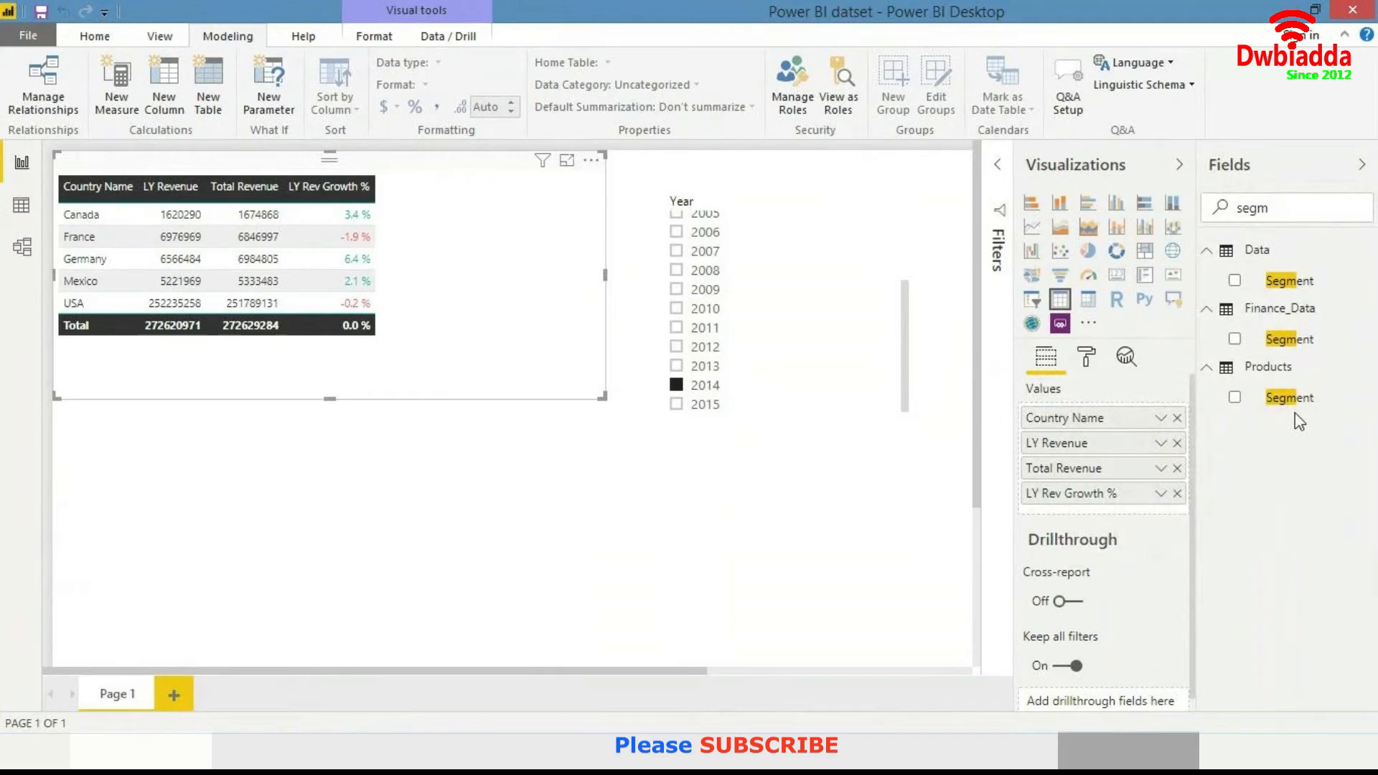
drag(1290, 397, 1163, 428)
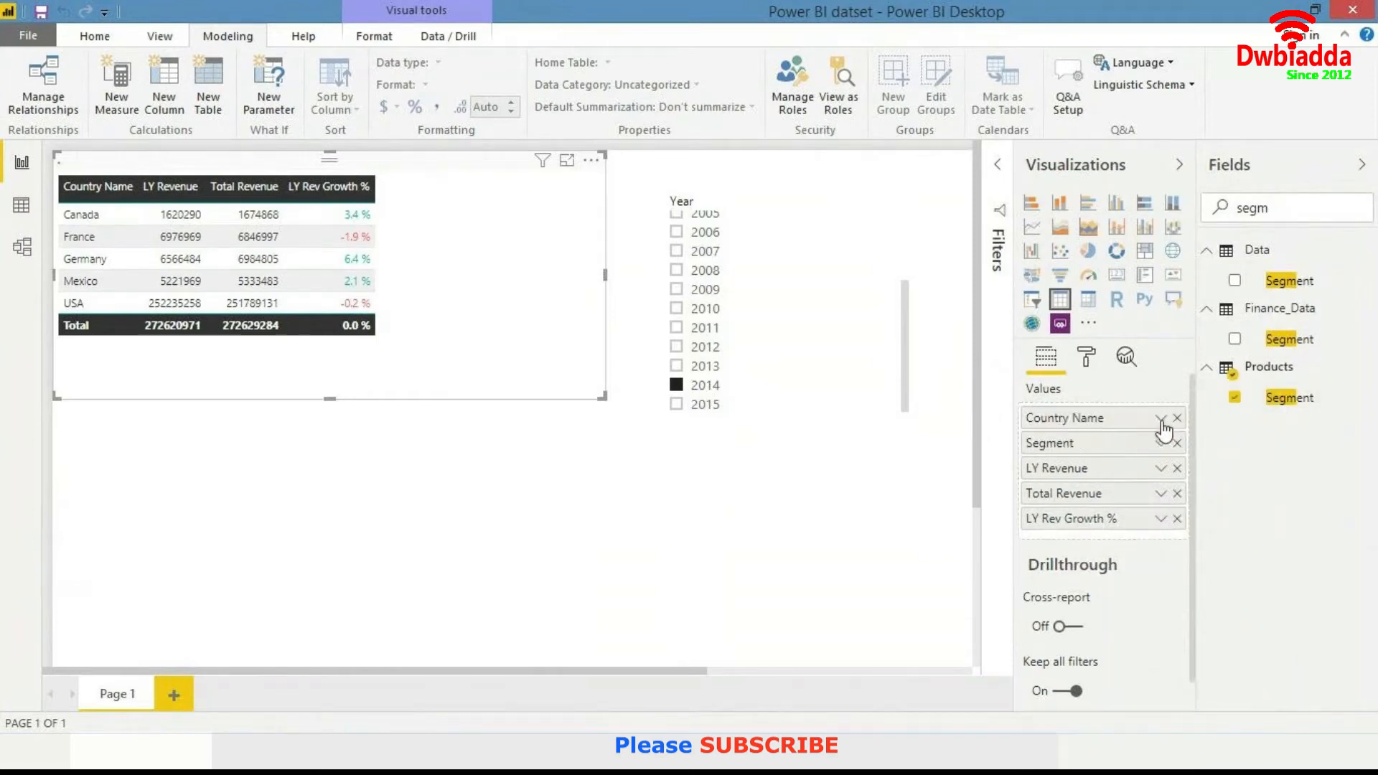
click(1177, 418)
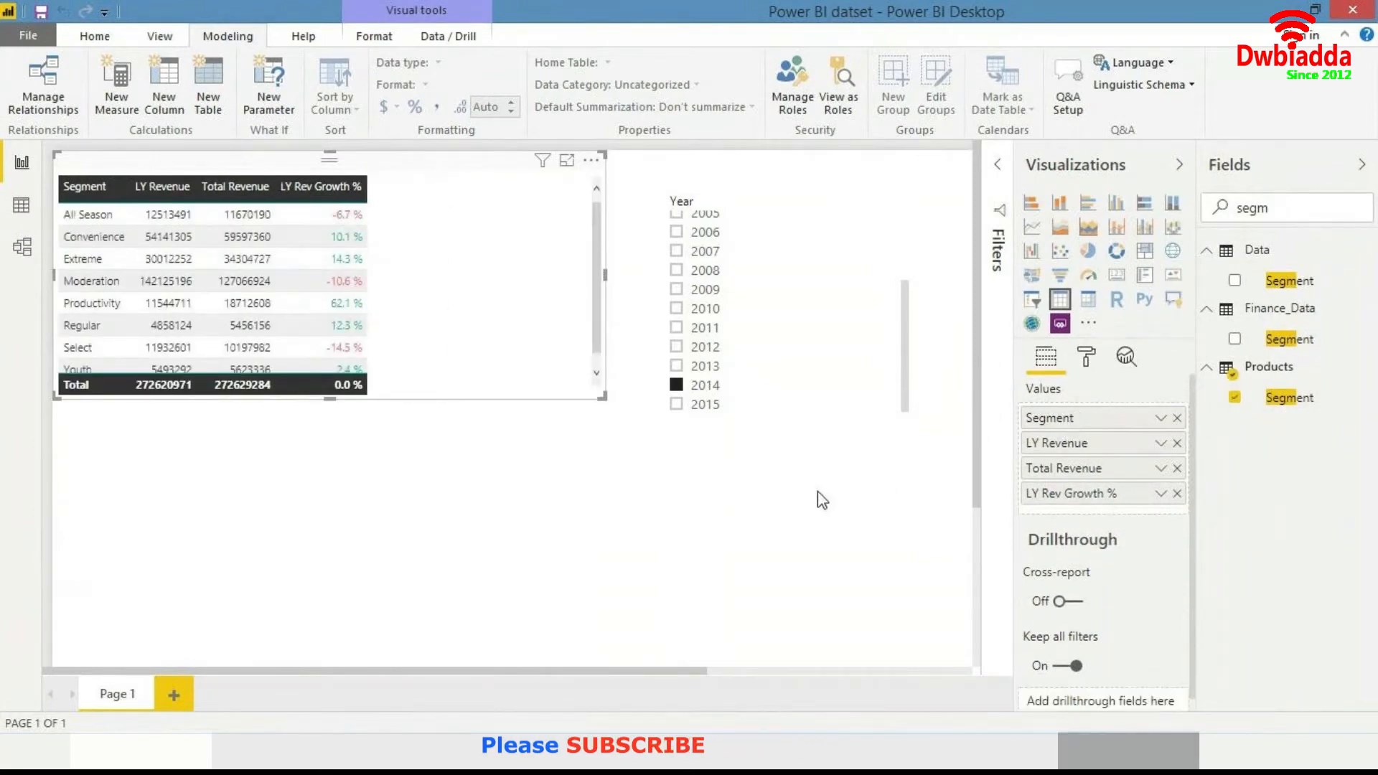
- Scroll through the segment rows of the revenue table
scroll(415, 285, down, 1)
scroll(427, 286, down, 3)
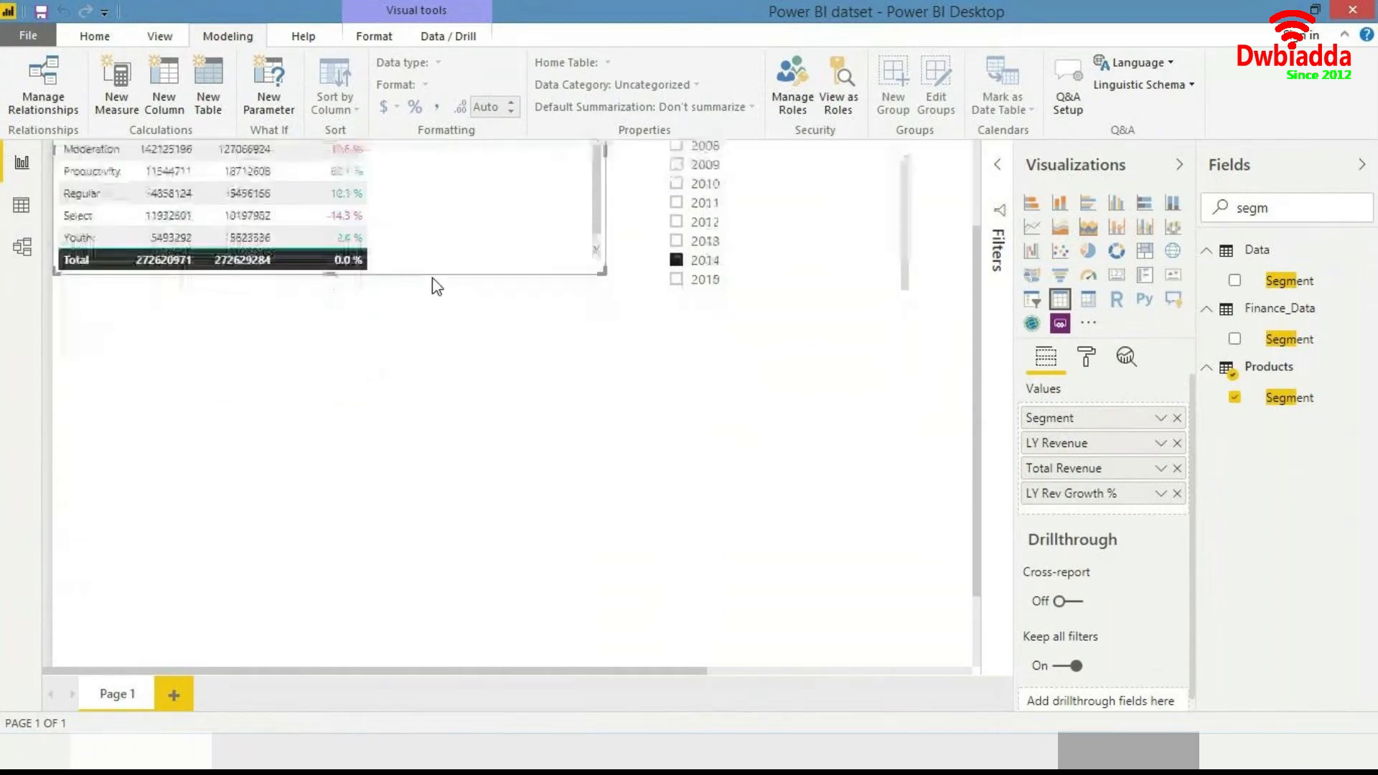
scroll(434, 287, up, 3)
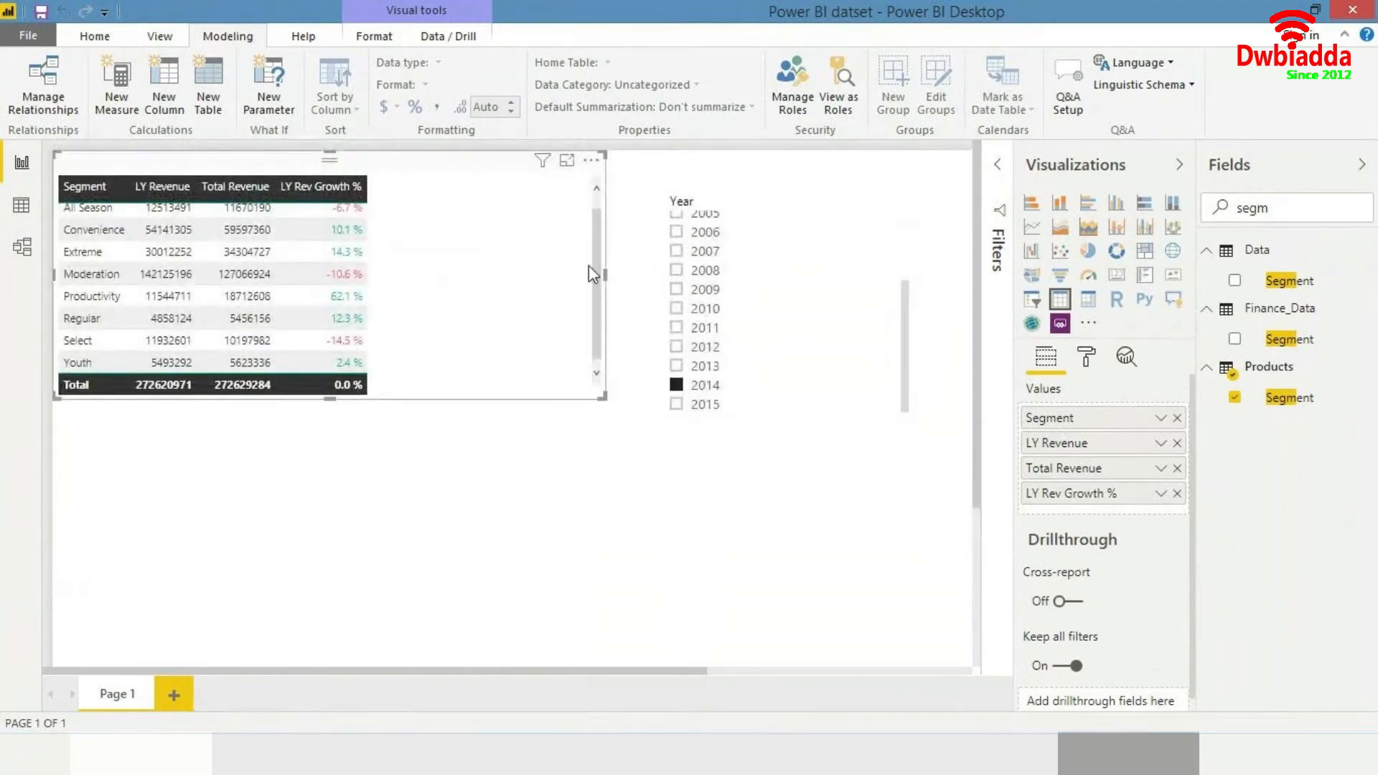
drag(602, 280, 591, 247)
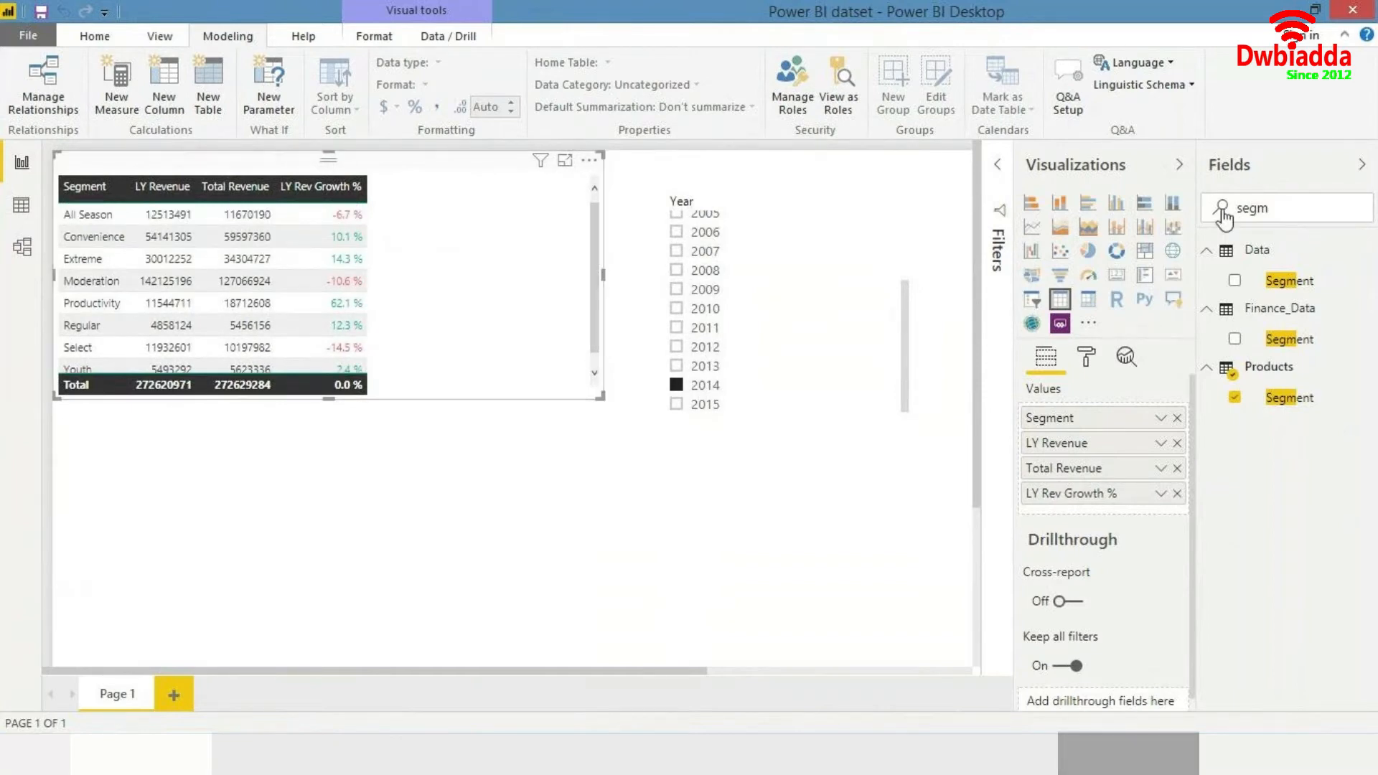
- Add a Country Name slicer to the page and select France in it
drag(1335, 222, 1193, 223)
text(country name)
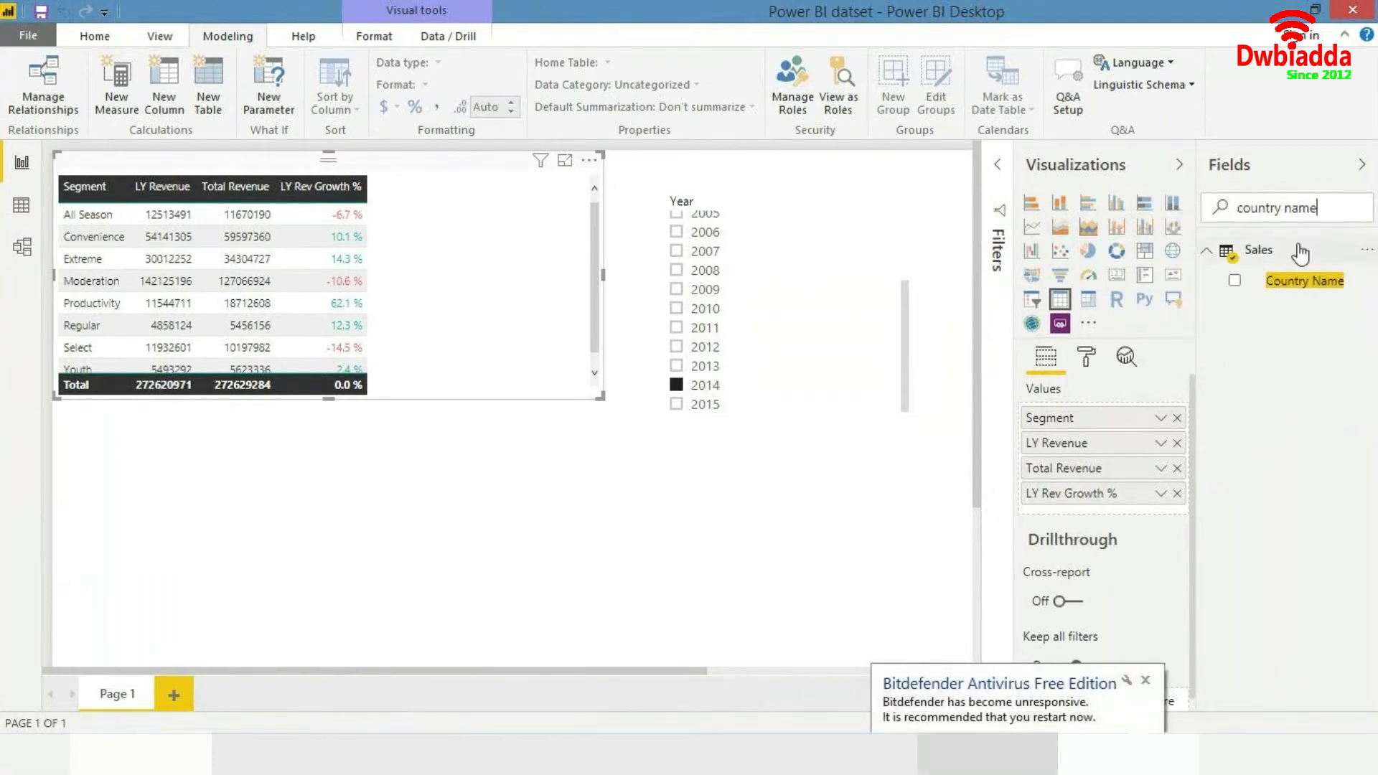
drag(1303, 281, 847, 507)
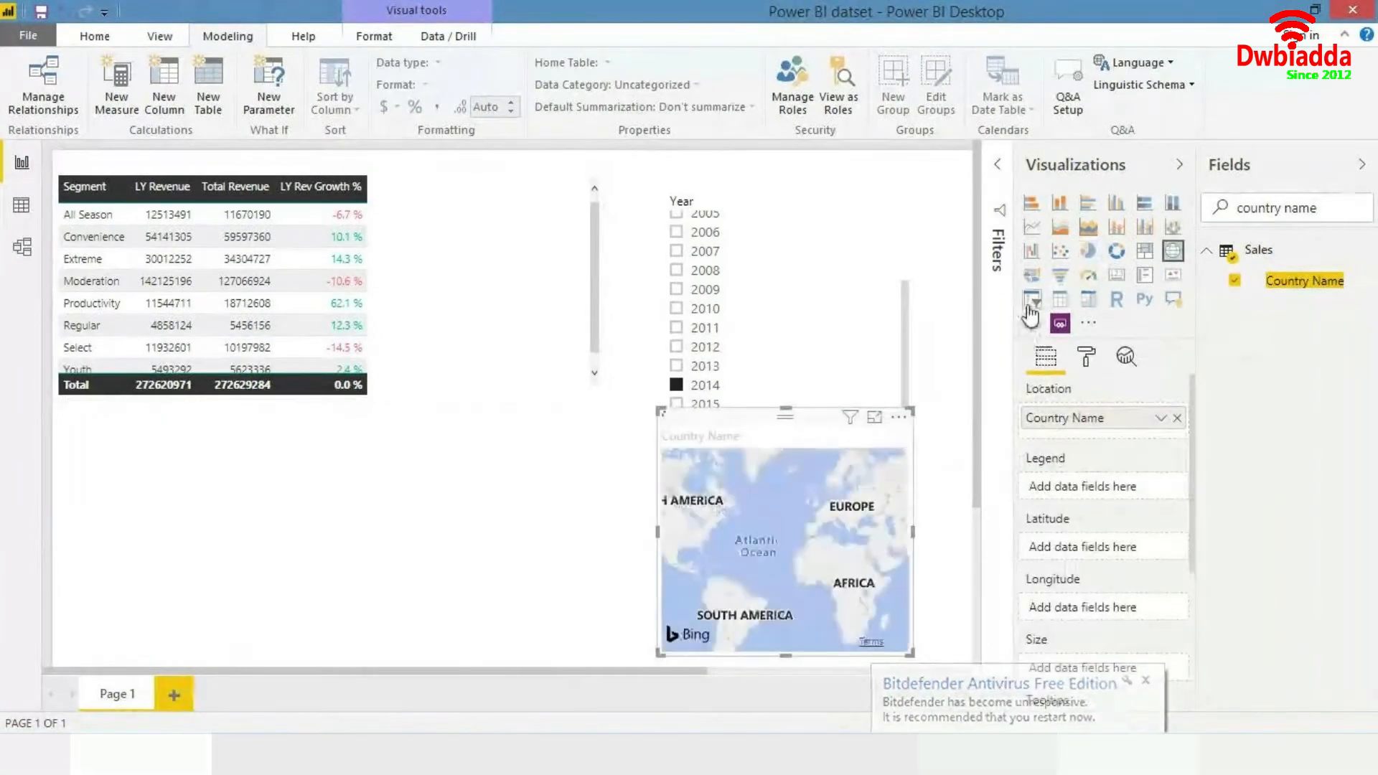
click(1031, 302)
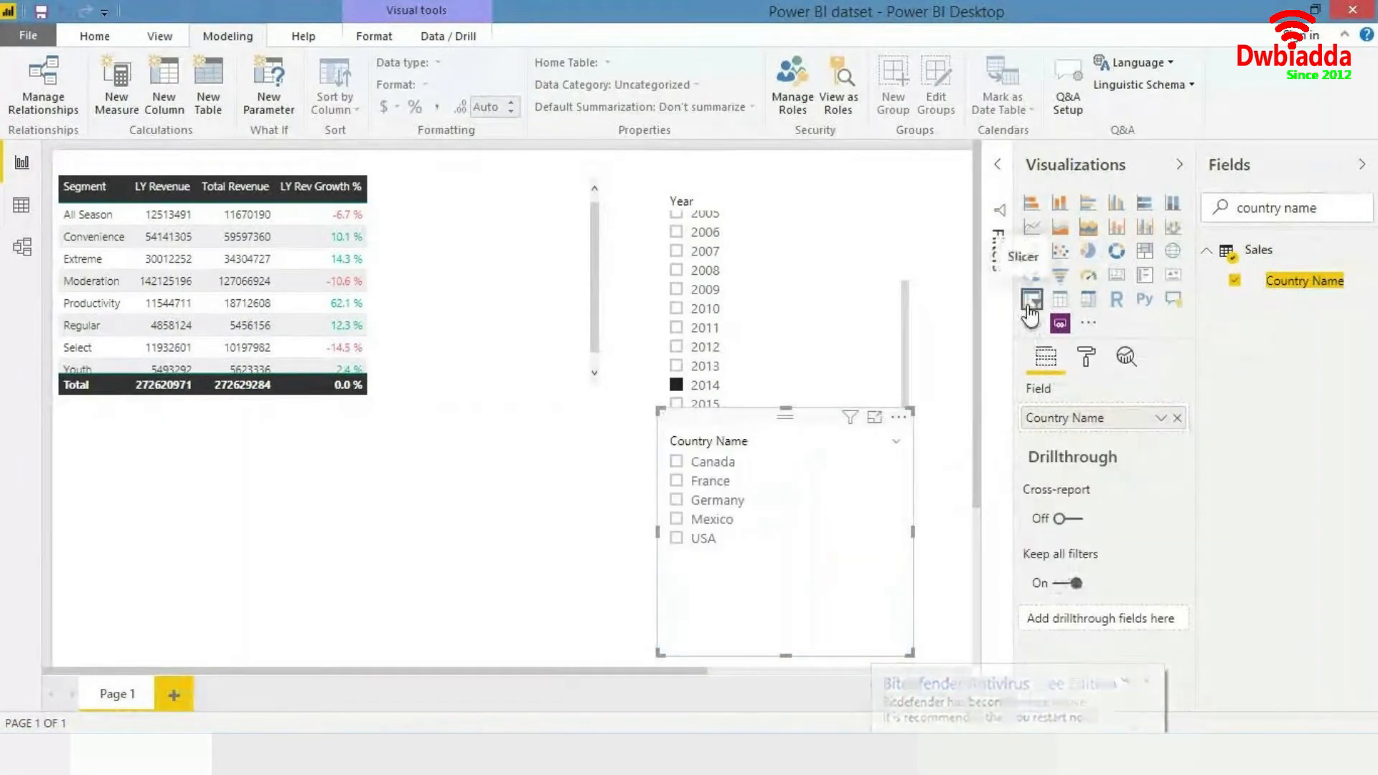
click(718, 482)
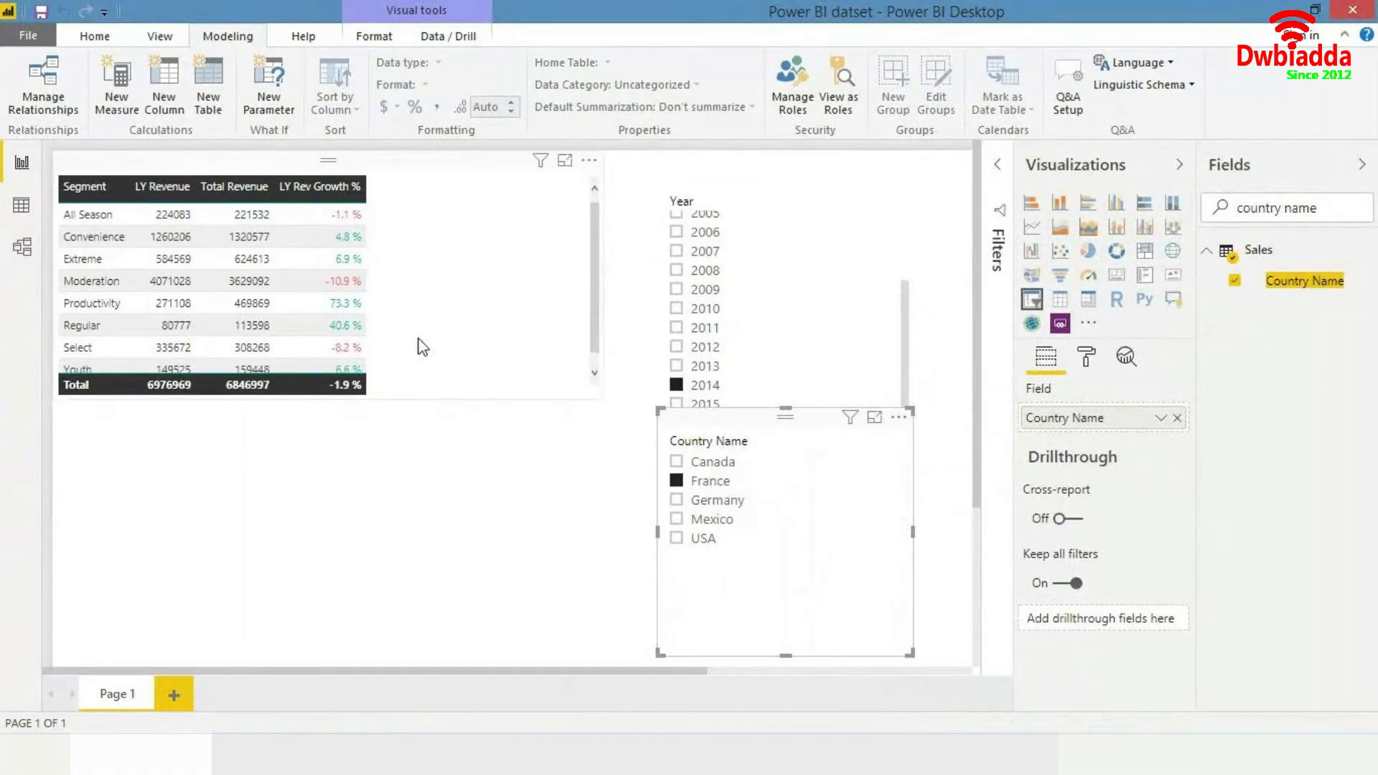
- Sort the revenue table by LY Rev Growth % in ascending order
click(343, 187)
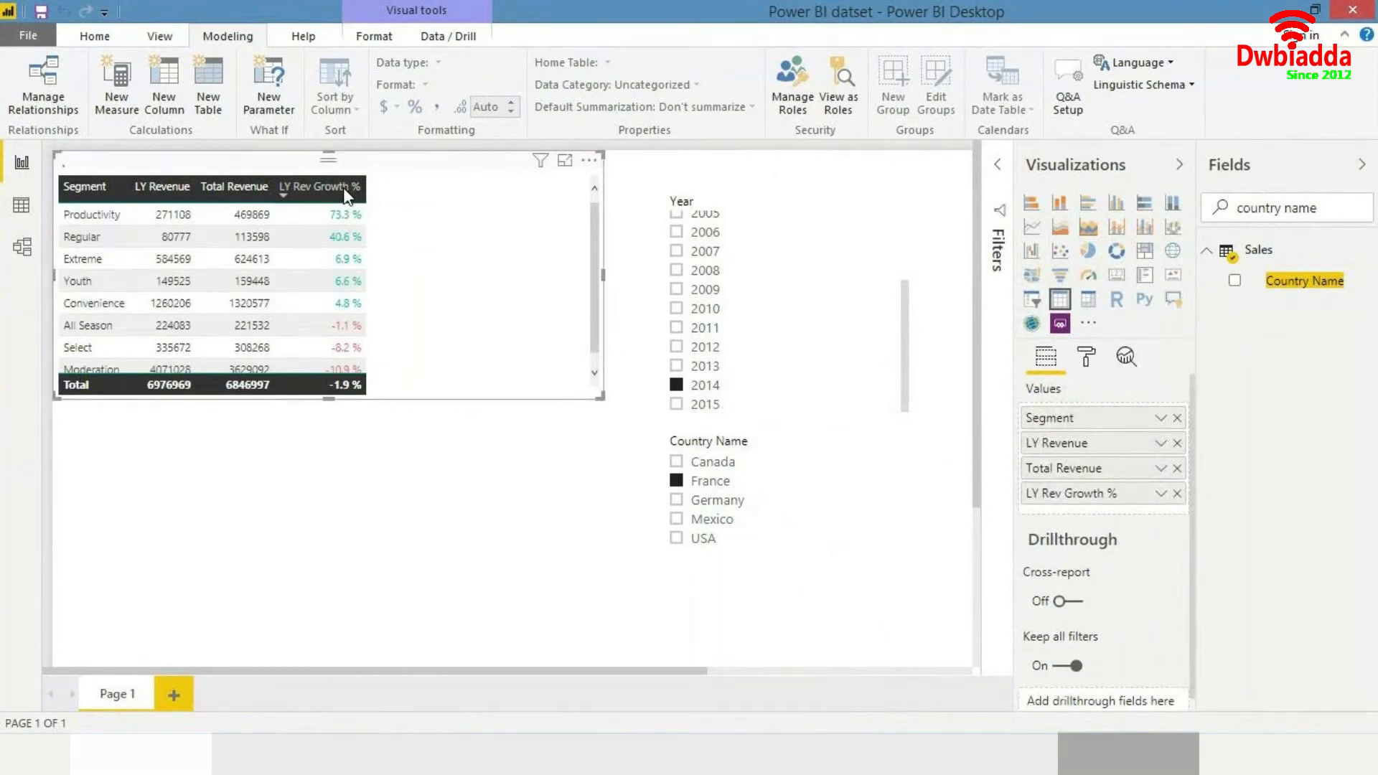
click(345, 191)
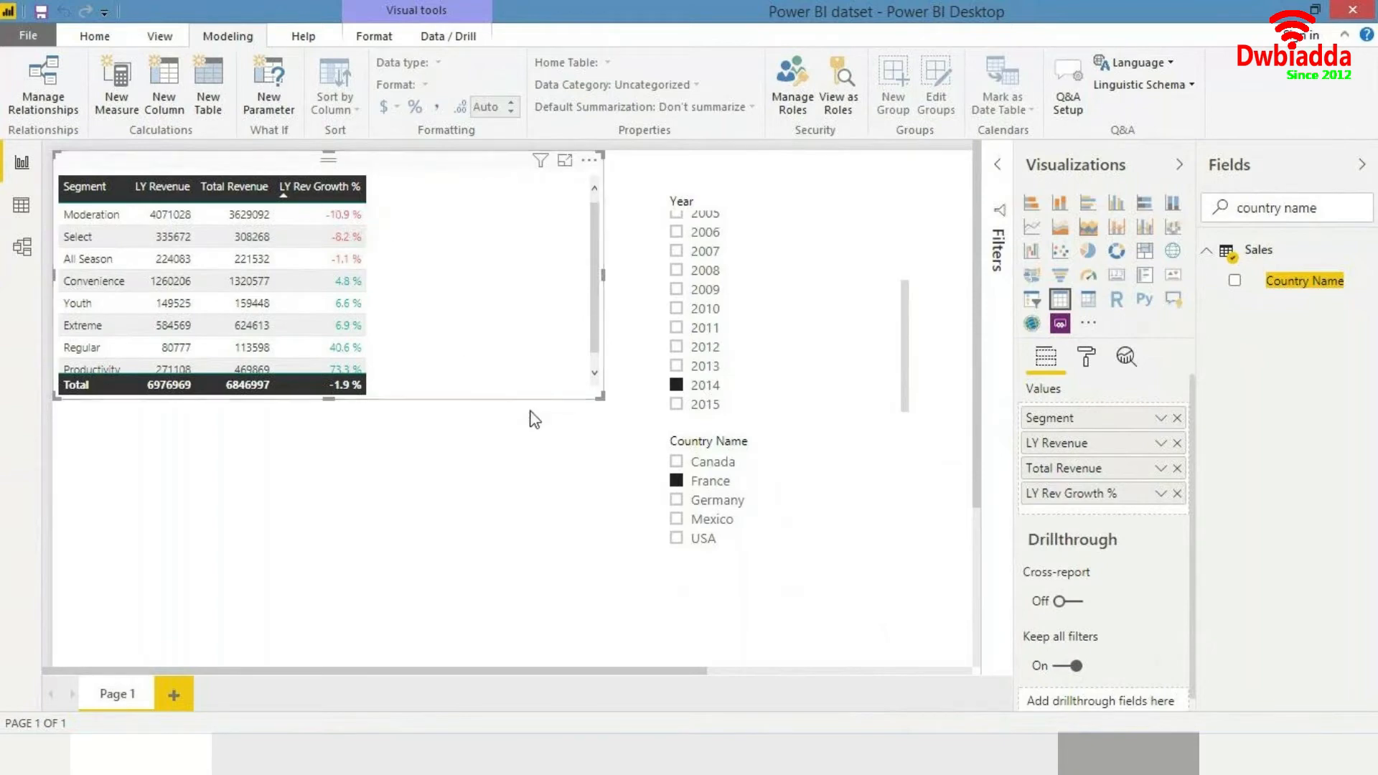
triple_click(1315, 207)
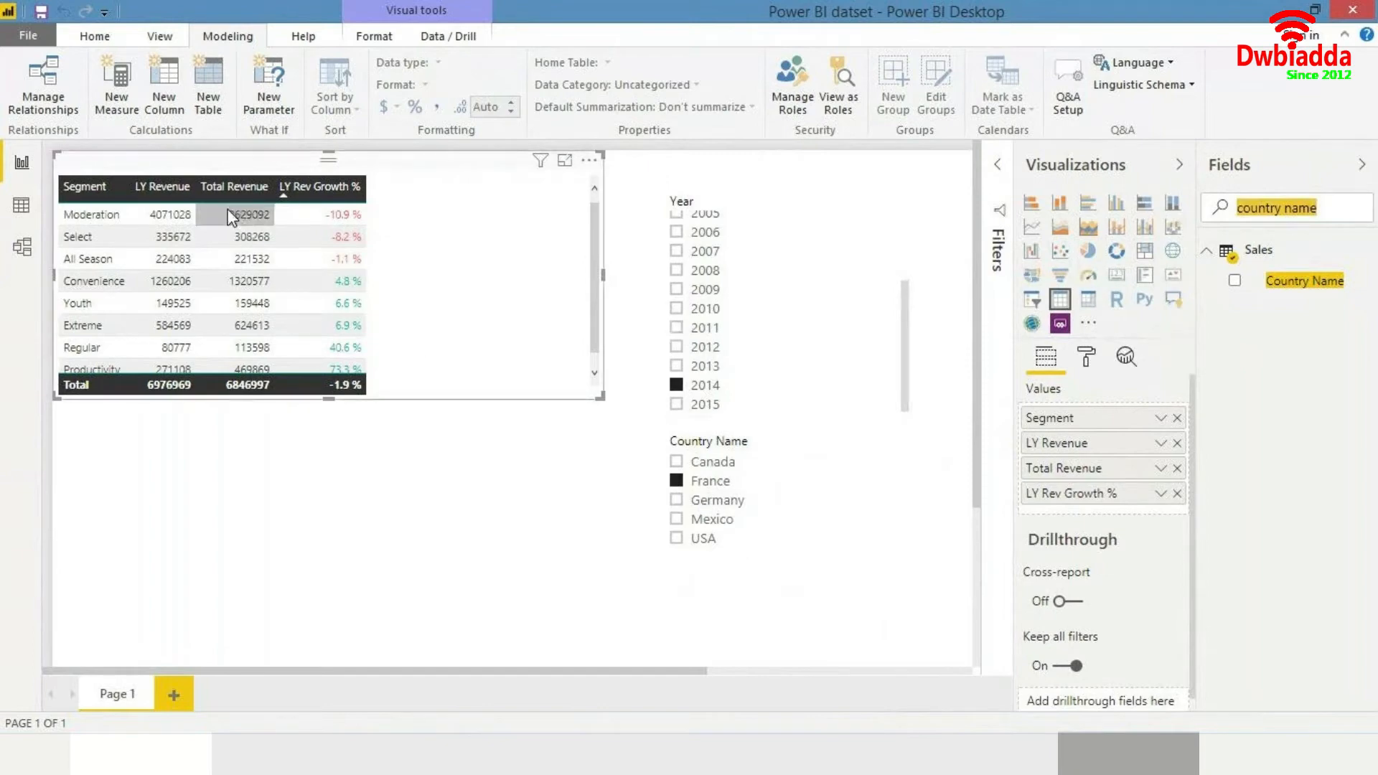
click(557, 253)
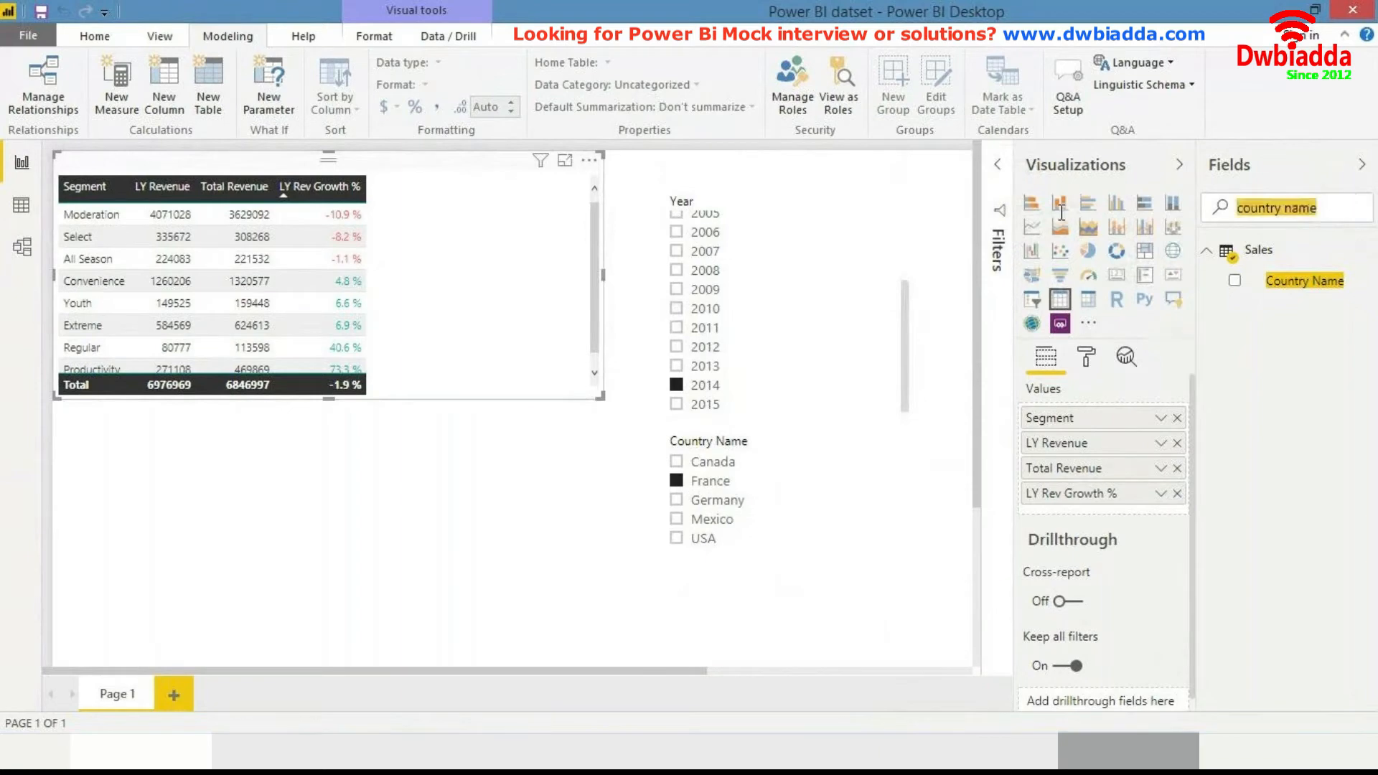
- Add a Segment slicer from the Products table and place it beside the Country Name slicer
text(mod)
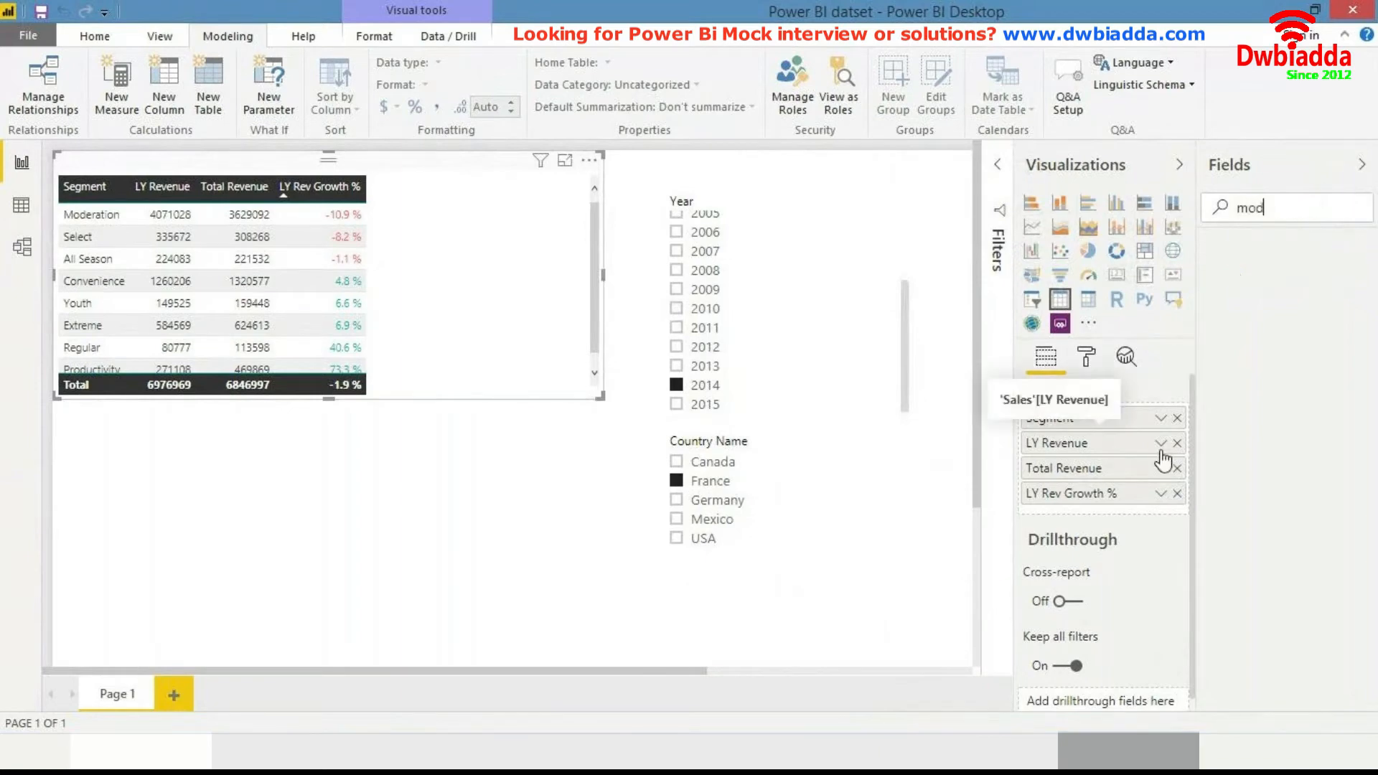
key(BackSpace)
key(BackSpace)
key(BackSpace)
text(segment)
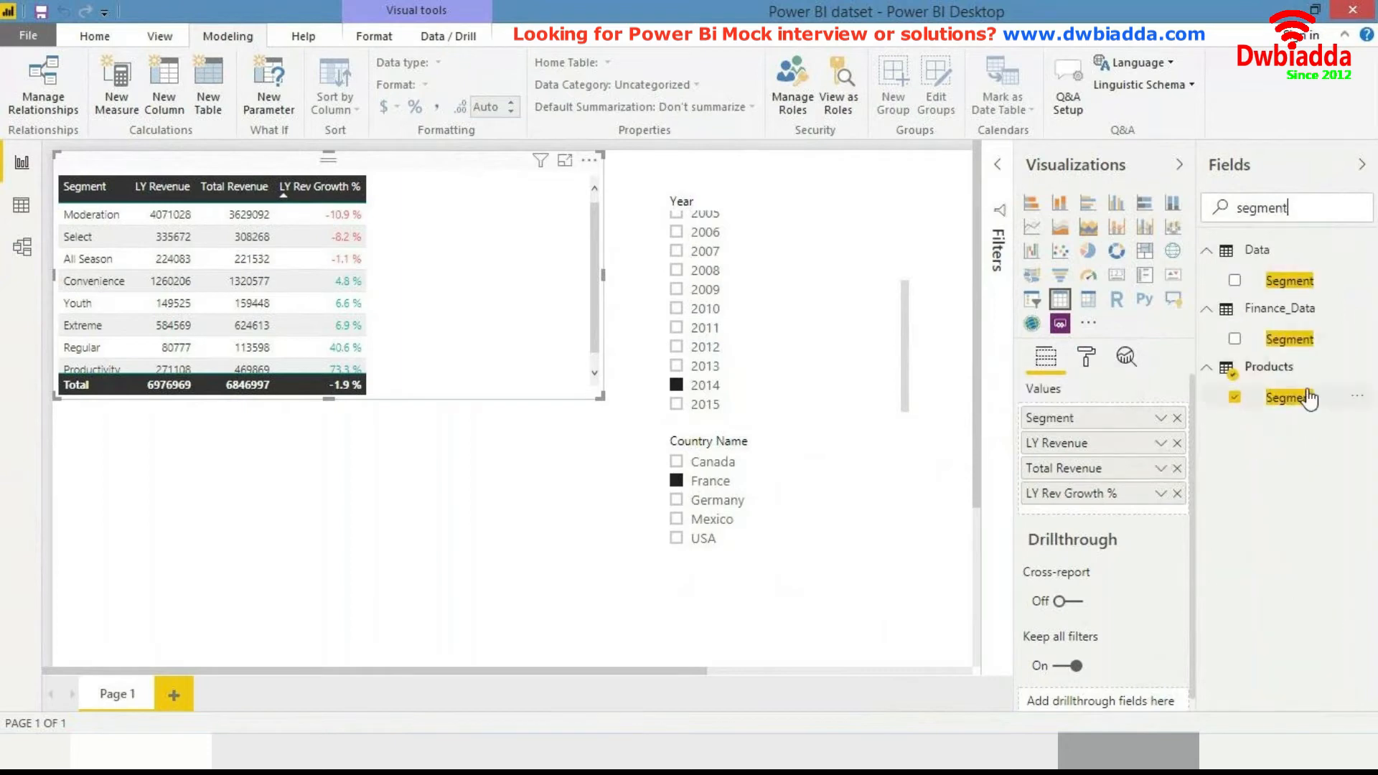
drag(1296, 403, 574, 459)
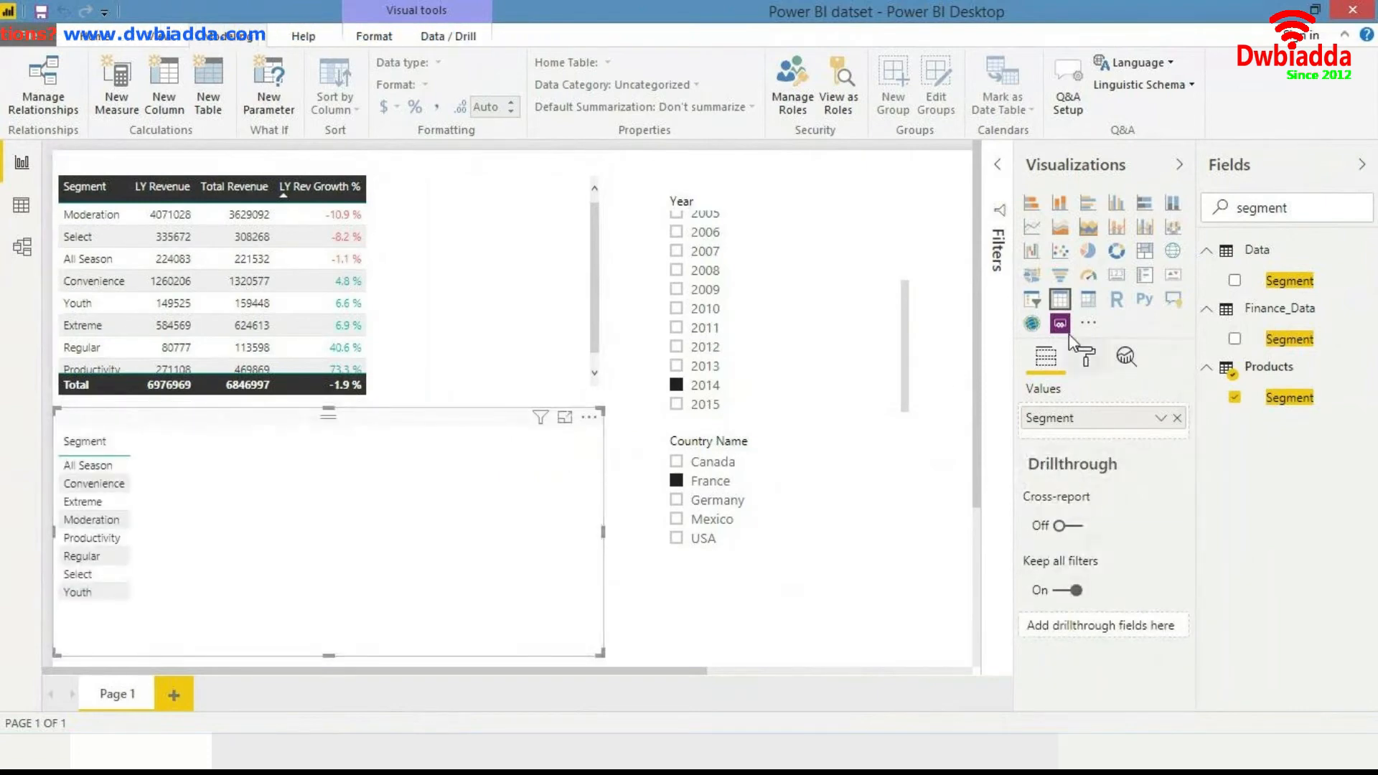
click(1031, 299)
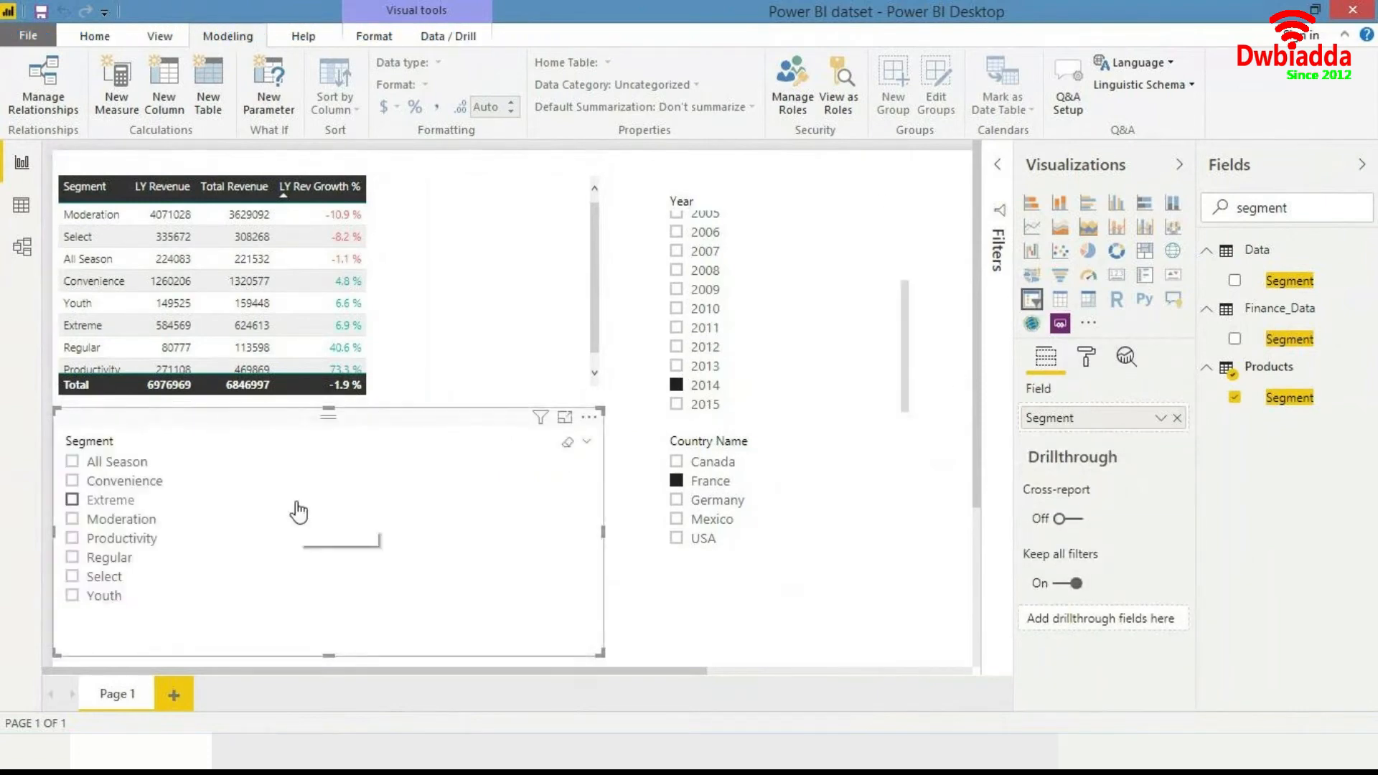
drag(54, 531, 450, 517)
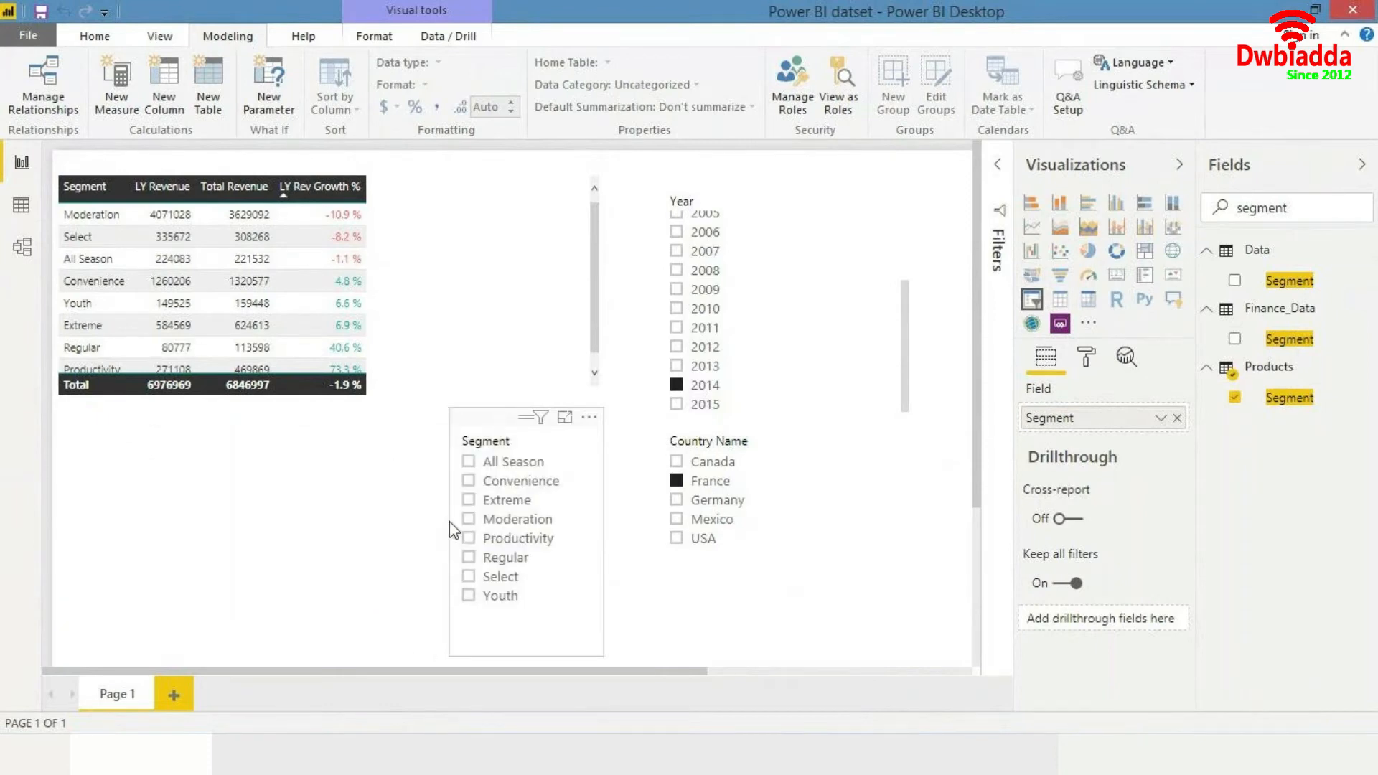
- Replace Segment with the Product field from the Products table in the revenue table's values
click(503, 297)
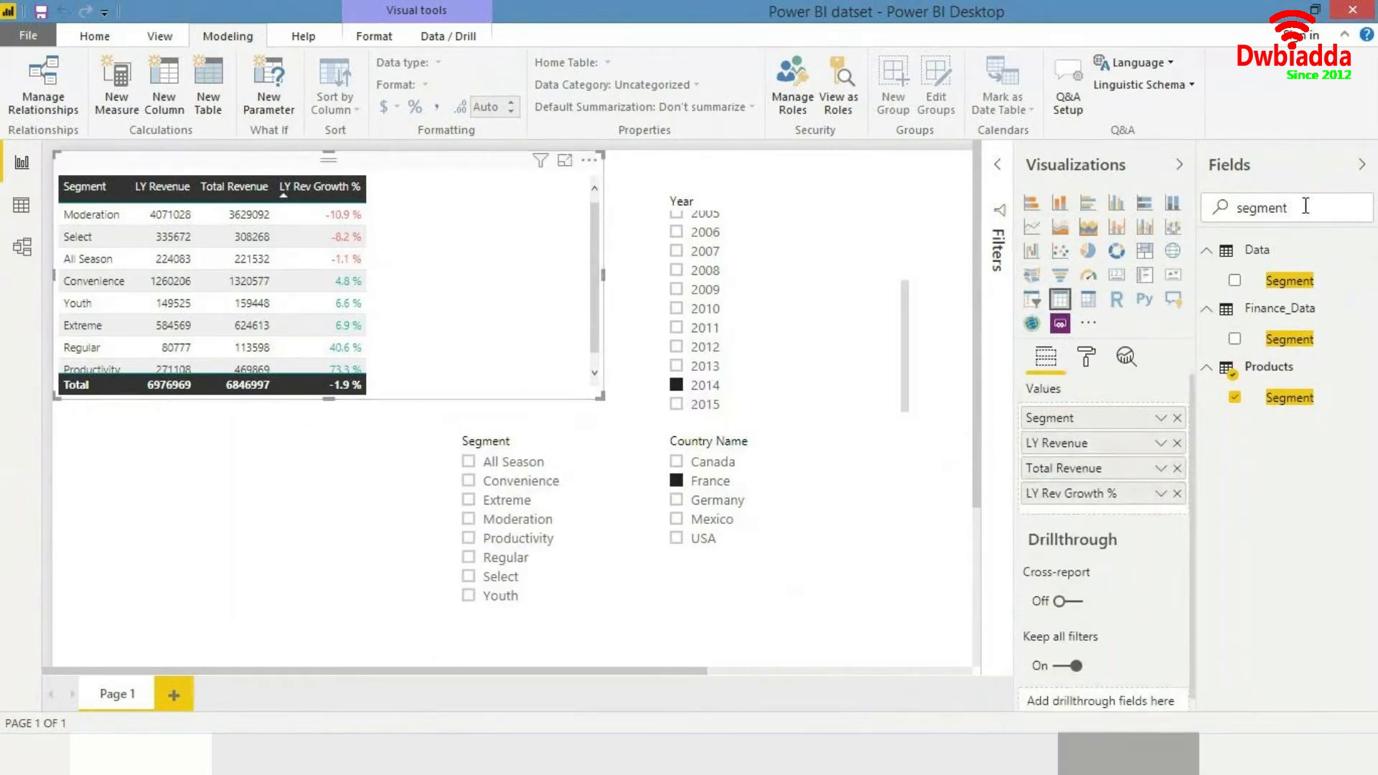
key(ctrl+a)
key(BackSpace)
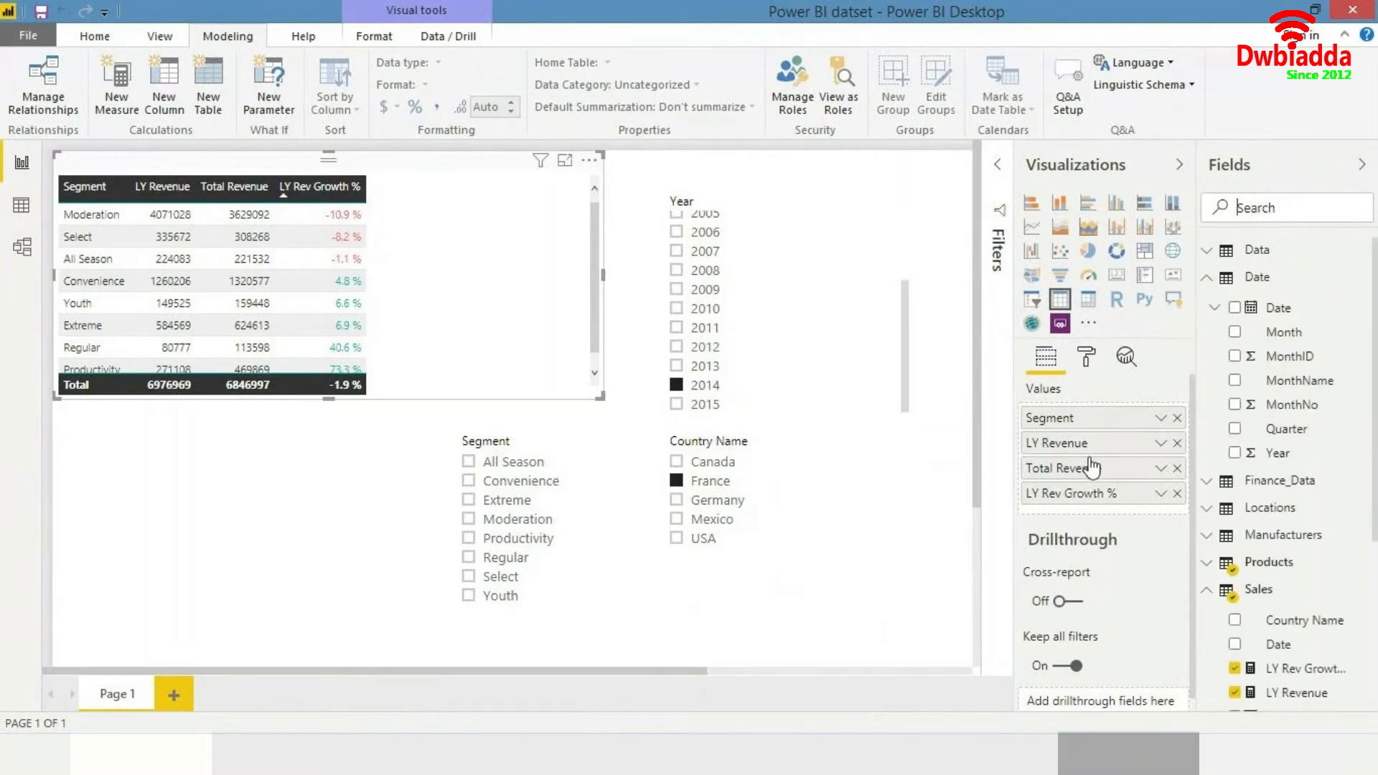
click(1177, 417)
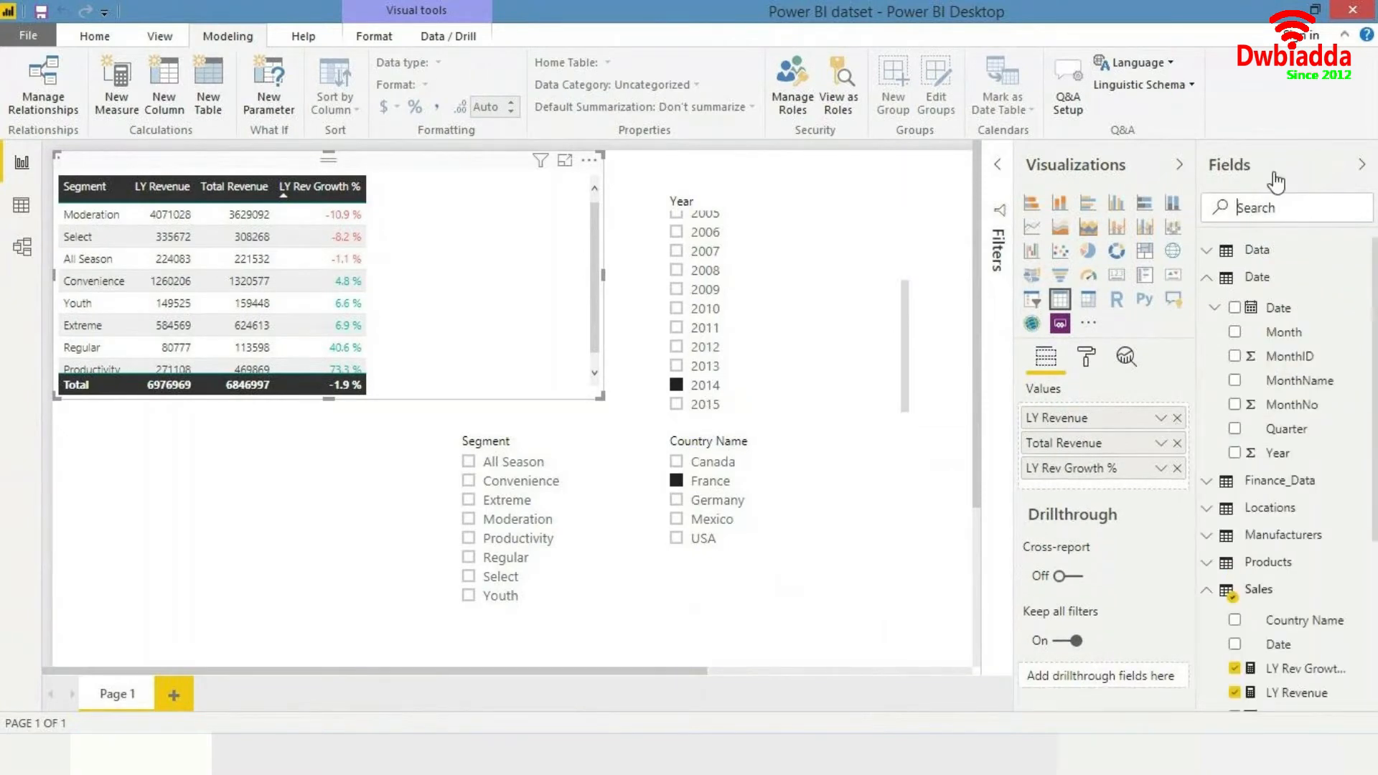
click(1293, 212)
text(produc)
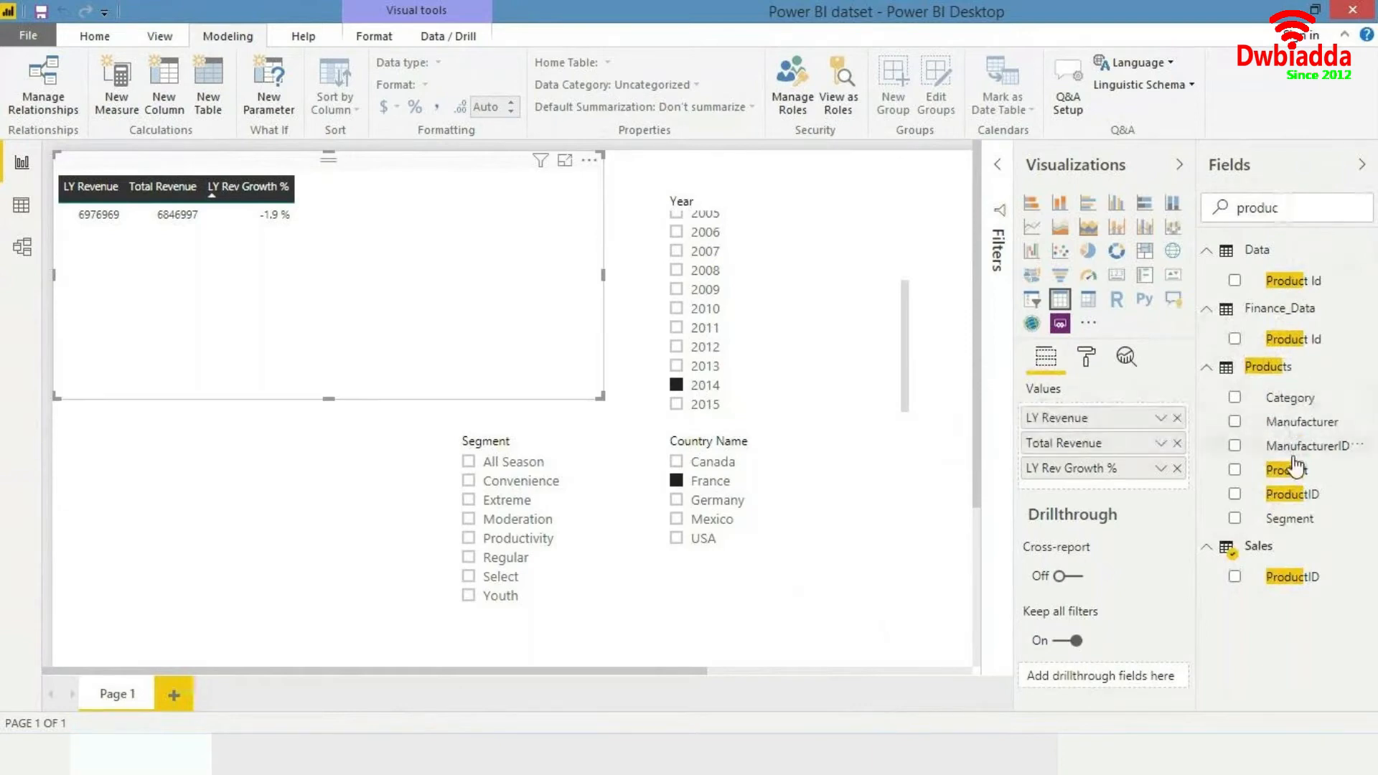
drag(1284, 470, 1146, 416)
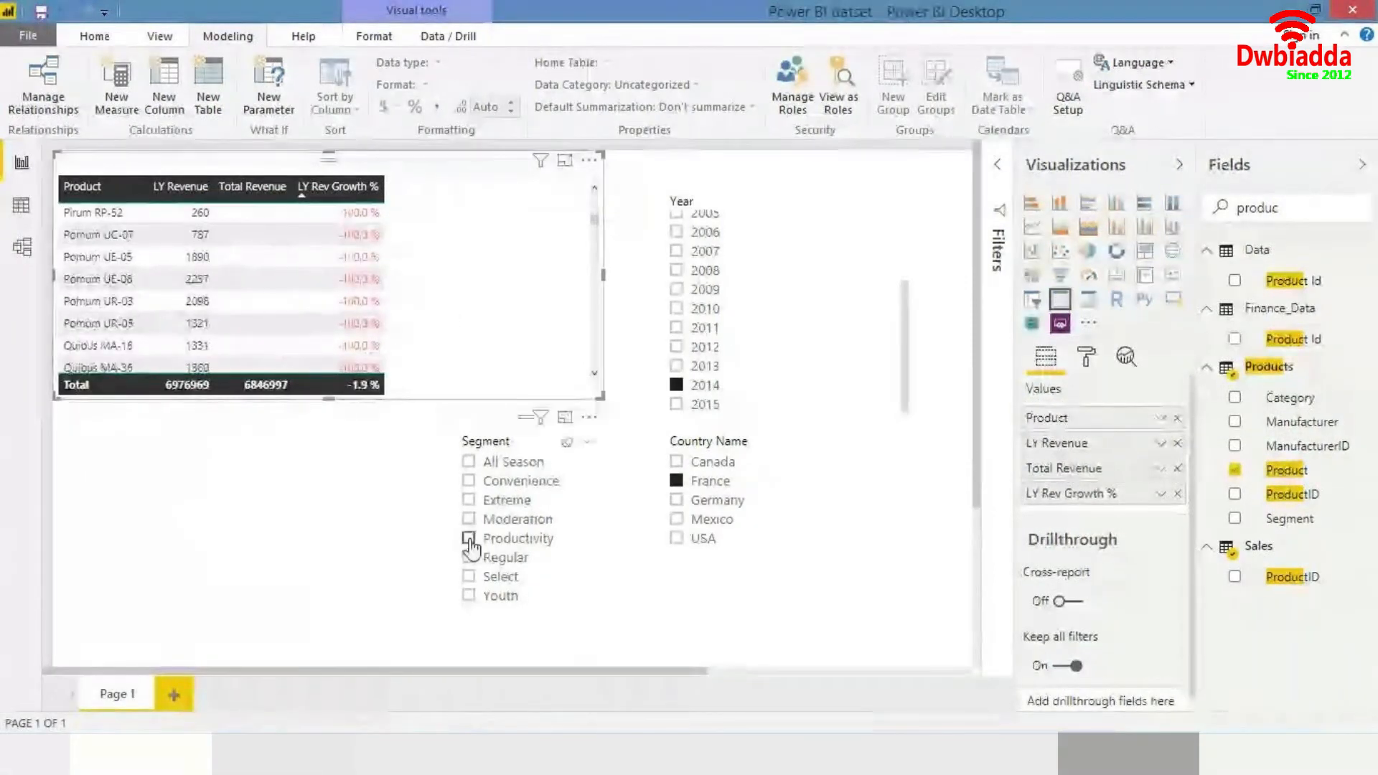
- Select Moderation in the Segment slicer and scroll through the product rows of the revenue table
click(529, 519)
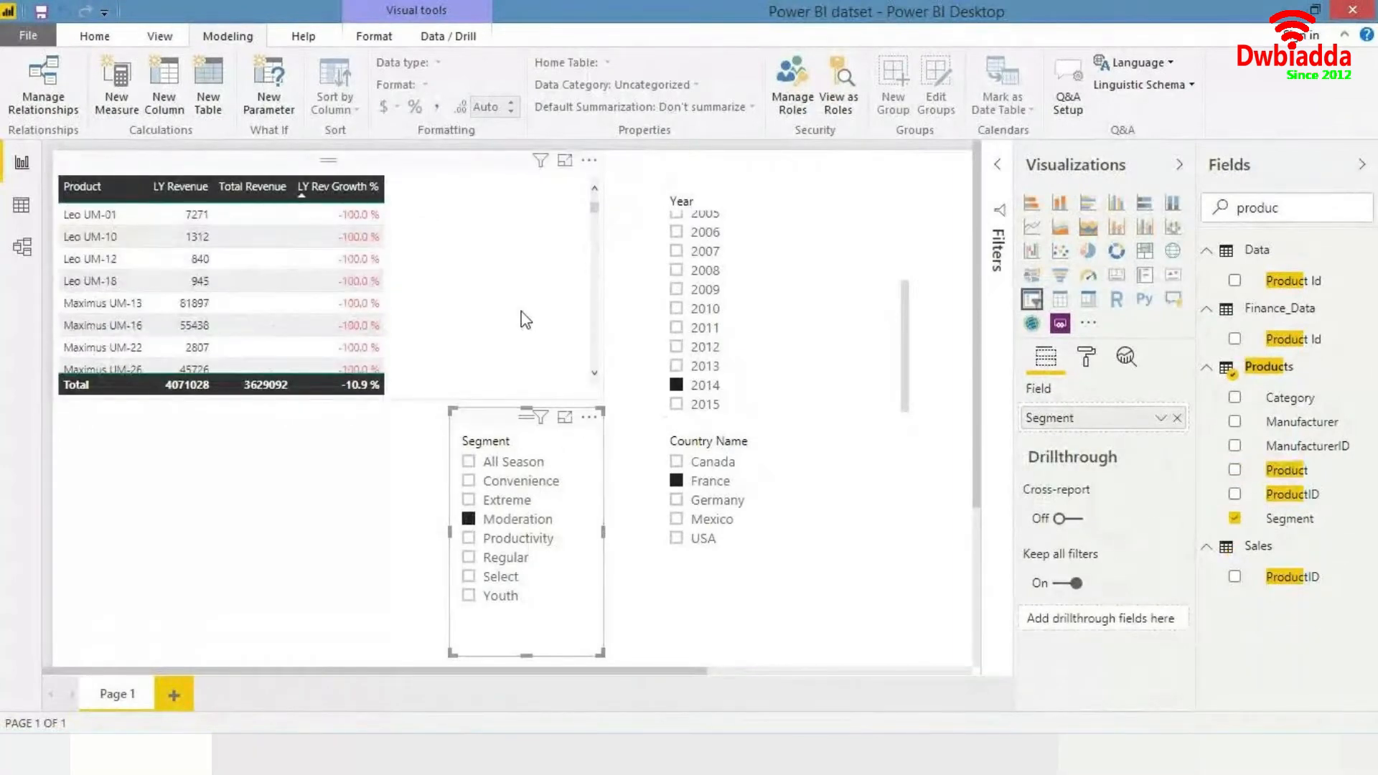
scroll(526, 321, down, 5)
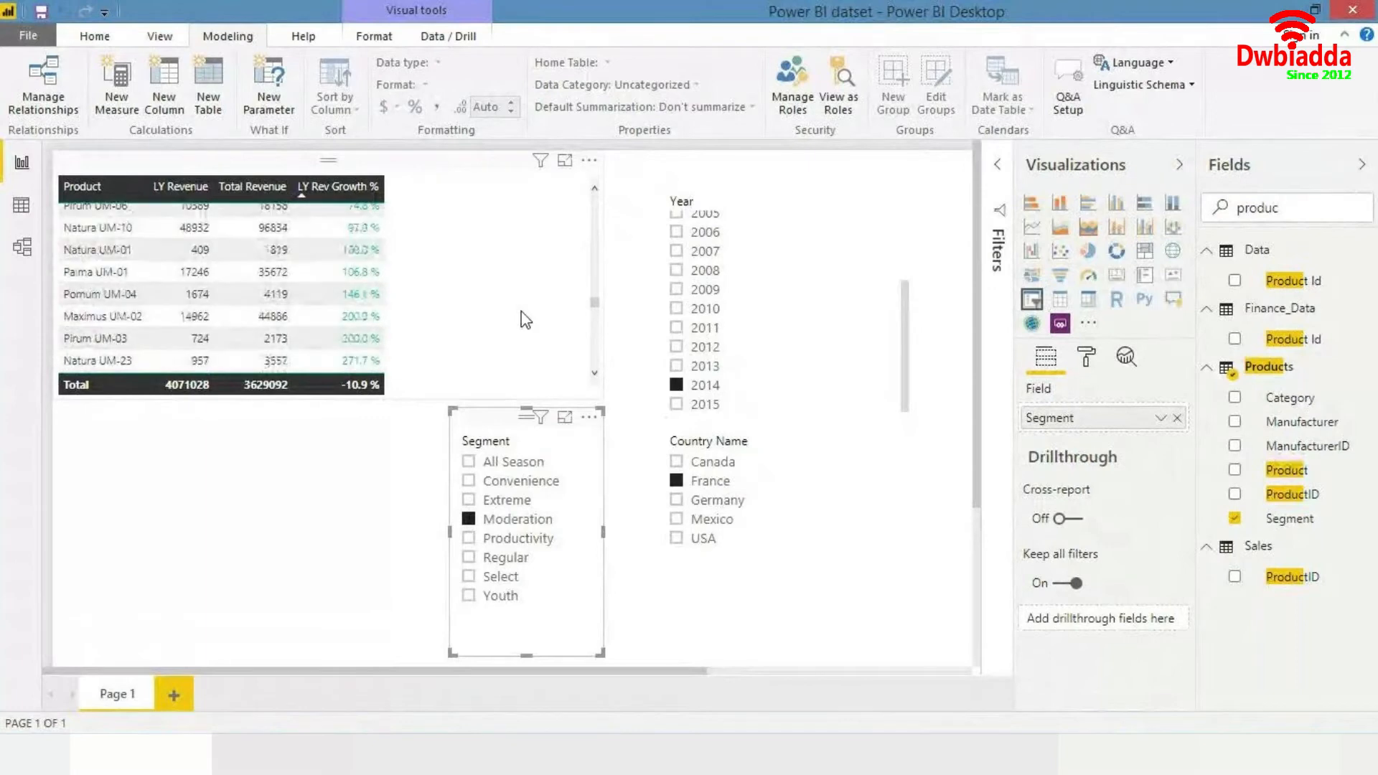
scroll(526, 320, up, 5)
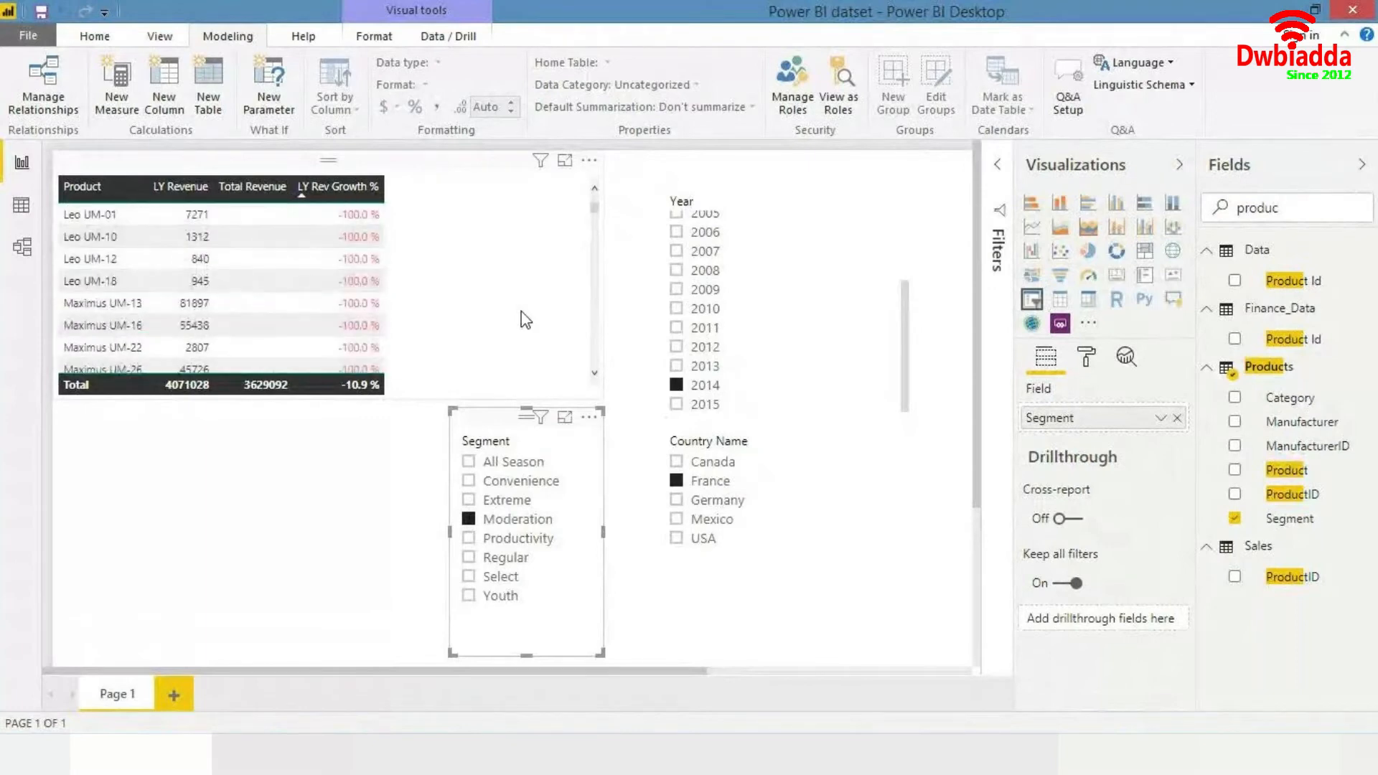
scroll(430, 317, down, 3)
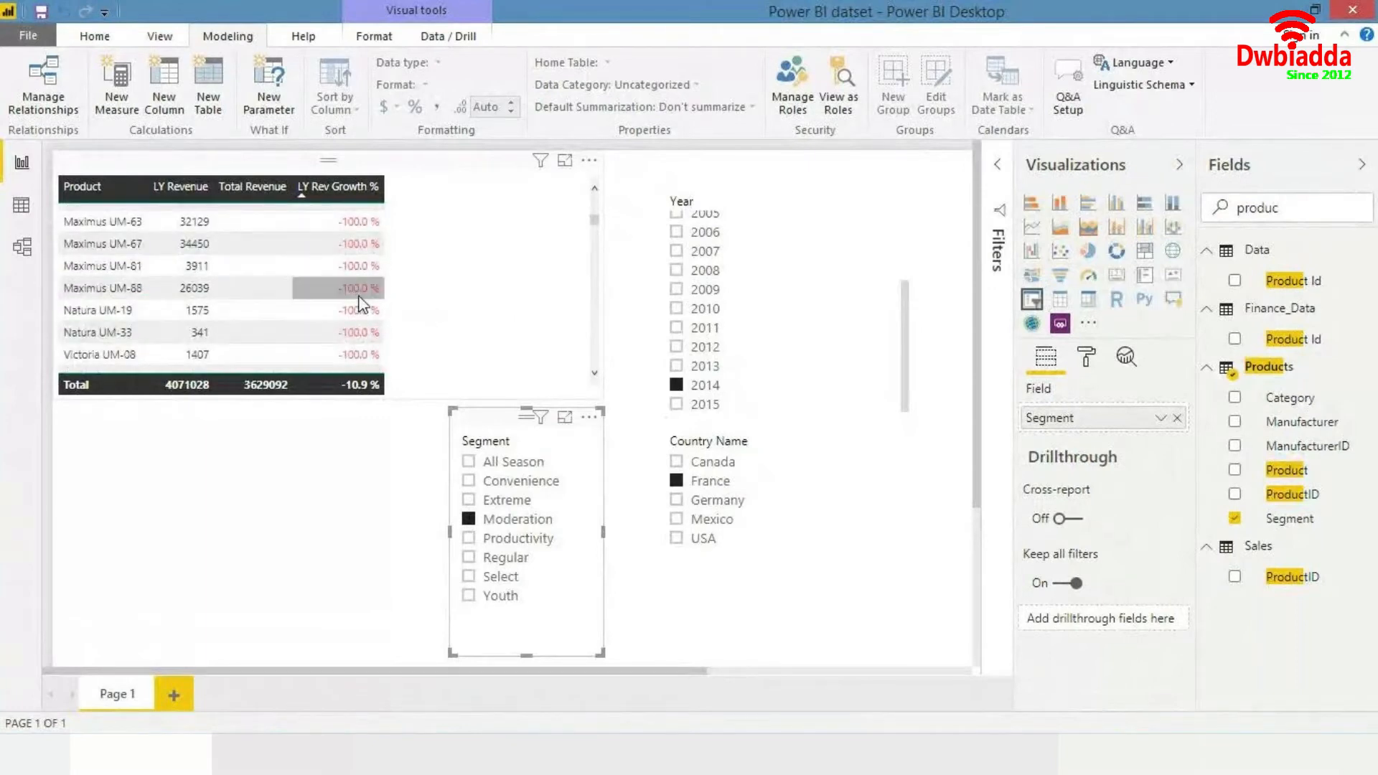
scroll(363, 304, up, 3)
scroll(363, 305, up, 1)
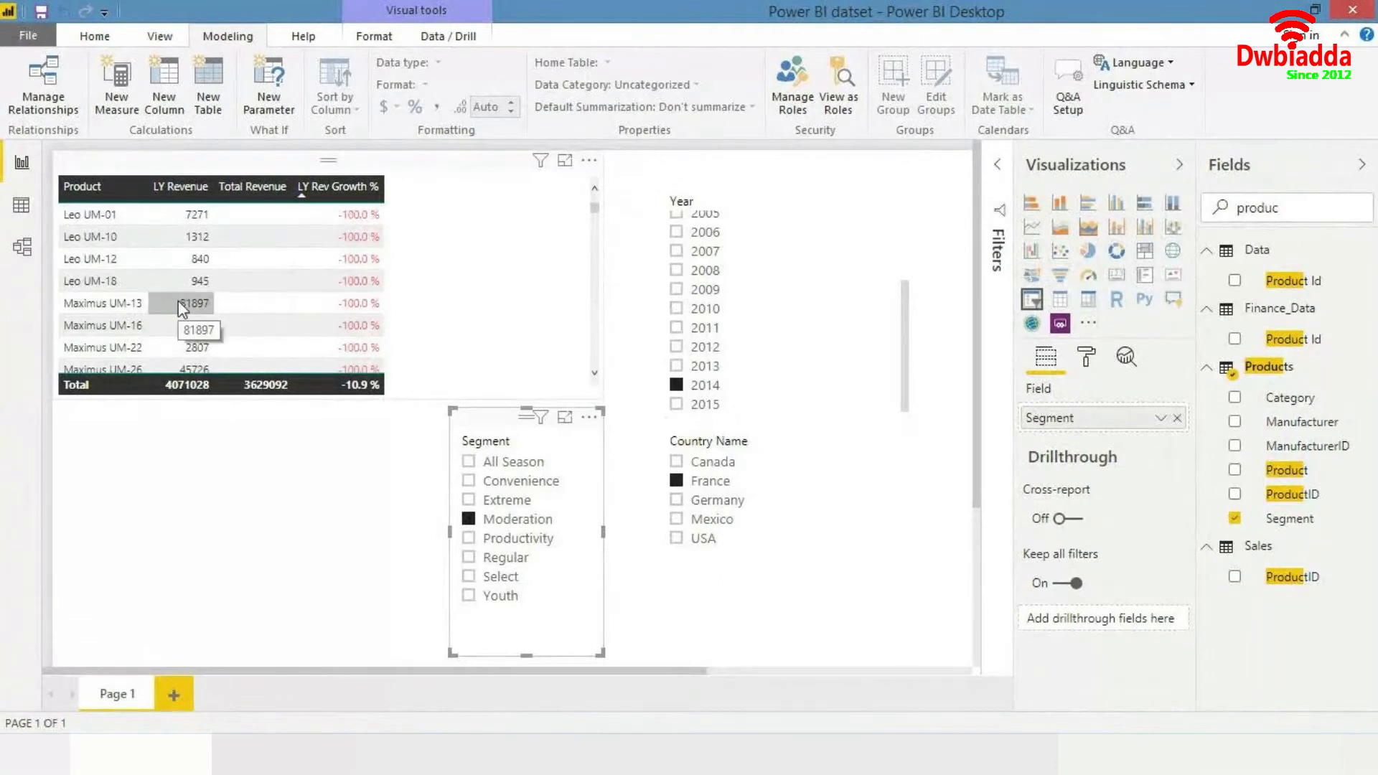
scroll(179, 305, down, 3)
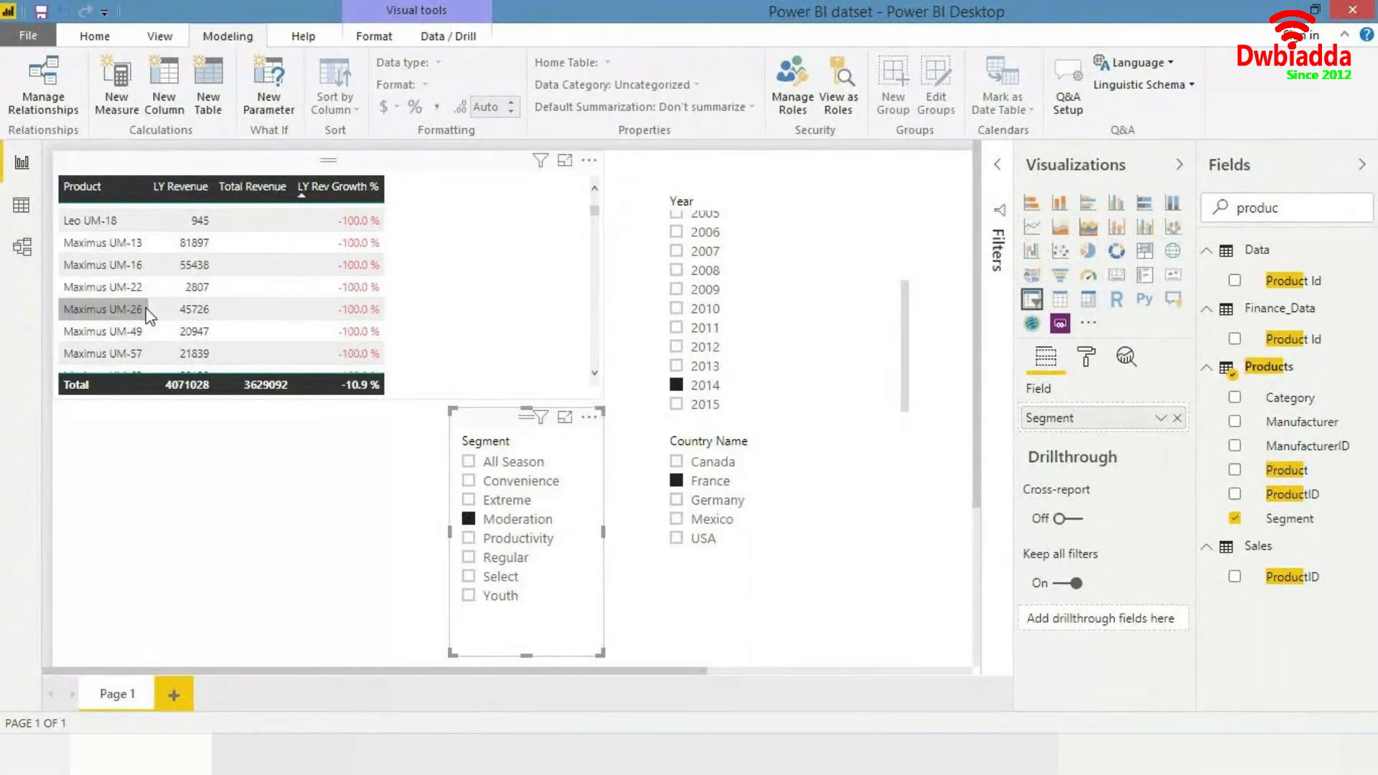
scroll(145, 308, up, 1)
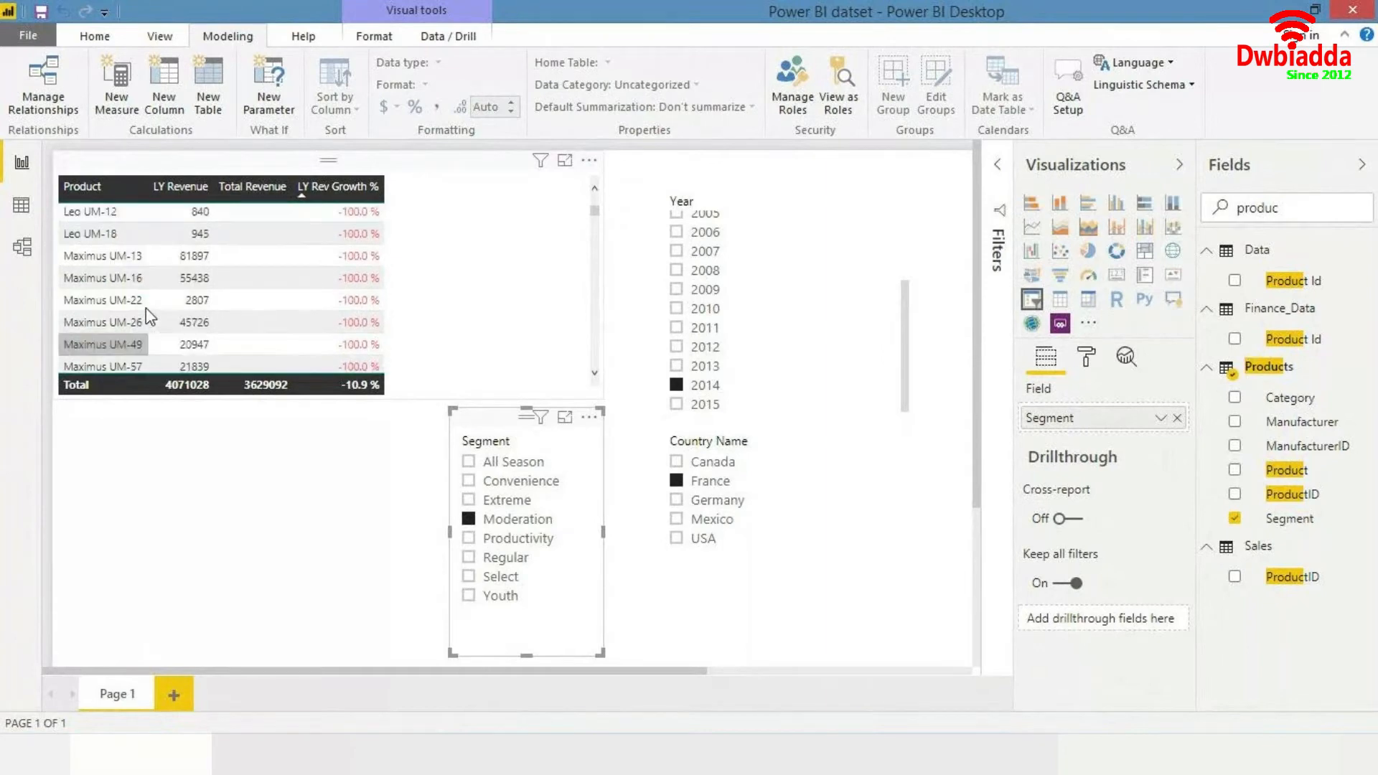
scroll(145, 308, up, 1)
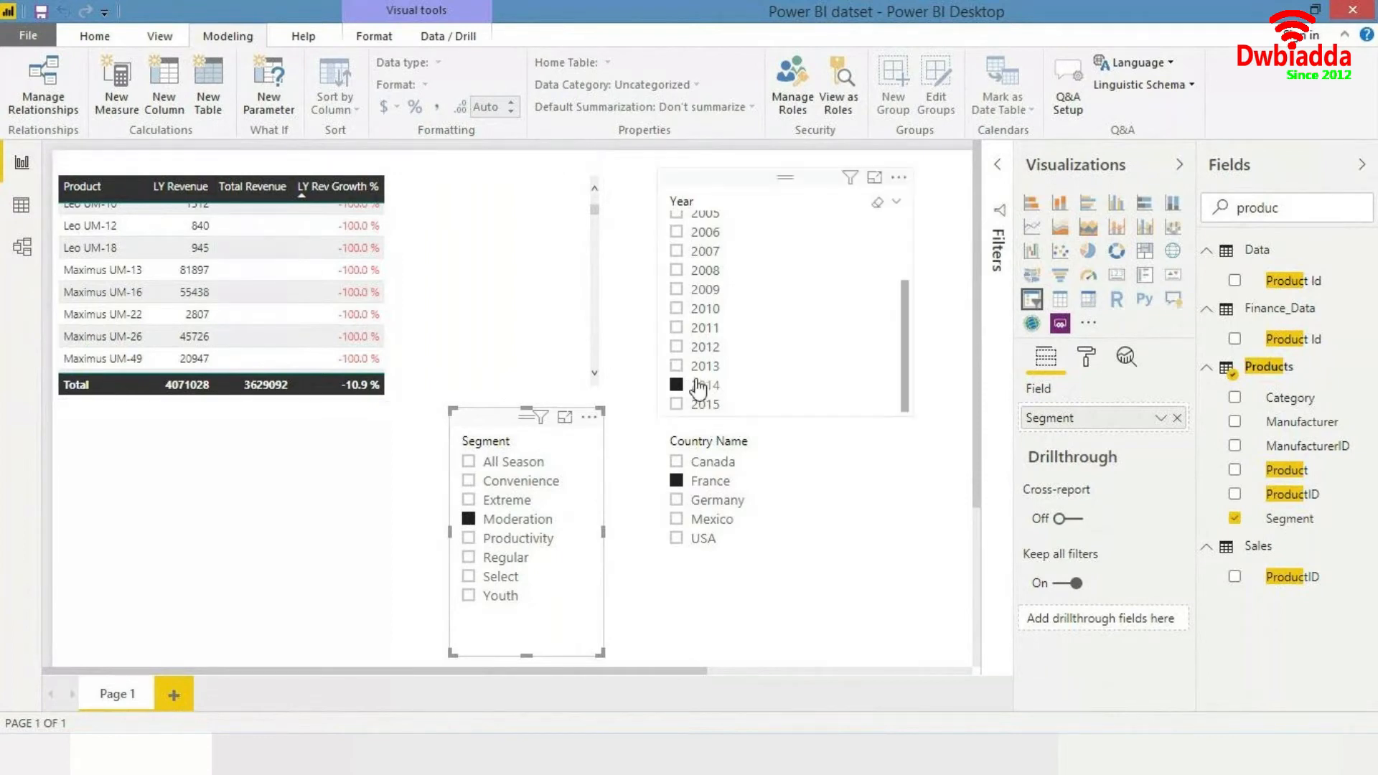
scroll(413, 316, up, 1)
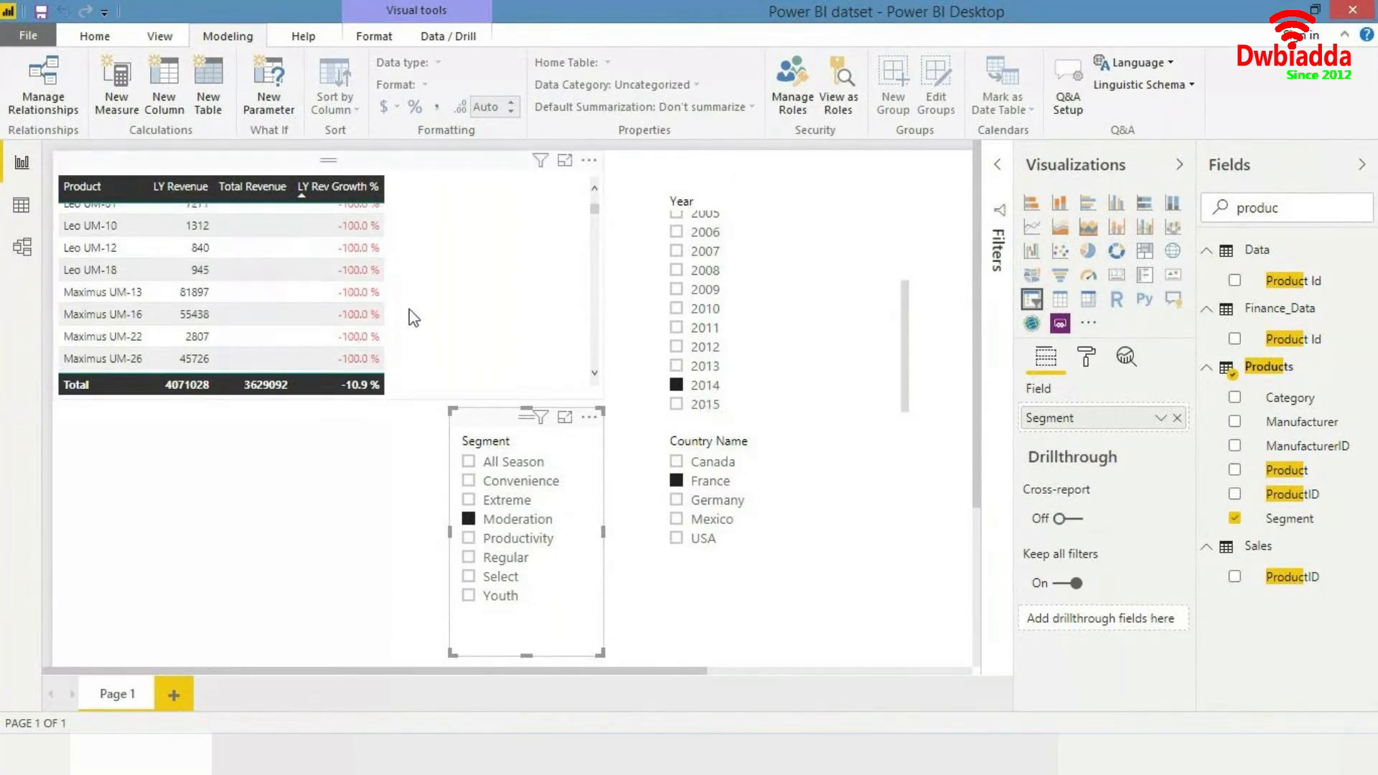
scroll(415, 318, down, 3)
scroll(414, 316, down, 5)
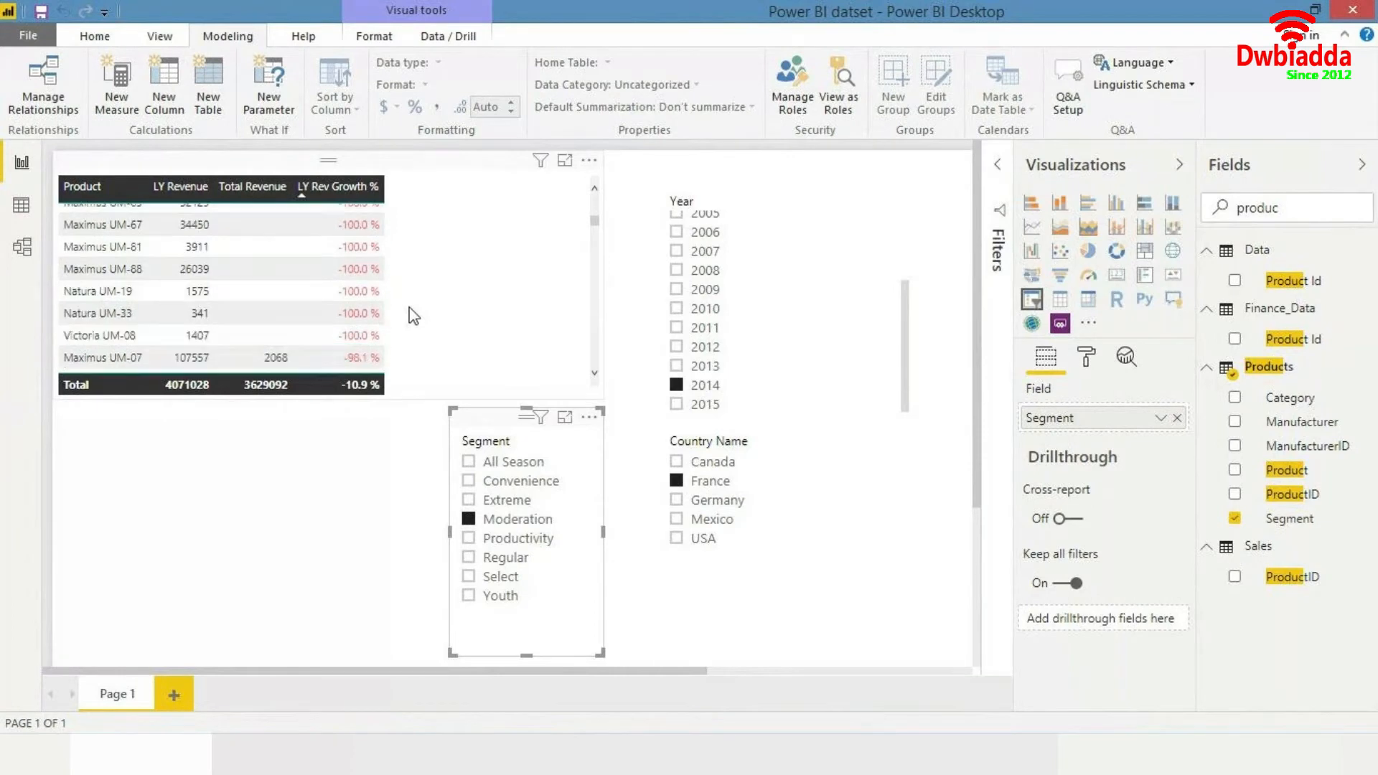
scroll(410, 312, down, 4)
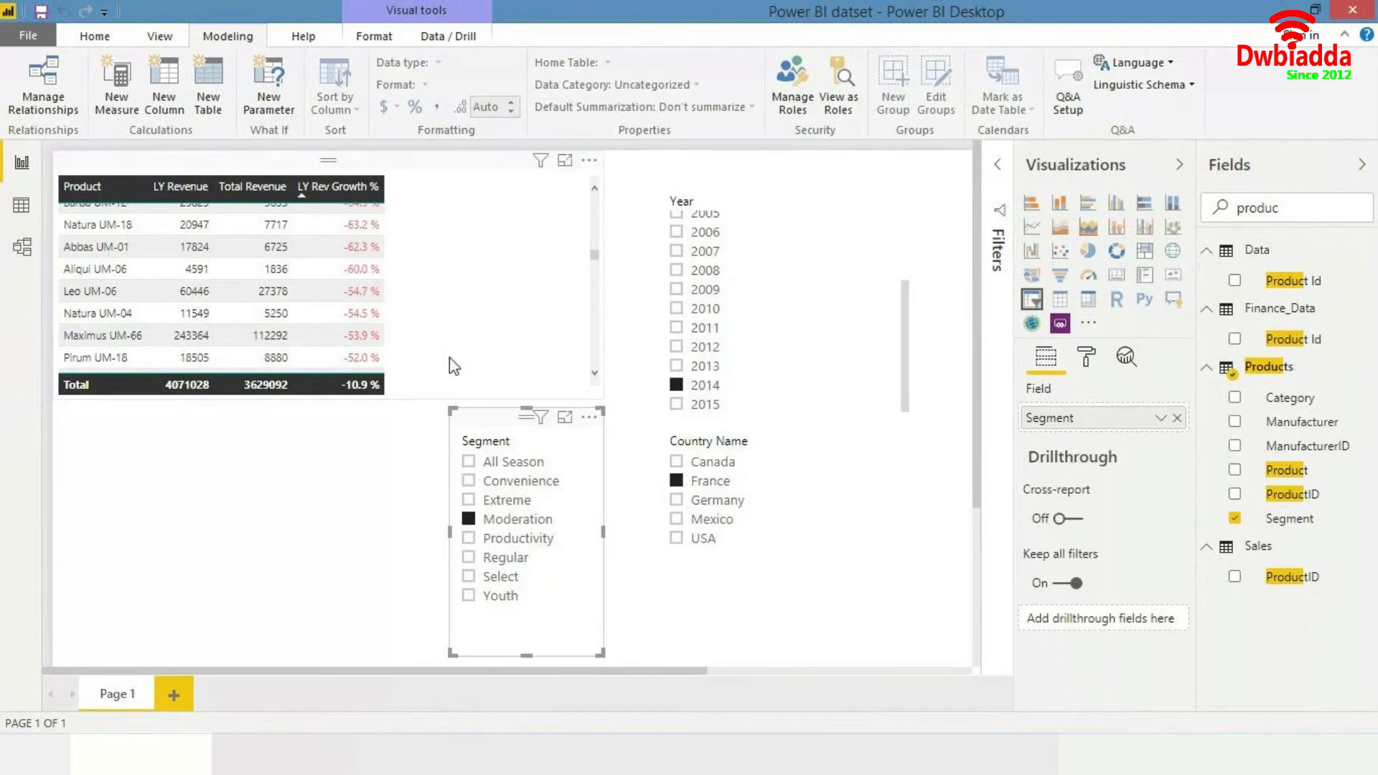
scroll(454, 363, up, 3)
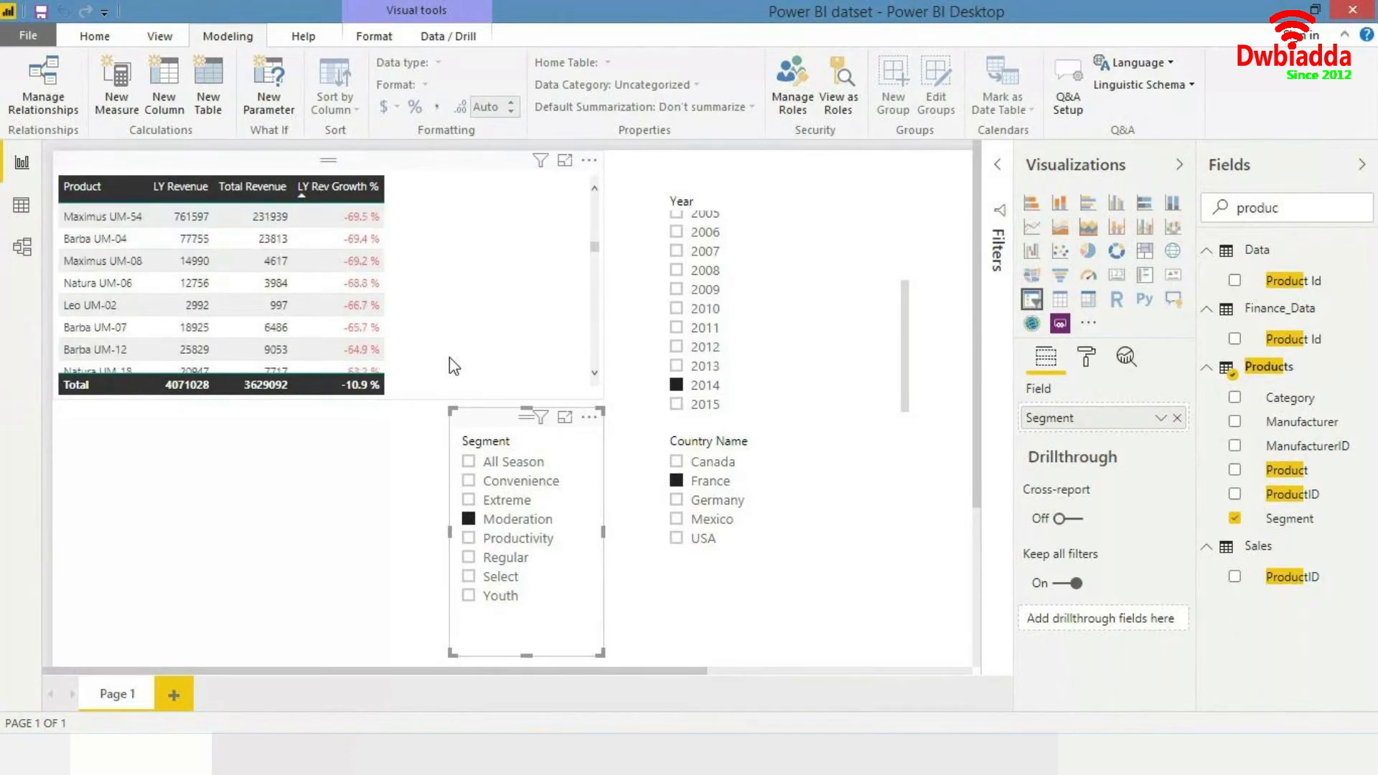
scroll(449, 357, down, 3)
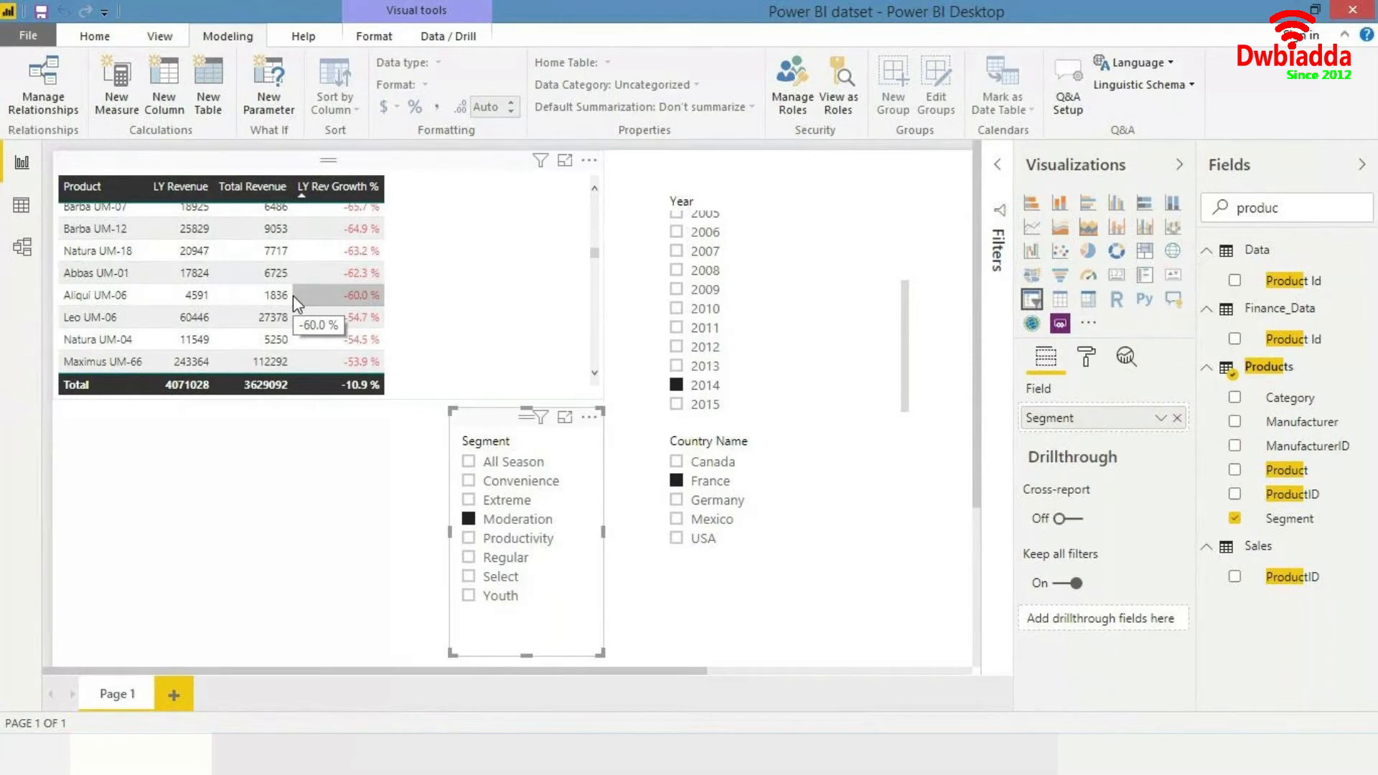
scroll(181, 322, down, 1)
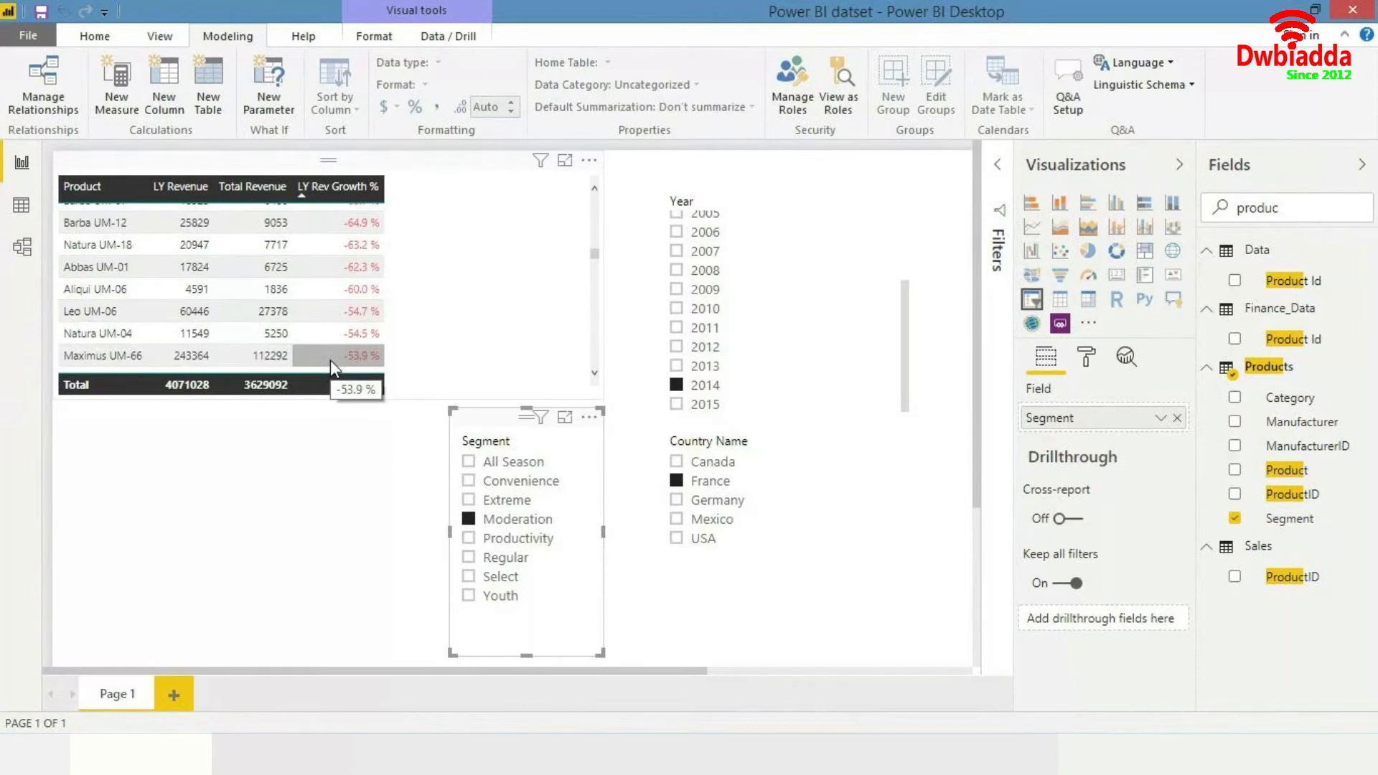
- Add a new report page and insert a line chart enlarged to fill most of the canvas
click(372, 495)
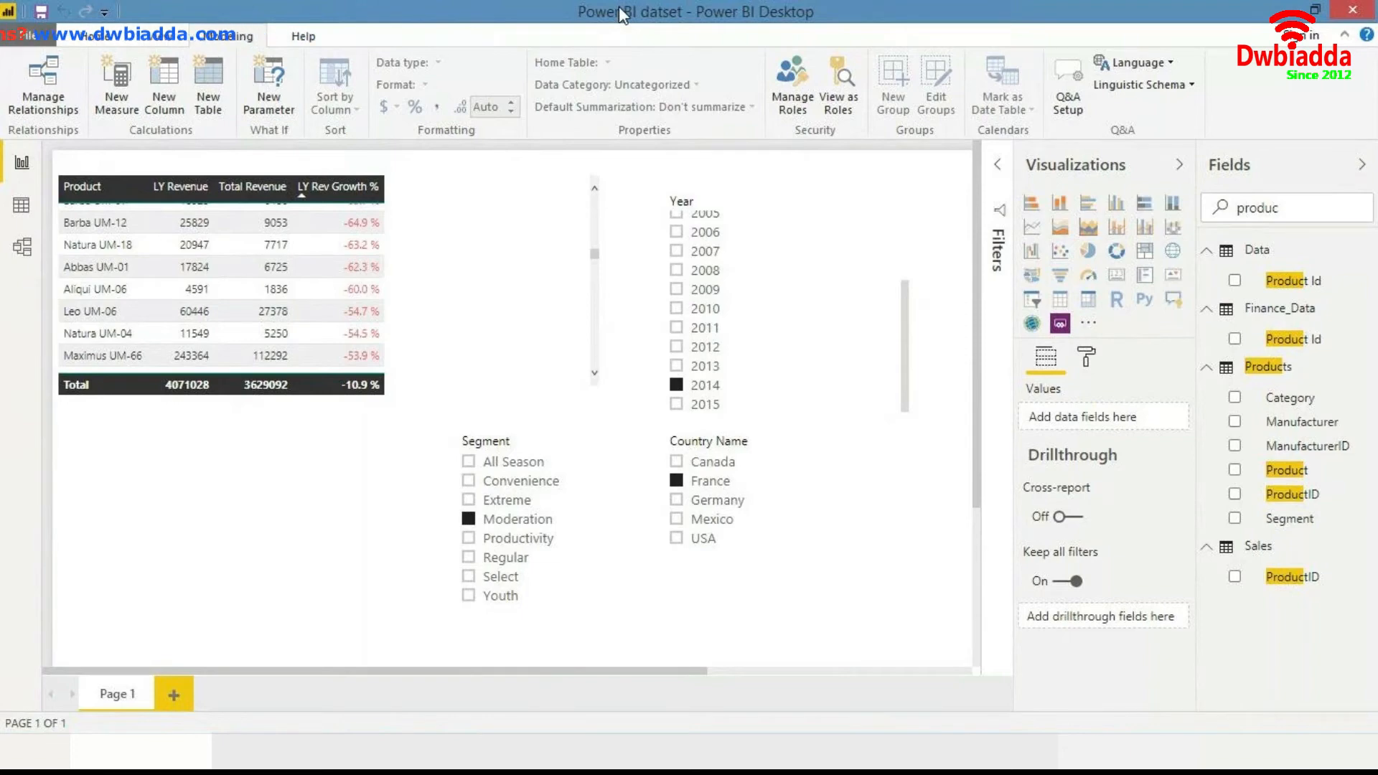
click(174, 693)
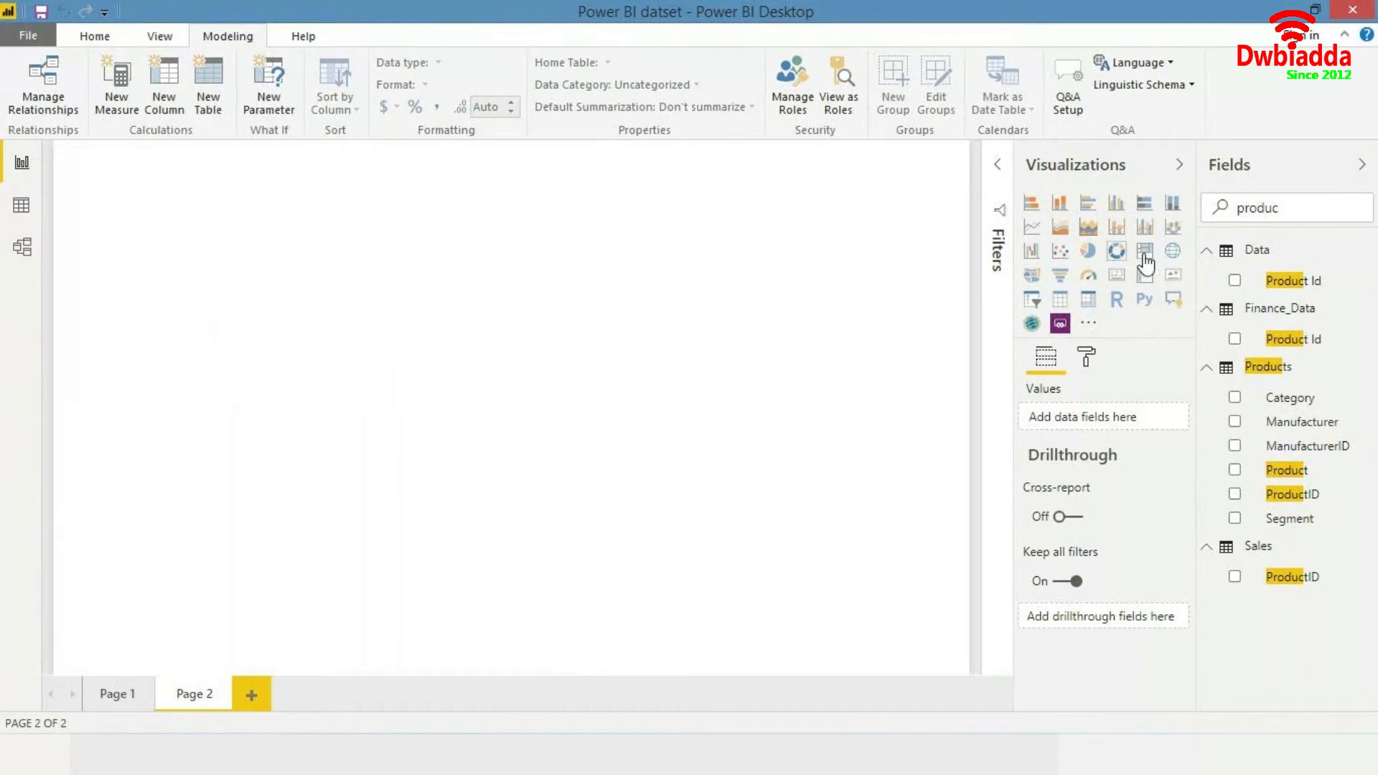
drag(1292, 212, 1046, 219)
key(BackSpace)
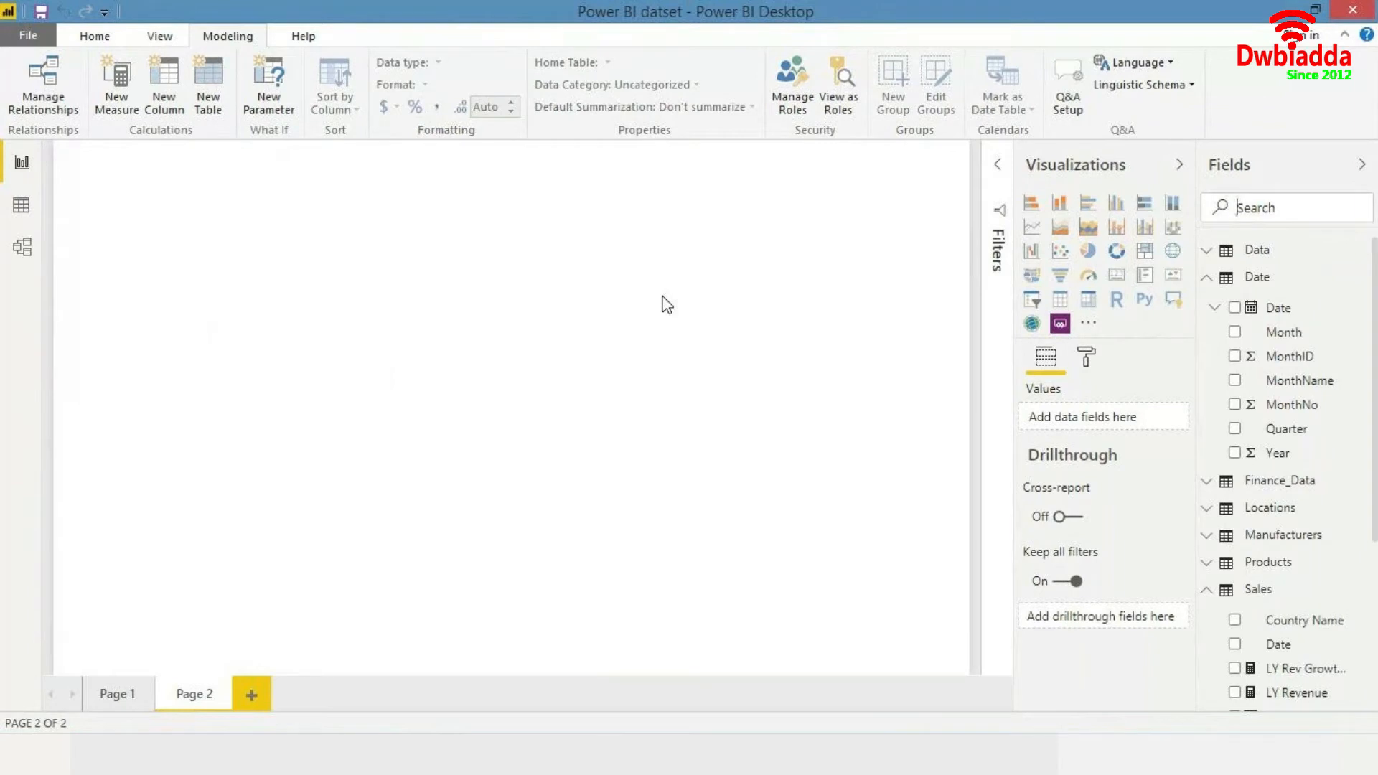
click(1031, 236)
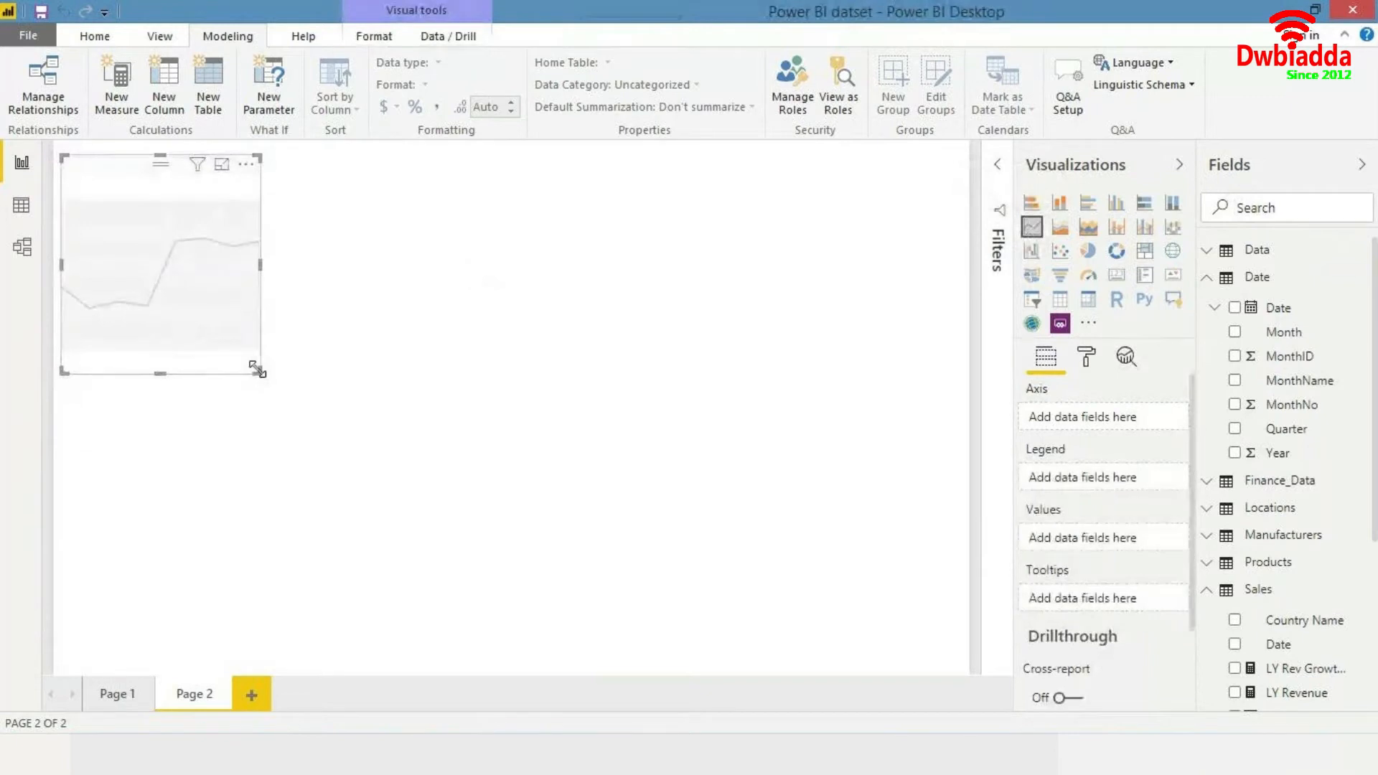
drag(257, 369, 748, 630)
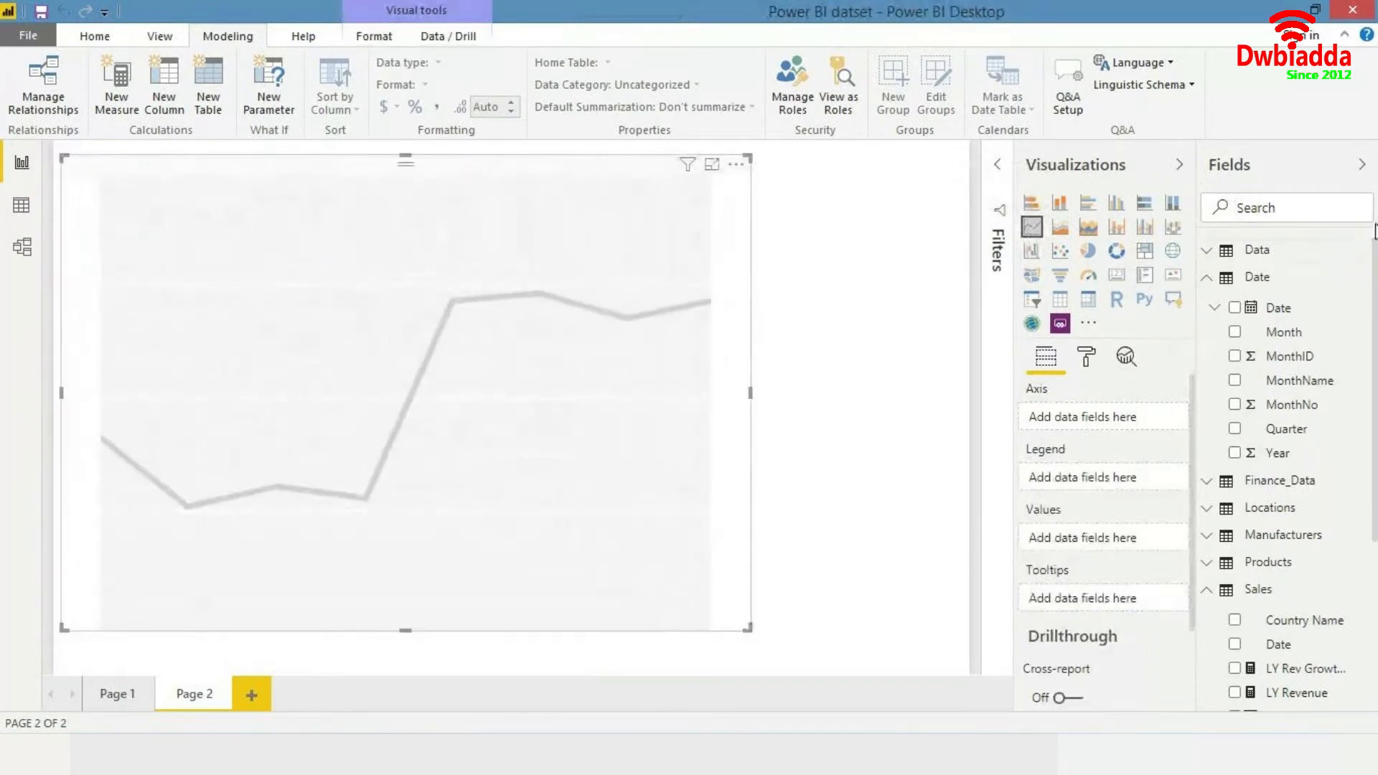
- Add the Total Revenue measure from the Sales table to the line chart's values
click(1217, 280)
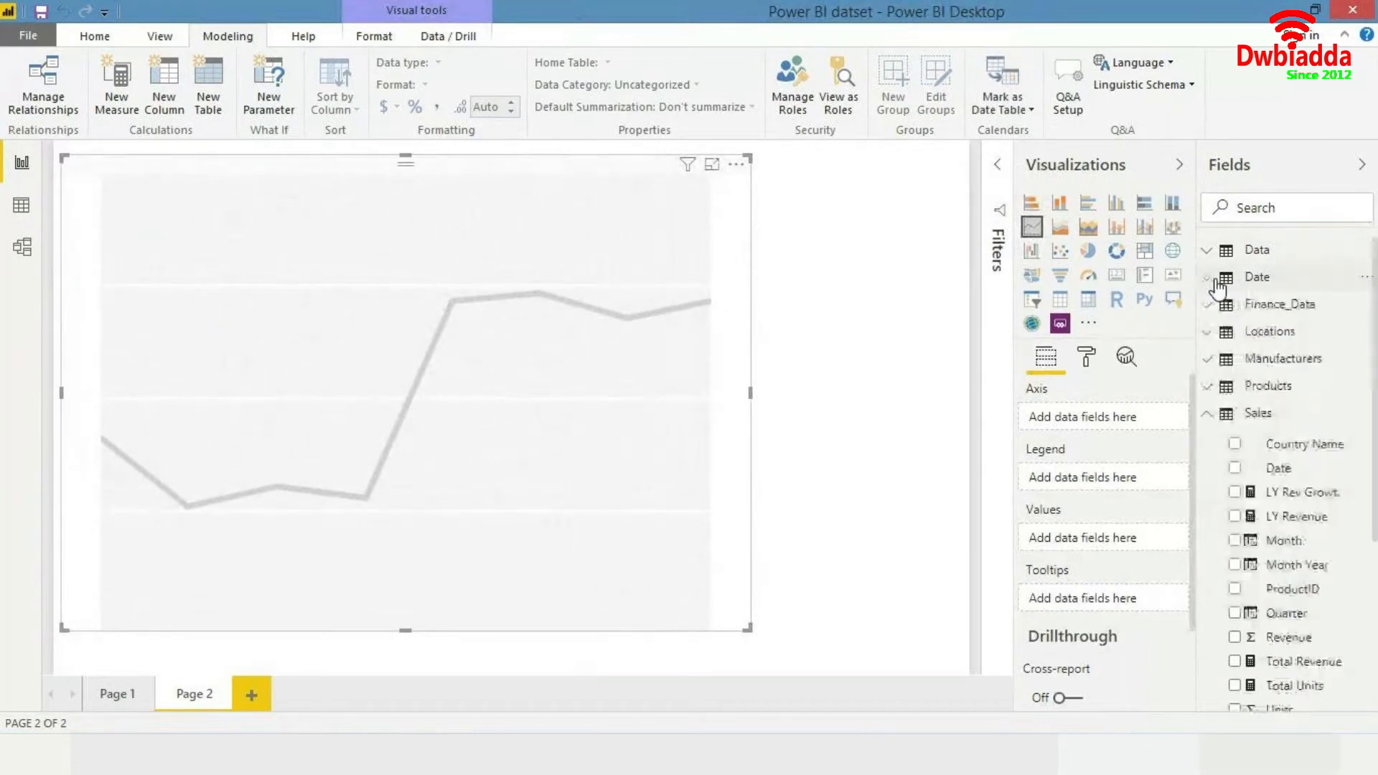
click(1219, 417)
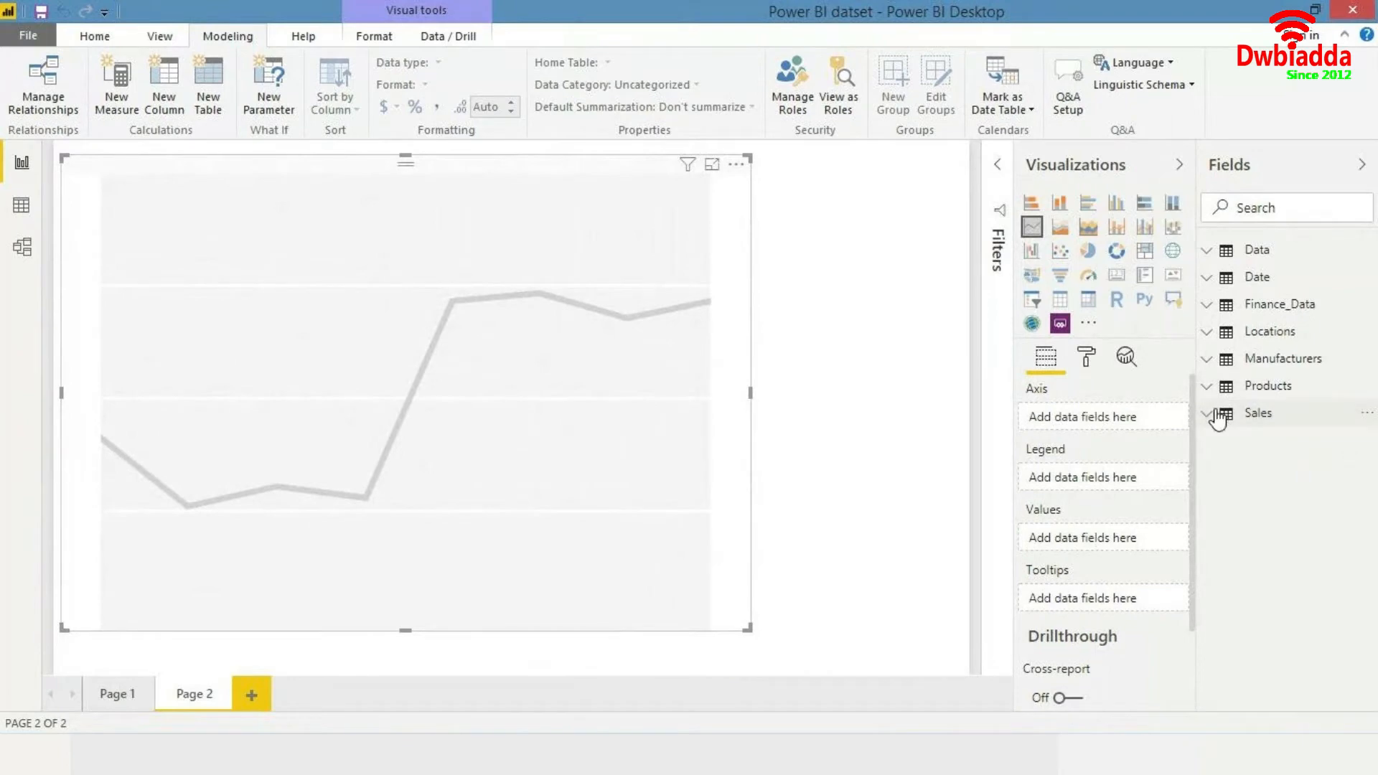
click(1218, 417)
scroll(1218, 420, down, 2)
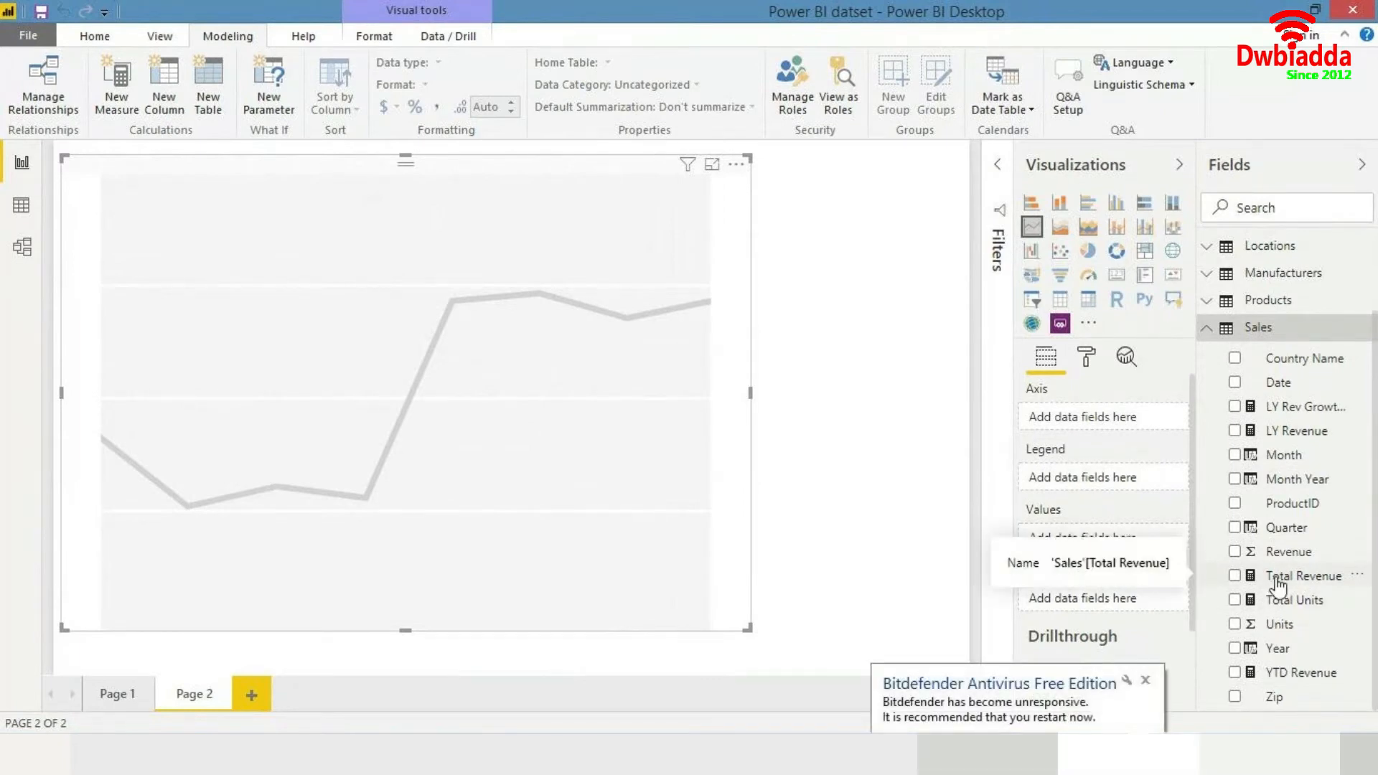
click(1146, 682)
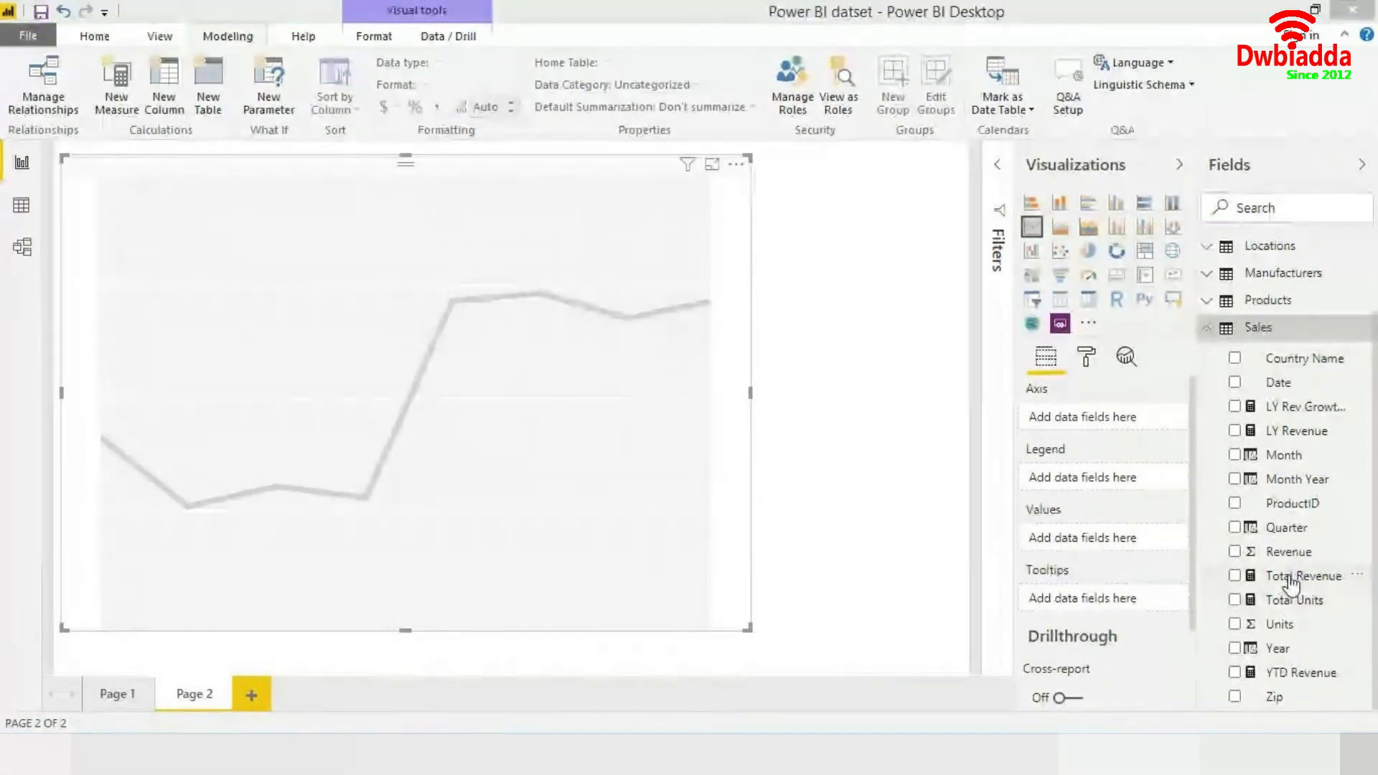
drag(1290, 583, 339, 437)
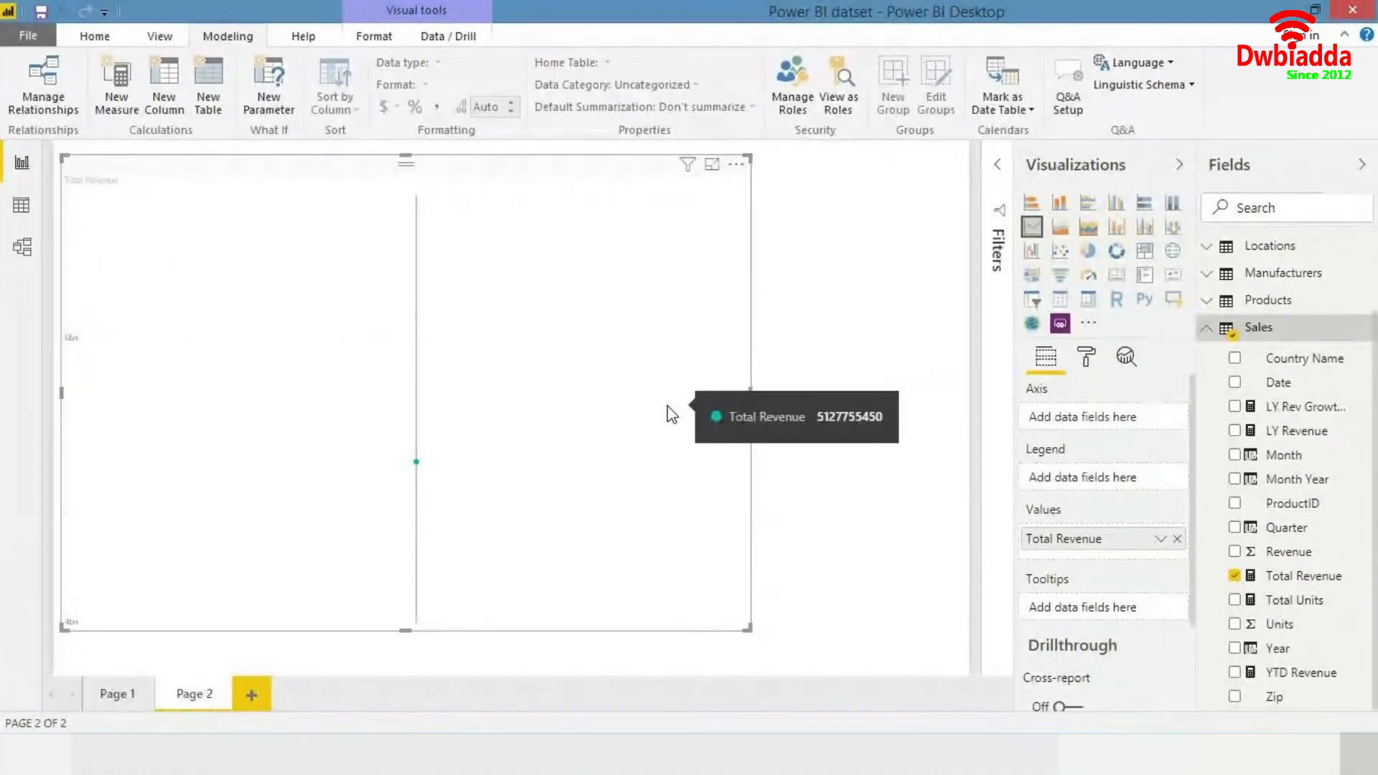
- Put the Date hierarchy from the Date table on the chart's axis and expand all down one level
click(1207, 327)
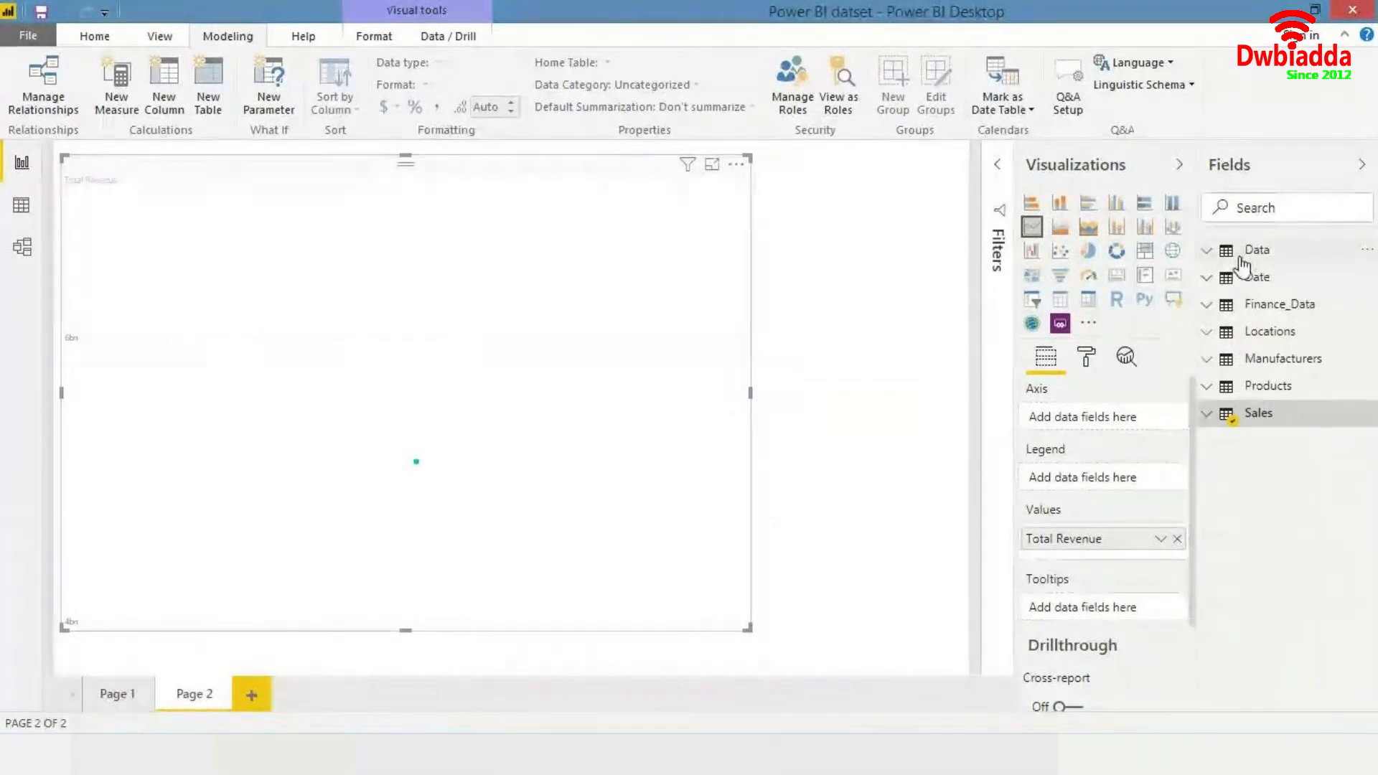
click(1228, 283)
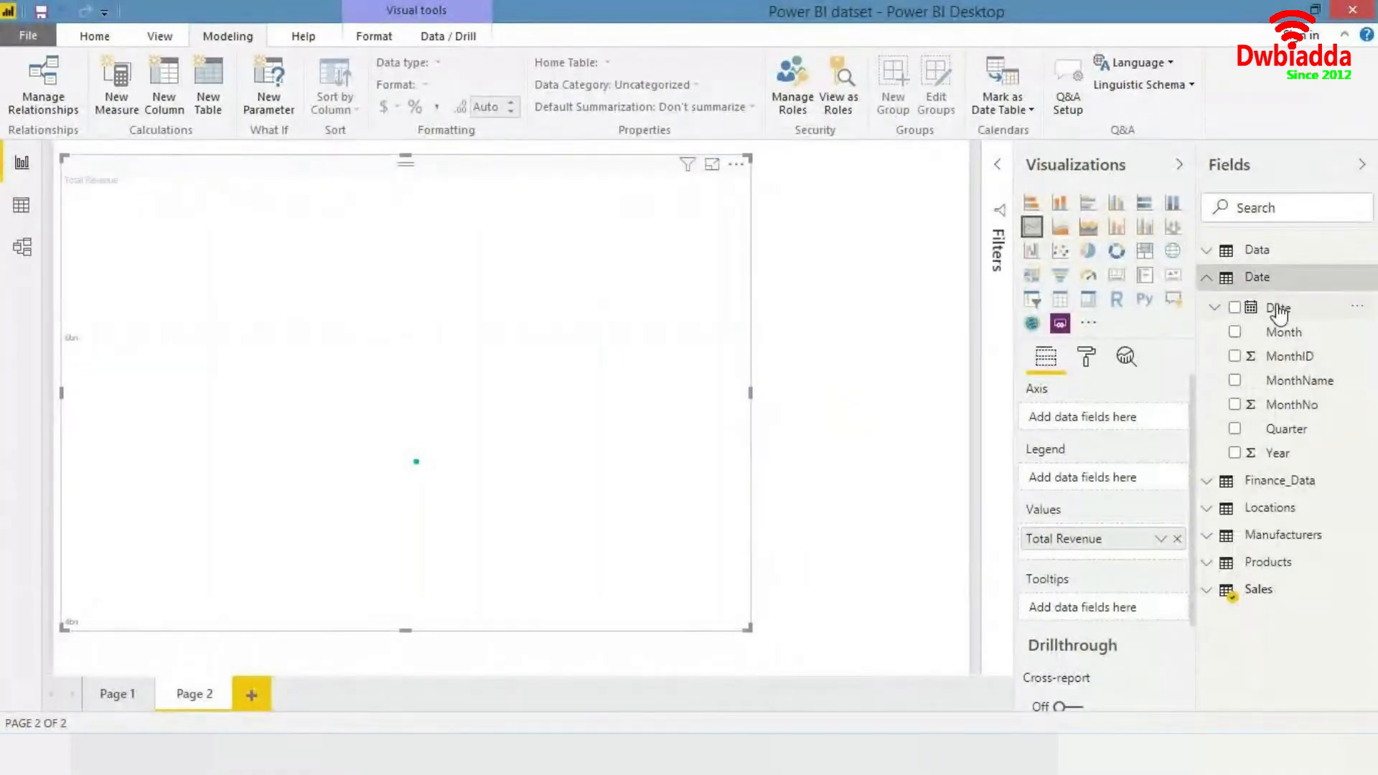
drag(1278, 313, 502, 351)
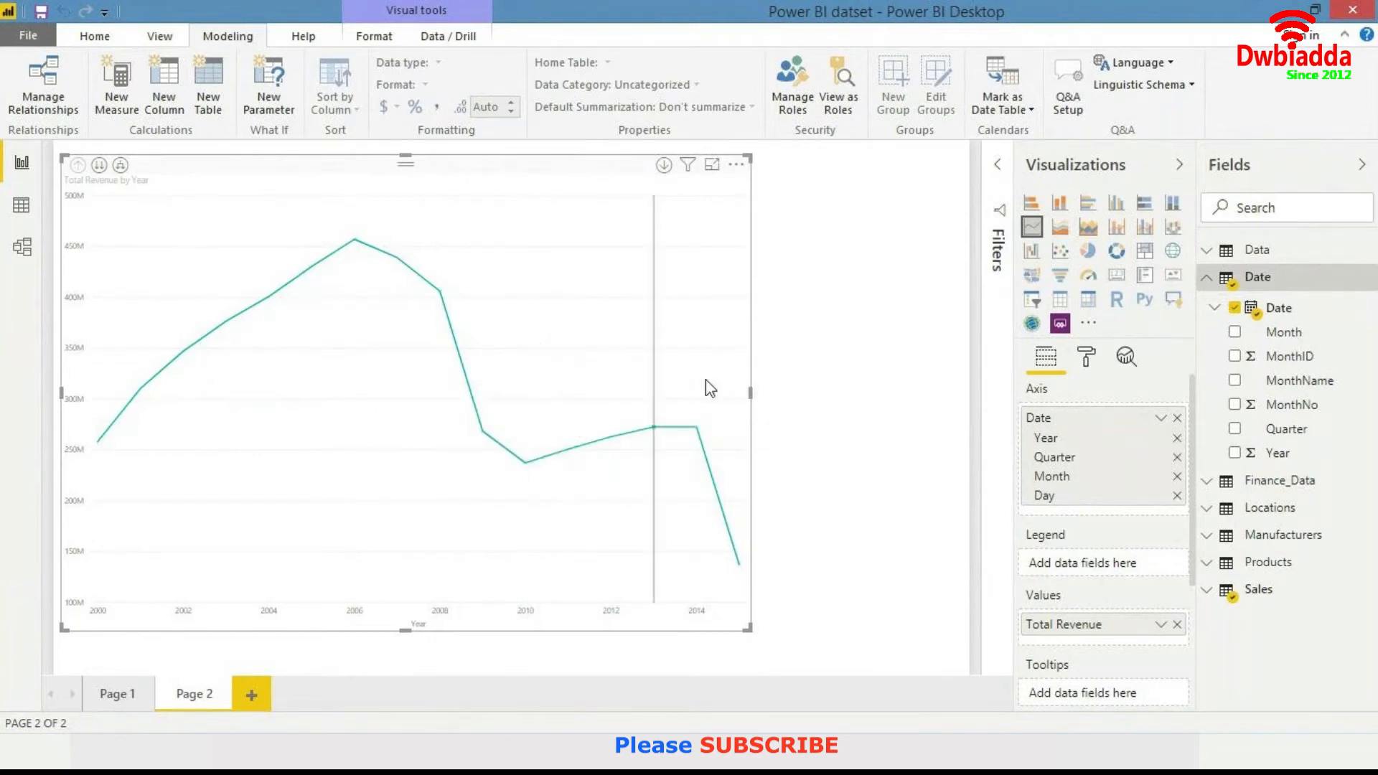
click(121, 165)
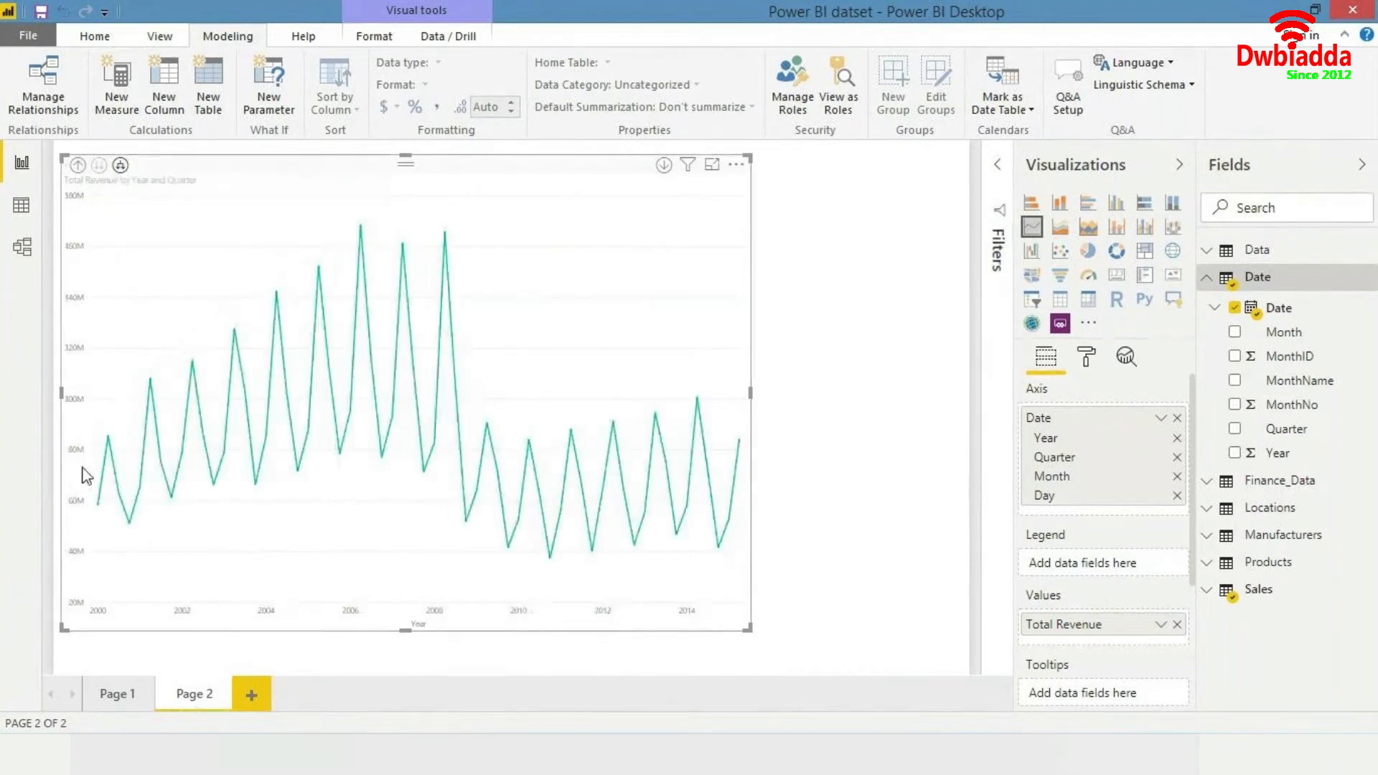
mouse_move(109, 472)
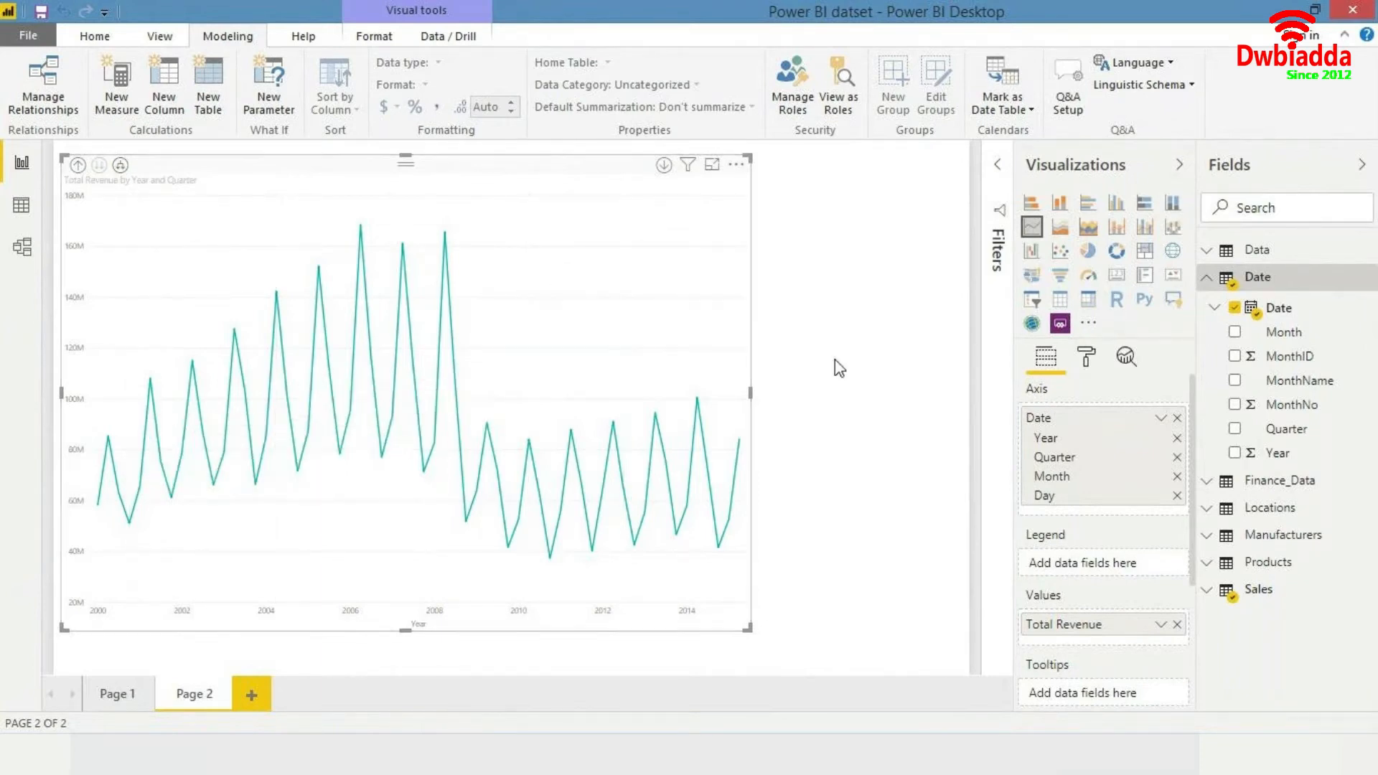
click(897, 366)
click(569, 280)
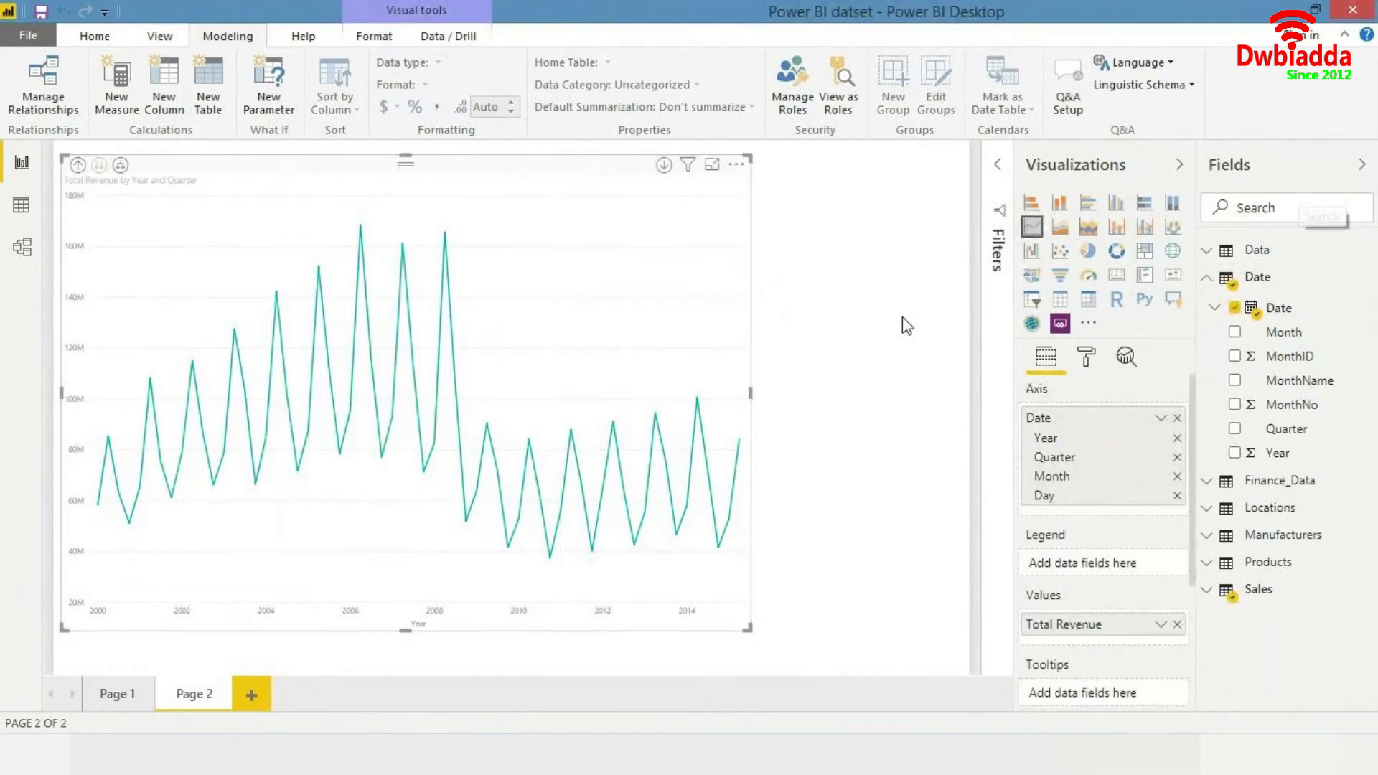
- Create a slicer from the Sales table's Country Name field on the report page
click(895, 345)
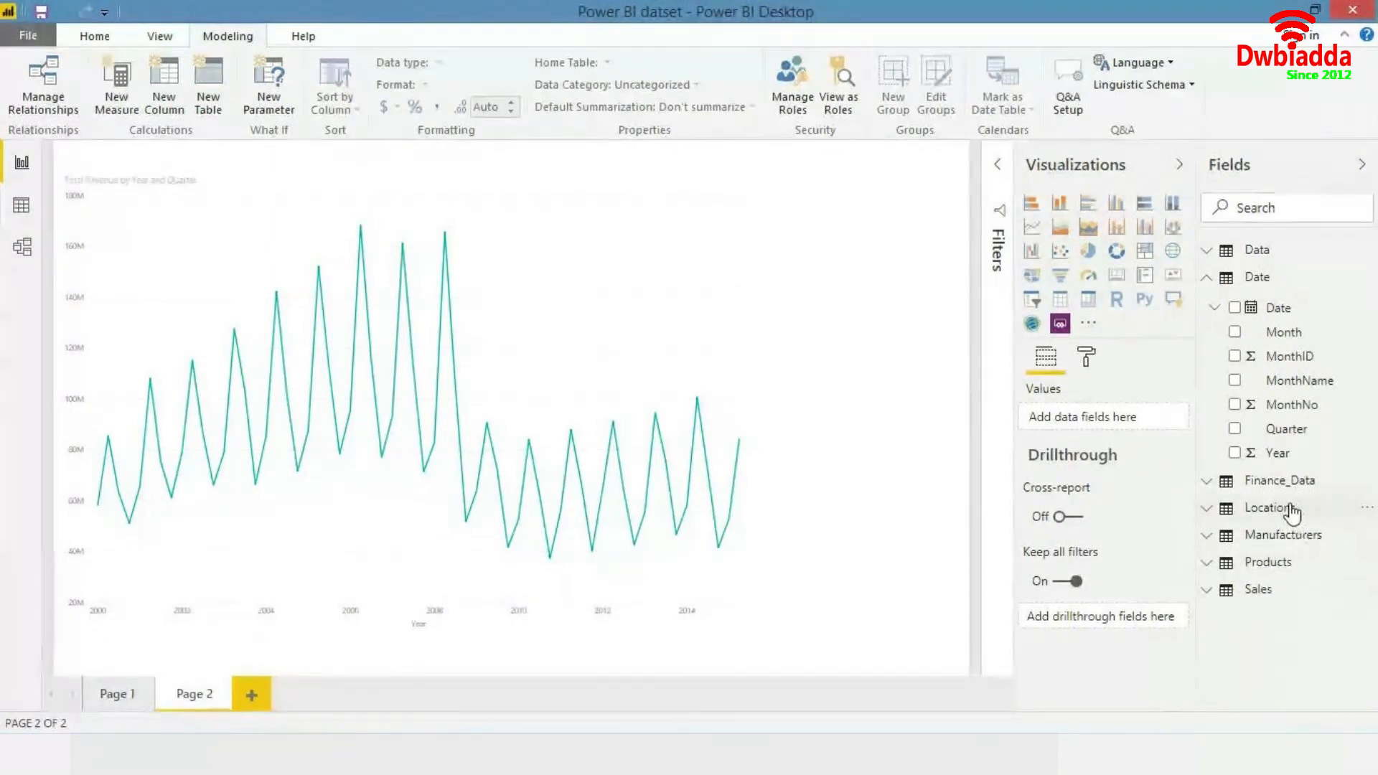
click(1227, 589)
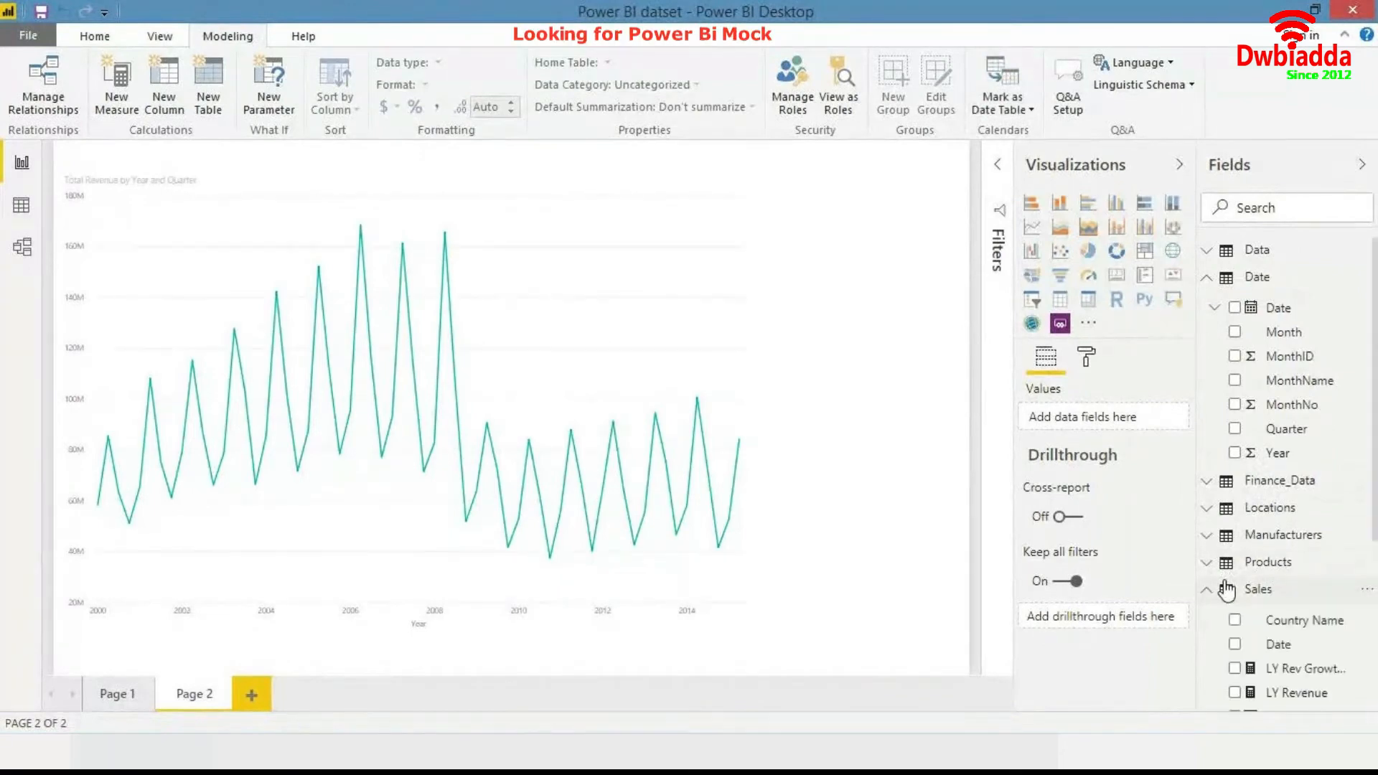
scroll(1227, 590, down, 1)
scroll(1228, 588, down, 3)
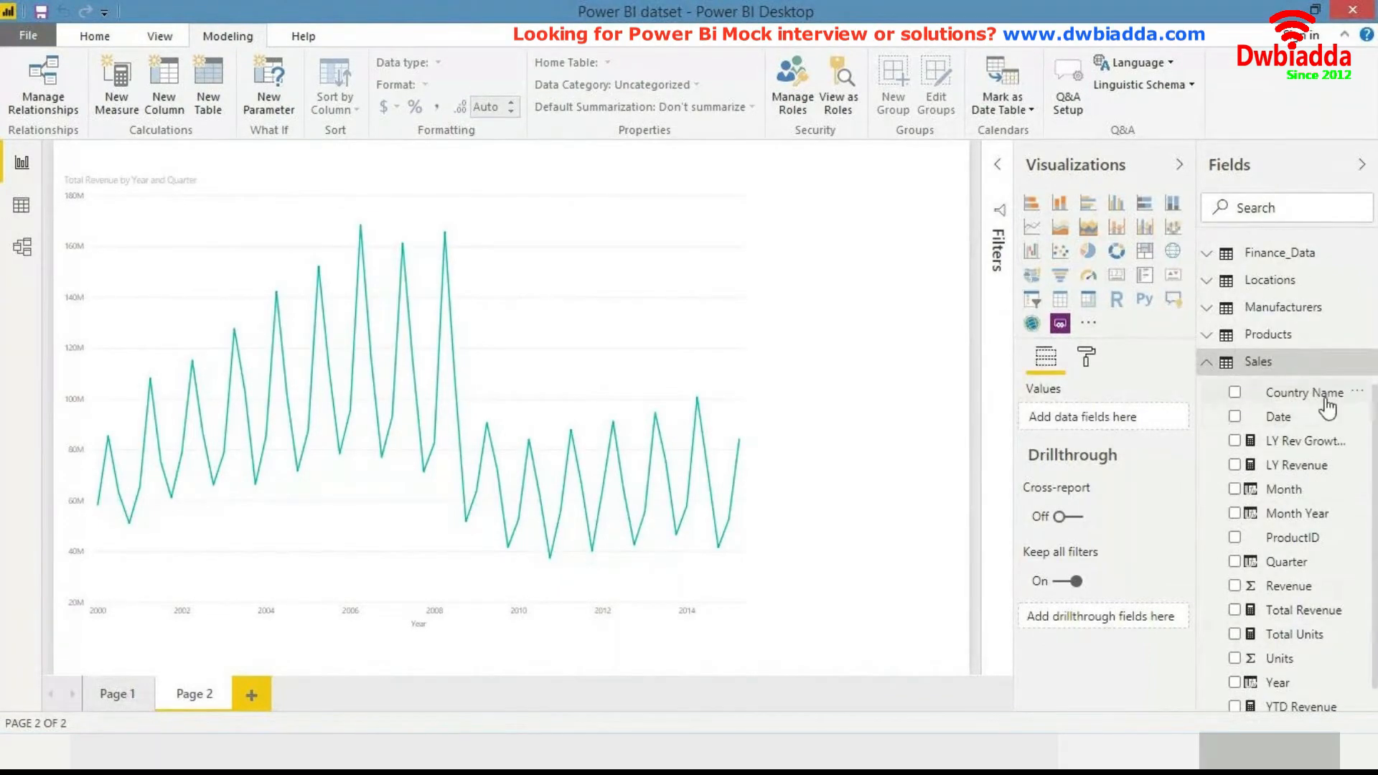
click(1305, 395)
drag(1274, 394, 864, 265)
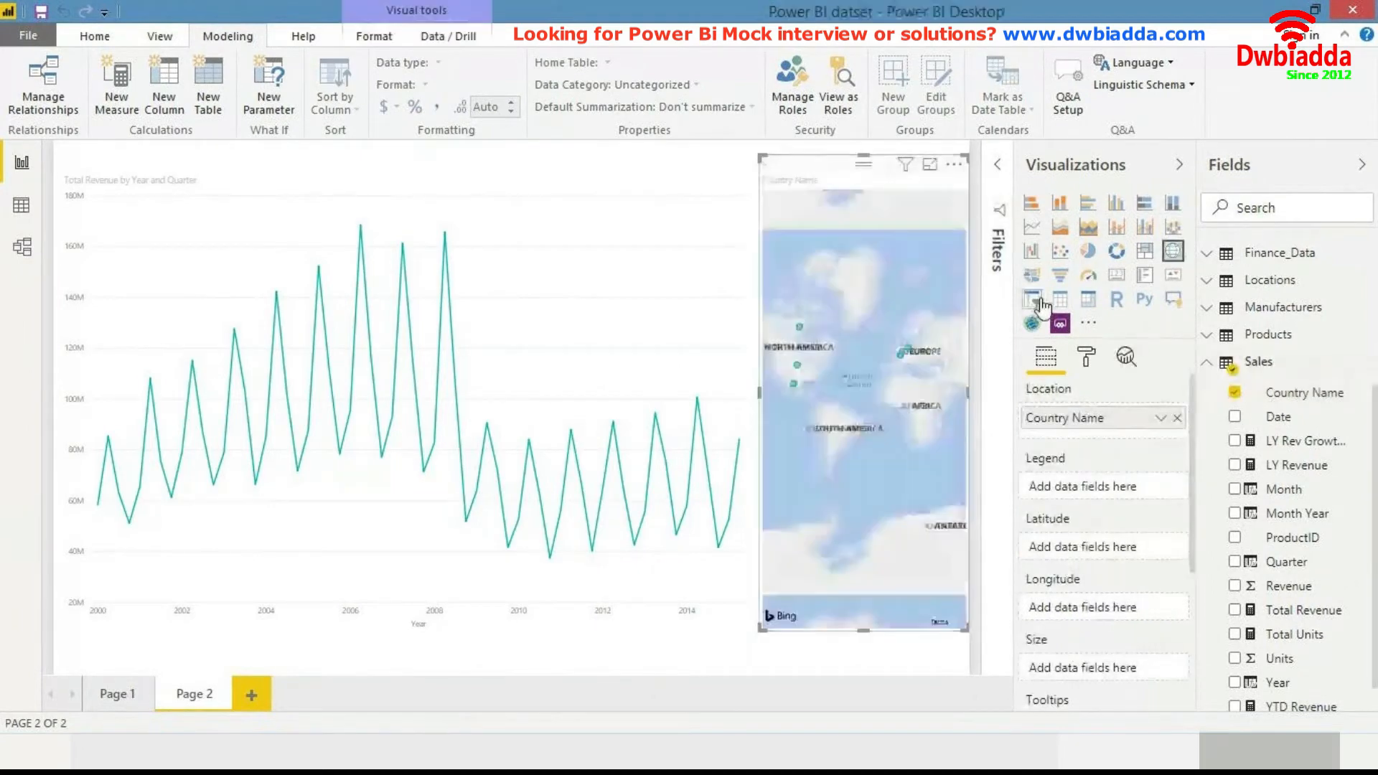
click(1039, 301)
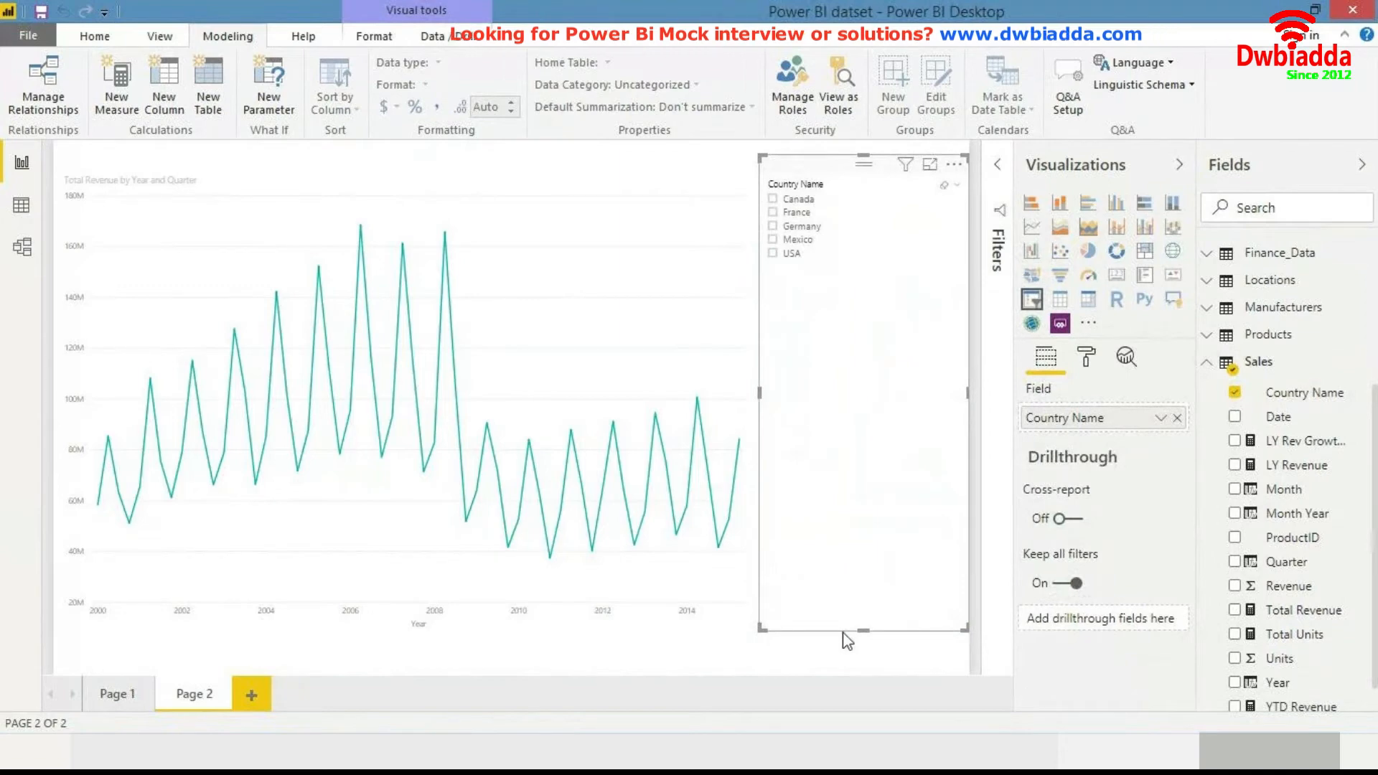
- Shrink the Country Name slicer and move it to the page's upper right corner
drag(863, 627, 863, 288)
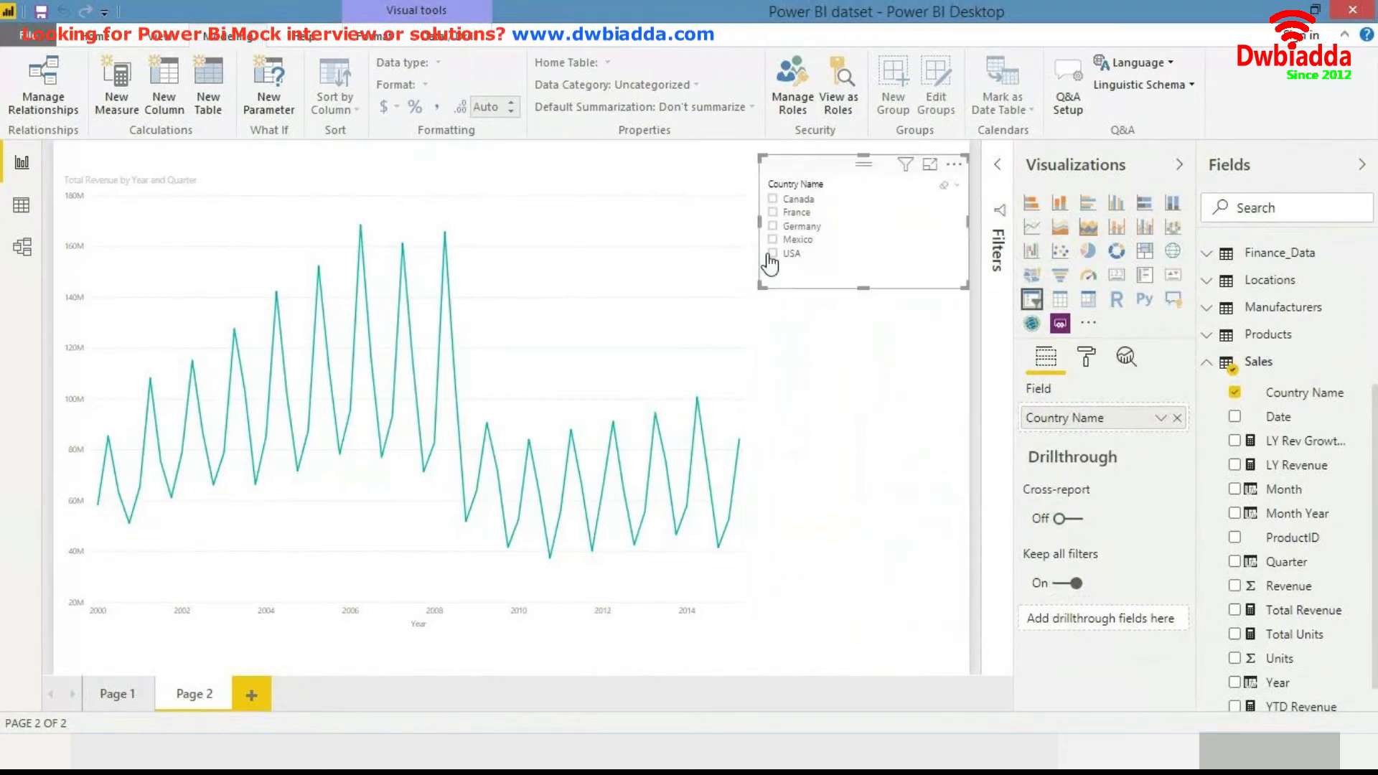
drag(758, 219, 809, 219)
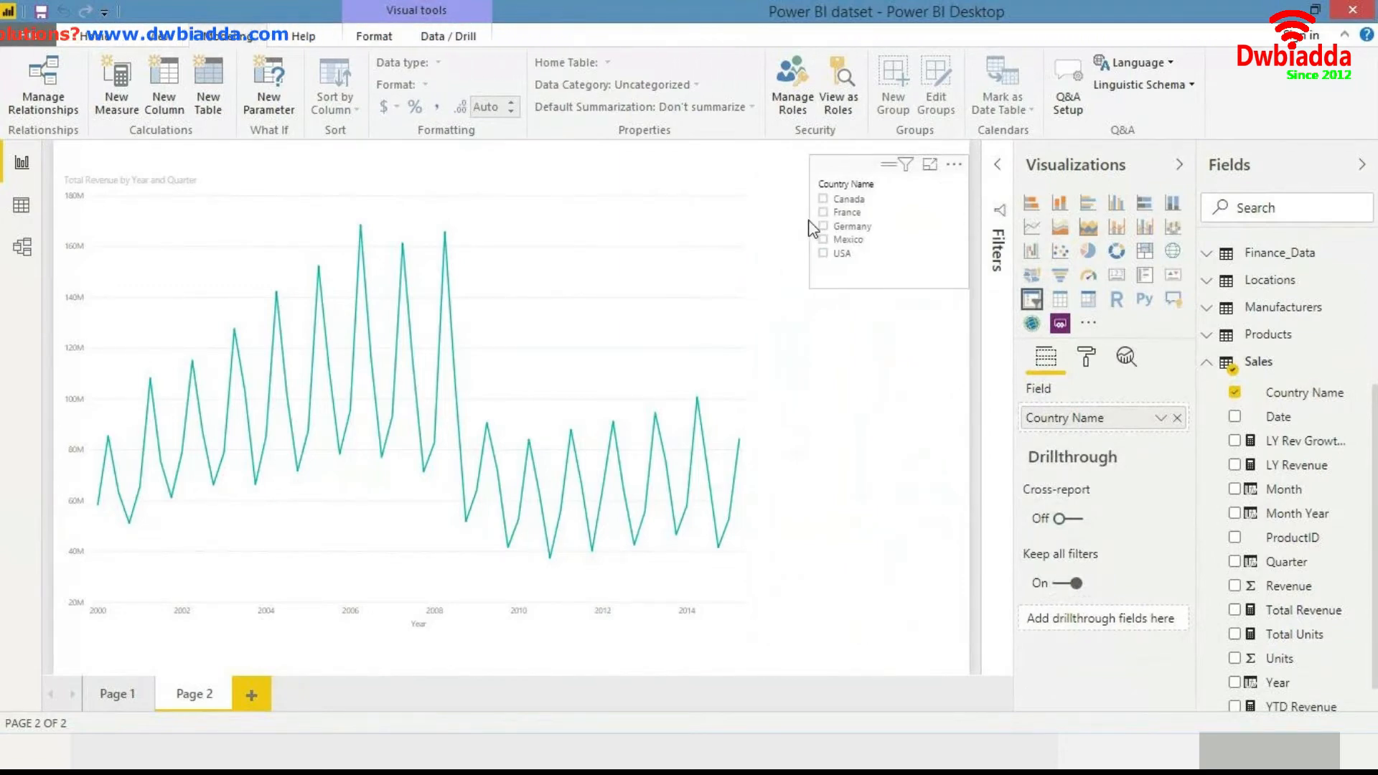
click(925, 295)
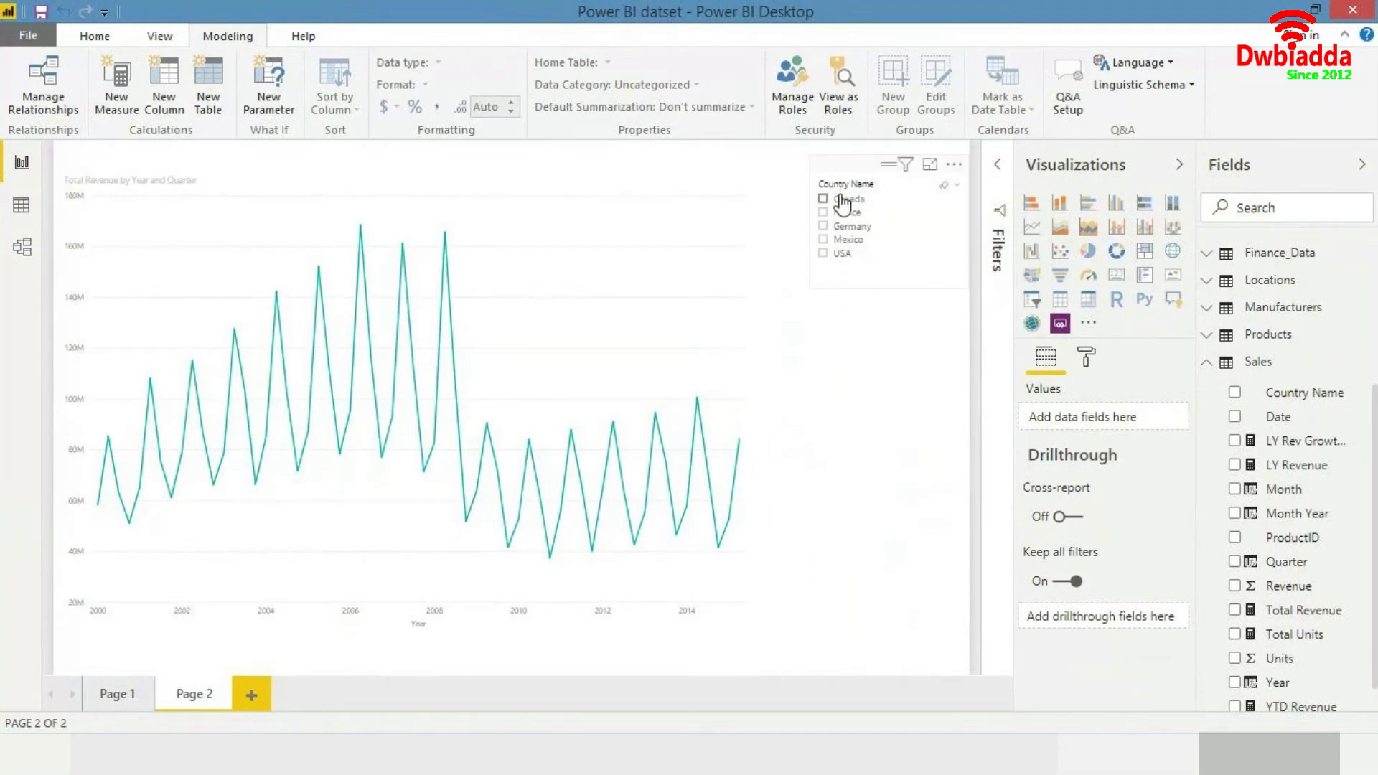
- Drill the line chart back up to the year level and filter it to Canada with the country slicer
click(523, 354)
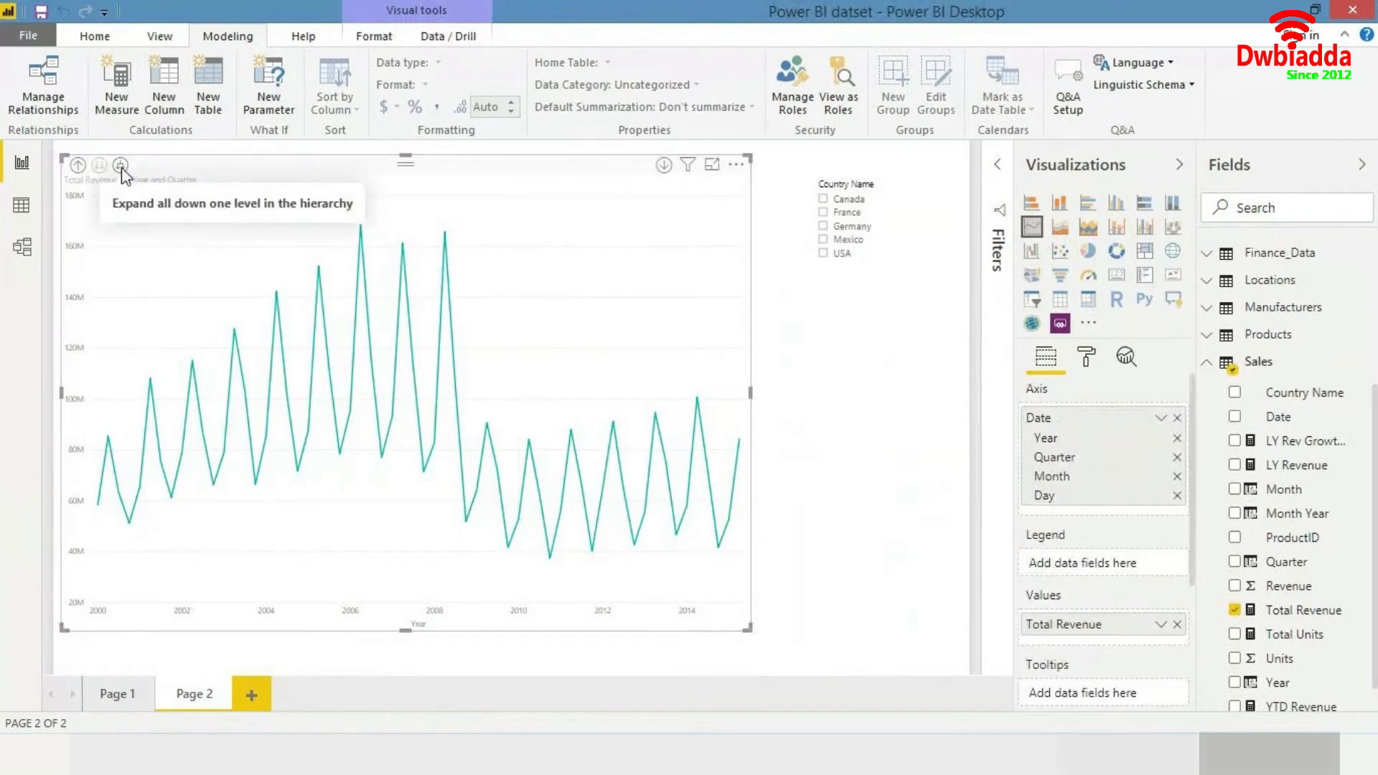
click(78, 165)
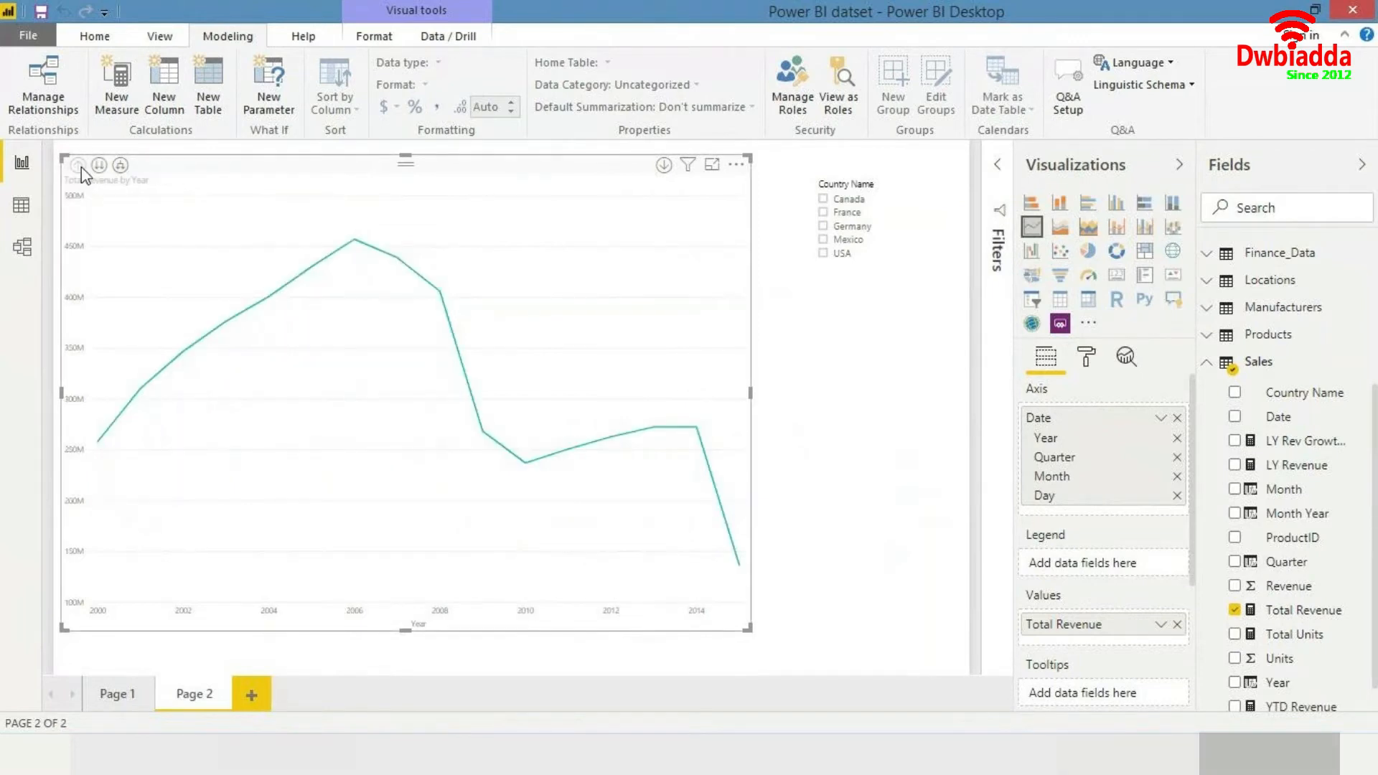
click(823, 200)
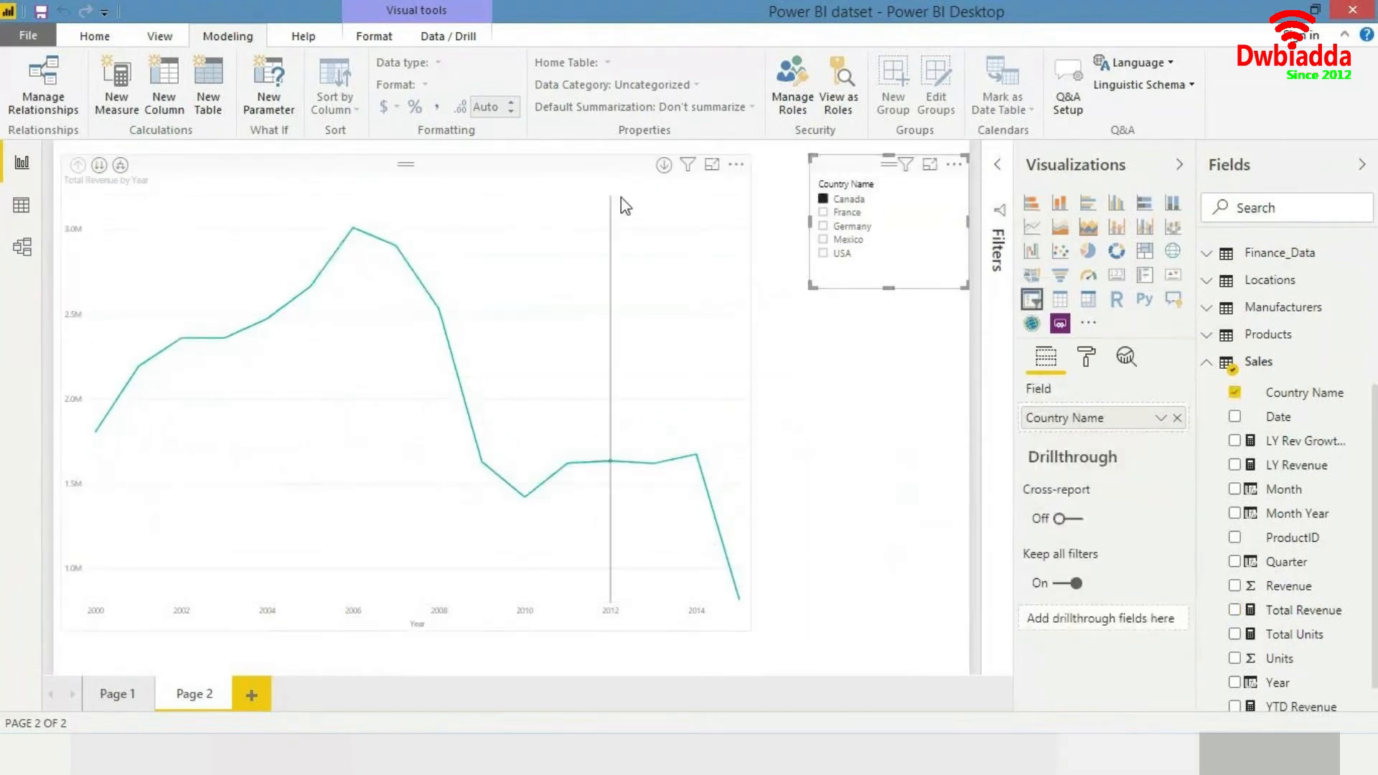
- Turn on data labels for the line chart
click(513, 247)
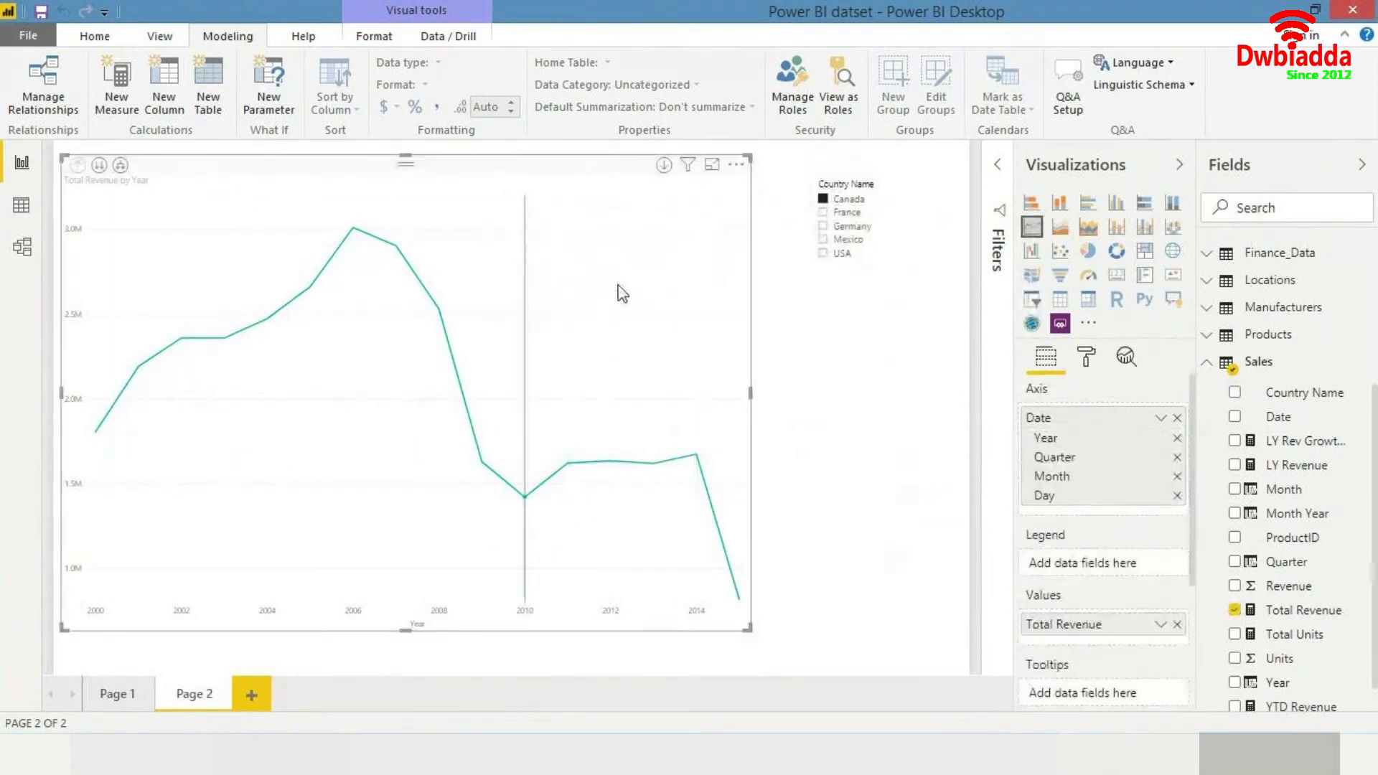
mouse_move(343, 213)
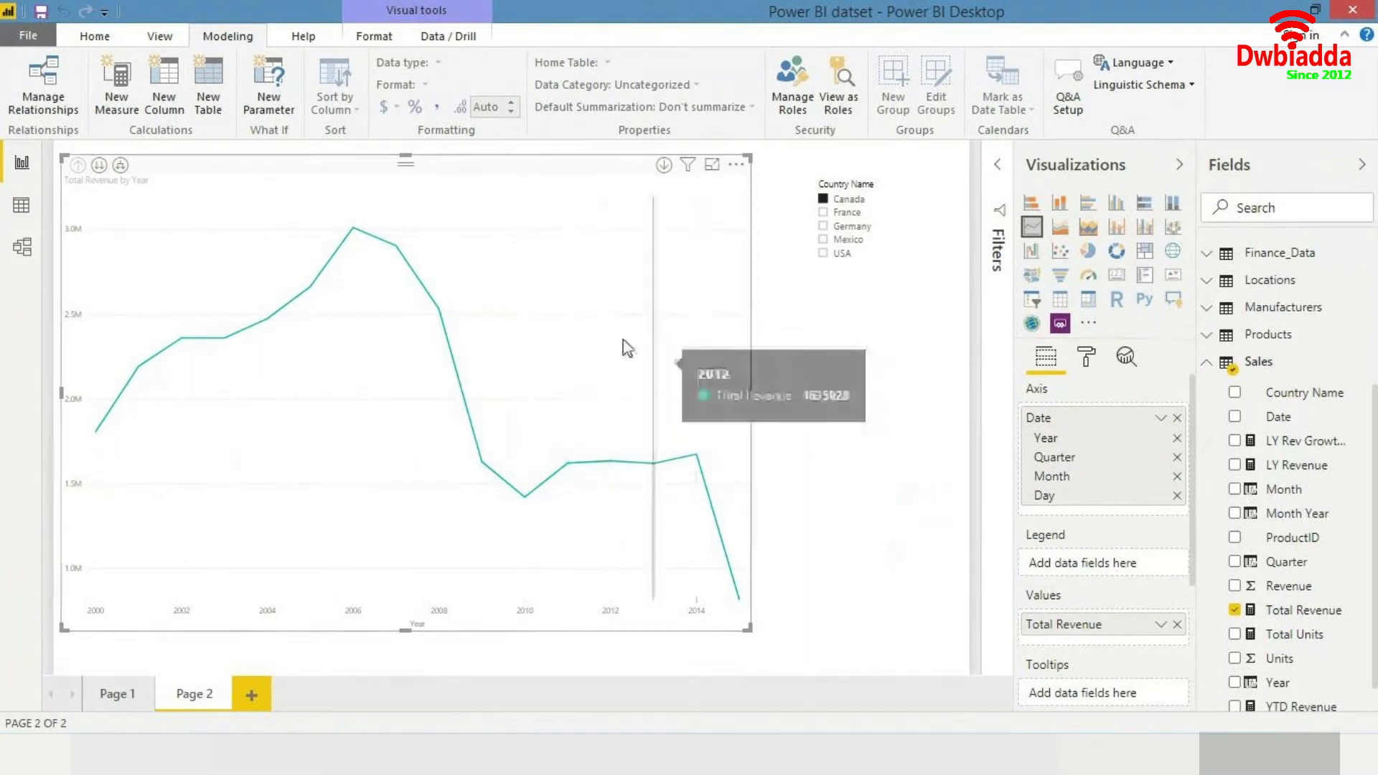
click(1084, 358)
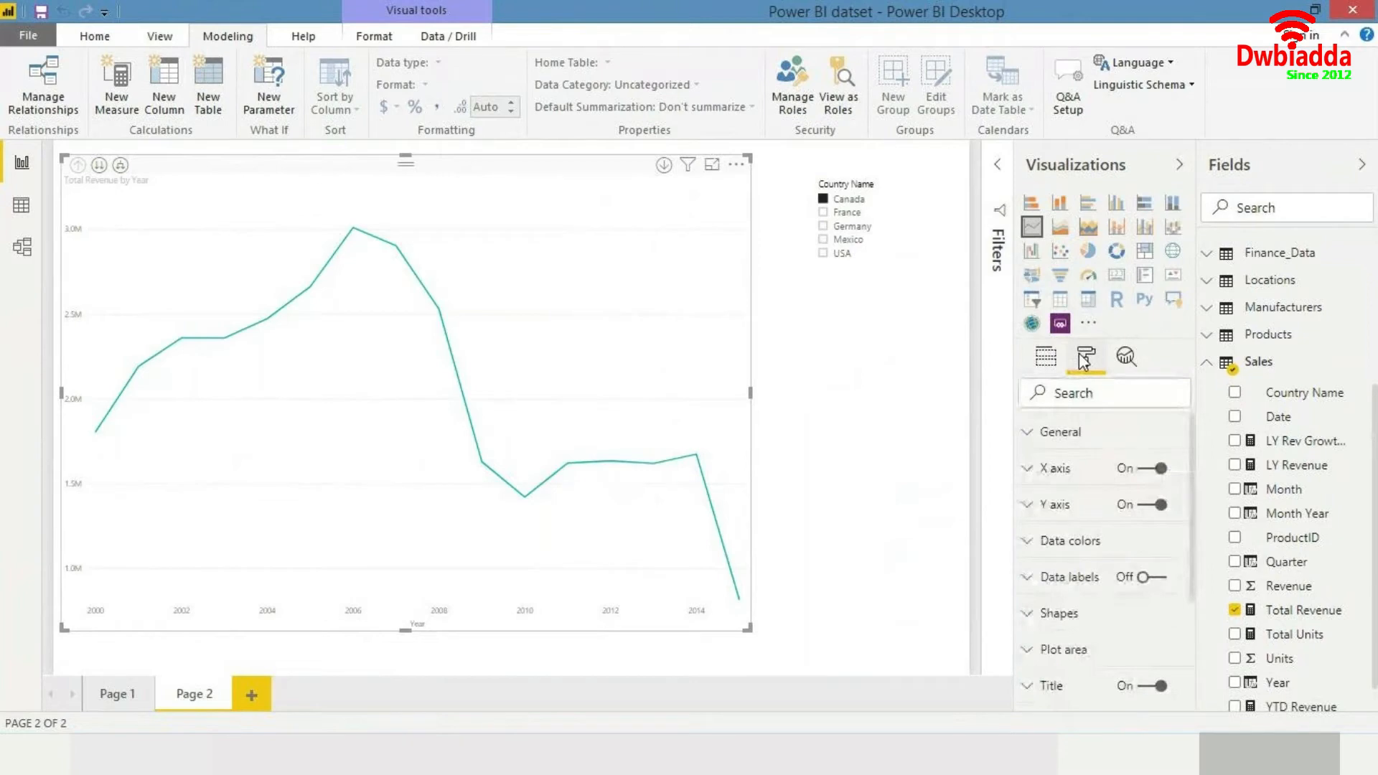
click(1143, 578)
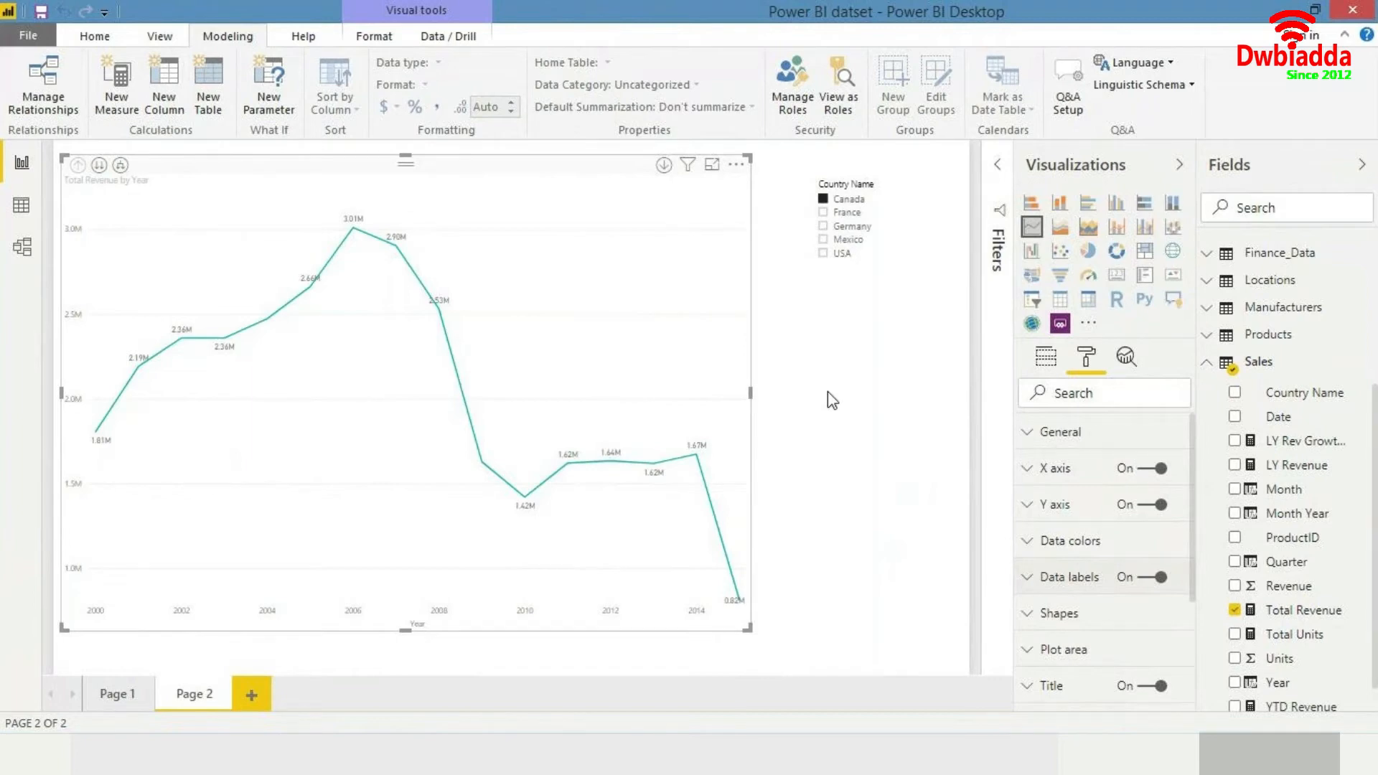
- Try setting the data labels' display units to None, then undo the change
click(1034, 583)
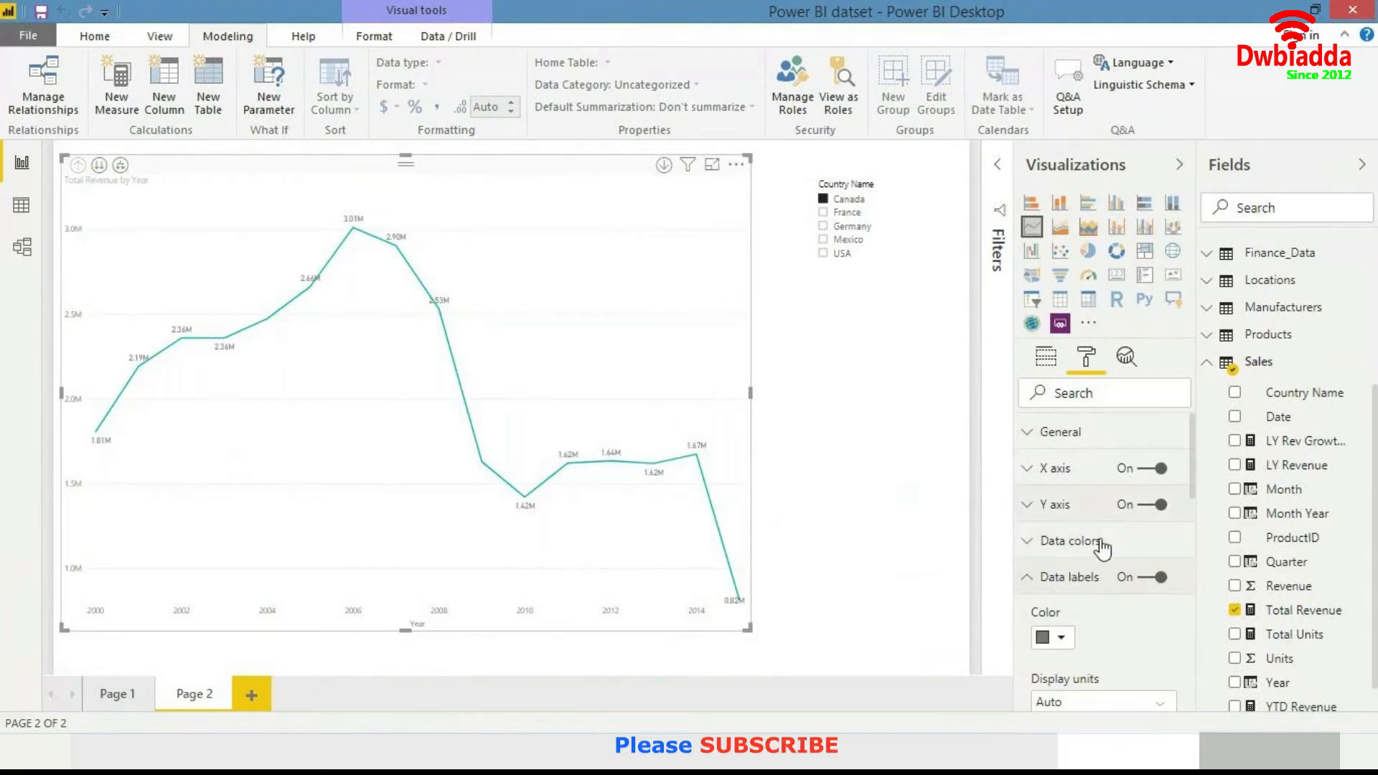
scroll(1152, 539, down, 1)
scroll(1152, 539, down, 3)
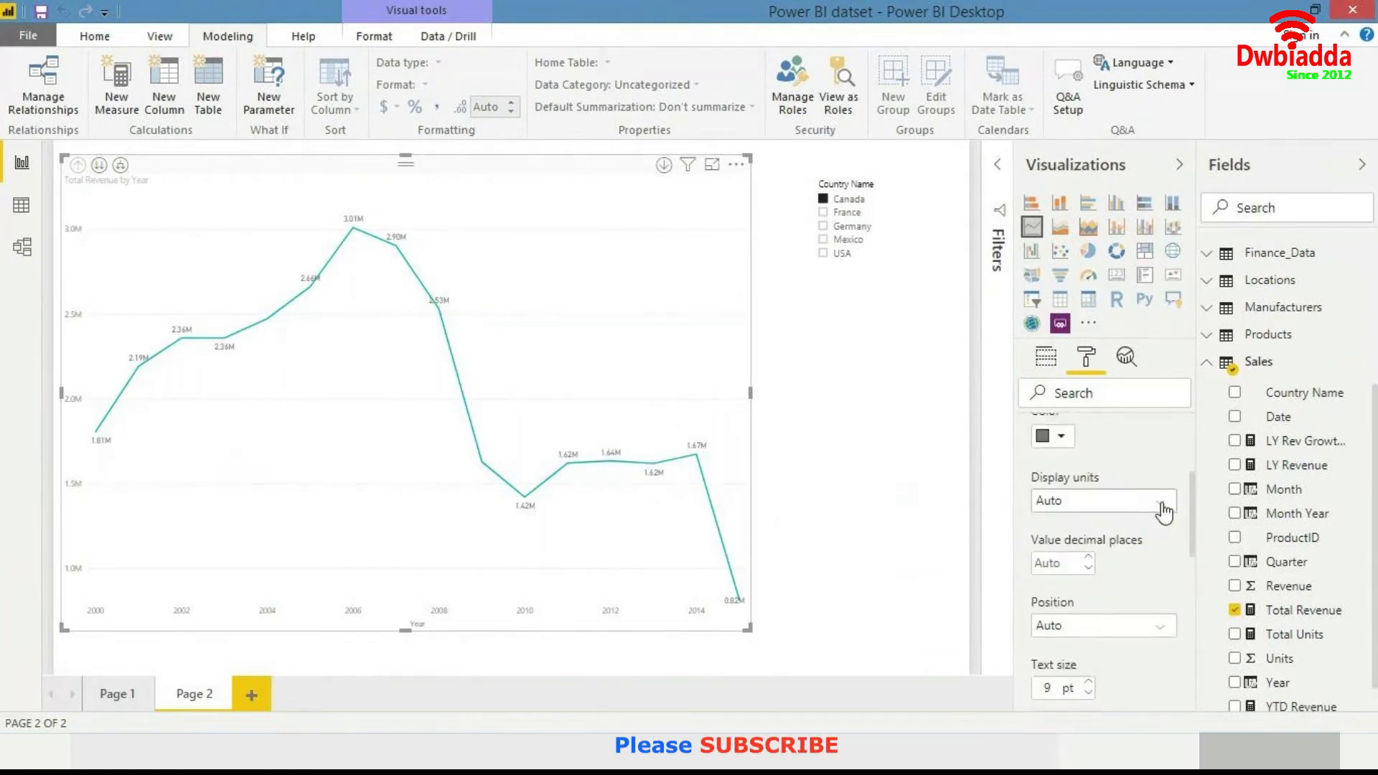
scroll(1194, 517, up, 2)
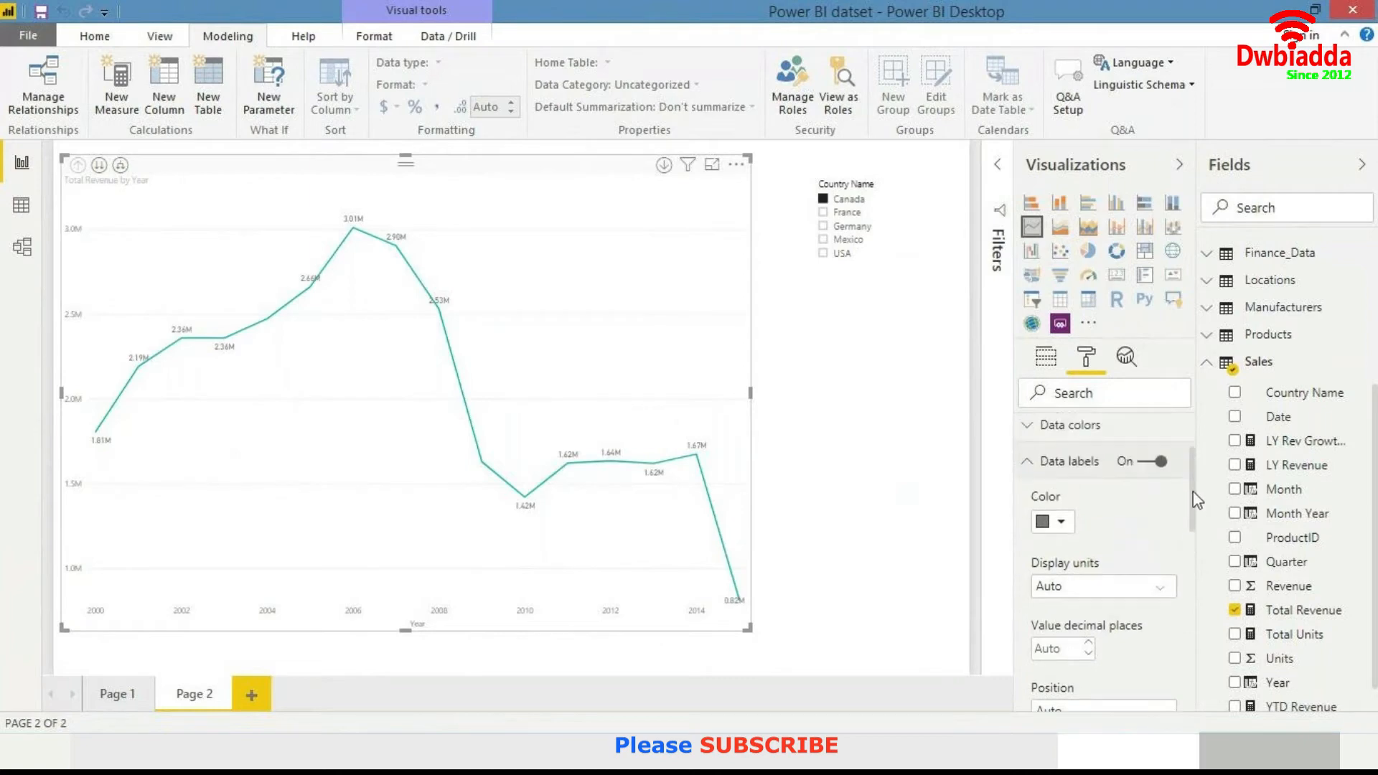
drag(1194, 511, 1194, 524)
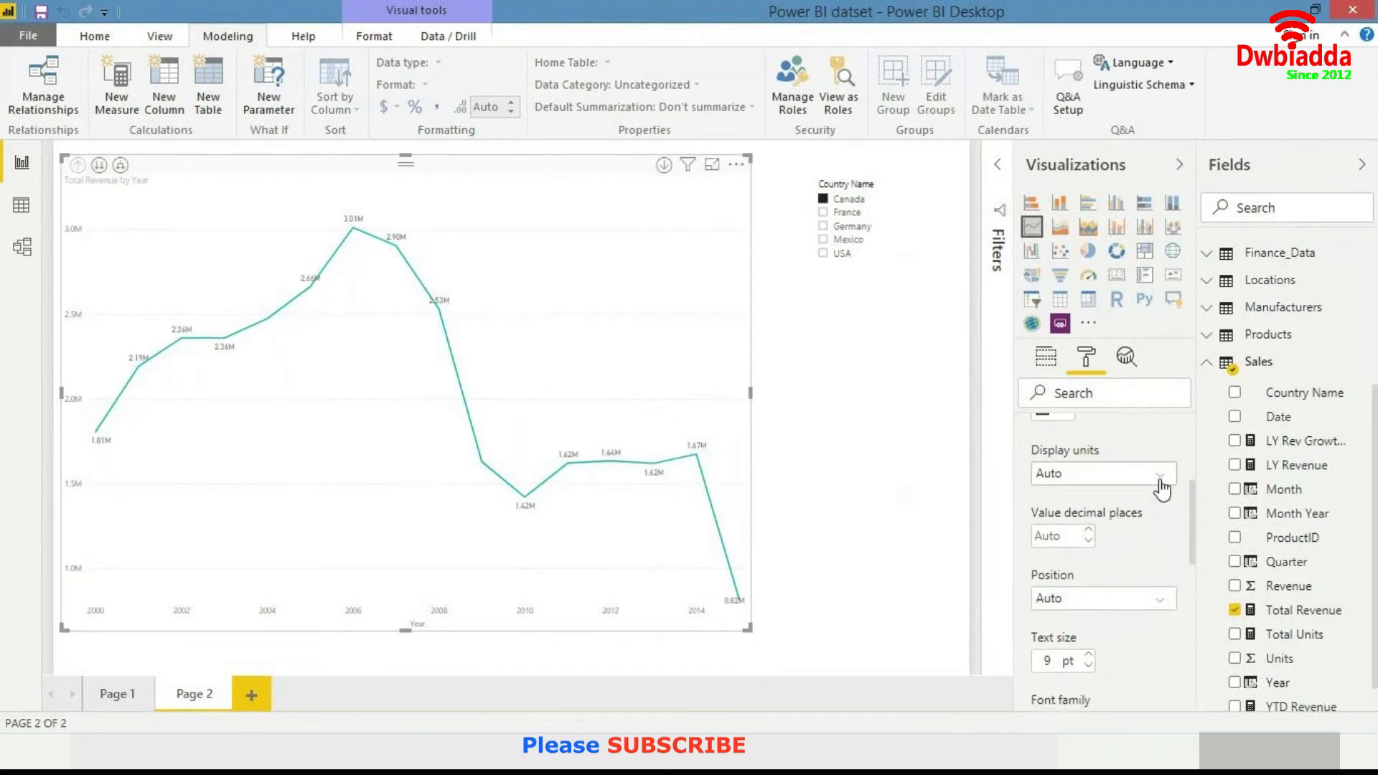
click(1160, 477)
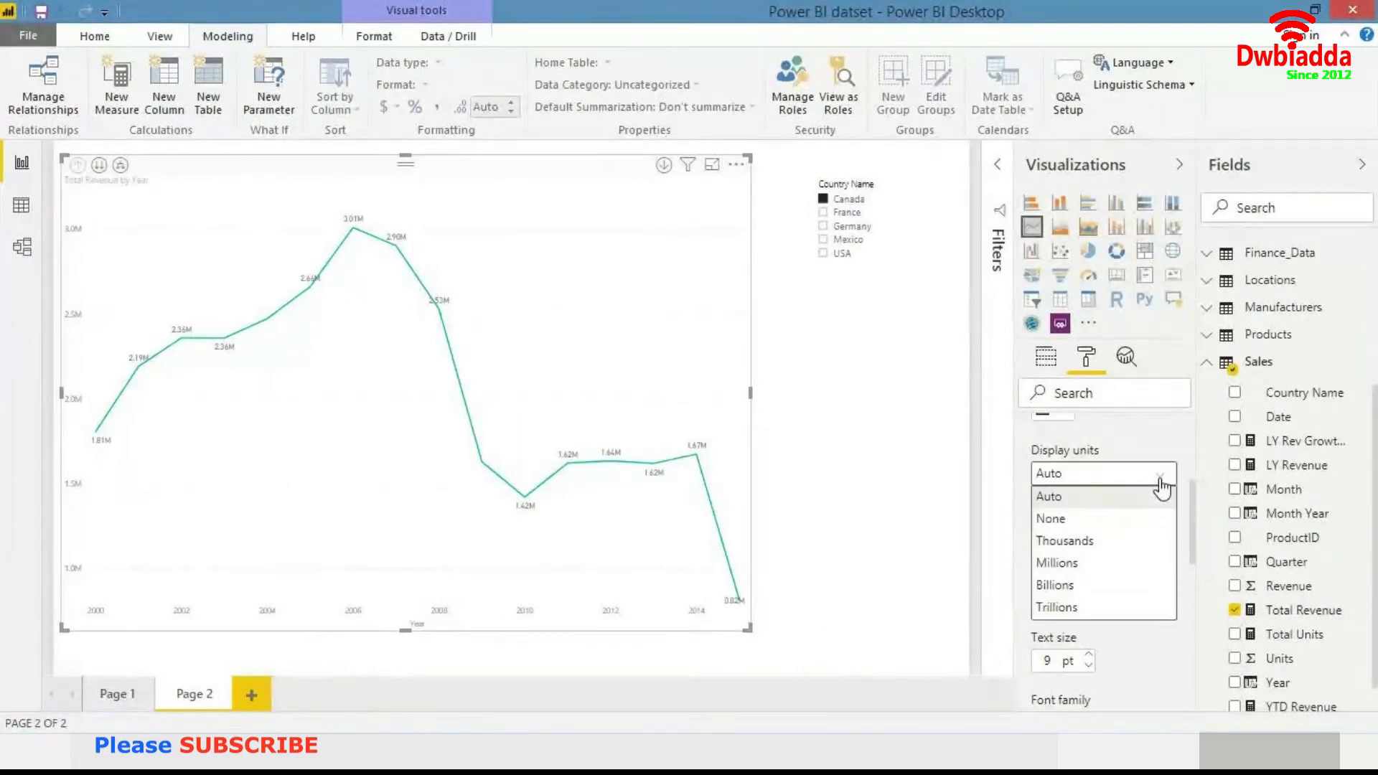
click(1102, 530)
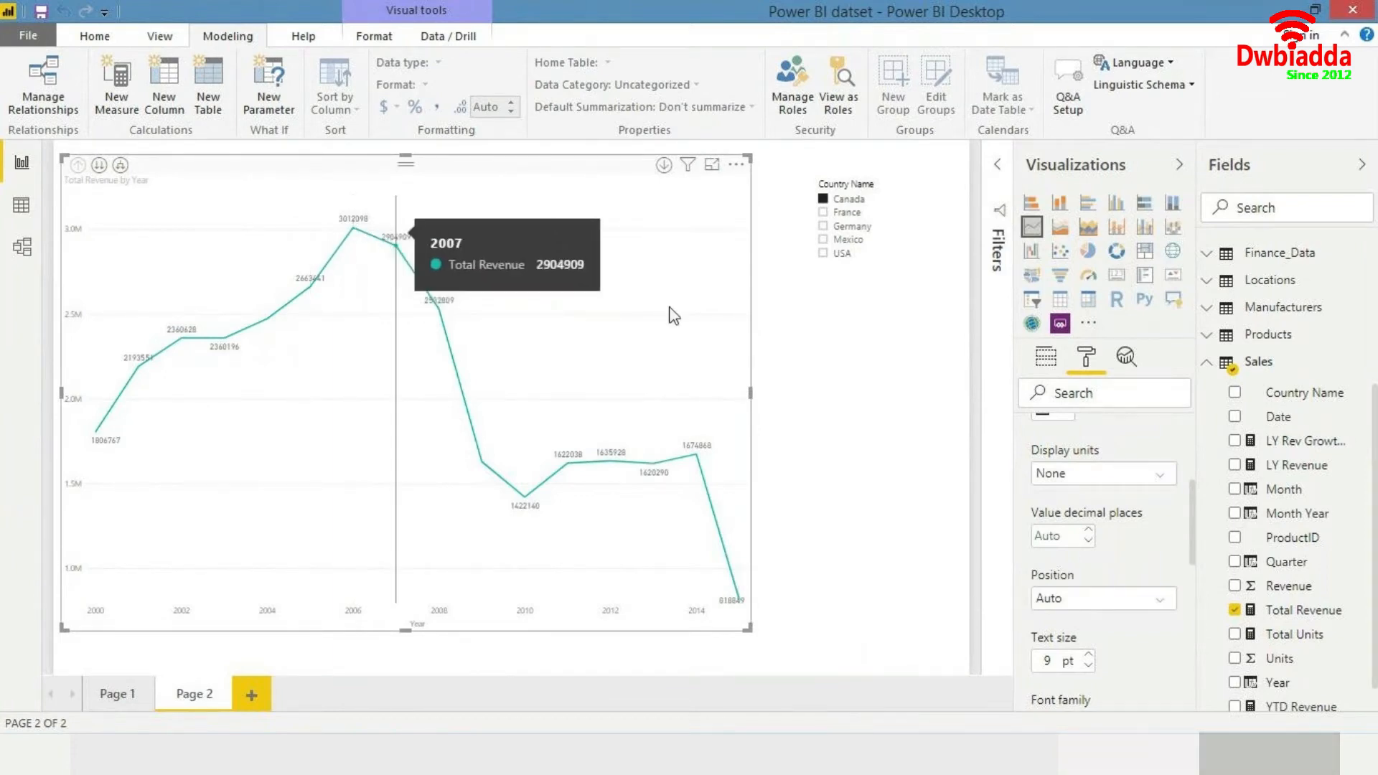
key(ctrl+z)
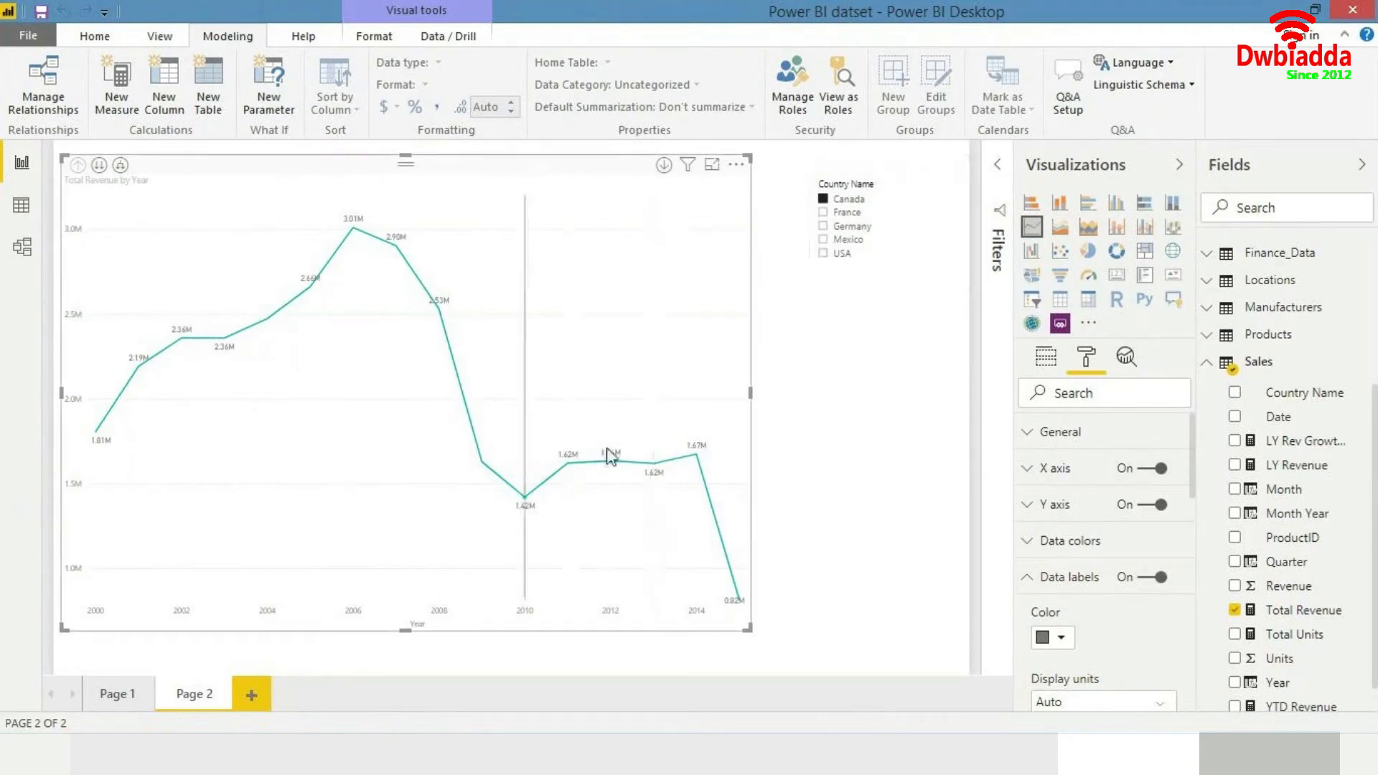
- Widen the line chart slightly and switch the country slicer to France
drag(762, 637, 785, 639)
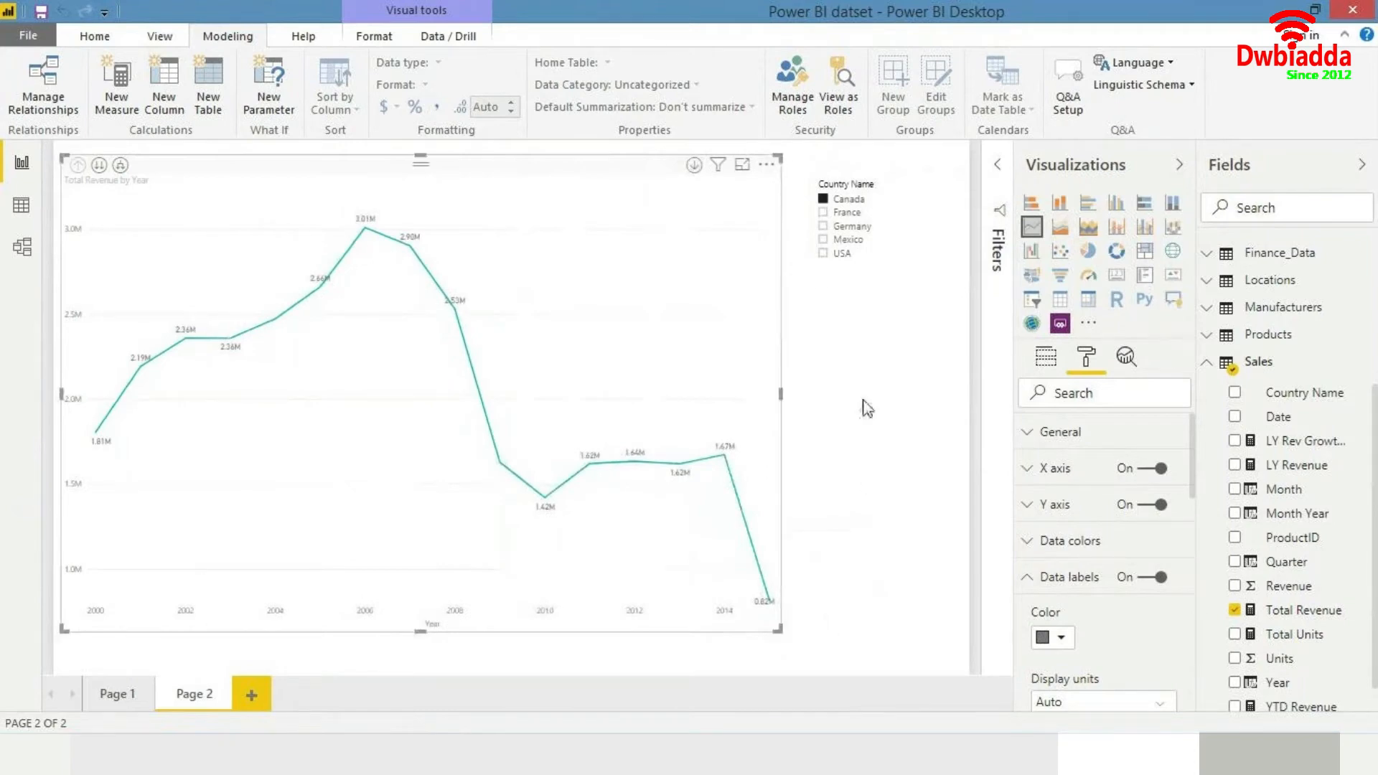
click(847, 213)
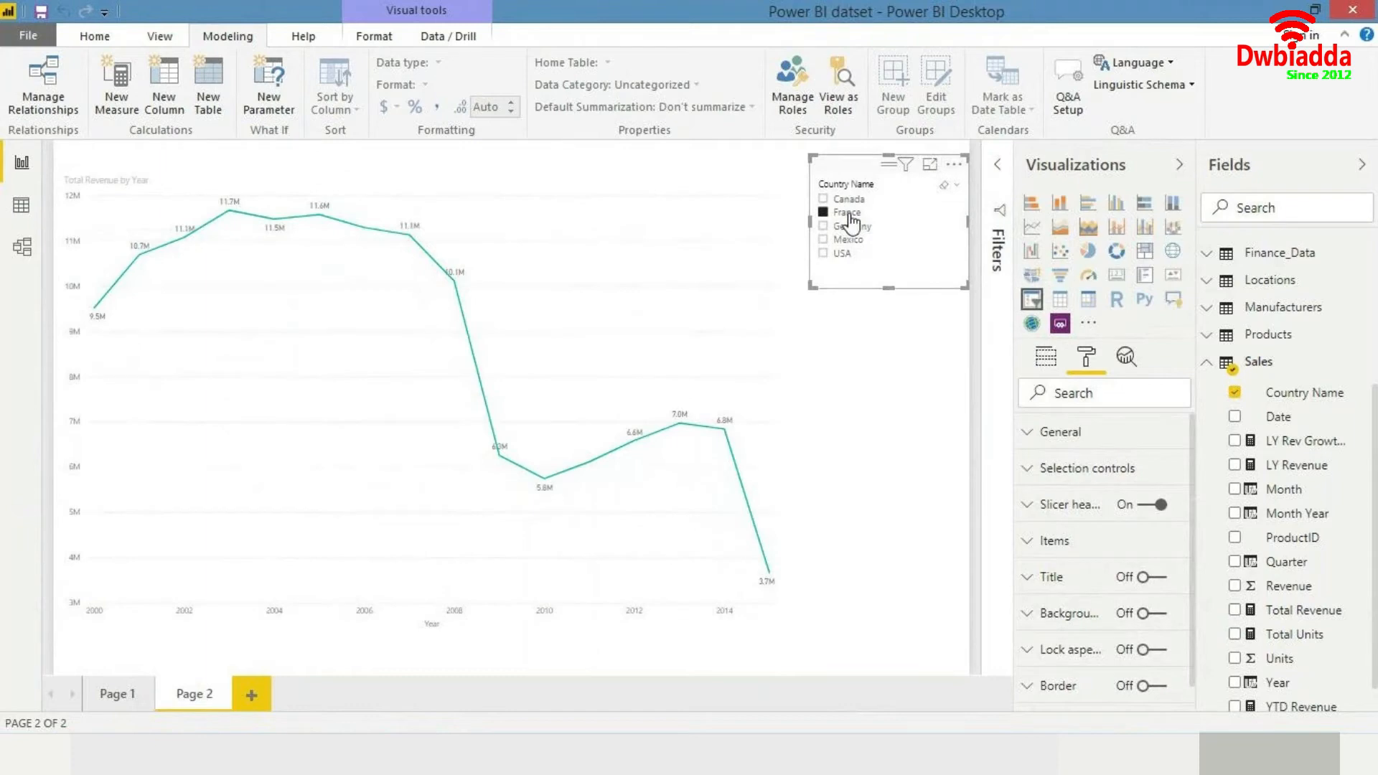
- Try adding LY Rev Growth % to the line chart's values, then remove it again
mouse_move(534, 291)
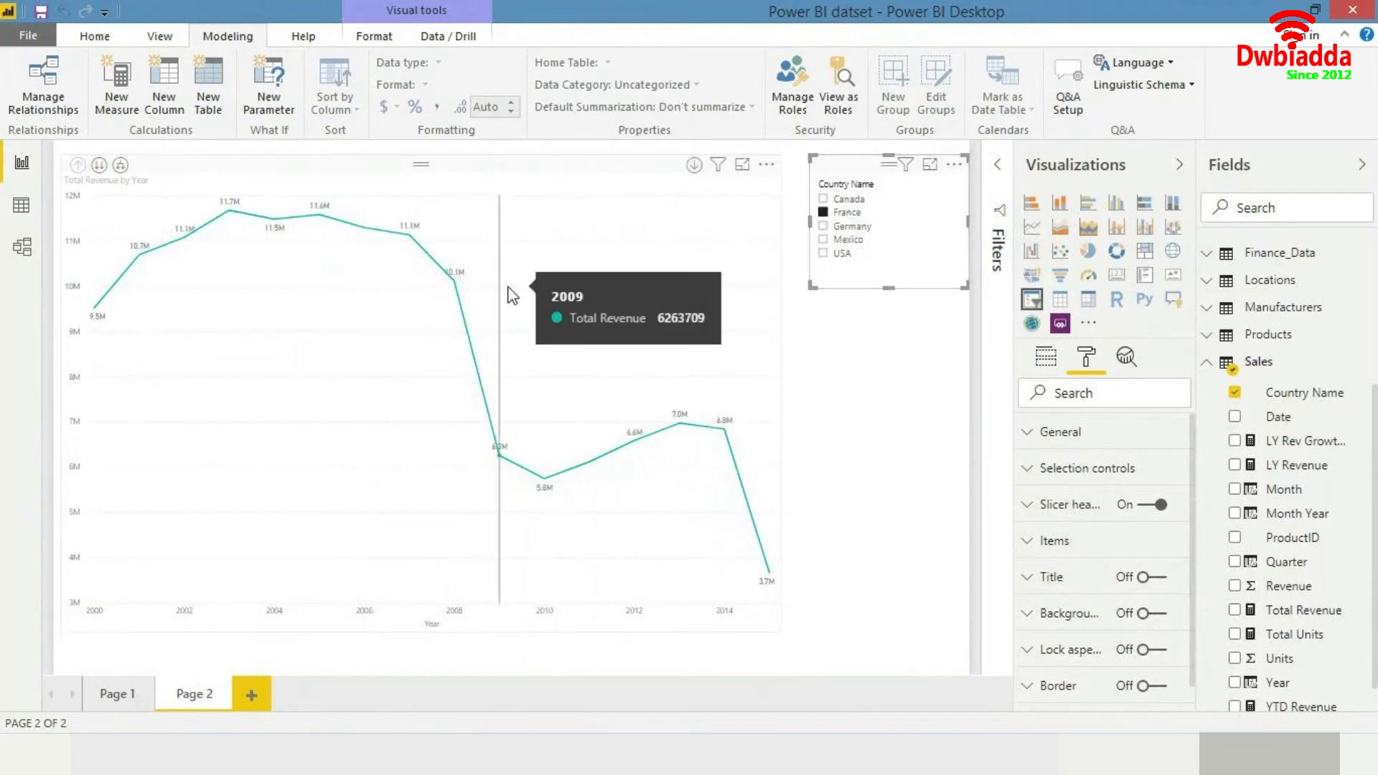
click(586, 303)
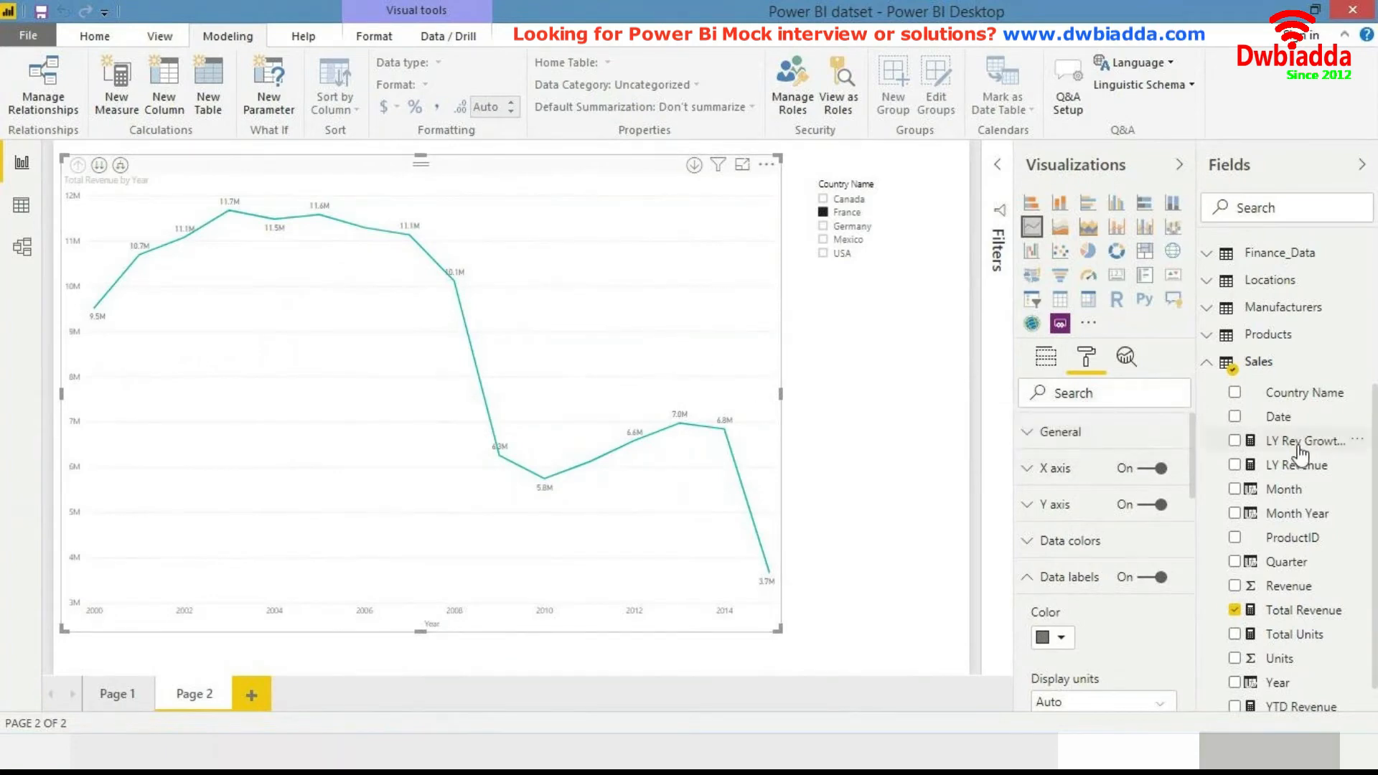
drag(943, 428, 657, 388)
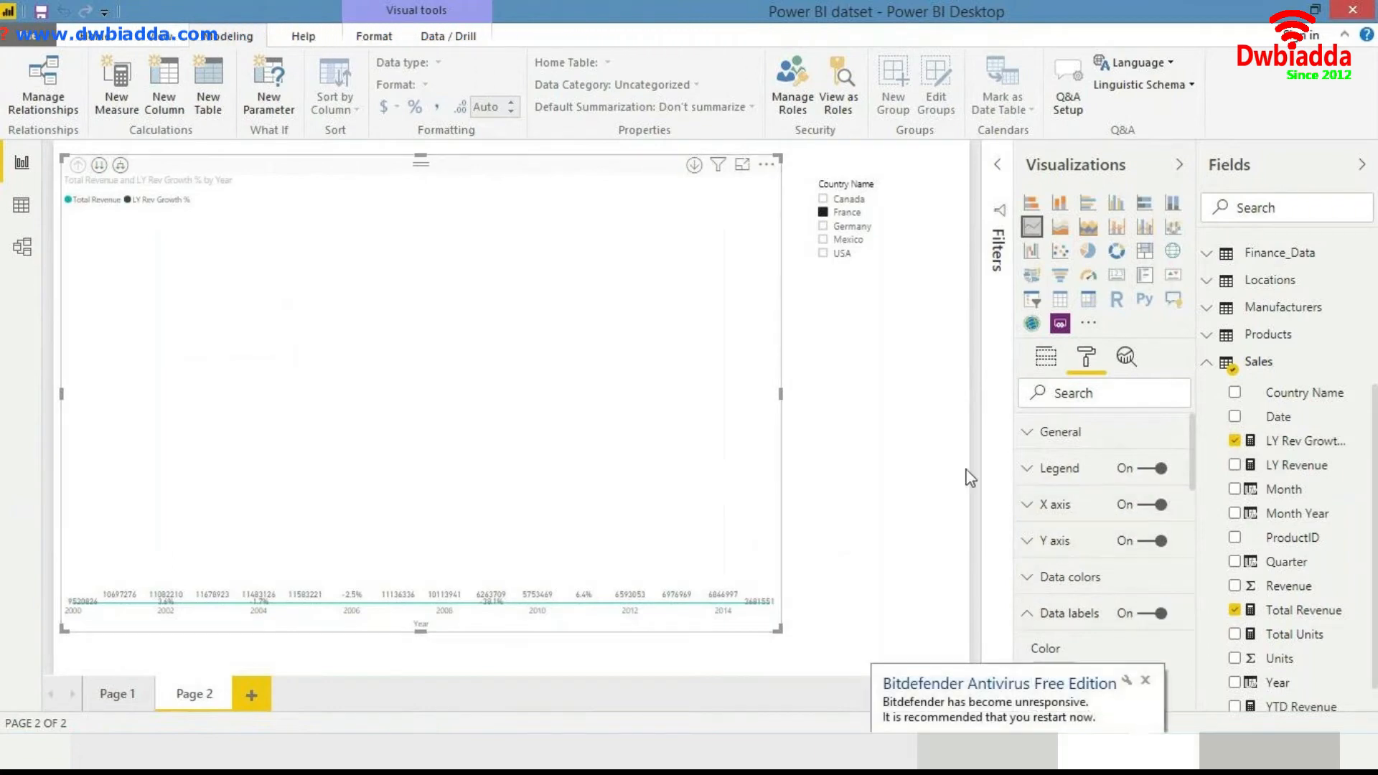
click(1235, 440)
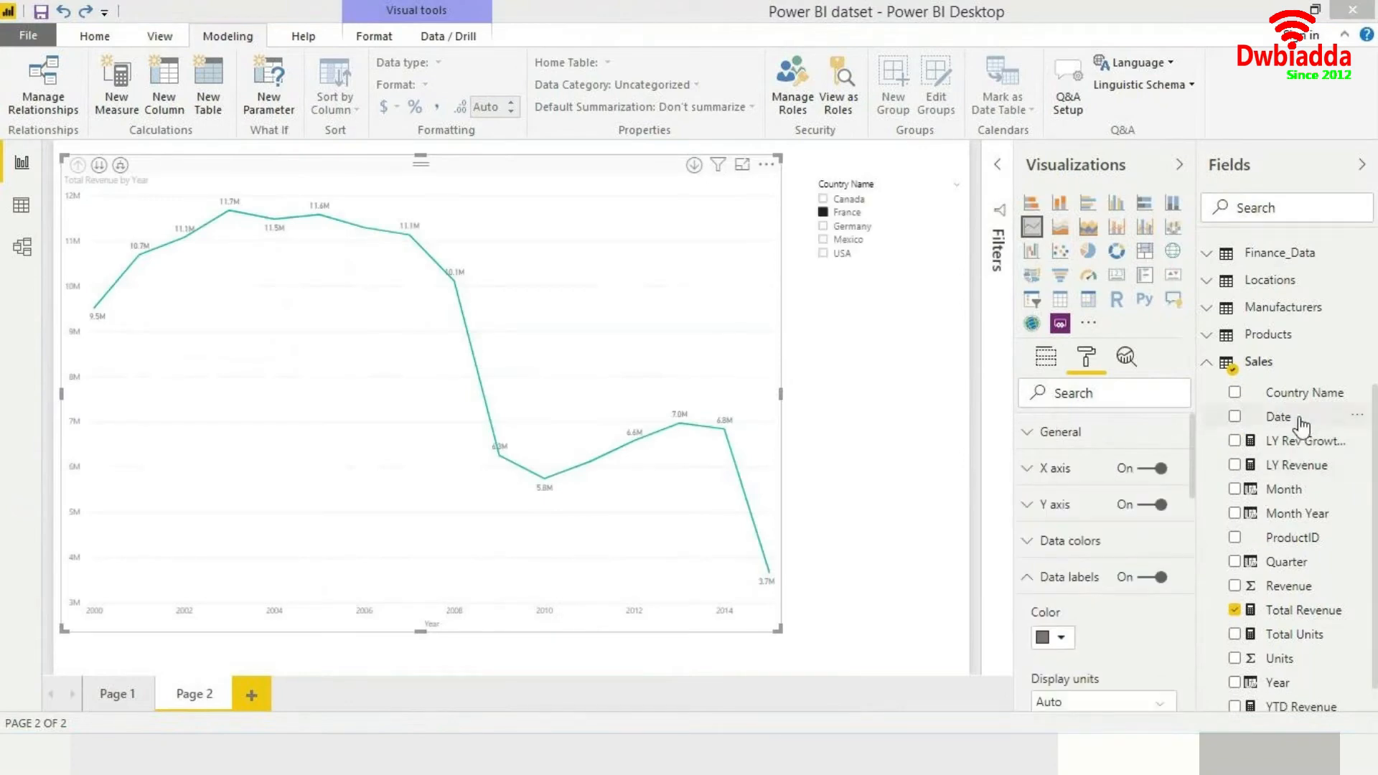
- Add LY Revenue to the line chart to compare with Total Revenue, then remove it
scroll(1296, 625, down, 1)
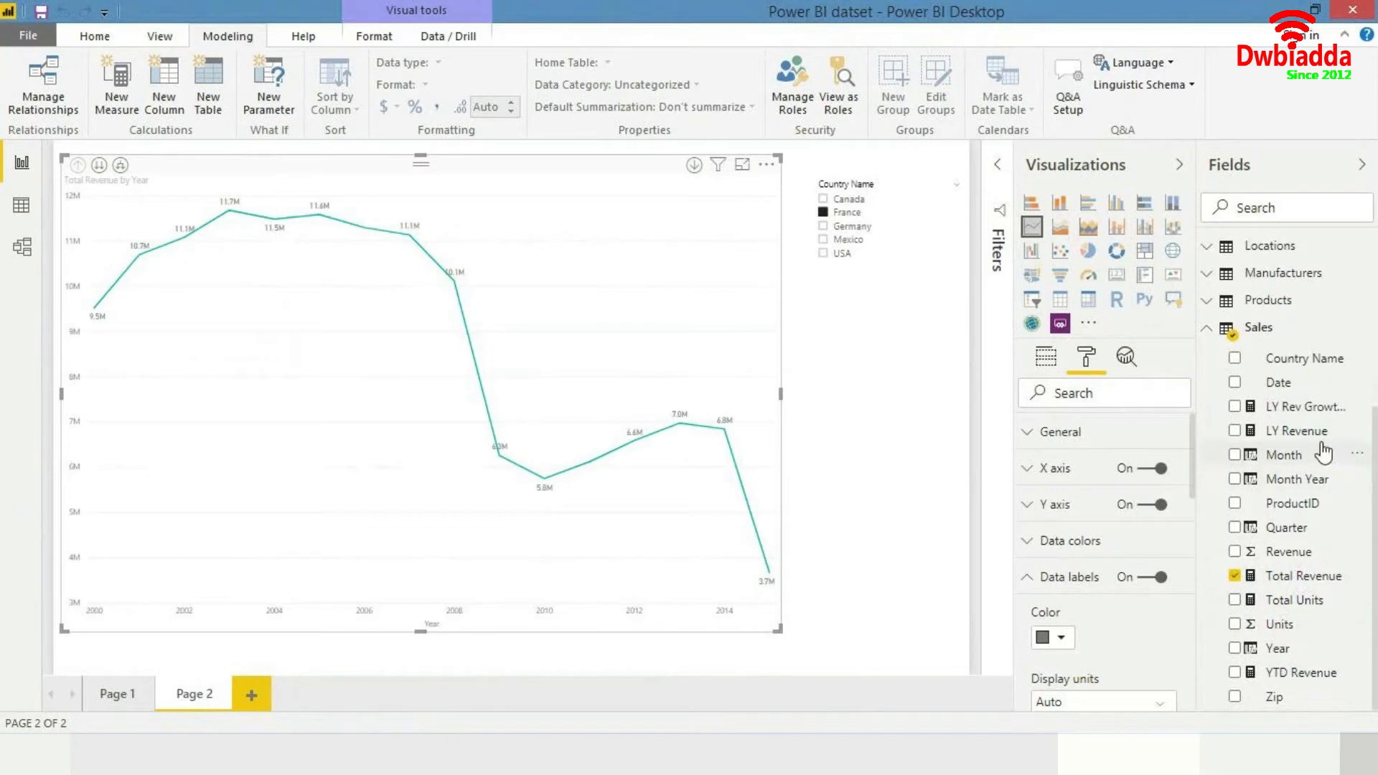
drag(1182, 486, 708, 403)
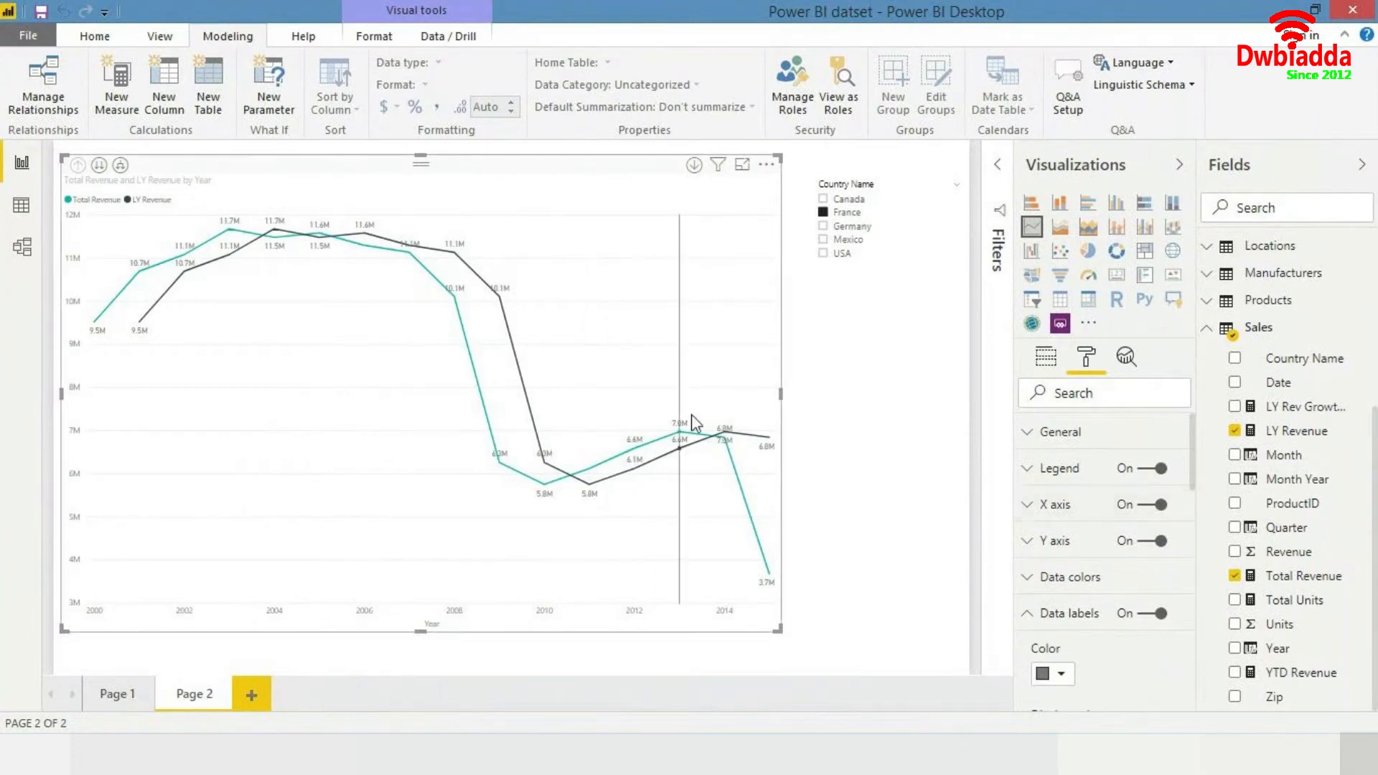
click(1047, 359)
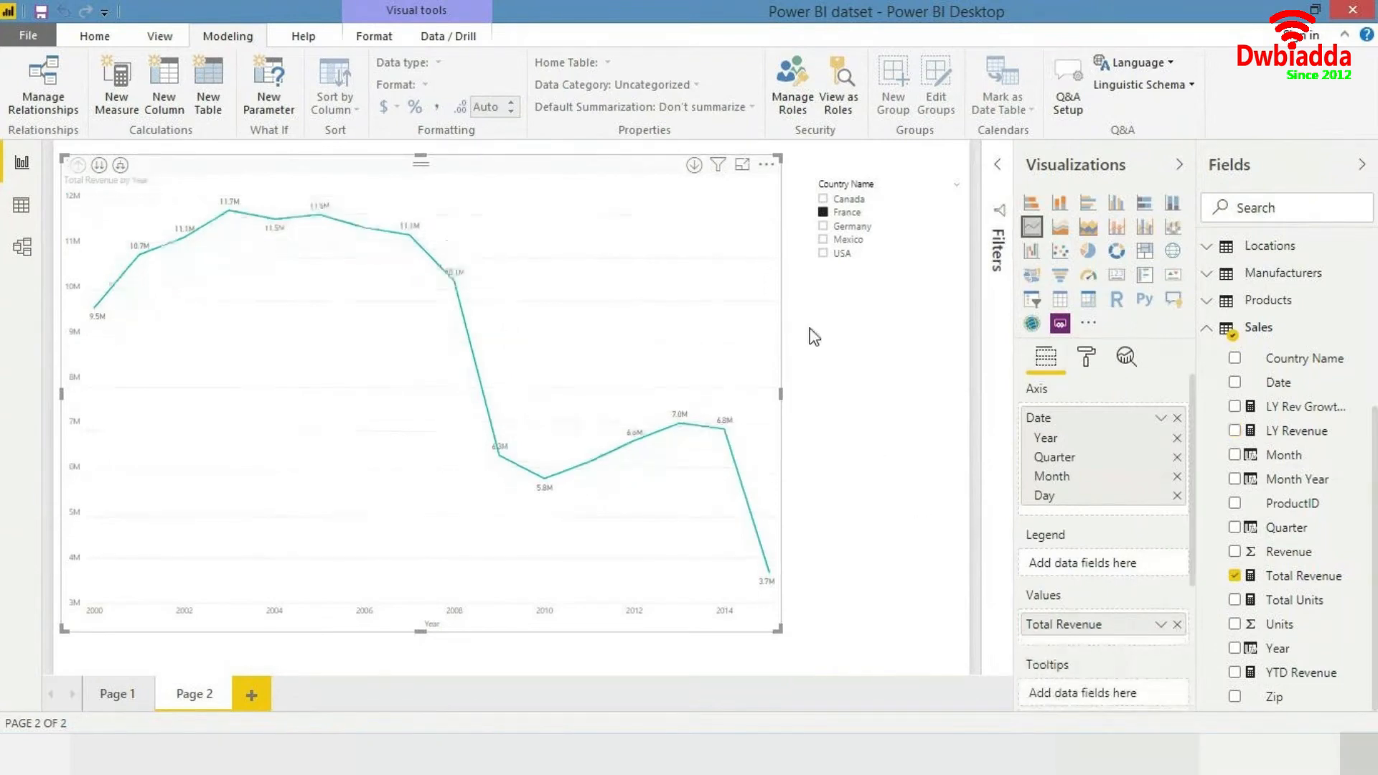
- Search the fields for segment and try the Products table's Segment in the chart's legend, then remove it
mouse_move(717, 309)
mouse_move(674, 358)
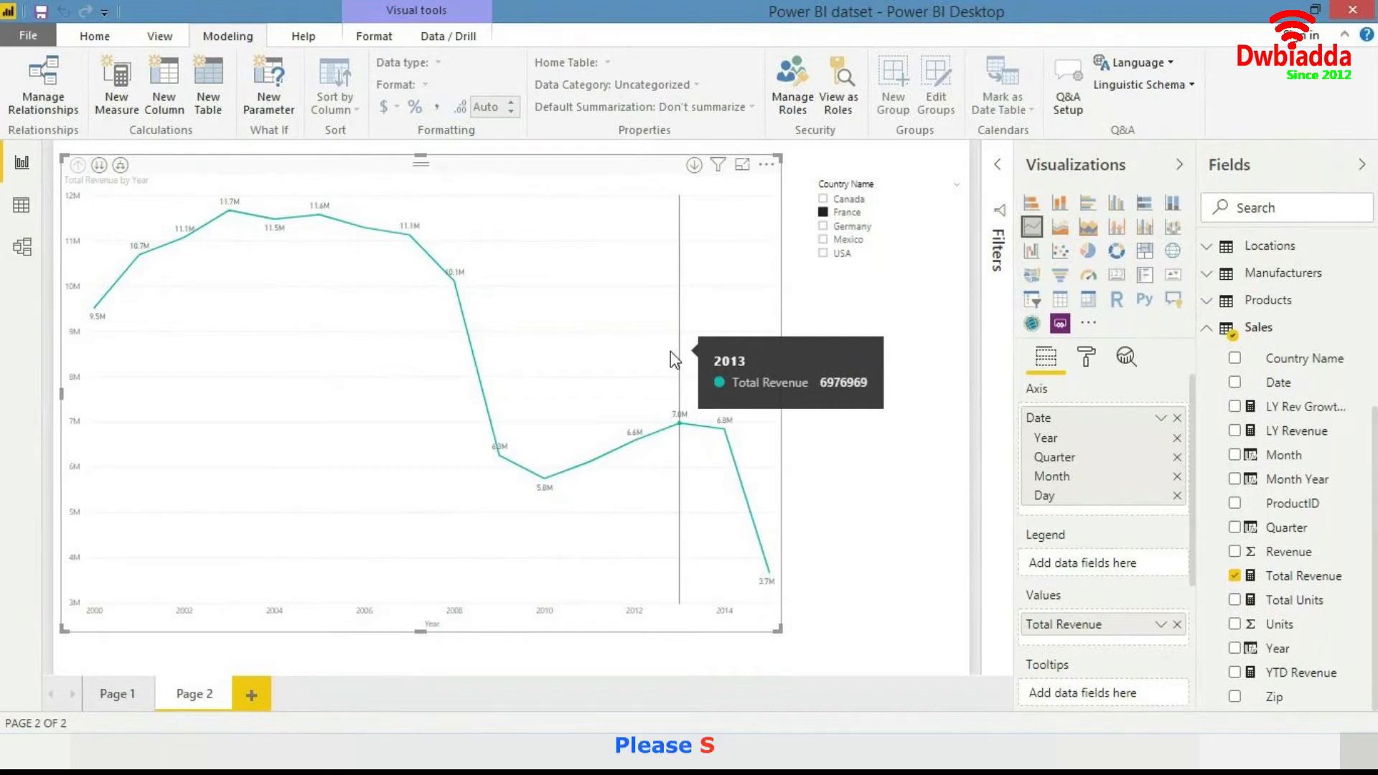
click(1279, 210)
text(segment)
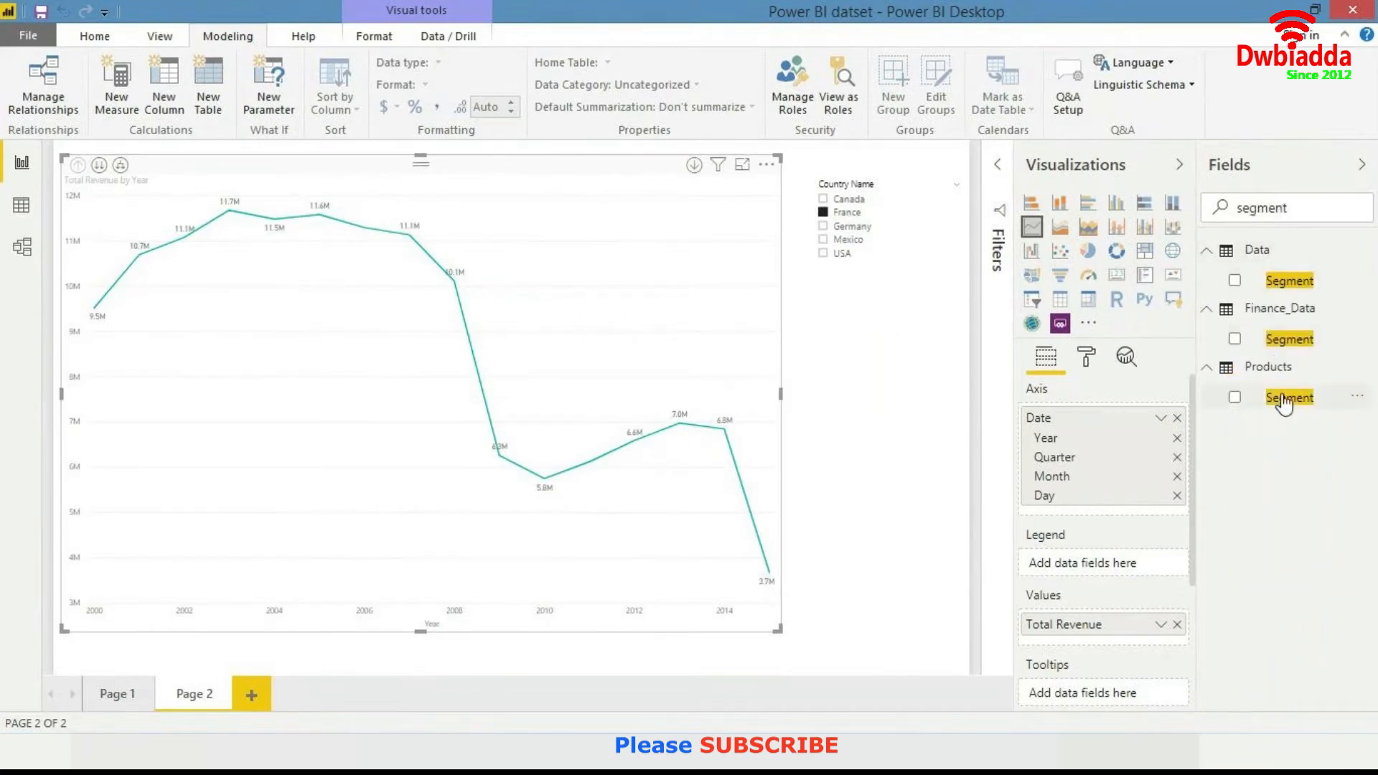
drag(1289, 398, 1101, 565)
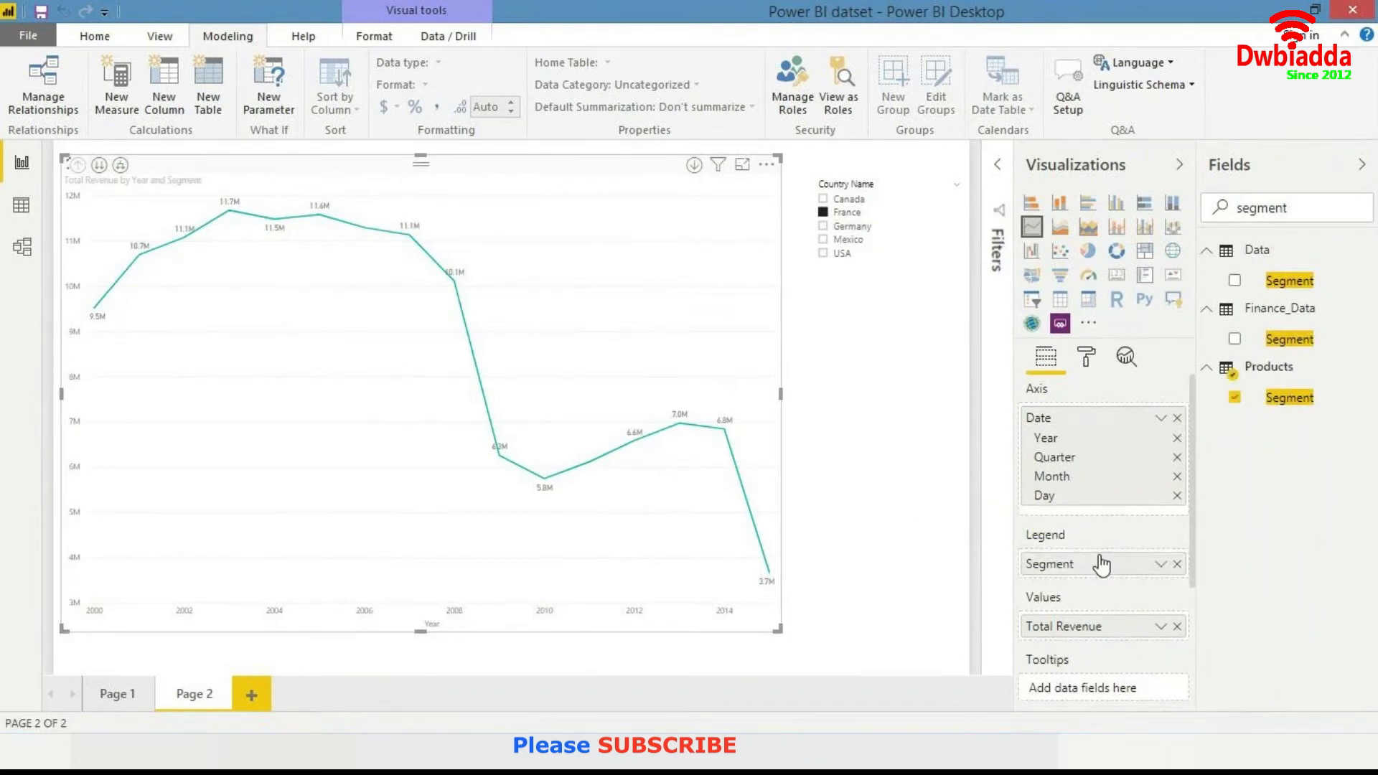
click(1235, 398)
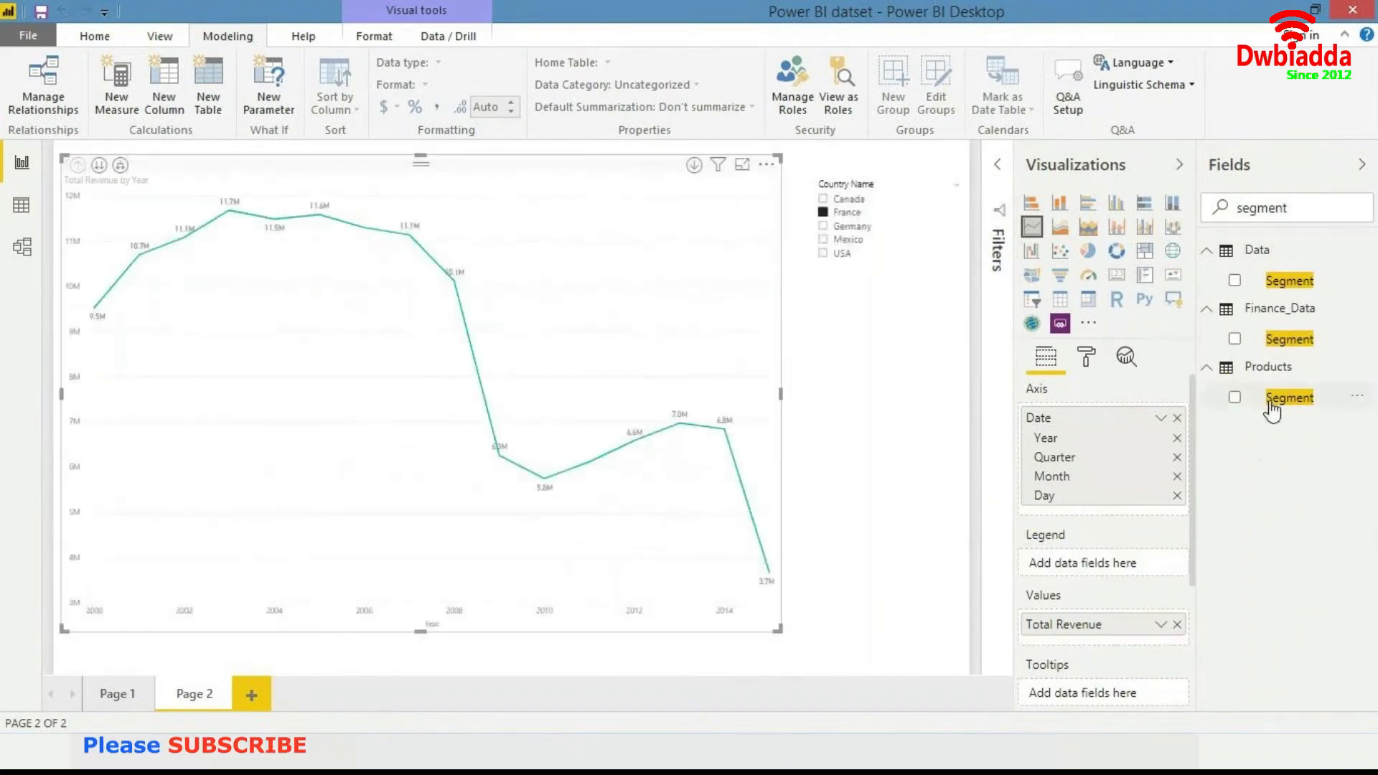
- Add the Products table's Segment to the line chart's legend and clear the France selection in the country slicer
drag(1235, 406, 588, 369)
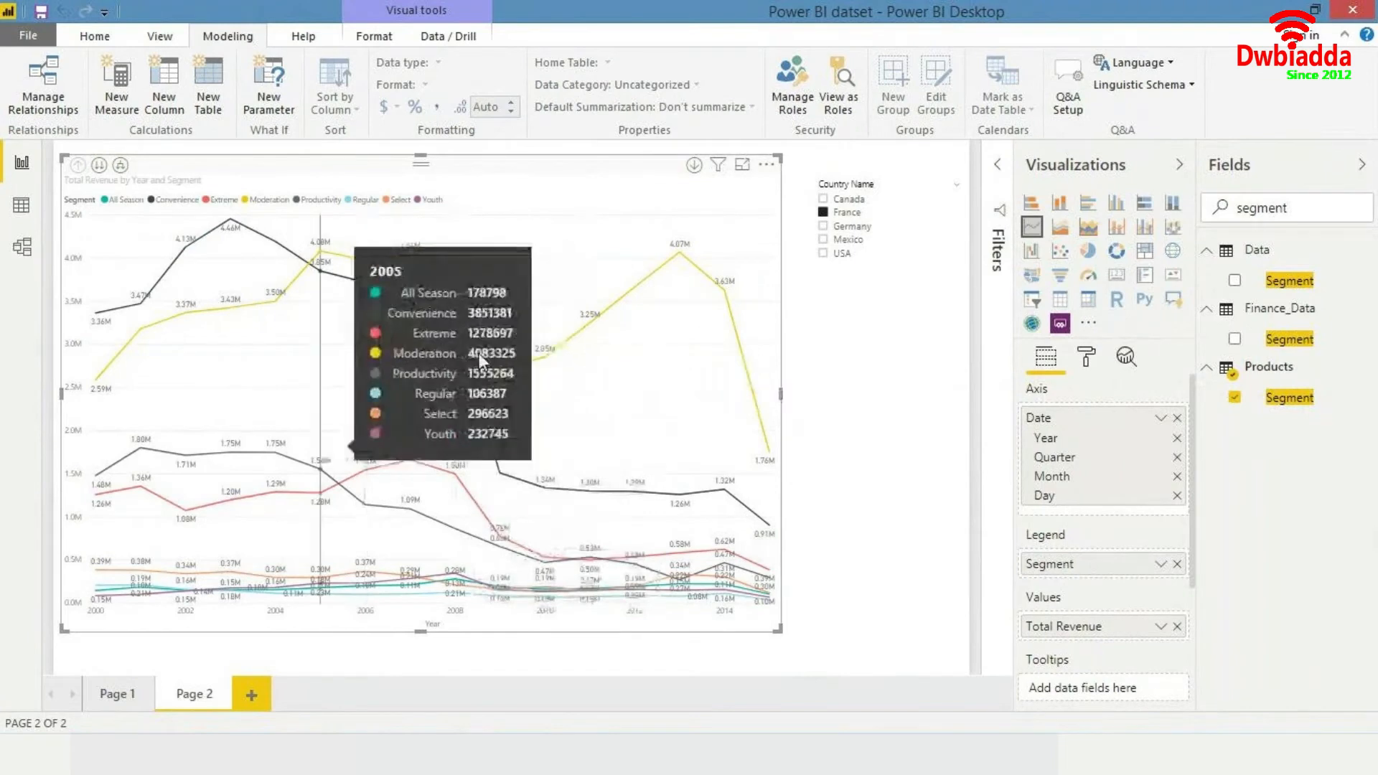
click(945, 186)
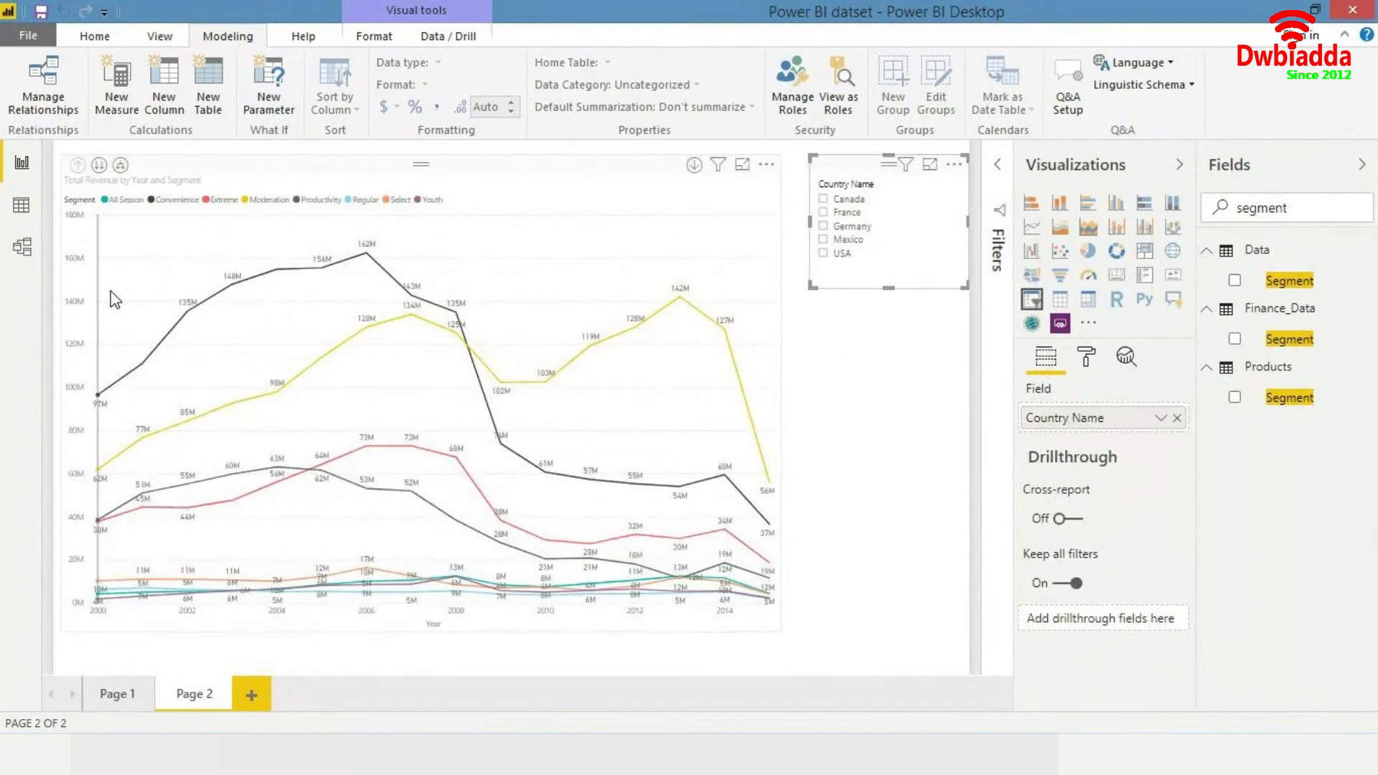
mouse_move(115, 300)
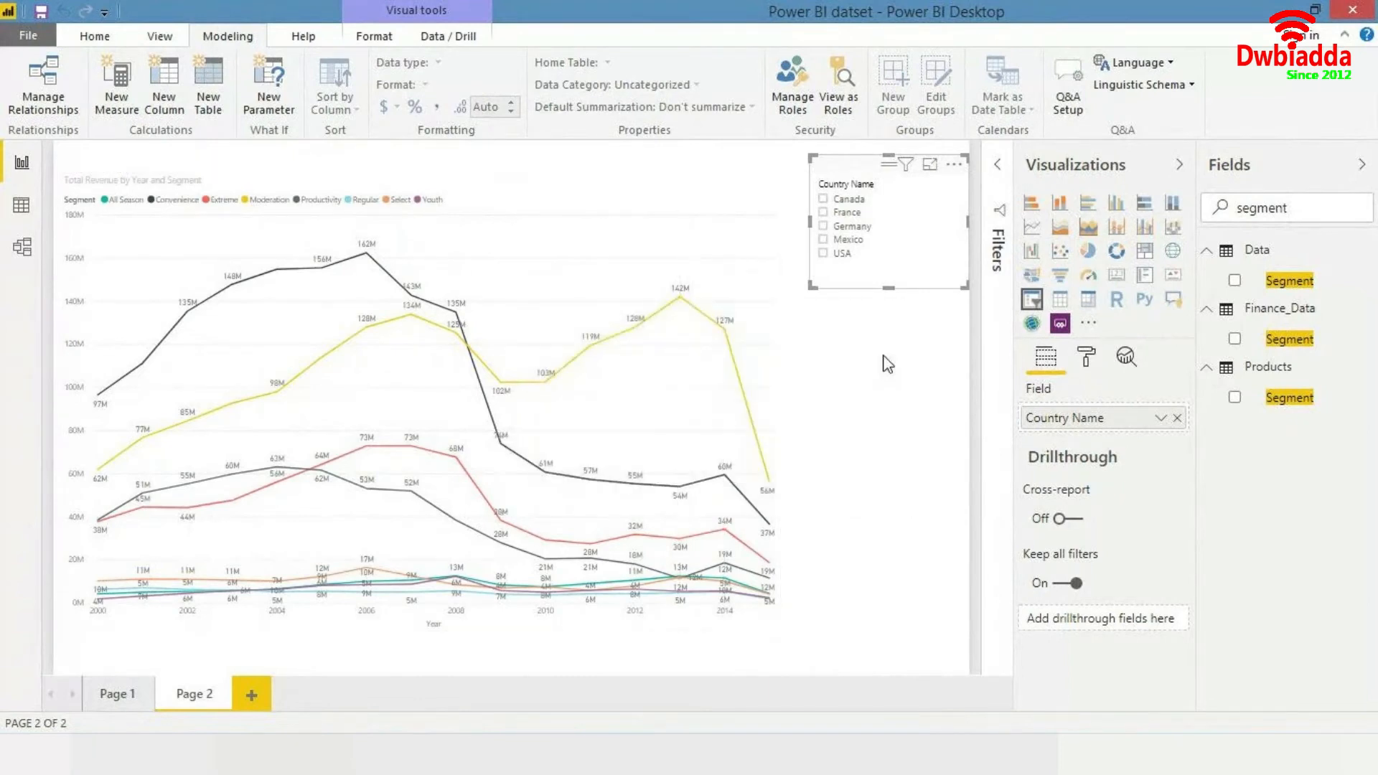
click(887, 364)
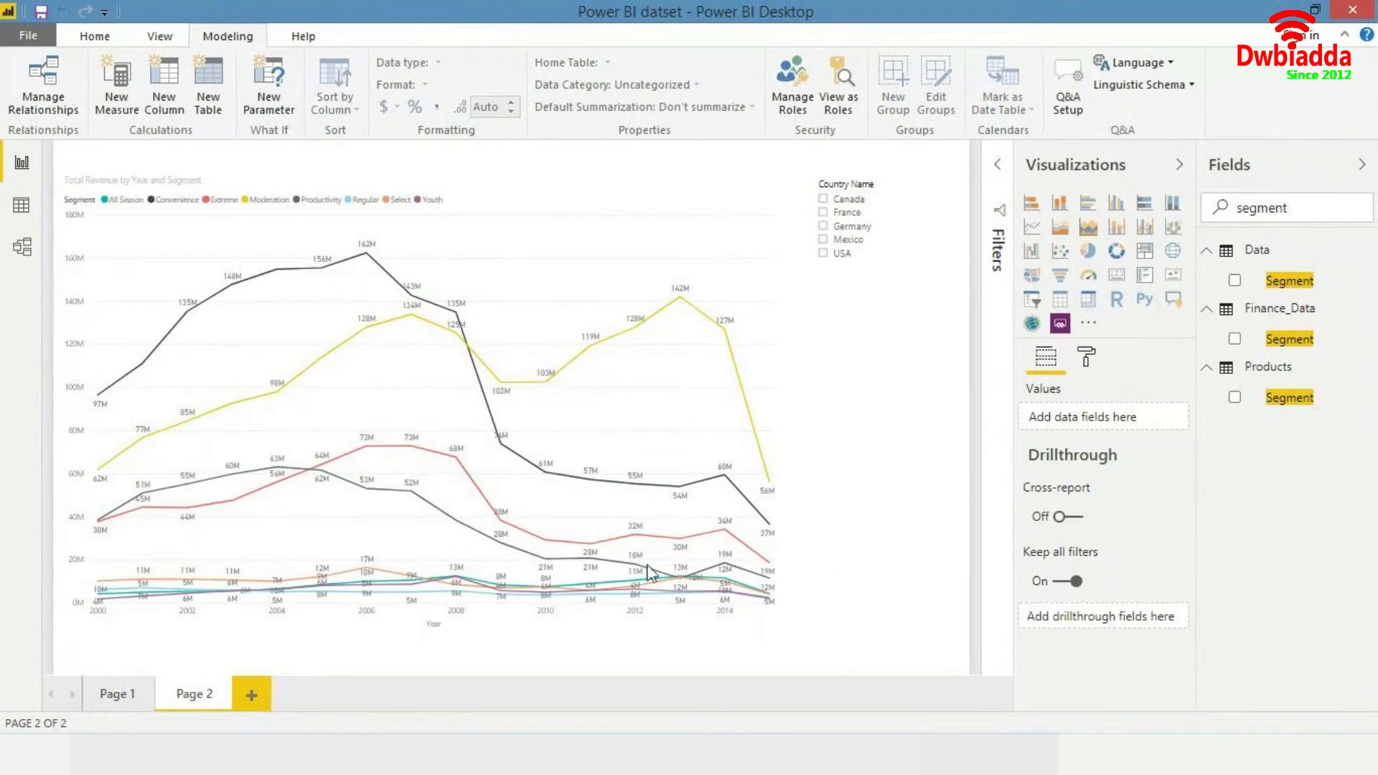
- Add a third report page with a map visual, enlarged and positioned toward the right of the canvas
click(251, 695)
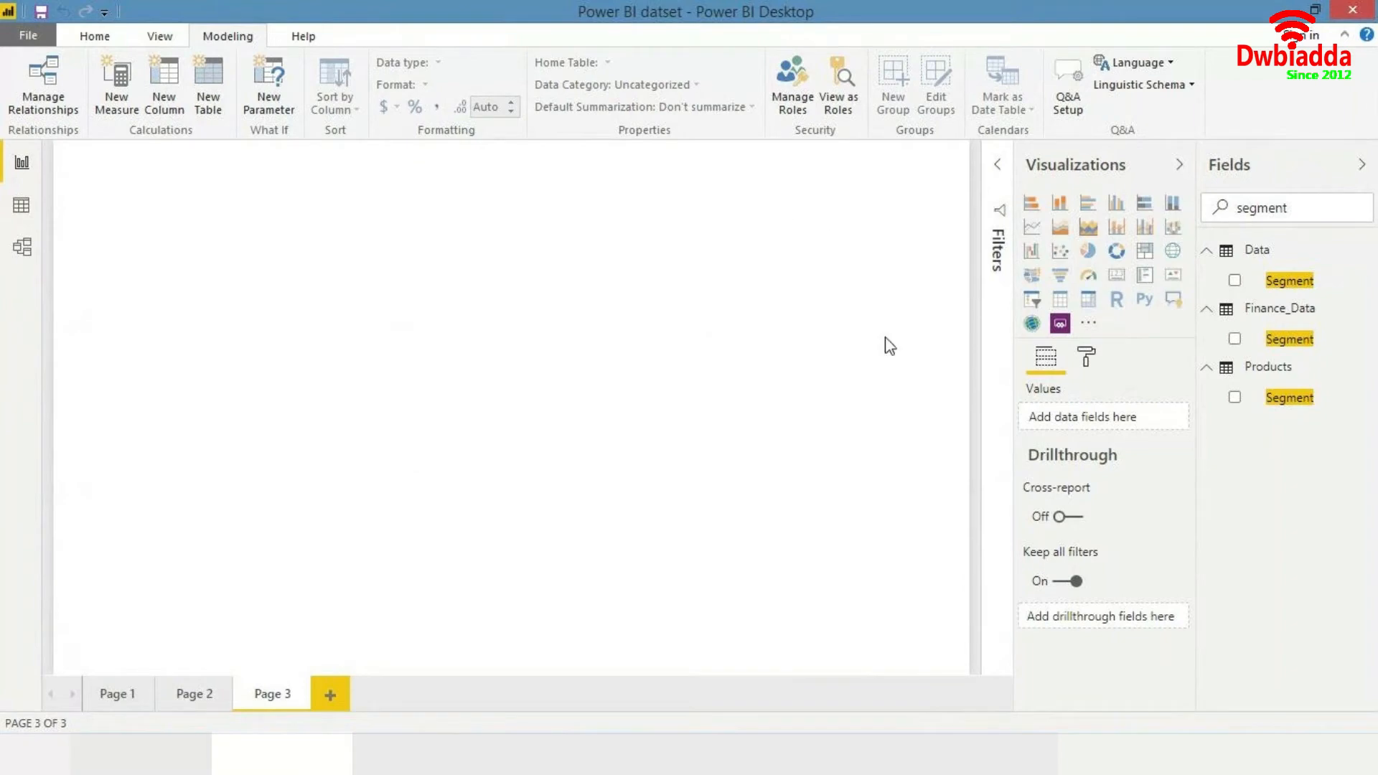
click(1033, 276)
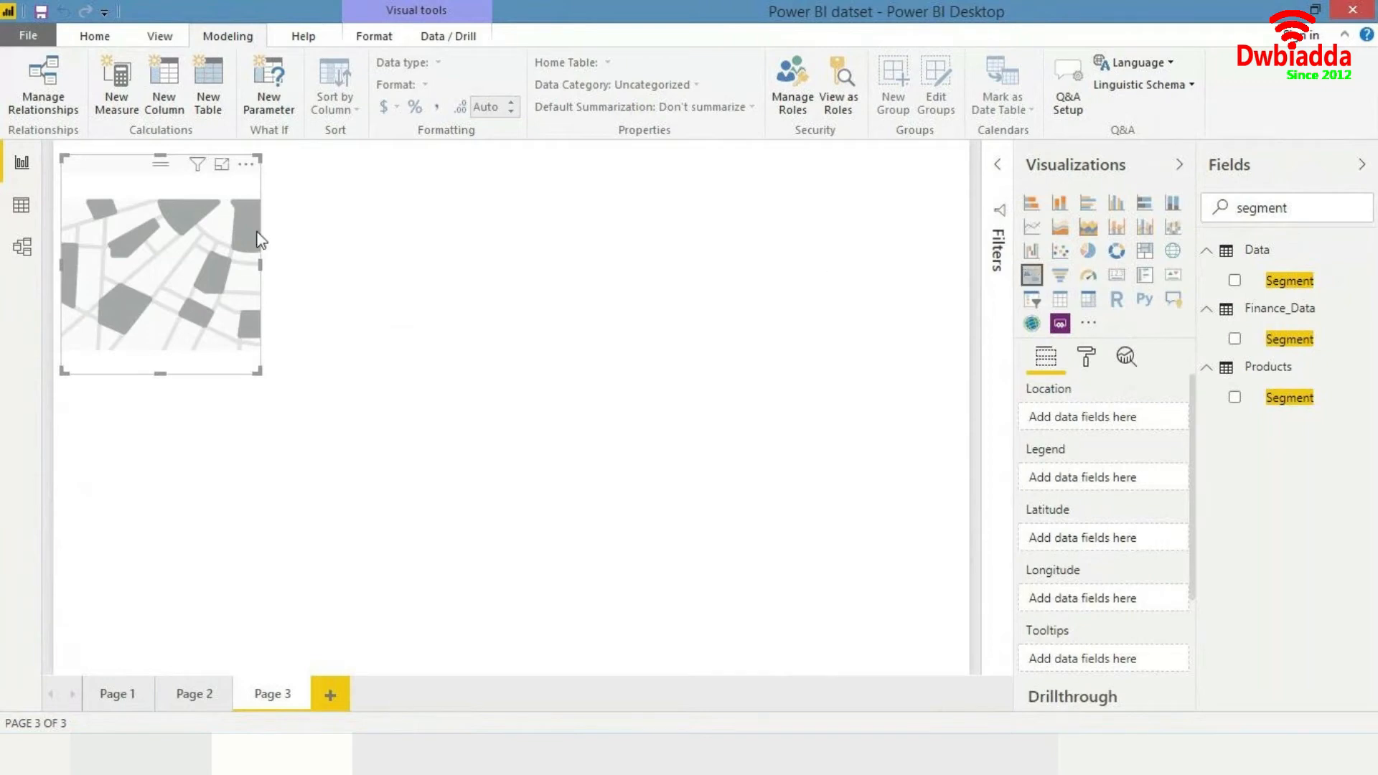
drag(279, 393, 518, 595)
drag(369, 415, 776, 409)
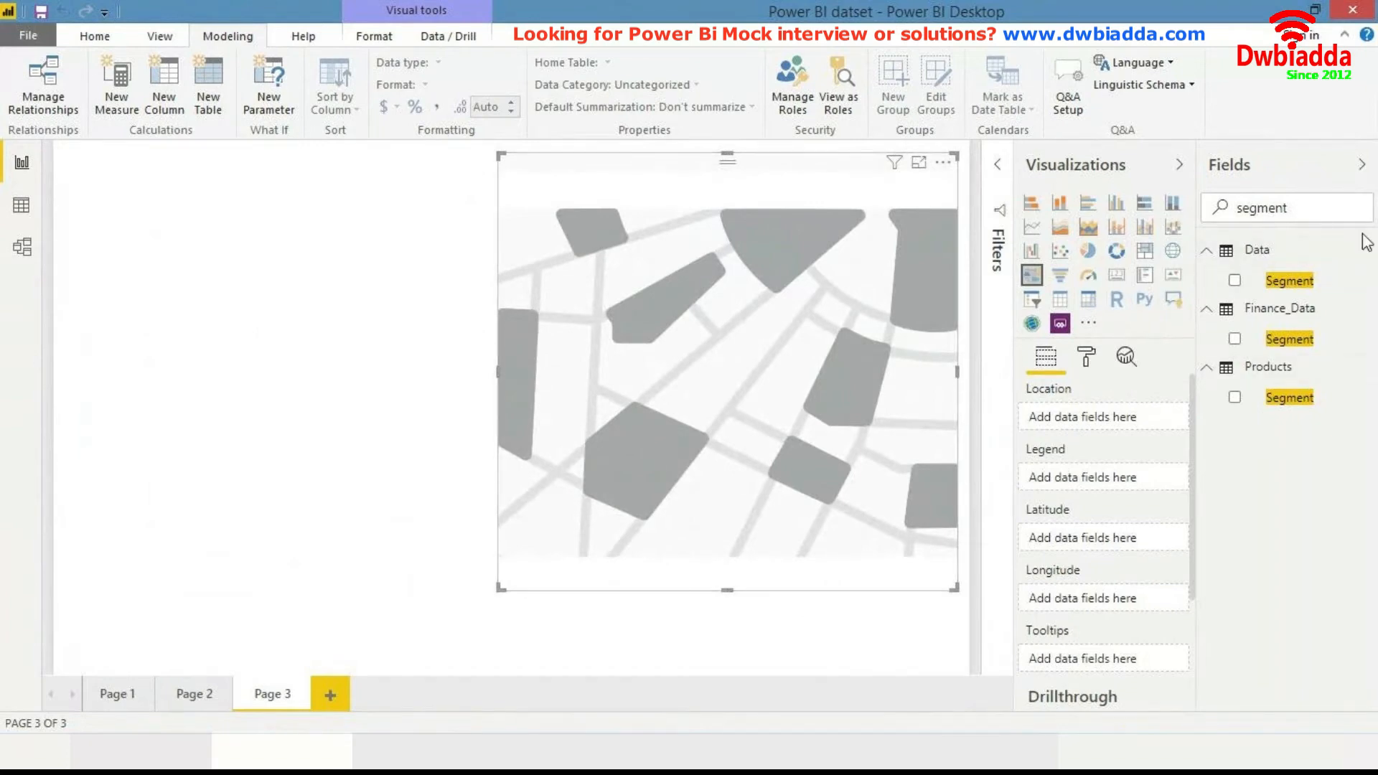
- Search the fields for total revenue and add Total Revenue to the map's tooltips
key(ctrl+a)
text(total re)
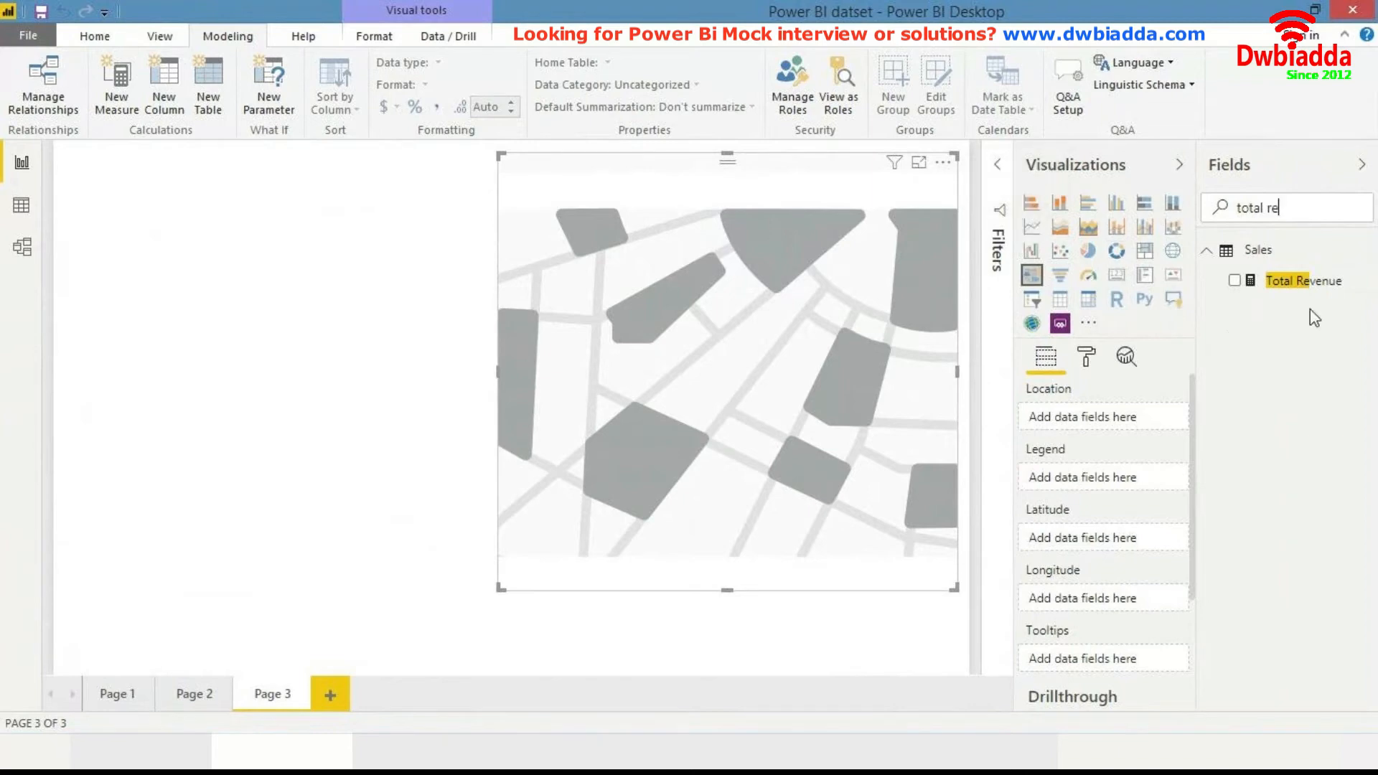
drag(1310, 302, 868, 363)
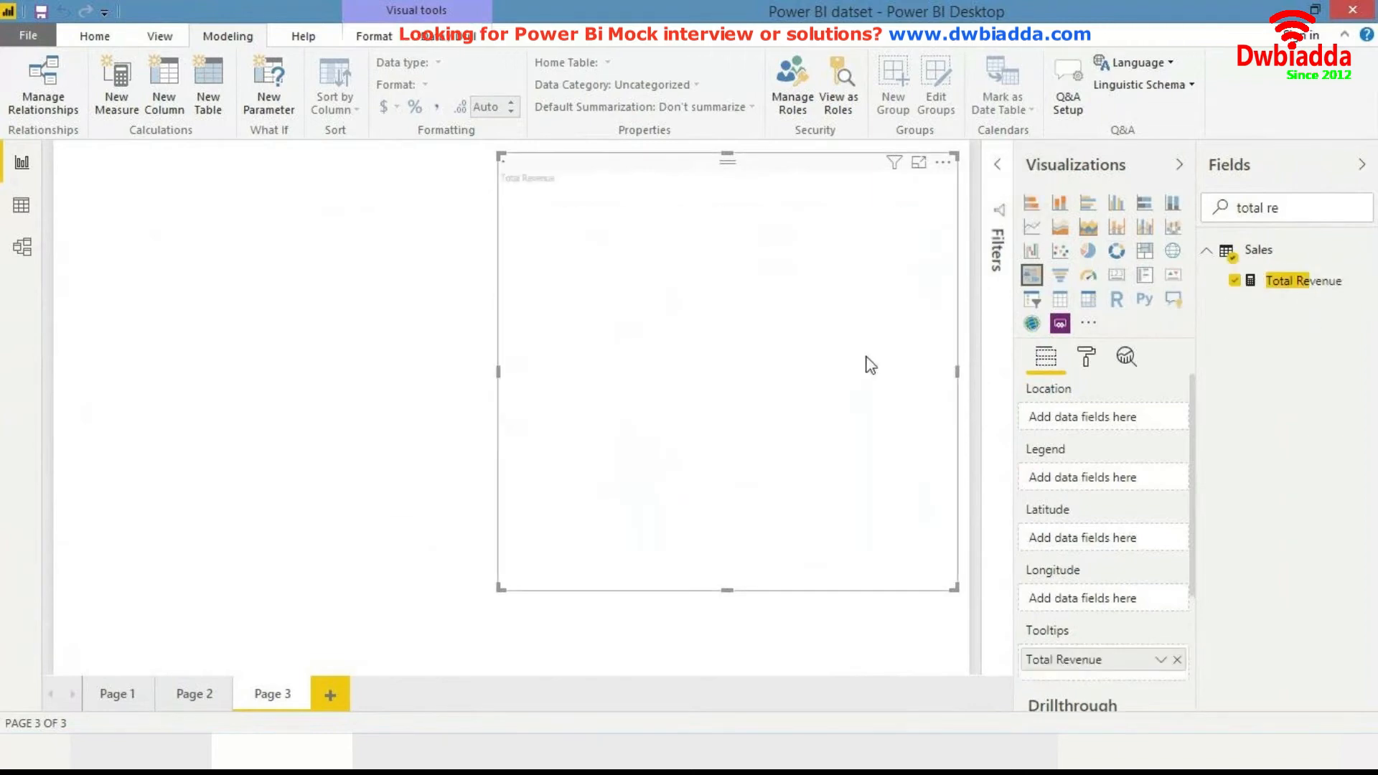
- Search the fields for country and add the Sales table's Country Name as the map's location
click(1302, 204)
key(ctrl+a)
text(country)
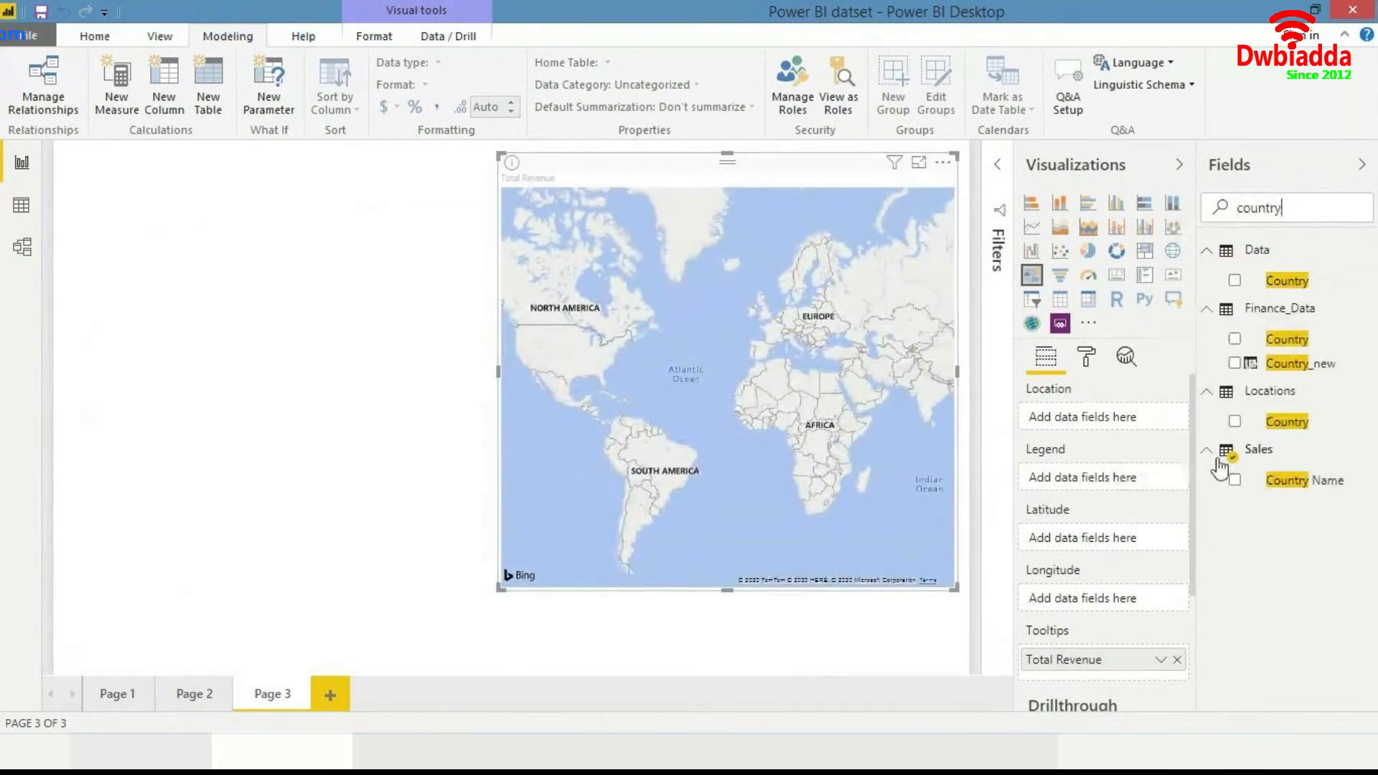
drag(1275, 480, 796, 362)
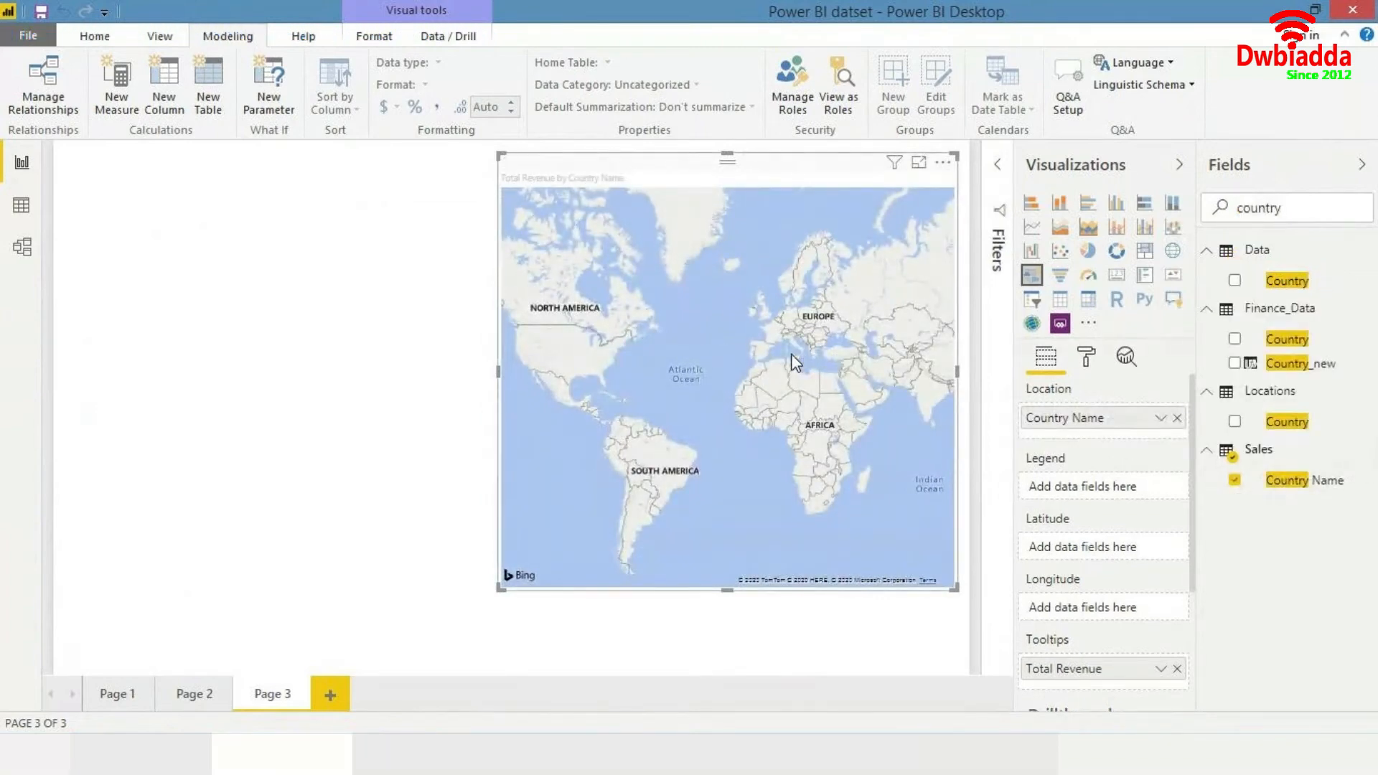
- Remove Total Revenue from the map's tooltips and add it back again
drag(710, 411, 606, 400)
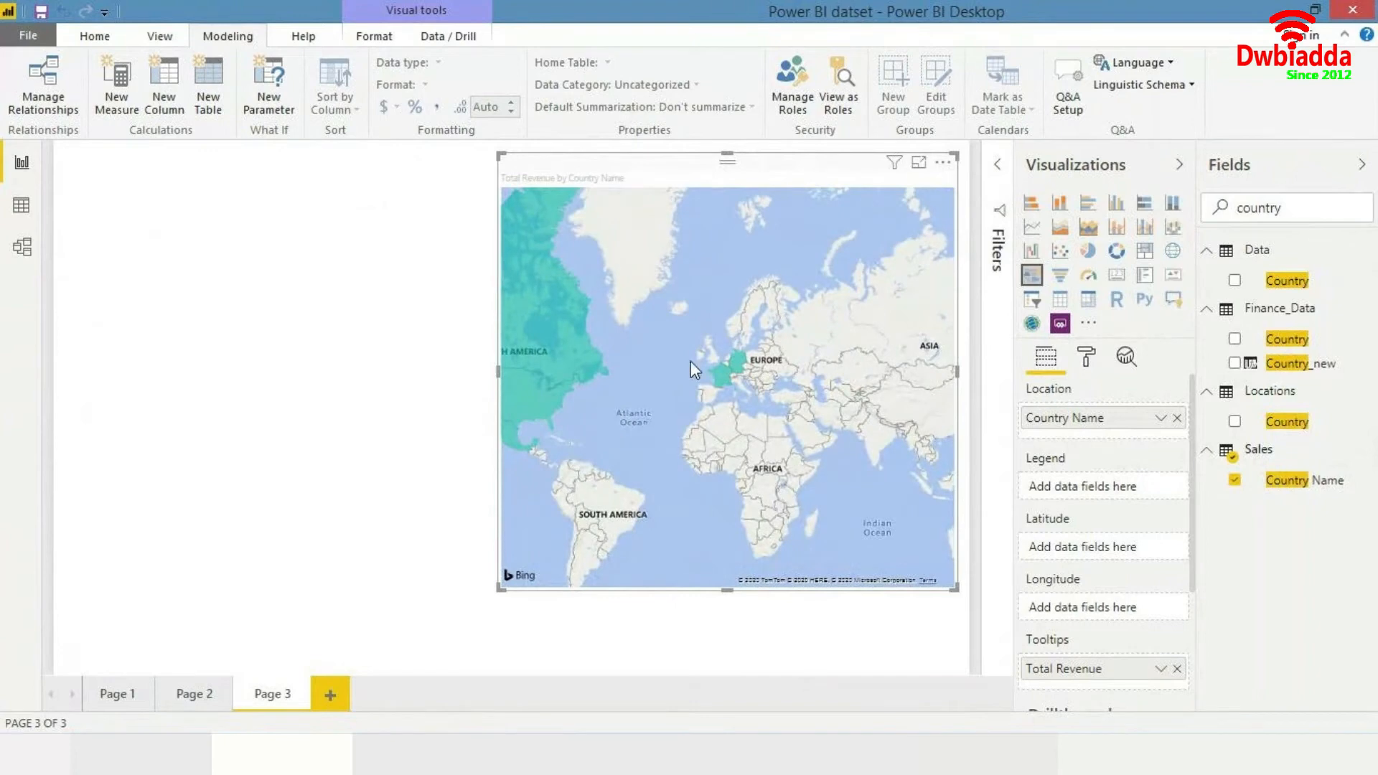
drag(699, 352, 757, 362)
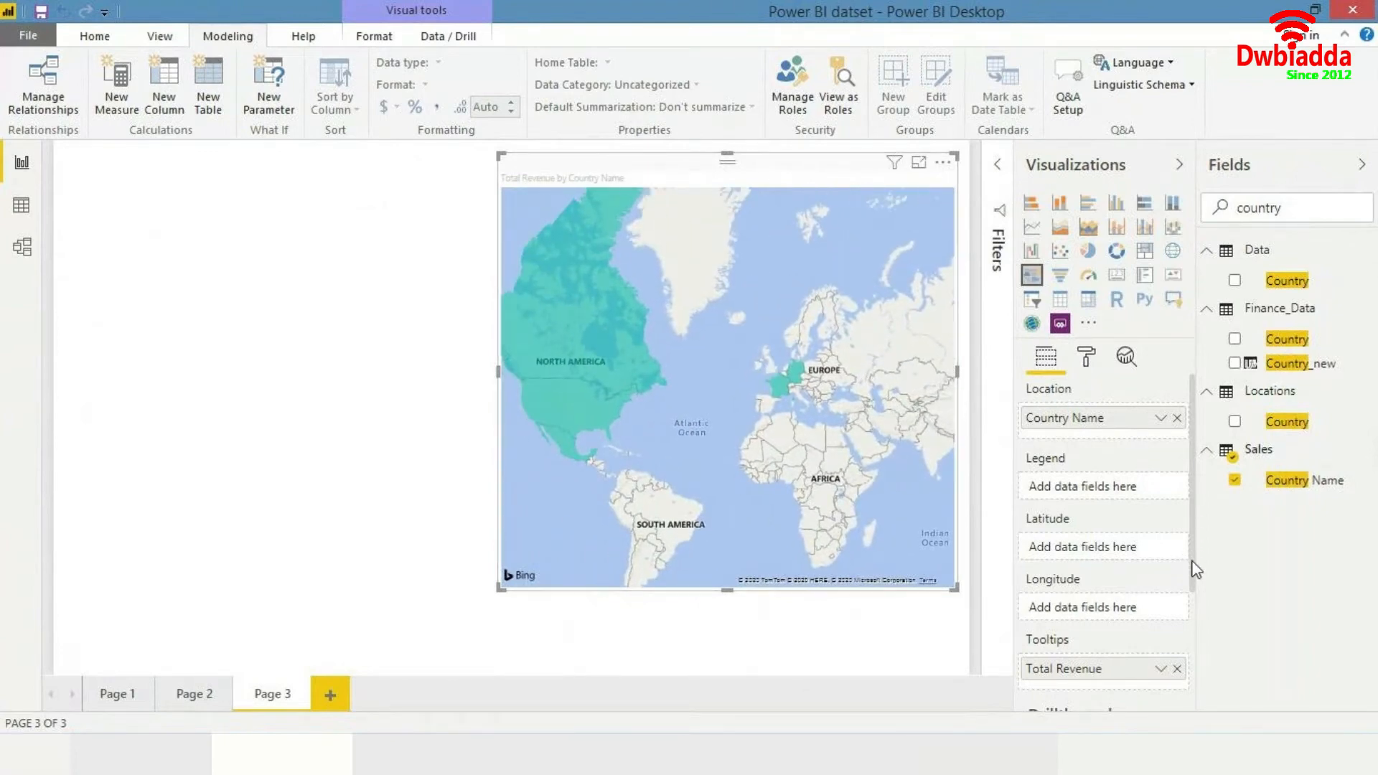
scroll(1193, 582, down, 1)
click(1177, 603)
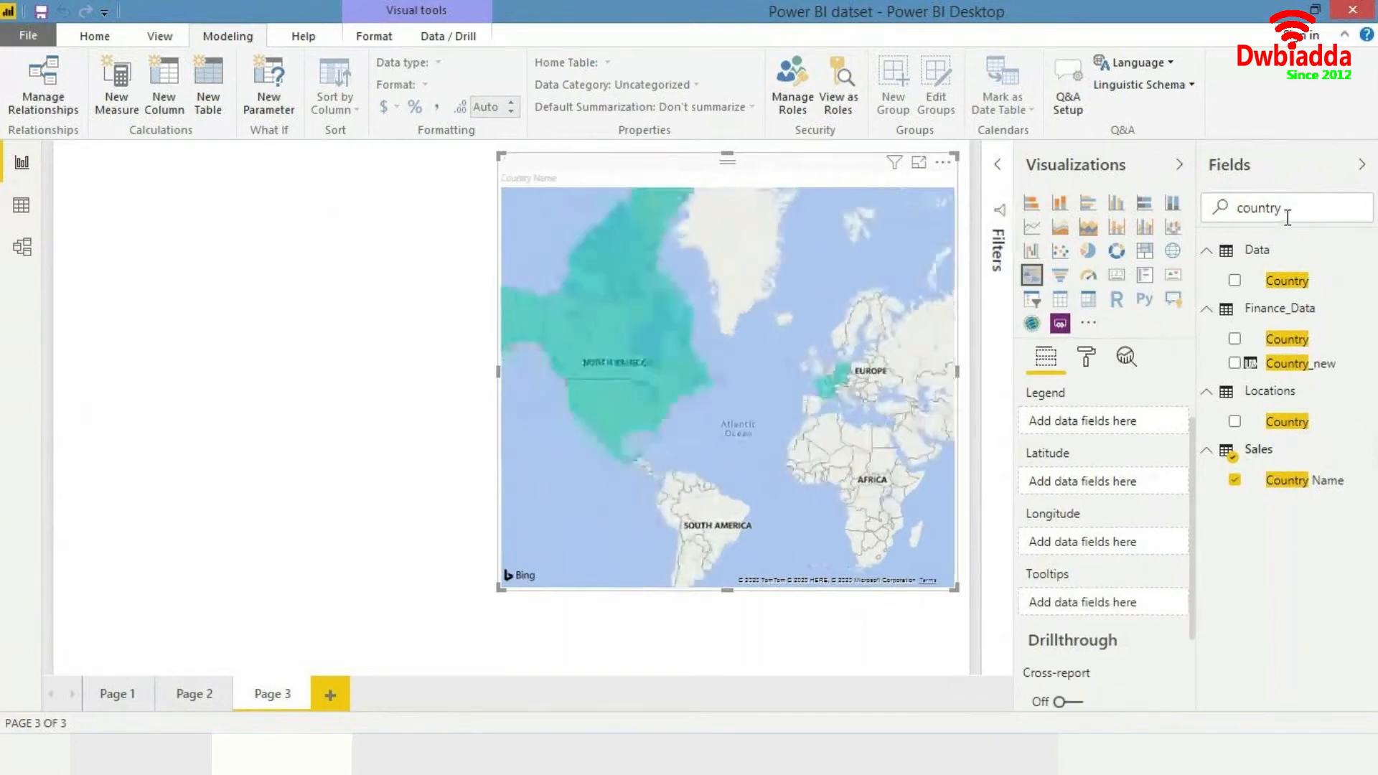
drag(1286, 213, 1062, 259)
text(total reven)
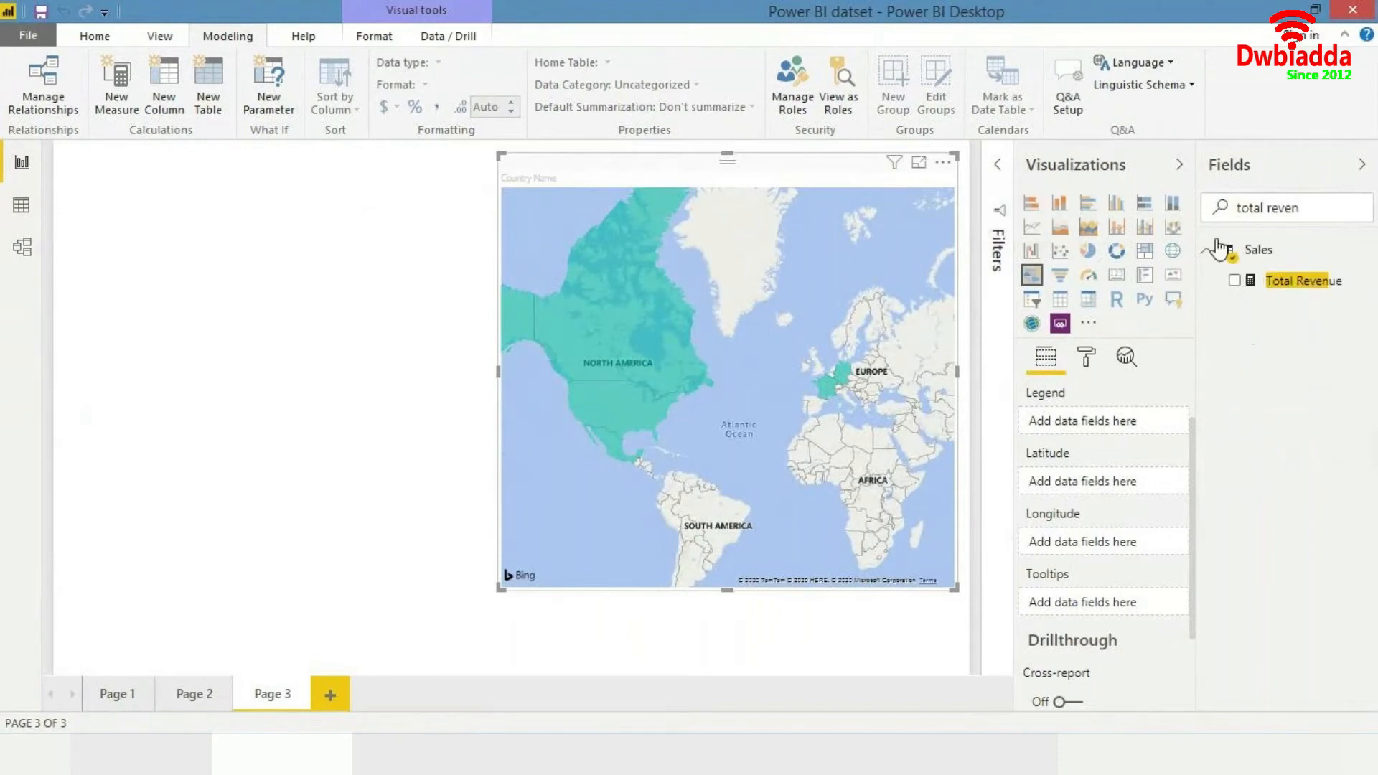
drag(868, 293, 694, 286)
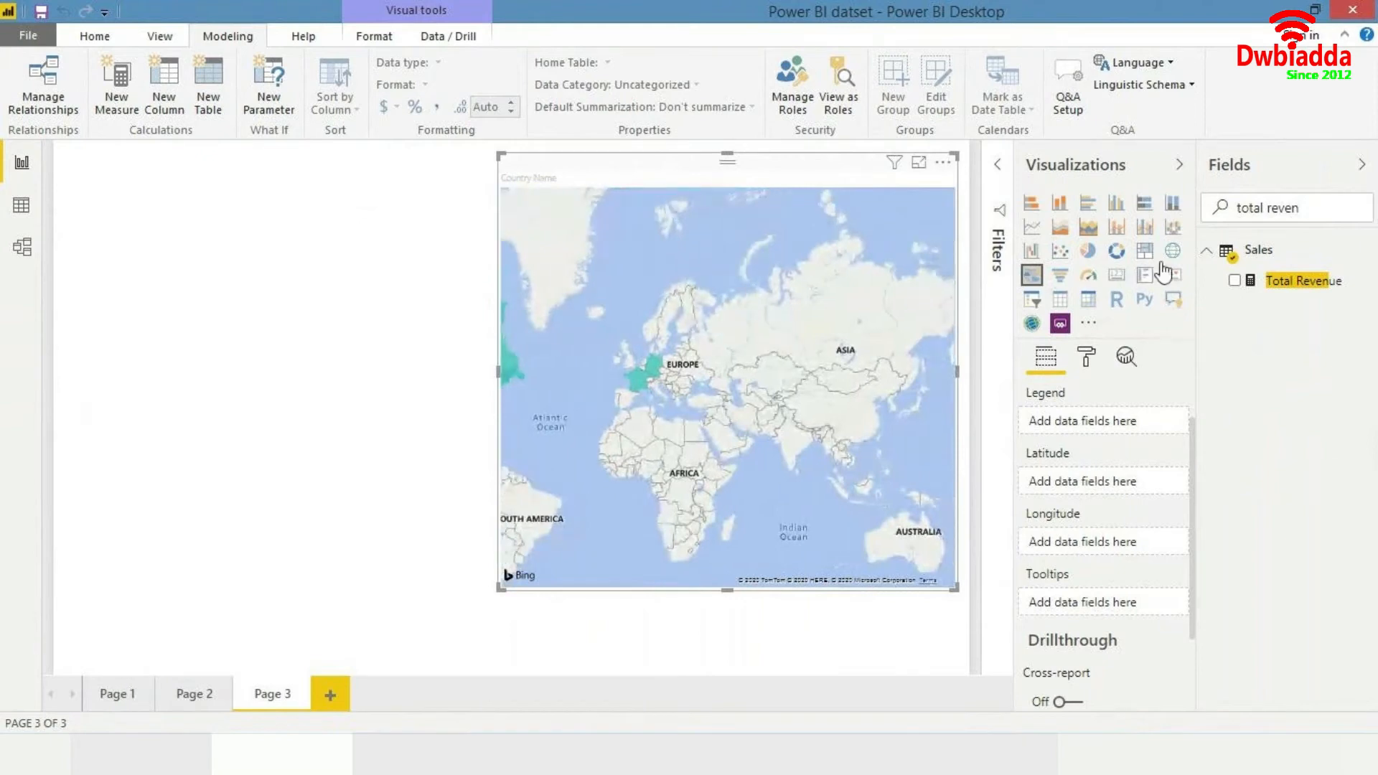
drag(1284, 281, 688, 437)
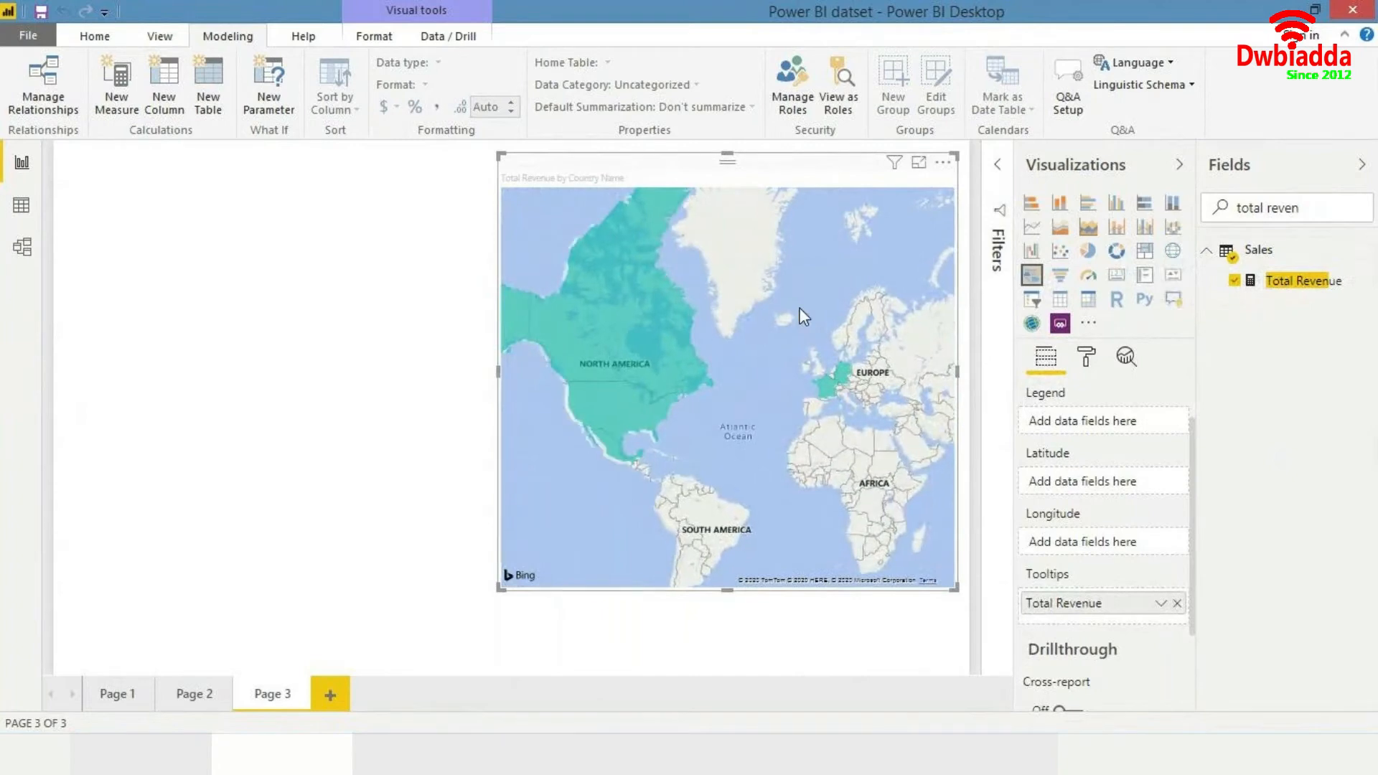
- Try to move Total Revenue from the map's tooltips into its legend
scroll(804, 316, up, 2)
scroll(804, 316, down, 2)
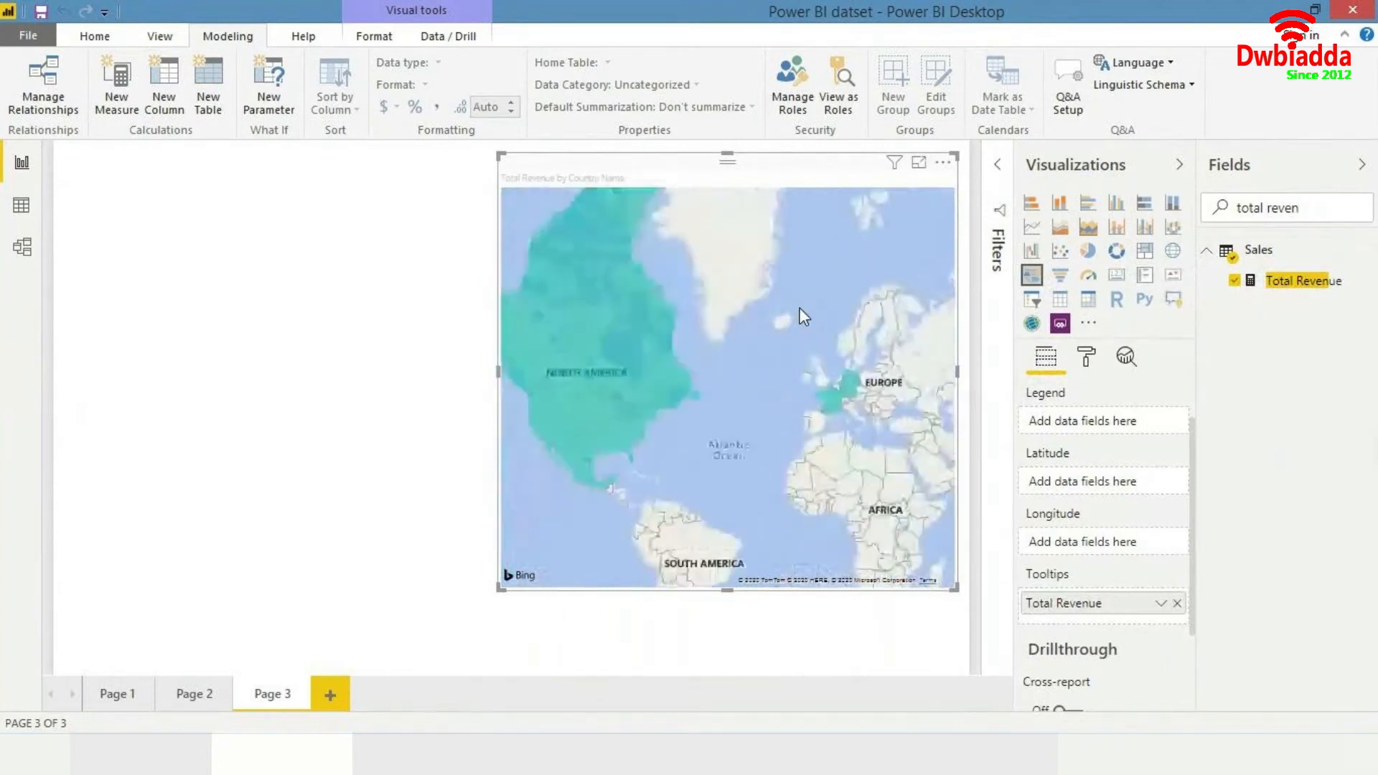
drag(772, 370, 584, 429)
drag(722, 408, 865, 327)
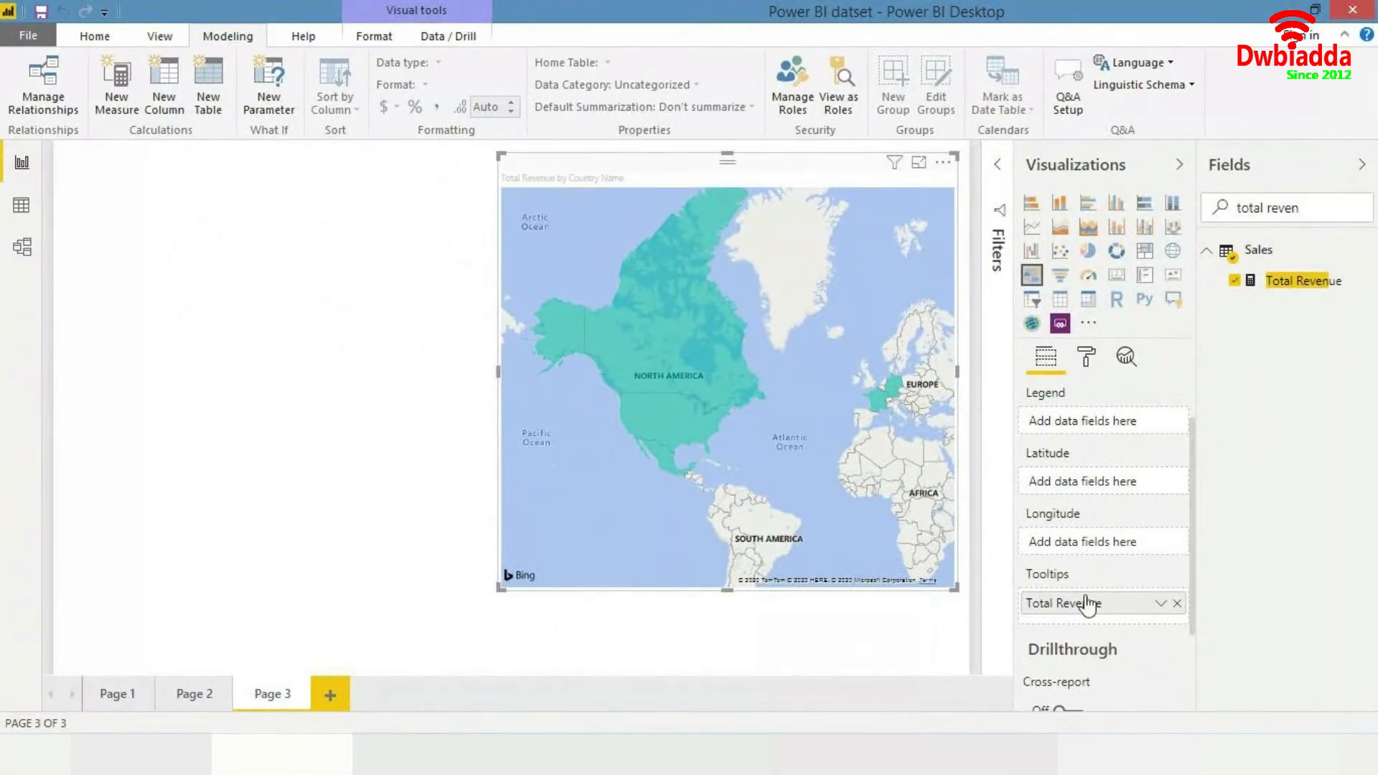
drag(1086, 602, 1102, 420)
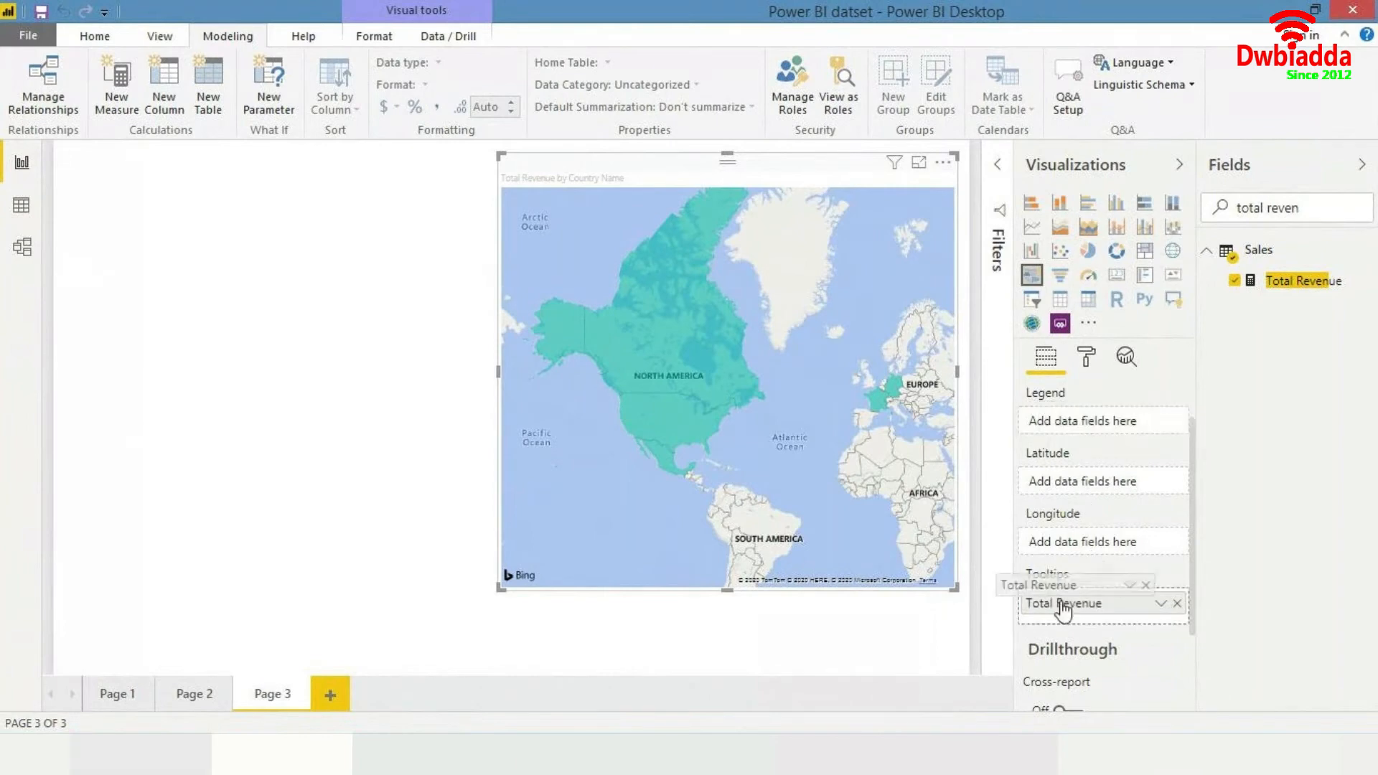
- Search the fields for country again and add Sales Country Name to the map's legend
triple_click(1301, 206)
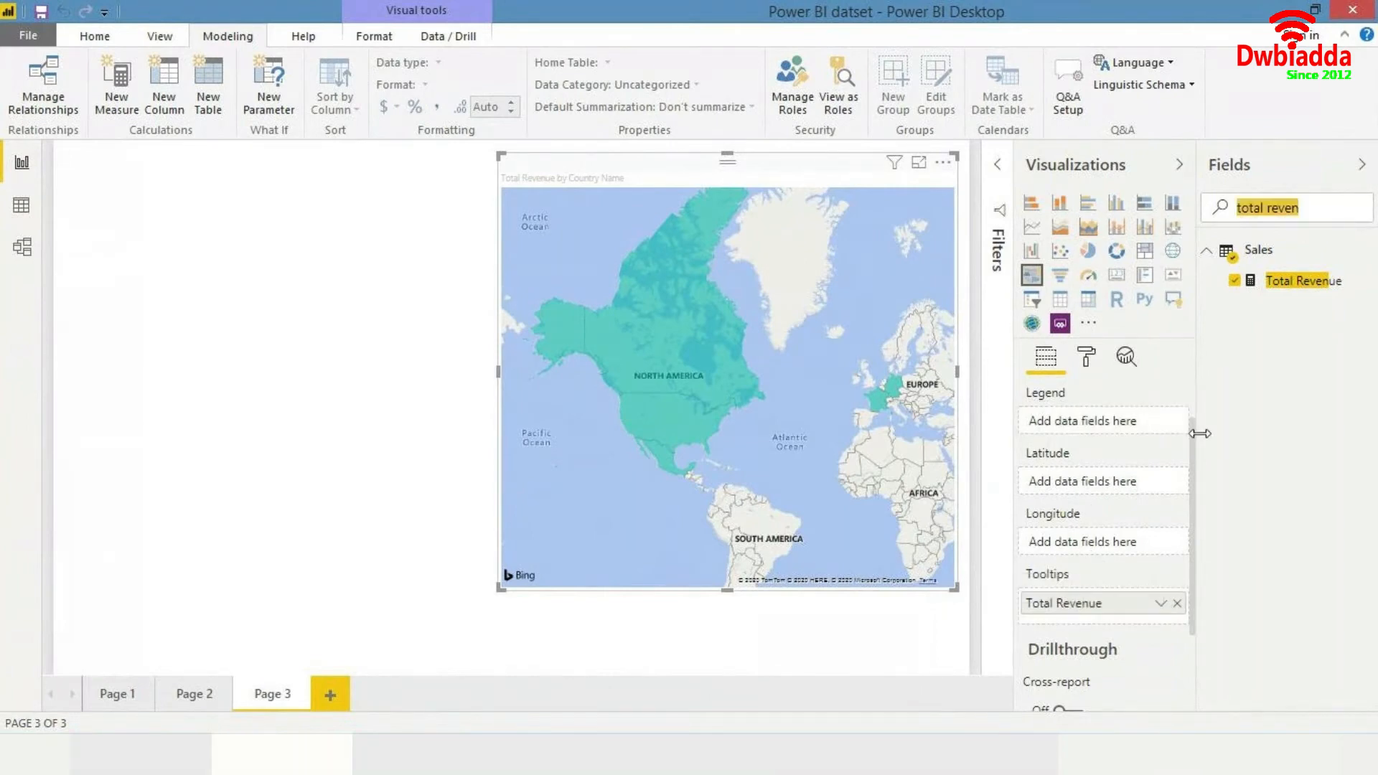
click(1313, 211)
triple_click(1312, 211)
key(BackSpace)
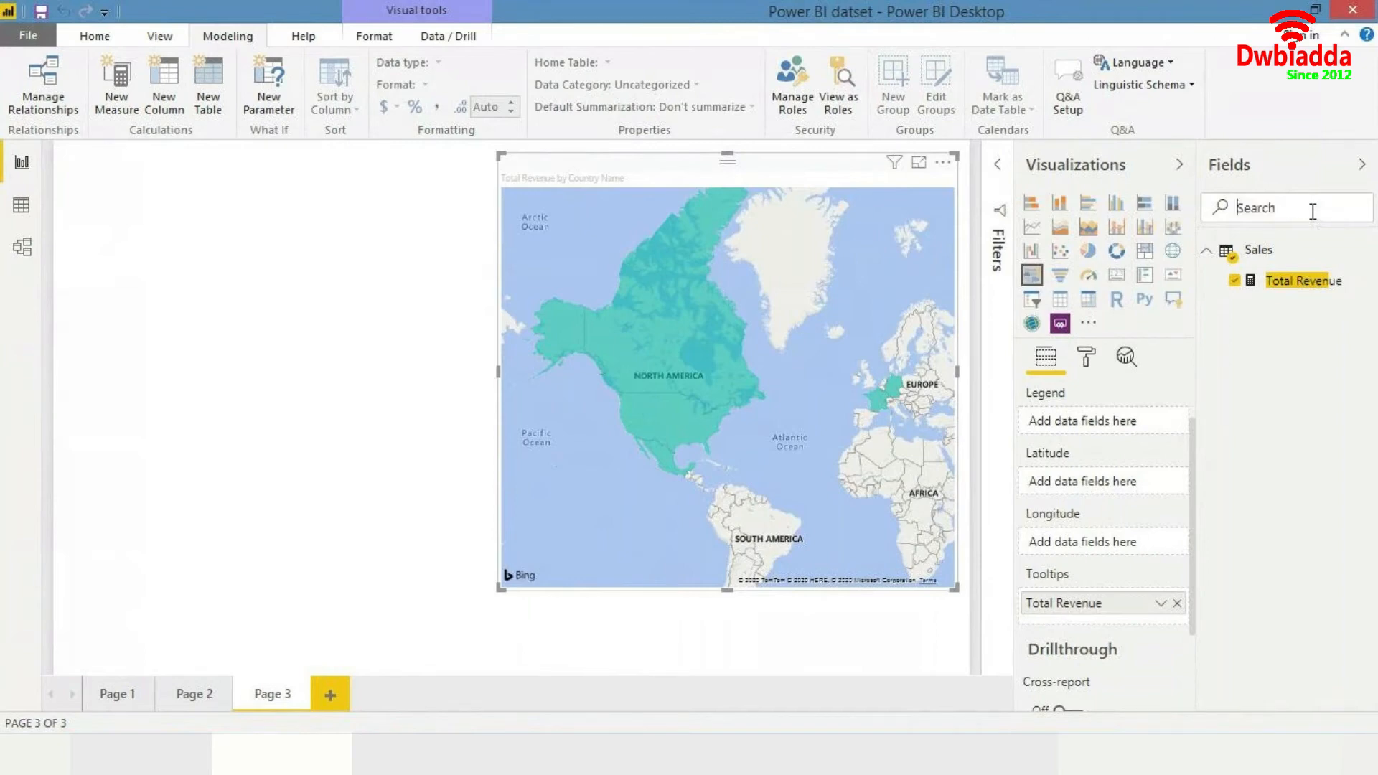
text(cpimt)
key(BackSpace)
key(BackSpace)
key(BackSpace)
key(BackSpace)
key(BackSpace)
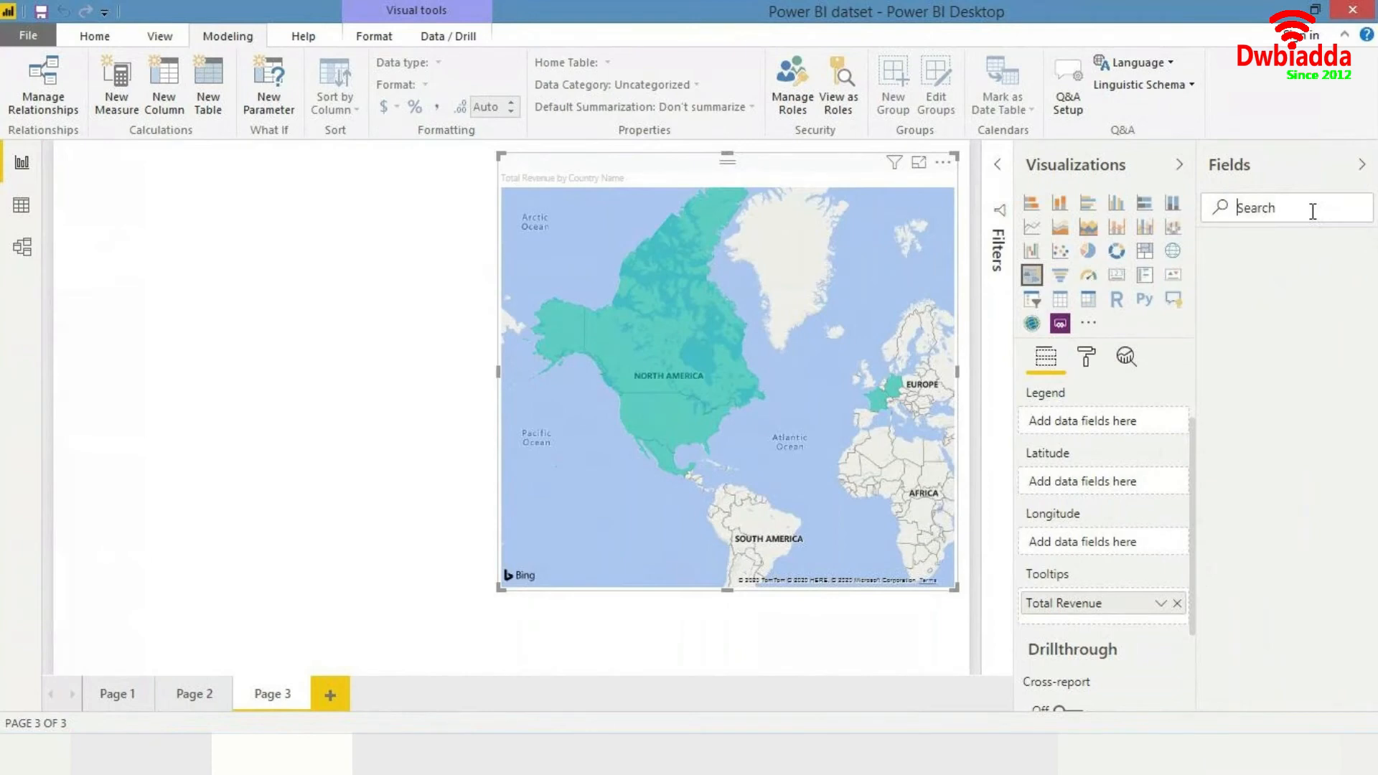
text(countr)
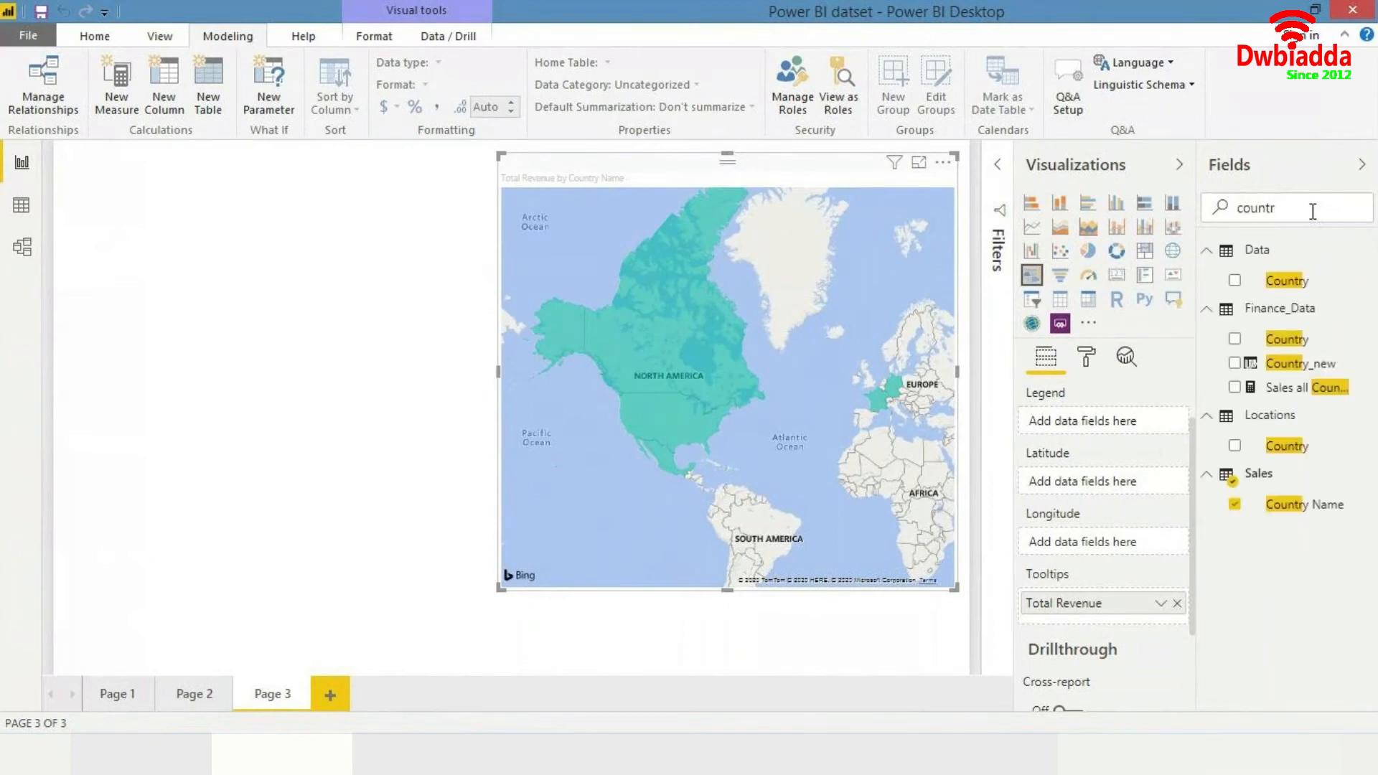
drag(1296, 506, 1102, 424)
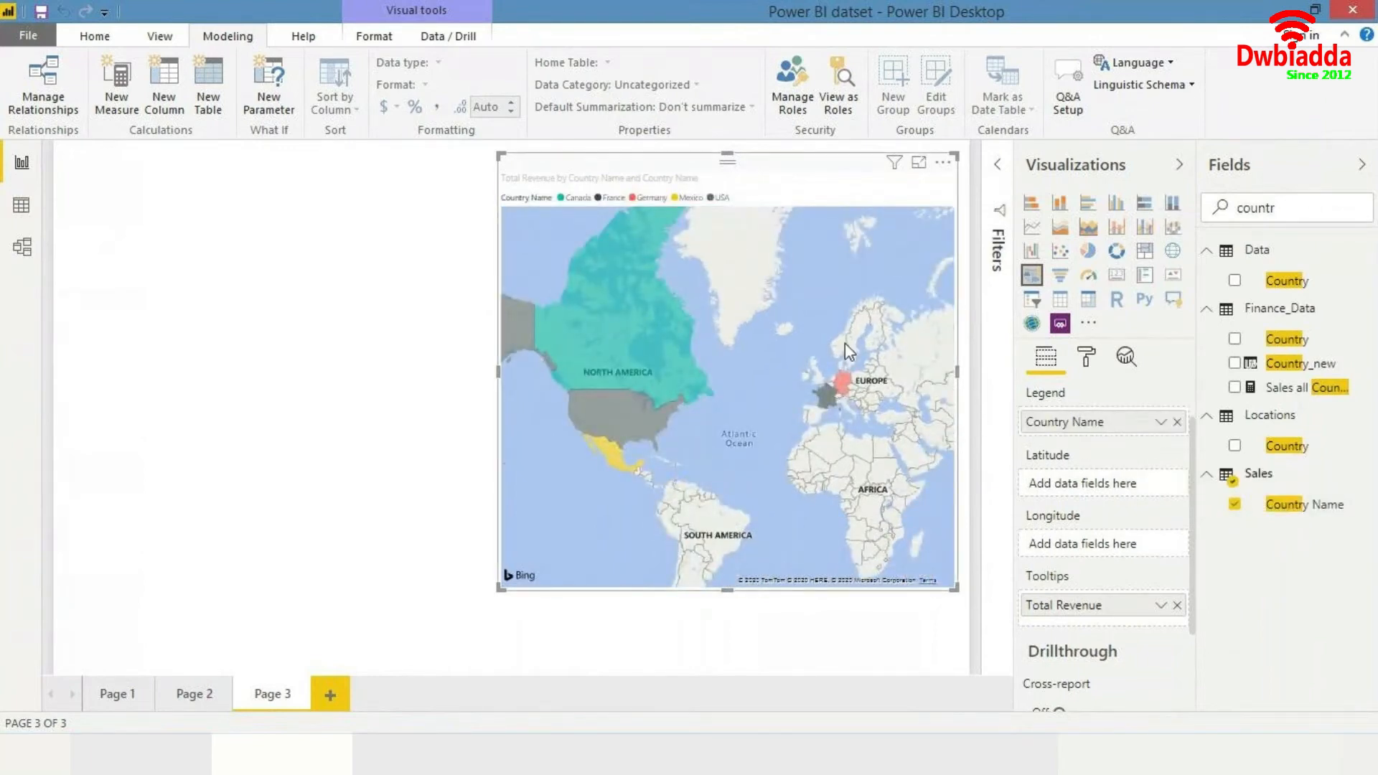
- Move the map visual toward the left side of the canvas
drag(842, 254, 876, 284)
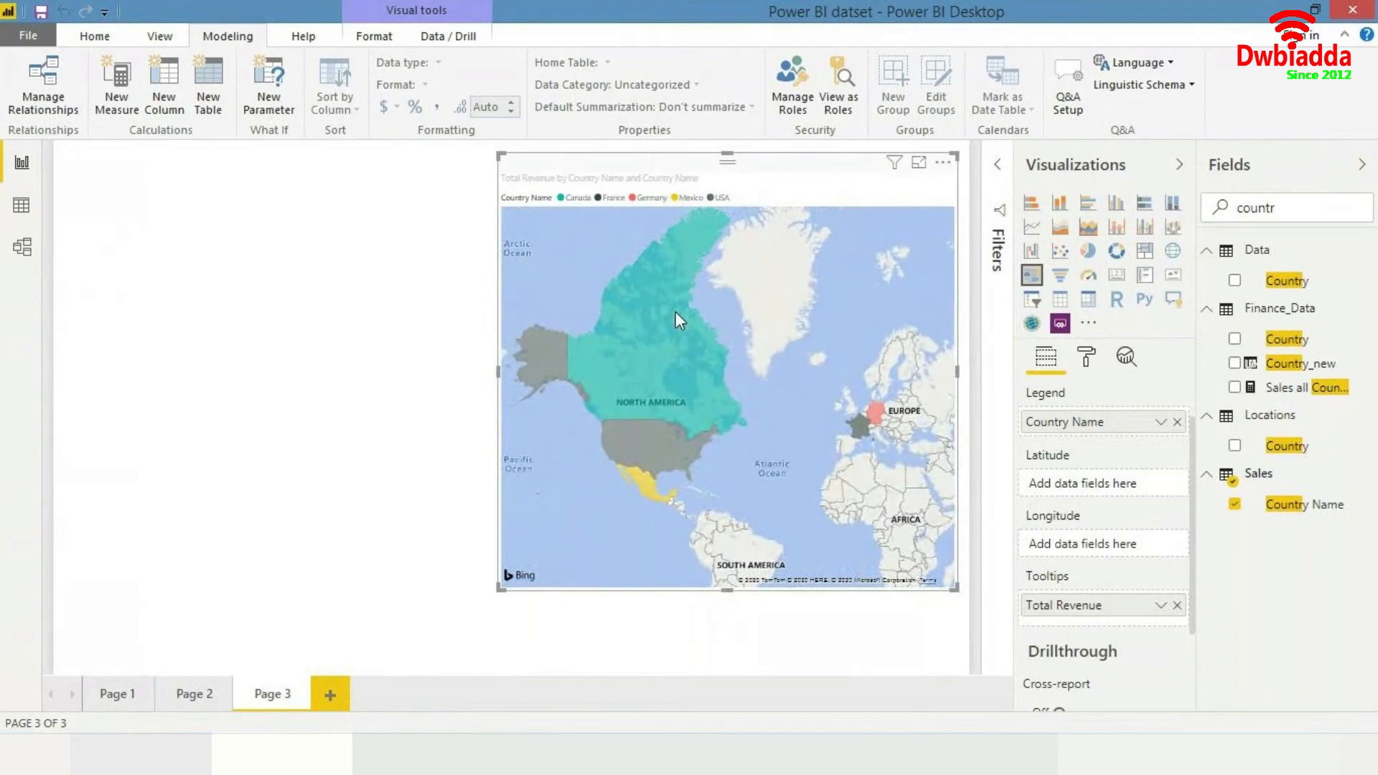
mouse_move(674, 312)
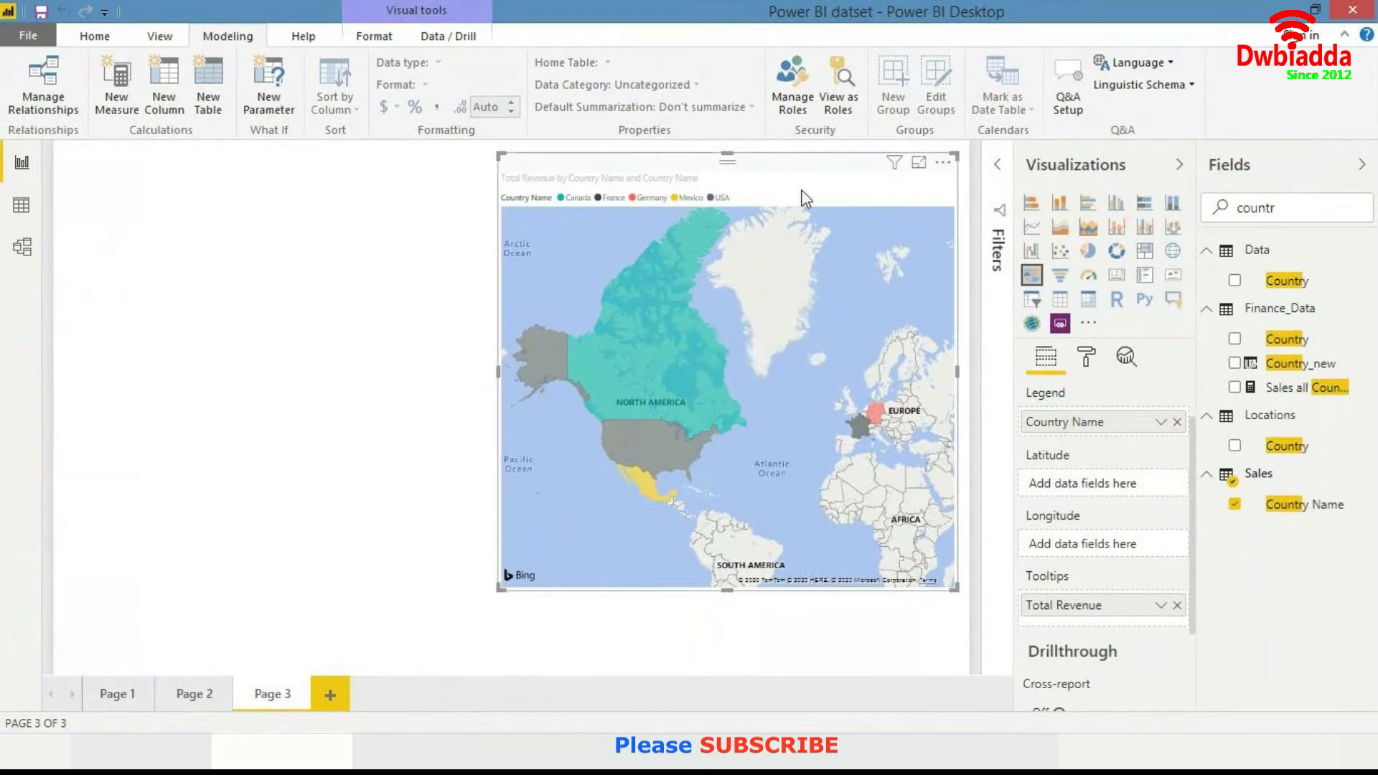
drag(781, 170, 552, 172)
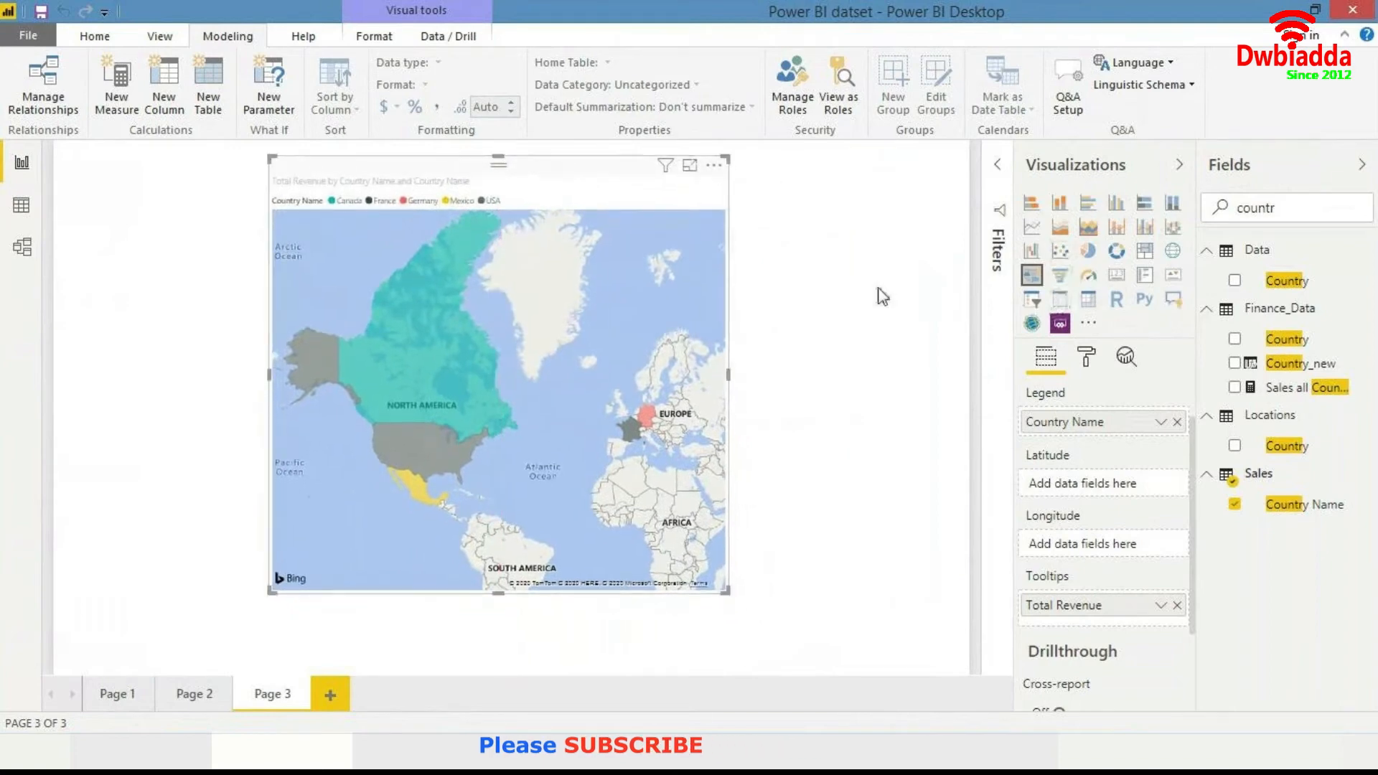
- Insert a new slicer visual on the page
click(934, 297)
click(1031, 299)
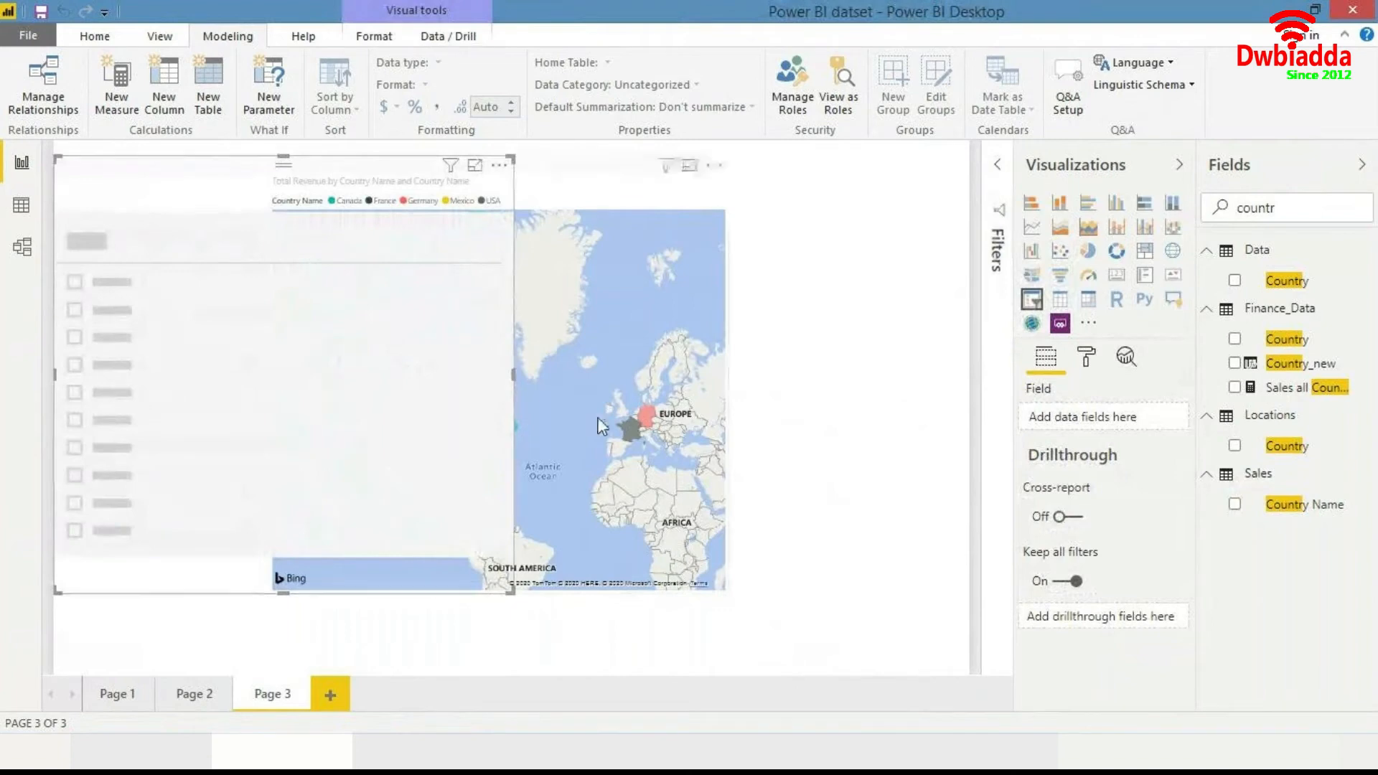
- Search for year and try adding the Data table's Year field, then undo it
drag(1304, 205, 1103, 227)
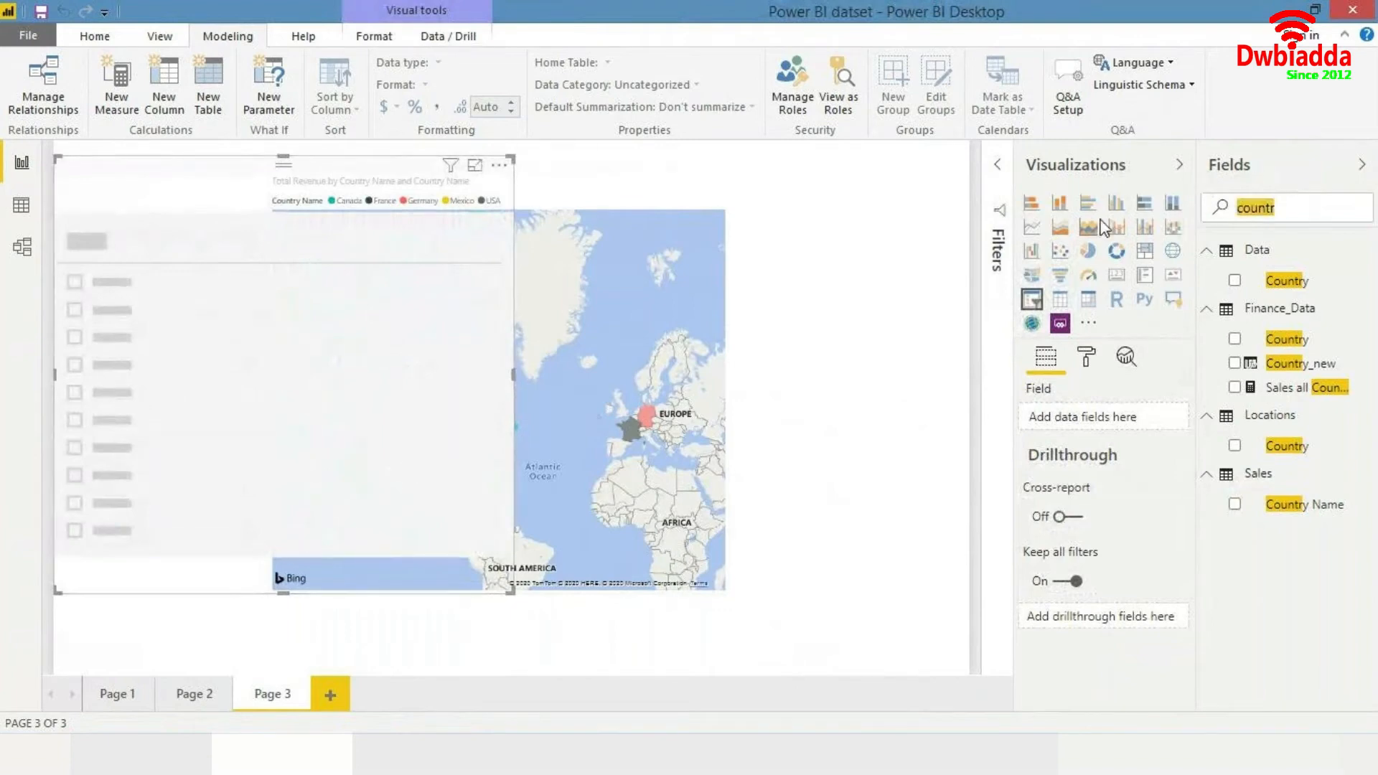
text(year)
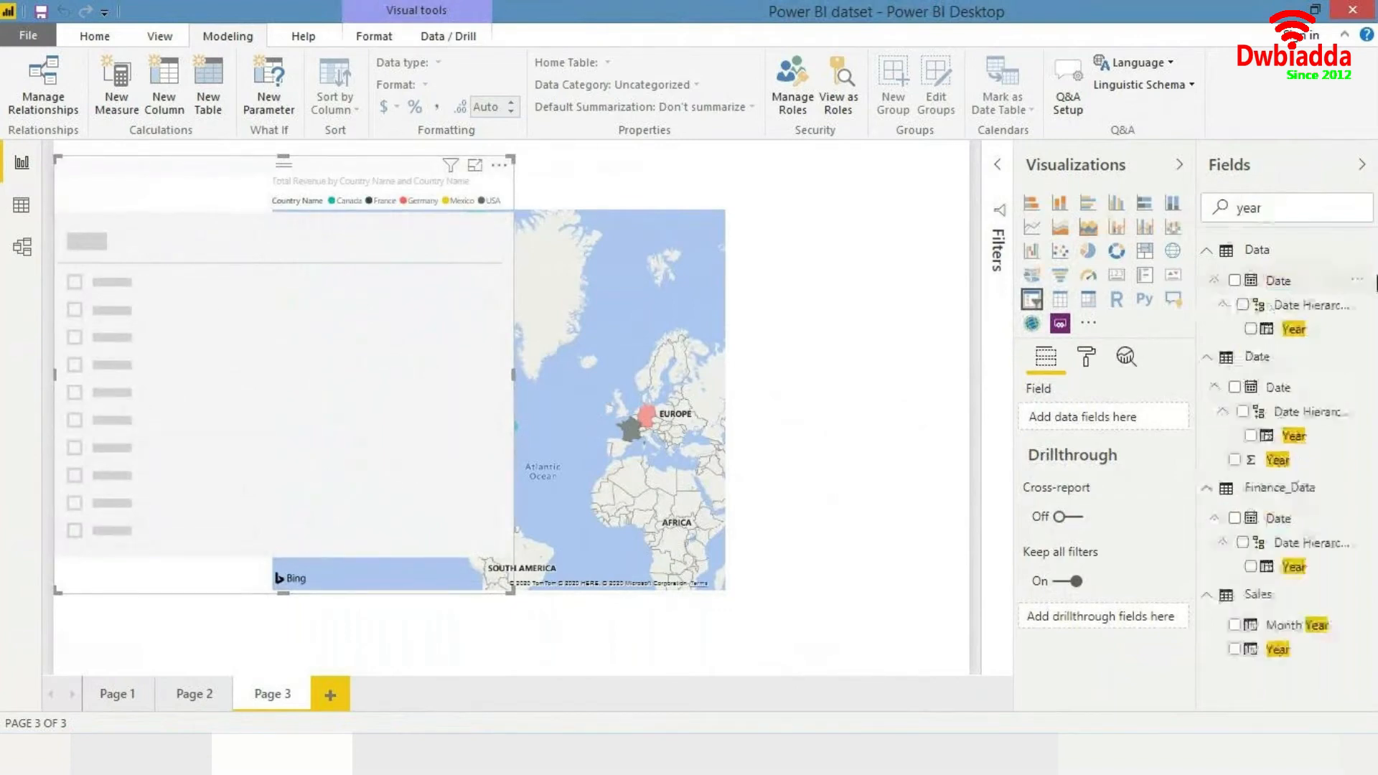
drag(1293, 331, 317, 567)
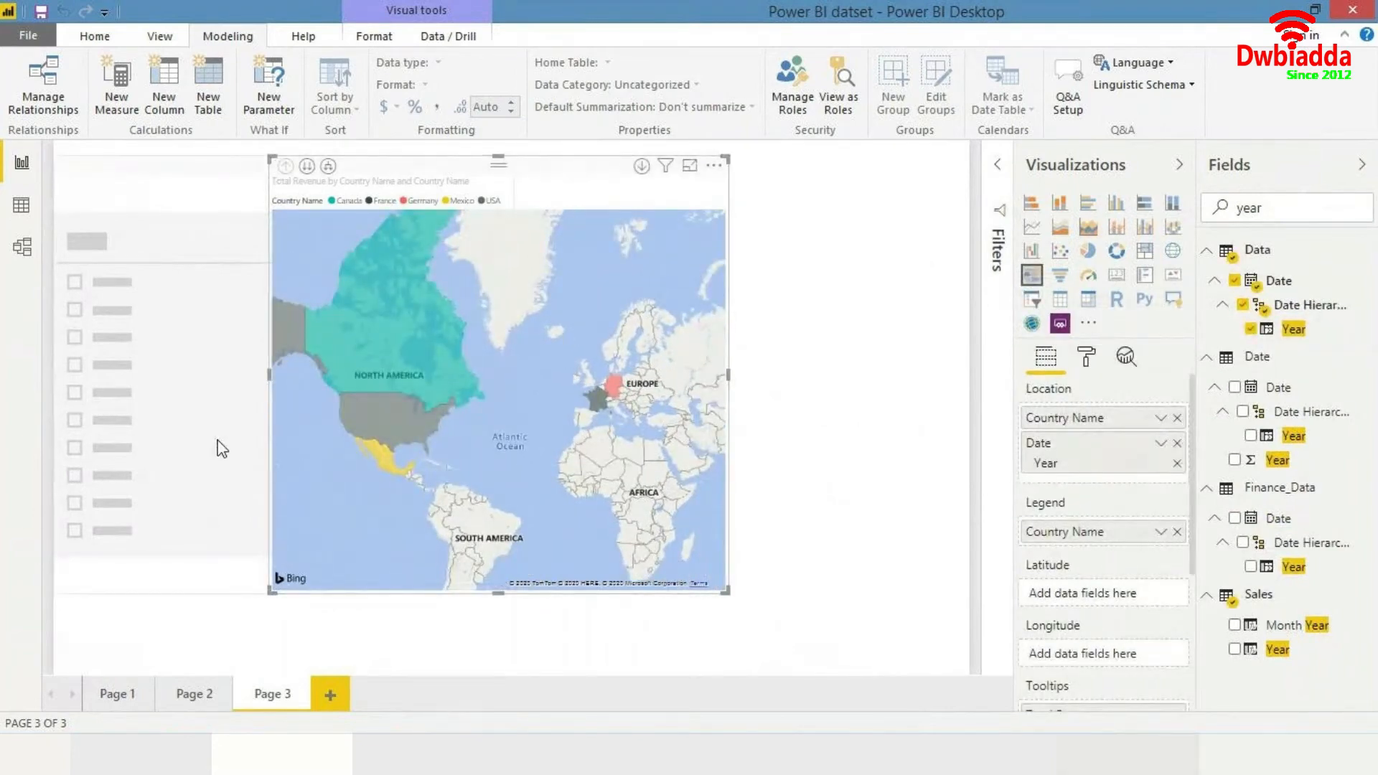
key(ctrl+z)
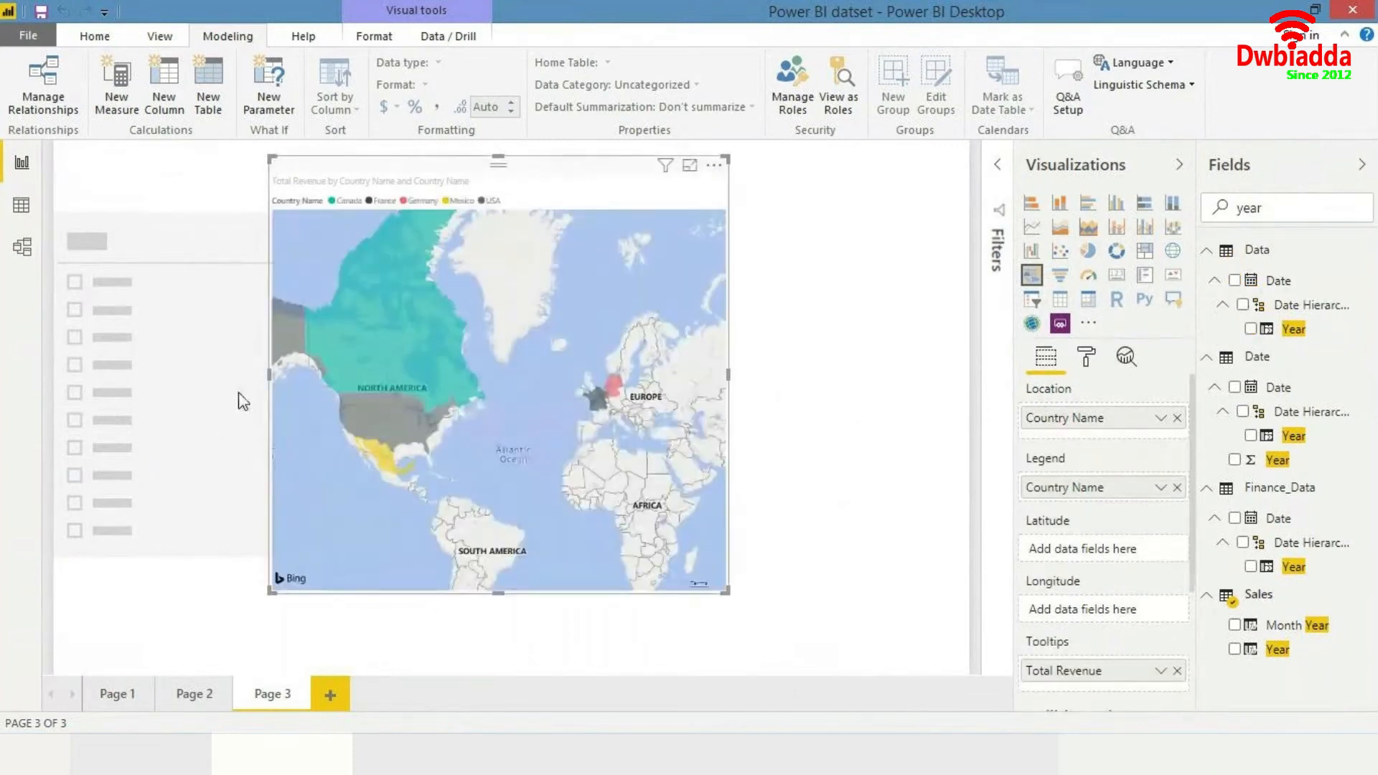
- Move the slicer beside the map and add the Date table's Year field to it
drag(261, 399, 743, 394)
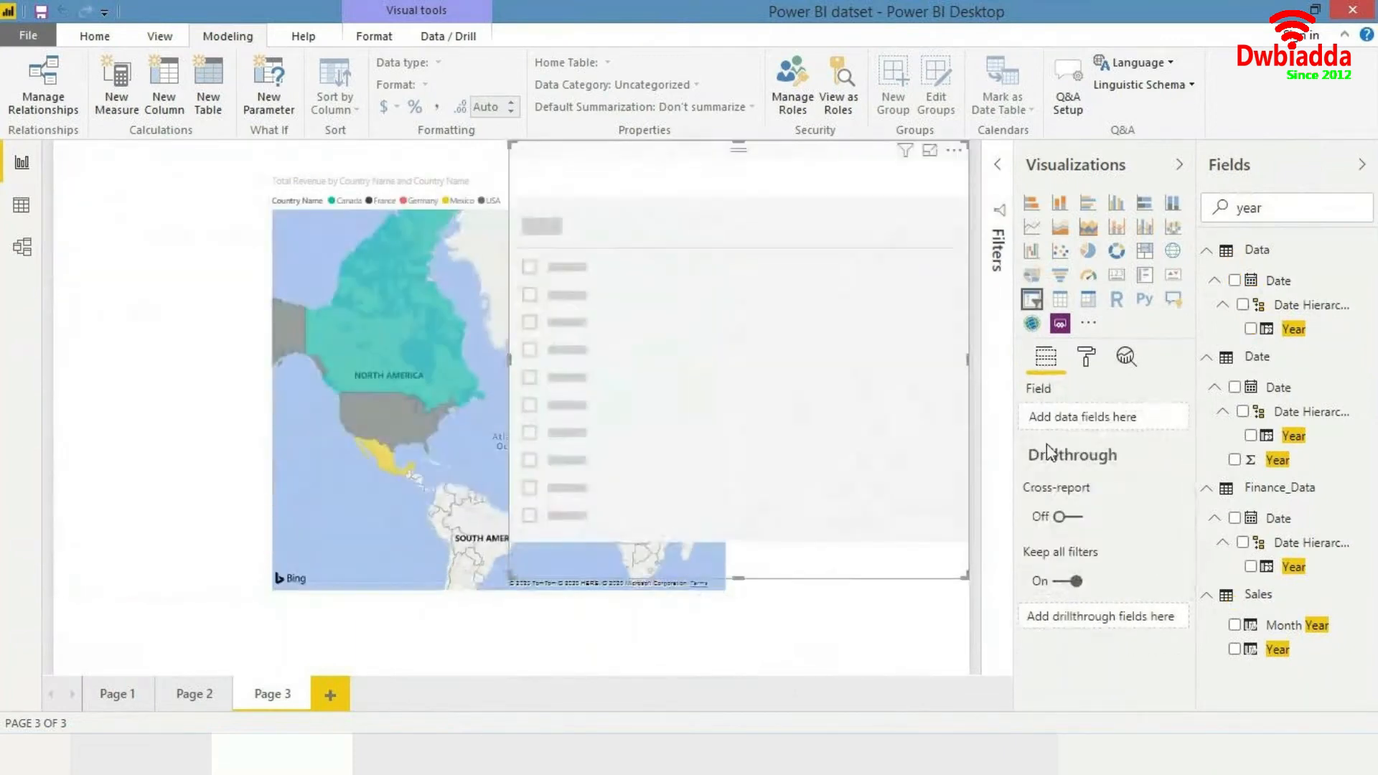
drag(1296, 437, 890, 407)
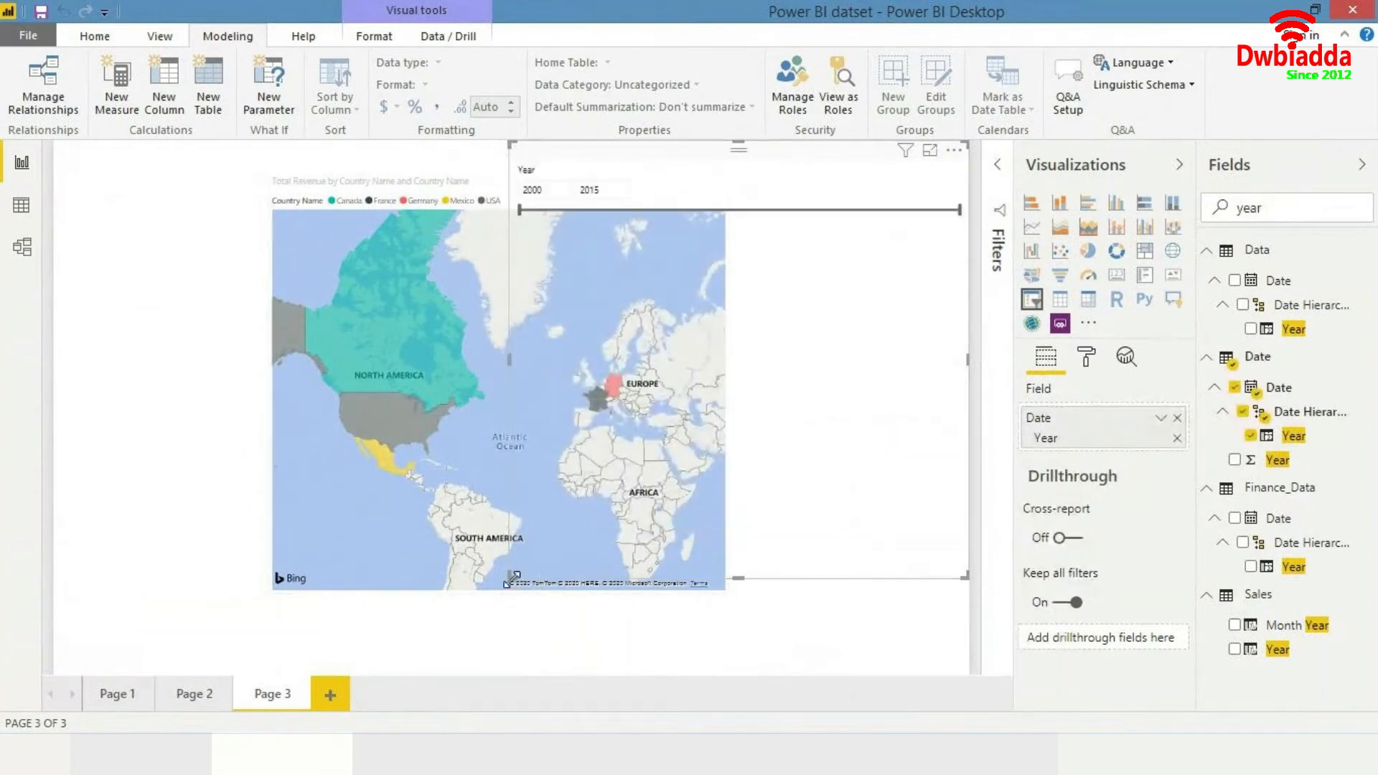
- Move the year slicer to the canvas's right edge and switch its style to a list
drag(511, 576, 824, 423)
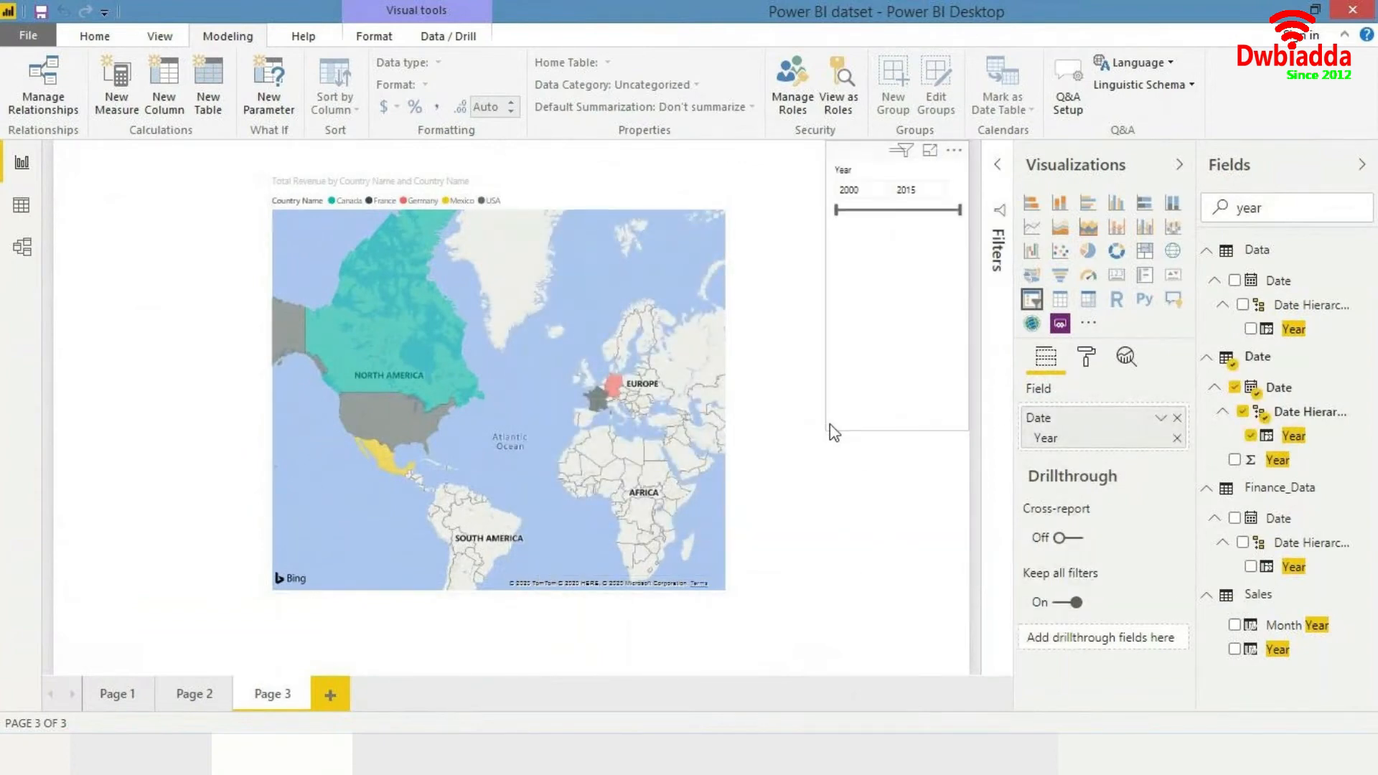
click(958, 173)
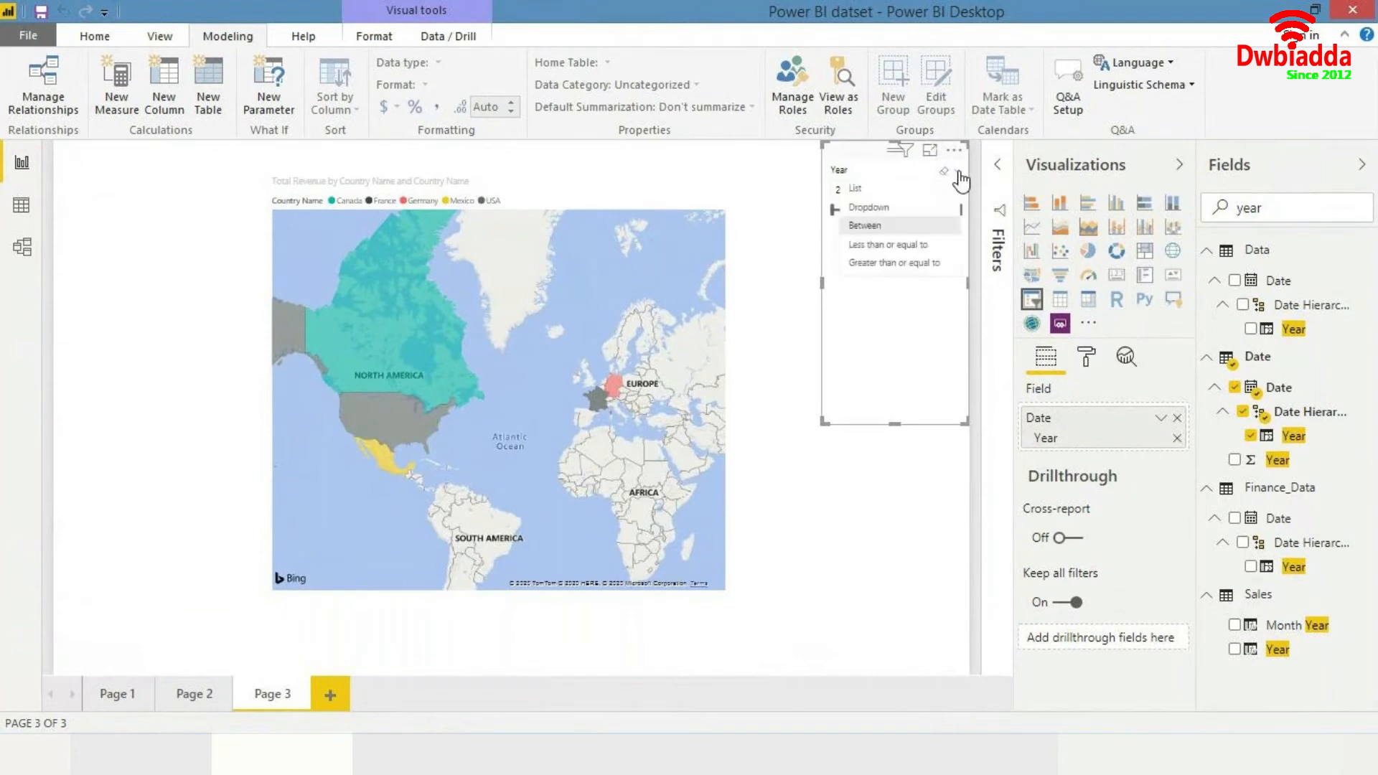
click(898, 191)
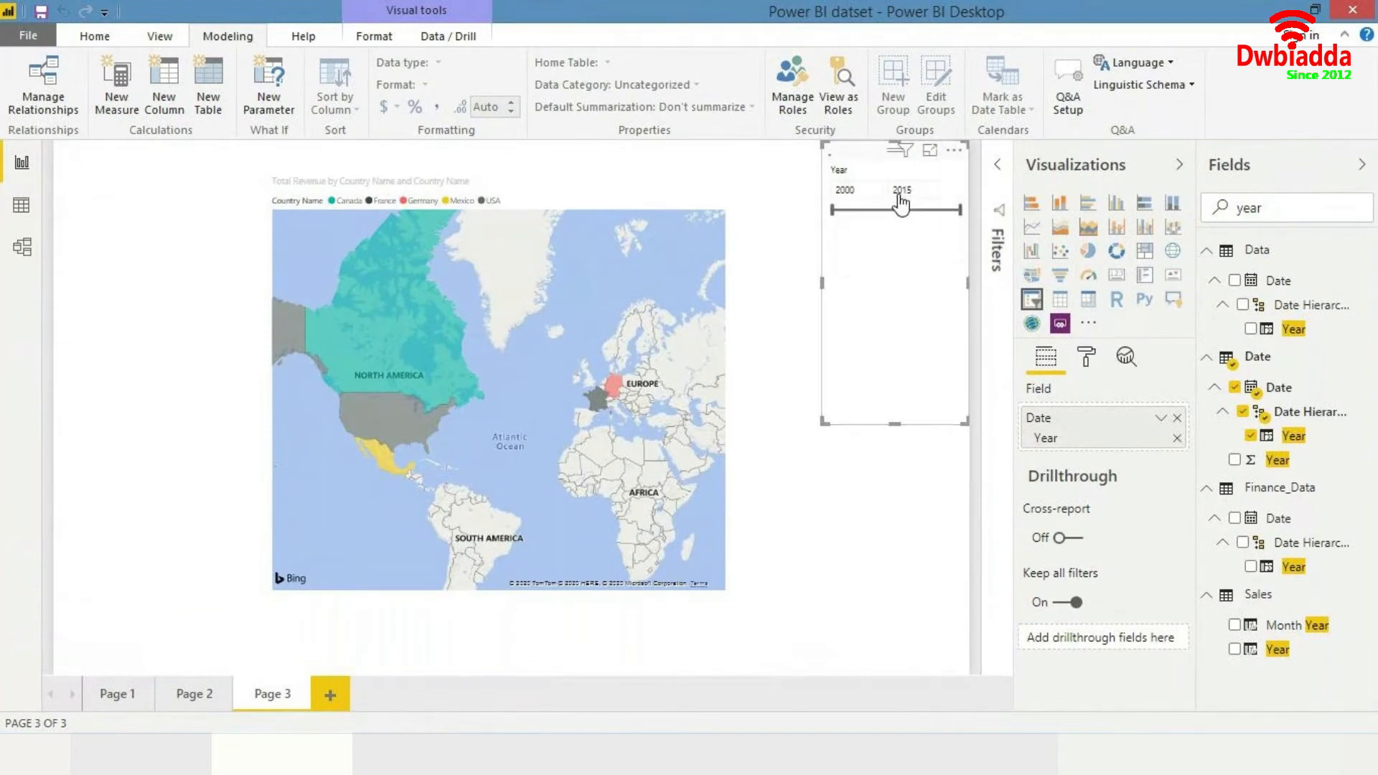
click(871, 226)
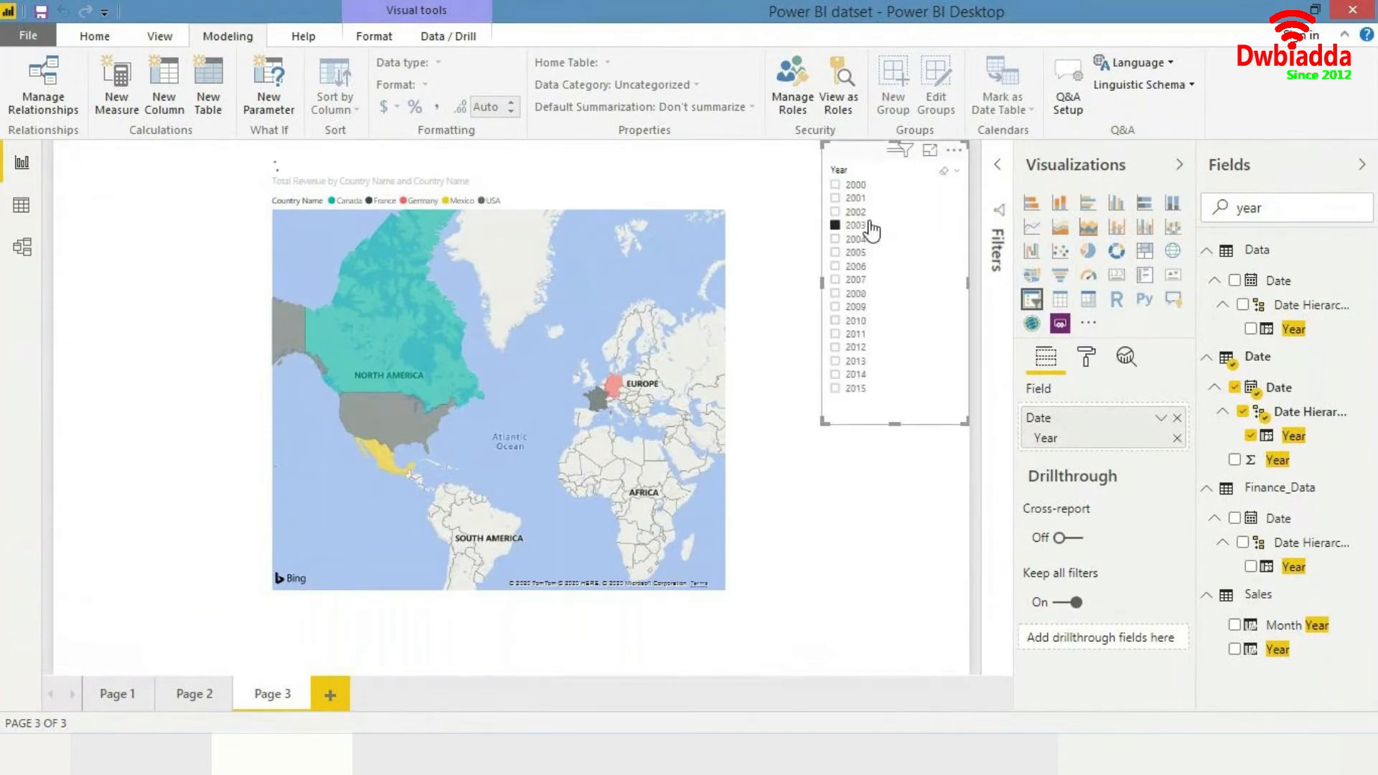
- Filter the map by selecting 2006, then 2007, in the year slicer, checking Germany's revenue tooltip each time
click(858, 267)
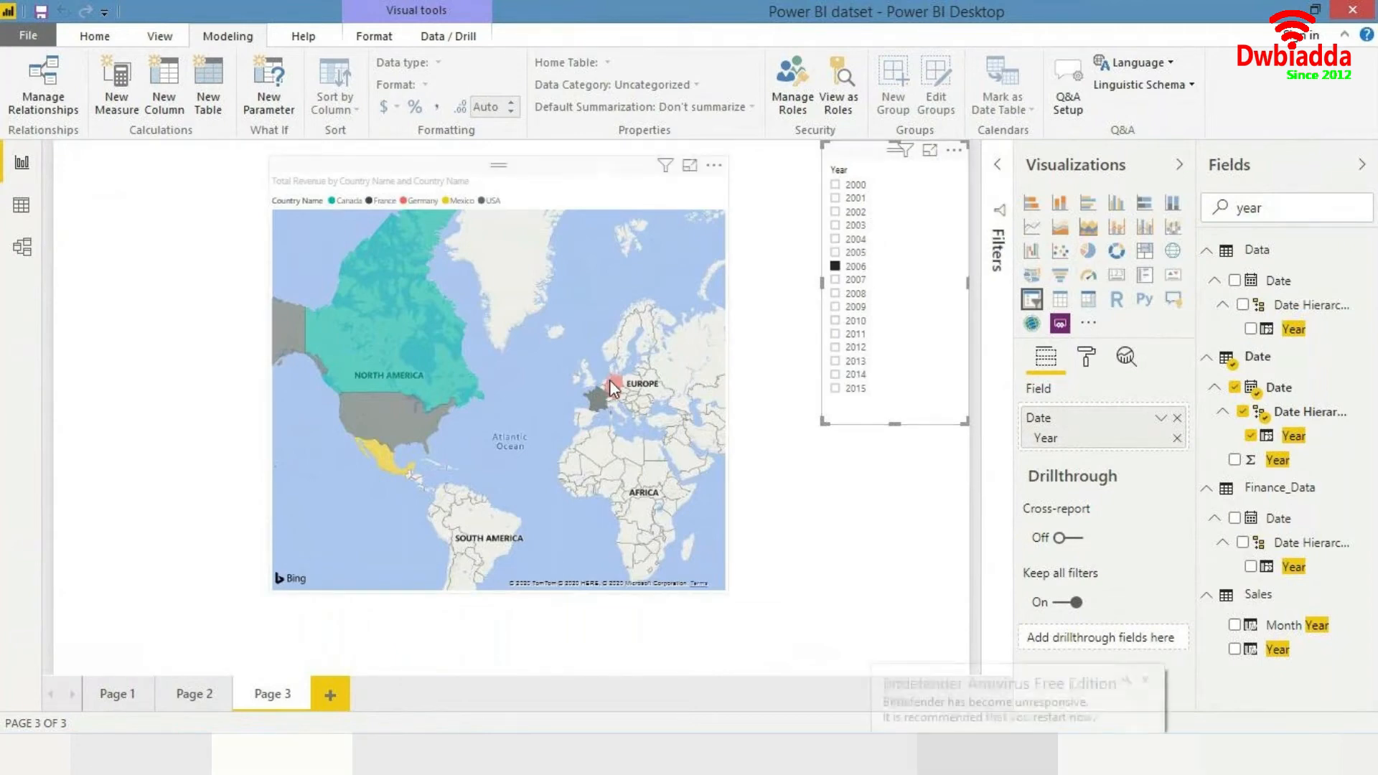
mouse_move(611, 388)
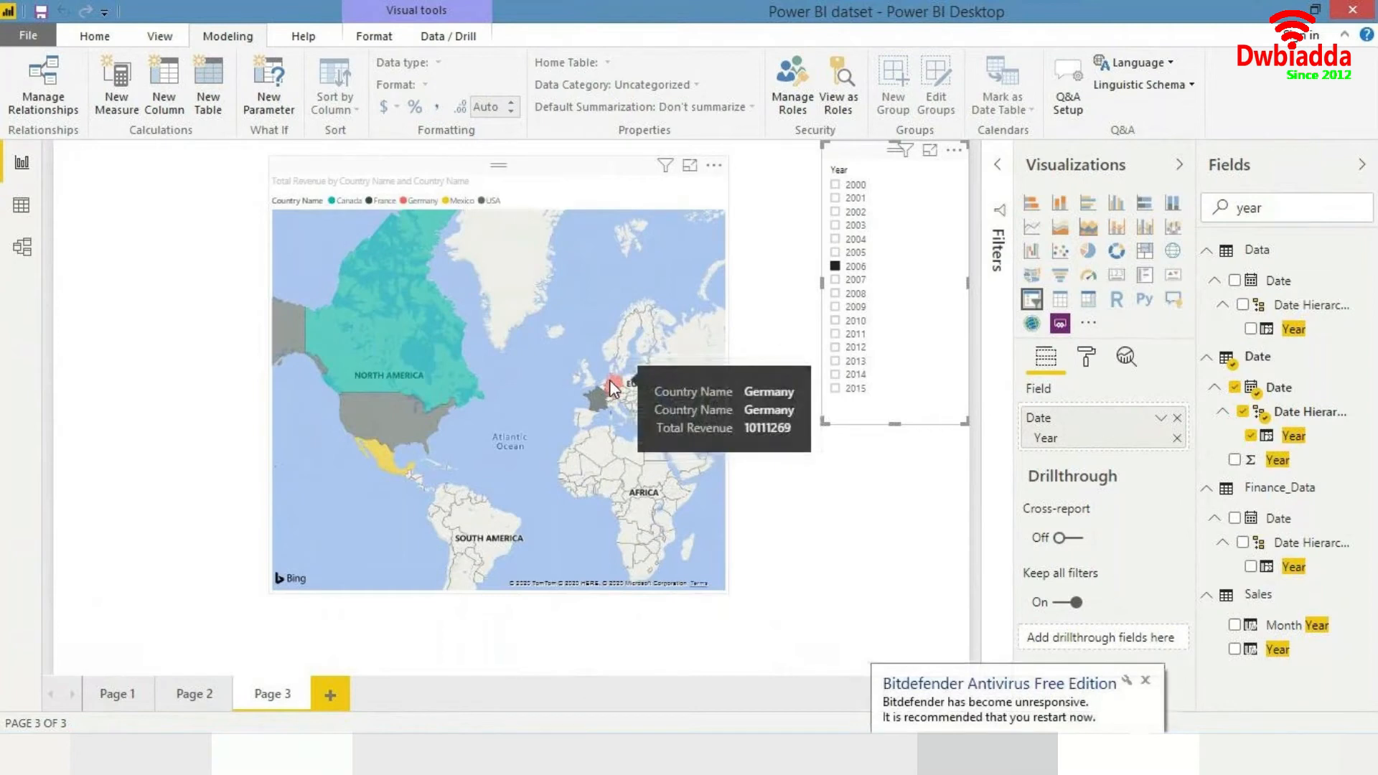
click(853, 279)
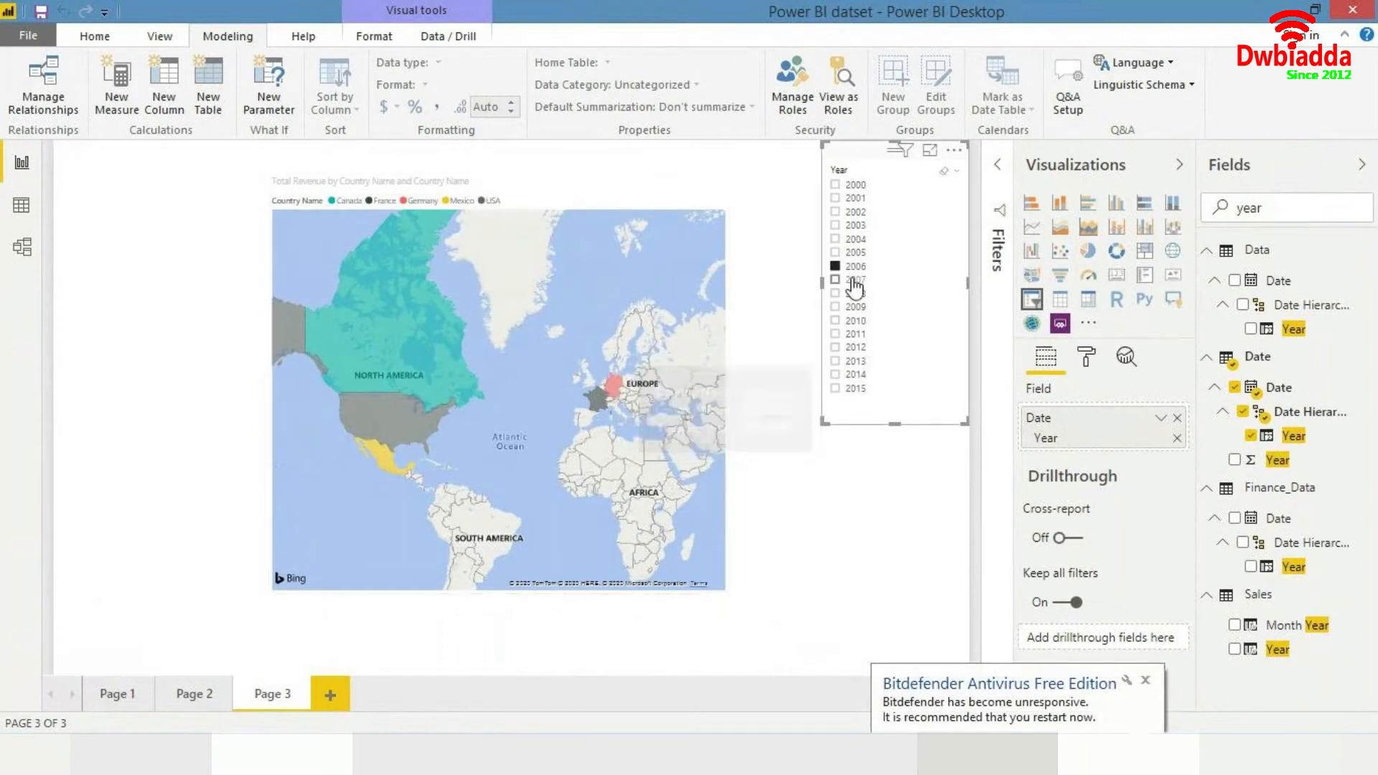
mouse_move(615, 388)
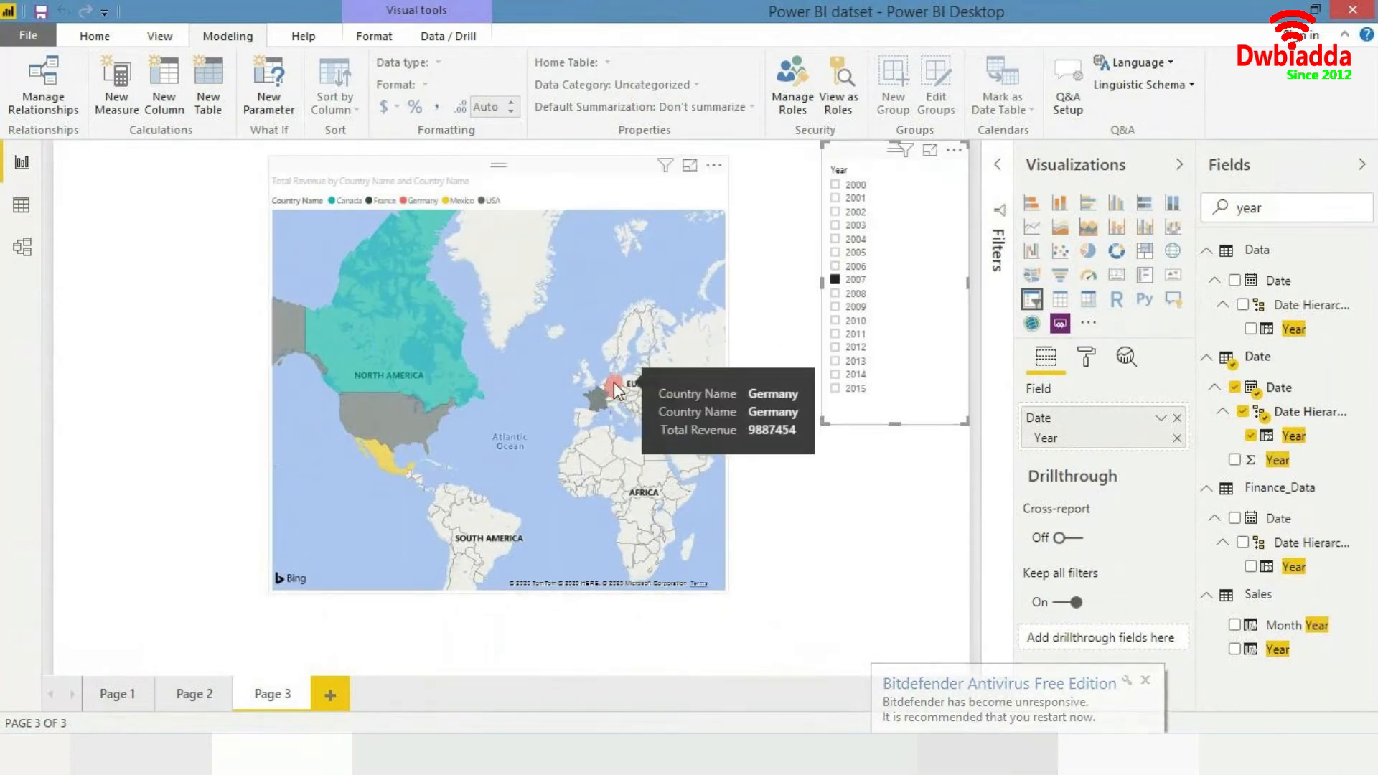
- Move the map visual to the page's top-left corner and enlarge it
click(1145, 681)
drag(728, 227, 512, 212)
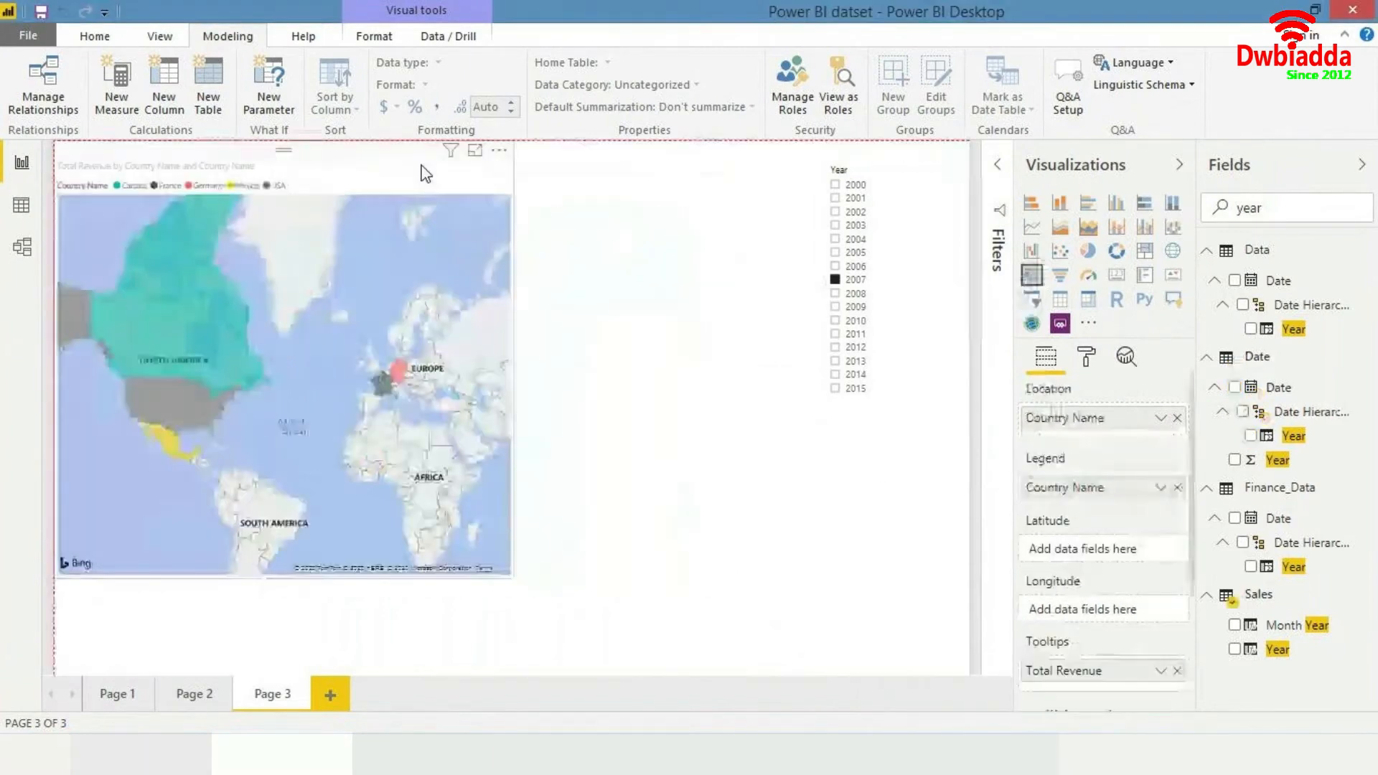
drag(512, 580, 635, 669)
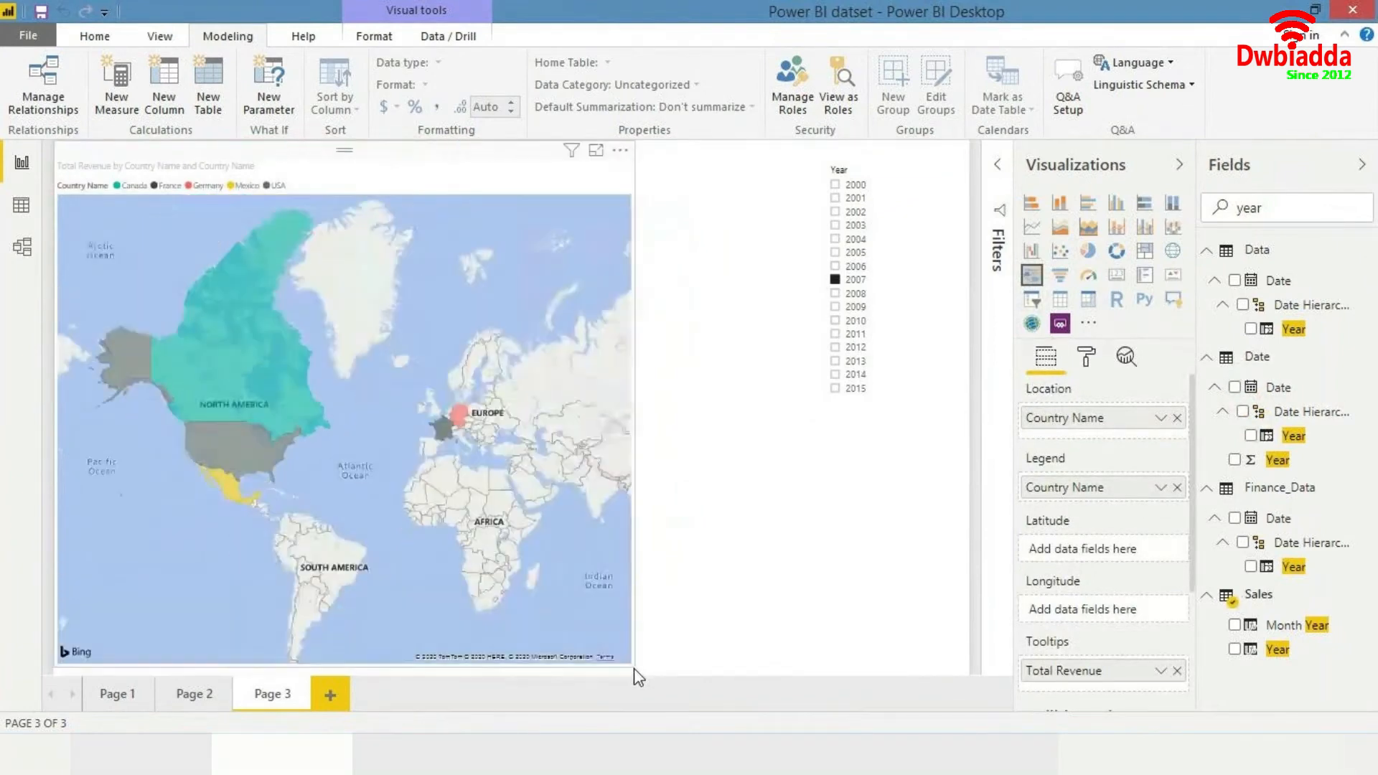
- Add a new report page
click(722, 564)
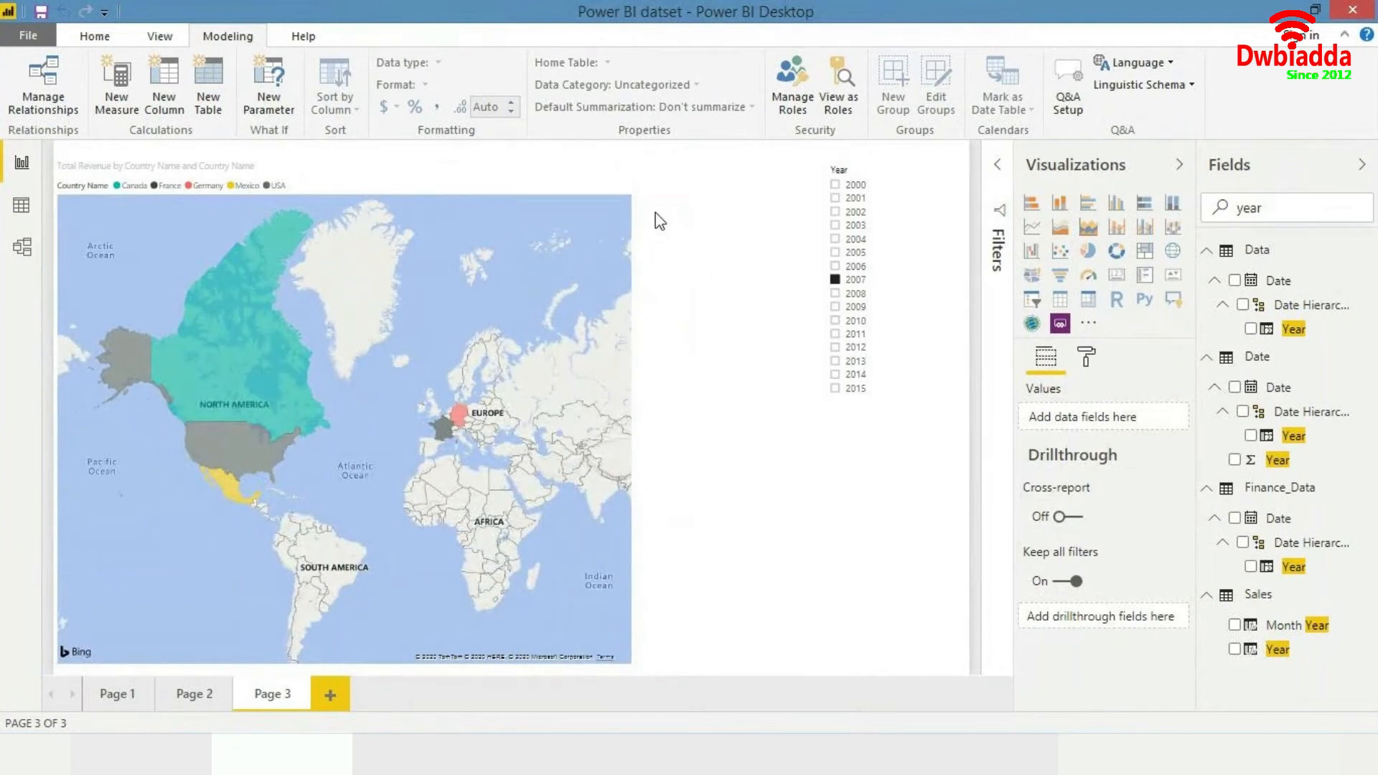
click(331, 693)
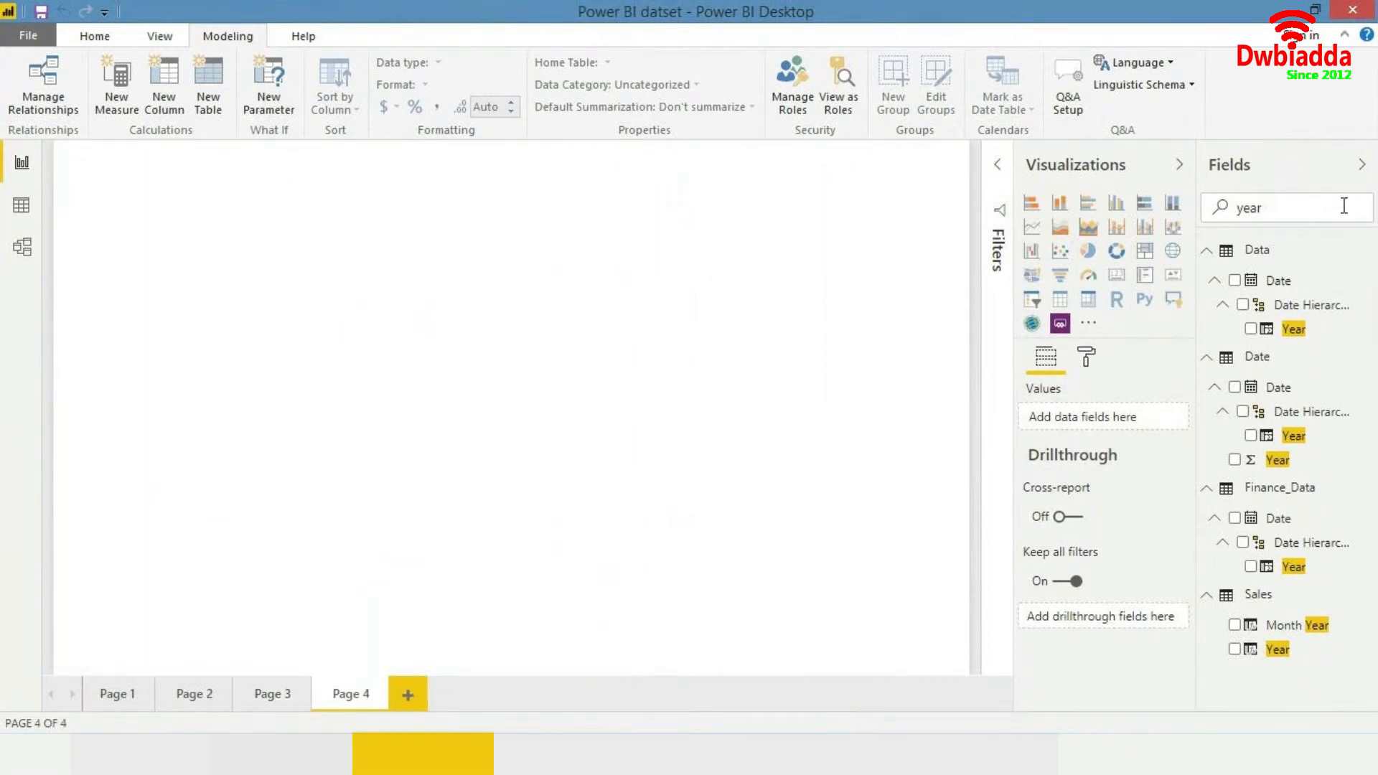
- Add the Products table's Segment field to the new page and convert the visual to a treemap
text(segm)
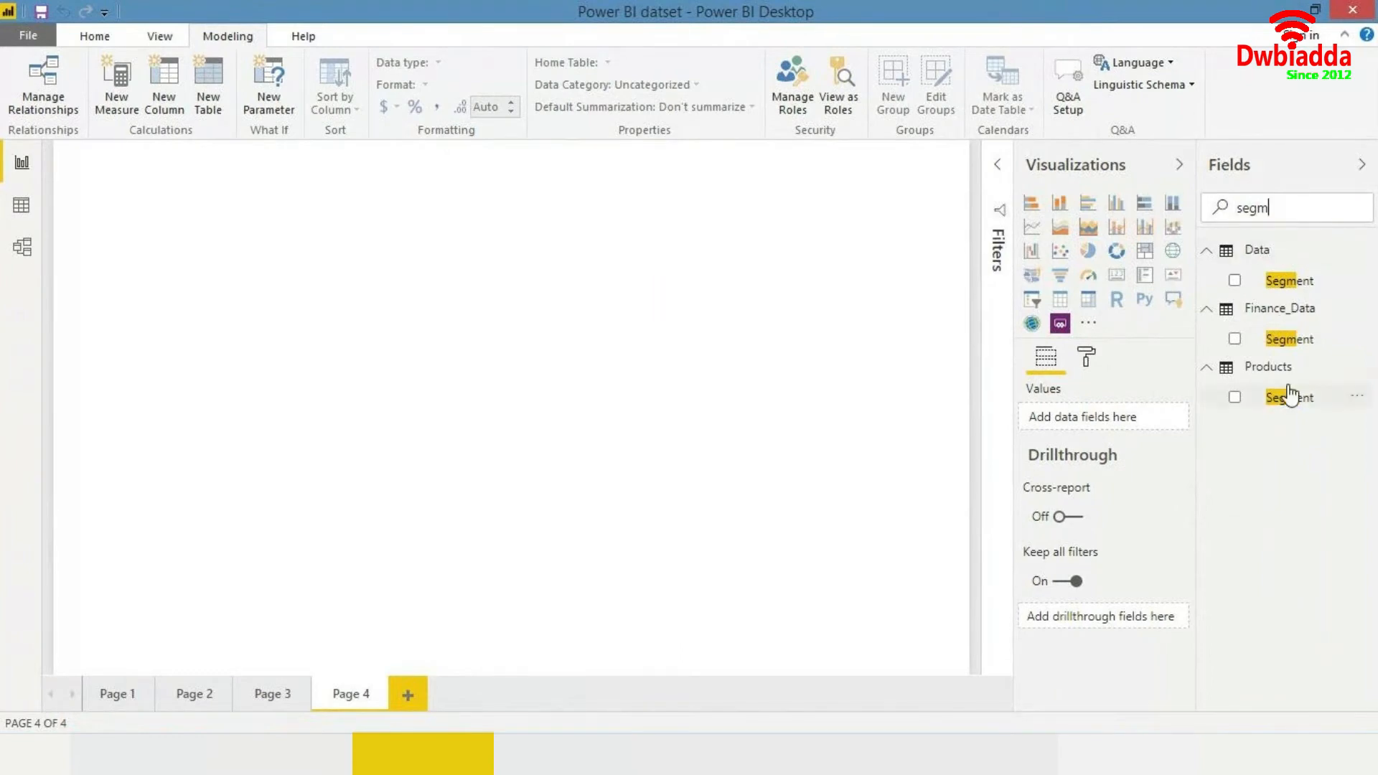
drag(1296, 414, 661, 327)
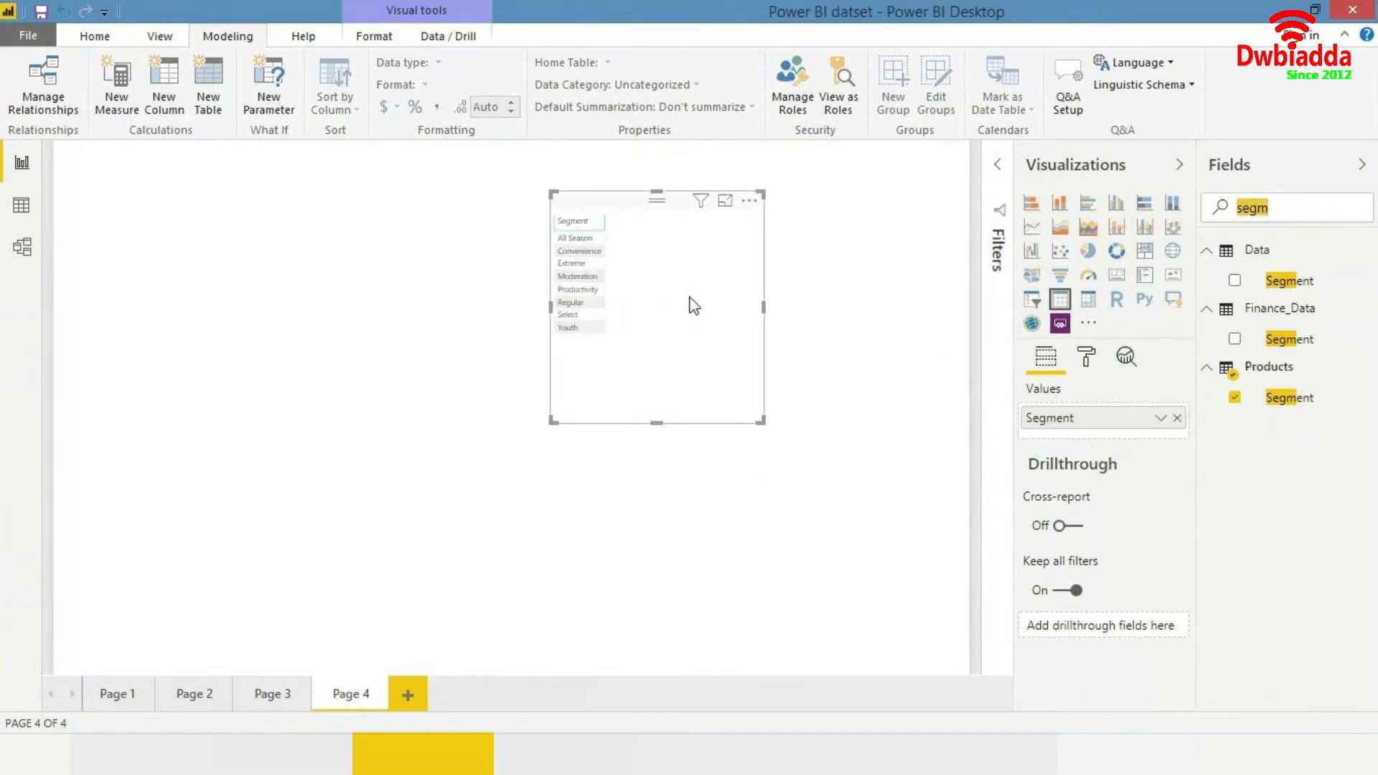
click(1148, 255)
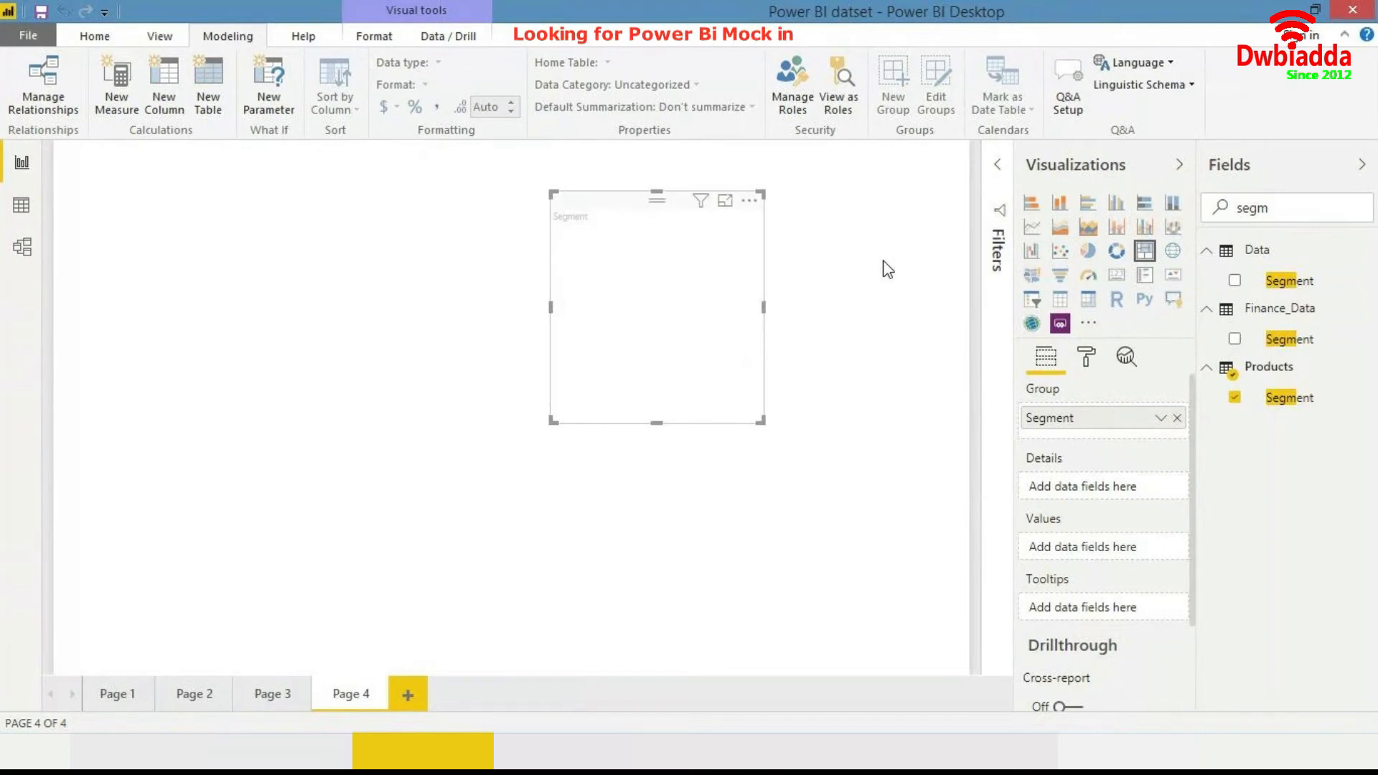
- Search for Total Revenue and add it to the treemap's values
drag(1333, 218, 1211, 211)
text(re)
key(BackSpace)
key(BackSpace)
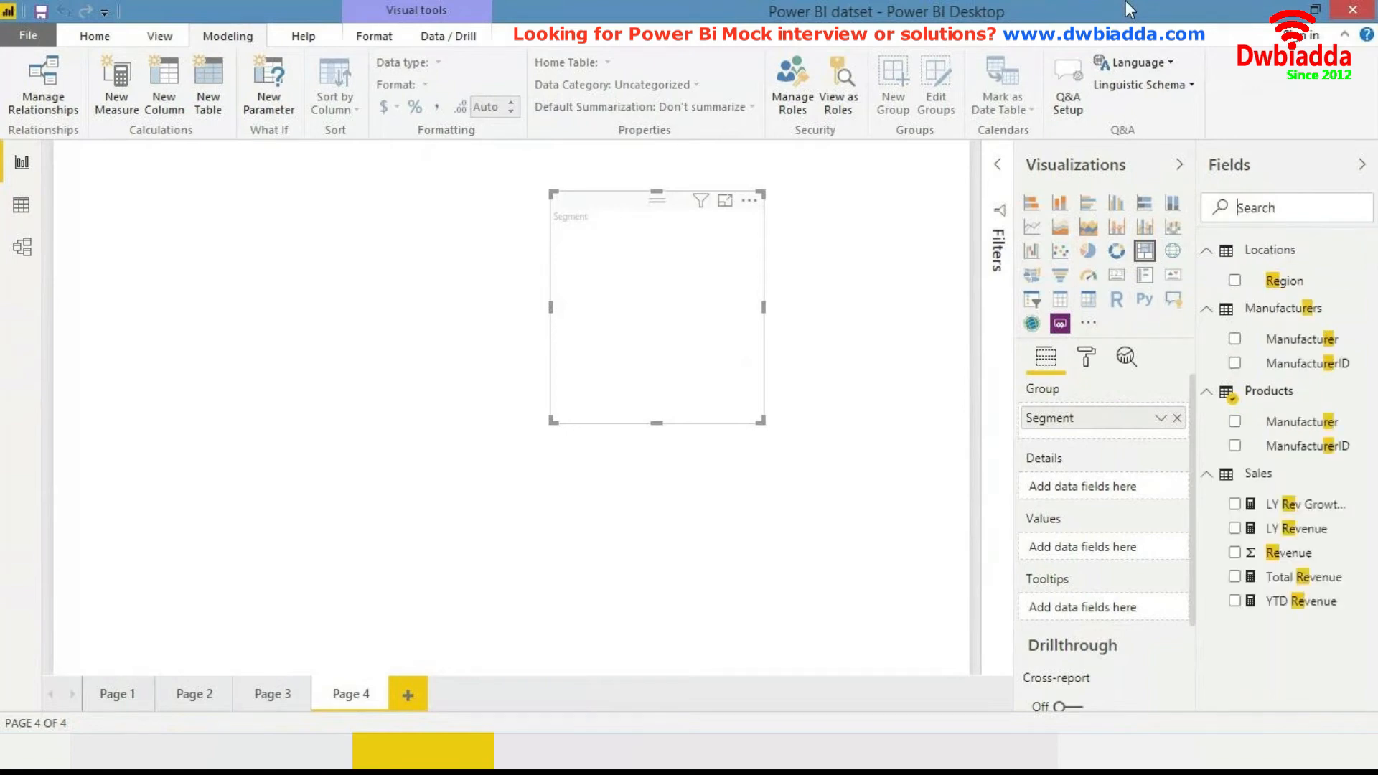
text(total reven)
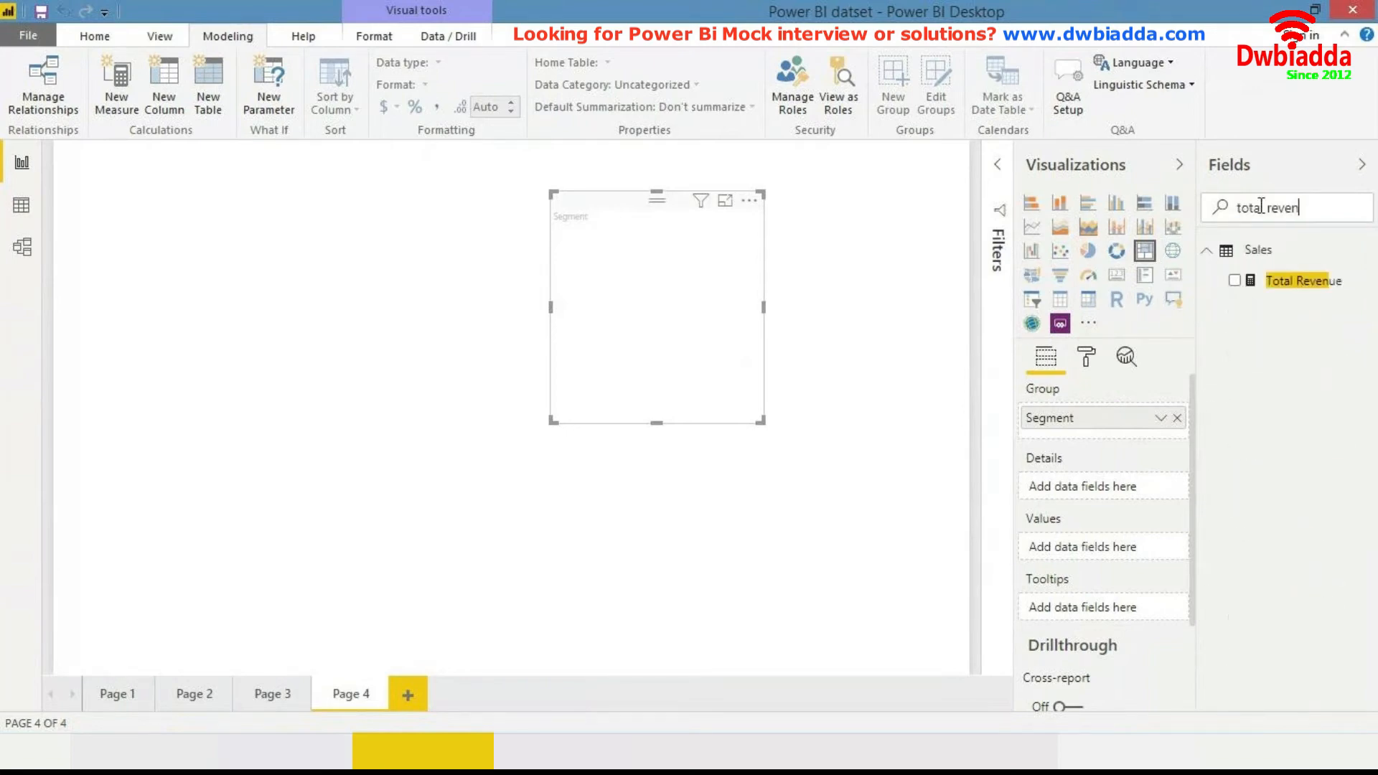
drag(1220, 287, 148, 214)
- Move the treemap to the page's top-left corner and enlarge it
drag(265, 370, 435, 520)
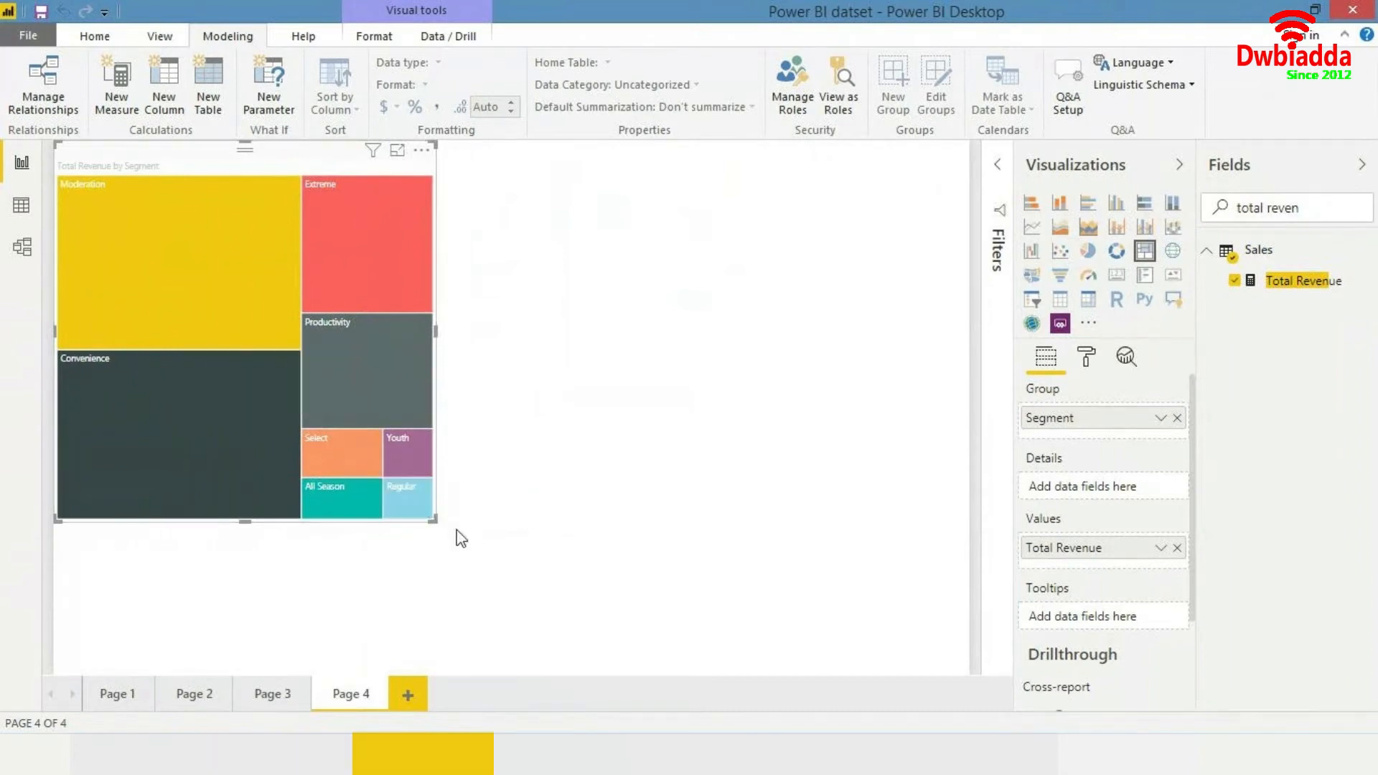
drag(433, 519, 489, 564)
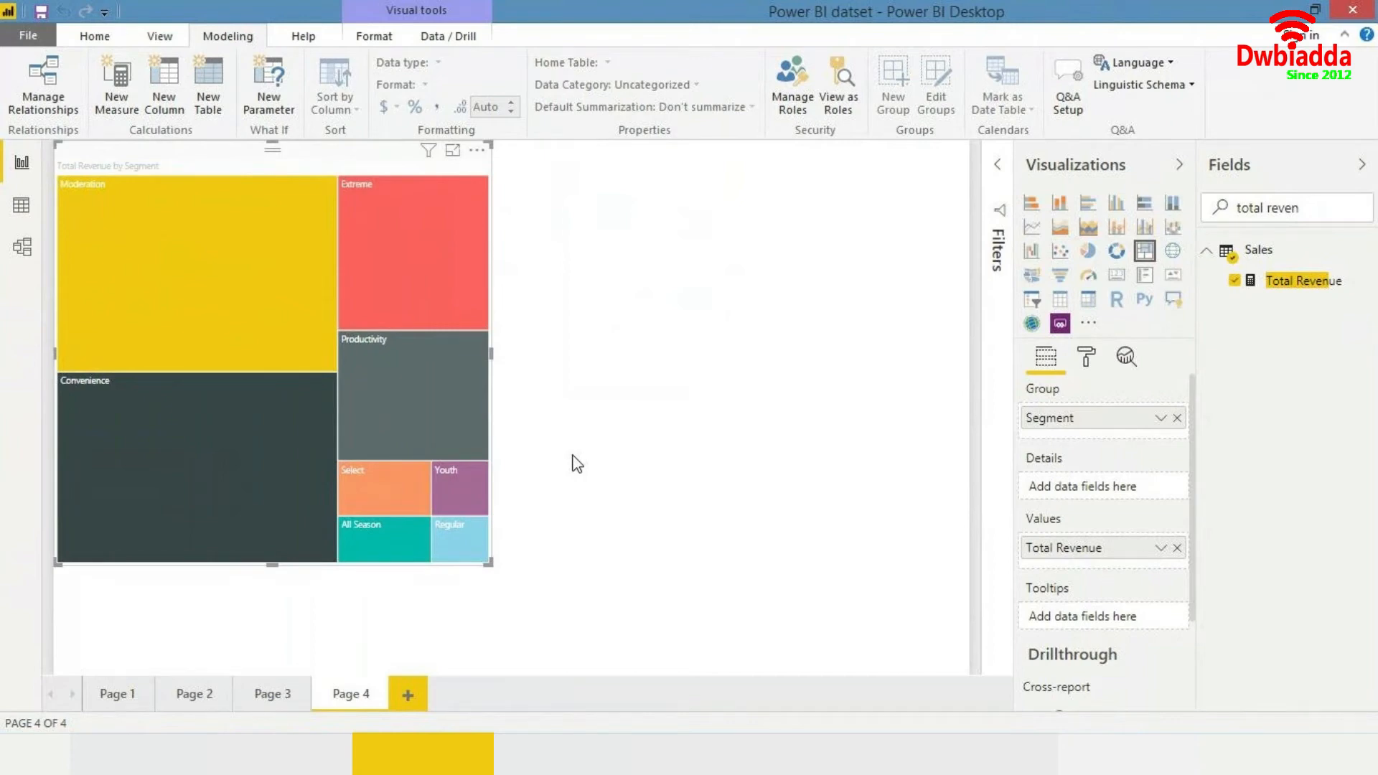
- Clear the field search and create a new measure in the Sales table named Rev all Segments
mouse_move(260, 245)
click(1318, 199)
key(ctrl+BackSpace)
key(ctrl+BackSpace)
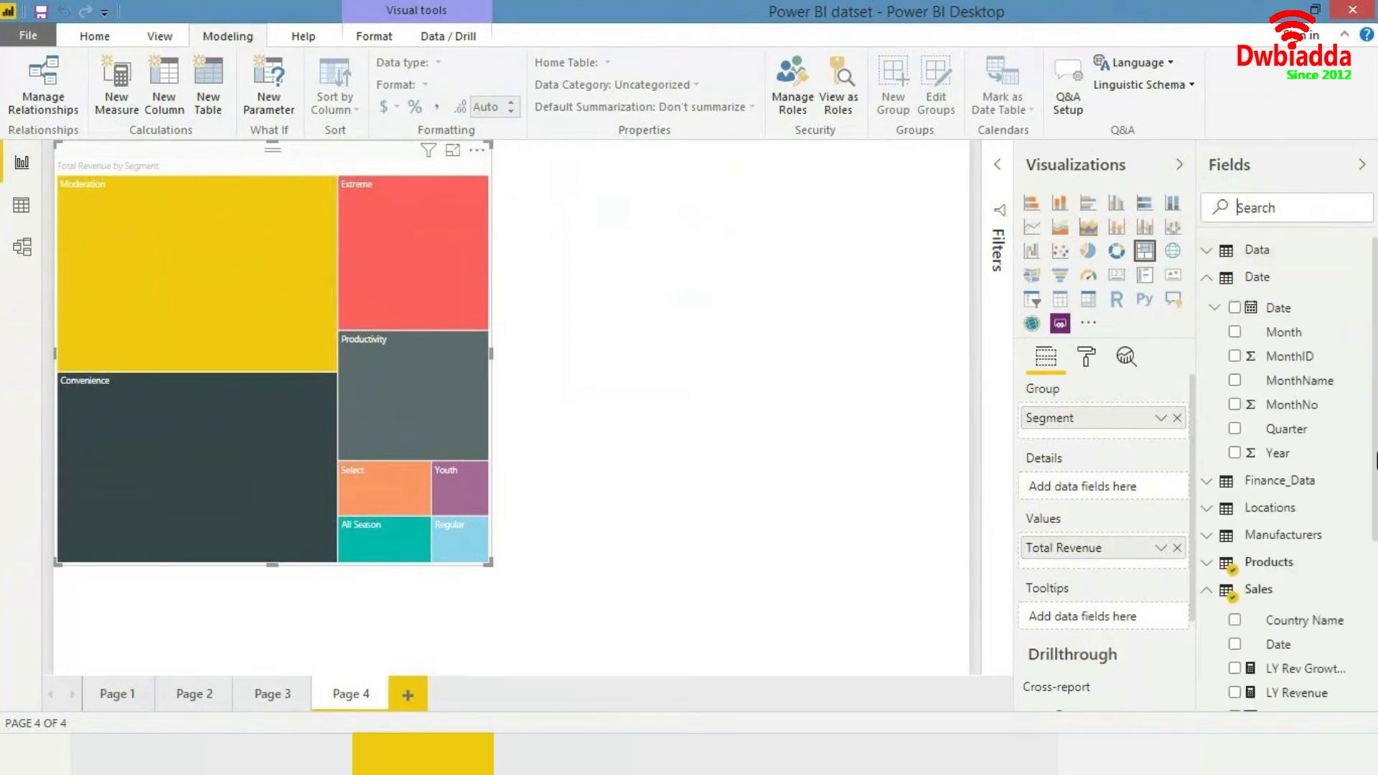
drag(1376, 459, 1376, 657)
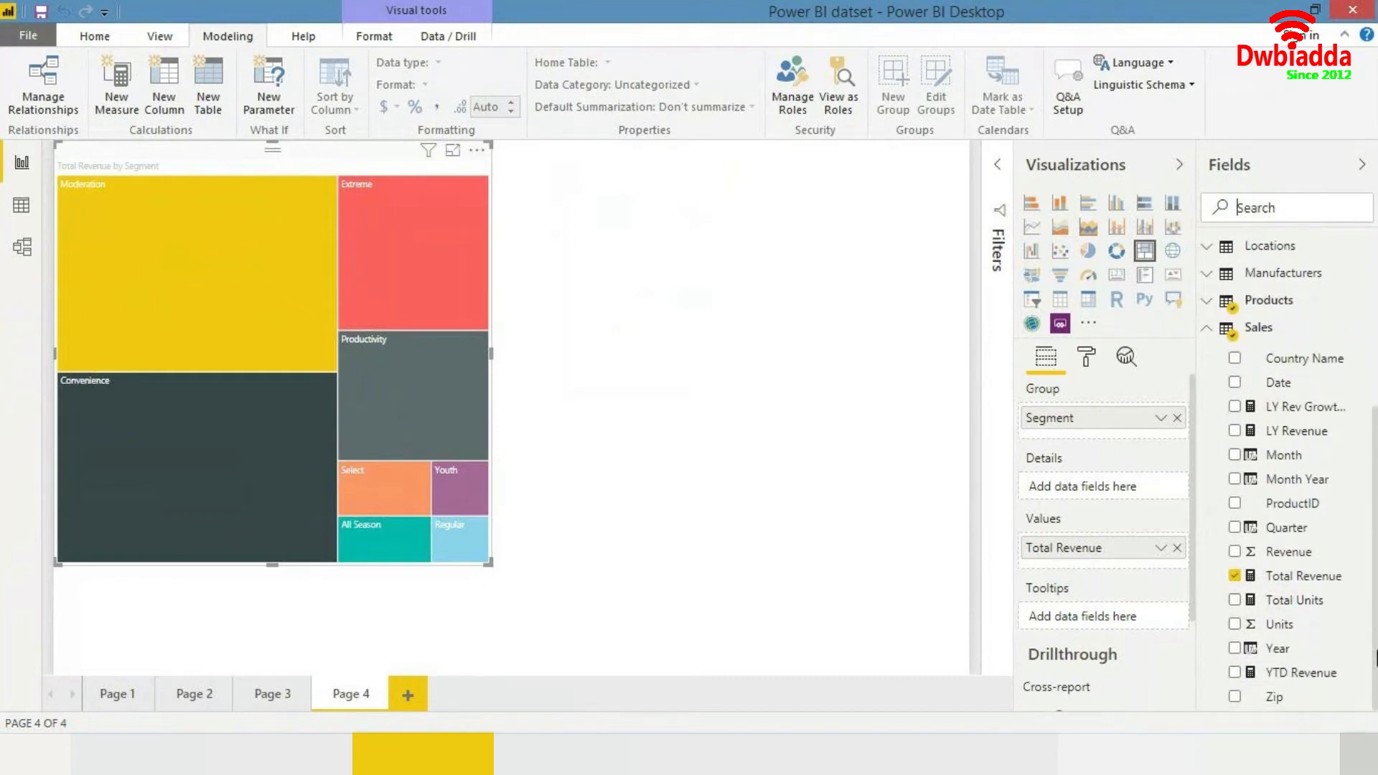
right_click(1282, 336)
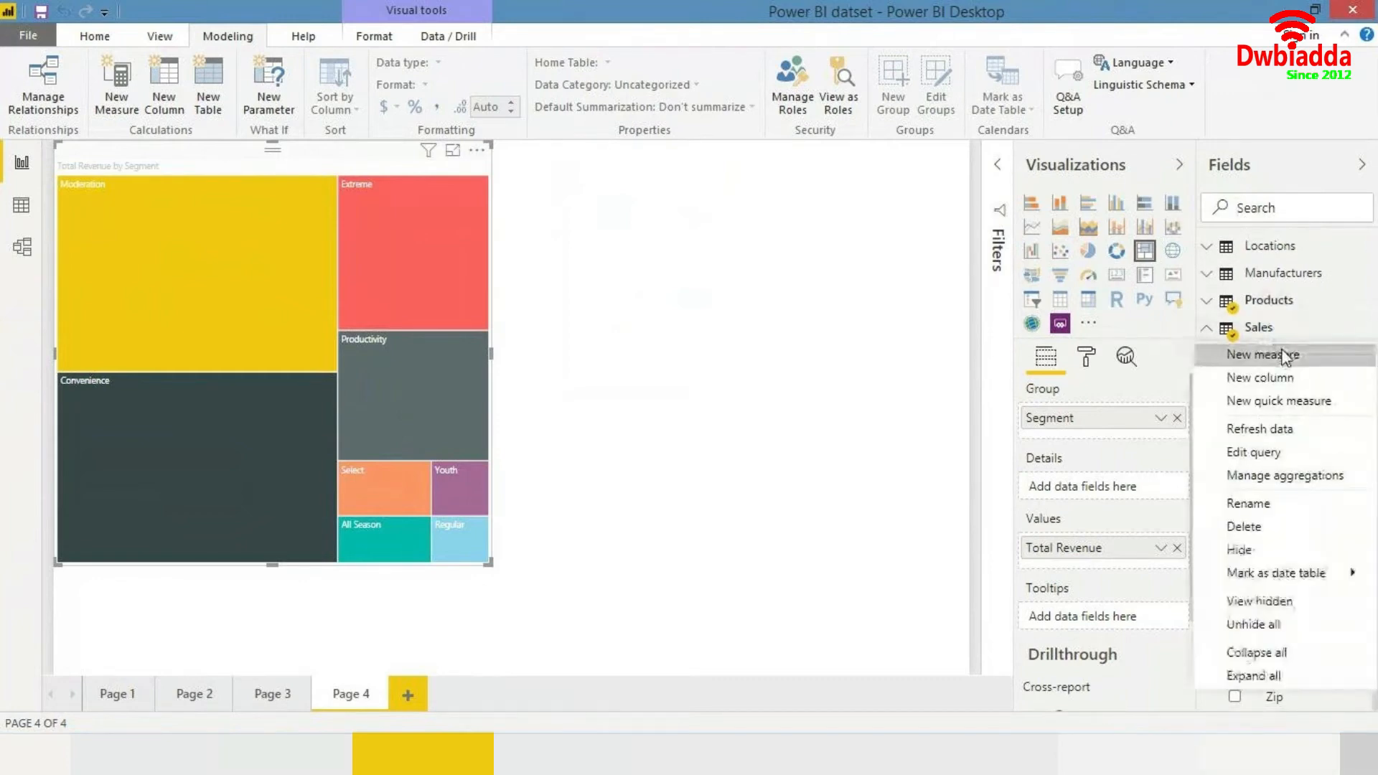
click(794, 356)
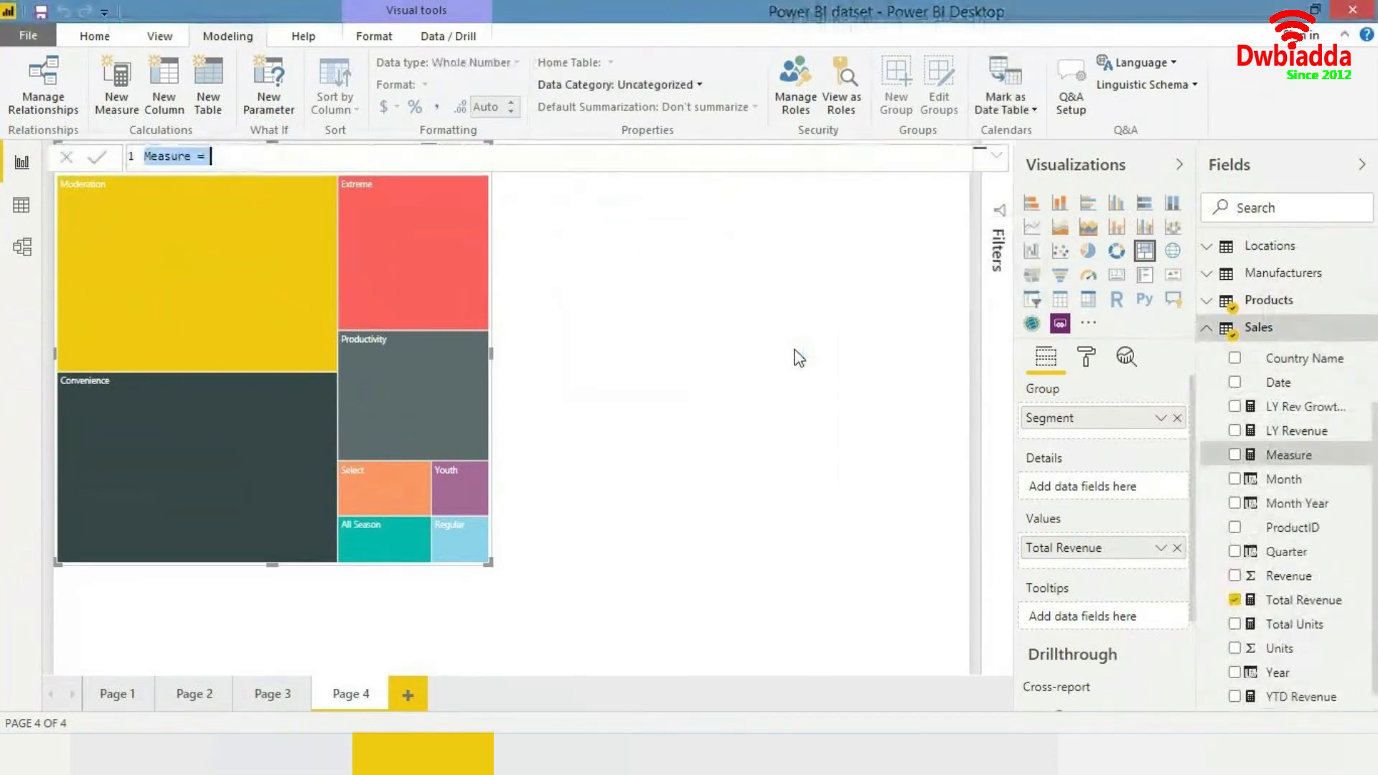
key(Right)
key(Left)
key(Left)
key(Left)
key(shift+Home)
text(Rev)
text( all Segm)
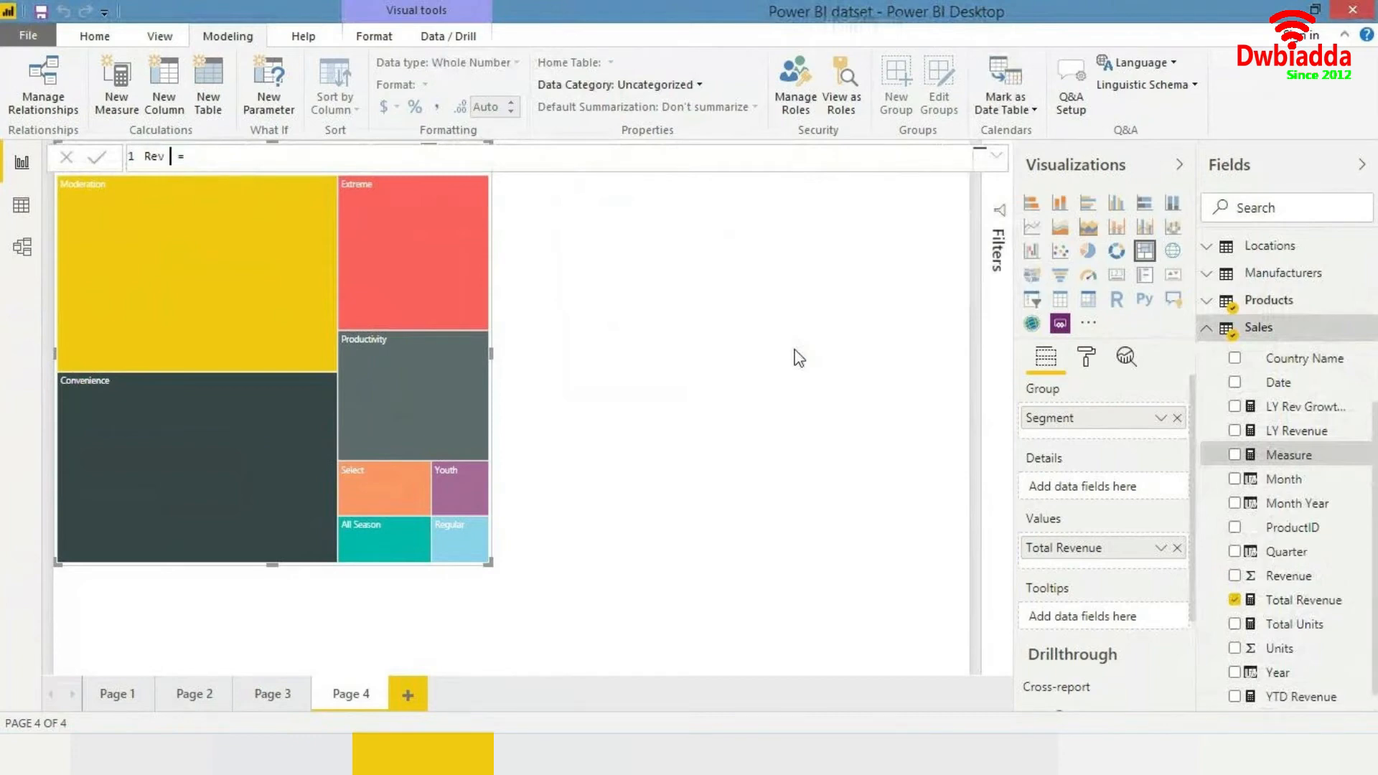
text(ents)
key(End)
- Define the measure as CALCULATE([Total Revenue], ALL(Products[Segment])) and commit it
text(CALCULATE(total)
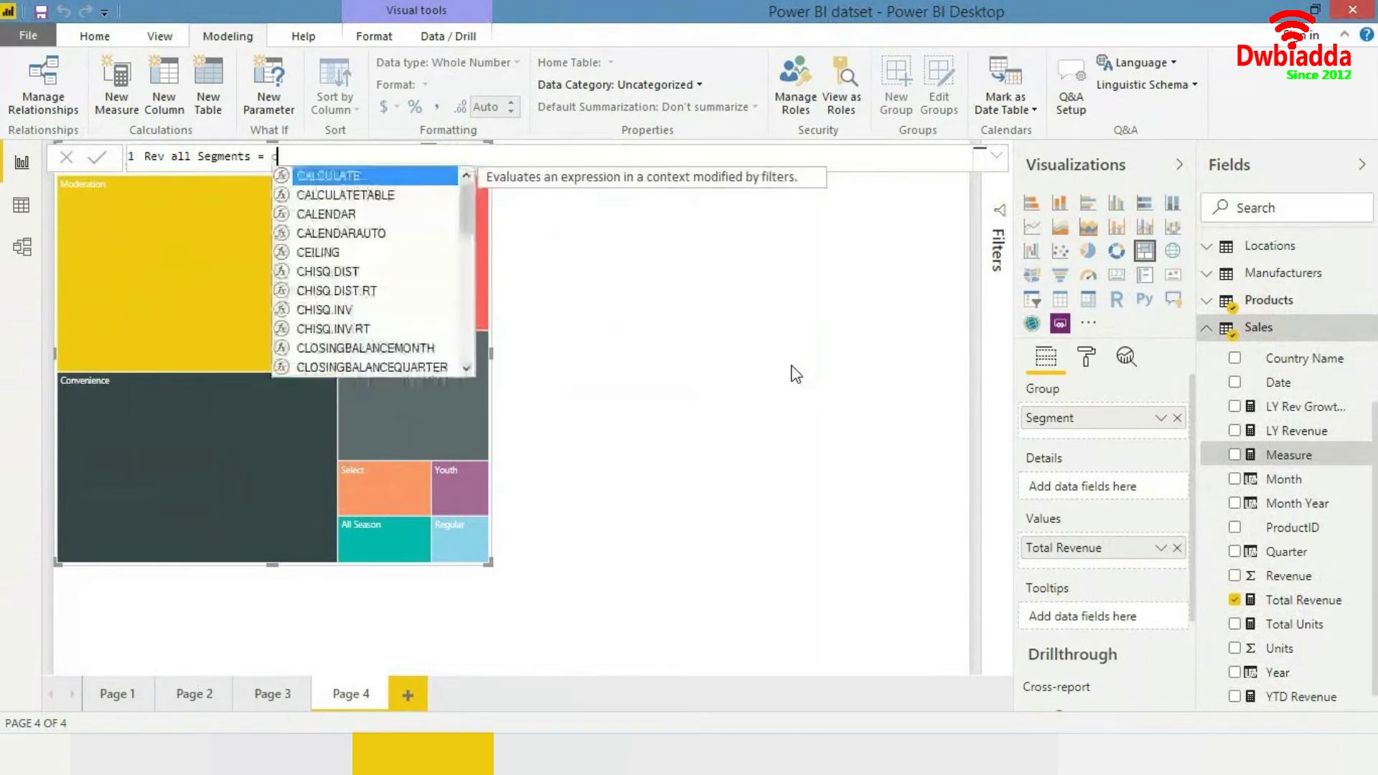
text( rev)
key(Tab)
text(, )
text(sales)
key(BackSpace)
key(BackSpace)
key(BackSpace)
key(BackSpace)
key(BackSpace)
text(tota)
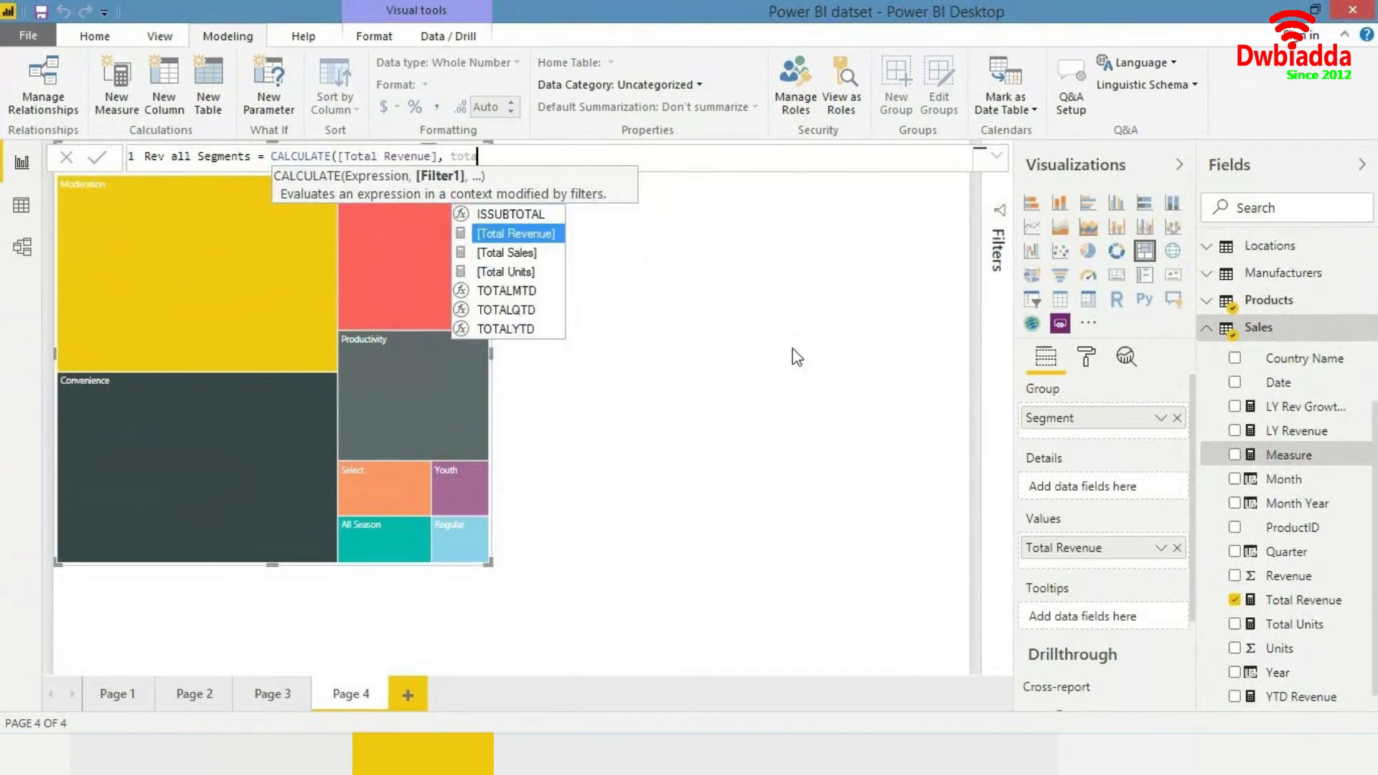
key(BackSpace)
key(BackSpace)
key(BackSpace)
key(BackSpace)
text(all)
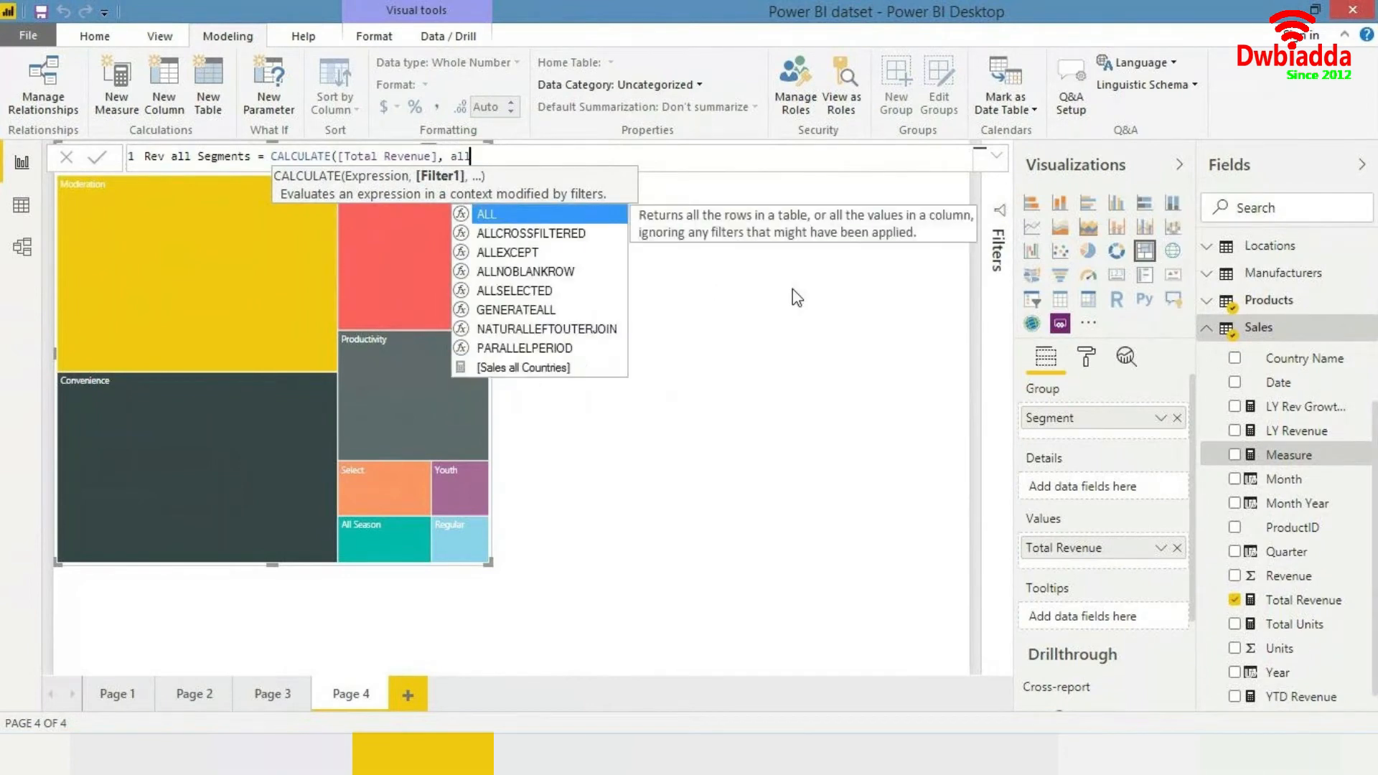
key(Tab)
text(seg)
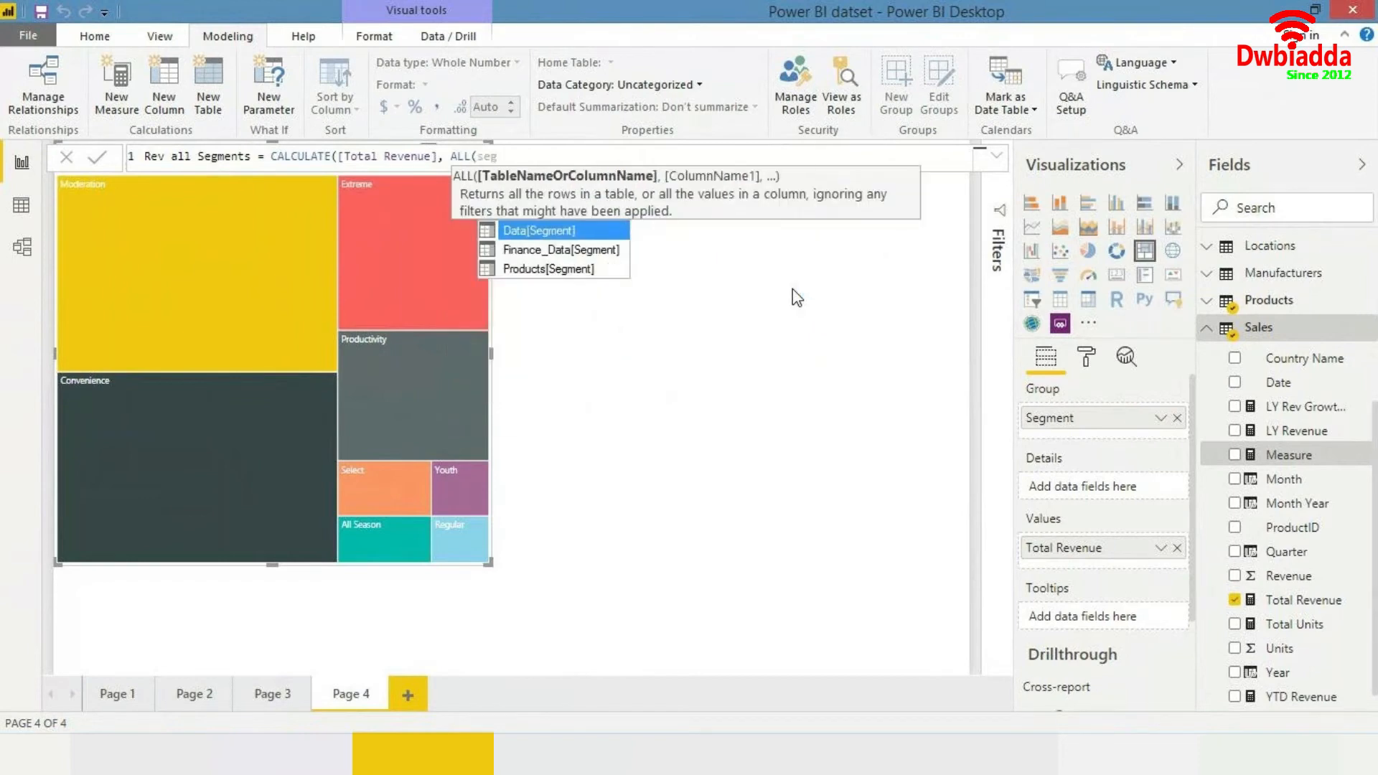
key(Down)
key(Down)
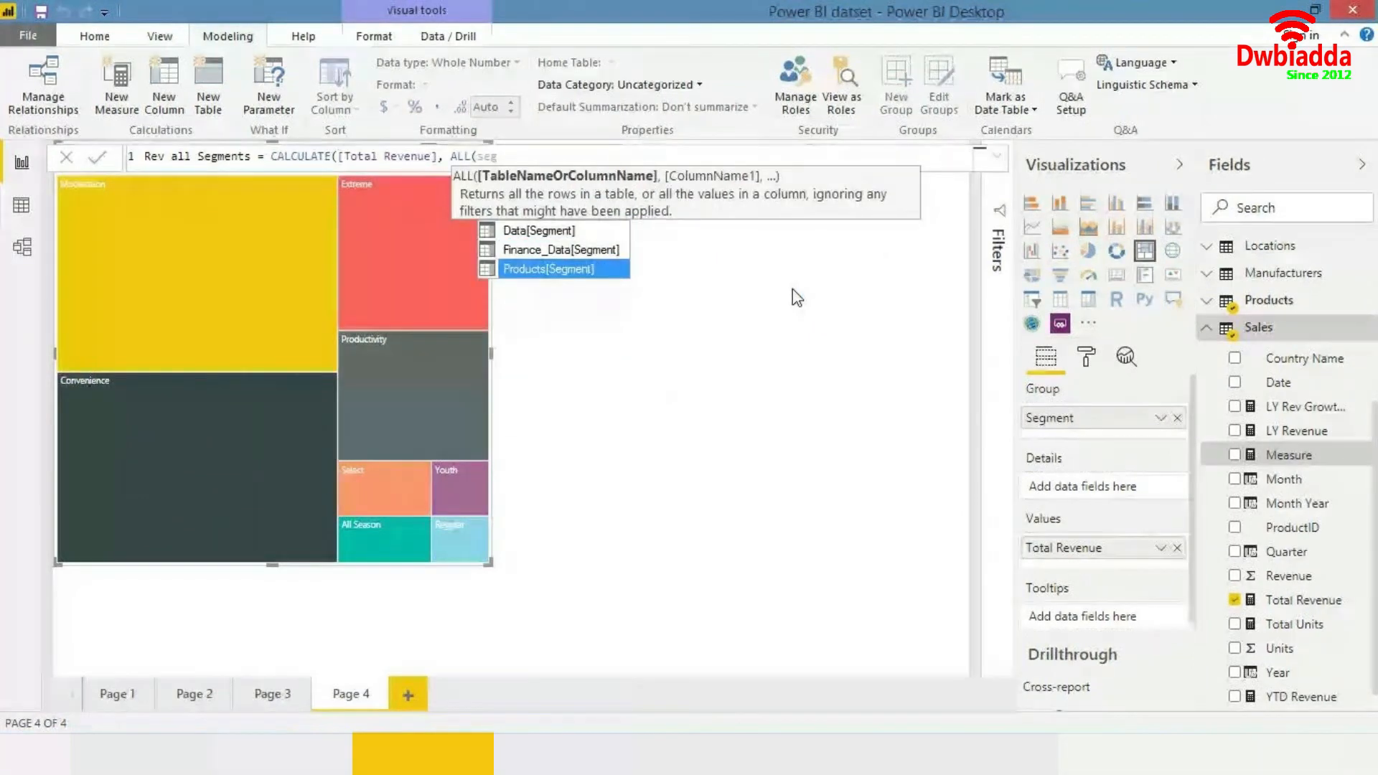
key(Tab)
text()))
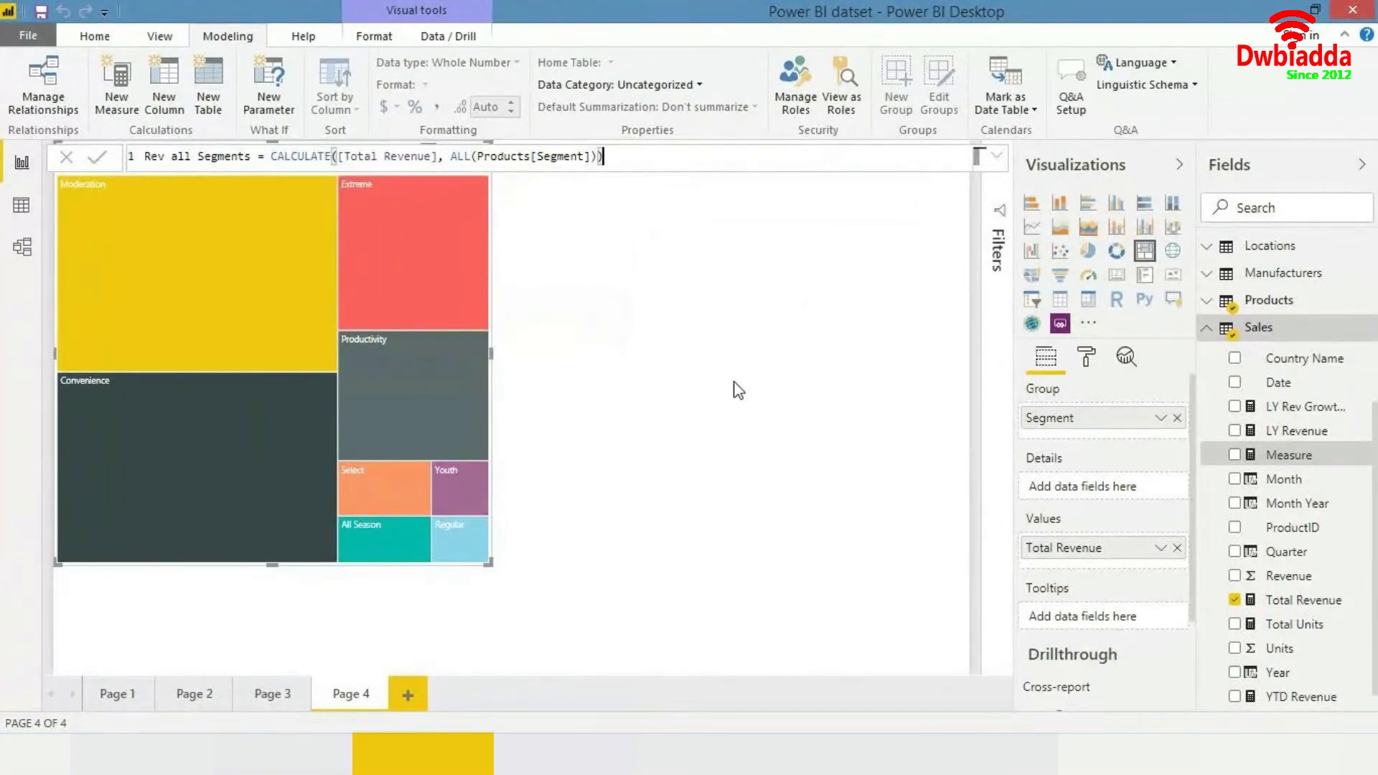
key(Return)
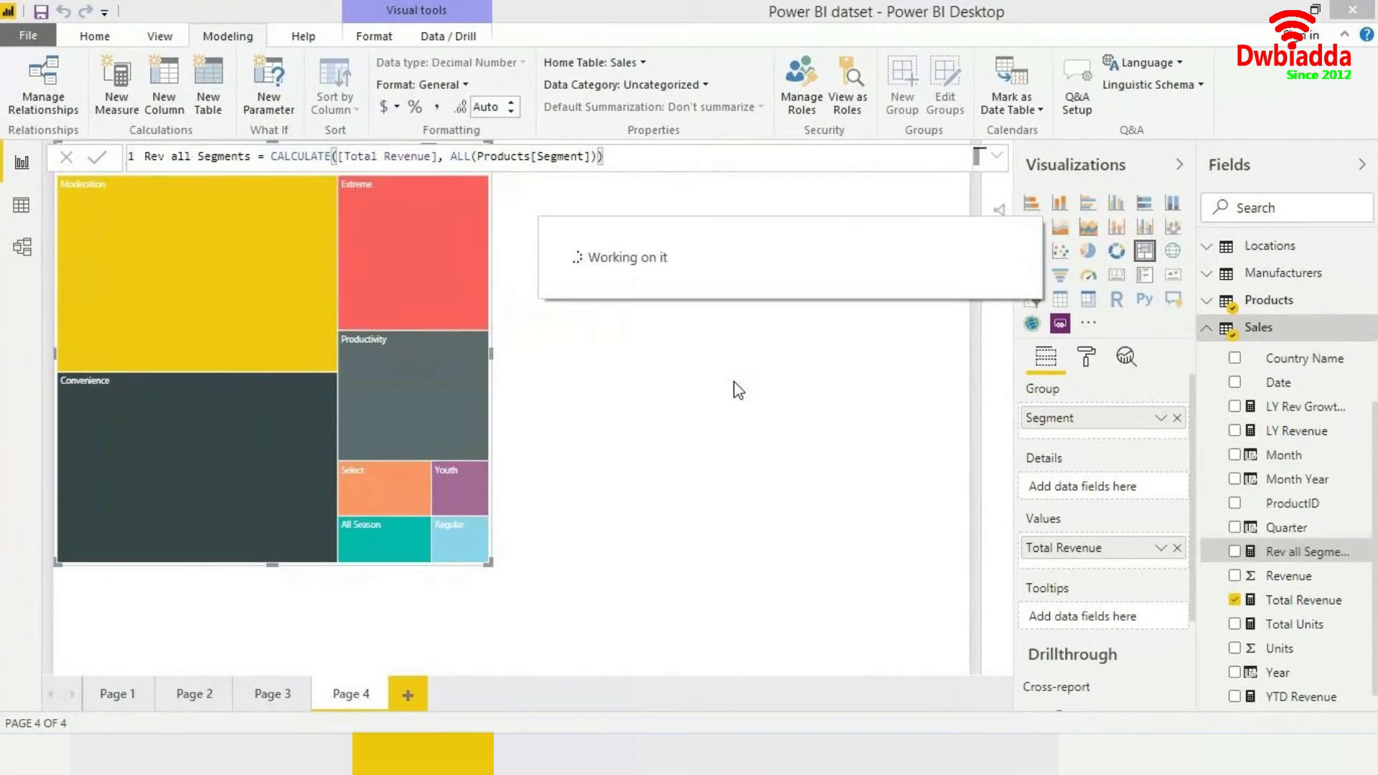
- Create a new measure in the Sales table named Segment Rev Cont %
right_click(1291, 329)
click(1000, 435)
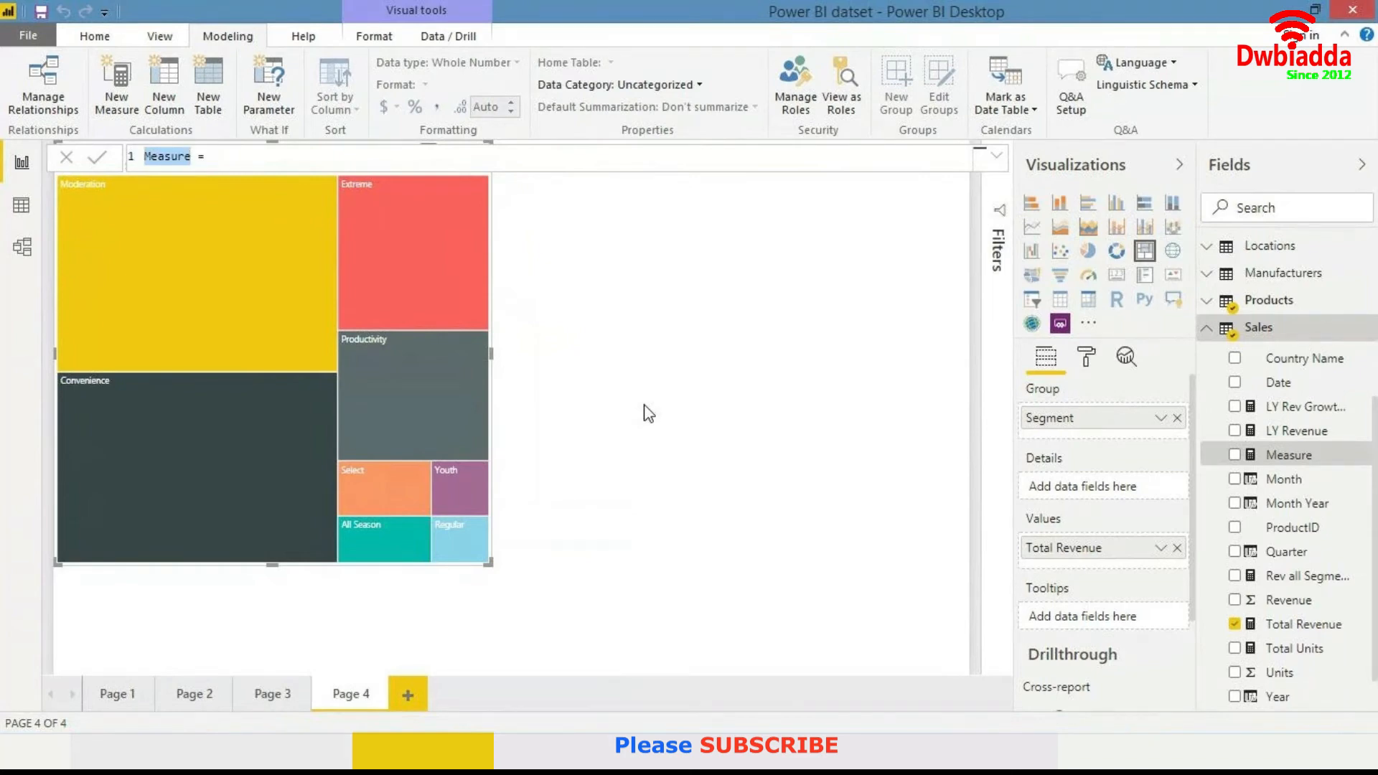
text(Segmet)
key(BackSpace)
text(nt Rev )
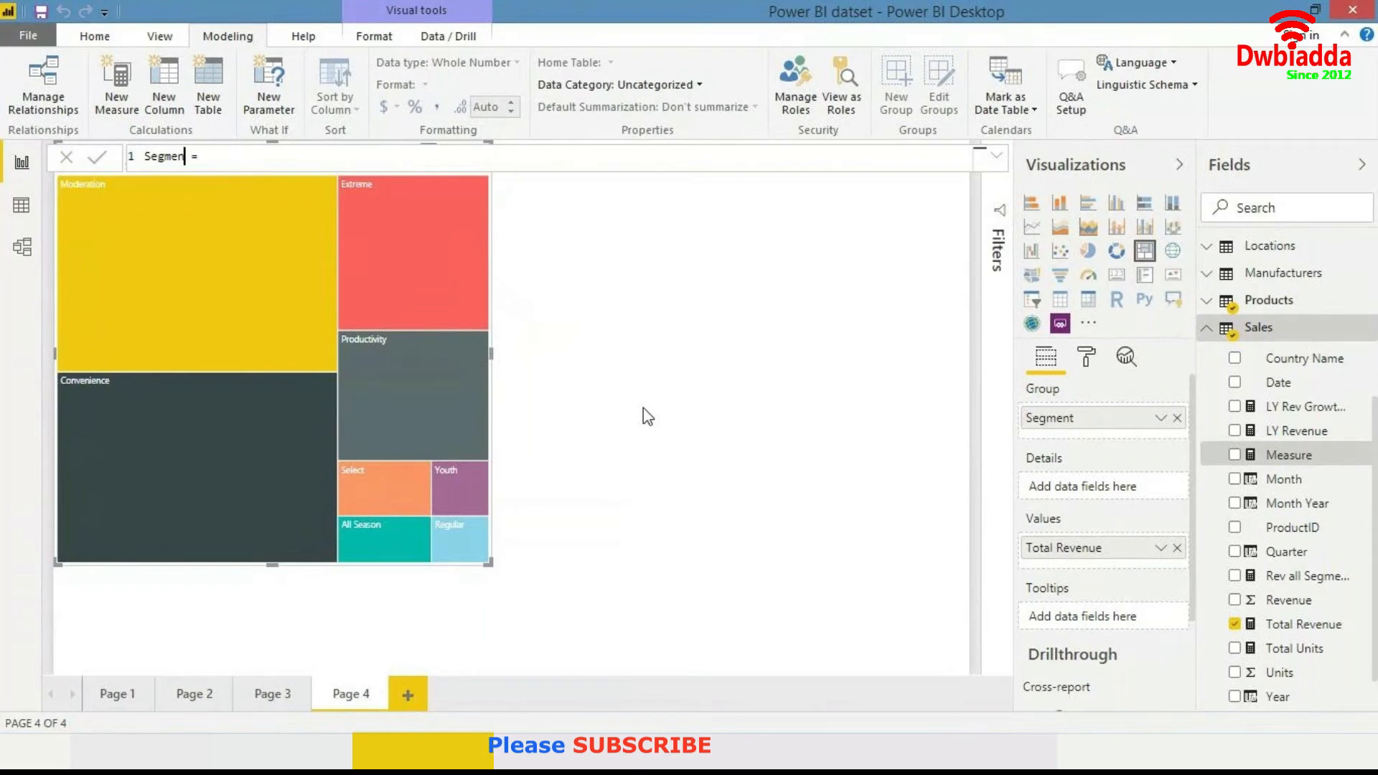
text(Cont %)
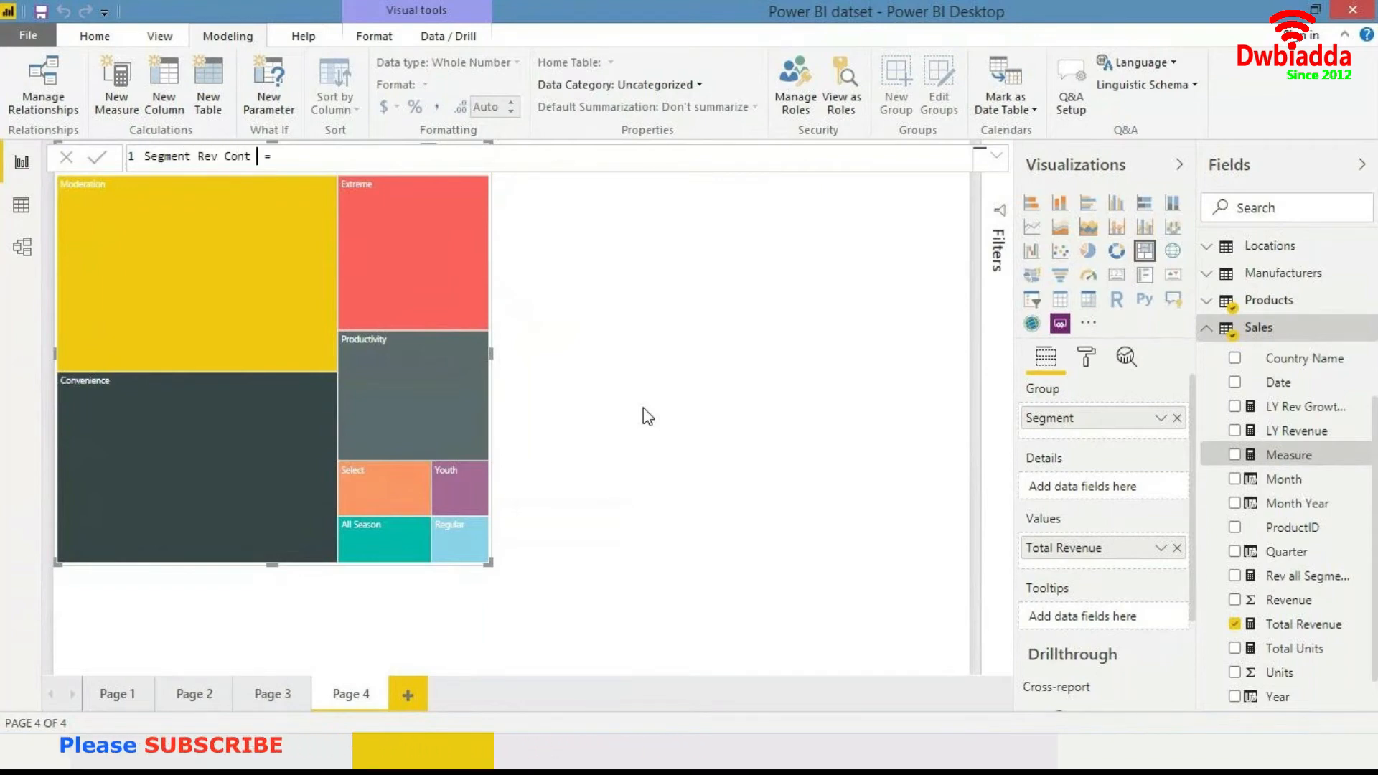
key(End)
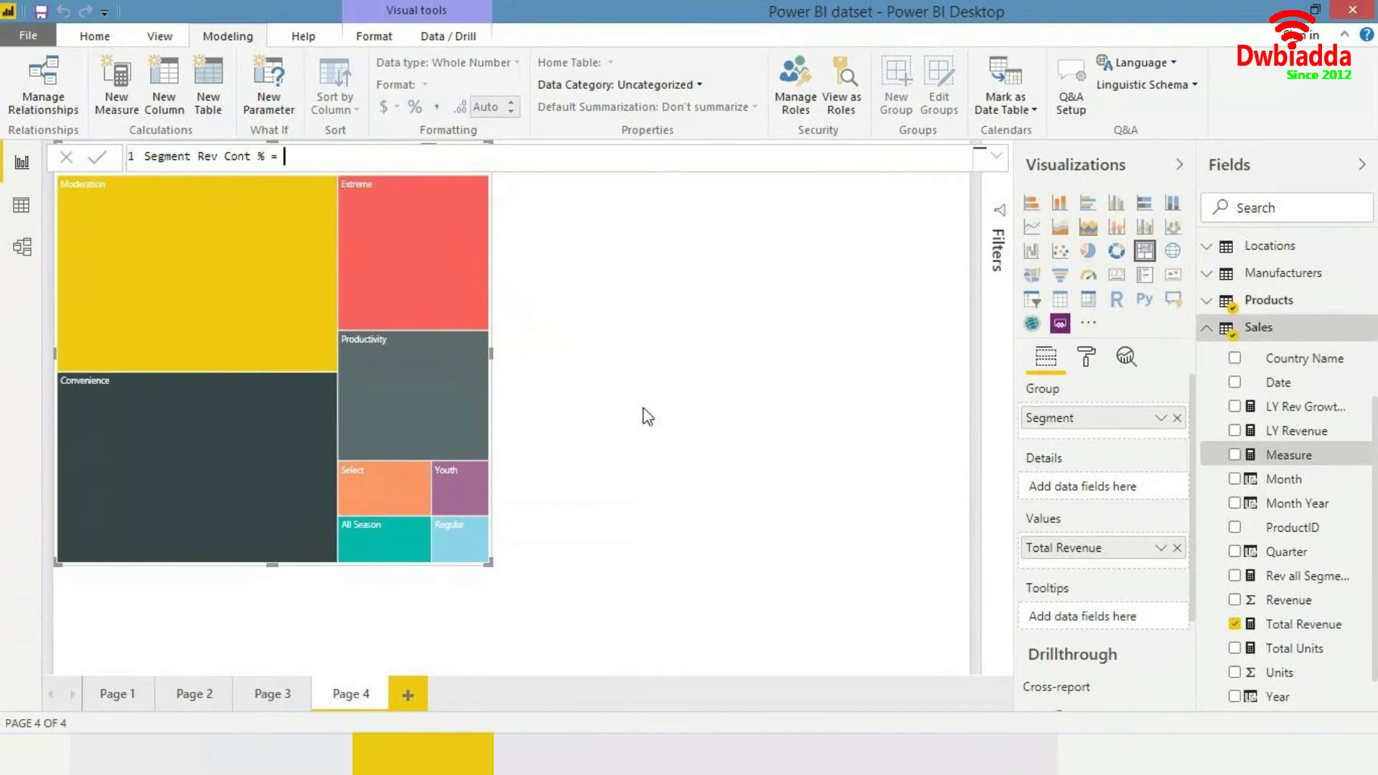
- Define the measure as [Total Revenue] / [Rev all Segments] using autocomplete for both measures
text(total)
key(Tab)
key(Return)
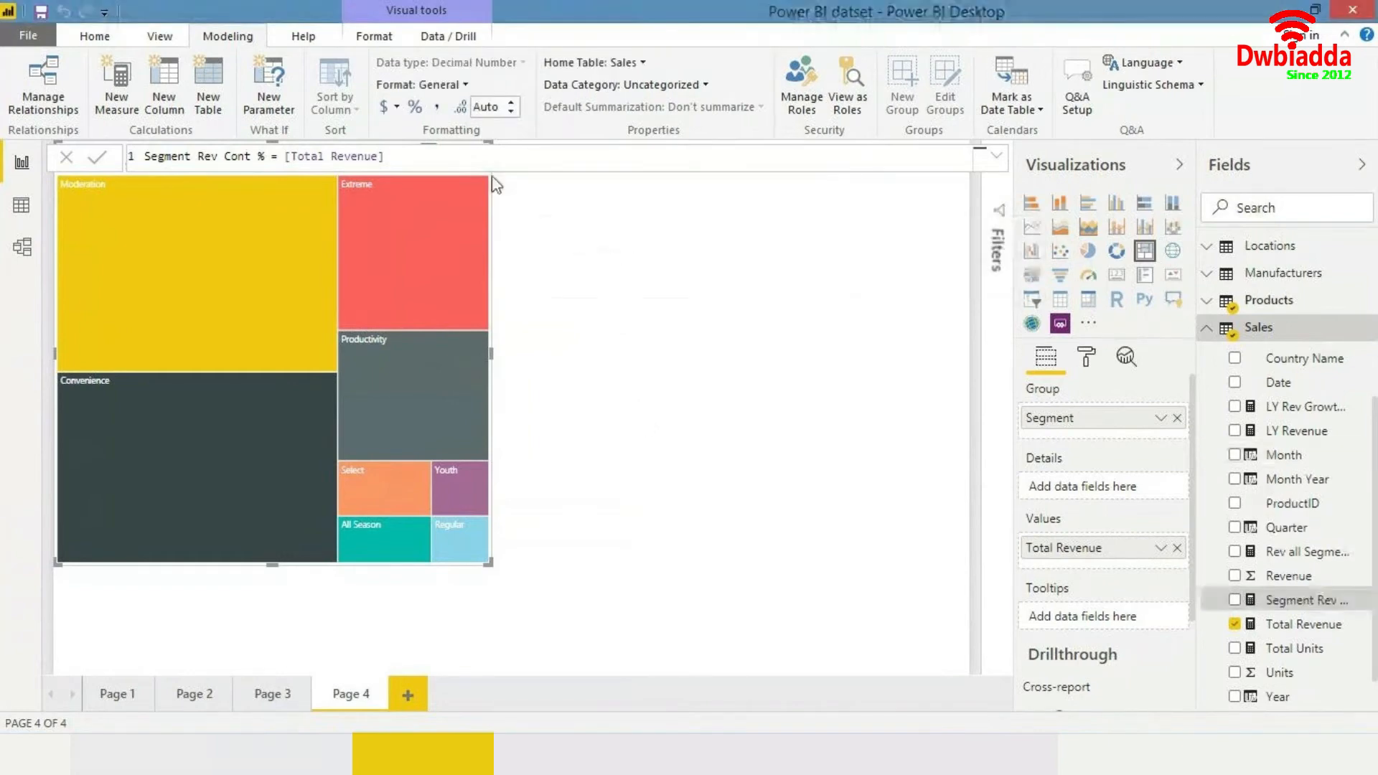
text(/ all)
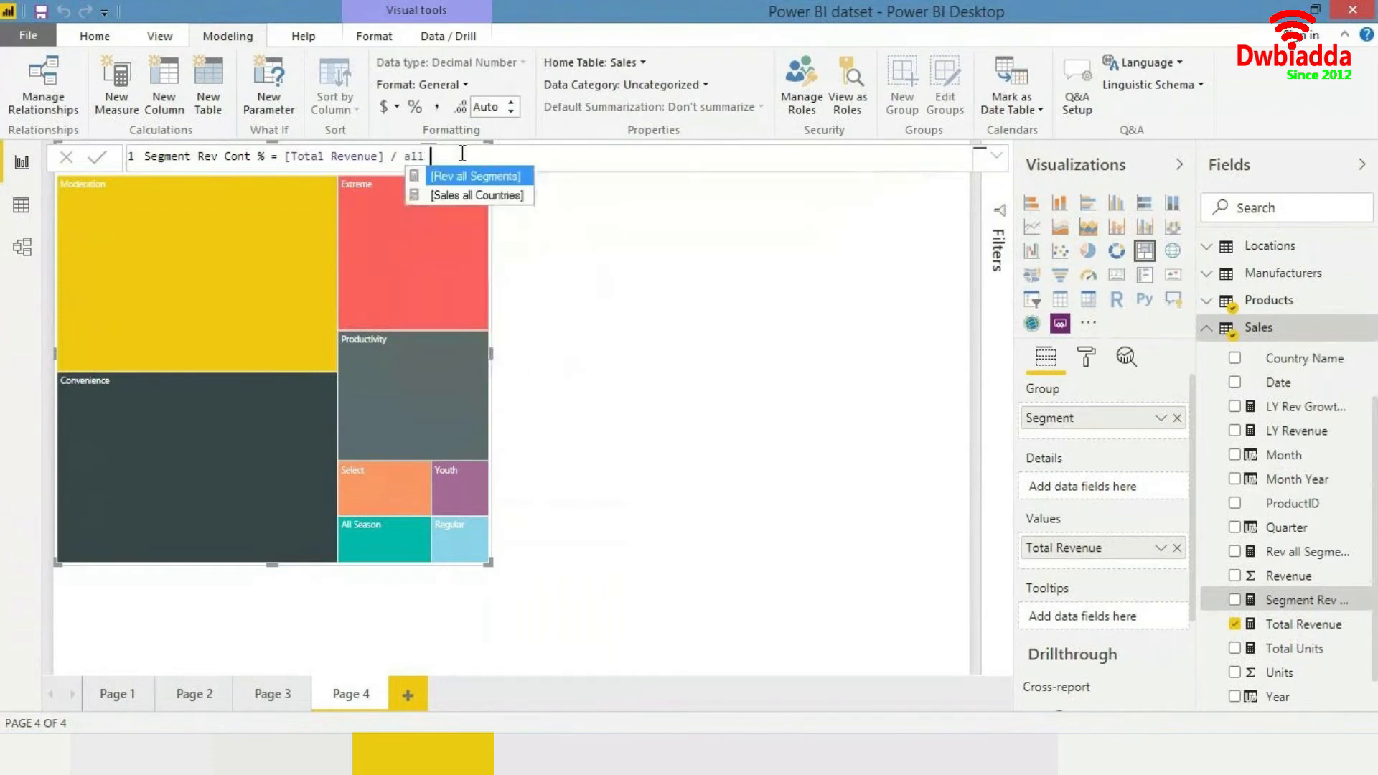
key(Tab)
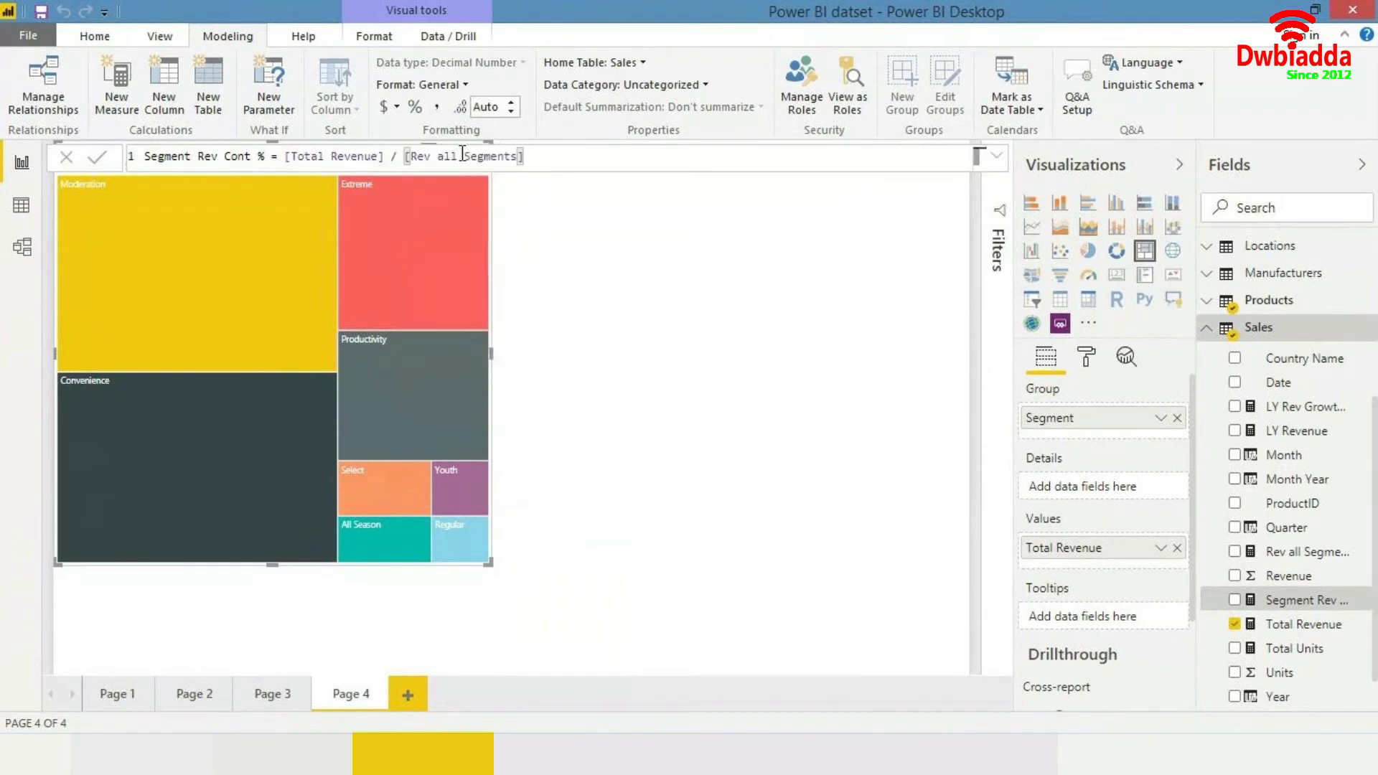
- Try to wrap the division expression in a DIVIDE function, then undo the edit
key(shift+Left)
key(shift+Left)
key(shift+Left)
key(shift+Left)
key(shift+Left)
key(shift+Left)
key(shift+Left)
key(shift+Left)
key(shift+Left)
key(shift+Left)
key(shift+Left)
key(shift+Left)
key(shift+Left)
key(shift+Left)
key(shift+Left)
key(shift+Left)
key(shift+Left)
key(shift+Left)
key(shift+Left)
key(shift+Left)
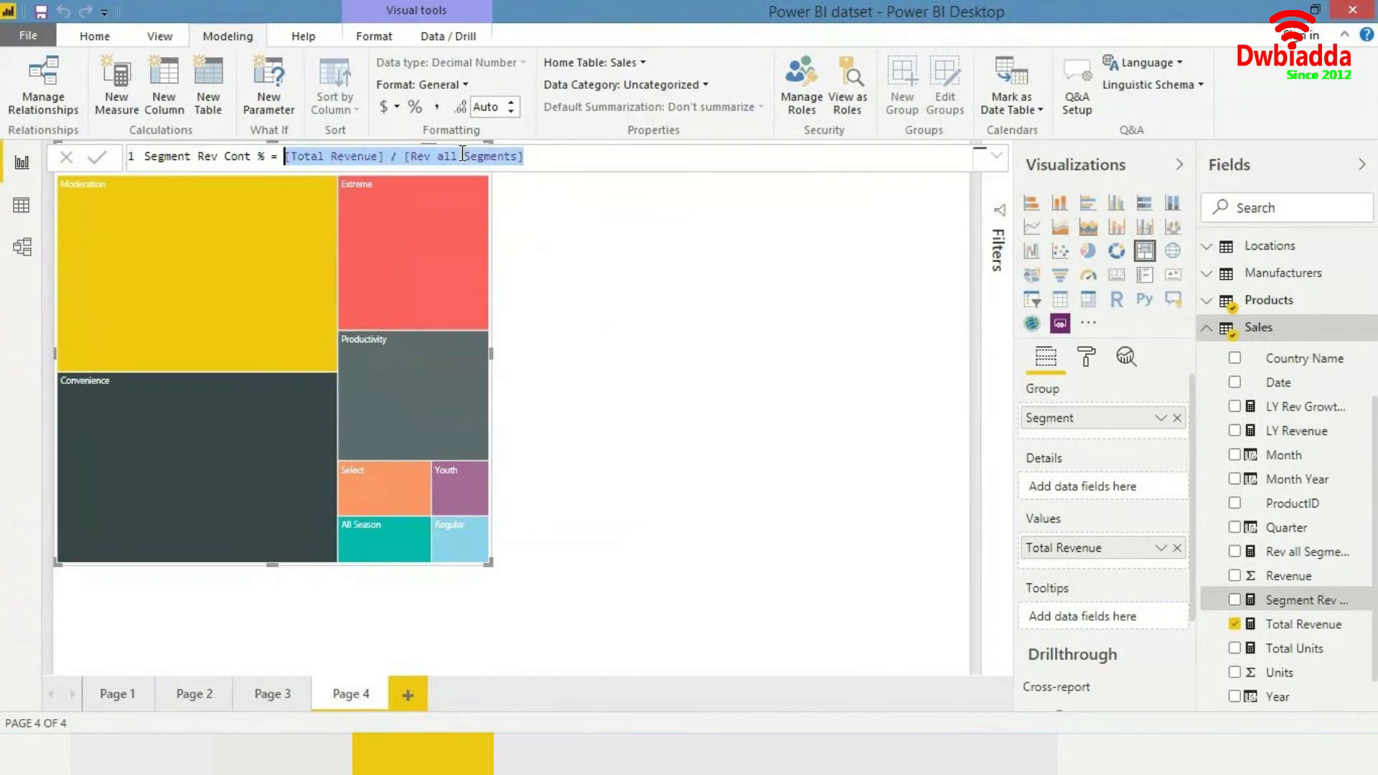
text(DIVIDE()
key(ctrl+BackSpace)
key(ctrl+BackSpace)
key(ctrl+z)
key(ctrl+z)
key(ctrl+z)
key(ctrl+z)
key(ctrl+y)
key(Right)
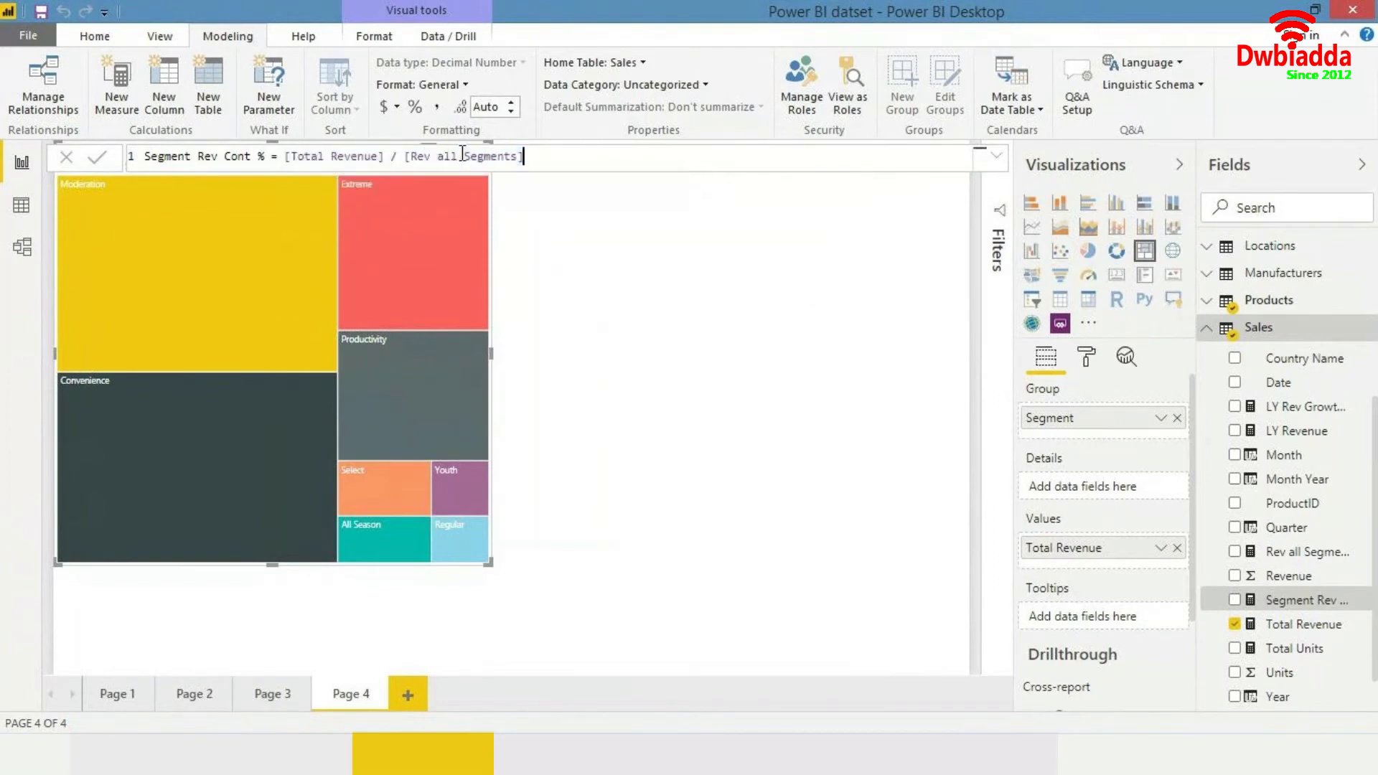
- Commit the measure and format it as a percentage with 0 decimal places
key(Return)
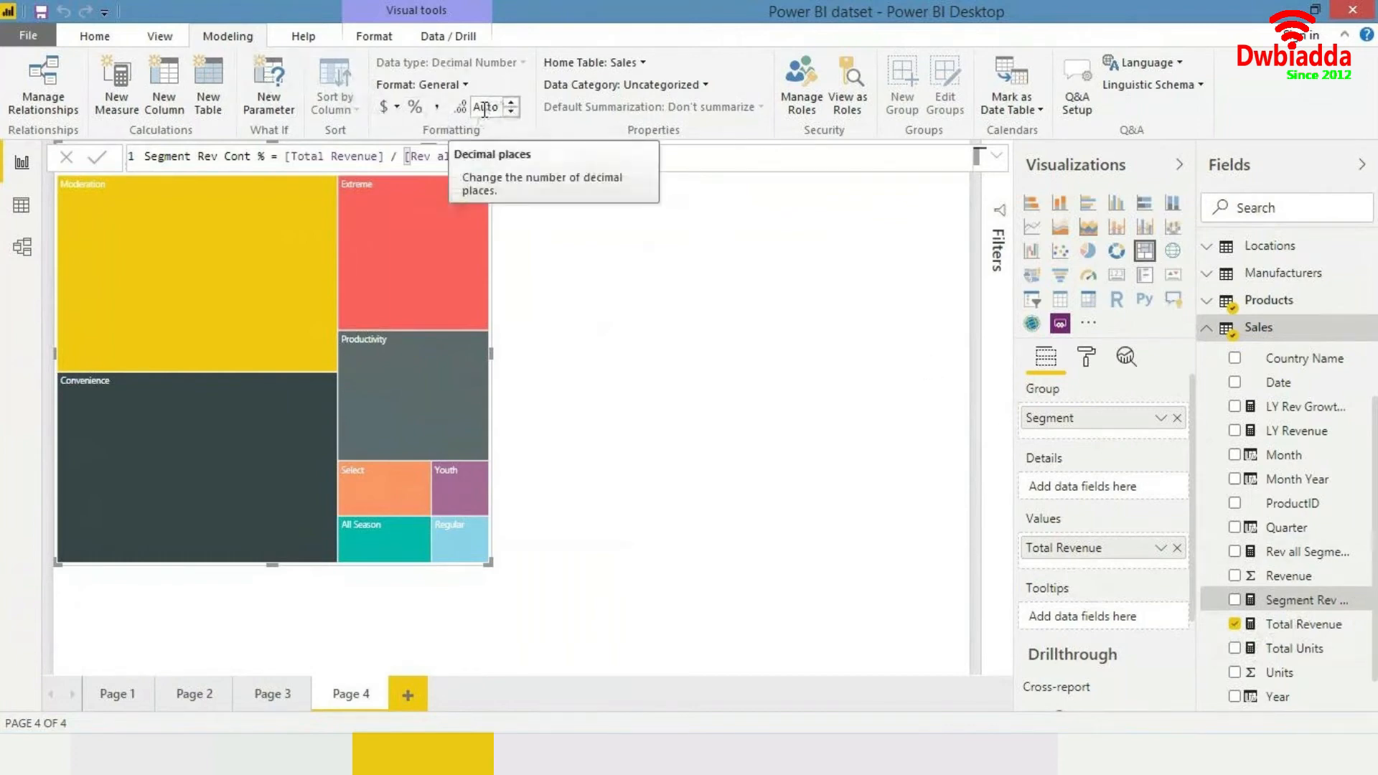
click(415, 107)
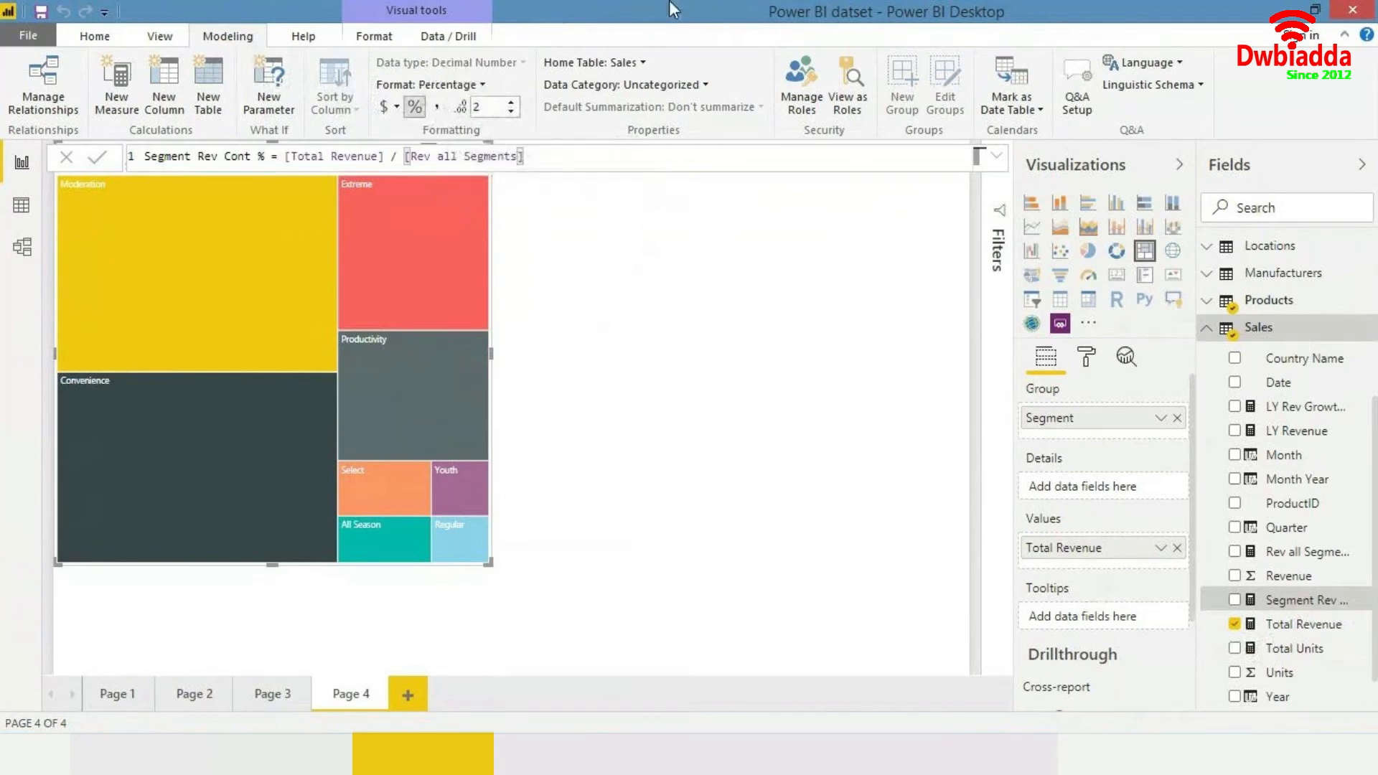
double_click(497, 105)
text(0)
- Replace Total Revenue in the treemap's values with the Segment Rev Cont % measure
mouse_move(472, 227)
click(1178, 548)
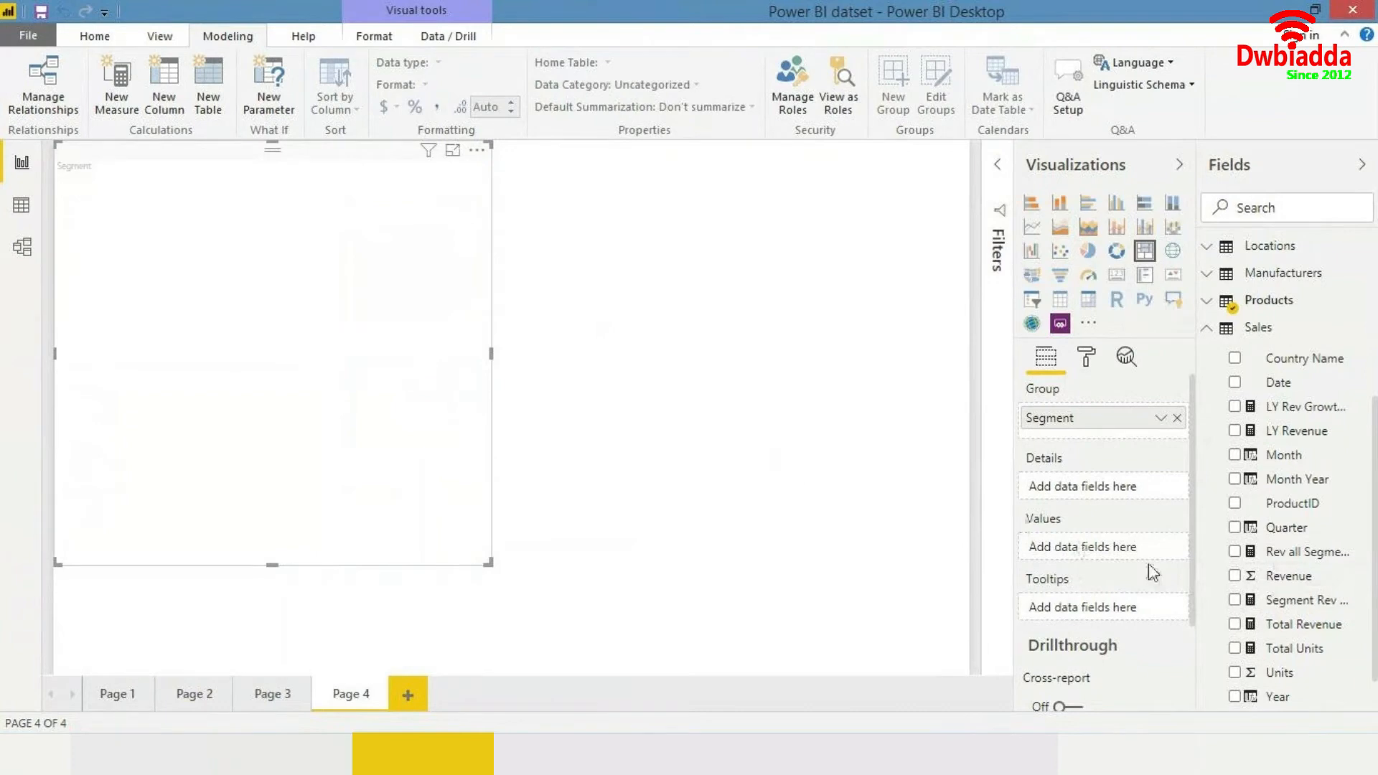
drag(1308, 607, 185, 328)
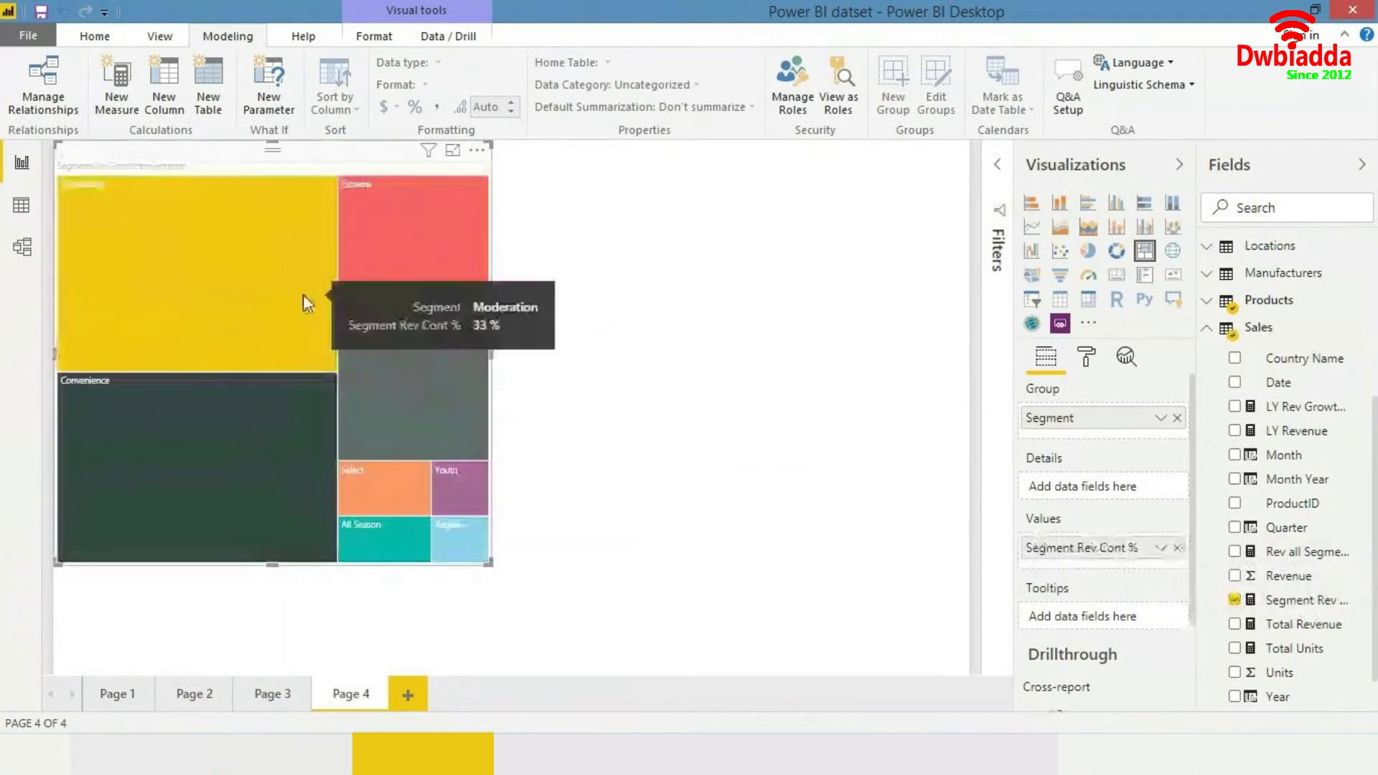
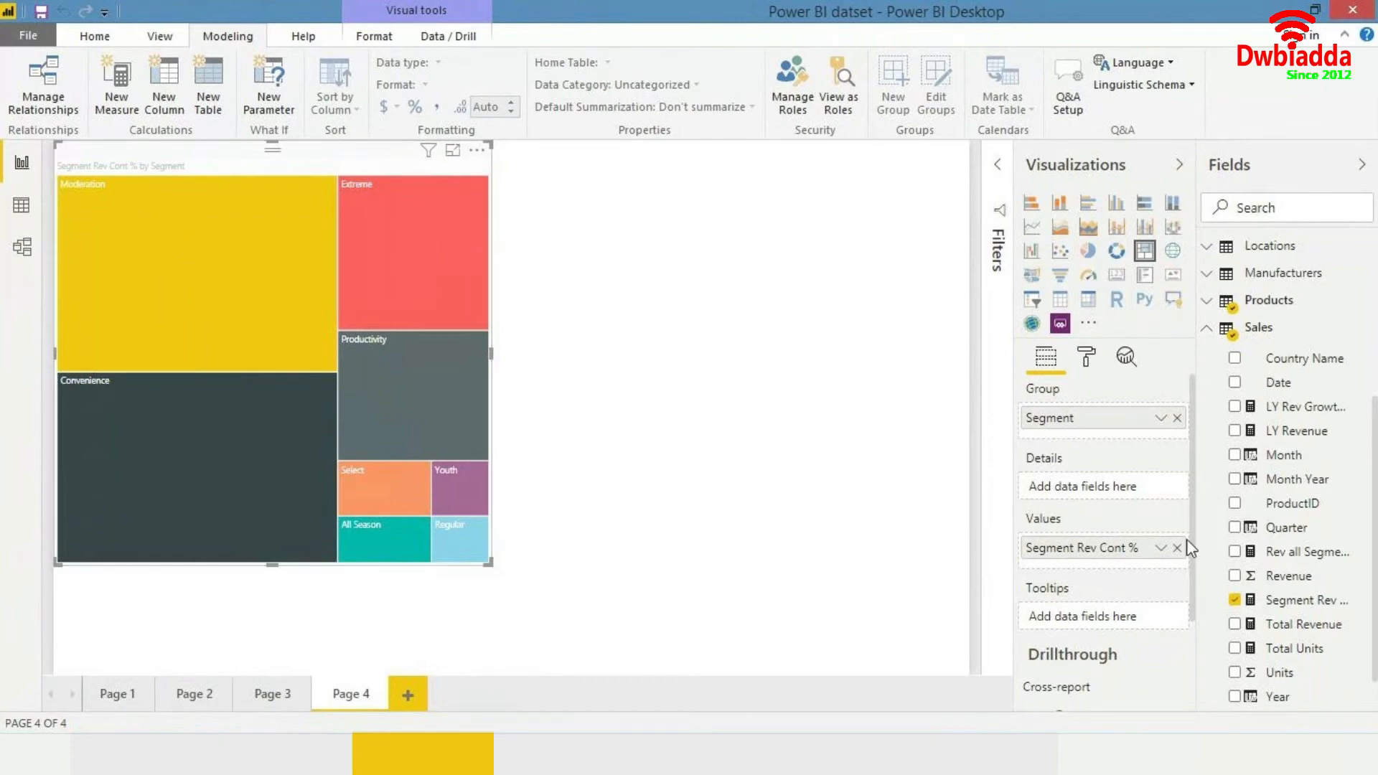
- Put Total Revenue back into the treemap's values and remove Segment Rev Cont % from them
drag(1314, 629, 1144, 555)
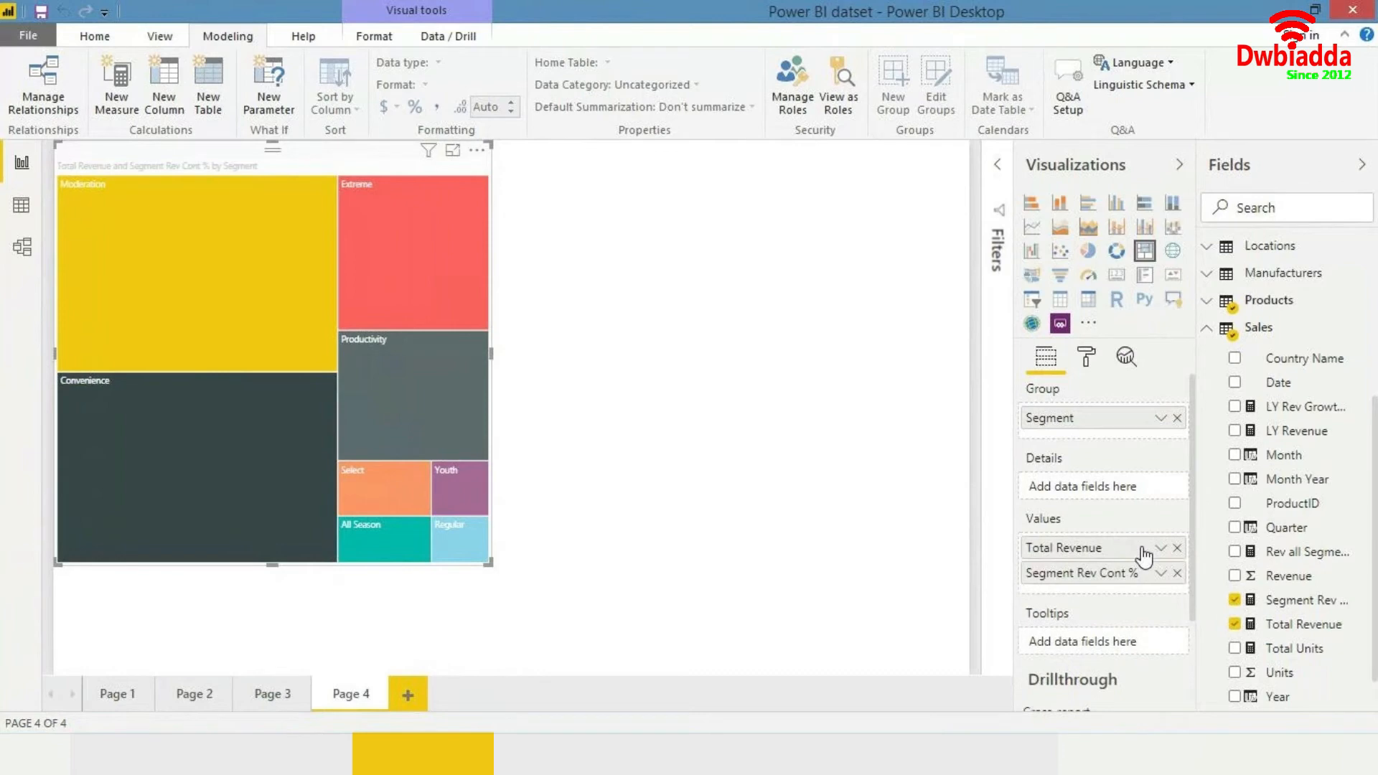
click(1177, 574)
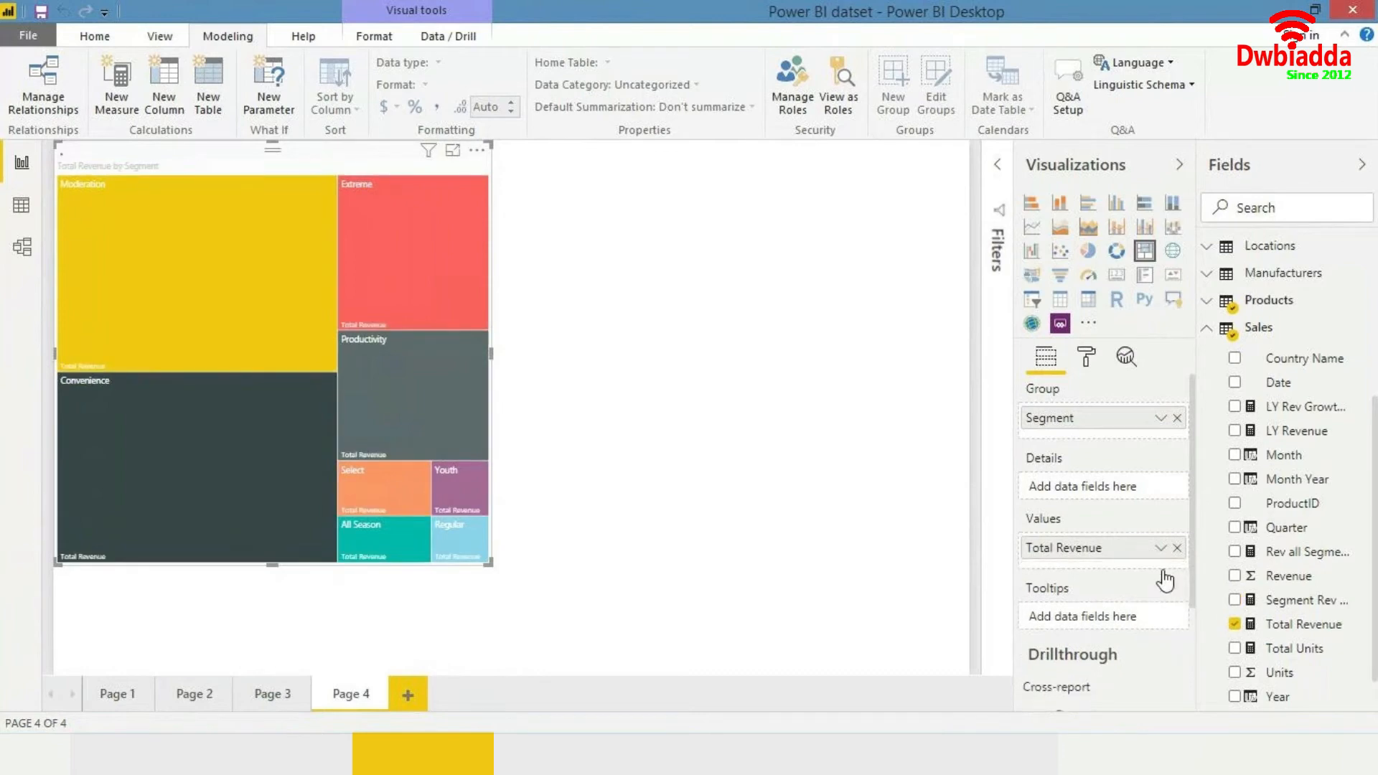
mouse_move(251, 267)
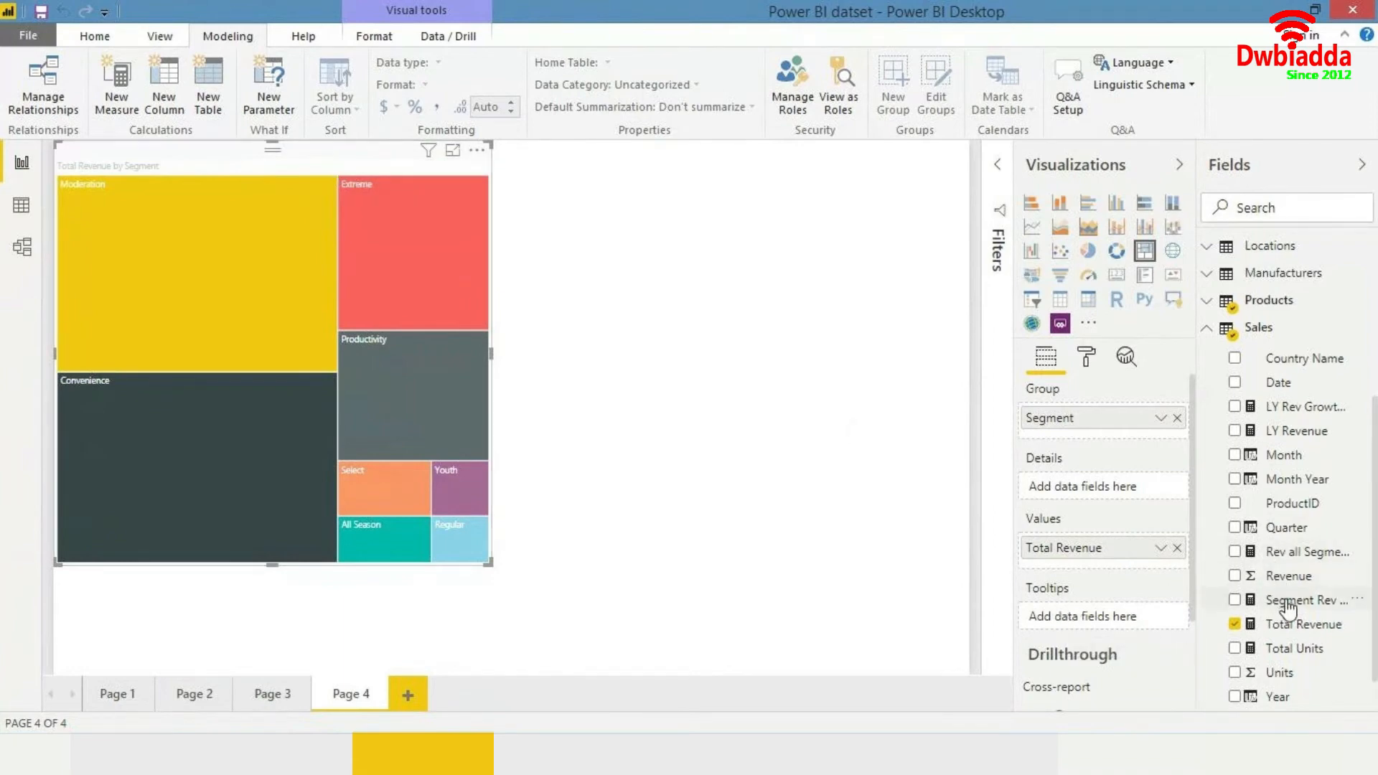
- Add Segment Rev Cont % to the treemap's tooltips and check the segment tooltips
drag(1289, 609, 1124, 616)
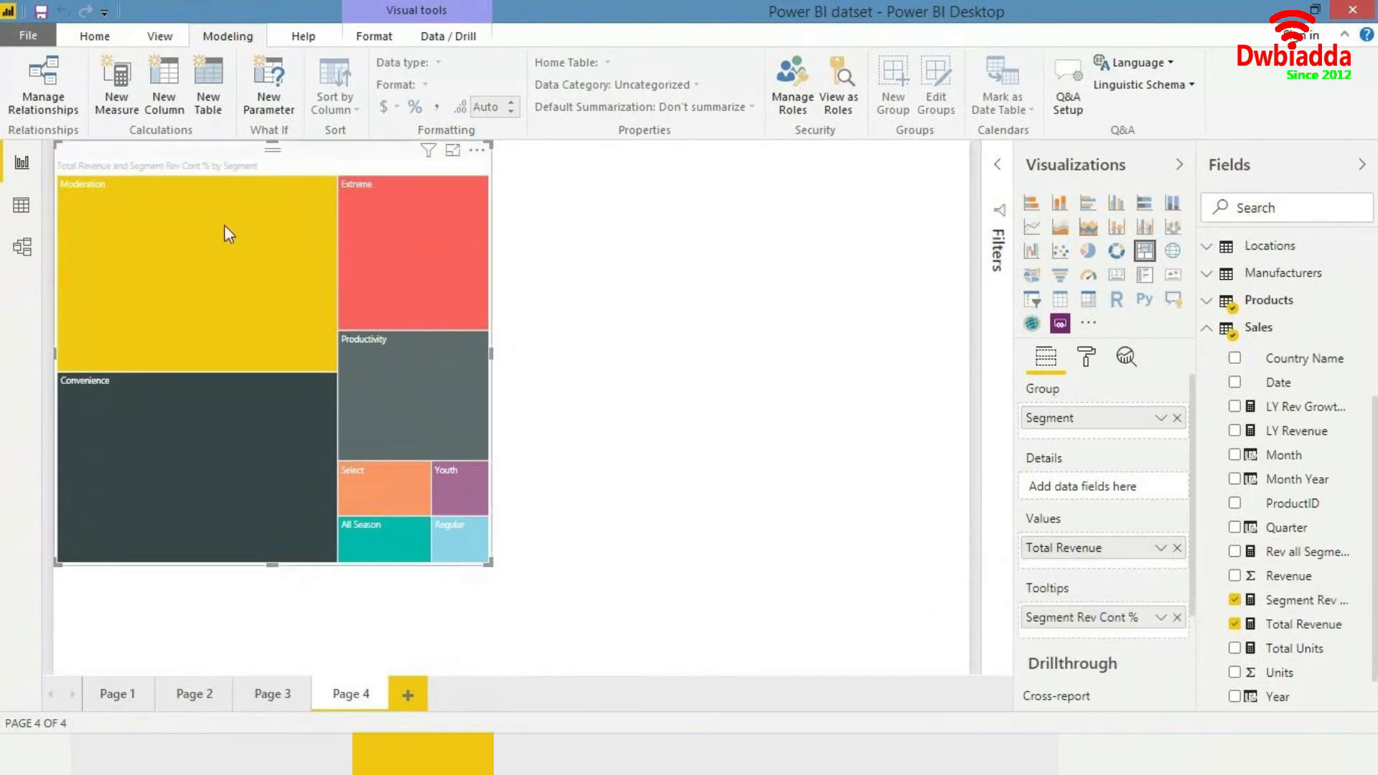
mouse_move(225, 226)
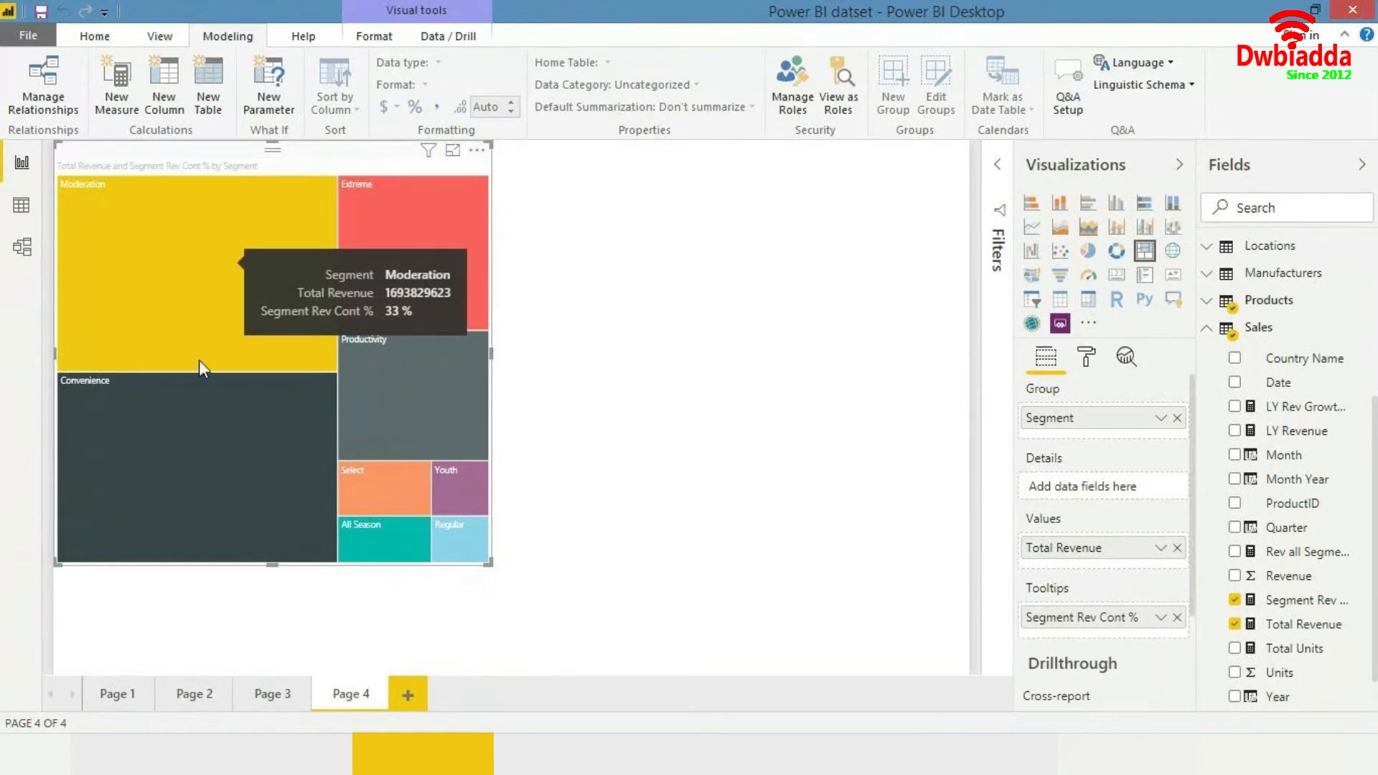
mouse_move(194, 441)
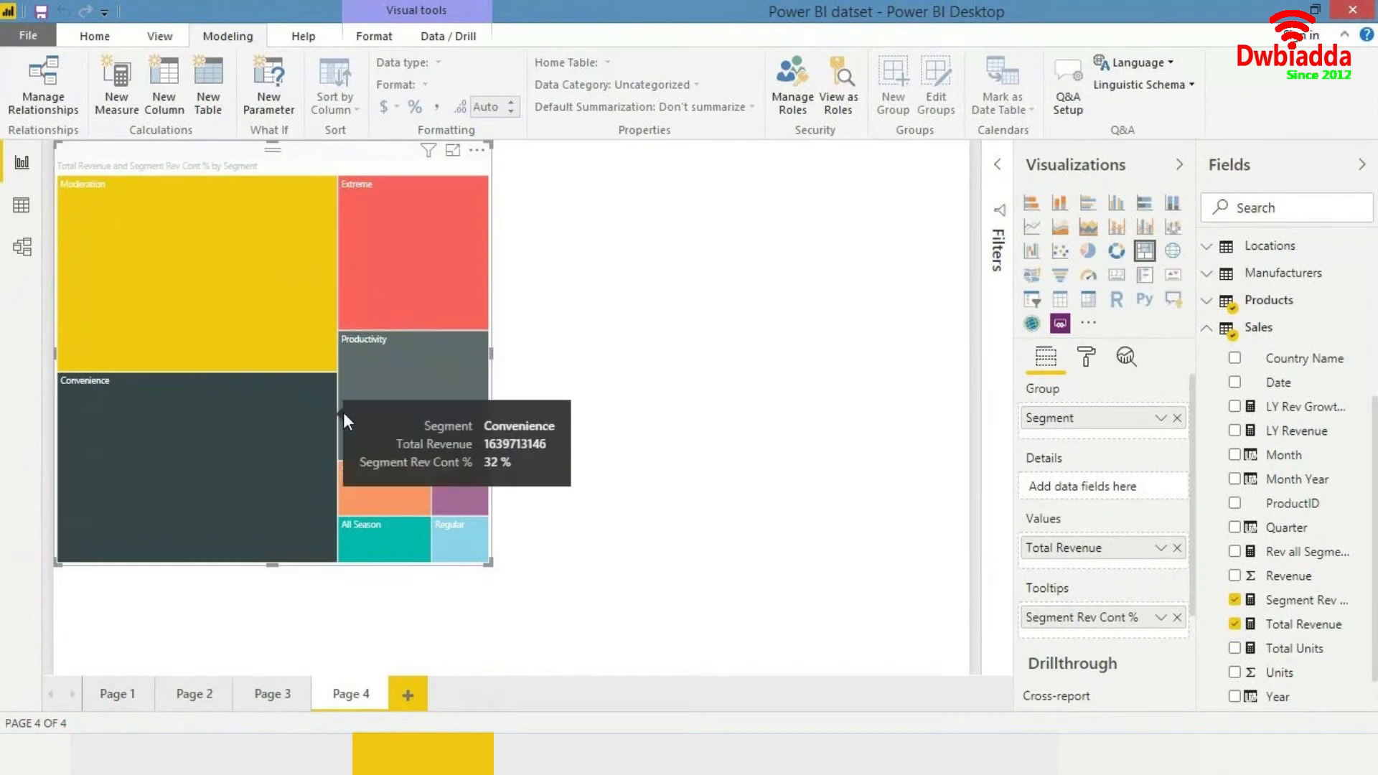
- Add Total Units to the treemap's tooltips and move it above Segment Rev Cont %
mouse_move(368, 257)
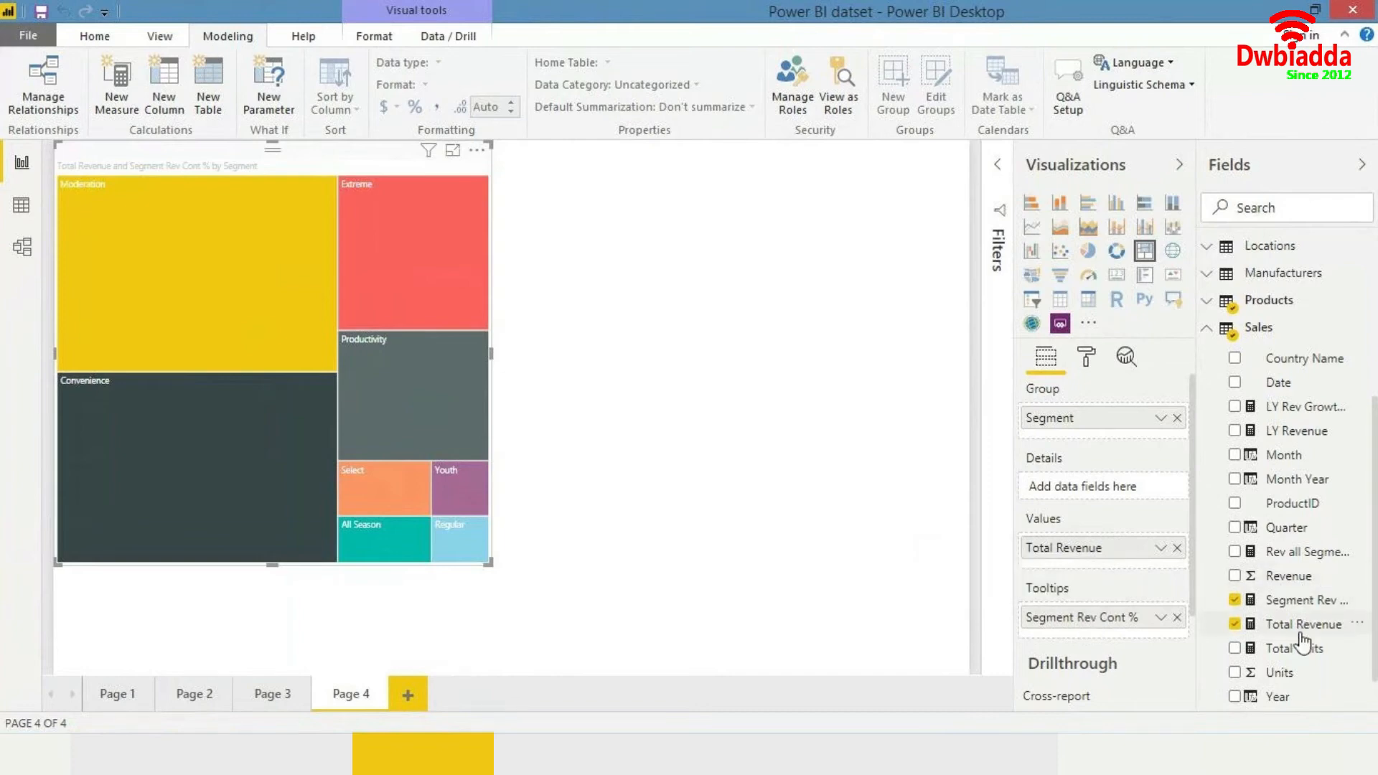
drag(1303, 652, 1170, 638)
mouse_move(210, 291)
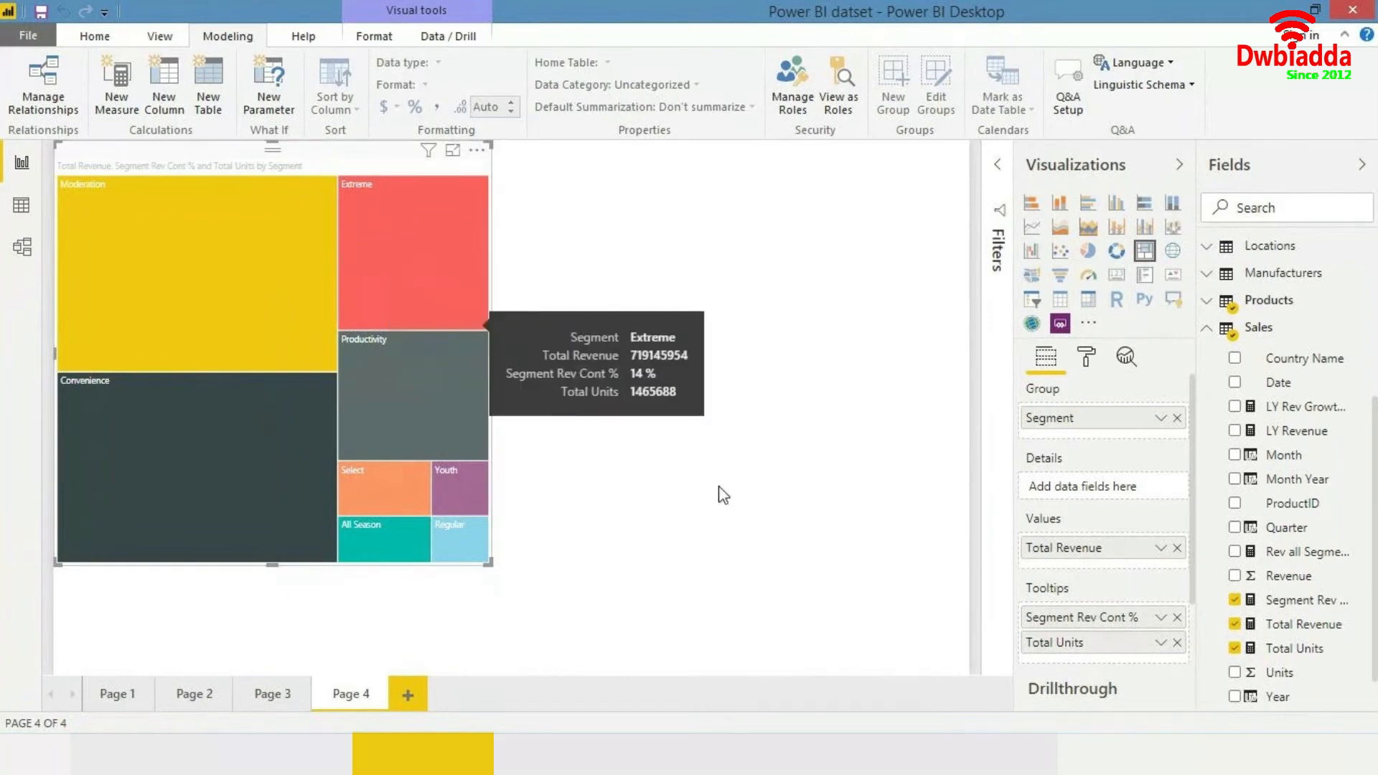
drag(1088, 617, 1089, 649)
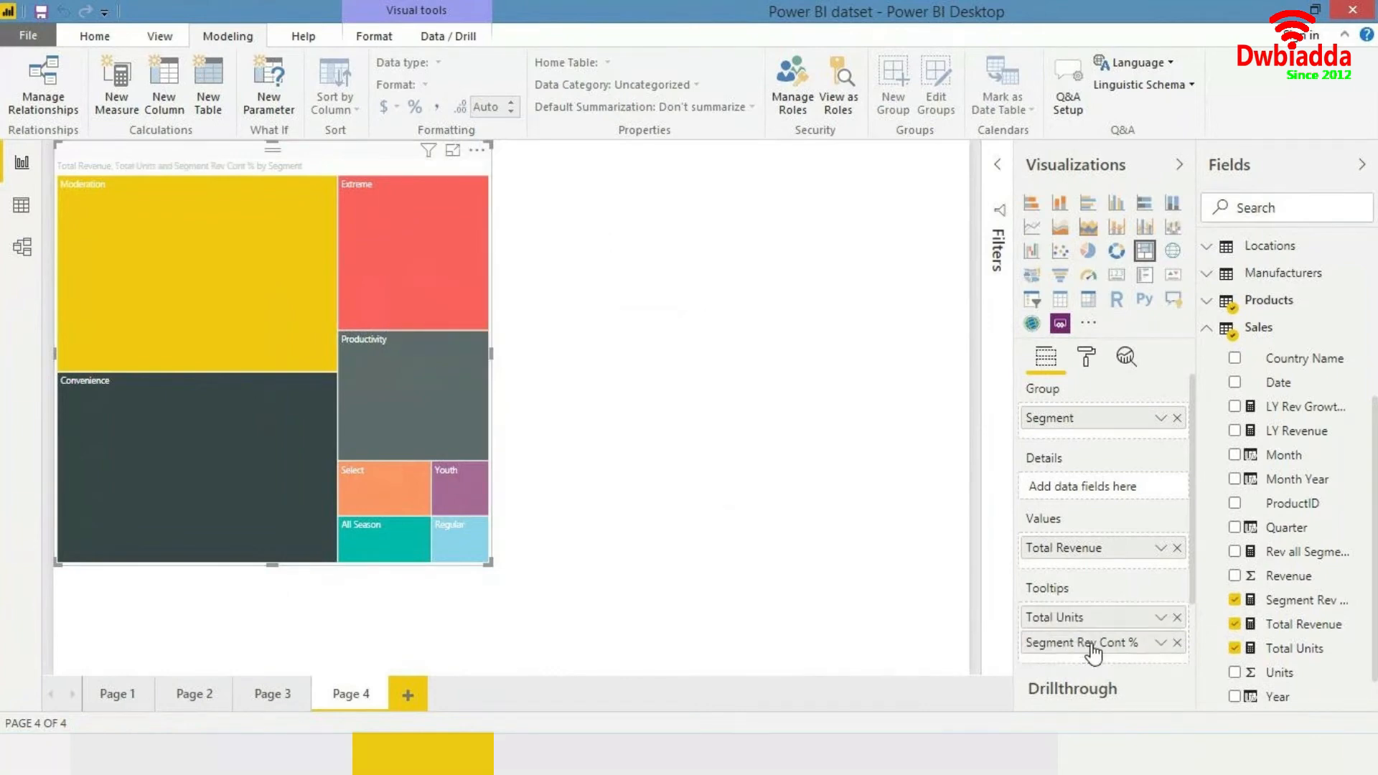
click(737, 486)
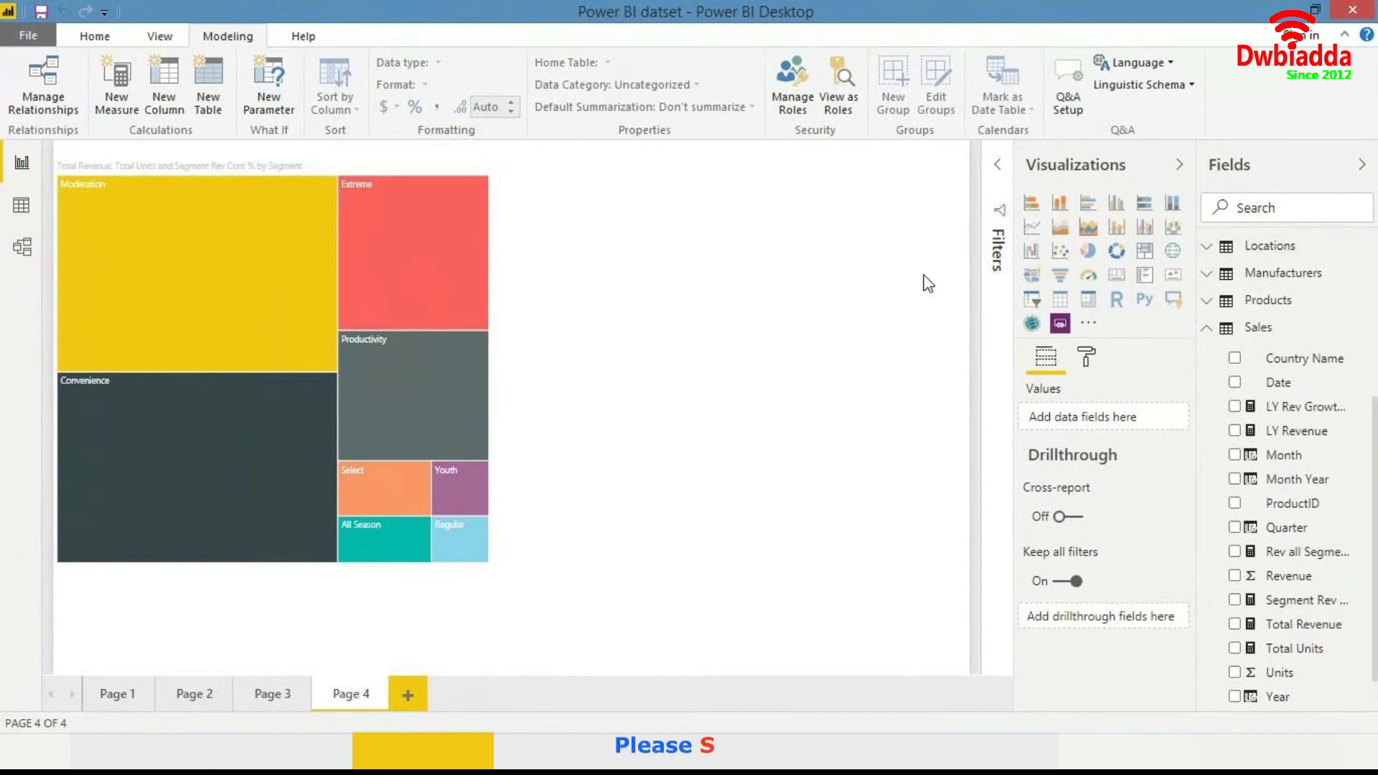
- Search the fields for country and add a Country Name slicer, resizing it into the page's upper corner
click(1212, 207)
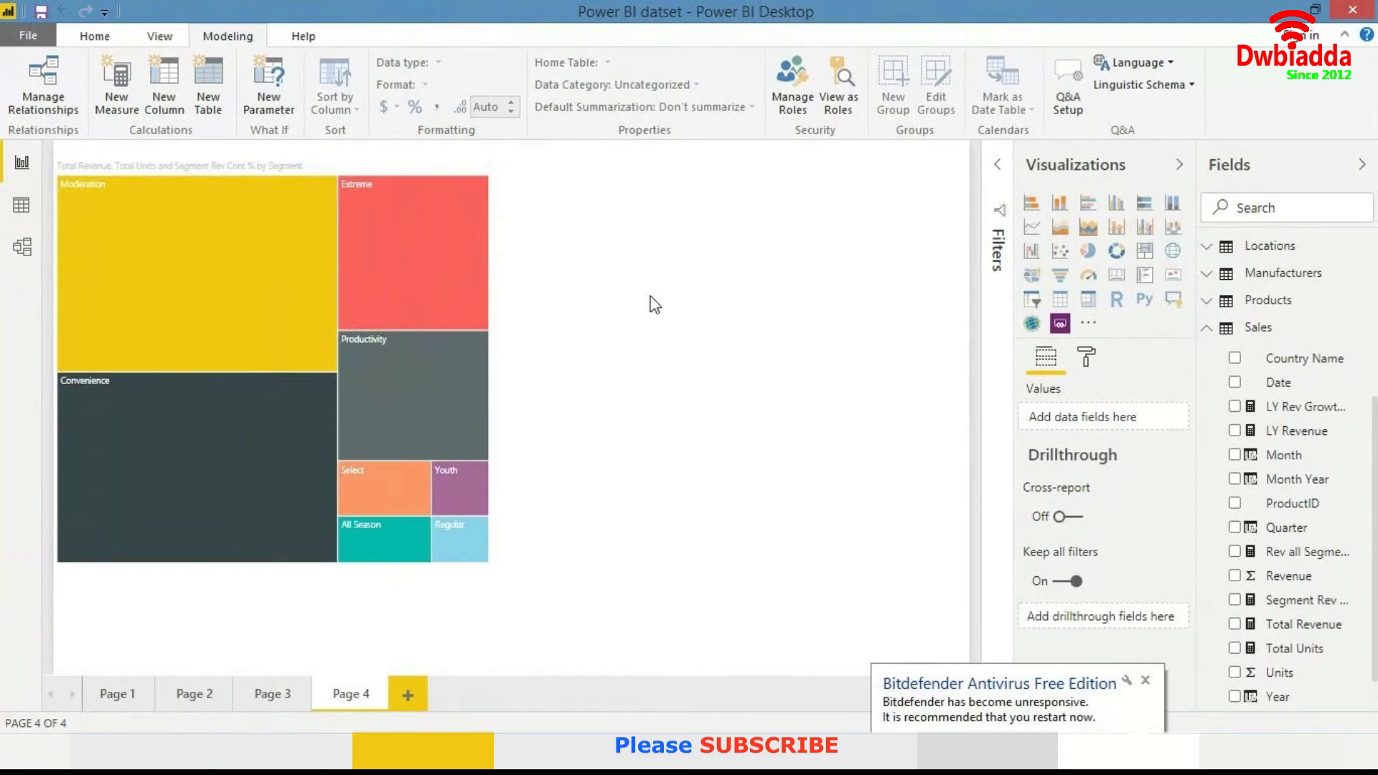
click(1146, 684)
text(co)
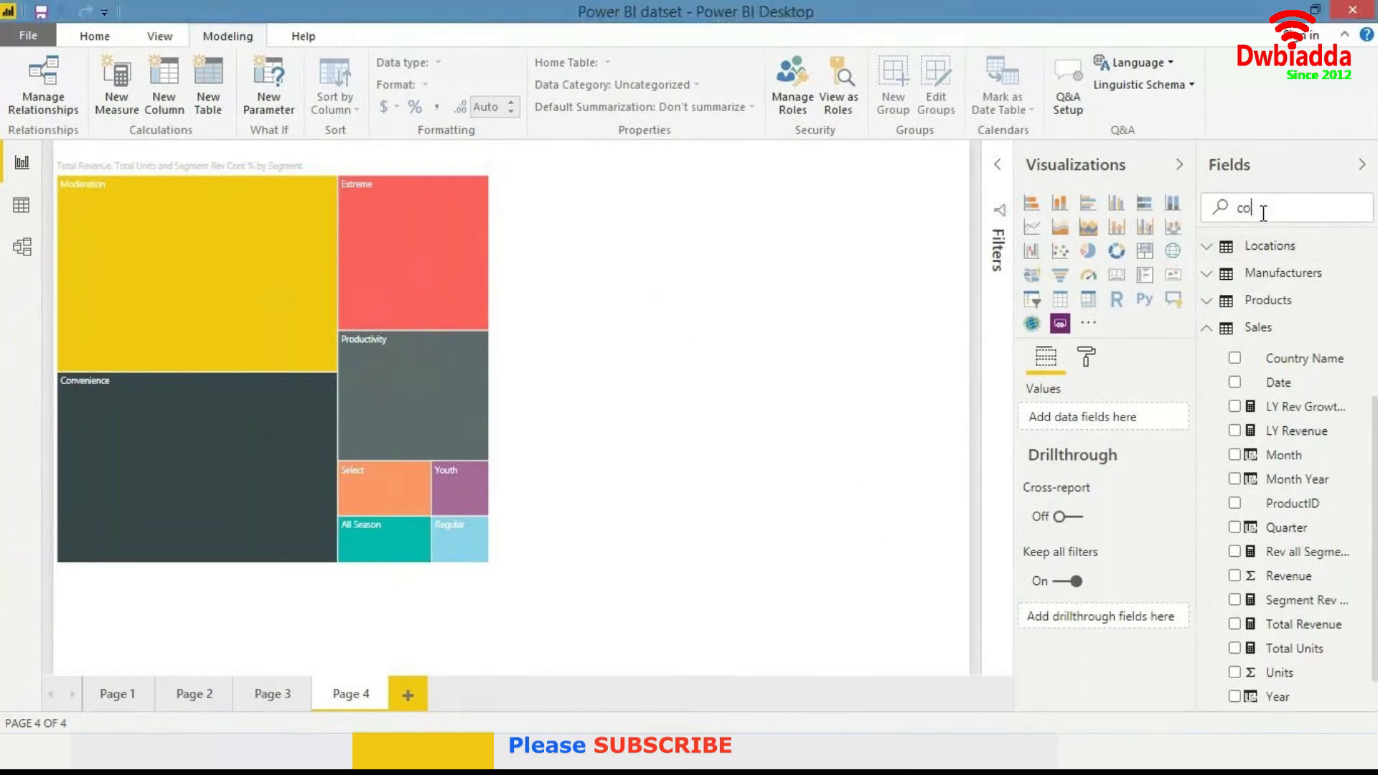
text(untry)
drag(1298, 481, 889, 230)
click(1032, 299)
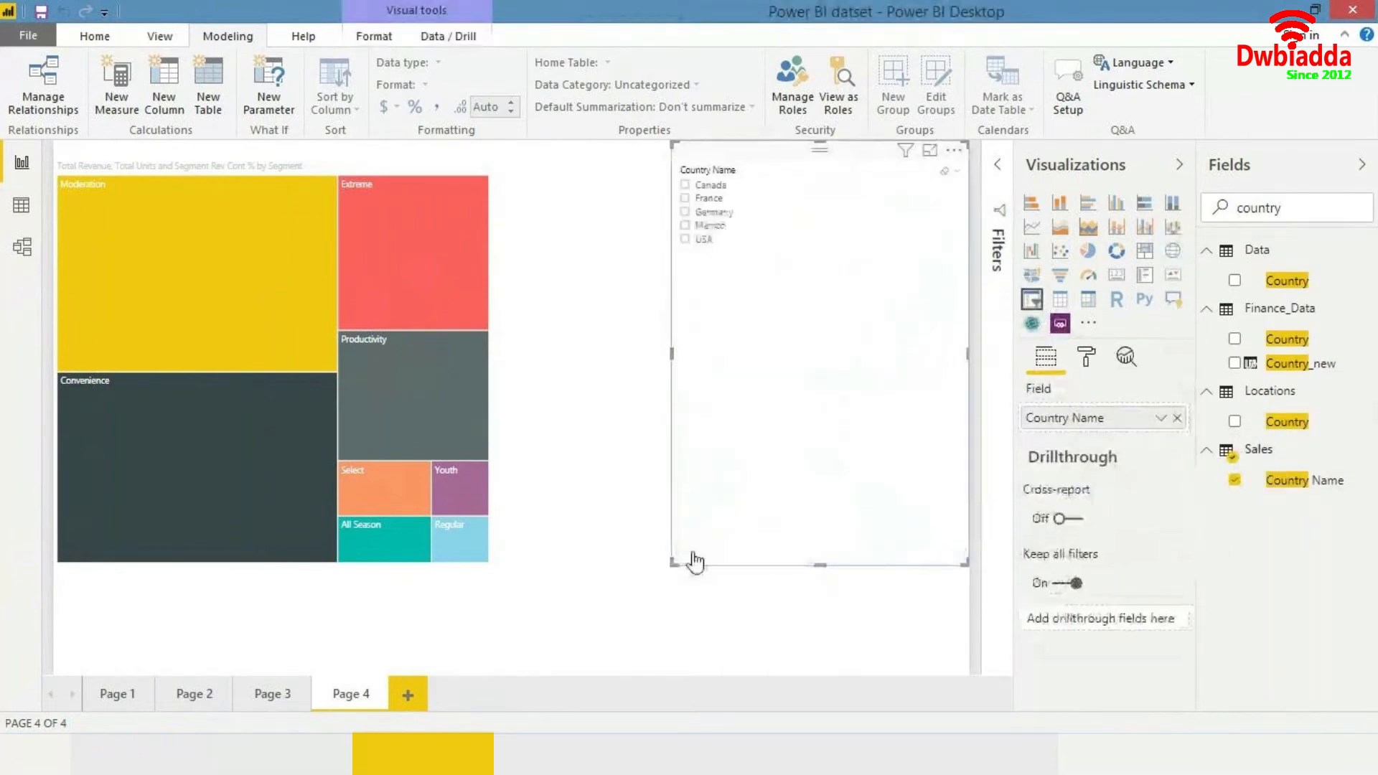
drag(672, 562, 819, 262)
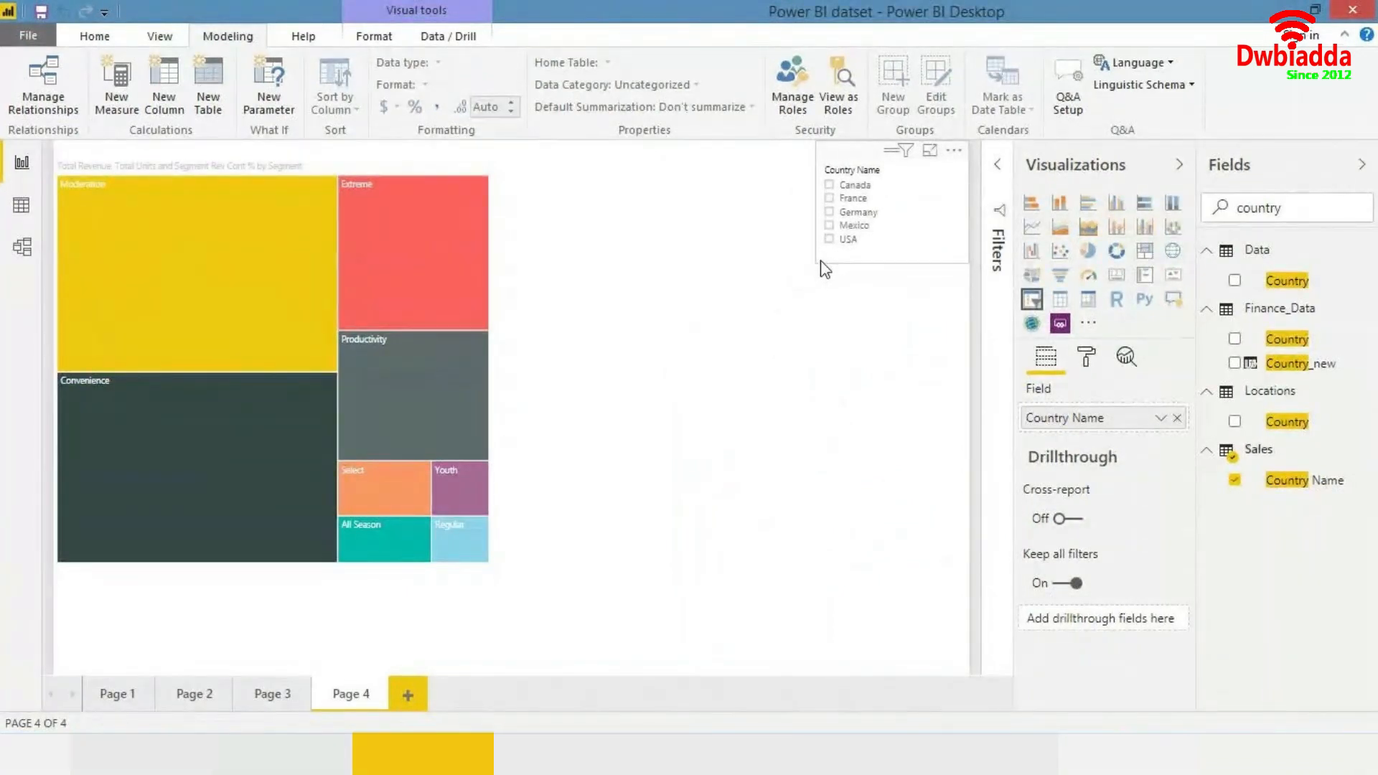
- Select each country in the slicer in turn from Canada through USA and examine the treemap tooltips
click(831, 185)
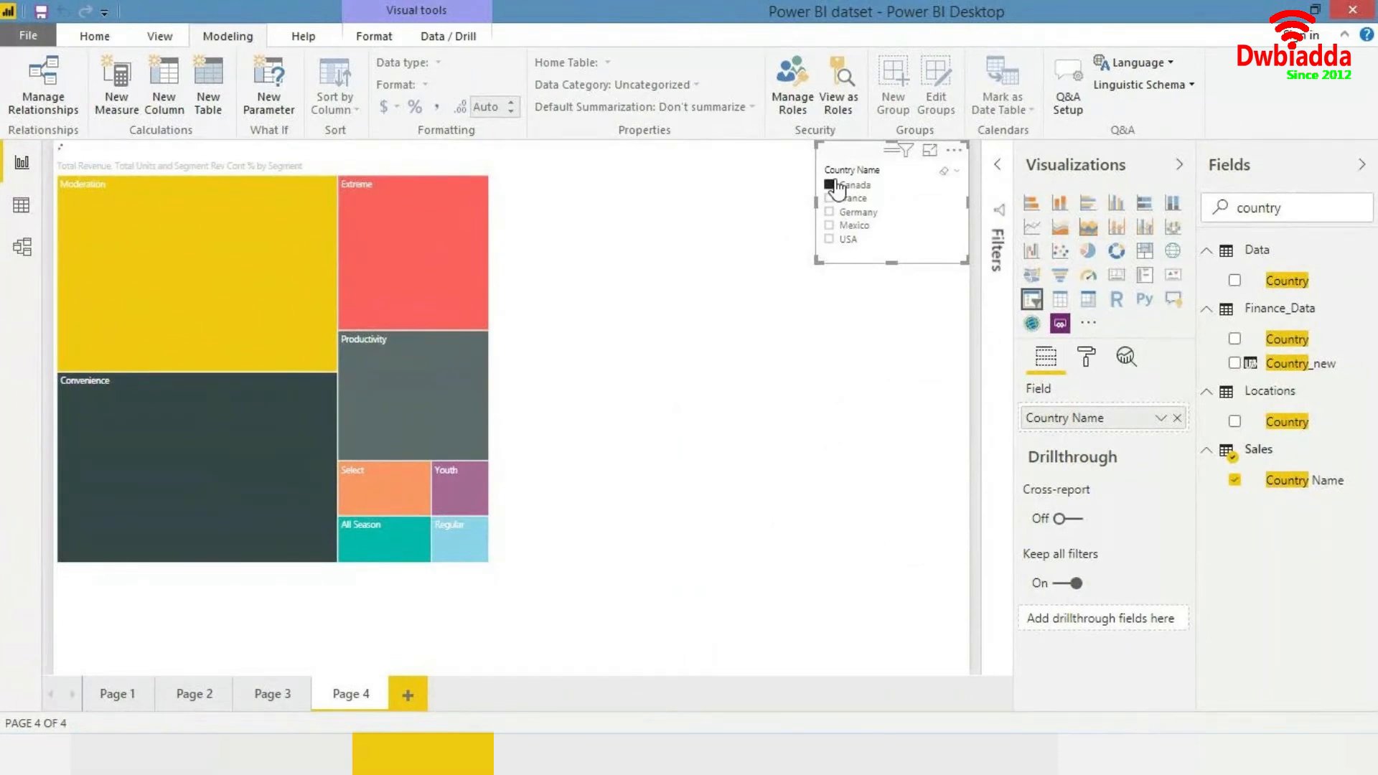
mouse_move(176, 335)
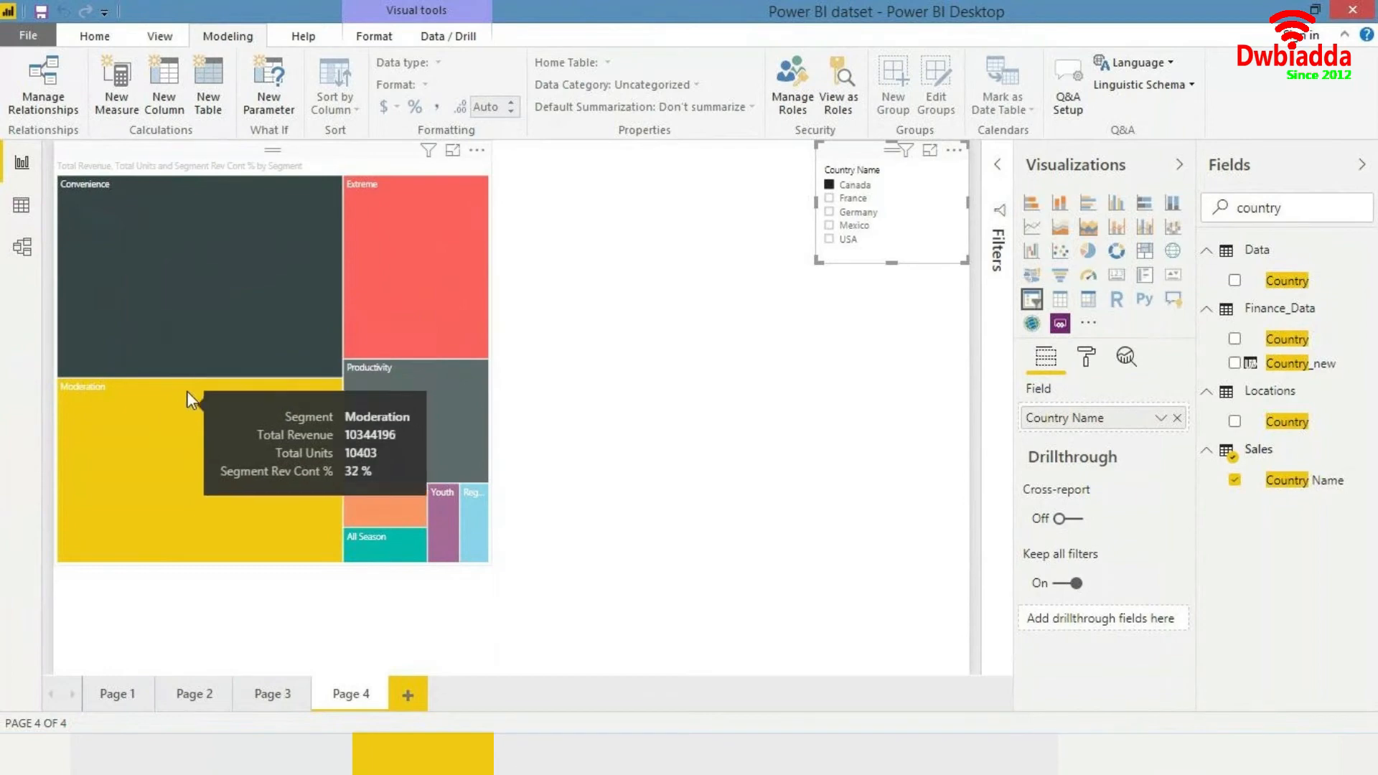
click(831, 200)
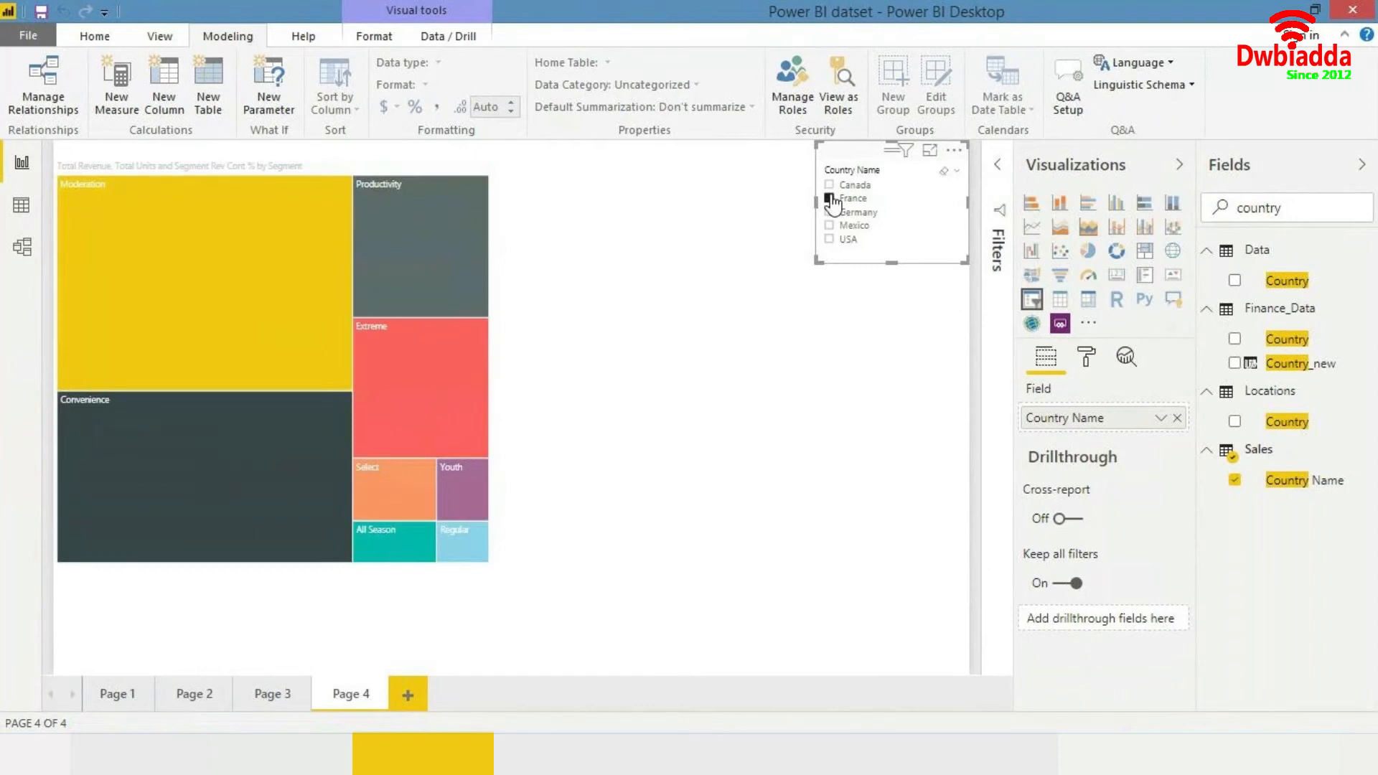
click(830, 212)
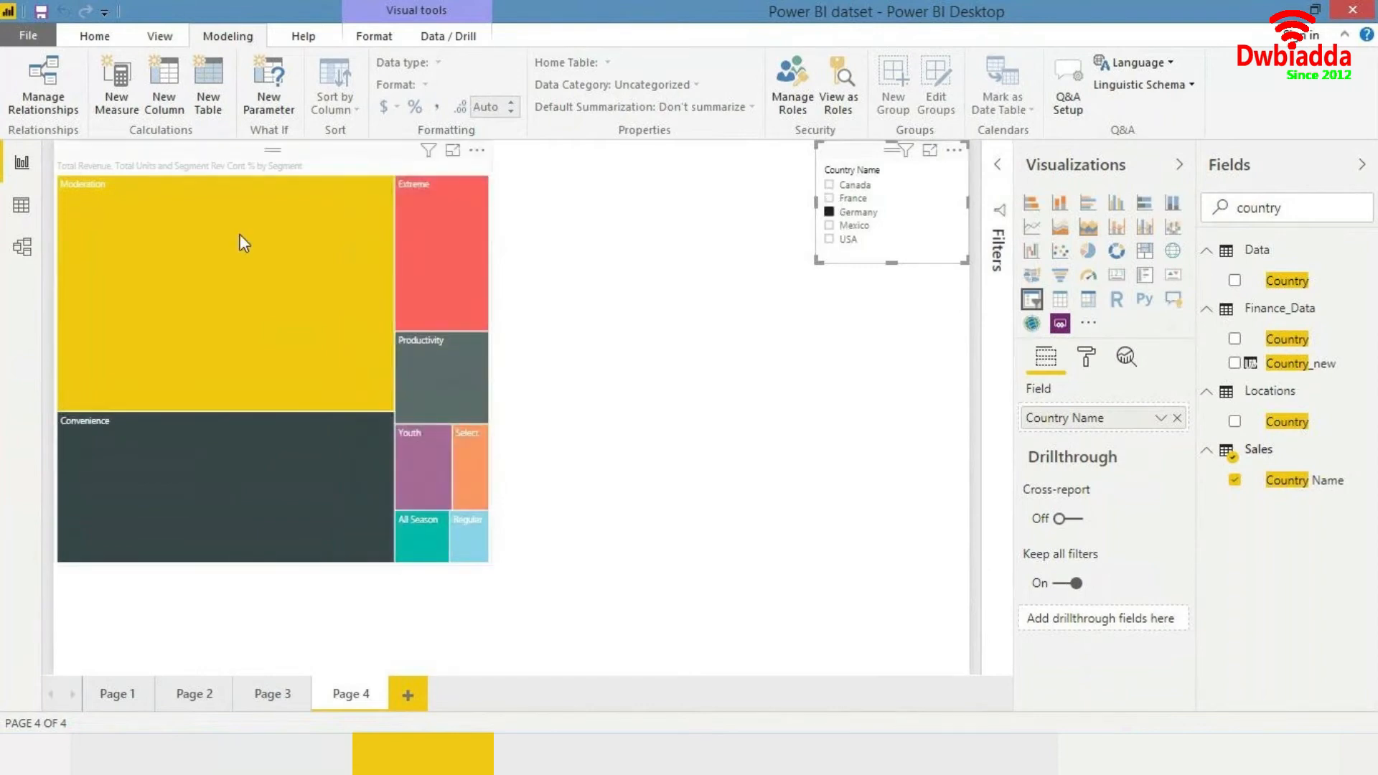
mouse_move(244, 243)
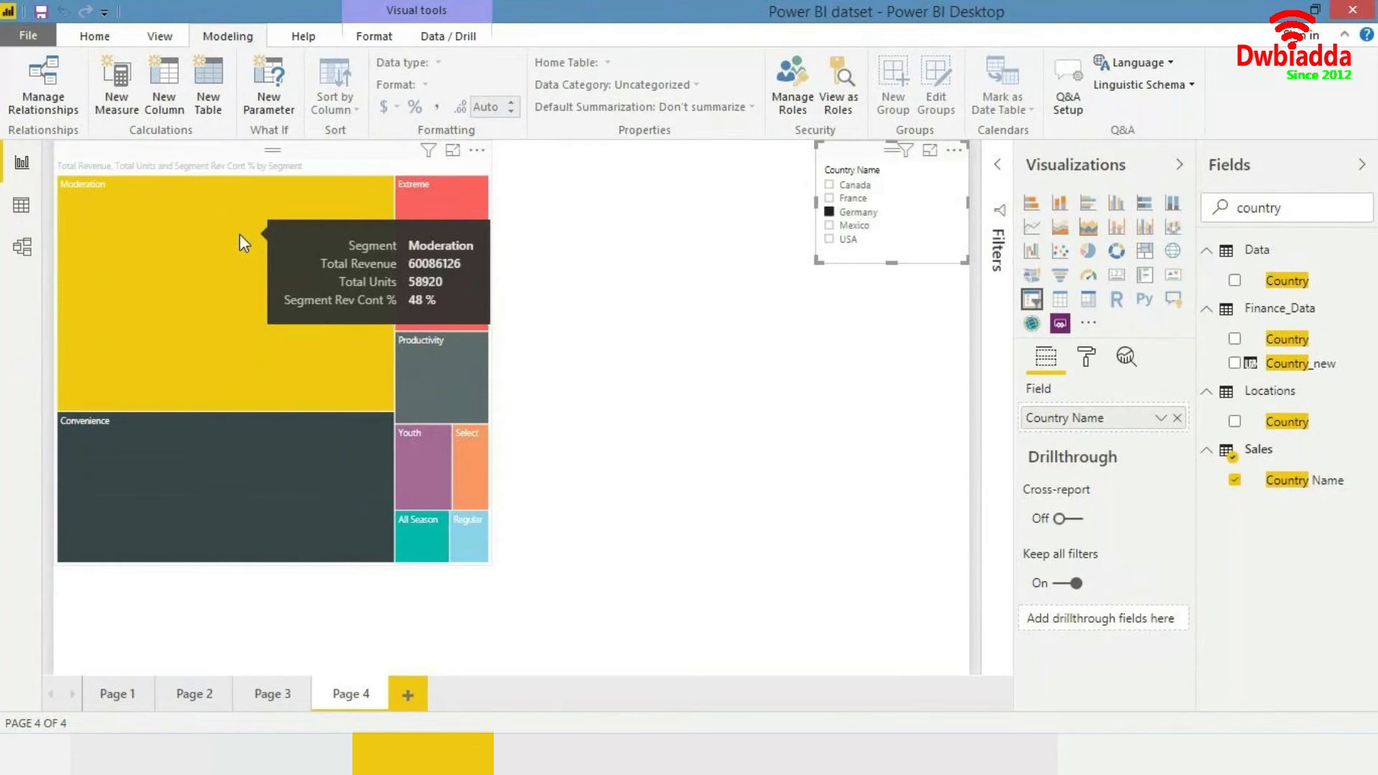
click(829, 226)
click(829, 240)
mouse_move(81, 283)
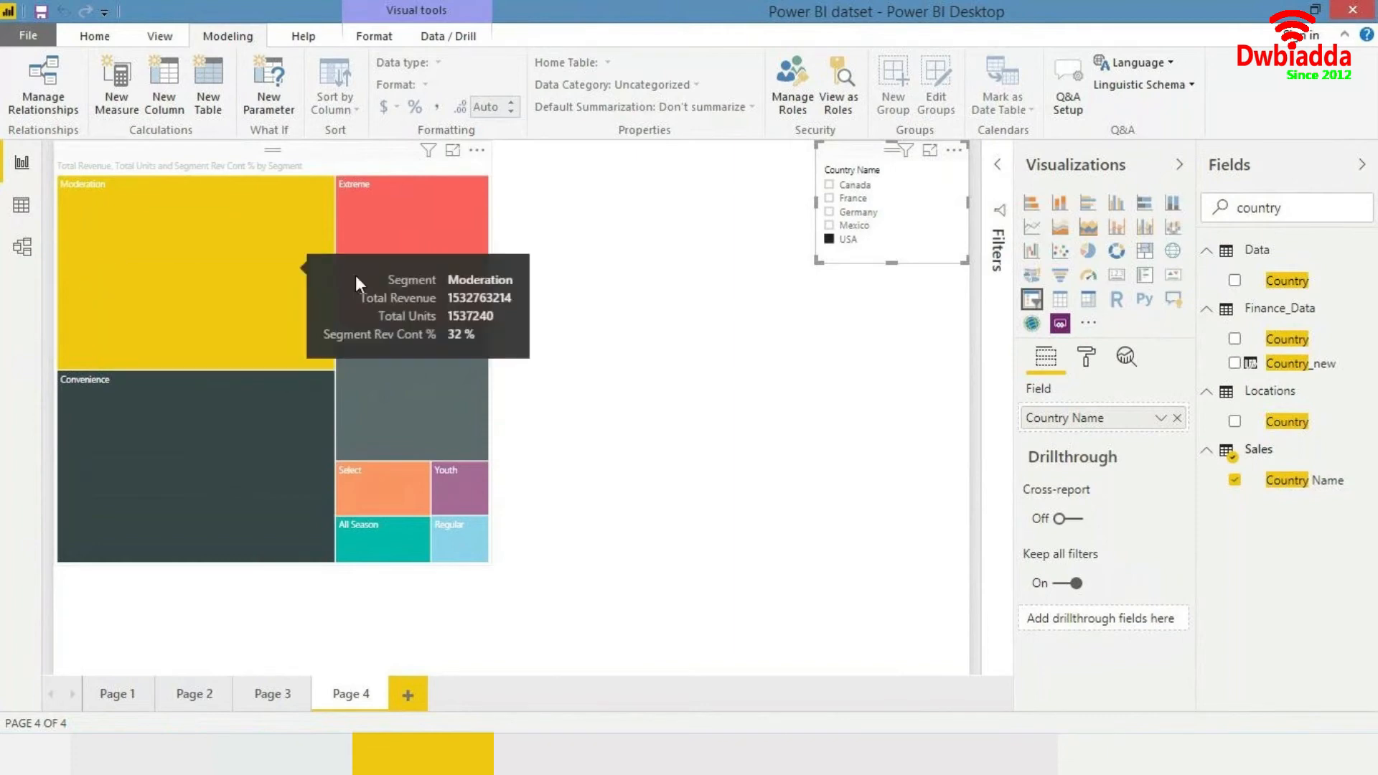
mouse_move(357, 305)
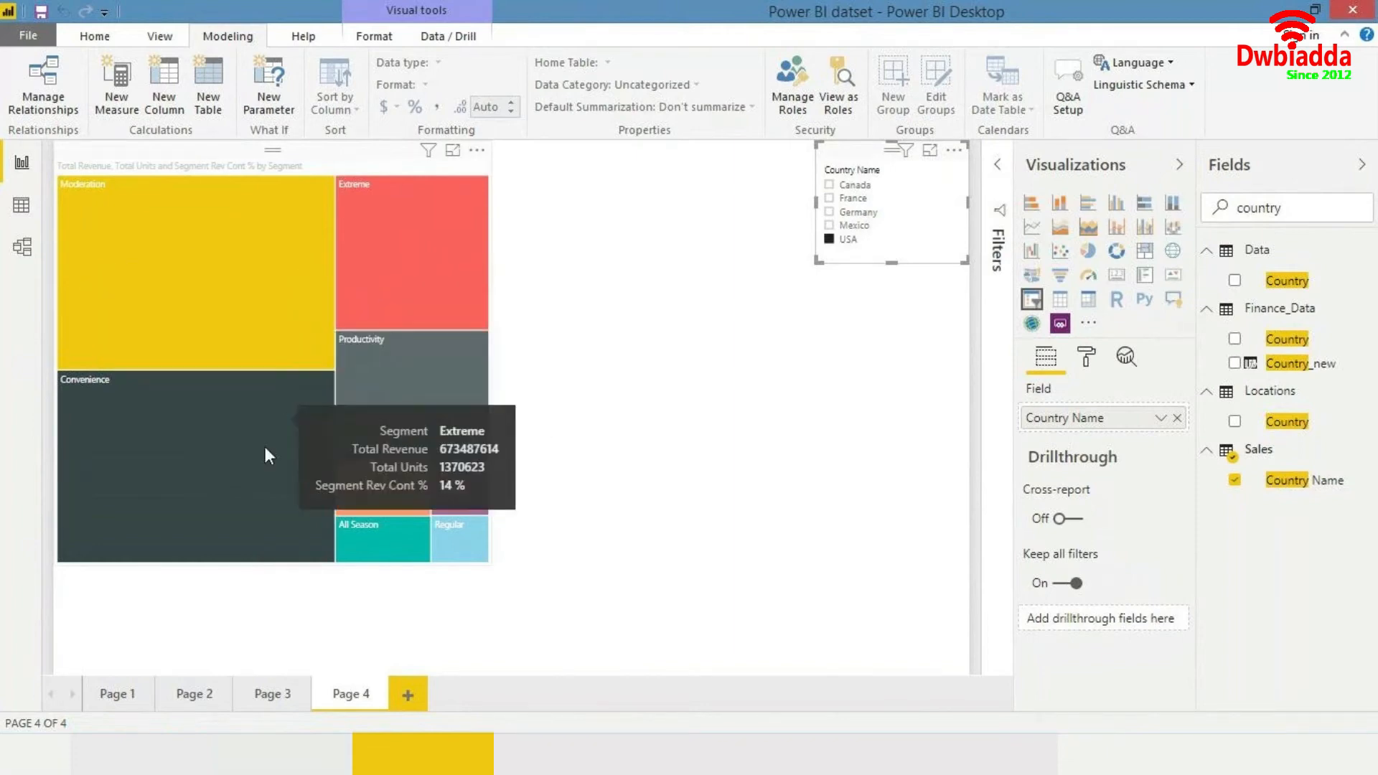
mouse_move(263, 451)
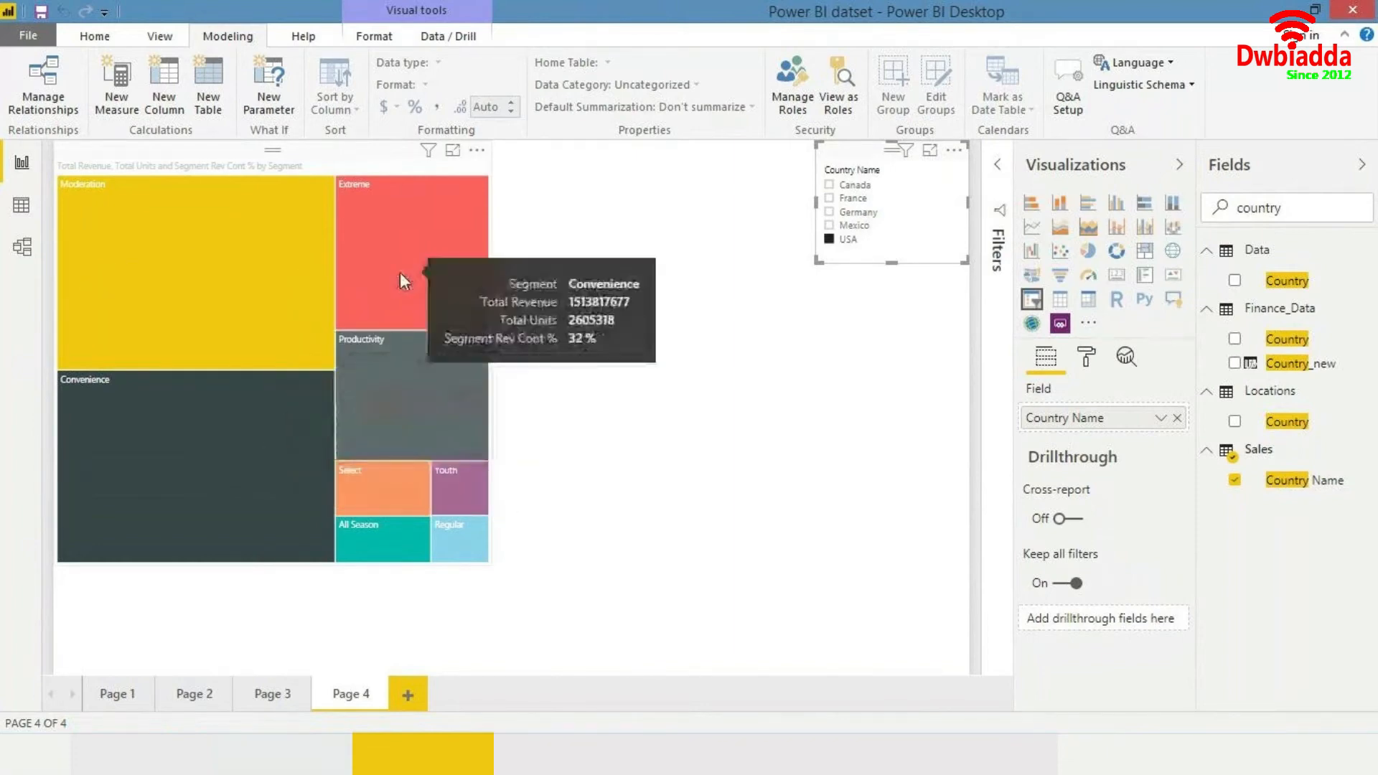
click(632, 362)
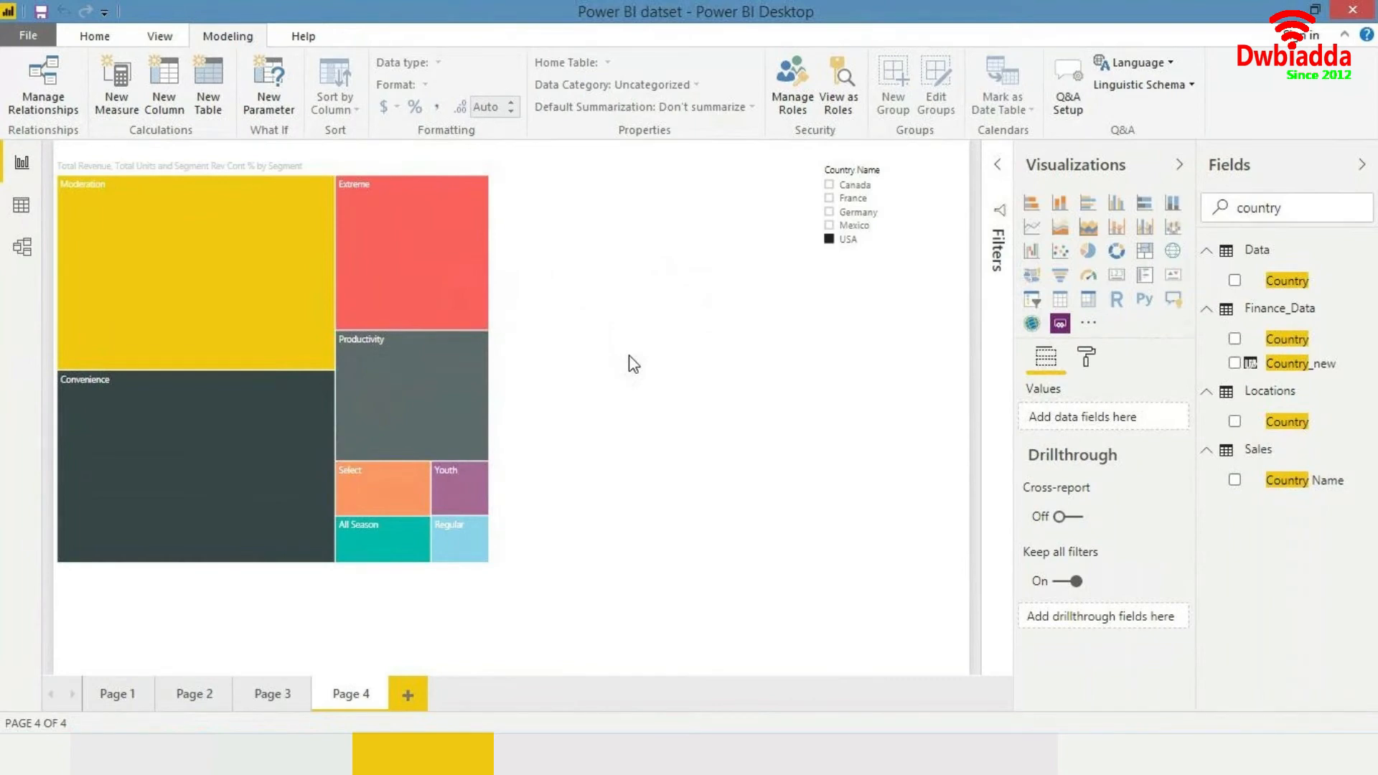
- Enlarge the treemap by extending its lower corner
click(493, 560)
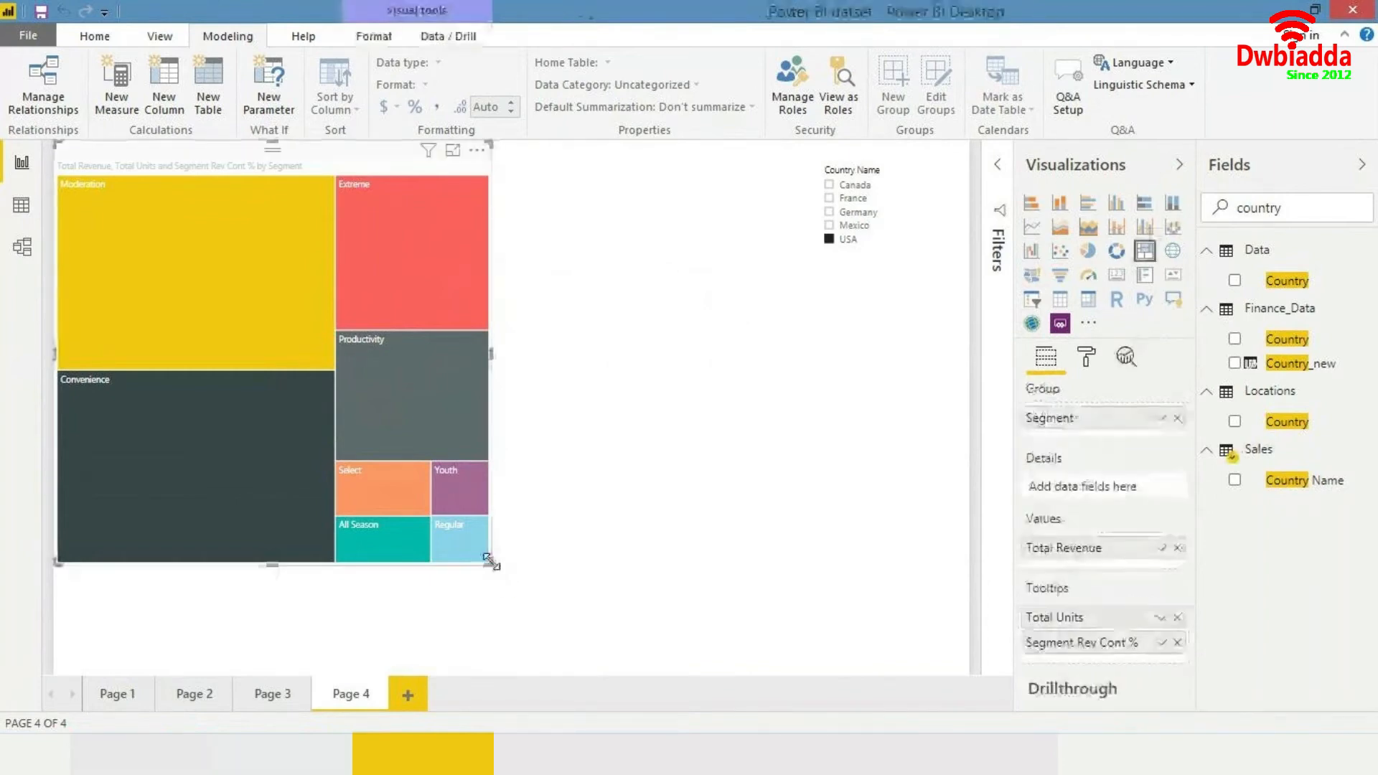
drag(491, 561, 624, 600)
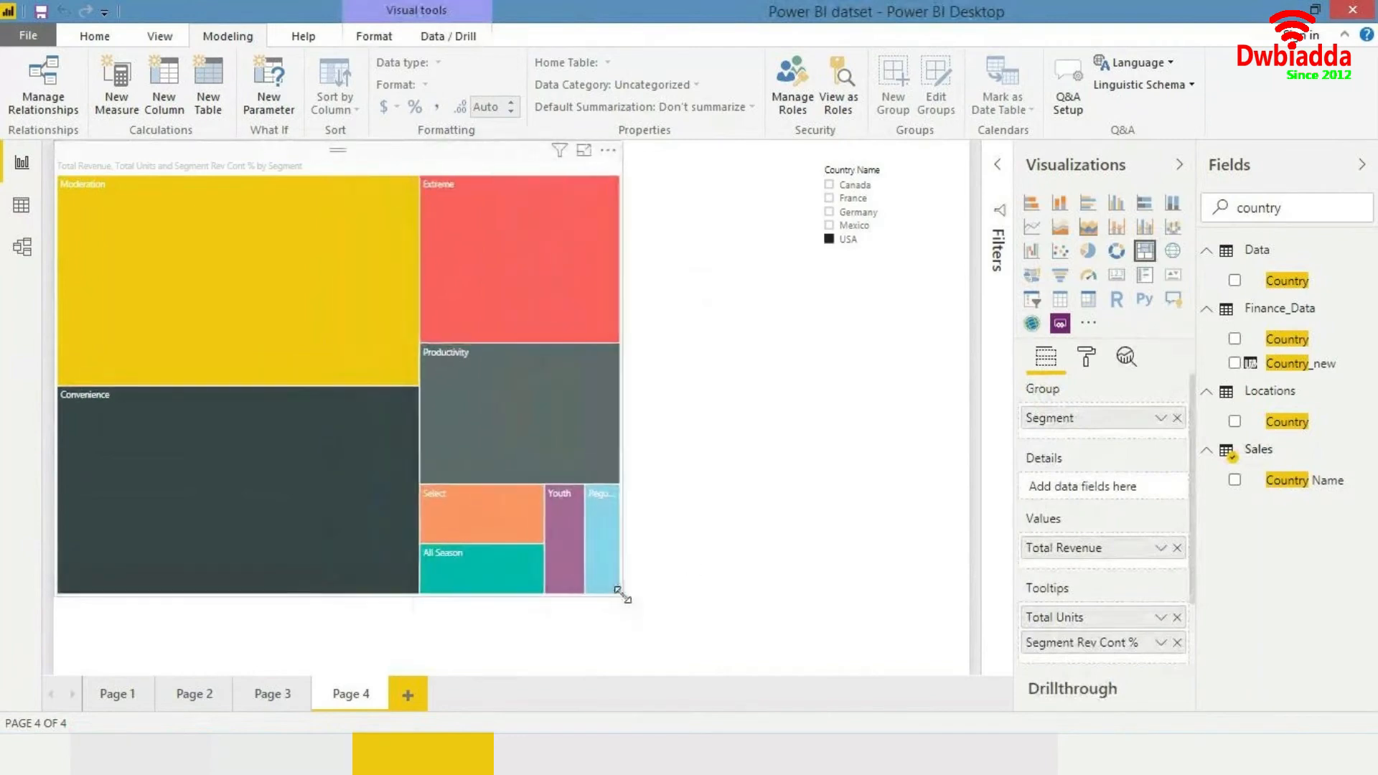
click(720, 526)
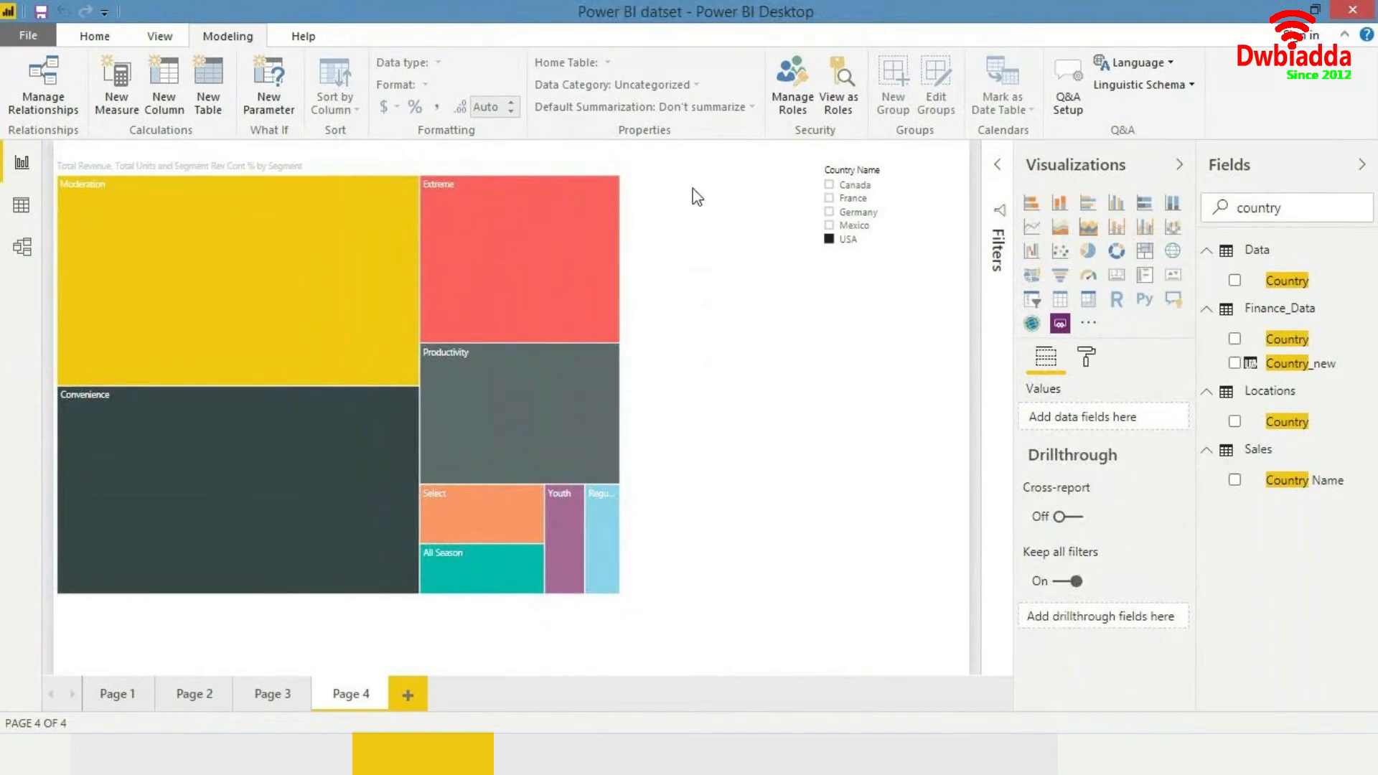
- Add a new page and insert a clustered column chart, resizing it larger
click(407, 695)
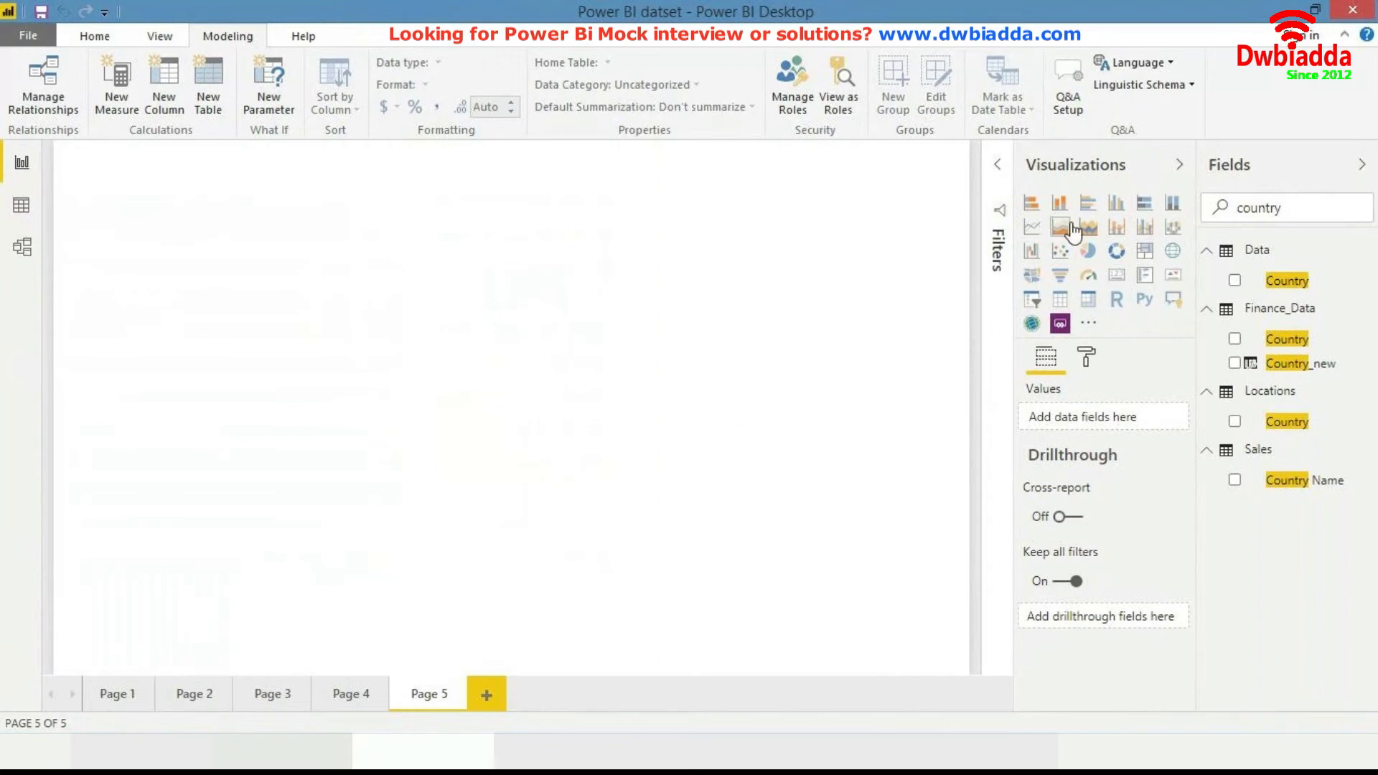
click(1122, 206)
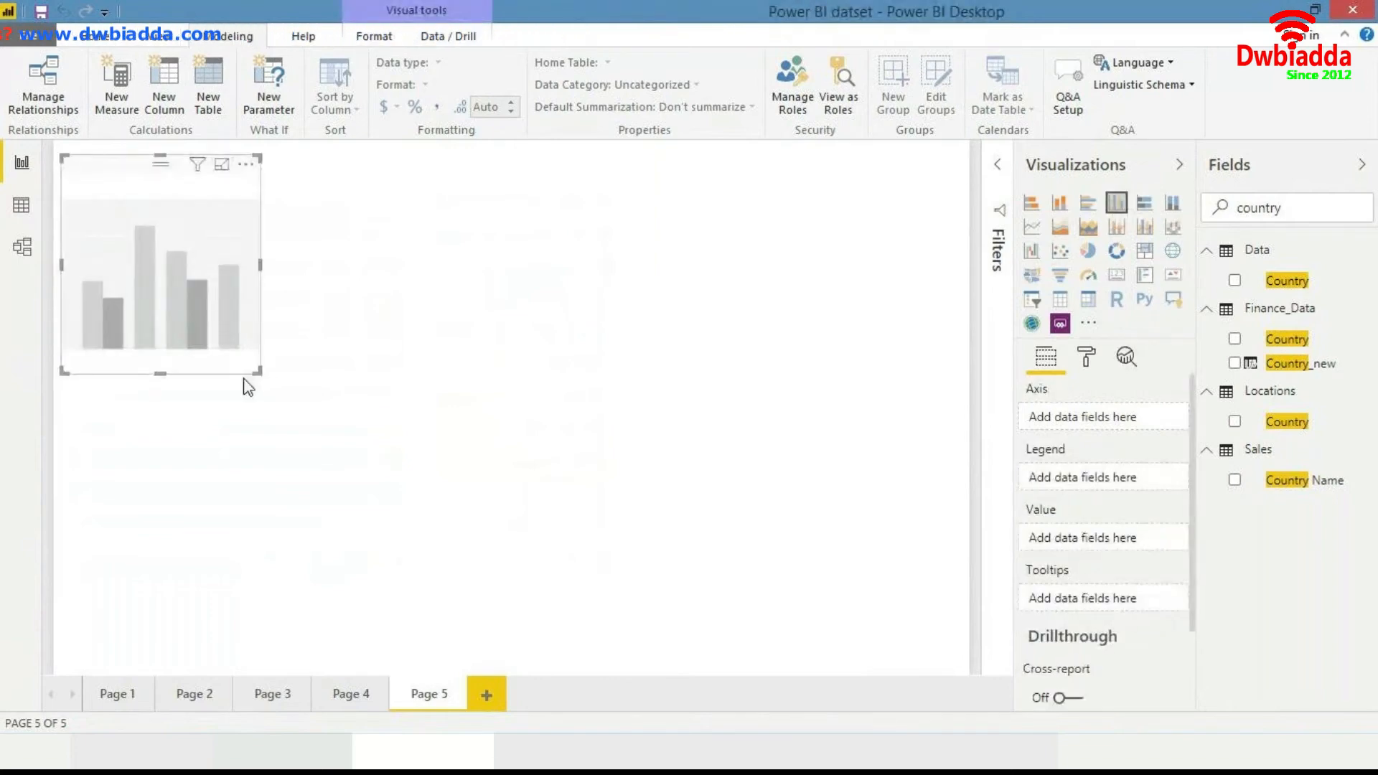
drag(255, 374, 465, 531)
click(464, 531)
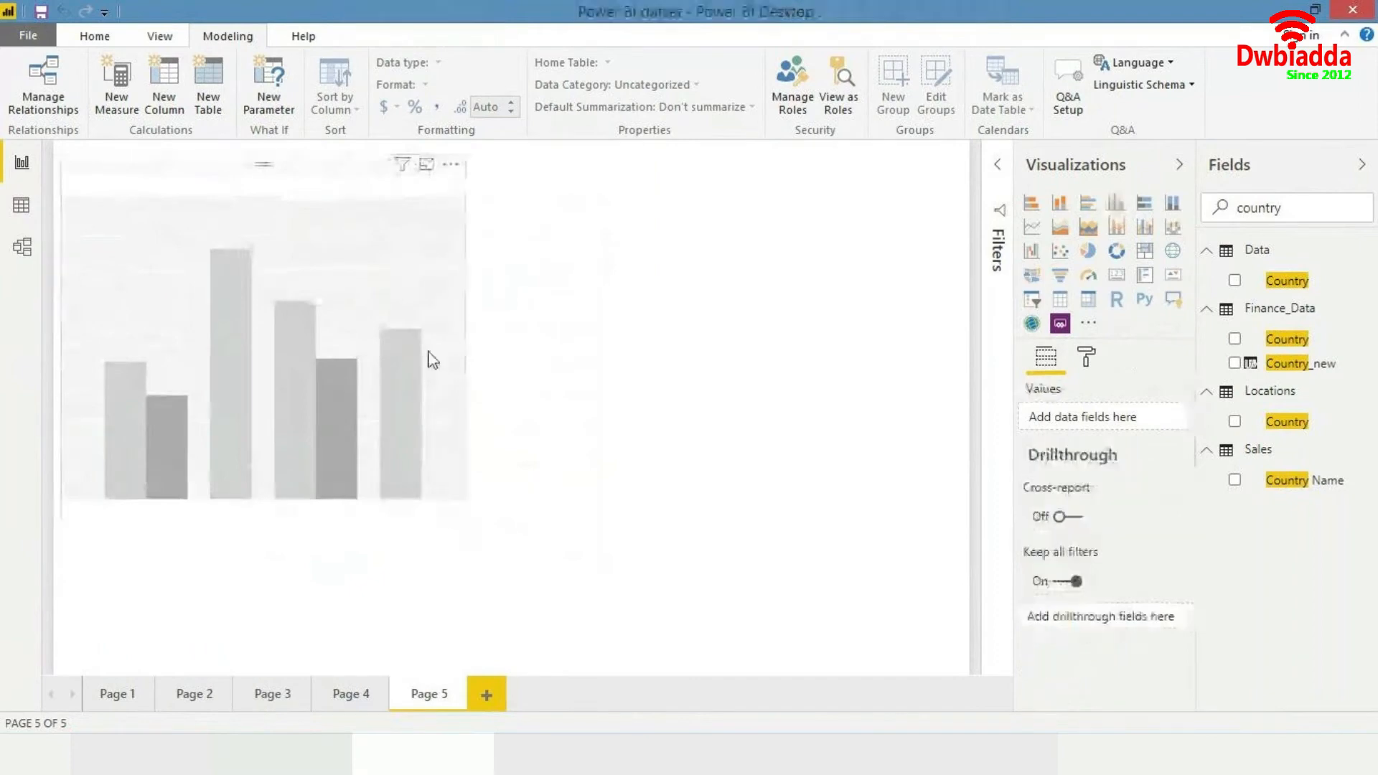
- Clear the field search and create a new measure in the Sales table
drag(1327, 213, 773, 341)
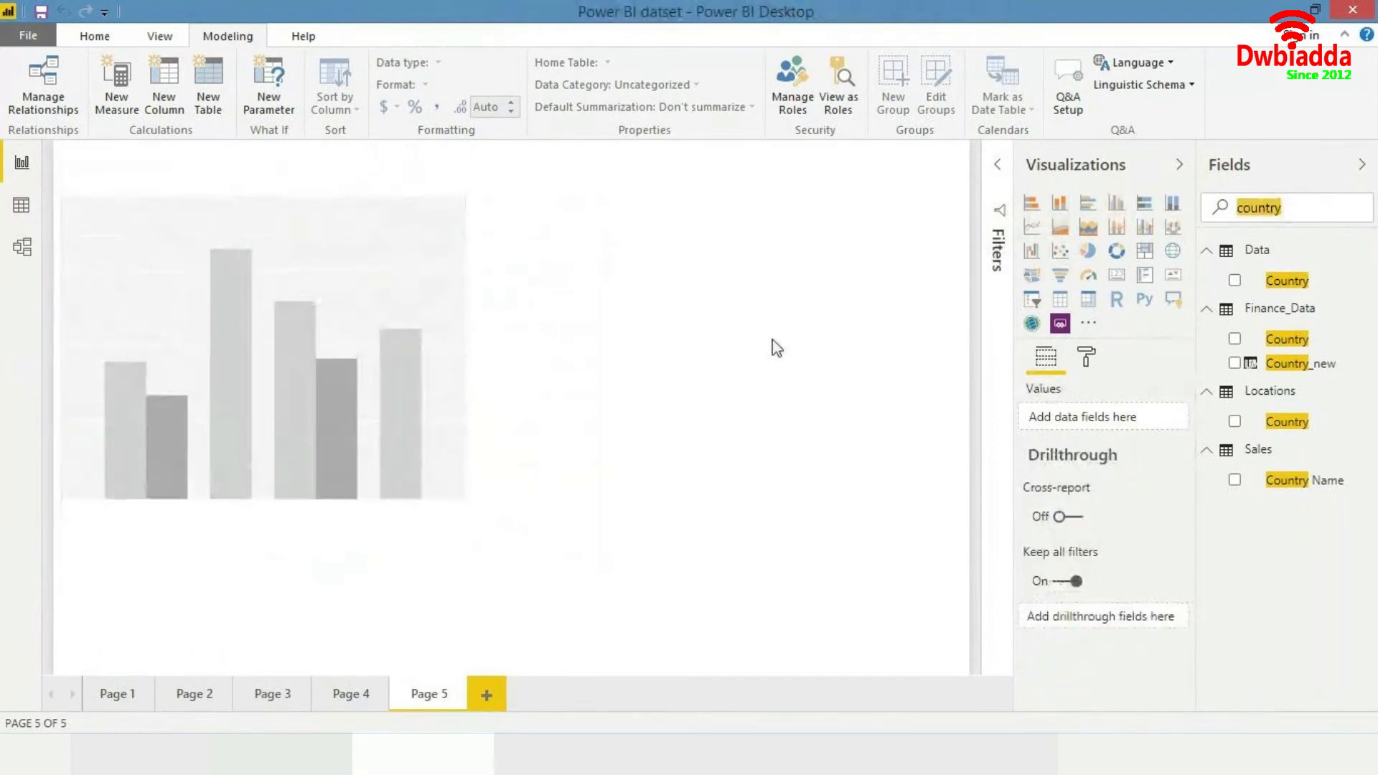
key(BackSpace)
scroll(1329, 462, down, 1)
scroll(1329, 552, down, 4)
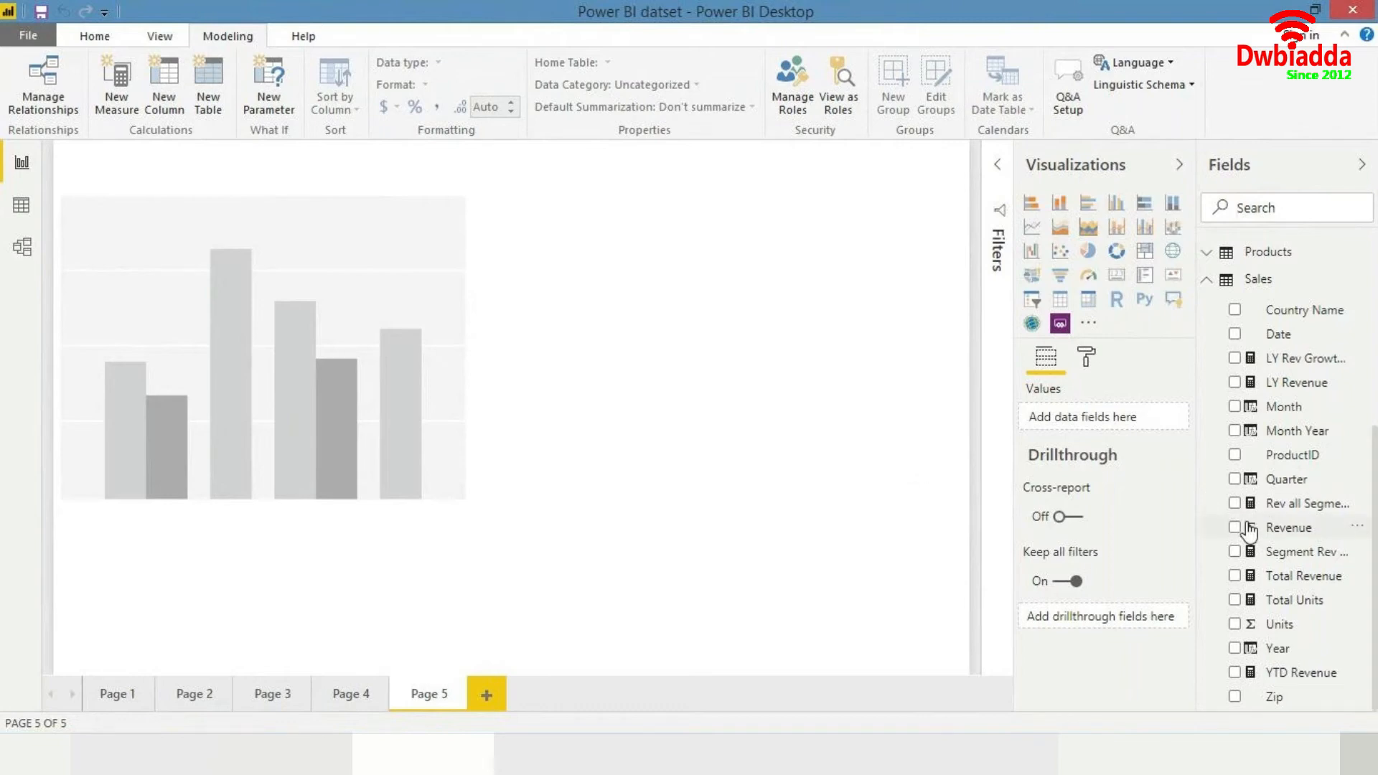
scroll(1249, 531, up, 3)
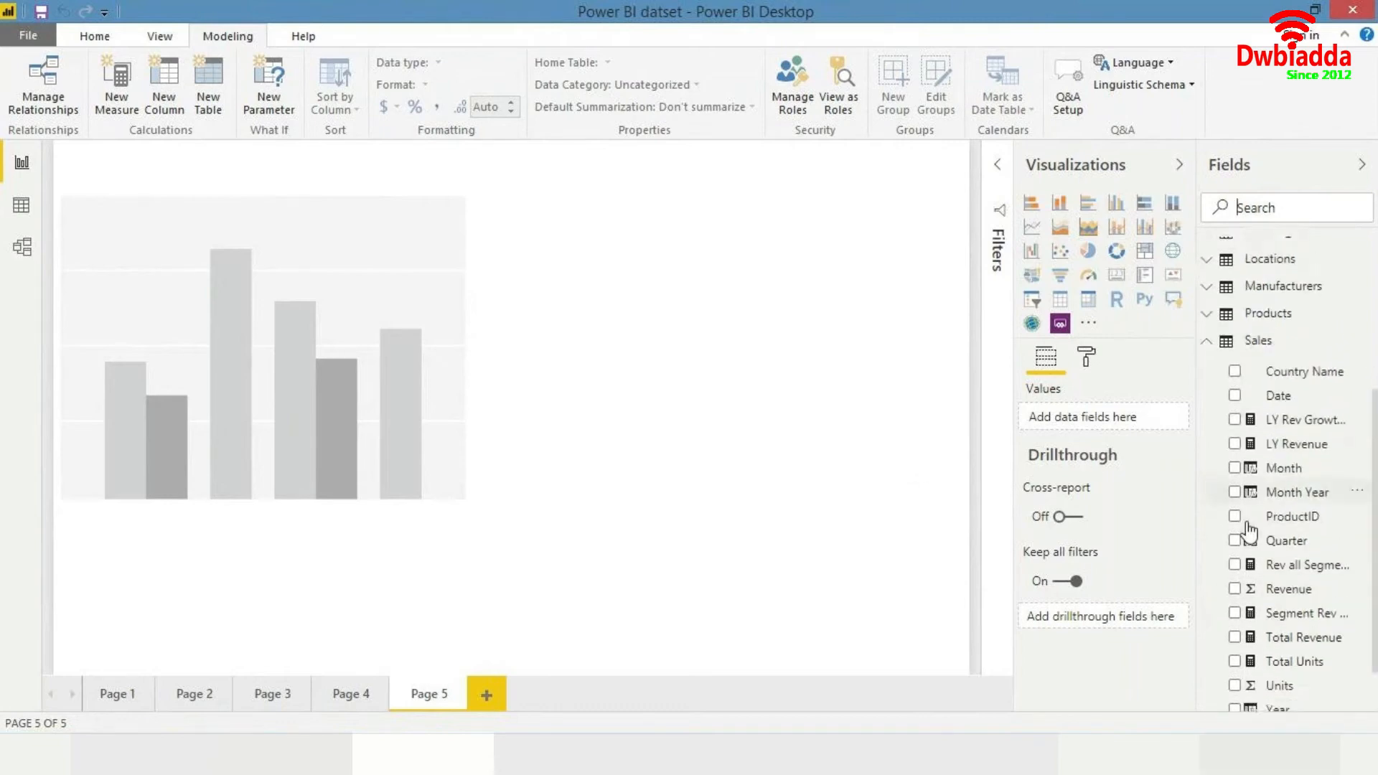
right_click(1272, 352)
click(1270, 360)
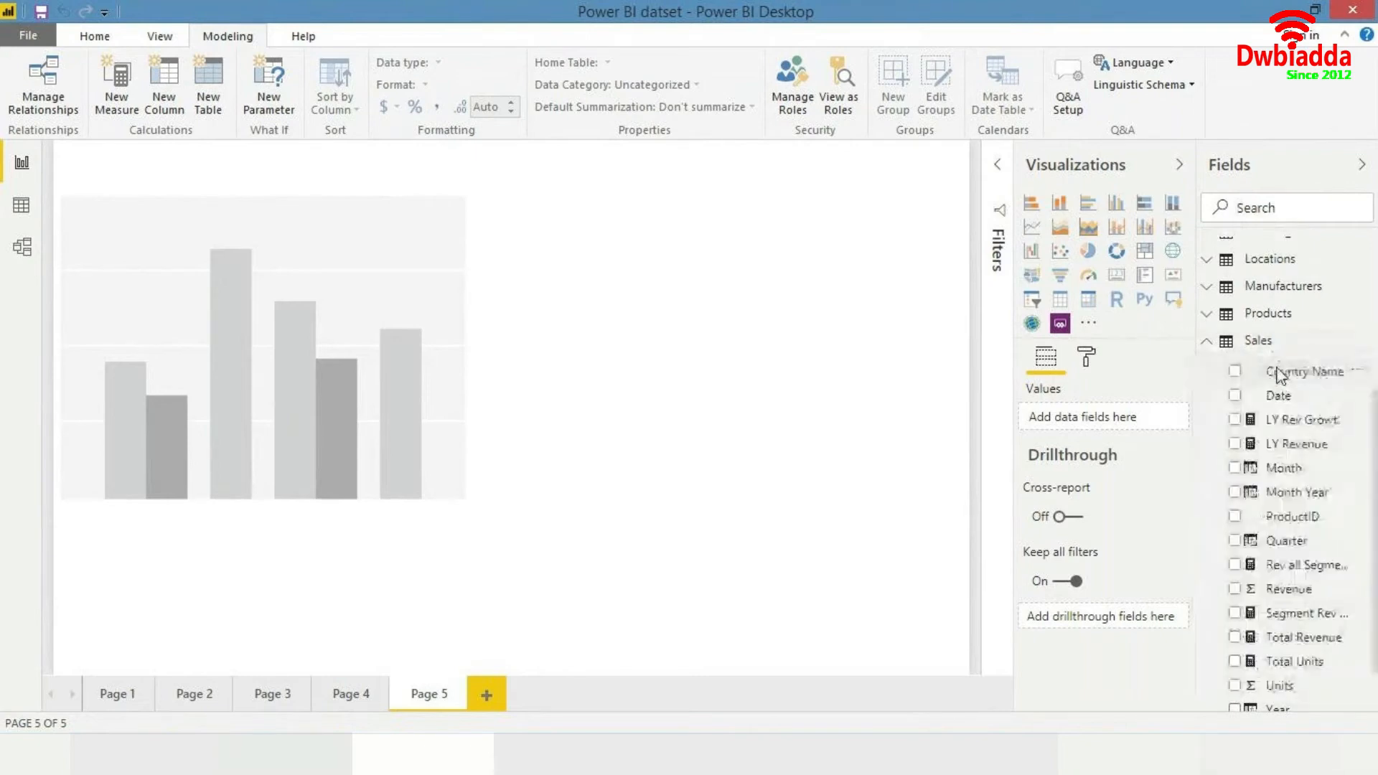
- Define a new measure ASP as [Total Revenue] / [Total Units] and commit it
text(ASP =)
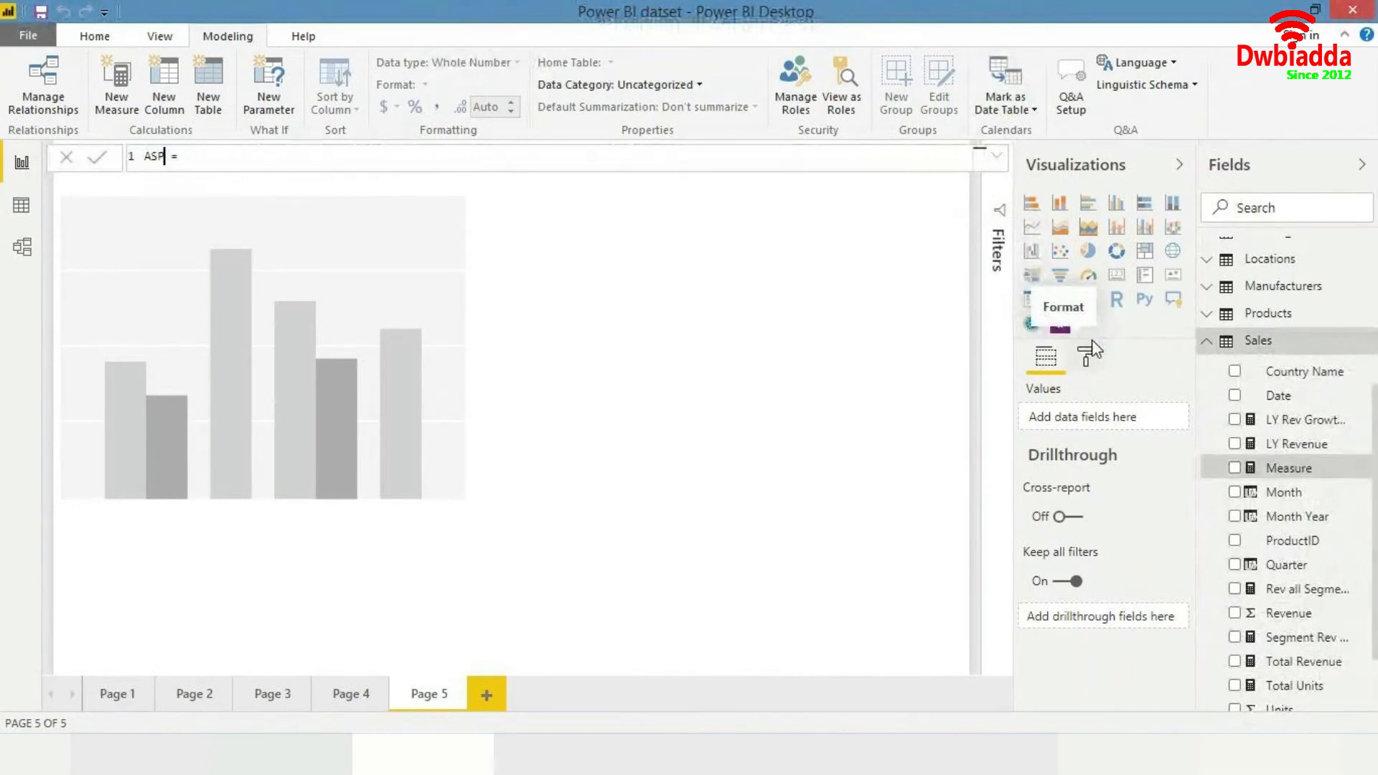
key(End)
text(tota)
key(Tab)
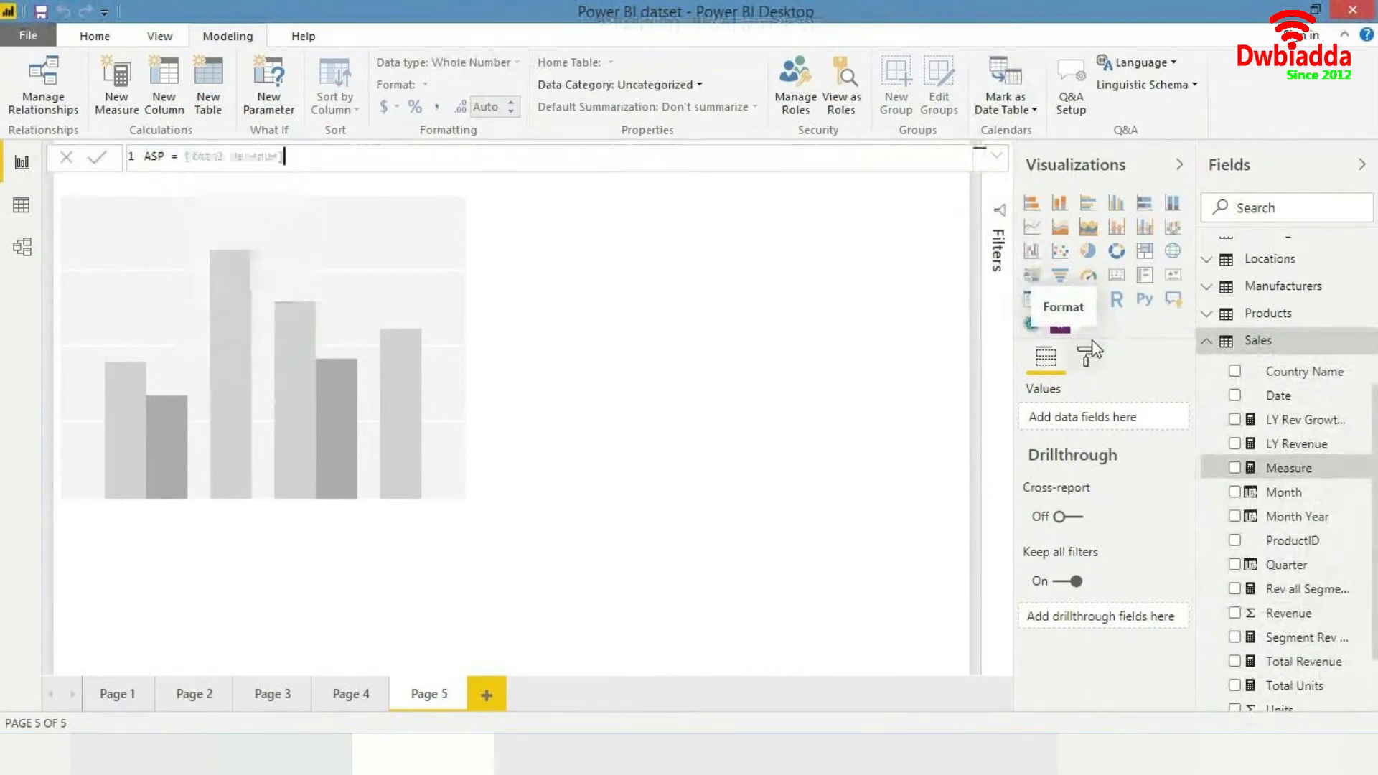
text(/ total u)
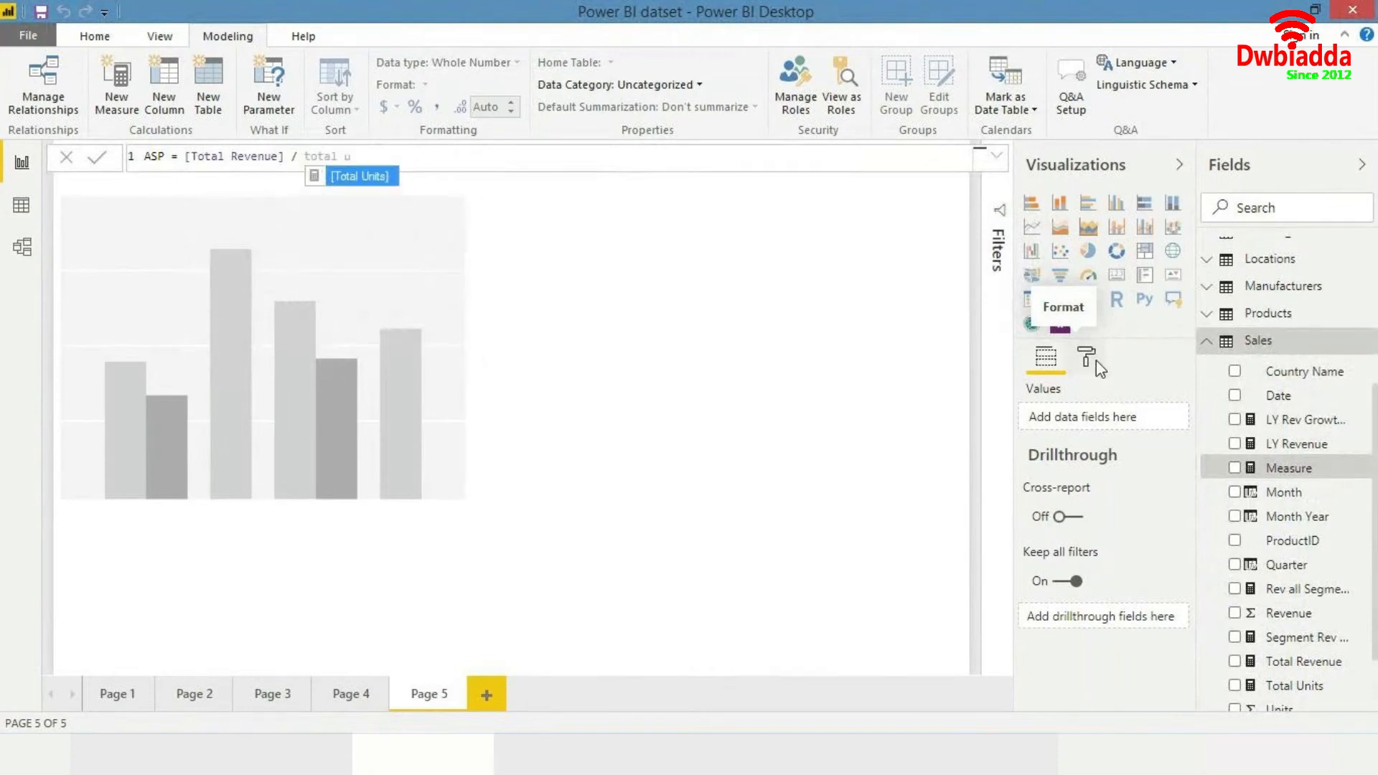
key(Tab)
key(Return)
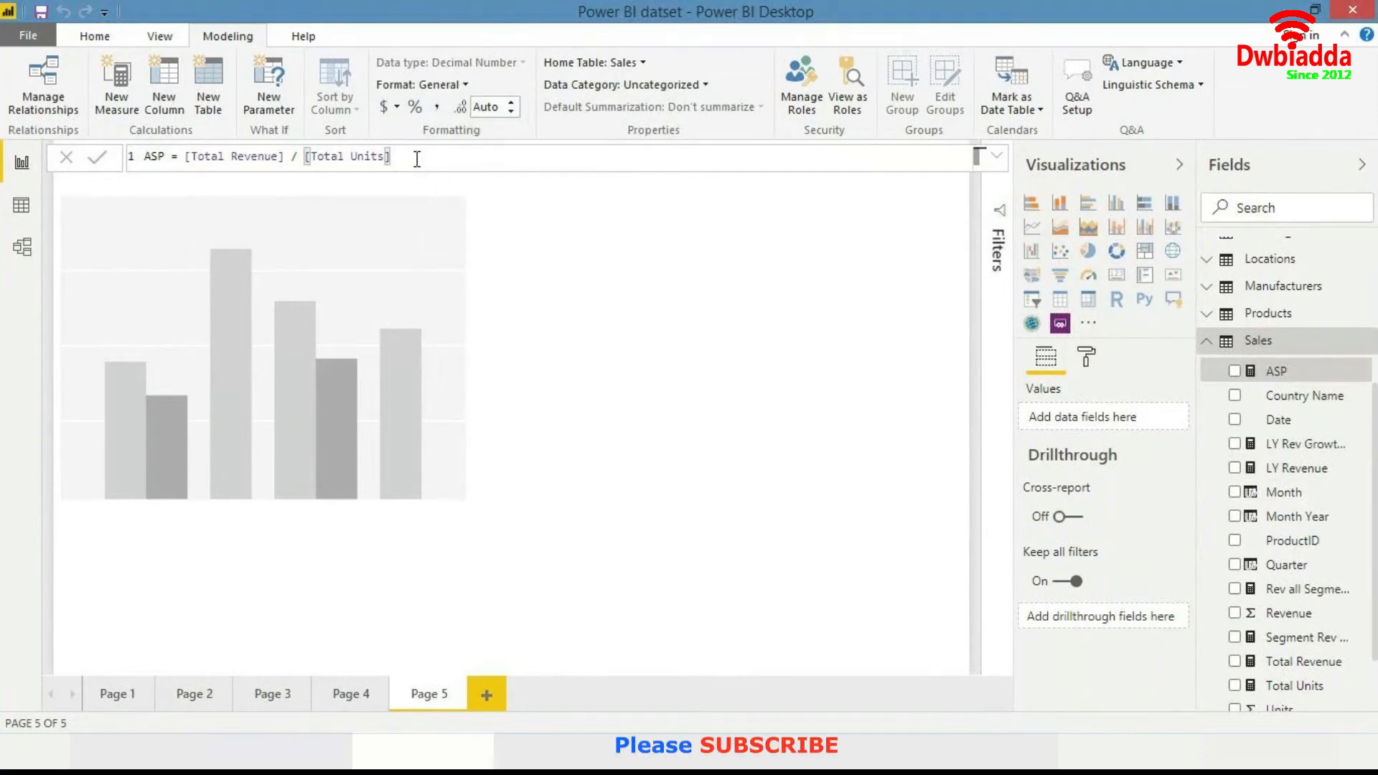
- Build the column chart with ASP as the value and the Products table's Segment as the axis
click(413, 424)
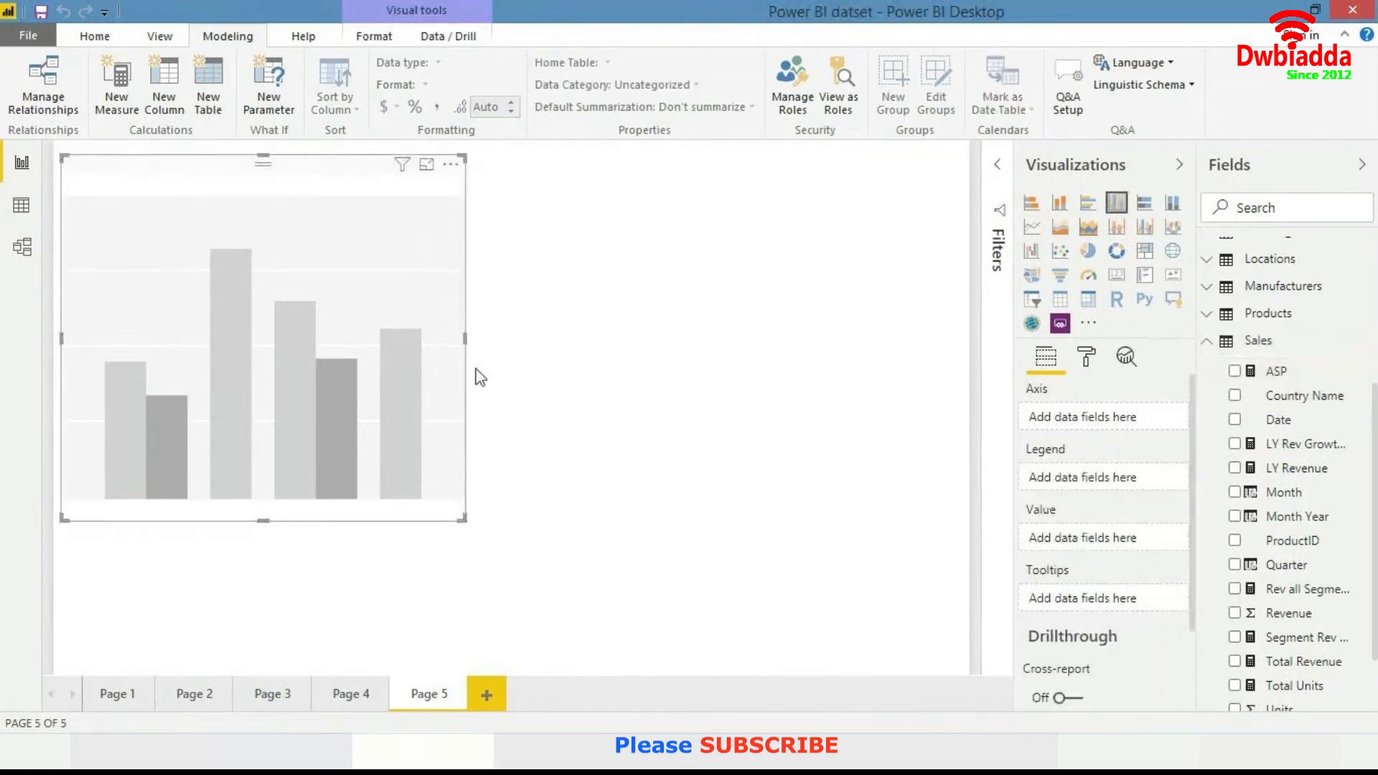
drag(1282, 374, 415, 328)
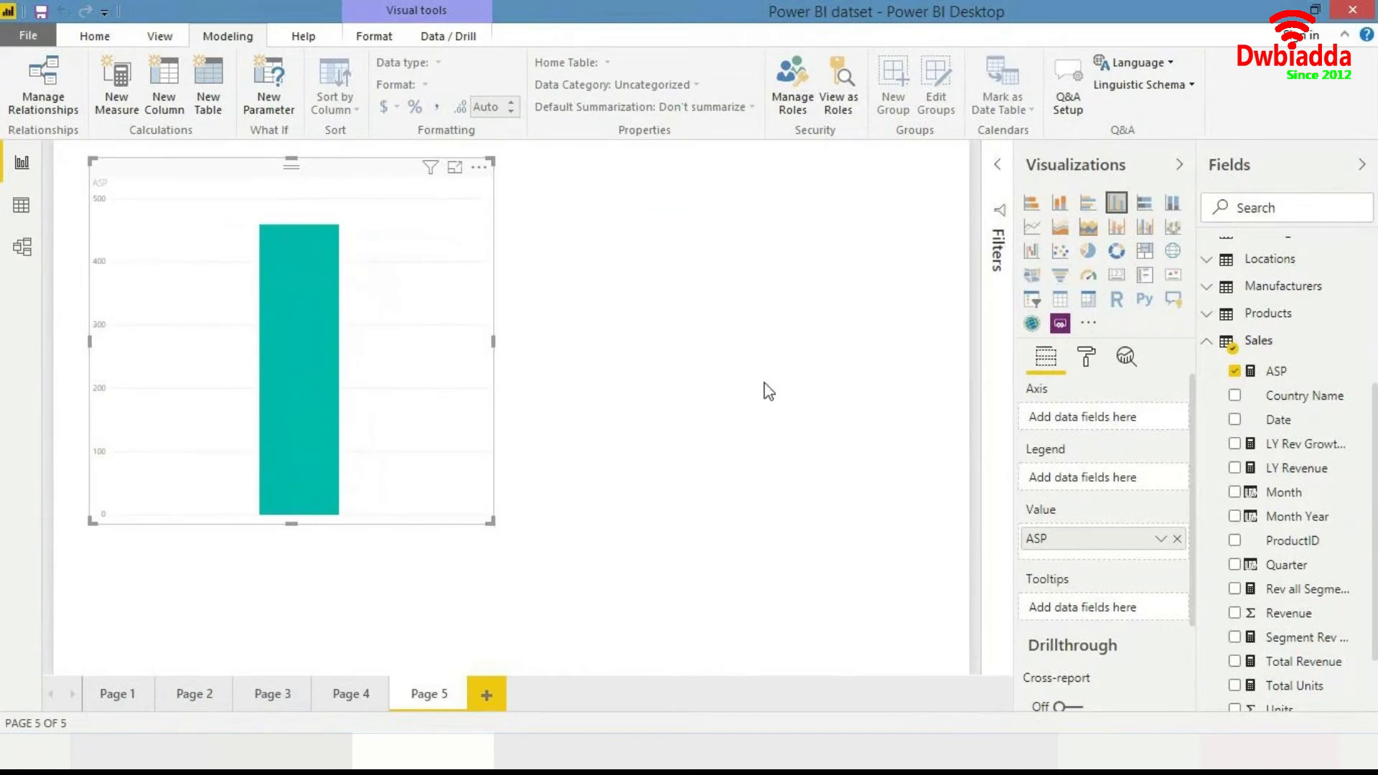
text(segment)
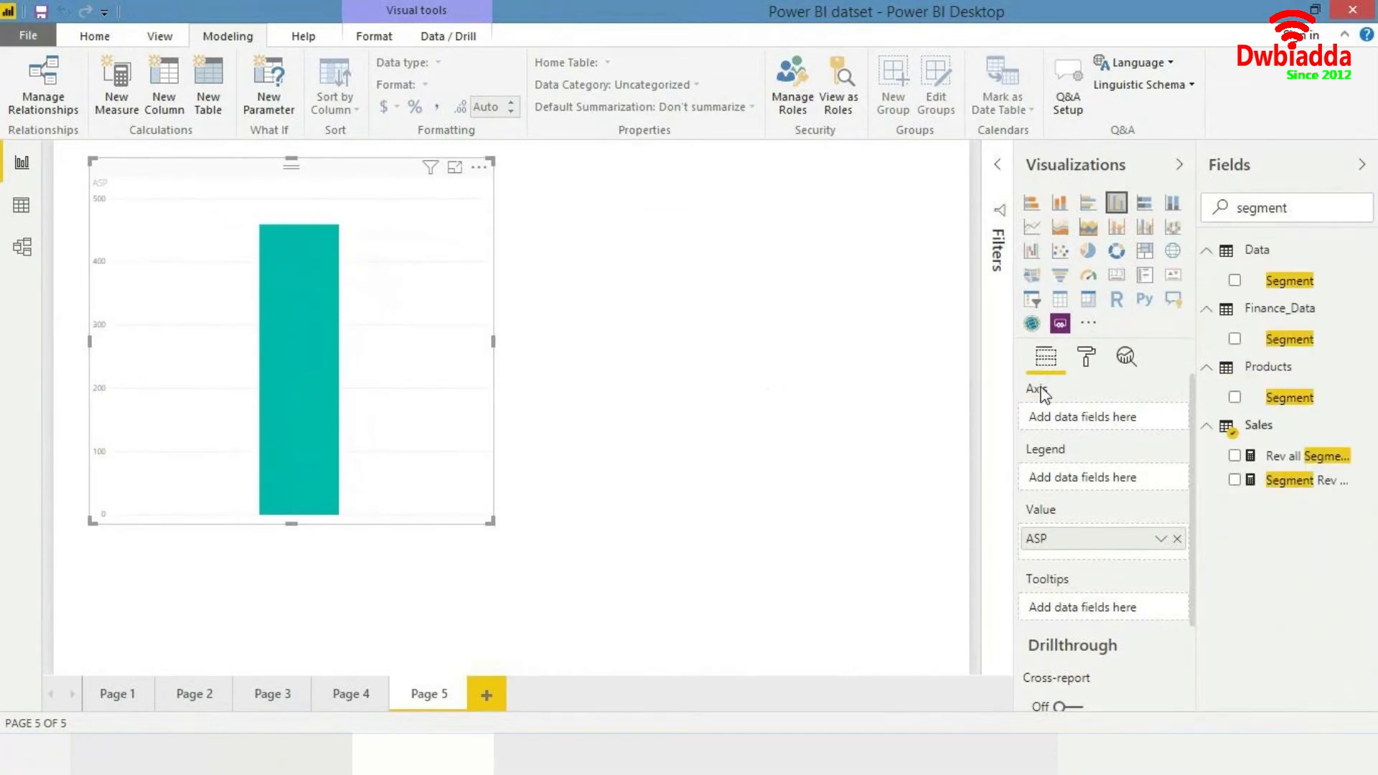
drag(1291, 406, 343, 376)
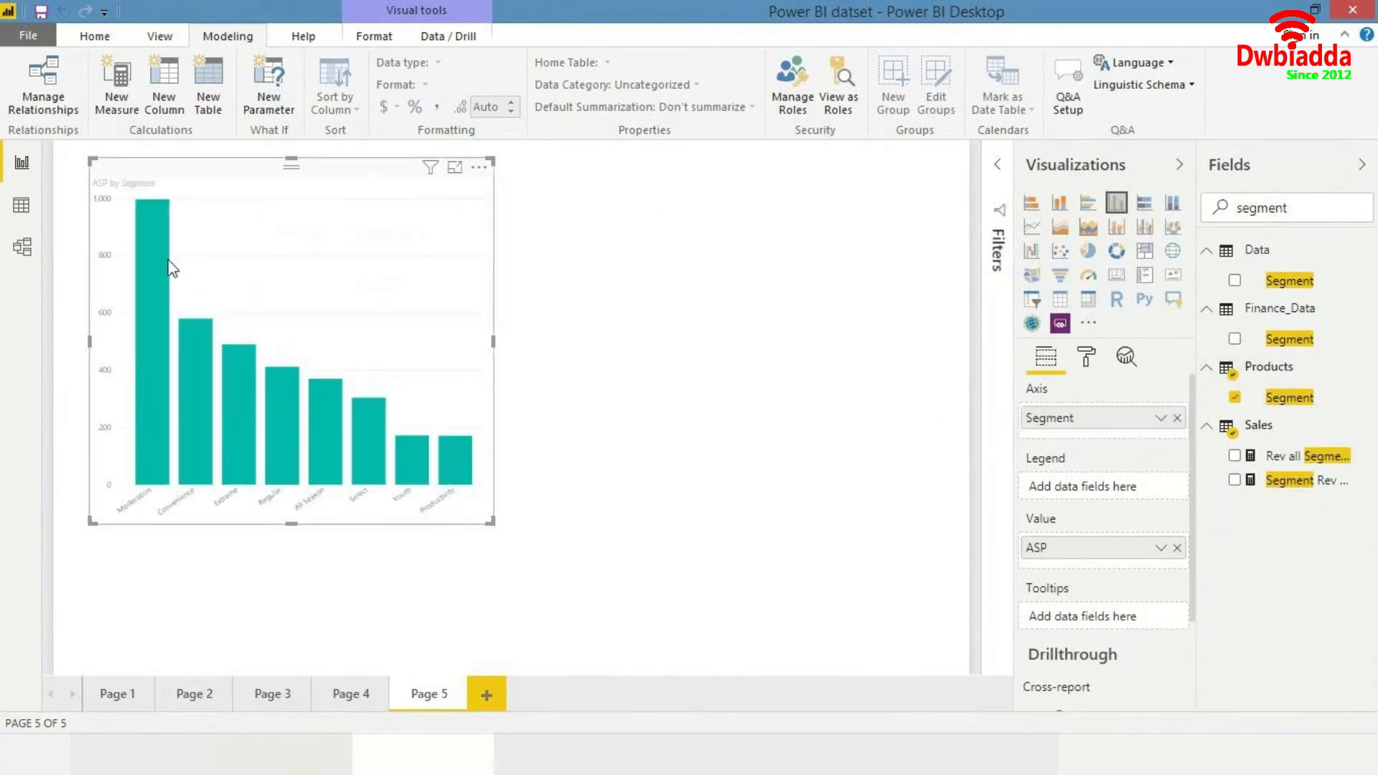
- Clear the field search, select the ASP measure and format it as Currency general
mouse_move(167, 268)
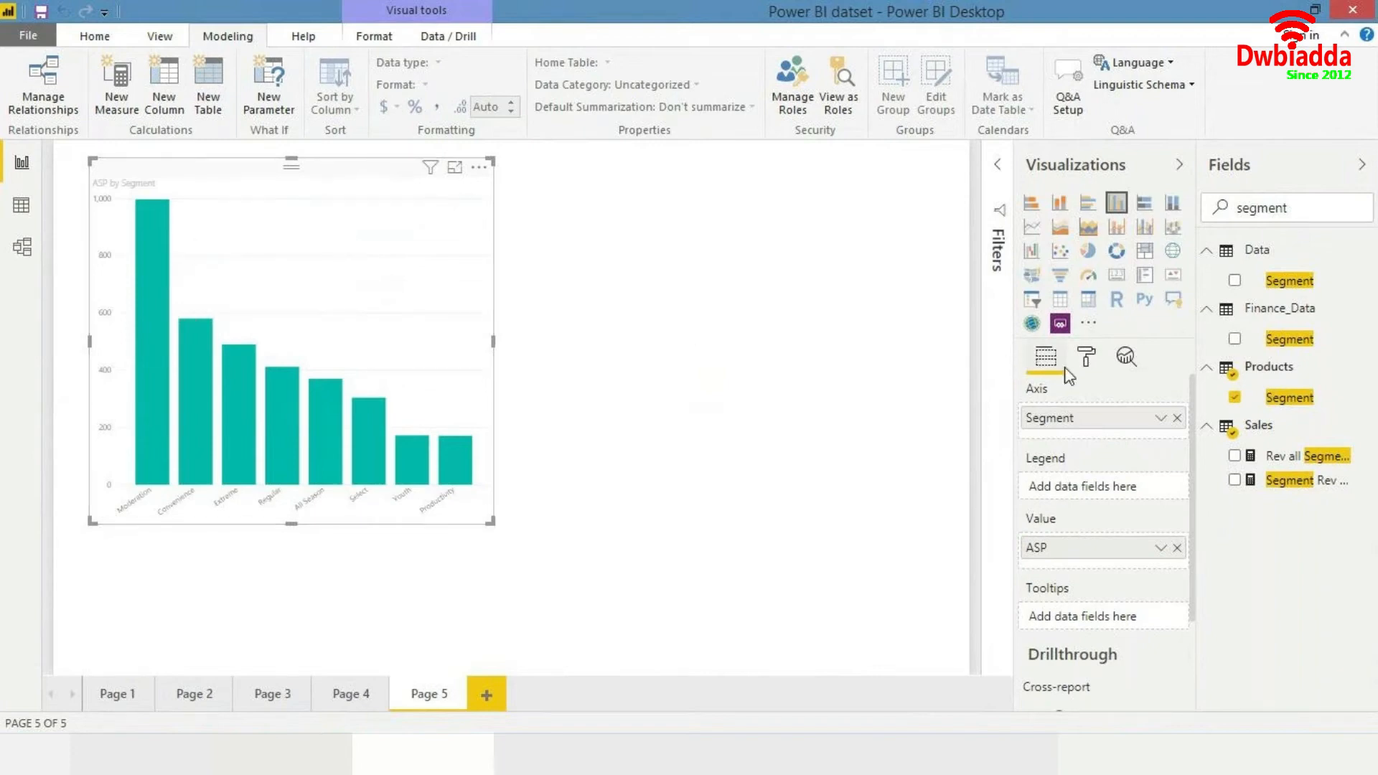
click(1306, 210)
key(ctrl+a)
key(BackSpace)
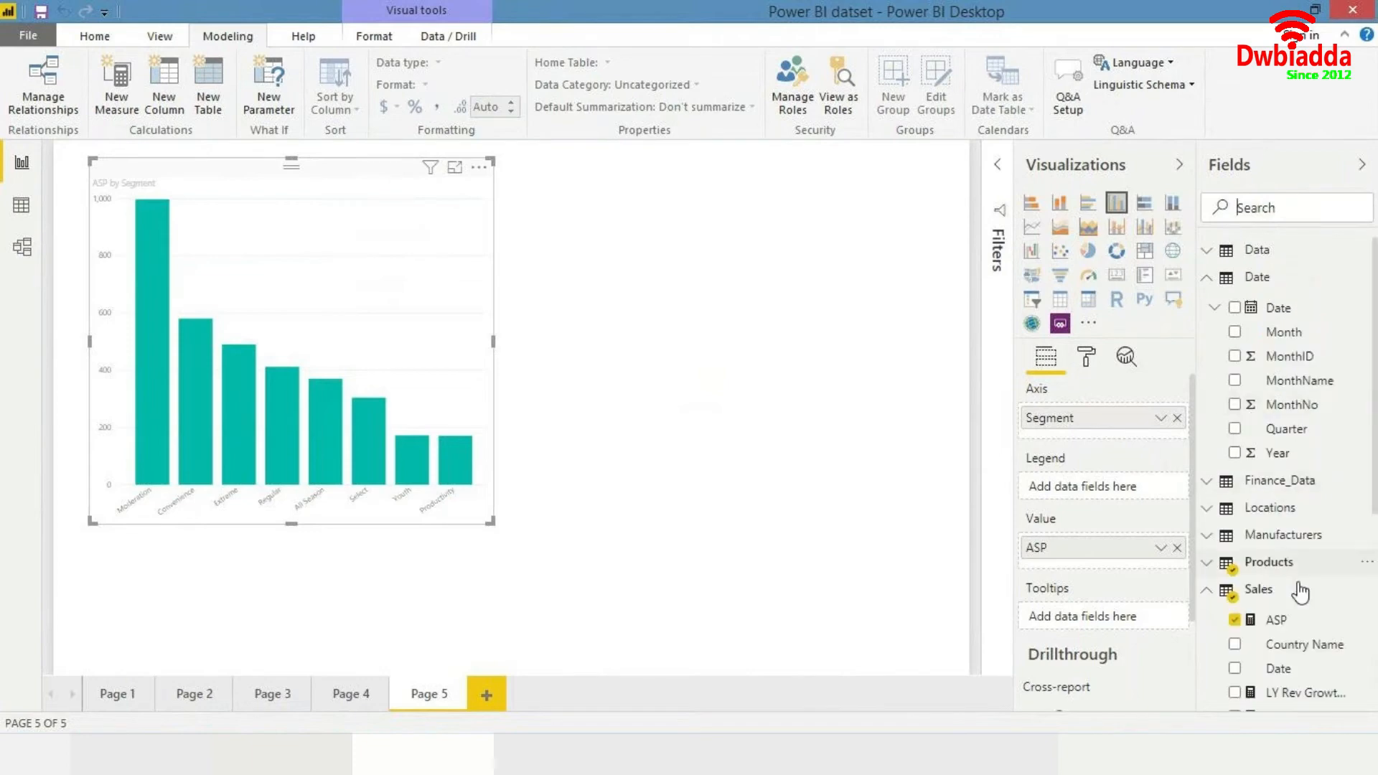
click(1305, 620)
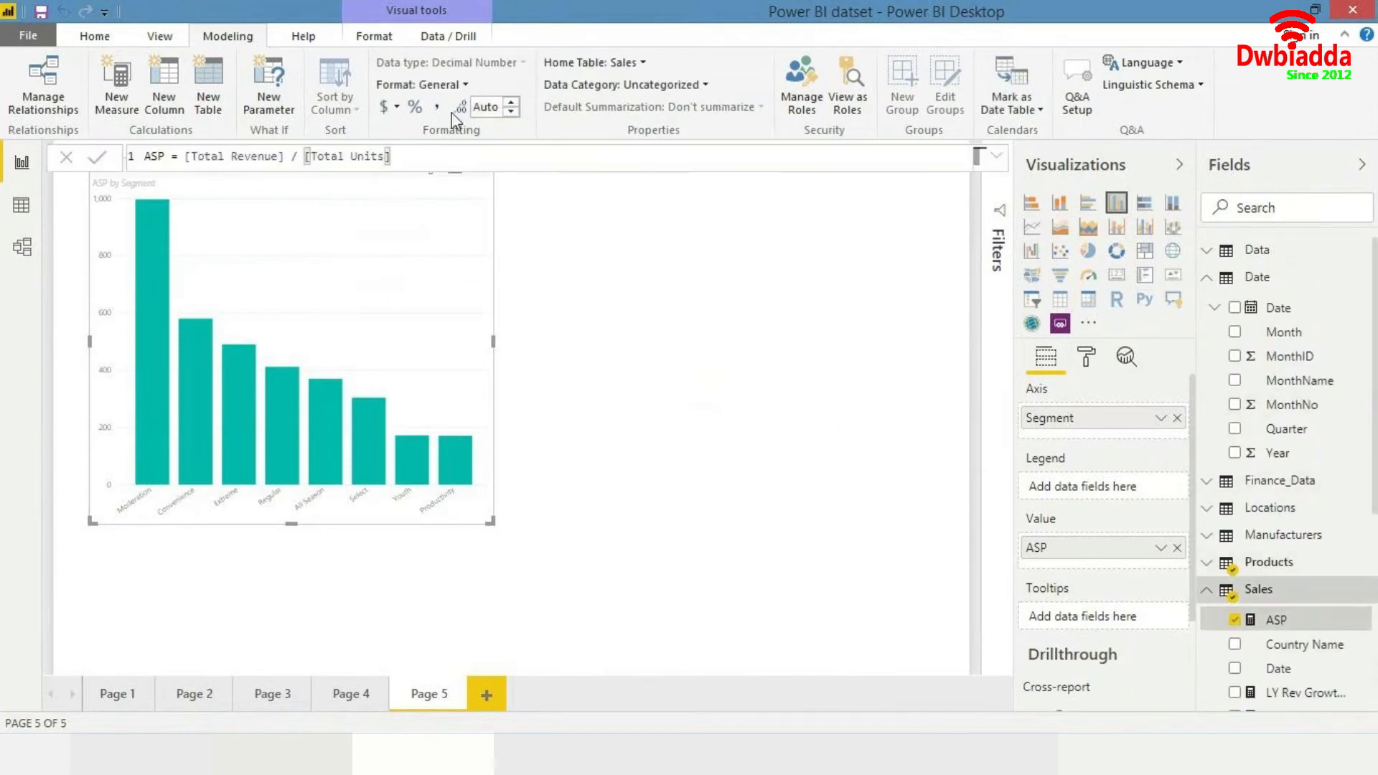
click(390, 111)
click(390, 111)
click(390, 110)
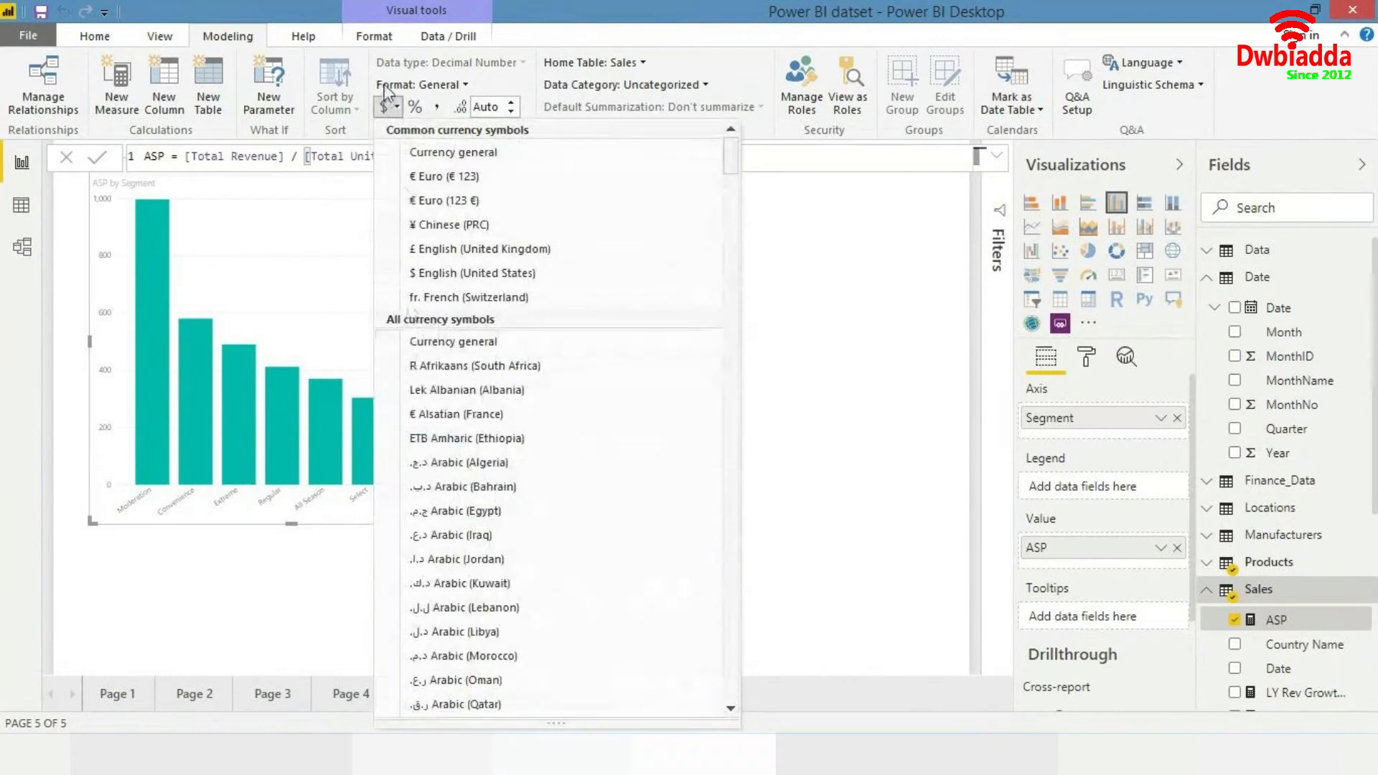
click(391, 120)
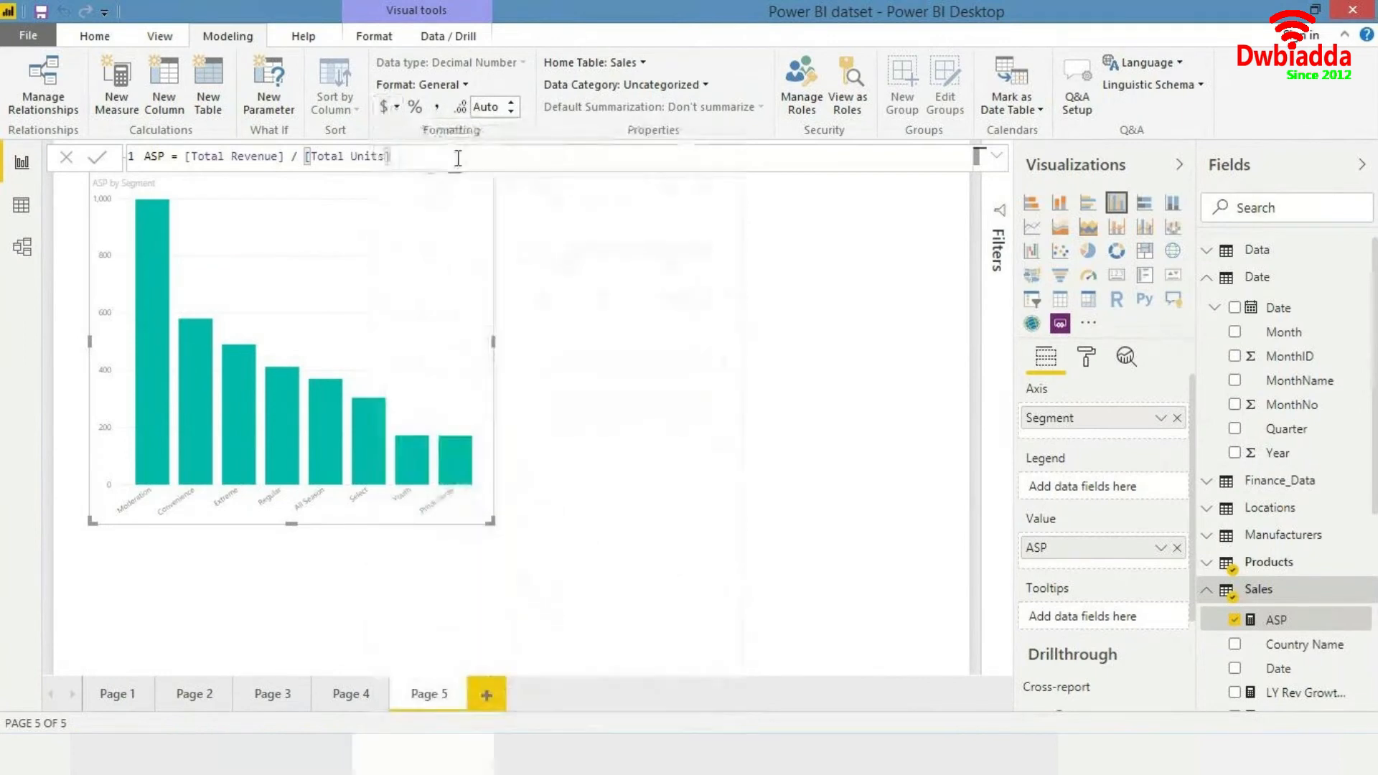
click(395, 107)
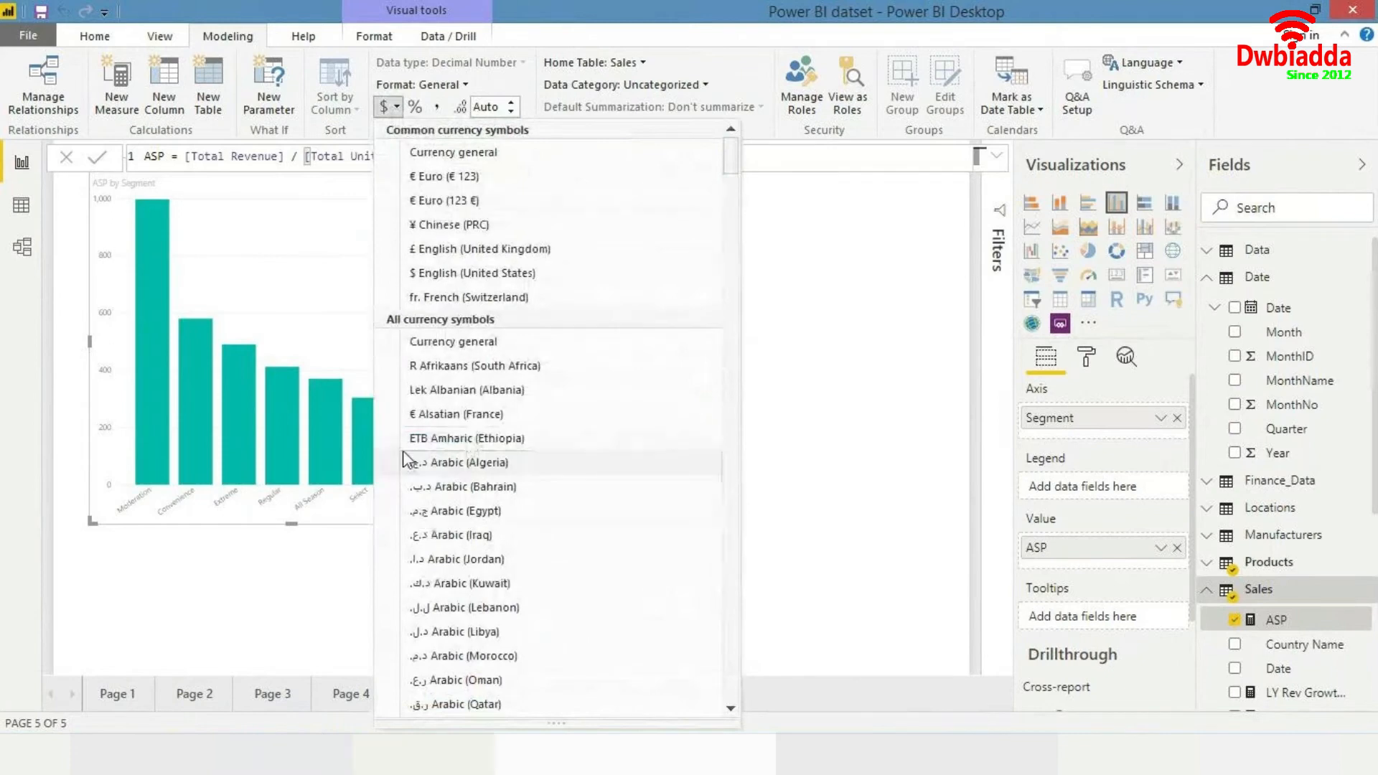
click(454, 152)
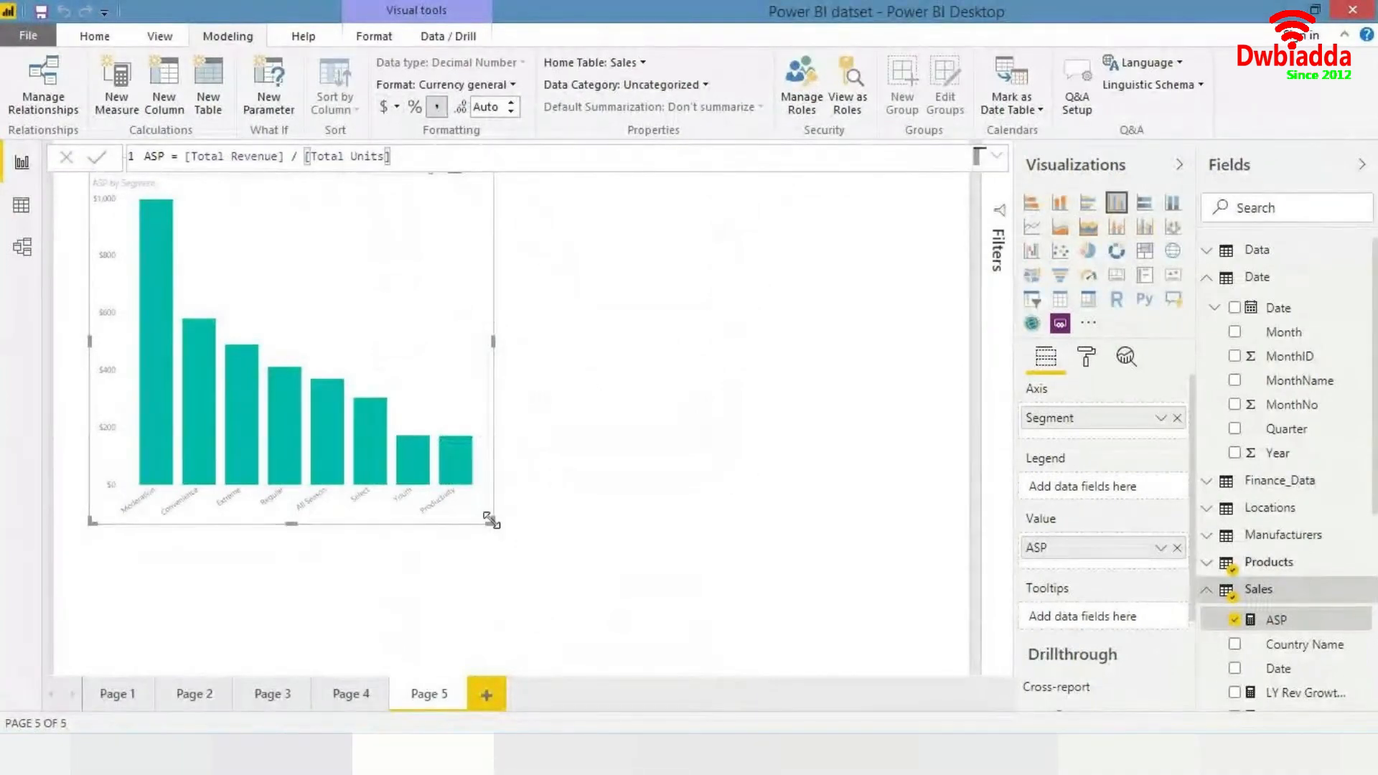
- Enlarge the ASP by Segment chart and nudge it slightly on the canvas
drag(492, 522, 526, 566)
click(701, 419)
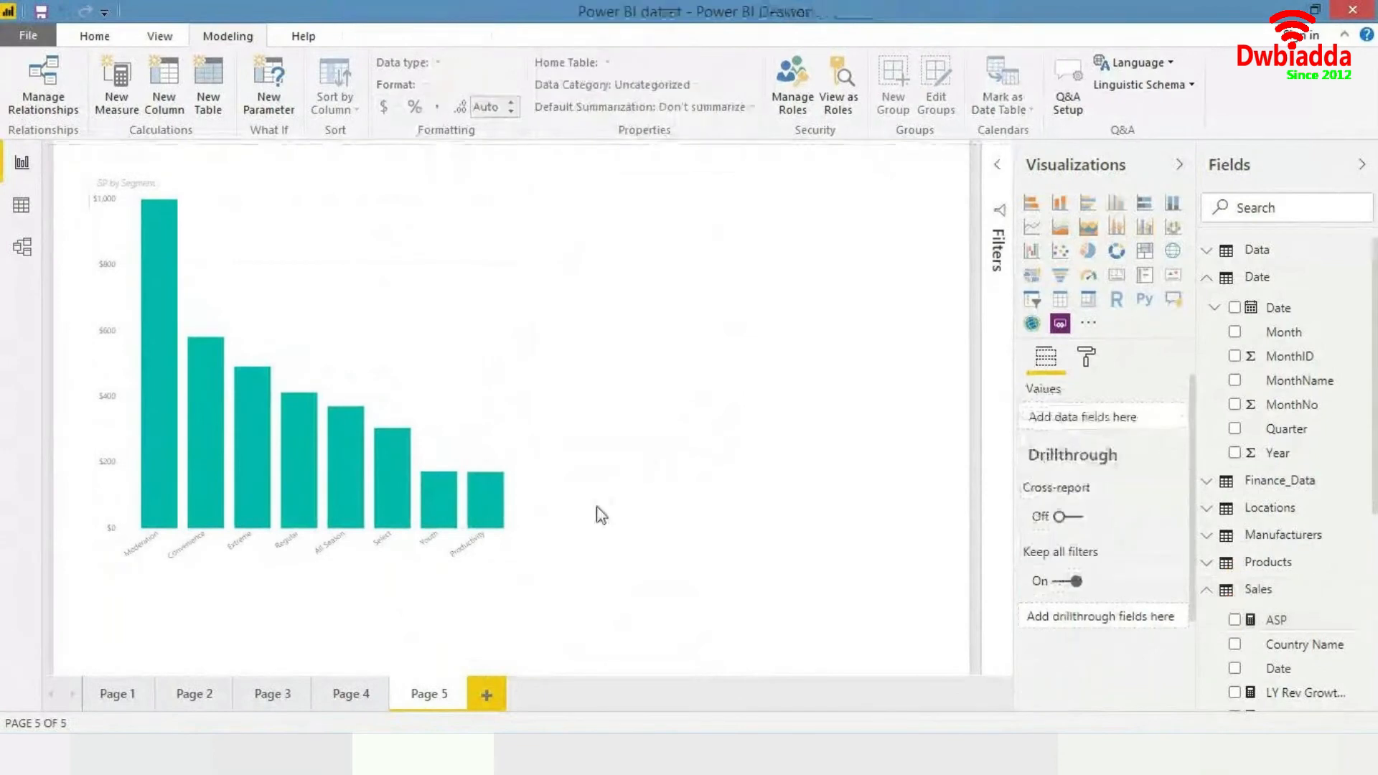
drag(356, 301, 350, 307)
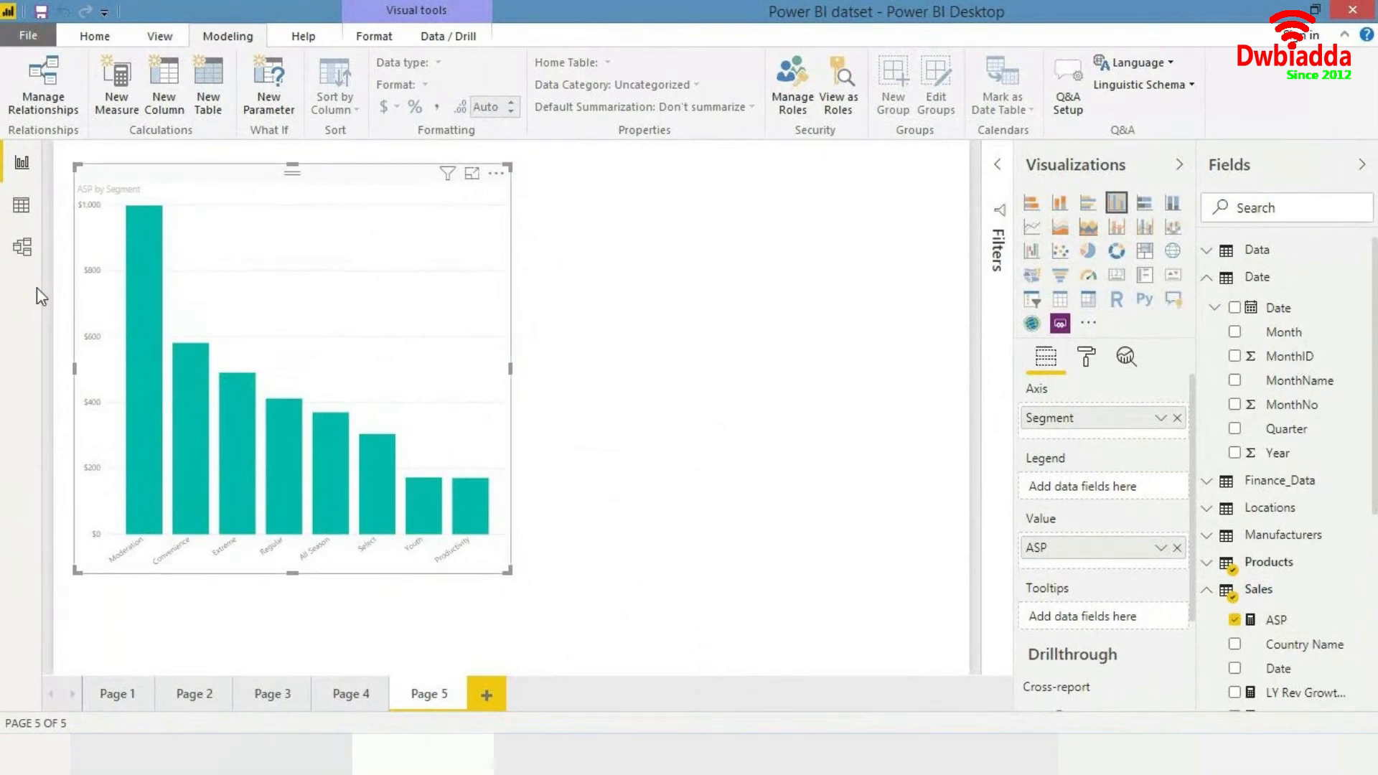
- Select the ASP measure and set its decimal places to 0
mouse_move(150, 262)
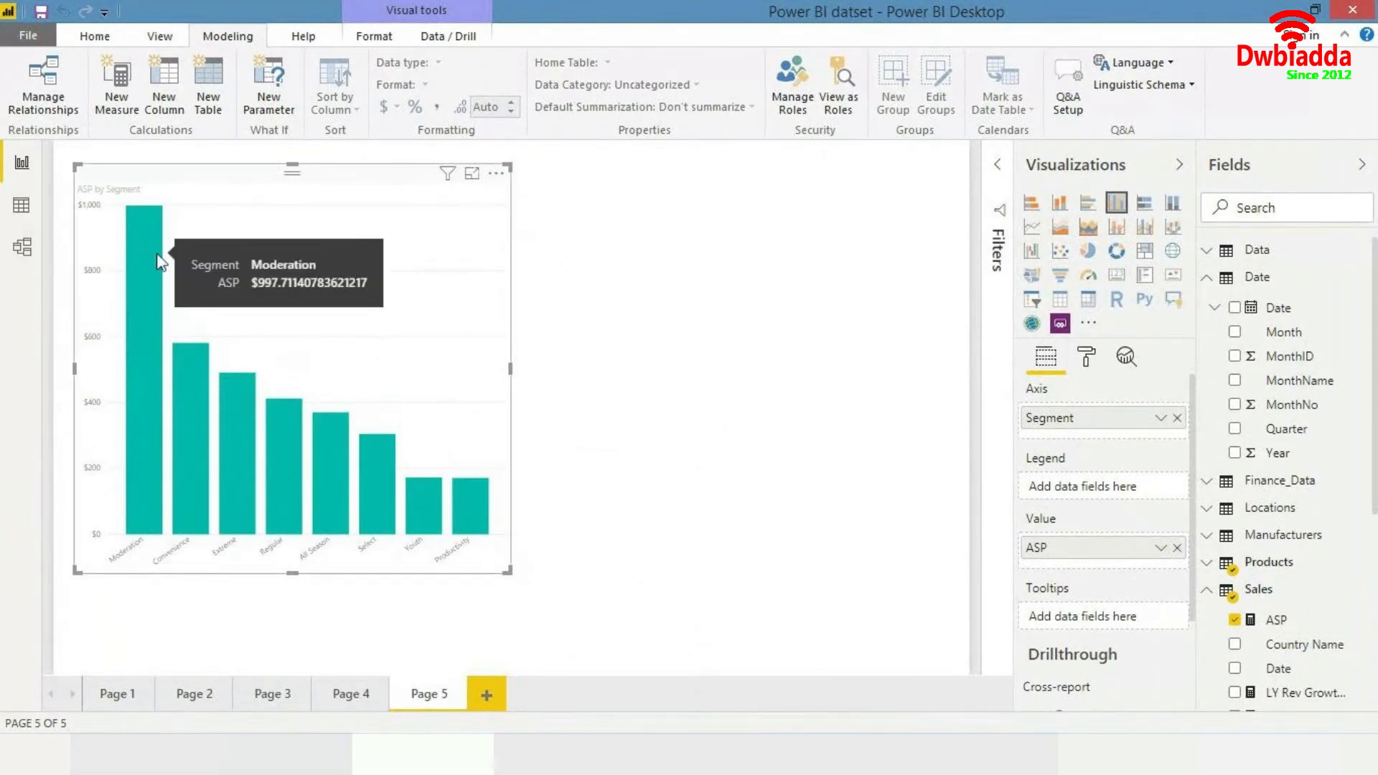
click(1273, 618)
click(500, 114)
text(0)
key(Return)
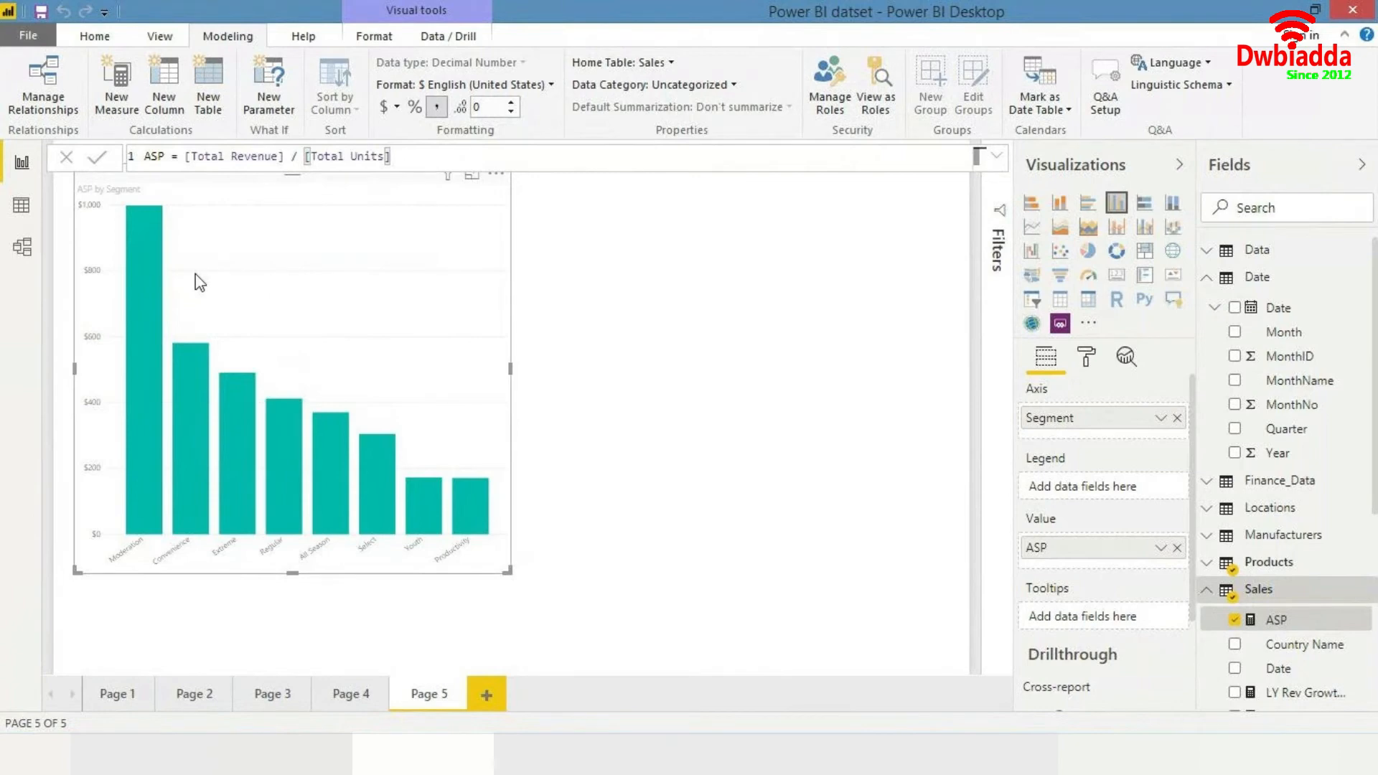
- Convert the ASP by Segment column chart into a line chart
mouse_move(149, 279)
mouse_move(470, 506)
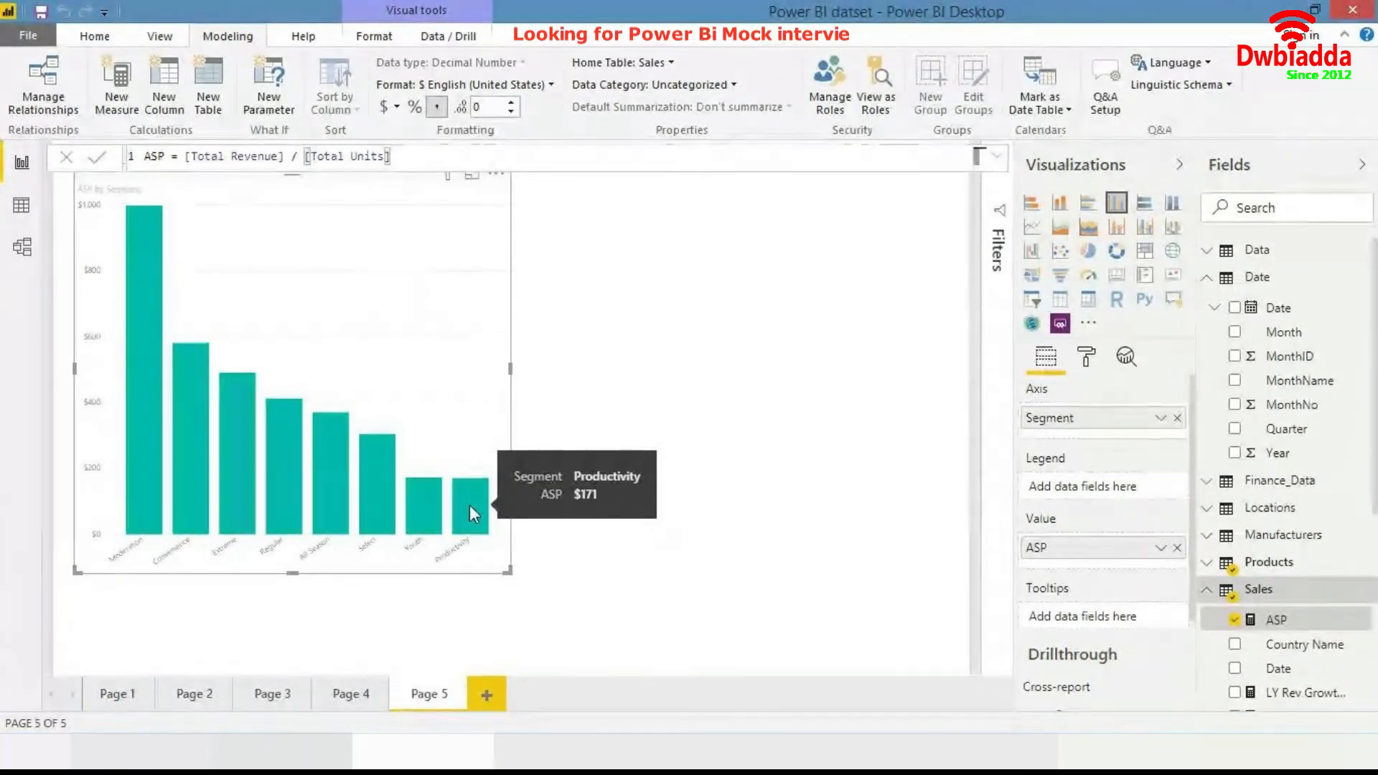
click(683, 465)
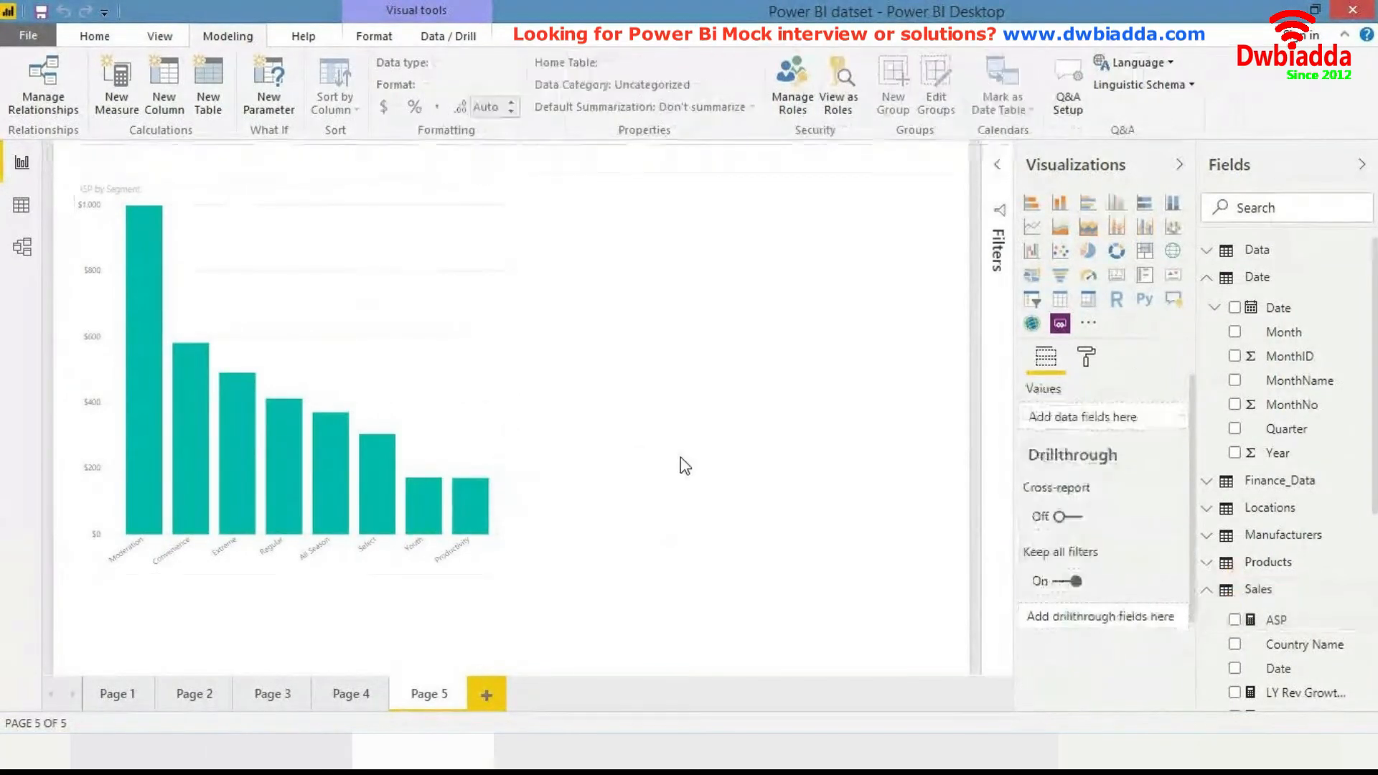
click(1321, 207)
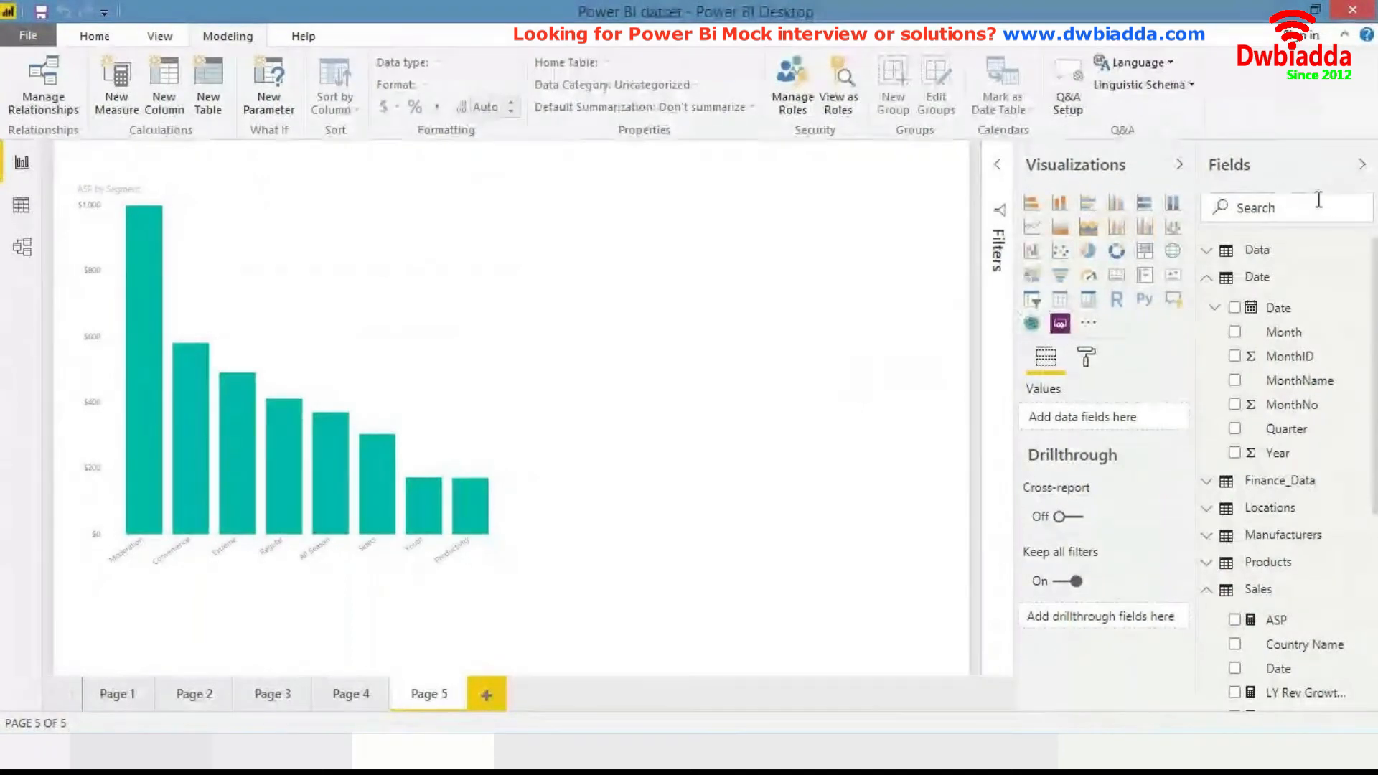
click(441, 337)
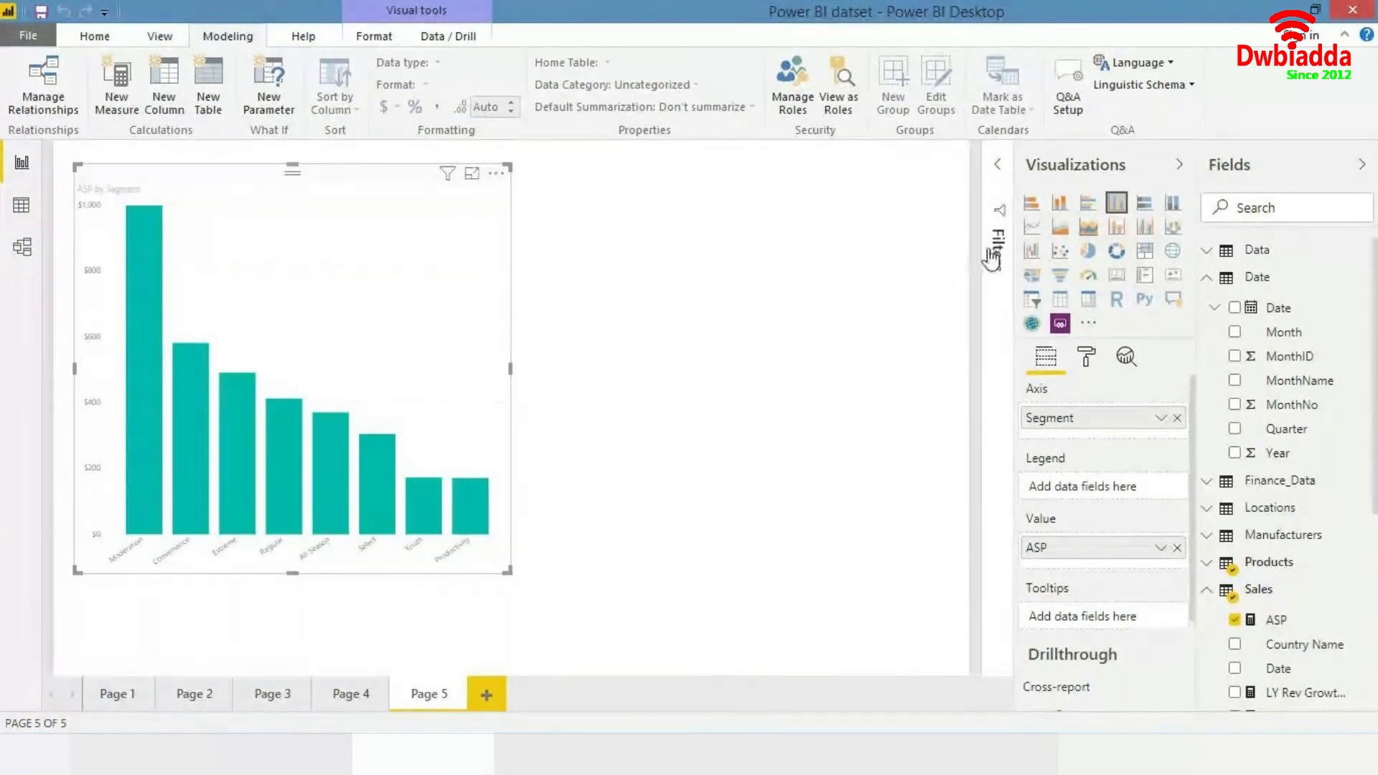
click(1032, 227)
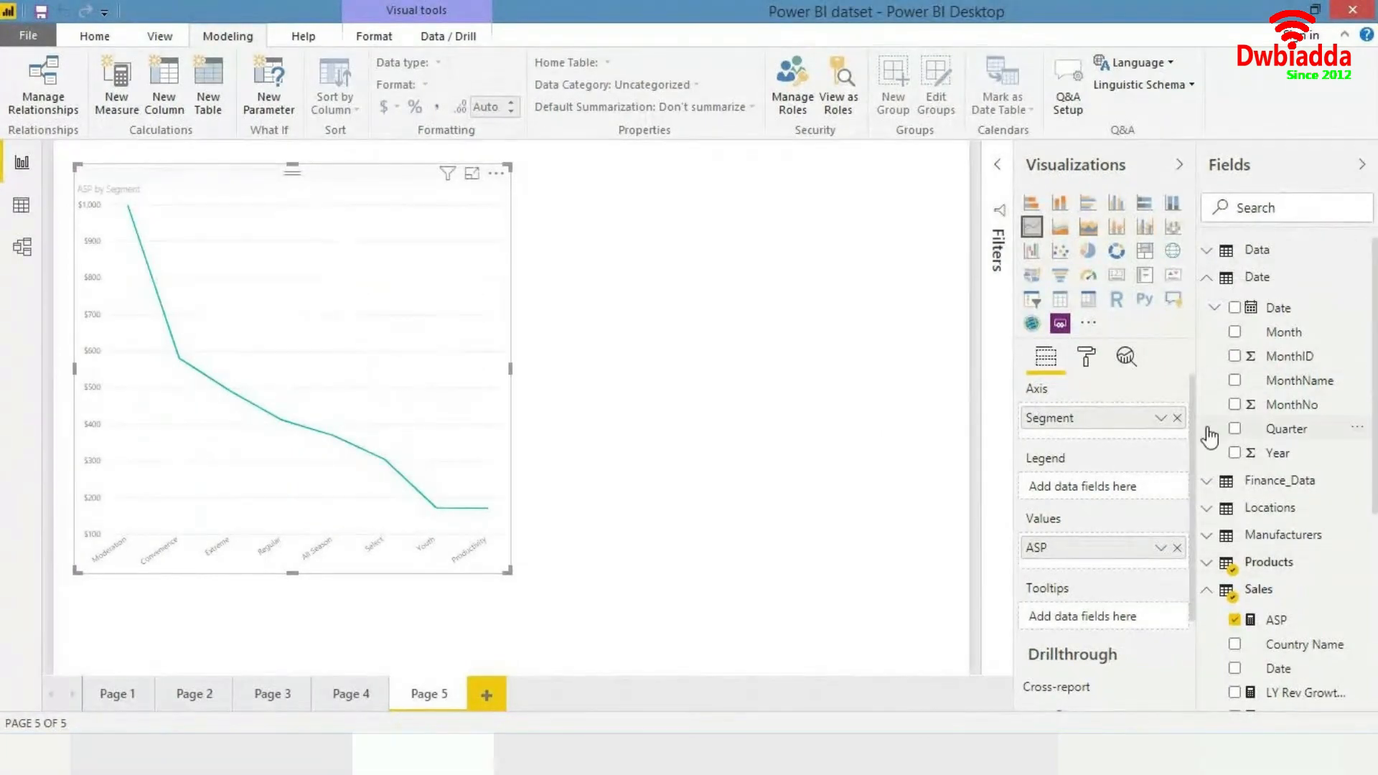
- Replace the chart's Segment axis with the Date table's Date hierarchy, found by searching for date
click(1177, 419)
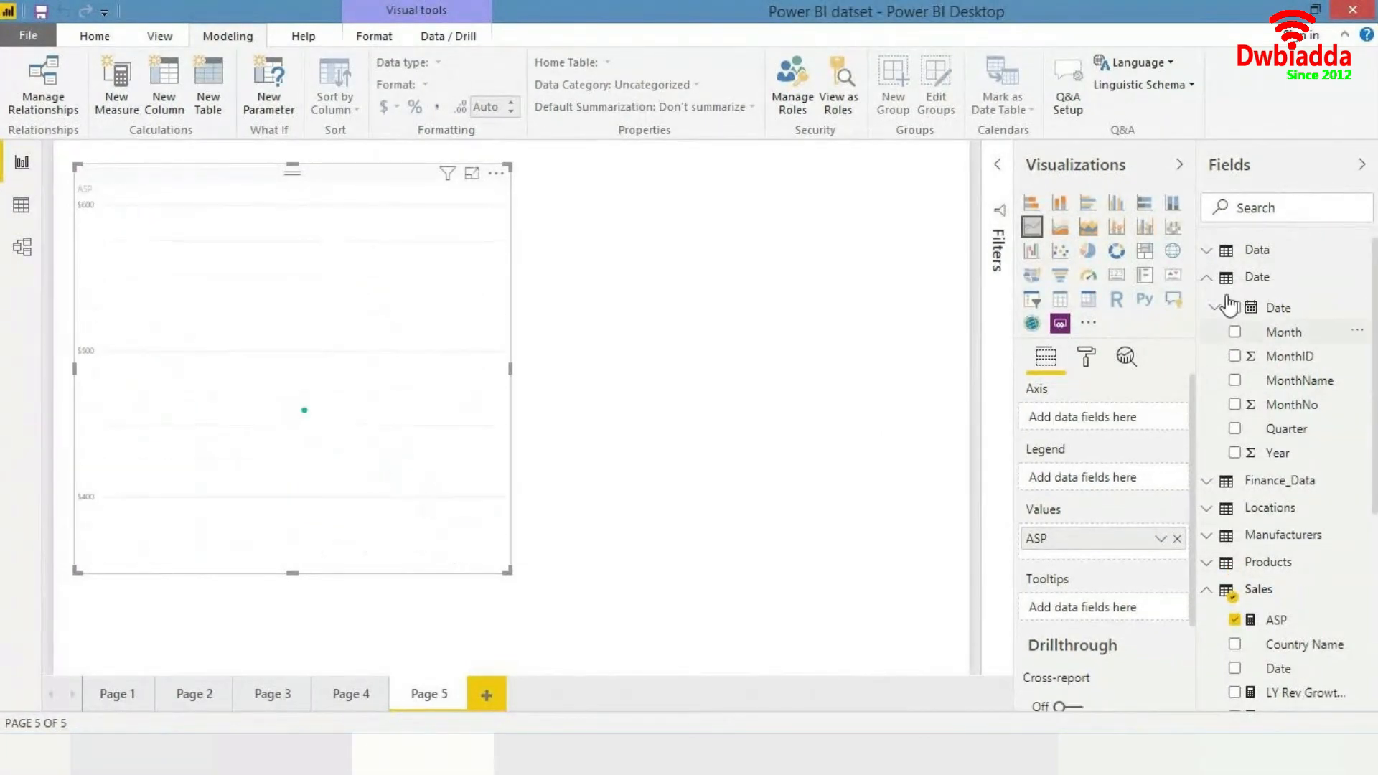
click(1315, 203)
text(date)
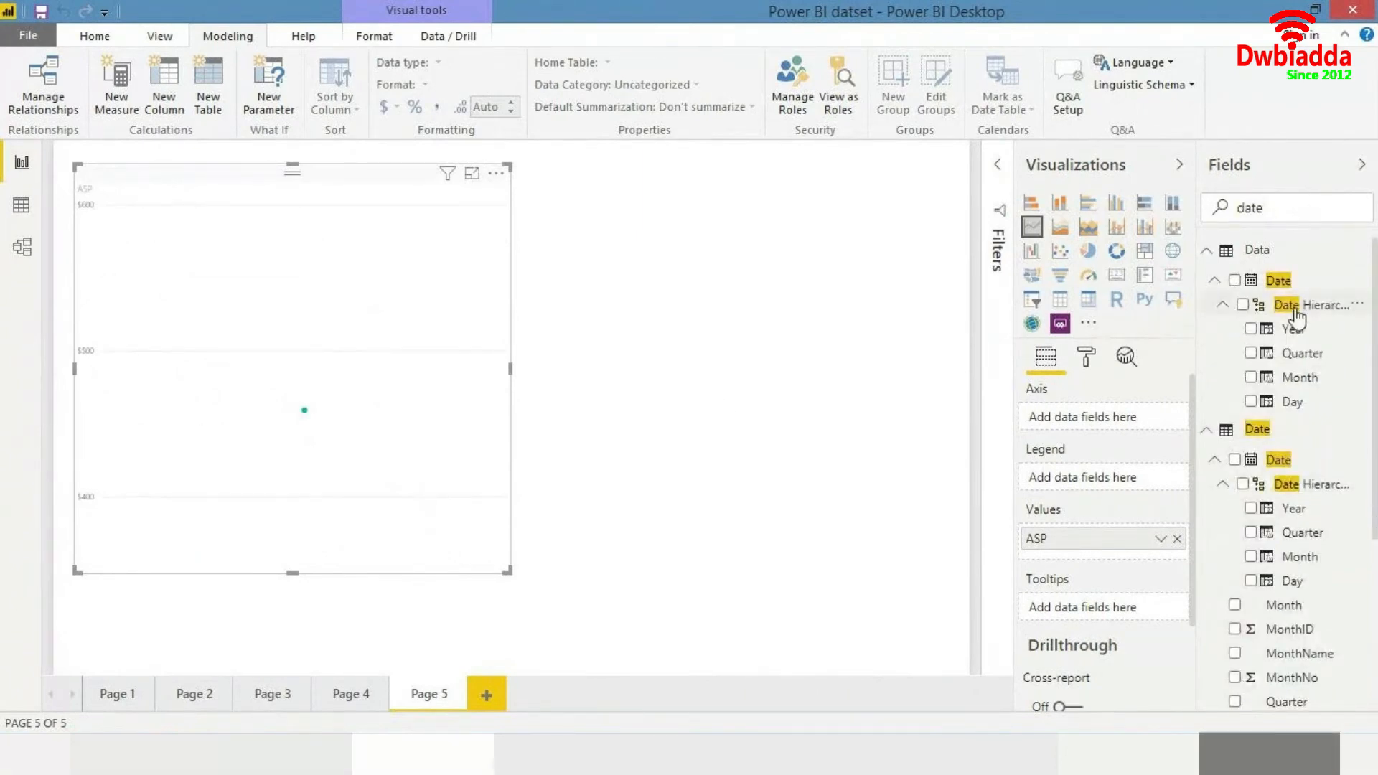
drag(1280, 466, 185, 381)
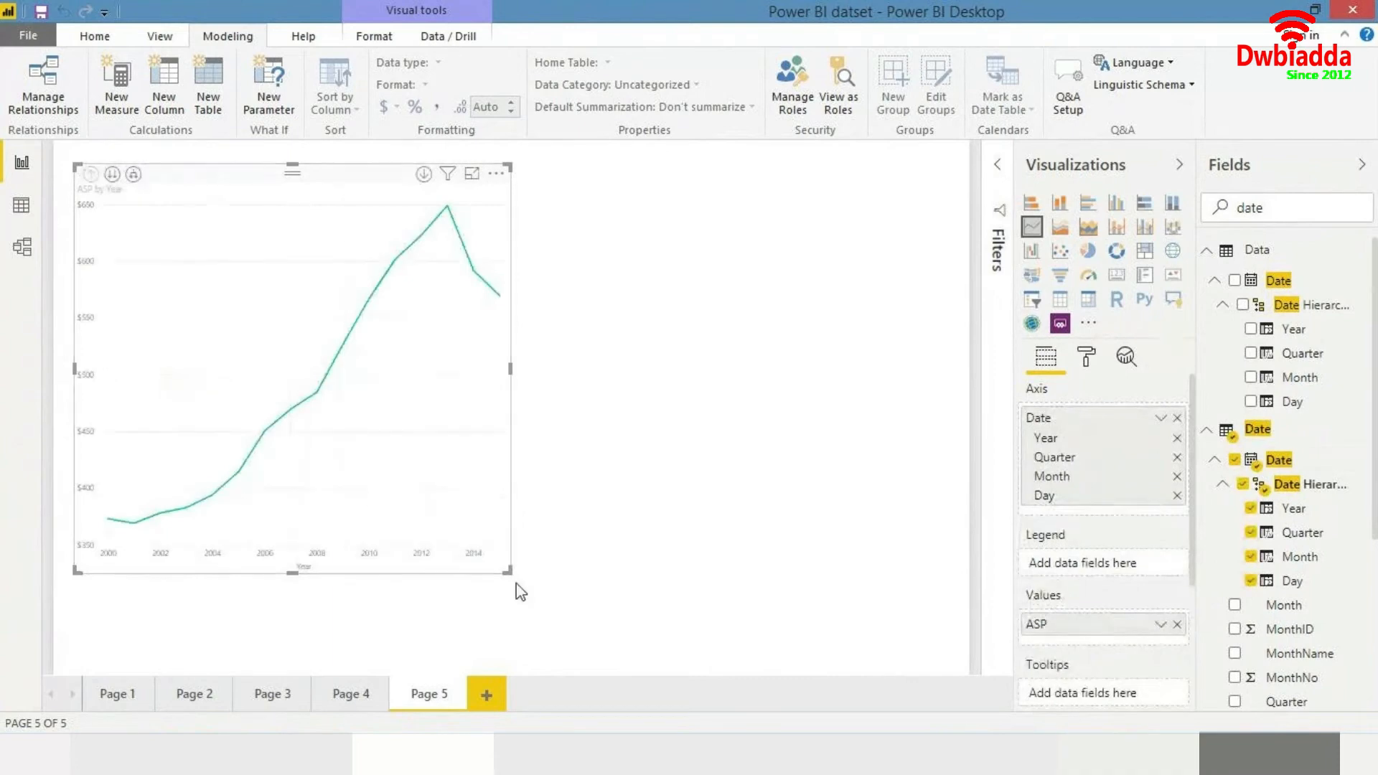
- Enlarge the ASP by Year line chart by extending its lower corner
drag(511, 572, 673, 647)
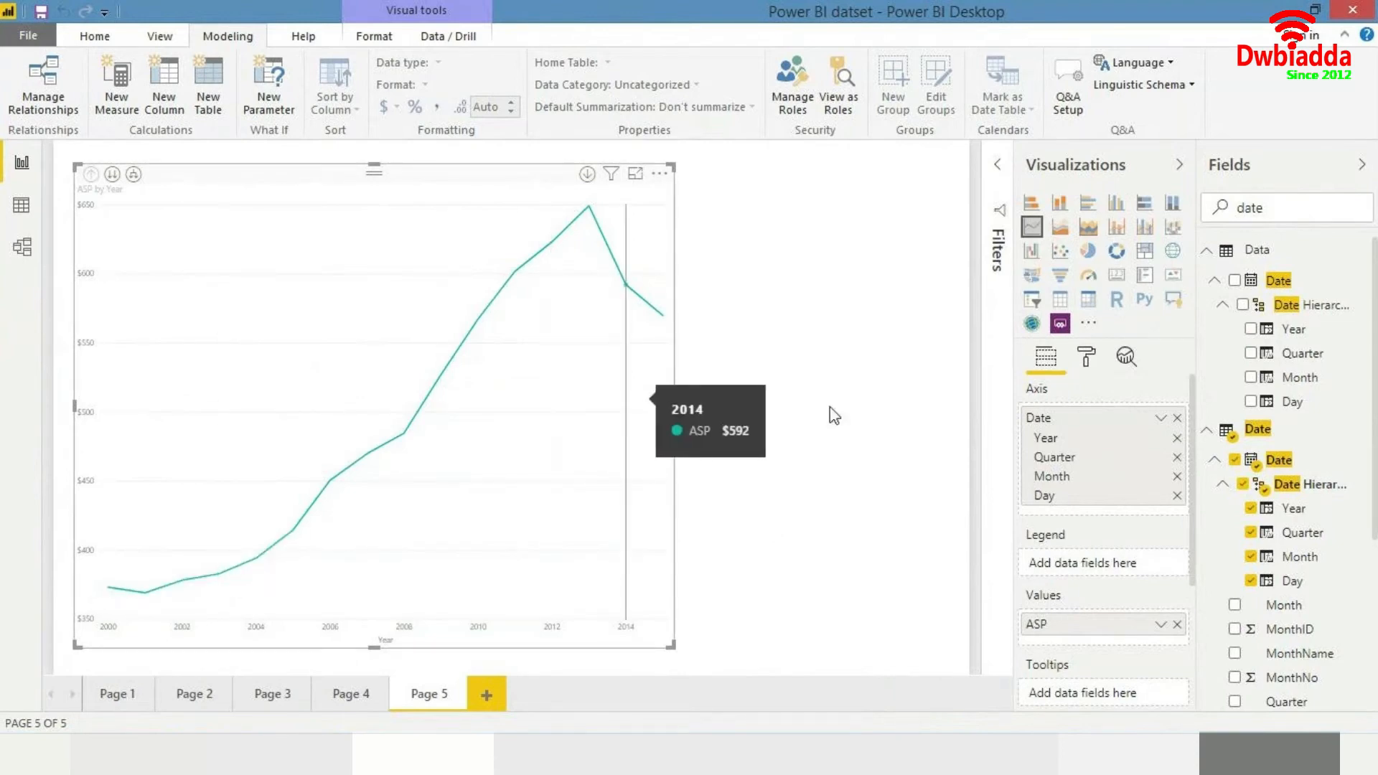
click(853, 416)
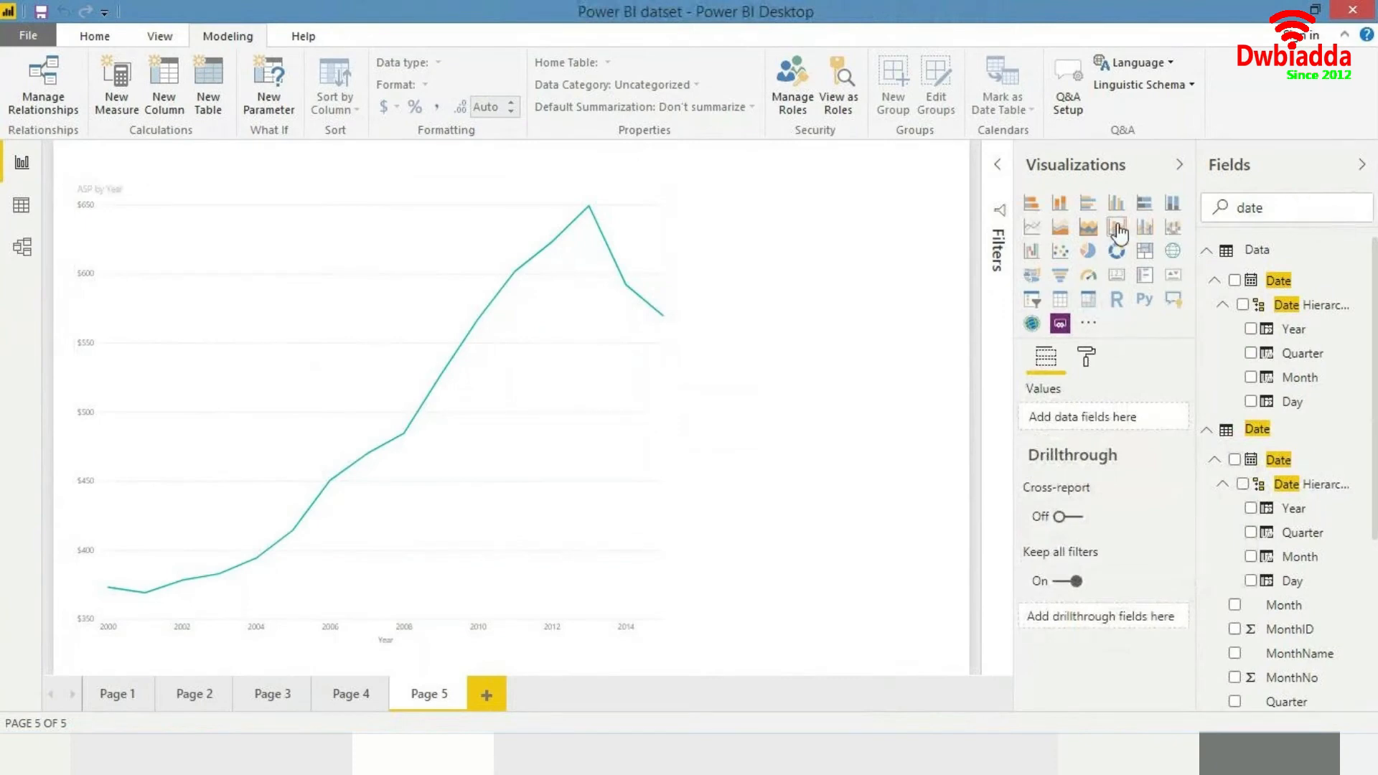
- Search for segment and add the Products table's Segment to the line chart as the legend
double_click(1290, 213)
text(segmen)
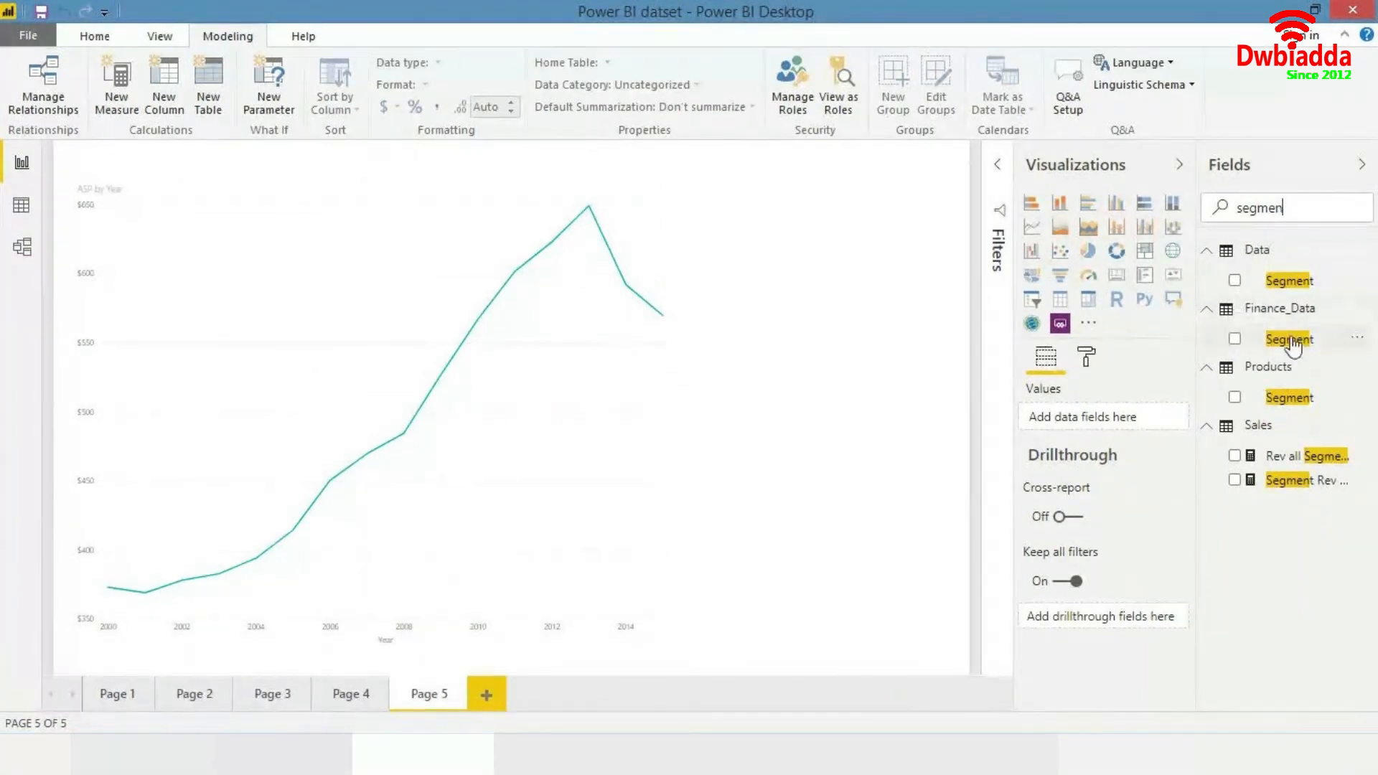
drag(1288, 398, 416, 349)
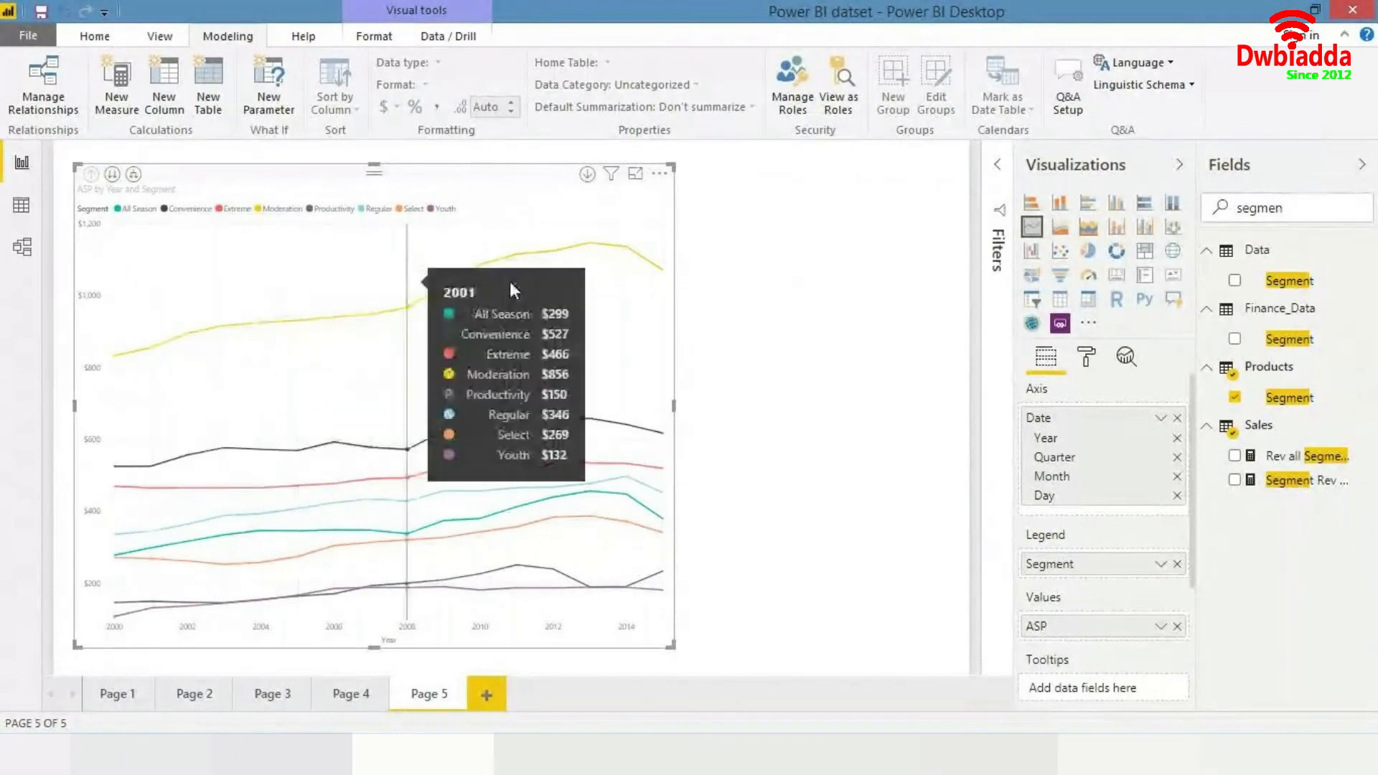
click(845, 386)
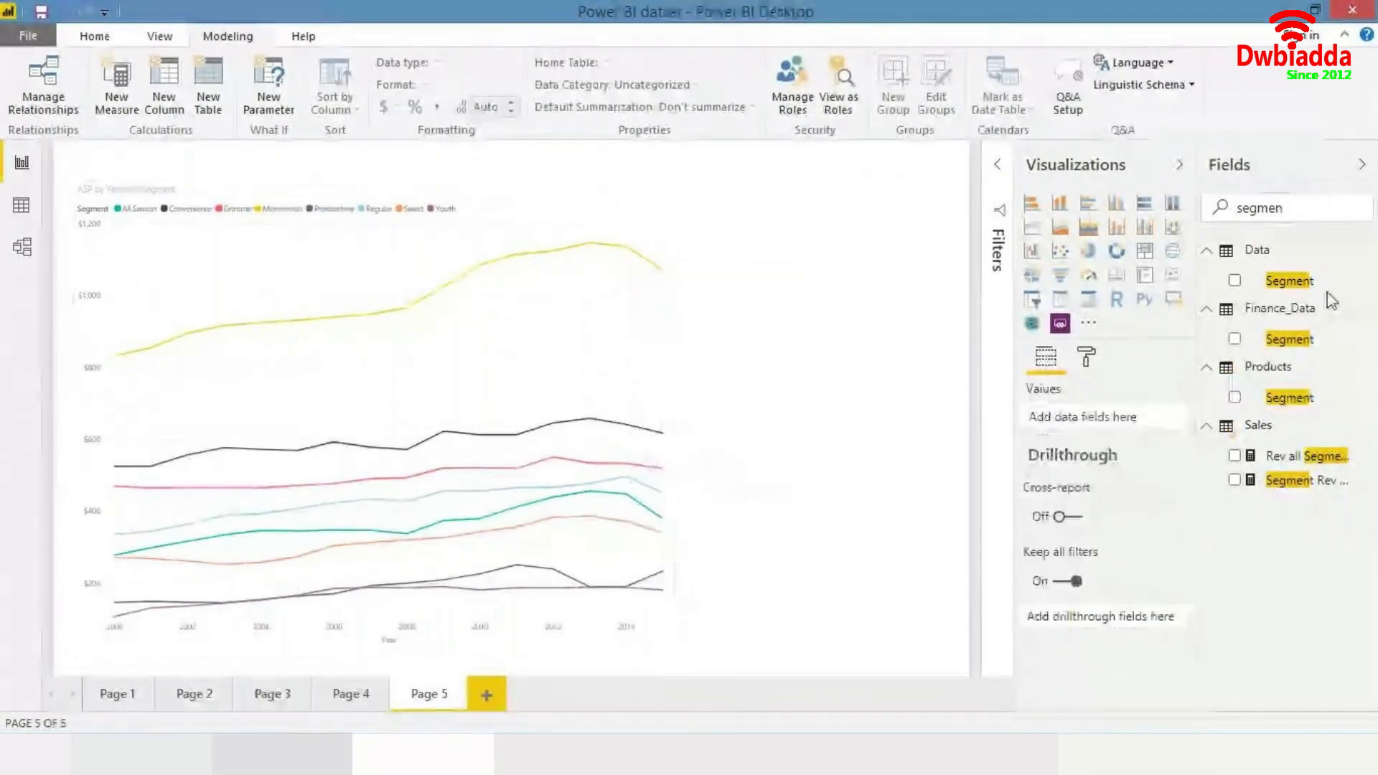
- Clear the field search and switch to Page 2
click(1292, 210)
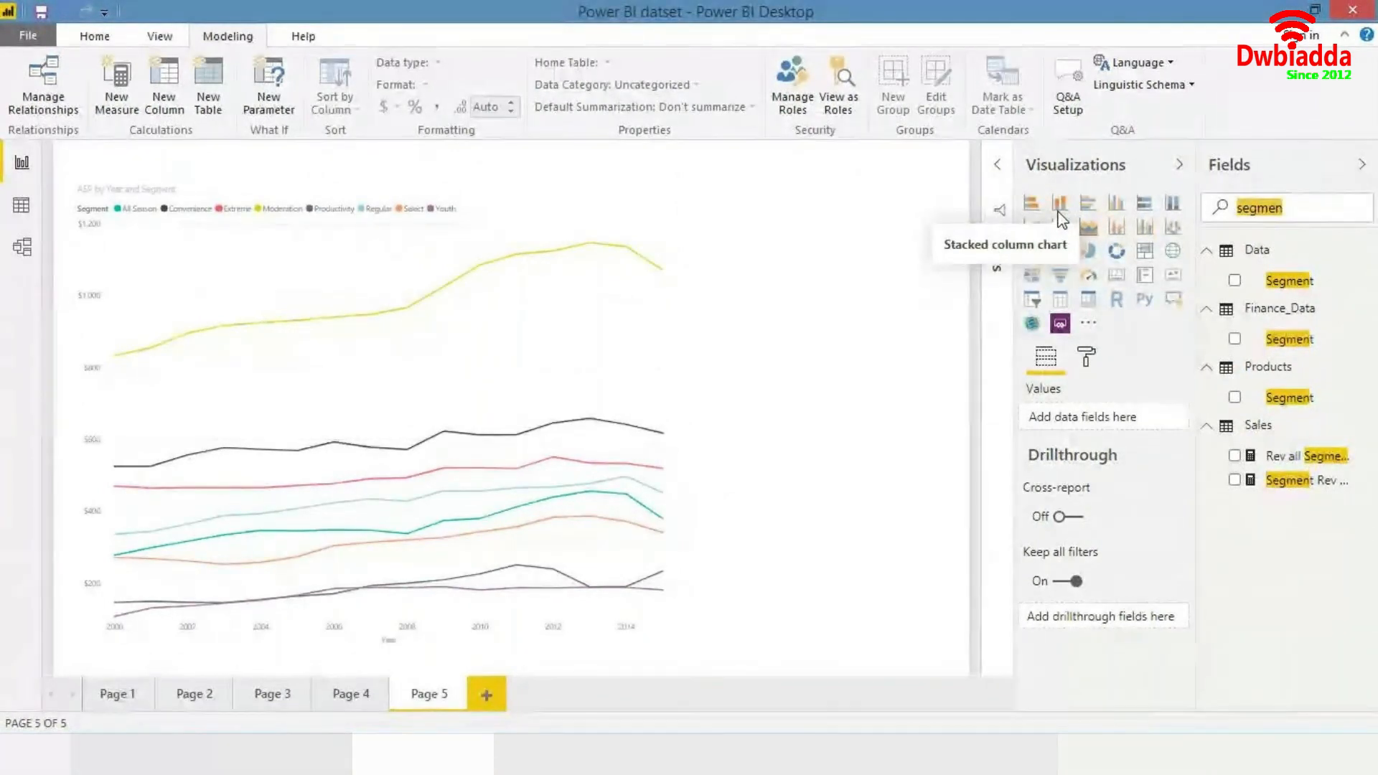
key(BackSpace)
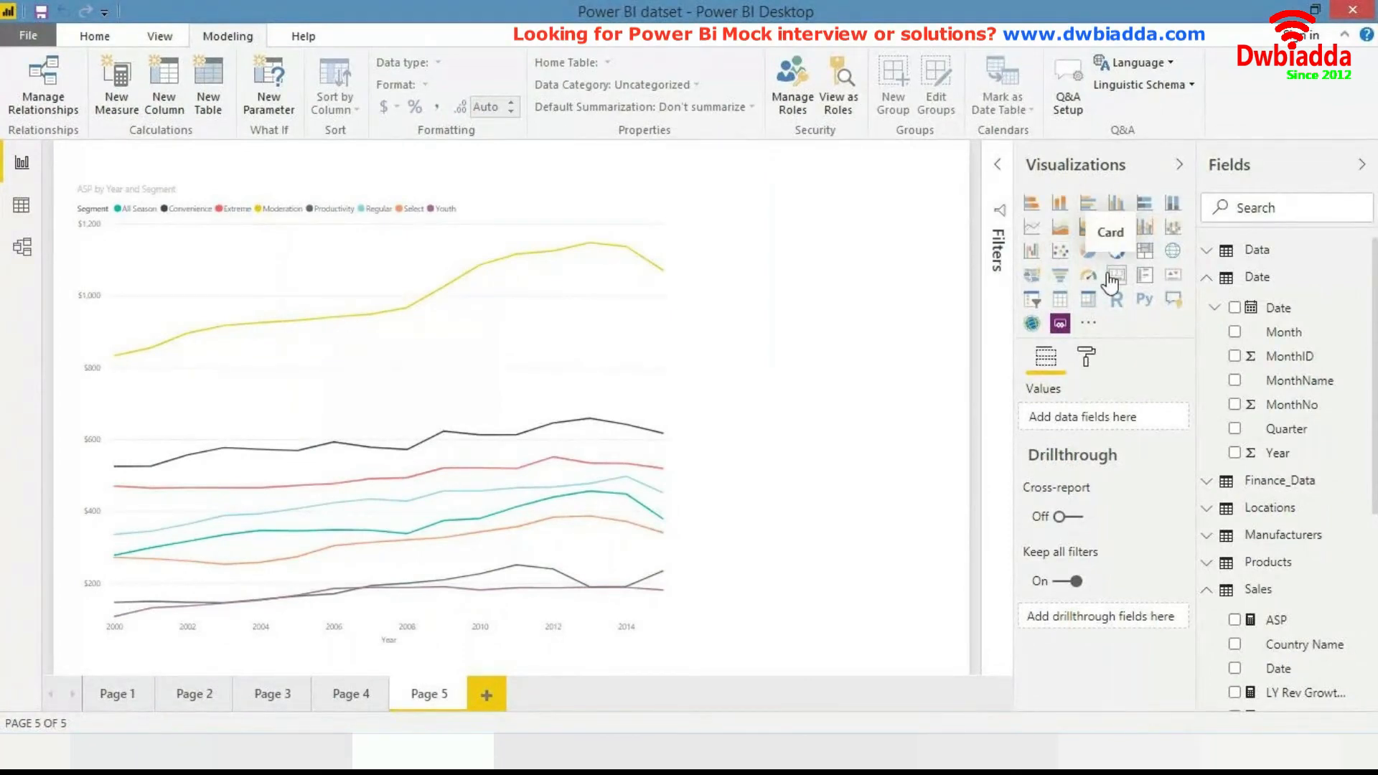
click(208, 700)
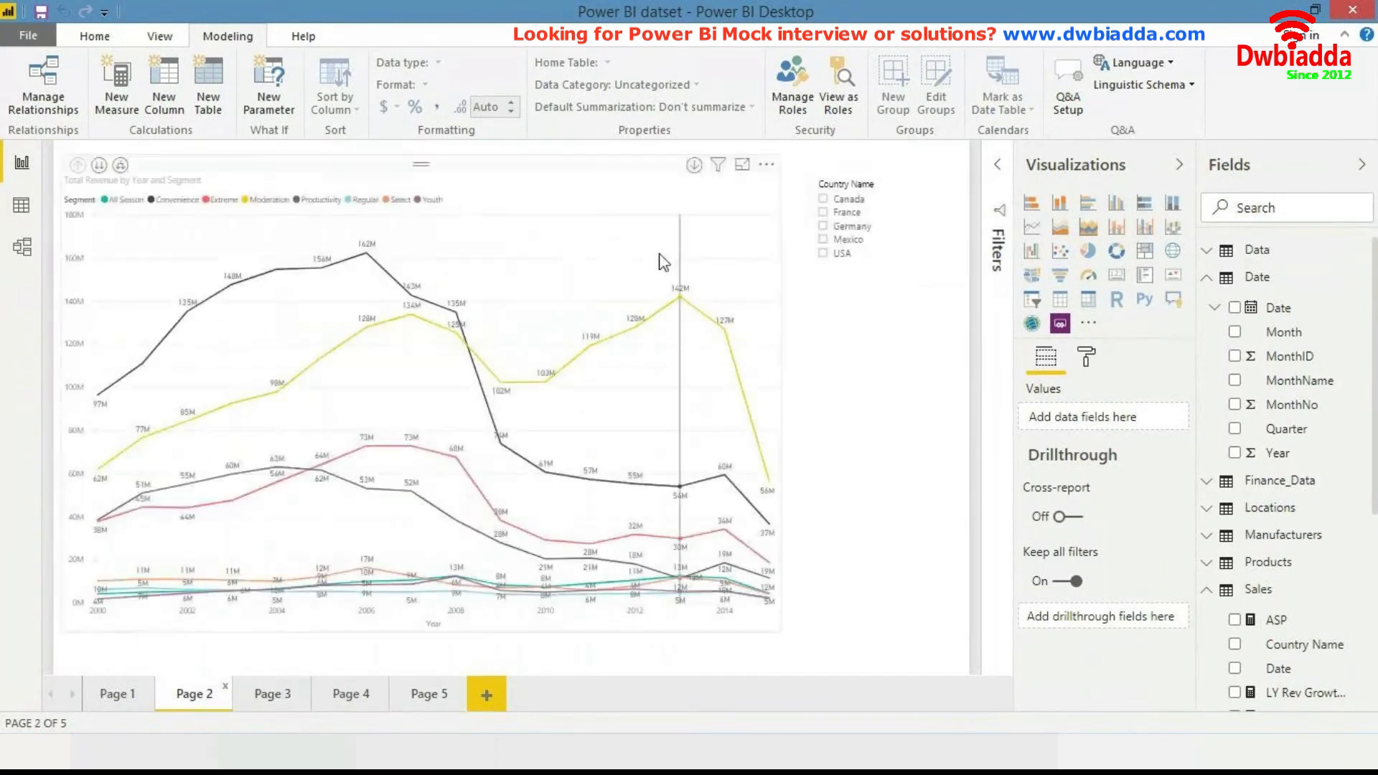
- Insert a card visual on Page 2 and resize it beside the chart
click(1120, 280)
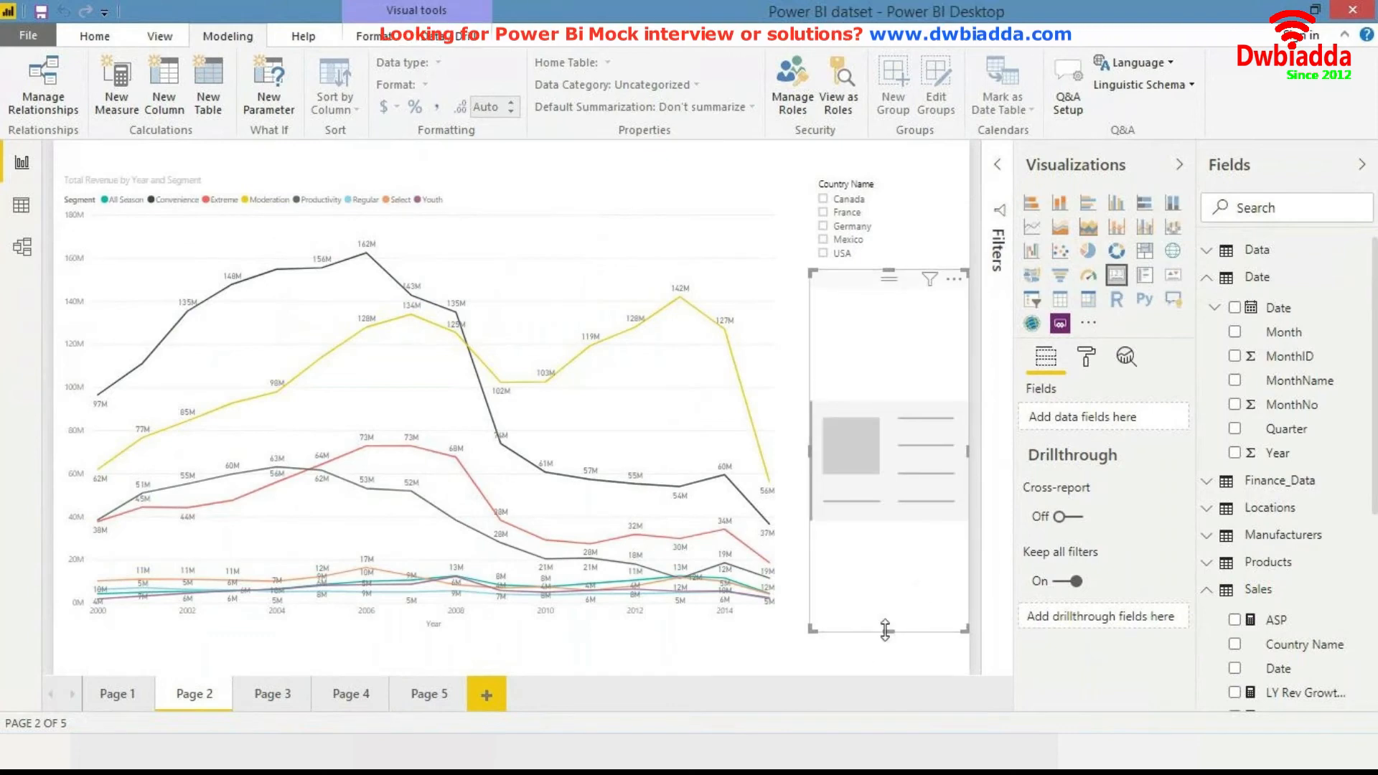
drag(884, 548, 871, 404)
click(871, 413)
click(874, 387)
drag(889, 268, 888, 333)
- Search the fields for total units and add Total Units to the card
click(1277, 206)
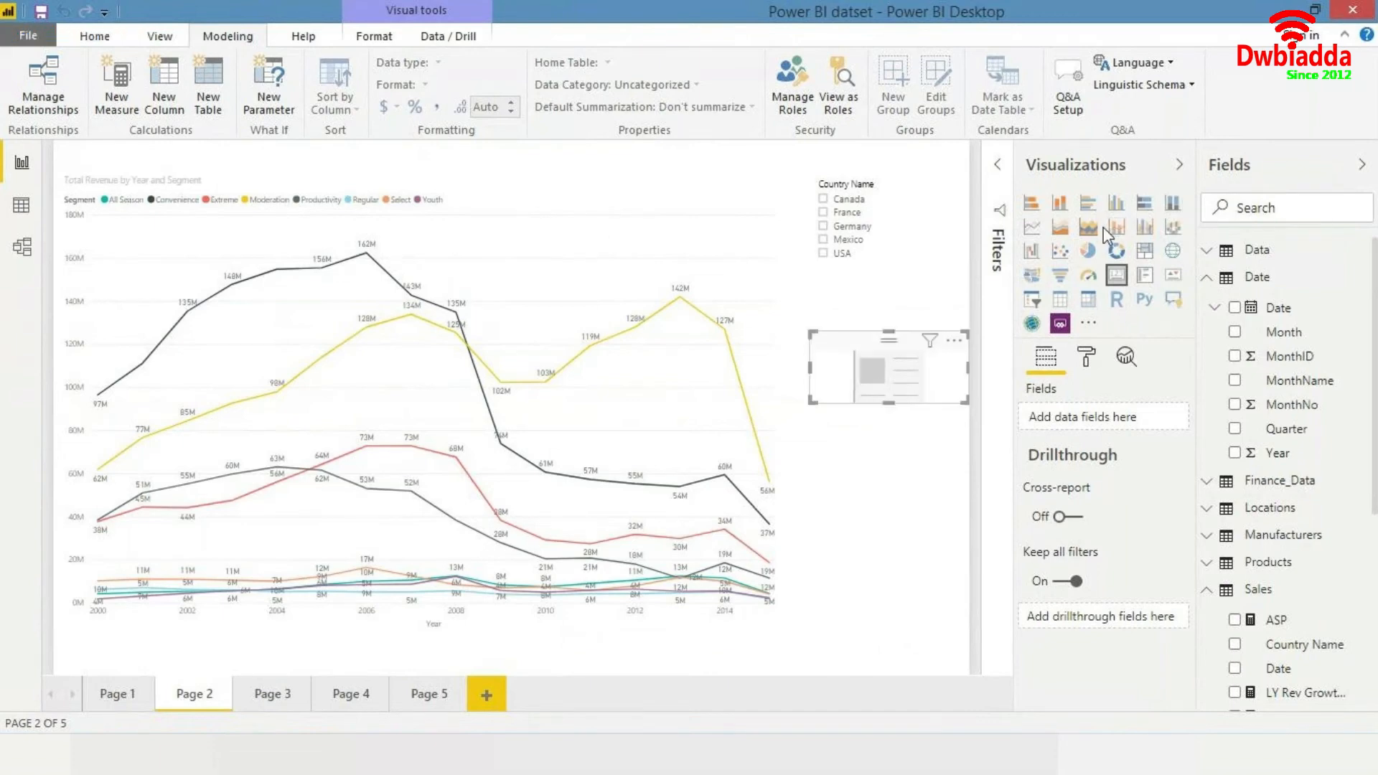
text(total n)
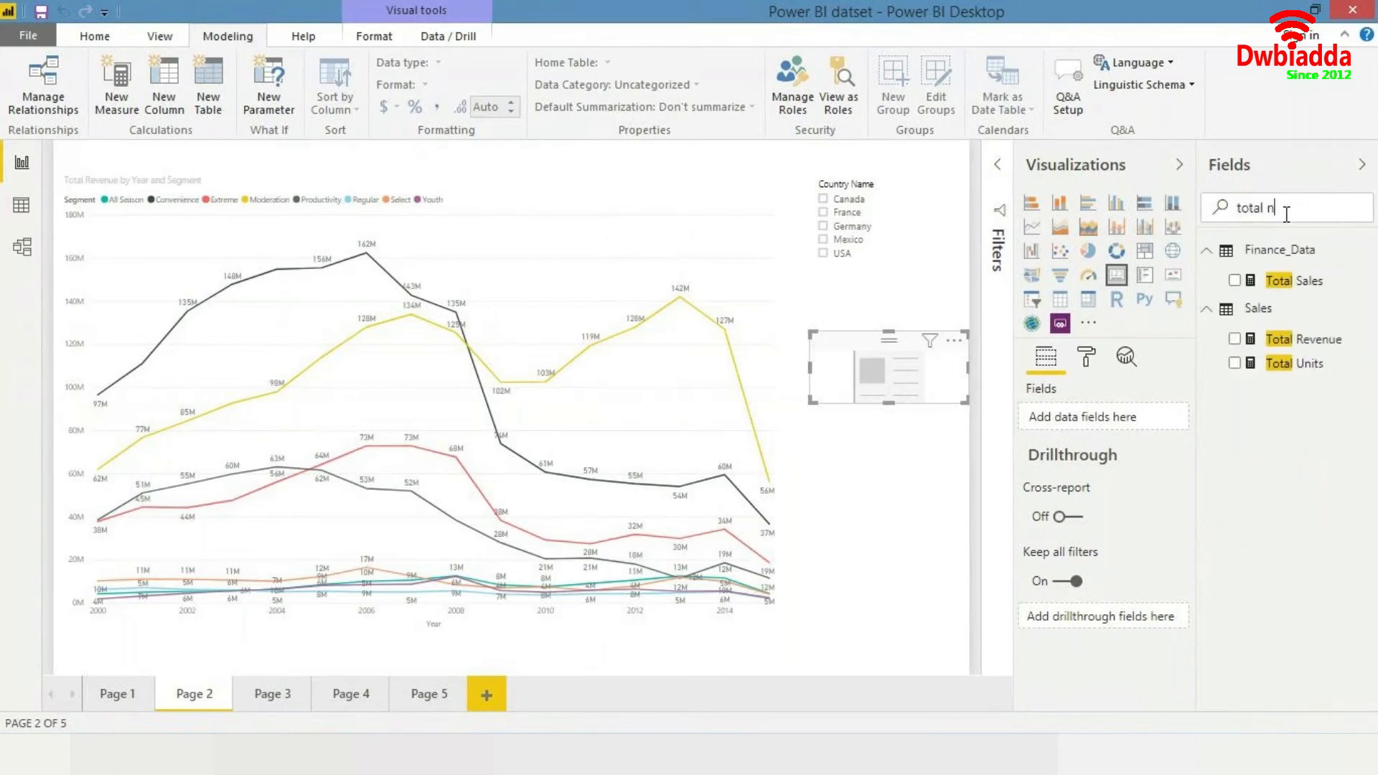
key(BackSpace)
text(uni)
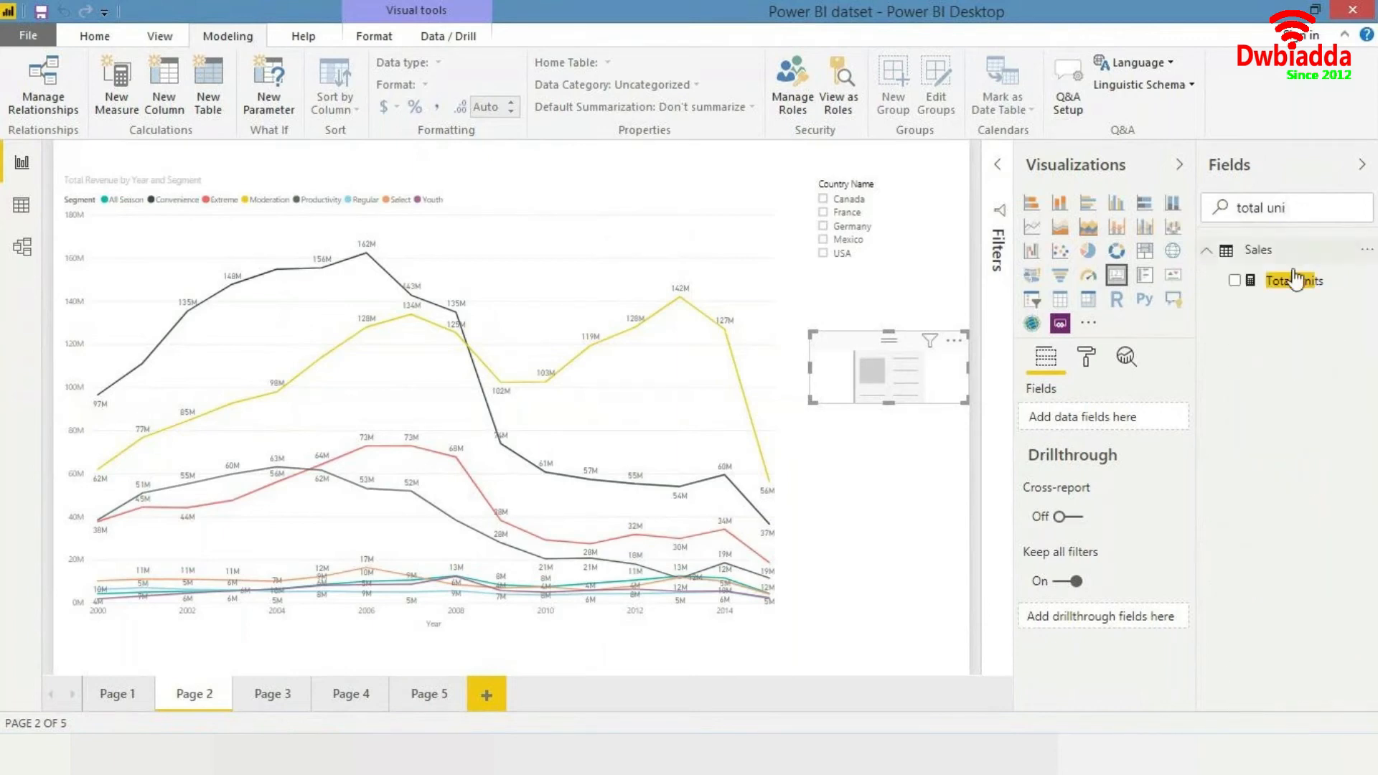
drag(1295, 282, 925, 373)
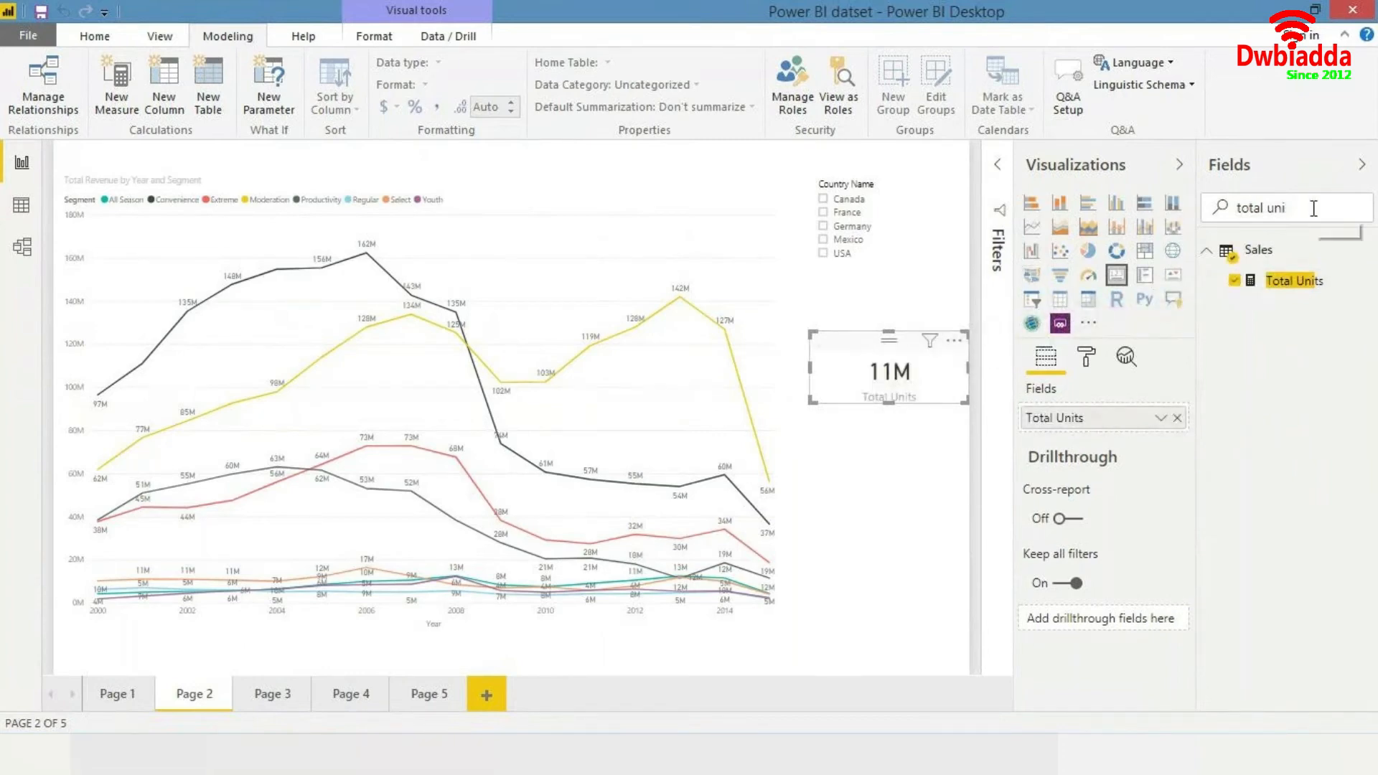
- Duplicate the card below the original and replace its field with Total Revenue, found by searching total reve
drag(1313, 209, 1118, 229)
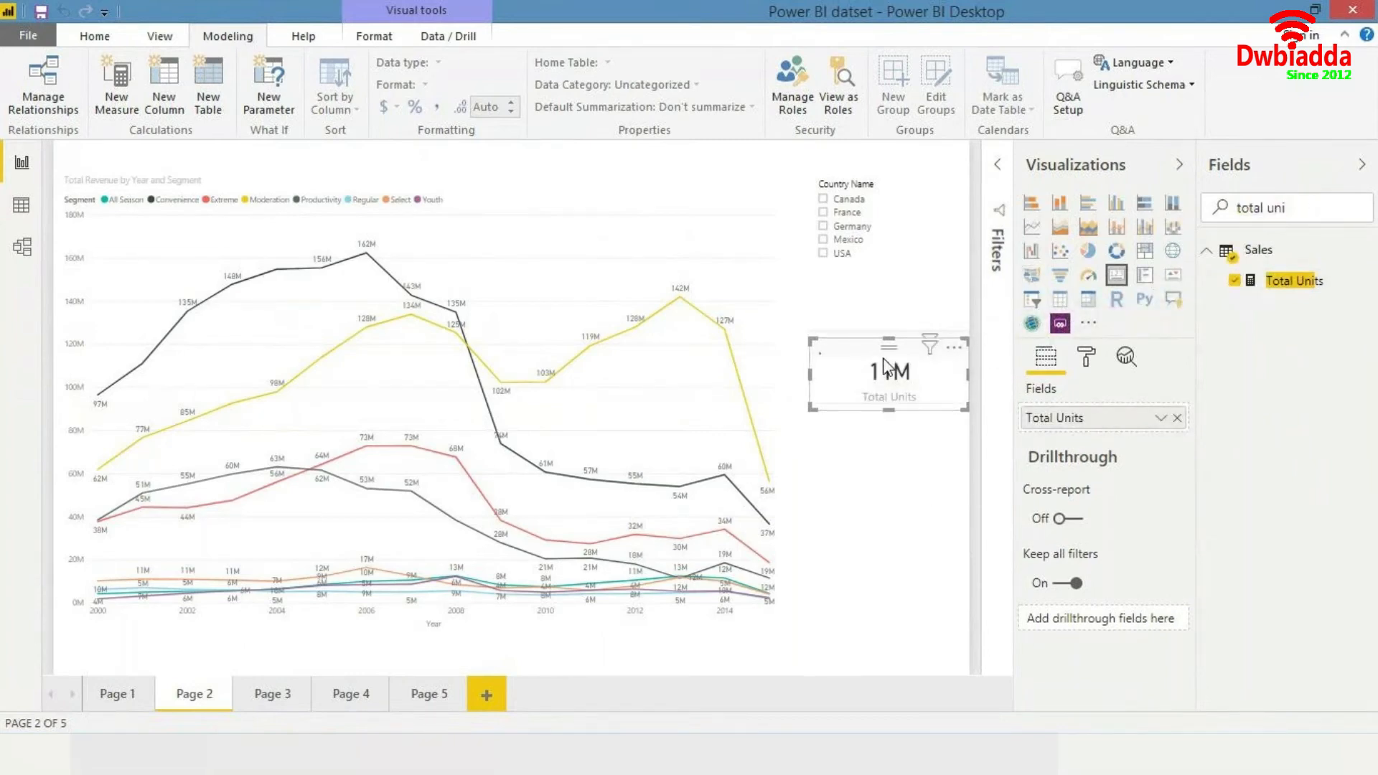
drag(888, 369, 887, 454)
click(1298, 211)
key(BackSpace)
key(BackSpace)
key(BackSpace)
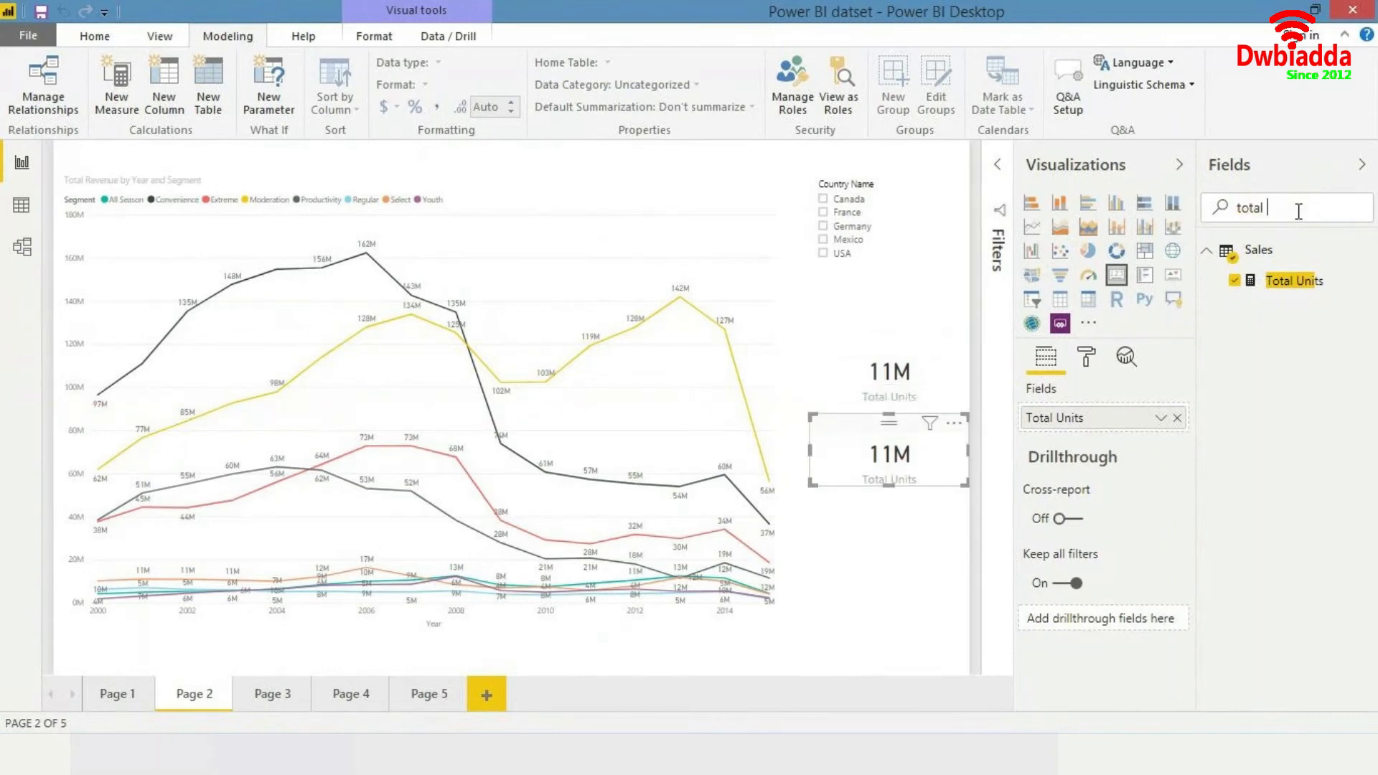
text(reve)
click(1294, 279)
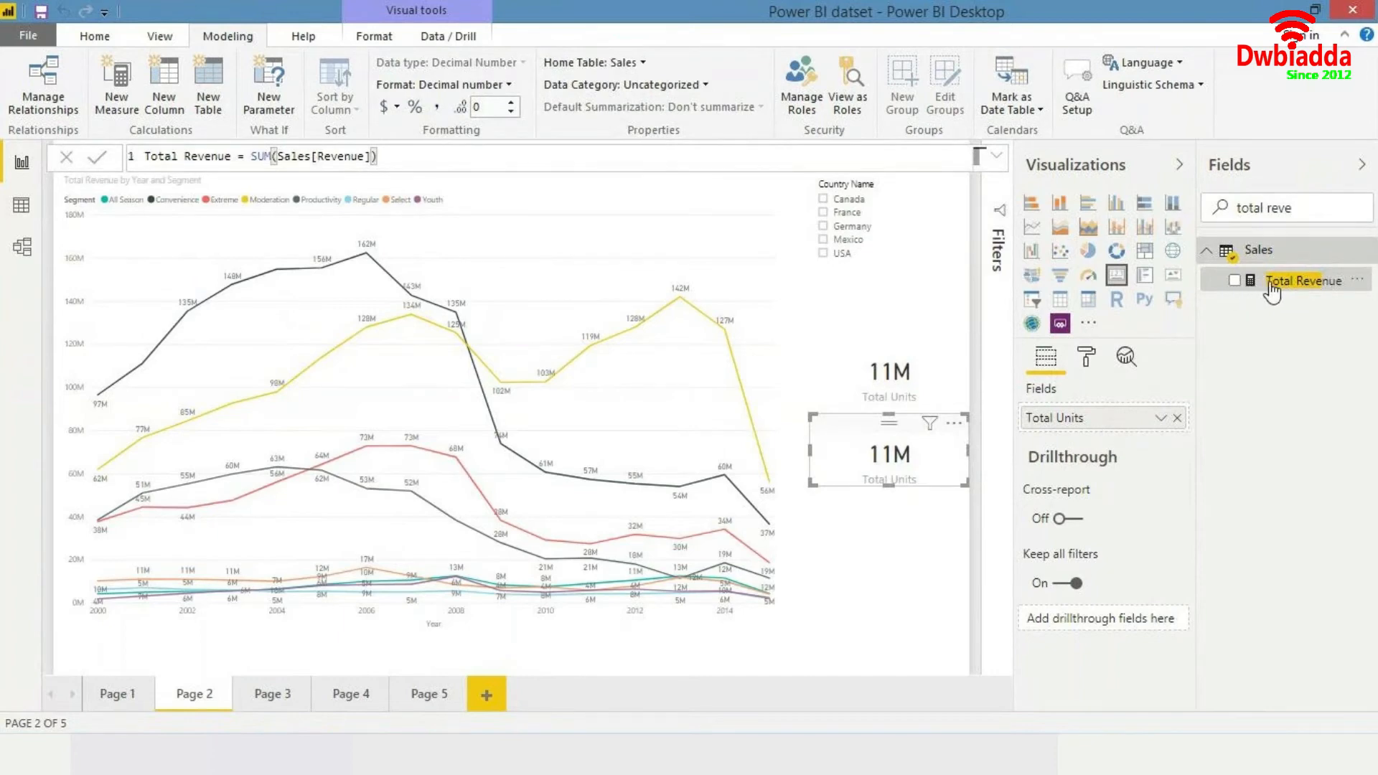
drag(1241, 293, 1112, 431)
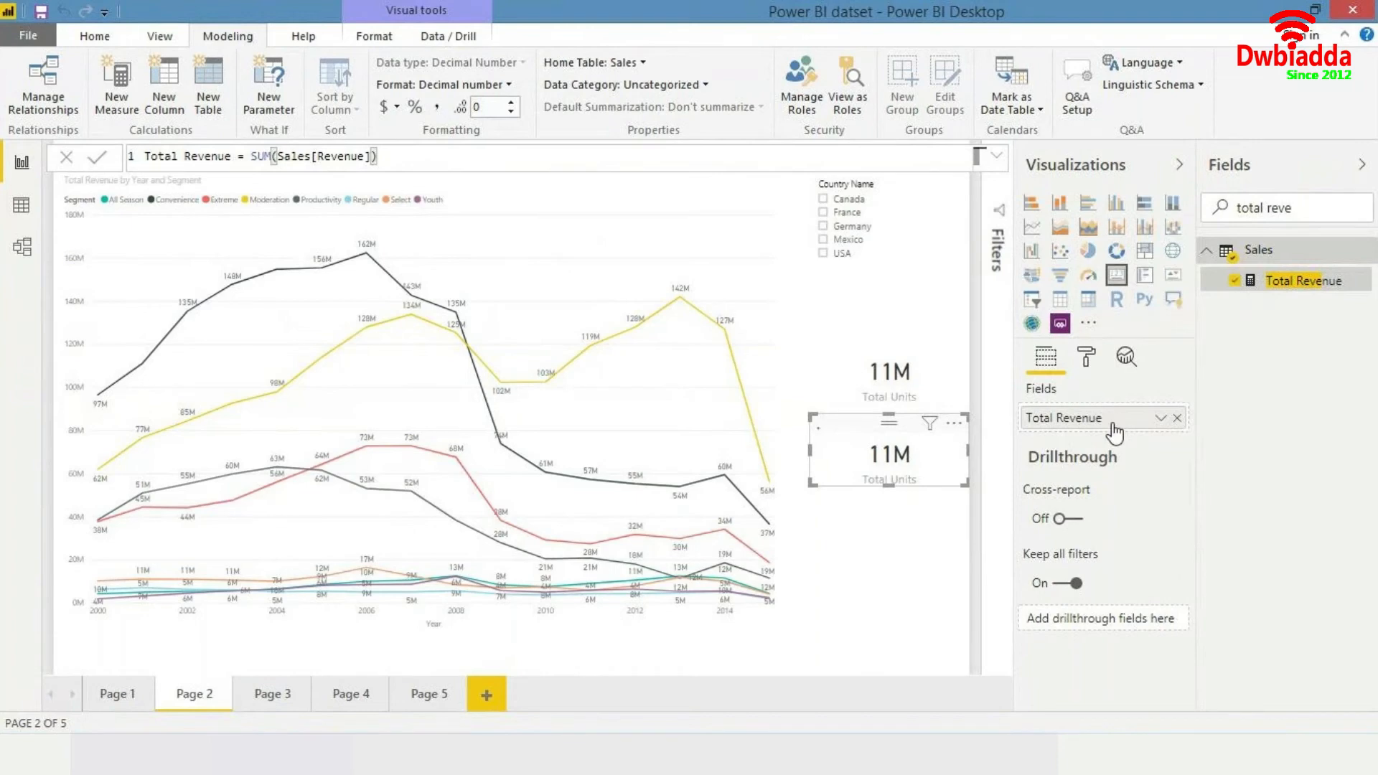
- Set the Total Revenue card's data label display units to Millions
click(1087, 360)
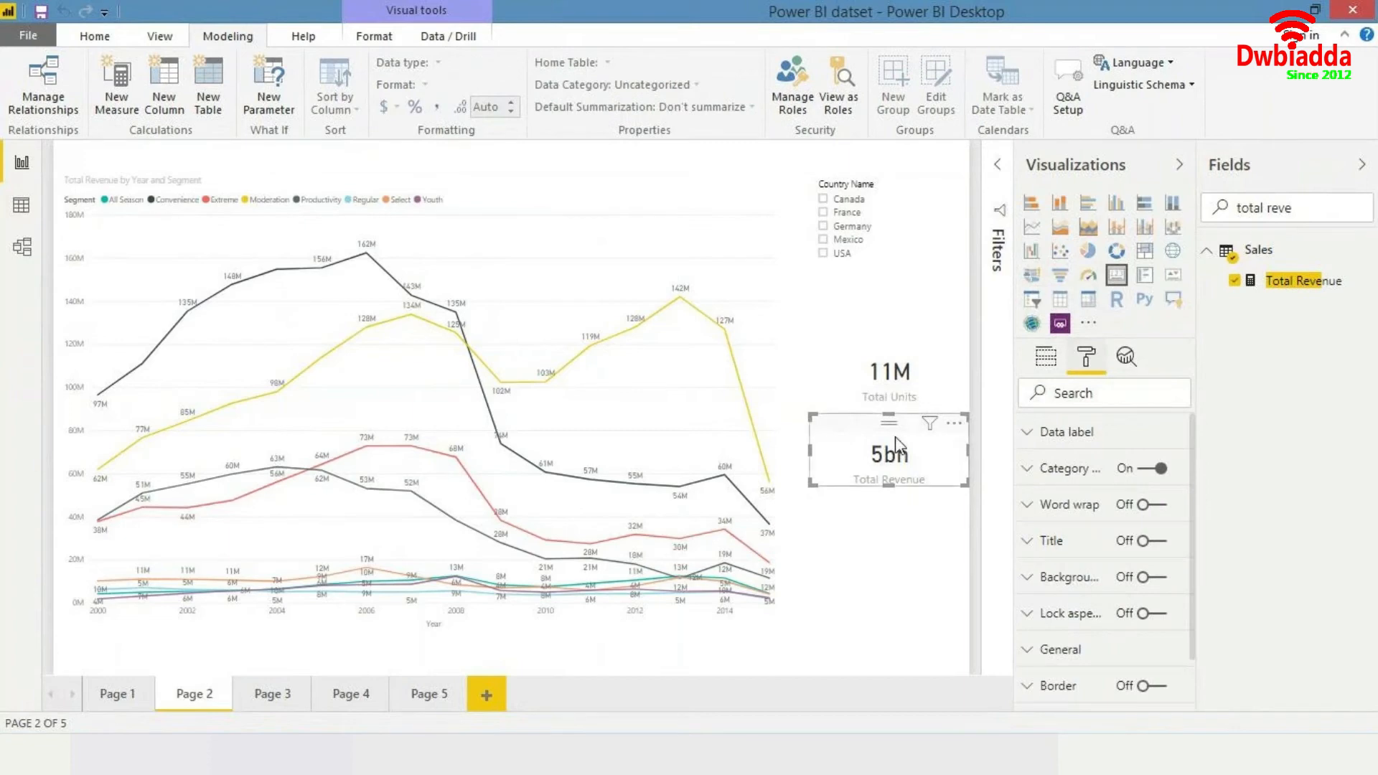
click(915, 534)
click(896, 455)
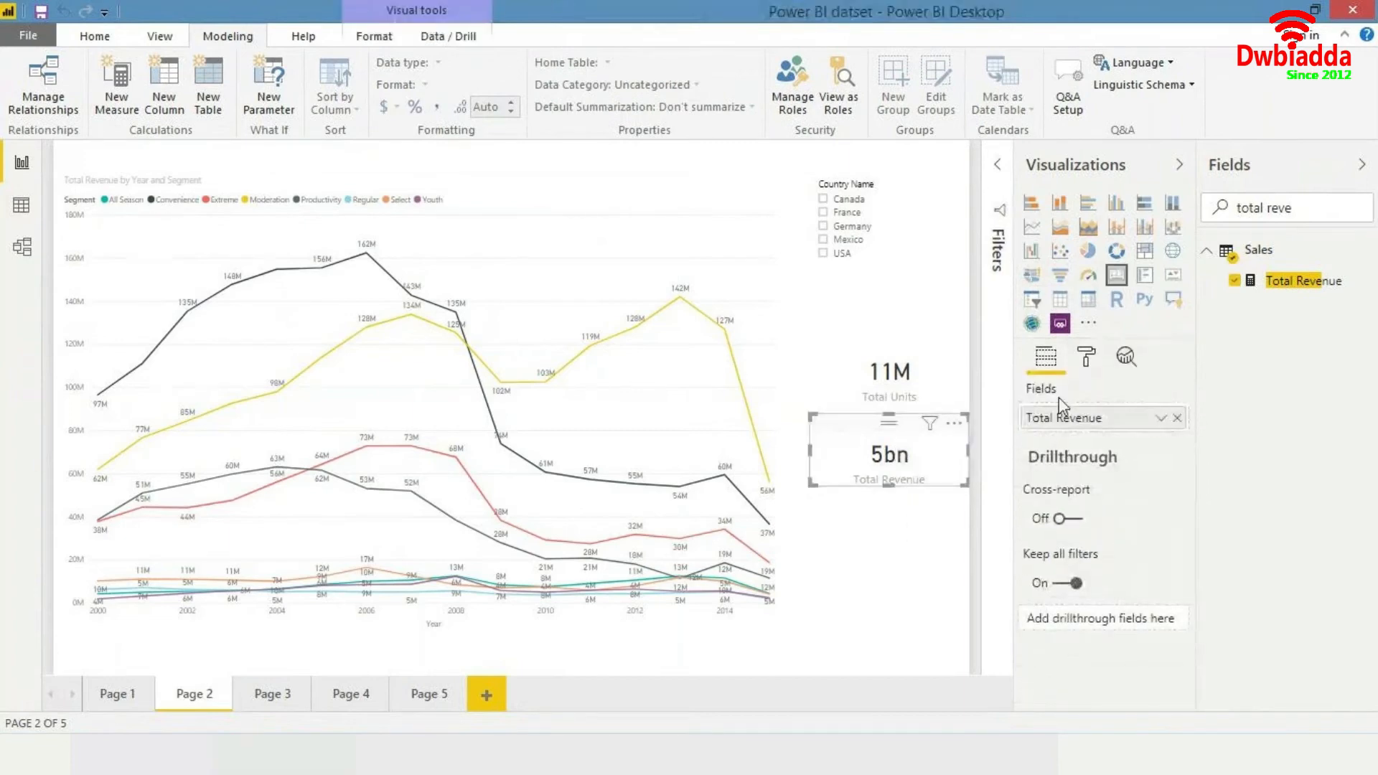
click(1087, 359)
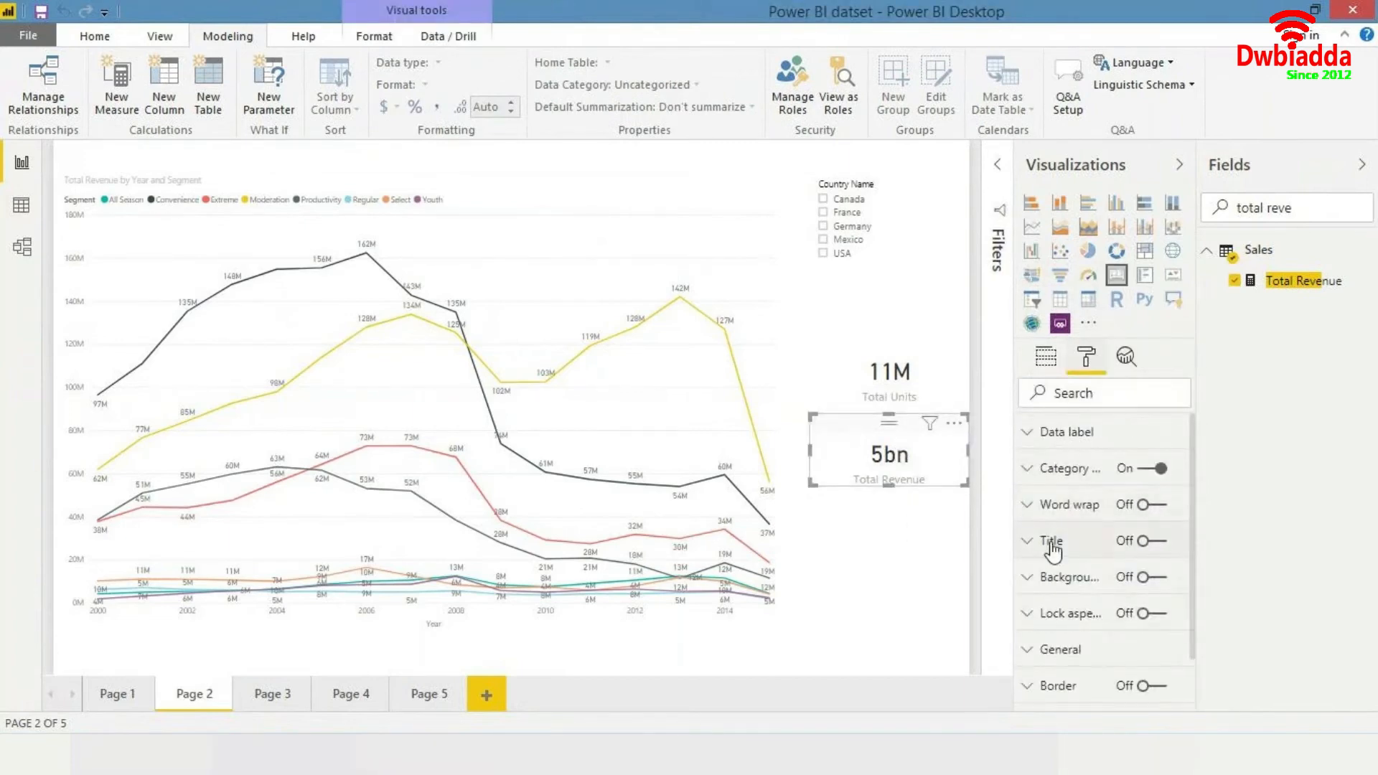
click(1057, 433)
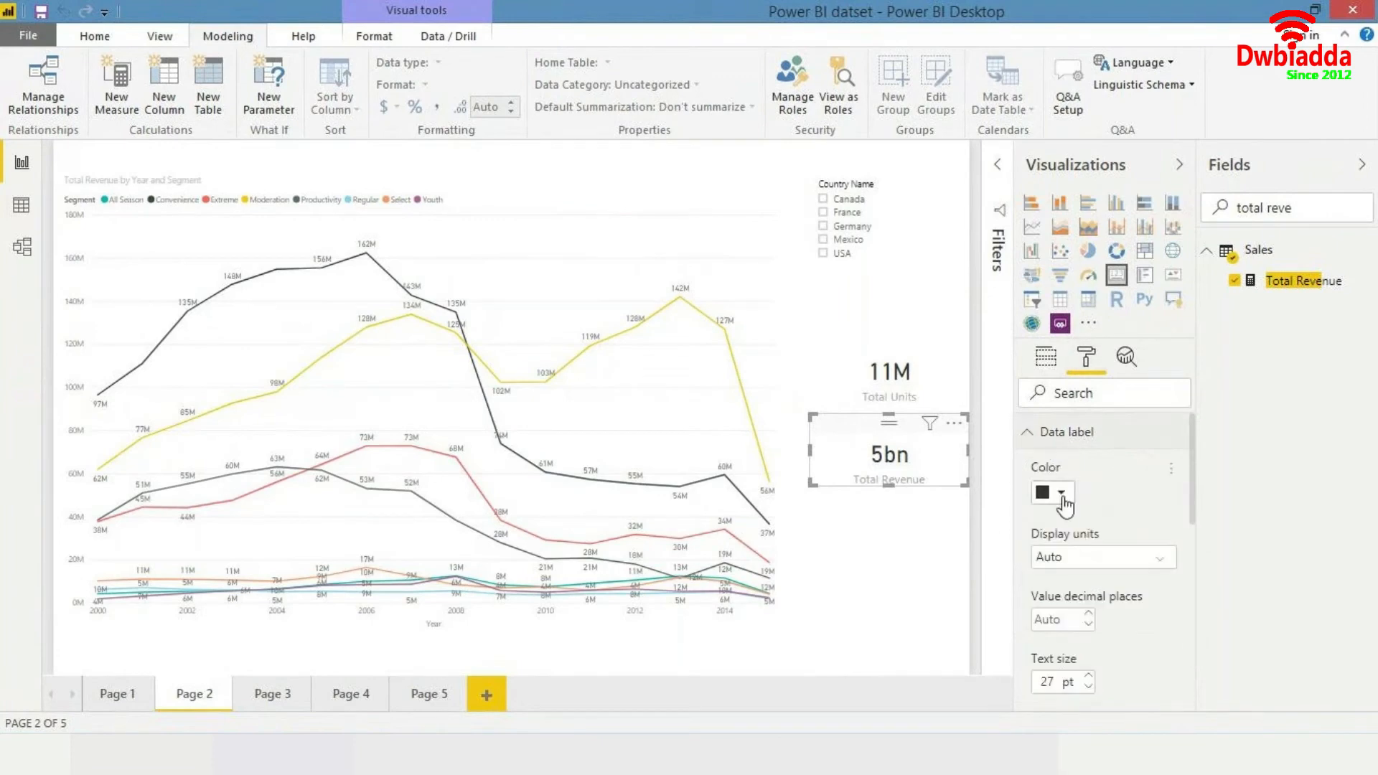
scroll(1076, 524, down, 5)
scroll(1127, 538, up, 5)
click(1128, 558)
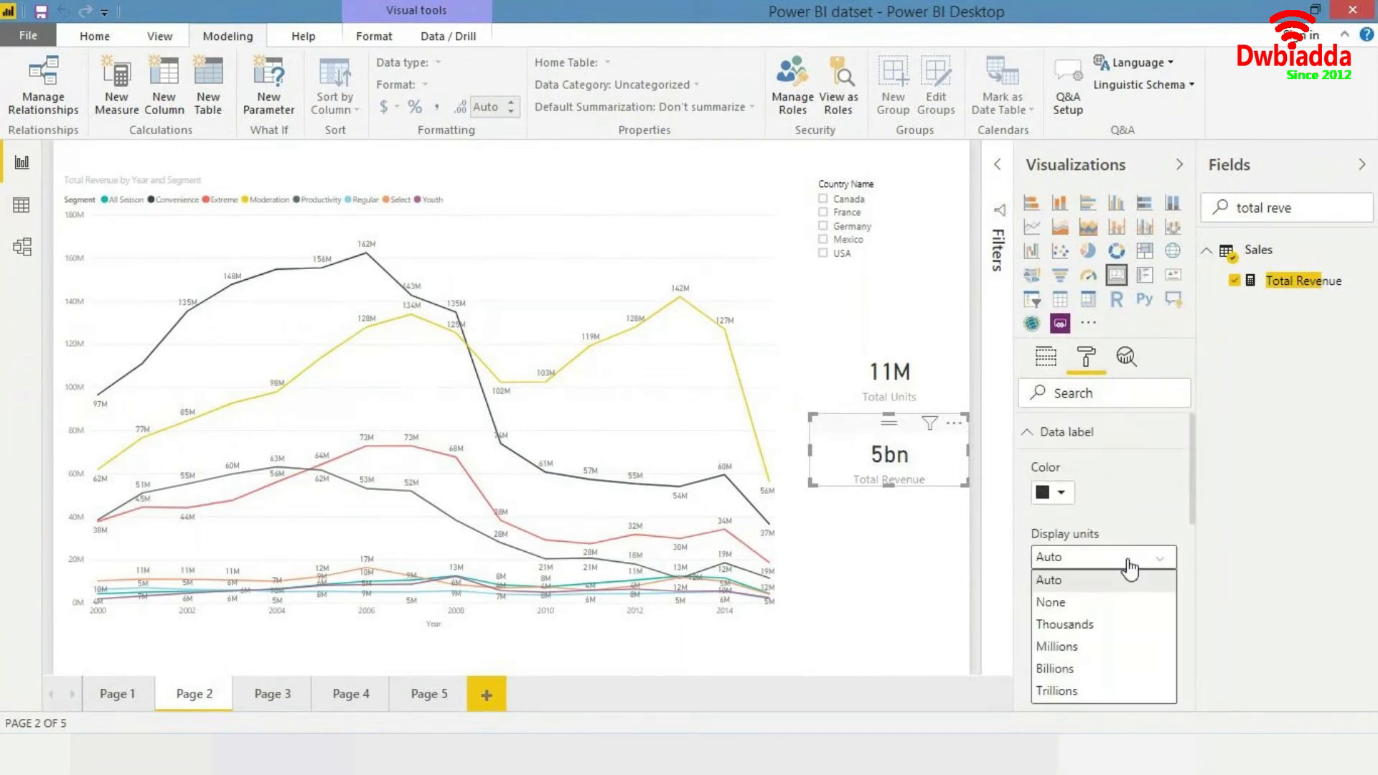
click(1063, 598)
click(1106, 559)
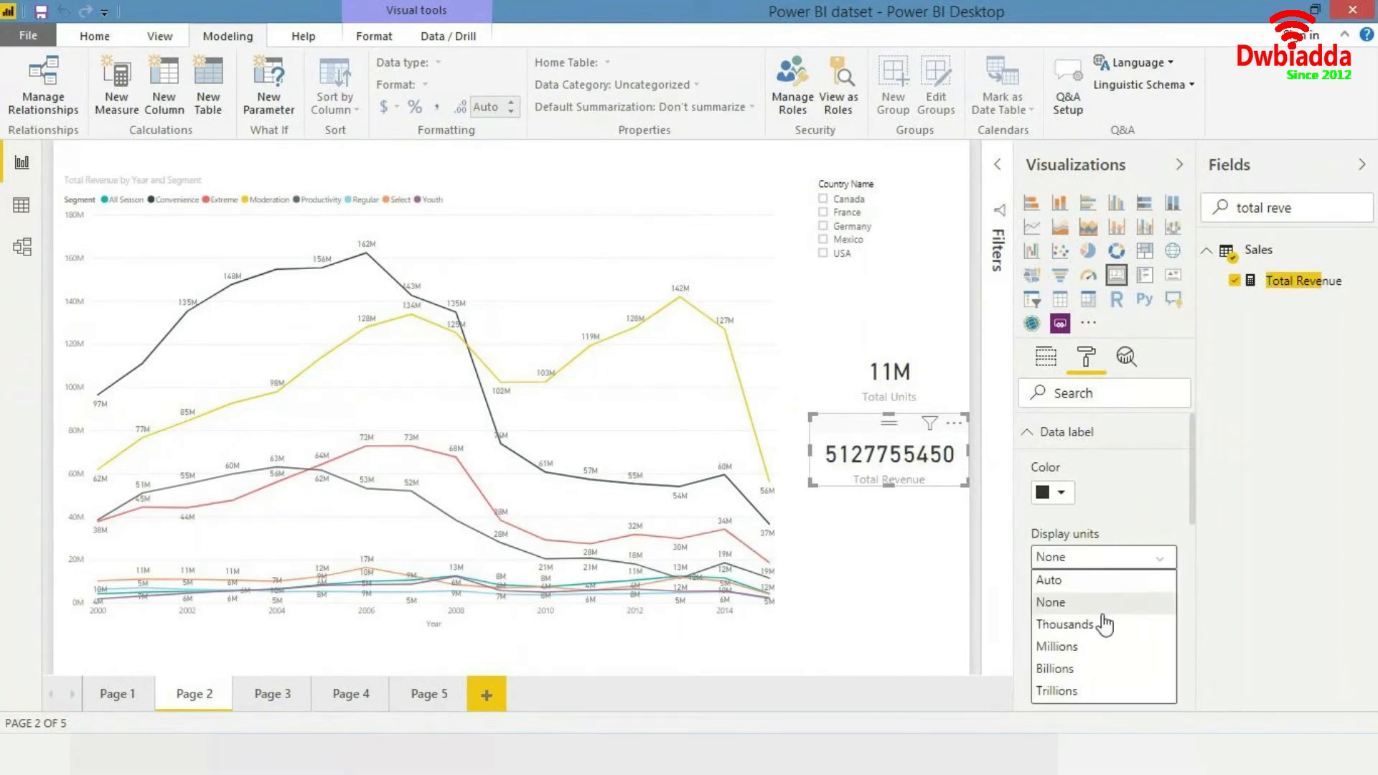
click(1094, 649)
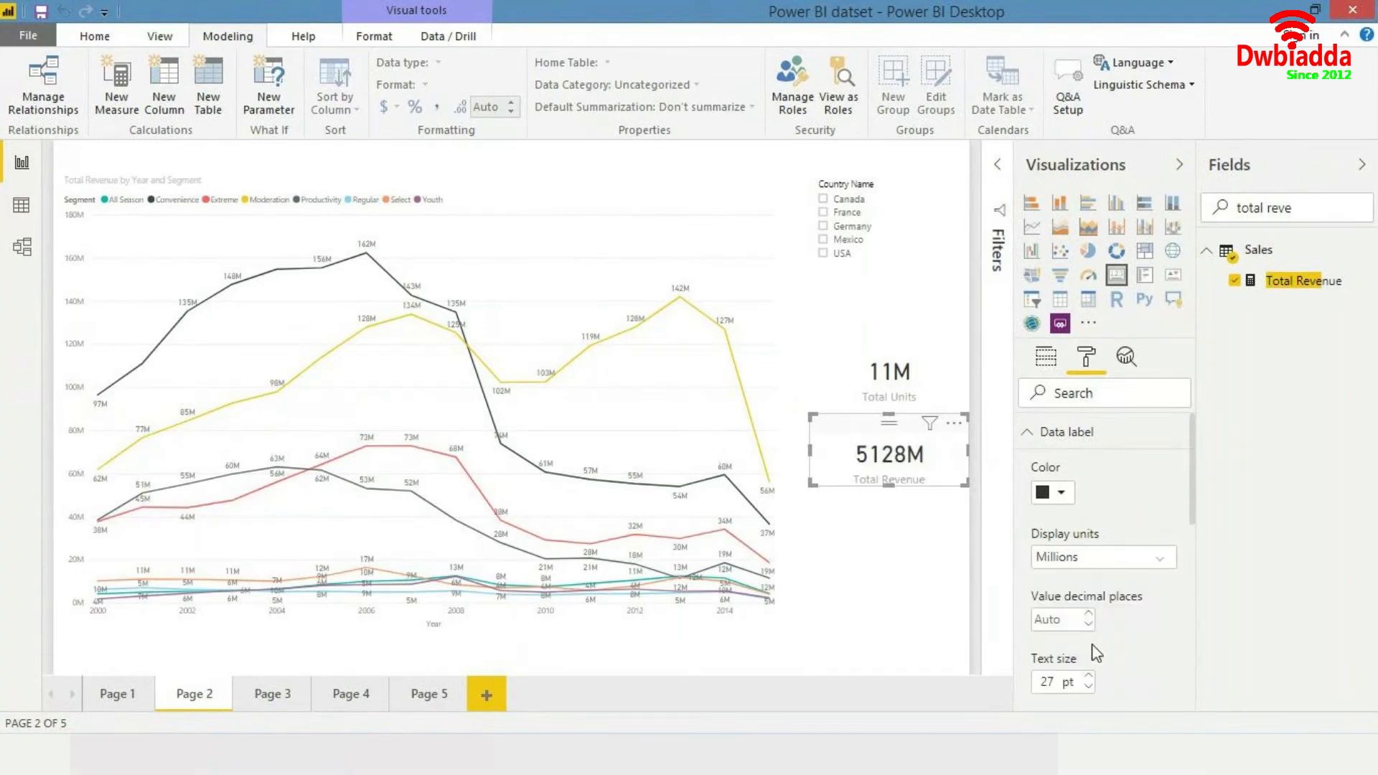
- Move the Total Revenue and Total Units cards side by side above the line chart
click(884, 636)
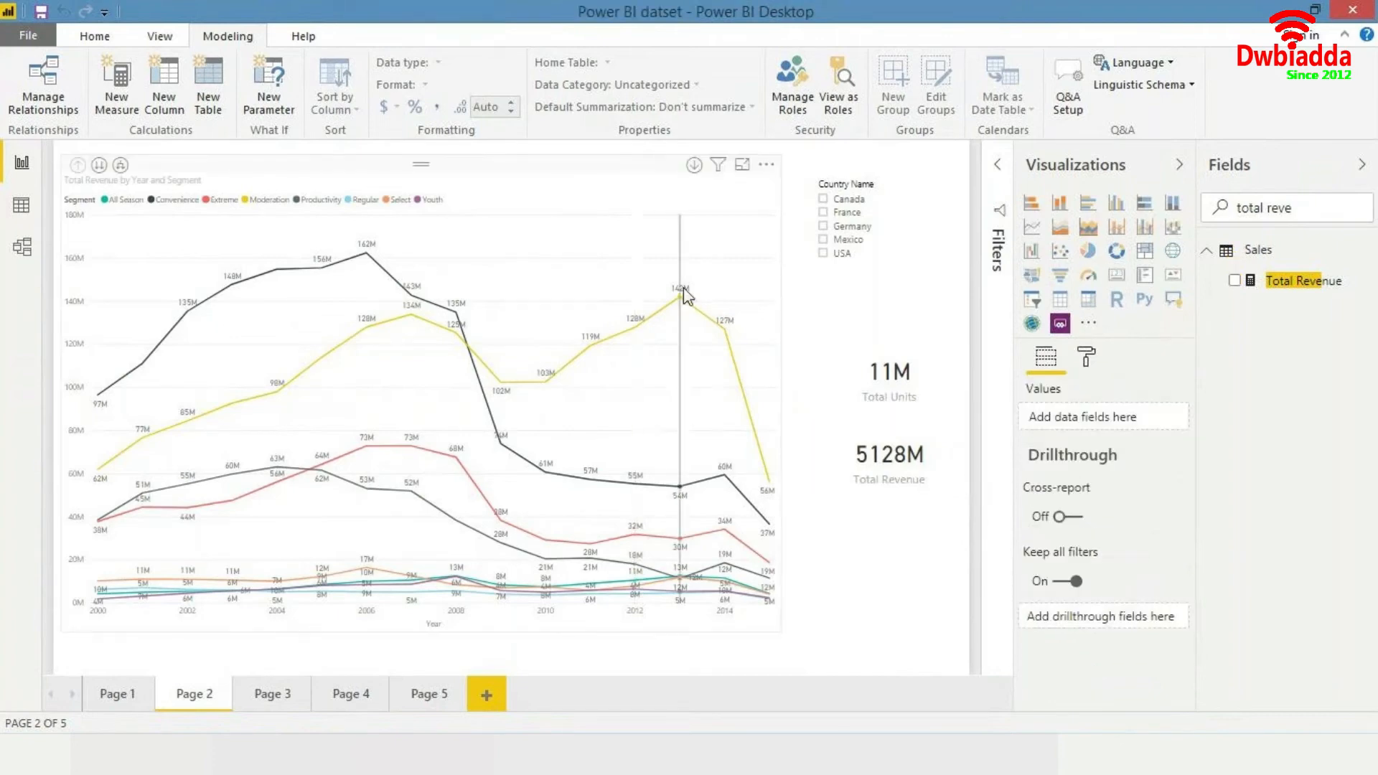
drag(885, 447, 626, 172)
drag(899, 381, 769, 192)
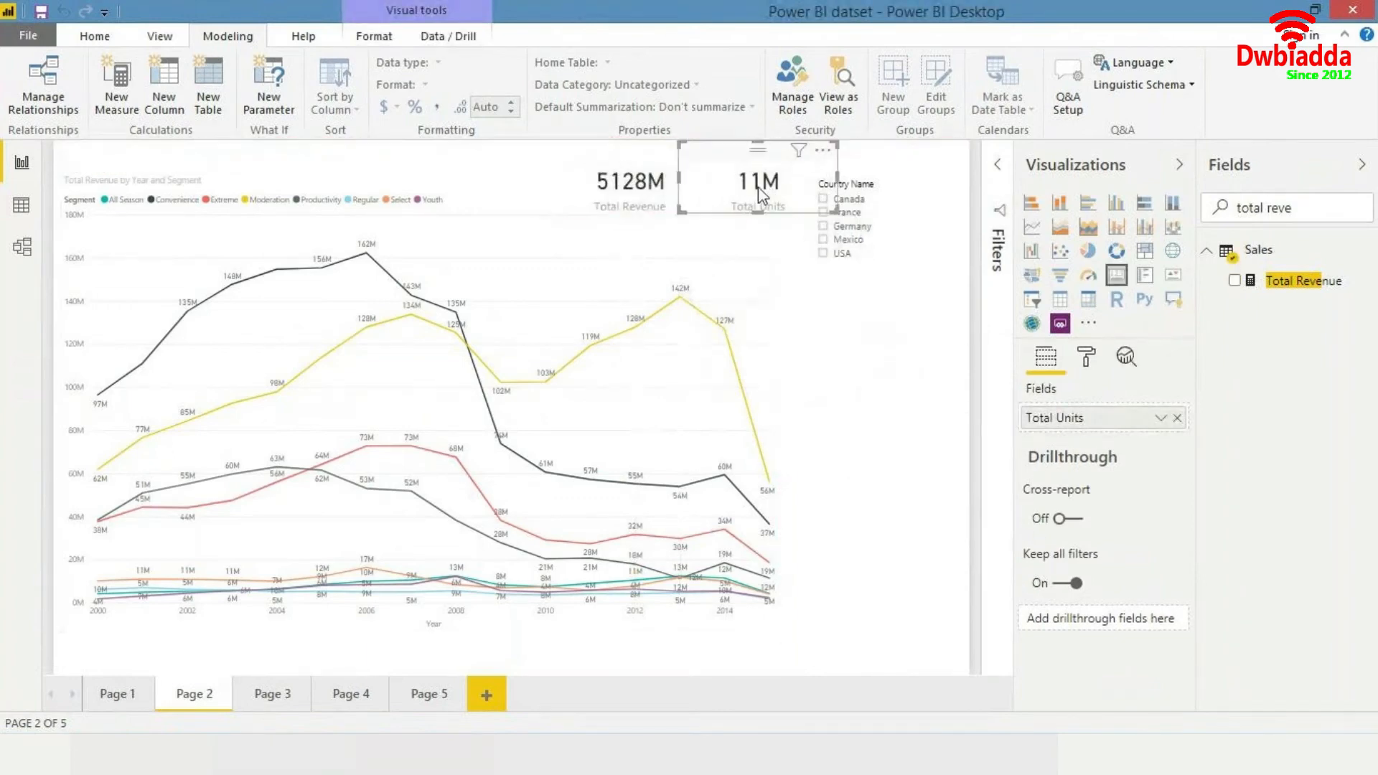
drag(648, 185, 610, 183)
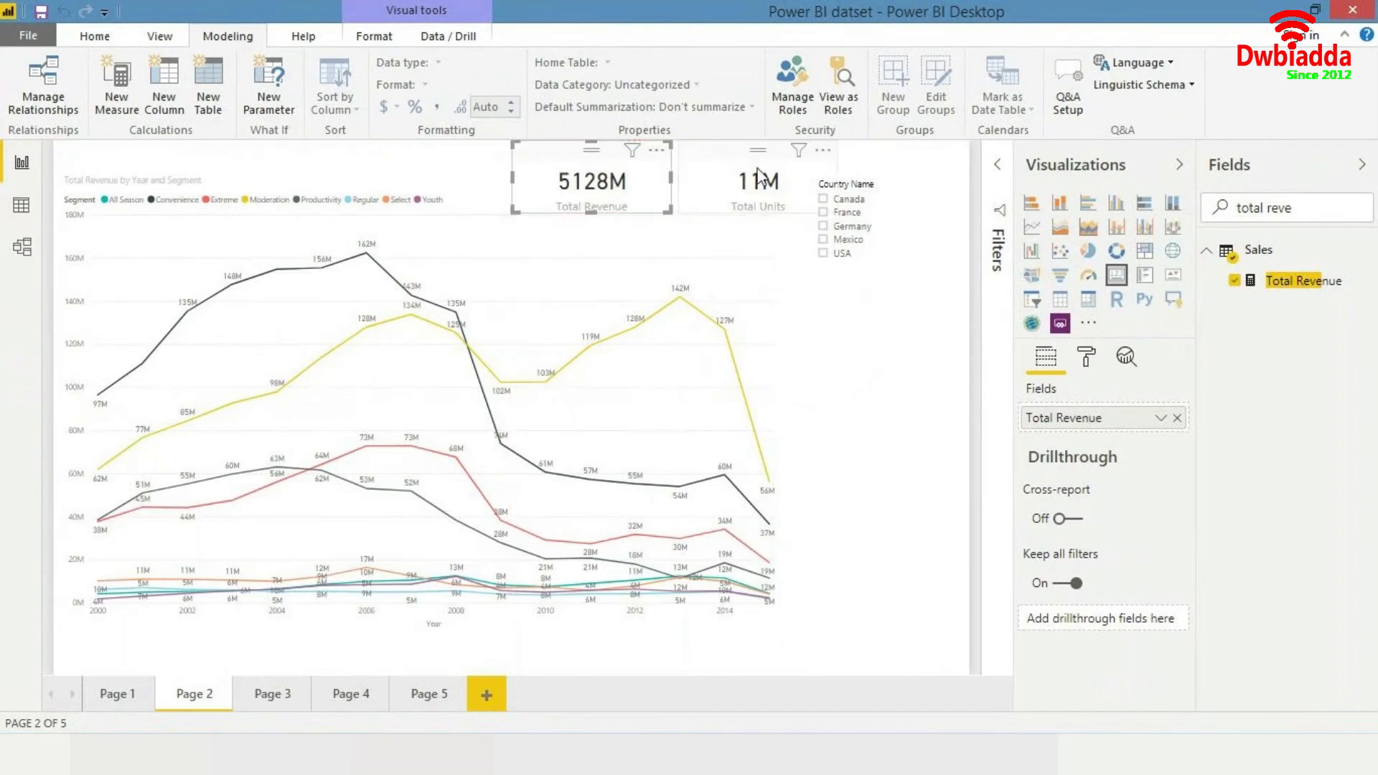
drag(753, 172, 748, 172)
click(615, 184)
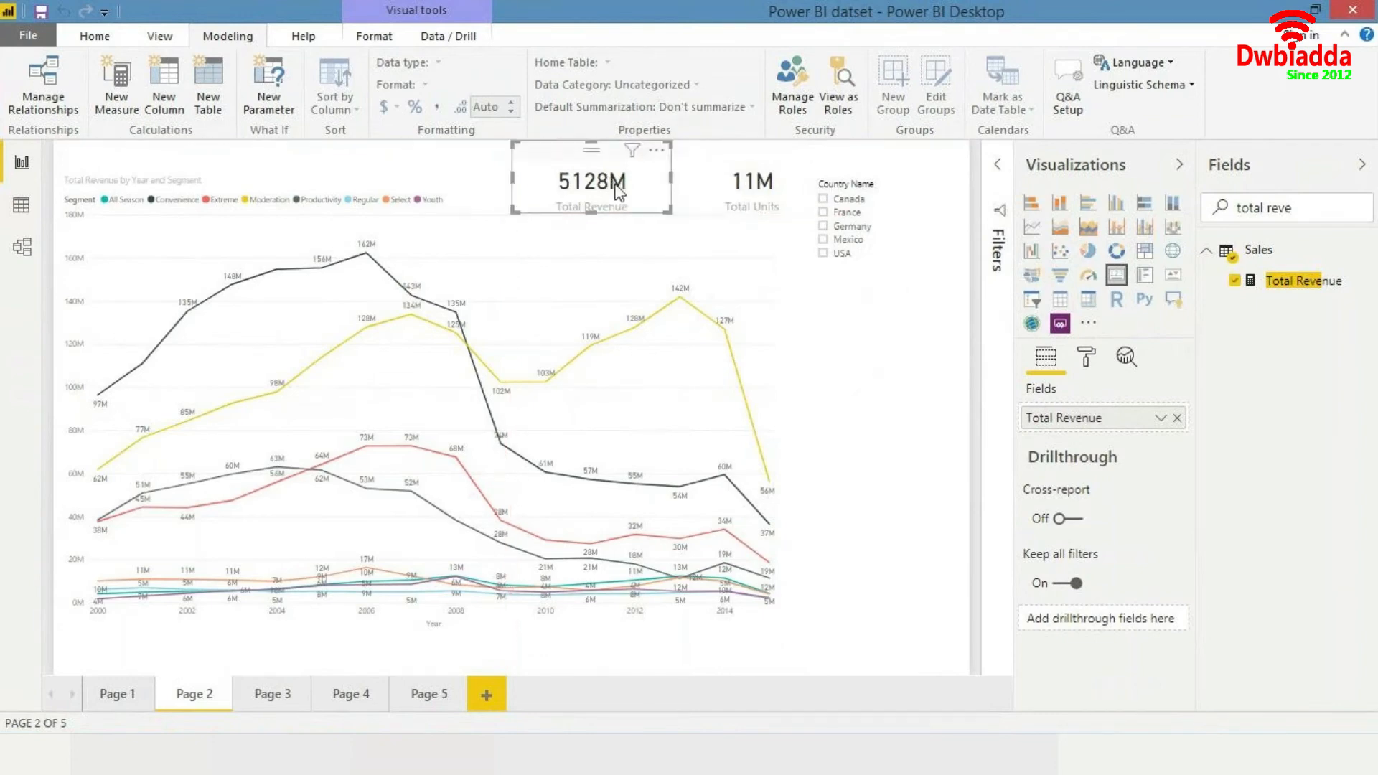
drag(598, 188, 575, 188)
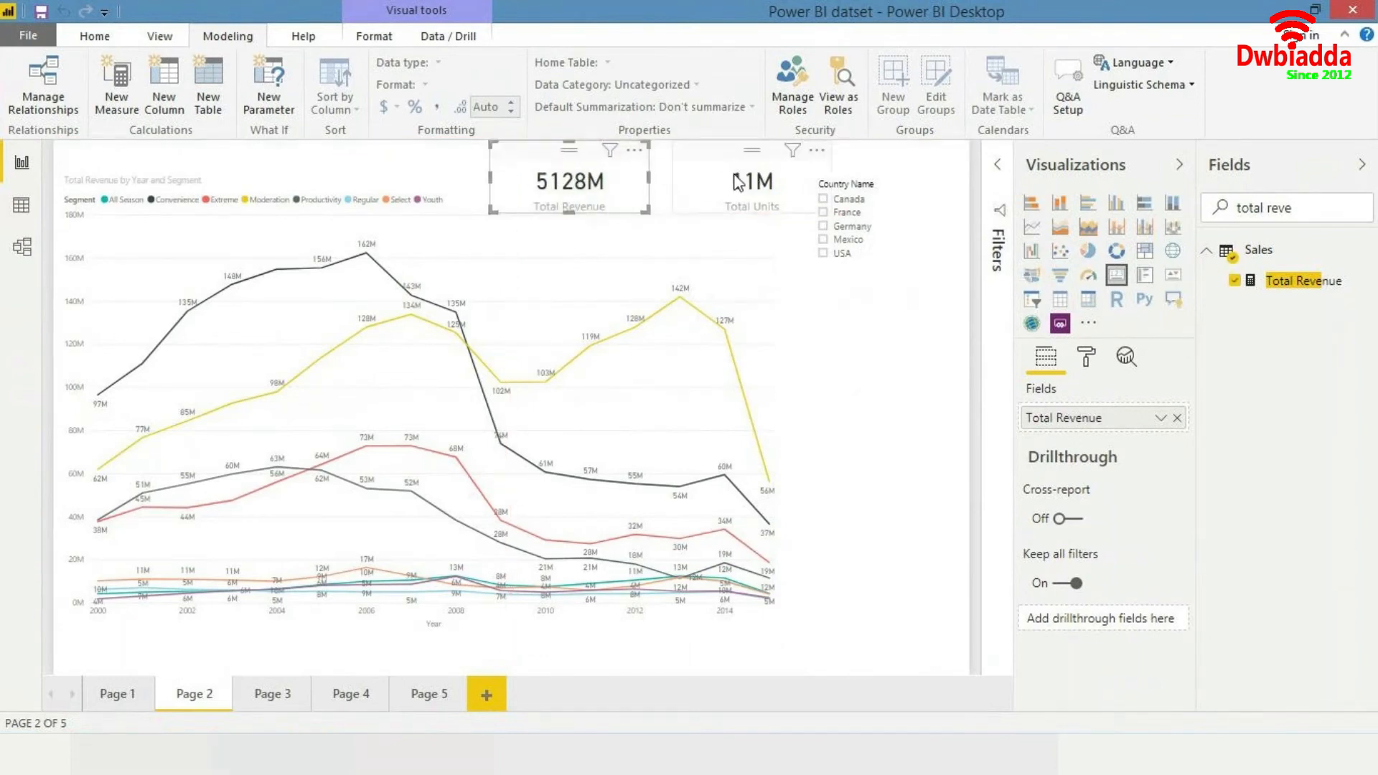
drag(731, 182, 709, 182)
click(958, 453)
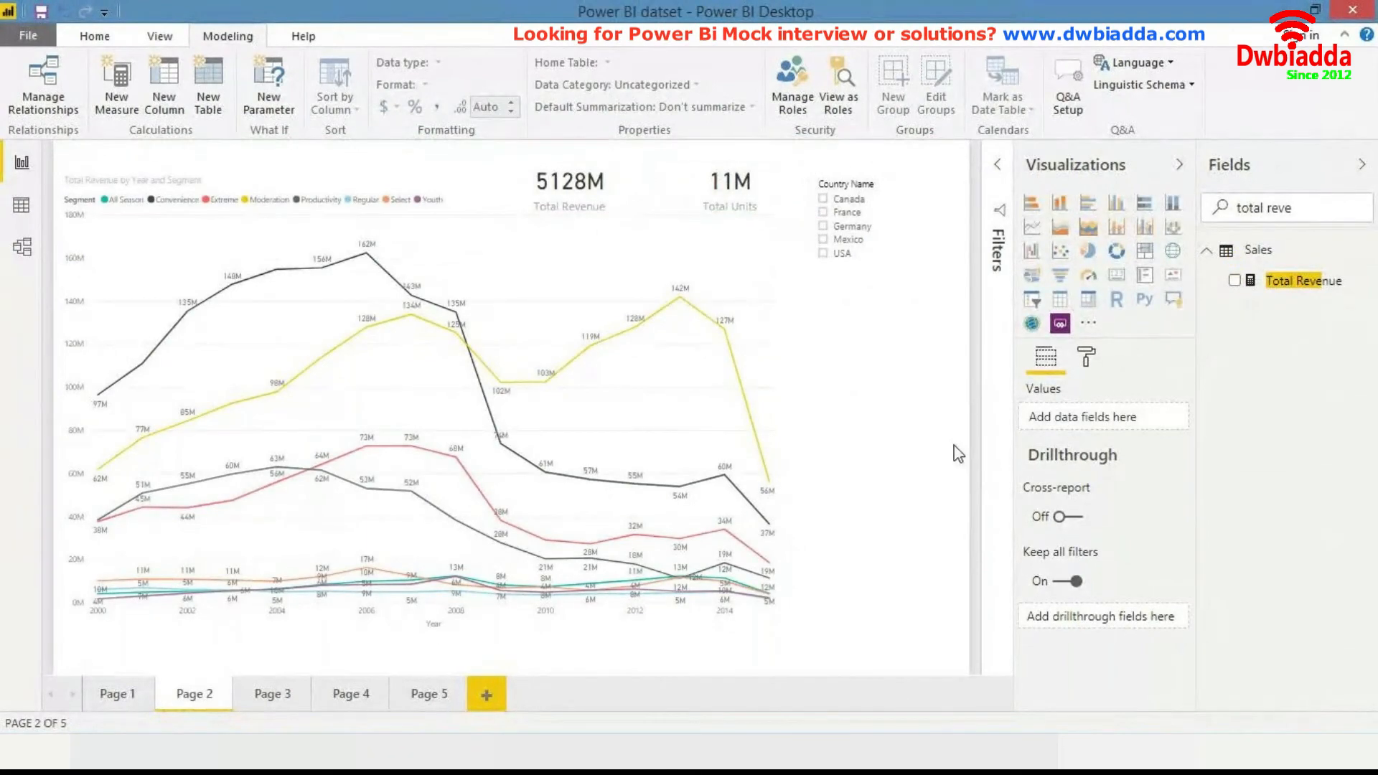
- Add a new report page, Page 6
click(426, 696)
click(487, 690)
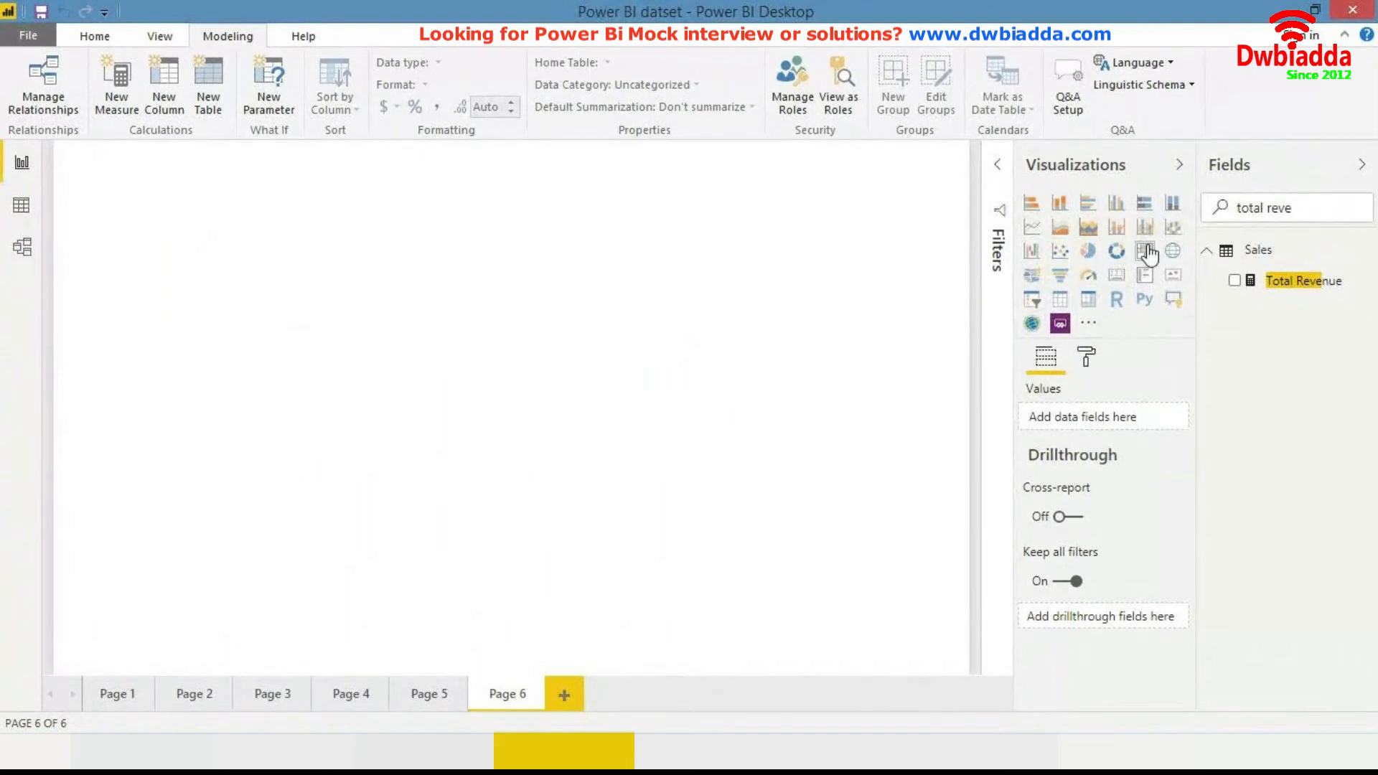
click(1089, 251)
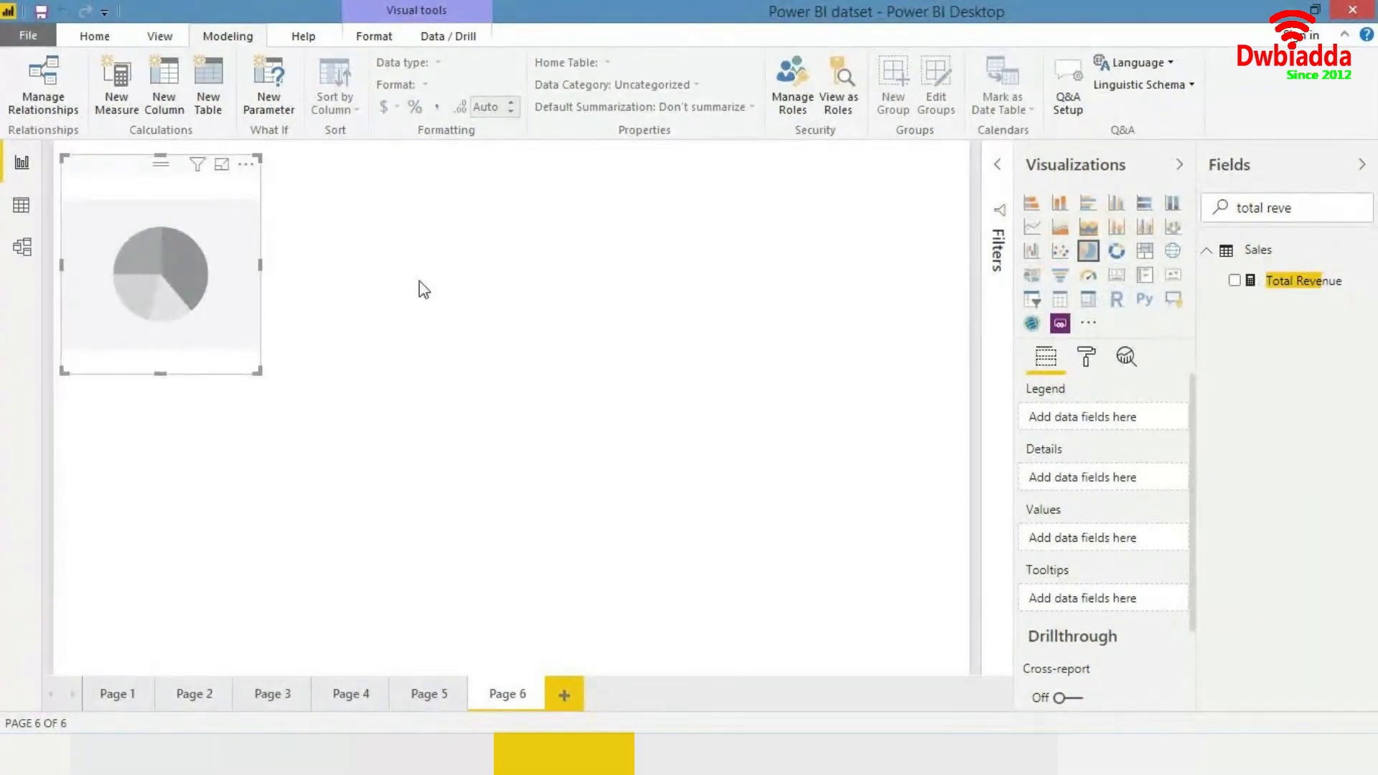
key(Delete)
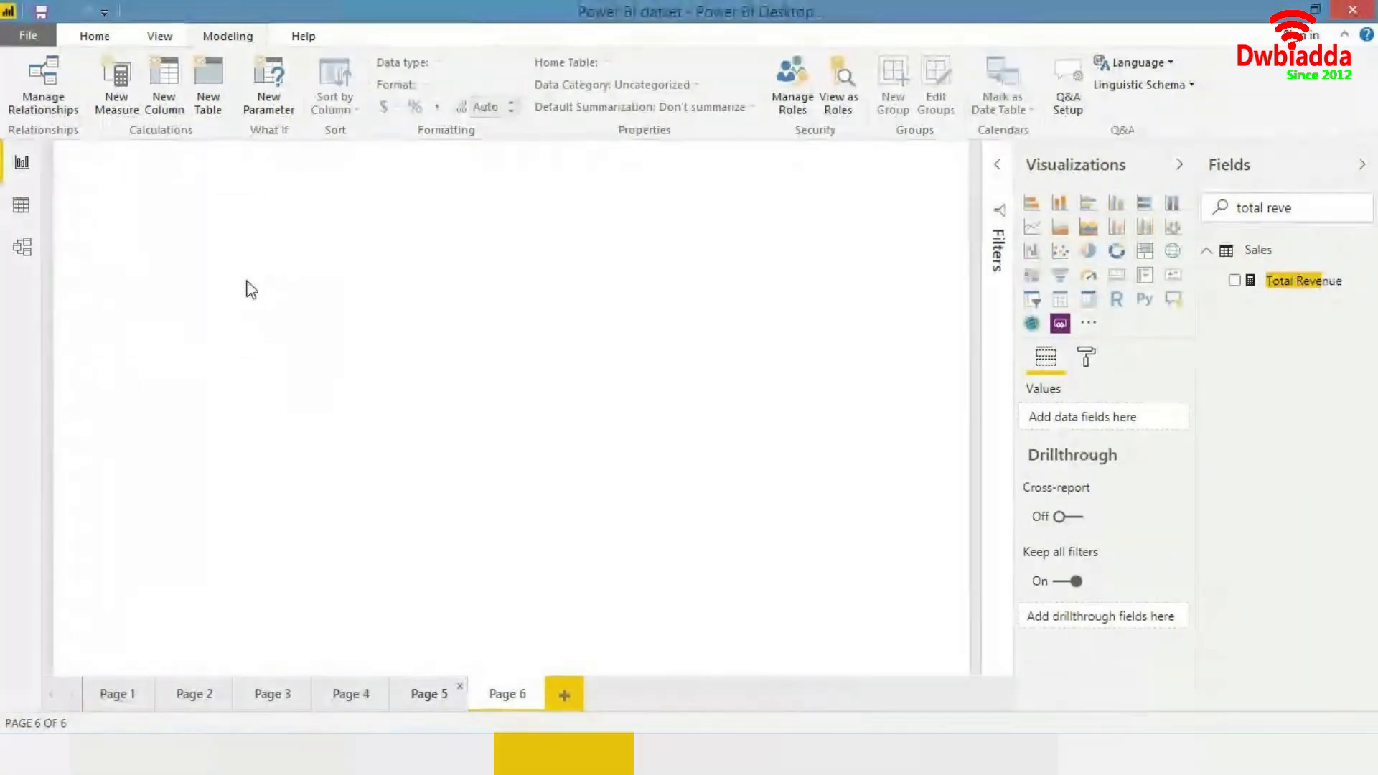
- Insert a table visual and add the Manufacturers table's Manufacturer field to it after clearing the field search
click(1060, 299)
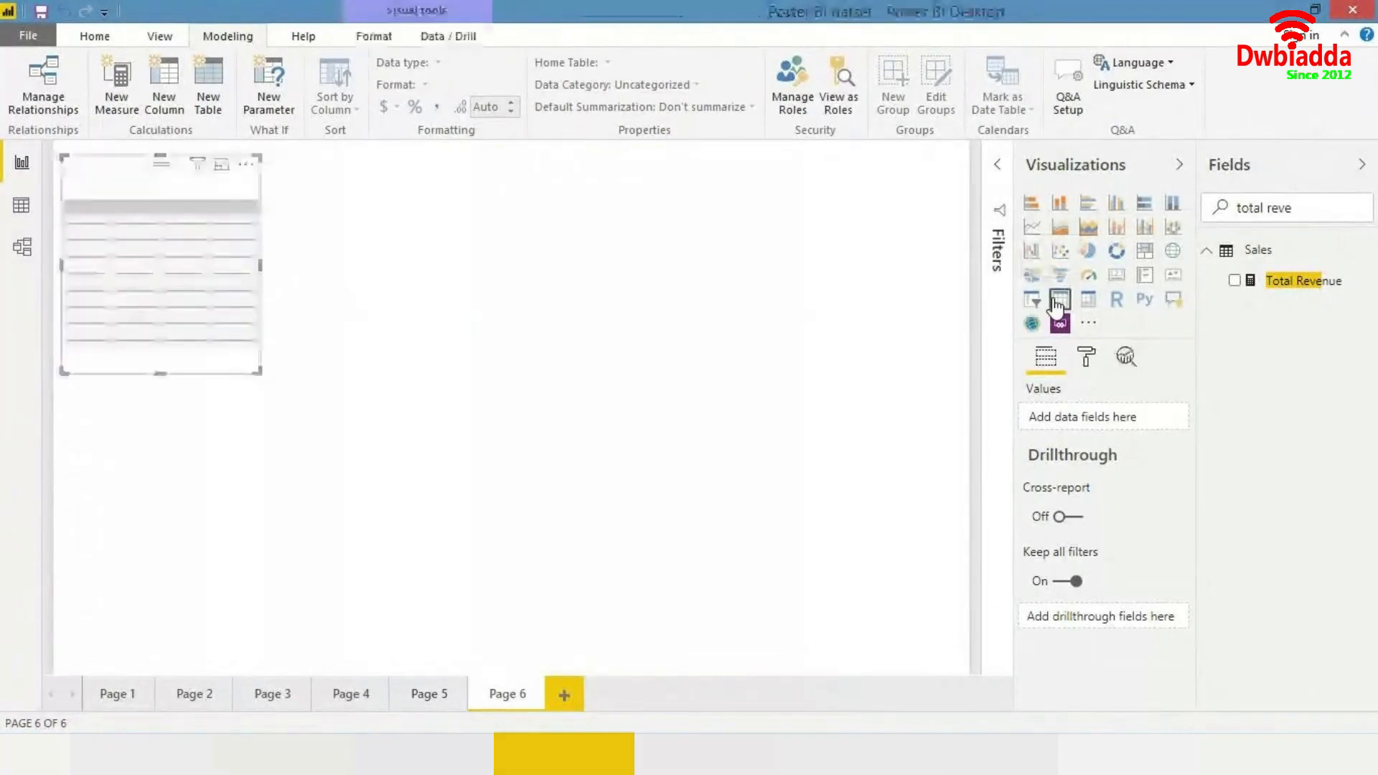
drag(244, 332, 874, 396)
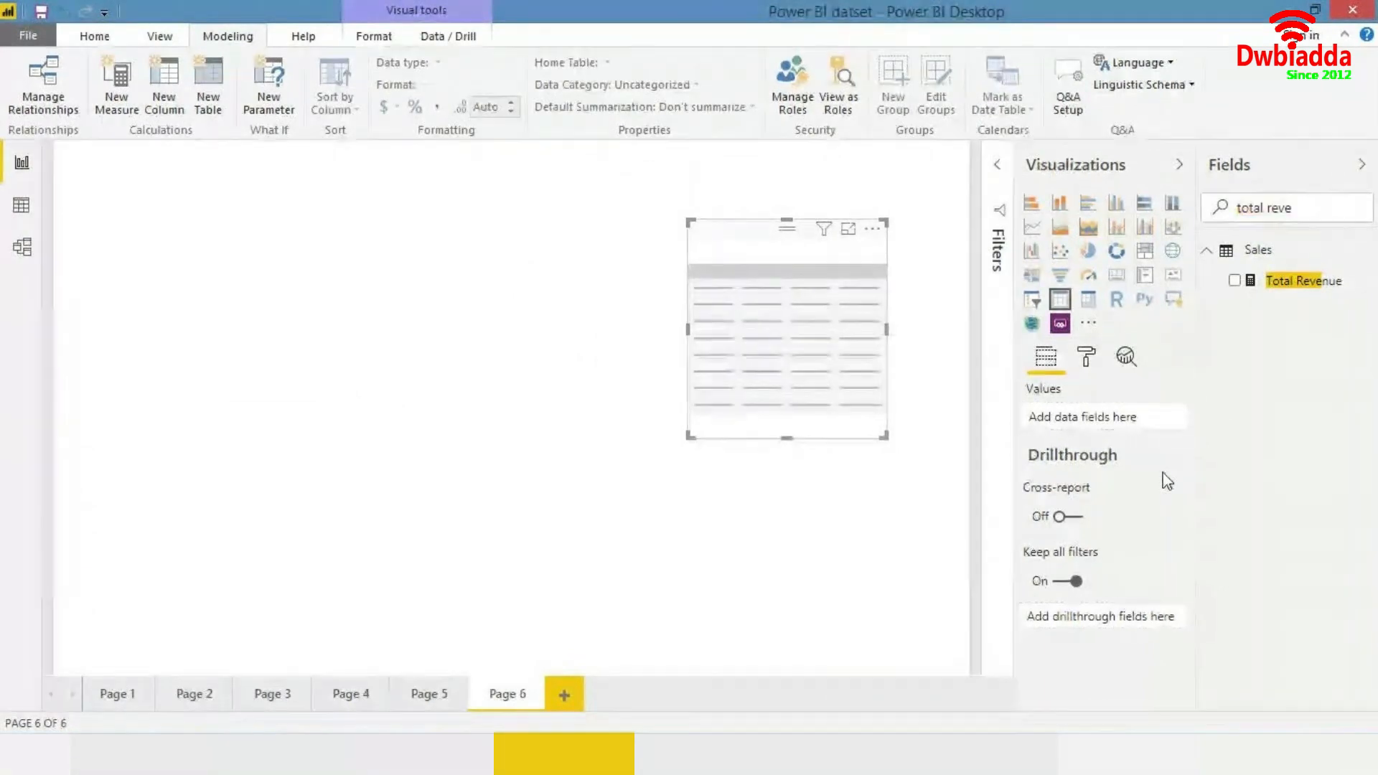
click(1309, 215)
key(BackSpace)
key(BackSpace)
key(BackSpace)
key(BackSpace)
key(BackSpace)
key(BackSpace)
key(BackSpace)
key(BackSpace)
key(BackSpace)
key(BackSpace)
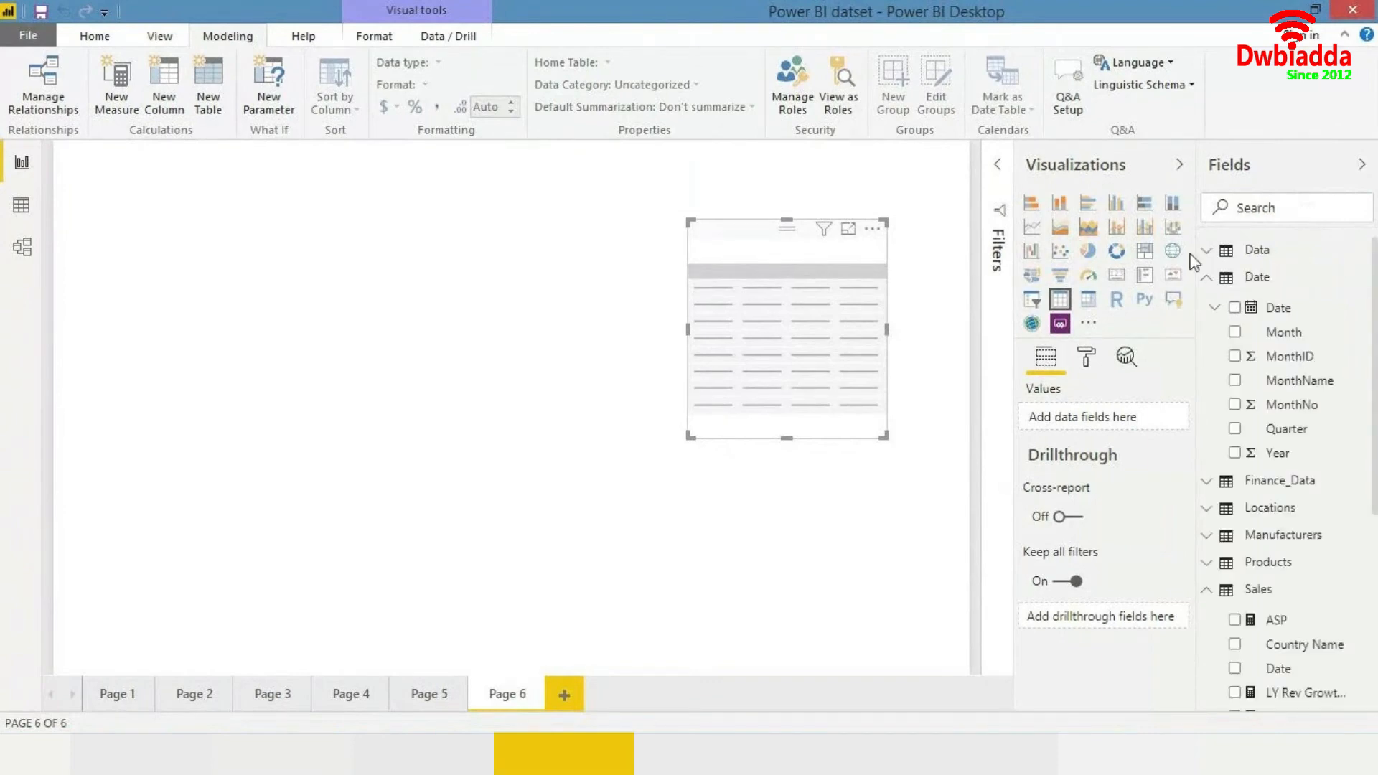
click(1207, 277)
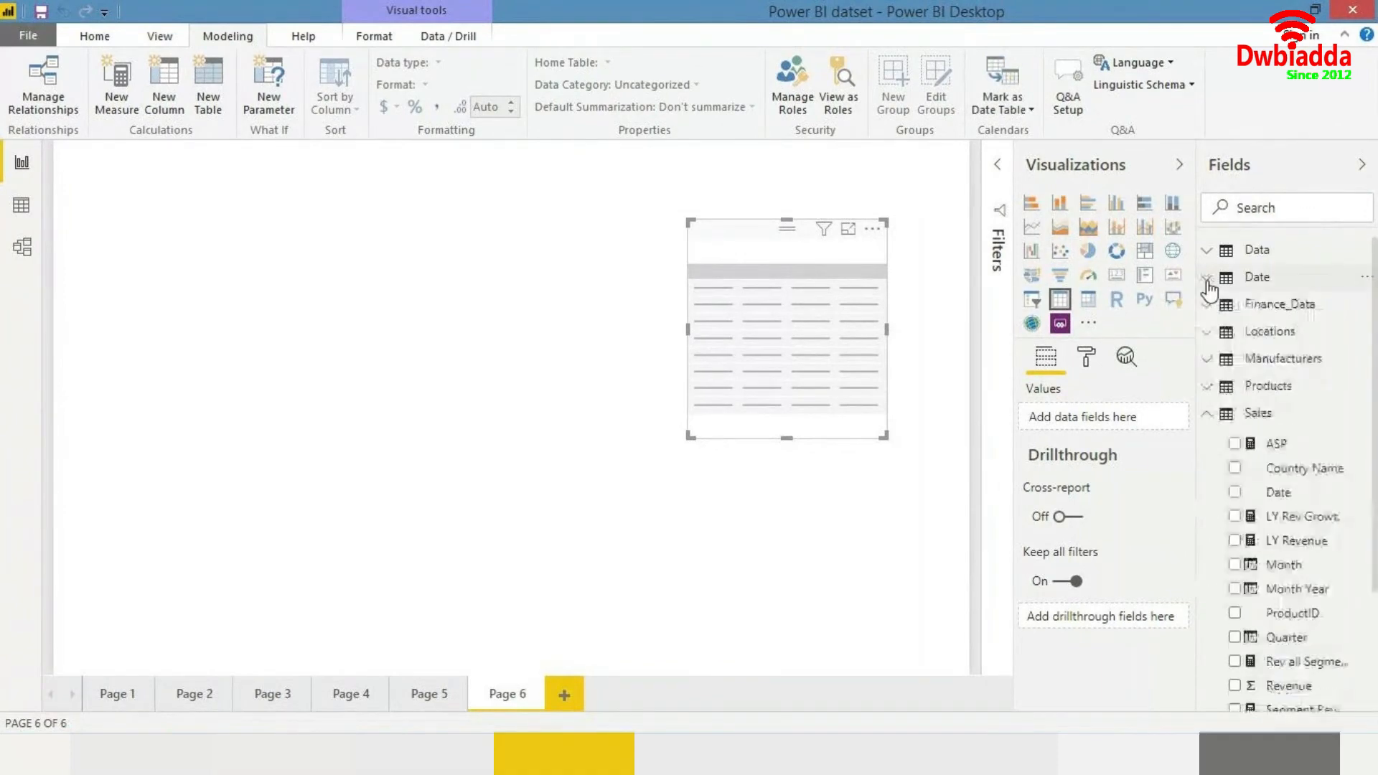
click(1208, 415)
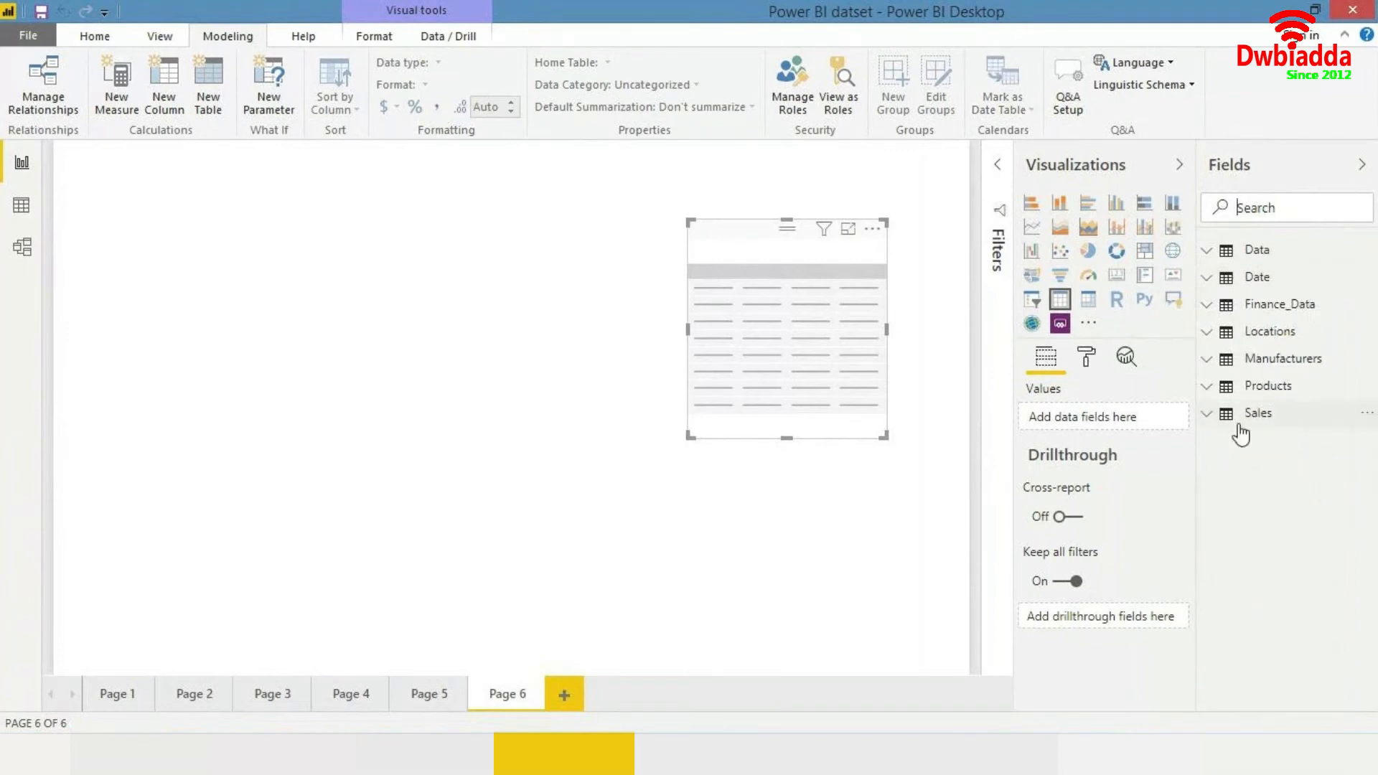
click(1224, 391)
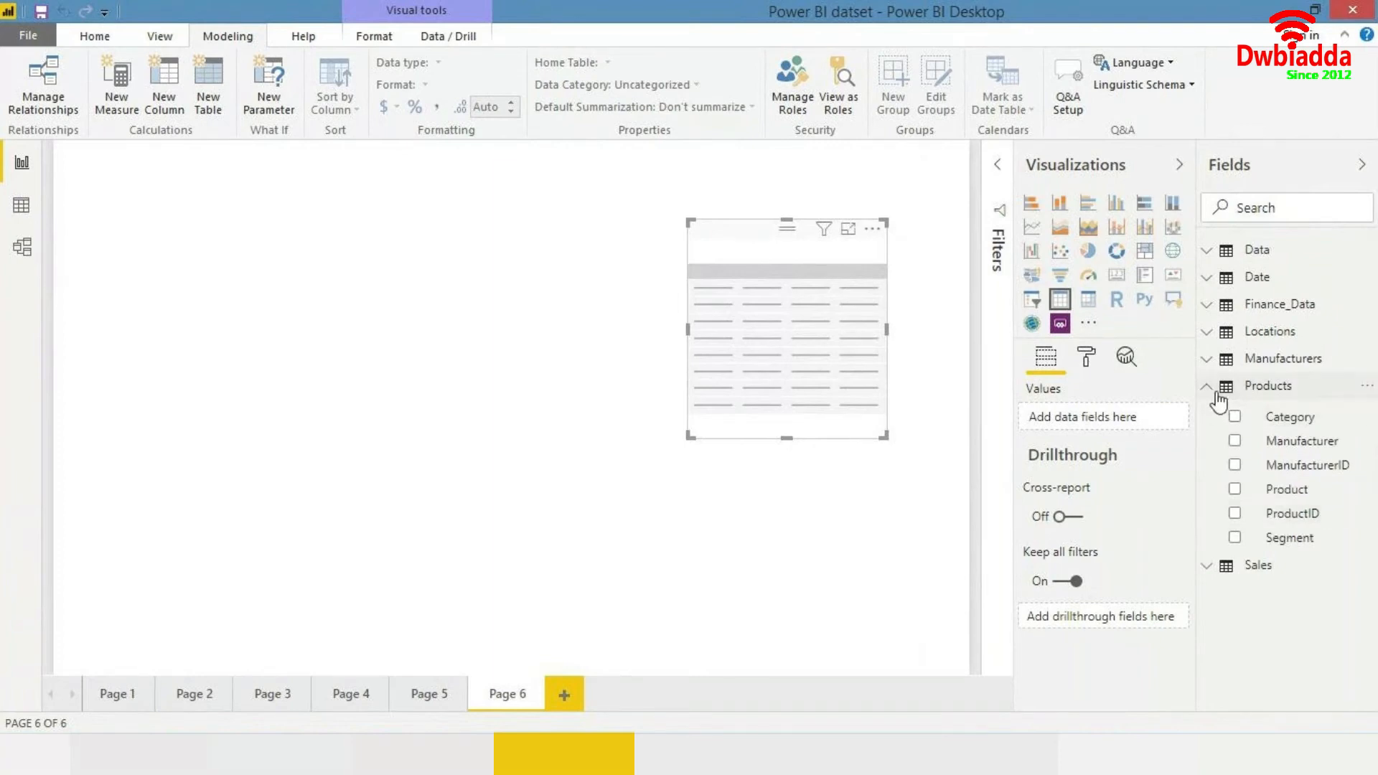
click(1220, 391)
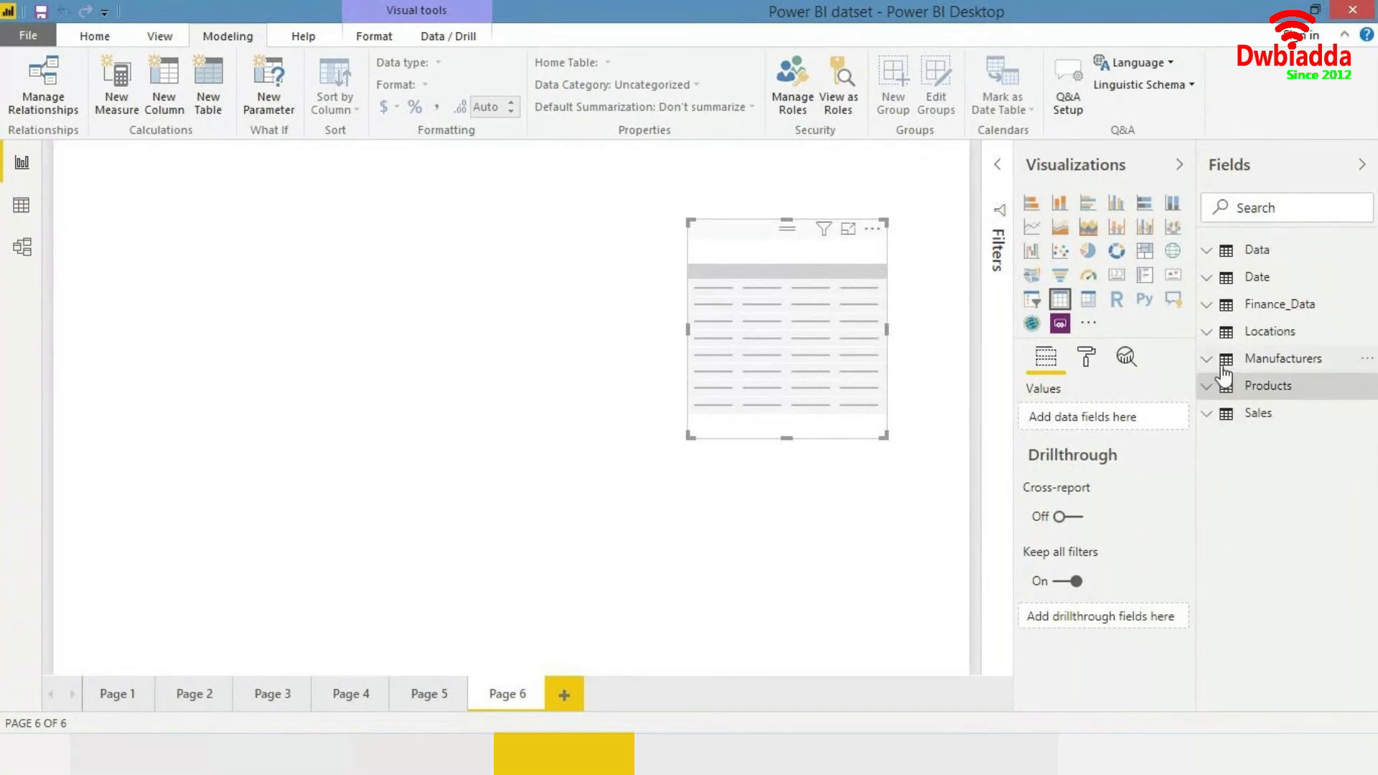
click(1224, 374)
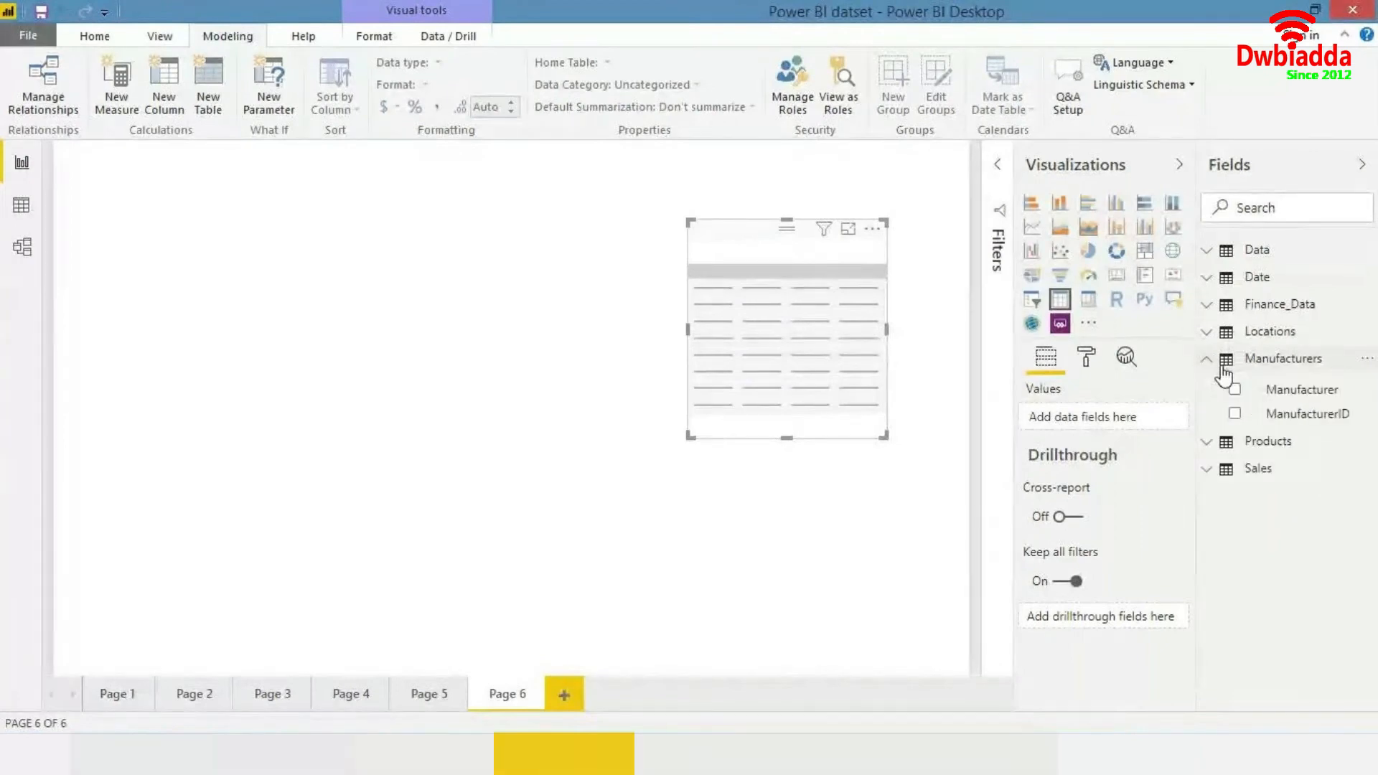
drag(1284, 391, 624, 488)
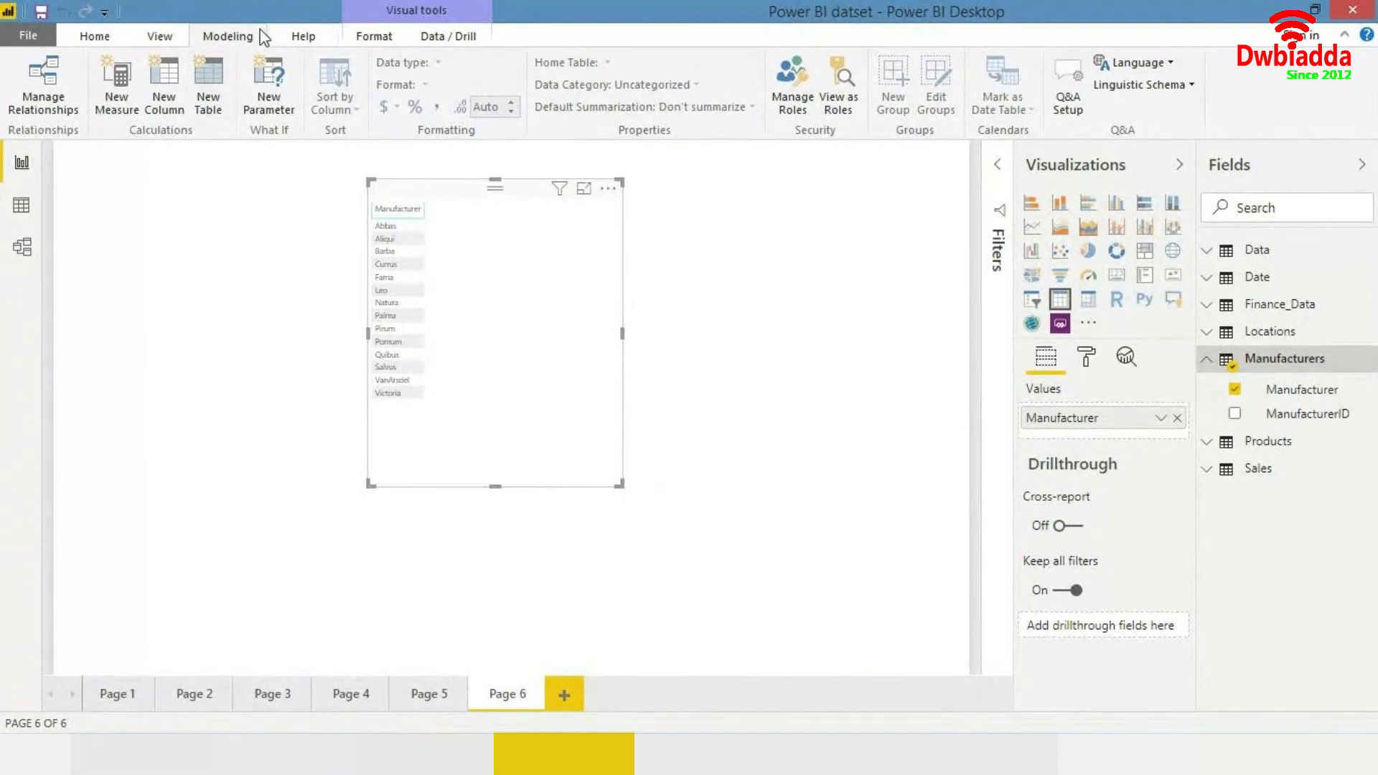
- Switch the page view to Actual Size and nudge the table visual slightly left
click(158, 37)
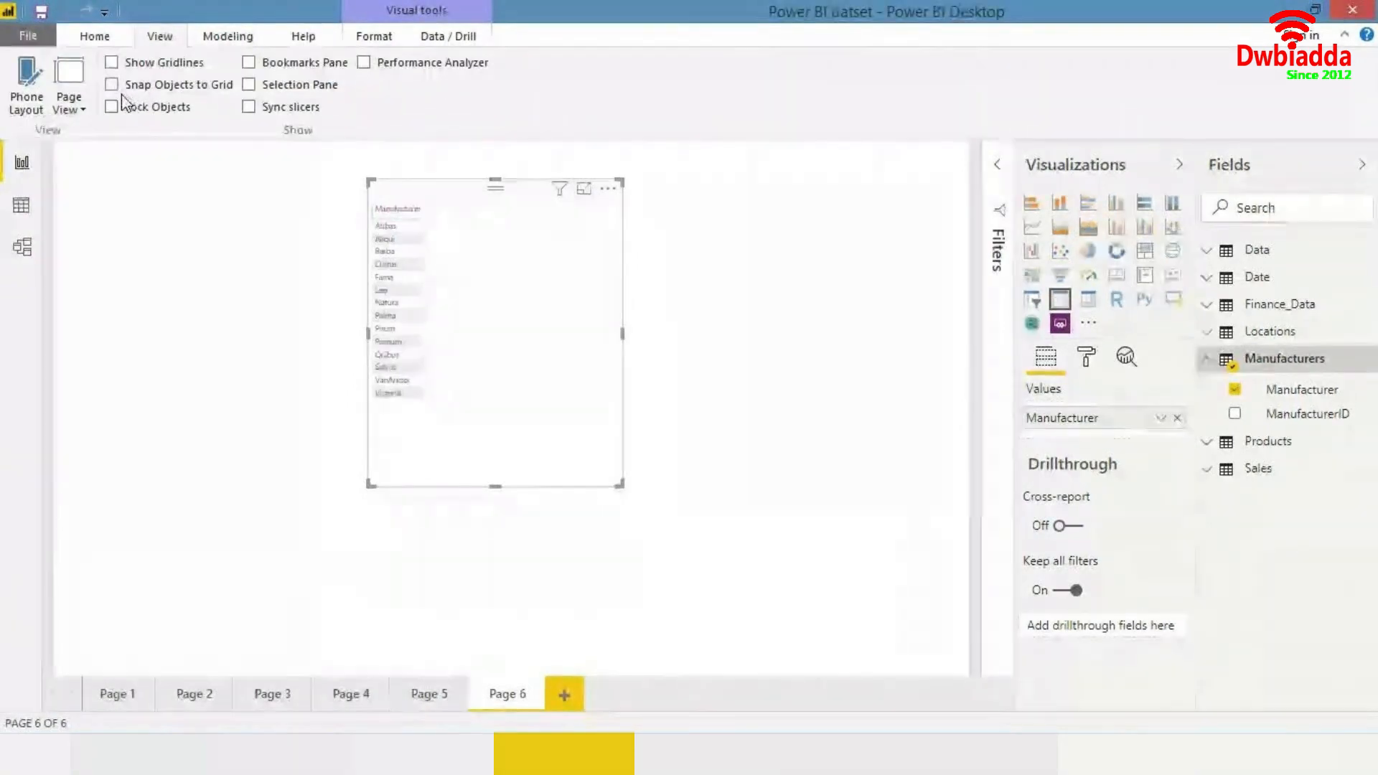
click(79, 110)
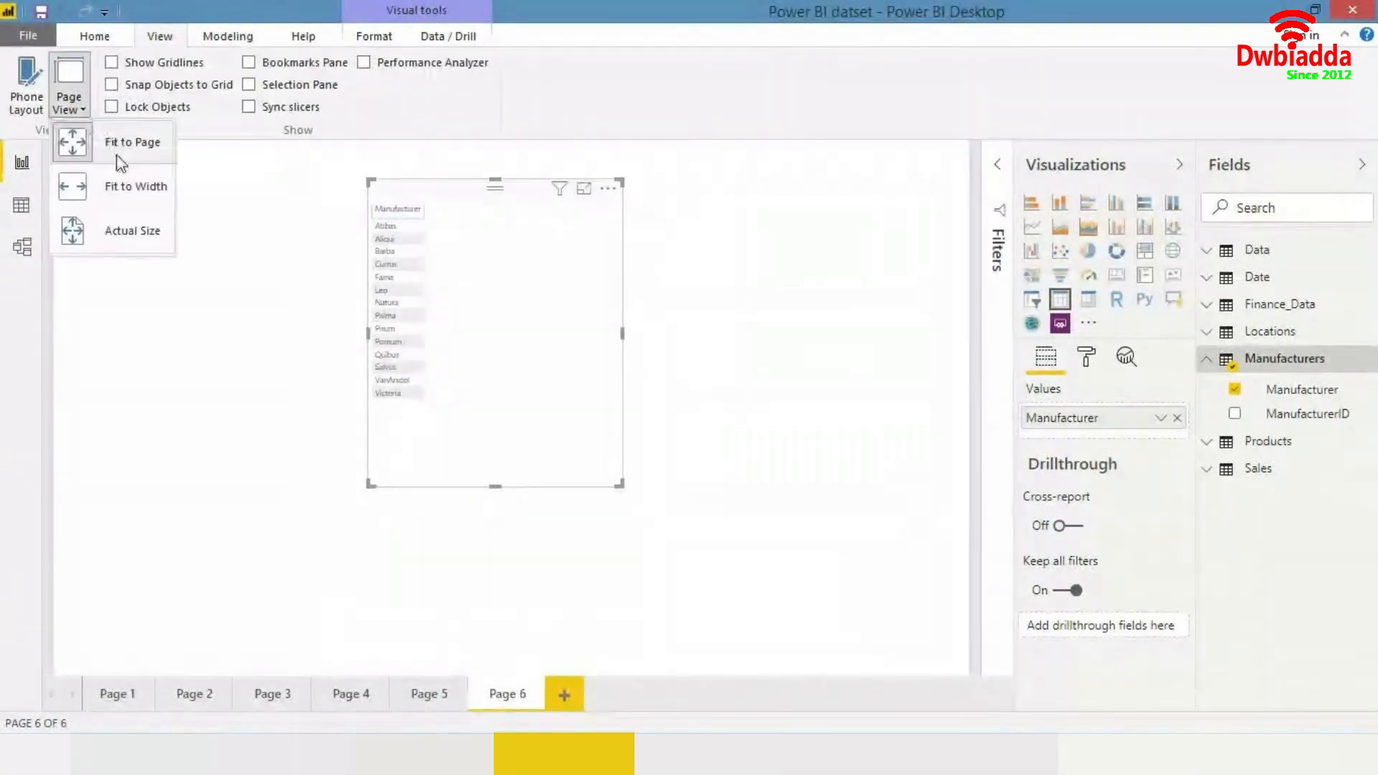
click(134, 214)
drag(640, 315, 573, 307)
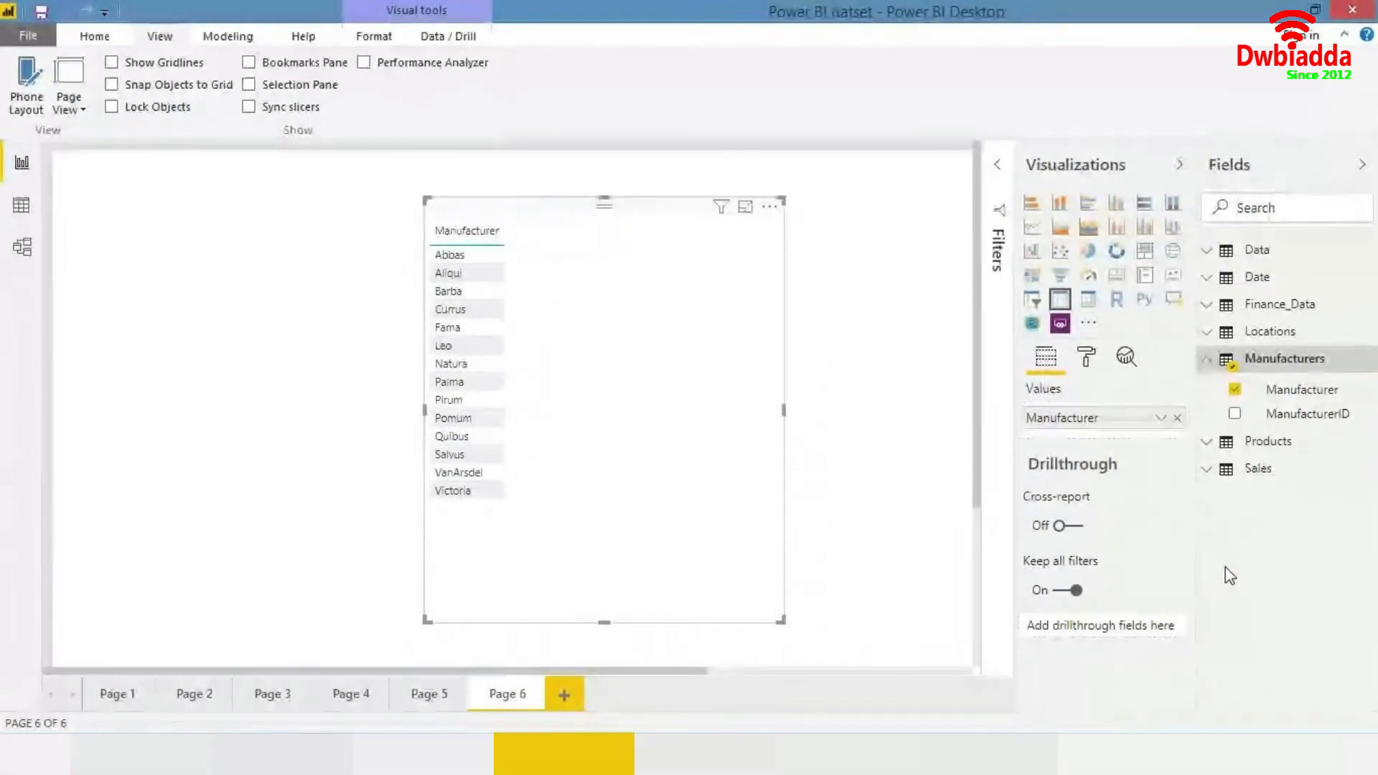
- Search the fields for Total Revenue, add the measure to the table, and move the table left
text(total)
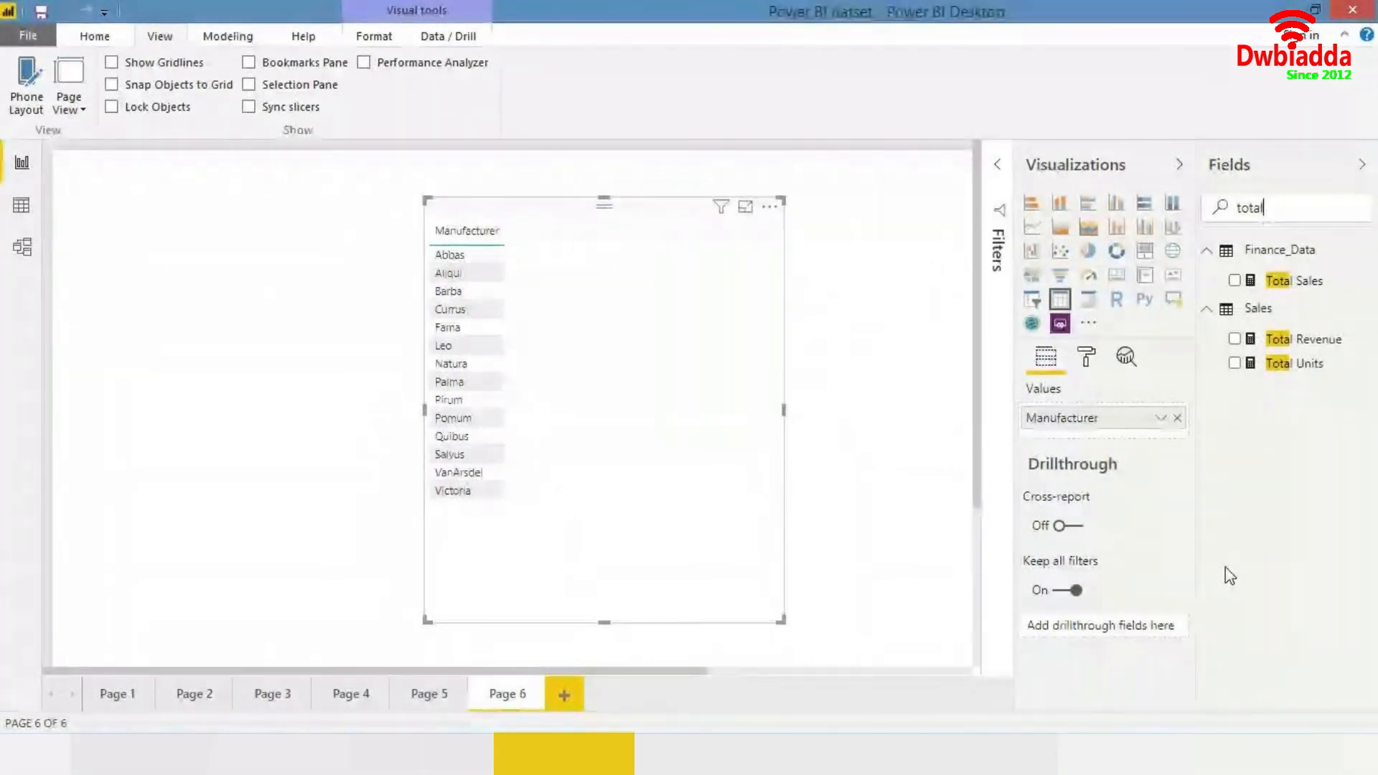
text( reven)
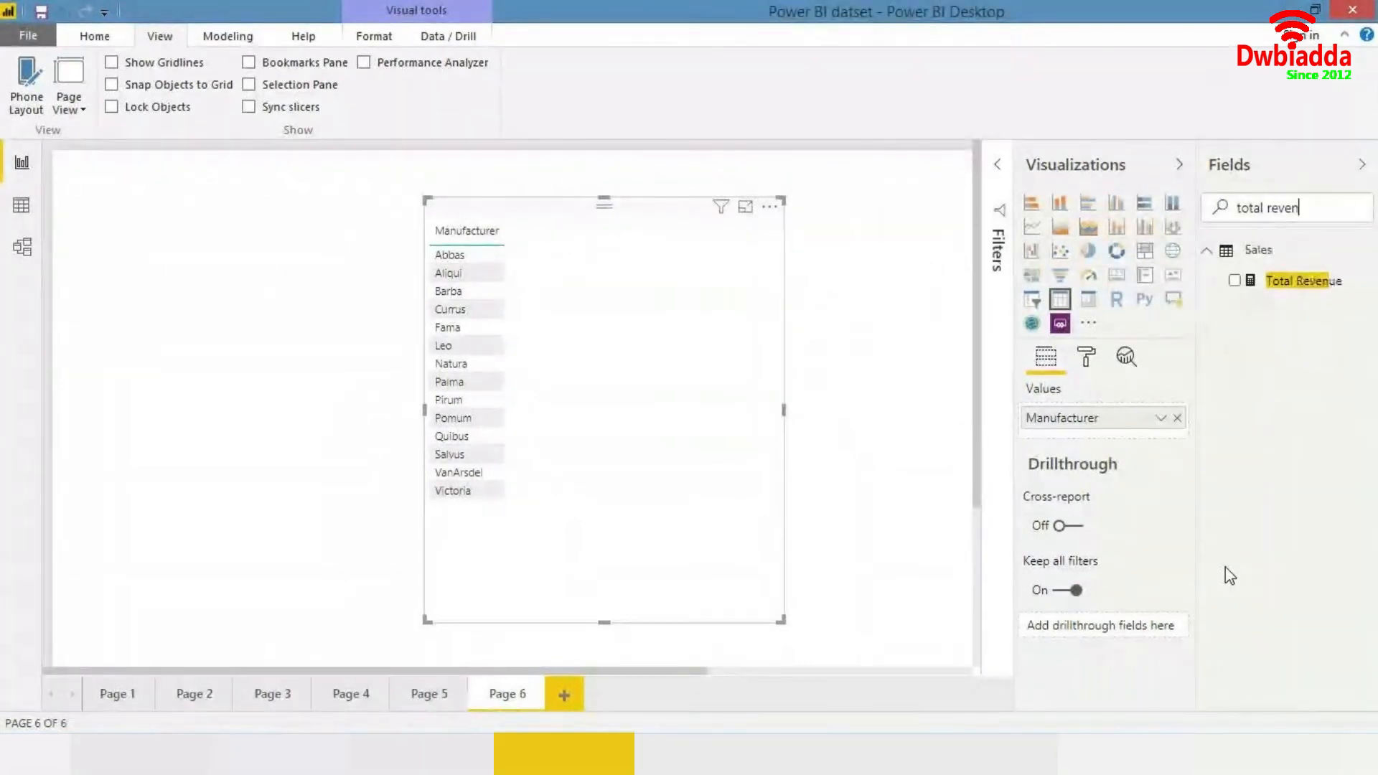
click(1296, 281)
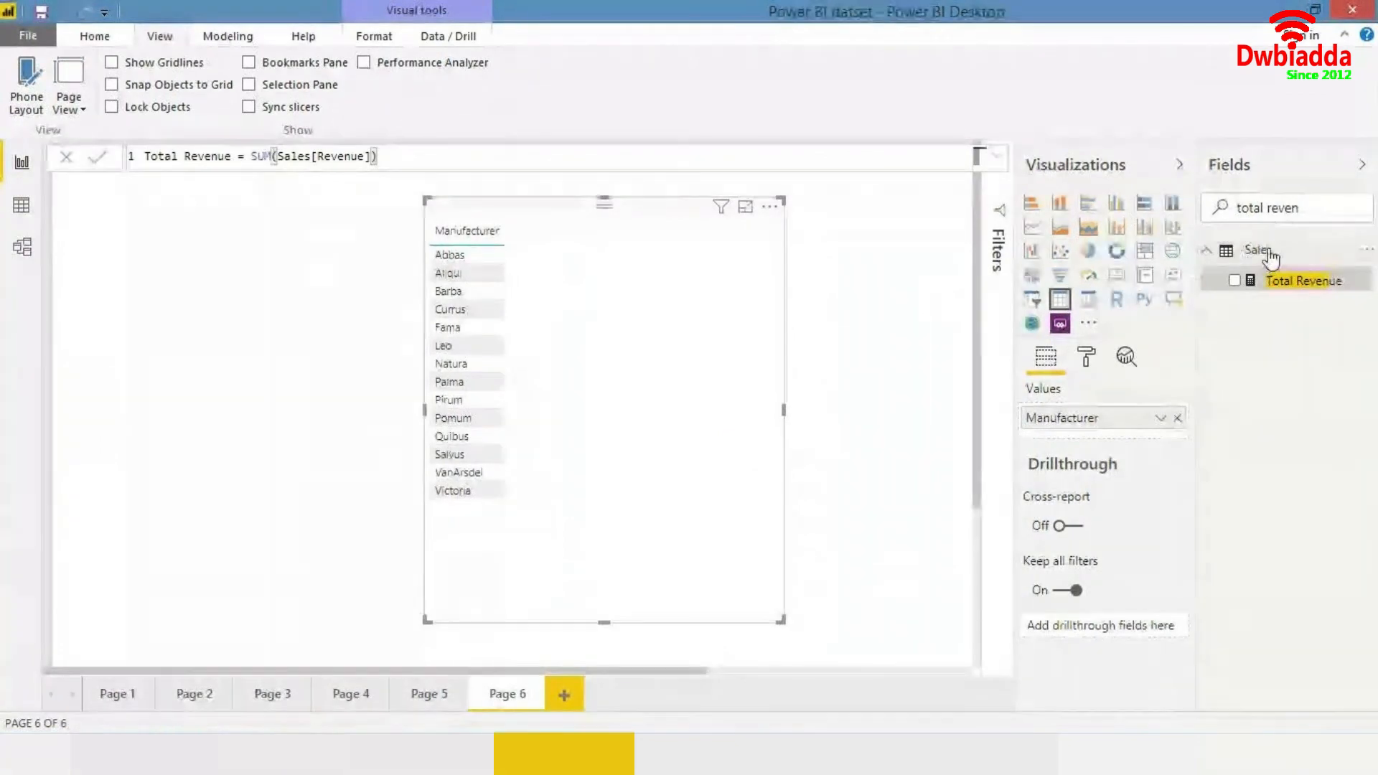
drag(1284, 281, 574, 366)
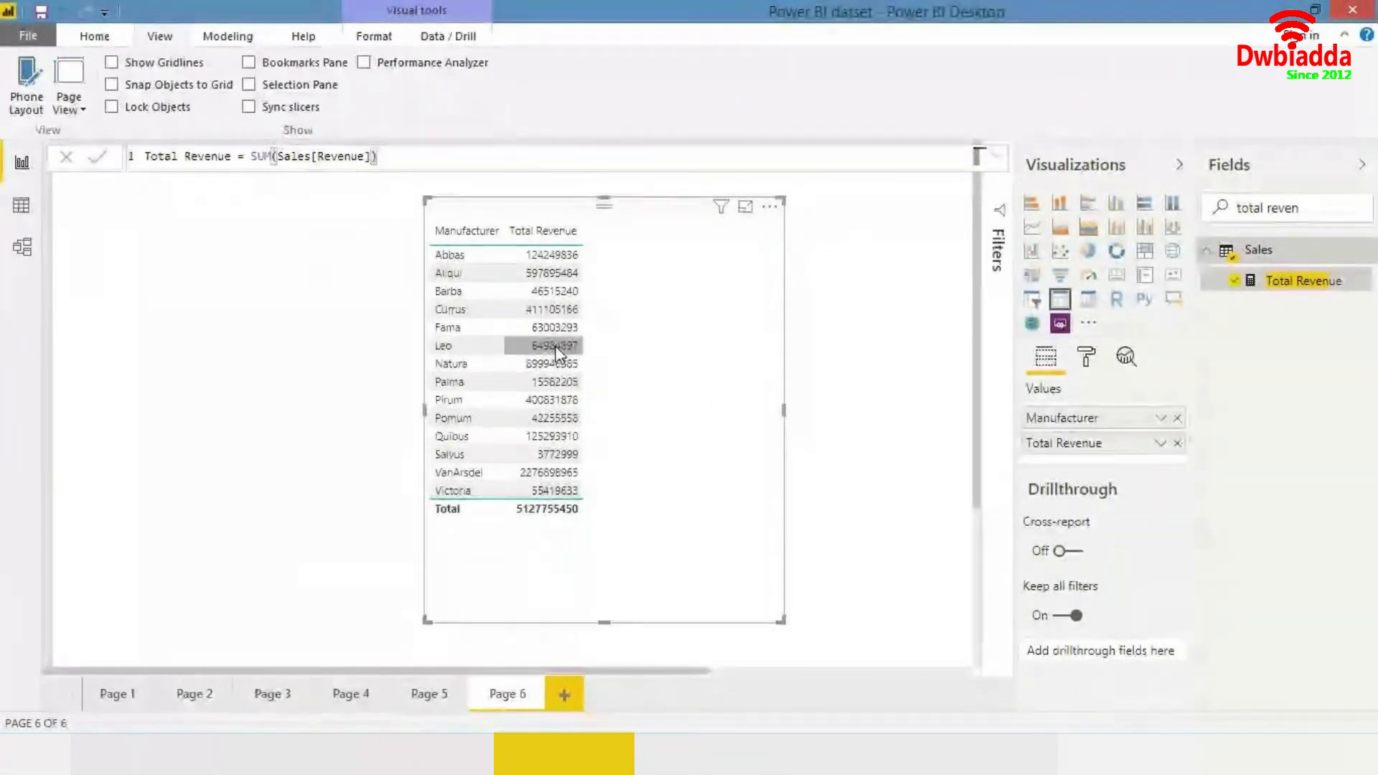
drag(636, 361, 557, 357)
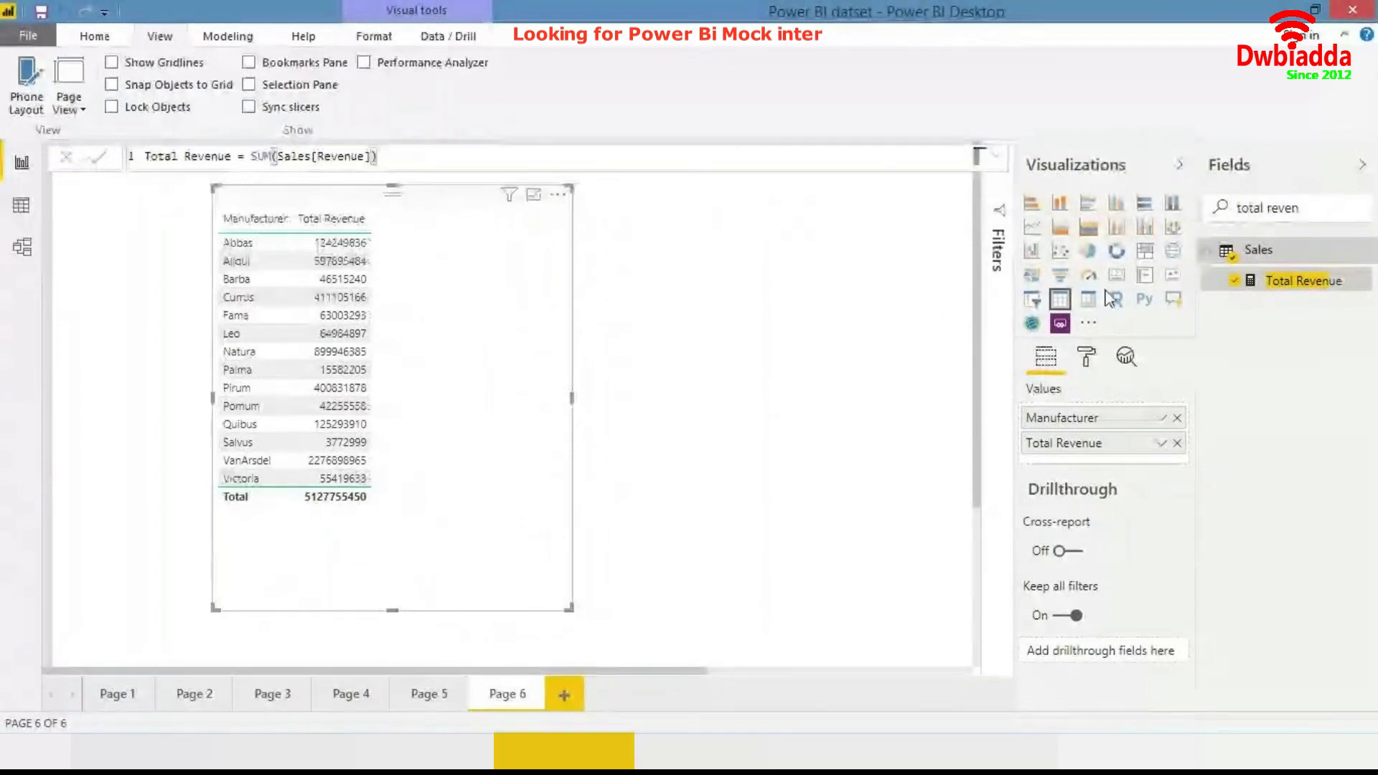
- Add the Date table's Year field to the table
key(ctrl+a)
text(year)
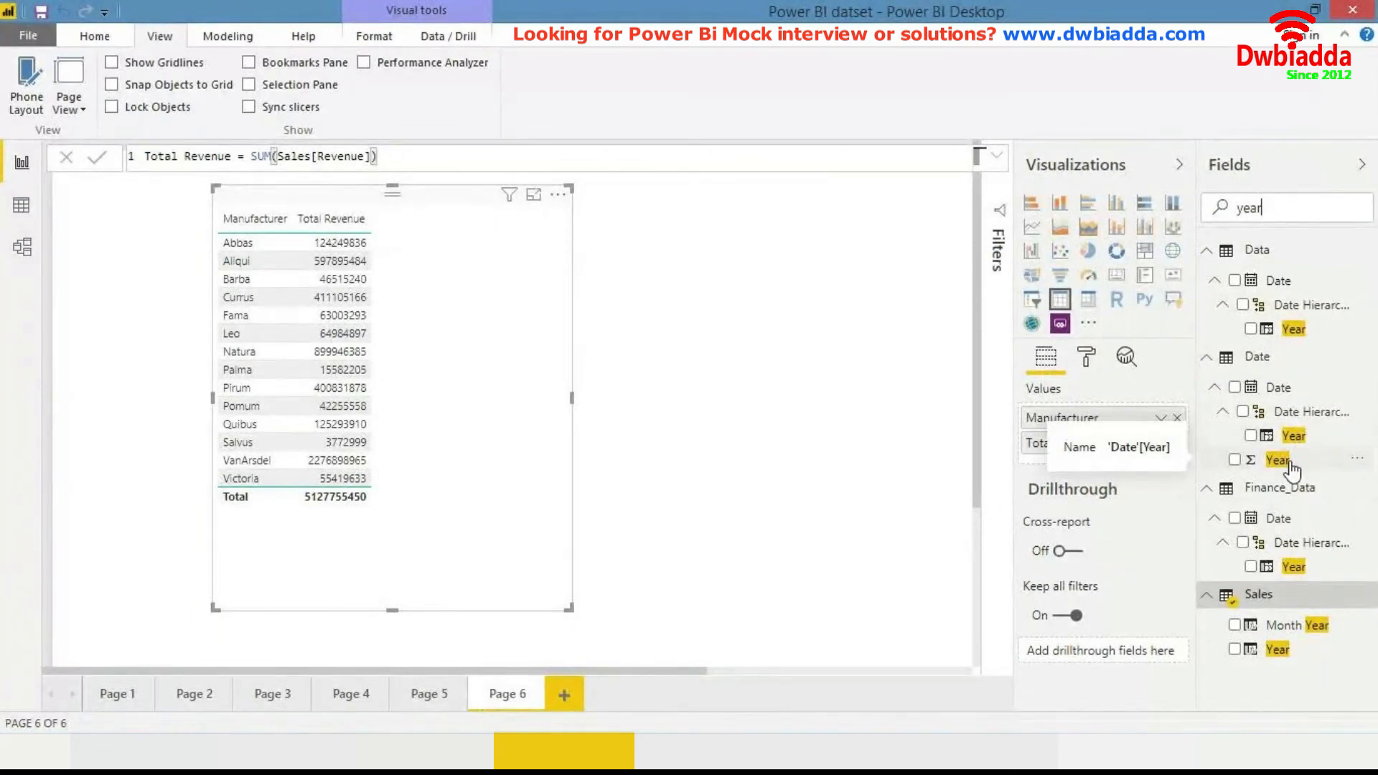
drag(1290, 468, 1120, 448)
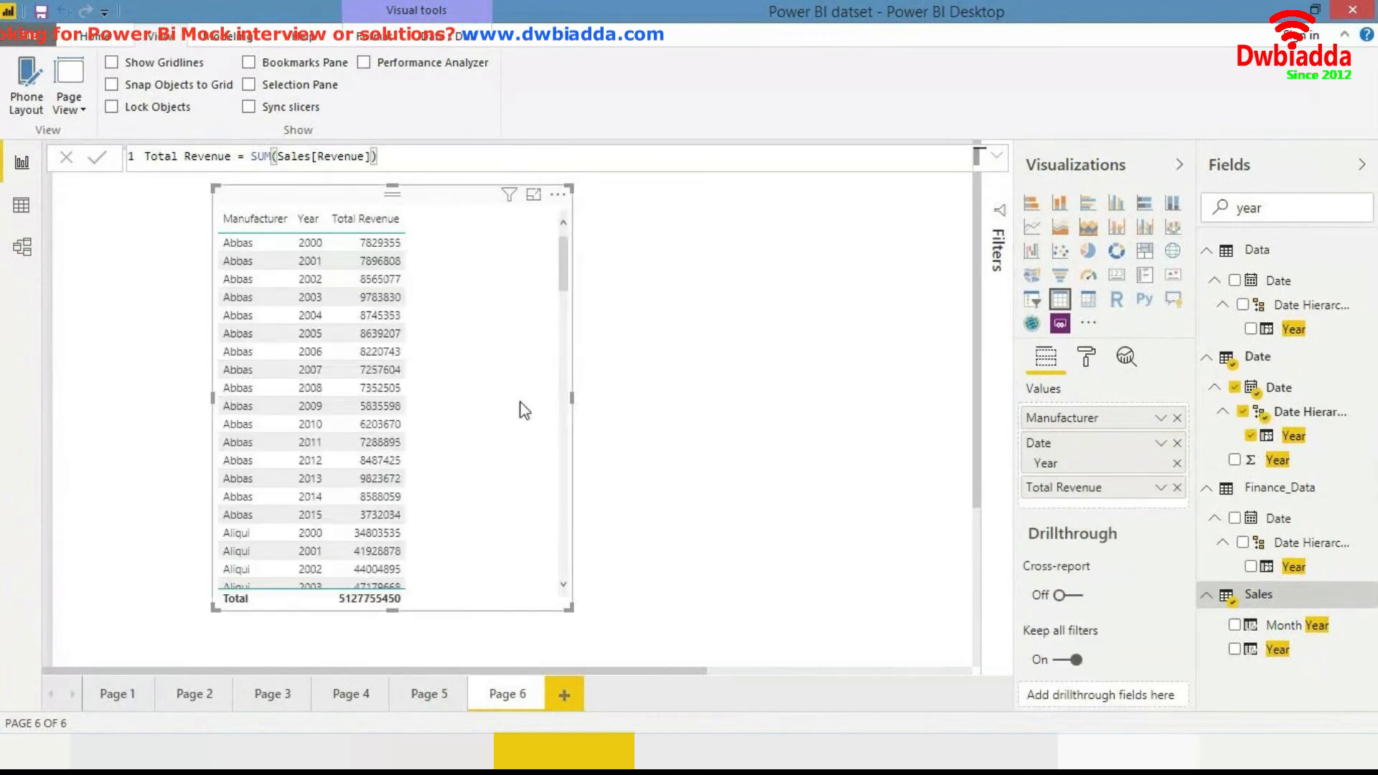
mouse_move(482, 447)
mouse_down()
mouse_move(340, 434)
mouse_move(338, 448)
mouse_move(479, 452)
mouse_up()
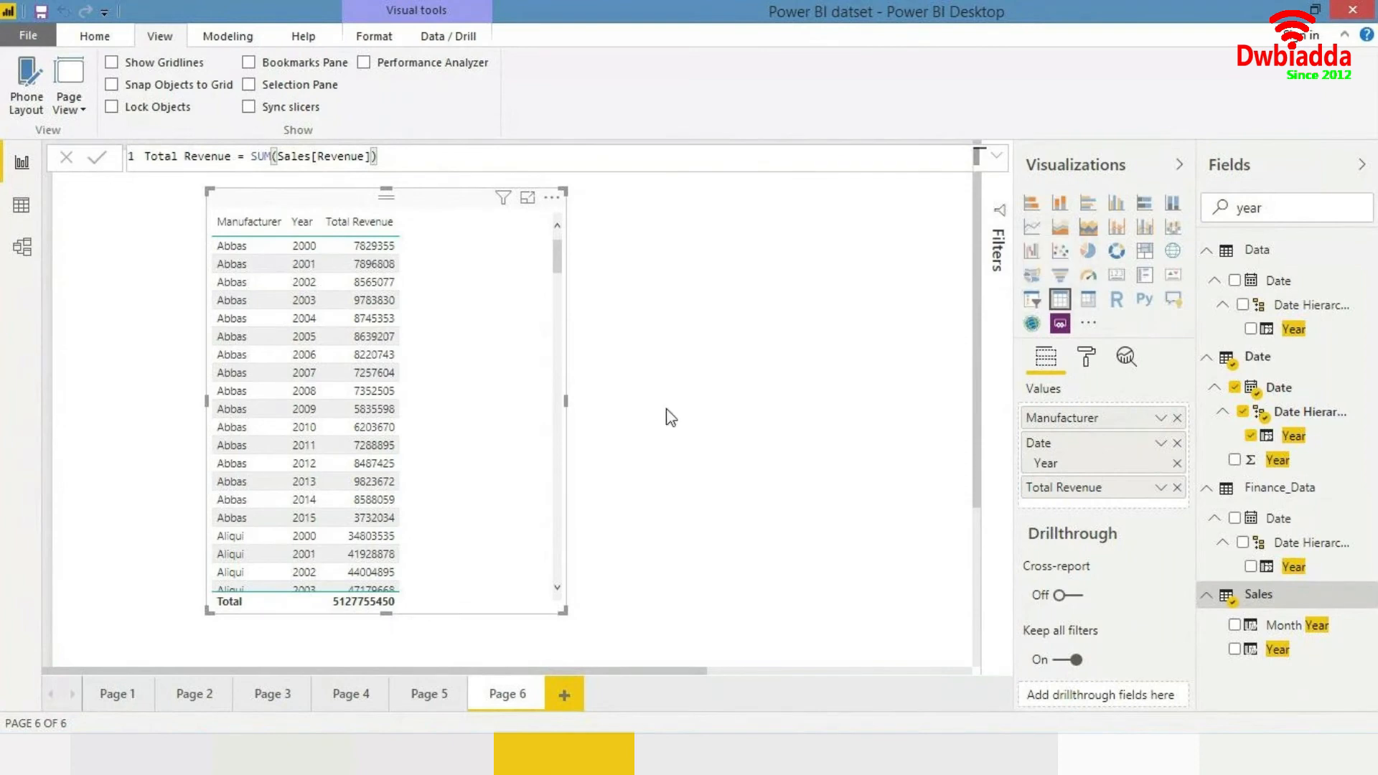
- Convert the table into a matrix and move Year from rows to columns
click(1088, 304)
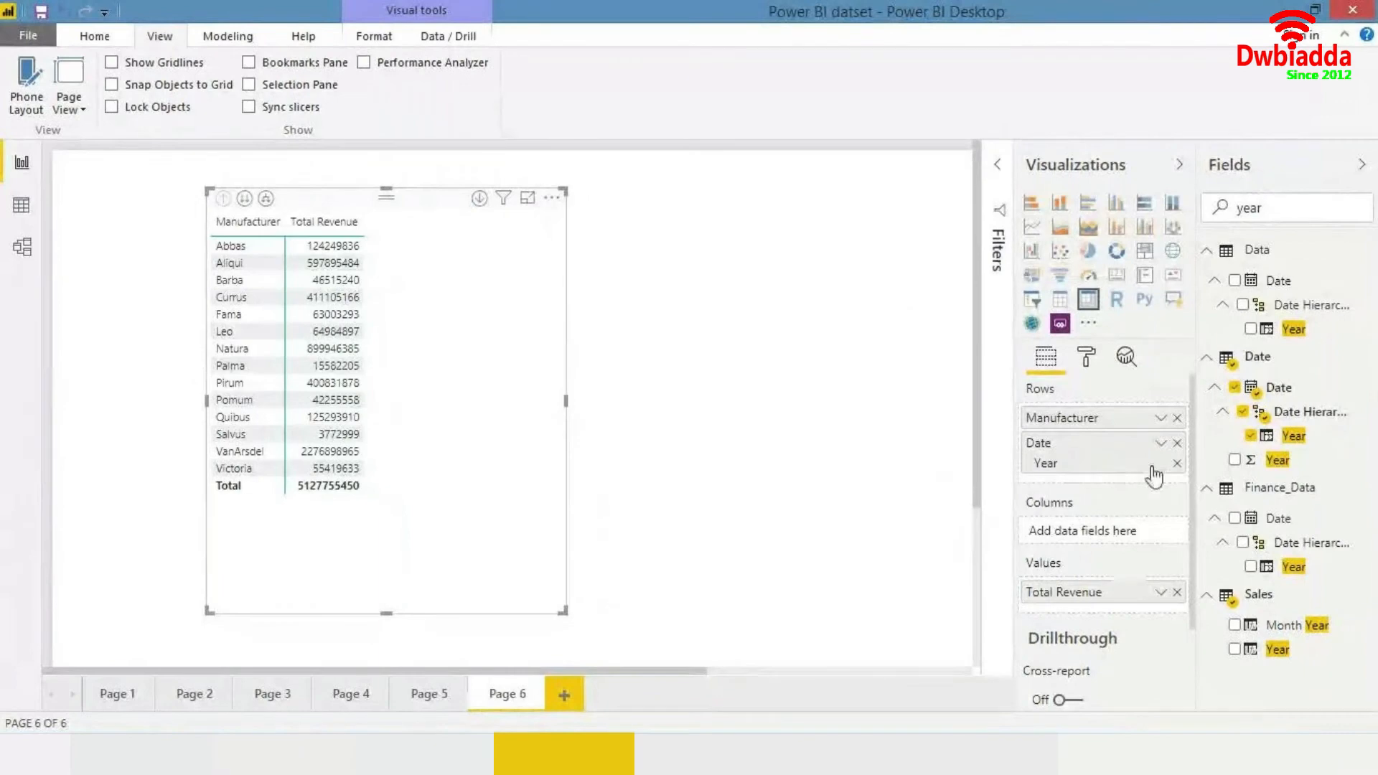
drag(1130, 445, 1113, 534)
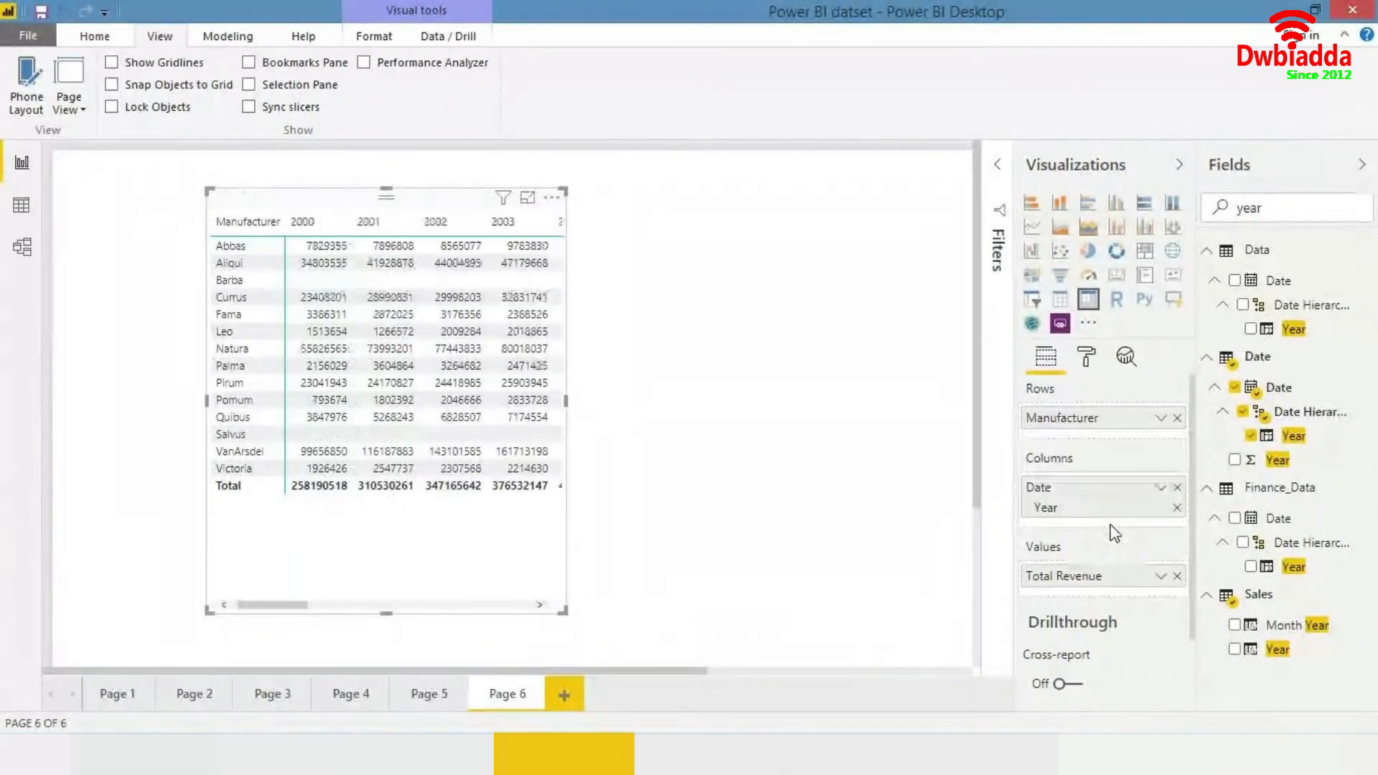
- Move the matrix to the canvas's top-left corner and enlarge it across the page width
drag(406, 596, 230, 562)
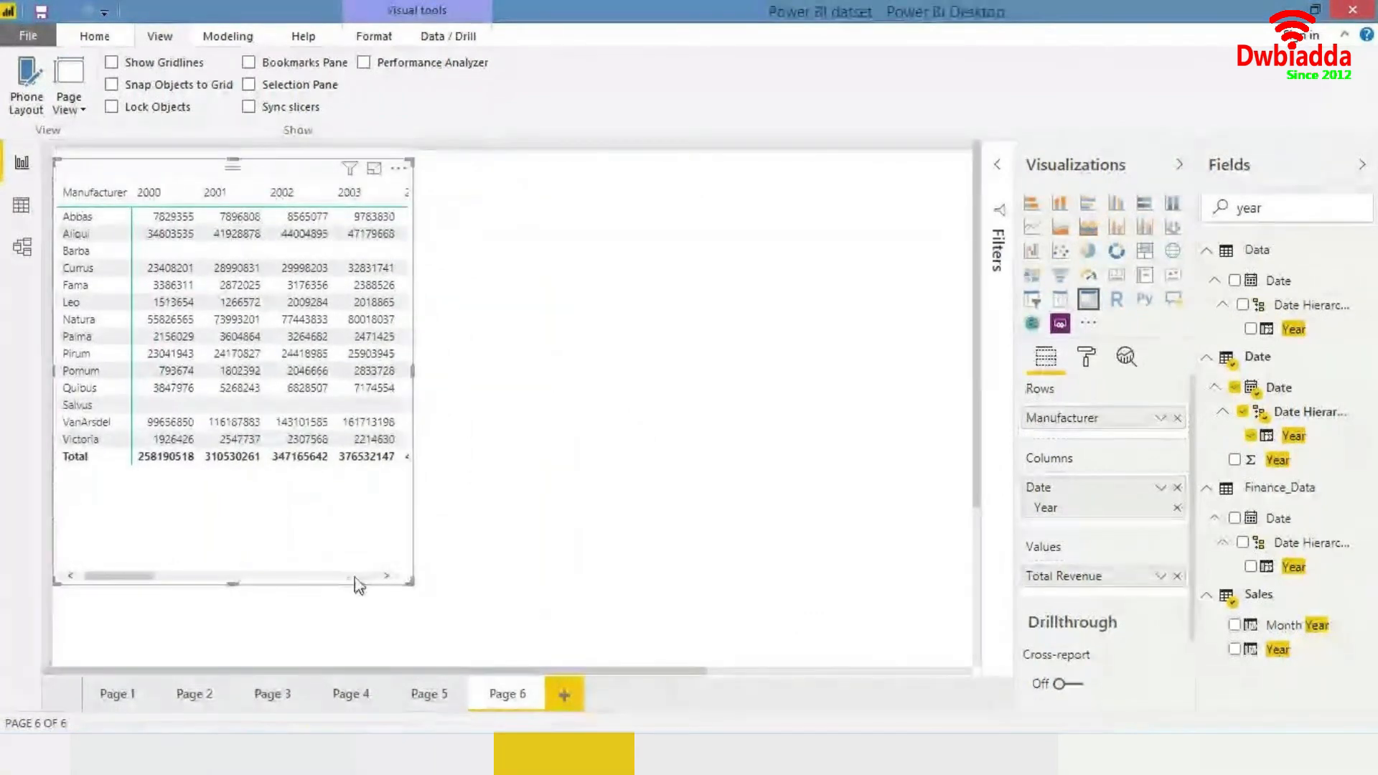
drag(412, 583, 937, 747)
scroll(689, 557, right, 4)
scroll(689, 557, left, 4)
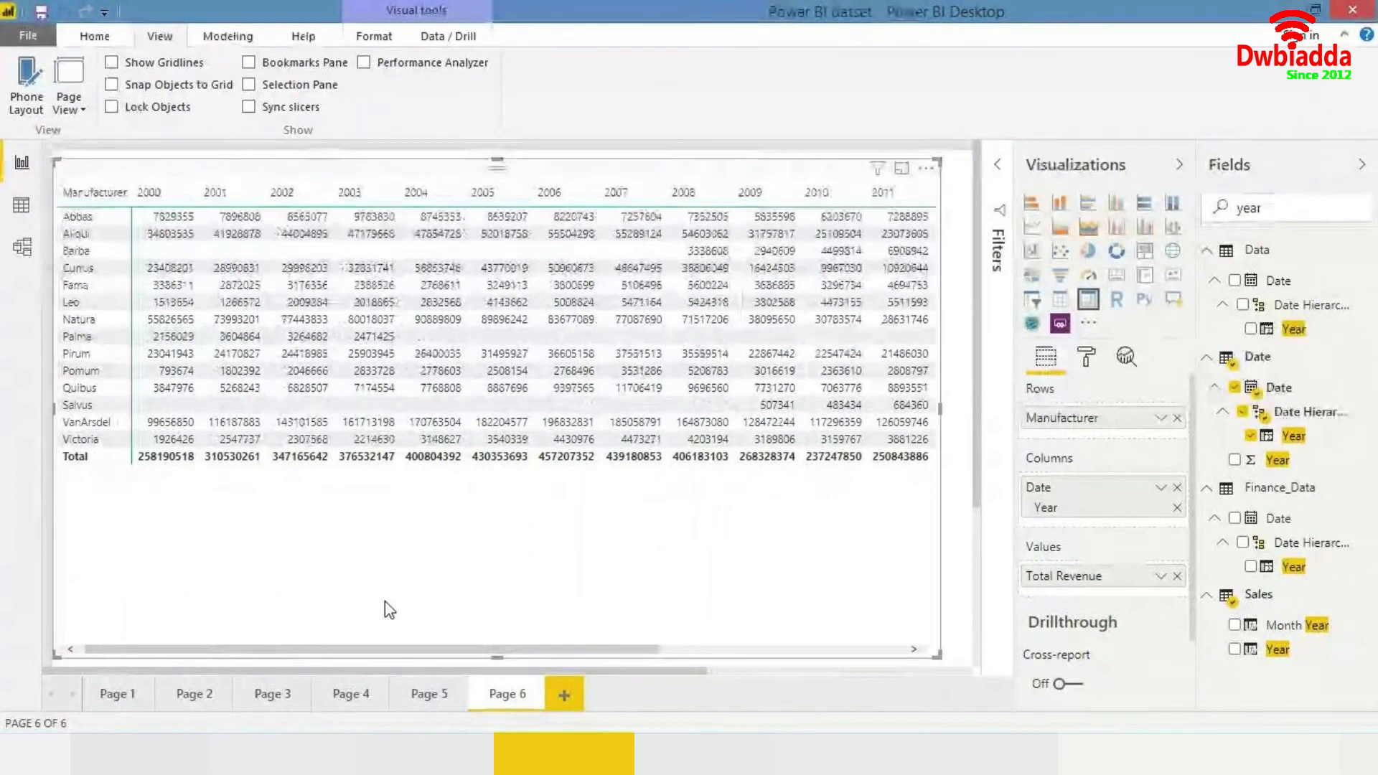
scroll(317, 498, right, 3)
scroll(316, 498, right, 3)
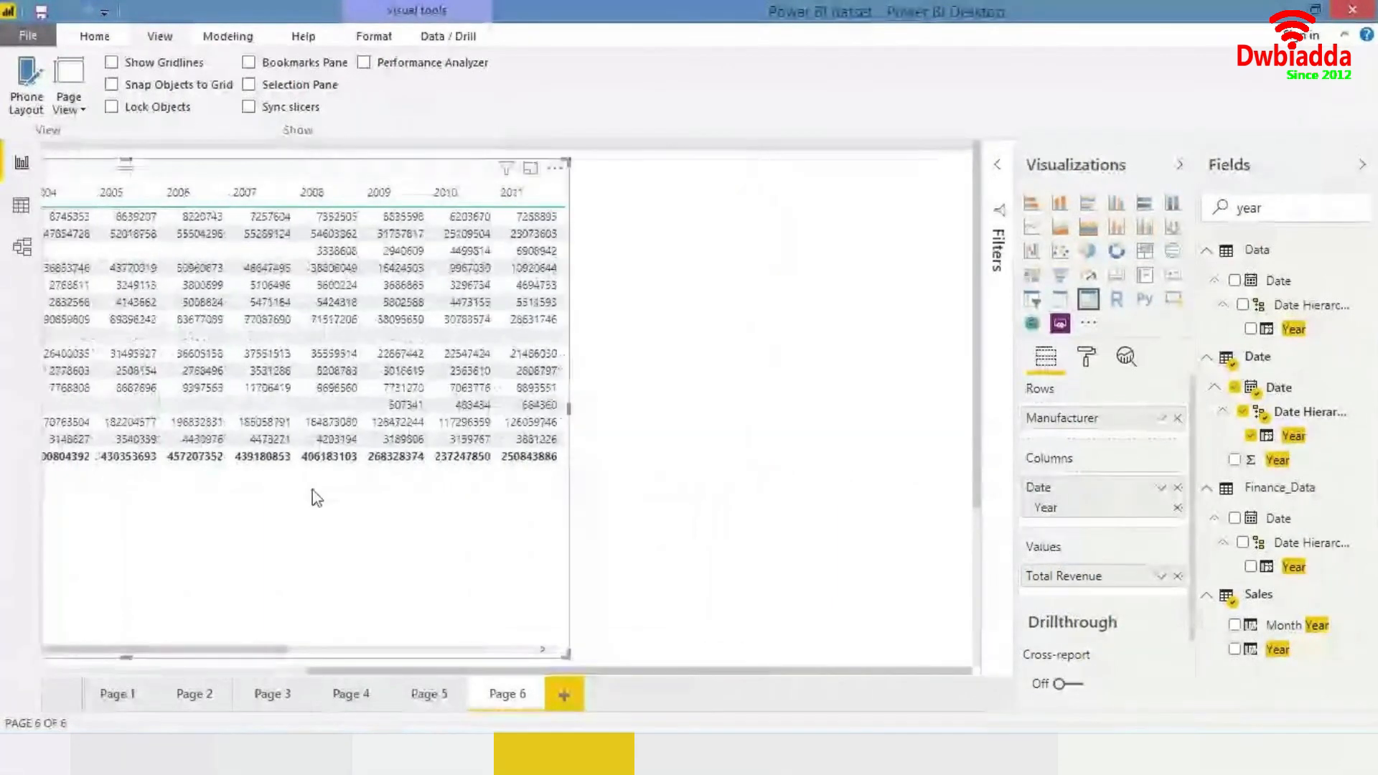
scroll(316, 498, left, 5)
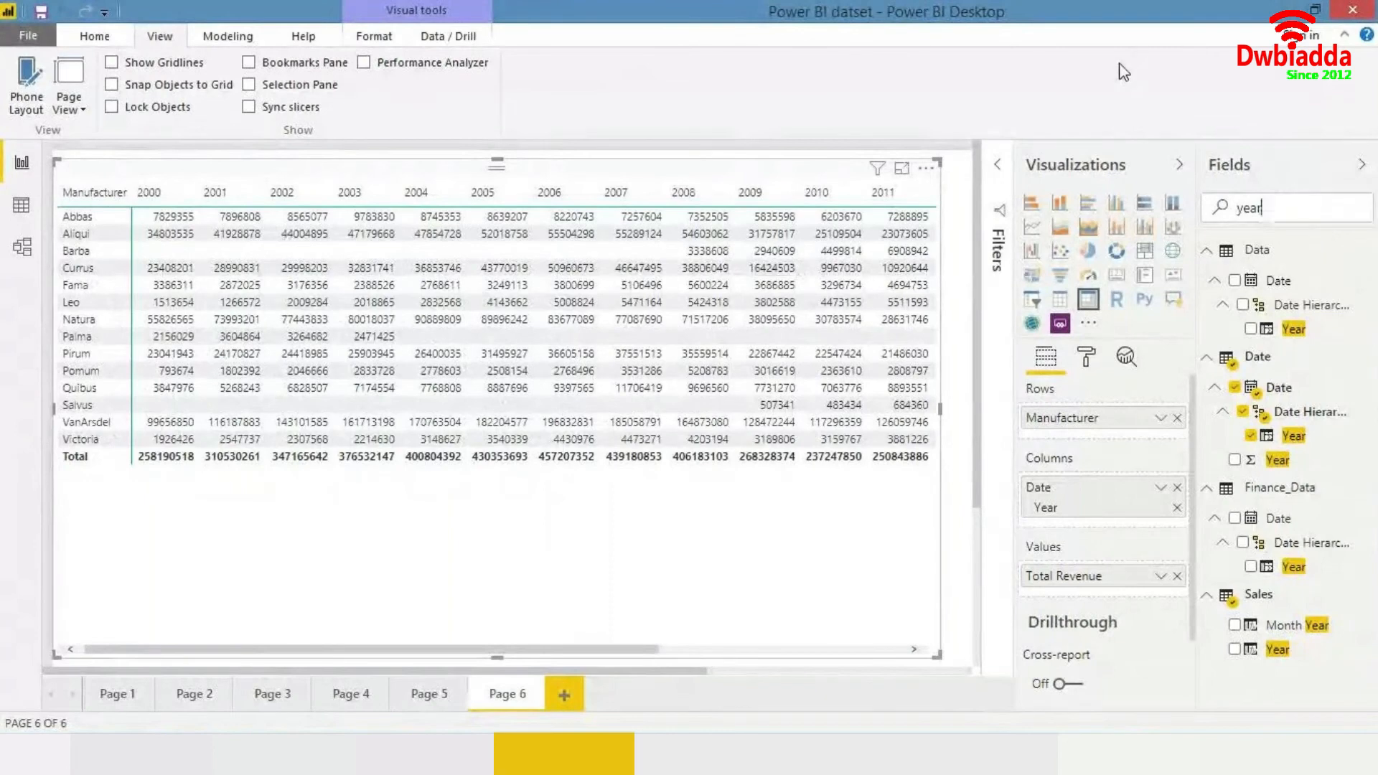
- Replace Manufacturer with the Sales Country Name field in the matrix rows and shorten the matrix
text(country)
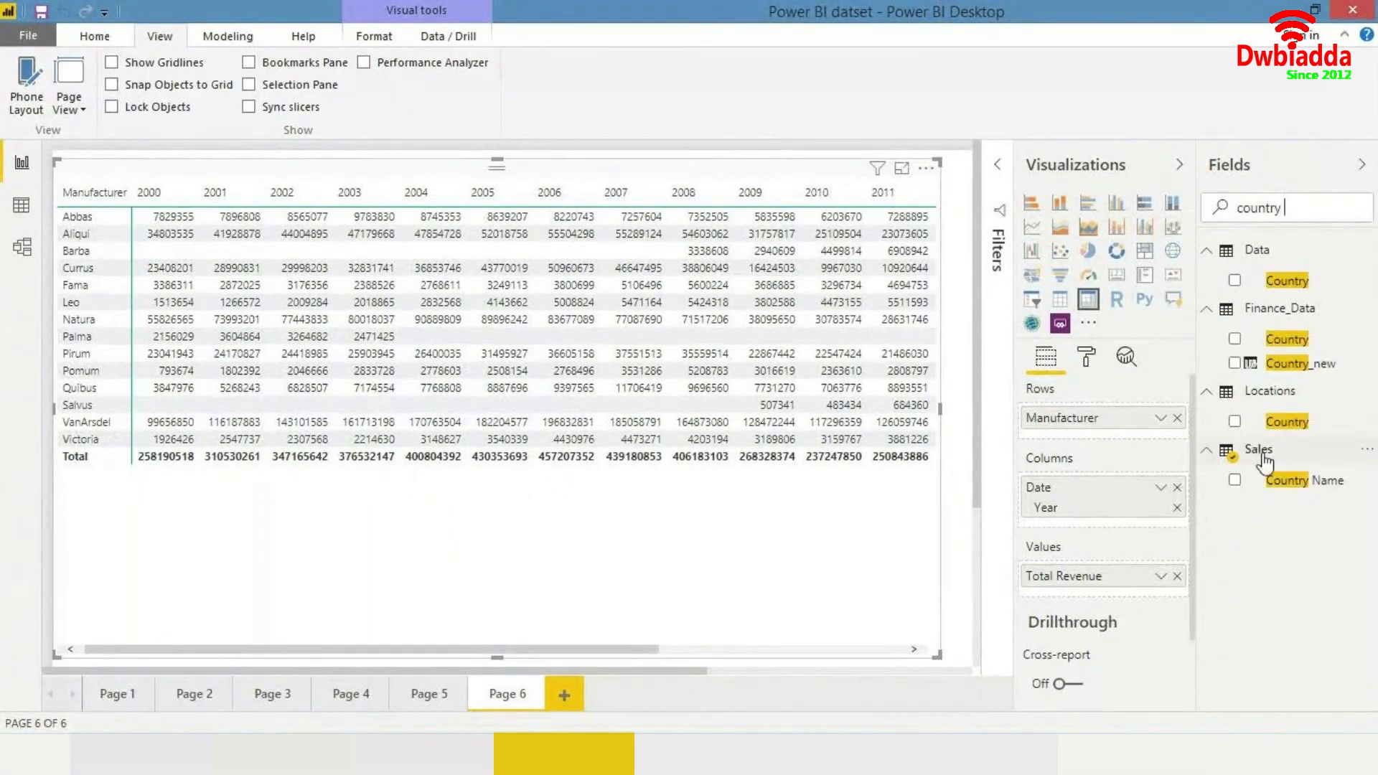
drag(1301, 488, 1177, 434)
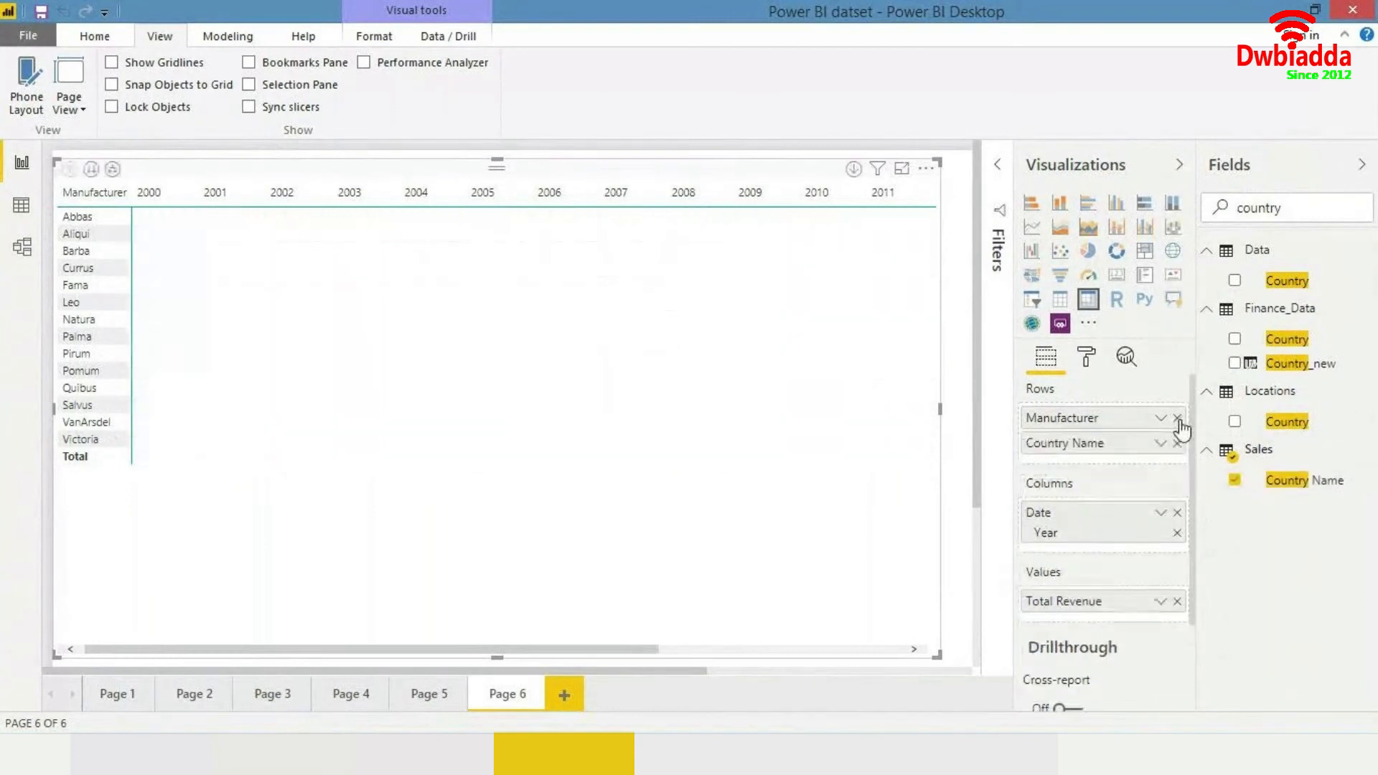
click(1177, 418)
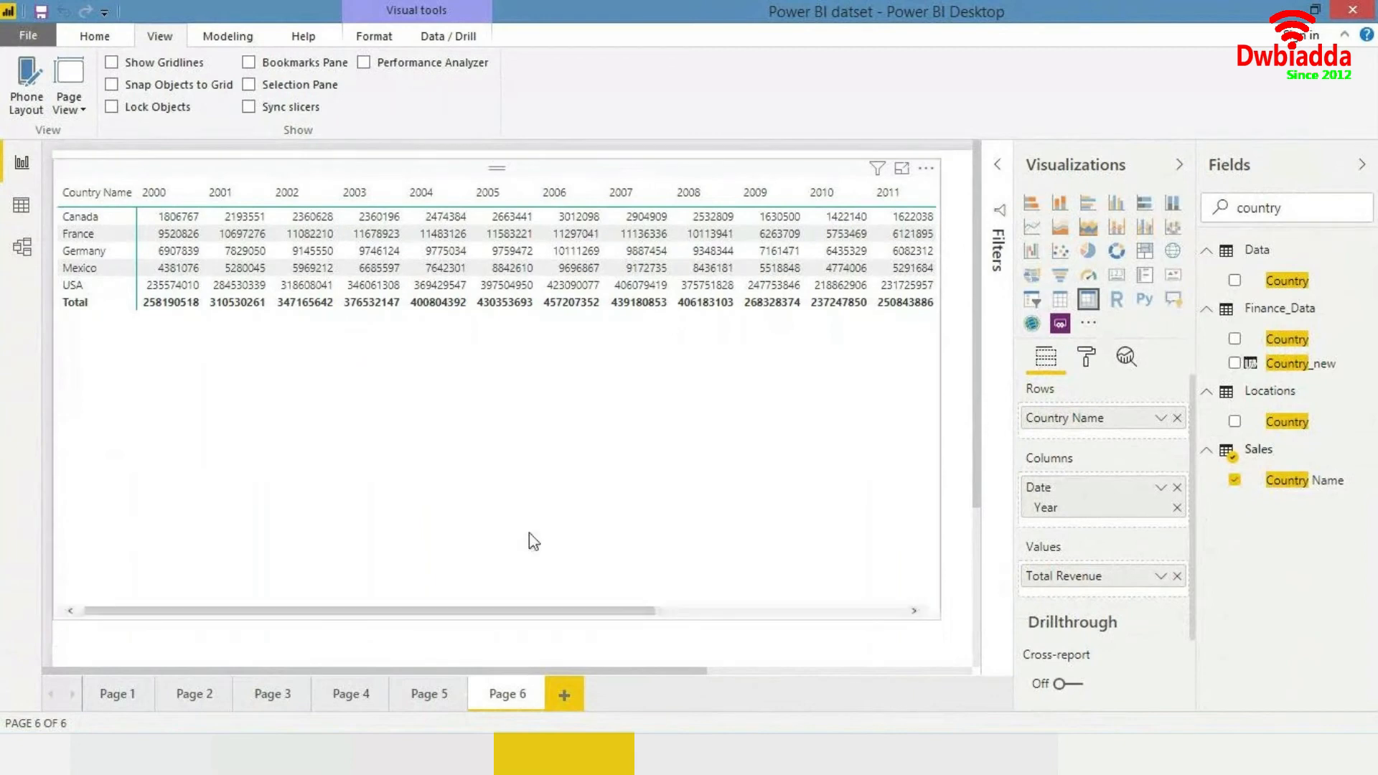
drag(530, 655, 540, 422)
- Add the LY Rev Growth % measure to the matrix values
double_click(1311, 208)
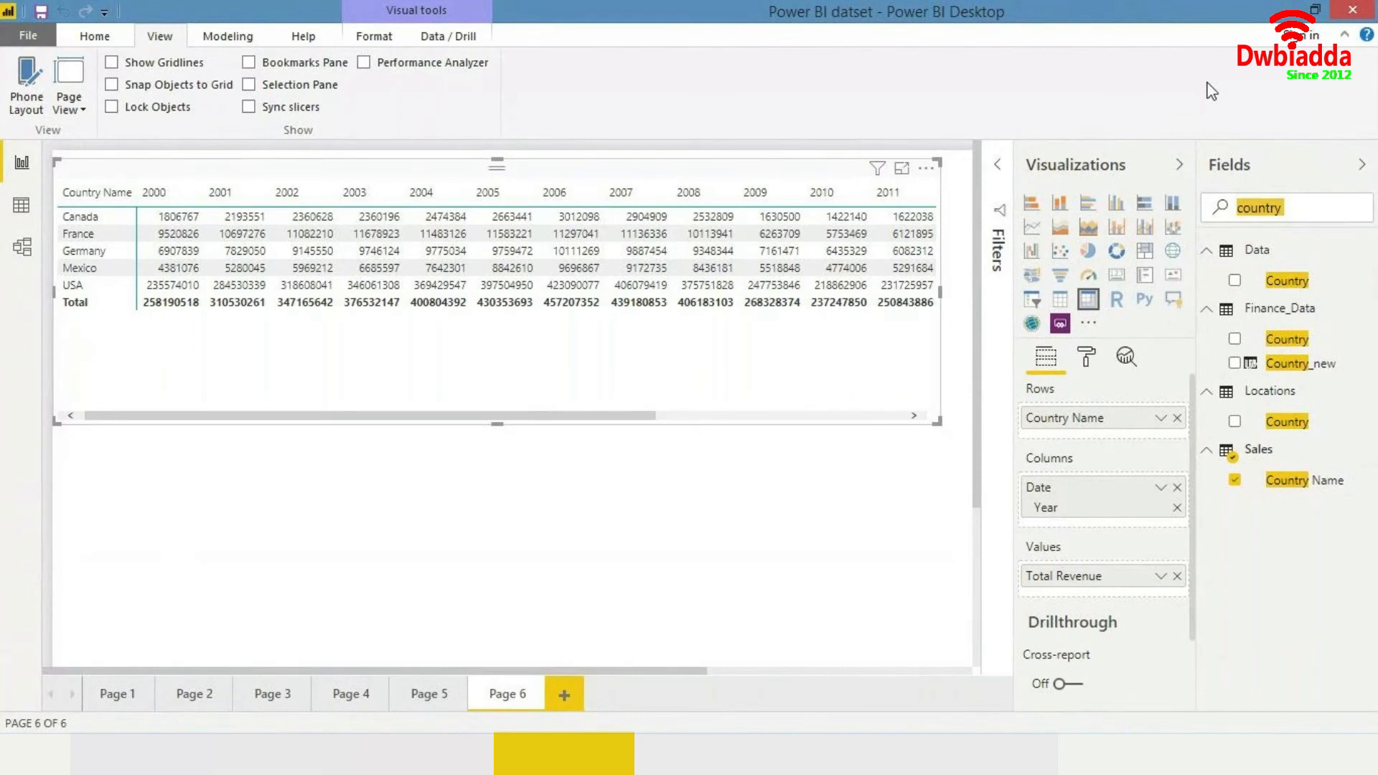
text(ly)
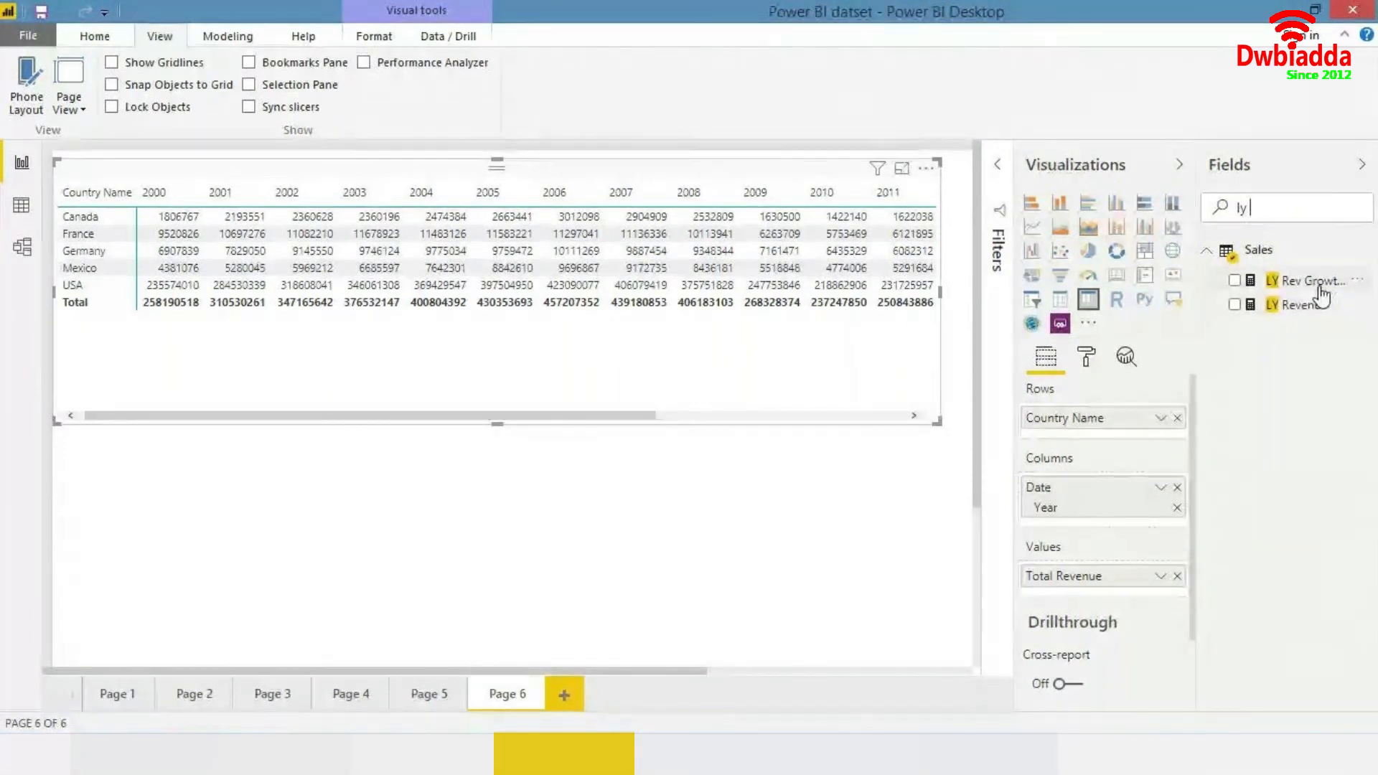
drag(1323, 295, 1077, 601)
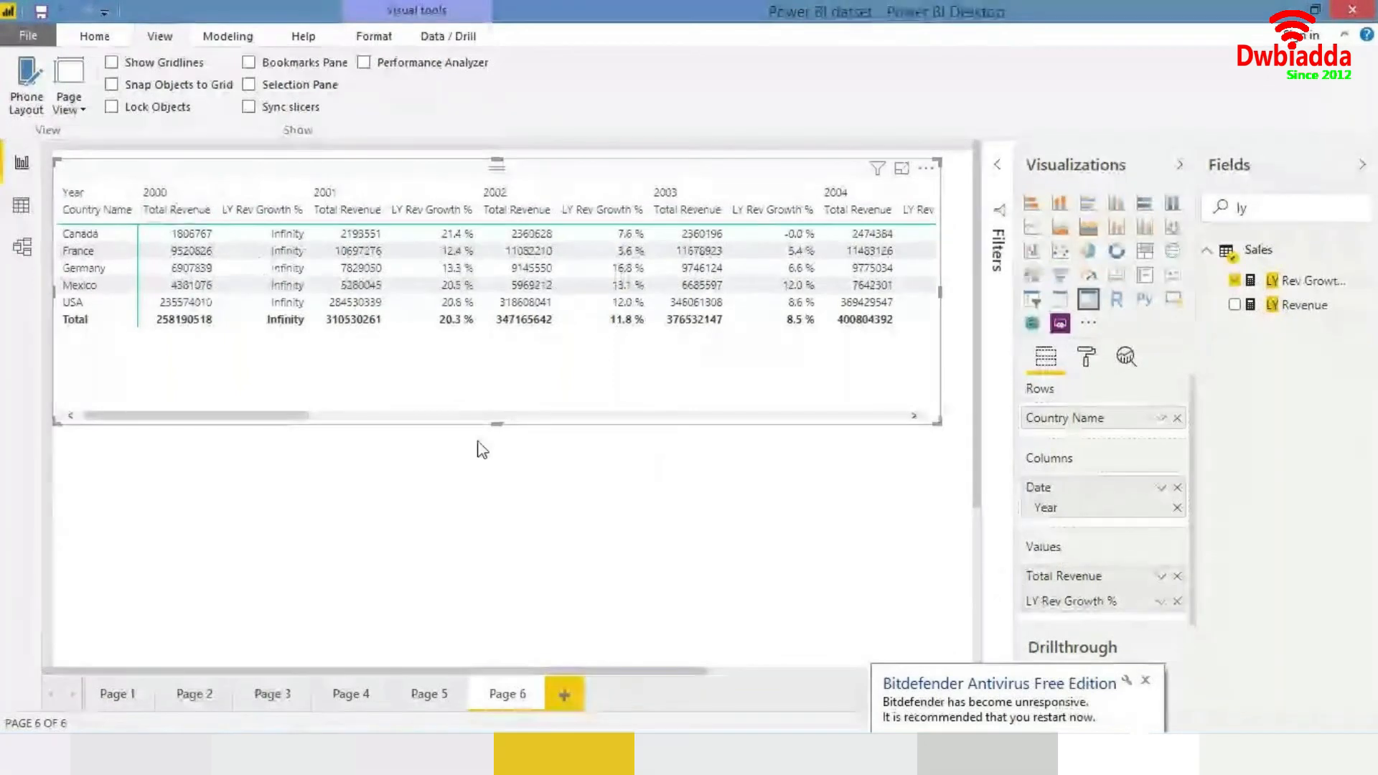
click(1146, 680)
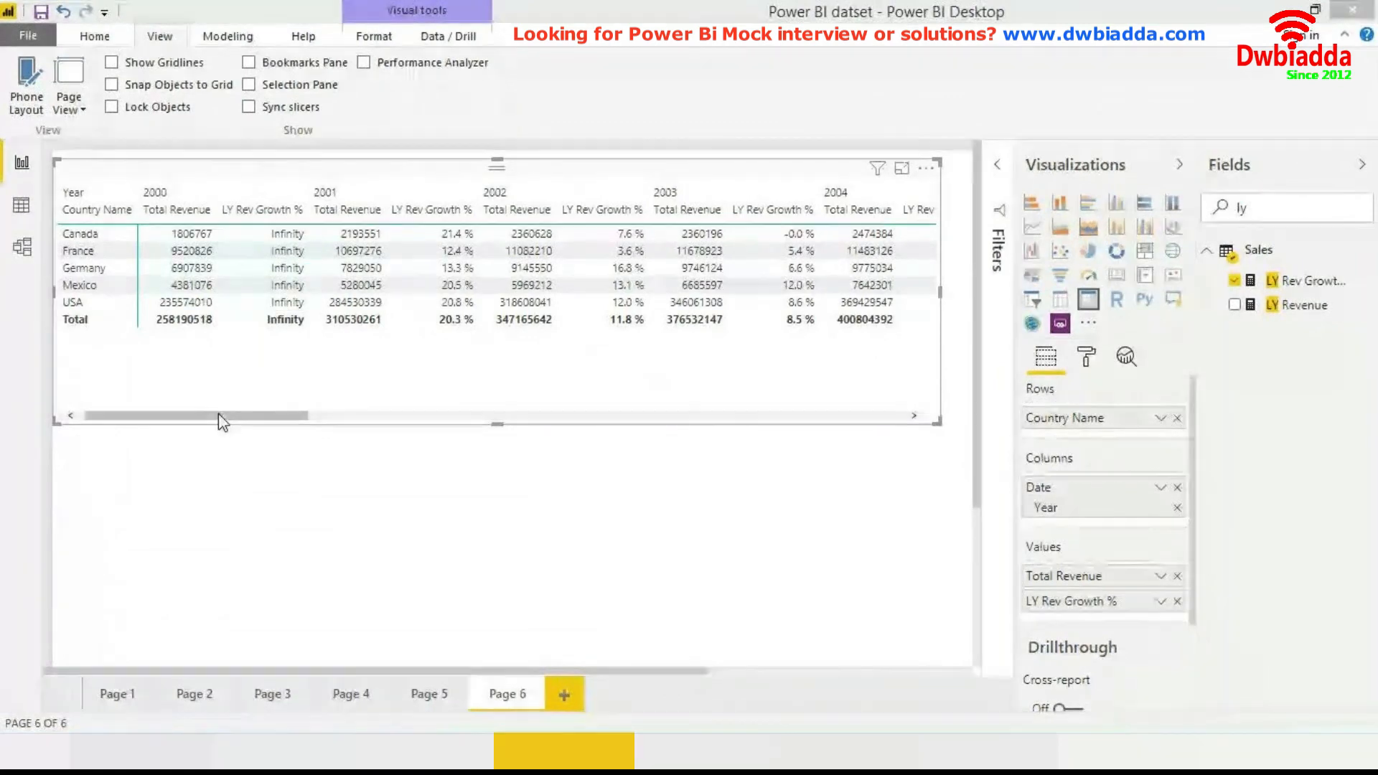
- Apply the Bold header style to the matrix
drag(218, 414, 267, 416)
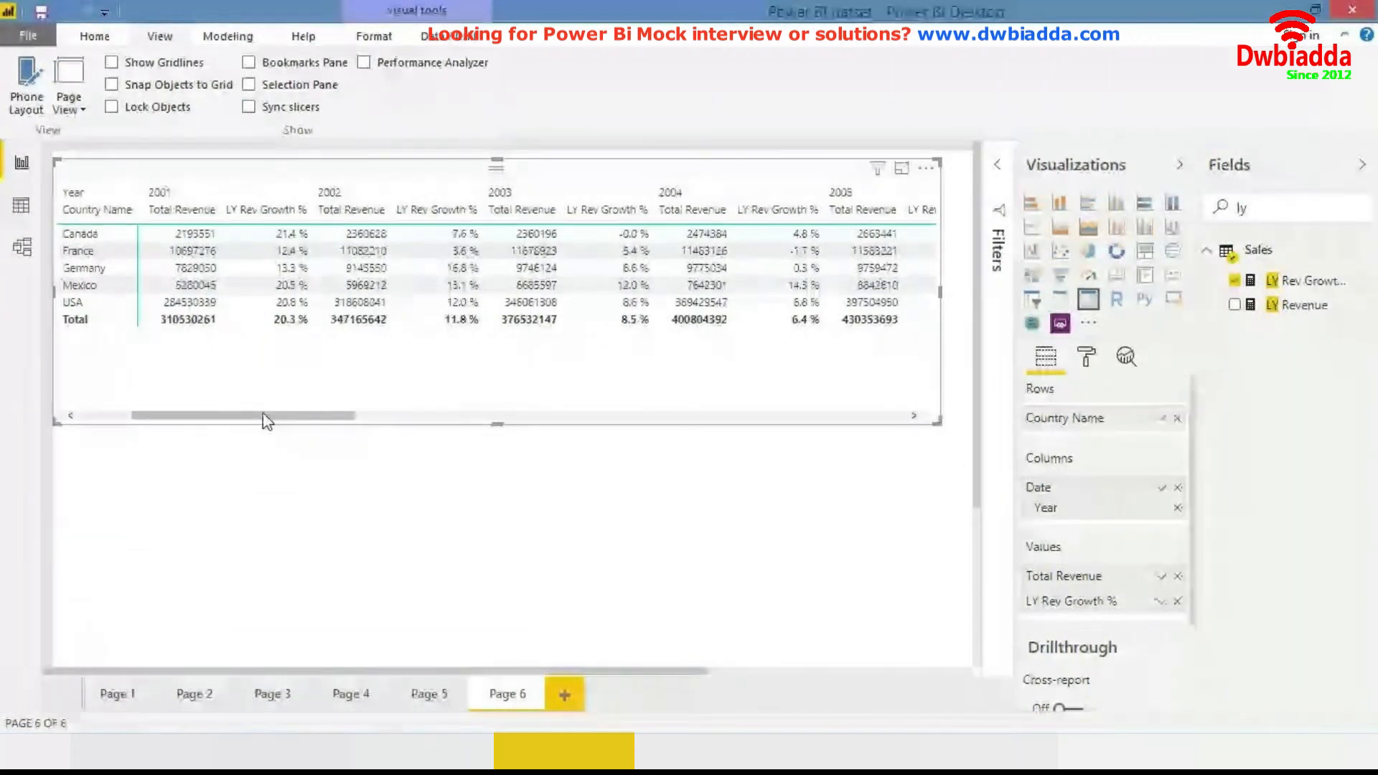
drag(268, 415, 386, 426)
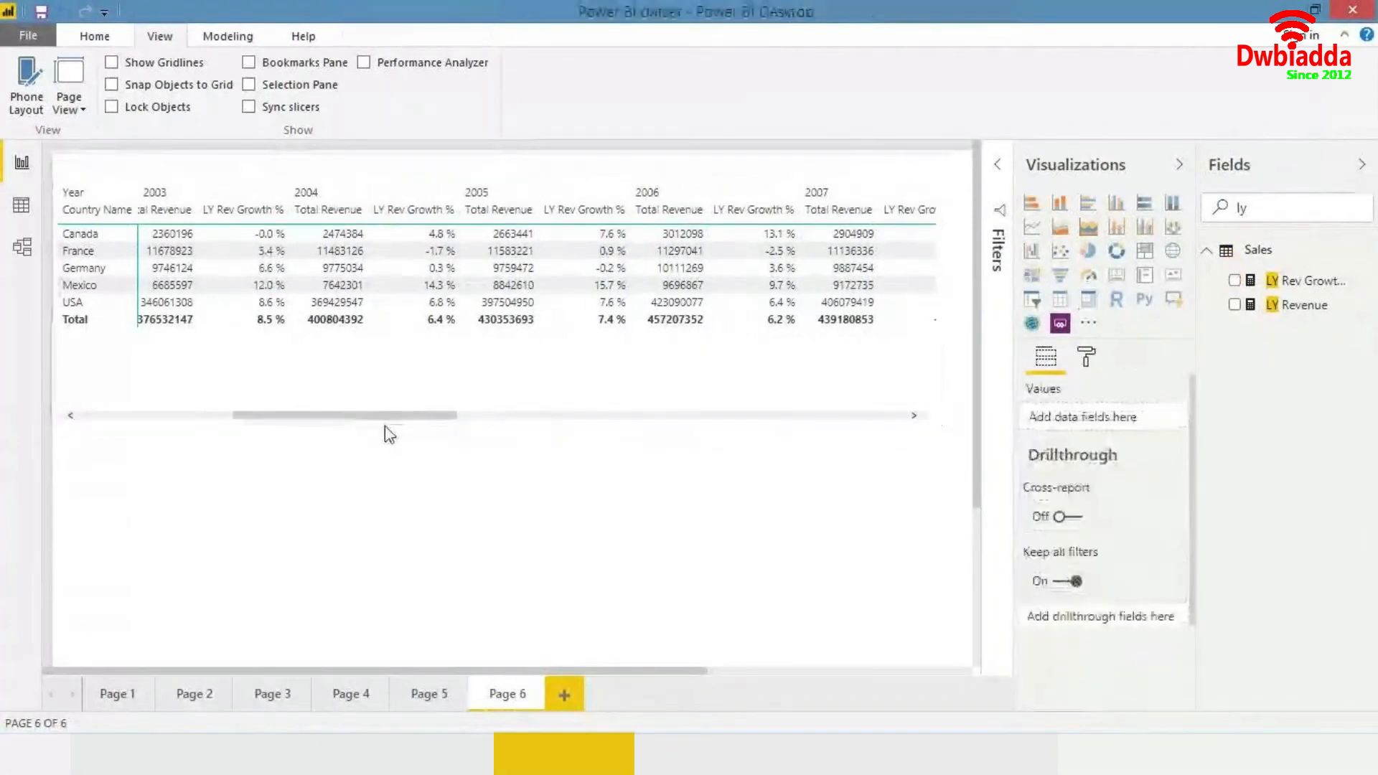
click(591, 365)
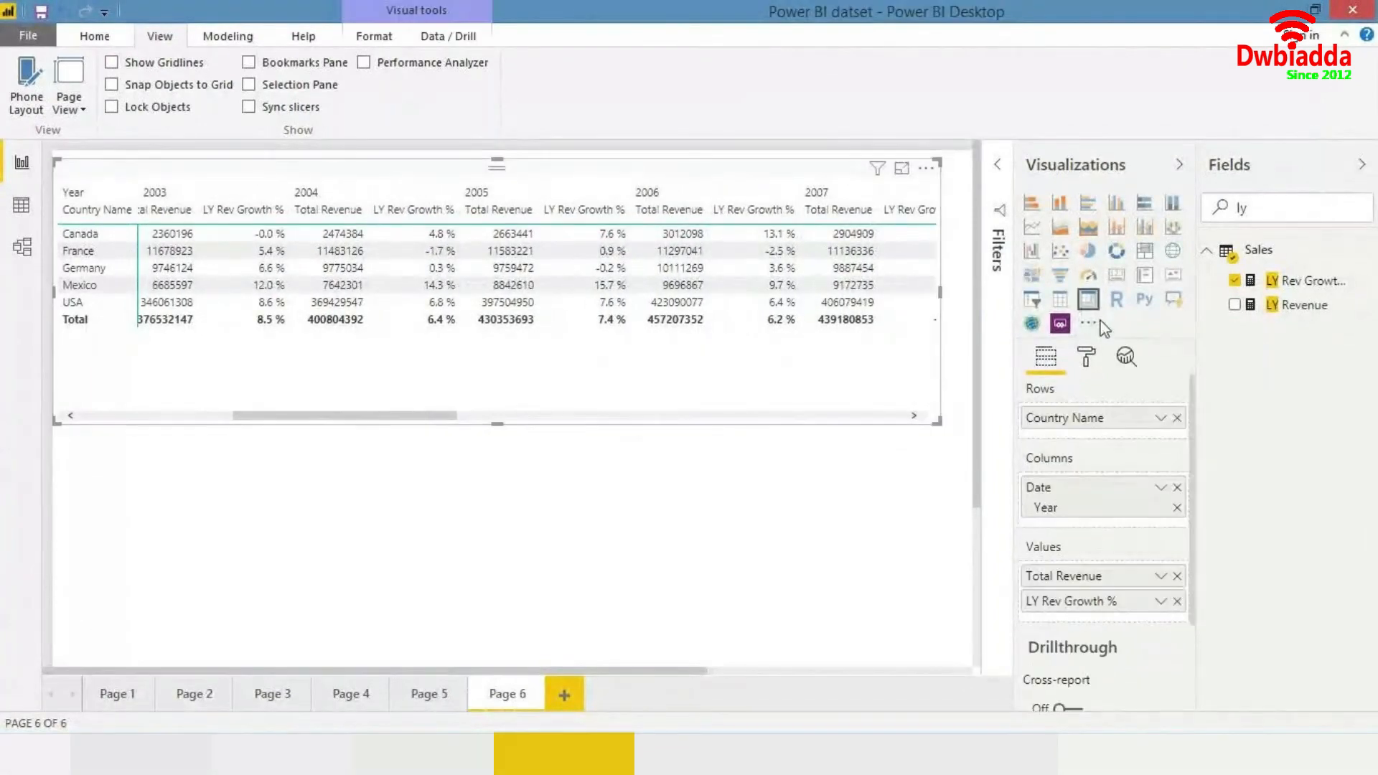
click(1094, 354)
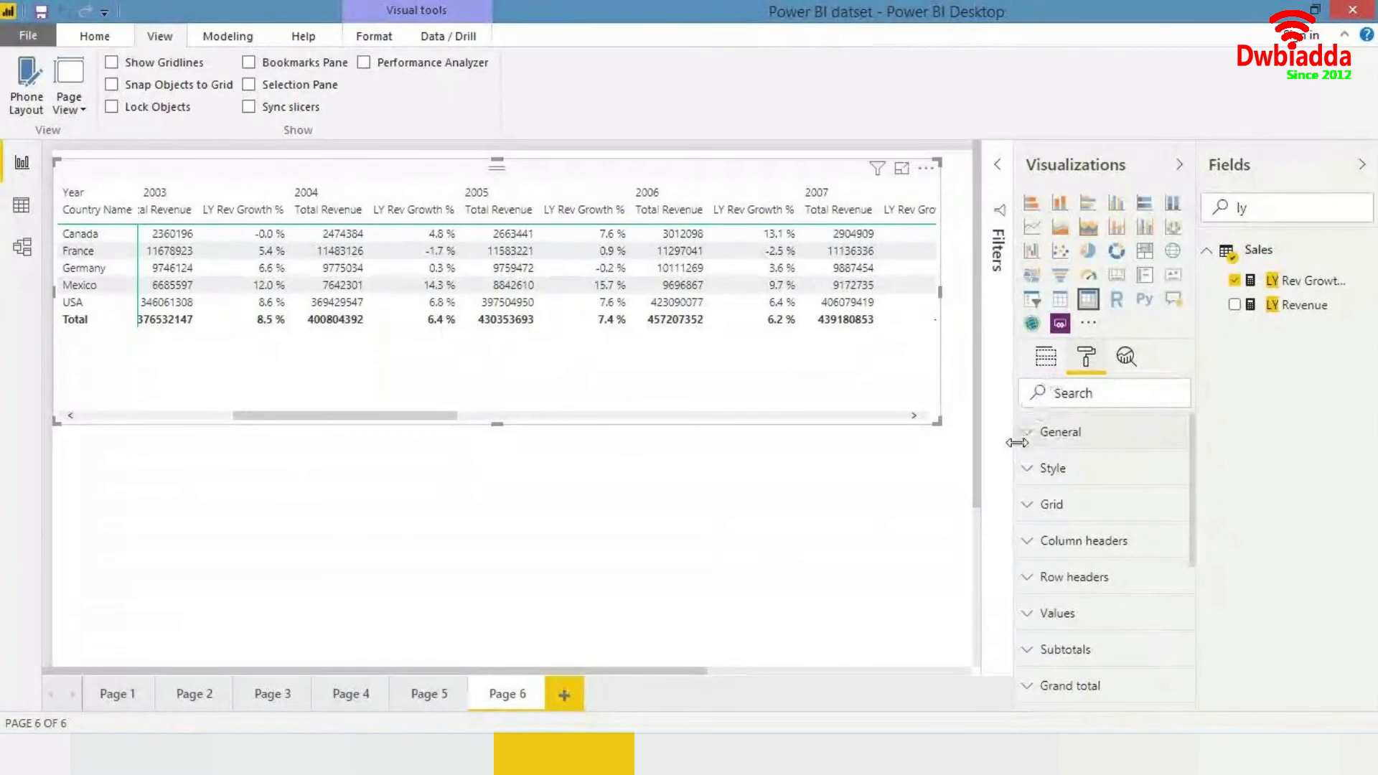
click(1052, 475)
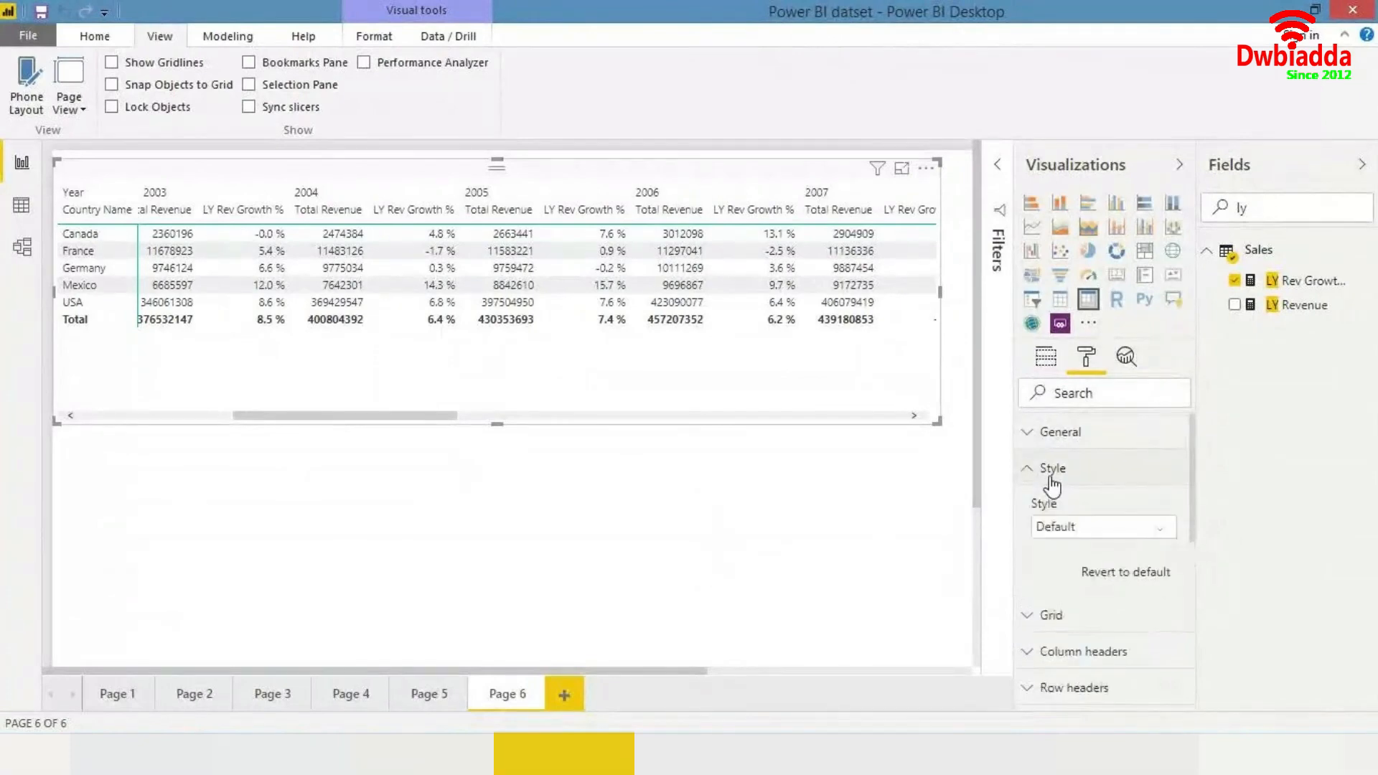
click(1076, 527)
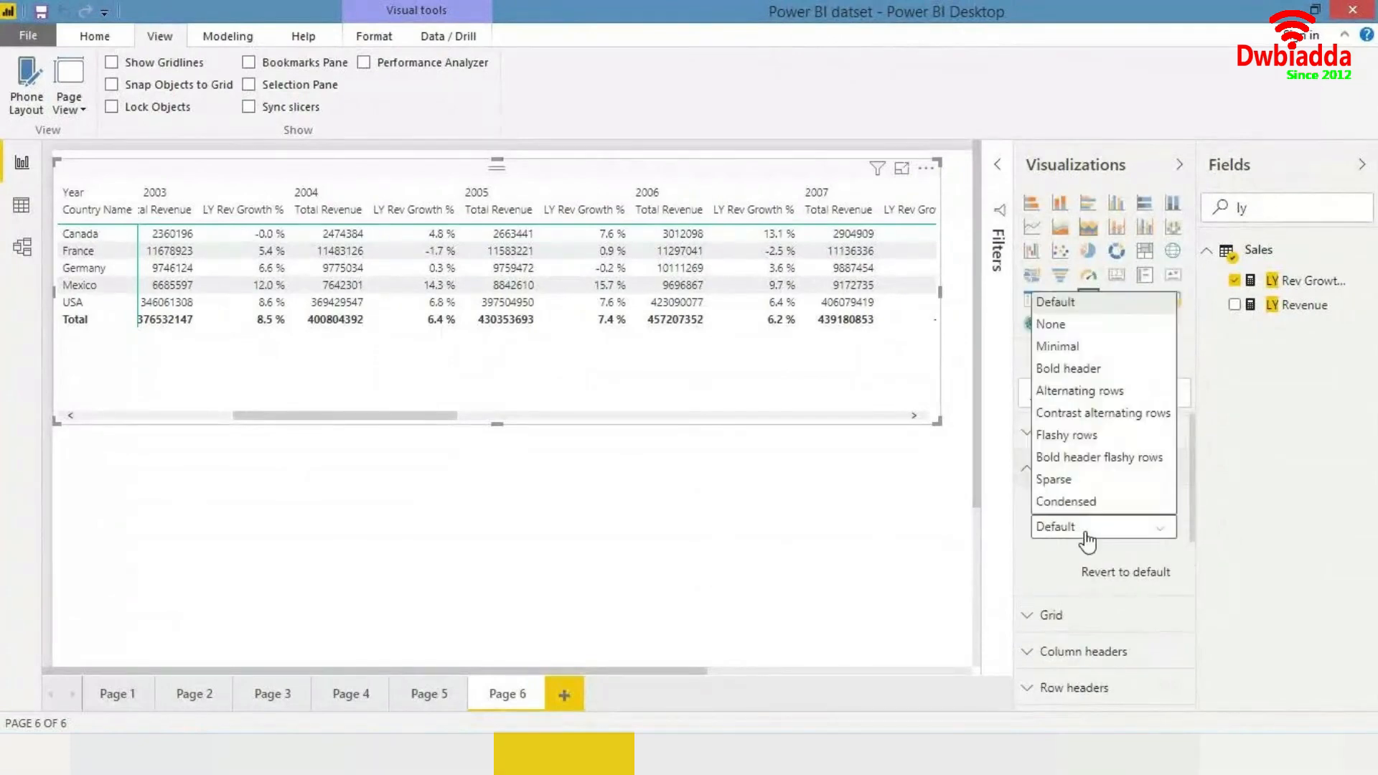
click(1076, 348)
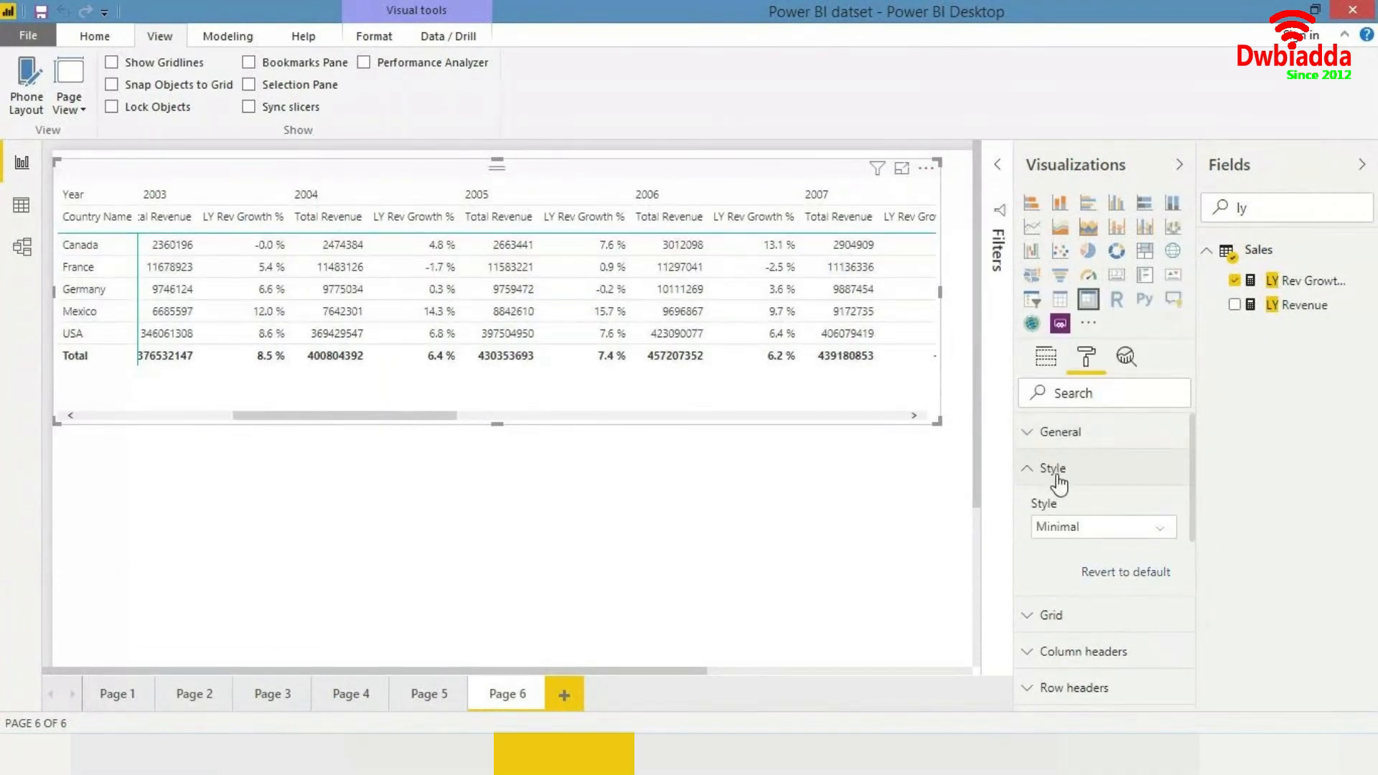
click(1087, 477)
click(1096, 481)
click(1085, 526)
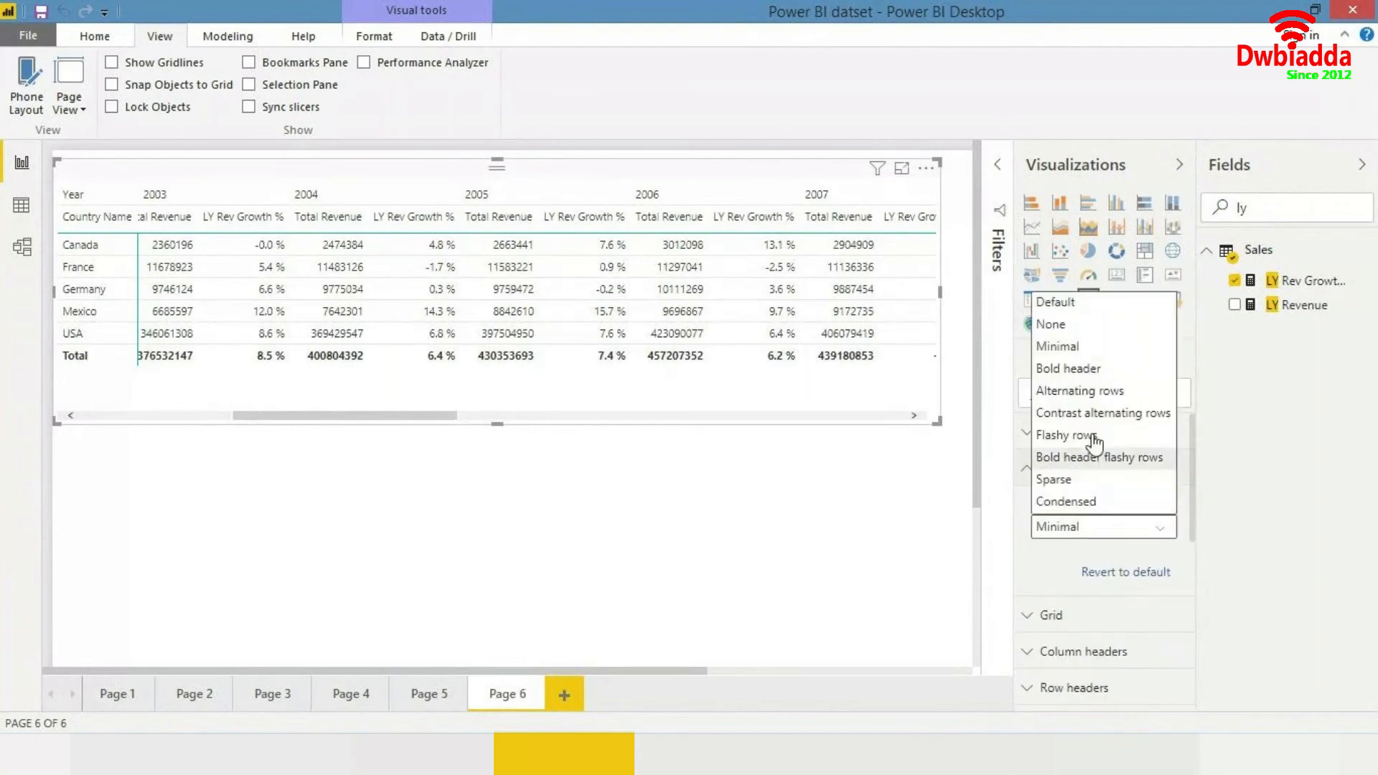
click(1068, 368)
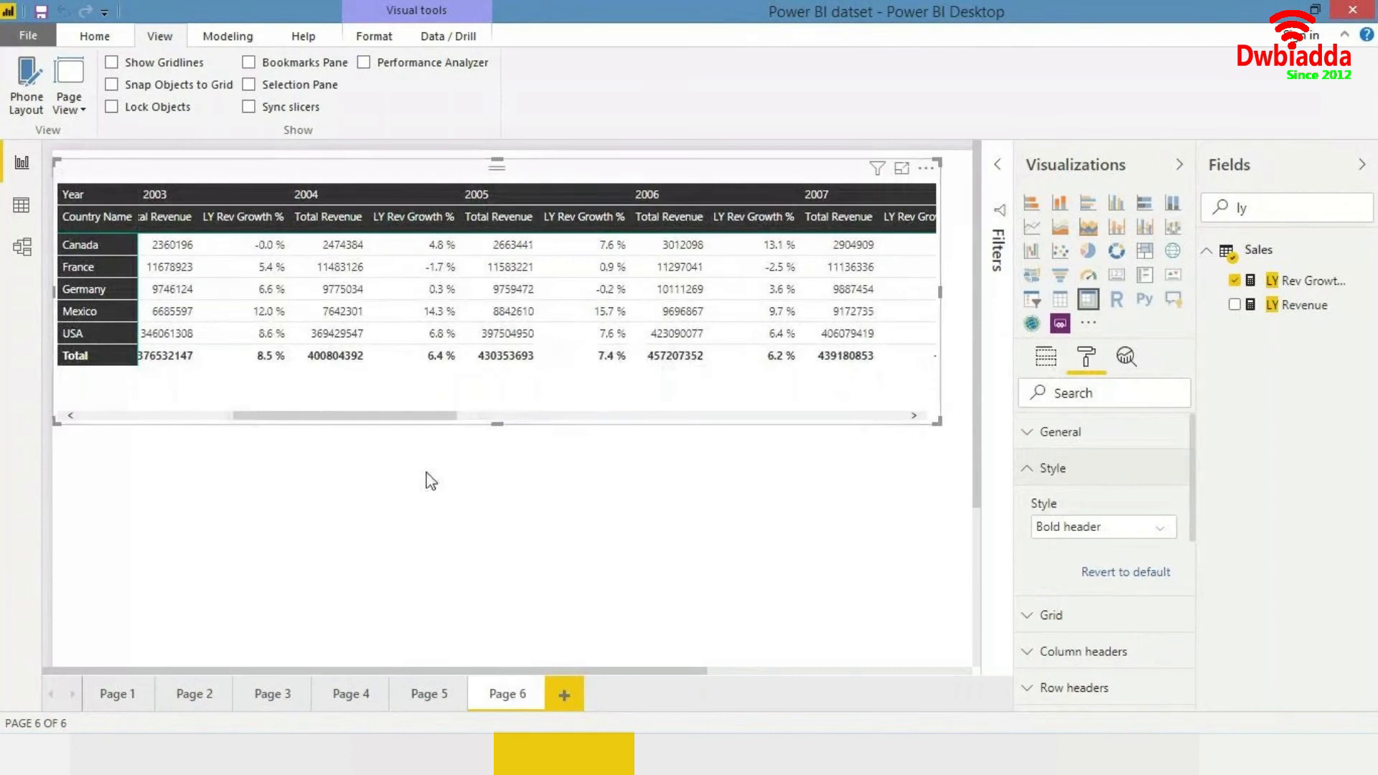
- Set the matrix column headers' alignment to Center
drag(386, 421, 300, 465)
click(270, 458)
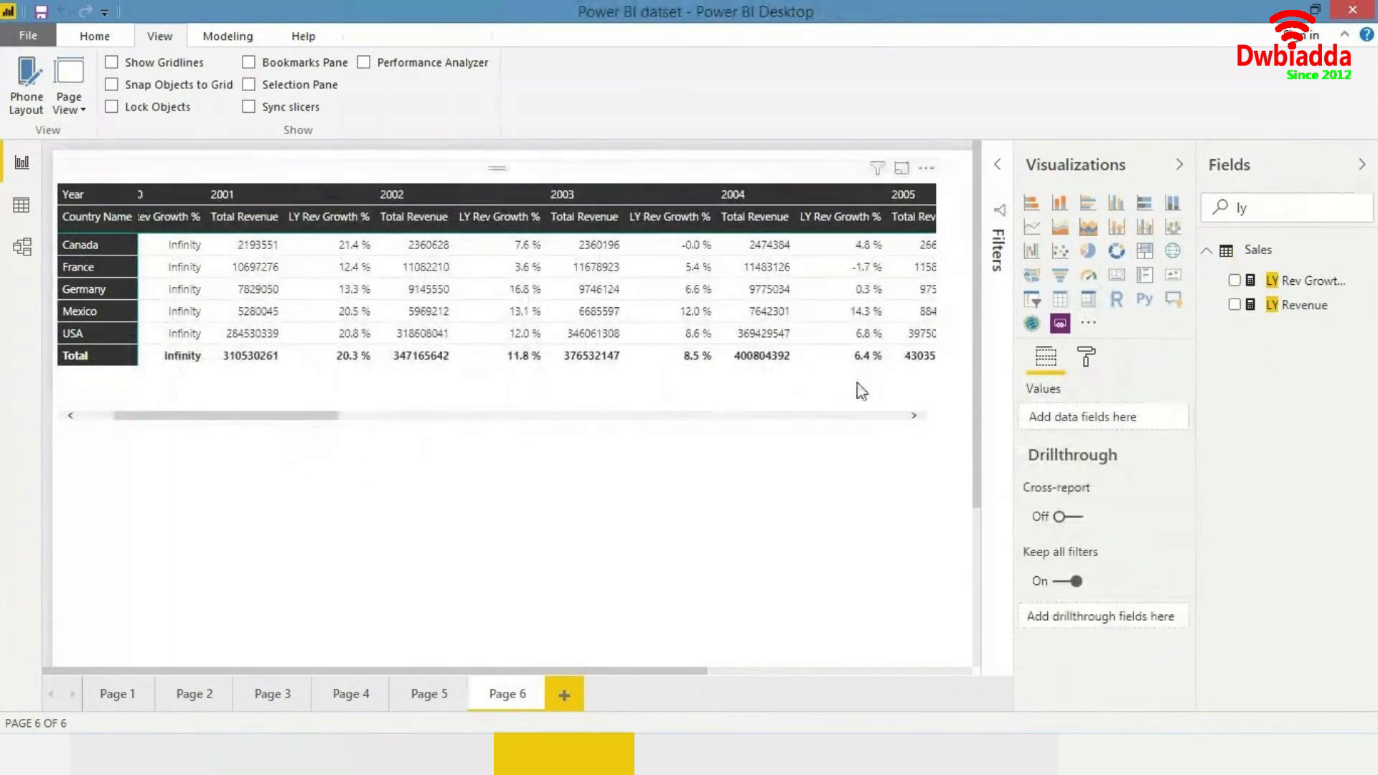
click(1079, 363)
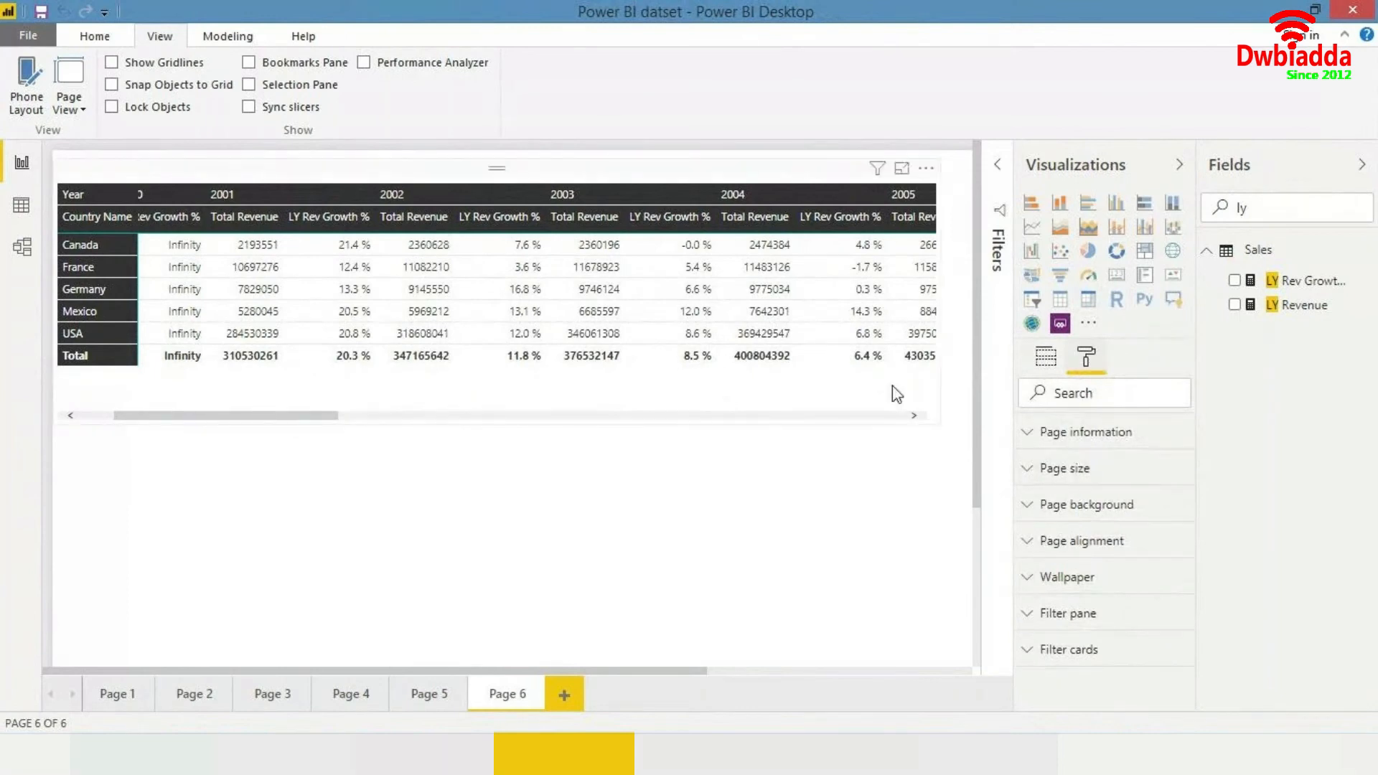
click(896, 398)
click(1075, 361)
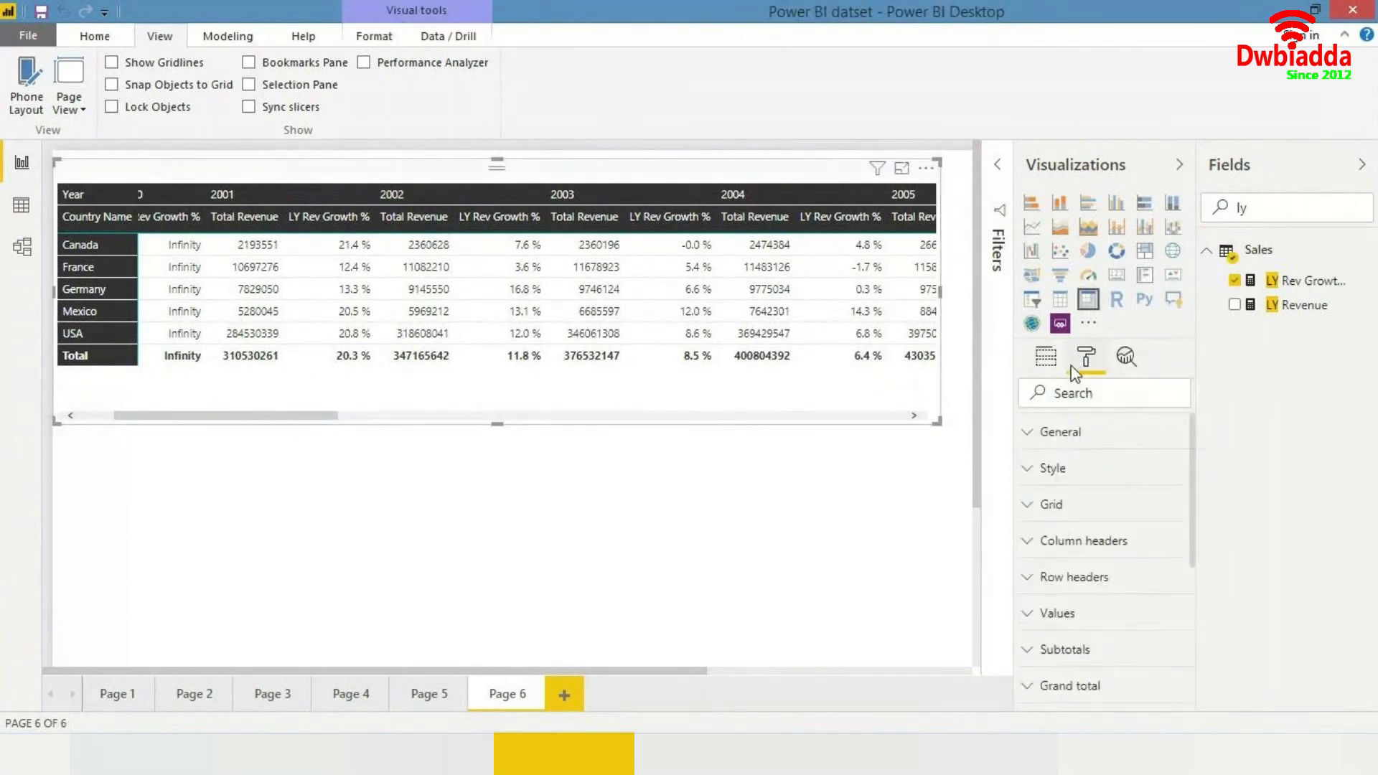
click(1082, 543)
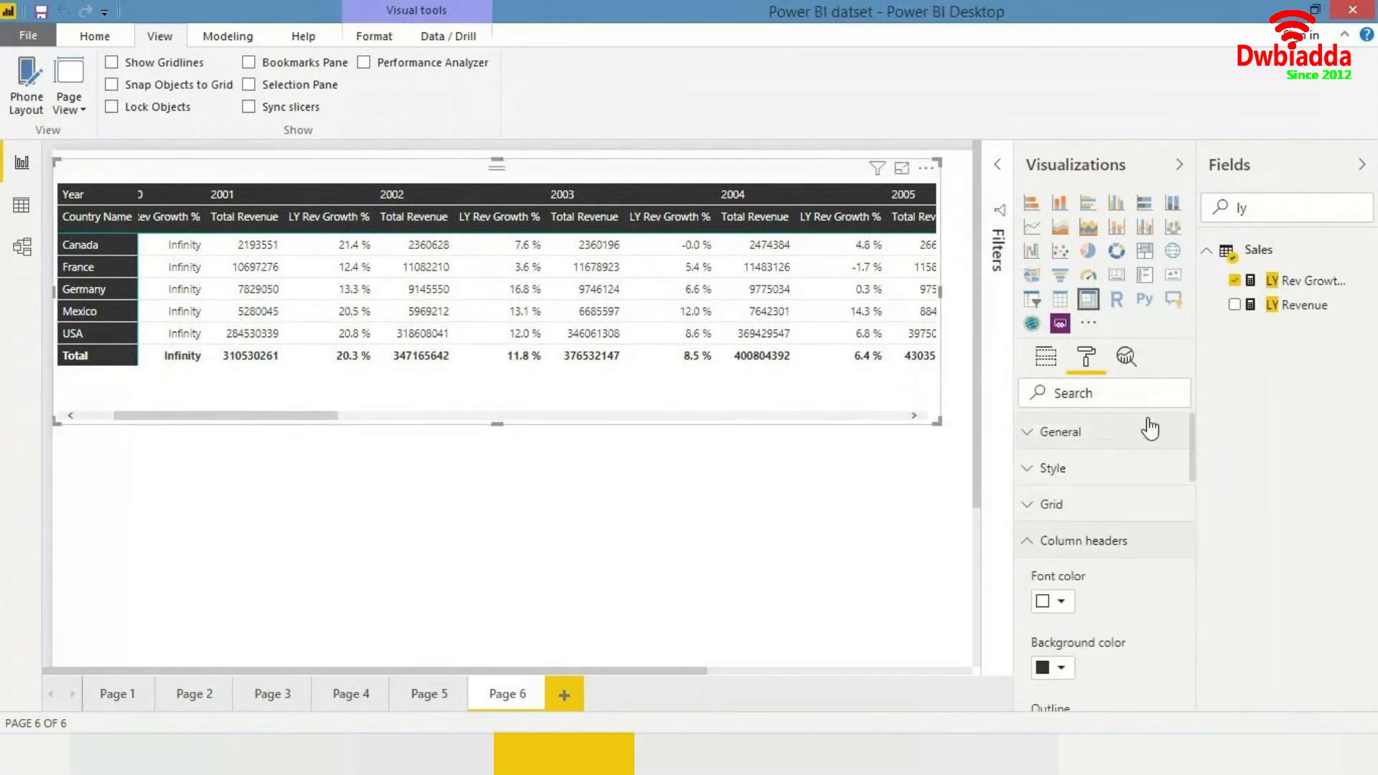
scroll(1090, 548, down, 2)
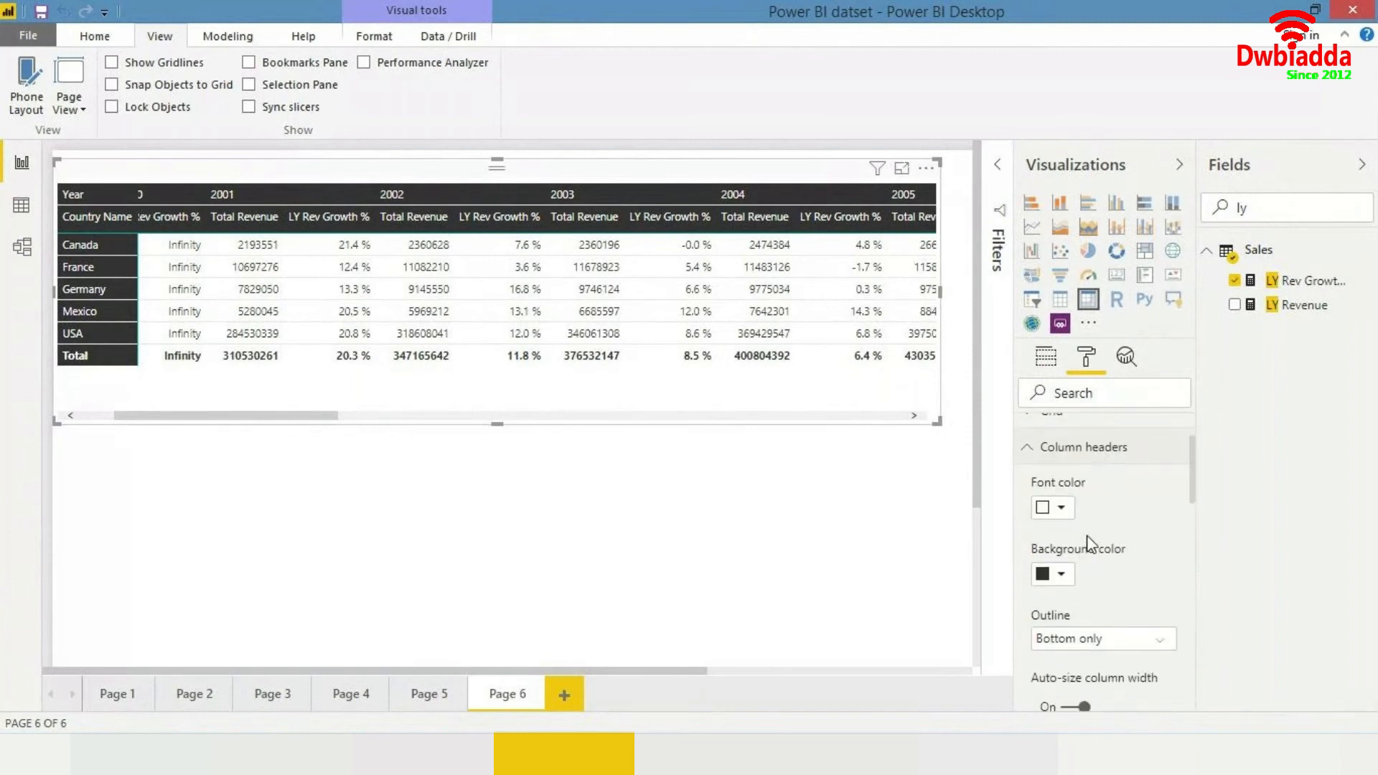
scroll(1089, 545, down, 3)
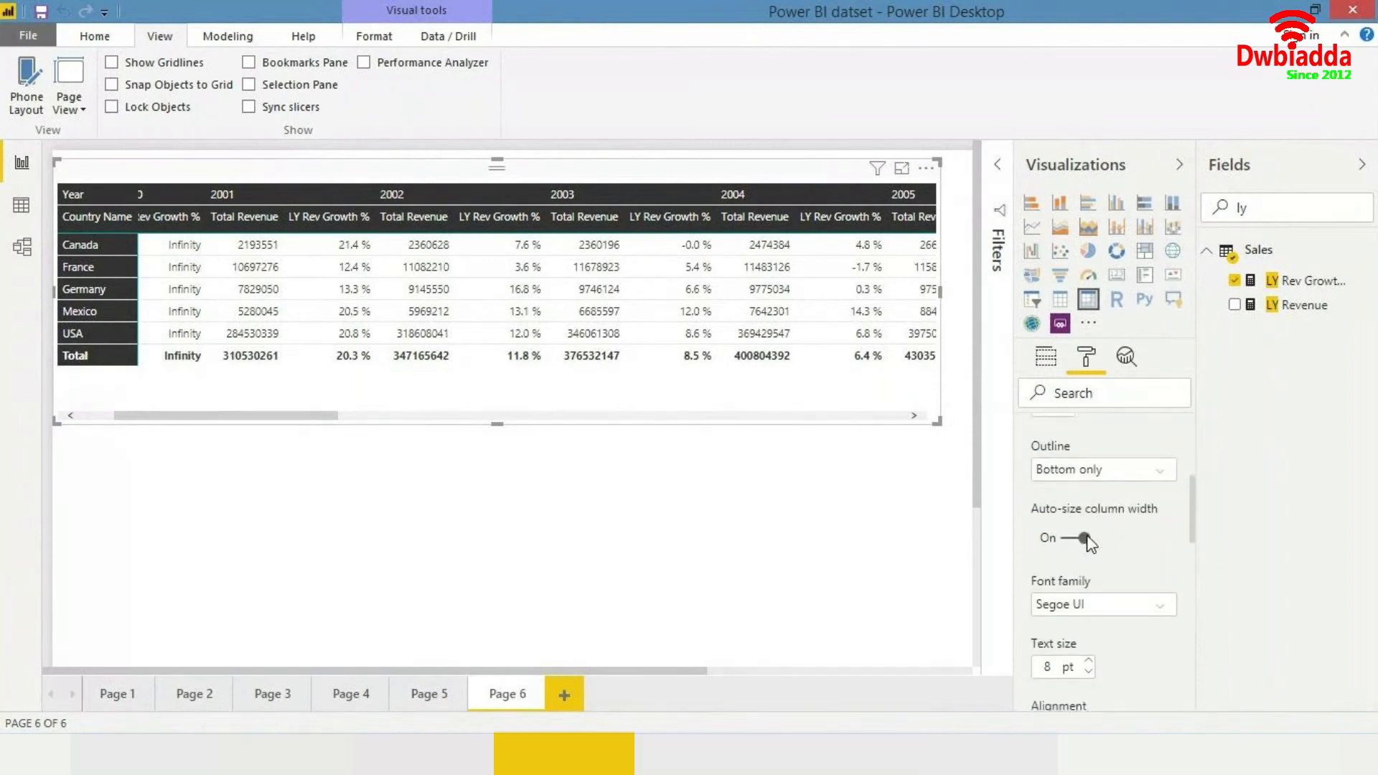
scroll(1088, 543, down, 3)
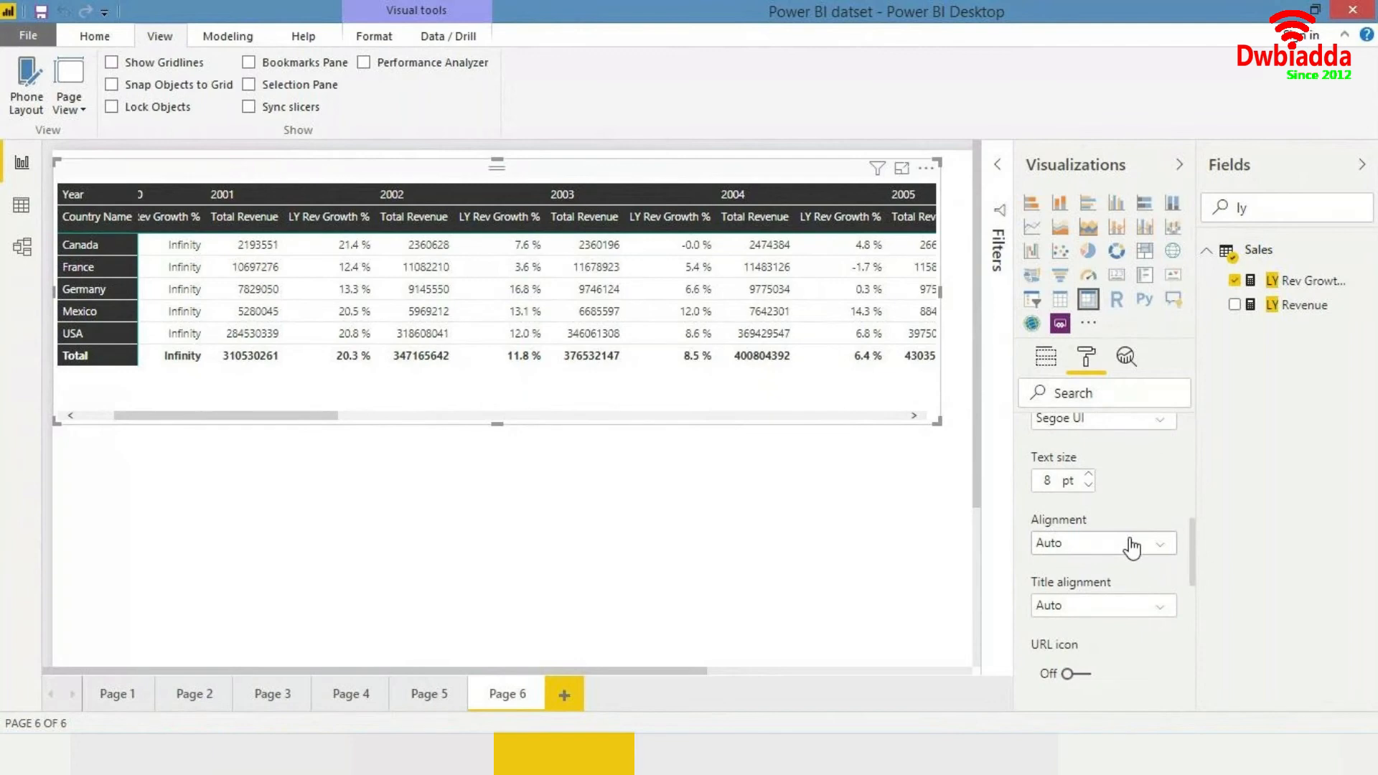
click(1132, 545)
click(1067, 612)
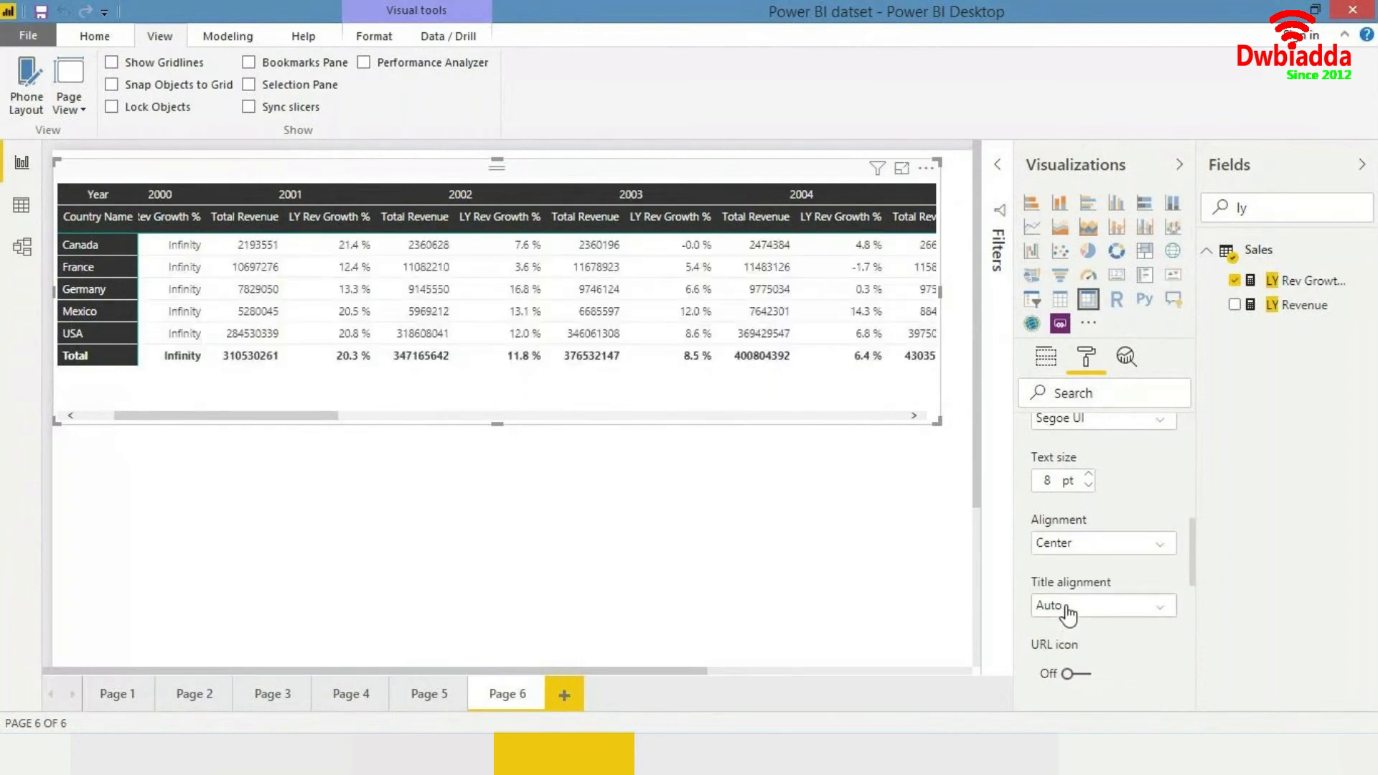
- Set the column headers' outline to Top + bottom
scroll(1112, 567, up, 2)
scroll(1113, 567, up, 4)
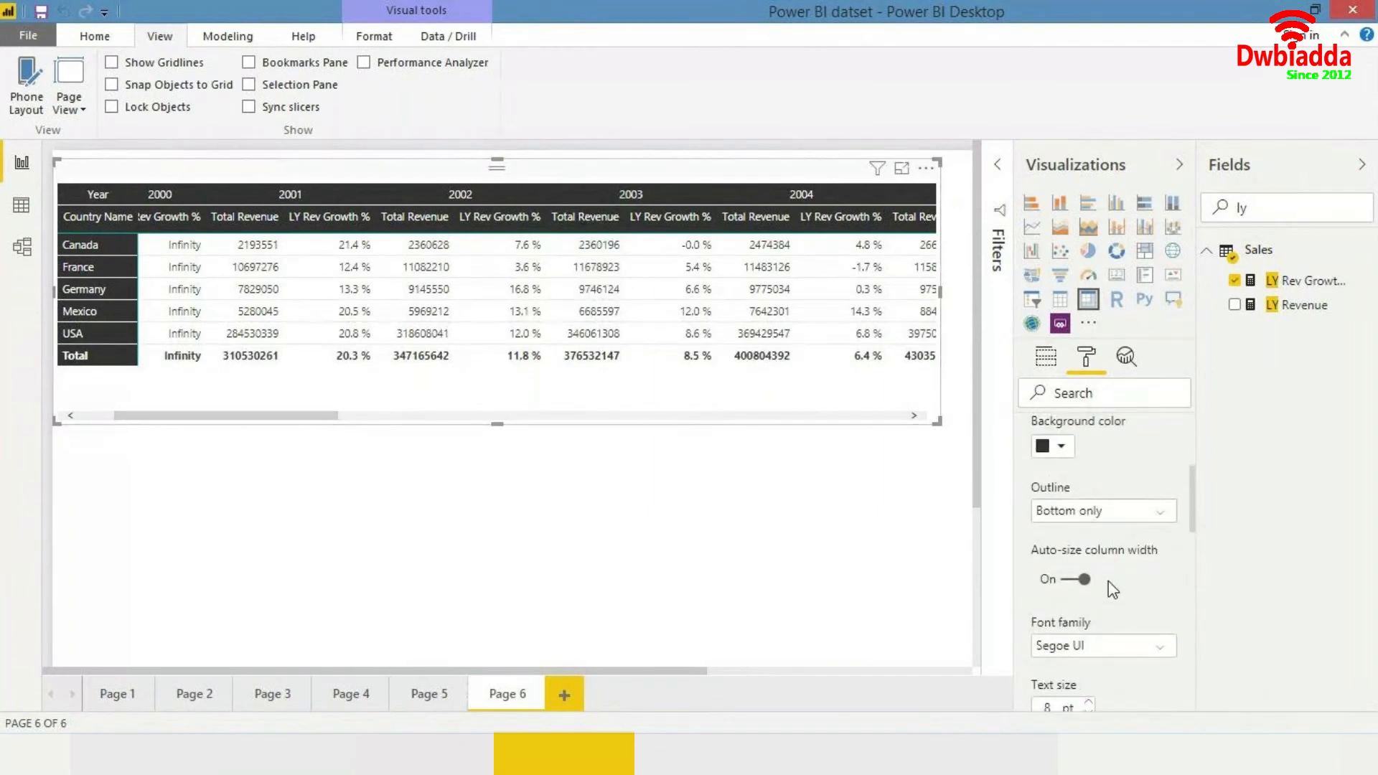
scroll(1141, 539, down, 2)
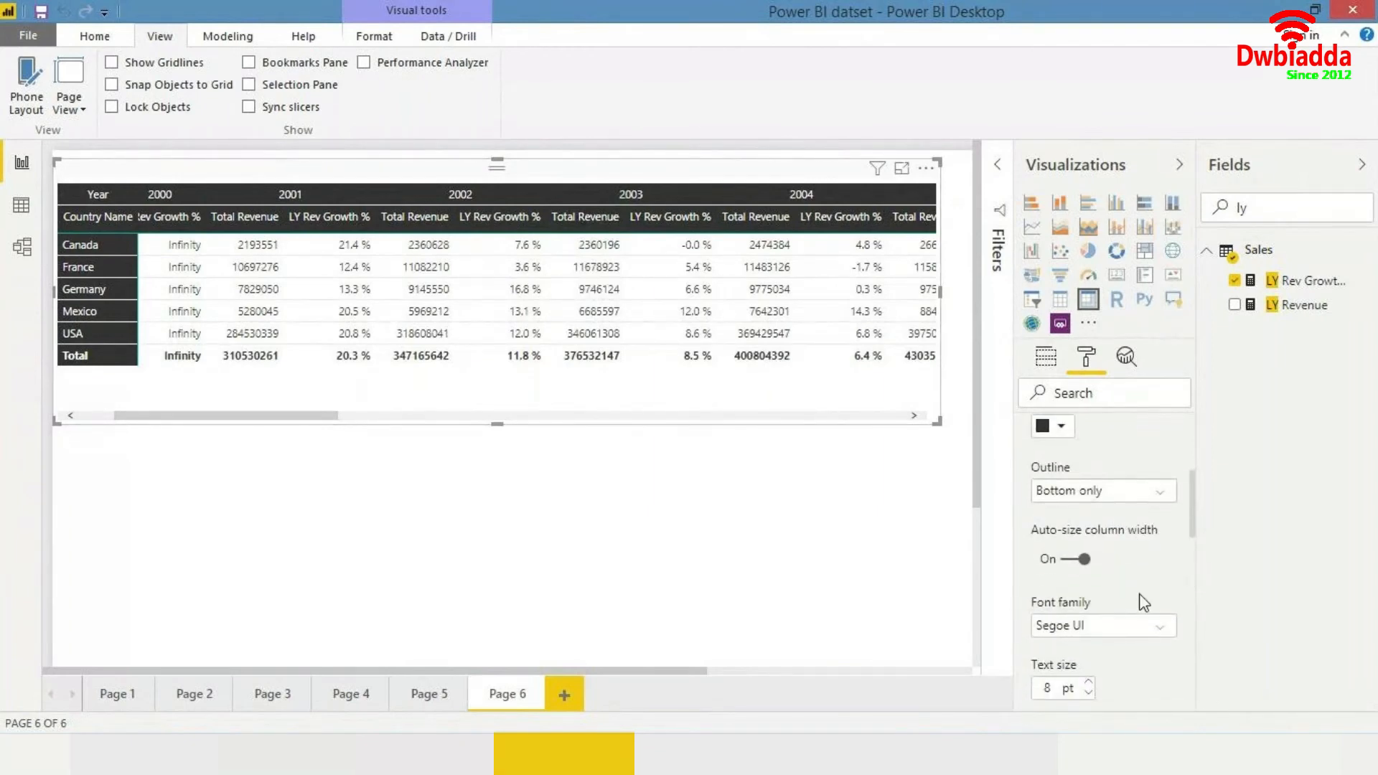
scroll(1144, 603, down, 2)
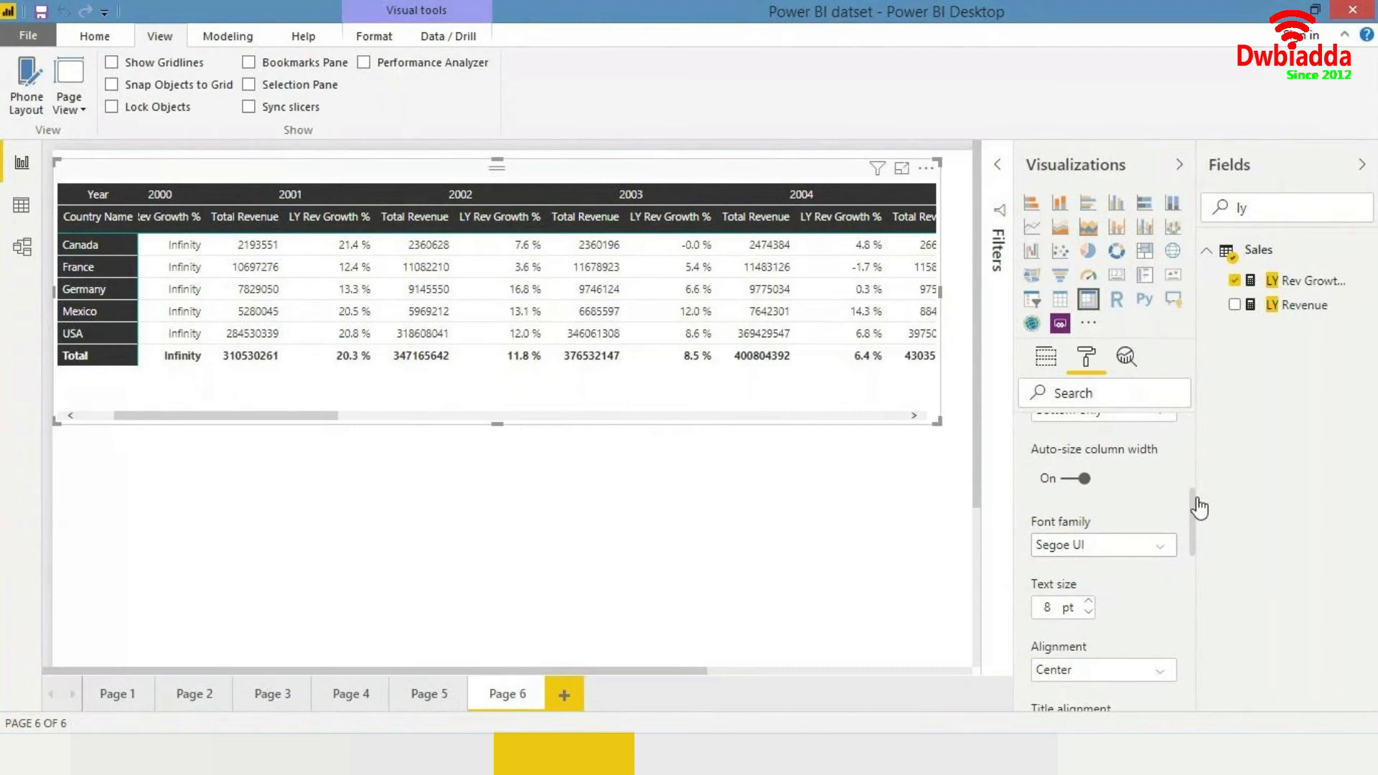
scroll(1133, 491, up, 2)
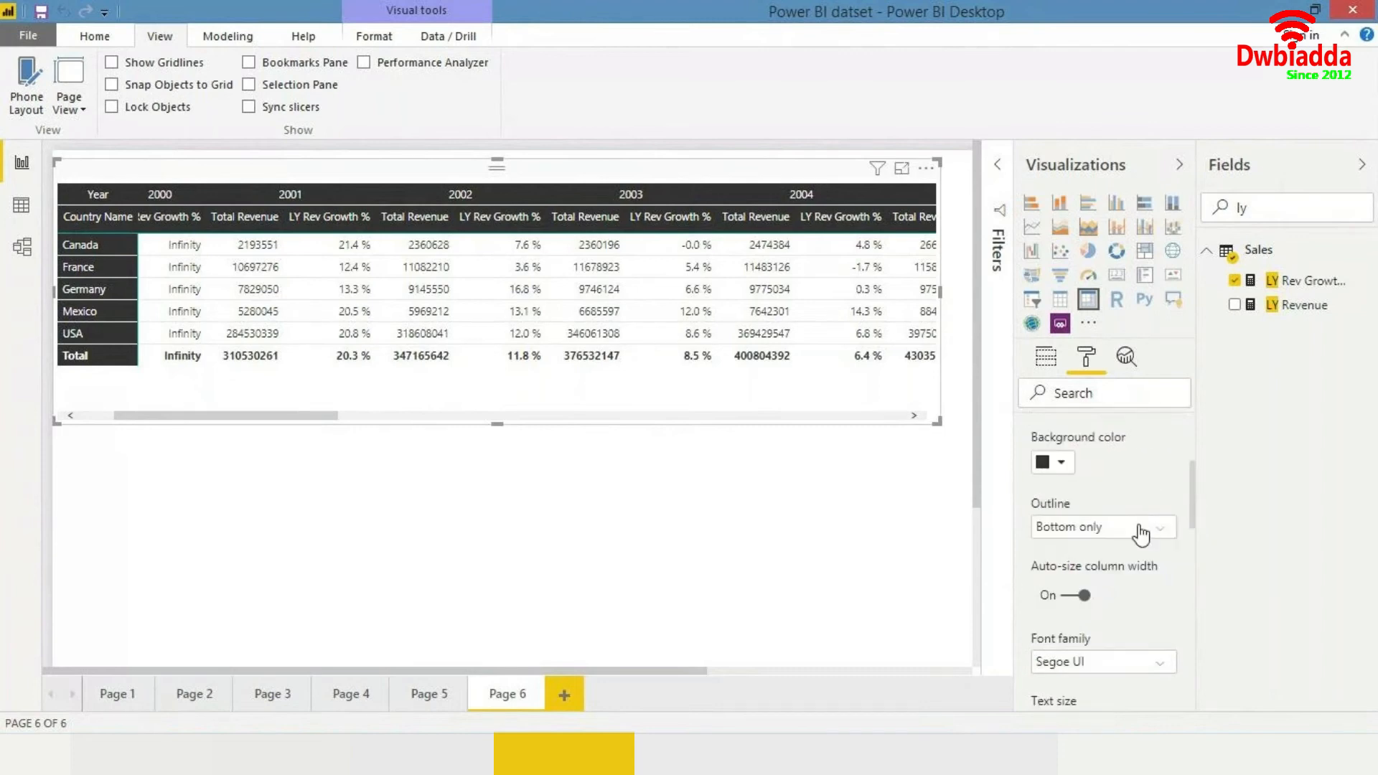
scroll(1199, 502, down, 1)
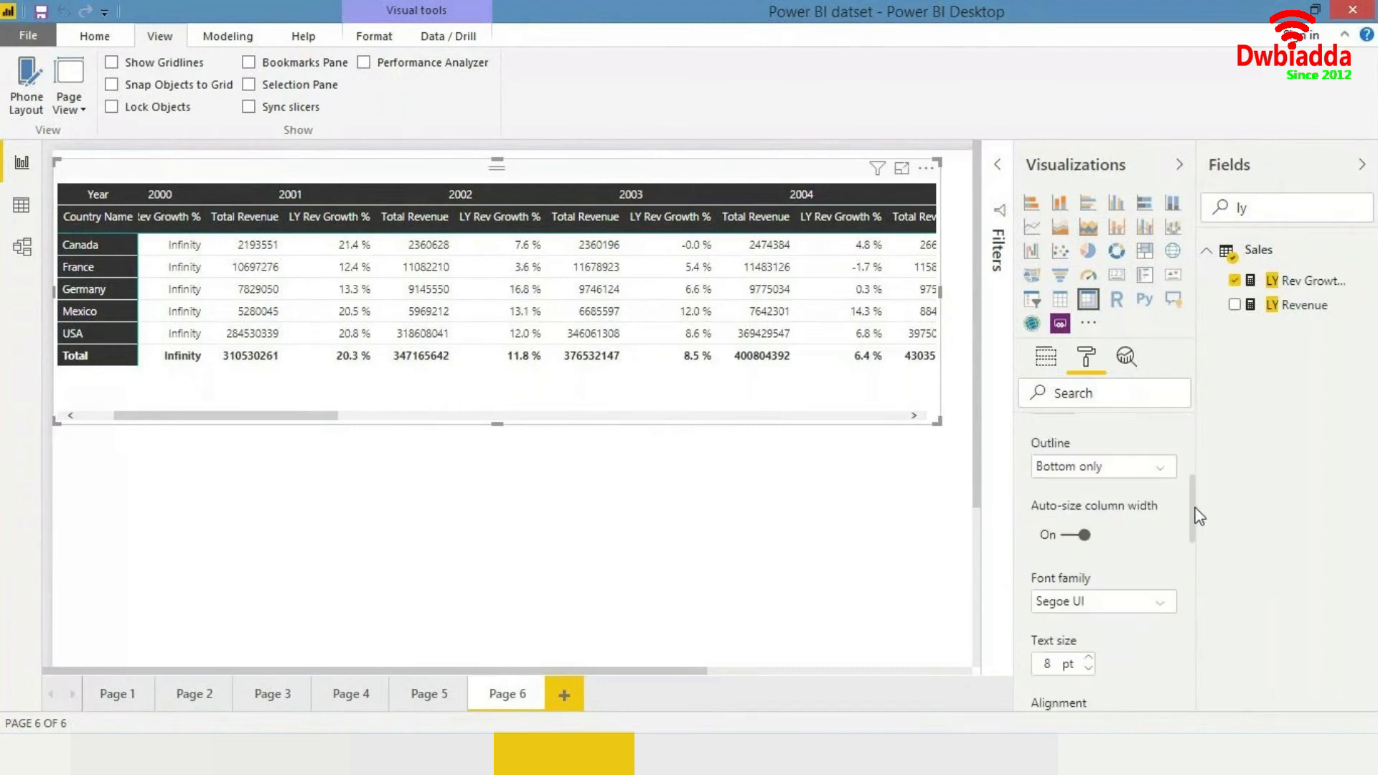
click(1158, 498)
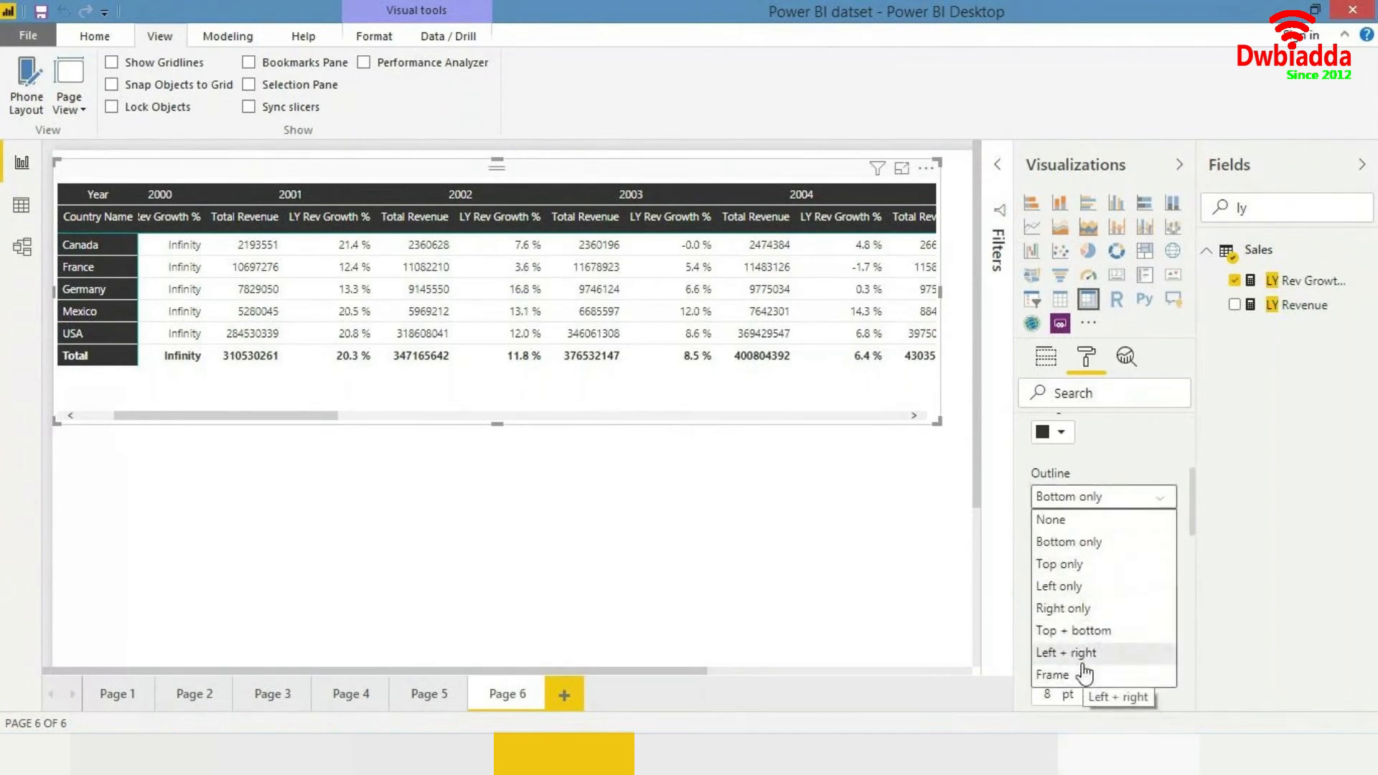
click(1080, 631)
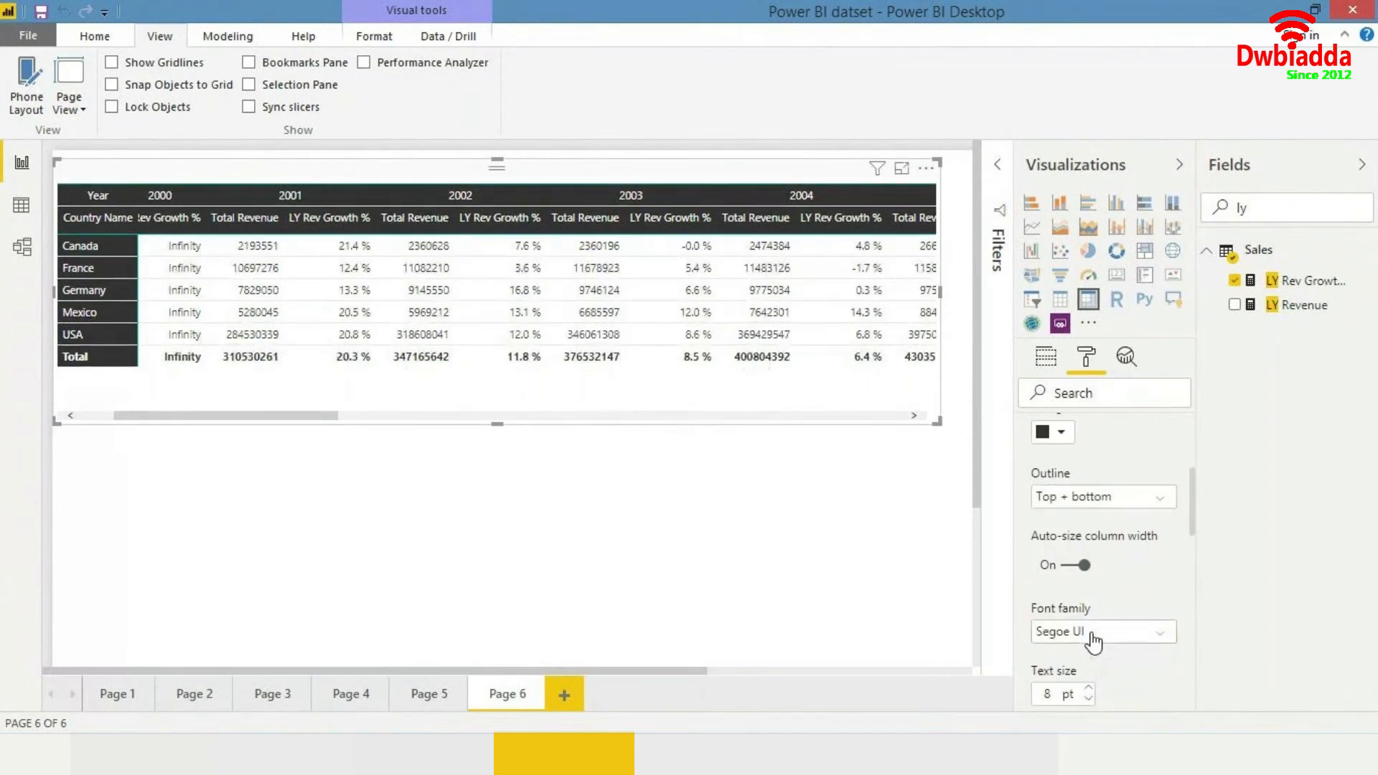
- Change the column headers' outline to Frame
click(1093, 633)
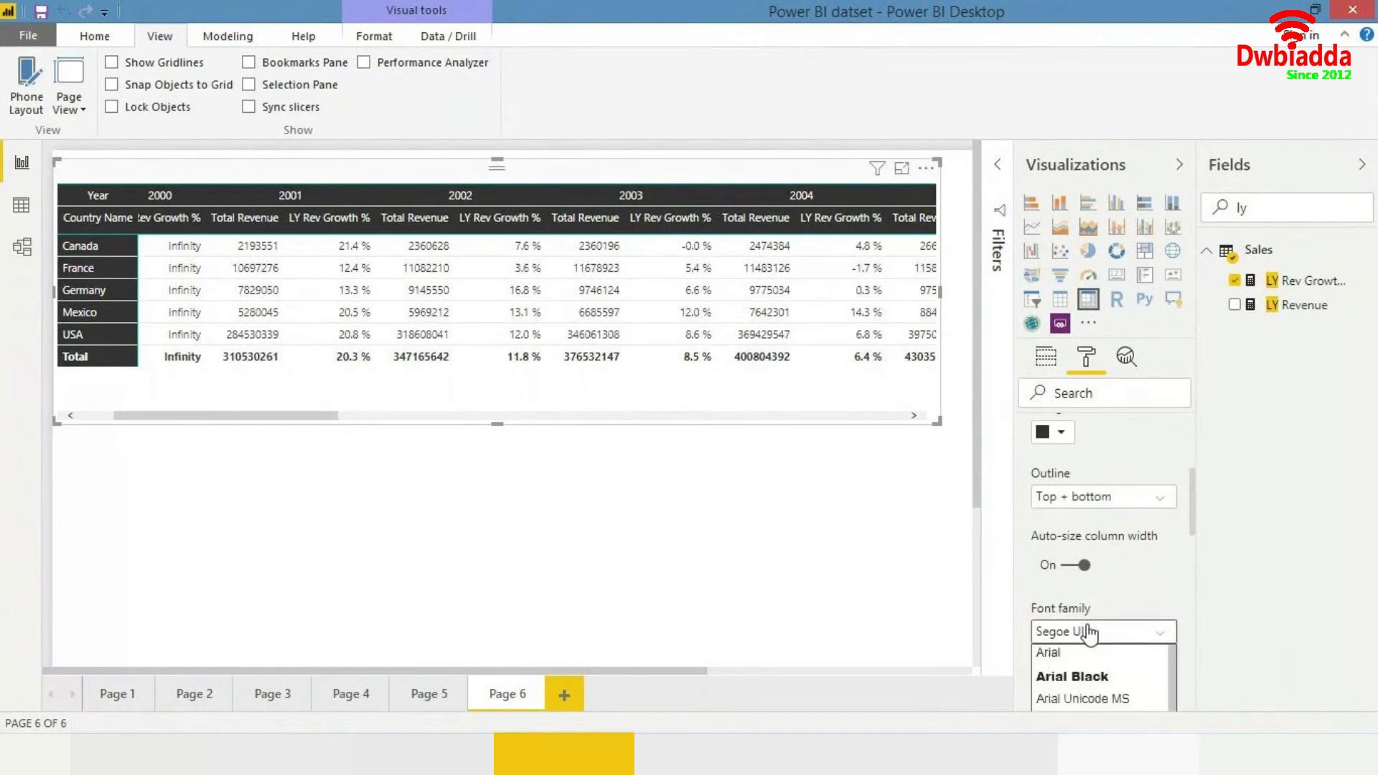
click(1130, 605)
scroll(1159, 517, up, 1)
click(1155, 513)
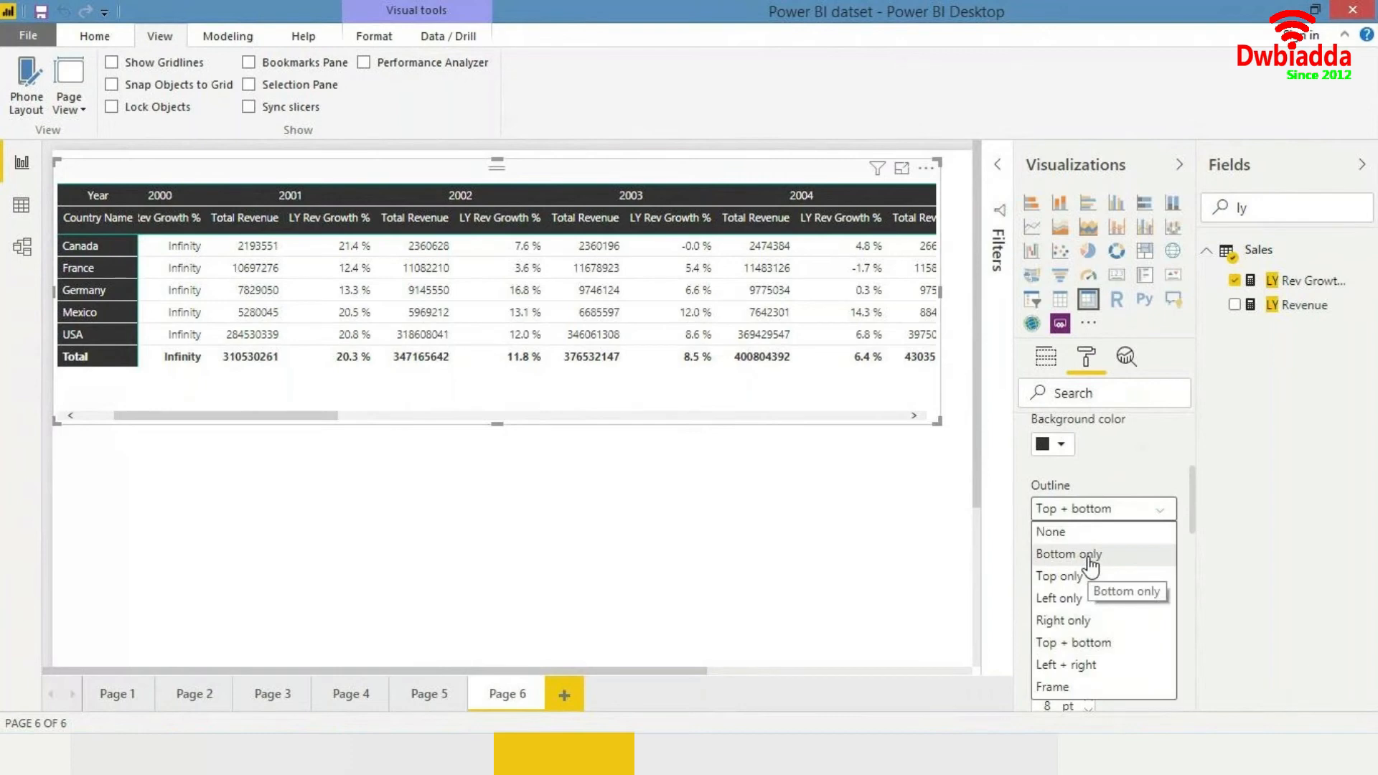
click(1055, 686)
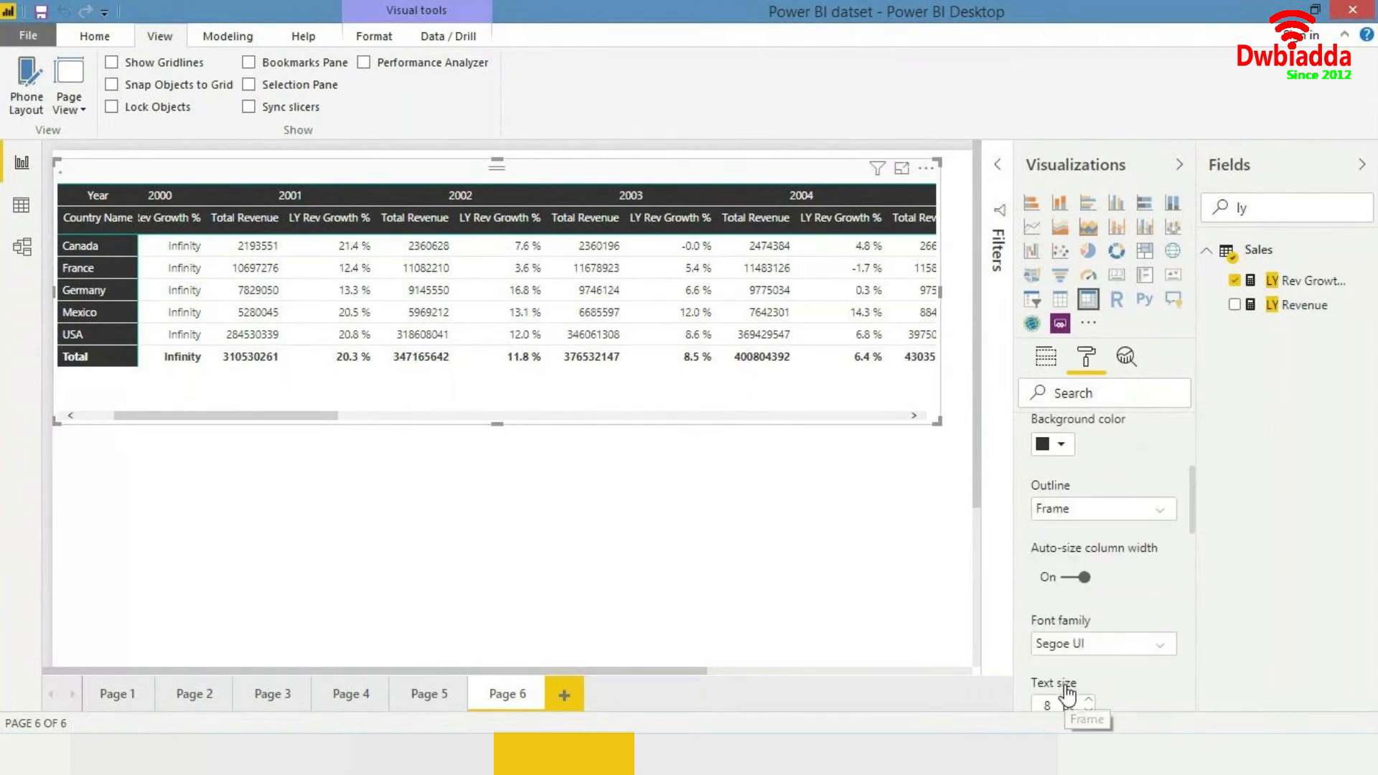
- Switch on background-colour conditional formatting for Total Revenue and switch it off again
click(919, 488)
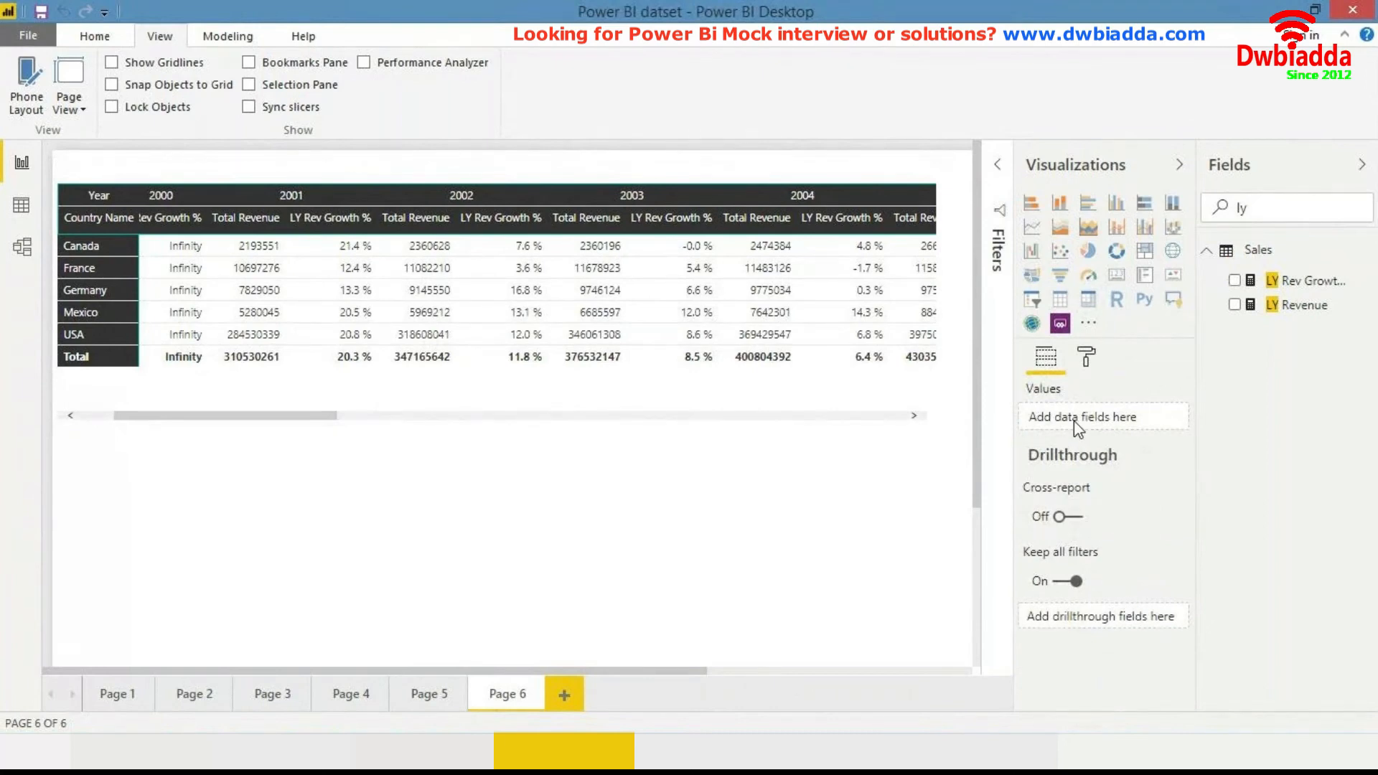
click(885, 391)
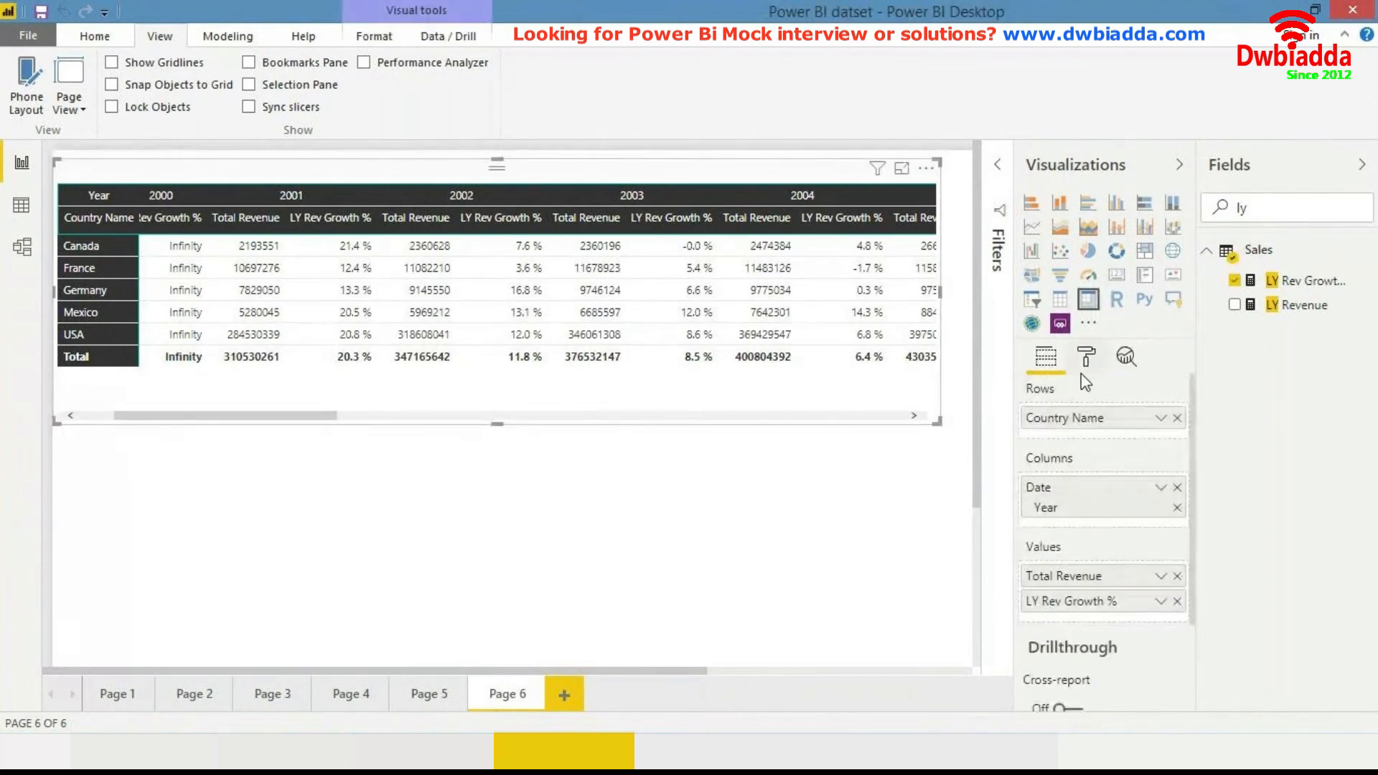
click(1085, 363)
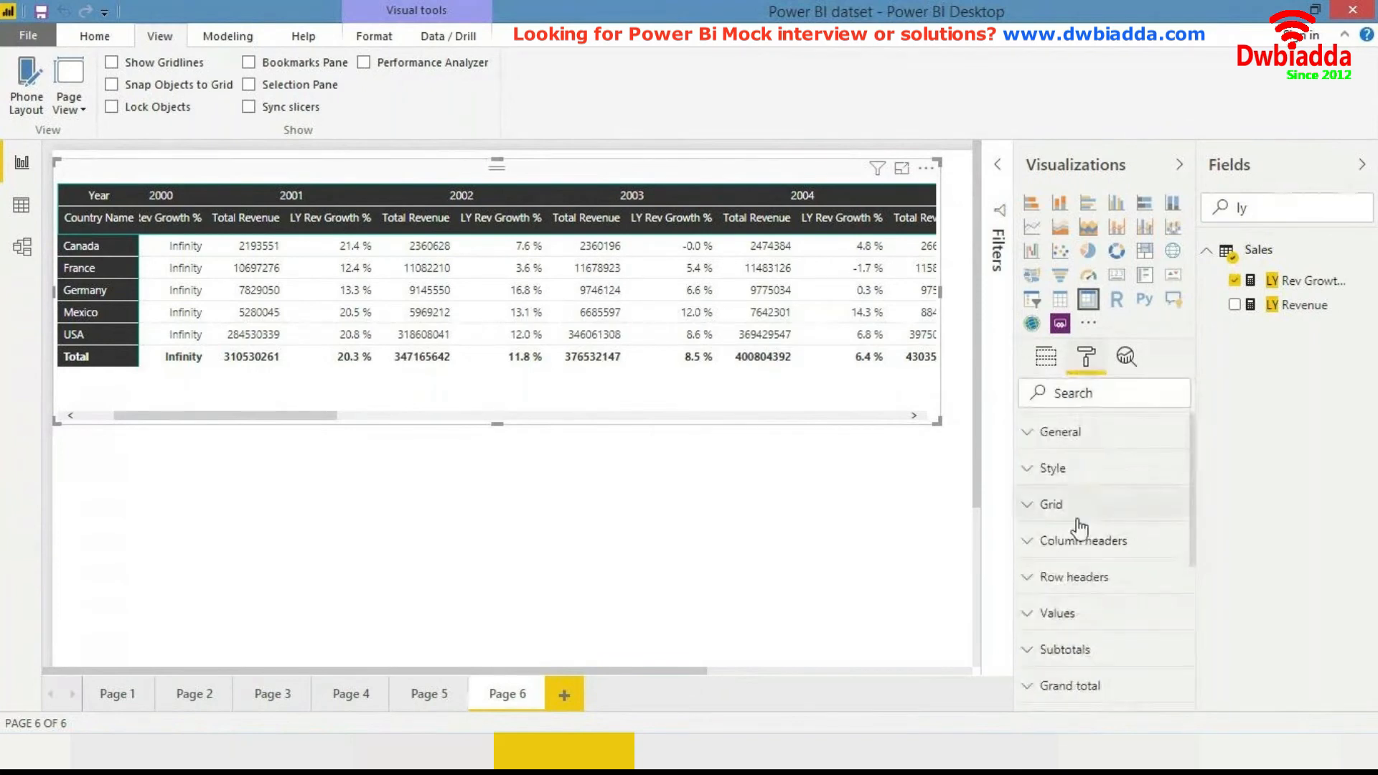
scroll(1077, 502, down, 3)
scroll(1076, 528, down, 3)
click(1050, 518)
scroll(1088, 601, down, 1)
scroll(1087, 596, down, 3)
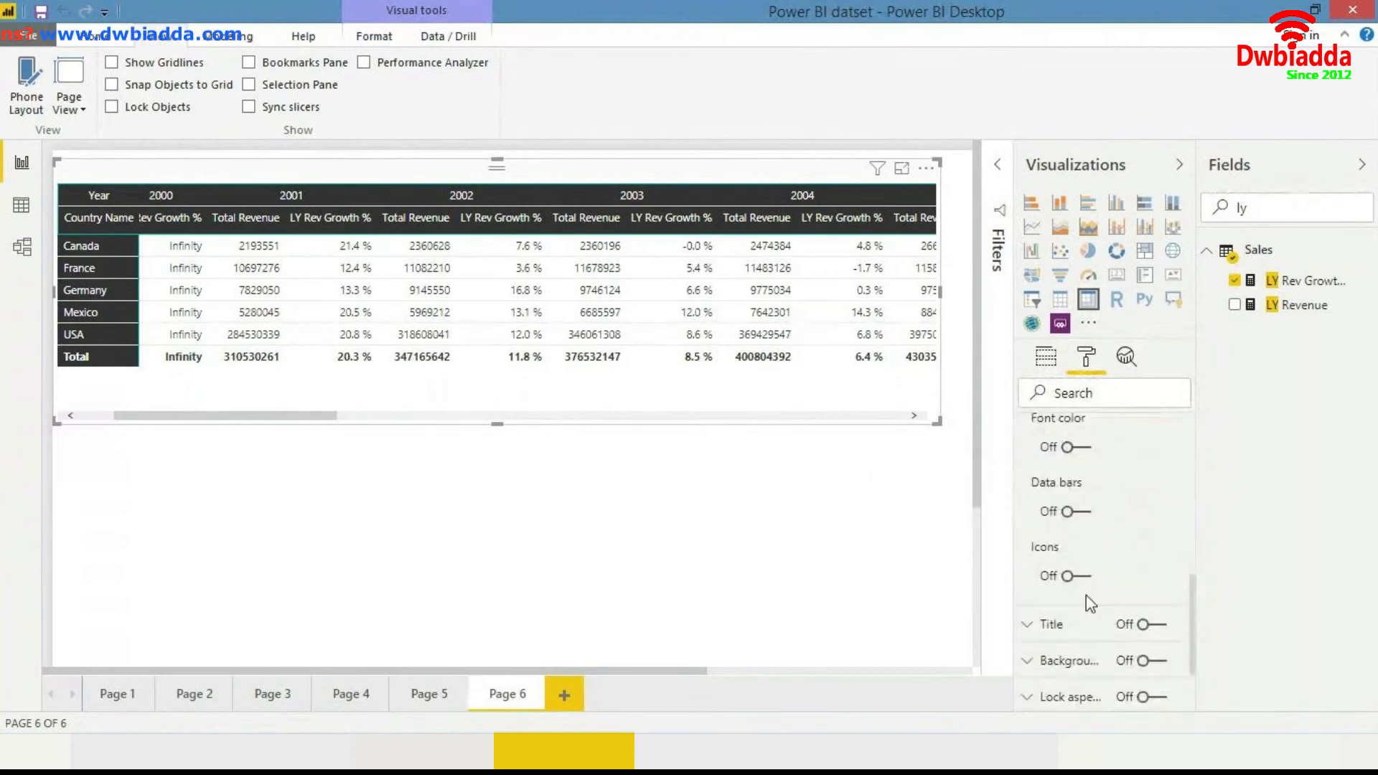
scroll(1087, 596, up, 1)
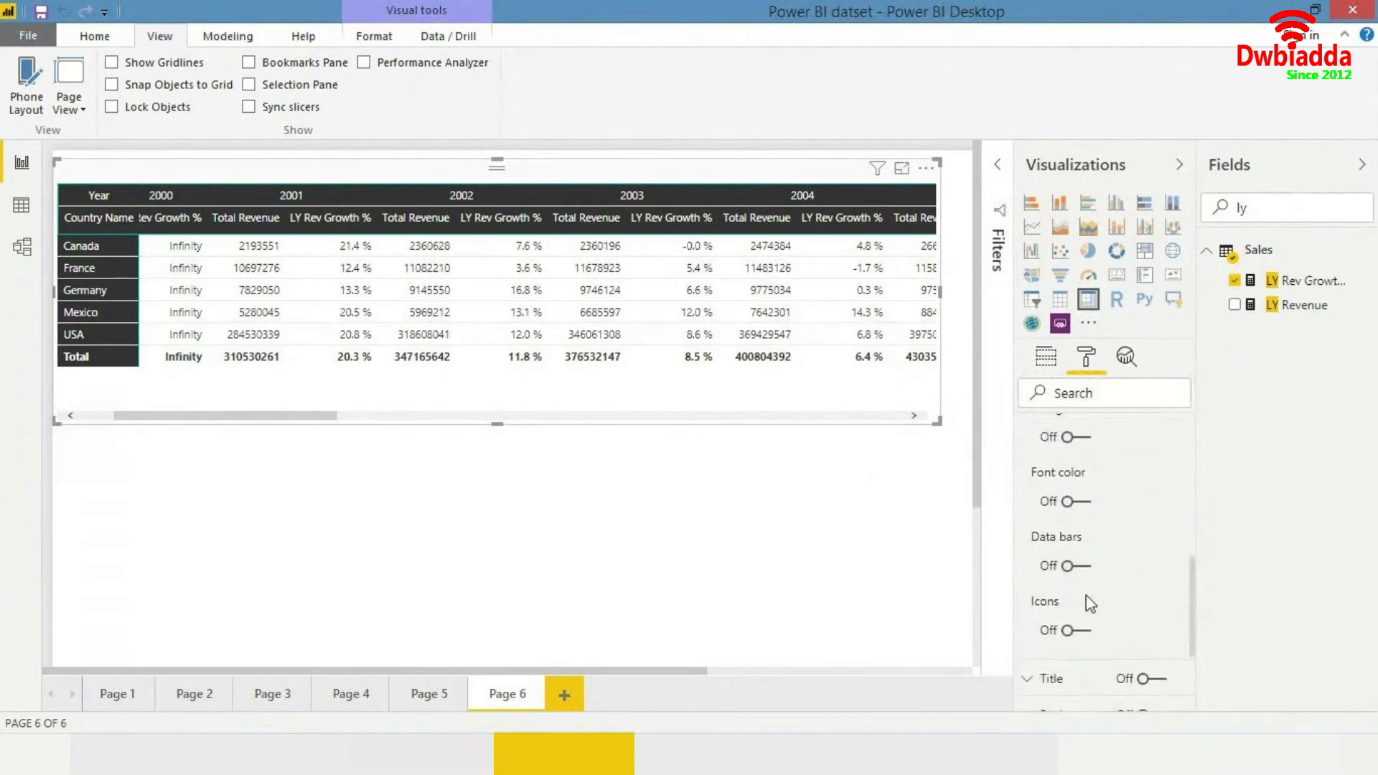
scroll(1087, 596, down, 2)
scroll(1087, 595, up, 2)
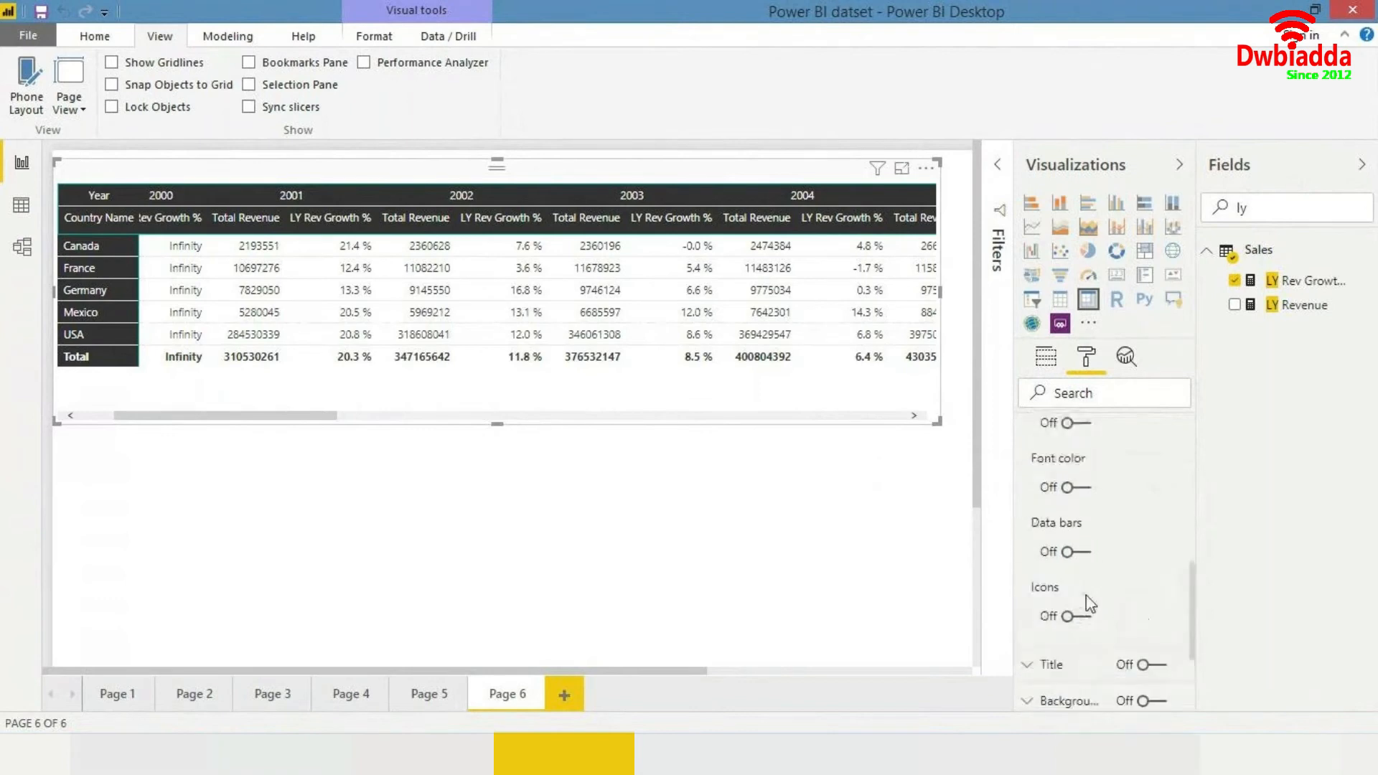
scroll(1086, 595, up, 2)
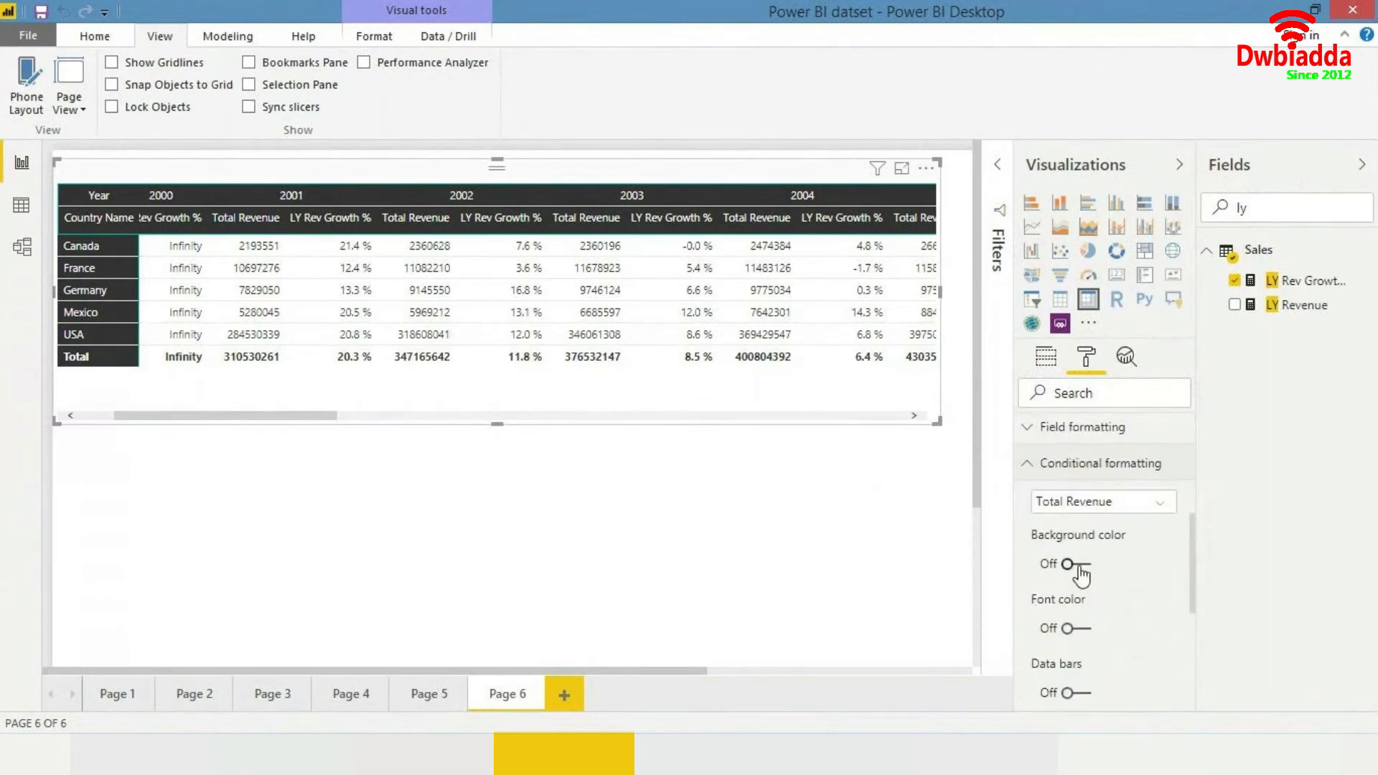
click(1076, 565)
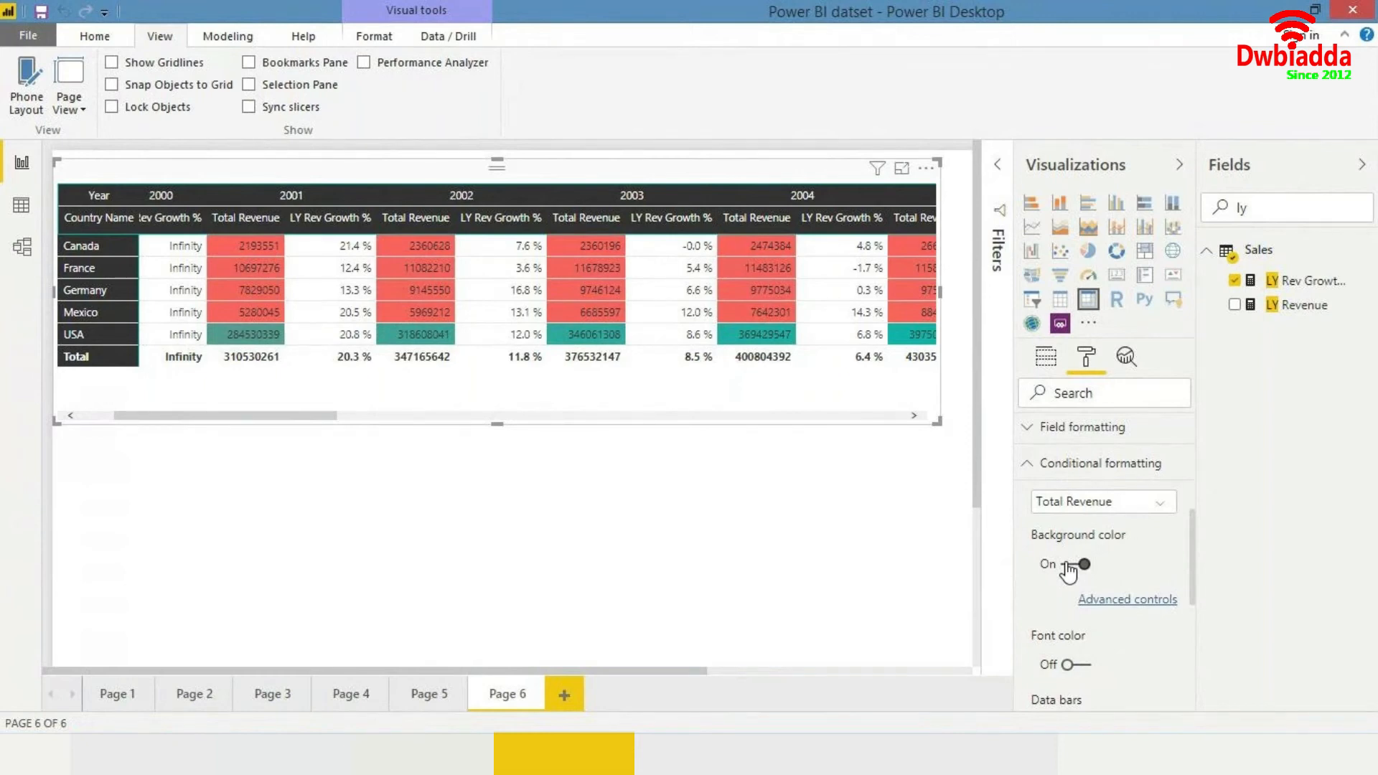
click(1071, 565)
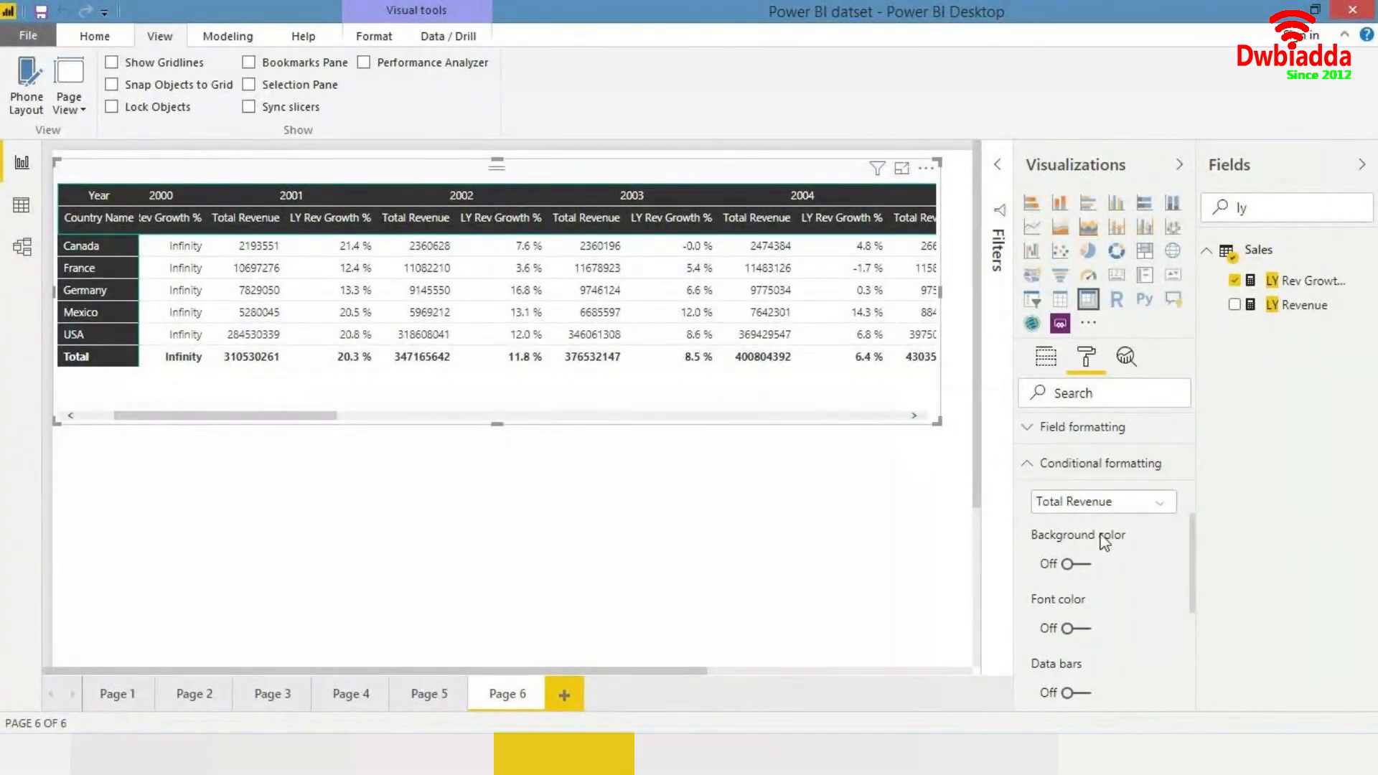
- Switch on icon conditional formatting for Total Revenue and switch it off again
scroll(1136, 560, down, 2)
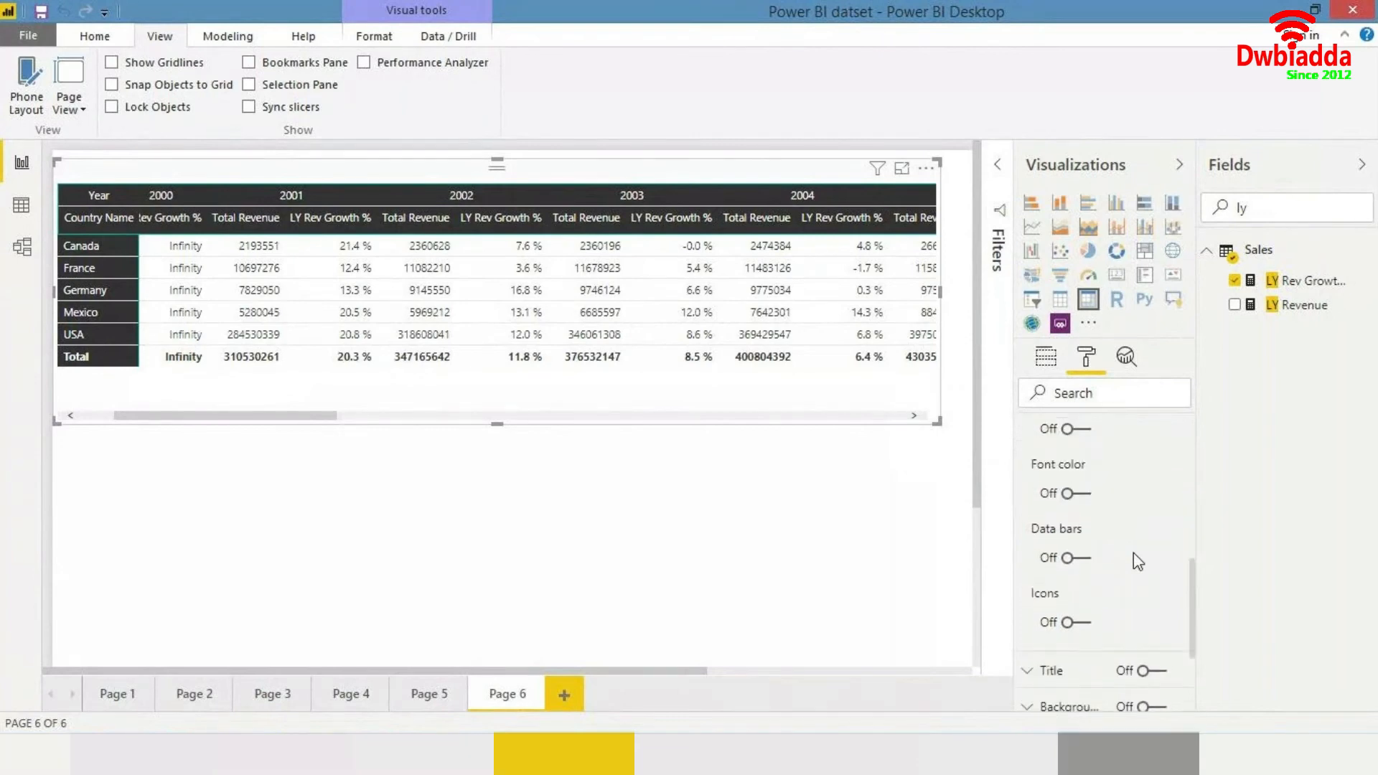
scroll(1134, 554, up, 1)
click(1071, 645)
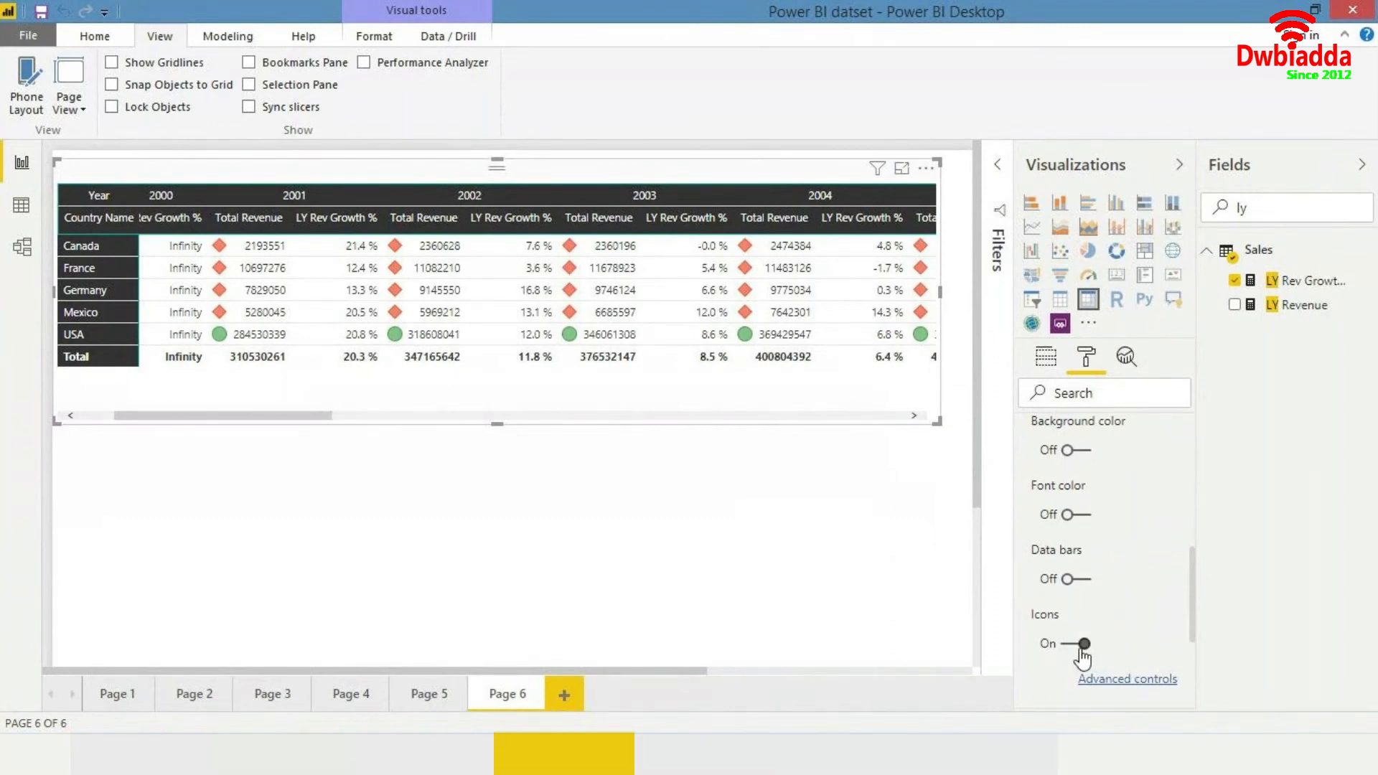
click(1083, 645)
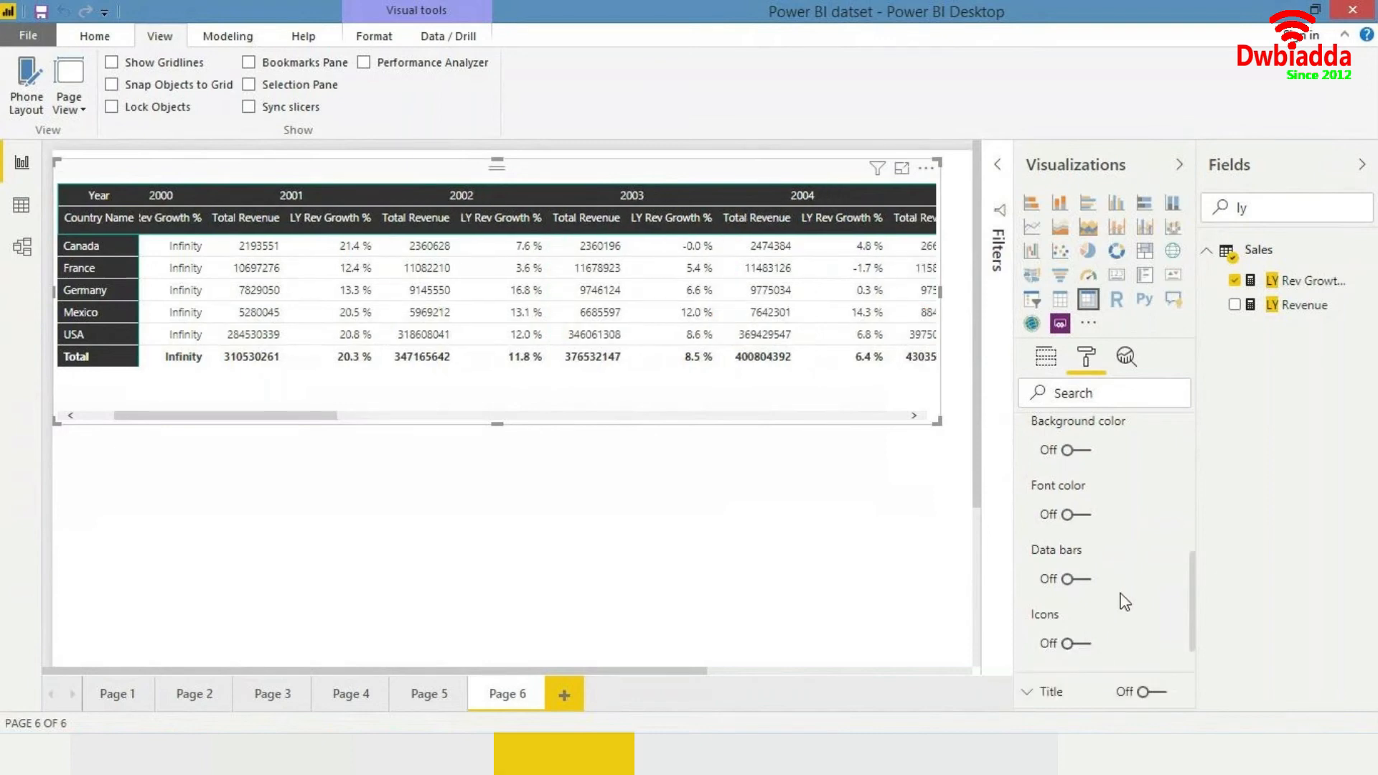
- Examine the matrix's grand total formatting options
scroll(1124, 596, up, 4)
click(1072, 504)
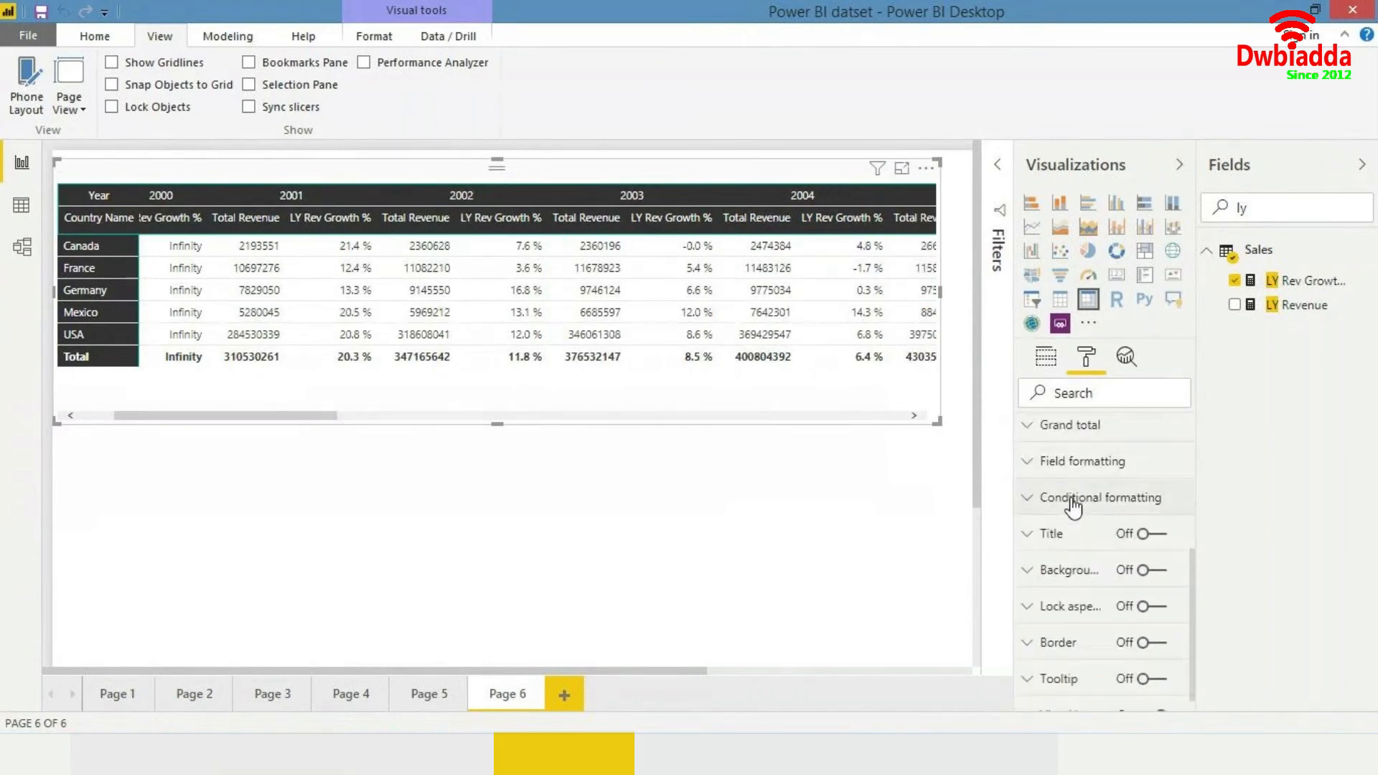
scroll(1070, 517, up, 3)
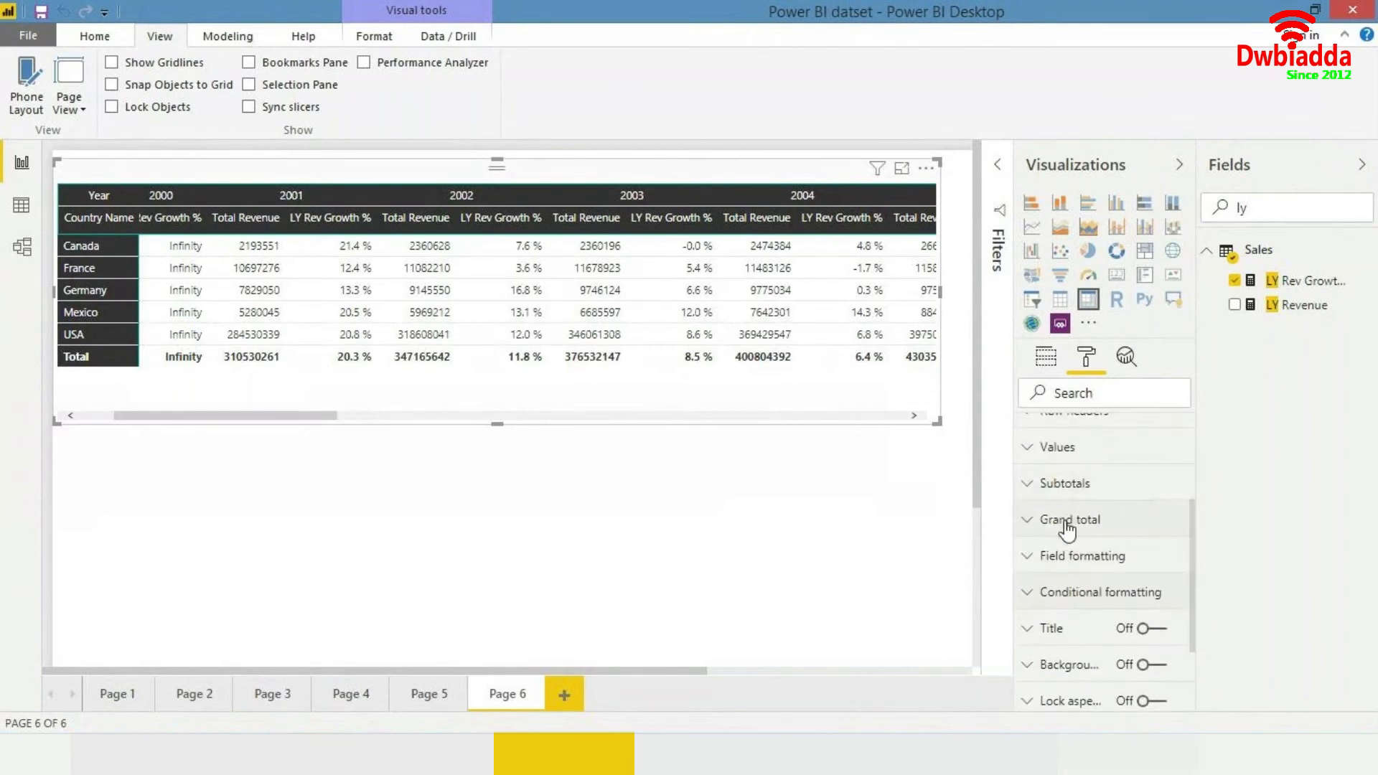
click(1068, 520)
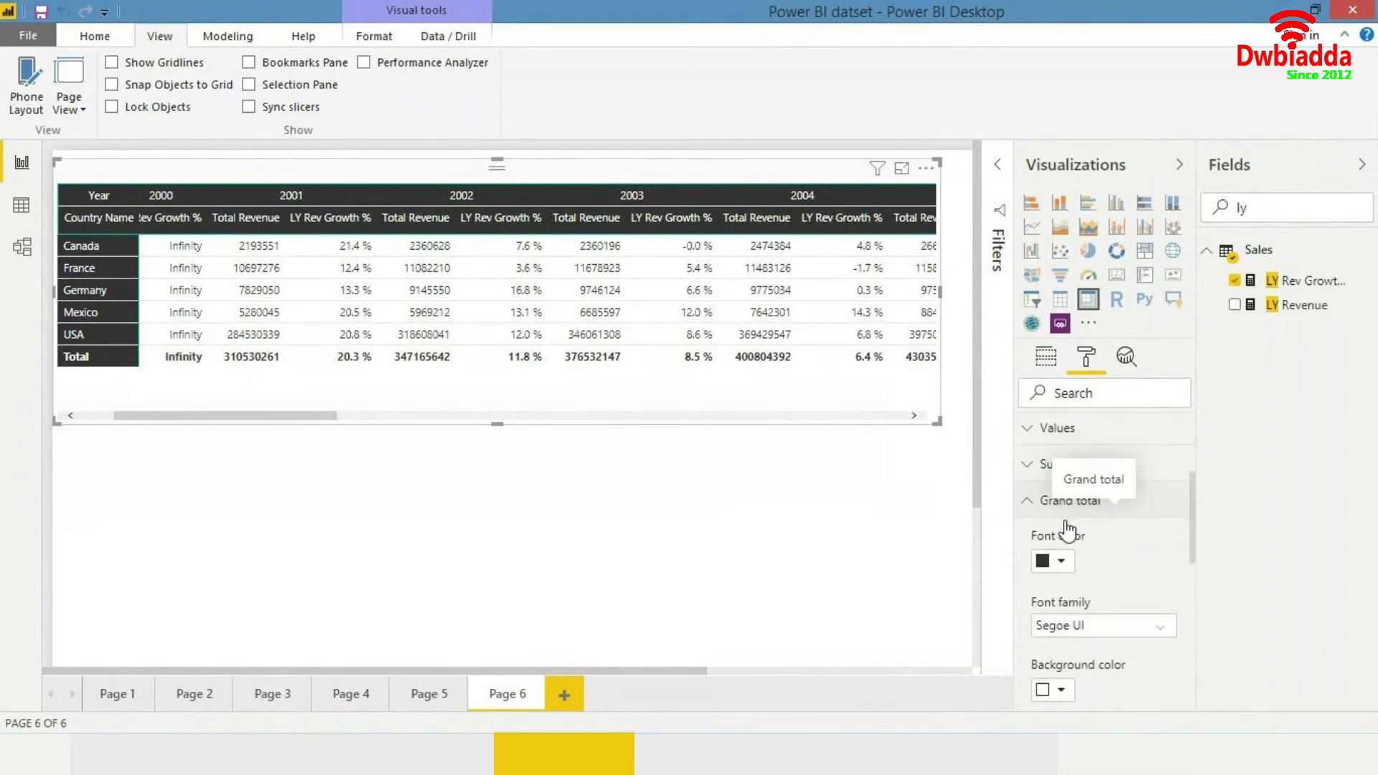
scroll(1068, 529, down, 1)
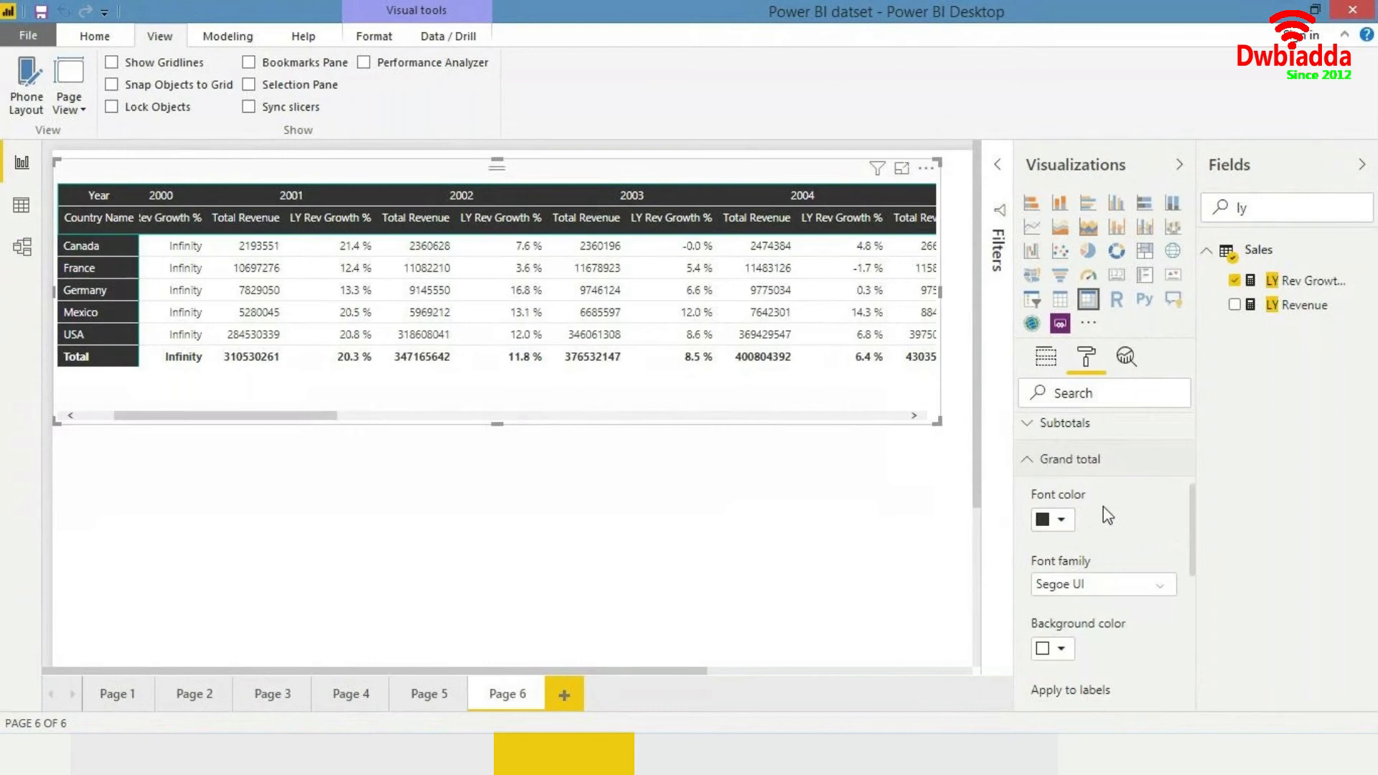
scroll(1109, 516, down, 5)
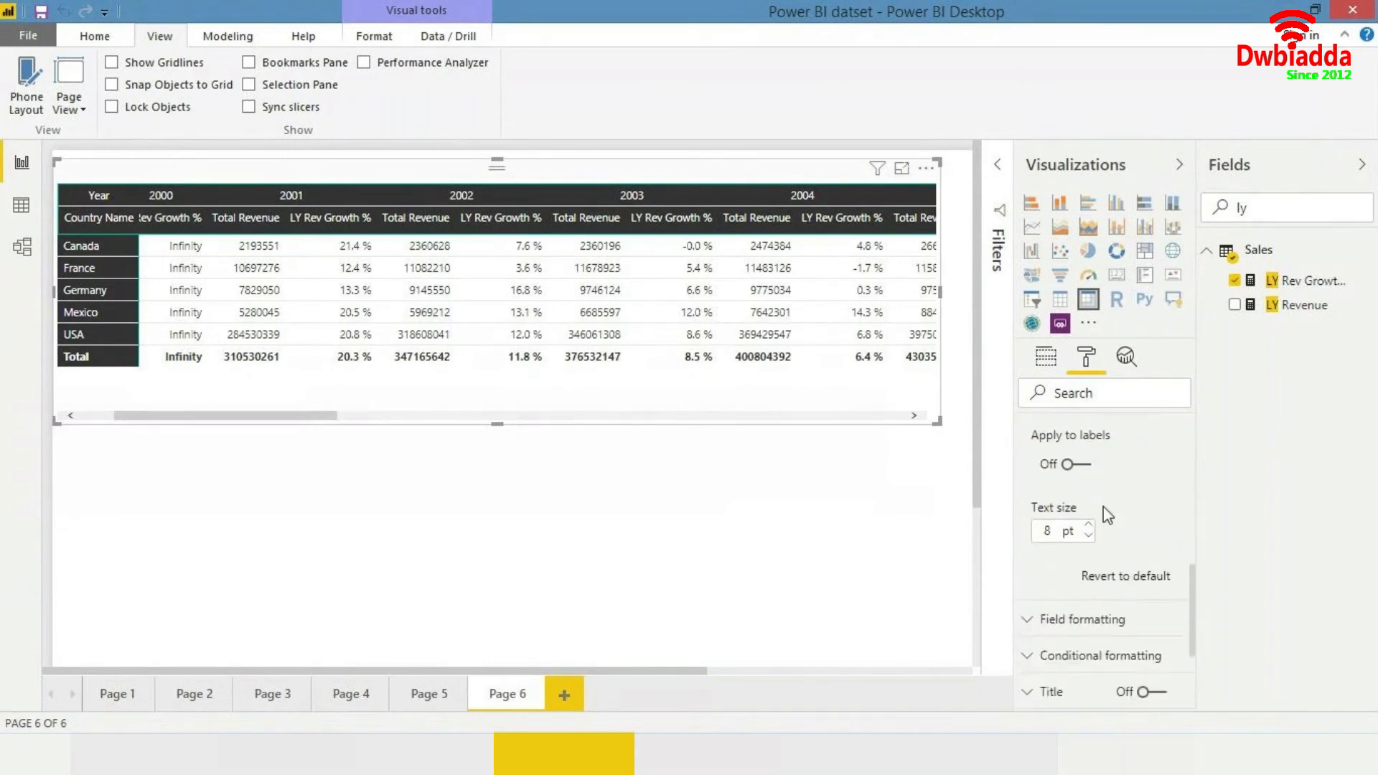
scroll(1108, 515, up, 4)
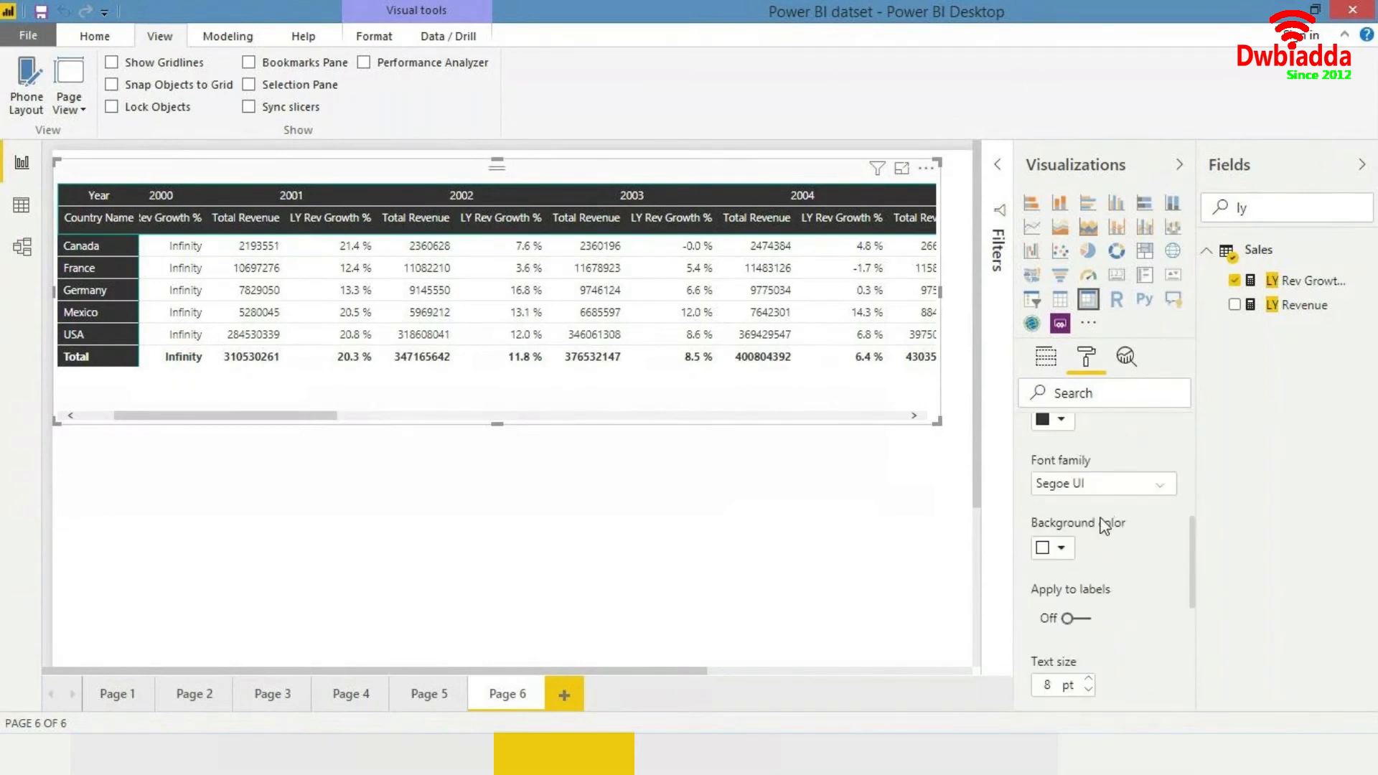
scroll(1099, 523, up, 3)
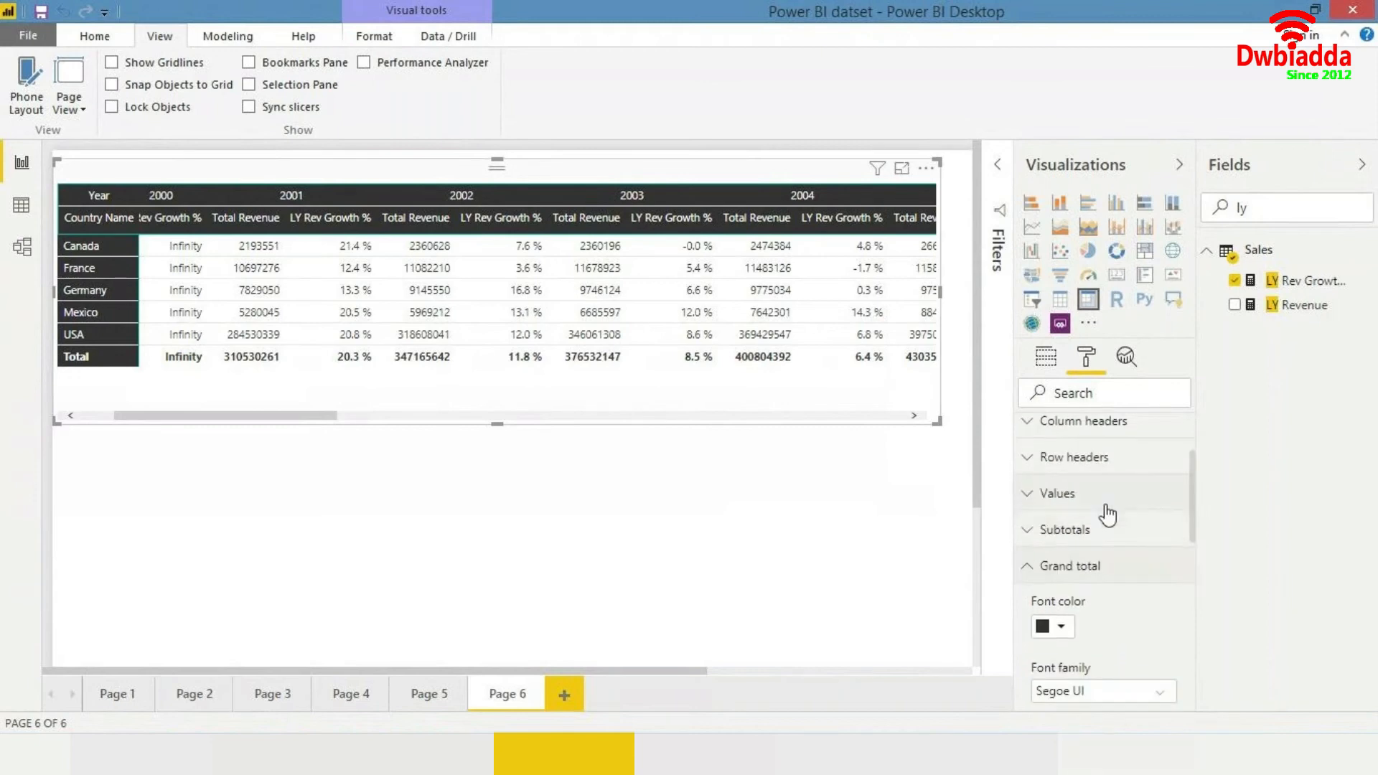
scroll(1105, 517, down, 1)
scroll(1106, 502, down, 1)
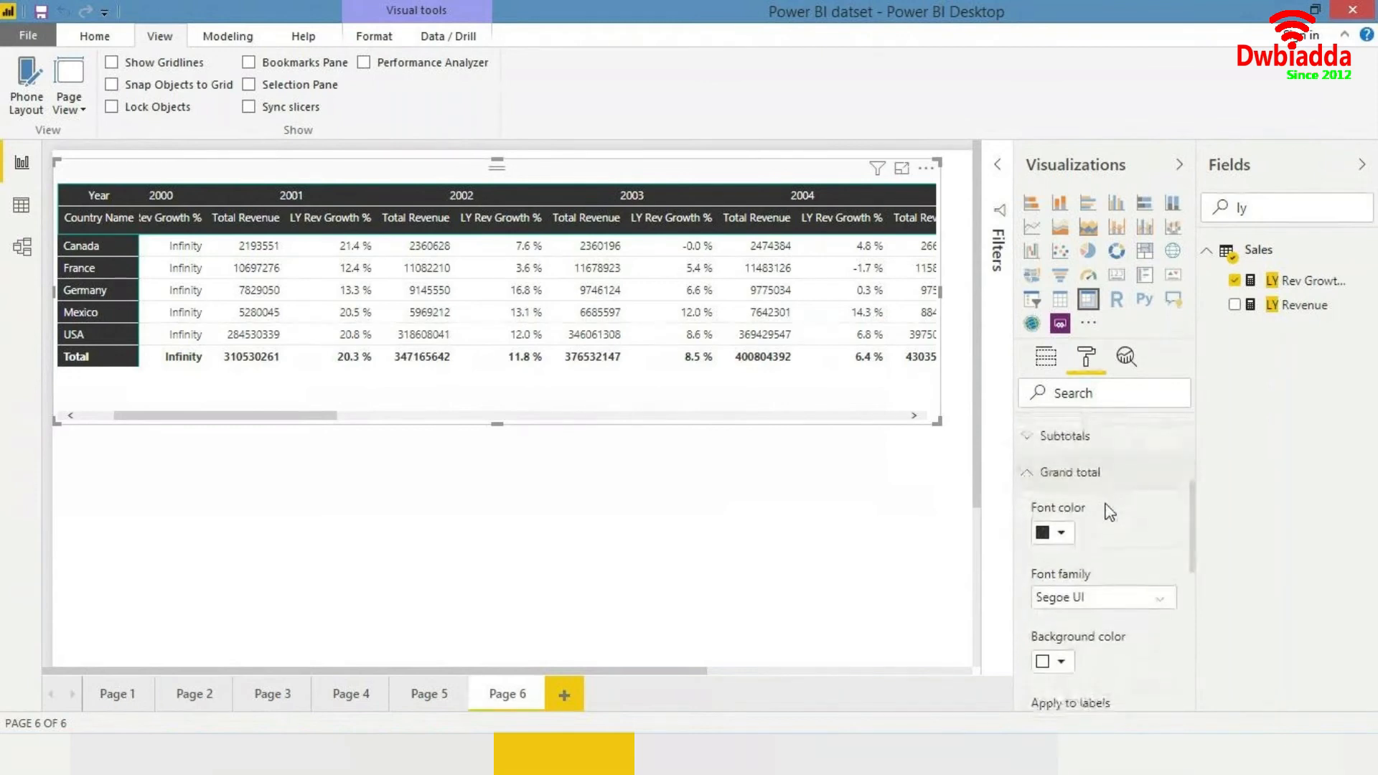
- Switch the matrix's row subtotals off and back on, then the column subtotals off and back on
click(1090, 471)
click(1083, 441)
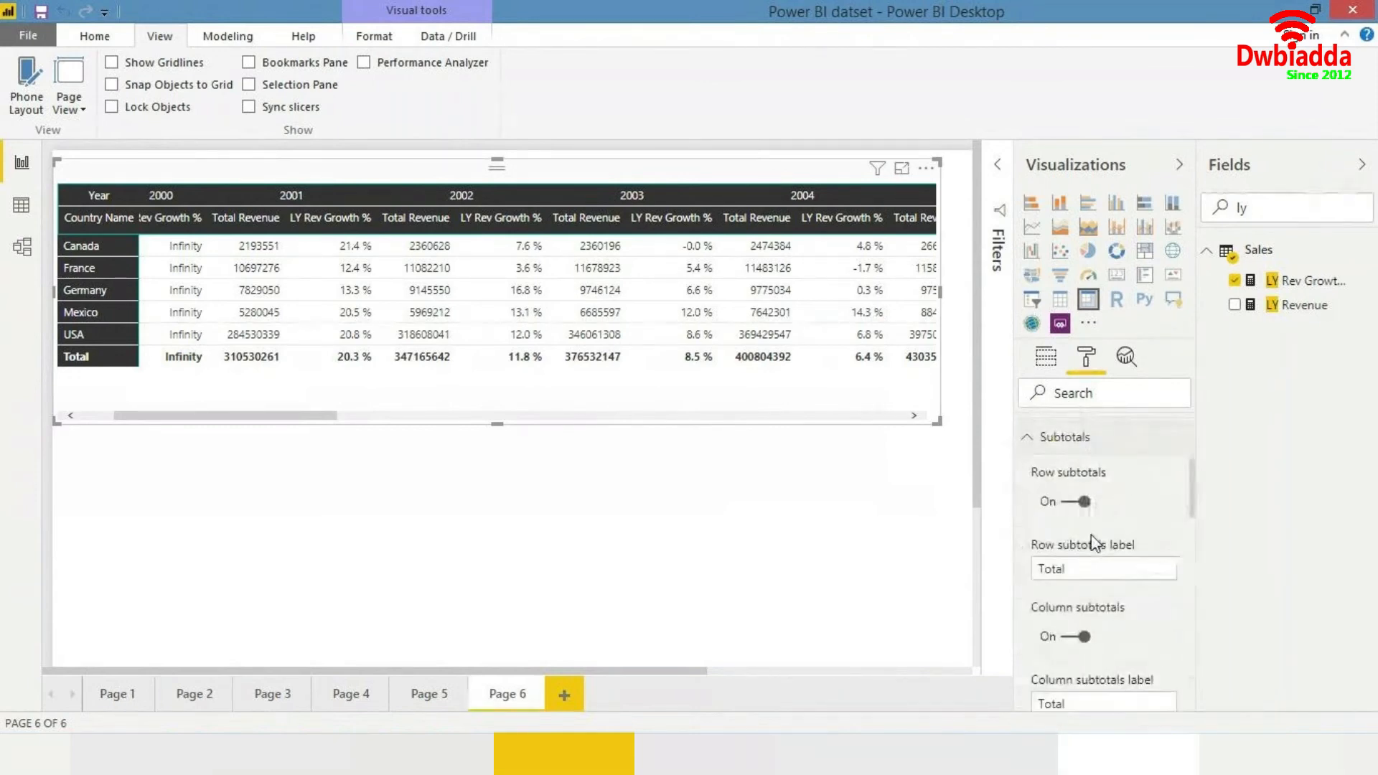
click(1081, 497)
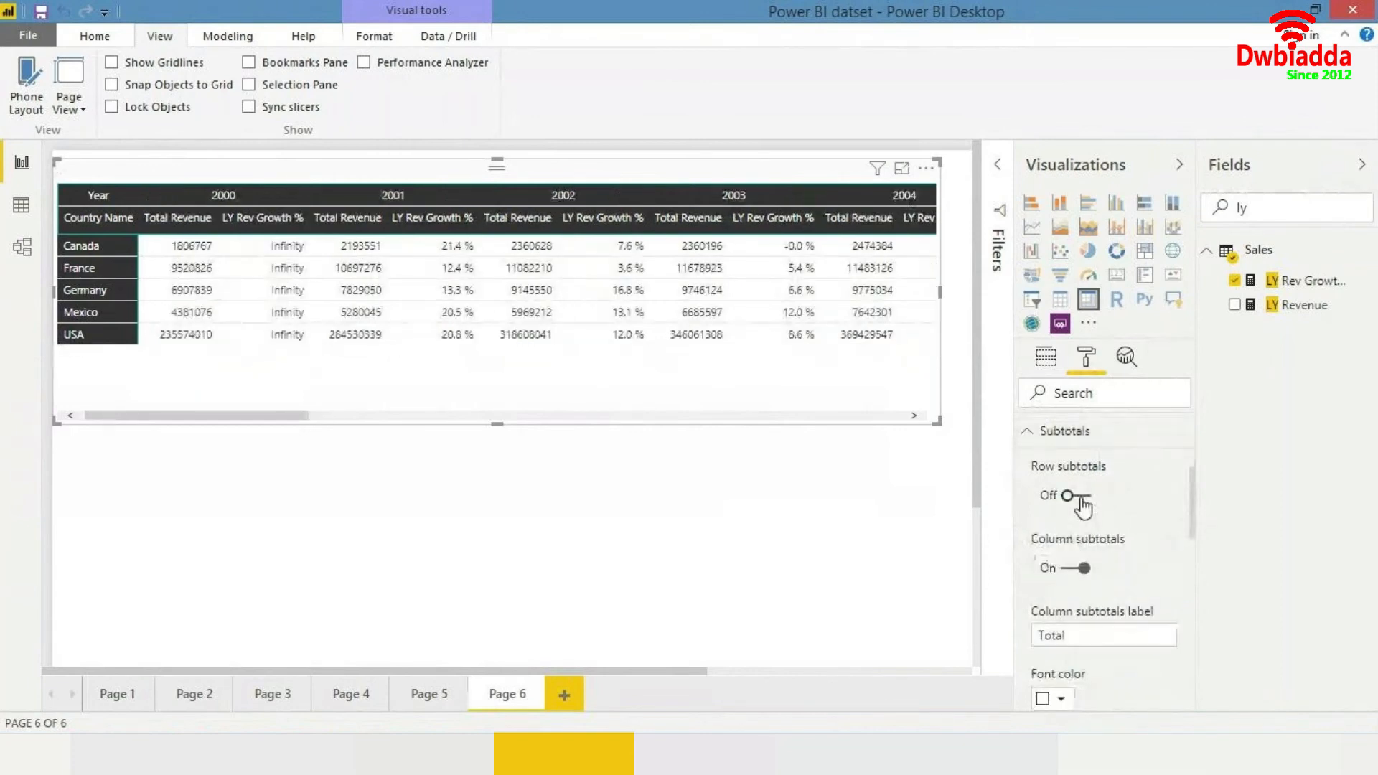
click(1080, 497)
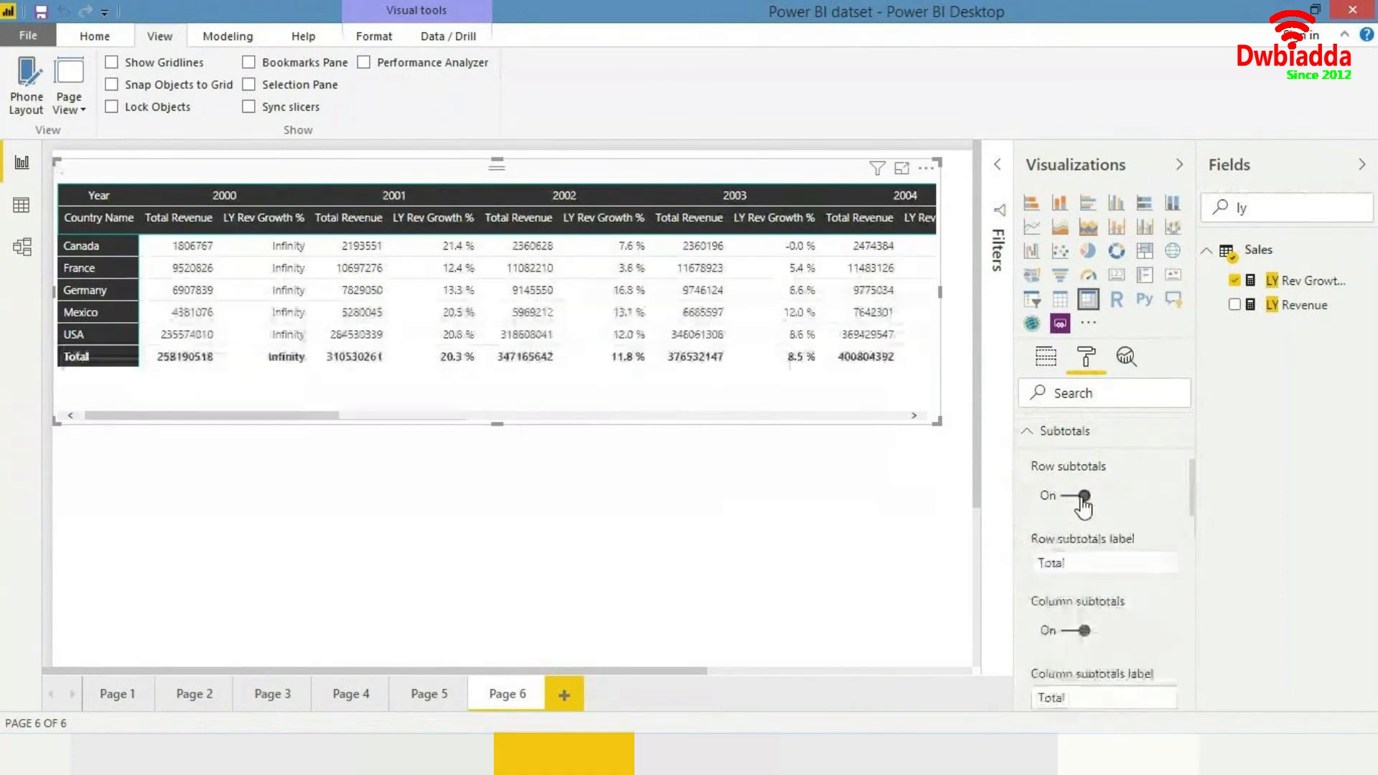
click(1082, 631)
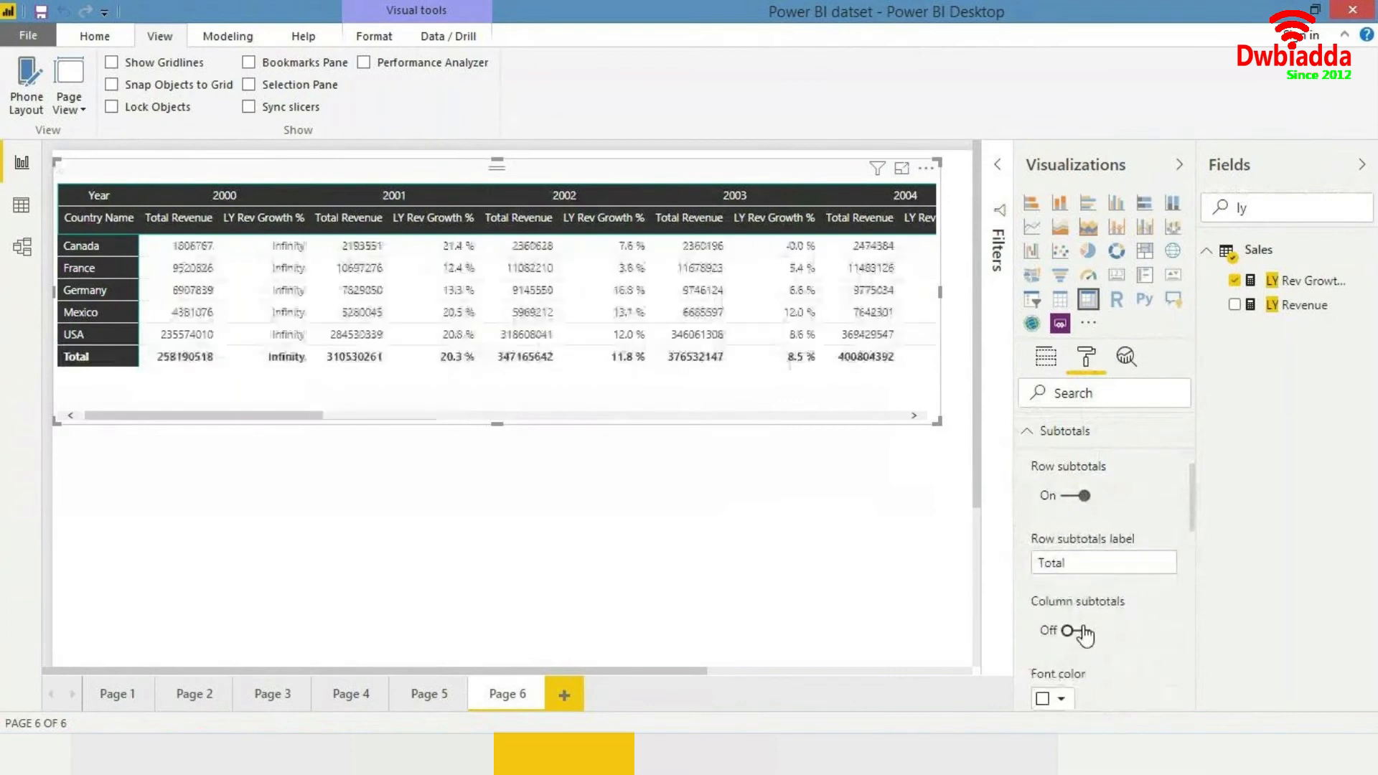
click(1082, 631)
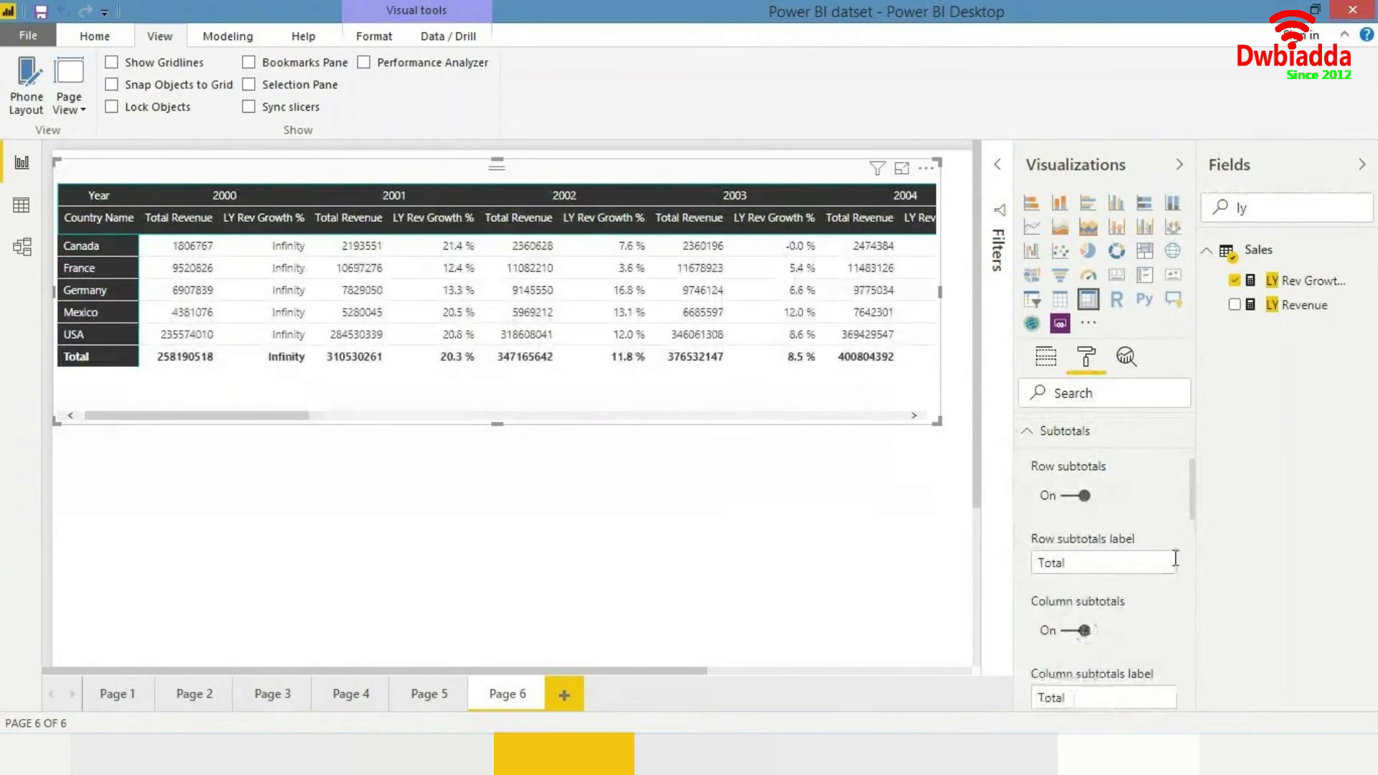
- Review the matrix's general position and size settings, then deselect the matrix
click(1111, 433)
scroll(1098, 466, up, 3)
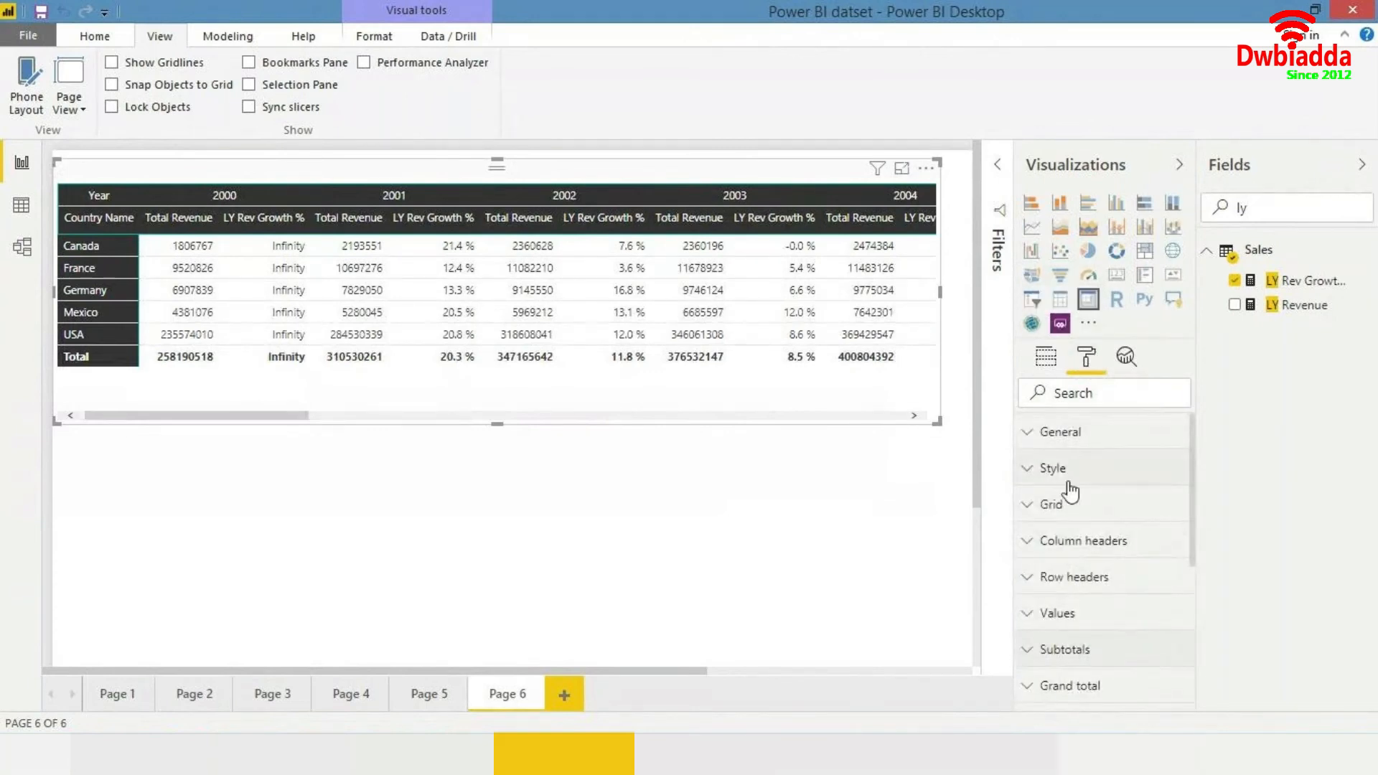
click(1062, 446)
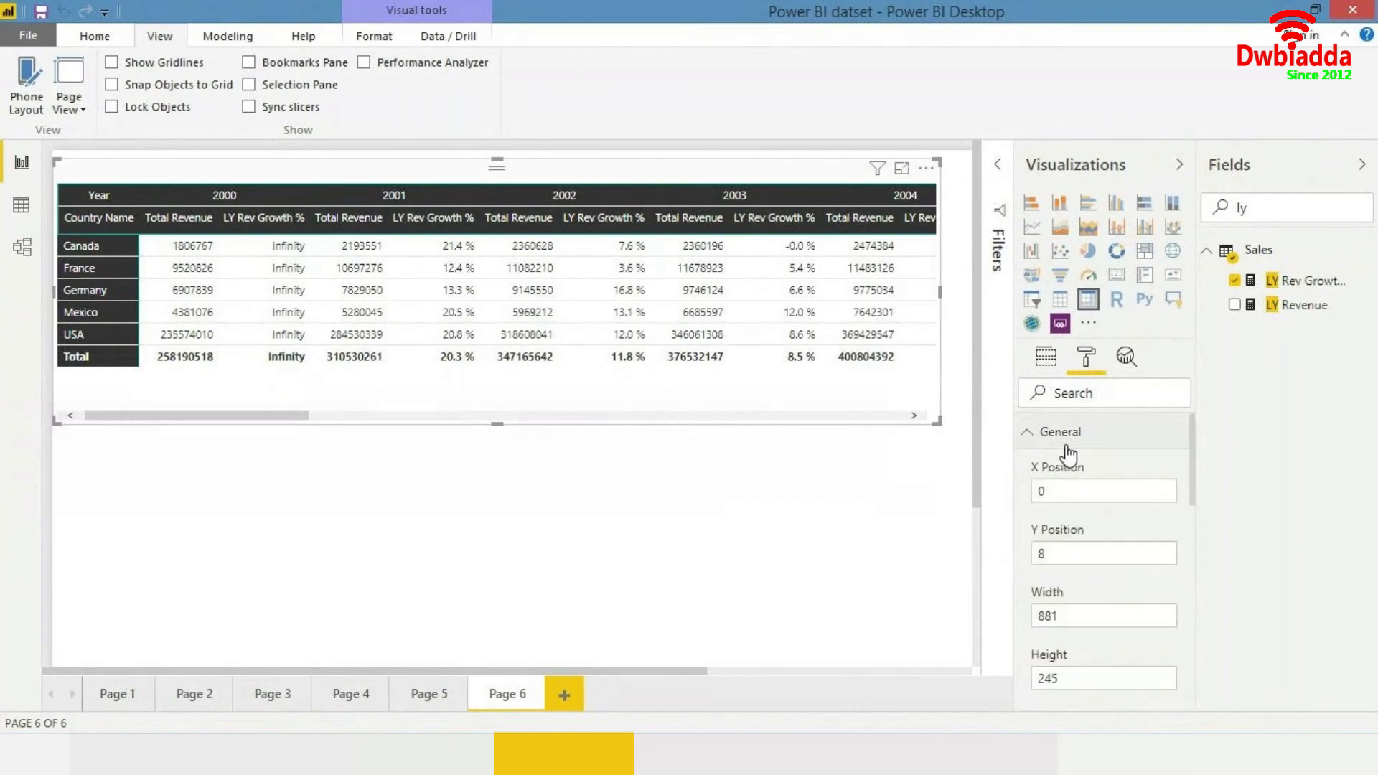
click(1081, 447)
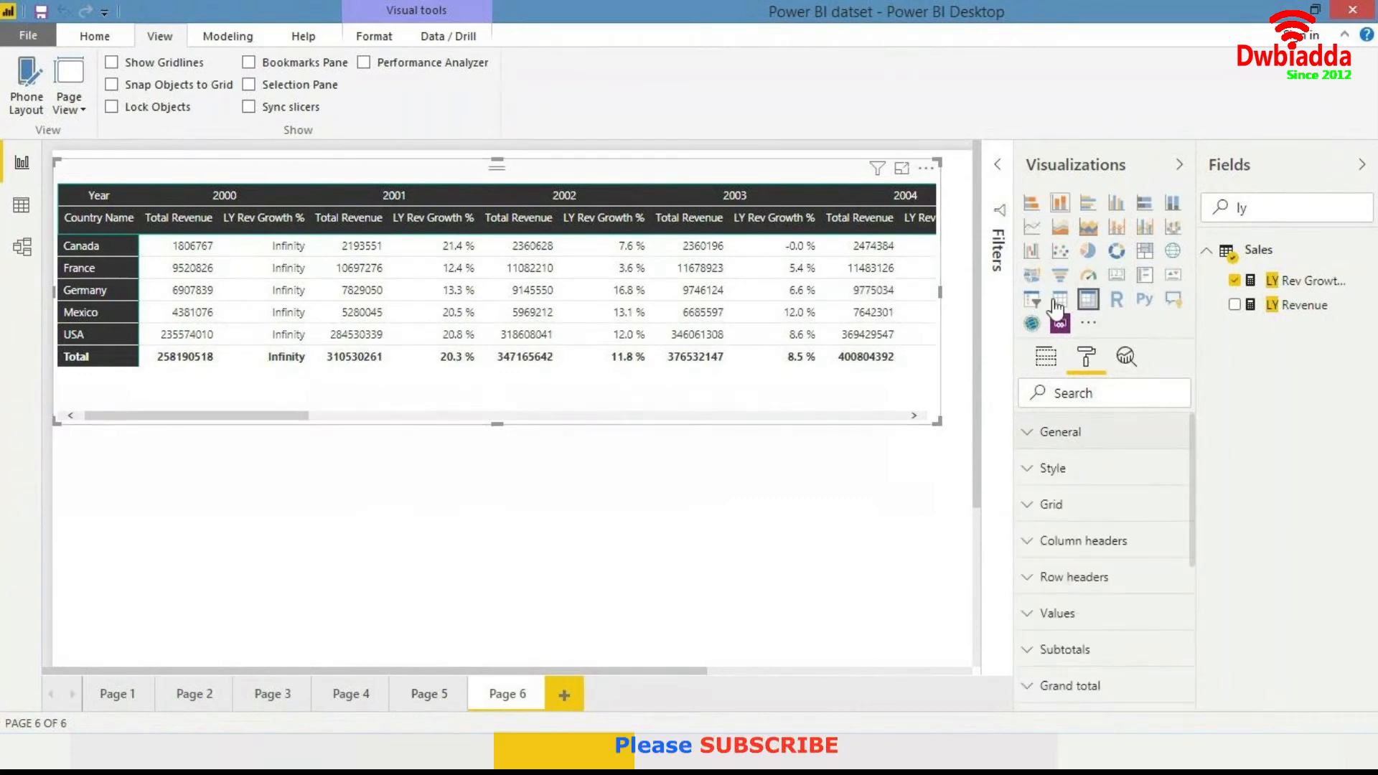
click(806, 513)
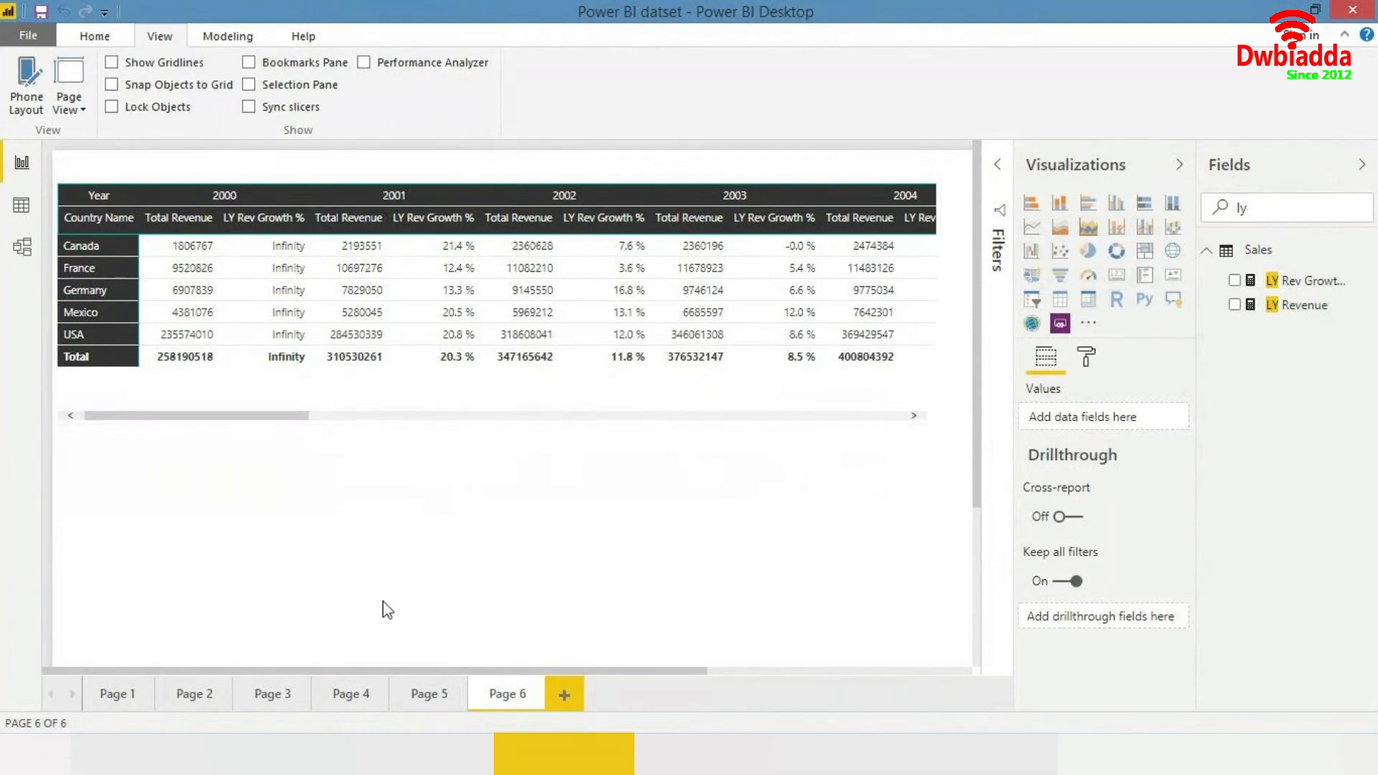
- Browse the existing report pages and add a new blank report page
click(327, 705)
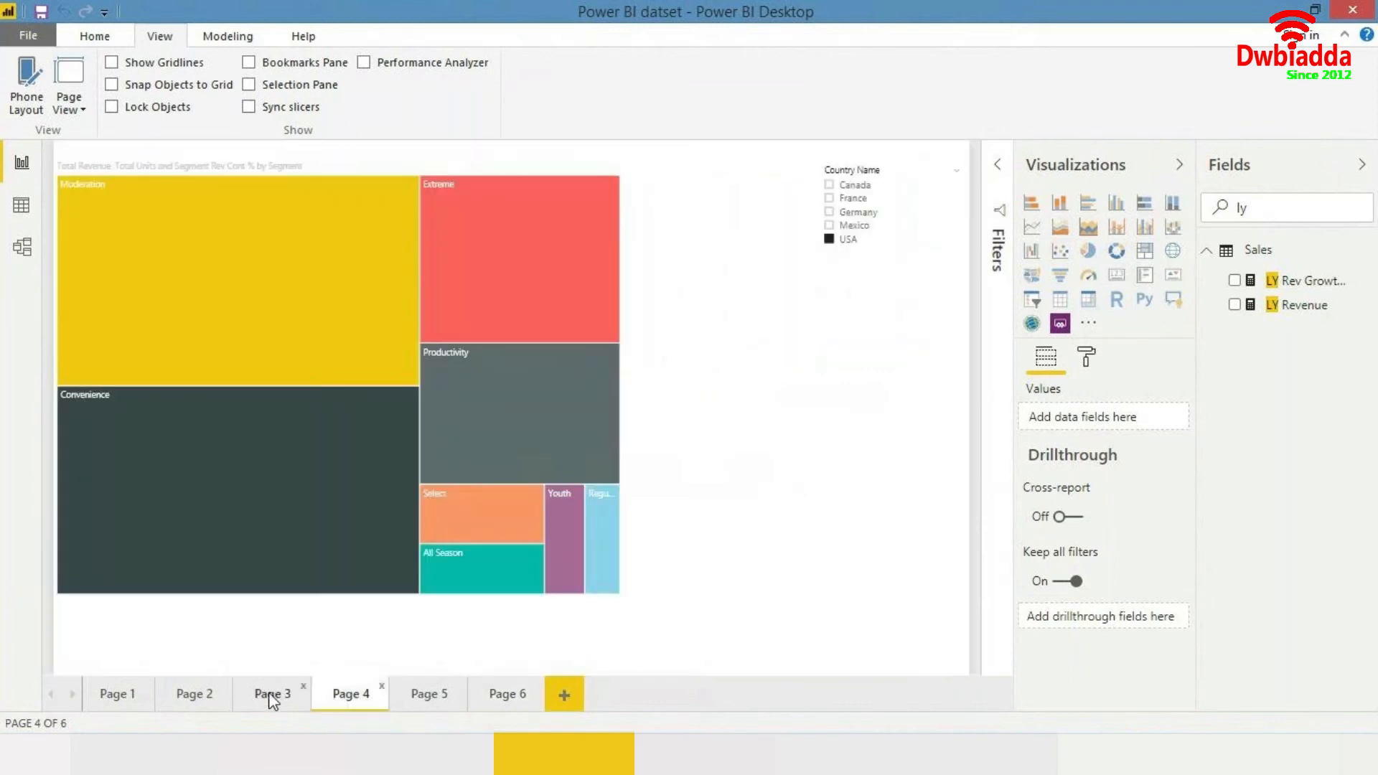
click(270, 695)
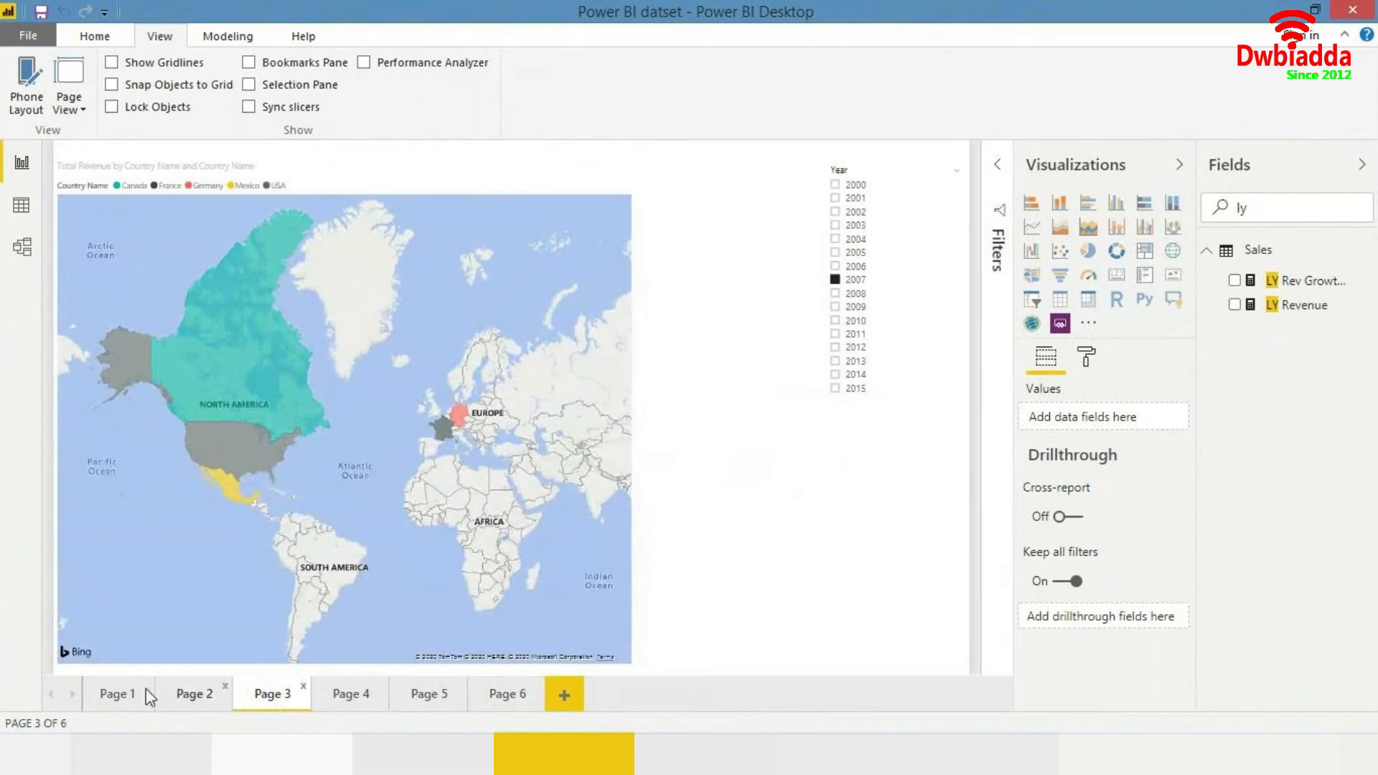
click(118, 693)
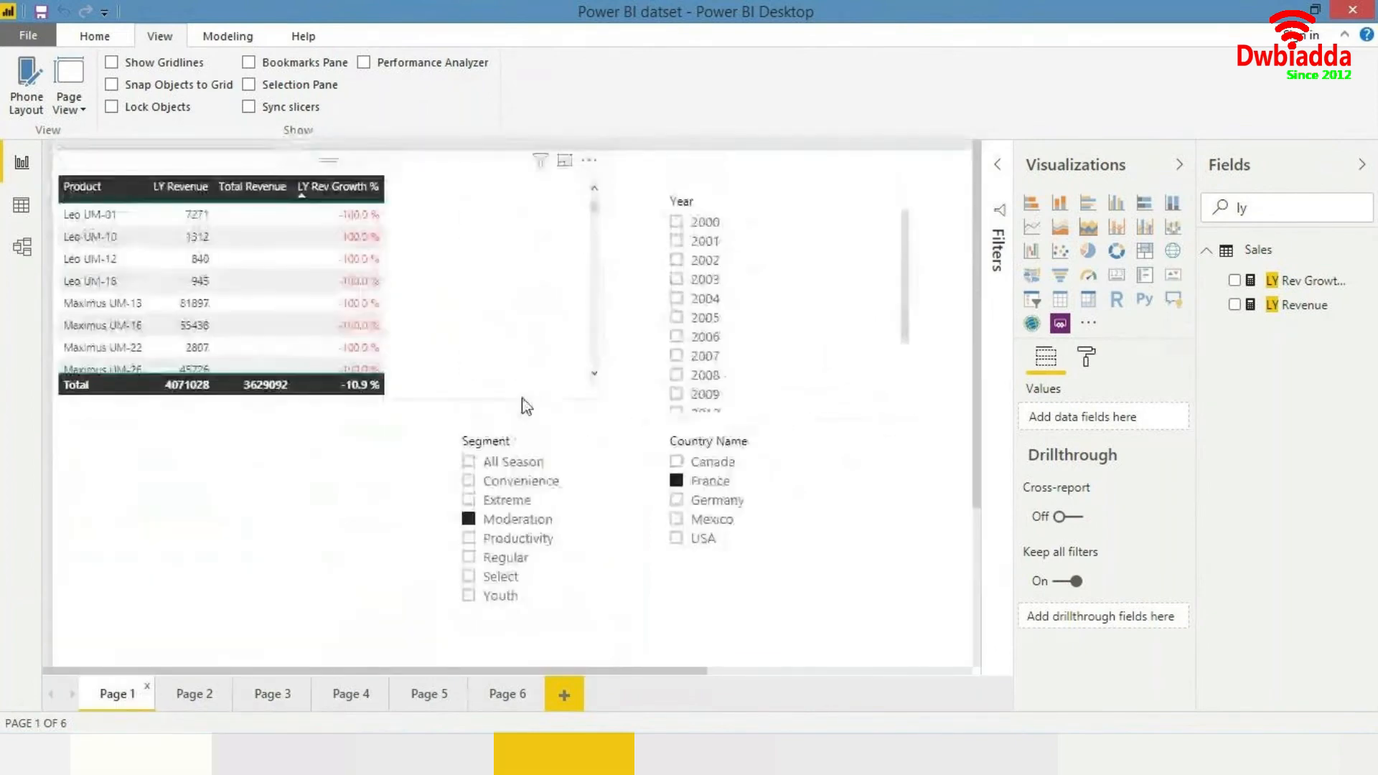
click(564, 694)
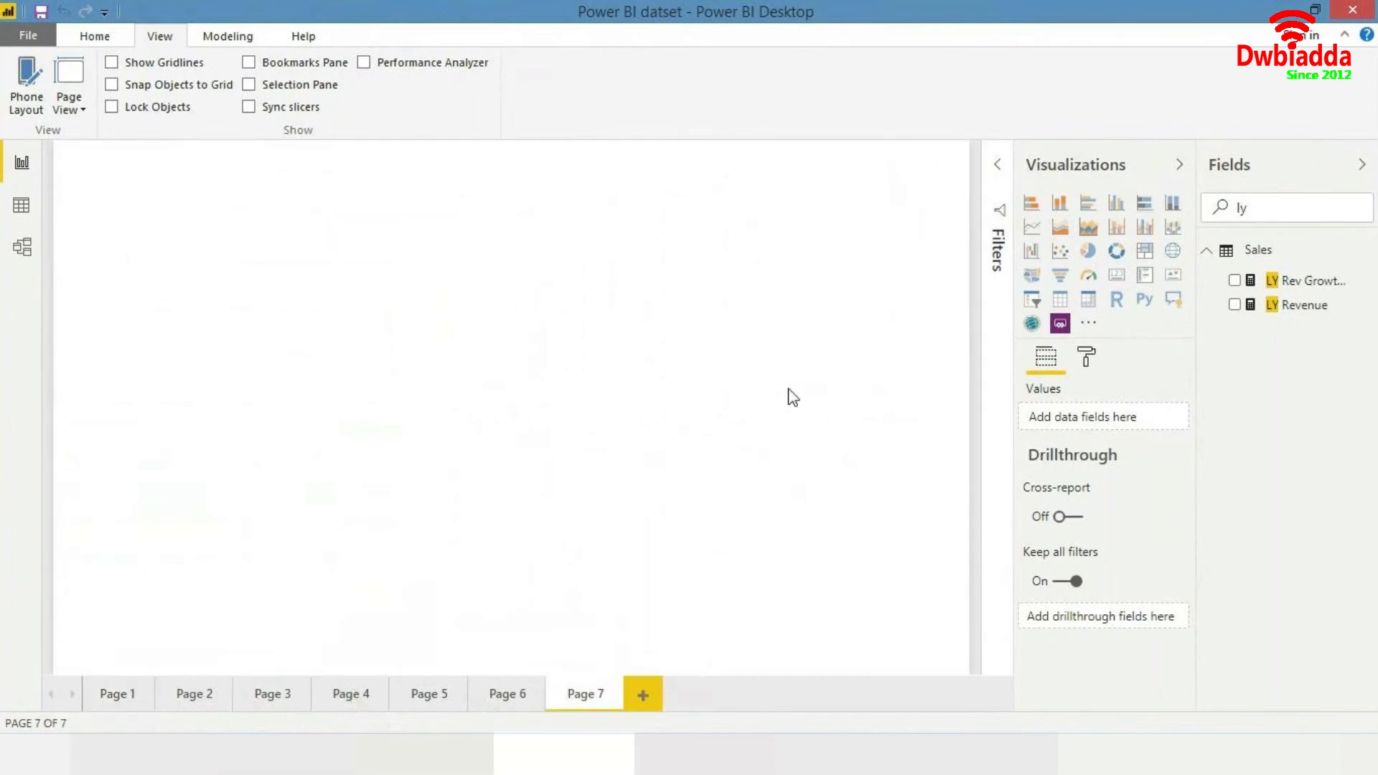
click(514, 700)
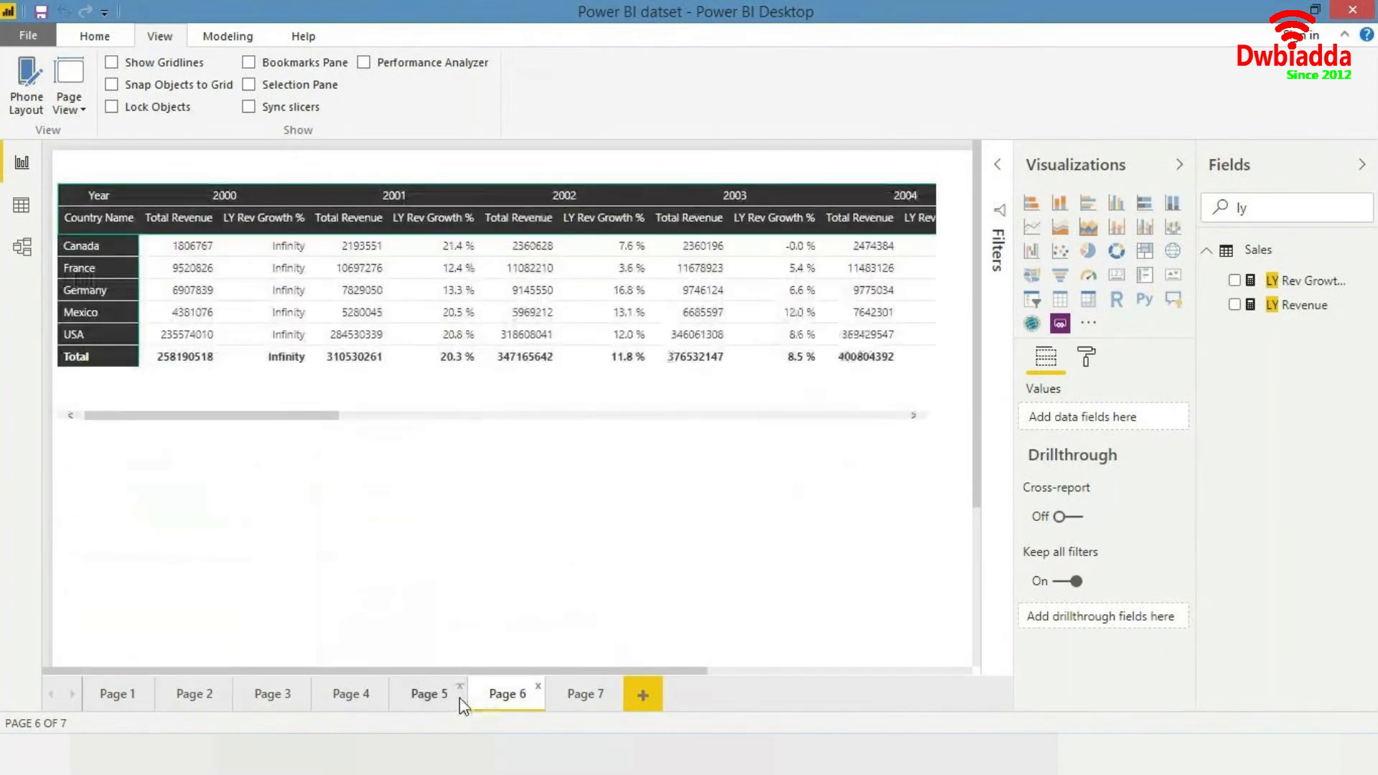
click(440, 699)
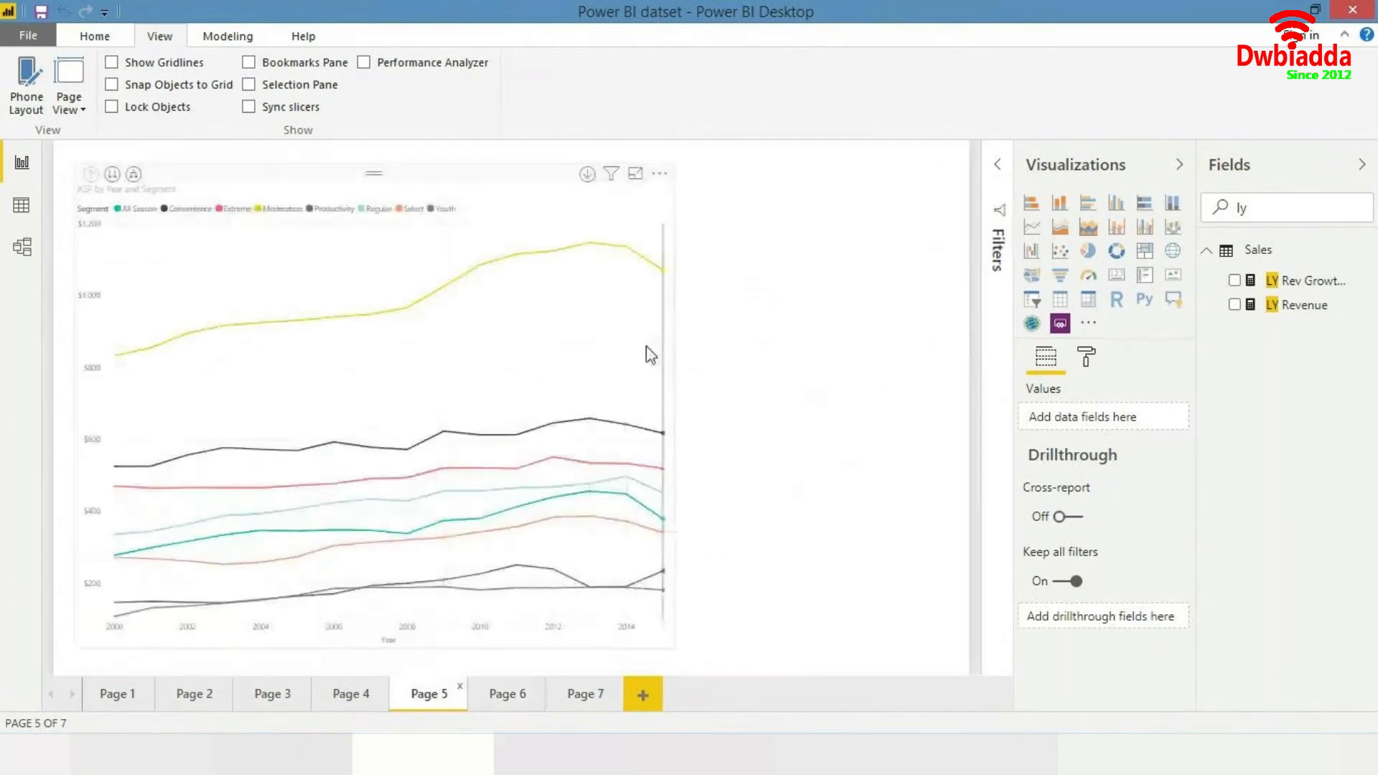
click(584, 695)
- Clear the field search and place a table of Manufacturer from the Manufacturers table on the new page
double_click(1281, 210)
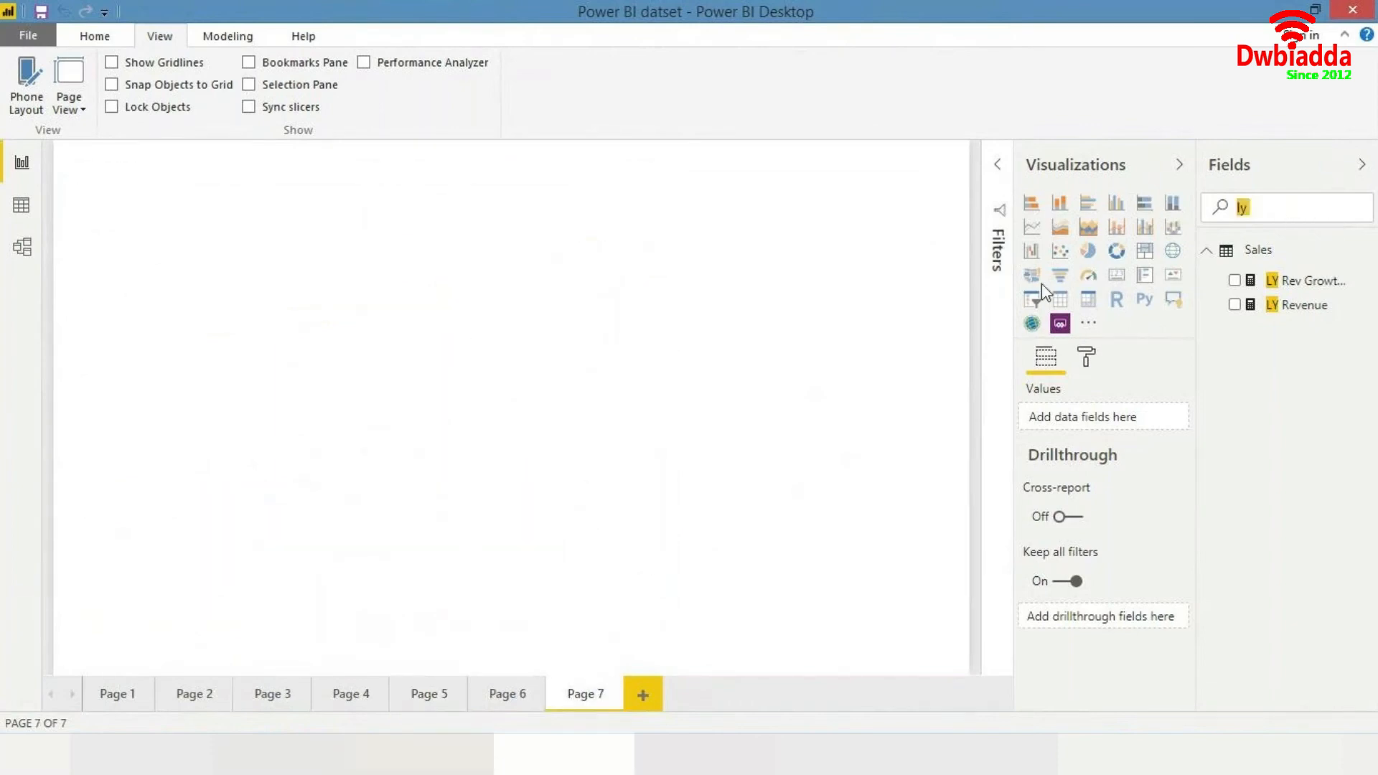
key(BackSpace)
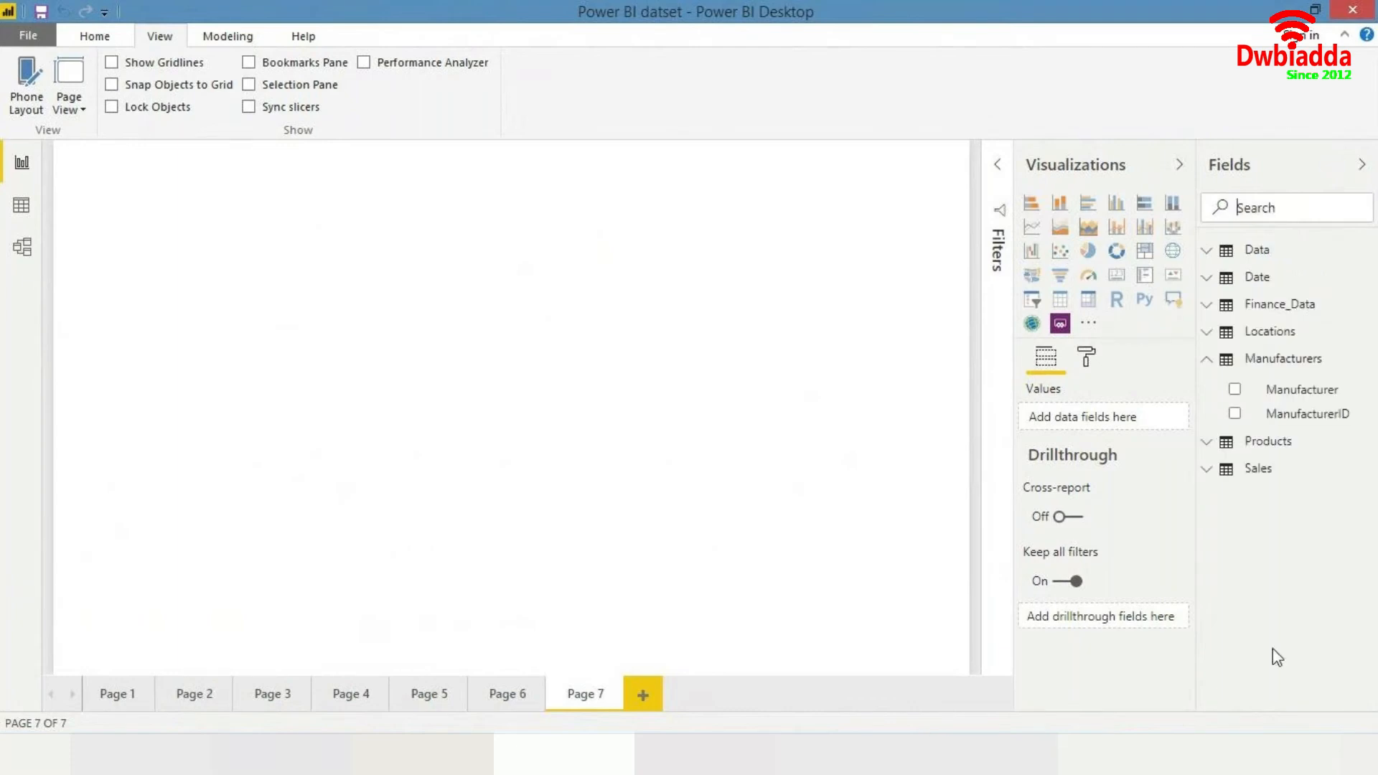
click(1211, 360)
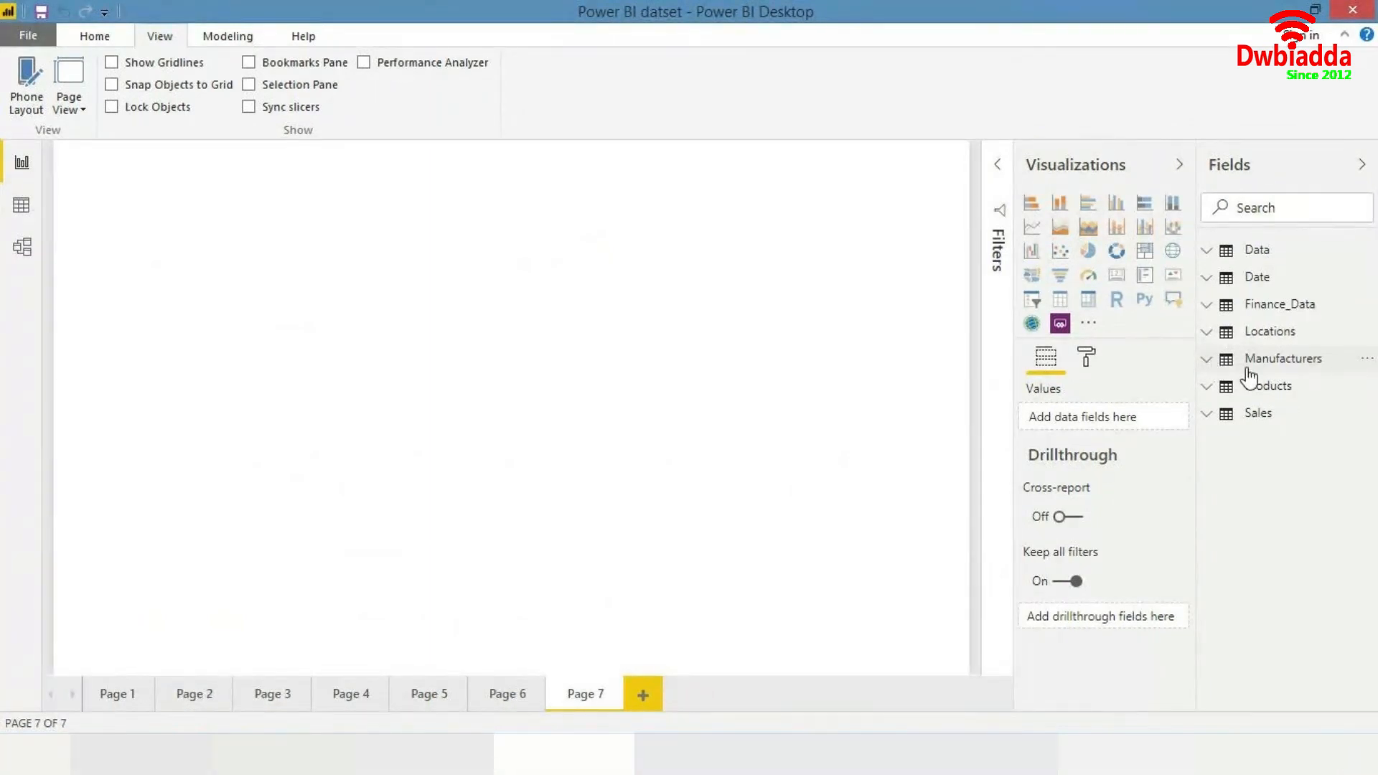
click(1215, 361)
drag(1301, 389, 536, 295)
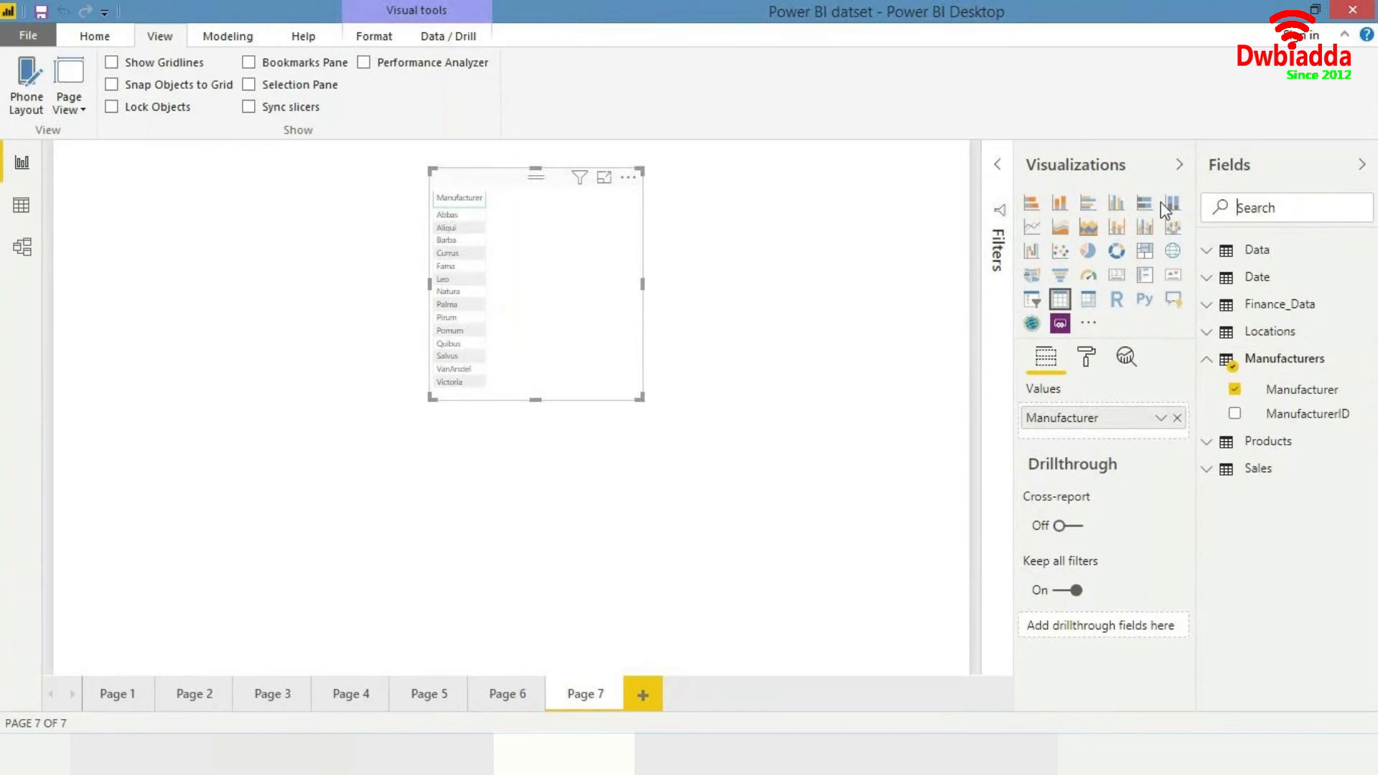
- Add Total Units from the Sales table to the manufacturer table
click(1258, 468)
scroll(1263, 527, down, 5)
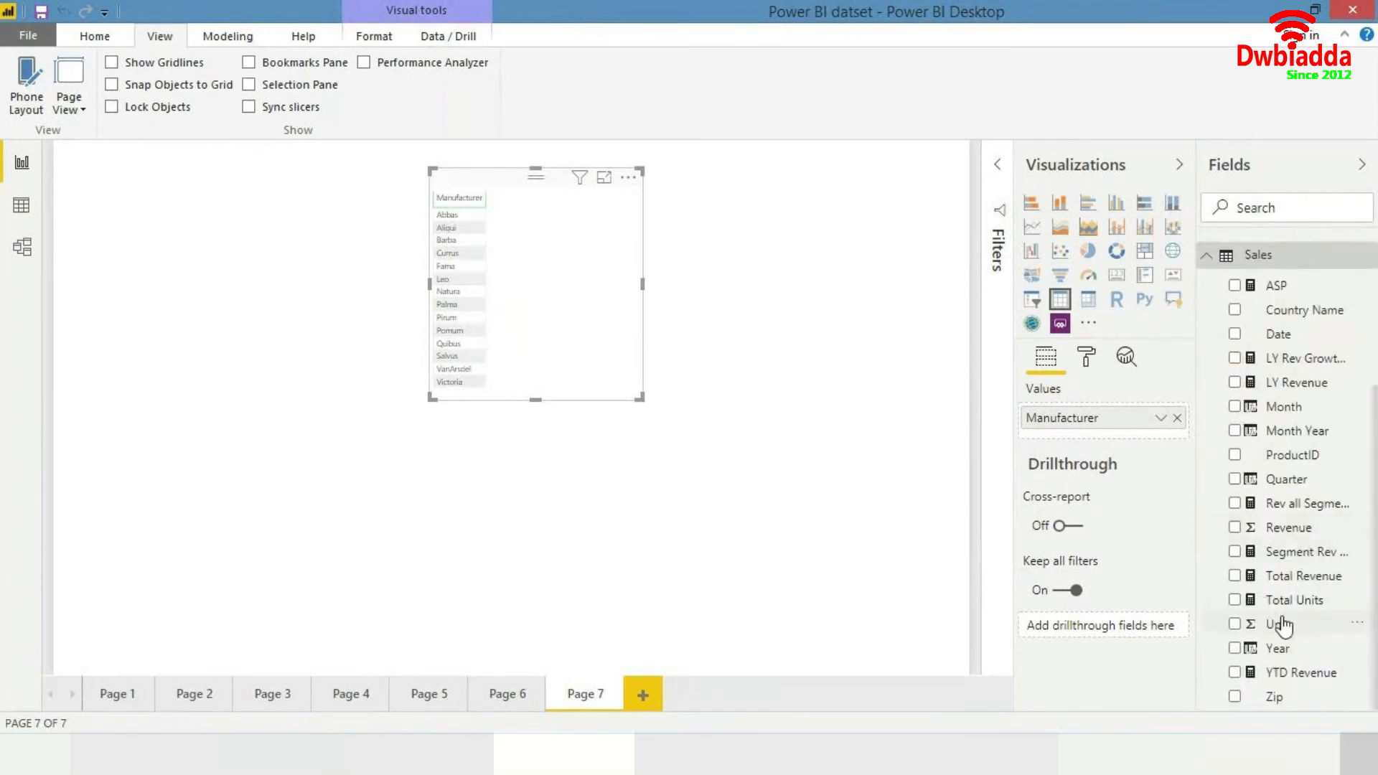
drag(1296, 603, 631, 400)
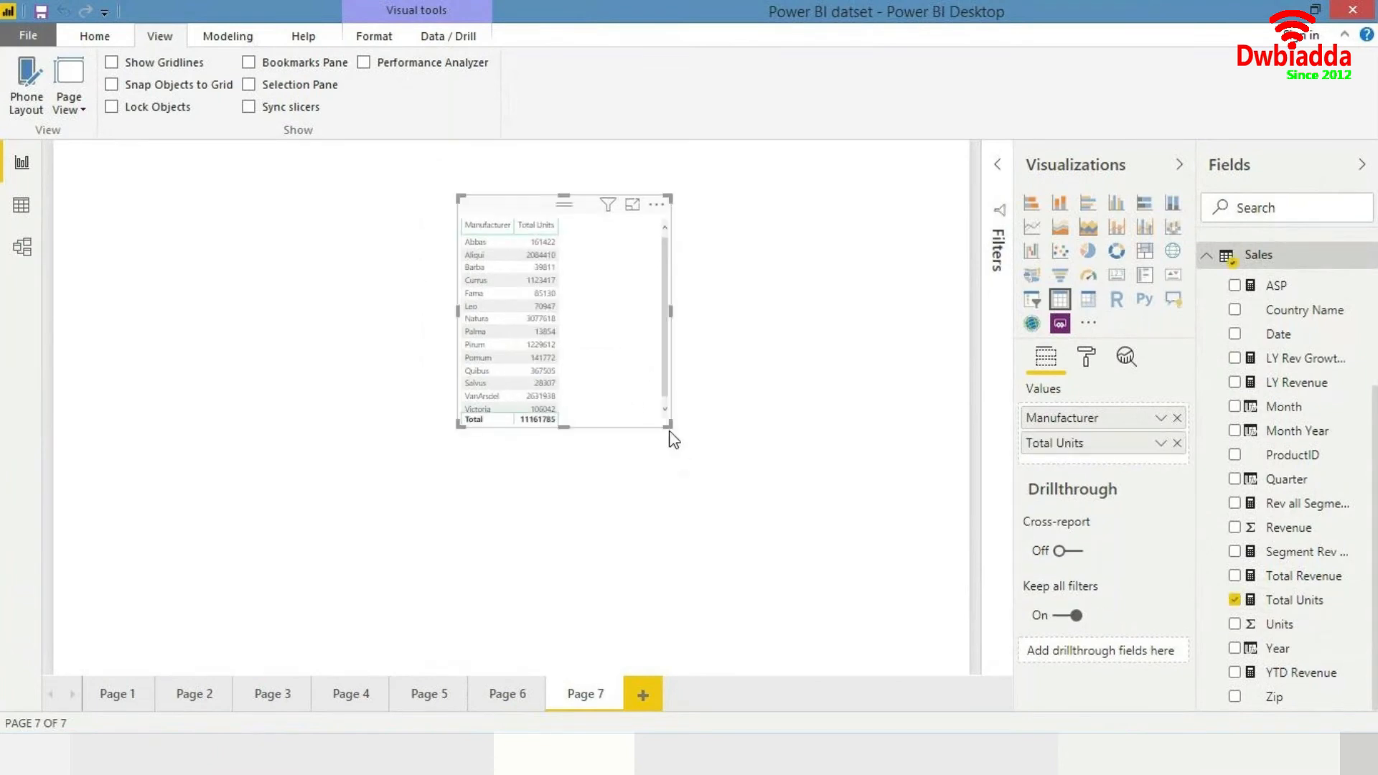
click(675, 439)
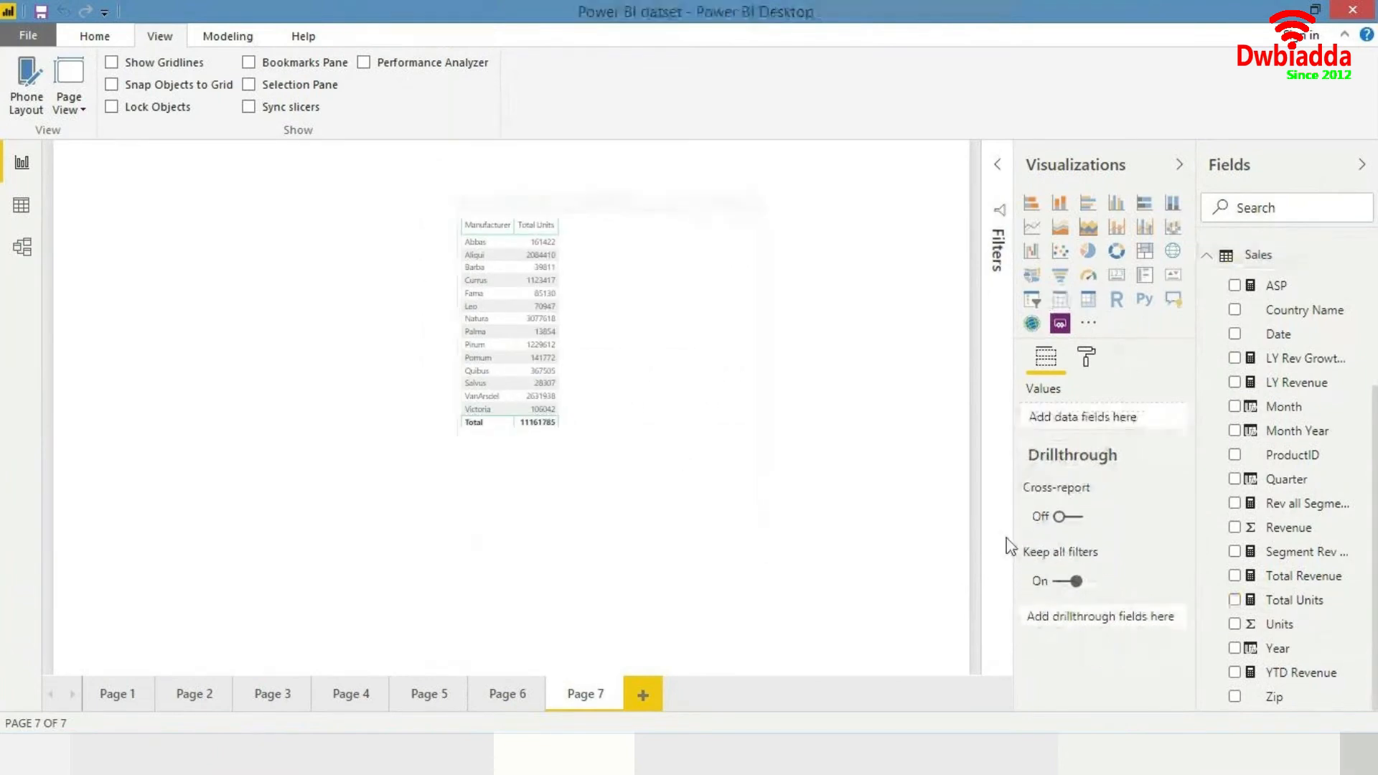
- Create a new measure in the Sales table named "Units Cont %" and begin its formula with CALCULATE(
scroll(1314, 511, up, 3)
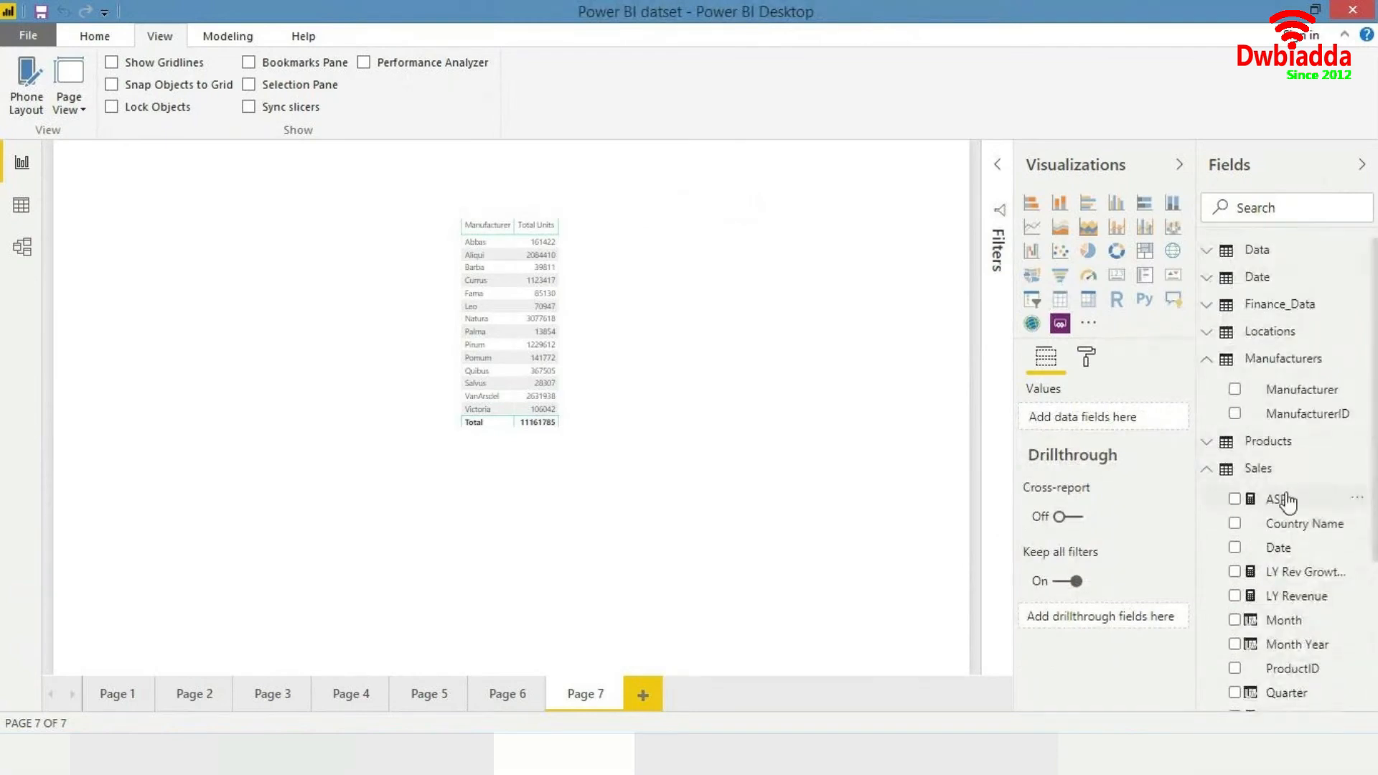
right_click(1282, 478)
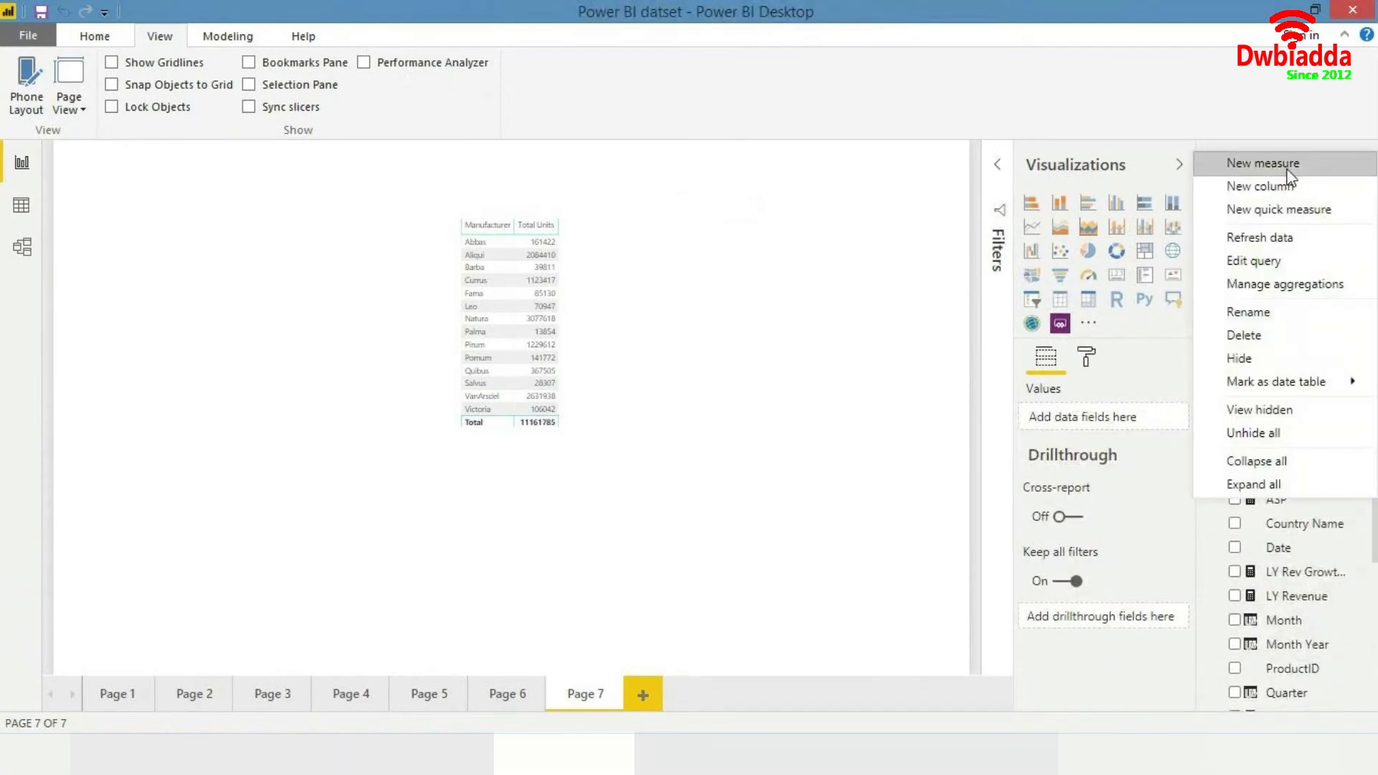
click(952, 238)
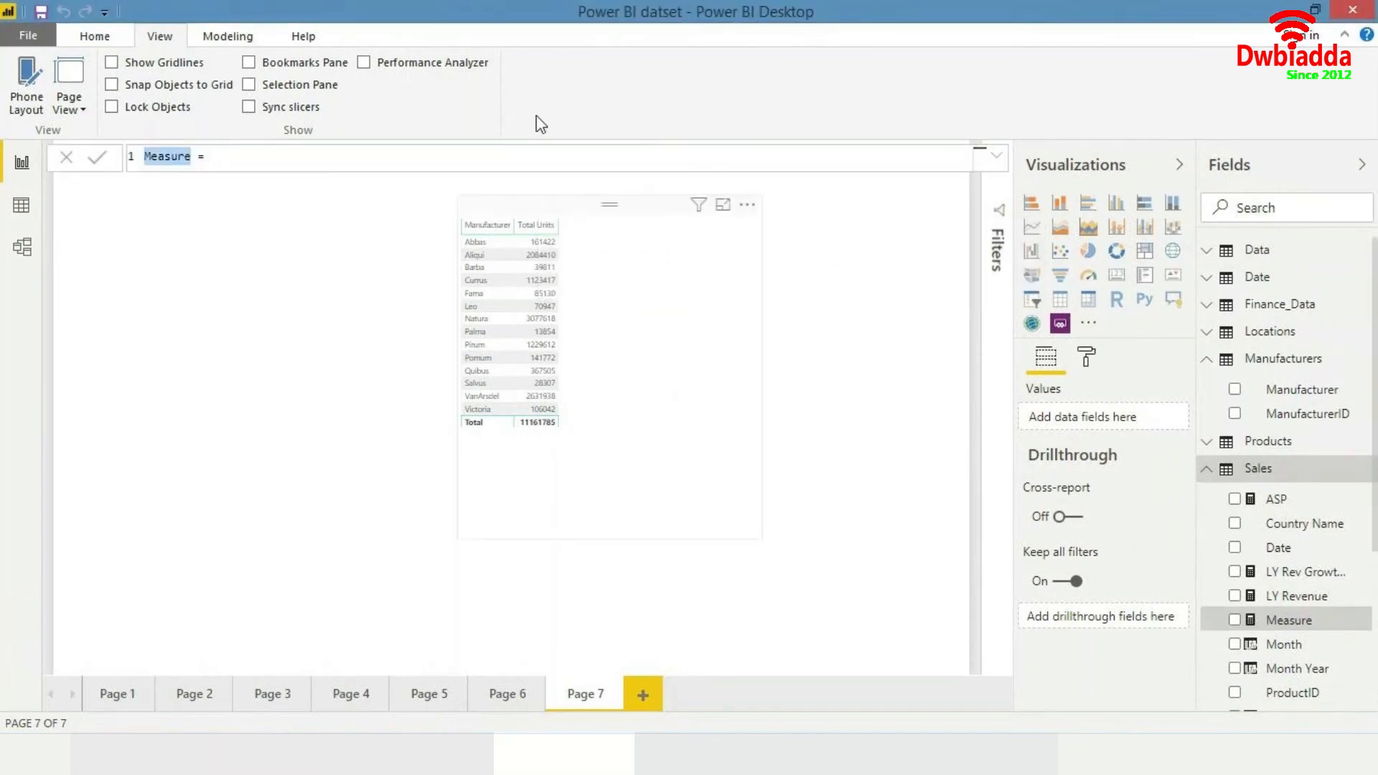
text(Units Co)
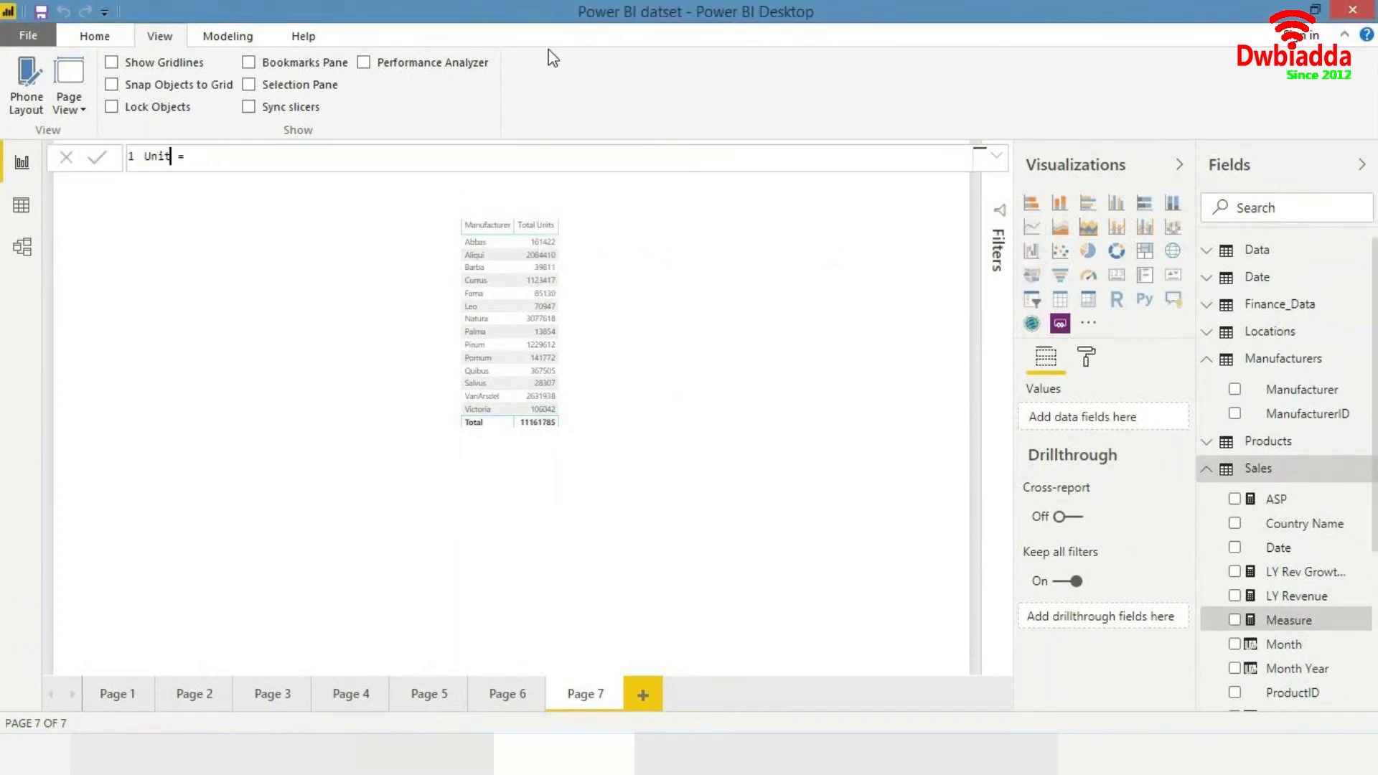
text(nt %)
key(Right)
key(Right)
key(Right)
text(to)
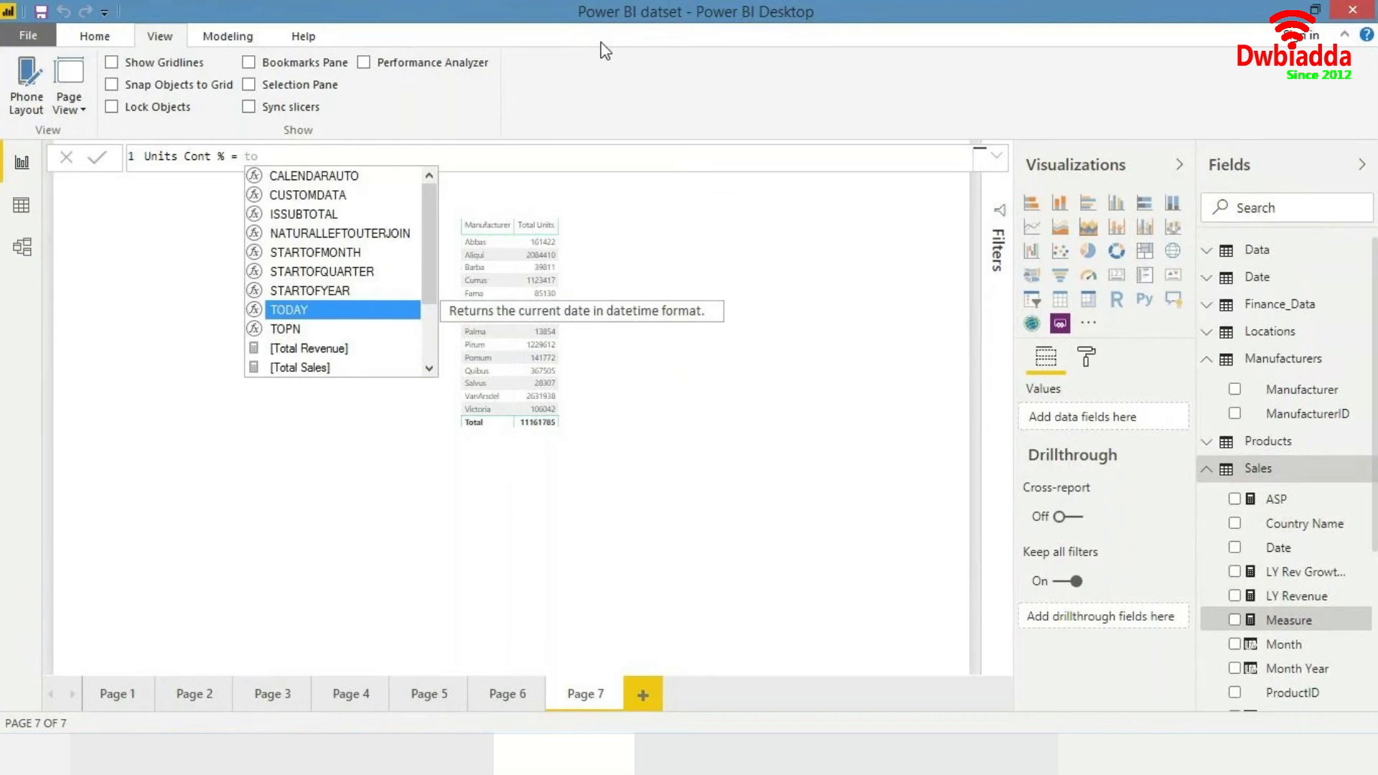
key(BackSpace)
key(BackSpace)
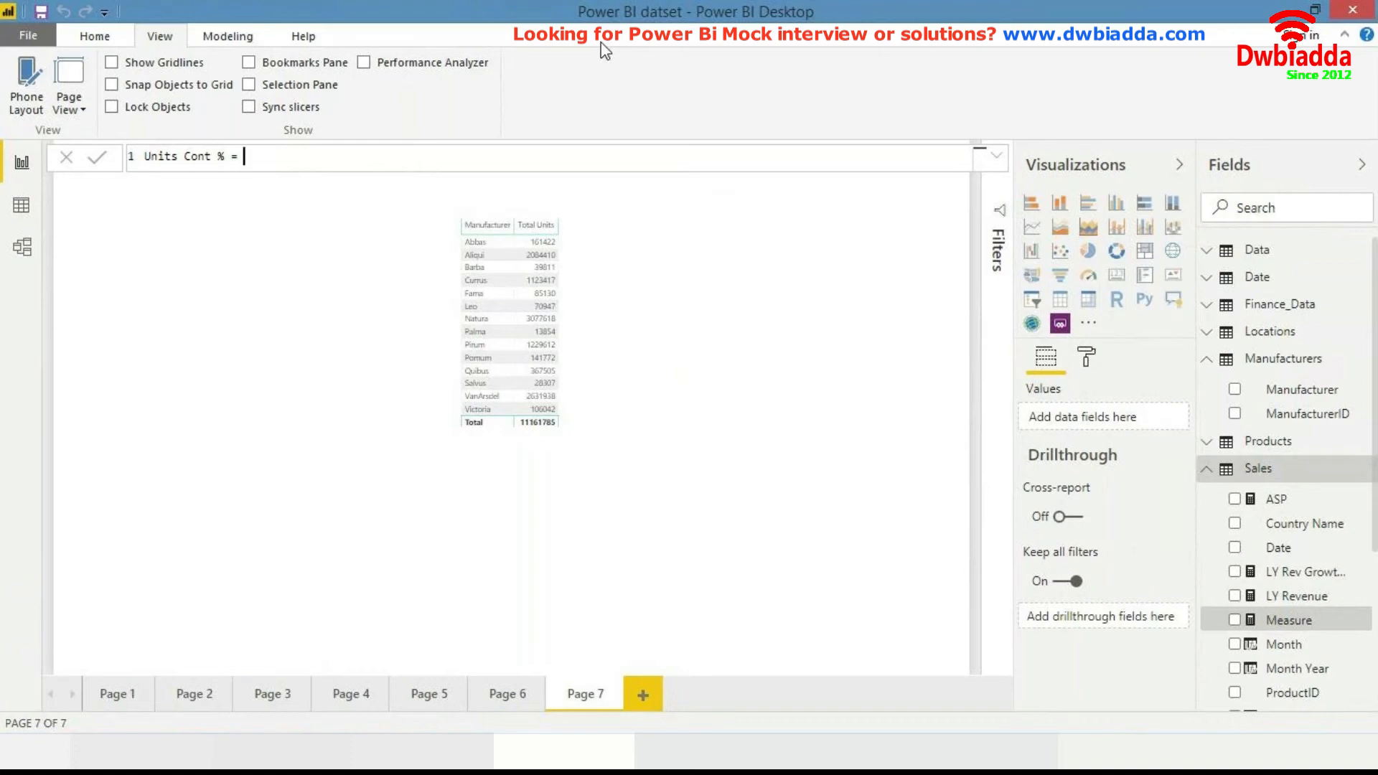
text(CALCULATE()
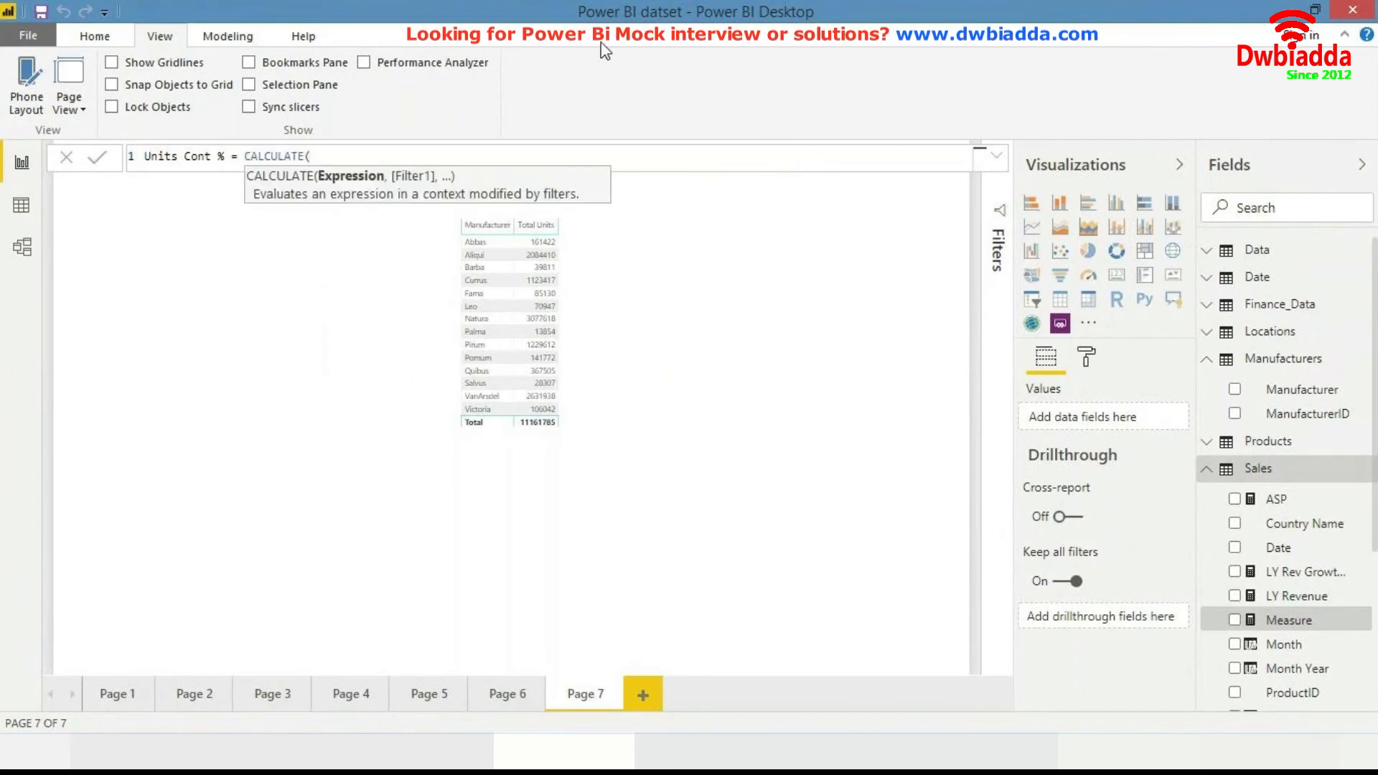
text(tot)
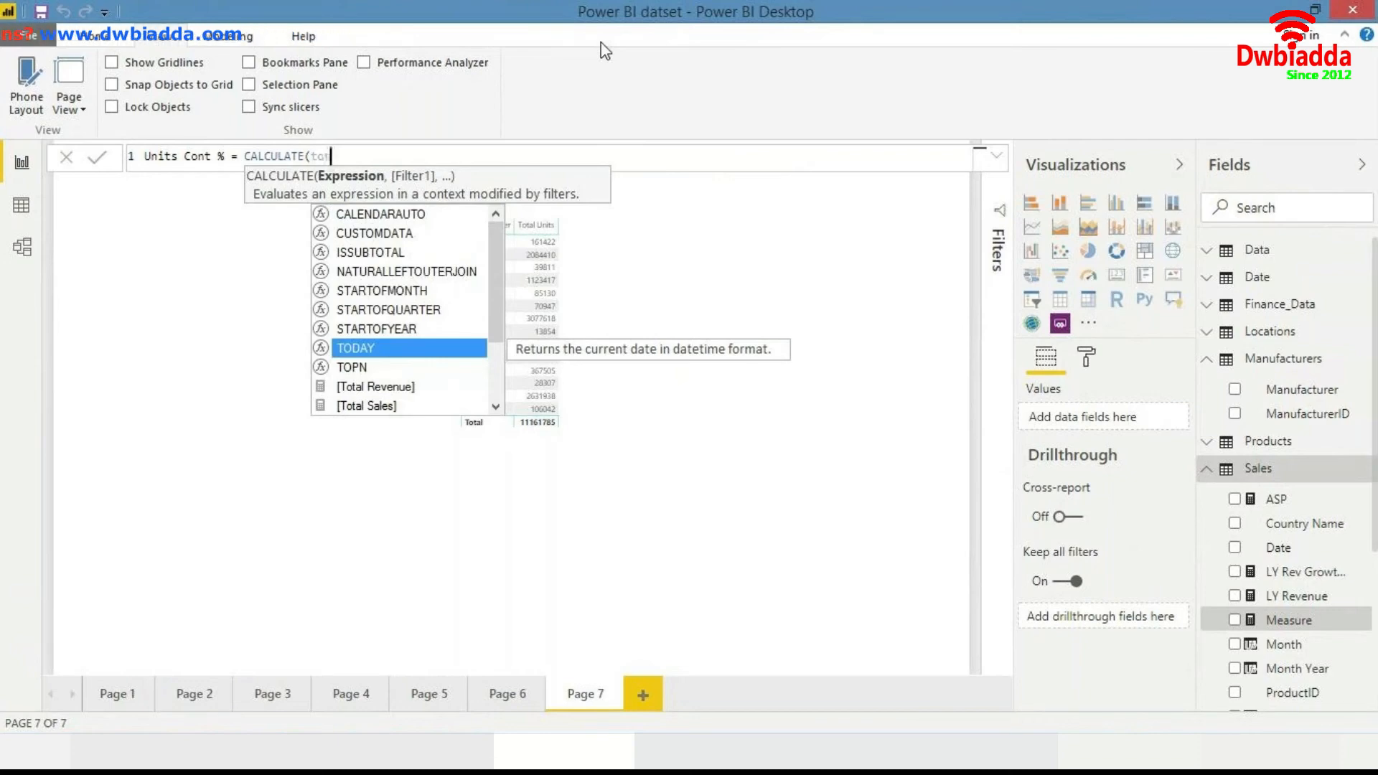
text(al u)
- Complete the formula as CALCULATE([Total Units], ALL(Manufacturers[Manufacturer]))
key(Tab)
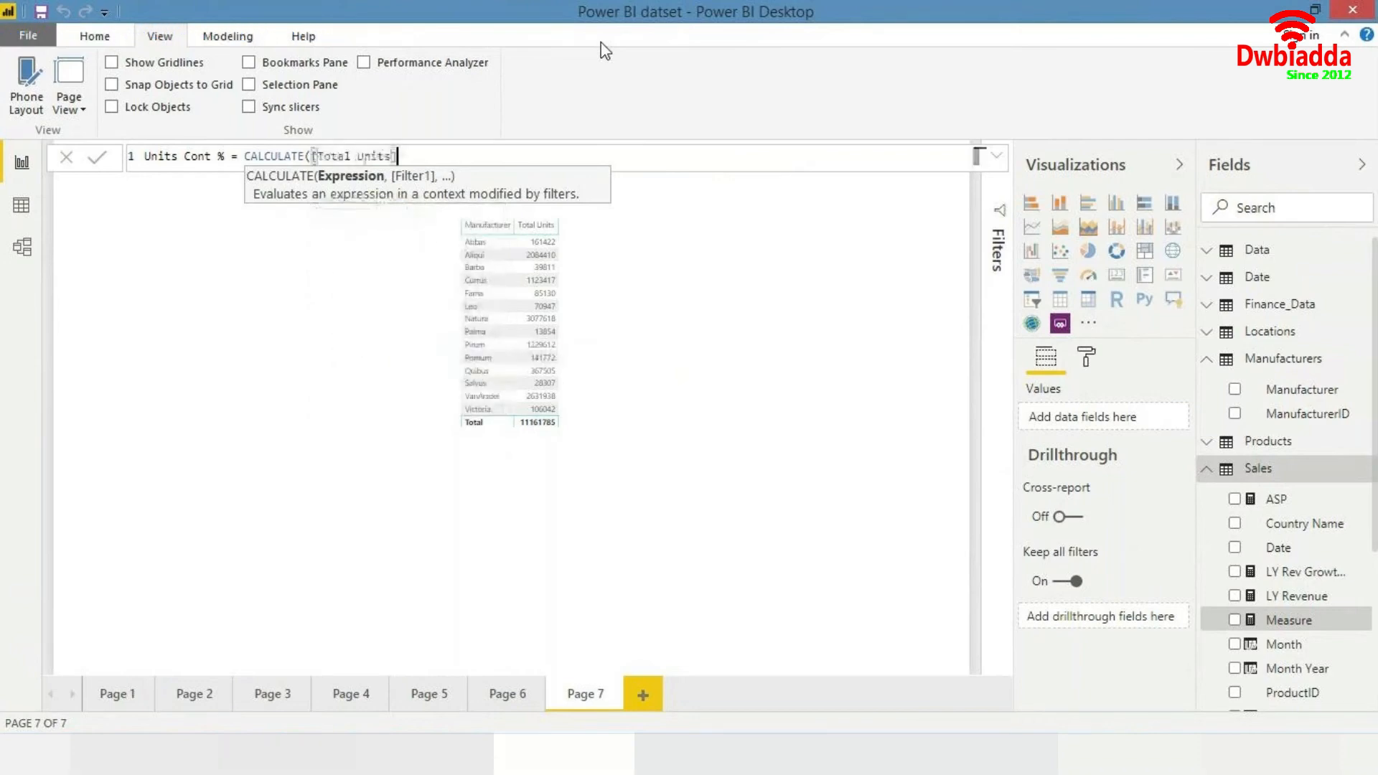
text(,)
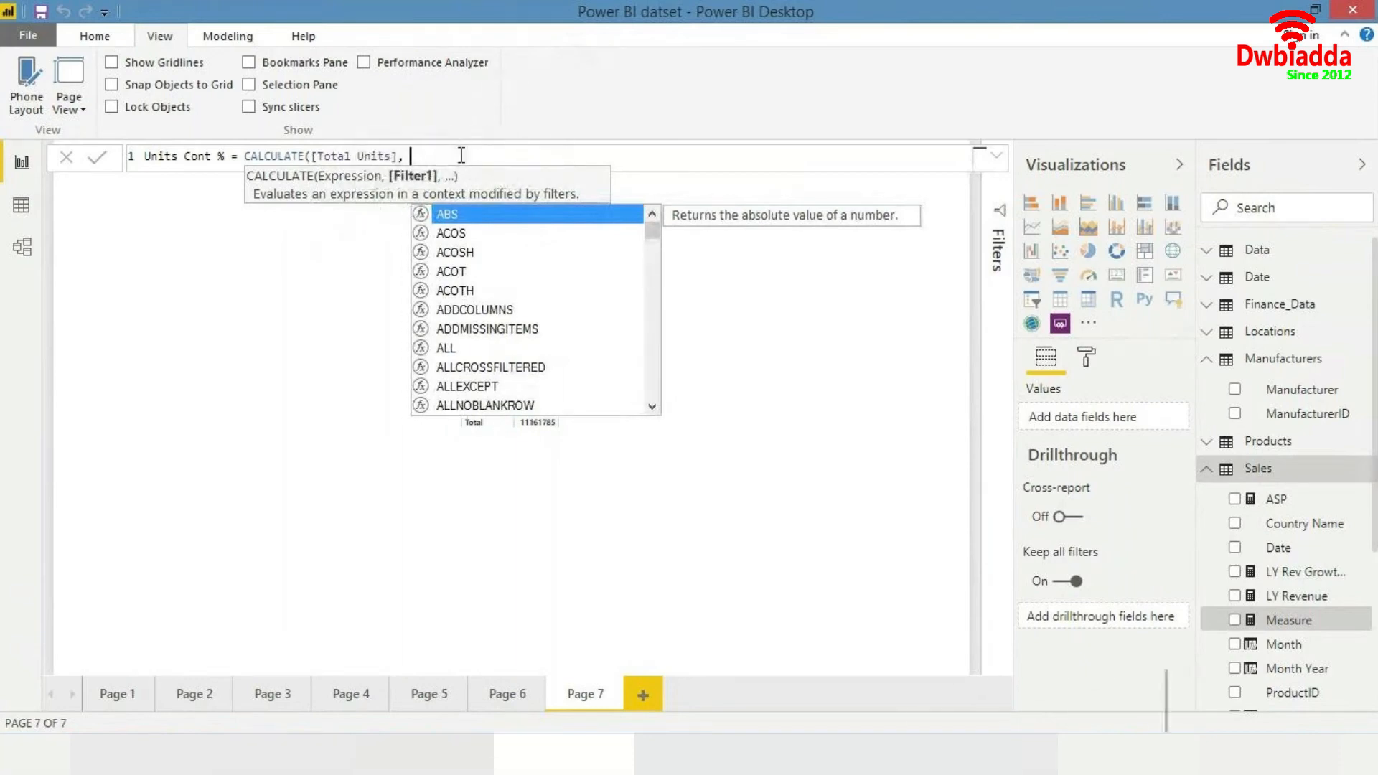
text(all)
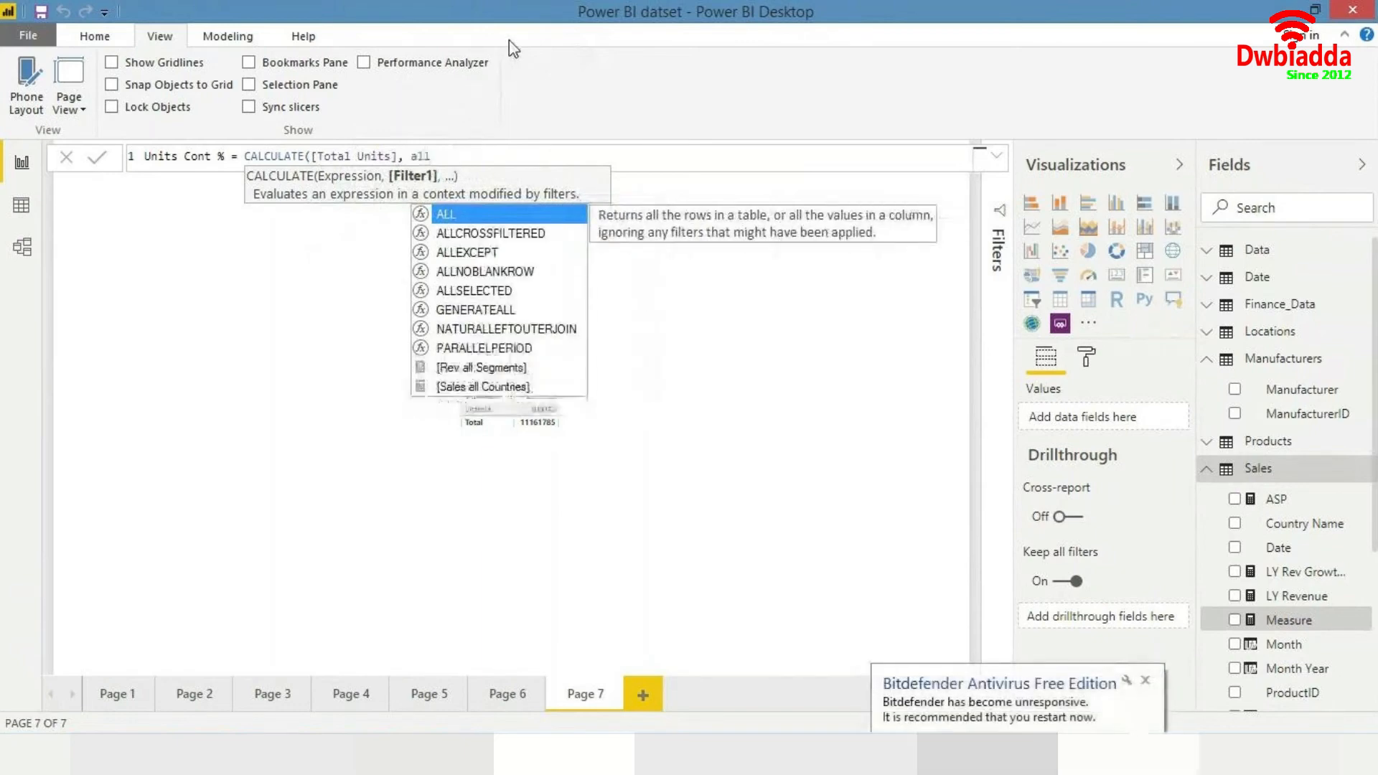
key(Tab)
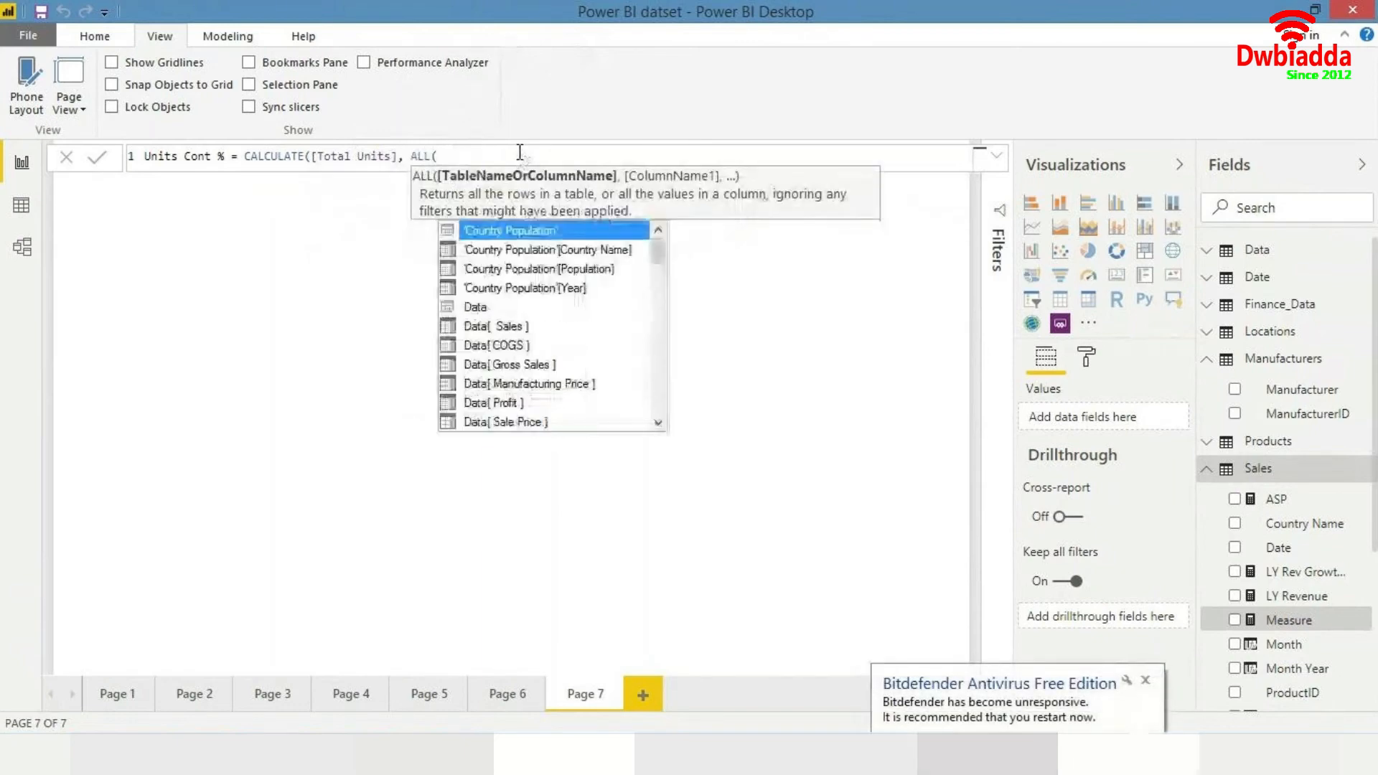
click(1144, 680)
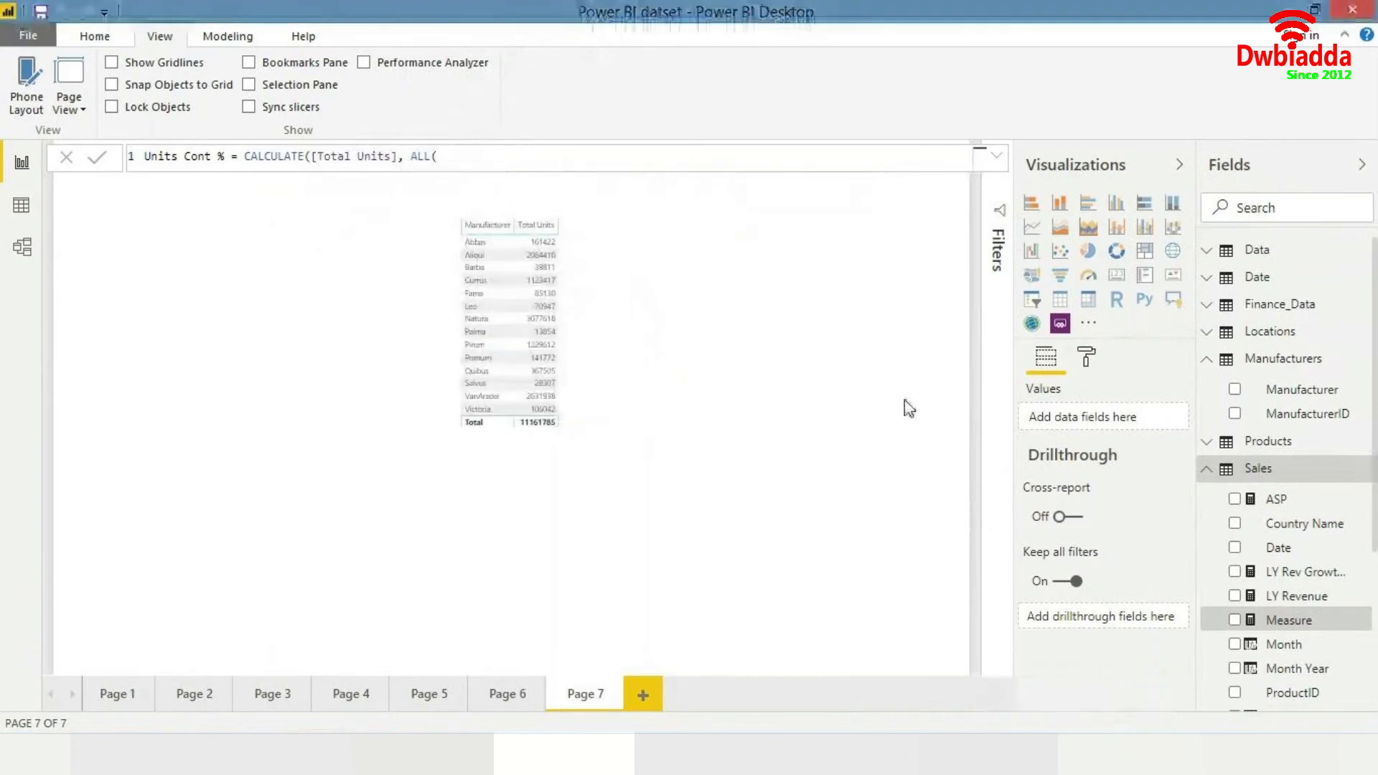
key(Return)
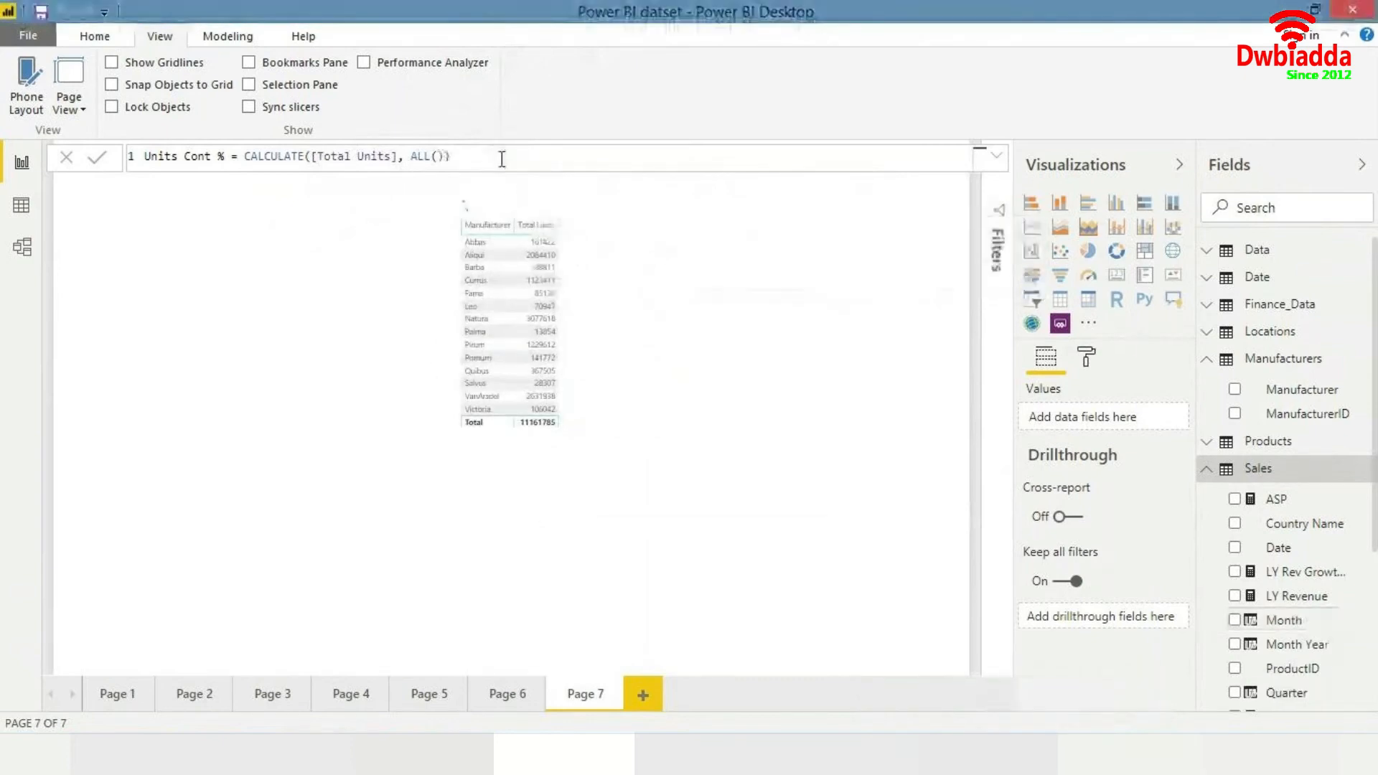
key(BackSpace)
key(BackSpace)
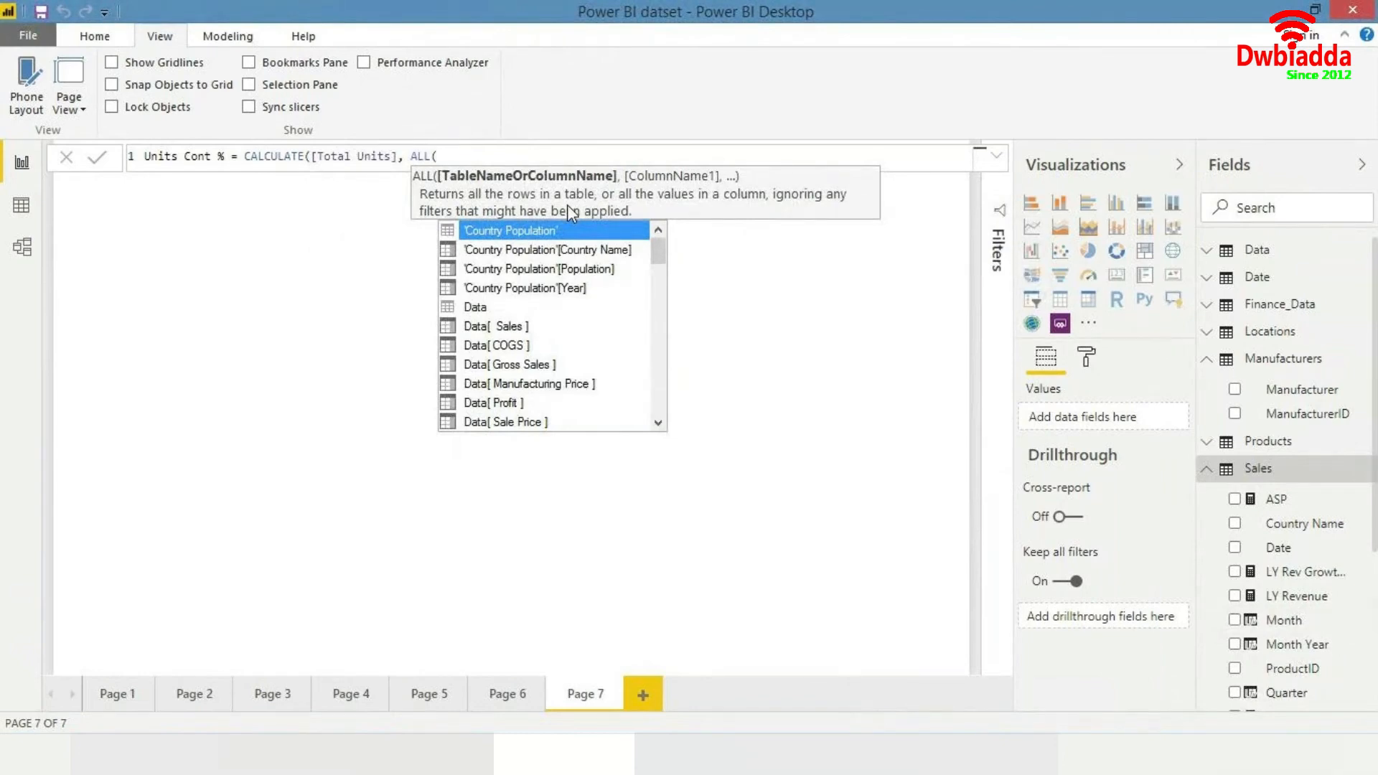
text(manu)
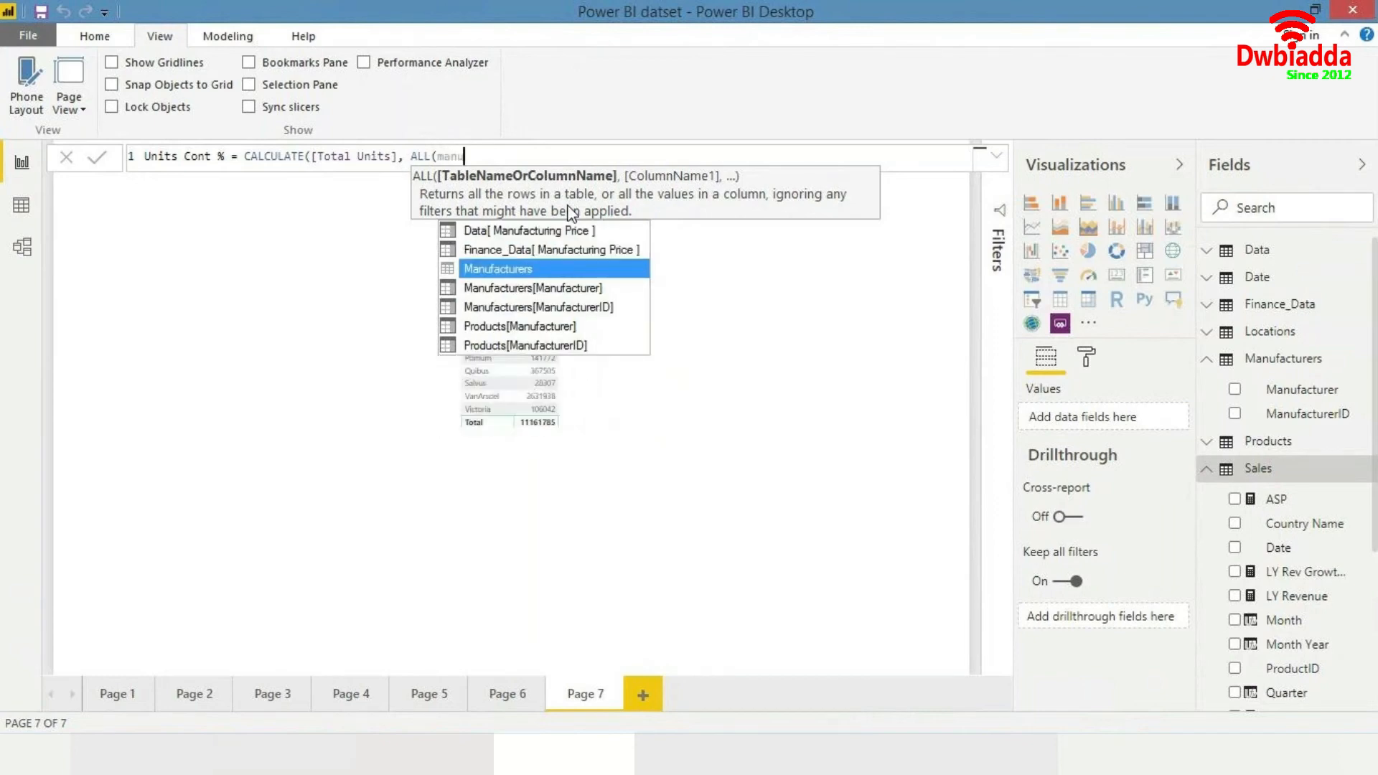
key(Down)
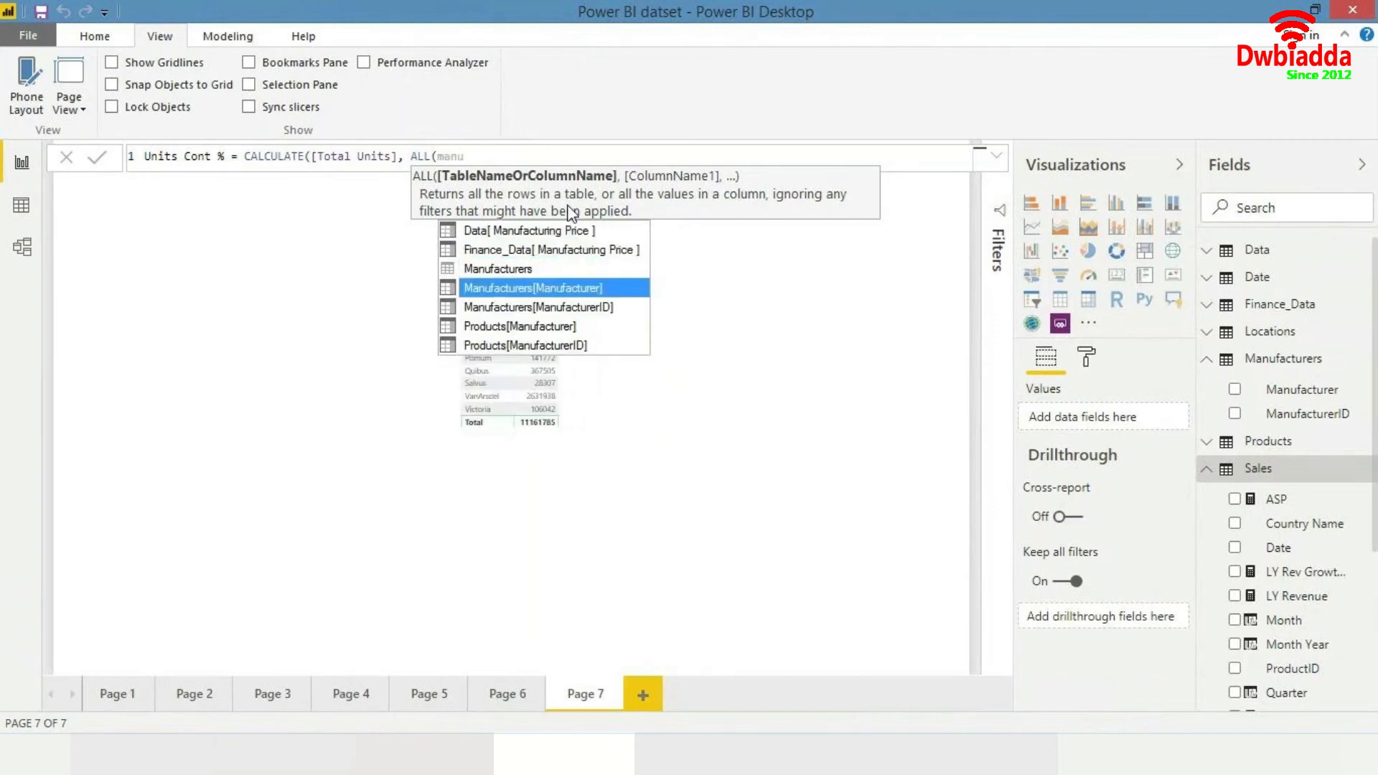
key(Tab)
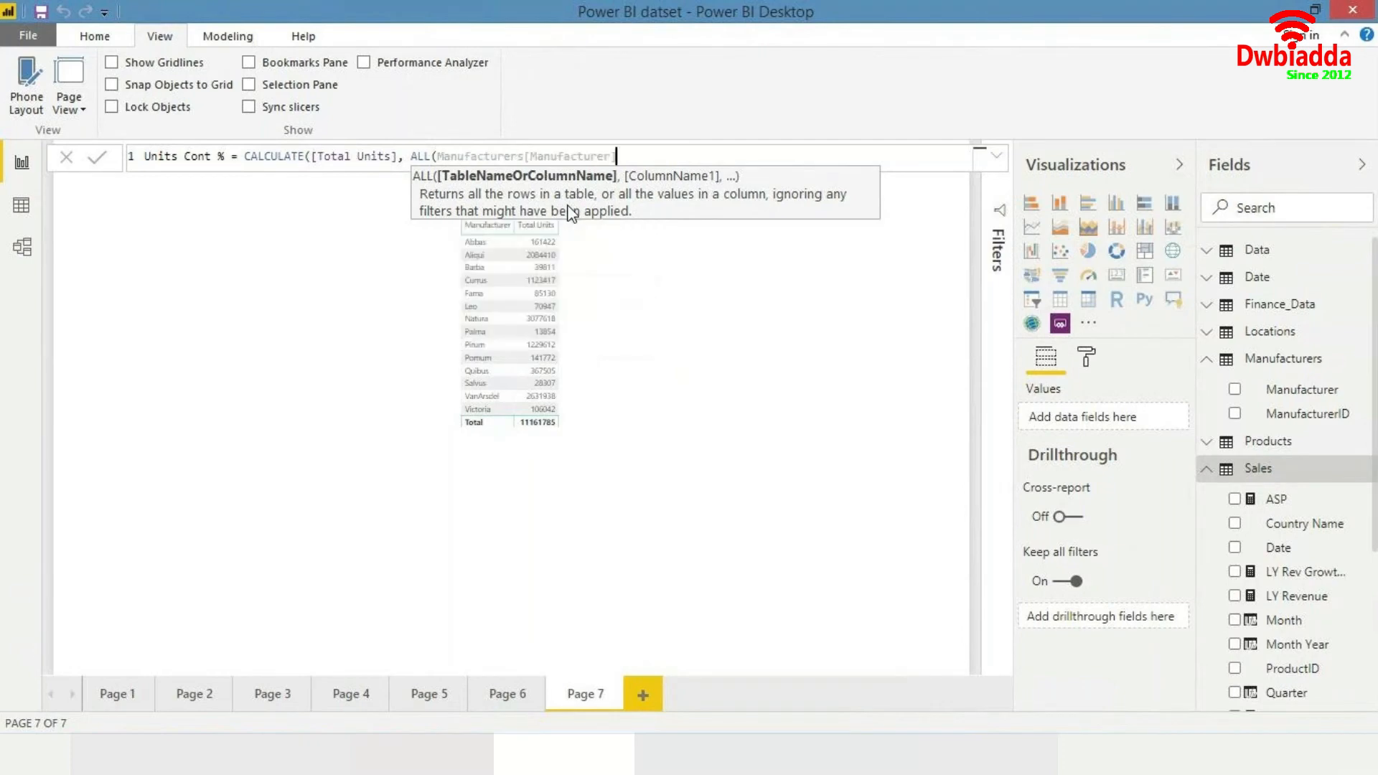
text())
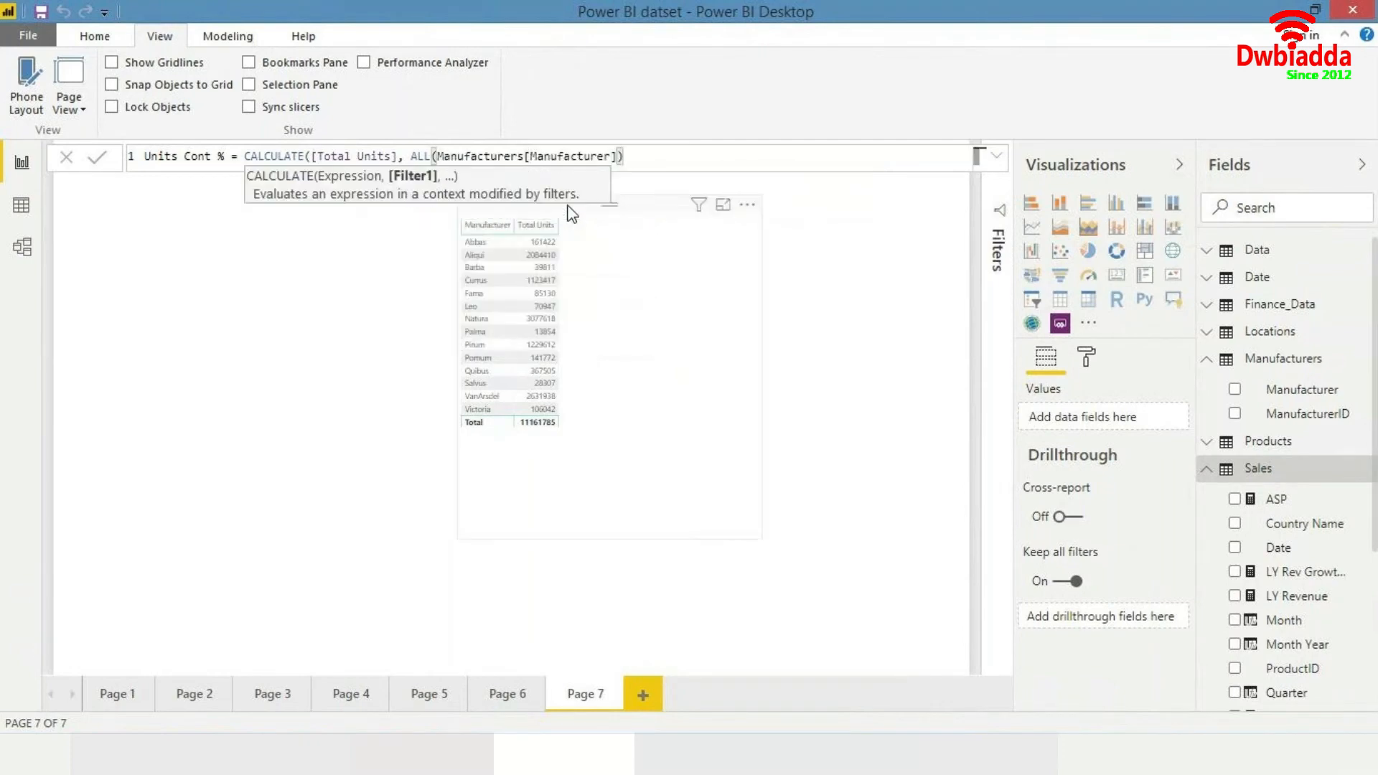
text())
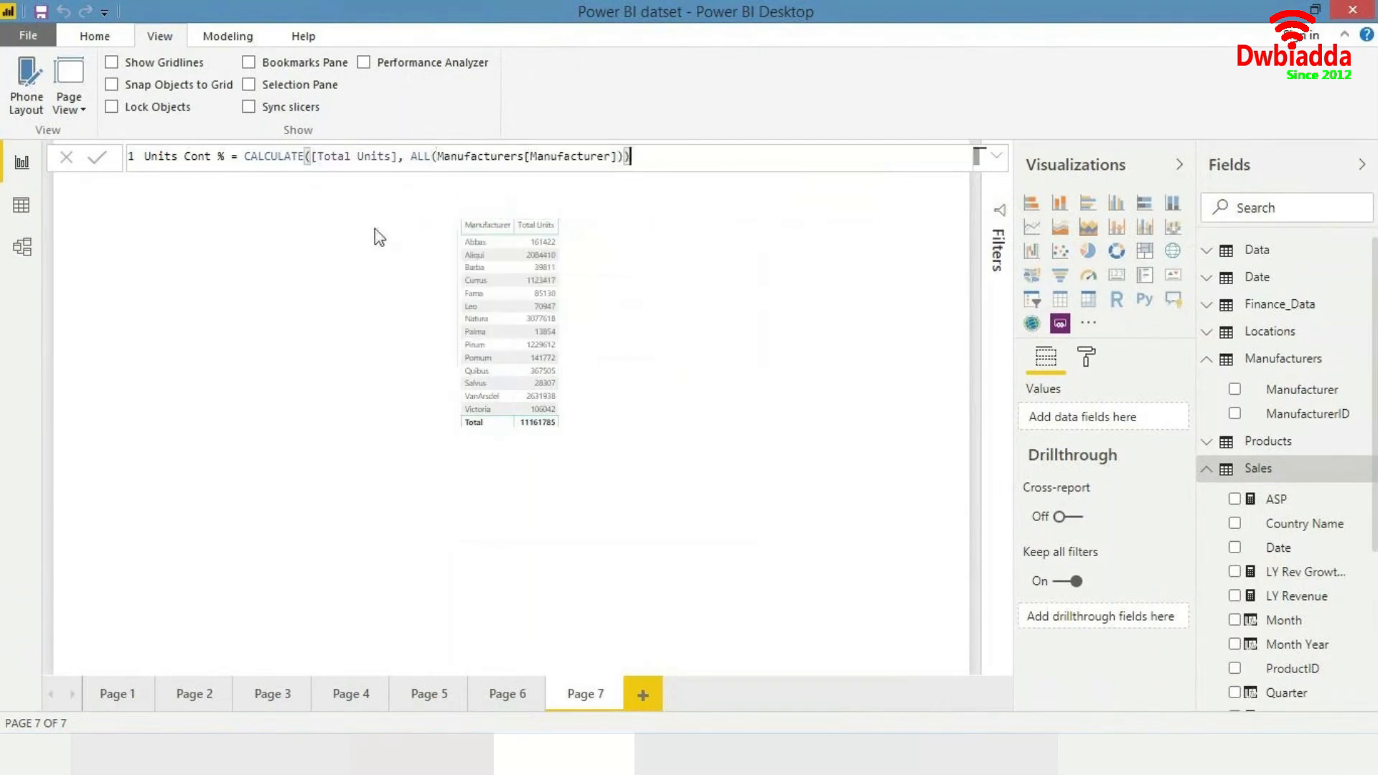
- Put [Total Units] / in front of the CALCULATE expression so the measure divides units by the all-manufacturer total
click(243, 157)
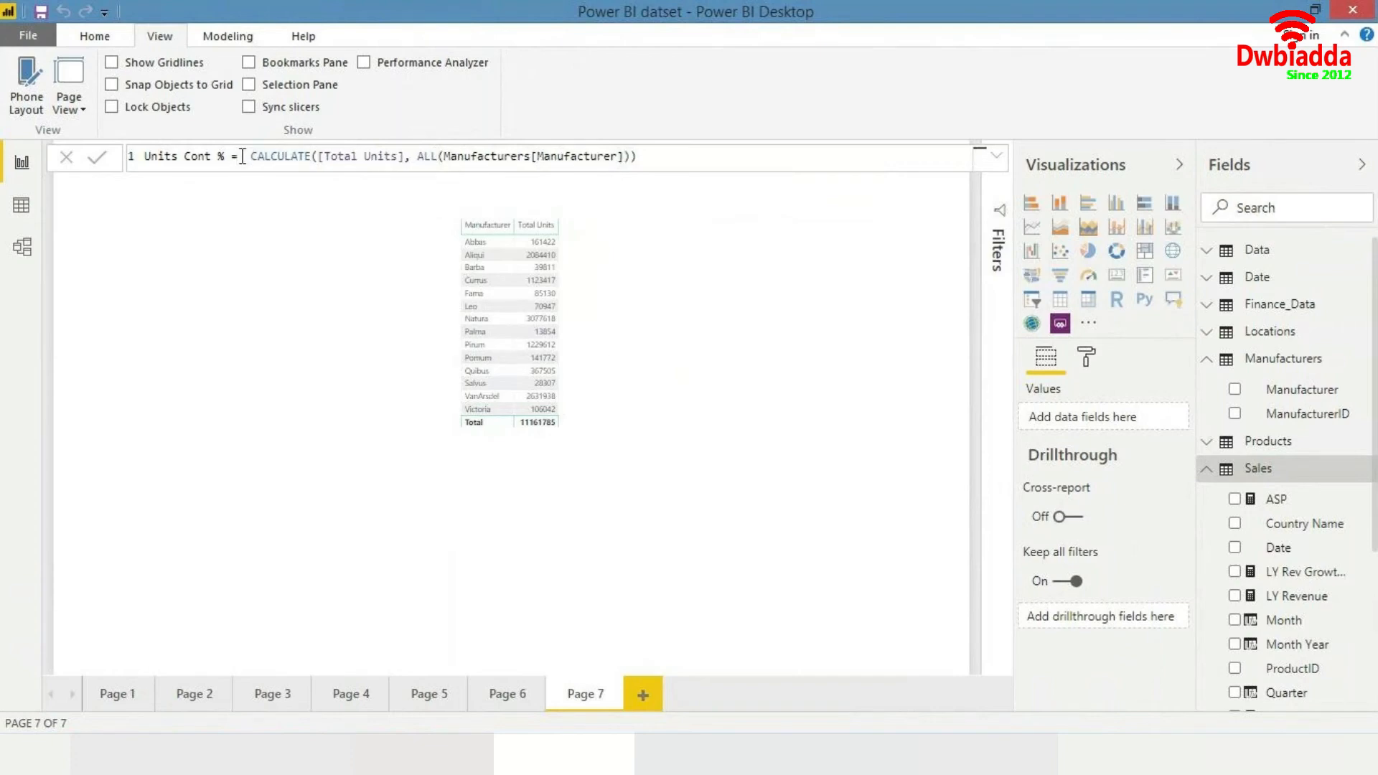
text(total units)
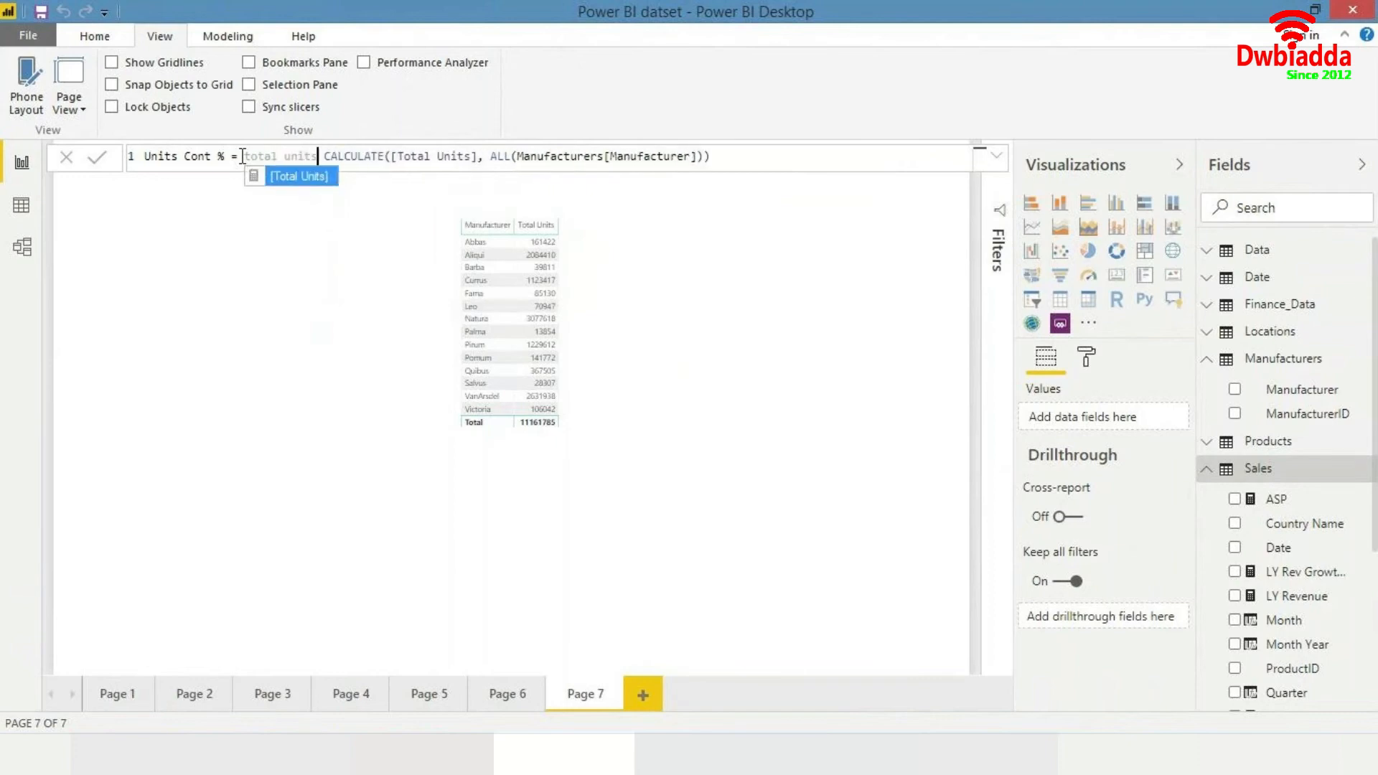
key(Tab)
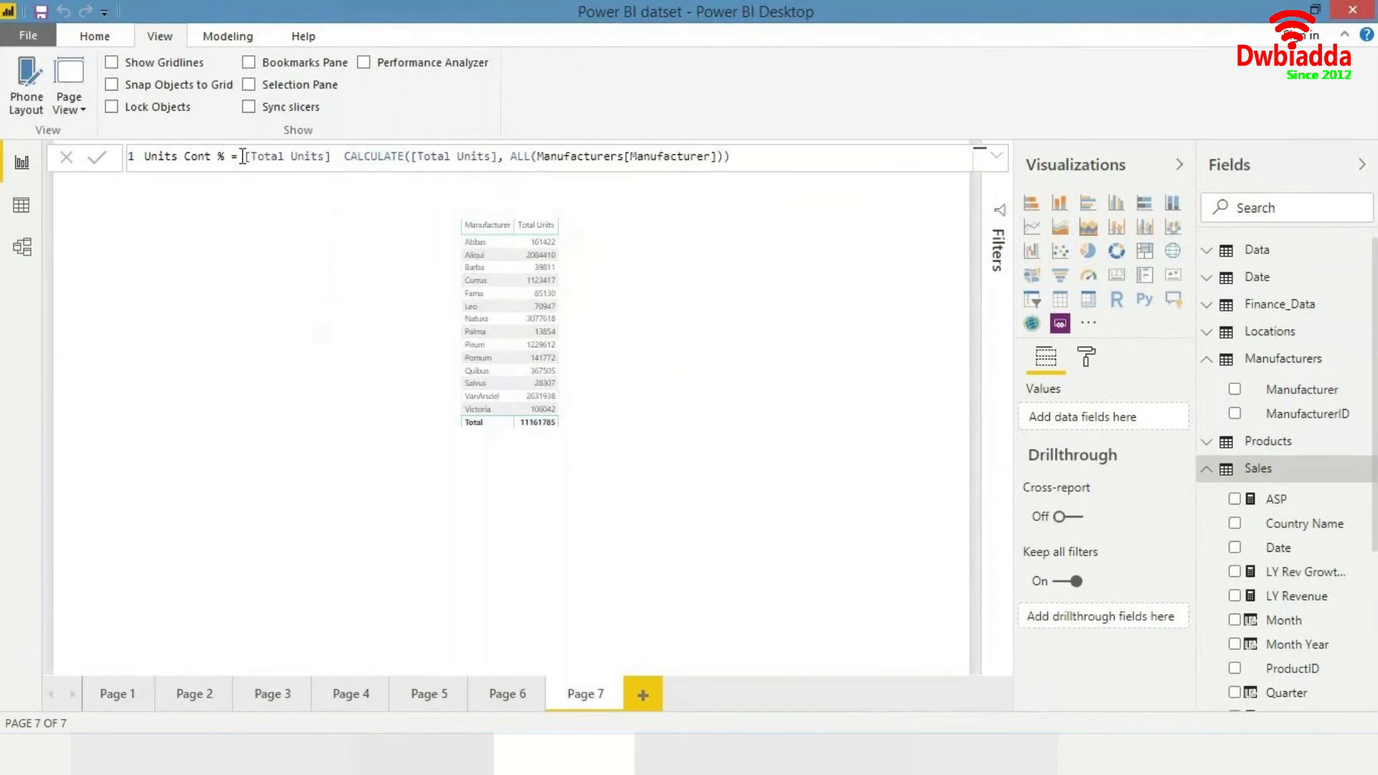
text(/)
drag(245, 156, 334, 156)
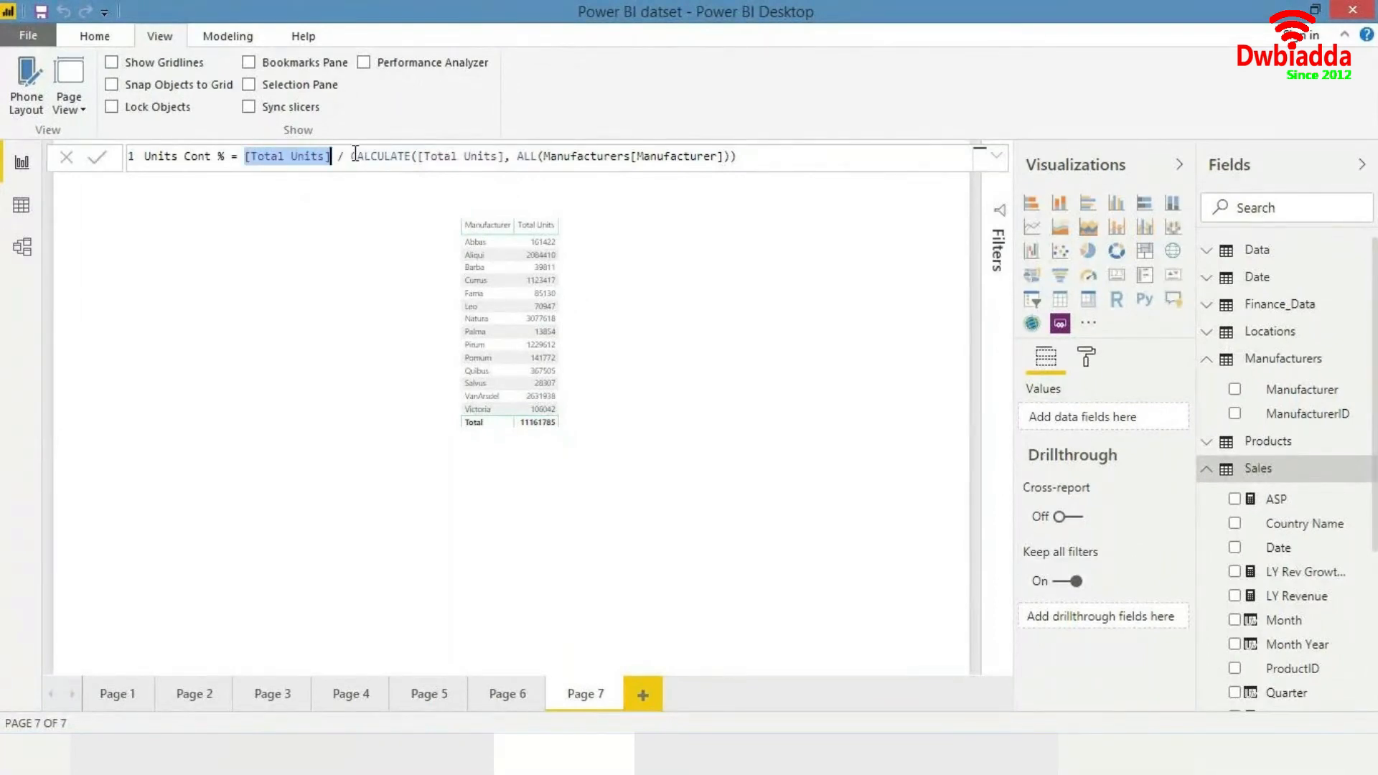
click(355, 155)
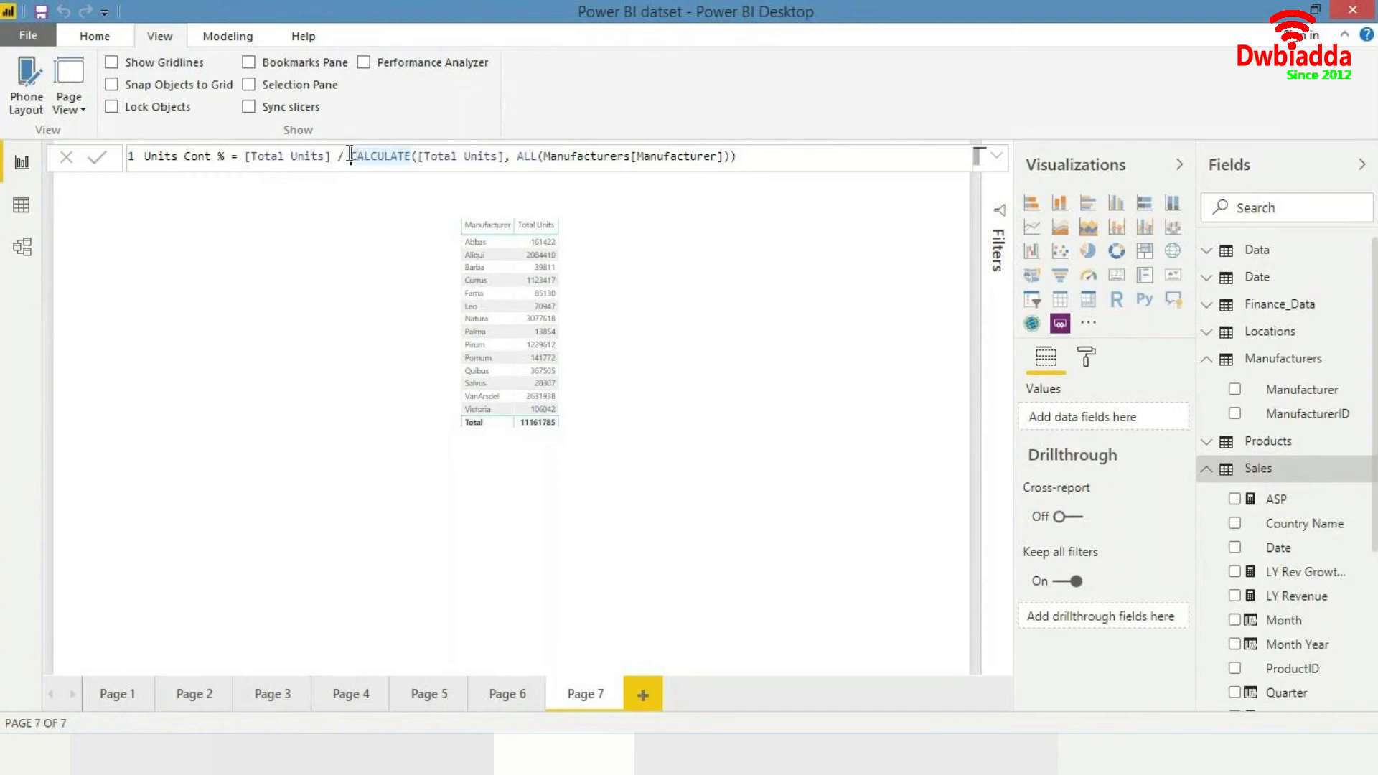
- Rename the measure to "Manufacturer Units Cont %" and commit the formula
click(174, 158)
key(Home)
text(M )
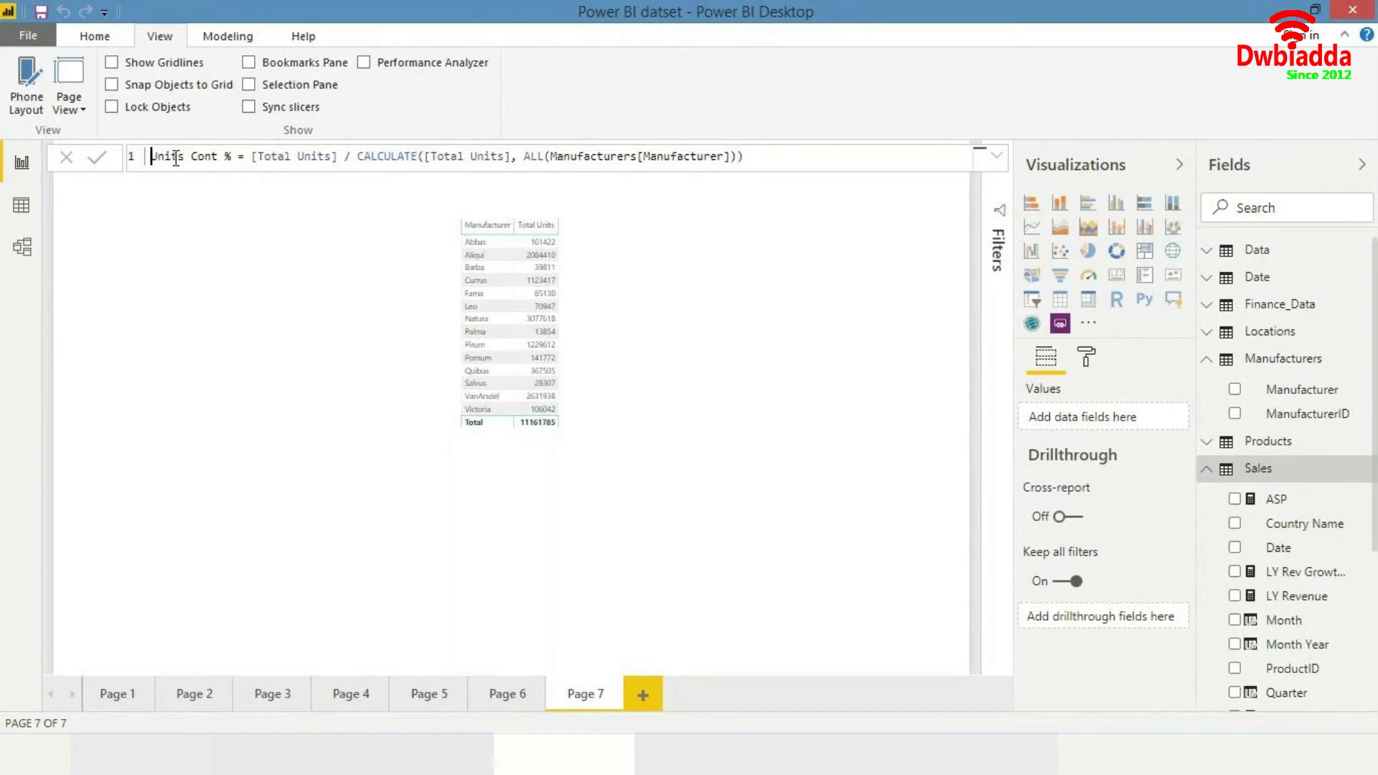
text(anufact)
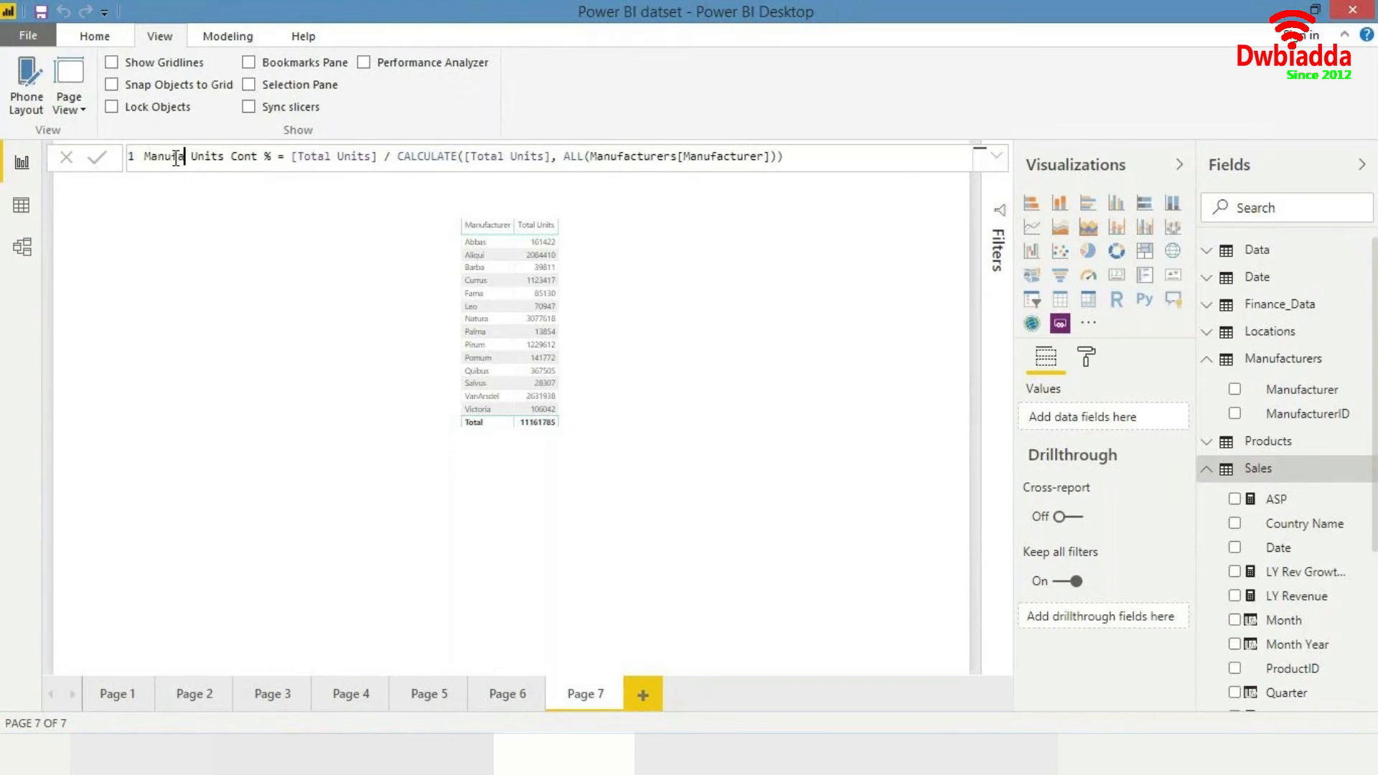
text(io)
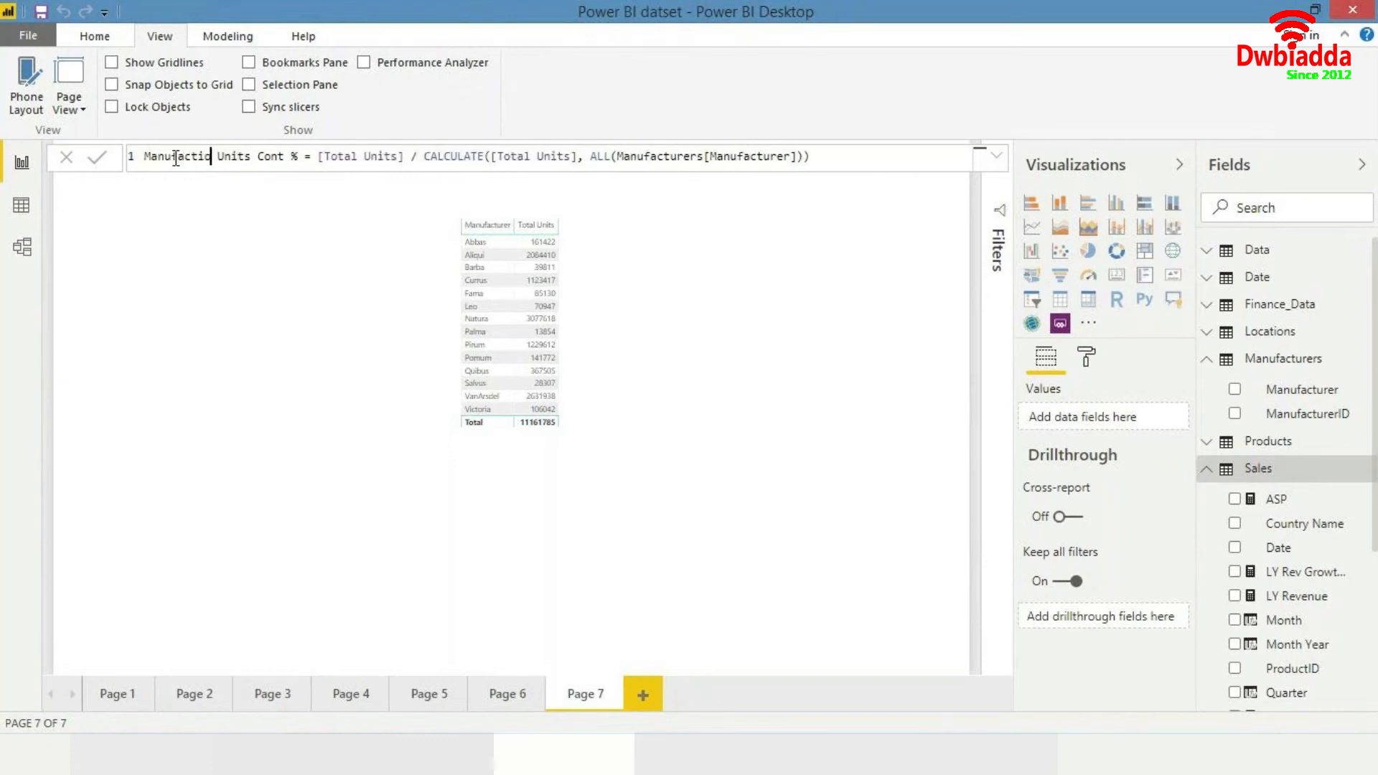
key(BackSpace)
key(BackSpace)
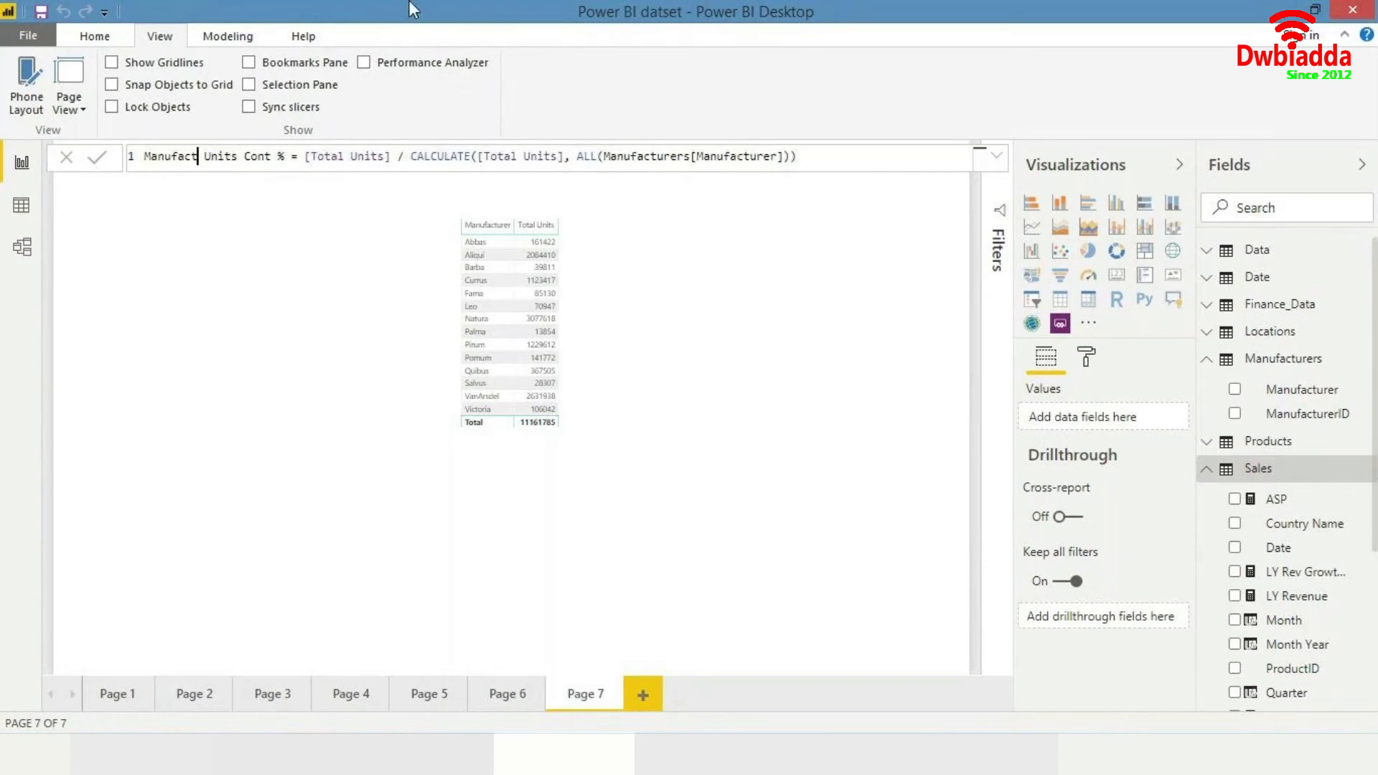
text(urer)
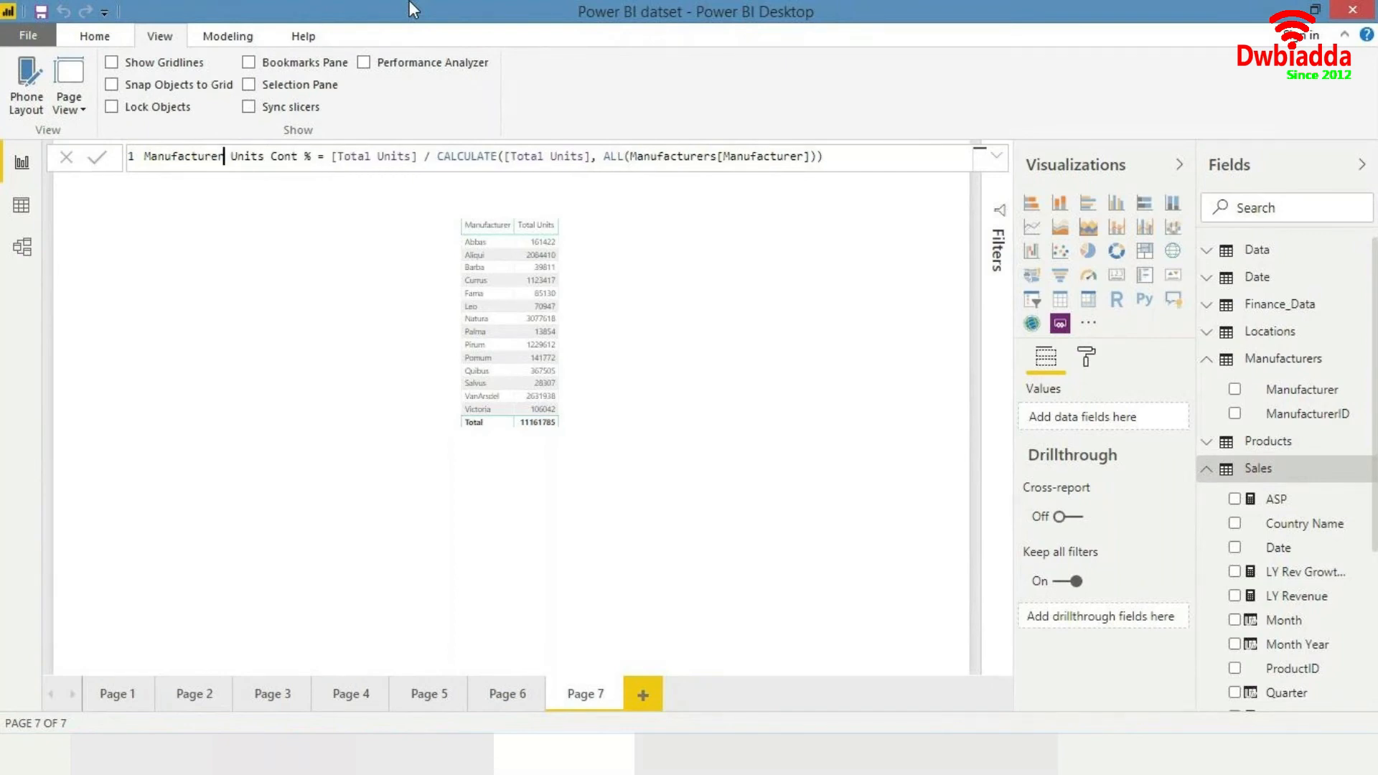
key(Return)
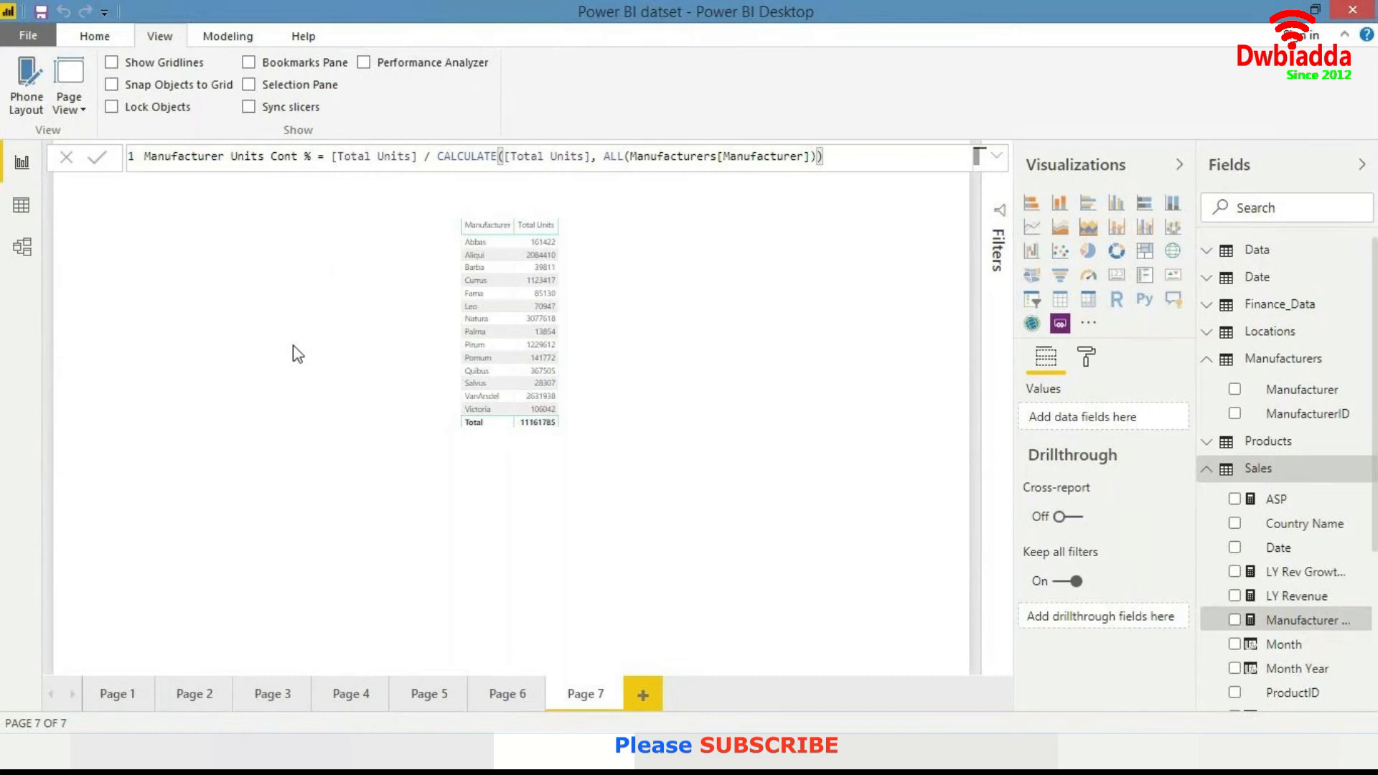
- Format the Manufacturer Units Cont % measure as a percentage and add it to the manufacturer table
click(703, 328)
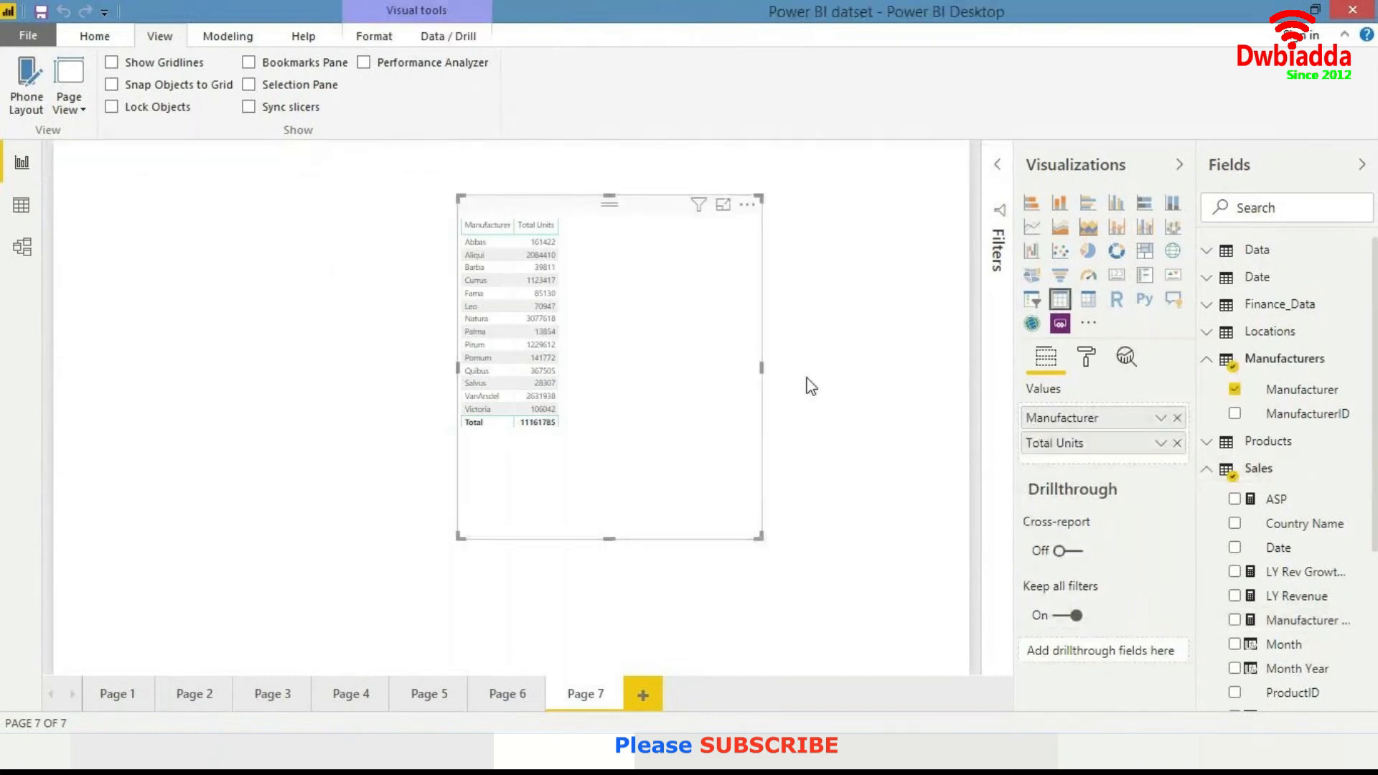
click(1292, 621)
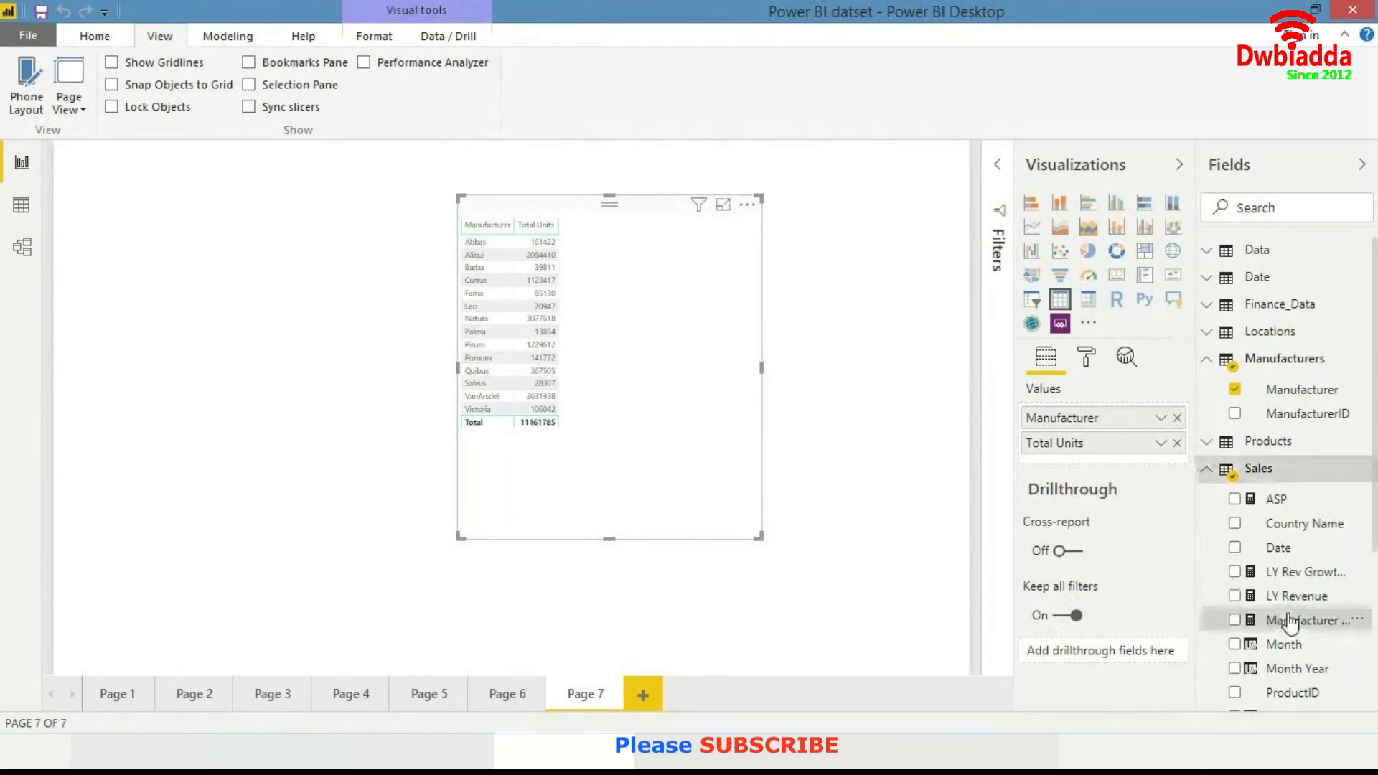
click(227, 36)
click(414, 107)
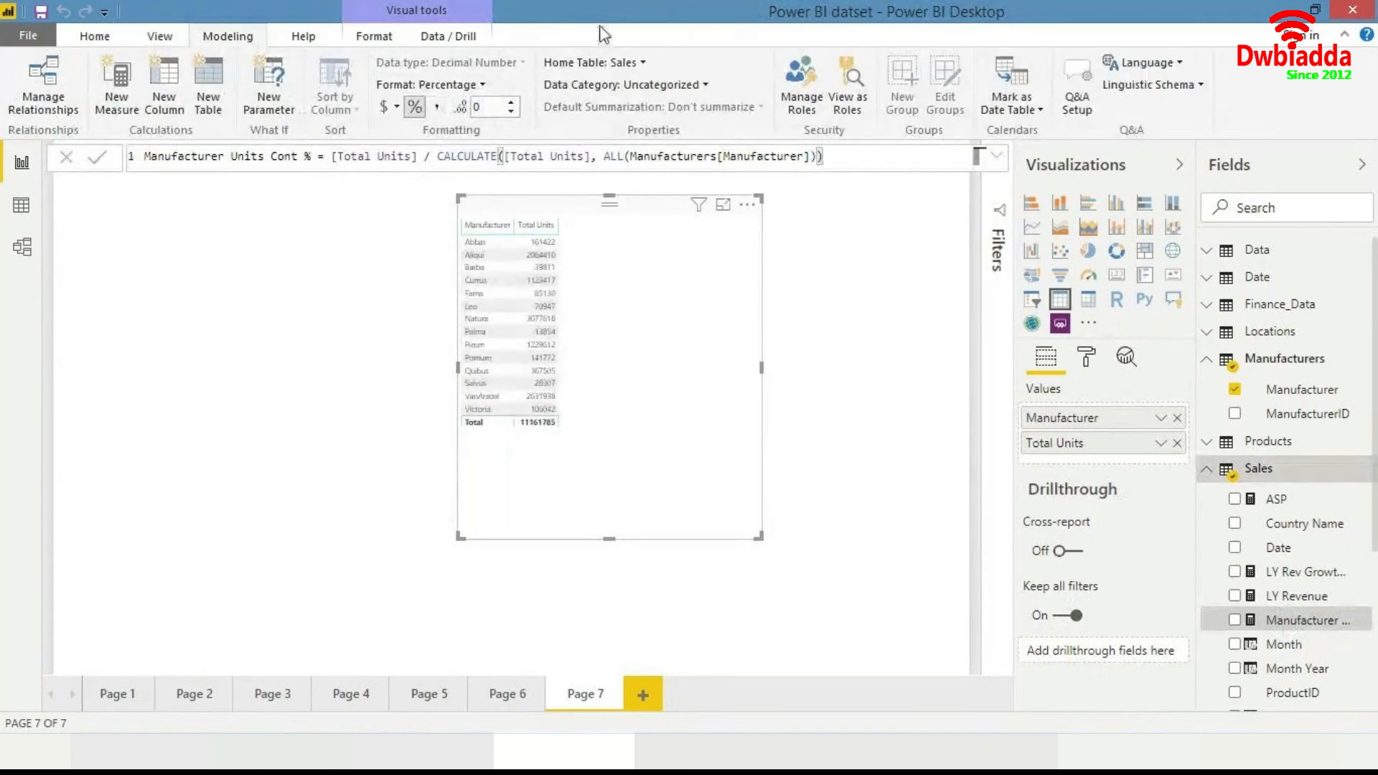
drag(1297, 621, 678, 333)
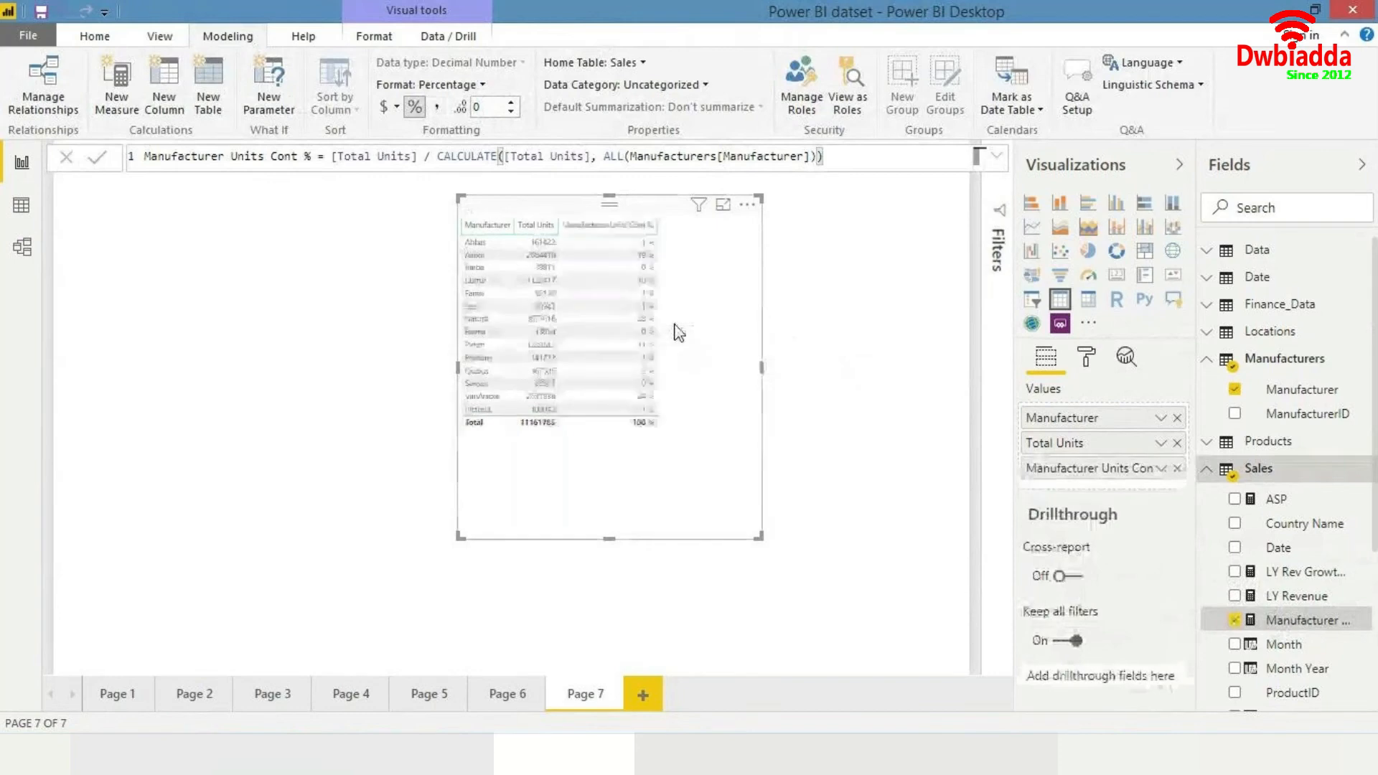
- Sort the table by Manufacturer Units Cont % and move it to the page's upper-left area, enlarging it
click(625, 233)
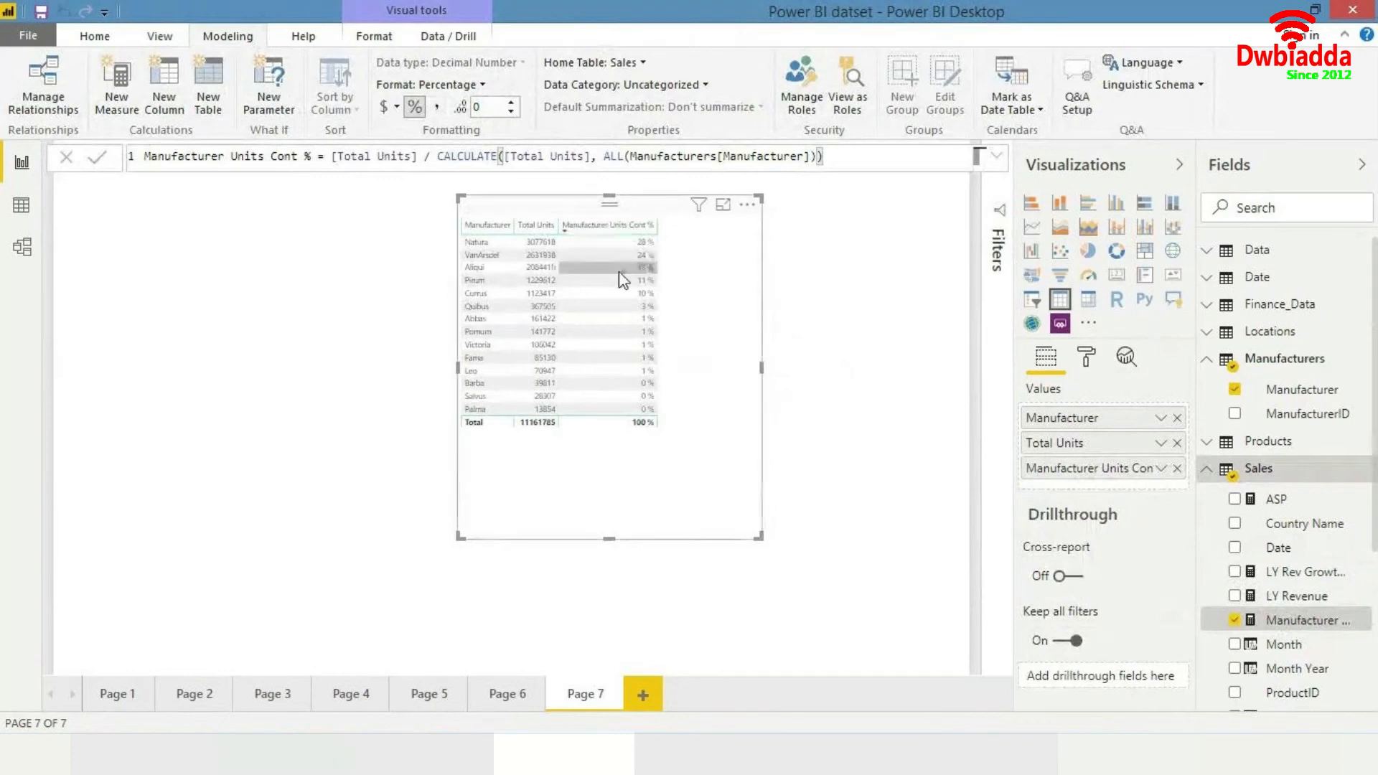
drag(710, 326, 332, 329)
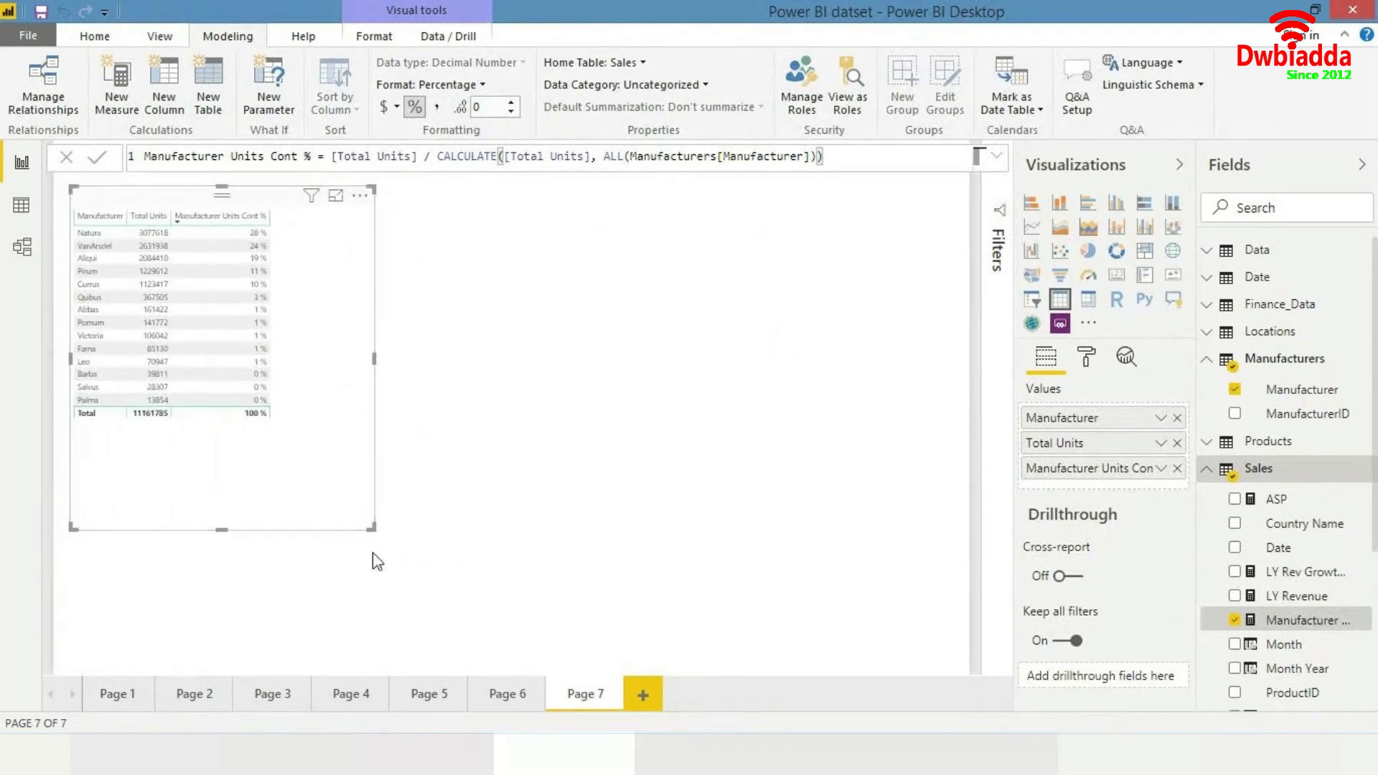
drag(372, 532, 611, 625)
- Set the report page view to Actual Size
click(171, 38)
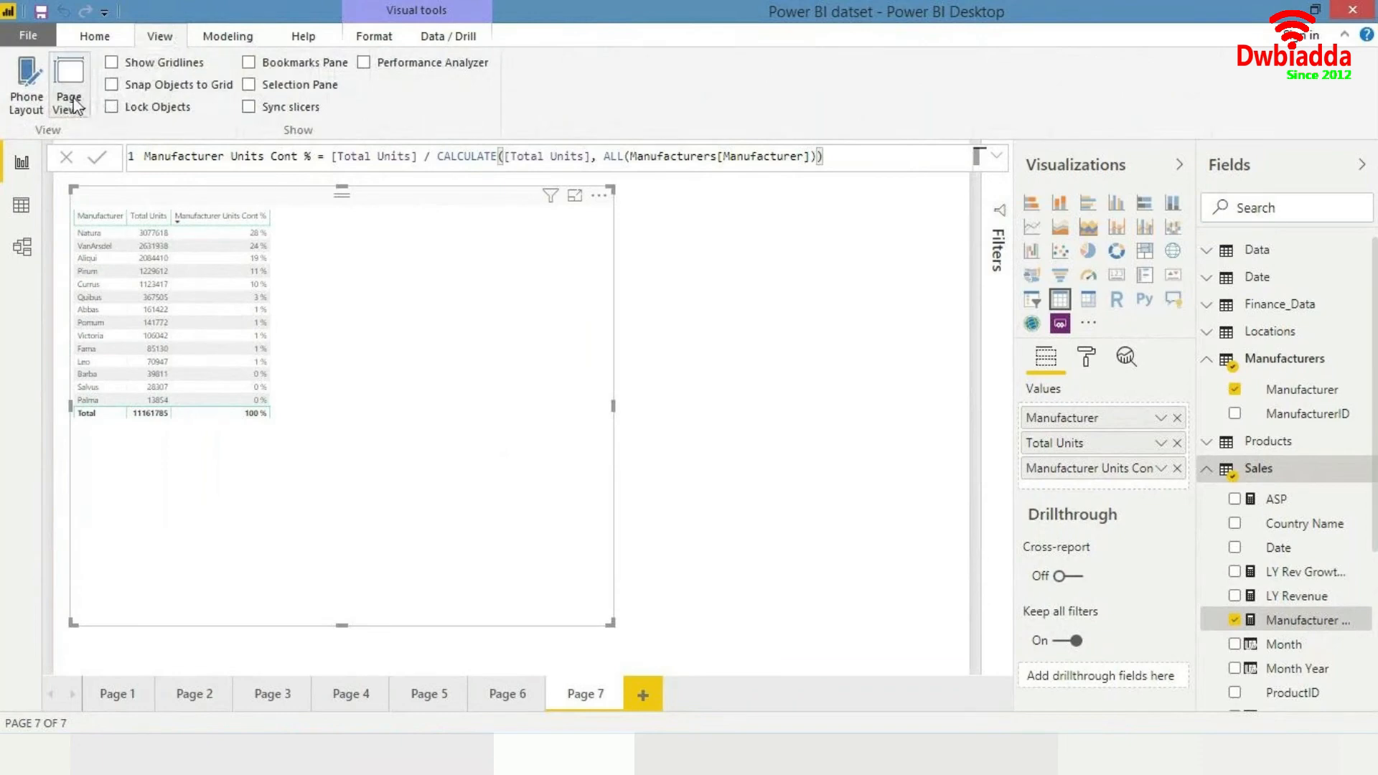
click(69, 101)
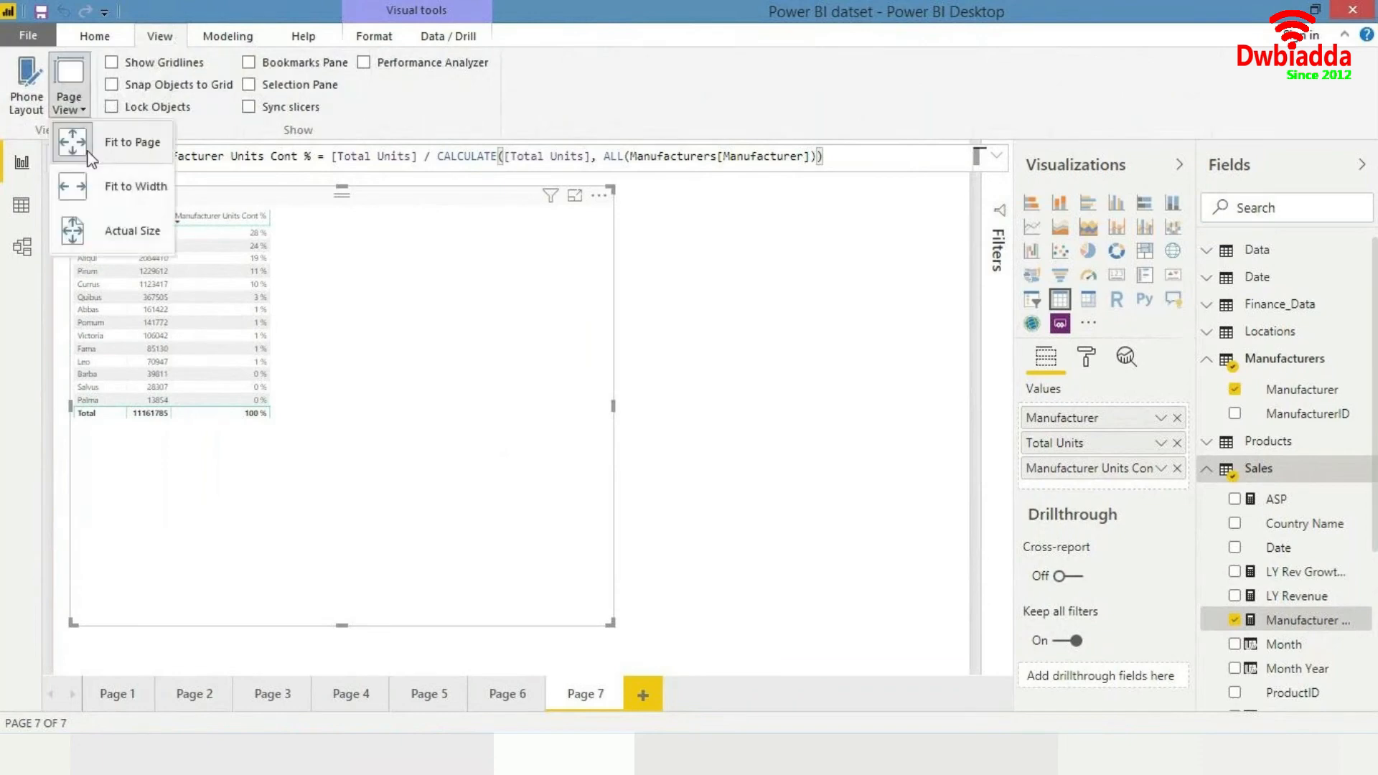
click(129, 228)
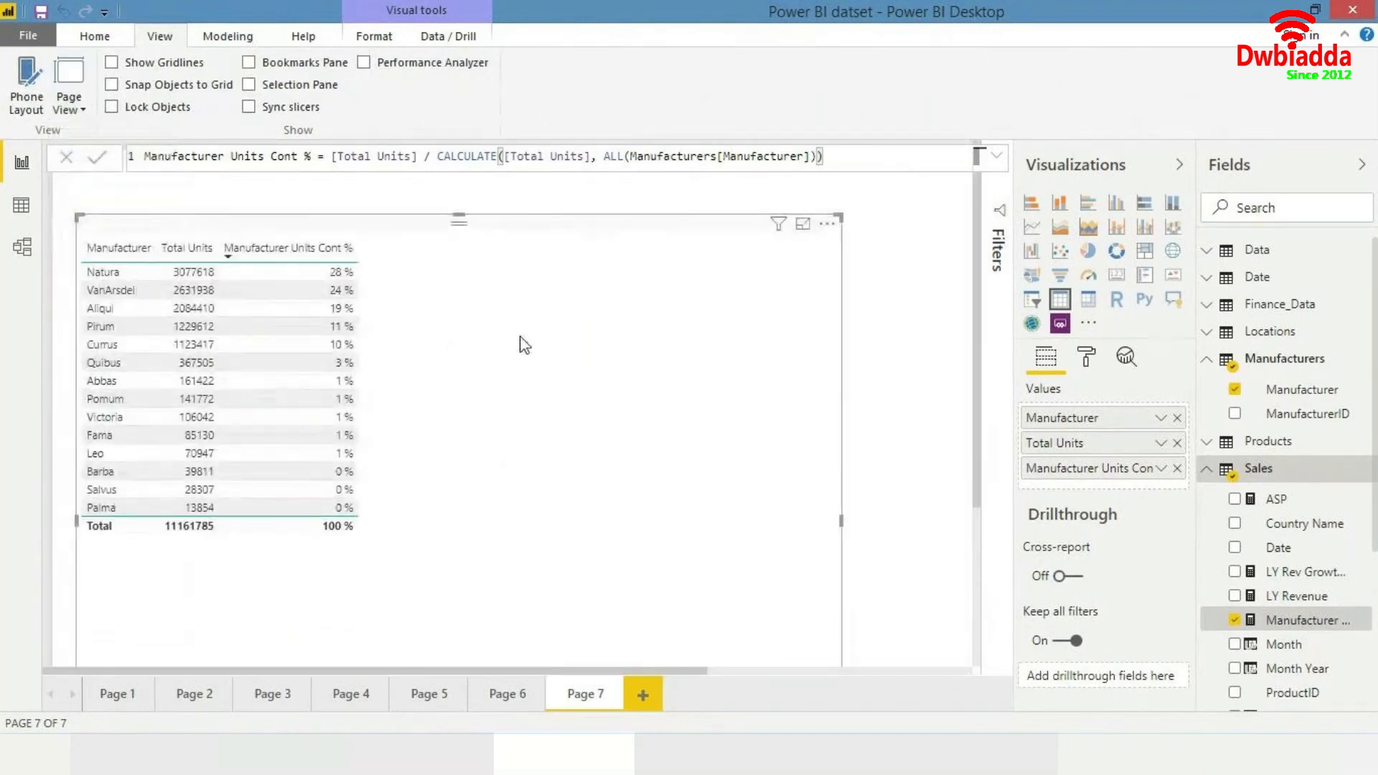
- Convert the table into a matrix and add the Data table's Year field to its columns
click(1286, 200)
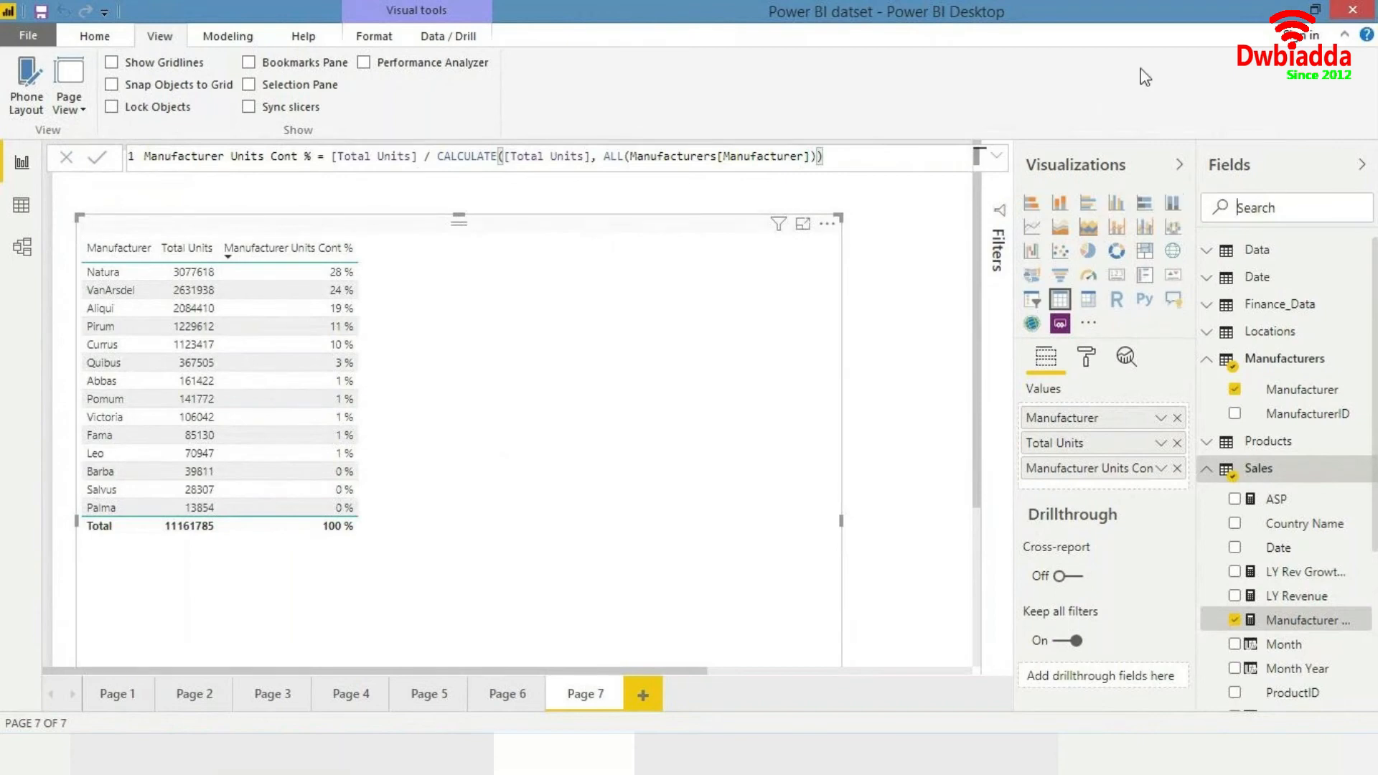
text(year)
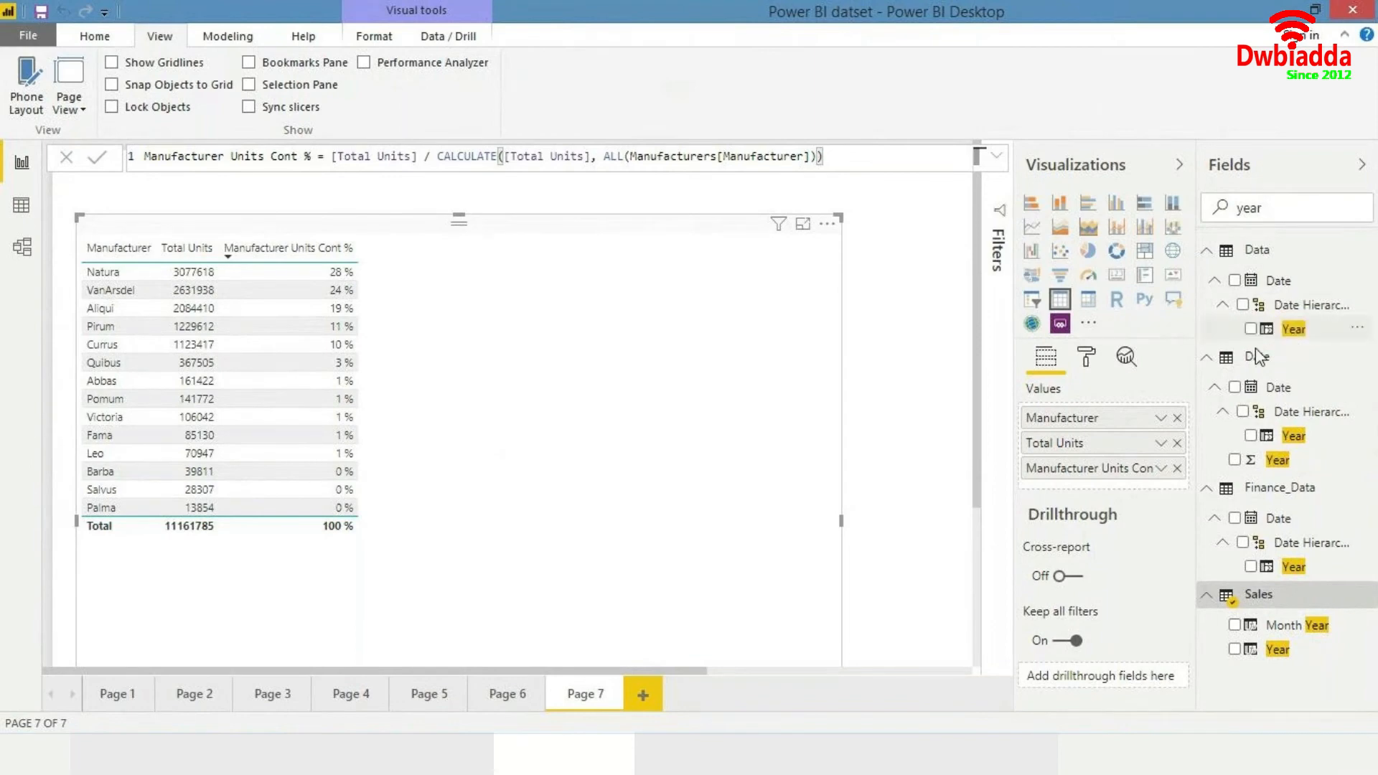
click(1088, 300)
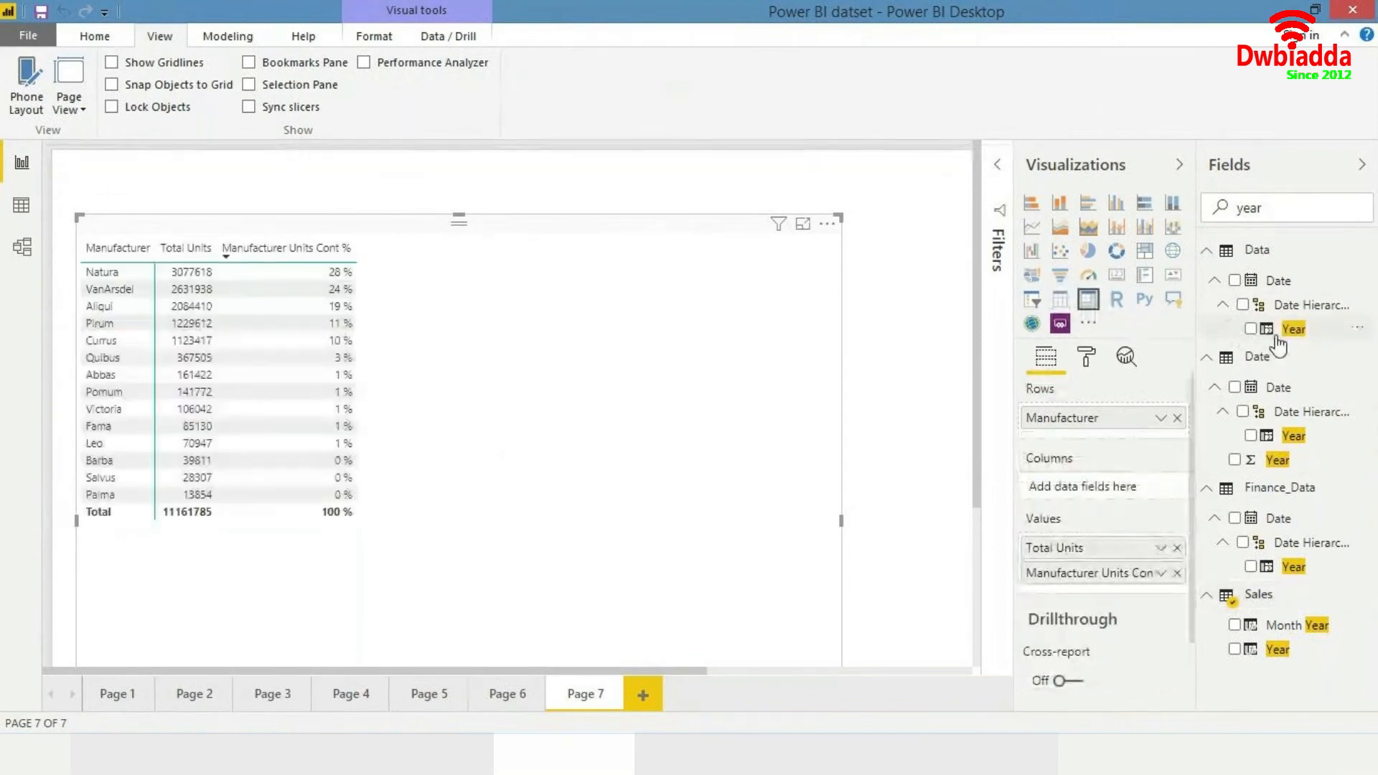
drag(1294, 329, 1088, 496)
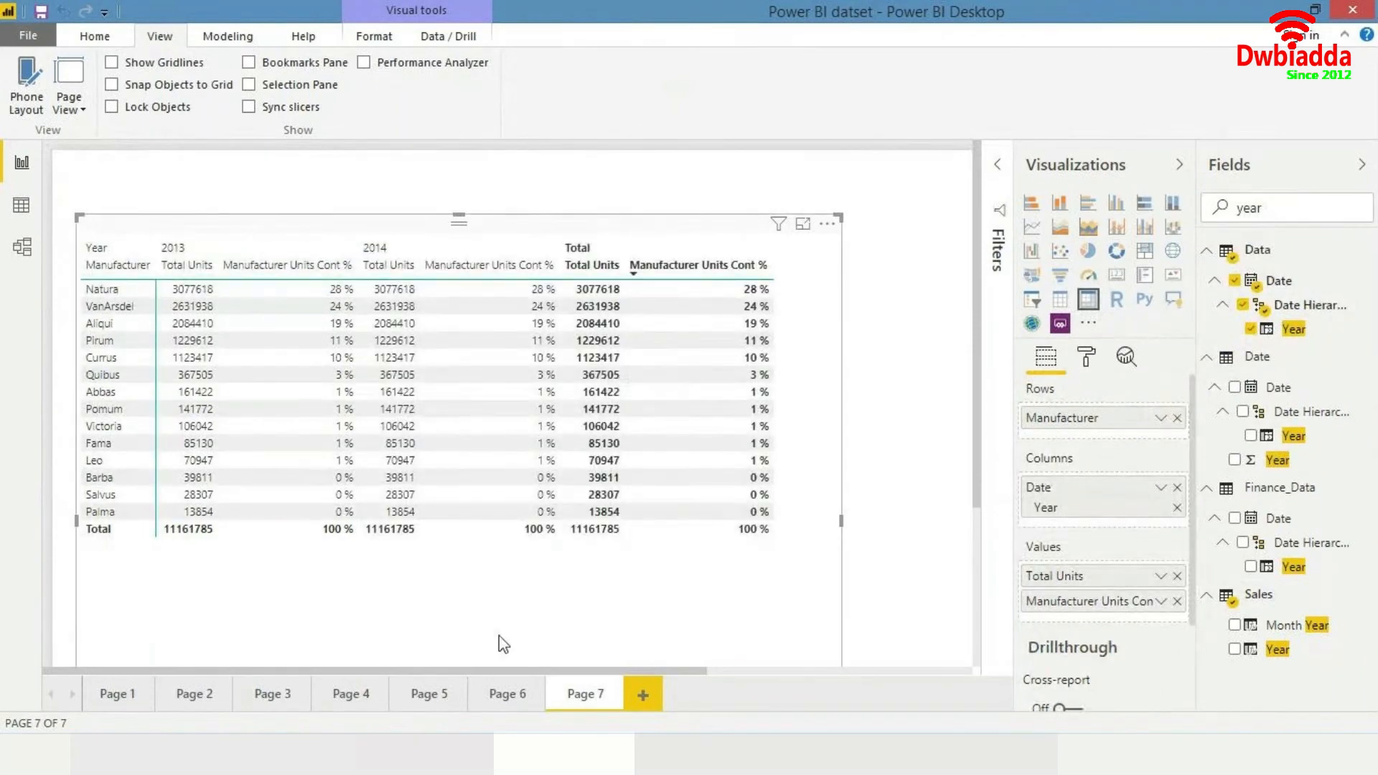
- Move the matrix up toward the page's upper-left corner
mouse_move(463, 666)
mouse_down()
mouse_move(534, 666)
mouse_move(475, 668)
mouse_up()
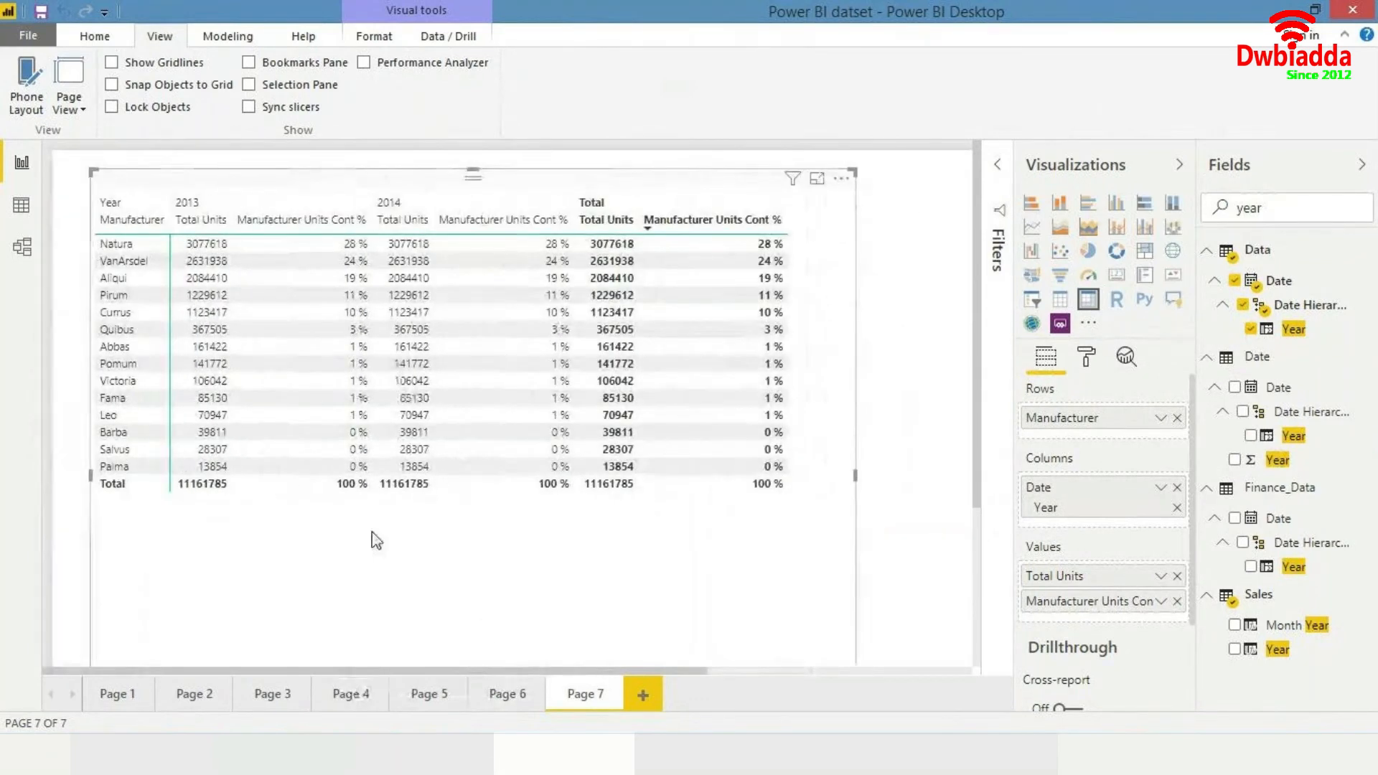
click(898, 440)
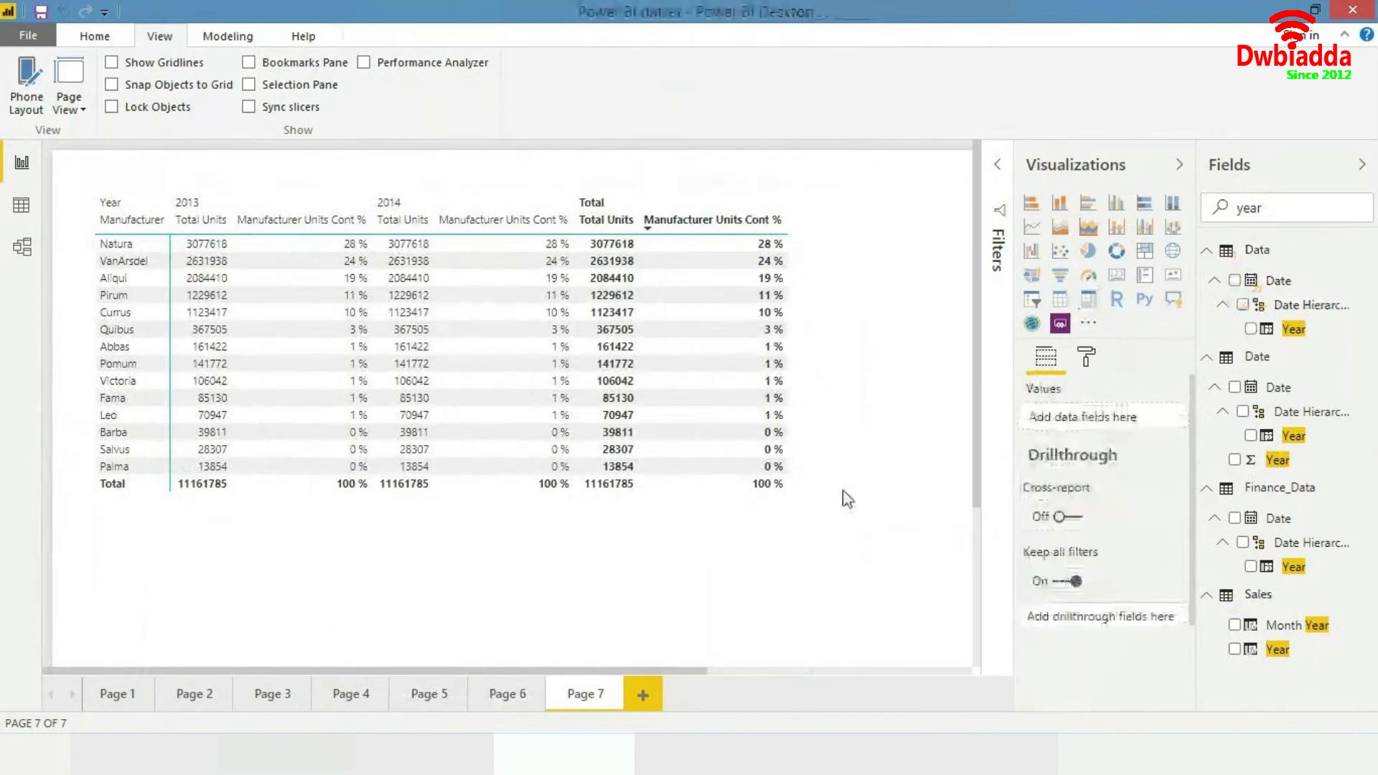
click(784, 570)
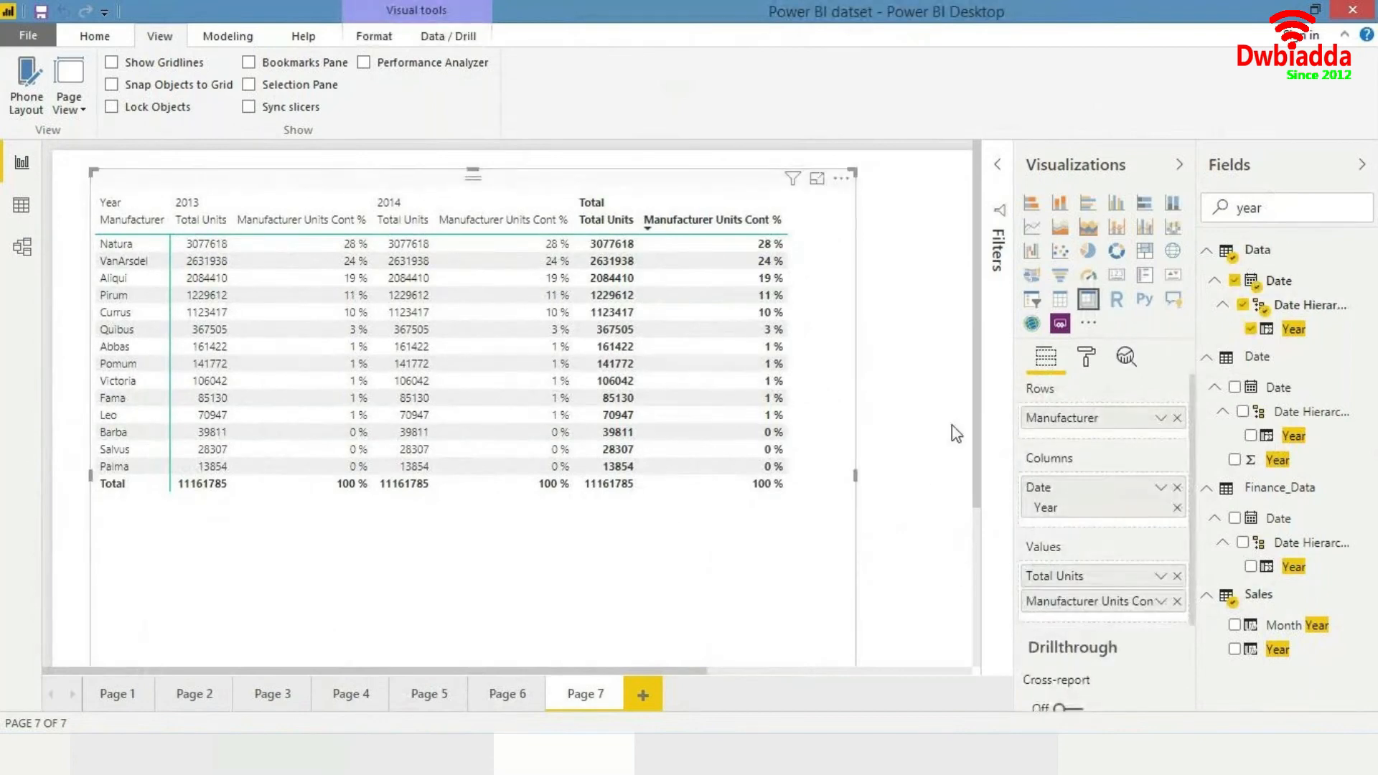
drag(764, 510, 712, 494)
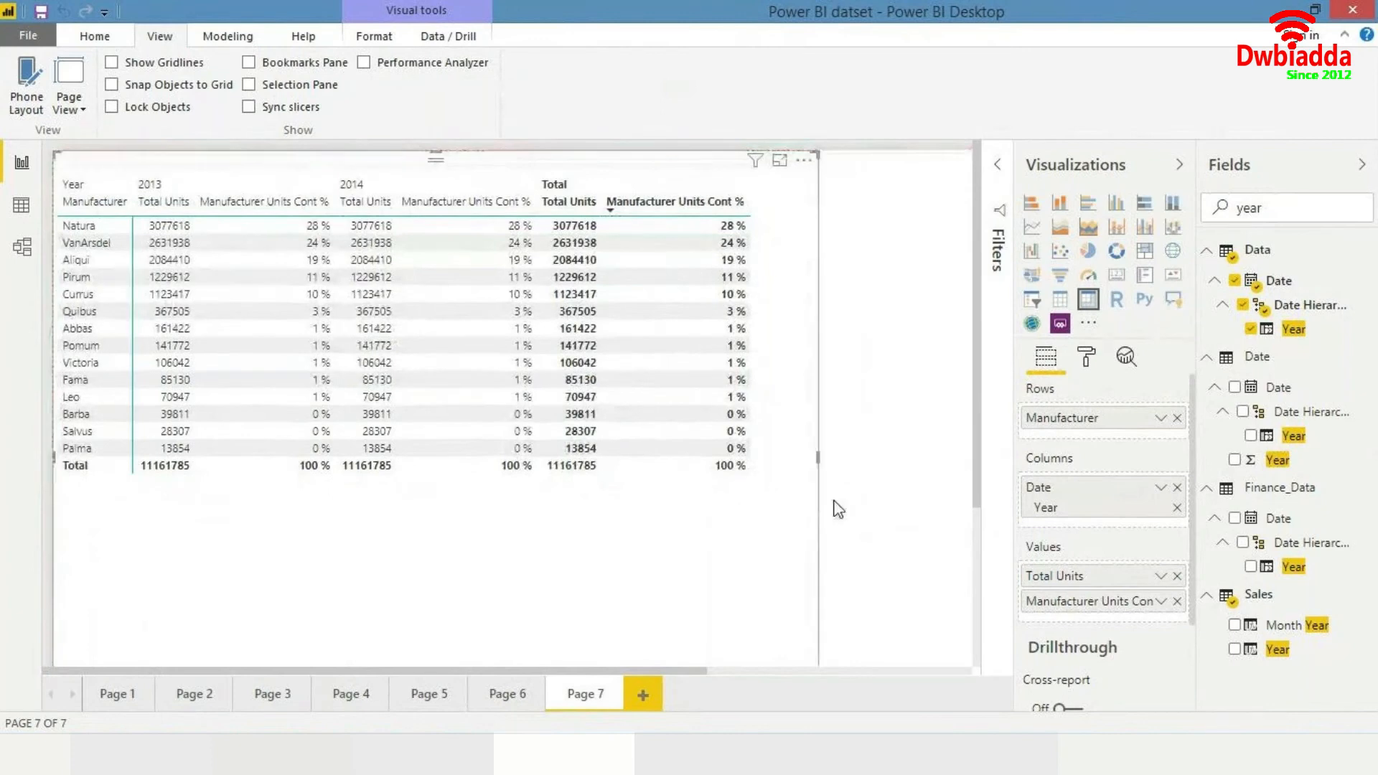
click(897, 510)
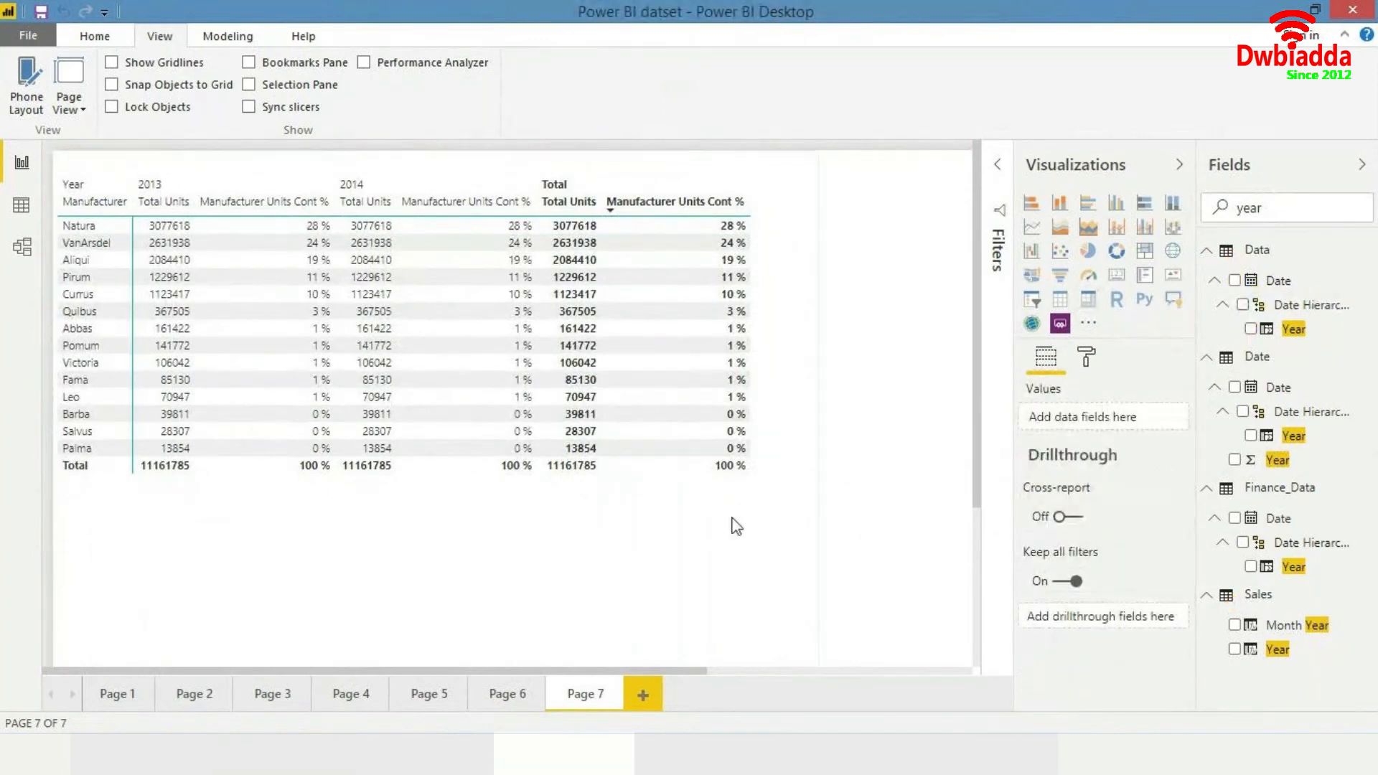
click(924, 430)
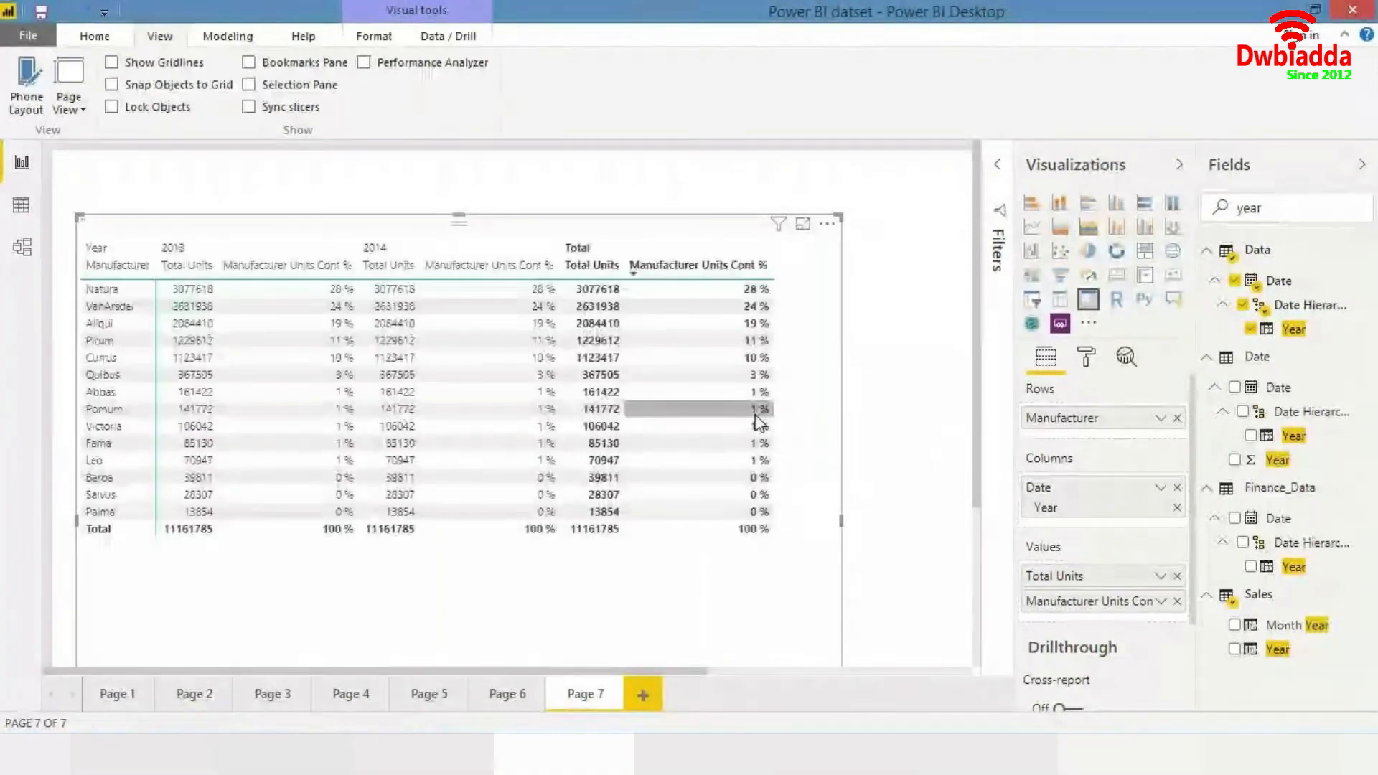
- Undo the last two changes to remove Year from the matrix columns, and nudge the matrix's position
key(ctrl+z)
key(ctrl+z)
drag(674, 521, 666, 483)
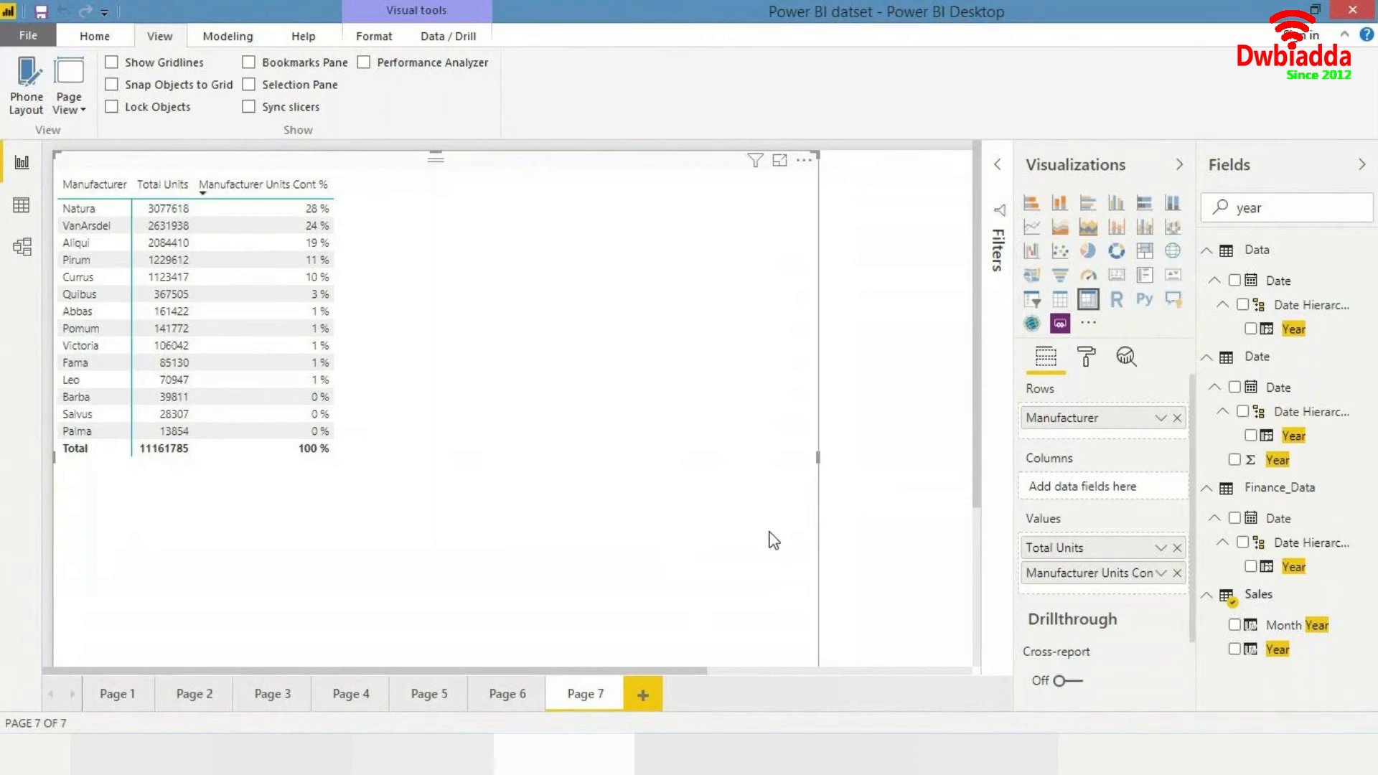
- Delete the matrix visual on Page 7, then delete Page 7 itself from the report
drag(978, 437, 980, 492)
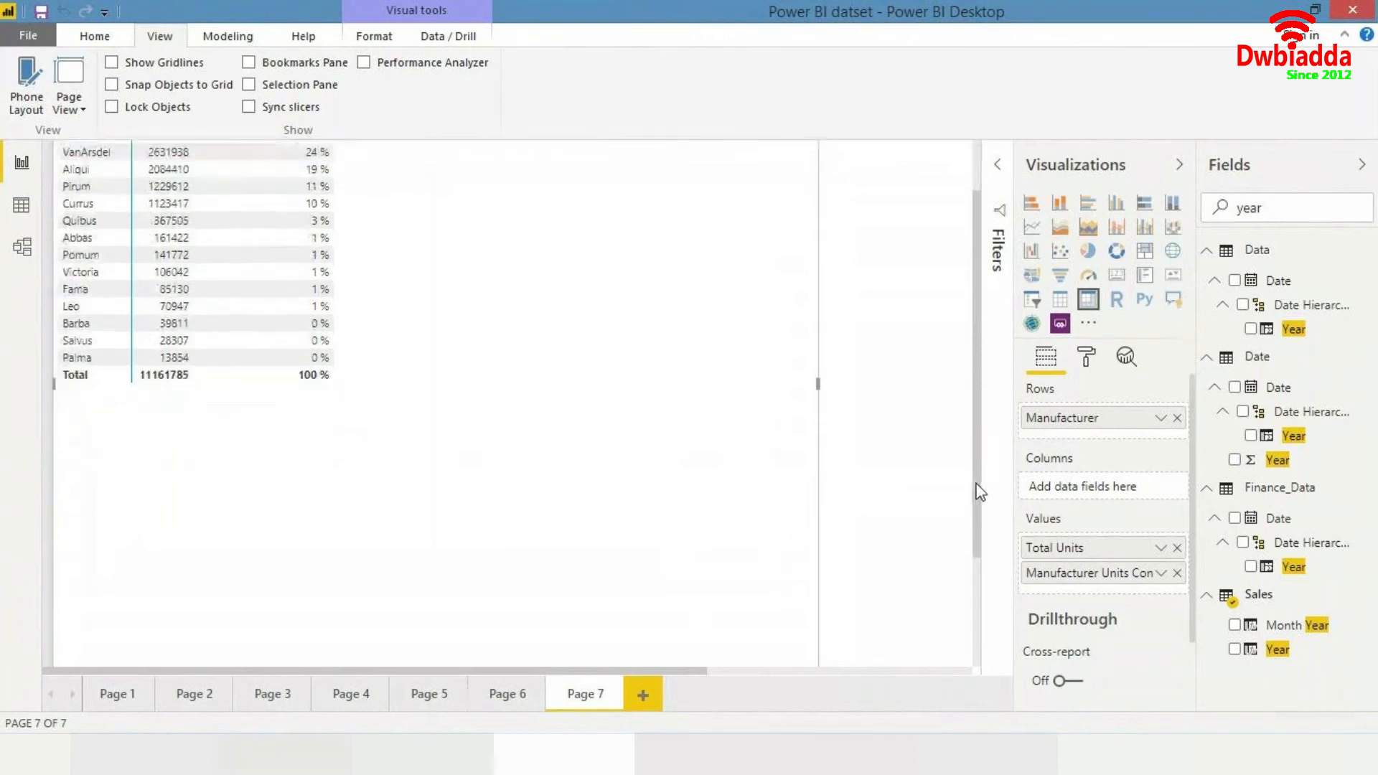
scroll(806, 508, down, 2)
drag(817, 561, 594, 313)
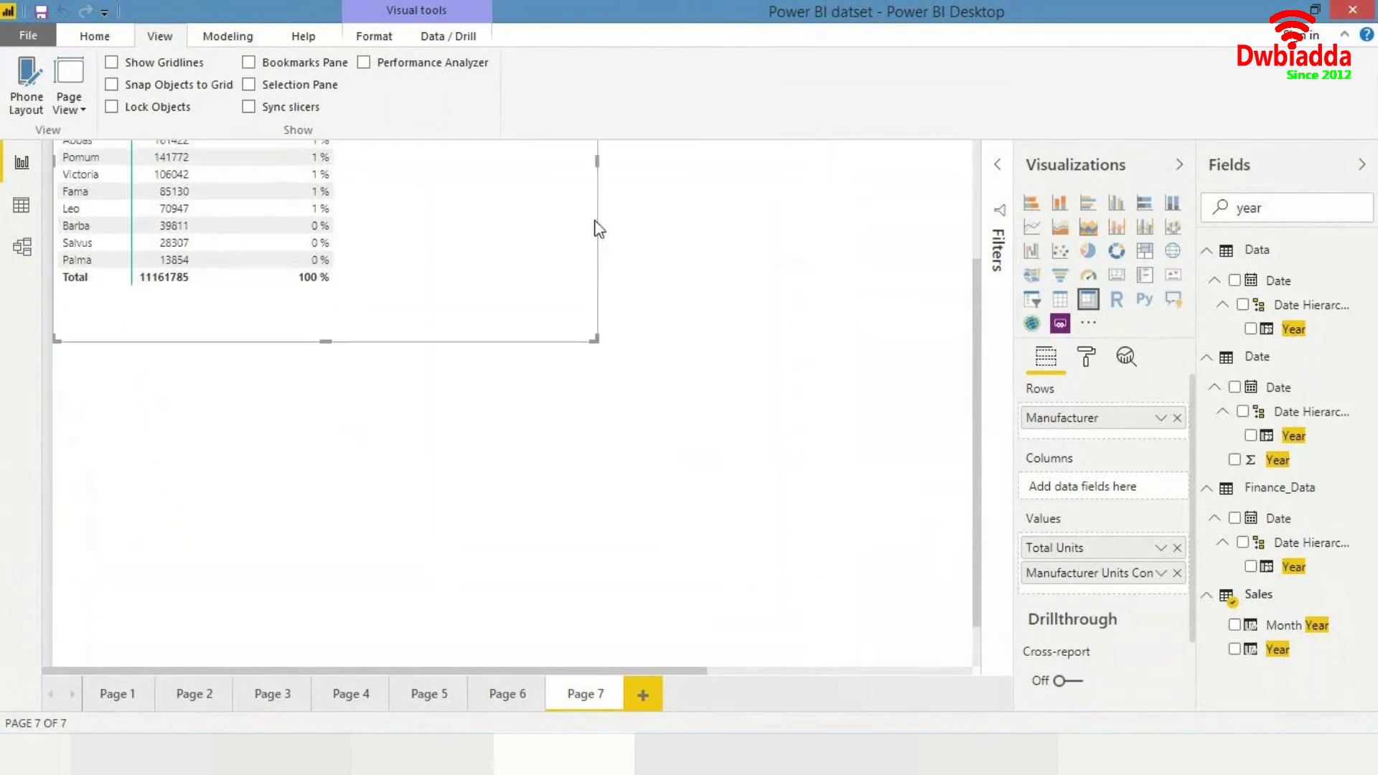
scroll(597, 224, up, 3)
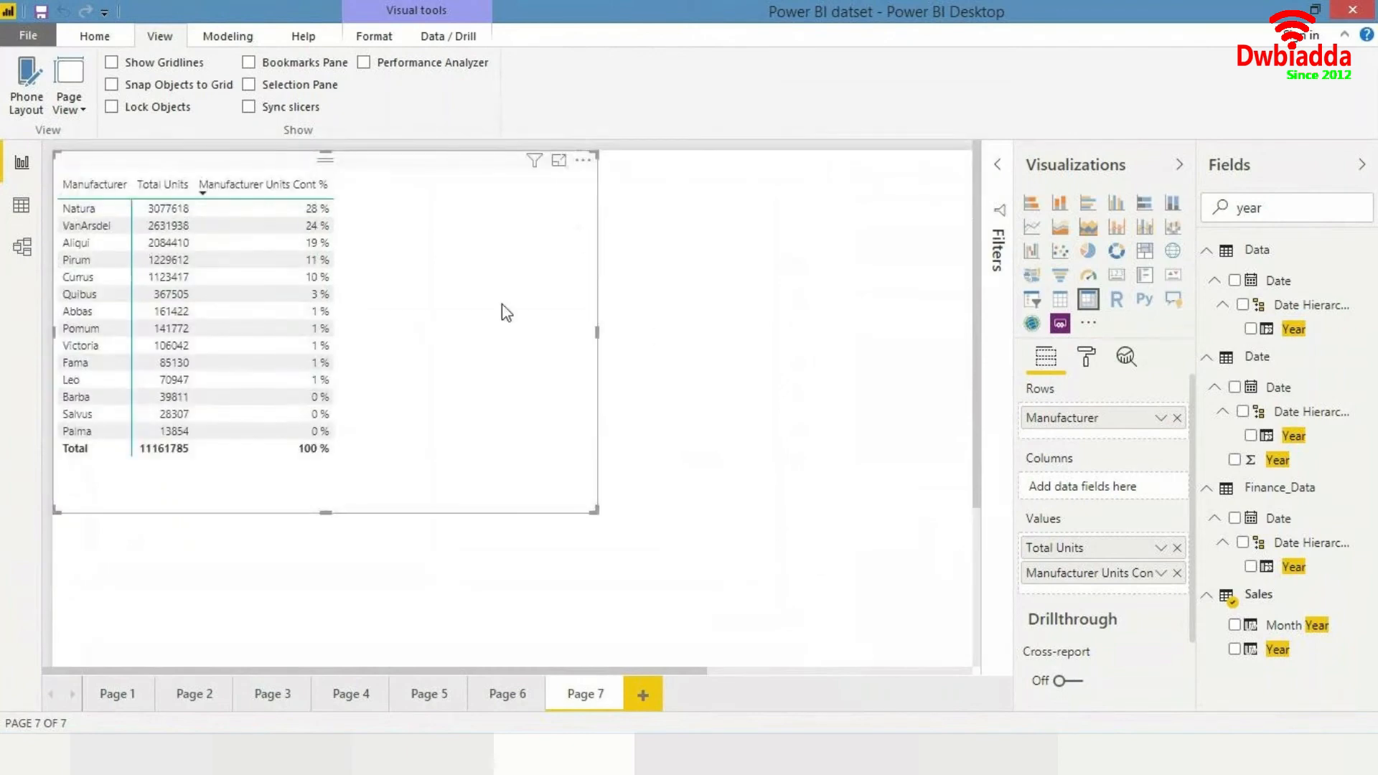
key(Delete)
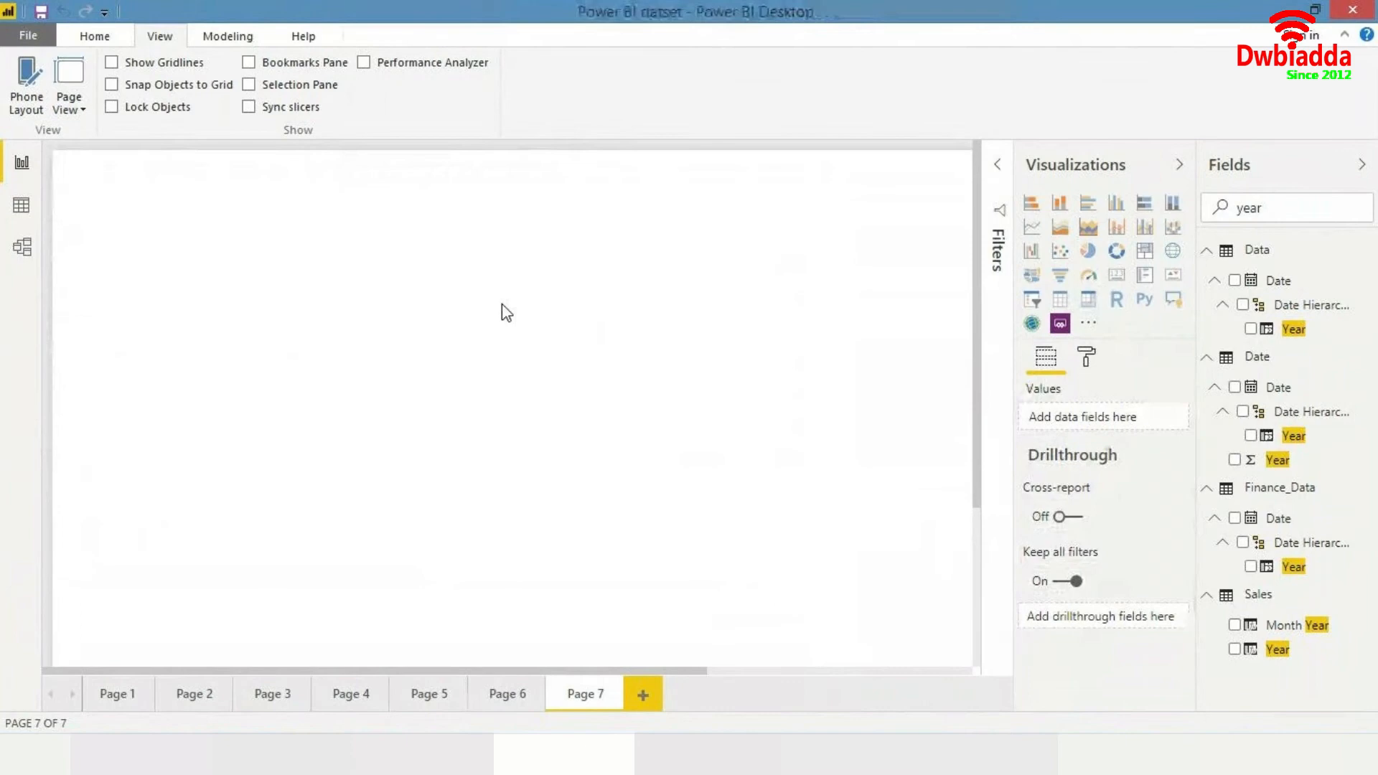
click(615, 688)
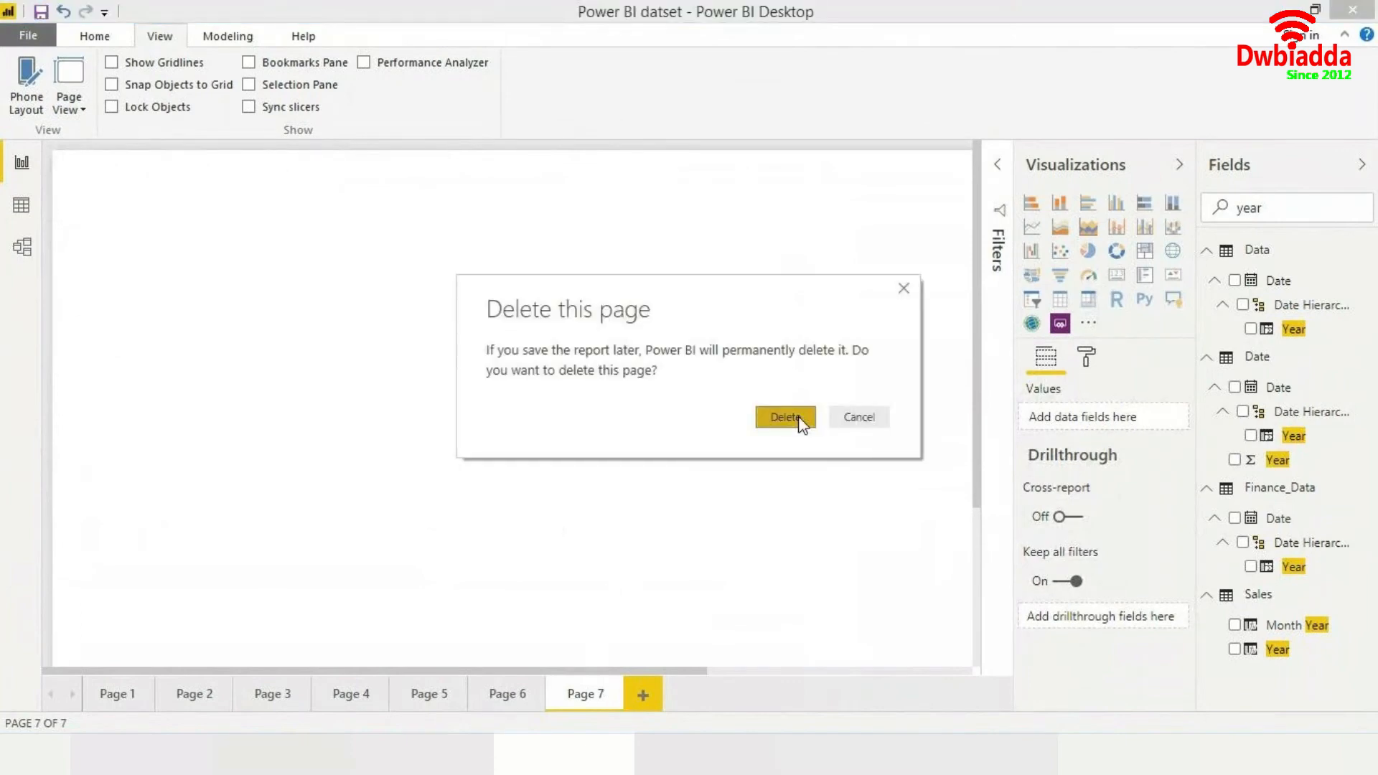
click(801, 422)
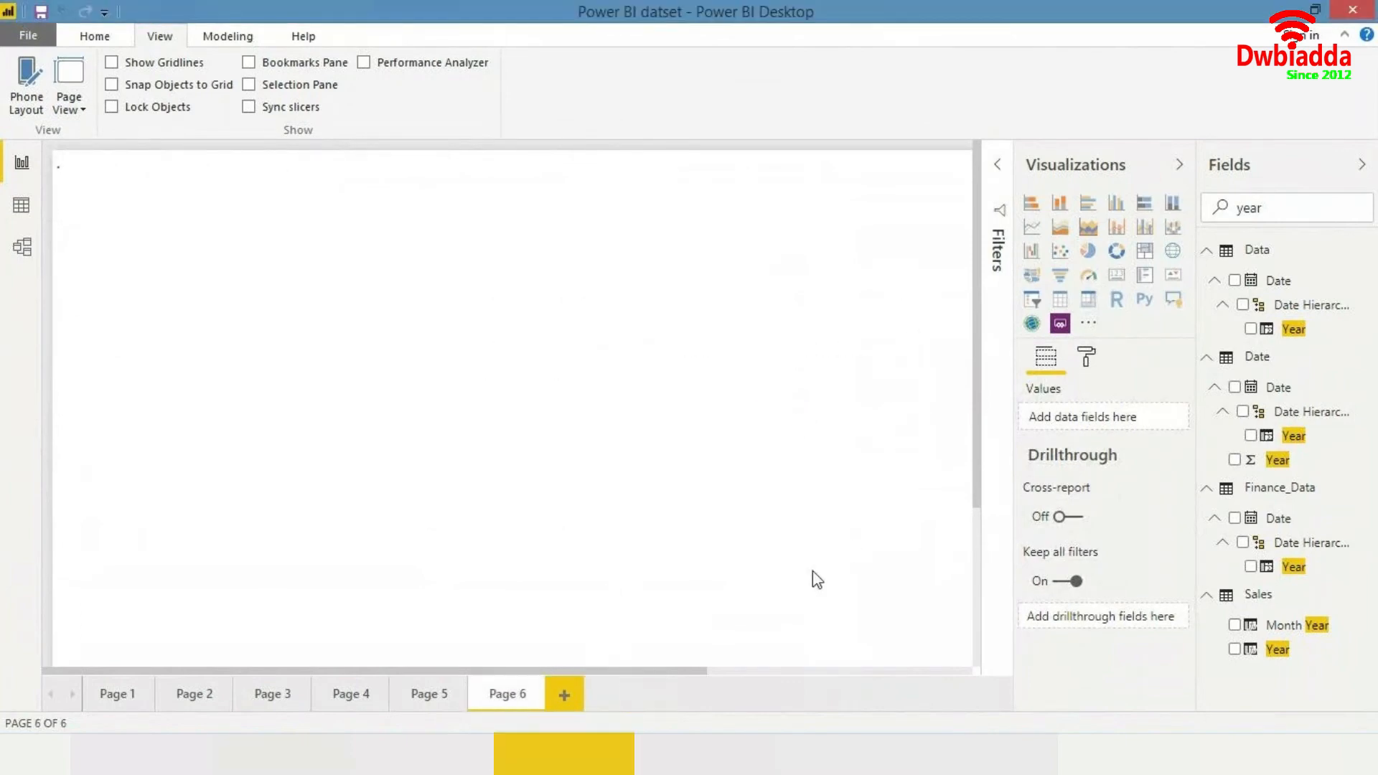
- Add a new report page and draw a multi-row card visual on it
click(567, 688)
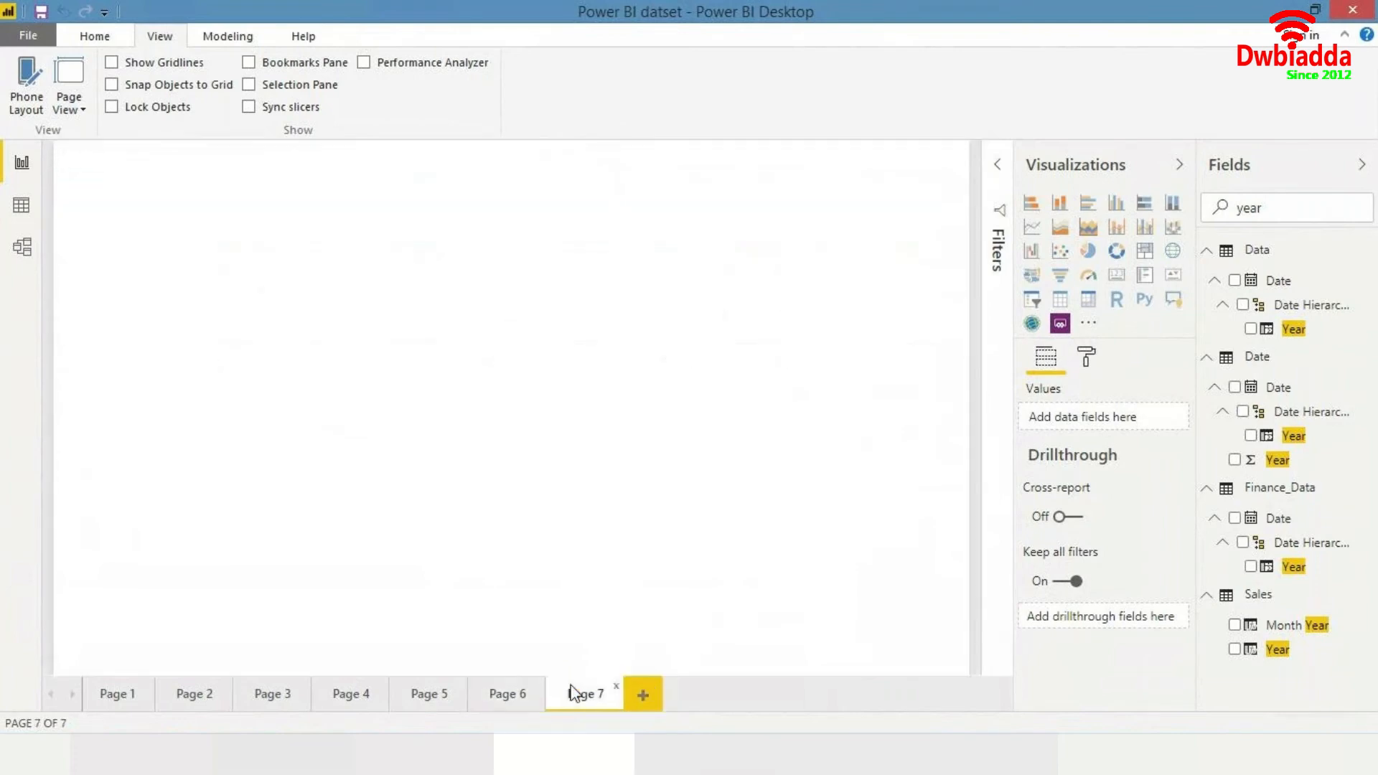
click(1144, 276)
drag(260, 372, 598, 529)
drag(474, 371, 623, 385)
- Search the fields for country name and add the Sales Country Name field to the multi-row card
double_click(1281, 206)
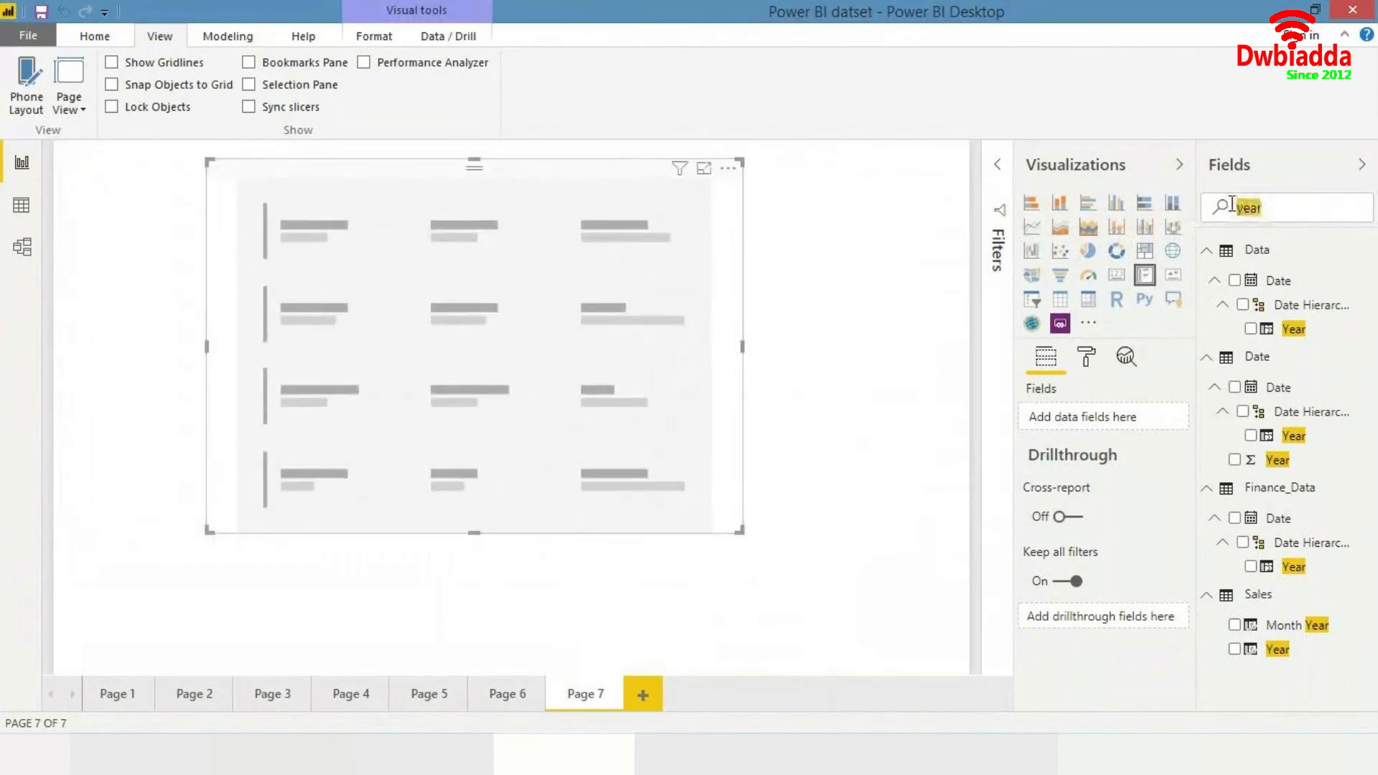
text(country )
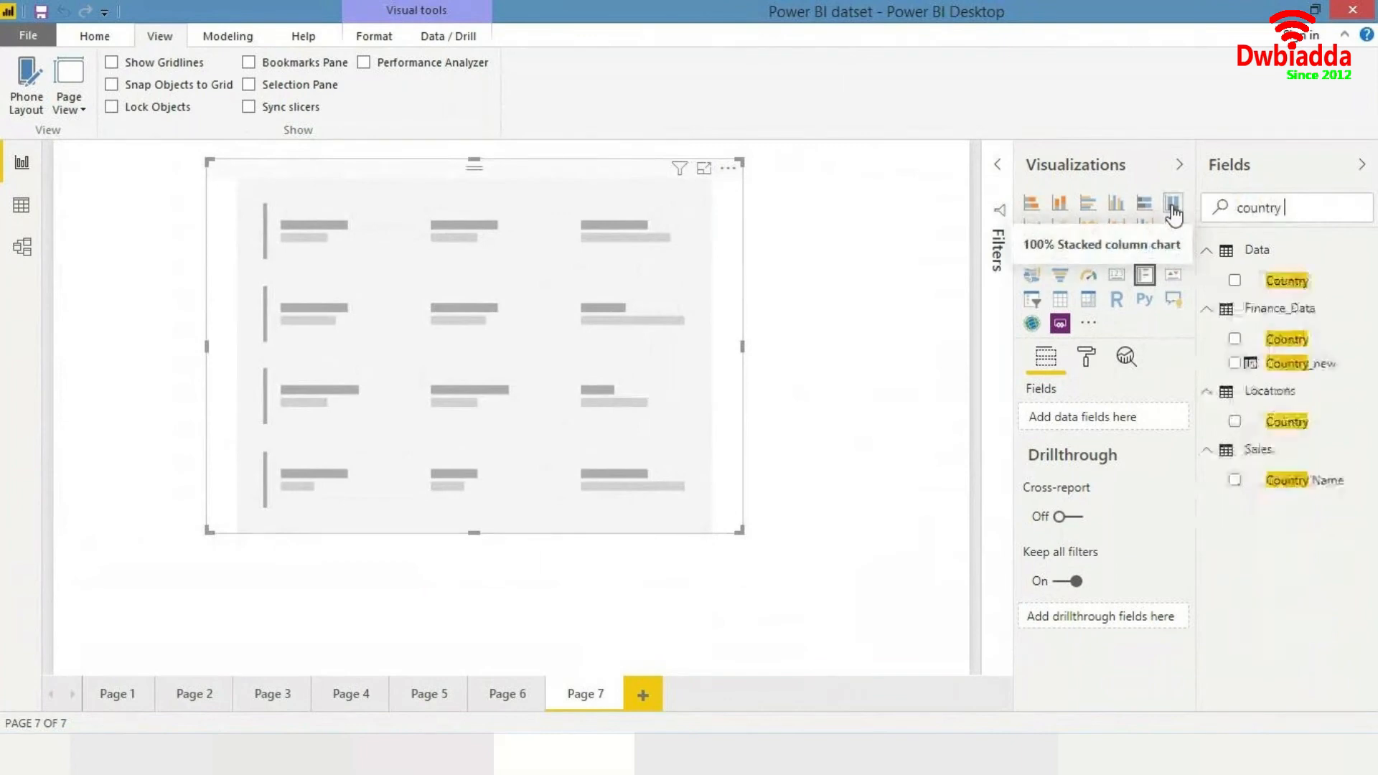
text(name)
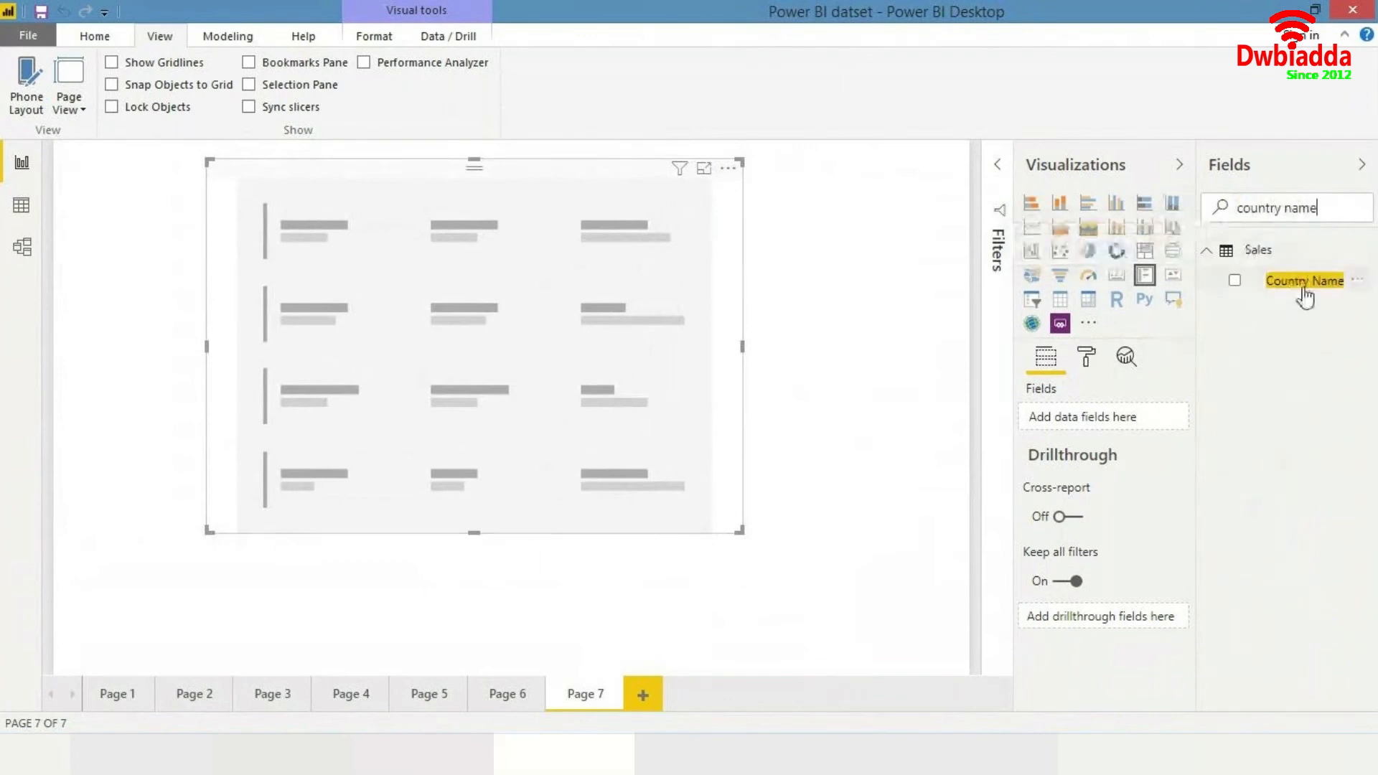
drag(1303, 281, 625, 324)
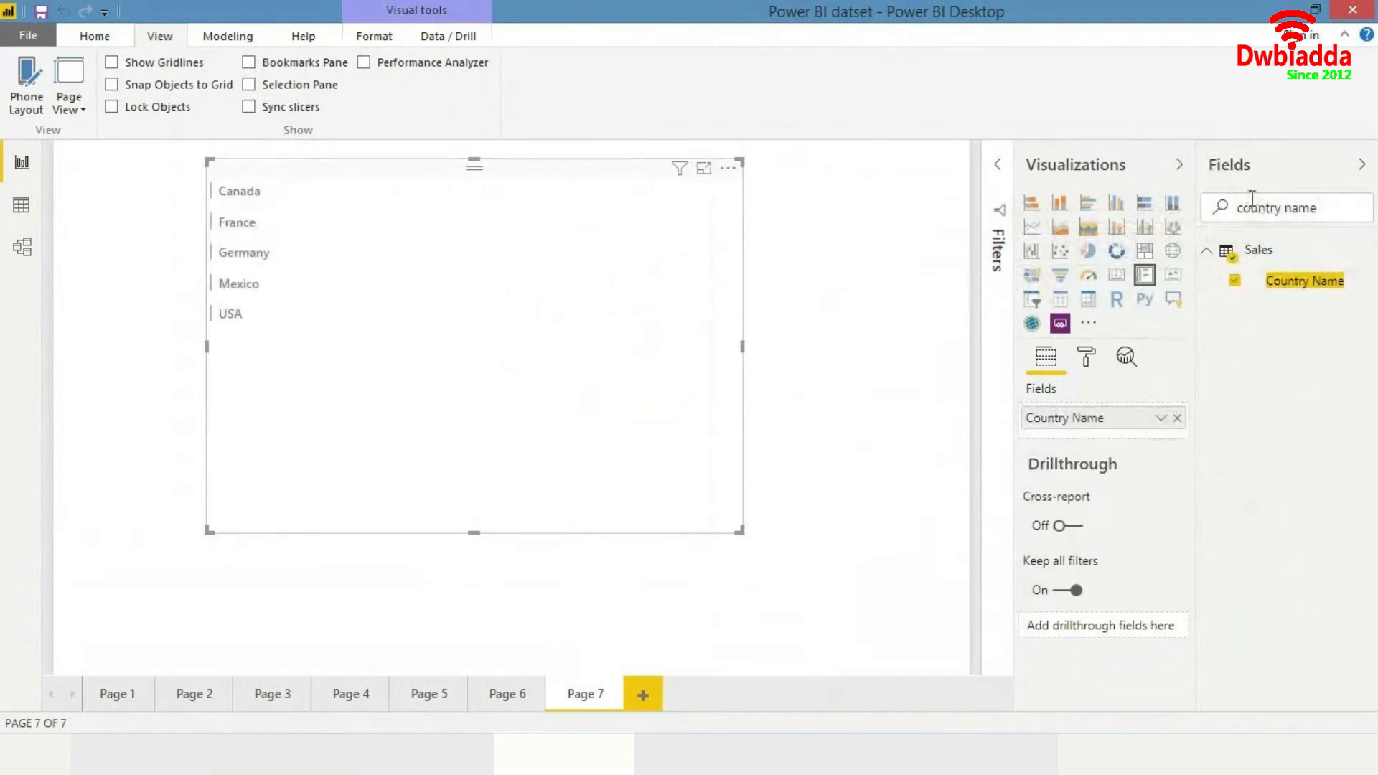
- Search for segment and add the Products table's Segment field to the card
click(1264, 207)
text(segments)
key(ctrl+a)
key(BackSpace)
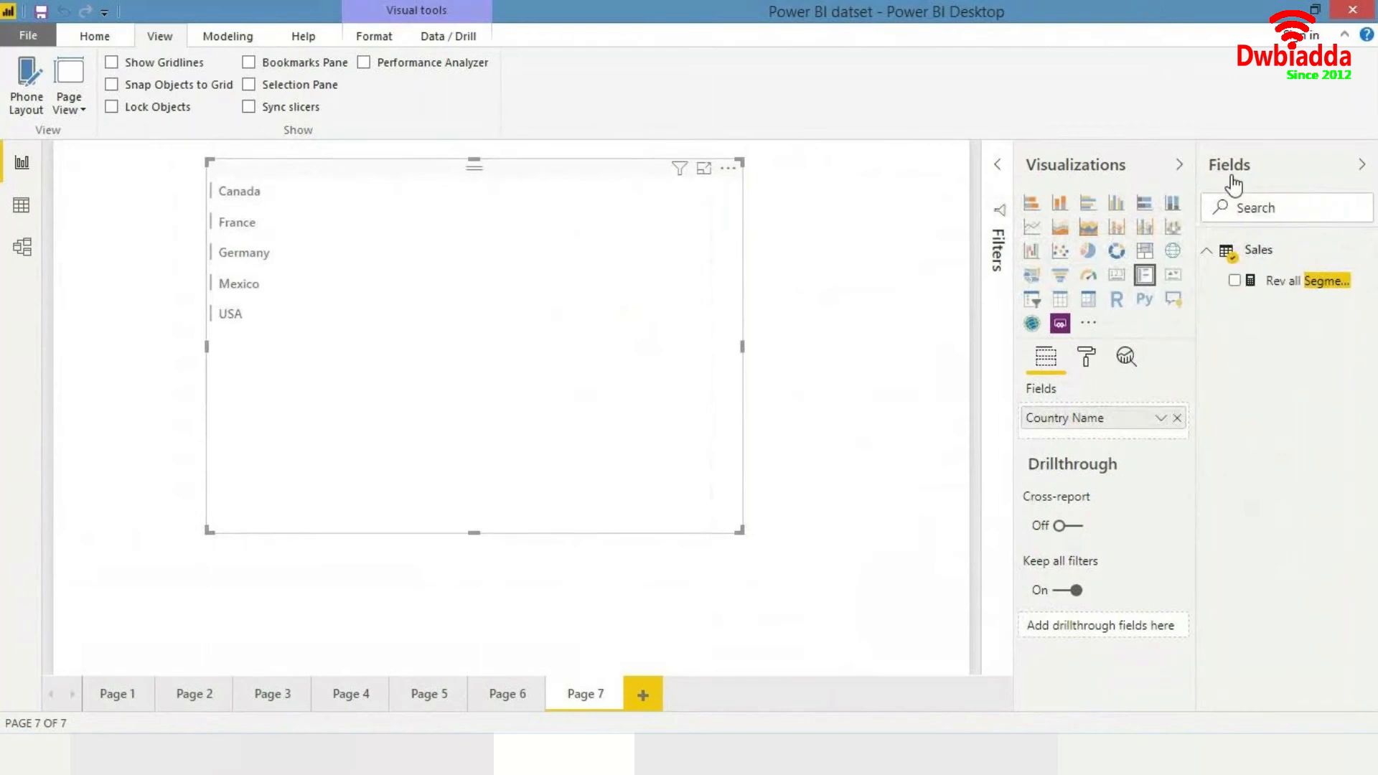
text(segmen)
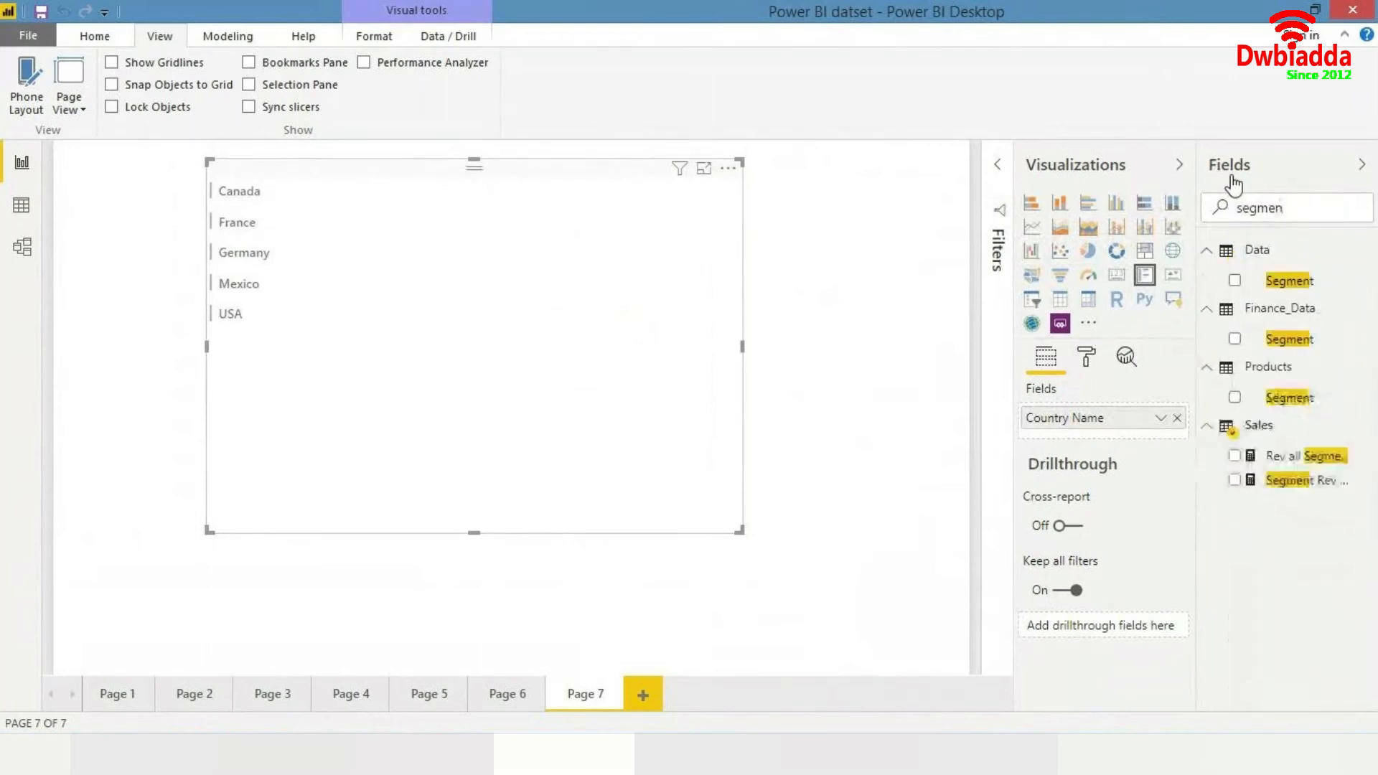
drag(1299, 397, 643, 329)
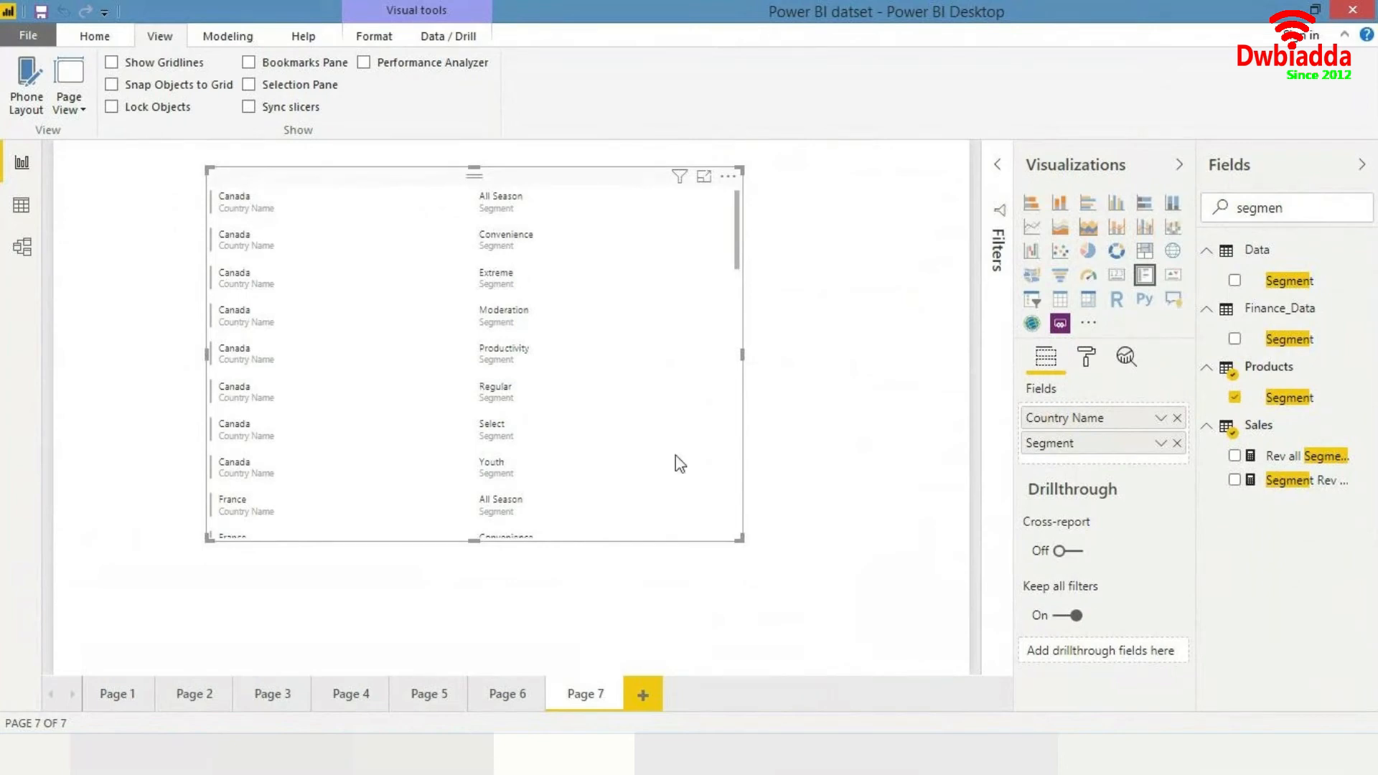
- Search for units and add the Total Units measure to the card
drag(674, 455, 661, 455)
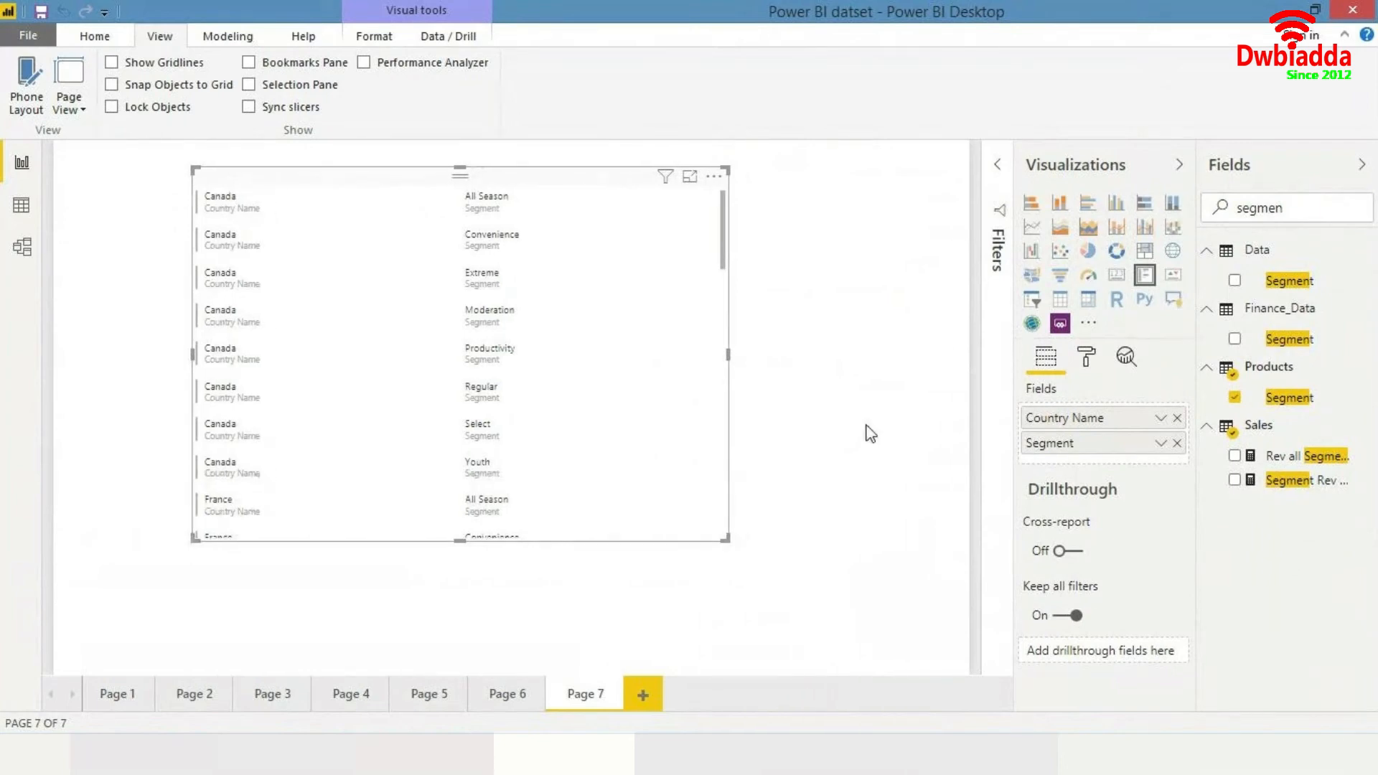
double_click(1307, 214)
key(BackSpace)
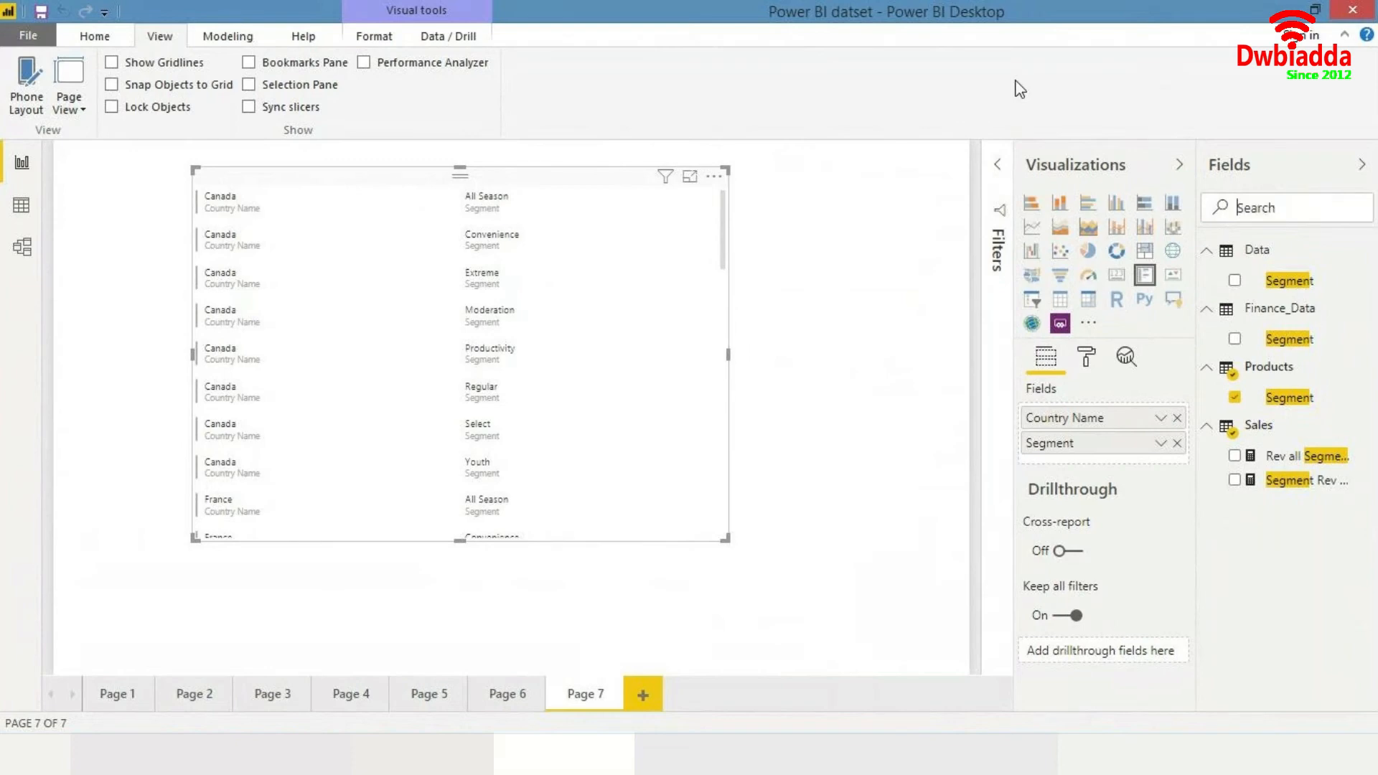
text(units)
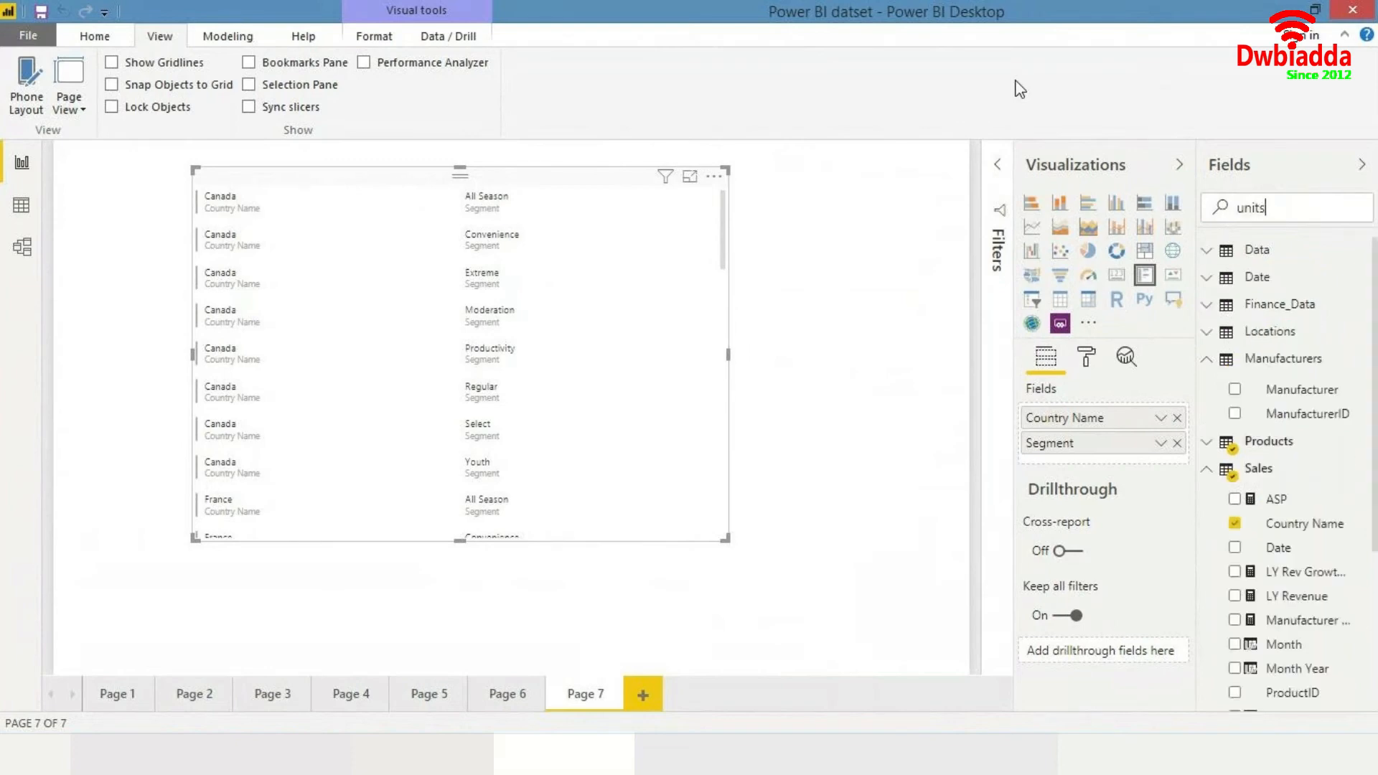
drag(1306, 425, 557, 310)
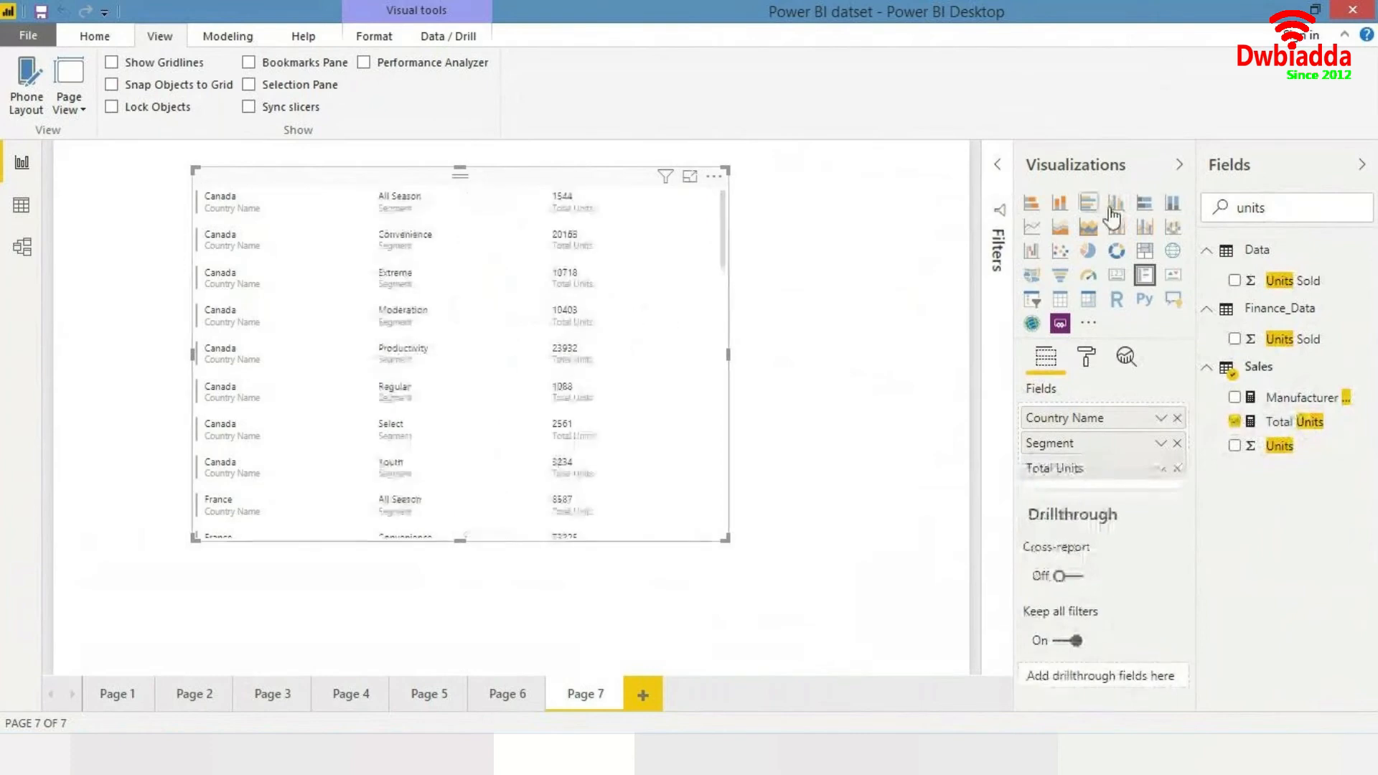
- Search for total revenue and add the Total Revenue measure to the card
key(ctrl+a)
text(tot)
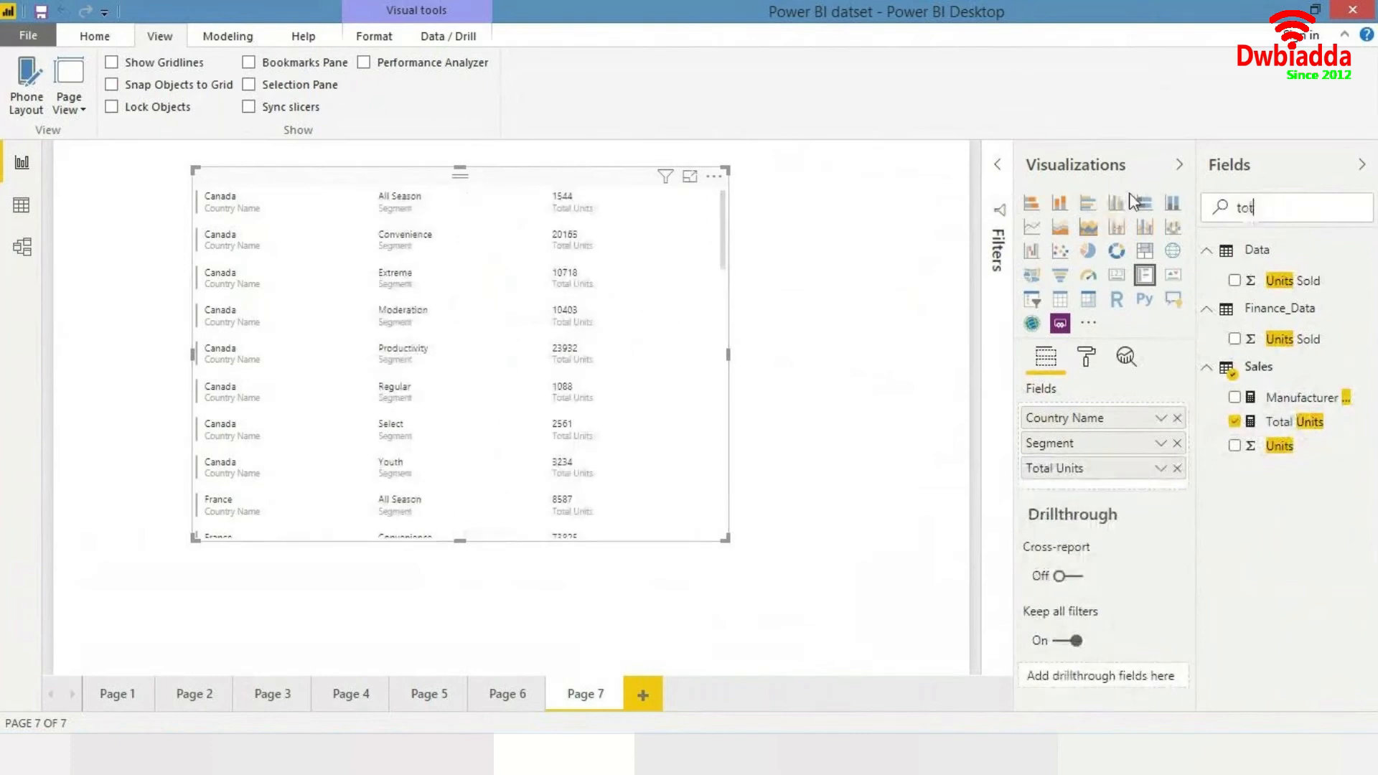
text(al re)
click(1303, 281)
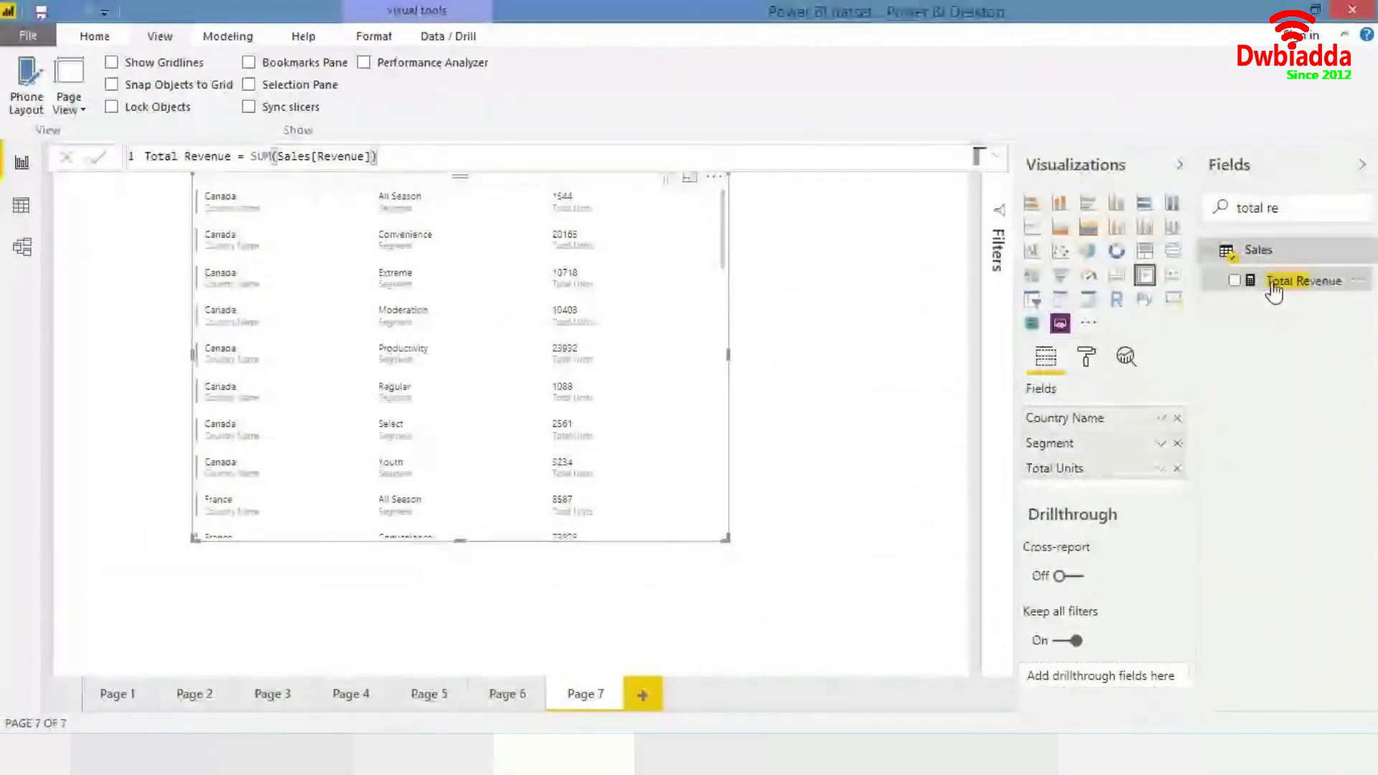
drag(1304, 281, 710, 308)
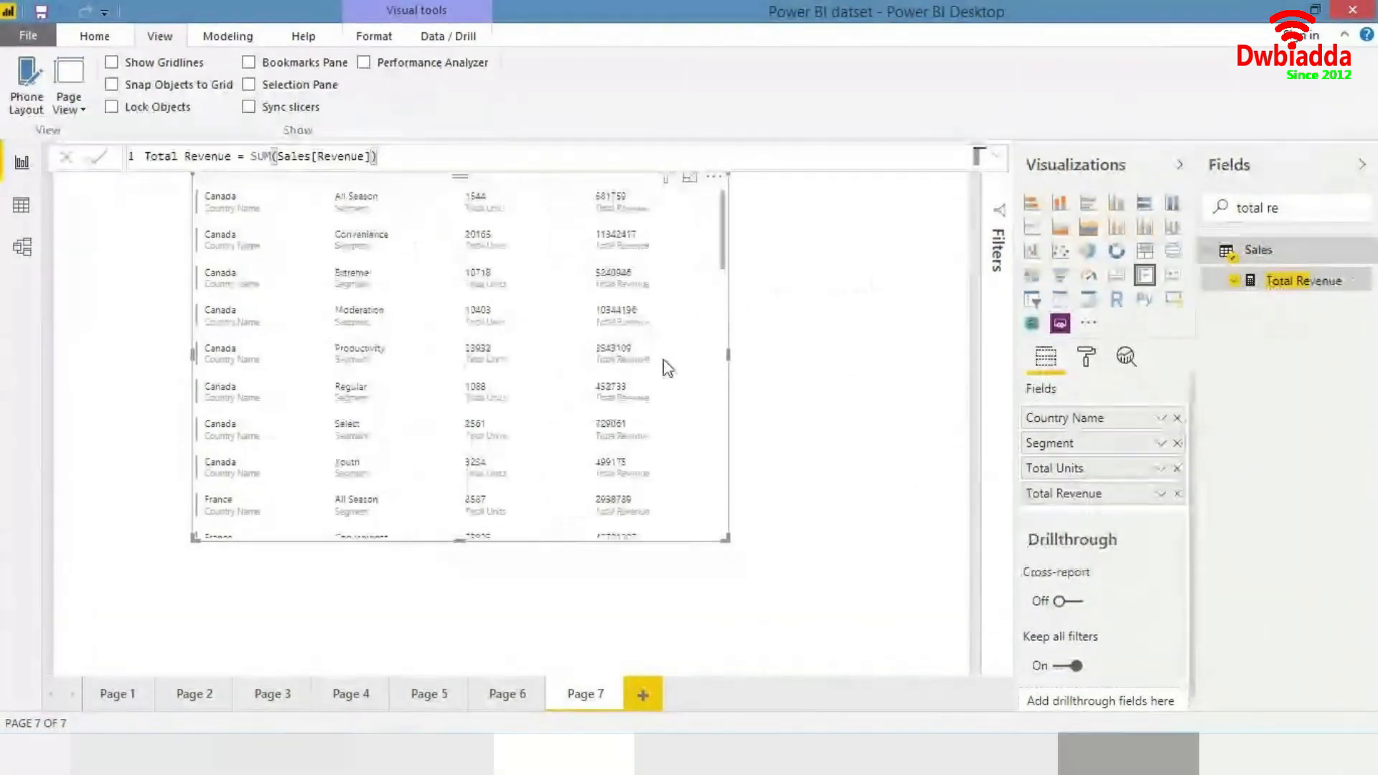
- Move the multi-row card toward the page's upper left corner and enlarge it
drag(668, 368, 542, 385)
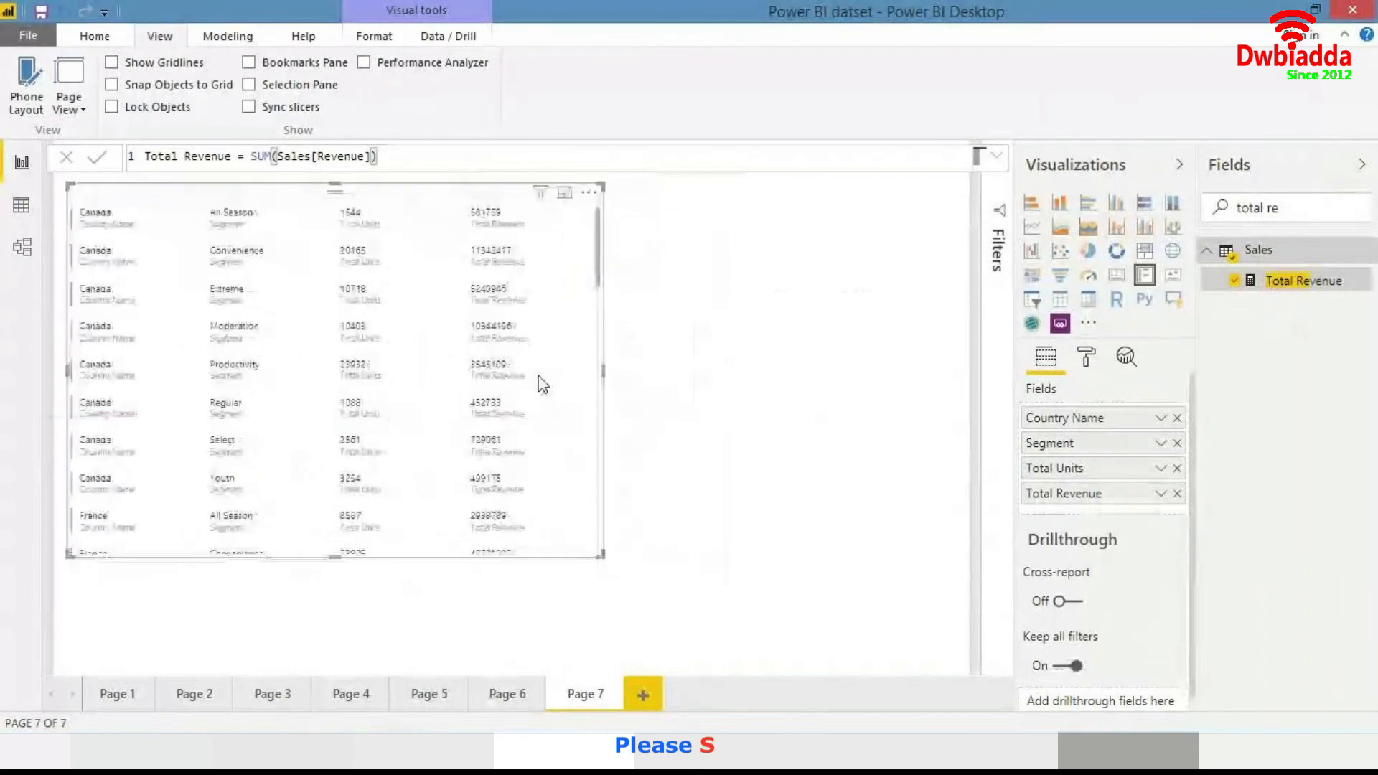
drag(603, 556, 682, 643)
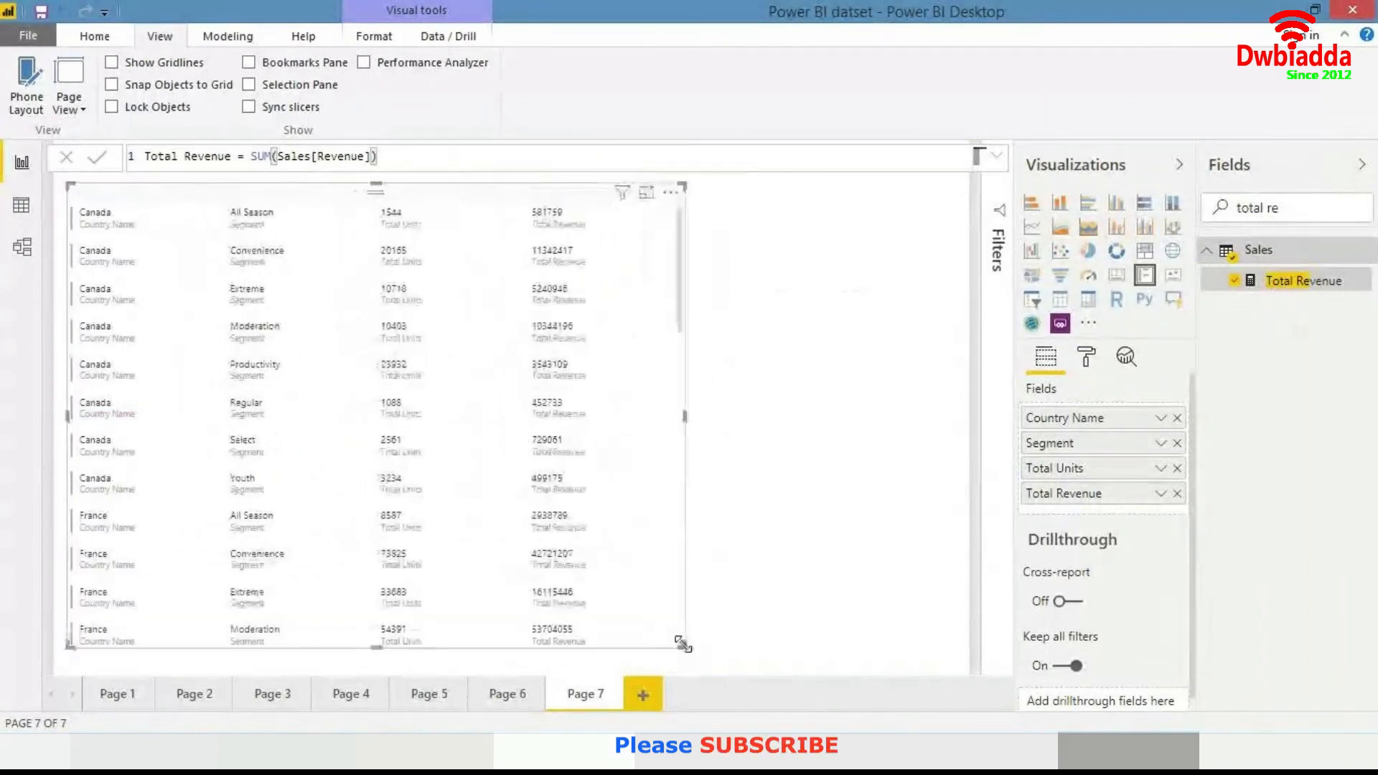
- In the card's format settings, set the bar color to teal
click(1088, 357)
click(1056, 504)
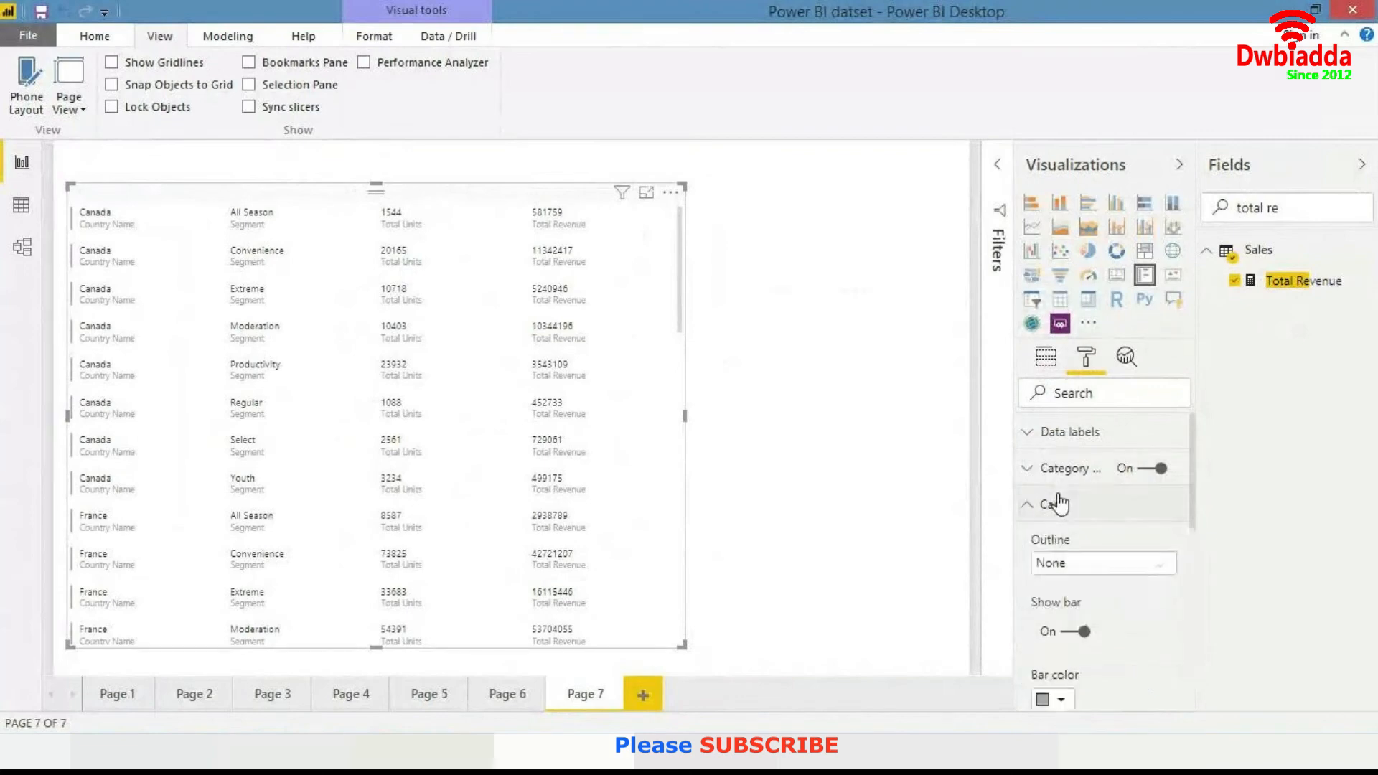
scroll(1057, 504, down, 3)
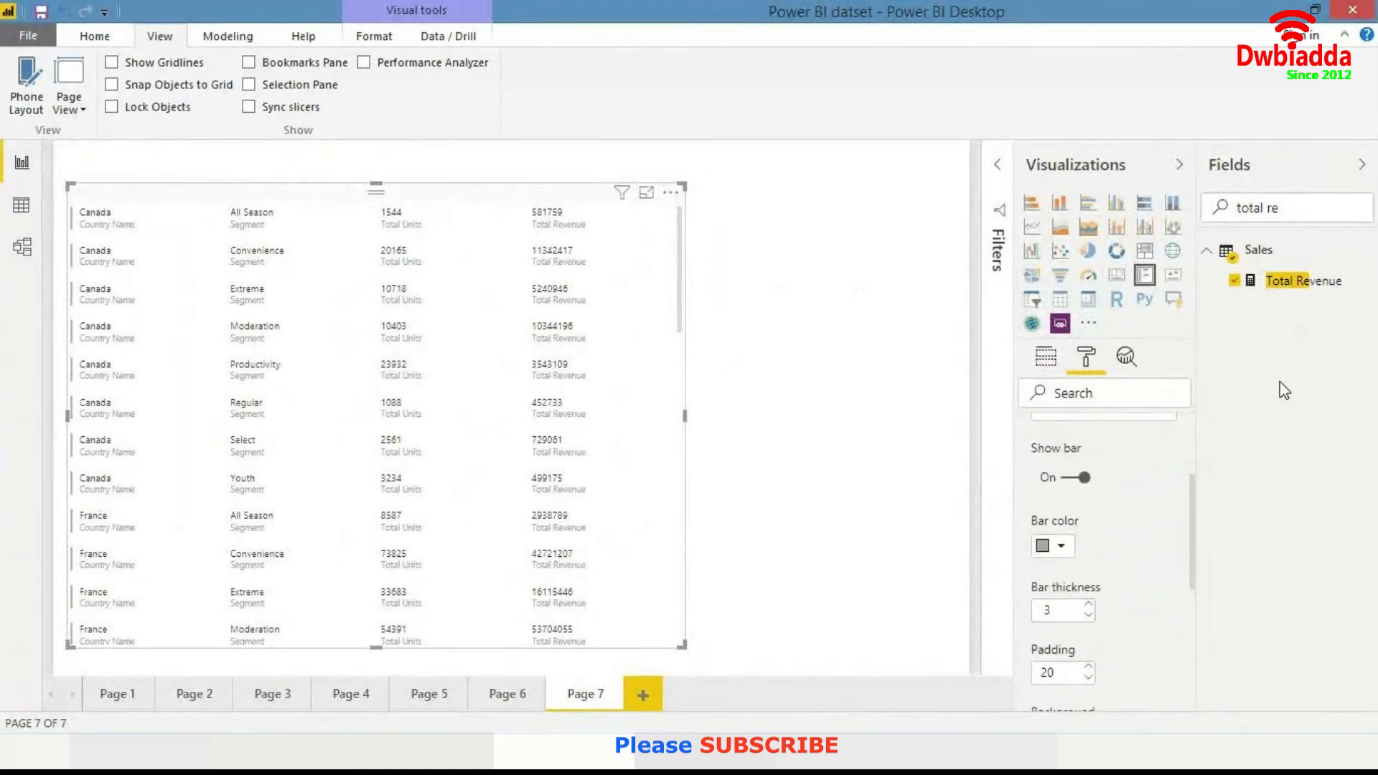
scroll(1071, 514, down, 2)
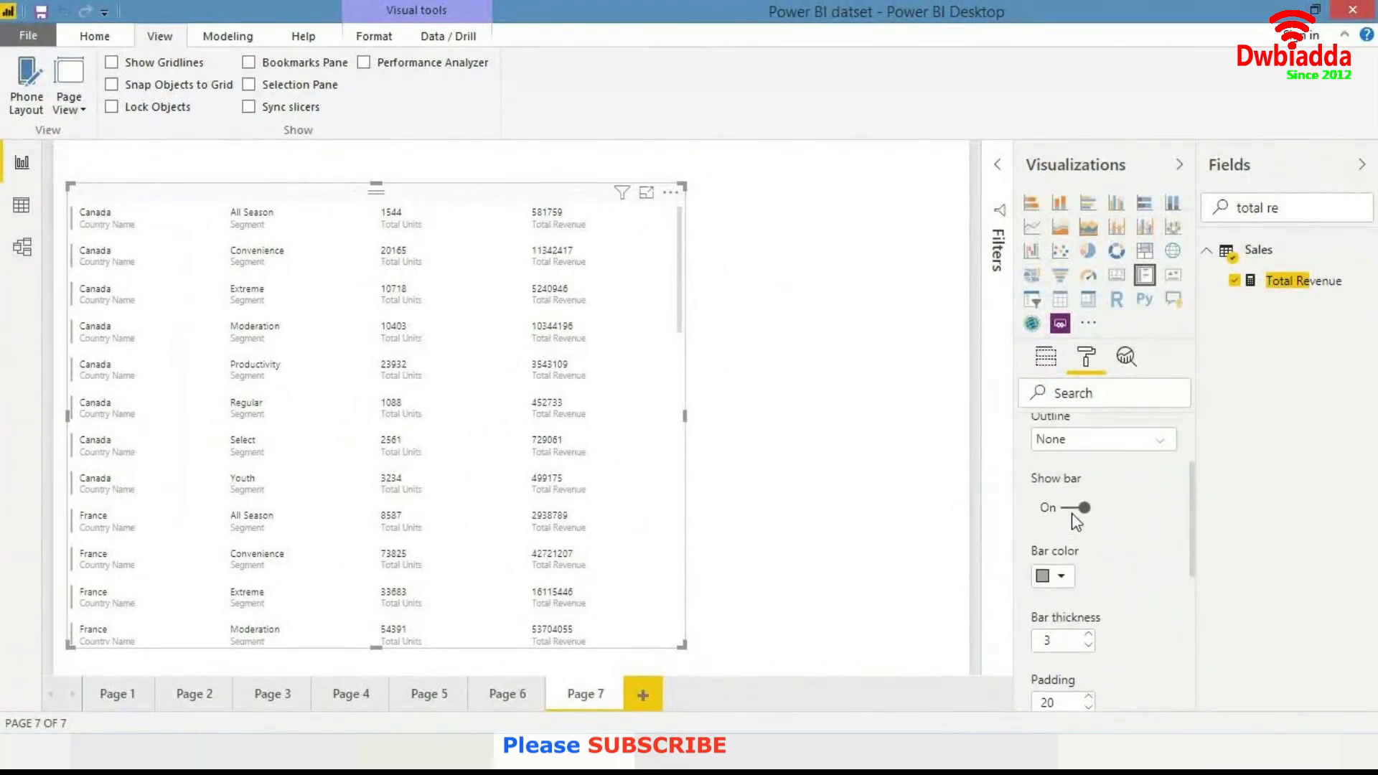
scroll(1071, 514, down, 1)
scroll(1073, 517, up, 3)
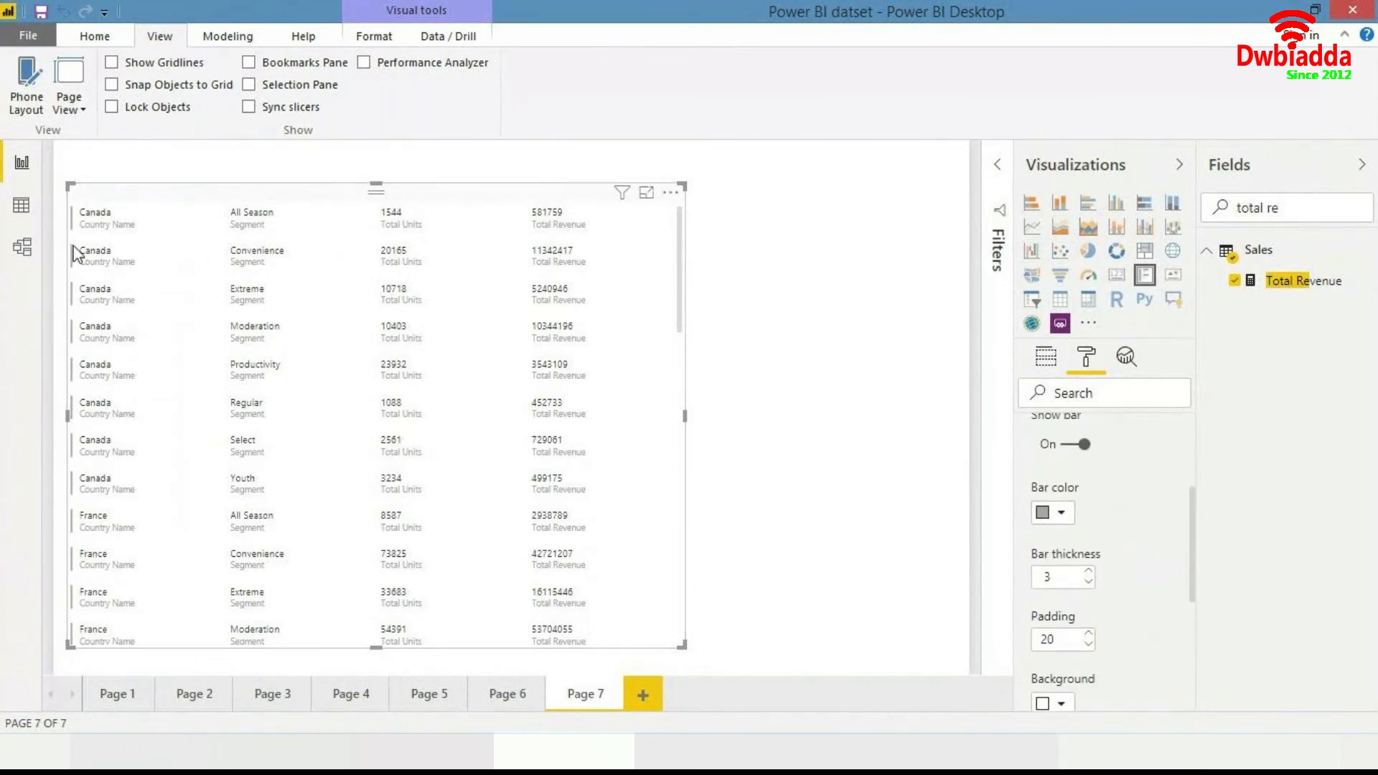
click(1063, 512)
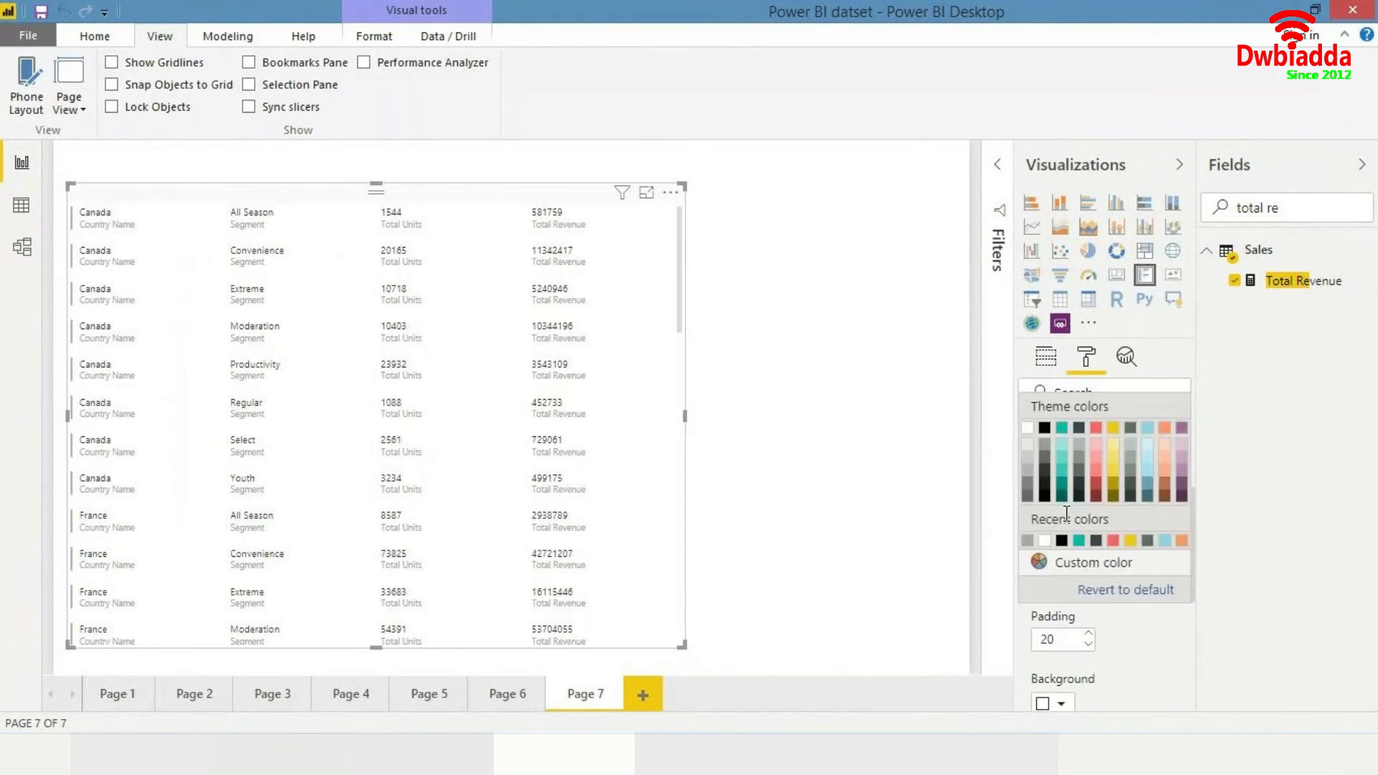
click(1062, 429)
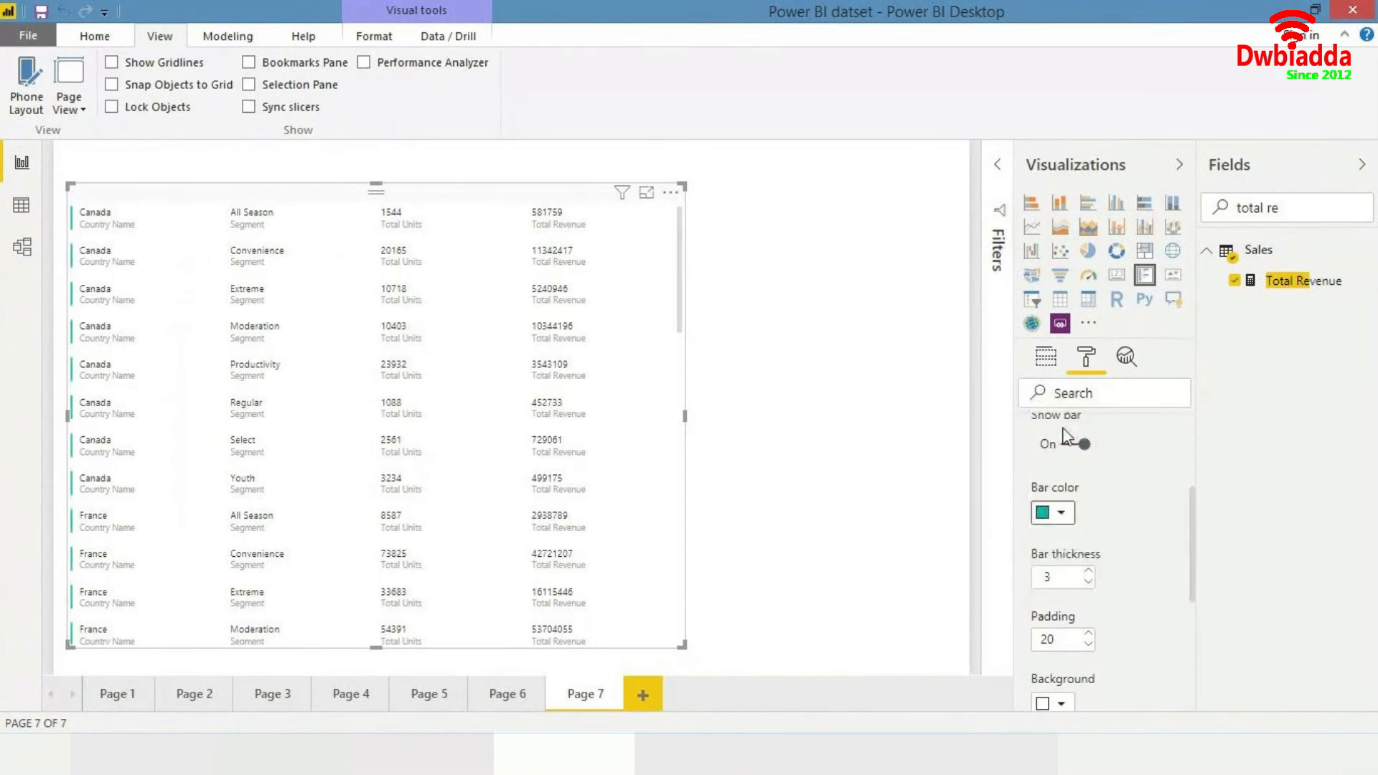
- Increase the card bar thickness to 4 and set the card background to a light teal
click(1089, 572)
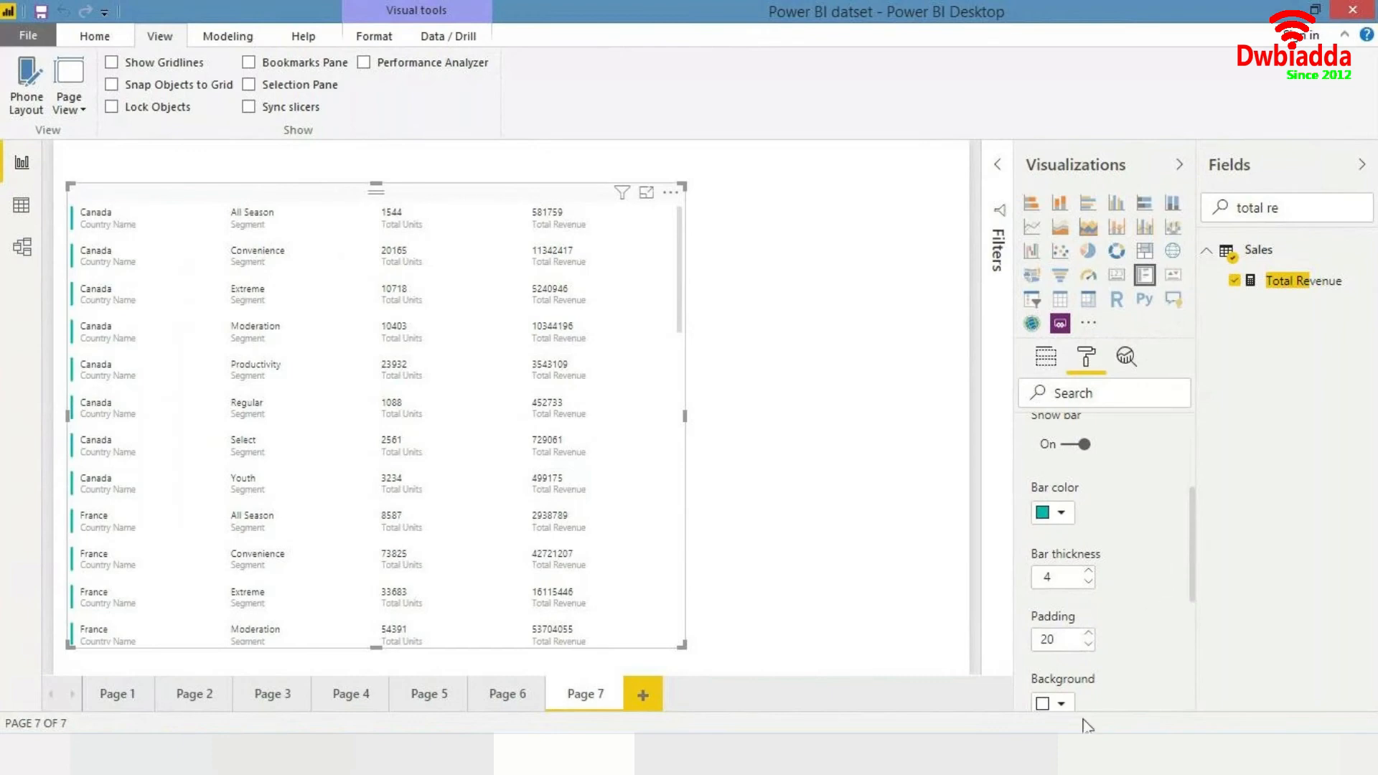
click(1061, 703)
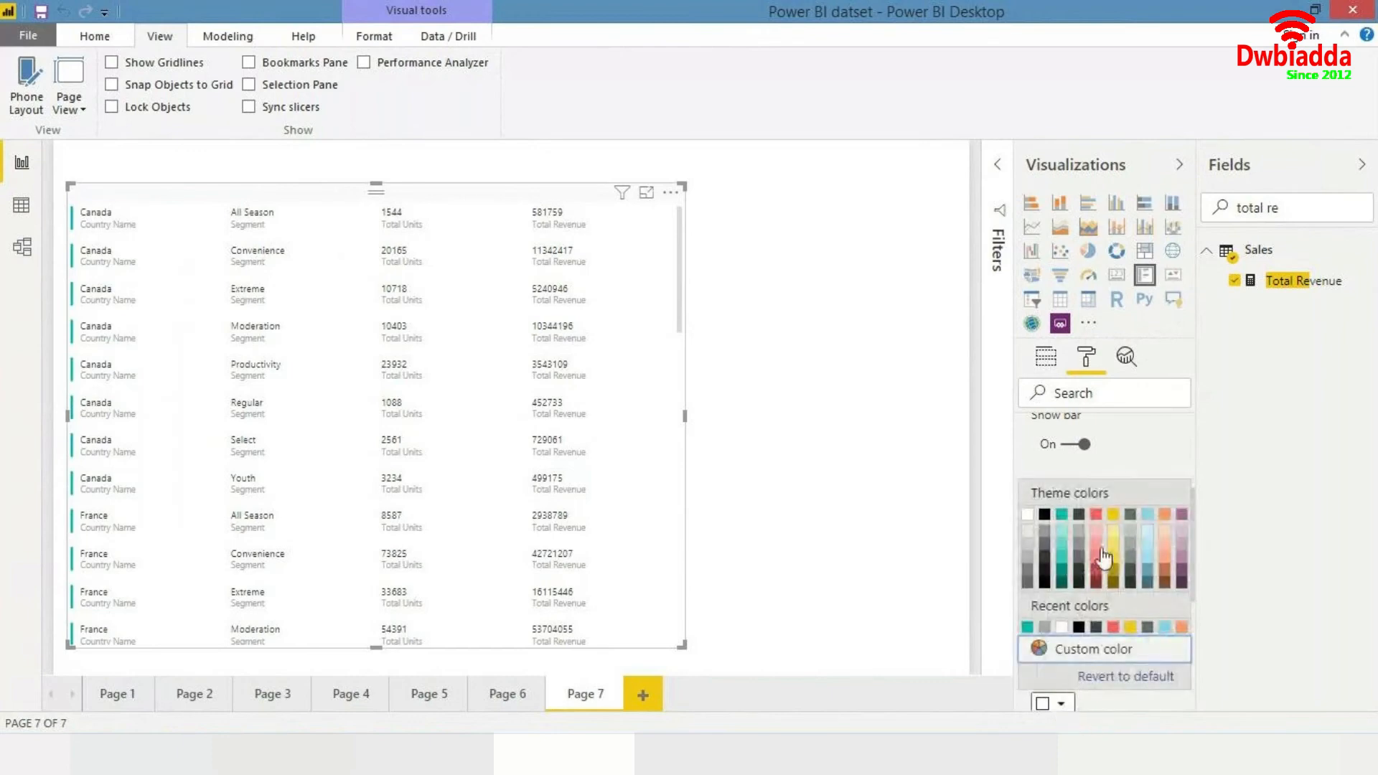
click(1061, 531)
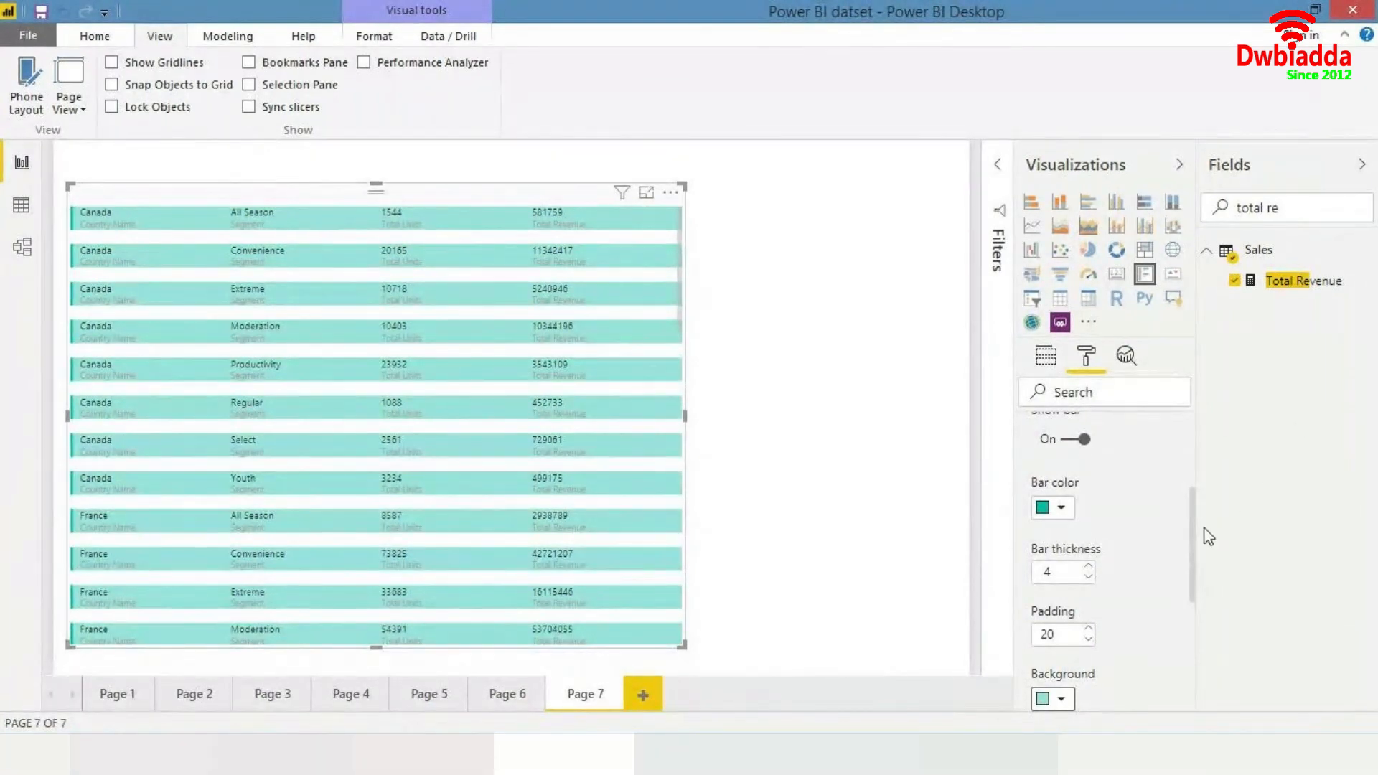
drag(1193, 553, 1191, 497)
click(1164, 474)
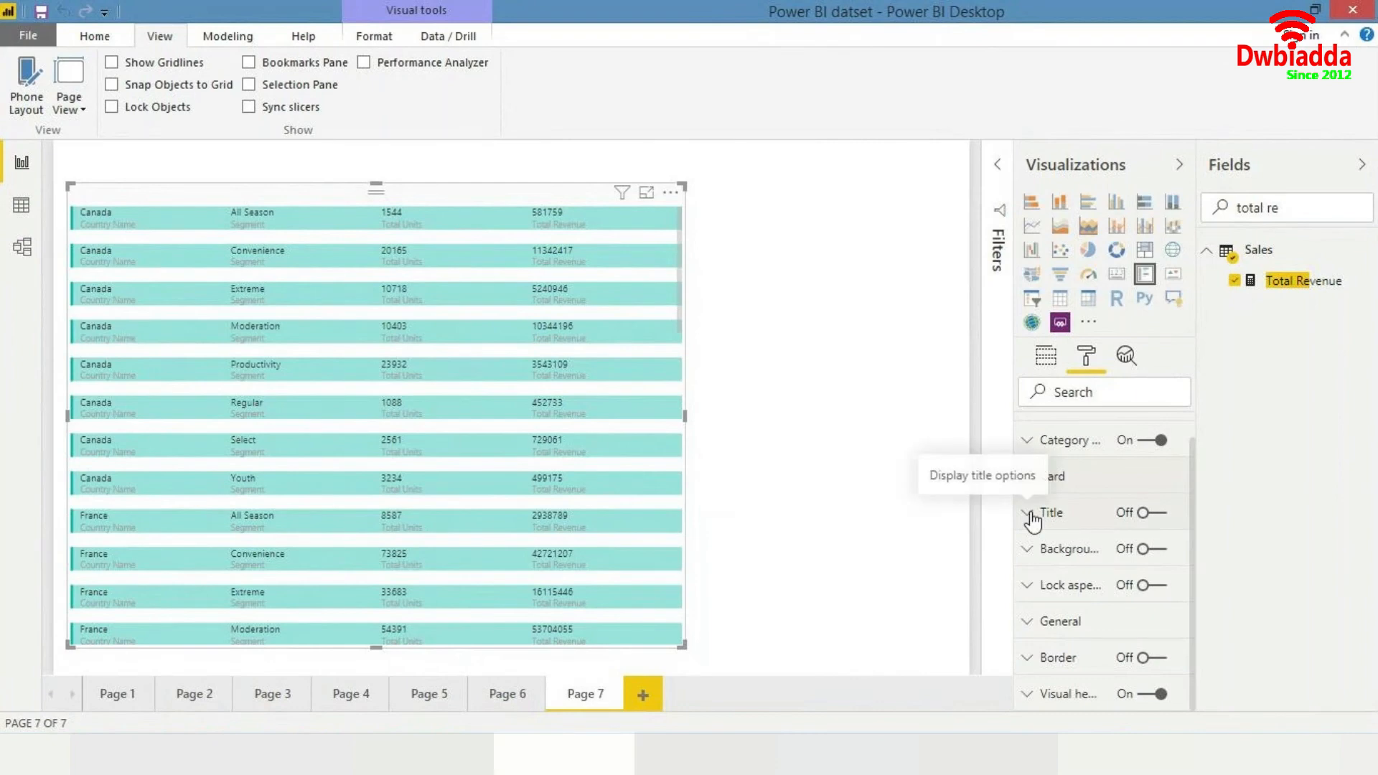
click(827, 457)
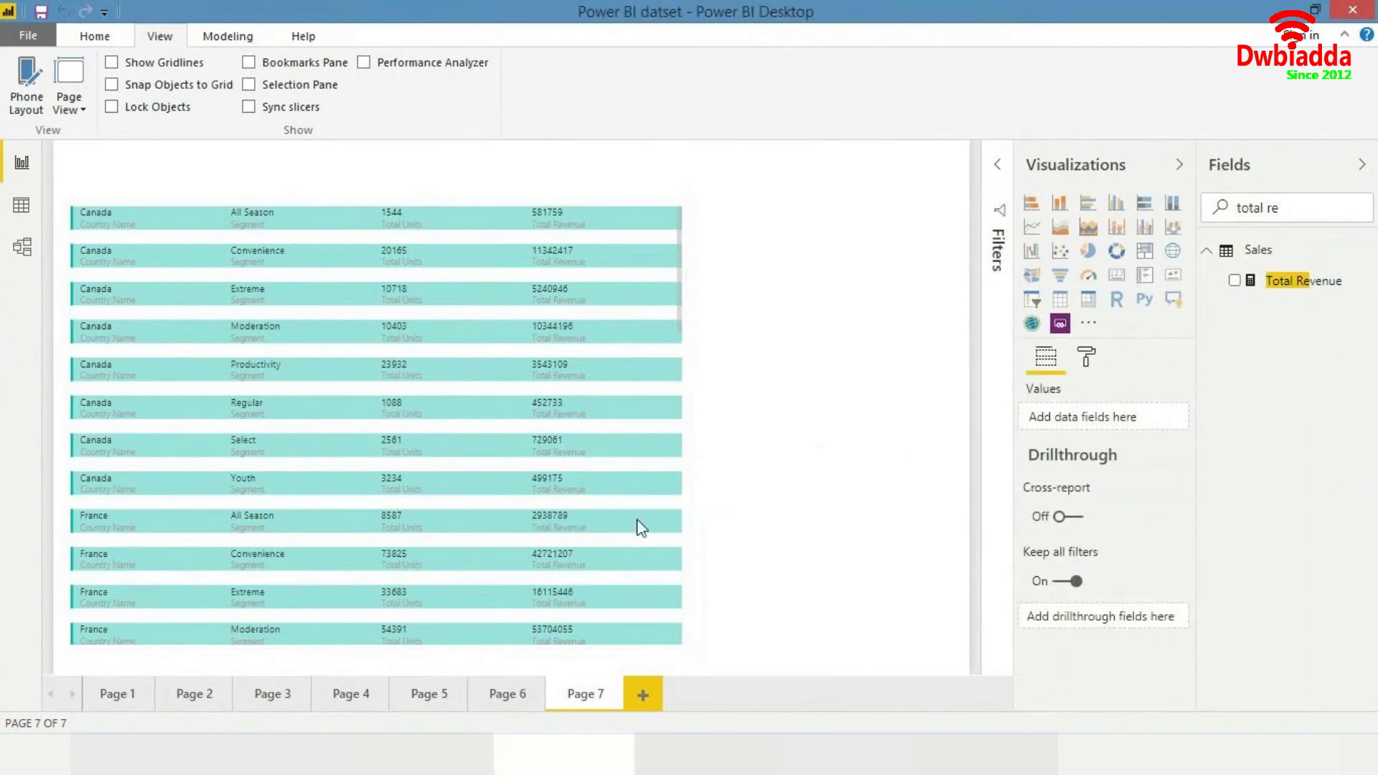
- Open Page 1 and Page 2 of the report to view their contents
click(117, 703)
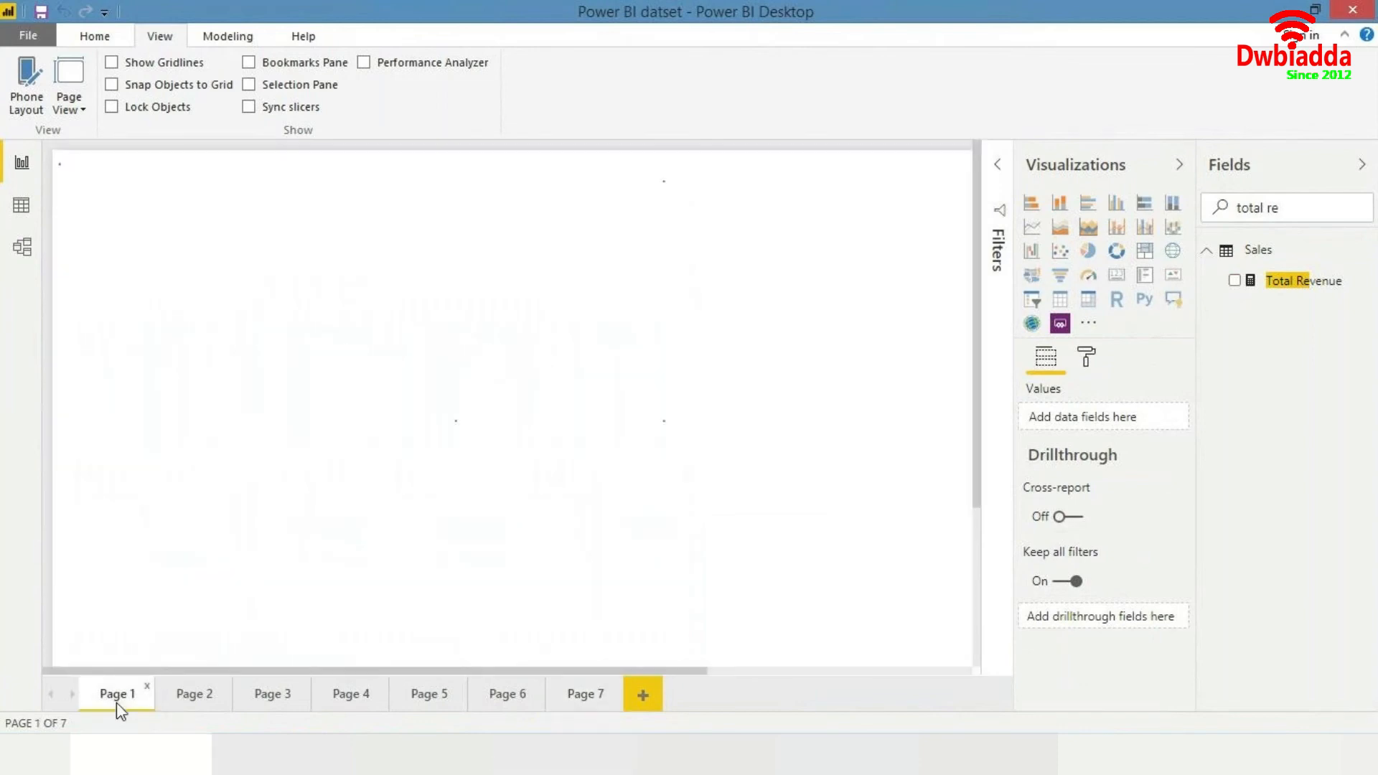
click(175, 700)
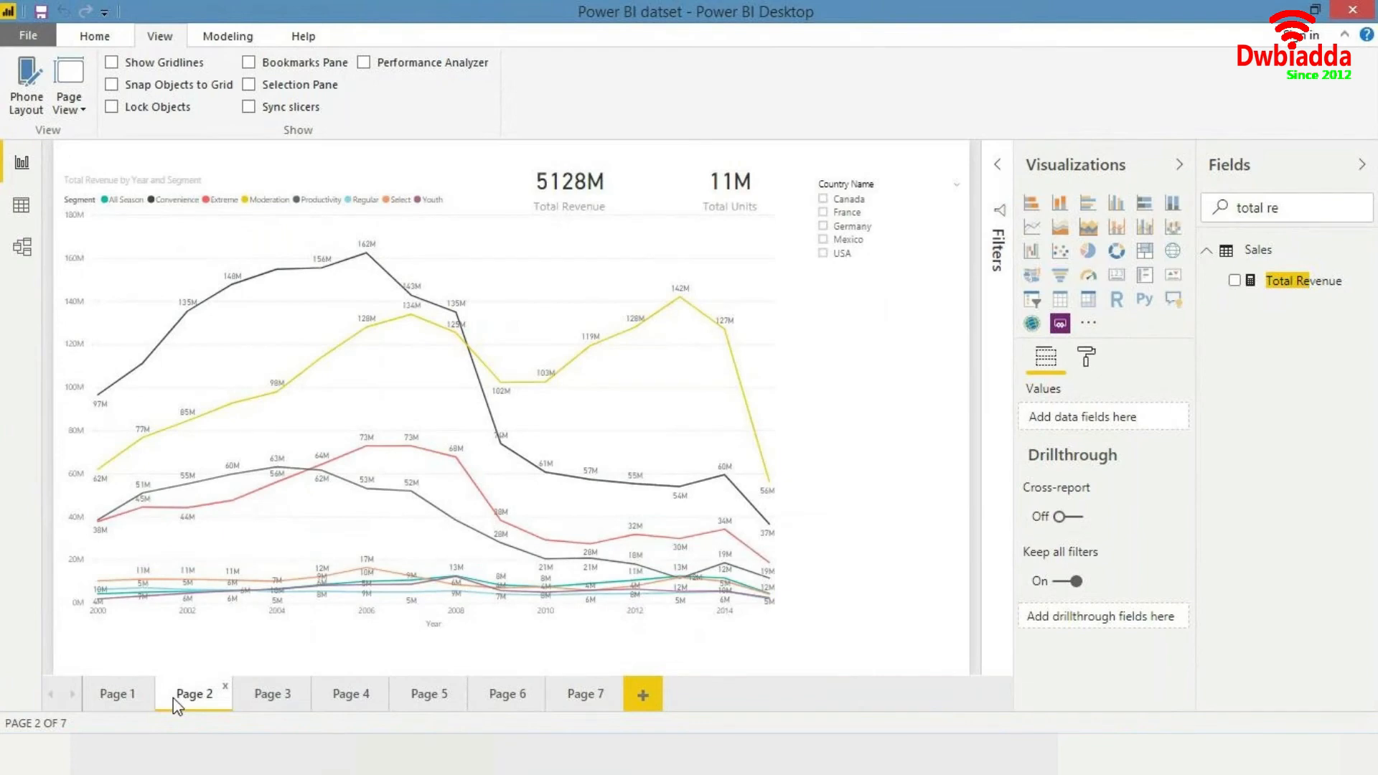
- Browse report Pages 3, 4 and 7 and add a new blank report page
click(287, 698)
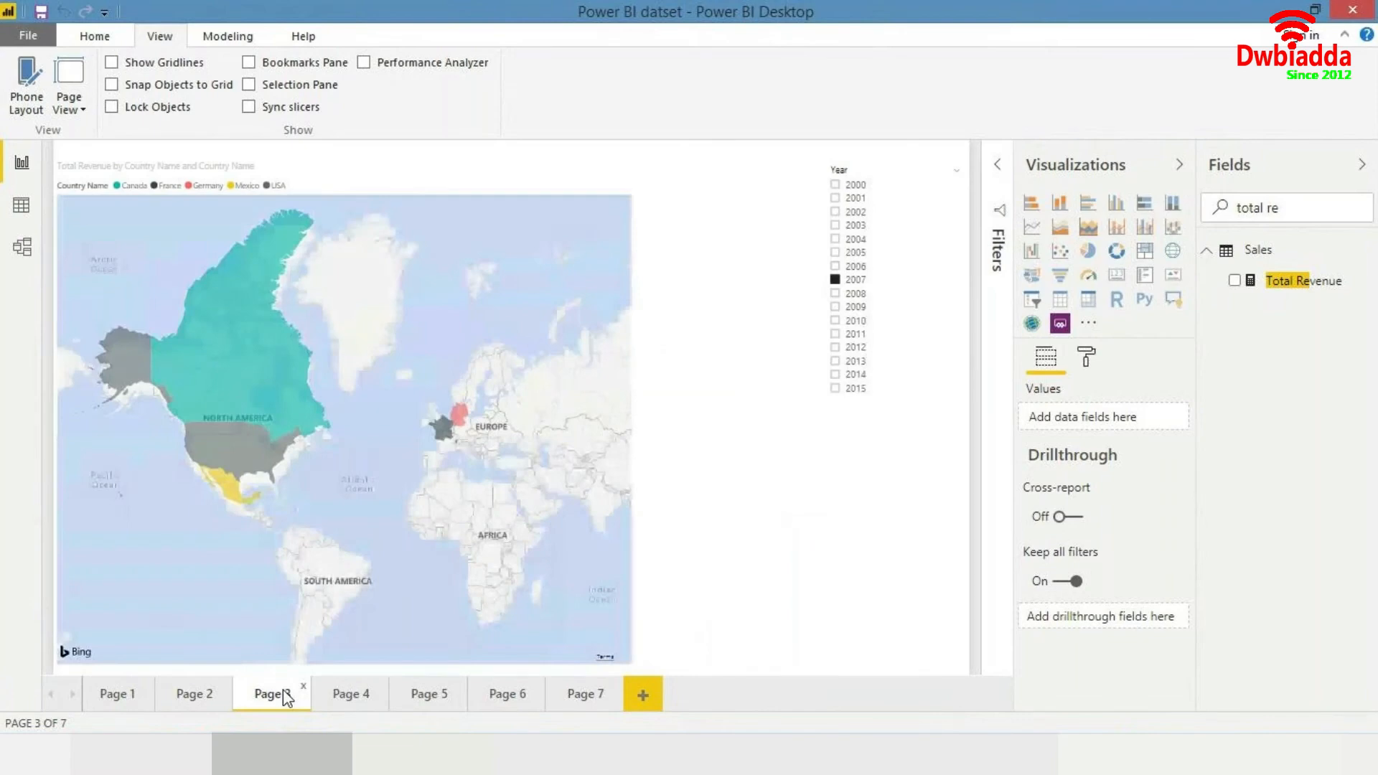
click(351, 695)
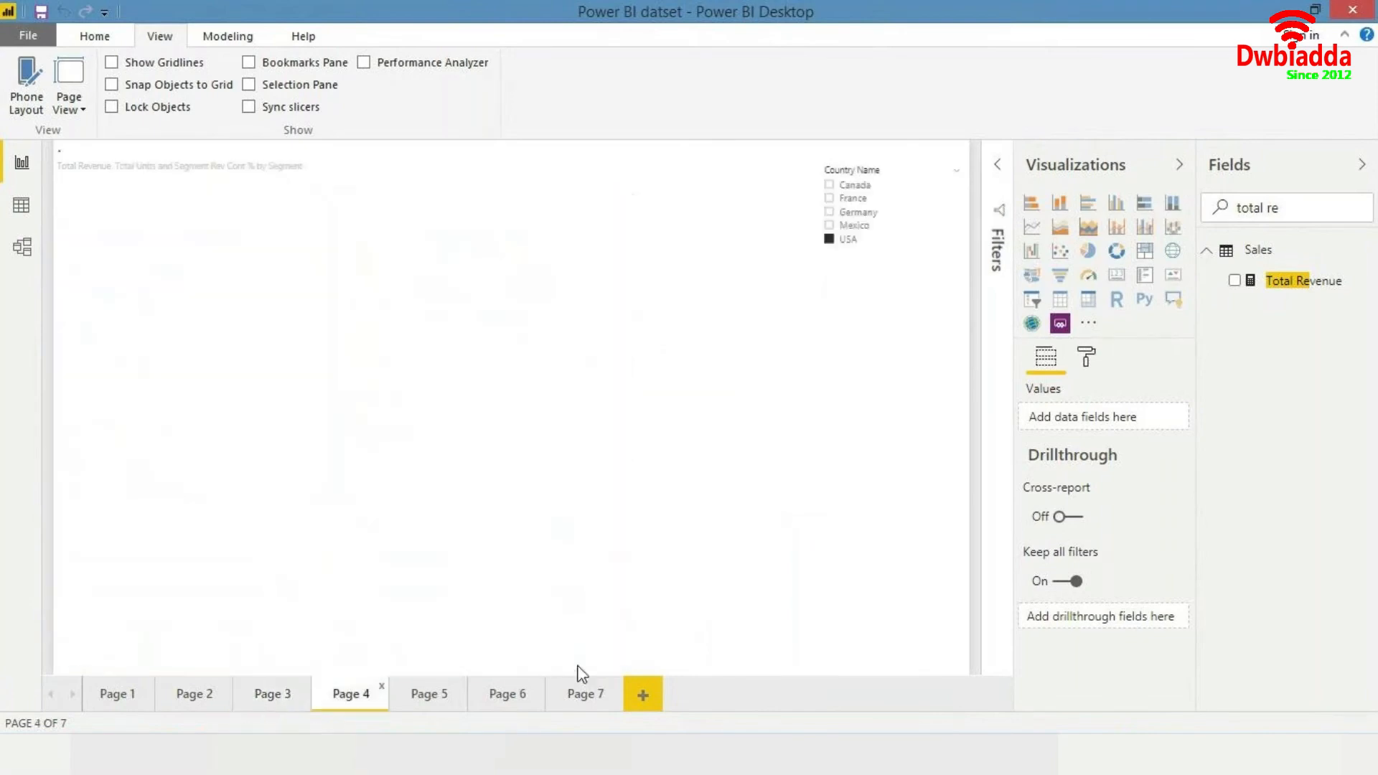
click(643, 693)
click(582, 693)
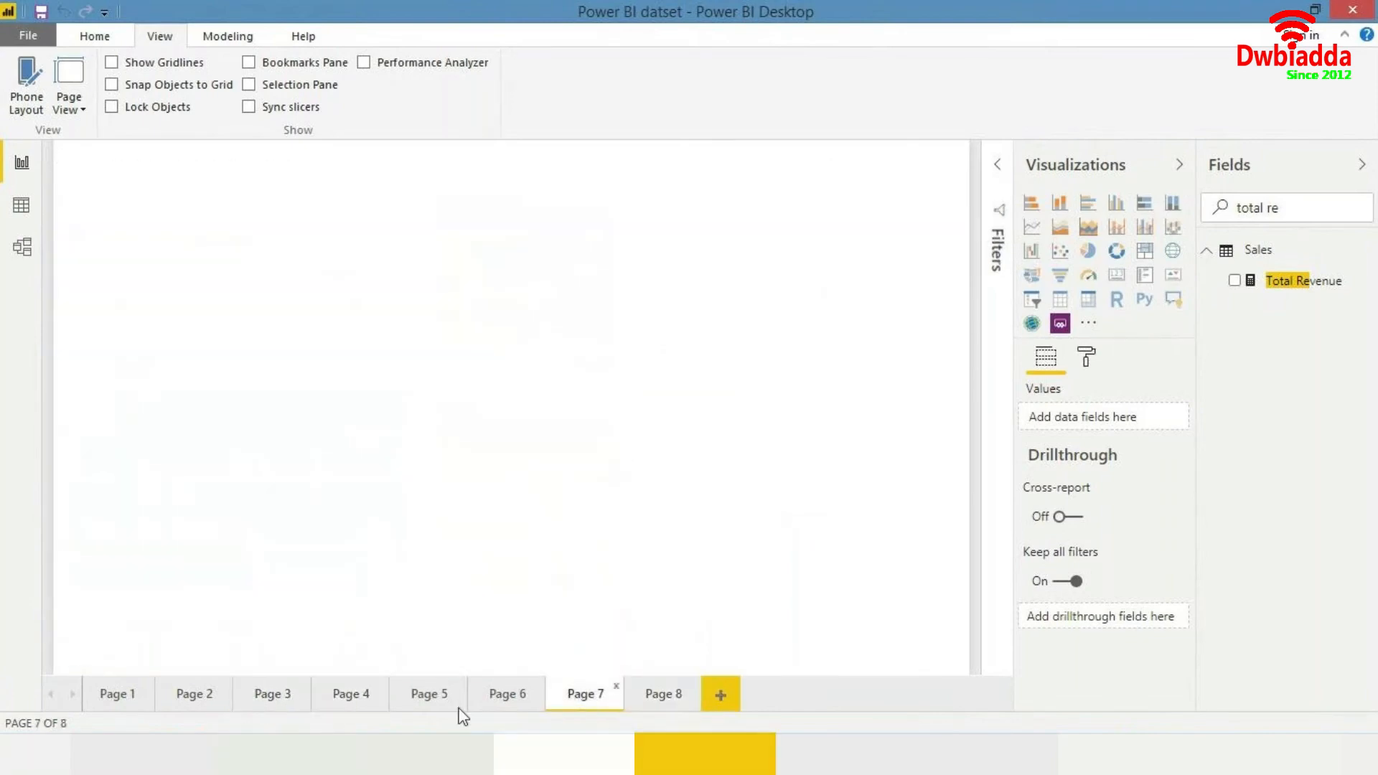
click(349, 695)
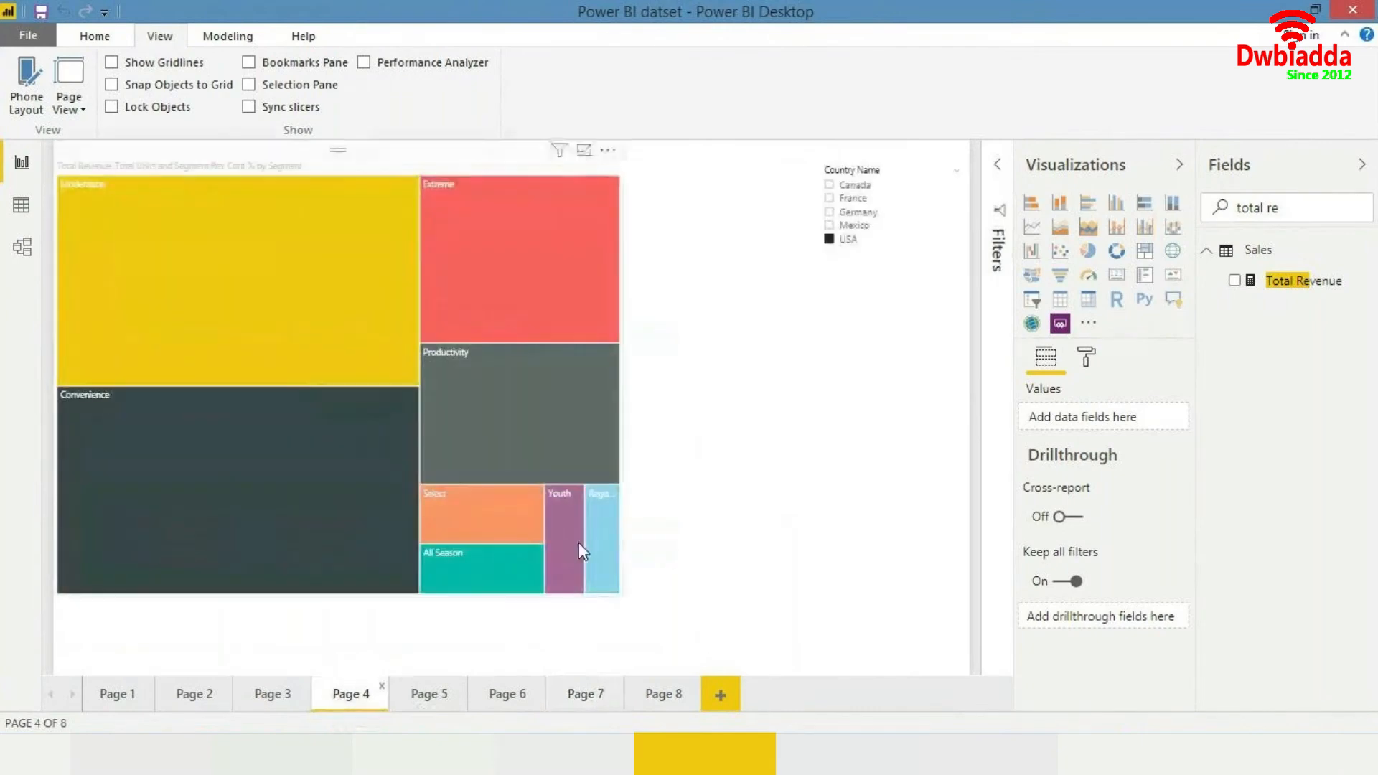
mouse_move(409, 303)
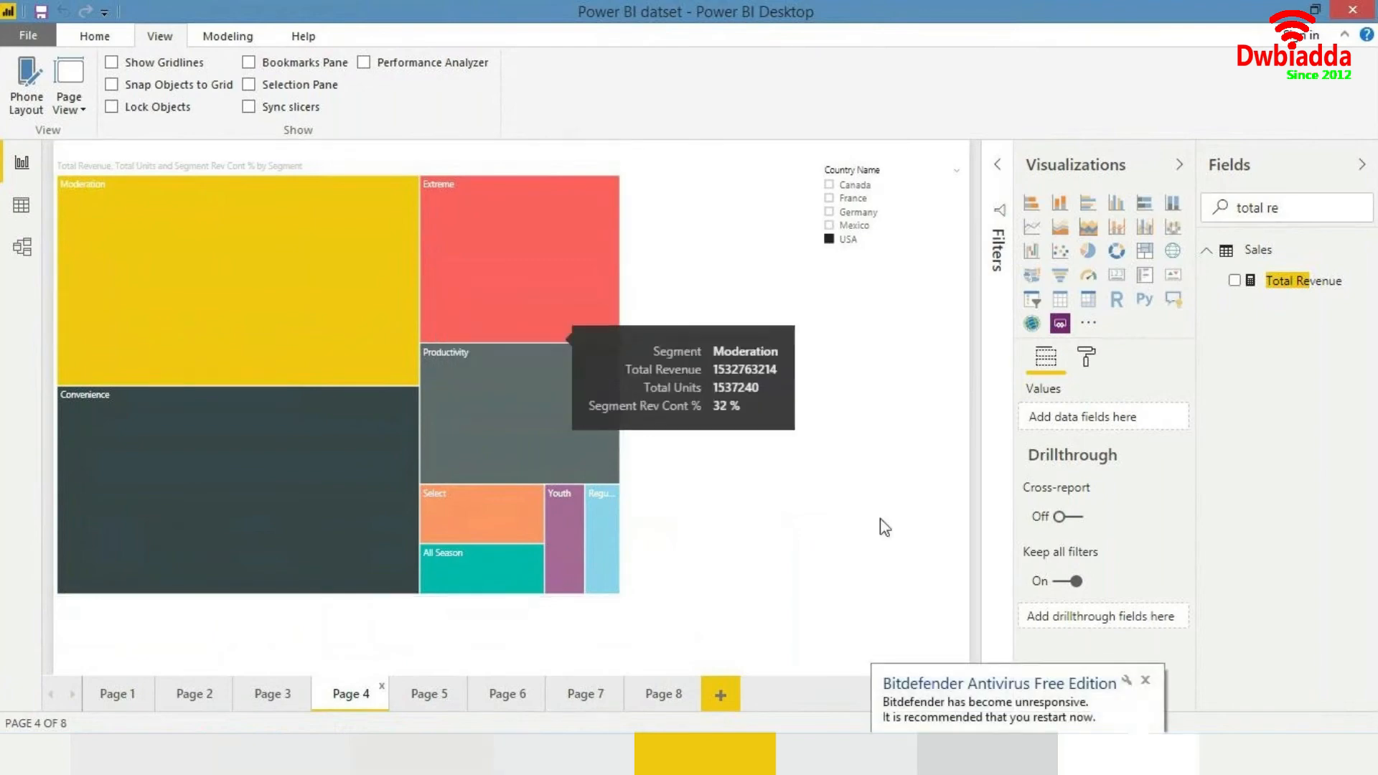
click(1145, 680)
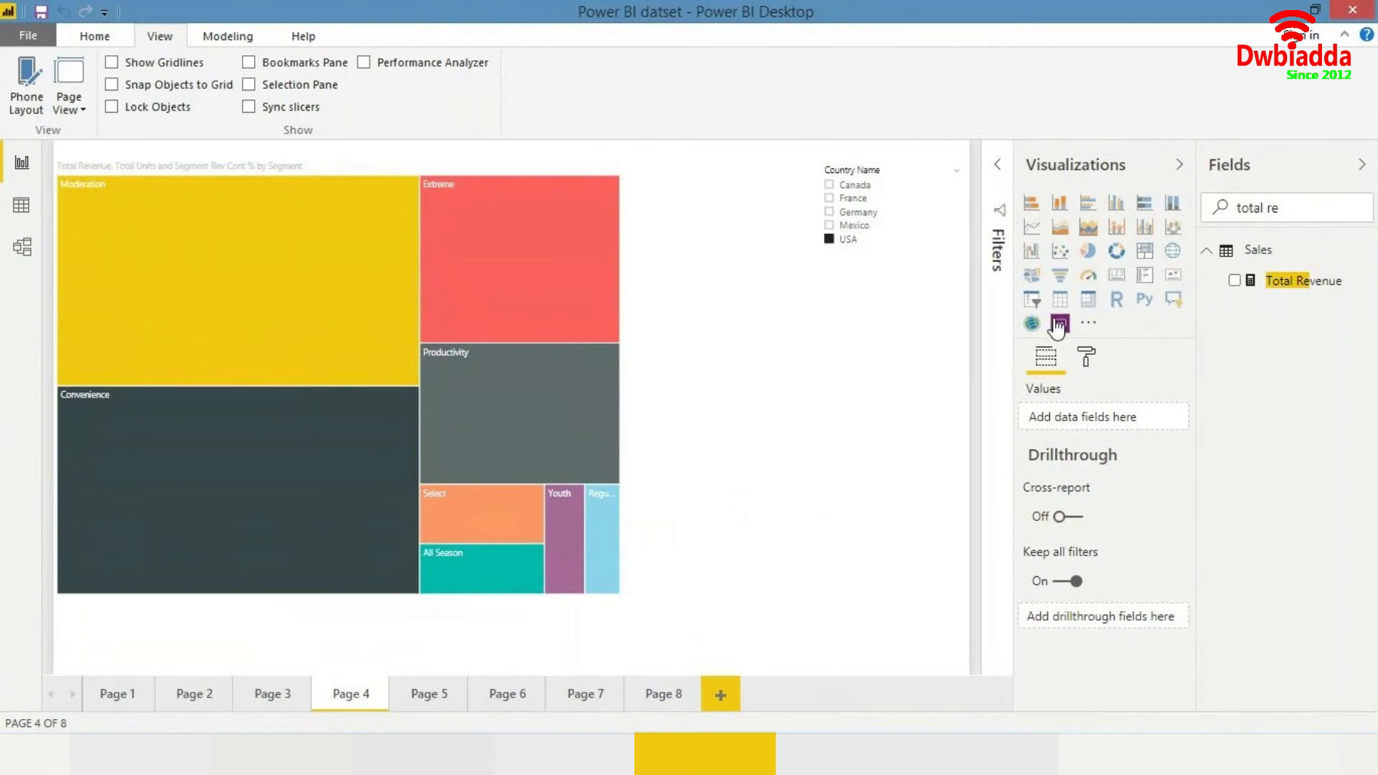
- On the new Page 8, add Country Name to the canvas and switch the visual to a pie chart
click(668, 696)
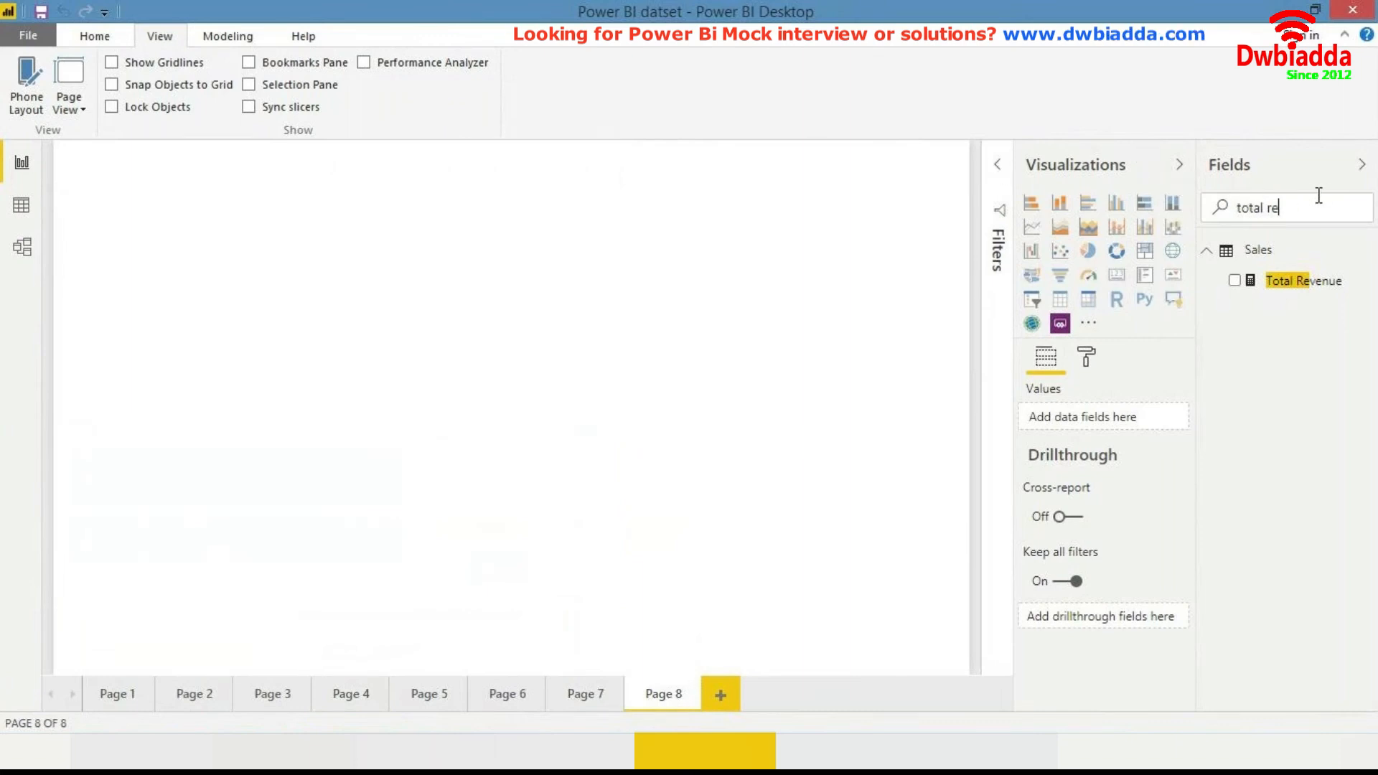
text(pie)
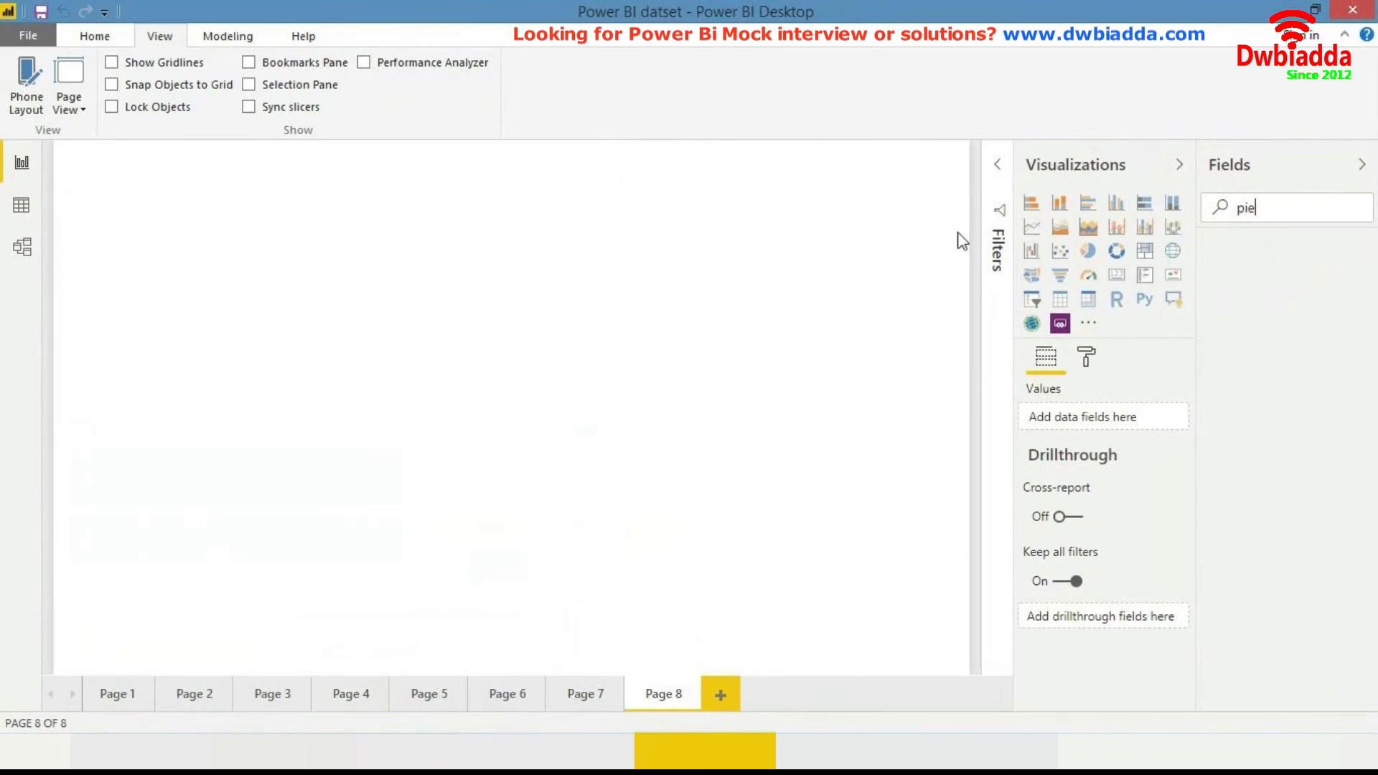
key(BackSpace)
text(countyr)
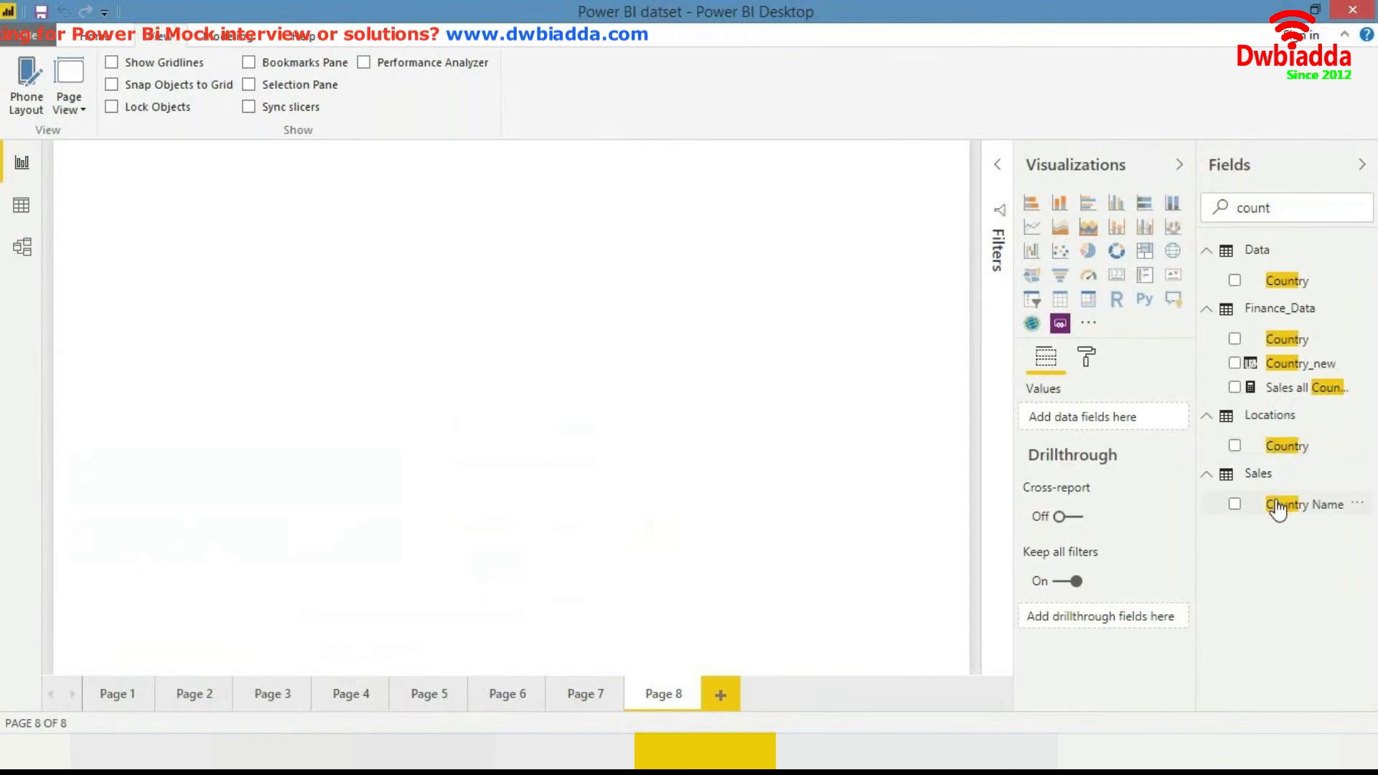
drag(1224, 504, 710, 316)
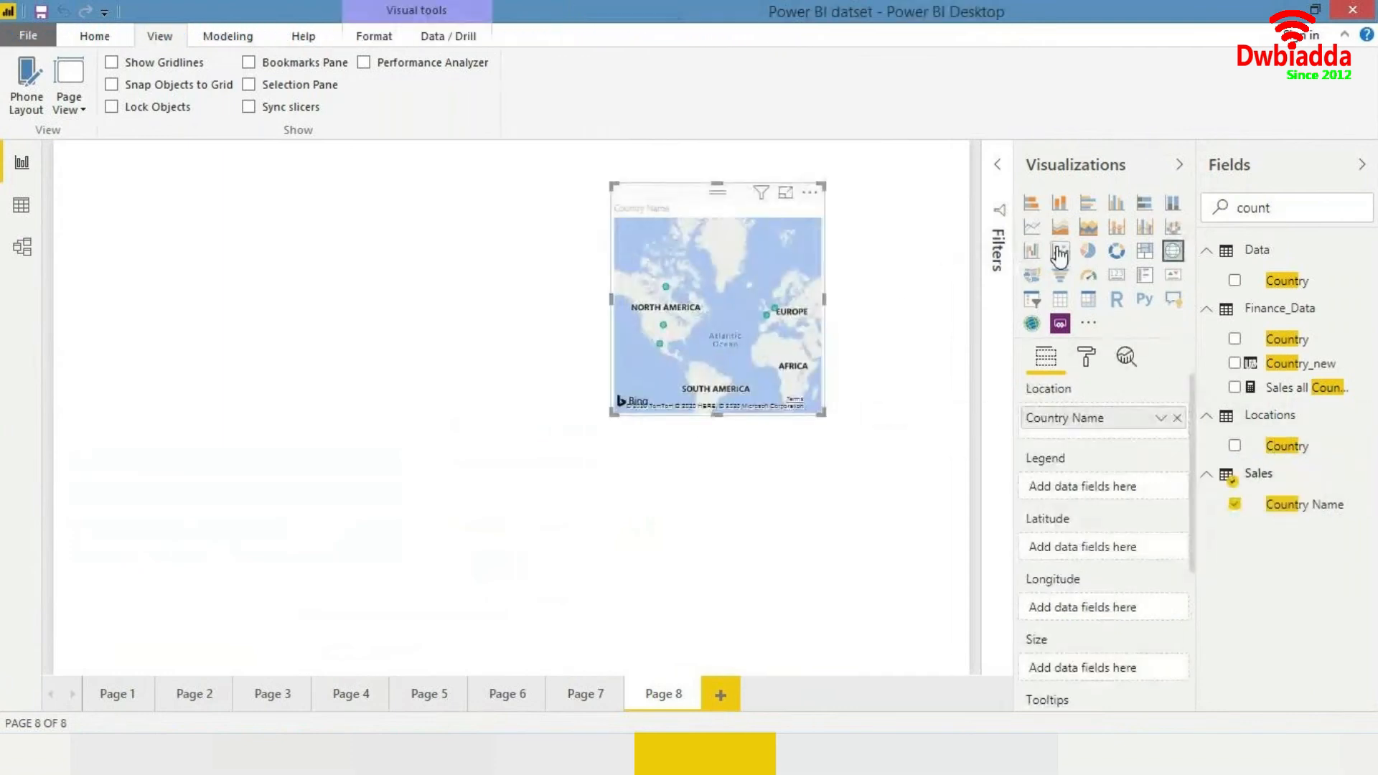
click(1088, 251)
- Search the fields for Total Revenue and add it to the pie chart's values
double_click(1299, 211)
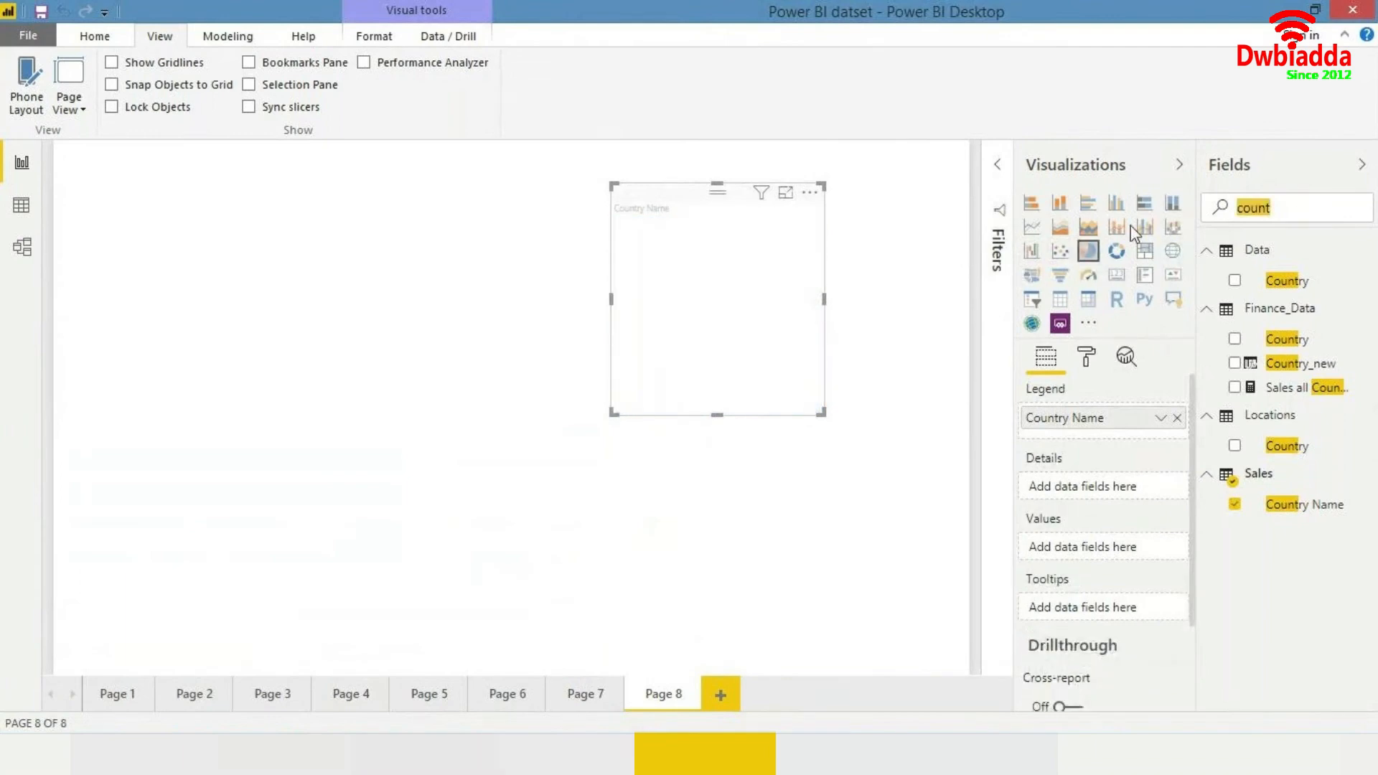
text(cont)
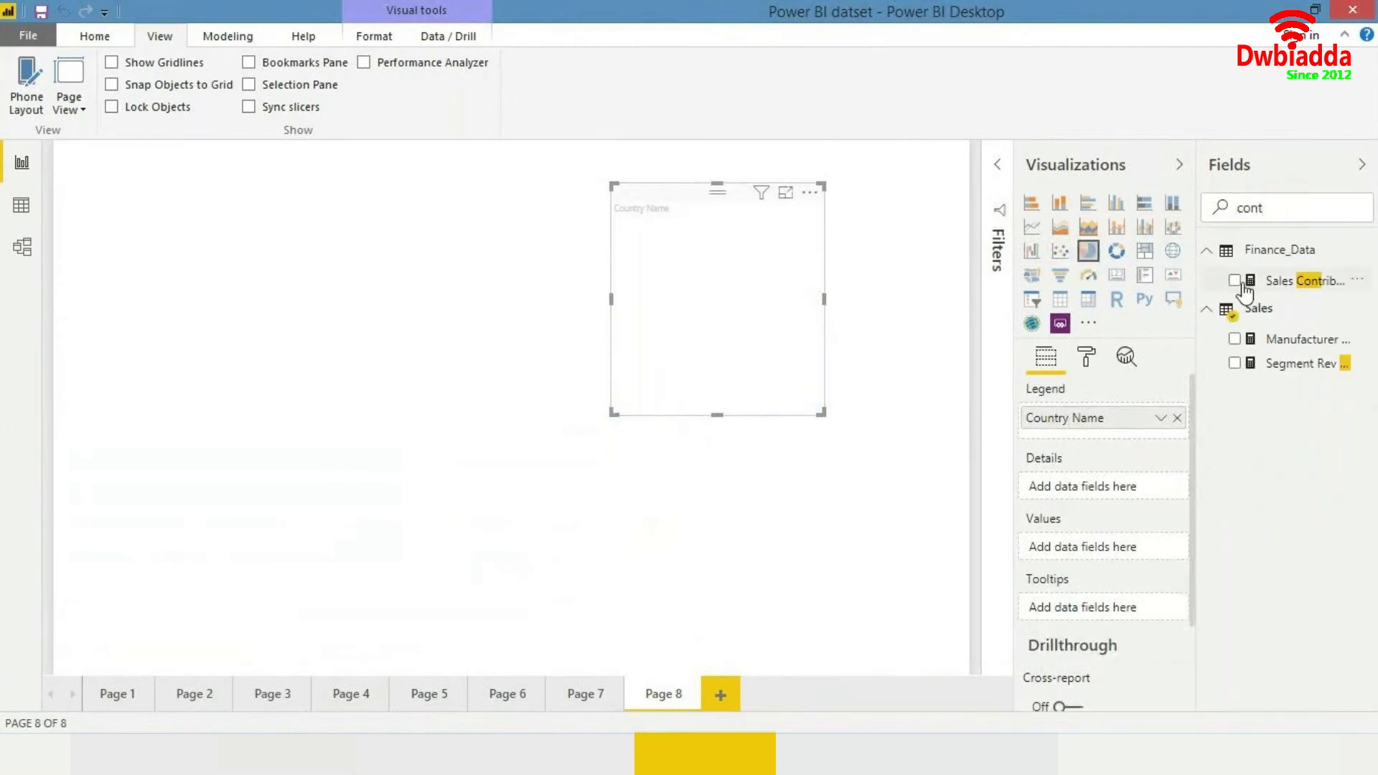
double_click(1263, 208)
key(BackSpace)
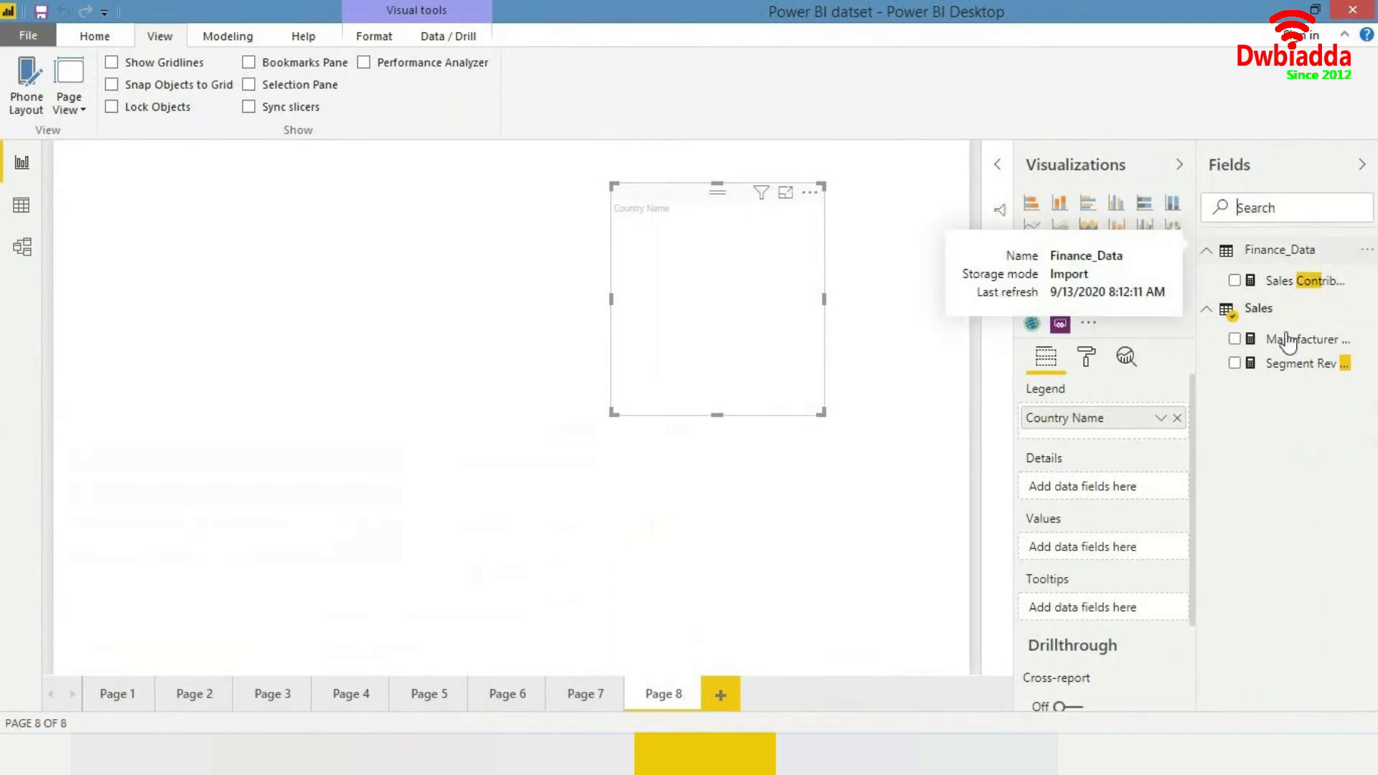
scroll(1276, 427, down, 5)
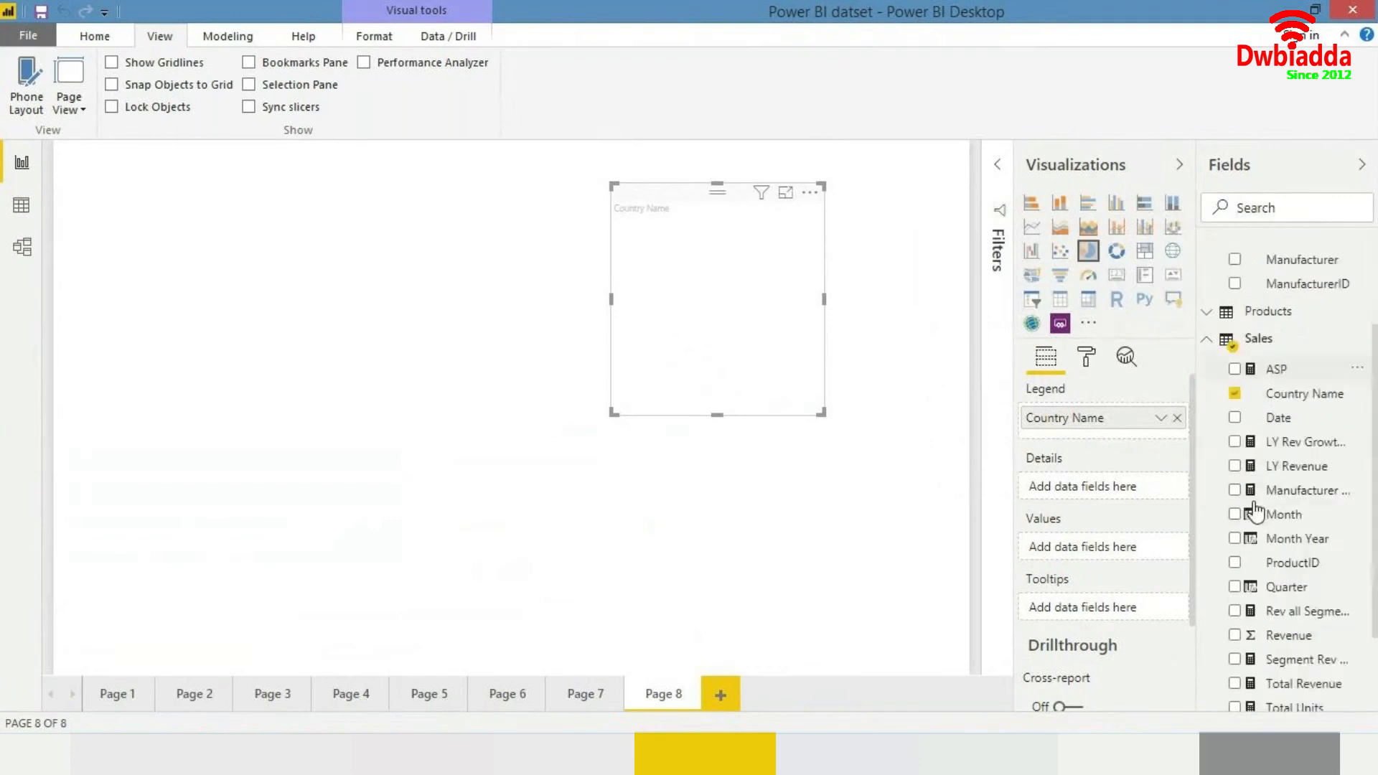
drag(783, 361, 790, 386)
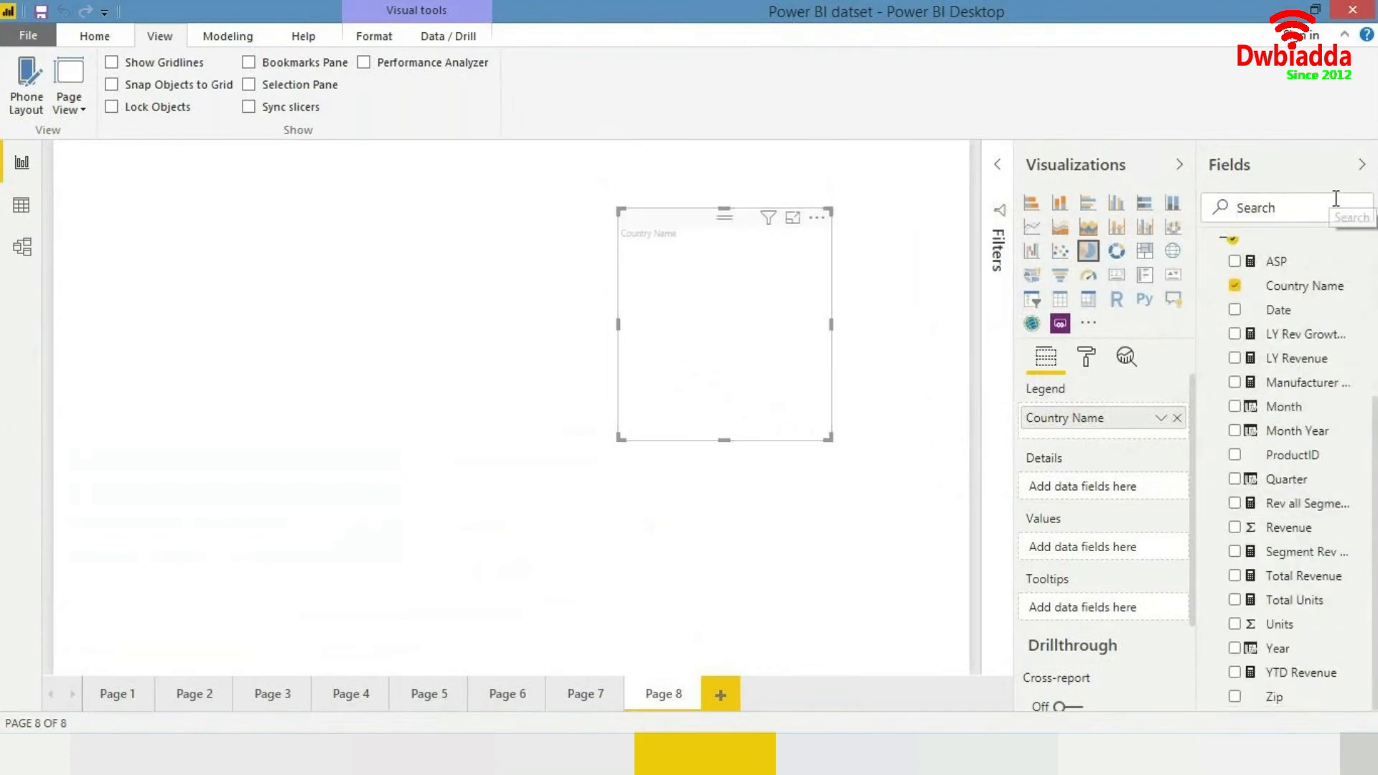
text(total re)
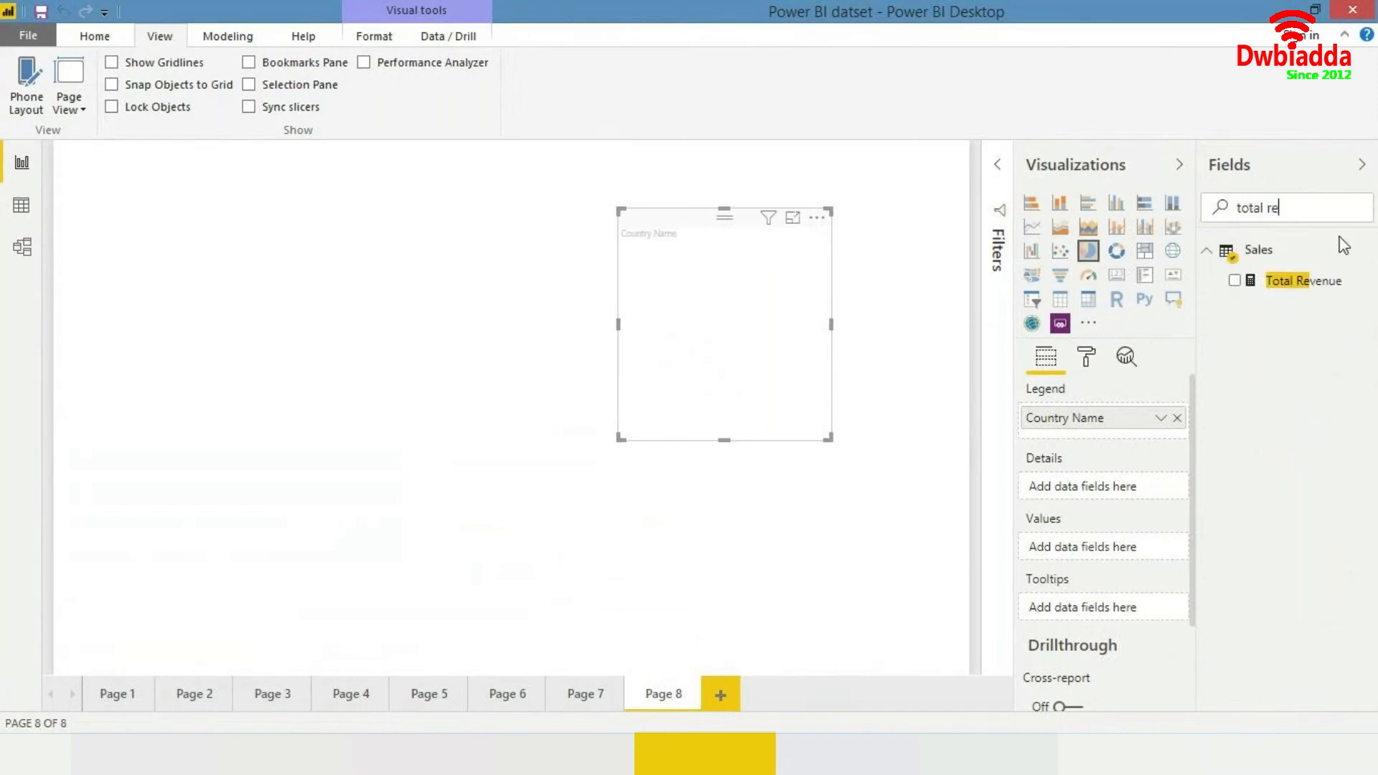
drag(1307, 283, 791, 291)
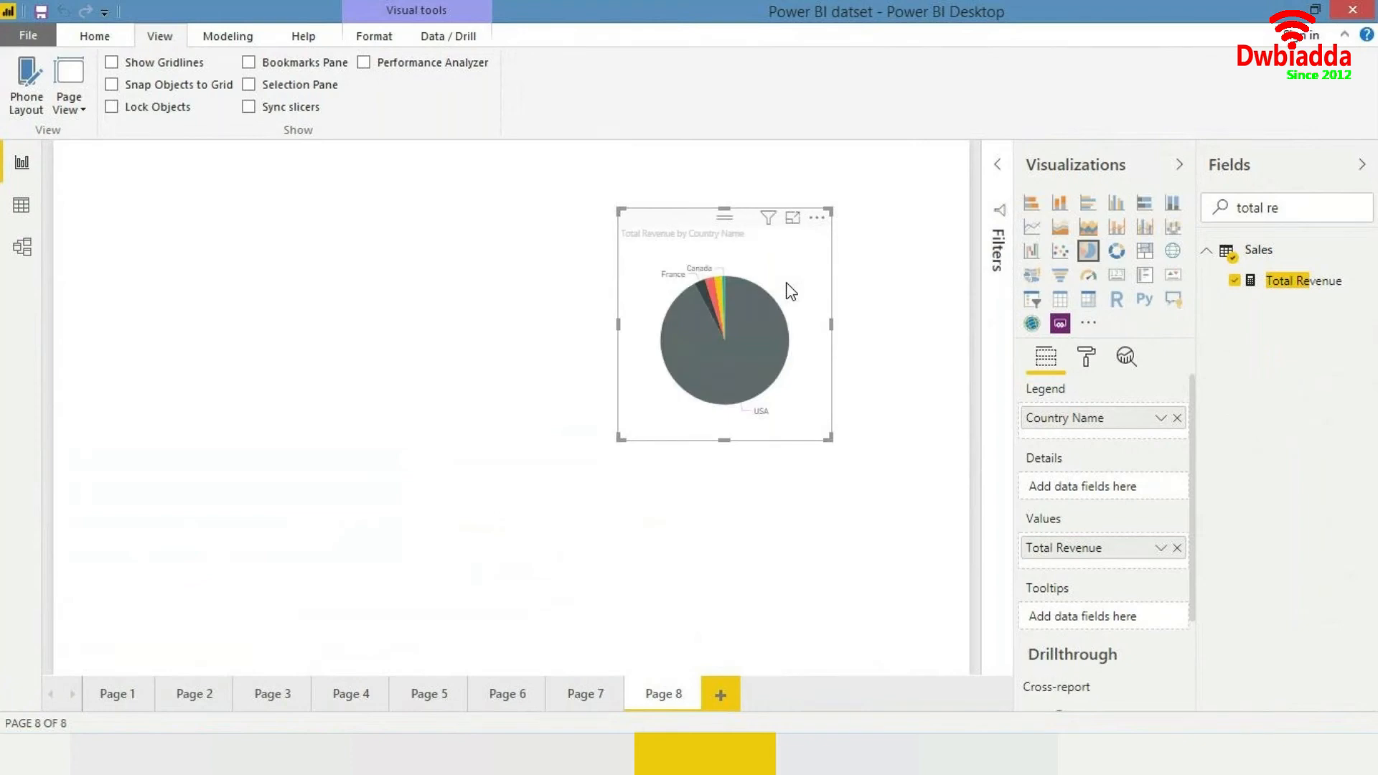
- Move the pie chart to the page's upper left corner and enlarge it
drag(791, 291, 144, 264)
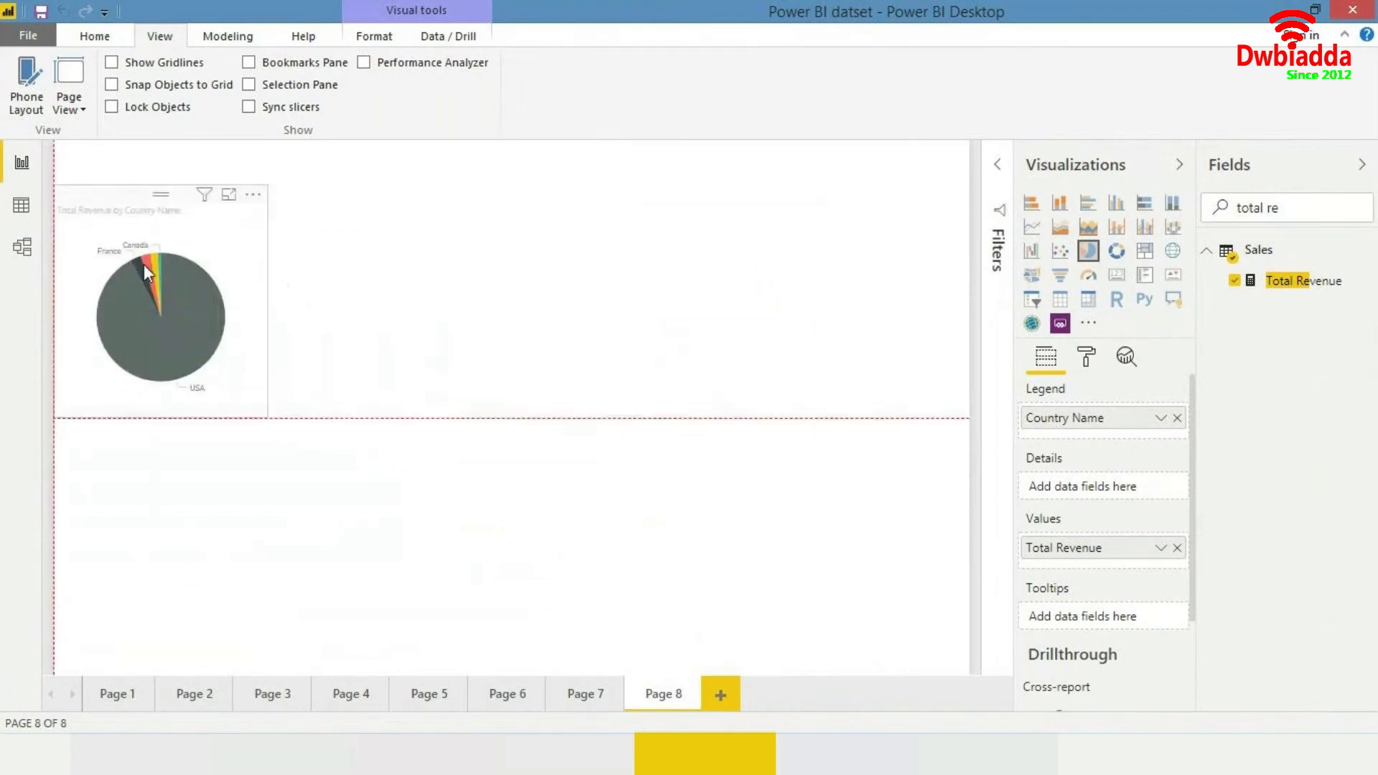
drag(267, 416, 548, 640)
mouse_move(368, 474)
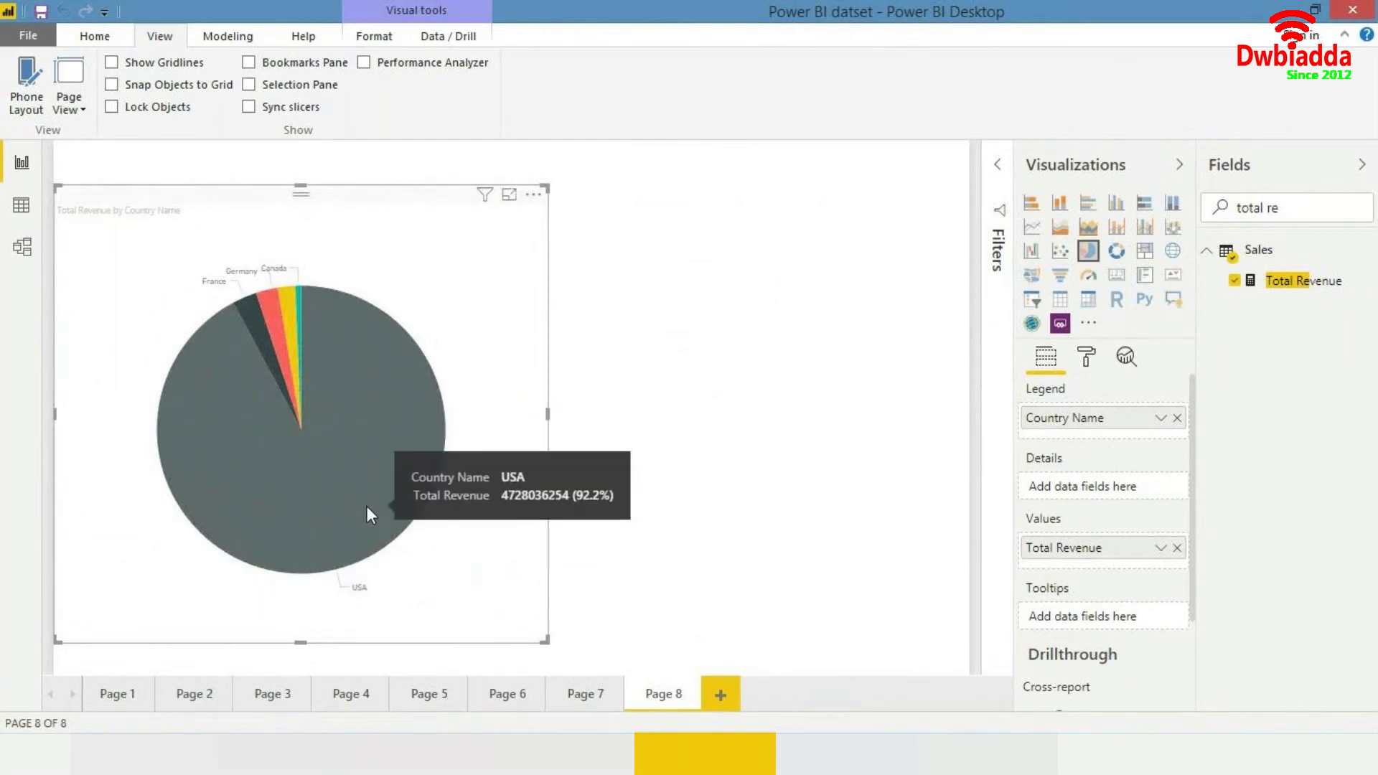
- Set the page view to Actual Size and resize the pie chart to fit the visible canvas
mouse_move(338, 339)
scroll(424, 299, down, 1)
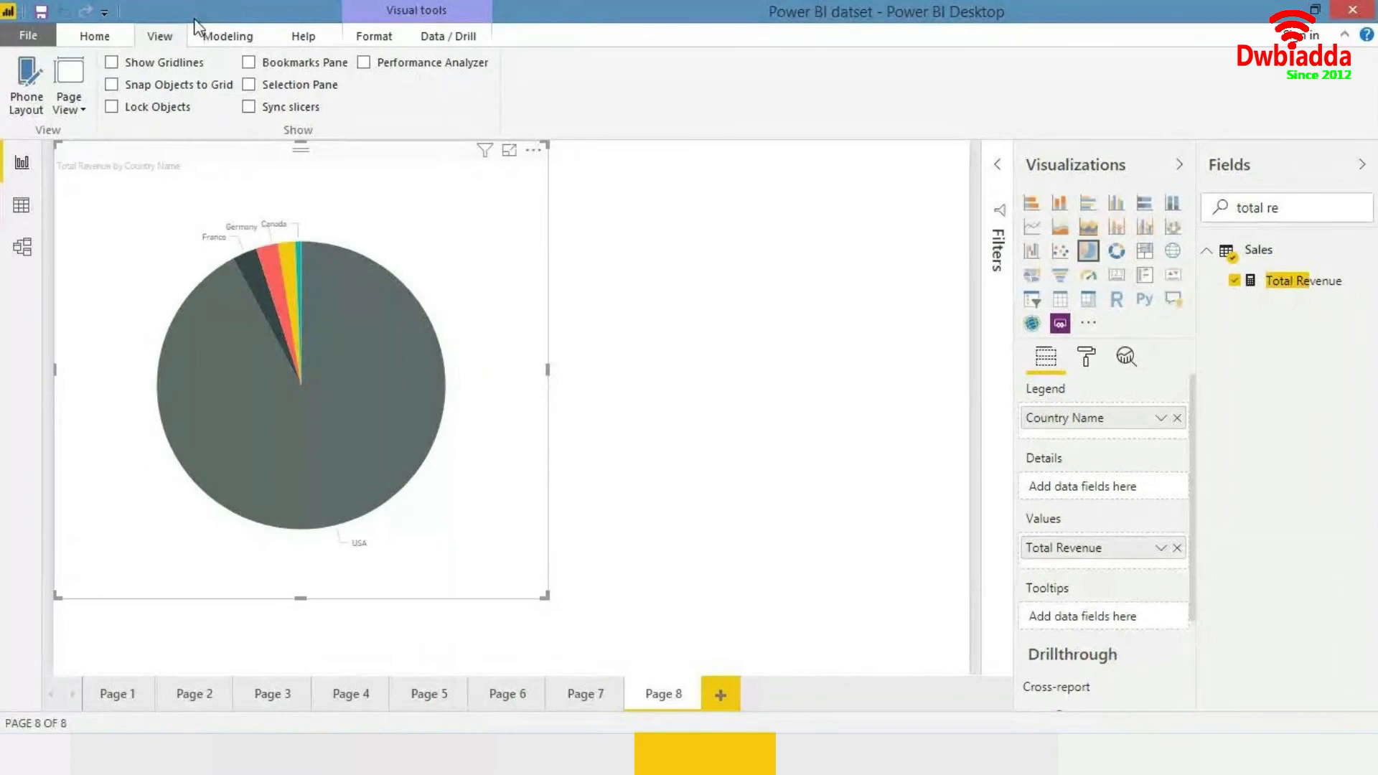
click(69, 100)
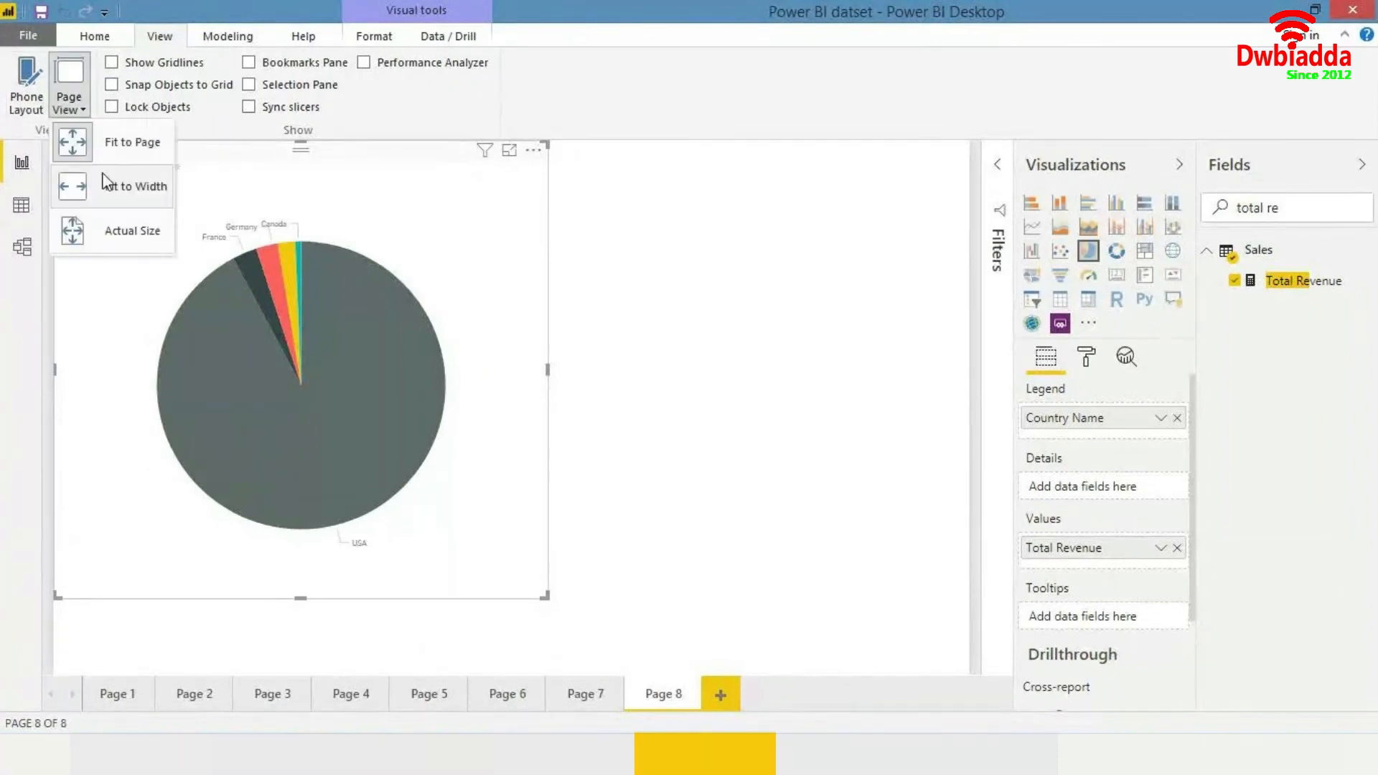
click(119, 220)
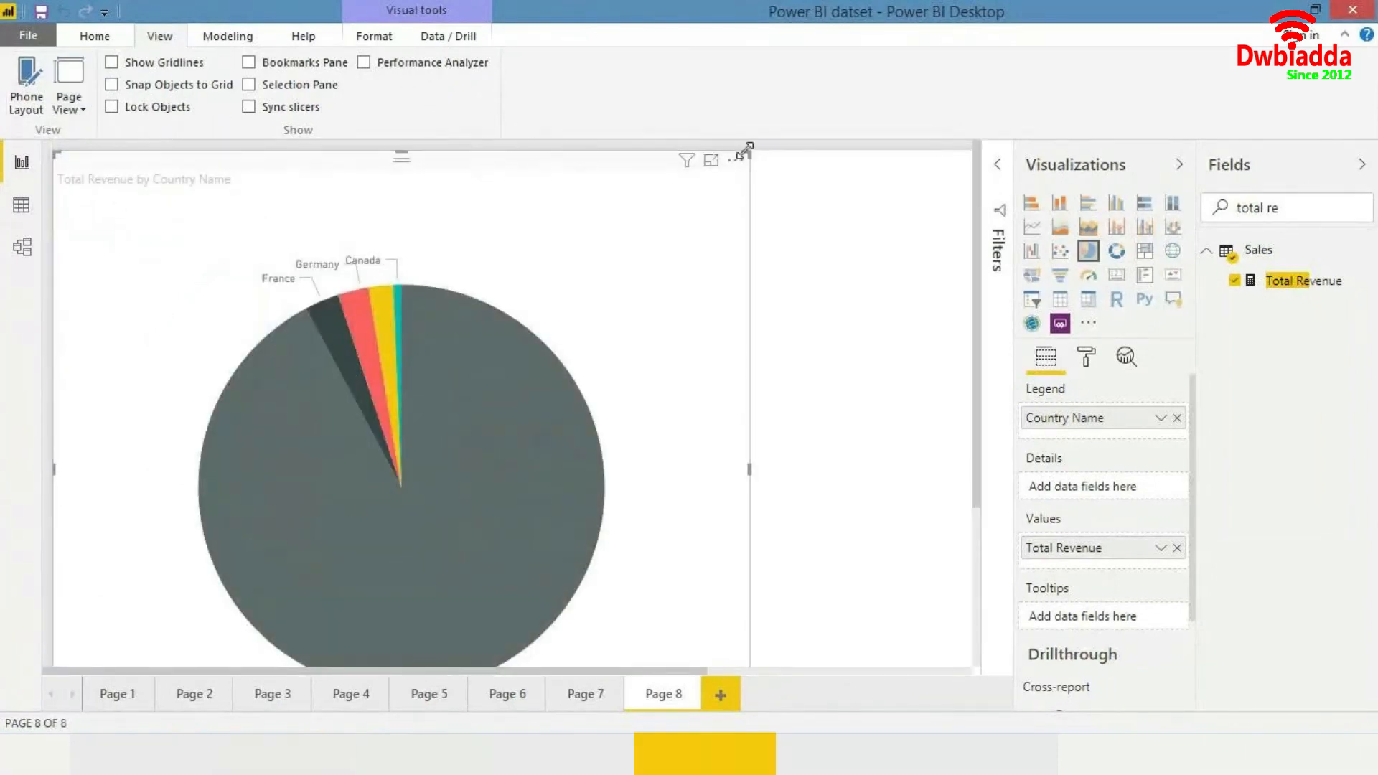
drag(749, 153, 469, 169)
drag(575, 486, 630, 600)
- Open the pie chart's detail label format settings and inspect the slice tooltips
click(1086, 358)
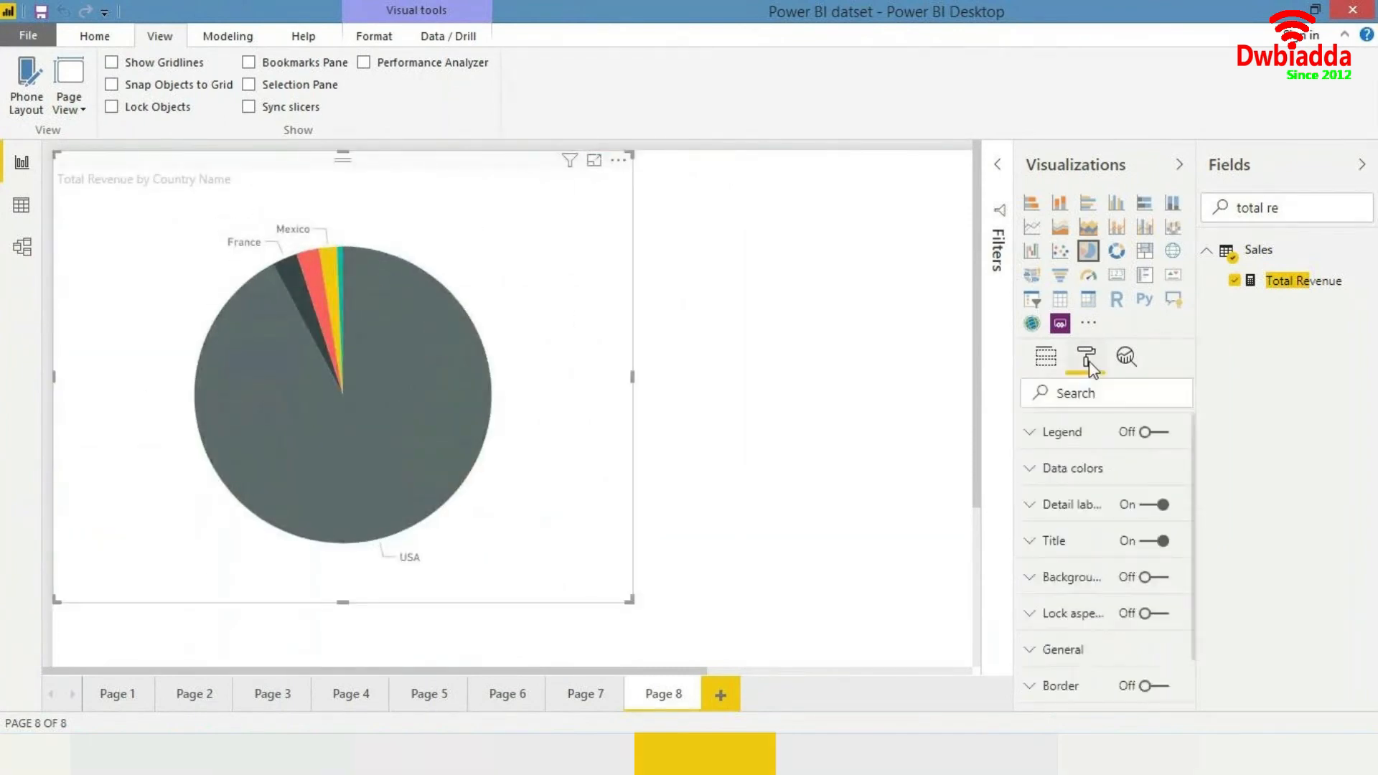
click(1046, 519)
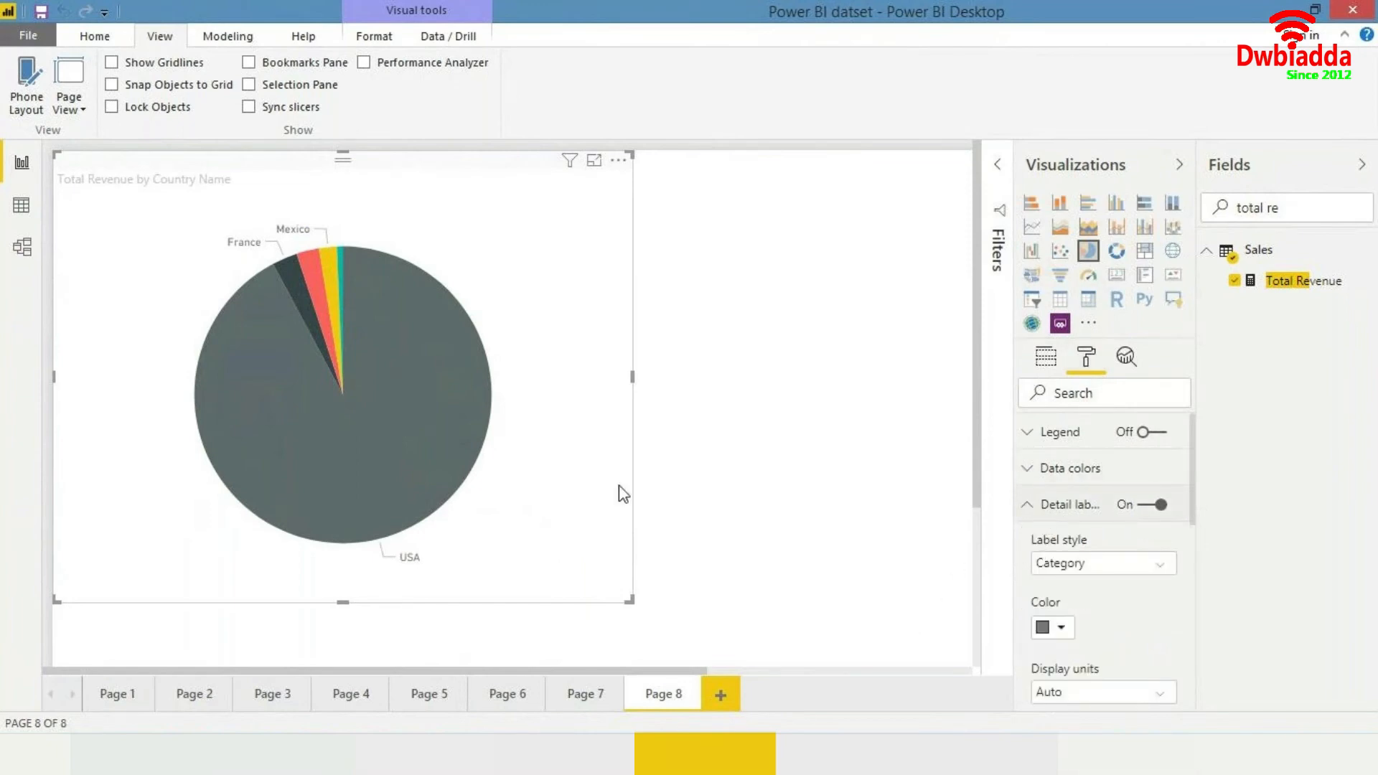
mouse_move(390, 389)
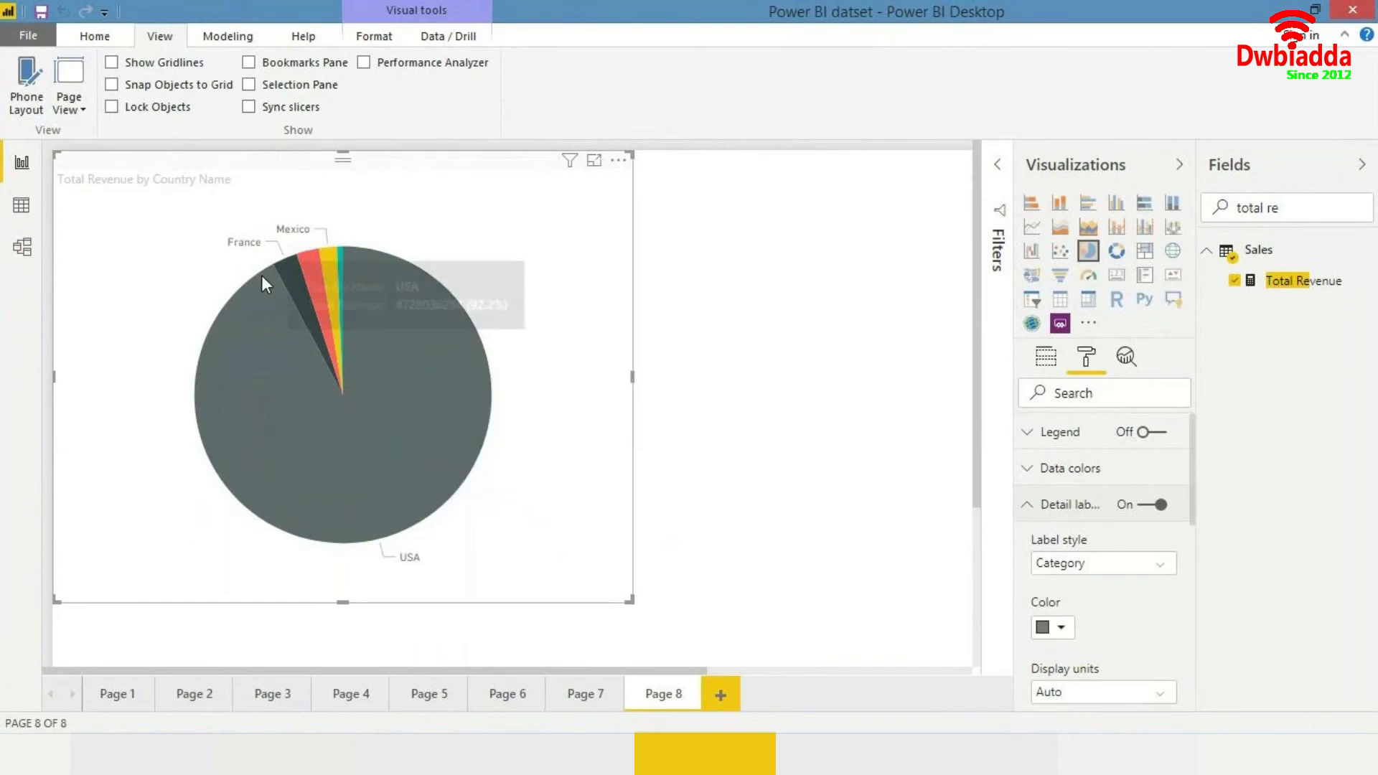
mouse_move(313, 278)
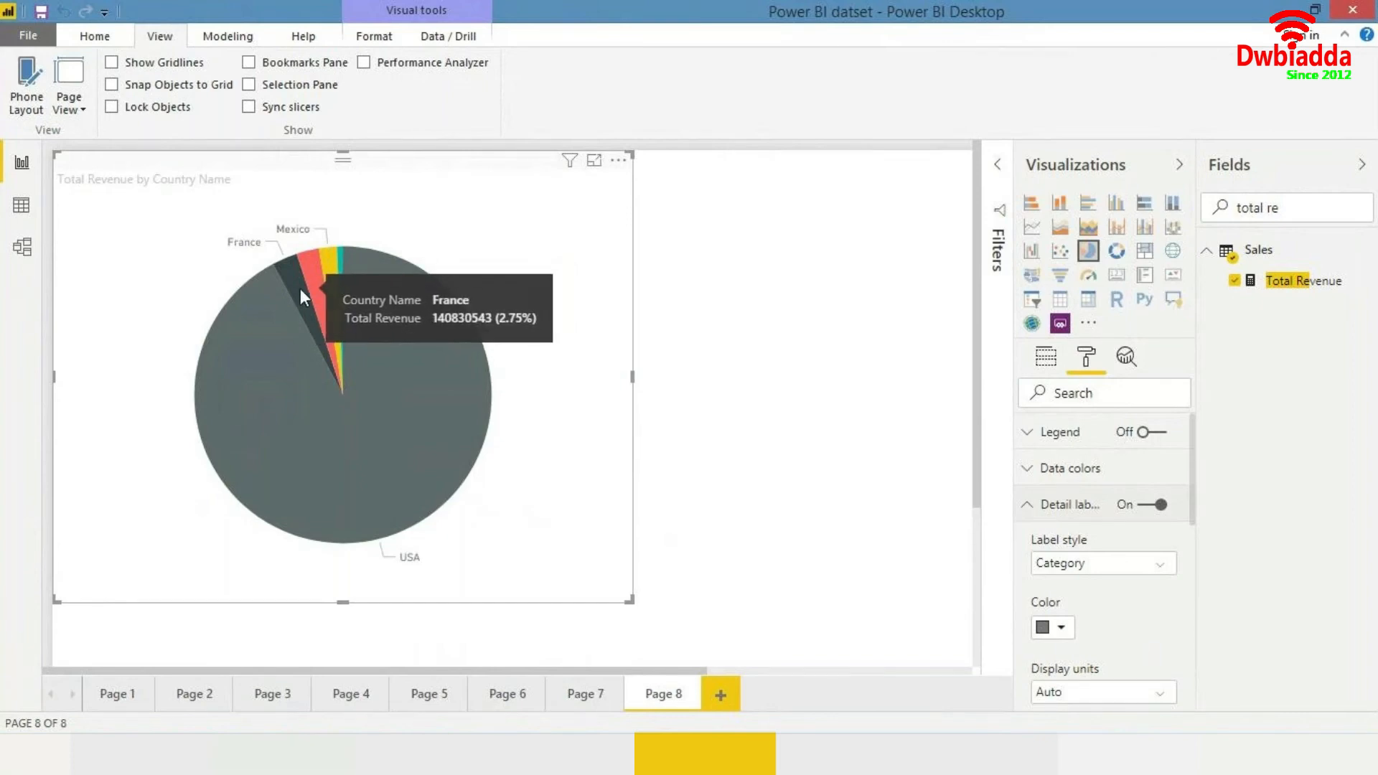
mouse_move(468, 334)
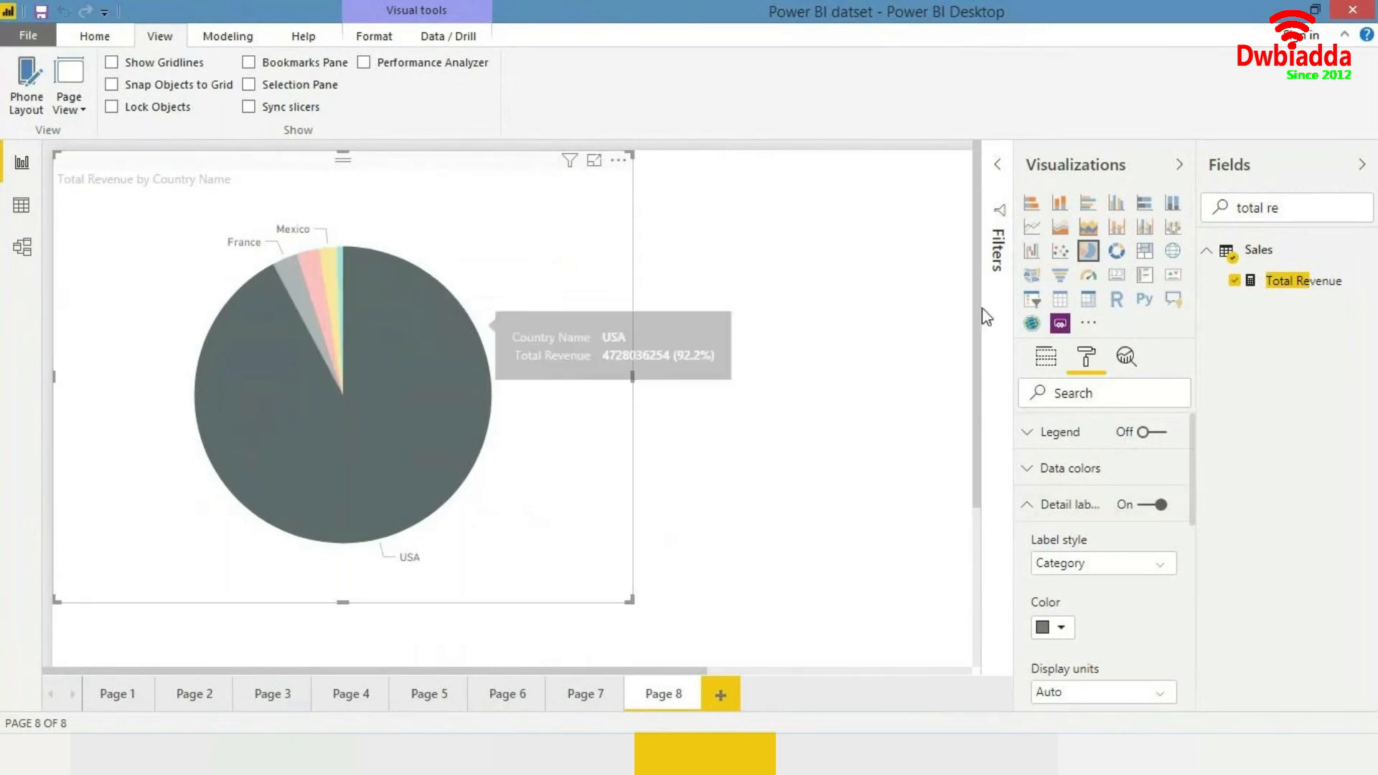
click(519, 390)
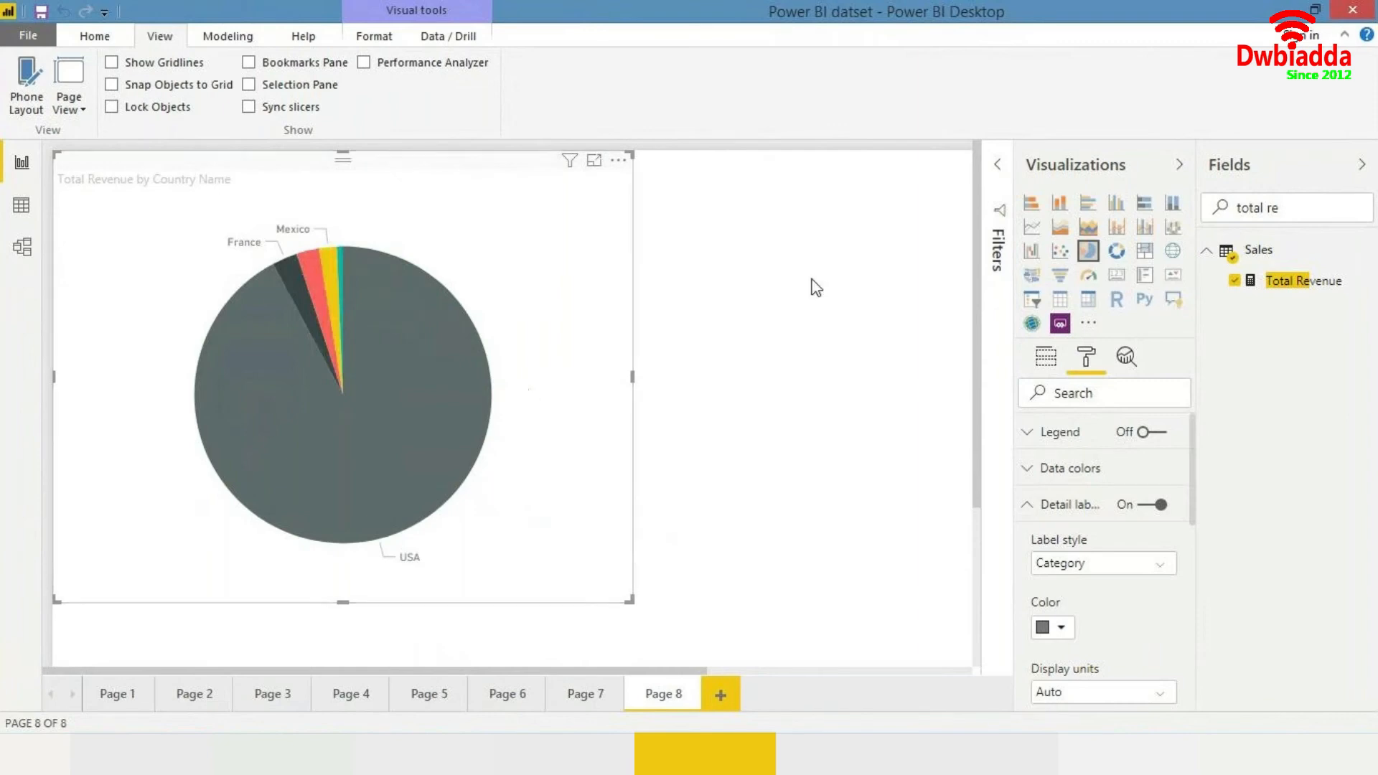
- Add Total Units to the pie chart's tooltips
click(1046, 359)
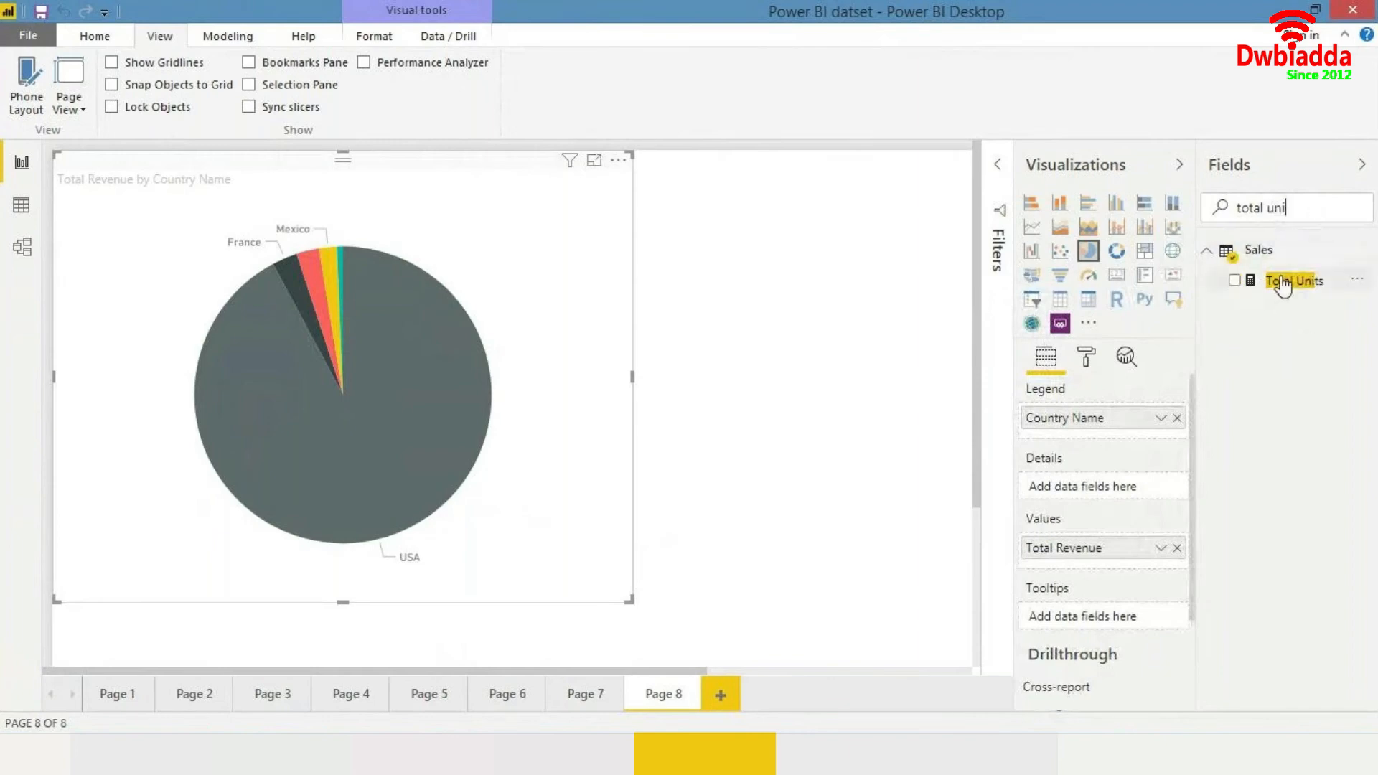
click(1276, 280)
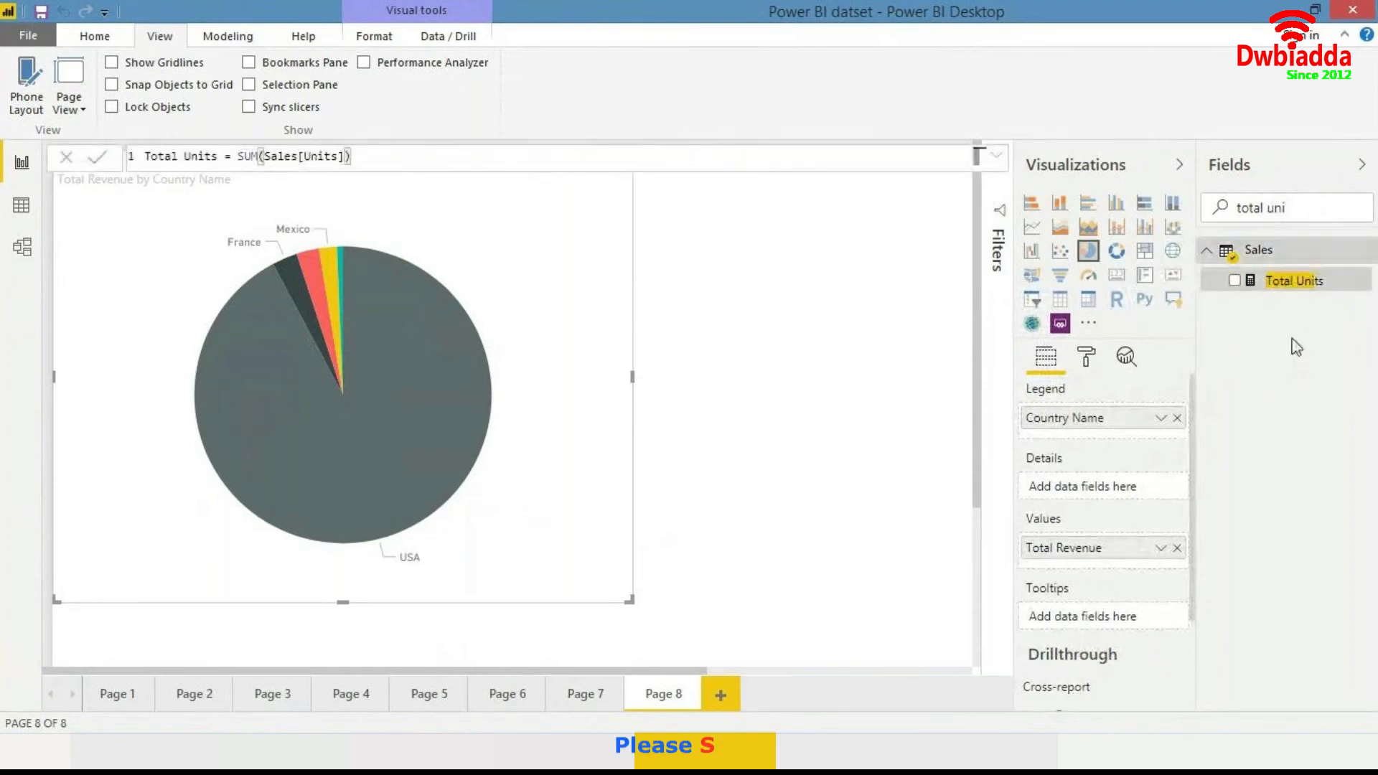
drag(1315, 283, 1110, 627)
mouse_move(442, 391)
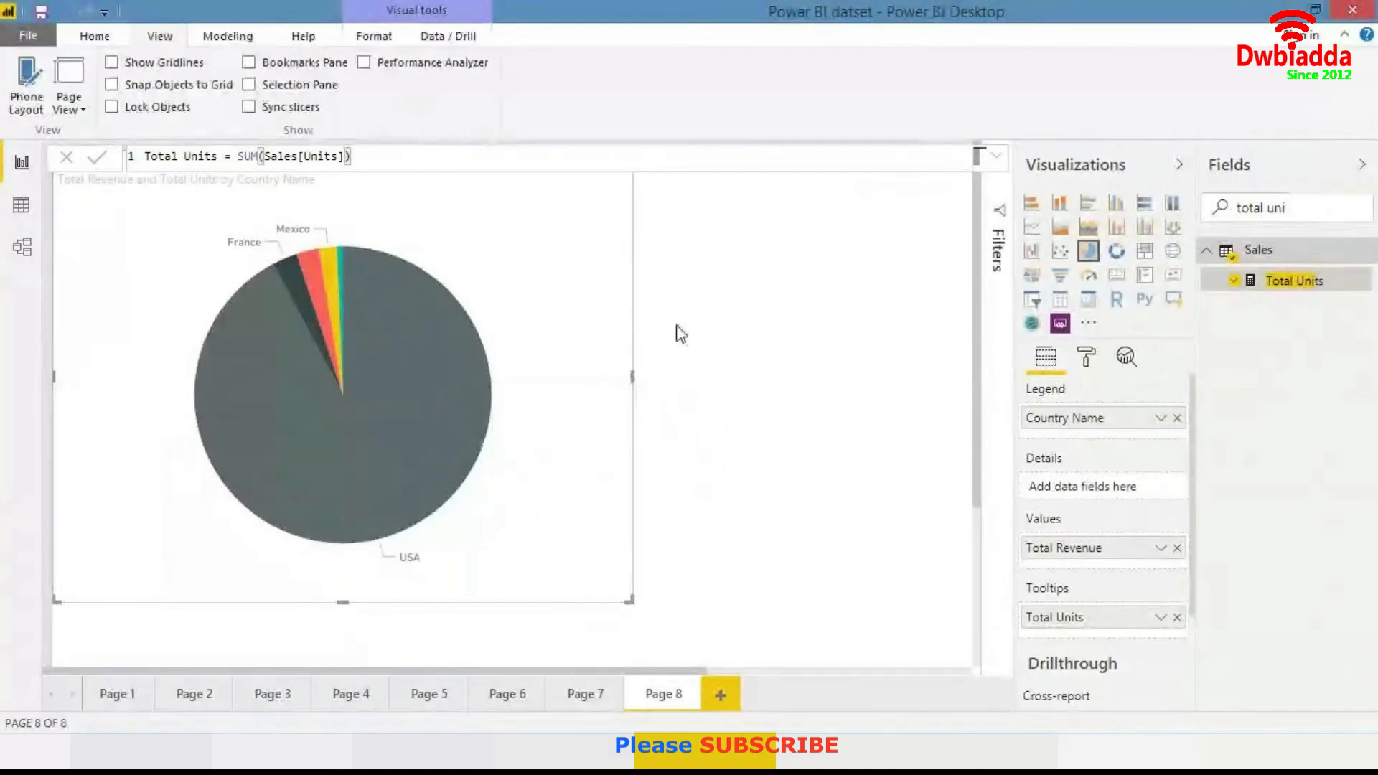
- Open the pie chart's format settings and browse the detail labels and data colors sections
click(1099, 360)
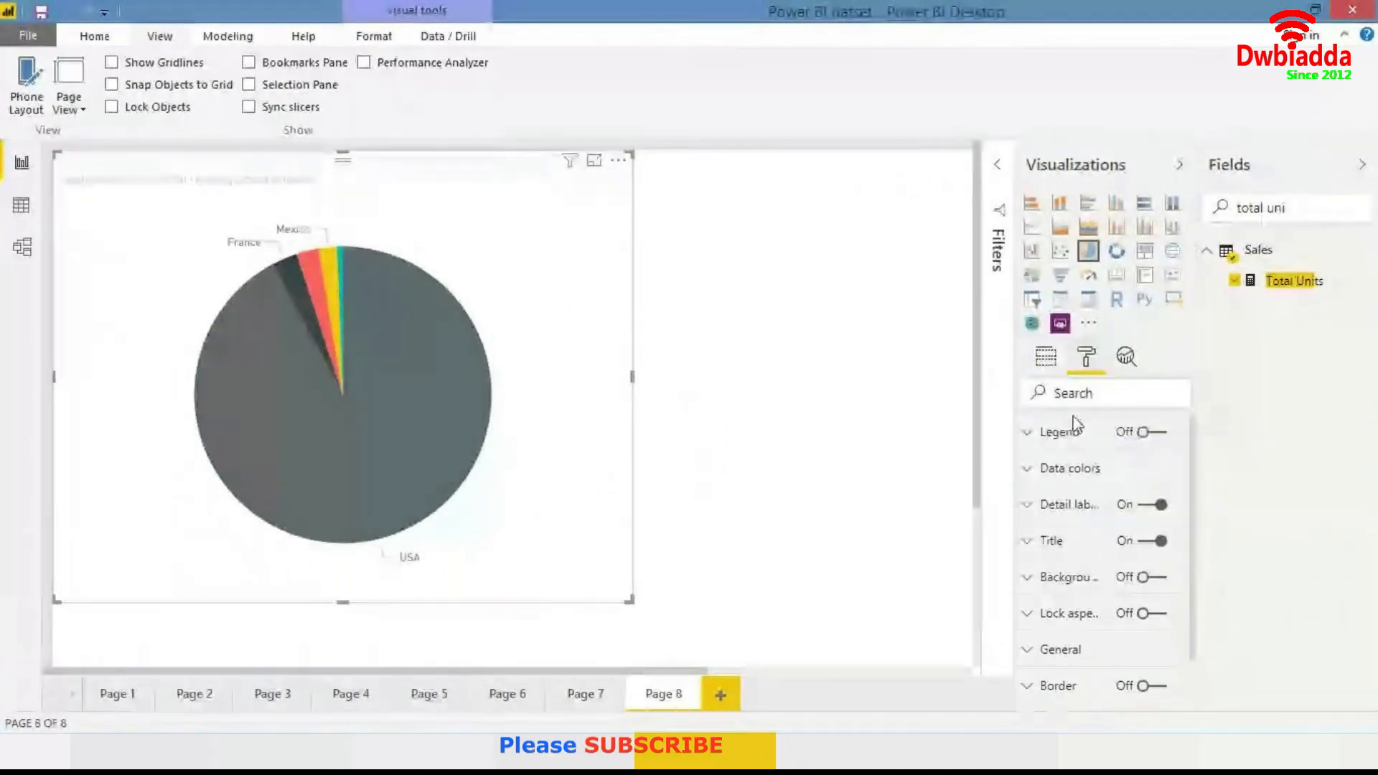
scroll(1056, 496, down, 1)
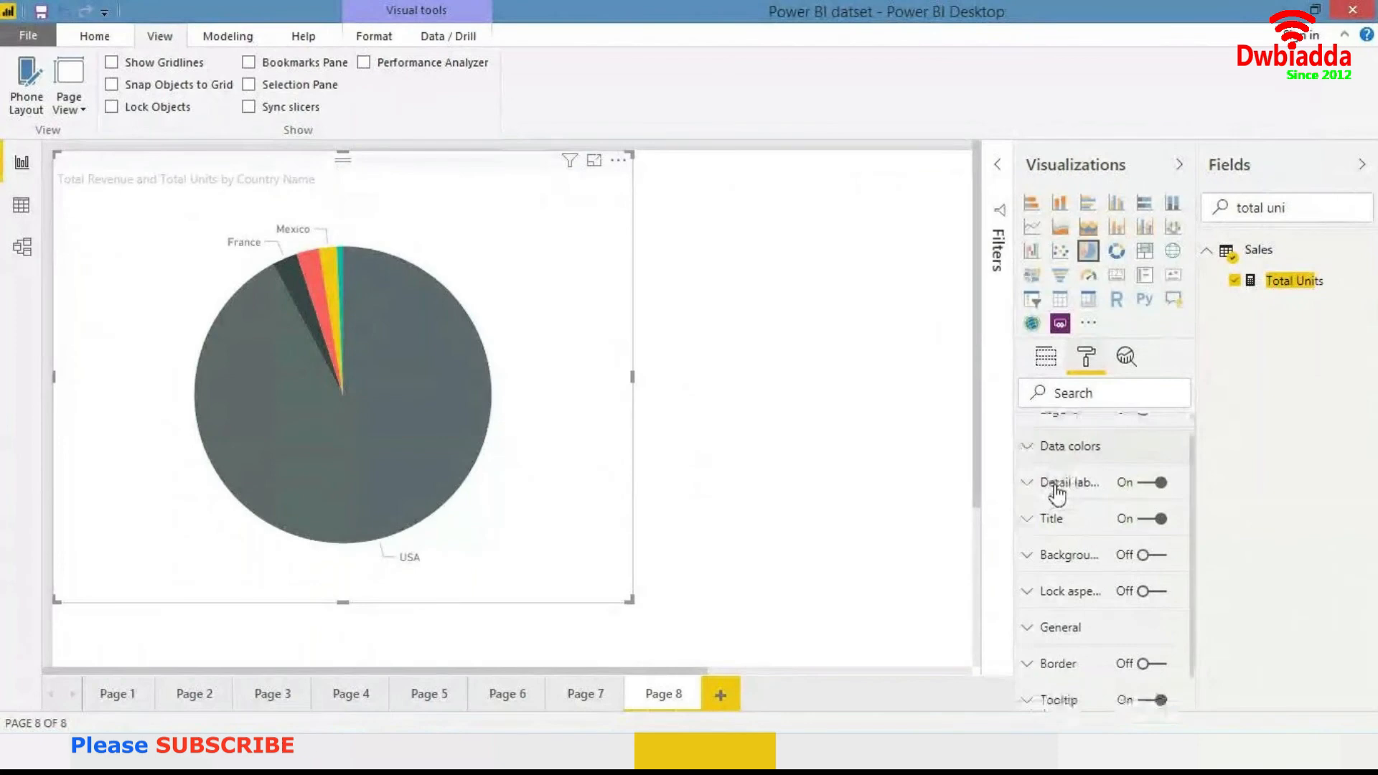
scroll(1056, 497, up, 1)
scroll(1056, 497, up, 1)
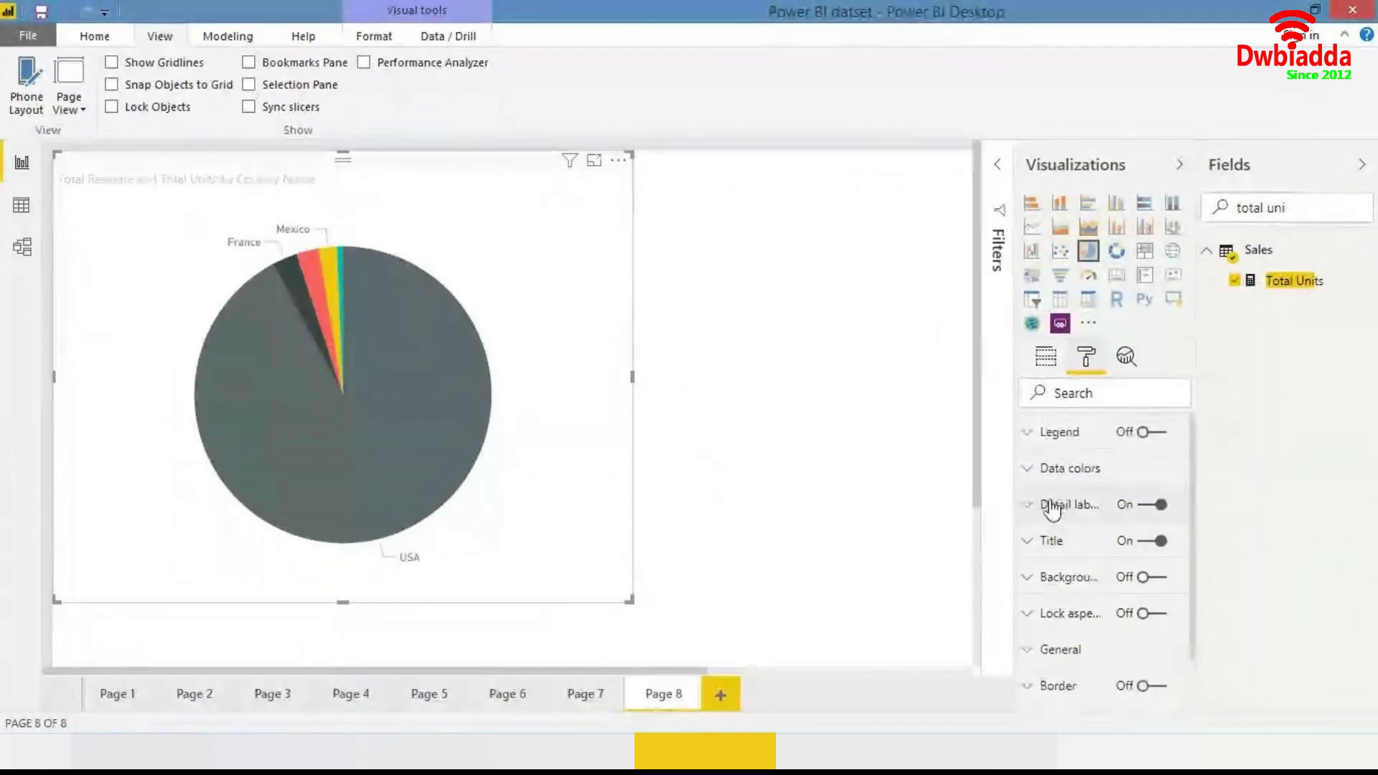
click(1055, 496)
click(1055, 497)
click(1082, 466)
click(1079, 470)
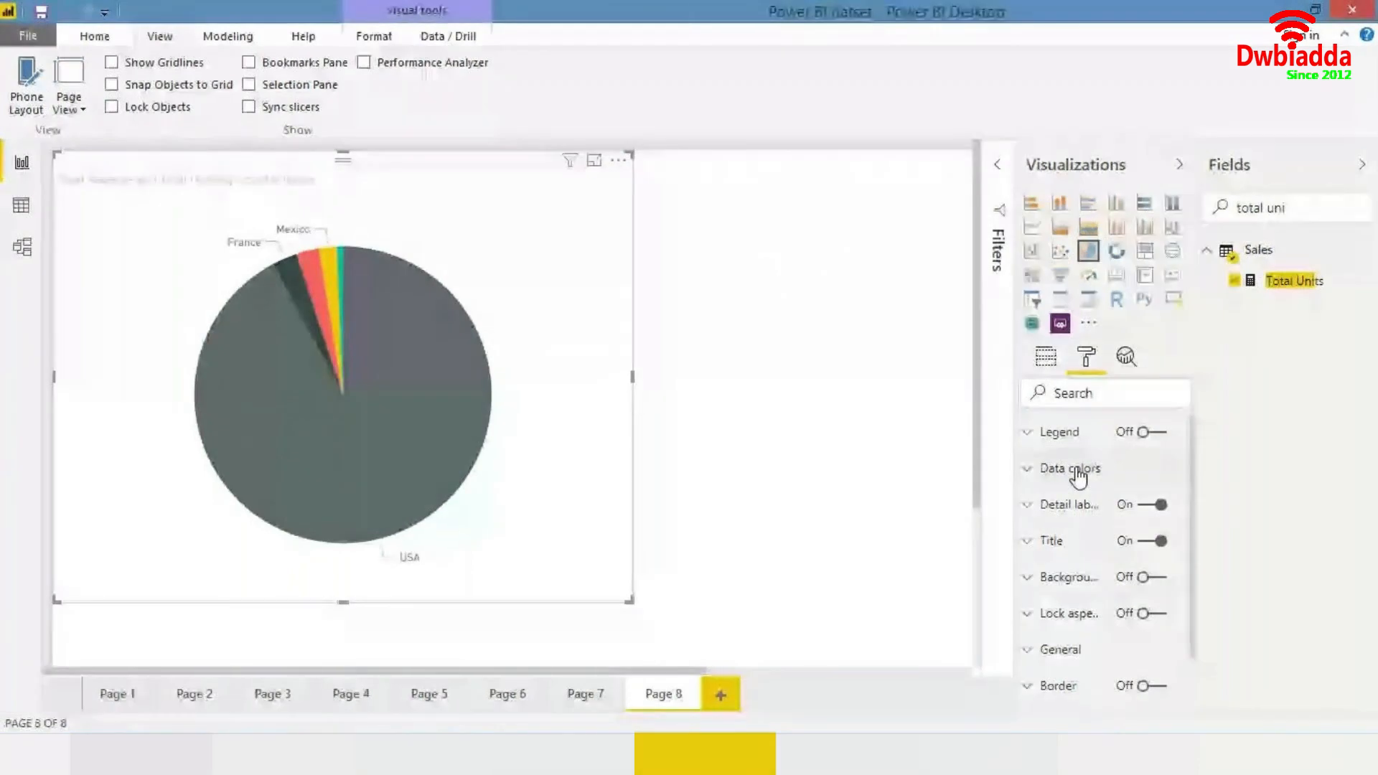
- Change the USA slice's data color in the pie chart to yellow
click(1079, 473)
click(1052, 529)
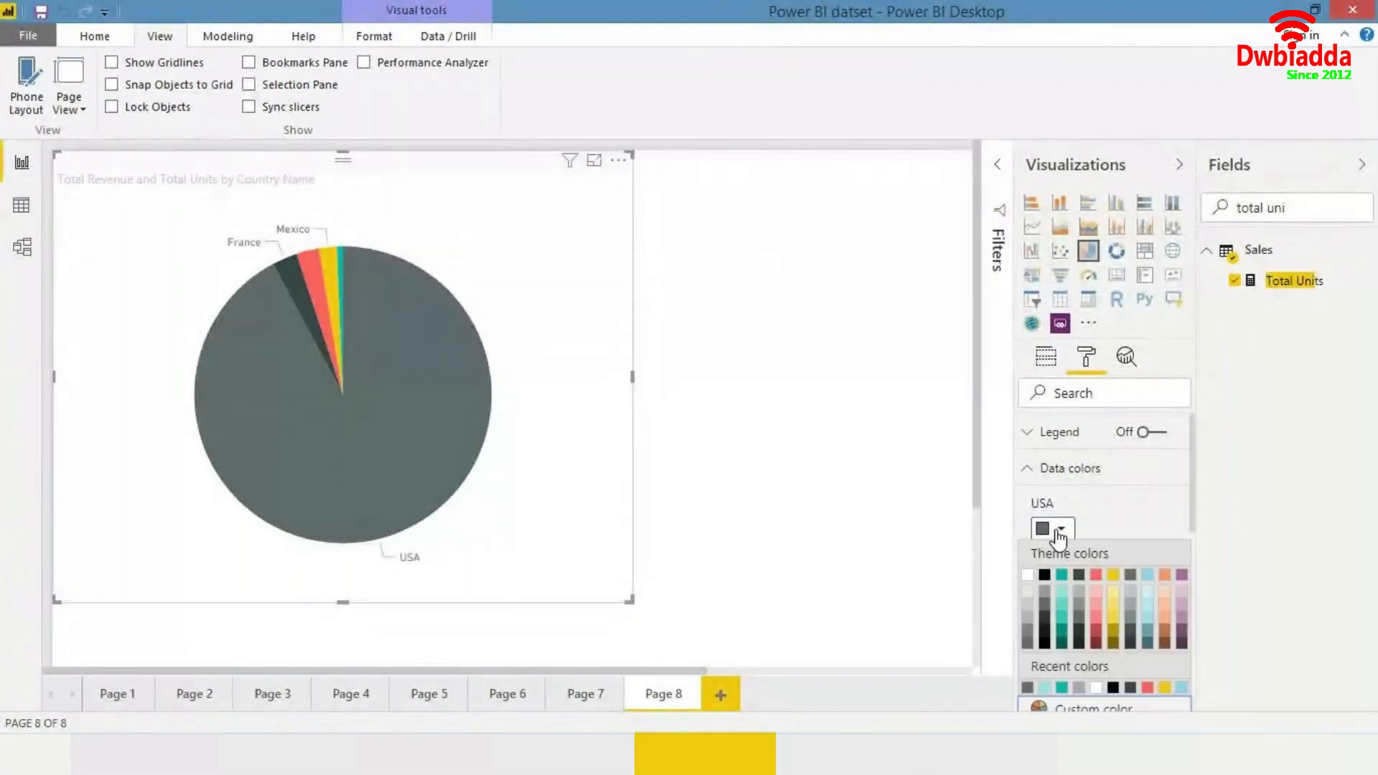
click(1162, 600)
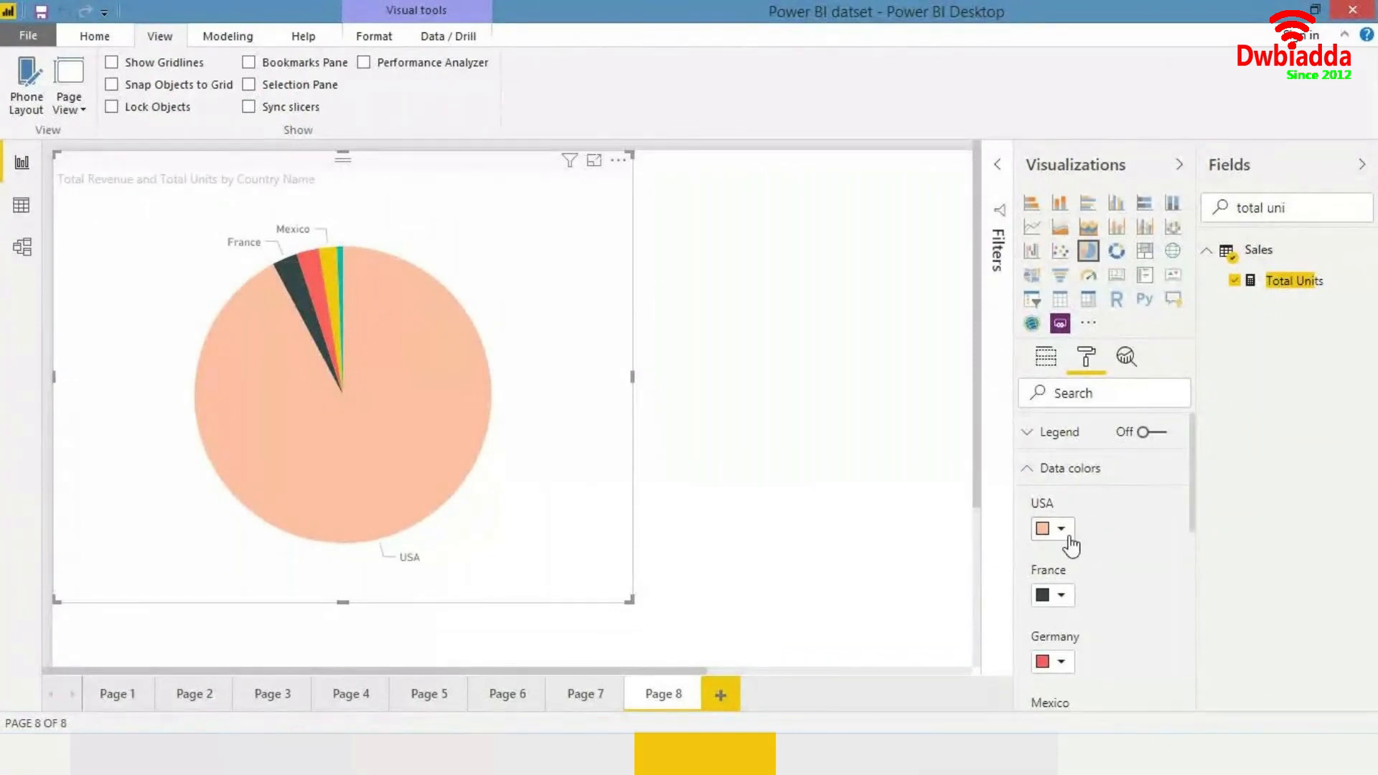
click(1061, 529)
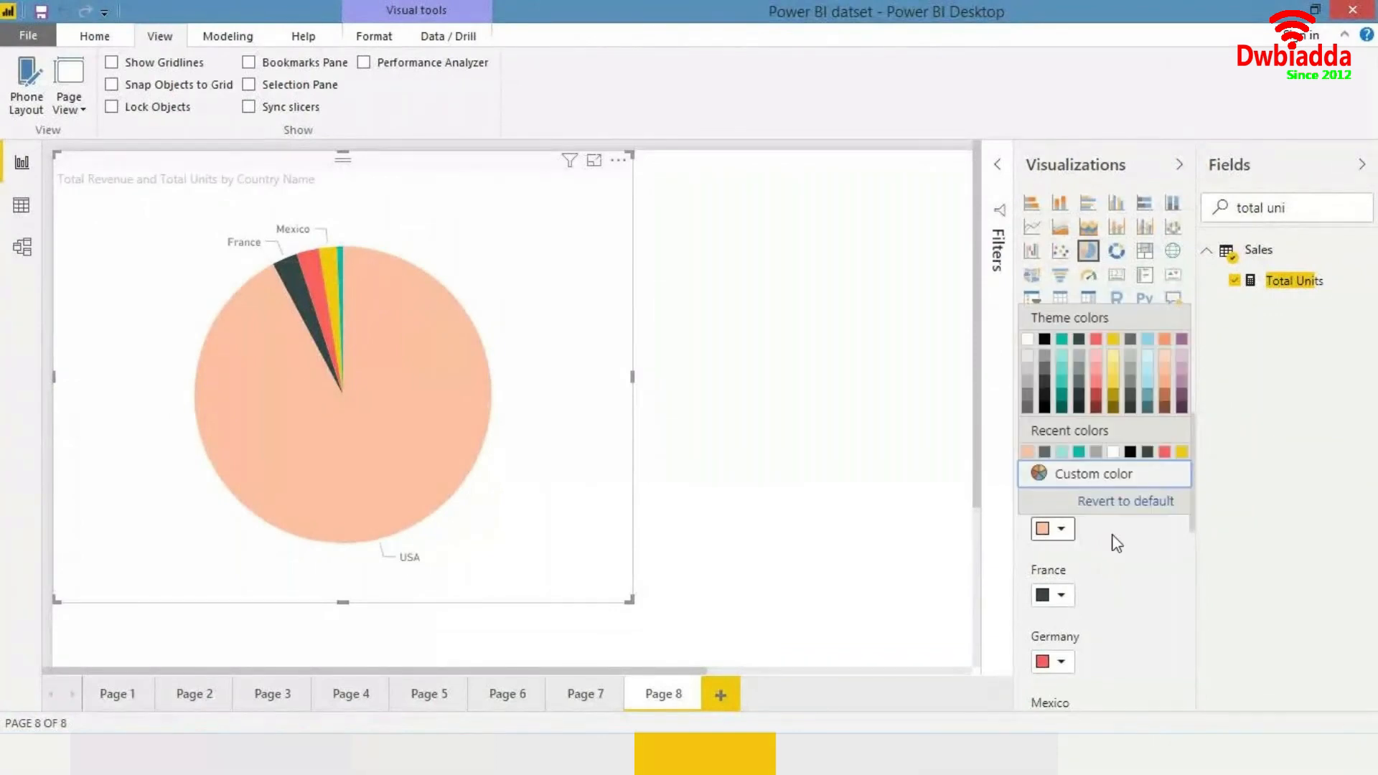
click(1111, 387)
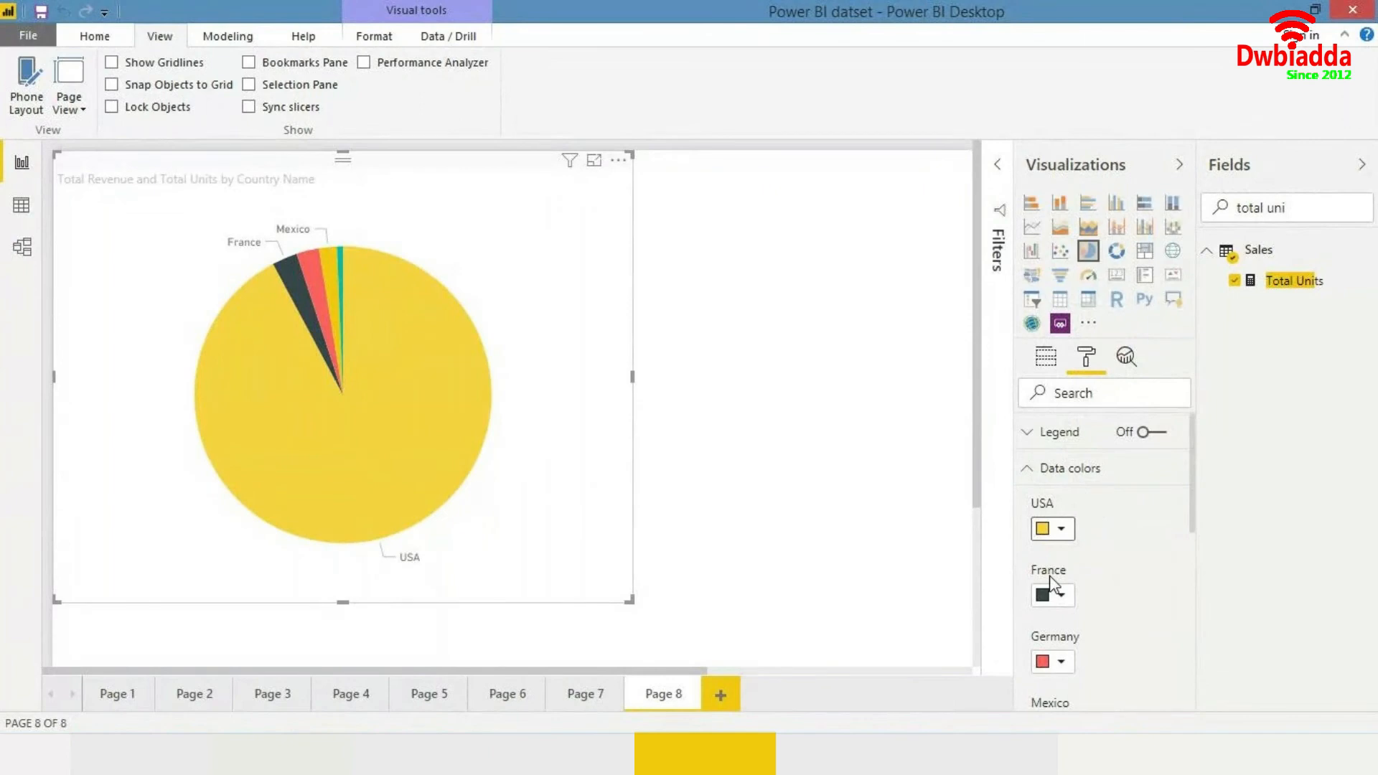
click(1055, 471)
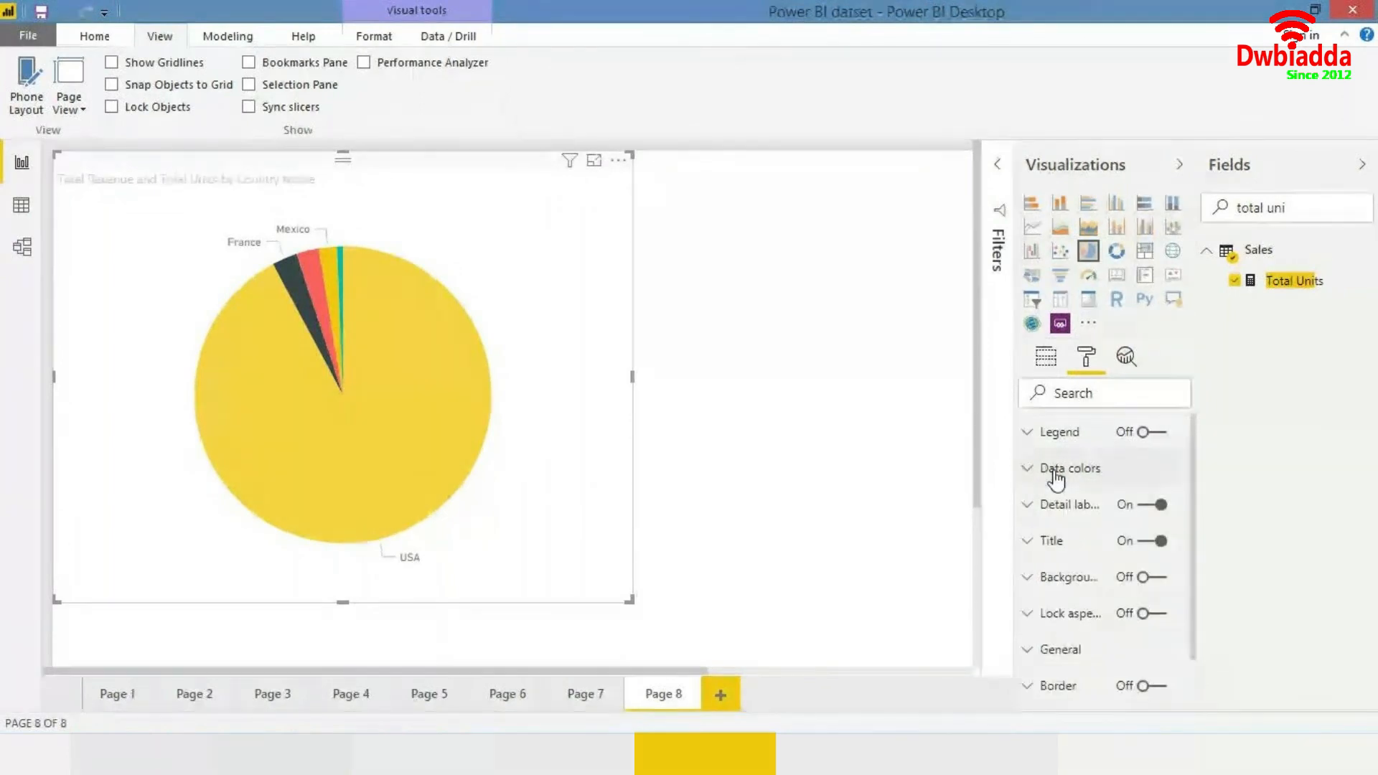
- Turn on the pie chart's legend
scroll(1049, 535, down, 2)
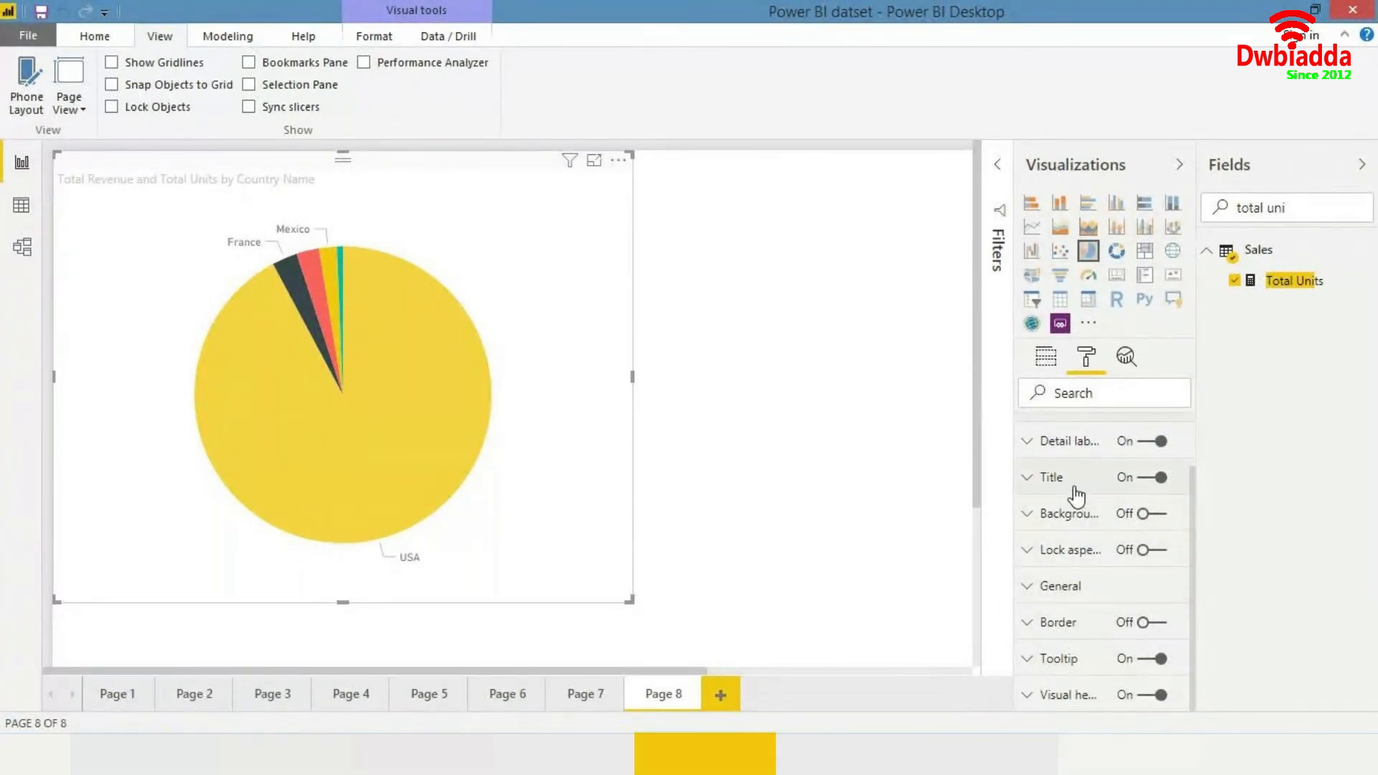
scroll(1089, 457, up, 2)
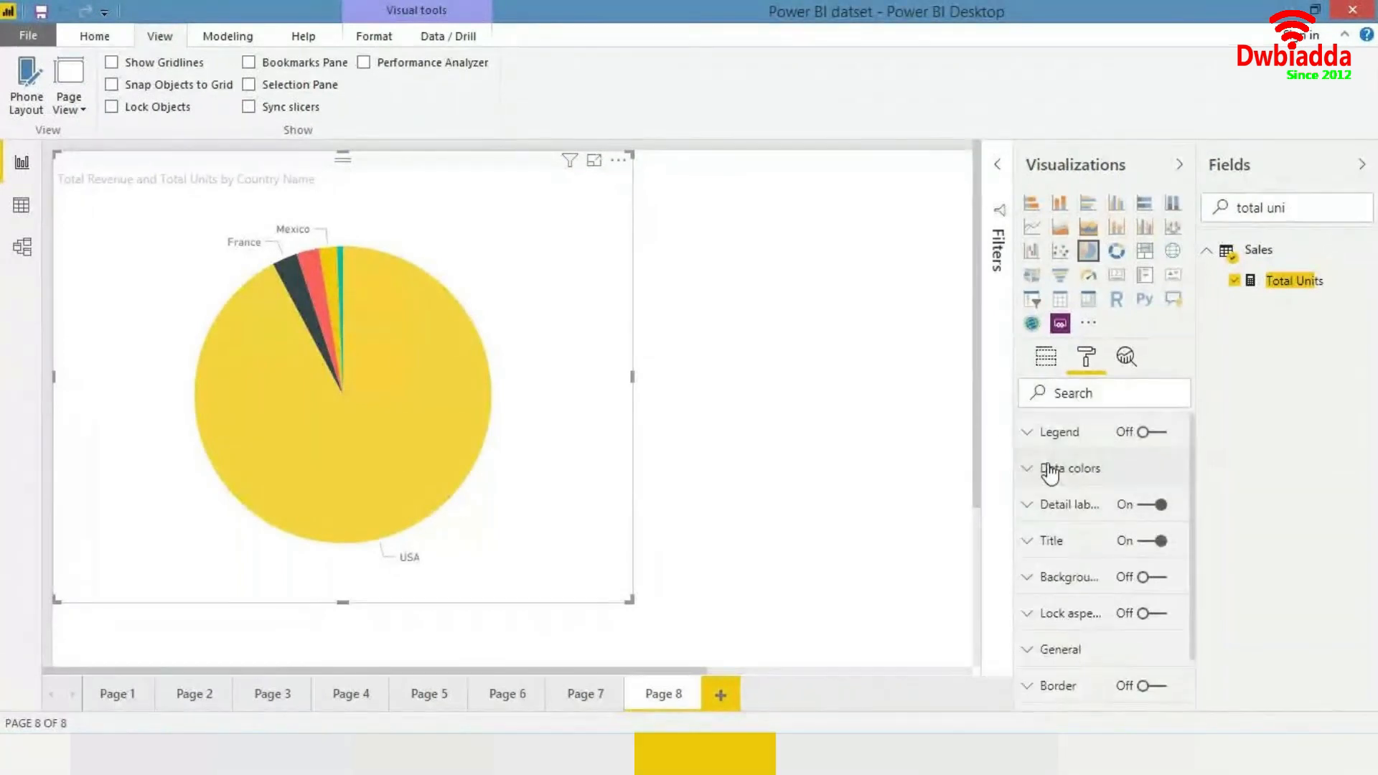
click(1146, 435)
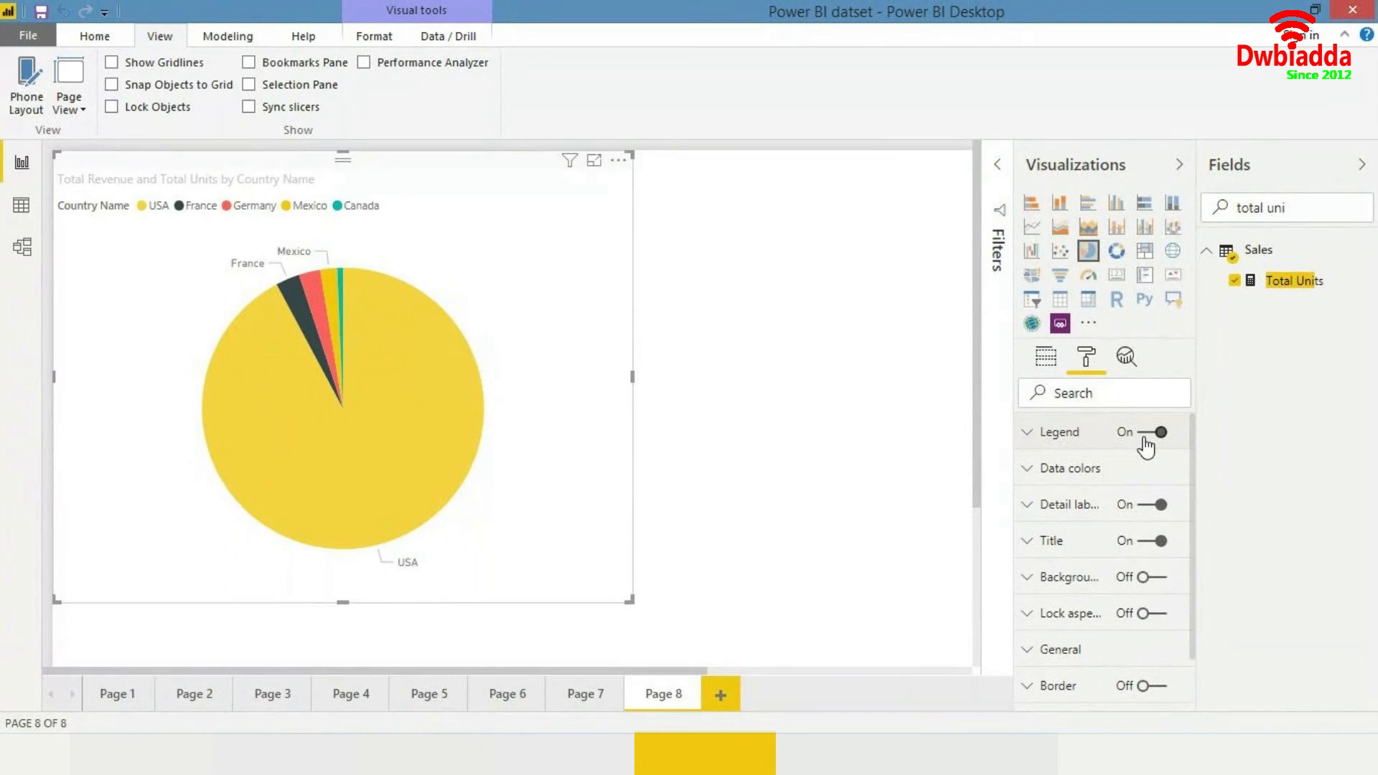
click(1146, 446)
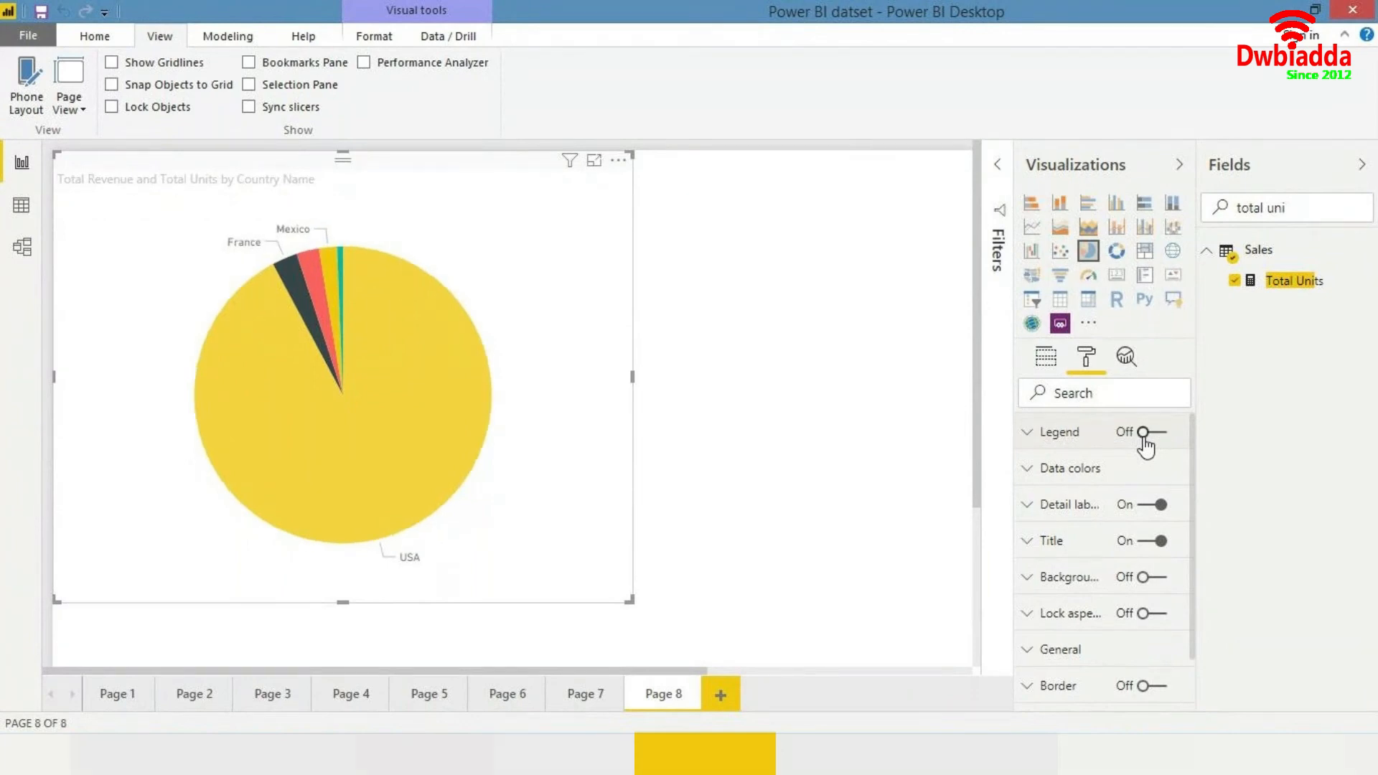
click(1146, 445)
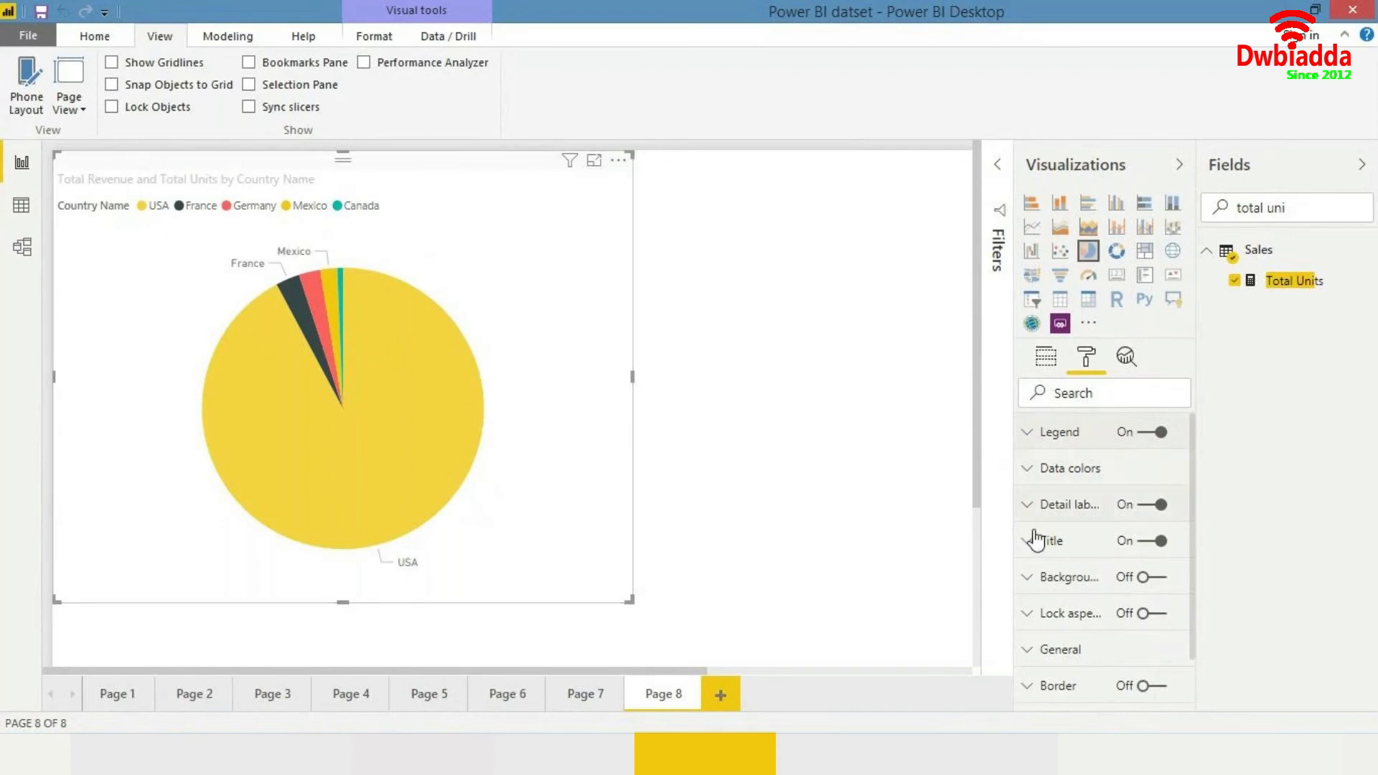
- Add a new report page
click(1049, 358)
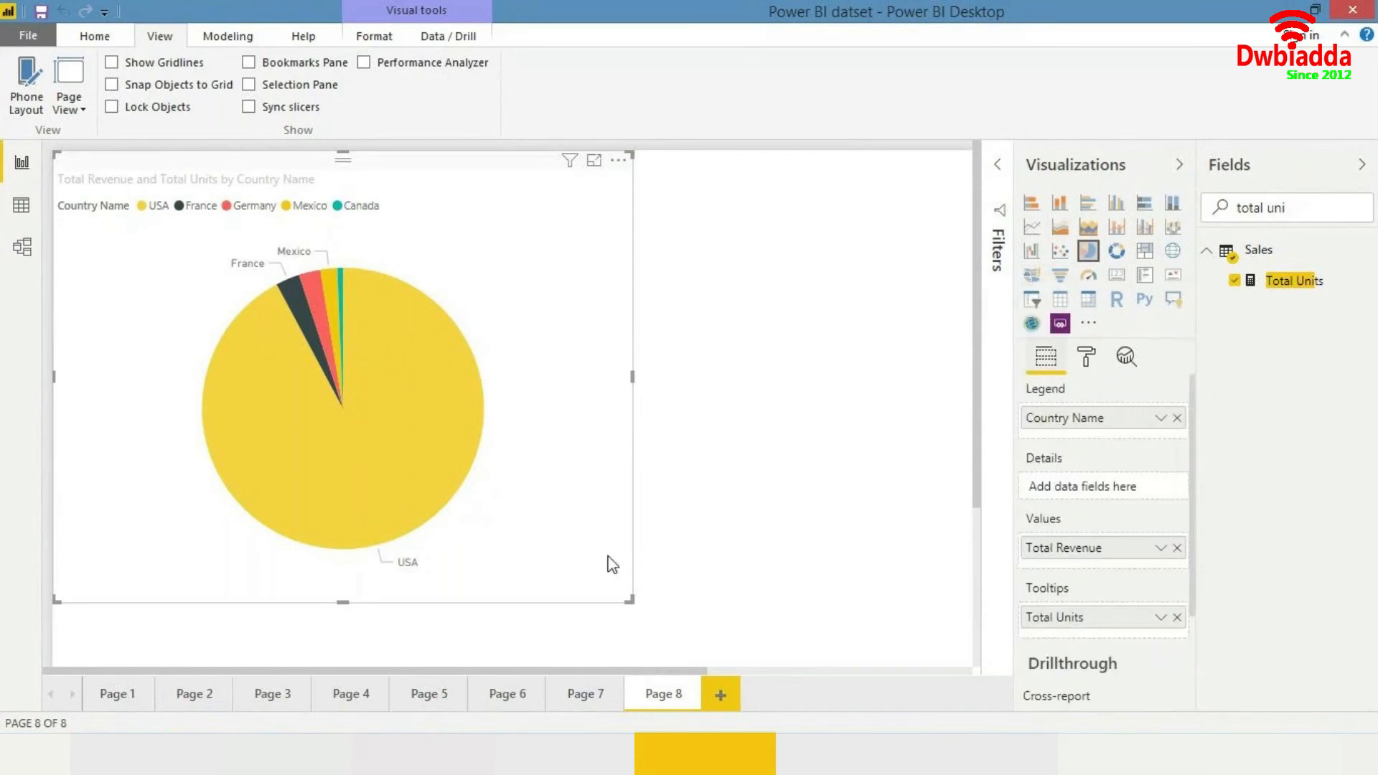
click(173, 690)
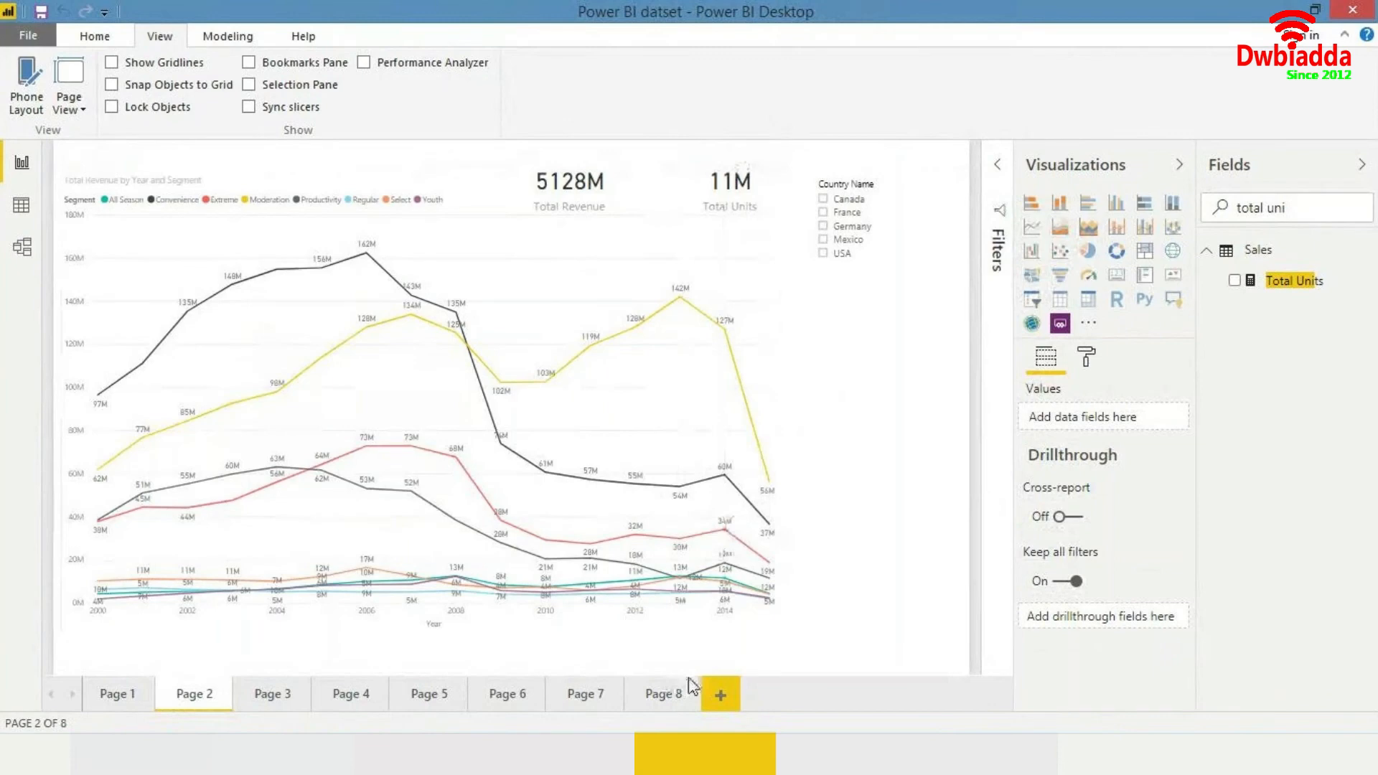
click(724, 705)
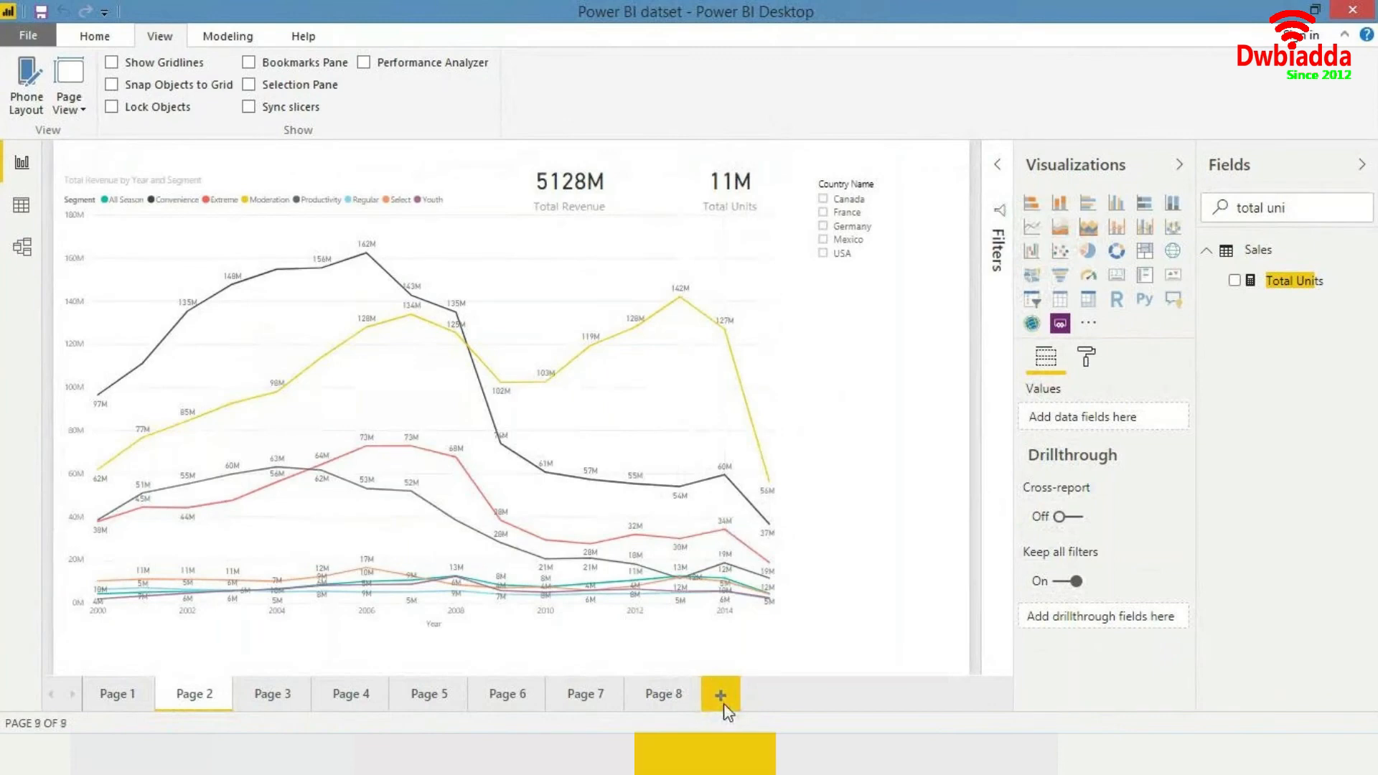
- Insert a funnel chart on the new page and enlarge it near the upper middle of the canvas
click(1061, 272)
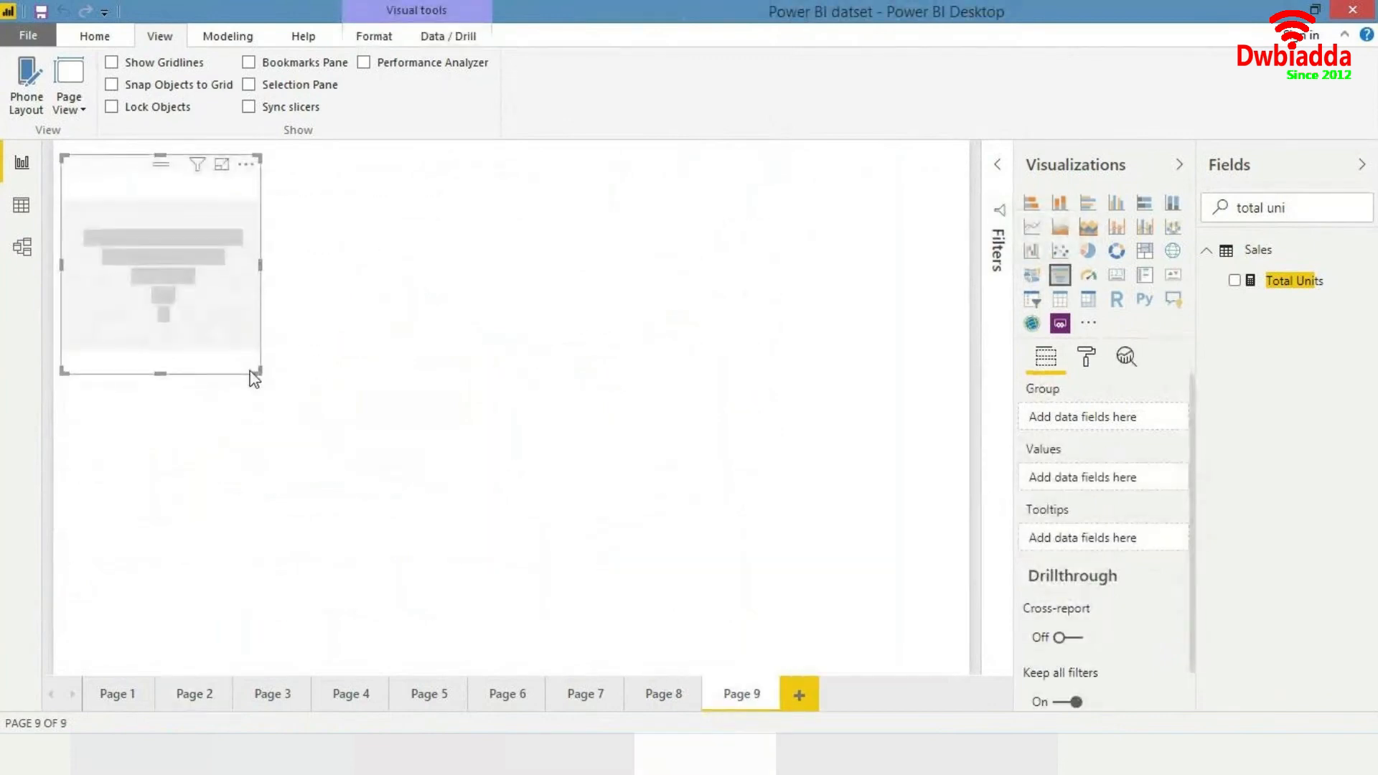
drag(258, 372, 424, 506)
drag(385, 425, 532, 403)
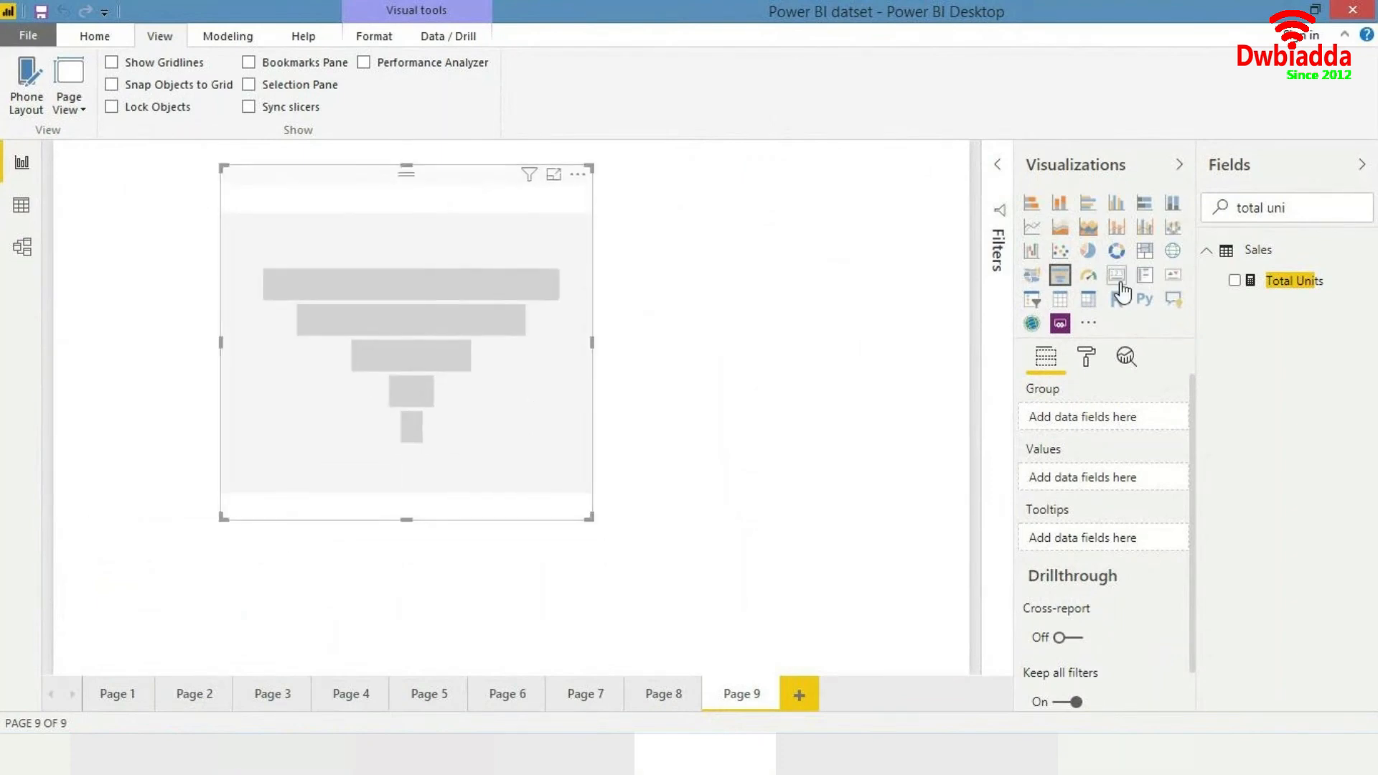
- Clear the field search and add Total Units to the funnel chart's values
drag(1314, 208, 1076, 233)
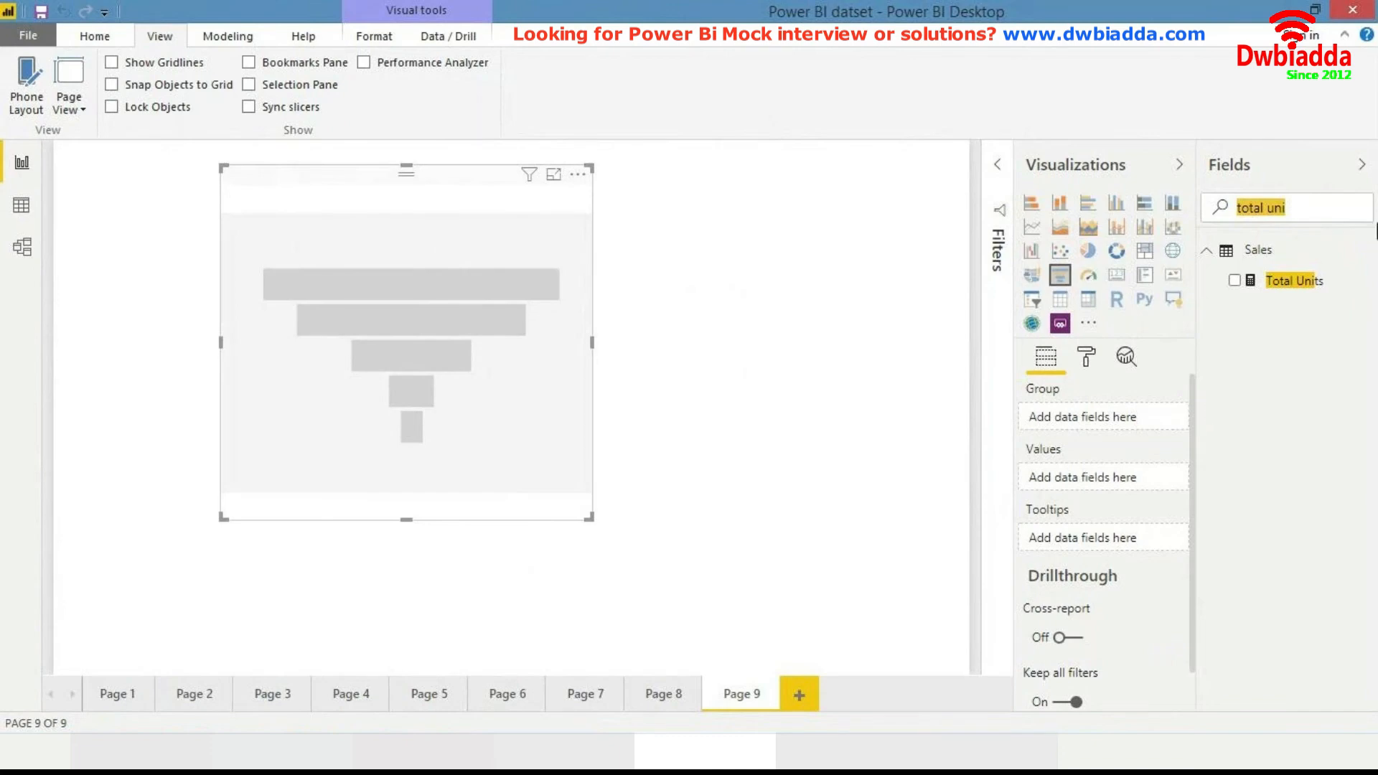
key(BackSpace)
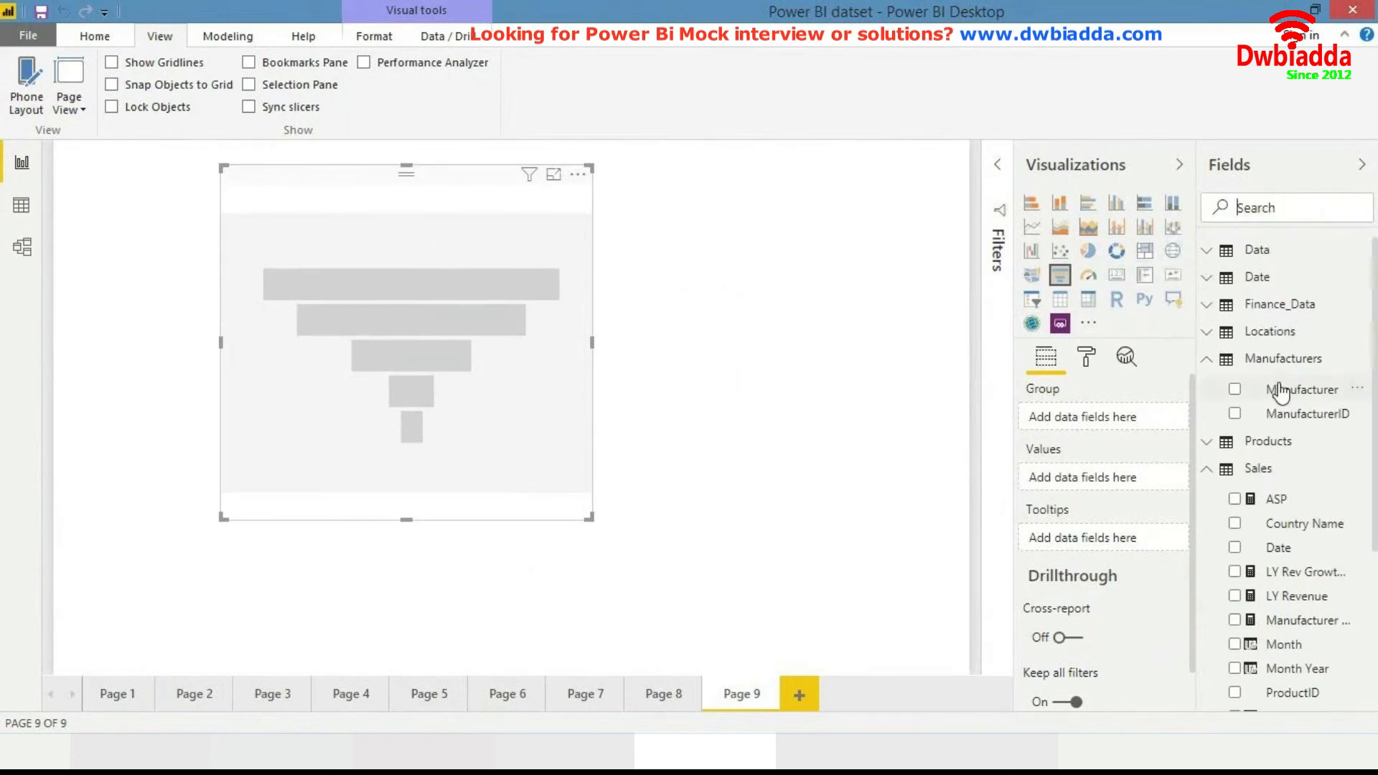
scroll(1283, 391, down, 3)
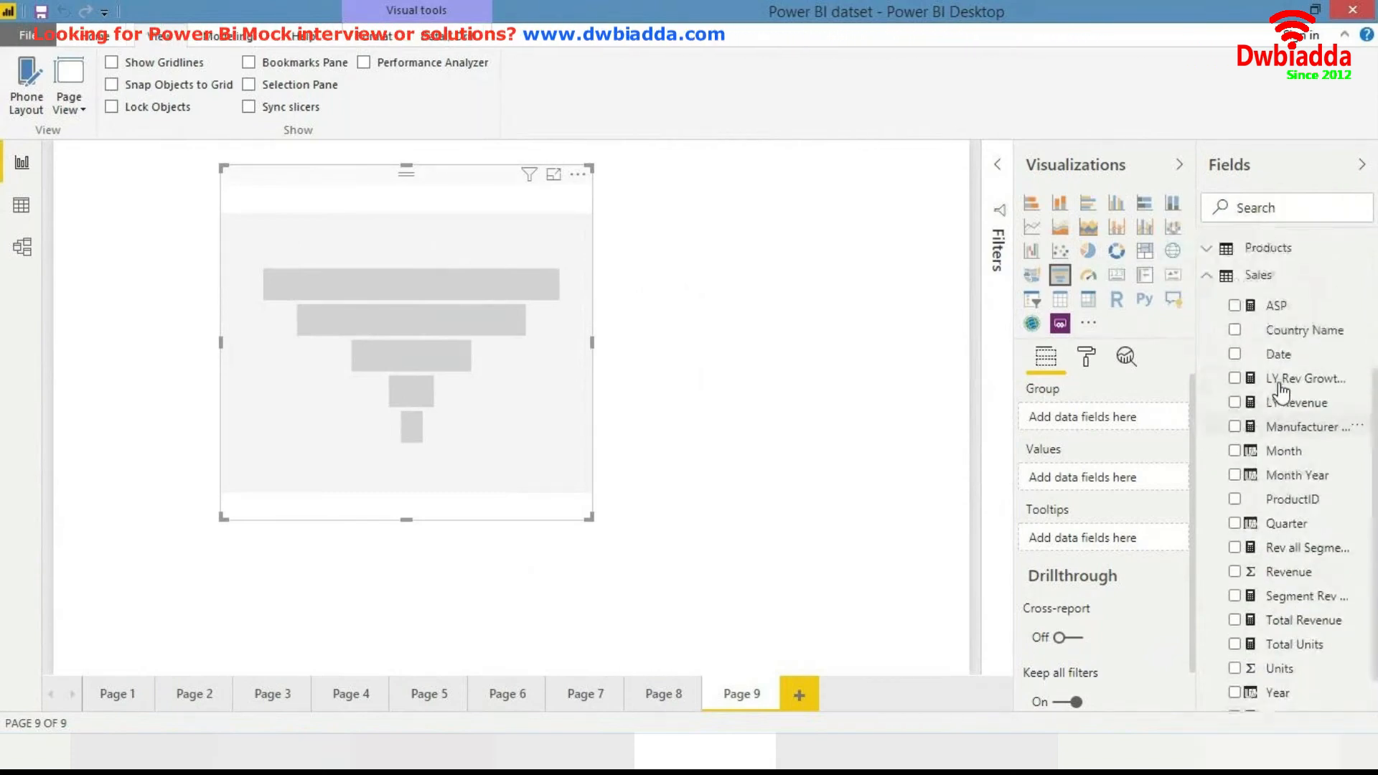
scroll(1281, 391, up, 3)
scroll(1281, 391, down, 3)
scroll(1285, 410, up, 2)
scroll(1288, 429, down, 2)
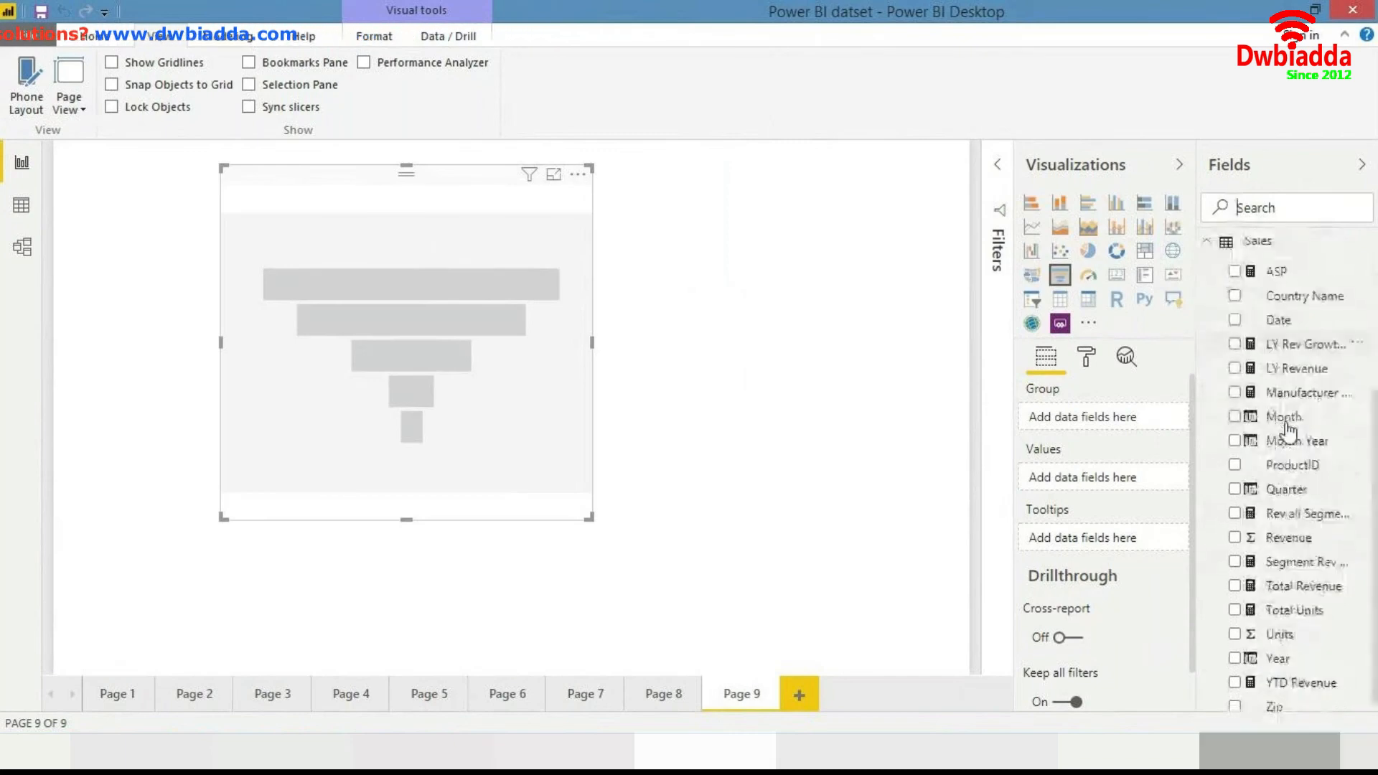
drag(1298, 602, 412, 362)
- Search the fields for country and add Sales Country Name to the funnel chart's group
text(country)
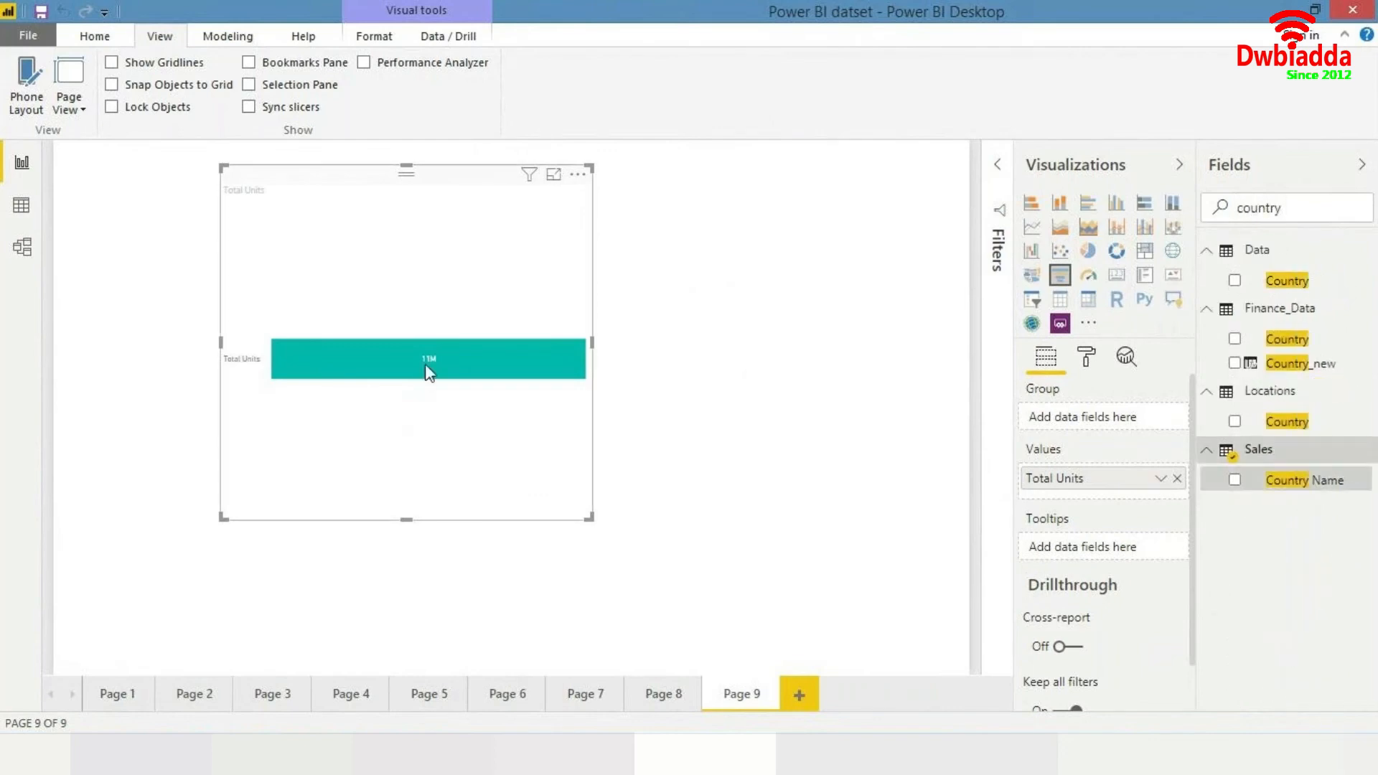
click(1234, 480)
- Move the funnel chart right and enlarge it on the canvas
drag(538, 344, 663, 342)
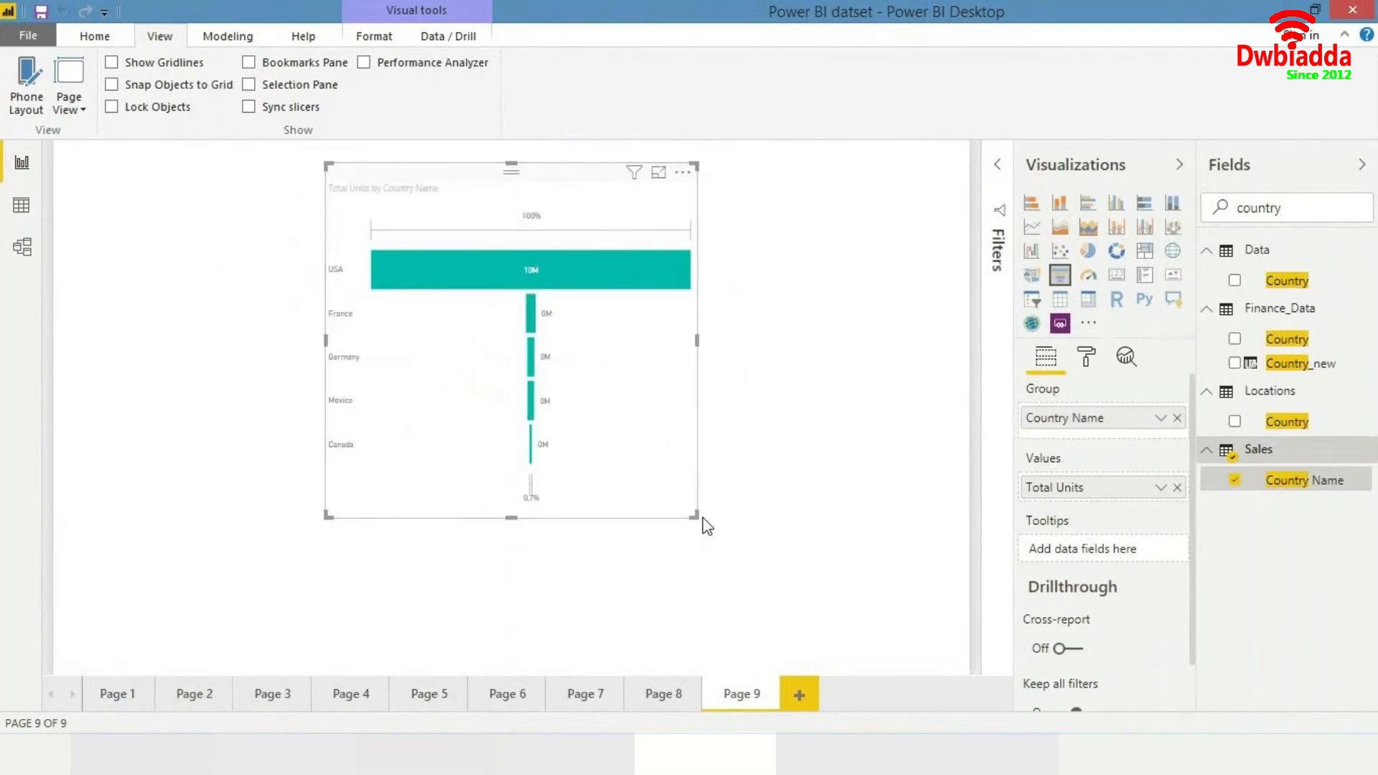
drag(697, 513, 844, 603)
click(760, 191)
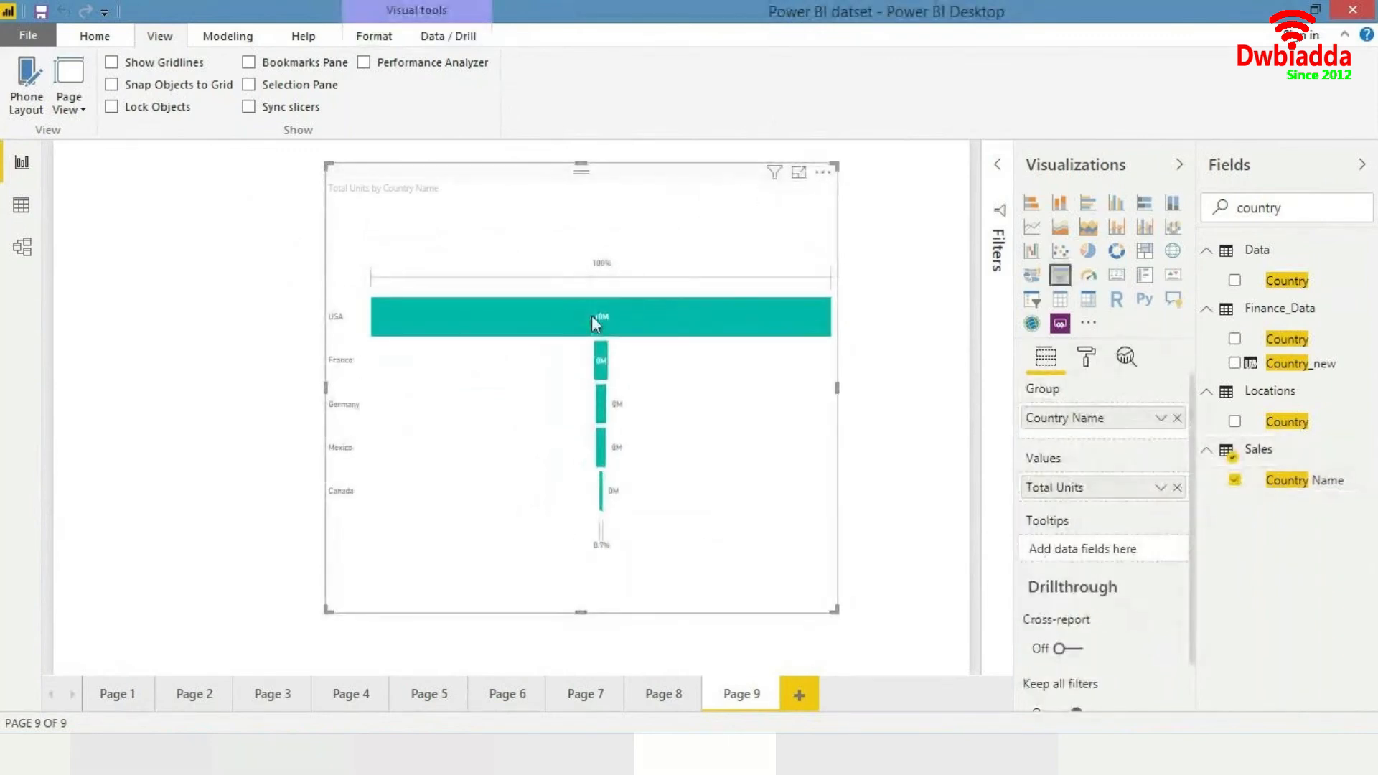
mouse_move(600, 351)
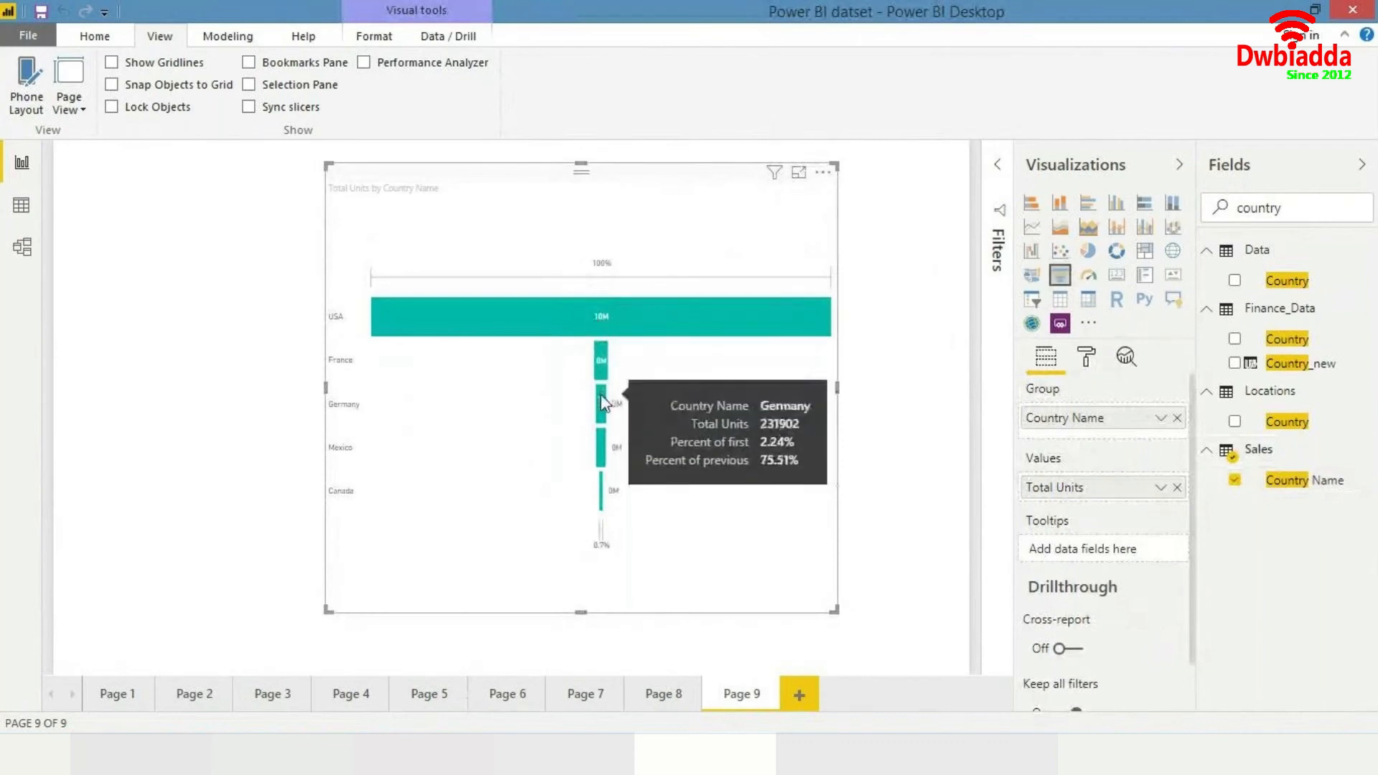
- Set the funnel chart's data label display units to None
click(1085, 357)
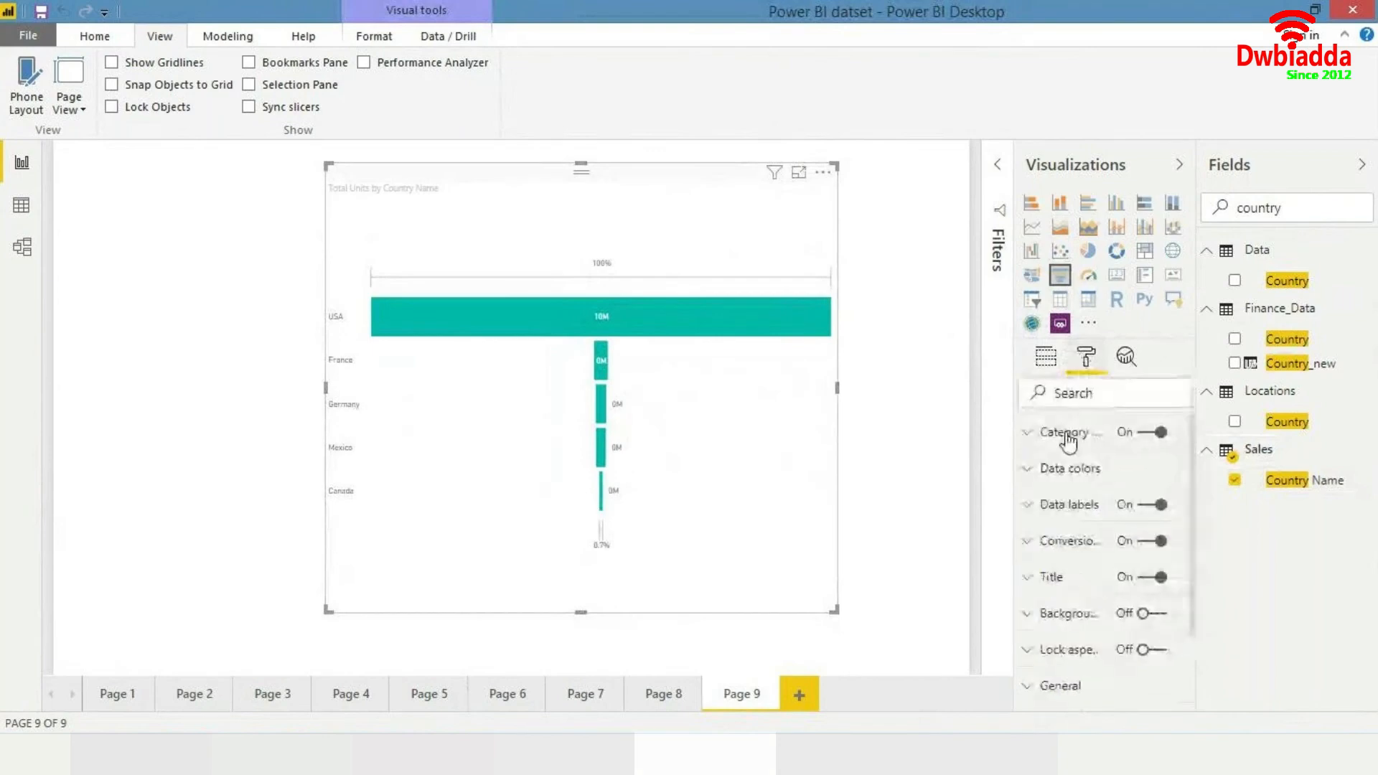
click(1044, 506)
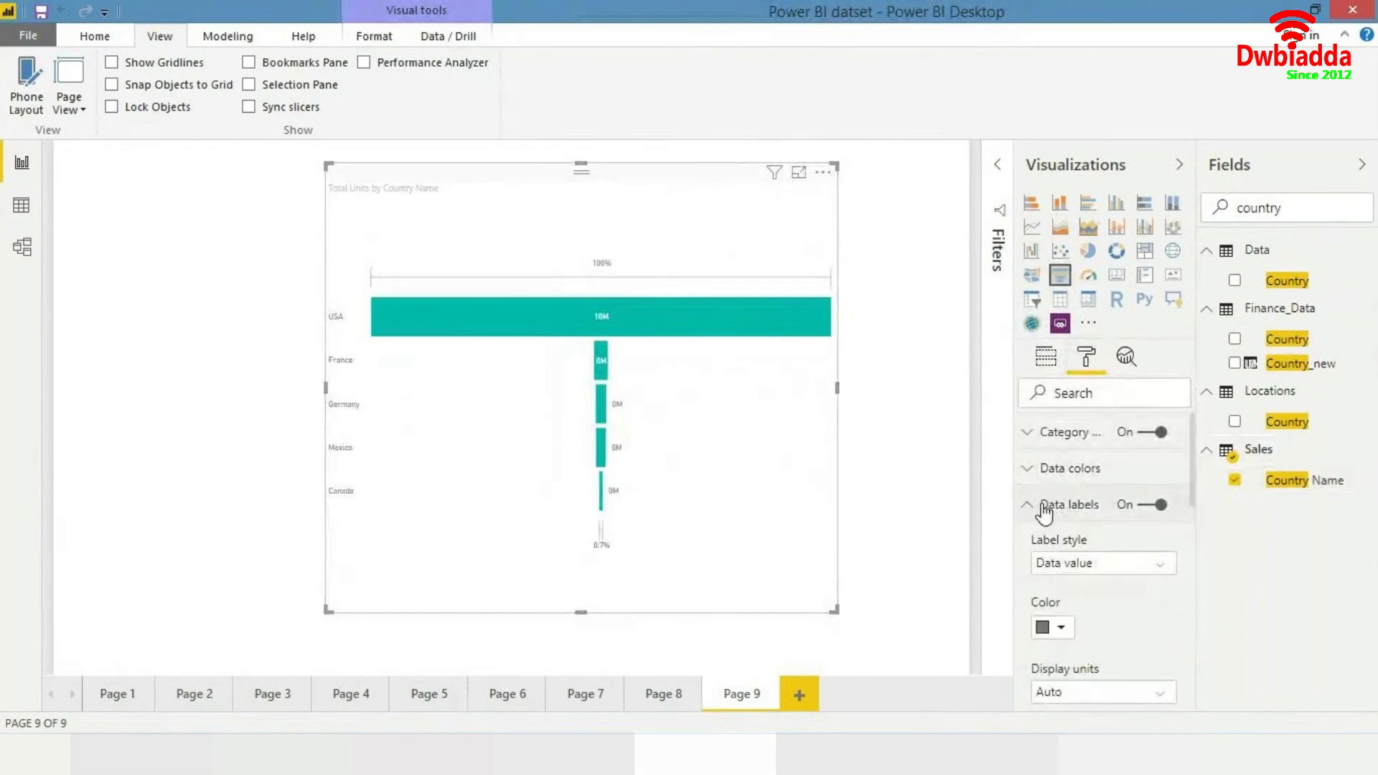
scroll(1046, 459, down, 3)
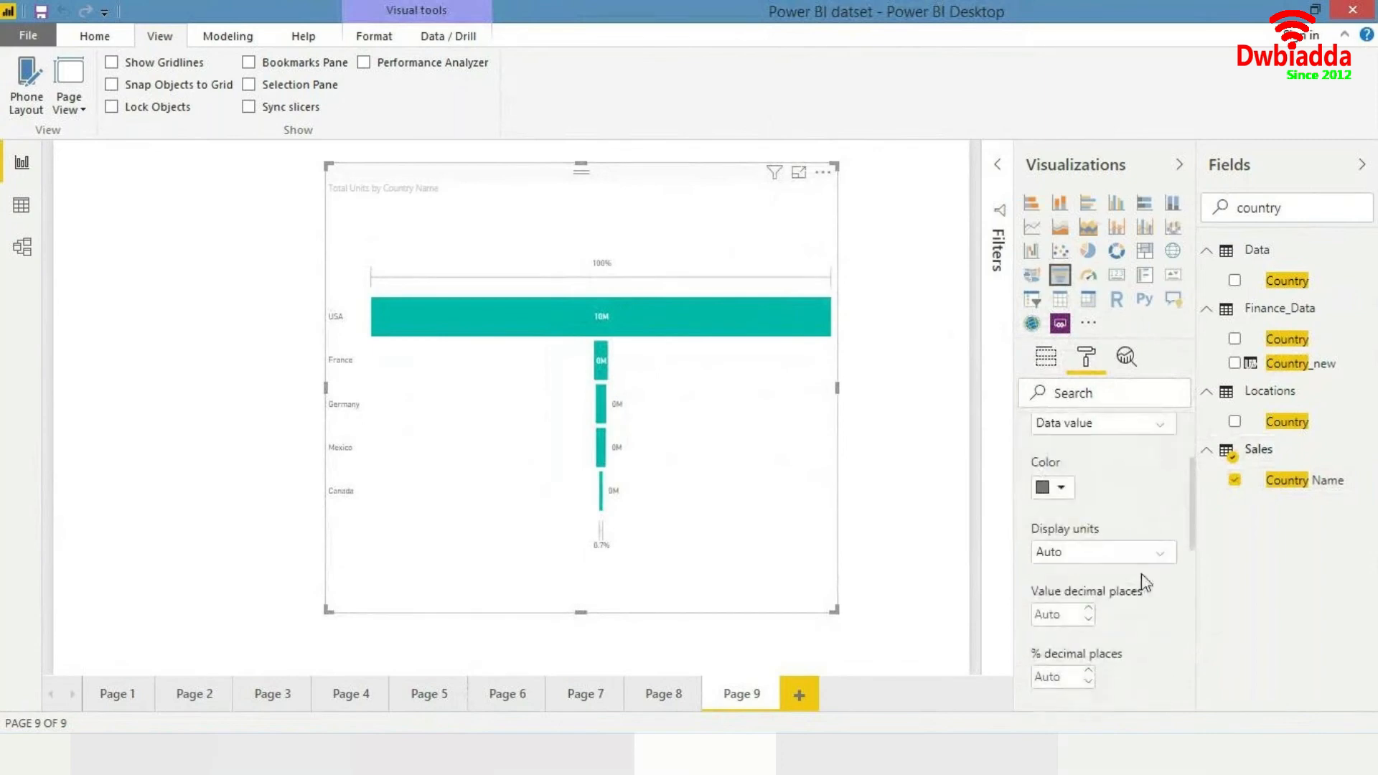
click(1144, 567)
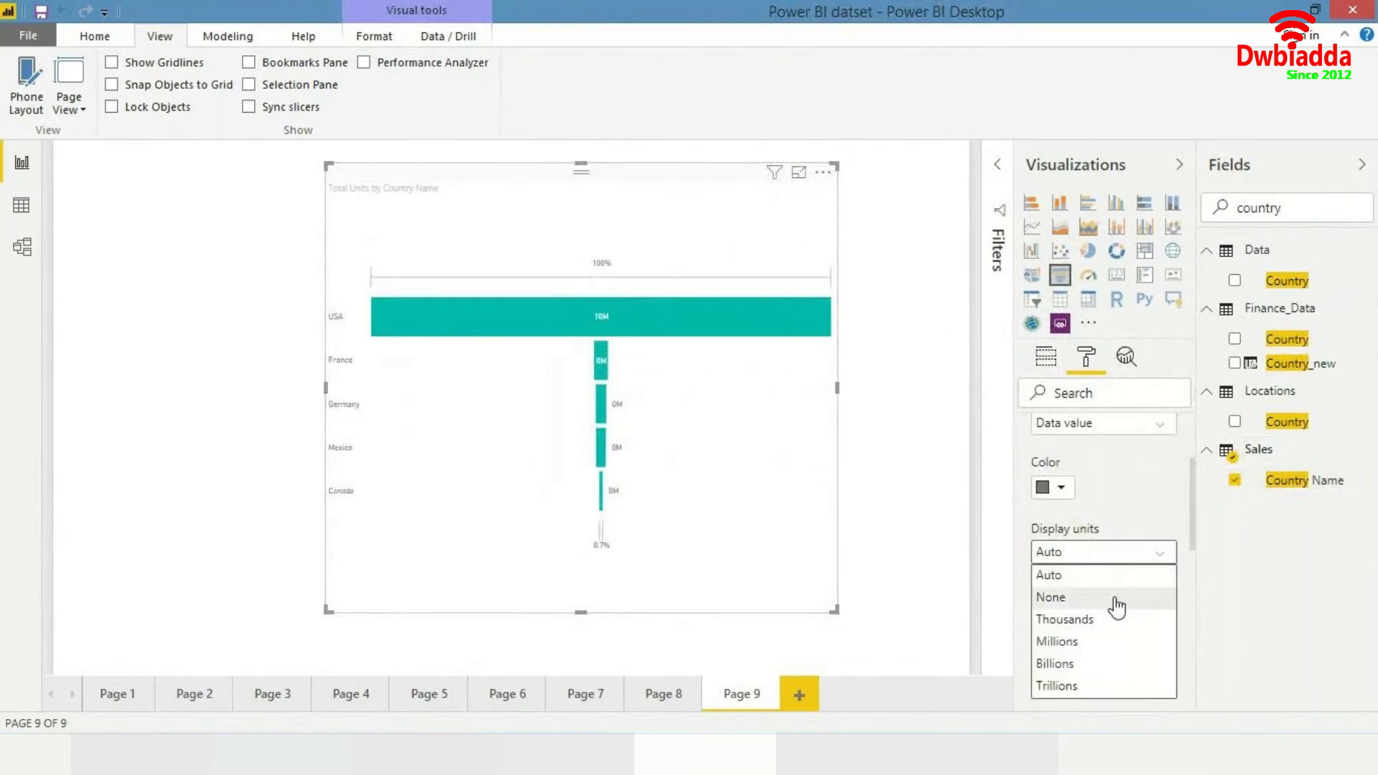
click(1117, 598)
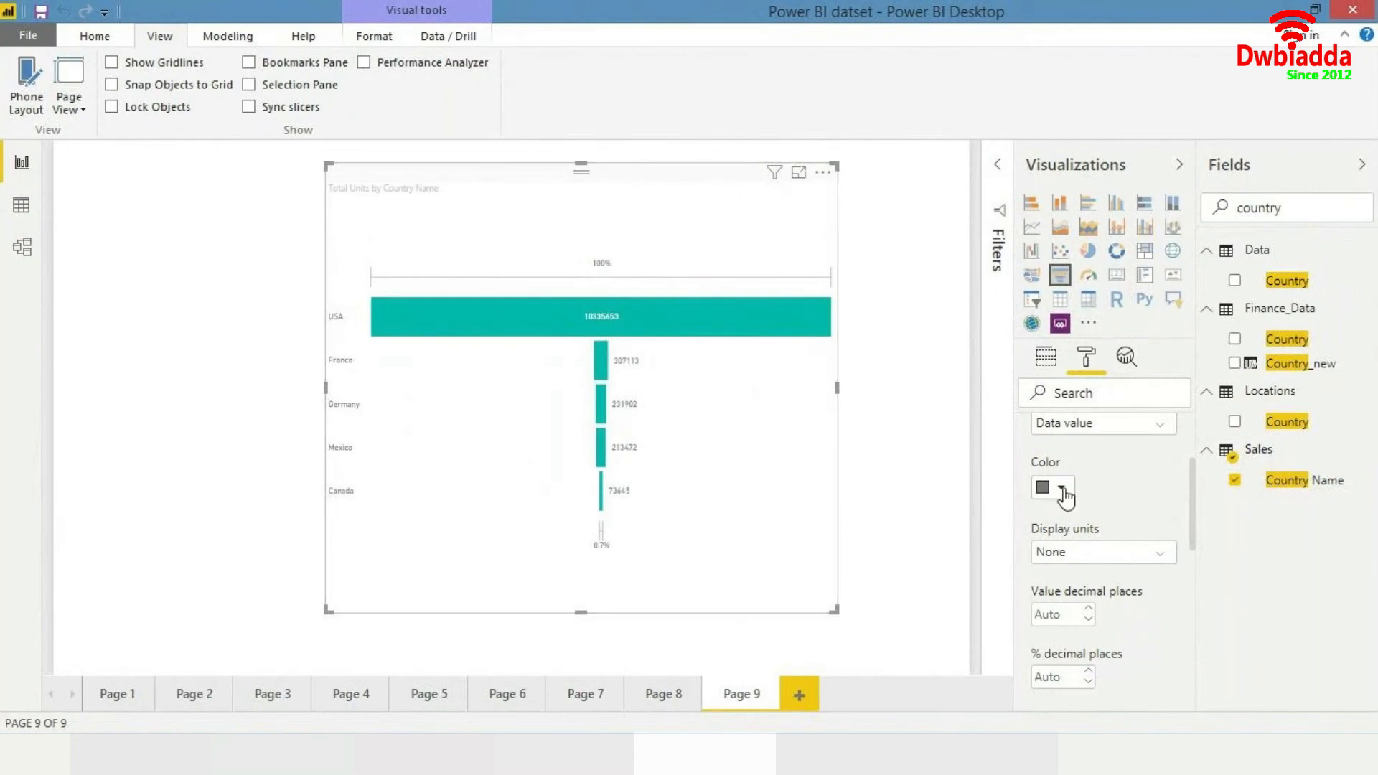
scroll(1065, 495, up, 2)
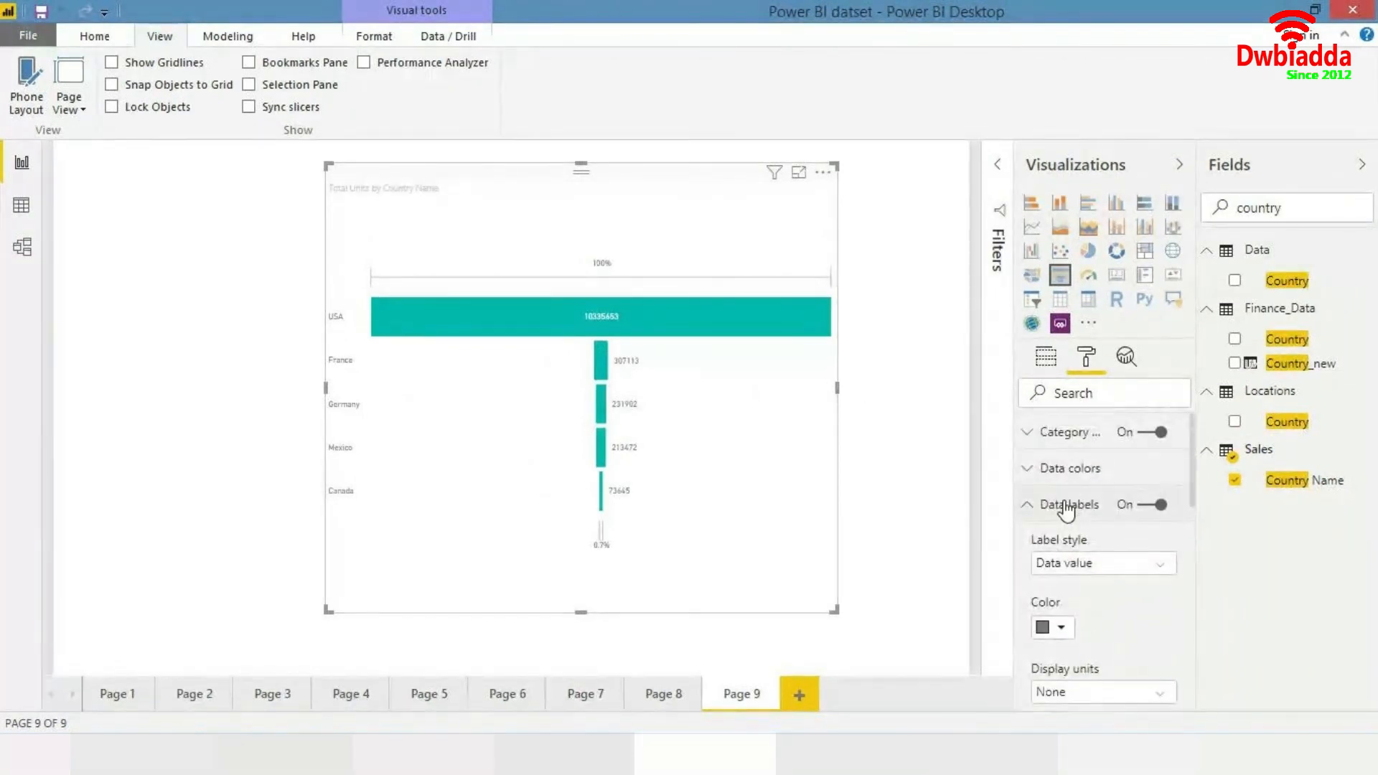
click(1062, 504)
- Replace Country Name with the Products Segment field as the funnel's group and reposition the chart at the upper left
double_click(1322, 200)
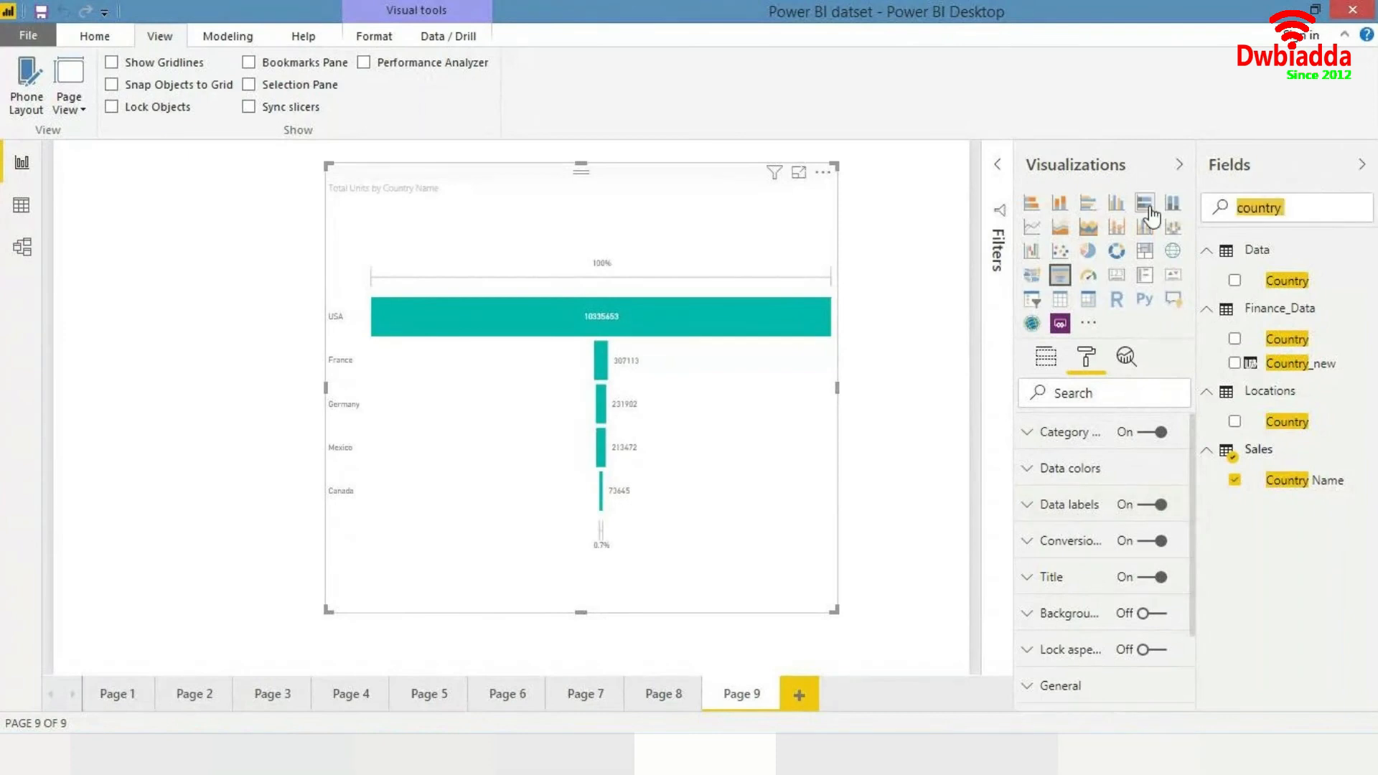
text(segment)
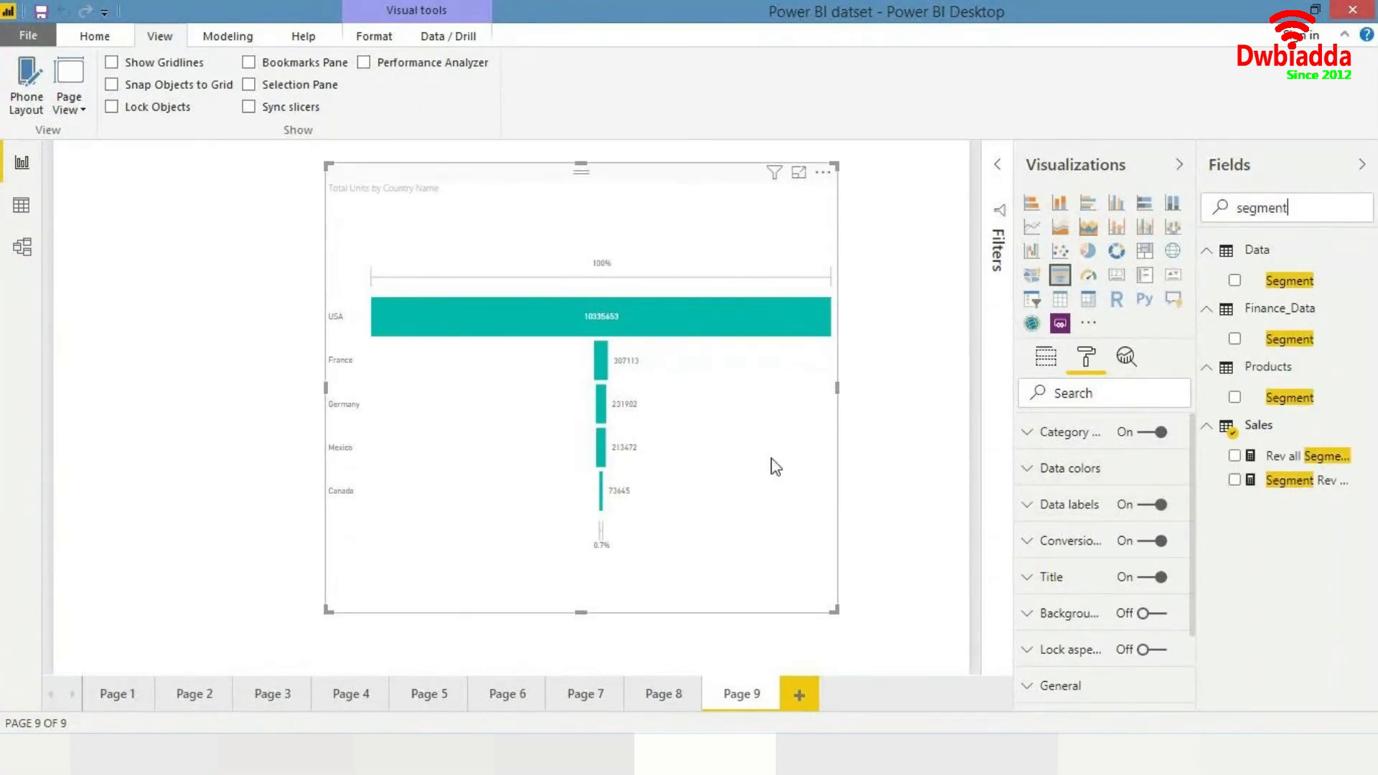
click(1048, 358)
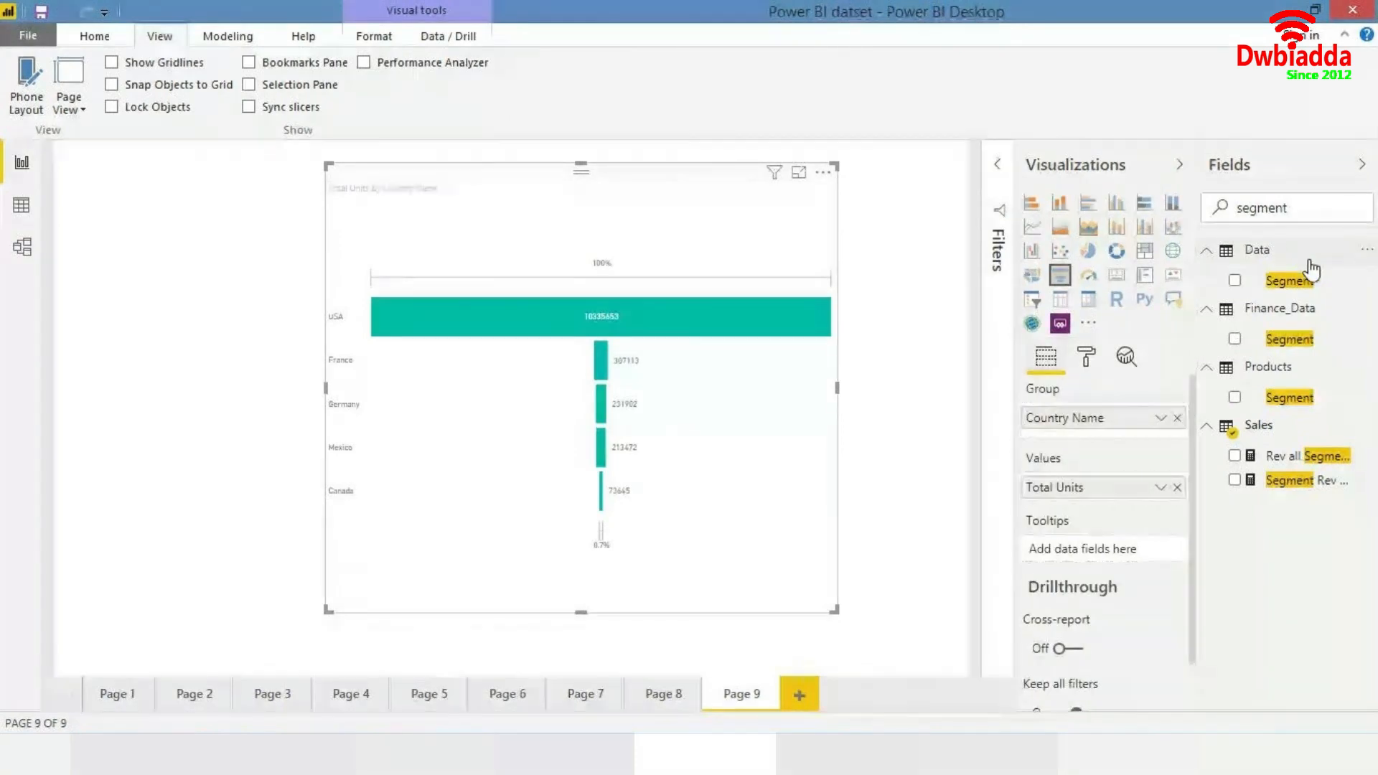
drag(1285, 397, 1094, 434)
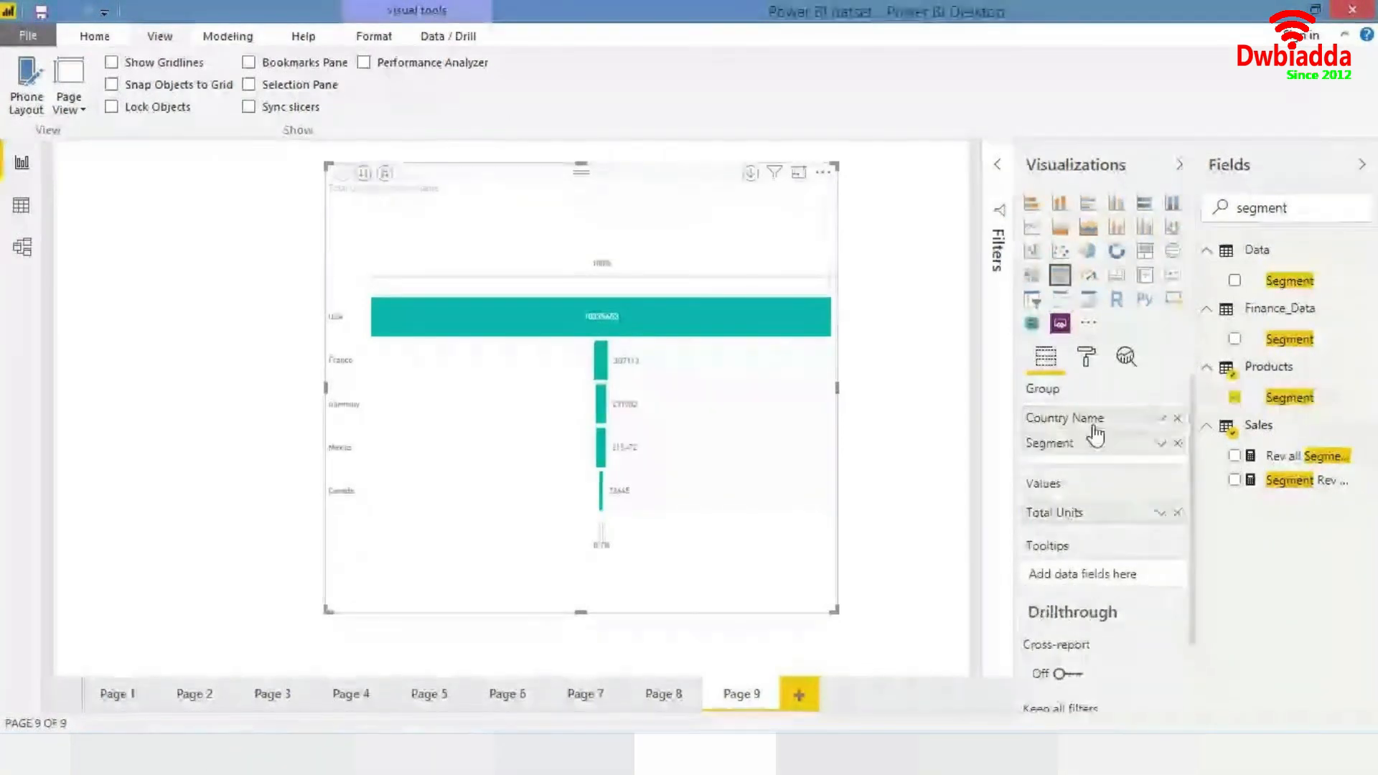
click(1176, 419)
drag(806, 472, 518, 471)
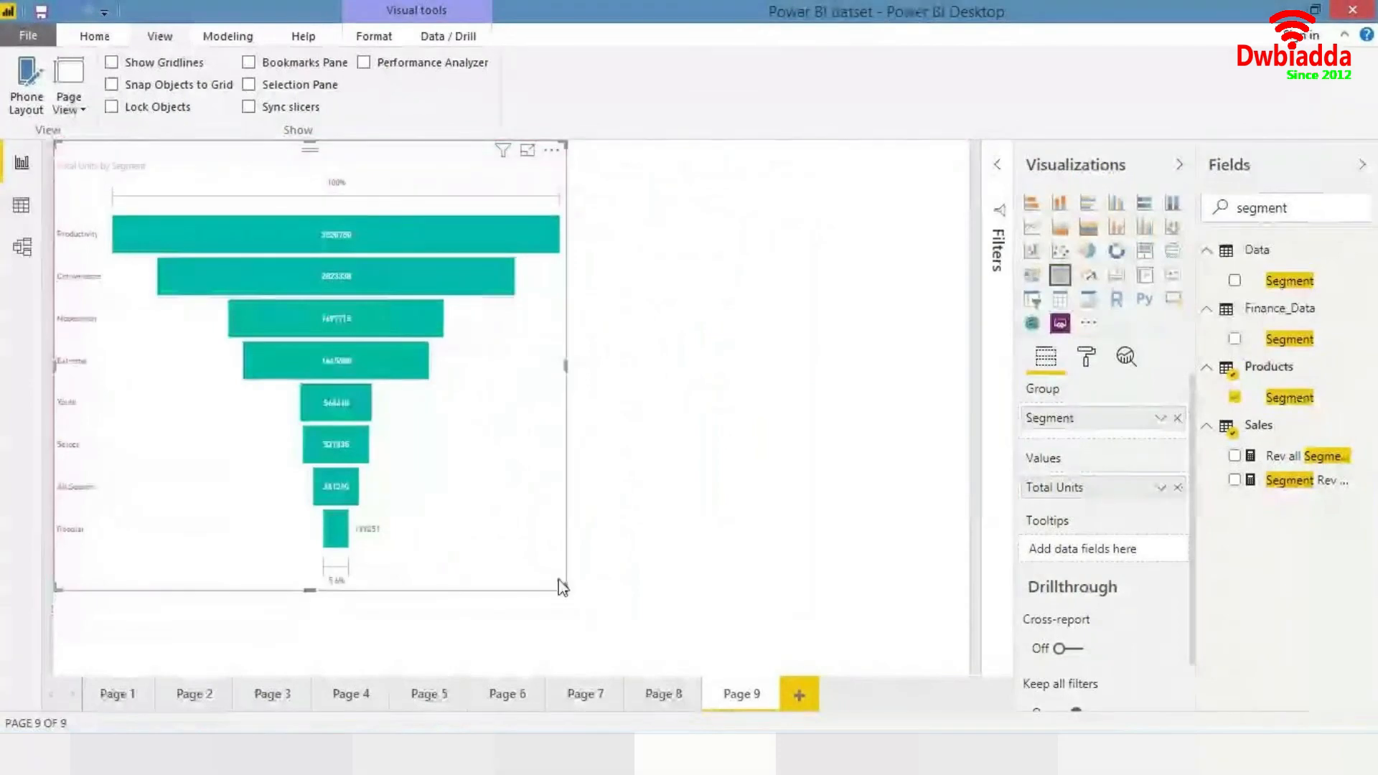
drag(564, 589, 591, 602)
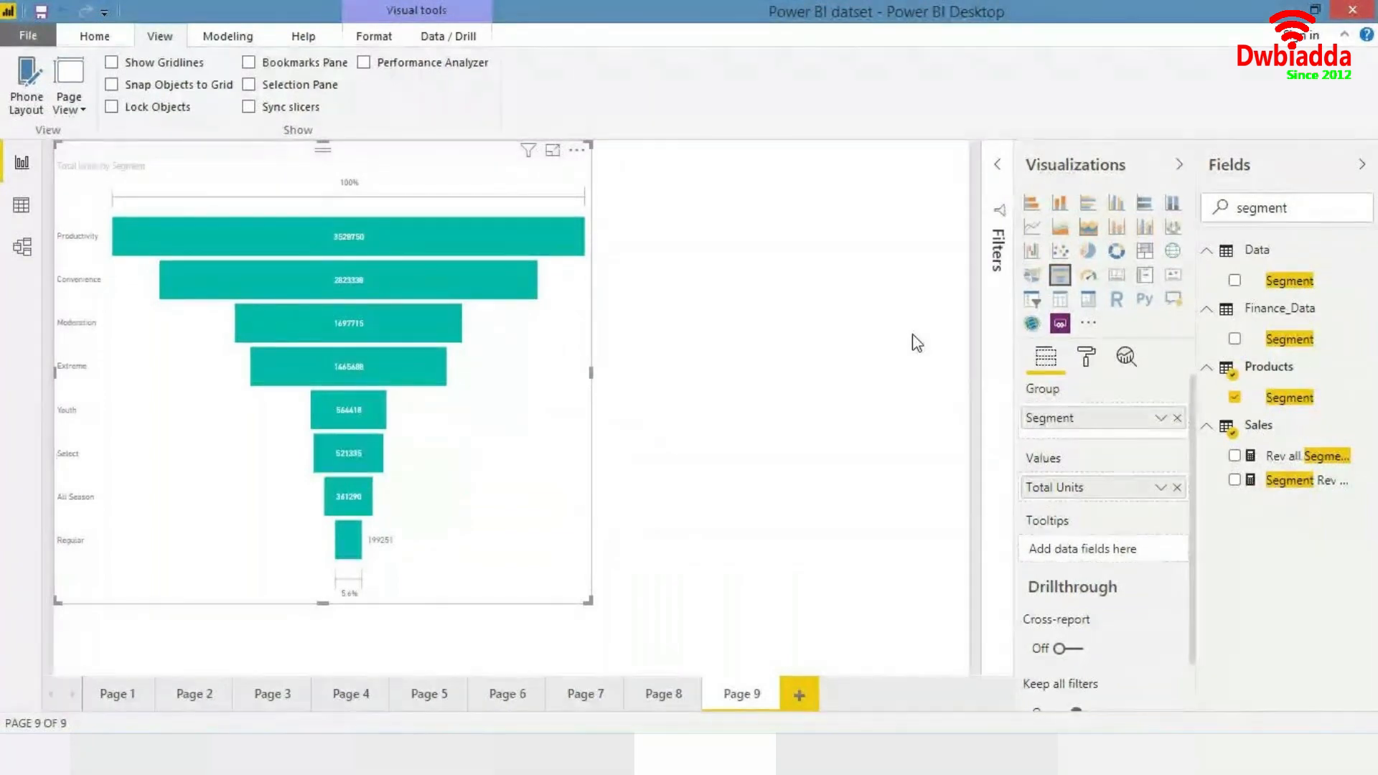
- Select the funnel chart and move it slightly lower on the canvas
click(895, 372)
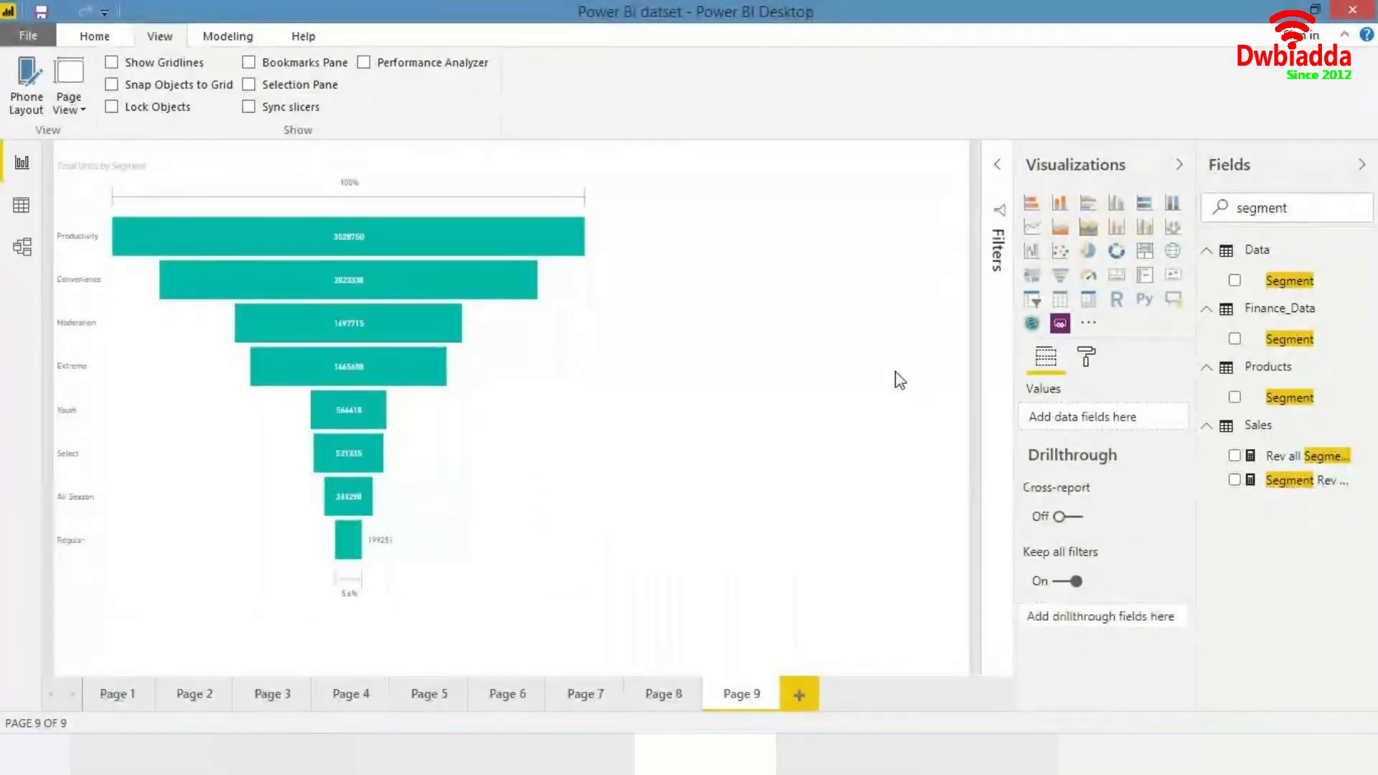
click(477, 420)
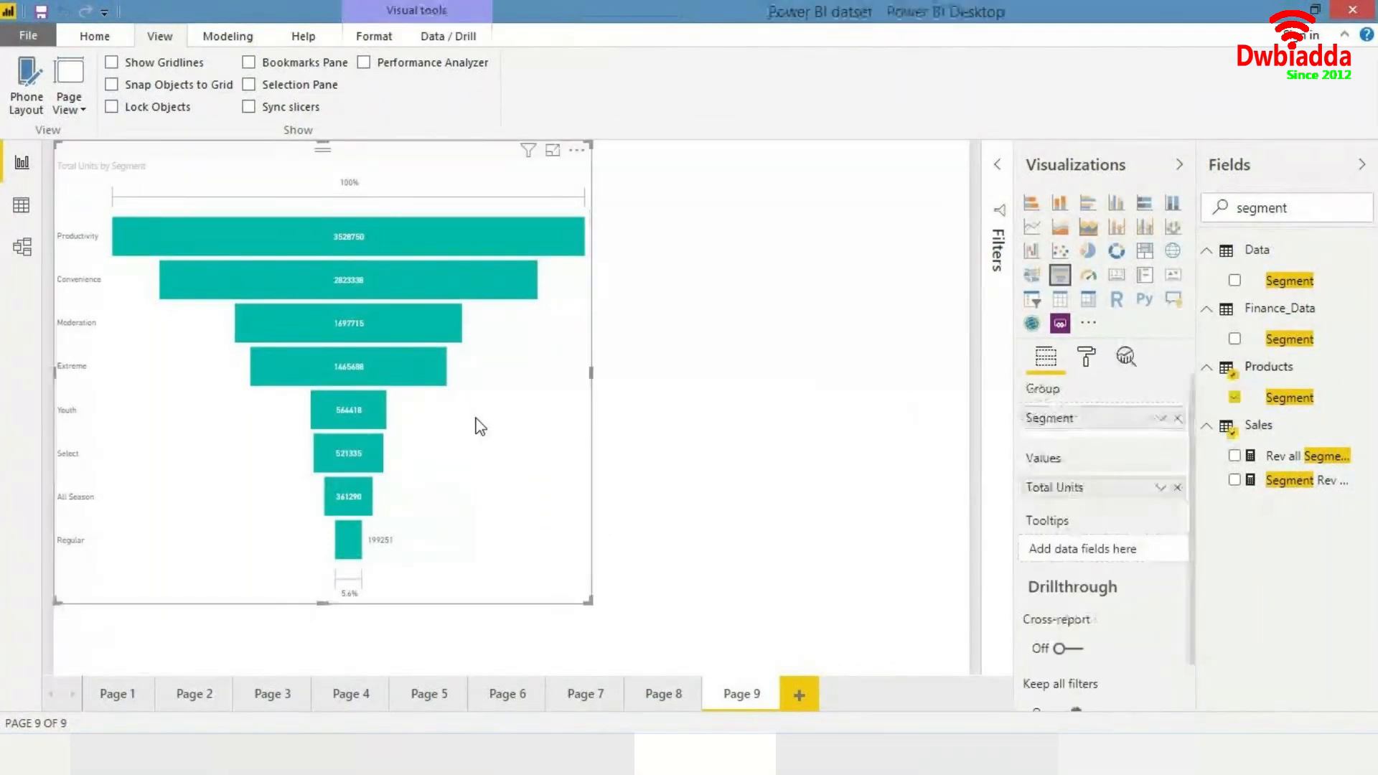
drag(480, 439, 478, 466)
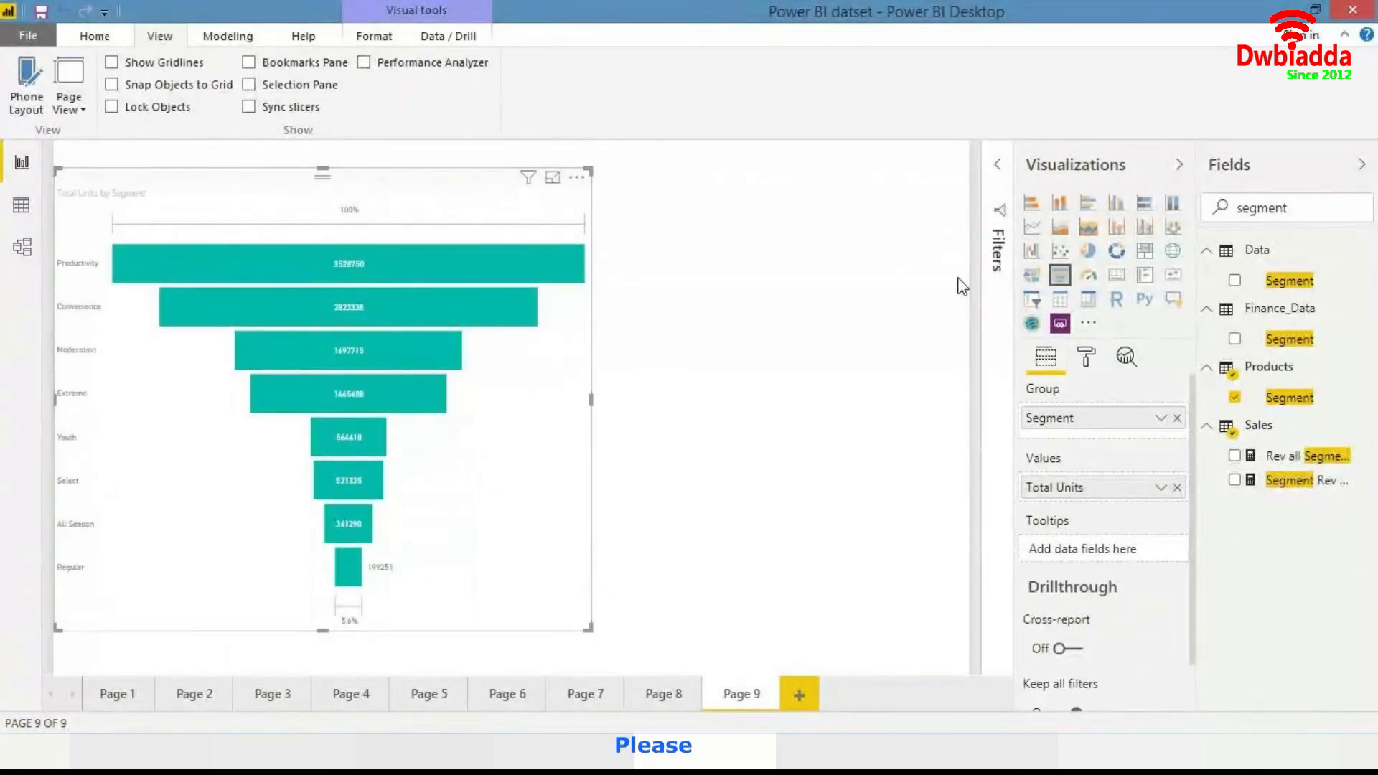
- Resize the funnel chart smaller and place it at the canvas's upper left
click(997, 188)
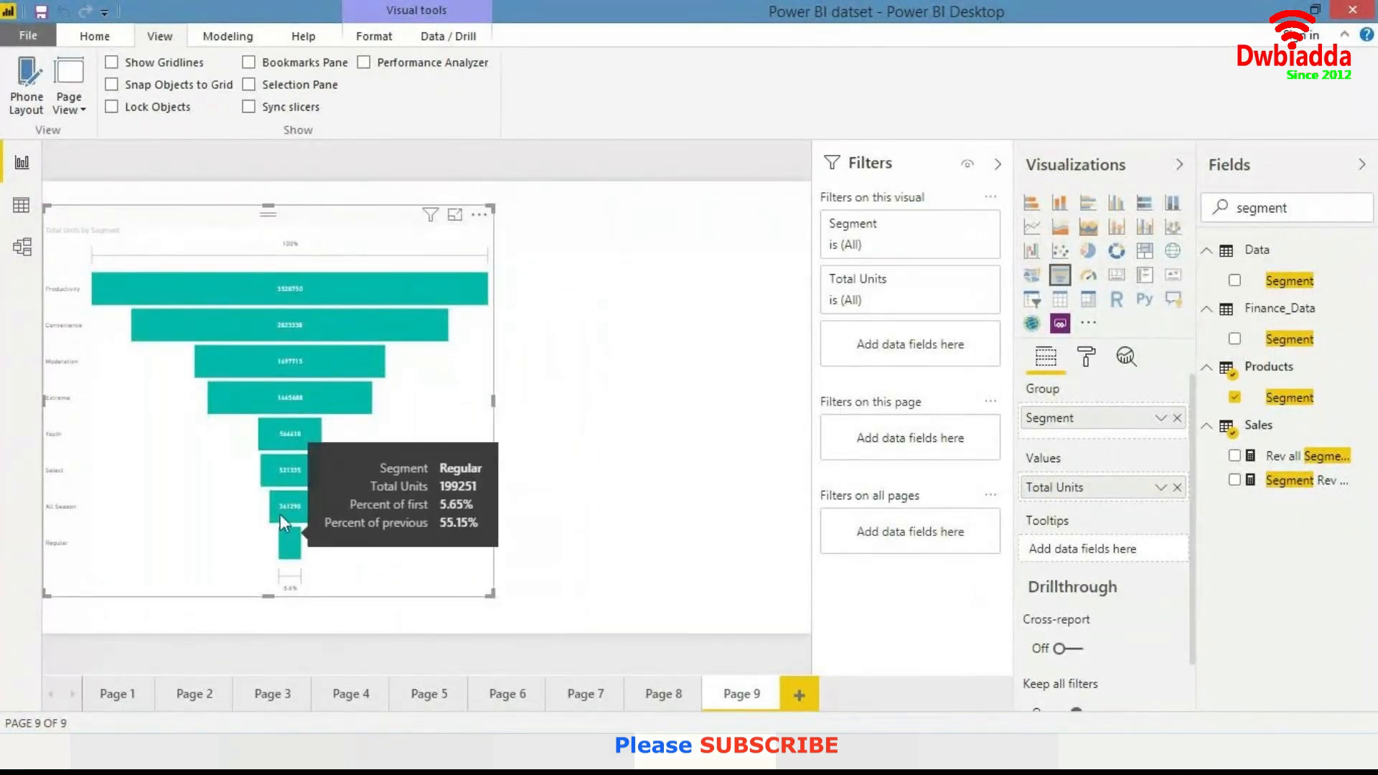
click(77, 107)
click(119, 232)
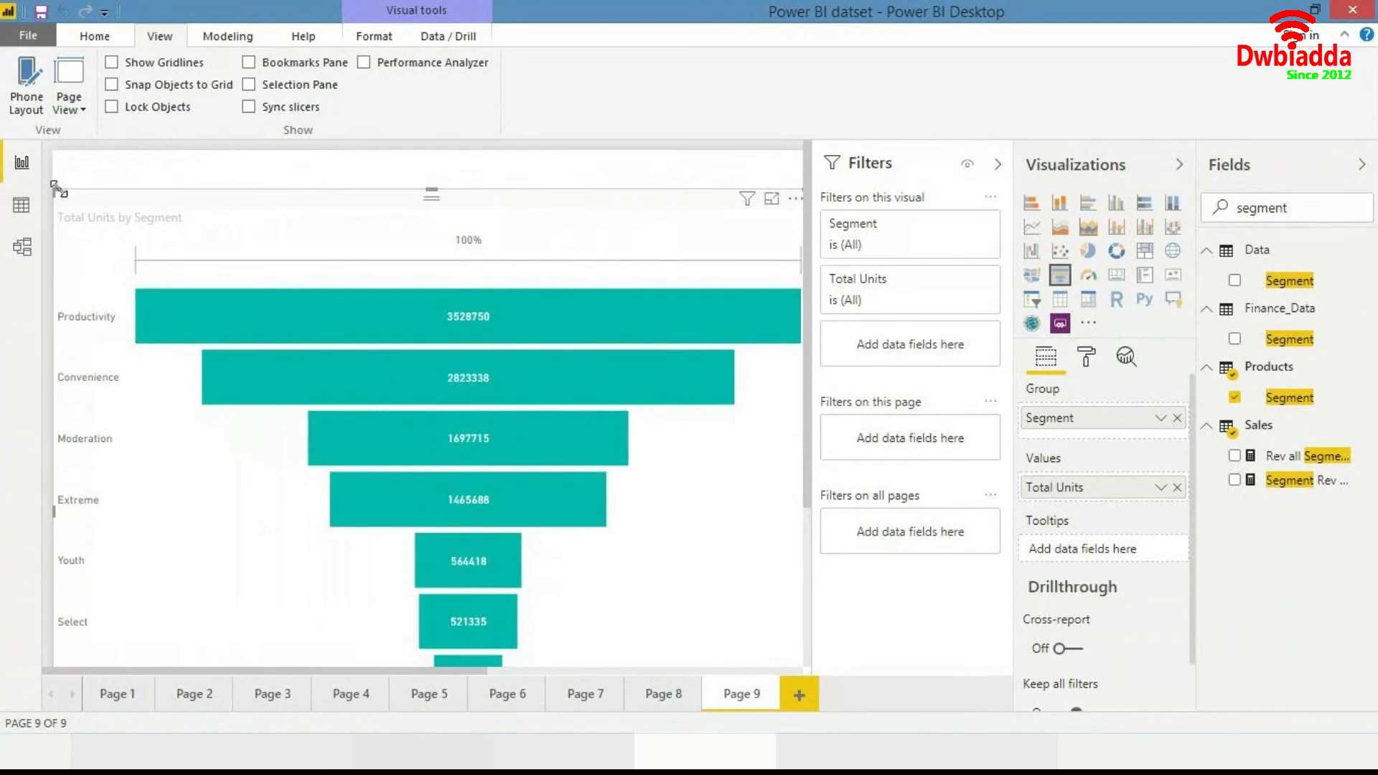
drag(59, 191, 359, 323)
drag(545, 347, 230, 176)
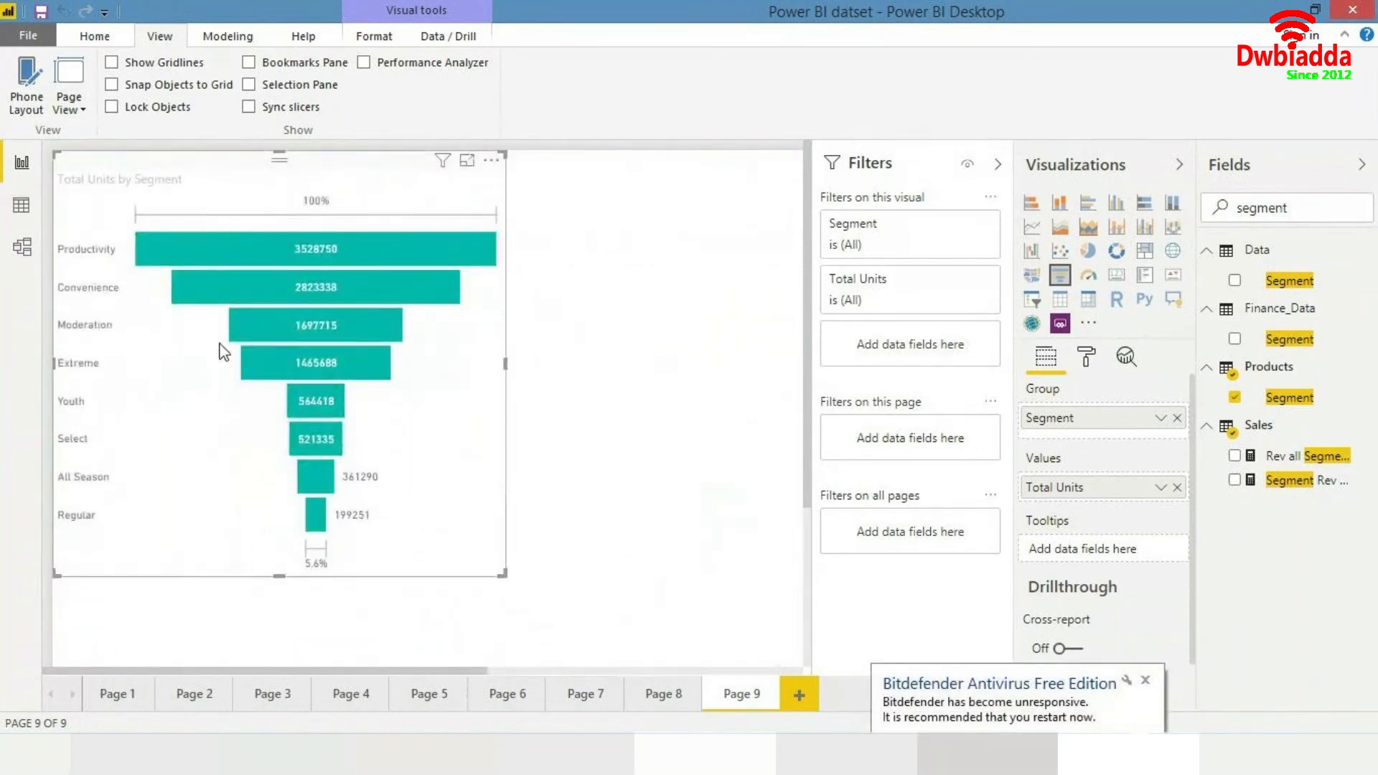
mouse_move(316, 507)
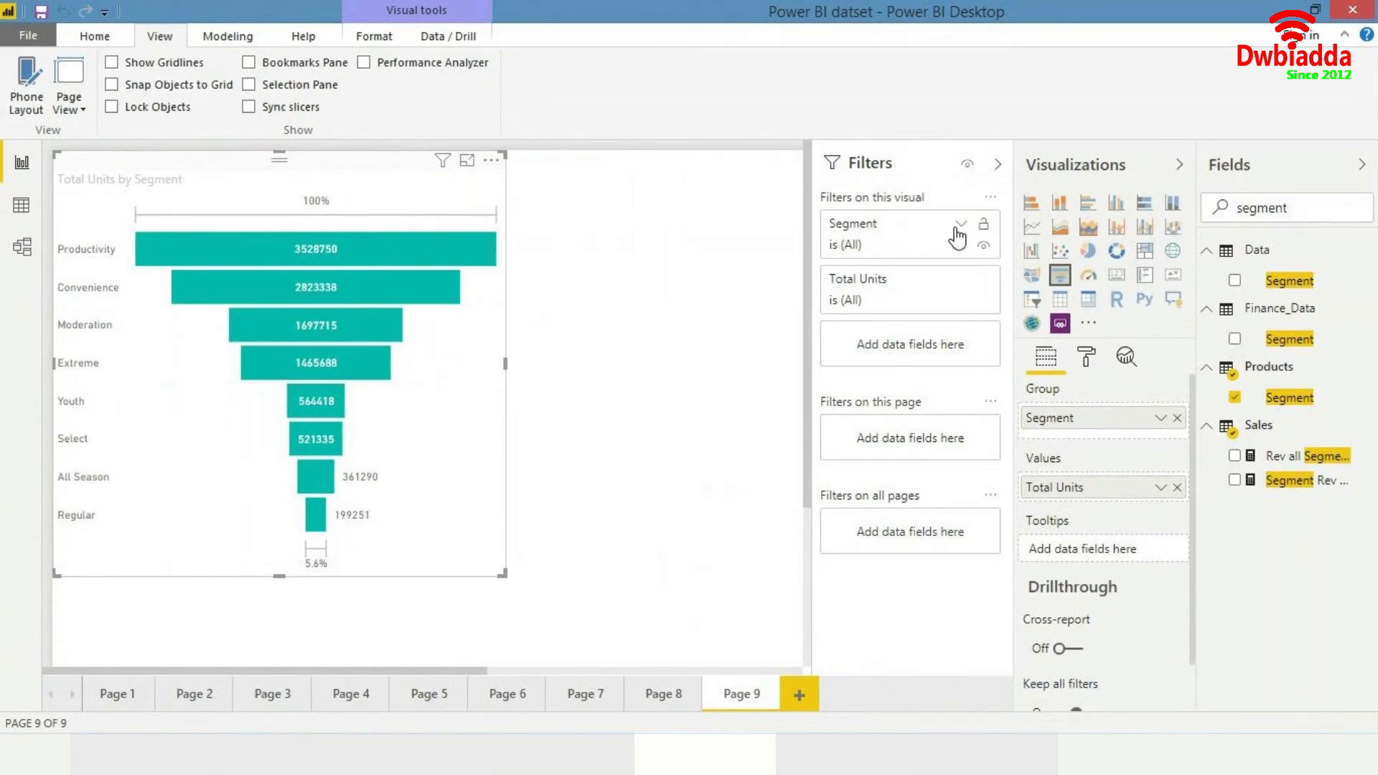
- Filter the funnel chart's Segment field to exclude Regular and All Season
click(961, 225)
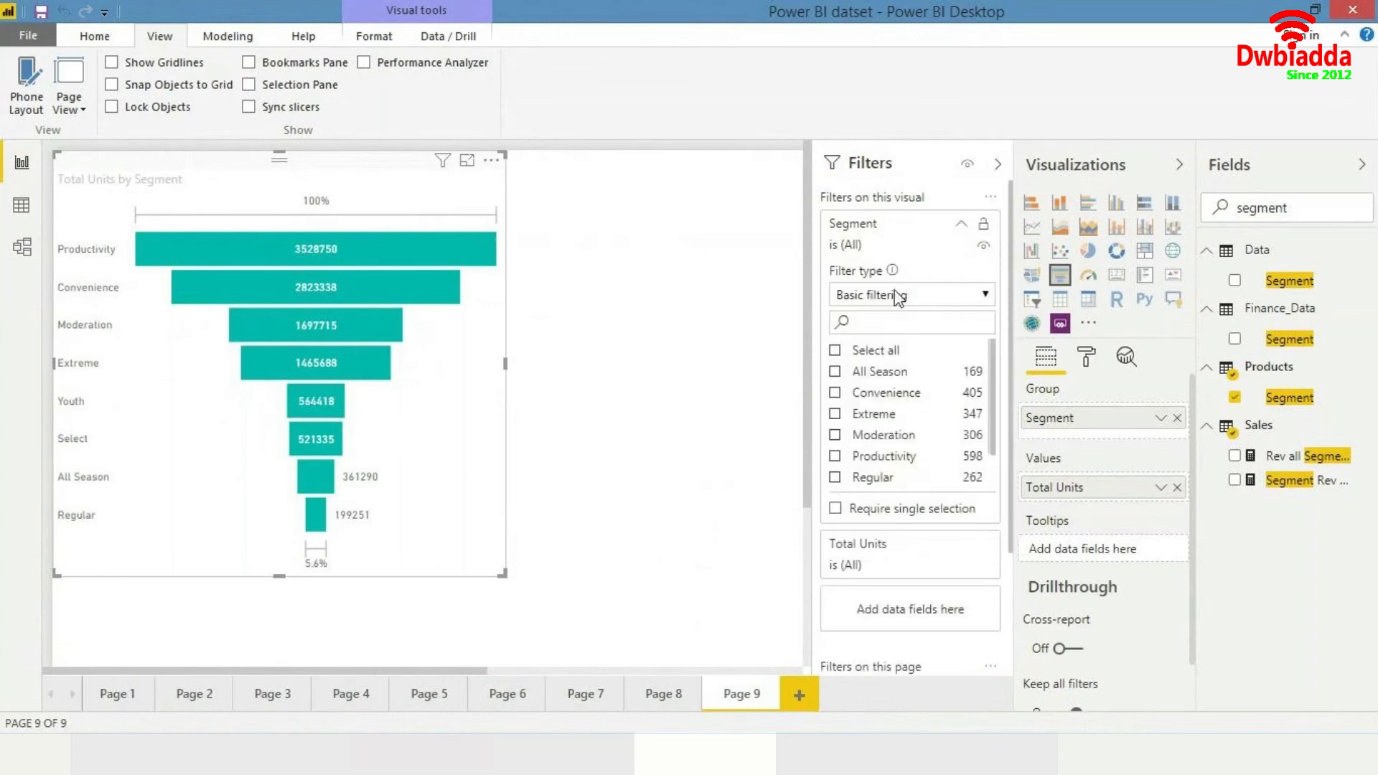
click(834, 351)
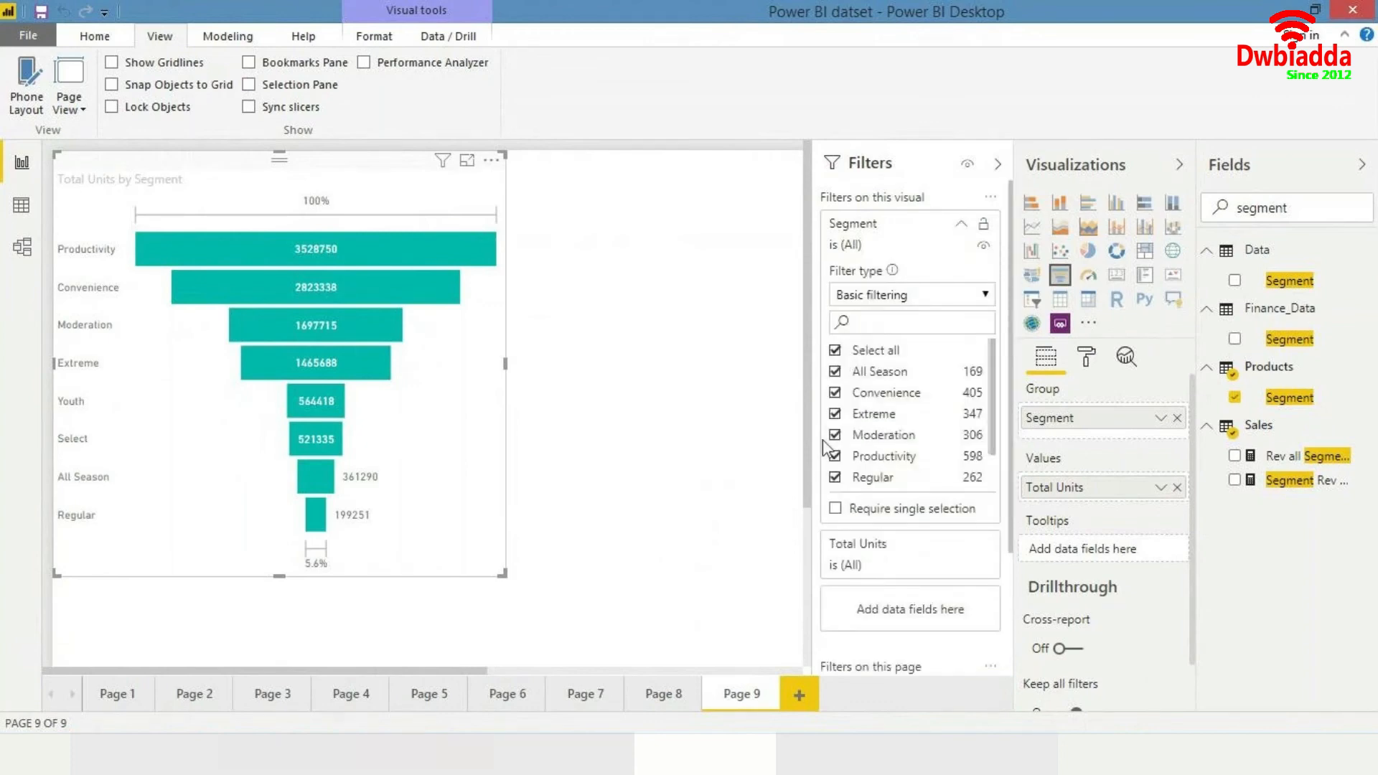
click(835, 478)
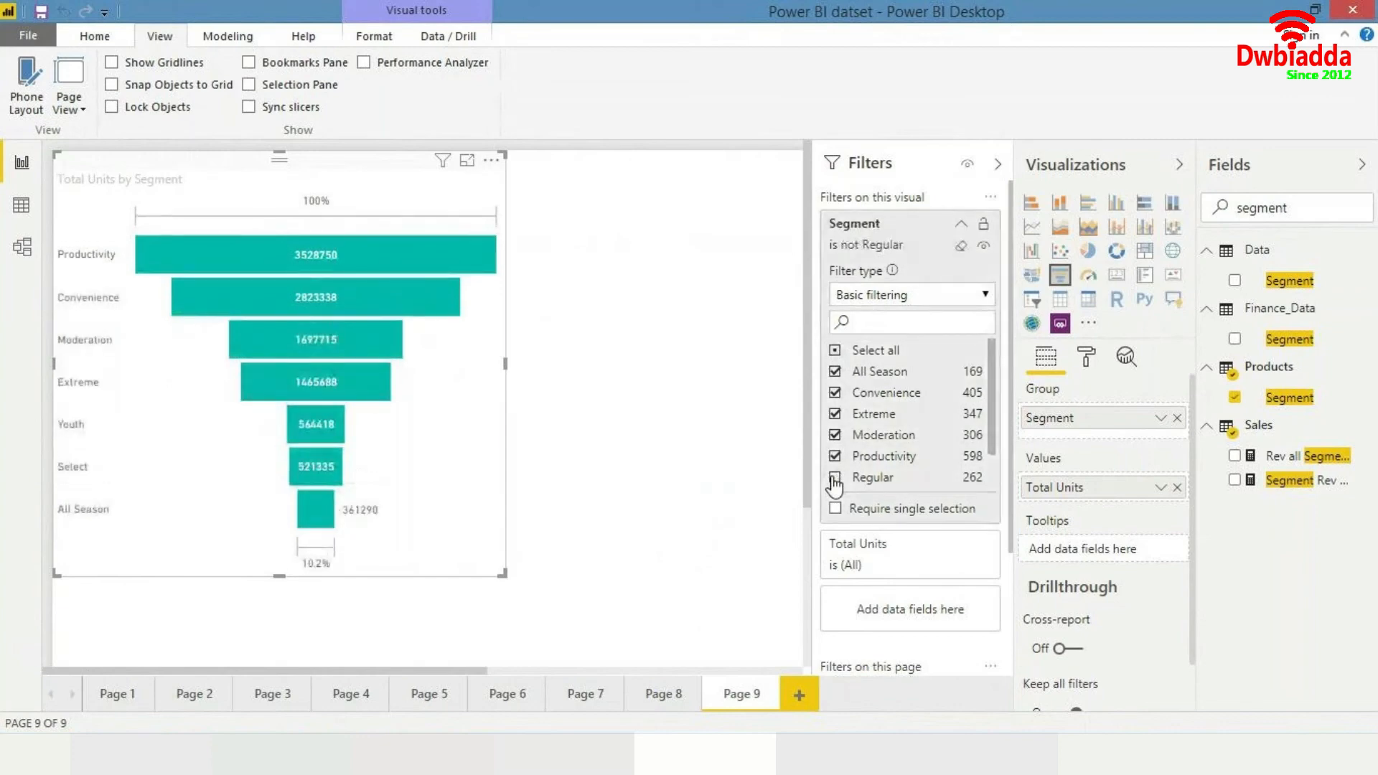
click(964, 225)
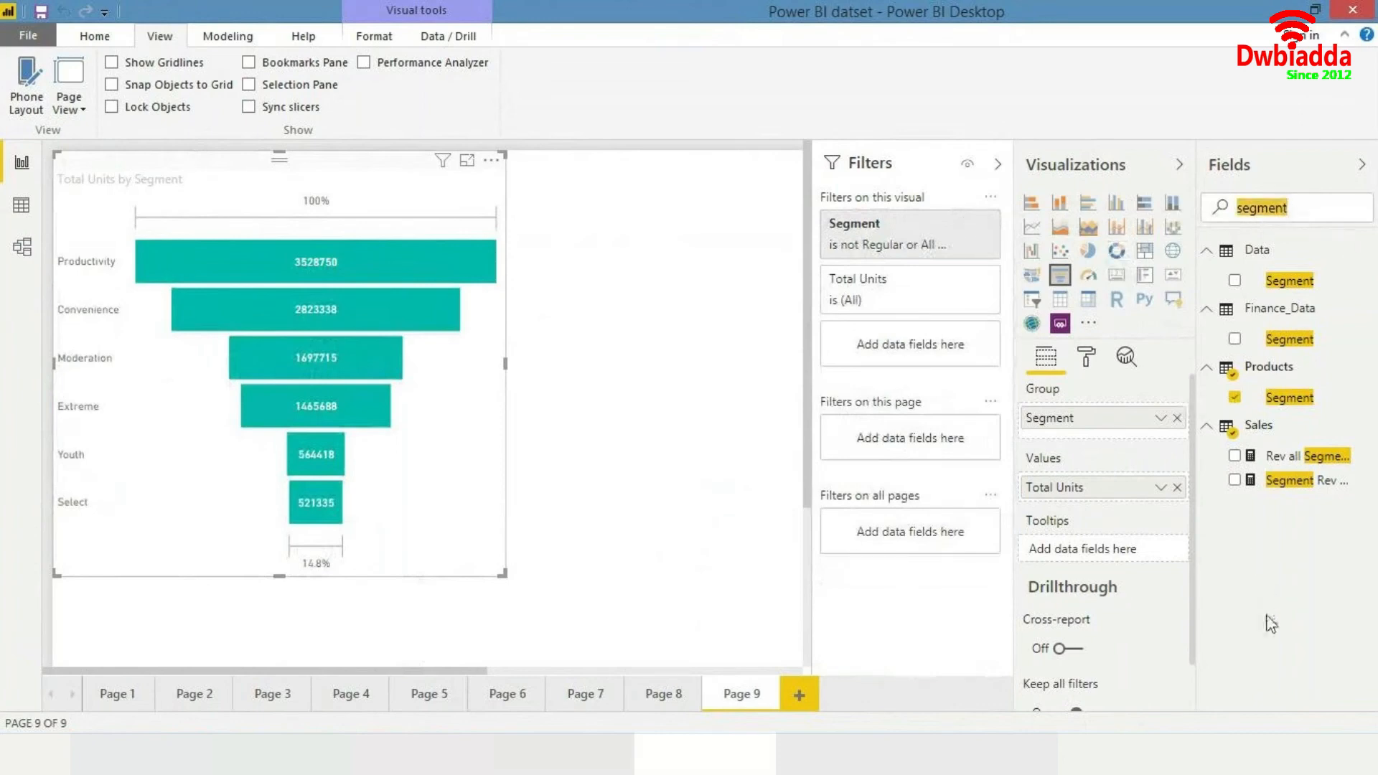
- Search the fields for country name, add Country Name as a visual filter, and restrict it to Canada
text(country name)
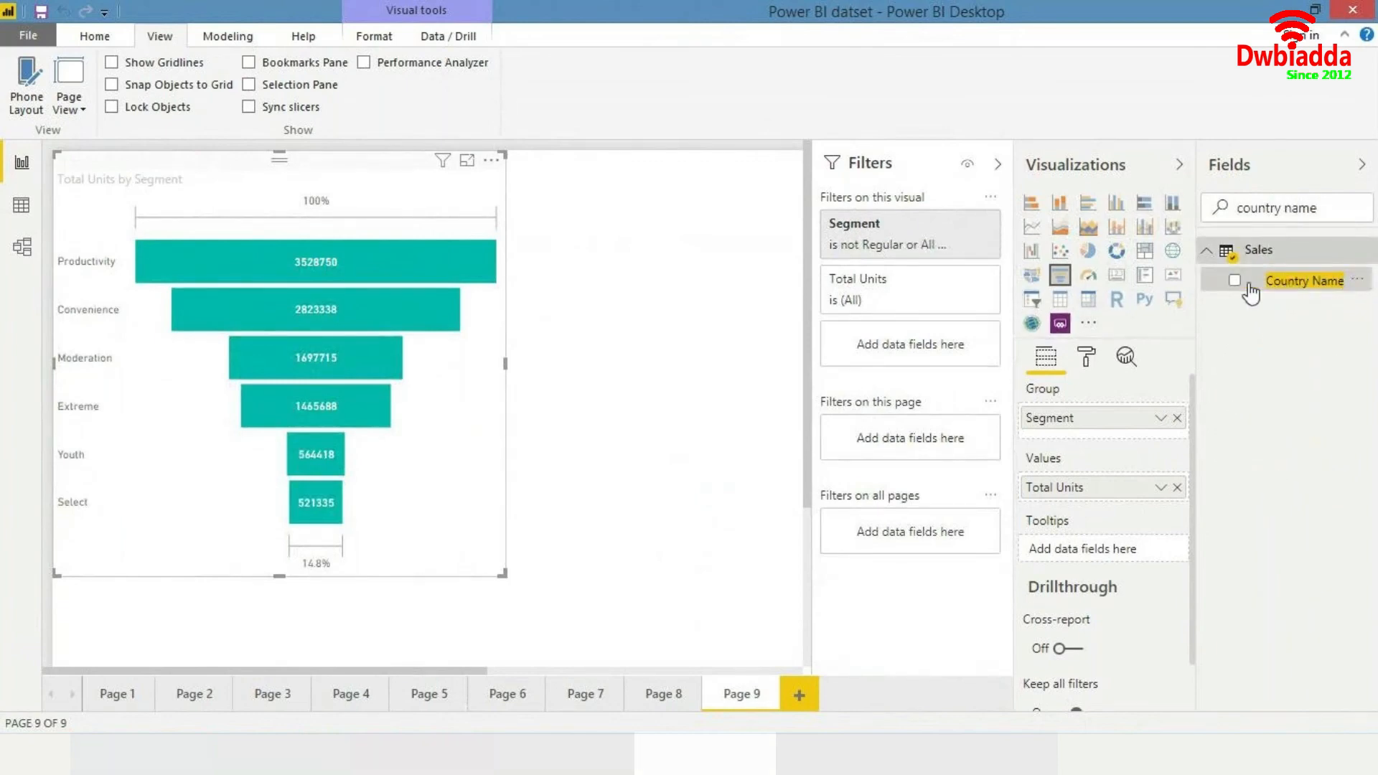
drag(1256, 288, 910, 359)
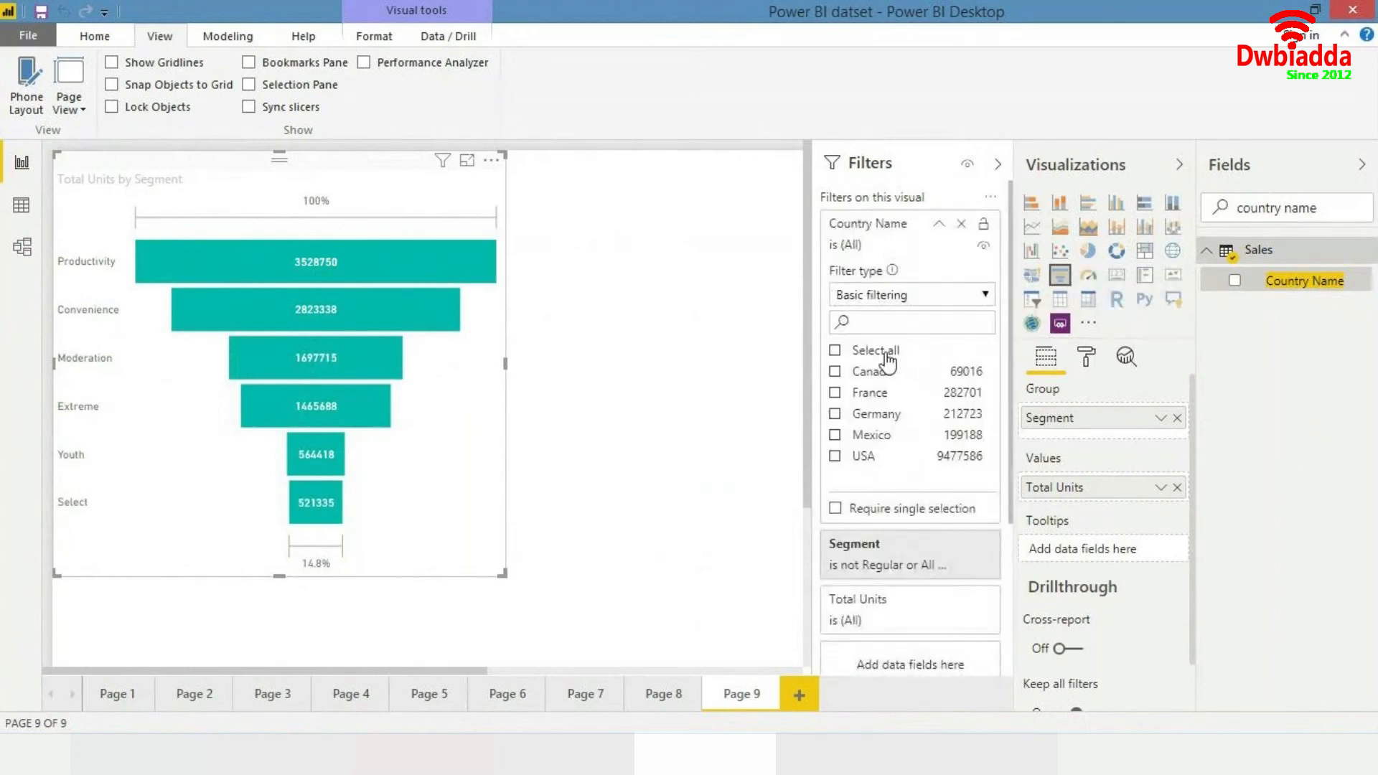
click(835, 371)
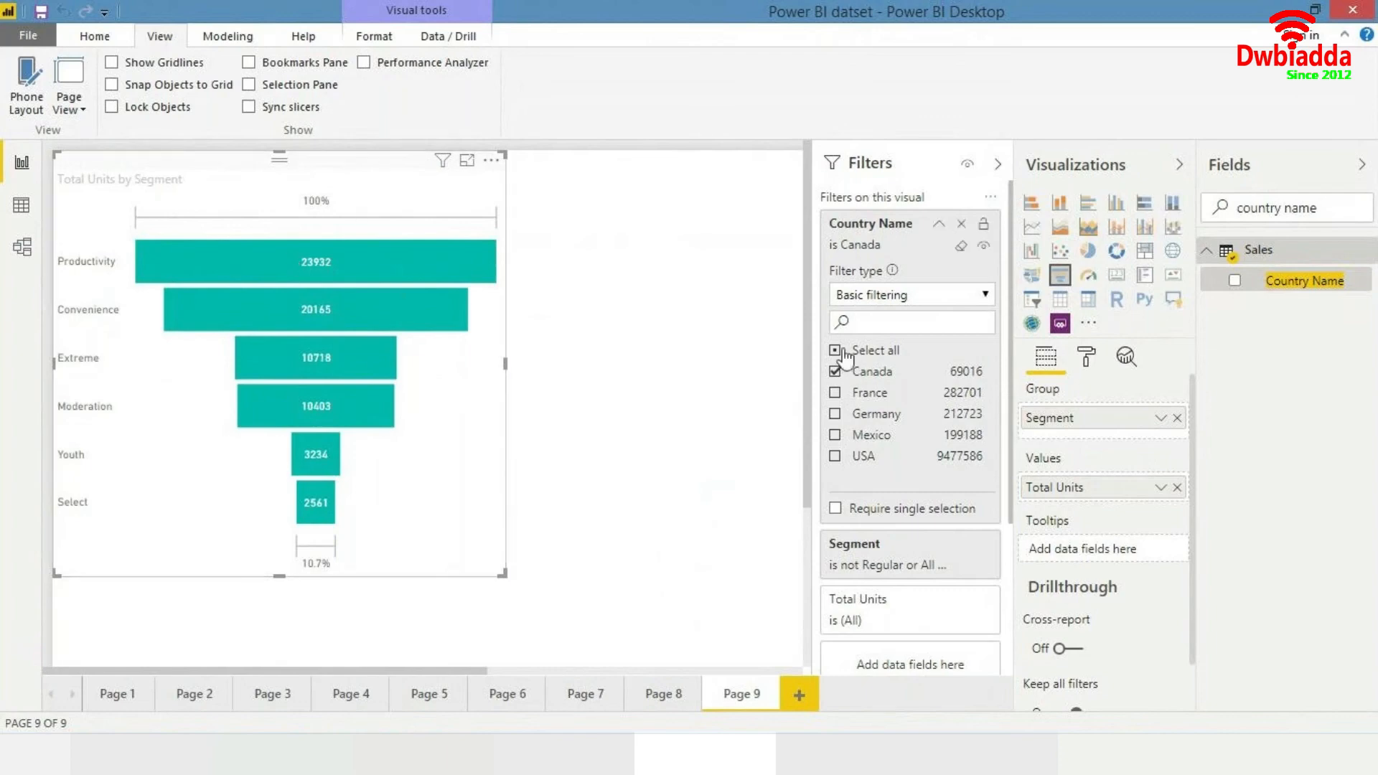
click(942, 225)
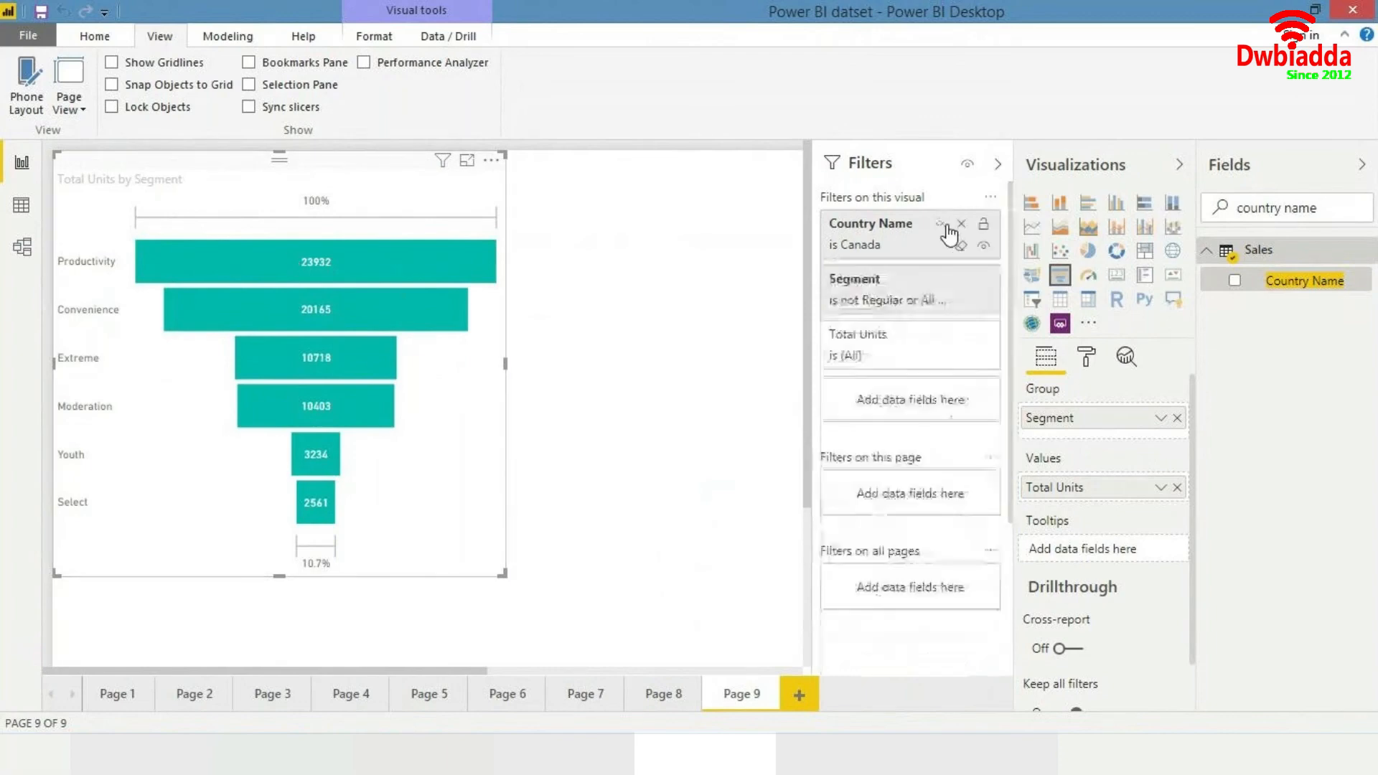
- Clear the funnel chart's Segment filter so that all segments are included
click(960, 281)
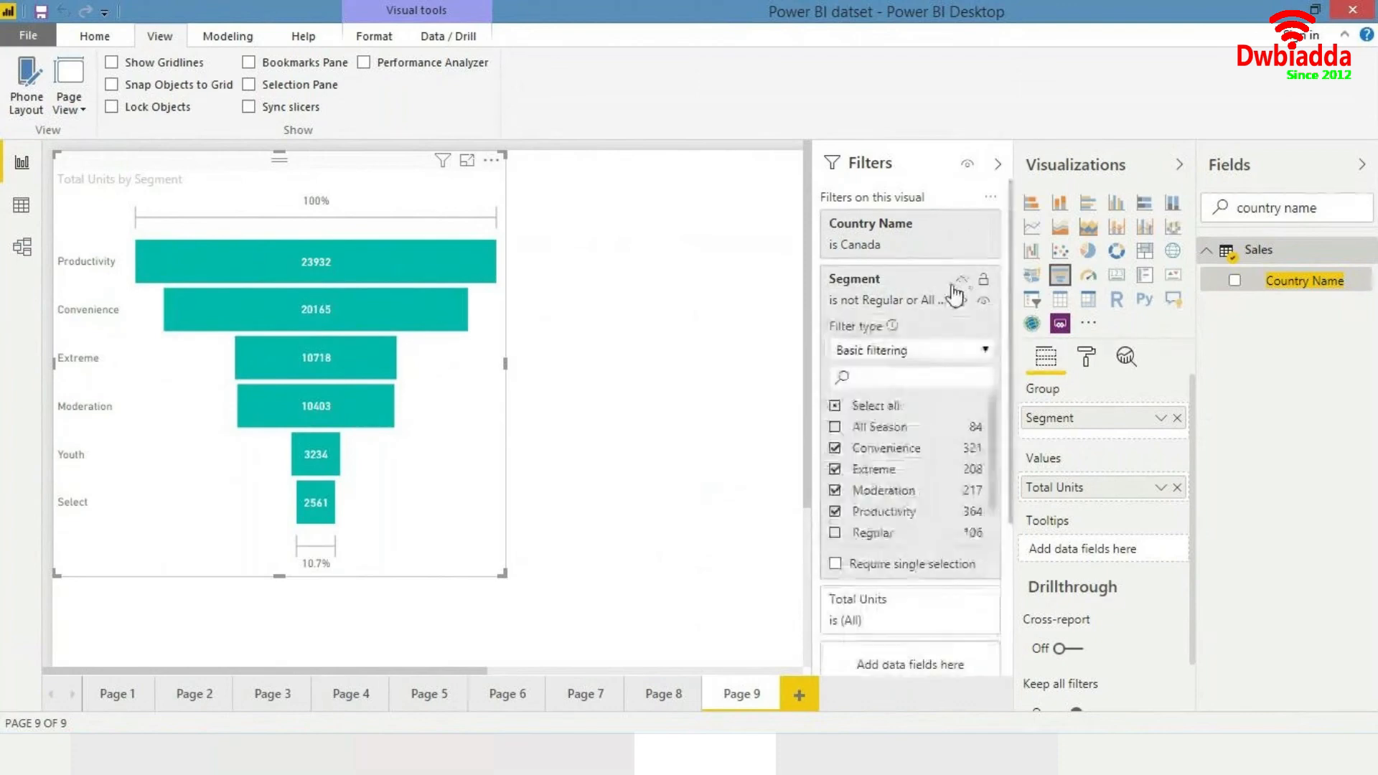
click(835, 429)
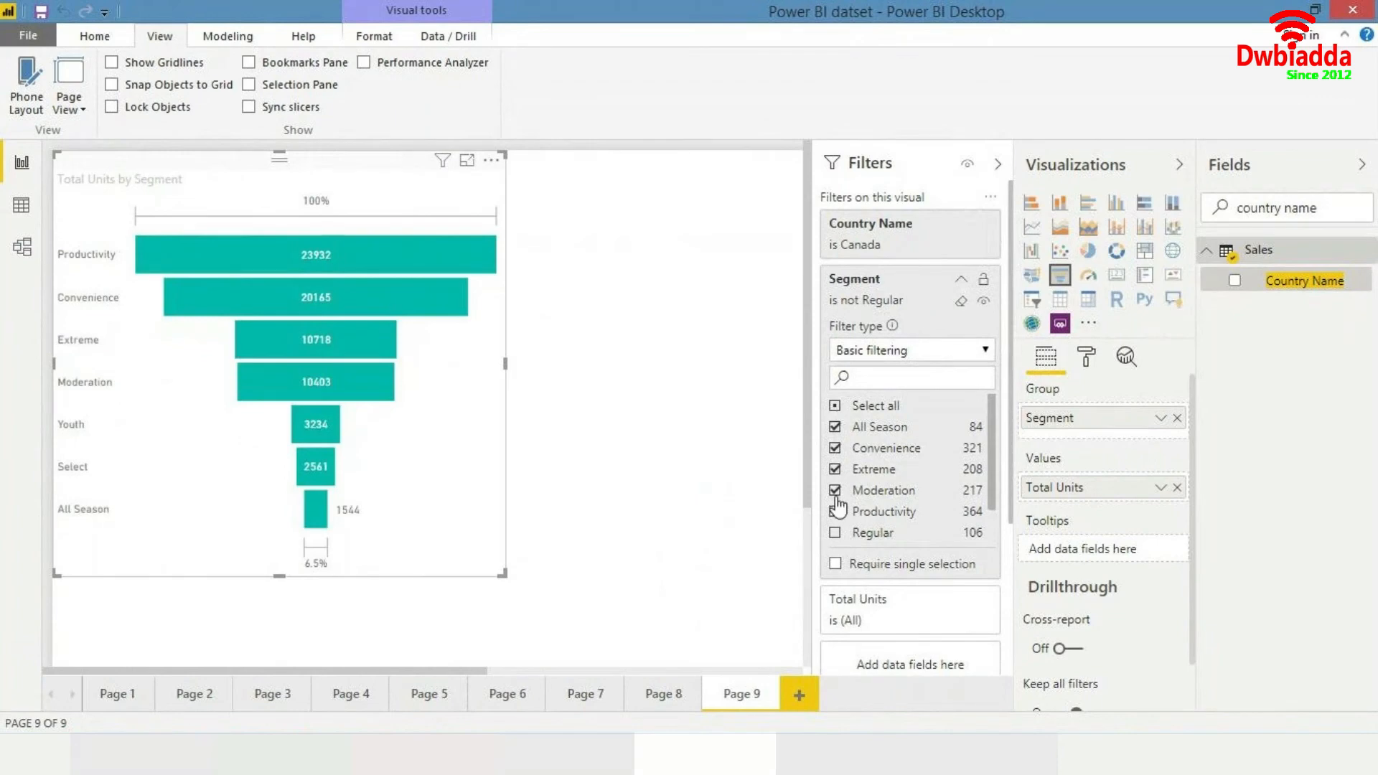
click(836, 535)
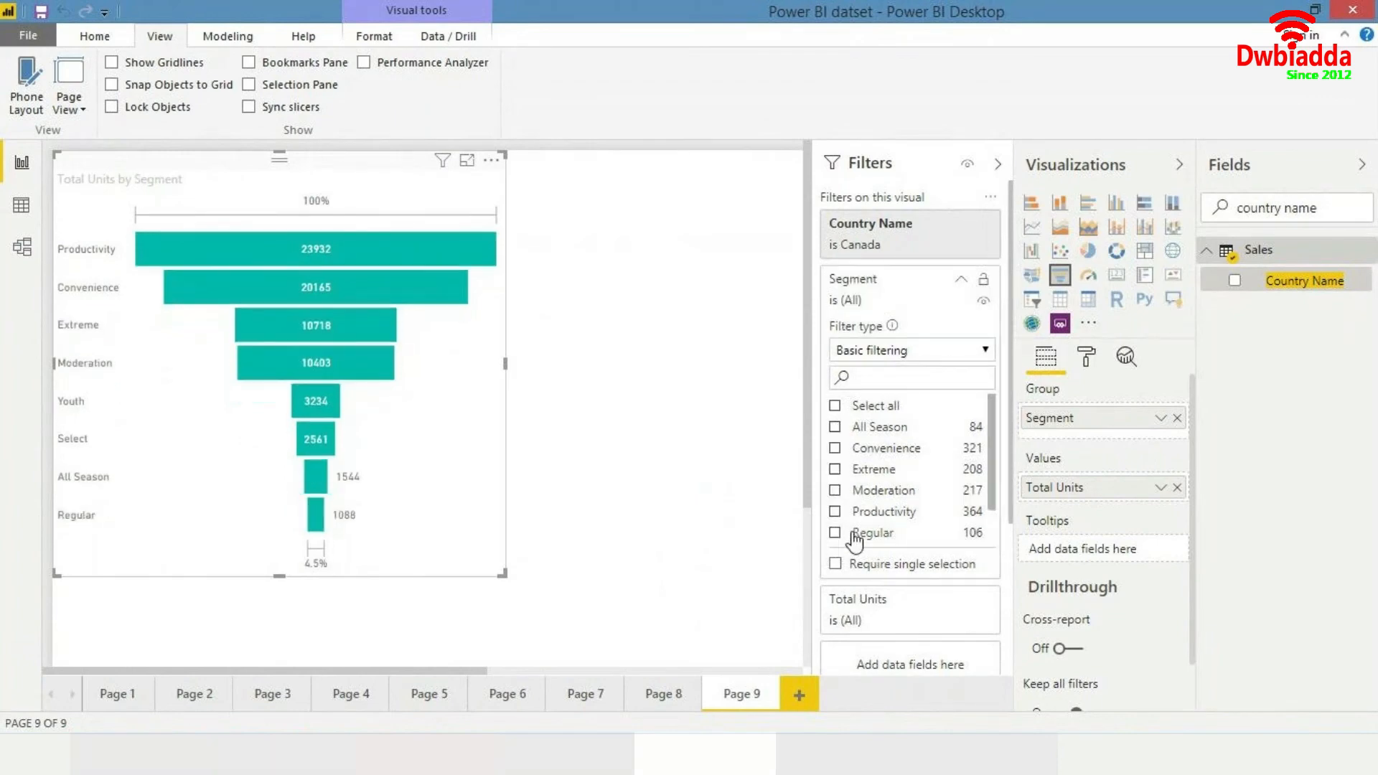
click(961, 282)
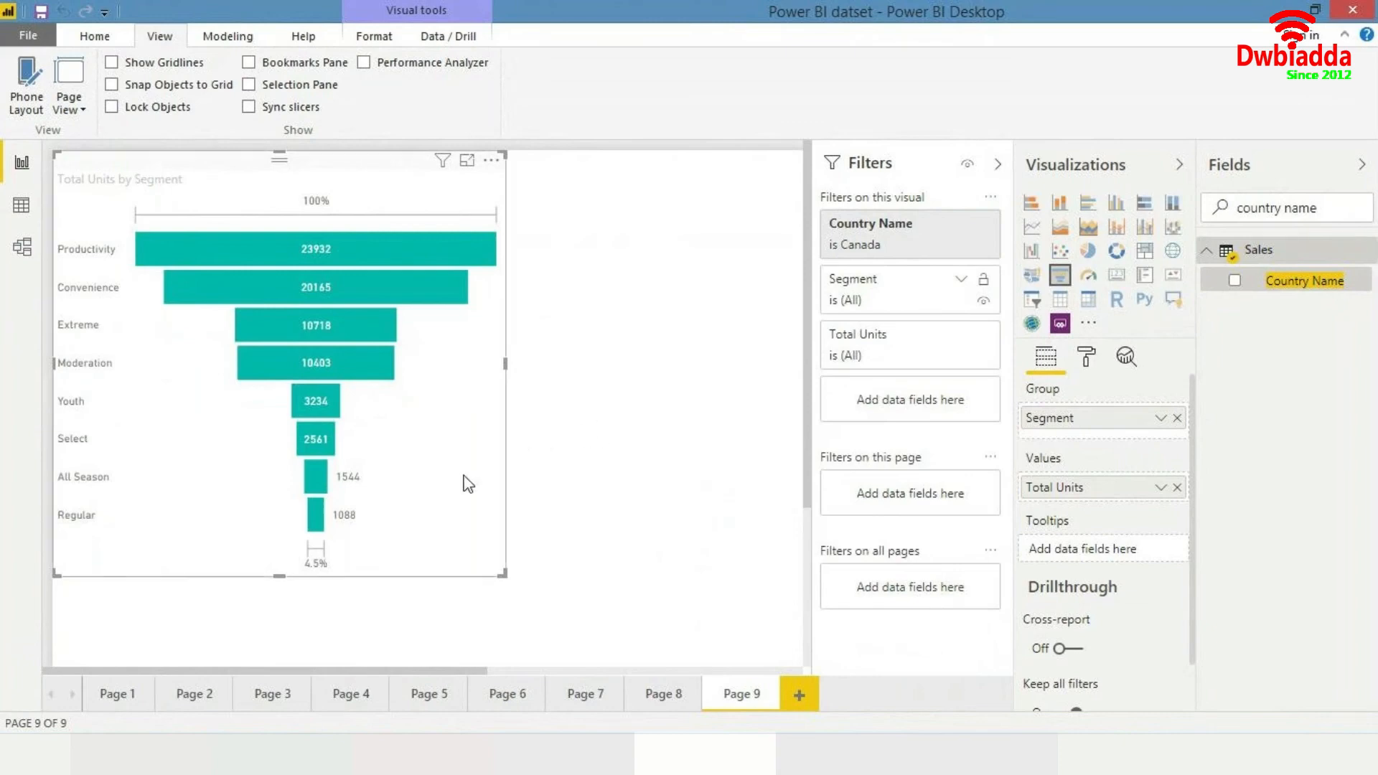
- Close the Filters pane, shrink the funnel chart, and paste a copy placed to its right
scroll(492, 516, up, 1)
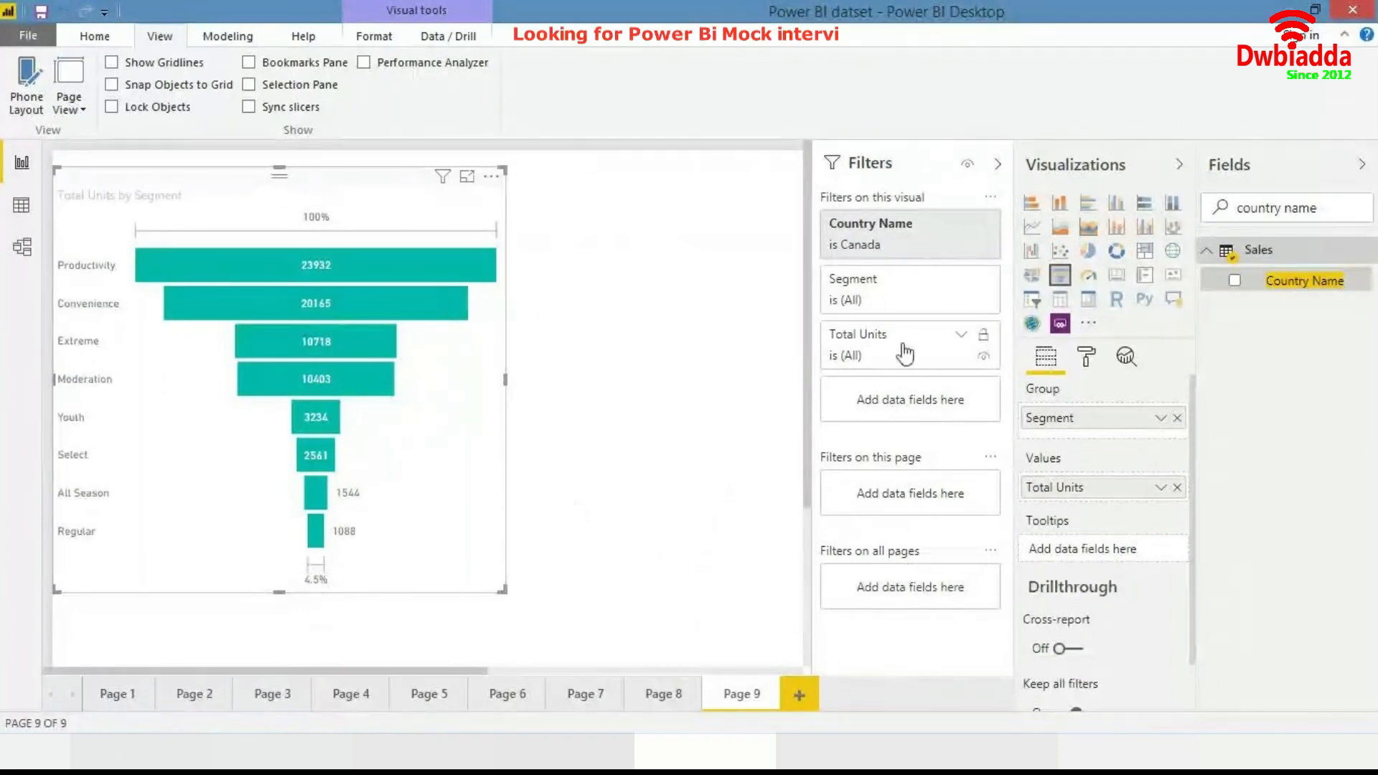
click(1000, 164)
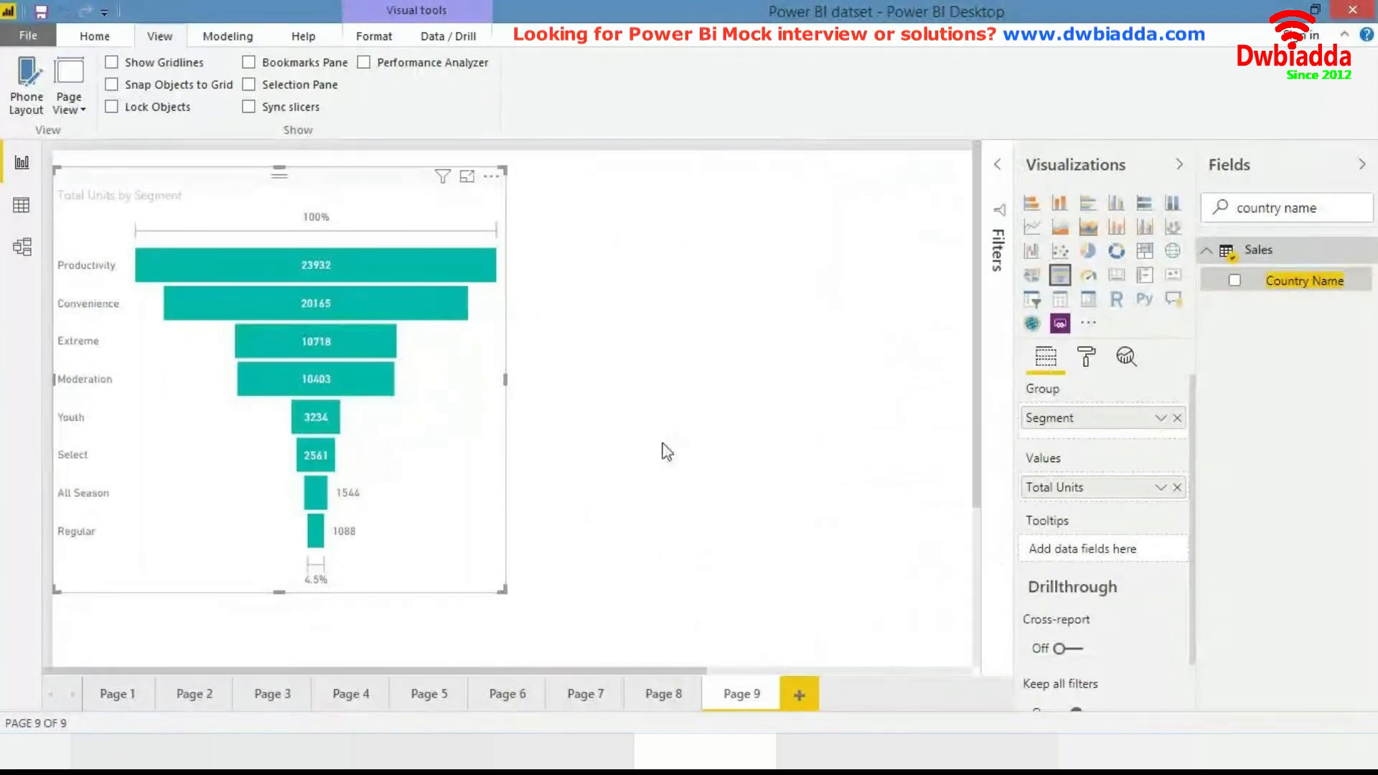
drag(503, 589, 404, 566)
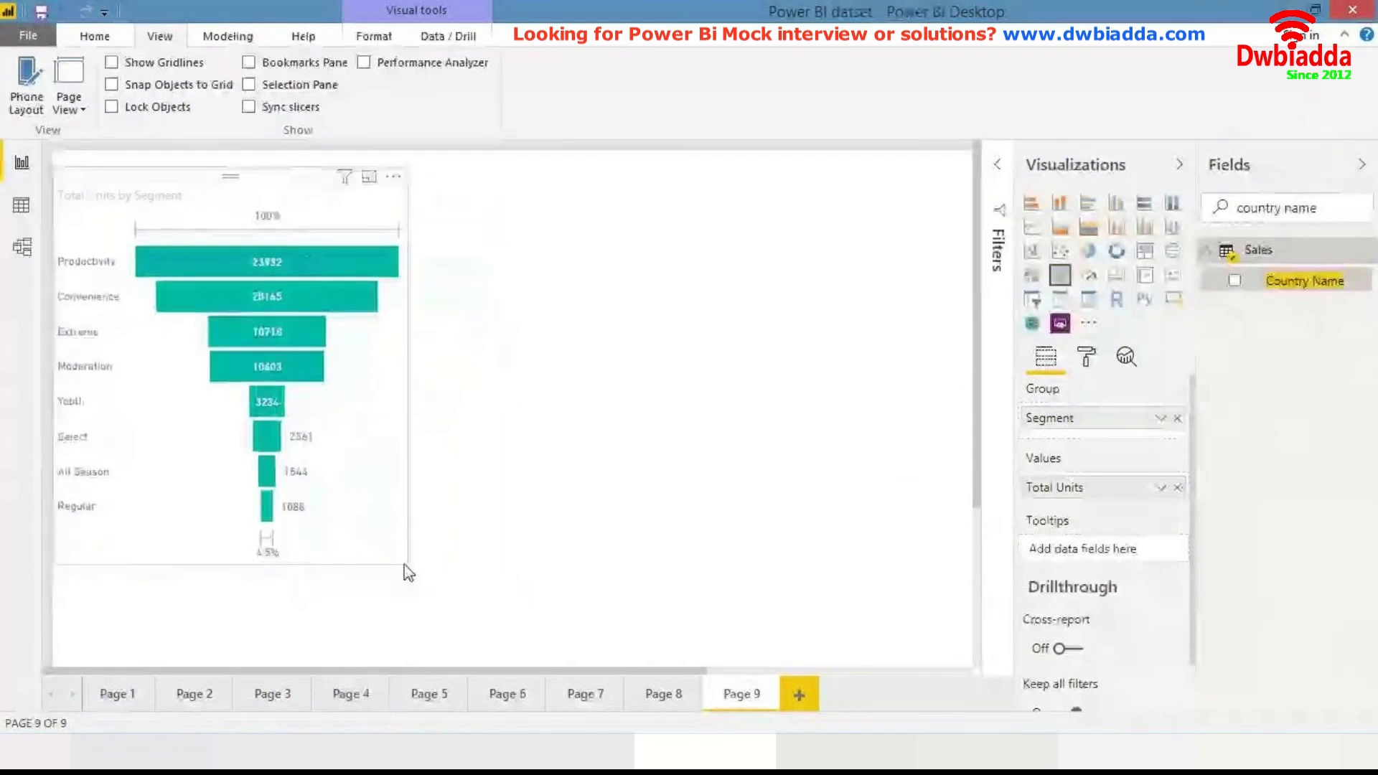
key(ctrl+v)
drag(383, 482, 751, 472)
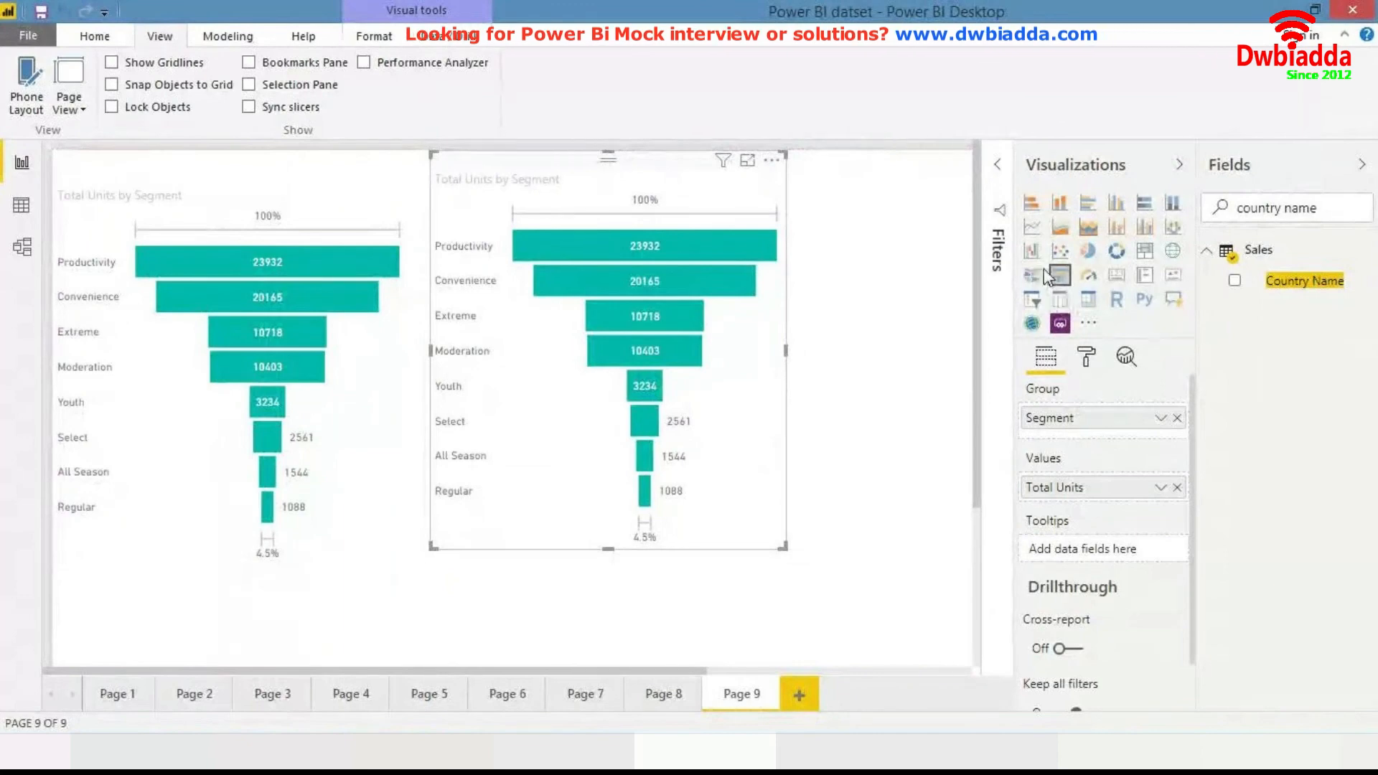
- Set the copied funnel chart's Country Name filter to France only and close the Filters pane
click(995, 191)
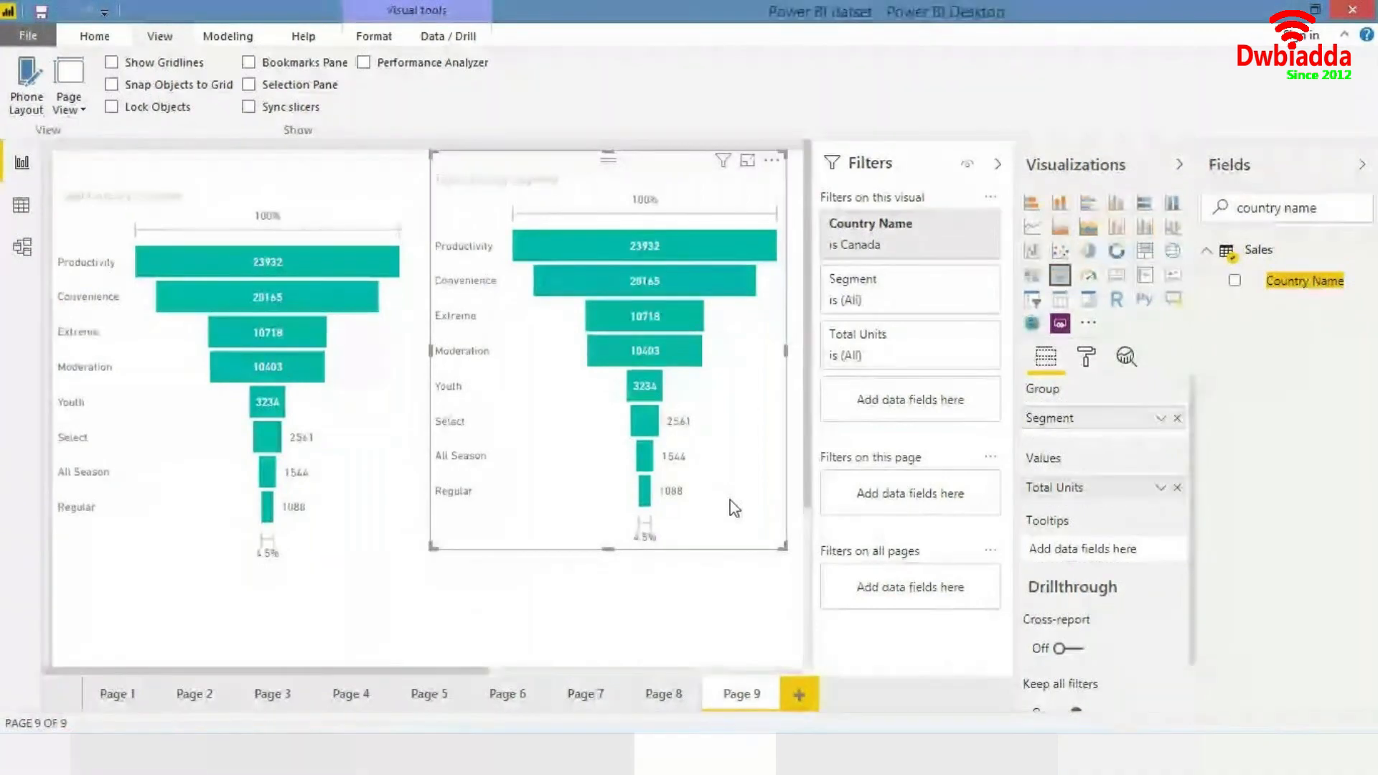
click(937, 224)
click(836, 393)
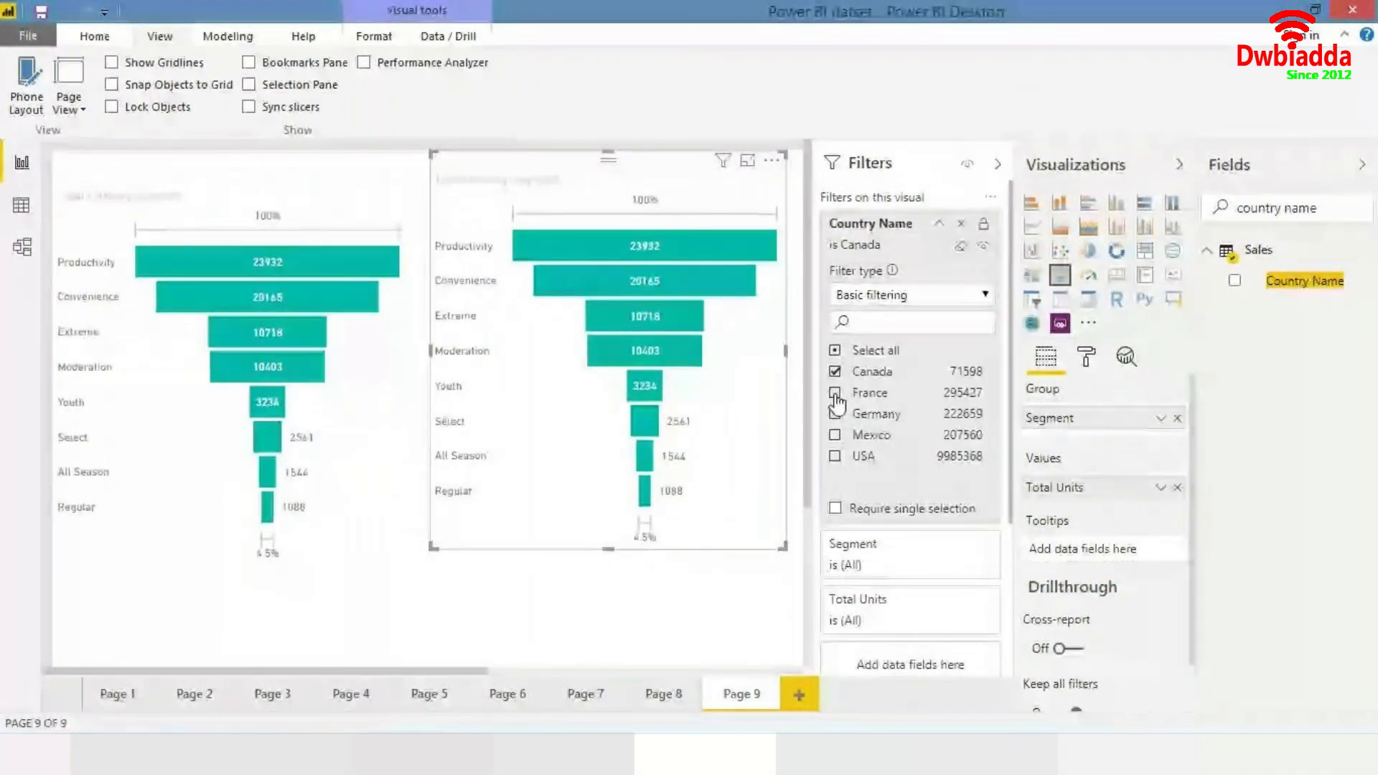
click(835, 372)
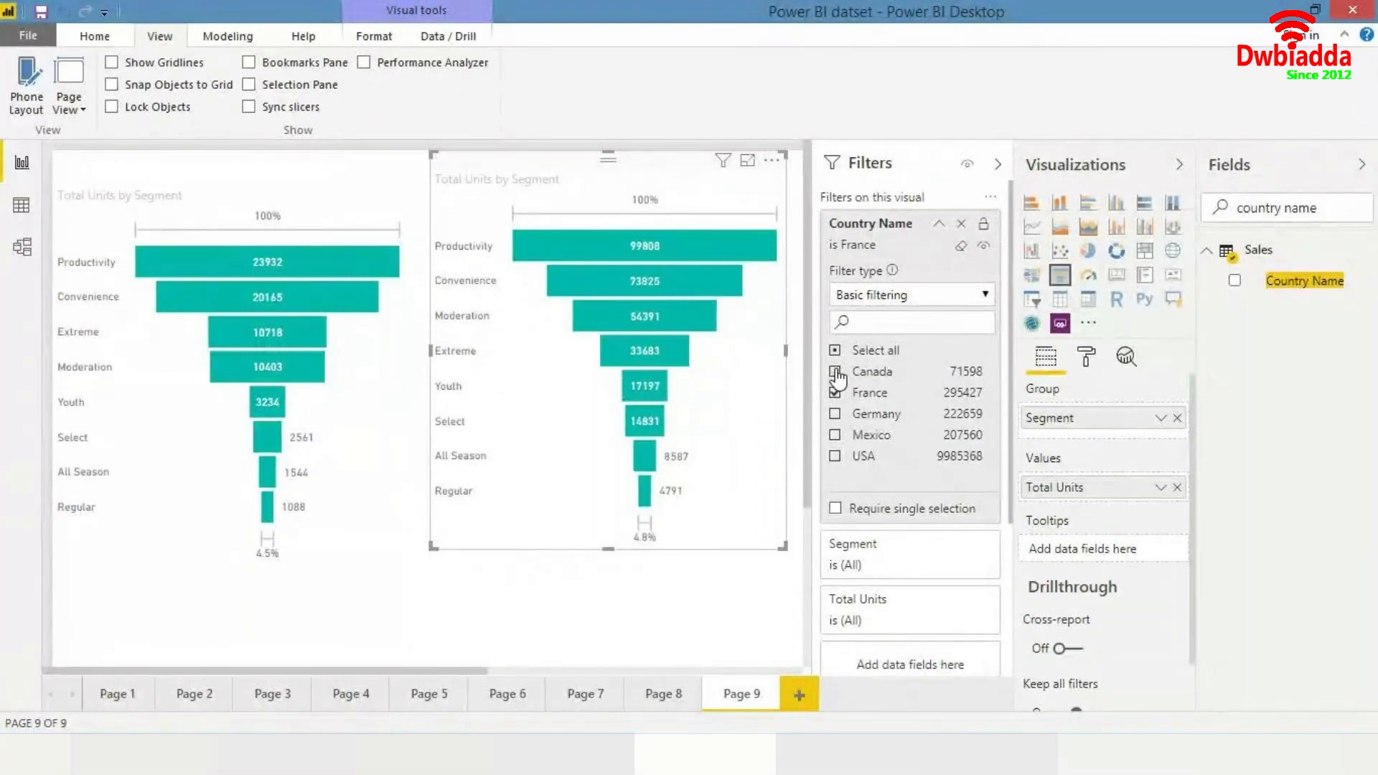
click(998, 165)
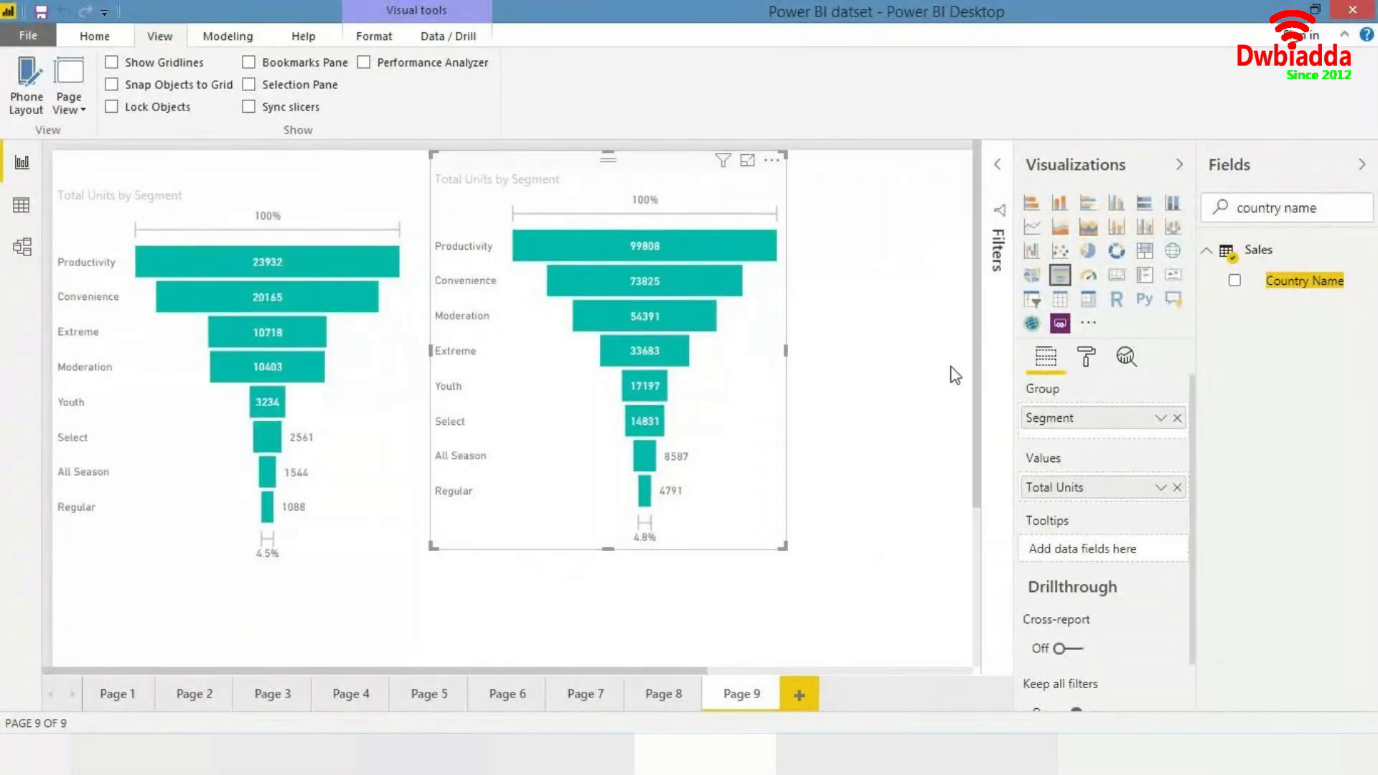
- Set the copied funnel chart's default data colour to an orange theme colour
click(1085, 363)
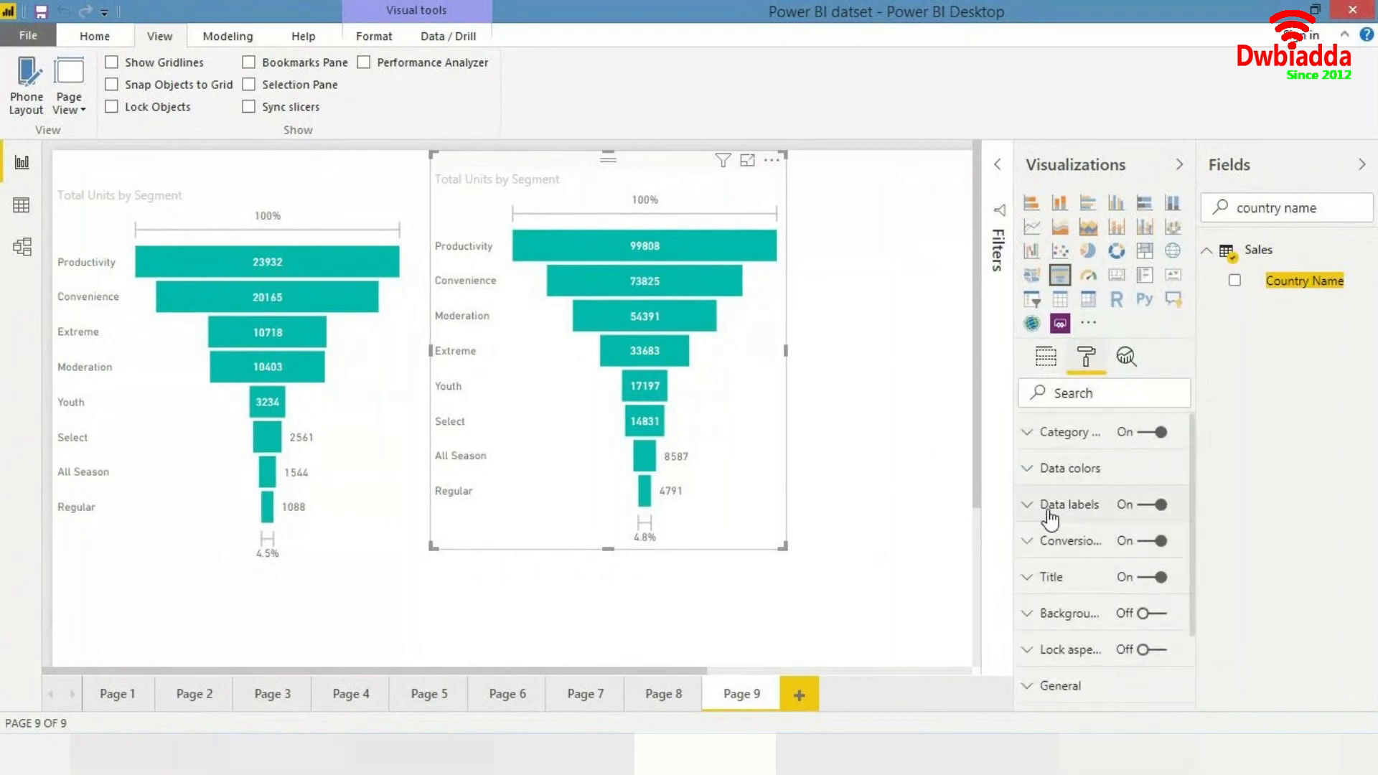
click(1061, 471)
click(1061, 531)
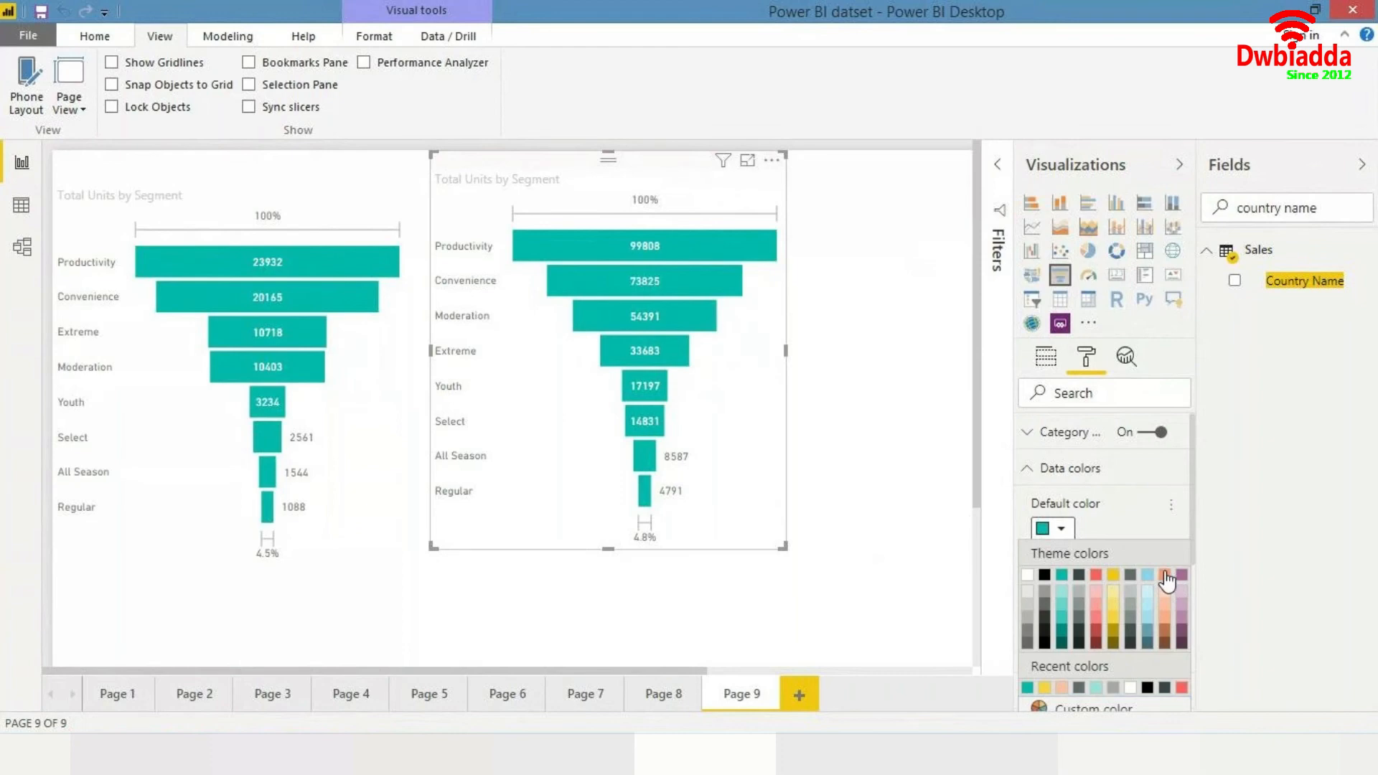
click(1165, 575)
click(905, 491)
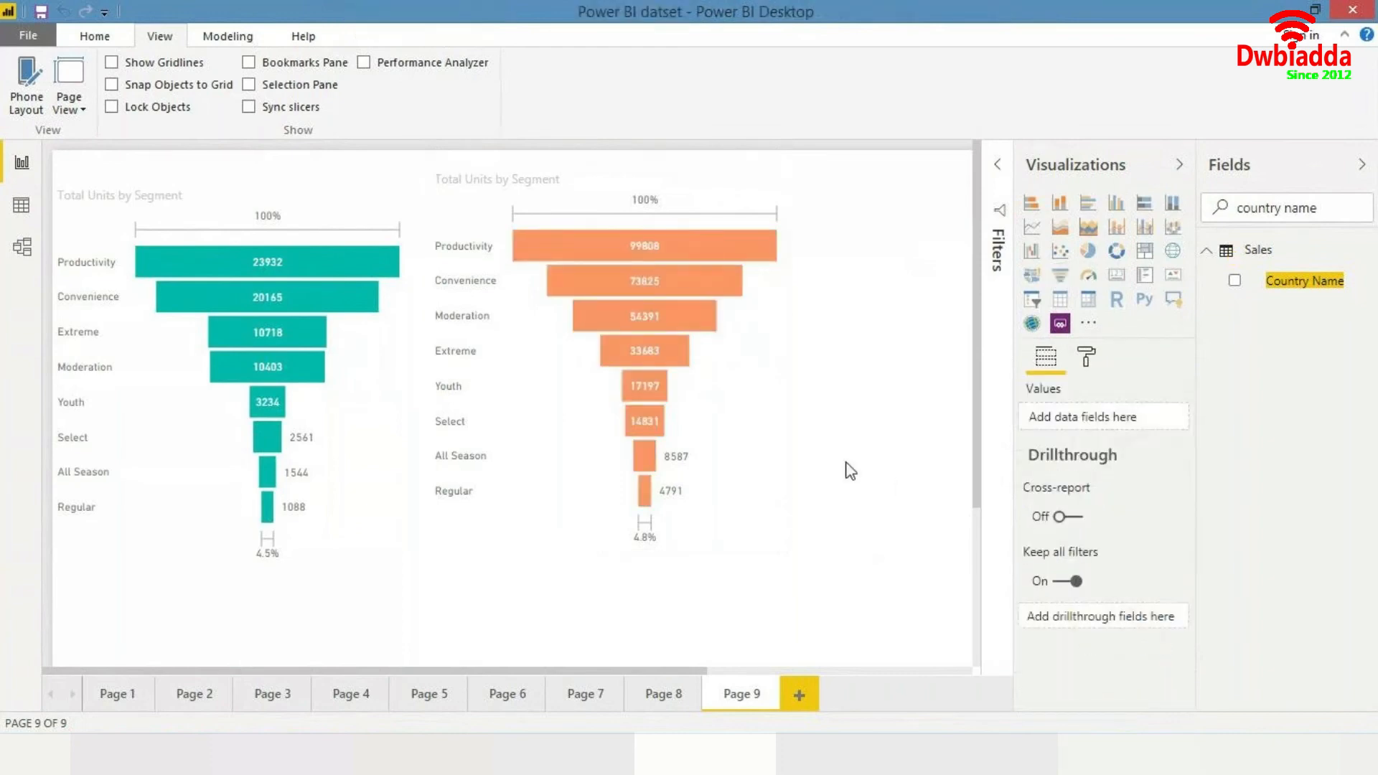
- Move the copied France funnel chart down so it lines up with the first funnel chart
click(431, 272)
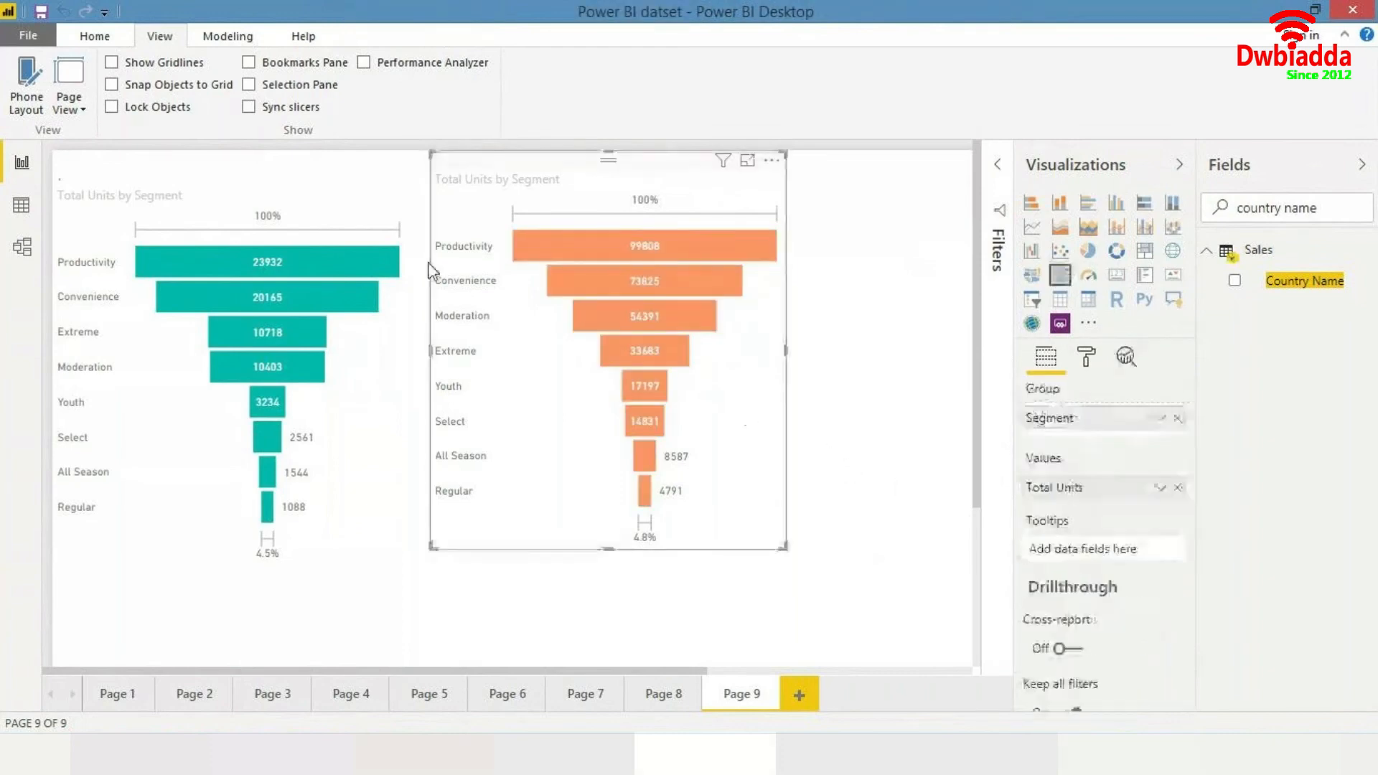
click(282, 179)
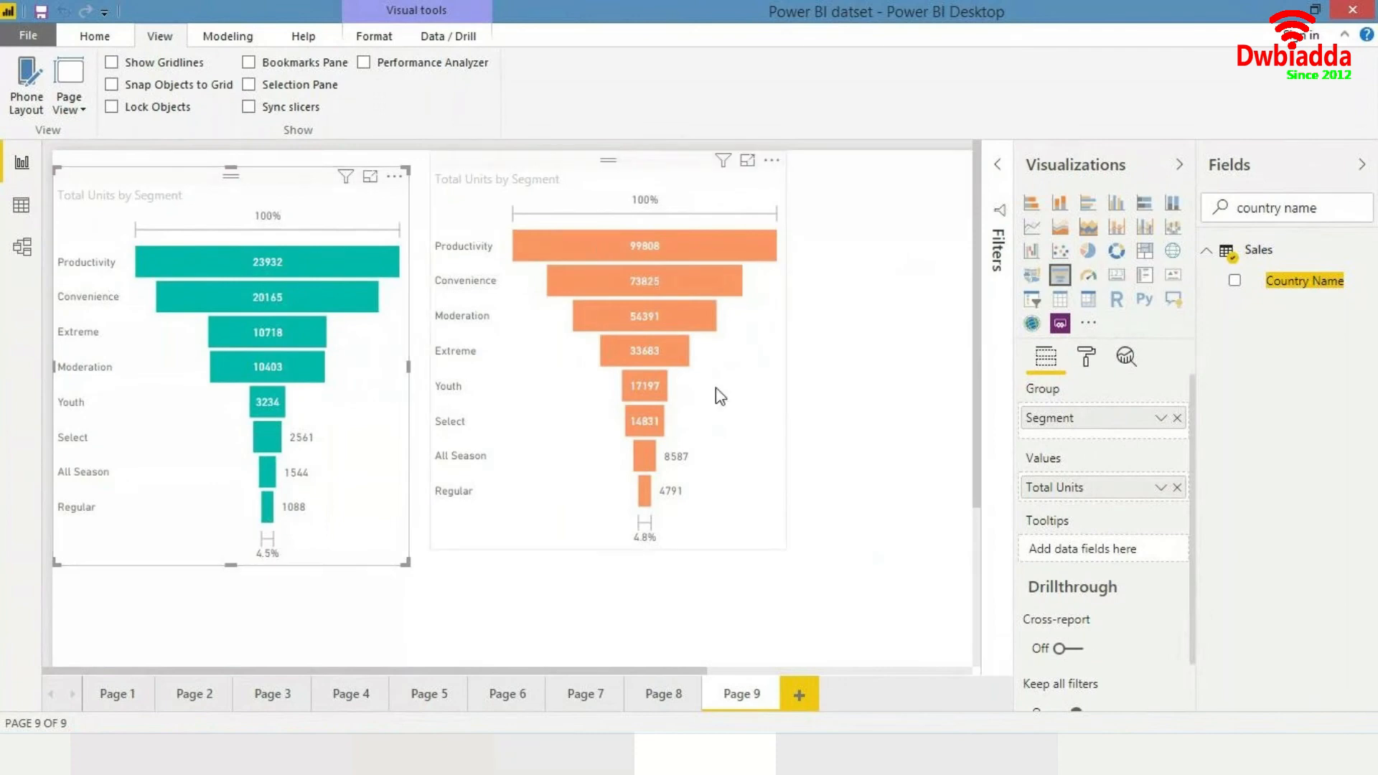
drag(716, 401, 716, 403)
- Append (Canada) to the first funnel chart's title and set the title font colour to black
click(370, 203)
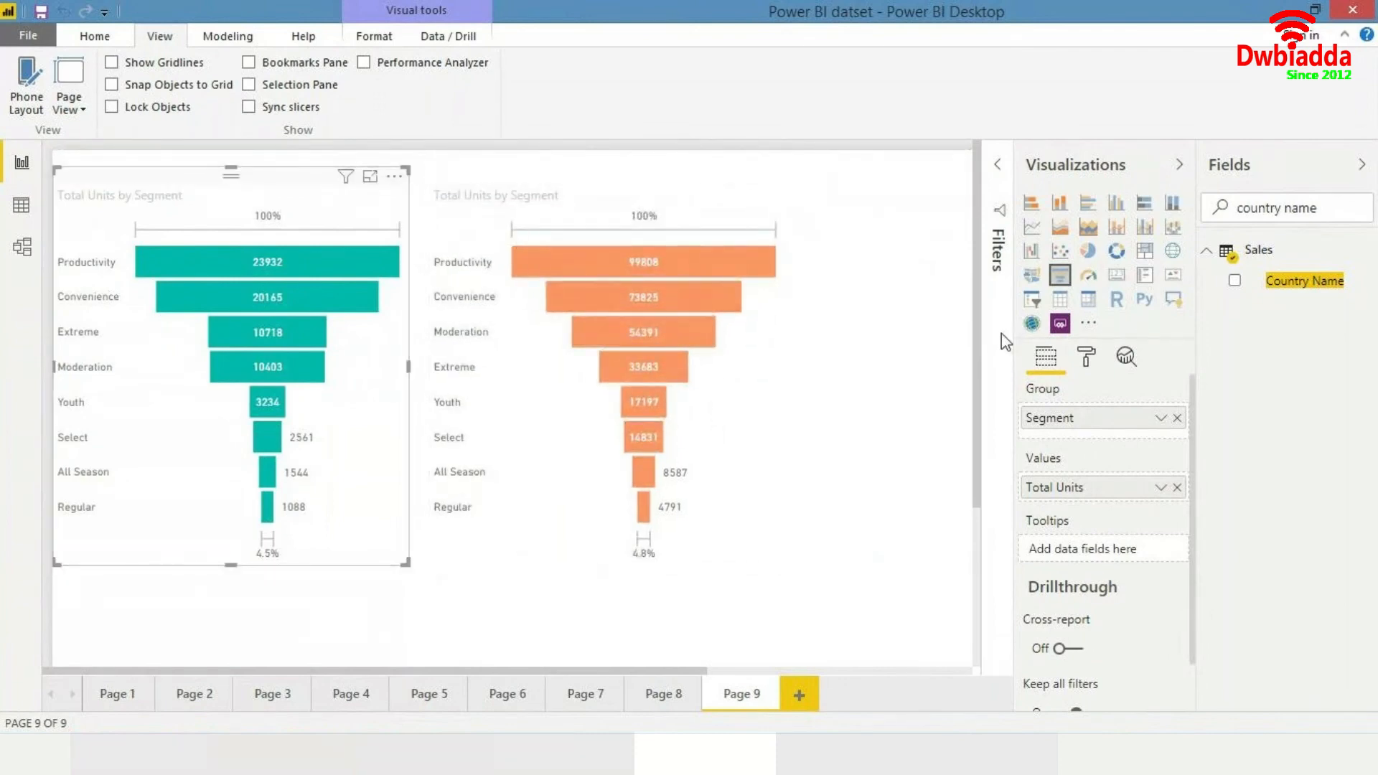
click(1085, 363)
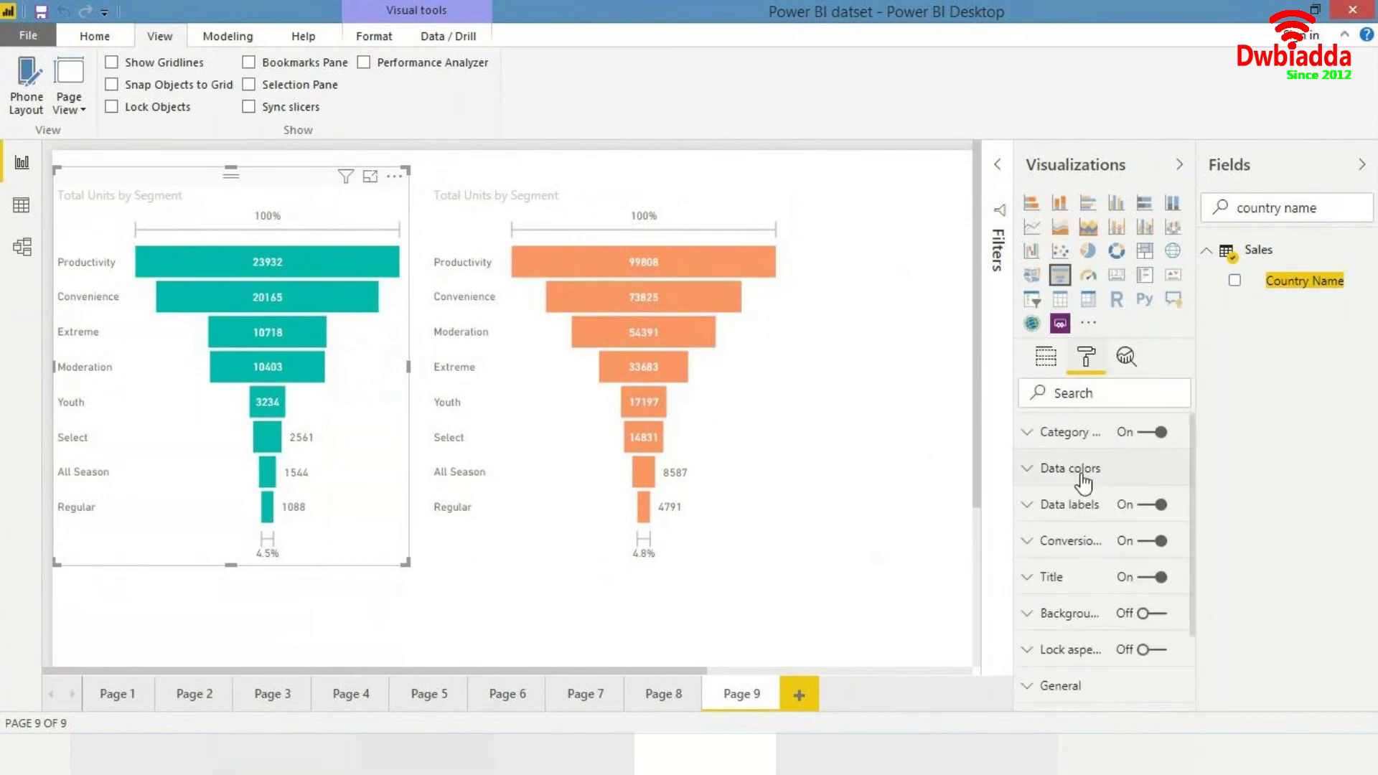
scroll(1082, 498, down, 3)
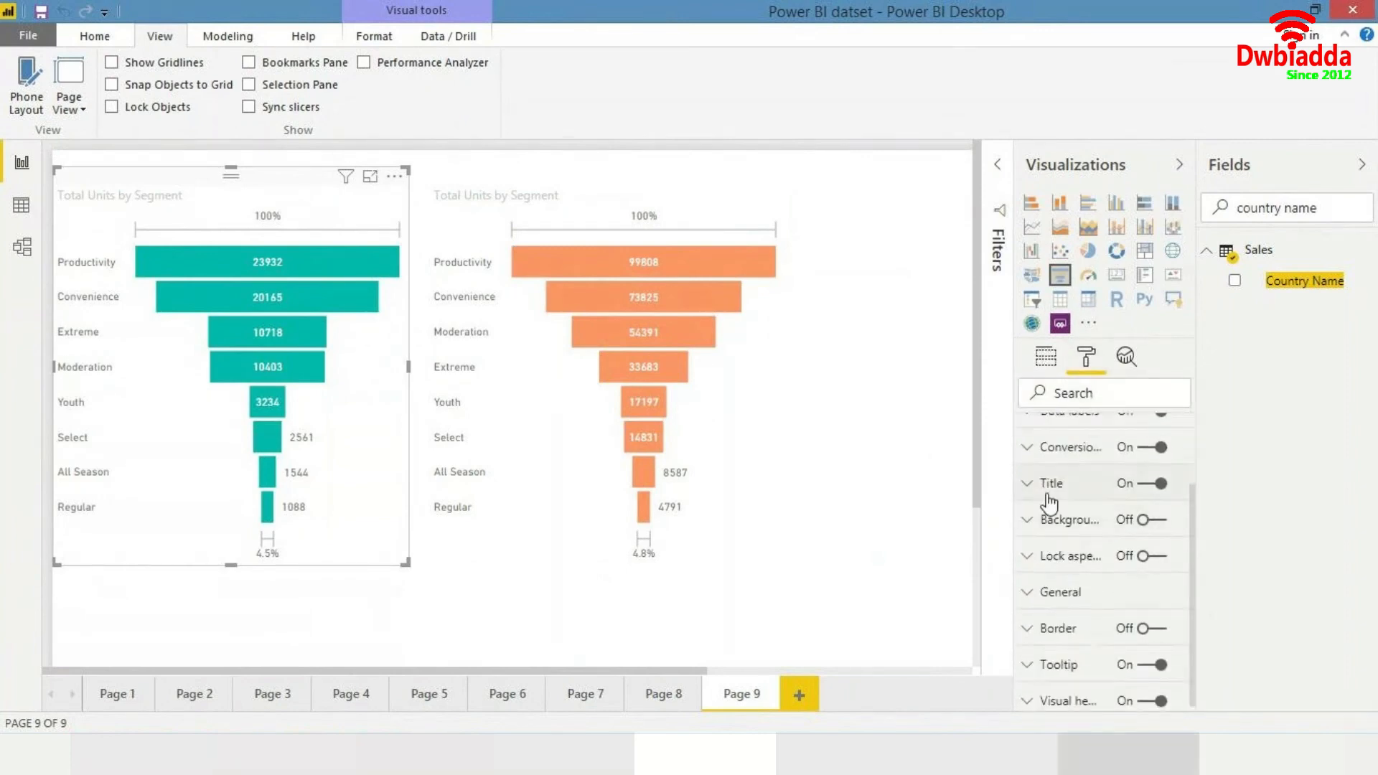
click(1048, 495)
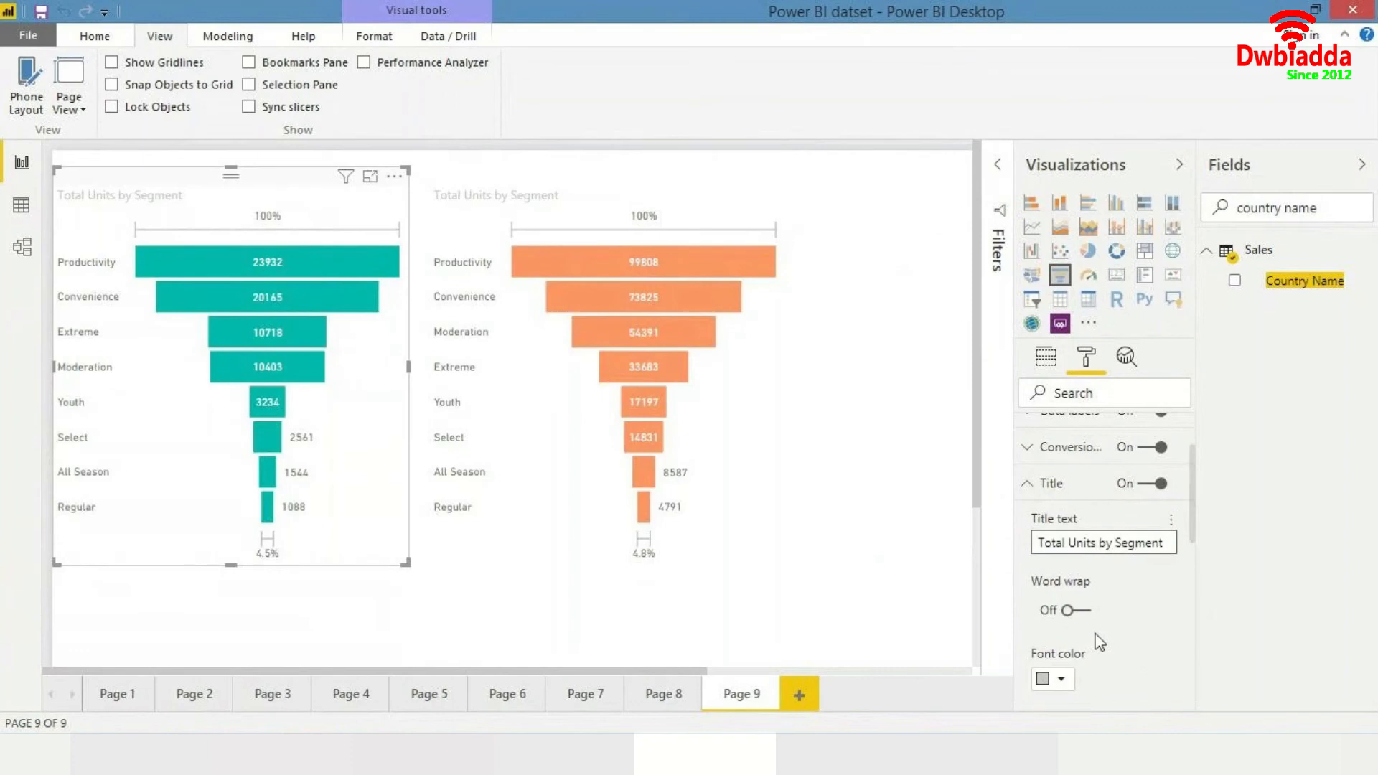
text((Canada))
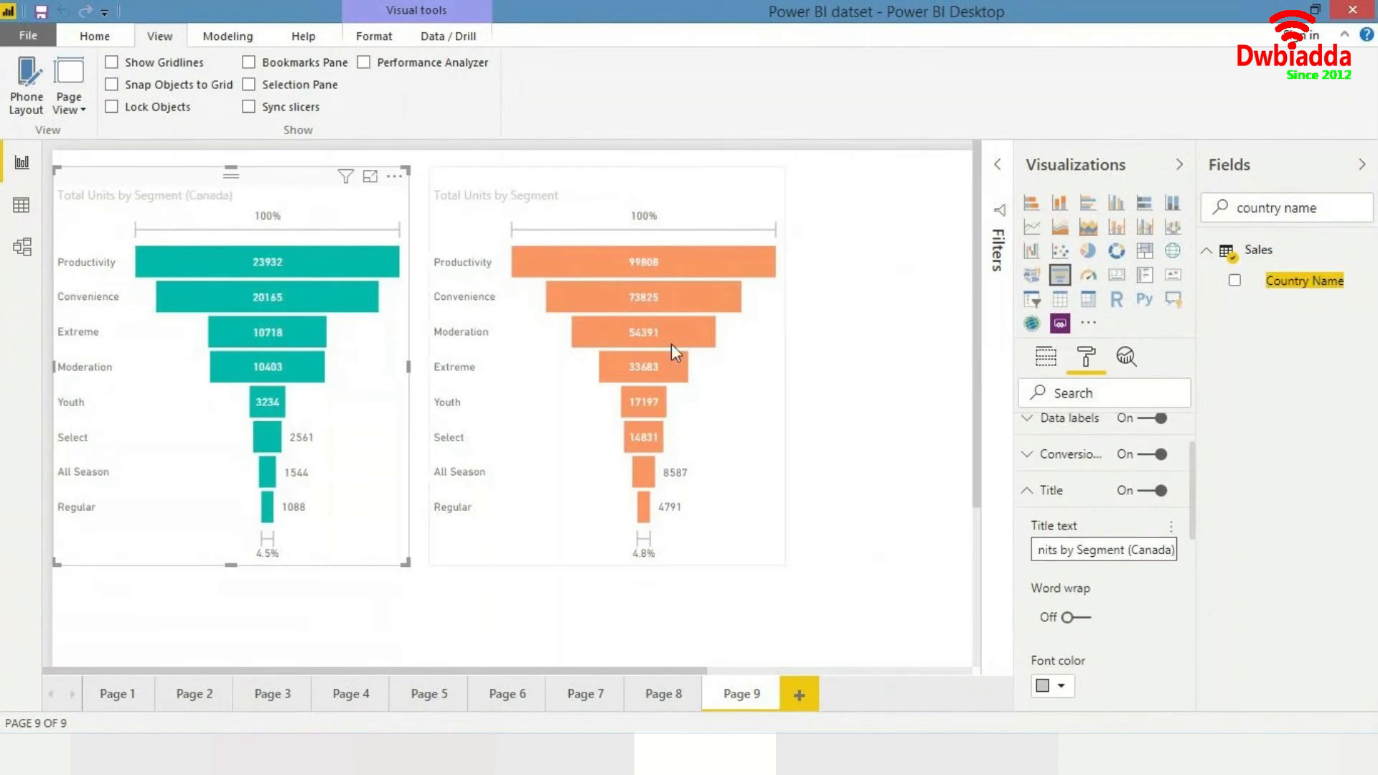
click(674, 222)
click(350, 390)
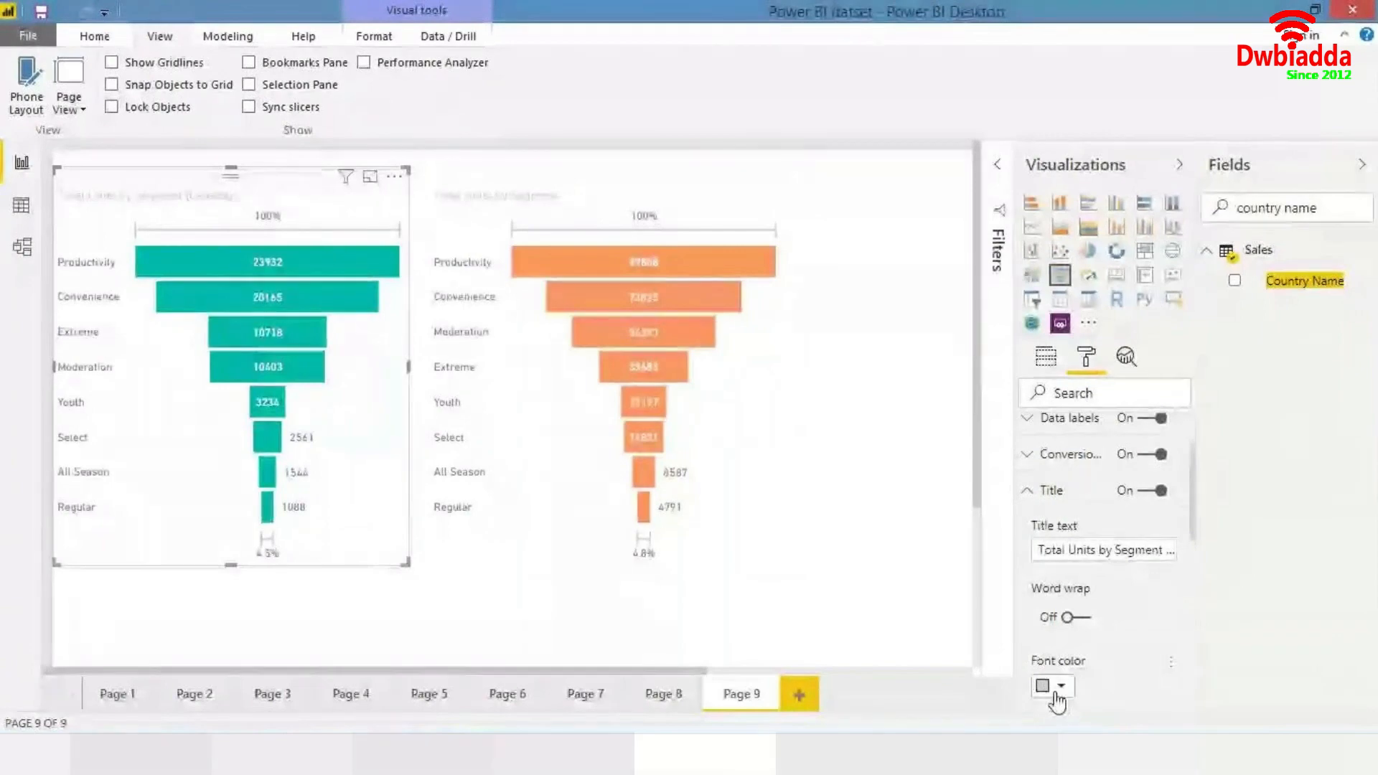
click(1055, 687)
click(1042, 603)
- Append (France) to the copied funnel chart's title and set its title font colour to black
click(759, 320)
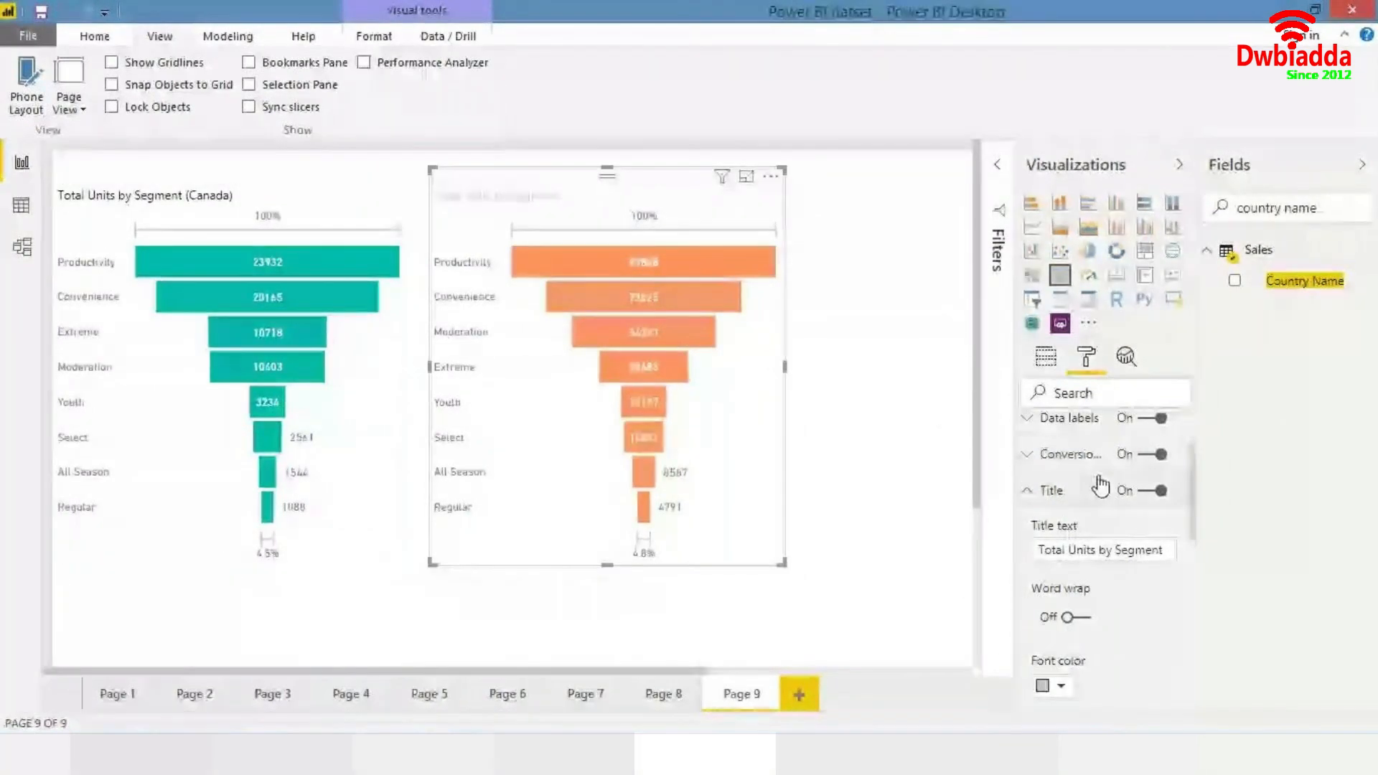
click(1137, 543)
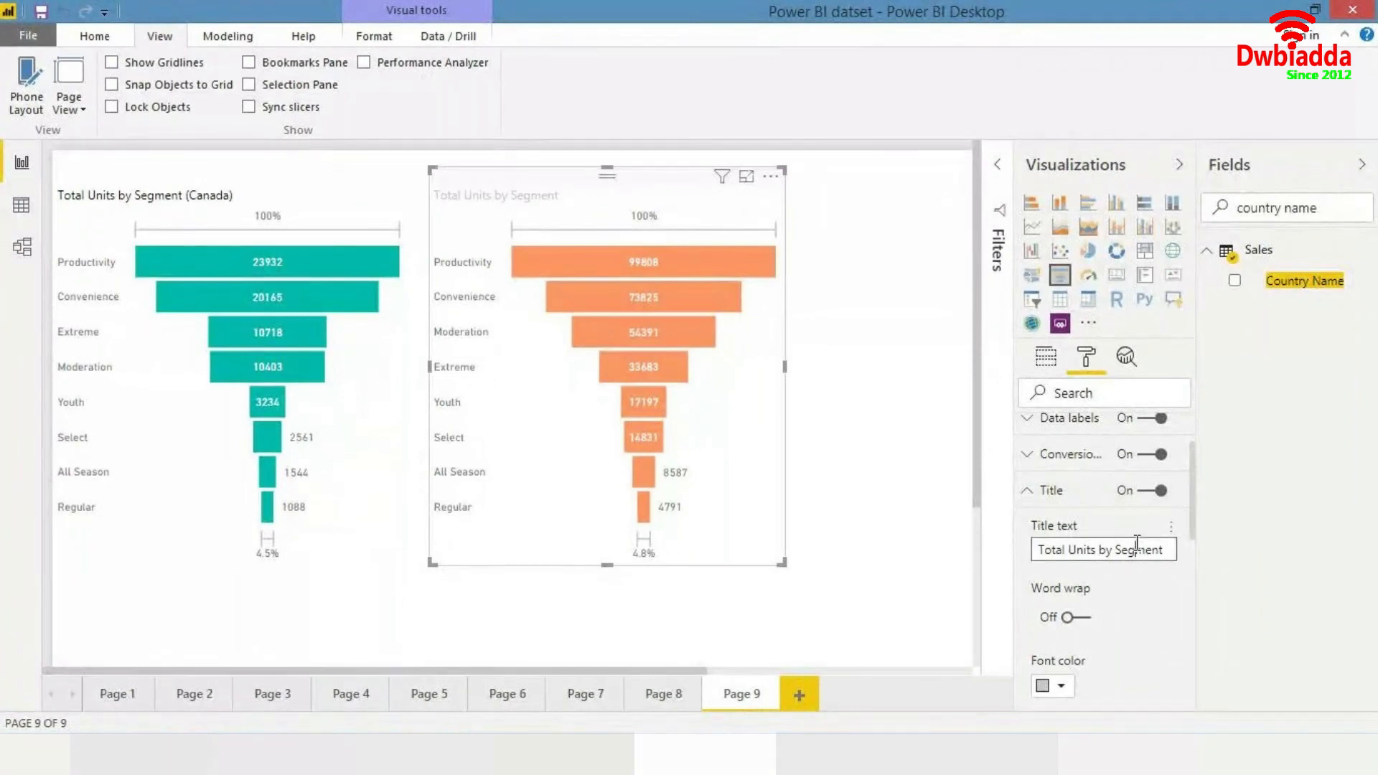
text(()
text(B)
text(ran)
text(ce)
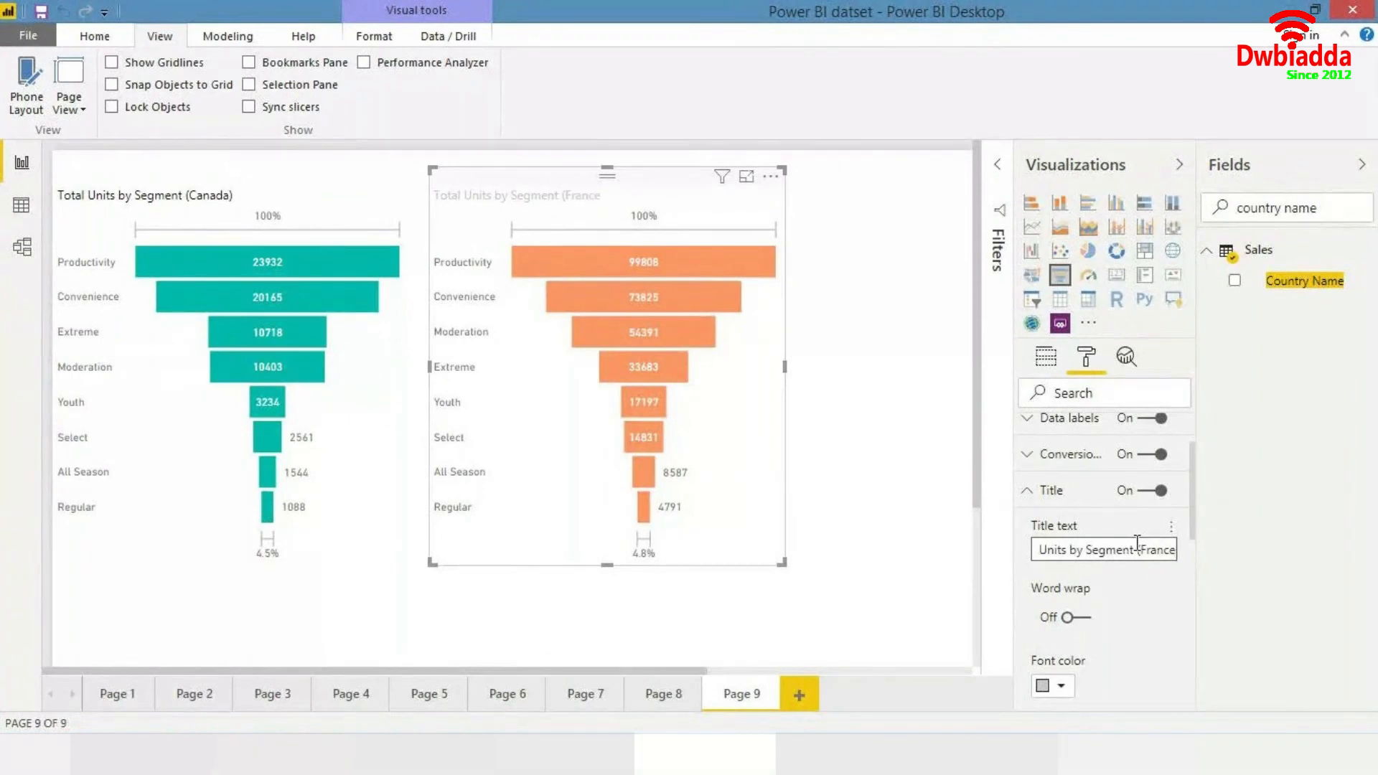
text())
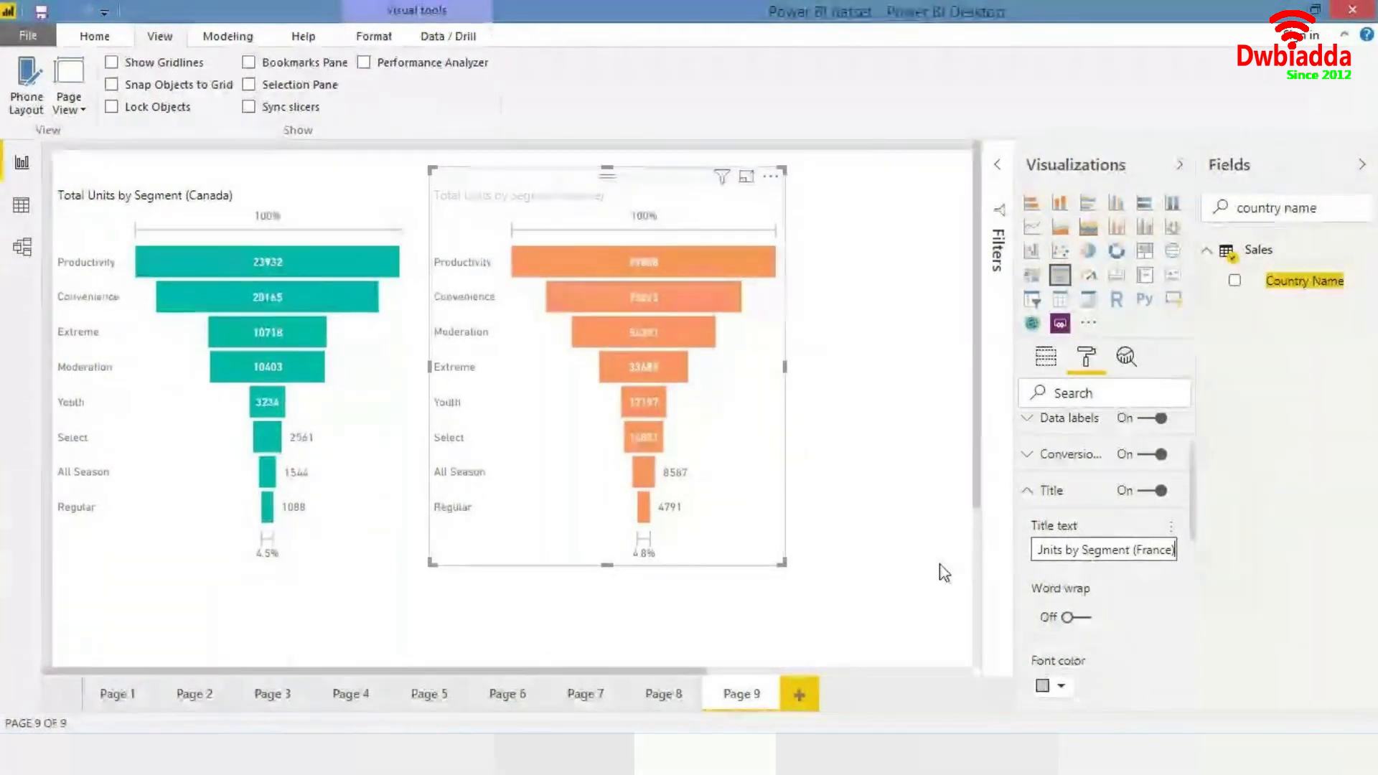
click(1055, 685)
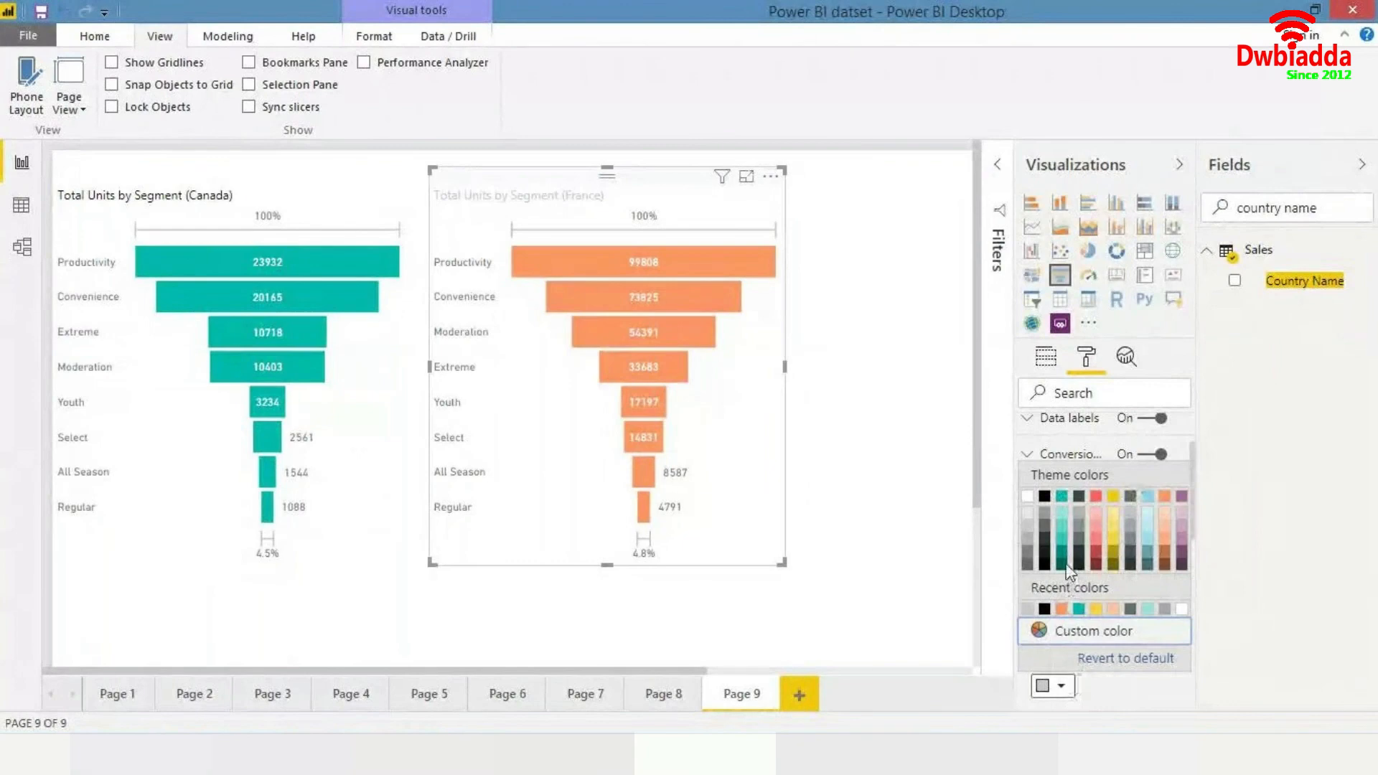
click(1045, 496)
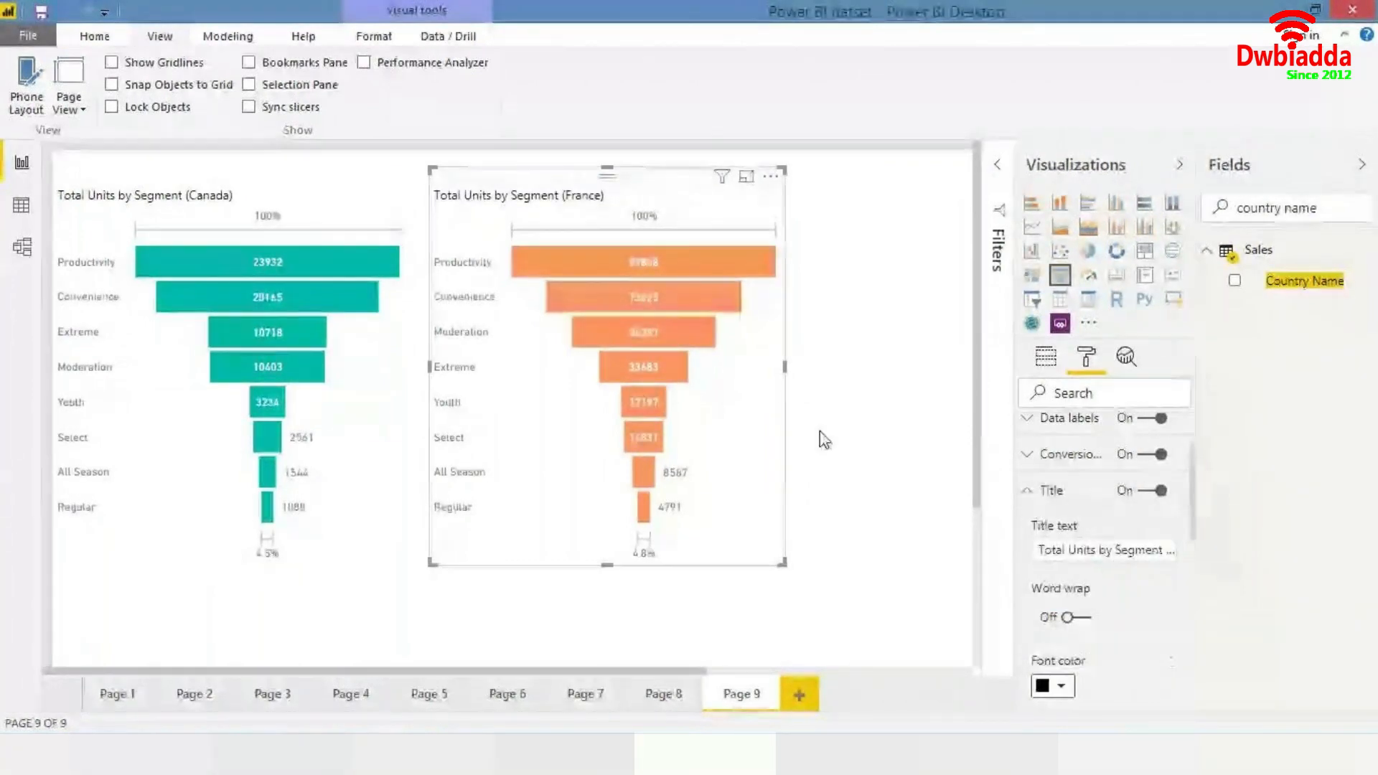
click(809, 344)
- Collapse the Visualizations pane, open Page 2, and move the revenue line chart slightly down
click(1178, 170)
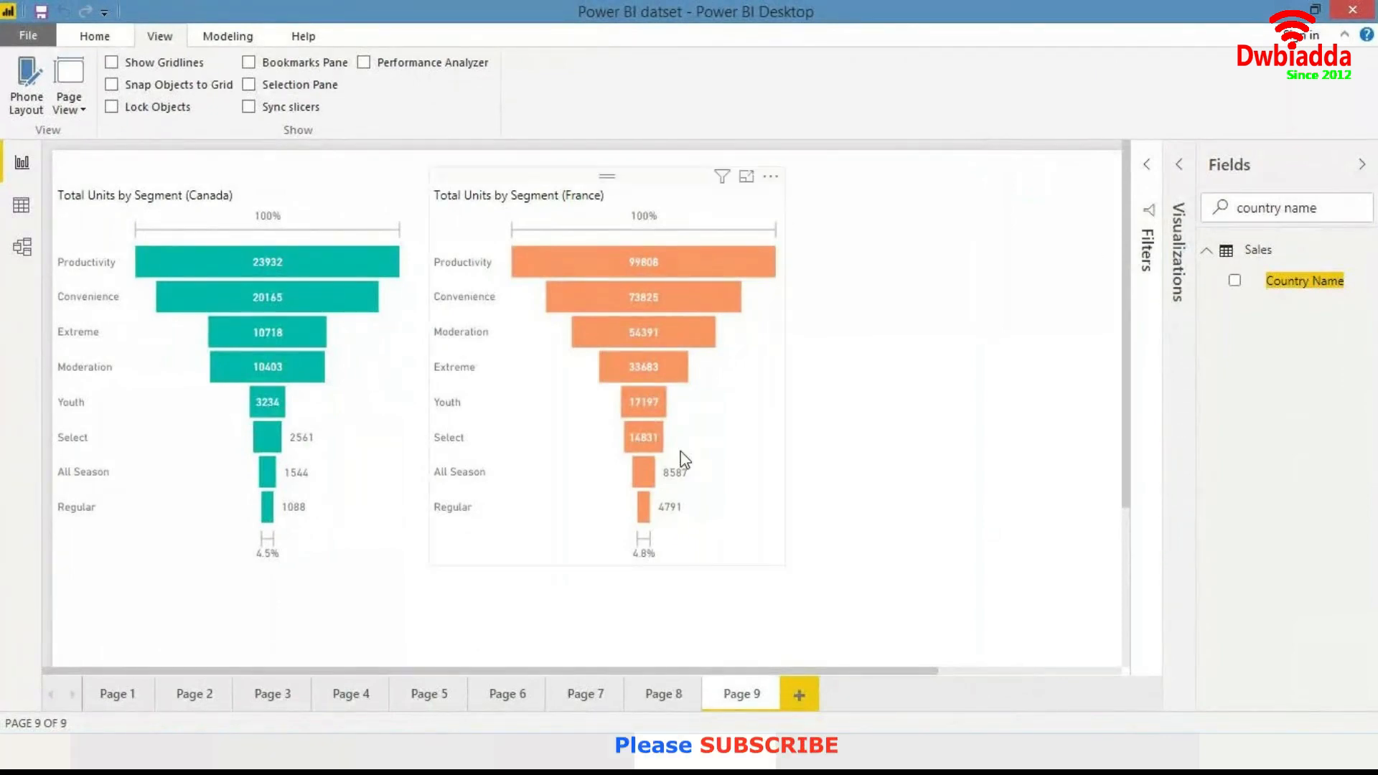
click(188, 695)
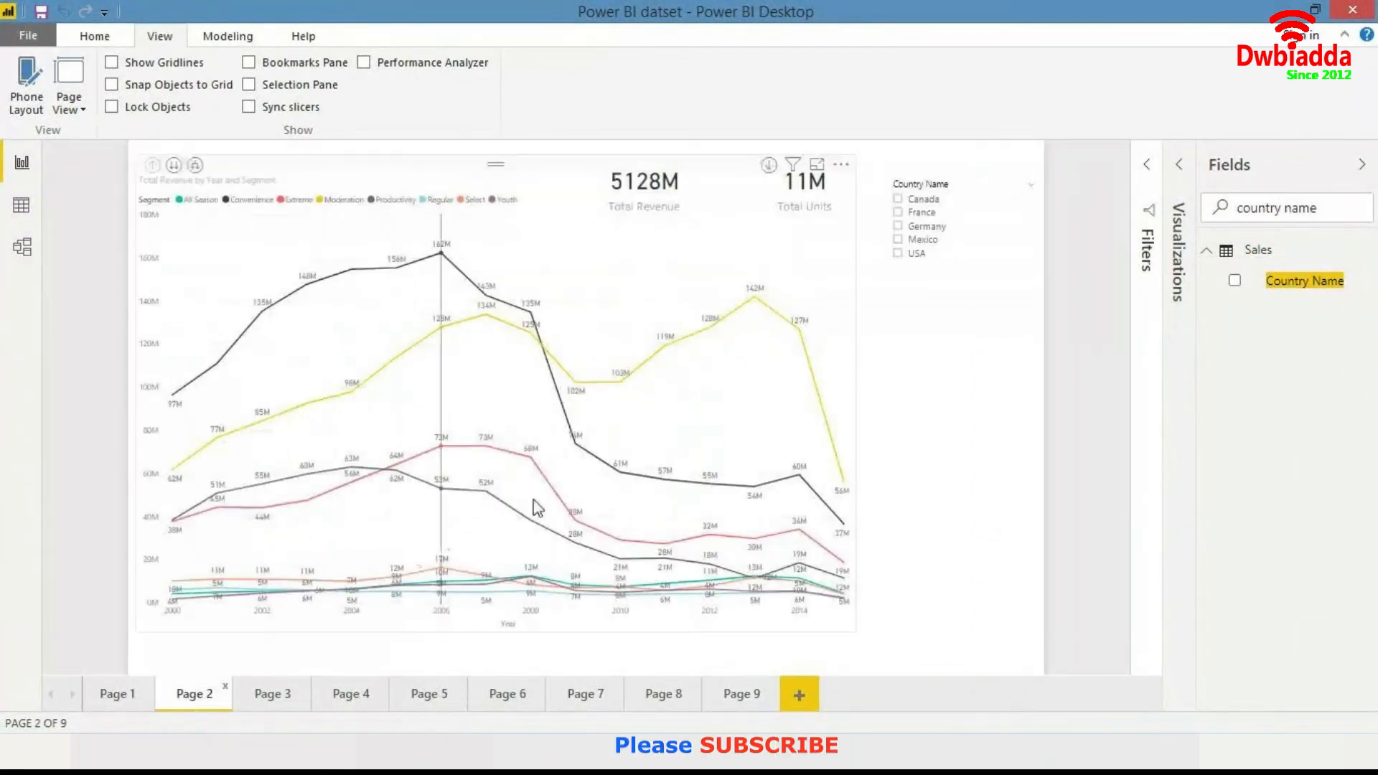
mouse_move(807, 301)
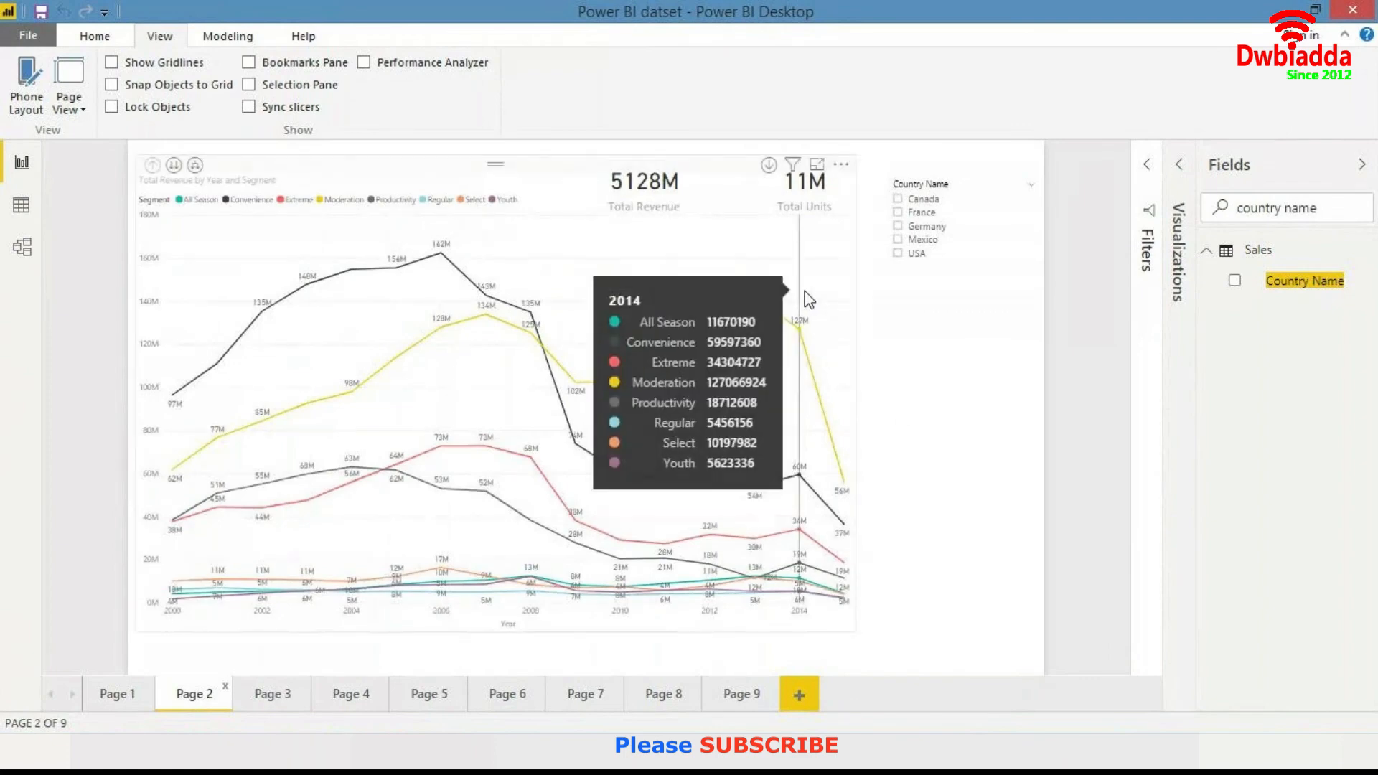
click(809, 262)
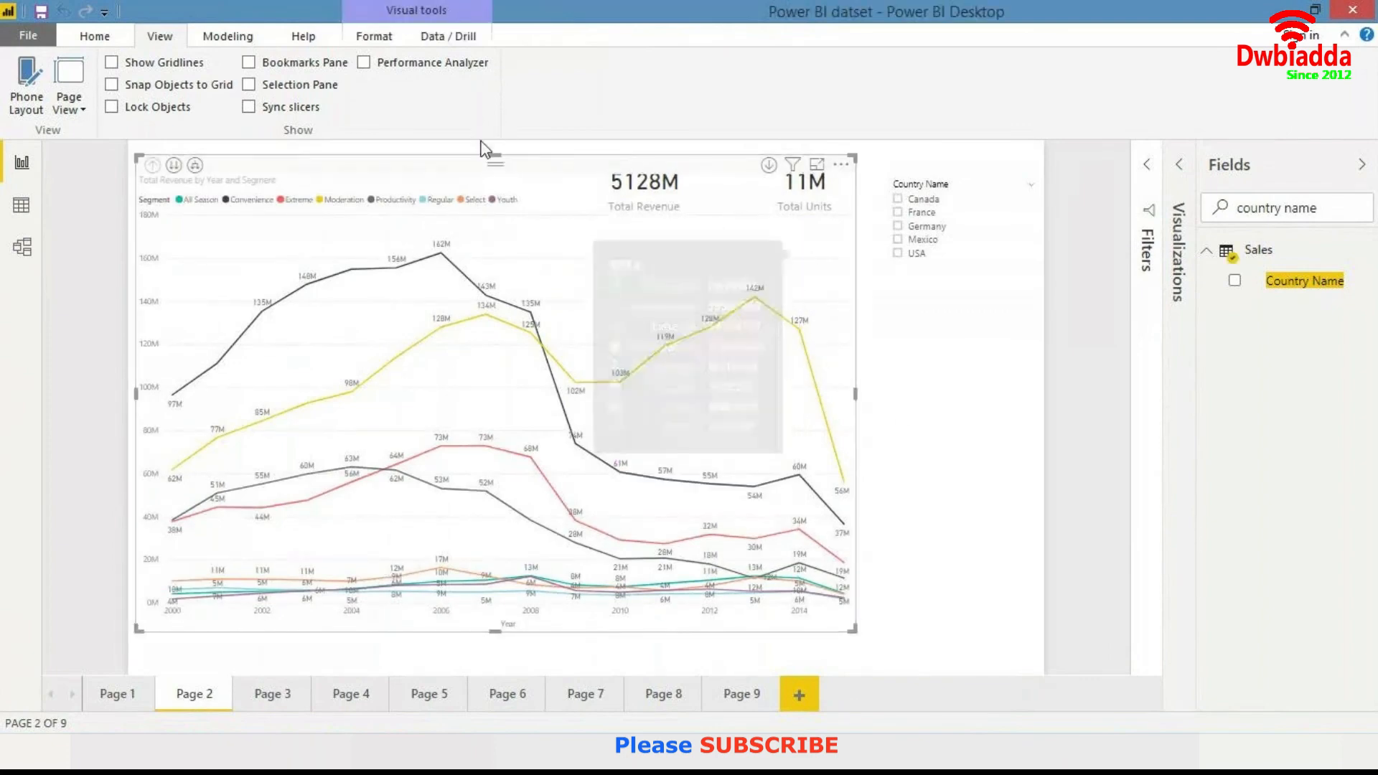
drag(493, 163, 493, 191)
- Stack the Total Revenue and Total Units cards beneath the Country Name slicer, right of the chart
drag(665, 162, 991, 330)
drag(833, 190, 994, 421)
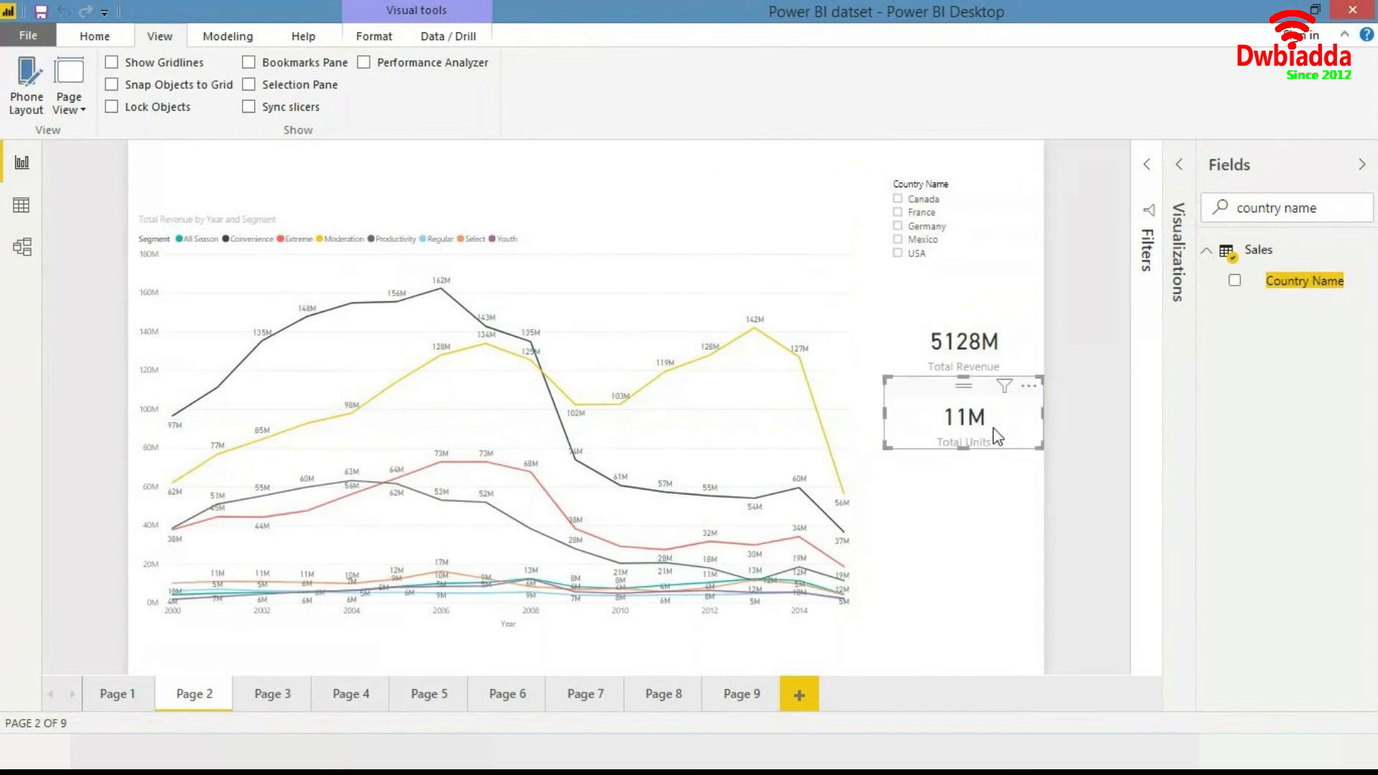
click(988, 488)
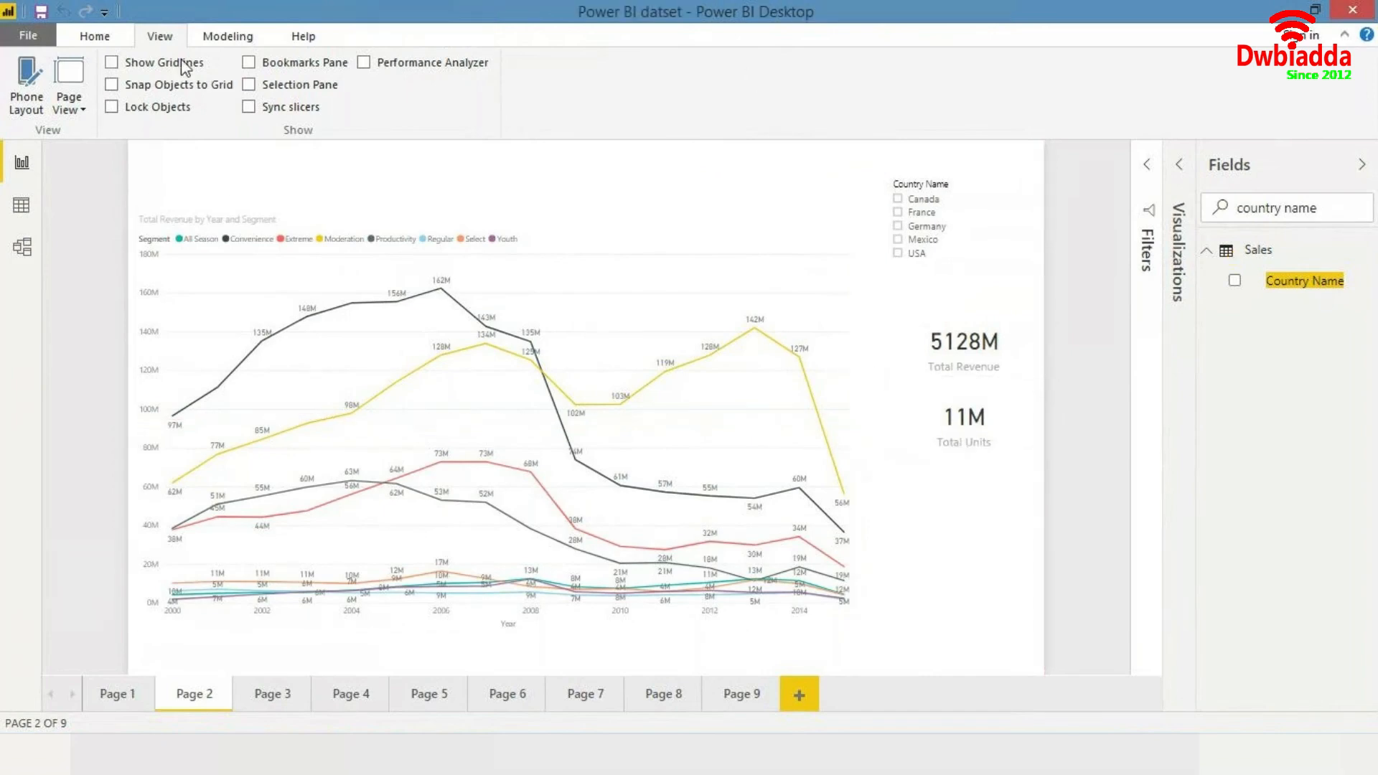
- Rename Page 2 as Total Revenue
click(95, 36)
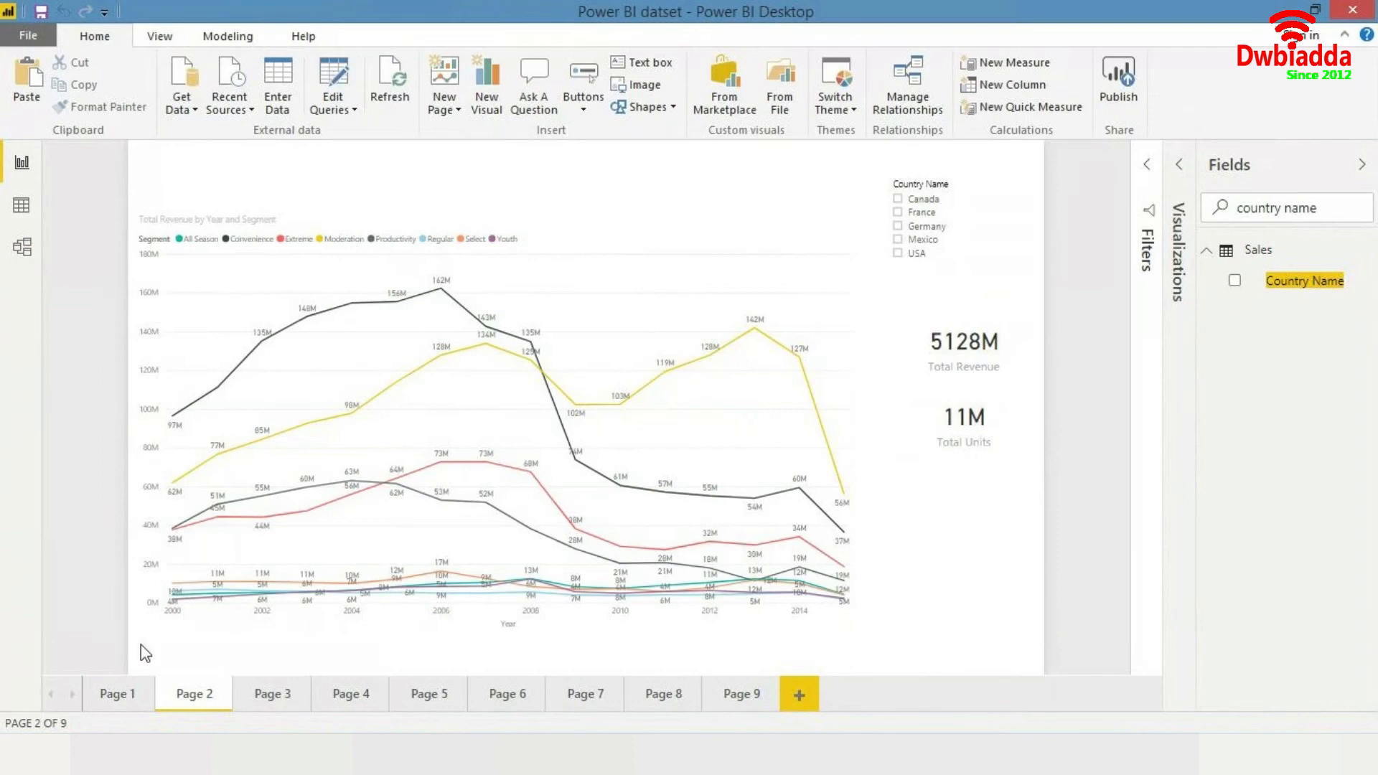
double_click(198, 699)
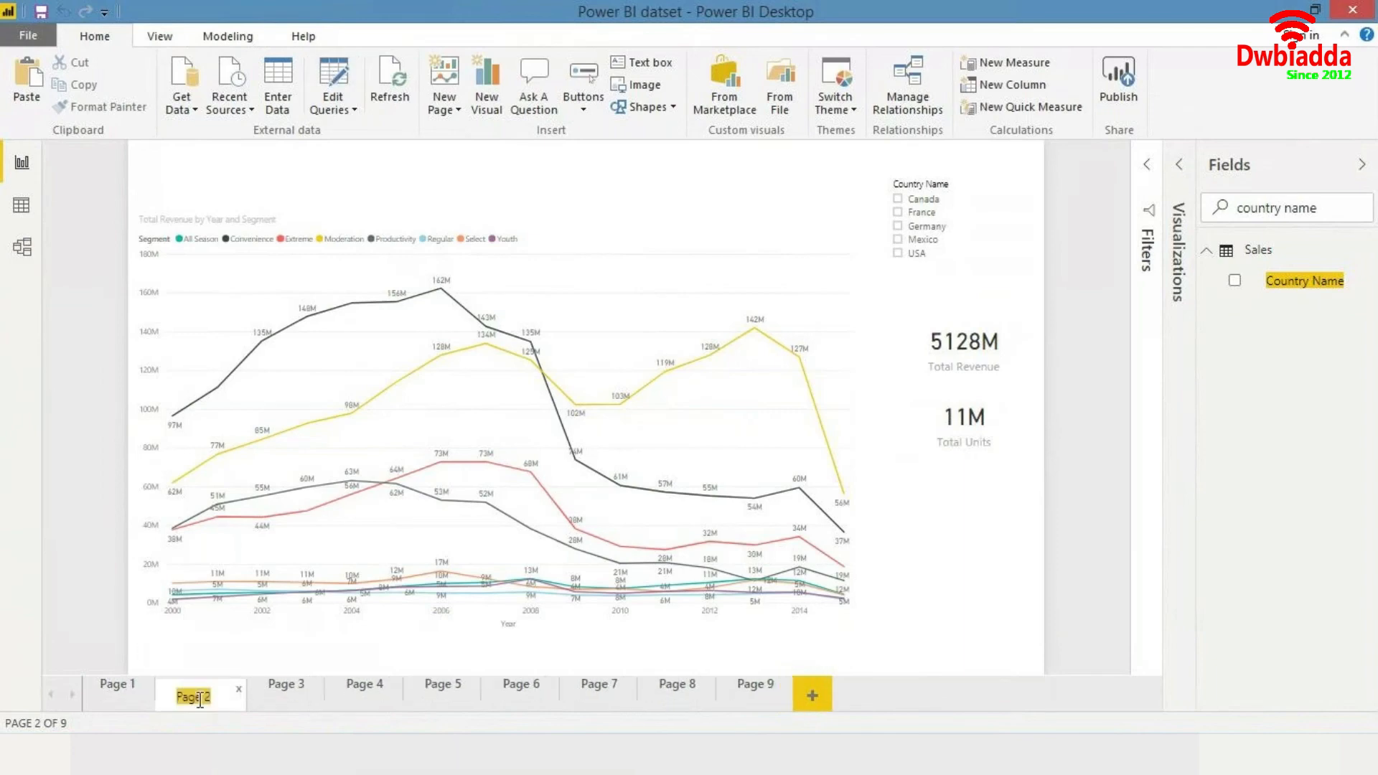
text(Total Reven)
click(197, 754)
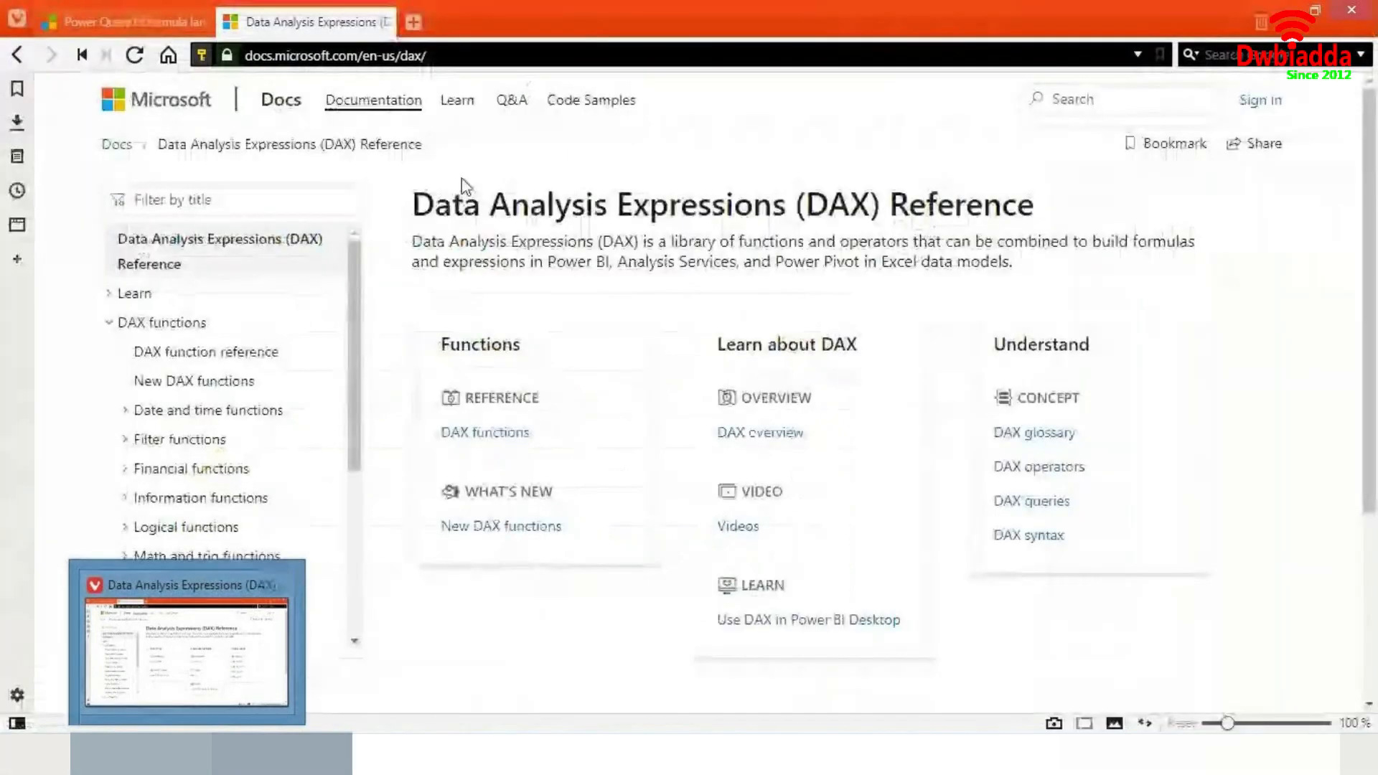
key(alt+Tab)
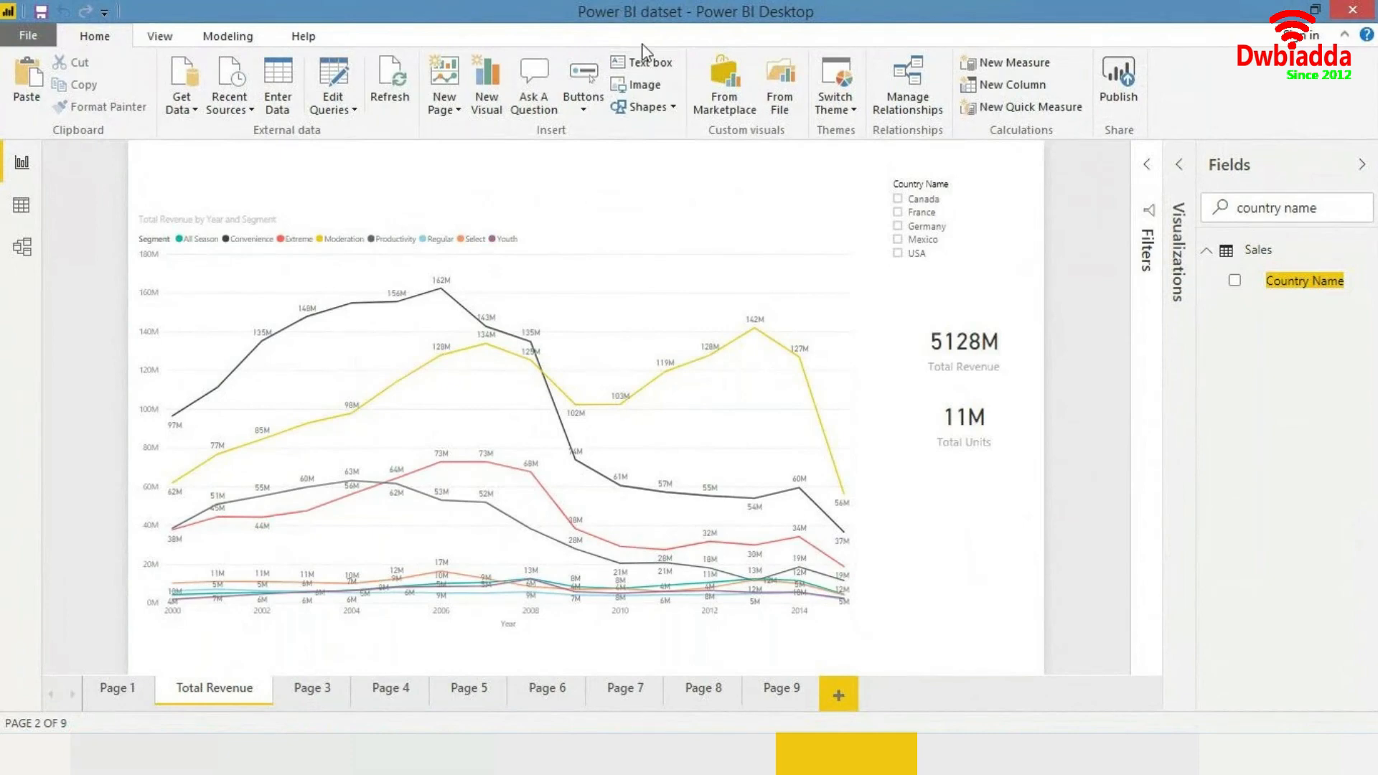
- Insert a text box reading Total Revenue Trend Analysis by Product Segment
click(649, 69)
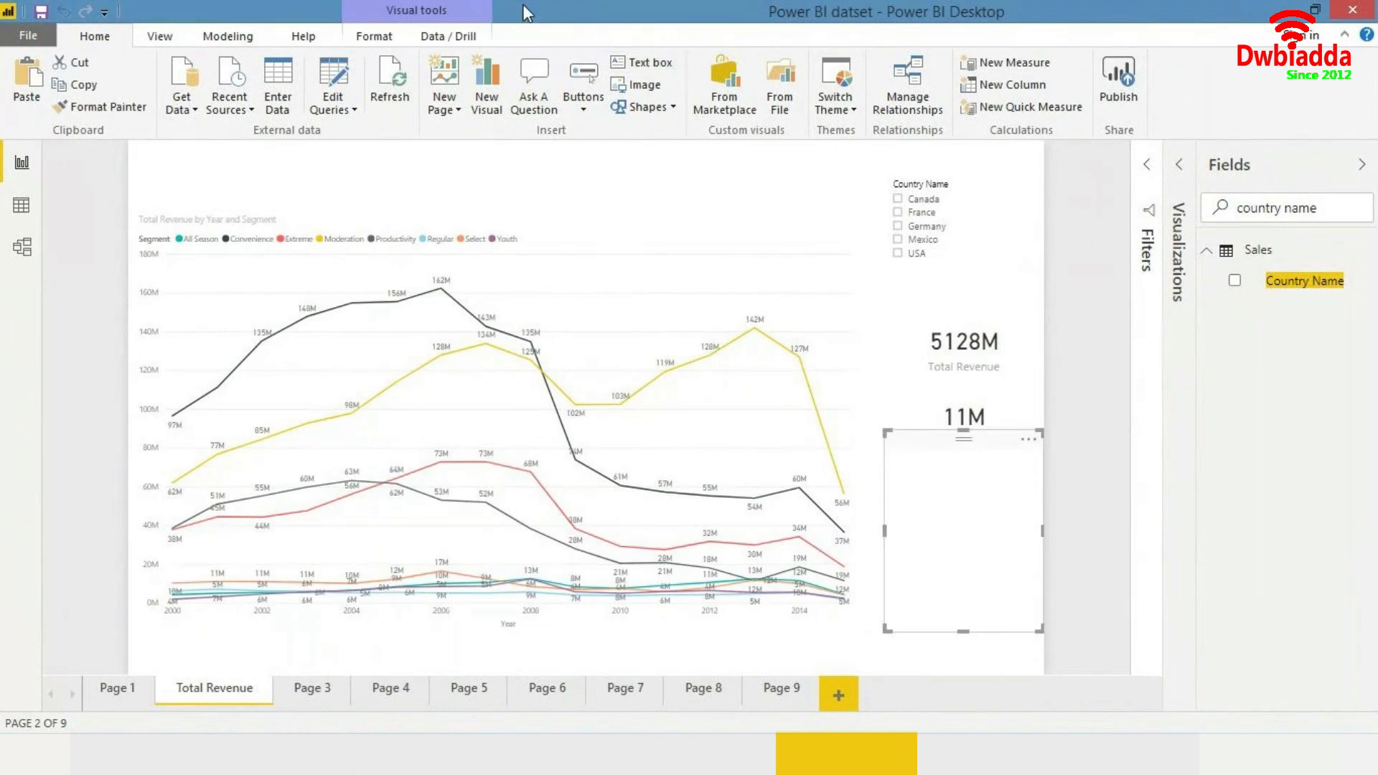
click(995, 504)
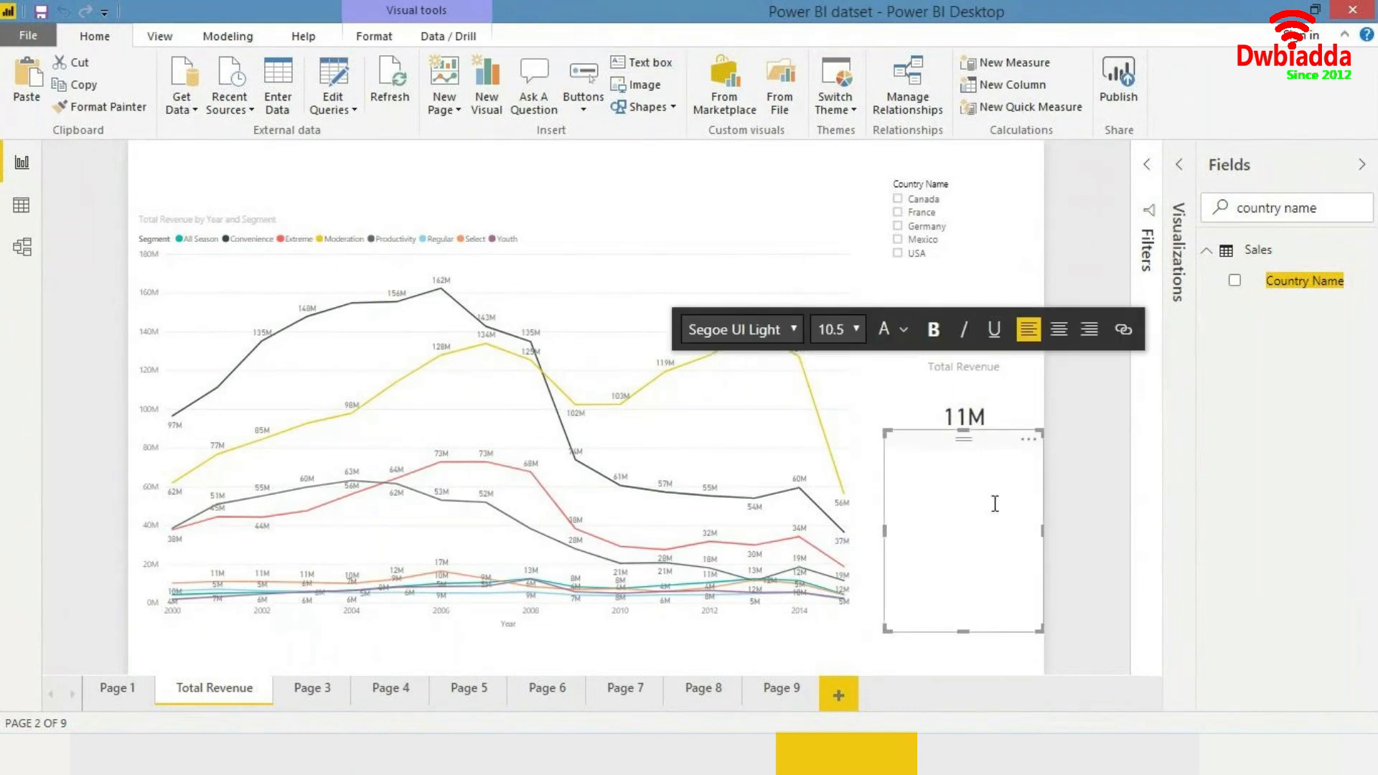
text(Total Revenue Trend Analysis by Se)
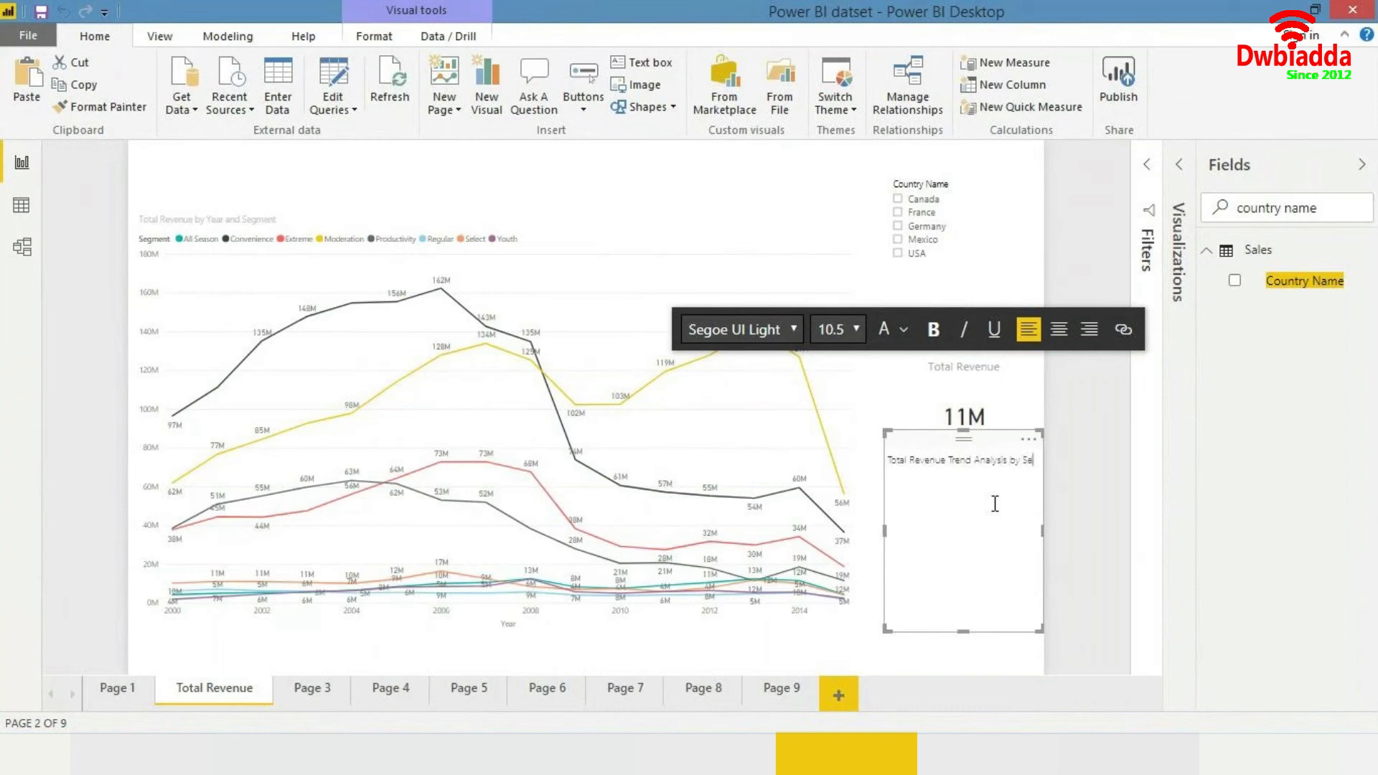
key(BackSpace)
key(BackSpace)
text(Product Segment)
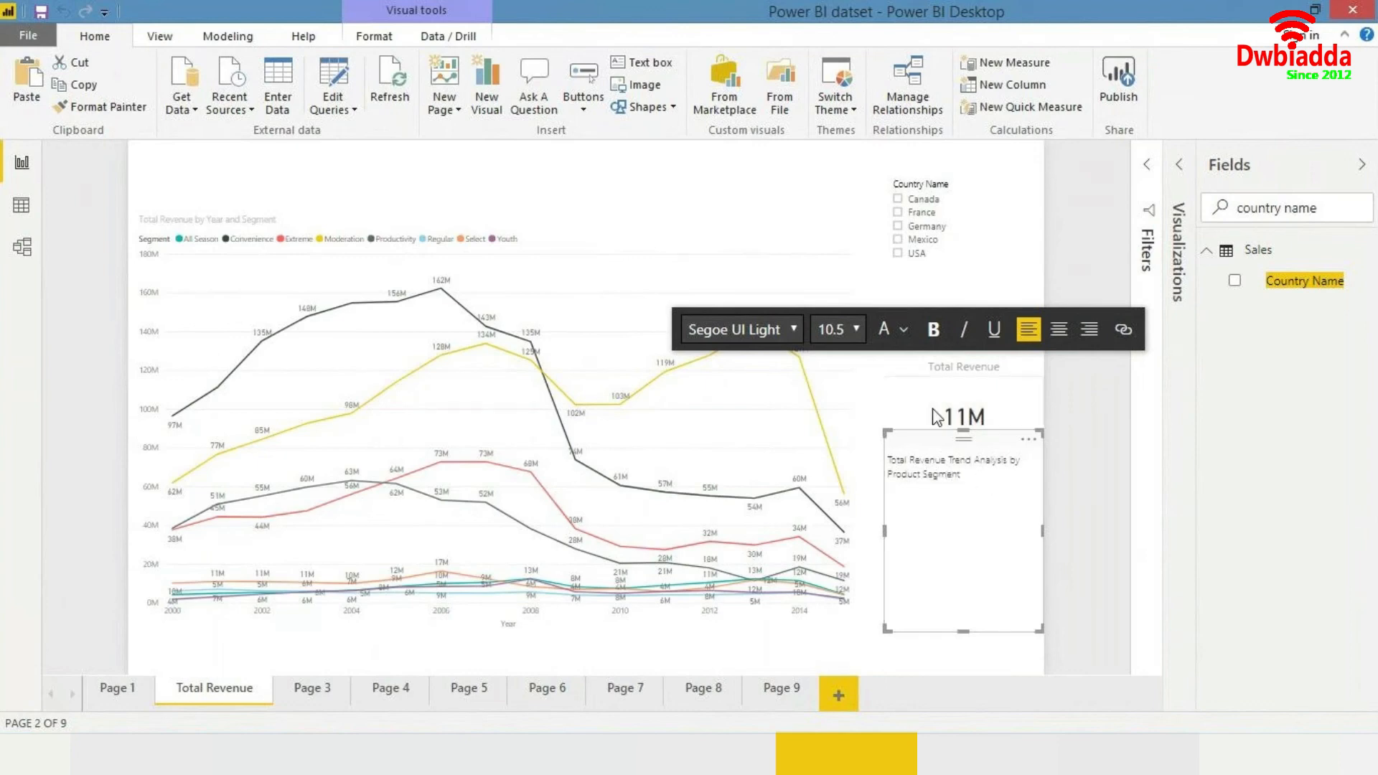
- Set the text box's font size to 20 and stretch it into a banner above the line chart
key(ctrl+a)
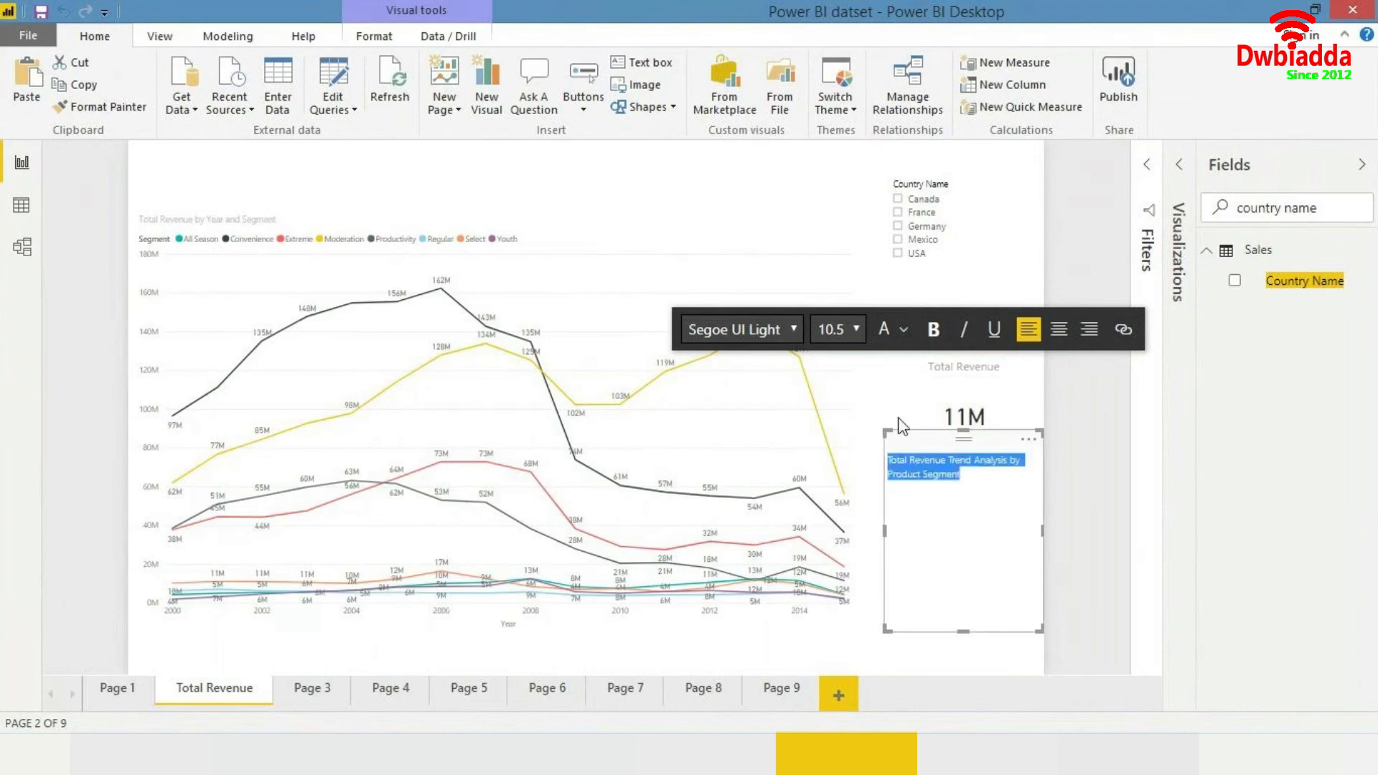
click(838, 329)
click(825, 537)
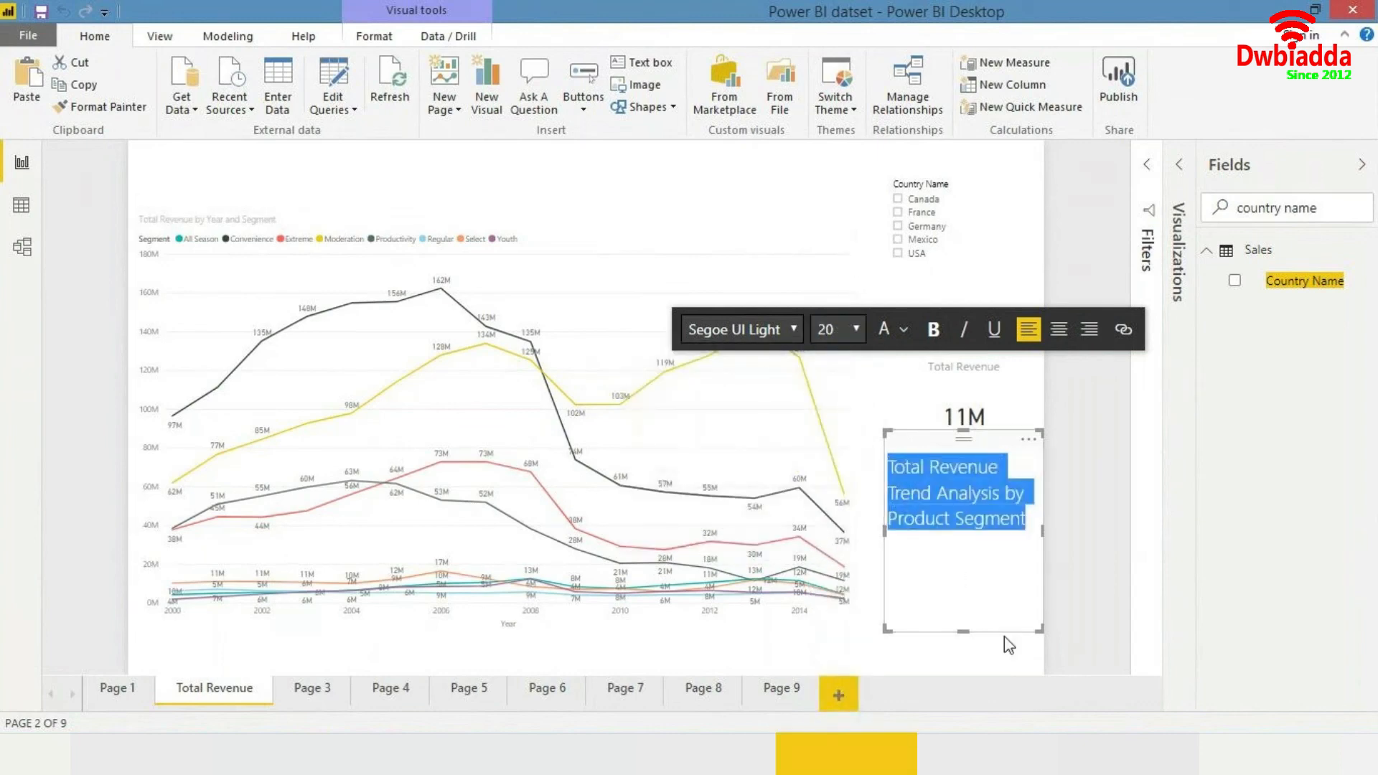
drag(1005, 632, 741, 204)
- Centre-align the title text in the banner text box
click(644, 177)
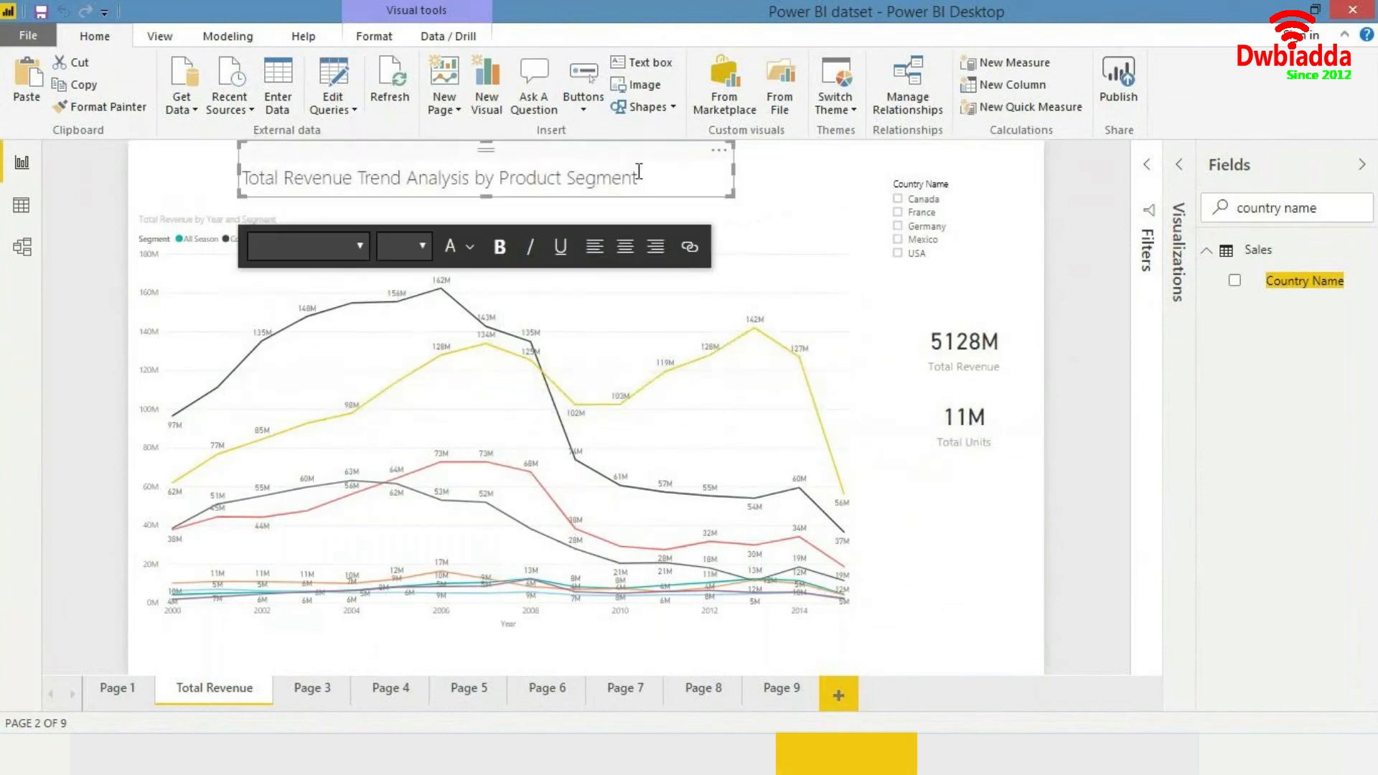
key(ctrl+a)
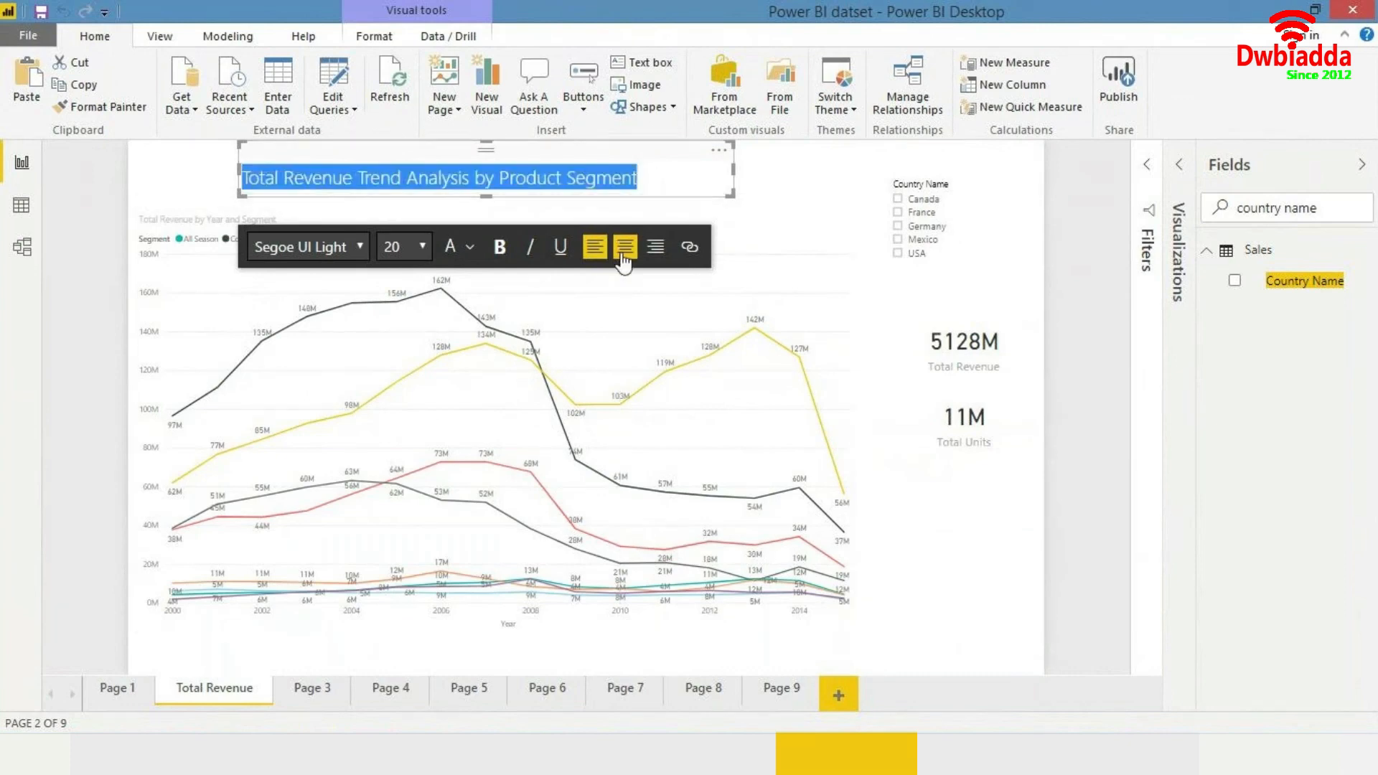
click(625, 246)
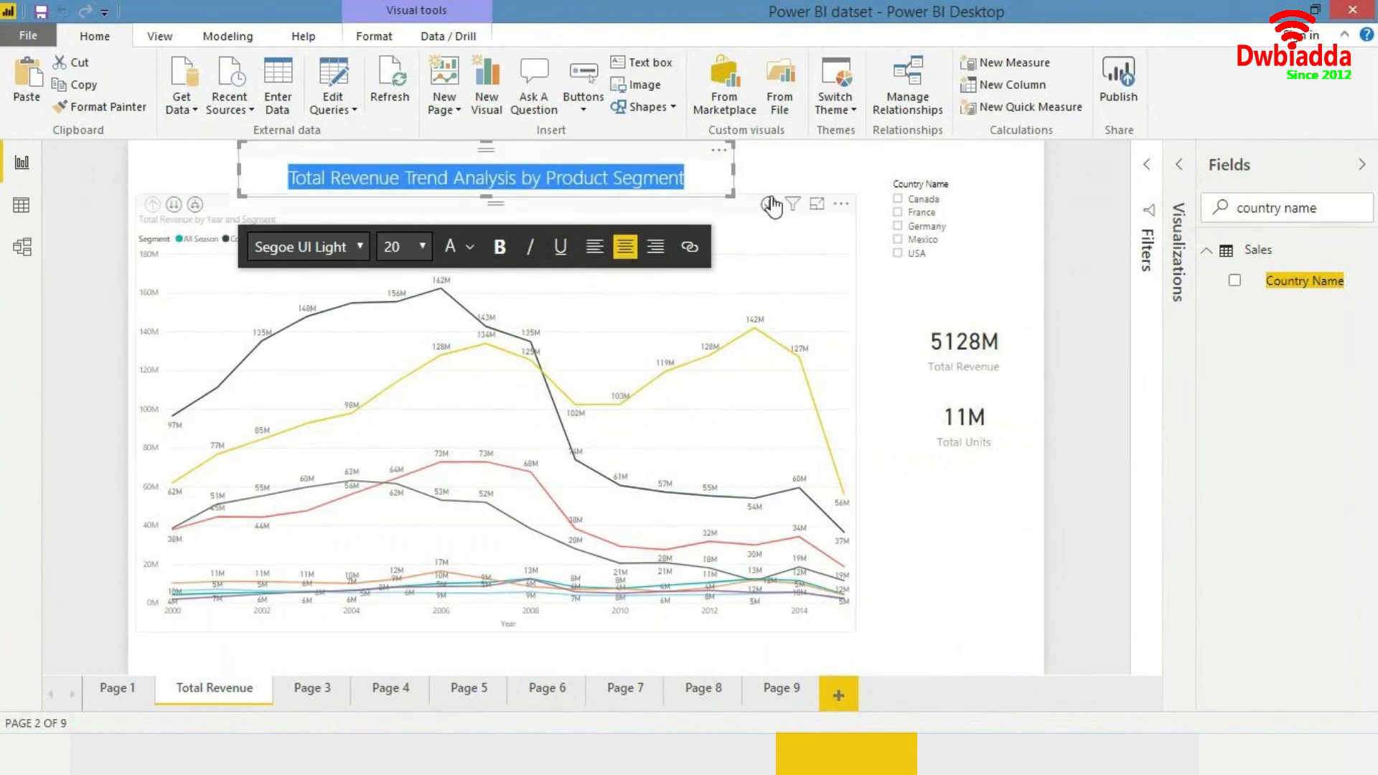
click(501, 246)
click(825, 184)
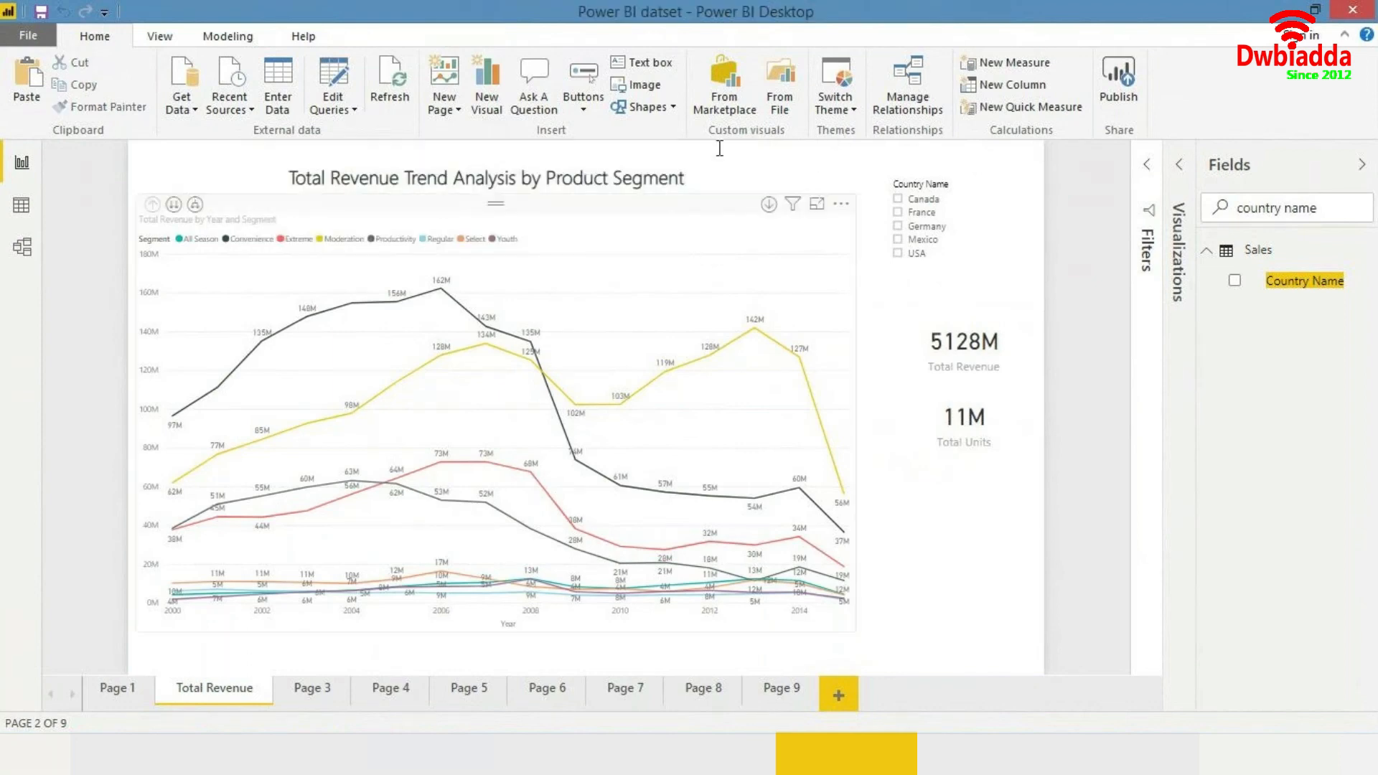
click(732, 176)
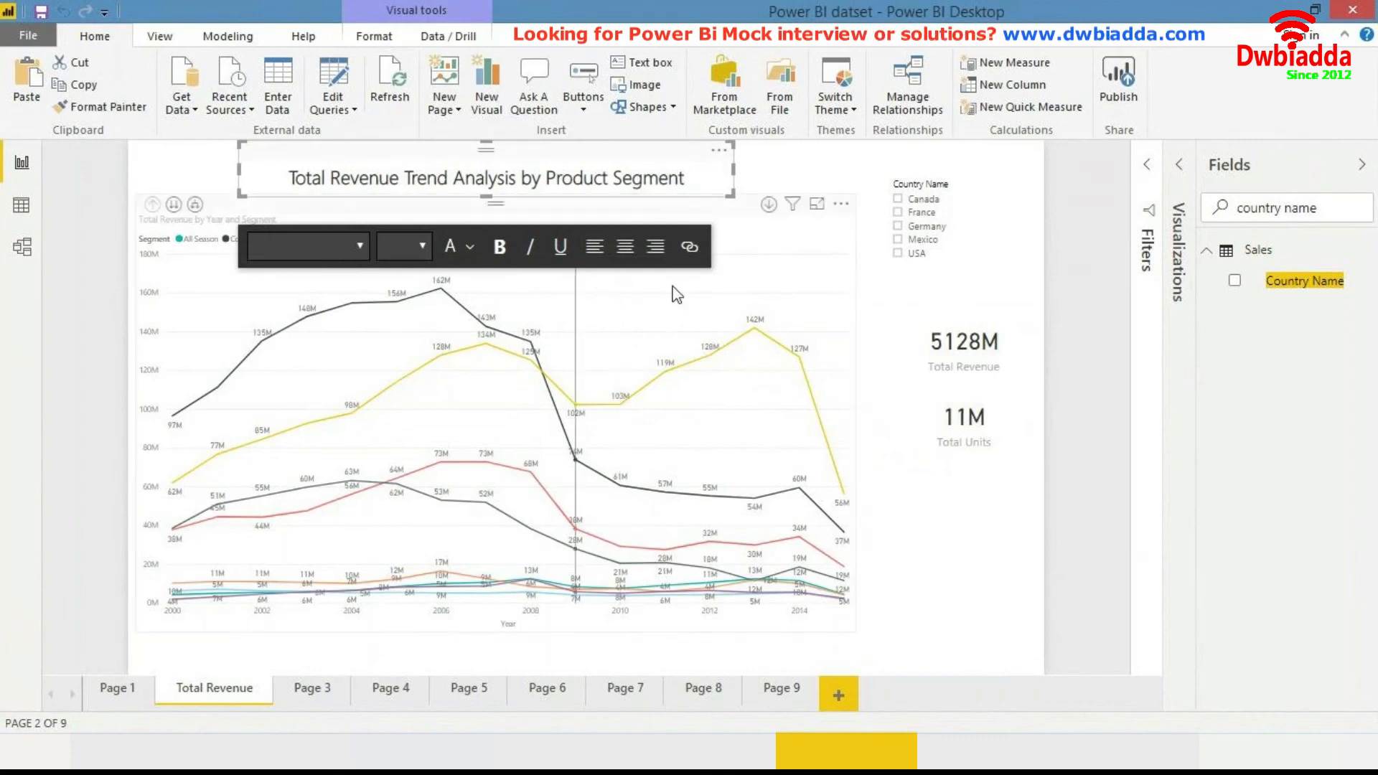
click(1178, 237)
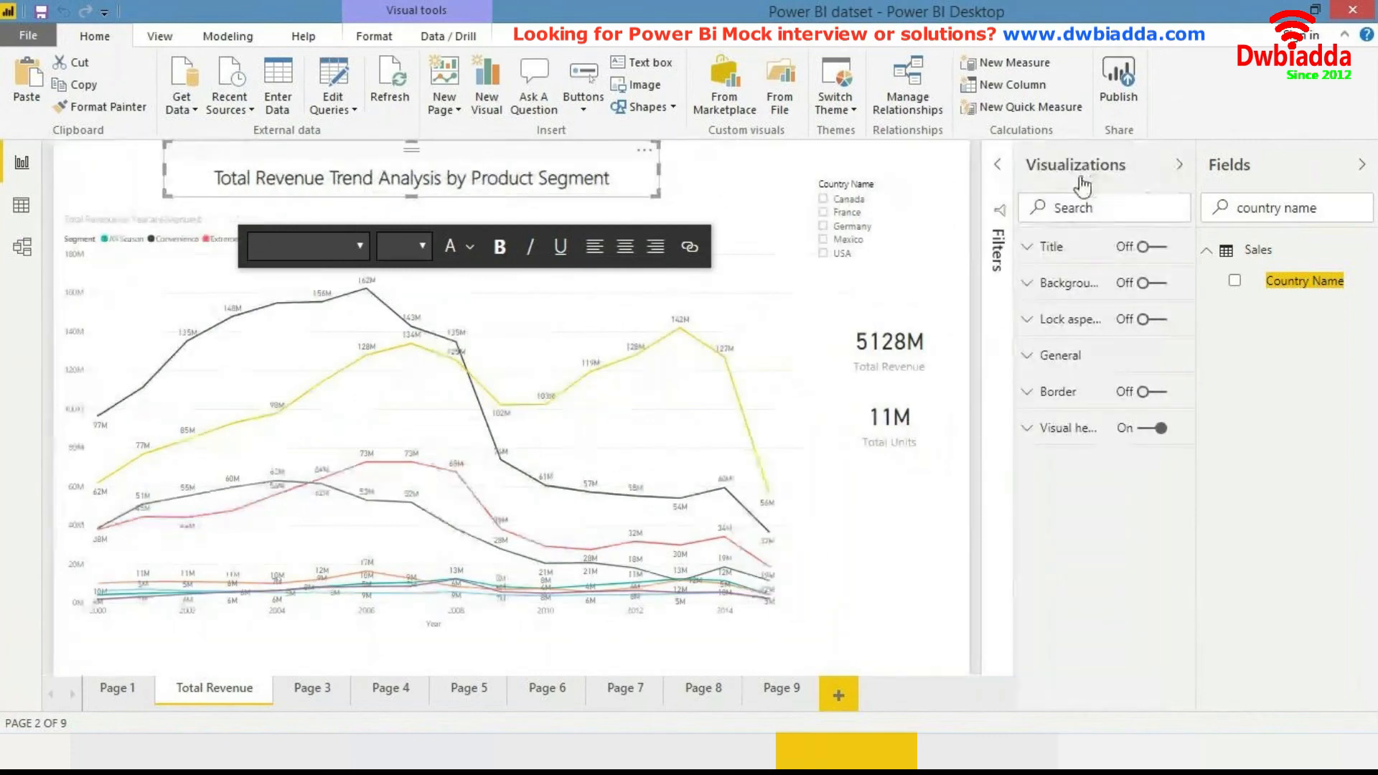
click(997, 185)
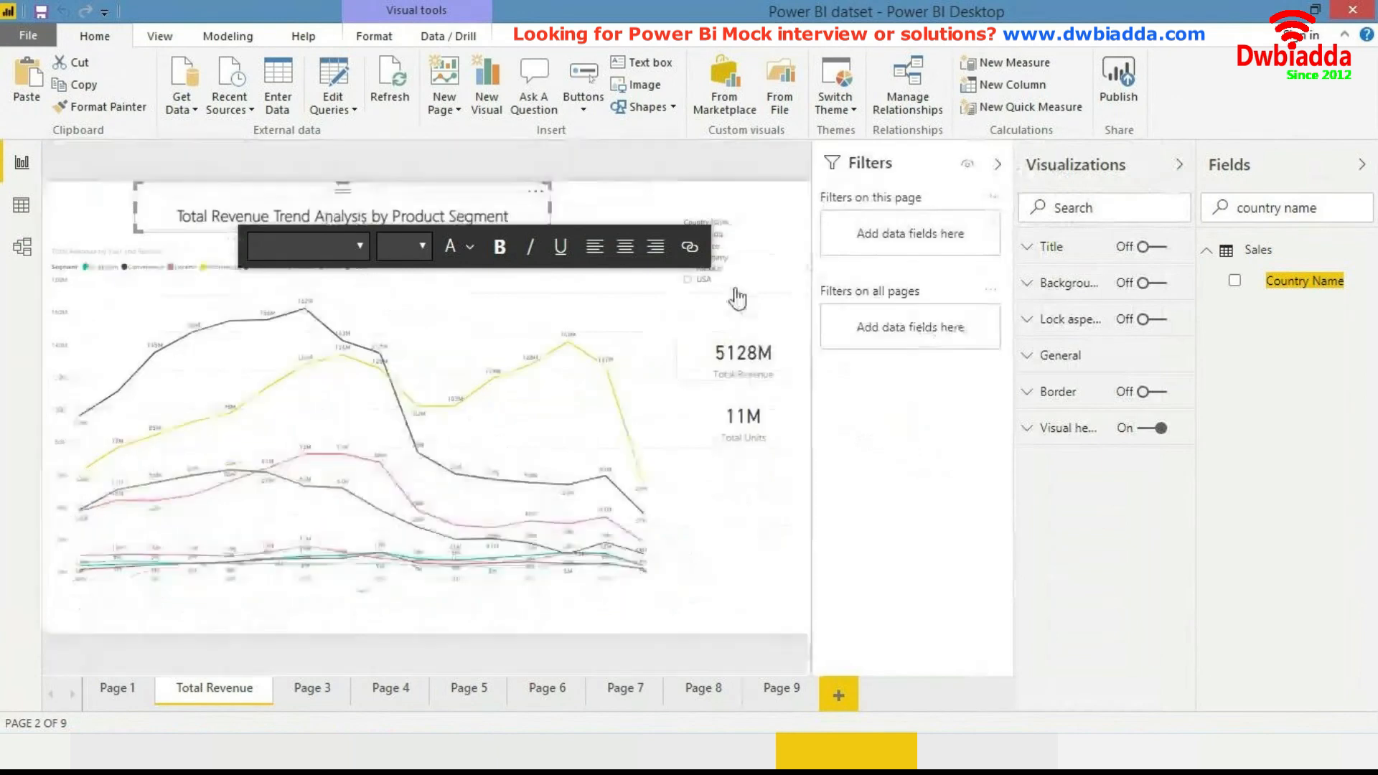
click(519, 210)
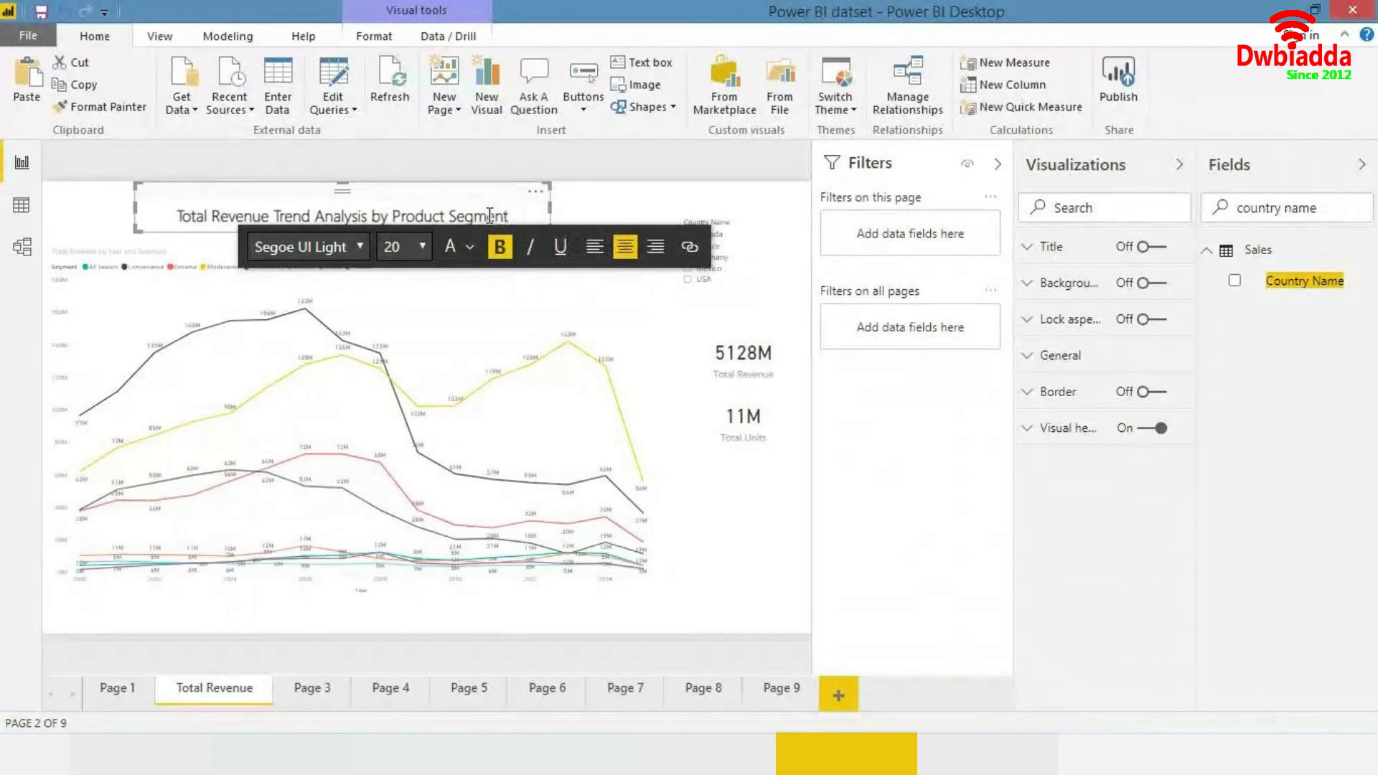
click(998, 163)
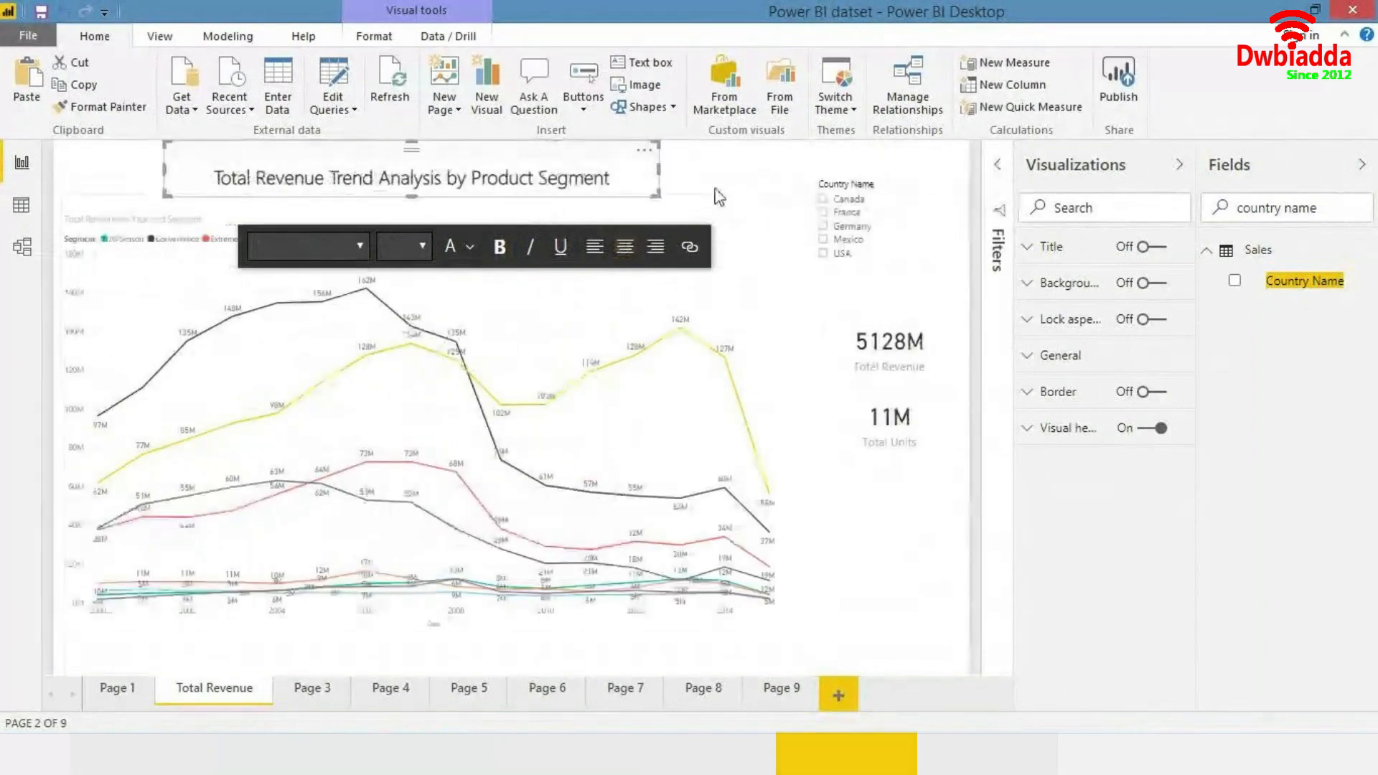
click(707, 192)
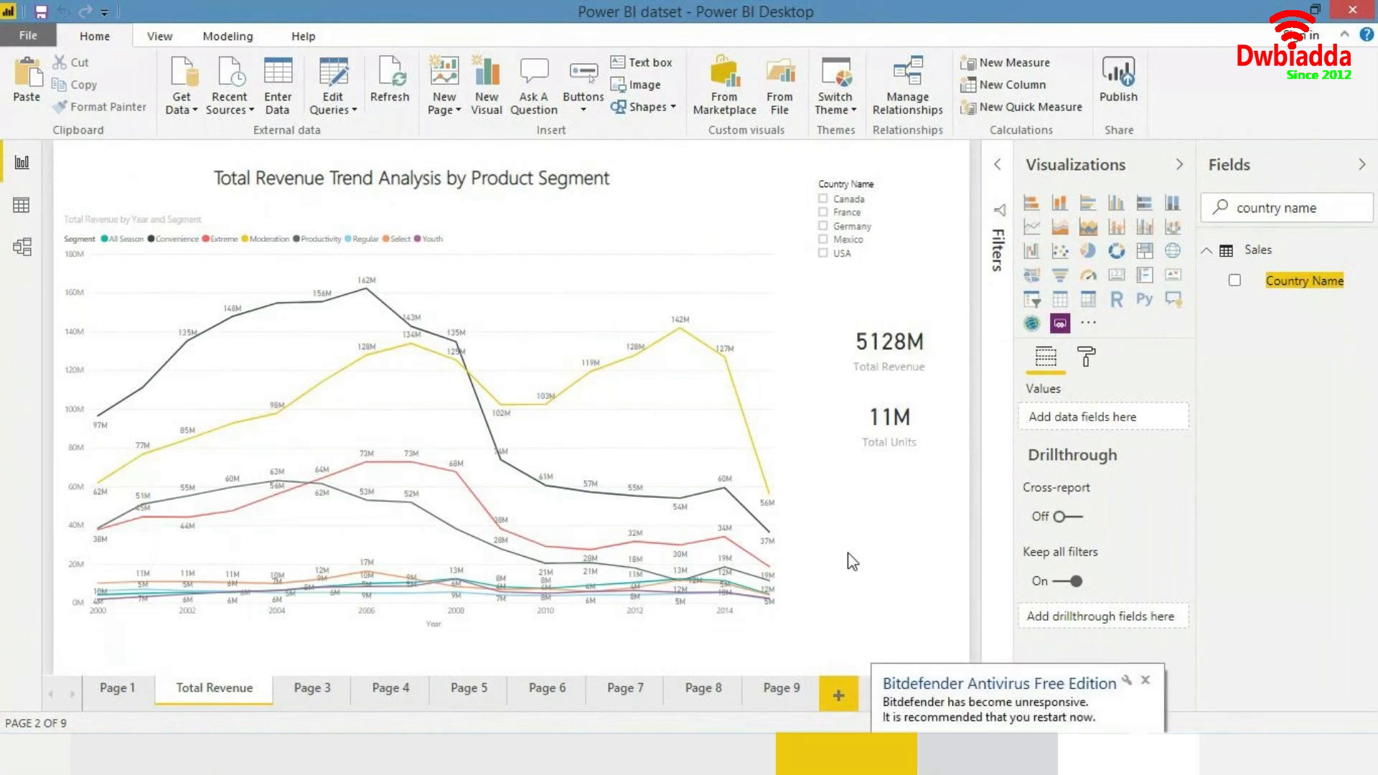
click(1150, 683)
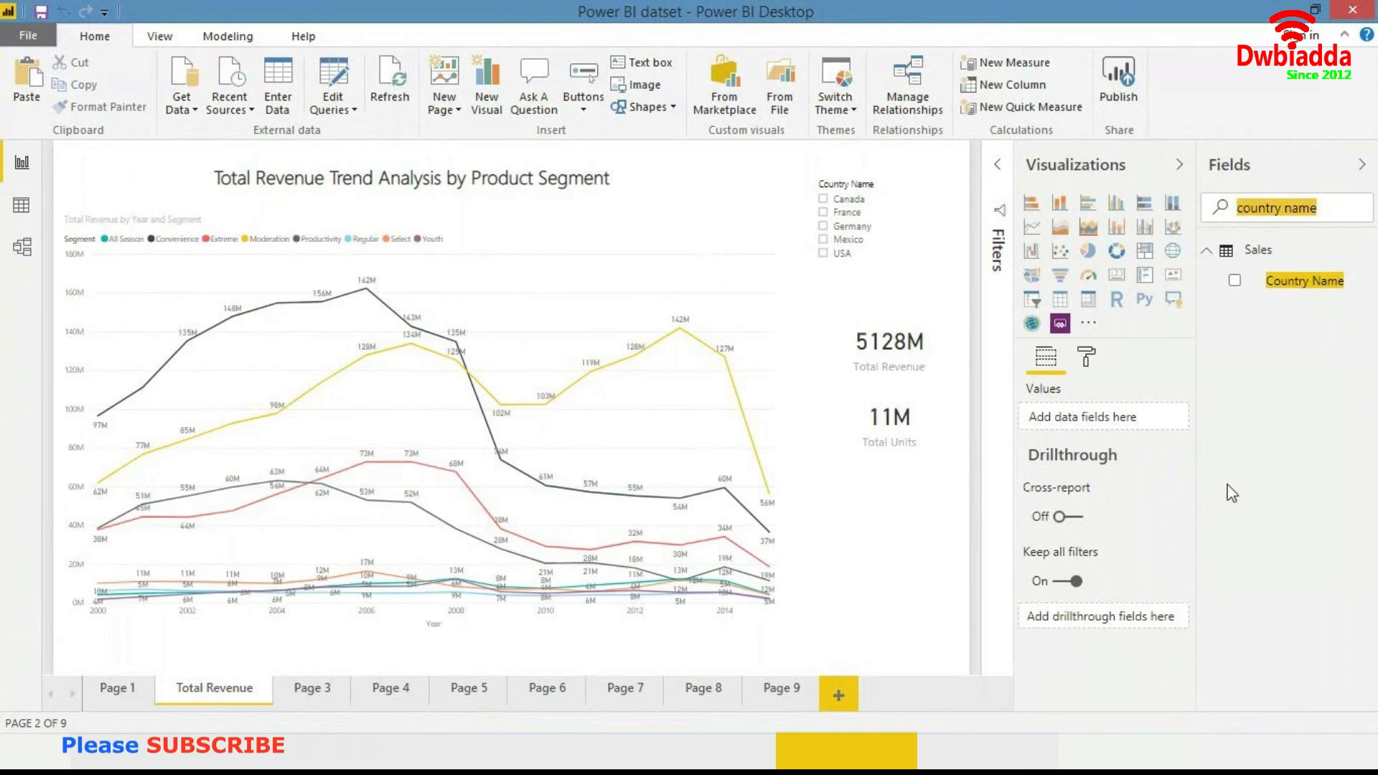
- Clear the Fields search box so all tables are listed again
key(BackSpace)
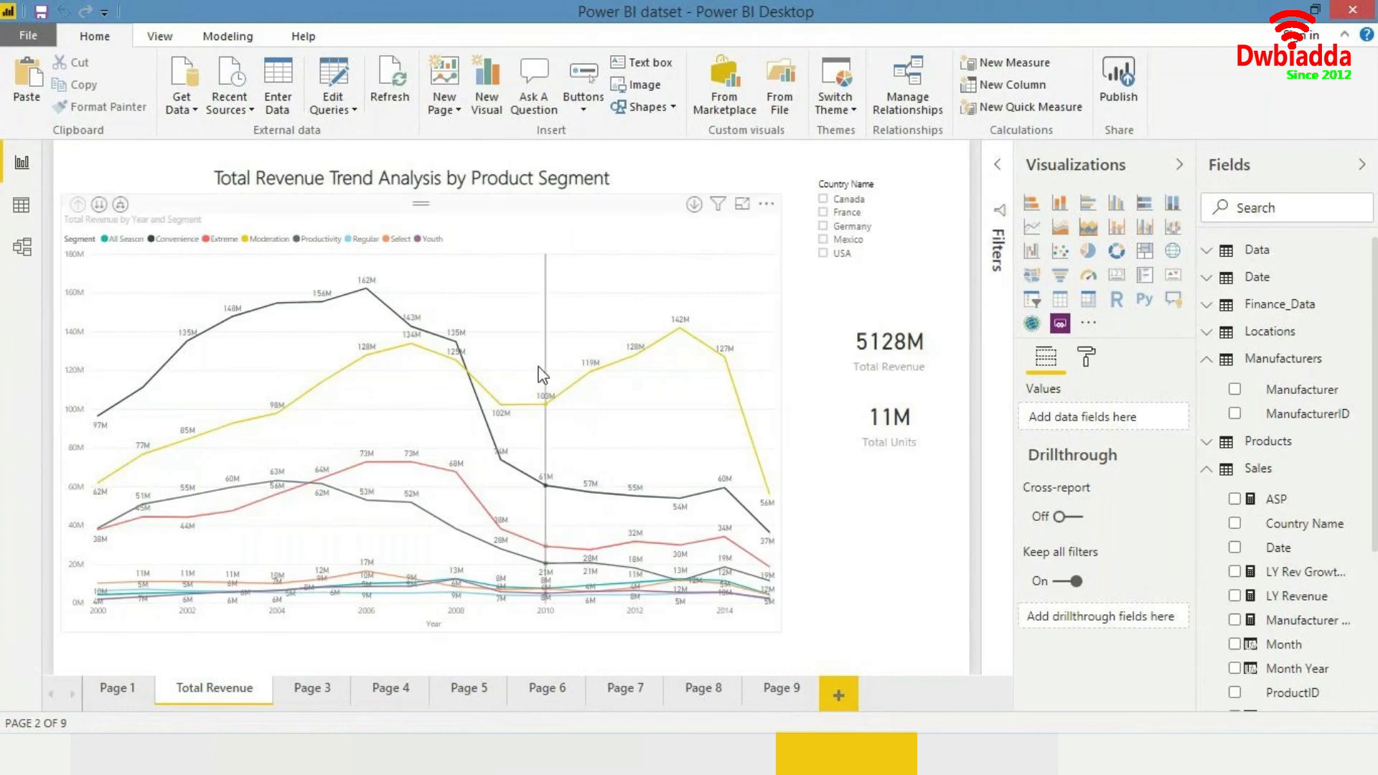
click(421, 301)
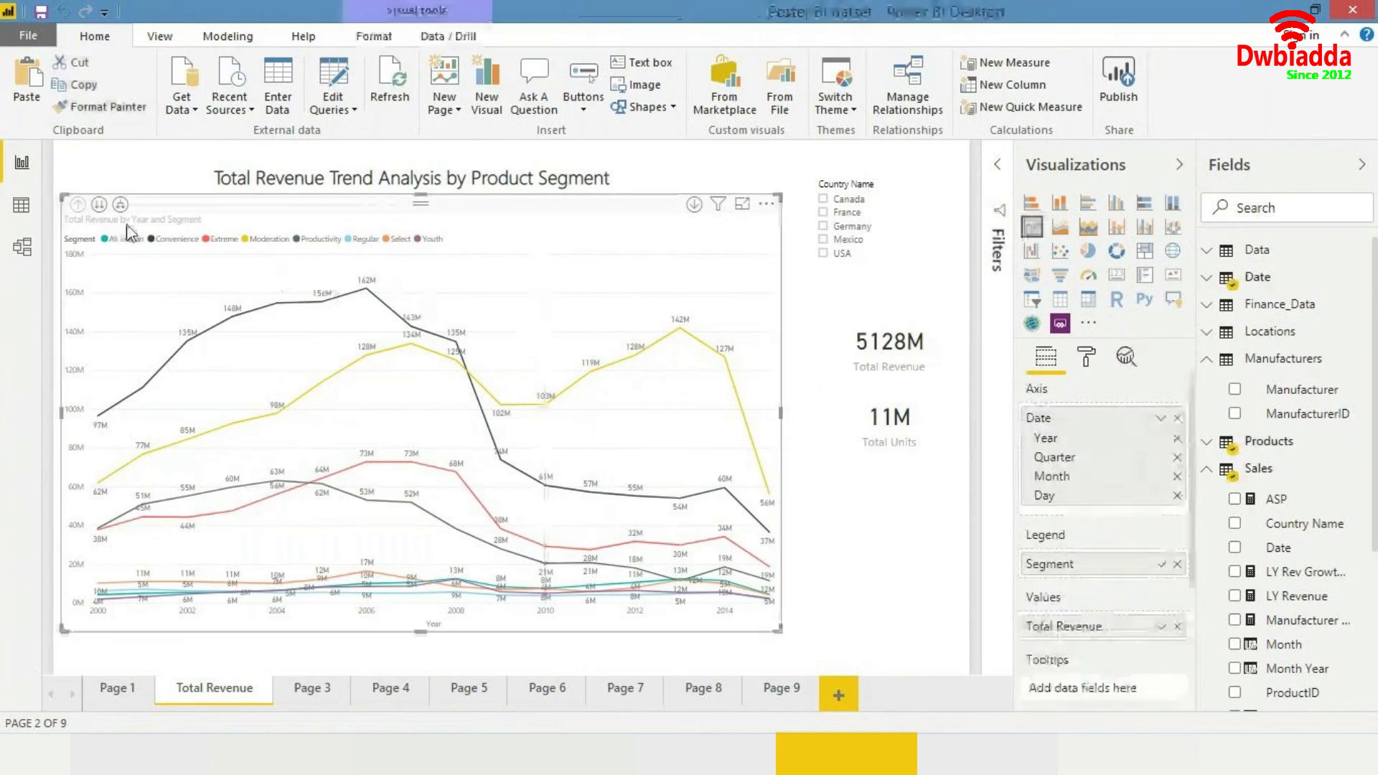
click(135, 189)
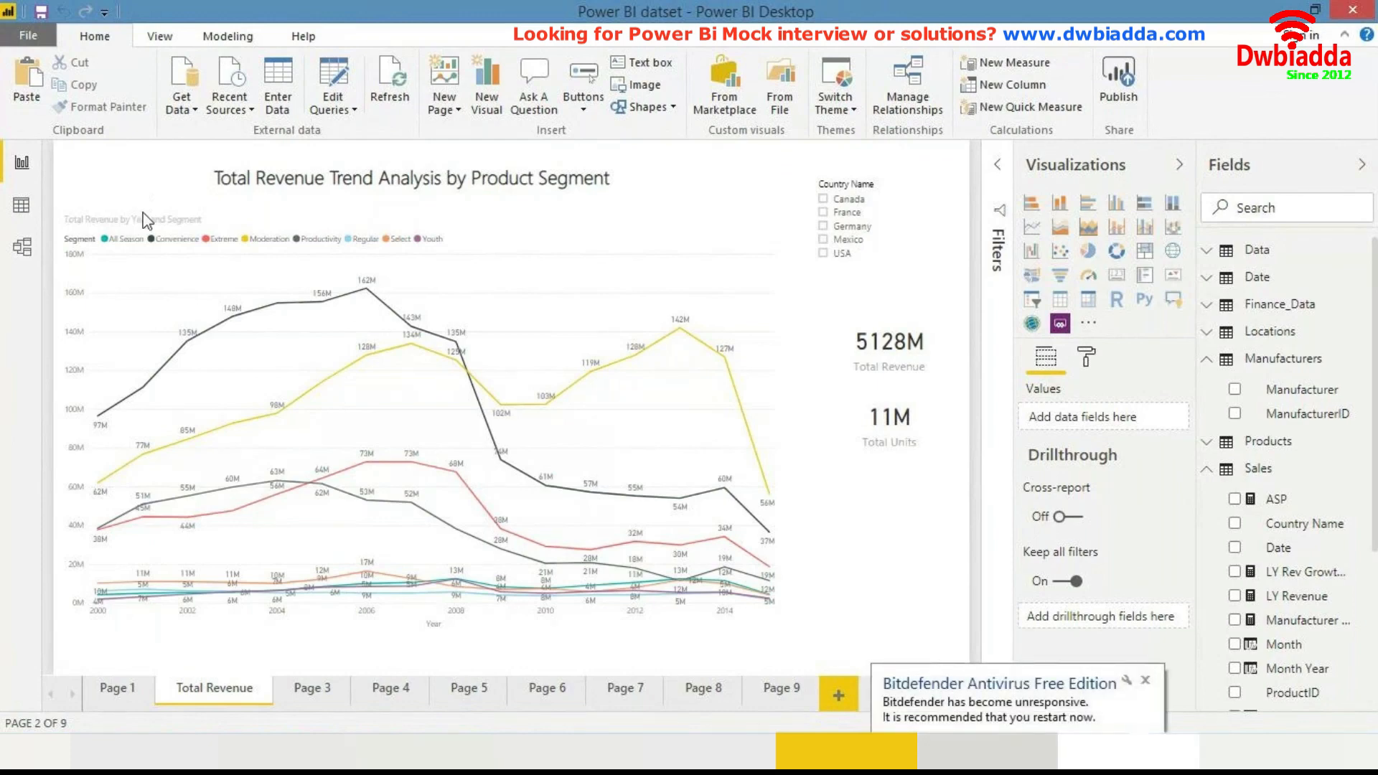
click(1146, 682)
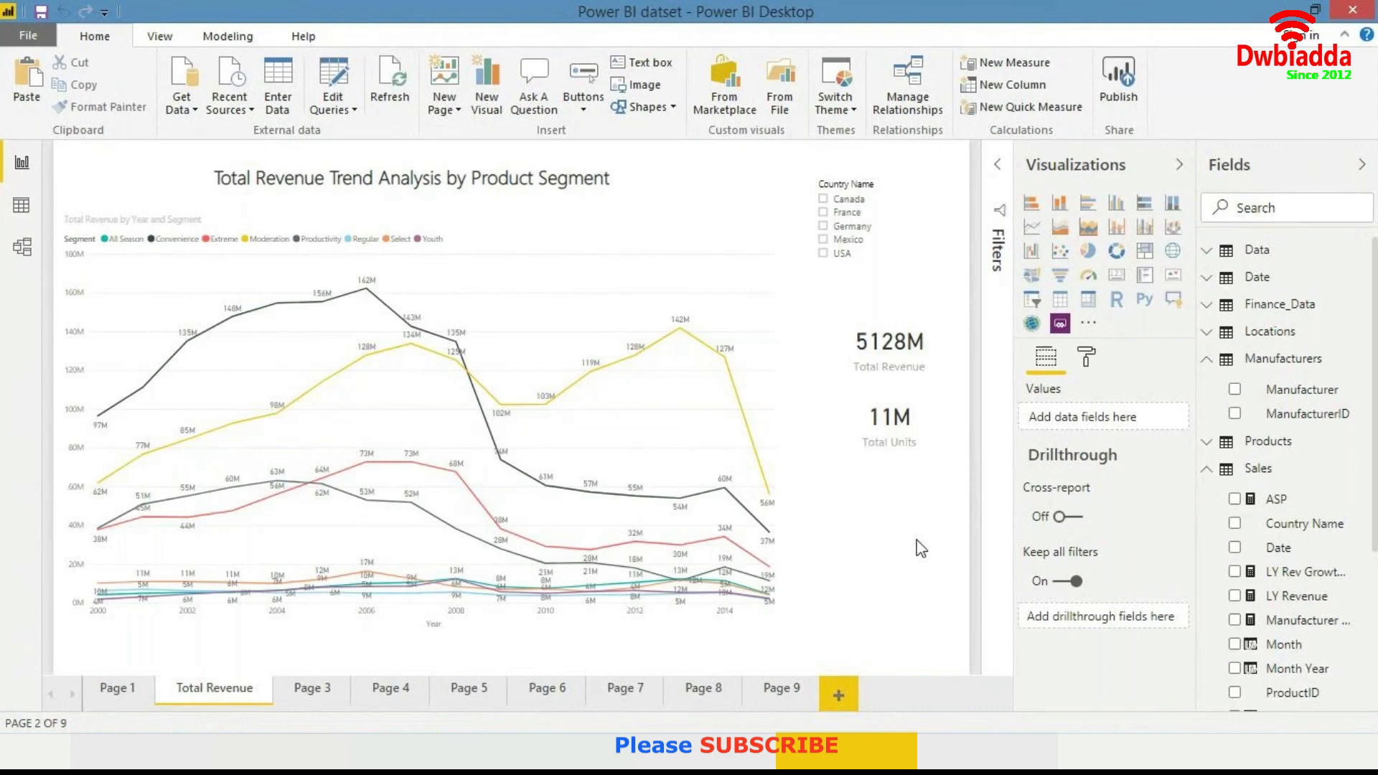
- Browse through Pages 5, 6 and 7 of the report before returning to Page 3
click(453, 685)
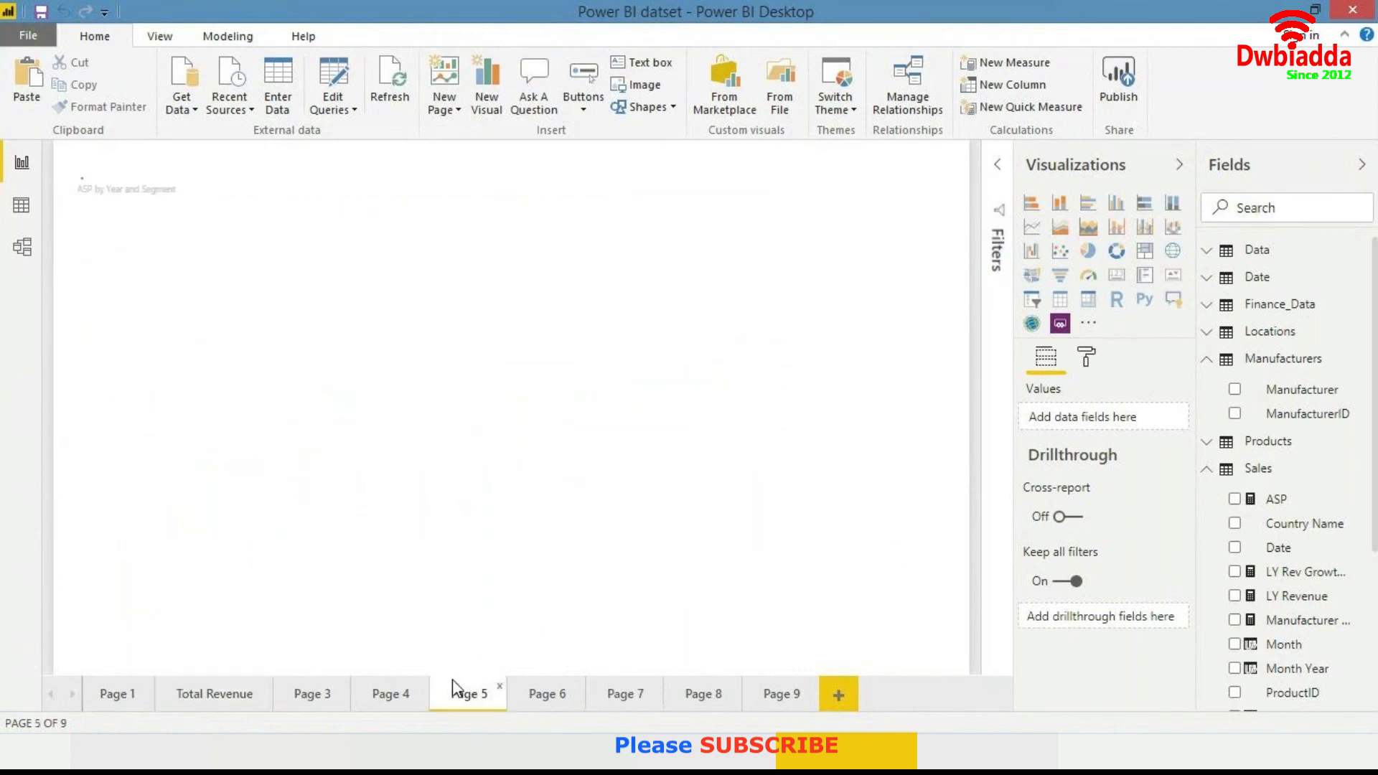
click(536, 693)
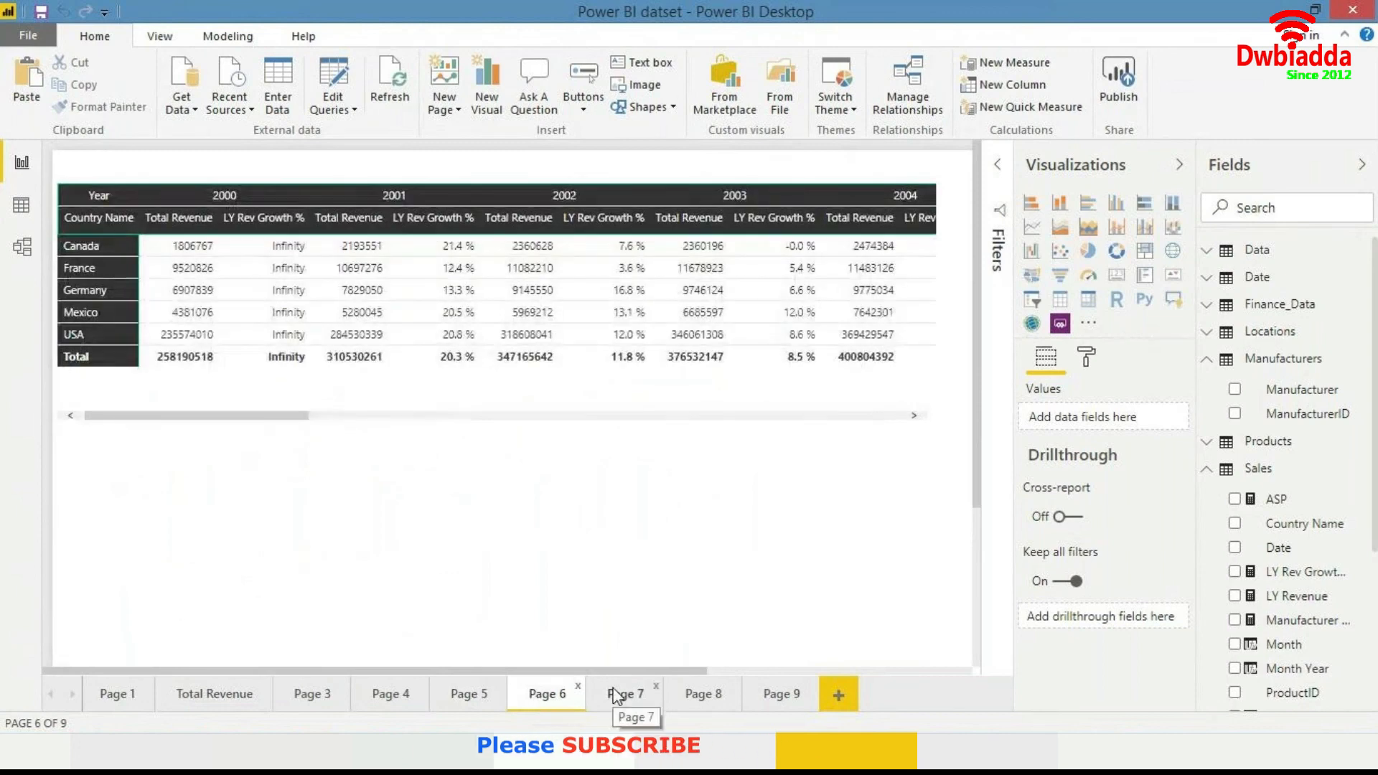
click(616, 694)
click(315, 694)
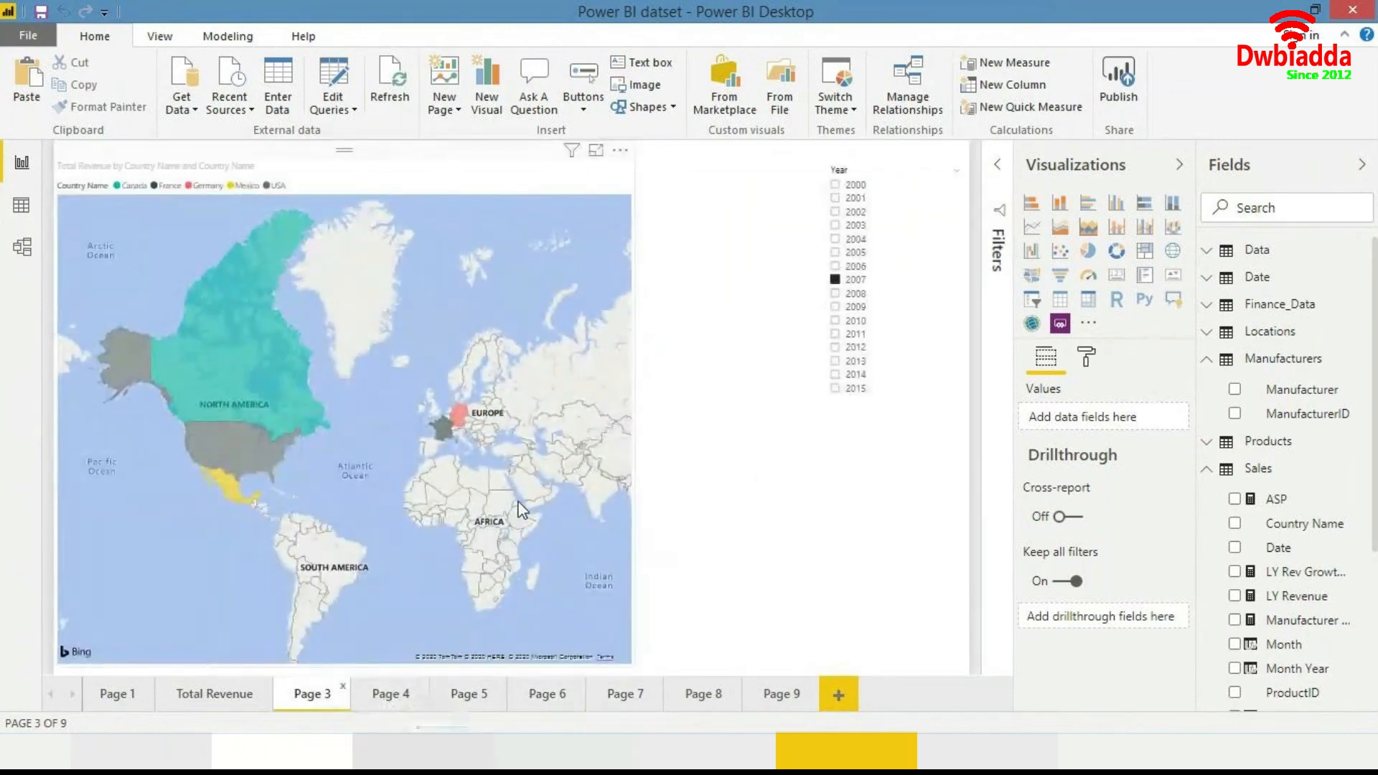
- Inspect the map's Data colors and Map controls formatting options on Page 3
click(564, 314)
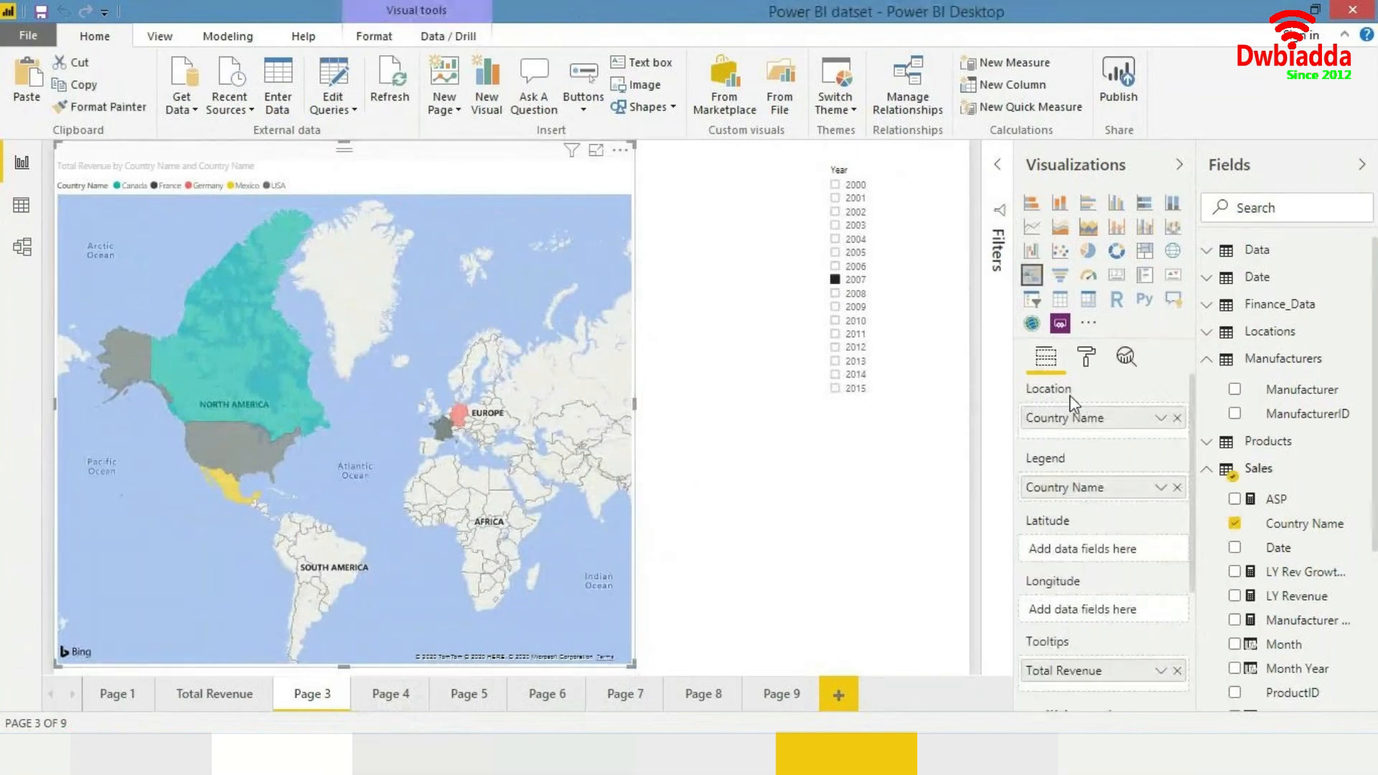
click(1087, 359)
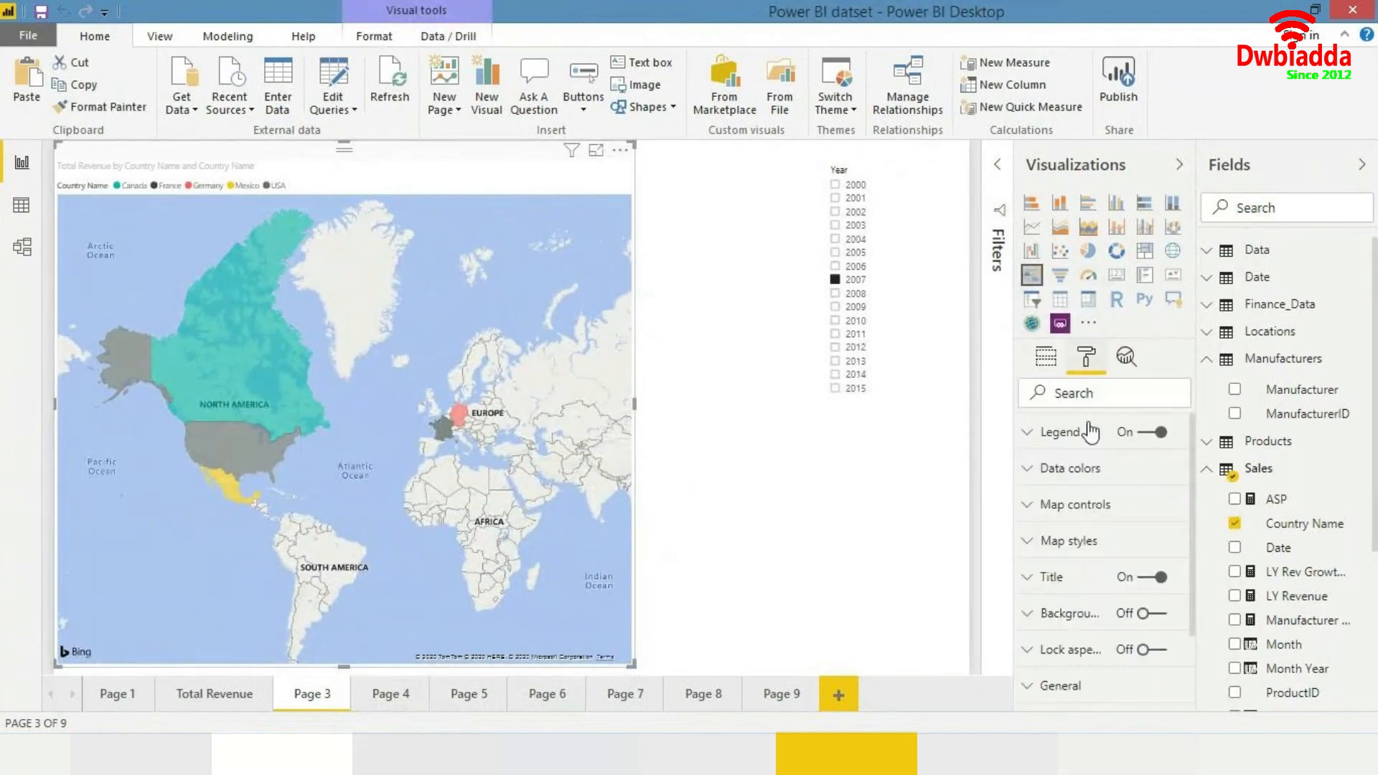
click(1091, 473)
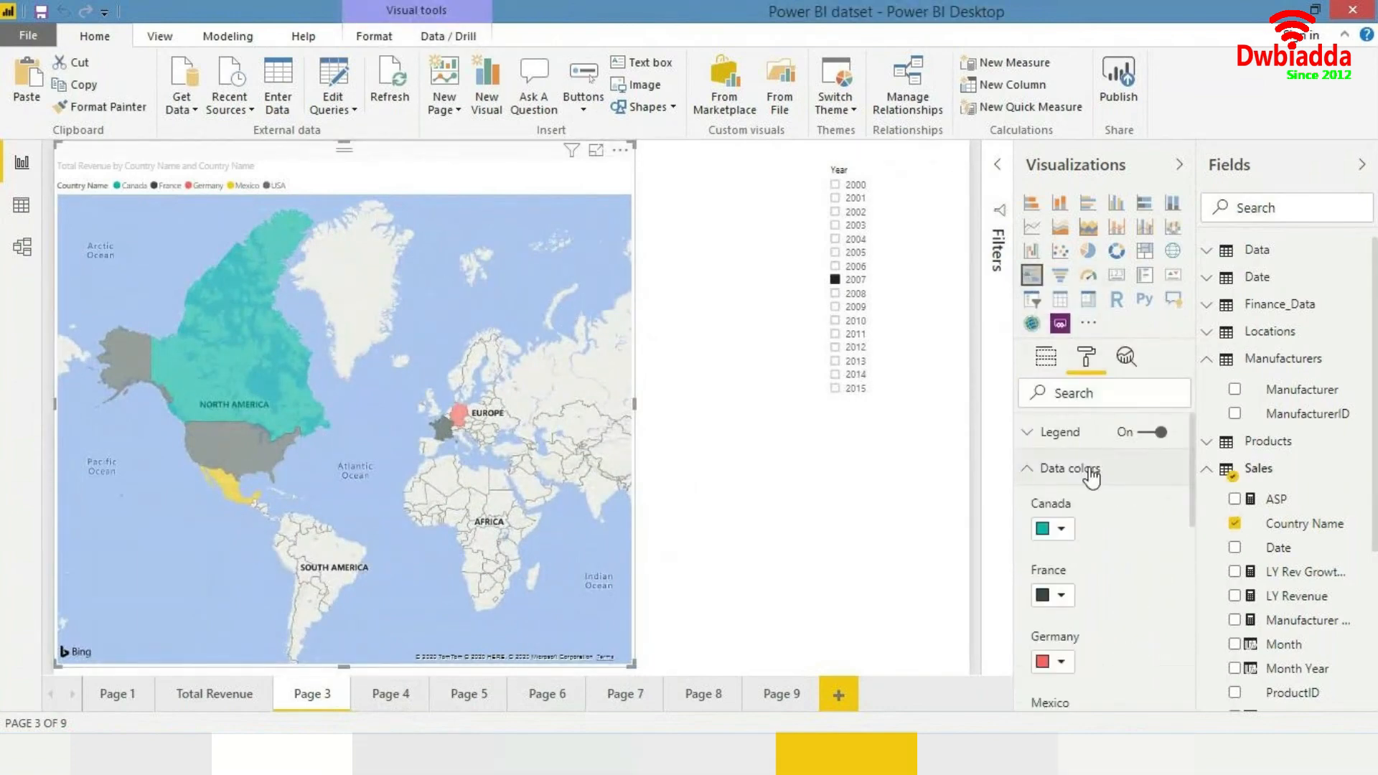
click(1062, 531)
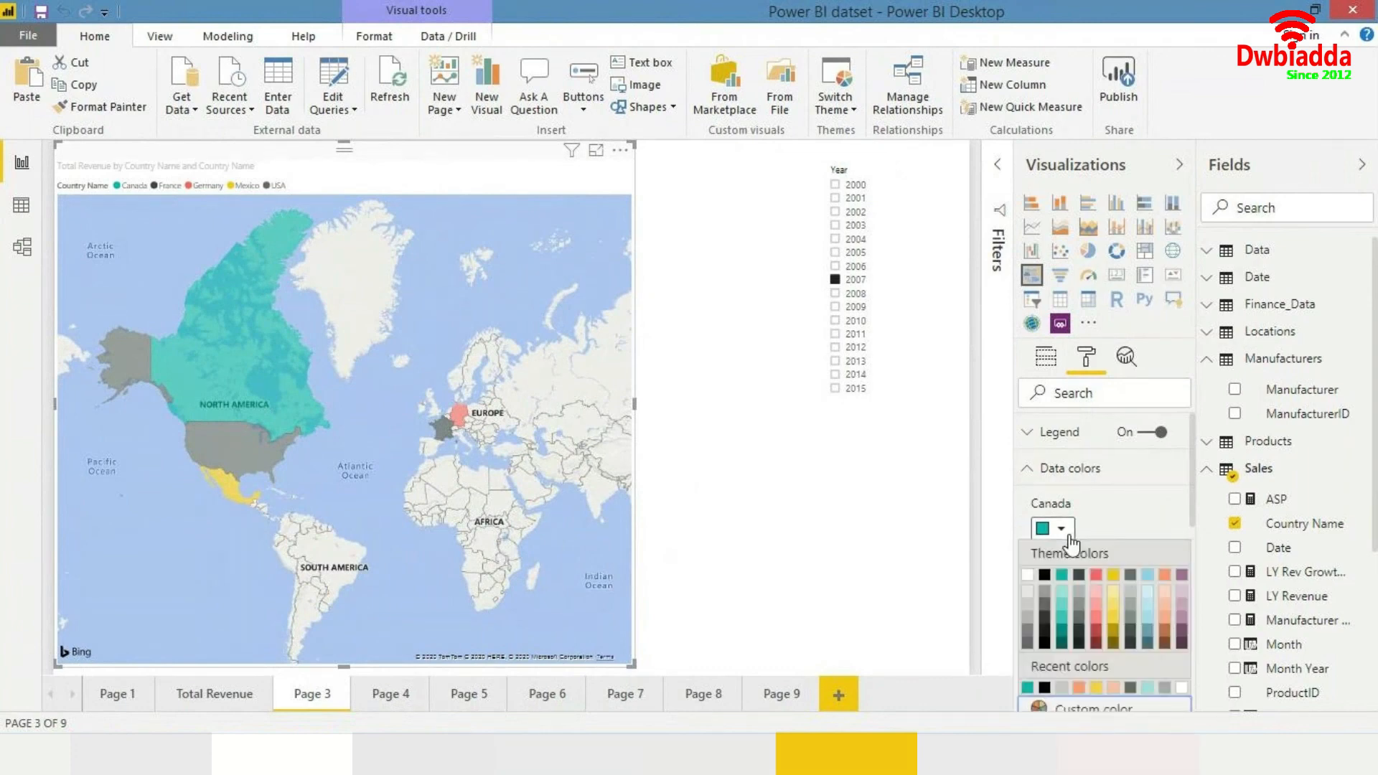
click(1108, 508)
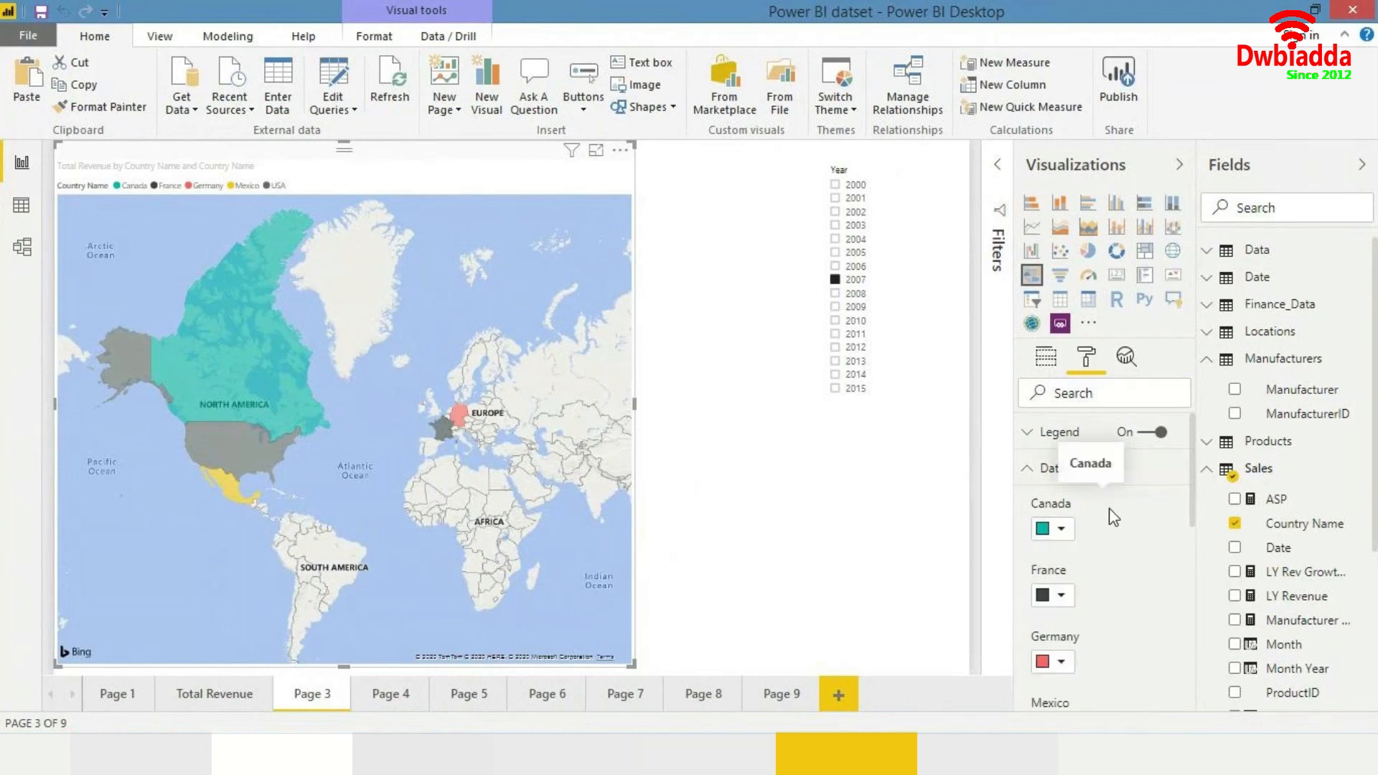
click(755, 462)
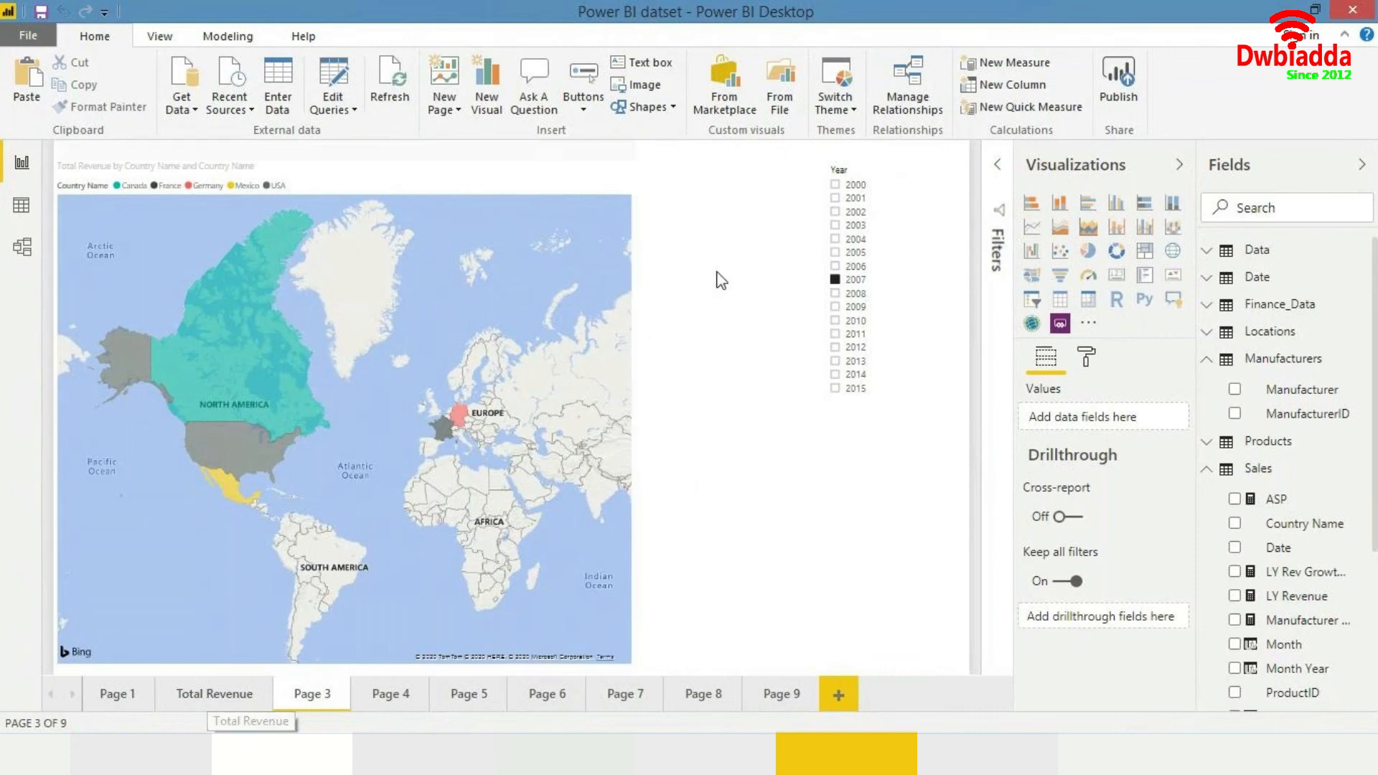
click(512, 192)
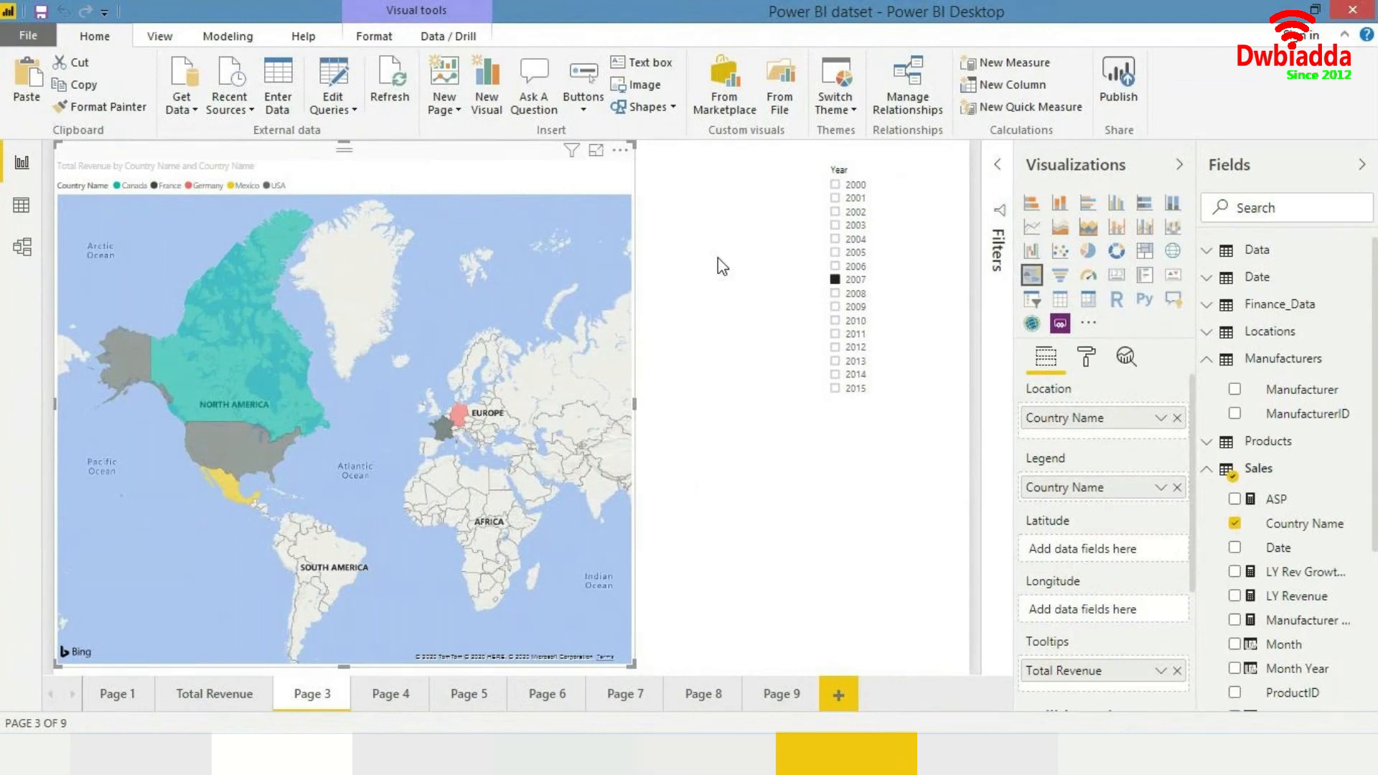
click(1084, 358)
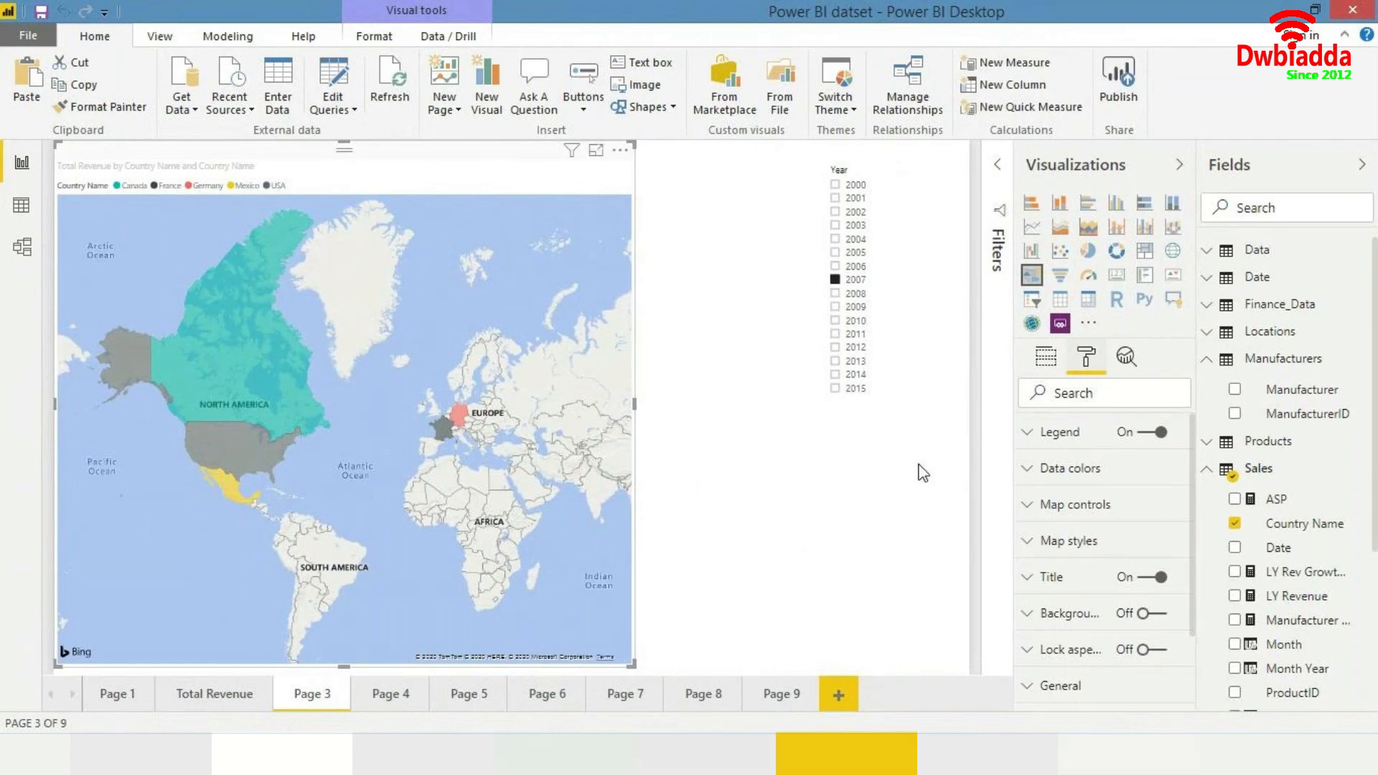
click(1031, 510)
click(1032, 511)
click(885, 492)
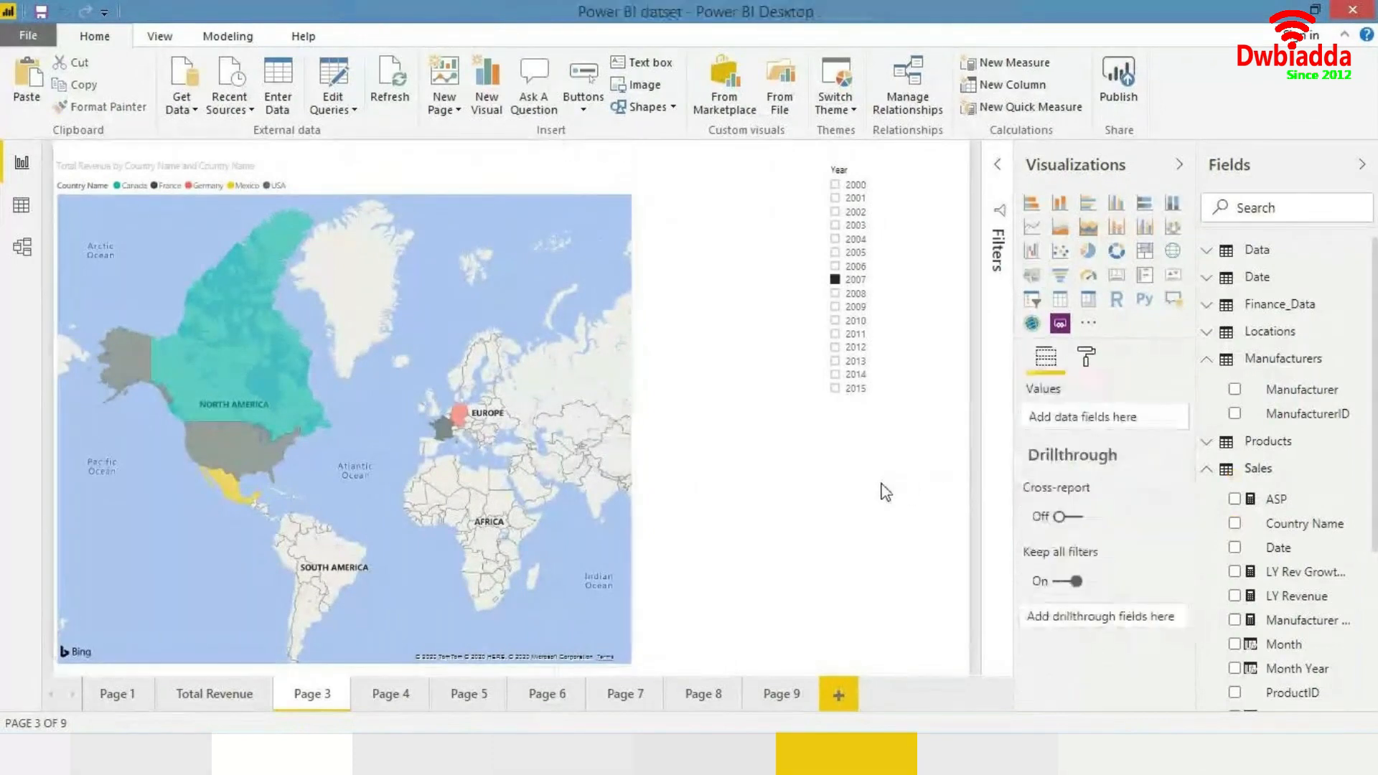
- Switch between the report pages and the data view to review their contents
click(231, 685)
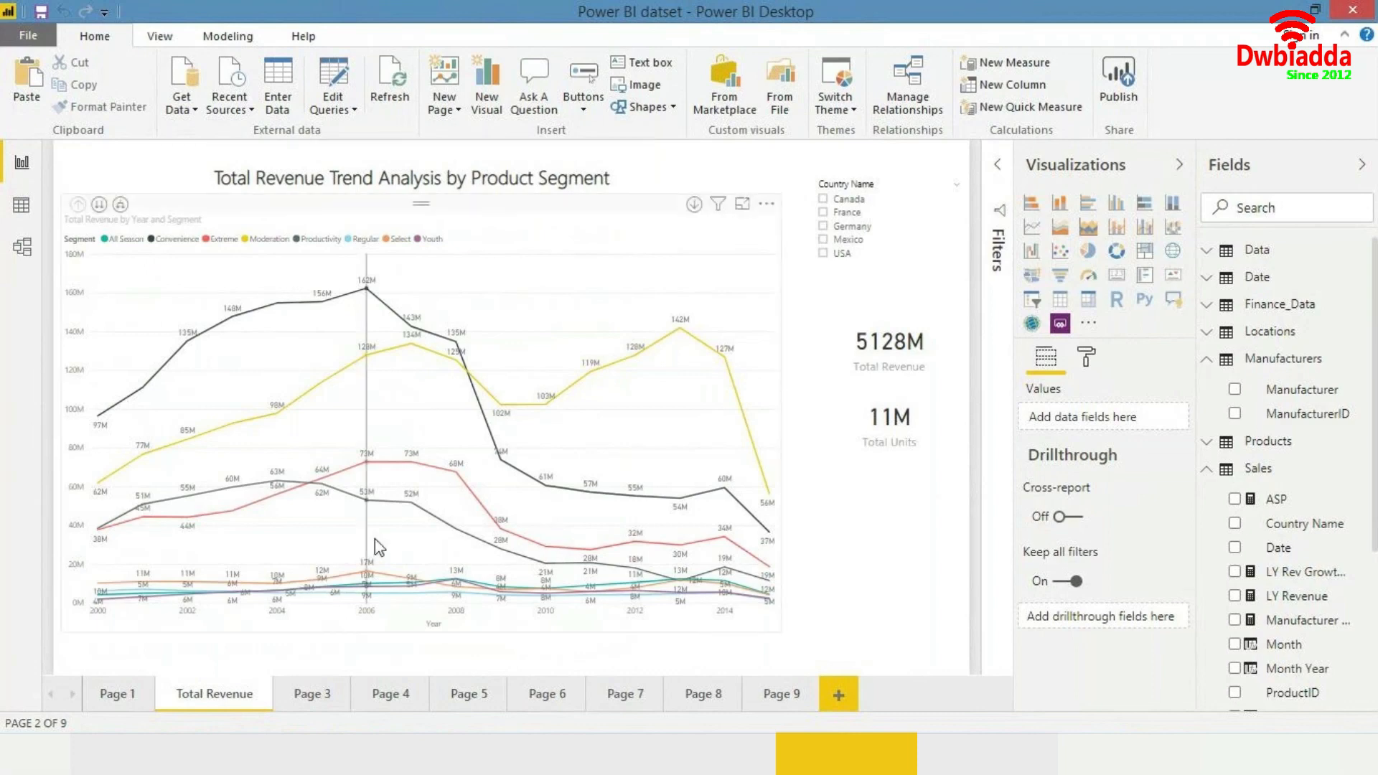
click(307, 699)
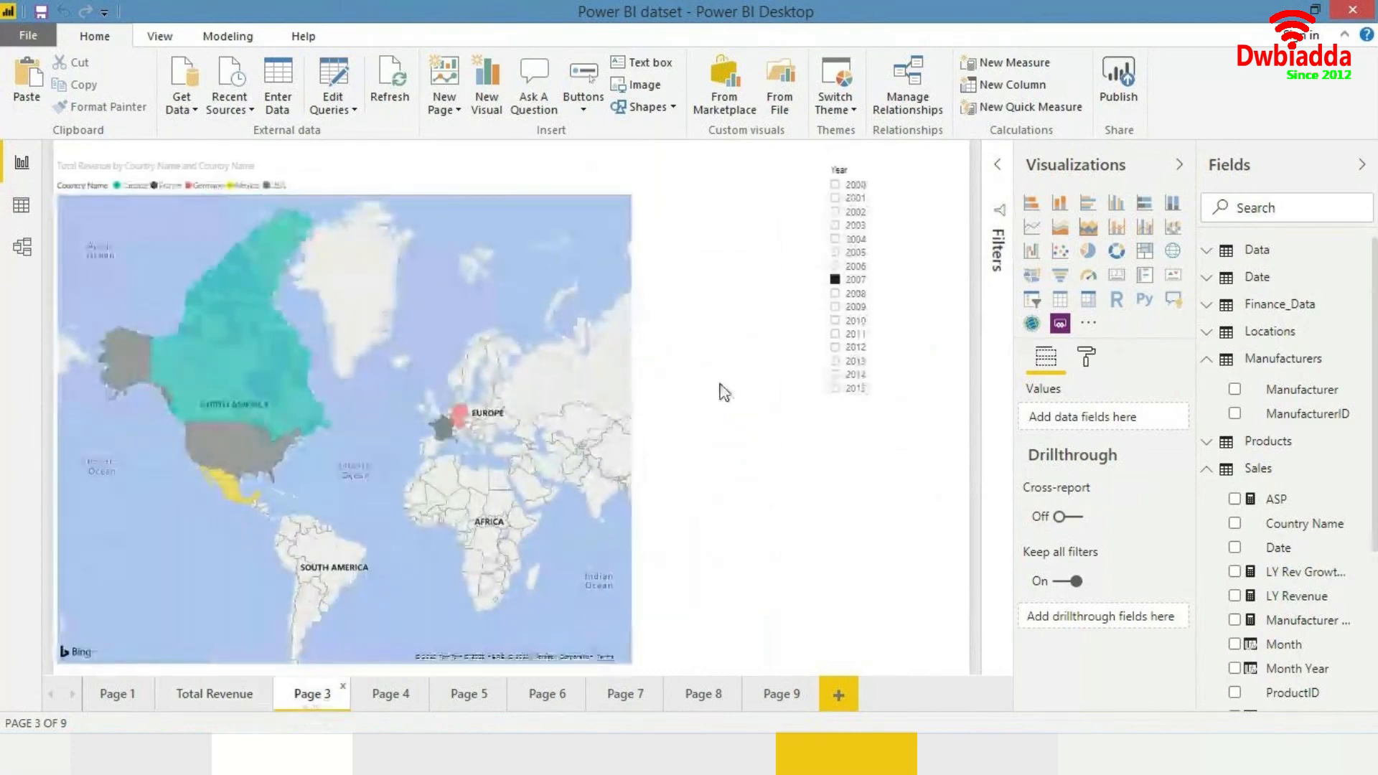
click(21, 205)
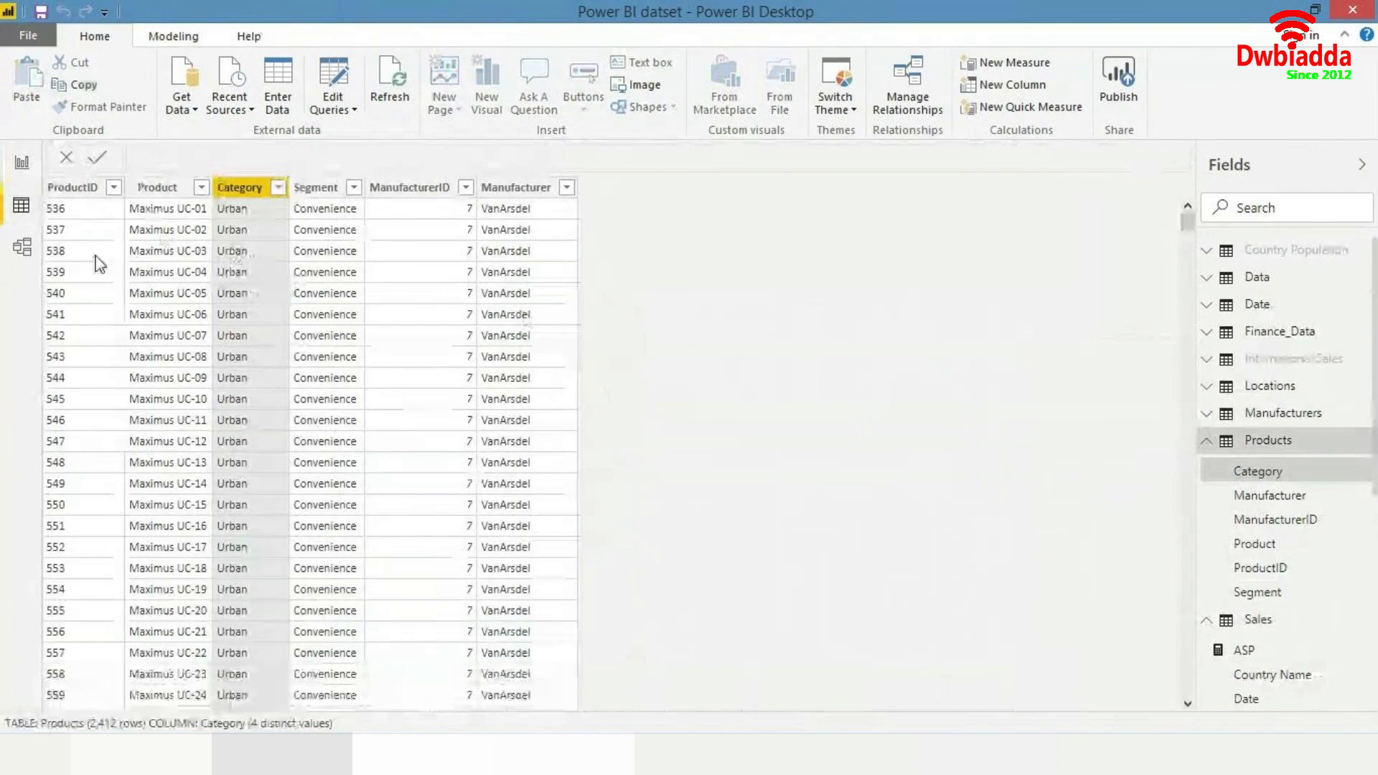
click(22, 162)
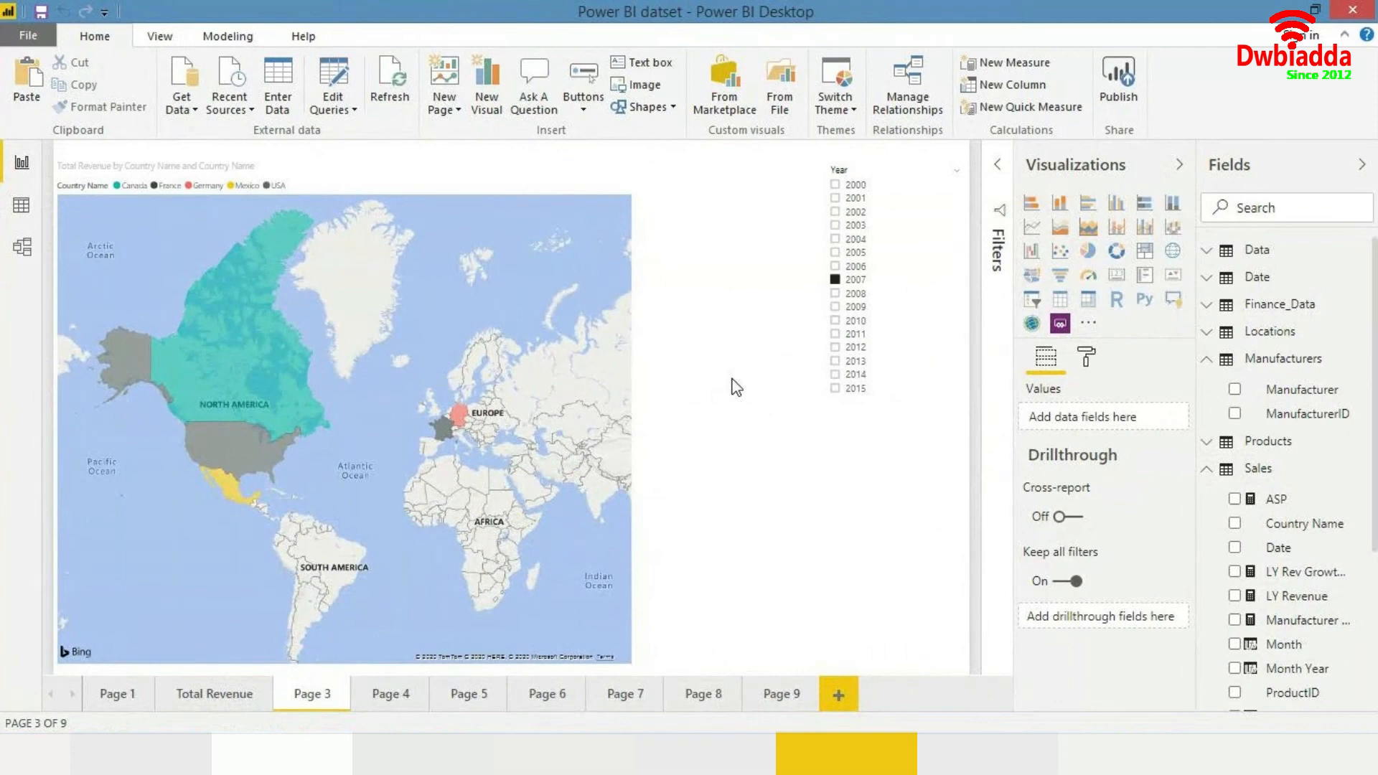
click(109, 696)
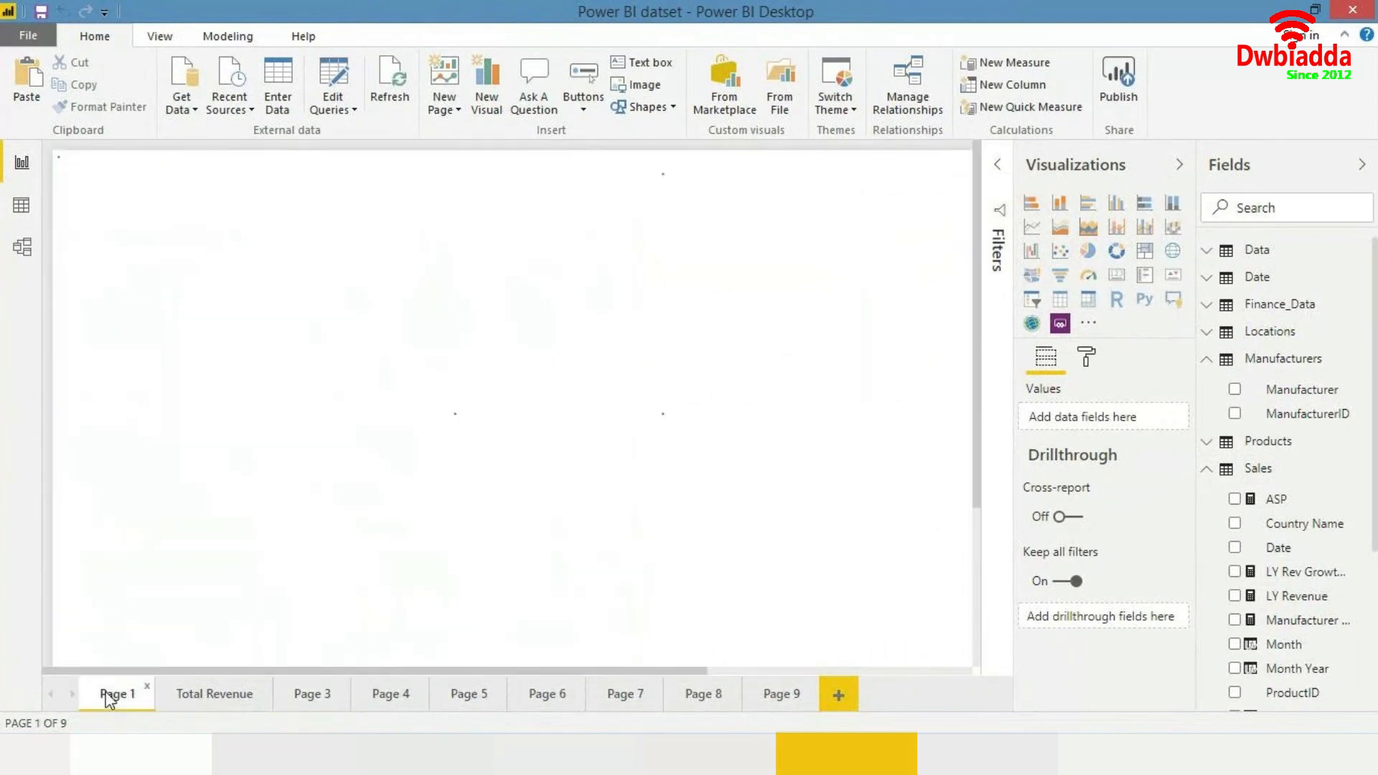
click(198, 695)
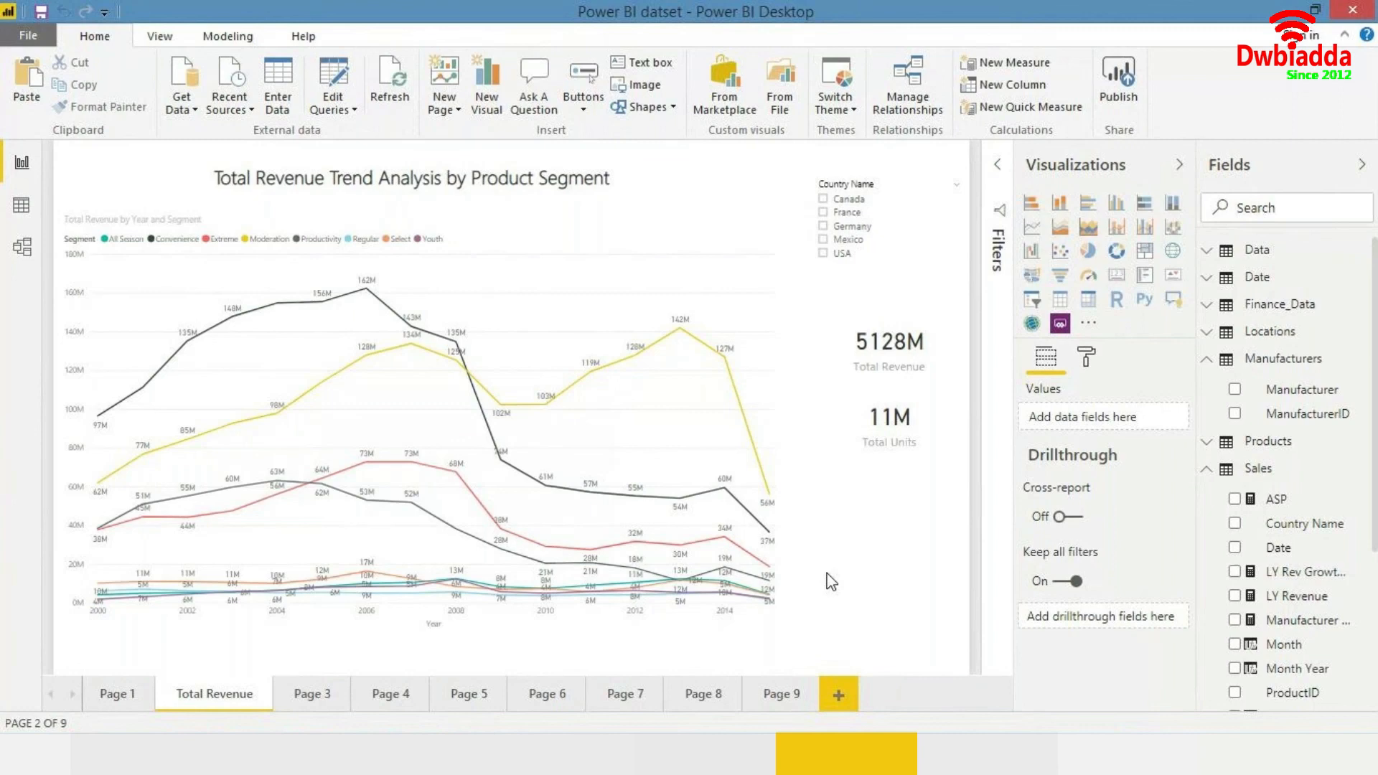
click(300, 695)
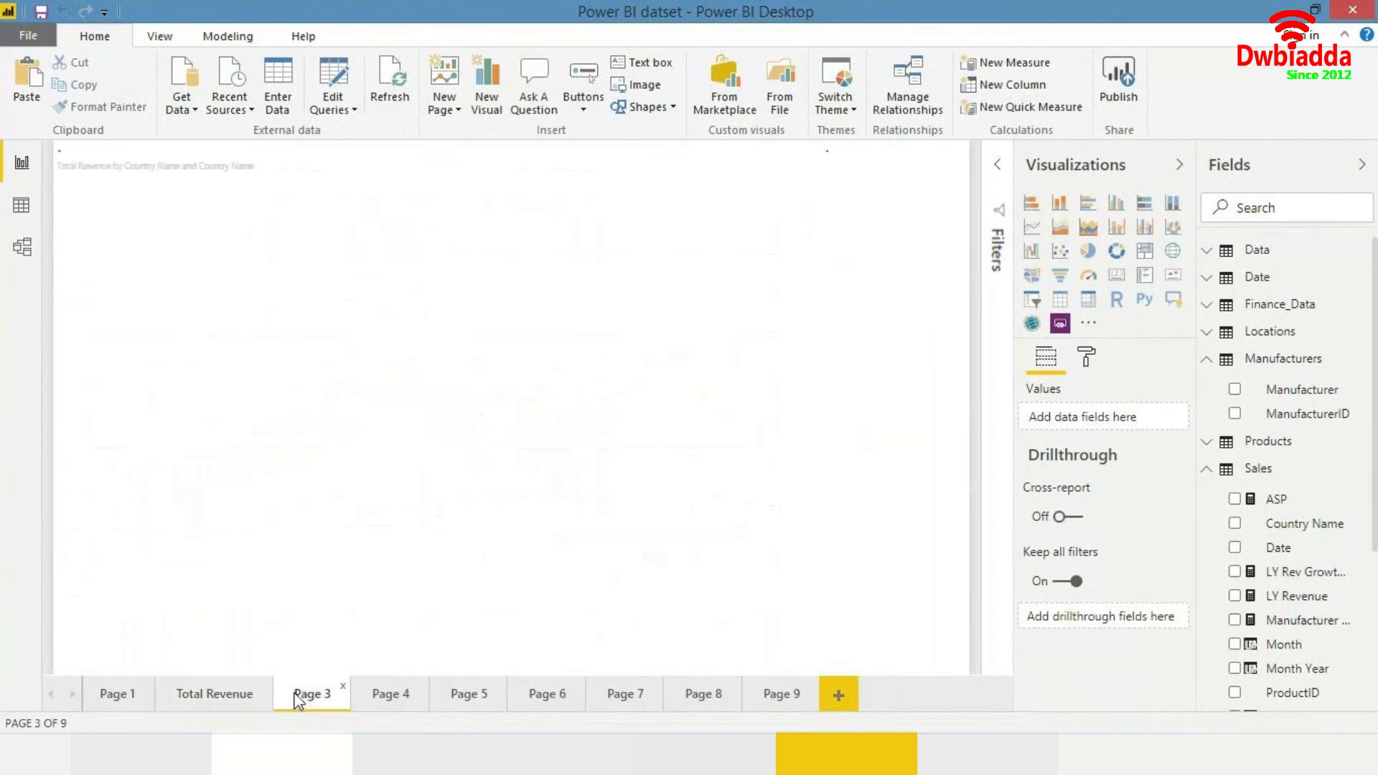
click(263, 692)
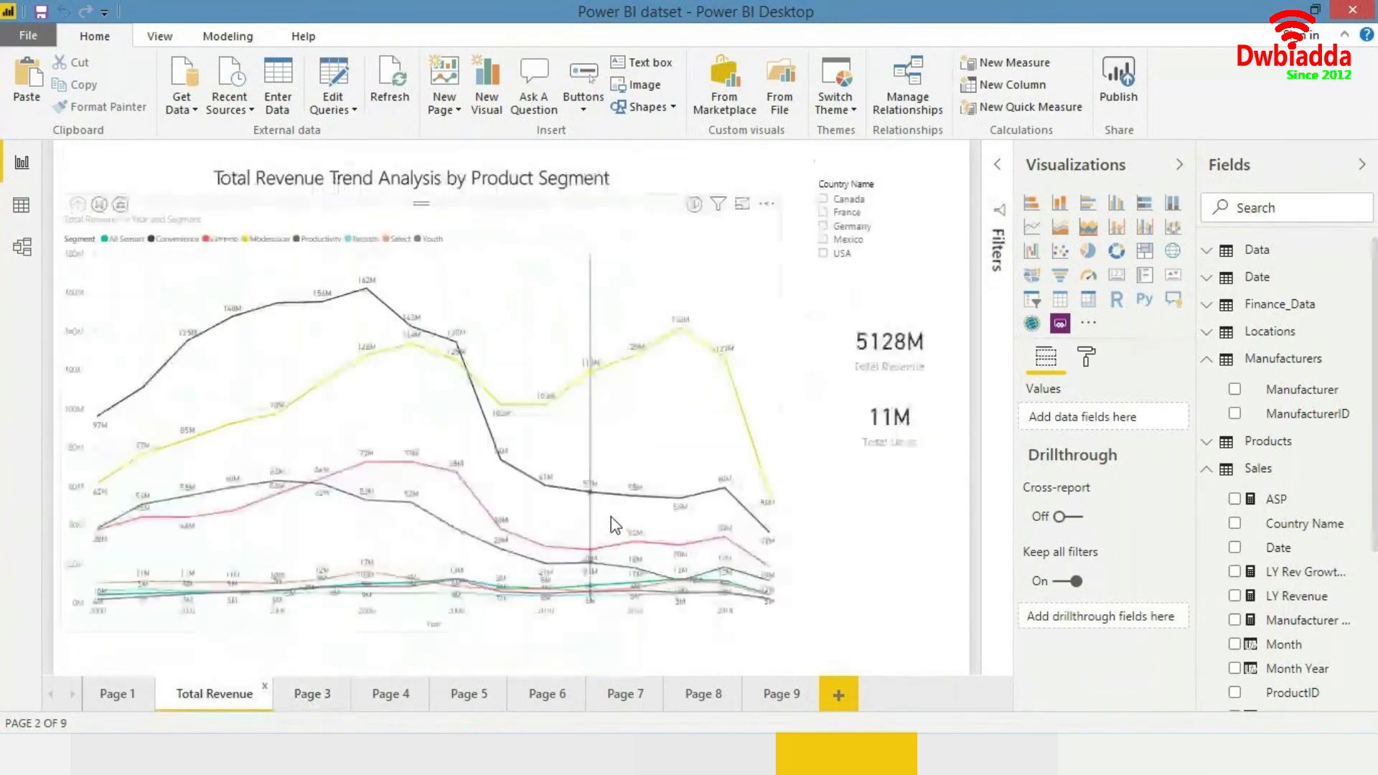
- Shrink the Total Revenue line chart from its bottom-right corner to leave space below and beside it
click(725, 537)
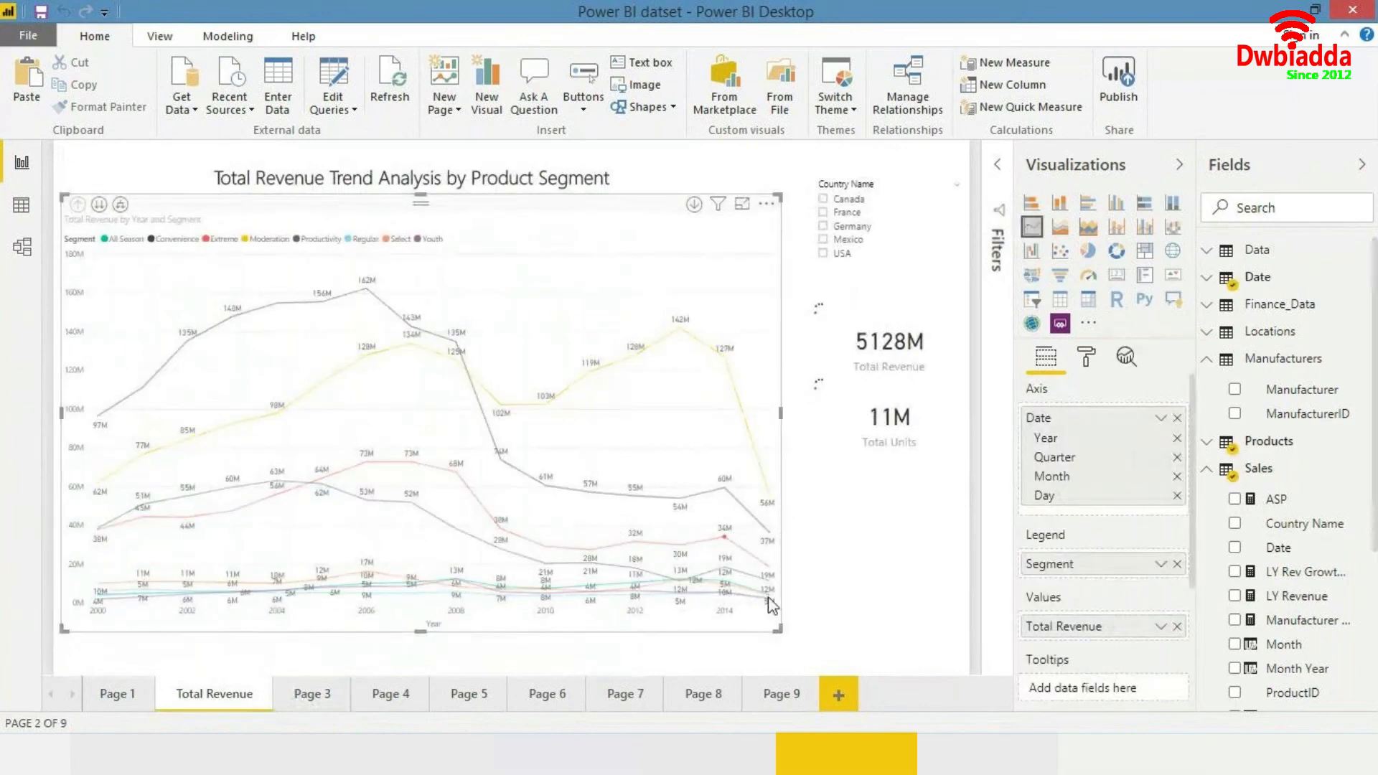
click(726, 315)
drag(773, 628, 748, 622)
drag(450, 514, 657, 564)
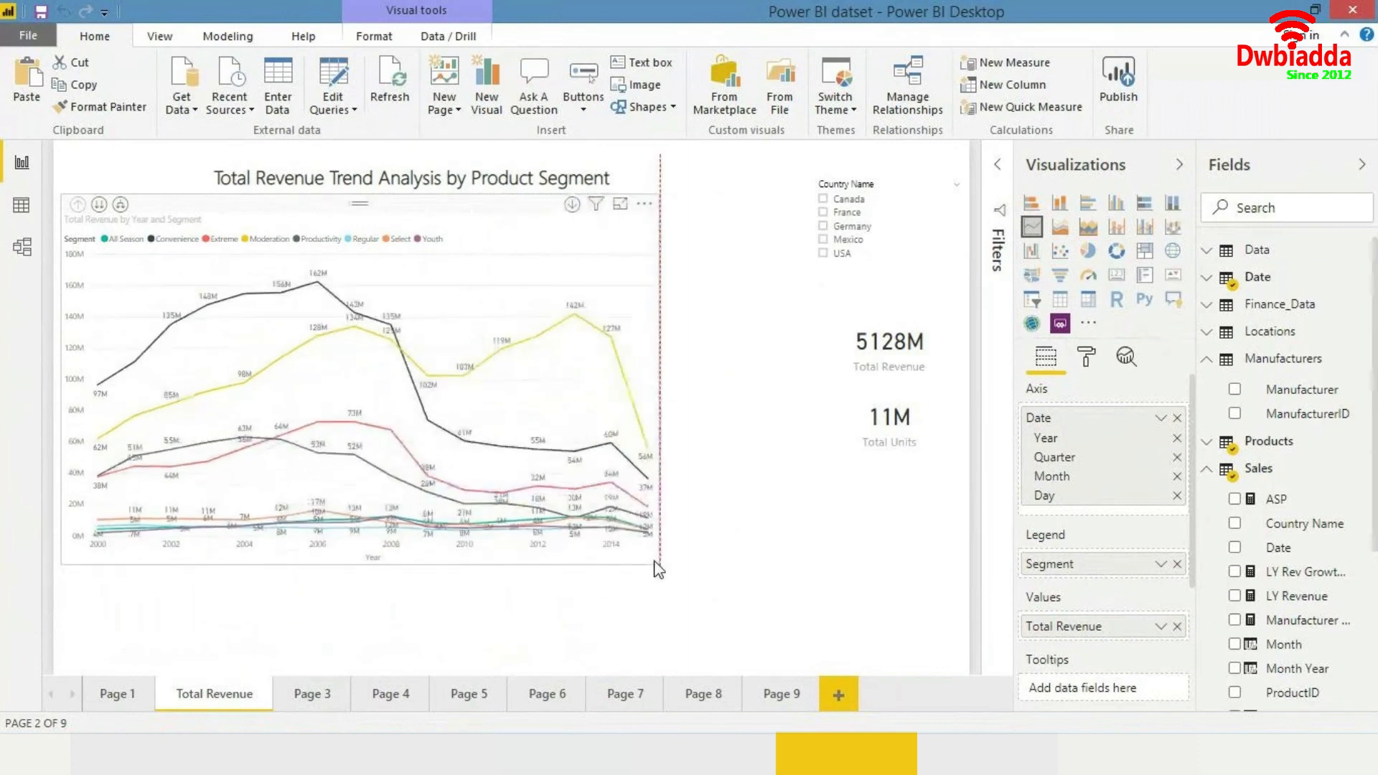
- Review the country funnel charts on Page 9, then return to the Total Revenue page
click(781, 693)
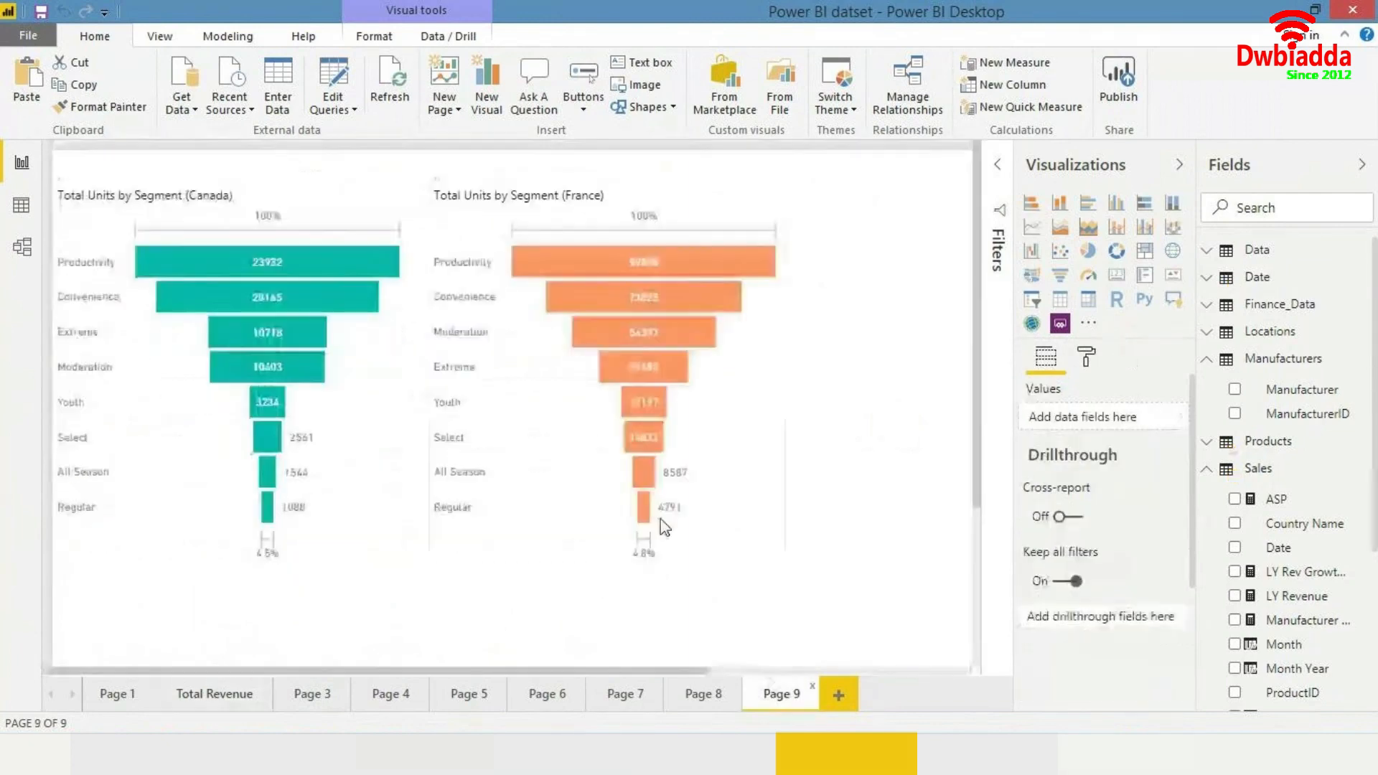
click(758, 487)
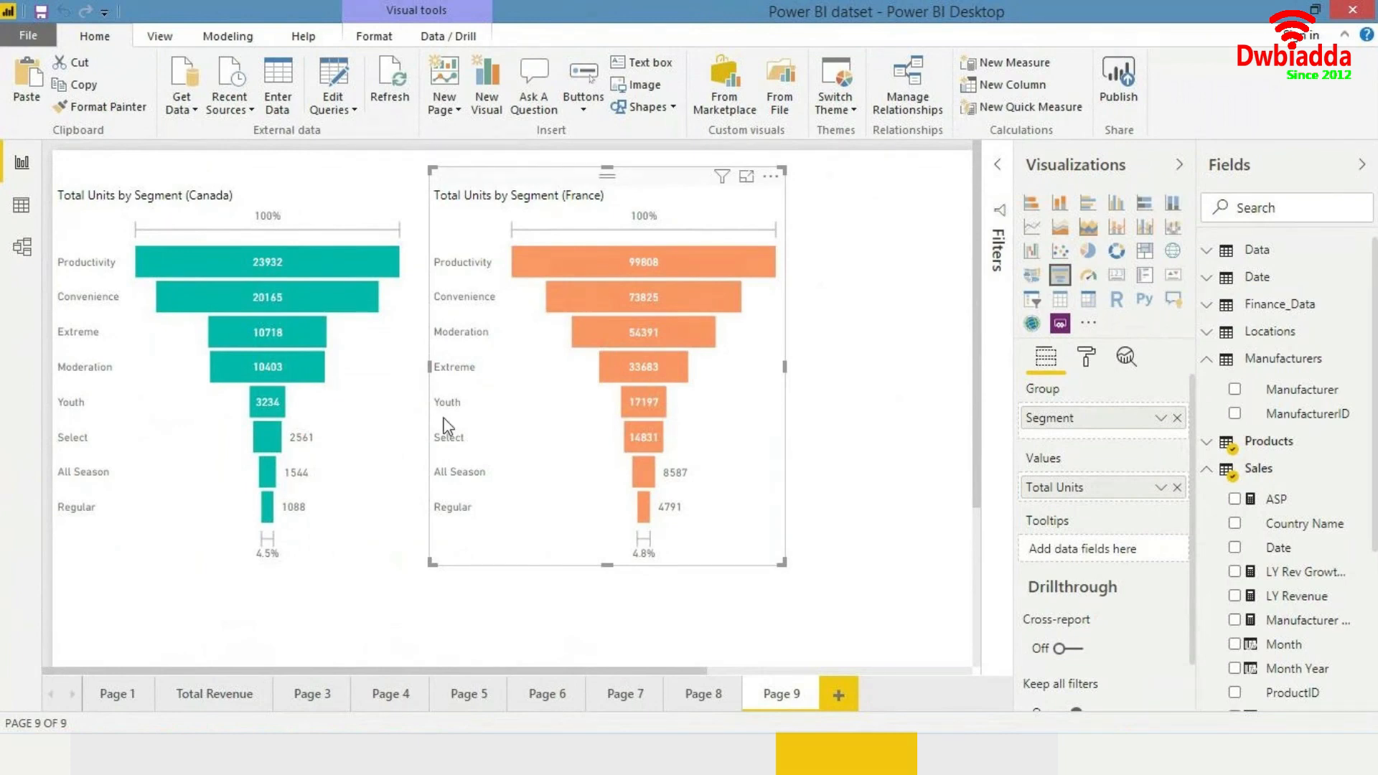
click(240, 689)
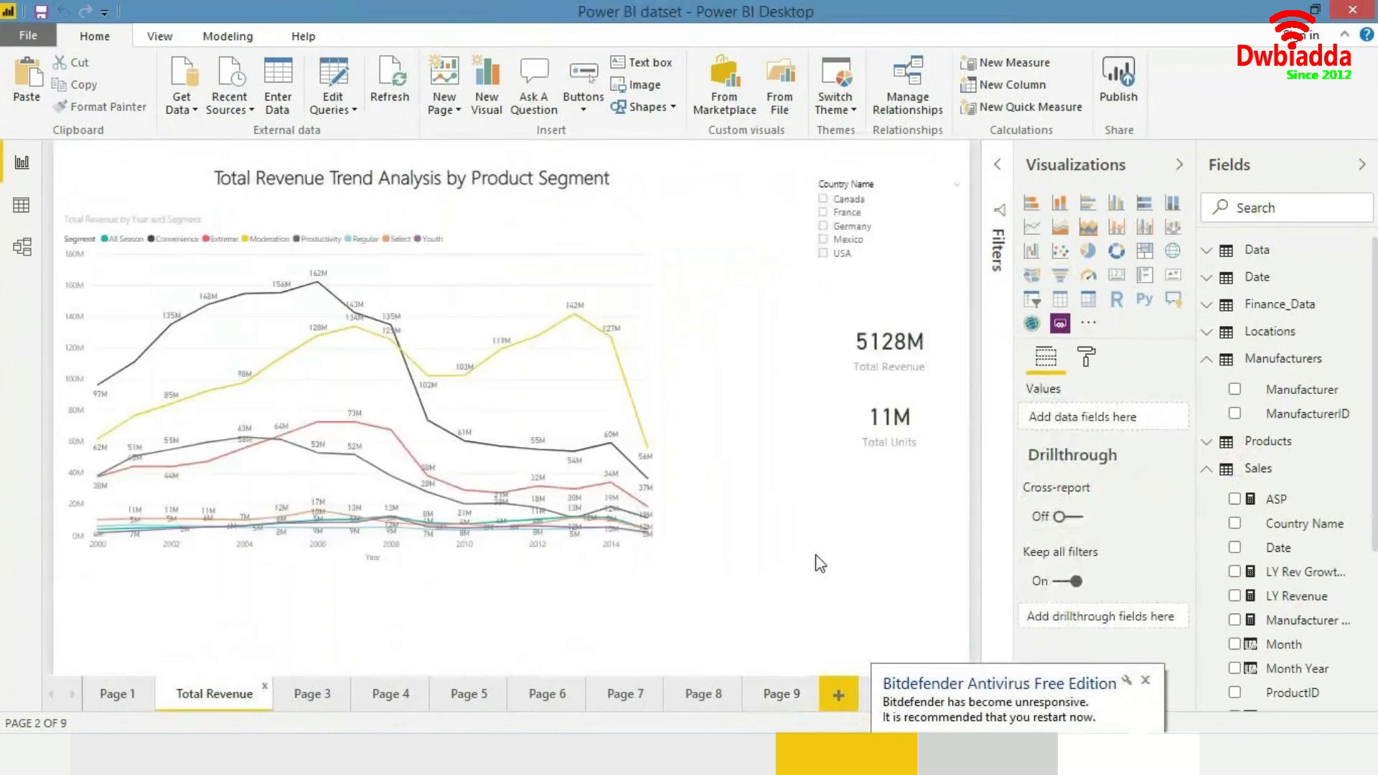
- Paste the France funnel chart onto the Total Revenue page and move it into the space below the total cards
key(ctrl+v)
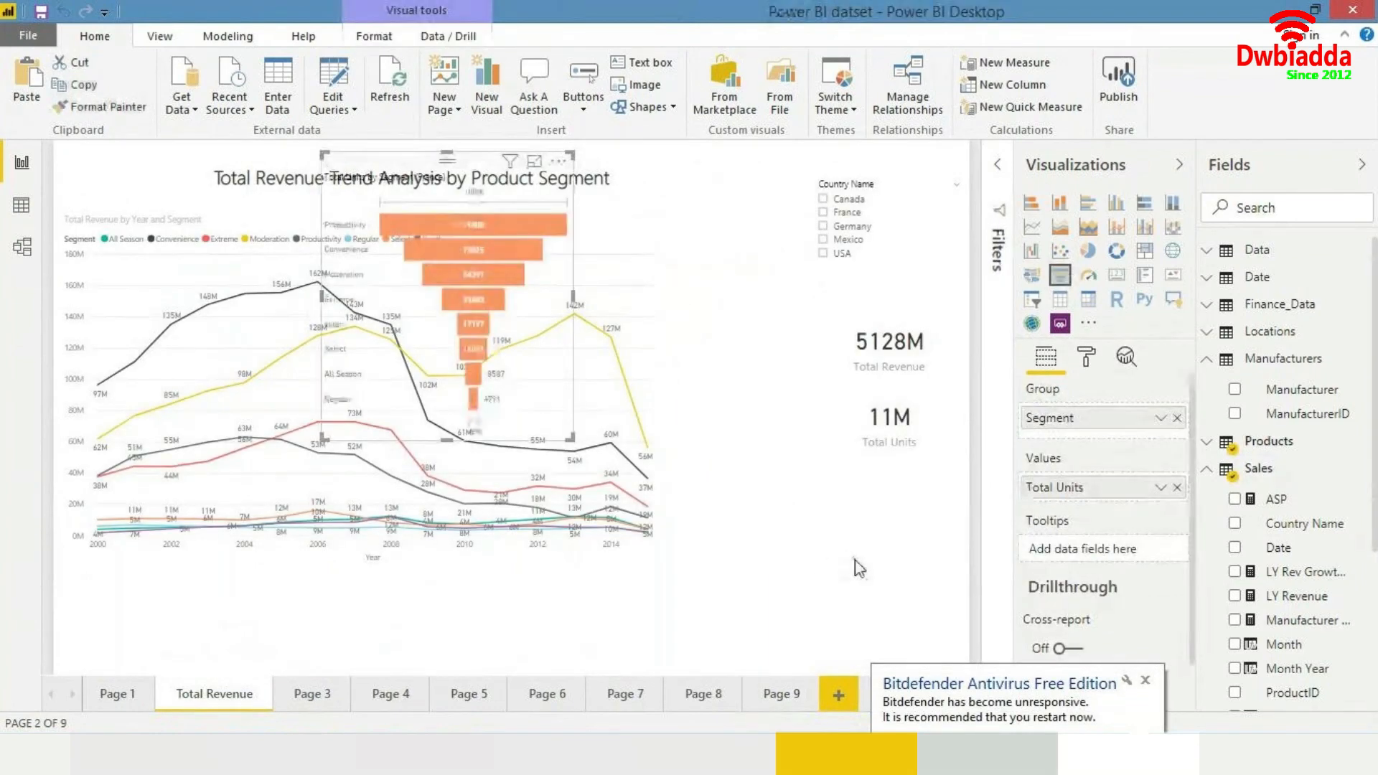
click(1145, 680)
drag(506, 257, 726, 467)
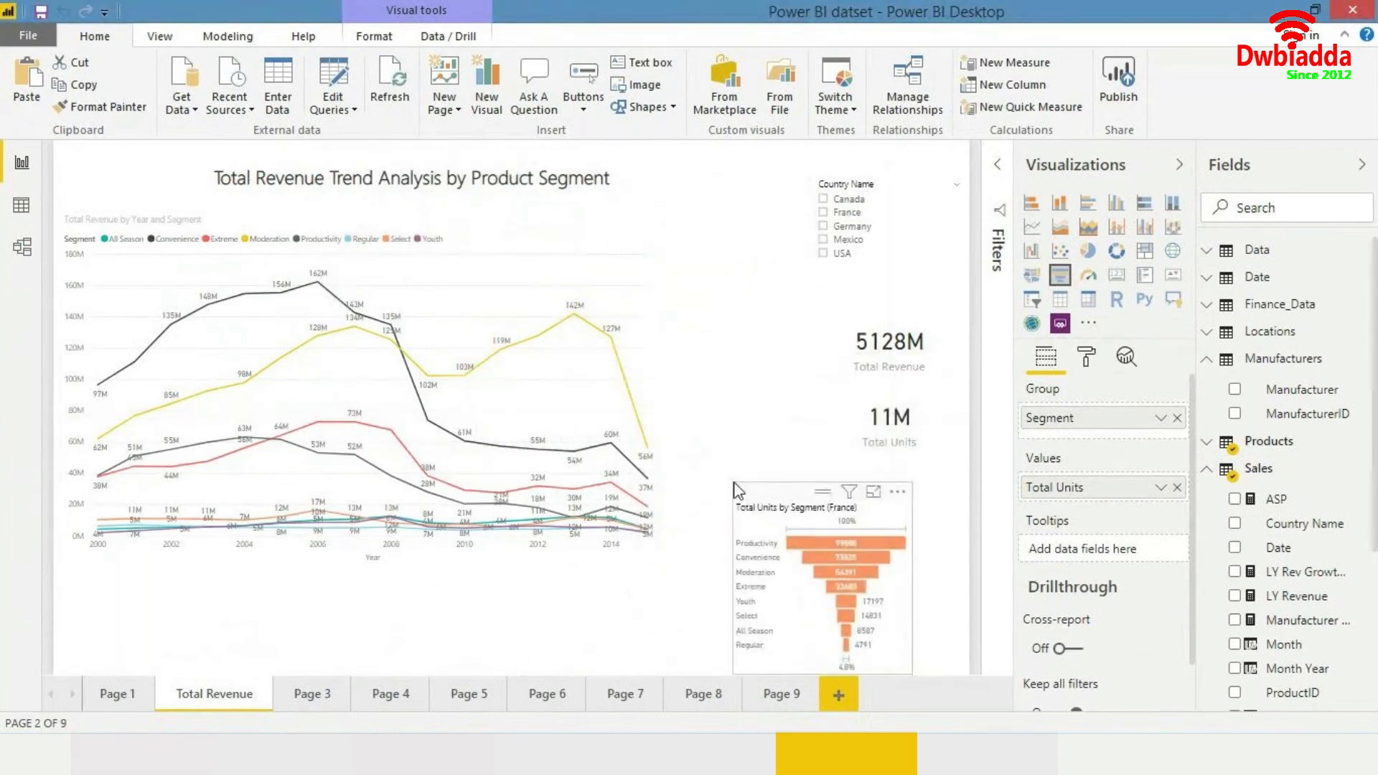
drag(800, 521, 768, 533)
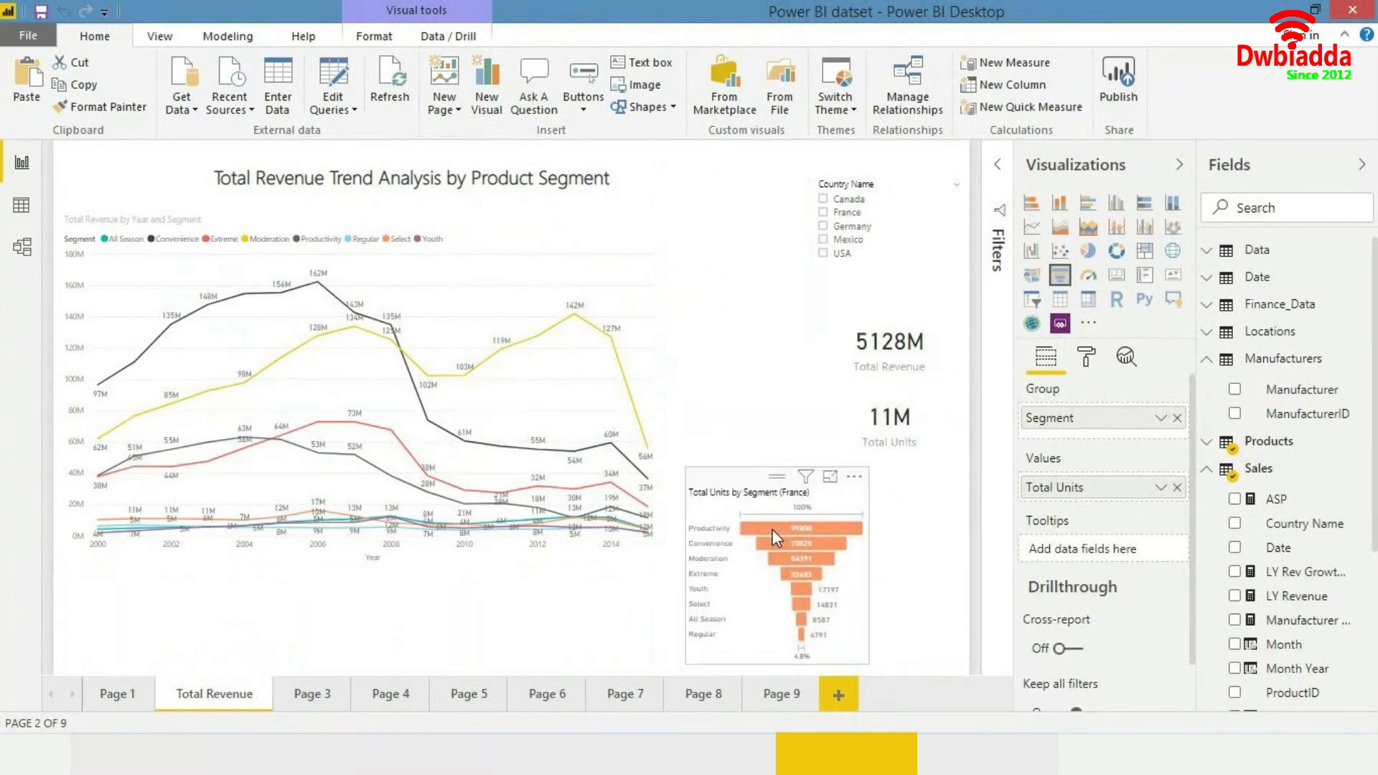
click(920, 570)
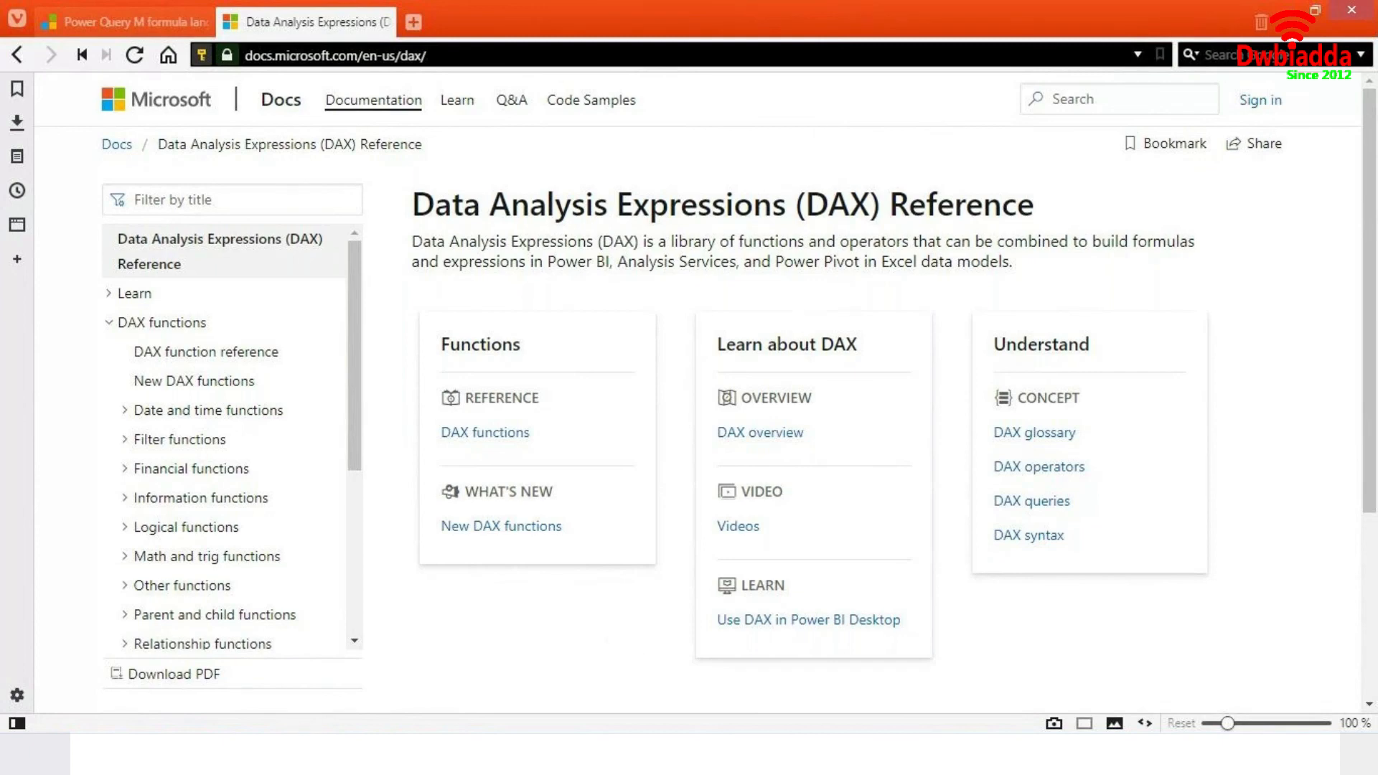
- Switch back to Power BI Desktop from the browser
mouse_move(313, 754)
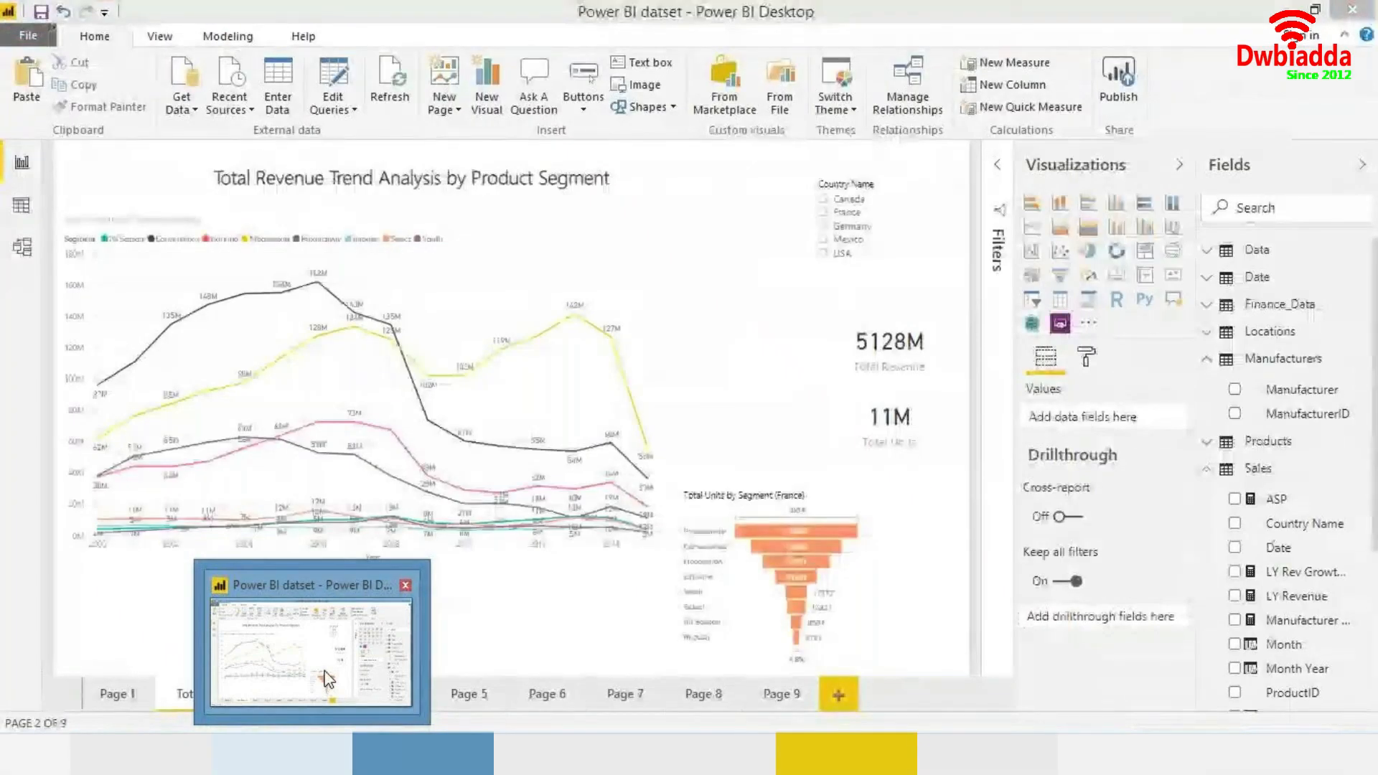
click(328, 679)
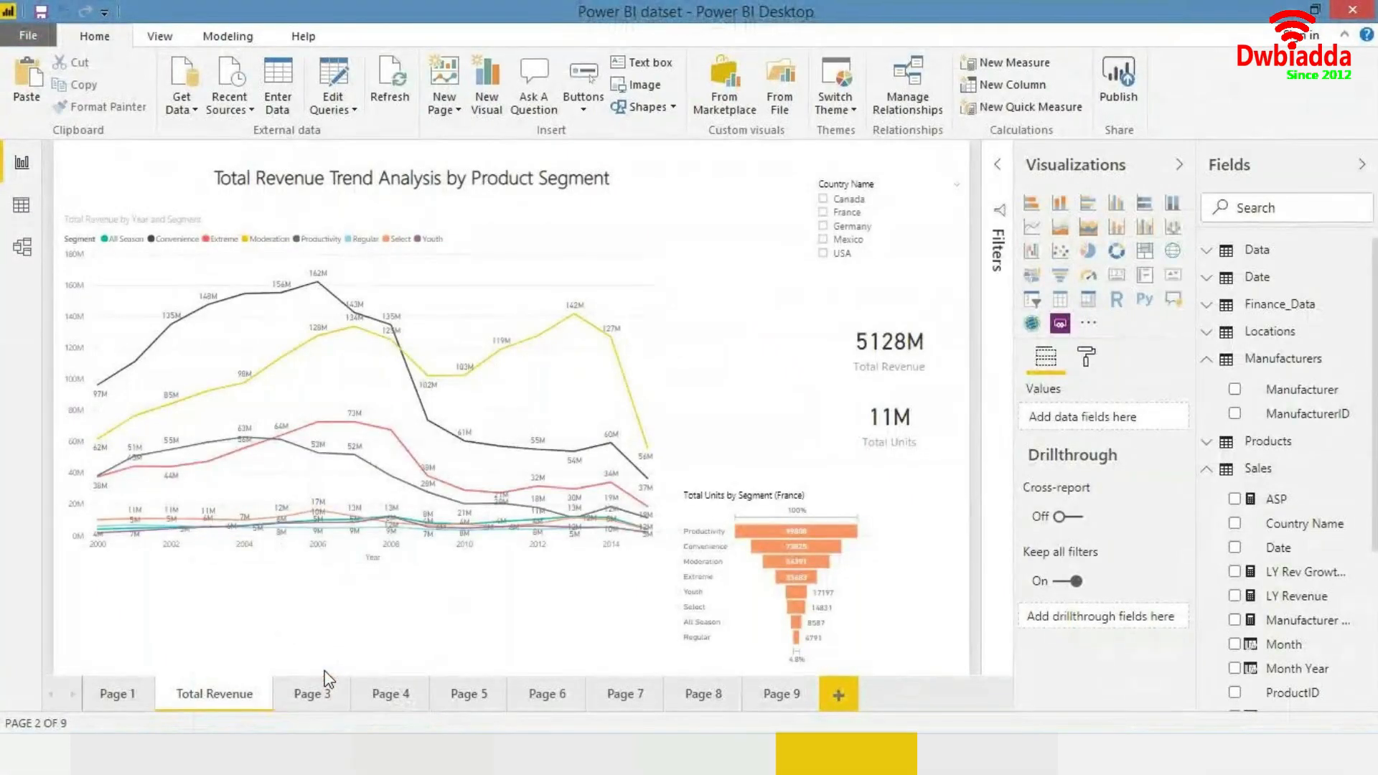